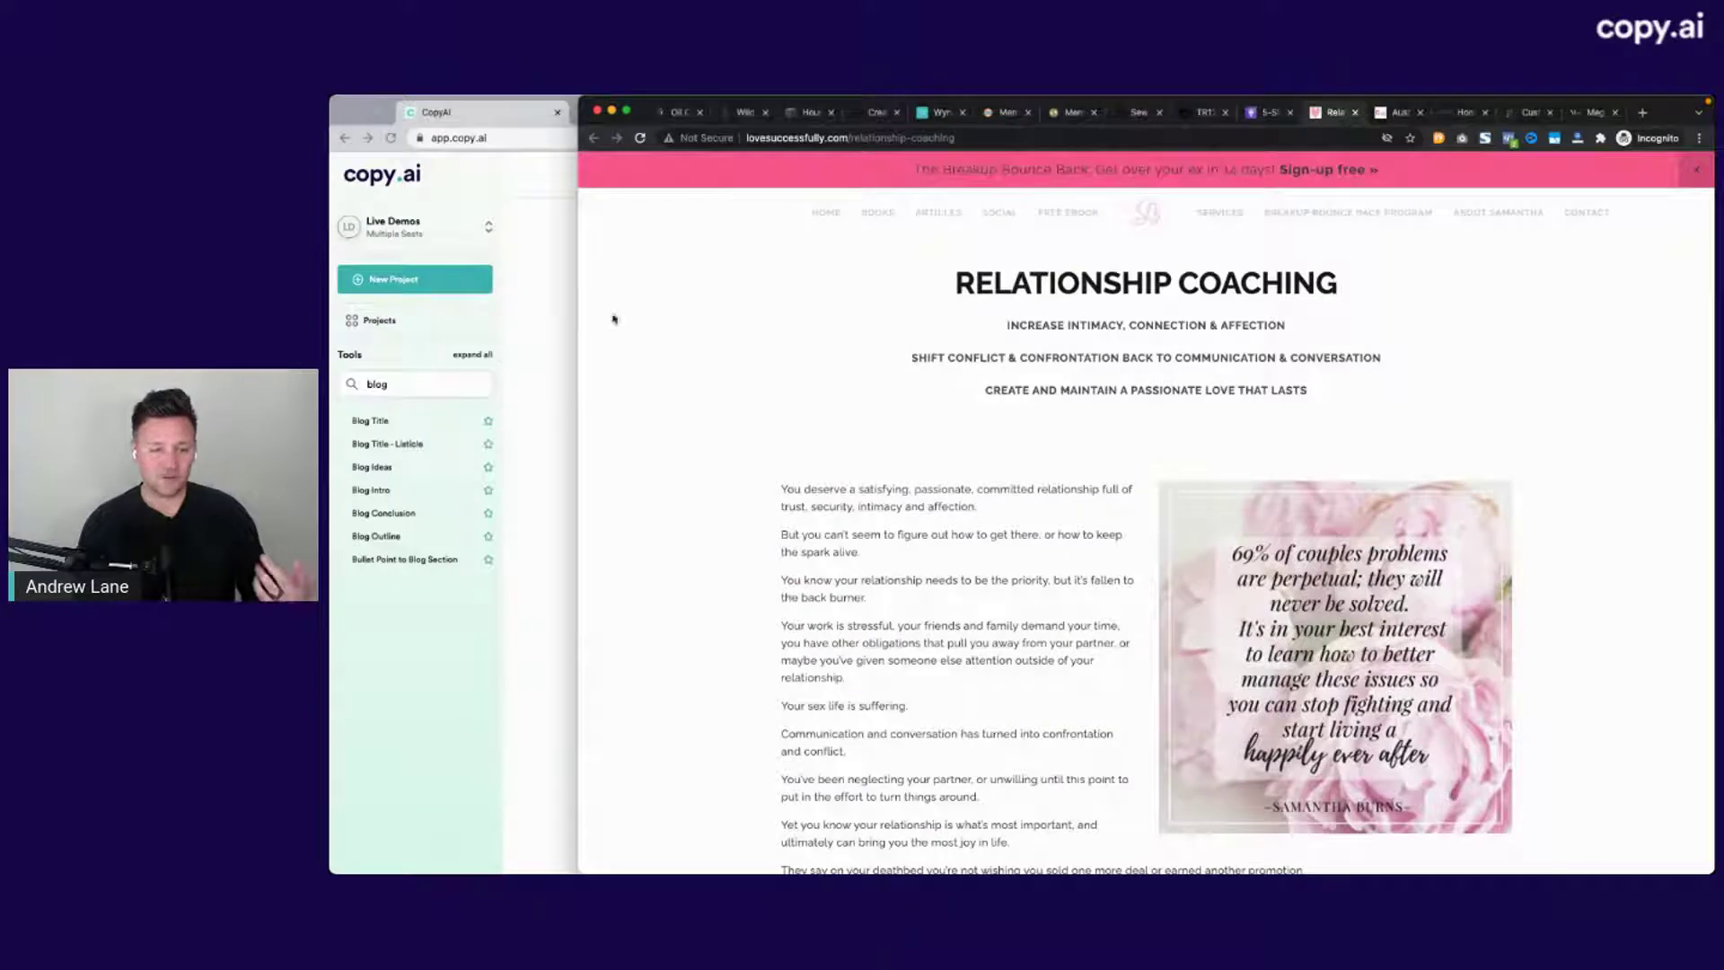
Switch to the copy.ai window and clear the "blog" search from the tool list.
{"action": "left_click", "coordinate": [546, 327]}
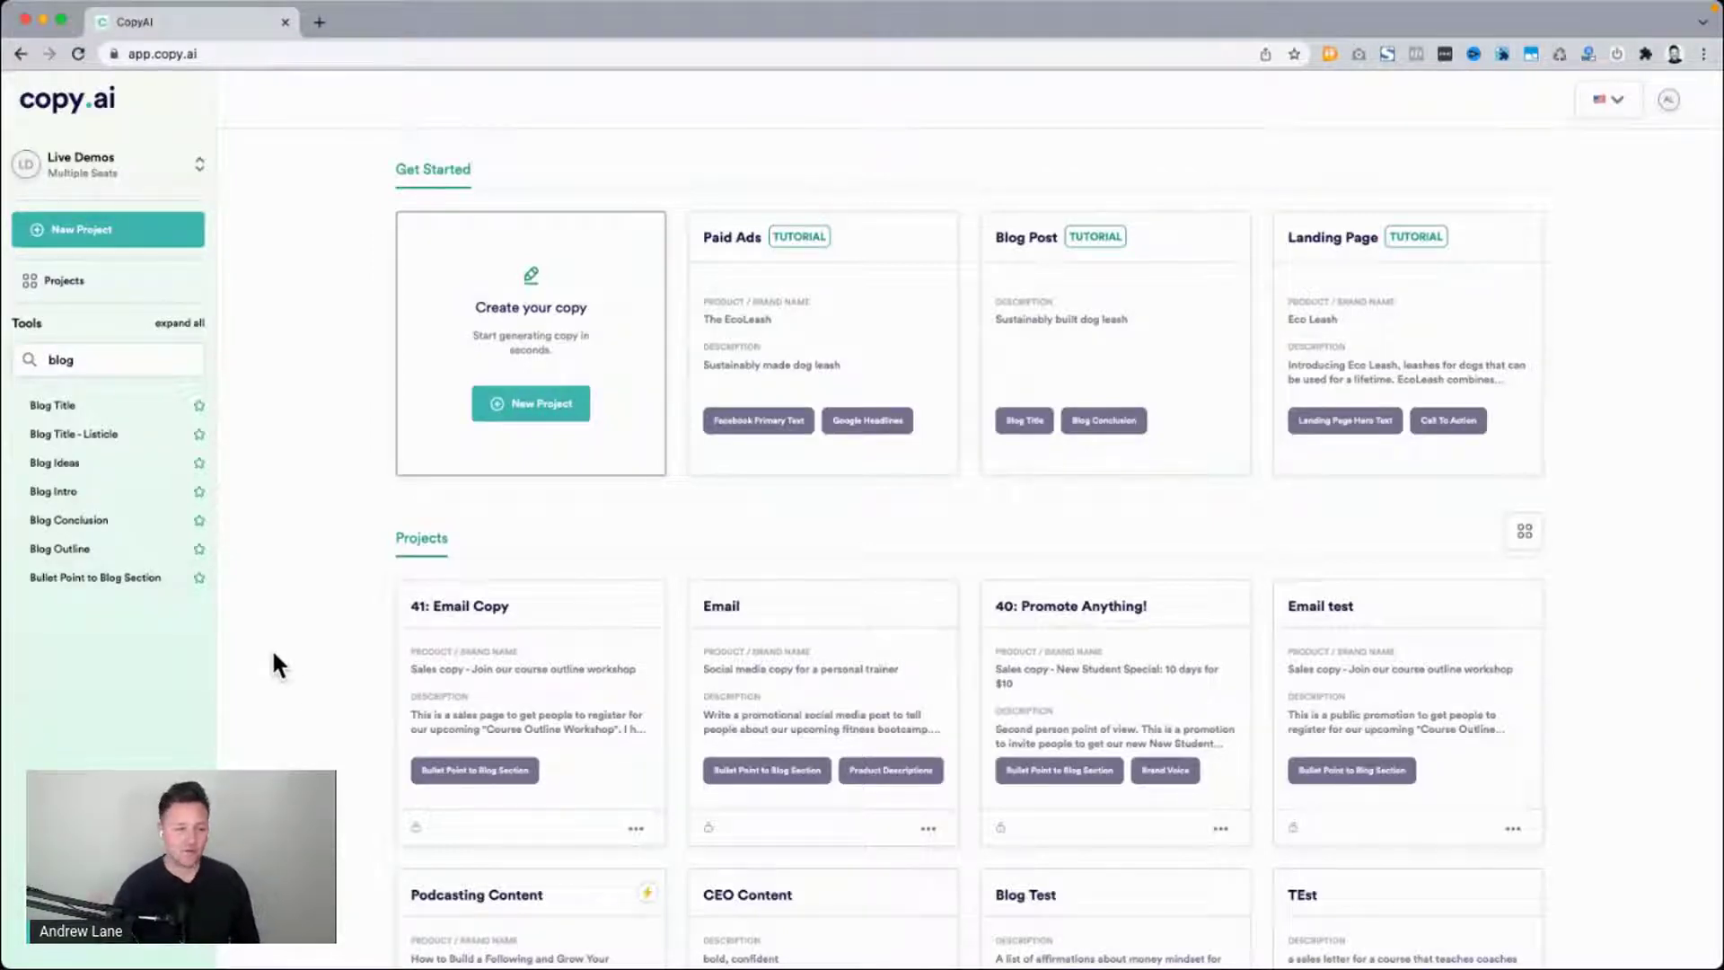
{"action": "left_click", "coordinate": [189, 361]}
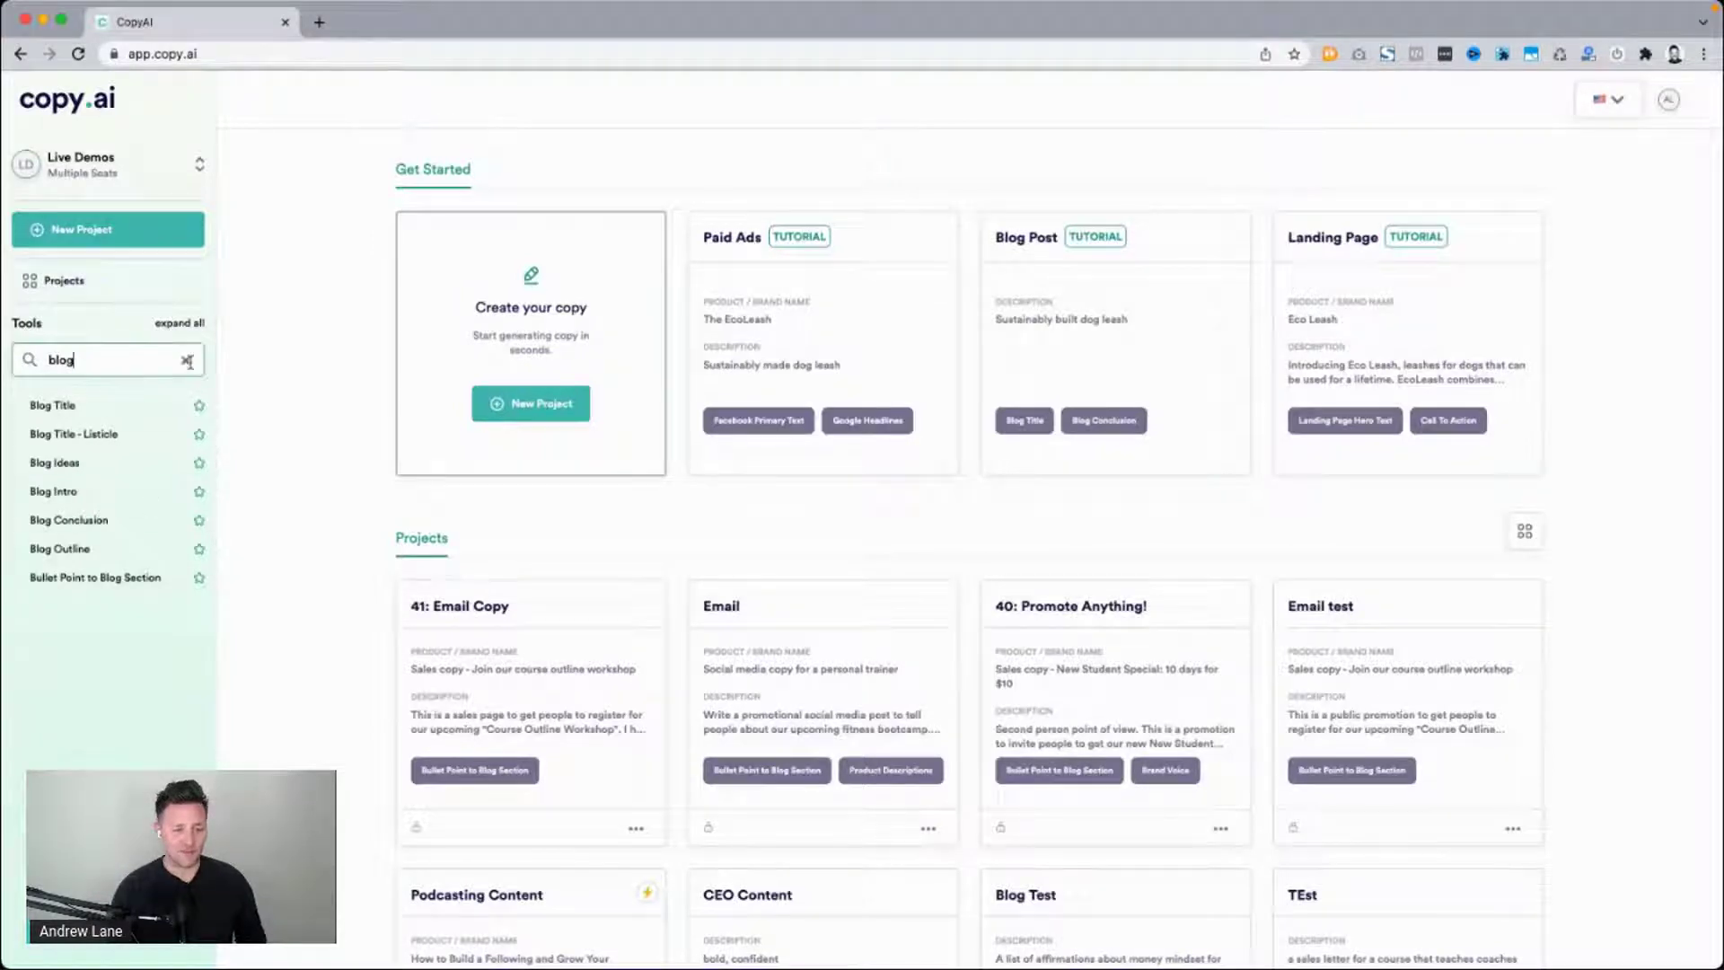
{"action": "left_click", "coordinate": [184, 361]}
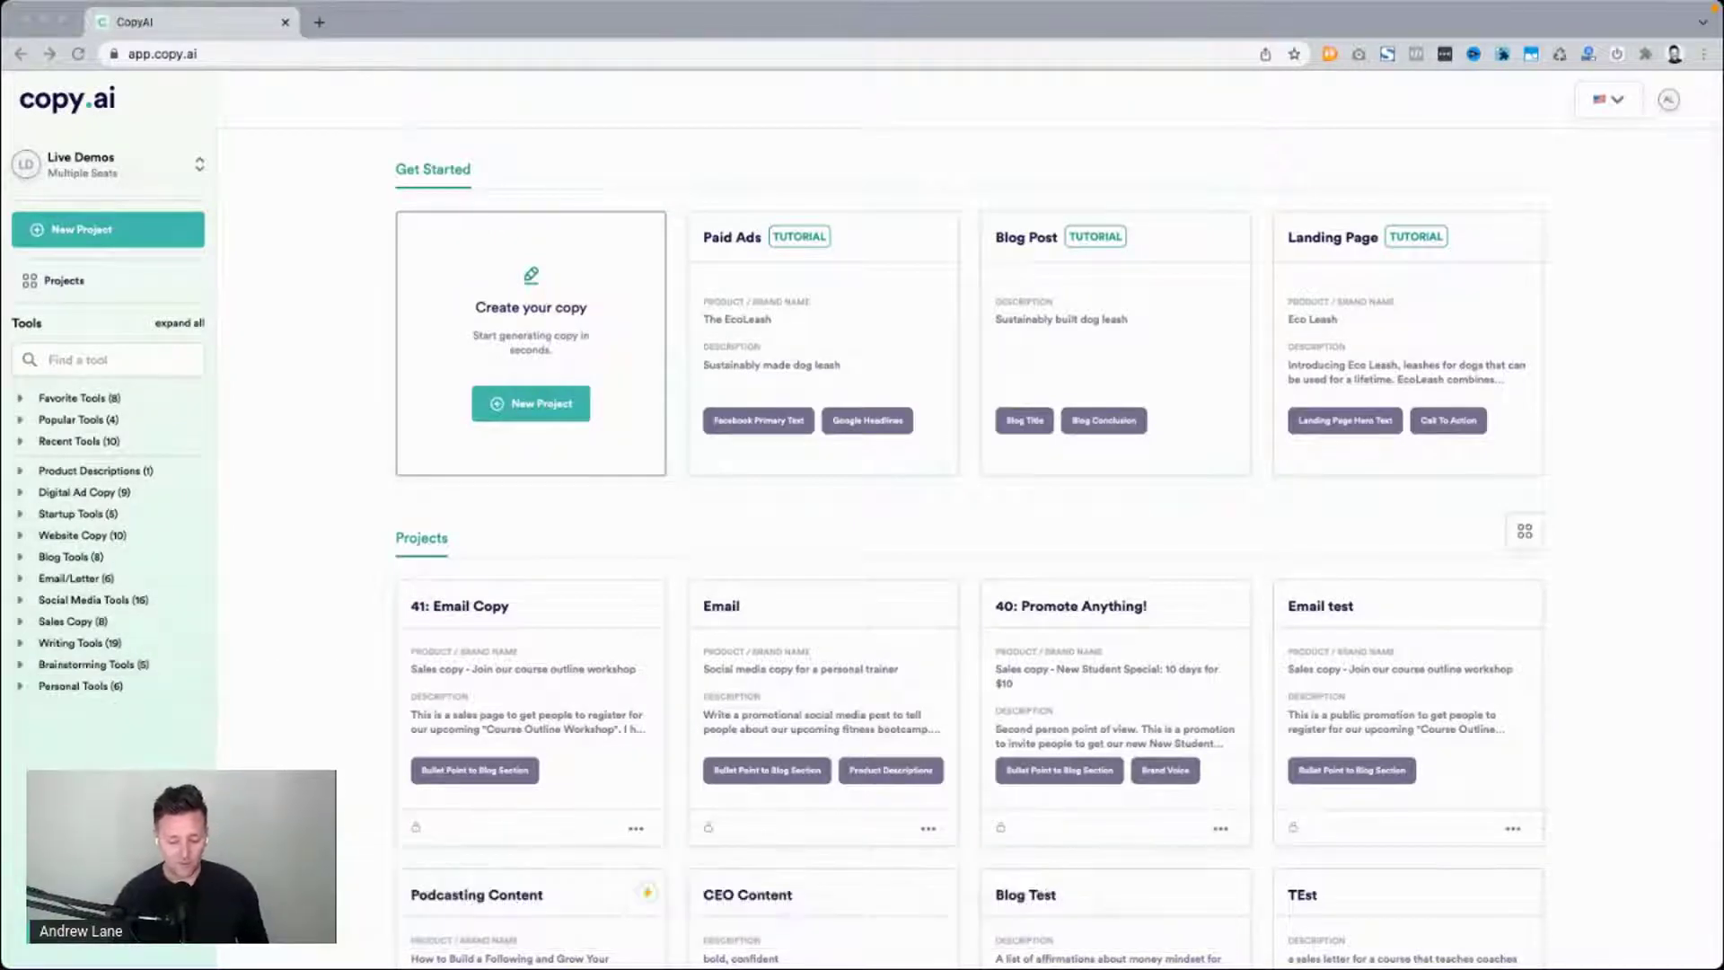
Expand all tool categories, browse the full range of copywriting tools, and collapse the categories again.
{"action": "left_click", "coordinate": [294, 437]}
{"action": "key", "text": "F1"}
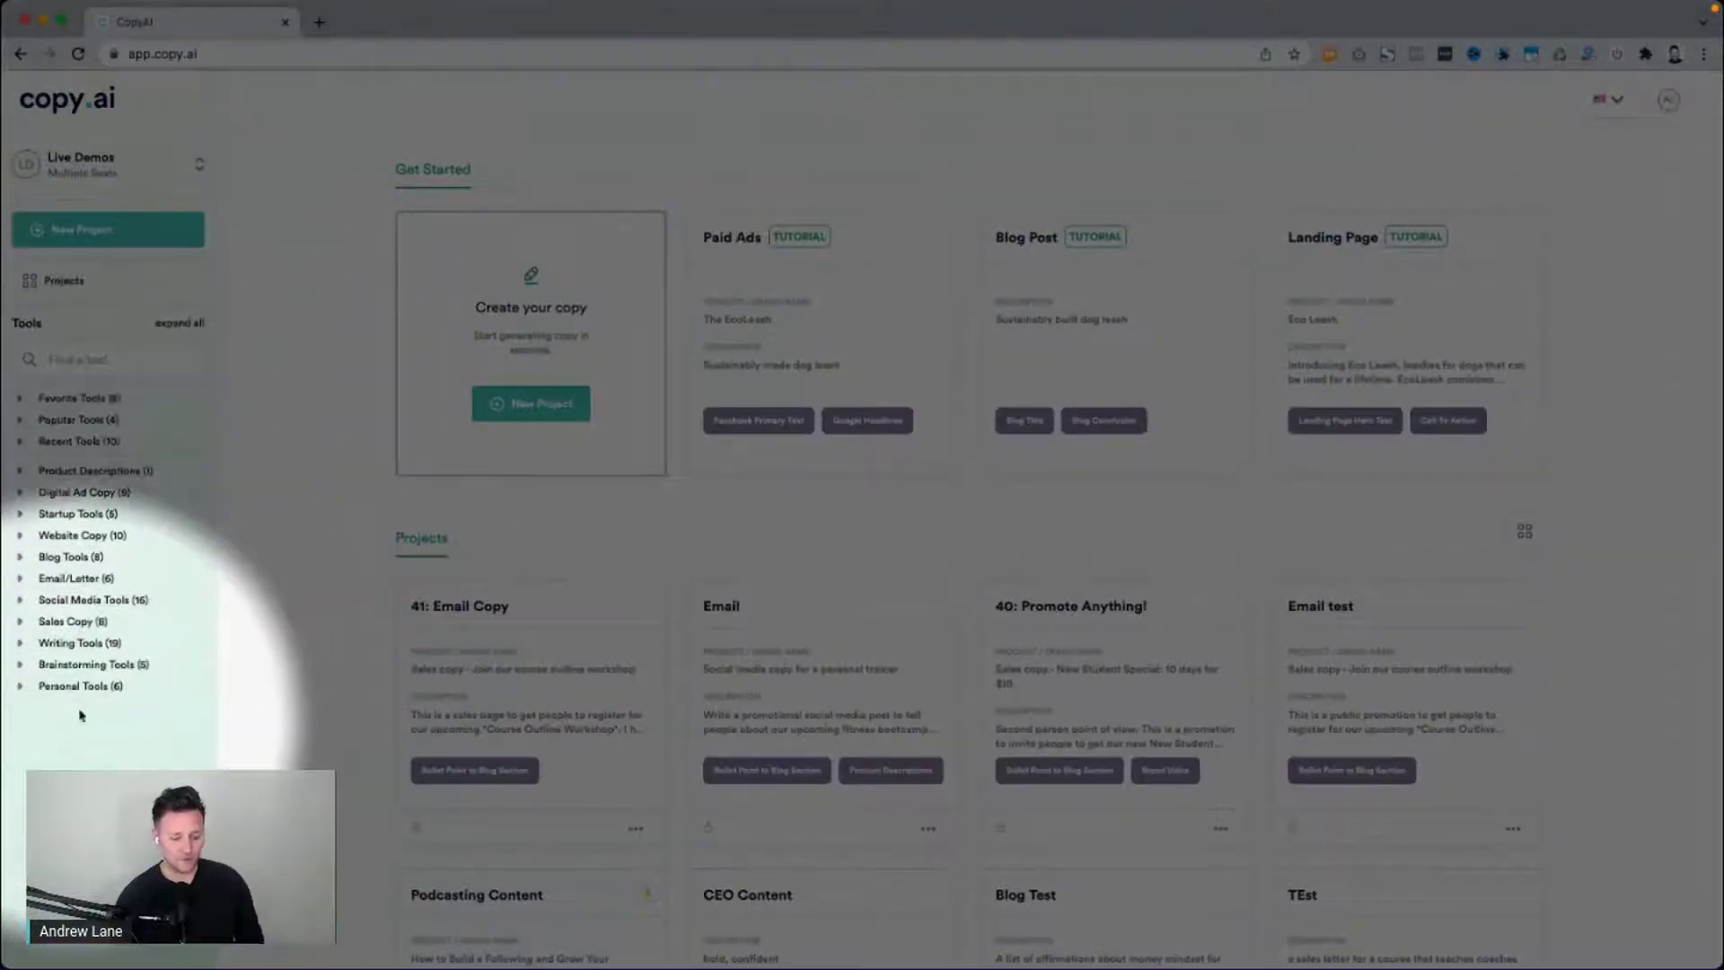
{"action": "left_click", "coordinate": [183, 327]}
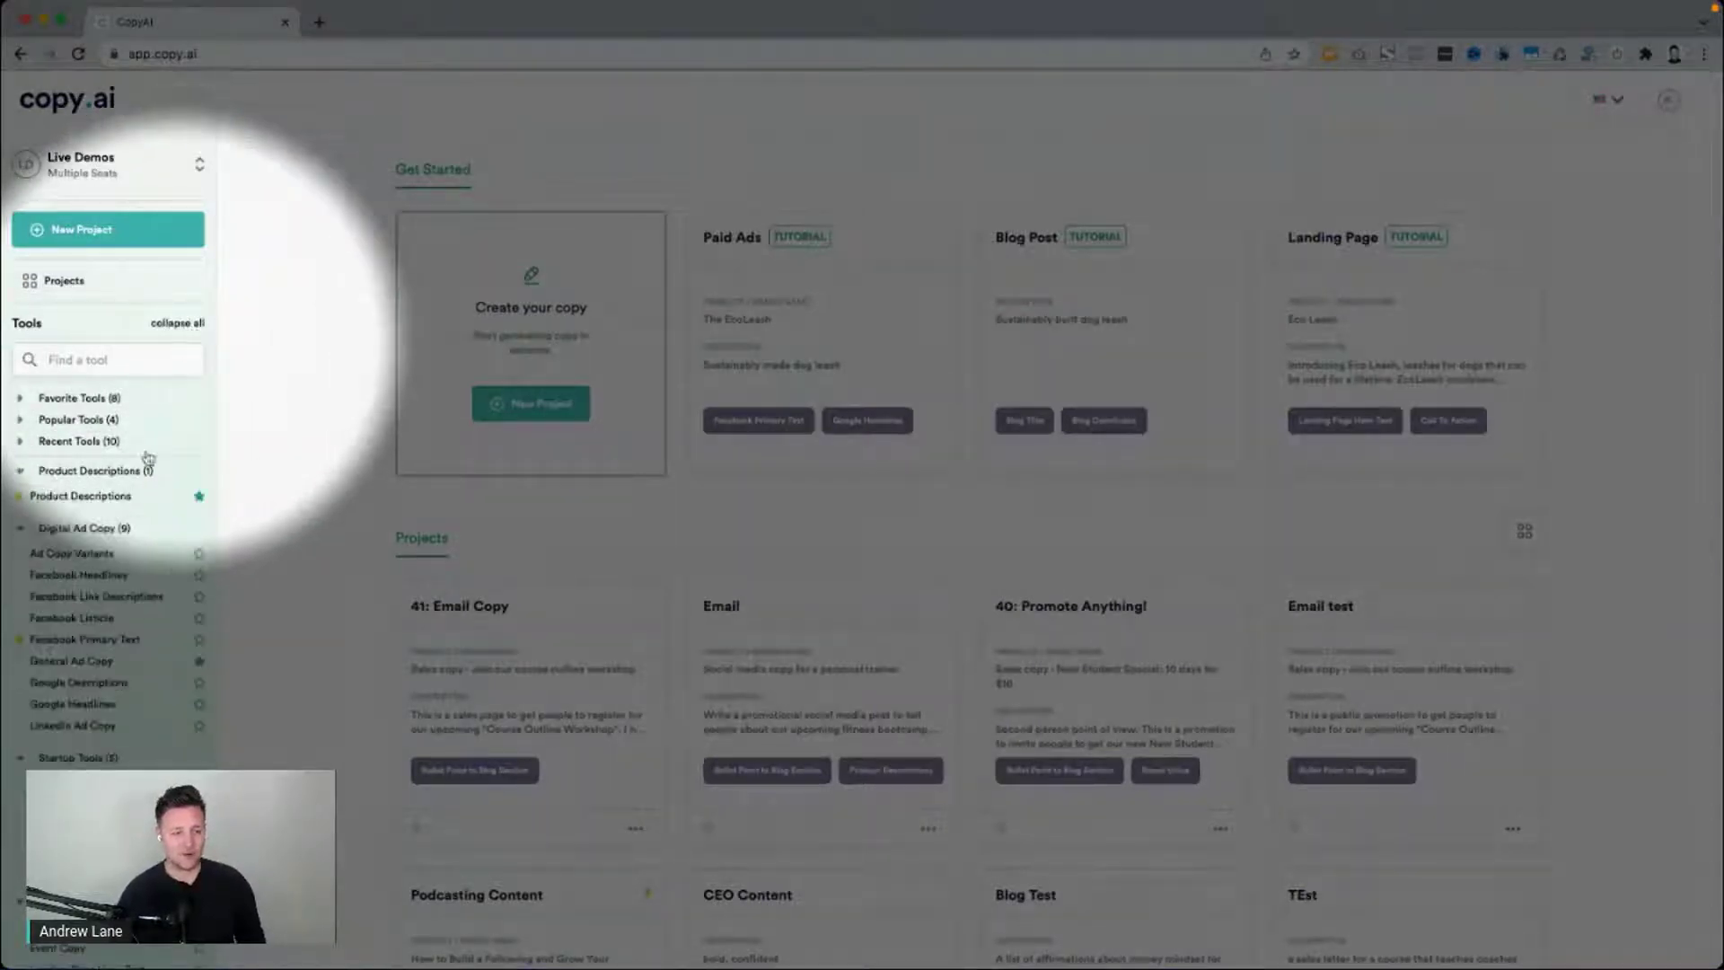
{"action": "scroll", "coordinate": [139, 544], "scroll_direction": "down", "scroll_amount": 15}
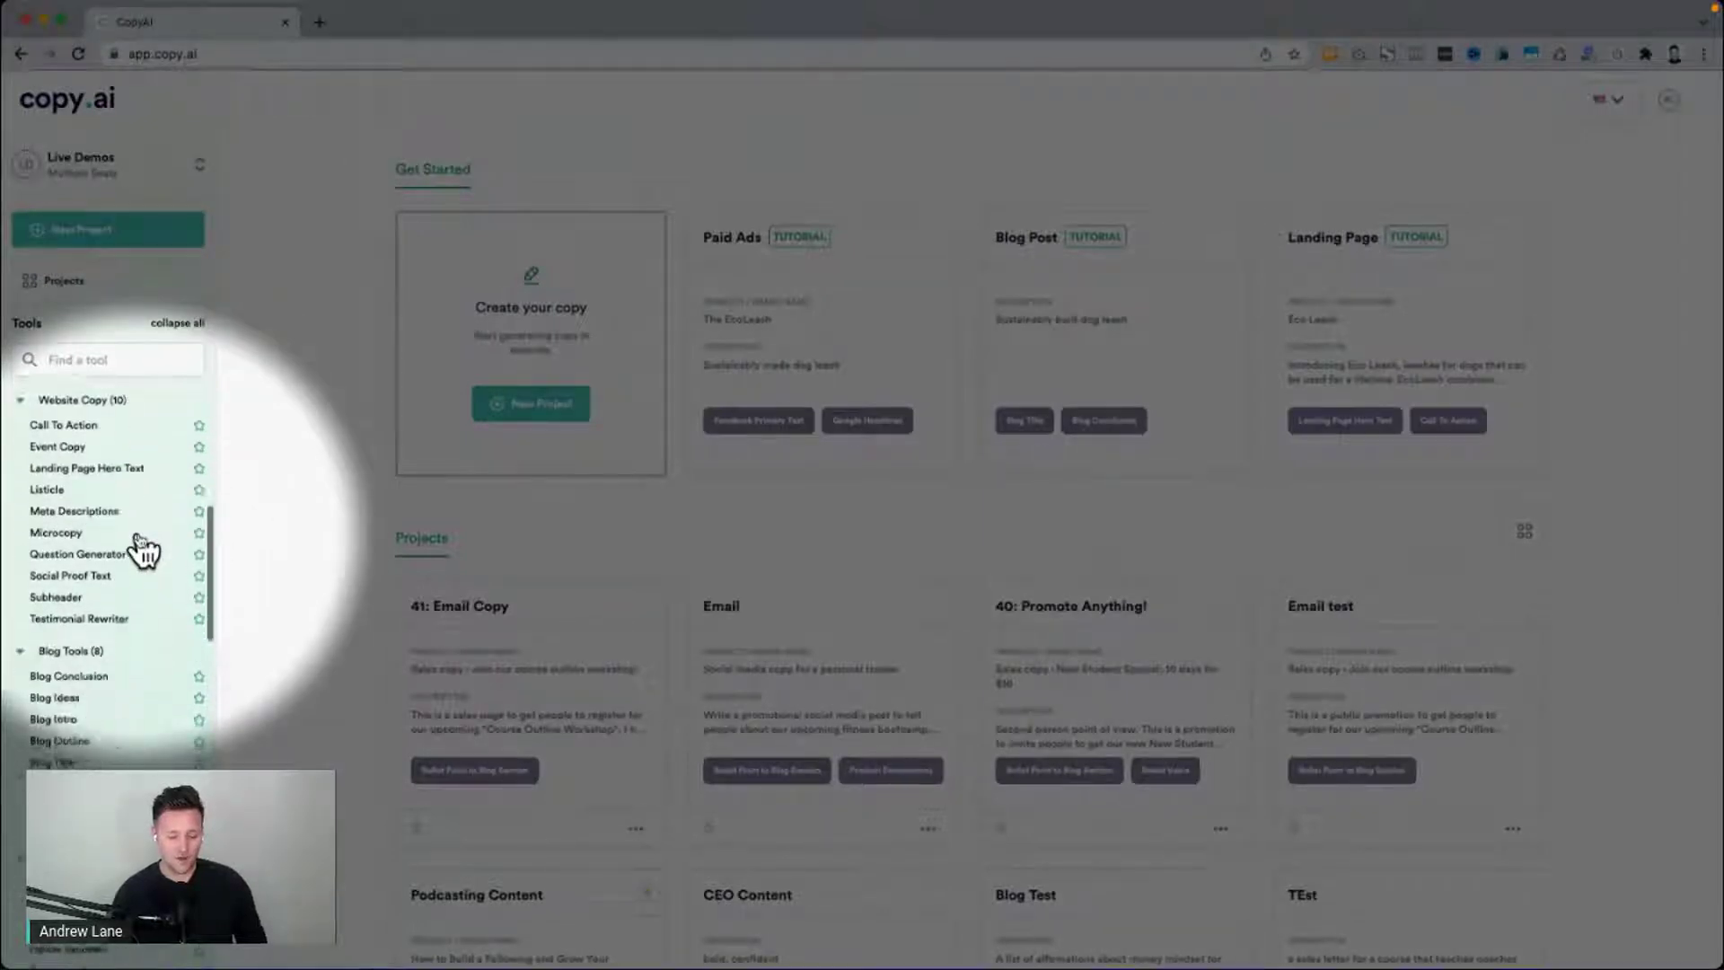
{"action": "scroll", "coordinate": [139, 544], "scroll_direction": "down", "scroll_amount": 15}
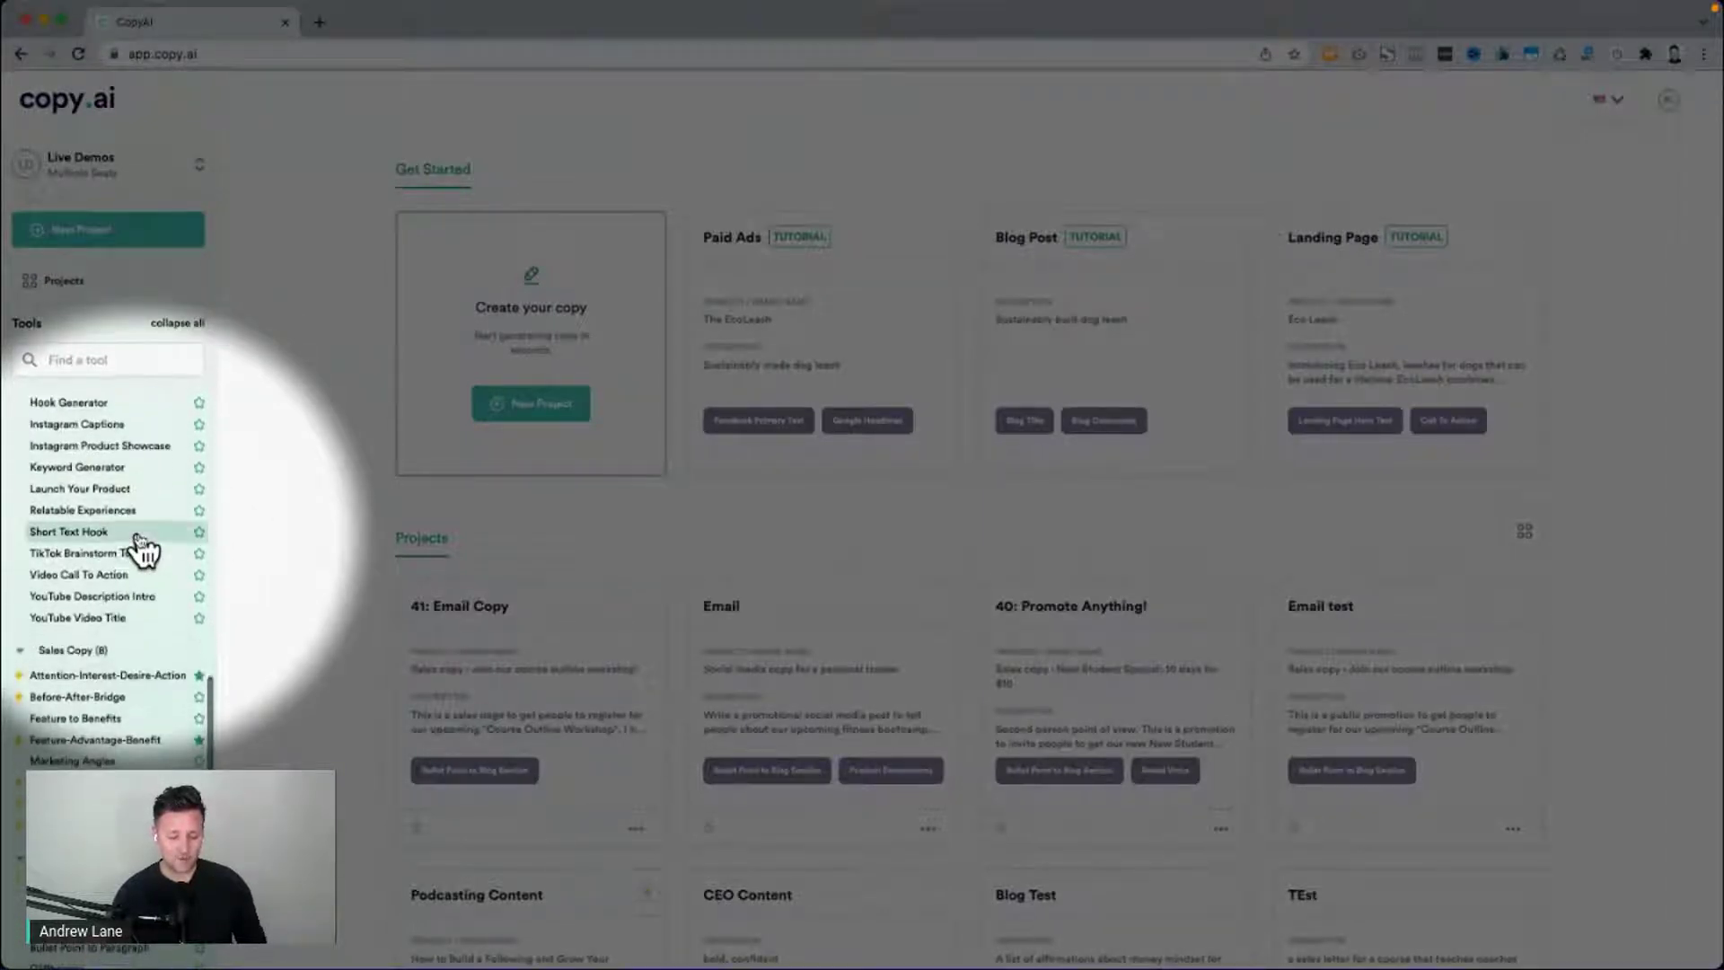
{"action": "scroll", "coordinate": [144, 546], "scroll_direction": "up", "scroll_amount": 20}
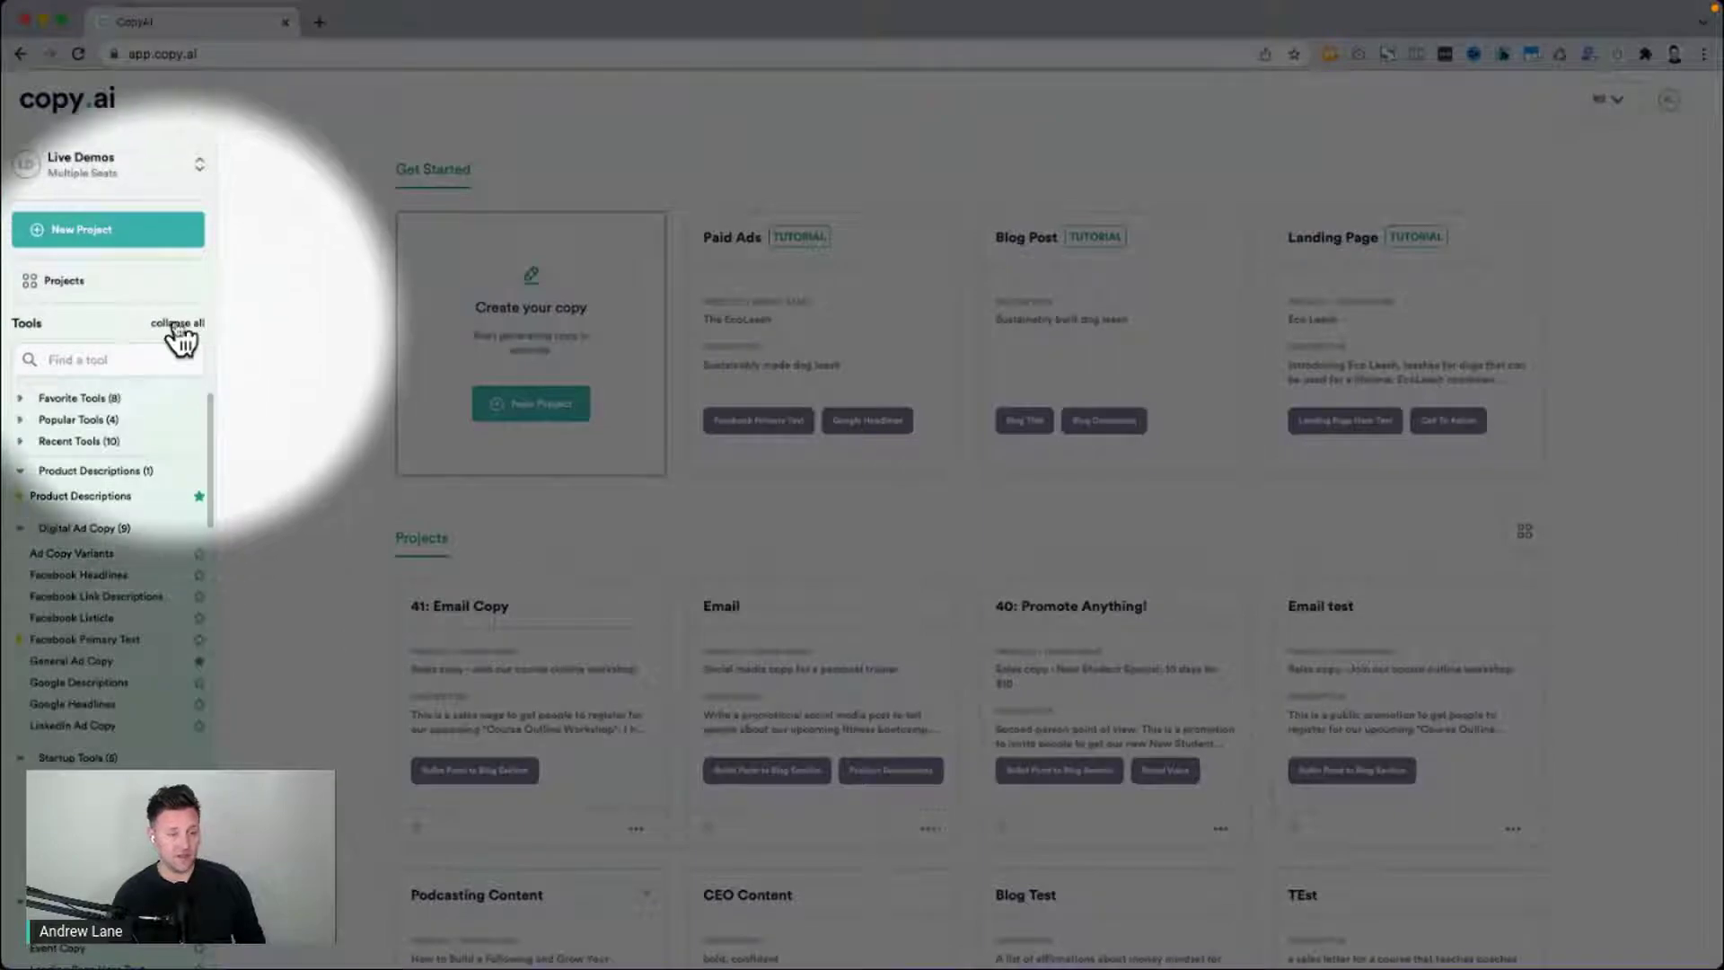
{"action": "left_click", "coordinate": [178, 325]}
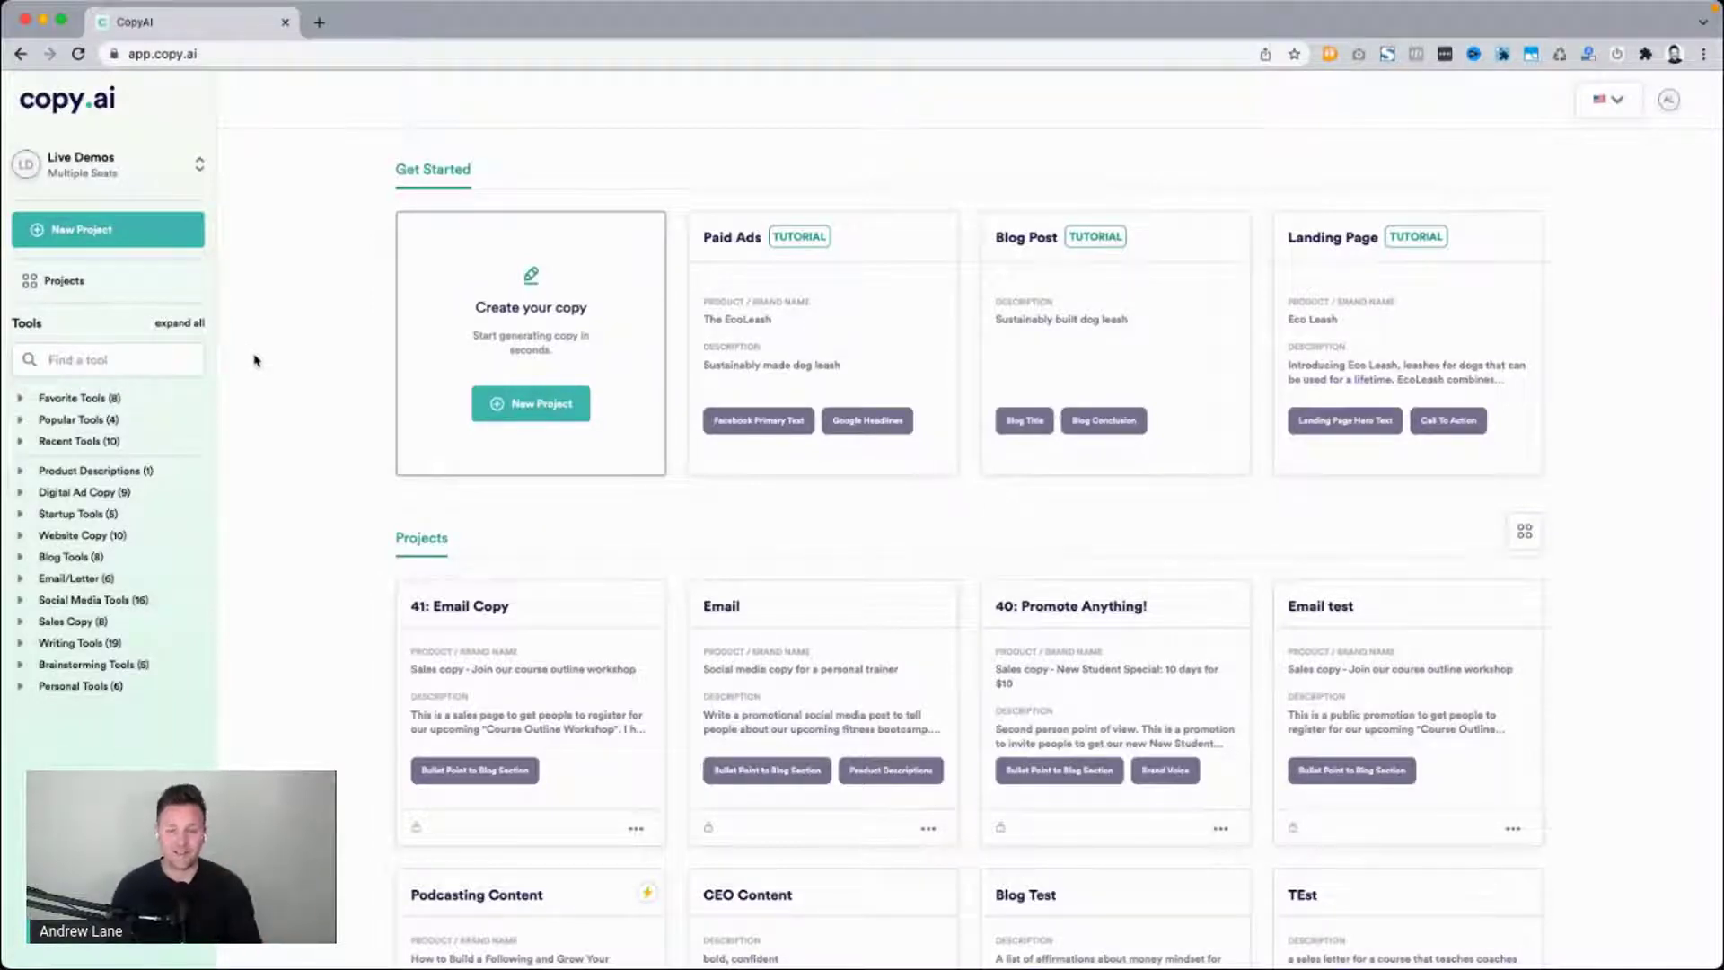
Enlarge the page view, open the Landing Page tutorial, and read its instructions down to the template.
{"action": "key", "text": "super+equal"}
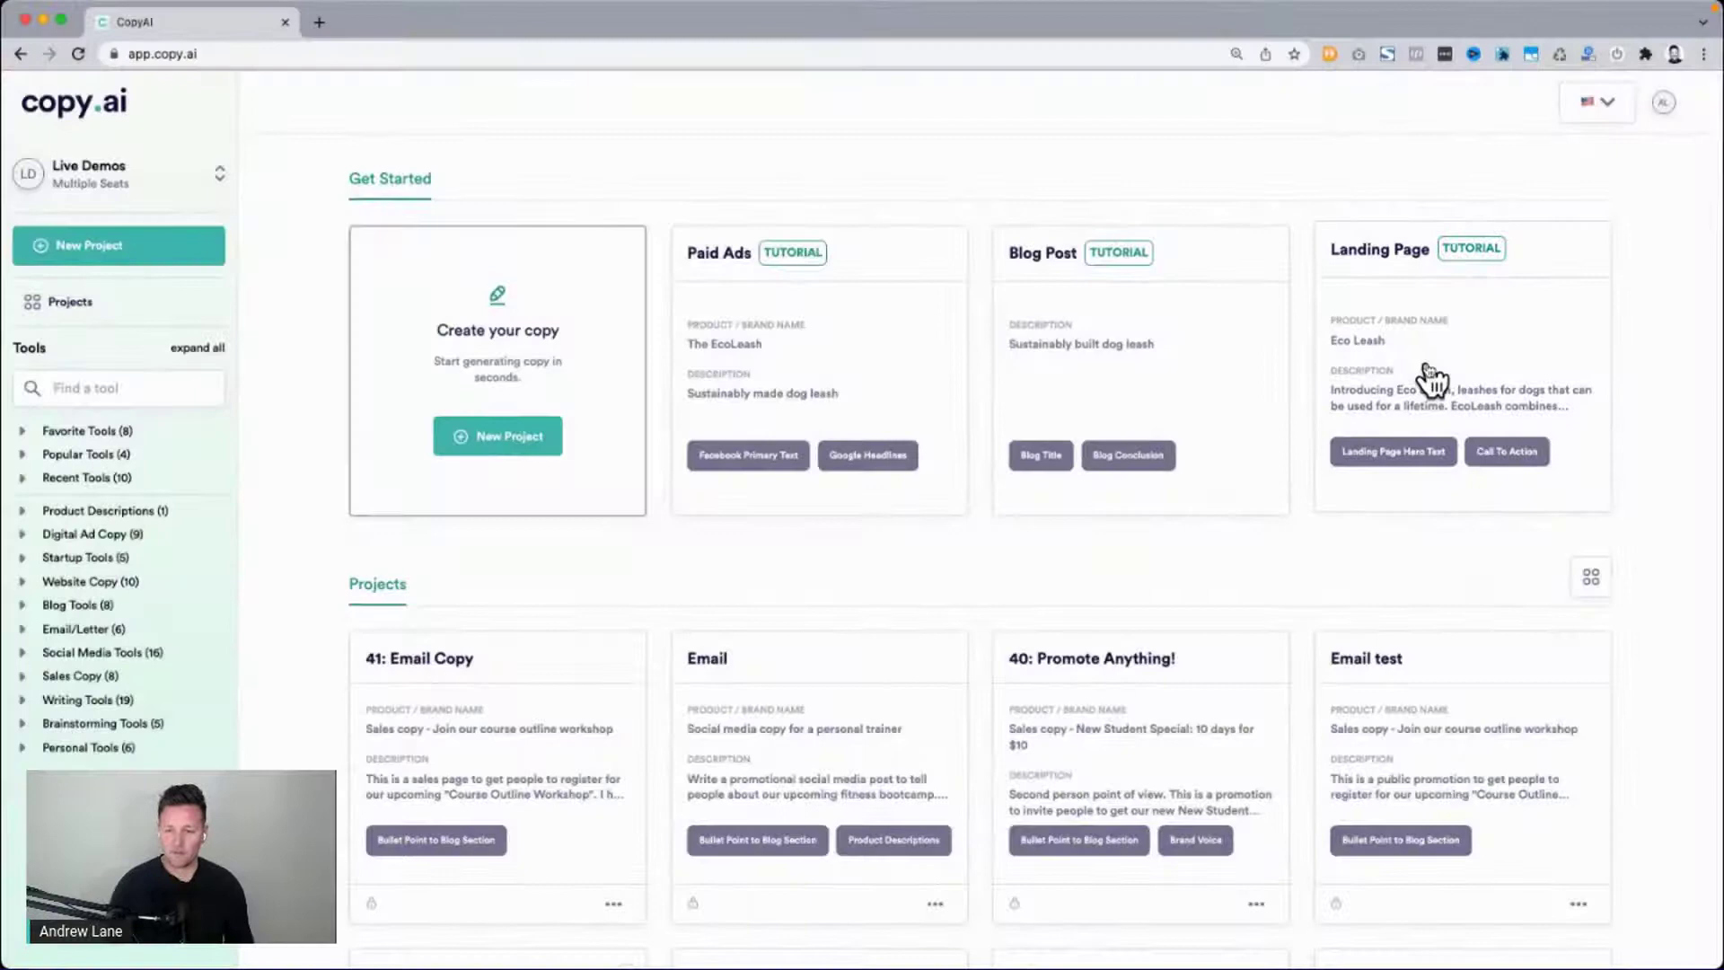
{"action": "left_click", "coordinate": [1430, 379]}
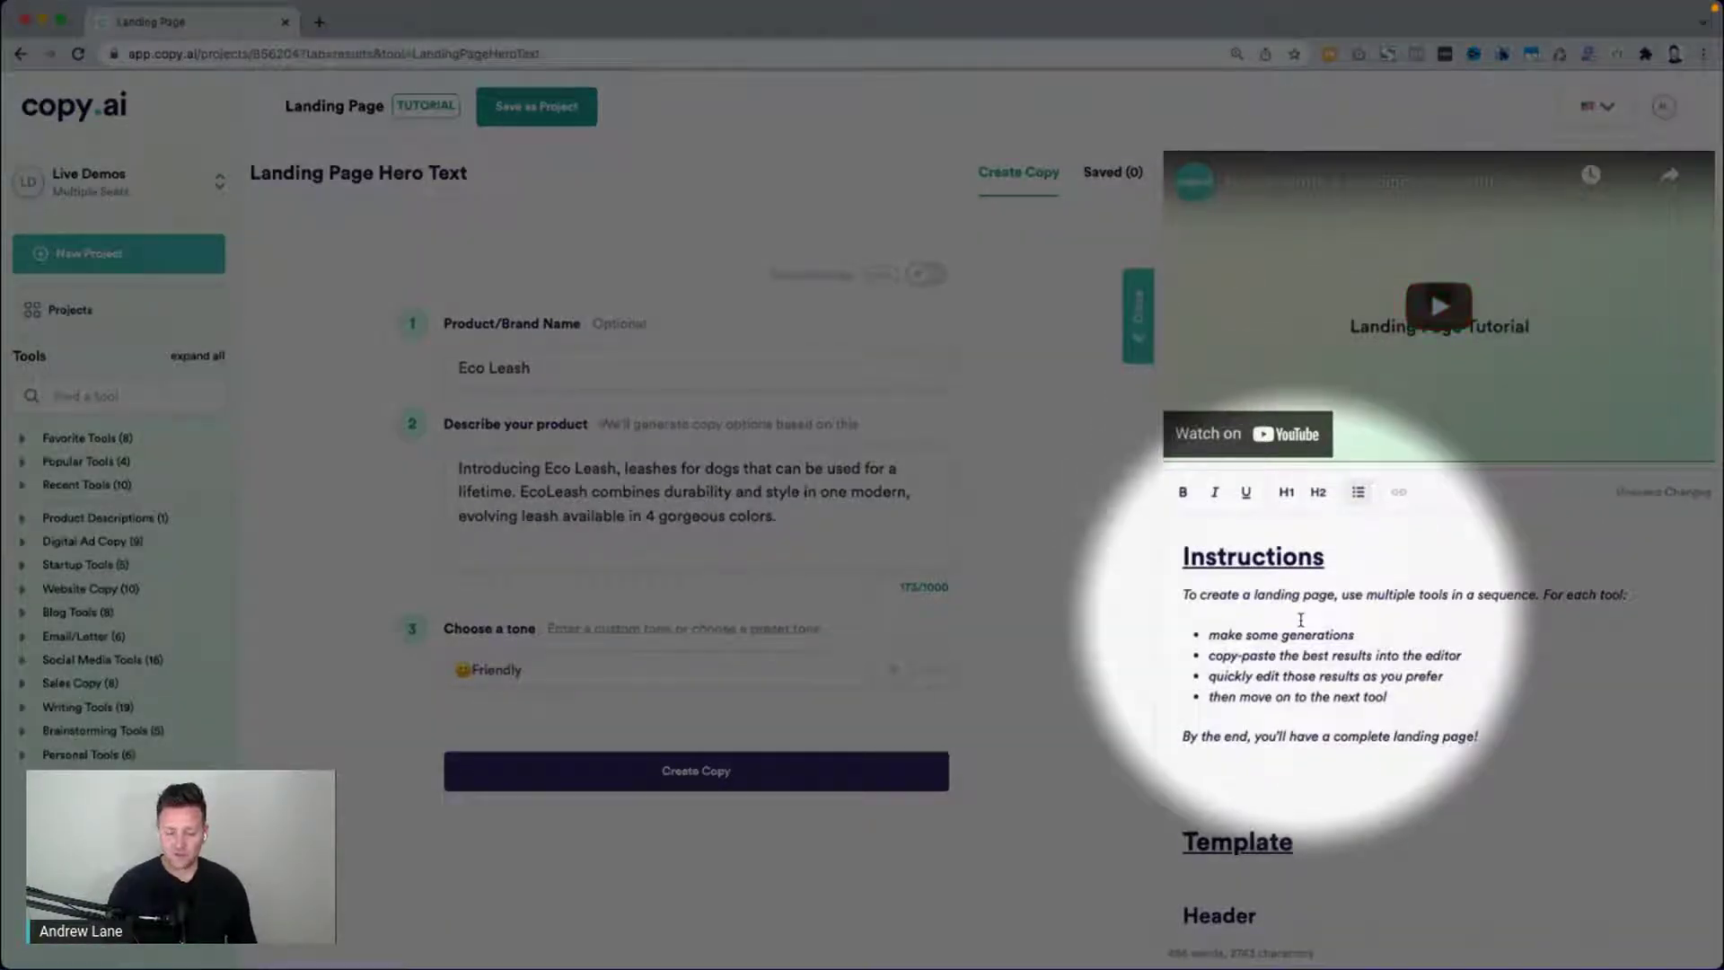
{"action": "scroll", "coordinate": [1300, 618], "scroll_direction": "down", "scroll_amount": 3}
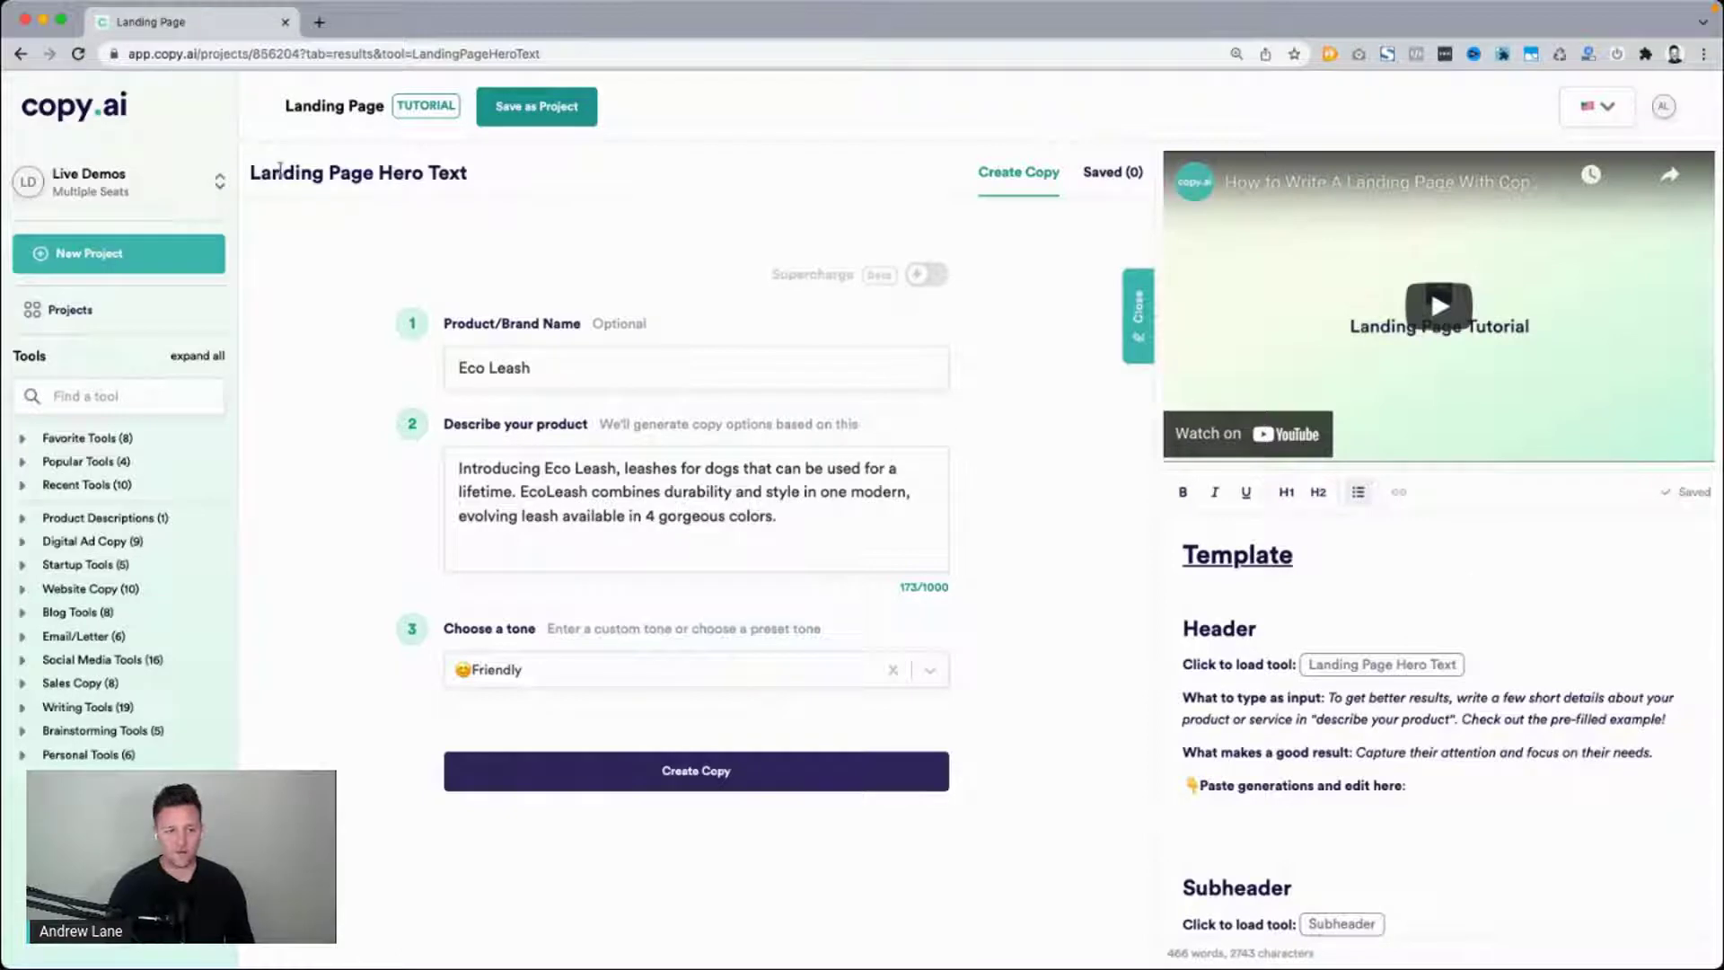
Review the prefilled Eco Leash details and tone options, and generate Landing Page Hero Text copy with the Friendly tone.
{"action": "left_click_drag", "start_coordinate": [274, 165], "coordinate": [481, 170]}
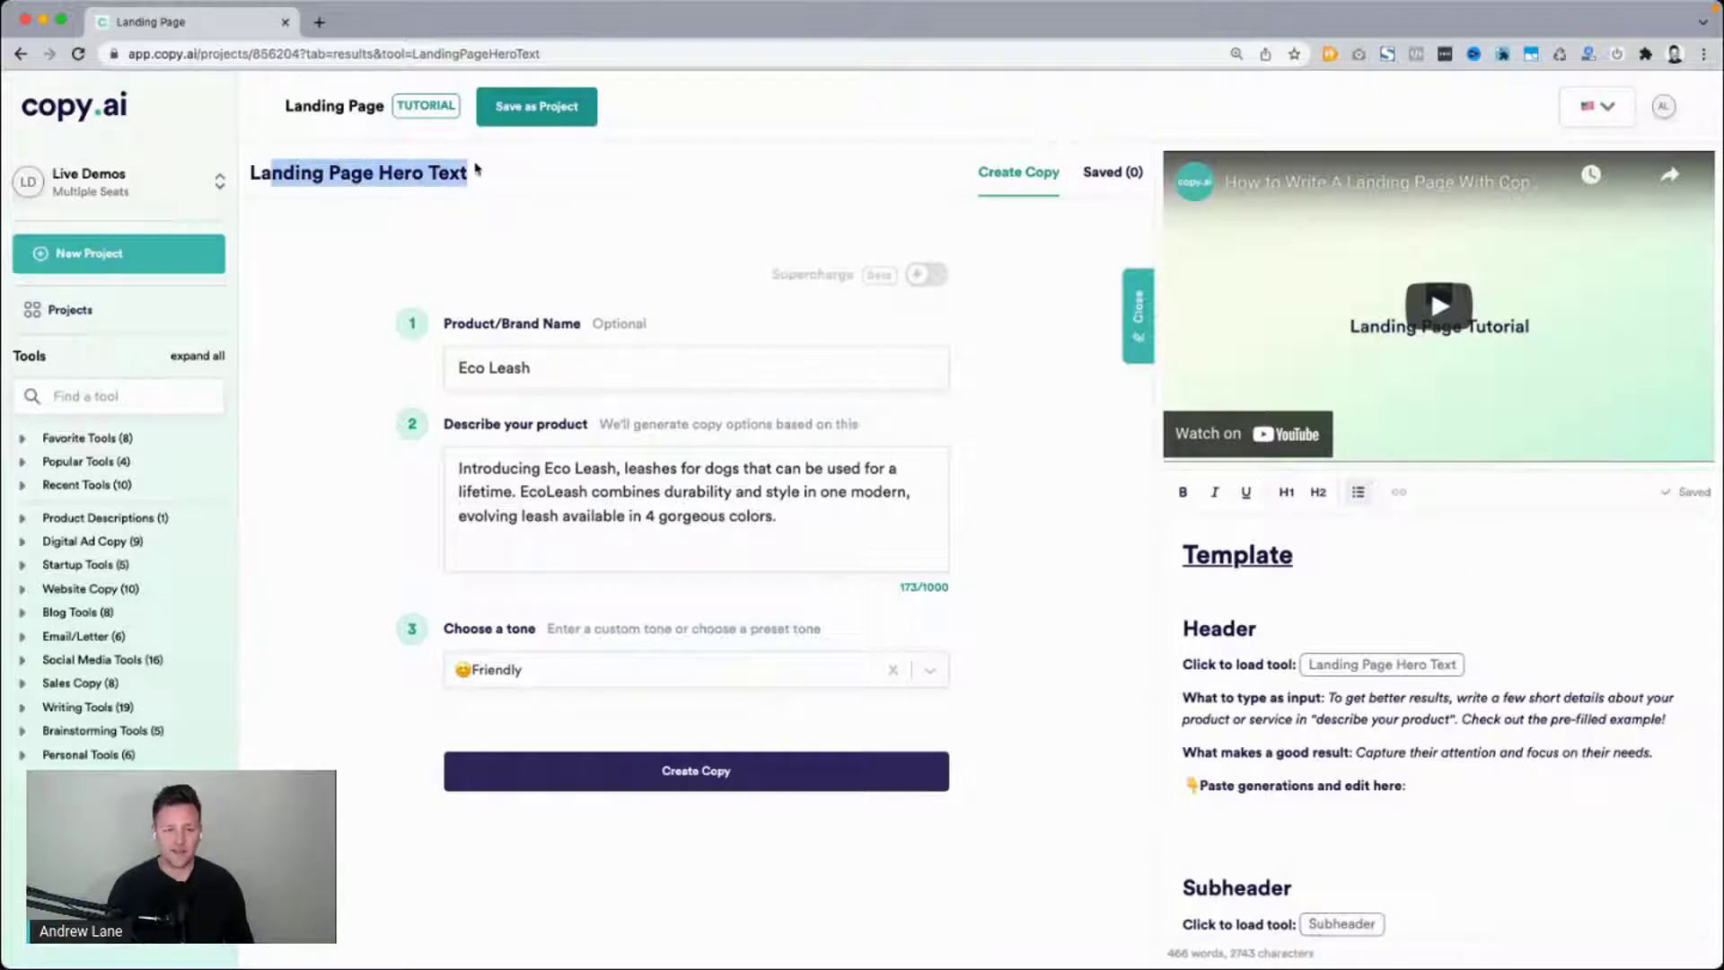
{"action": "left_click", "coordinate": [462, 369]}
{"action": "left_click_drag", "start_coordinate": [477, 371], "coordinate": [560, 371]}
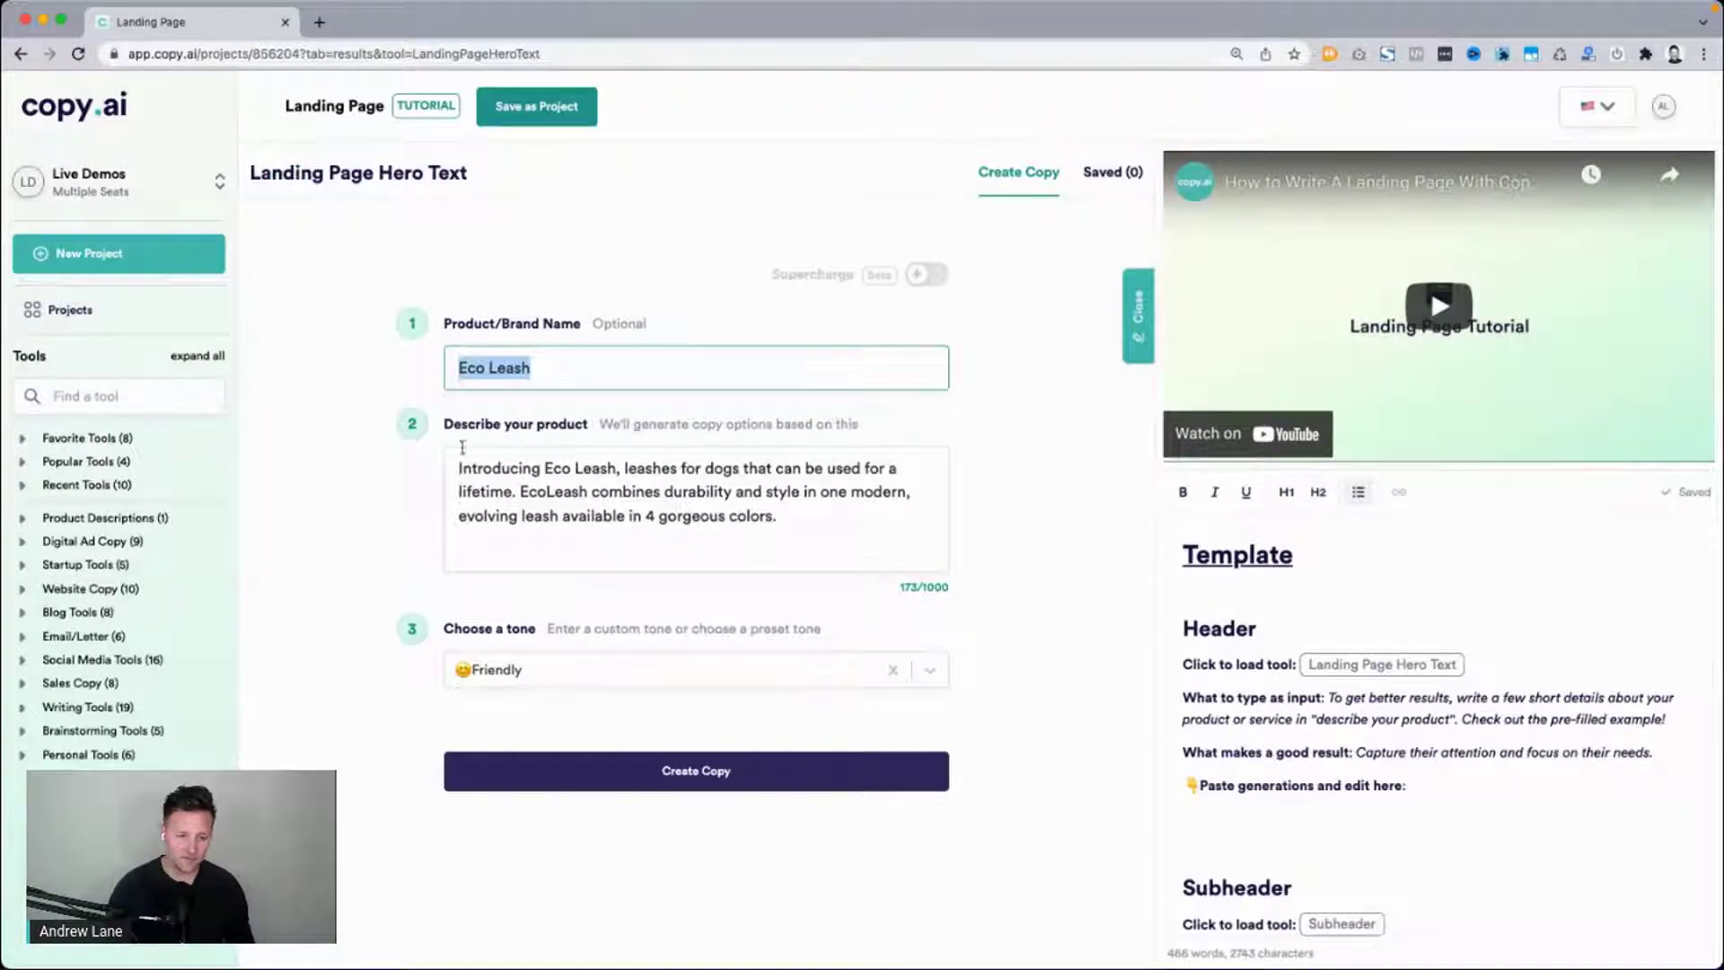
{"action": "left_click_drag", "start_coordinate": [458, 463], "coordinate": [834, 520]}
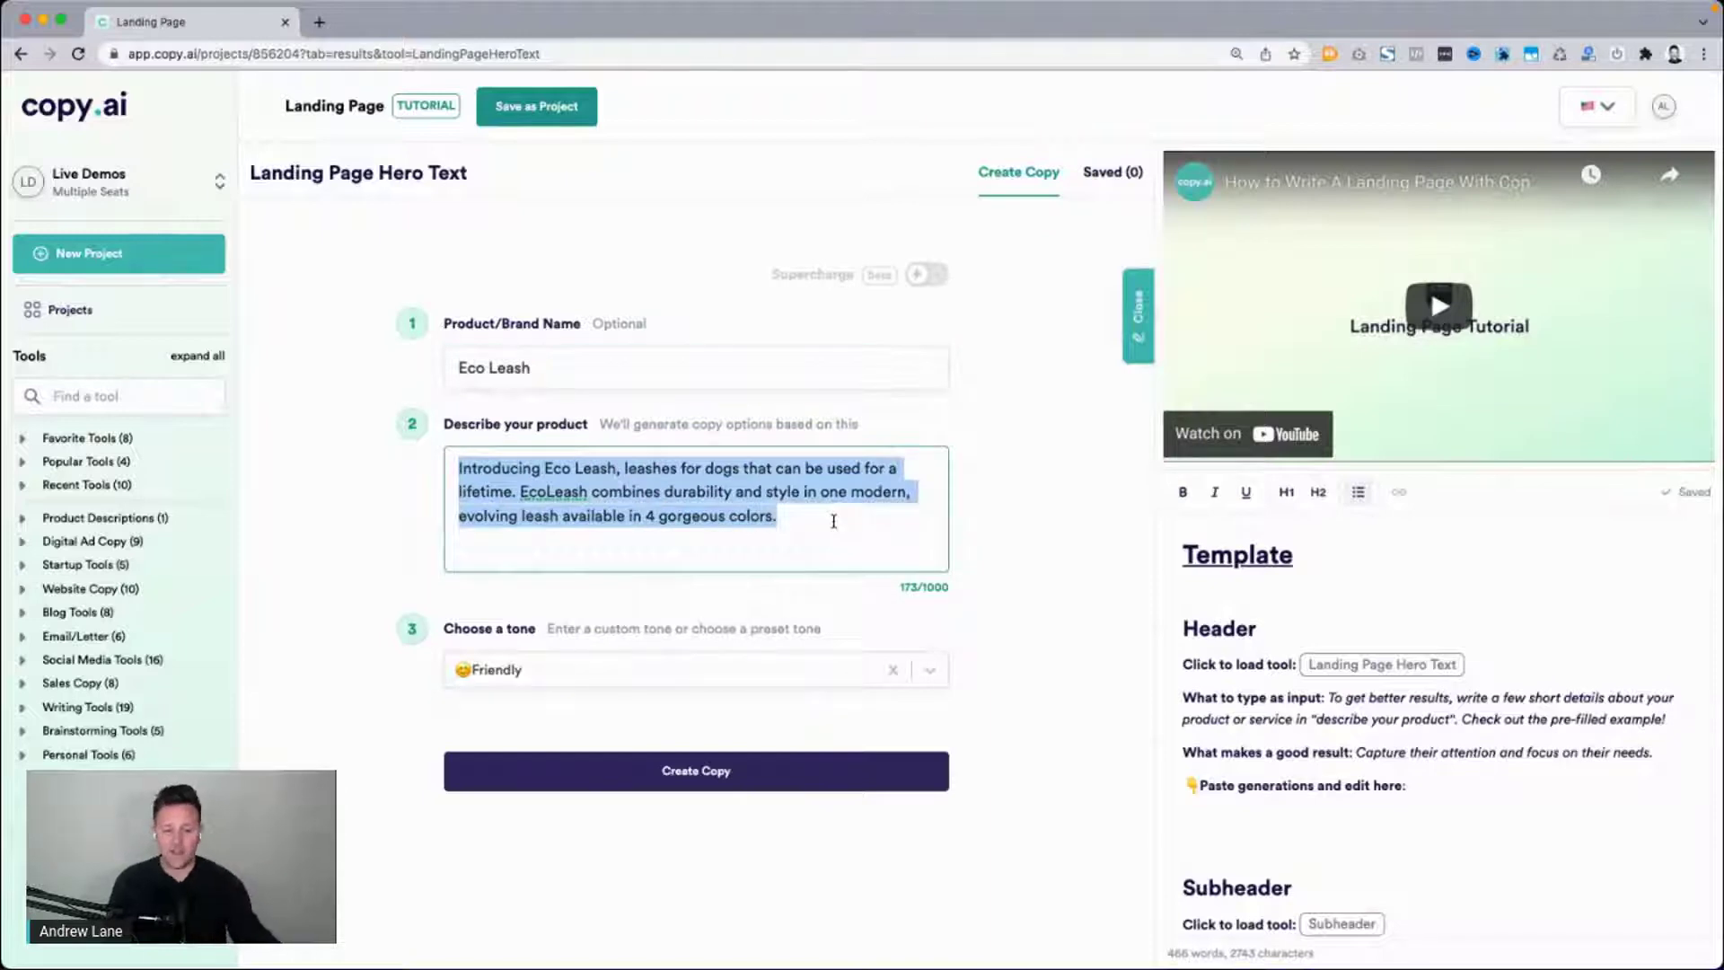
{"action": "left_click", "coordinate": [521, 669]}
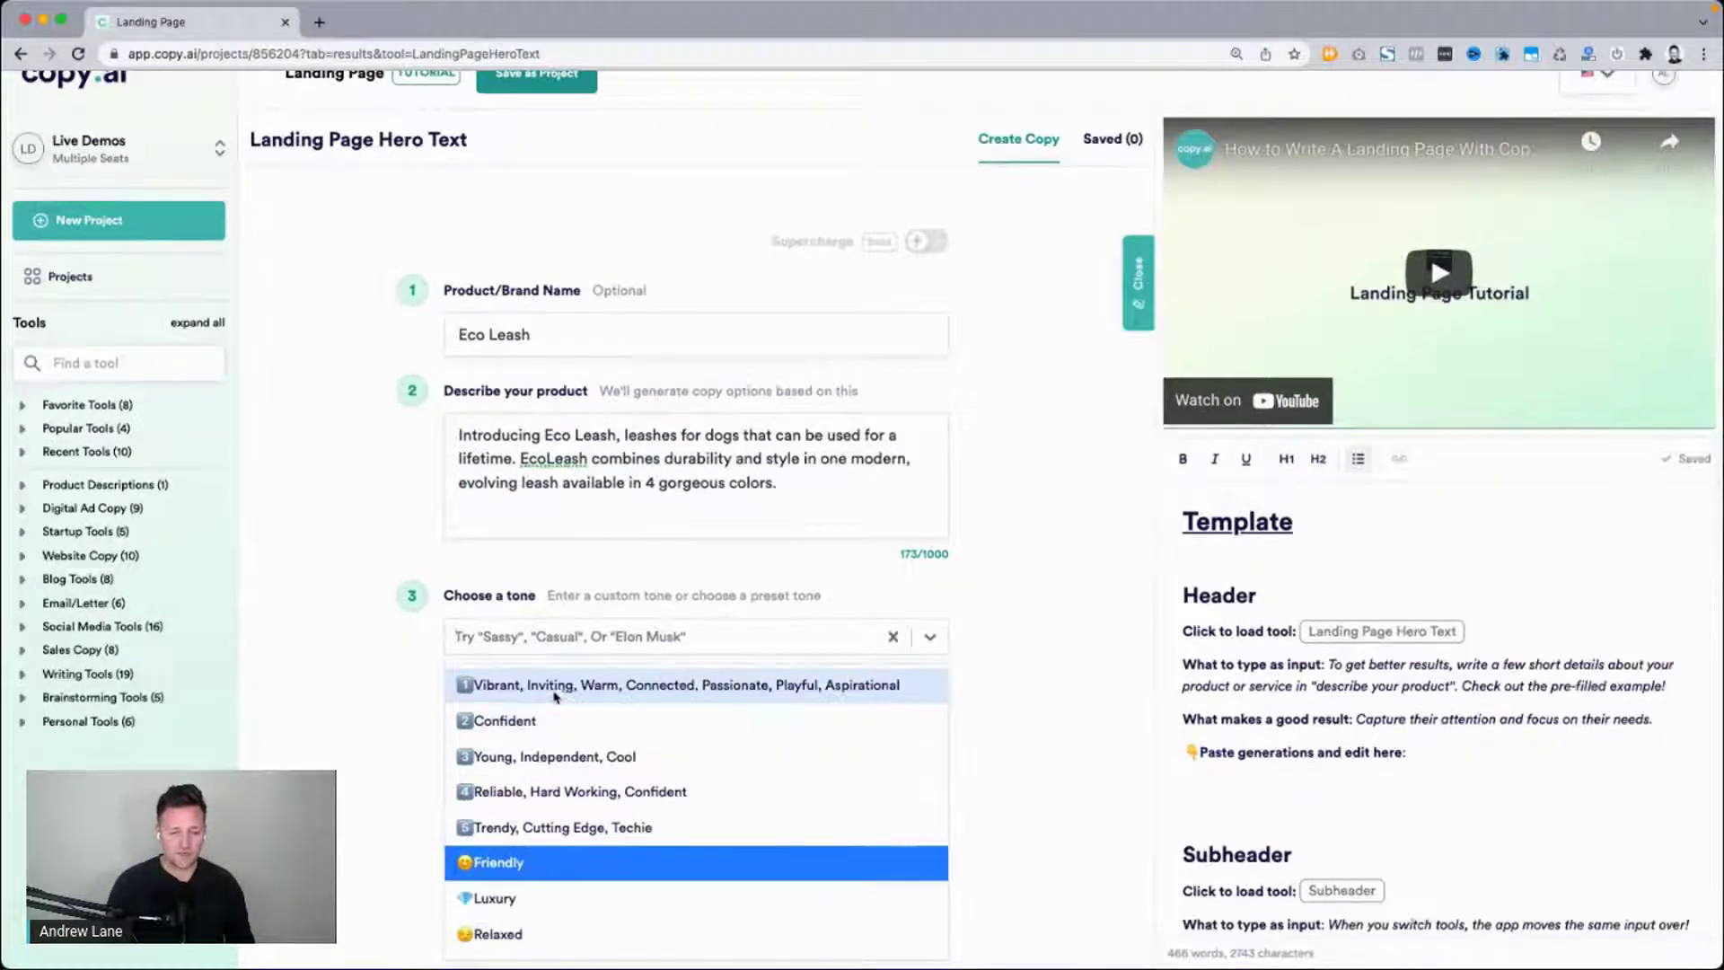
{"action": "left_click", "coordinate": [355, 750]}
{"action": "left_click", "coordinate": [687, 731]}
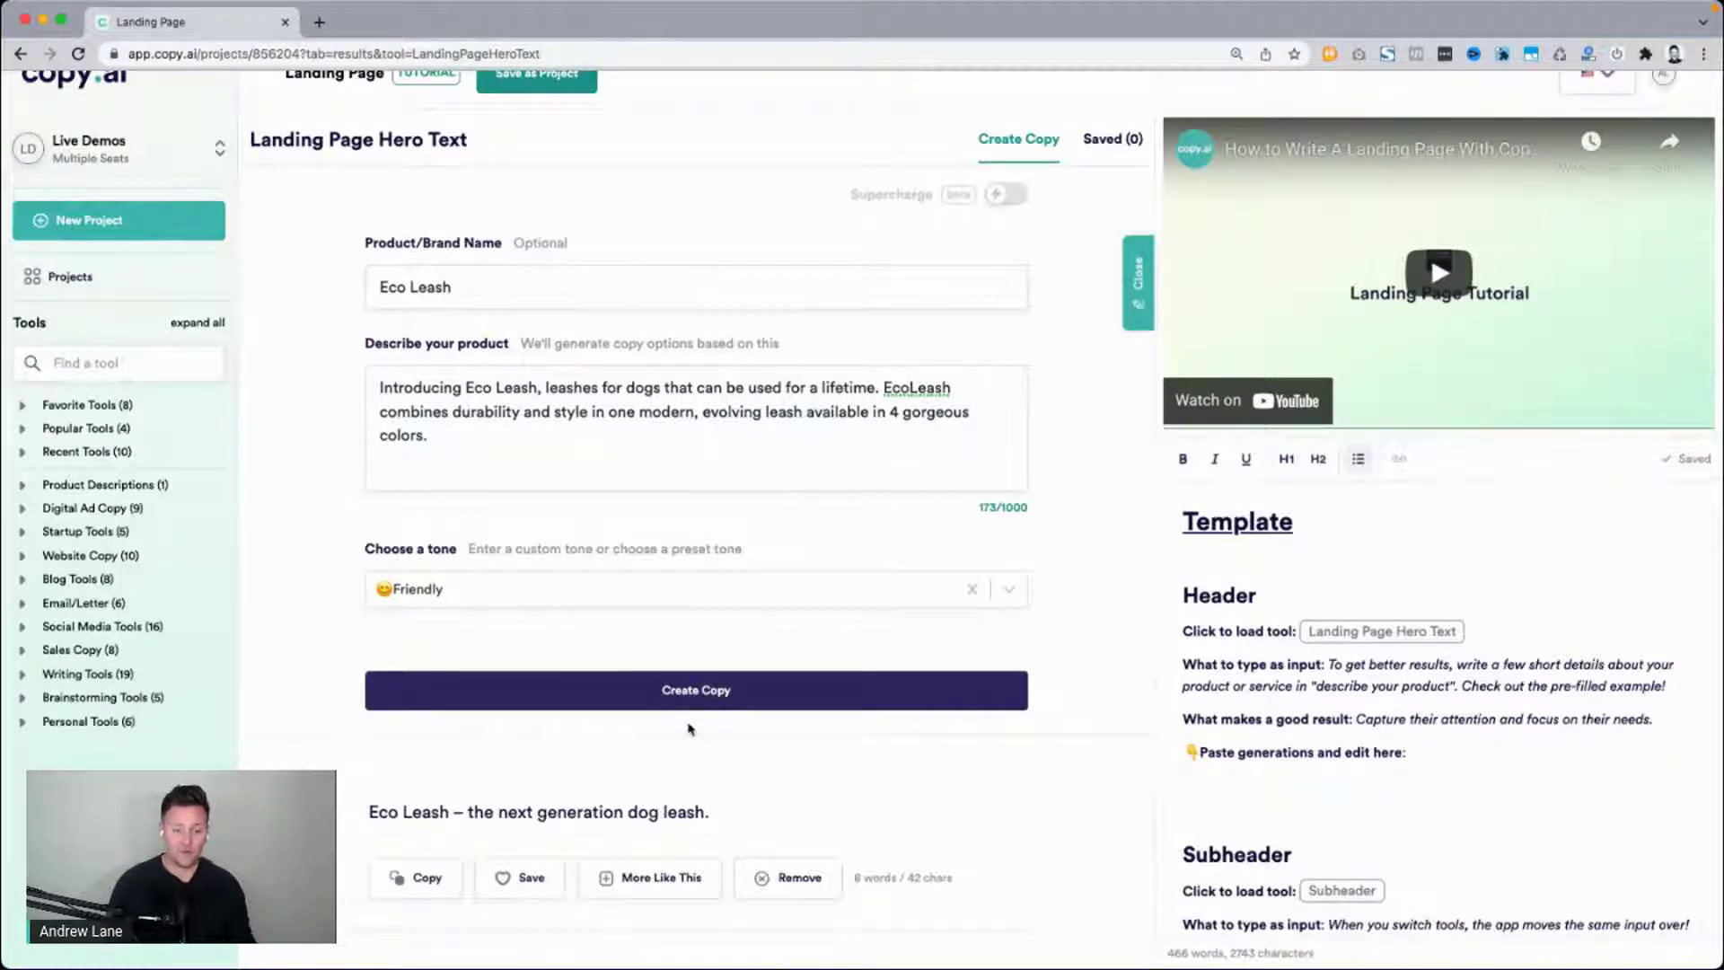
{"action": "scroll", "coordinate": [689, 728], "scroll_direction": "down", "scroll_amount": 5}
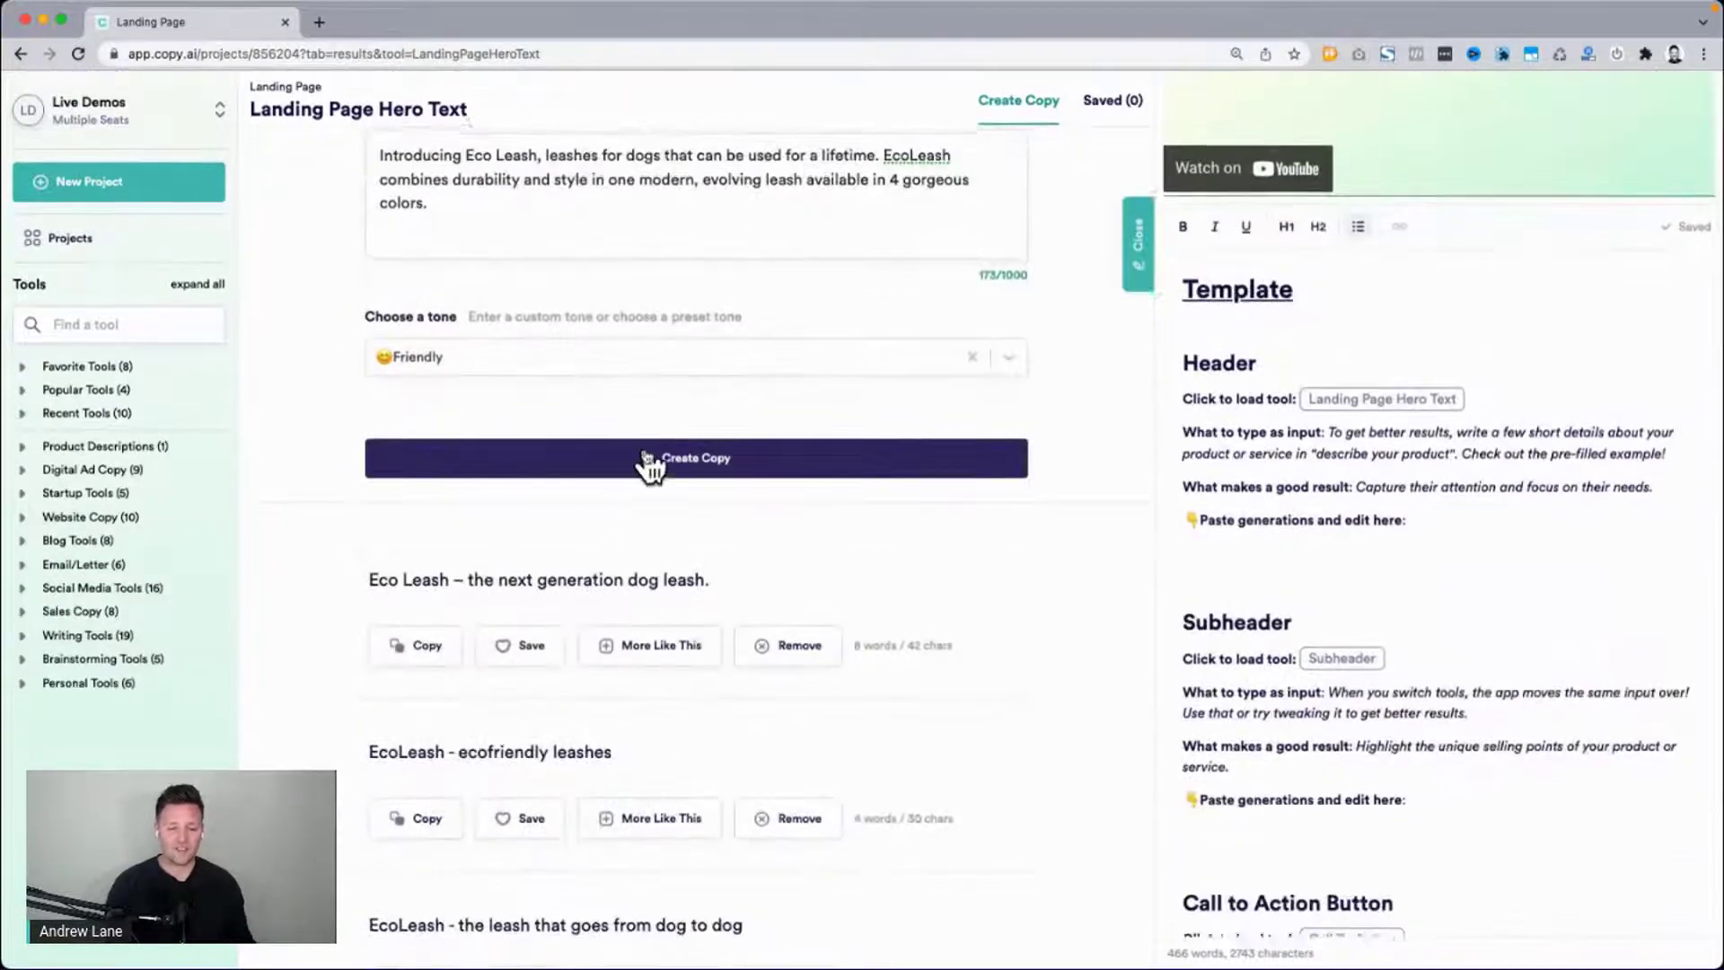
{"action": "scroll", "coordinate": [412, 362], "scroll_direction": "up", "scroll_amount": 5}
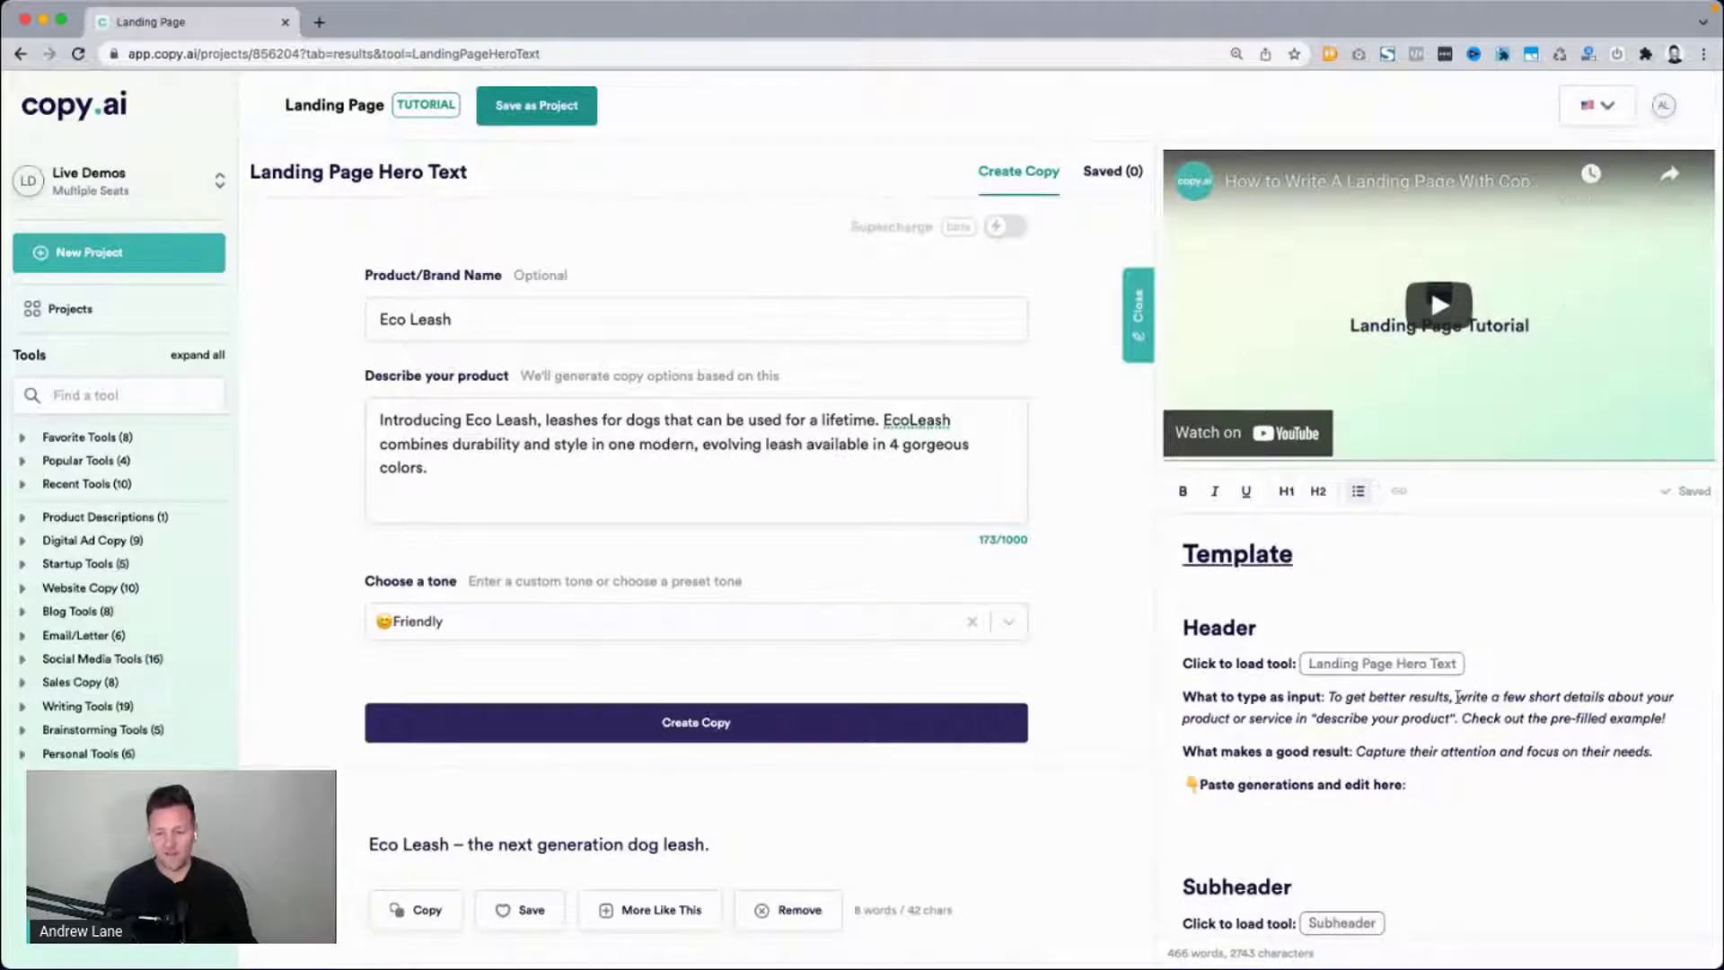
Load the Feature to Benefits tool from the template's Three Boxes Showing Benefits section and generate copy for Eco Leash.
{"action": "scroll", "coordinate": [1397, 697], "scroll_direction": "down", "scroll_amount": 2}
{"action": "scroll", "coordinate": [1374, 701], "scroll_direction": "down", "scroll_amount": 5}
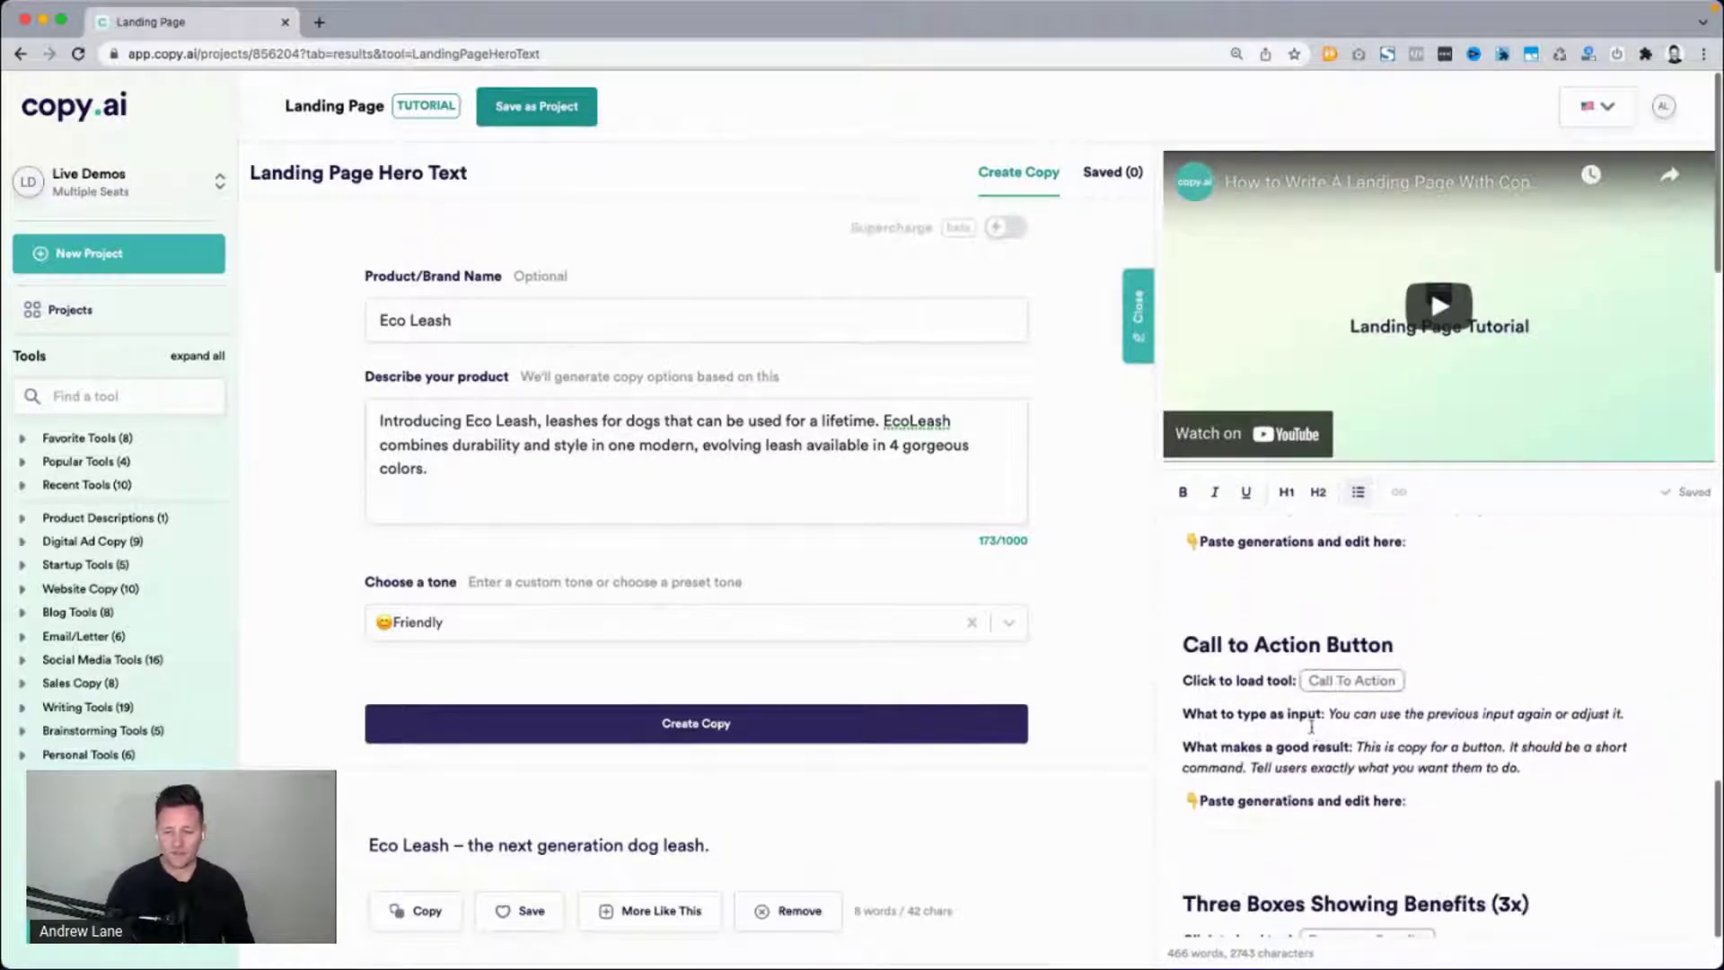
{"action": "scroll", "coordinate": [1374, 691], "scroll_direction": "down", "scroll_amount": 4}
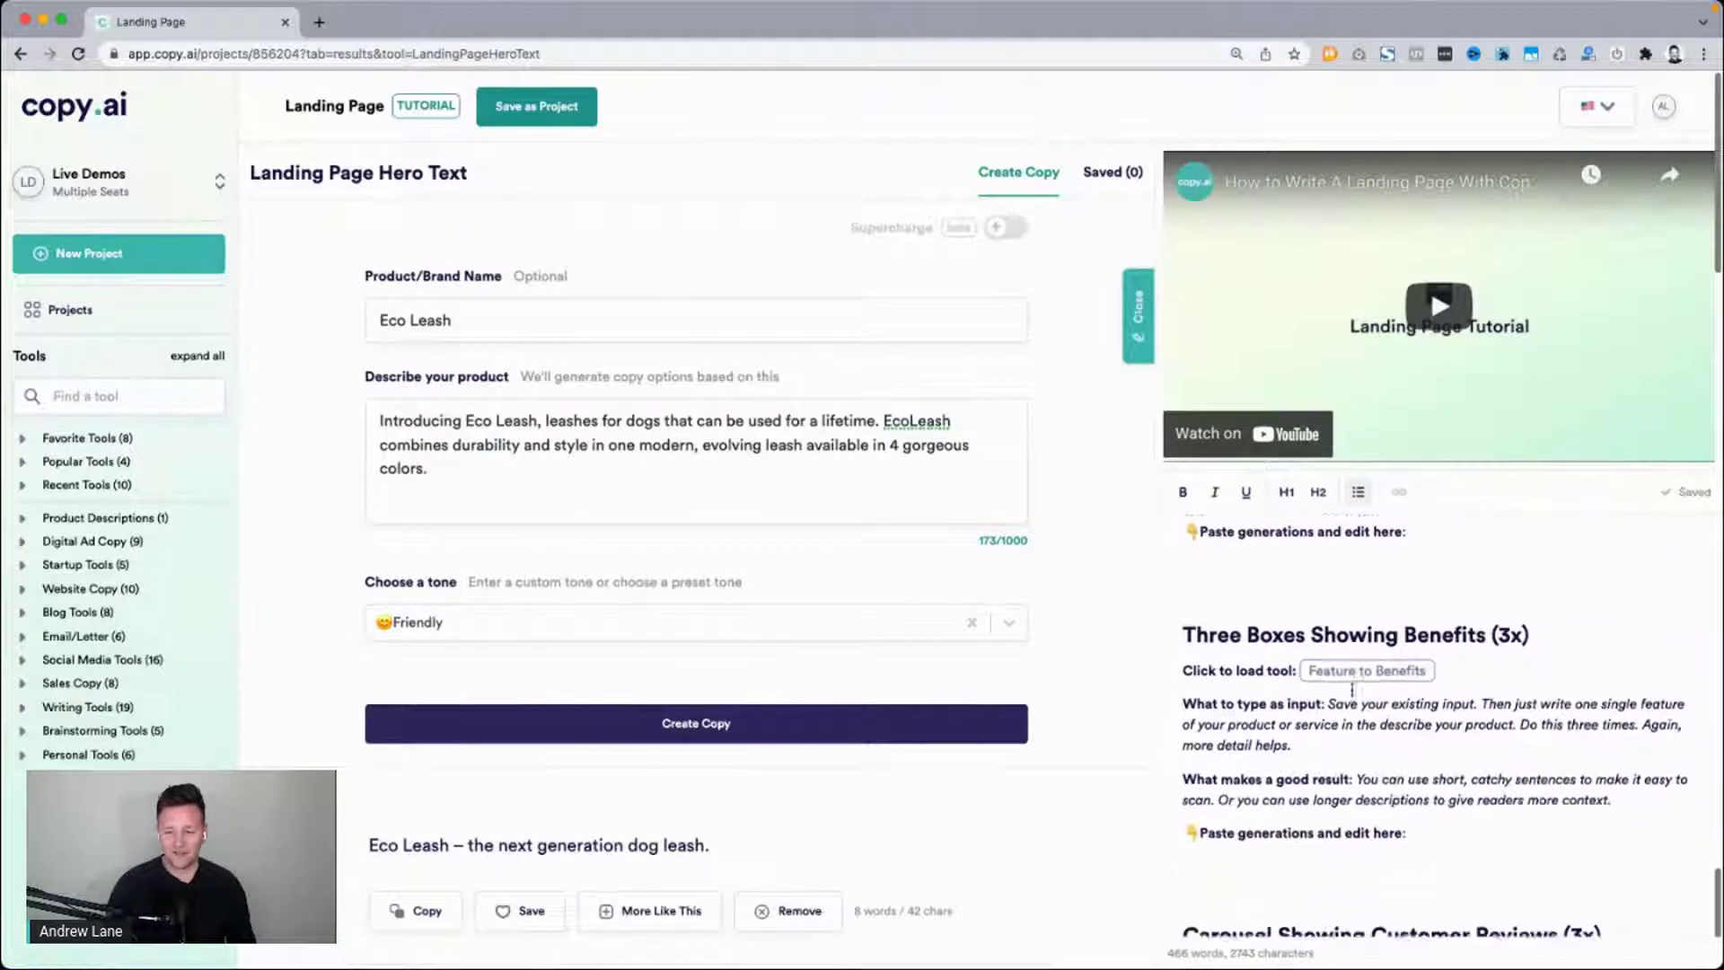
{"action": "left_click", "coordinate": [1413, 661]}
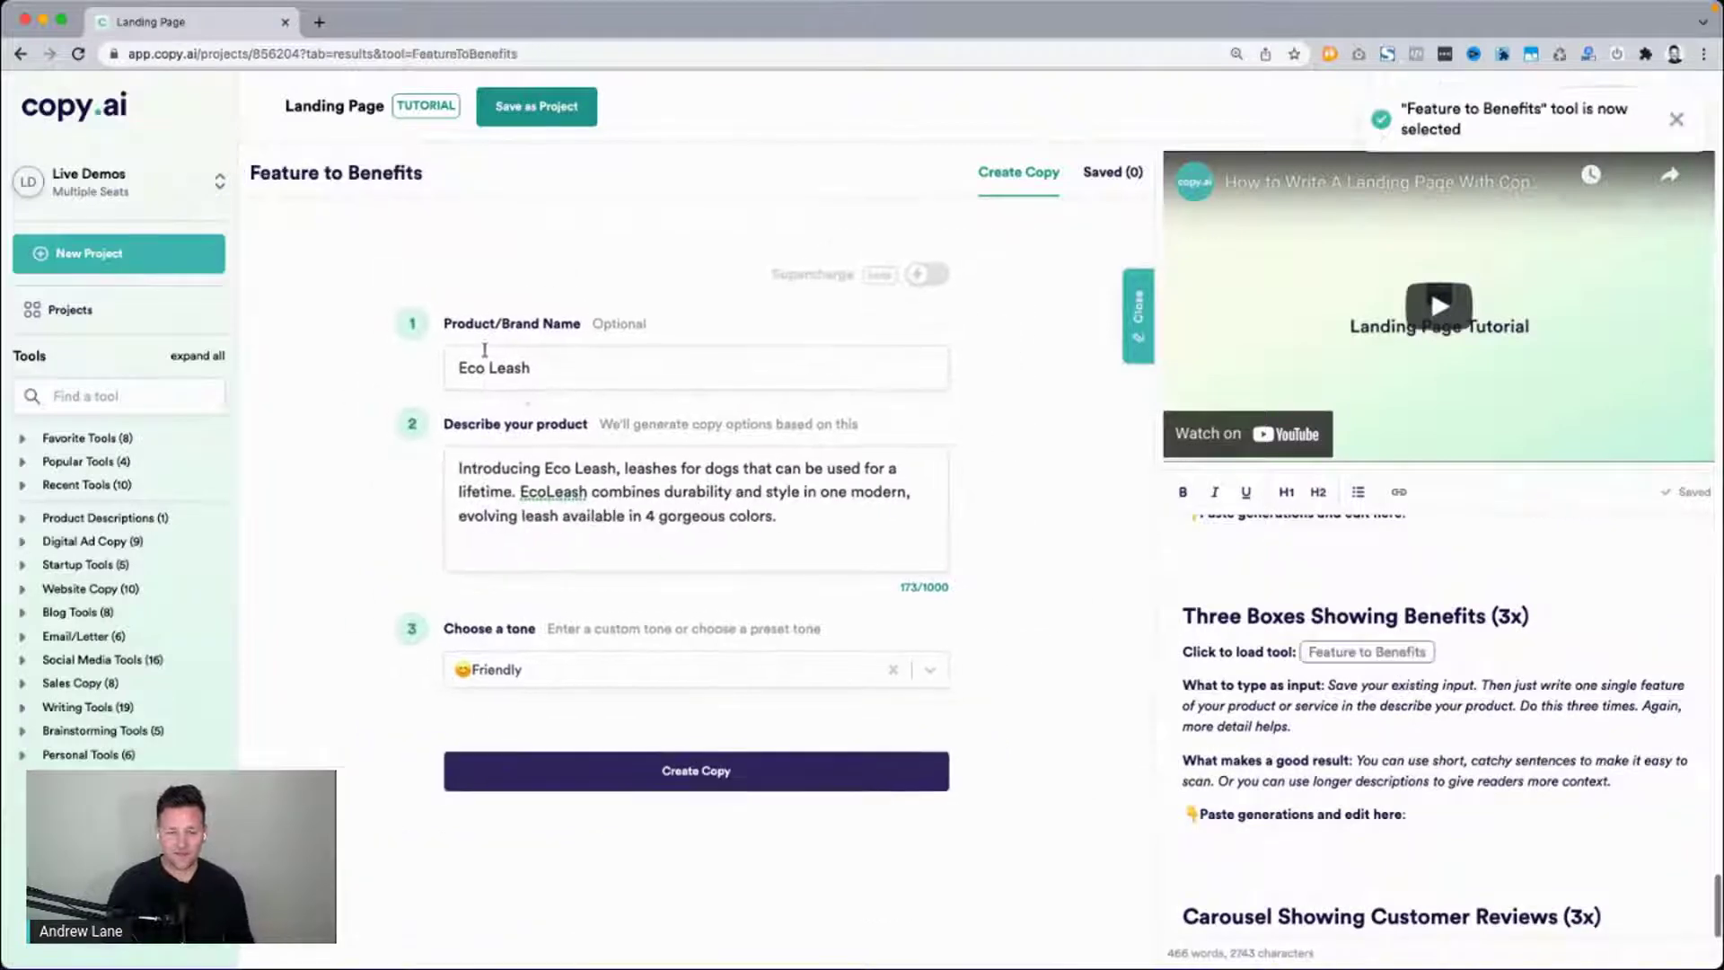
{"action": "left_click", "coordinate": [589, 770]}
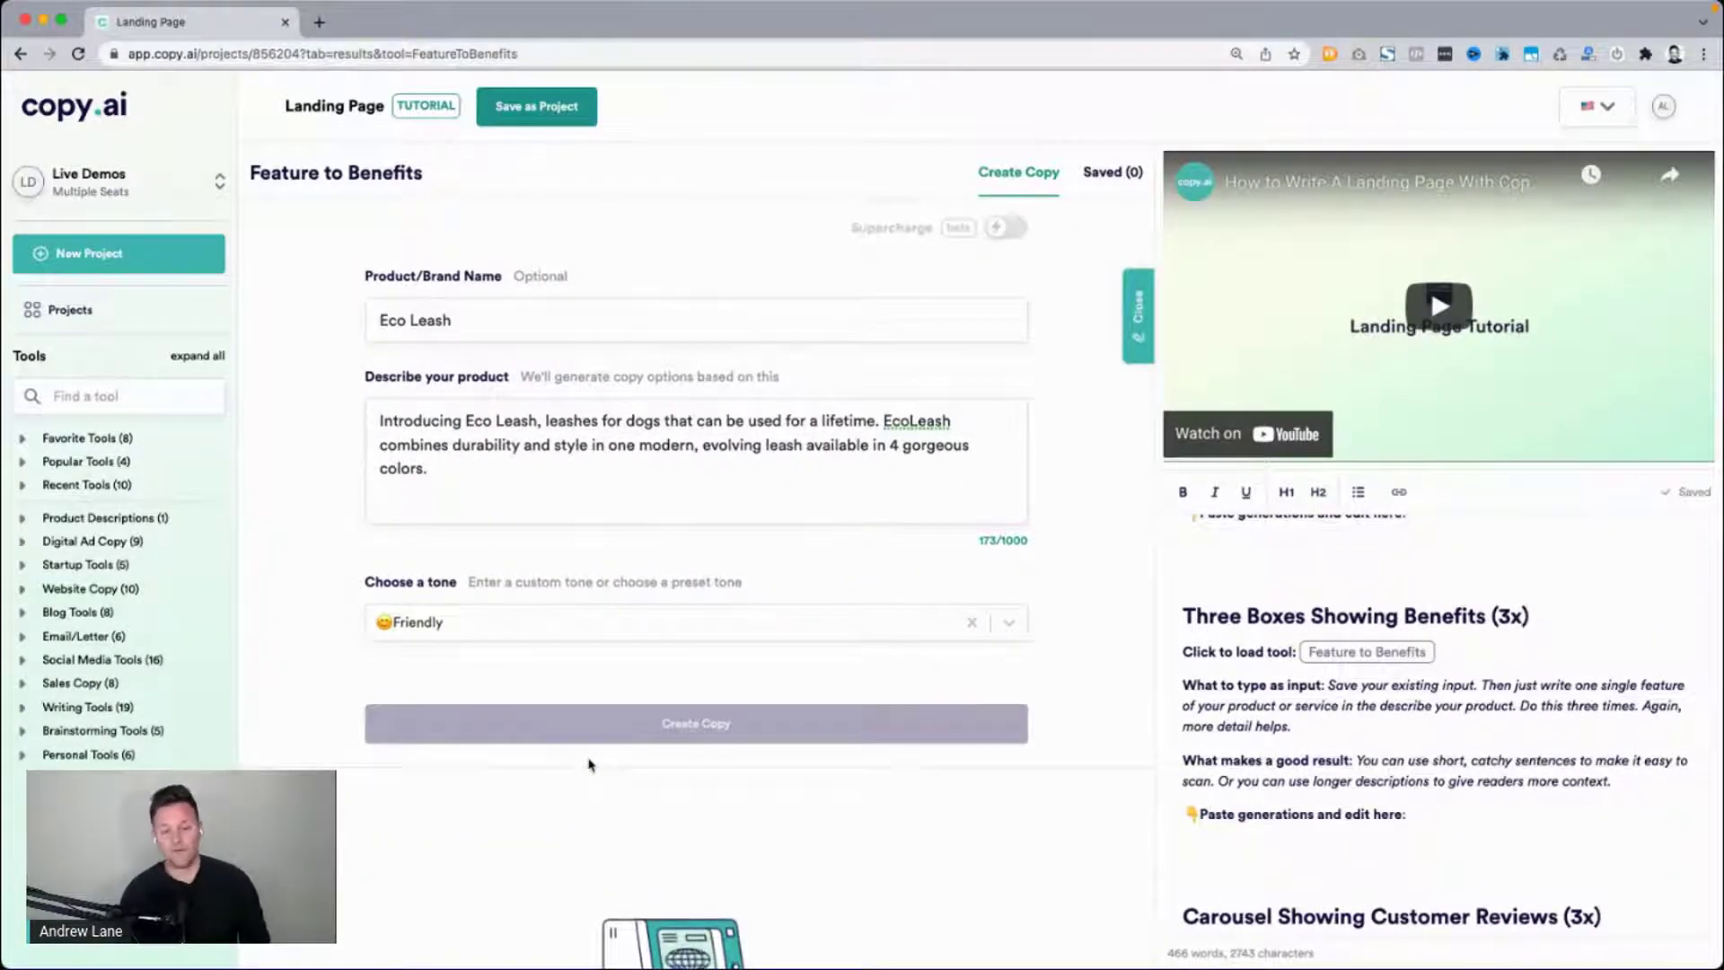
Compare the Eco Leash product name and description with the generated Feature to Benefits results.
{"action": "left_click_drag", "start_coordinate": [368, 320], "coordinate": [469, 322]}
{"action": "left_click_drag", "start_coordinate": [377, 419], "coordinate": [480, 490]}
{"action": "scroll", "coordinate": [359, 539], "scroll_direction": "down", "scroll_amount": 10}
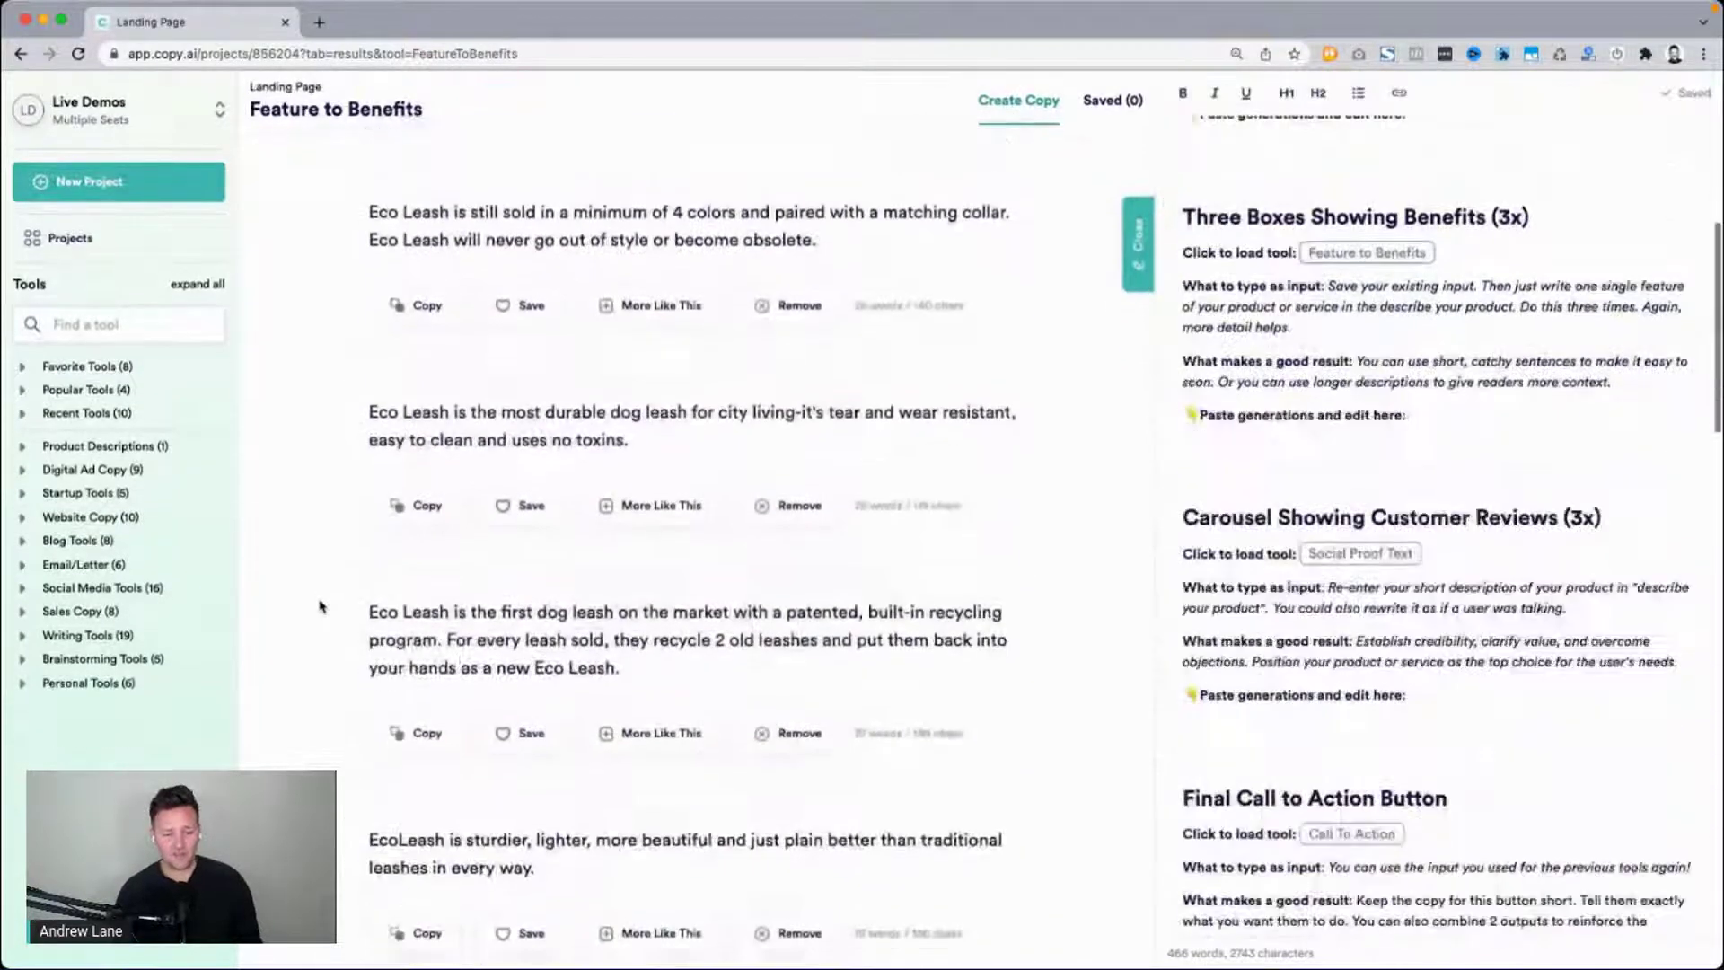
{"action": "scroll", "coordinate": [345, 628], "scroll_direction": "down", "scroll_amount": 3}
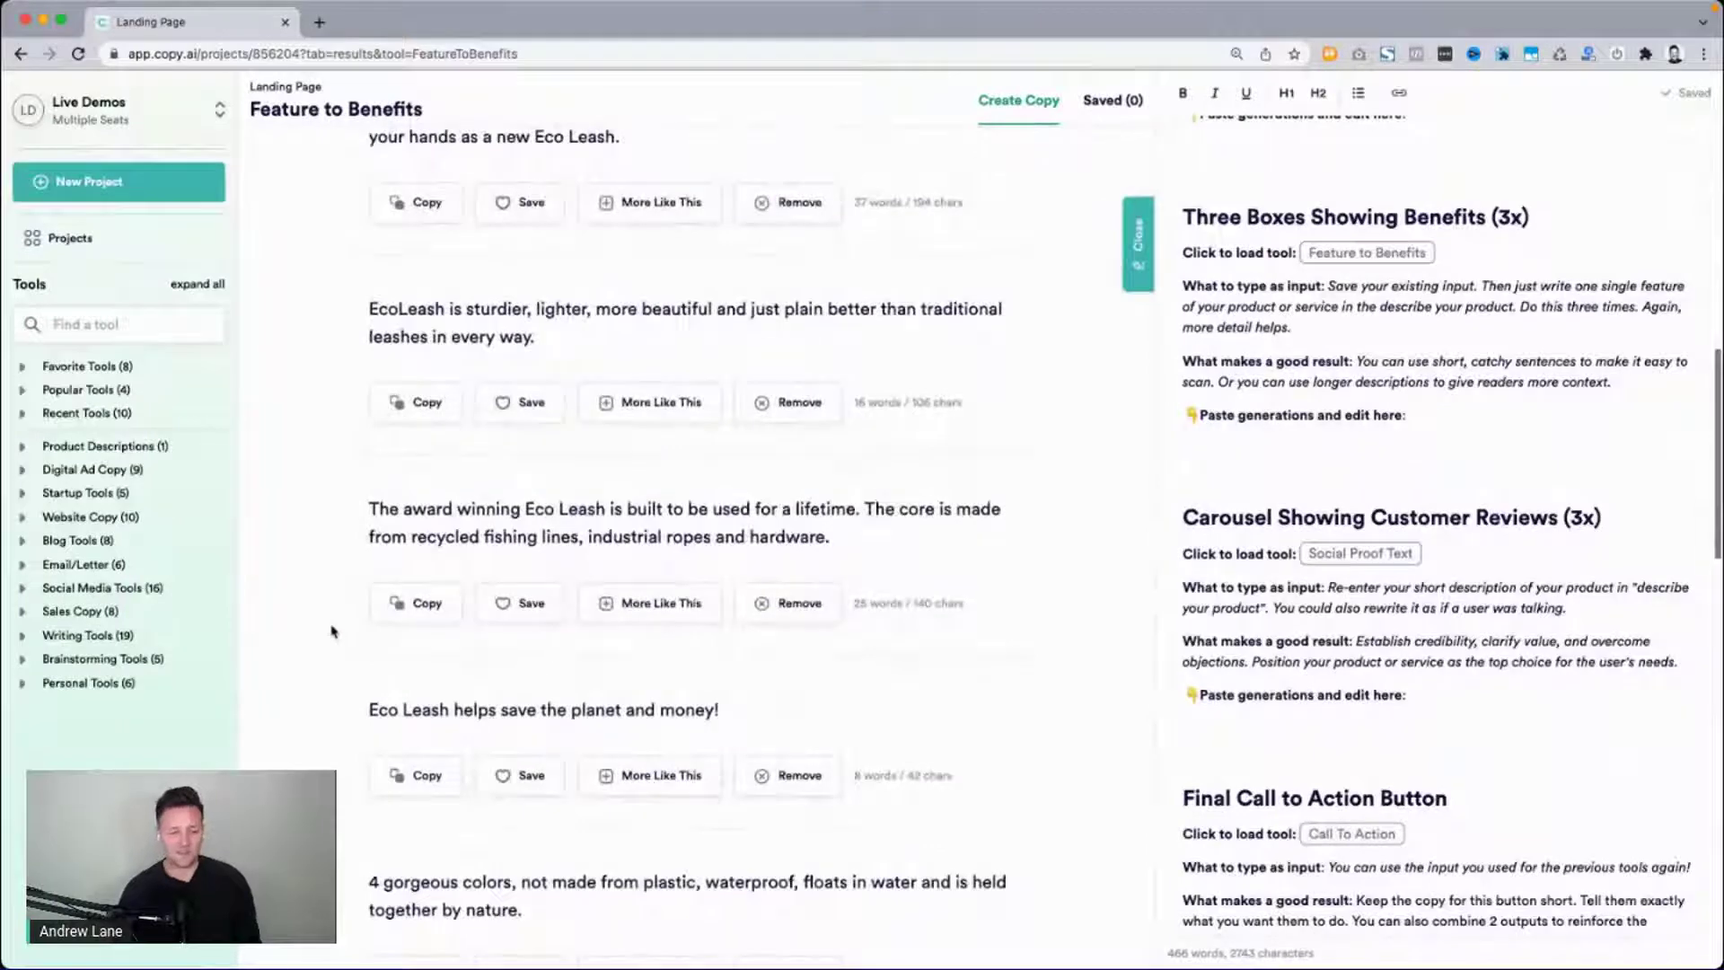
{"action": "scroll", "coordinate": [332, 631], "scroll_direction": "down", "scroll_amount": 3}
{"action": "scroll", "coordinate": [332, 631], "scroll_direction": "down", "scroll_amount": 1}
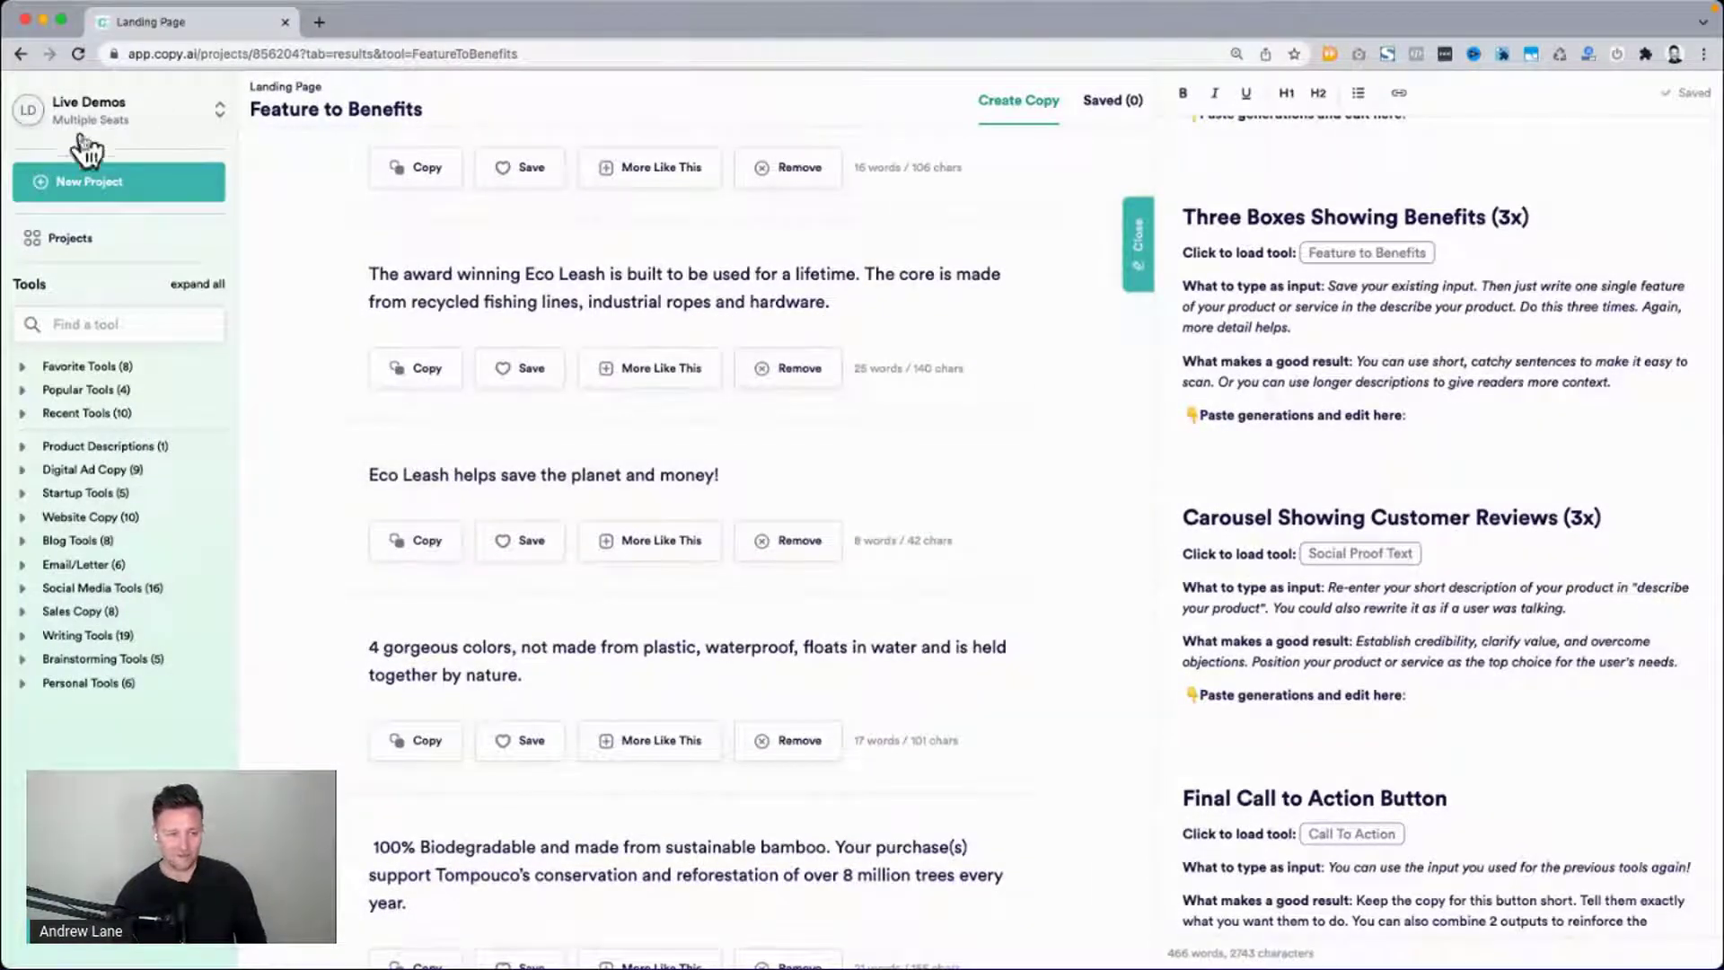
Return to the projects overview without saving the Landing Page tutorial work.
{"action": "left_click", "coordinate": [87, 233]}
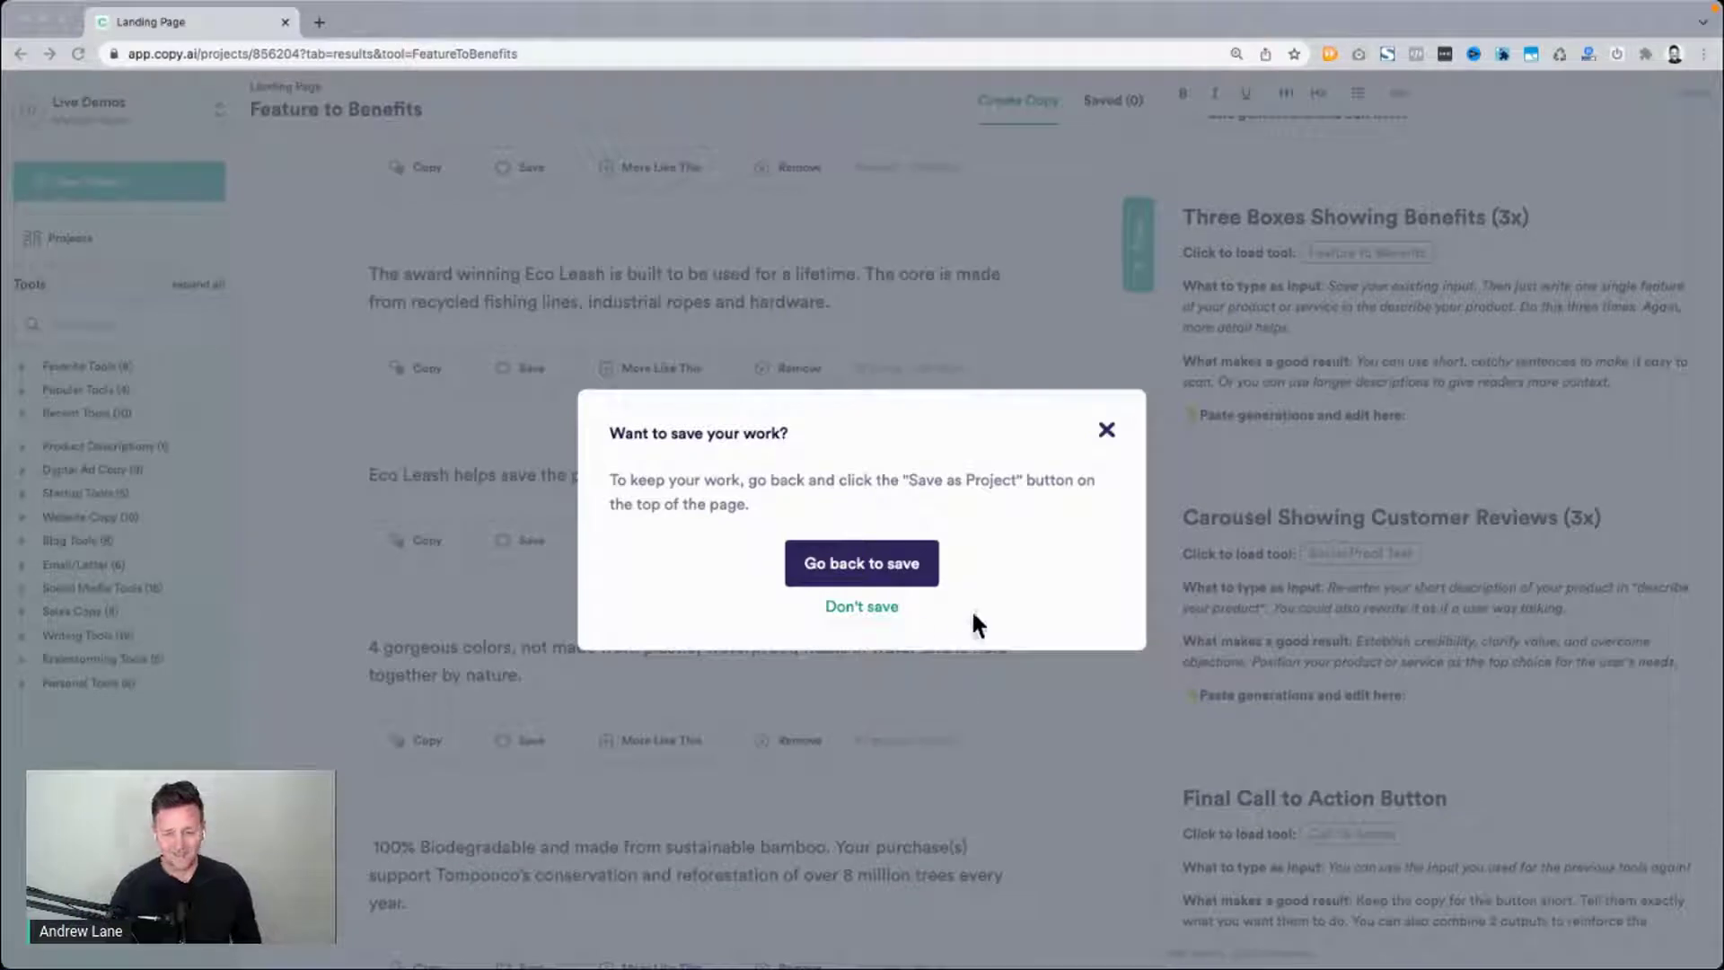
{"action": "left_click", "coordinate": [845, 613]}
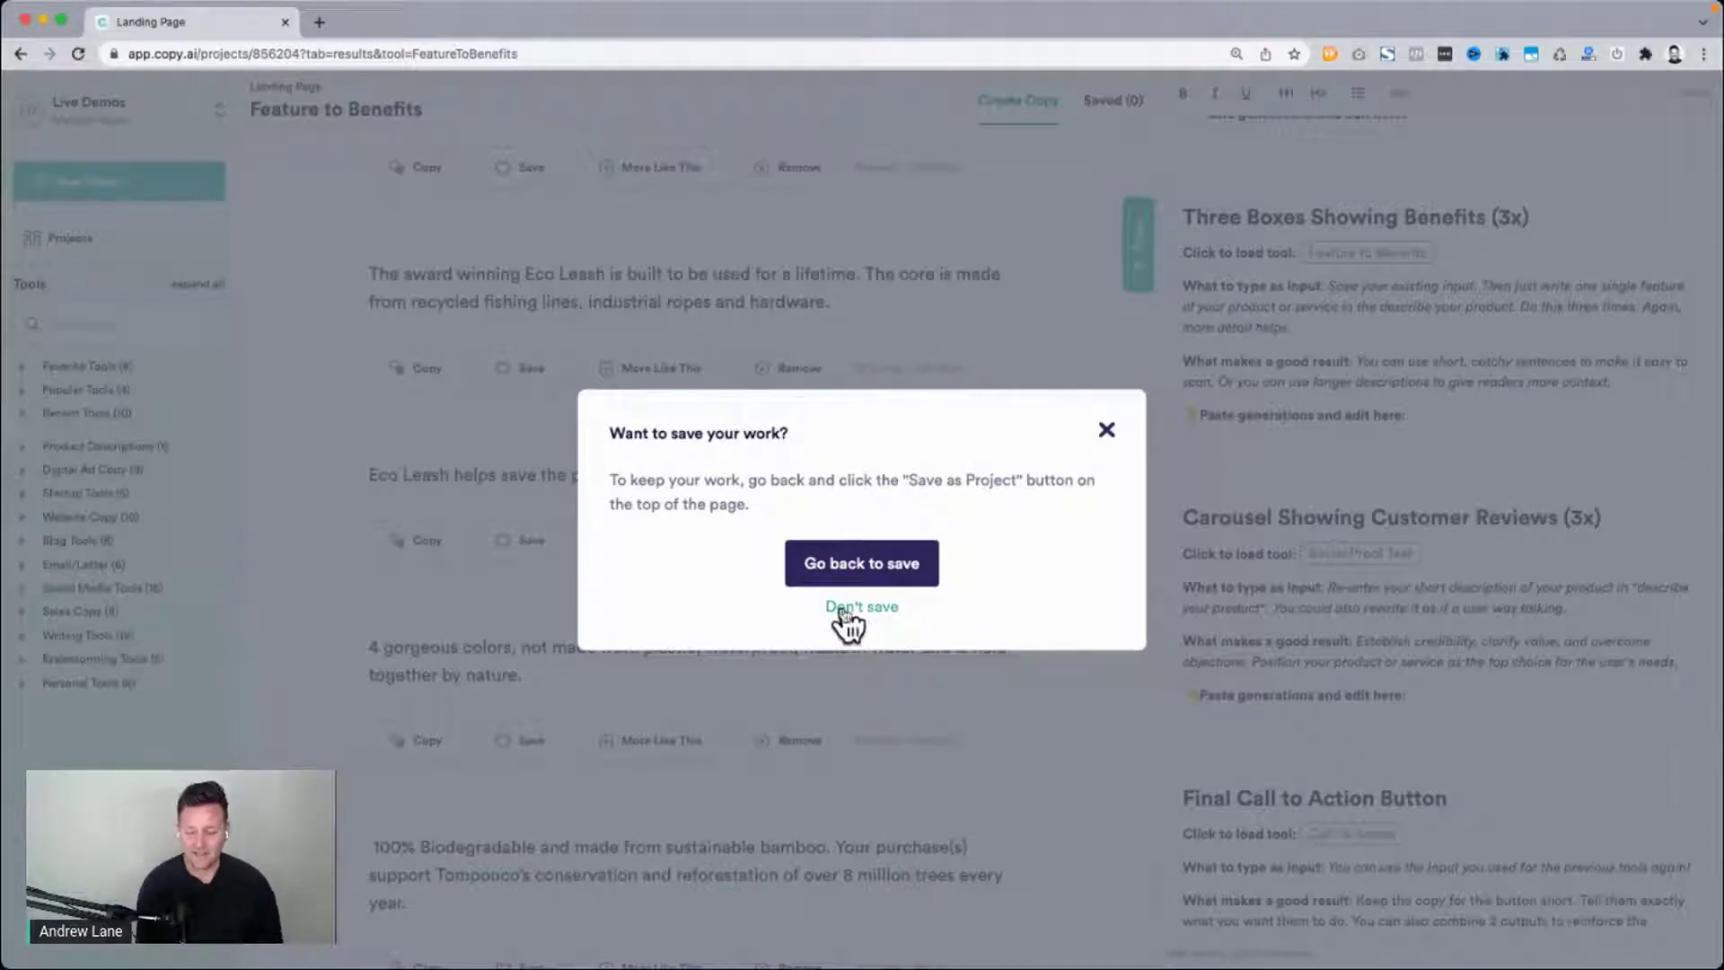
{"action": "left_click", "coordinate": [845, 608]}
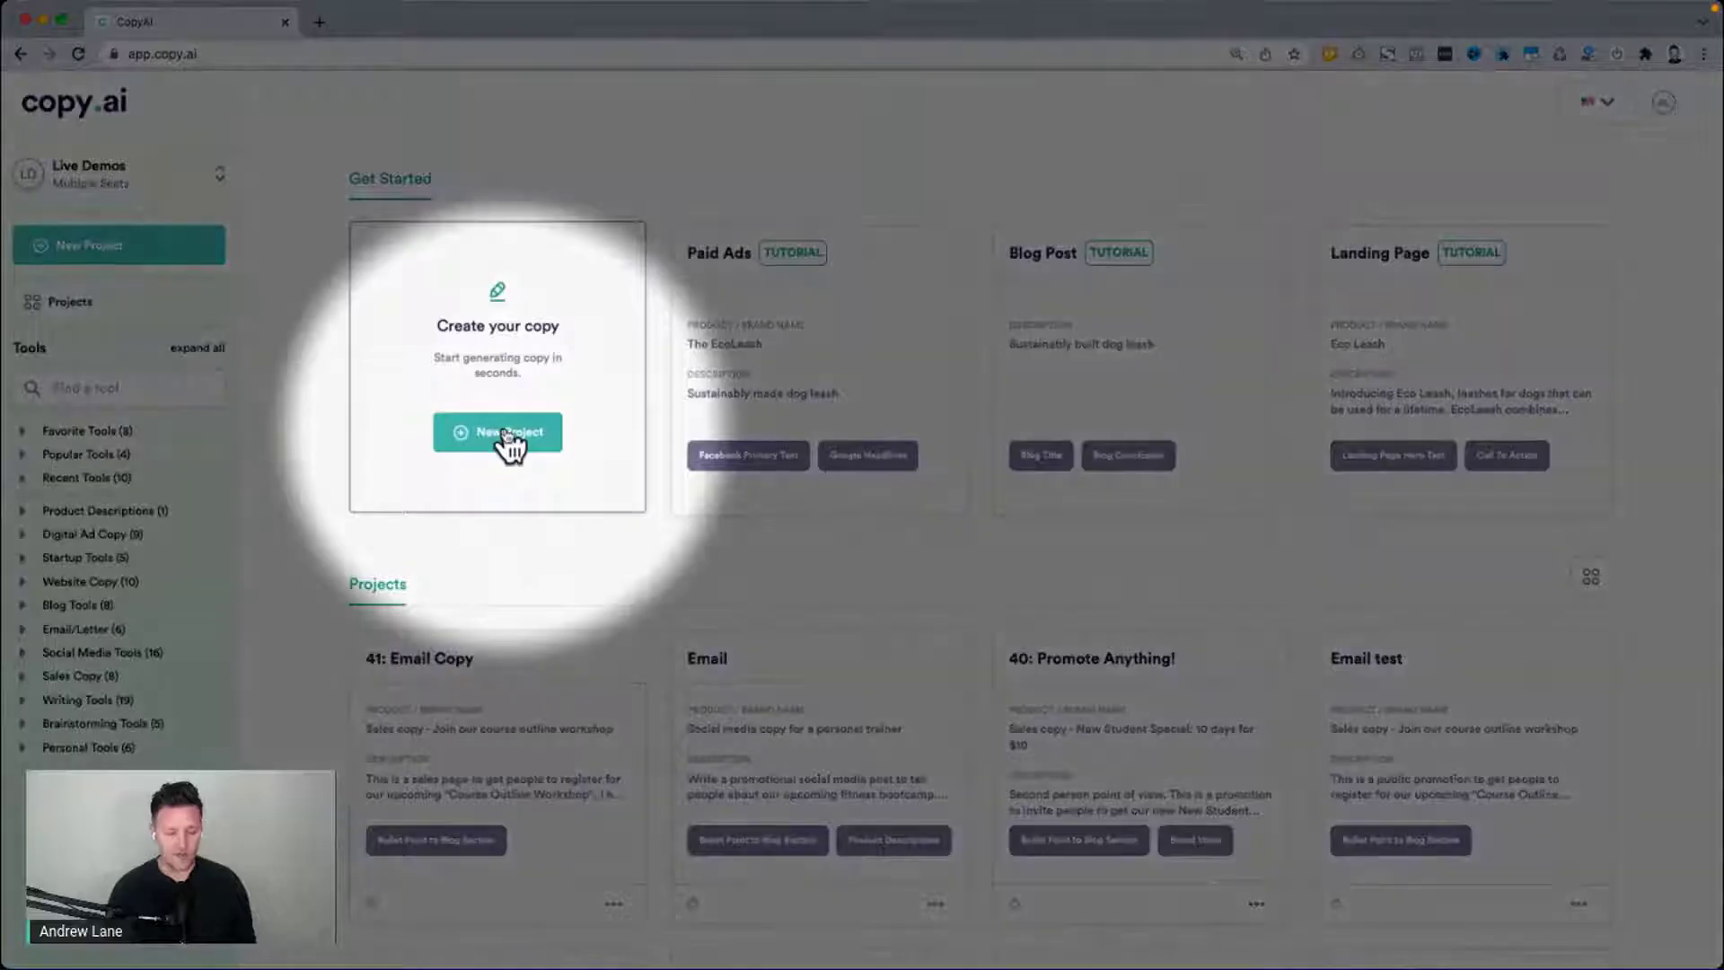
Create a new project titled "44: Social Posts & Bios" without a relevant website.
{"action": "scroll", "coordinate": [516, 444], "scroll_direction": "down", "scroll_amount": 5}
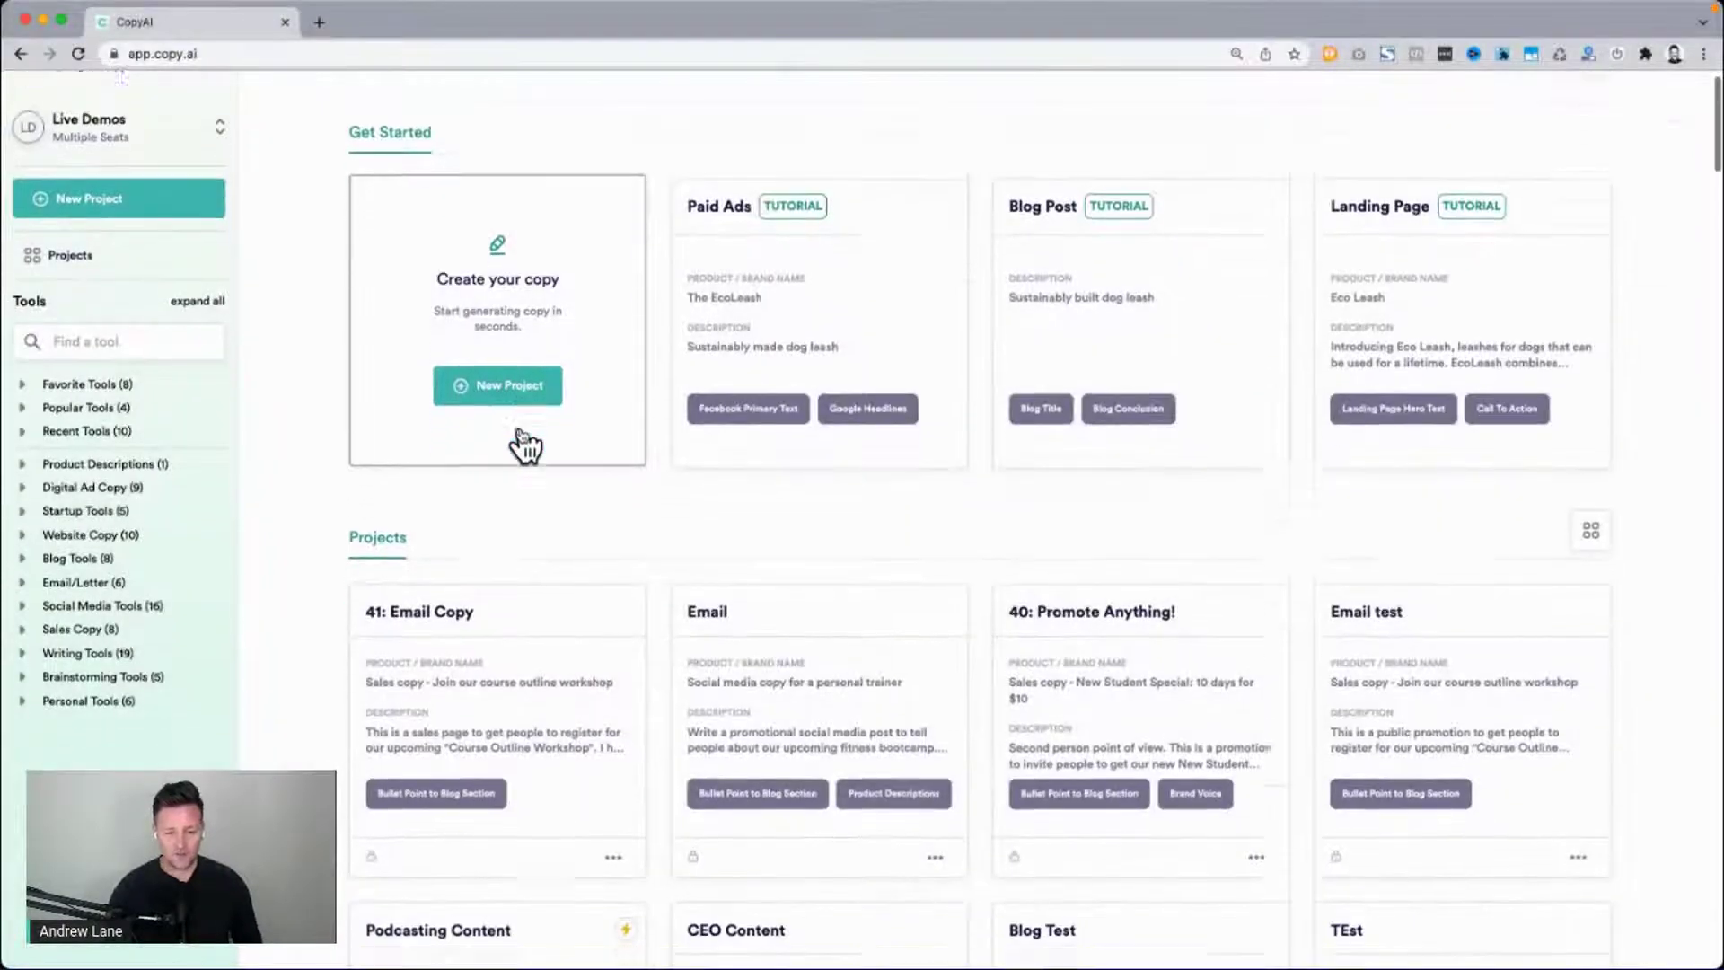
{"action": "scroll", "coordinate": [525, 444], "scroll_direction": "down", "scroll_amount": 10}
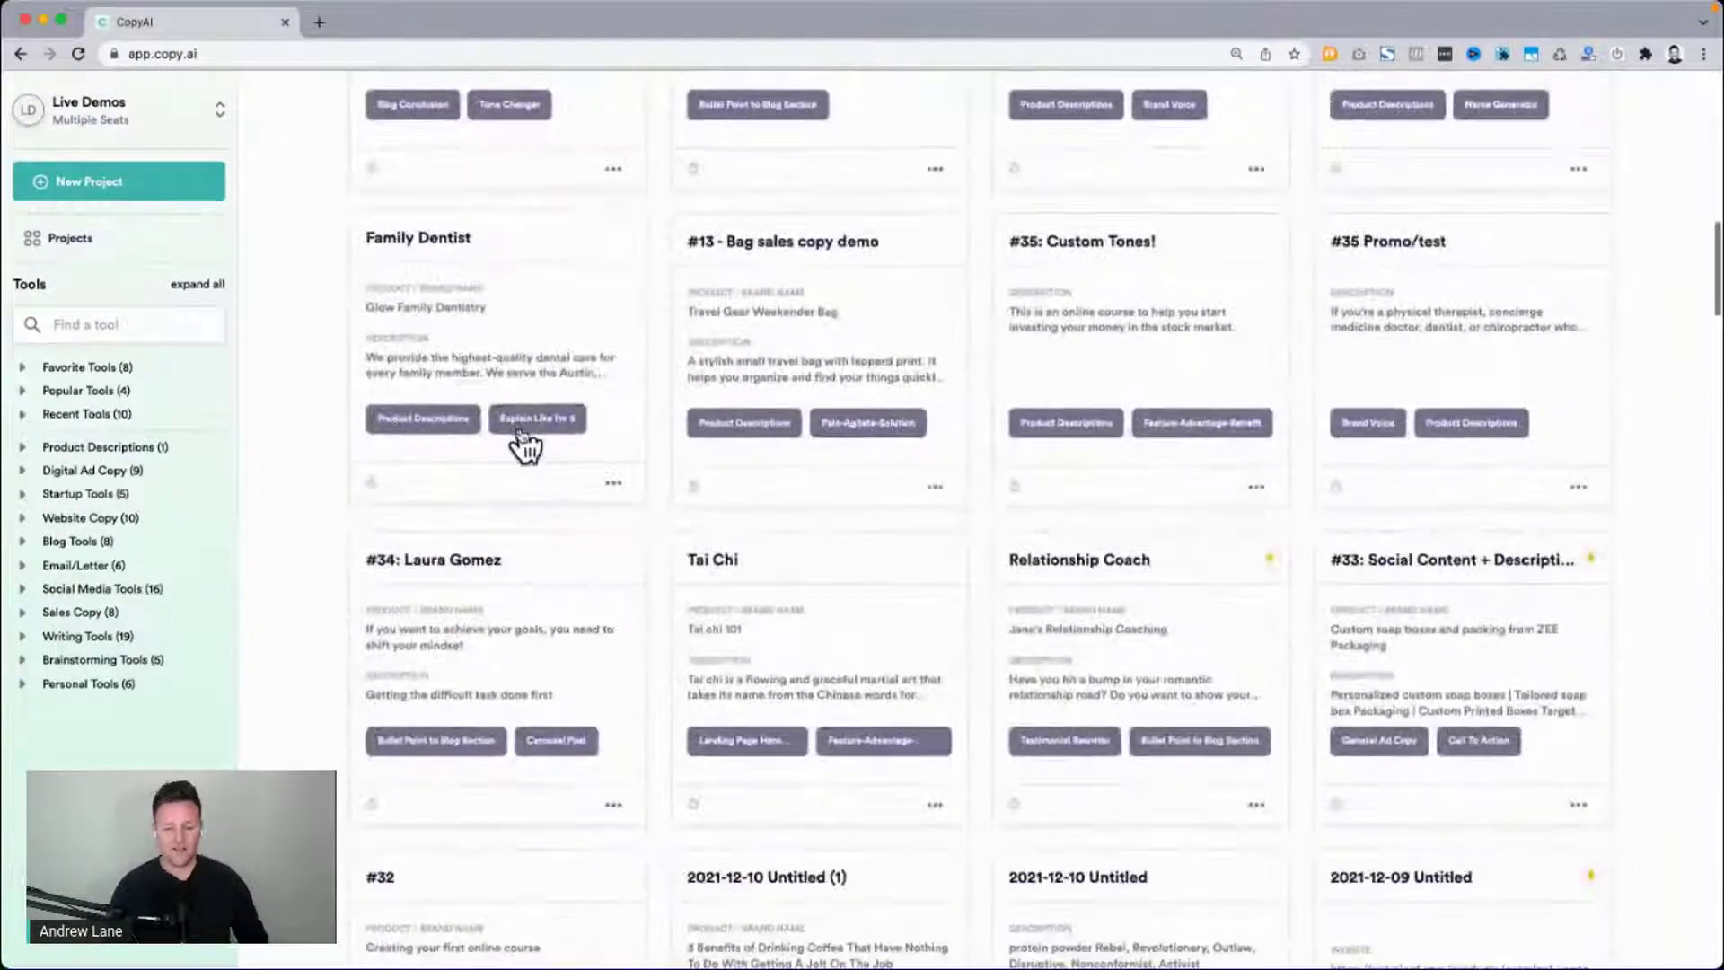
{"action": "scroll", "coordinate": [526, 445], "scroll_direction": "up", "scroll_amount": 6}
{"action": "scroll", "coordinate": [525, 444], "scroll_direction": "up", "scroll_amount": 10}
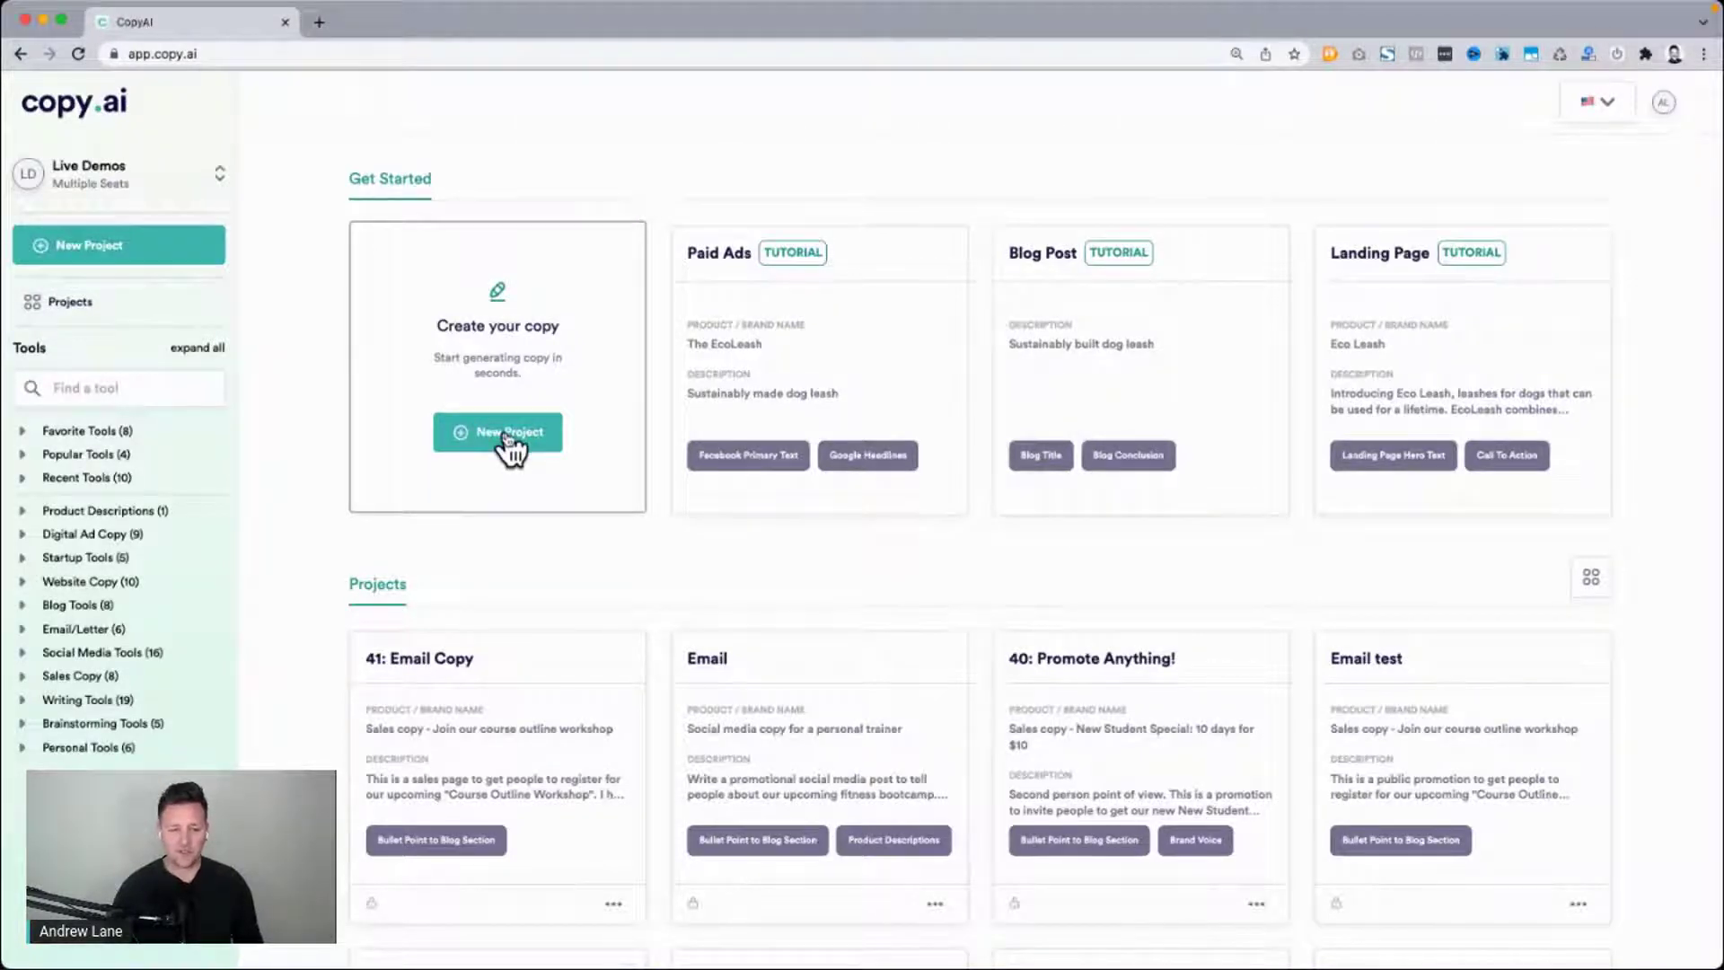
{"action": "left_click", "coordinate": [509, 440]}
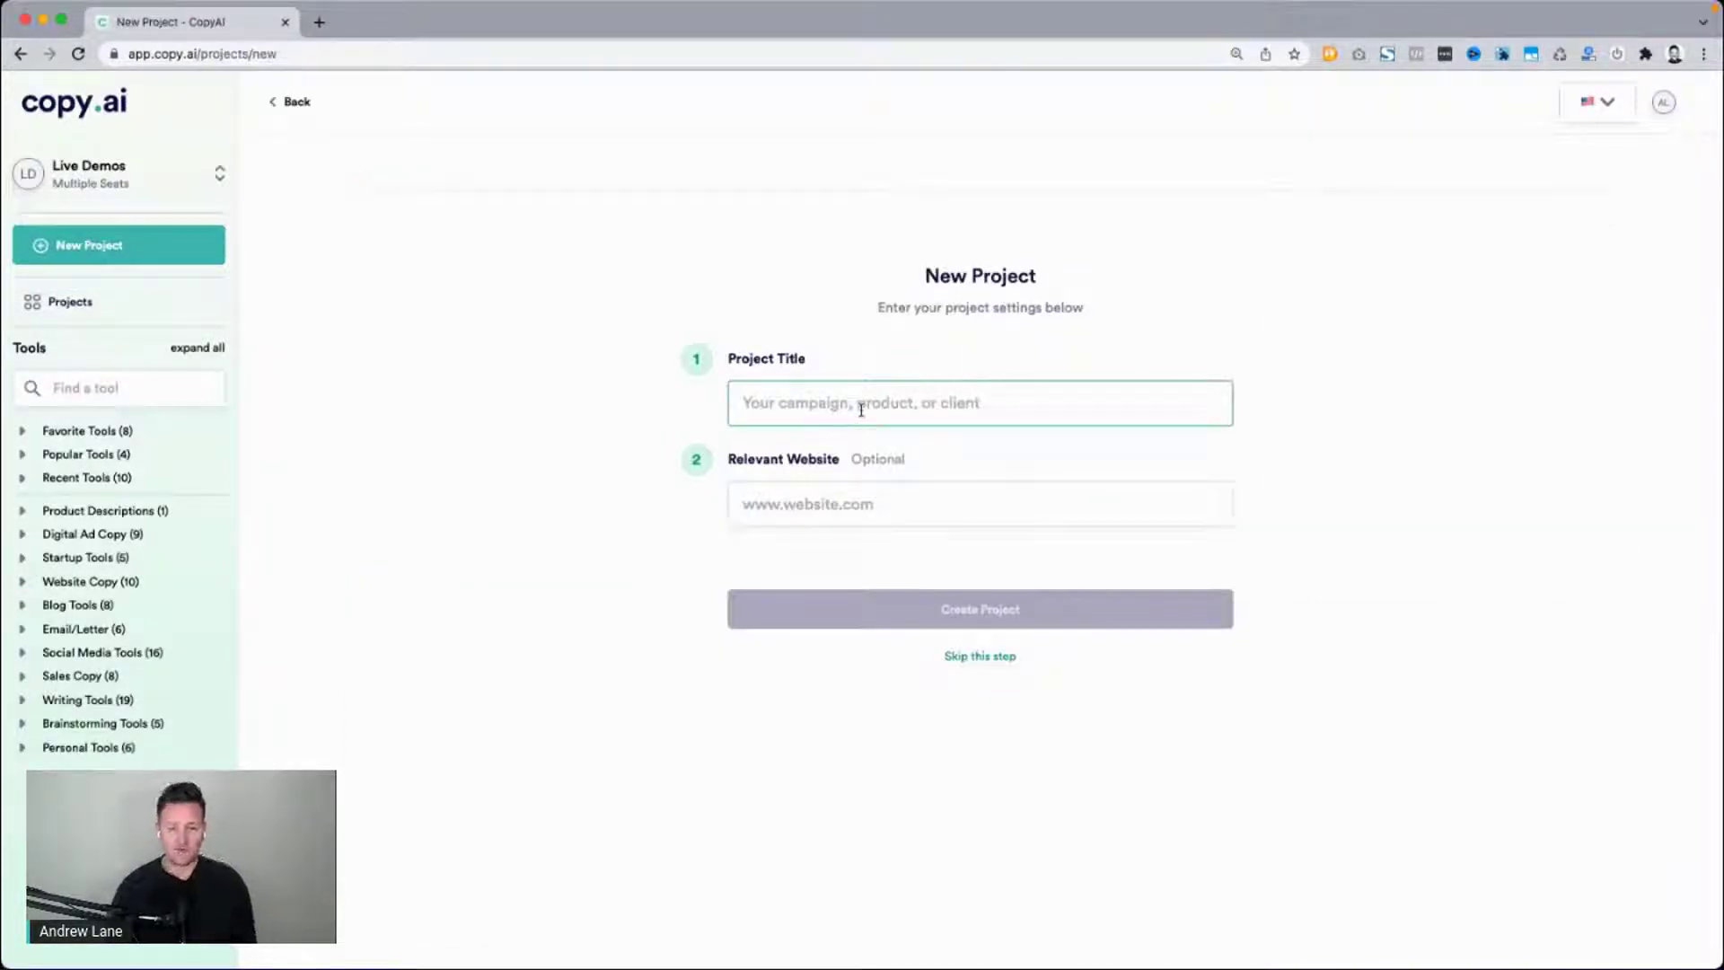
{"action": "type", "text": "Social Po"}
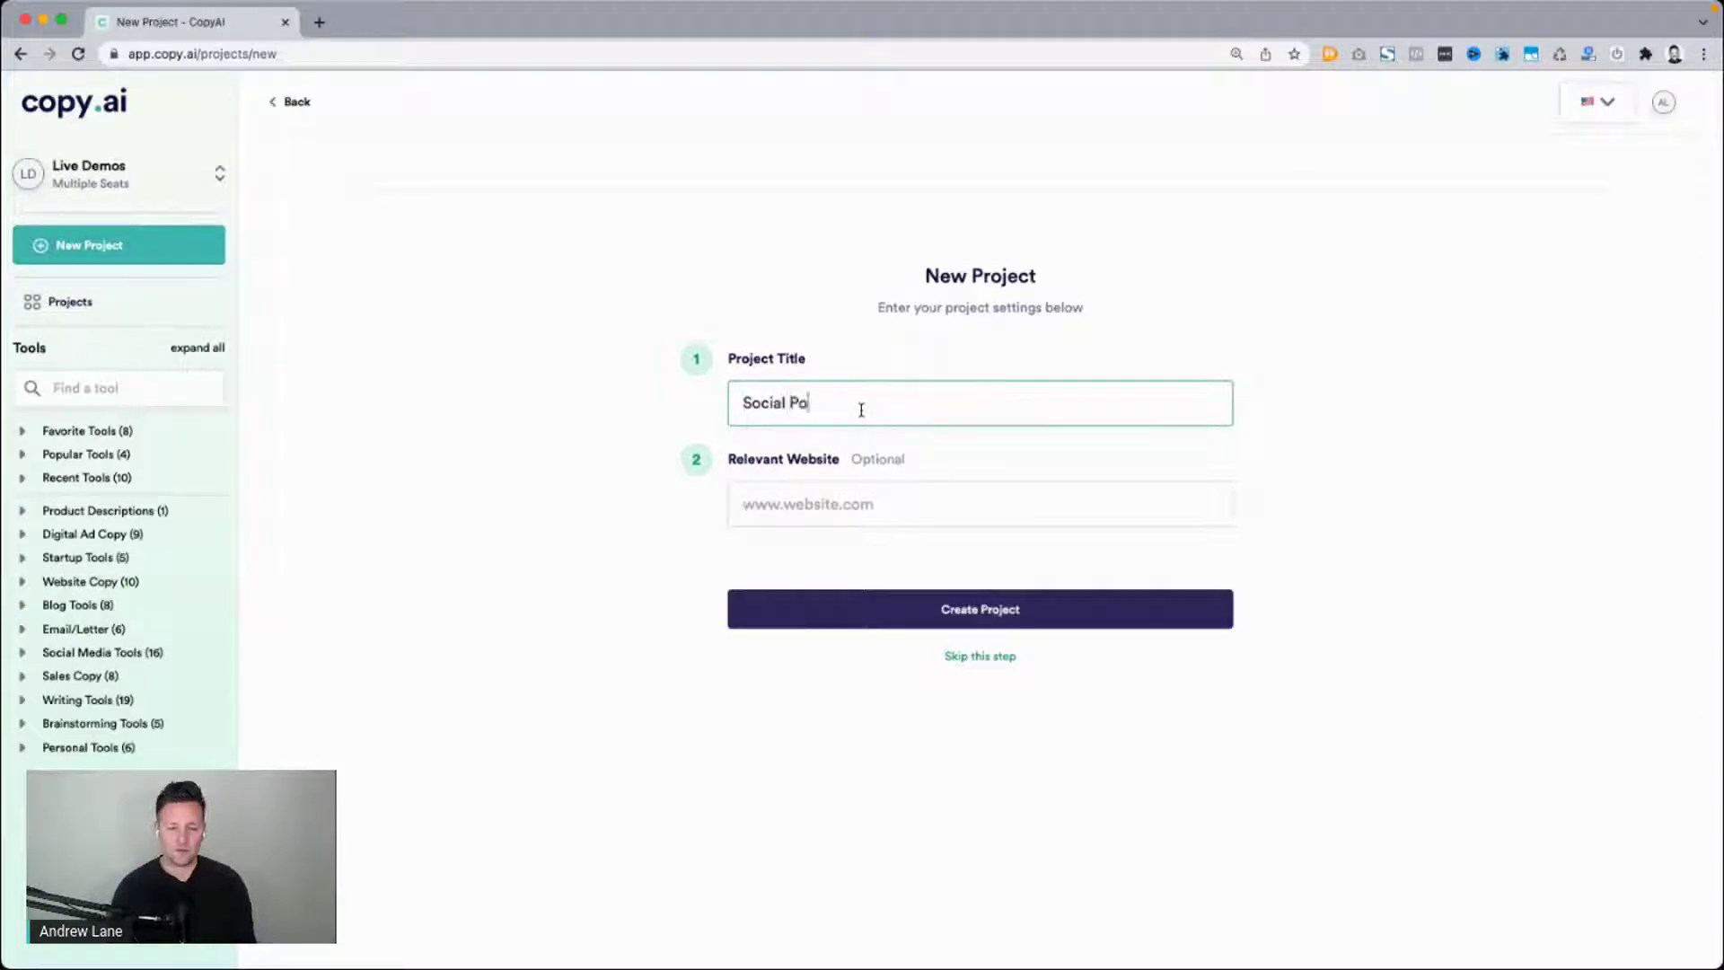
{"action": "type", "text": "sts & Bios"}
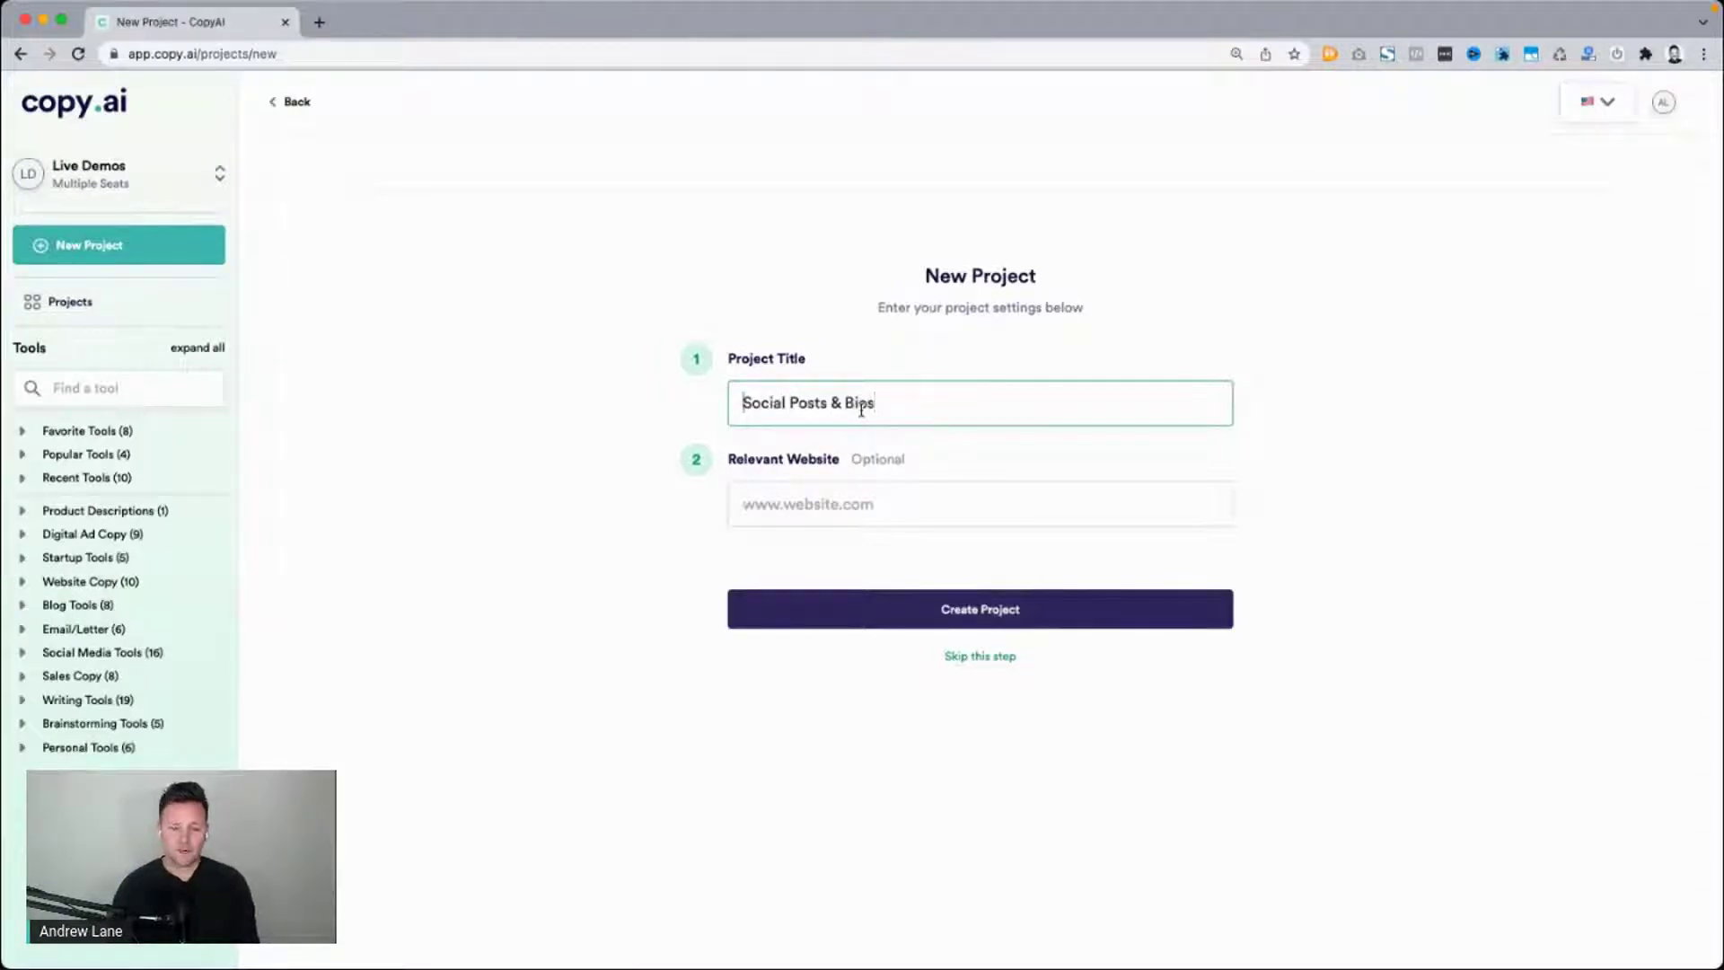
{"action": "type", "text": "44:"}
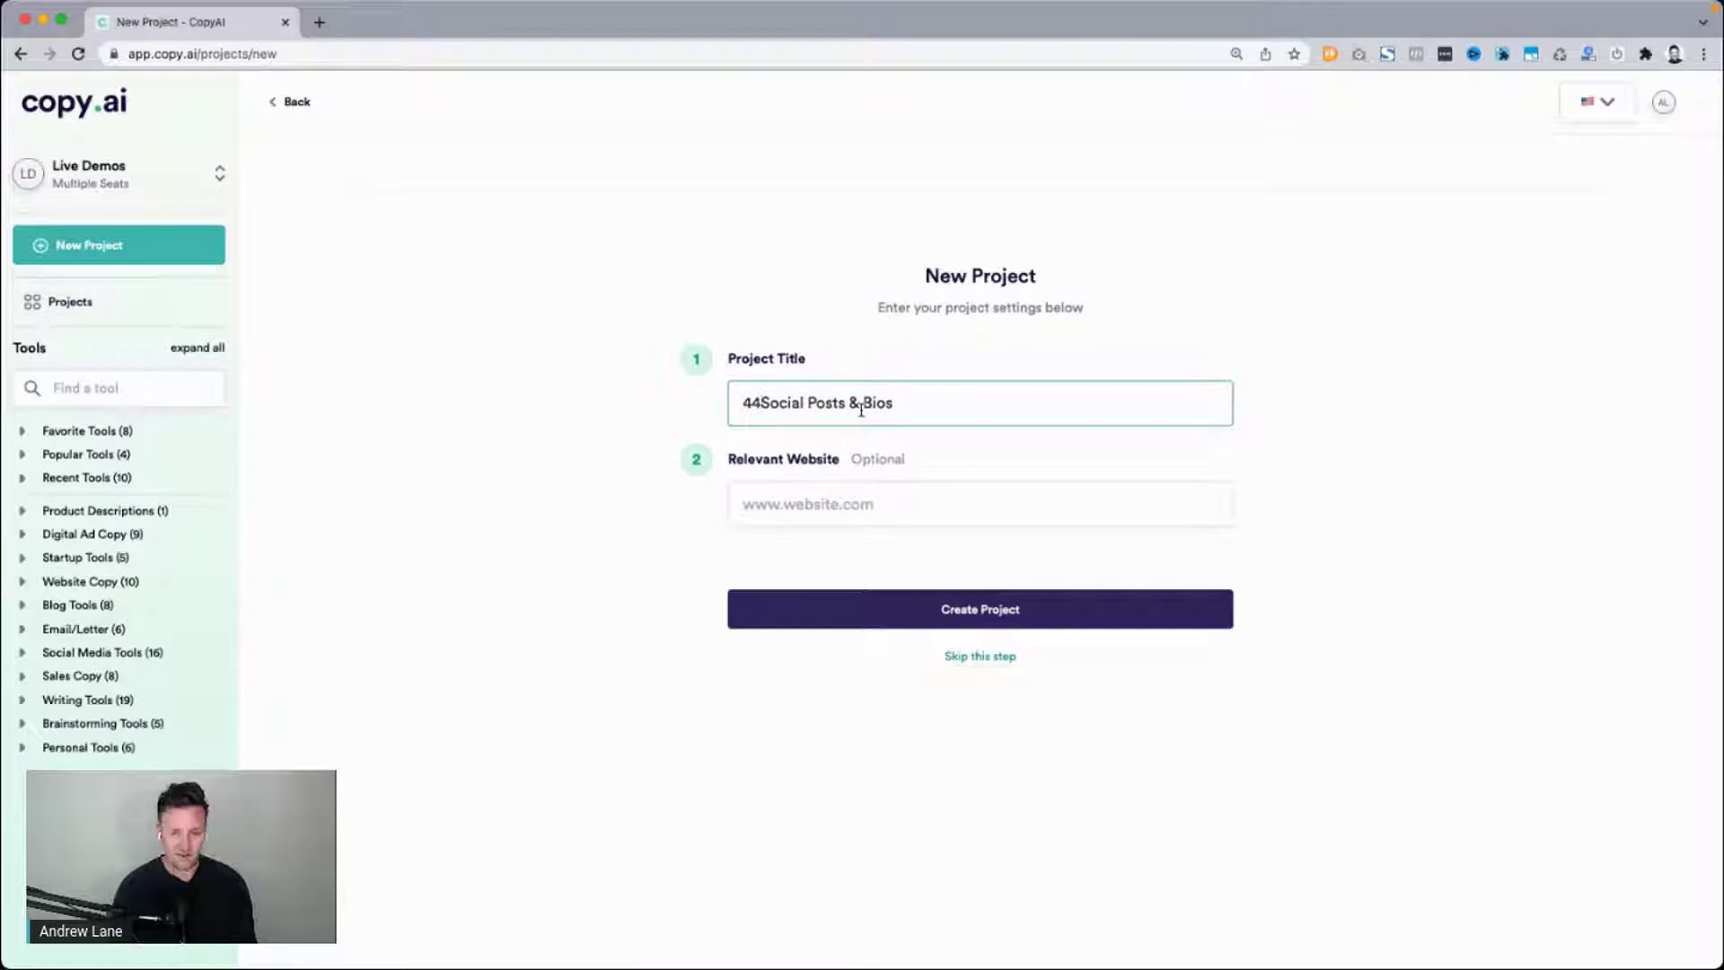
{"action": "left_click", "coordinate": [966, 609]}
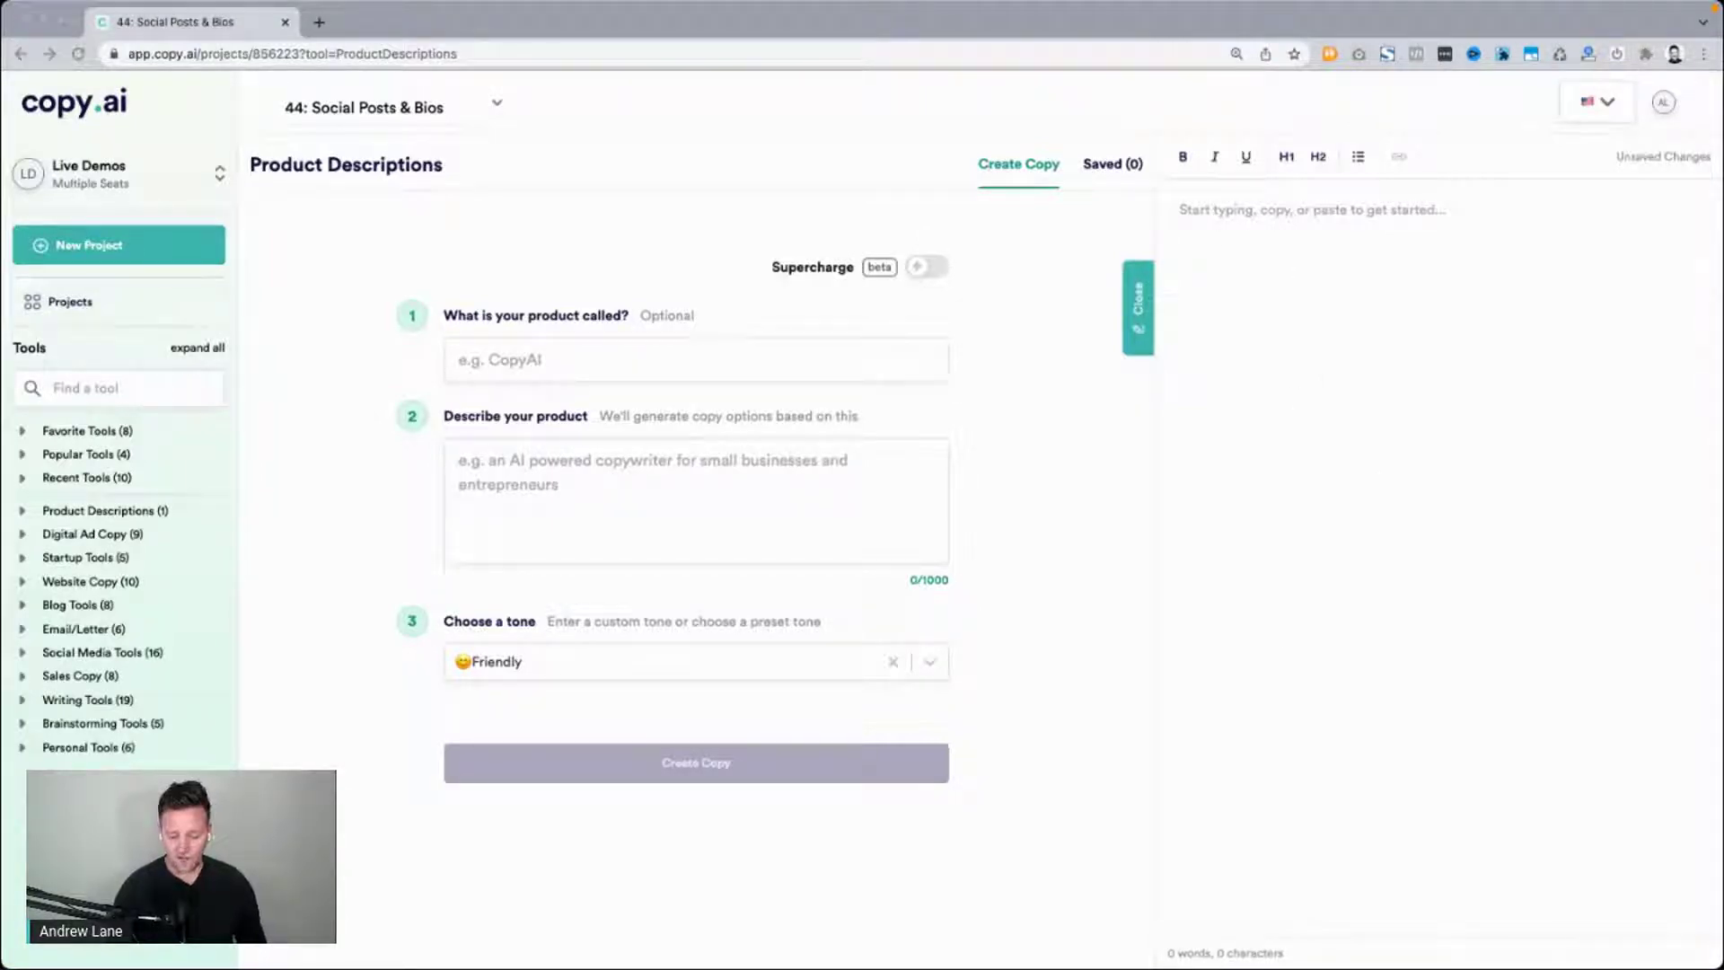
Add notes on testing "Bullet point to blog section" and "Blog conclusion", with "Hacks To Write Social Posts & Bios With CopyAI" as a level 1 heading.
{"action": "left_click", "coordinate": [1326, 439]}
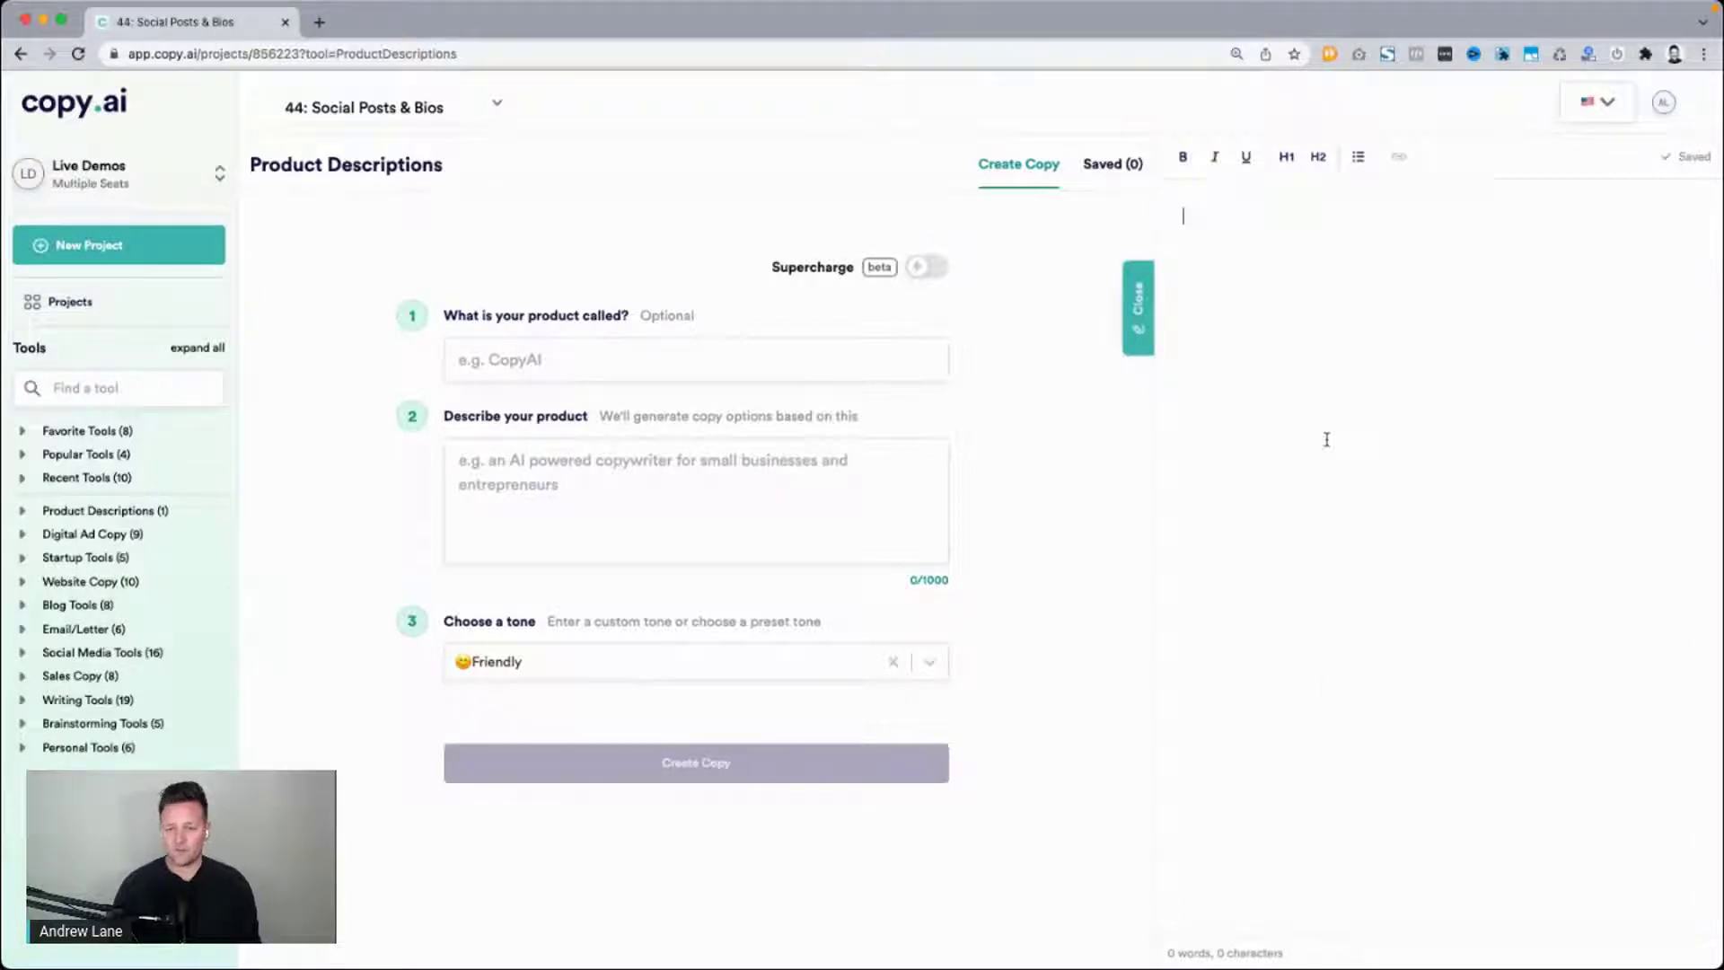
{"action": "type", "text": "Hacks To Write Social Posts & Bios With CopyAI 2 things I'm going to test: Writing bios with the \"Bullet point to blog section\" tool. Writing short statements using the \"Blog conclusion\" for tweets and social posts."}
{"action": "left_click", "coordinate": [1320, 220]}
{"action": "key", "text": "ctrl+alt+1"}
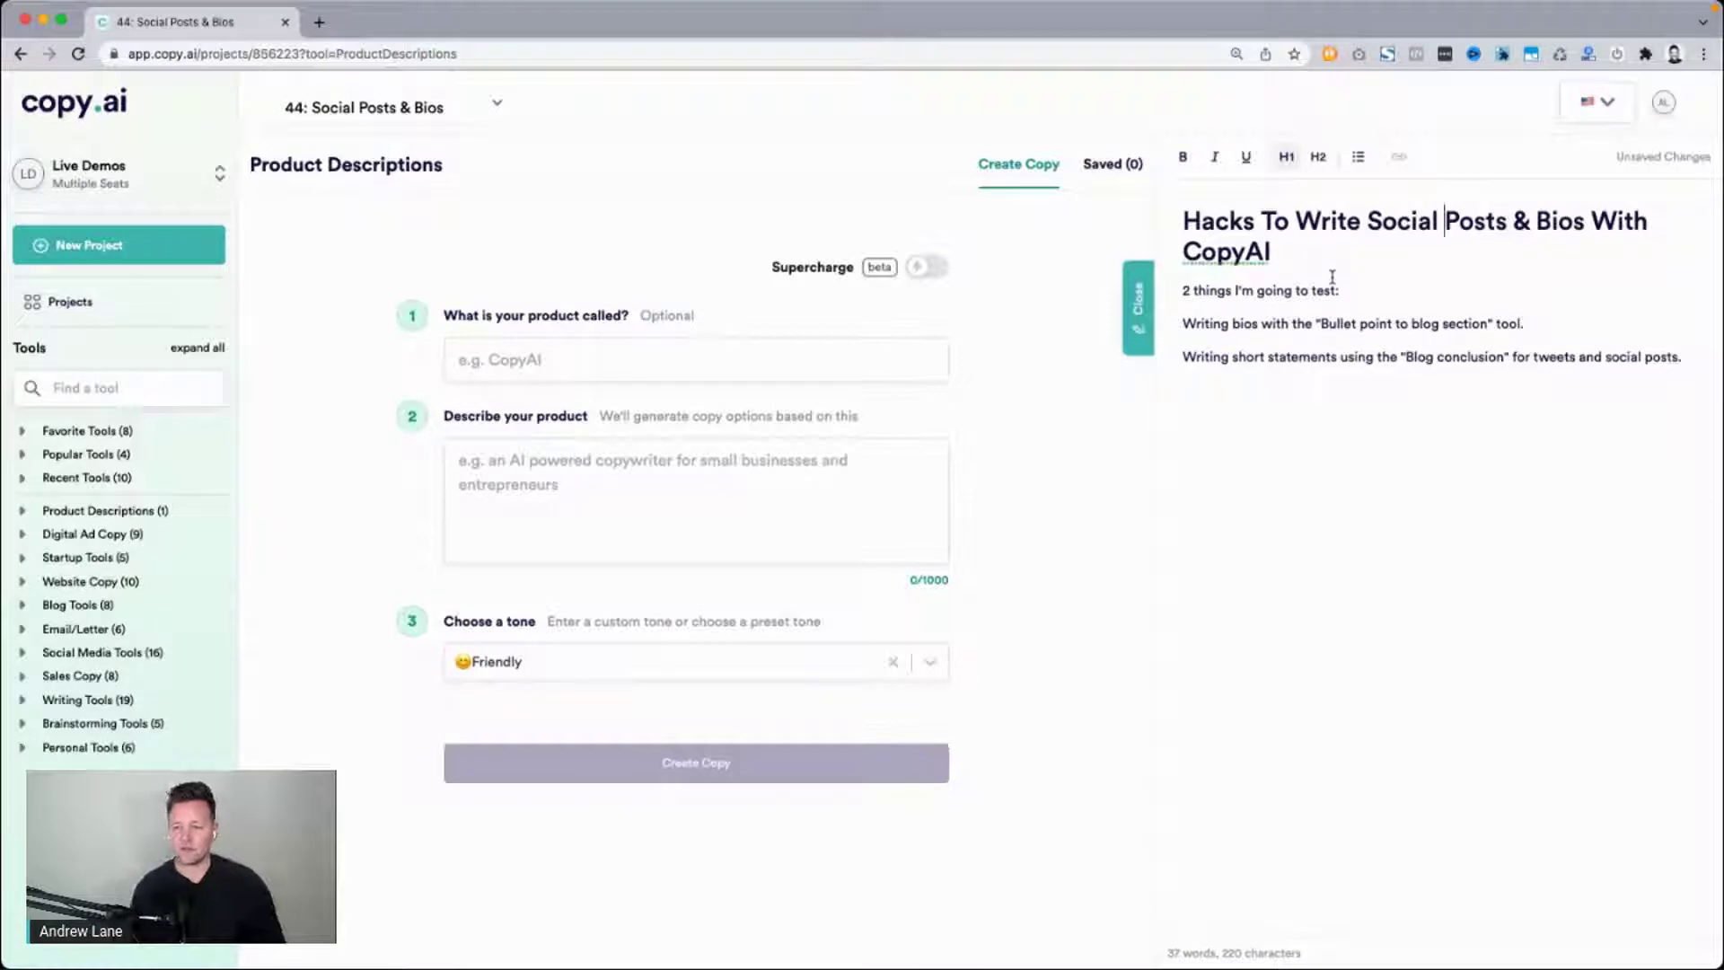
Turn the two note lines about writing bios and writing short statements into a bulleted list.
{"action": "left_click", "coordinate": [1210, 289]}
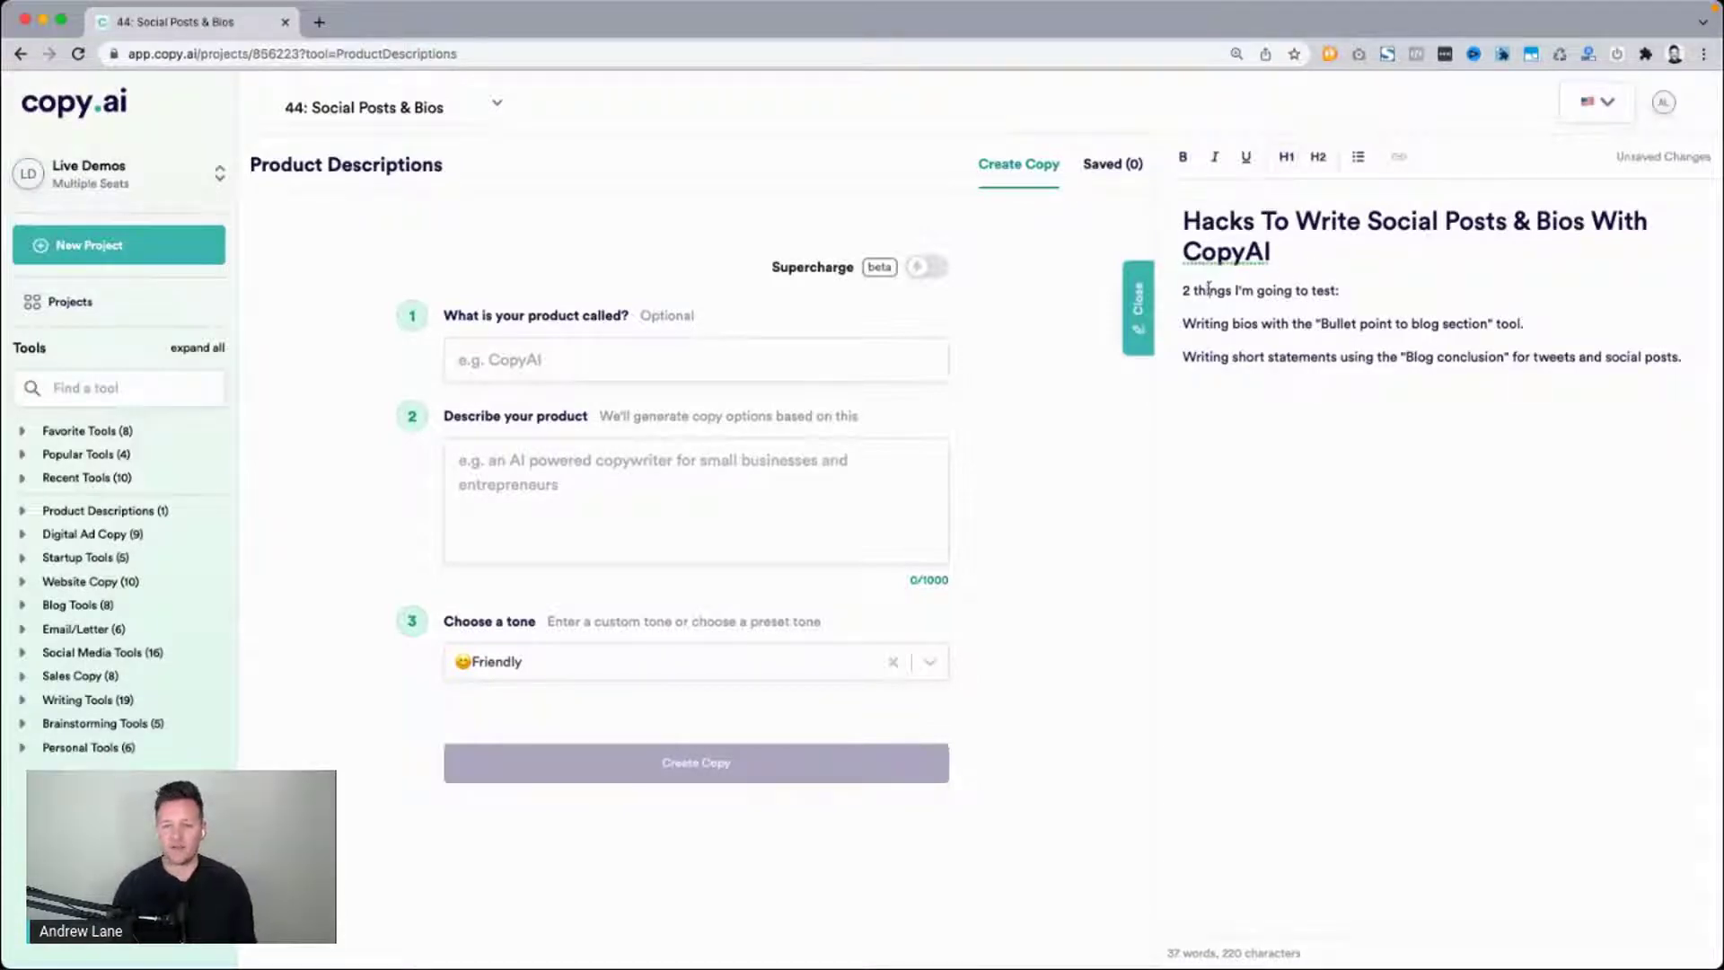
{"action": "left_click", "coordinate": [1343, 304]}
{"action": "type", "text": "-"}
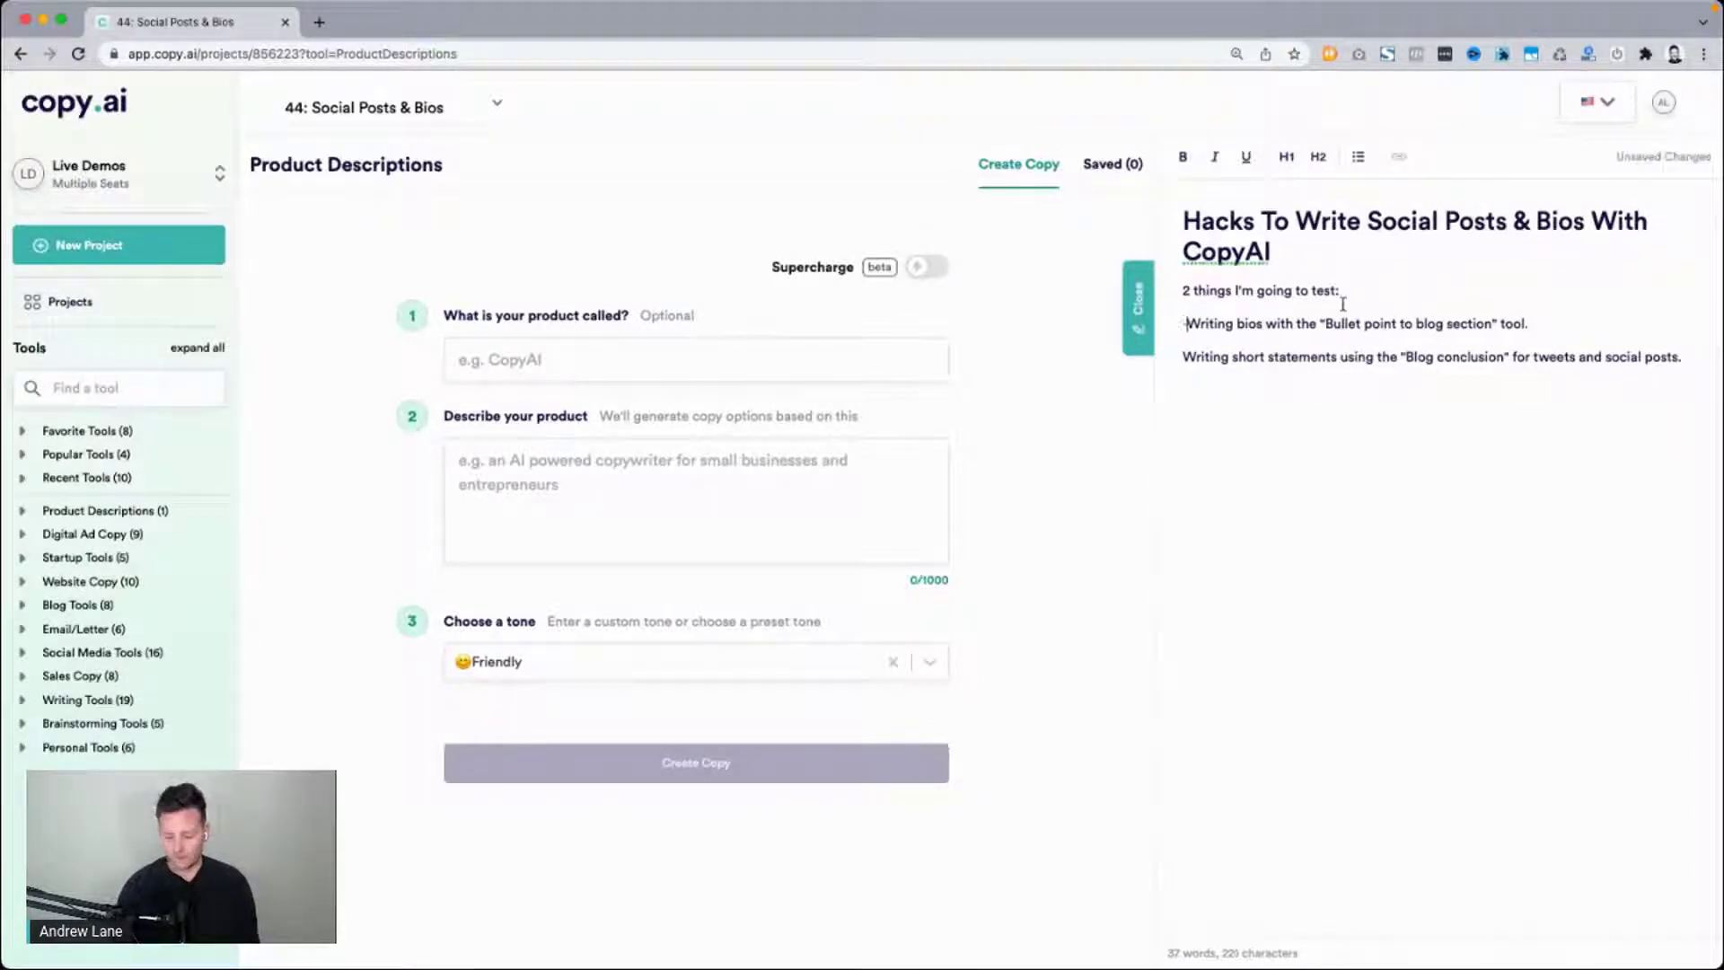
{"action": "key", "text": "Down"}
{"action": "key", "text": "super+Left"}
{"action": "type", "text": "-"}
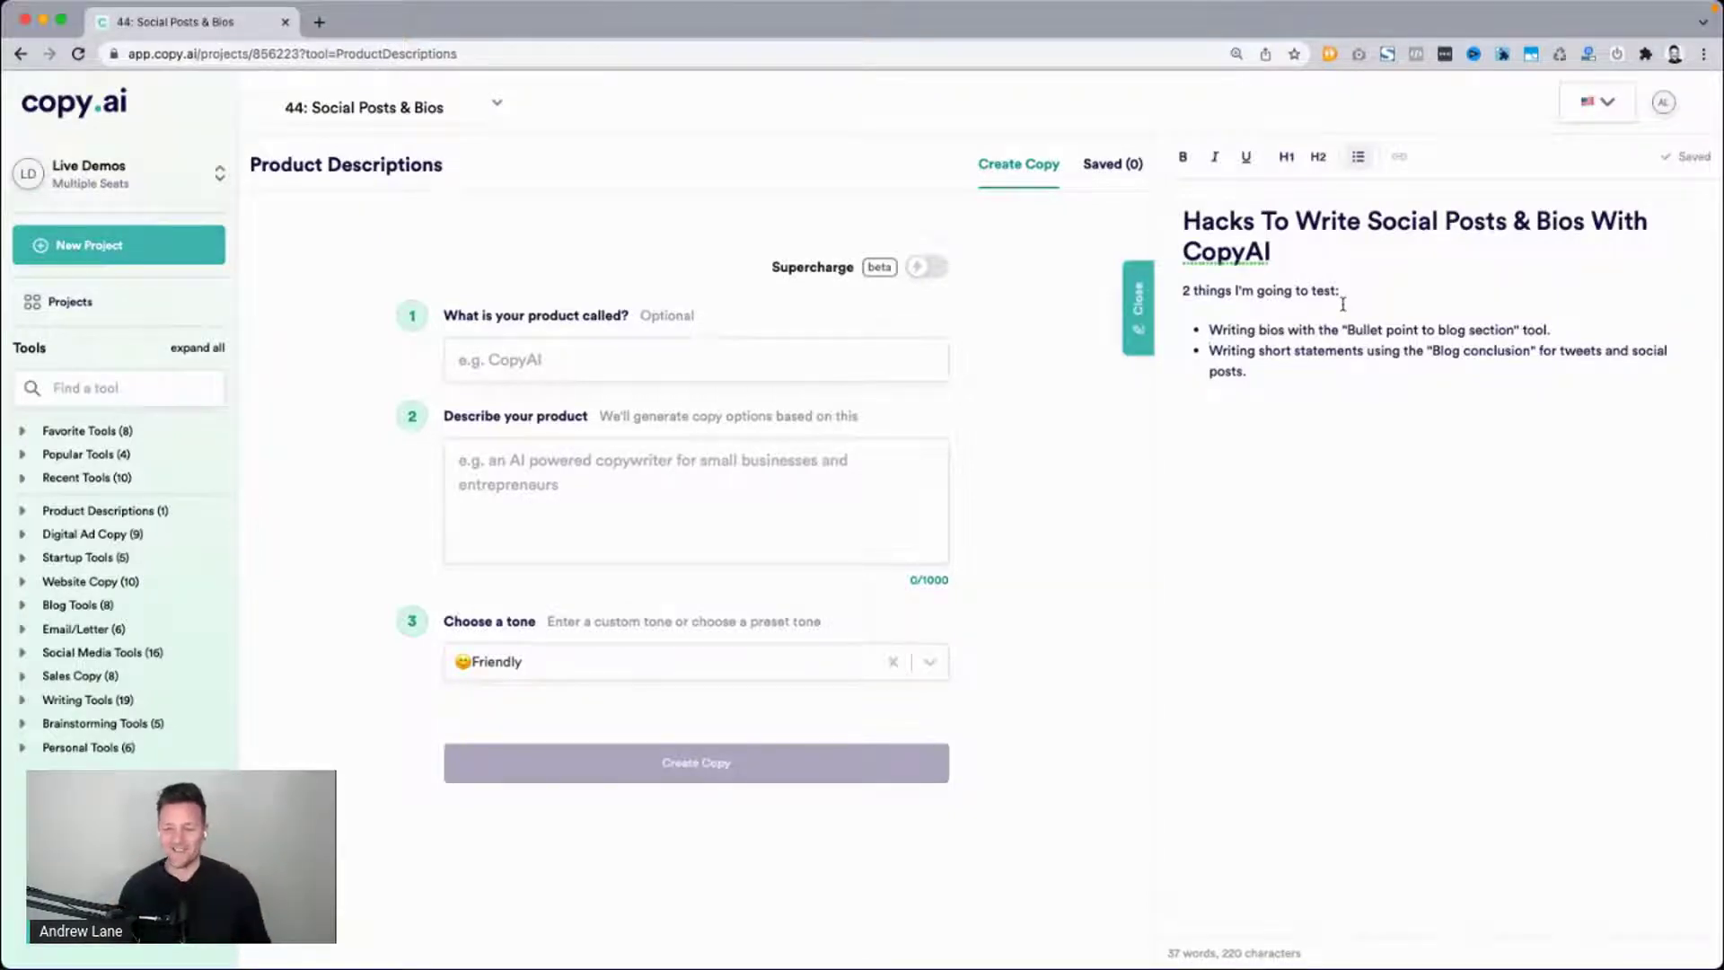
Collapse and reopen the notes editor, and format "2 things I'm going to test:" as a level 3 heading.
{"action": "left_click", "coordinate": [1373, 405]}
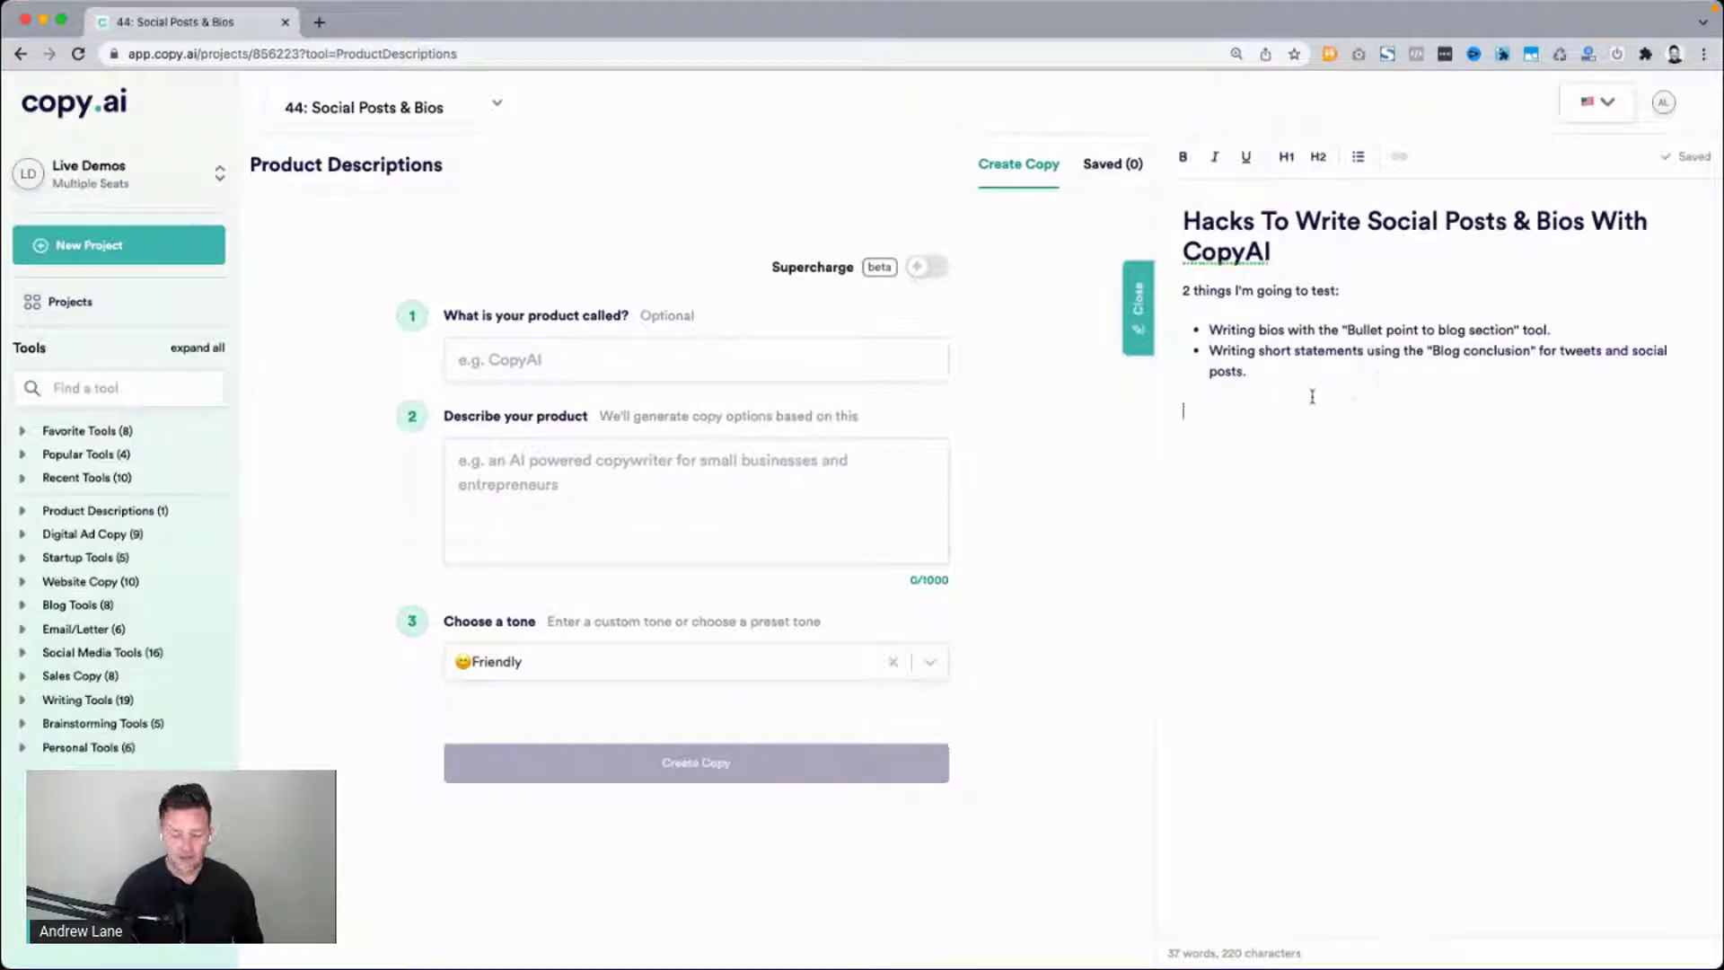
{"action": "left_click", "coordinate": [1140, 309]}
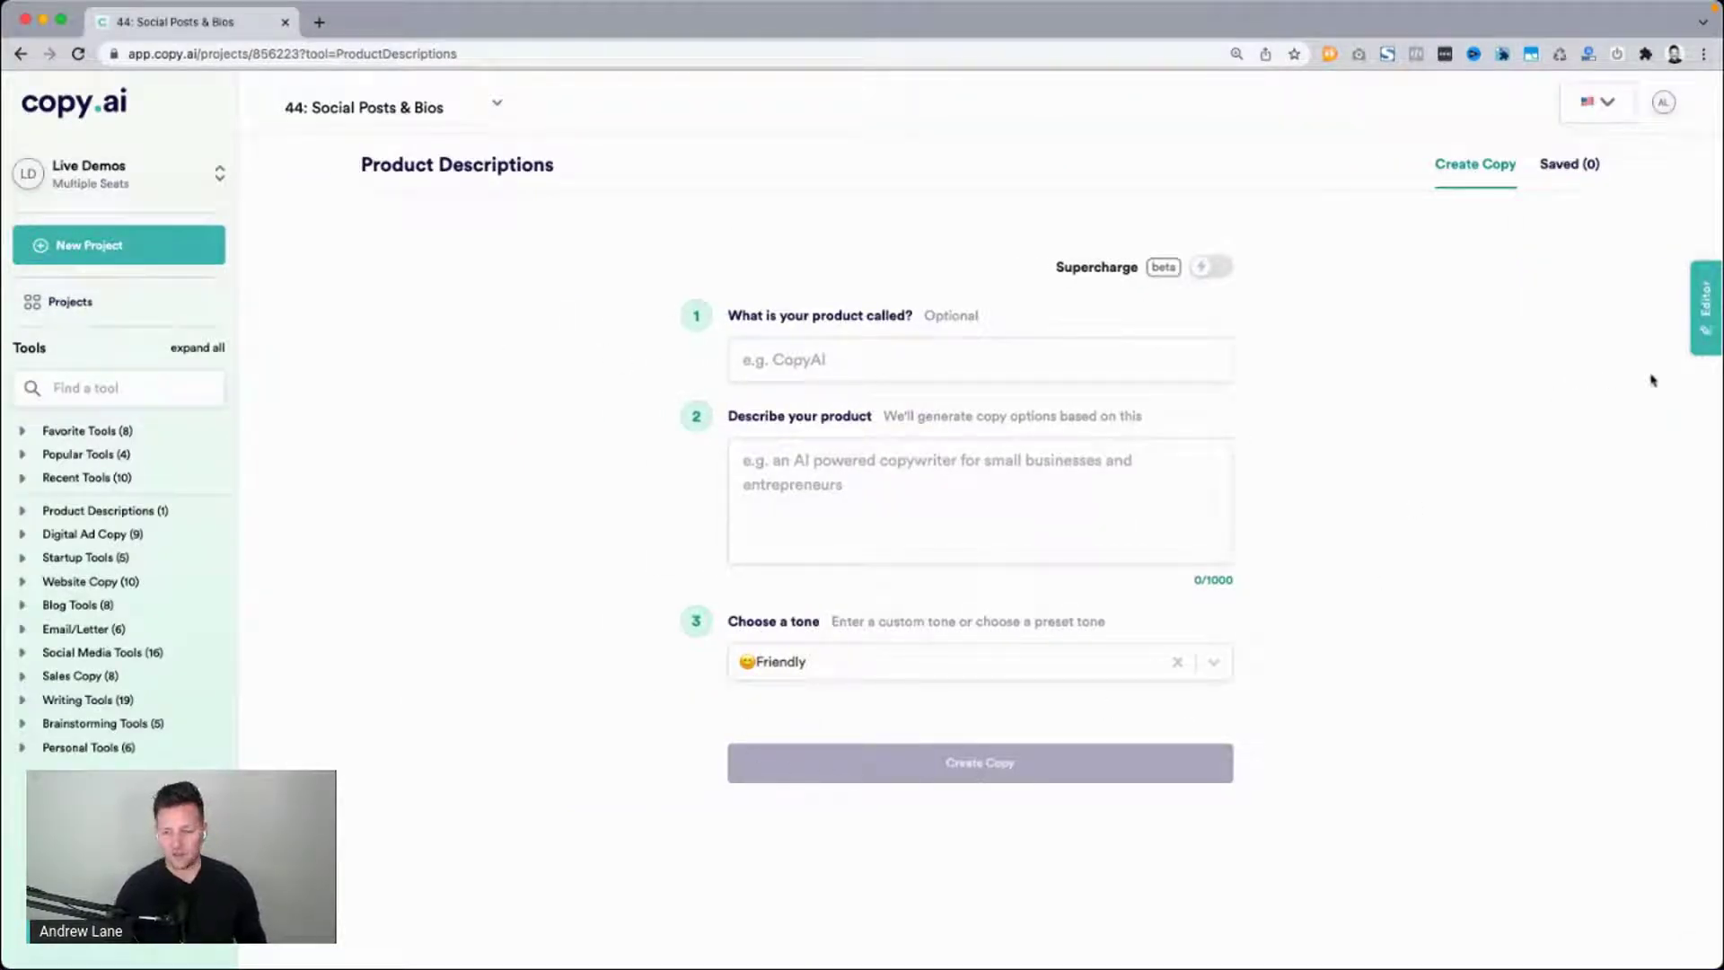
{"action": "left_click", "coordinate": [1704, 325]}
{"action": "left_click", "coordinate": [1539, 399]}
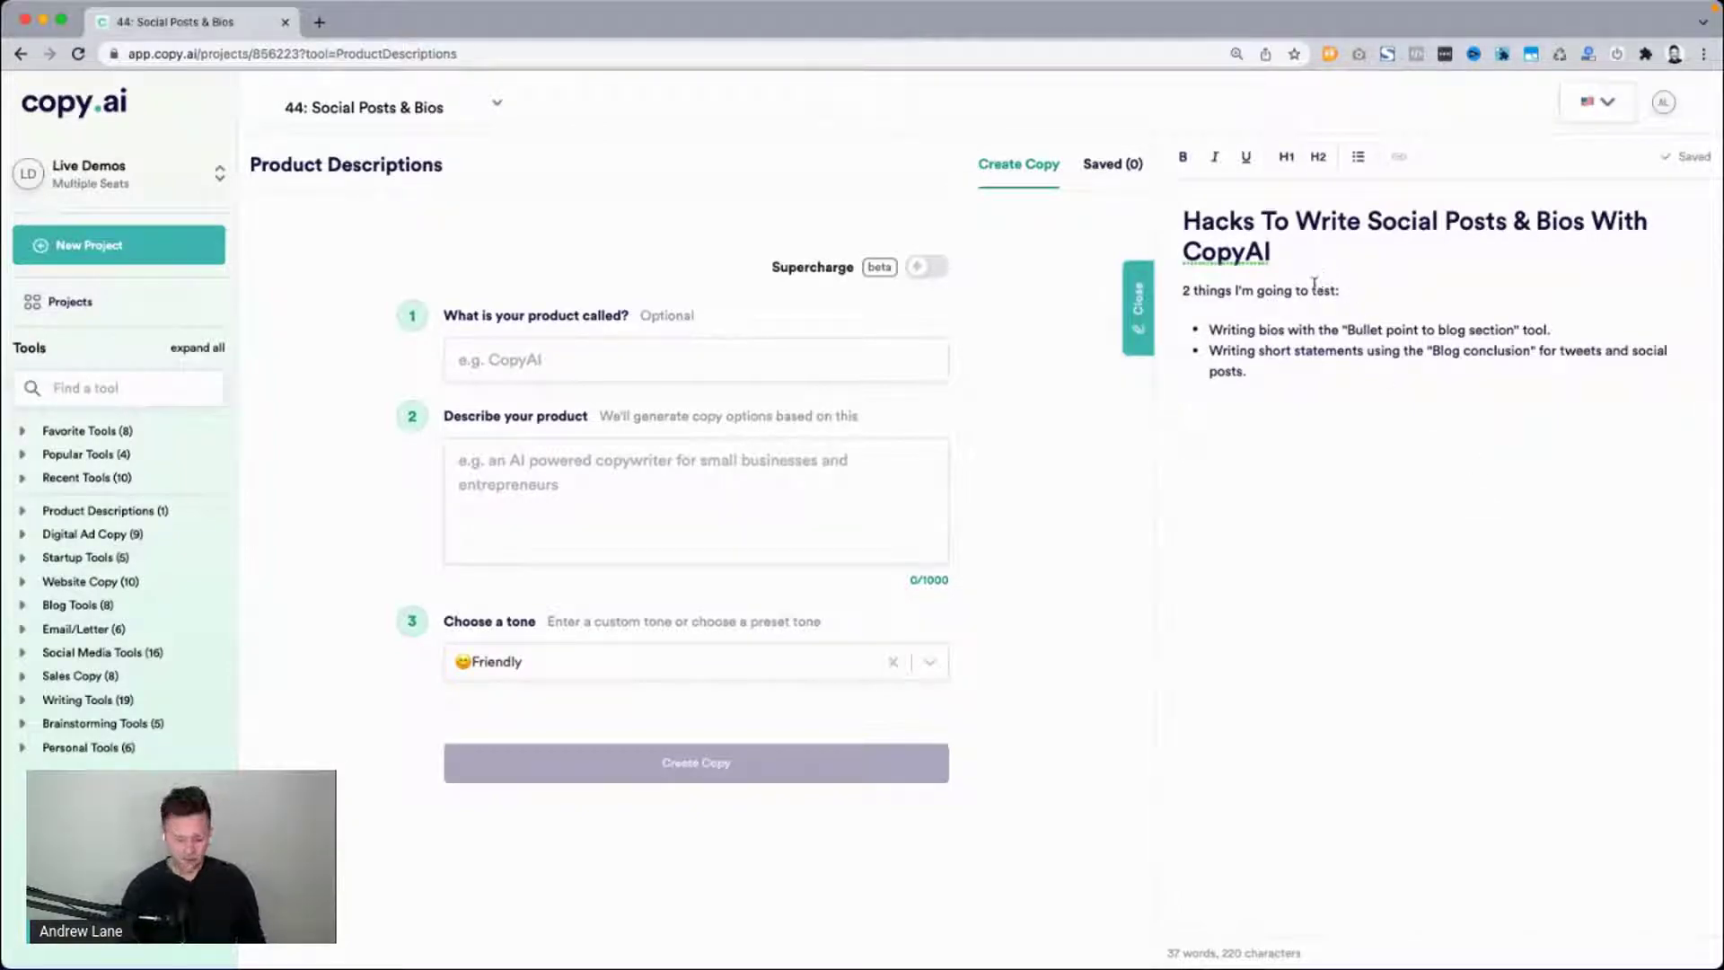
{"action": "key", "text": "super+alt+3"}
{"action": "left_click", "coordinate": [1329, 419]}
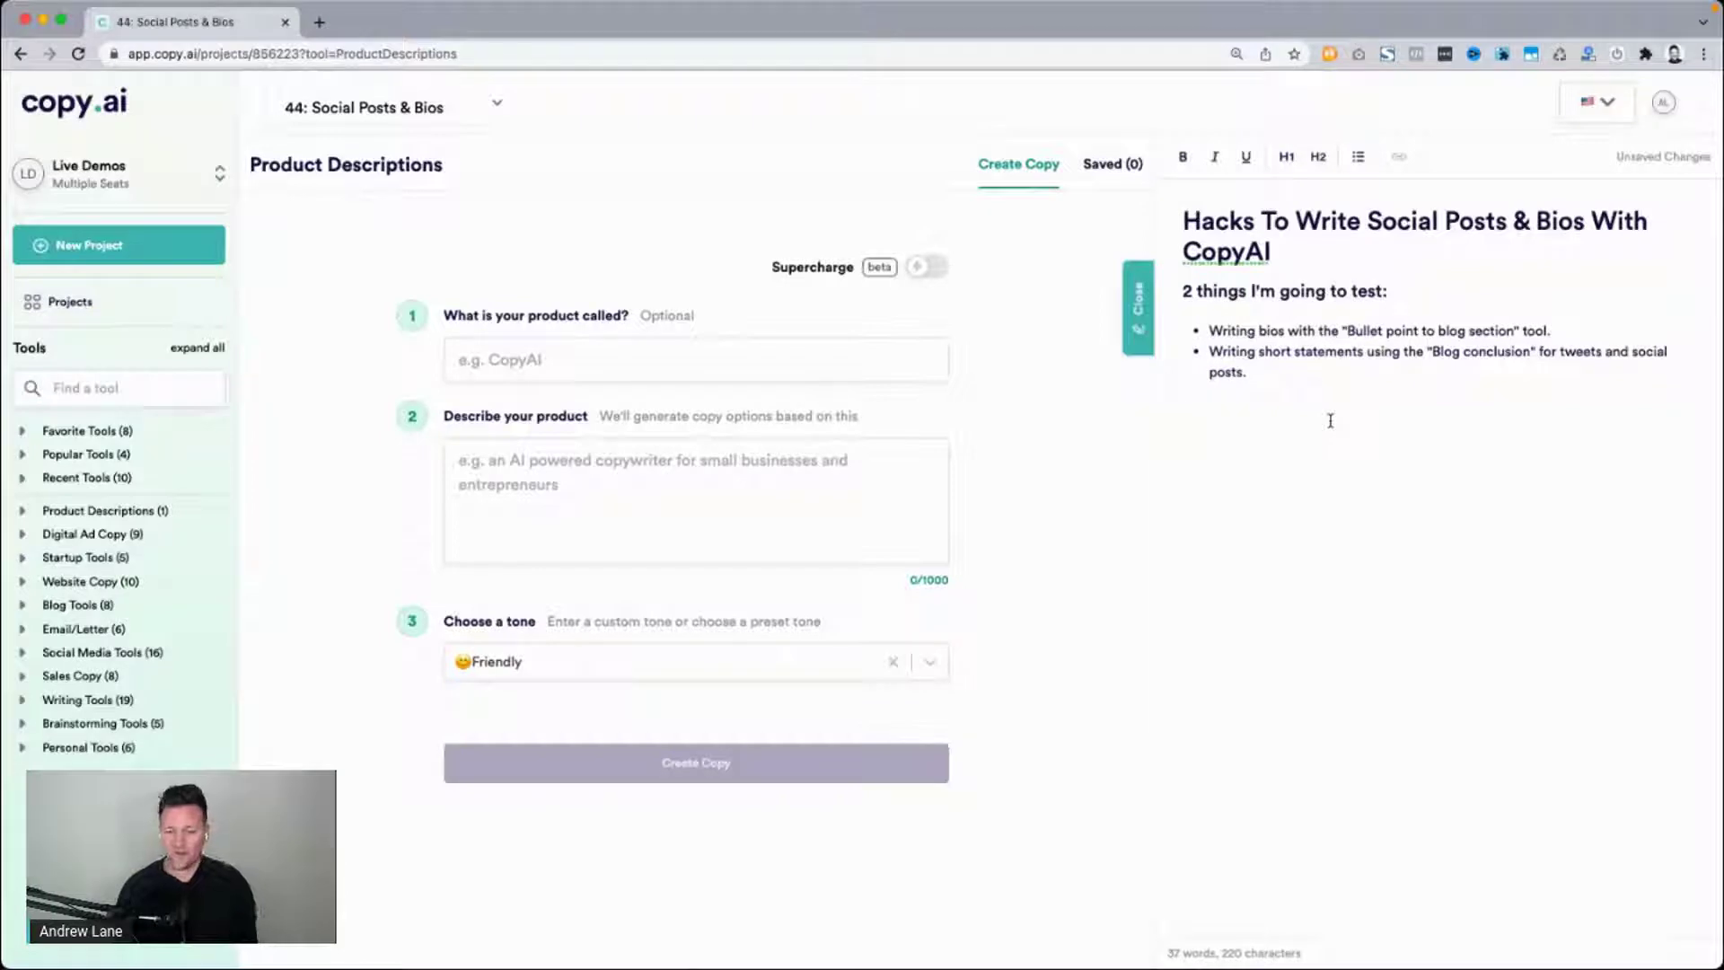
Switch to the browser window of example websites and review the coaching, accounting, branding and photography sites for bio material.
{"action": "left_click_drag", "start_coordinate": [1719, 593], "coordinate": [1600, 590]}
{"action": "left_click", "coordinate": [1682, 593]}
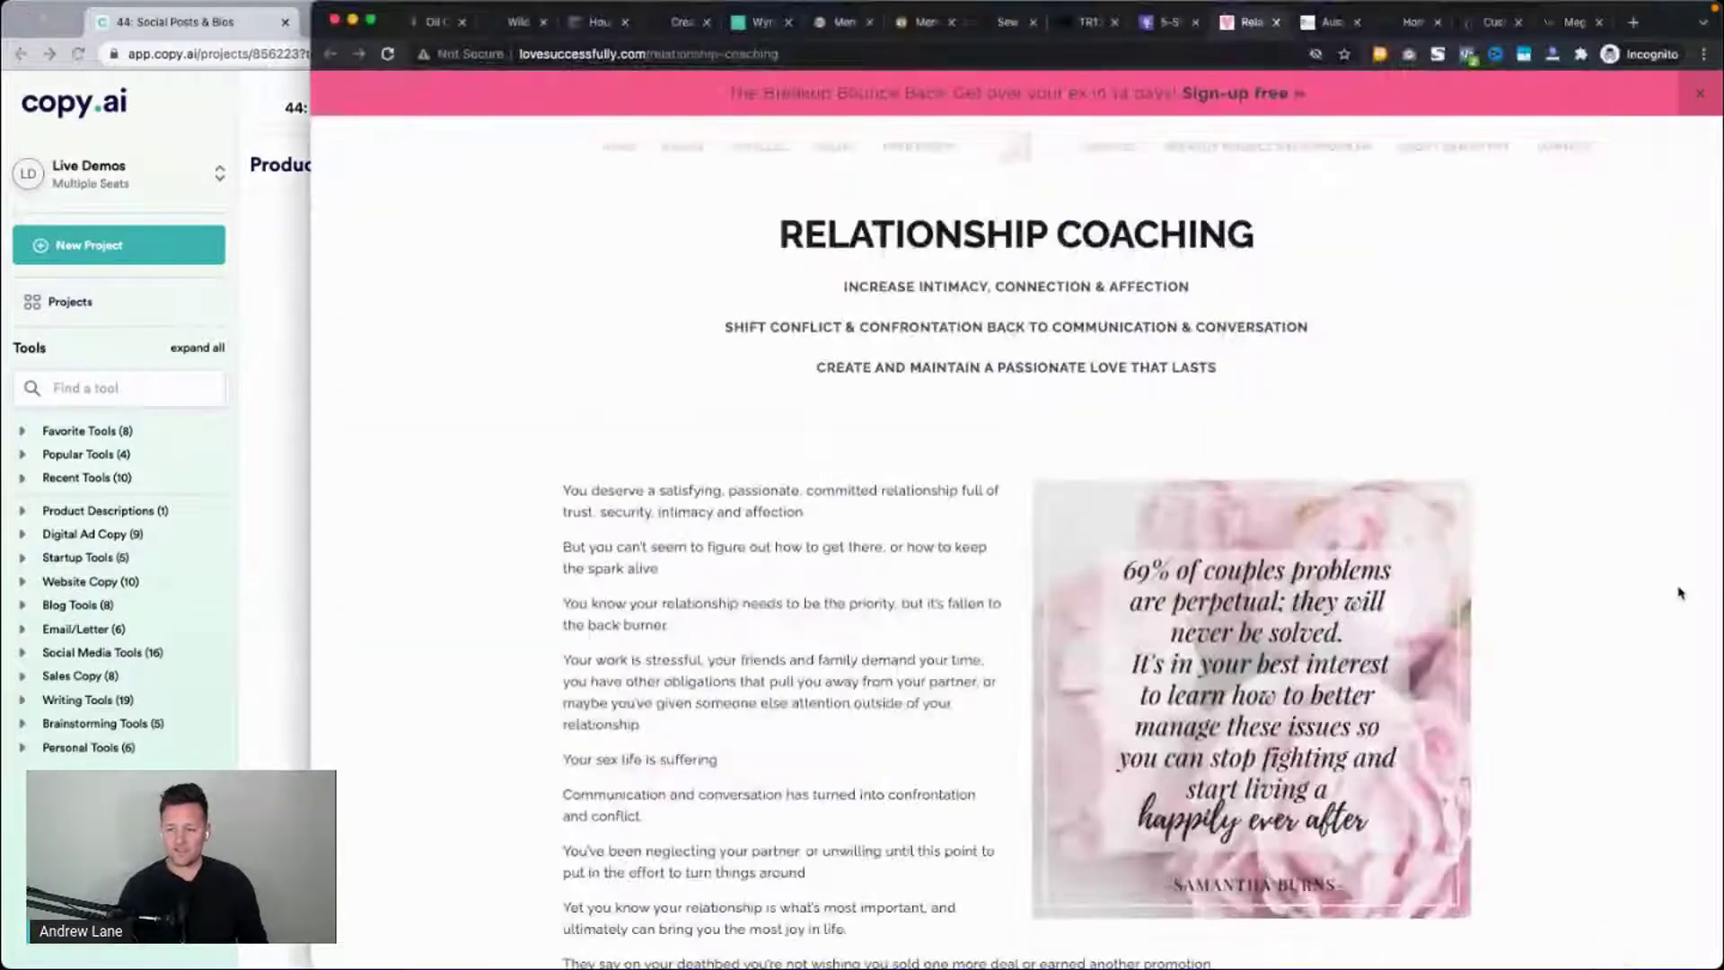
{"action": "left_click", "coordinate": [1320, 27]}
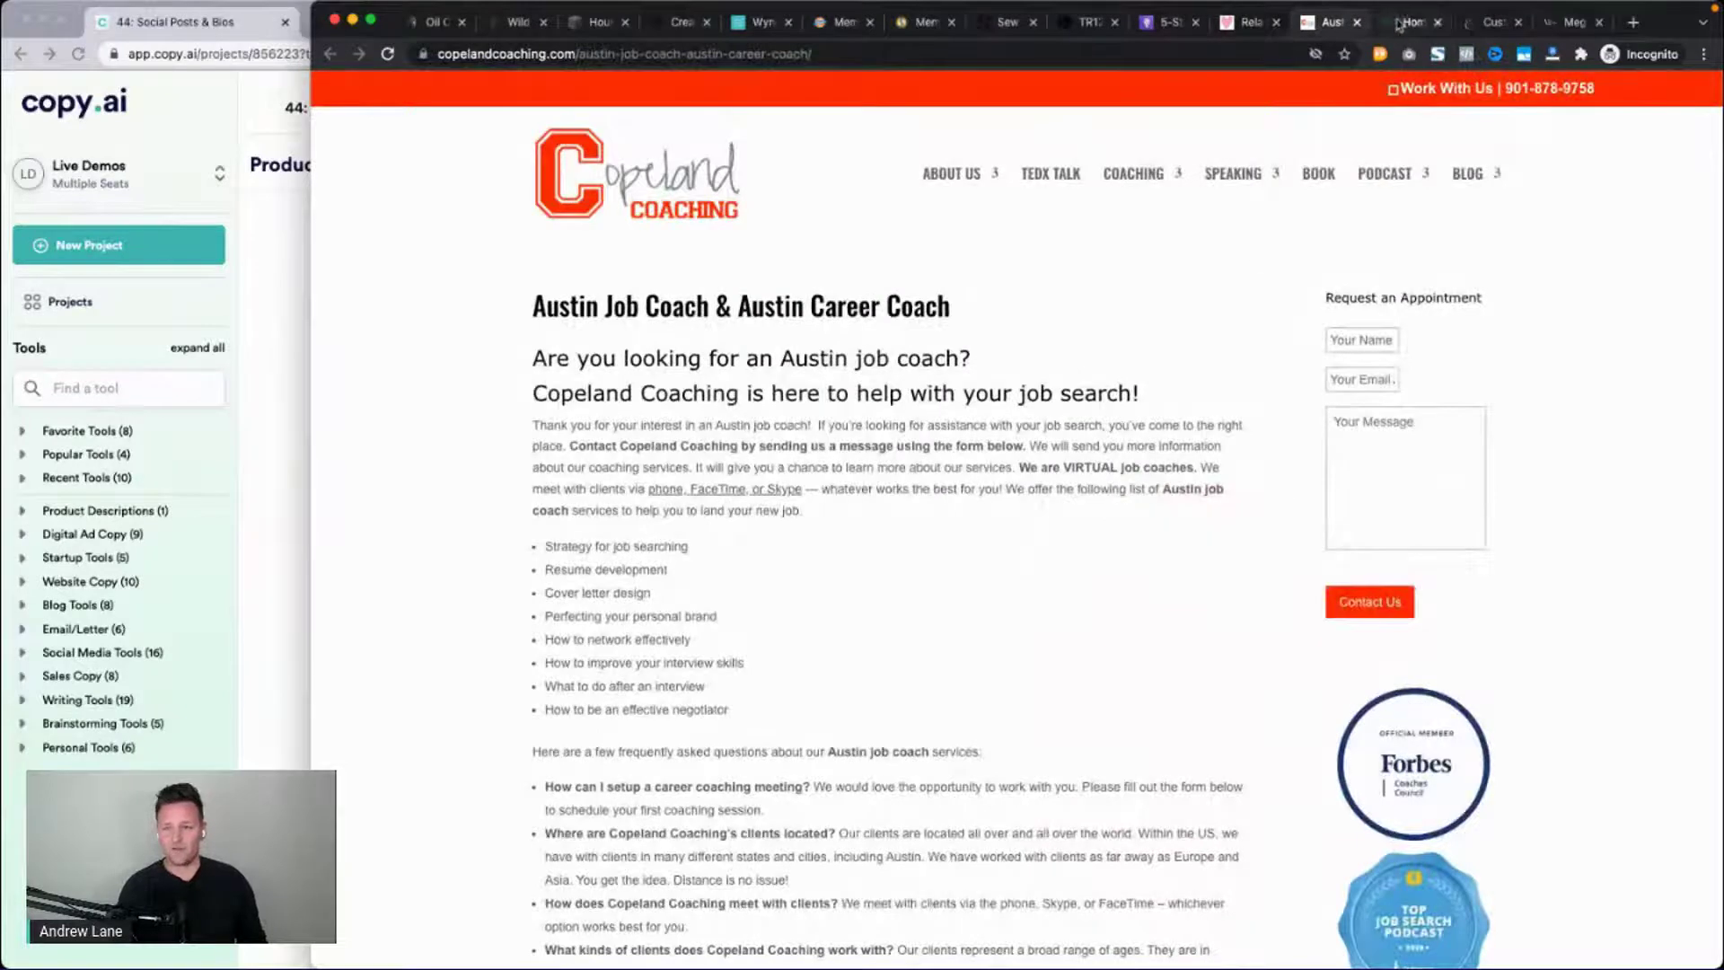
{"action": "left_click", "coordinate": [1405, 26]}
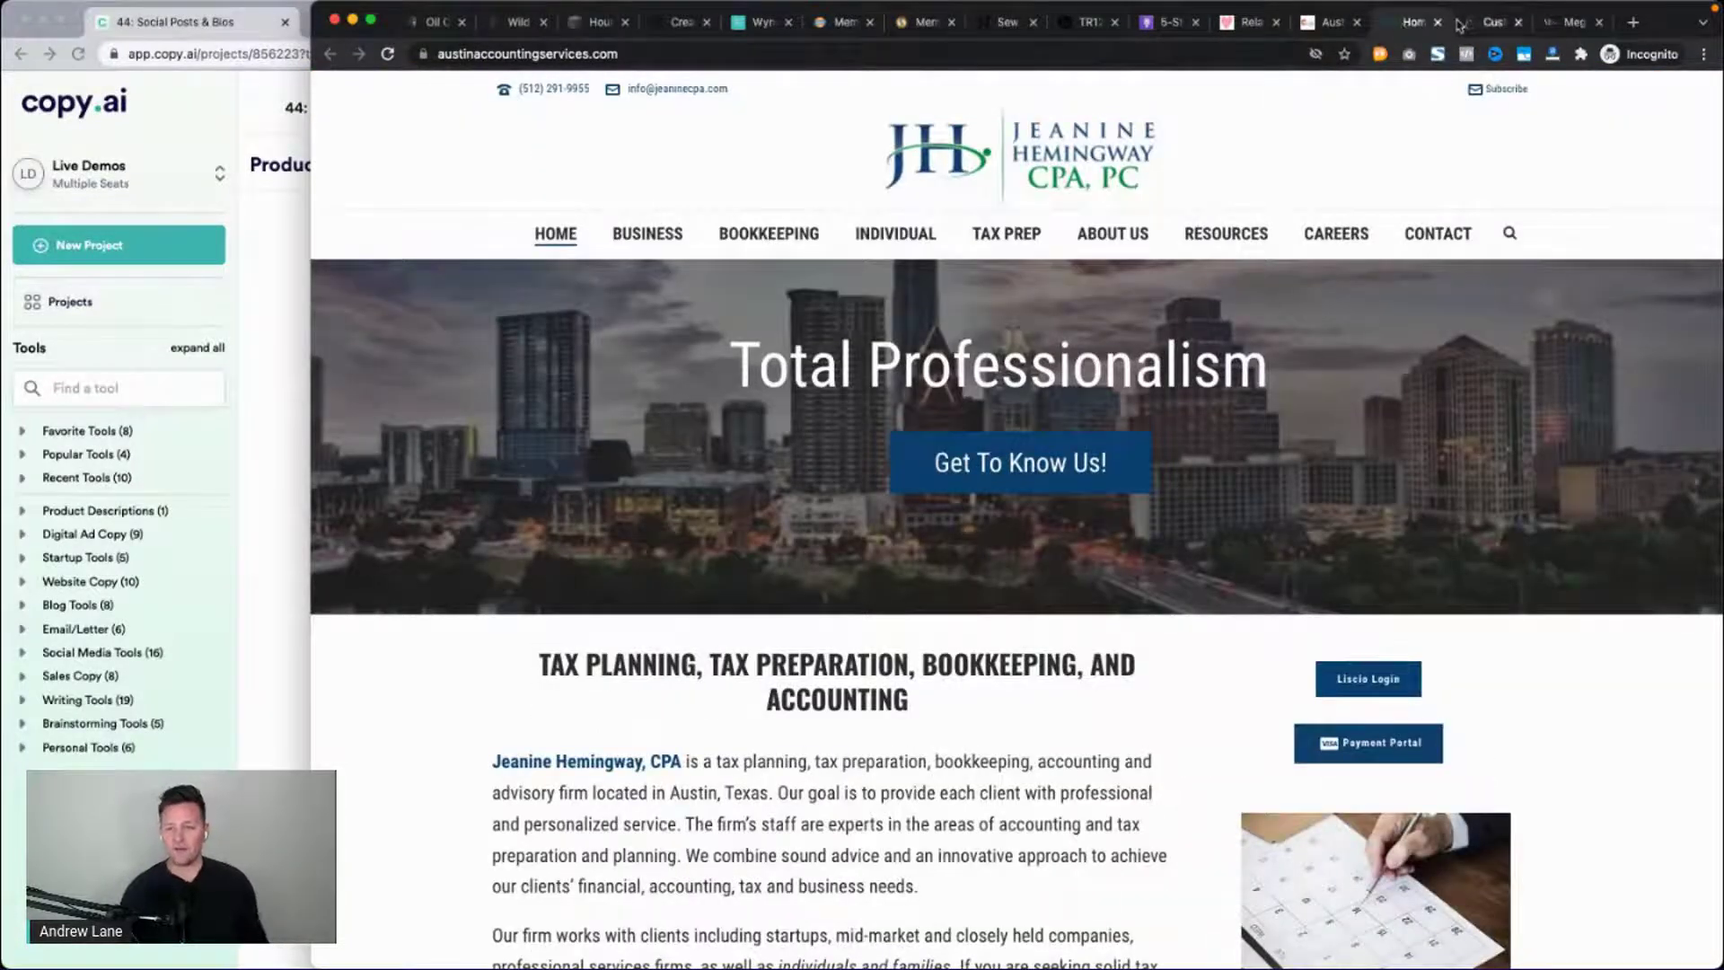
{"action": "left_click", "coordinate": [1491, 23]}
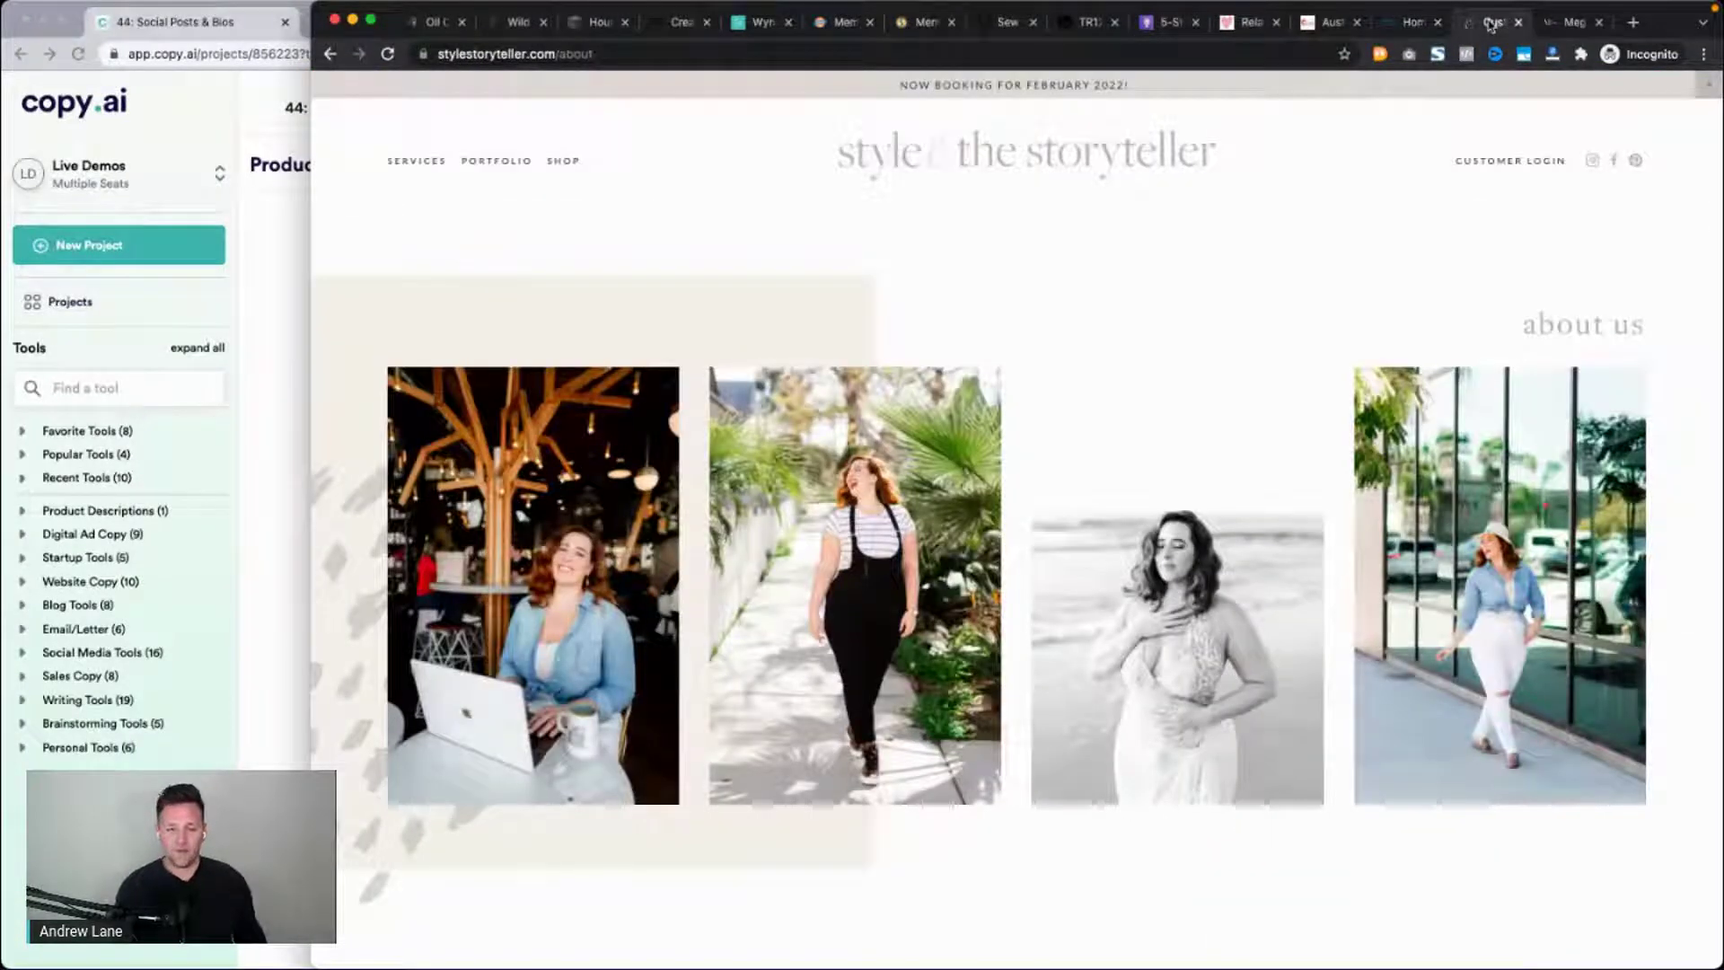
{"action": "left_click", "coordinate": [1575, 22]}
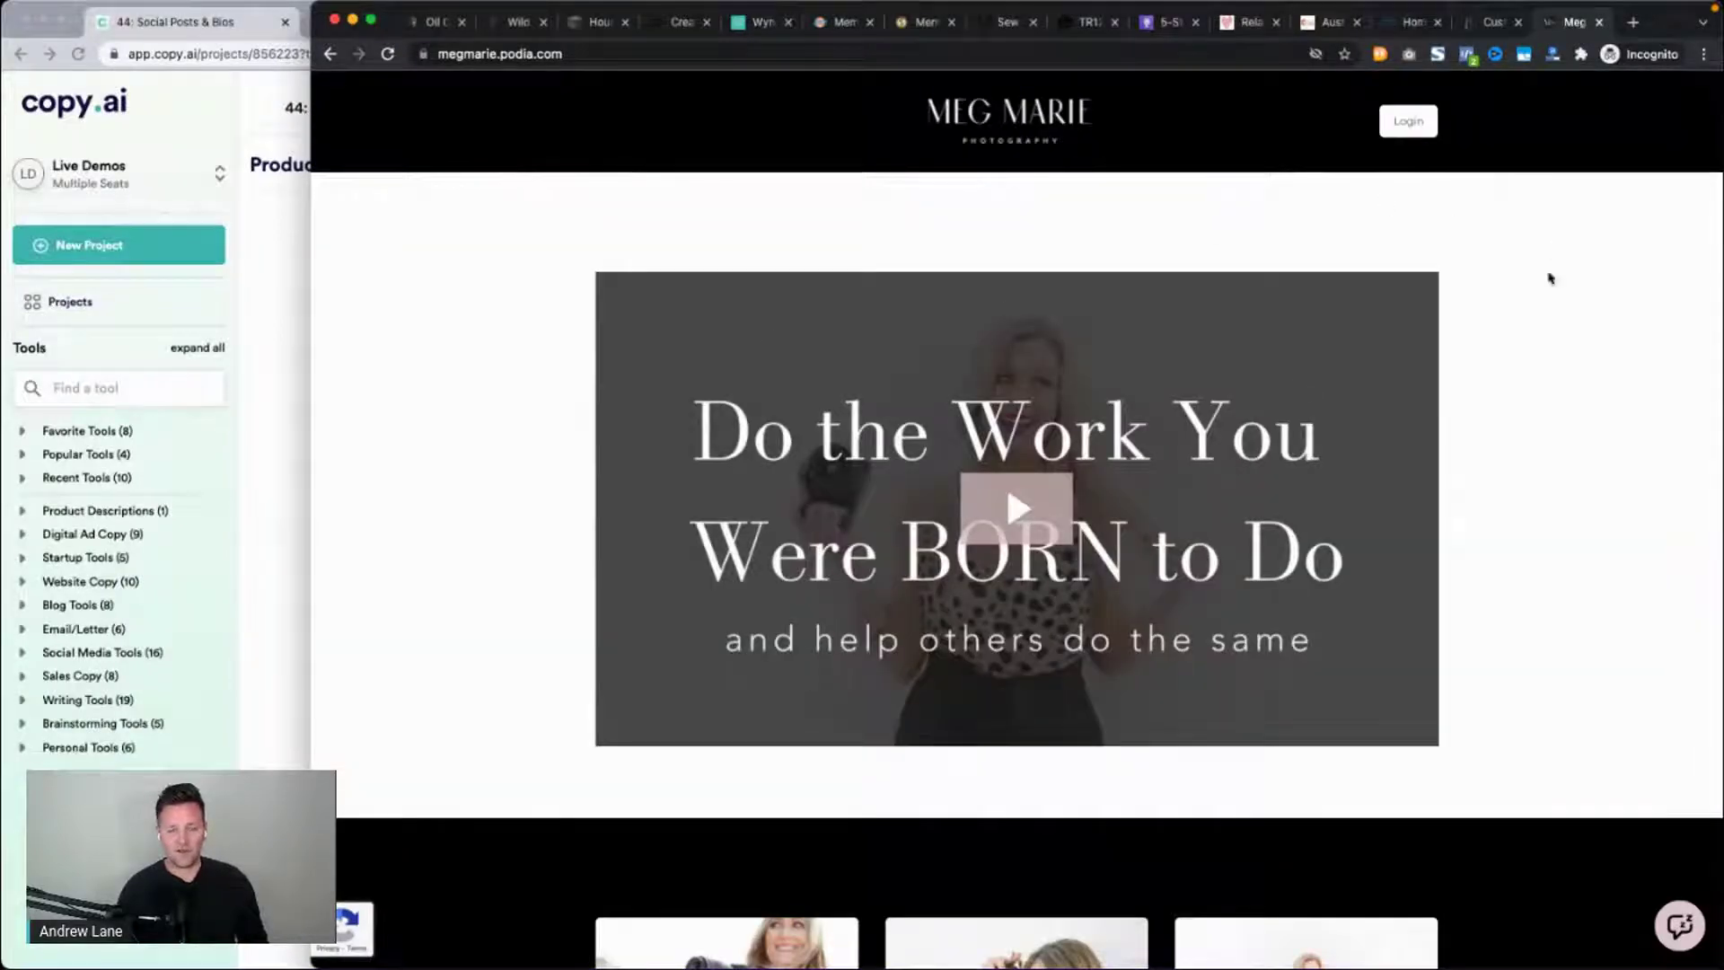
{"action": "scroll", "coordinate": [546, 493], "scroll_direction": "down", "scroll_amount": 10}
{"action": "scroll", "coordinate": [546, 493], "scroll_direction": "up", "scroll_amount": 10}
Look through the online course sites and read the expert bios on Food Blogger Pro's Experts page.
{"action": "left_click", "coordinate": [519, 23]}
{"action": "left_click", "coordinate": [597, 23]}
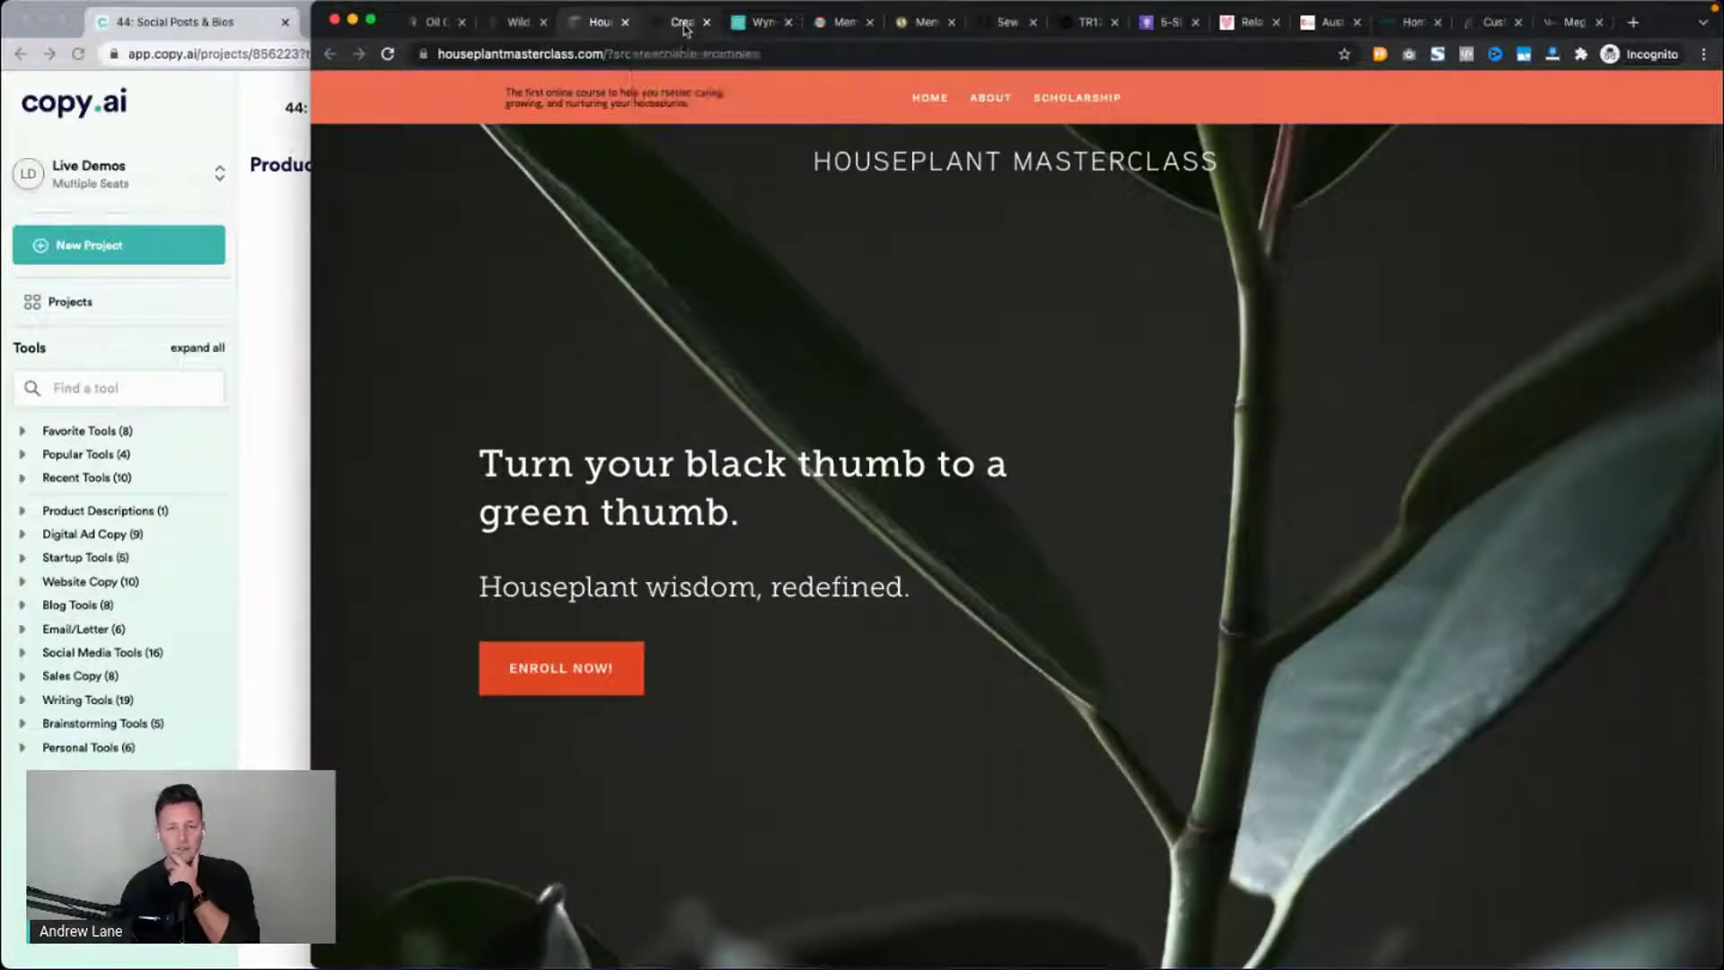
{"action": "left_click", "coordinate": [684, 27]}
{"action": "left_click", "coordinate": [835, 24]}
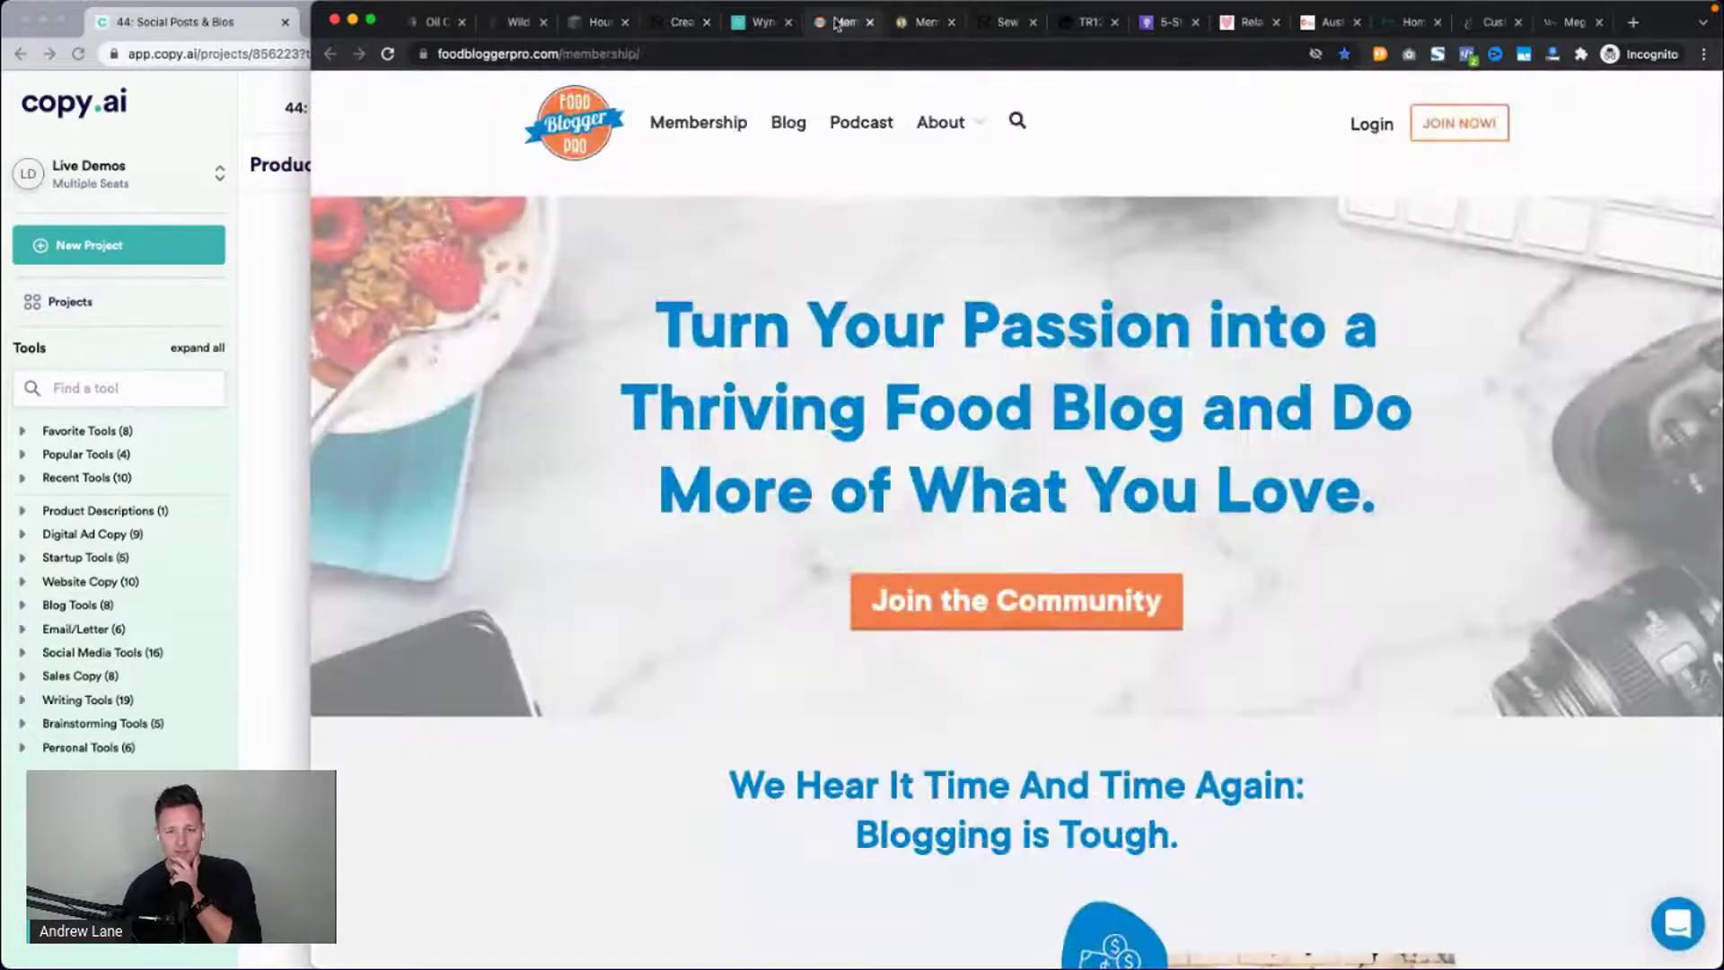
{"action": "mouse_move", "coordinate": [940, 123]}
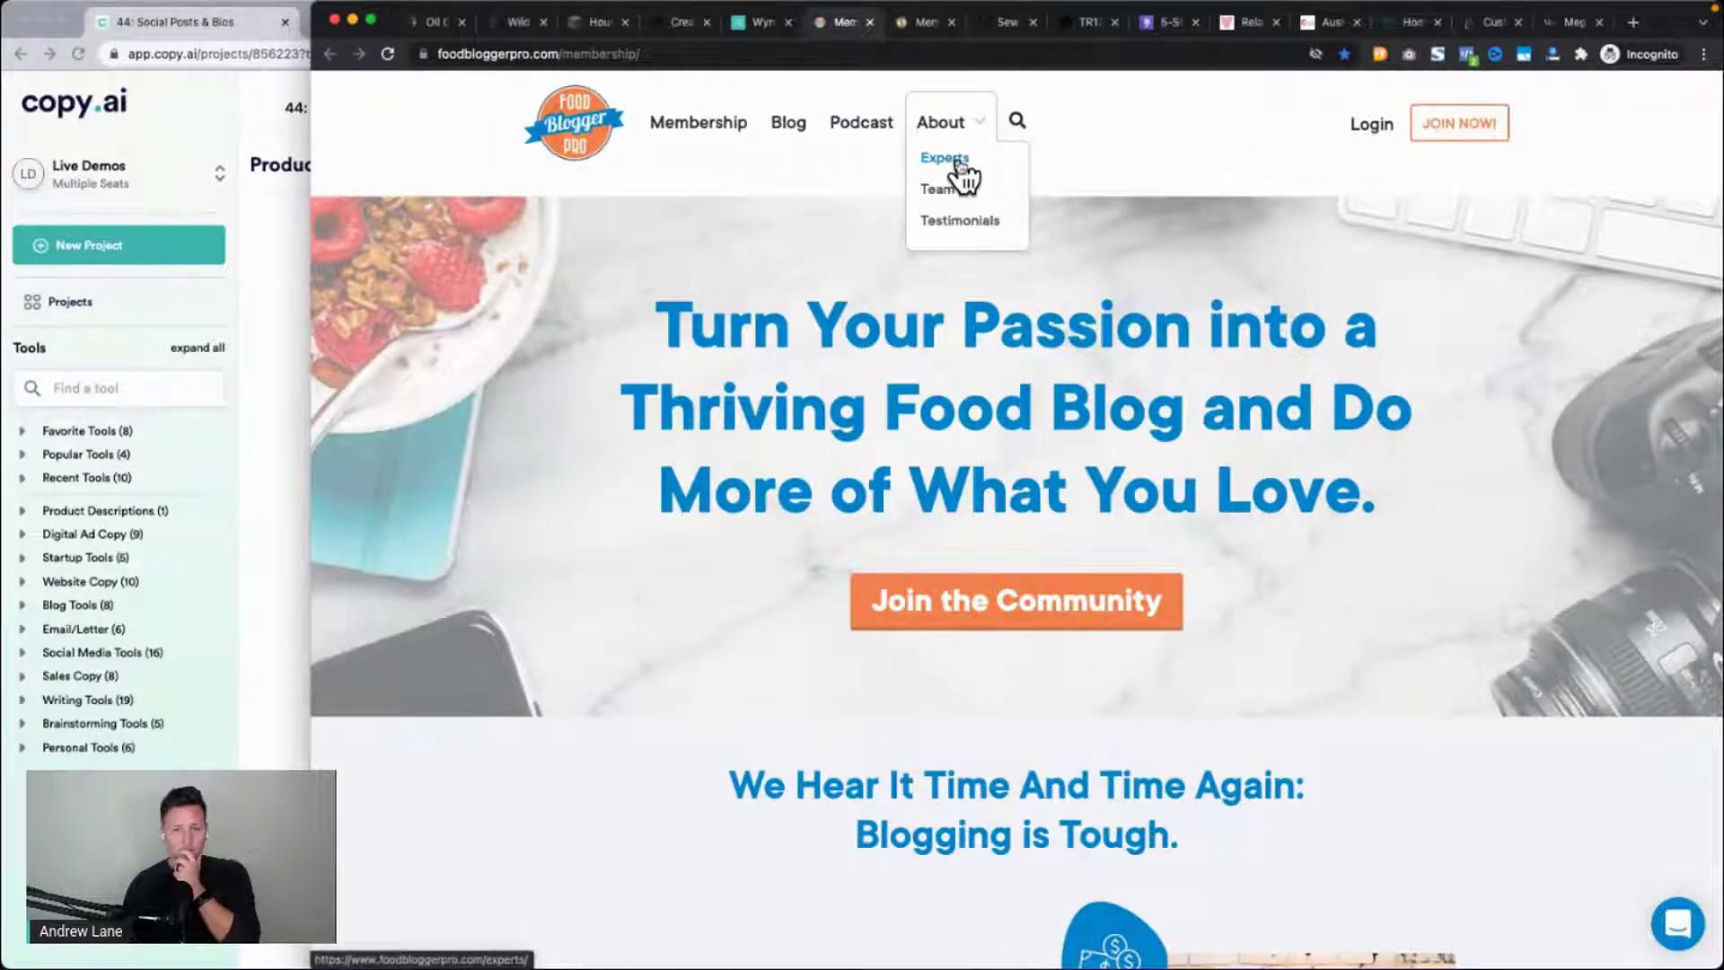
{"action": "left_click", "coordinate": [952, 164]}
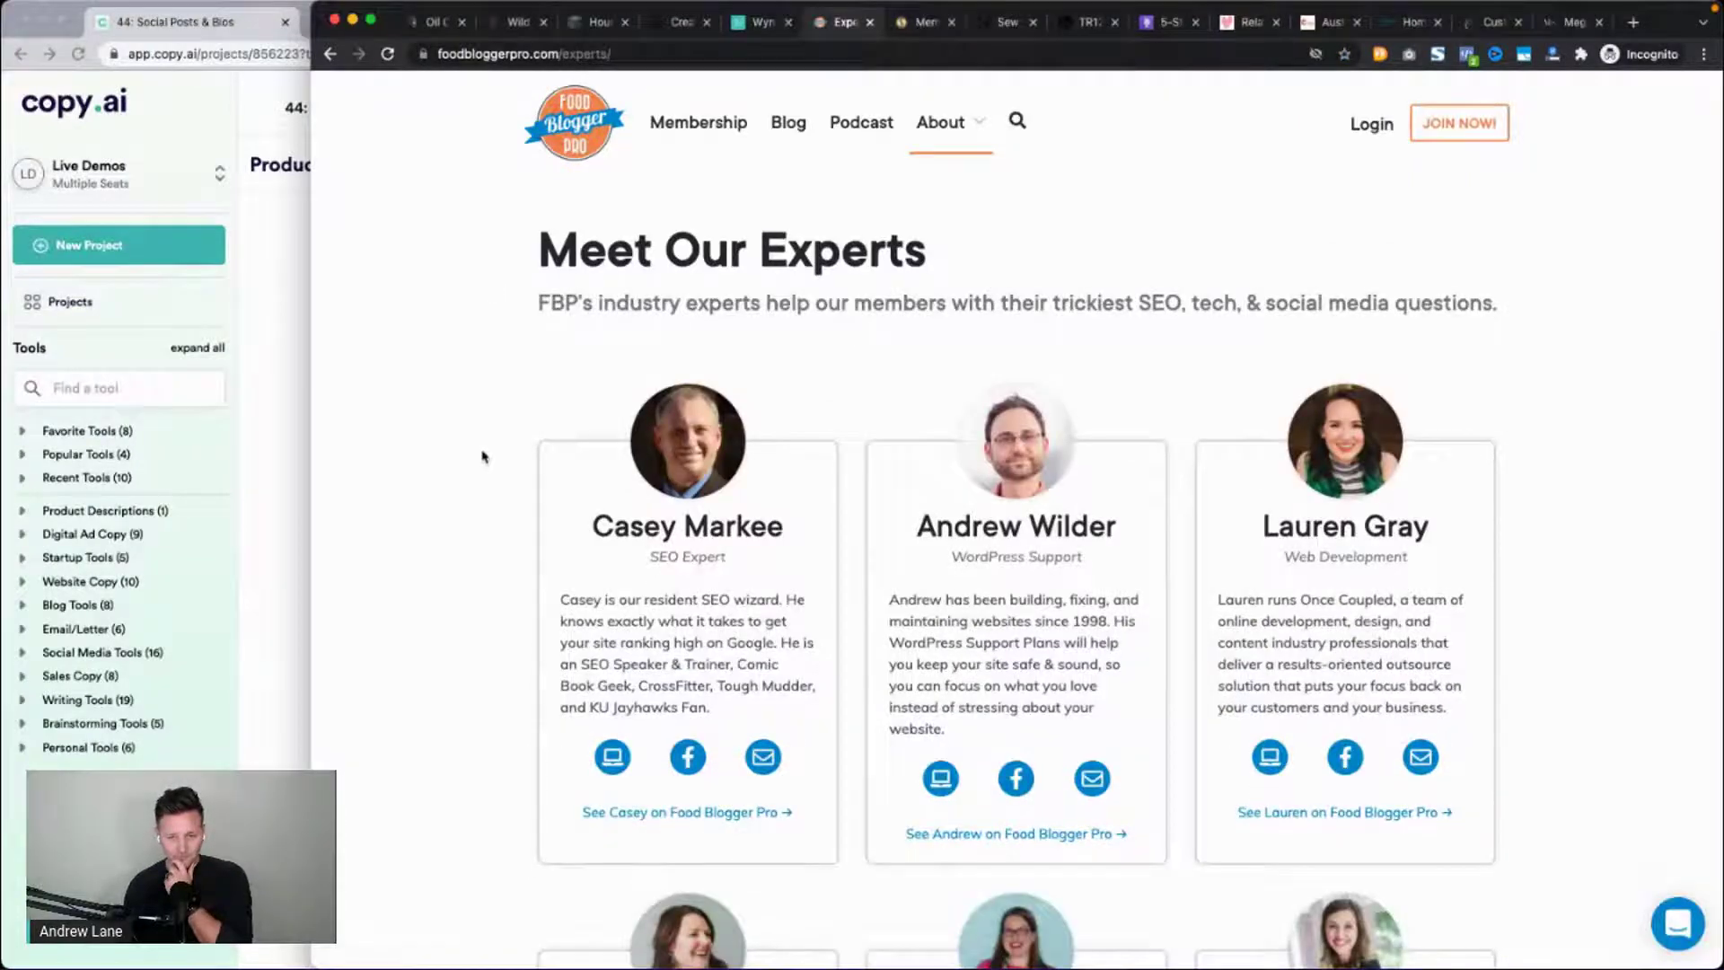
{"action": "scroll", "coordinate": [482, 457], "scroll_direction": "down", "scroll_amount": 15}
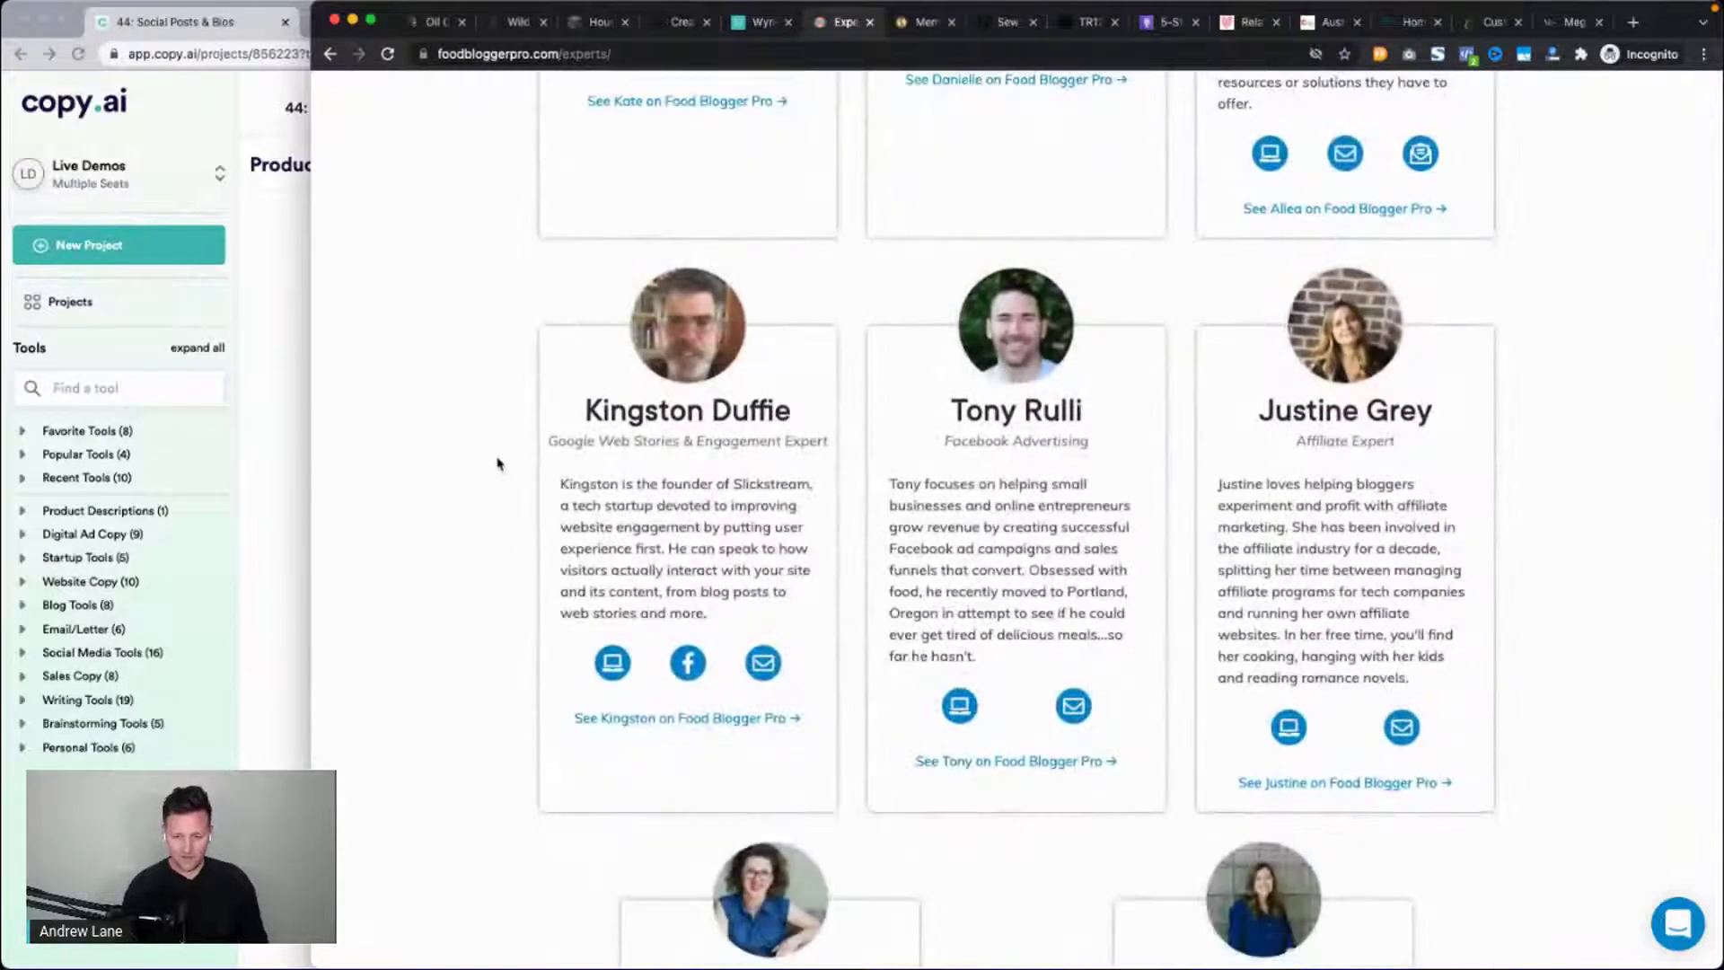
{"action": "scroll", "coordinate": [498, 468], "scroll_direction": "up", "scroll_amount": 15}
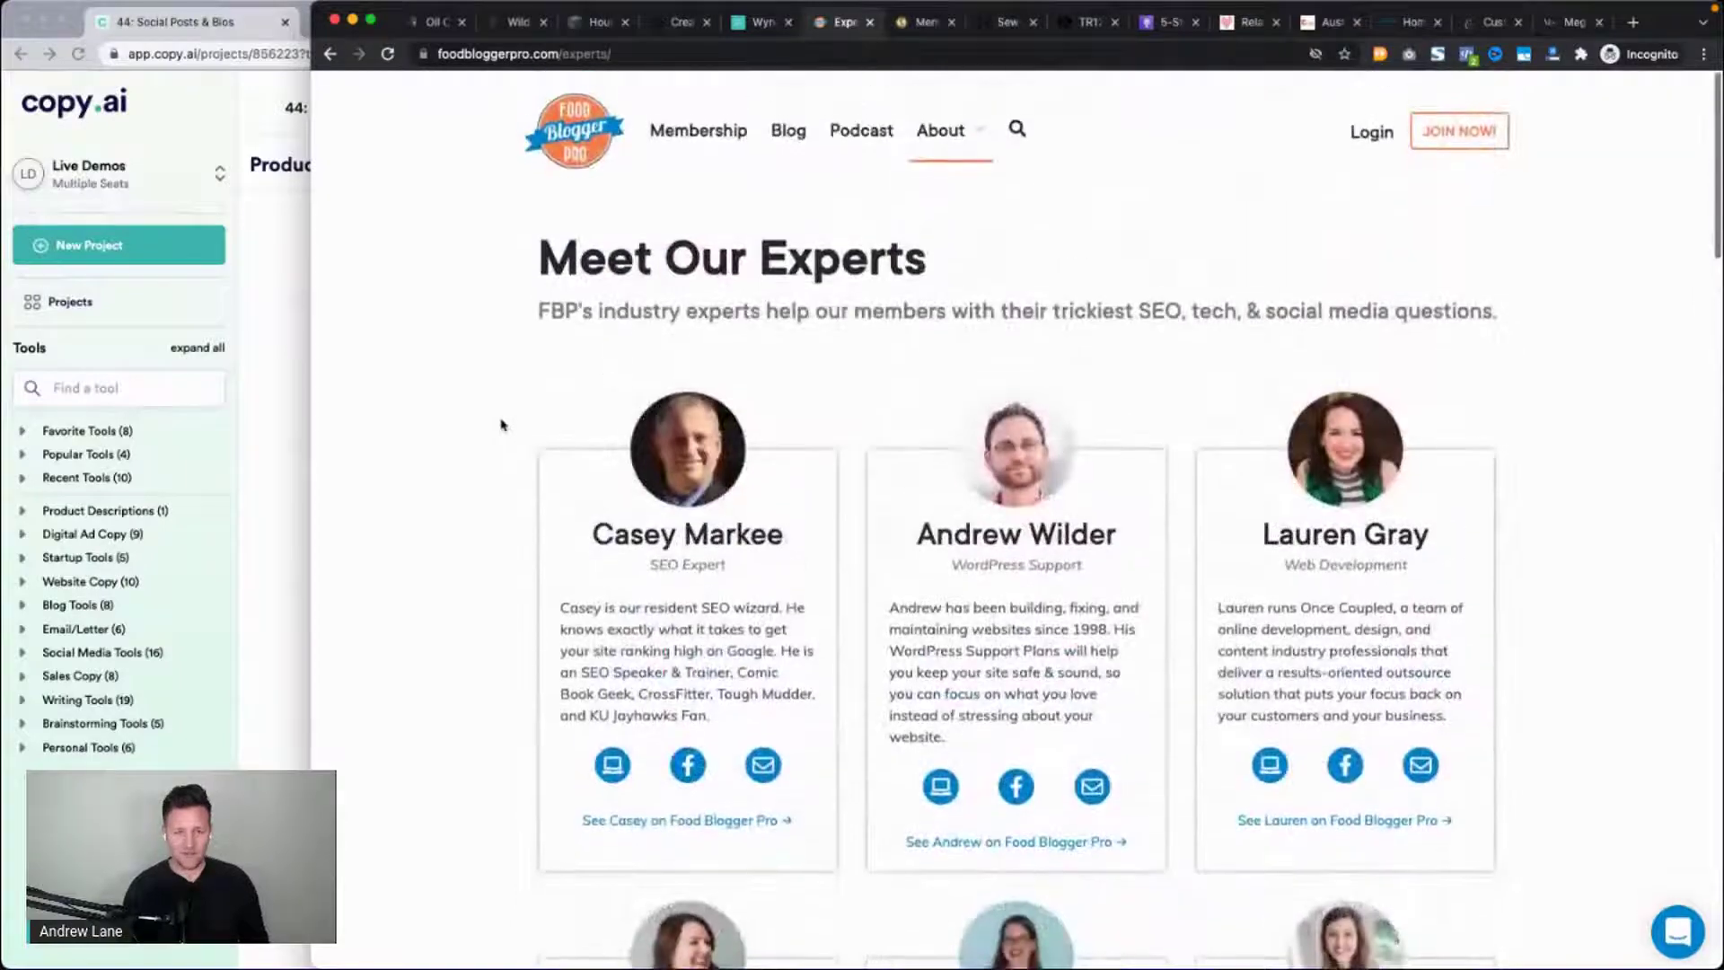
Read the studio description and founder bio on the Style & the Storyteller About page.
{"action": "left_click", "coordinate": [1497, 23]}
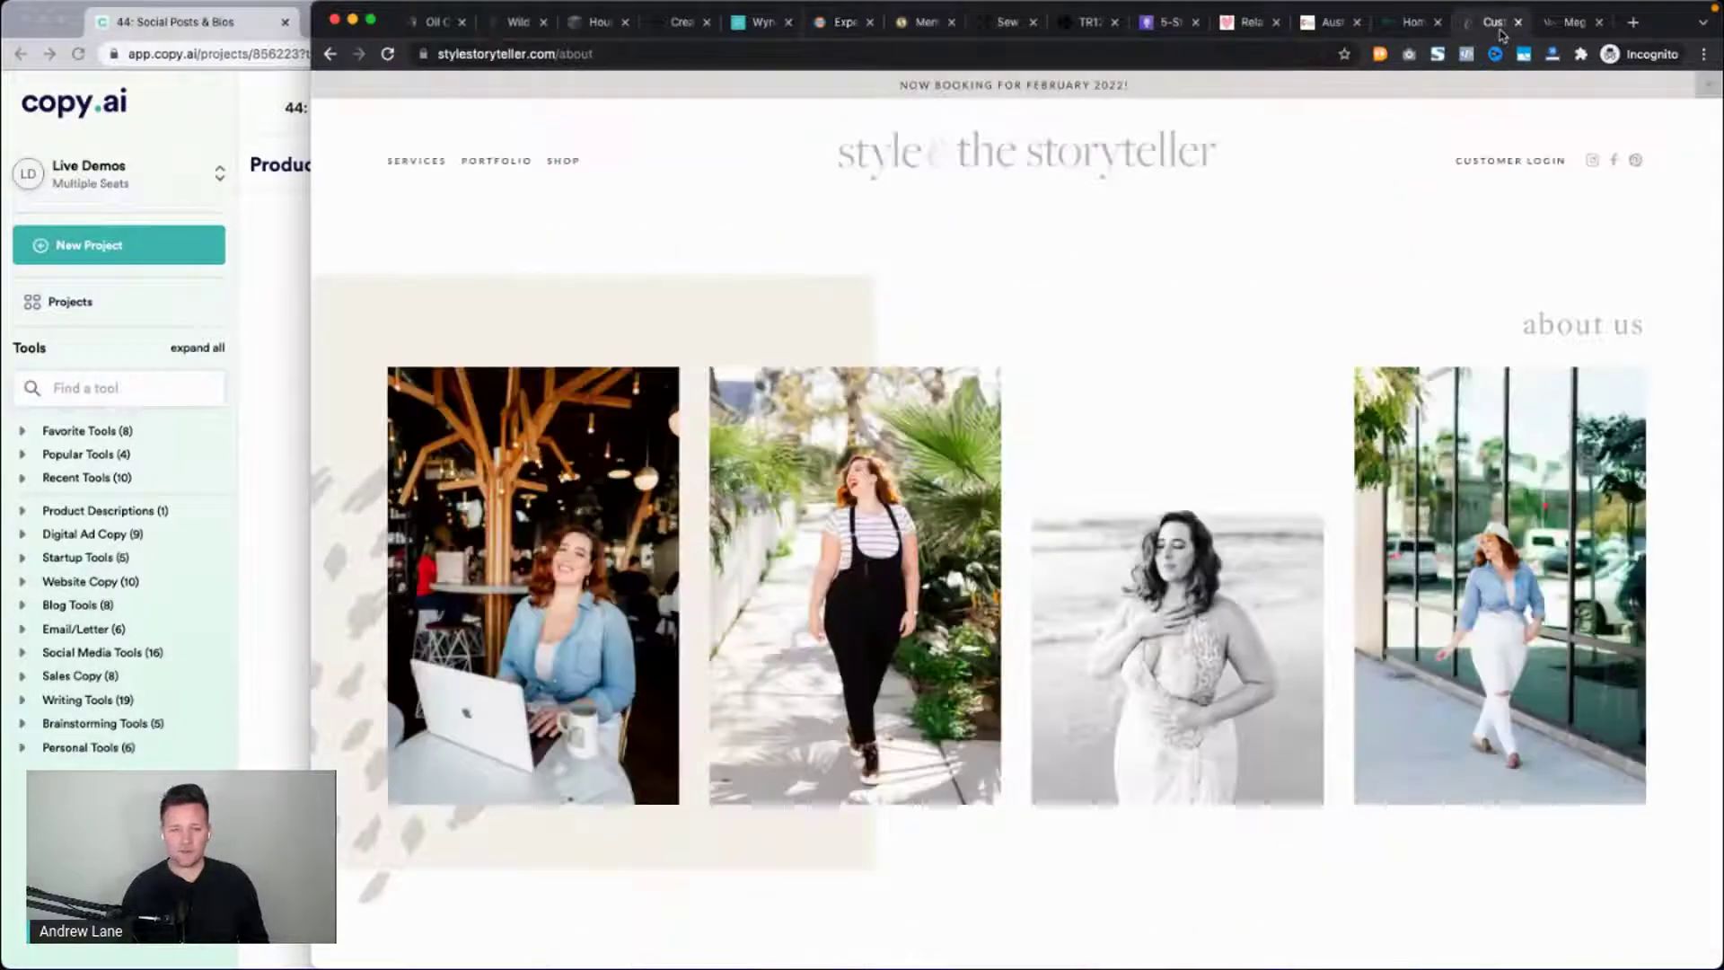
{"action": "scroll", "coordinate": [1104, 261], "scroll_direction": "down", "scroll_amount": 15}
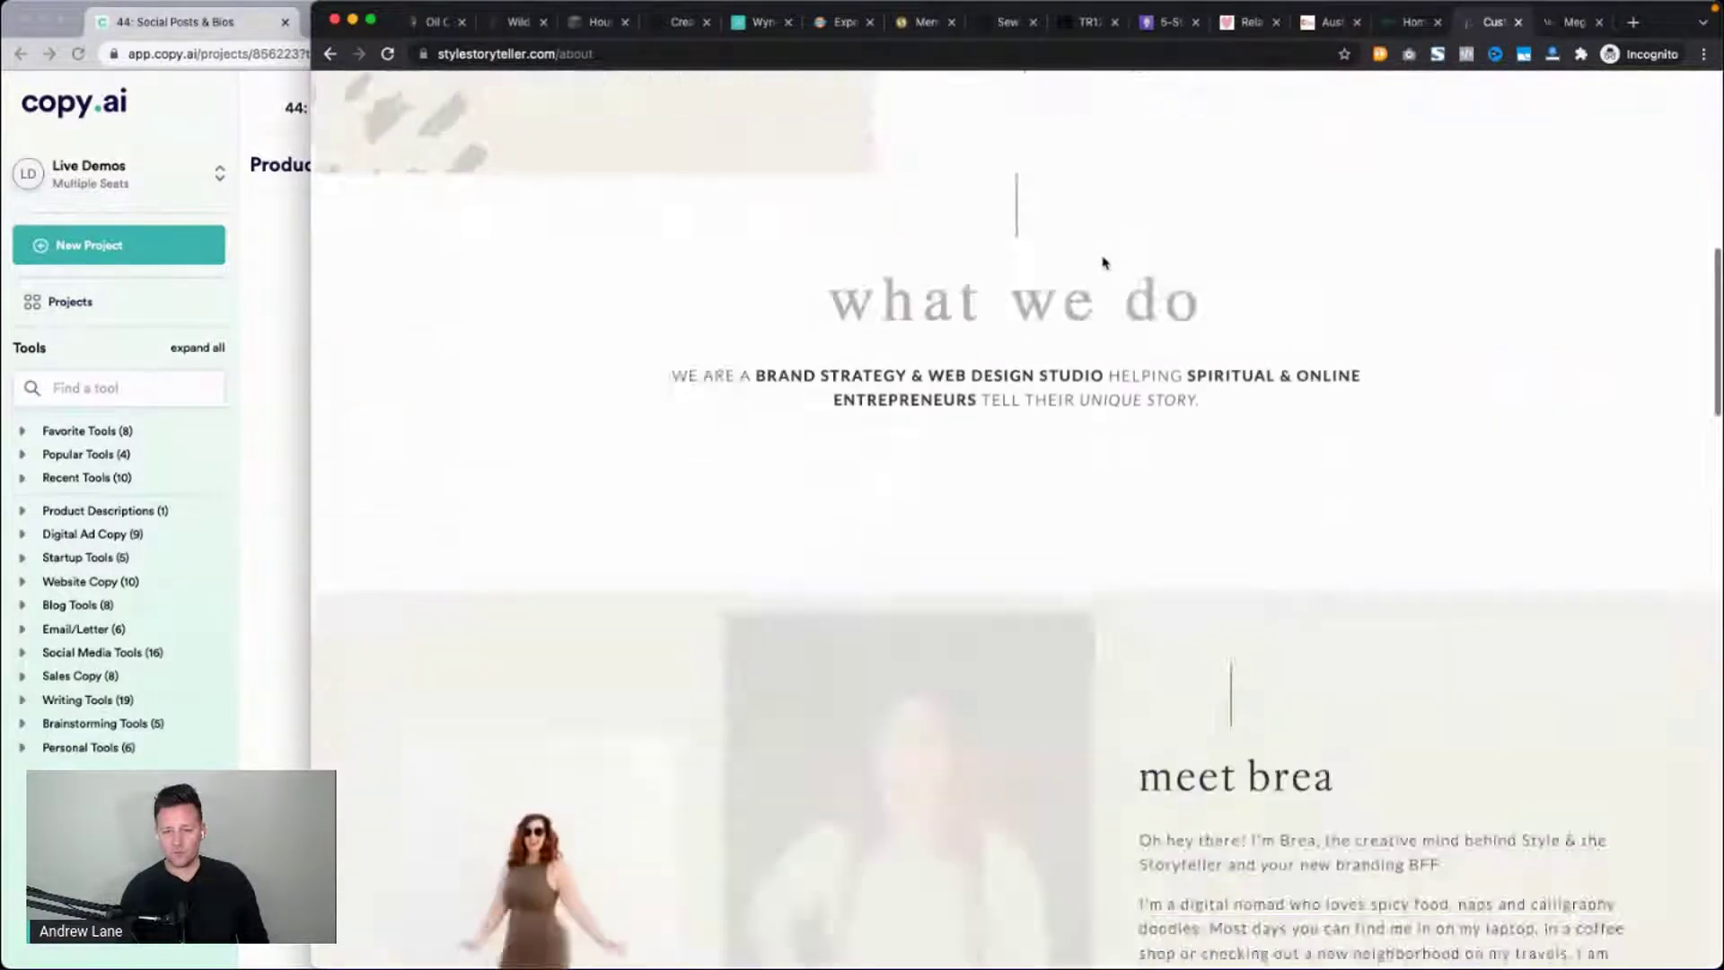
{"action": "scroll", "coordinate": [1104, 262], "scroll_direction": "up", "scroll_amount": 3}
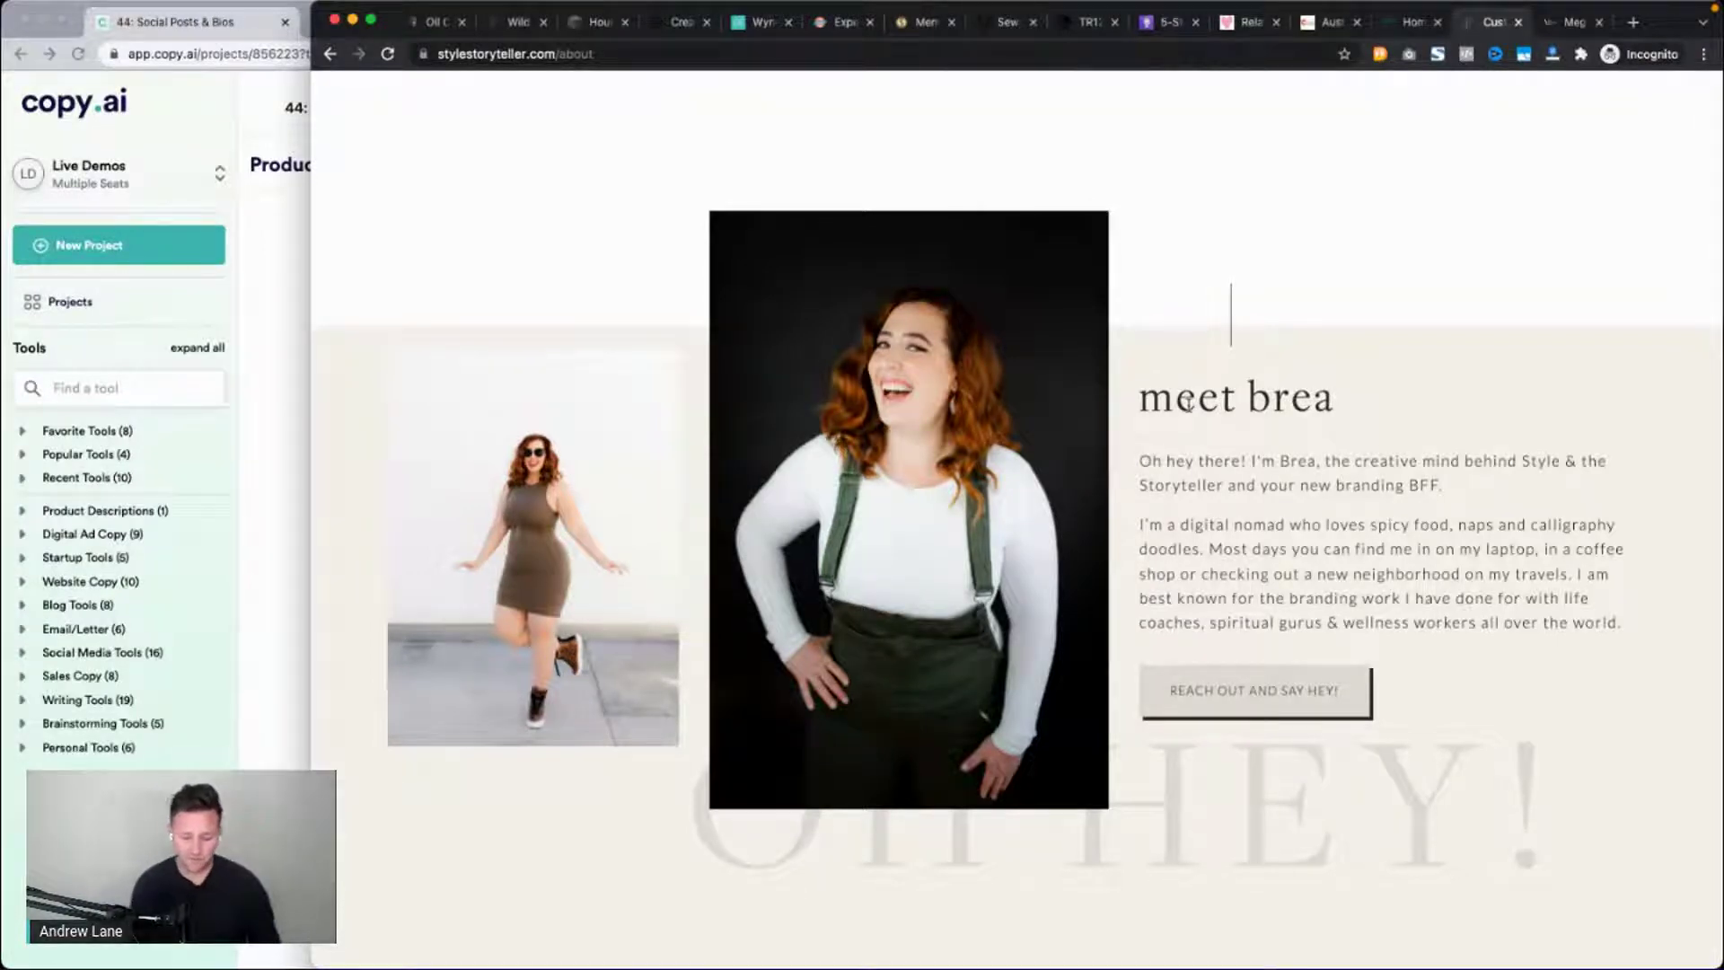
Switch back to copy.ai and open the Bullet Point to Blog Section tool by searching the tools for "blog".
{"action": "left_click", "coordinate": [290, 413]}
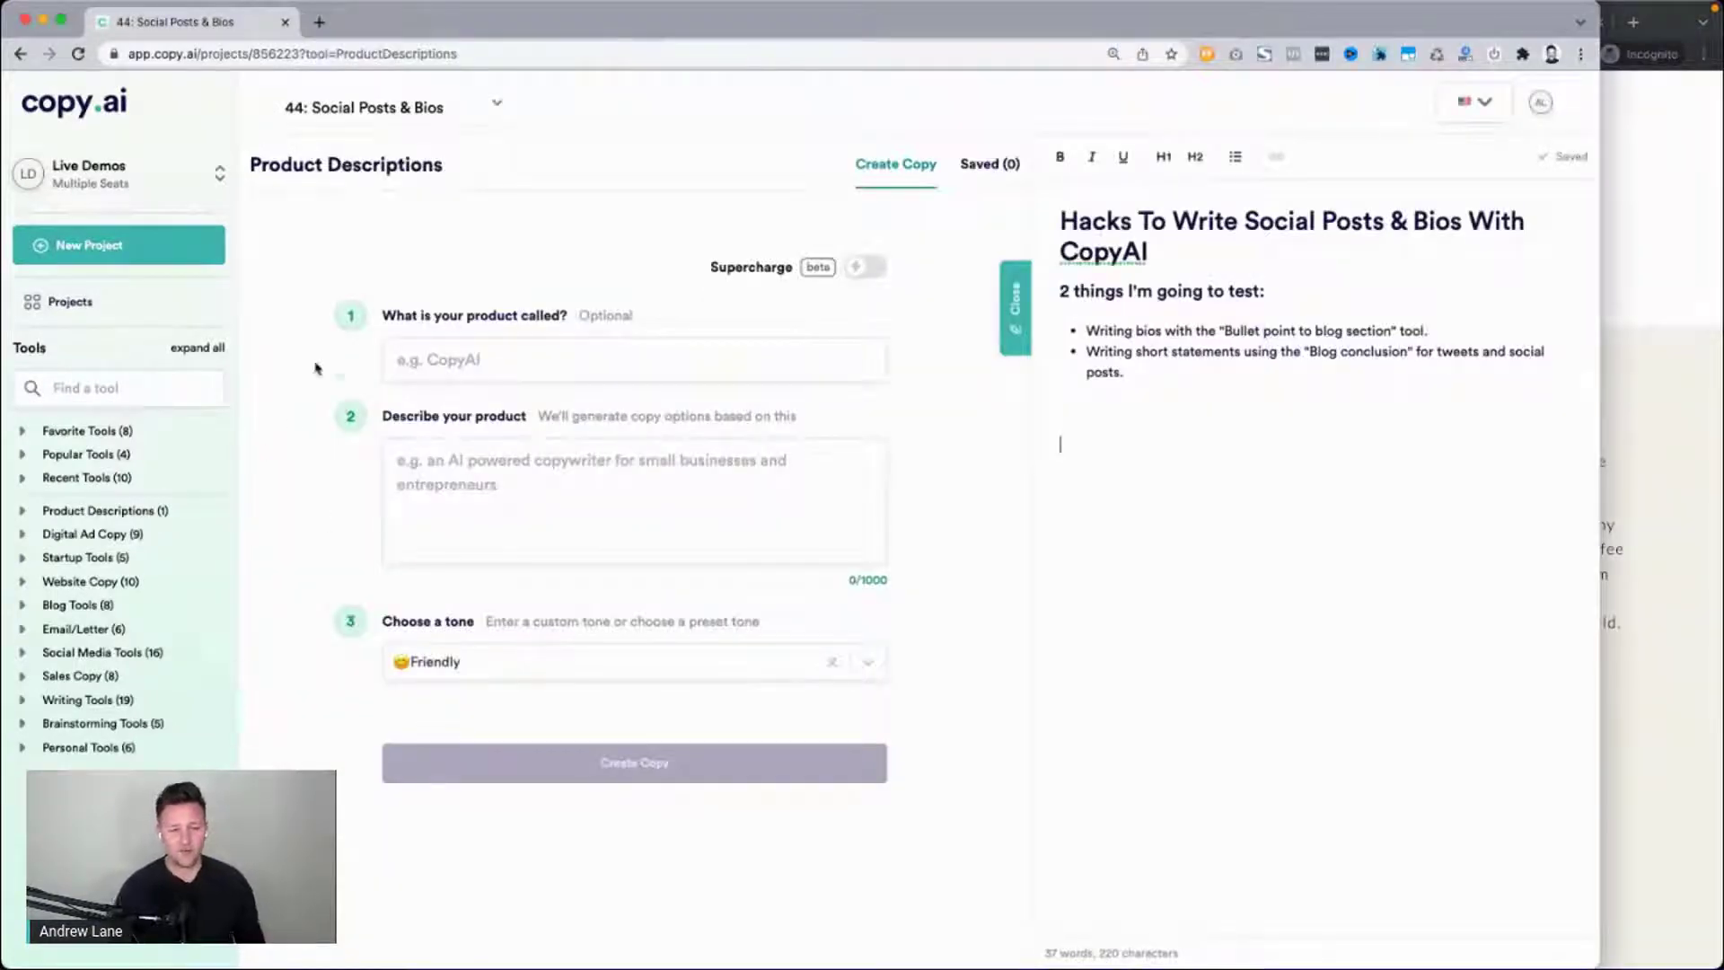
{"action": "left_click", "coordinate": [146, 381]}
{"action": "type", "text": "blog"}
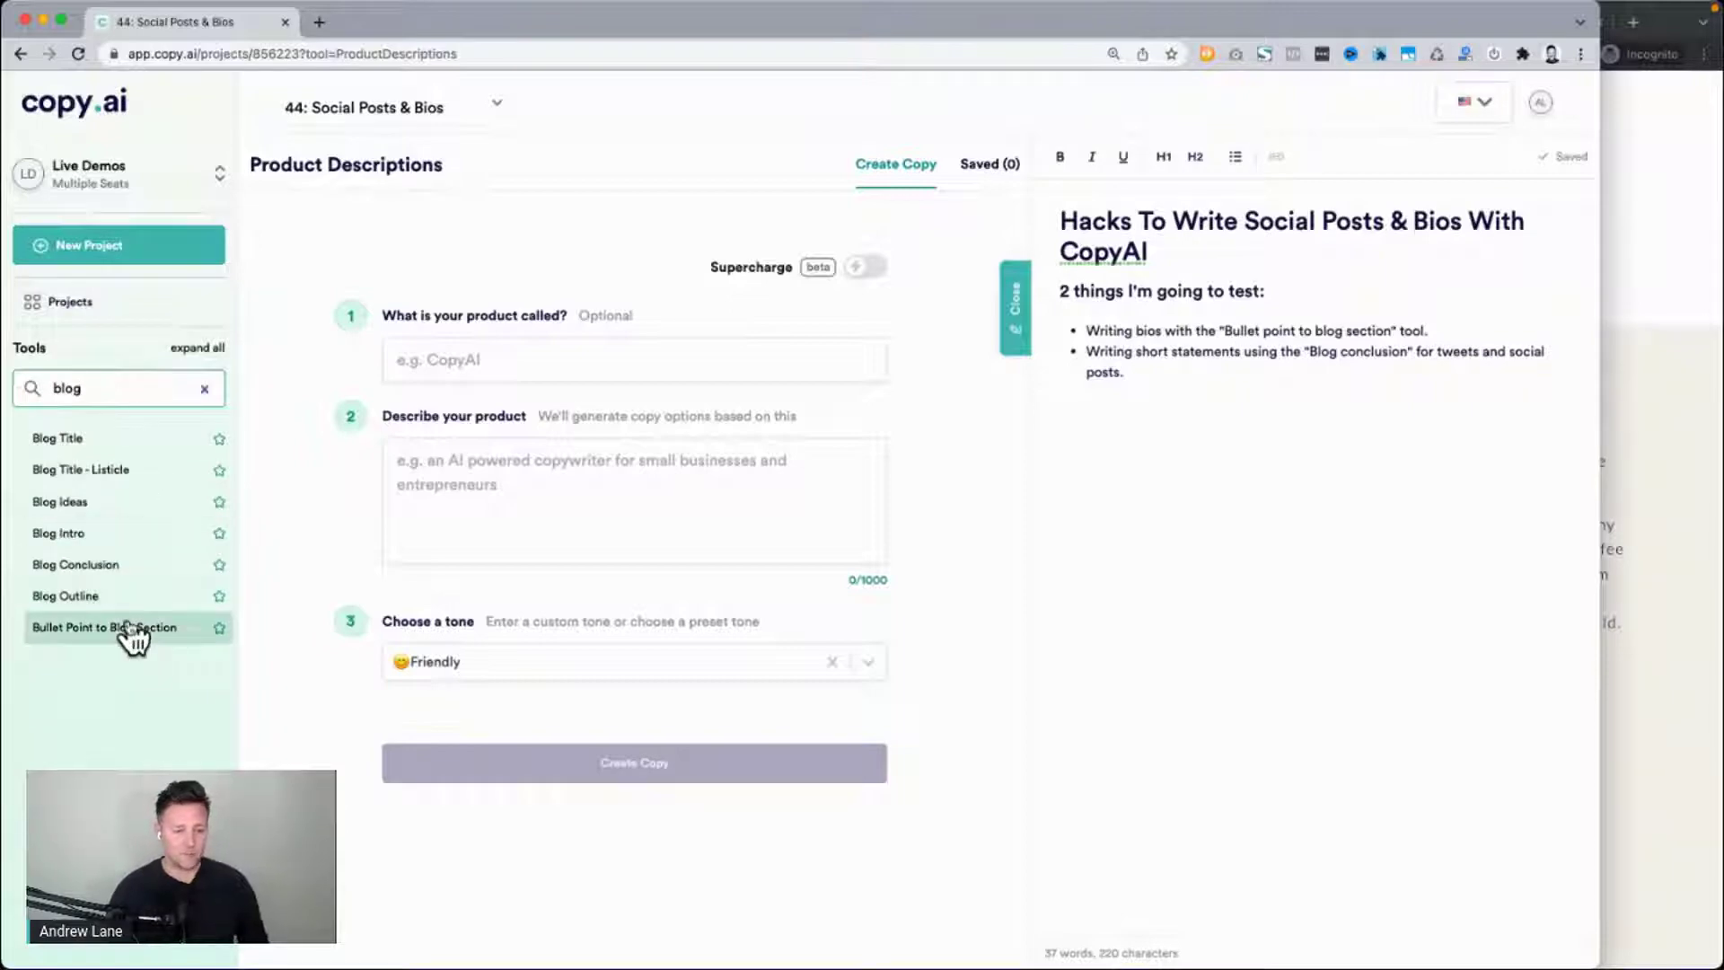
{"action": "left_click", "coordinate": [144, 633]}
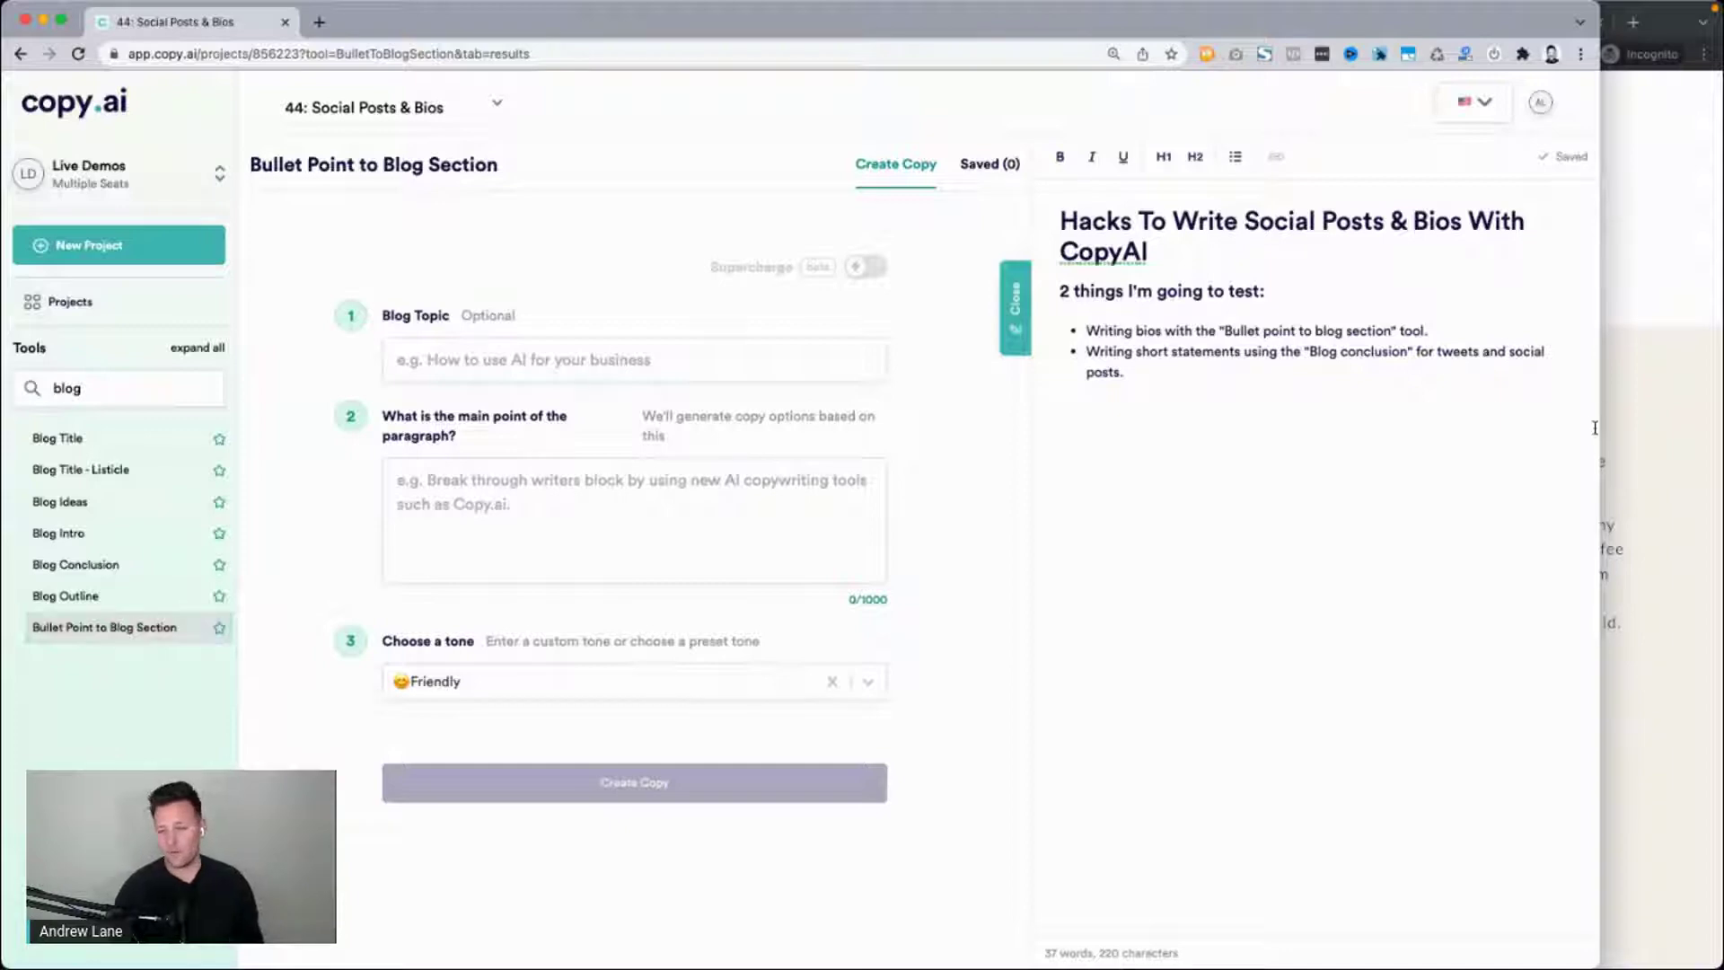
{"action": "left_click_drag", "start_coordinate": [1602, 429], "coordinate": [1651, 432]}
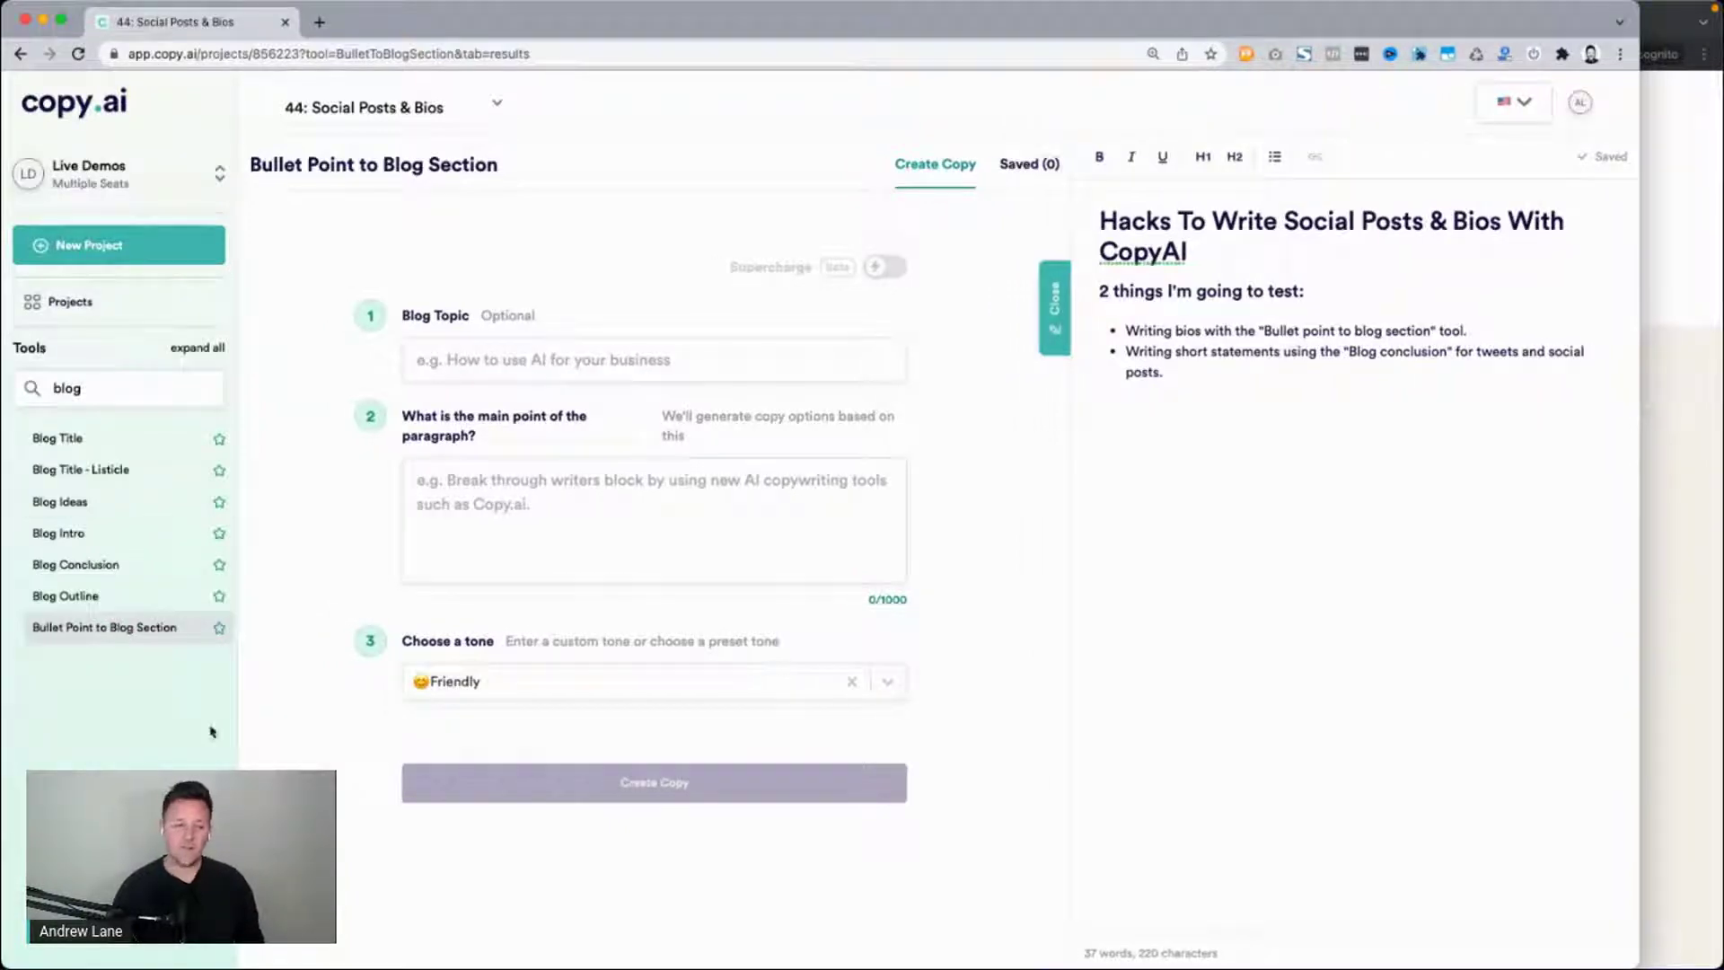
Check the founder bio on the Style & the Storyteller site and set the blog topic to "Bio for" plus the founder's first name.
{"action": "left_click", "coordinate": [1711, 577]}
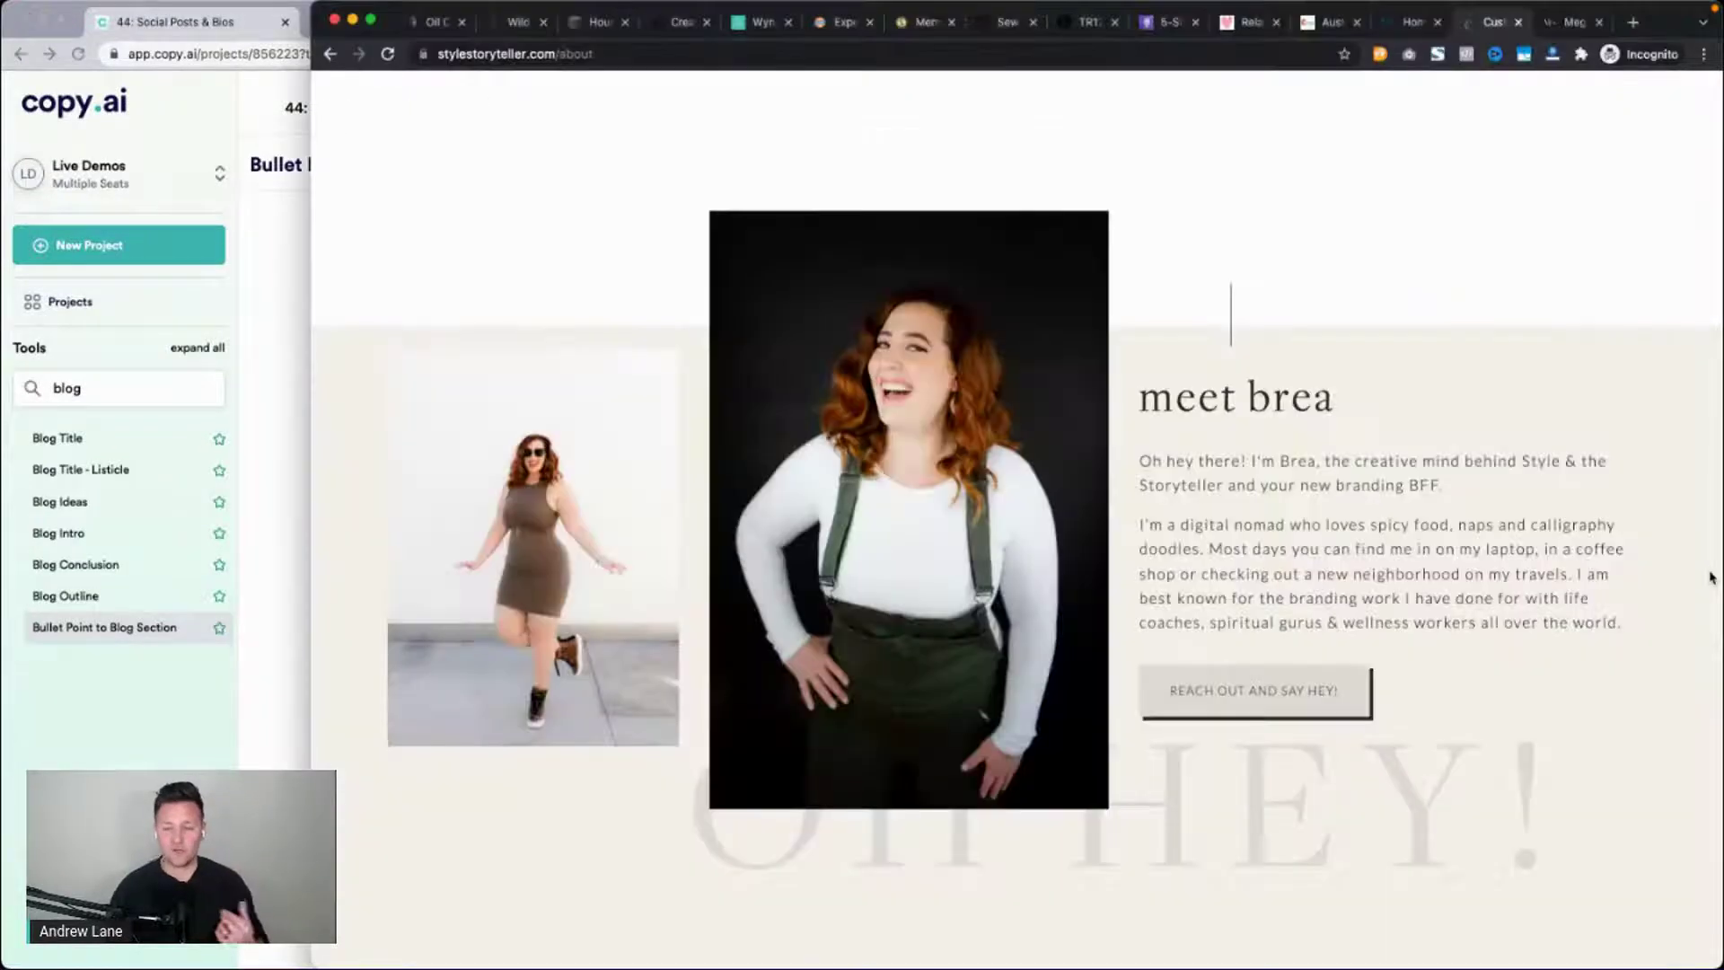
{"action": "left_click", "coordinate": [279, 504]}
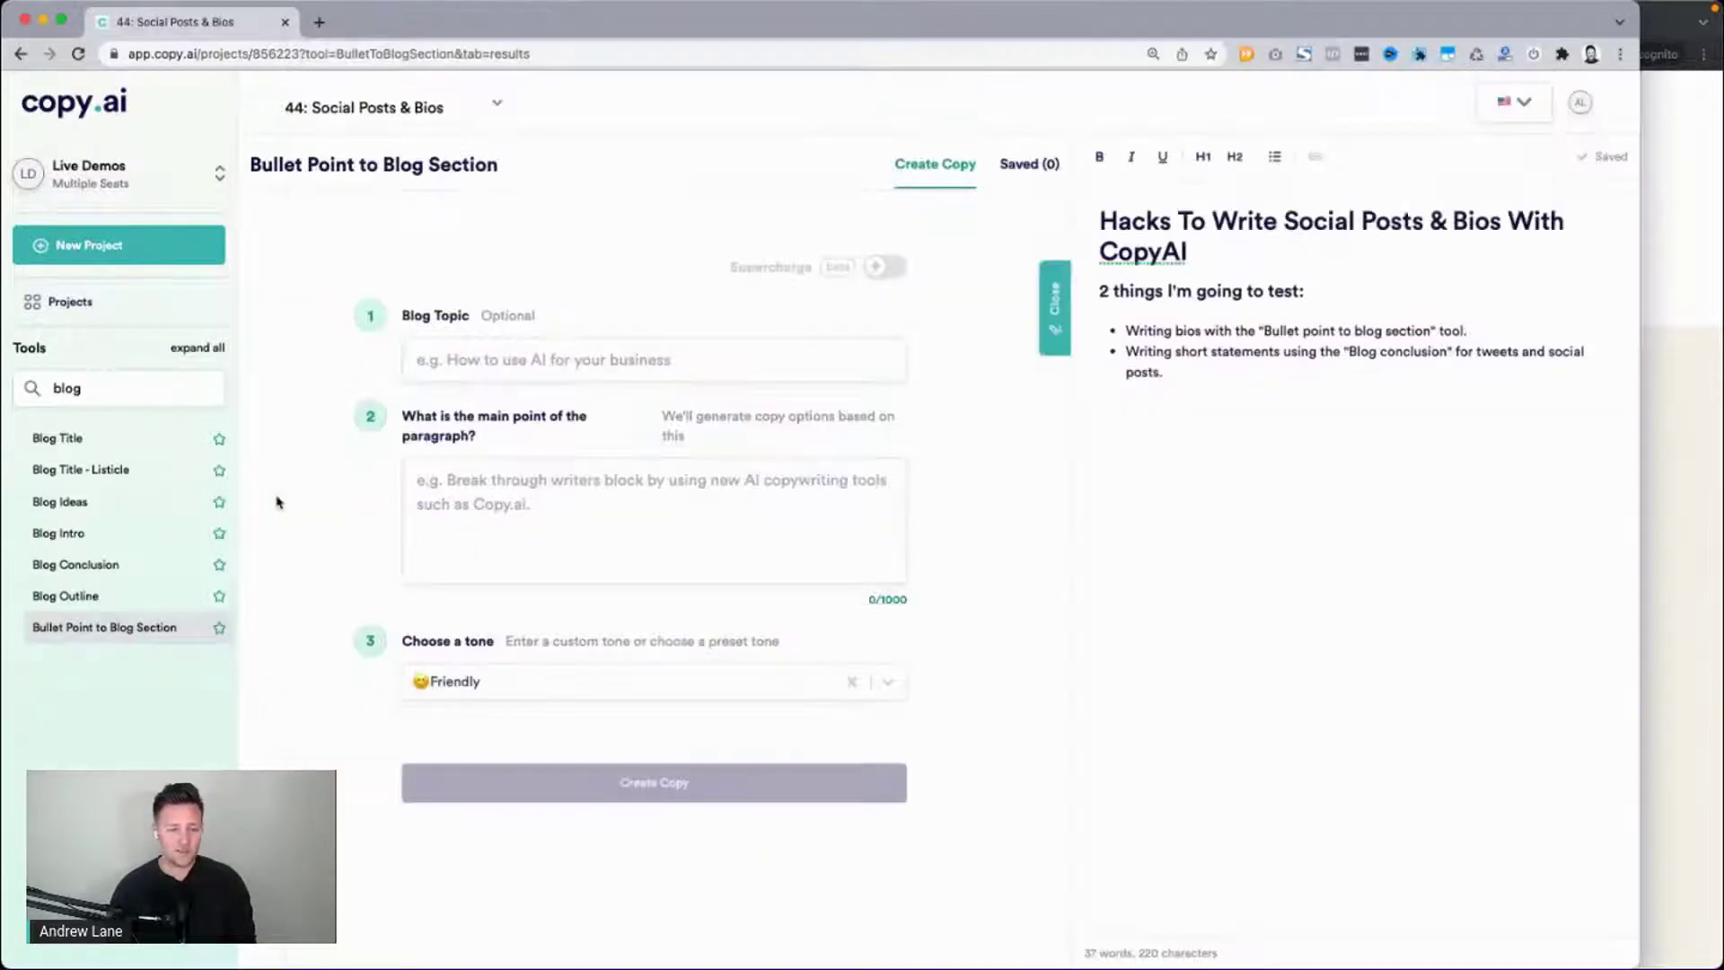
{"action": "left_click", "coordinate": [481, 362]}
{"action": "type", "text": "Brea"}
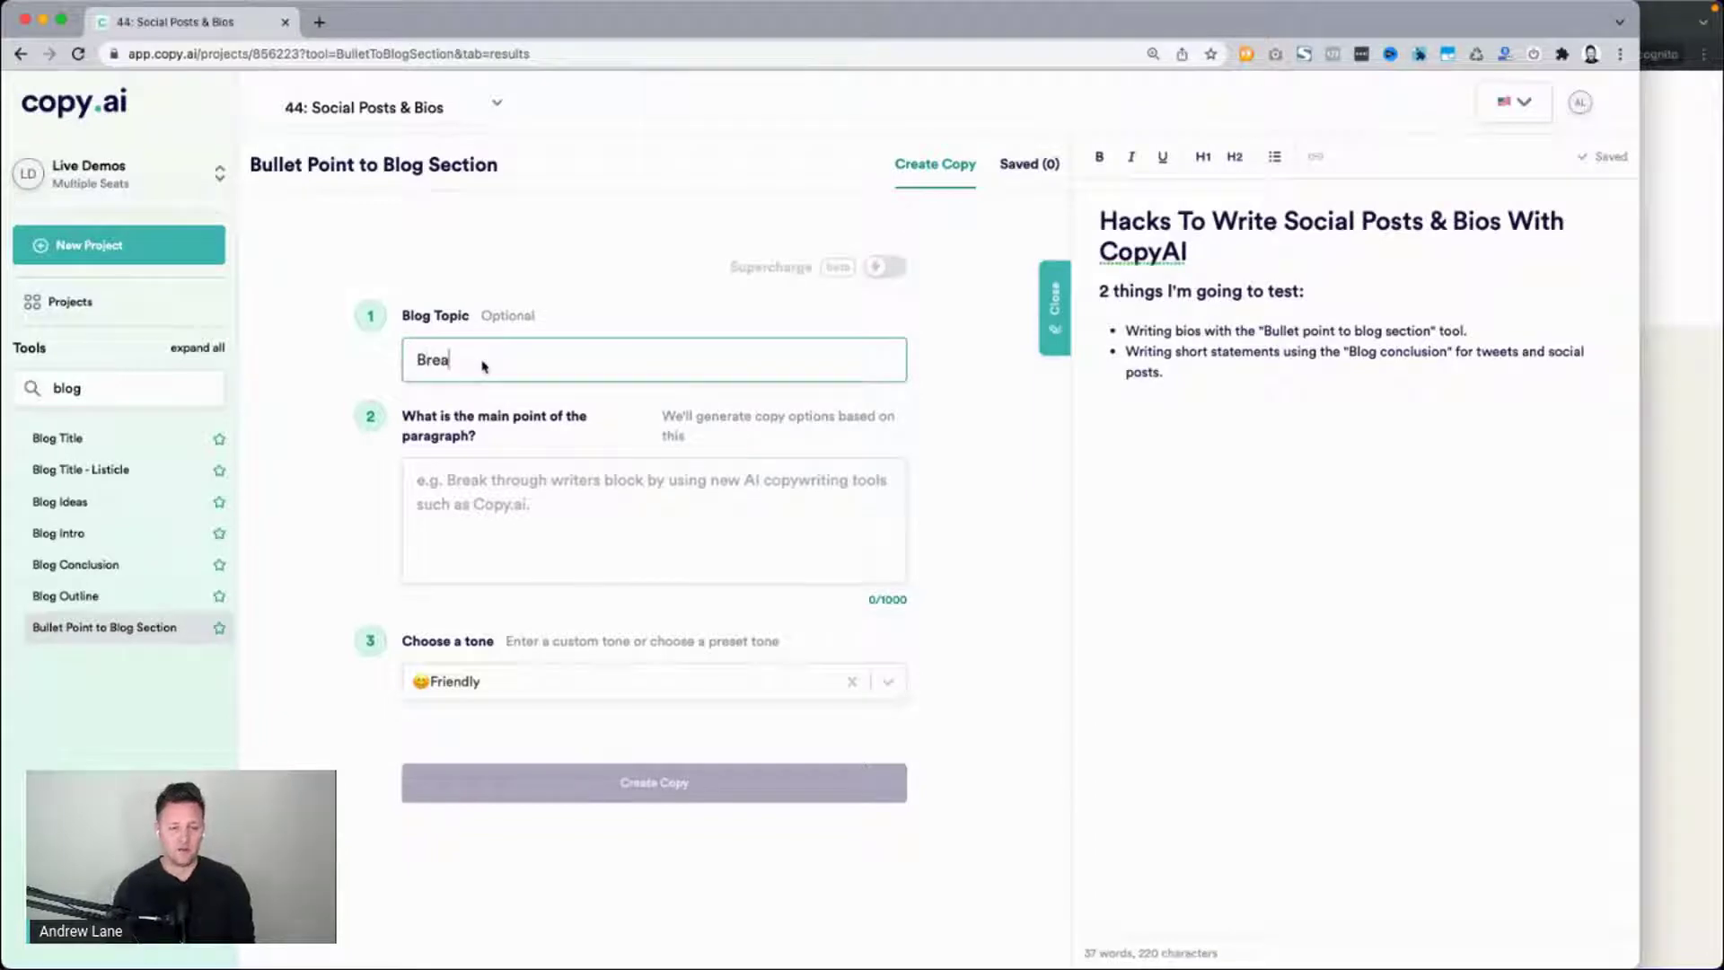
{"action": "key", "text": "super+Left"}
{"action": "type", "text": "Bio for"}
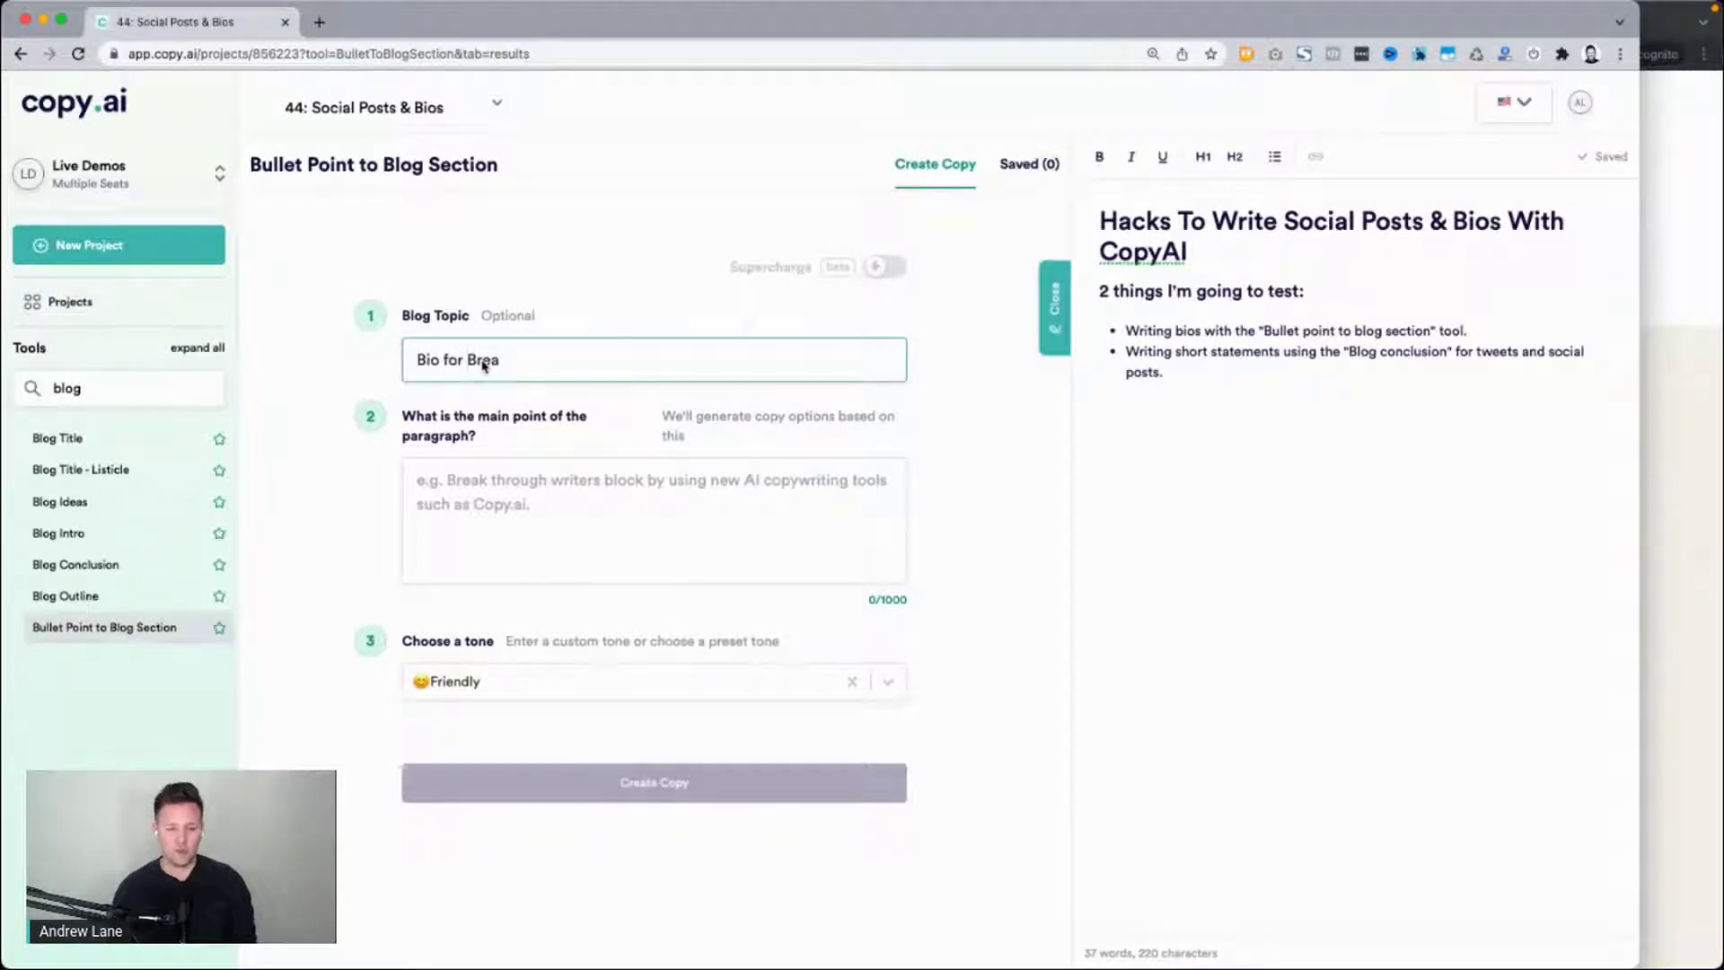
Begin the paragraph's main point with "A person bio for" followed by the founder's first name.
{"action": "key", "text": "Tab"}
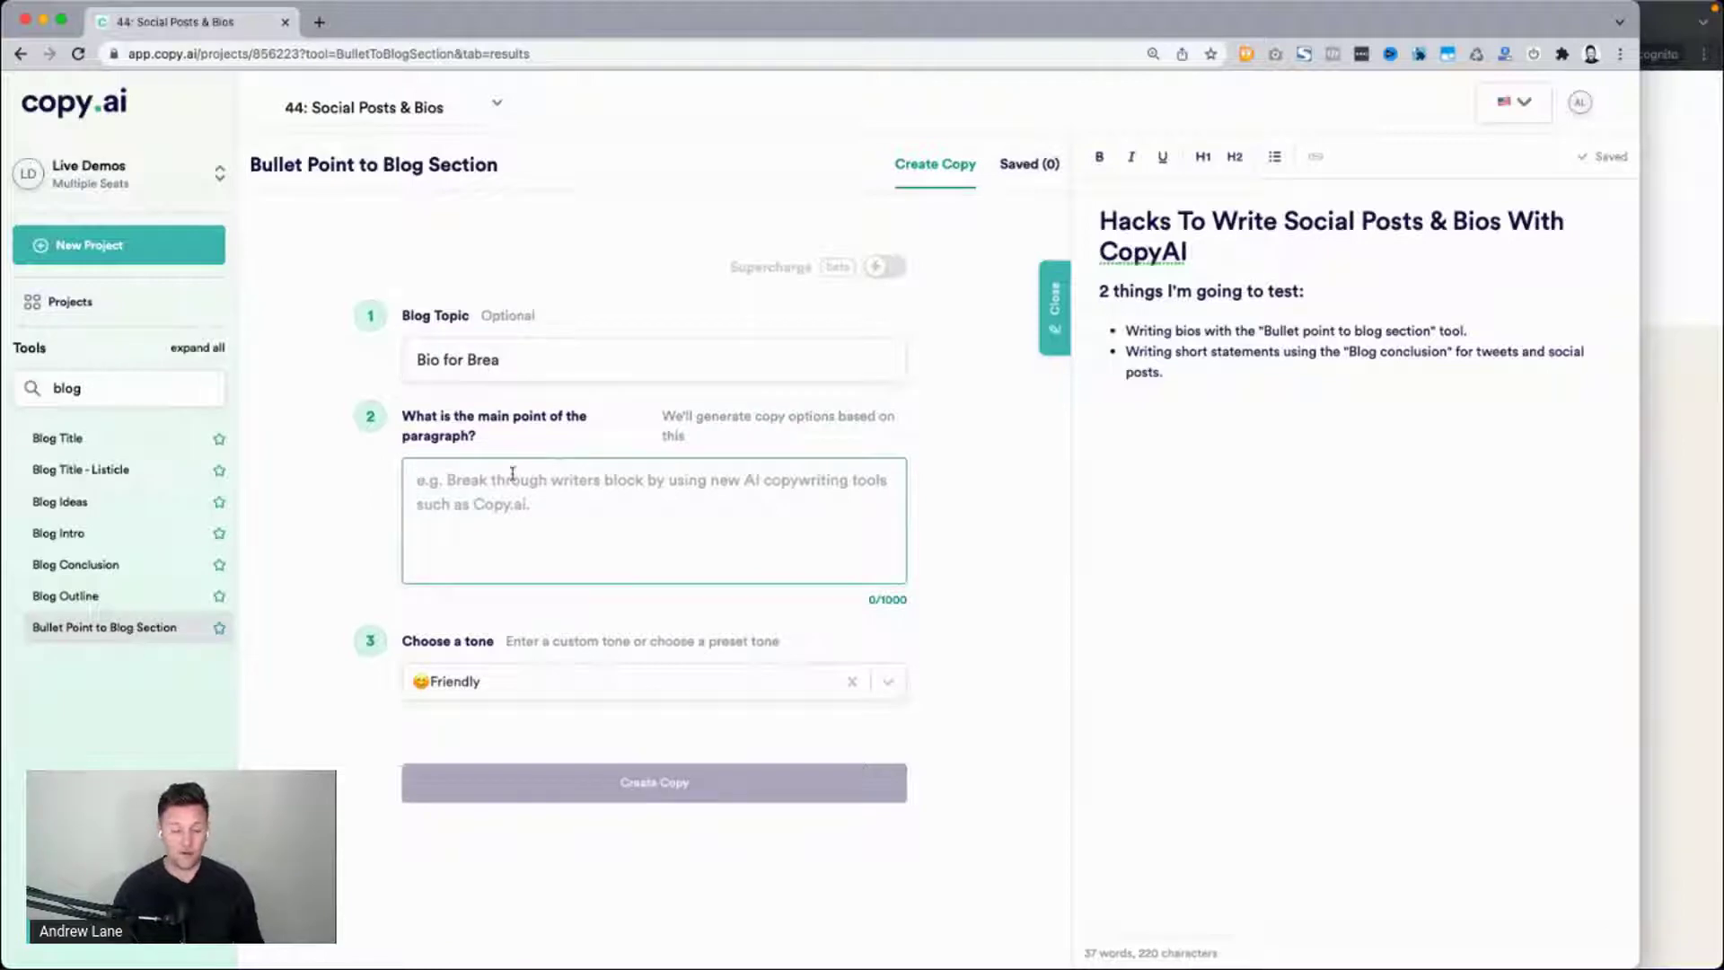
{"action": "type", "text": "A person "}
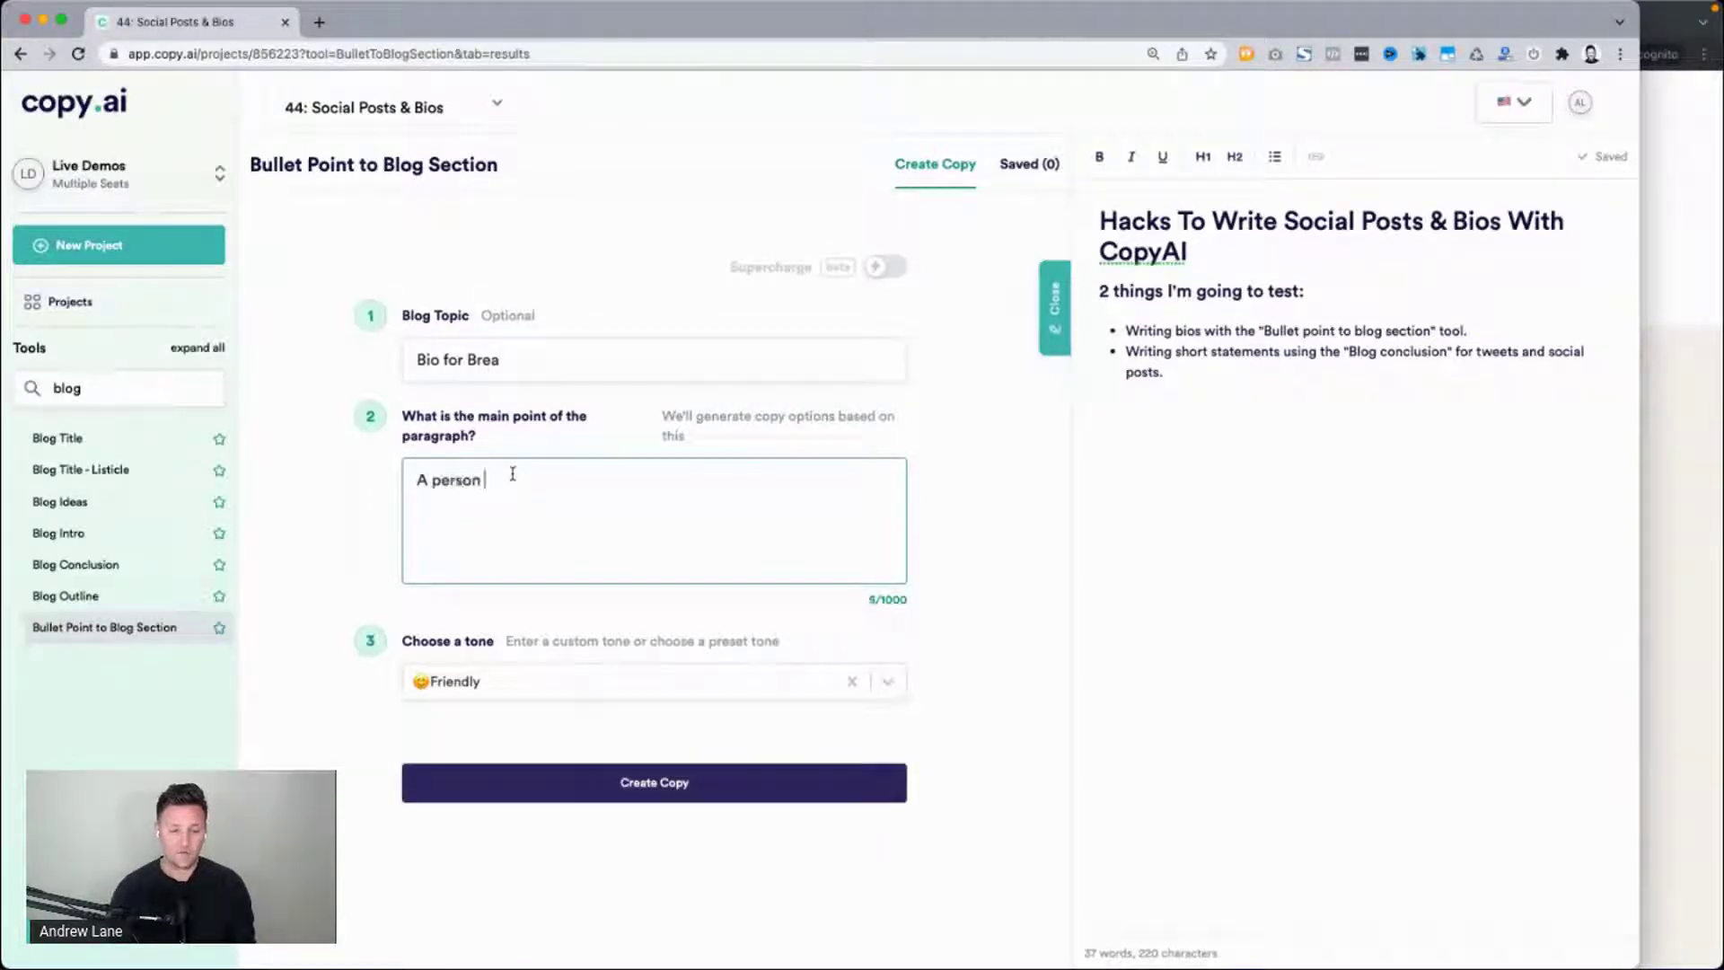
{"action": "type", "text": "bio for Bra"}
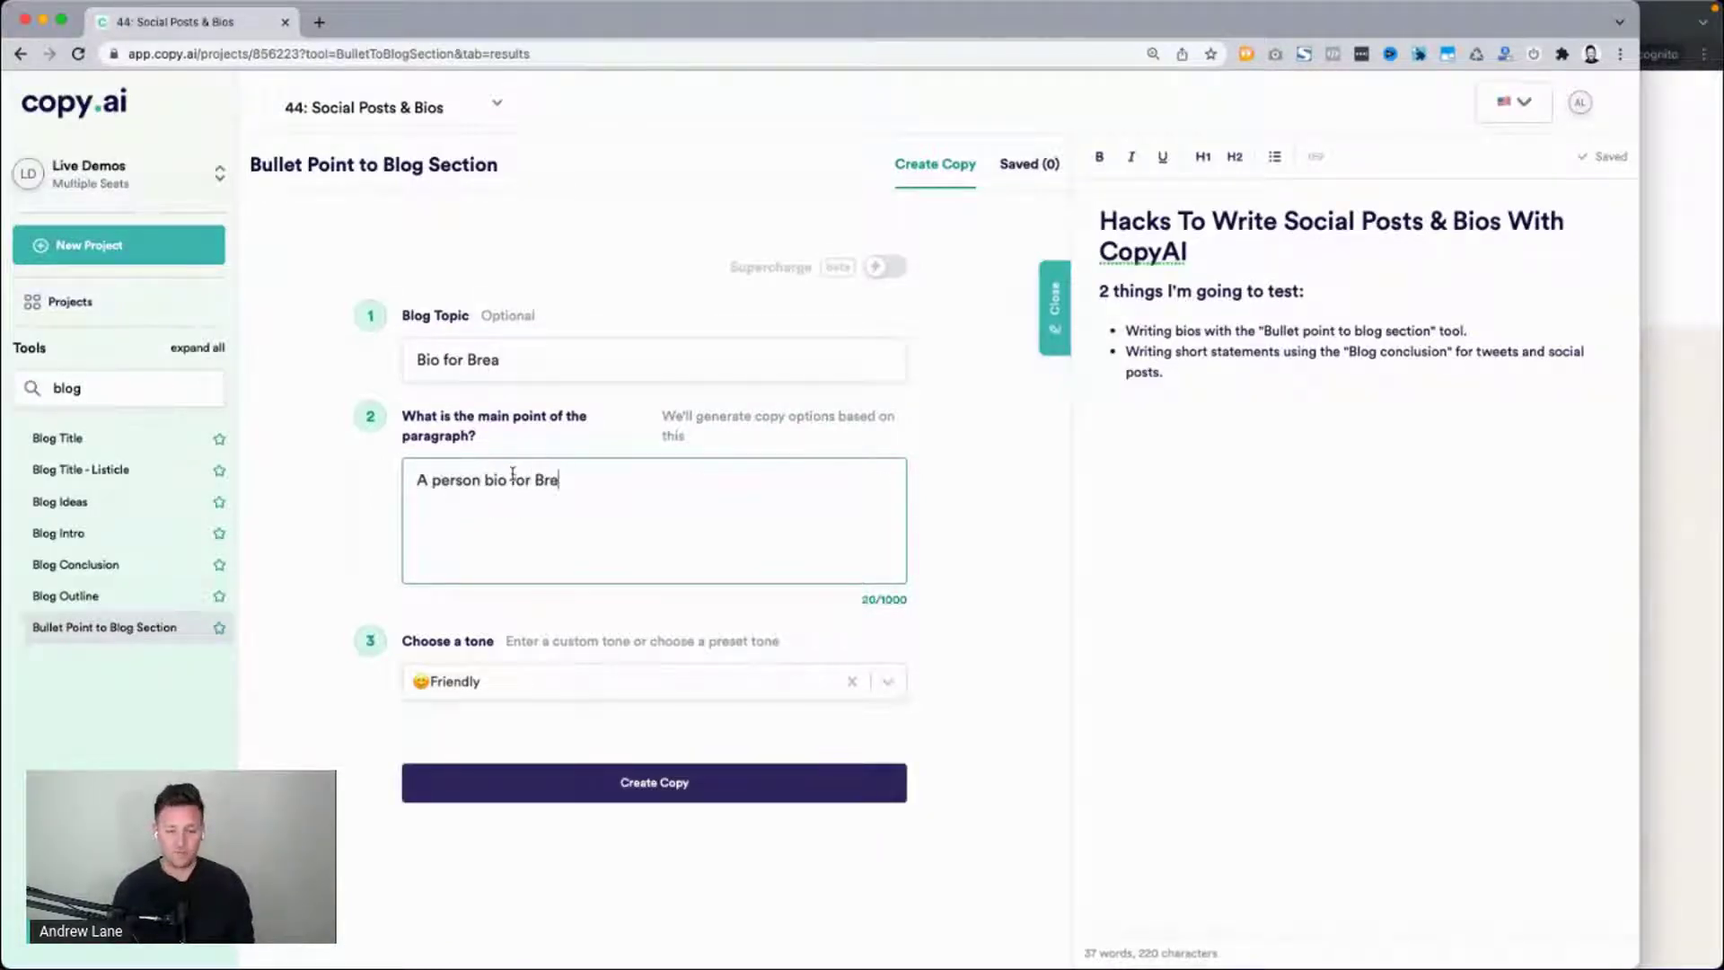
{"action": "type", "text": "a"}
Copy the "I am best known for the branding work" sentence from the founder bio into a new line of the main point.
{"action": "left_click", "coordinate": [1708, 551]}
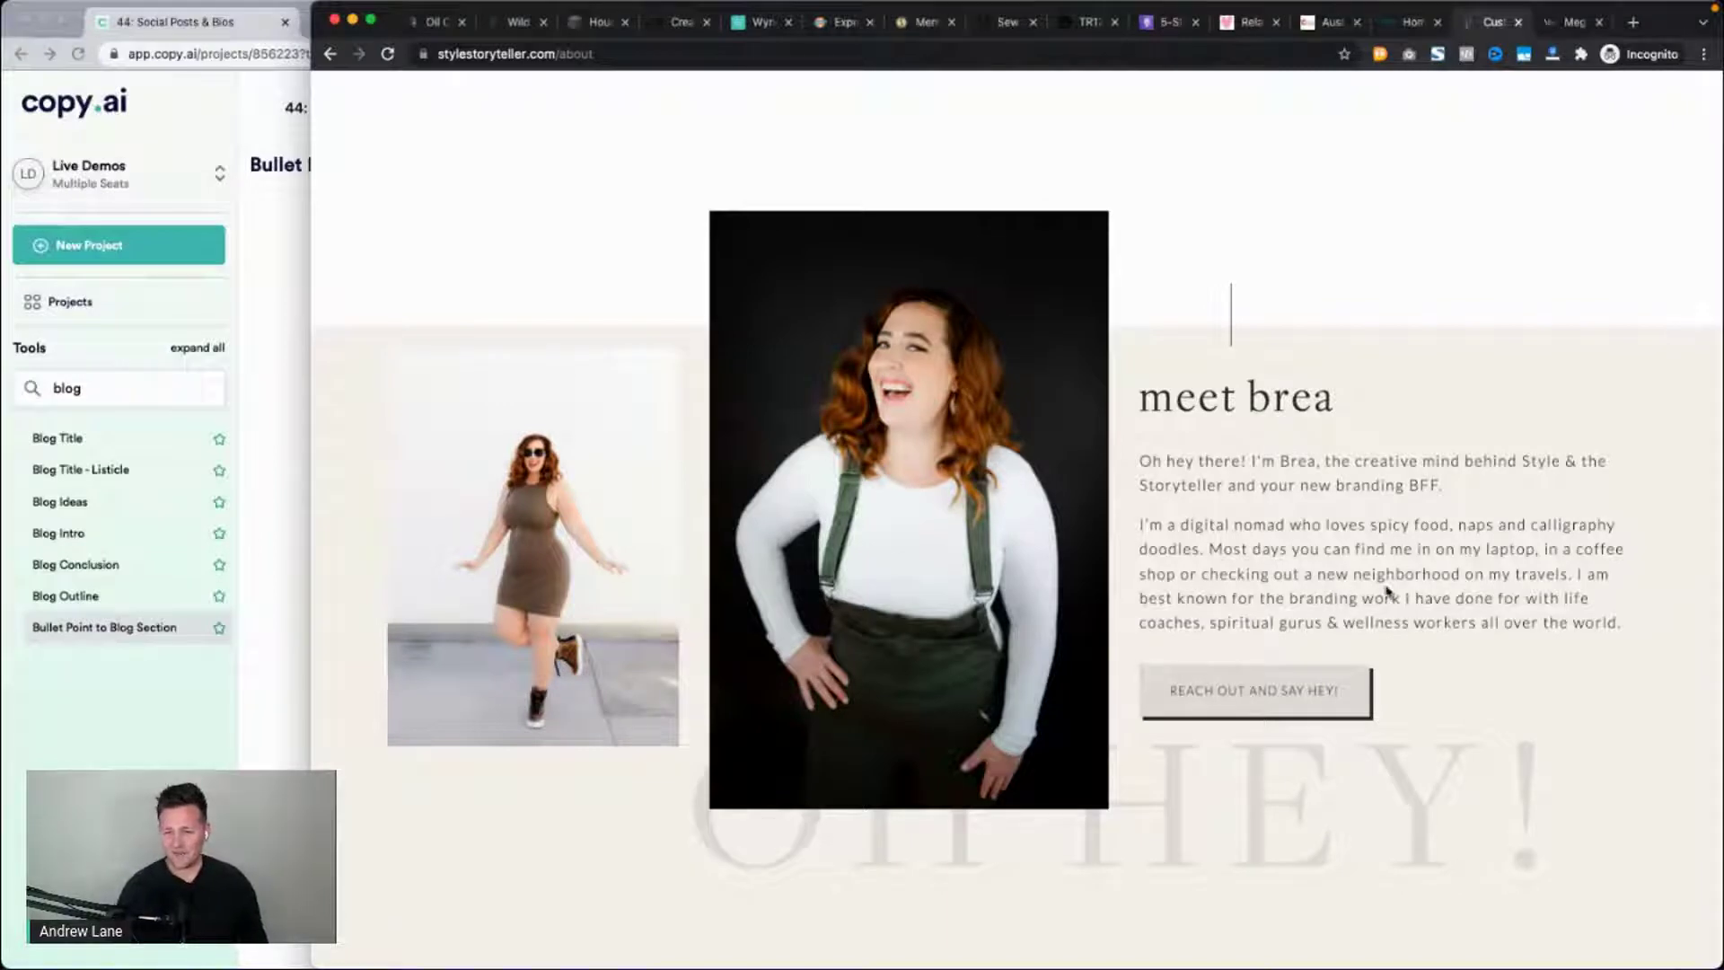
{"action": "left_click_drag", "start_coordinate": [1573, 573], "coordinate": [1642, 643]}
{"action": "key", "text": "super+c"}
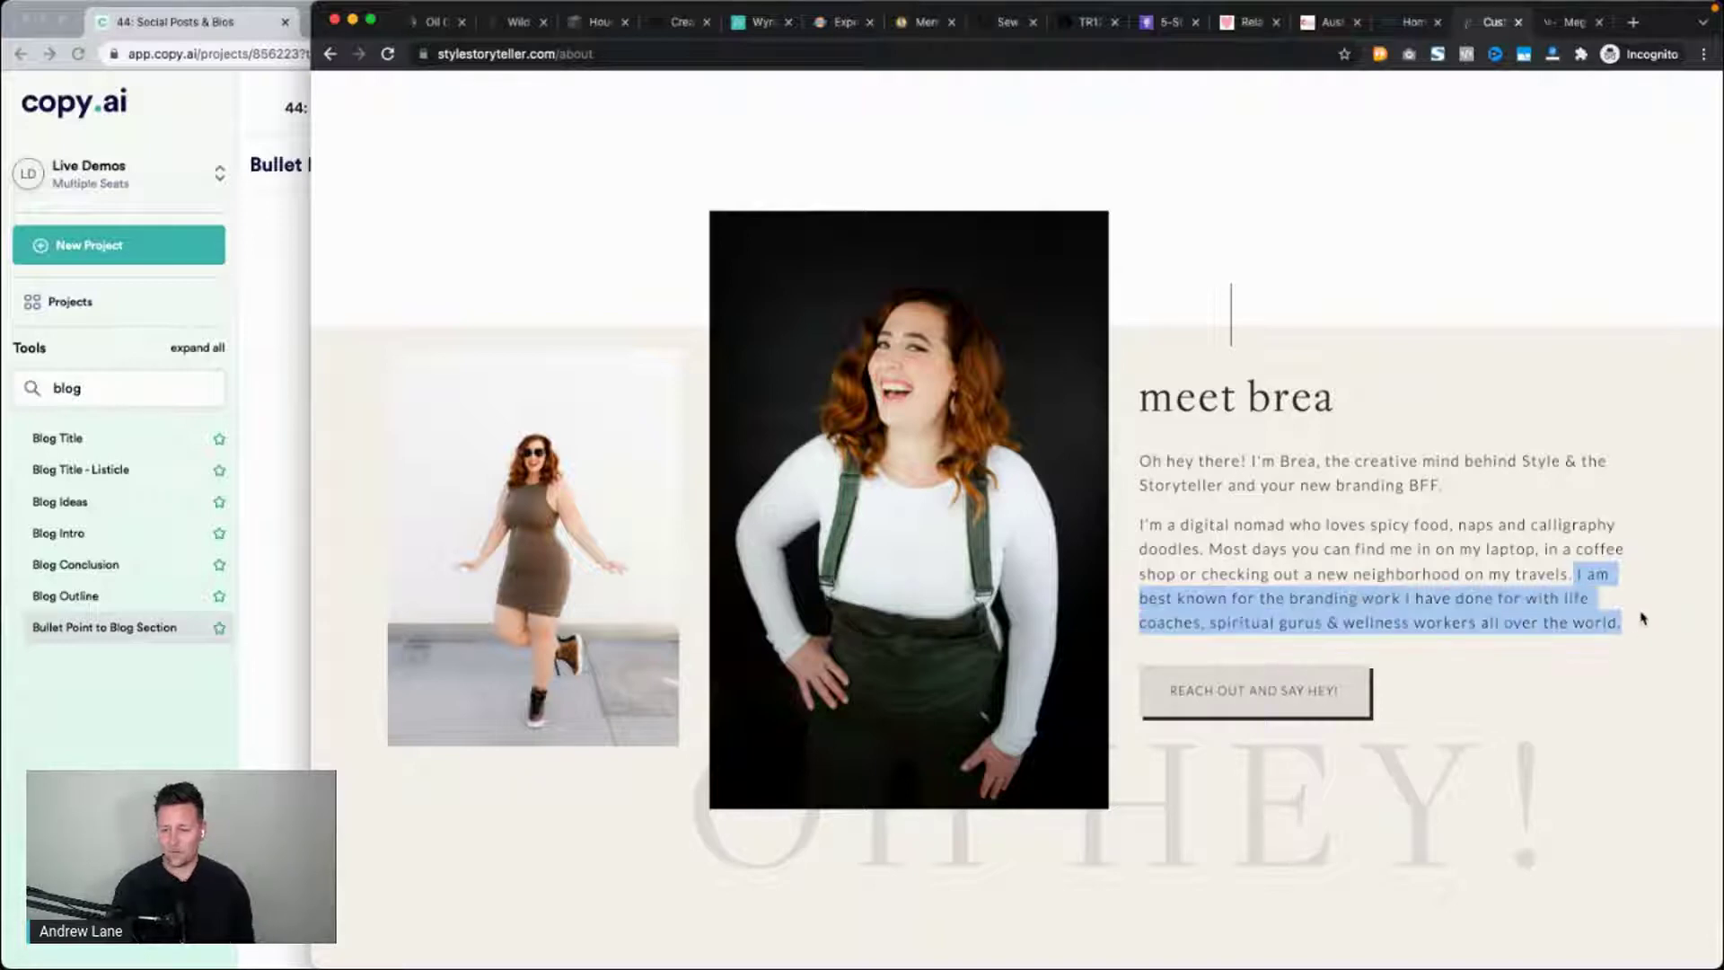
{"action": "left_click", "coordinate": [273, 745]}
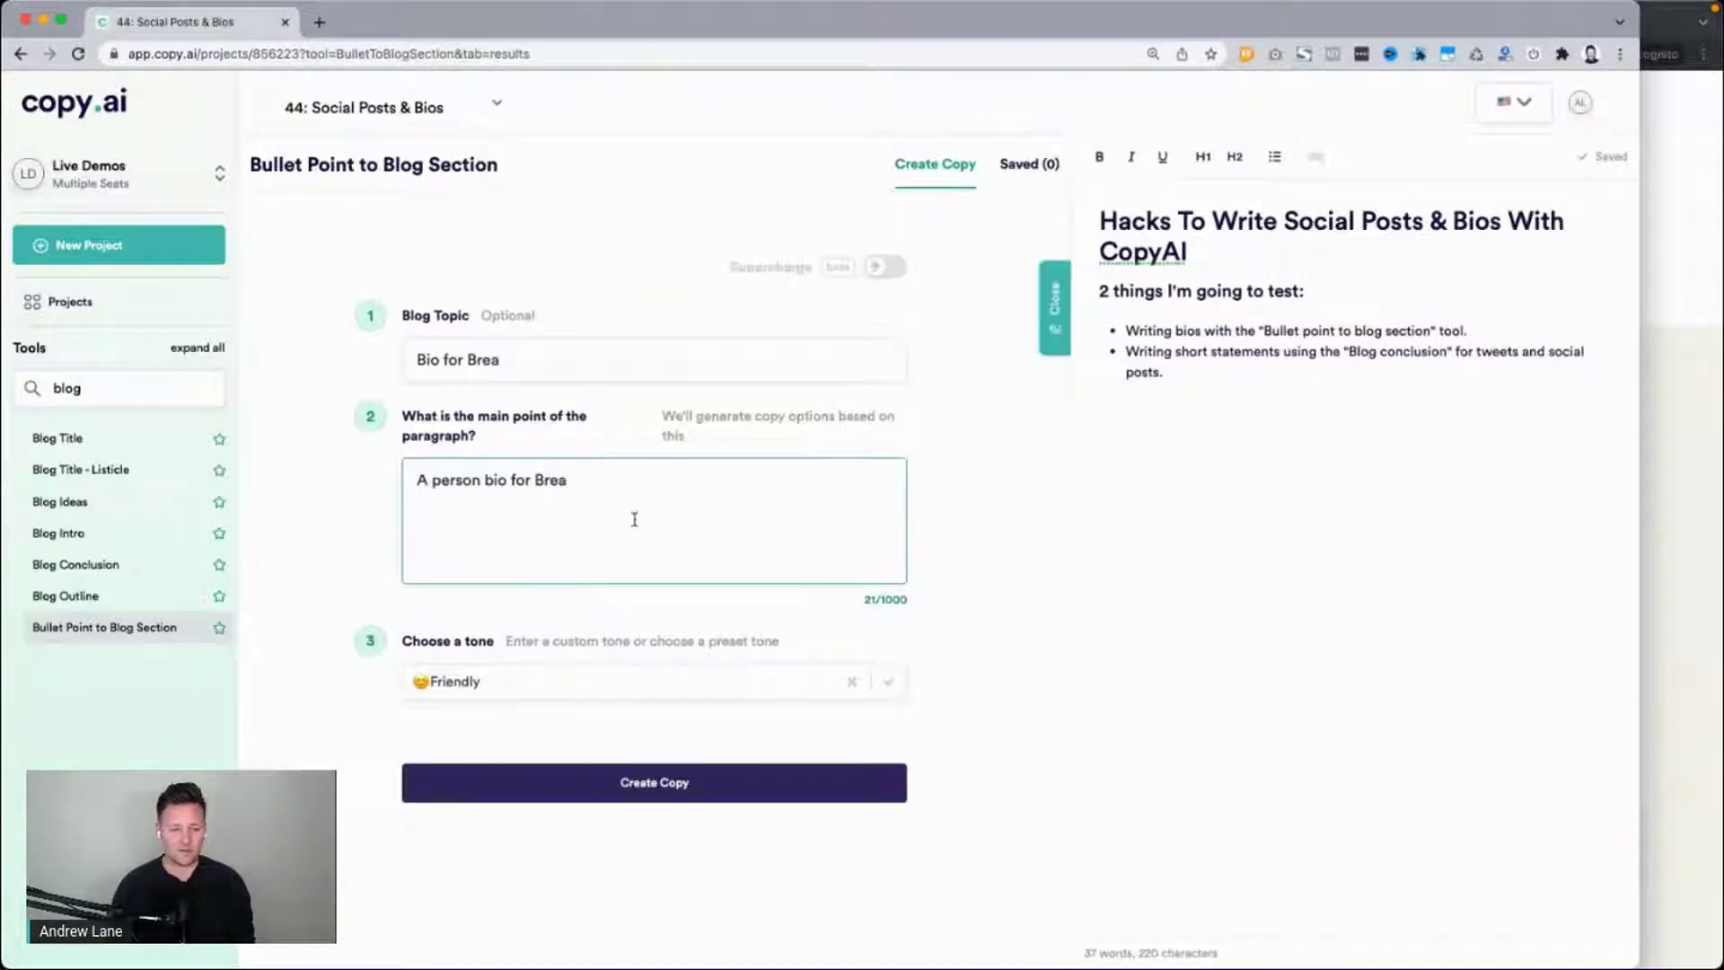
{"action": "type", "text": "."}
{"action": "key", "text": "Return"}
{"action": "key", "text": "super+v"}
Insert the bullet "- I'm a digital nomad" above the branding sentence and put a dash before that sentence.
{"action": "key", "text": "Up"}
{"action": "key", "text": "Up"}
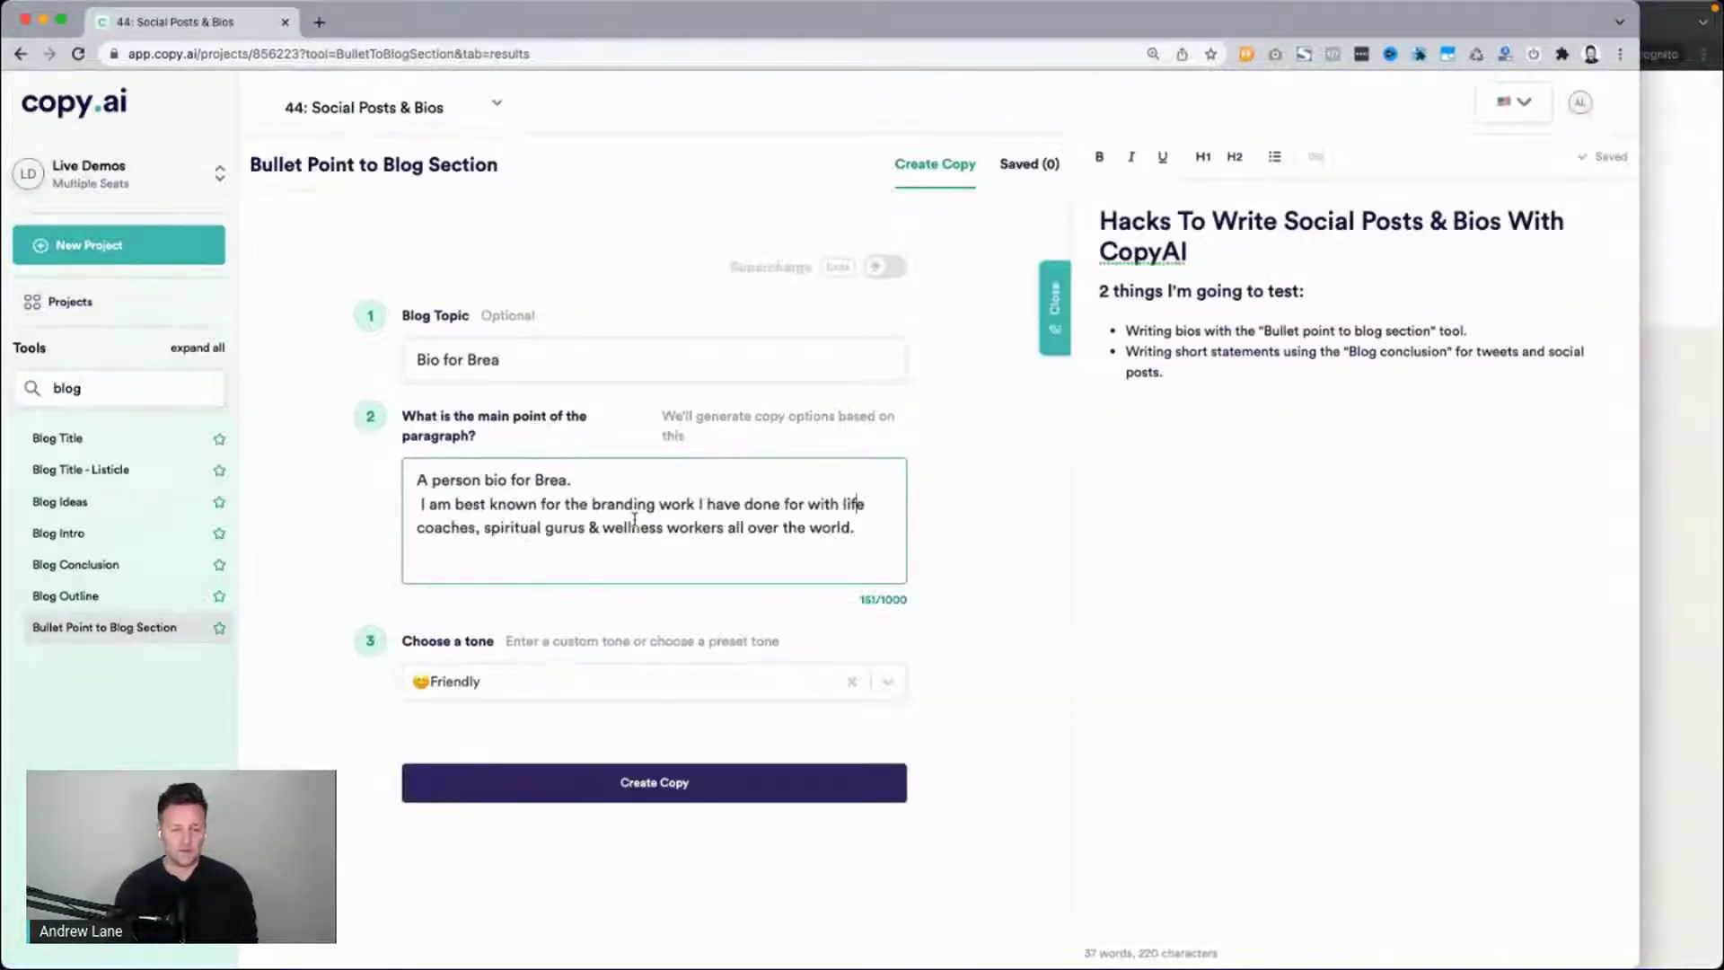
{"action": "key", "text": "Return"}
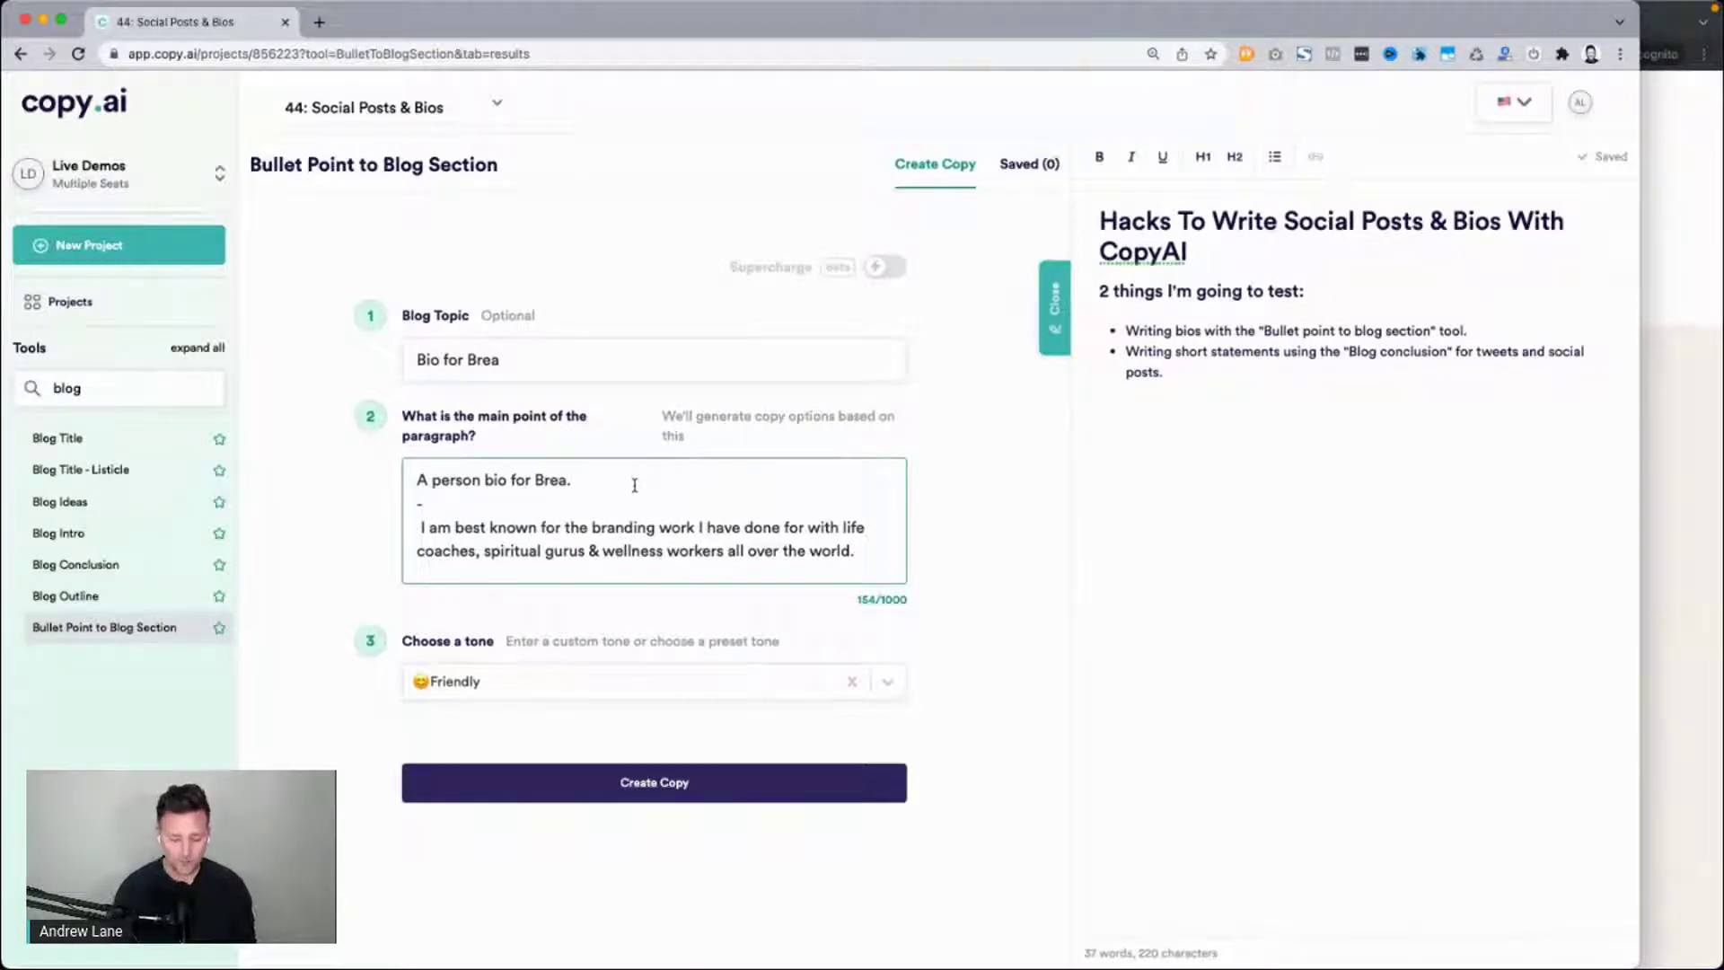
{"action": "double_click", "coordinate": [1641, 471]}
{"action": "type", "text": "Di"}
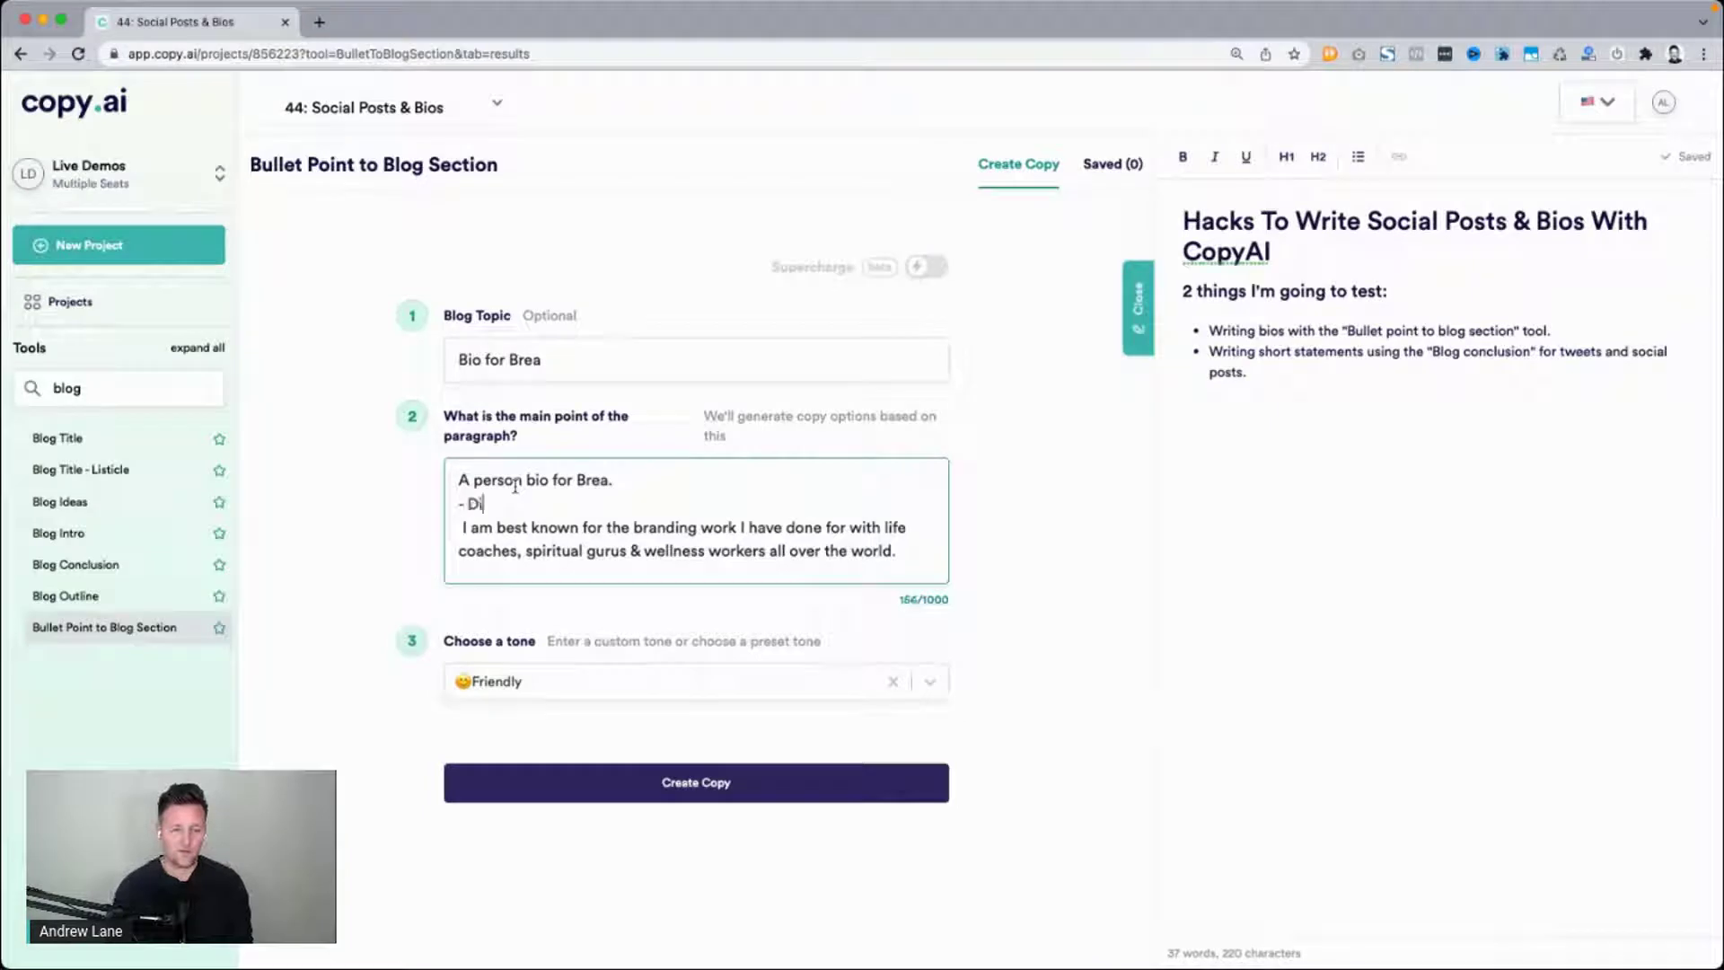
{"action": "key", "text": "BackSpace"}
{"action": "key", "text": "BackSpace"}
{"action": "type", "text": "I'm a di"}
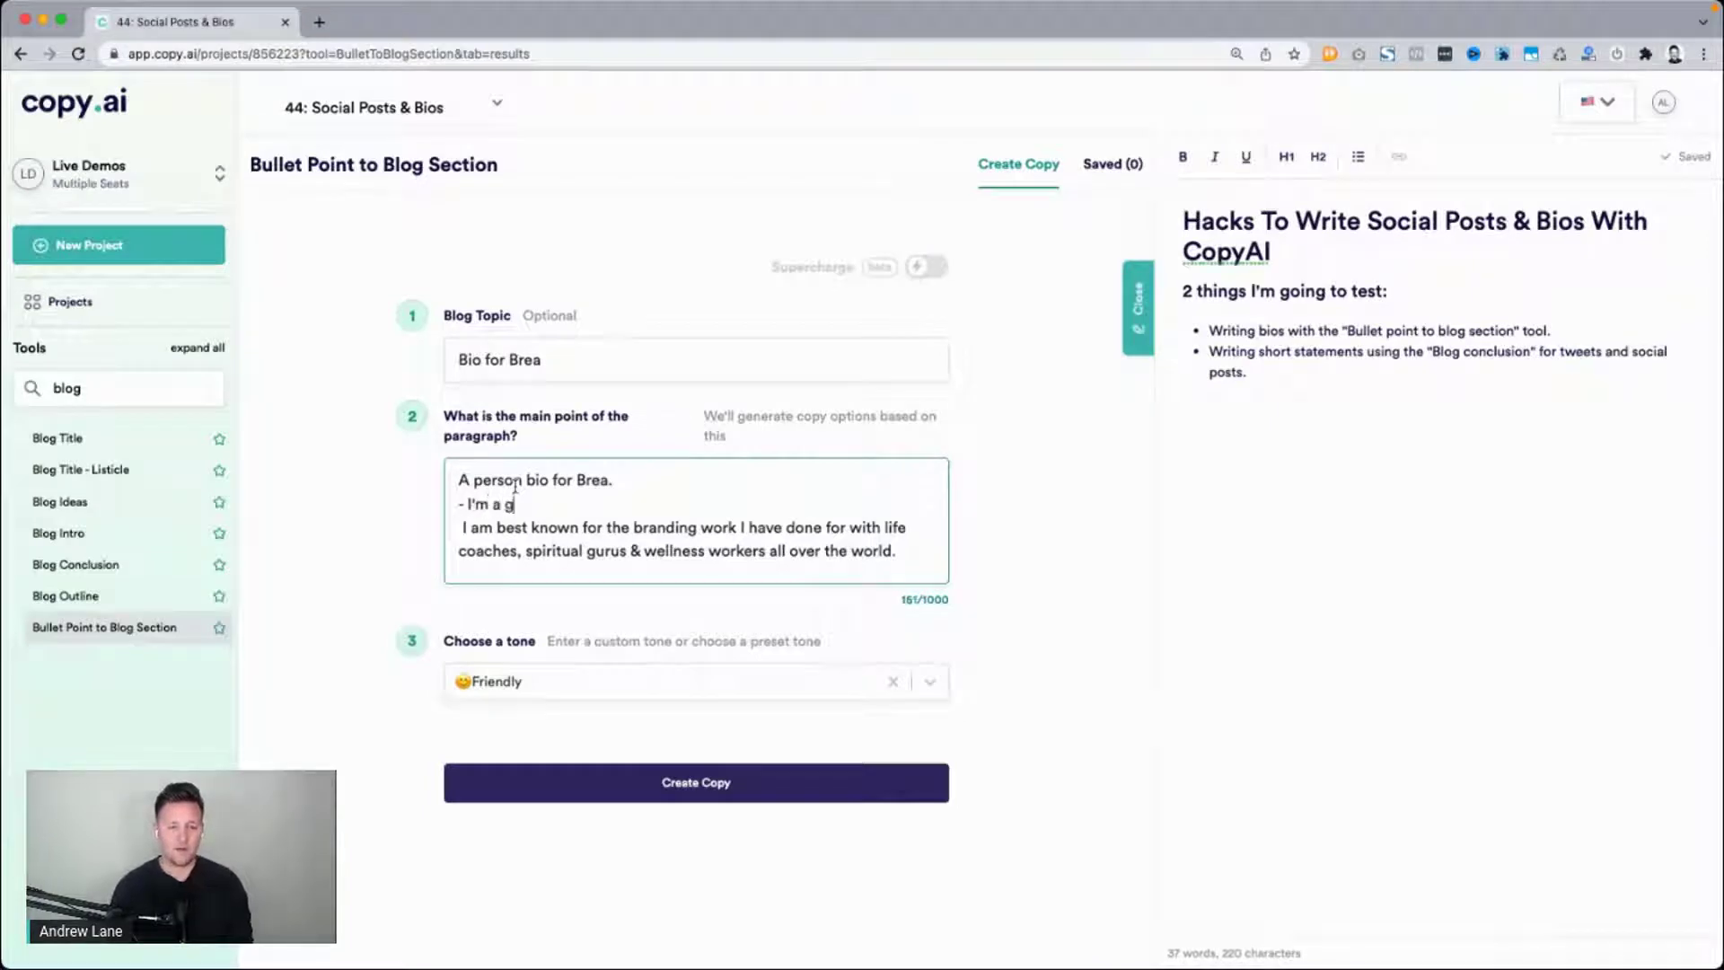
{"action": "type", "text": "gital nom"}
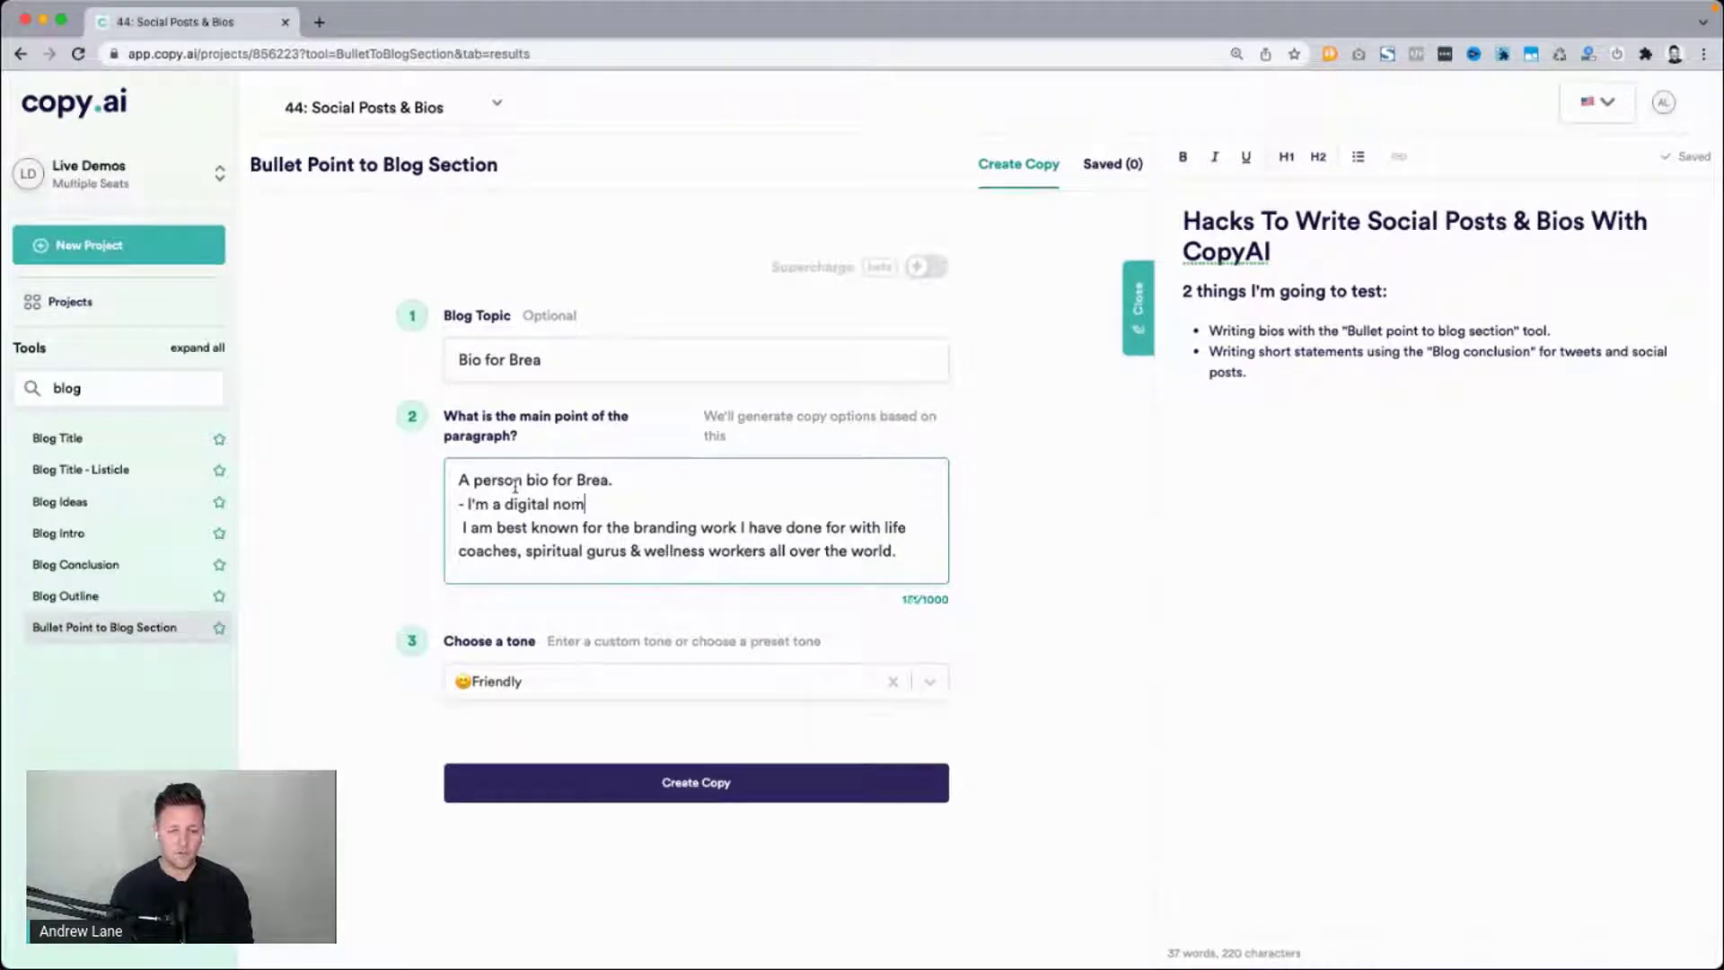
{"action": "type", "text": "ad"}
{"action": "key", "text": "Right"}
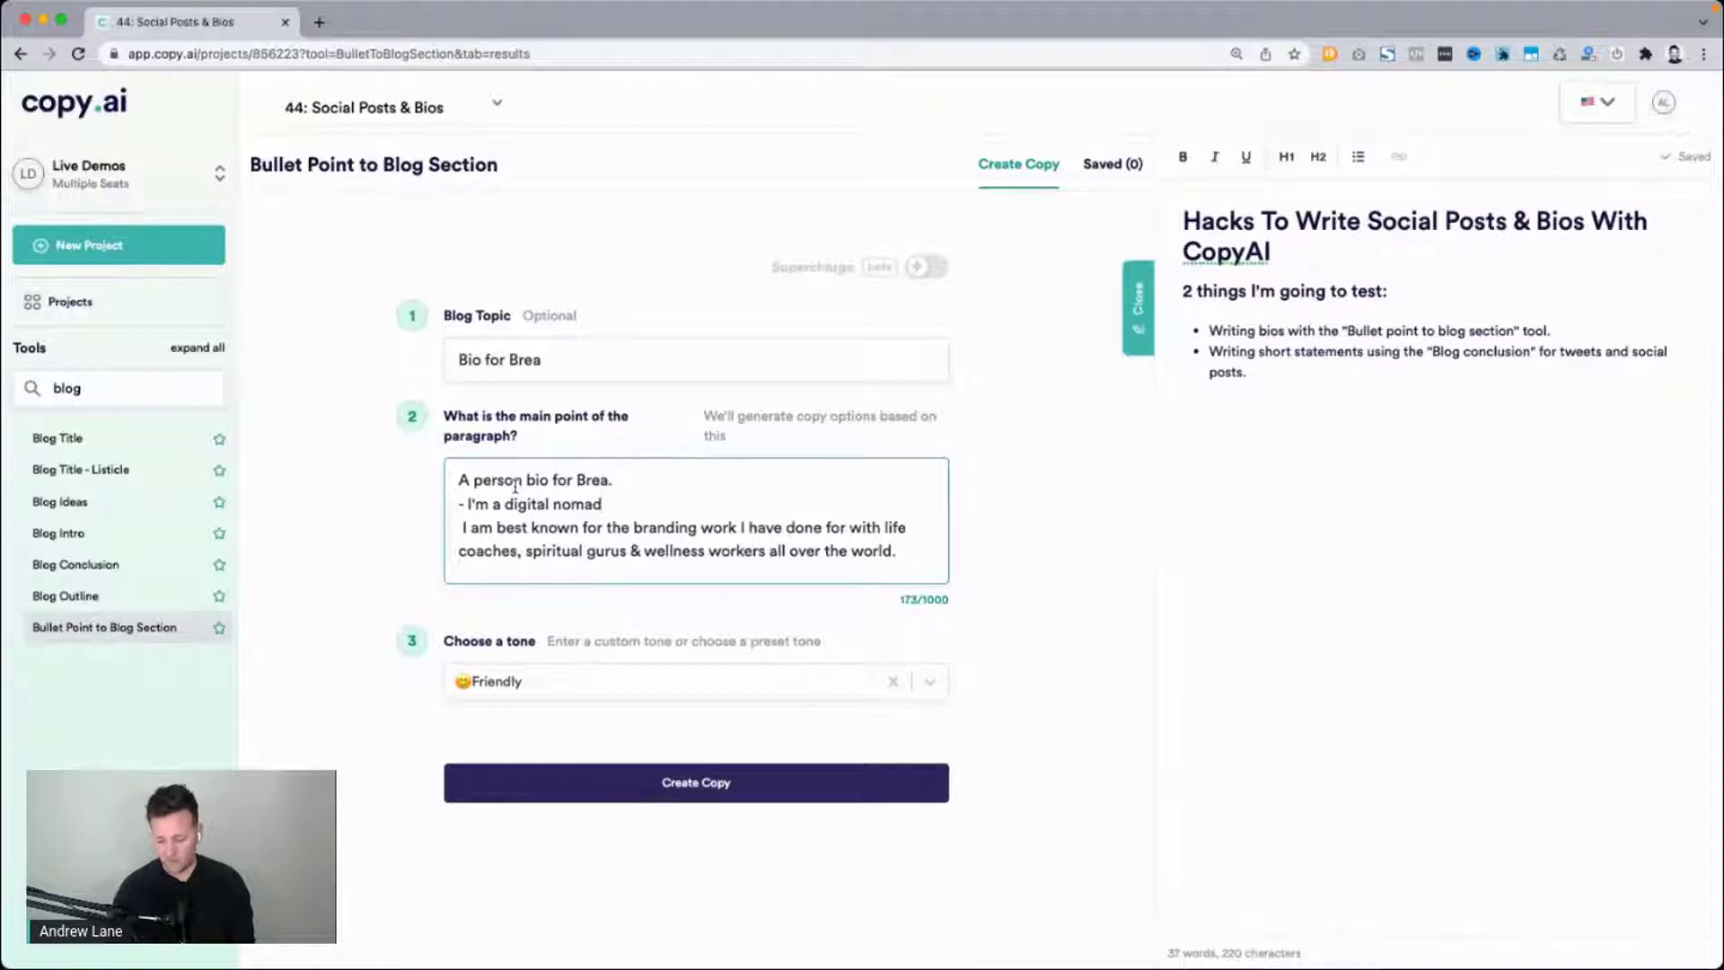
{"action": "type", "text": "-"}
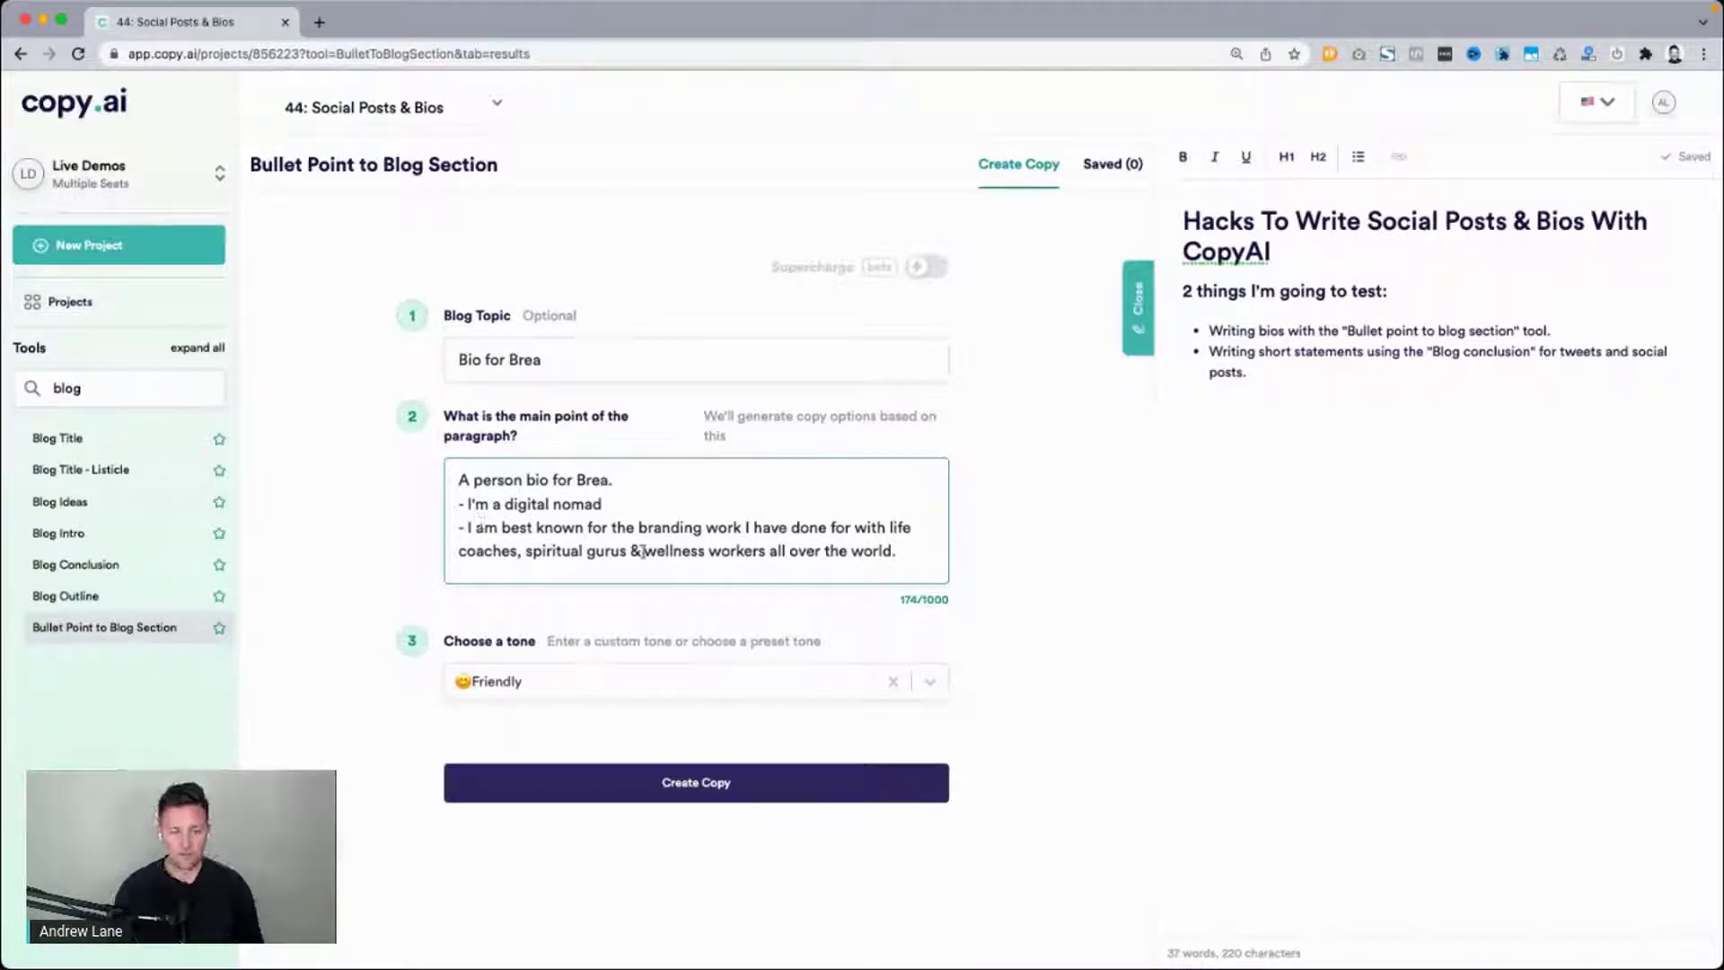
Recheck the About page and add "- I'm a web designer and visual storyteller" as the first bullet of the main point.
{"action": "key", "text": "ctrl+Right"}
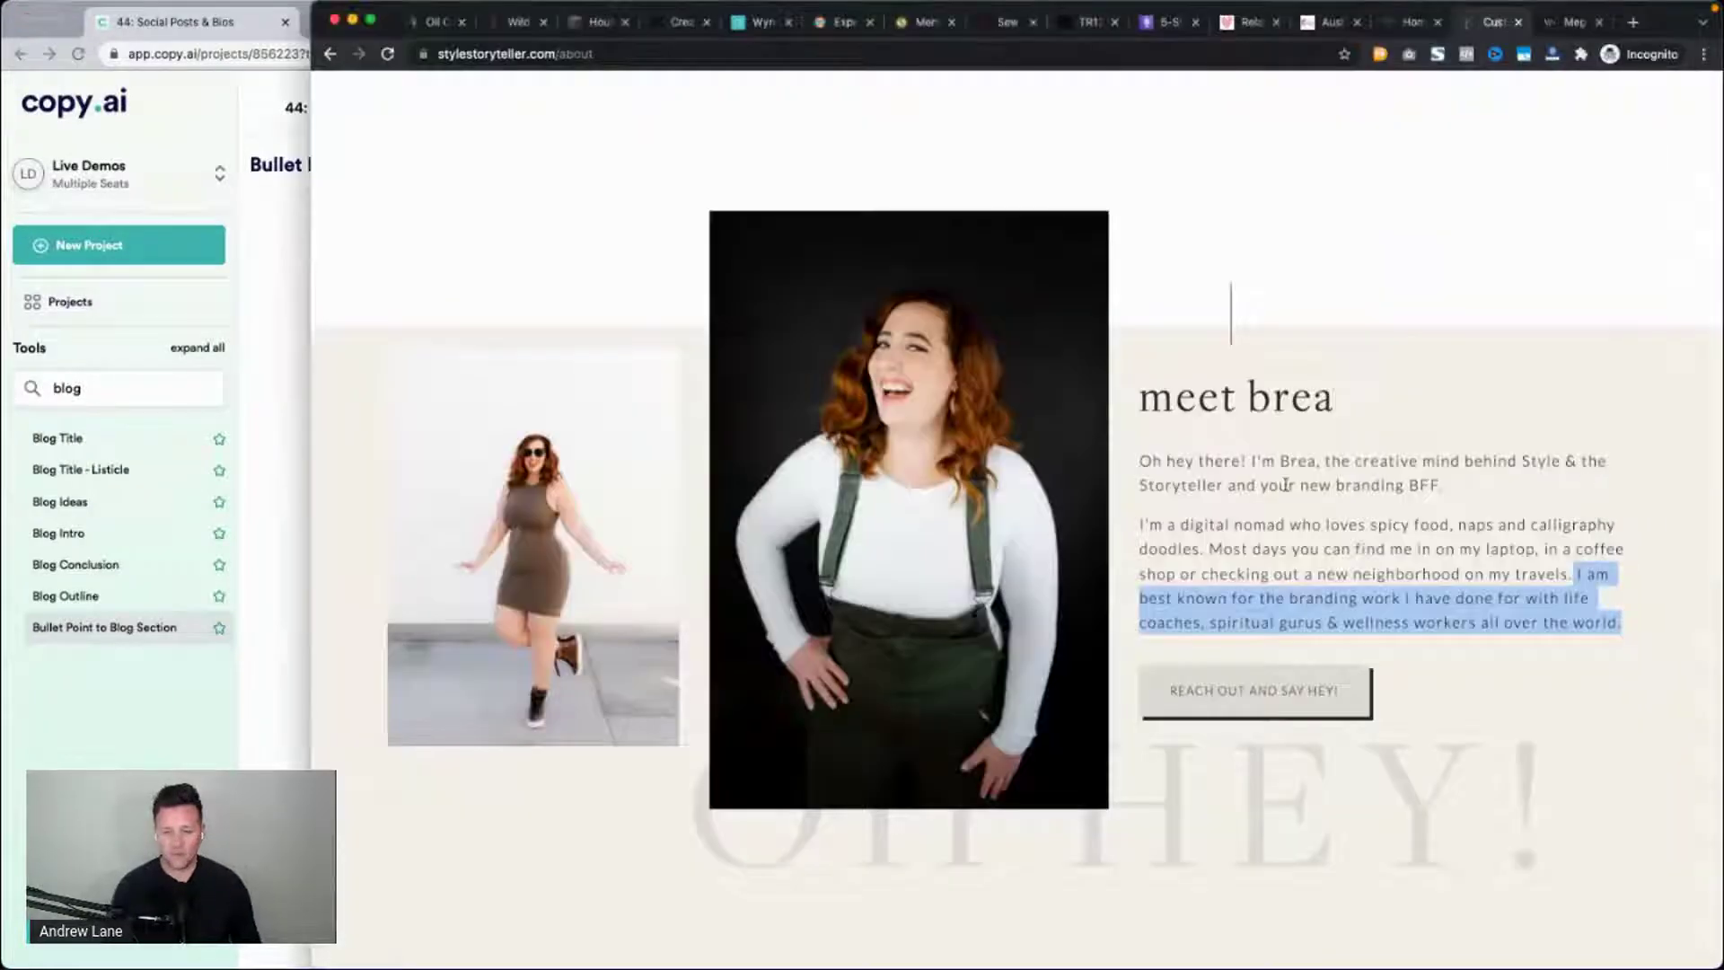
{"action": "scroll", "coordinate": [1284, 487], "scroll_direction": "up", "scroll_amount": 15}
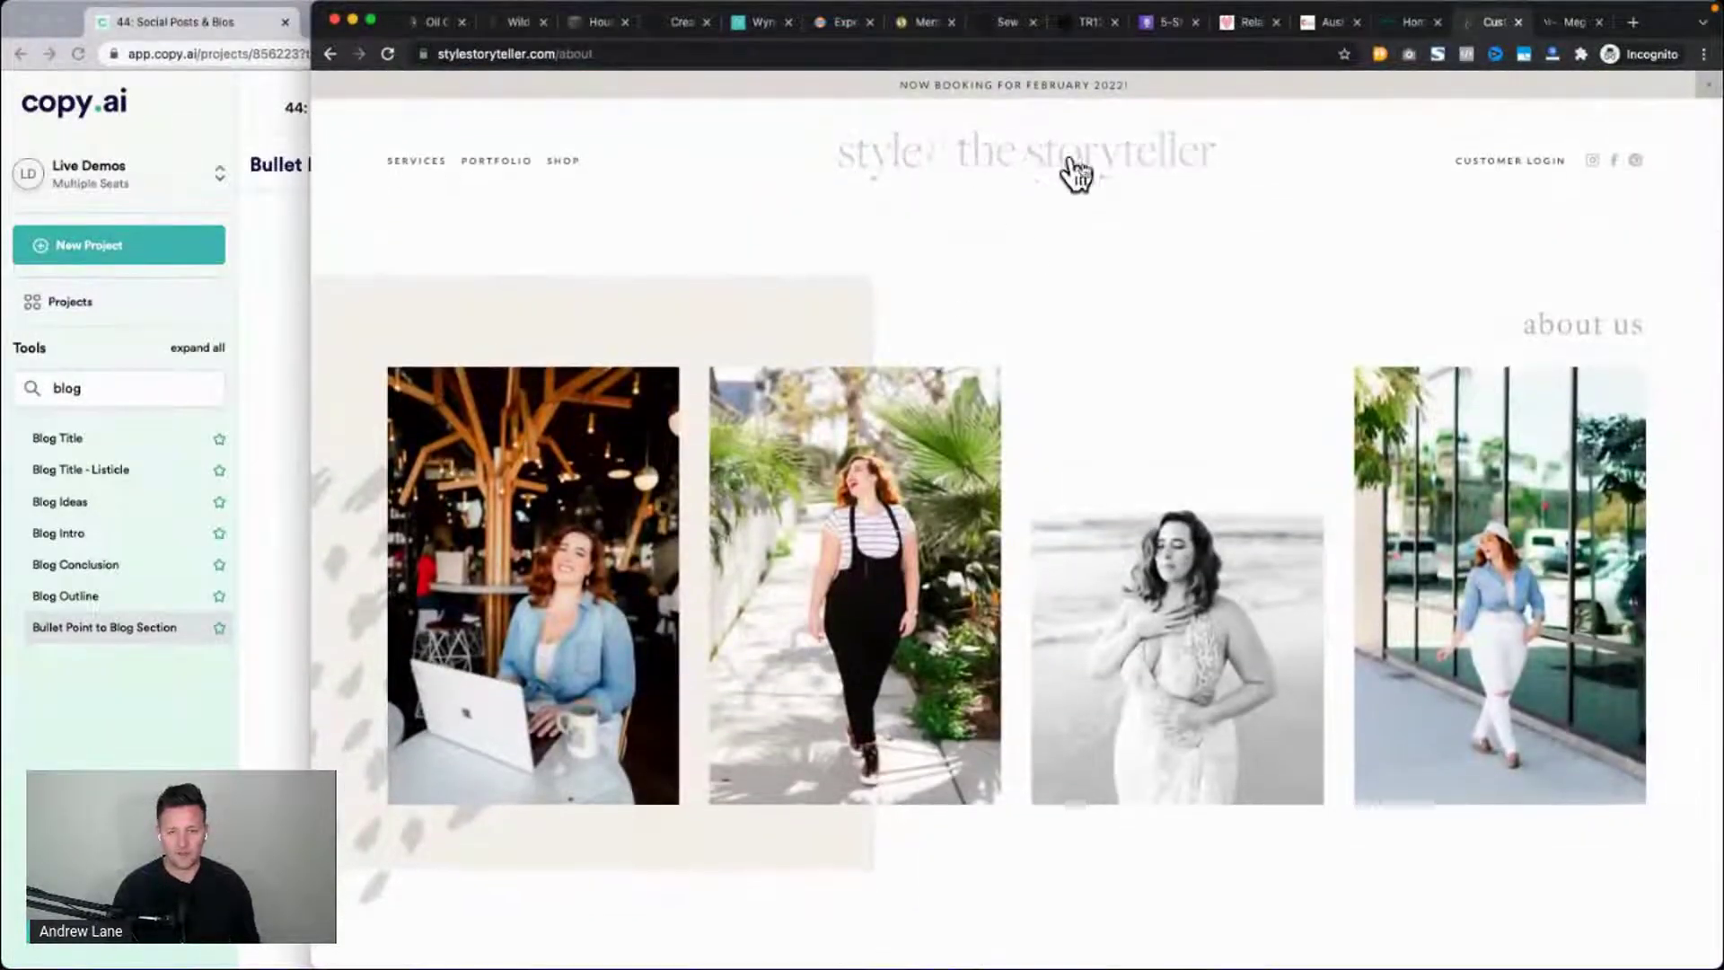
{"action": "left_click", "coordinate": [276, 699]}
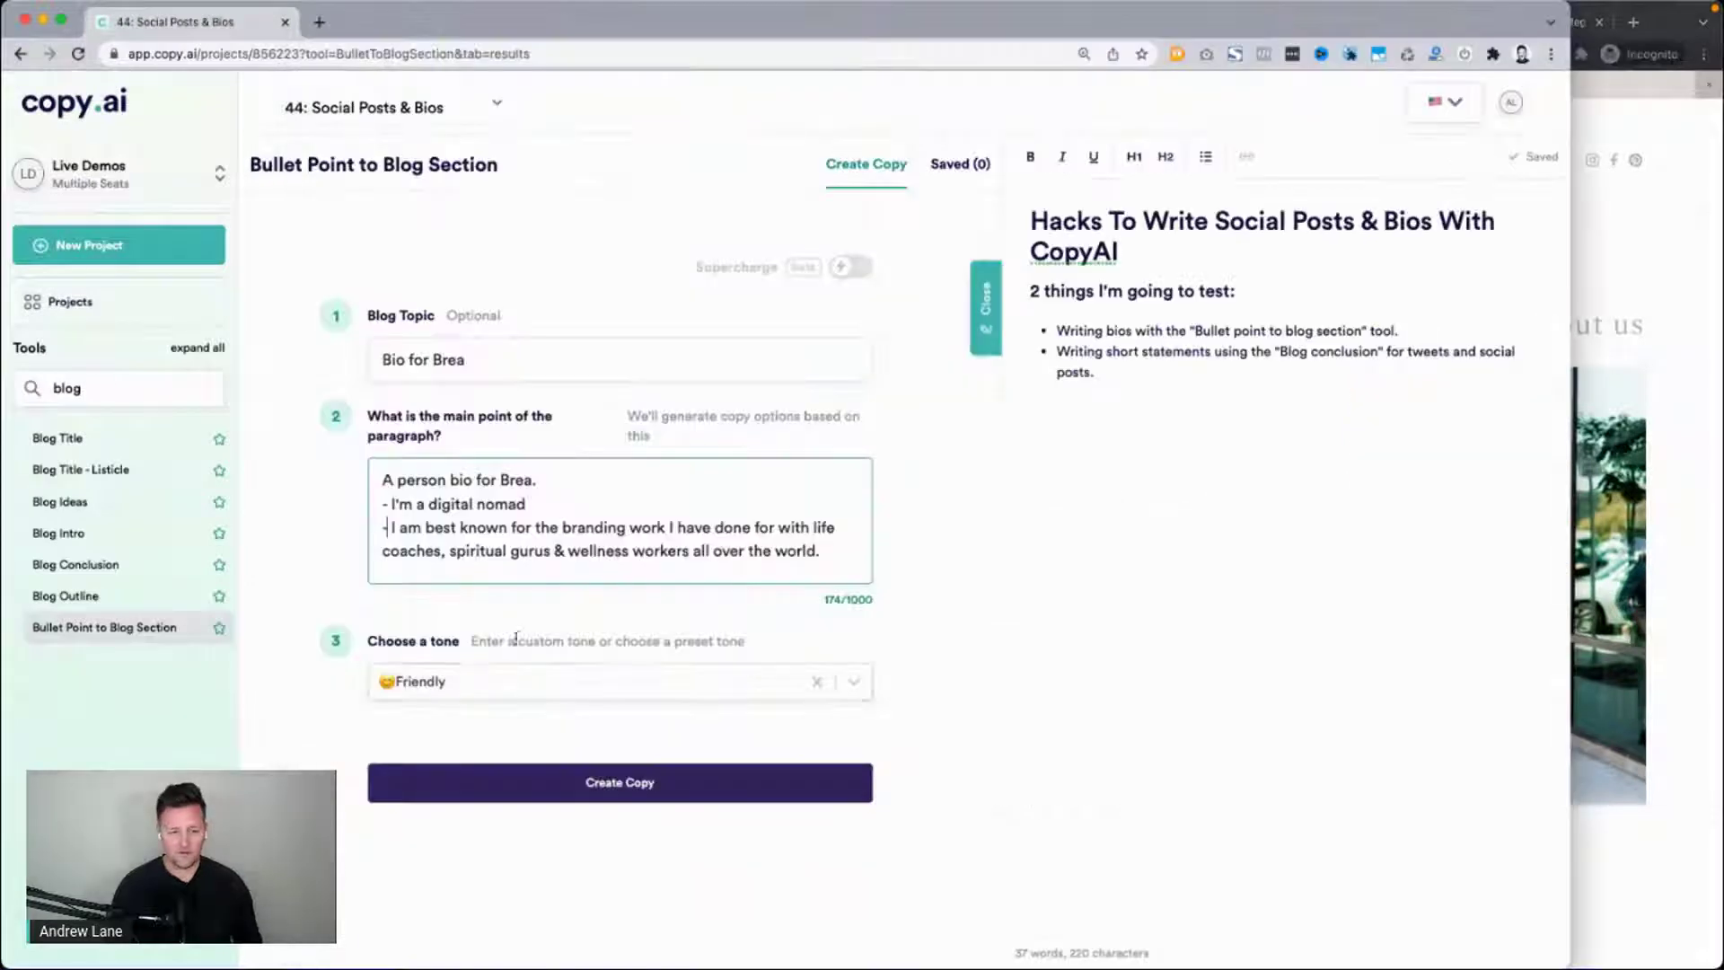
{"action": "left_click", "coordinate": [574, 486]}
{"action": "key", "text": "Return"}
{"action": "type", "text": "- "}
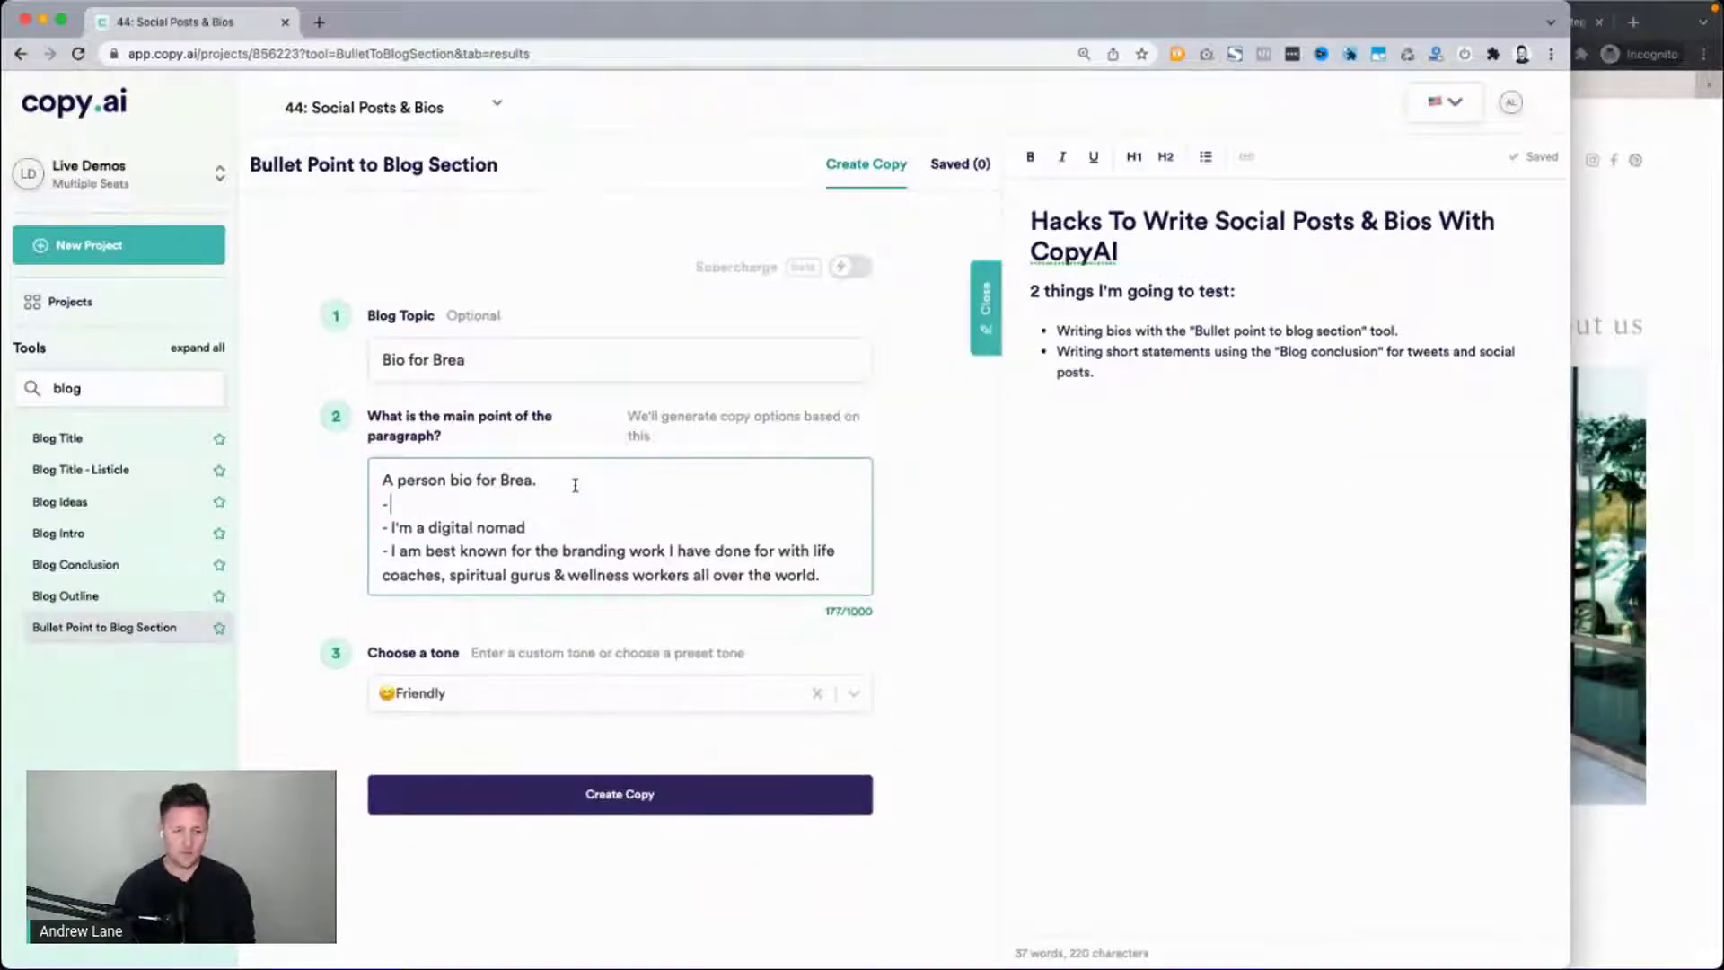
{"action": "type", "text": "I'm a web desig"}
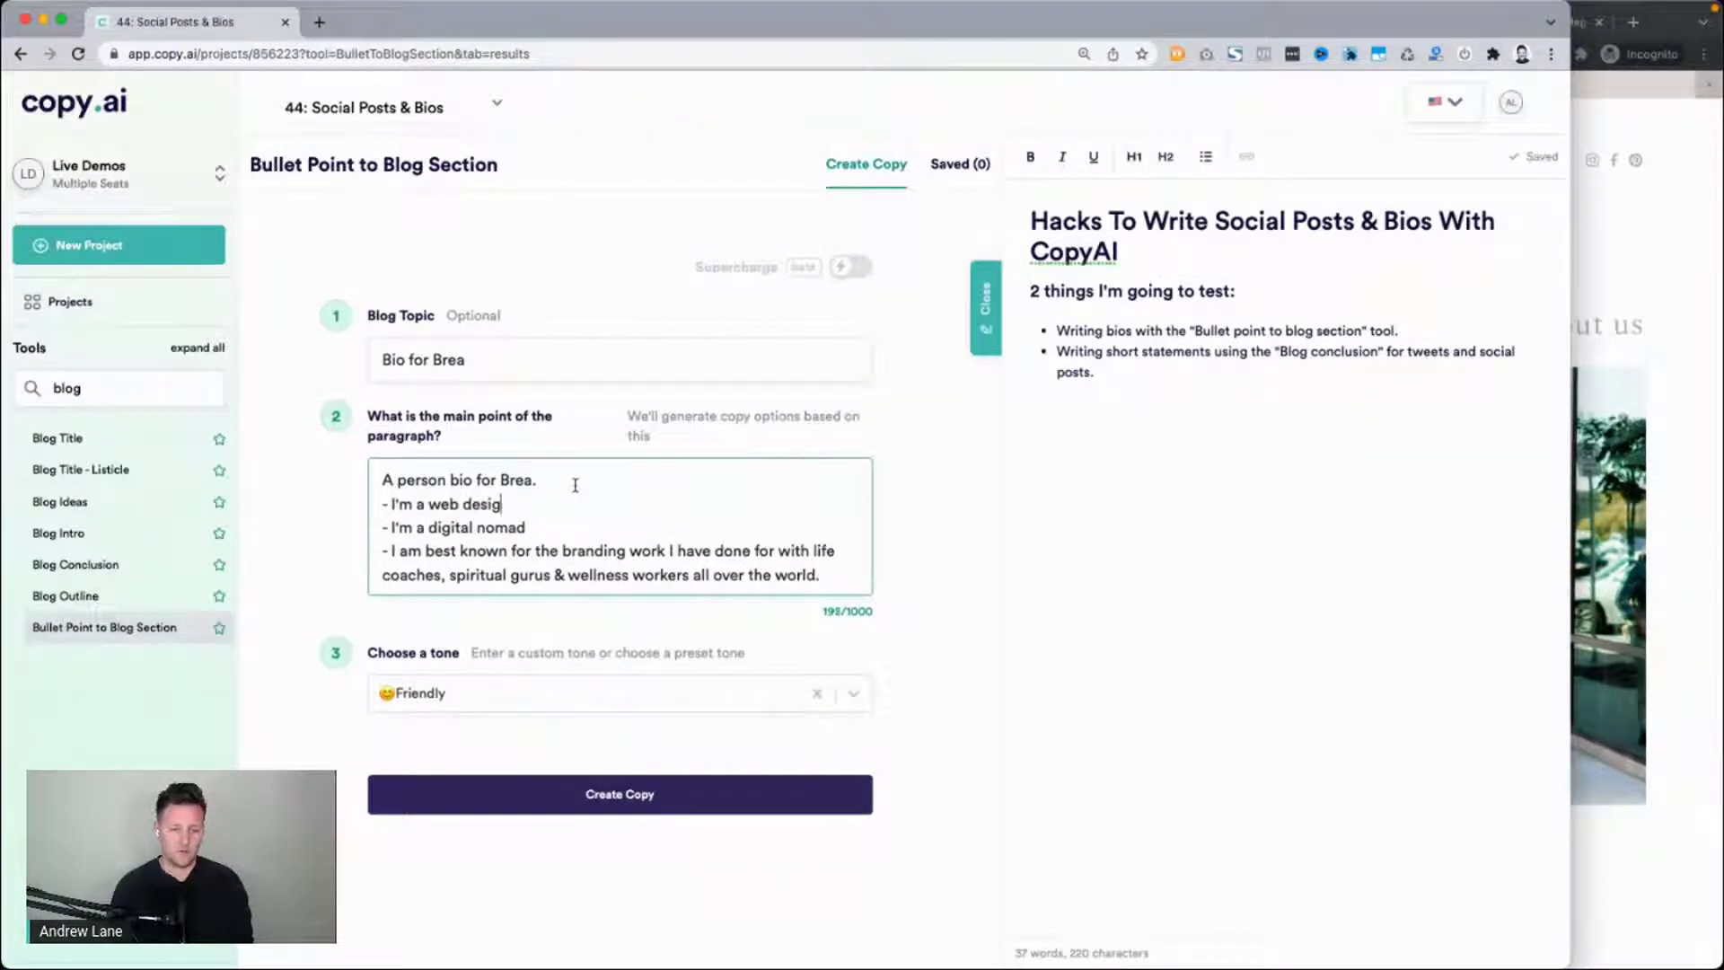
{"action": "type", "text": "ner and visual"}
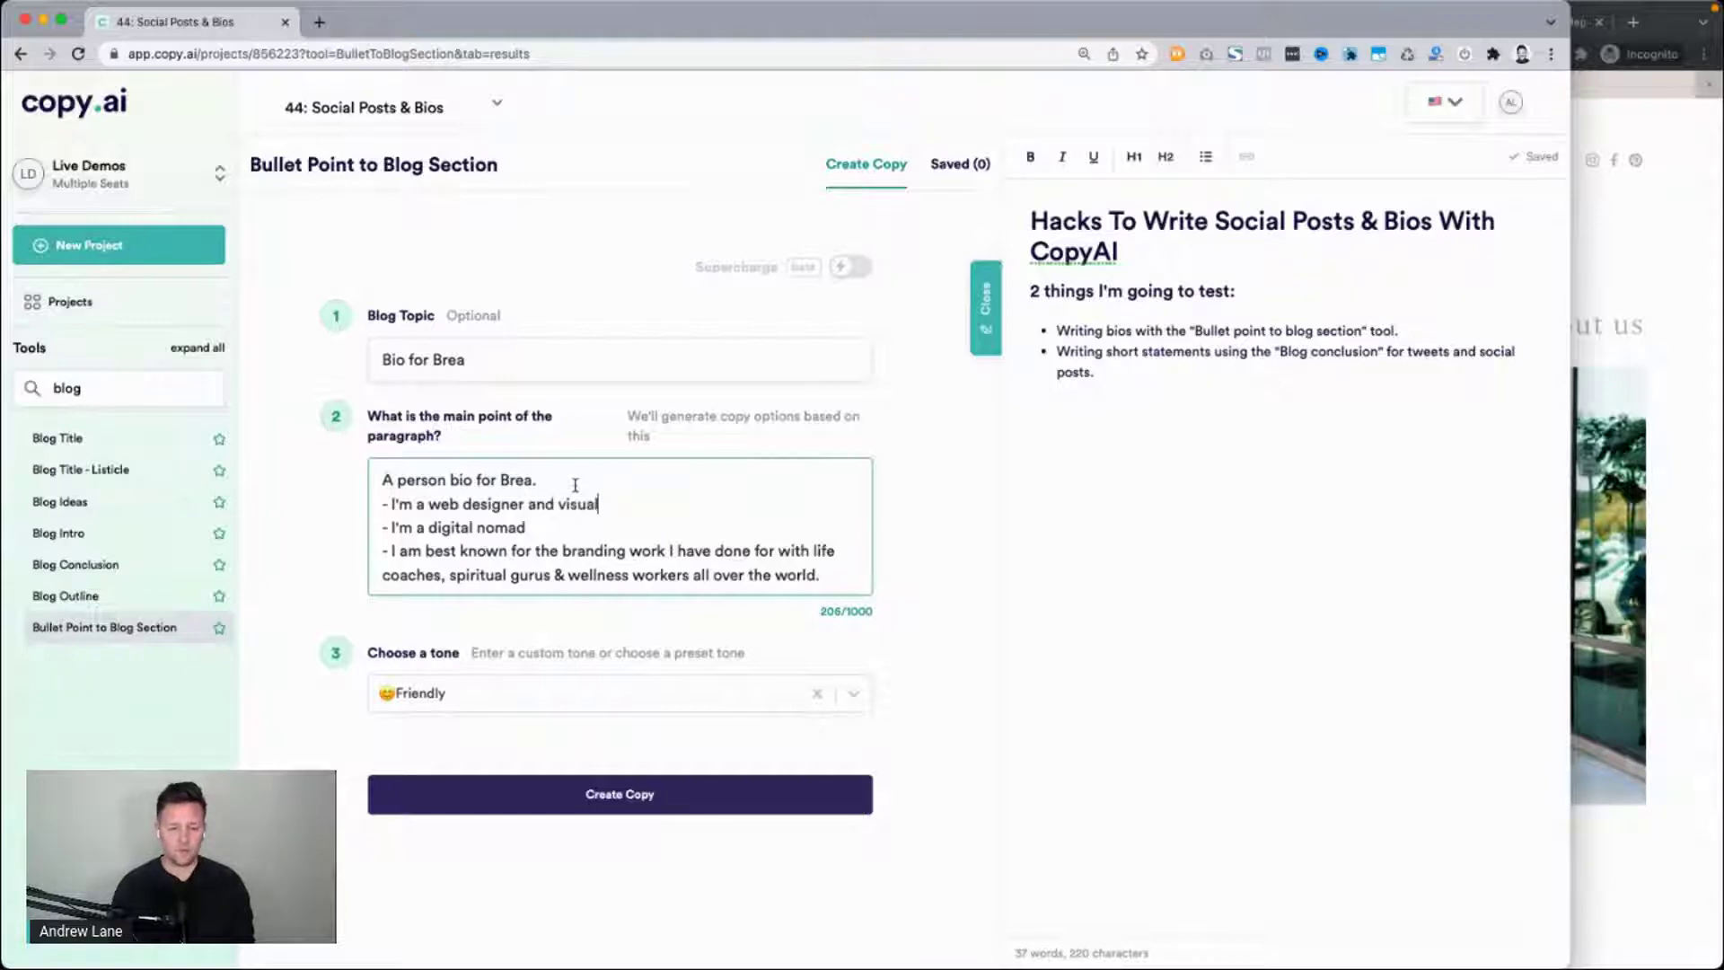
{"action": "type", "text": " storyteller"}
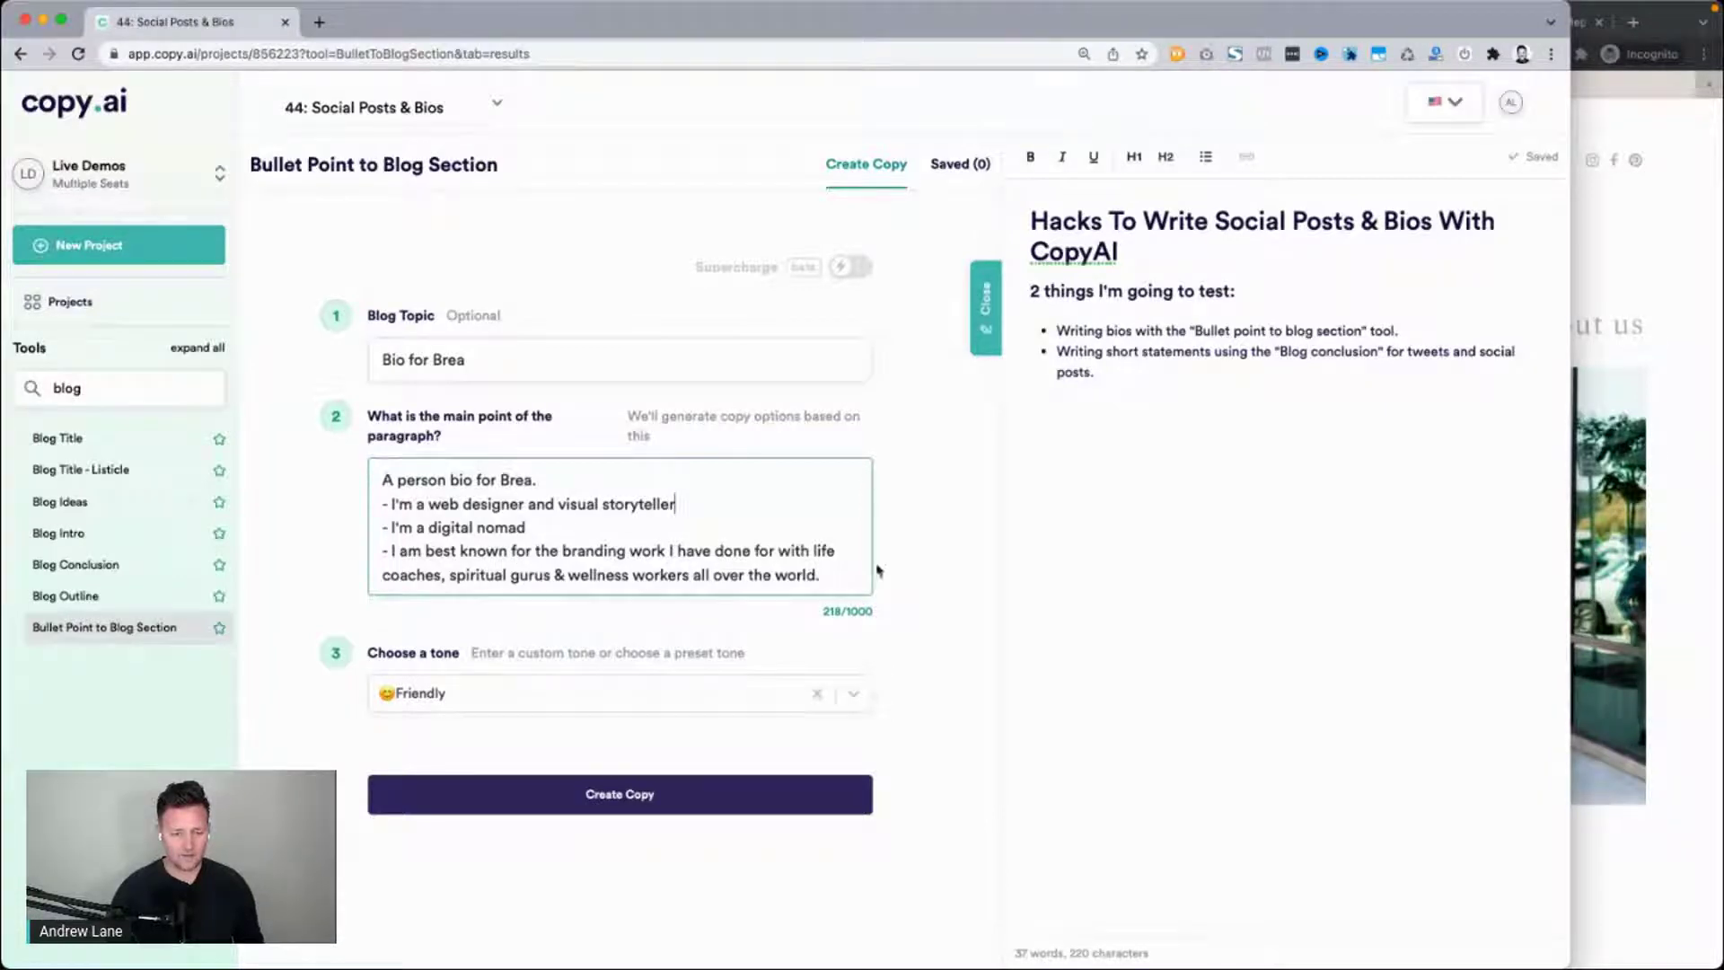
Copy "loves spicy food, naps and calligraphy doodles." from the founder bio and add it as the last bullet of the main point.
{"action": "left_click", "coordinate": [1632, 490]}
{"action": "scroll", "coordinate": [1642, 511], "scroll_direction": "down", "scroll_amount": 10}
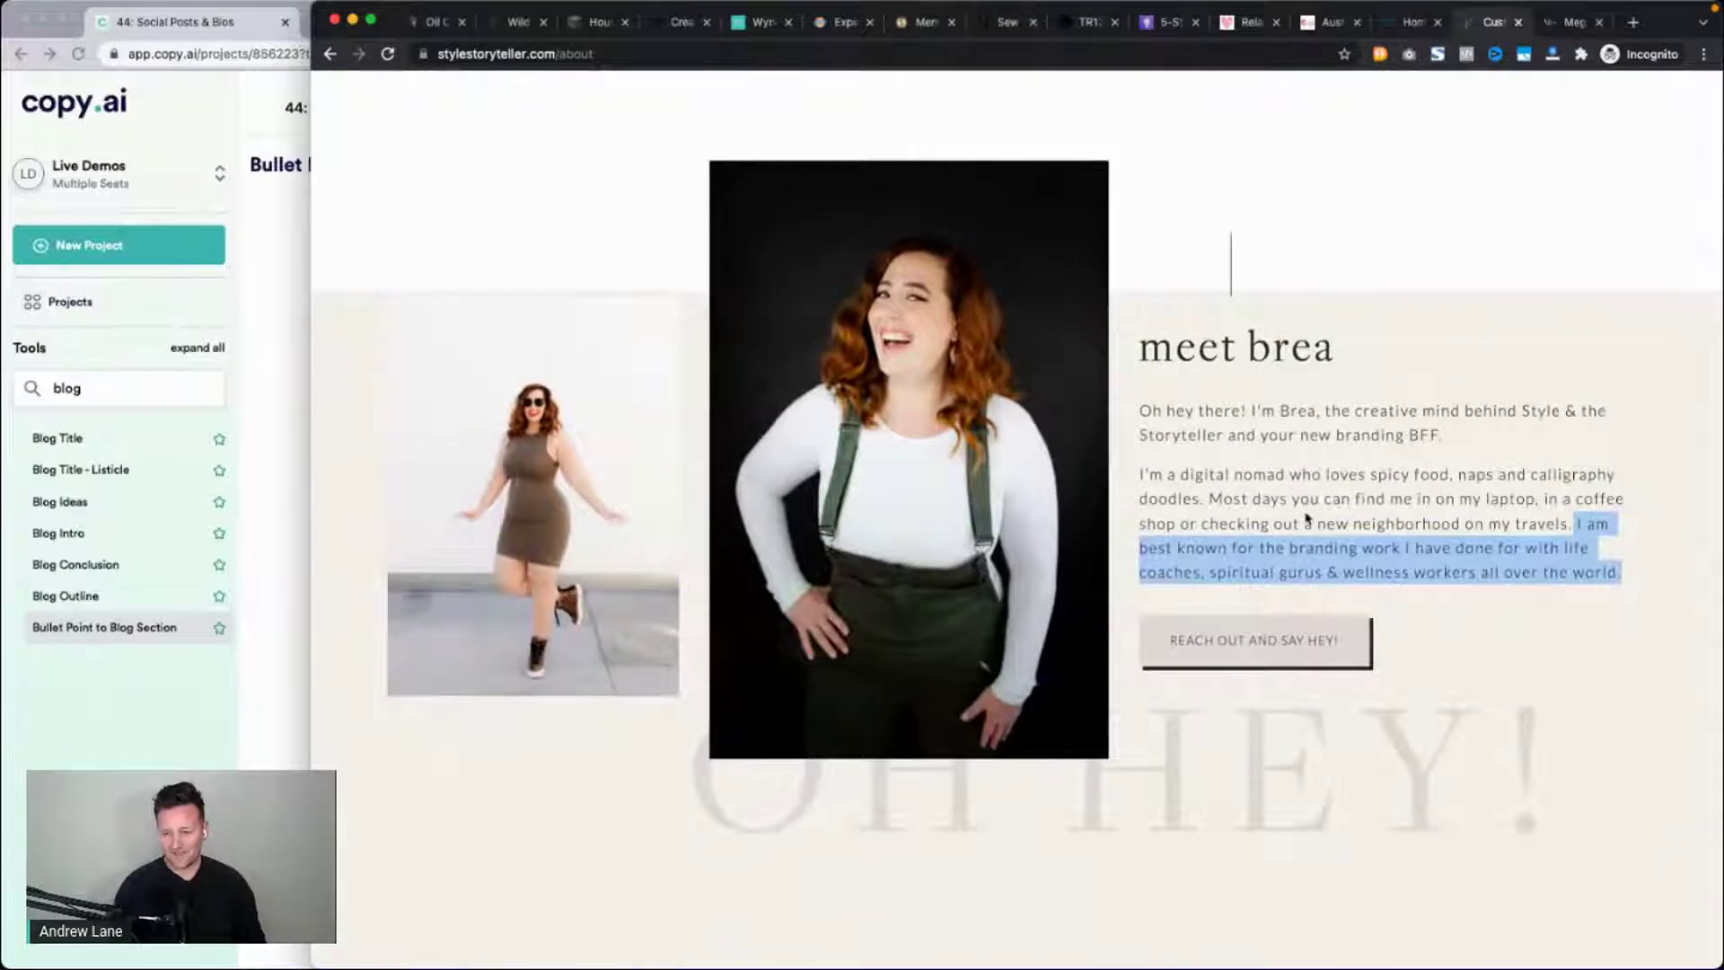
{"action": "left_click_drag", "start_coordinate": [1326, 473], "coordinate": [1204, 499]}
{"action": "key", "text": "ctrl+c"}
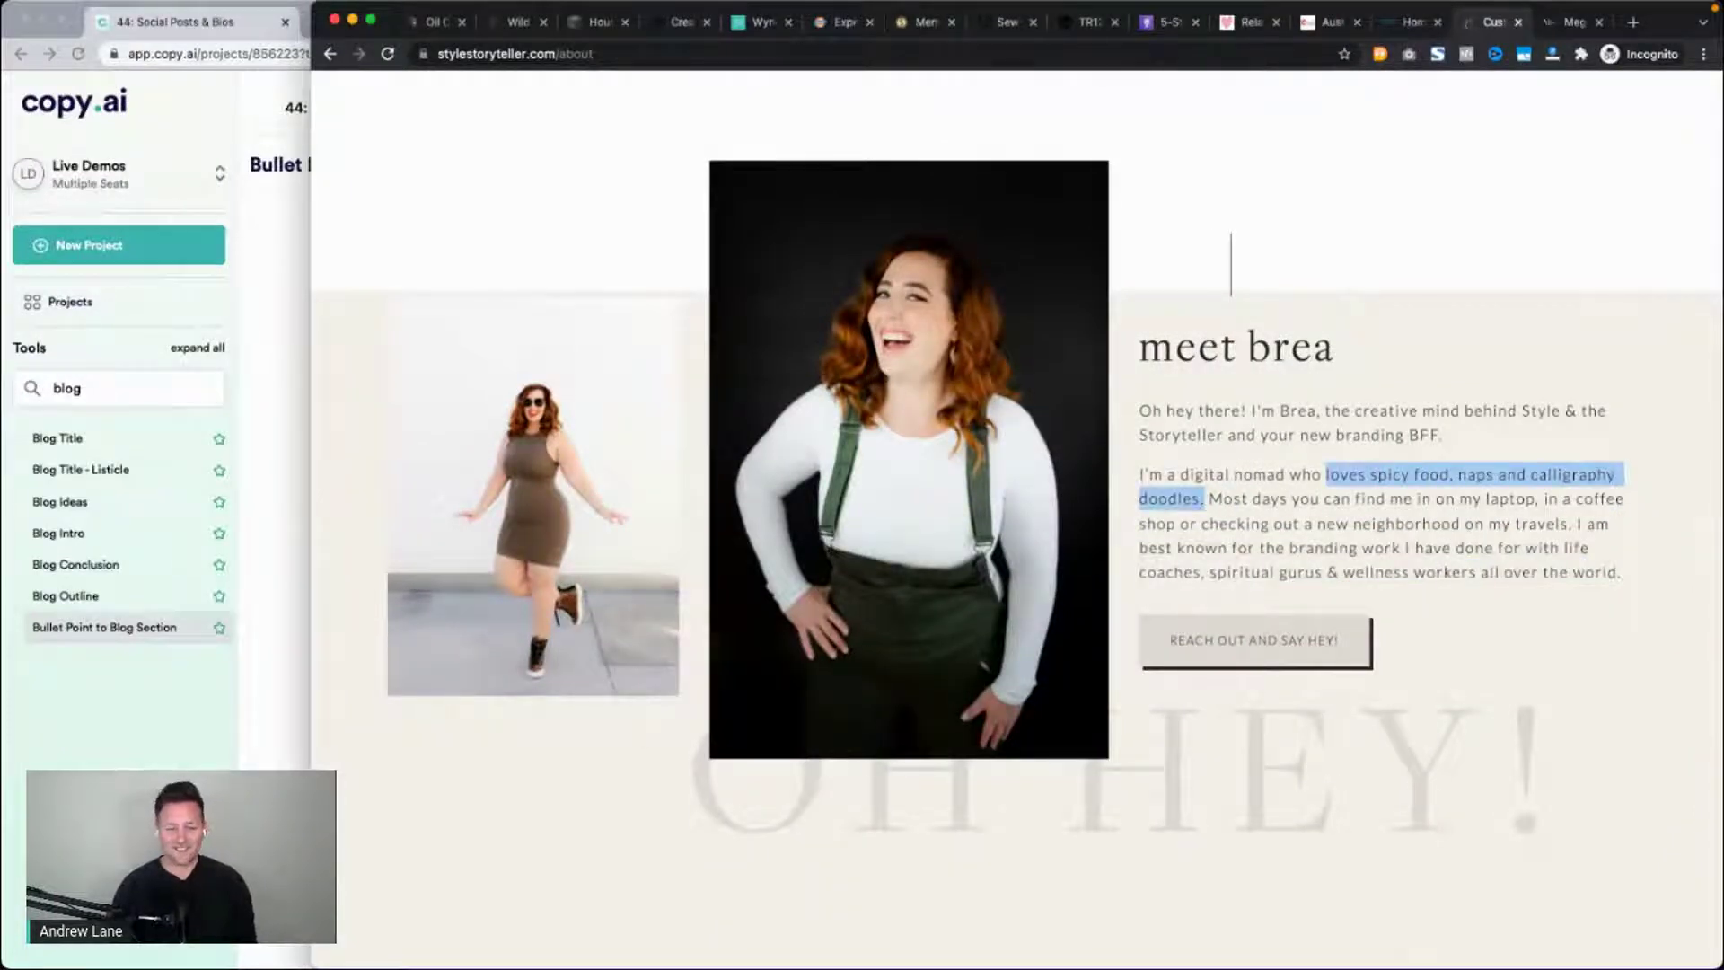
{"action": "left_click", "coordinate": [279, 808]}
{"action": "left_click", "coordinate": [836, 579]}
{"action": "key", "text": "Return"}
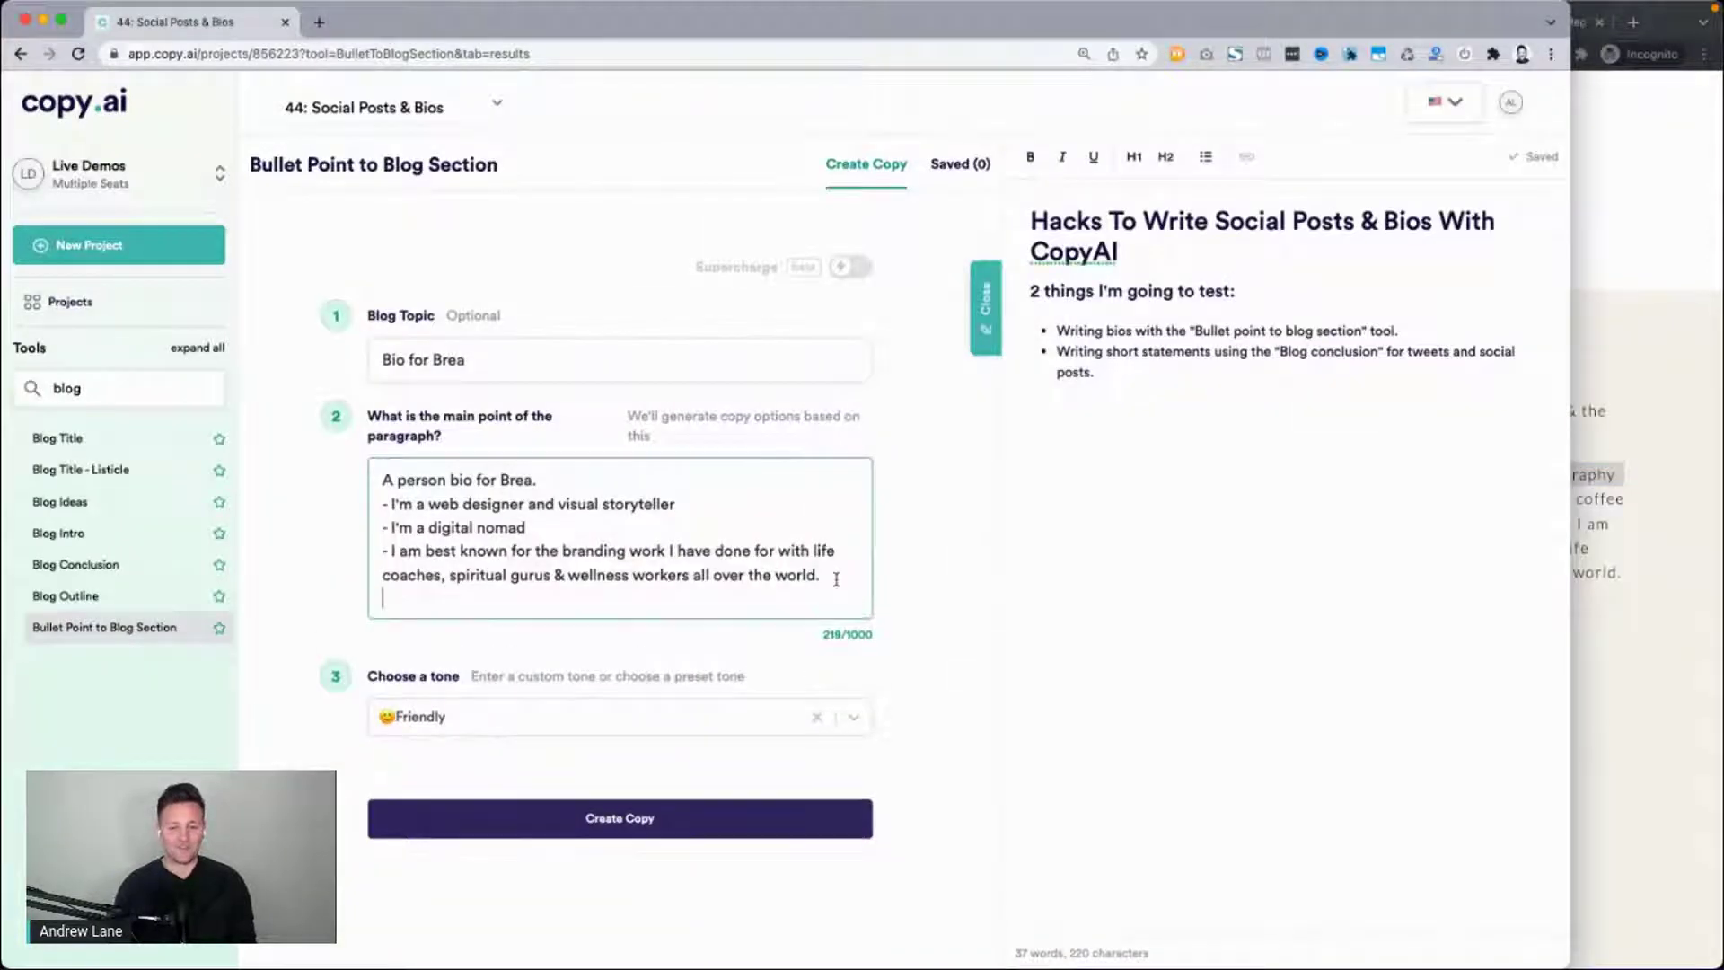
{"action": "type", "text": "-"}
{"action": "key", "text": "ctrl+v"}
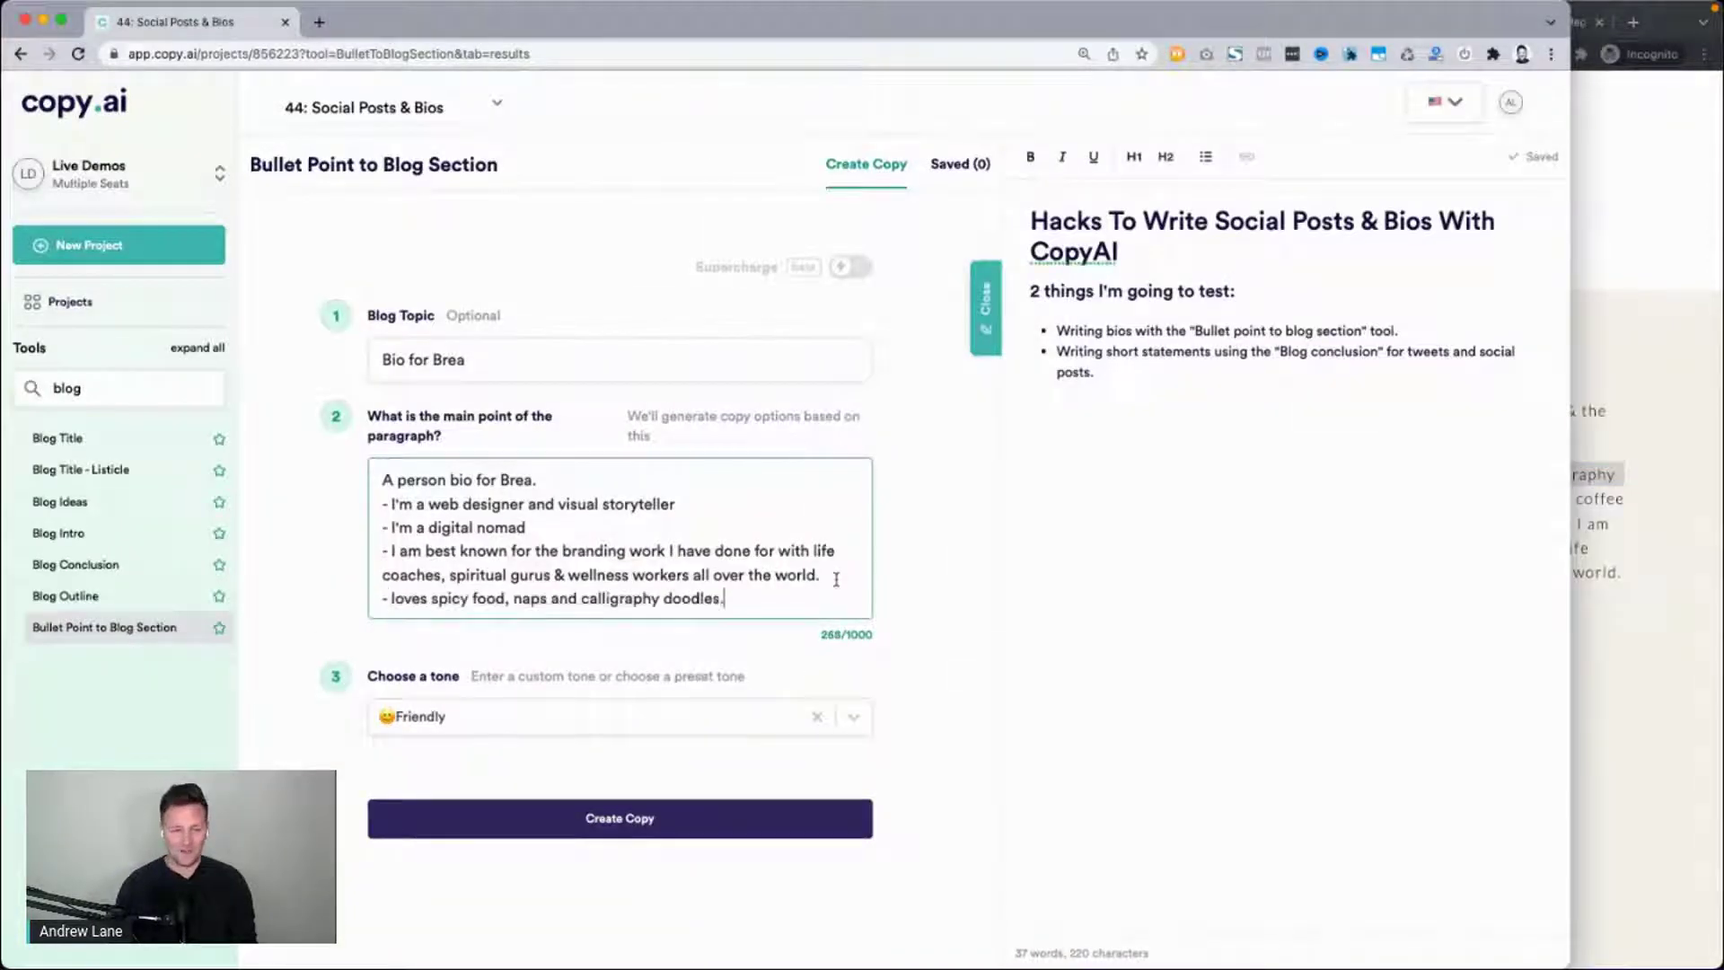
Reword the last bullet in first person so it begins "I love spicy food".
{"action": "left_click", "coordinate": [393, 598]}
{"action": "type", "text": "I"}
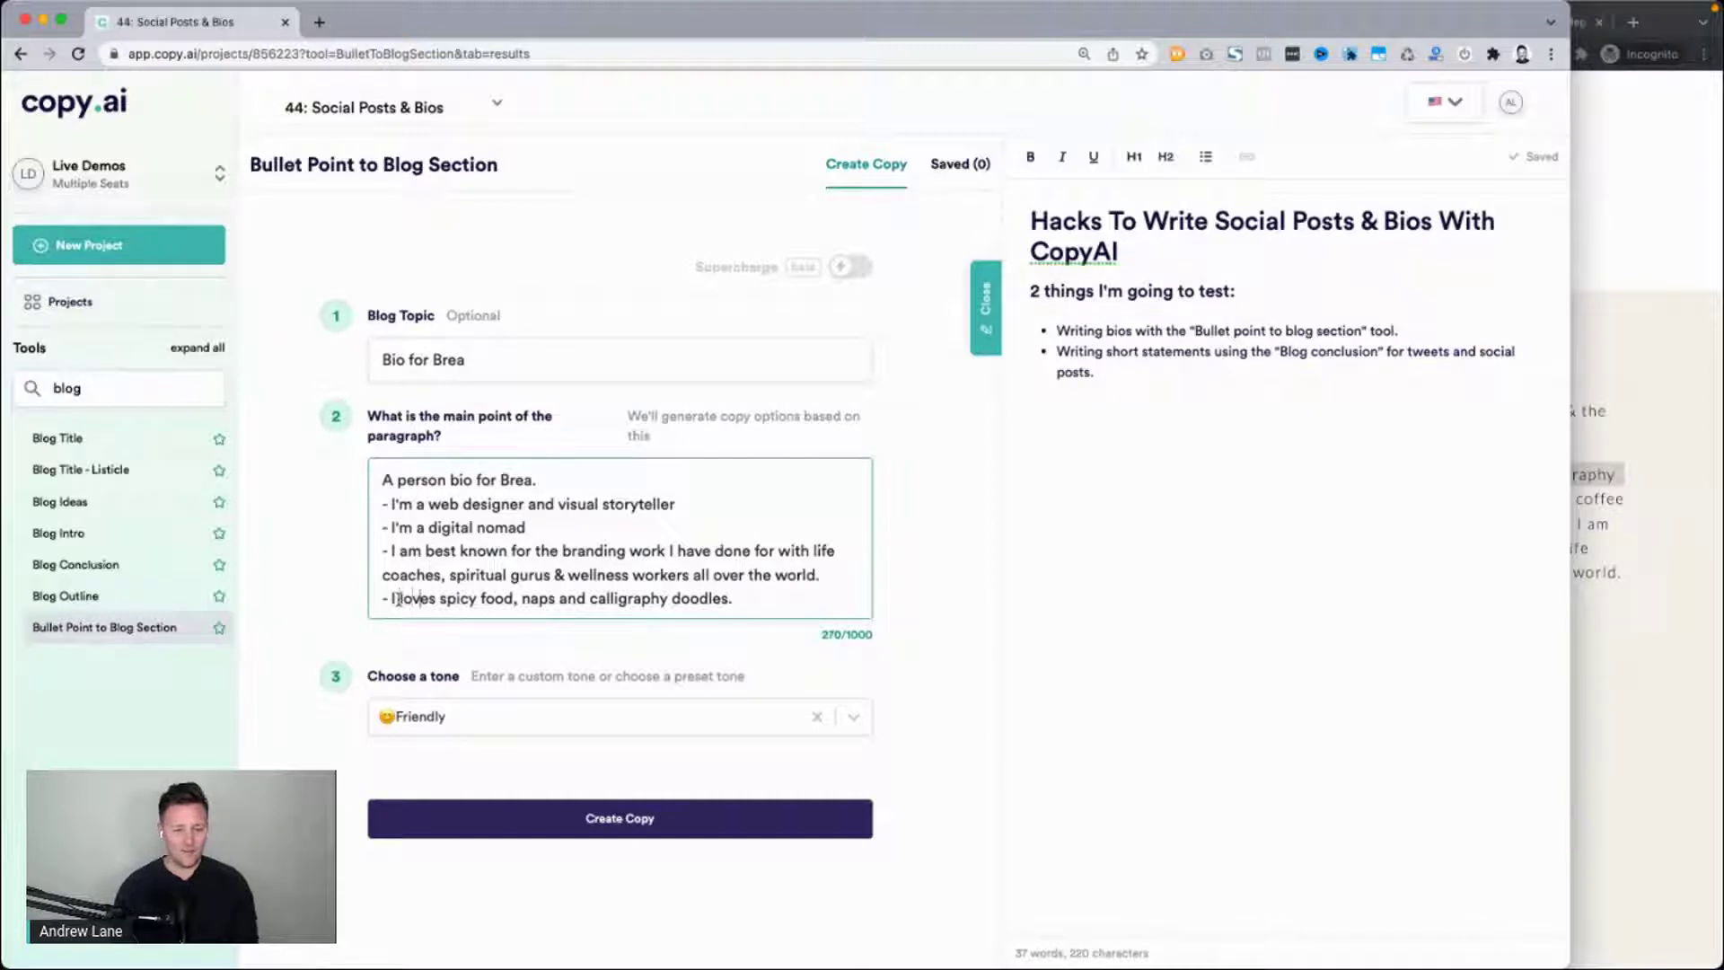
{"action": "key", "text": "Right"}
{"action": "key", "text": "Right"}
{"action": "key", "text": "Right"}
{"action": "key", "text": "Right"}
{"action": "key", "text": "Right"}
{"action": "key", "text": "BackSpace"}
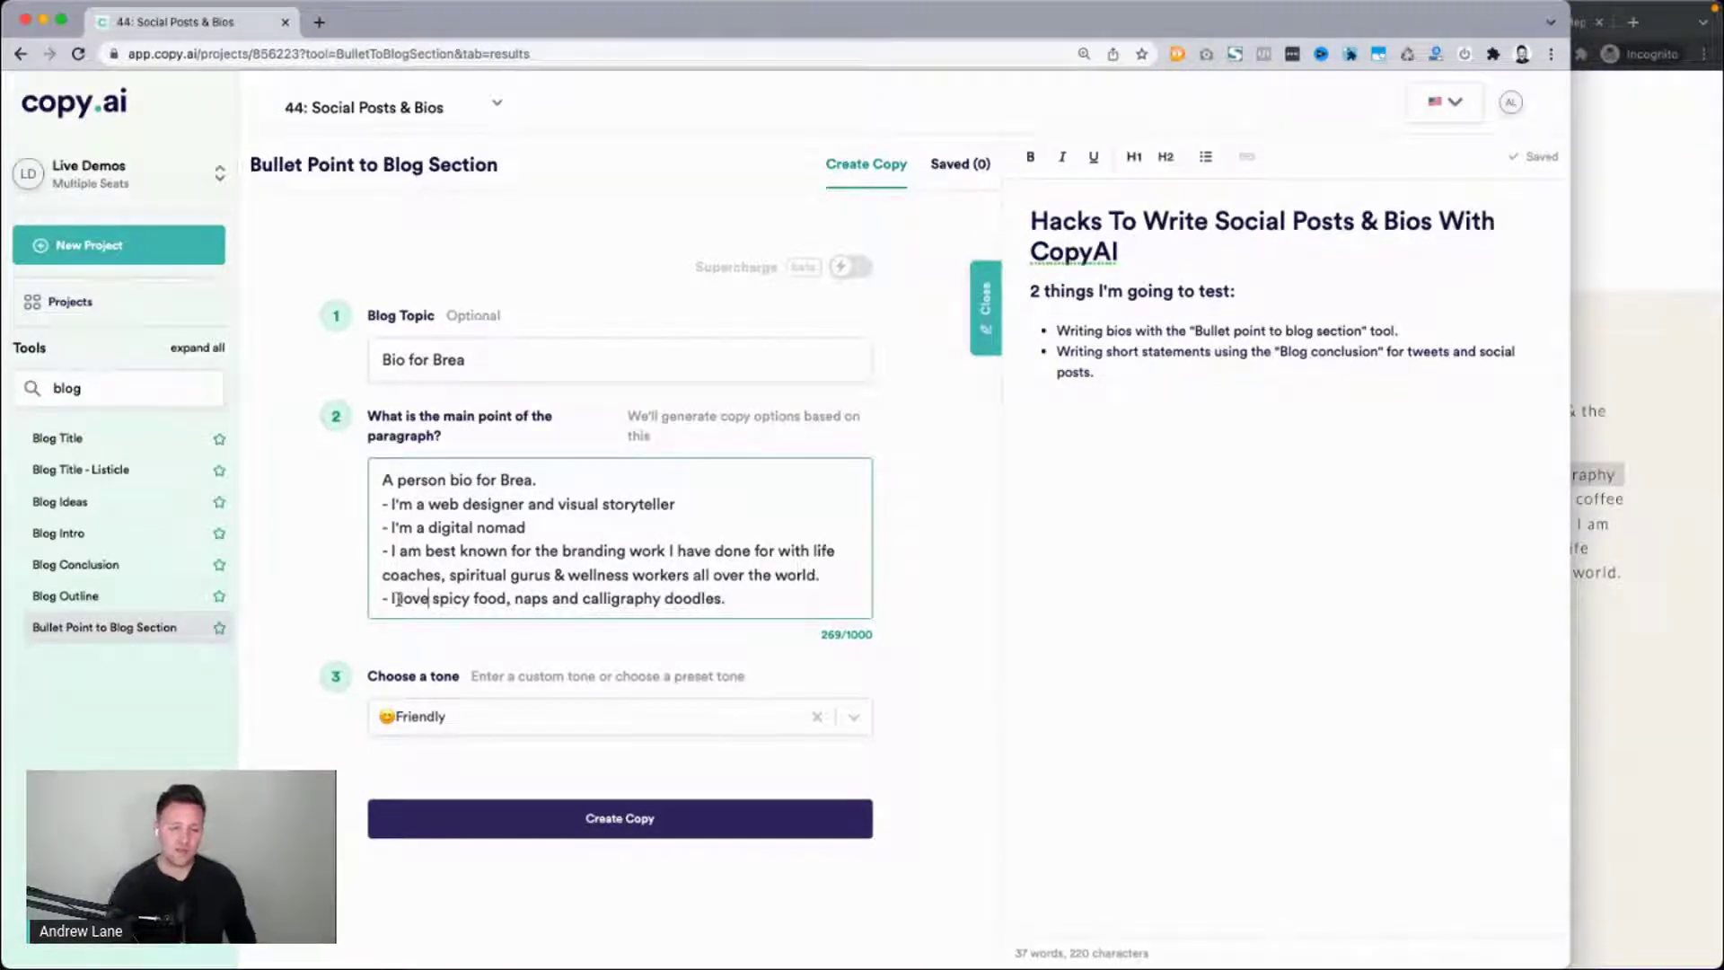
Add the instruction "Third person point of view" on a new line below the bullets.
{"action": "left_click_drag", "start_coordinate": [391, 504], "coordinate": [410, 505]}
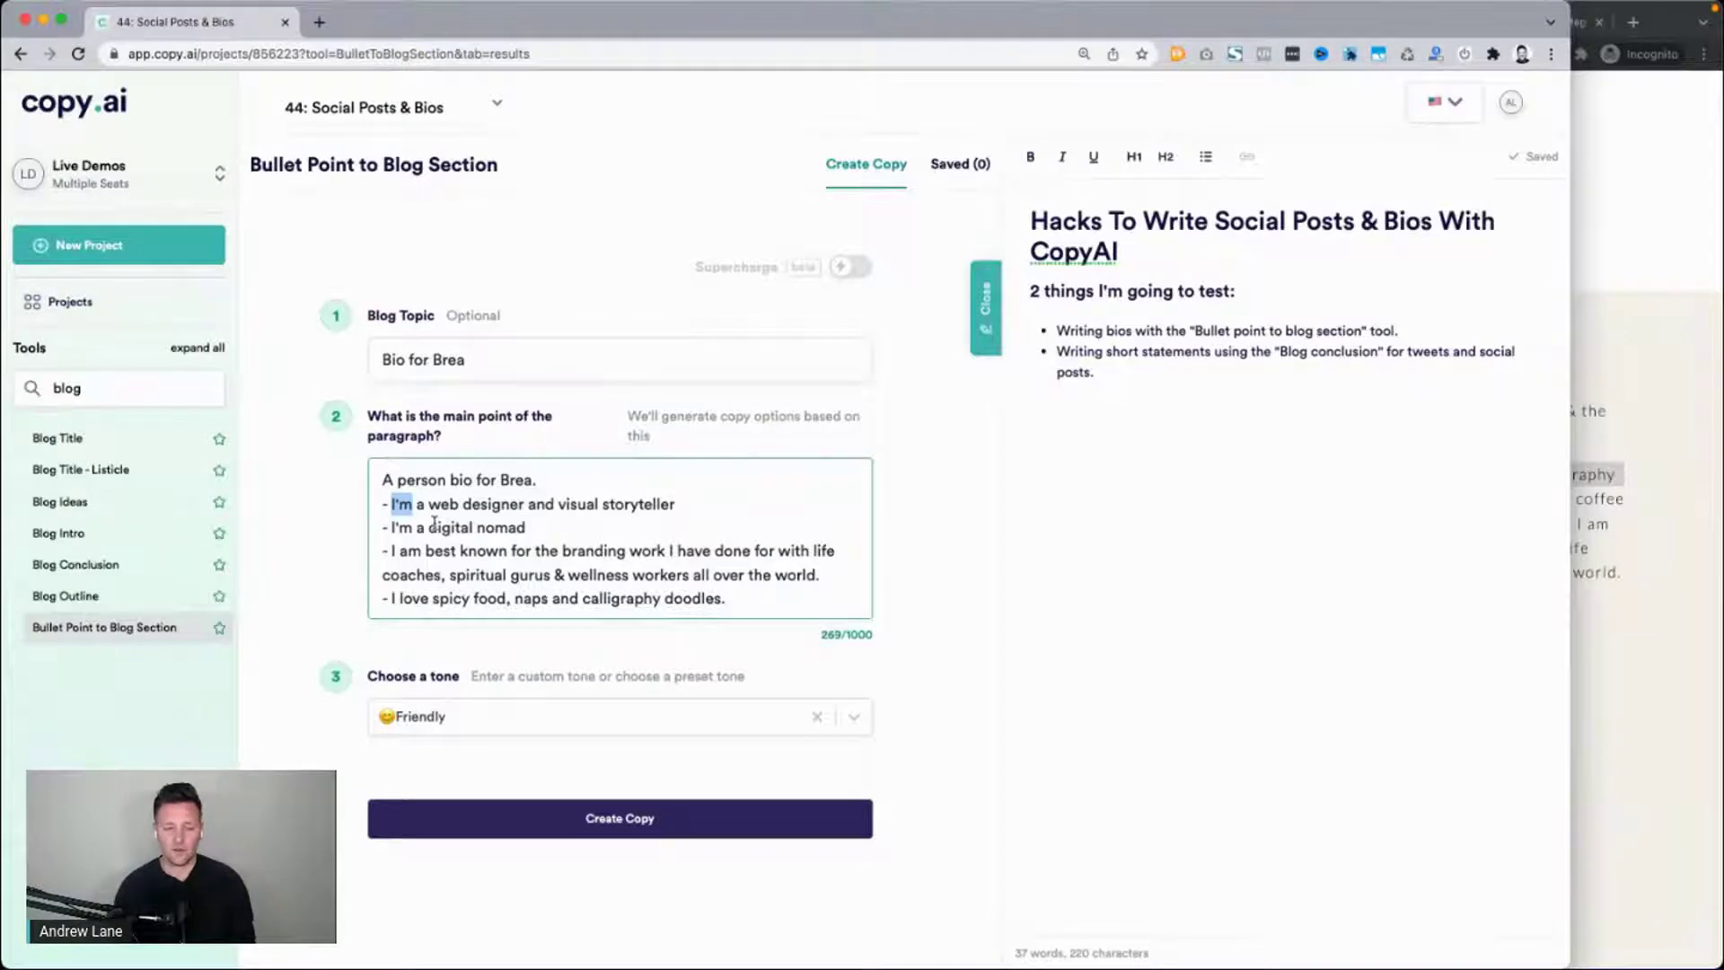
{"action": "left_click", "coordinate": [434, 524]}
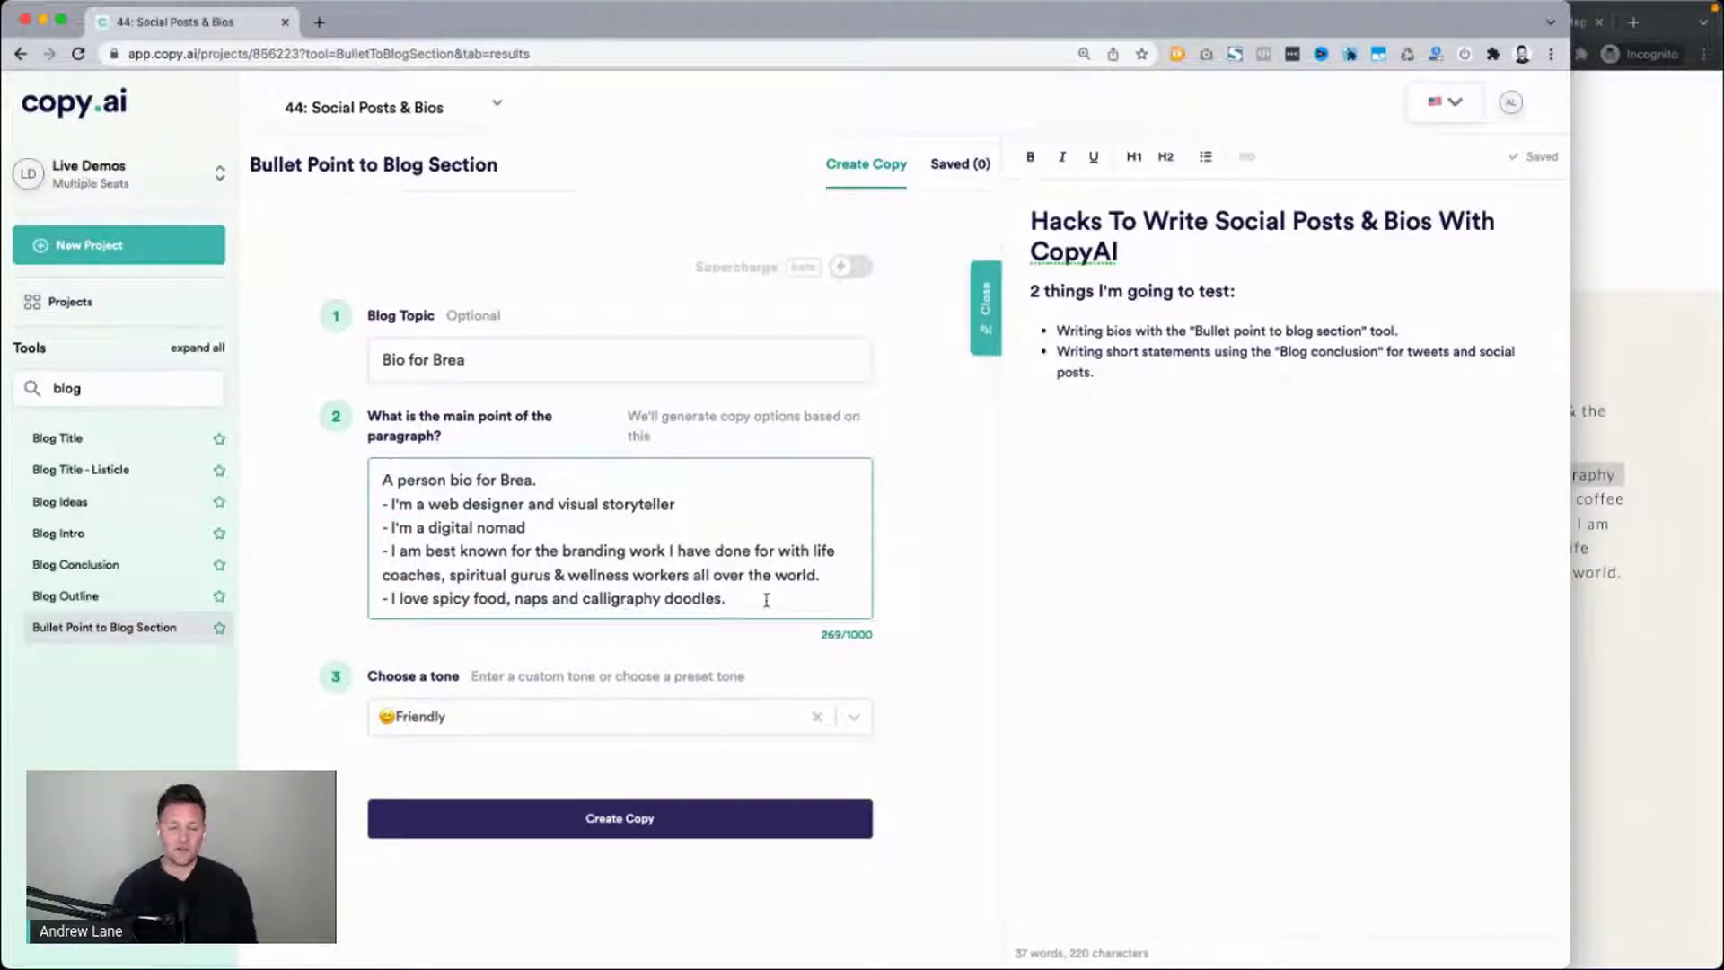
{"action": "key", "text": "Return"}
{"action": "type", "text": "Thir"}
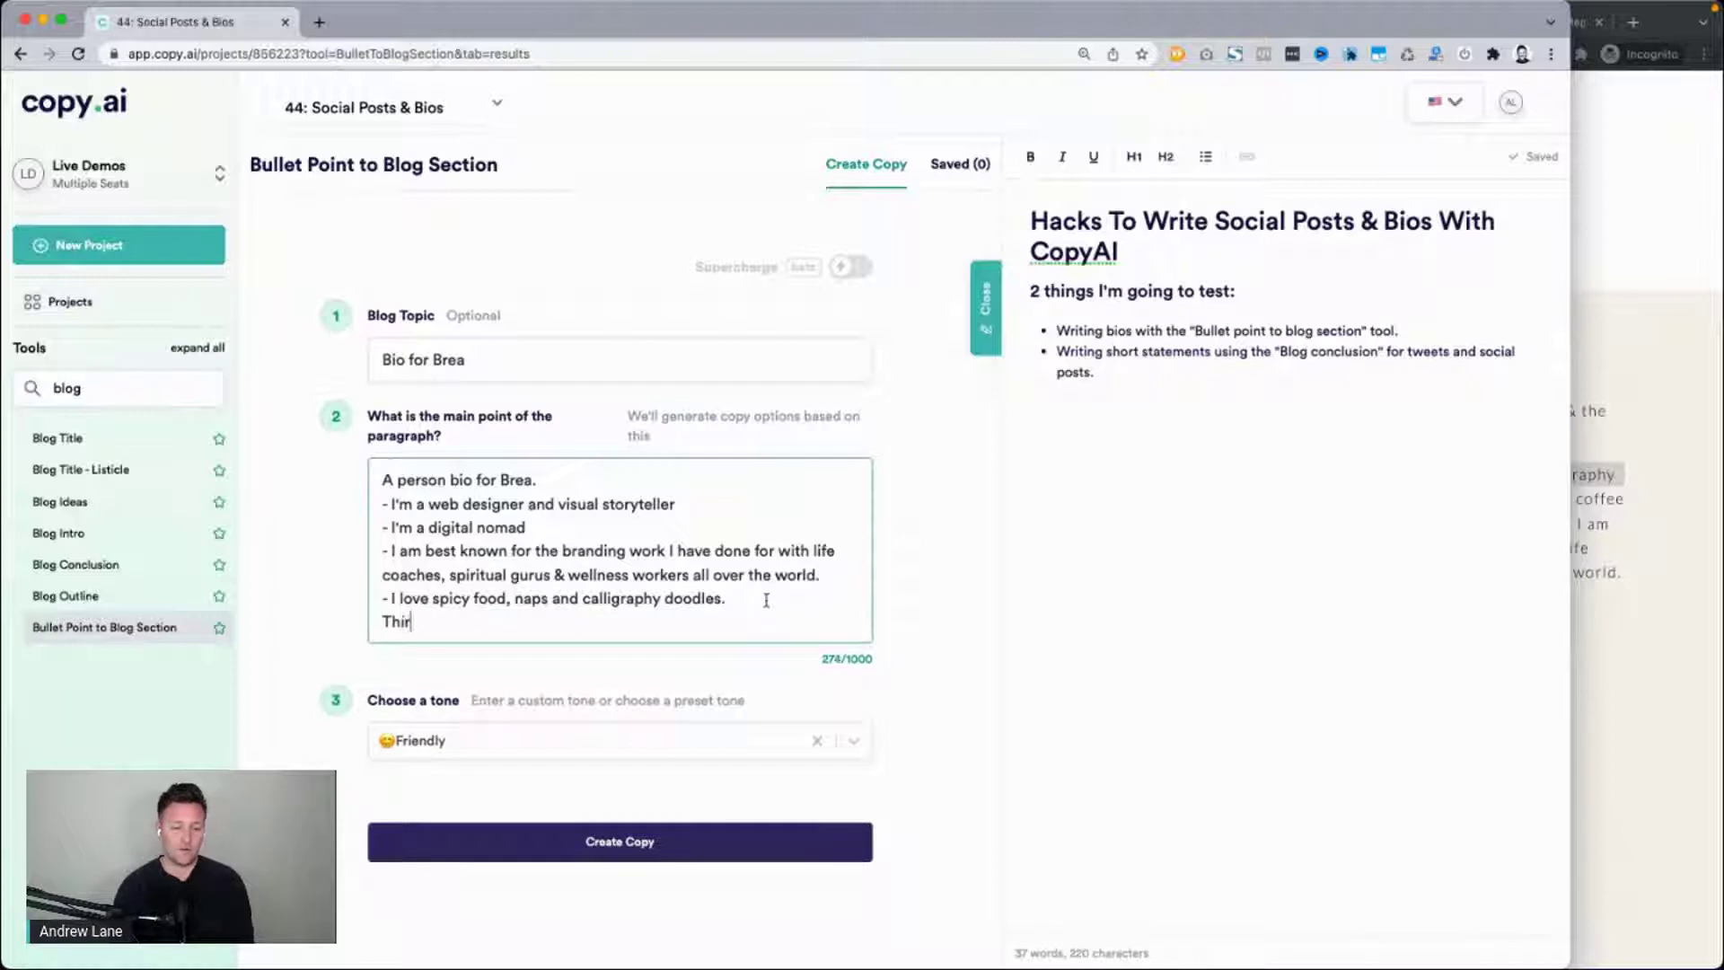
{"action": "type", "text": "d person point"}
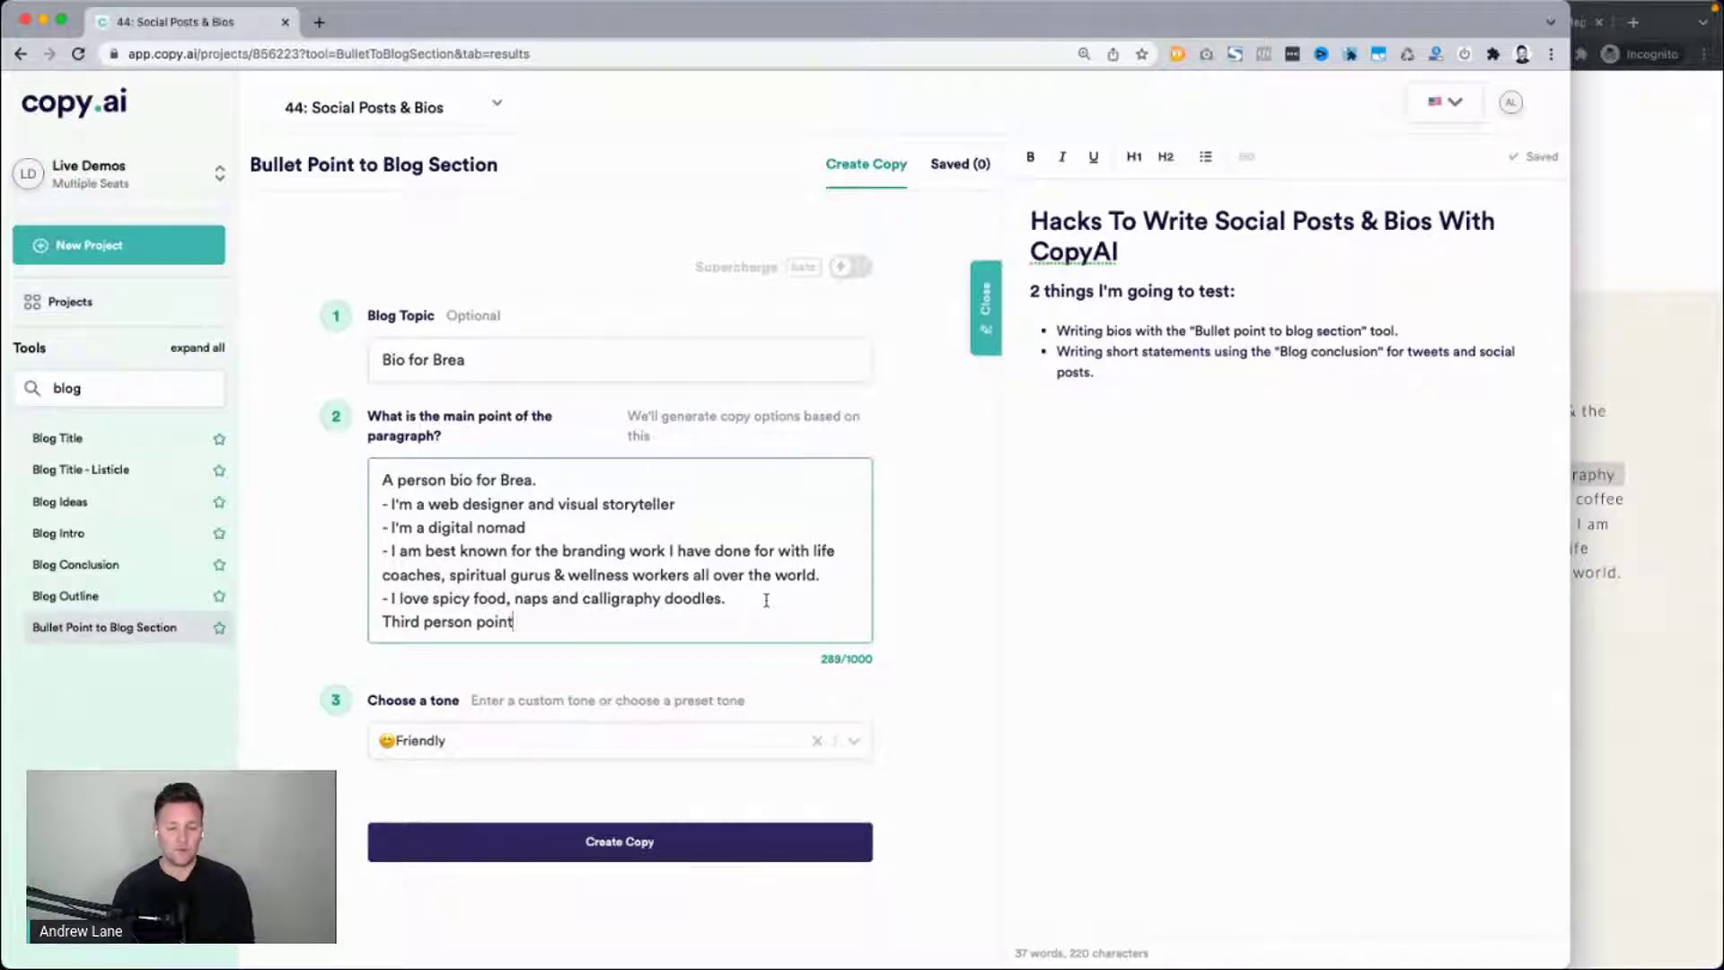
{"action": "type", "text": " of view"}
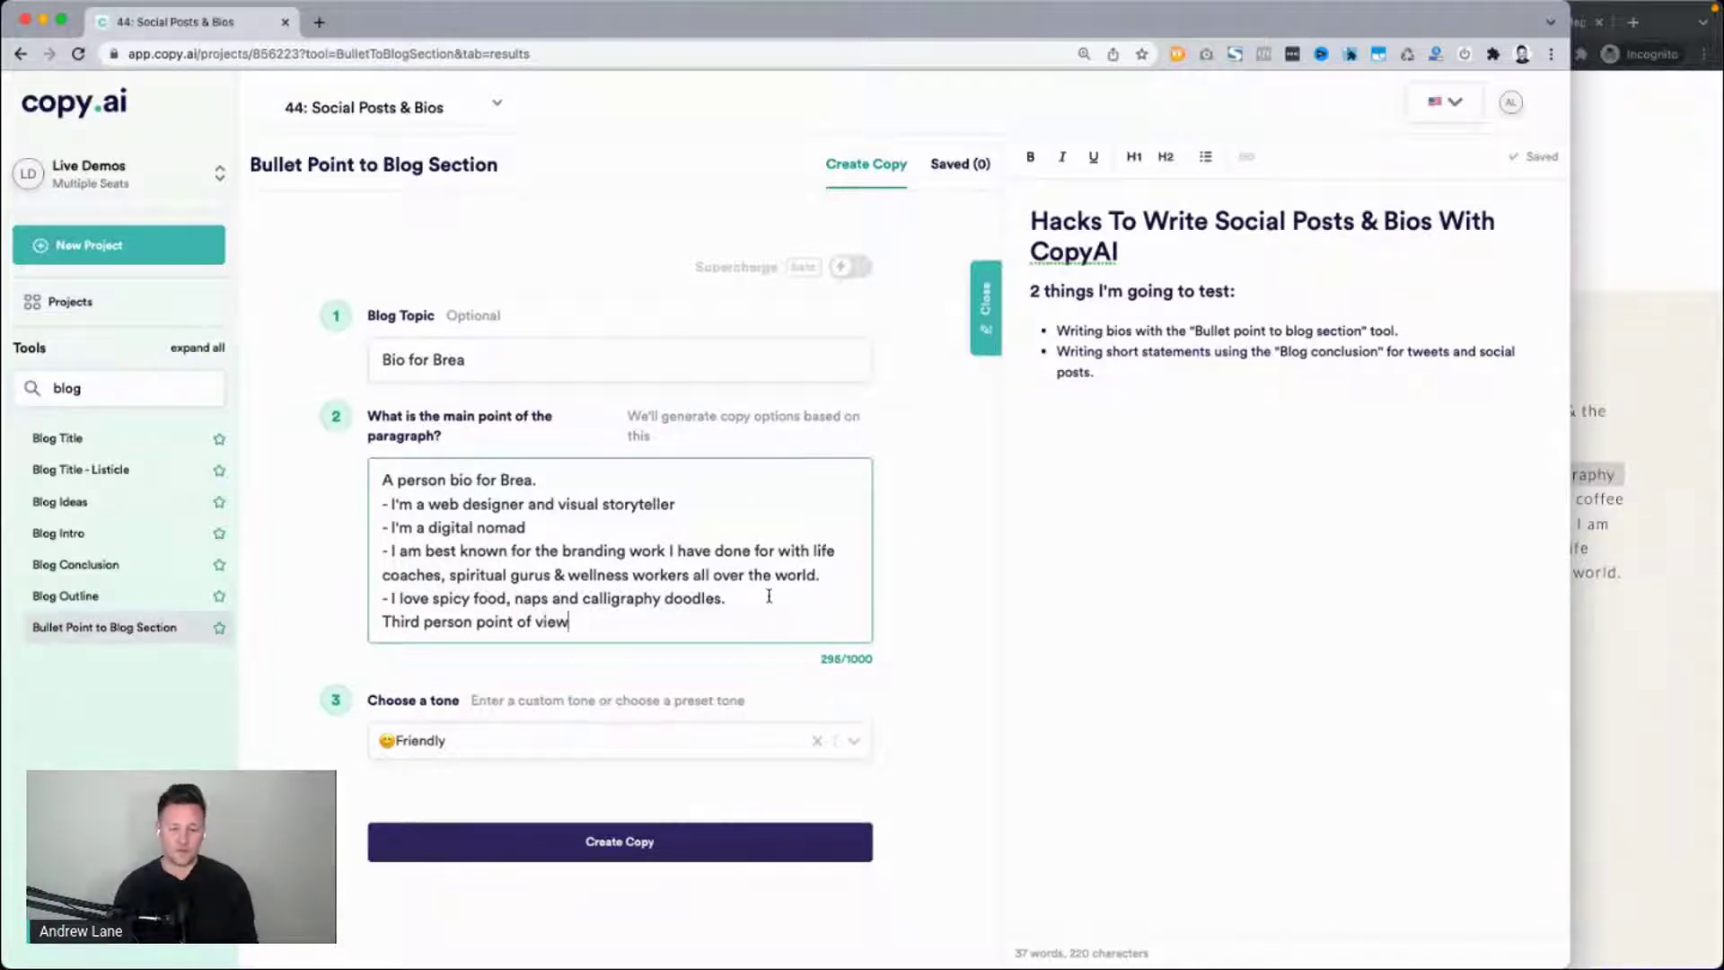
Remove the "Third person point of view" line from the main point of the paragraph.
{"action": "left_click_drag", "start_coordinate": [392, 503], "coordinate": [404, 509]}
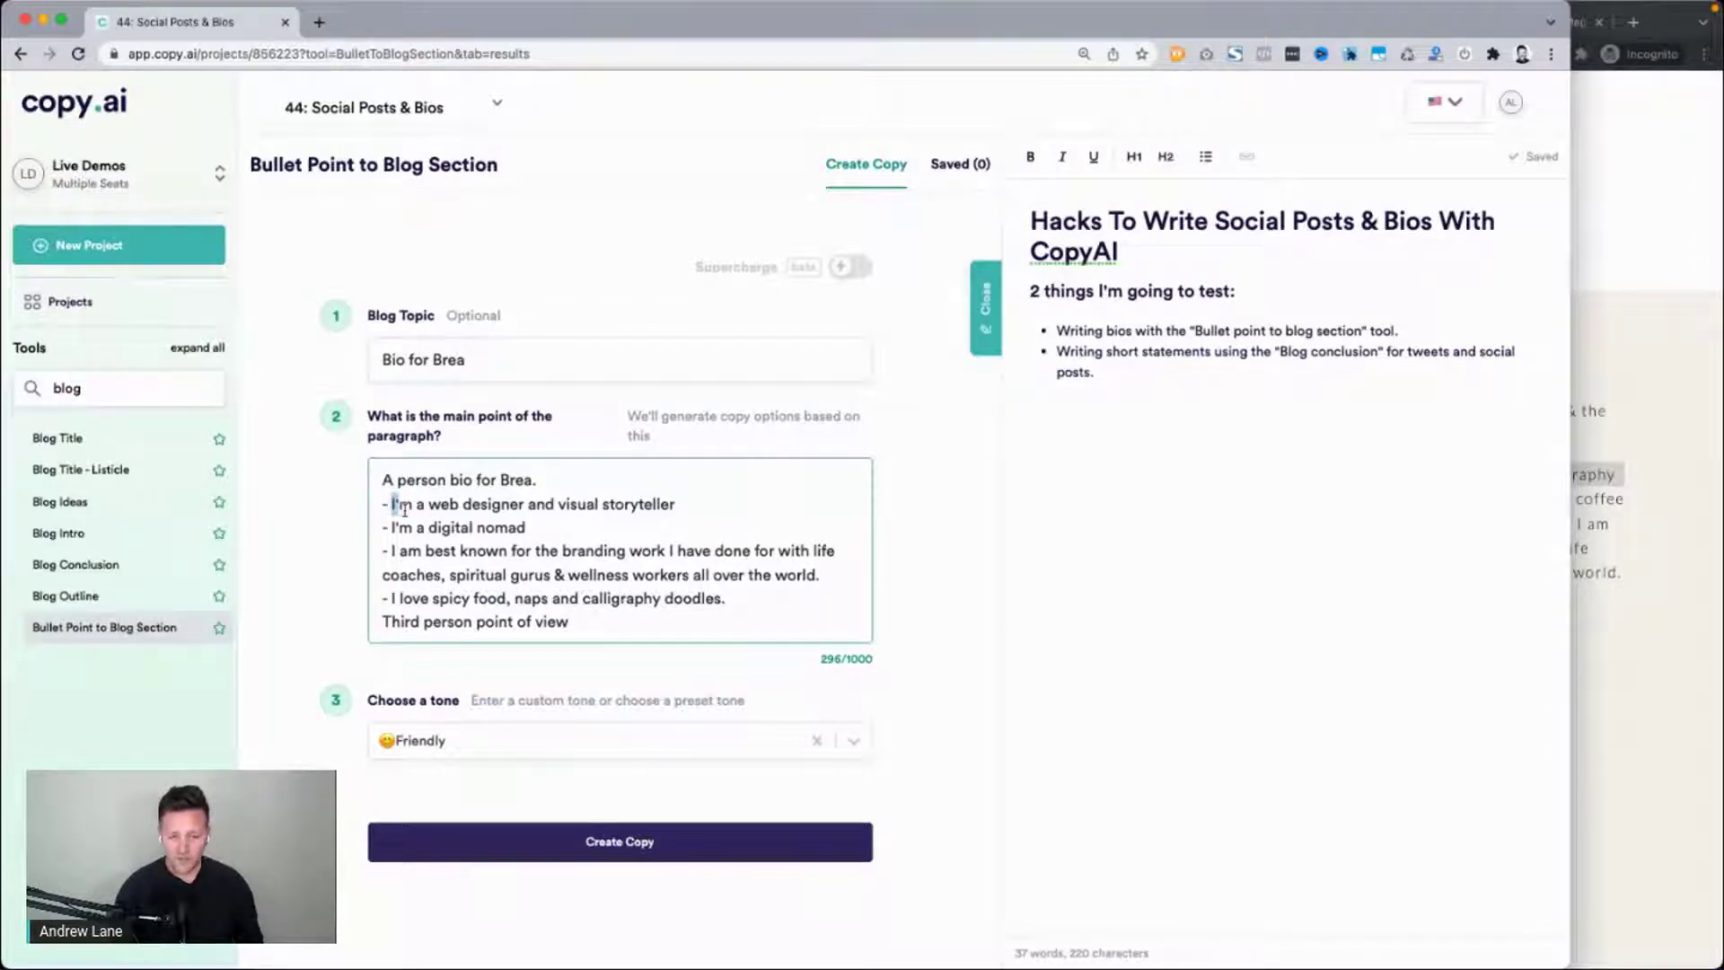
{"action": "triple_click", "coordinate": [584, 616]}
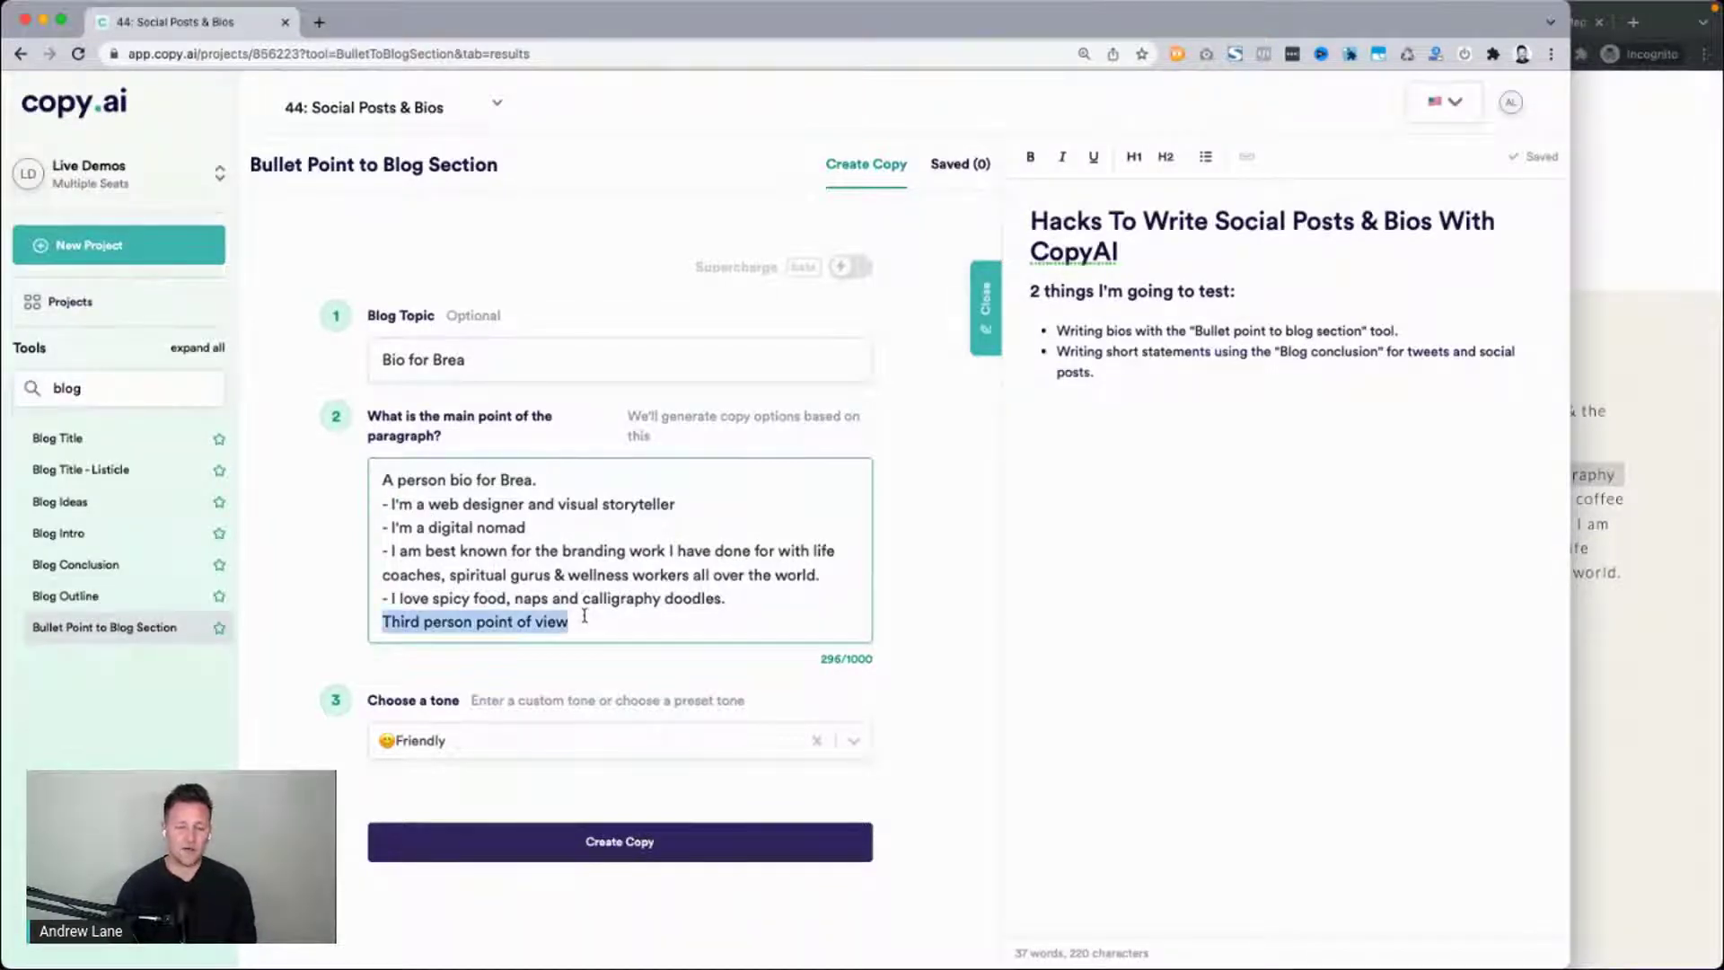
{"action": "left_click", "coordinate": [585, 616]}
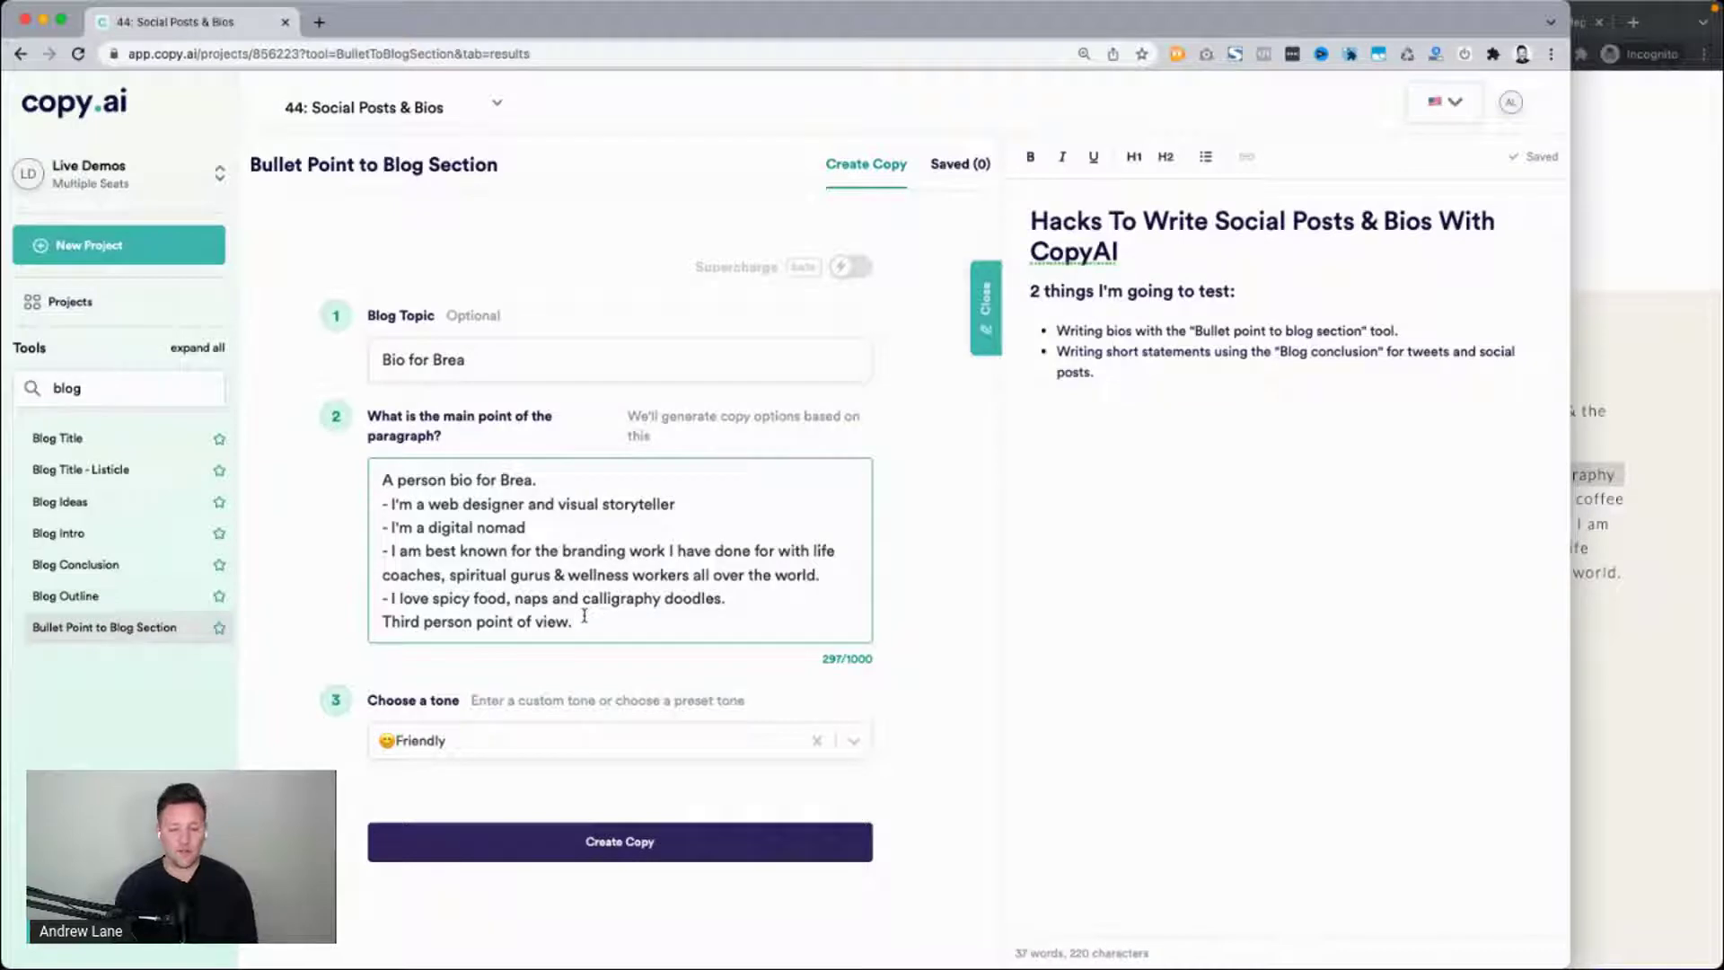
{"action": "triple_click", "coordinate": [584, 616]}
{"action": "key", "text": "BackSpace"}
{"action": "key", "text": "BackSpace"}
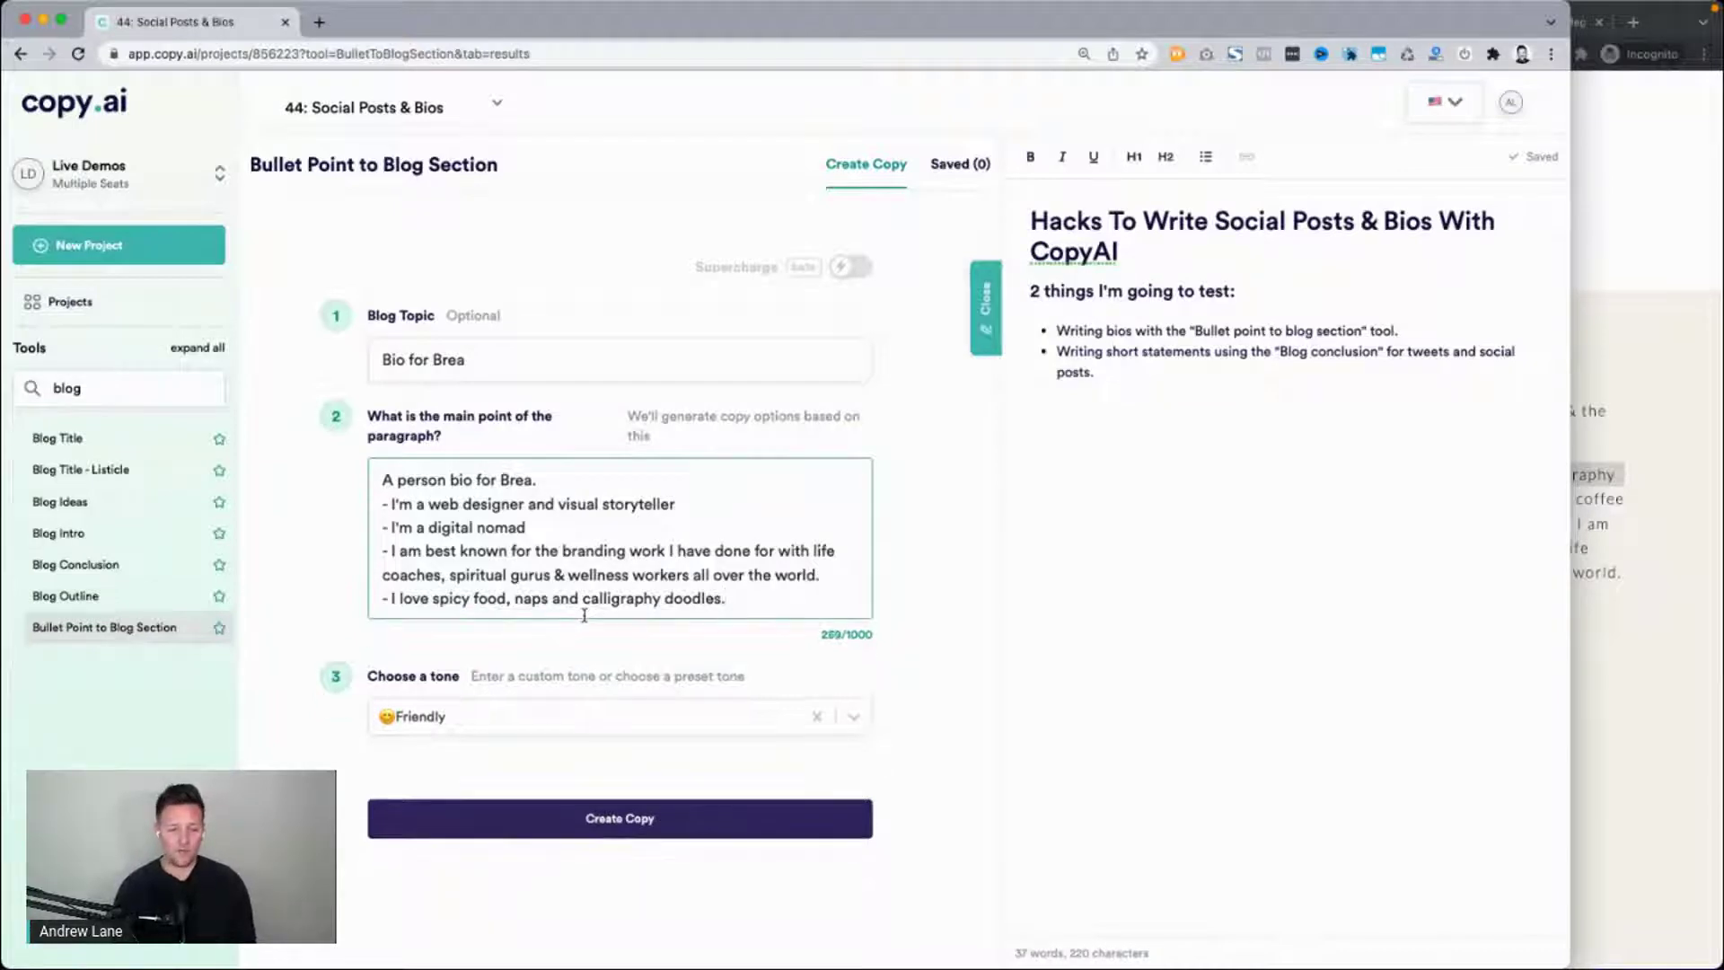
Change "person" to "personal" in the first line of the main point and generate the copy.
{"action": "left_click", "coordinate": [444, 481]}
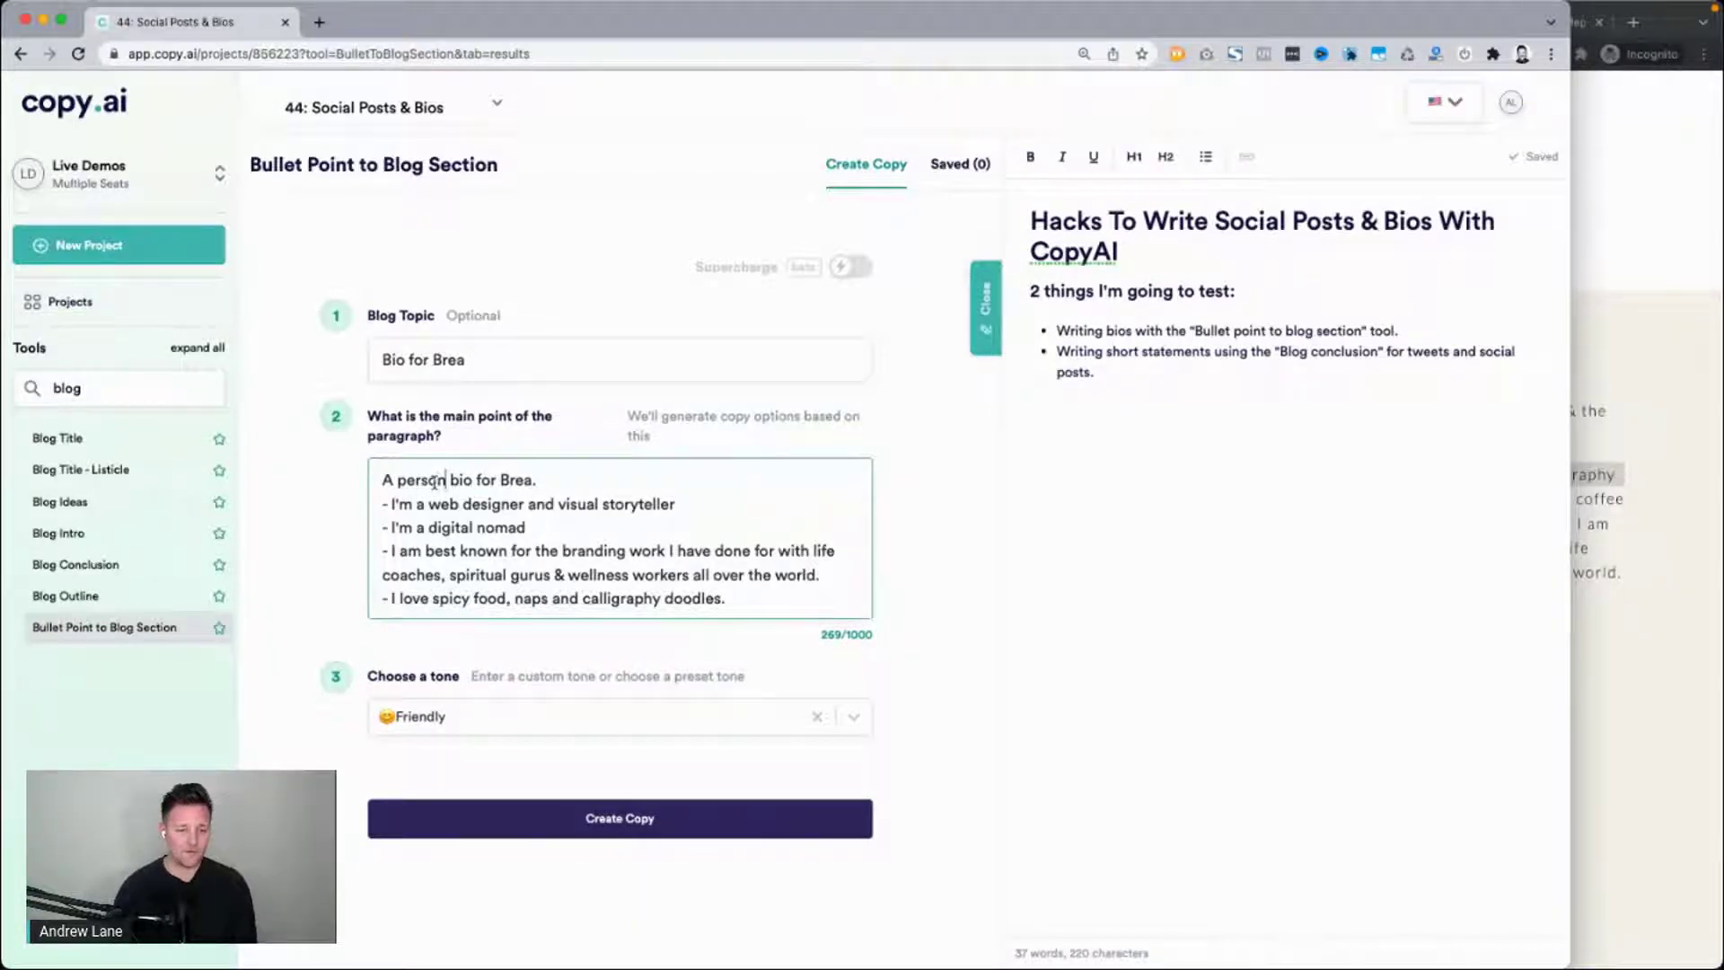
{"action": "type", "text": "al"}
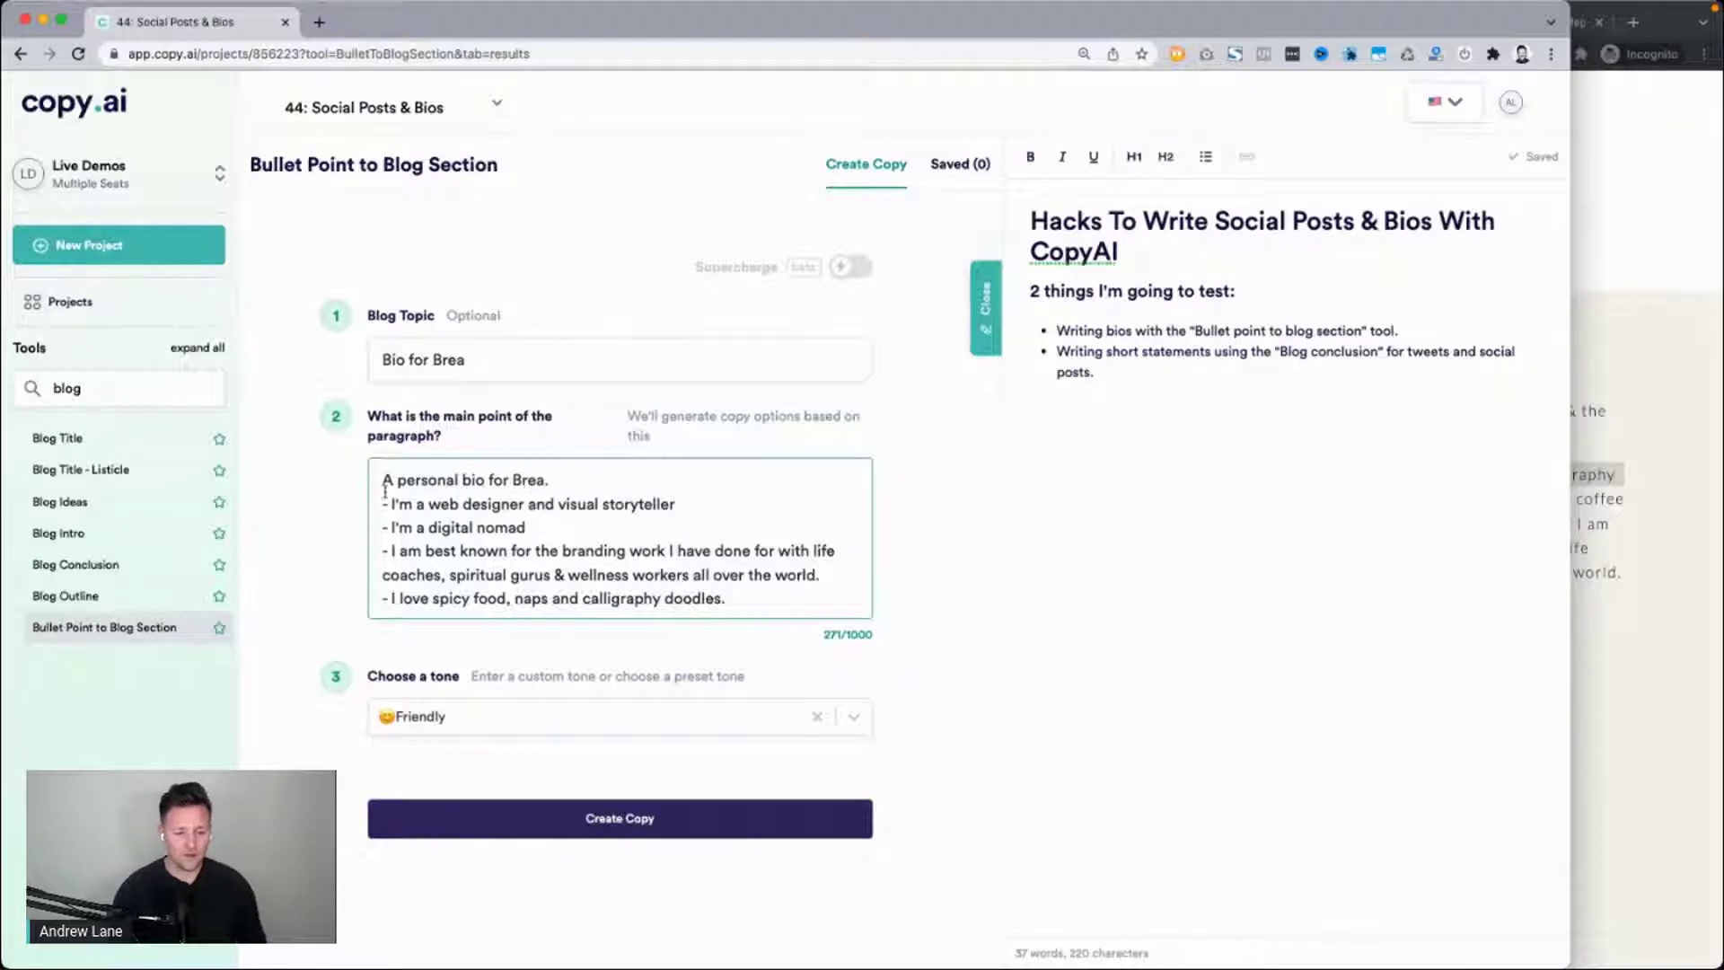
{"action": "scroll", "coordinate": [500, 738], "scroll_direction": "down", "scroll_amount": 2}
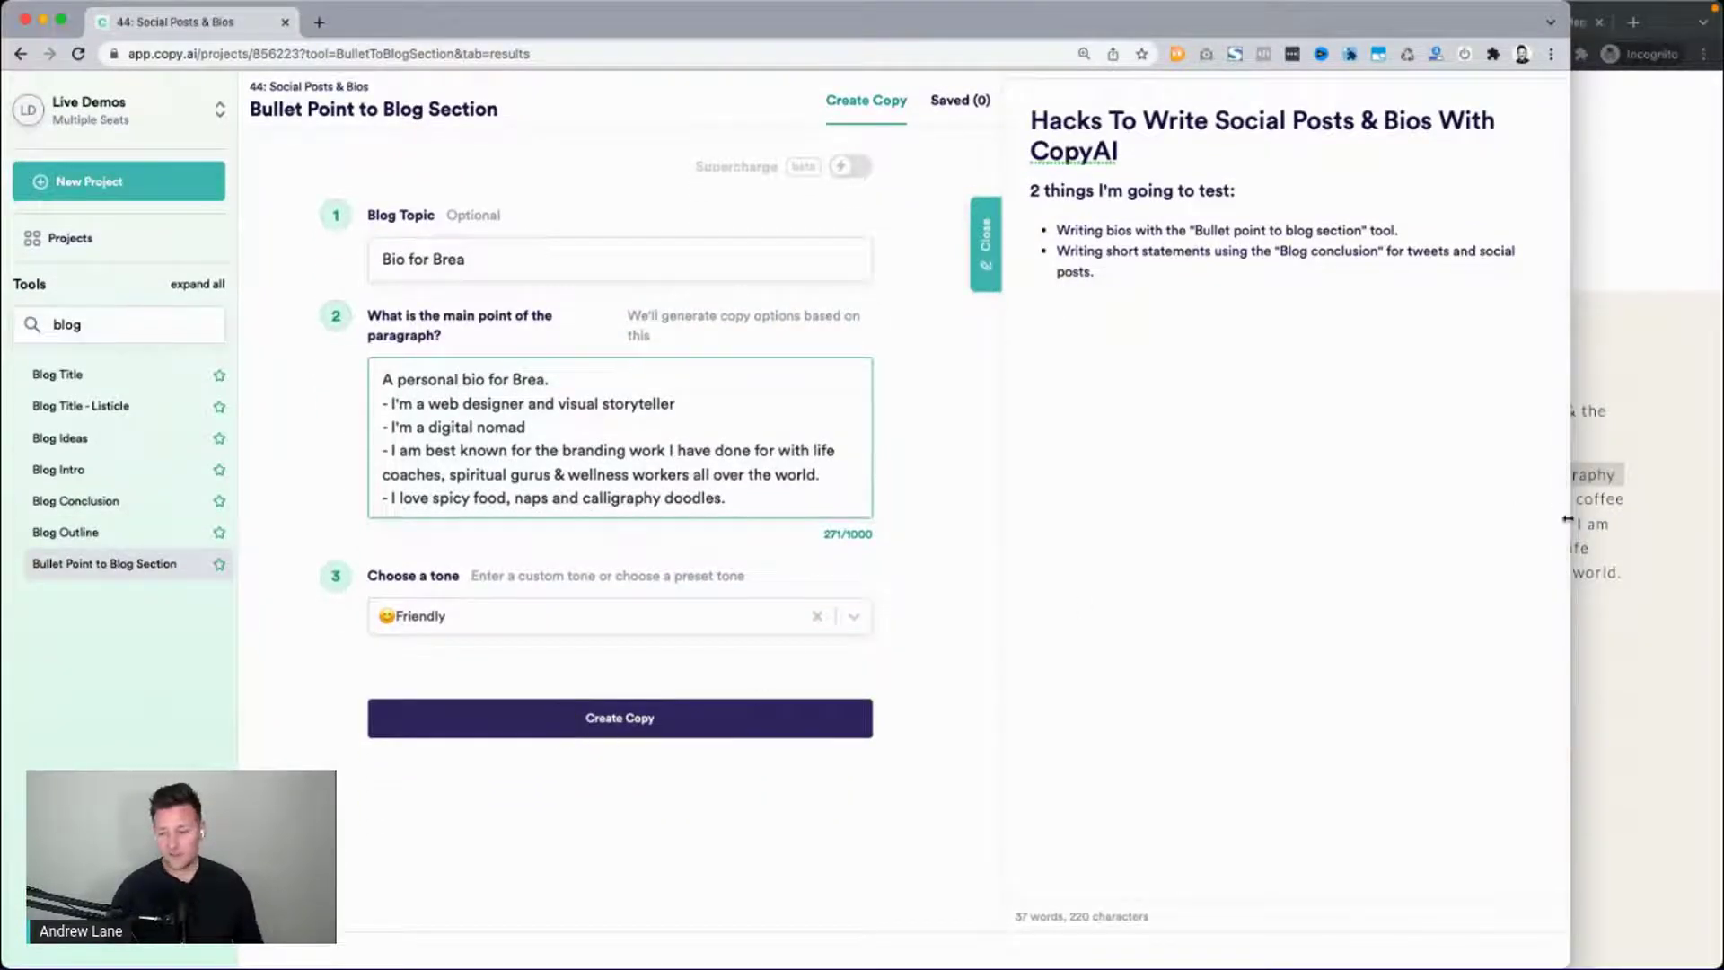
{"action": "left_click_drag", "start_coordinate": [1567, 516], "coordinate": [1705, 509]}
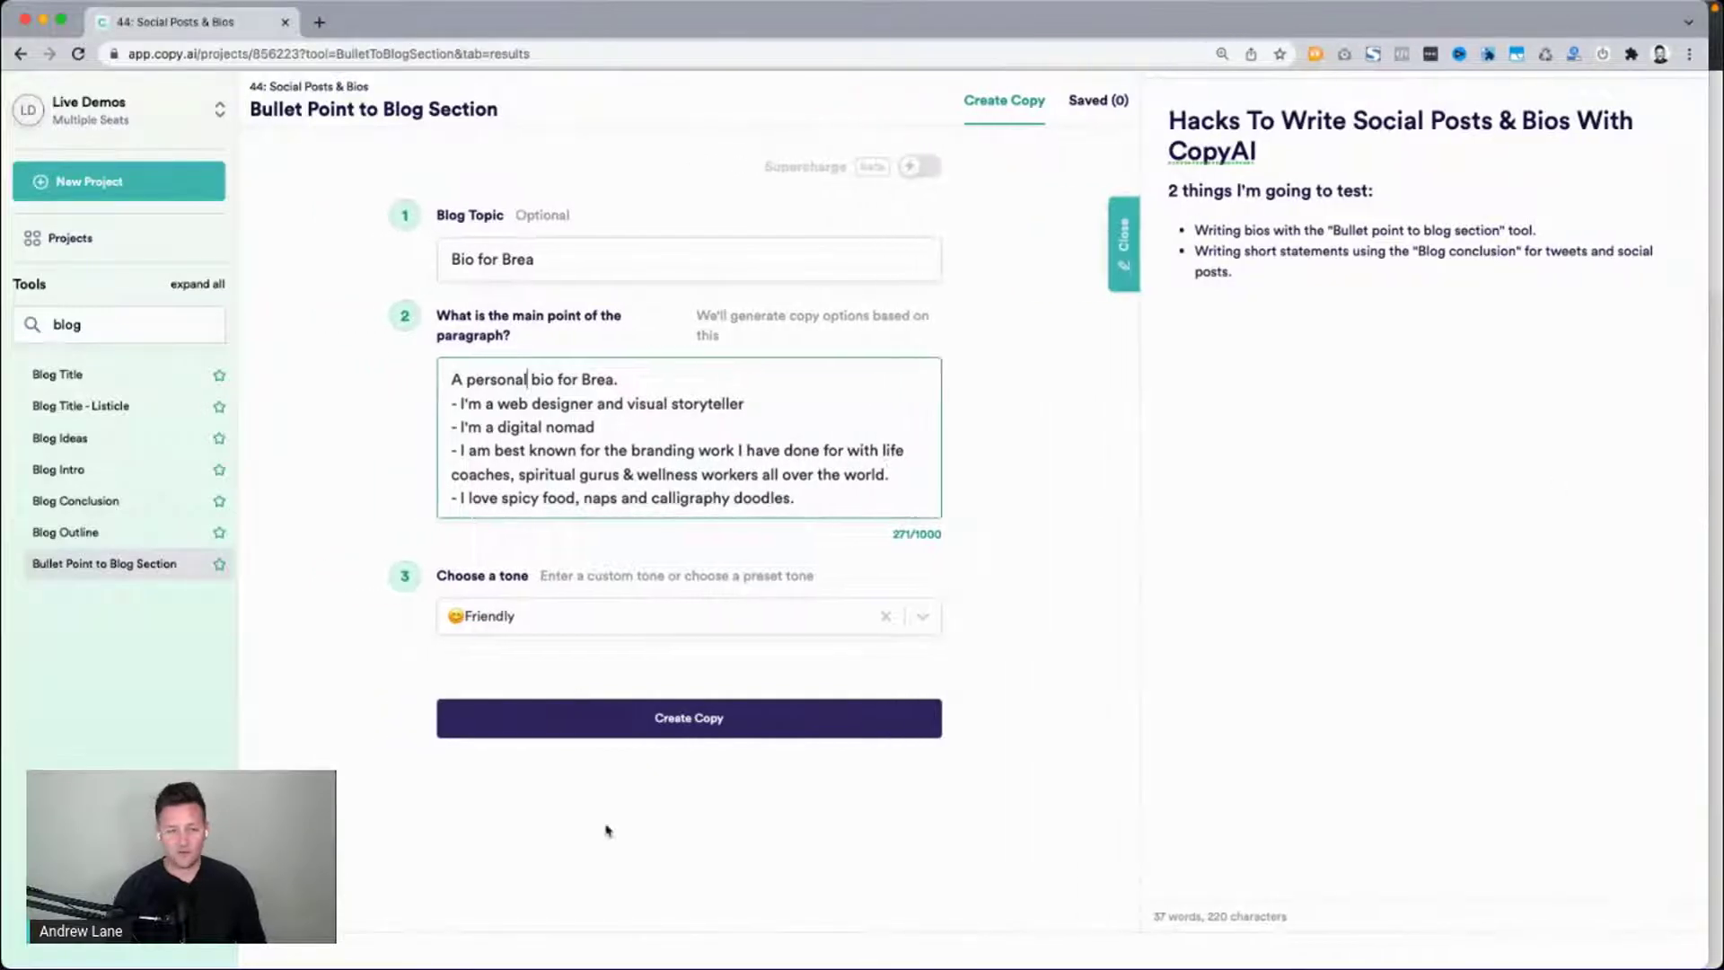
{"action": "left_click", "coordinate": [652, 718]}
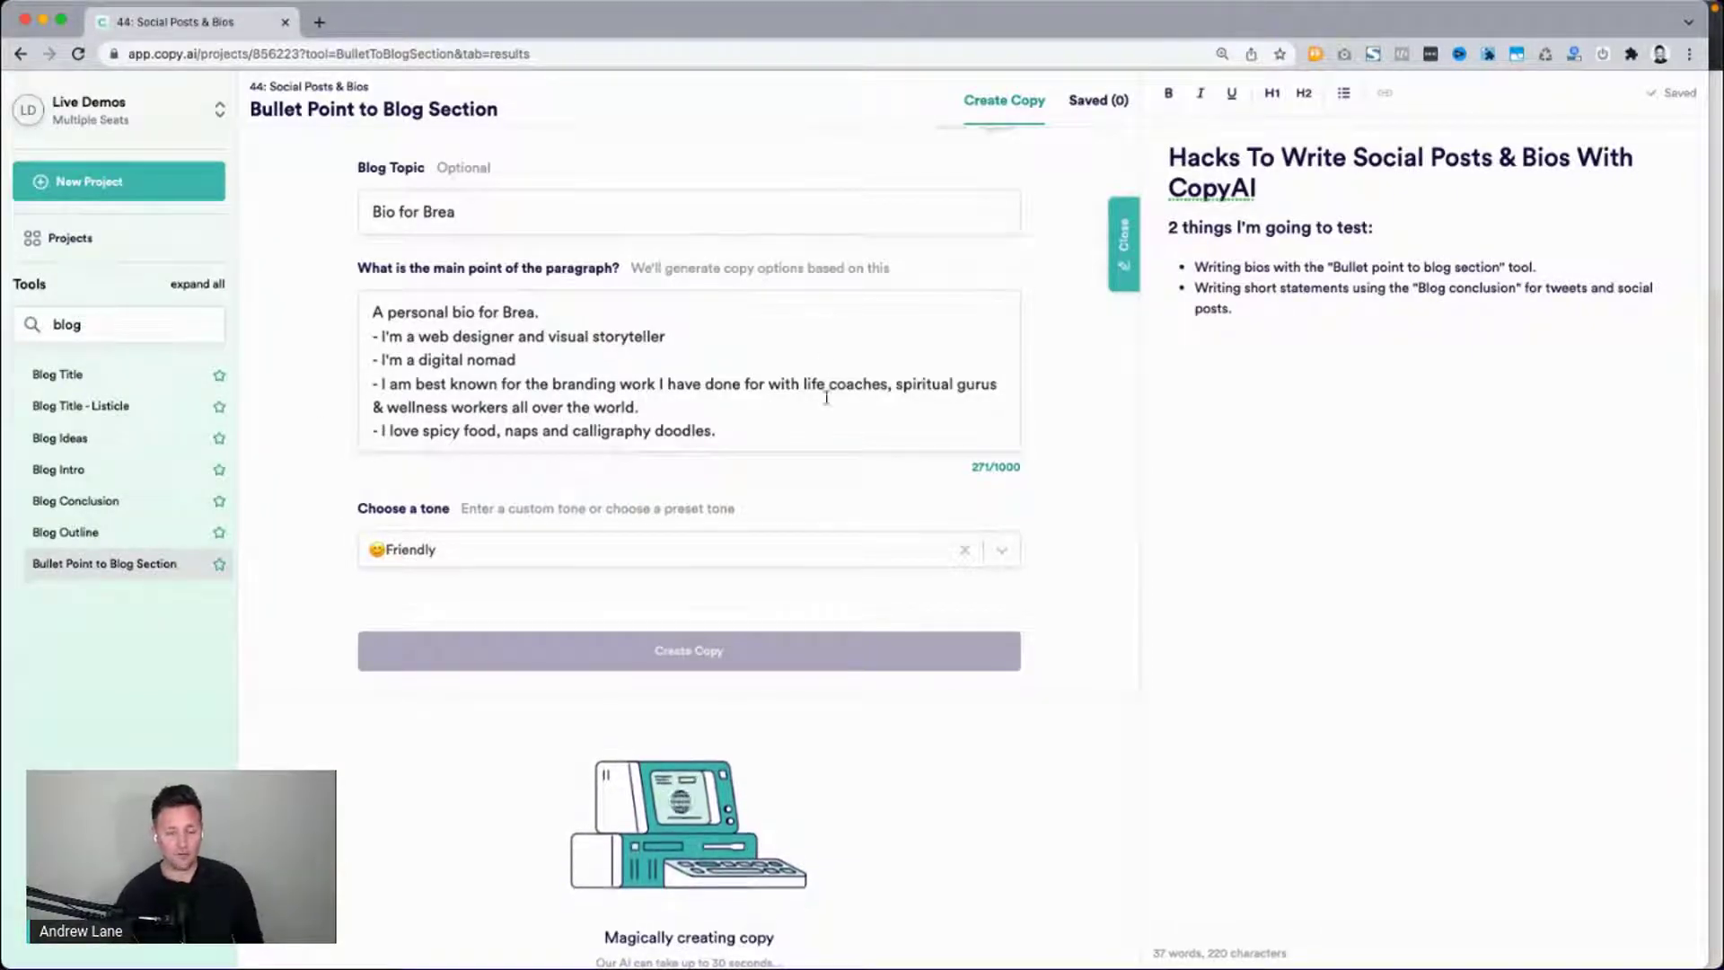
Examine the first two generated bios for details that go beyond the supplied bullets, such as passion, client services and location.
{"action": "scroll", "coordinate": [287, 661], "scroll_direction": "down", "scroll_amount": 5}
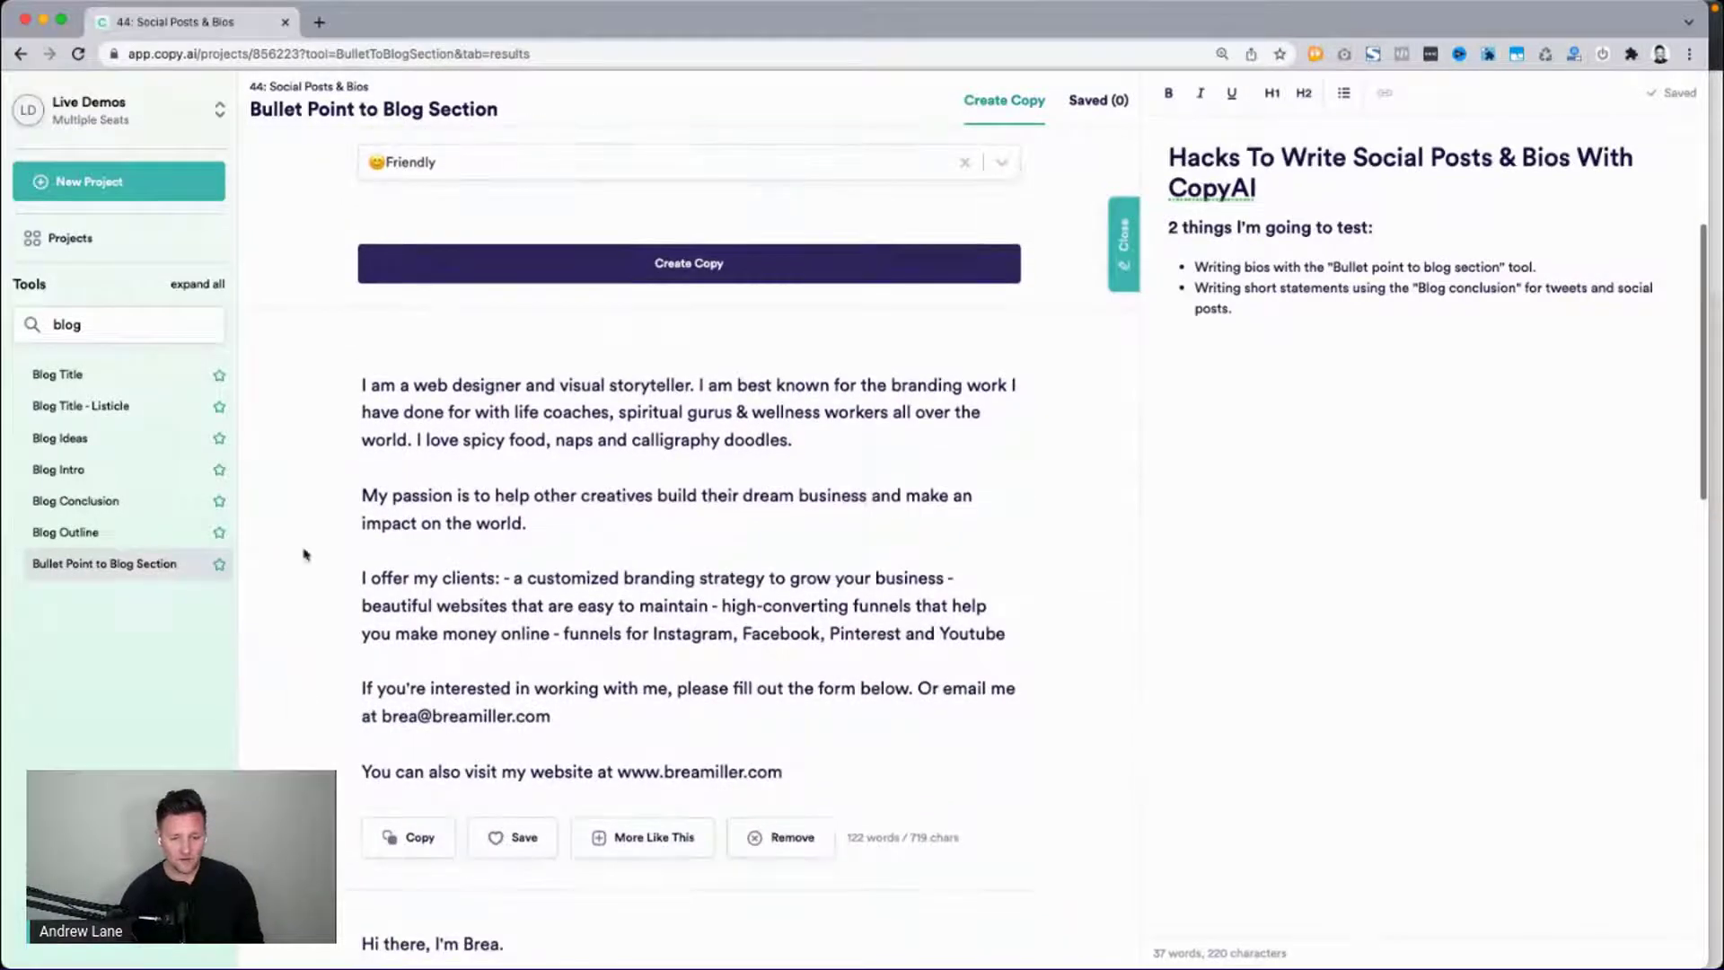
{"action": "triple_click", "coordinate": [415, 501]}
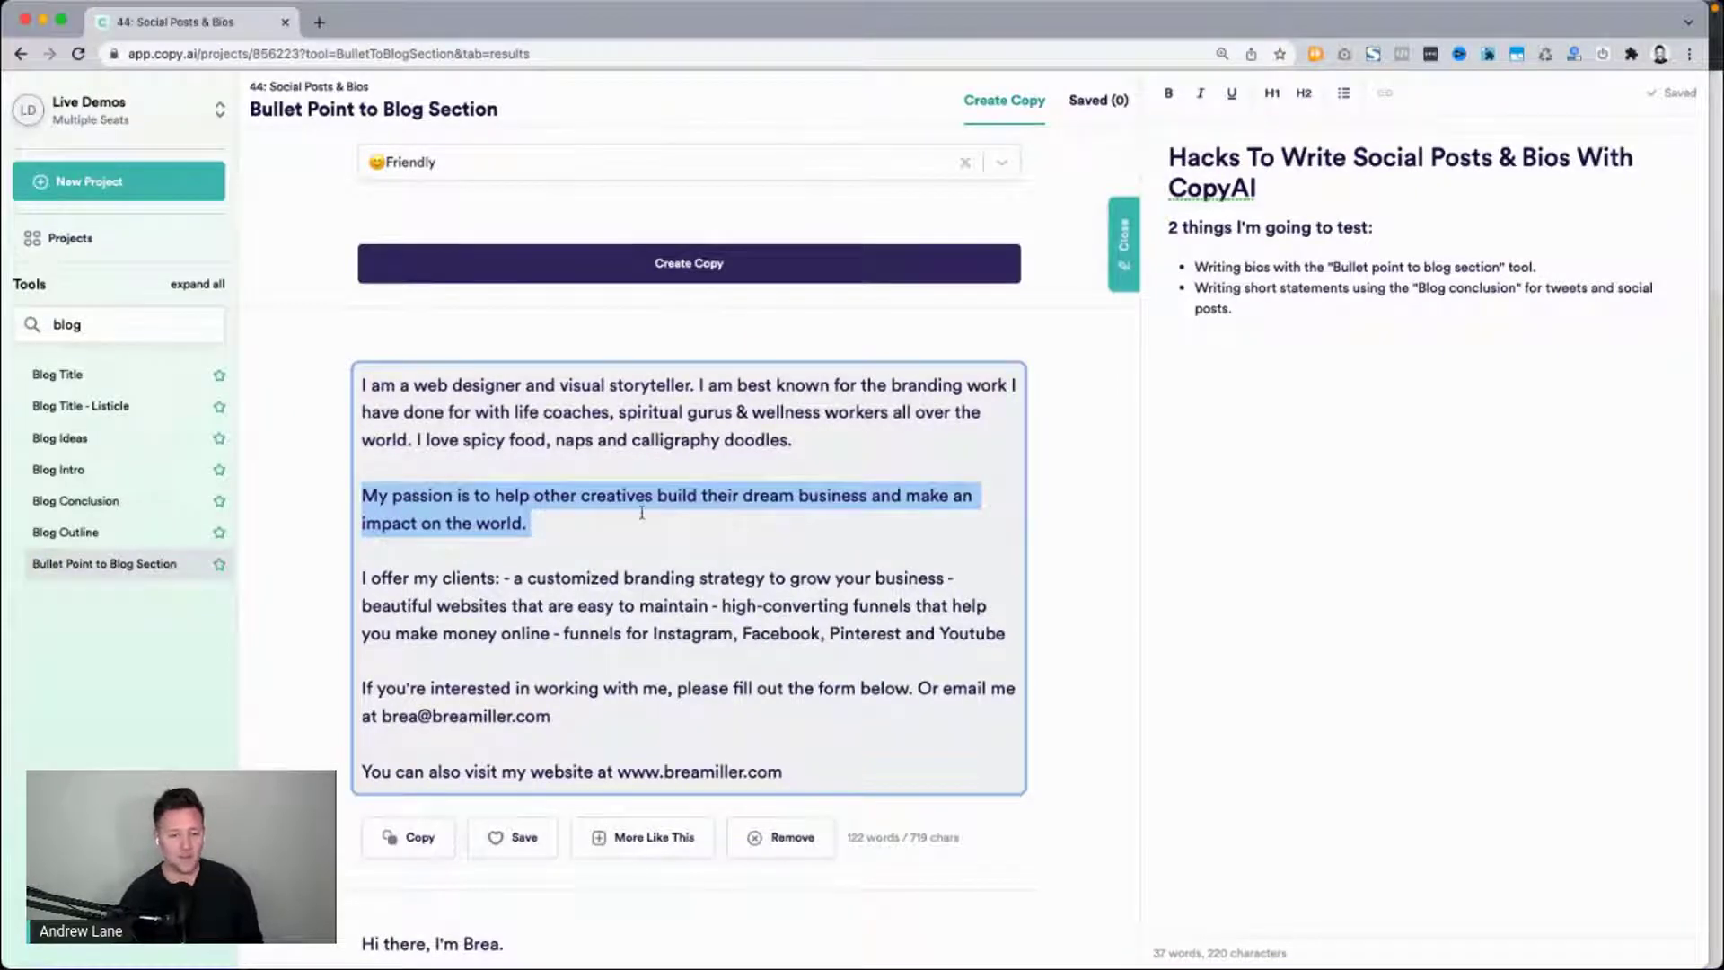
{"action": "scroll", "coordinate": [642, 512], "scroll_direction": "up", "scroll_amount": 4}
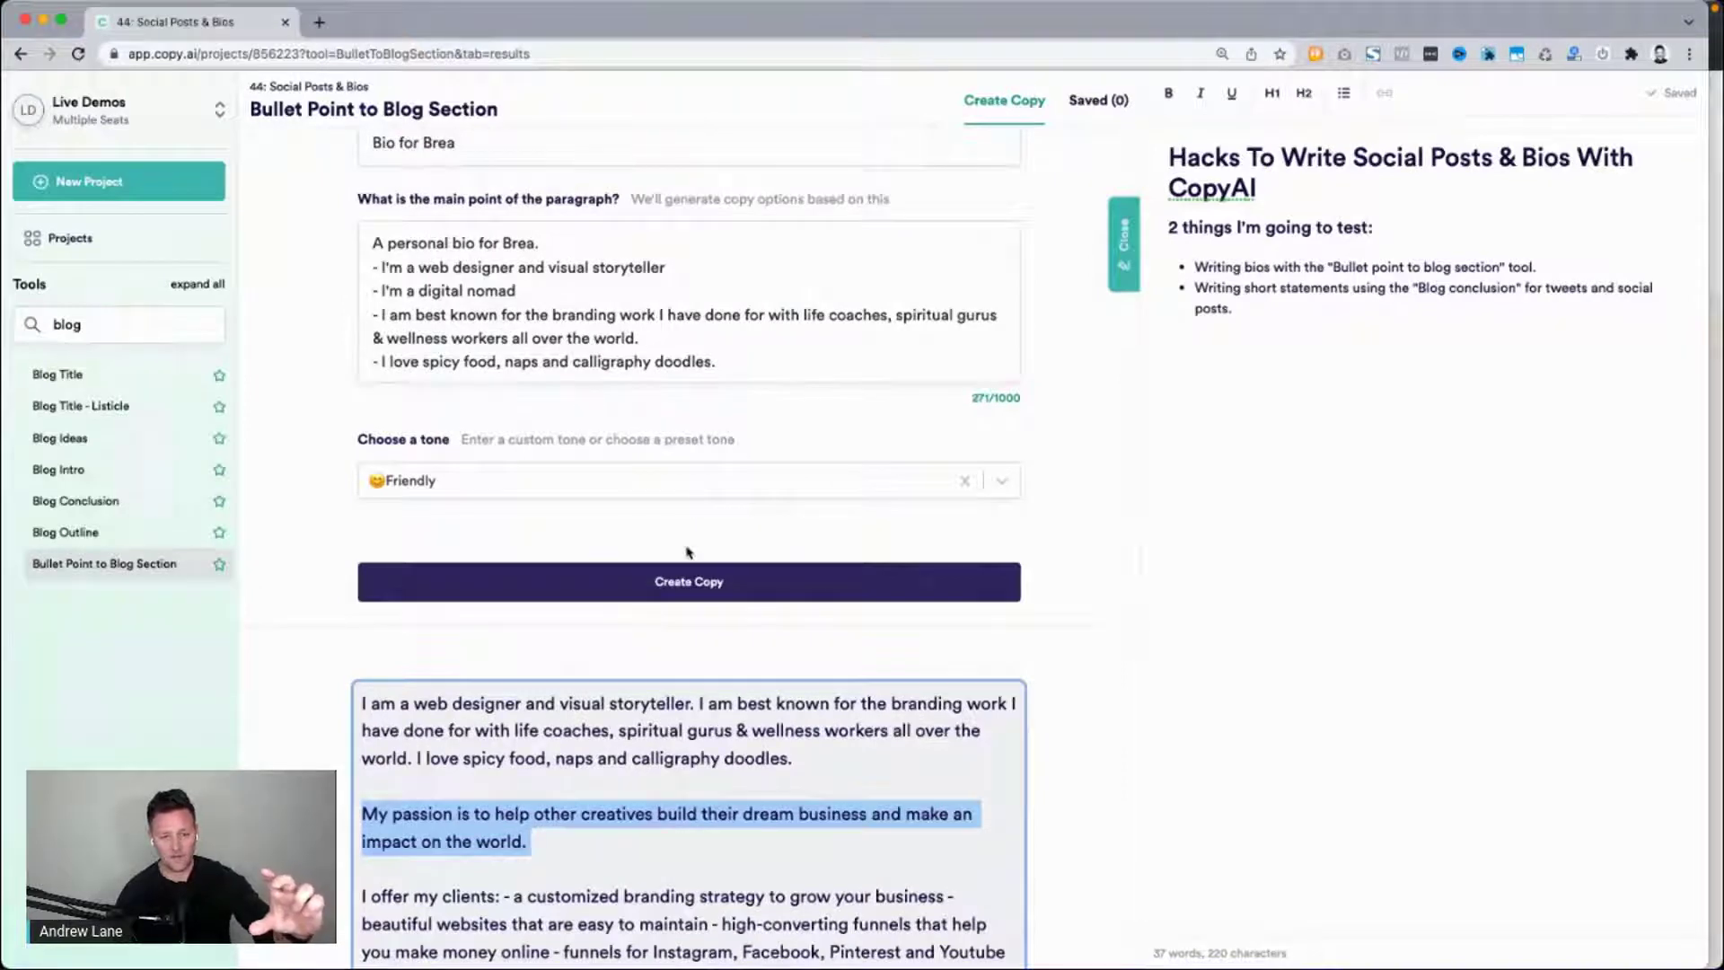
{"action": "scroll", "coordinate": [687, 551], "scroll_direction": "down", "scroll_amount": 5}
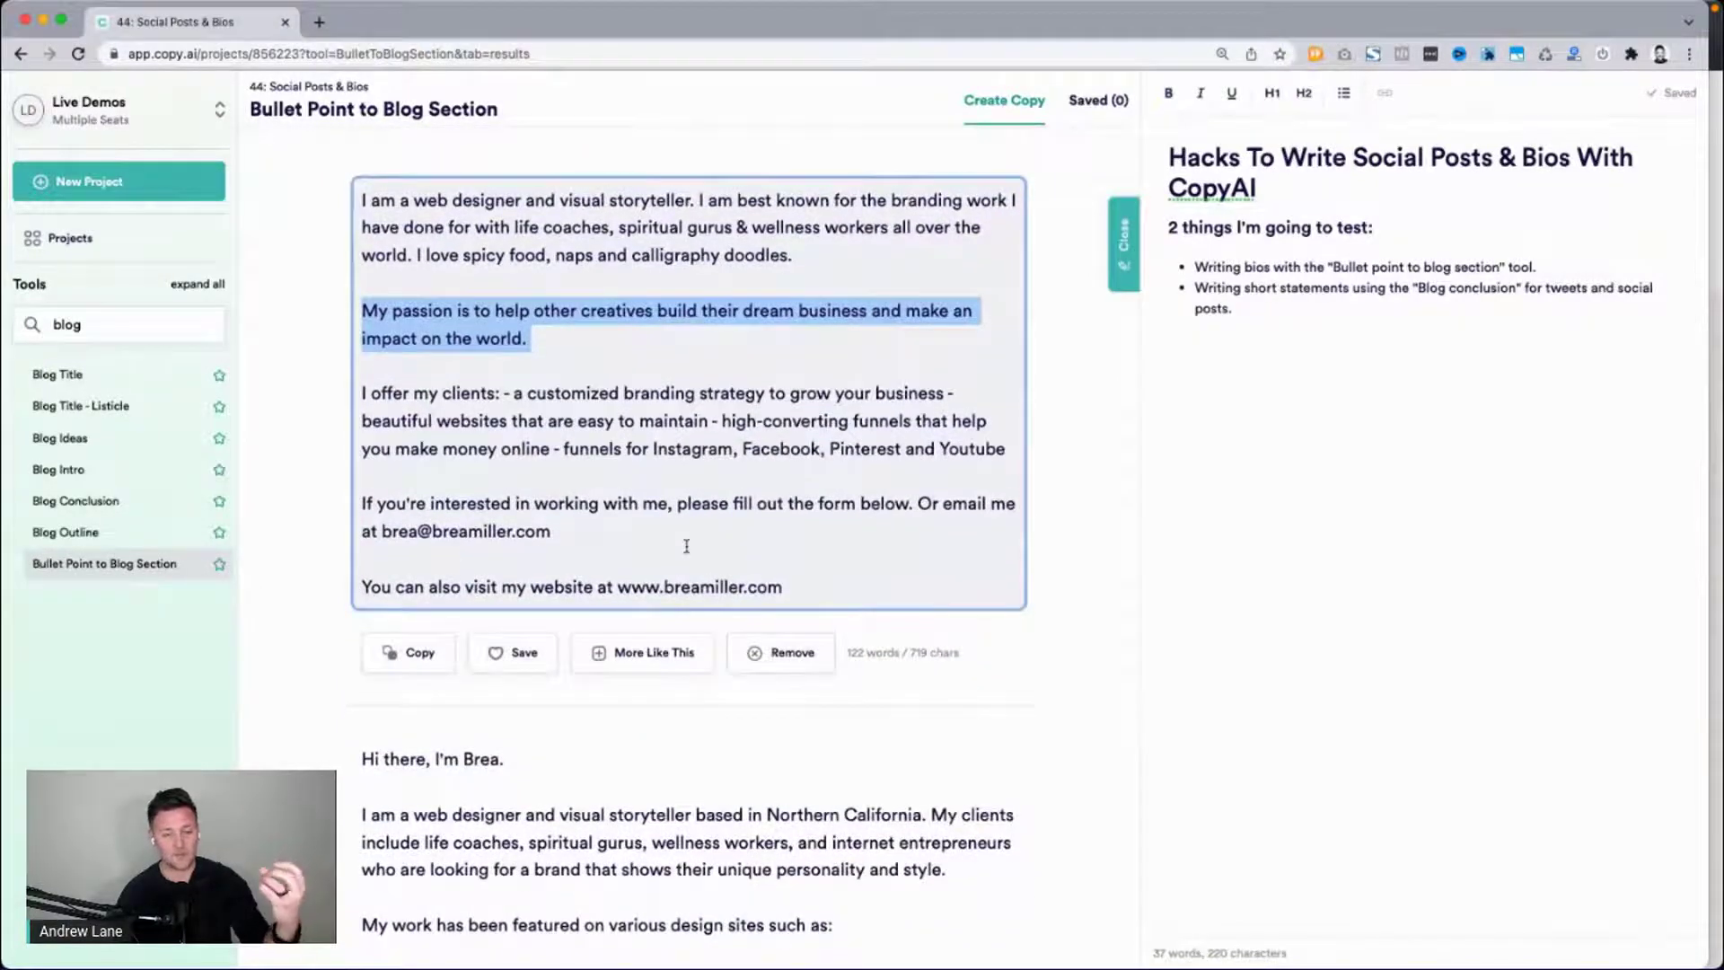
{"action": "triple_click", "coordinate": [587, 210]}
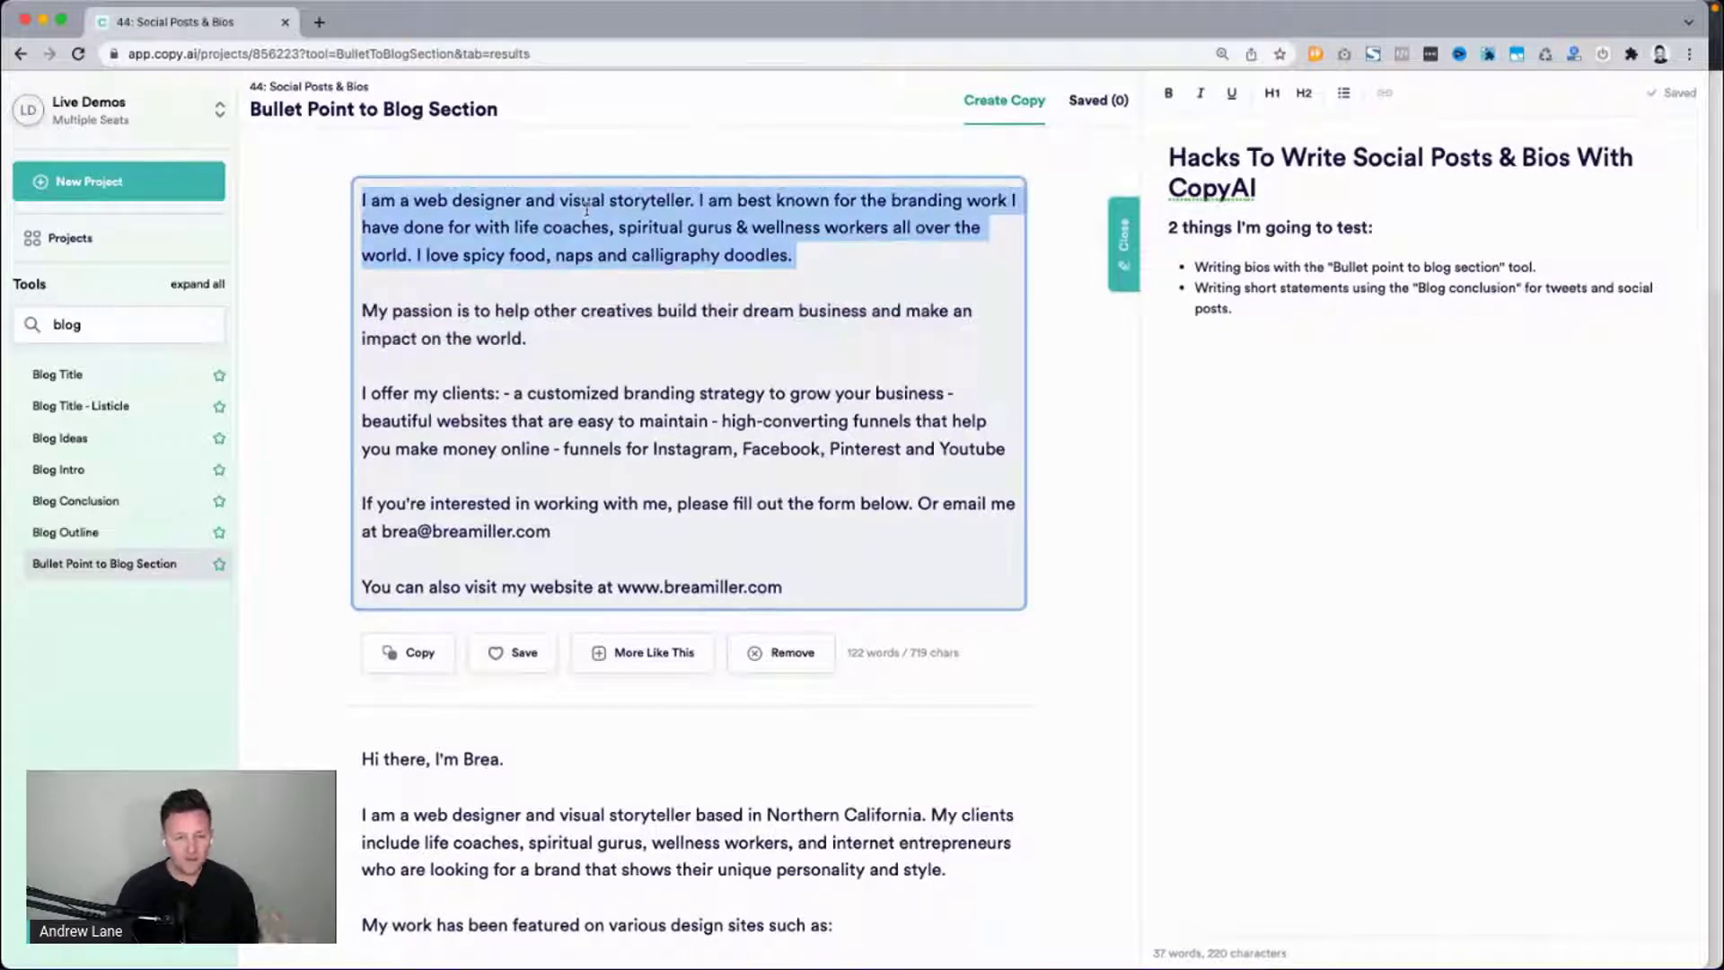
{"action": "scroll", "coordinate": [586, 210], "scroll_direction": "down", "scroll_amount": 1}
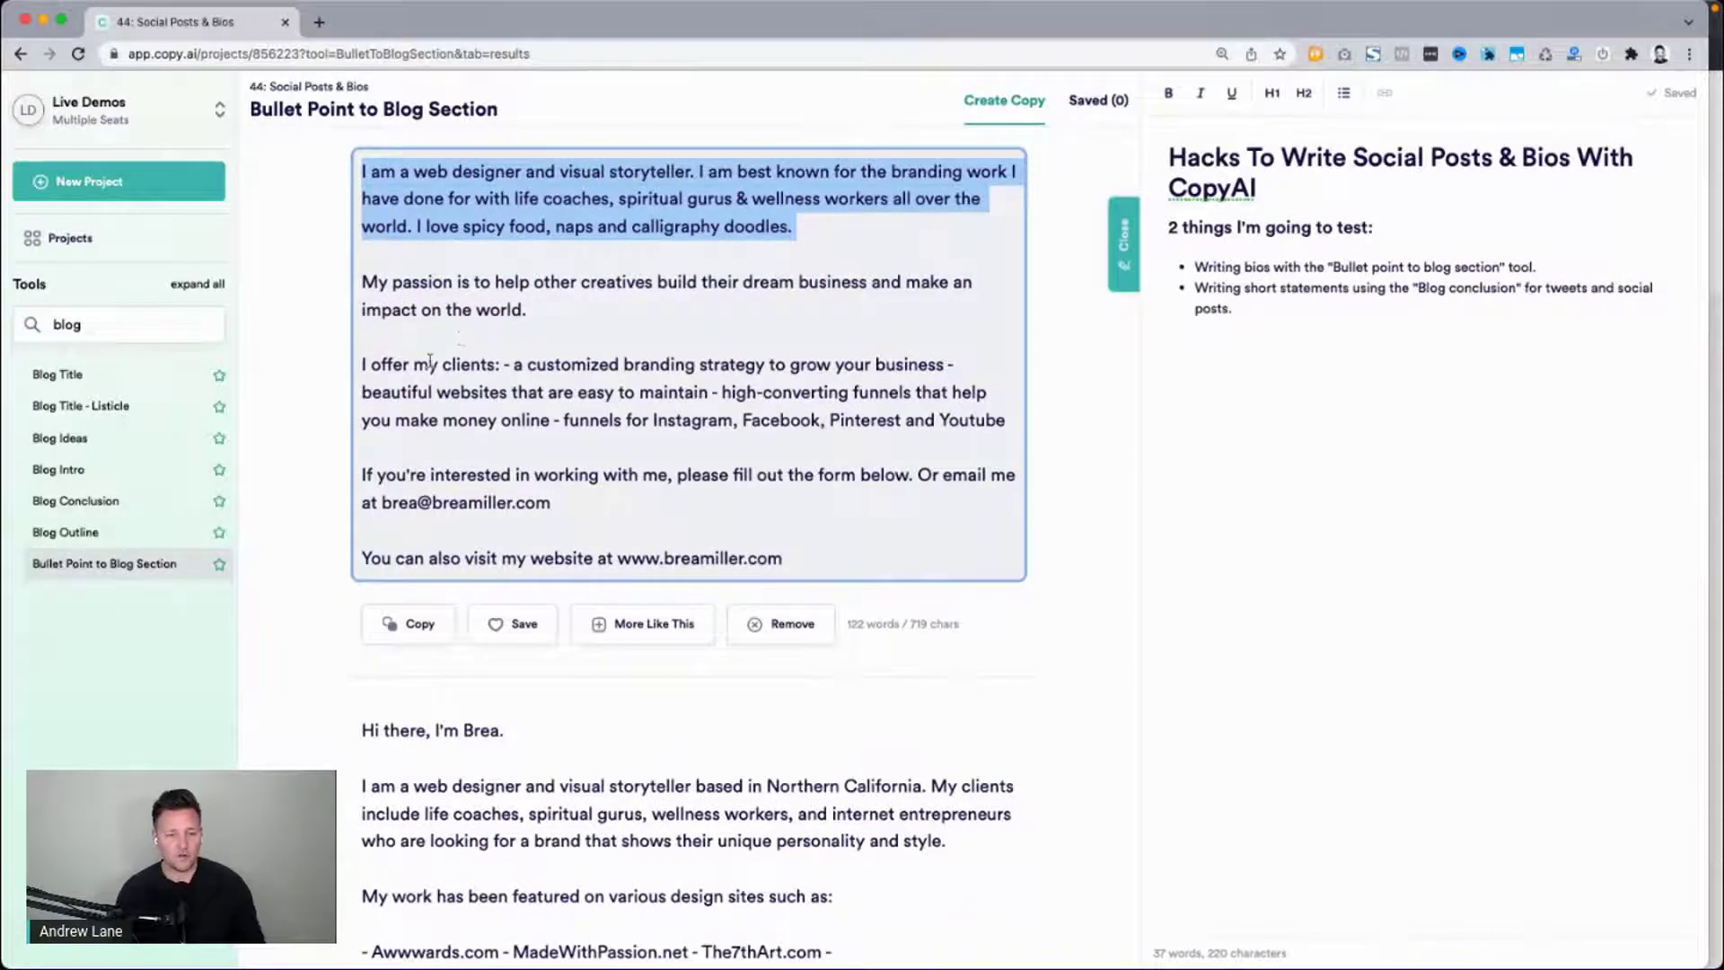
{"action": "left_click", "coordinate": [431, 363]}
{"action": "left_click_drag", "start_coordinate": [518, 363], "coordinate": [1005, 426]}
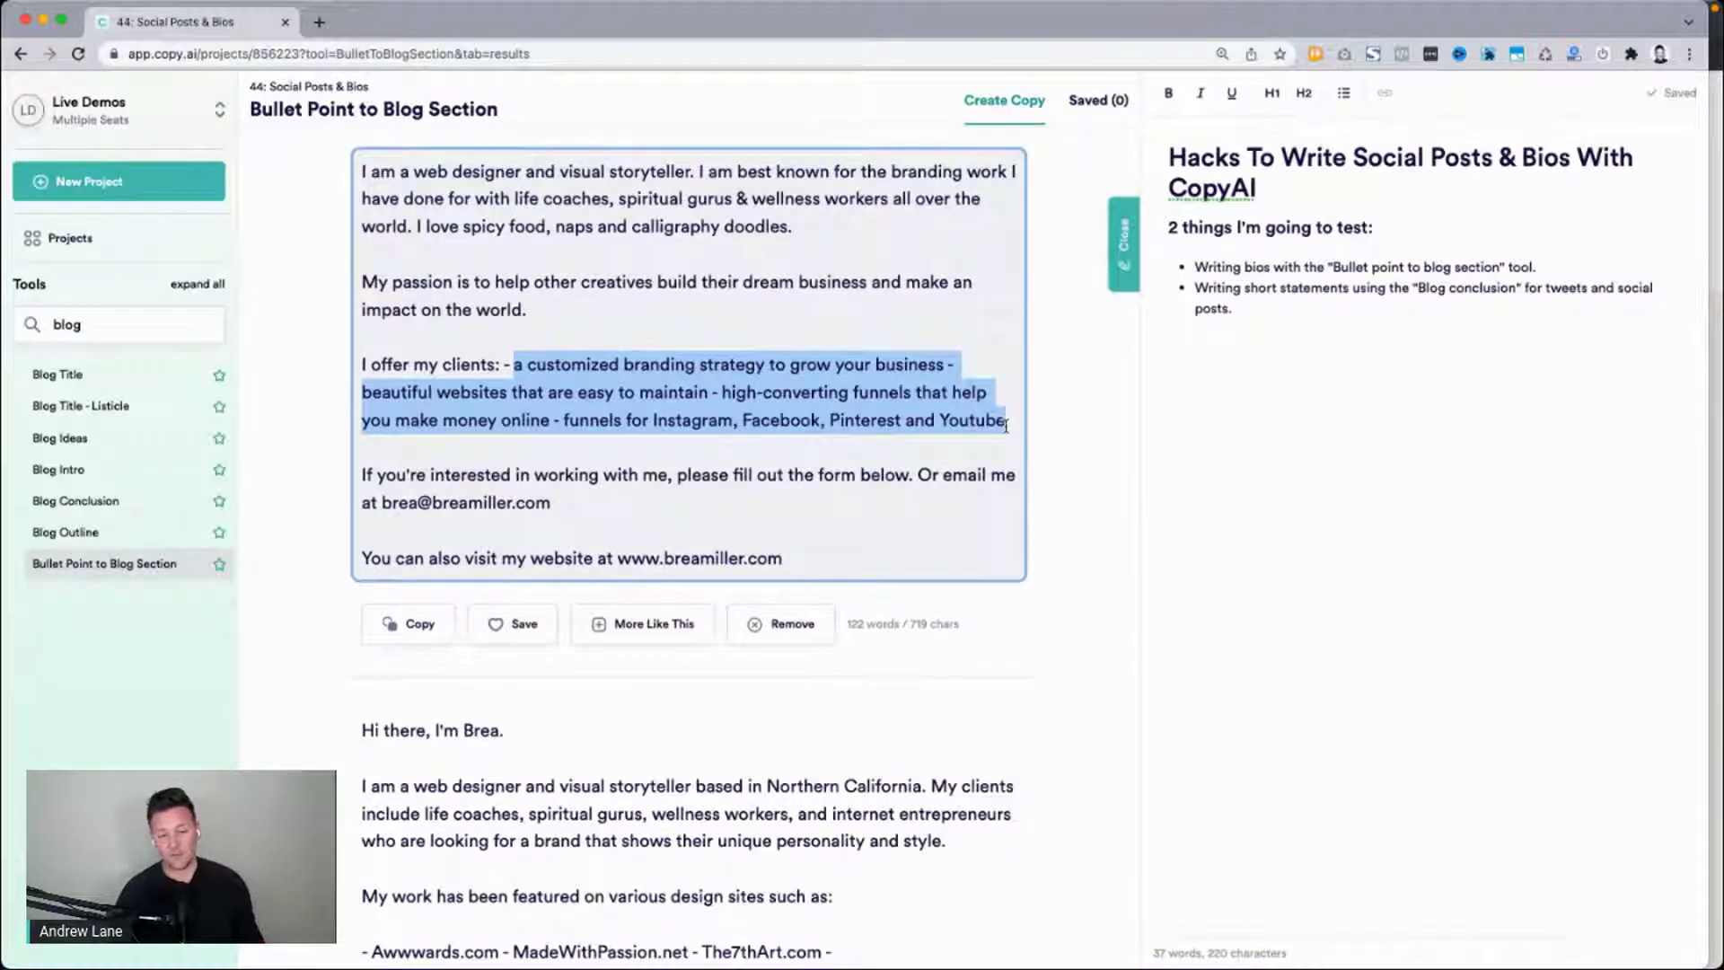
{"action": "scroll", "coordinate": [1006, 426], "scroll_direction": "down", "scroll_amount": 5}
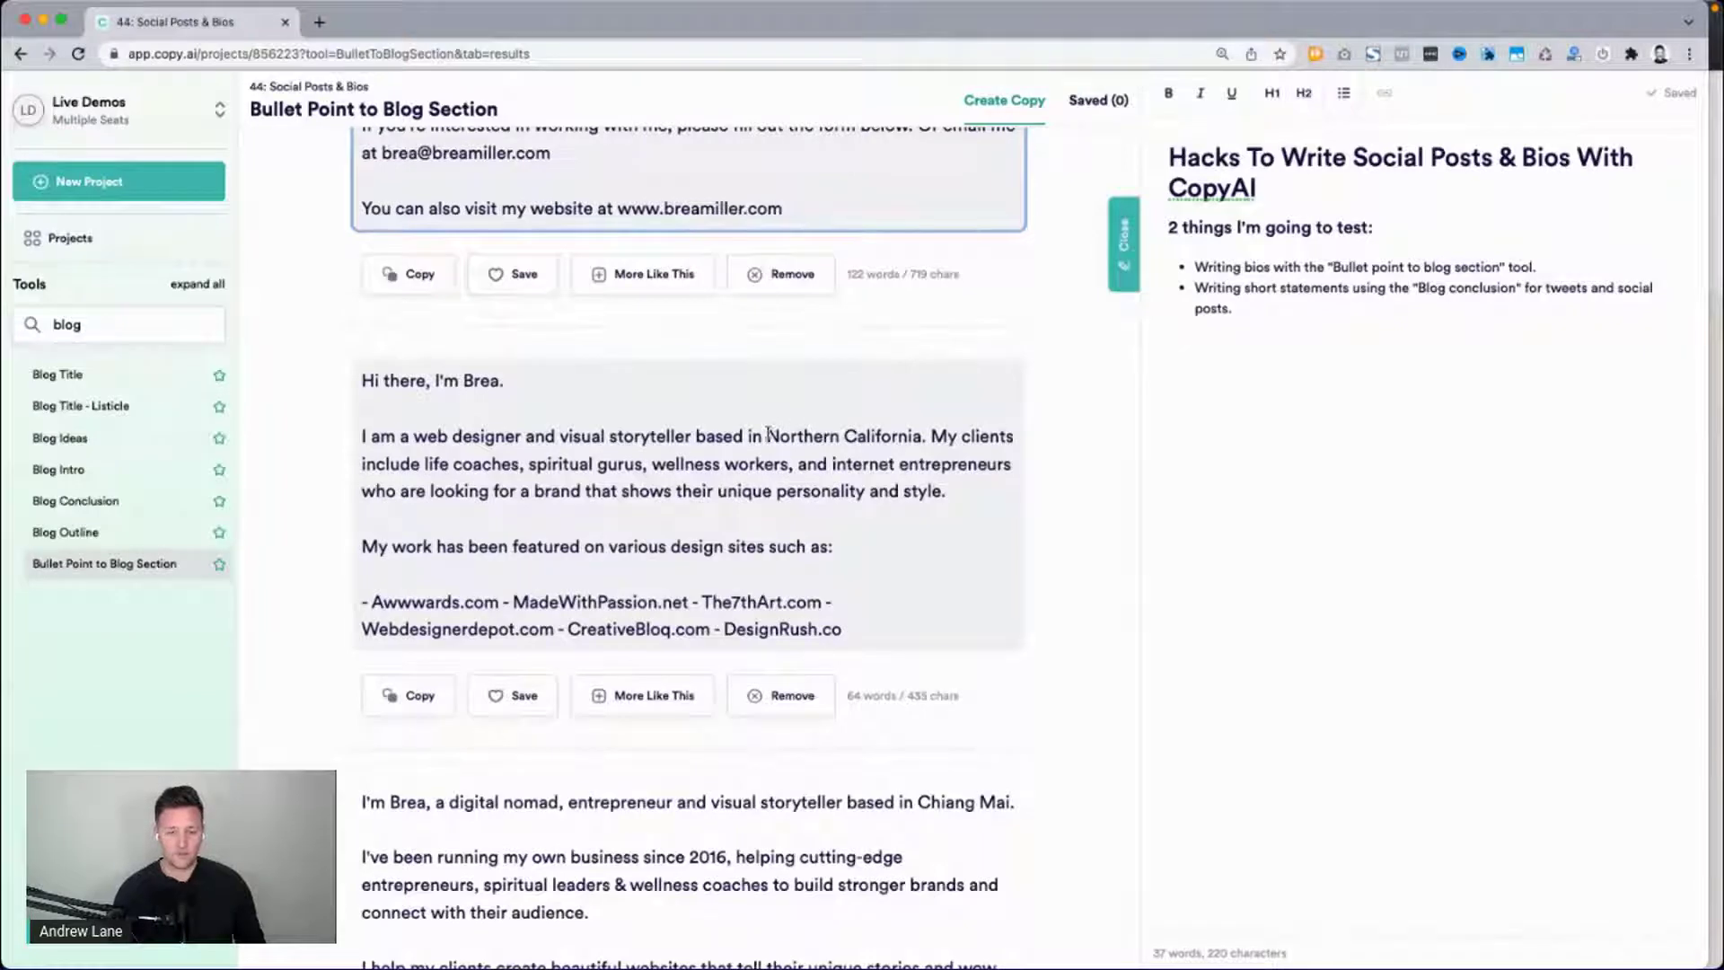
{"action": "left_click_drag", "start_coordinate": [767, 436], "coordinate": [920, 435]}
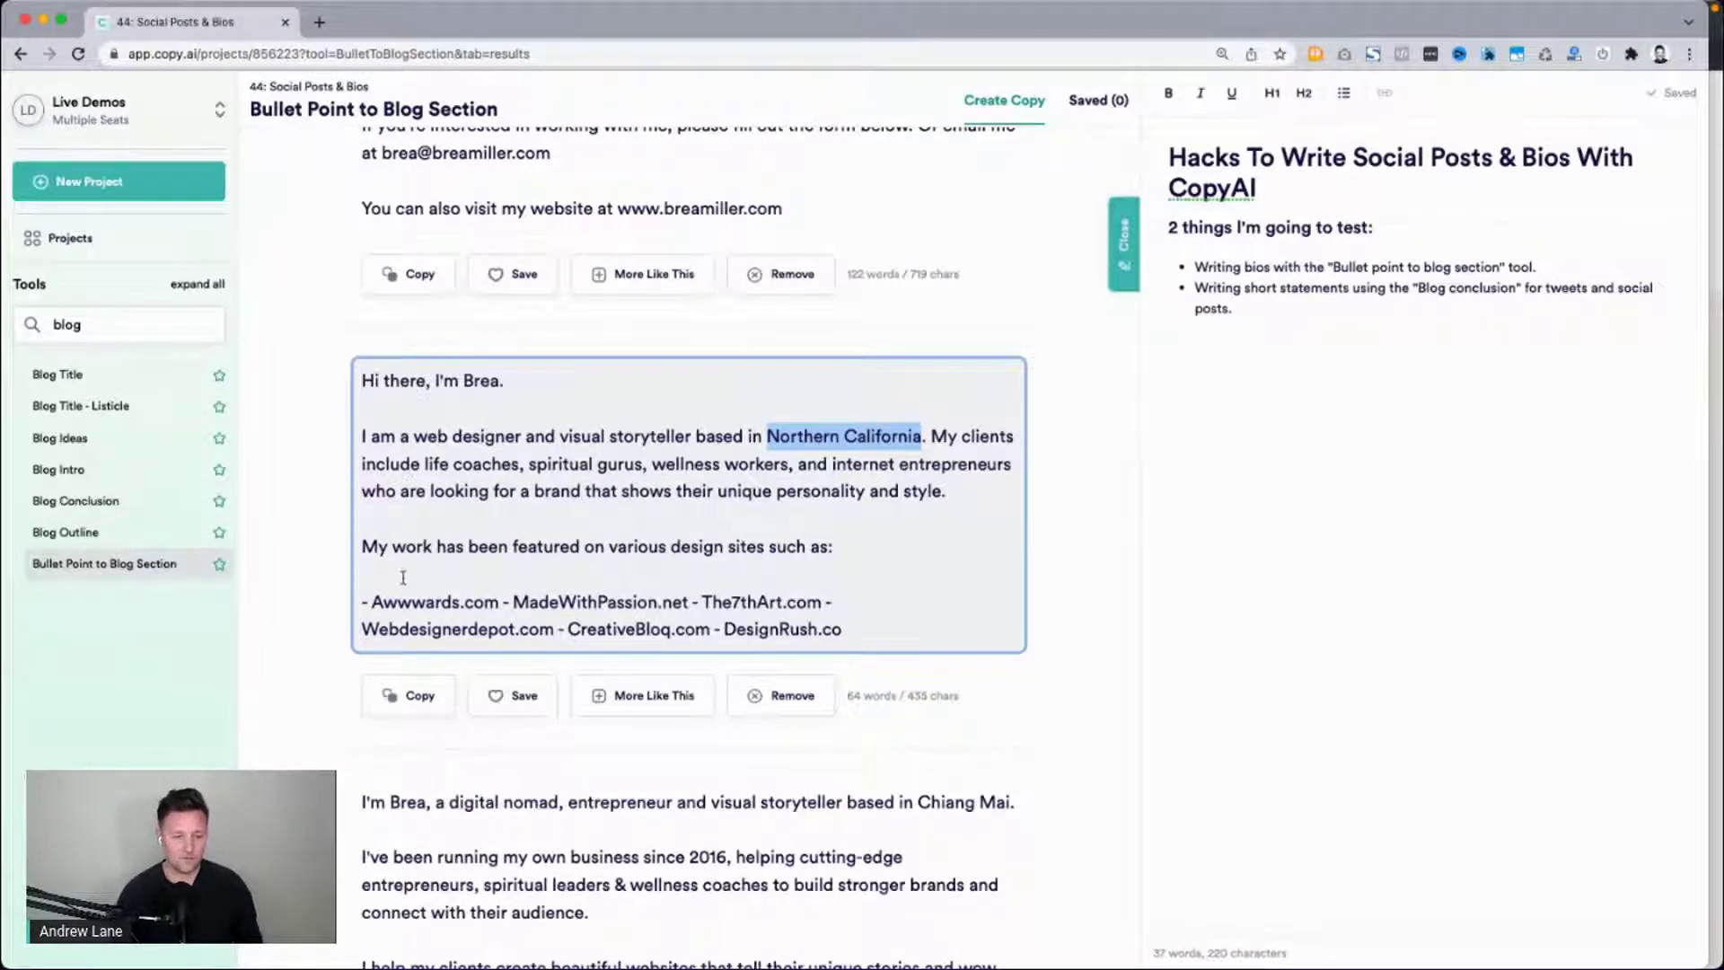
Examine the third generated bio paragraph by paragraph with the document editor hidden, checking the location, start year and service descriptions.
{"action": "scroll", "coordinate": [403, 575], "scroll_direction": "down", "scroll_amount": 5}
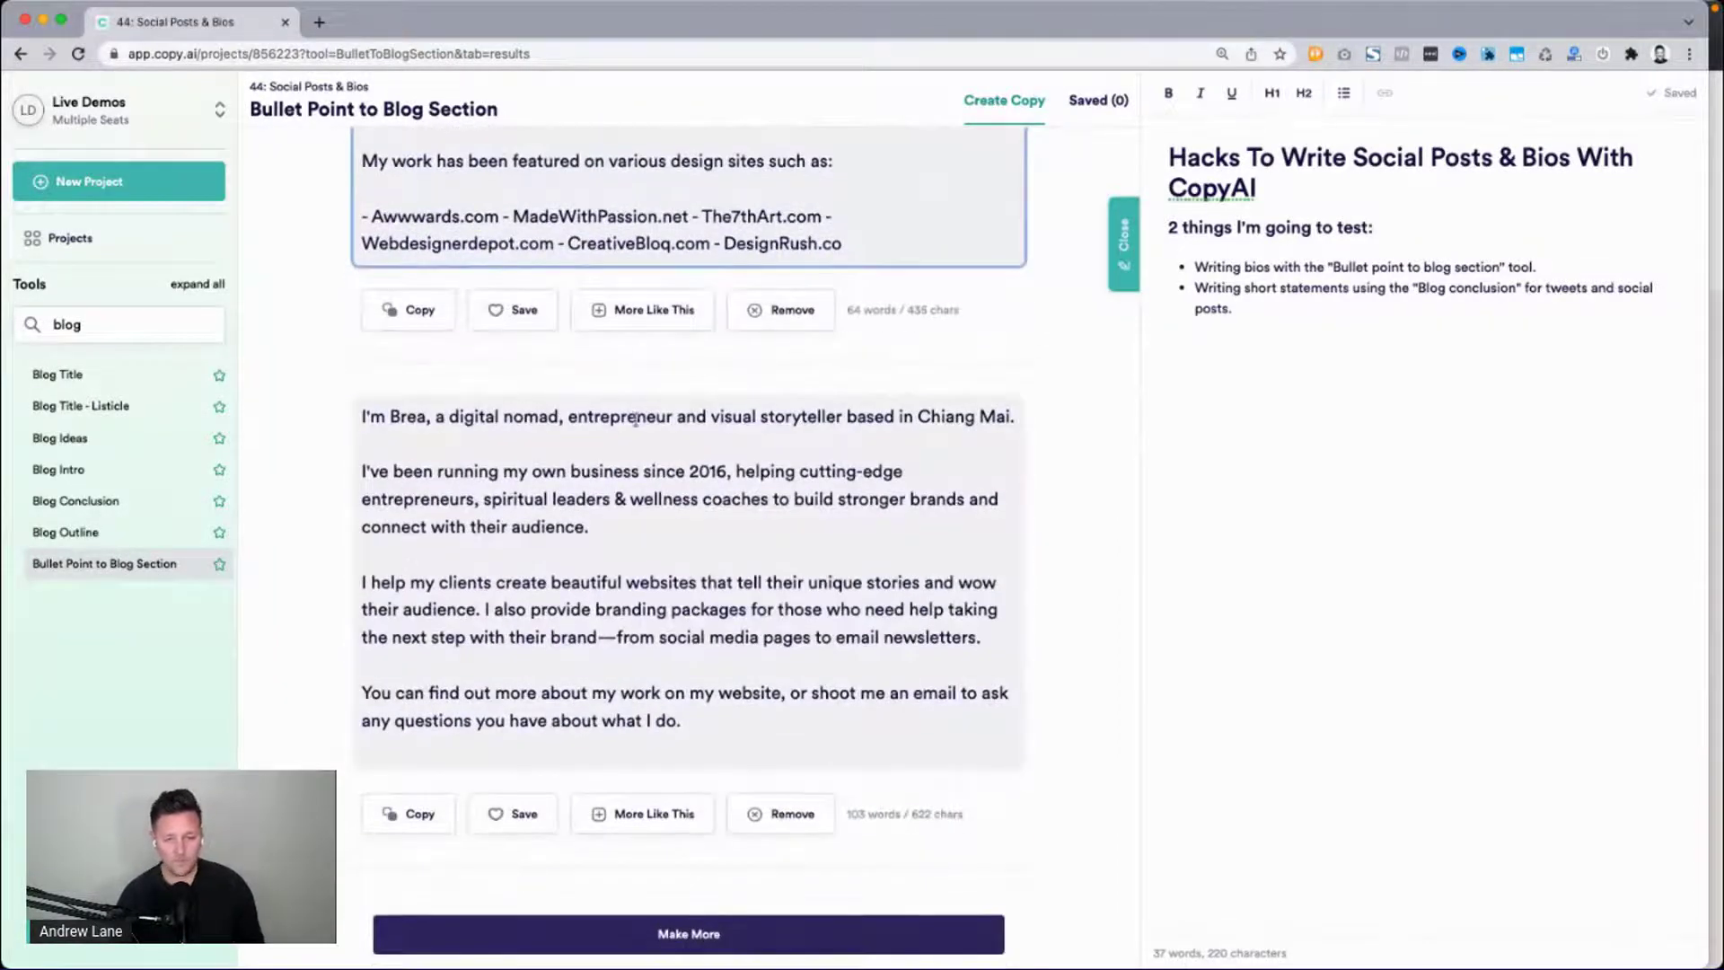
{"action": "triple_click", "coordinate": [931, 418]}
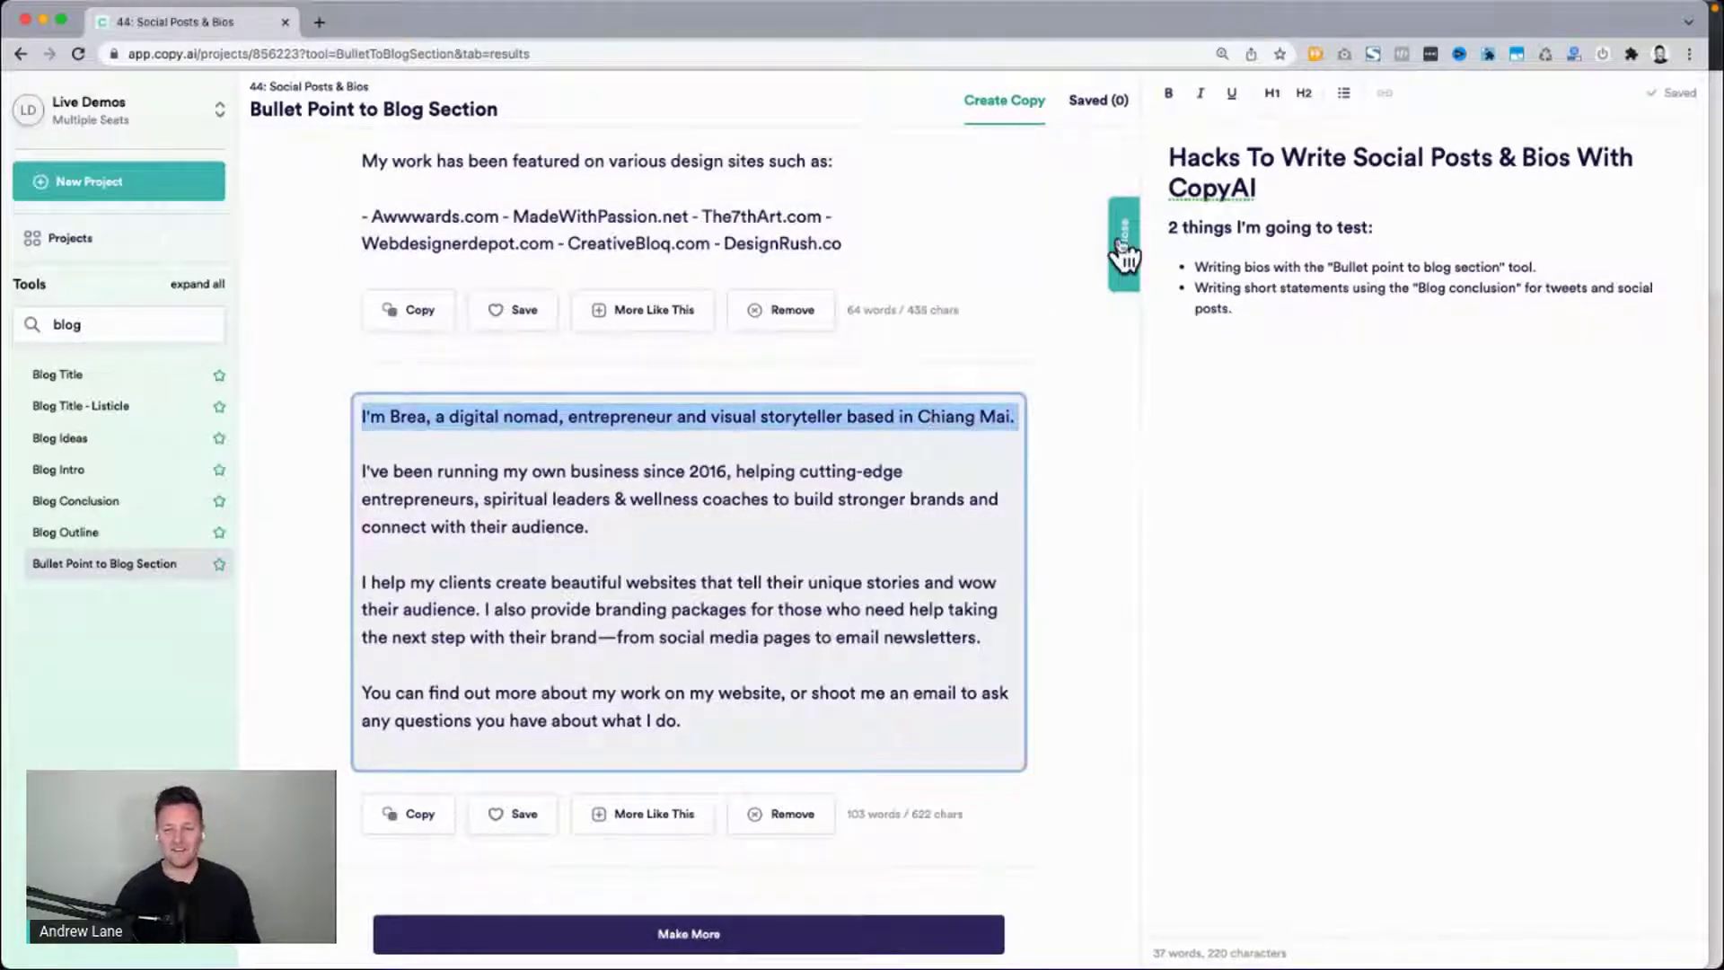
{"action": "left_click", "coordinate": [1123, 256]}
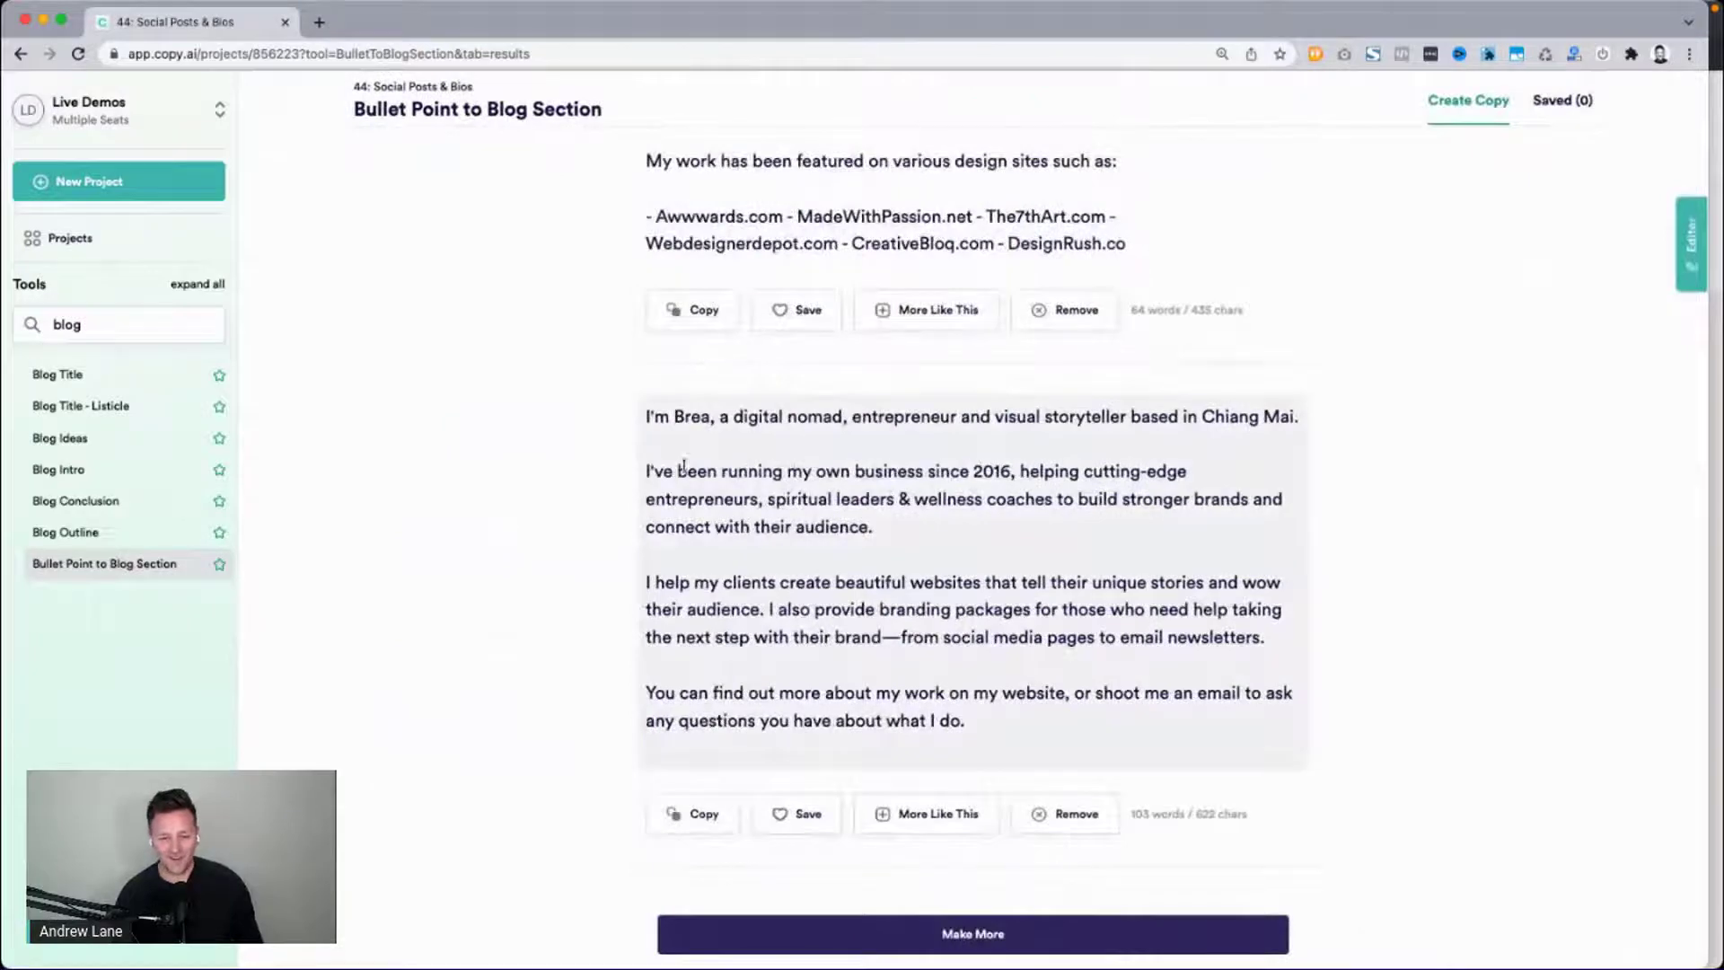
{"action": "double_click", "coordinate": [985, 470]}
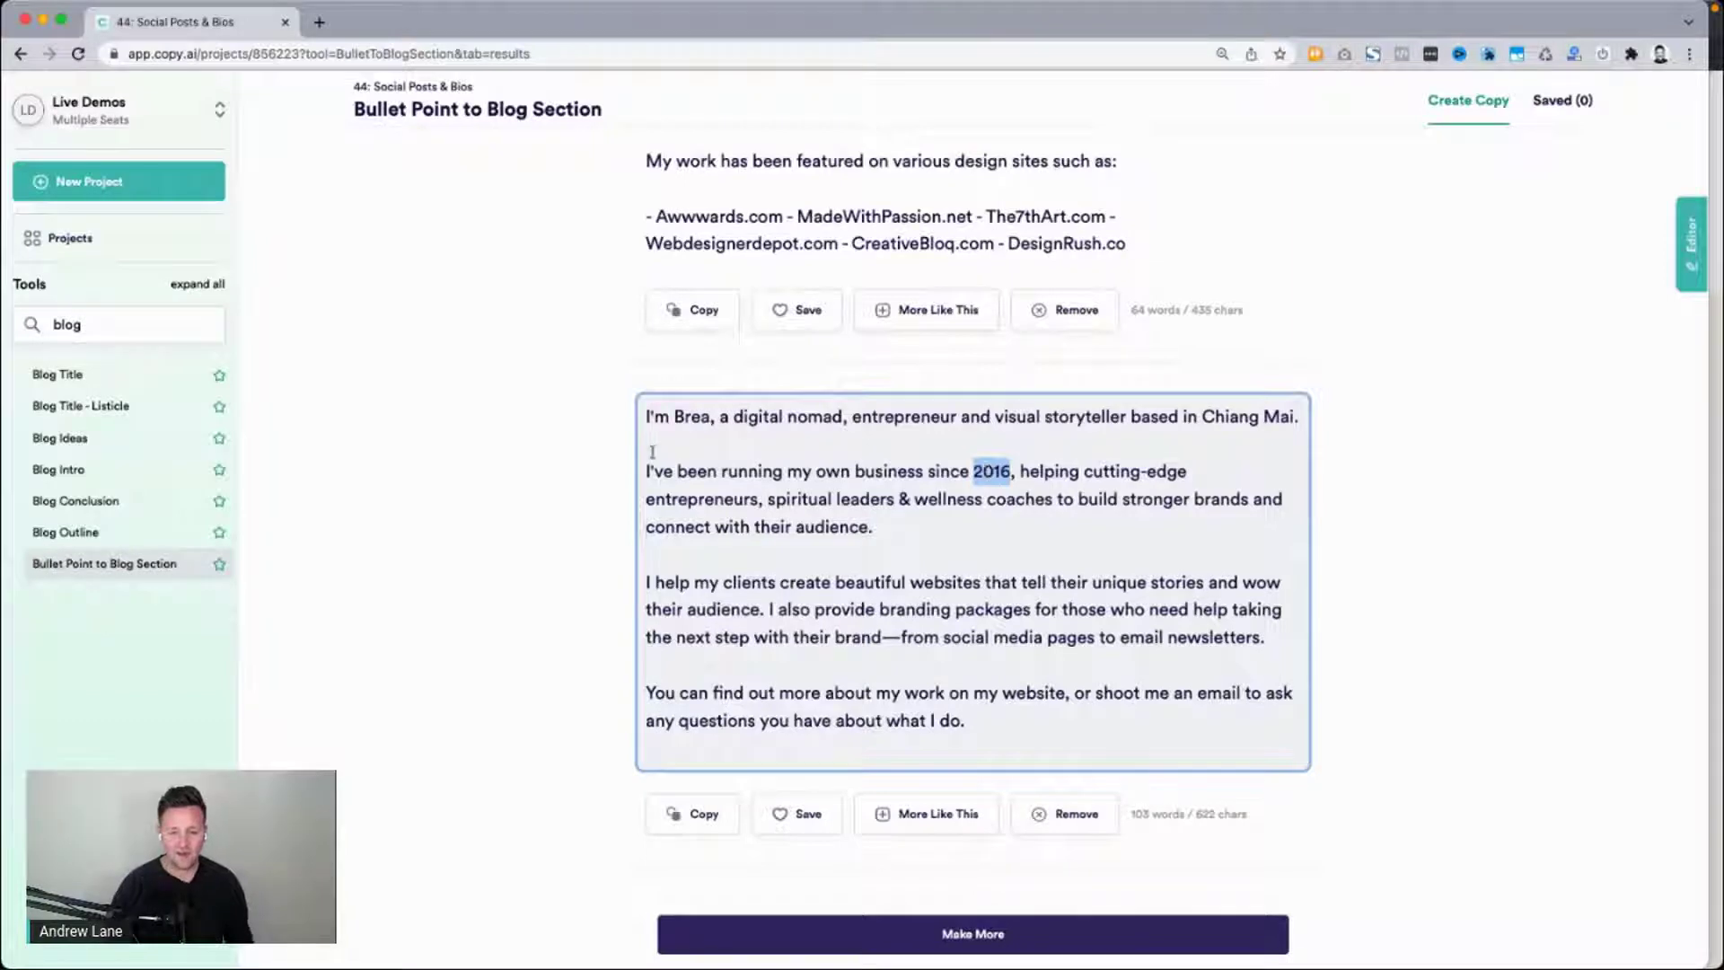
{"action": "left_click_drag", "start_coordinate": [645, 413], "coordinate": [1027, 730]}
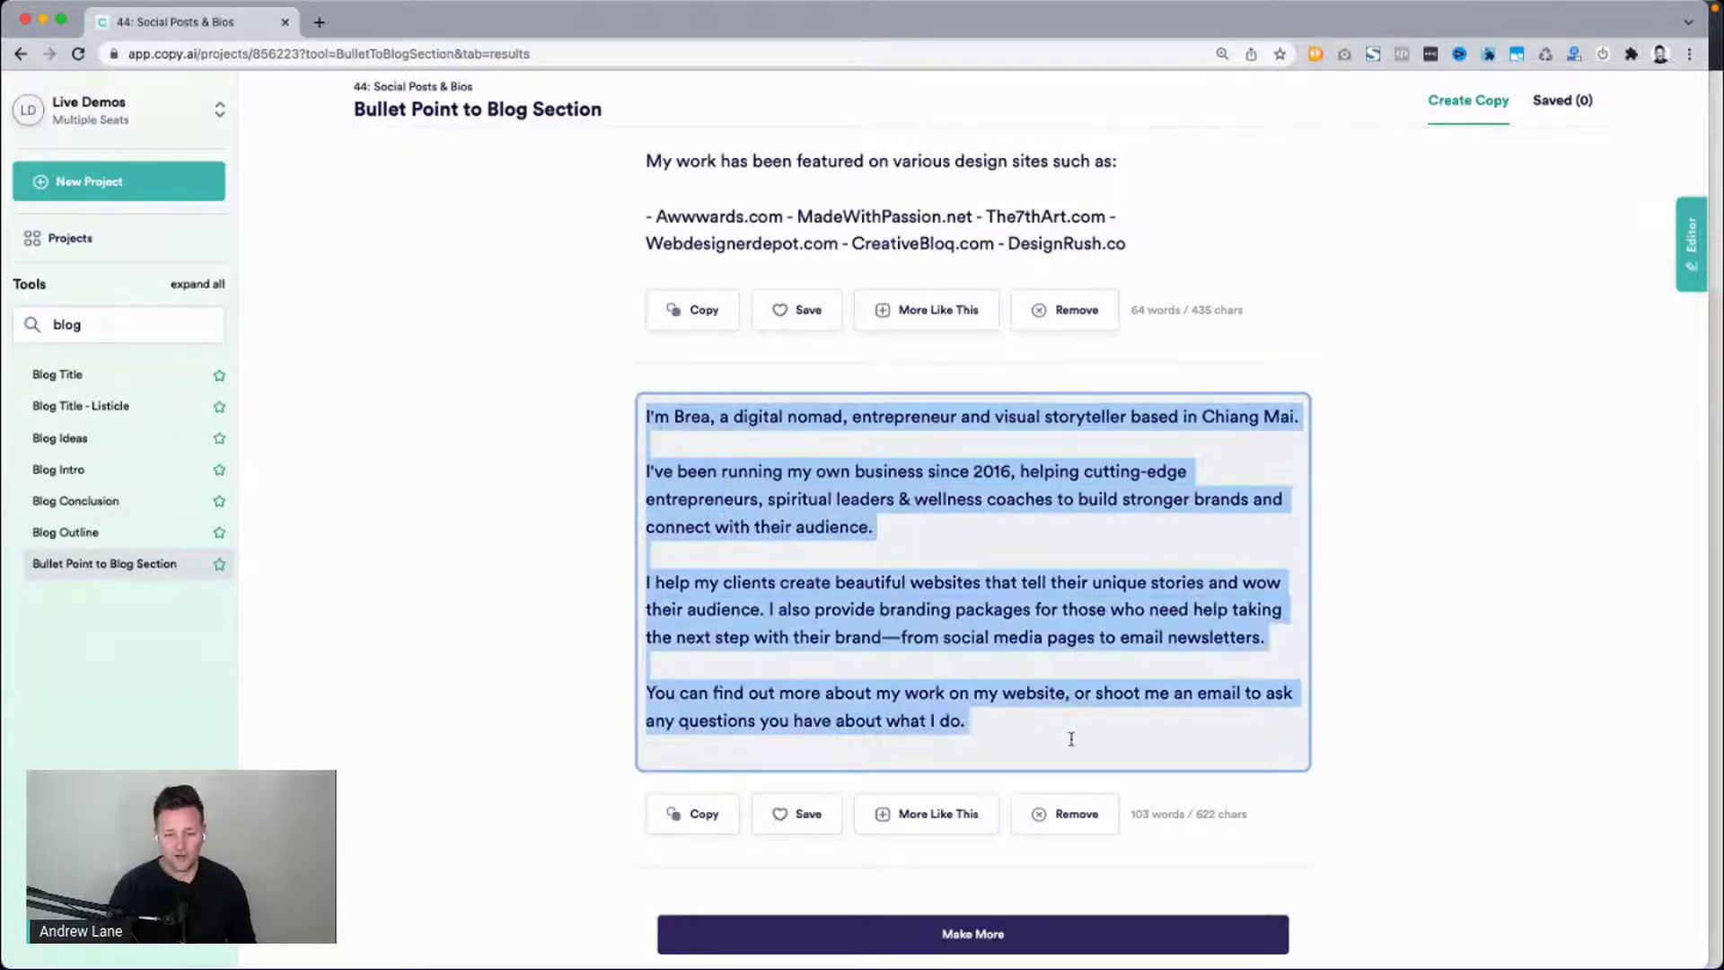
{"action": "left_click", "coordinate": [864, 588]}
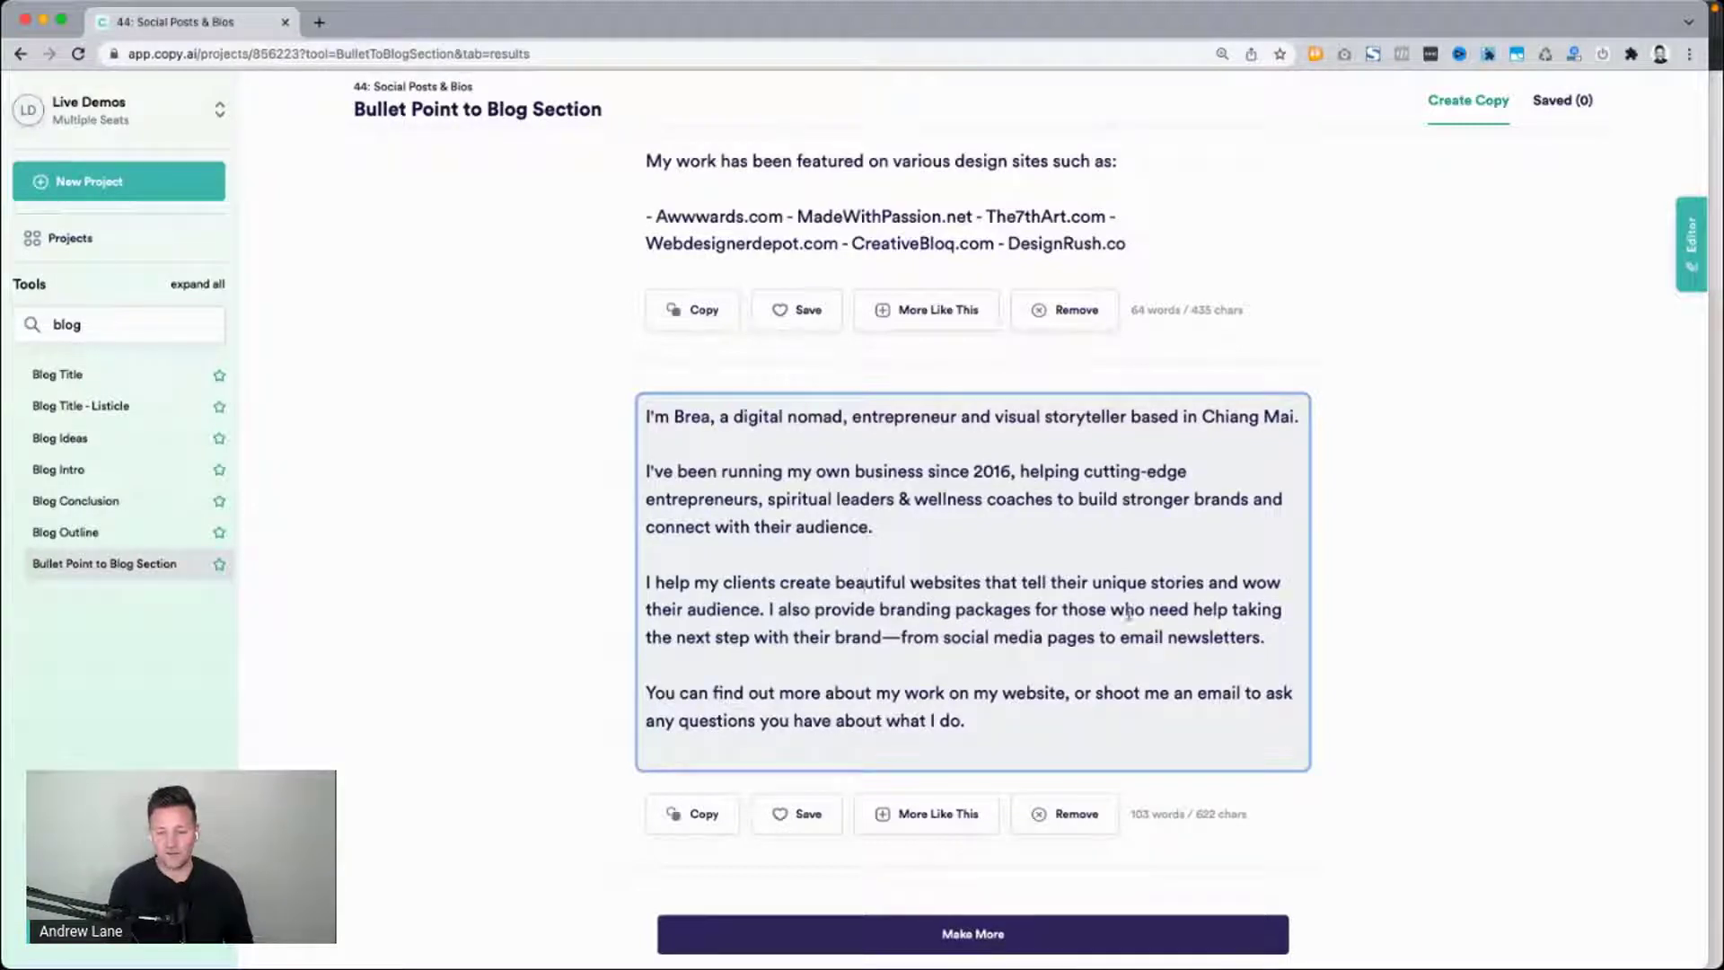
{"action": "triple_click", "coordinate": [1156, 617]}
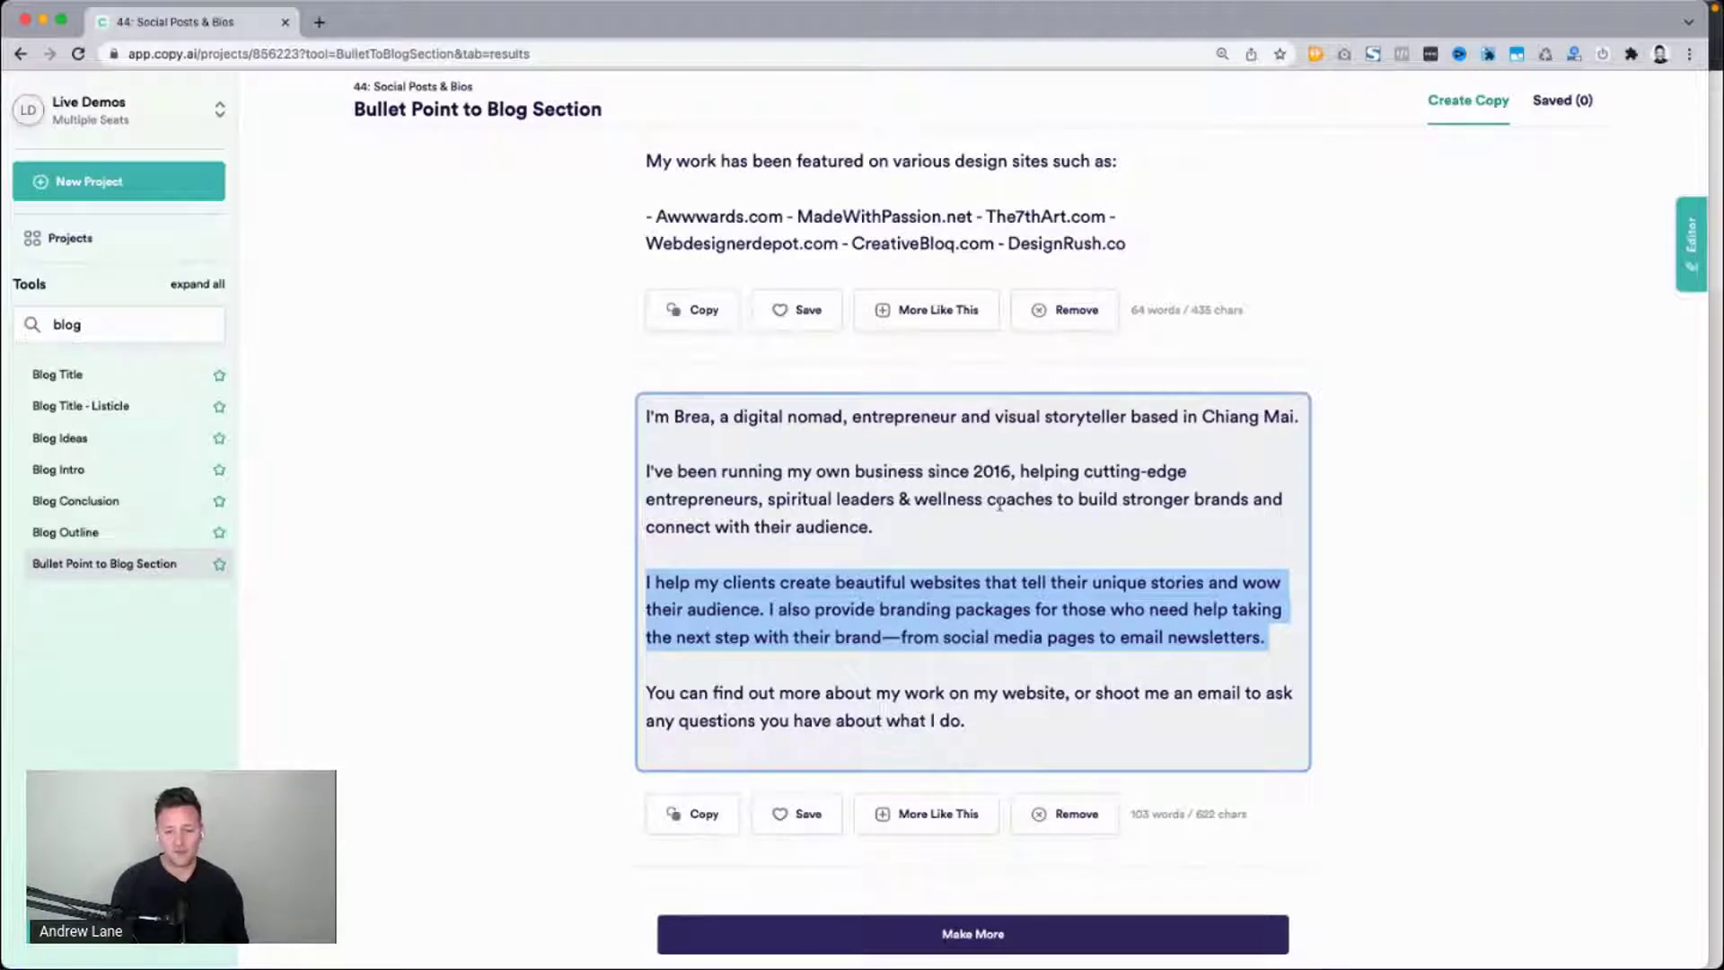
{"action": "left_click_drag", "start_coordinate": [929, 519], "coordinate": [645, 476]}
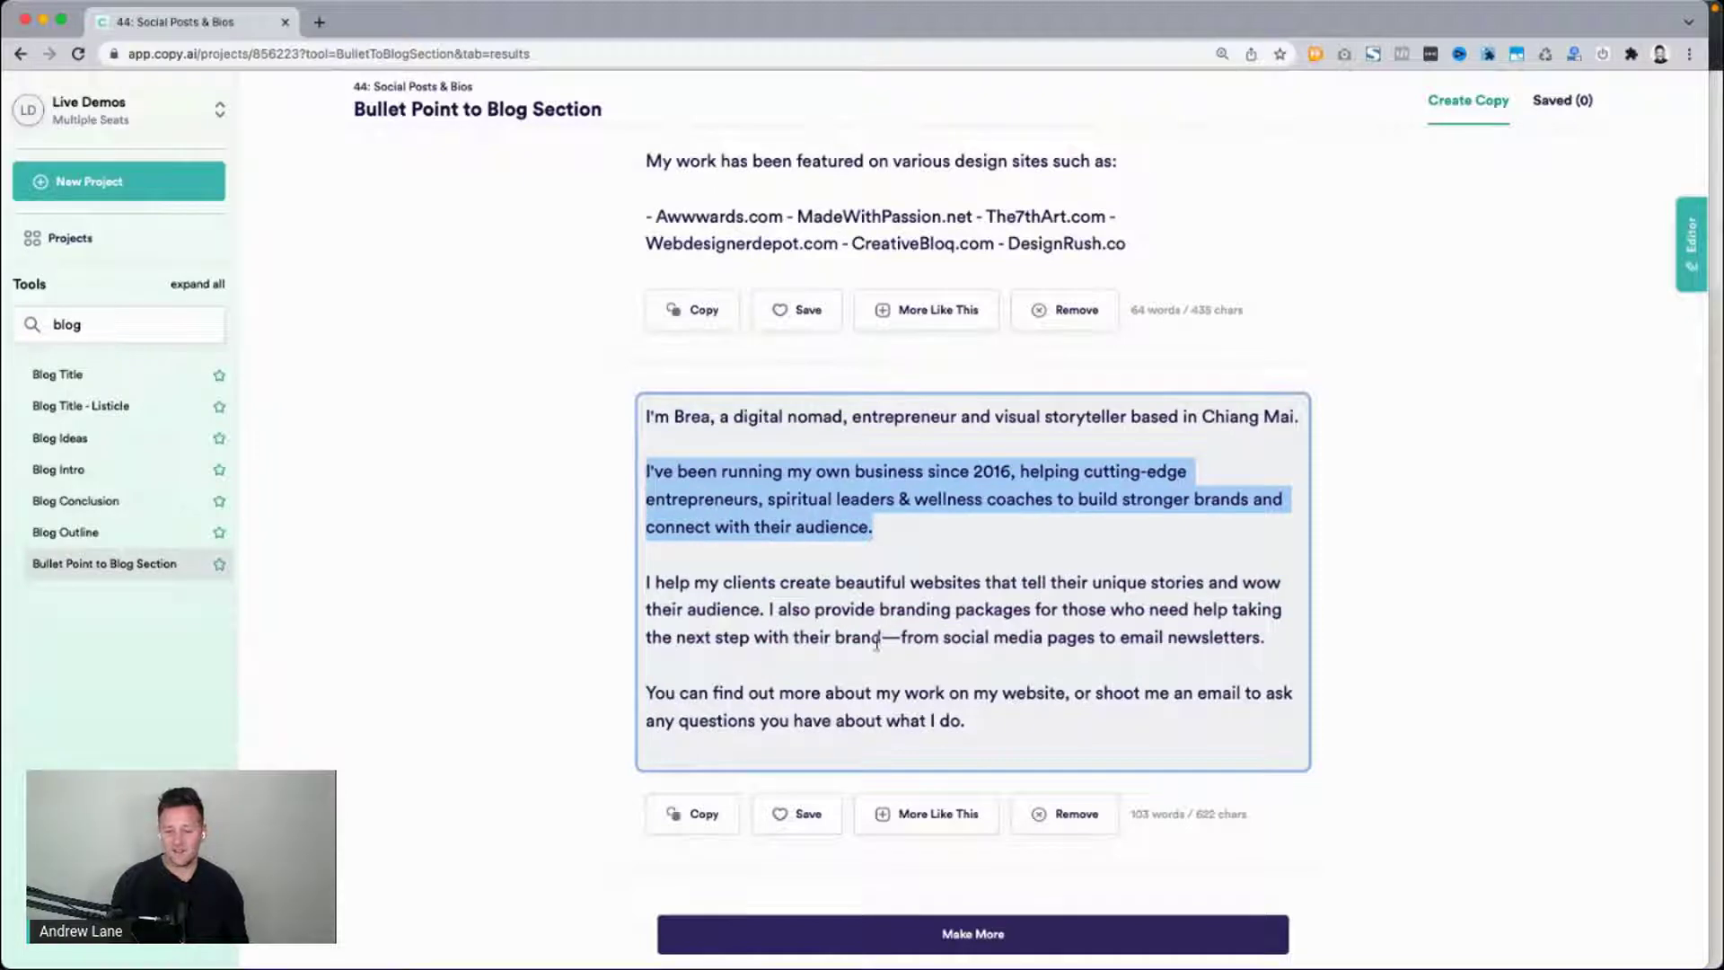
{"action": "scroll", "coordinate": [929, 659], "scroll_direction": "down", "scroll_amount": 1}
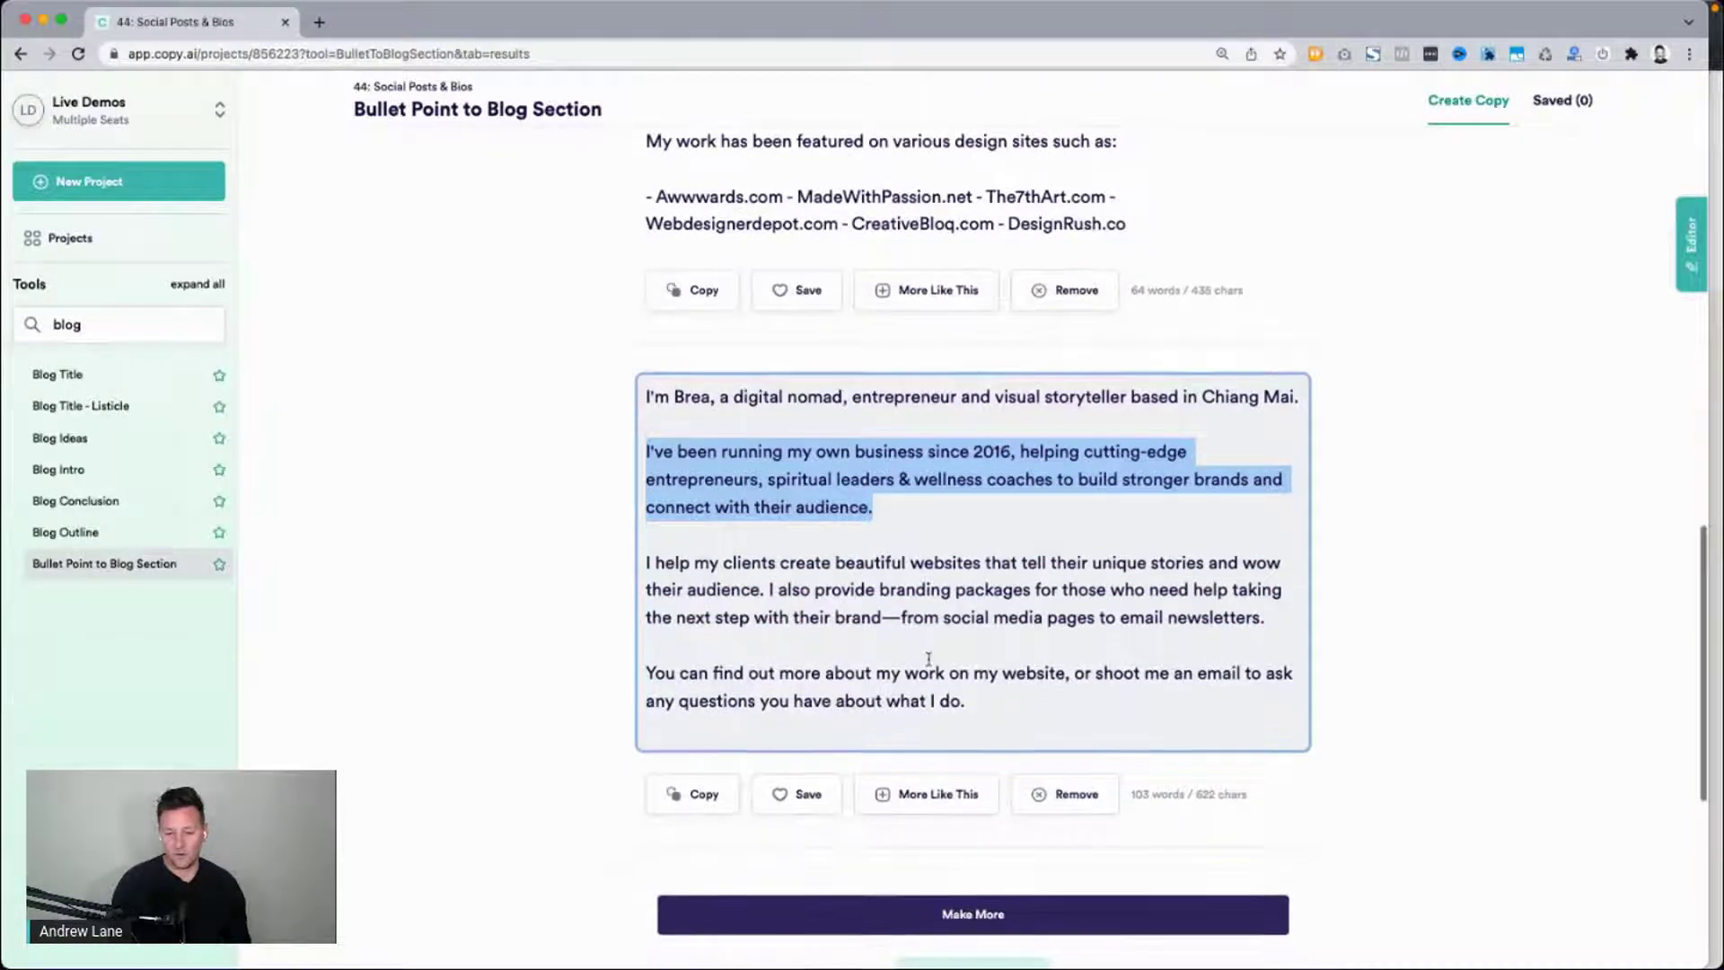
{"action": "left_click", "coordinate": [935, 665]}
{"action": "left_click_drag", "start_coordinate": [970, 702], "coordinate": [636, 386]}
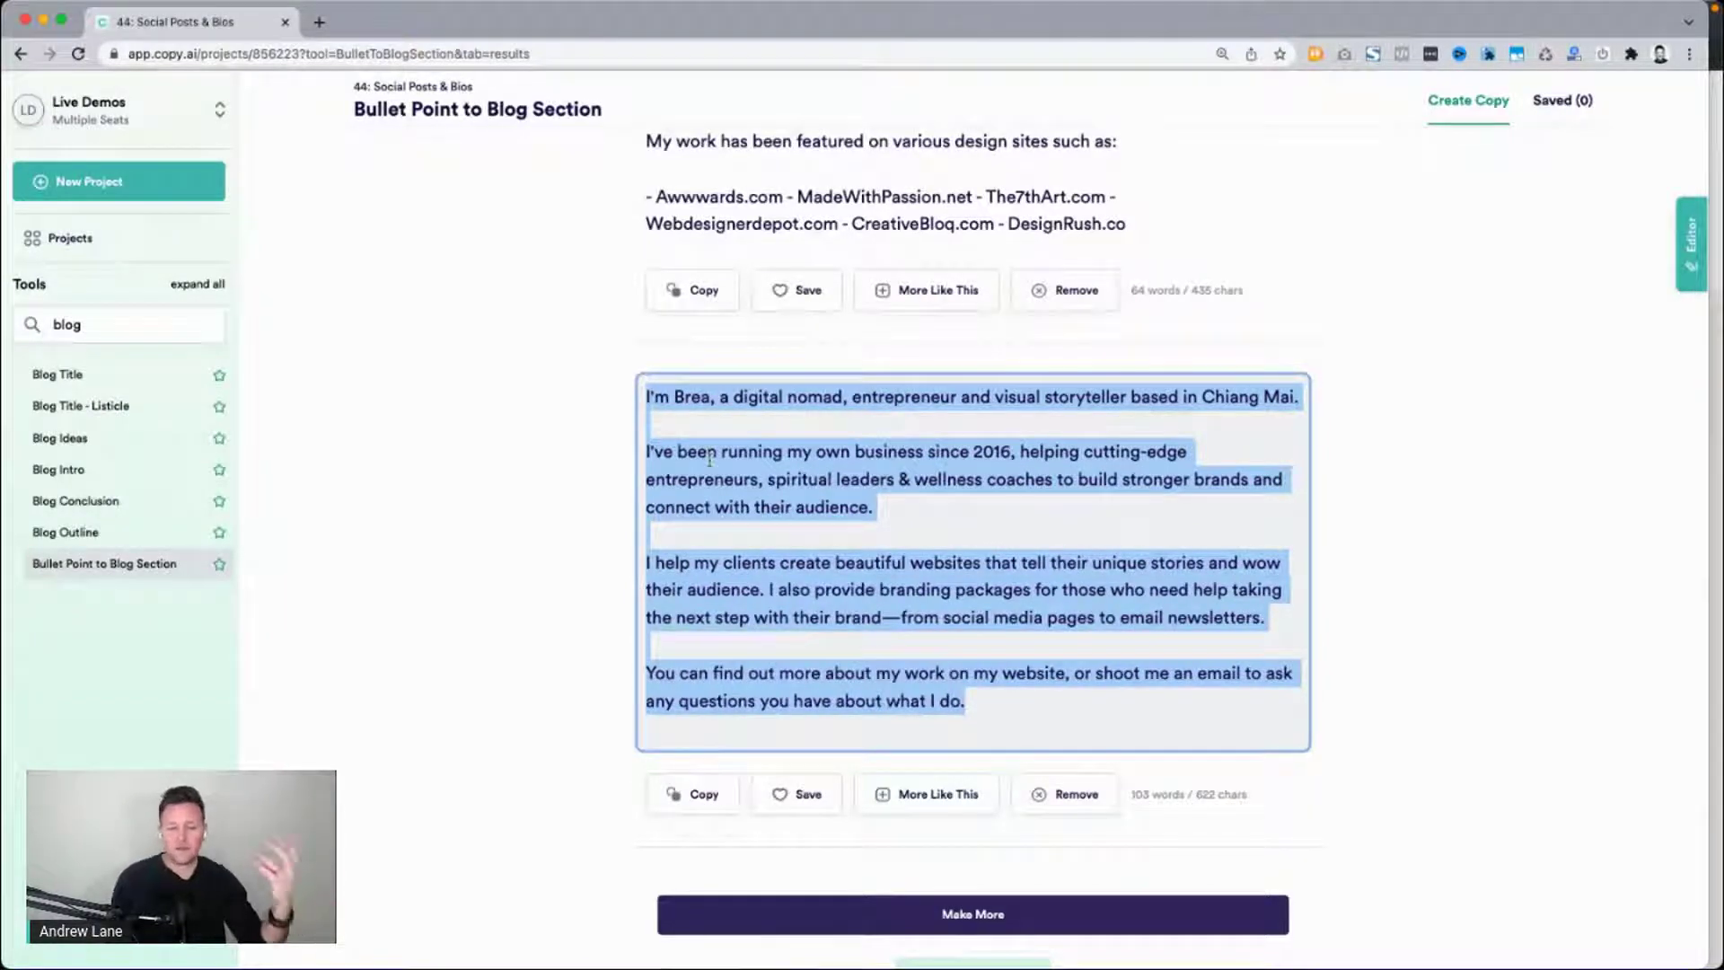
Reopen the document editor and add a "Bio for" heading with the founder's first name below the bullet list.
{"action": "scroll", "coordinate": [539, 519], "scroll_direction": "up", "scroll_amount": 10}
{"action": "scroll", "coordinate": [538, 519], "scroll_direction": "up", "scroll_amount": 1}
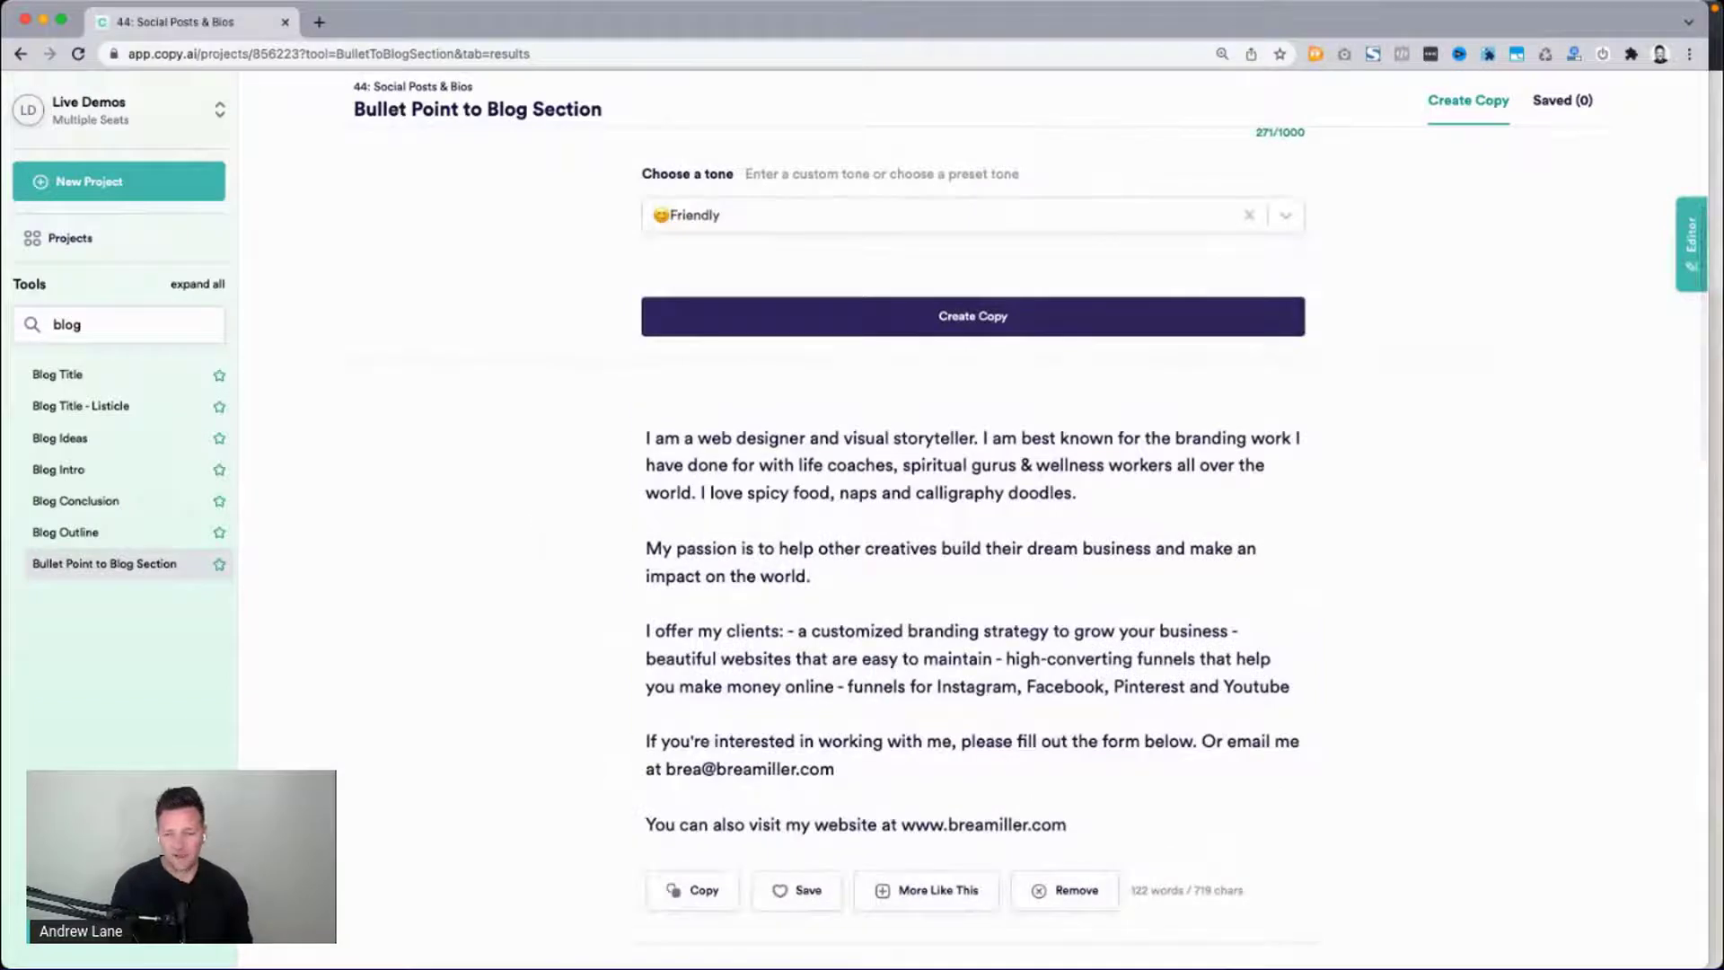
{"action": "left_click", "coordinate": [1691, 246]}
{"action": "left_click", "coordinate": [1484, 471]}
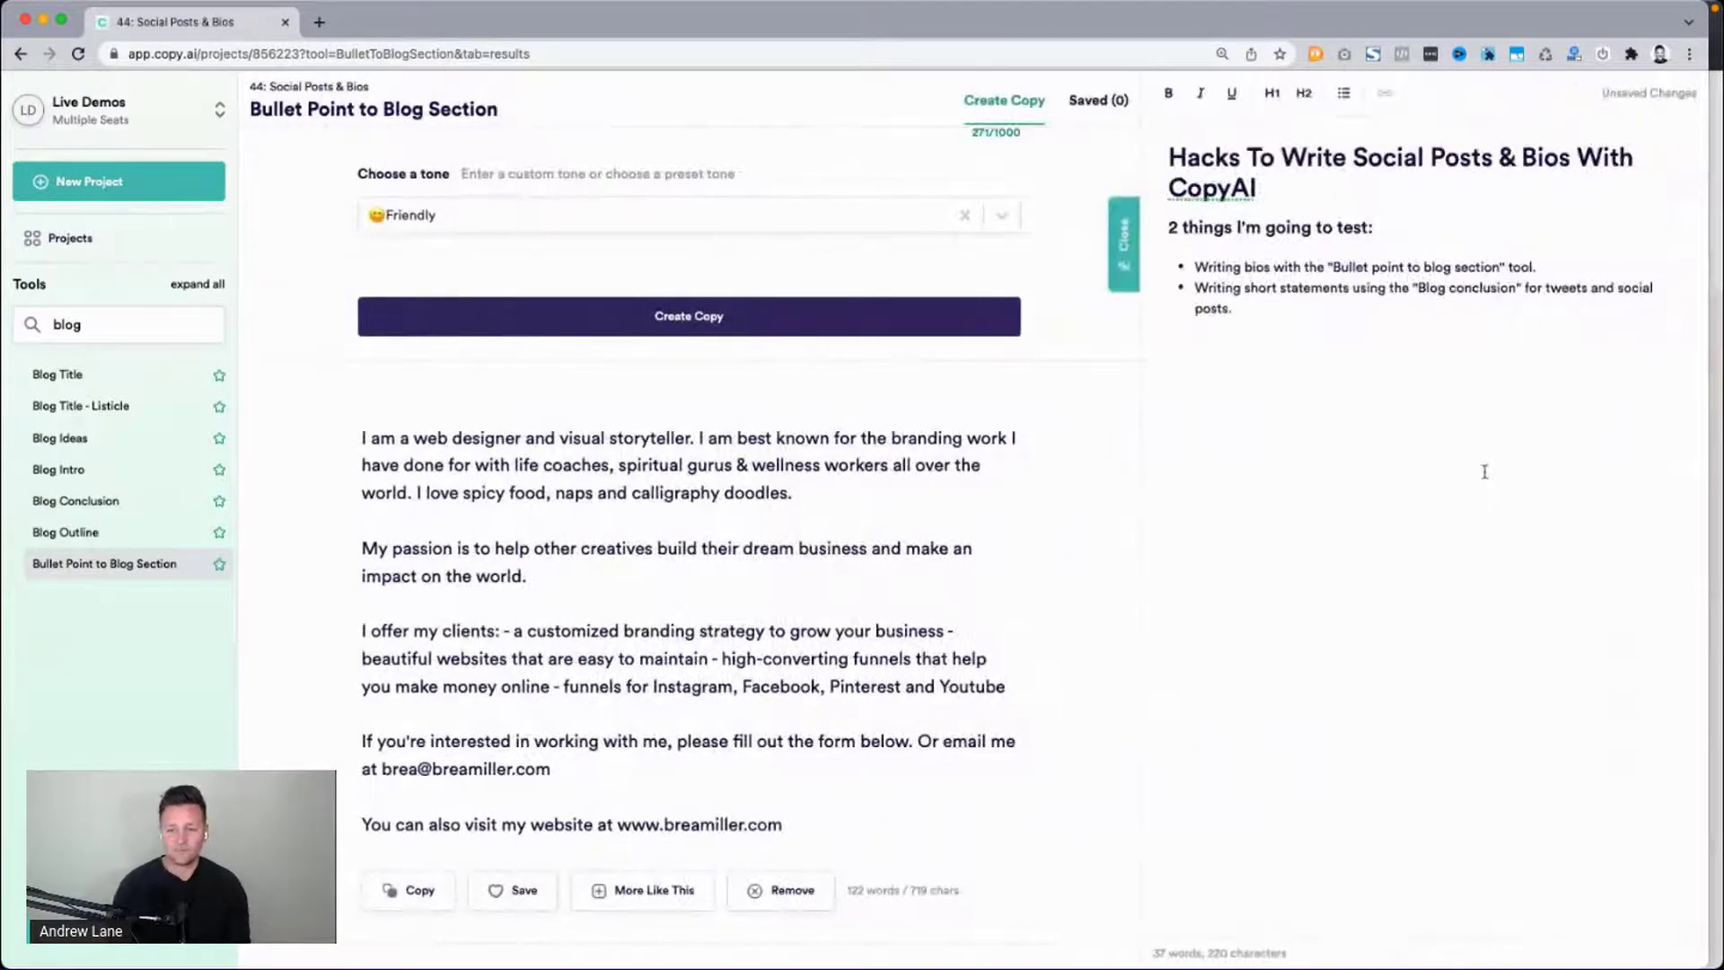
{"action": "type", "text": "Bio for Brea"}
{"action": "key", "text": "BackSpace"}
{"action": "key", "text": "BackSpace"}
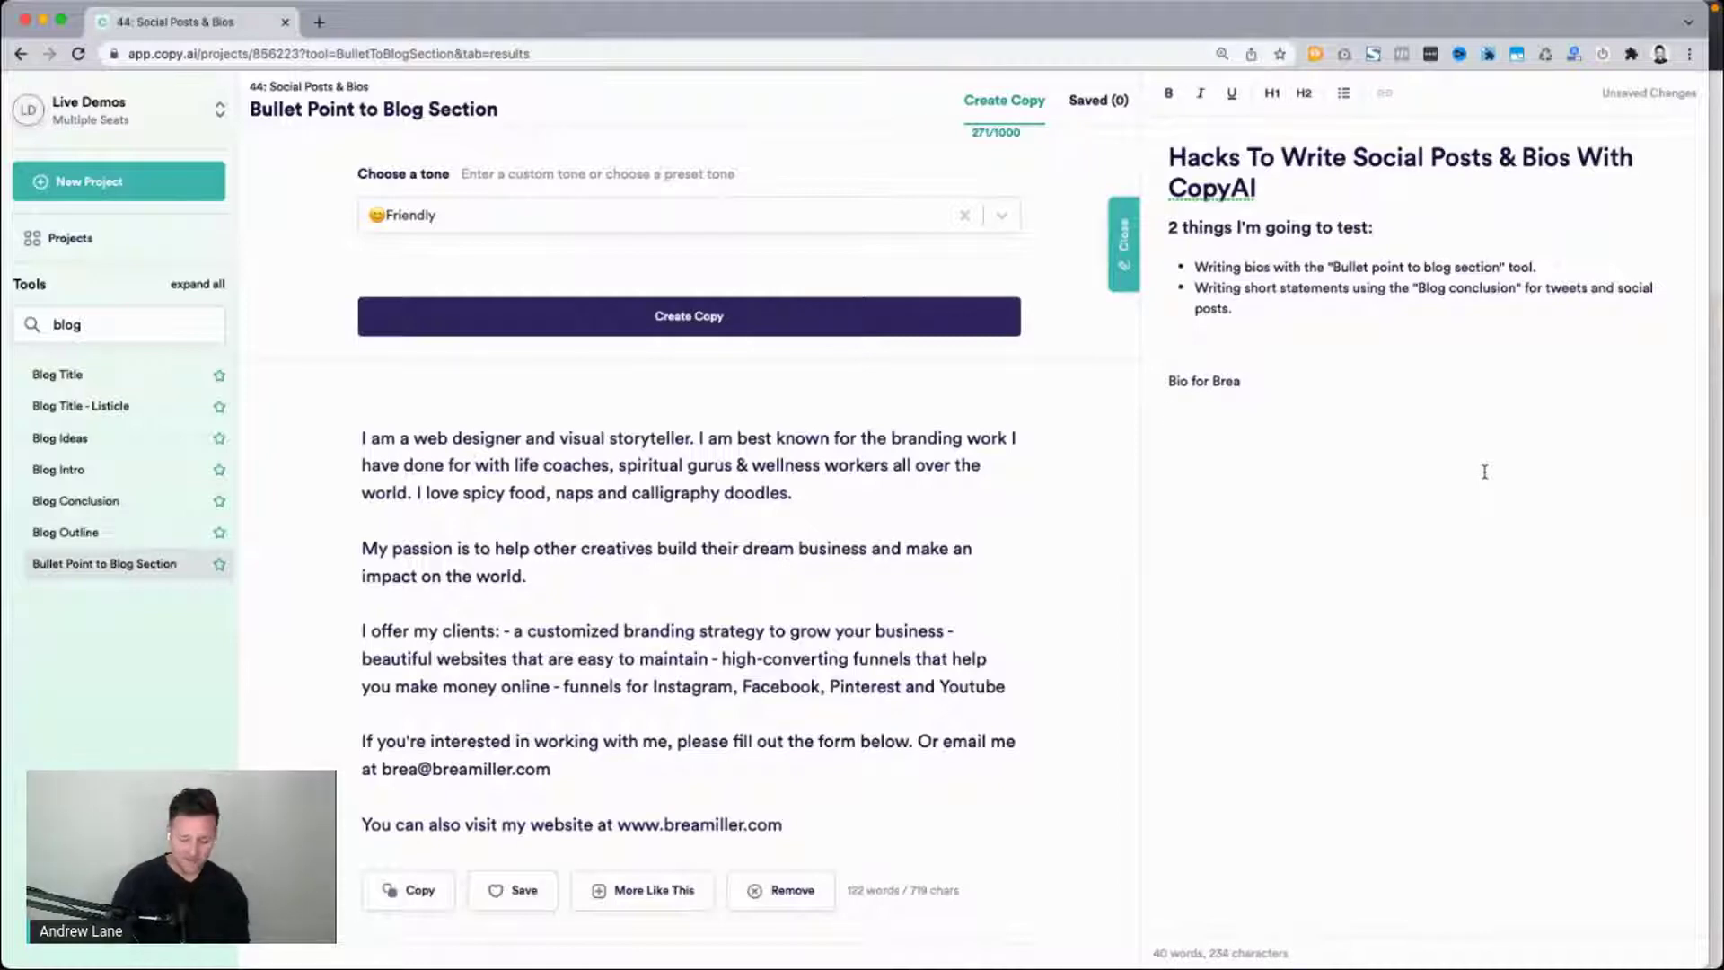
{"action": "key", "text": "super+Left"}
{"action": "type", "text": "#"}
{"action": "key", "text": "Down"}
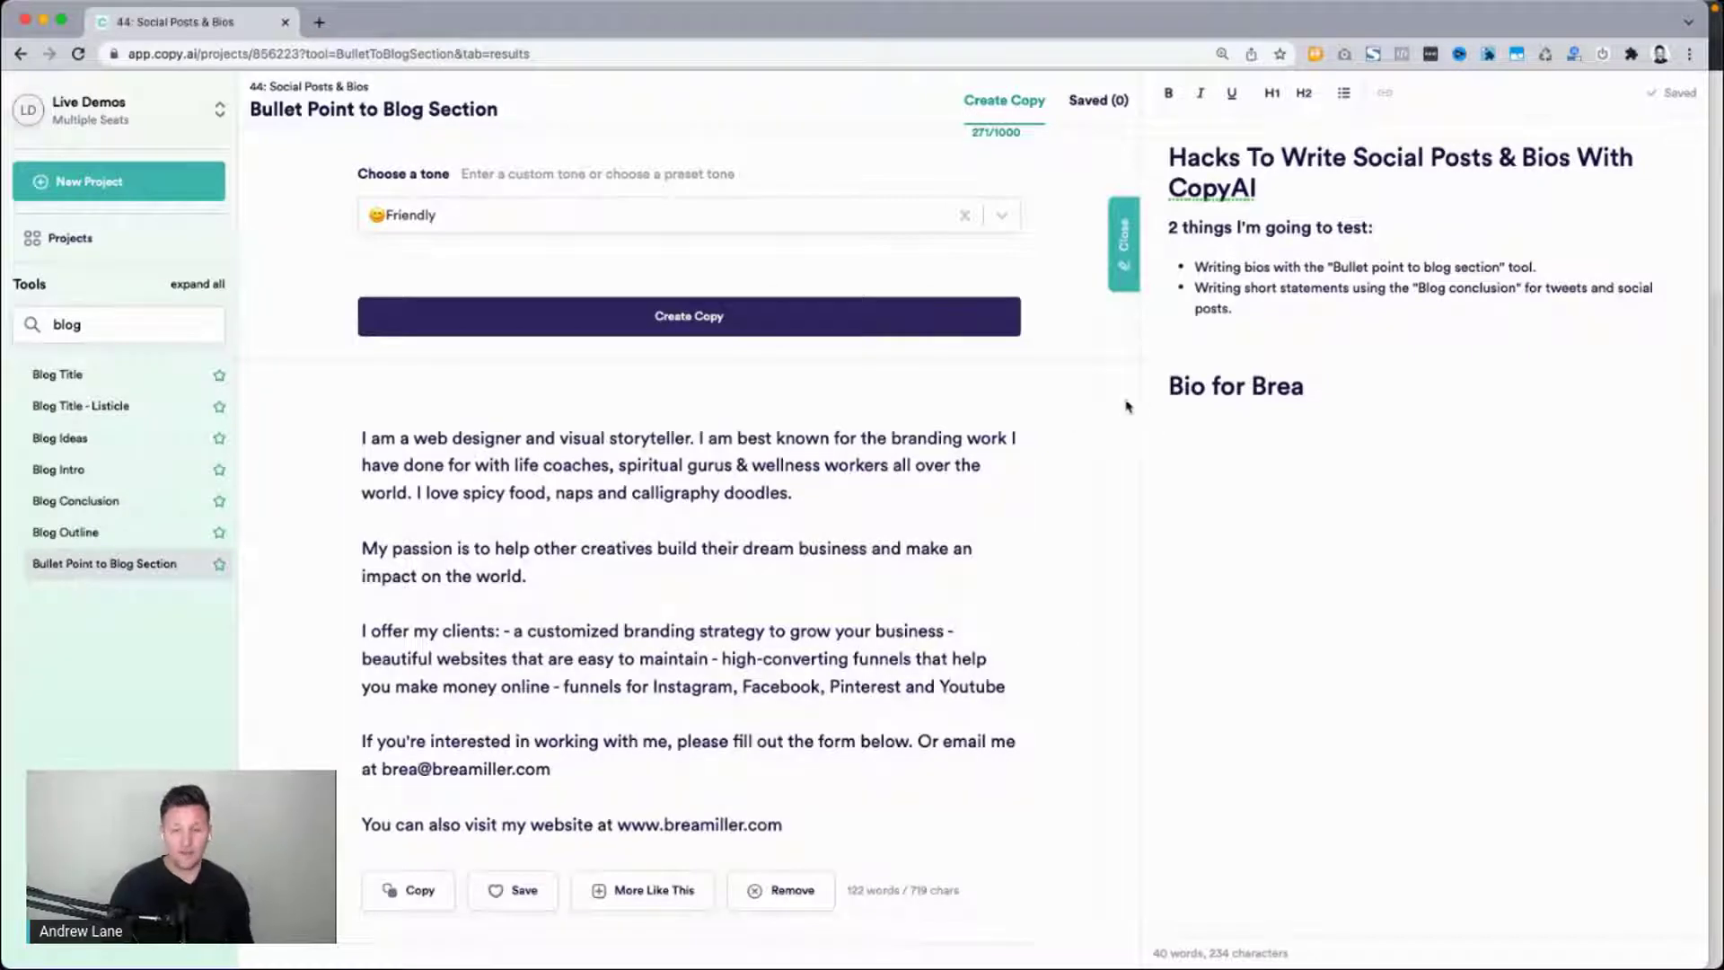
Copy the first bio's "My passion is to help other creatives" paragraph under the new heading and save that generated bio.
{"action": "triple_click", "coordinate": [461, 557]}
{"action": "key", "text": "super+c"}
{"action": "left_click", "coordinate": [1276, 476]}
{"action": "key", "text": "super+v"}
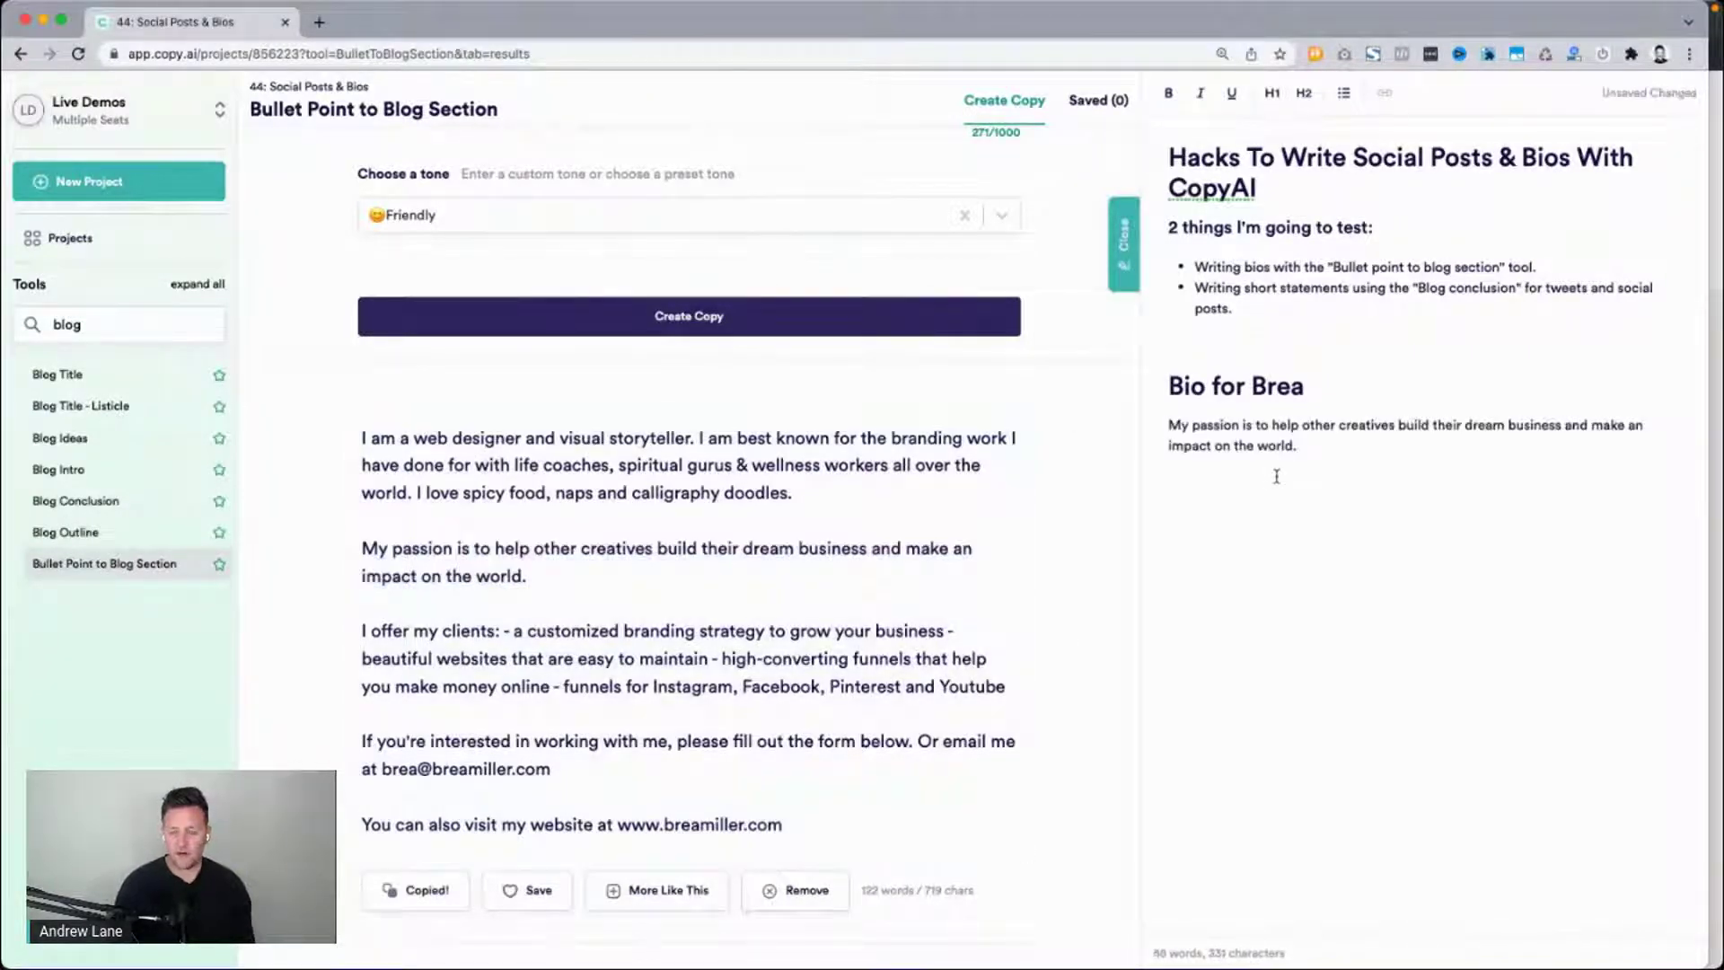
{"action": "scroll", "coordinate": [628, 718], "scroll_direction": "down", "scroll_amount": 1}
{"action": "left_click", "coordinate": [526, 864]}
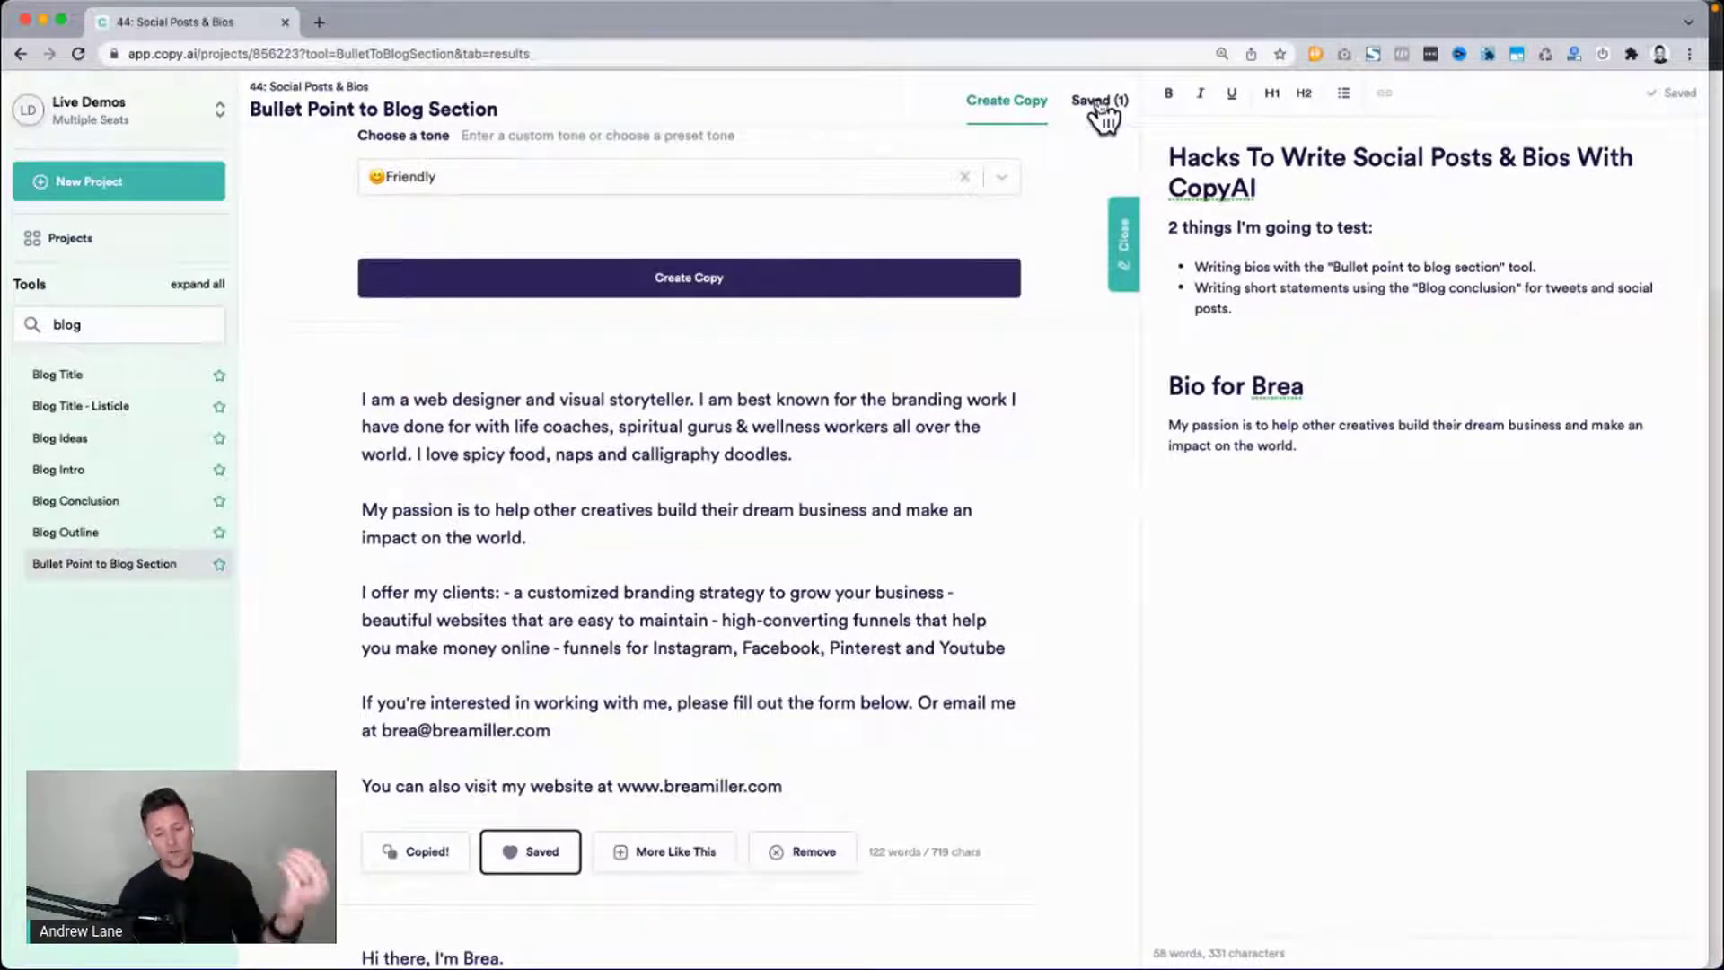
Try deleting the "I offer my clients" paragraph from the first generated bio, and undo the deletion.
{"action": "left_click", "coordinate": [483, 620]}
{"action": "left_click_drag", "start_coordinate": [361, 592], "coordinate": [1012, 651]}
{"action": "key", "text": "BackSpace"}
{"action": "key", "text": "super+z"}
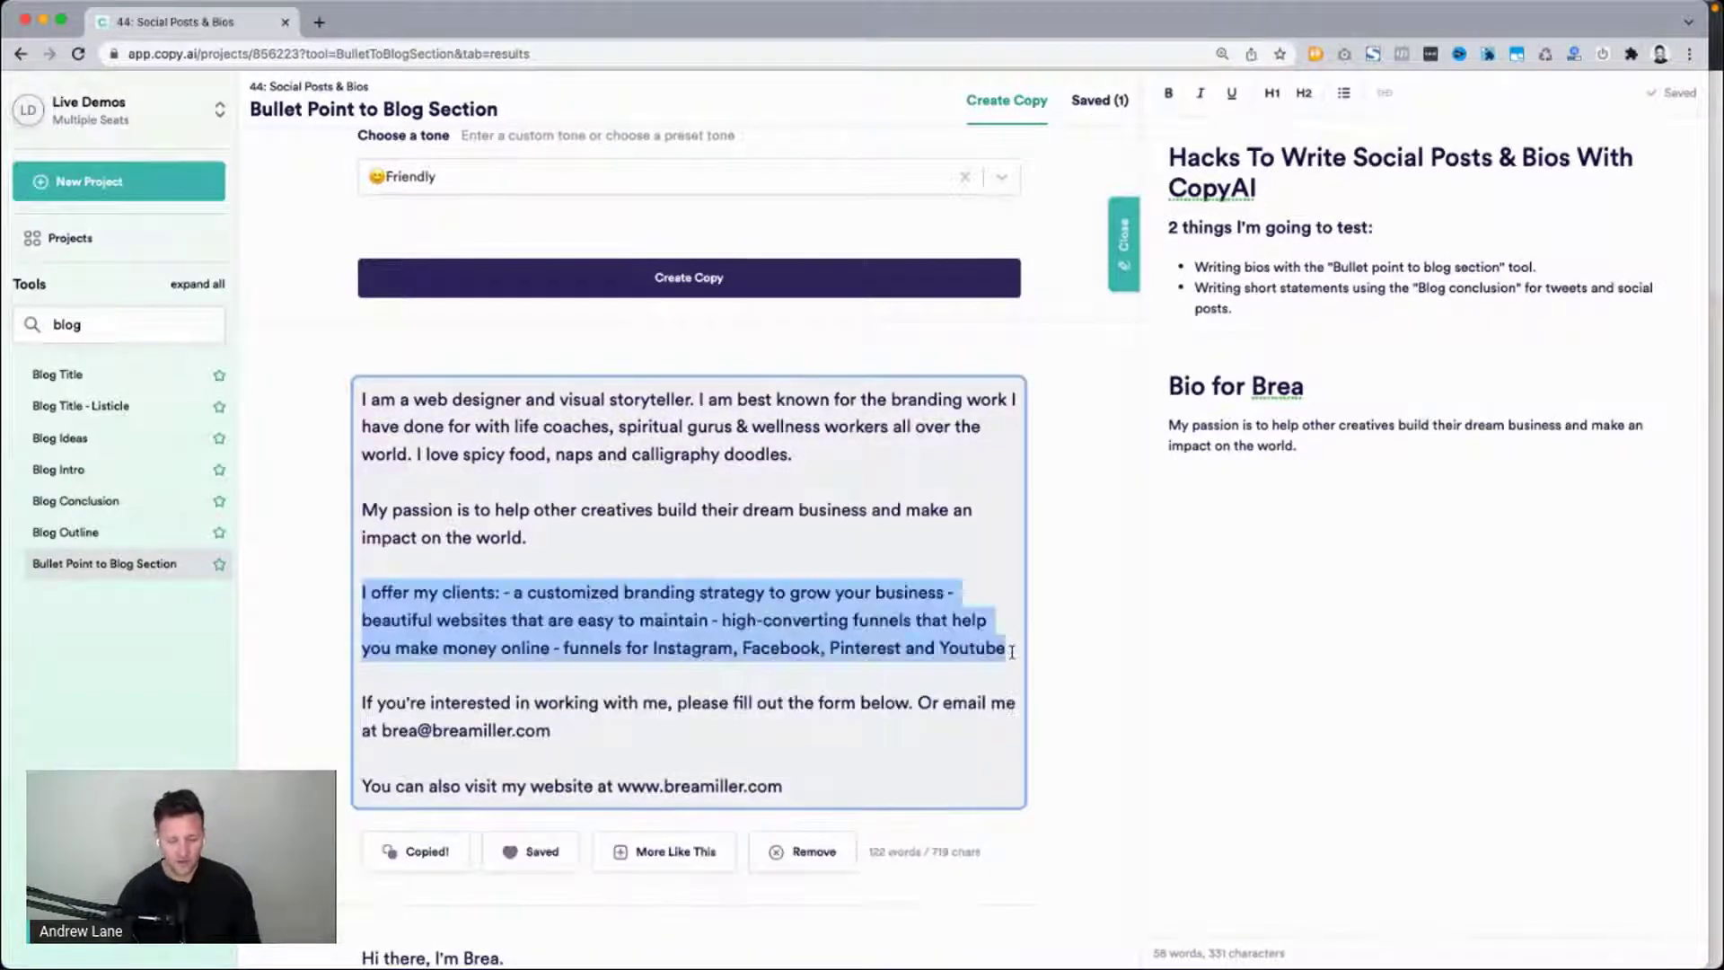
Save the third generated bio, the one introducing a digital nomad based in Chiang Mai.
{"action": "left_click", "coordinate": [782, 643]}
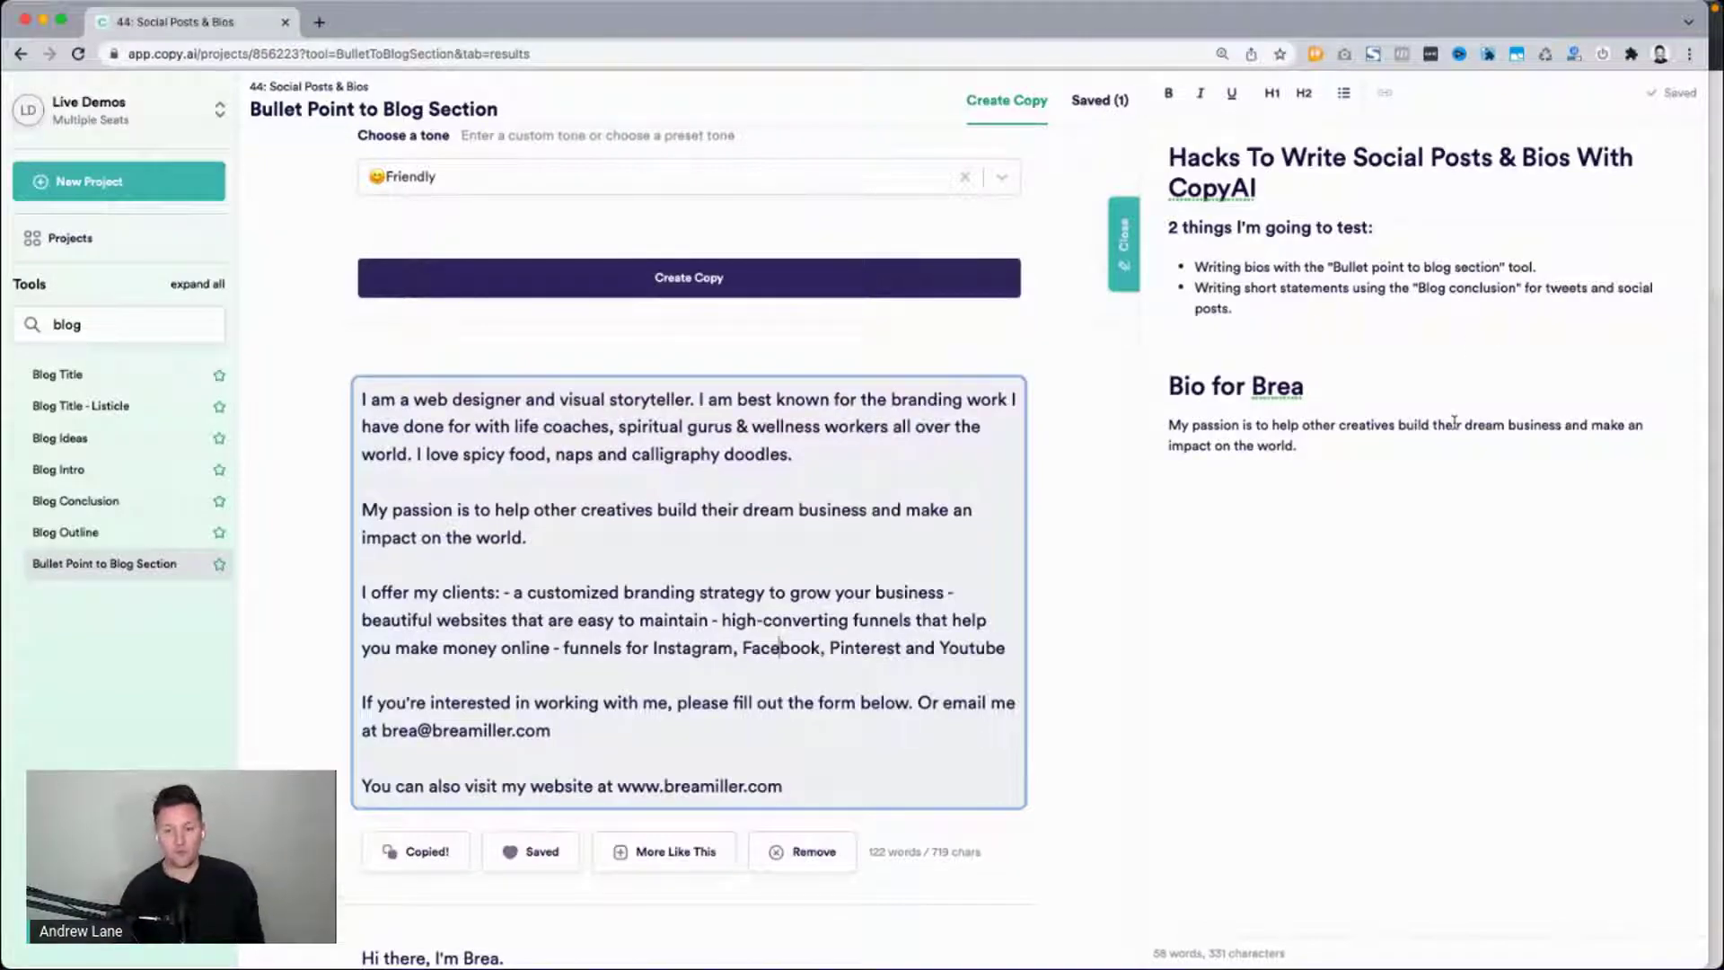
{"action": "scroll", "coordinate": [707, 586], "scroll_direction": "down", "scroll_amount": 10}
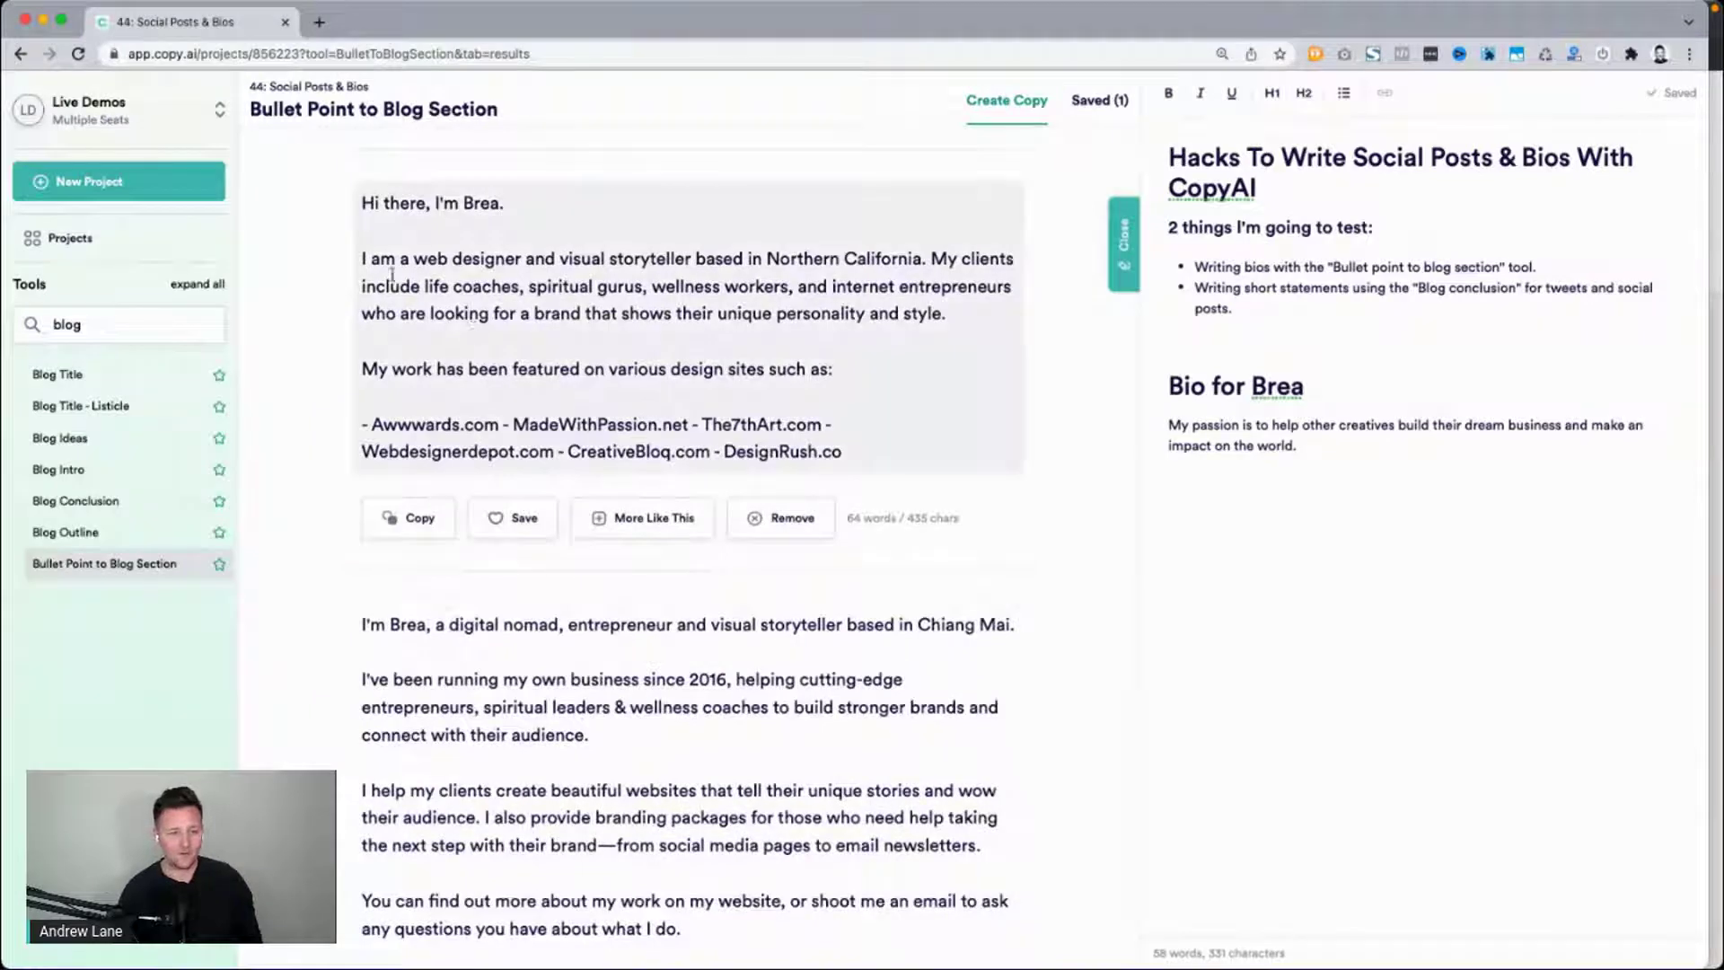
{"action": "scroll", "coordinate": [527, 254], "scroll_direction": "down", "scroll_amount": 5}
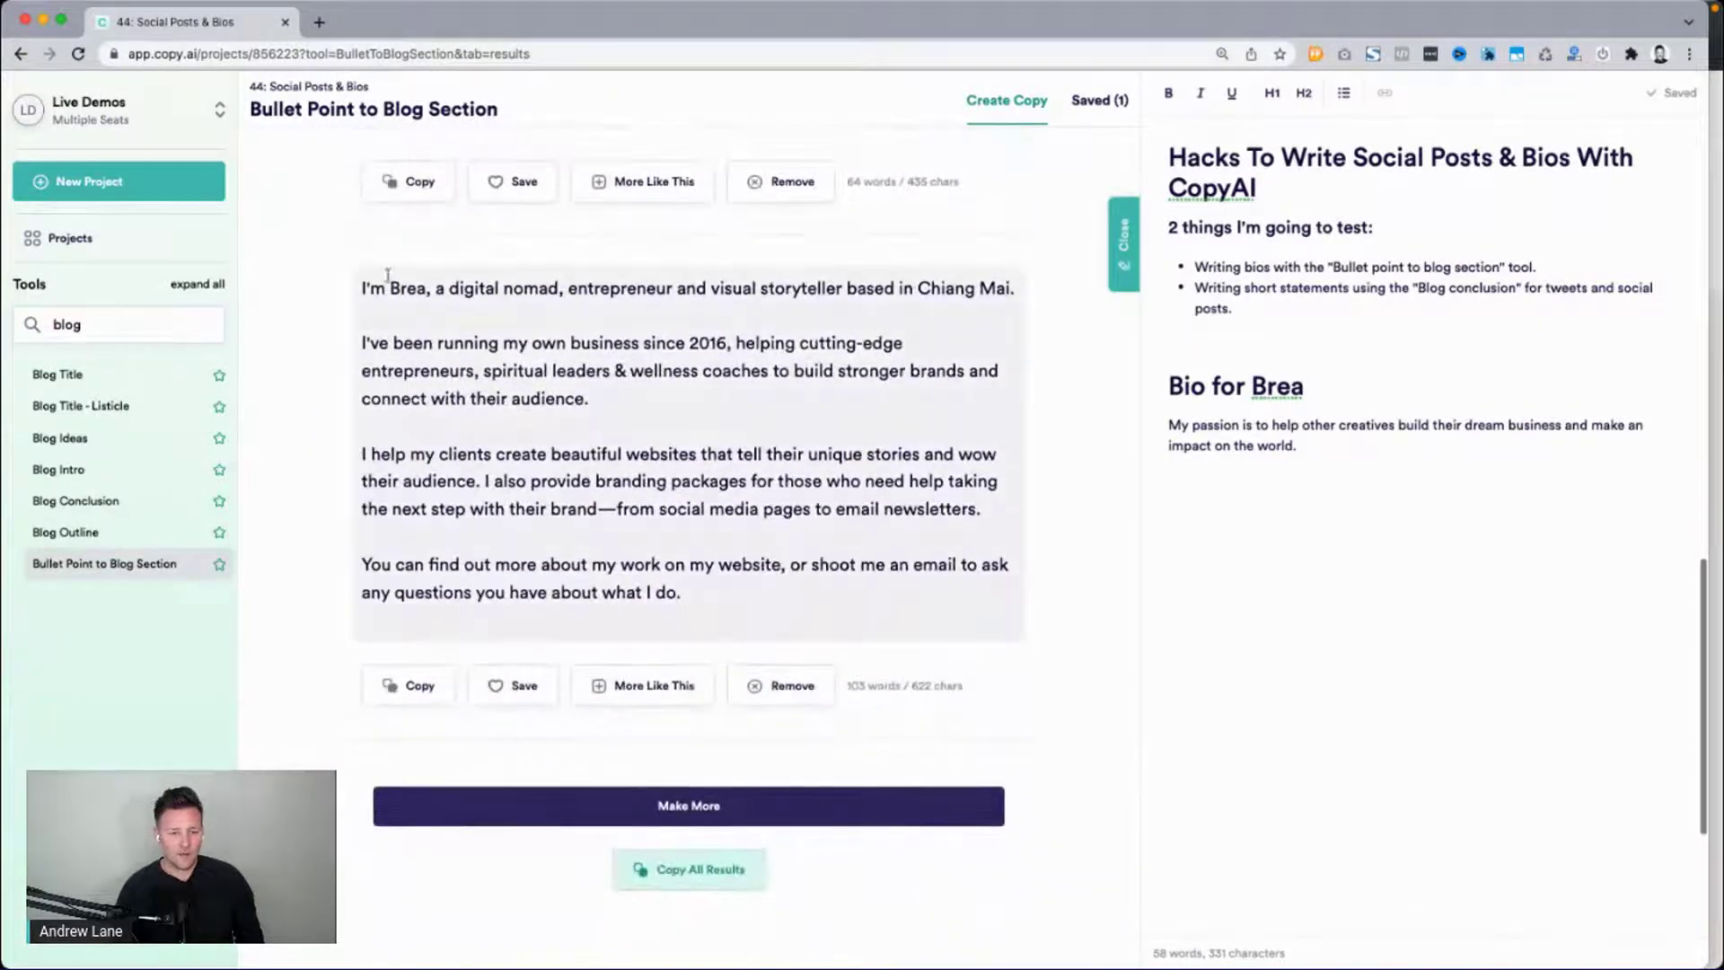
{"action": "left_click", "coordinate": [526, 685]}
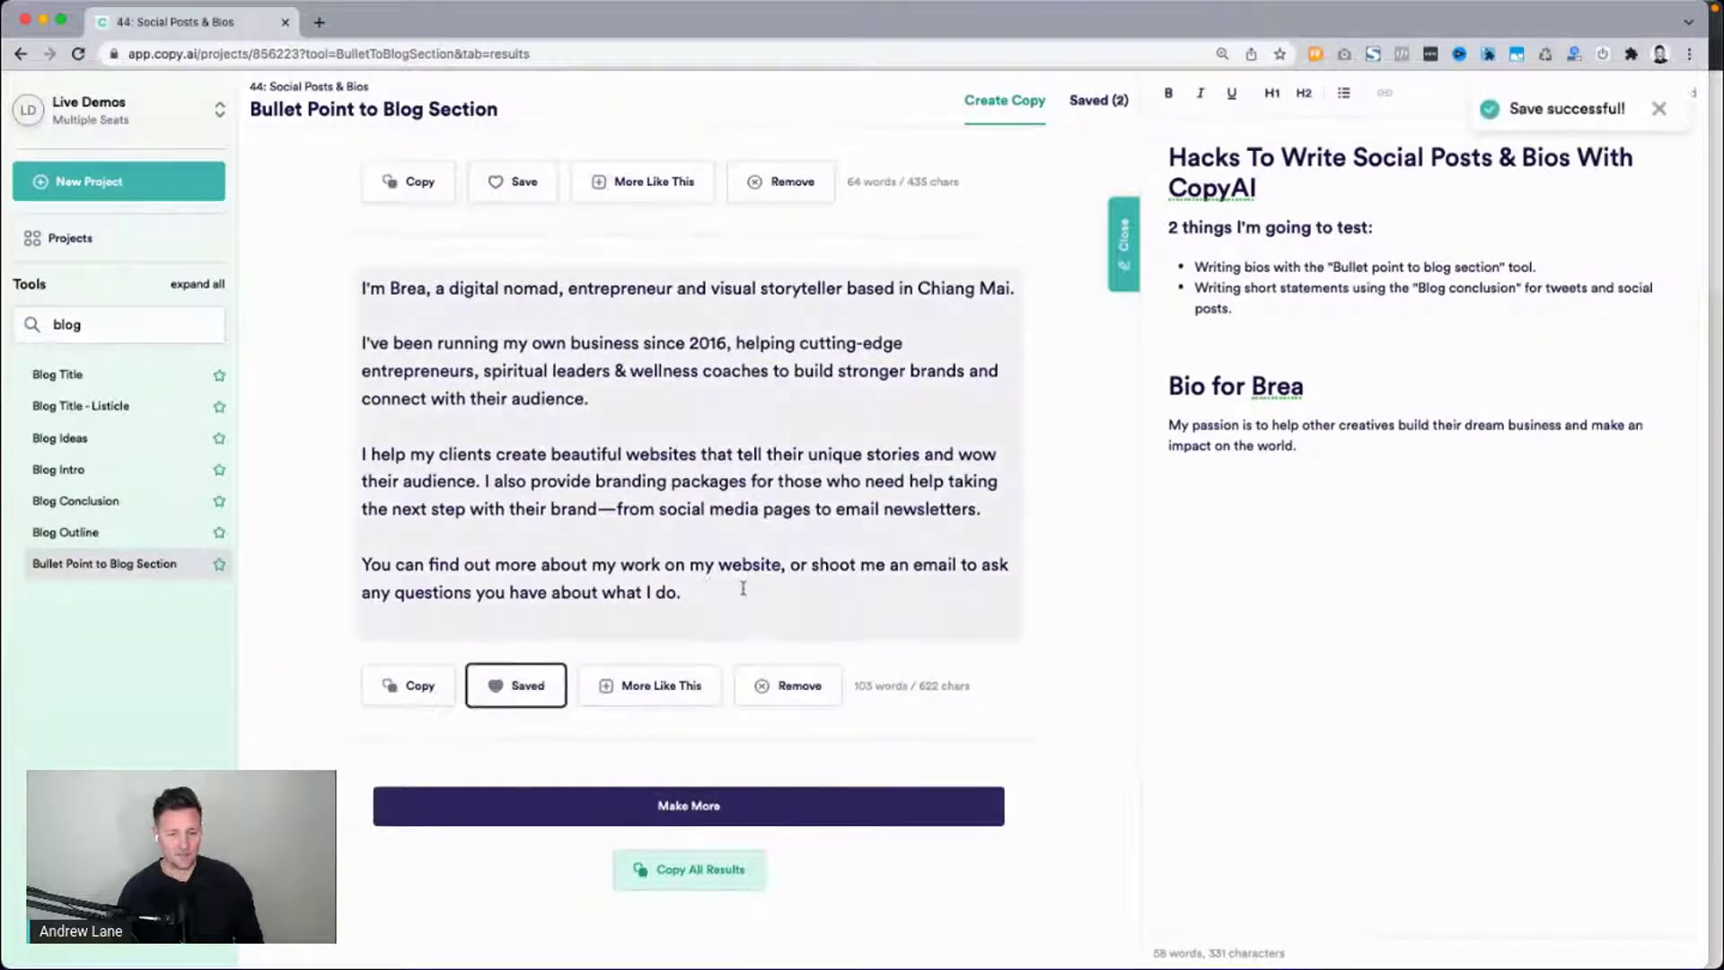
Copy the entire third generated bio into the document below the "My passion" paragraph, keeping its paragraph breaks.
{"action": "left_click_drag", "start_coordinate": [718, 593], "coordinate": [330, 267]}
{"action": "key", "text": "super+c"}
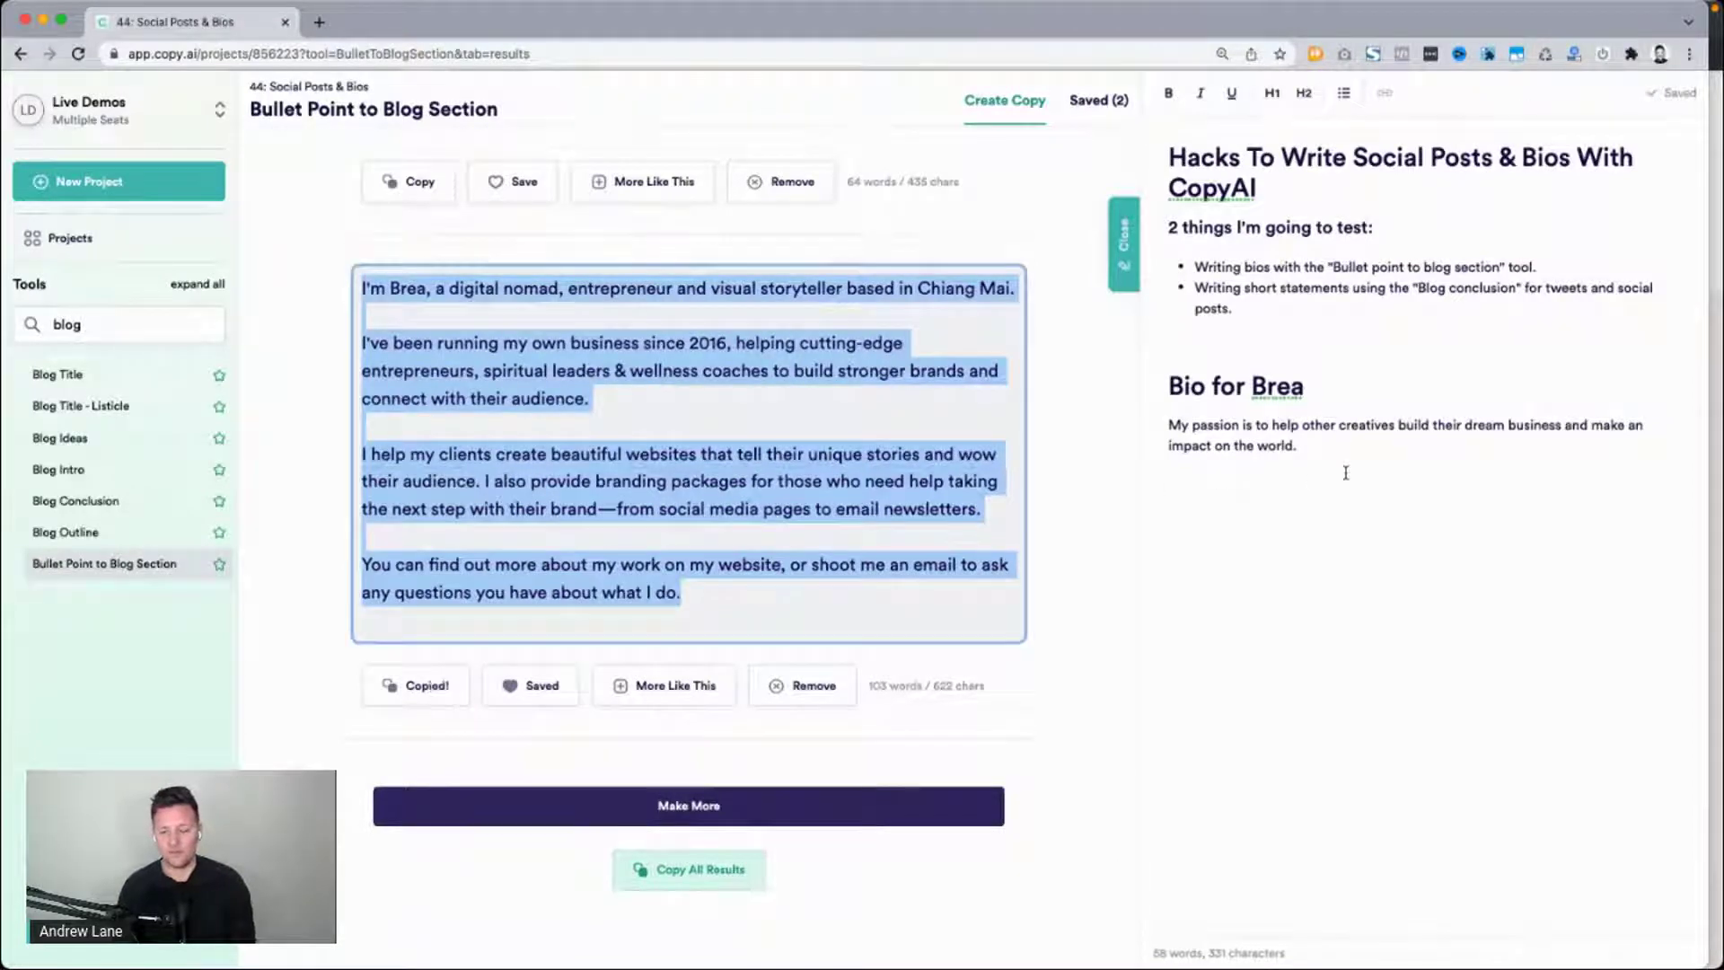
{"action": "left_click", "coordinate": [1508, 541]}
{"action": "key", "text": "super+v"}
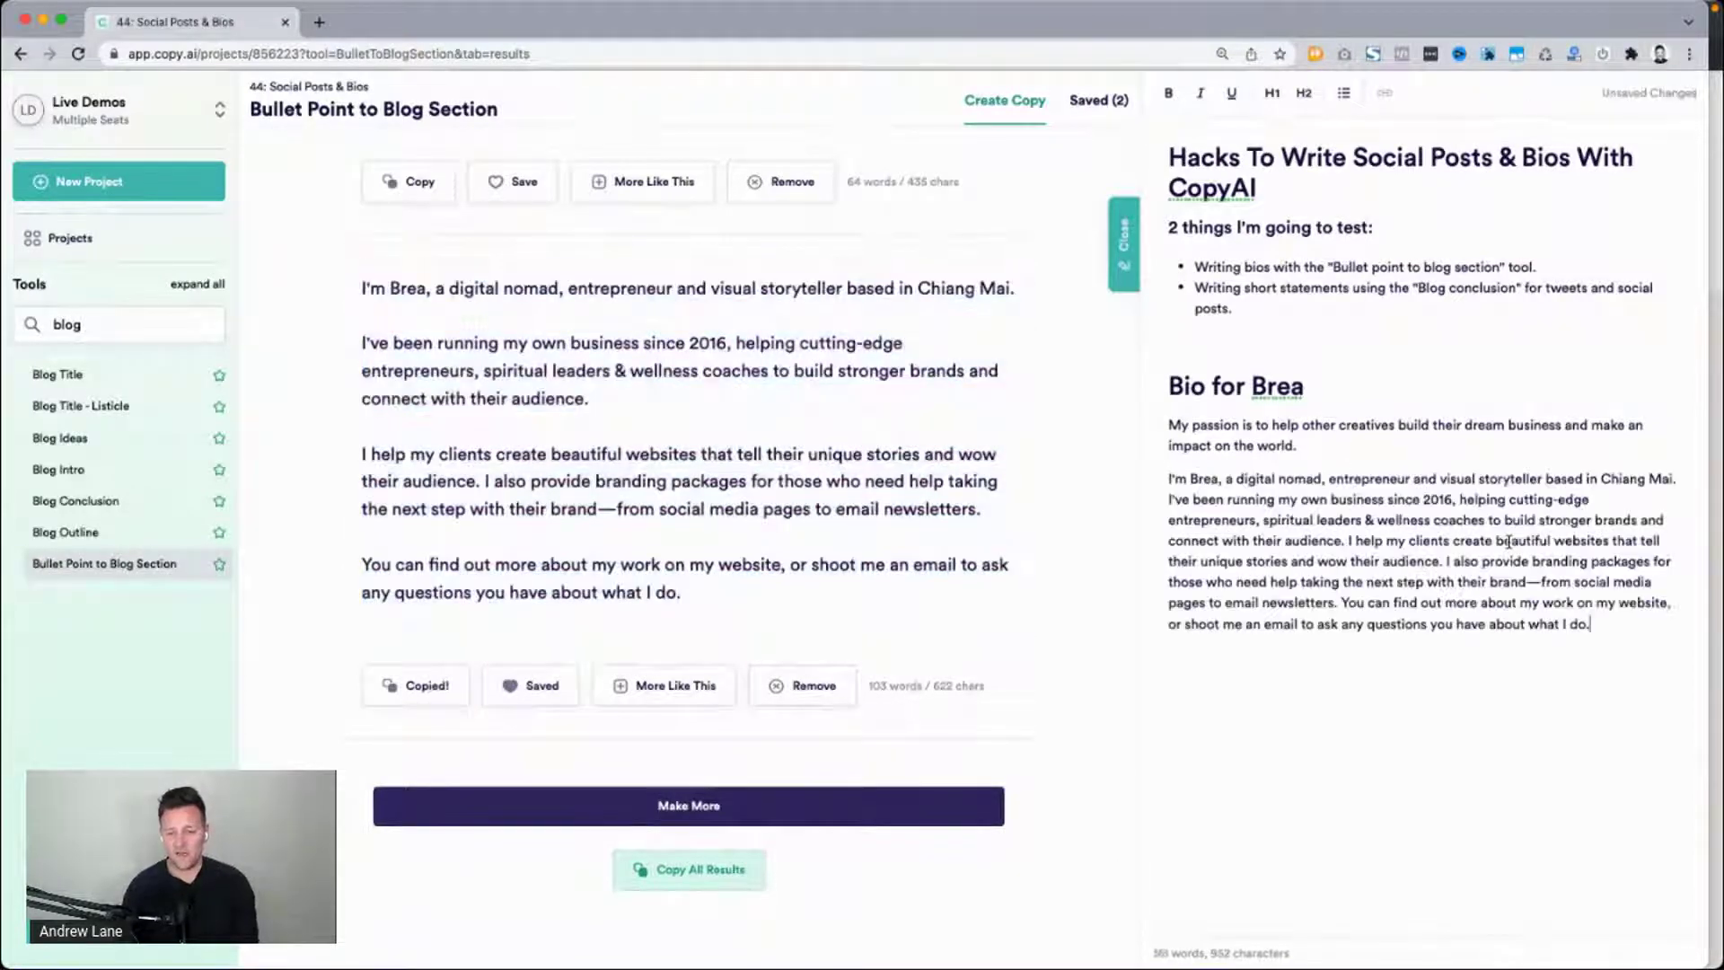
{"action": "key", "text": "super+z"}
{"action": "key", "text": "super+v"}
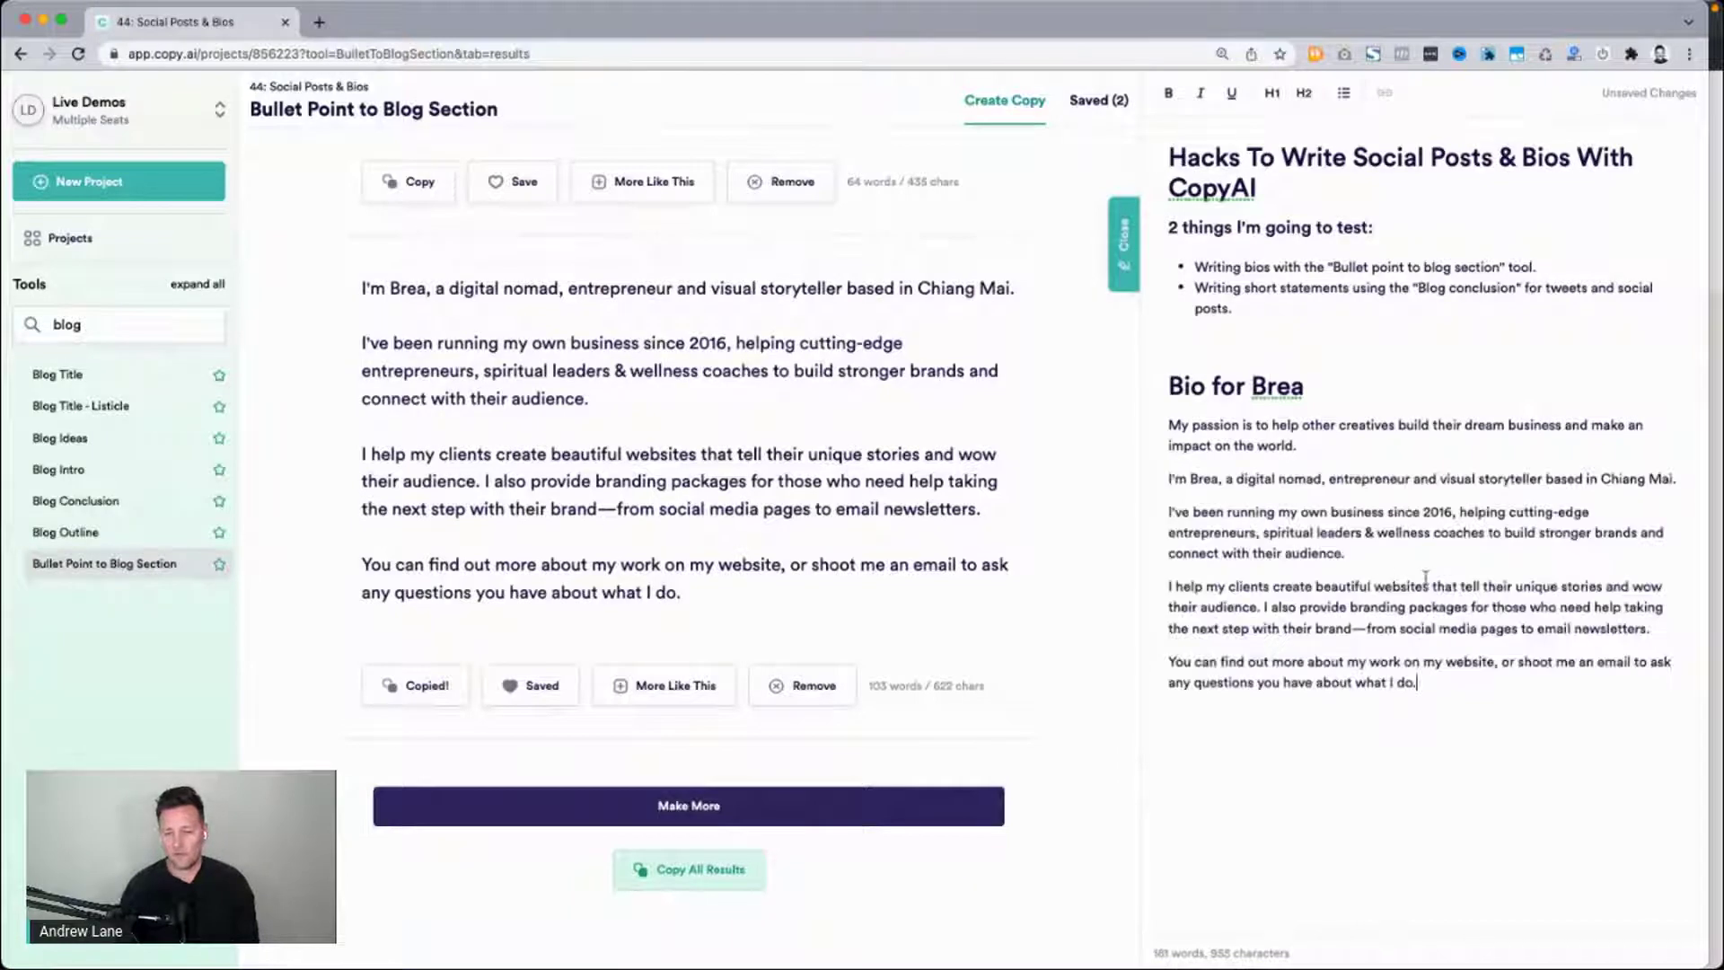
Review the collected bio text in the document, focusing on the "My passion" paragraph and the "I help my clients create beautiful websites" sentence.
{"action": "left_click_drag", "start_coordinate": [1168, 428], "coordinate": [1357, 430]}
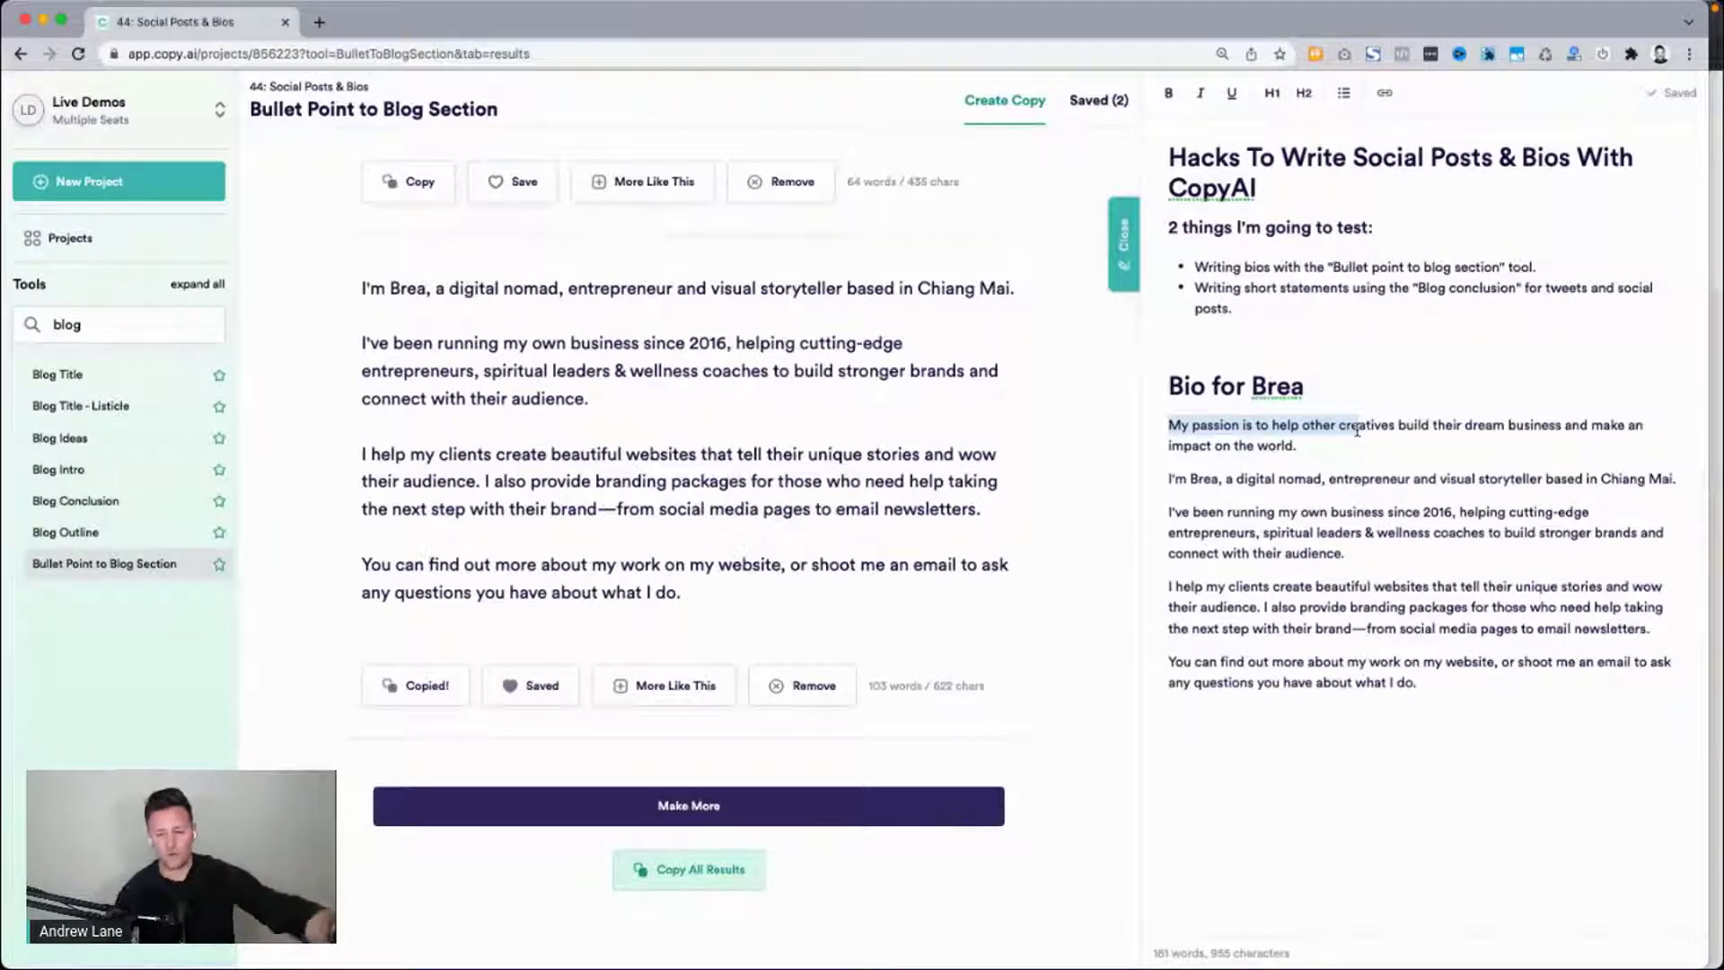
{"action": "left_click", "coordinate": [1356, 430]}
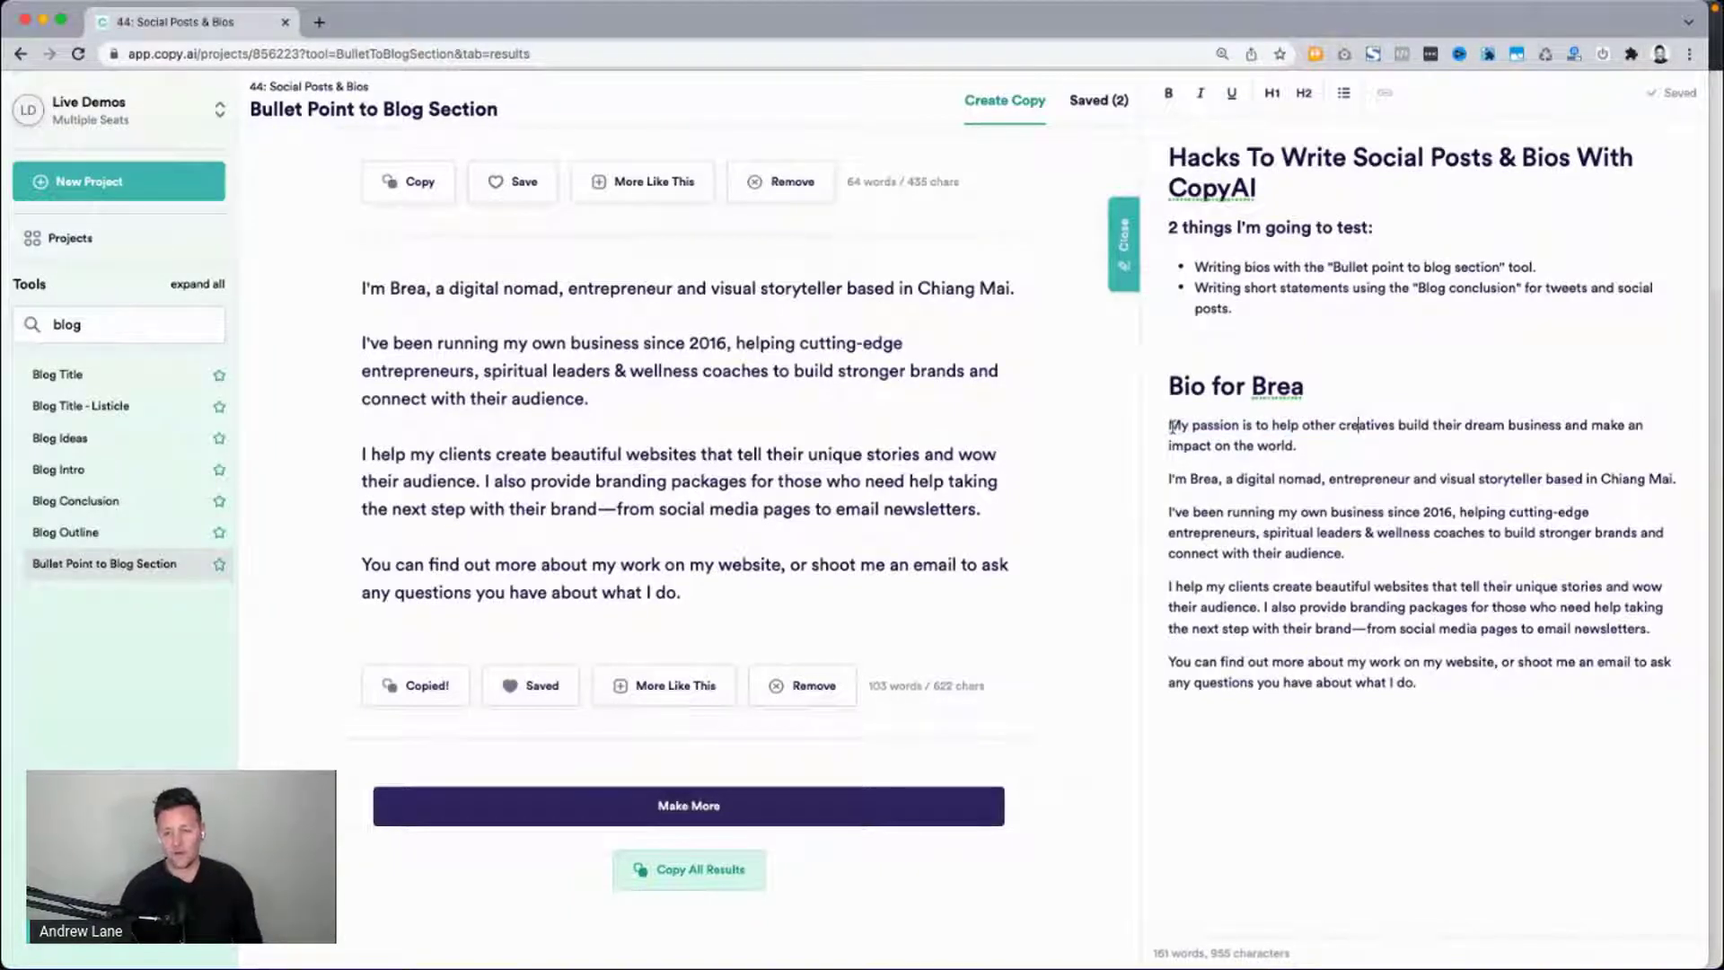
{"action": "left_click_drag", "start_coordinate": [1172, 425], "coordinate": [1409, 459]}
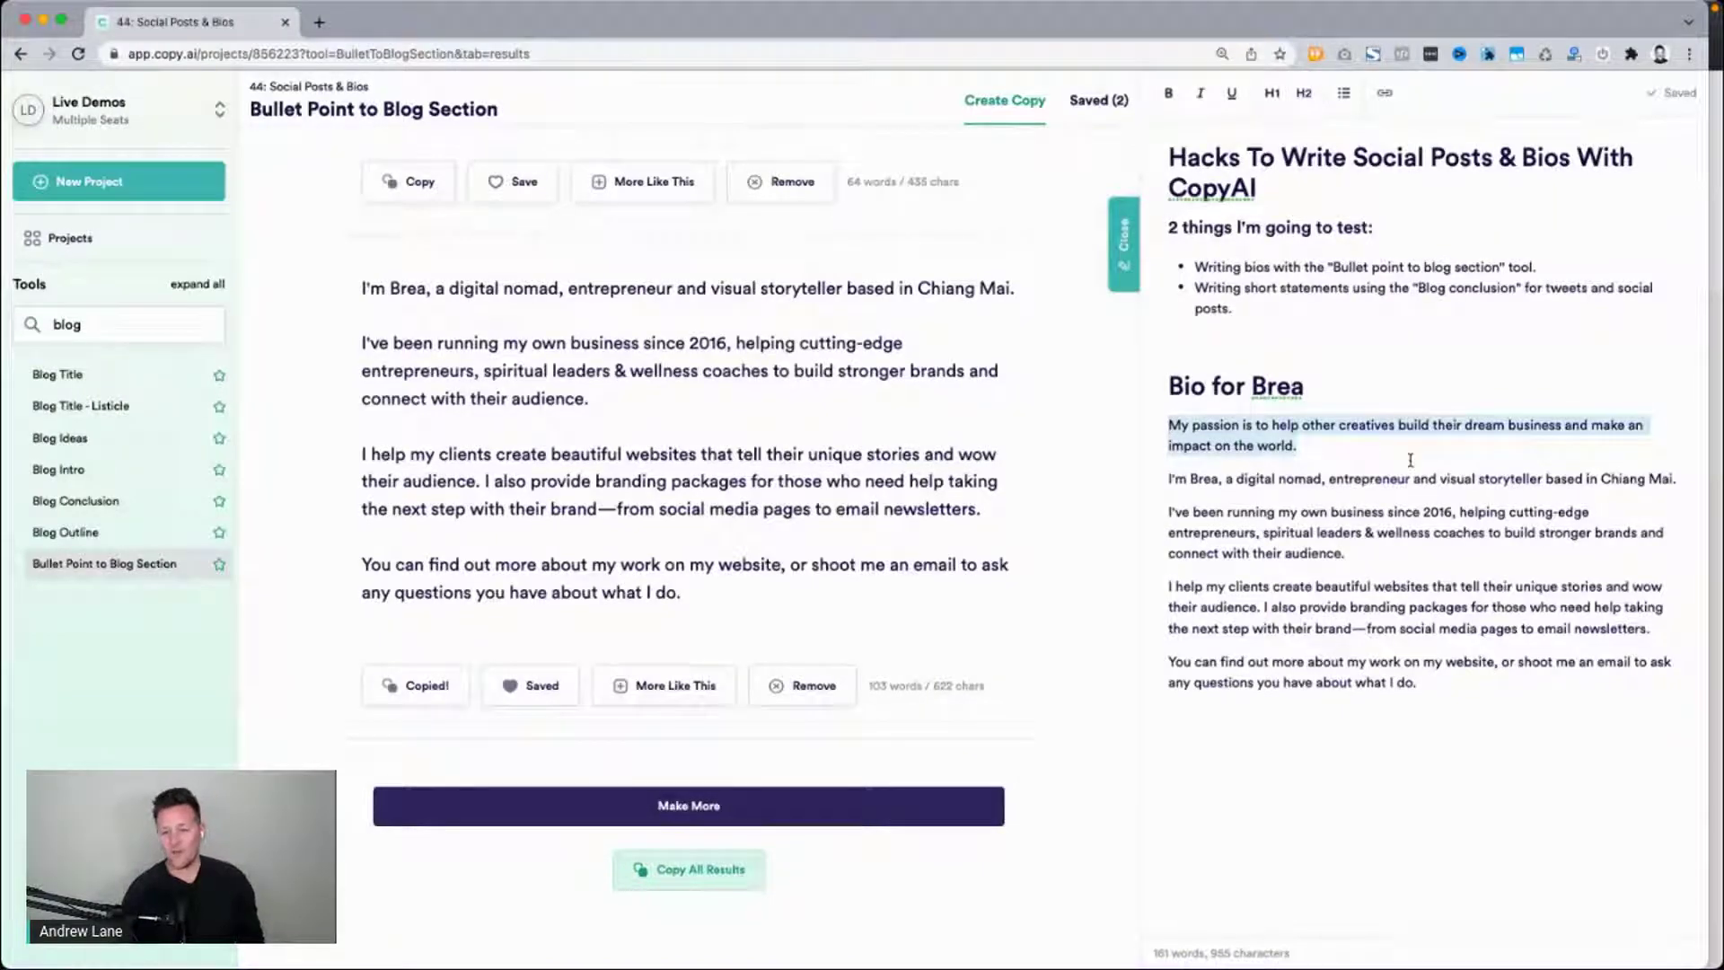
{"action": "scroll", "coordinate": [1284, 456], "scroll_direction": "up", "scroll_amount": 5}
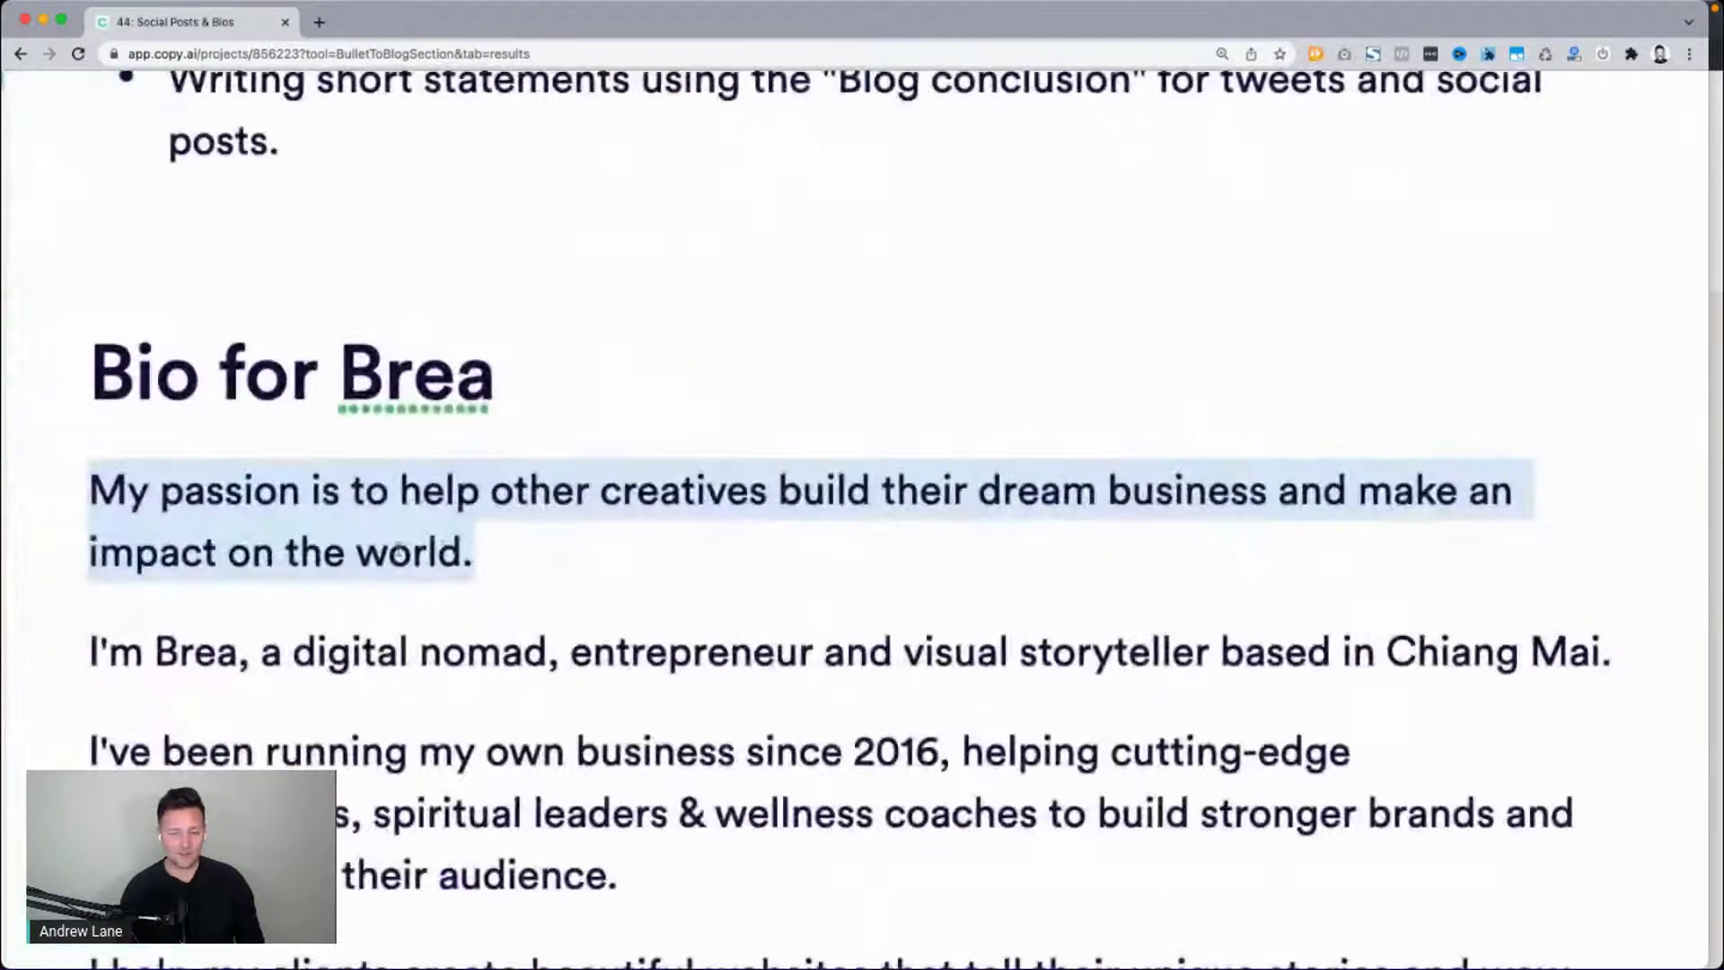
{"action": "scroll", "coordinate": [220, 498], "scroll_direction": "down", "scroll_amount": 1}
{"action": "scroll", "coordinate": [221, 497], "scroll_direction": "down", "scroll_amount": 1}
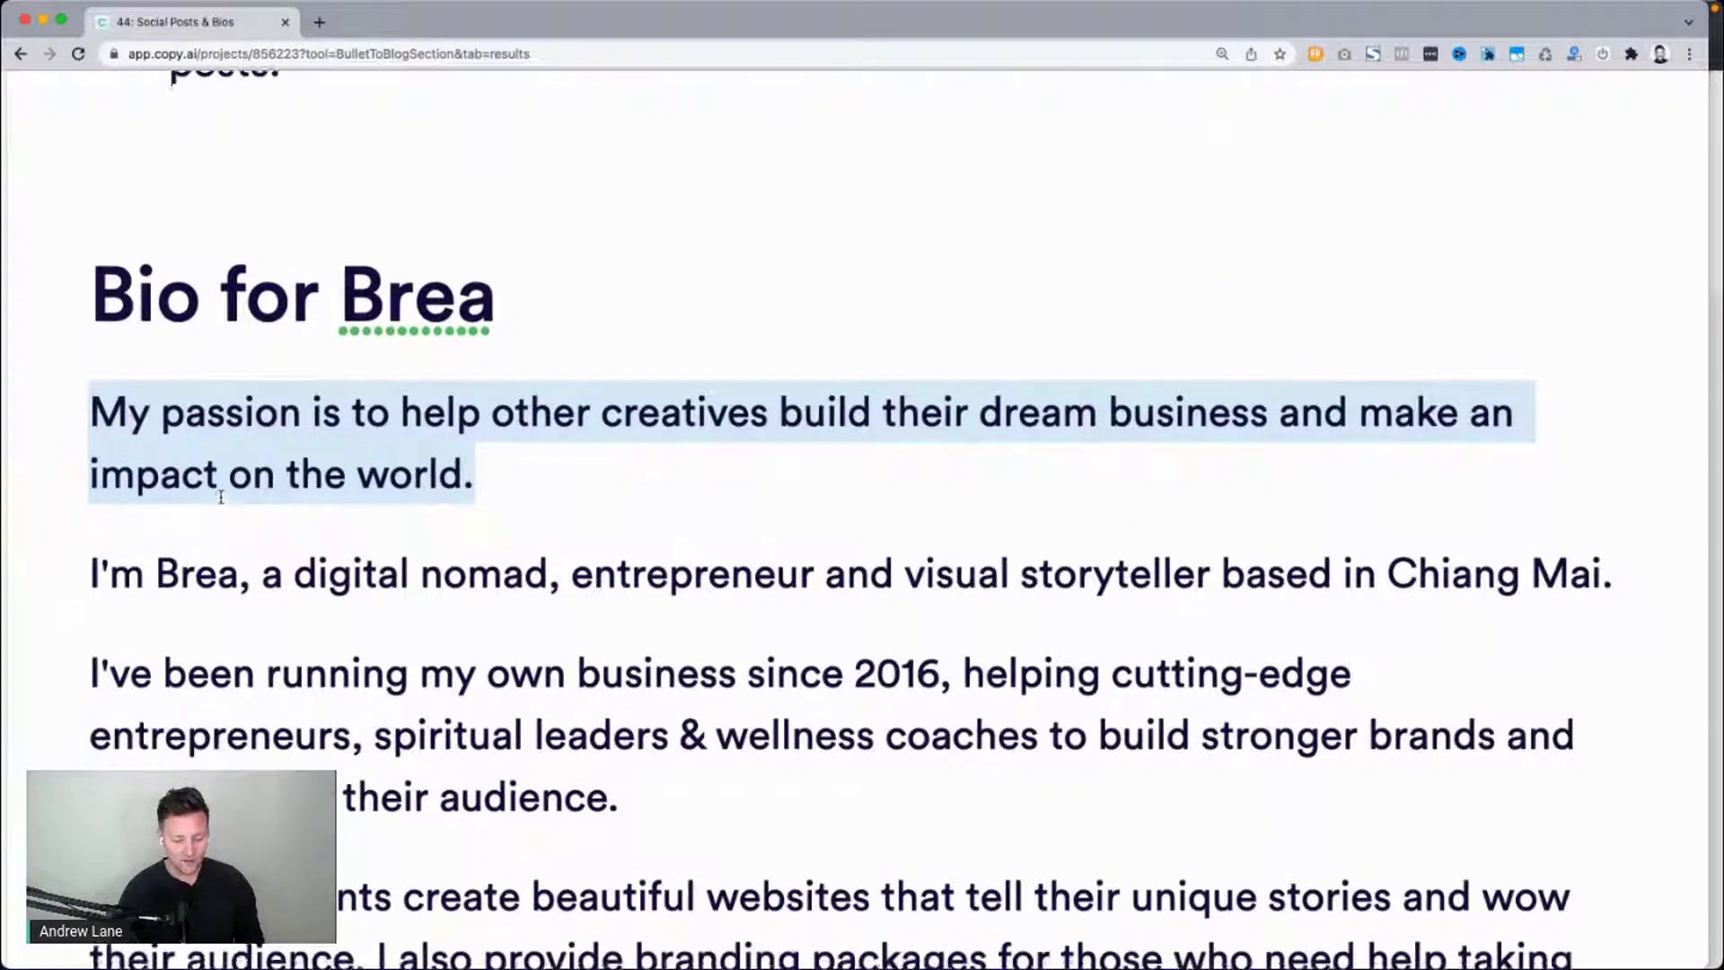
{"action": "scroll", "coordinate": [176, 426], "scroll_direction": "down", "scroll_amount": 10}
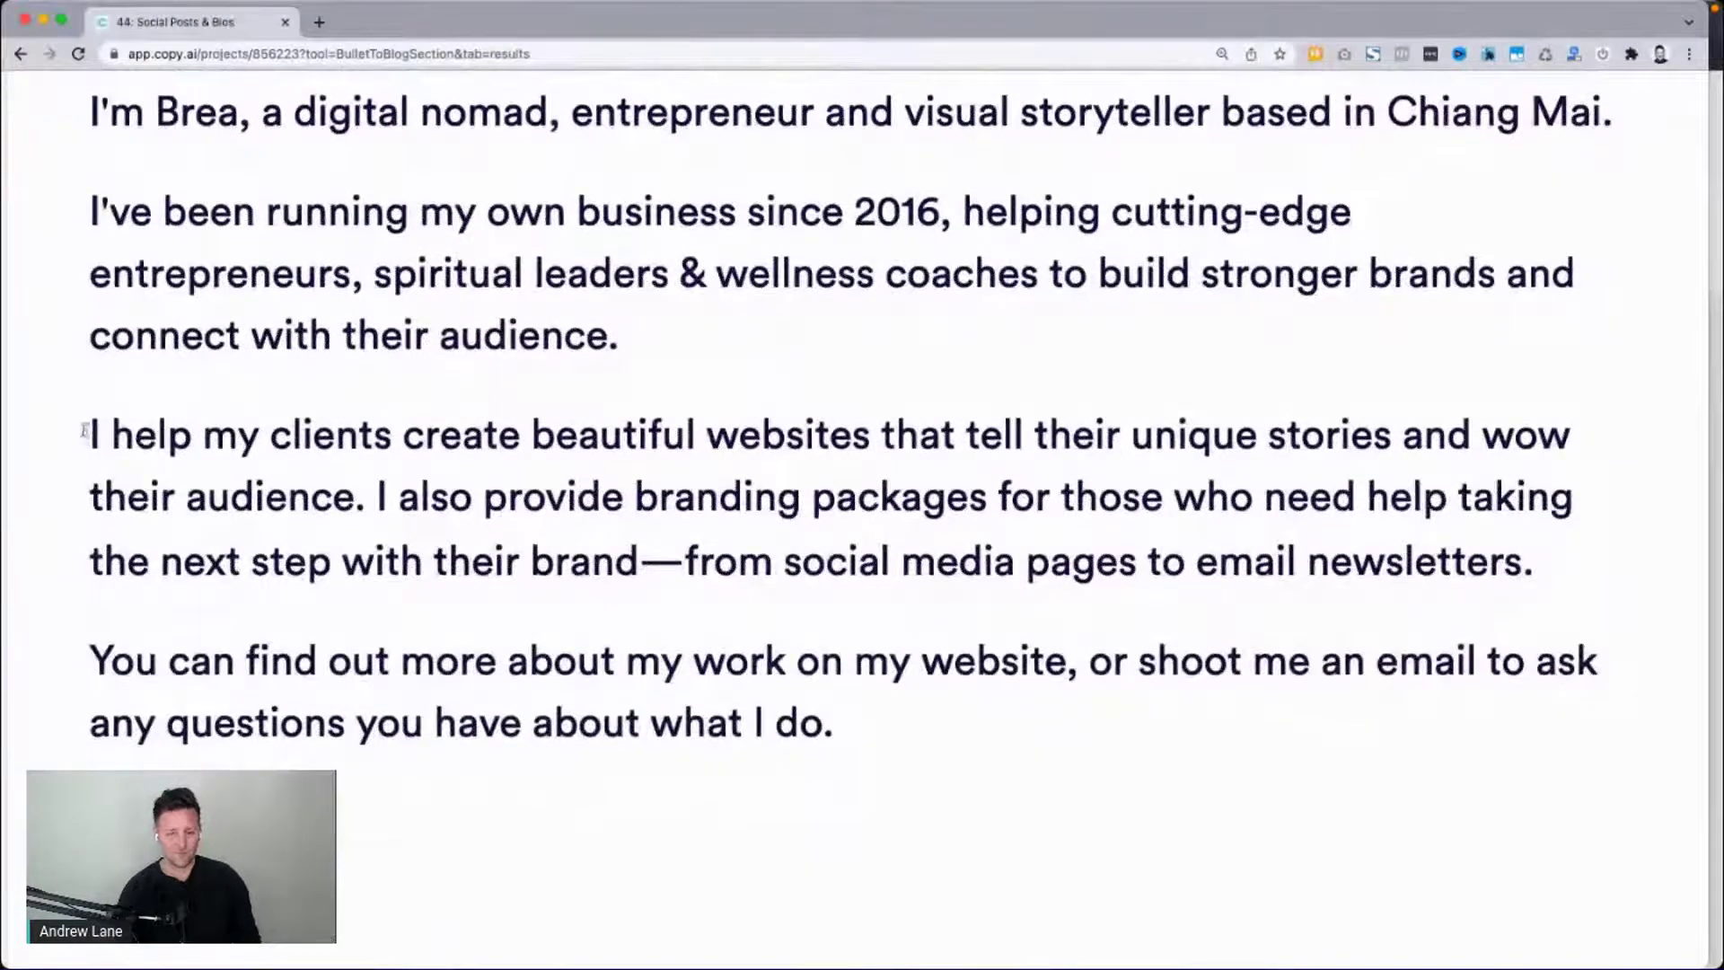
{"action": "left_click_drag", "start_coordinate": [88, 433], "coordinate": [366, 495]}
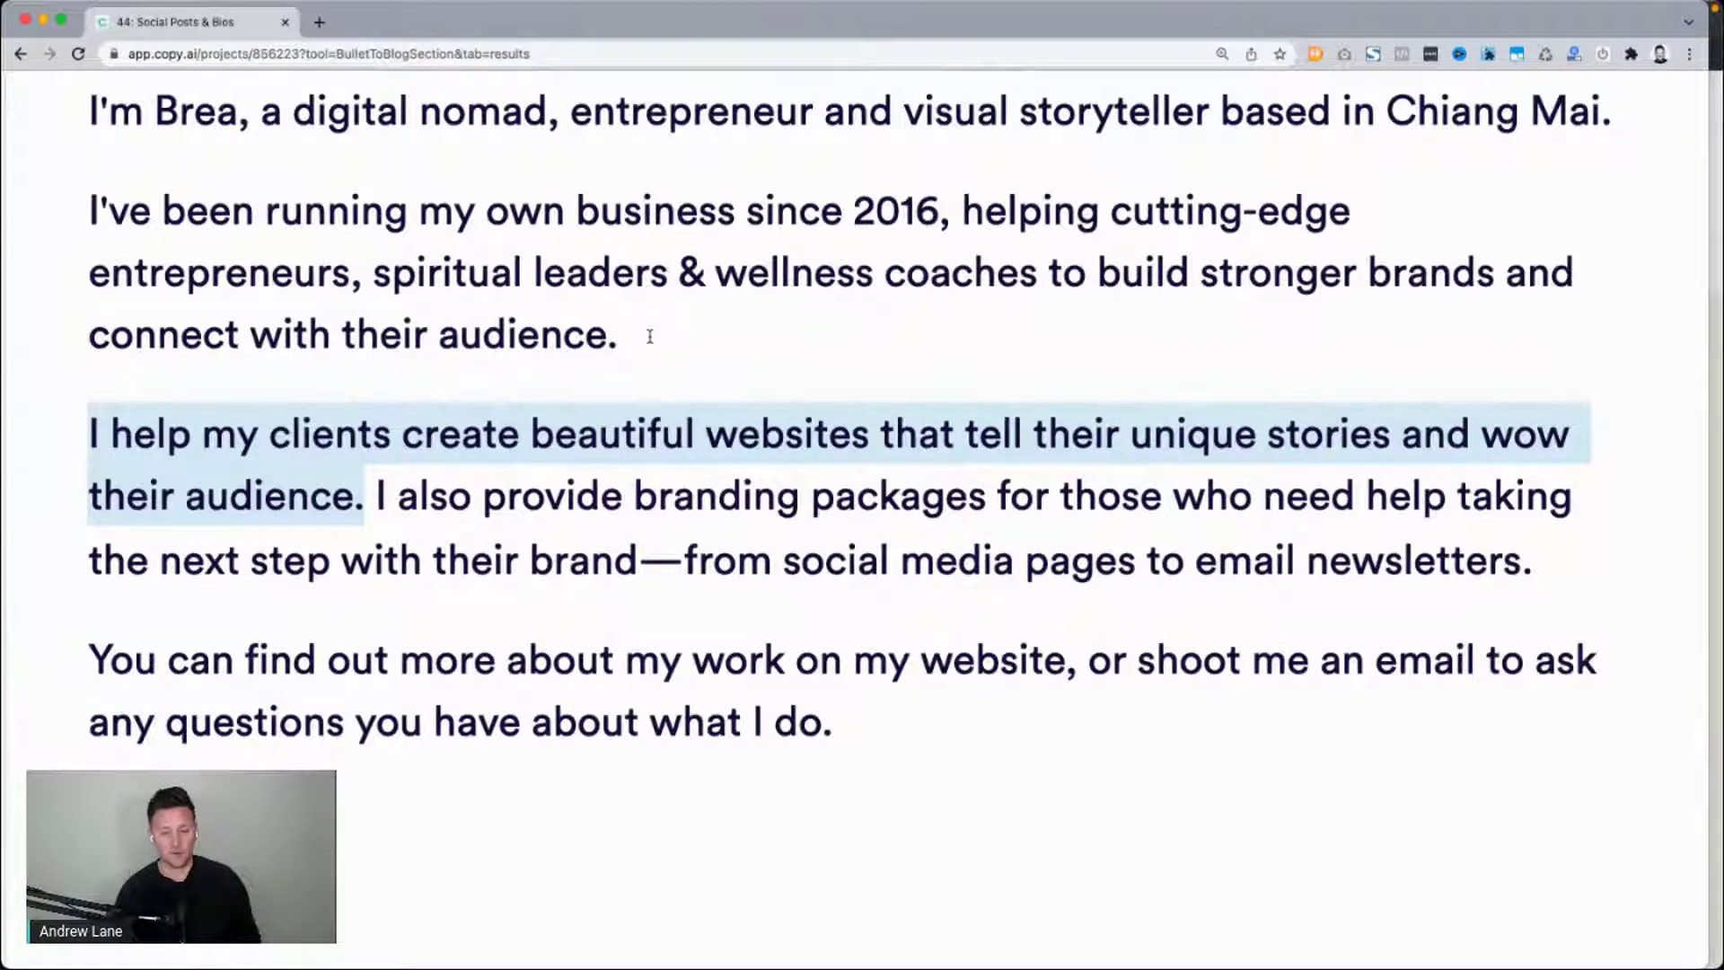
{"action": "left_click", "coordinate": [307, 494]}
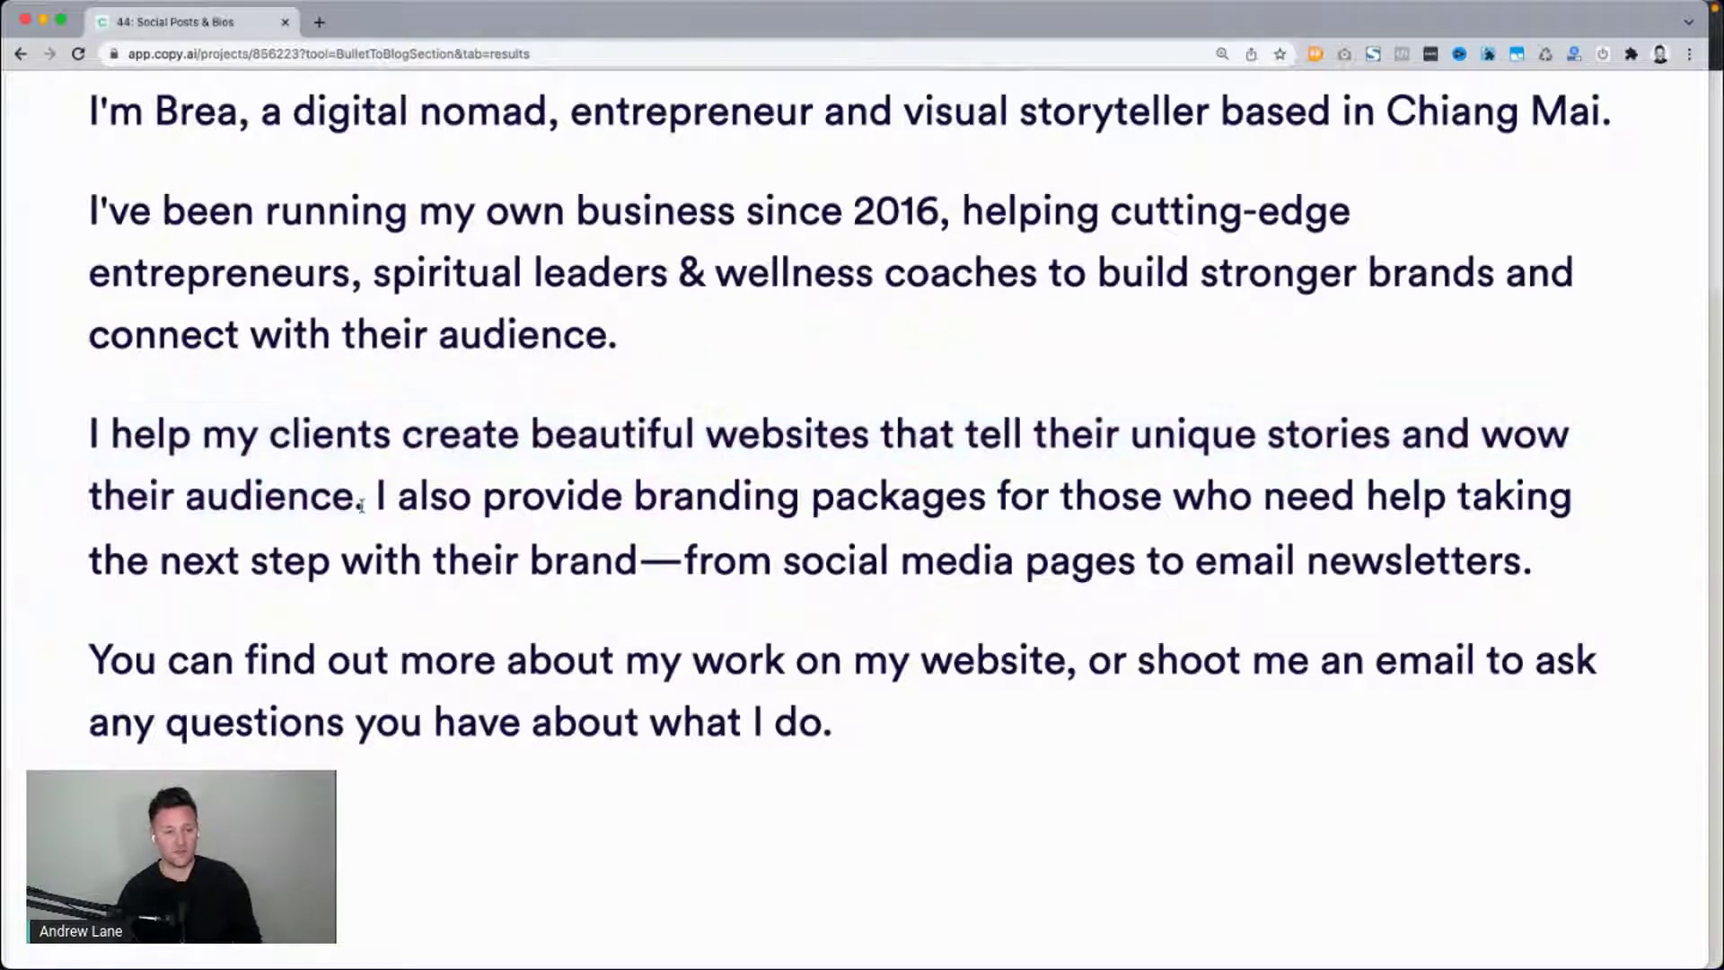
{"action": "left_click_drag", "start_coordinate": [362, 502], "coordinate": [79, 453]}
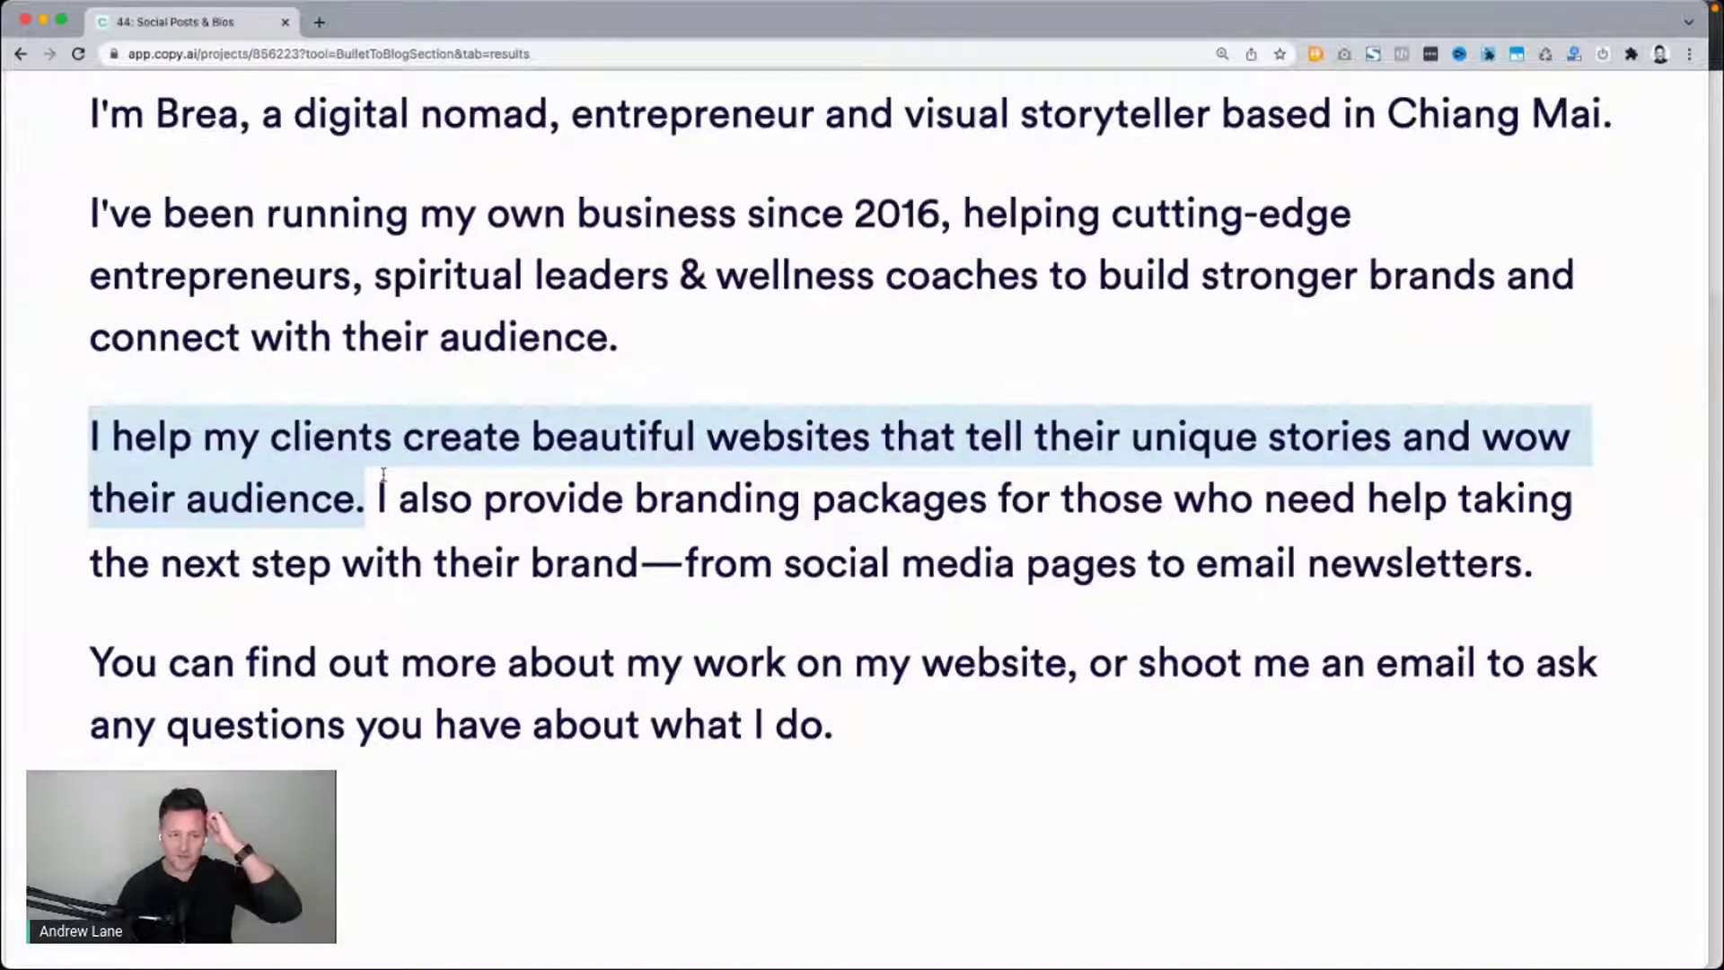
{"action": "scroll", "coordinate": [531, 478], "scroll_direction": "down", "scroll_amount": 5}
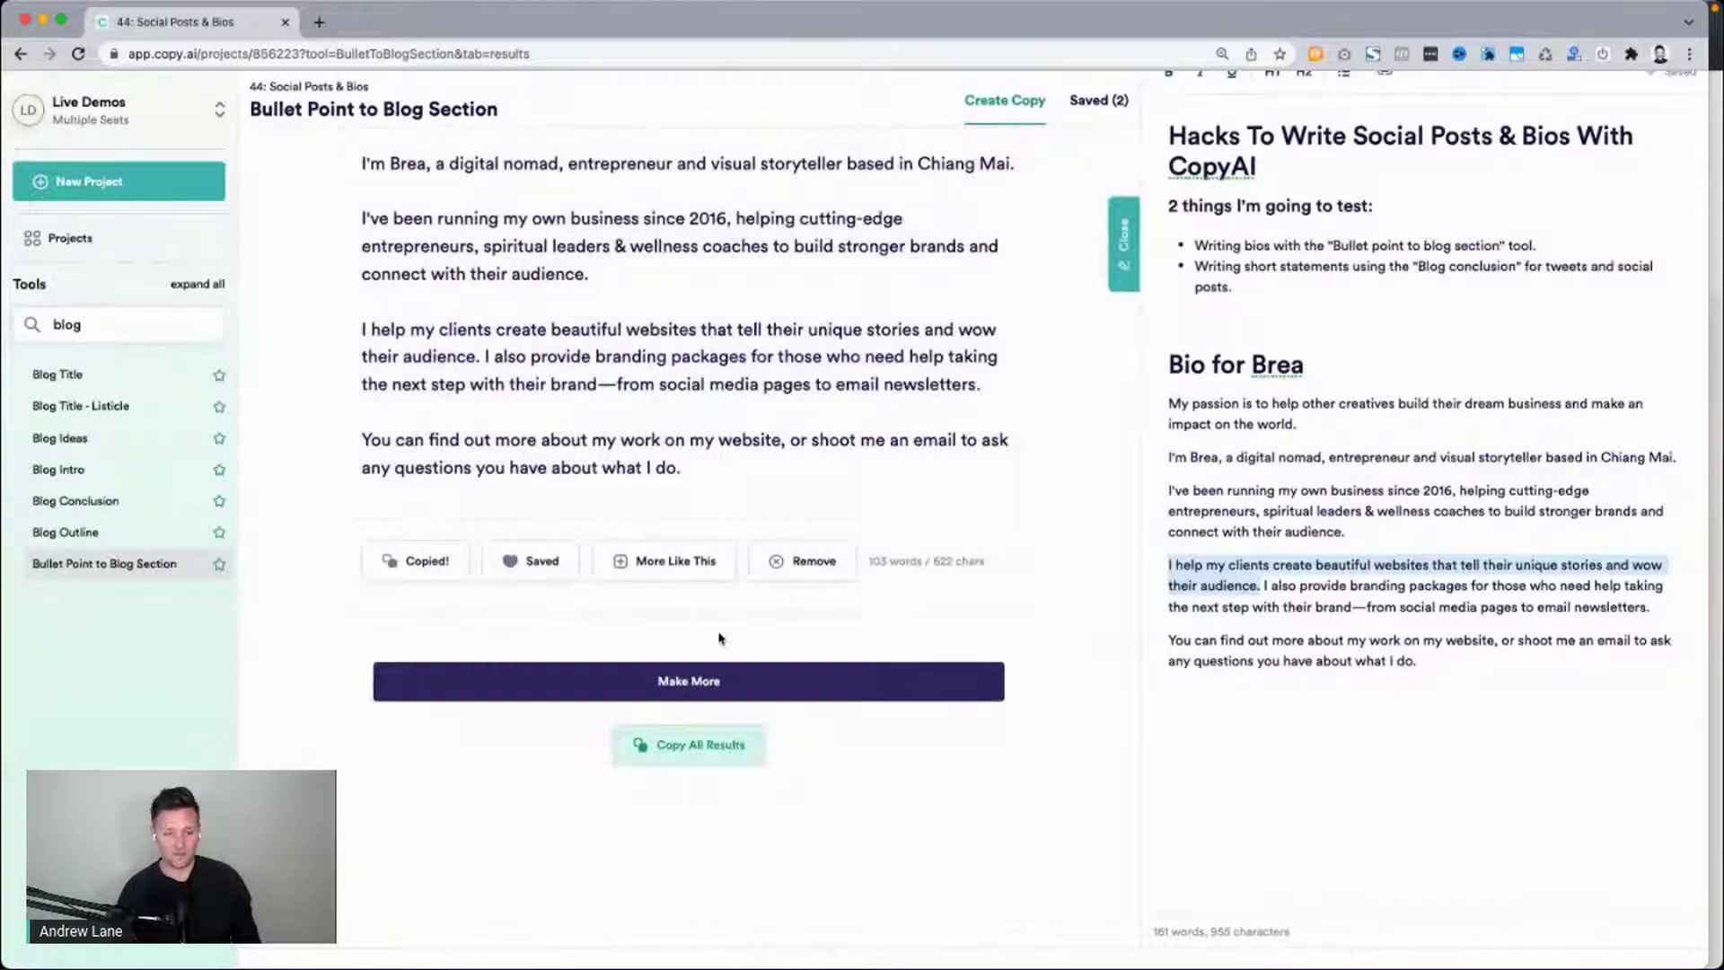
Check the bullet points in the main point text and generate a fresh set of bios with the Friendly tone.
{"action": "scroll", "coordinate": [719, 637], "scroll_direction": "up", "scroll_amount": 10}
{"action": "left_click_drag", "start_coordinate": [372, 412], "coordinate": [574, 416]}
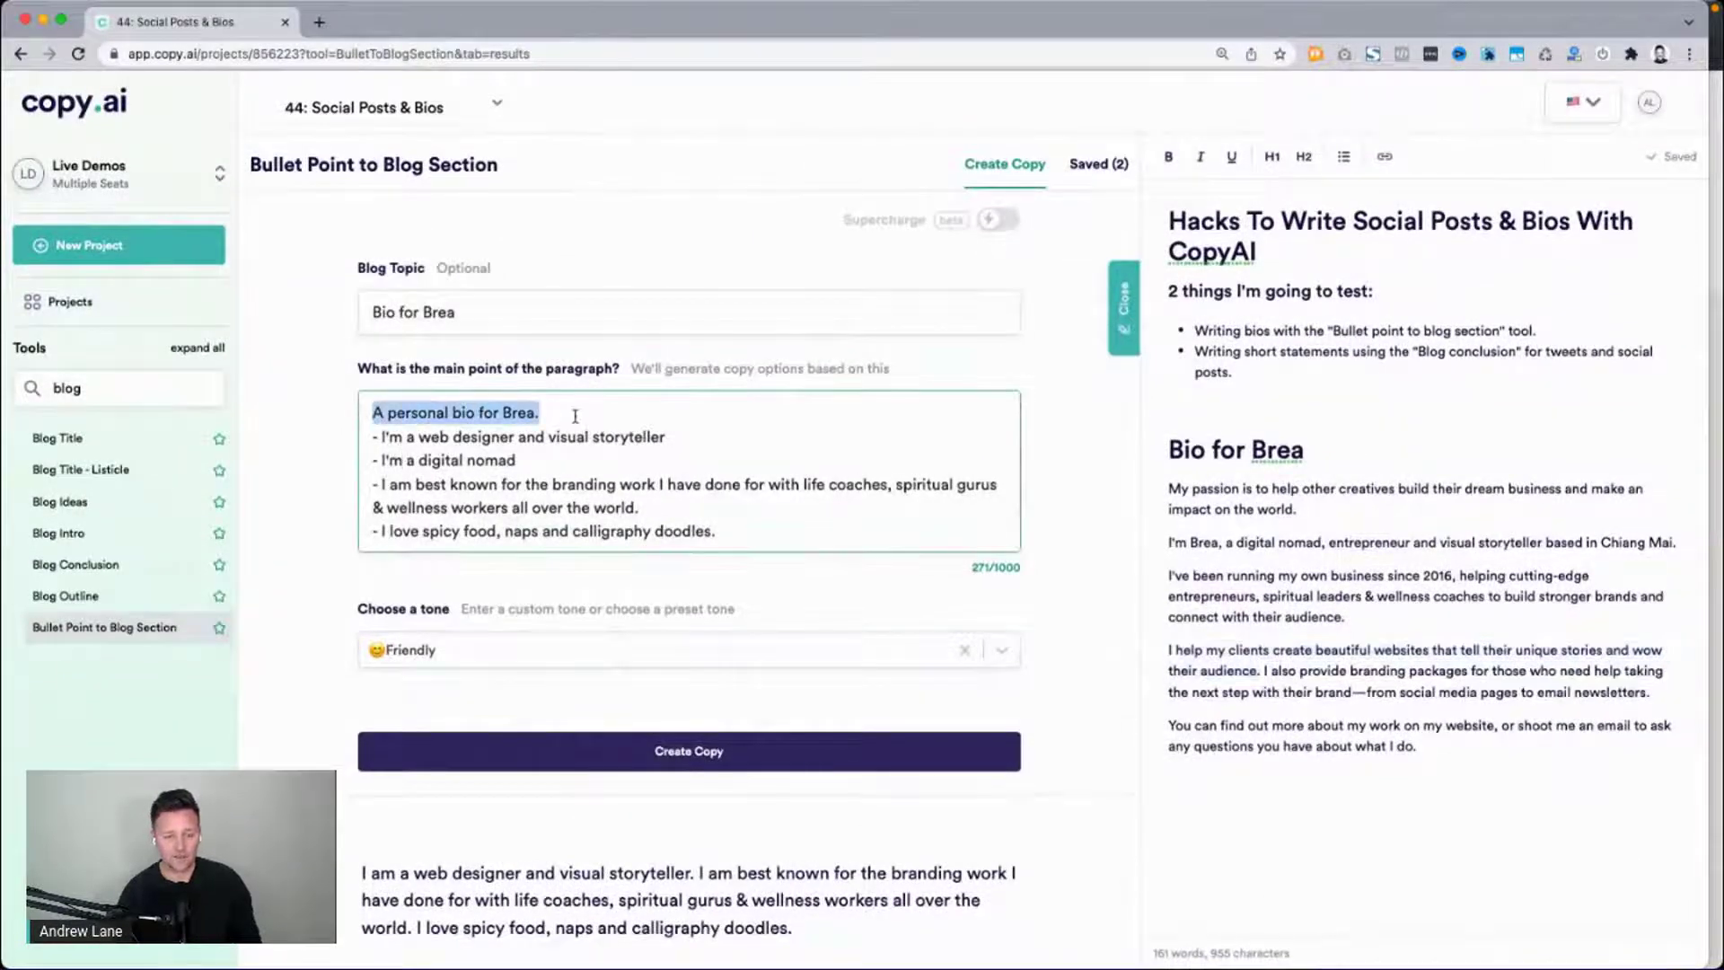
{"action": "left_click", "coordinate": [508, 454]}
{"action": "left_click_drag", "start_coordinate": [382, 437], "coordinate": [733, 457]}
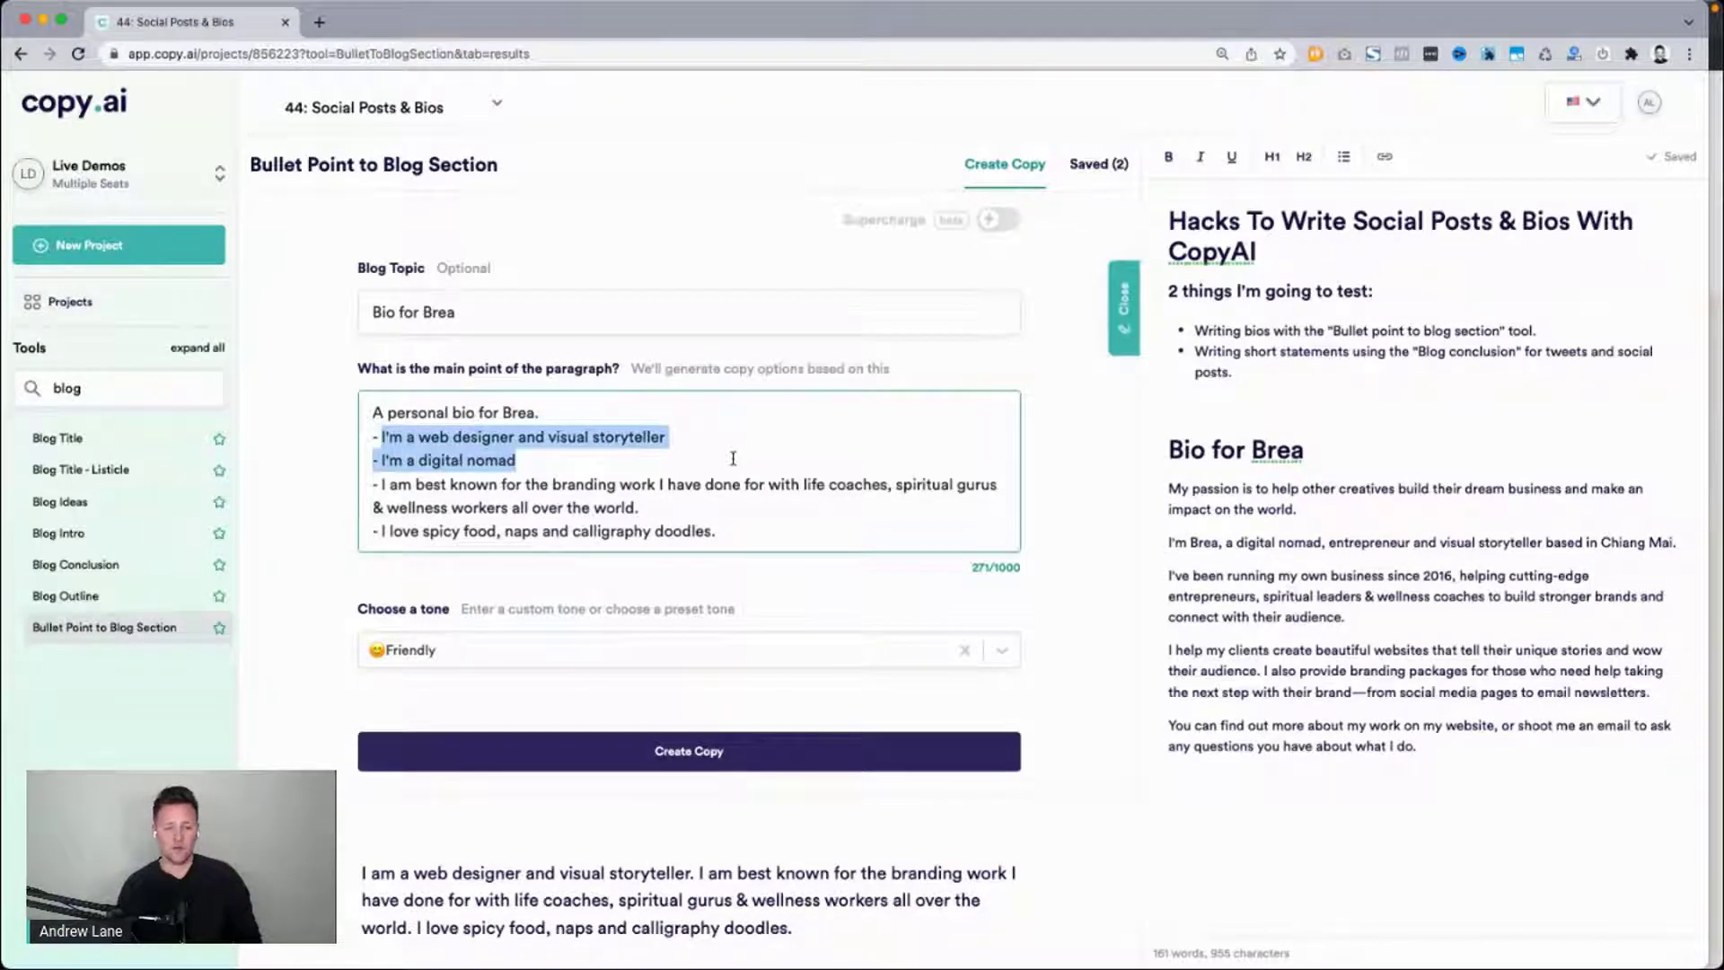
{"action": "left_click", "coordinate": [732, 458]}
{"action": "left_click", "coordinate": [619, 738]}
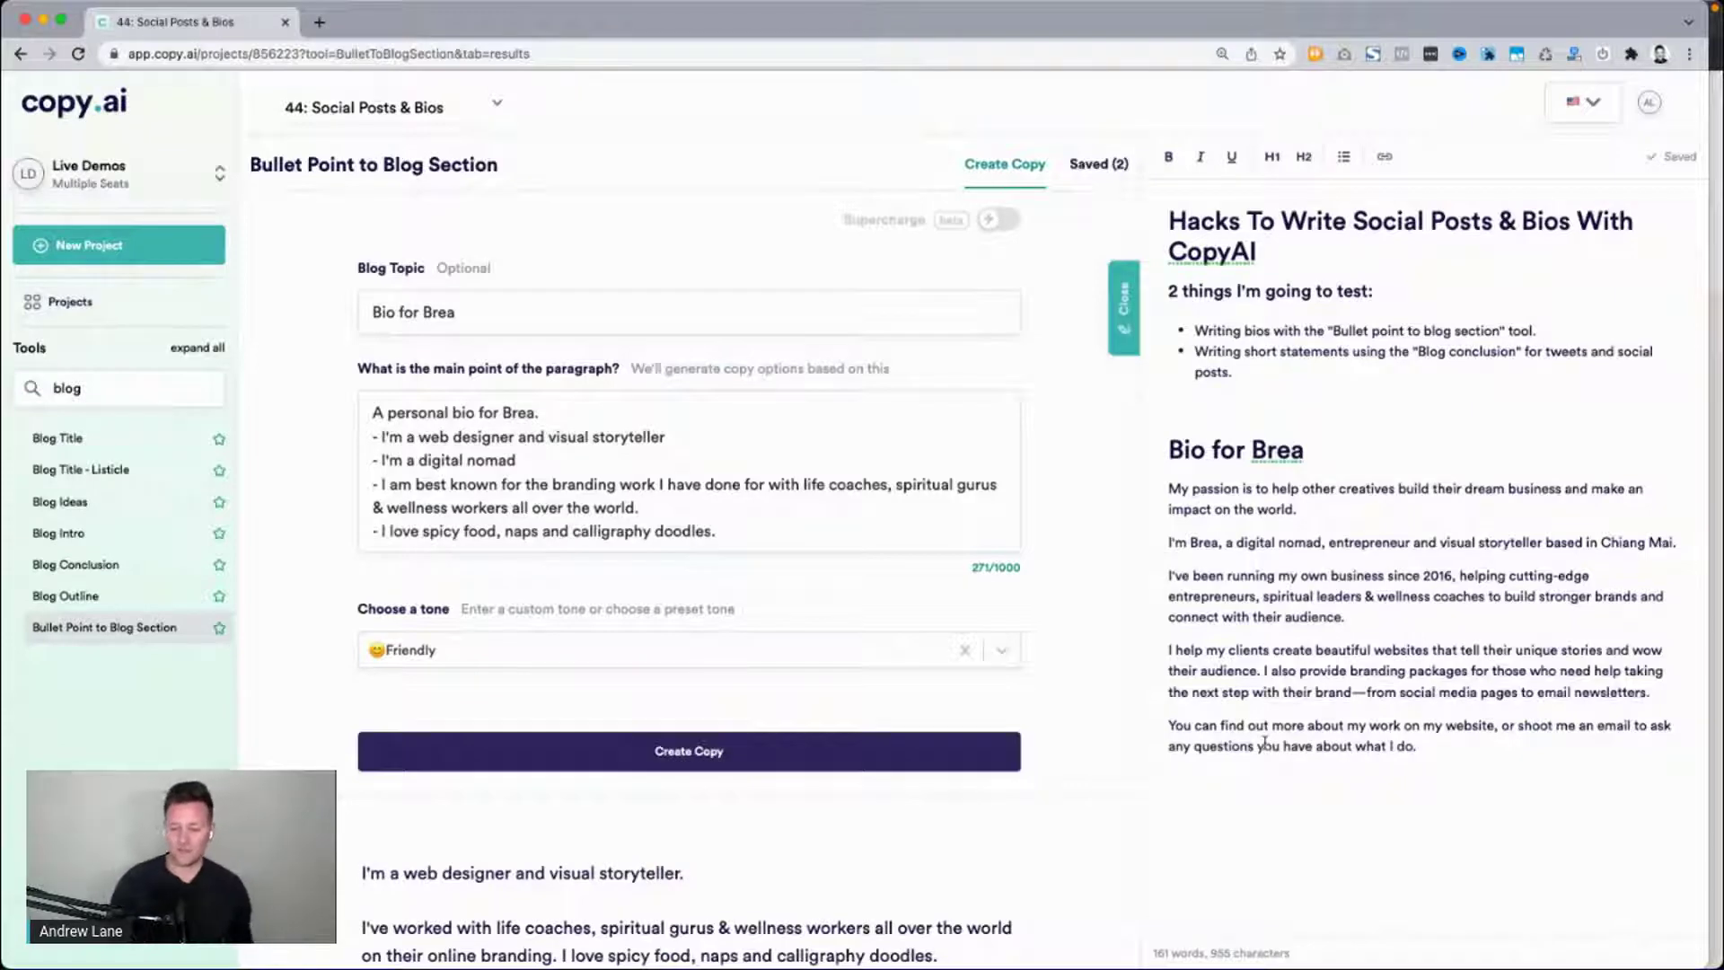
Check the start year and location in the document's bio, and read the first newly generated bios, including the "create some magic" closing line.
{"action": "double_click", "coordinate": [1438, 576]}
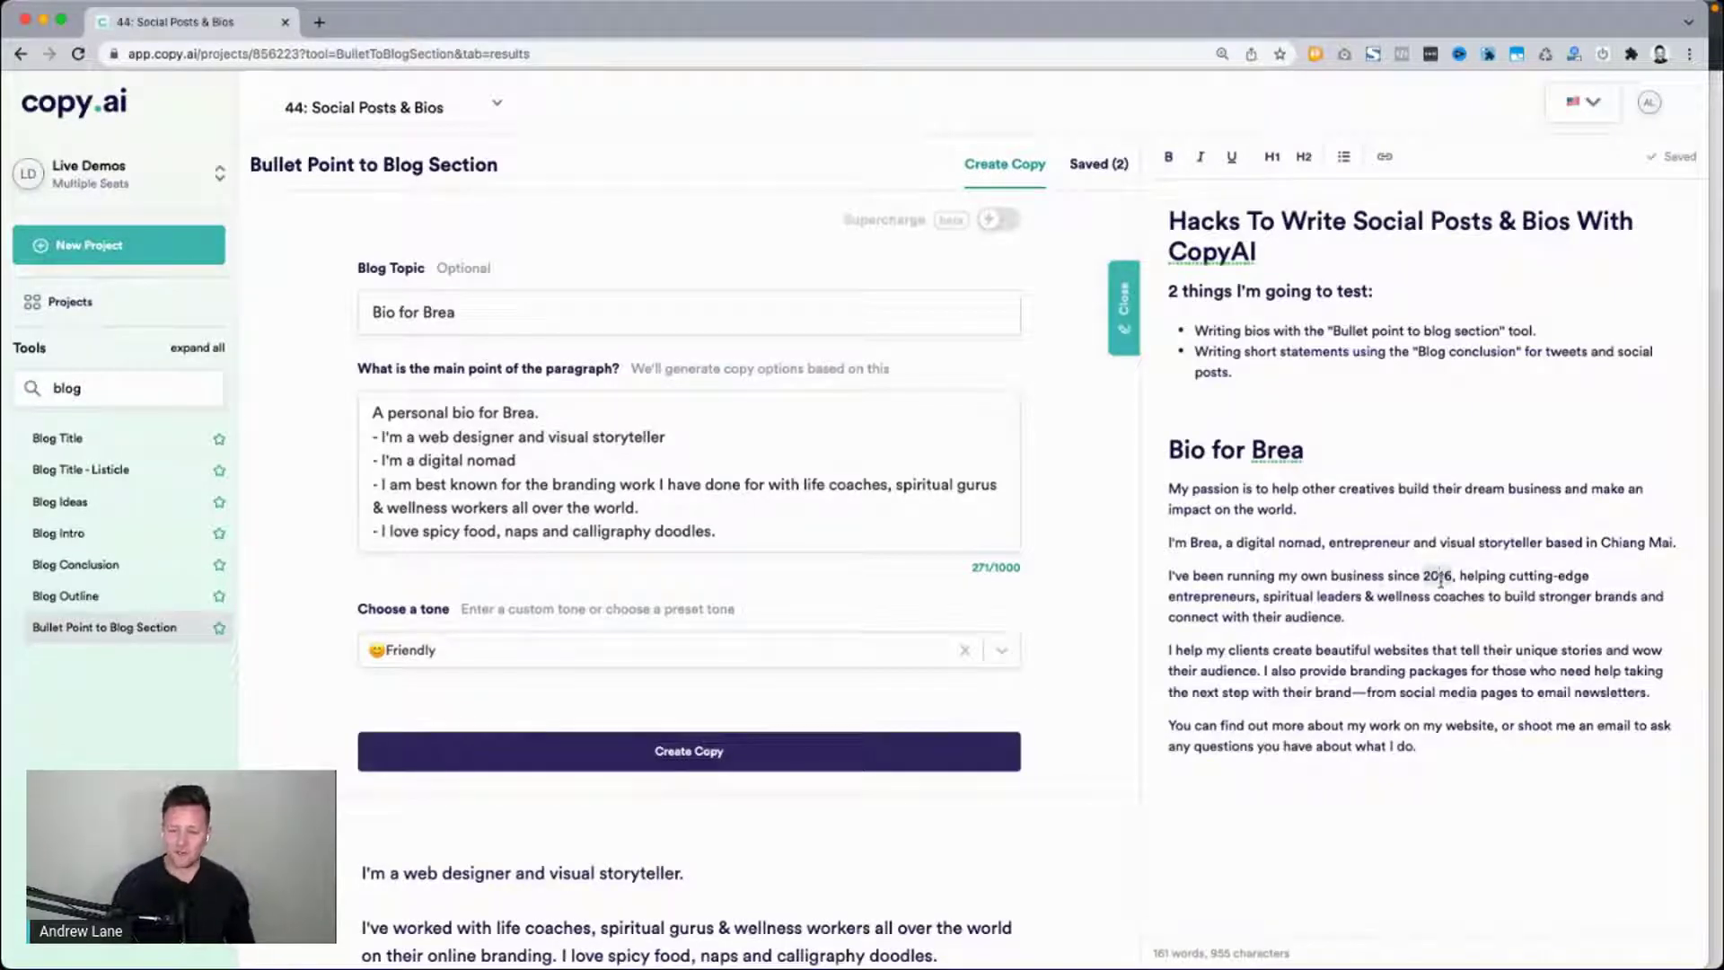
{"action": "left_click", "coordinate": [1610, 540]}
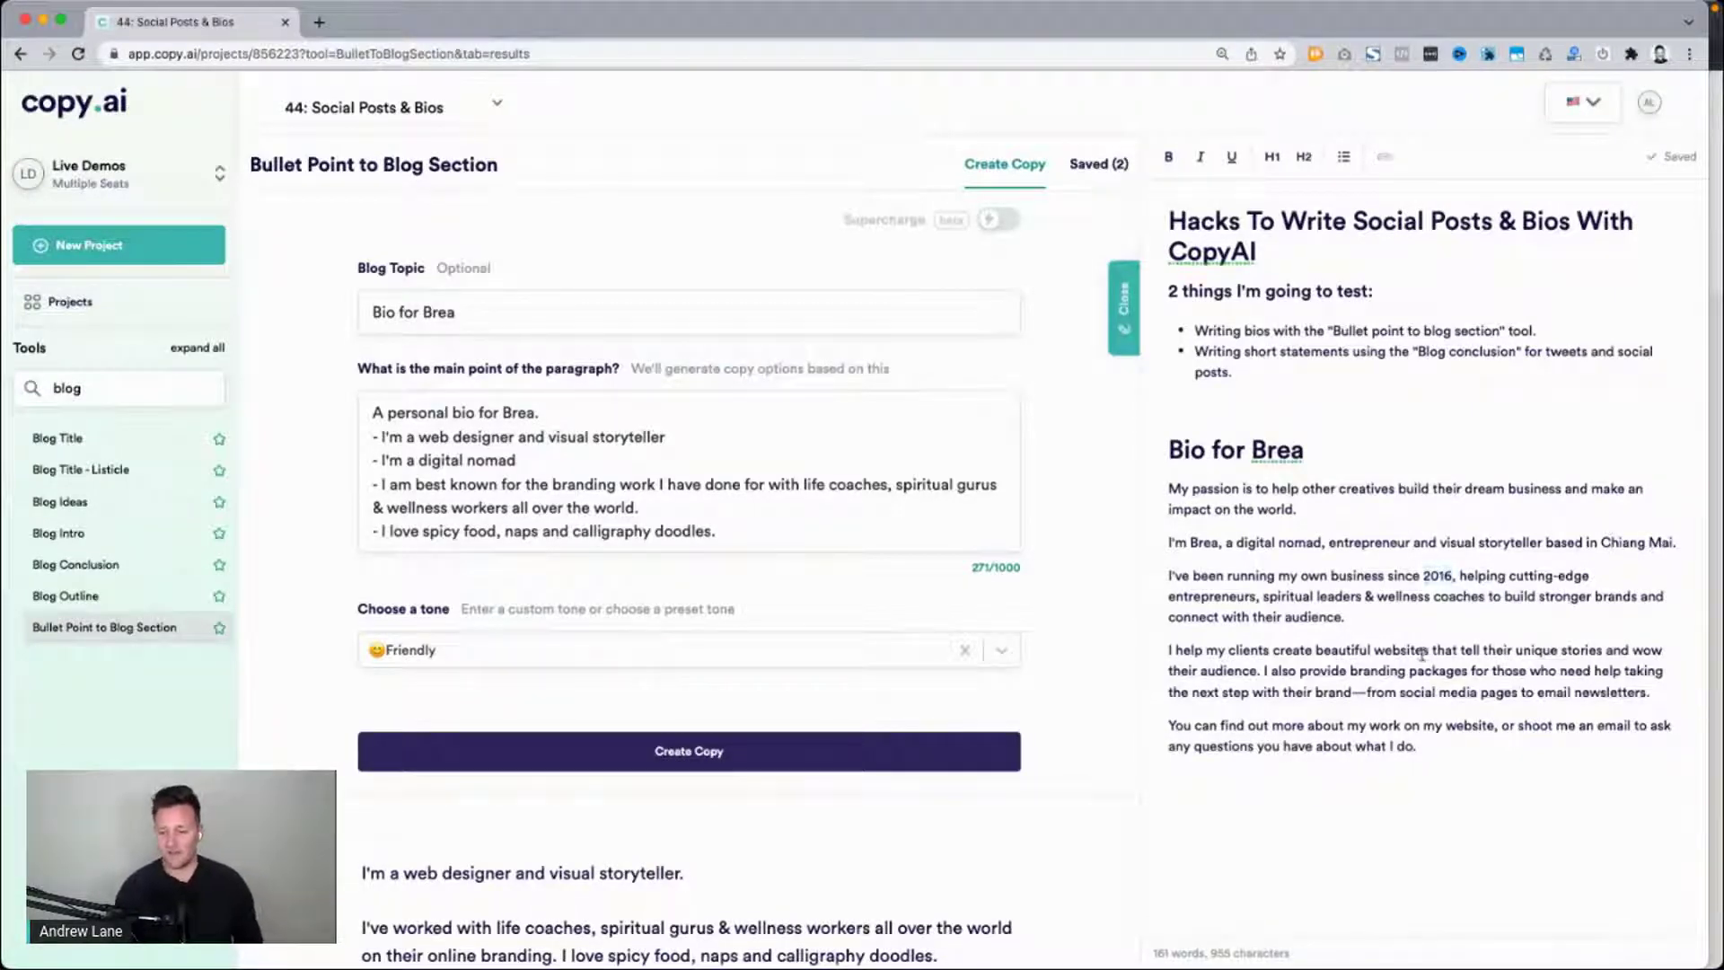
{"action": "scroll", "coordinate": [786, 594], "scroll_direction": "down", "scroll_amount": 3}
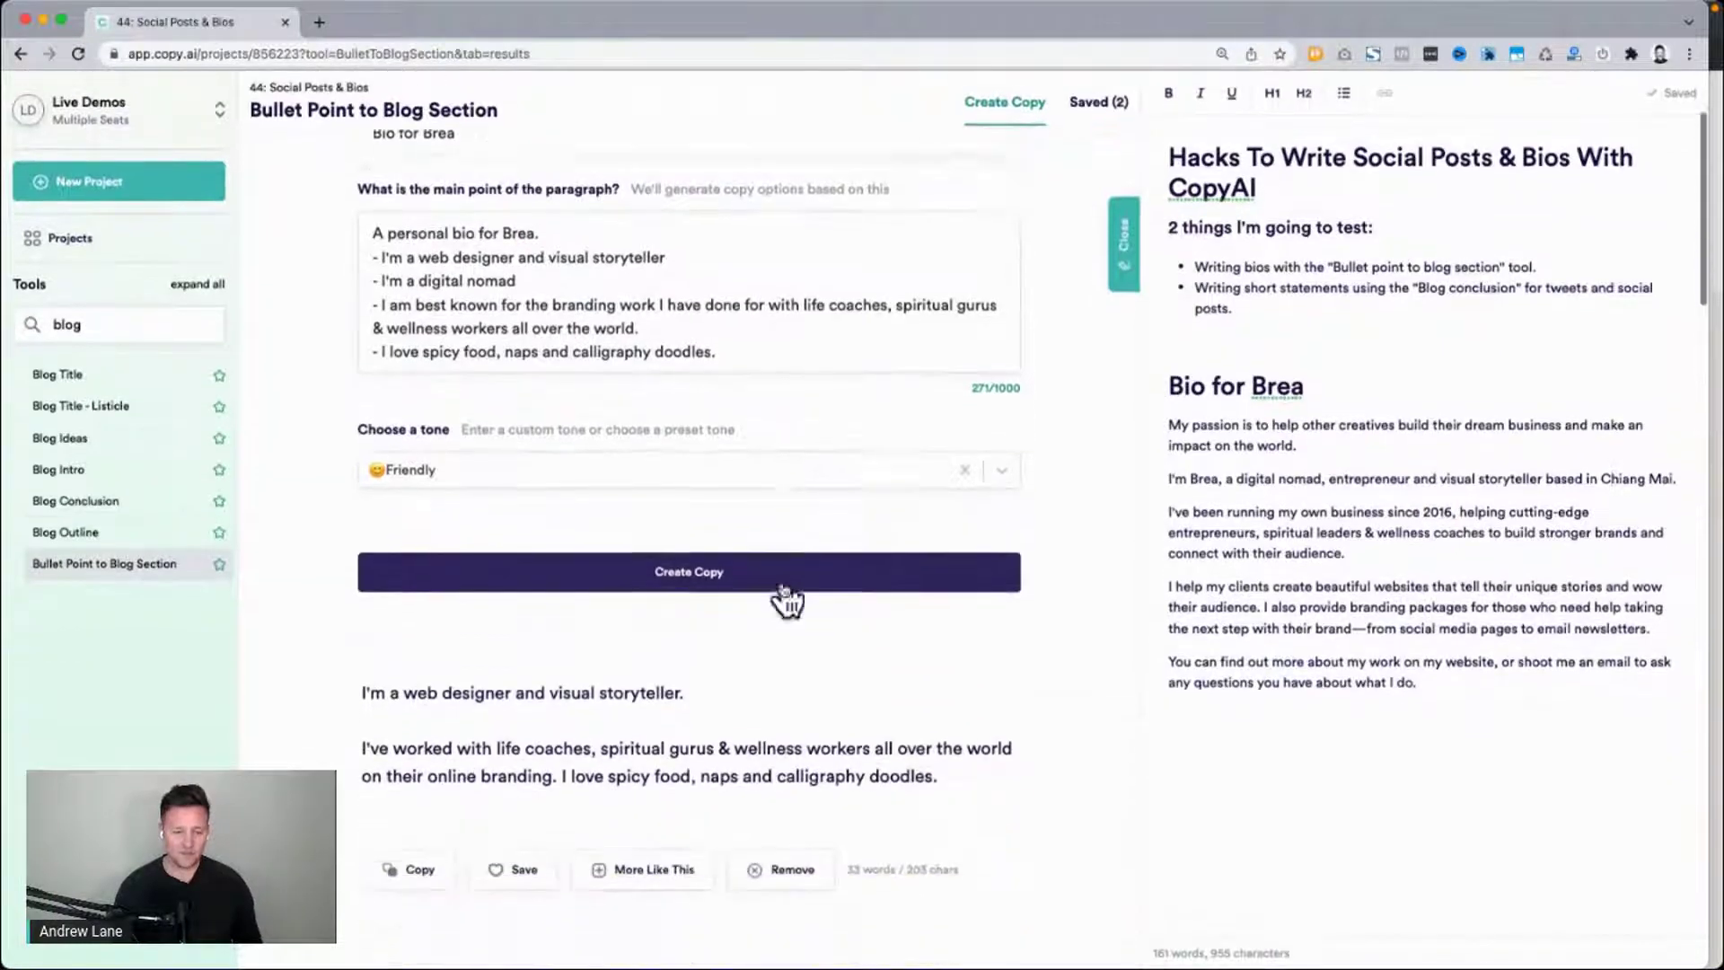
{"action": "scroll", "coordinate": [786, 594], "scroll_direction": "down", "scroll_amount": 10}
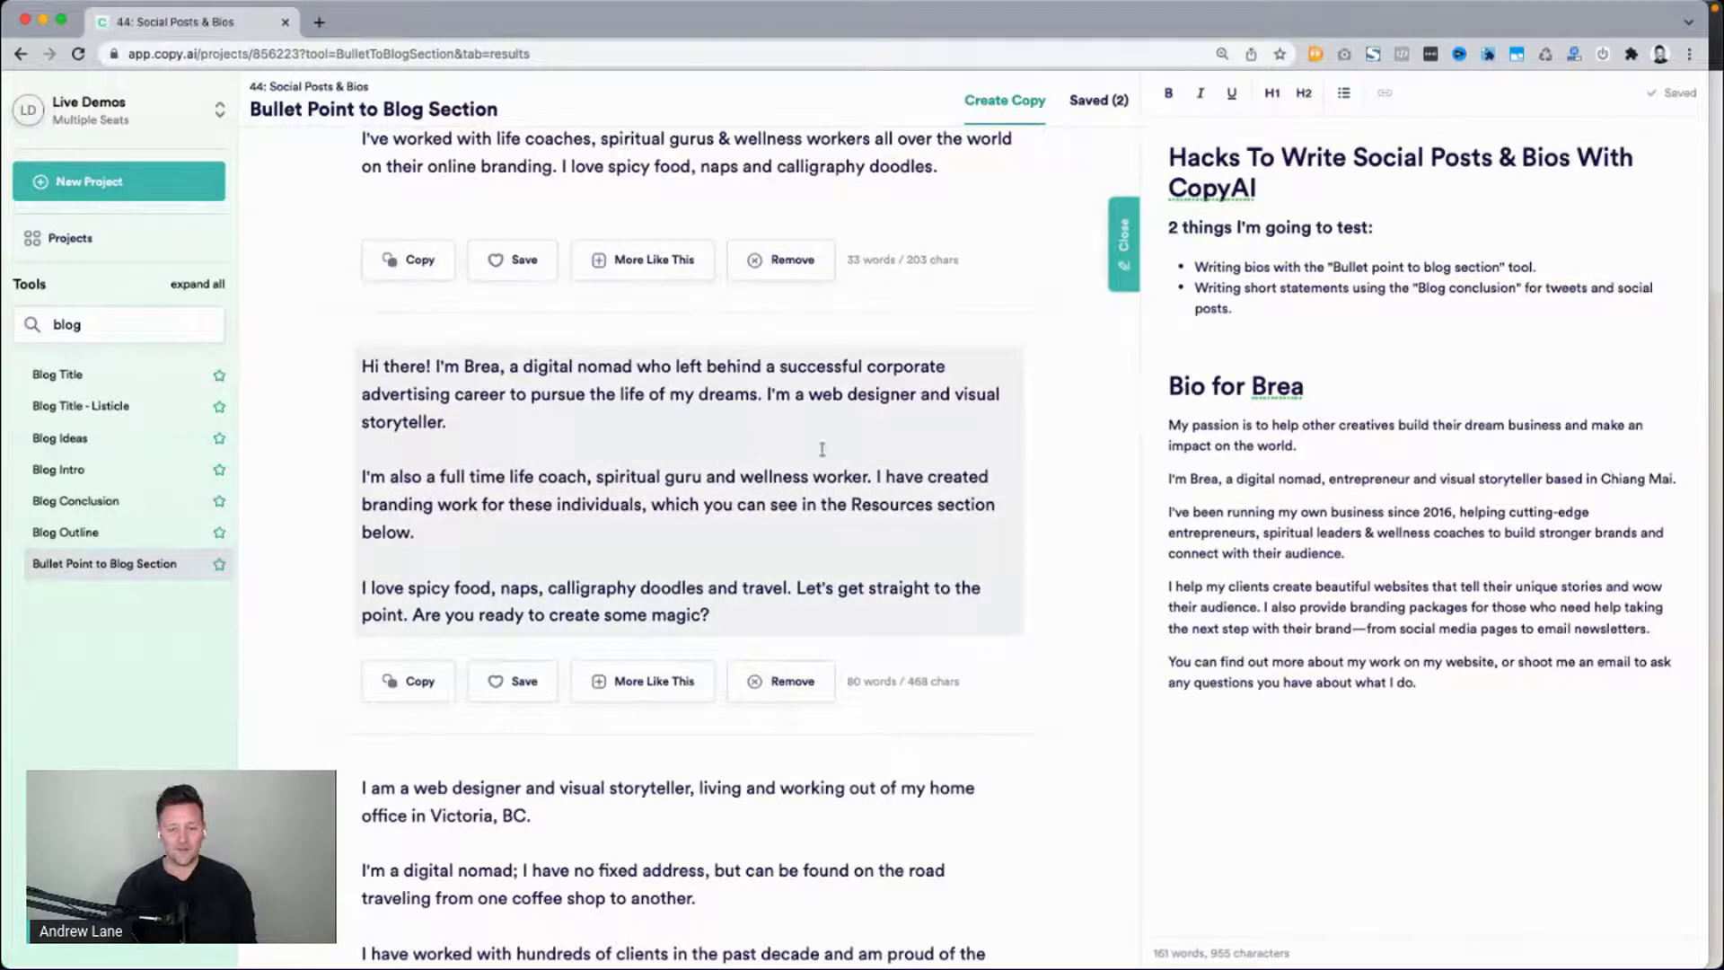
{"action": "key", "text": "super+equal"}
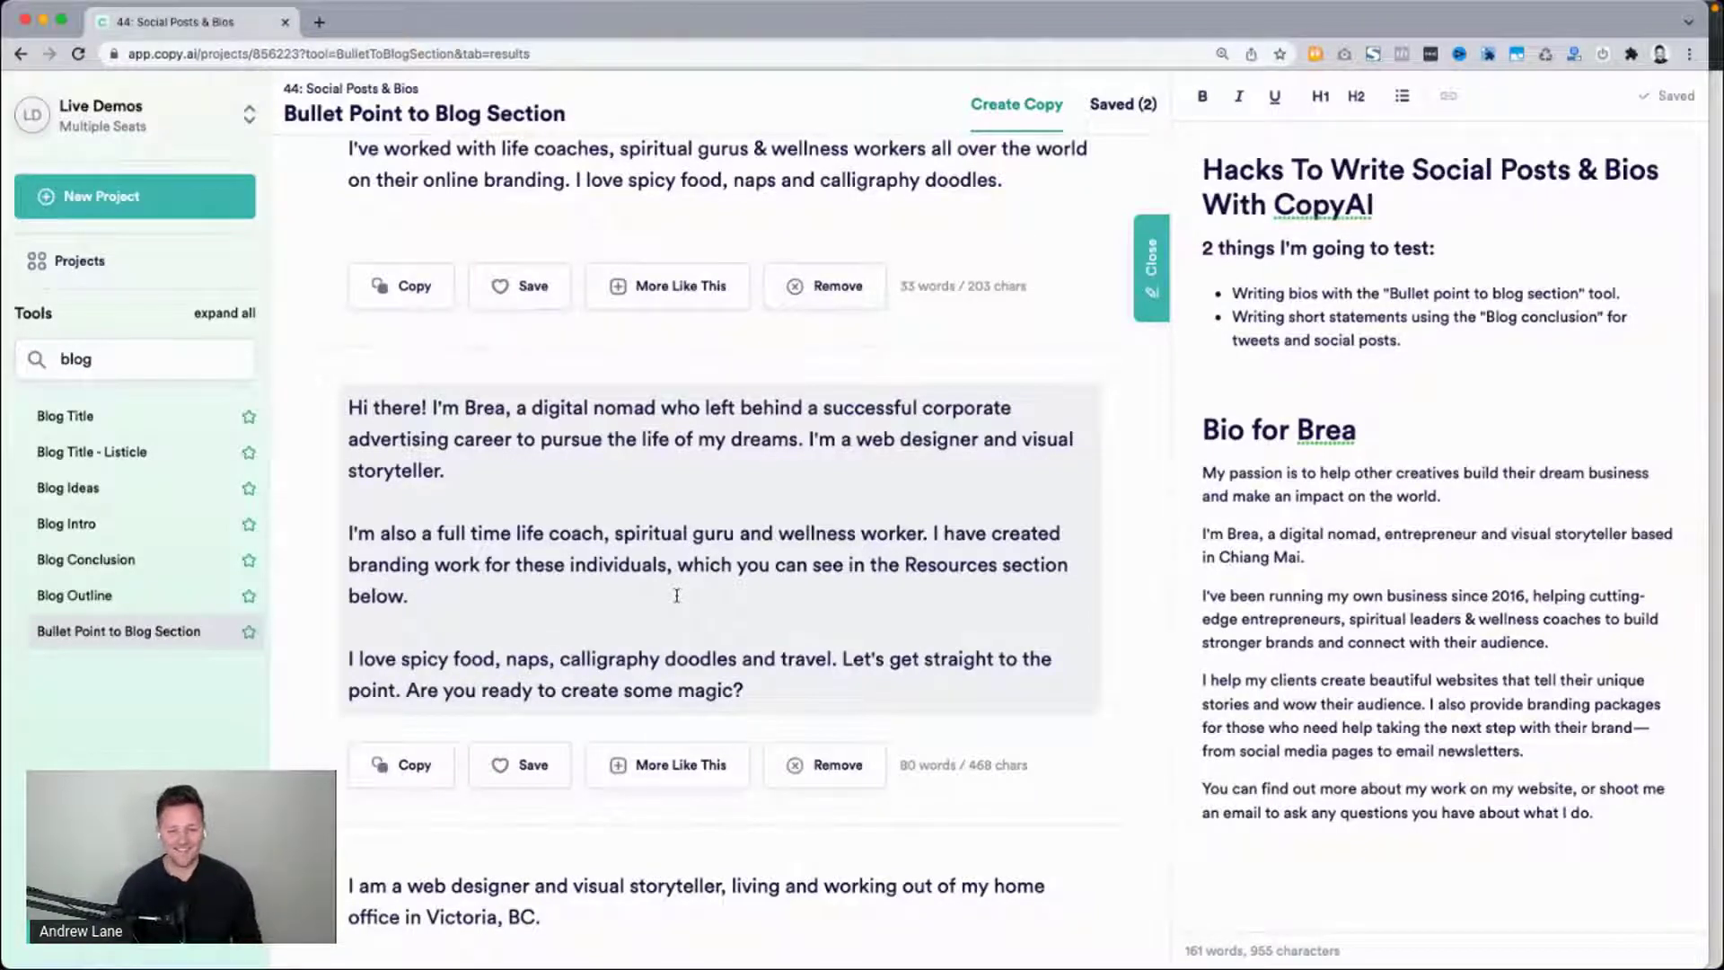
{"action": "scroll", "coordinate": [676, 595], "scroll_direction": "down", "scroll_amount": 3}
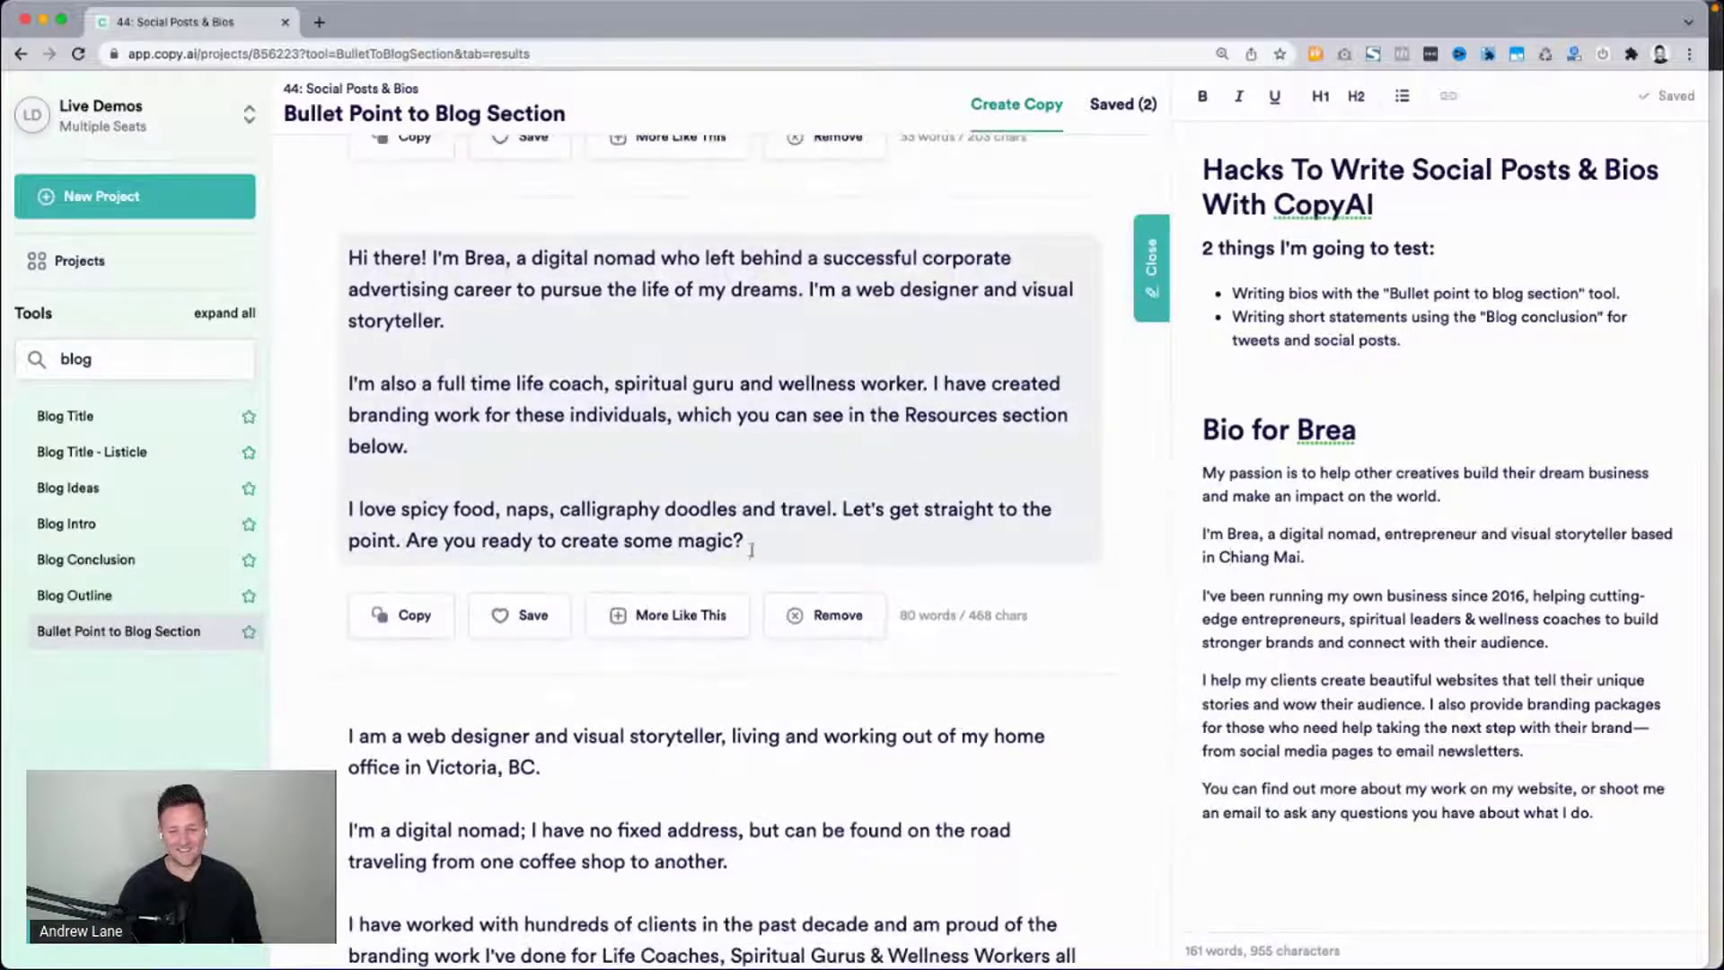
{"action": "left_click_drag", "start_coordinate": [407, 540], "coordinate": [780, 545]}
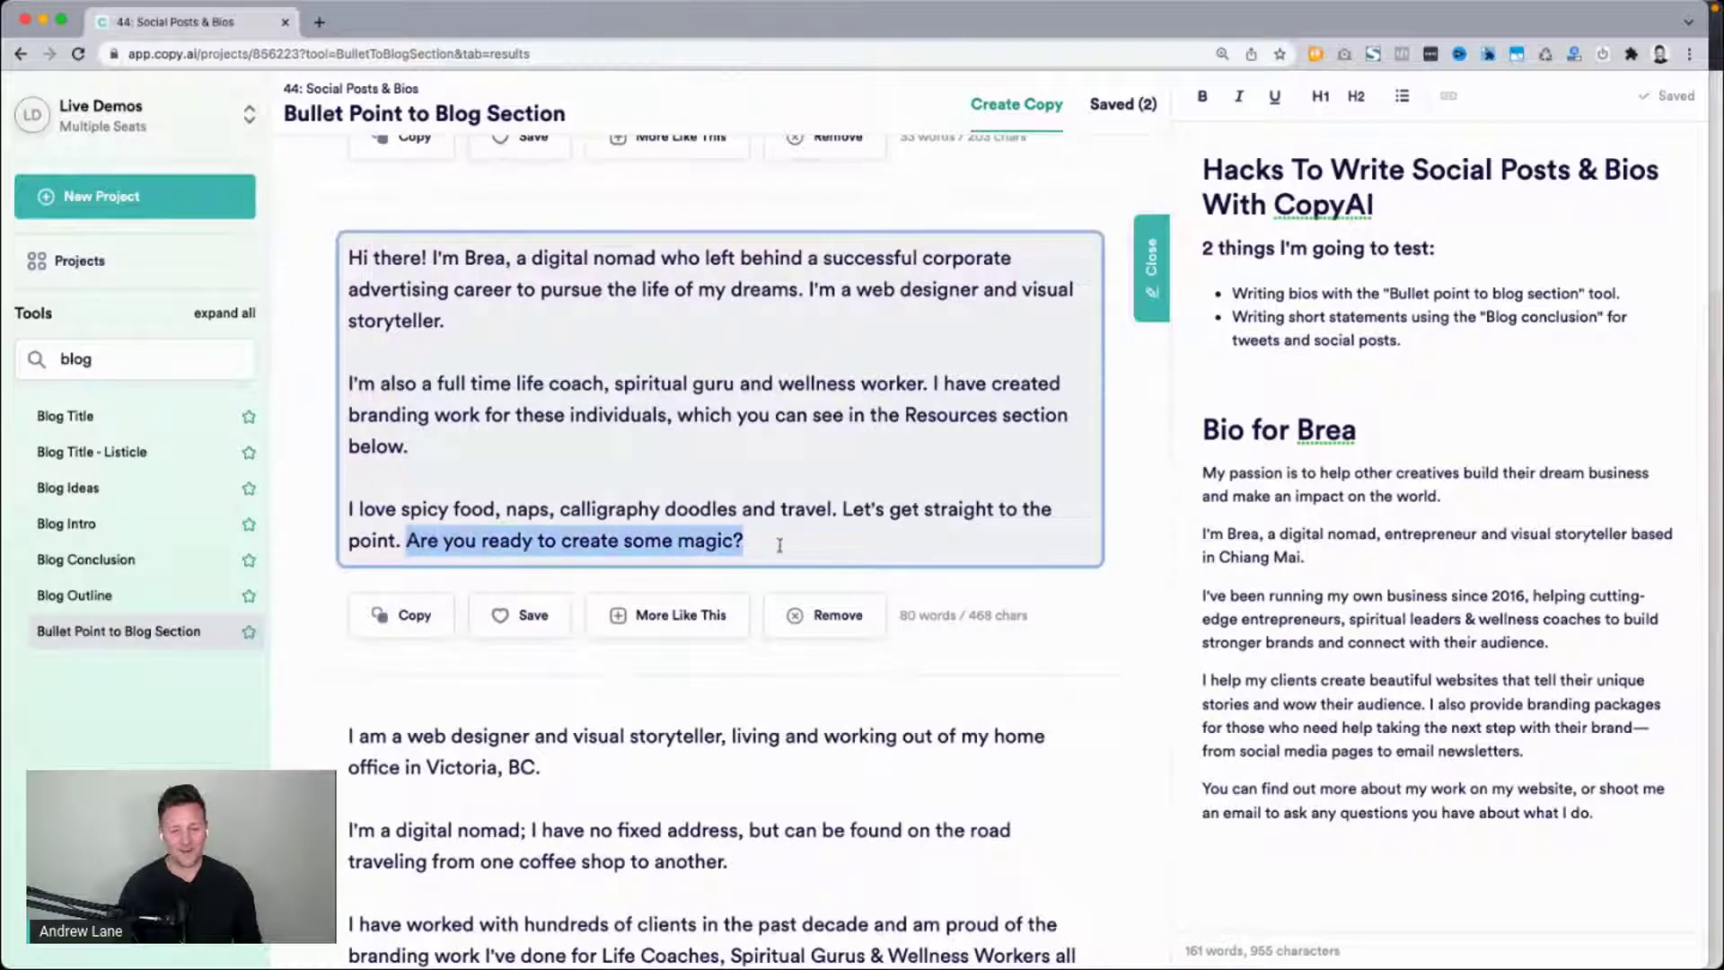
{"action": "scroll", "coordinate": [779, 545], "scroll_direction": "down", "scroll_amount": 1}
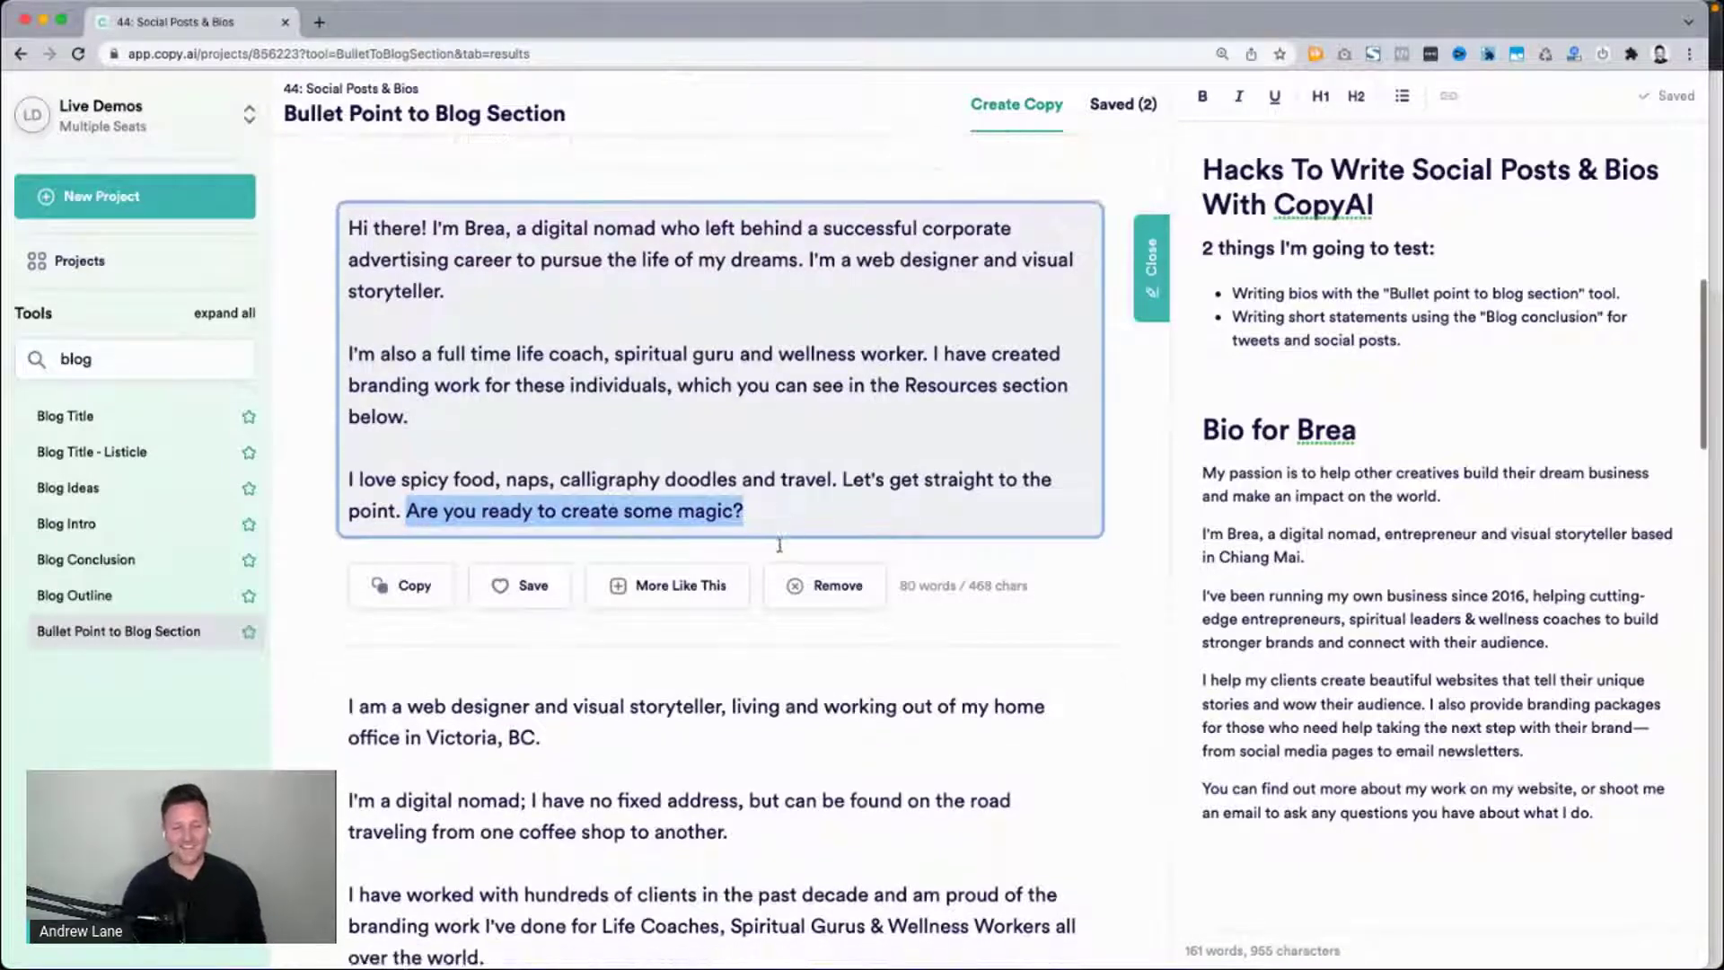
{"action": "scroll", "coordinate": [780, 545], "scroll_direction": "up", "scroll_amount": 1}
{"action": "left_click", "coordinate": [780, 545]}
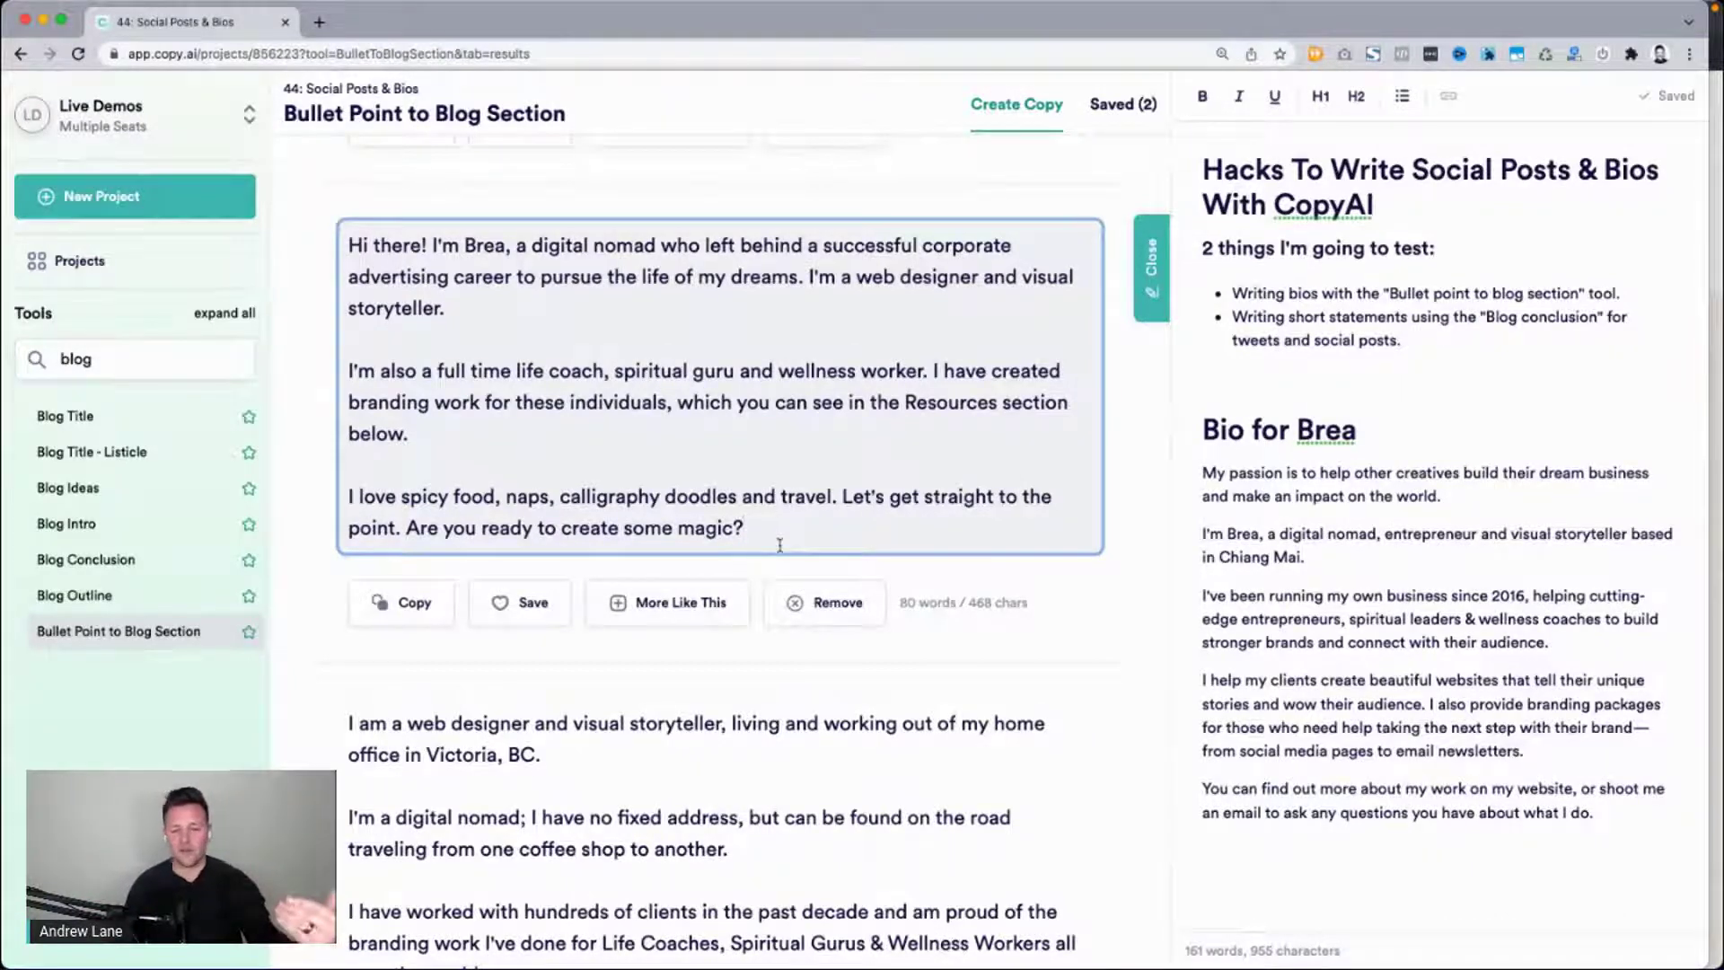
Compare the second new bio's career claims with the "life coaches, spiritual gurus & wellness workers" wording in the main point text.
{"action": "scroll", "coordinate": [779, 545], "scroll_direction": "up", "scroll_amount": 10}
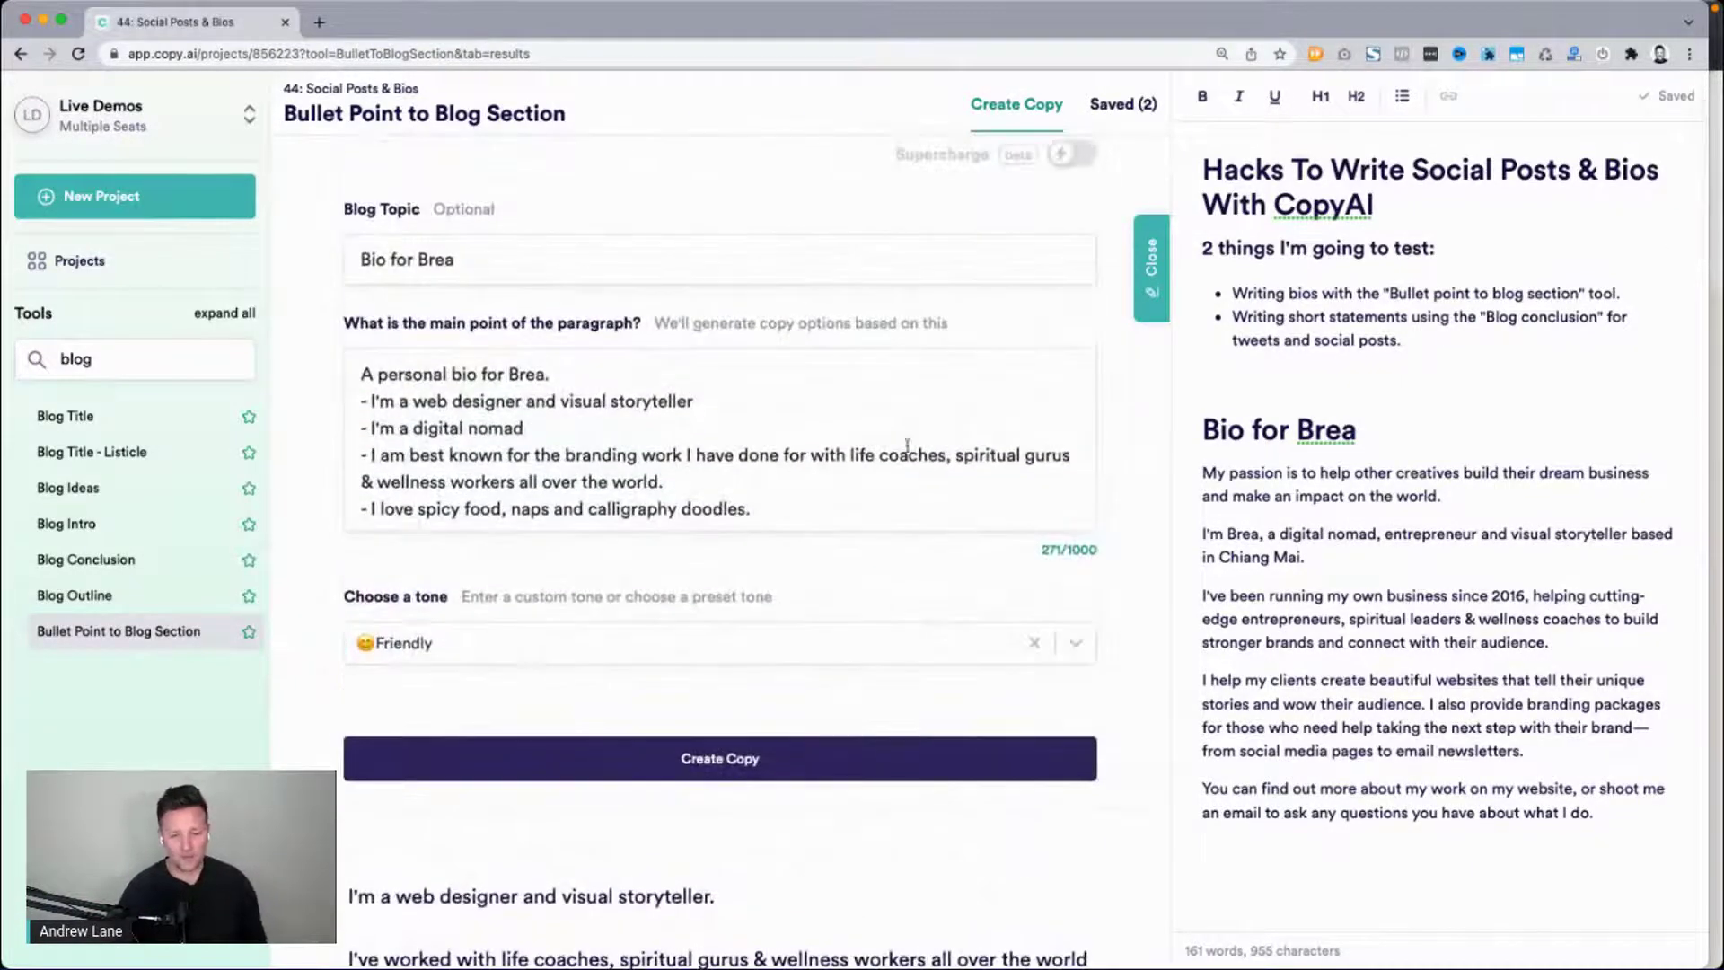
{"action": "left_click", "coordinate": [957, 458]}
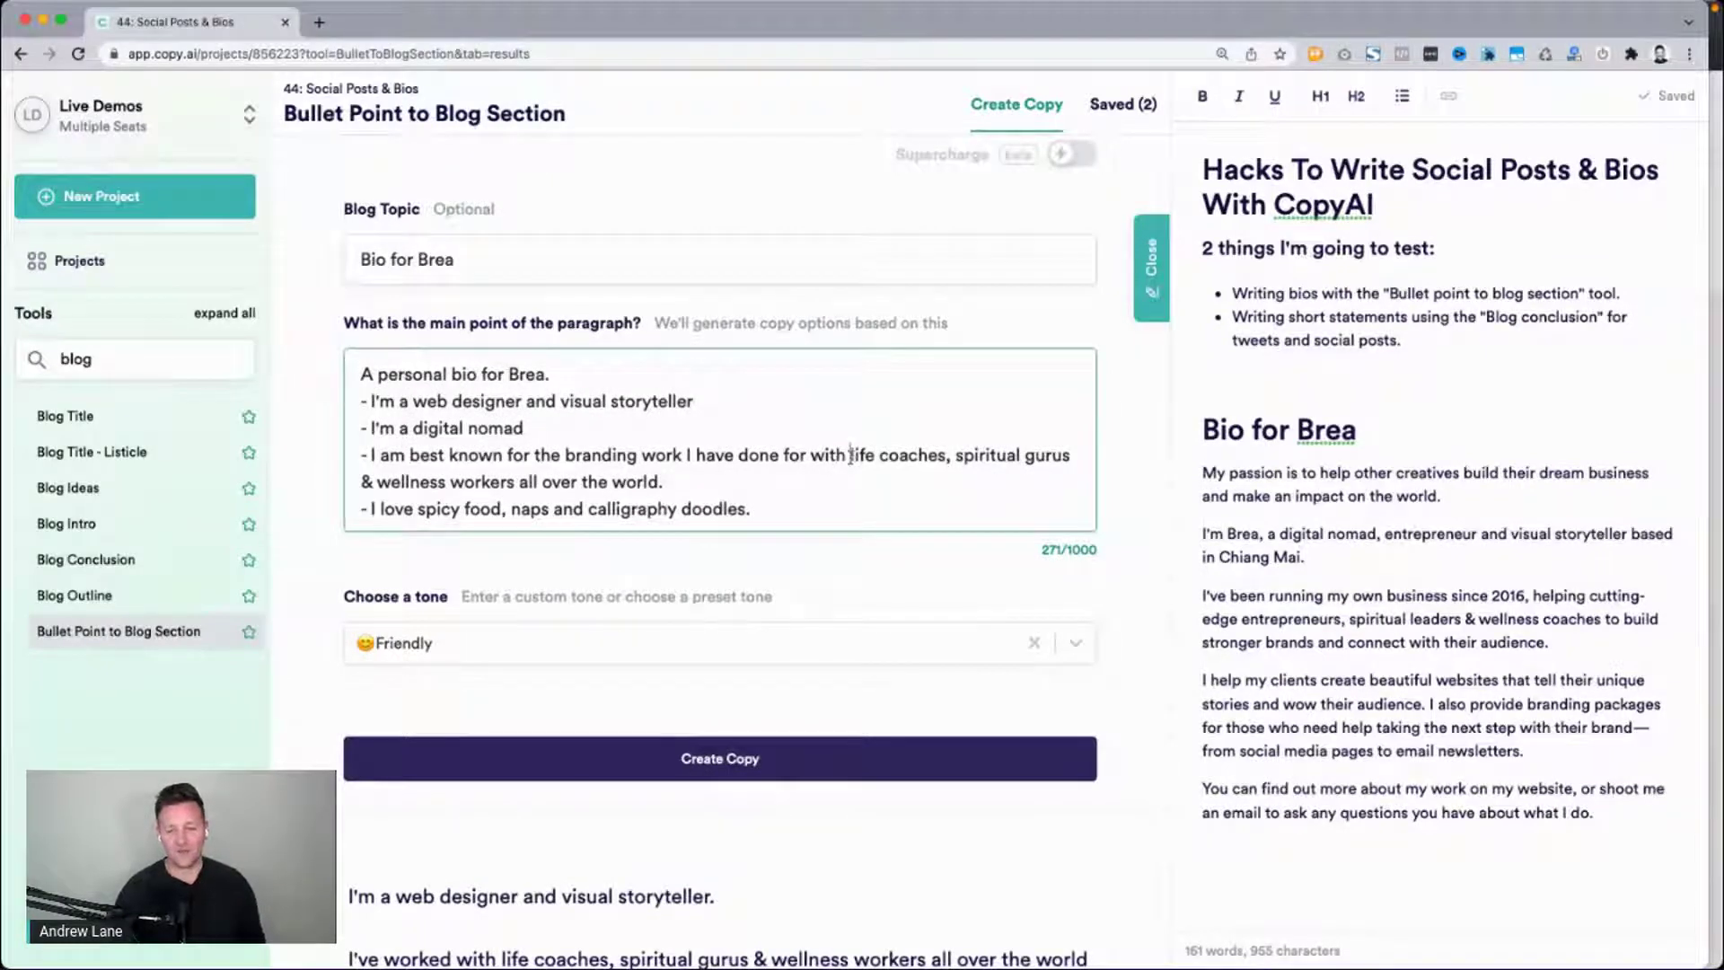
{"action": "left_click_drag", "start_coordinate": [851, 458], "coordinate": [511, 483]}
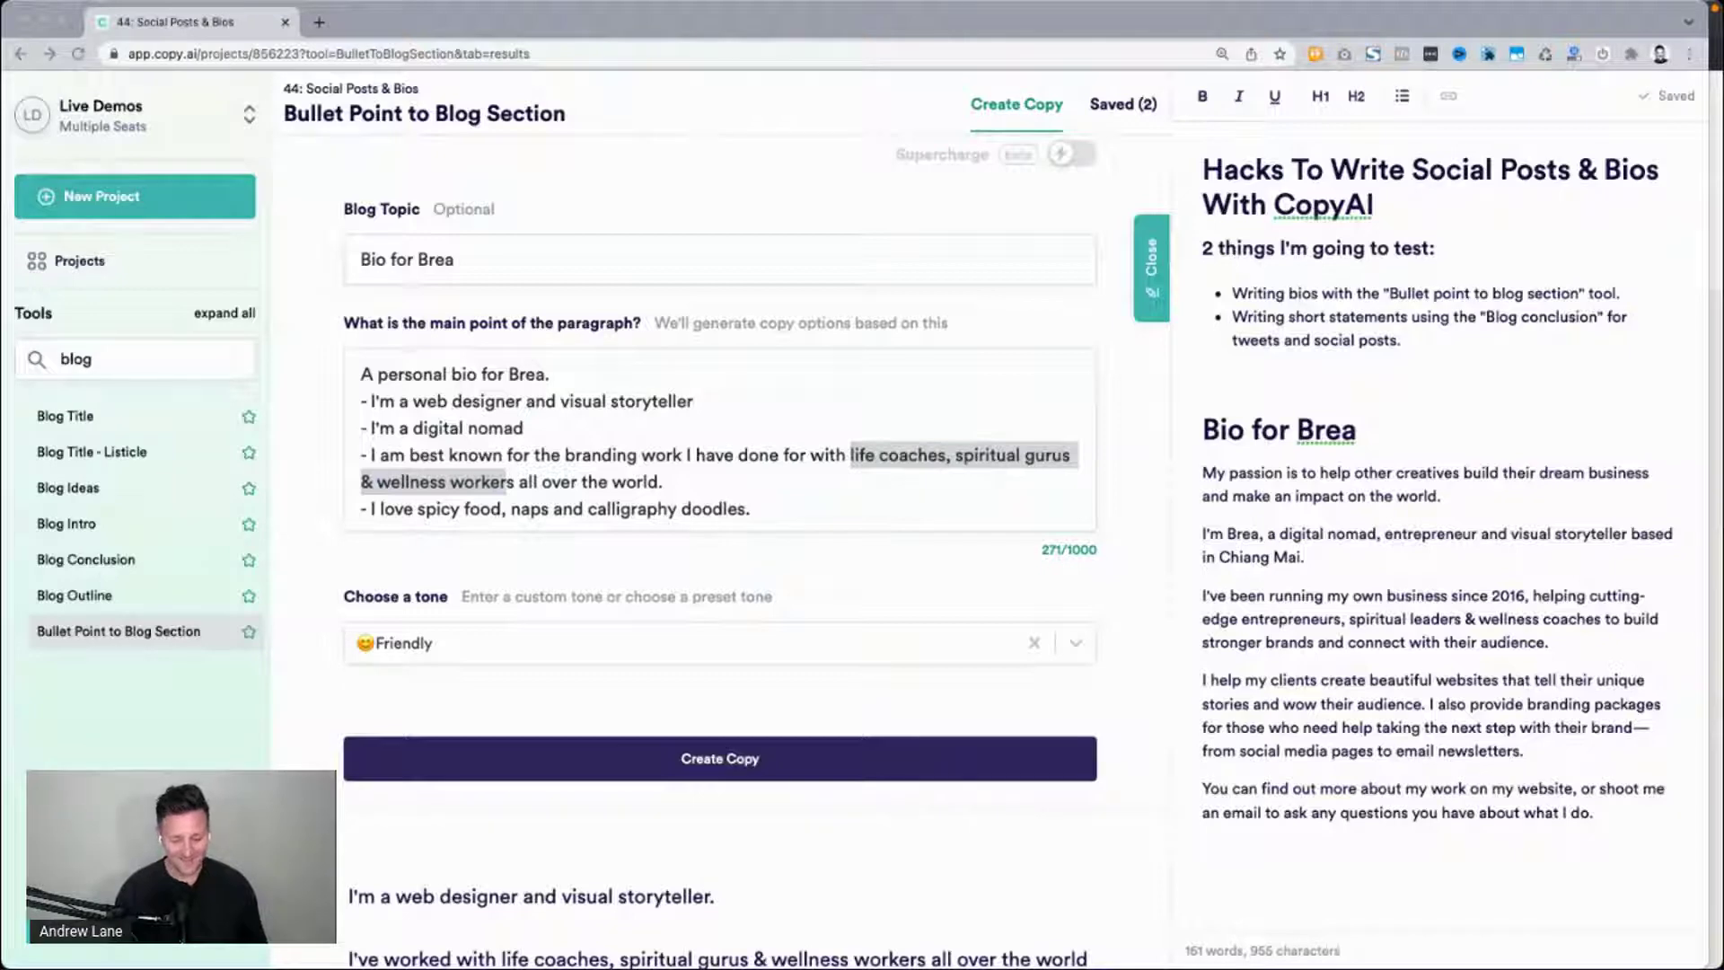
Copy the second new bio's closing paragraph, starting "I love spicy food", into a new paragraph at the end of the document's bio.
{"action": "scroll", "coordinate": [912, 675], "scroll_direction": "down", "scroll_amount": 10}
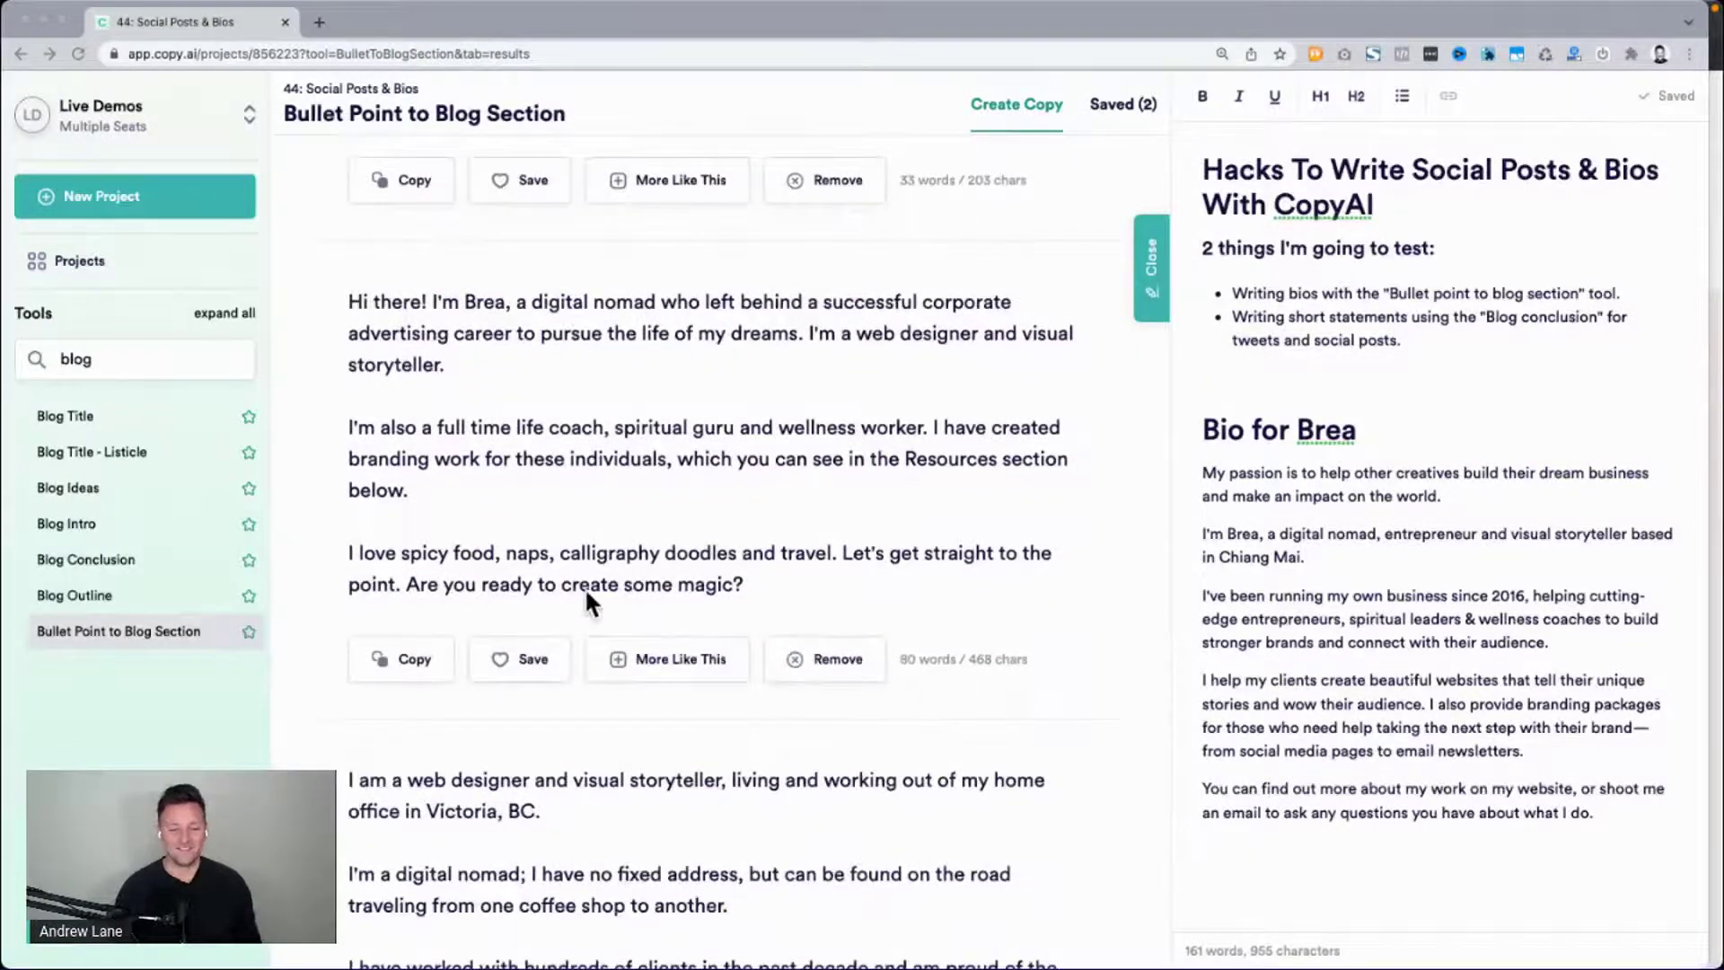
{"action": "left_click", "coordinate": [499, 577]}
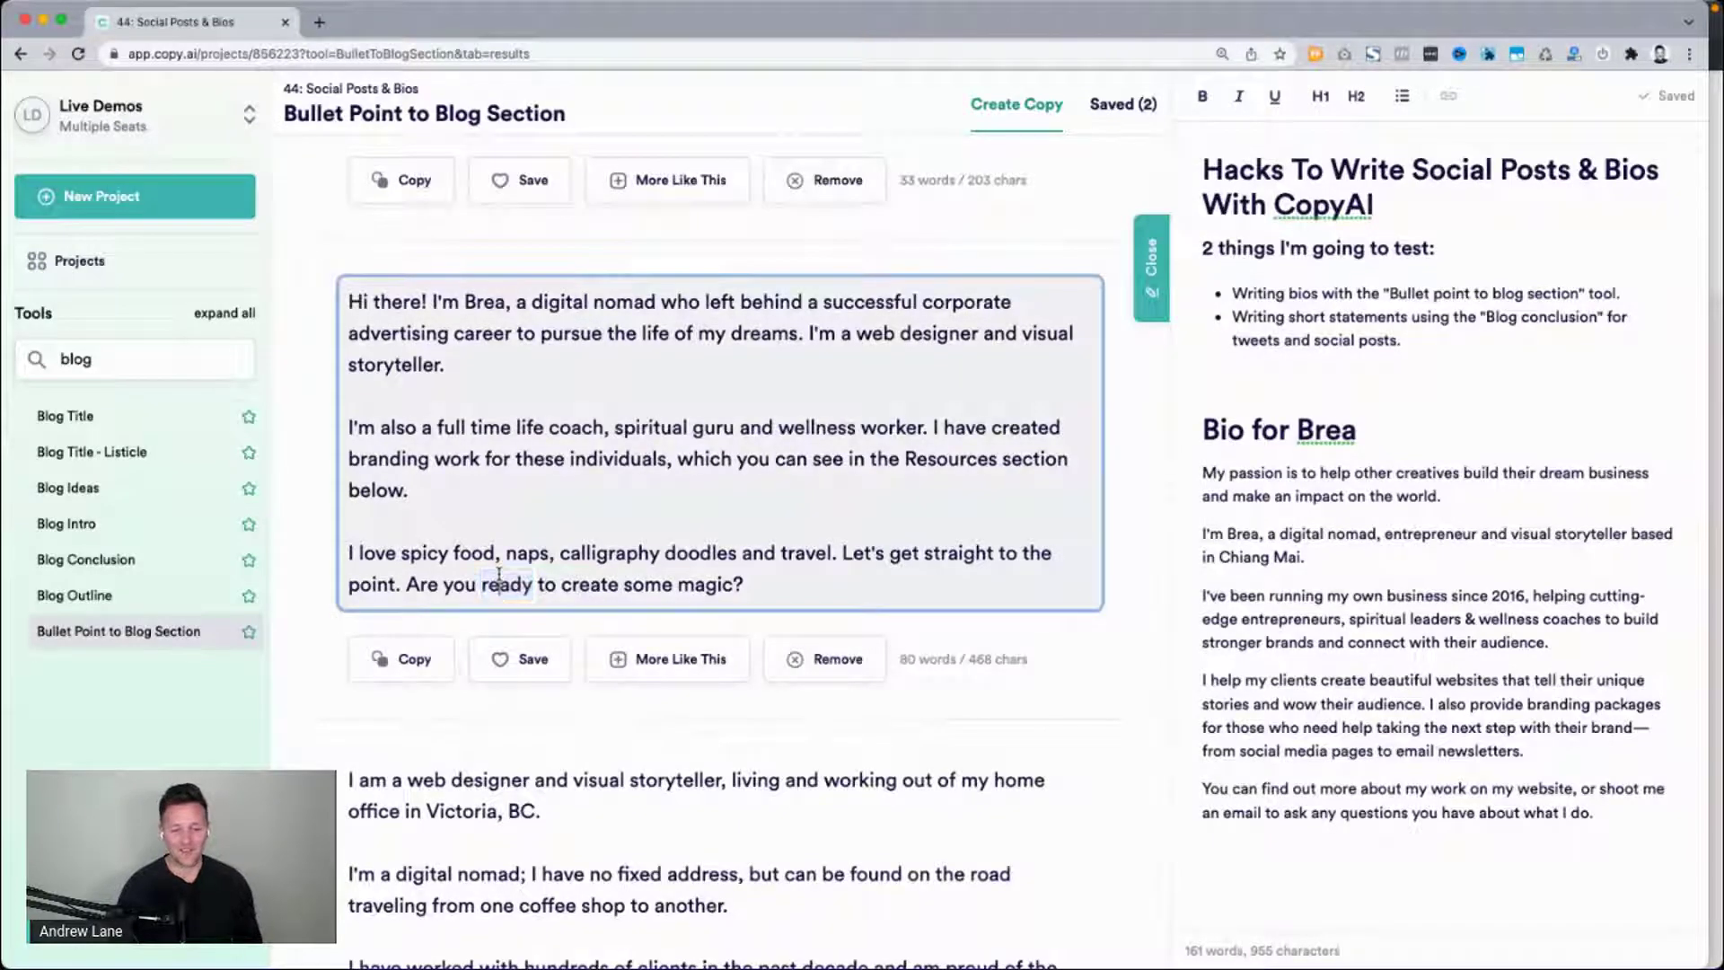
{"action": "triple_click", "coordinate": [500, 575]}
{"action": "key", "text": "ctrl+c"}
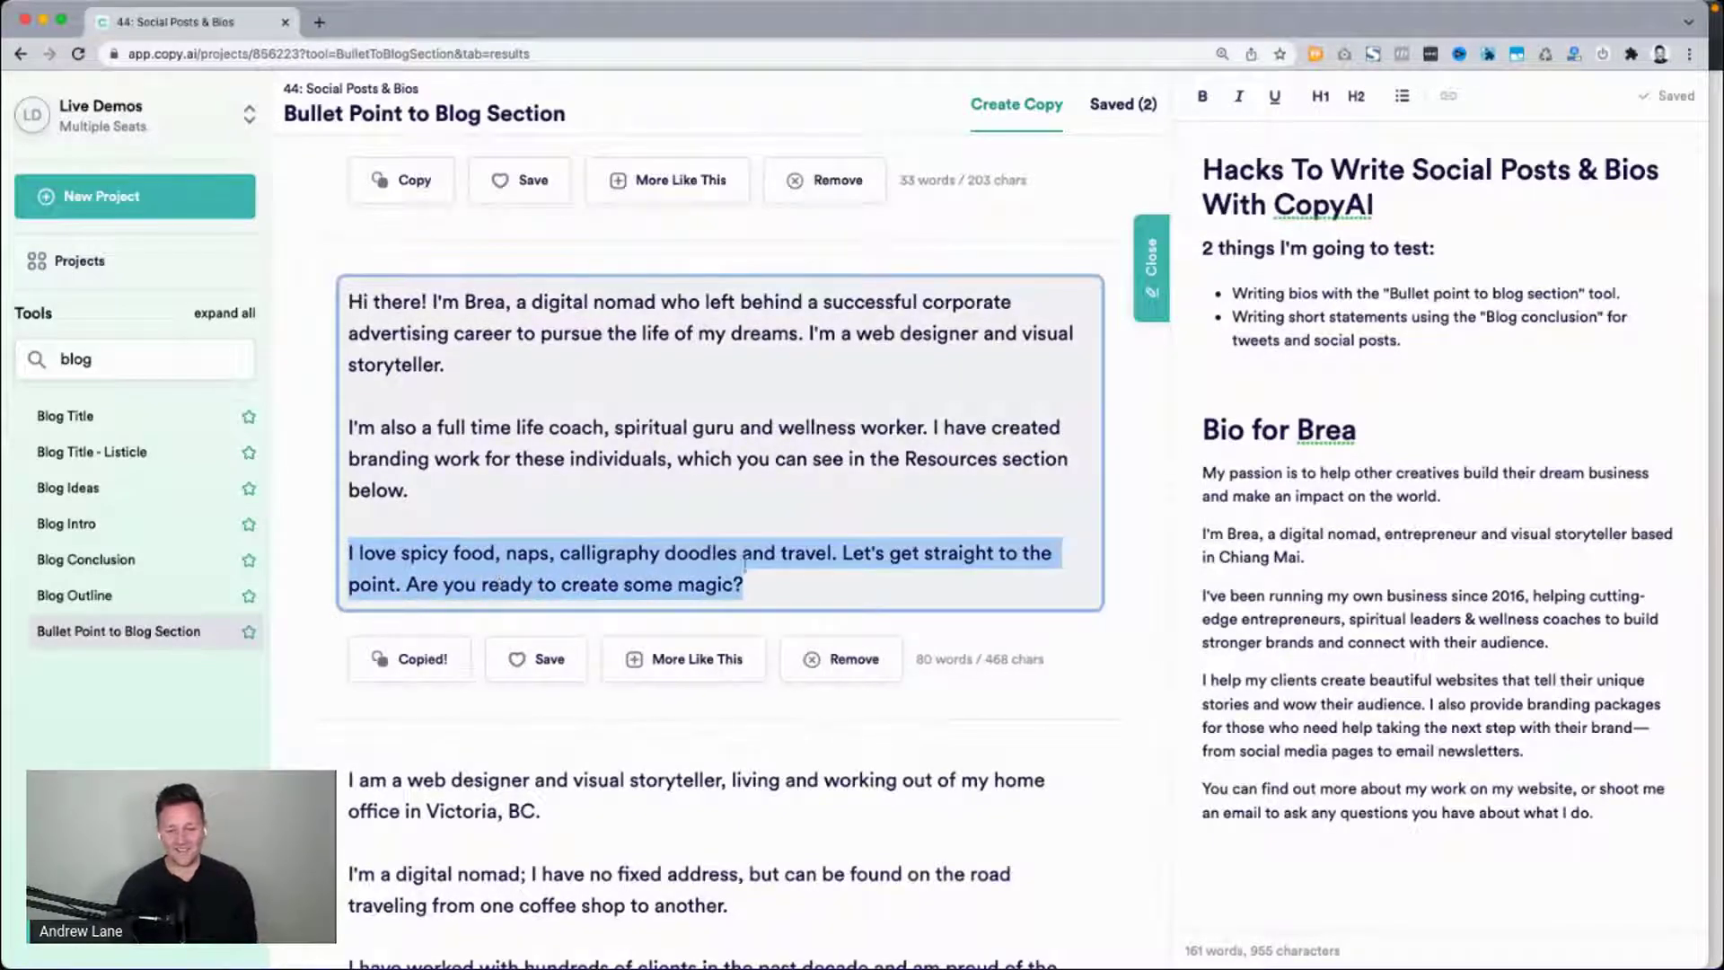
{"action": "left_click", "coordinate": [1388, 877]}
{"action": "key", "text": "Return"}
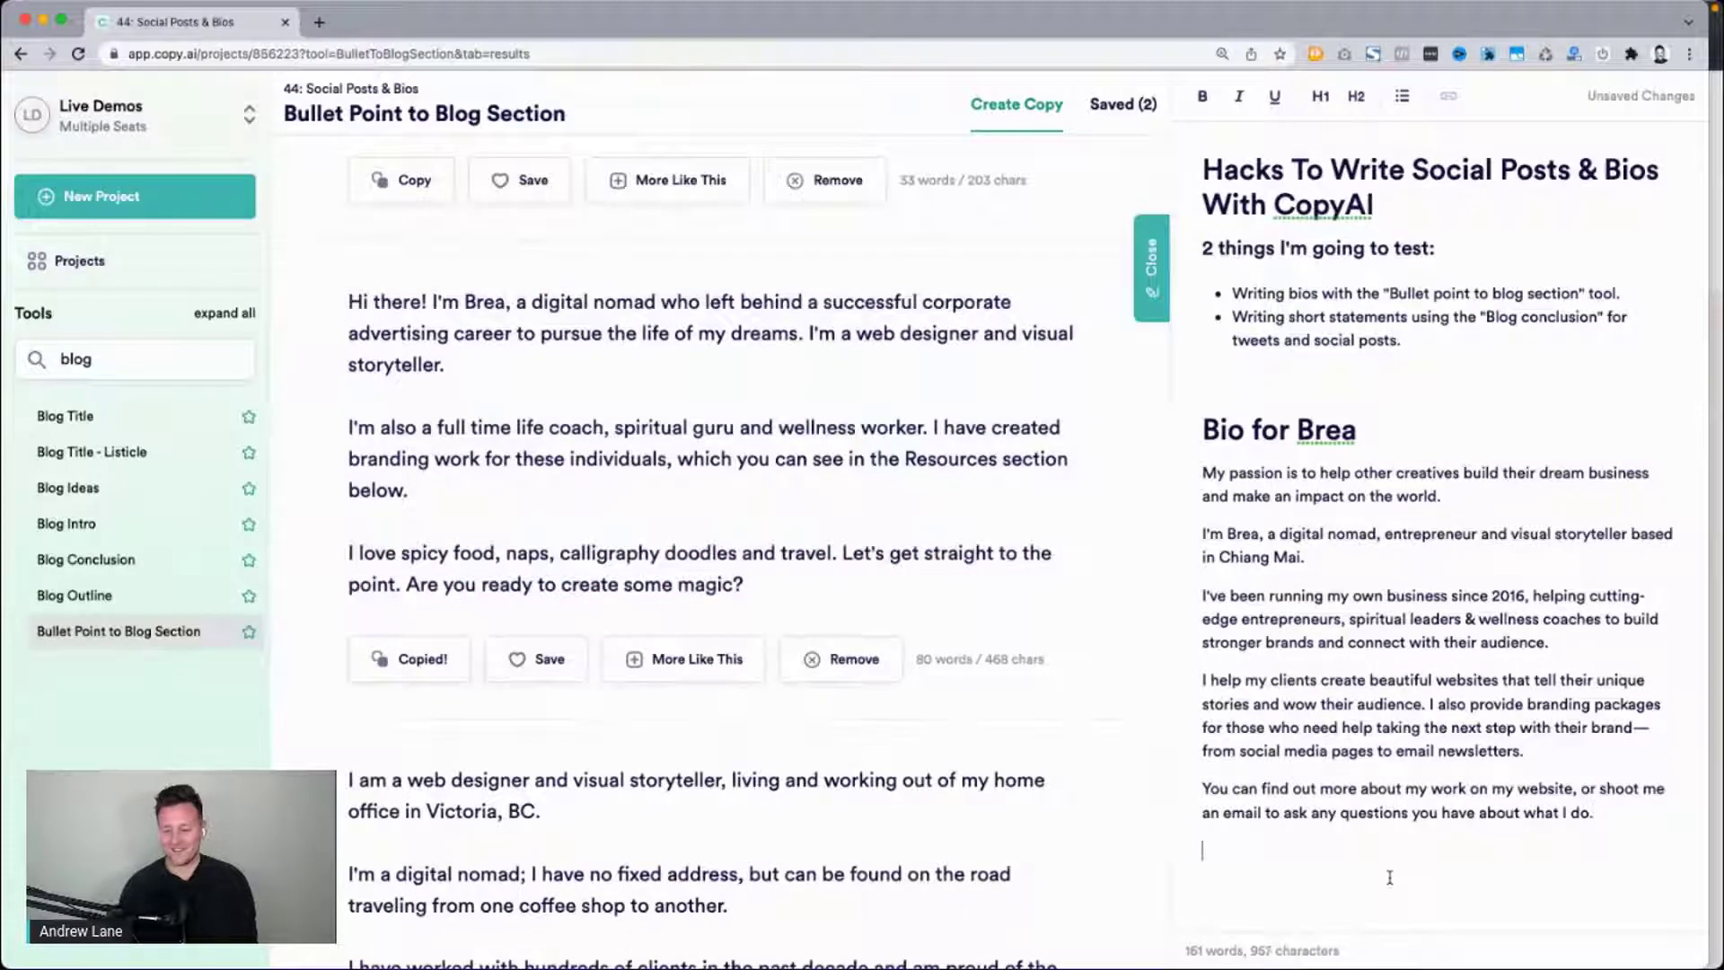
{"action": "key", "text": "ctrl+v"}
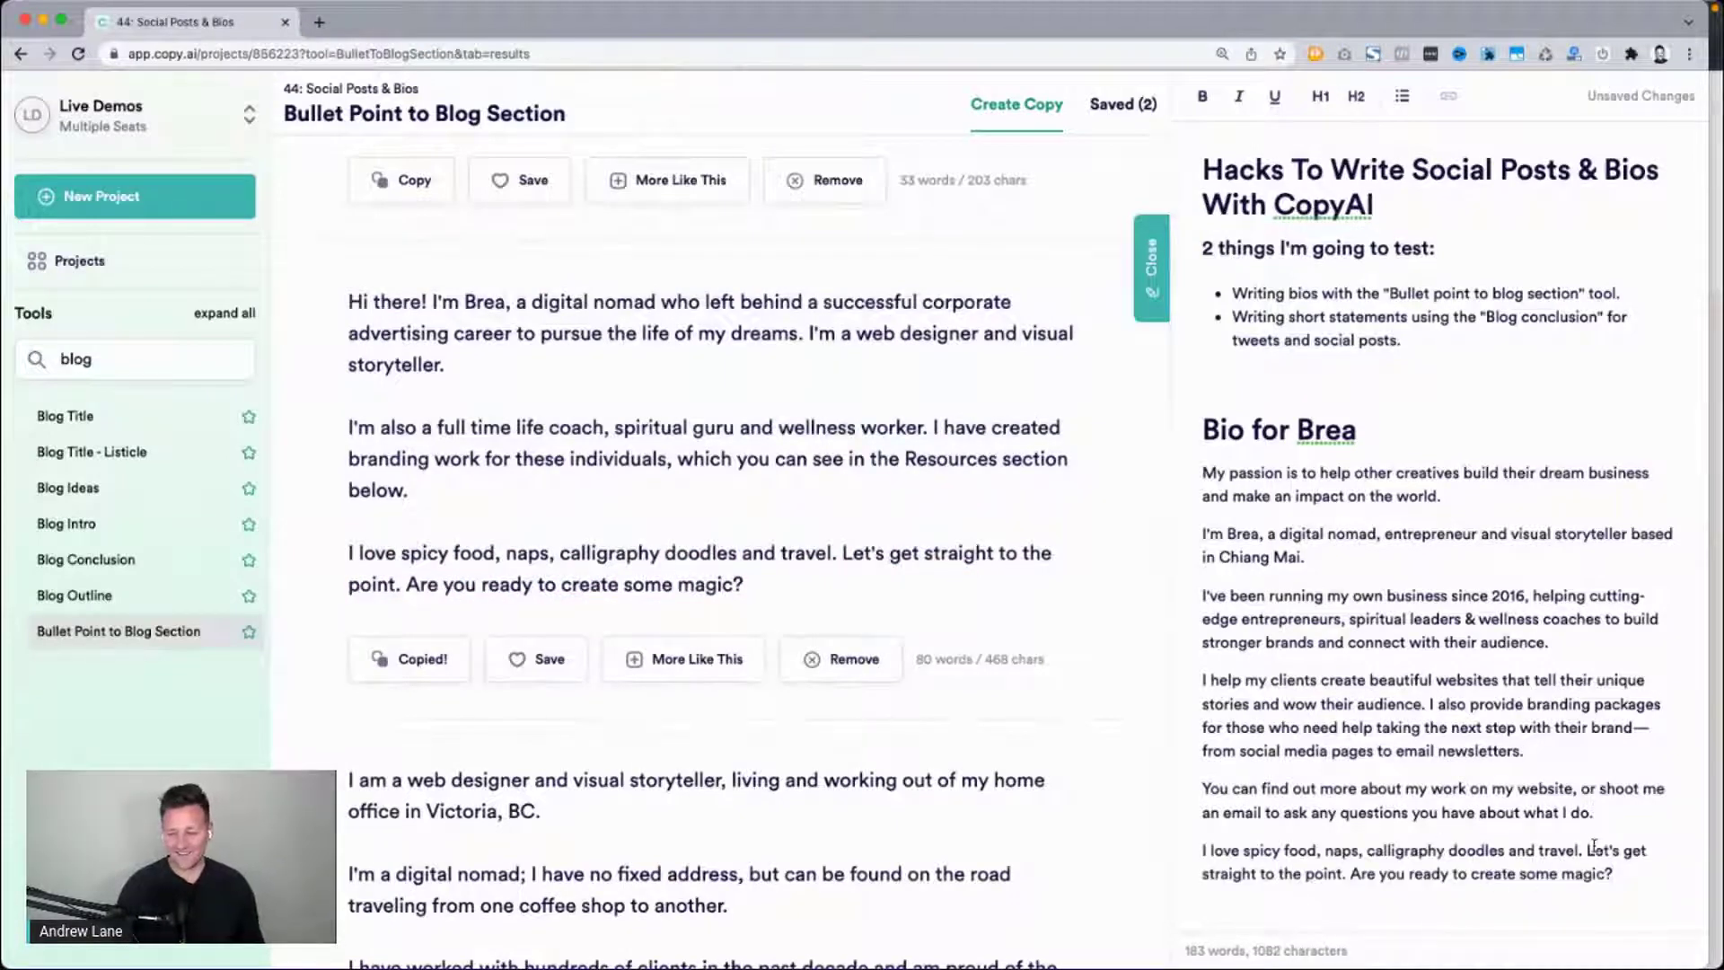
Delete the "I love spicy food" sentence from the pasted paragraph and move the "You can find out more about my work" paragraph below it.
{"action": "left_click_drag", "start_coordinate": [1588, 850], "coordinate": [1186, 833]}
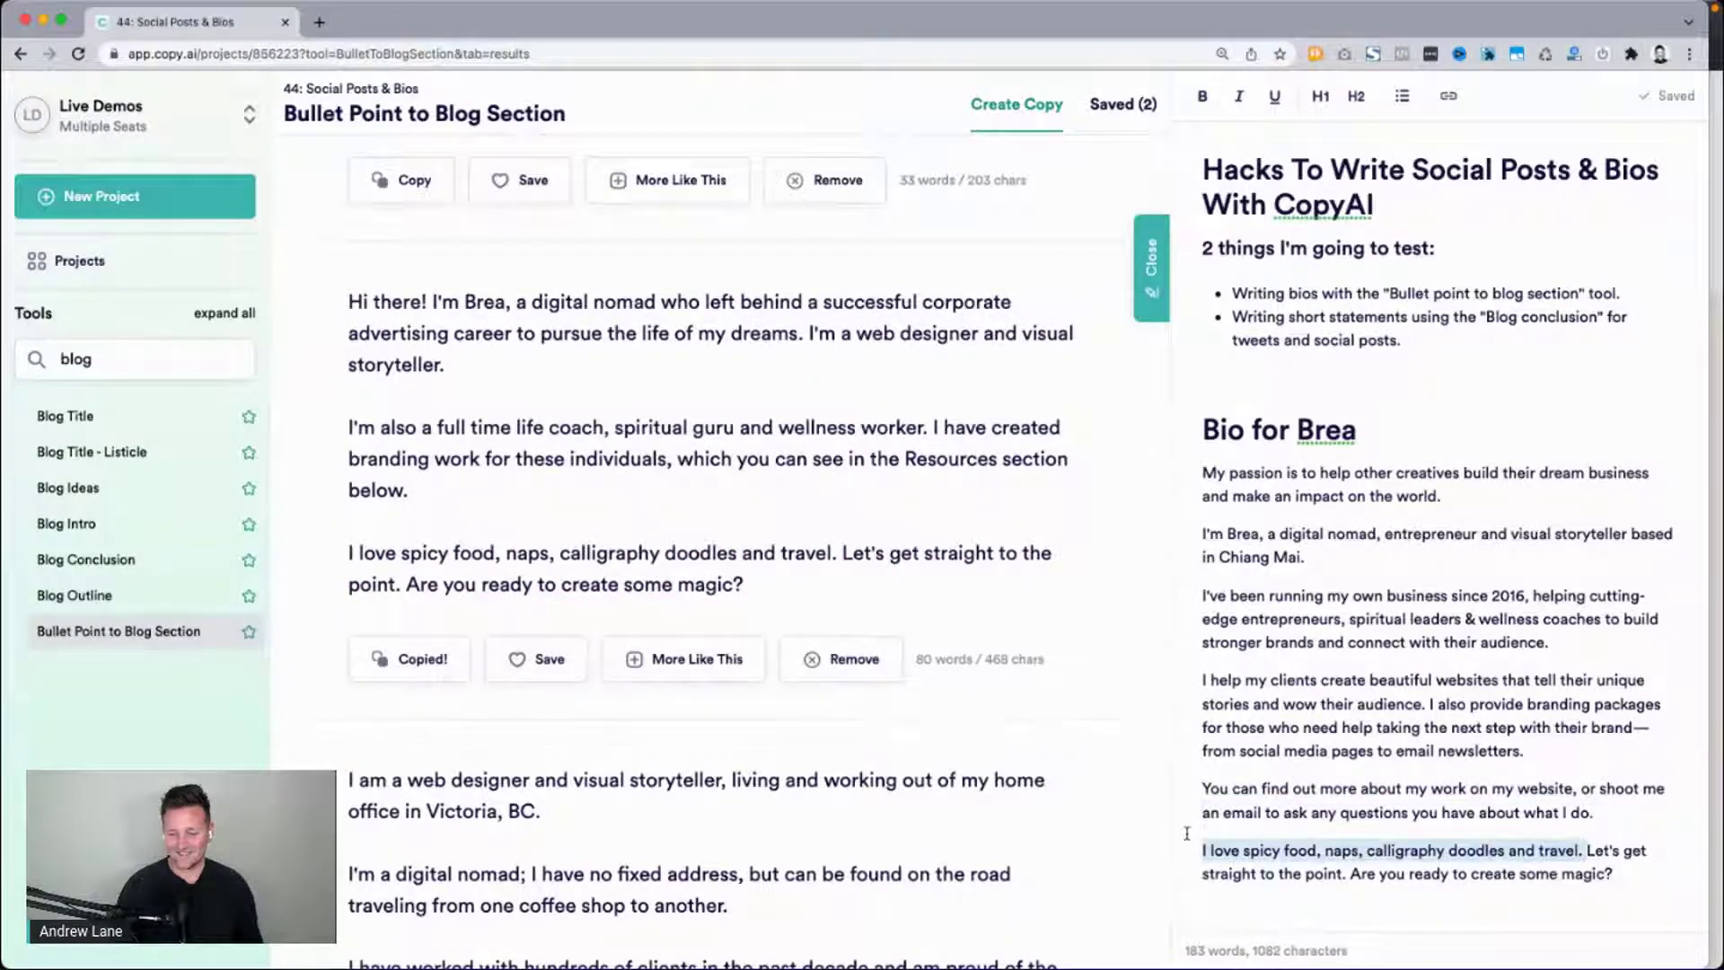
{"action": "key", "text": "BackSpace"}
{"action": "triple_click", "coordinate": [1254, 810]}
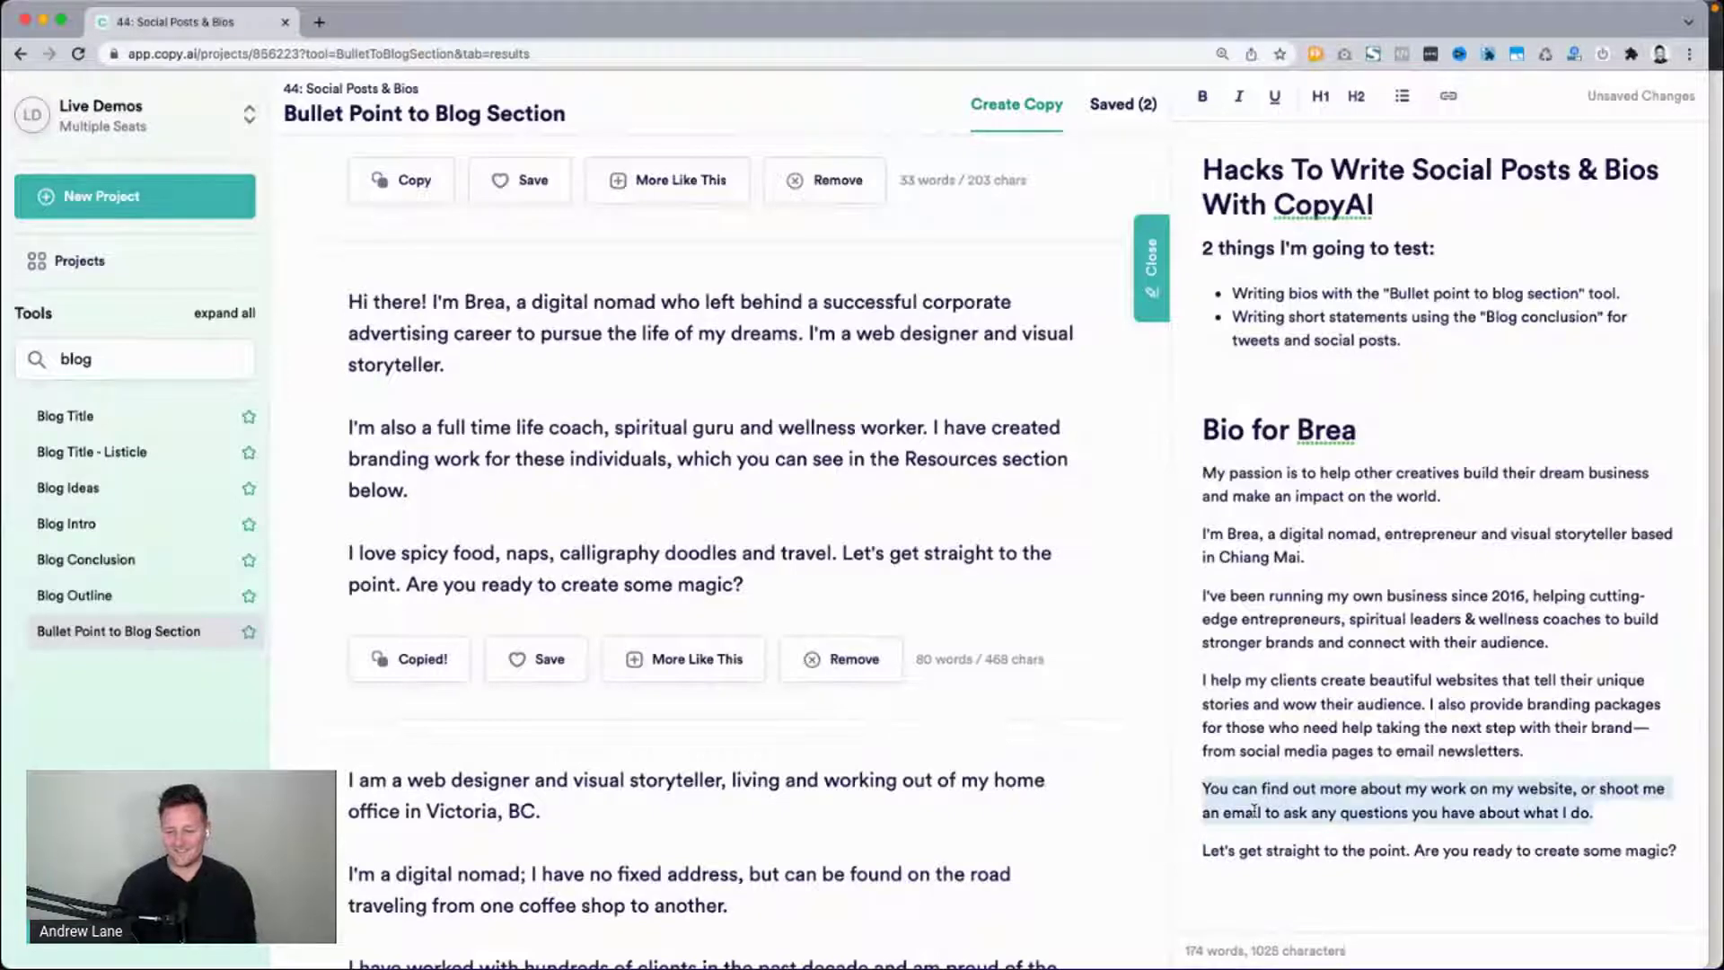
{"action": "key", "text": "BackSpace"}
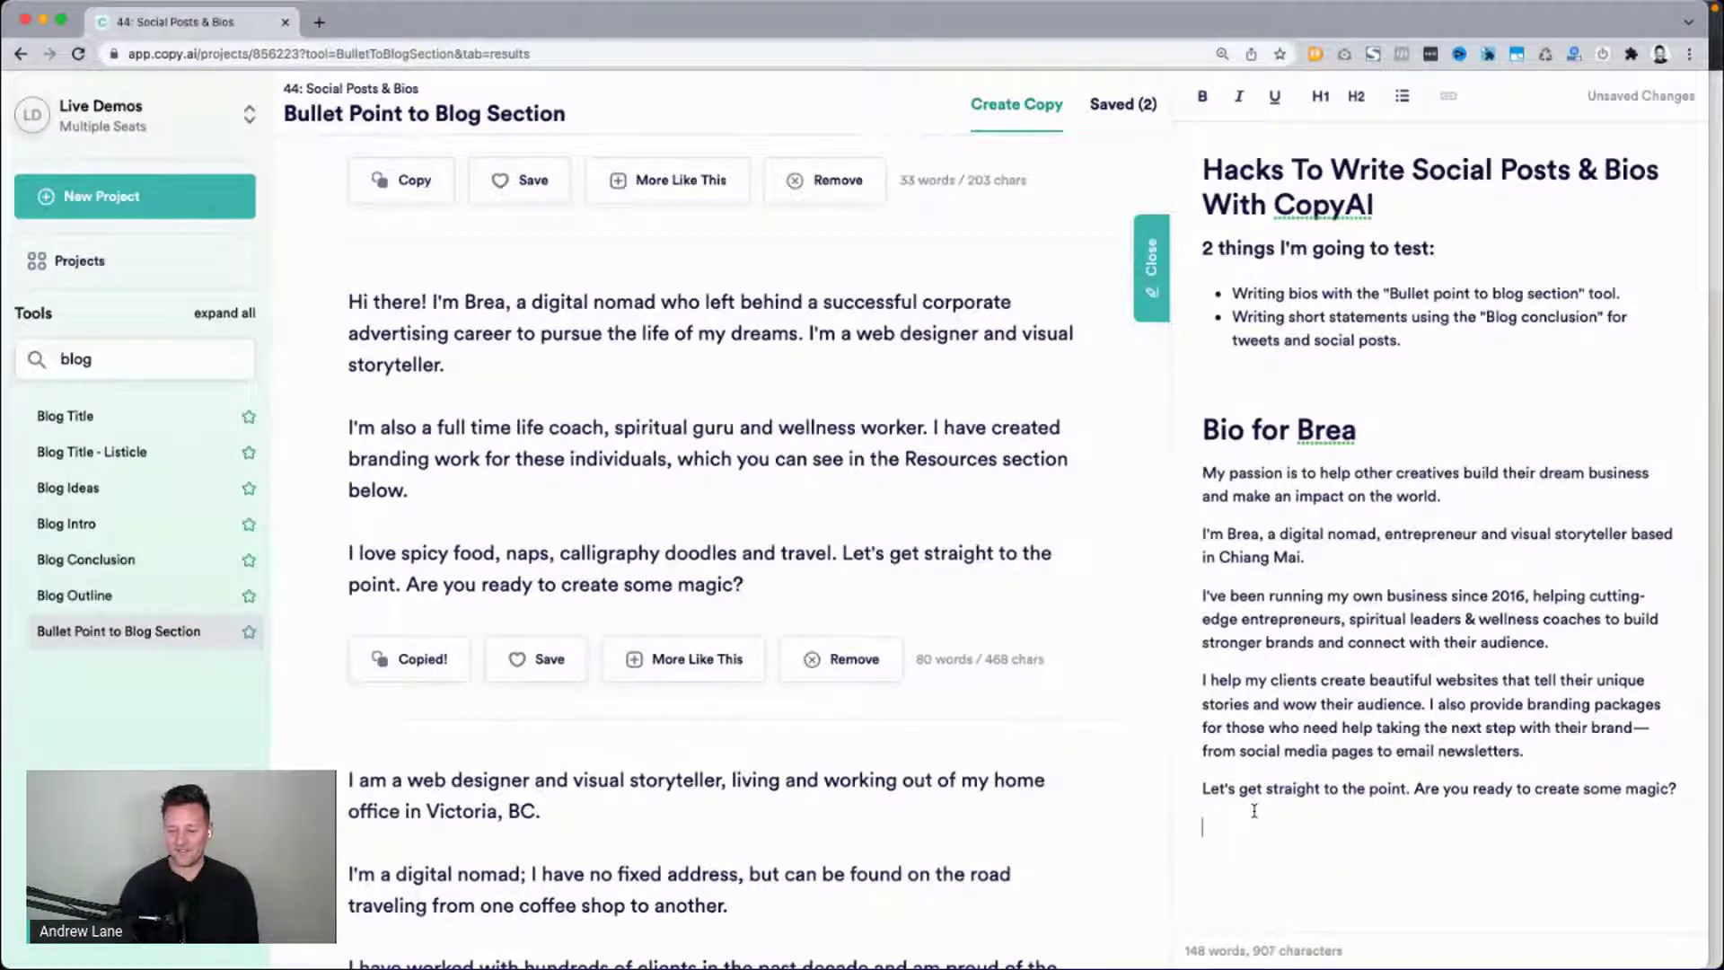
{"action": "key", "text": "super+z"}
Save the generated bio that starts with "Hi there!" and ends with "create some magic?".
{"action": "scroll", "coordinate": [566, 672], "scroll_direction": "down", "scroll_amount": 1}
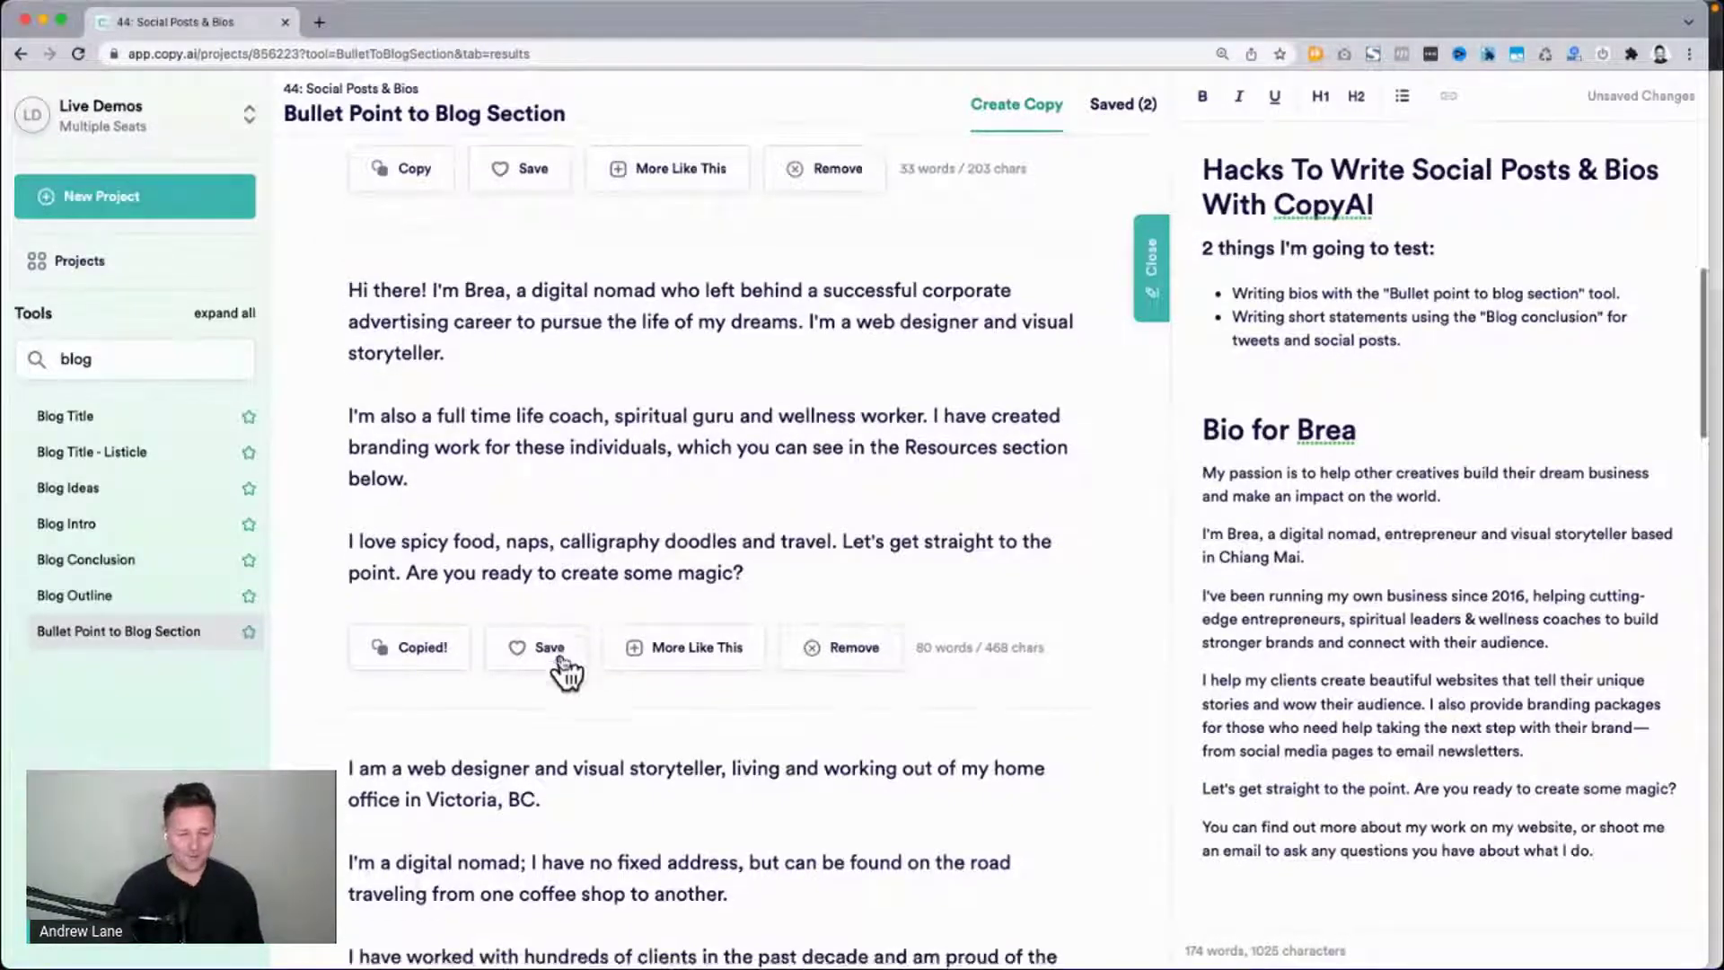
{"action": "left_click", "coordinate": [547, 612]}
Read the Victoria, BC bio, focusing on its "I have worked with hundreds of clients in the past decade" paragraph.
{"action": "scroll", "coordinate": [545, 611], "scroll_direction": "down", "scroll_amount": 4}
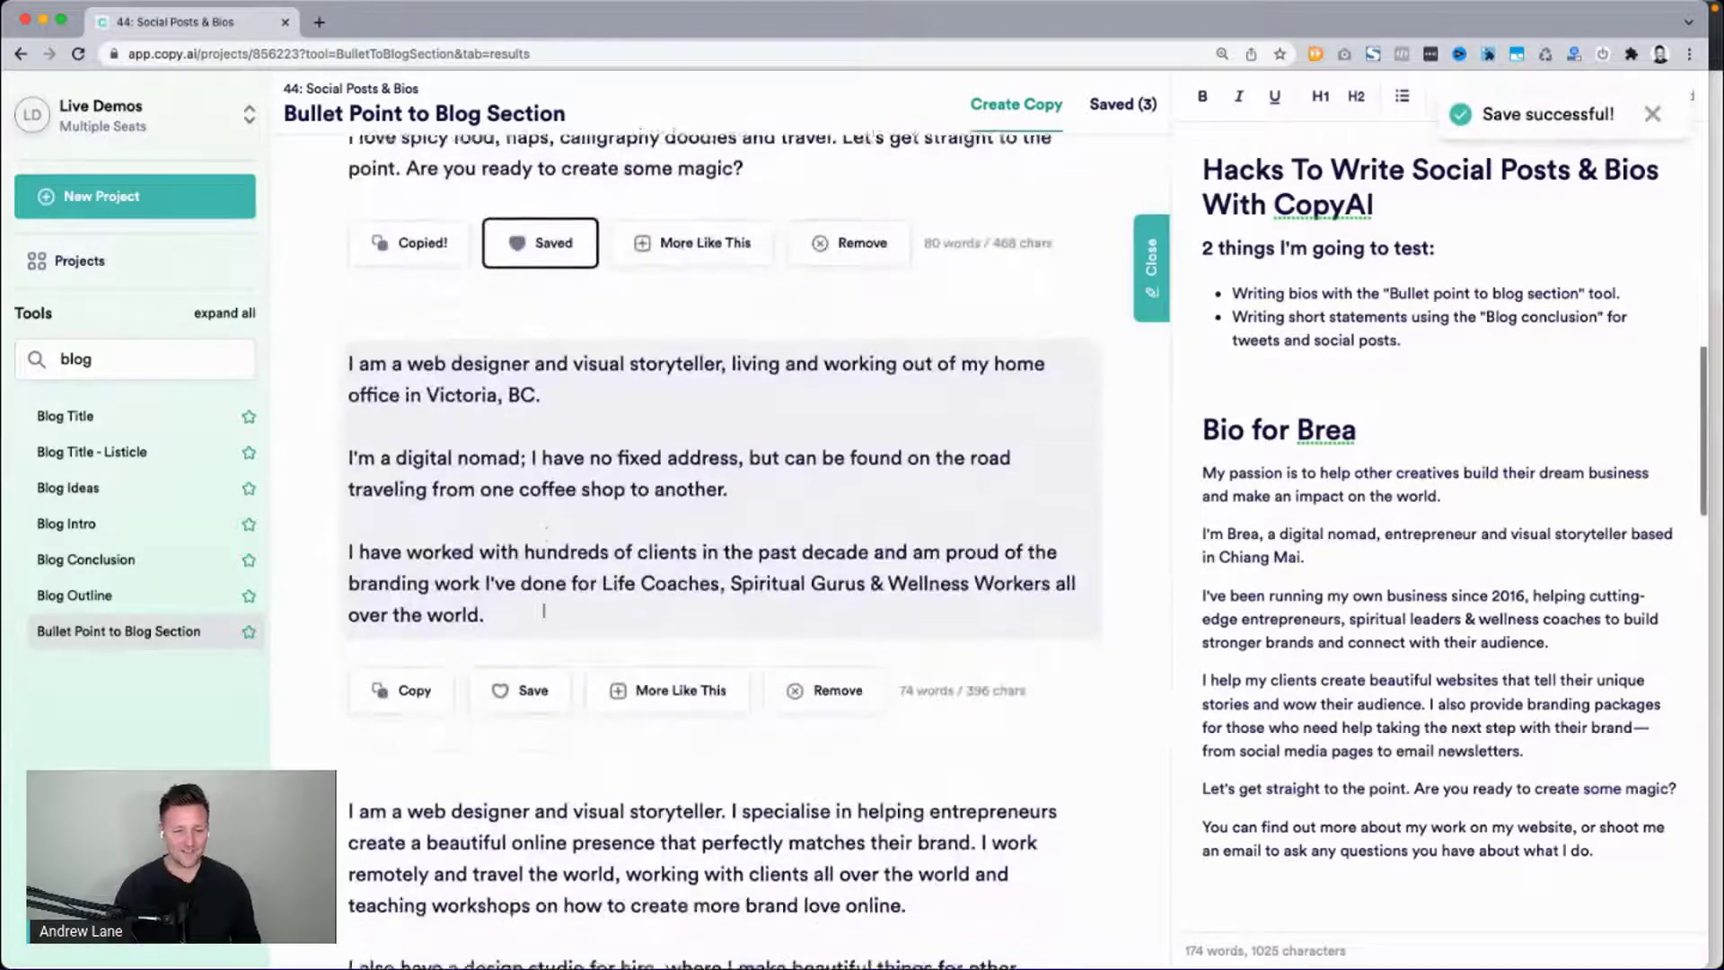
{"action": "scroll", "coordinate": [545, 611], "scroll_direction": "down", "scroll_amount": 3}
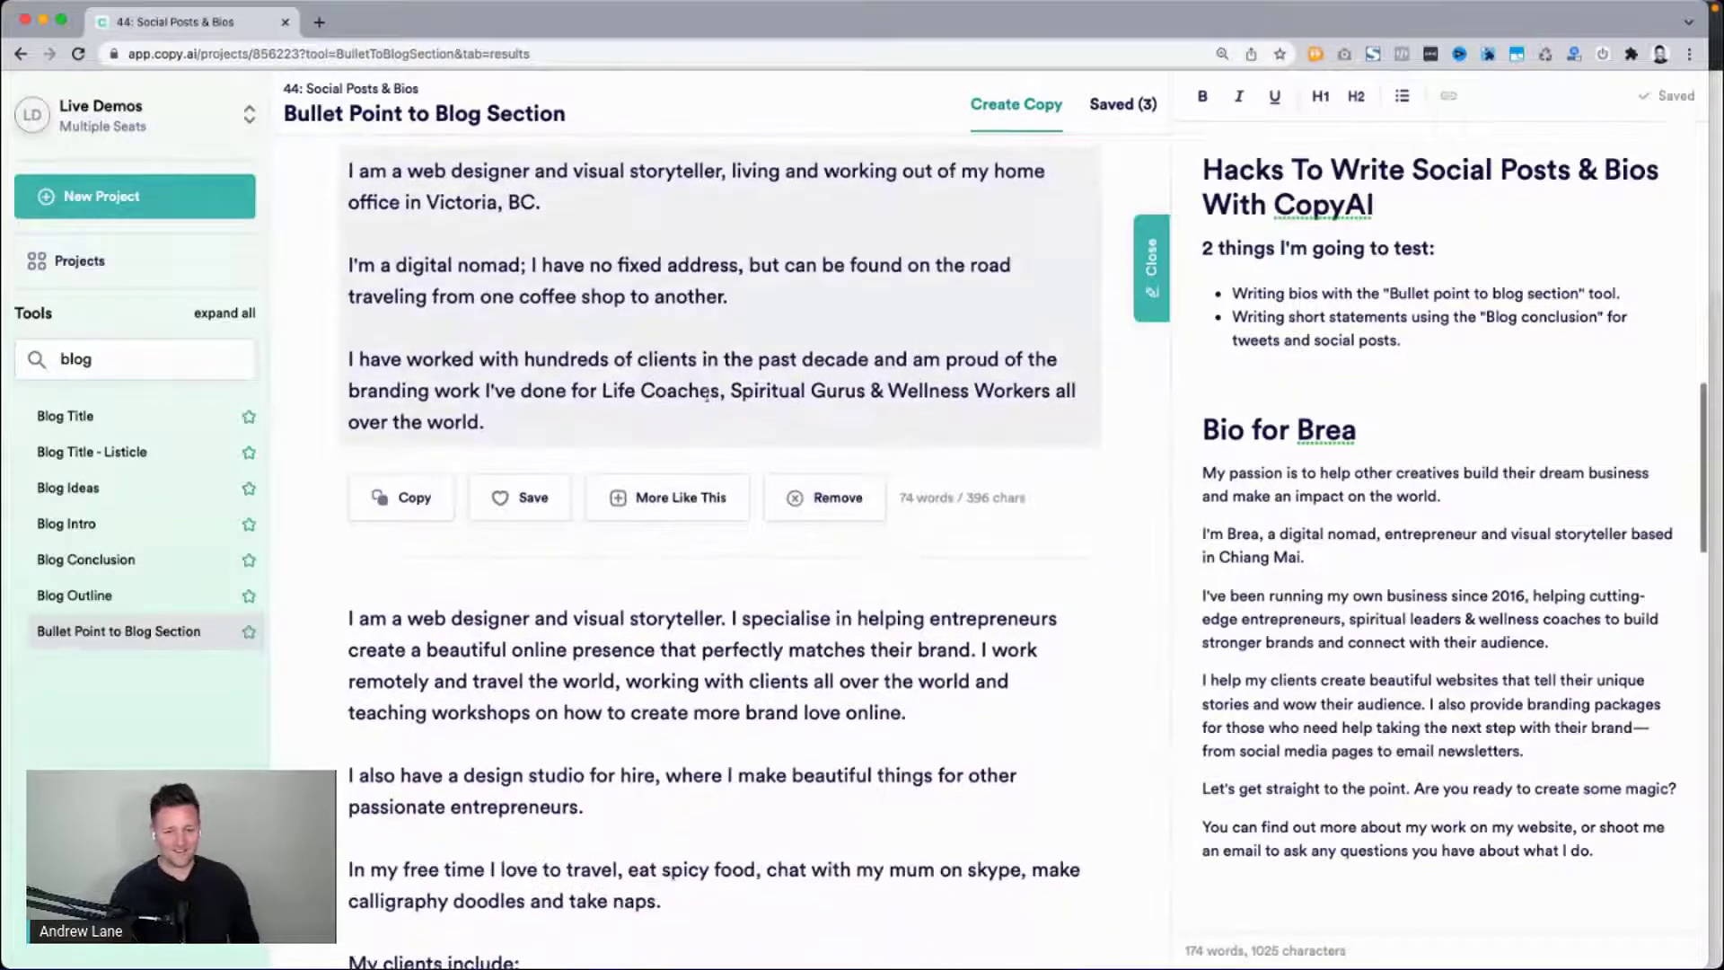
{"action": "triple_click", "coordinate": [496, 383]}
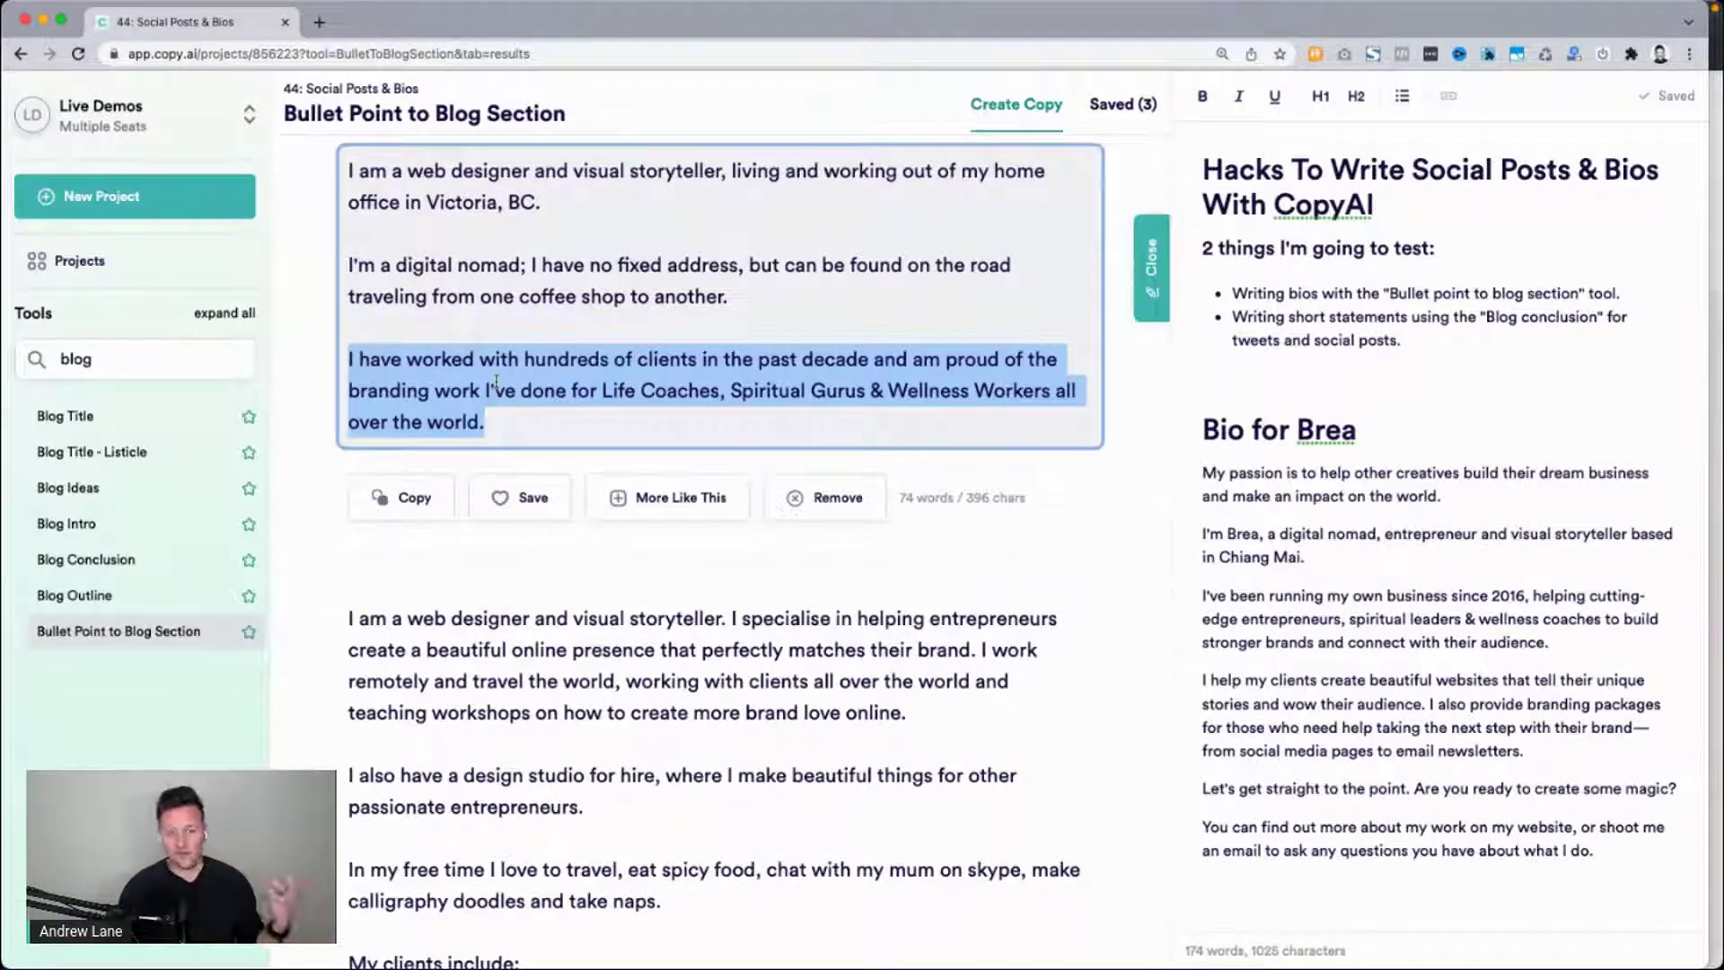
{"action": "left_click", "coordinate": [496, 382]}
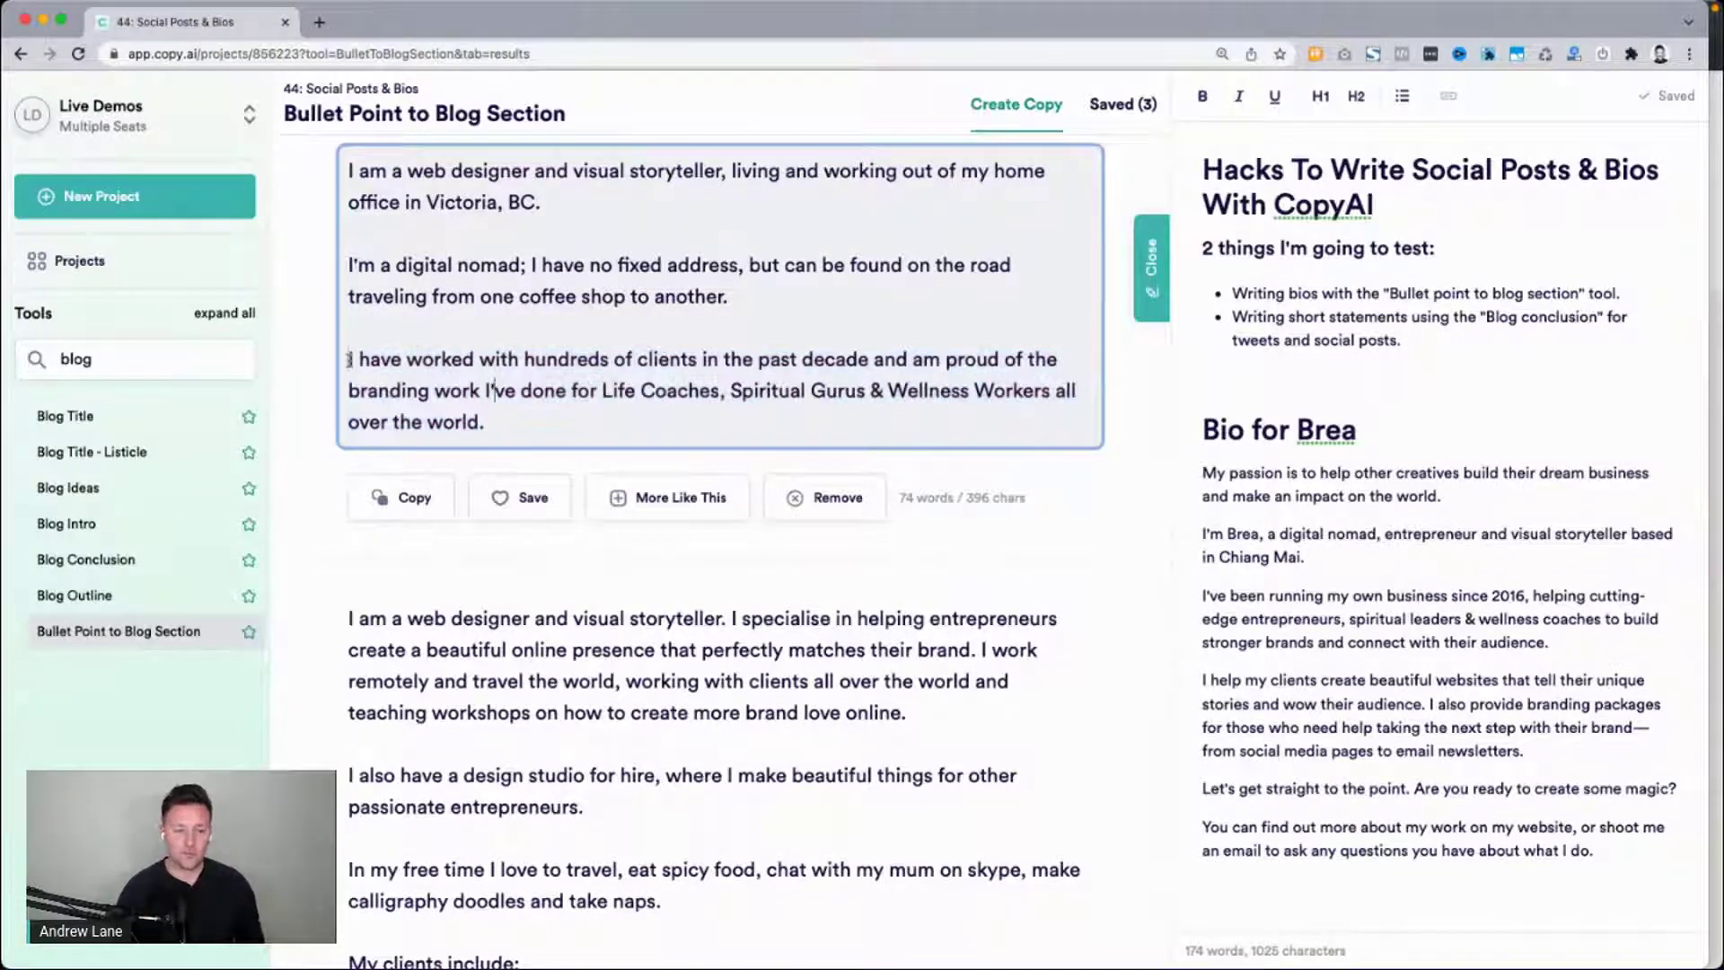
{"action": "left_click_drag", "start_coordinate": [349, 359], "coordinate": [539, 360]}
Read the bio that starts "I am a web designer and visual storyteller. I specialise", focusing on its remote work and design studio passages.
{"action": "scroll", "coordinate": [543, 363], "scroll_direction": "down", "scroll_amount": 3}
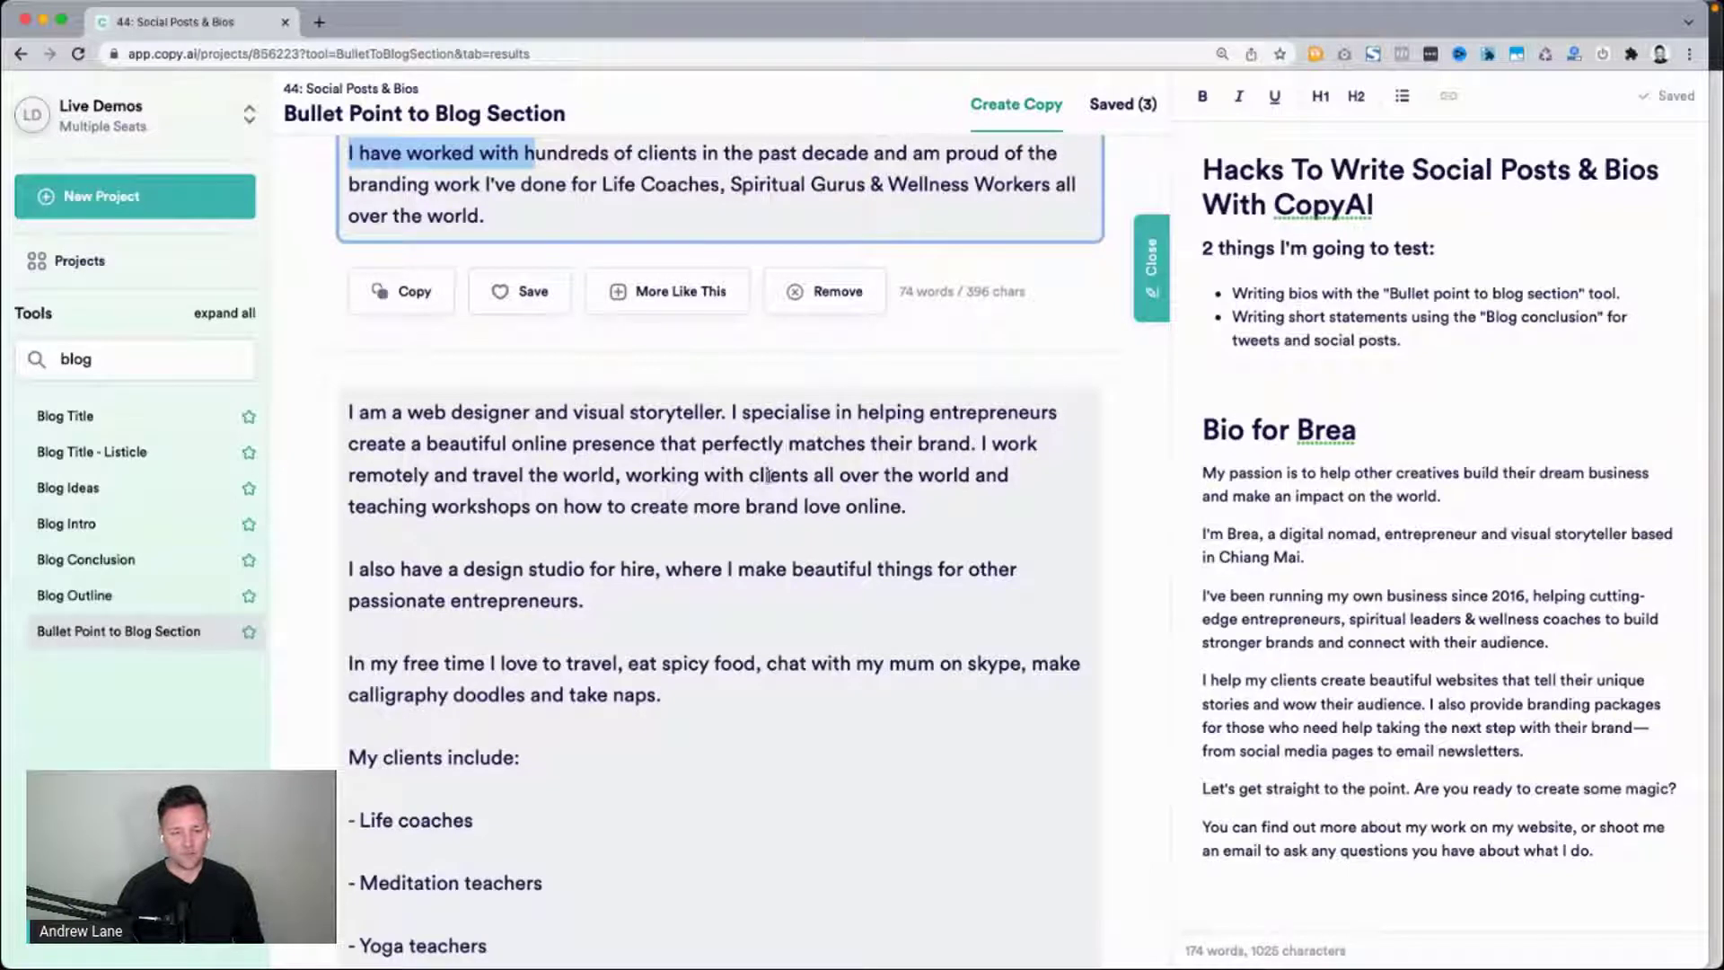
{"action": "left_click", "coordinate": [626, 474]}
{"action": "left_click_drag", "start_coordinate": [626, 474], "coordinate": [703, 476]}
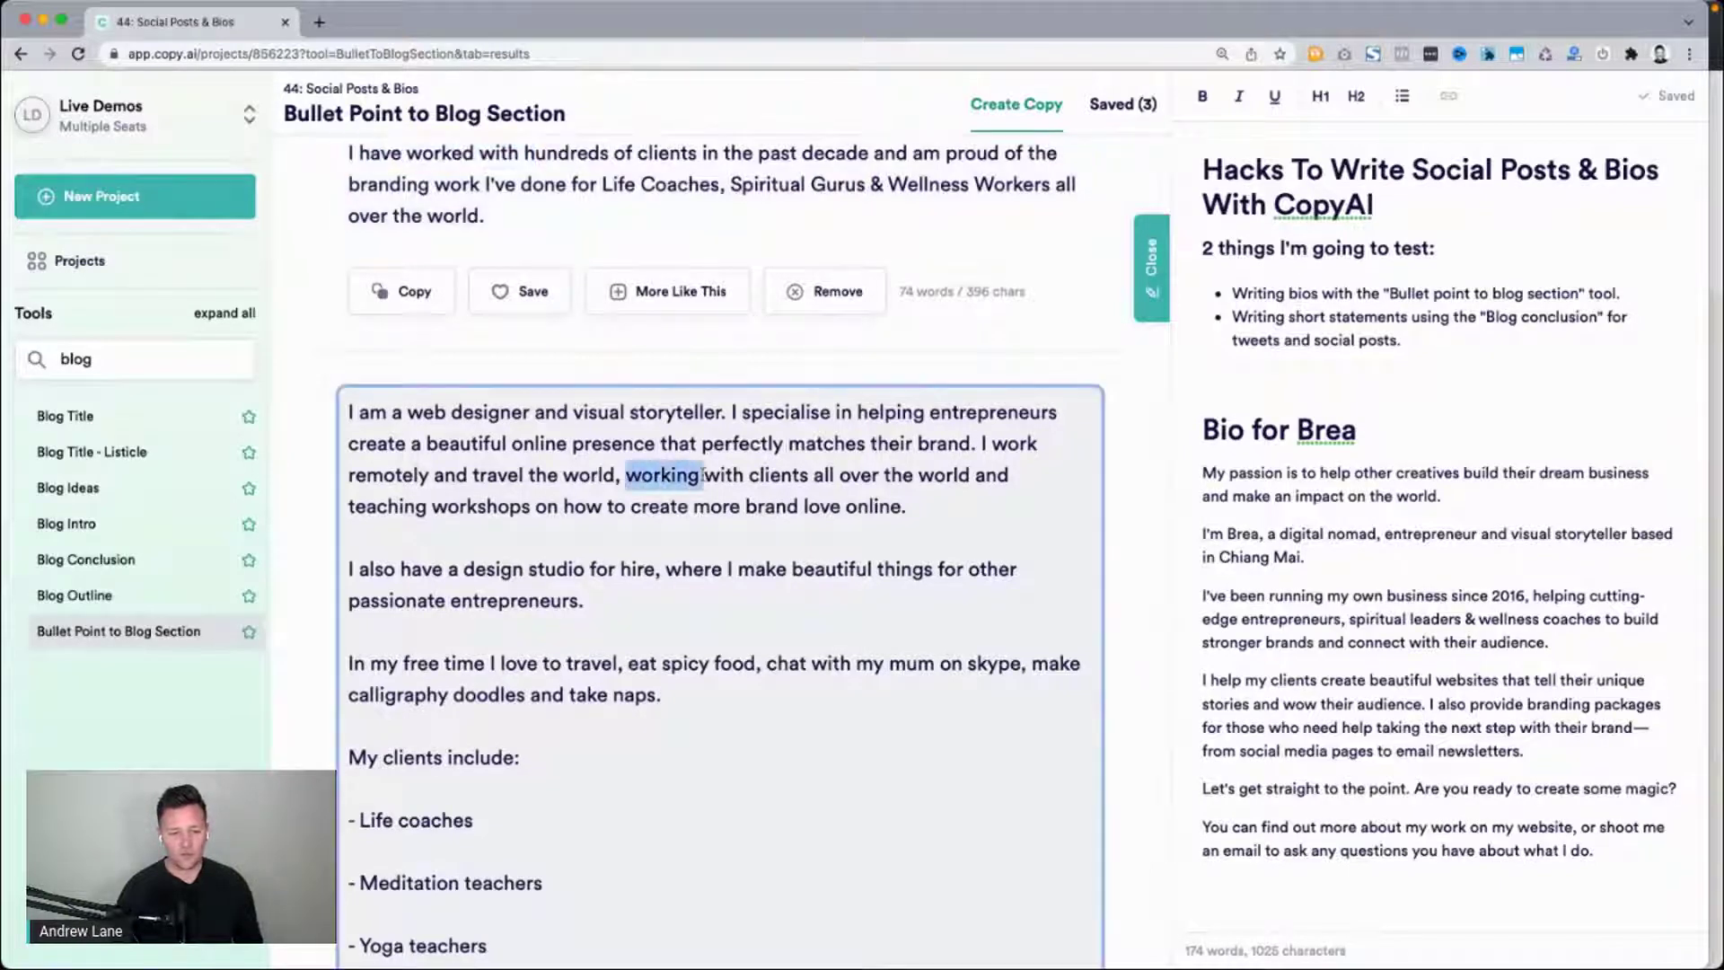
{"action": "left_click_drag", "start_coordinate": [907, 508], "coordinate": [634, 443]}
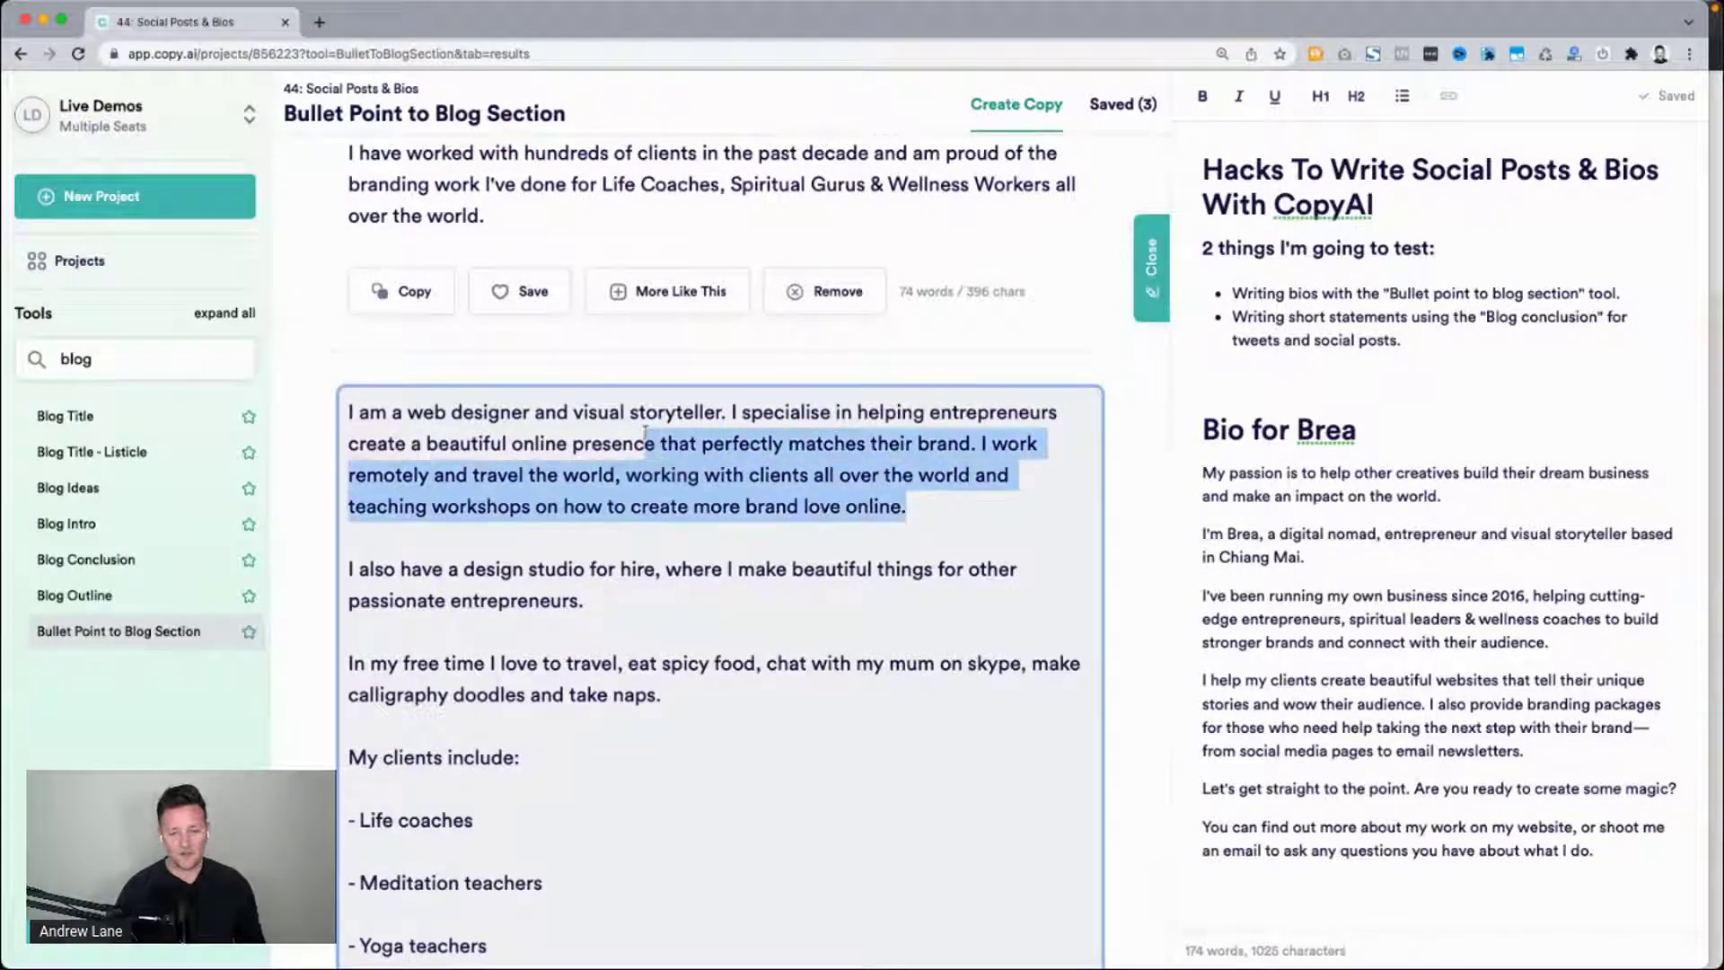
{"action": "scroll", "coordinate": [634, 431], "scroll_direction": "down", "scroll_amount": 2}
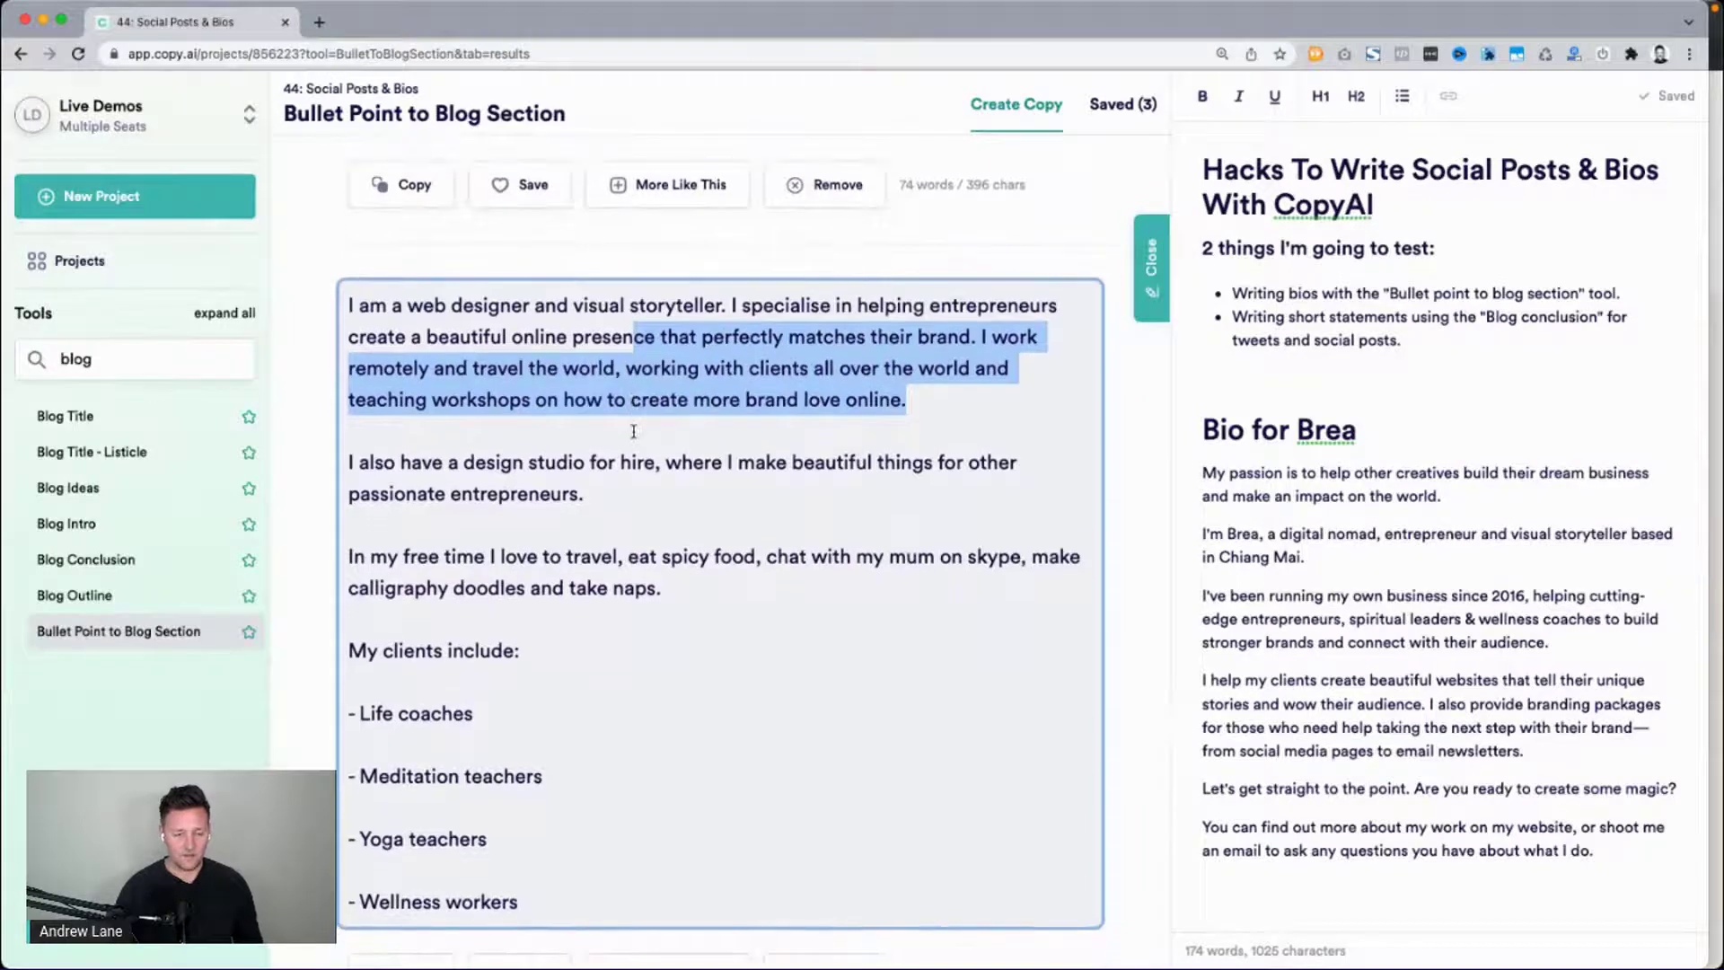
{"action": "left_click", "coordinate": [429, 473]}
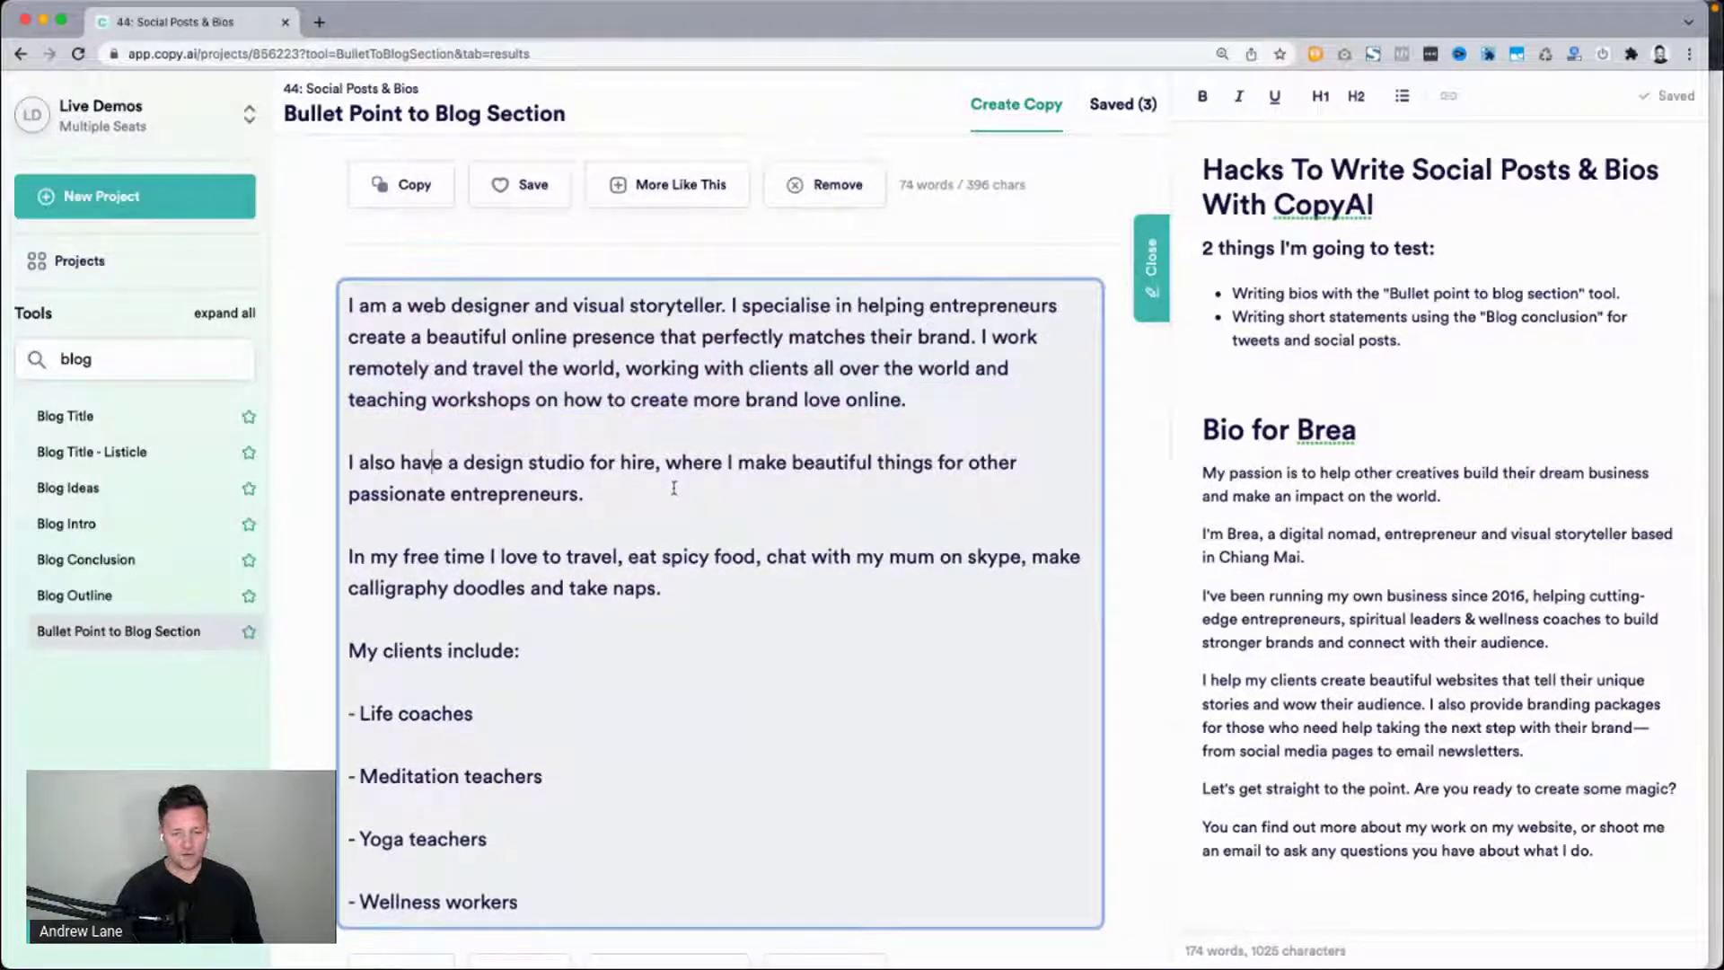
{"action": "scroll", "coordinate": [573, 537], "scroll_direction": "down", "scroll_amount": 6}
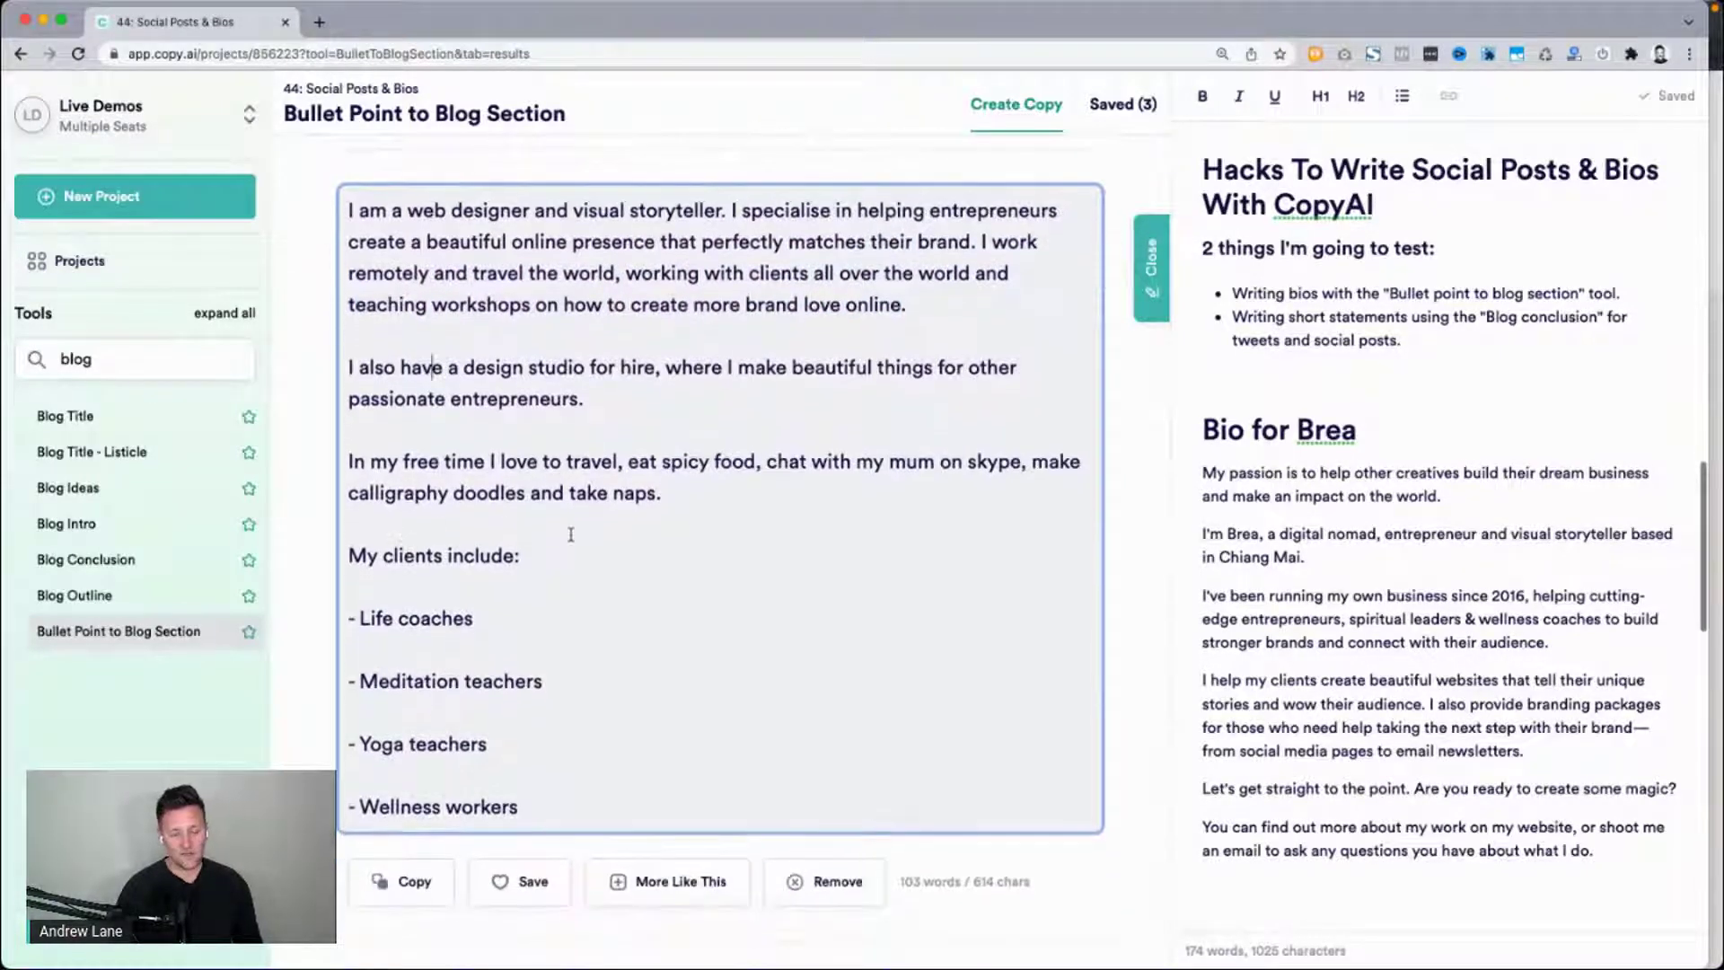
Read the third-person bio, including its travel, Colorado and hammock paragraph, and save that bio.
{"action": "scroll", "coordinate": [573, 537], "scroll_direction": "down", "scroll_amount": 2}
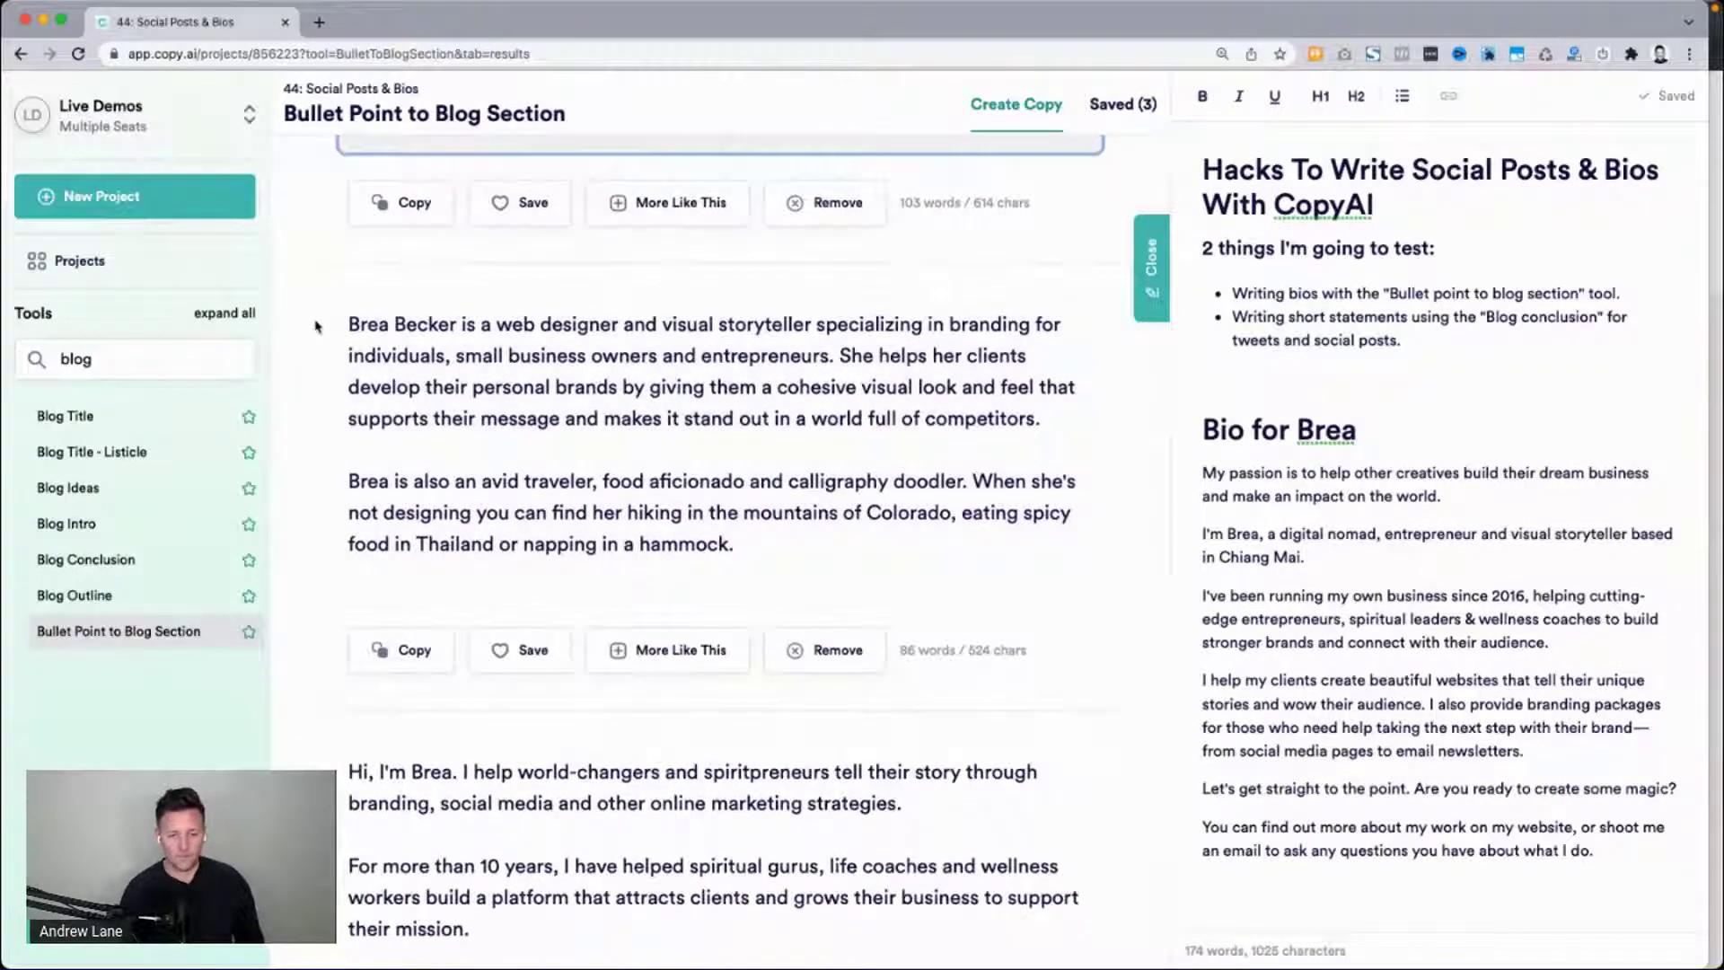
{"action": "left_click_drag", "start_coordinate": [350, 327], "coordinate": [799, 362]}
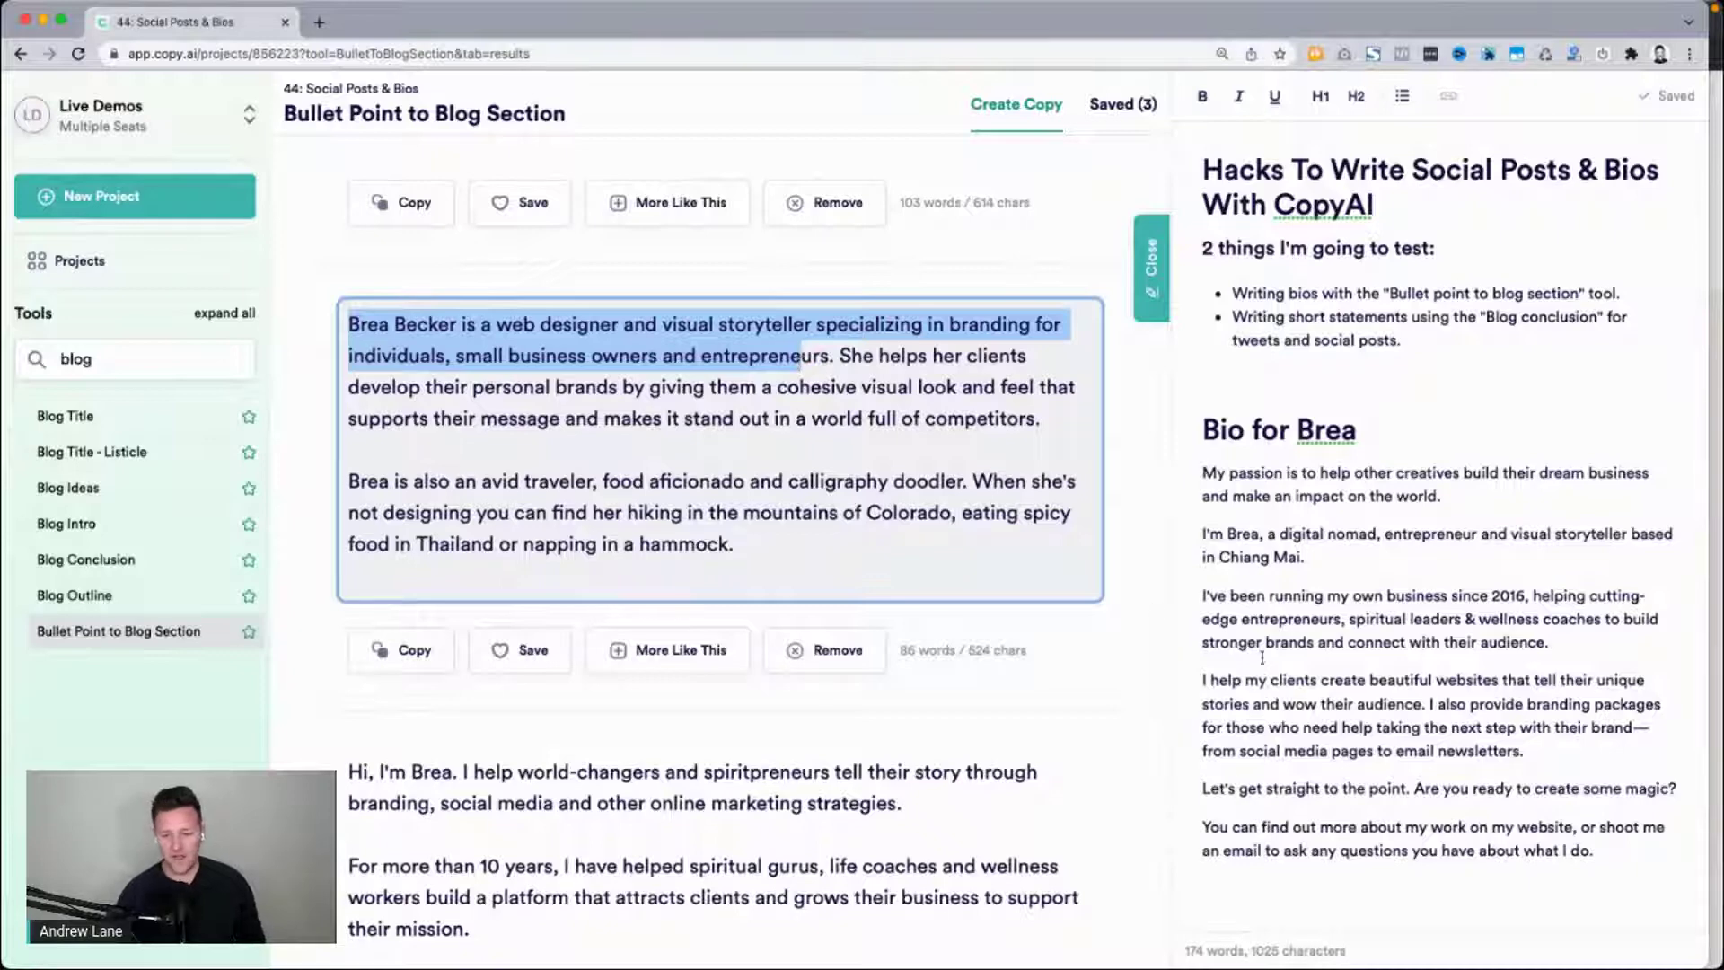
{"action": "left_click", "coordinate": [706, 502]}
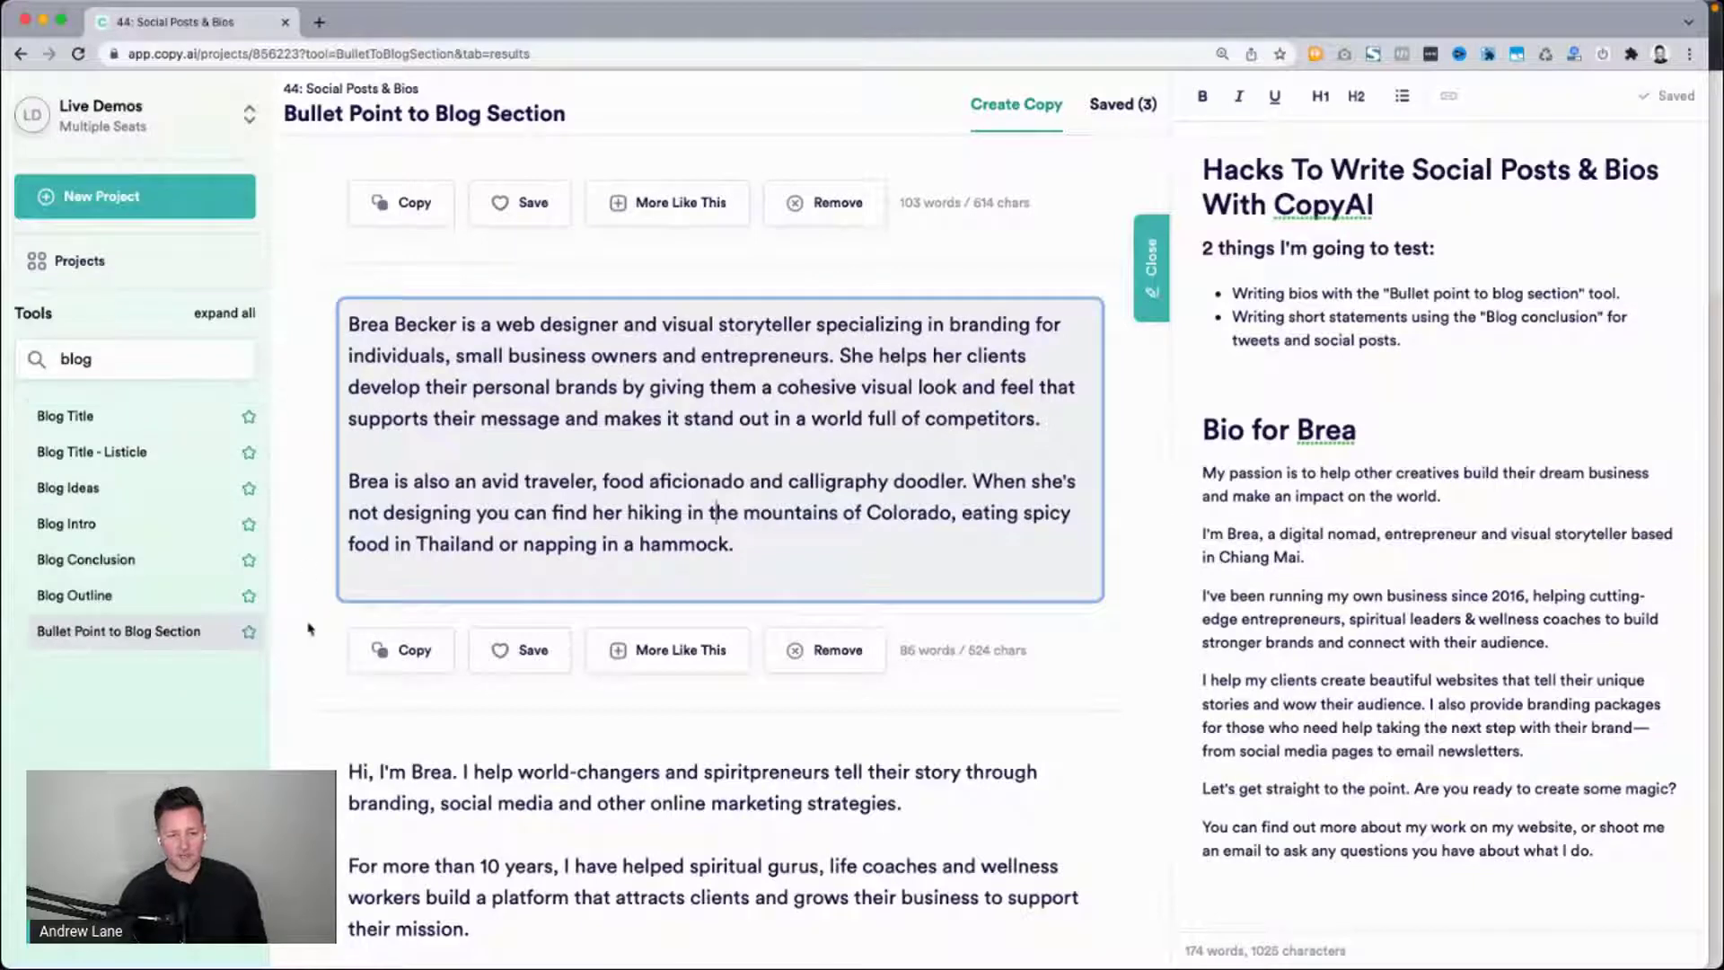
{"action": "scroll", "coordinate": [296, 628], "scroll_direction": "down", "scroll_amount": 2}
{"action": "scroll", "coordinate": [296, 628], "scroll_direction": "up", "scroll_amount": 2}
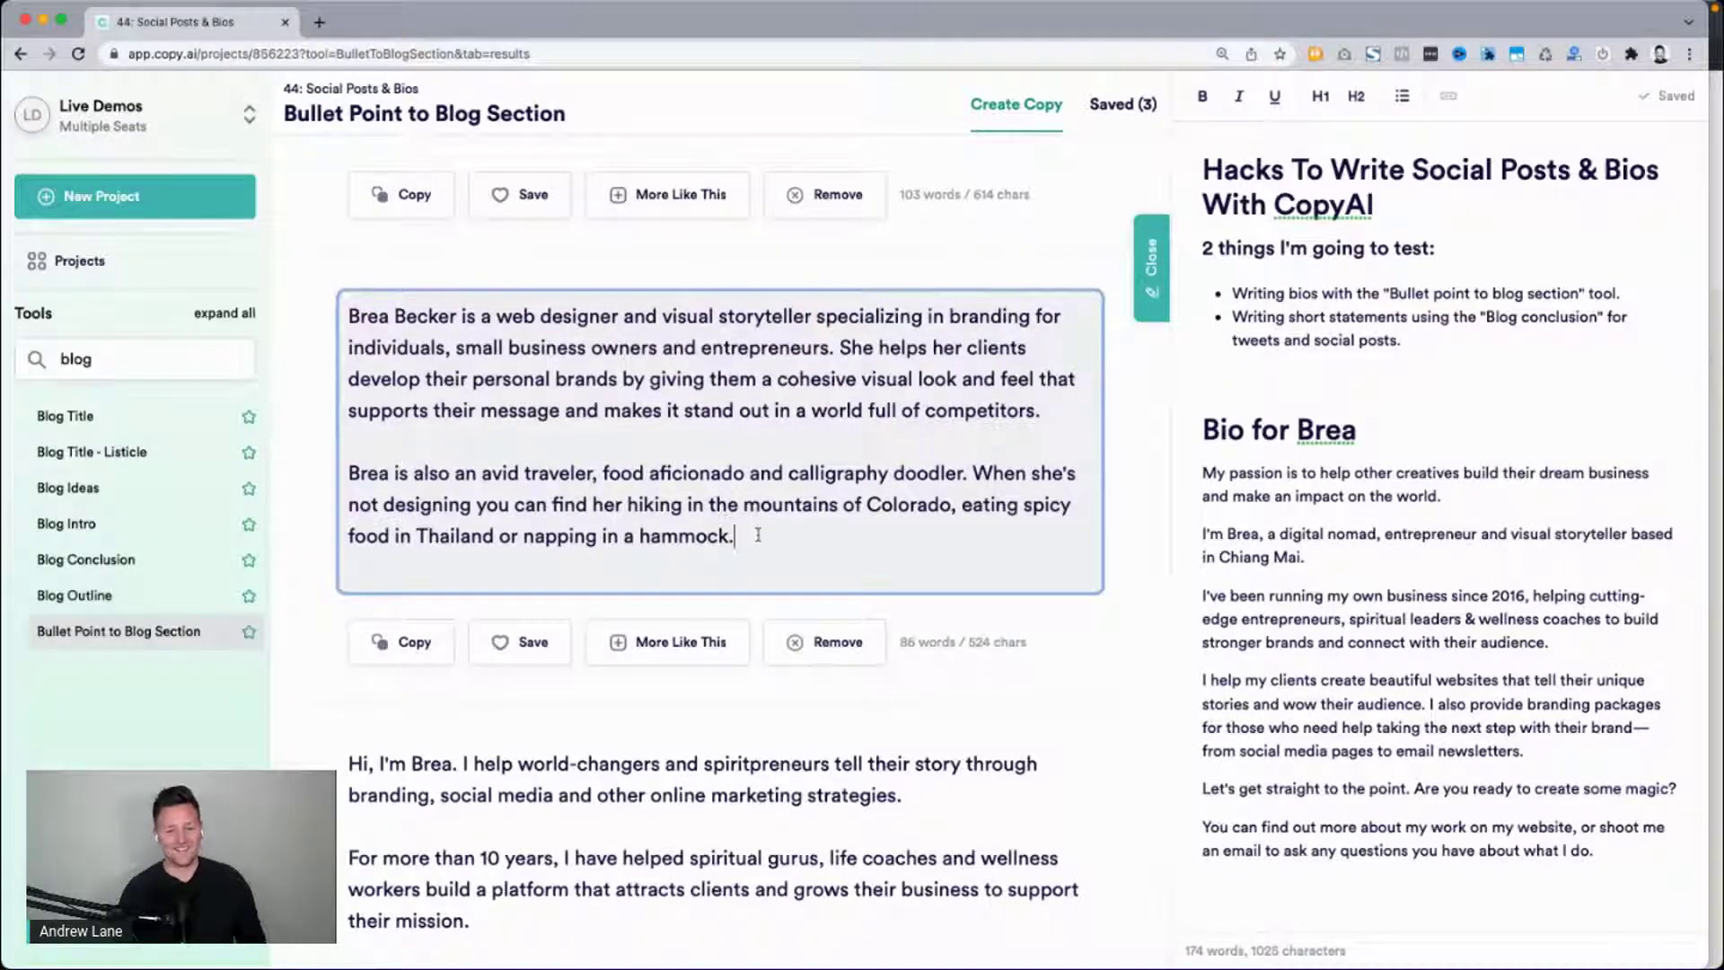
{"action": "left_click_drag", "start_coordinate": [752, 535], "coordinate": [311, 479]}
{"action": "left_click", "coordinate": [513, 643]}
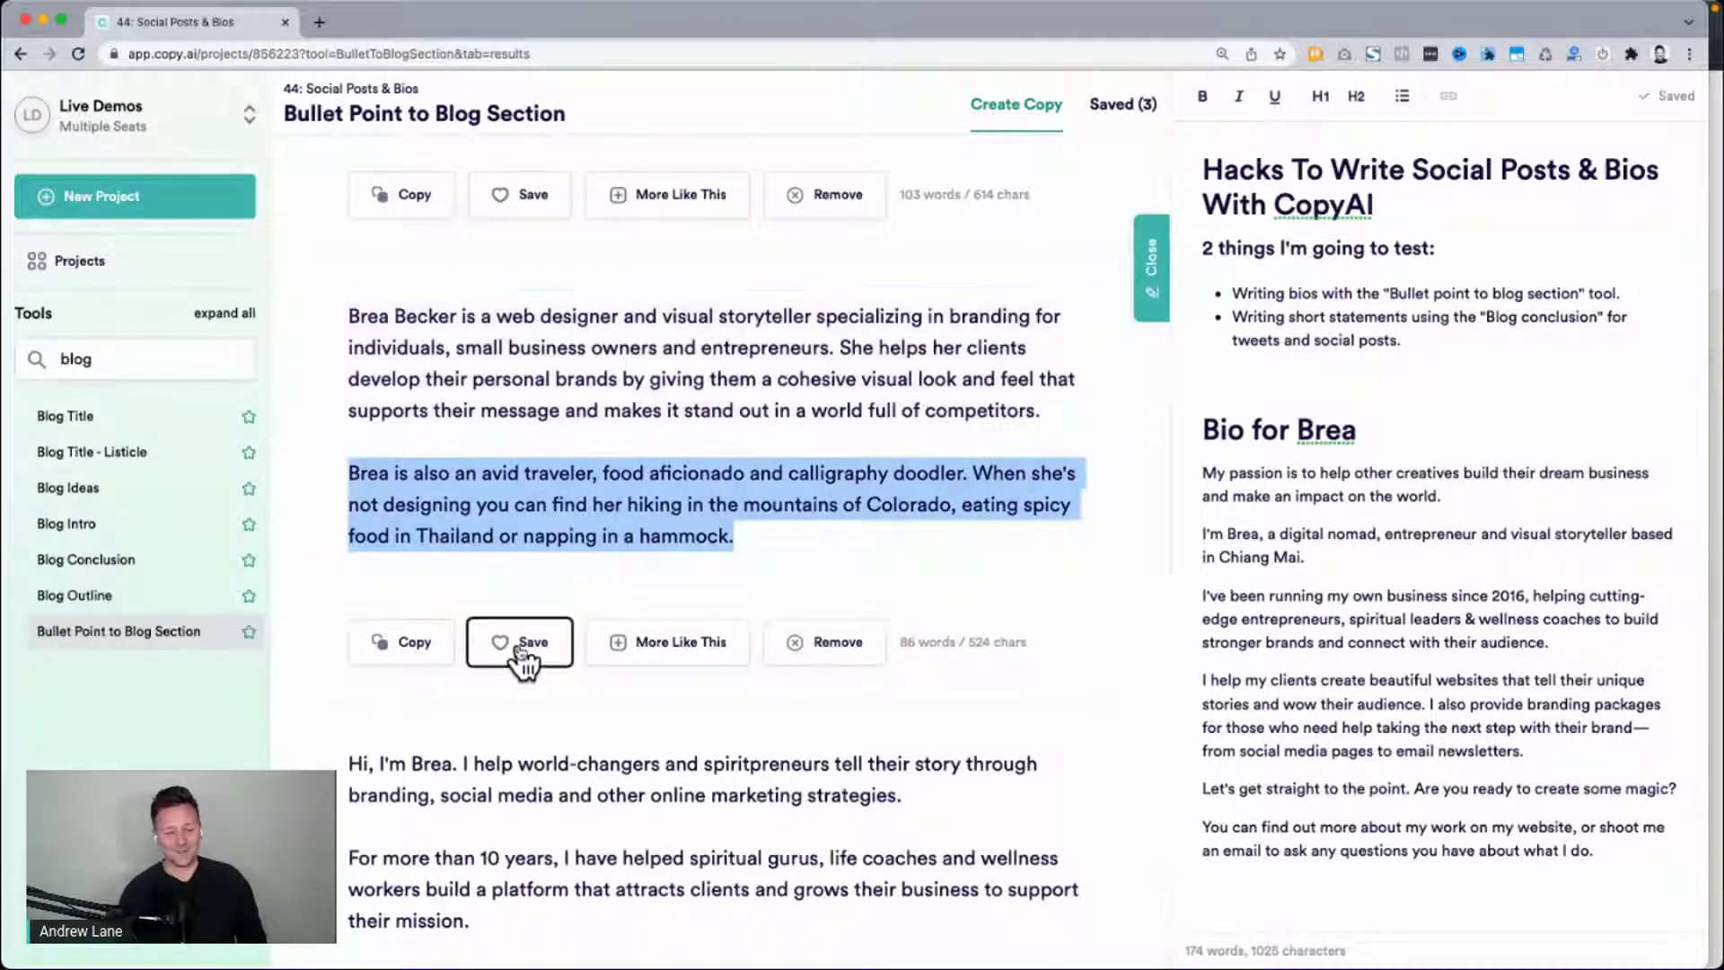
Read the bio about "world-changers and spiritpreneurs" that ends with "What's your story? Let's chat." and save it.
{"action": "scroll", "coordinate": [519, 650], "scroll_direction": "down", "scroll_amount": 3}
{"action": "scroll", "coordinate": [519, 652], "scroll_direction": "down", "scroll_amount": 1}
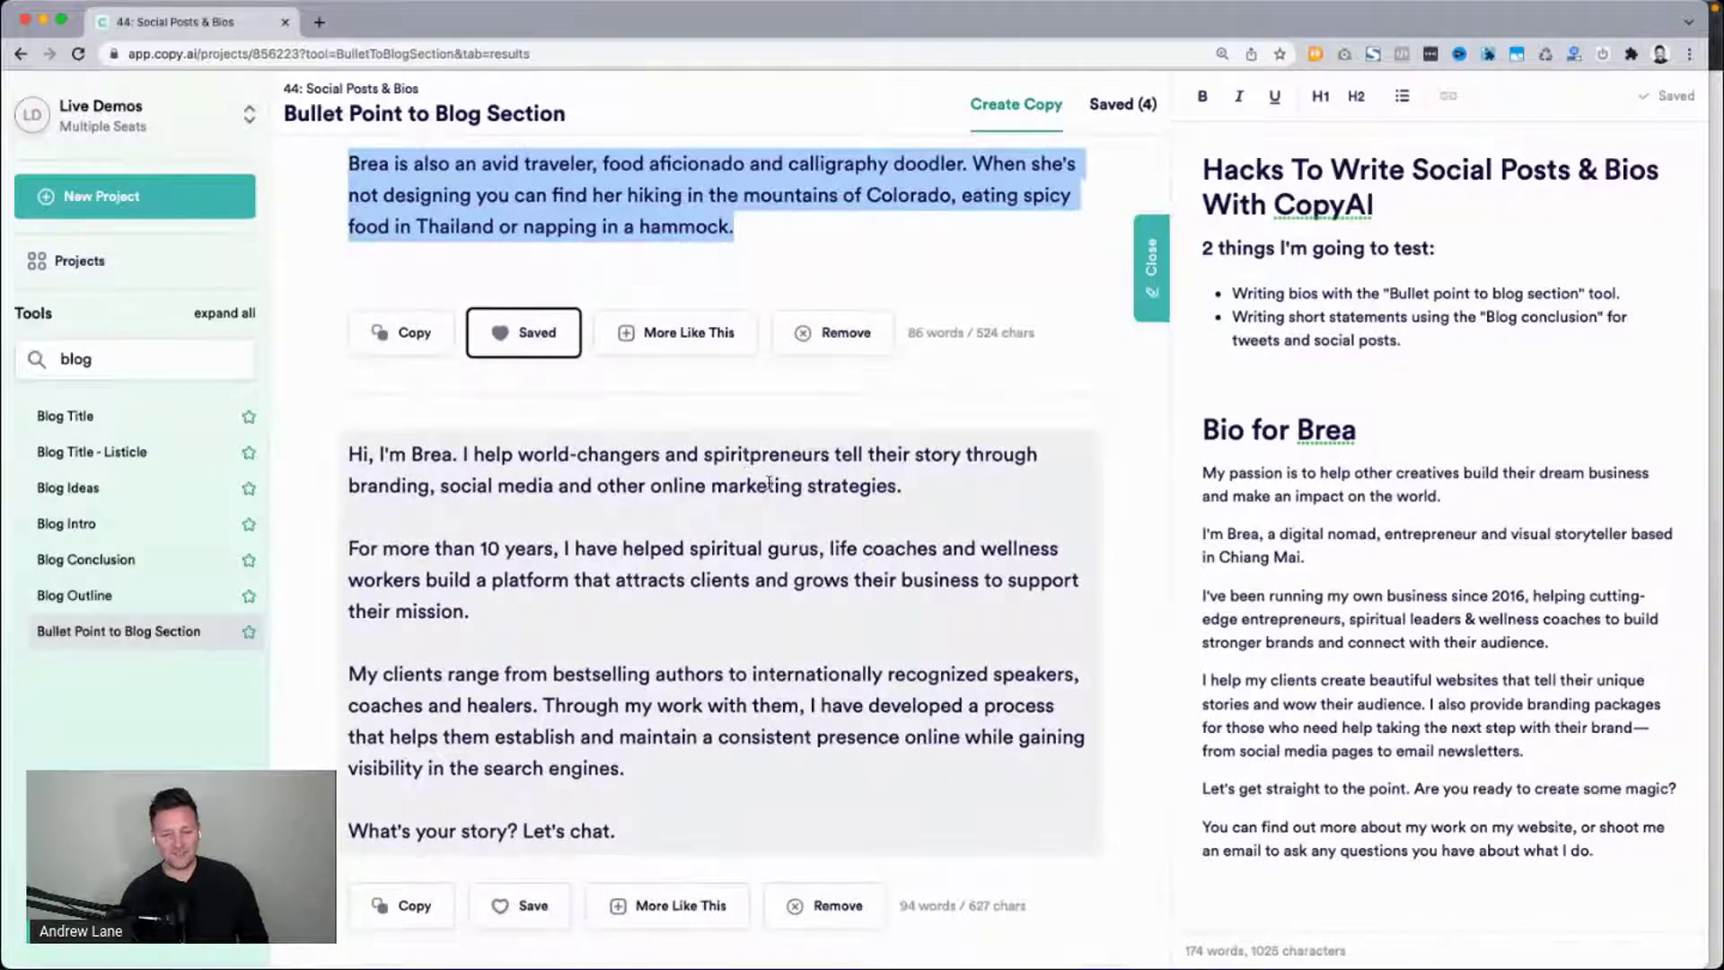
{"action": "double_click", "coordinate": [746, 456]}
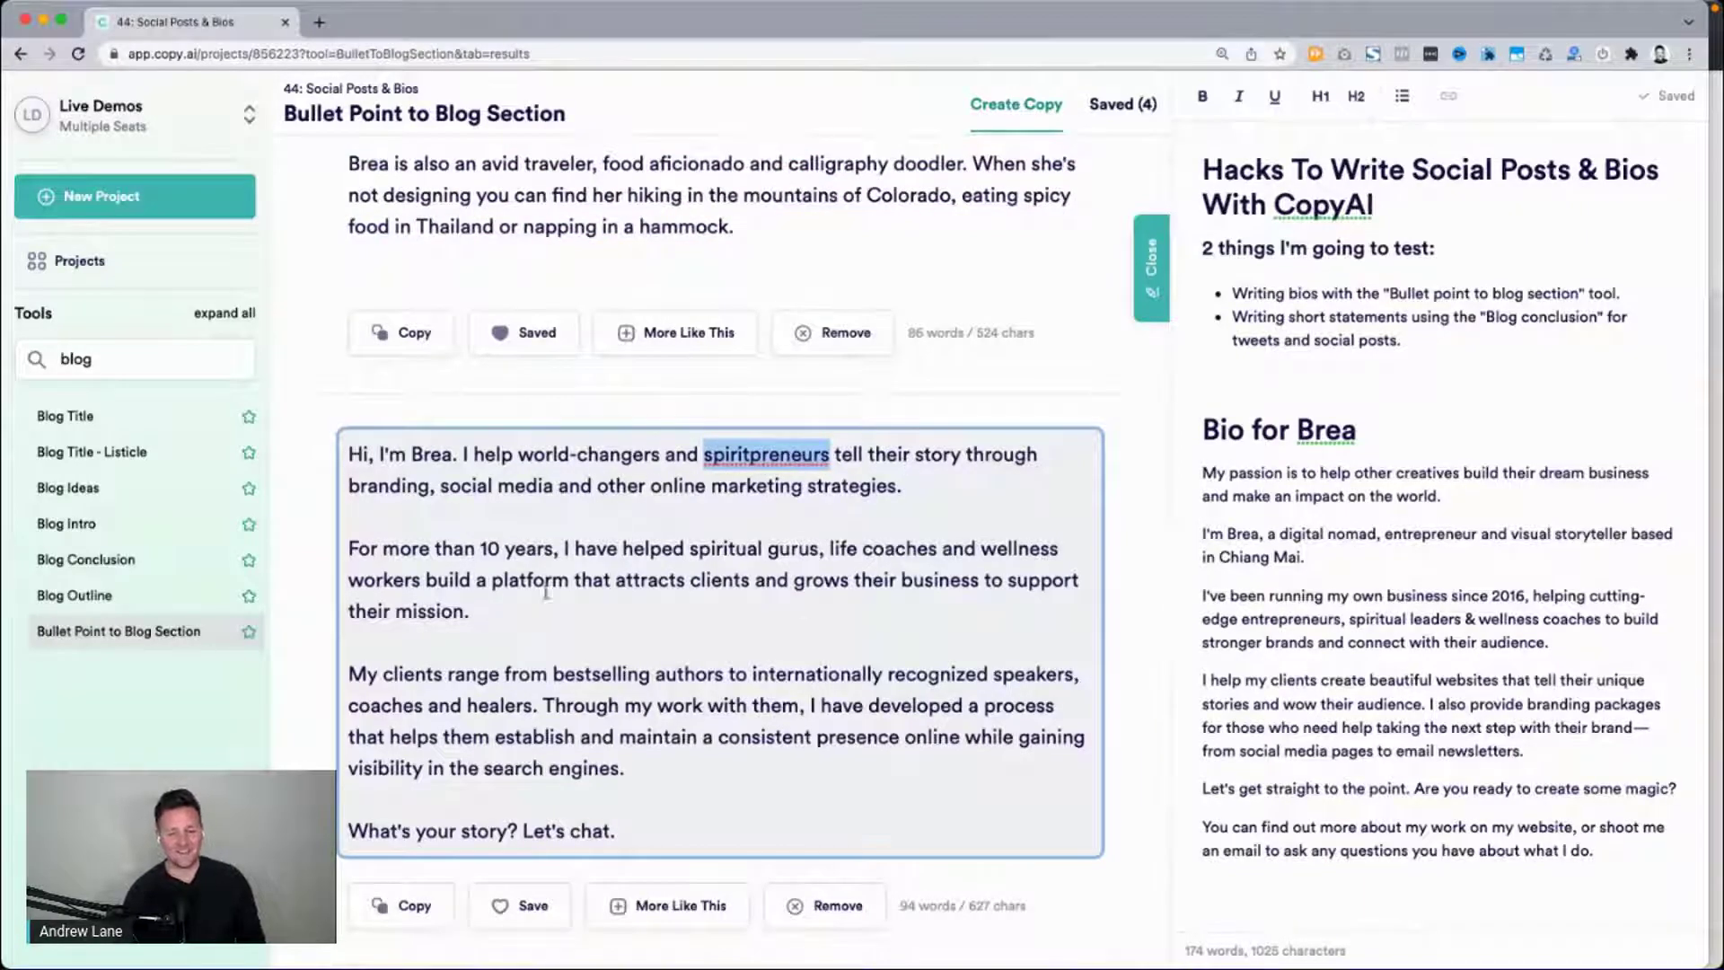
{"action": "scroll", "coordinate": [409, 629], "scroll_direction": "down", "scroll_amount": 2}
{"action": "left_click", "coordinate": [532, 734]}
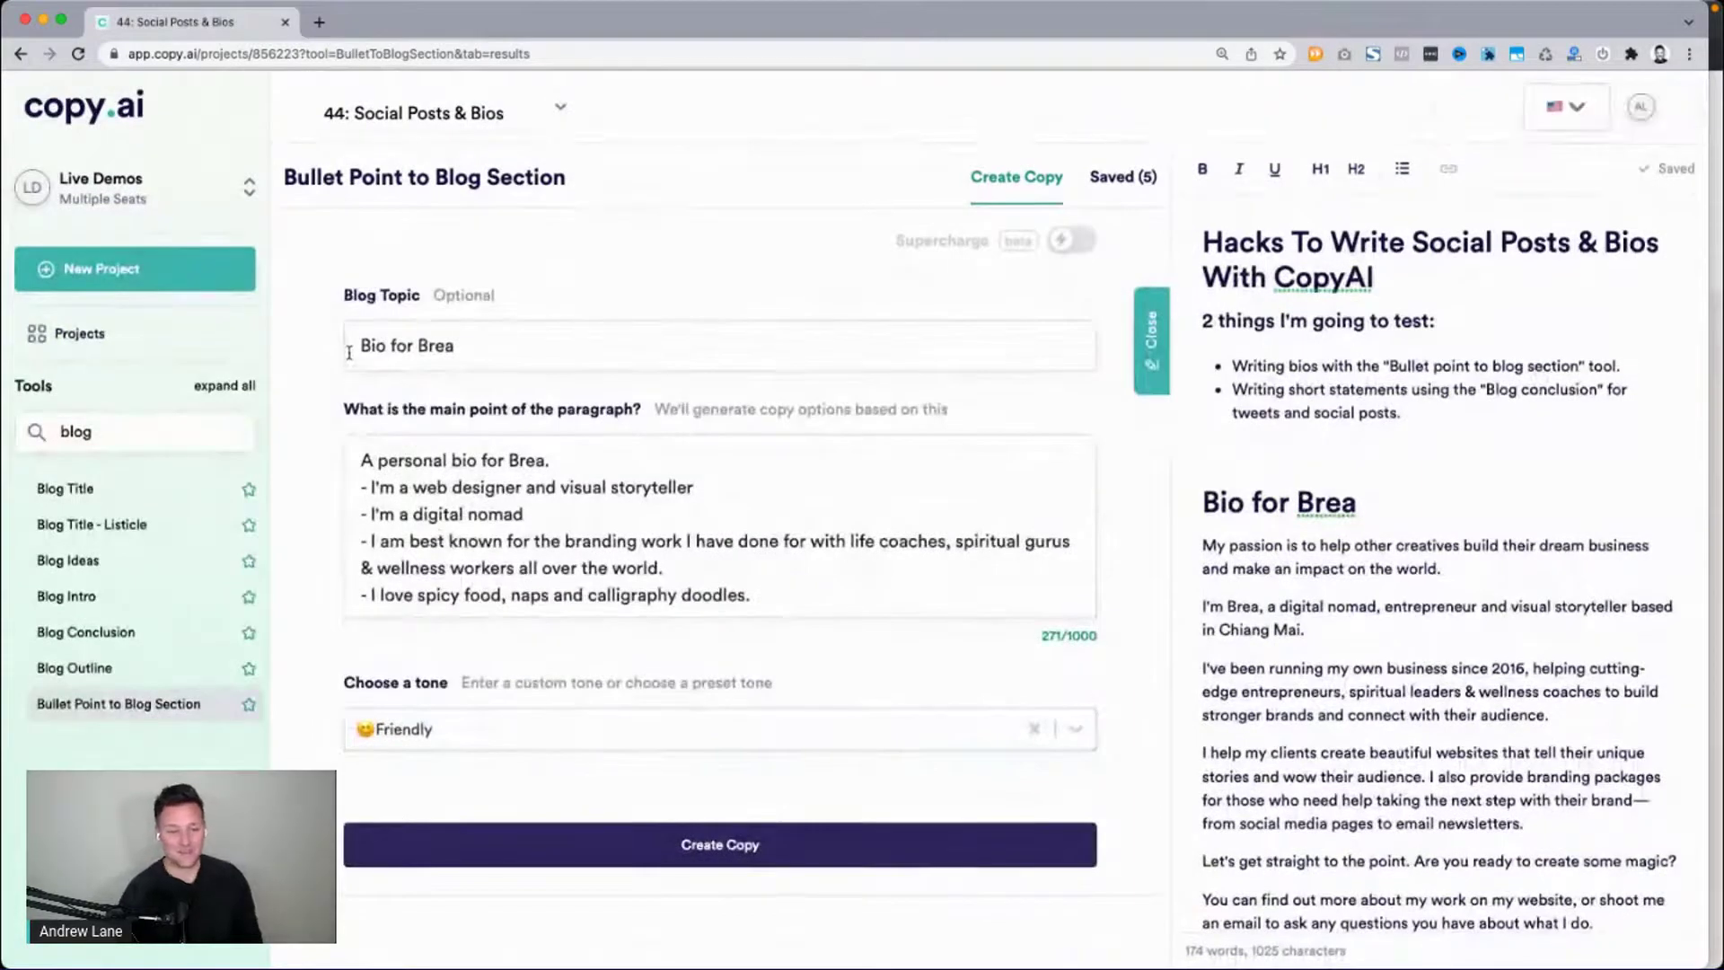
Replace the person's first name in both the blog topic and the first line of the main point text with another first name.
{"action": "left_click_drag", "start_coordinate": [349, 350], "coordinate": [525, 352]}
{"action": "double_click", "coordinate": [421, 347]}
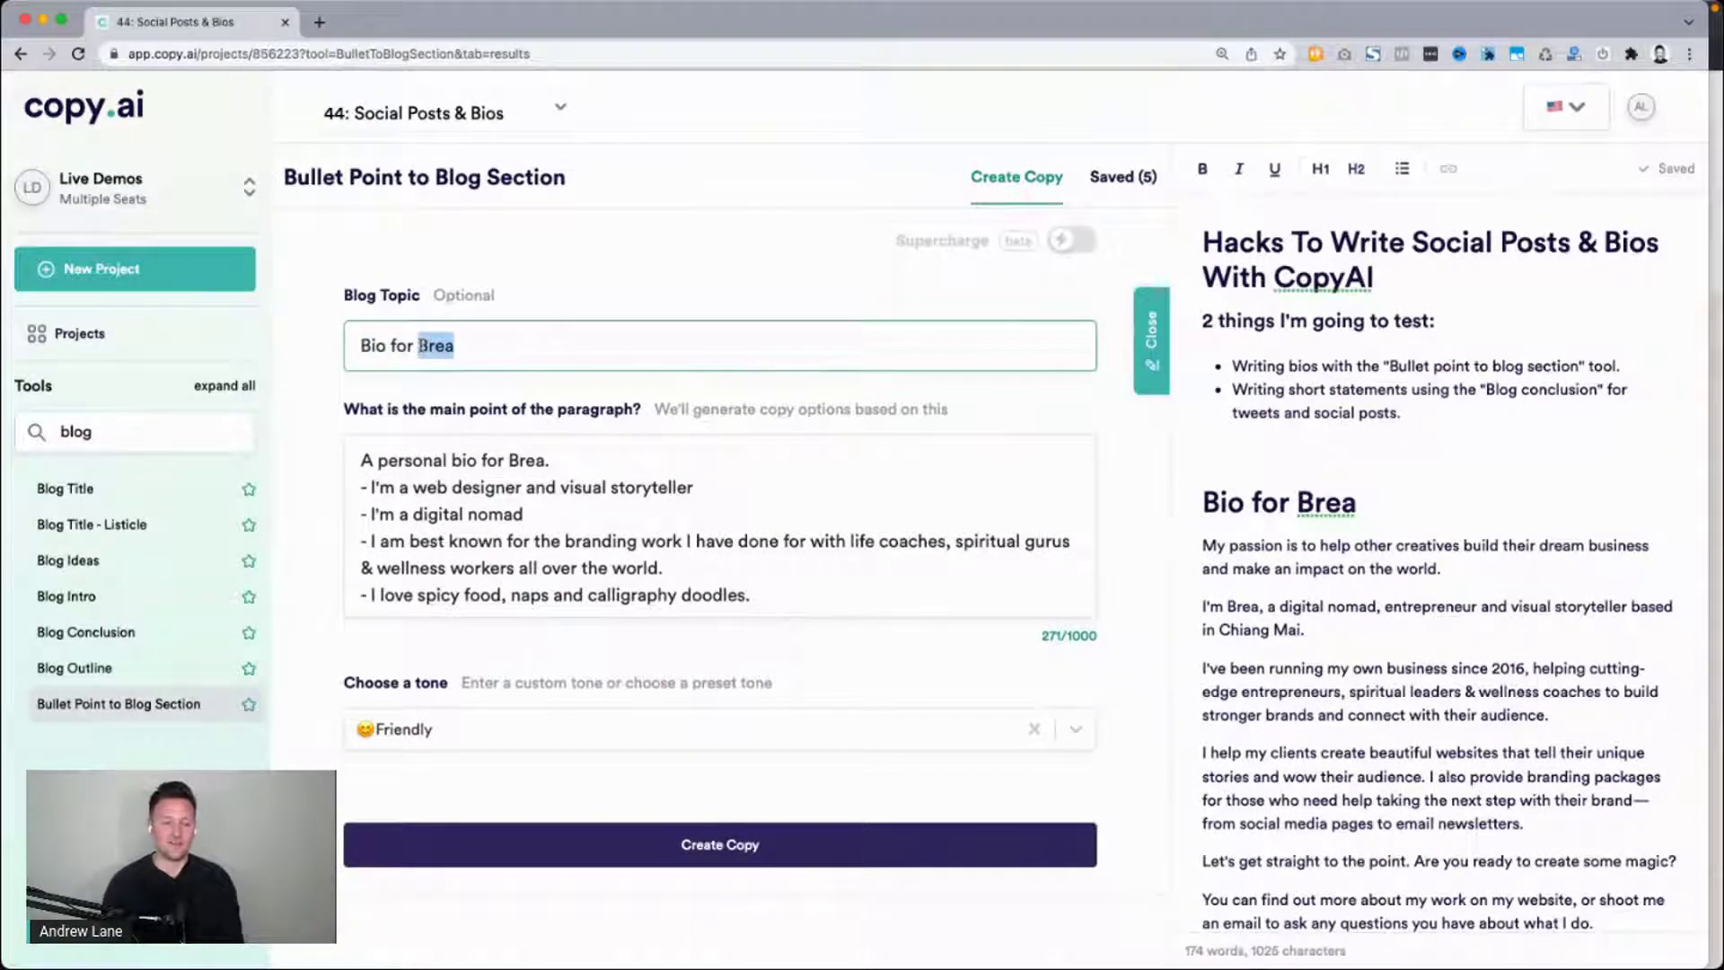
{"action": "type", "text": "Mary"}
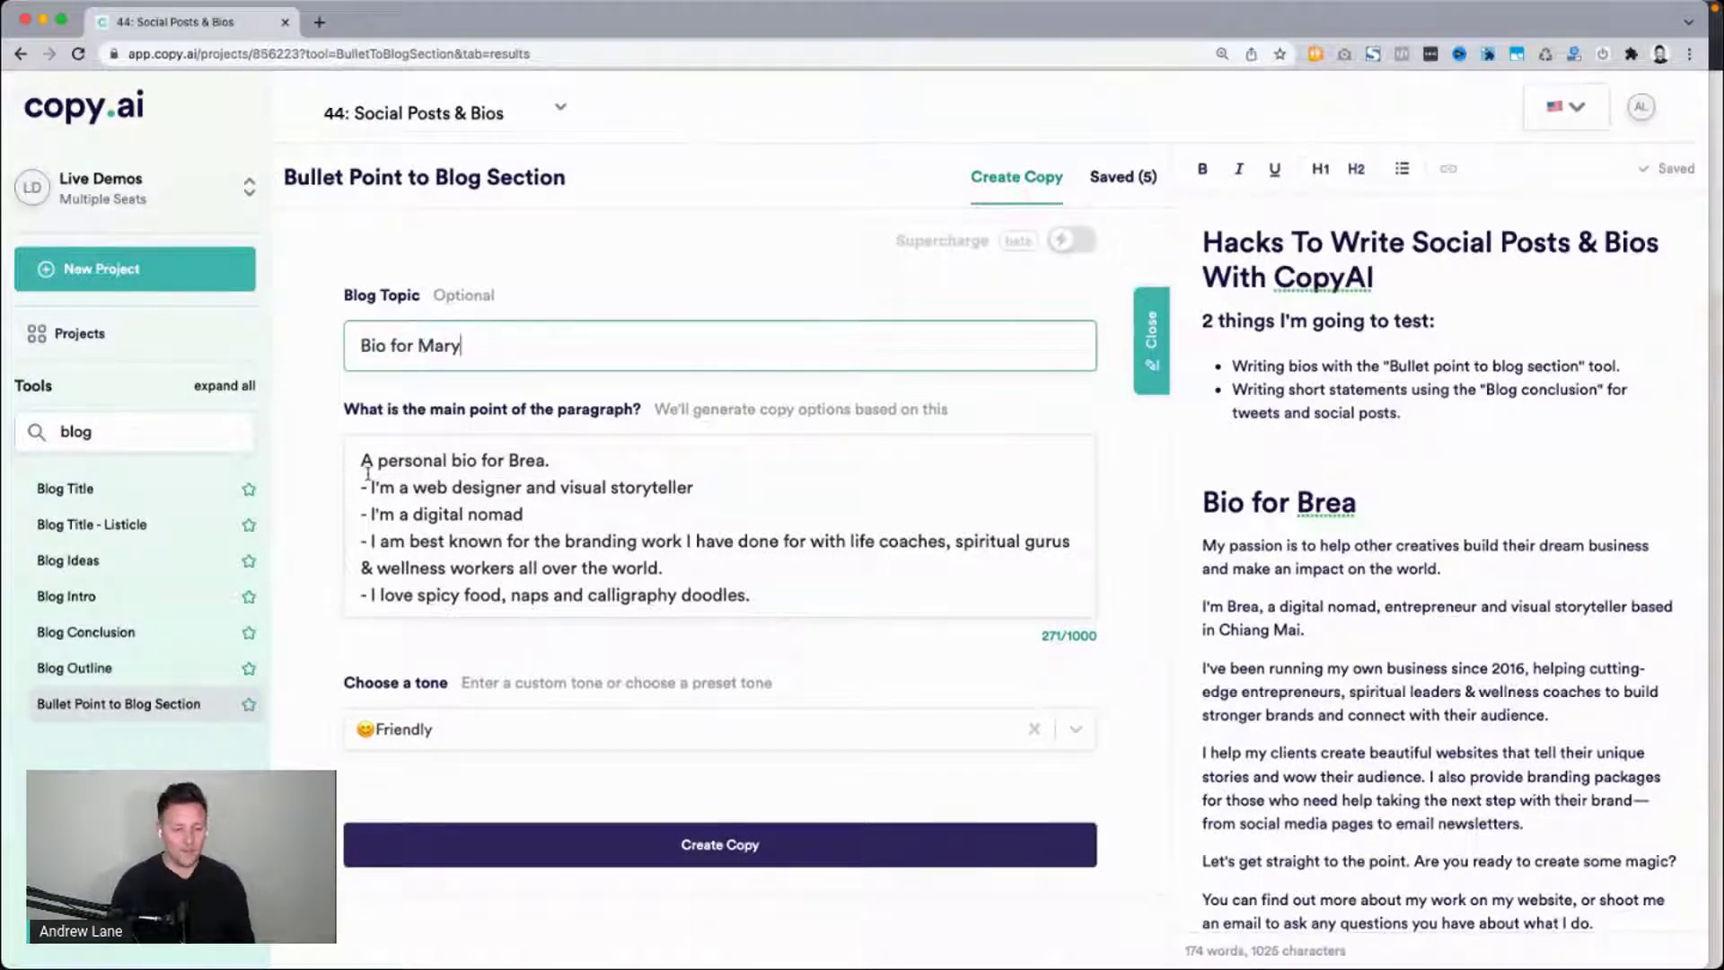
{"action": "left_click_drag", "start_coordinate": [364, 462], "coordinate": [550, 463]}
{"action": "double_click", "coordinate": [528, 460]}
{"action": "type", "text": "M"}
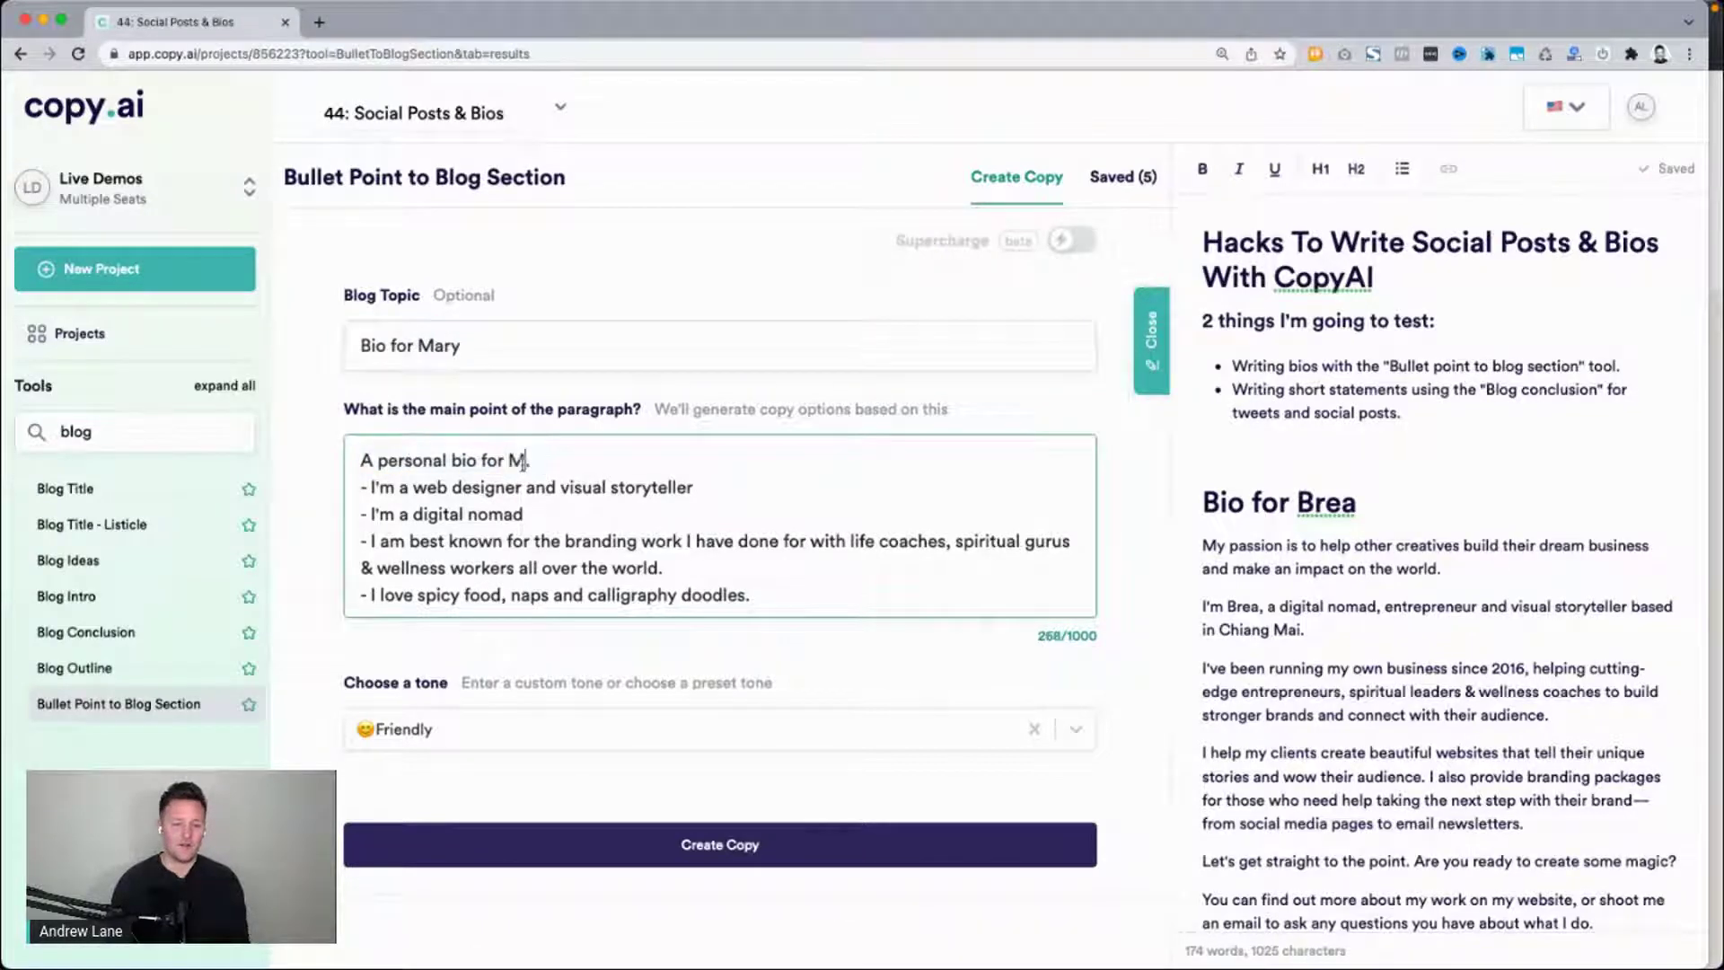
{"action": "type", "text": "ary"}
{"action": "left_click_drag", "start_coordinate": [363, 486], "coordinate": [831, 477]}
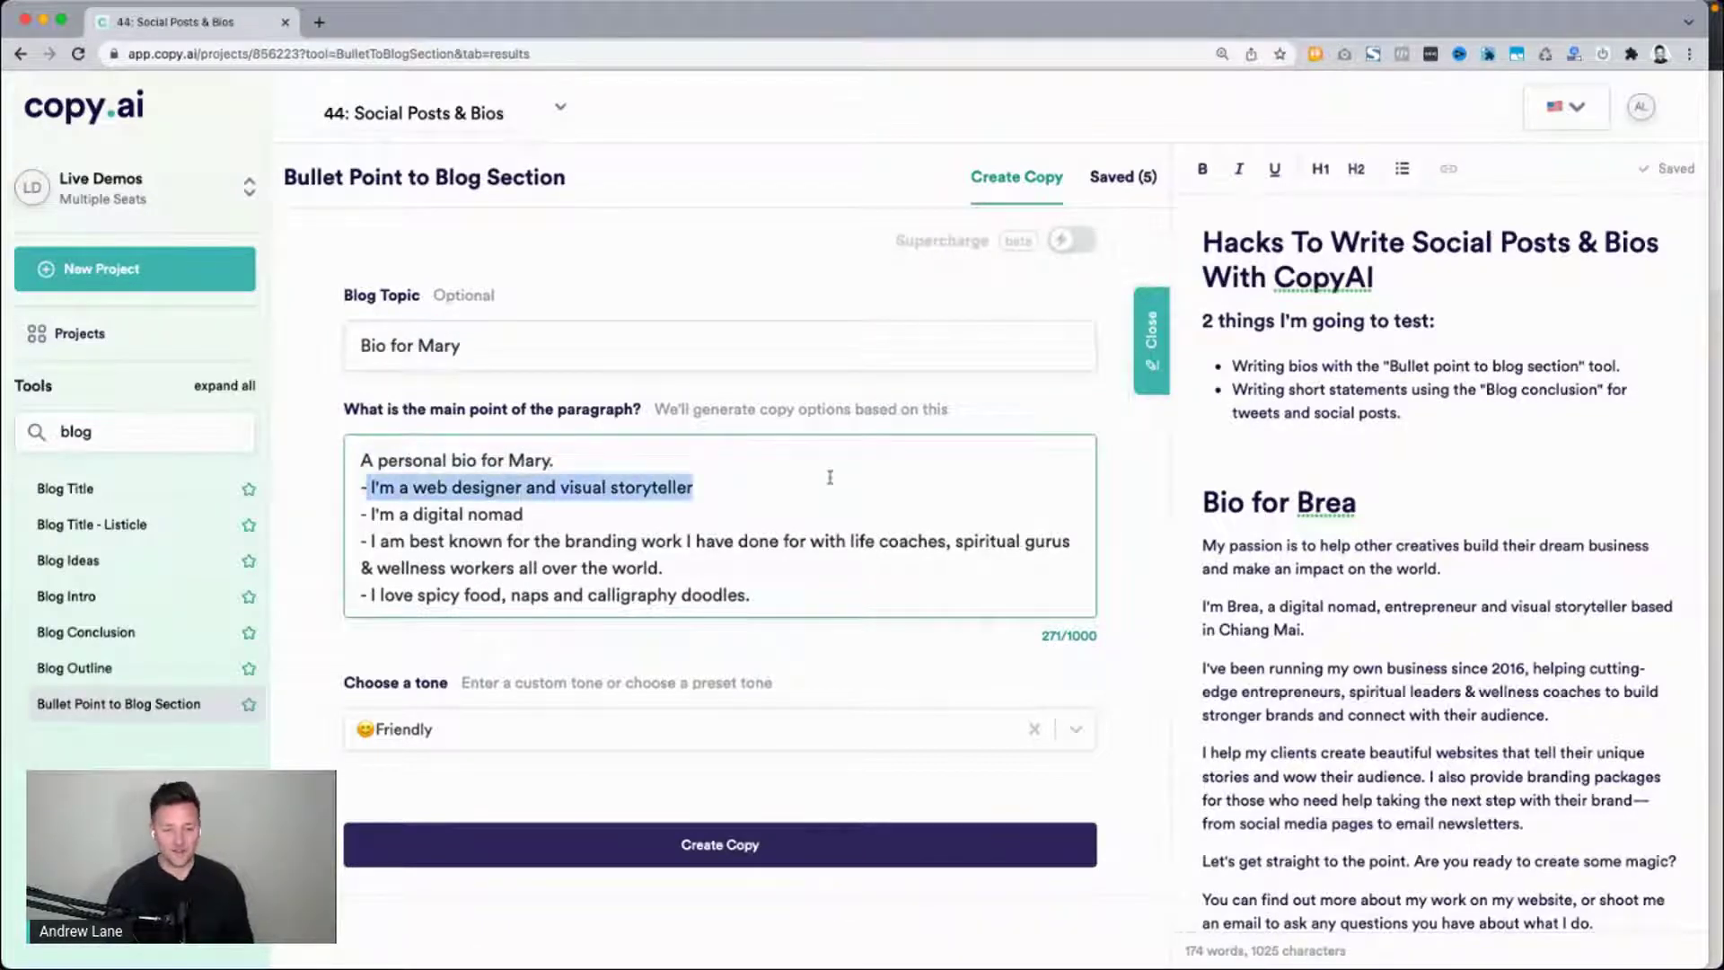
Switch to the incognito browser window and look through the sewing, yoga, career coaching and photography sites for another bio.
{"action": "key", "text": "super+grave"}
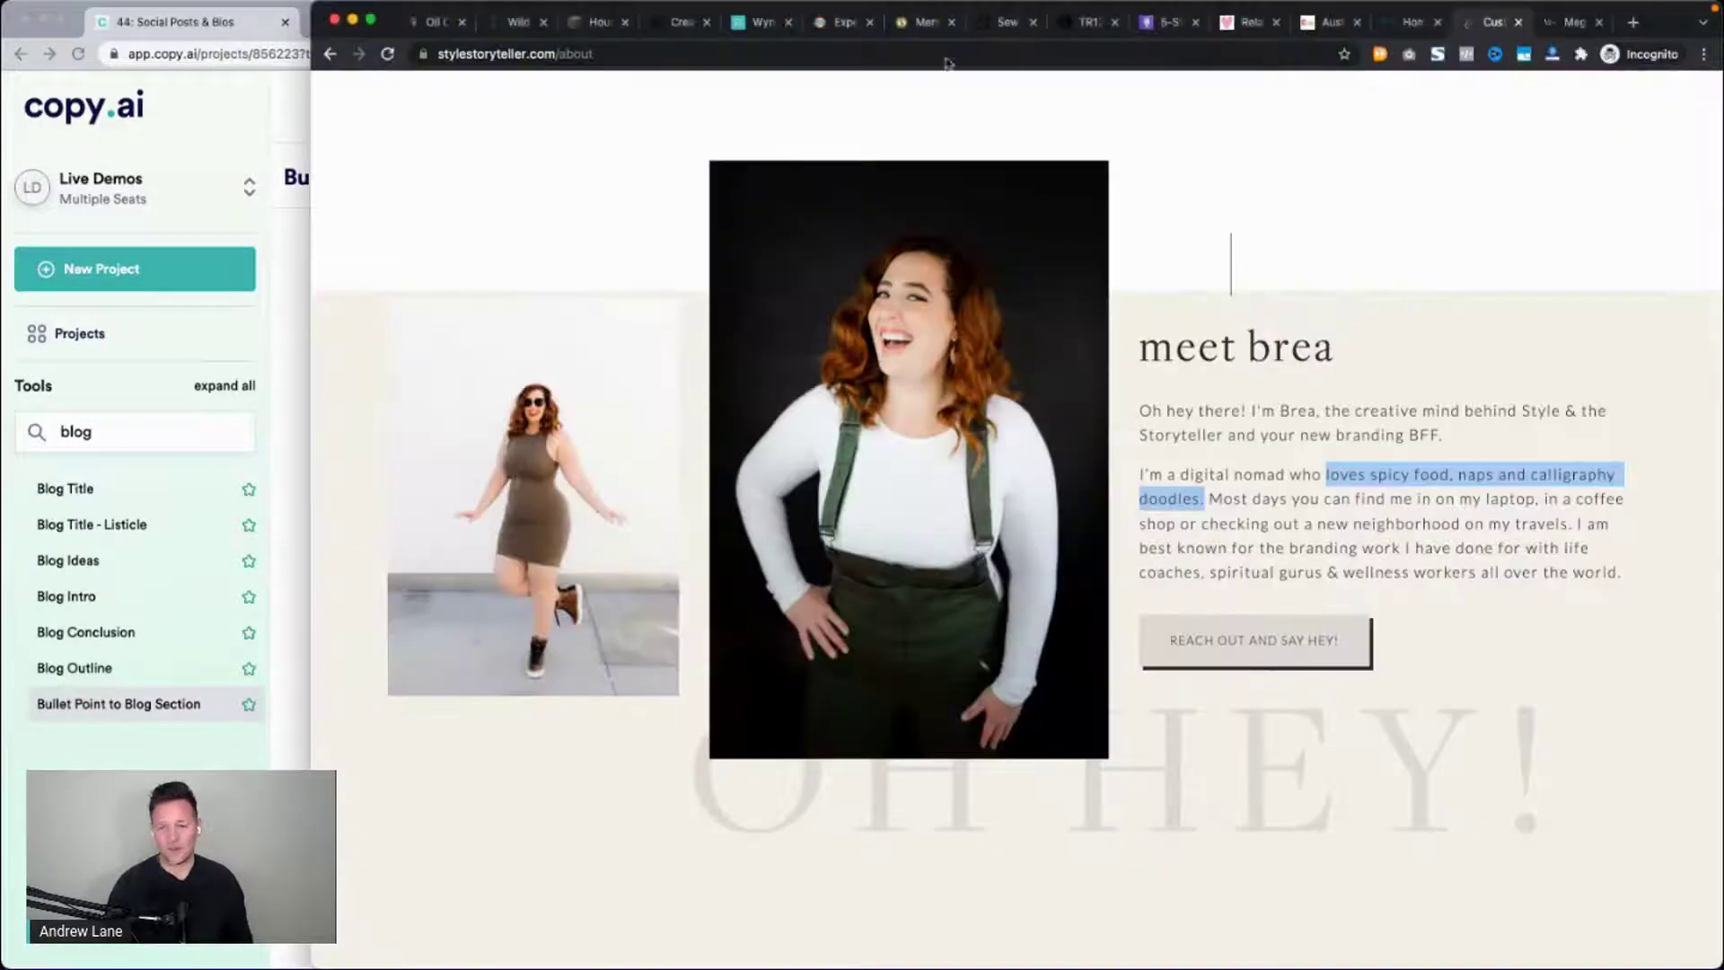
{"action": "left_click", "coordinate": [1007, 25]}
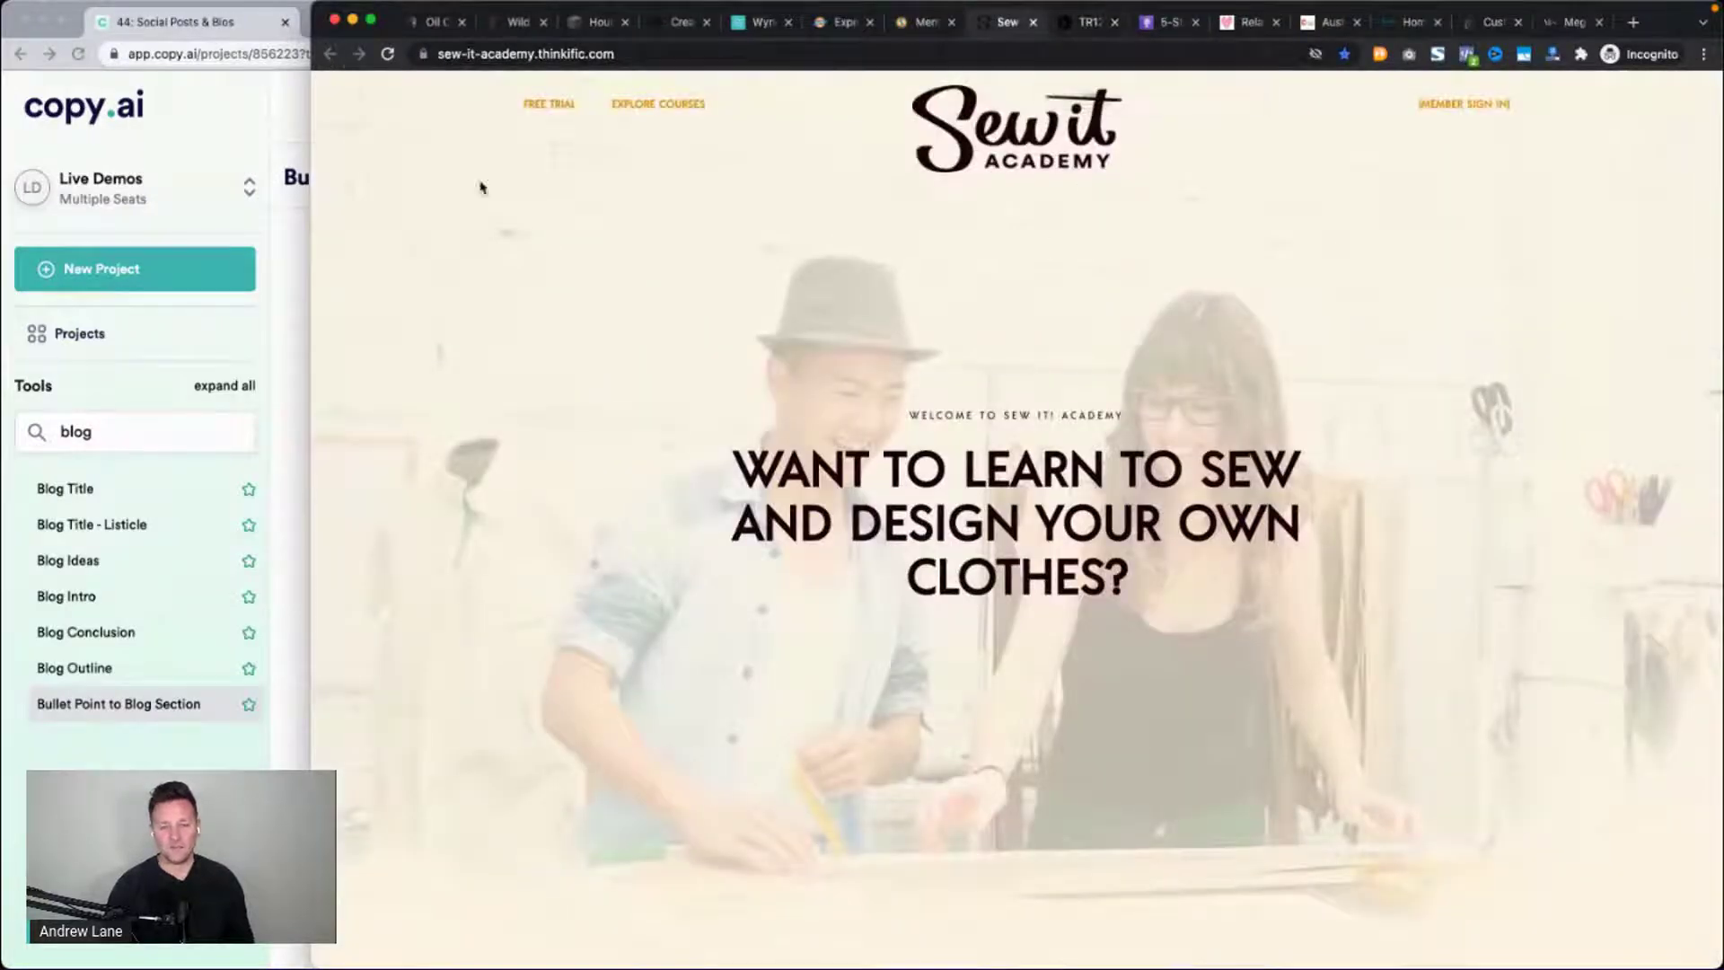
{"action": "left_click", "coordinate": [518, 33]}
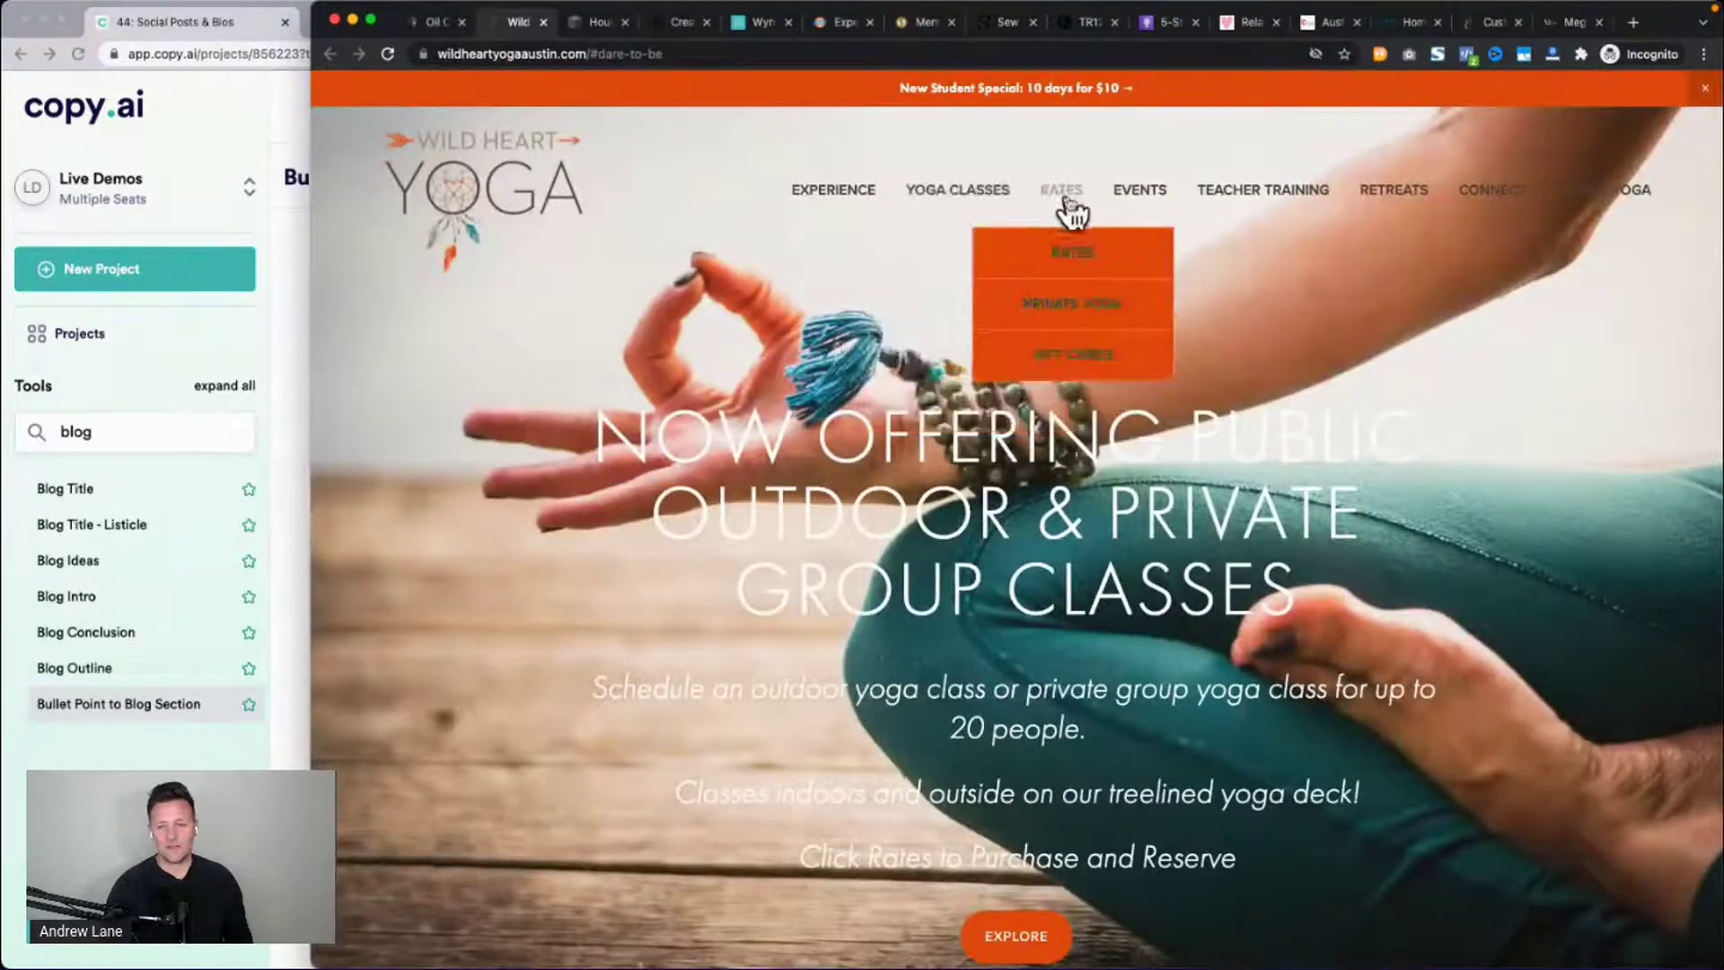
{"action": "left_click", "coordinate": [1336, 25]}
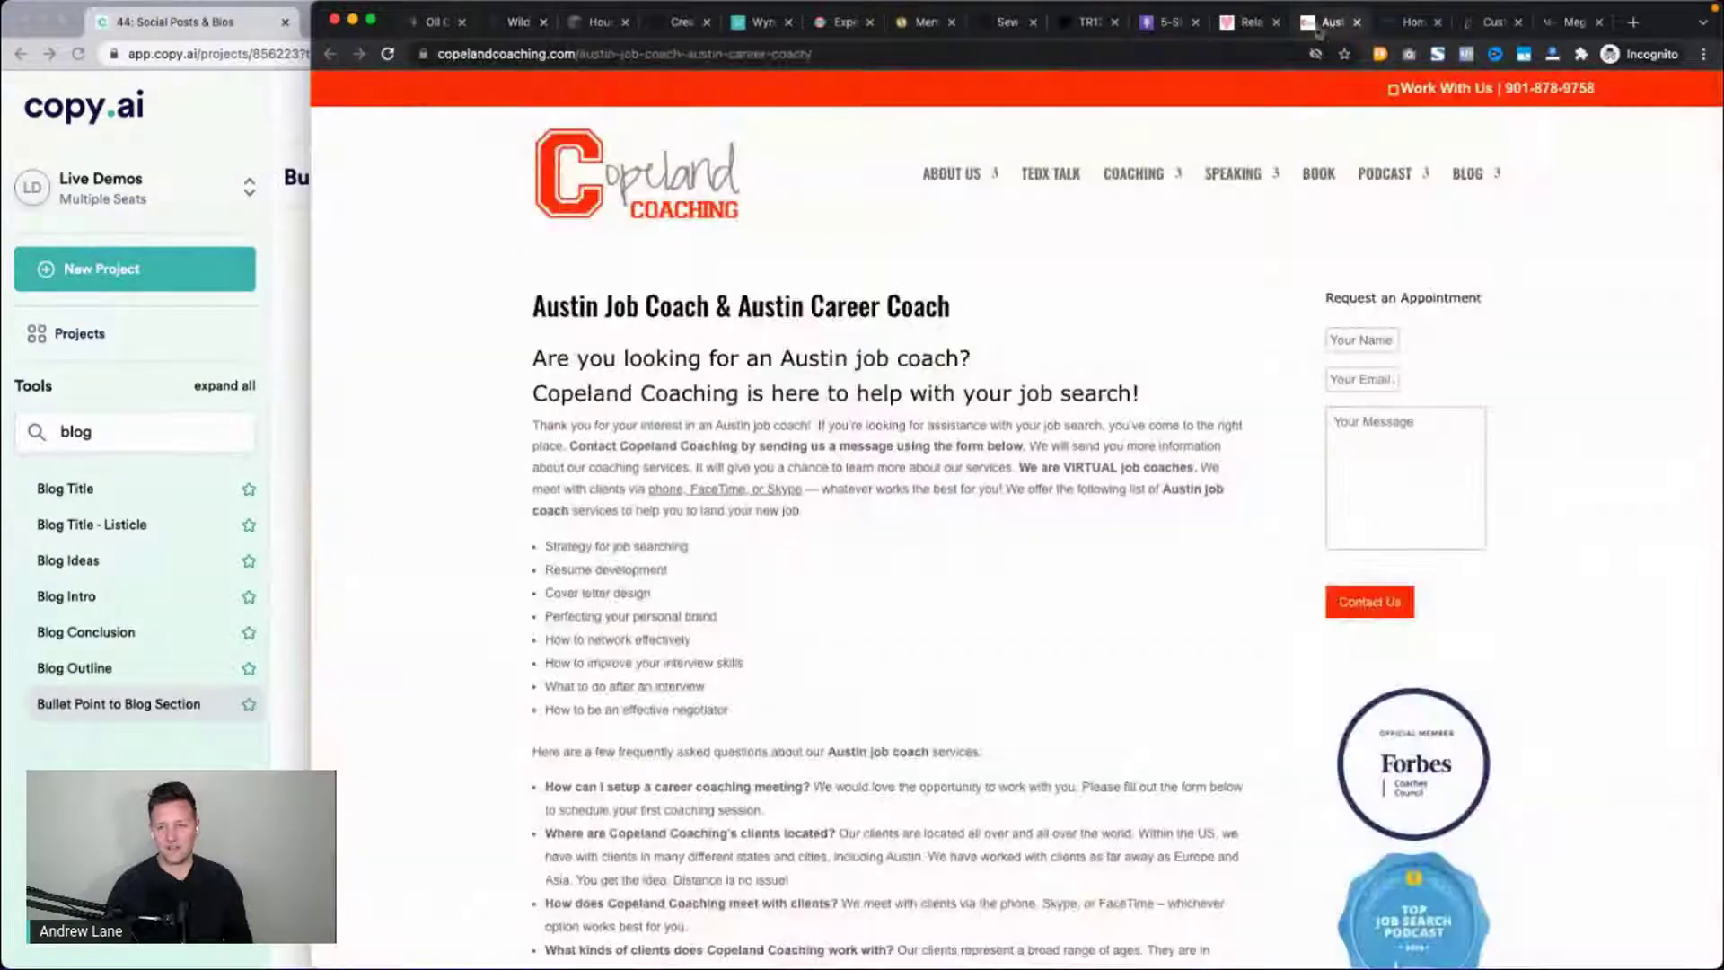
{"action": "left_click", "coordinate": [1569, 23]}
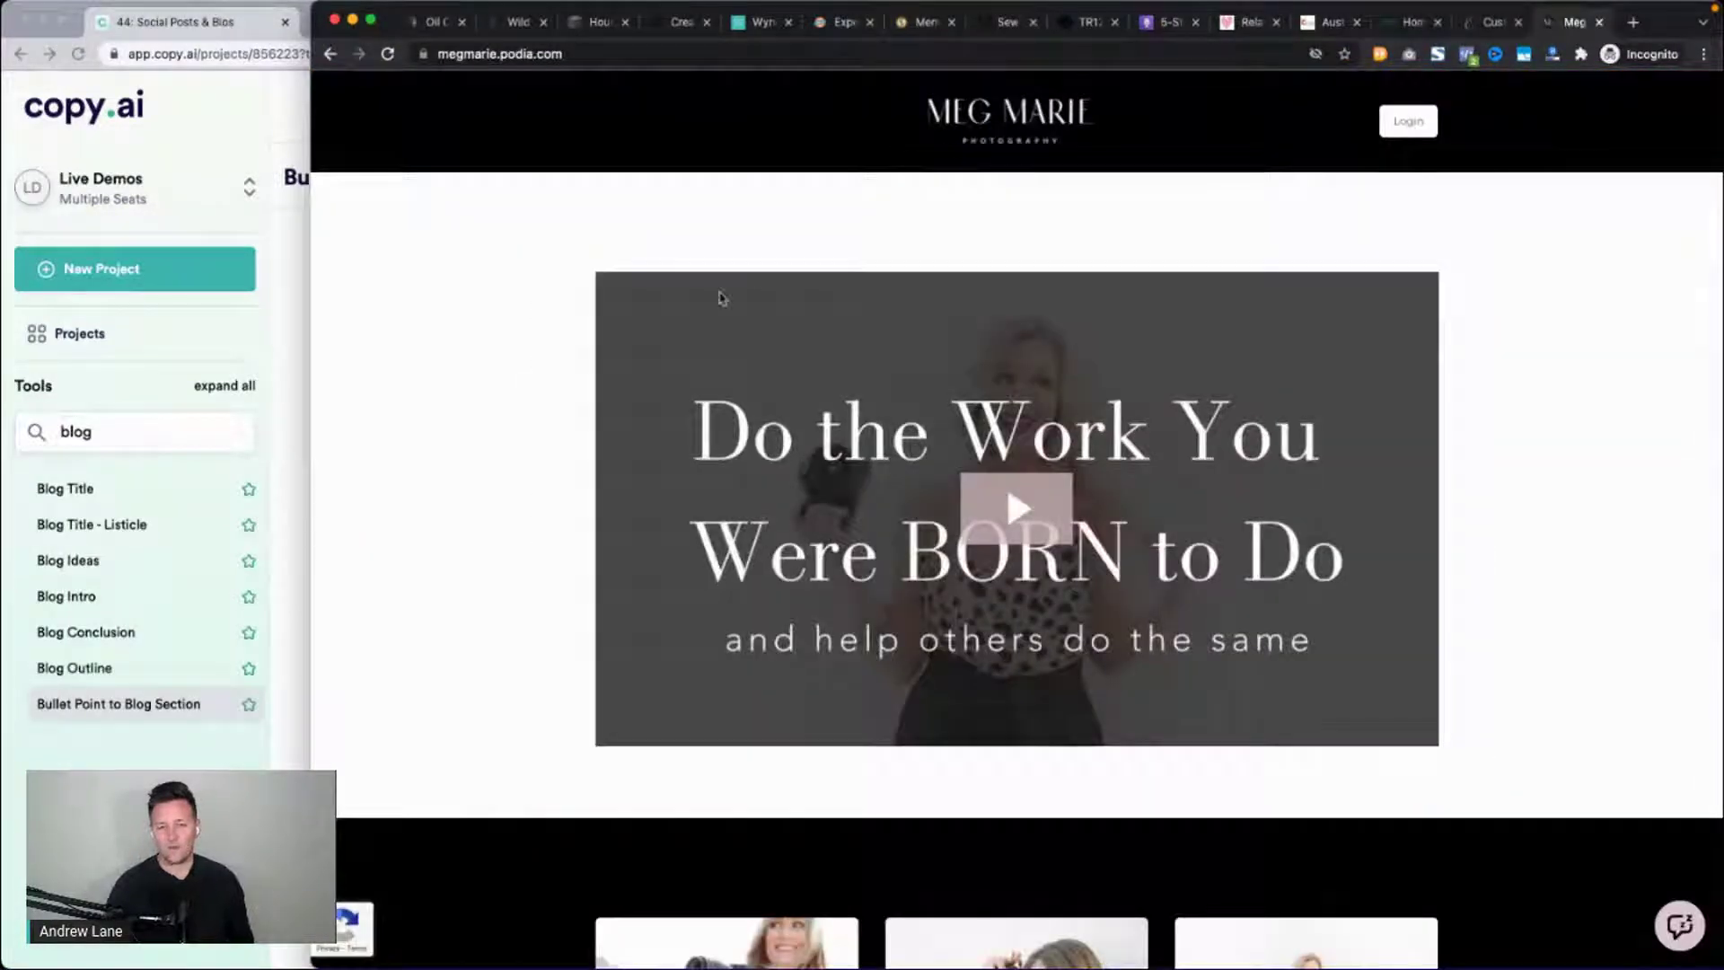
{"action": "scroll", "coordinate": [574, 322], "scroll_direction": "down", "scroll_amount": 10}
{"action": "scroll", "coordinate": [592, 322], "scroll_direction": "down", "scroll_amount": 10}
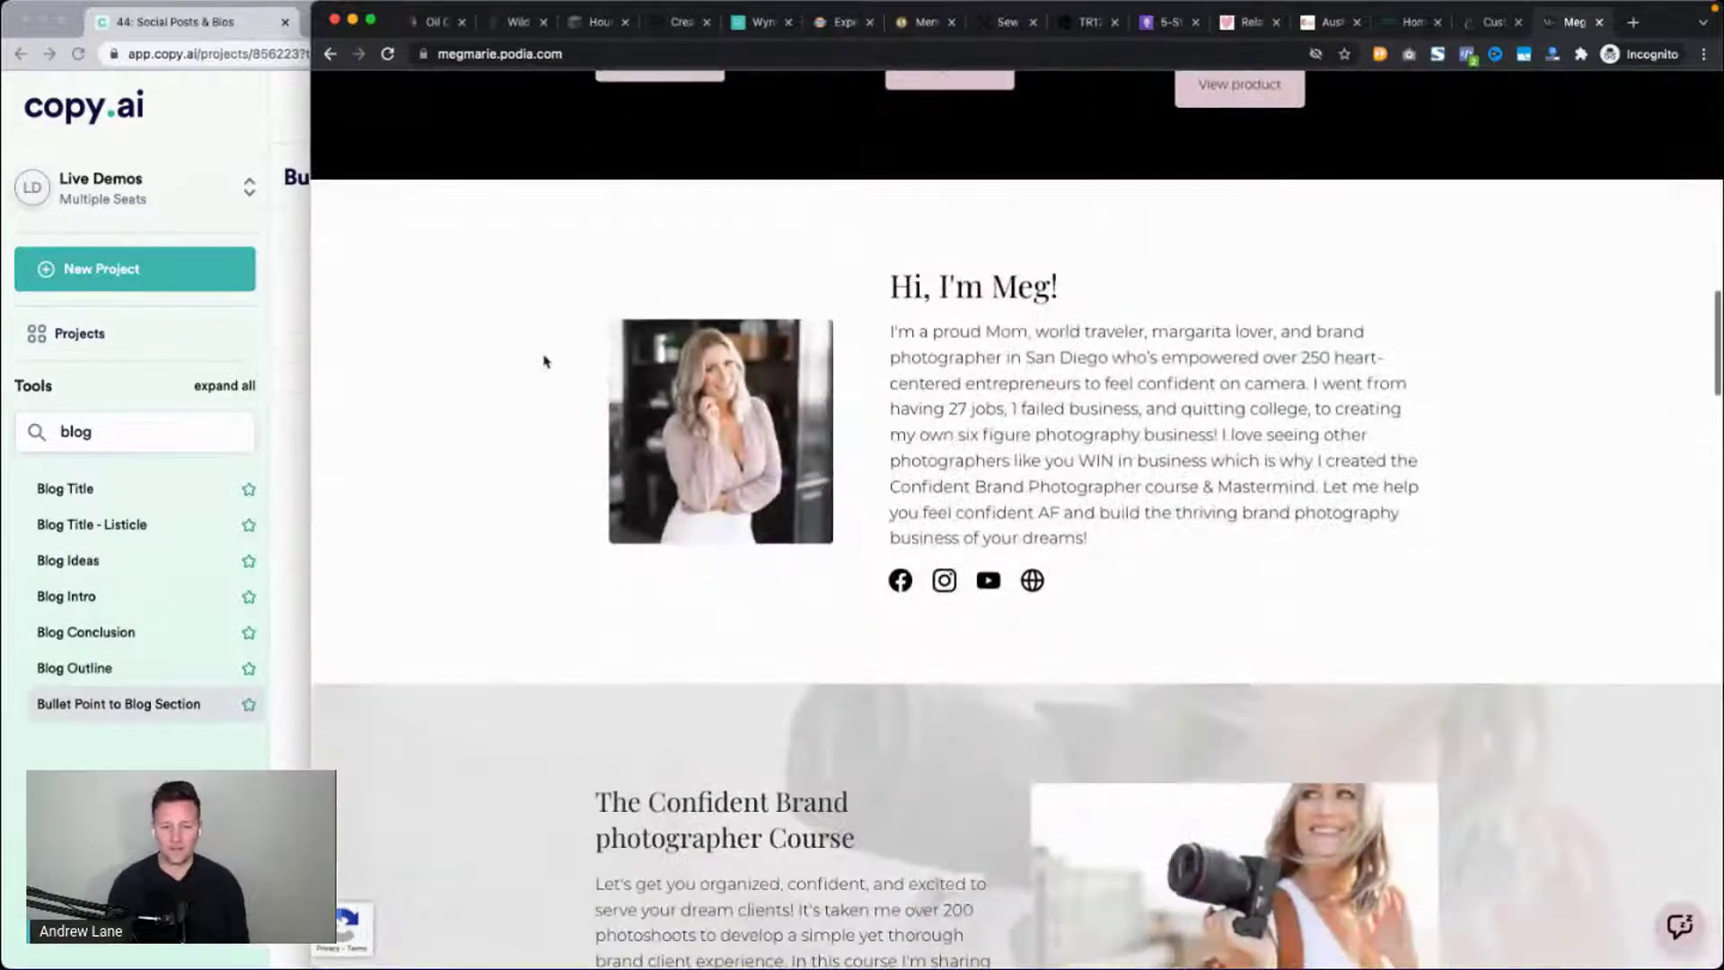
Read the brand photographer's bio enlarged, focusing on the "proud Mom", "over 250 heart-centered entrepreneurs" and "27 jobs" passages.
{"action": "triple_click", "coordinate": [1125, 377]}
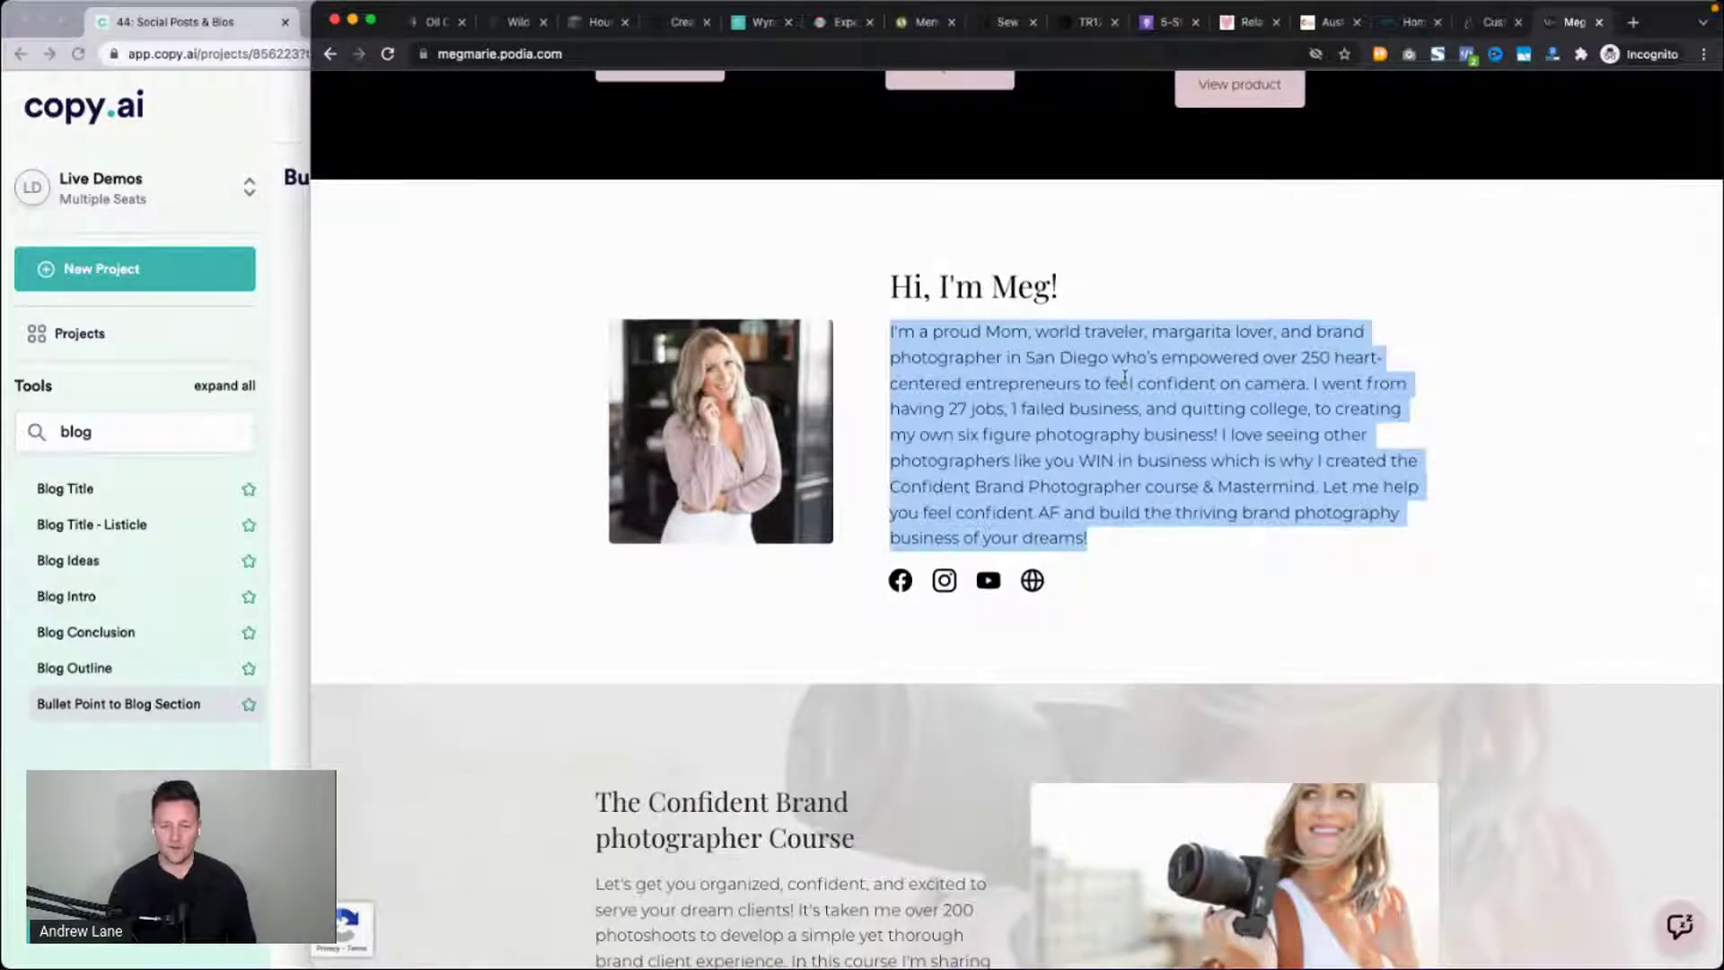
{"action": "left_click", "coordinate": [1088, 400]}
{"action": "scroll", "coordinate": [1087, 401], "scroll_direction": "up", "scroll_amount": 5}
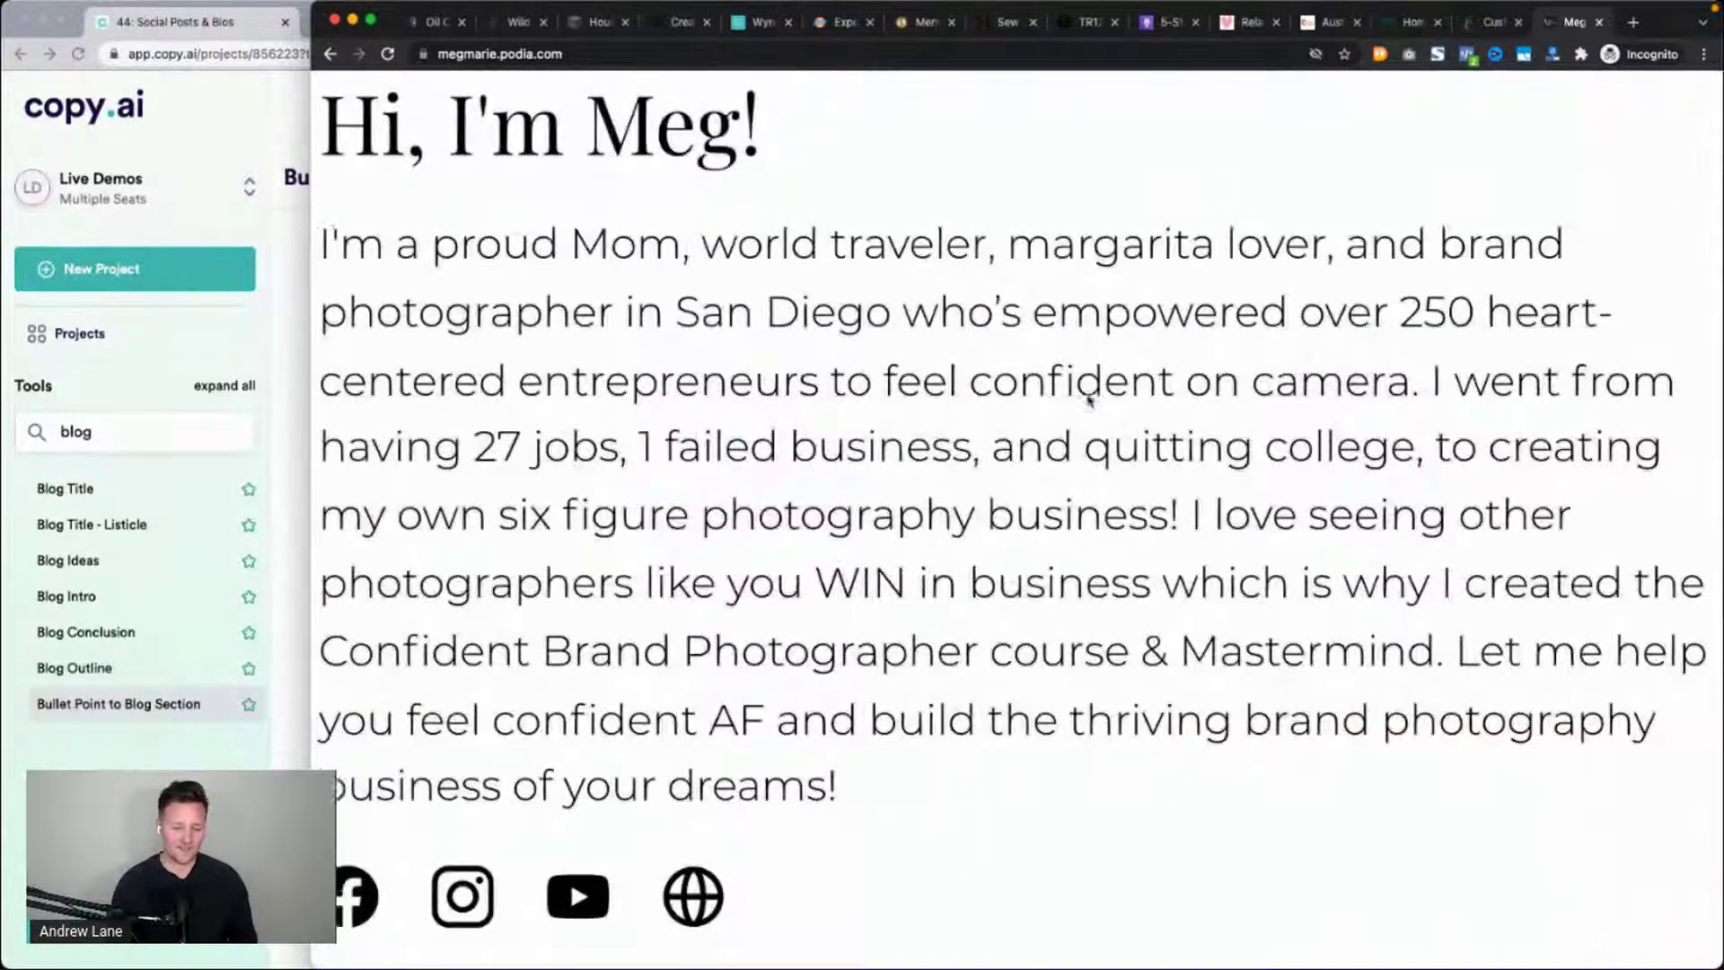
{"action": "scroll", "coordinate": [1087, 396], "scroll_direction": "right", "scroll_amount": 2}
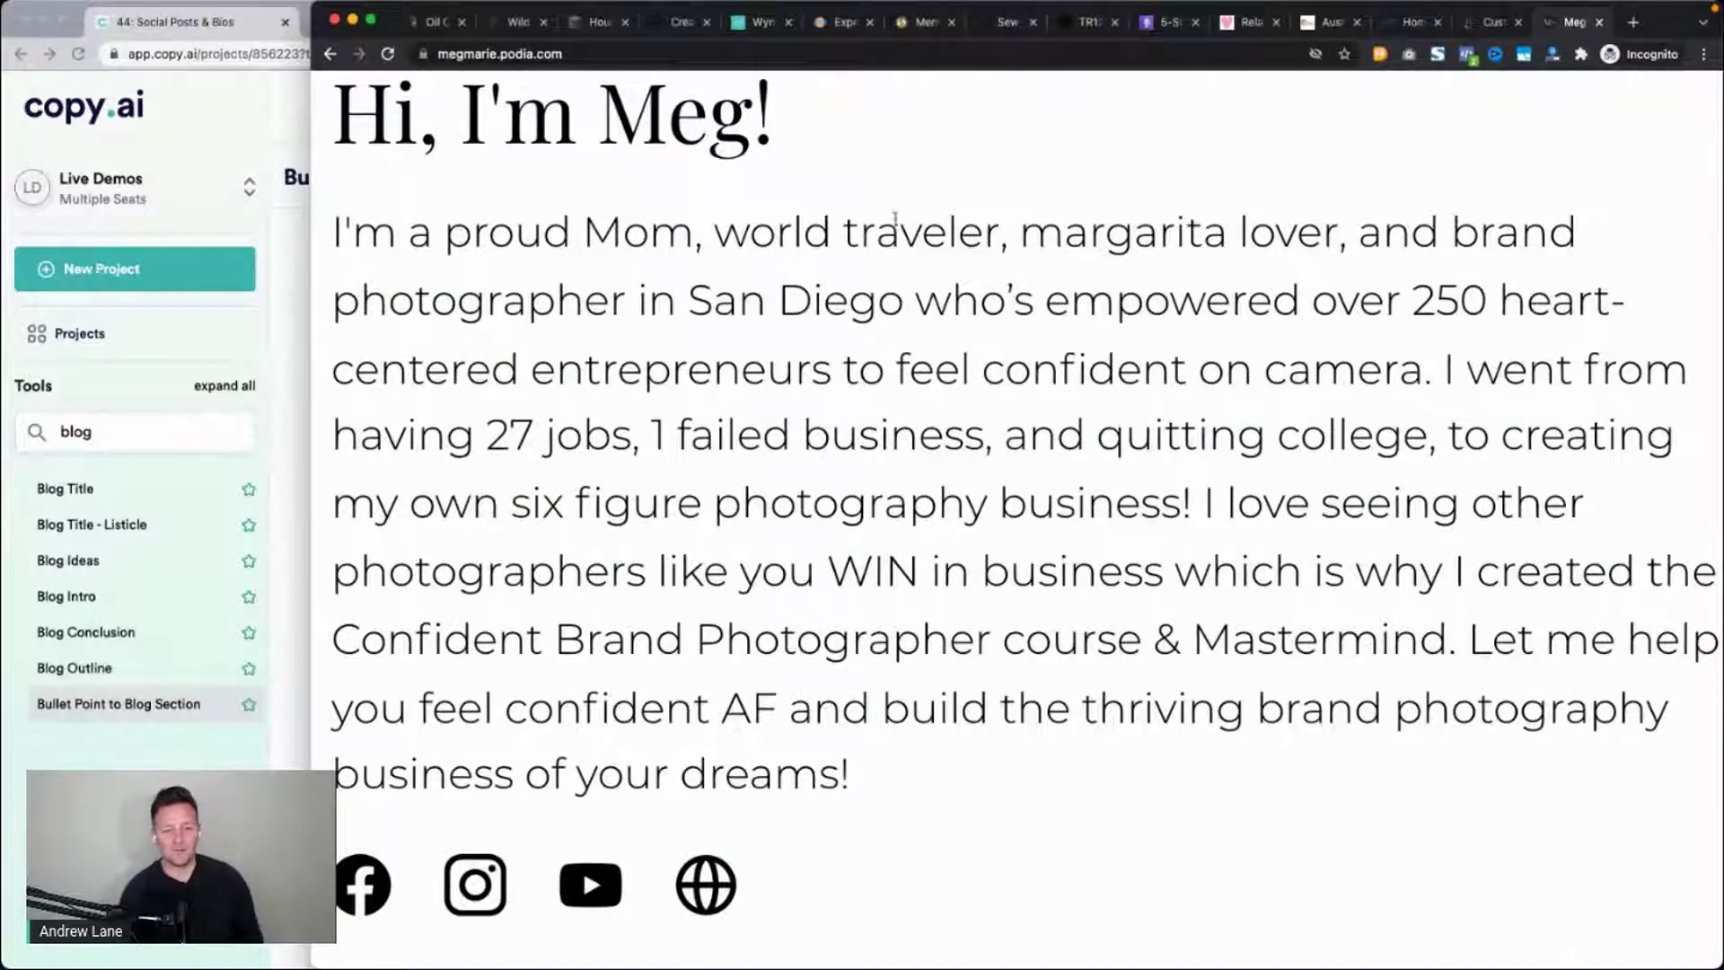
{"action": "left_click_drag", "start_coordinate": [448, 235], "coordinate": [691, 239]}
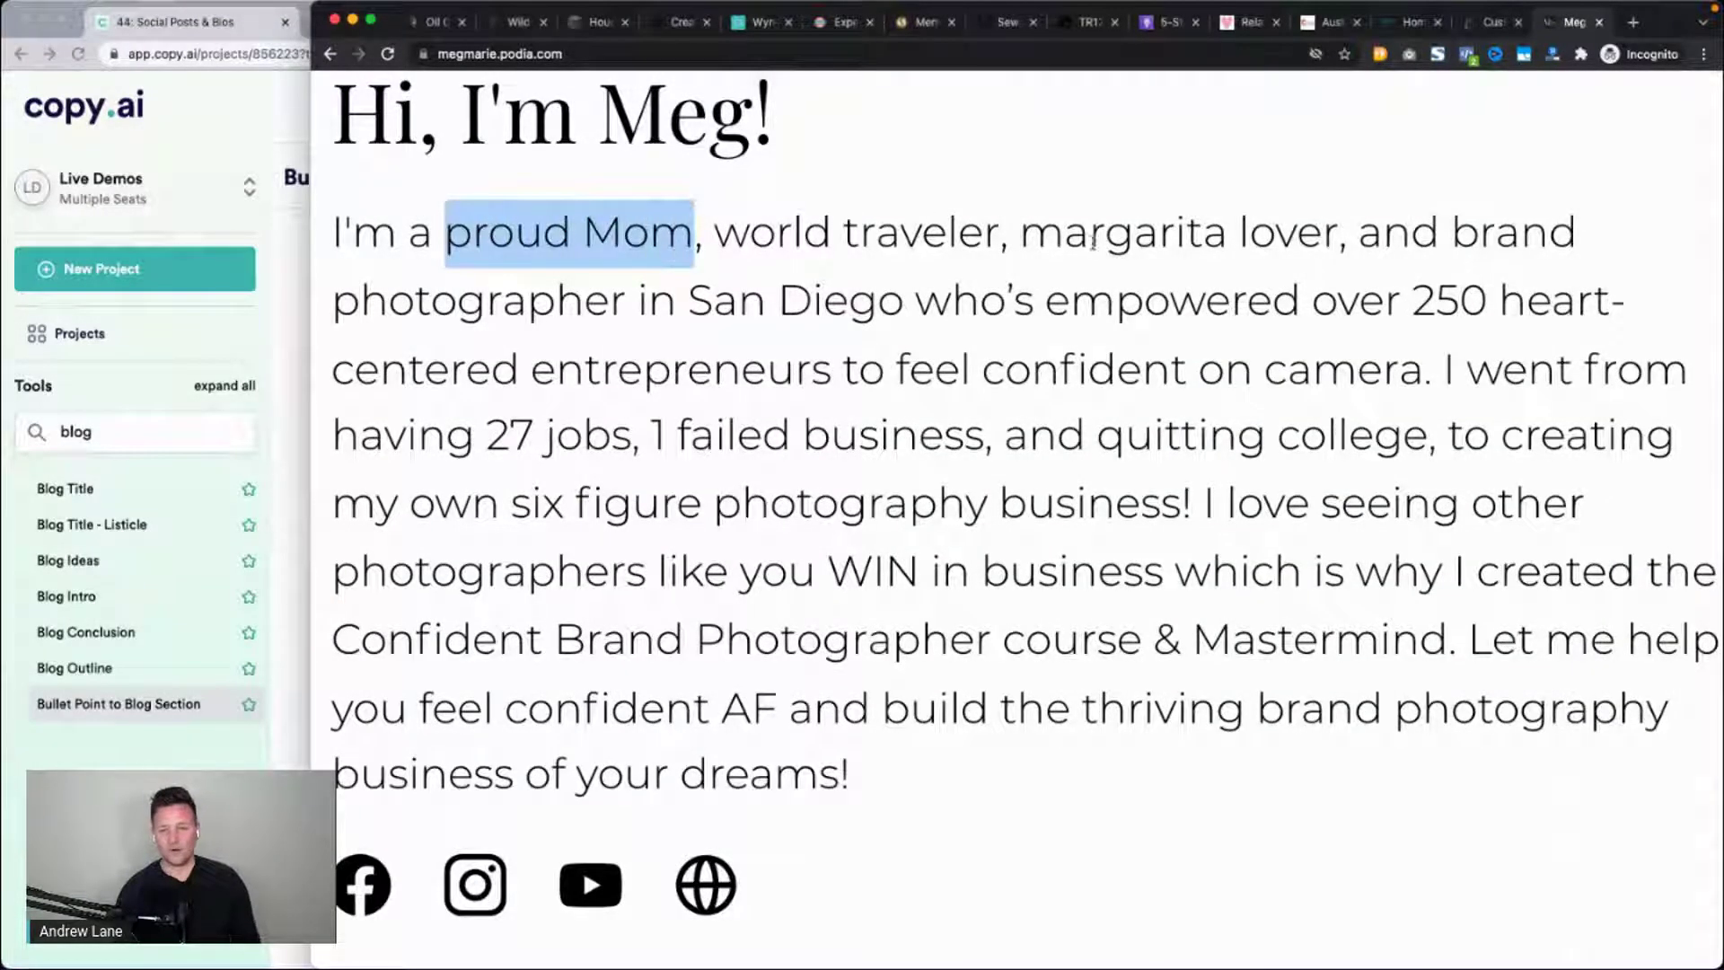
{"action": "left_click", "coordinate": [653, 242]}
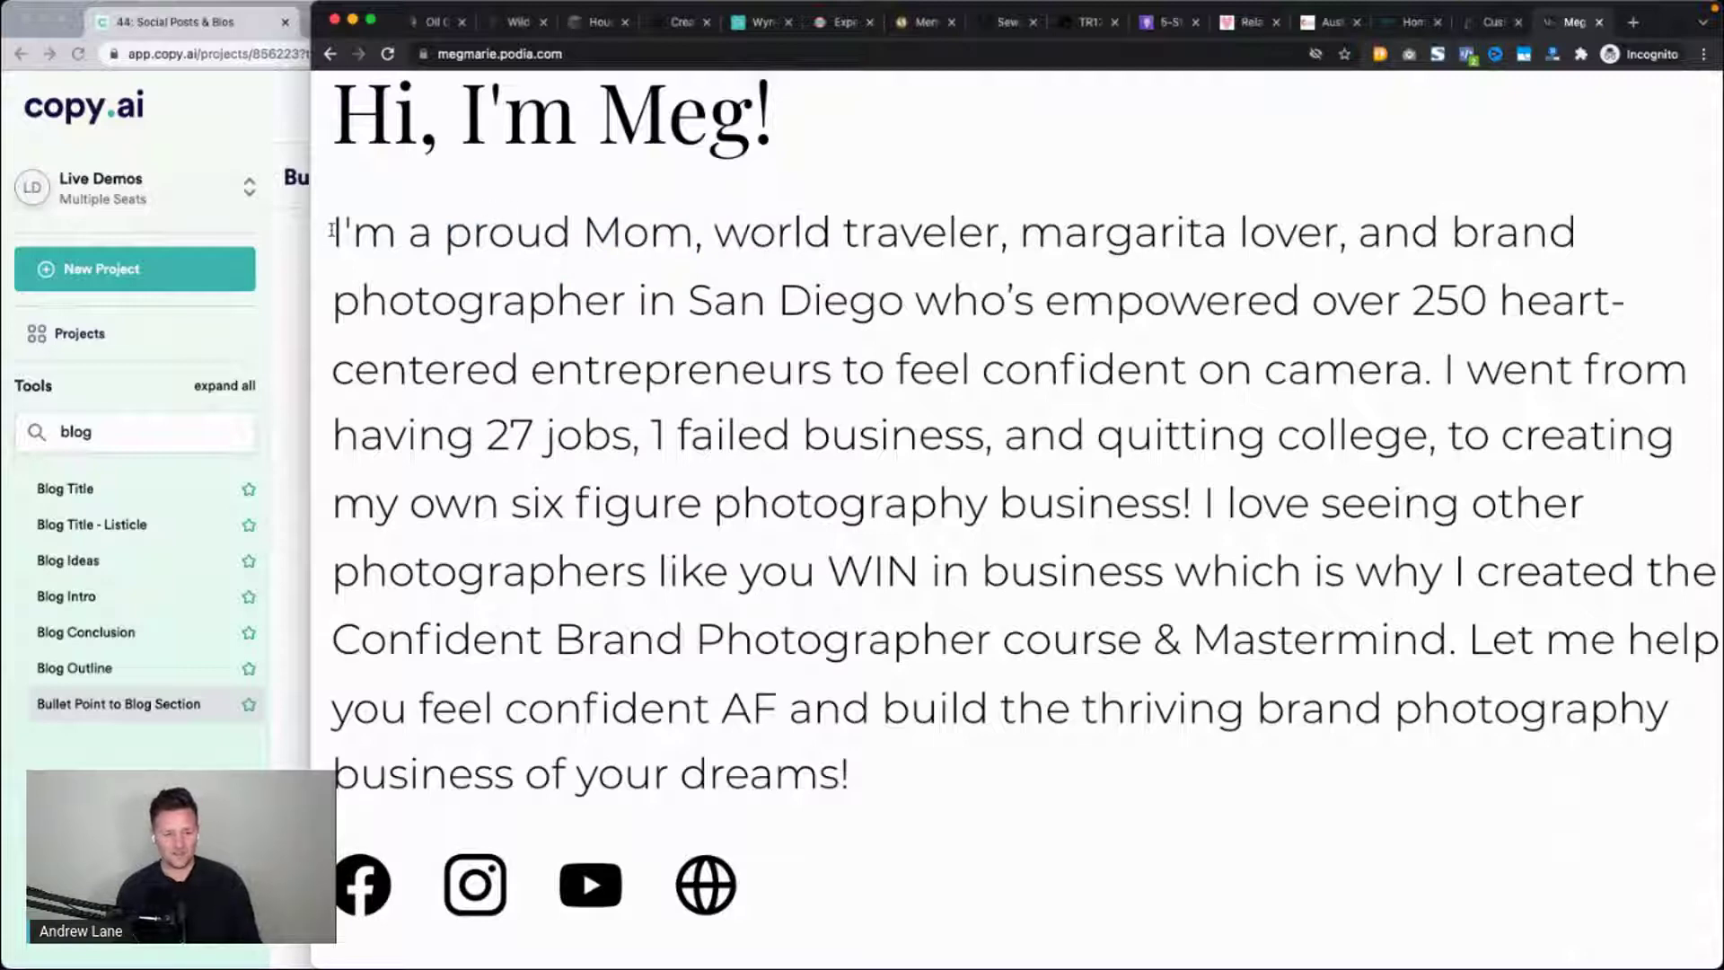
{"action": "left_click_drag", "start_coordinate": [332, 232], "coordinate": [1441, 373]}
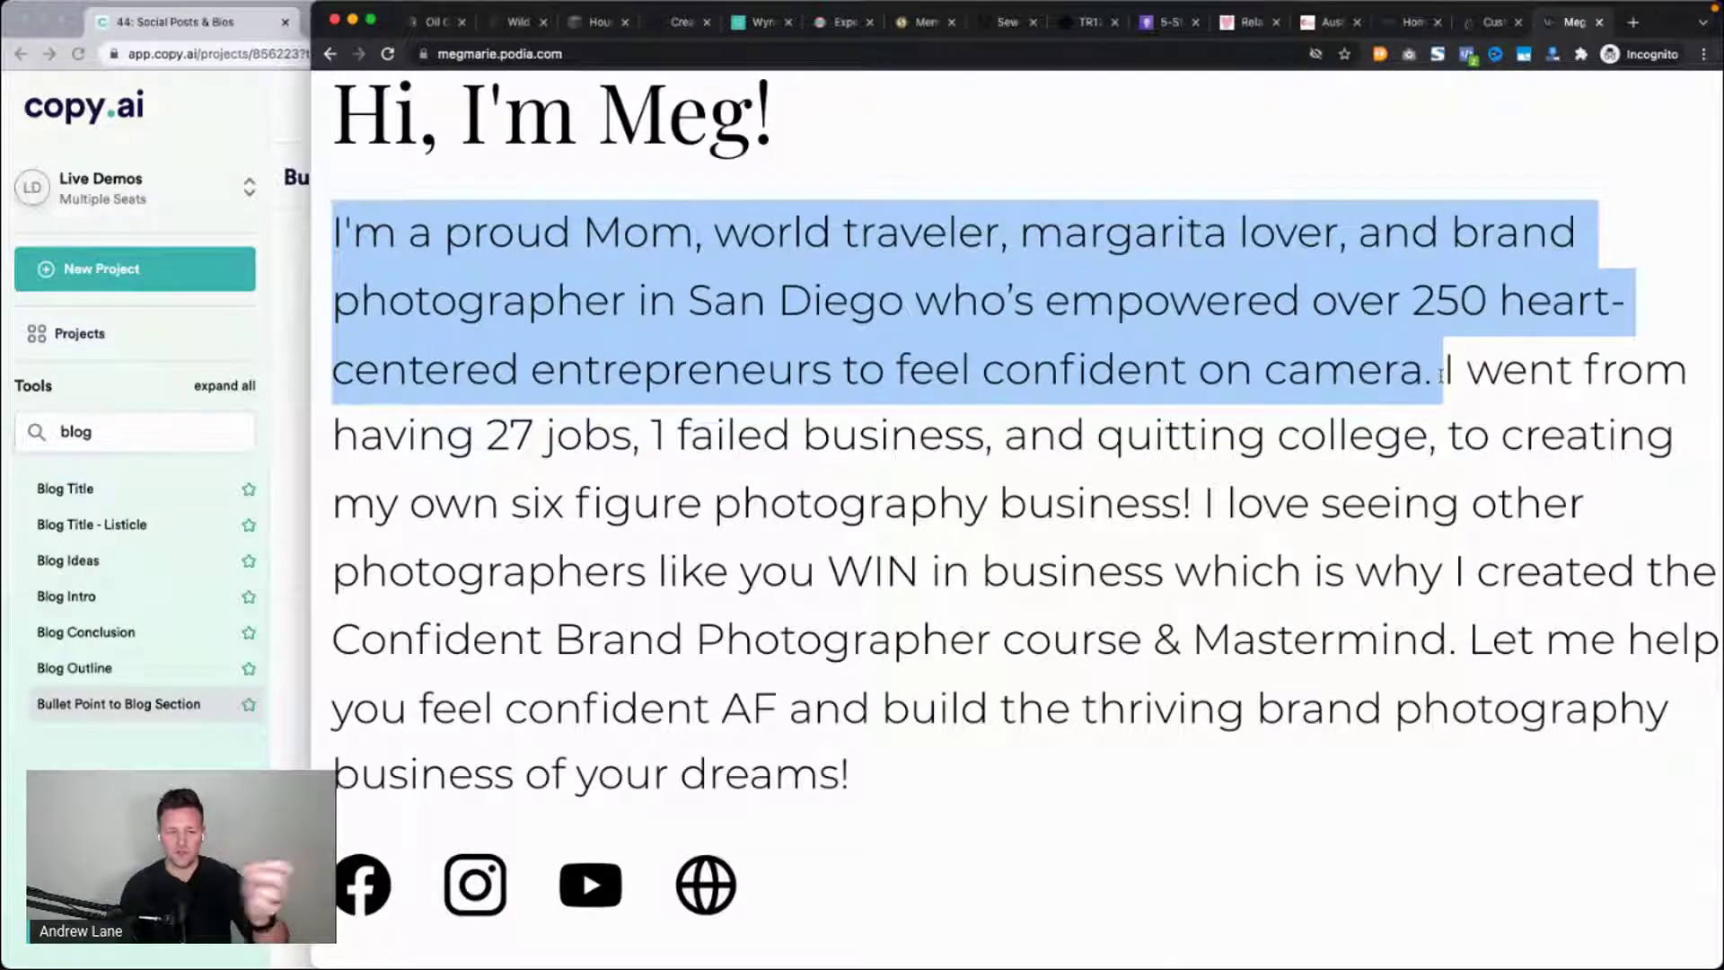
{"action": "left_click", "coordinate": [1441, 373]}
{"action": "left_click_drag", "start_coordinate": [1312, 287], "coordinate": [1430, 354]}
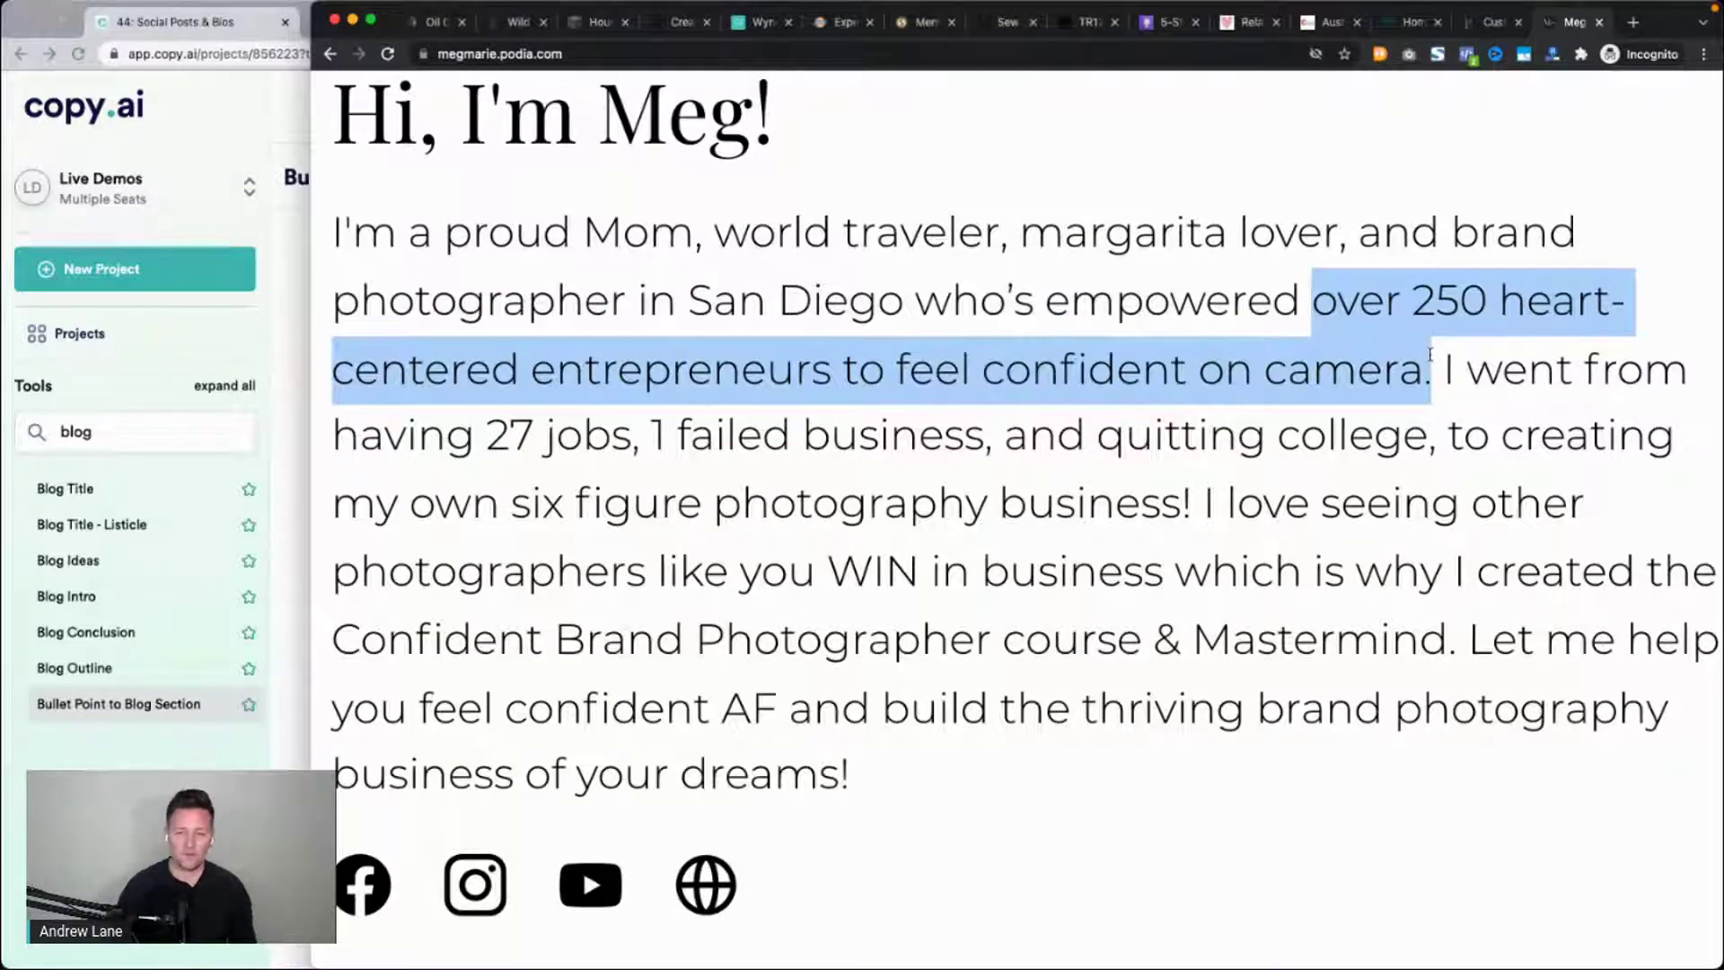
{"action": "left_click", "coordinate": [1430, 355]}
{"action": "left_click_drag", "start_coordinate": [1446, 372], "coordinate": [678, 421]}
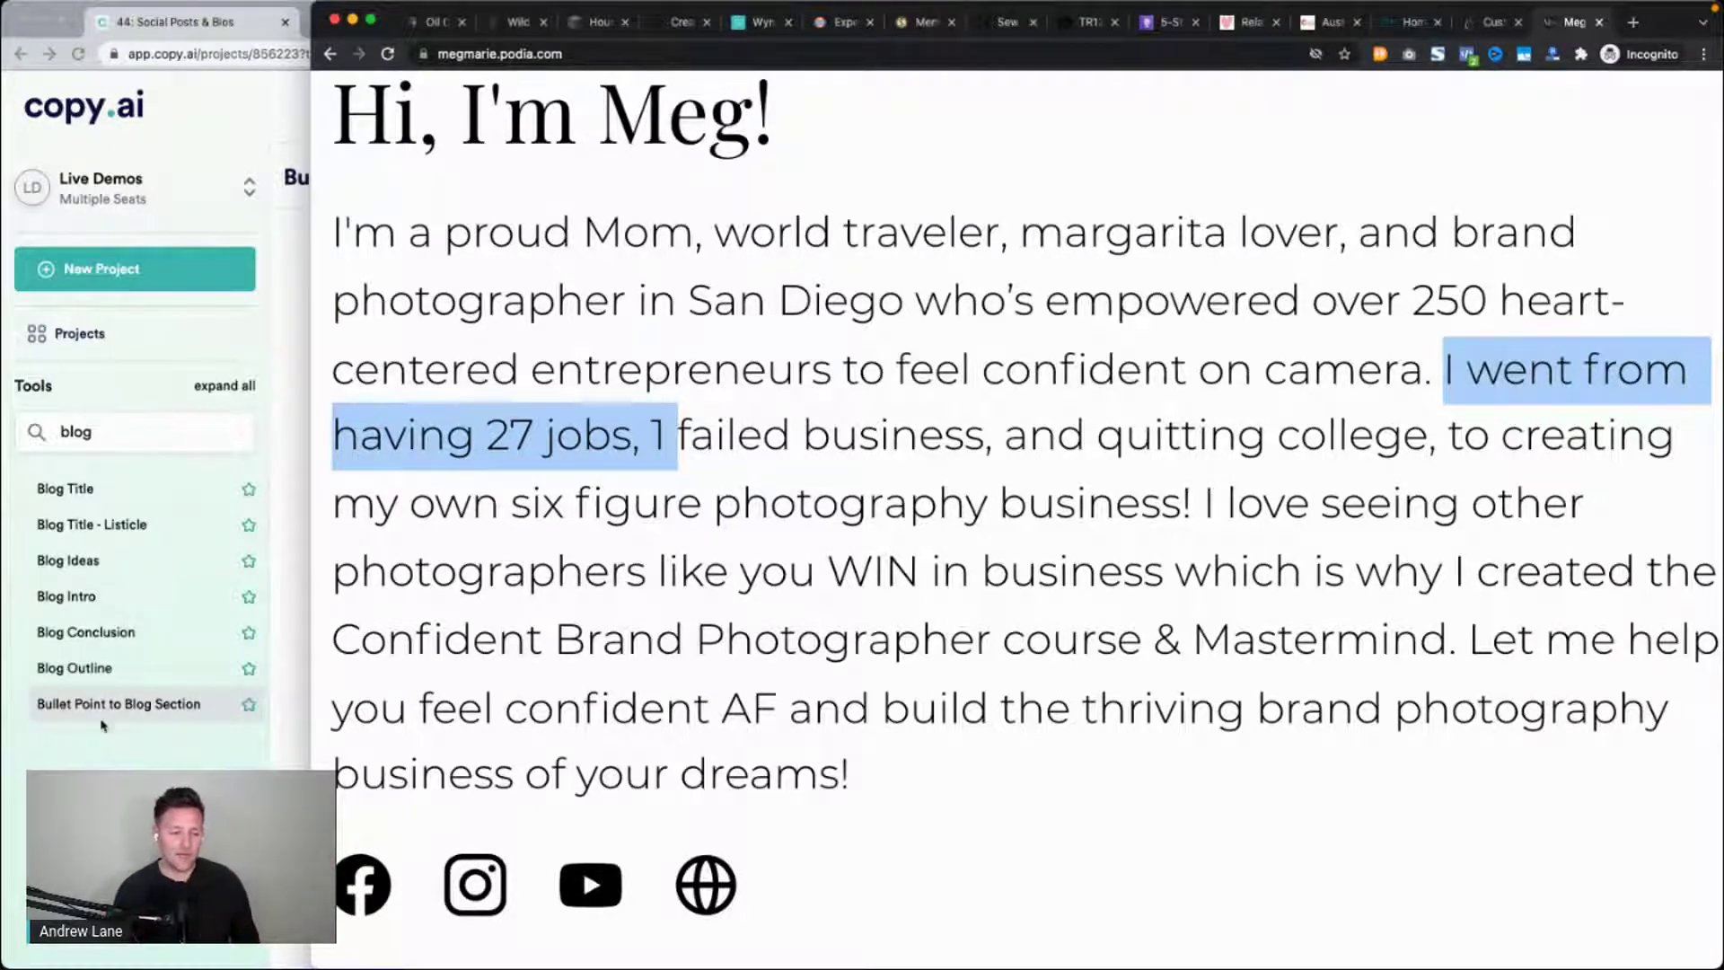
{"action": "left_click", "coordinate": [687, 291]}
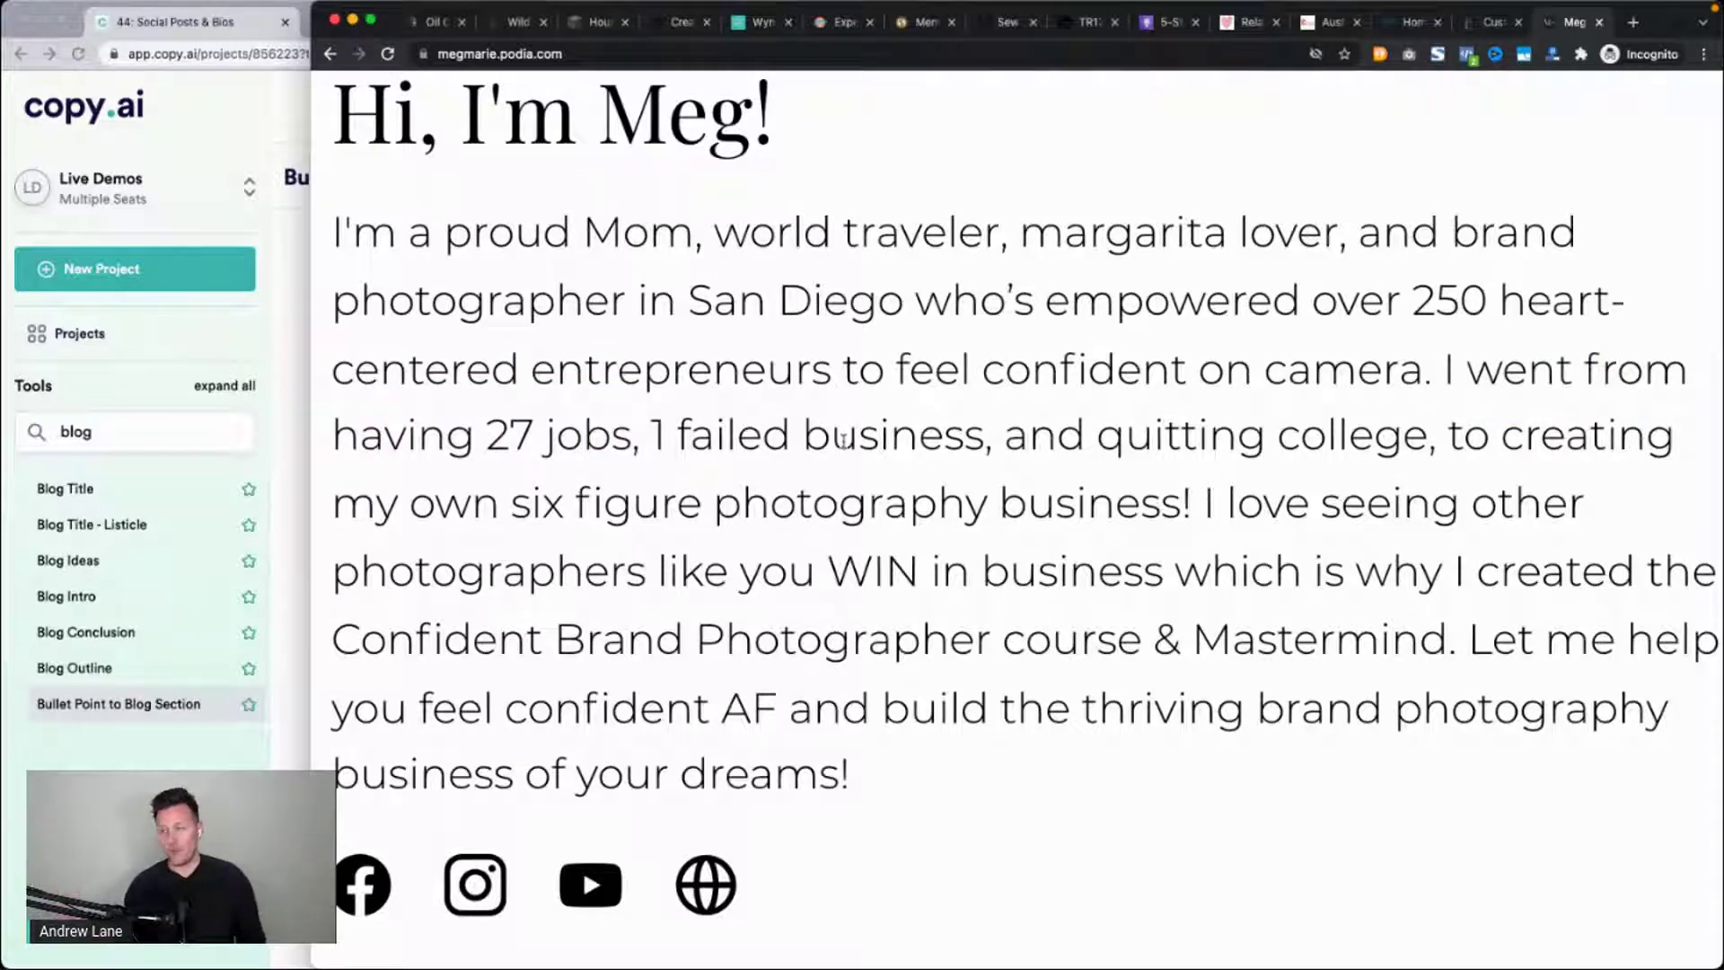
Switch back to copy.ai and review the blog topic, the main point's opening line and its bullets on work and lifestyle.
{"action": "left_click", "coordinate": [5, 814]}
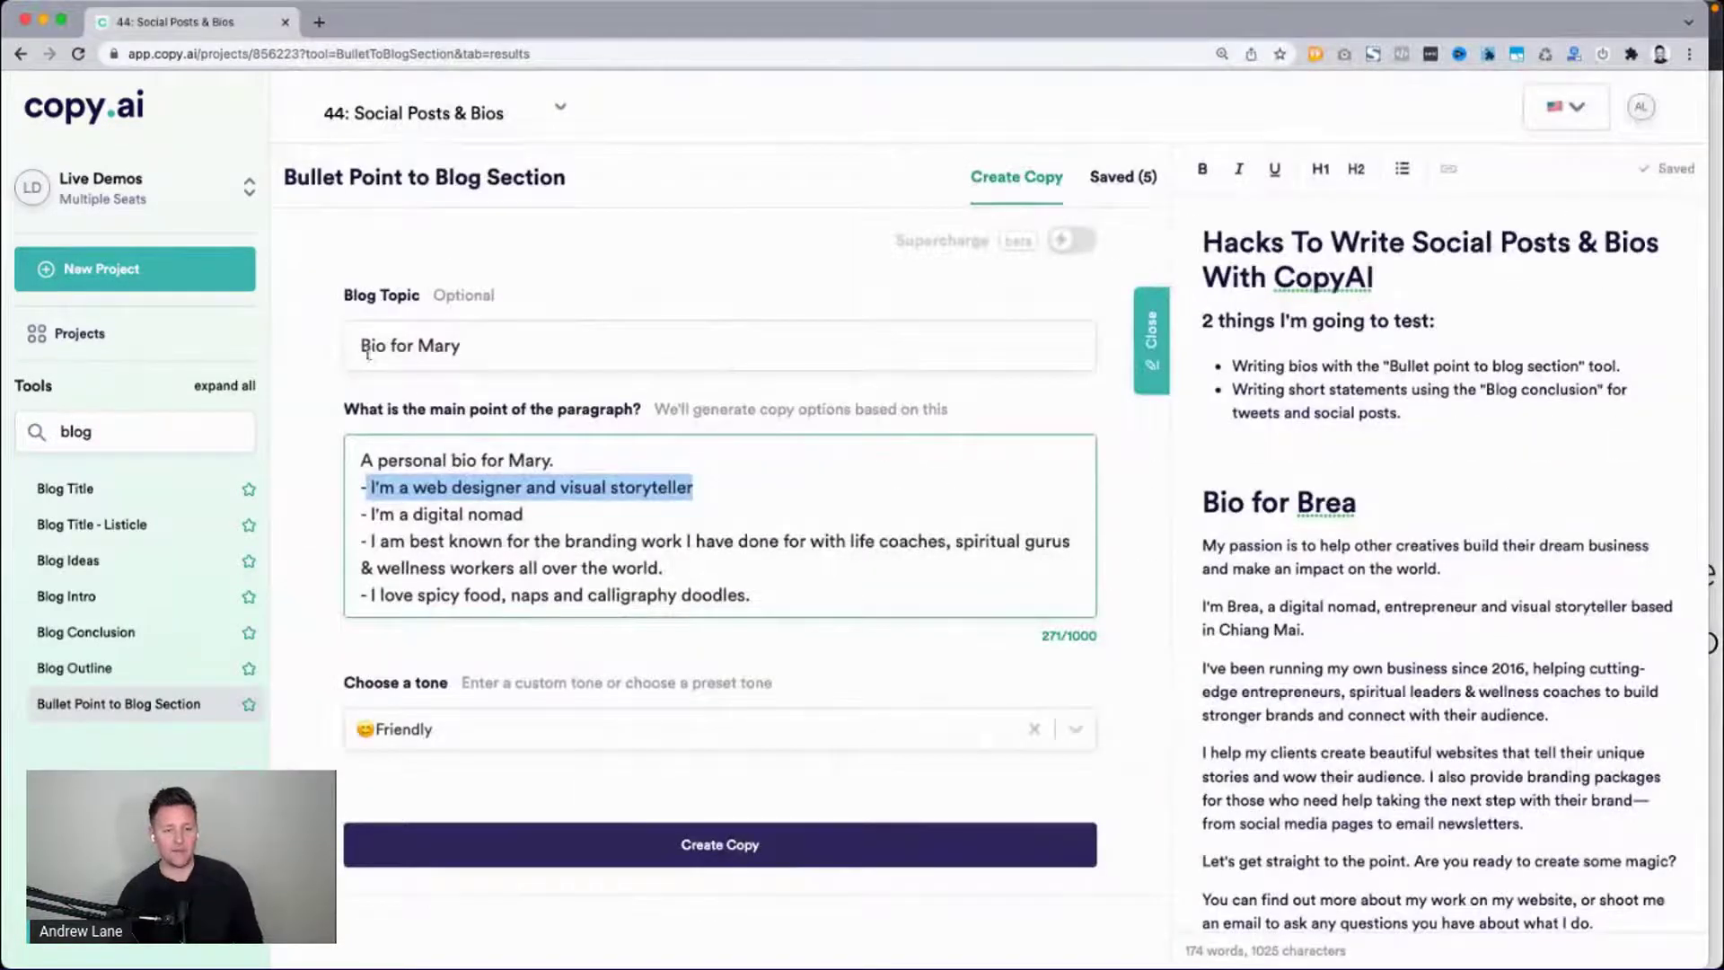
{"action": "left_click_drag", "start_coordinate": [367, 352], "coordinate": [543, 348]}
{"action": "left_click_drag", "start_coordinate": [359, 460], "coordinate": [572, 460]}
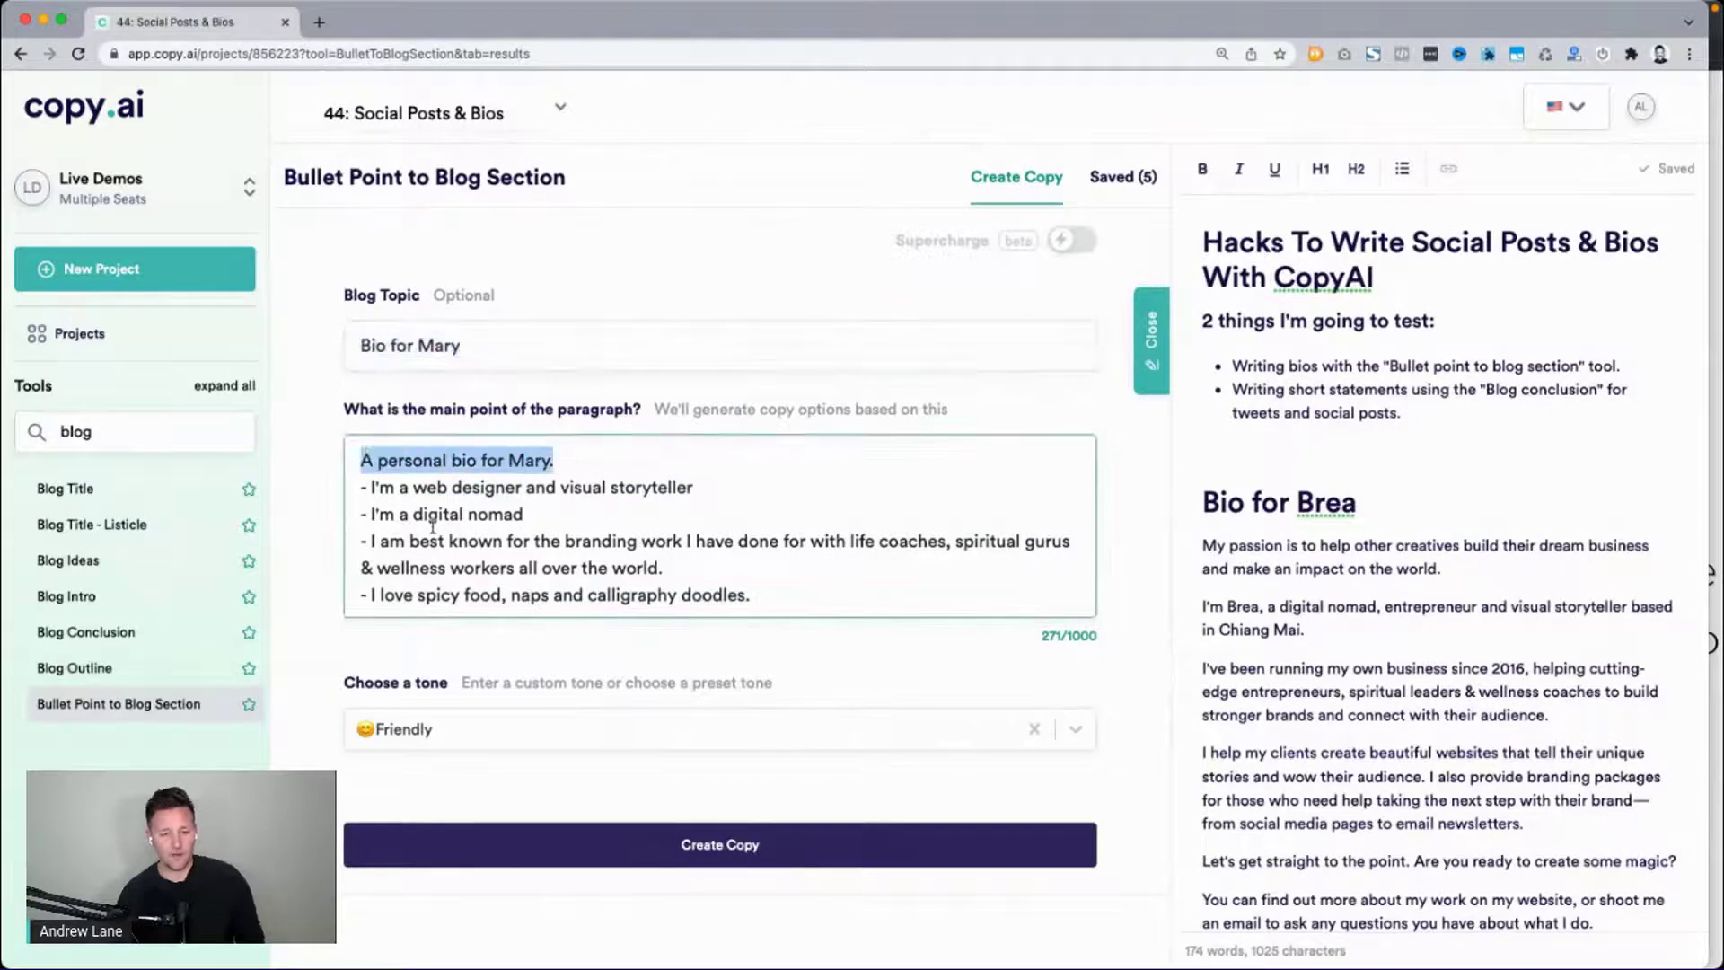
{"action": "left_click_drag", "start_coordinate": [379, 487], "coordinate": [636, 568]}
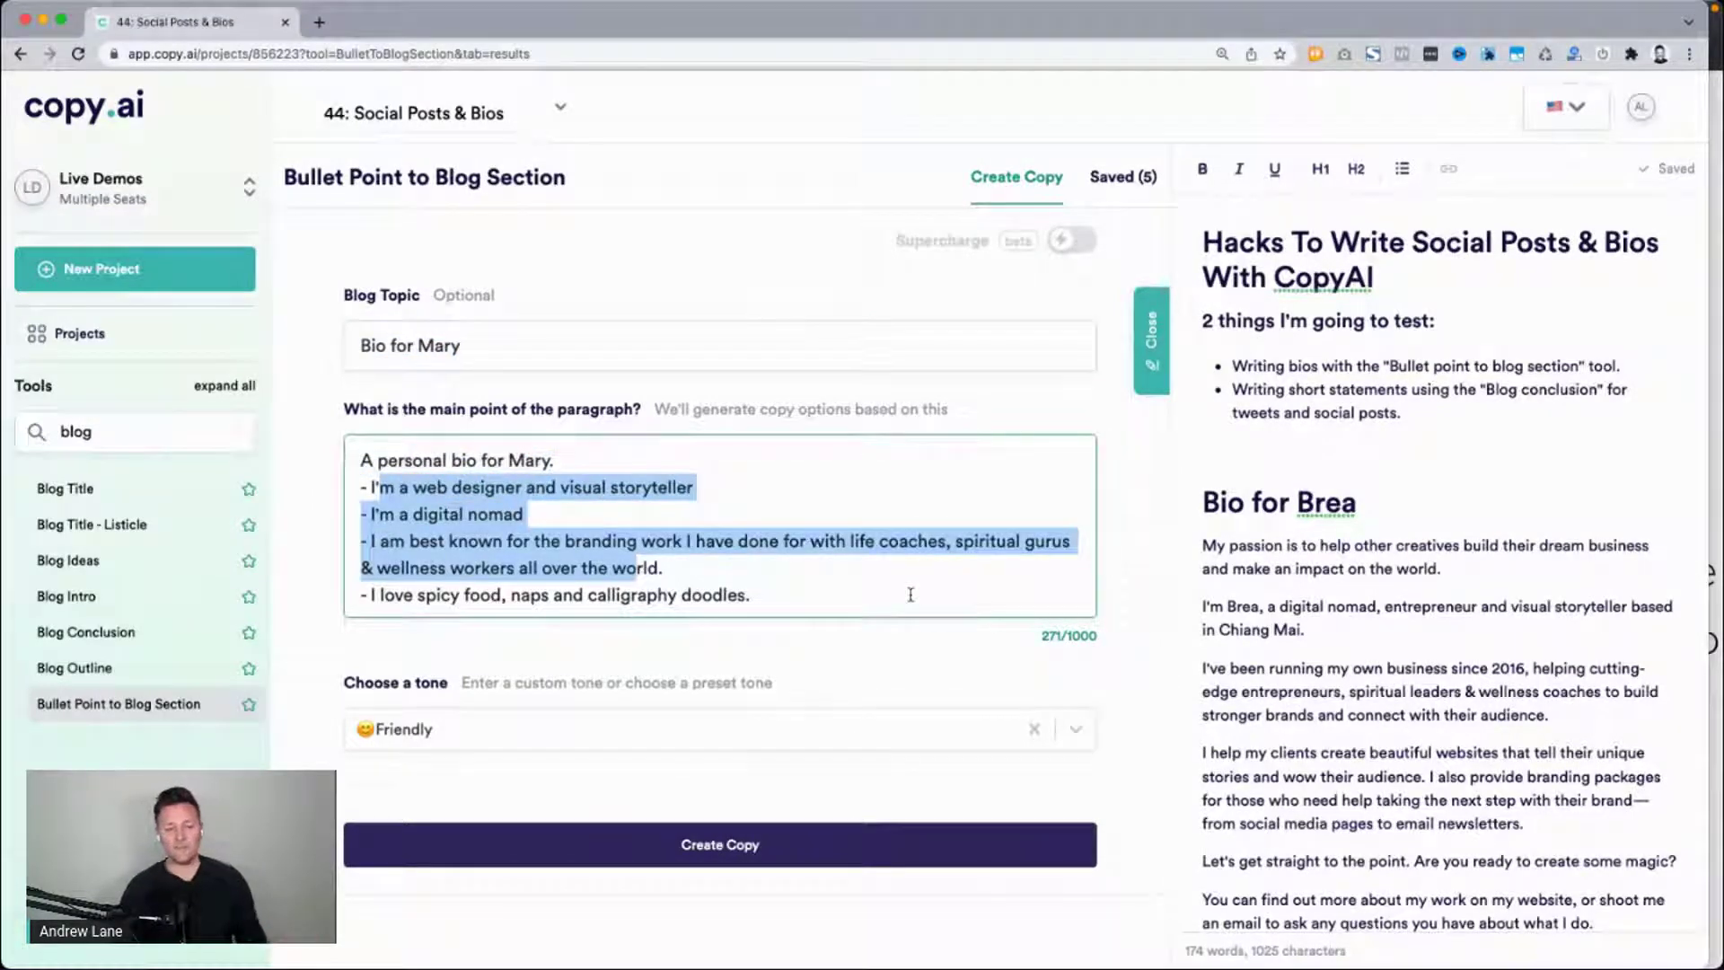
{"action": "left_click", "coordinate": [739, 530]}
{"action": "left_click_drag", "start_coordinate": [374, 486], "coordinate": [710, 571]}
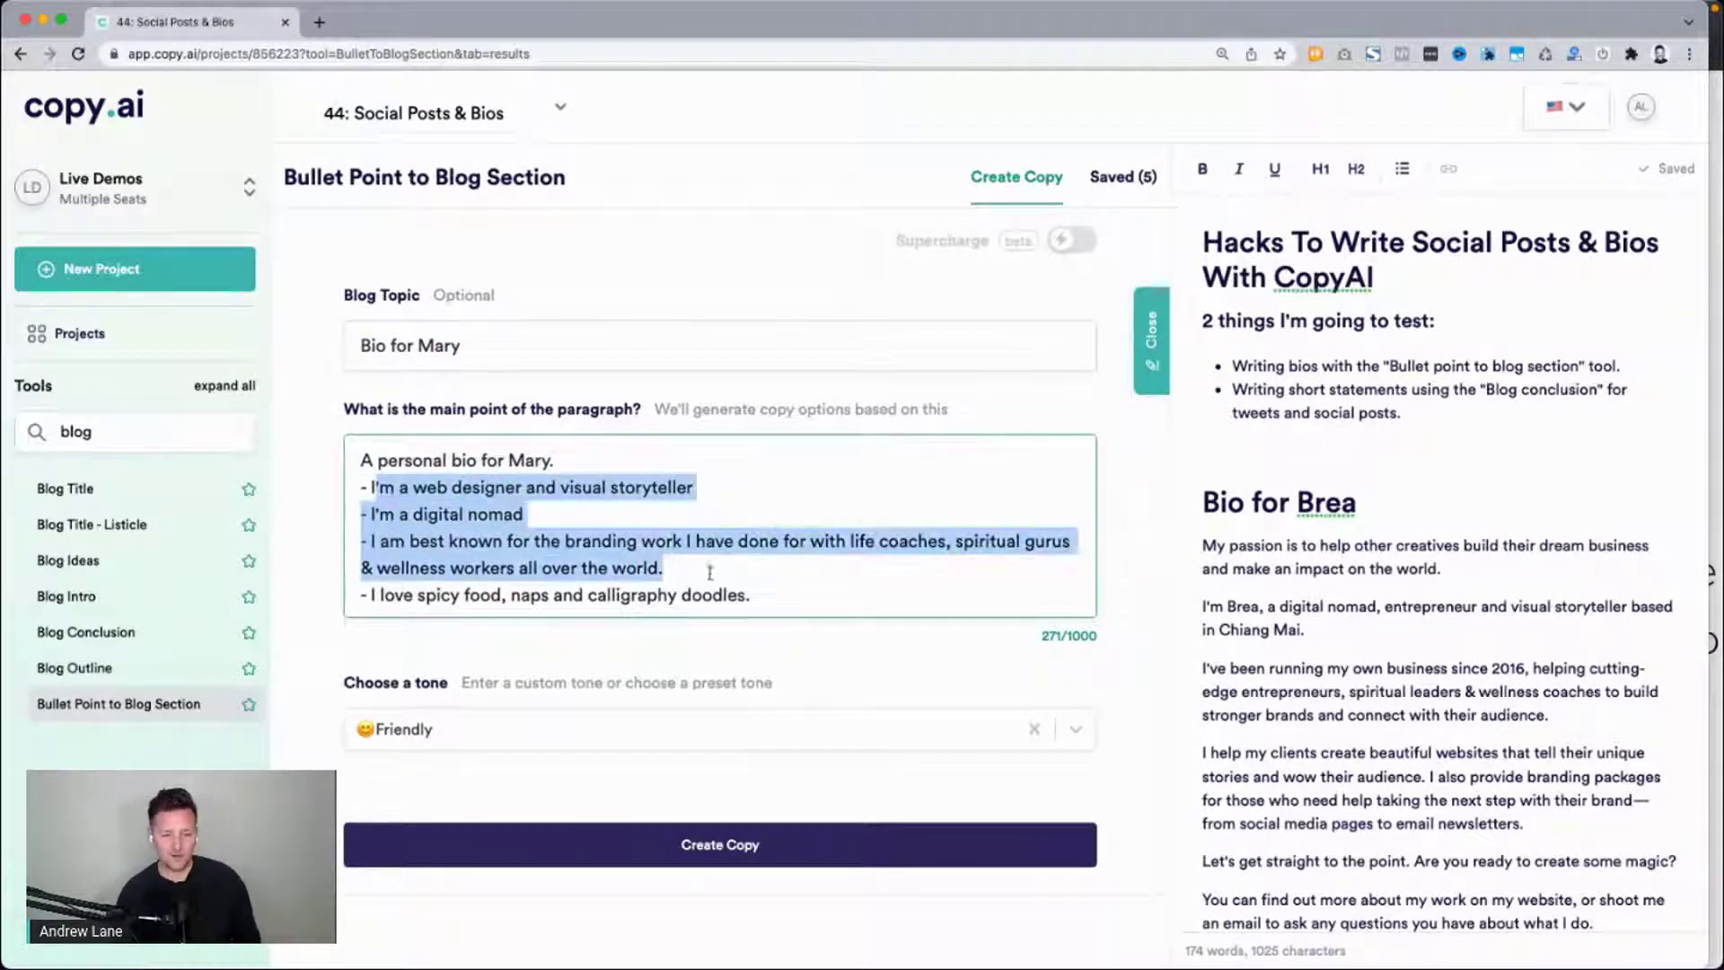
{"action": "left_click", "coordinate": [1297, 594]}
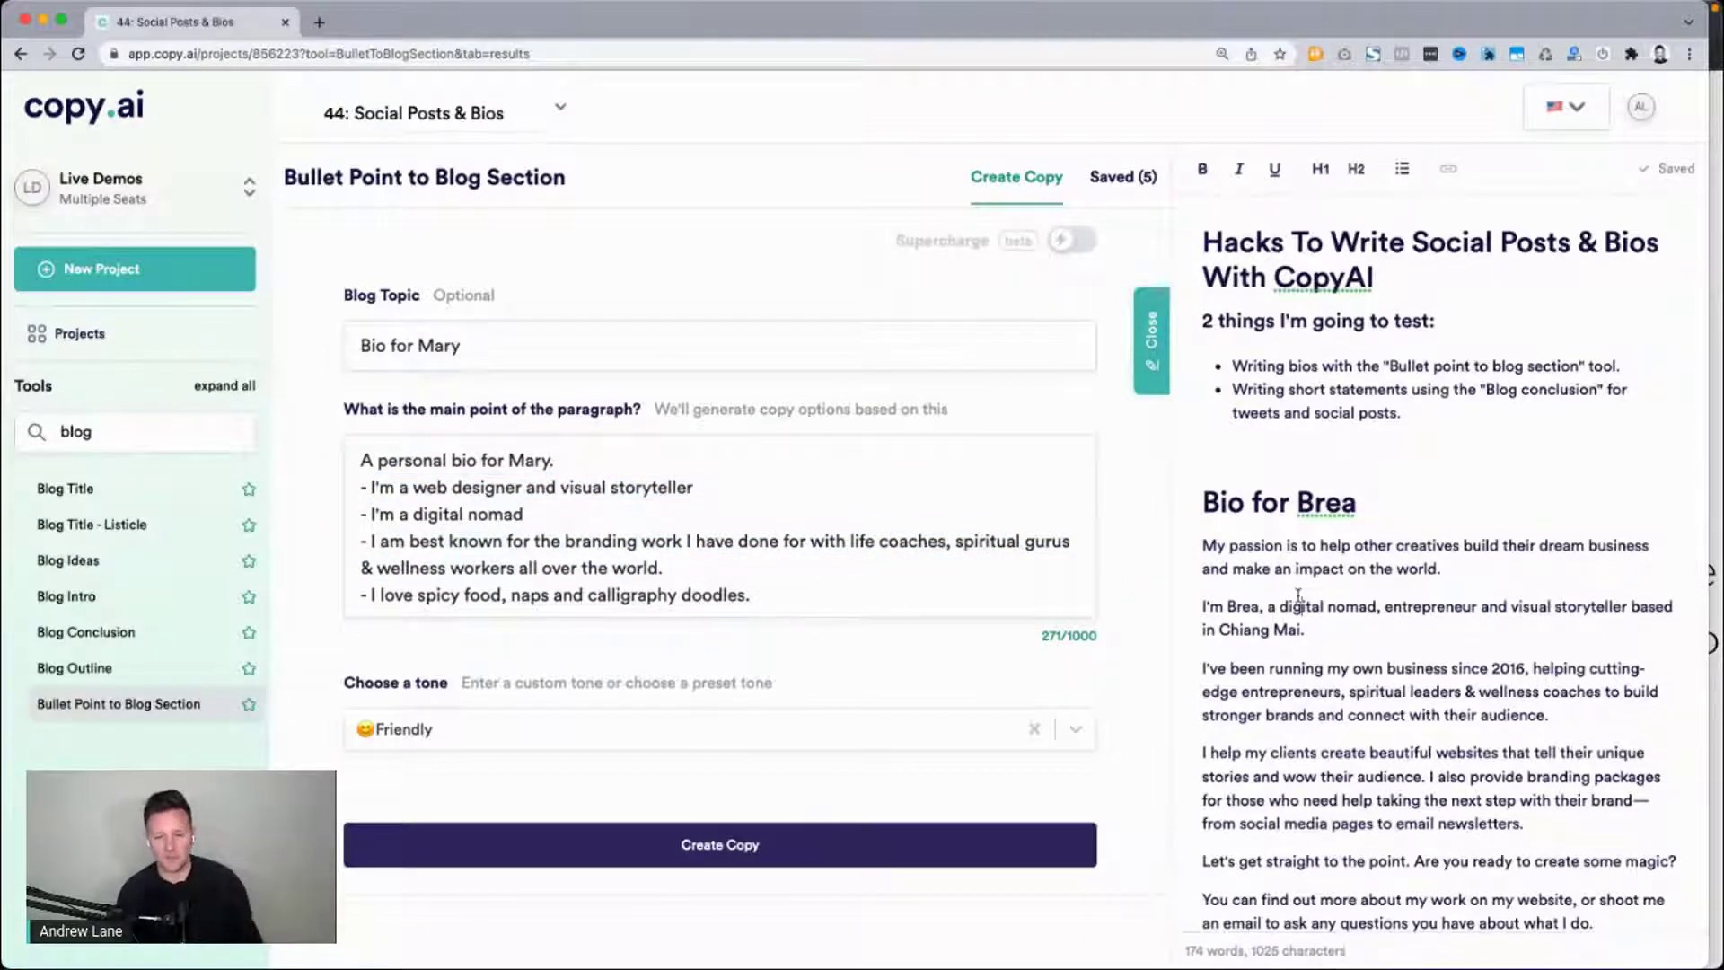
Look over the main point text and first generated bio, recheck the photographer's bio page, and return to copy.ai.
{"action": "left_click", "coordinate": [551, 491]}
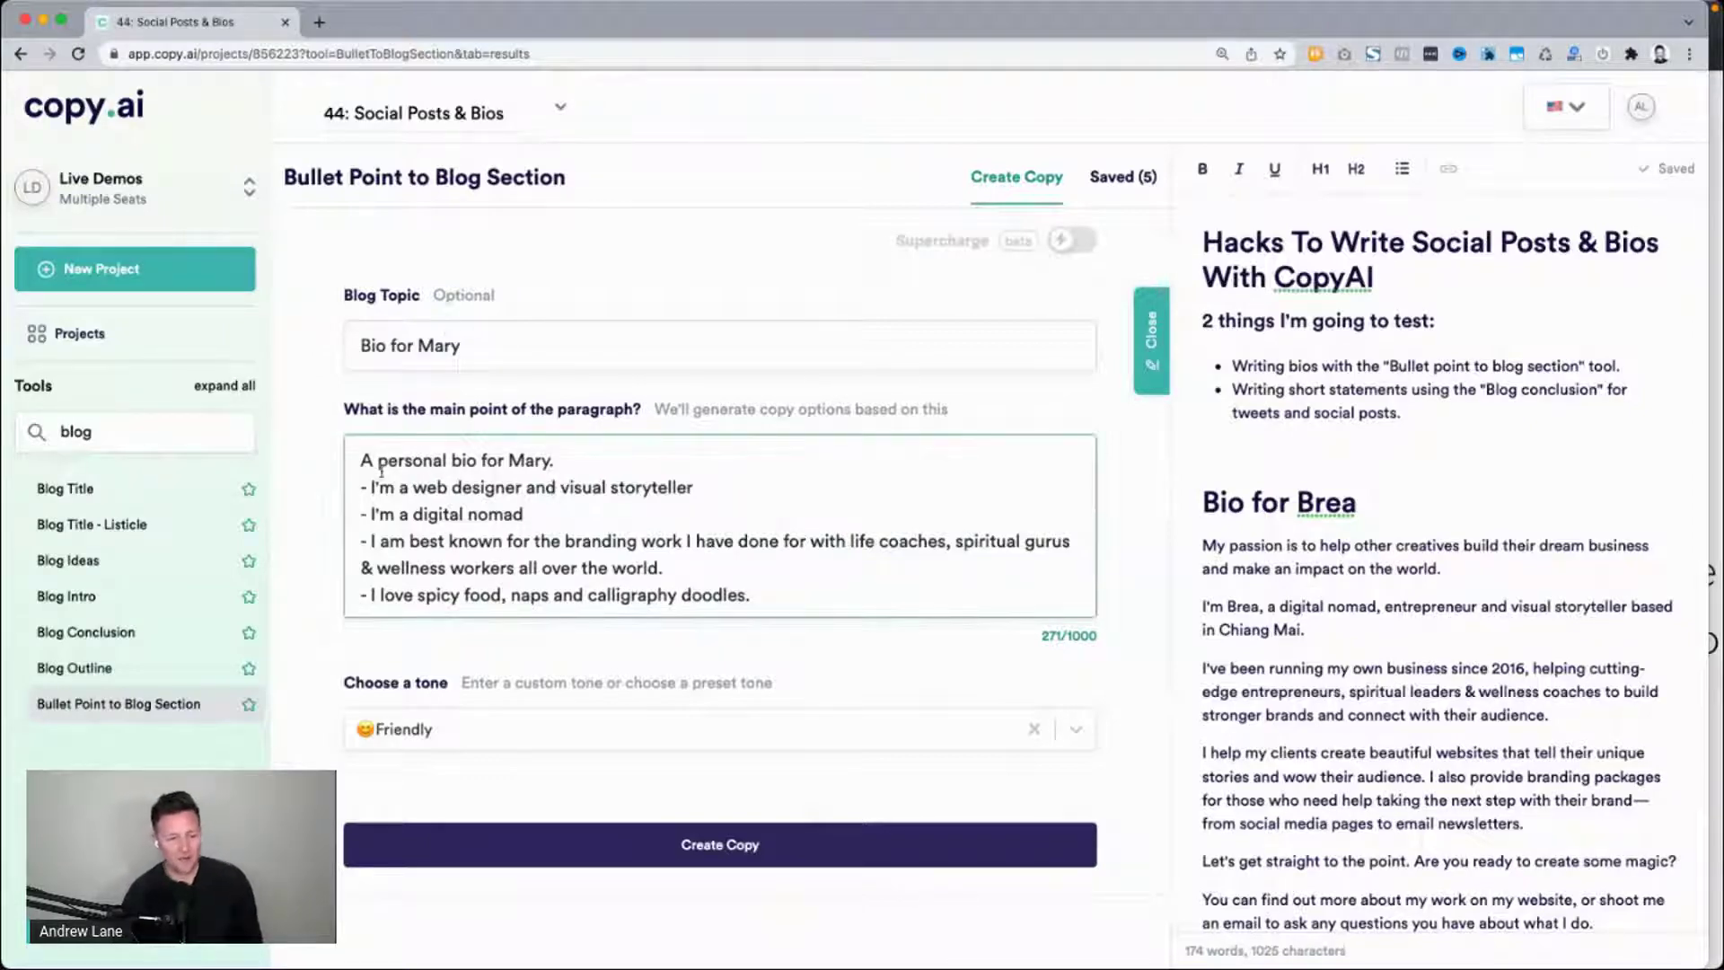
{"action": "key", "text": "super+a"}
{"action": "scroll", "coordinate": [769, 619], "scroll_direction": "down", "scroll_amount": 5}
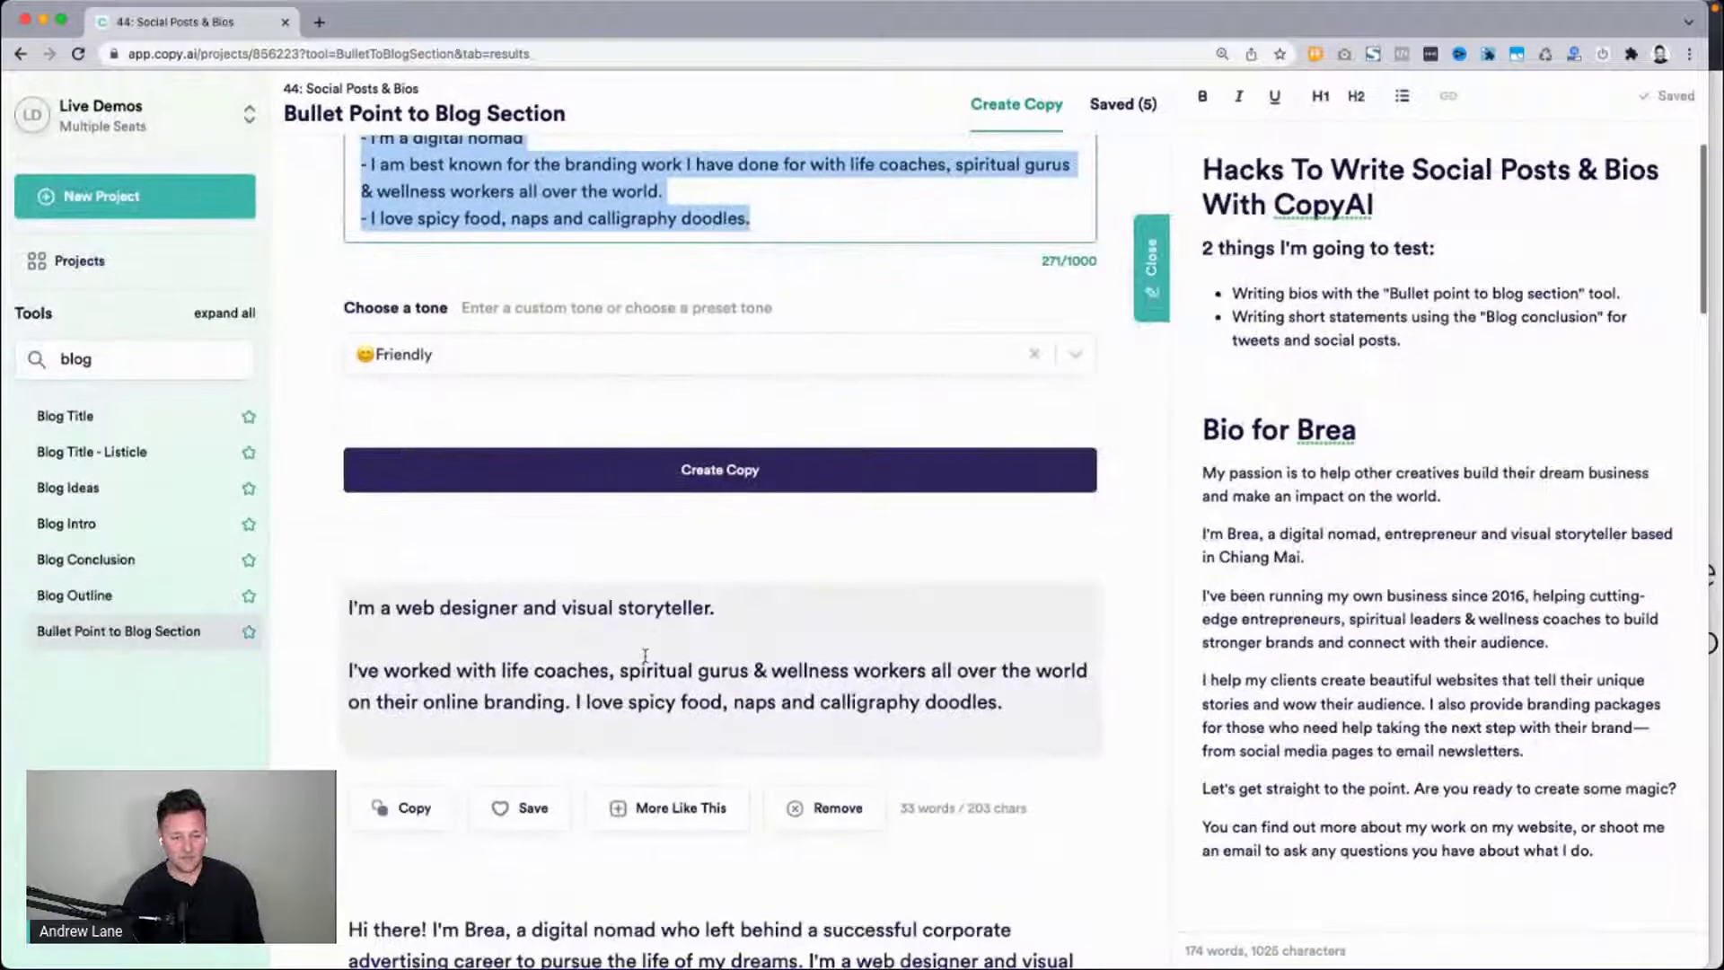
{"action": "scroll", "coordinate": [769, 619], "scroll_direction": "up", "scroll_amount": 4}
{"action": "left_click", "coordinate": [1719, 316]}
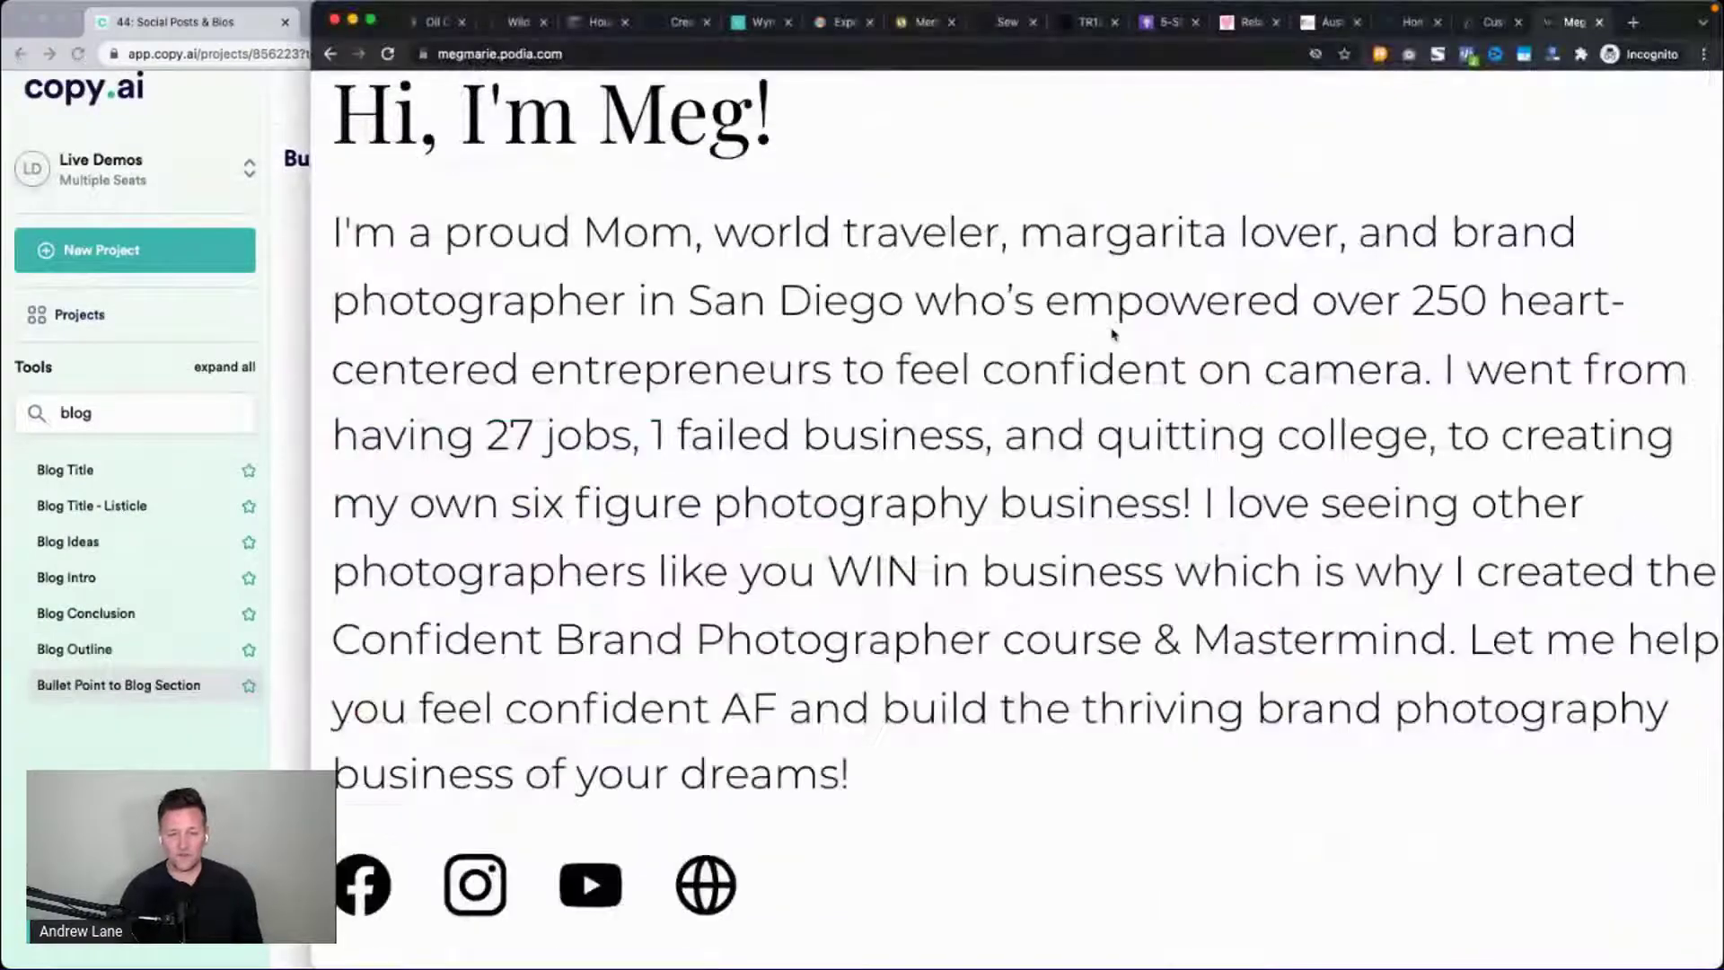
{"action": "scroll", "coordinate": [1116, 329], "scroll_direction": "down", "scroll_amount": 5}
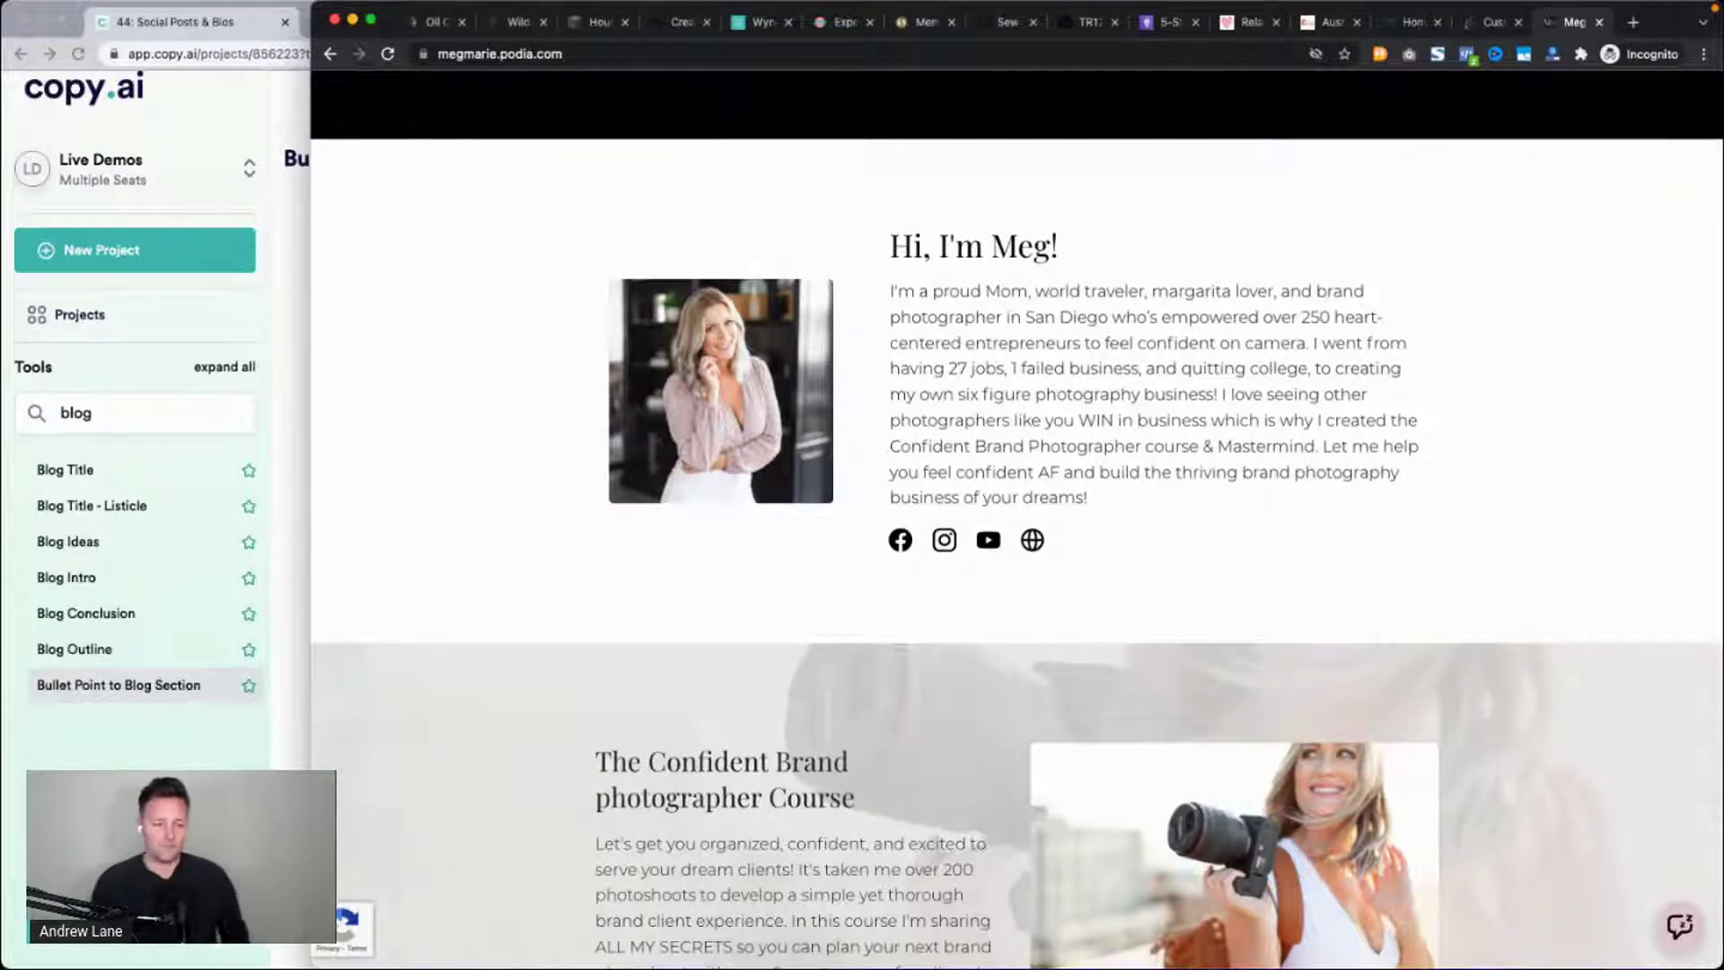
{"action": "key", "text": "super+grave"}
{"action": "left_click", "coordinate": [733, 514]}
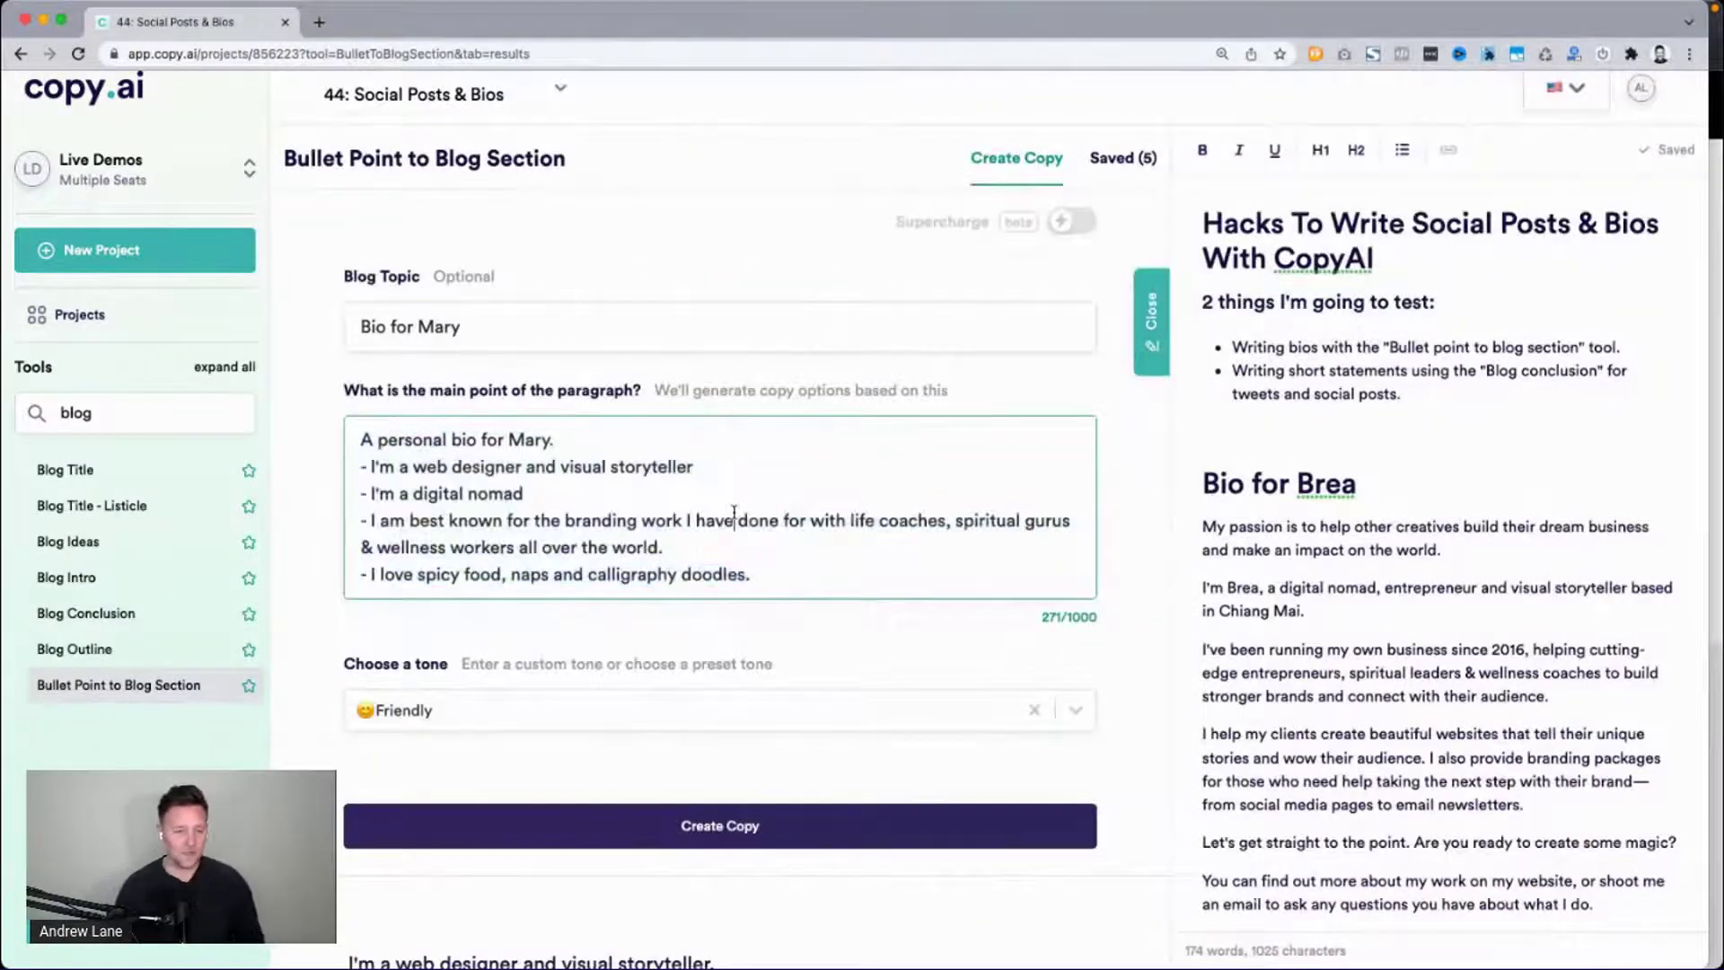
Add the H1 heading "Short summary/takeaway for tweets and social posts" below the finished bio in the document.
{"action": "scroll", "coordinate": [1490, 512], "scroll_direction": "down", "scroll_amount": 3}
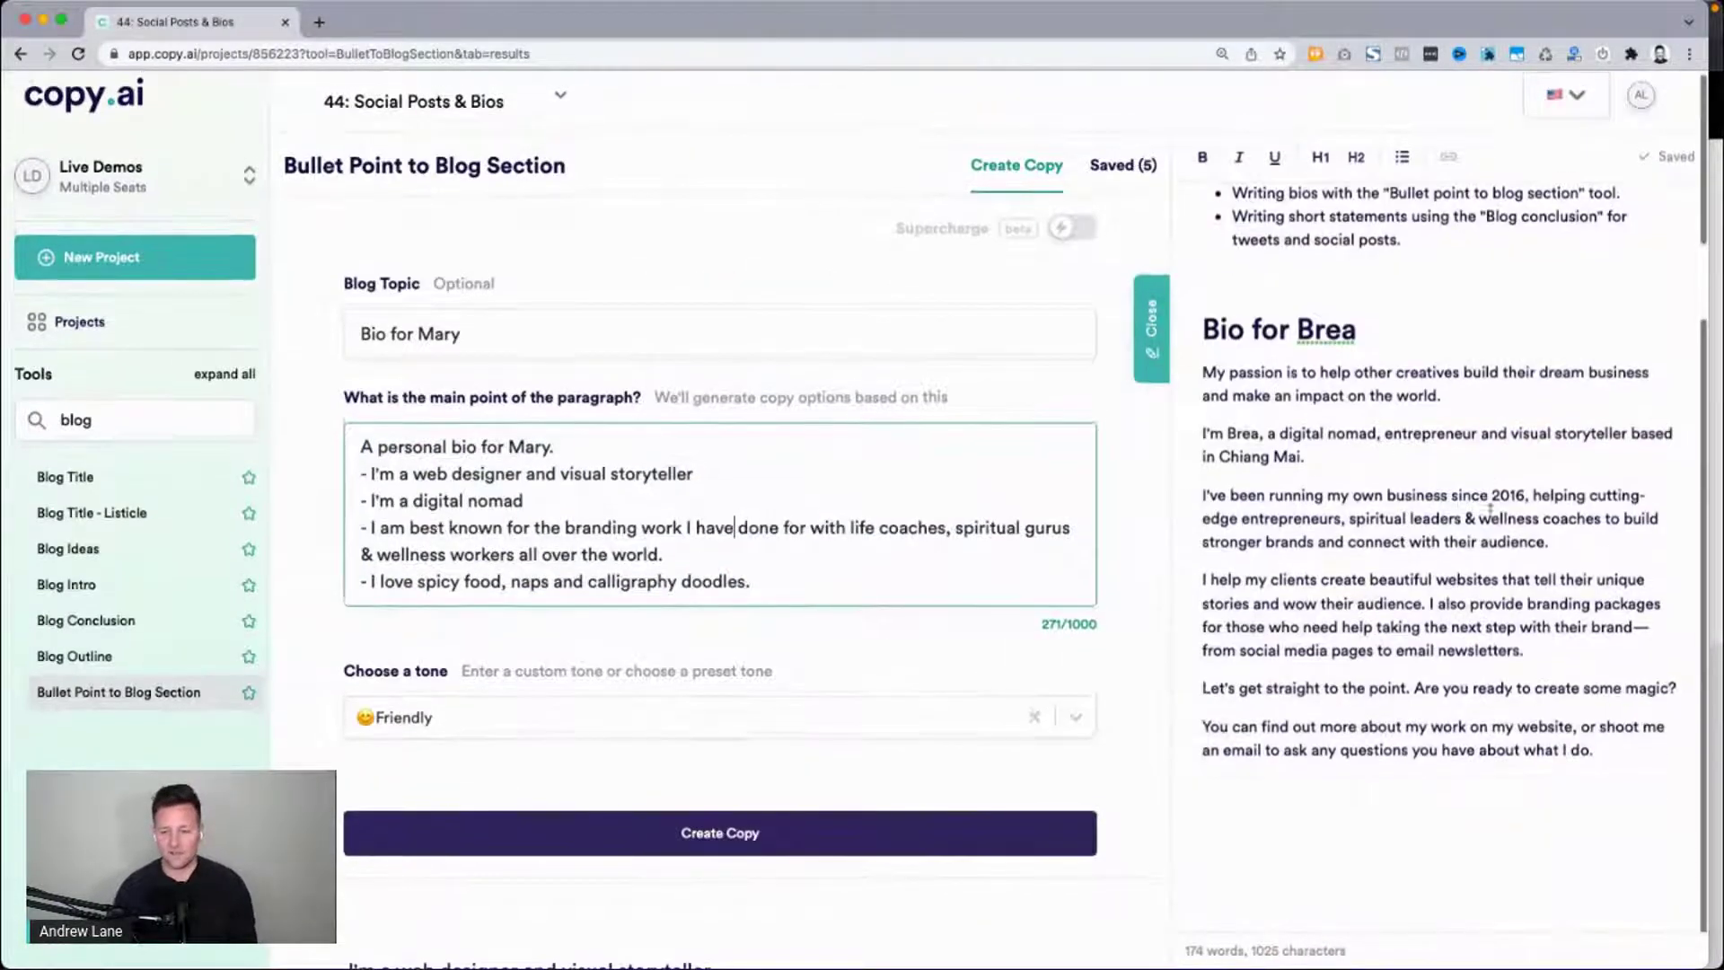
{"action": "left_click", "coordinate": [1552, 785]}
{"action": "key", "text": "Return"}
{"action": "key", "text": "Return"}
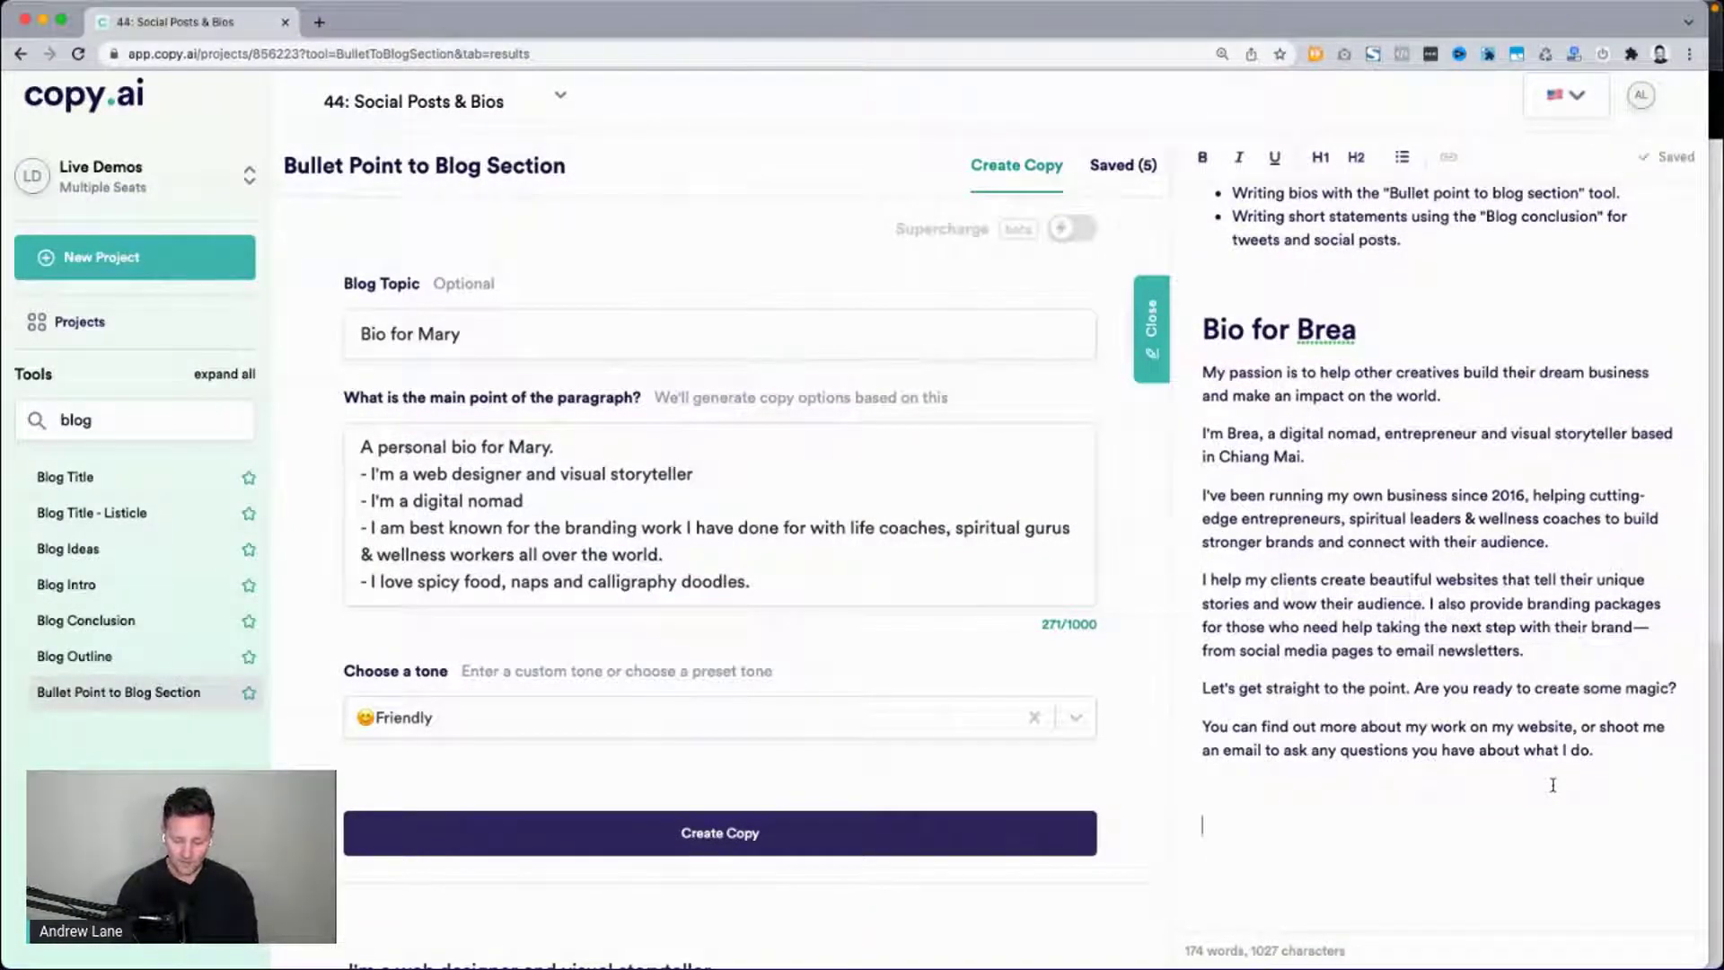
{"action": "type", "text": "Sho"}
{"action": "key", "text": "BackSpace"}
{"action": "key", "text": "BackSpace"}
{"action": "type", "text": "hort summary "}
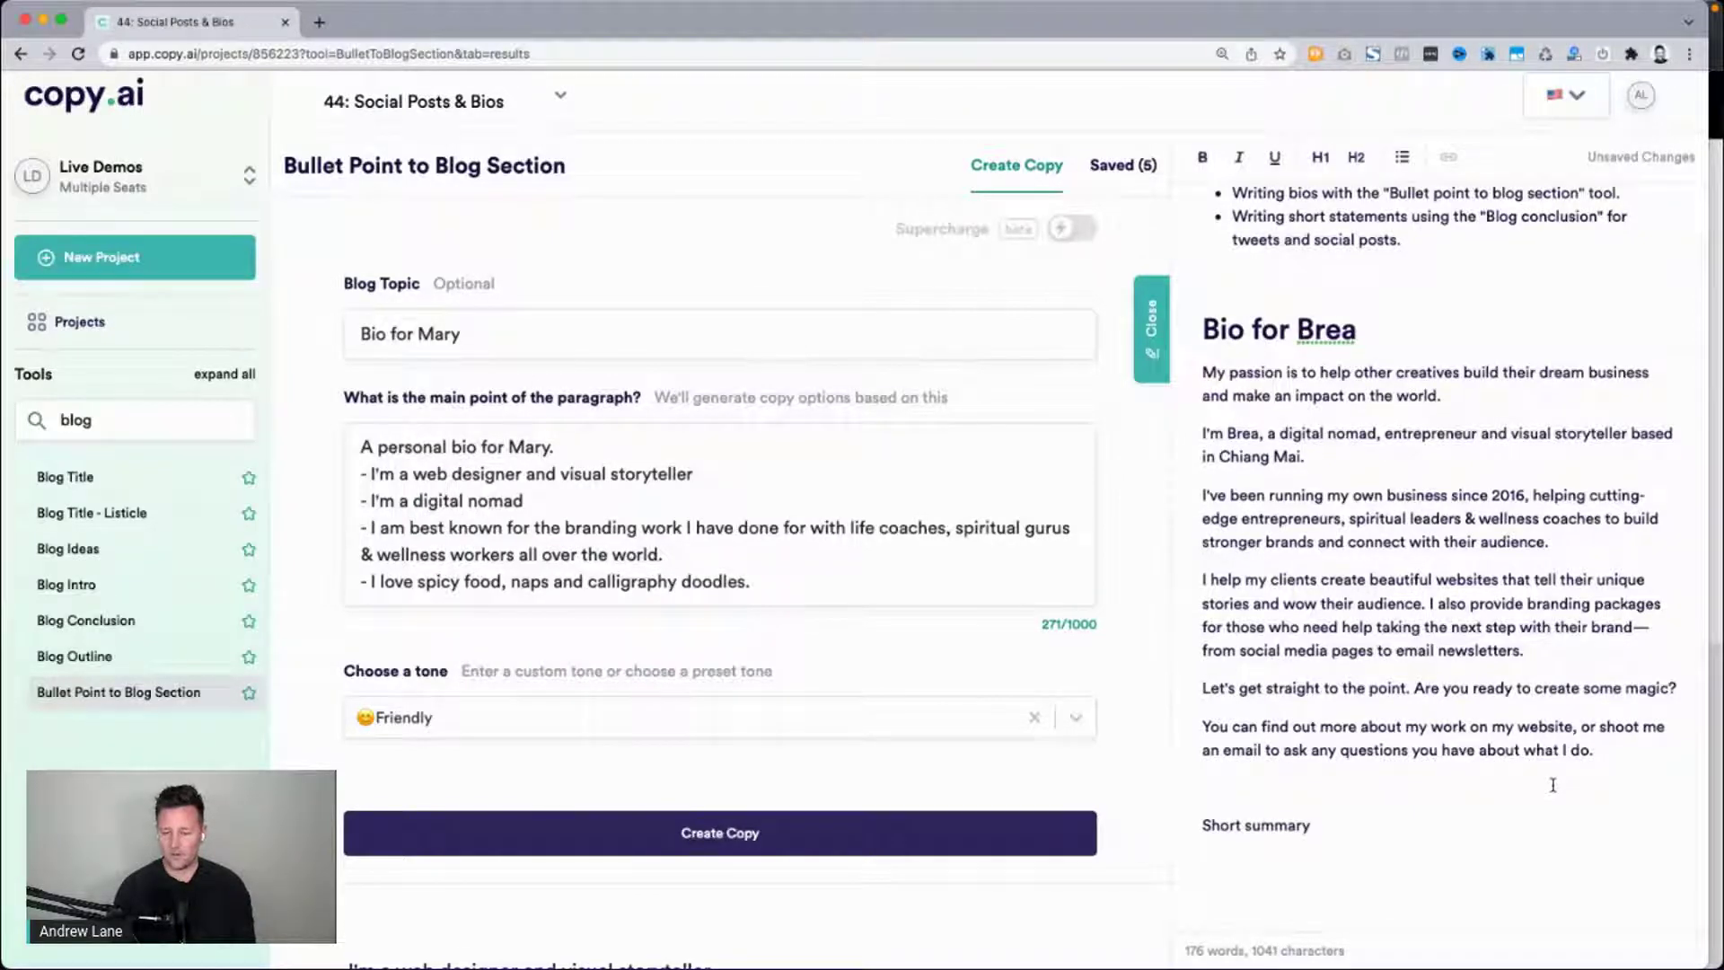
{"action": "type", "text": "/"}
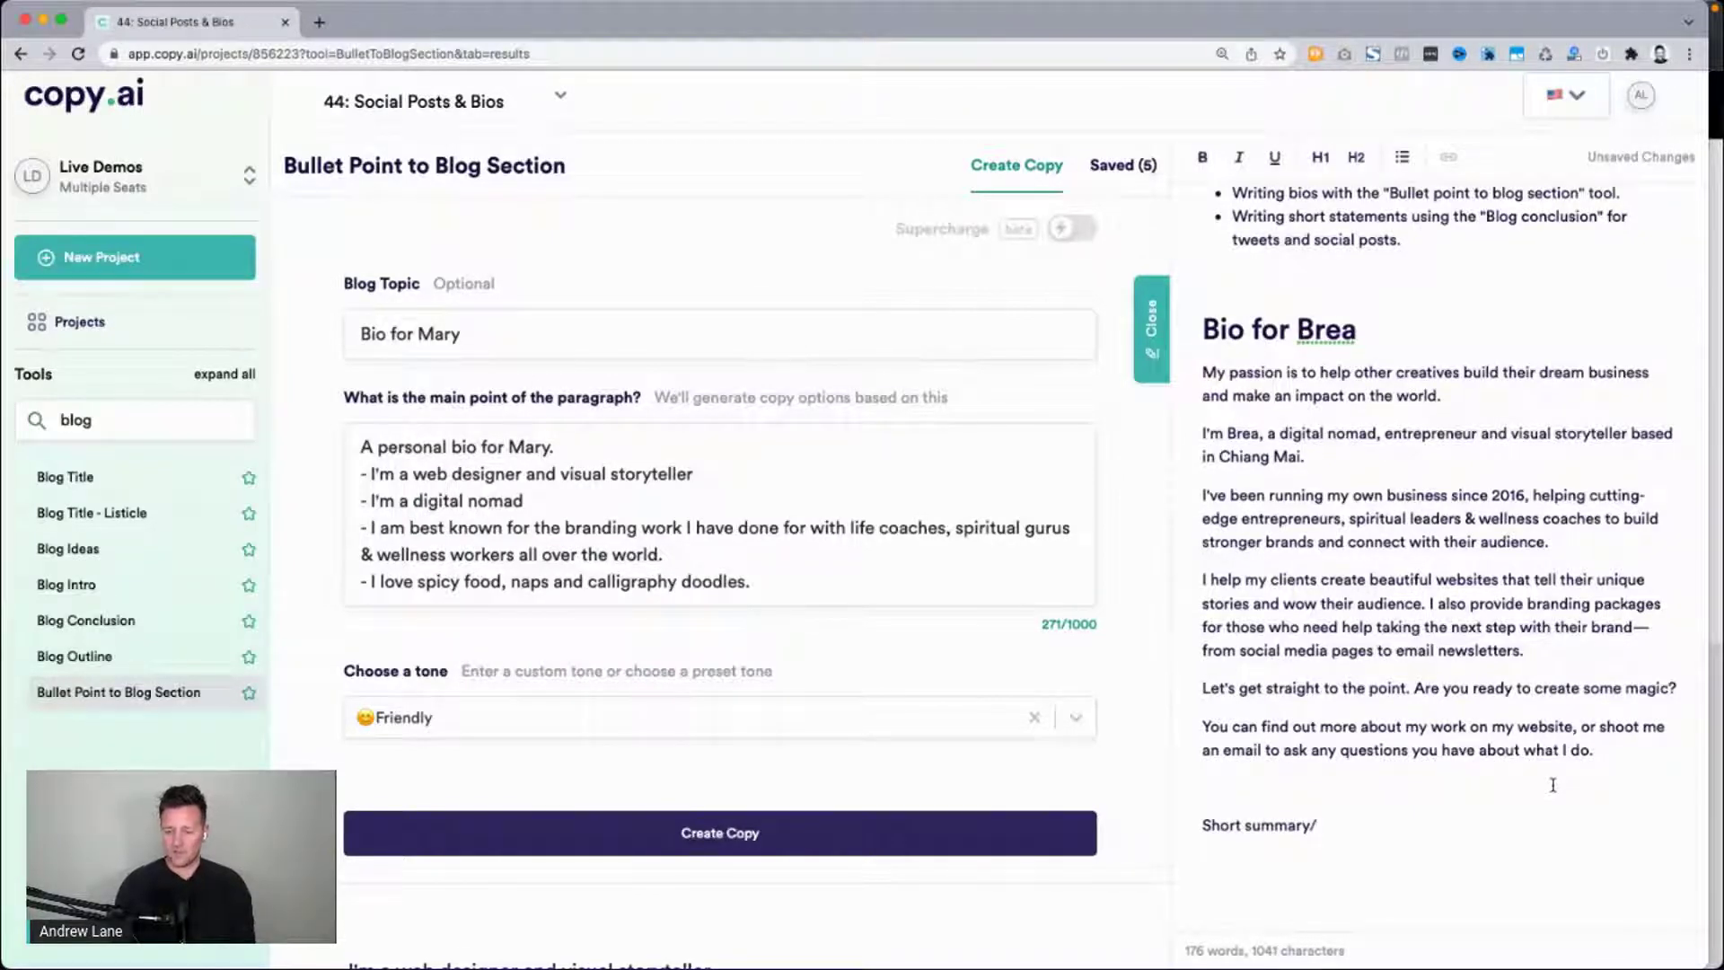
{"action": "type", "text": "take"}
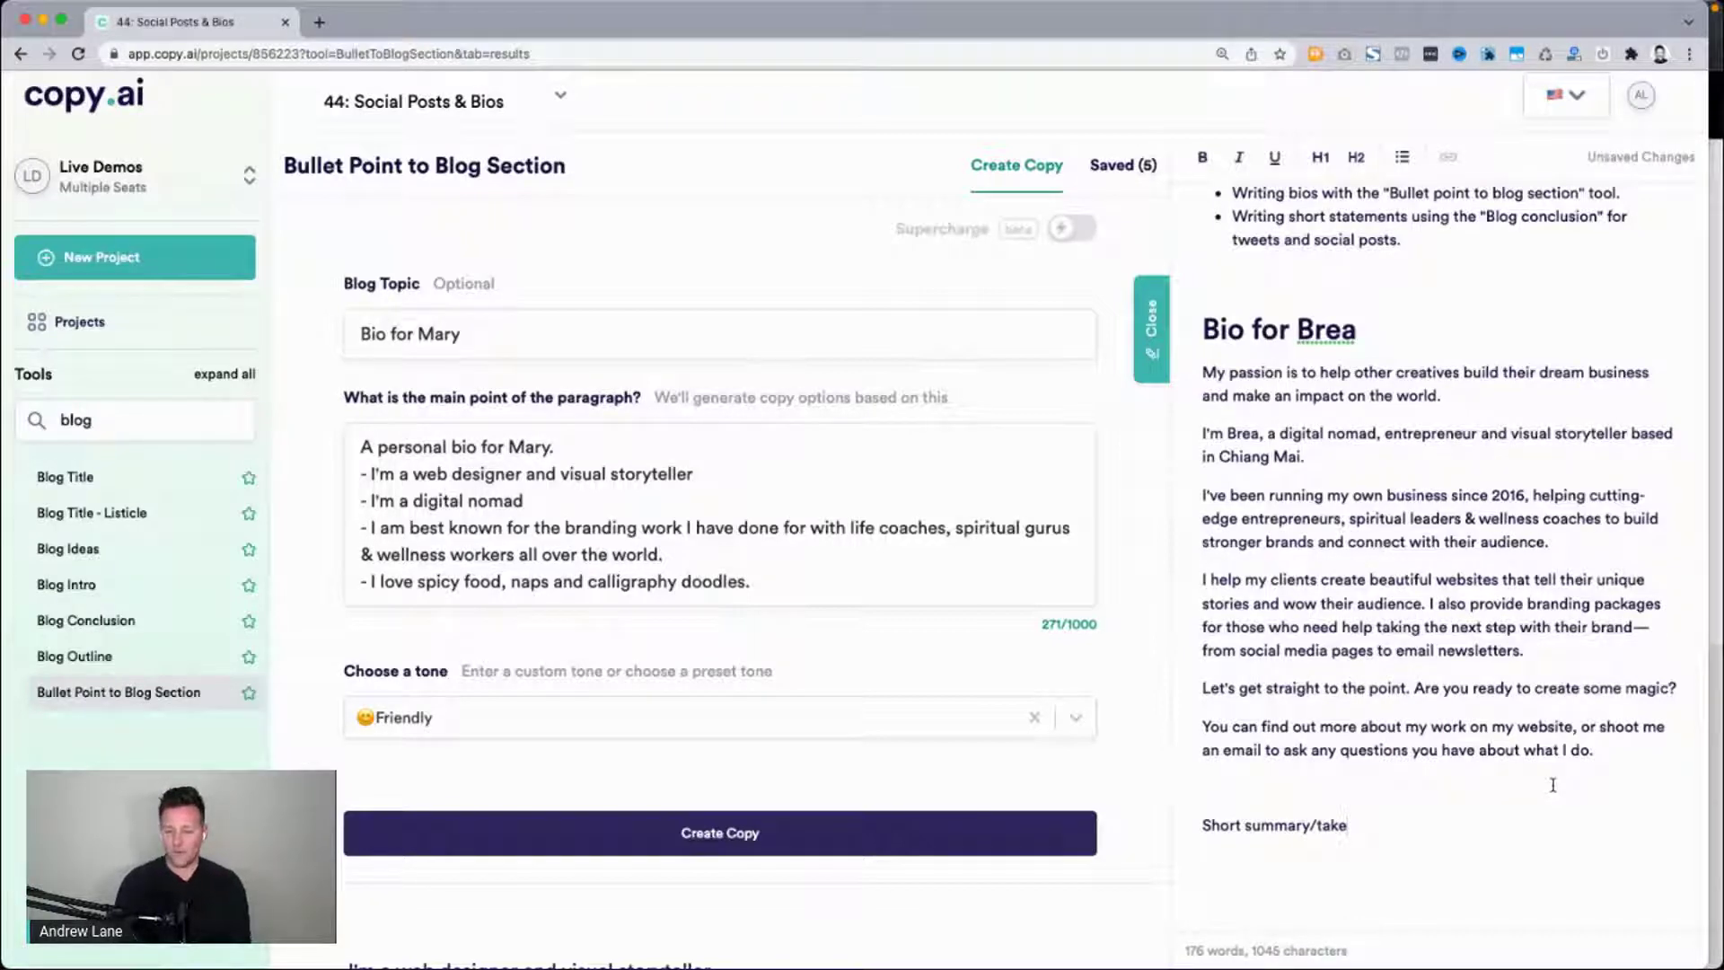
{"action": "type", "text": "away for t"}
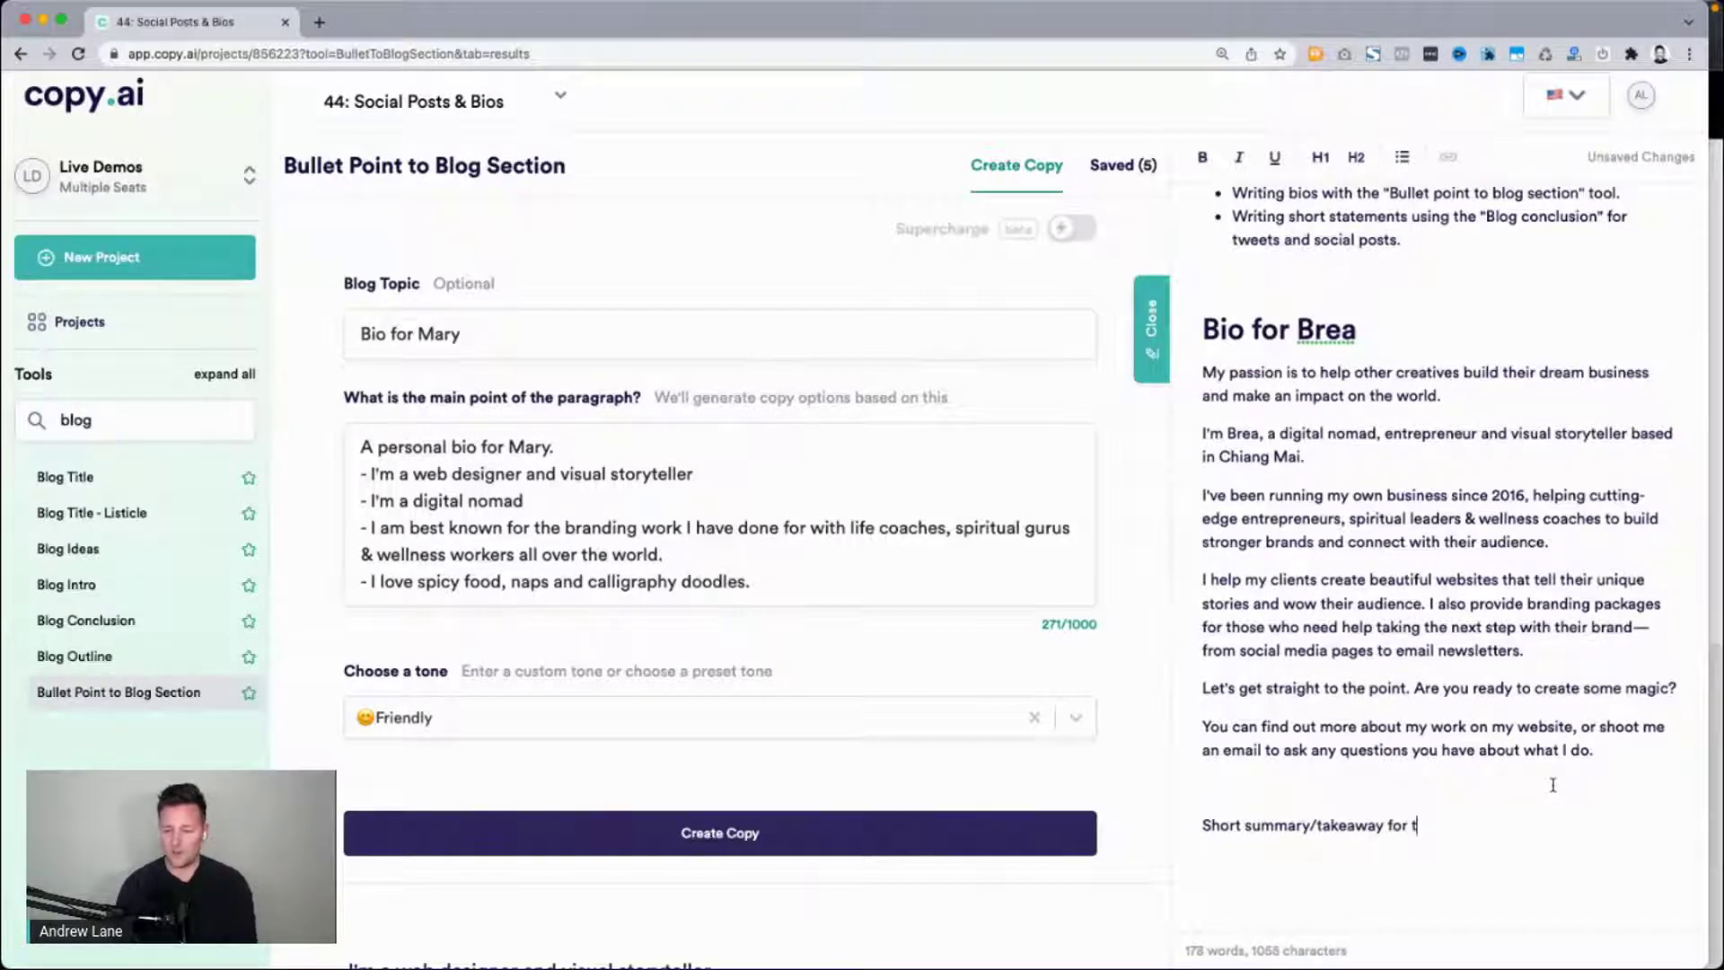
{"action": "type", "text": "weets and soc"}
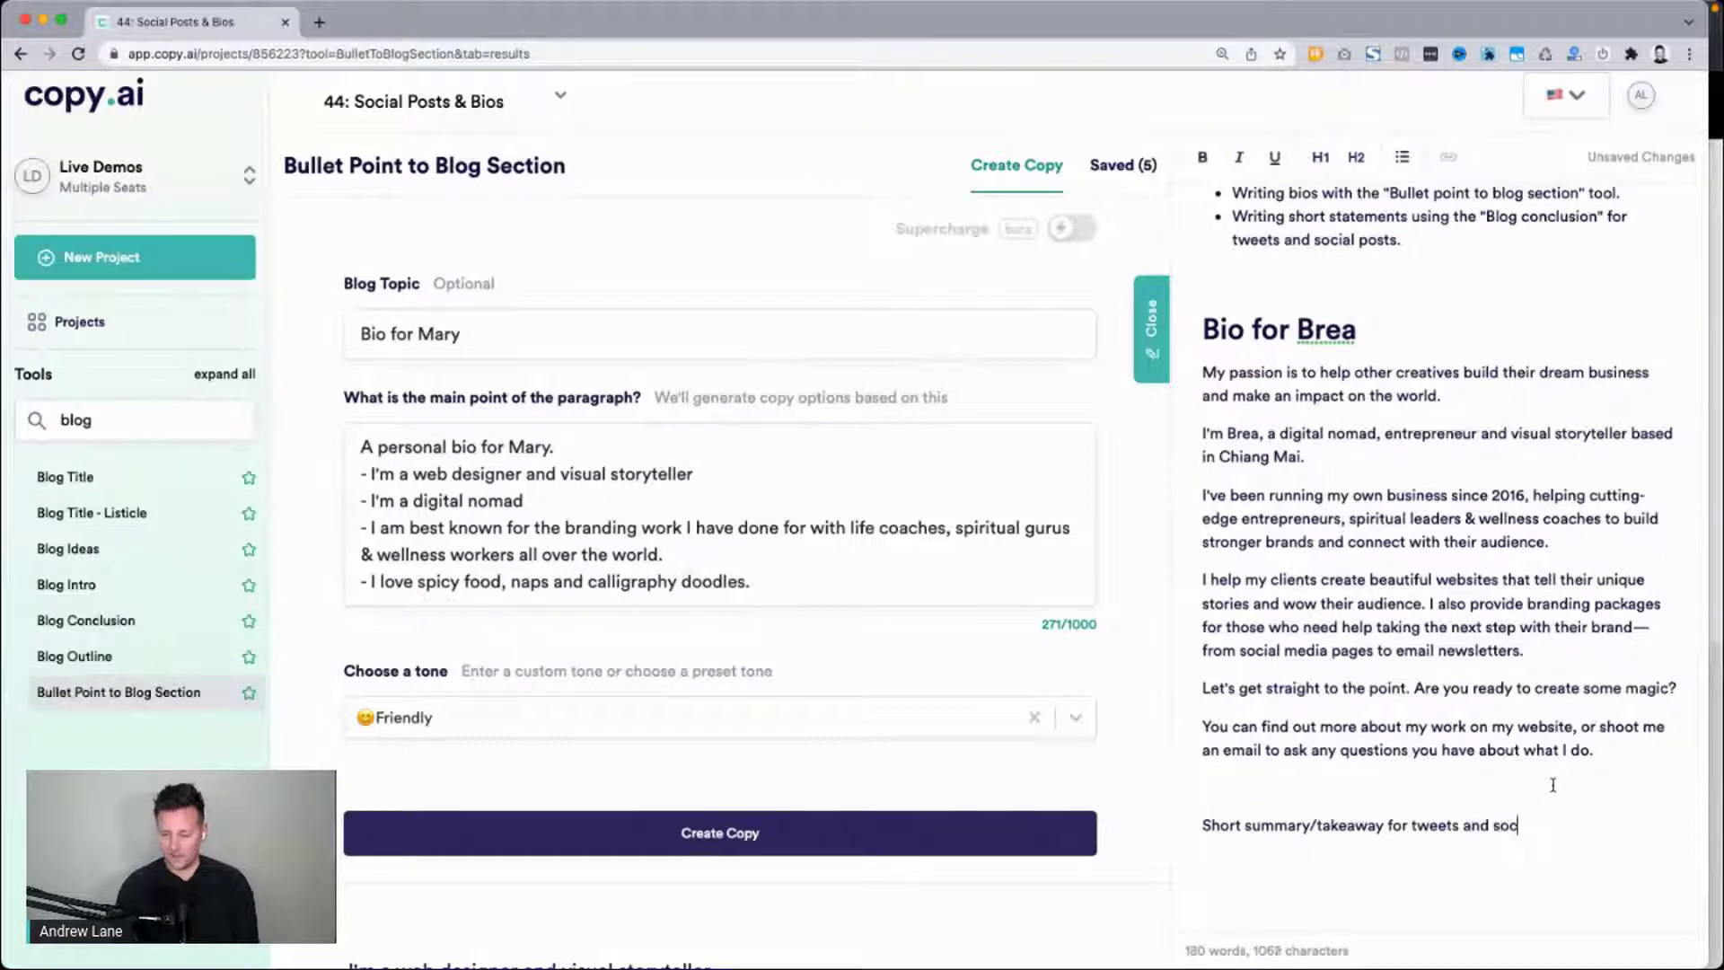
{"action": "type", "text": "ial posts"}
{"action": "key", "text": "super+alt+1"}
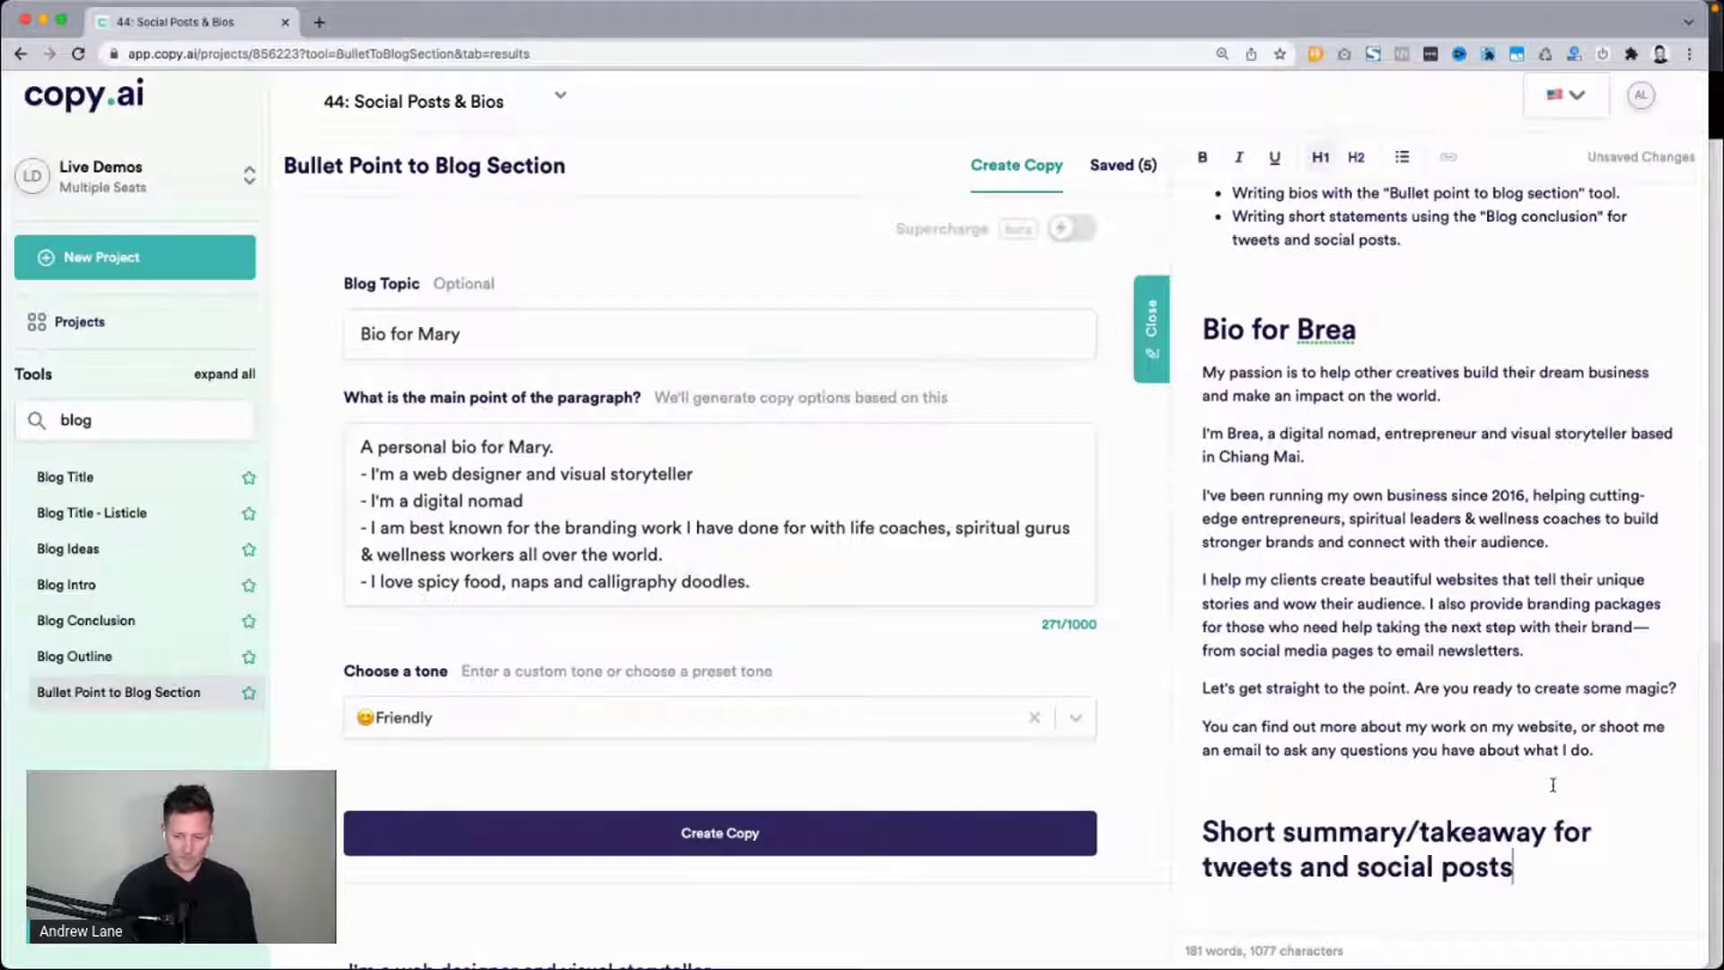
{"action": "scroll", "coordinate": [1554, 784], "scroll_direction": "down", "scroll_amount": 2}
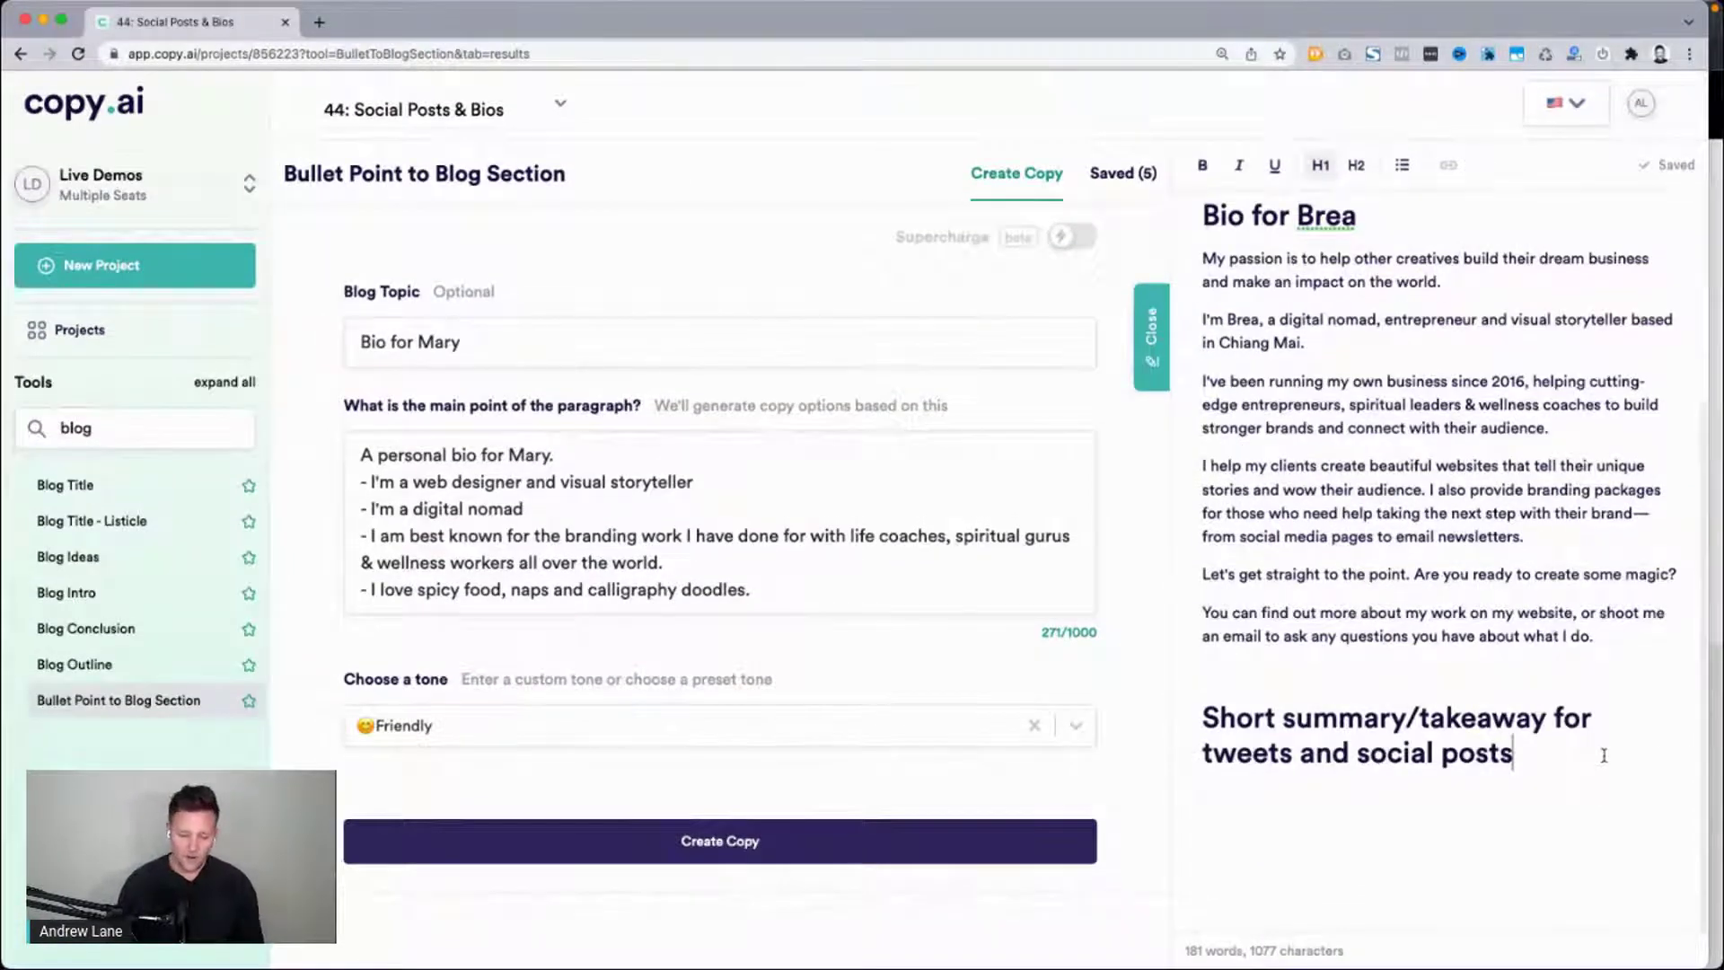
{"action": "scroll", "coordinate": [1604, 755], "scroll_direction": "down", "scroll_amount": 4}
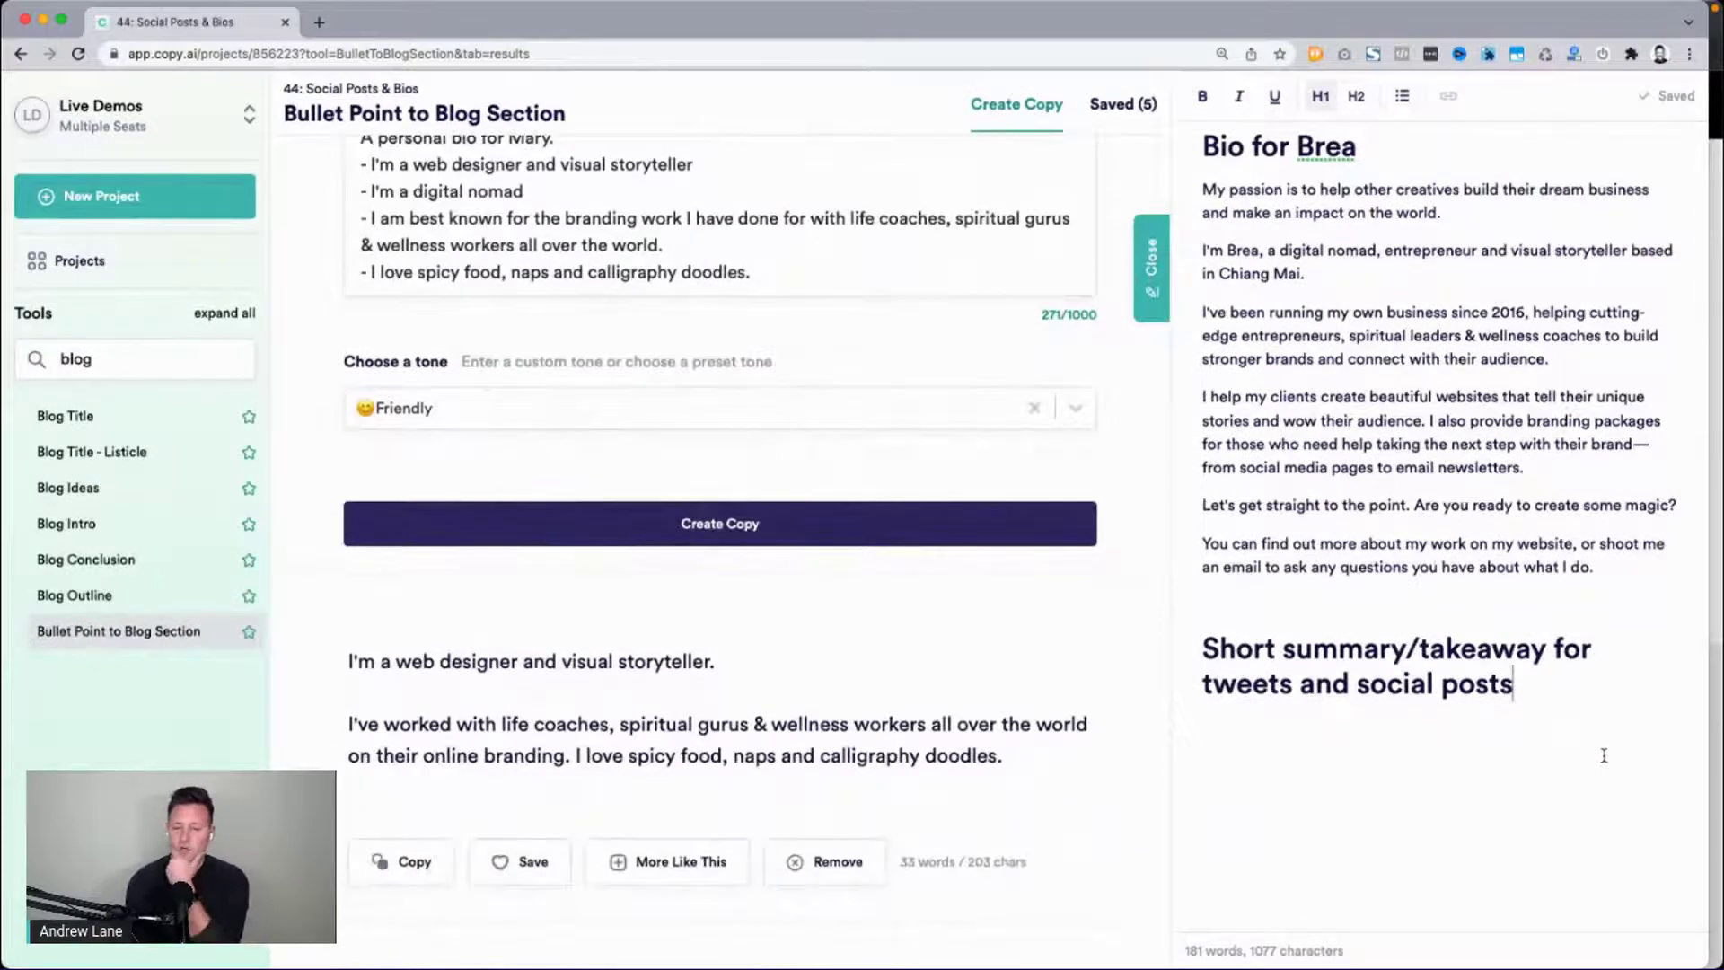
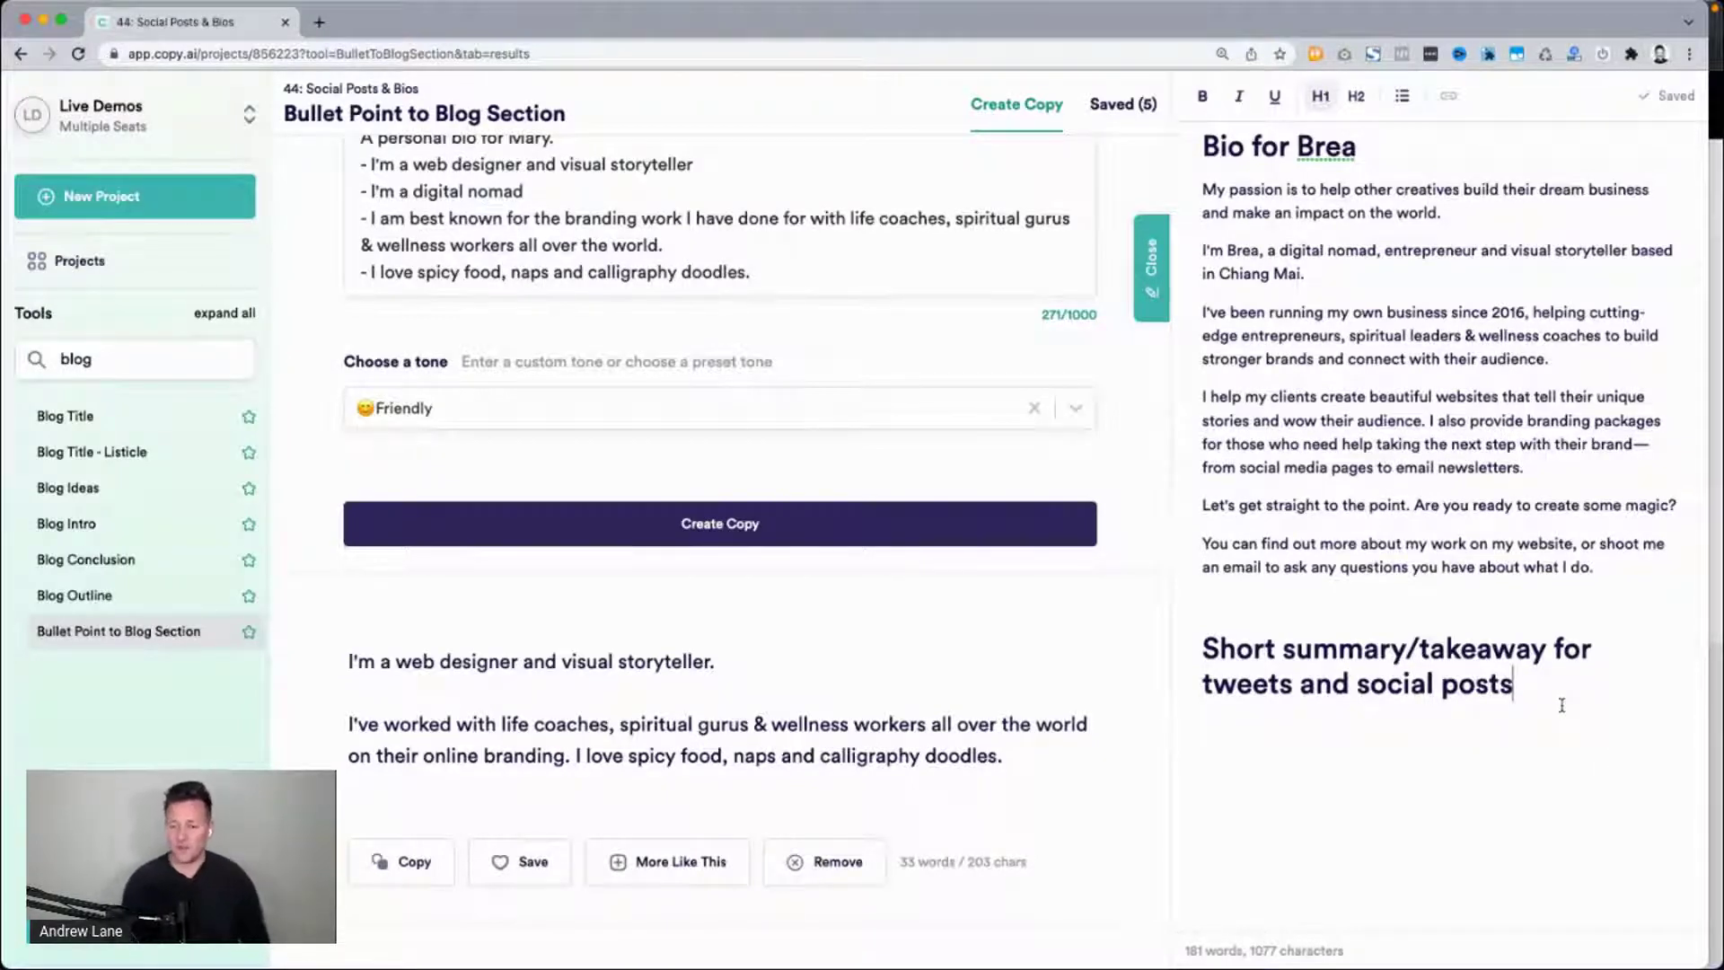
Start a new line below the short summary heading in the document and open the Blog Conclusion tool.
{"action": "key", "text": "Return"}
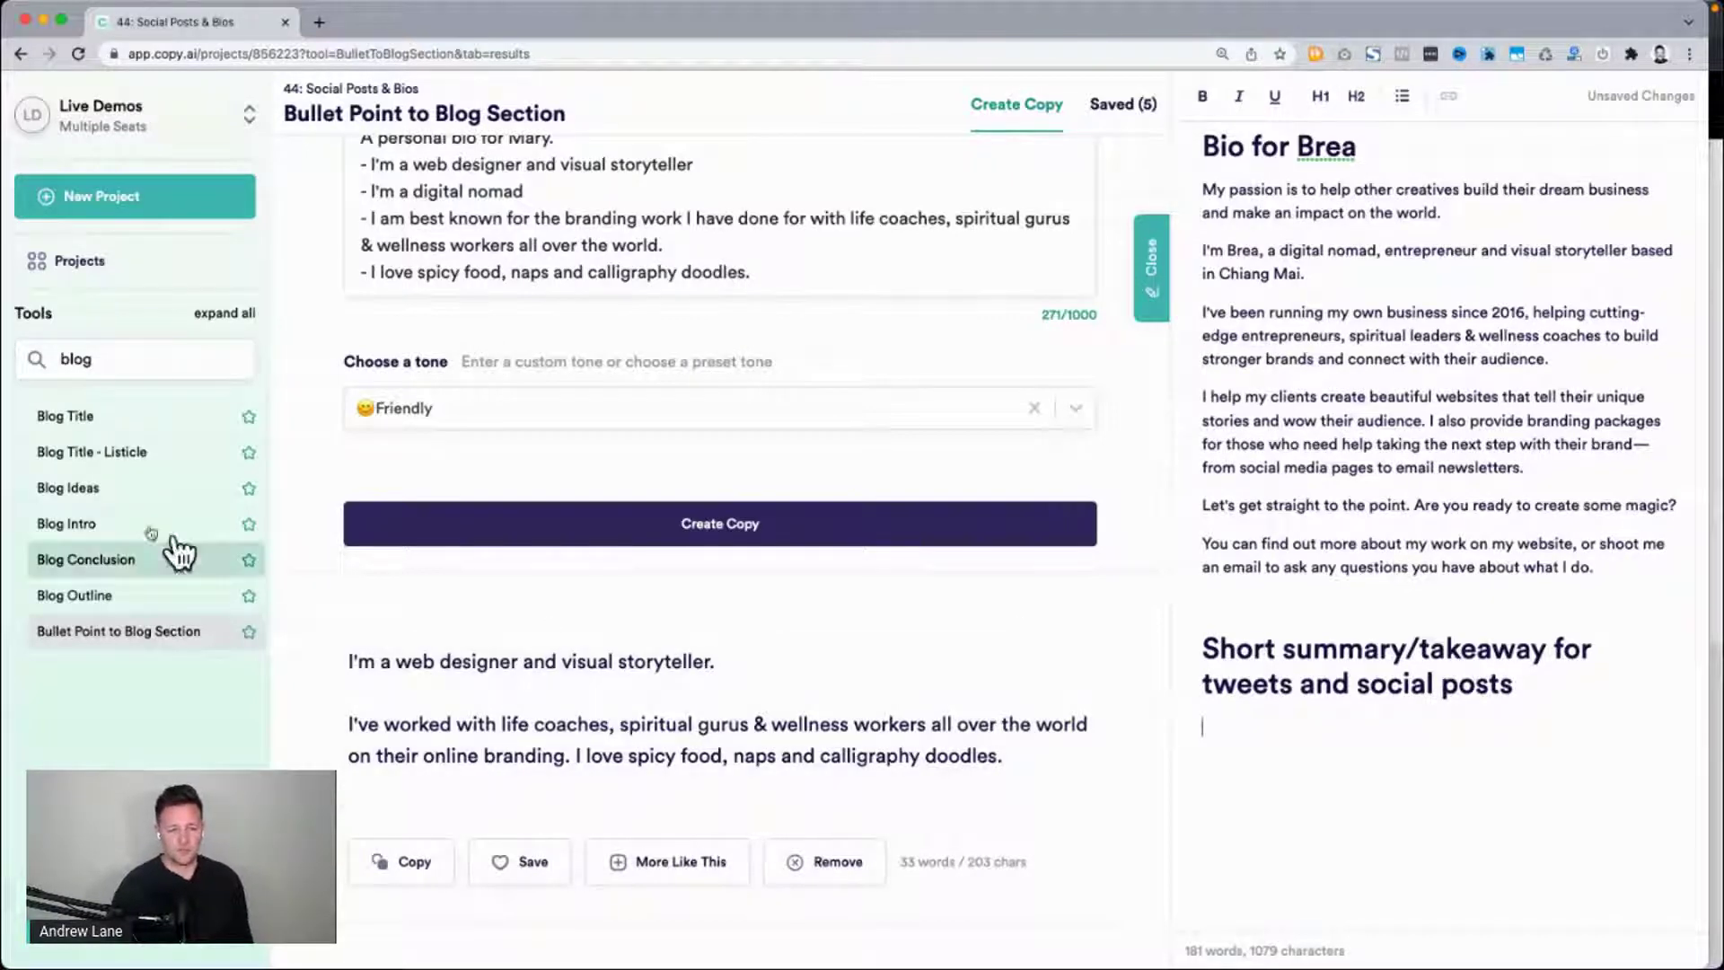
{"action": "scroll", "coordinate": [126, 560], "scroll_direction": "up", "scroll_amount": 5}
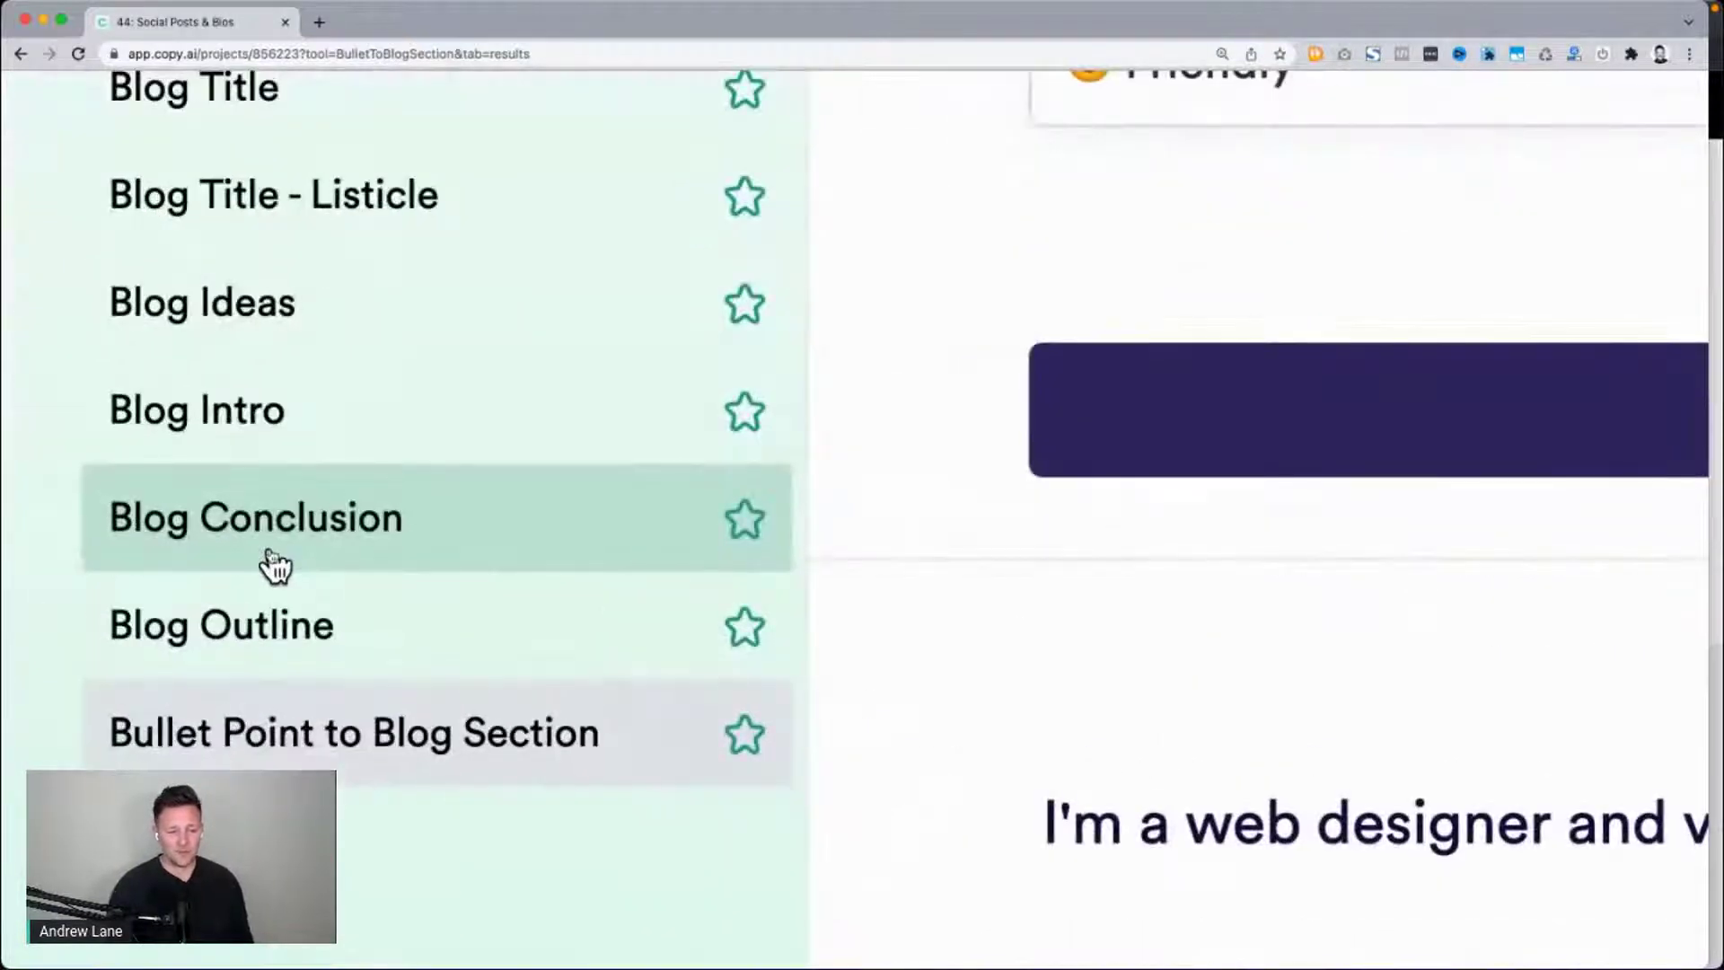
{"action": "scroll", "coordinate": [269, 555], "scroll_direction": "down", "scroll_amount": 1}
{"action": "scroll", "coordinate": [284, 492], "scroll_direction": "down", "scroll_amount": 1}
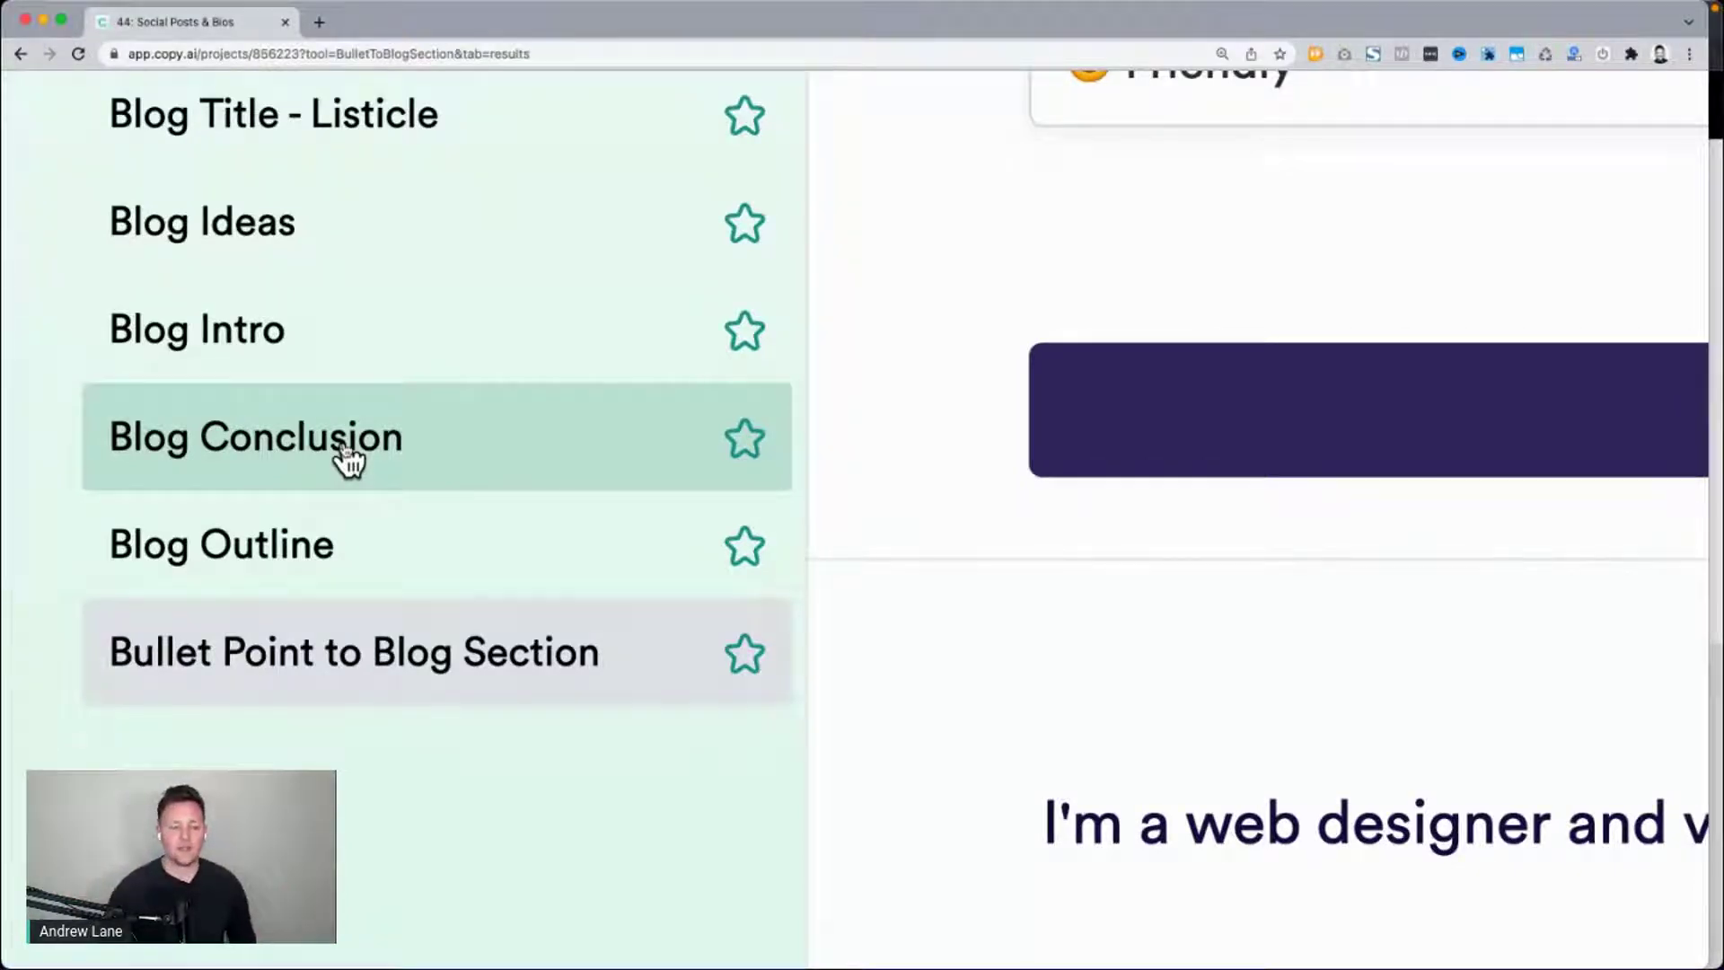
{"action": "key", "text": "super+minus"}
{"action": "key", "text": "super+minus"}
{"action": "key", "text": "super+minus"}
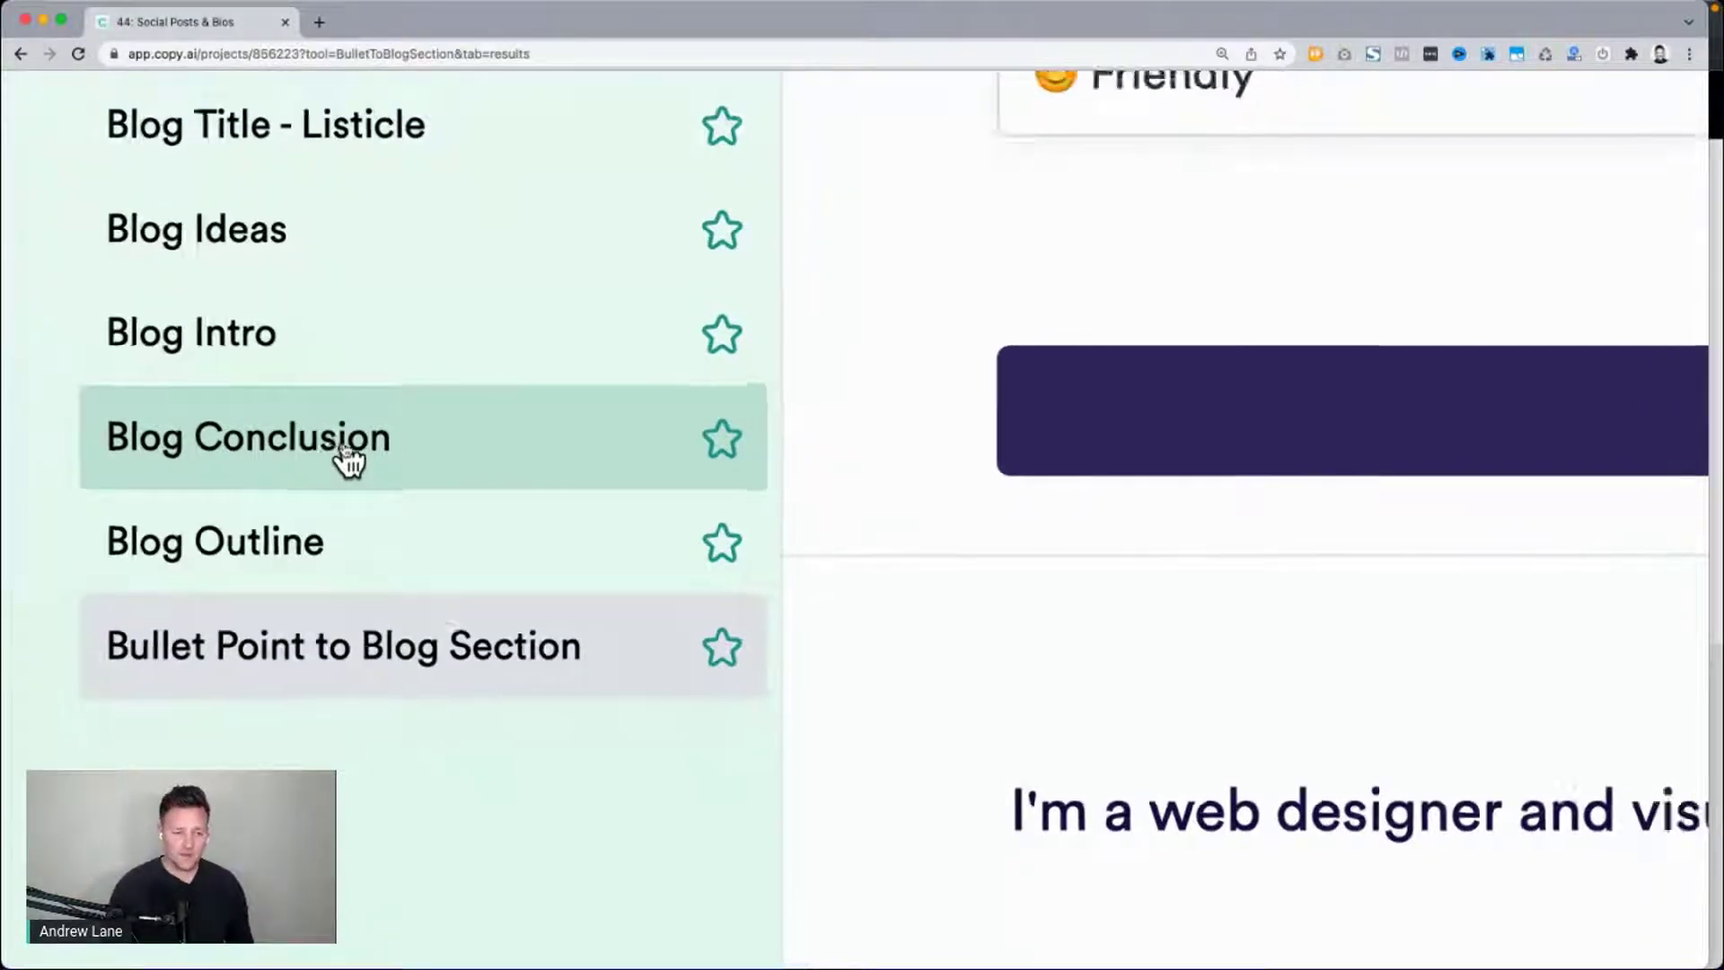
{"action": "left_click", "coordinate": [108, 534]}
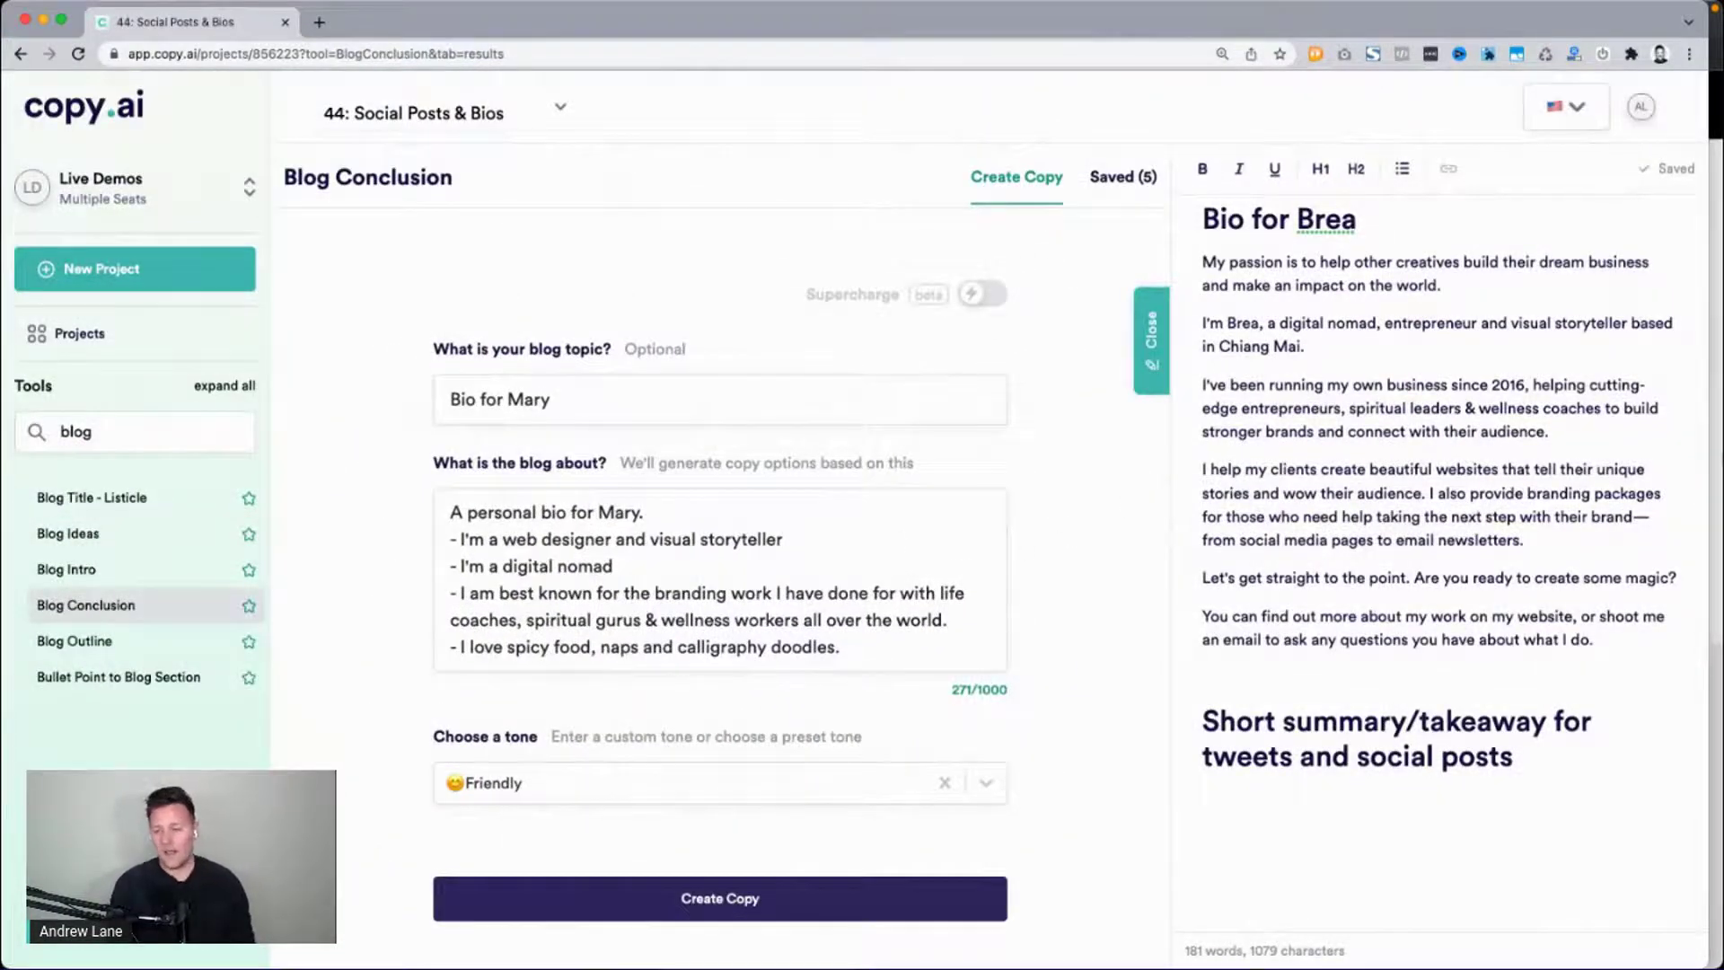
Clear the blog description and the blog topic from the Blog Conclusion form.
{"action": "left_click", "coordinate": [1717, 451]}
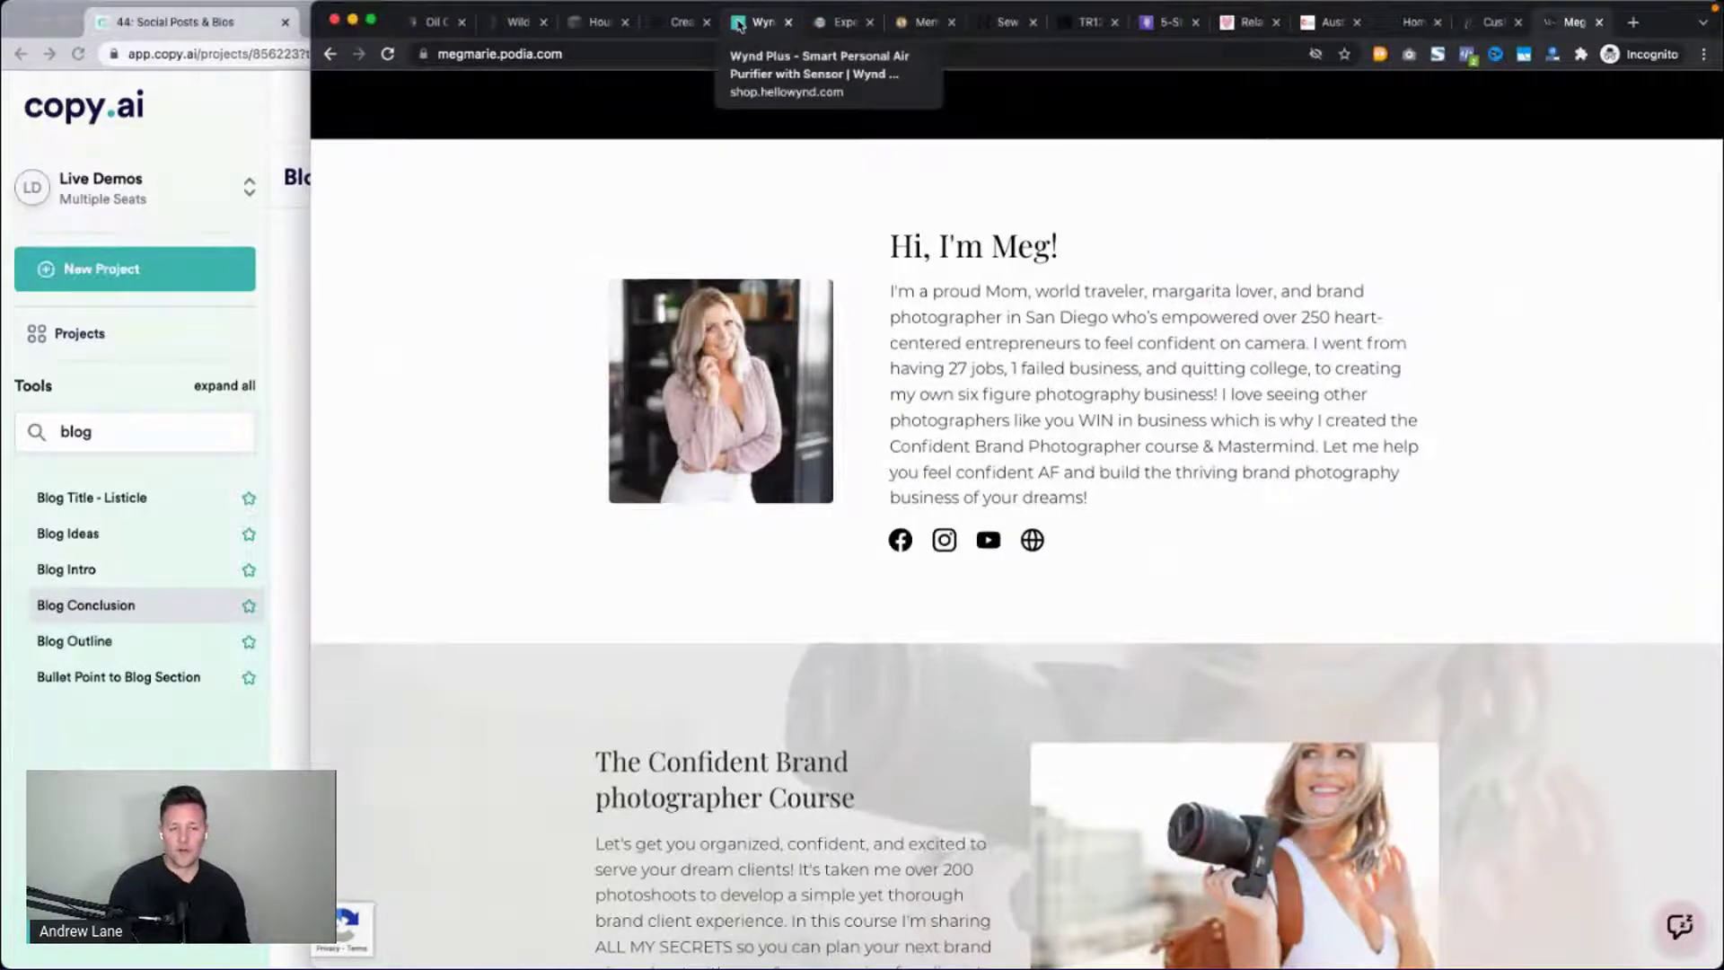
{"action": "left_click", "coordinate": [225, 764]}
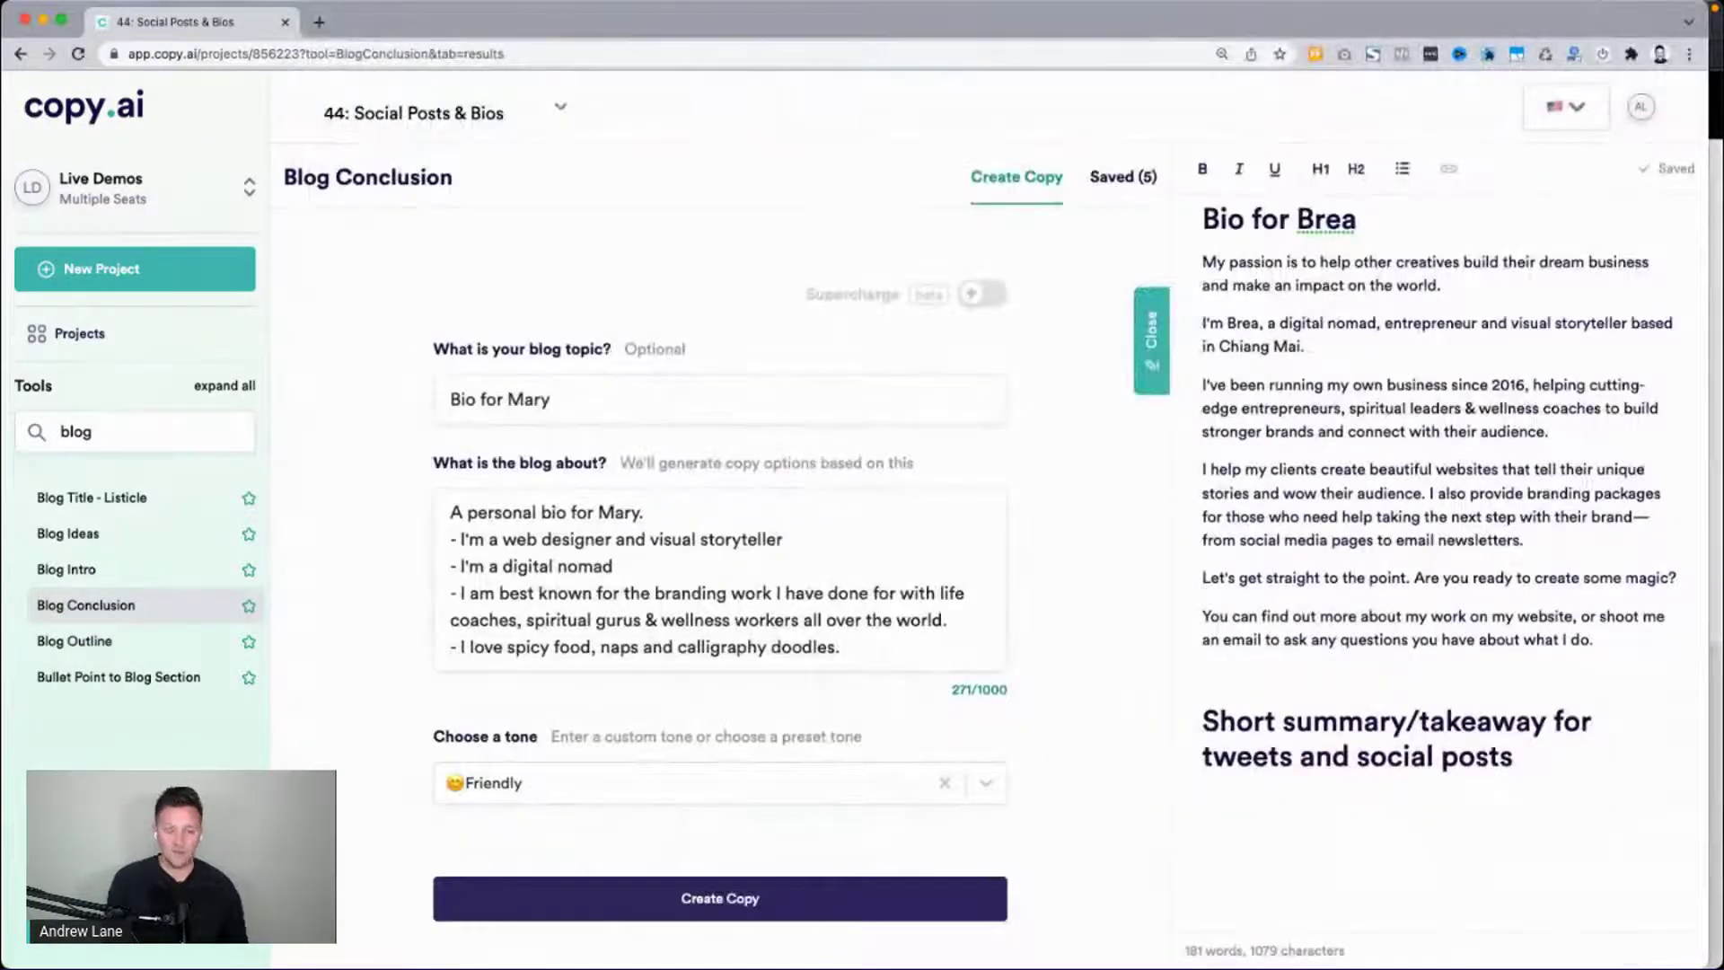
{"action": "left_click", "coordinate": [569, 664]}
{"action": "key", "text": "ctrl+a"}
{"action": "key", "text": "BackSpace"}
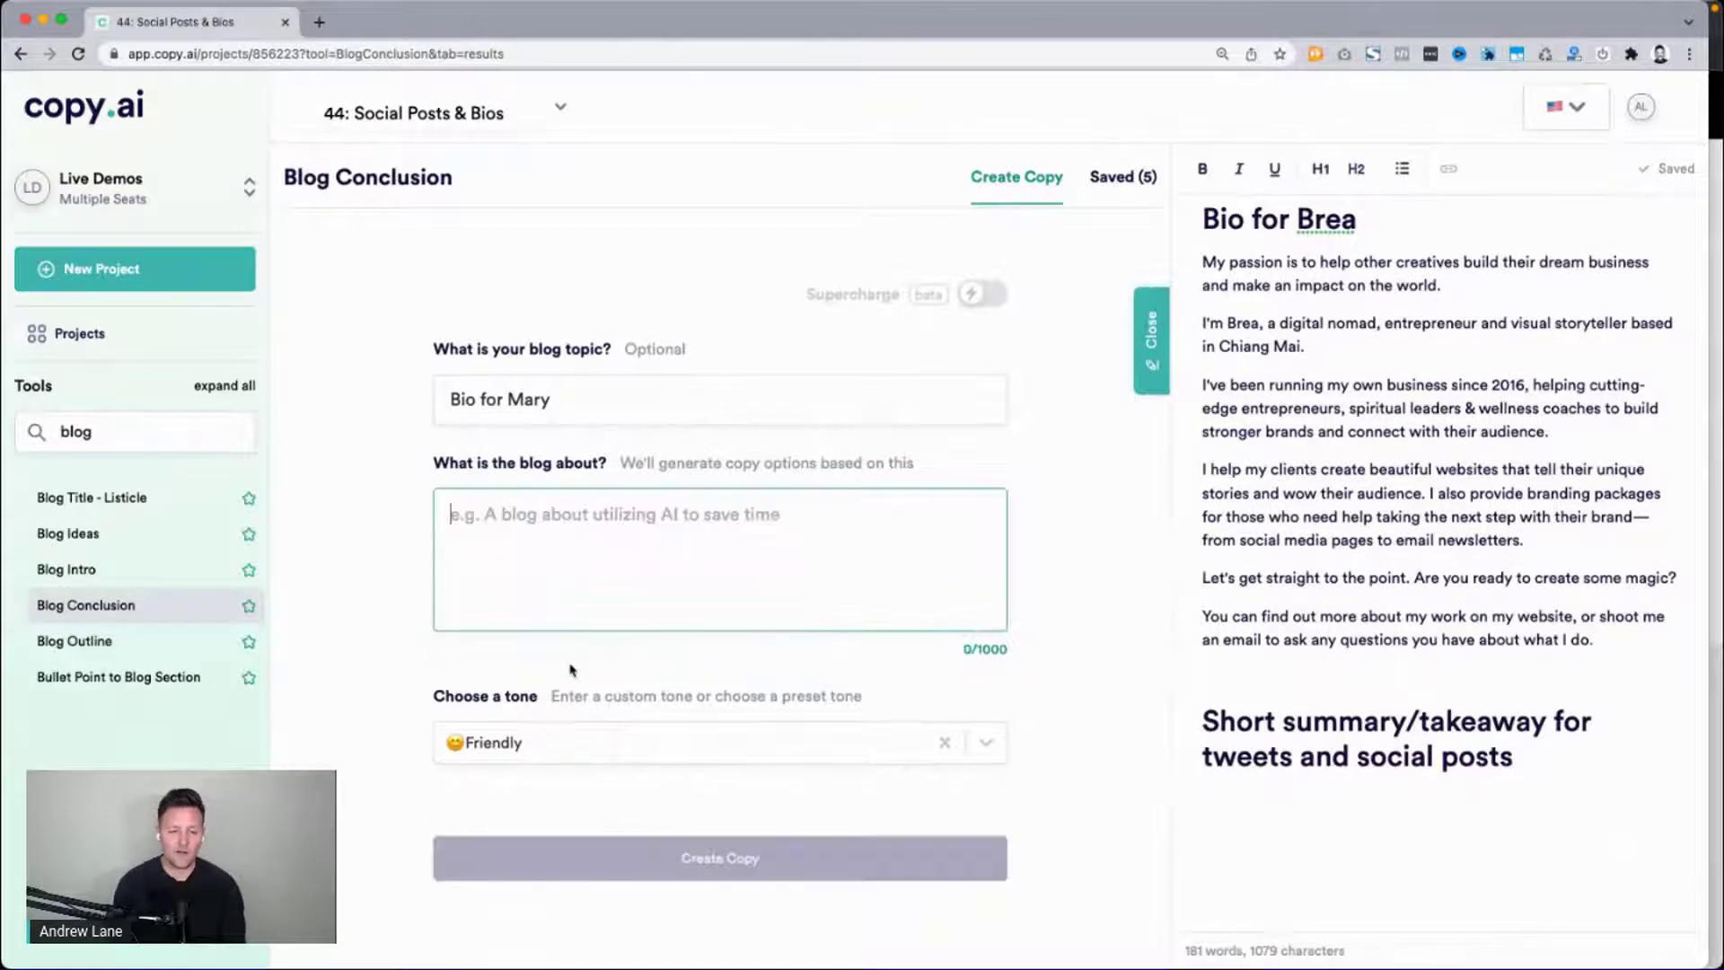
{"action": "triple_click", "coordinate": [544, 398]}
{"action": "key", "text": "BackSpace"}
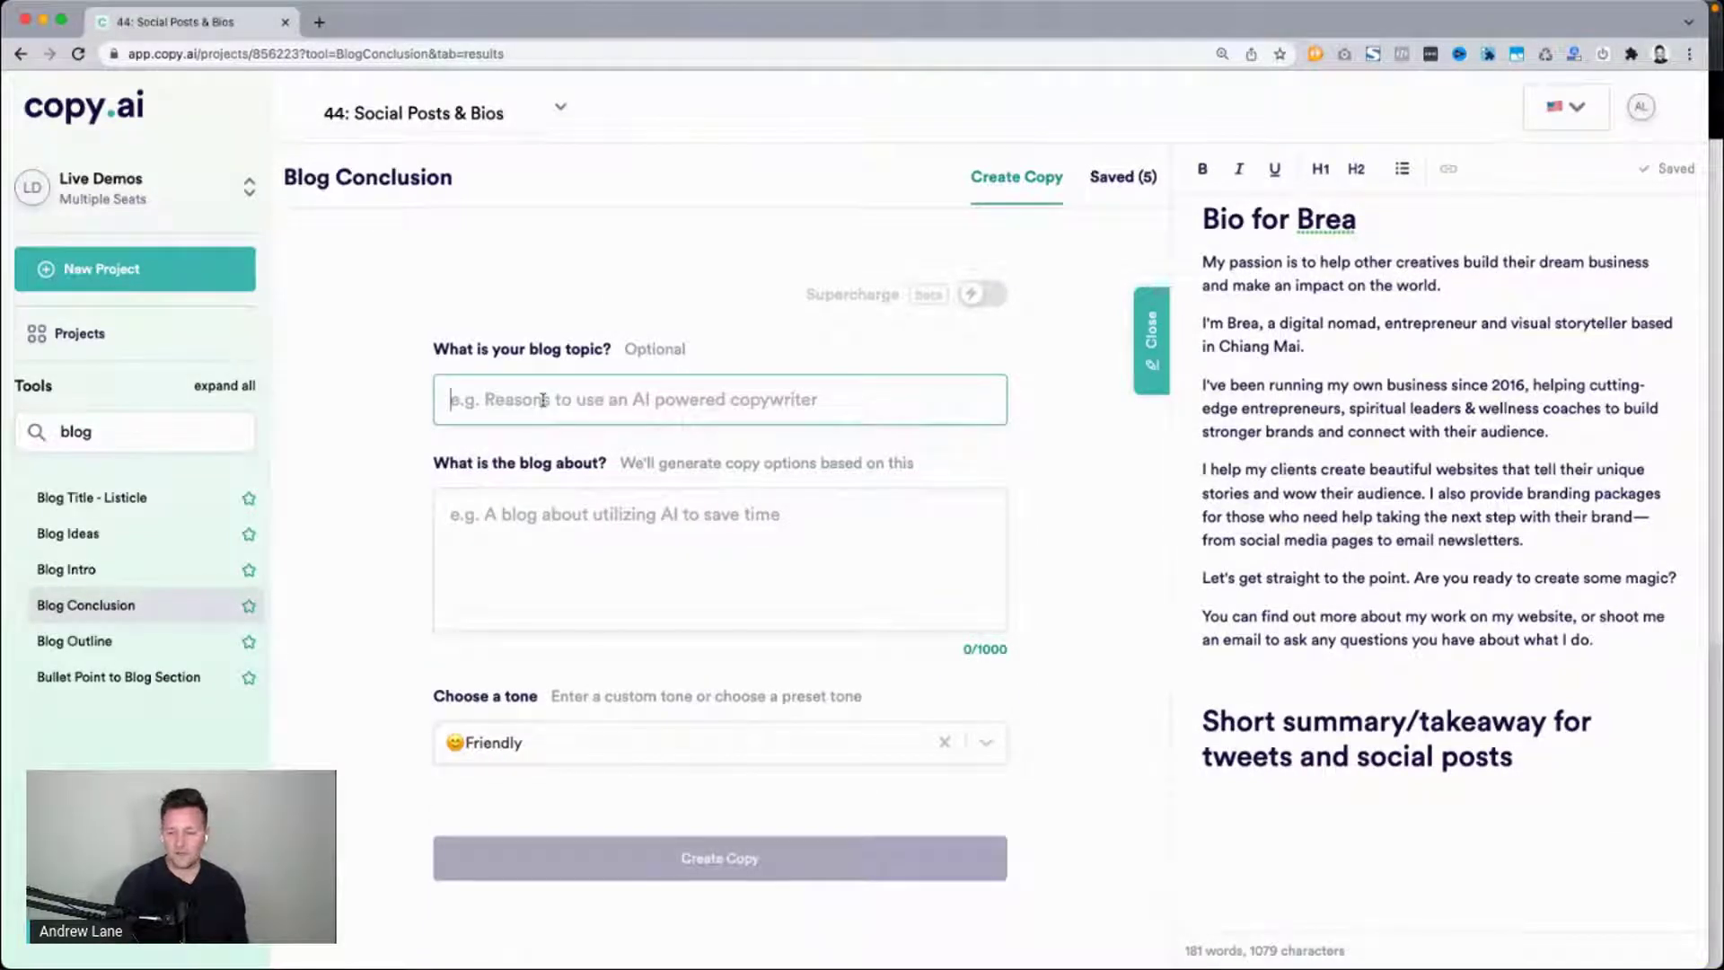
Switch to the other browser window, look through the open example sites up to the 5-step podcast email article, and return to copy.ai.
{"action": "left_click", "coordinate": [1720, 416]}
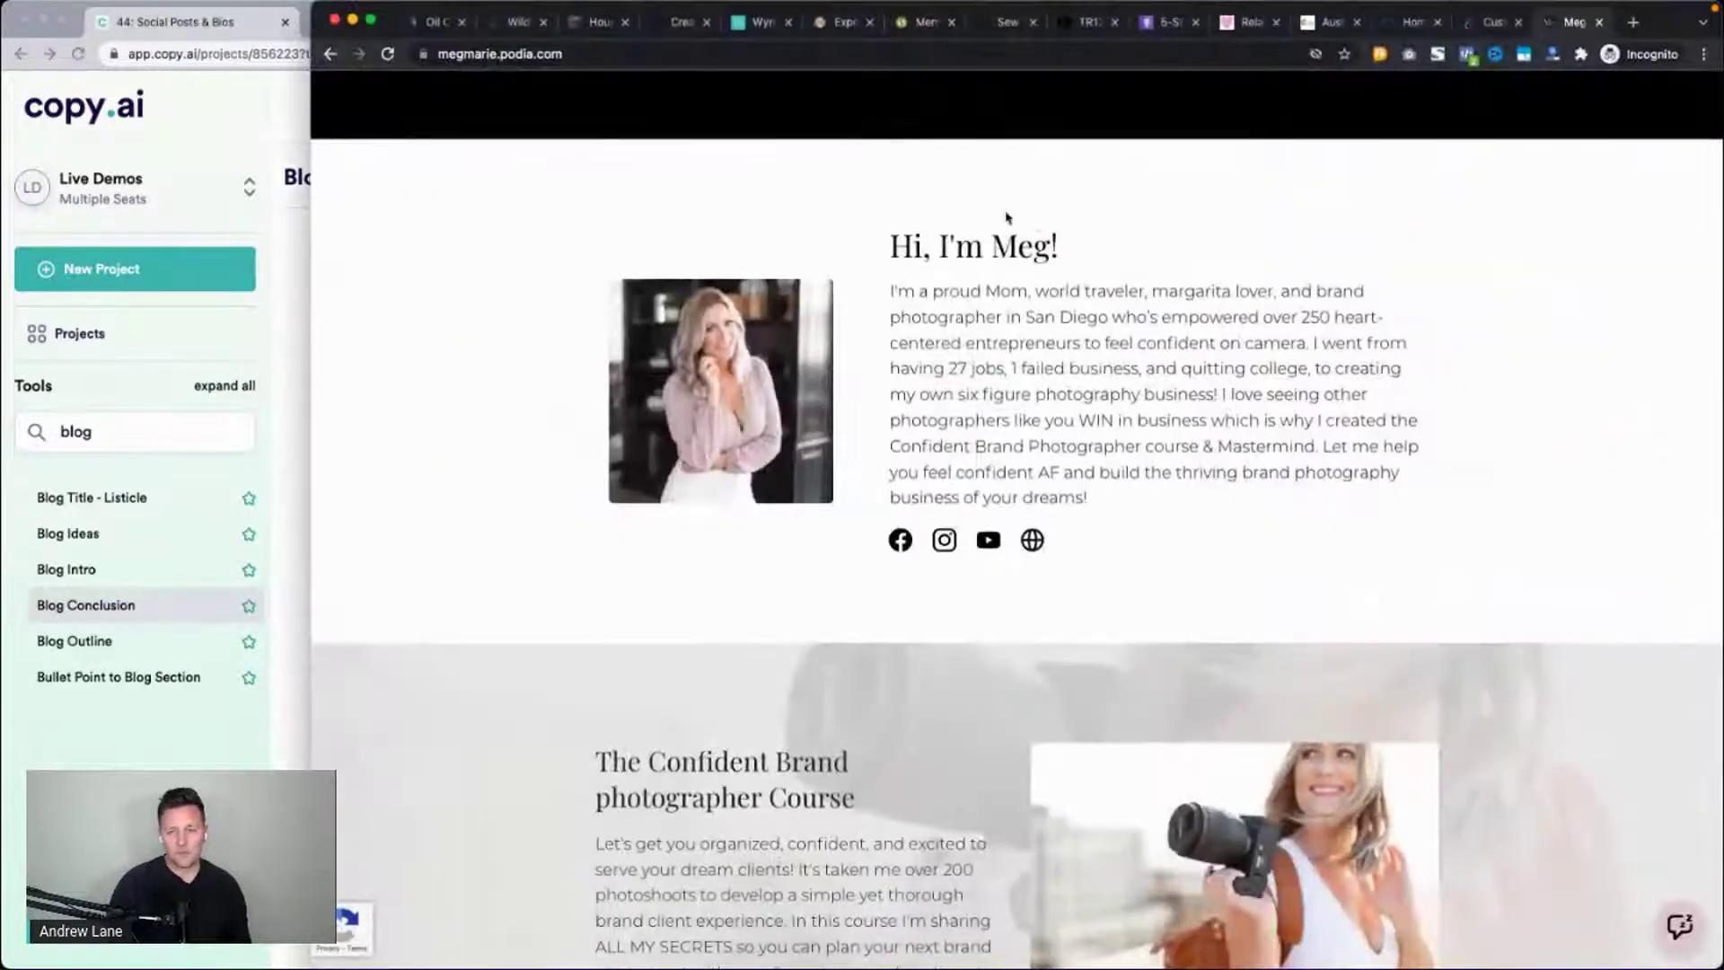
{"action": "left_click", "coordinate": [600, 23]}
{"action": "left_click", "coordinate": [681, 23]}
{"action": "left_click", "coordinate": [752, 25]}
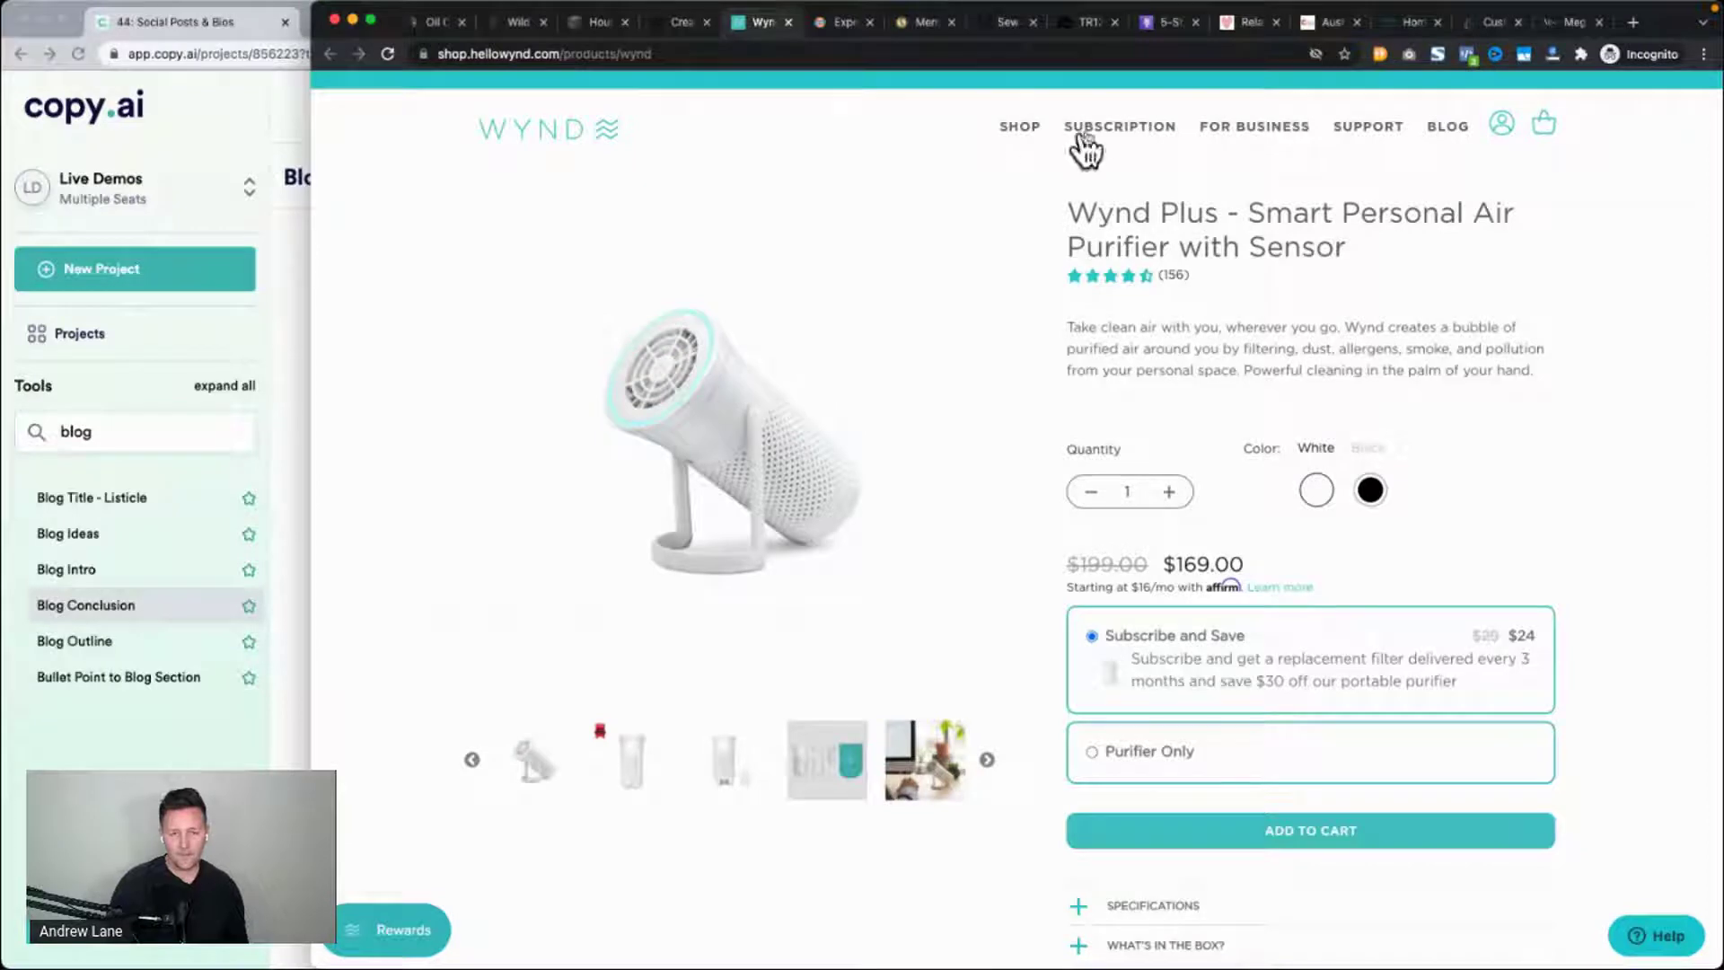
{"action": "left_click", "coordinate": [835, 25]}
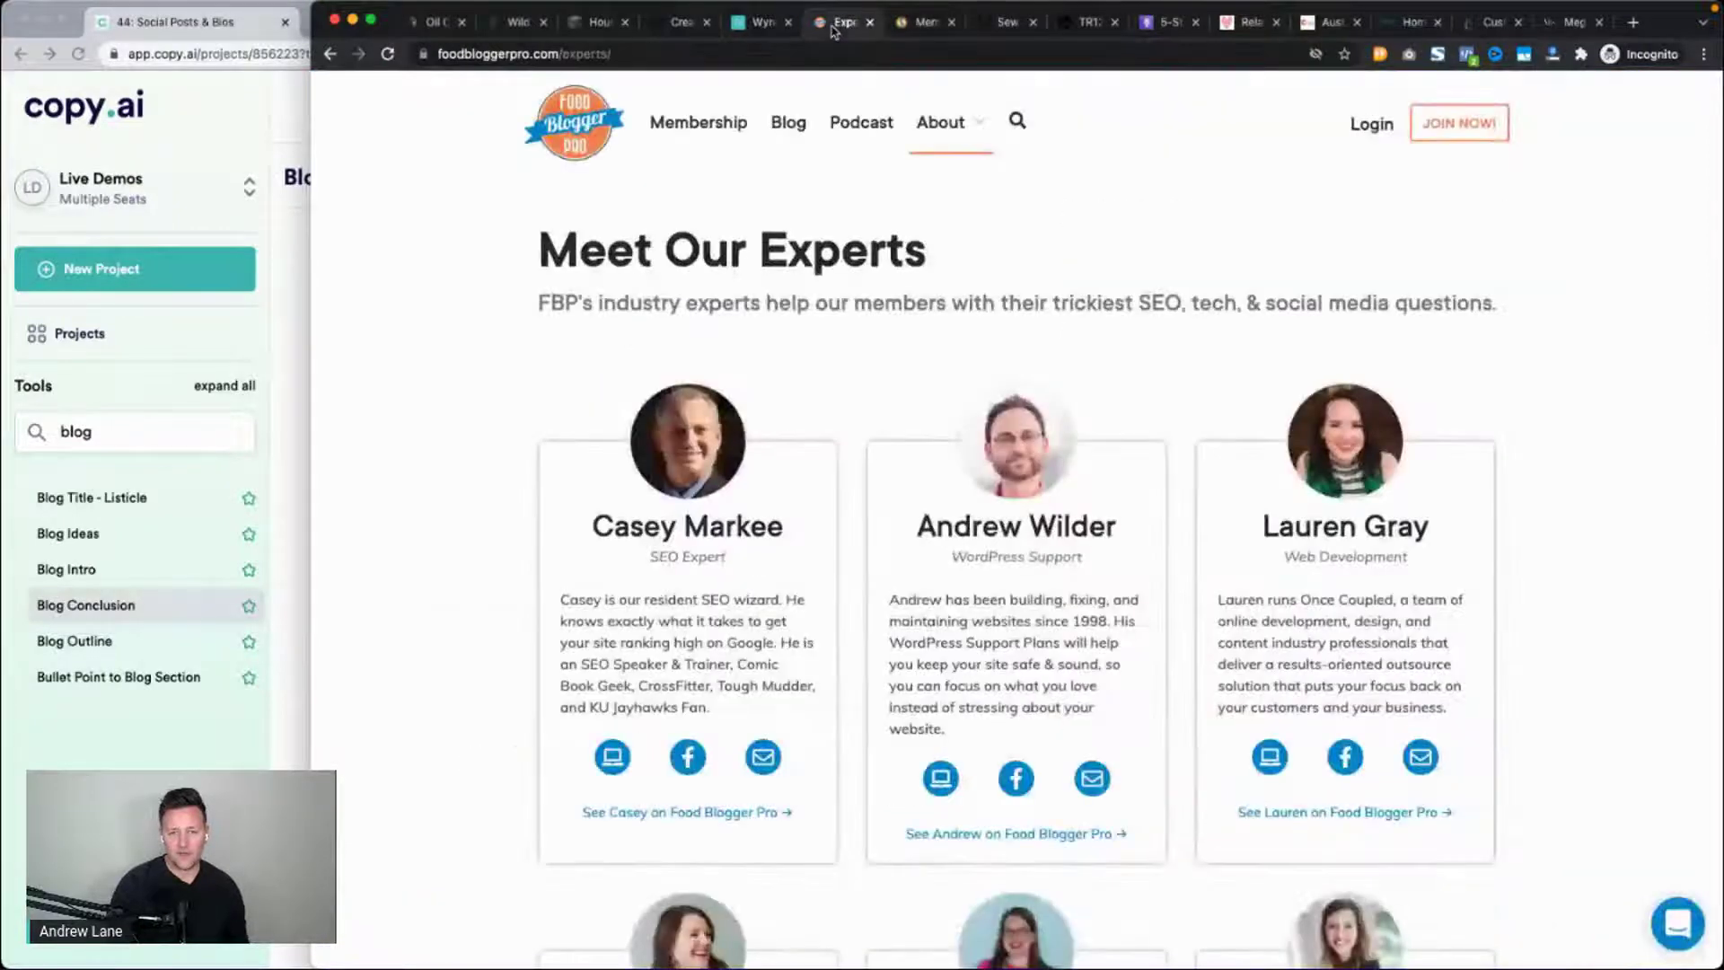
{"action": "left_click", "coordinate": [925, 23]}
{"action": "left_click", "coordinate": [999, 26]}
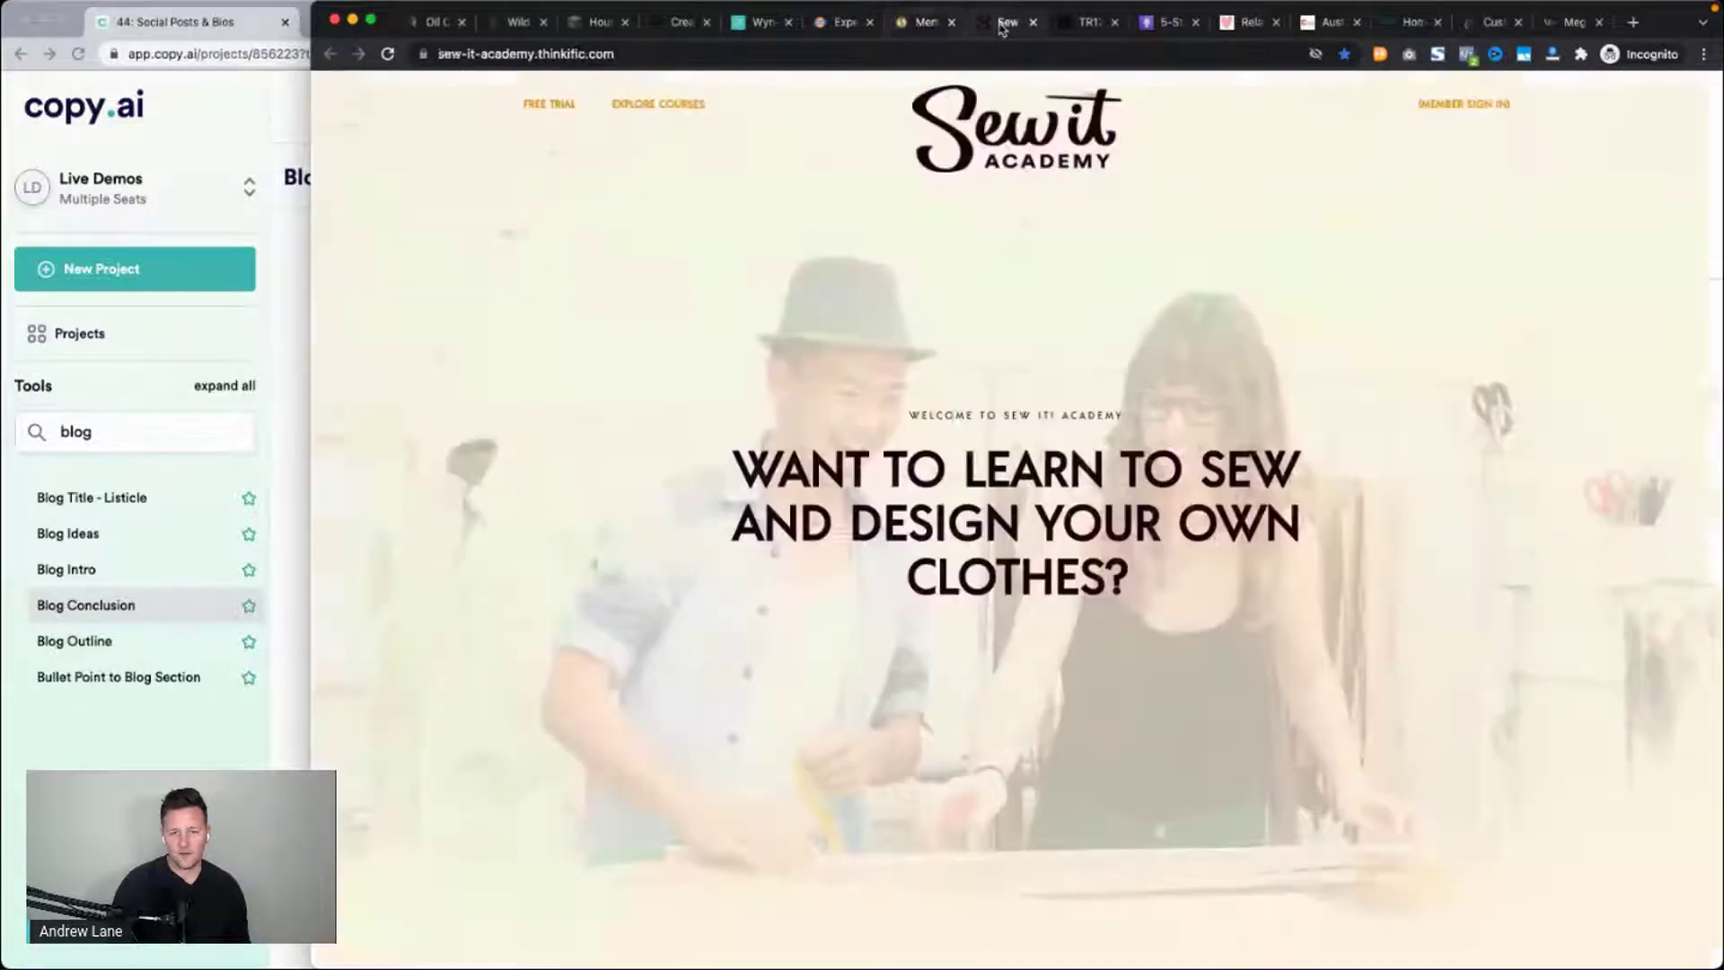
{"action": "left_click", "coordinate": [1100, 23]}
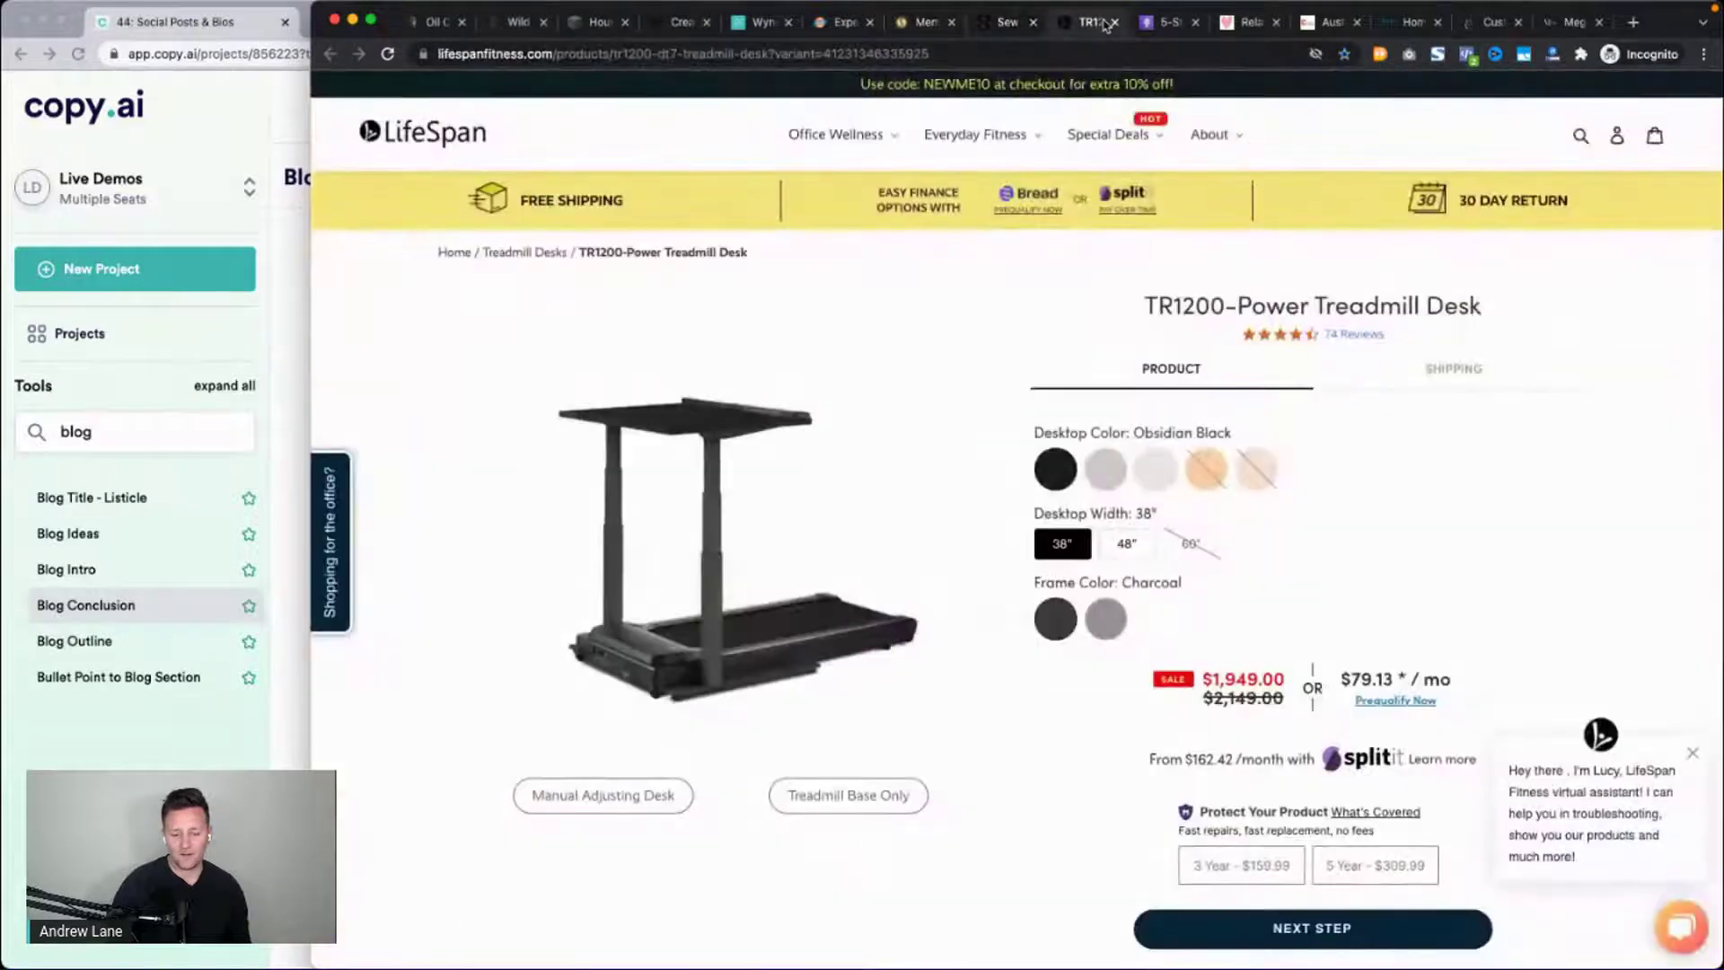
{"action": "left_click", "coordinate": [1168, 23]}
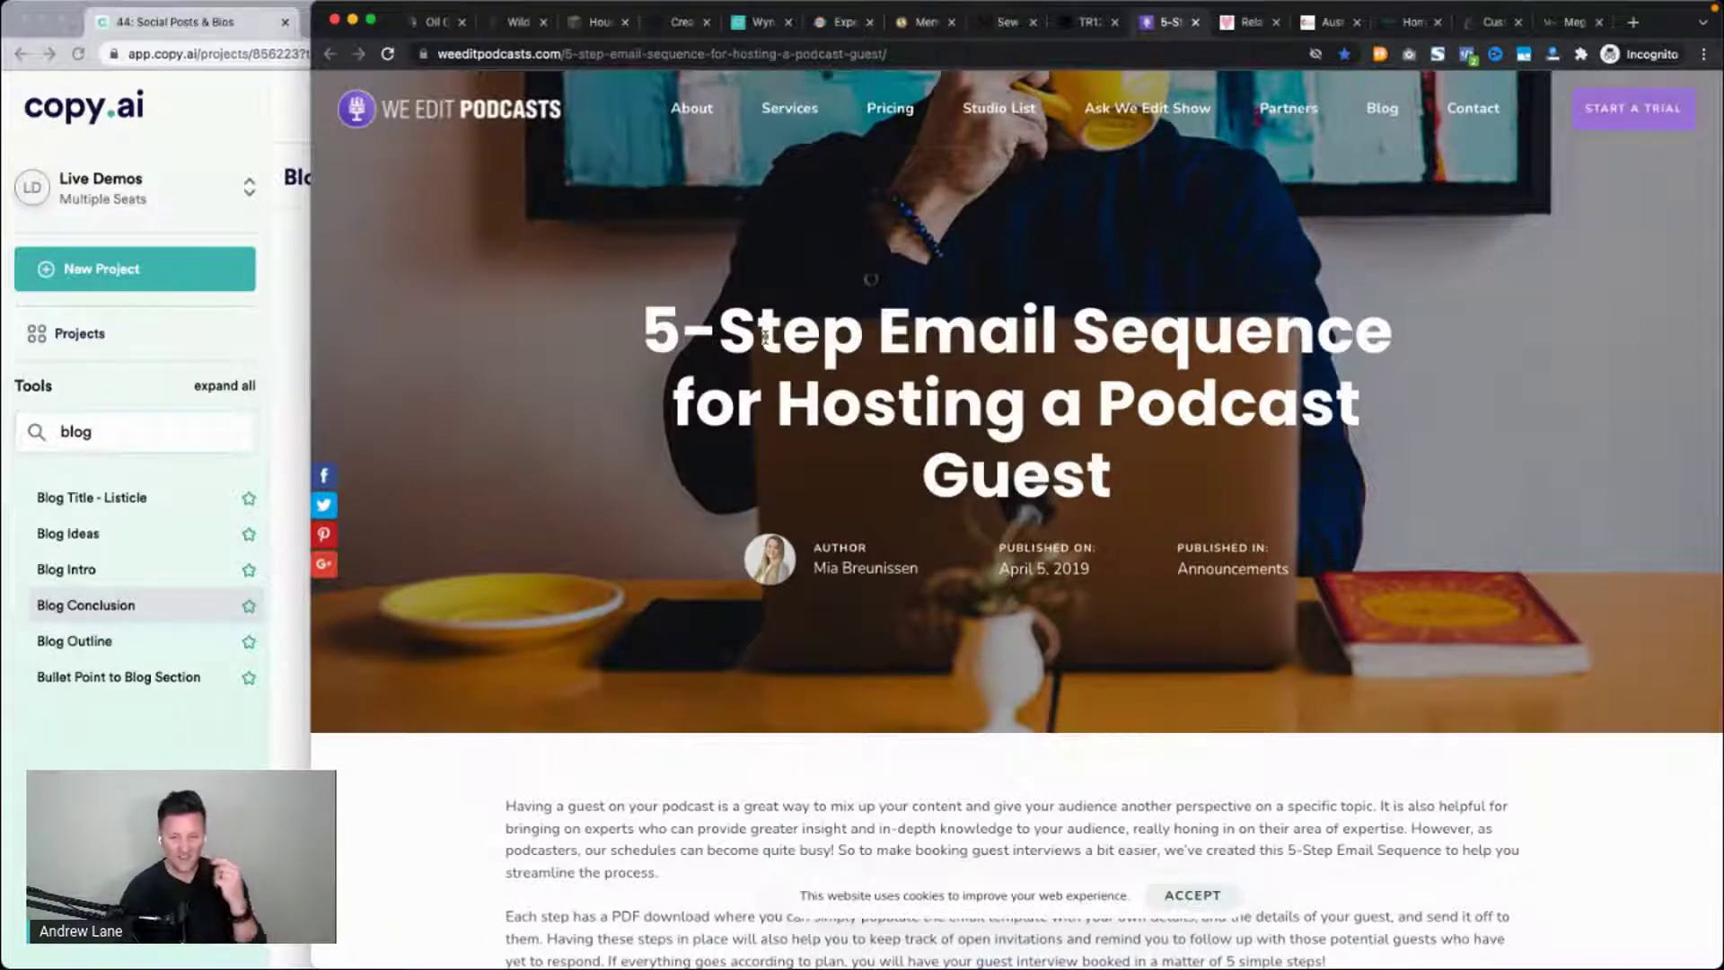
{"action": "double_click", "coordinate": [864, 381]}
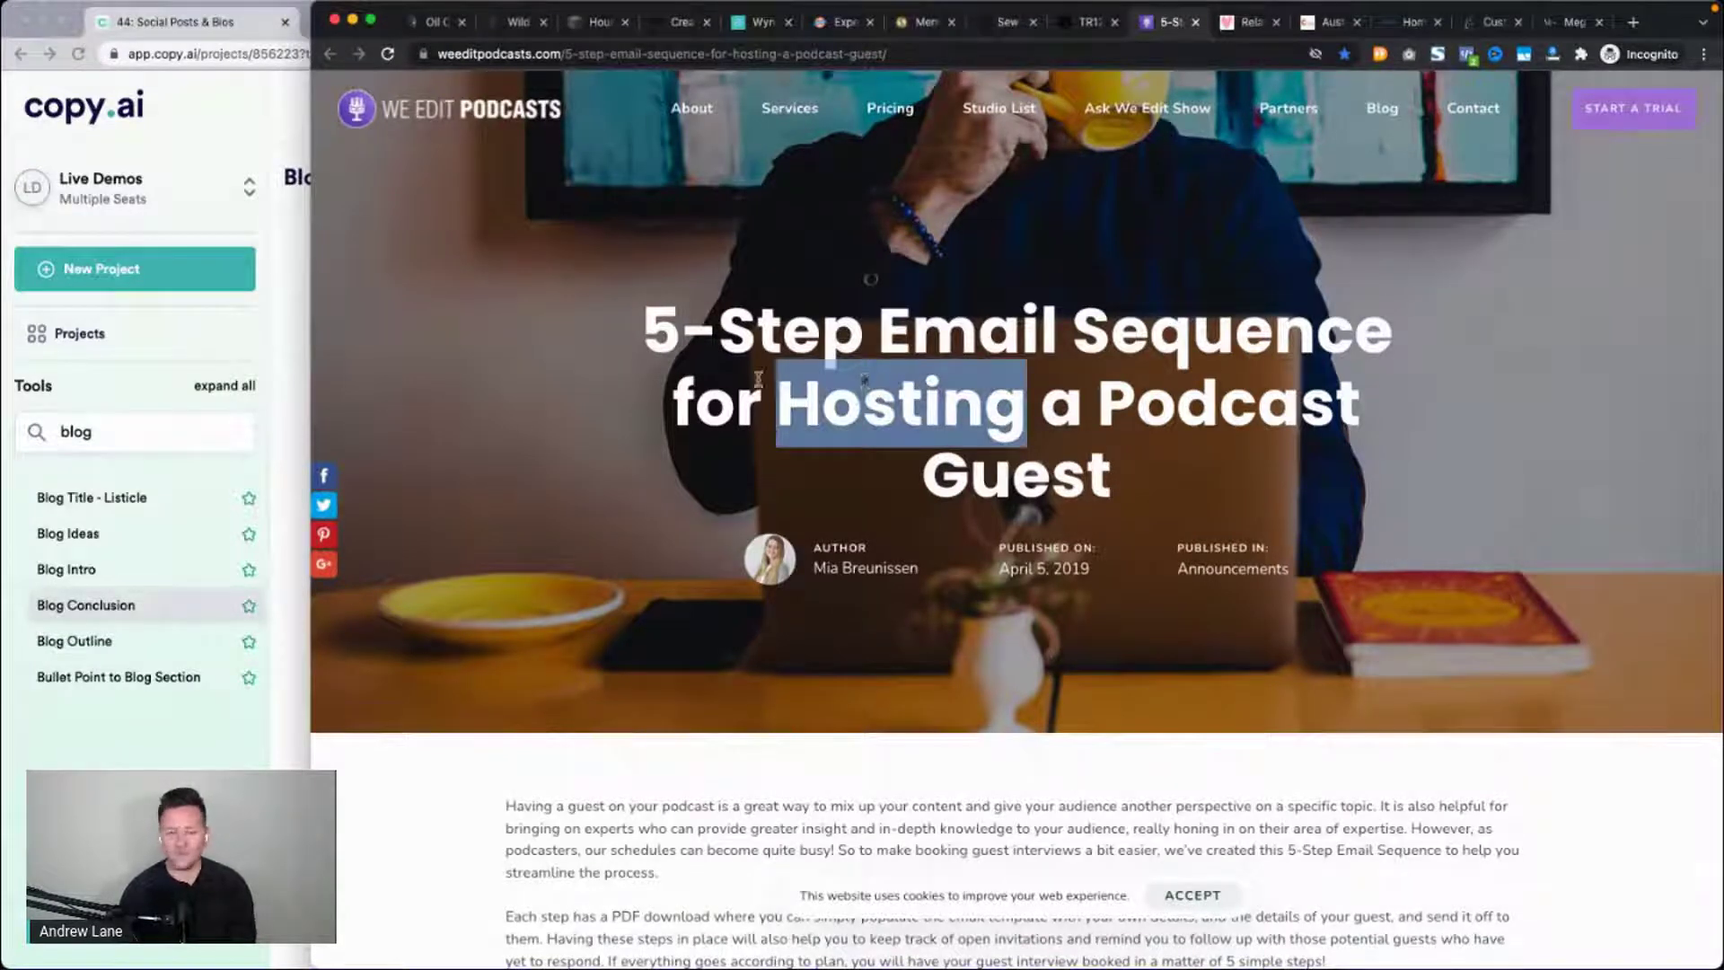
{"action": "left_click", "coordinate": [66, 763]}
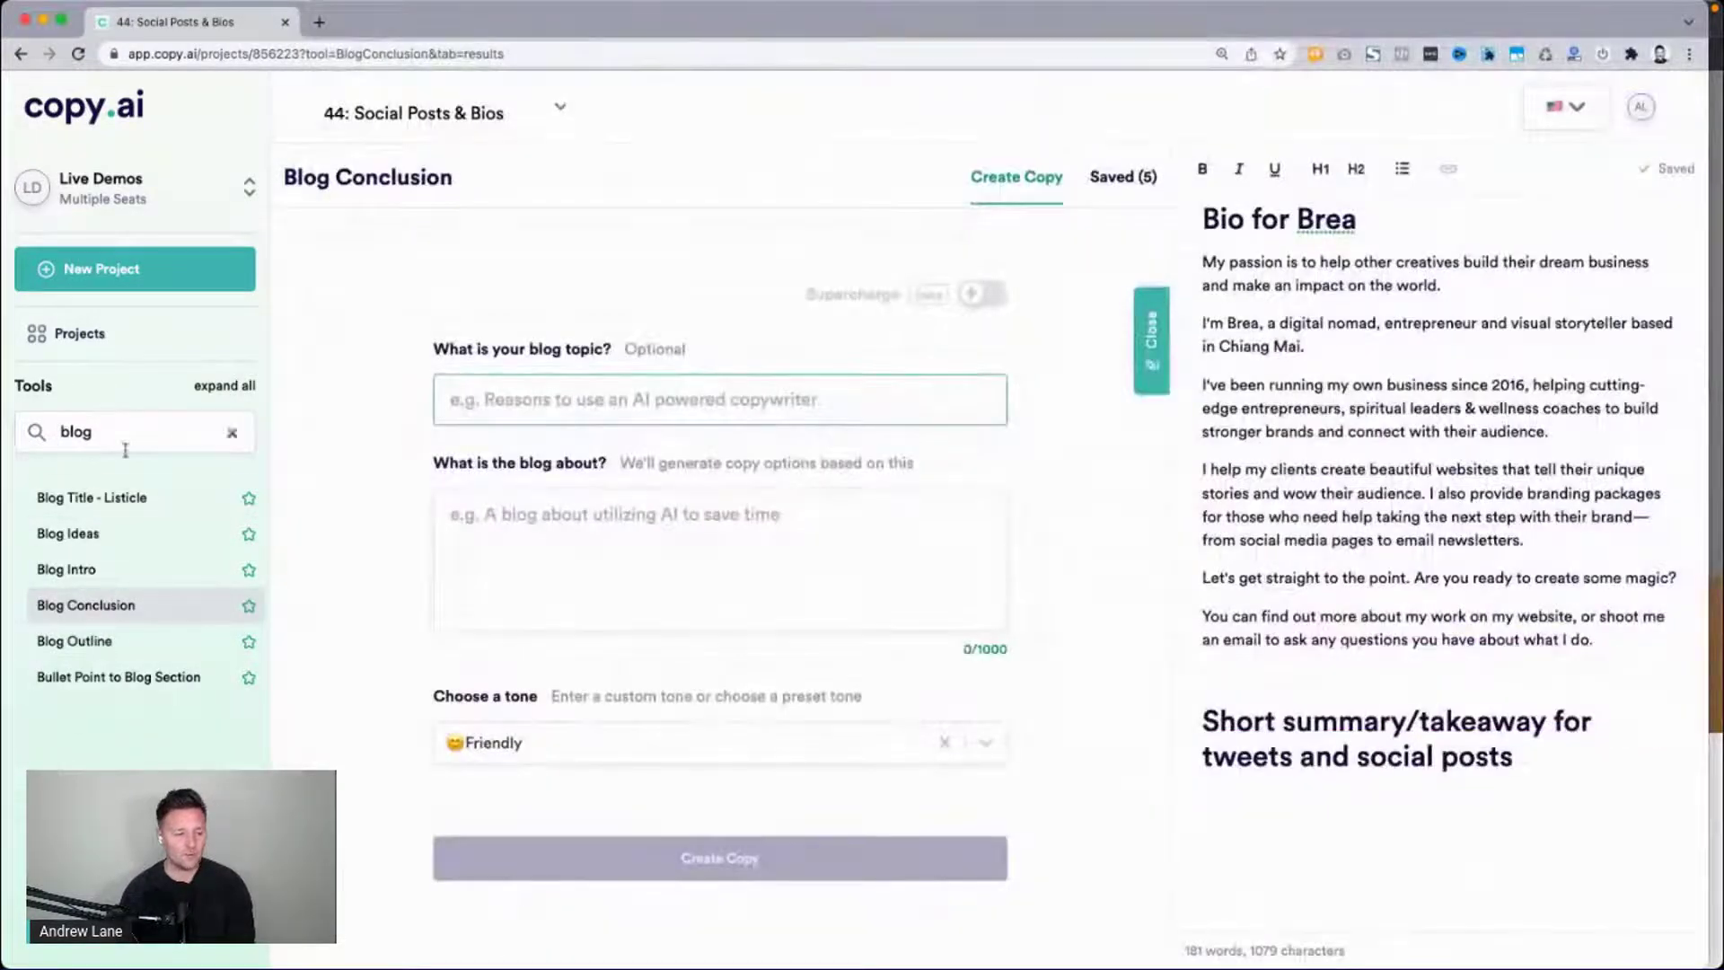
Generate blog ideas with the Blog Ideas tool from the description "vegan diet to feel happier".
{"action": "left_click", "coordinate": [106, 542]}
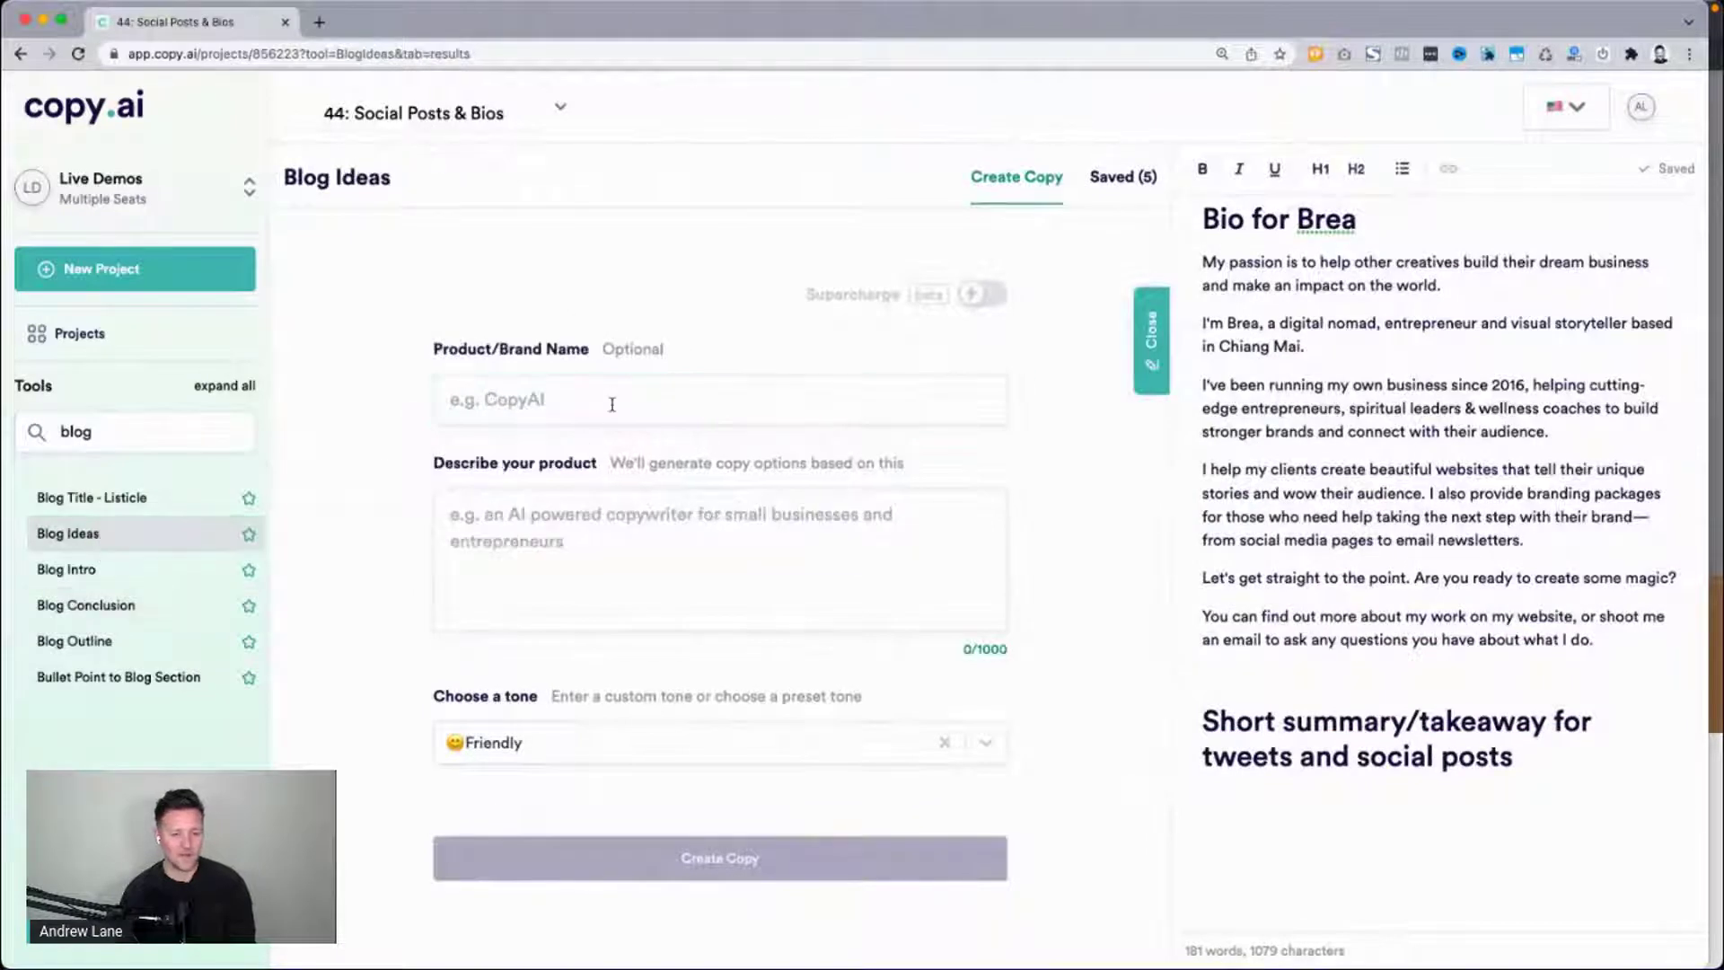
{"action": "left_click", "coordinate": [602, 400]}
{"action": "left_click", "coordinate": [620, 542]}
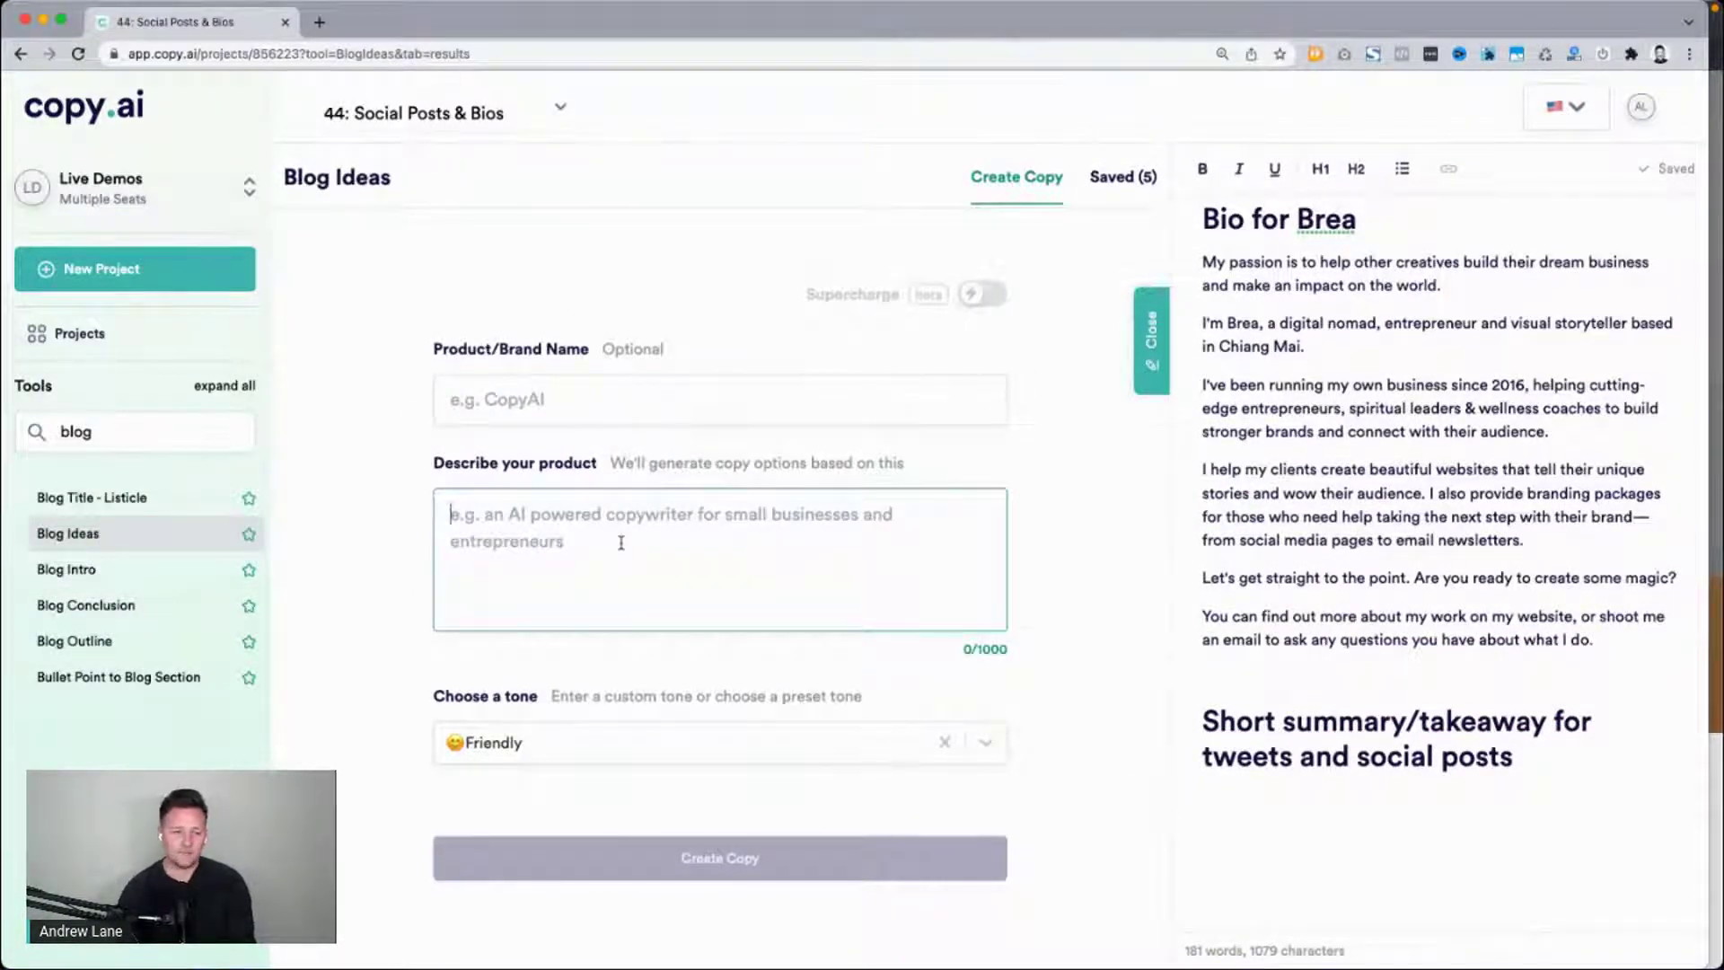
{"action": "type", "text": "vegan diet"}
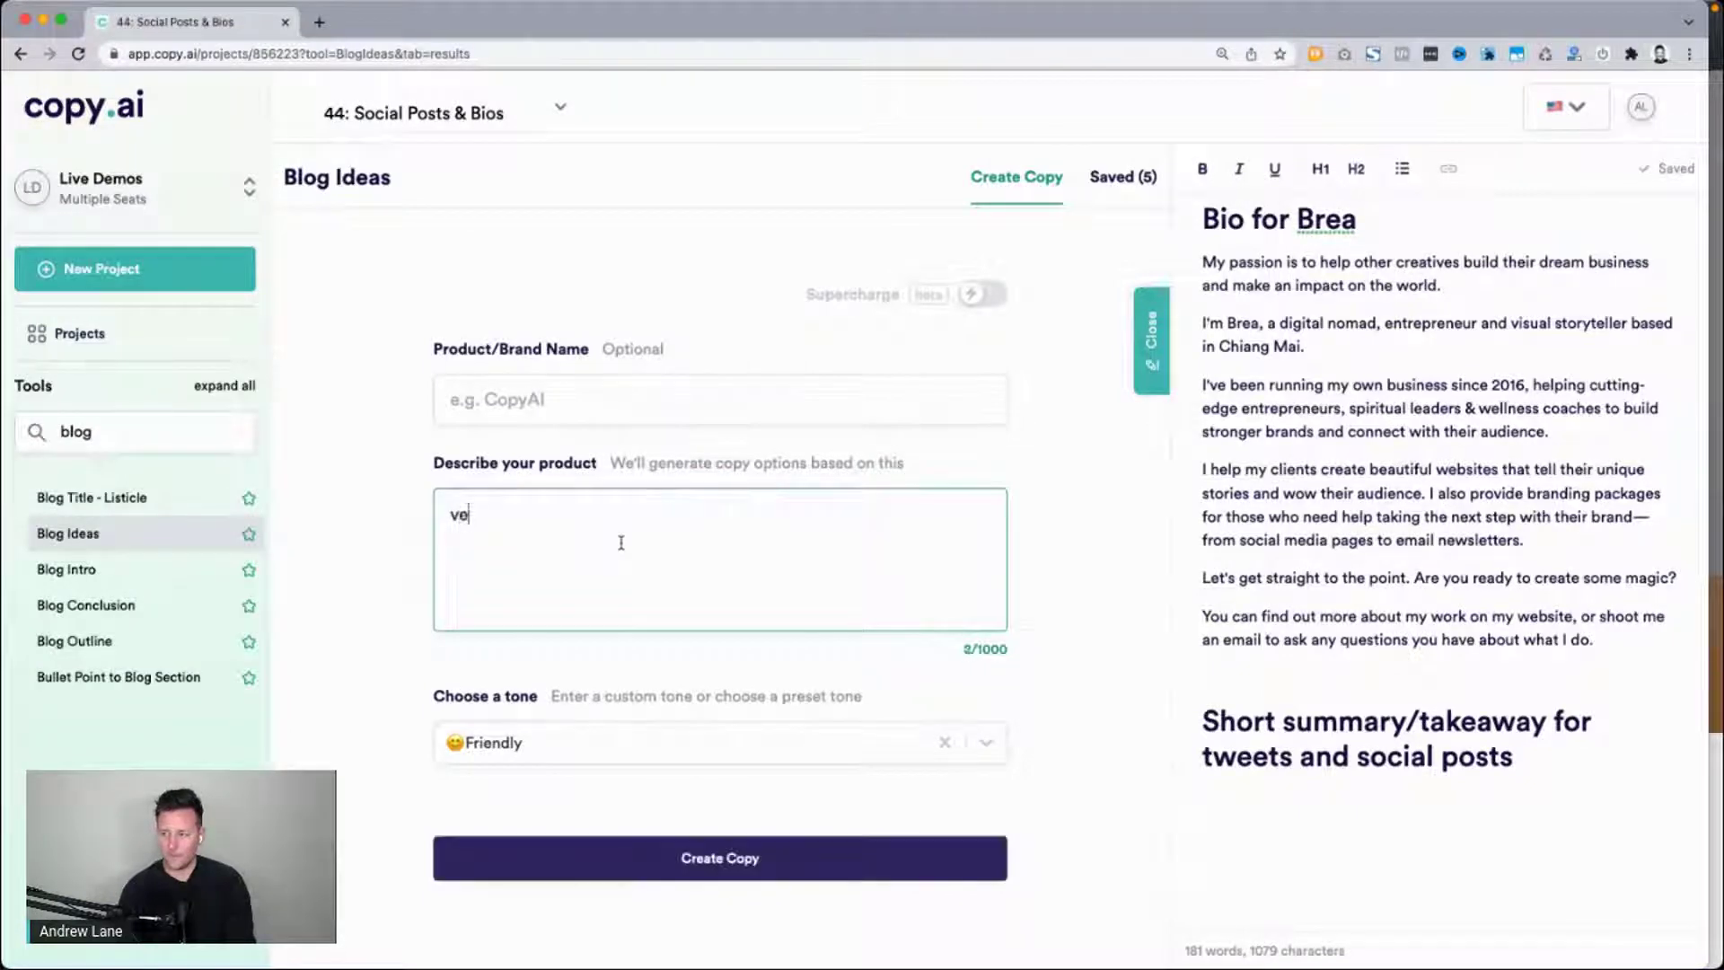
{"action": "key", "text": "Return"}
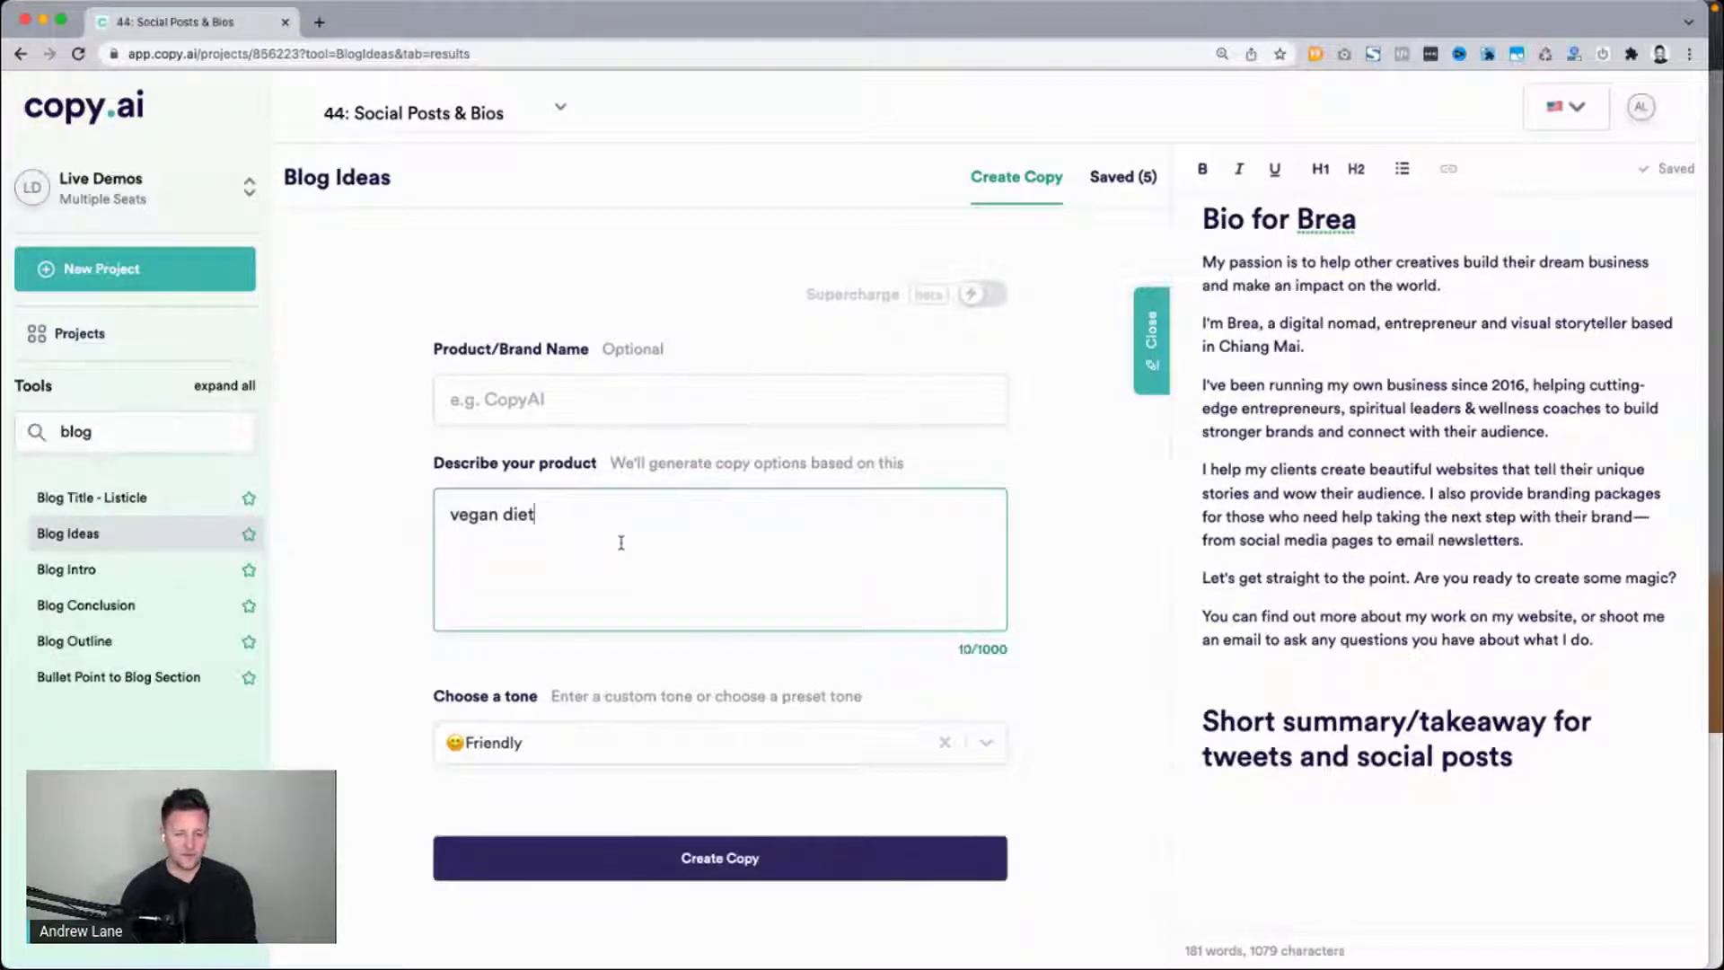
{"action": "type", "text": "for"}
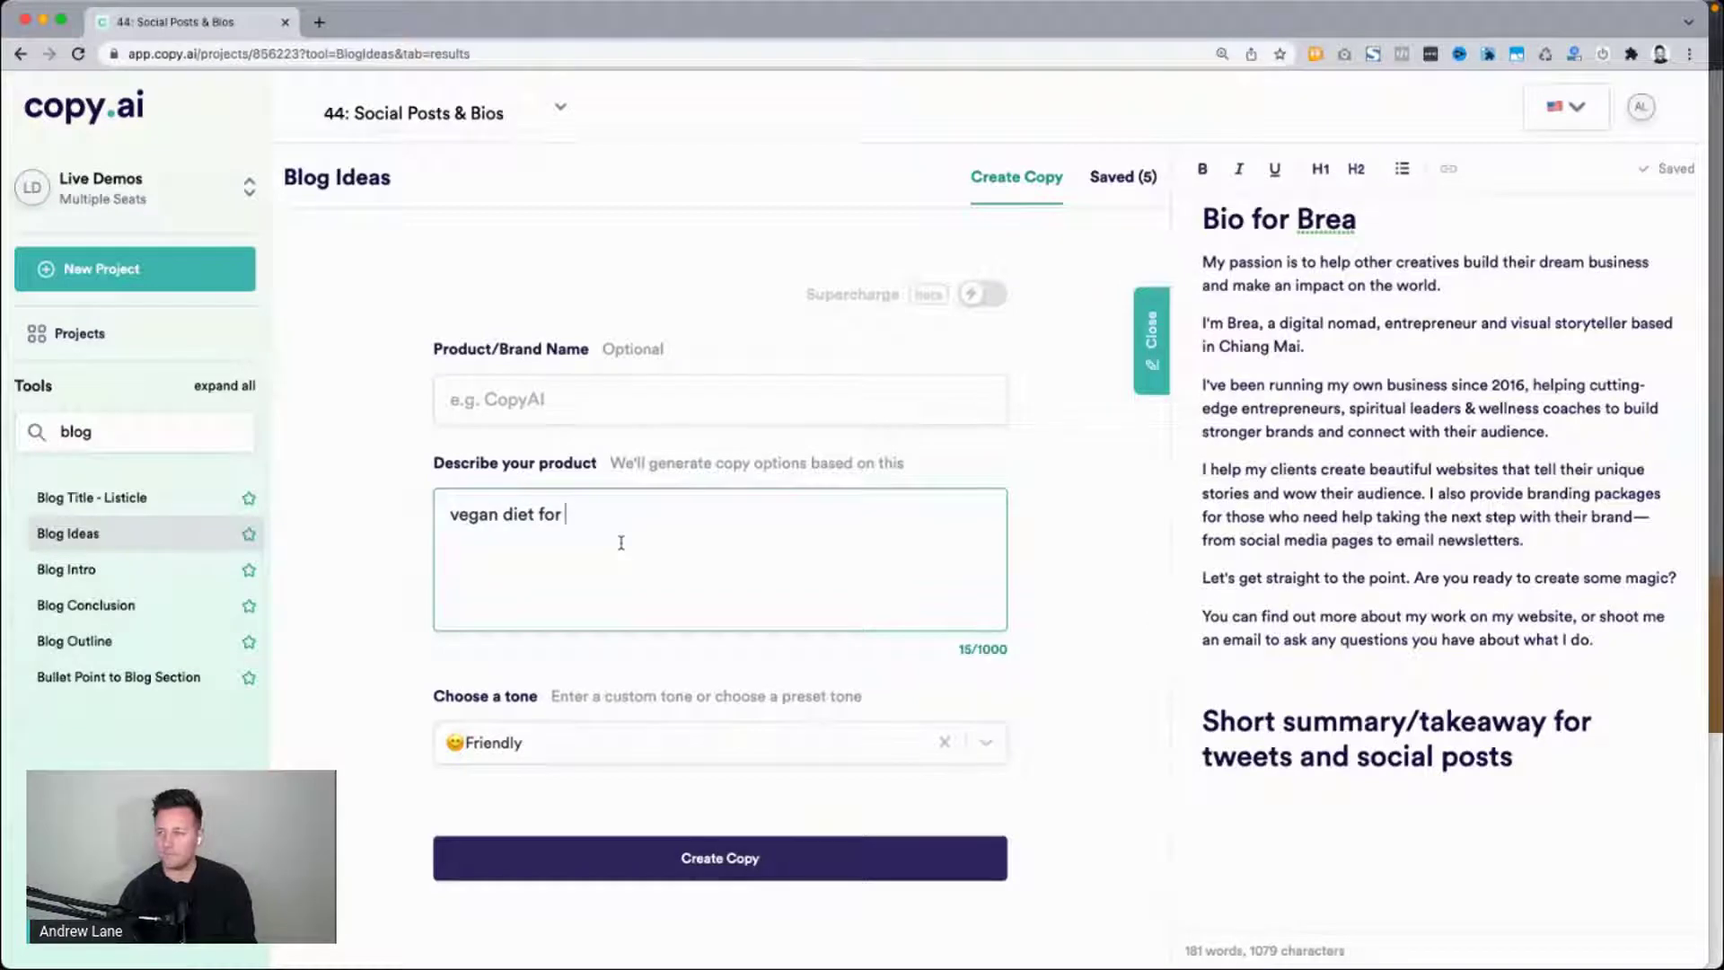
{"action": "key", "text": "BackSpace"}
{"action": "key", "text": "BackSpace"}
{"action": "key", "text": "BackSpace"}
{"action": "key", "text": "BackSpace"}
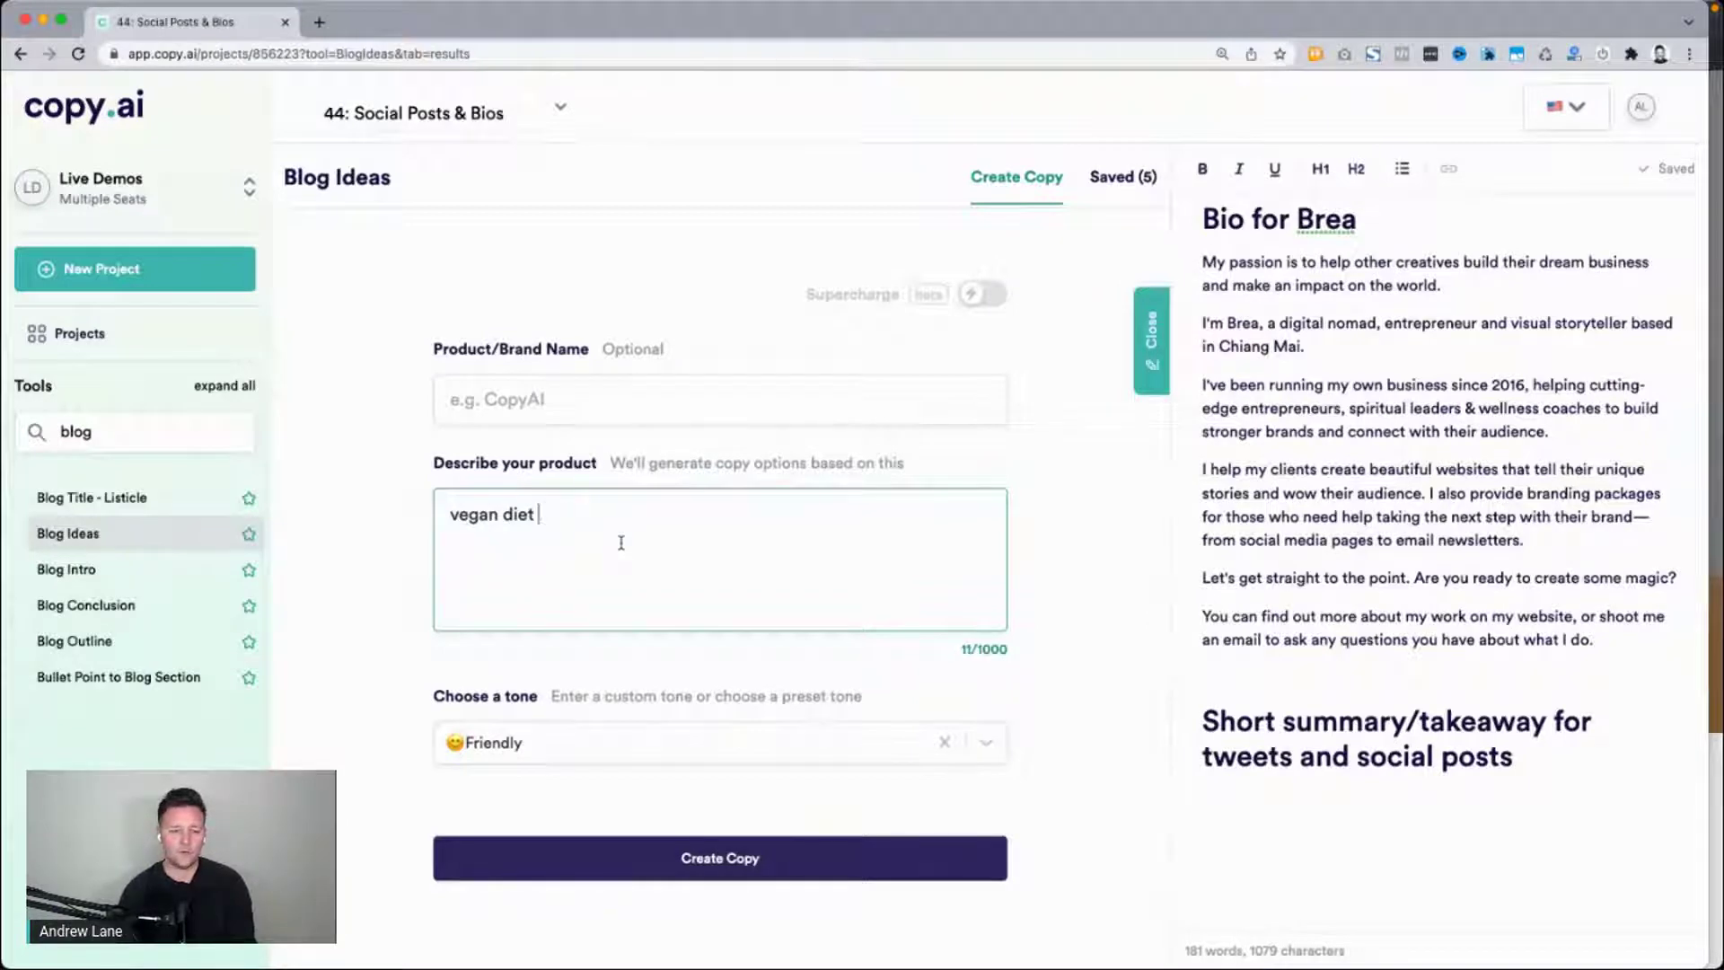
{"action": "type", "text": "to feel happier"}
{"action": "key", "text": "Return"}
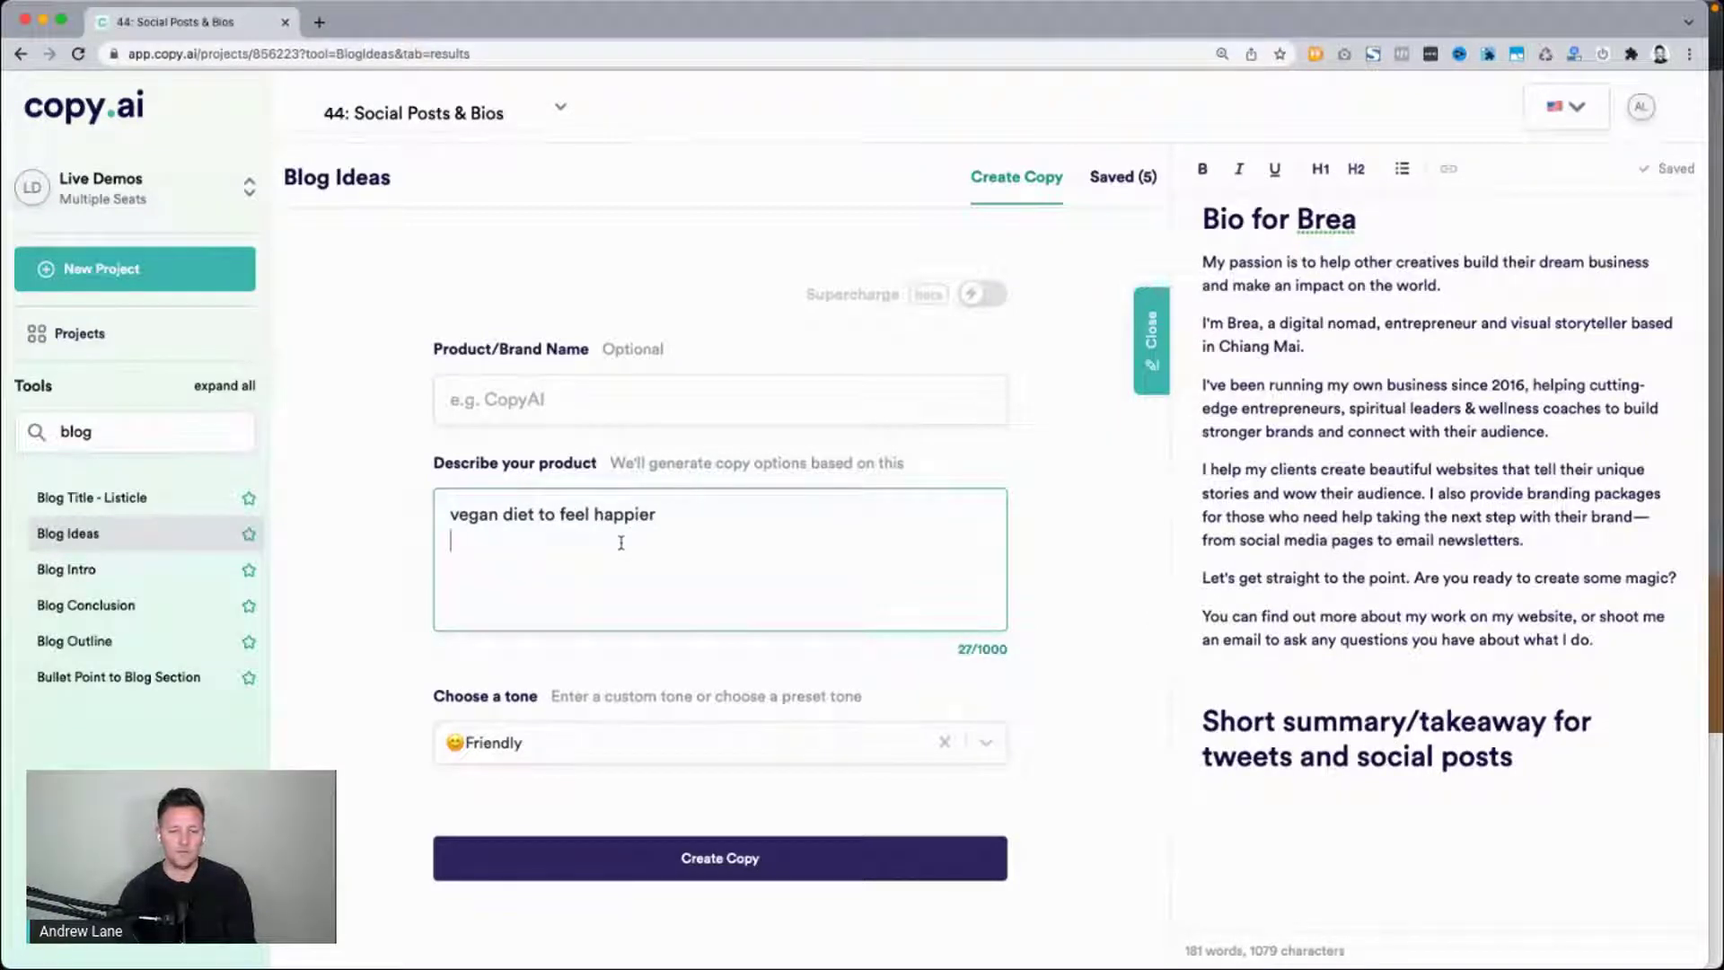
{"action": "left_click", "coordinate": [729, 864]}
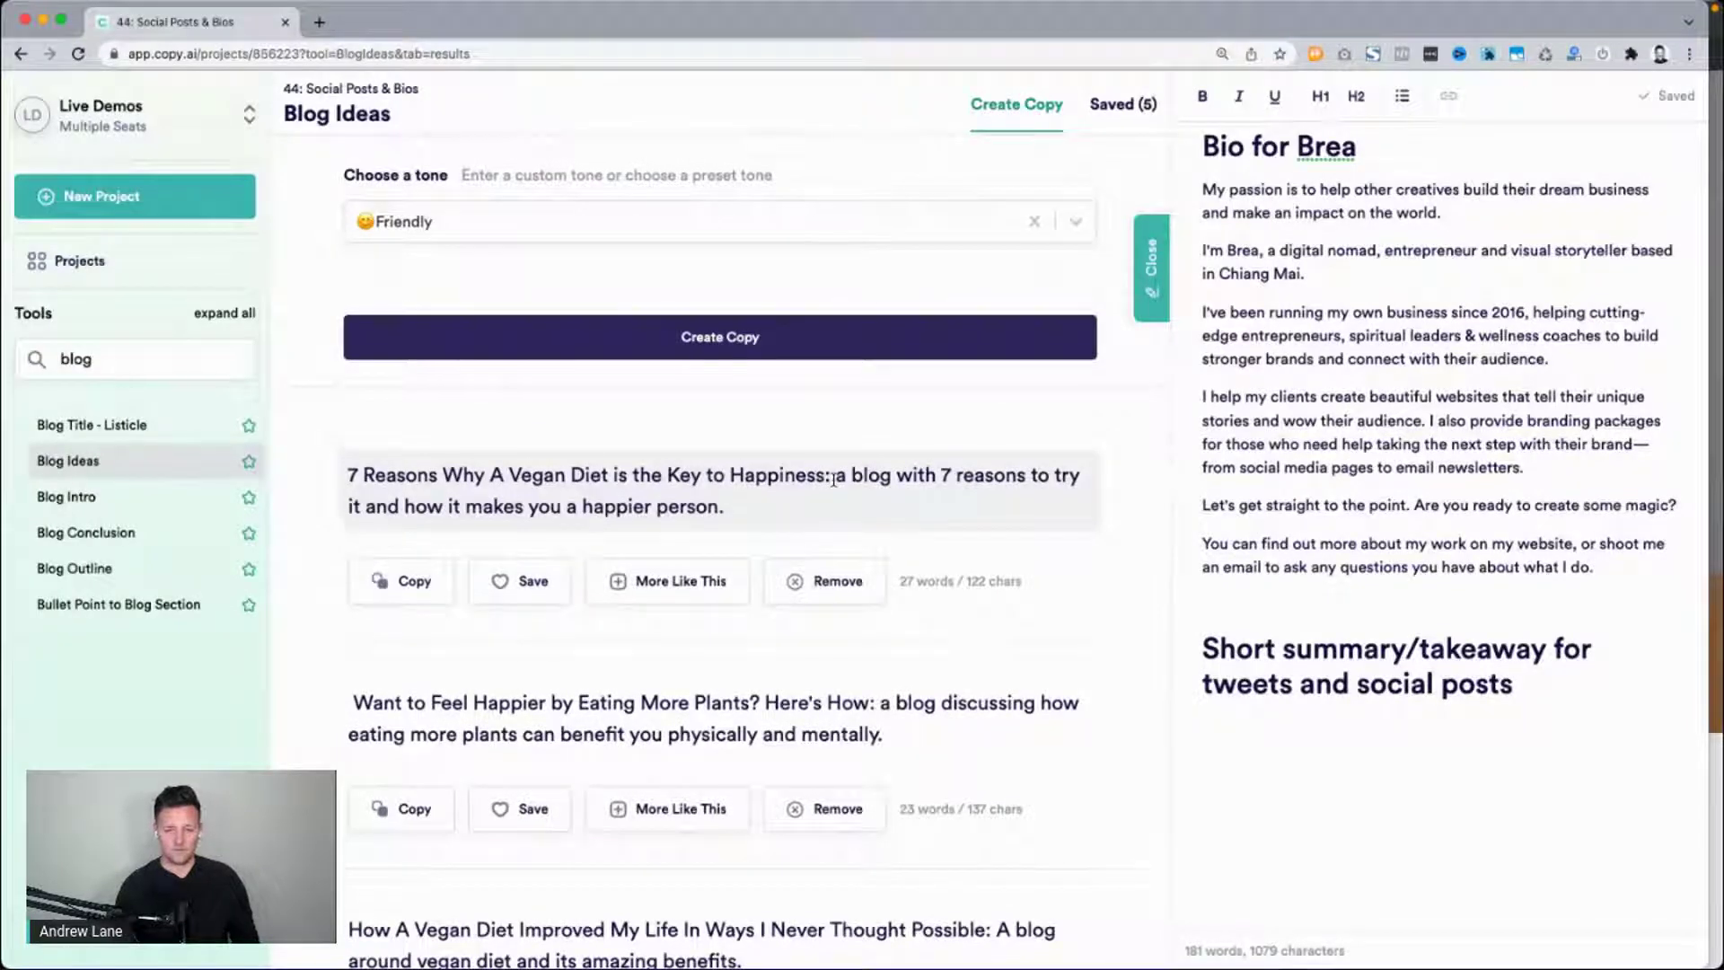
Copy the title "7 Reasons Why A Vegan Diet is the Key to Happiness" from the first generated idea.
{"action": "left_click_drag", "start_coordinate": [770, 496], "coordinate": [338, 463]}
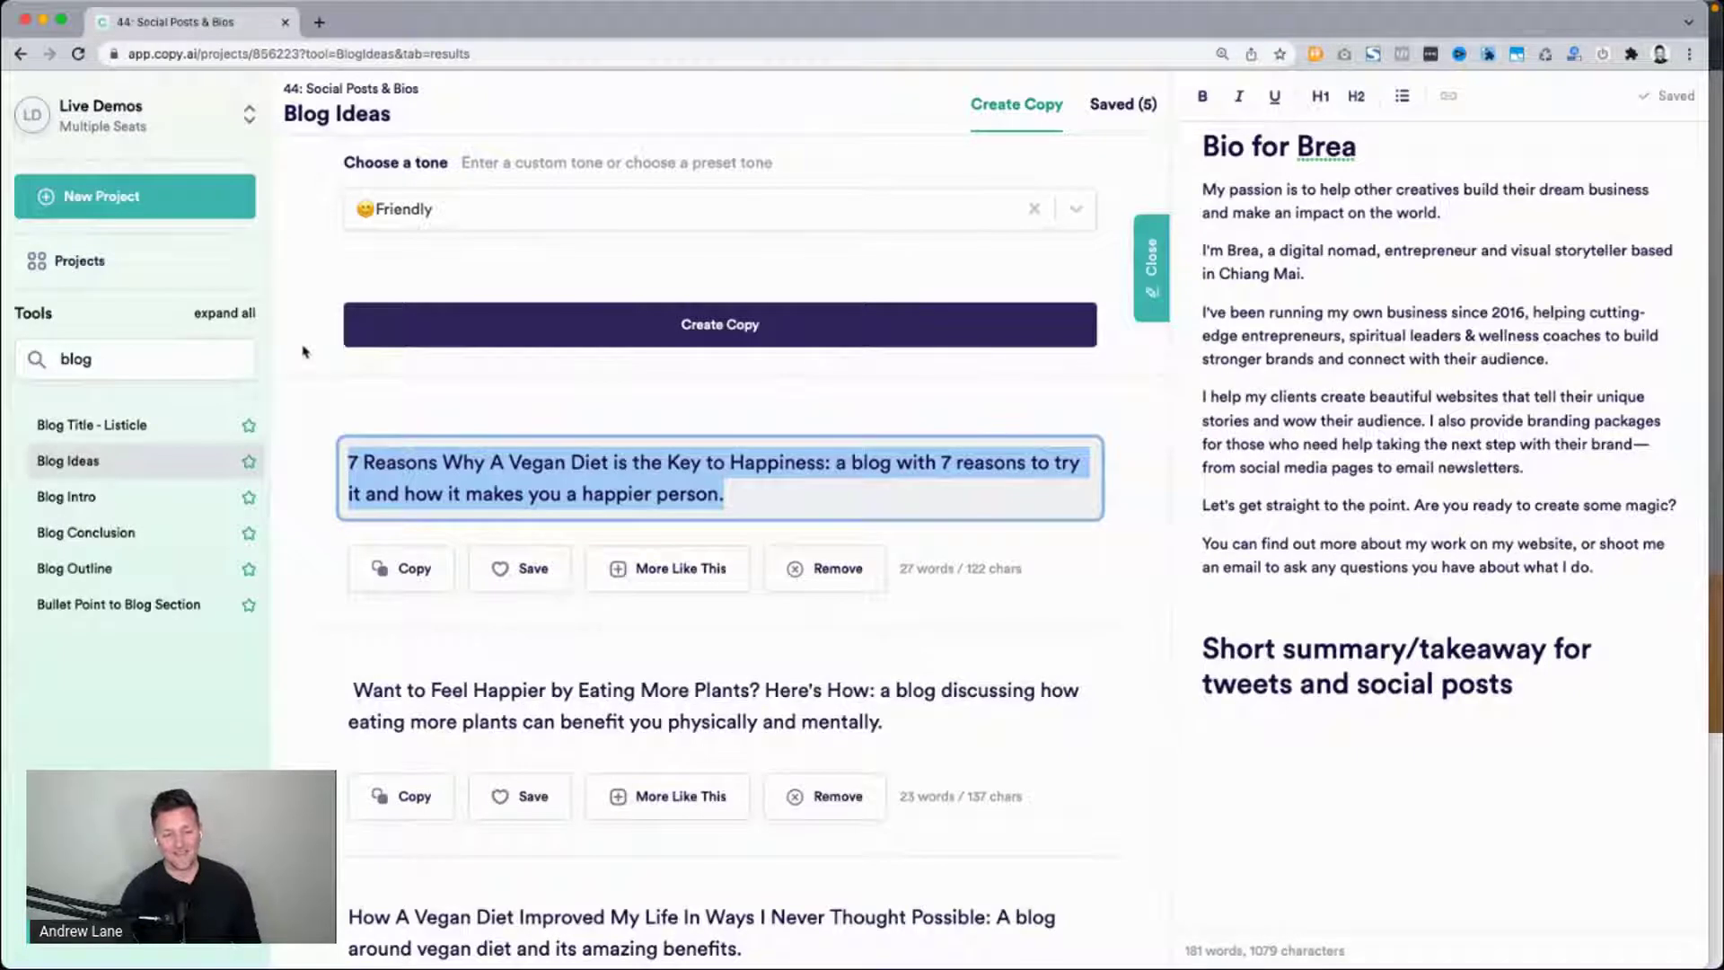
{"action": "left_click", "coordinate": [793, 462]}
{"action": "key", "text": "shift+super+Left"}
{"action": "key", "text": "super+c"}
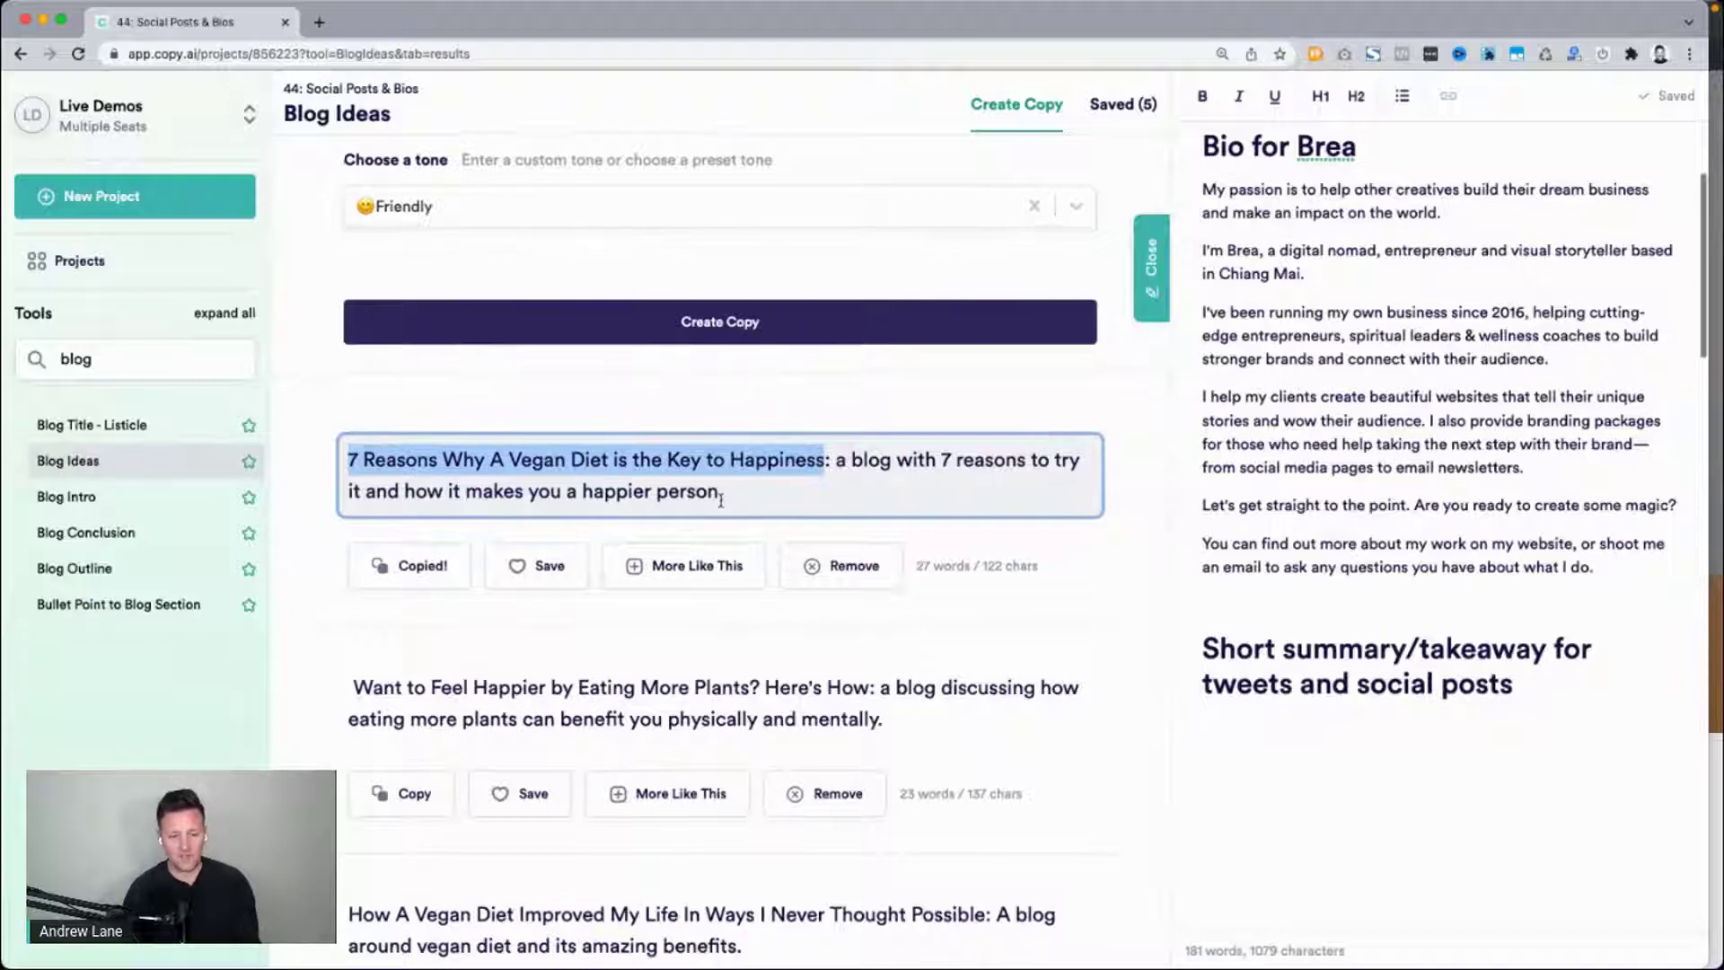
Search Google for the copied title in a new tab of the other browser window.
{"action": "key", "text": "super+grave"}
{"action": "key", "text": "super+t"}
{"action": "key", "text": "super+v"}
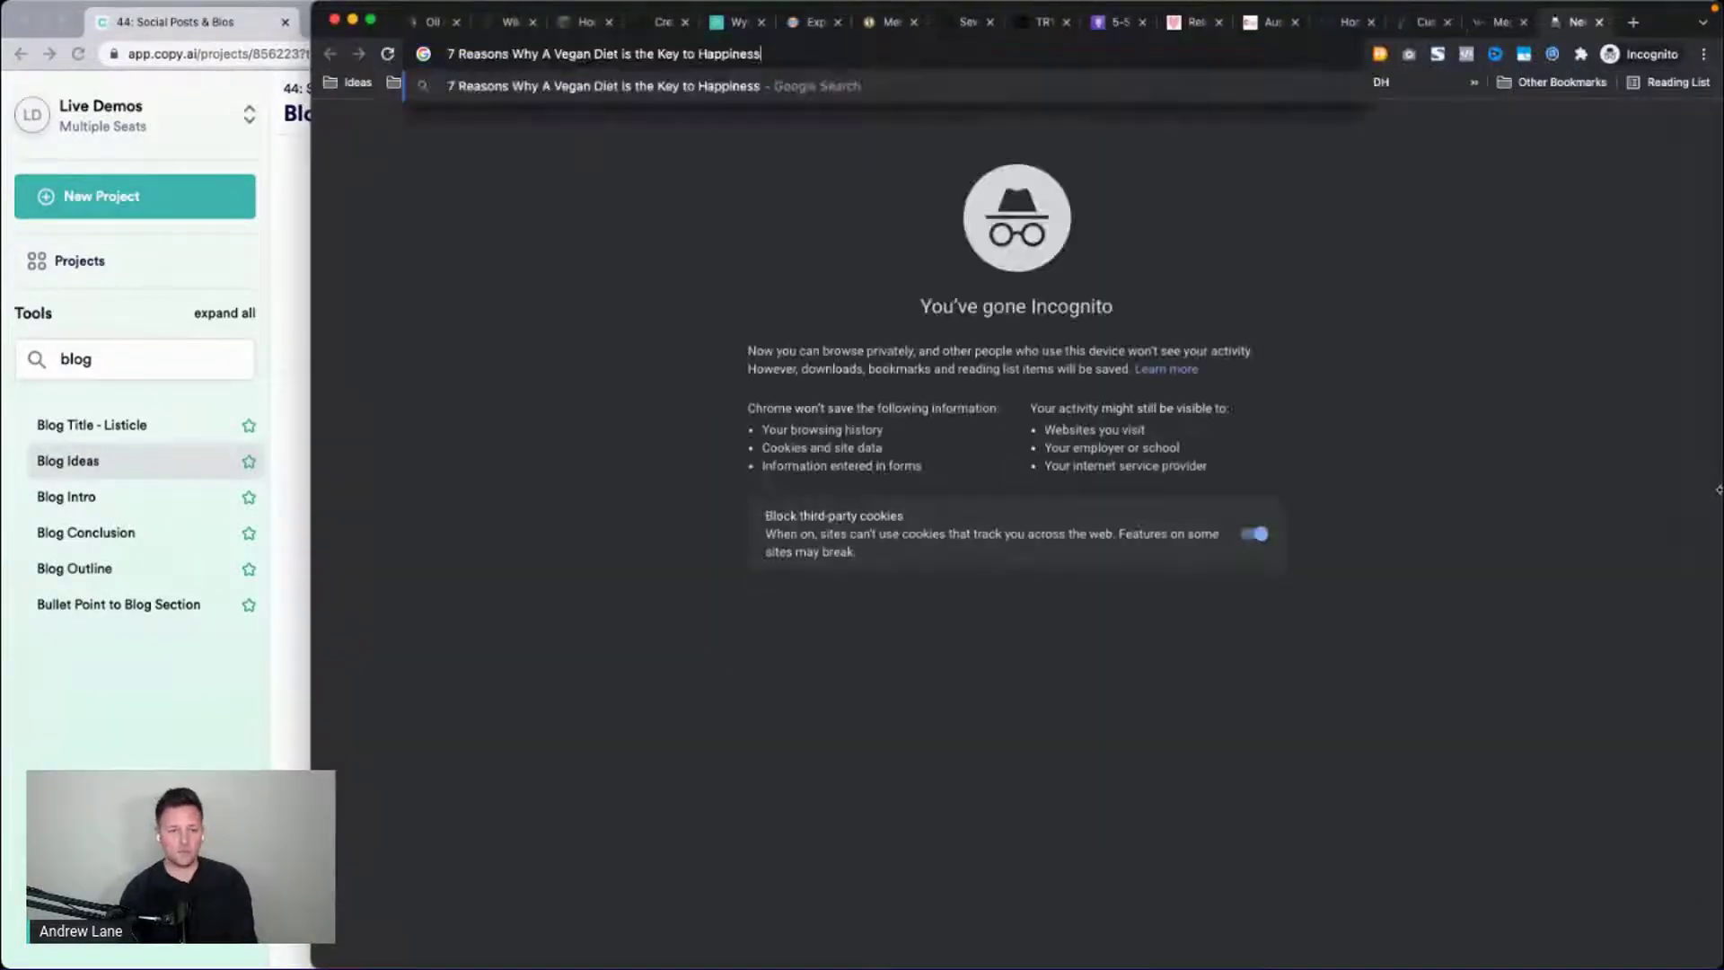
{"action": "key", "text": "Return"}
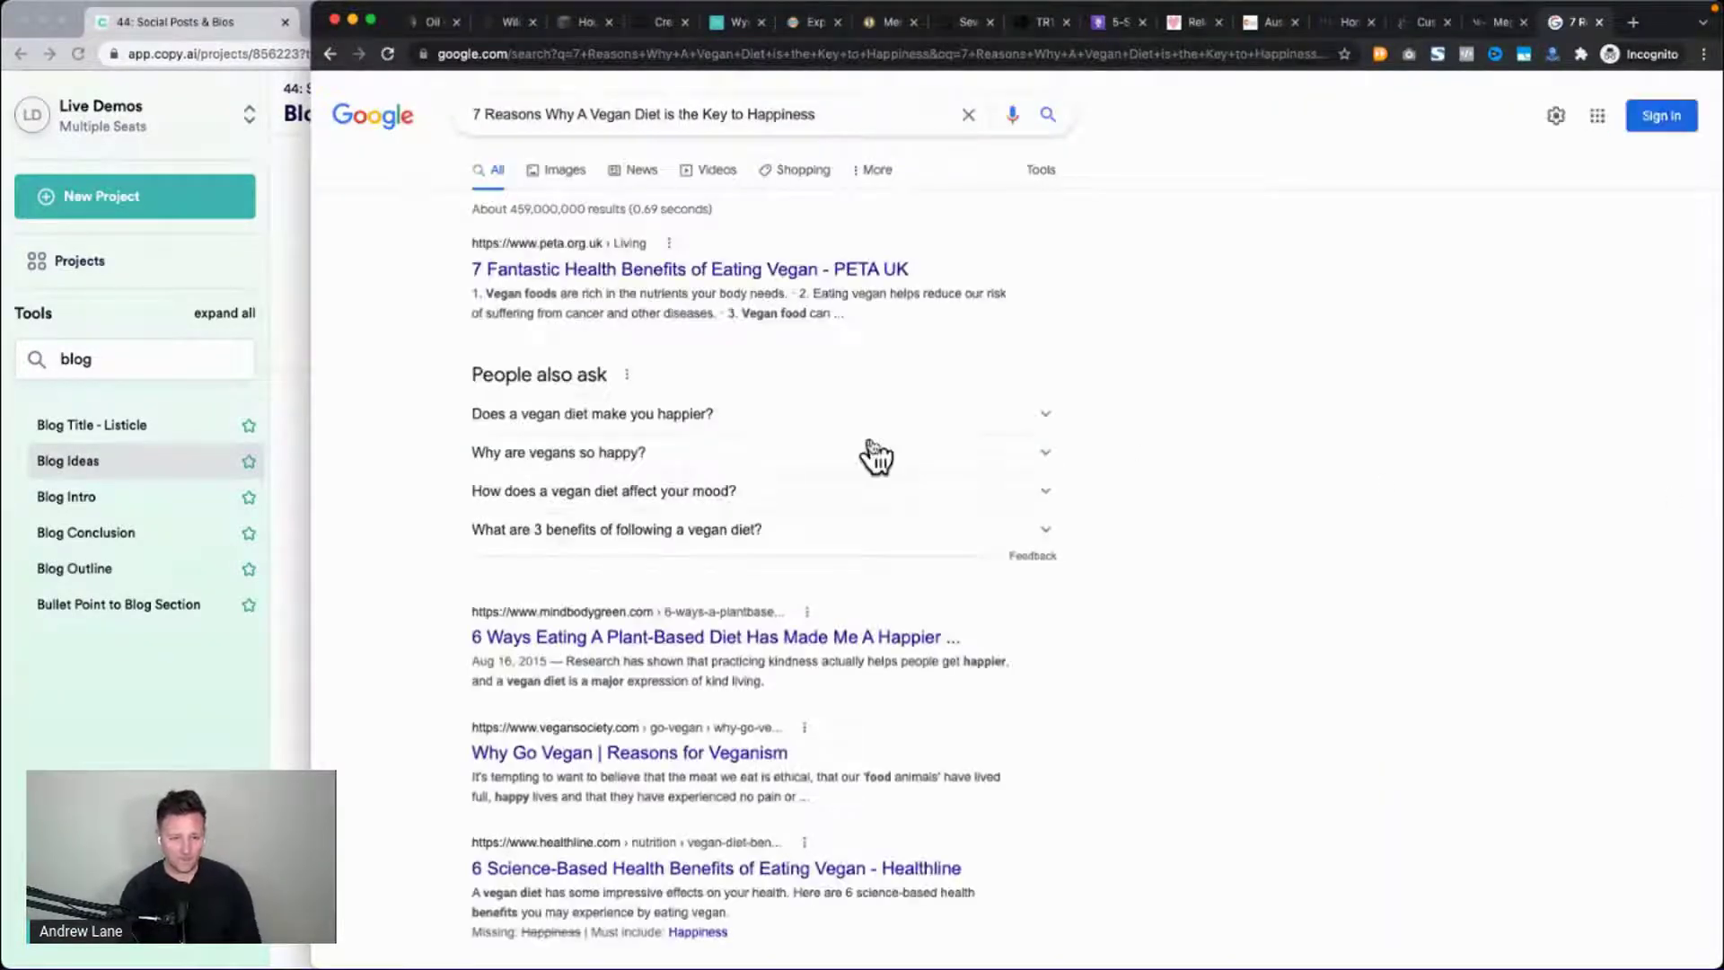
Open the PETA UK article on vegan health benefits, accept all cookies and examine its first benefit before returning to copy.ai.
{"action": "left_click", "coordinate": [679, 274]}
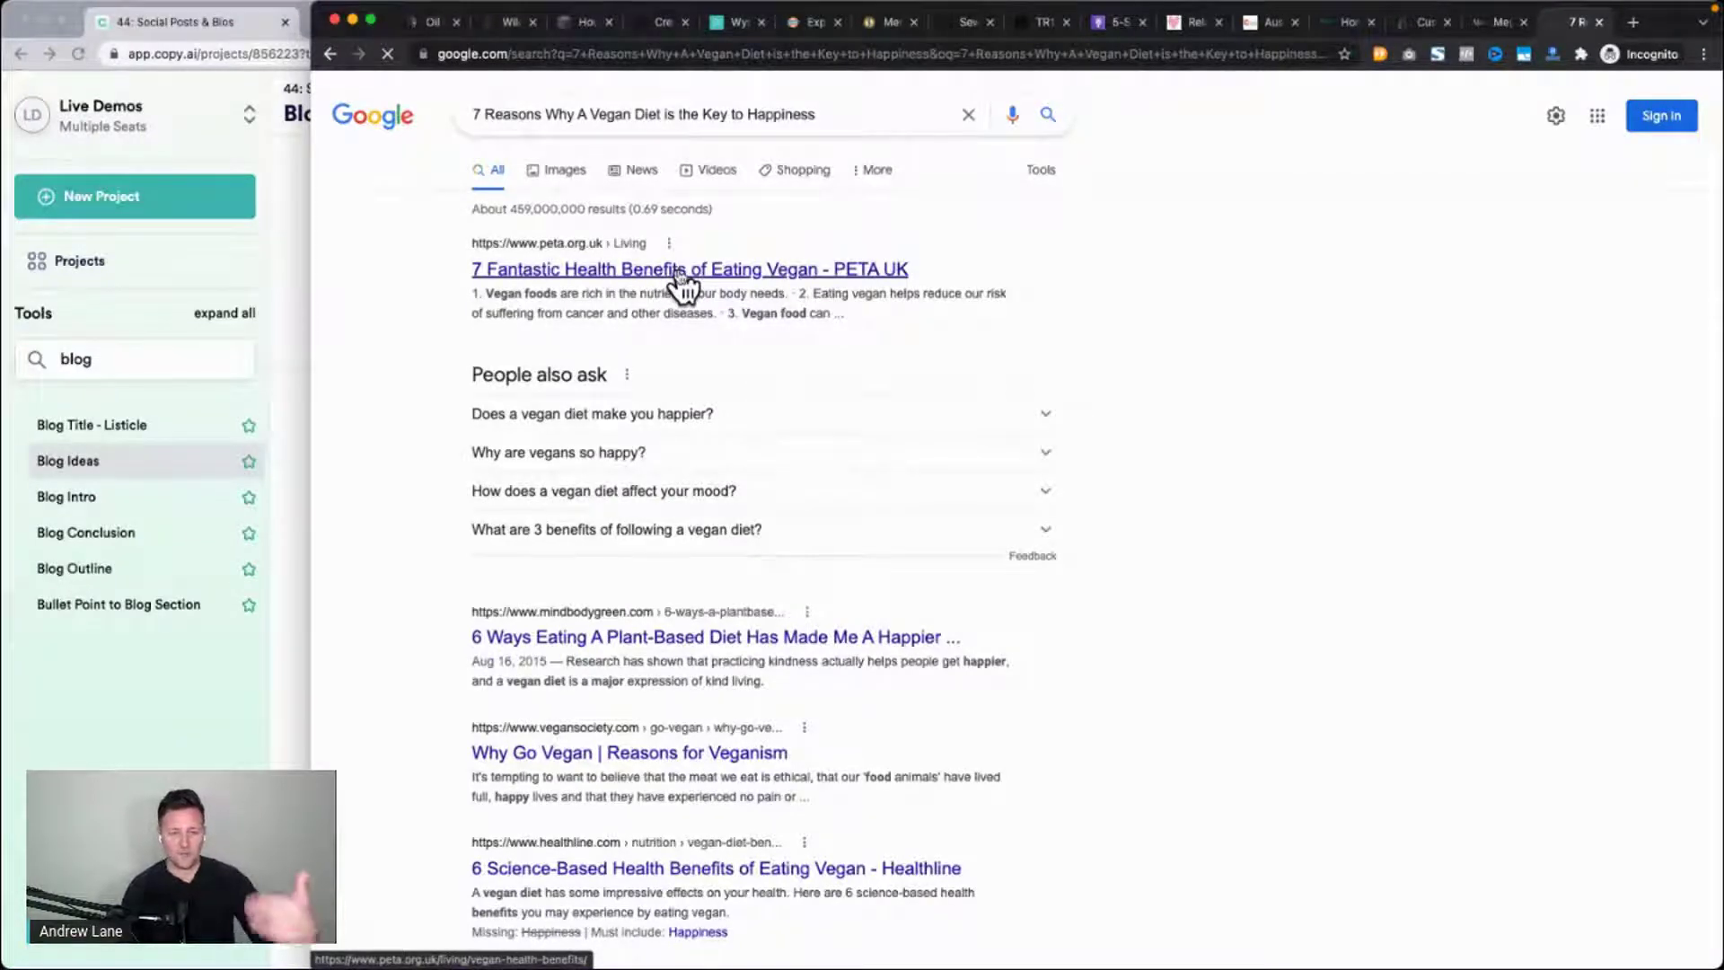
{"action": "scroll", "coordinate": [653, 489], "scroll_direction": "down", "scroll_amount": 4}
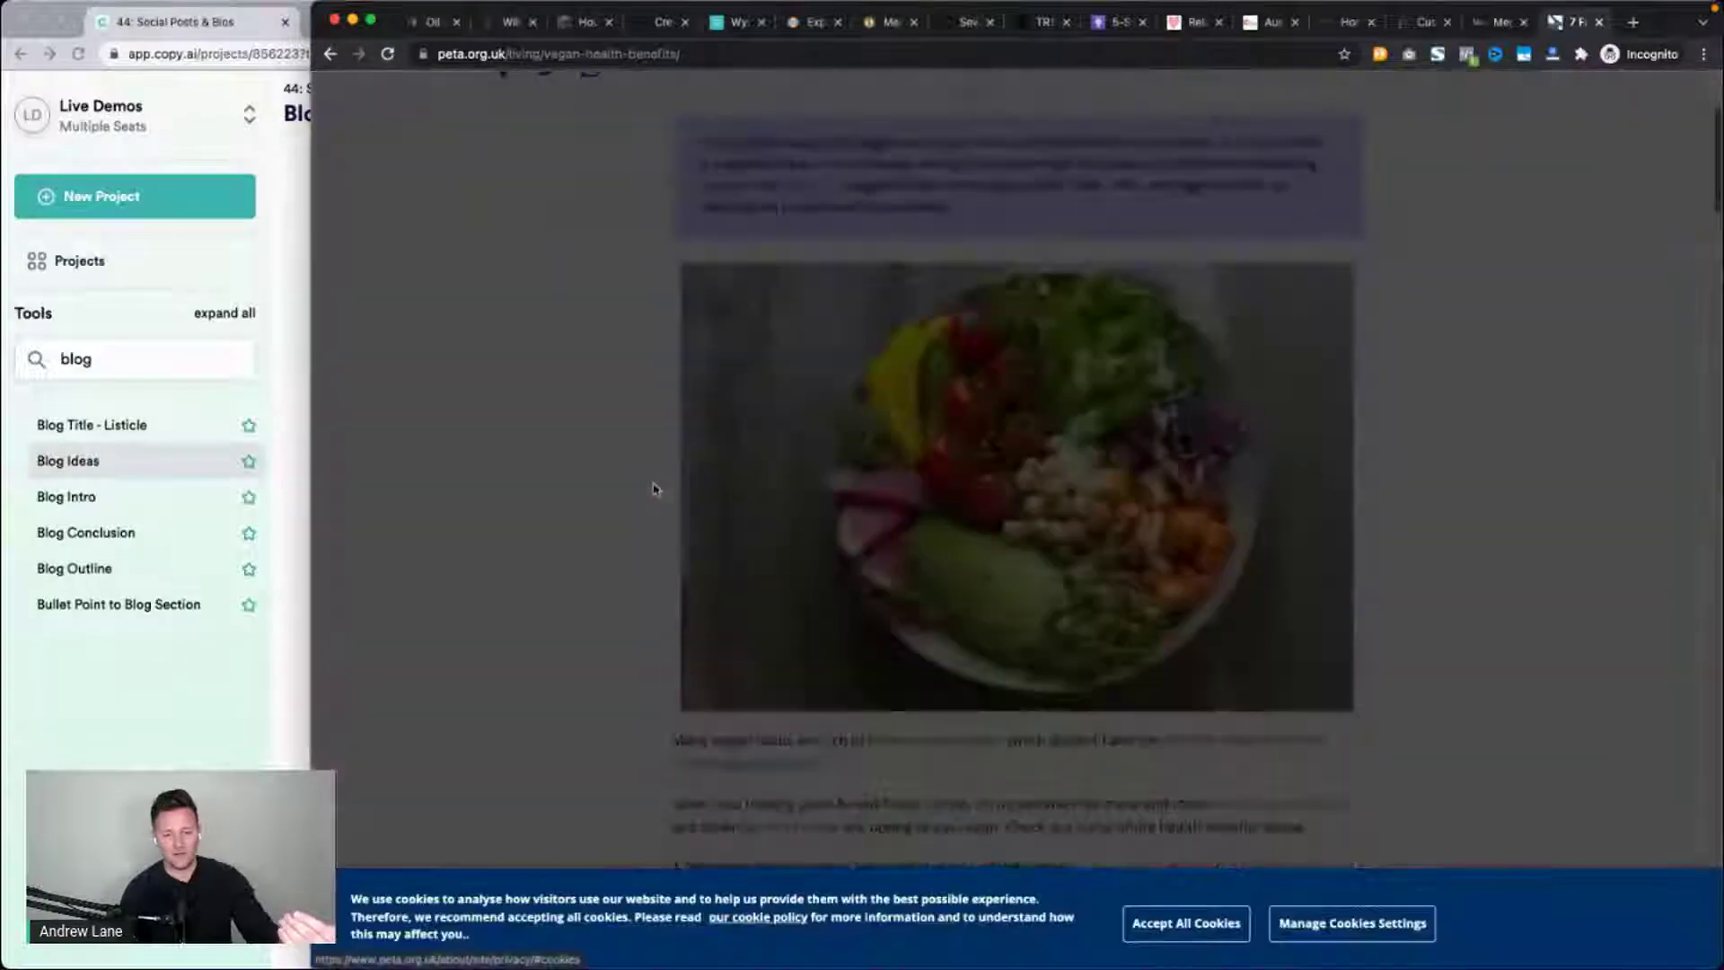
{"action": "scroll", "coordinate": [654, 488], "scroll_direction": "down", "scroll_amount": 4}
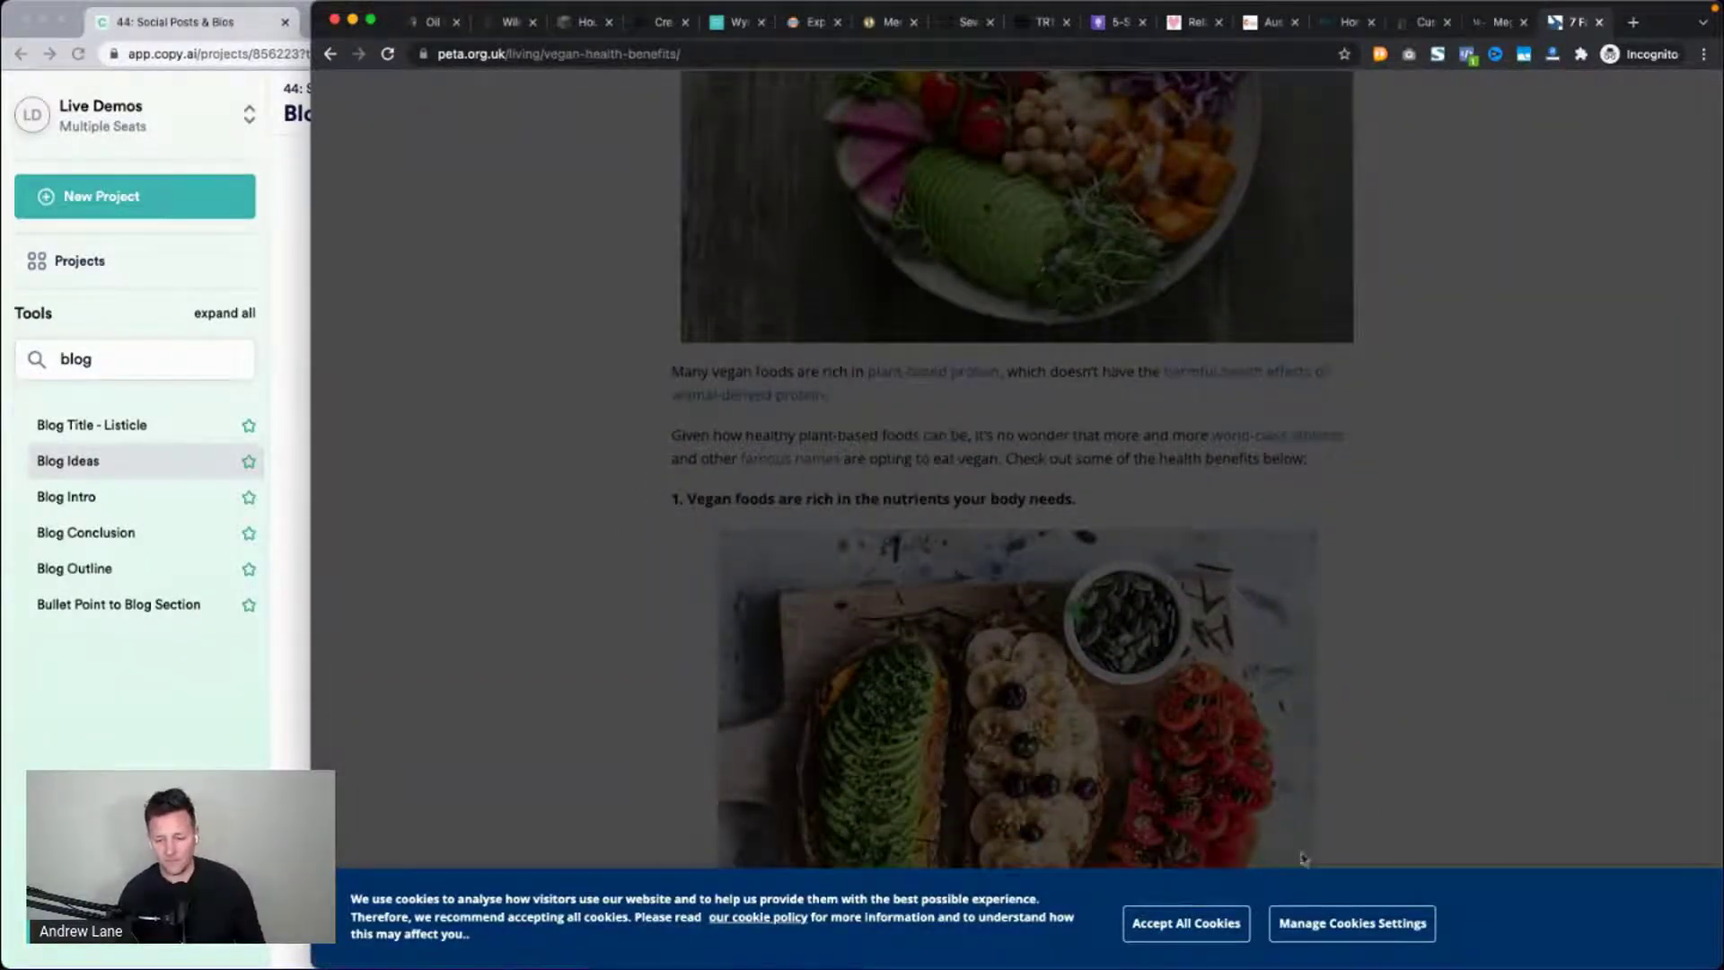
{"action": "left_click", "coordinate": [1190, 925]}
{"action": "triple_click", "coordinate": [828, 501]}
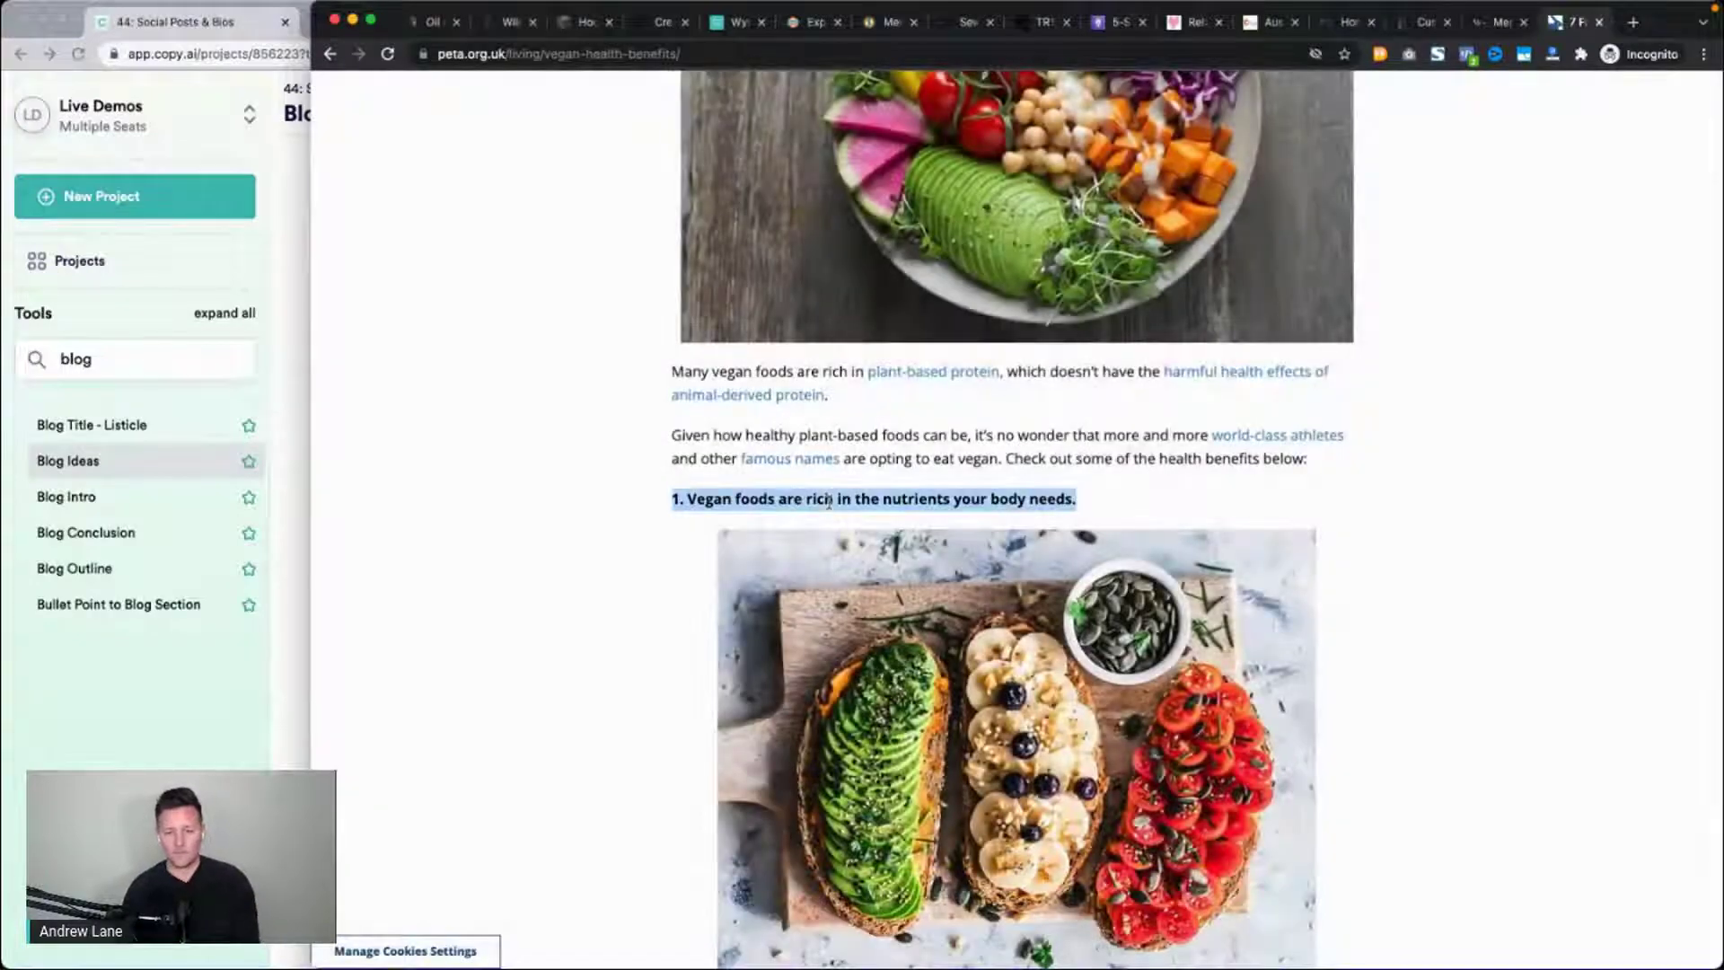
{"action": "left_click", "coordinate": [251, 839]}
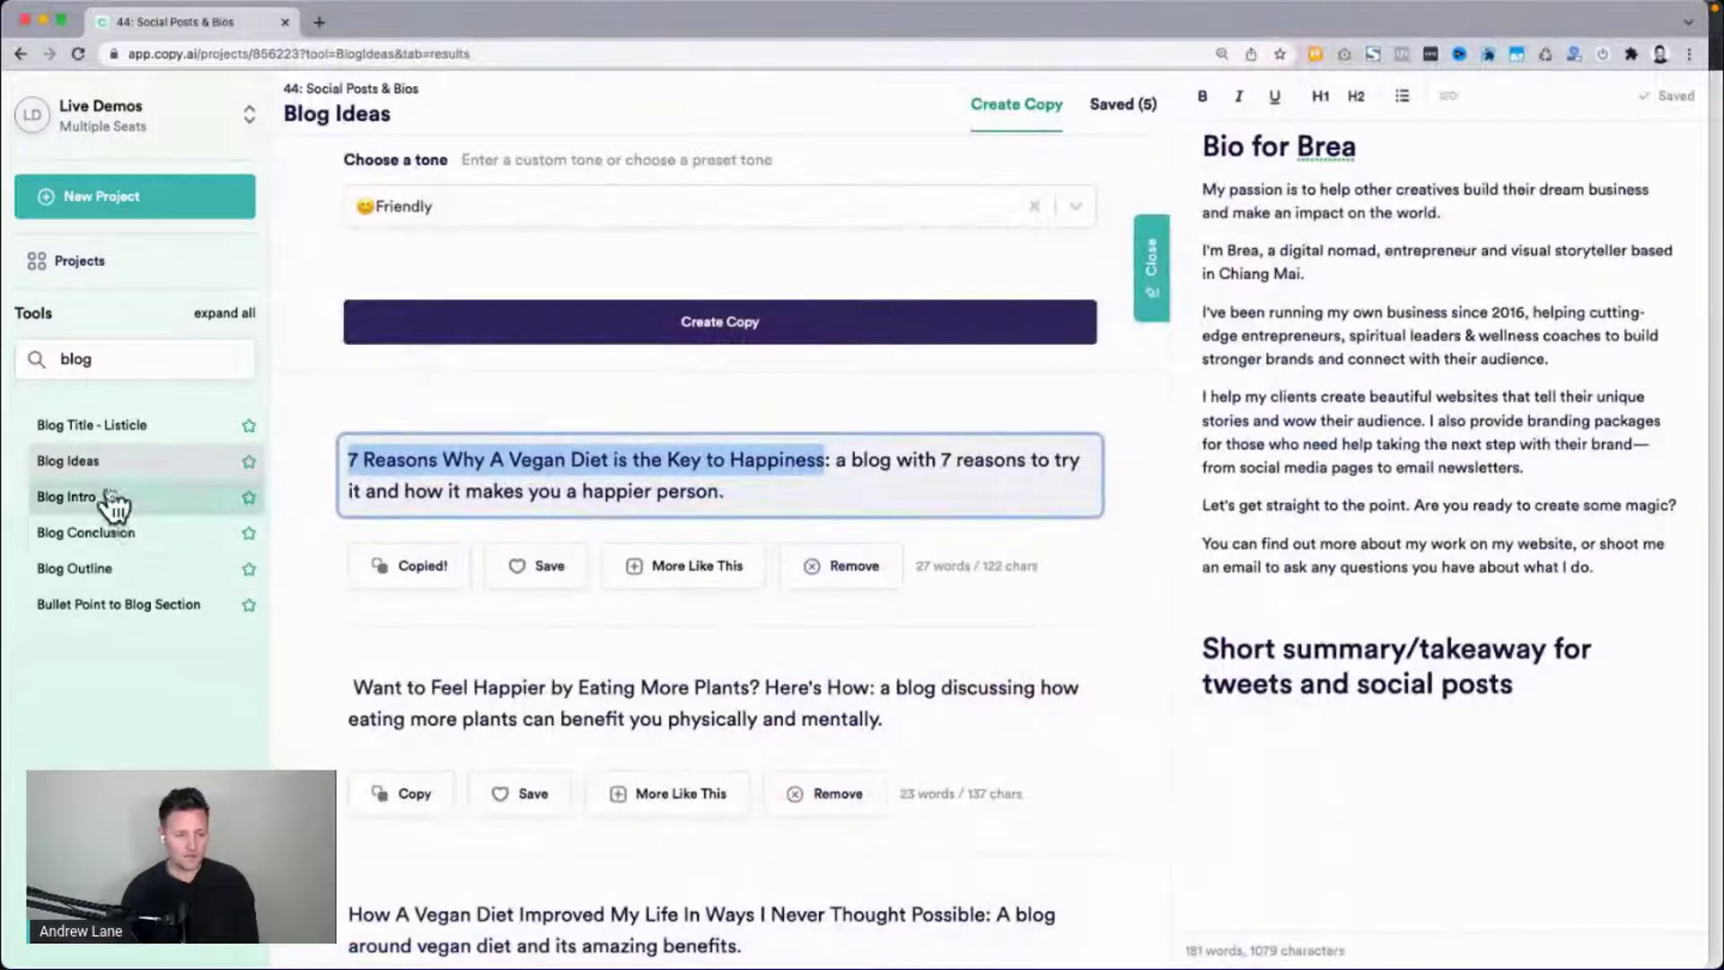
Open the Blog Conclusion tool and replace its blog description with the copied benefit "1. Vegan foods are rich in the nutrients your body needs.".
{"action": "left_click", "coordinate": [127, 537]}
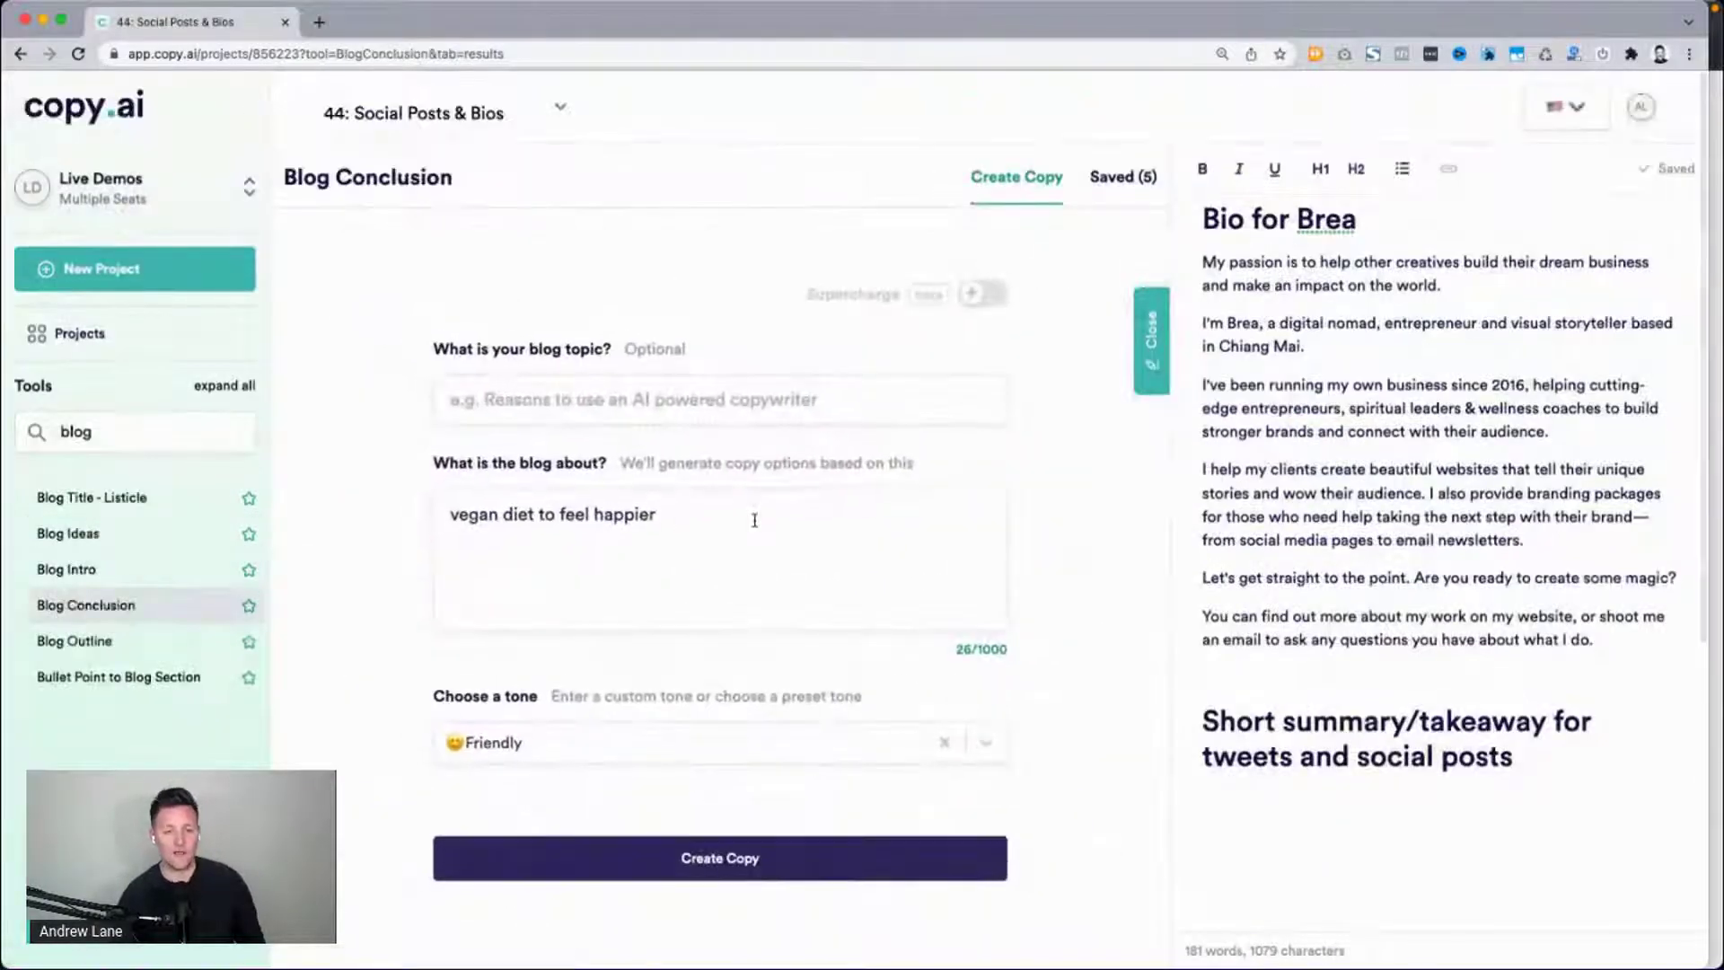
{"action": "triple_click", "coordinate": [754, 520]}
{"action": "key", "text": "ctrl+v"}
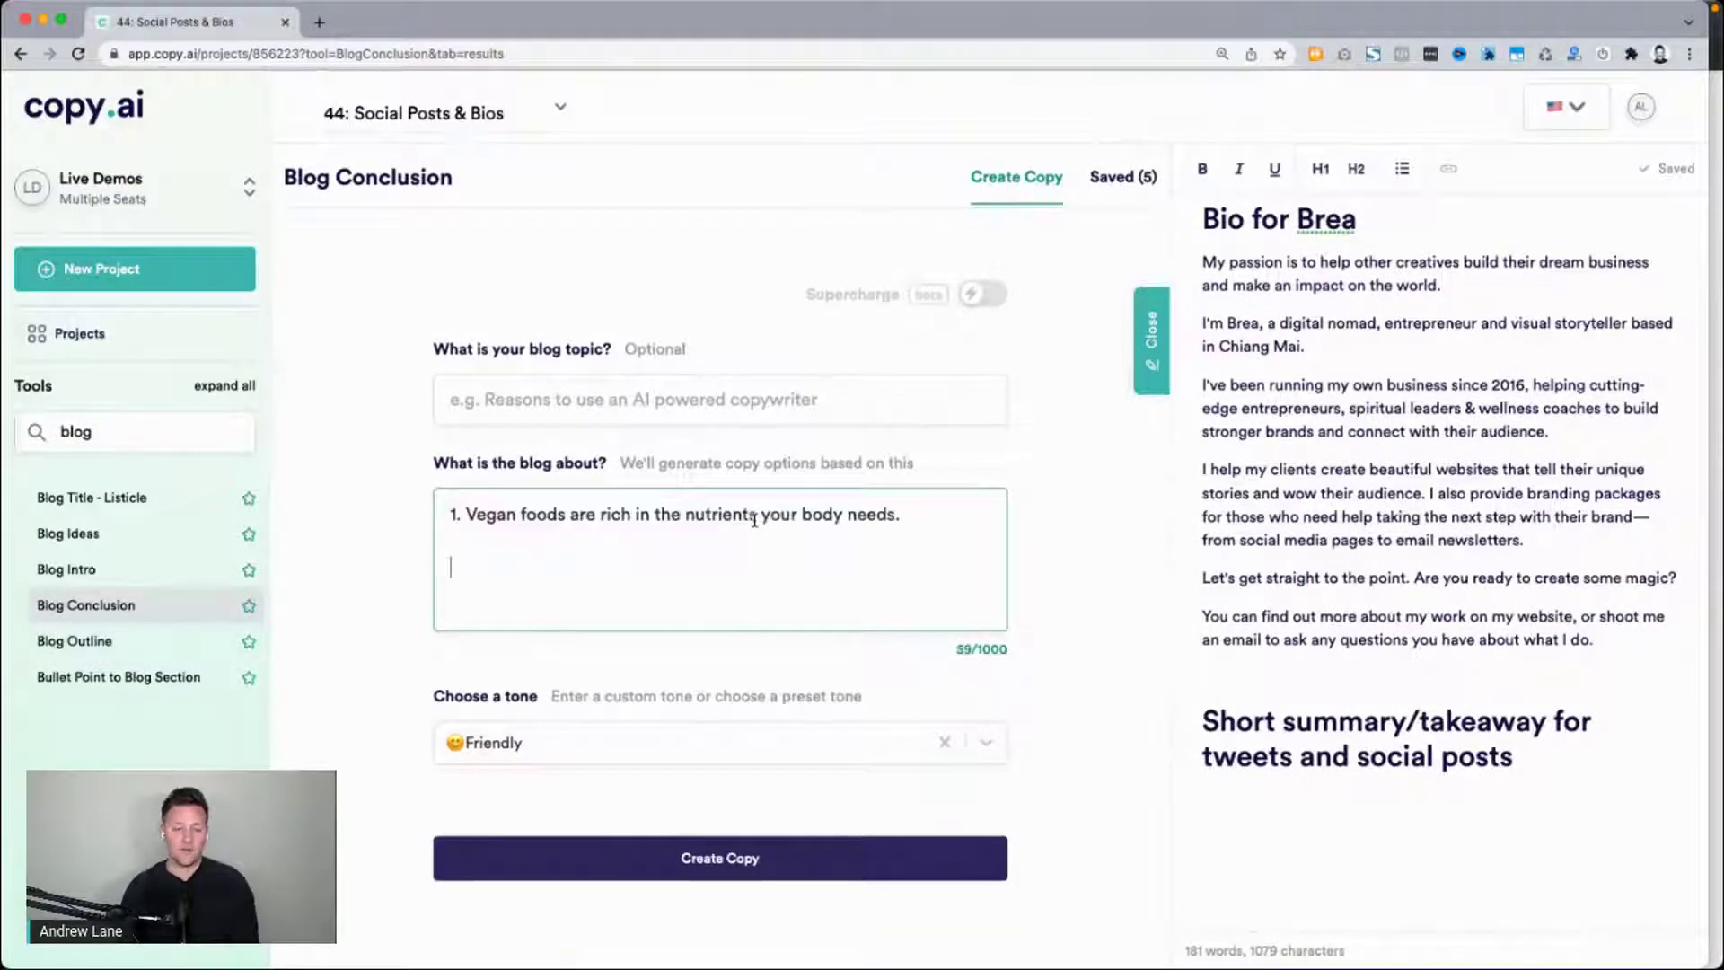
Copy the PETA article sentence beginning "Given how healthy plant-based foods can be" and insert it above the first benefit in the blog description.
{"action": "left_click", "coordinate": [1715, 470]}
{"action": "scroll", "coordinate": [963, 414], "scroll_direction": "up", "scroll_amount": 10}
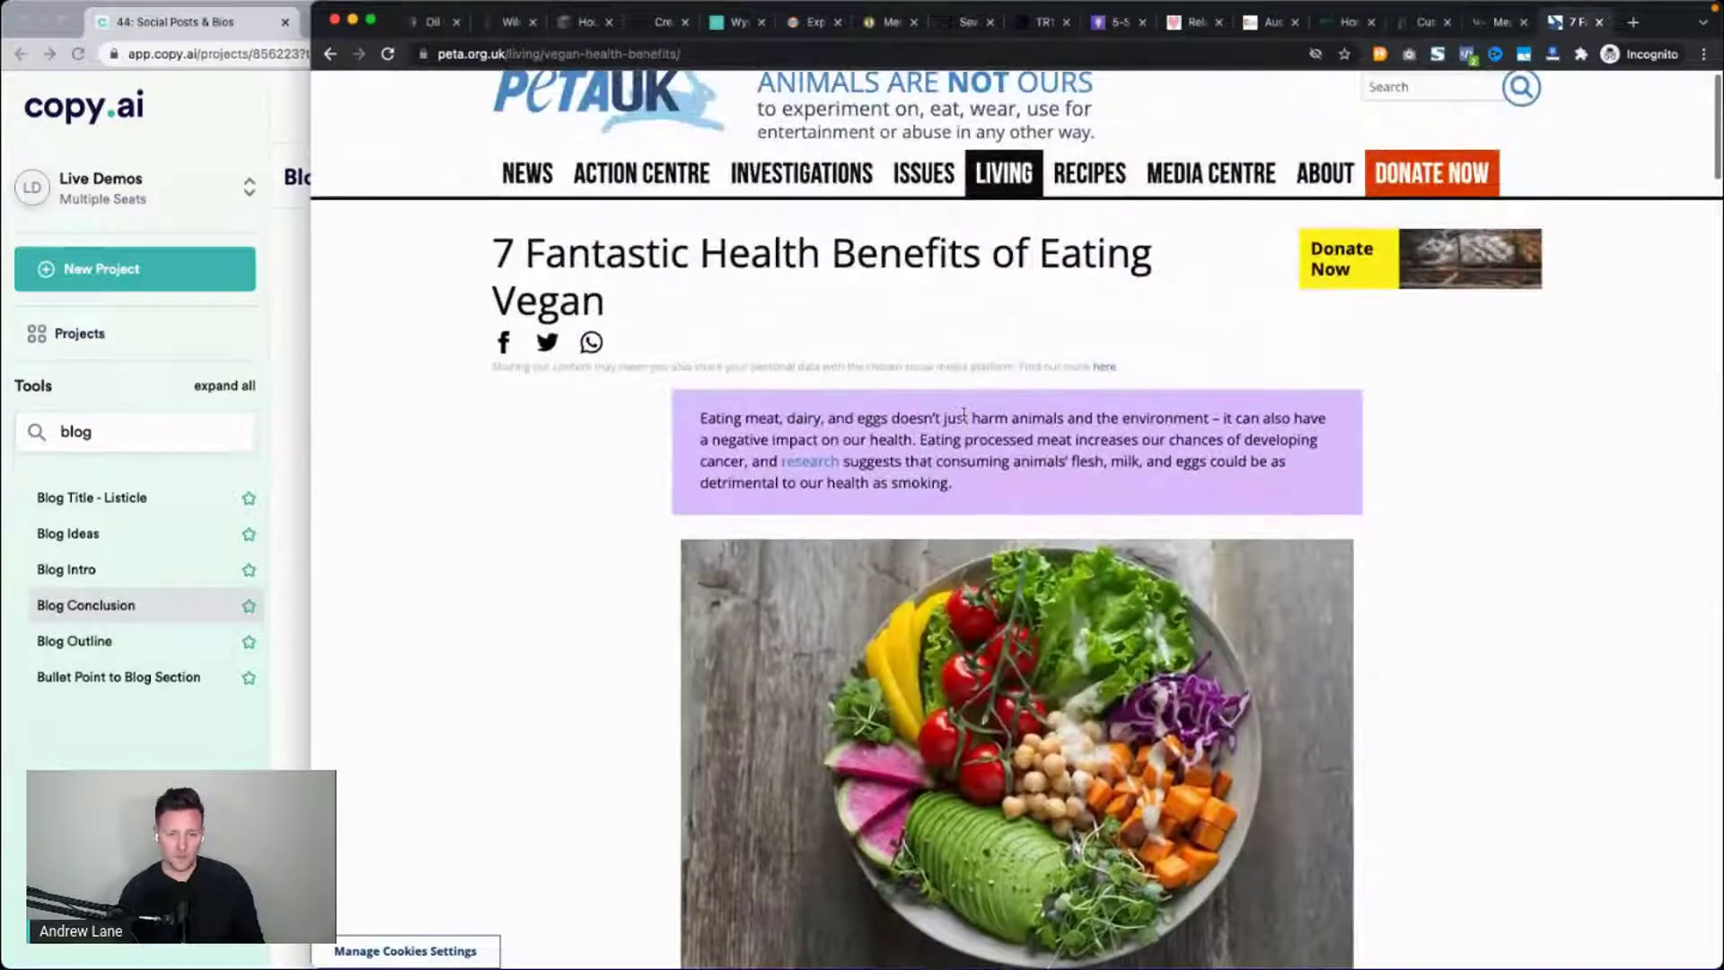
{"action": "scroll", "coordinate": [963, 414], "scroll_direction": "down", "scroll_amount": 10}
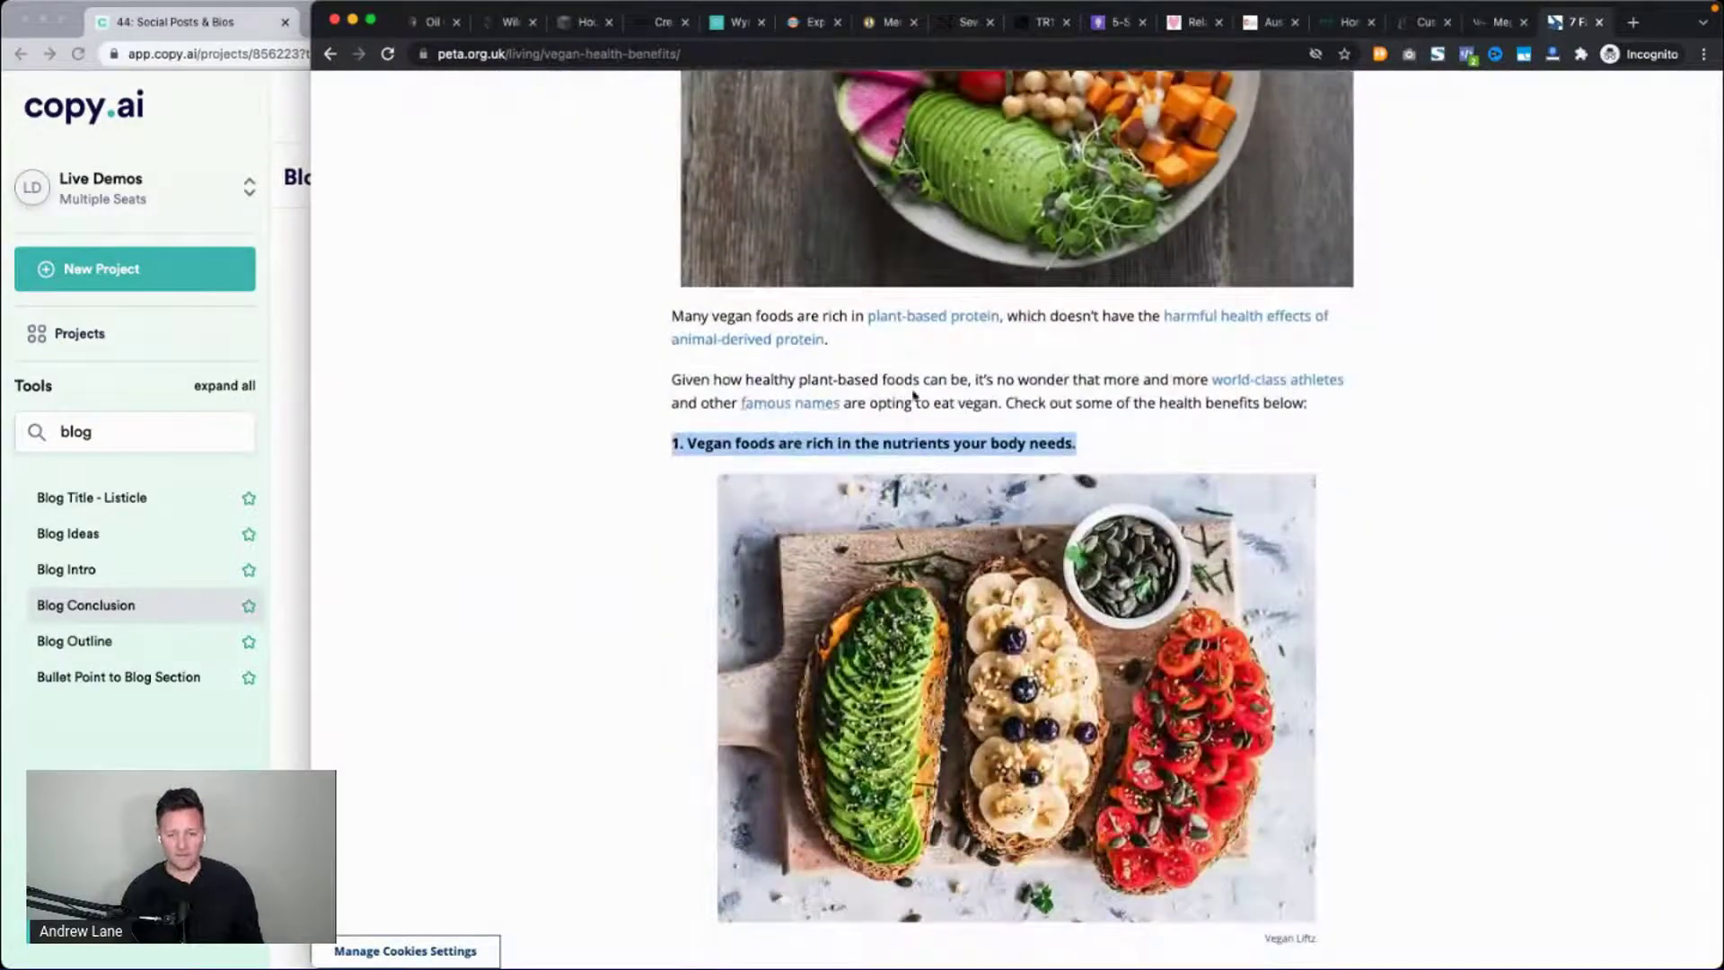
{"action": "triple_click", "coordinate": [959, 396]}
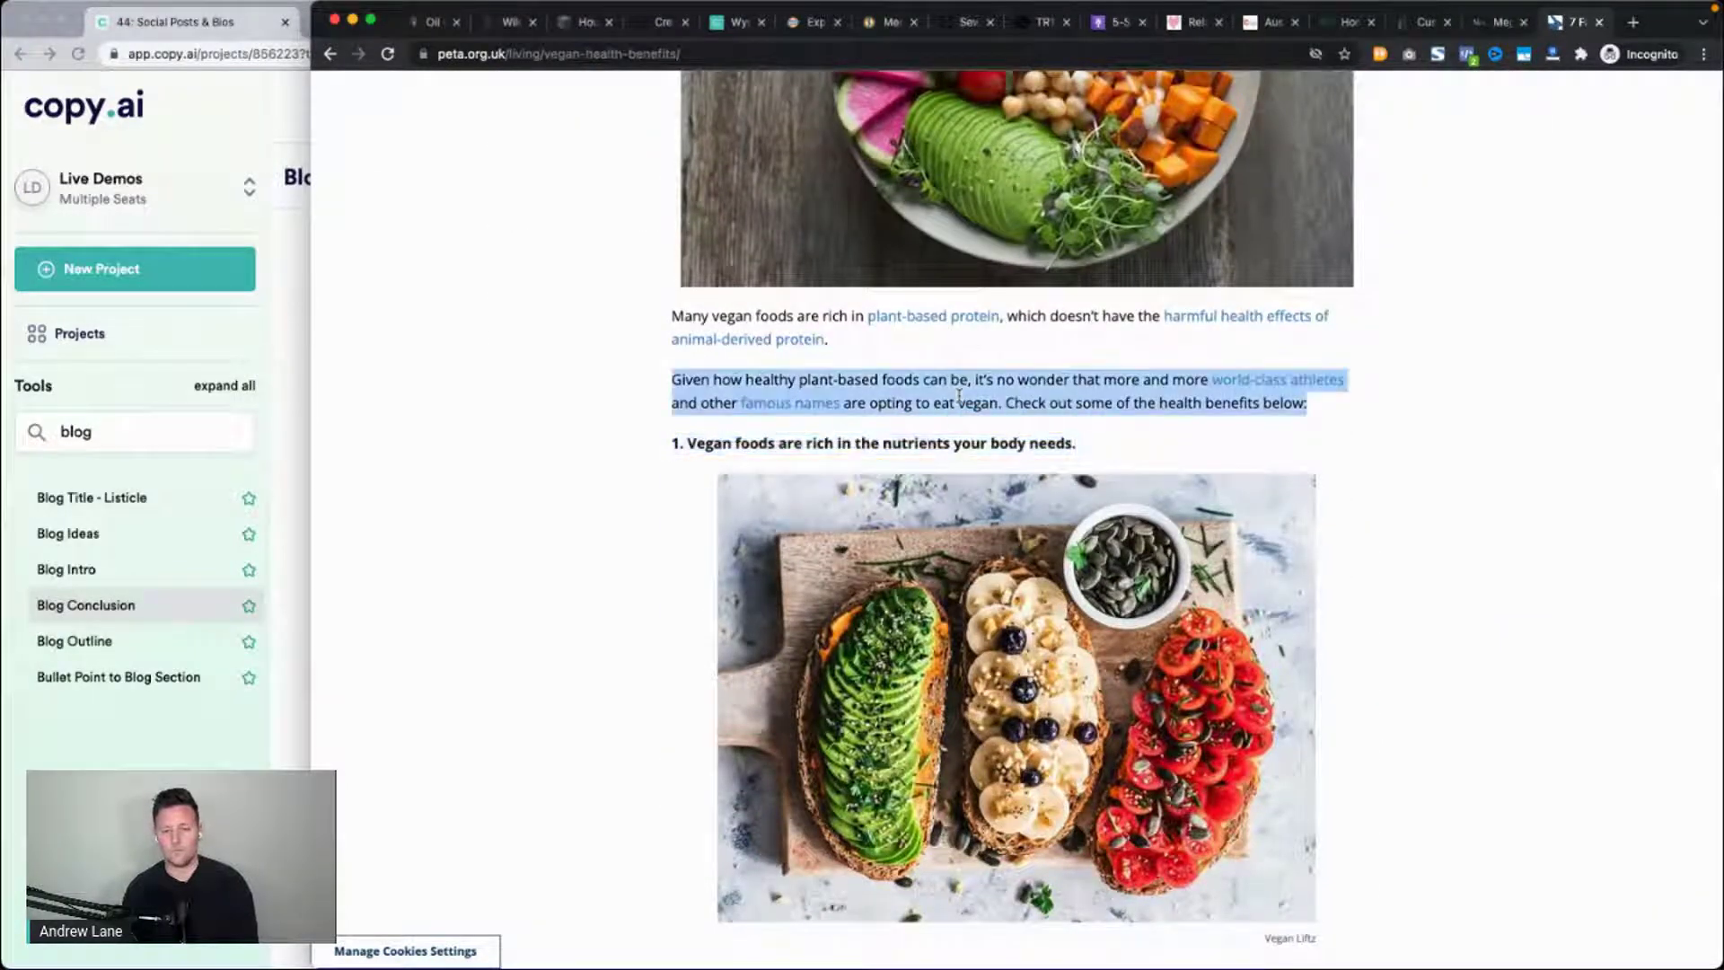
{"action": "left_click", "coordinate": [999, 395]}
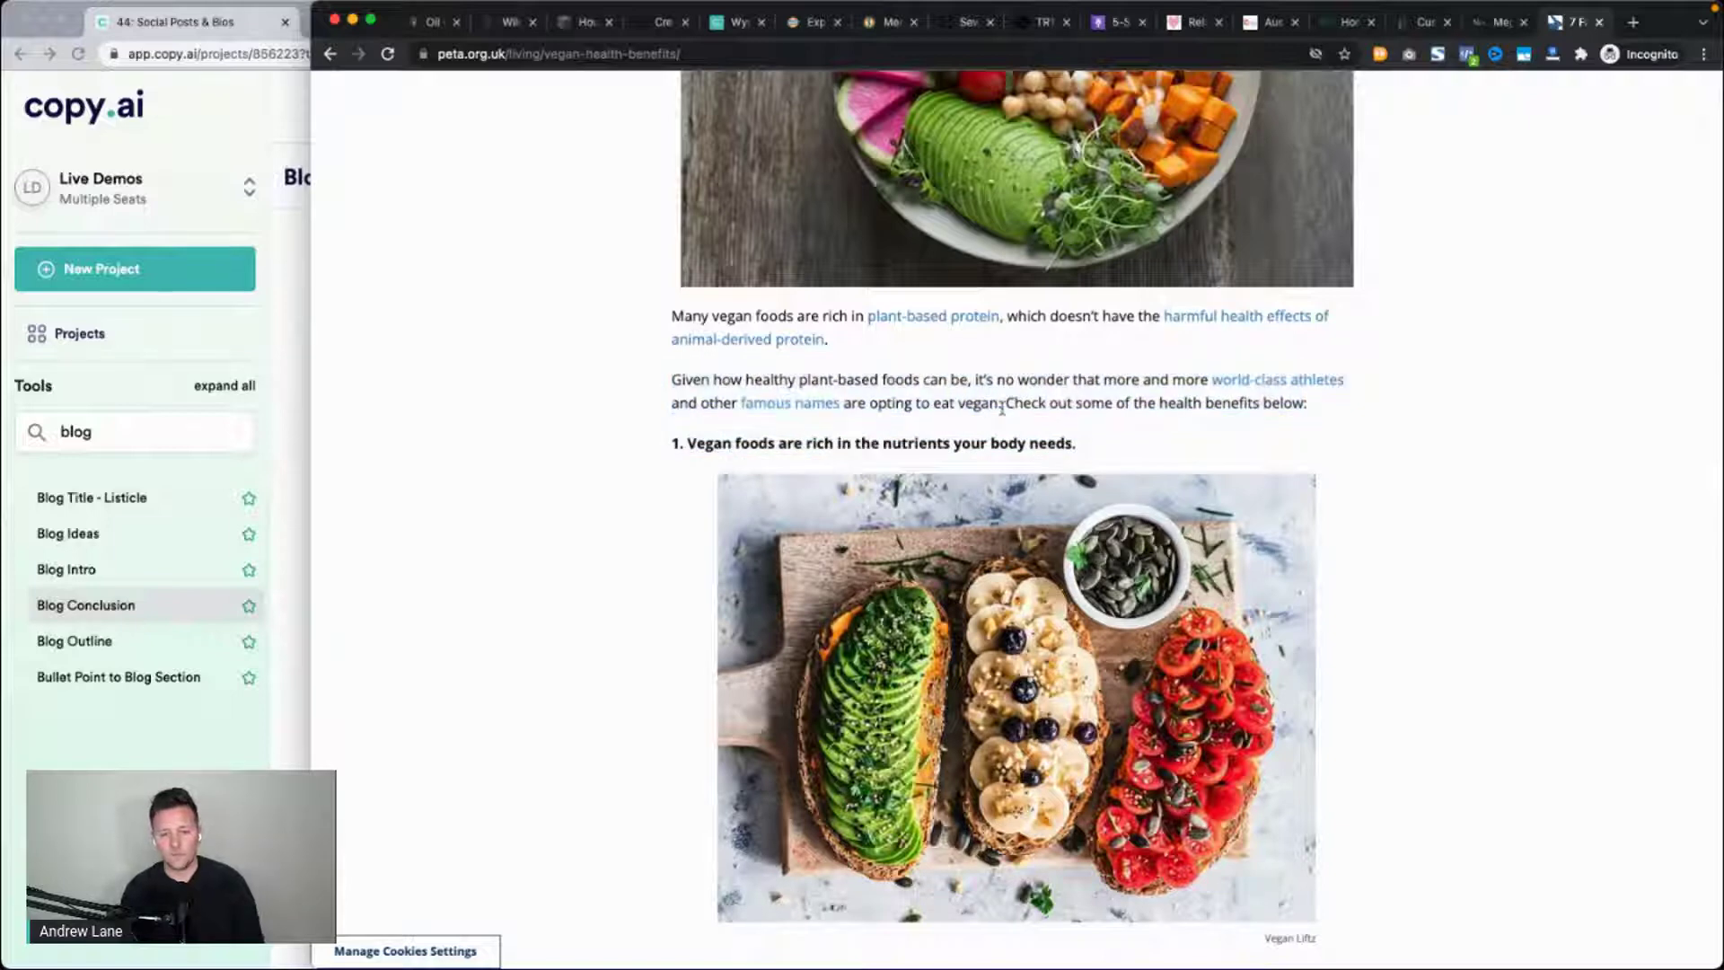
{"action": "left_click_drag", "start_coordinate": [1001, 406], "coordinate": [673, 368]}
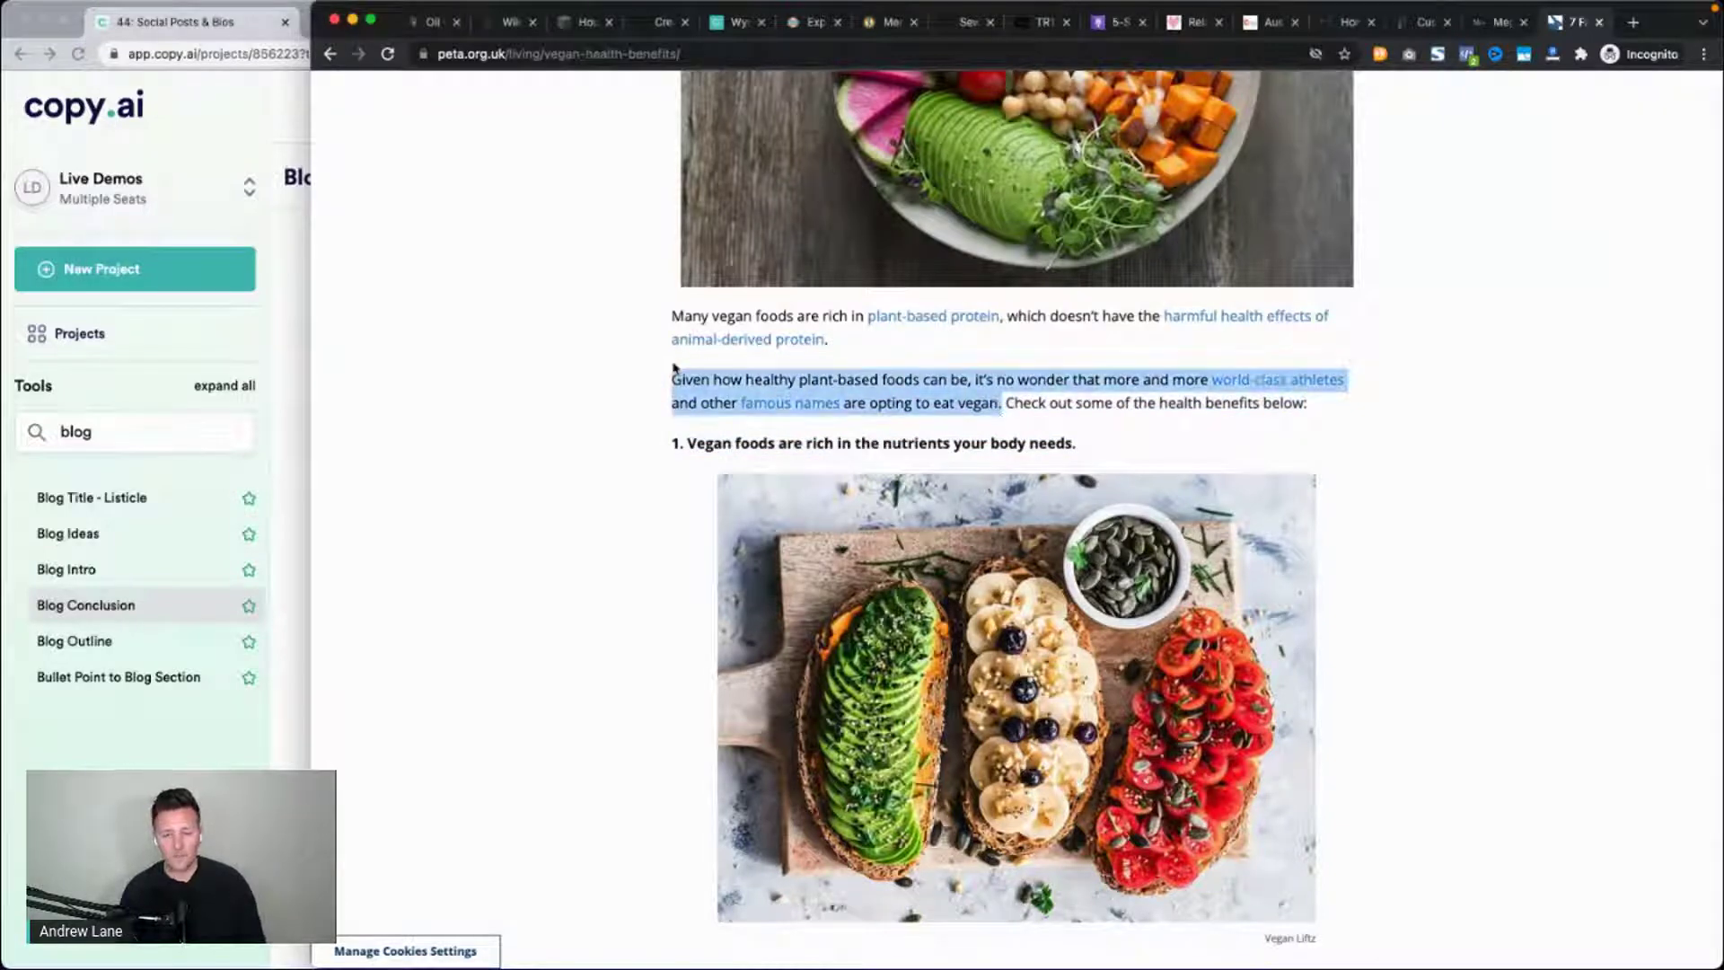
{"action": "left_click", "coordinate": [253, 744]}
{"action": "left_click", "coordinate": [566, 495]}
{"action": "key", "text": "Return"}
{"action": "key", "text": "Up"}
{"action": "key", "text": "super+v"}
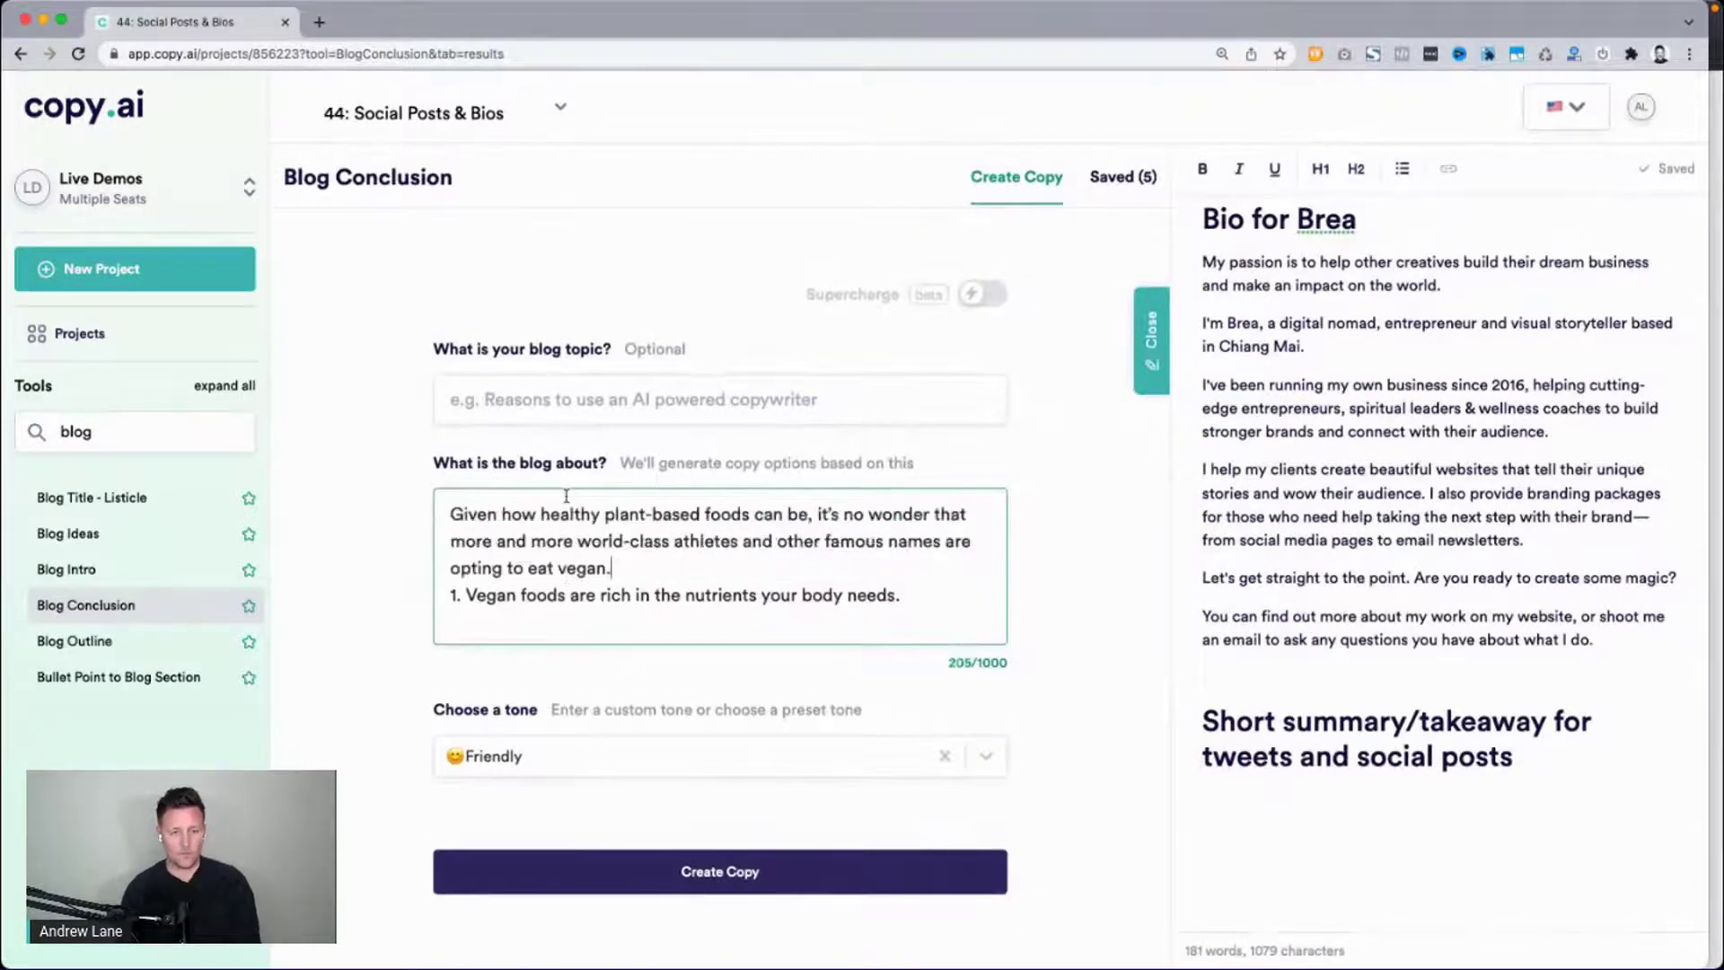
Copy the article's second benefit heading, about cancer and other diseases, and add it below the first benefit in the blog description.
{"action": "left_click", "coordinate": [1718, 414]}
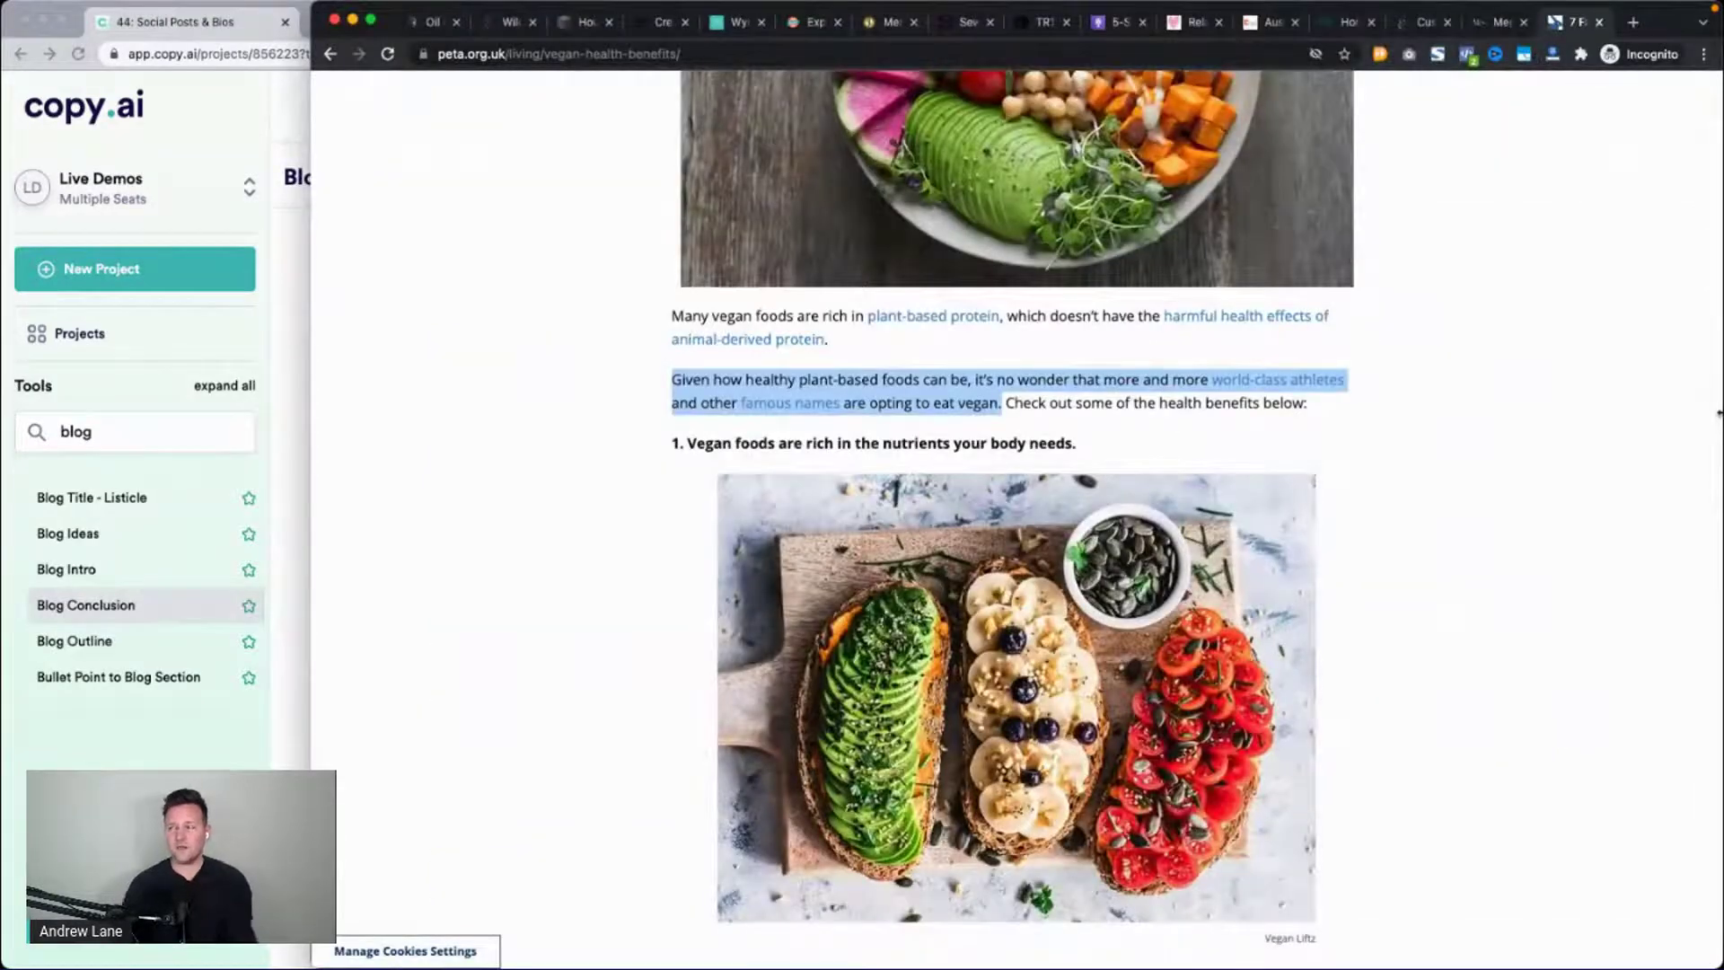
{"action": "scroll", "coordinate": [1466, 392], "scroll_direction": "down", "scroll_amount": 8}
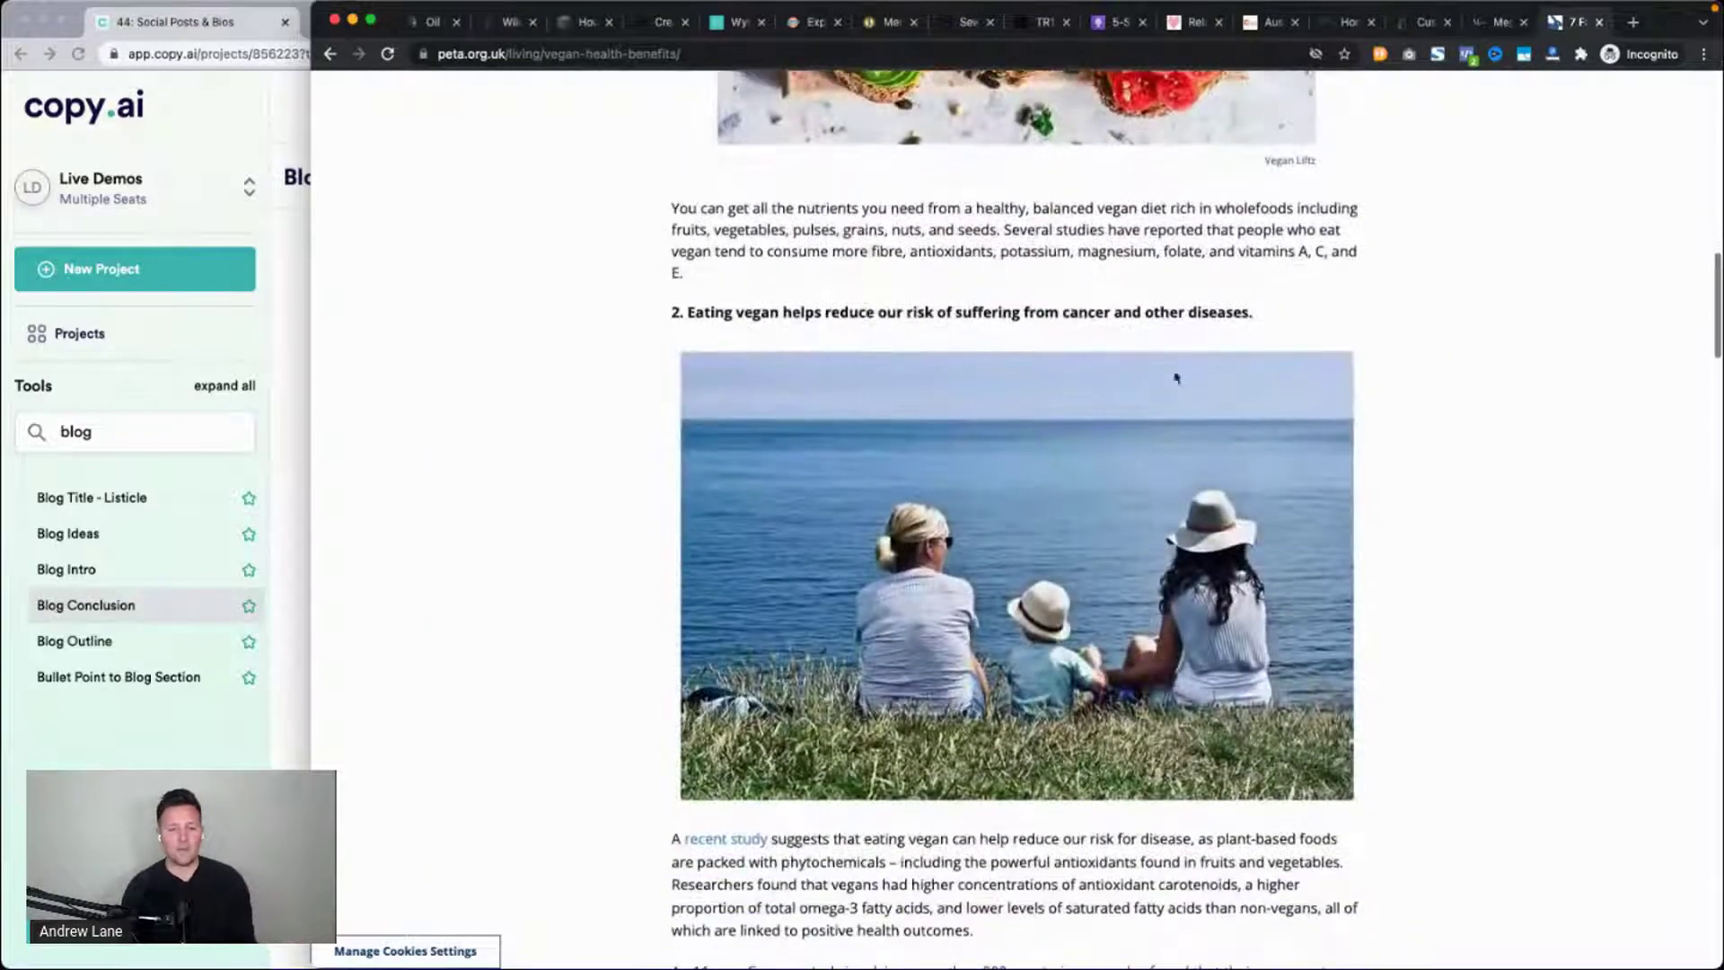
{"action": "triple_click", "coordinate": [1057, 321]}
{"action": "key", "text": "ctrl+c"}
{"action": "left_click", "coordinate": [262, 686]}
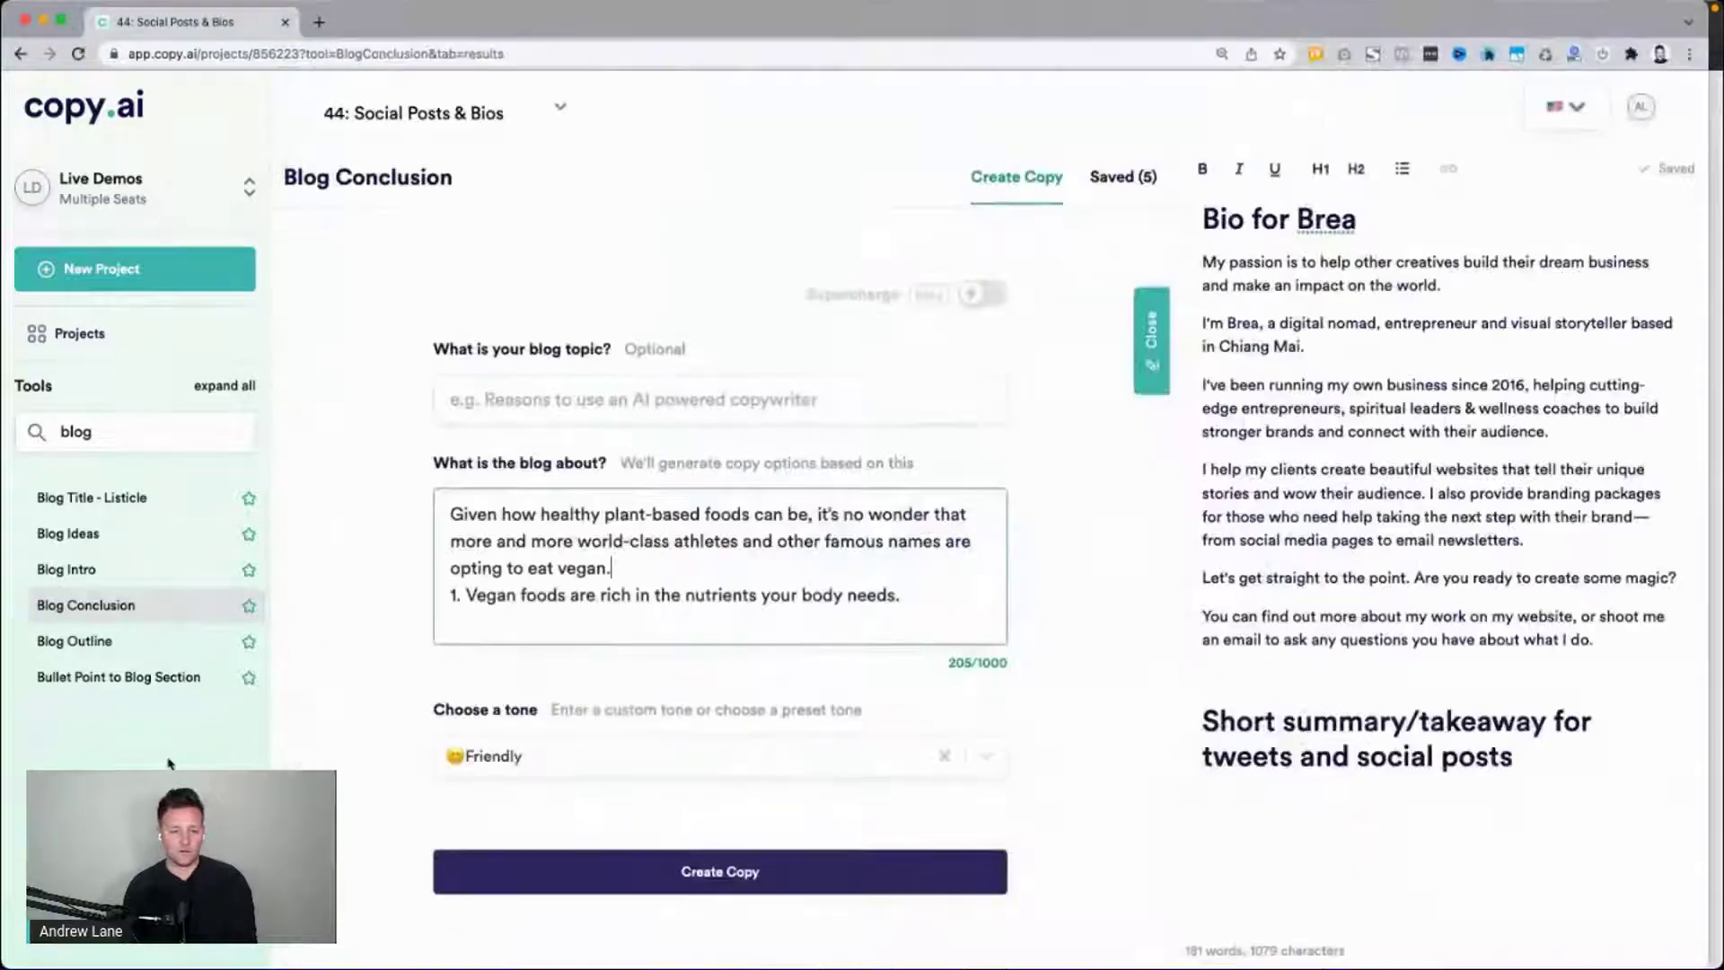
{"action": "left_click", "coordinate": [932, 589]}
{"action": "key", "text": "Return"}
{"action": "key", "text": "ctrl+v"}
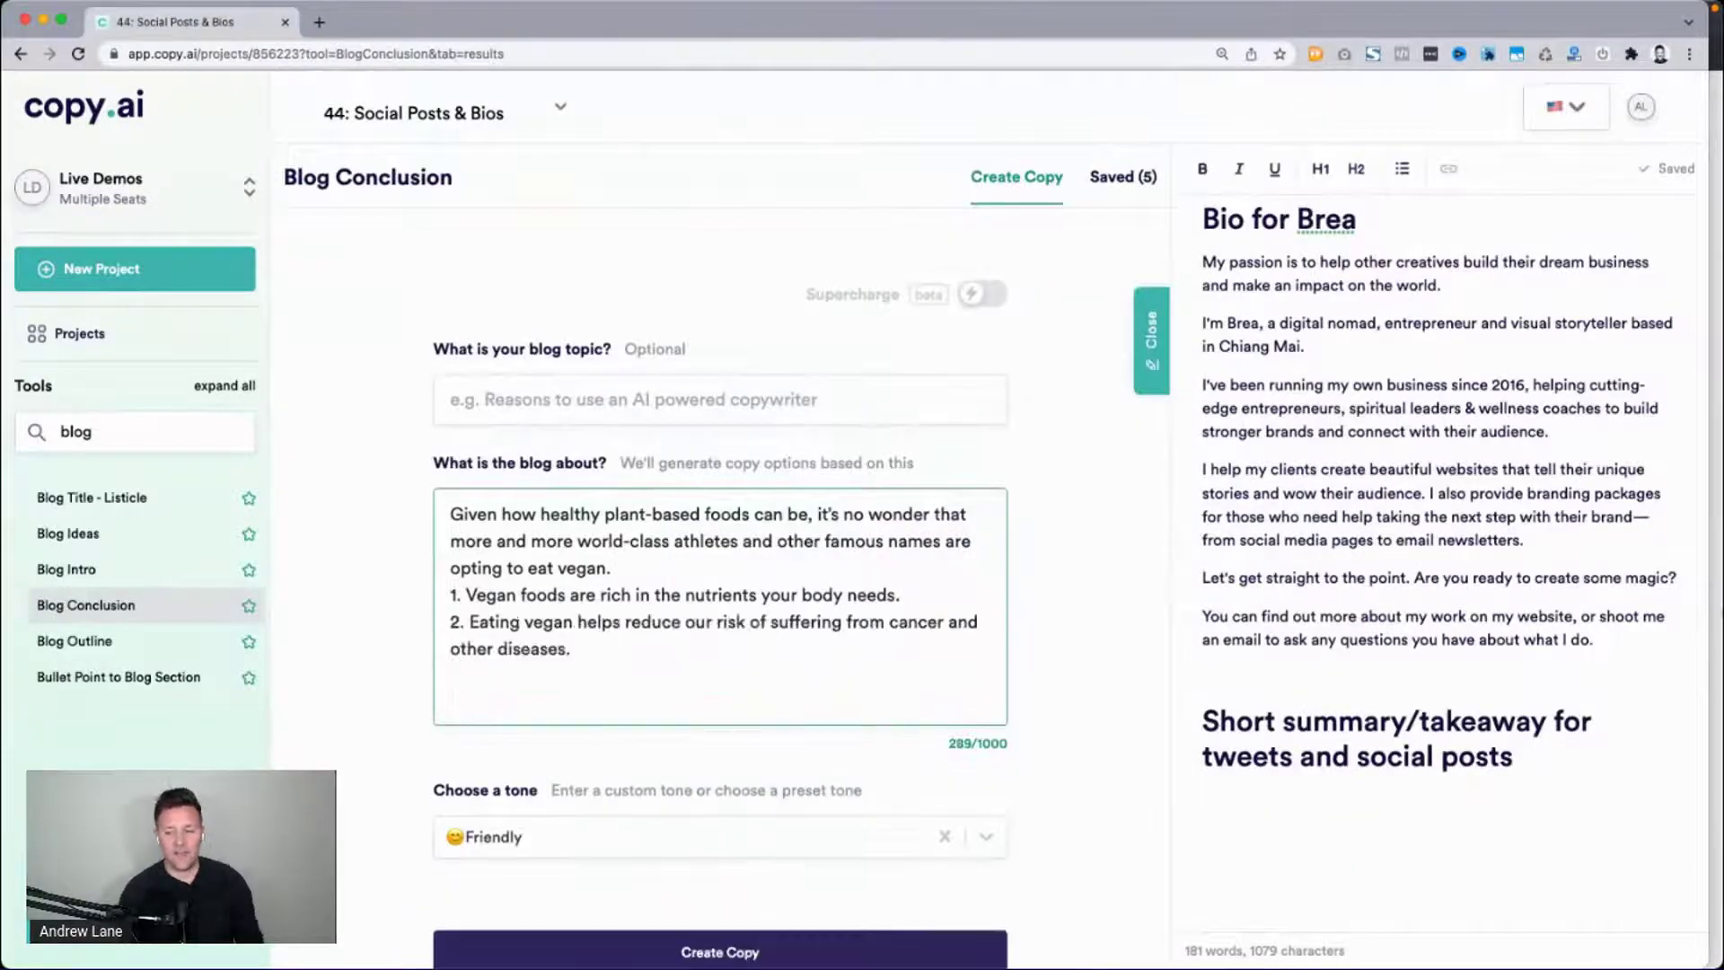
Copy the heading "3. Vegan food can boost your mood." from the article and append it to the blog description.
{"action": "key", "text": "super+grave"}
{"action": "scroll", "coordinate": [1439, 551], "scroll_direction": "down", "scroll_amount": 6}
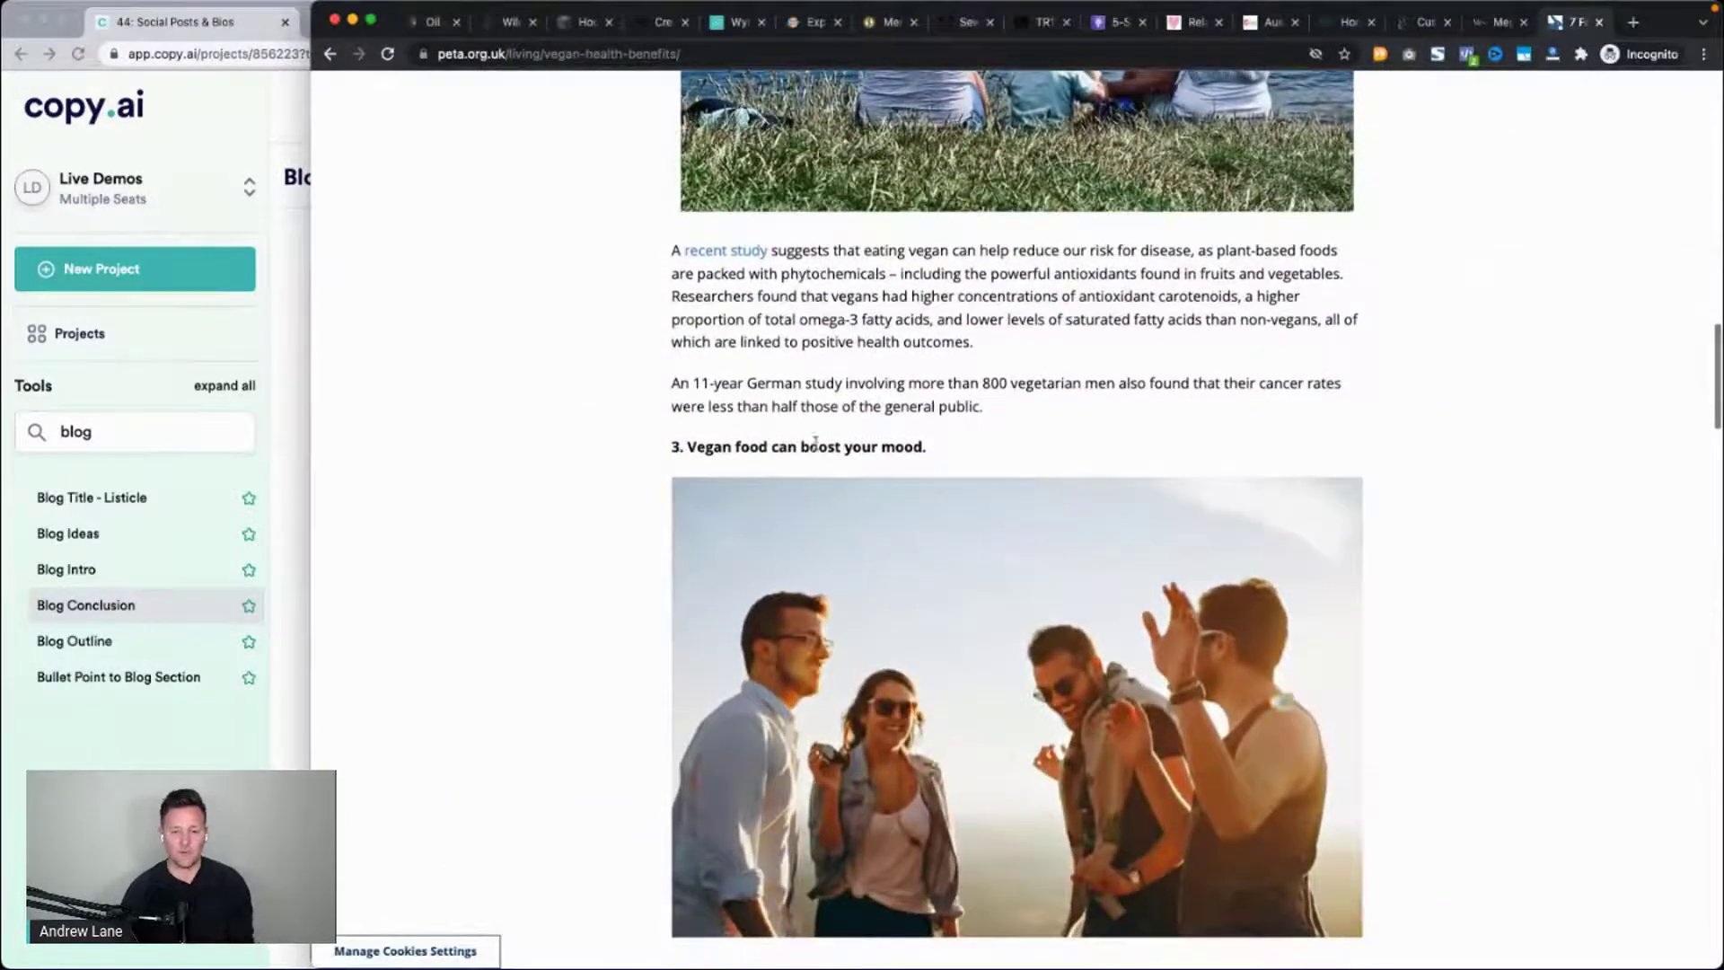
{"action": "triple_click", "coordinate": [815, 441]}
{"action": "key", "text": "super+c"}
{"action": "key", "text": "super+grave"}
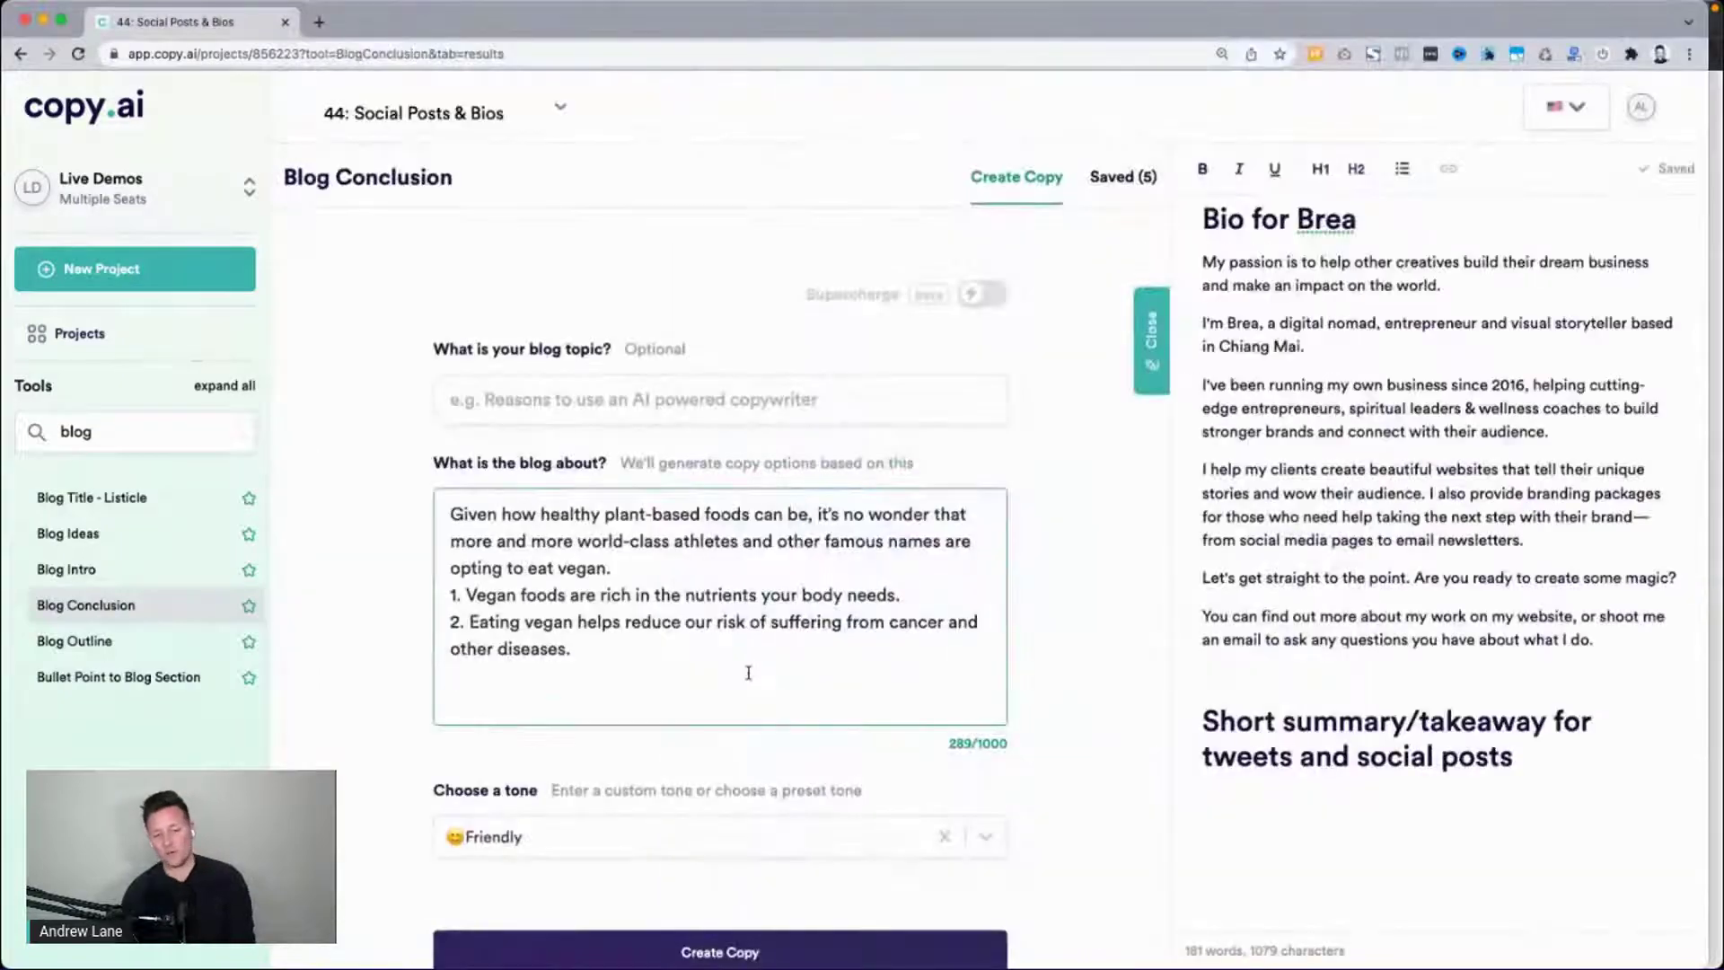
{"action": "key", "text": "super+v"}
Append the article's fourth heading, "4. Eating vegan can help you achieve a healthy body weight.", to the blog description.
{"action": "key", "text": "super+grave"}
{"action": "scroll", "coordinate": [1308, 423], "scroll_direction": "down", "scroll_amount": 5}
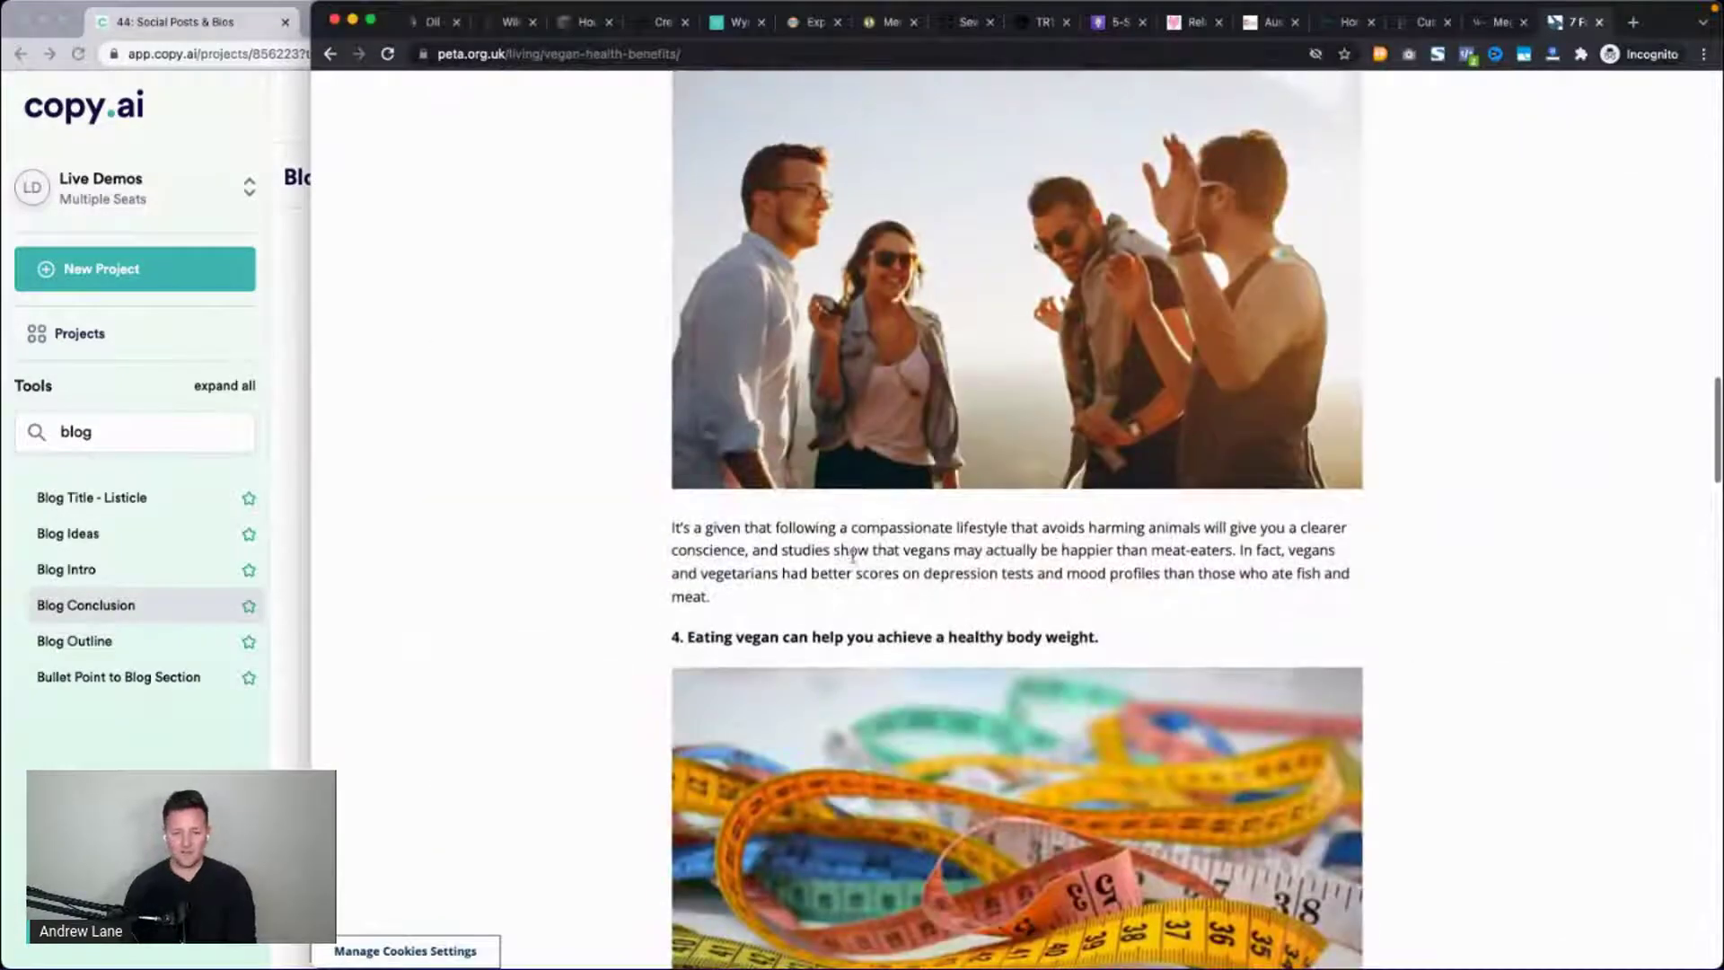
{"action": "double_click", "coordinate": [849, 636]}
{"action": "double_click", "coordinate": [849, 637]}
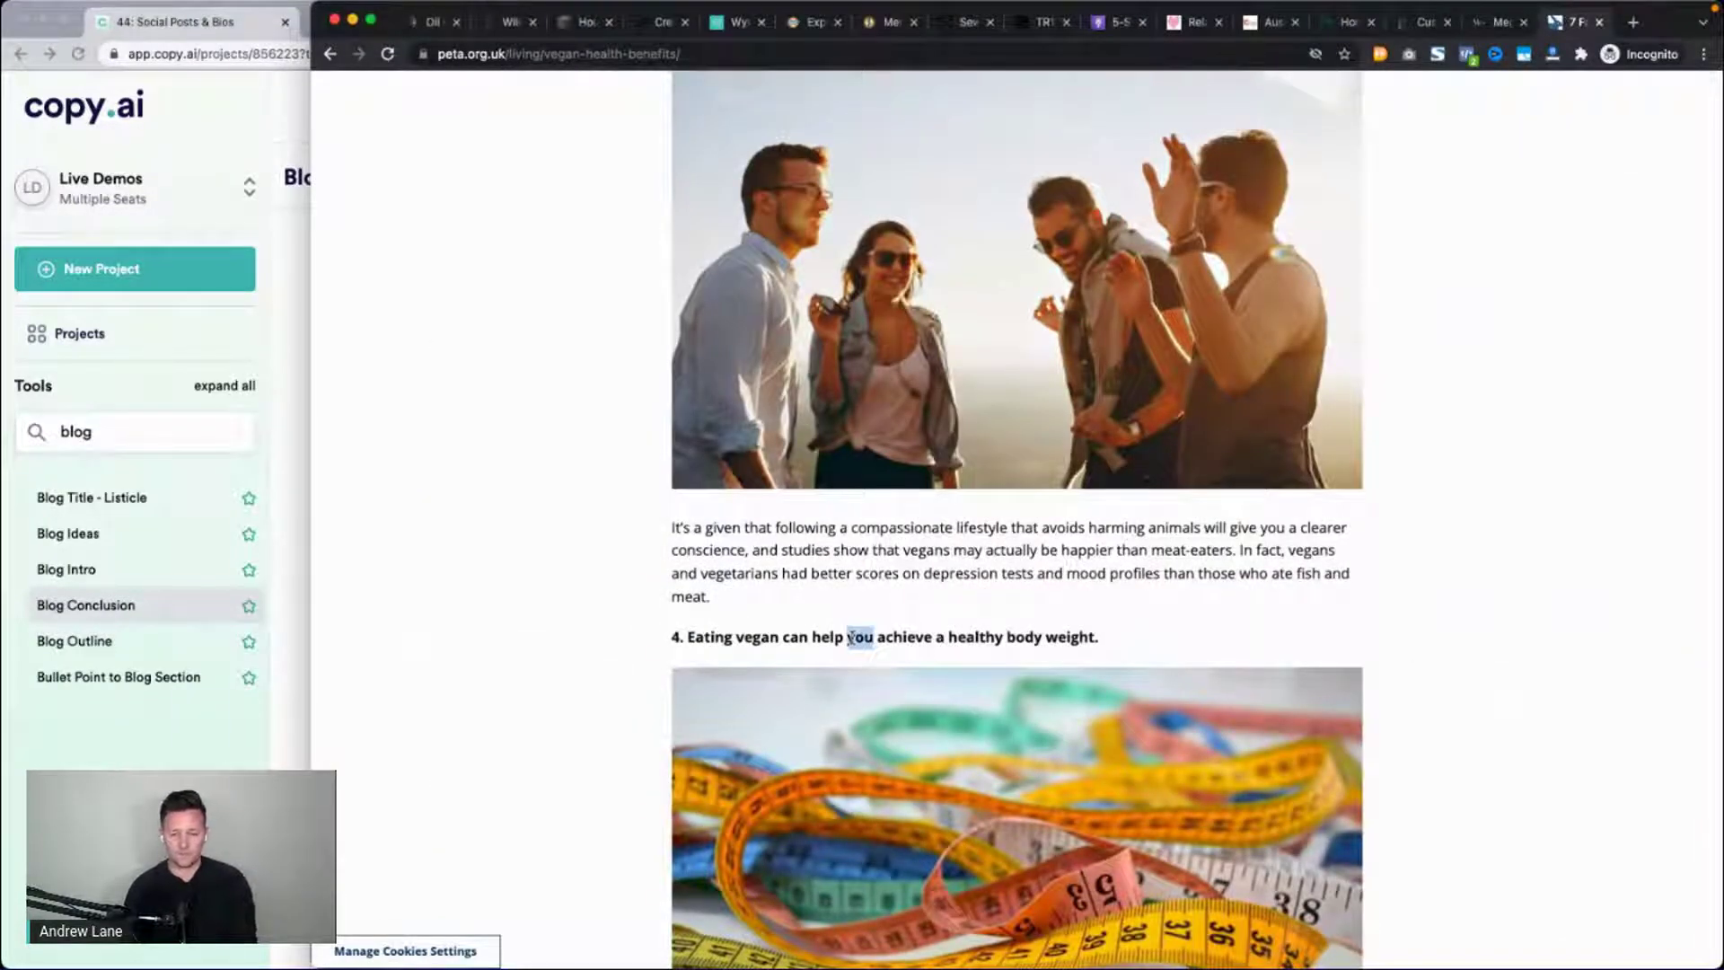
{"action": "triple_click", "coordinate": [849, 636]}
{"action": "key", "text": "super+c"}
{"action": "key", "text": "super+grave"}
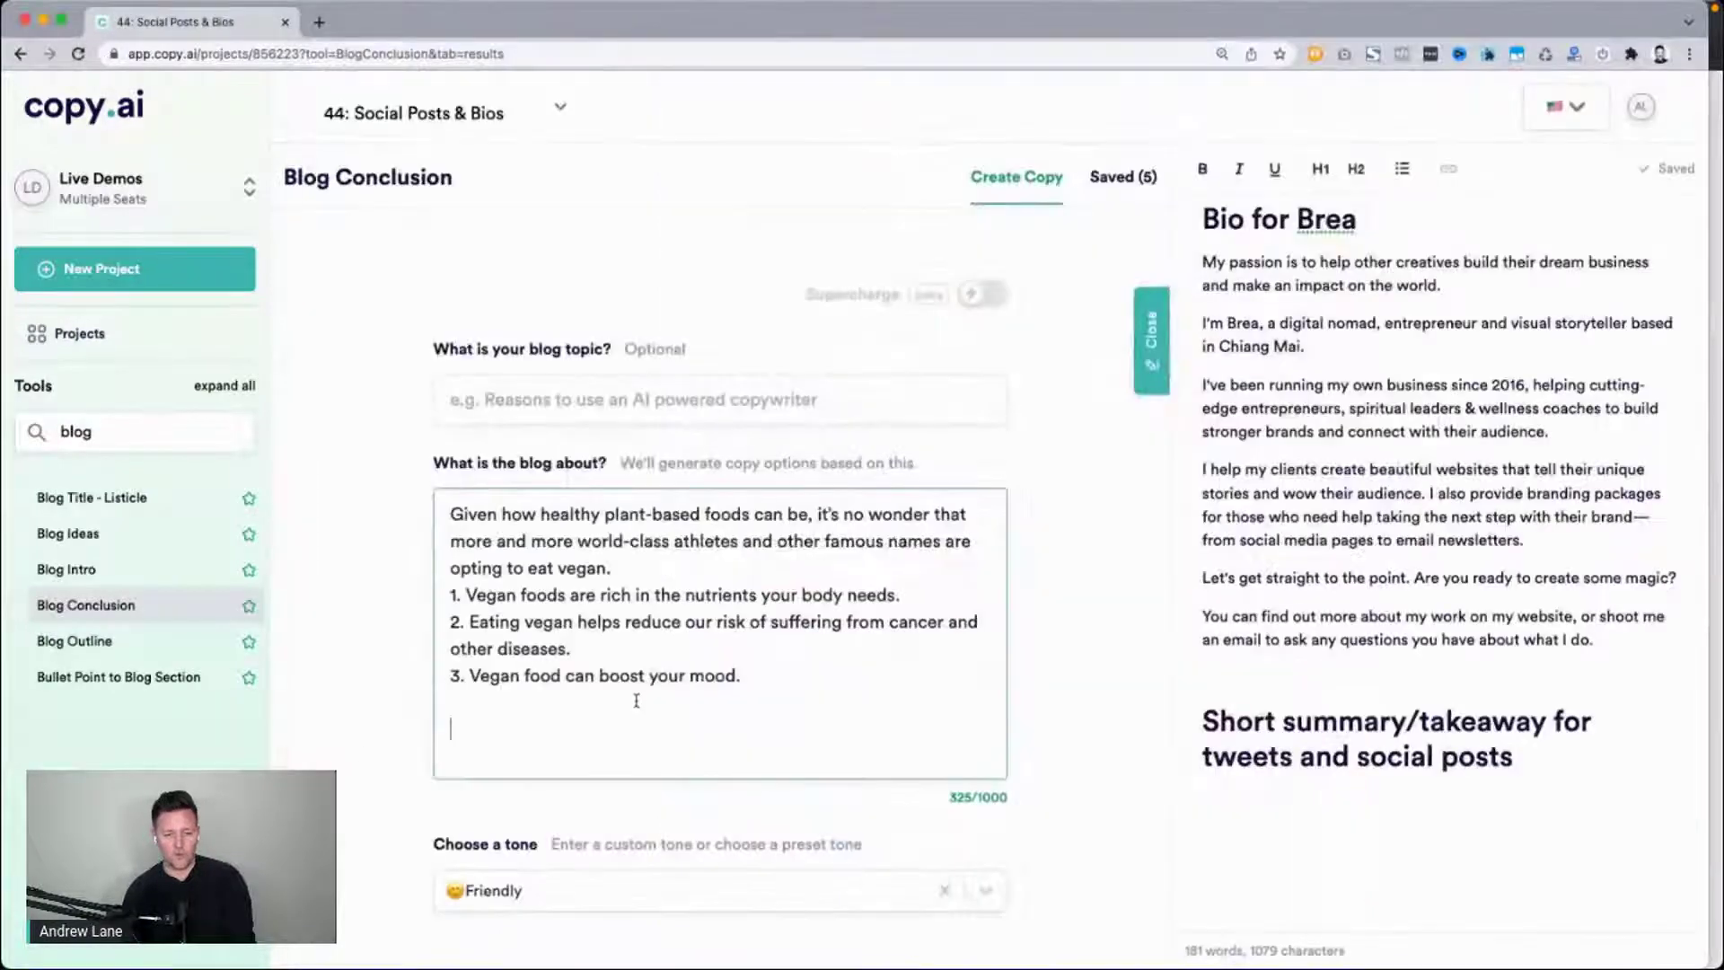
{"action": "key", "text": "super+v"}
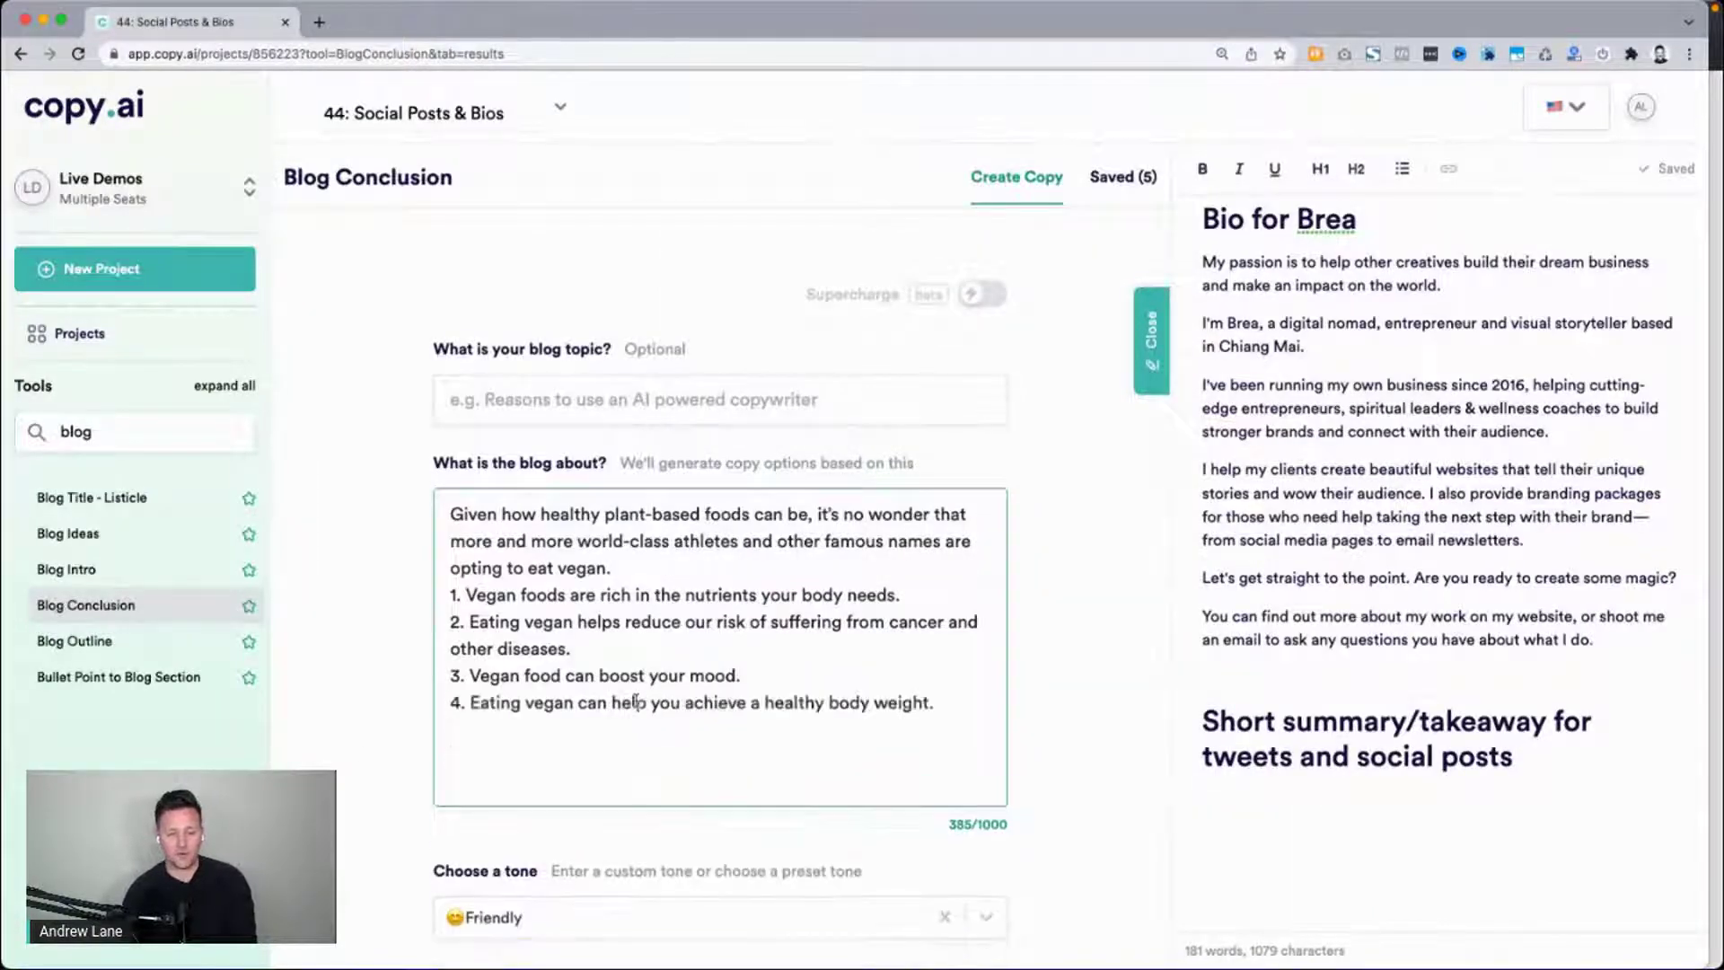
Copy the article heading "5. It can help prevent type 2 diabetes." into the blog description after the fourth benefit.
{"action": "key", "text": "super+grave"}
{"action": "scroll", "coordinate": [830, 514], "scroll_direction": "down", "scroll_amount": 8}
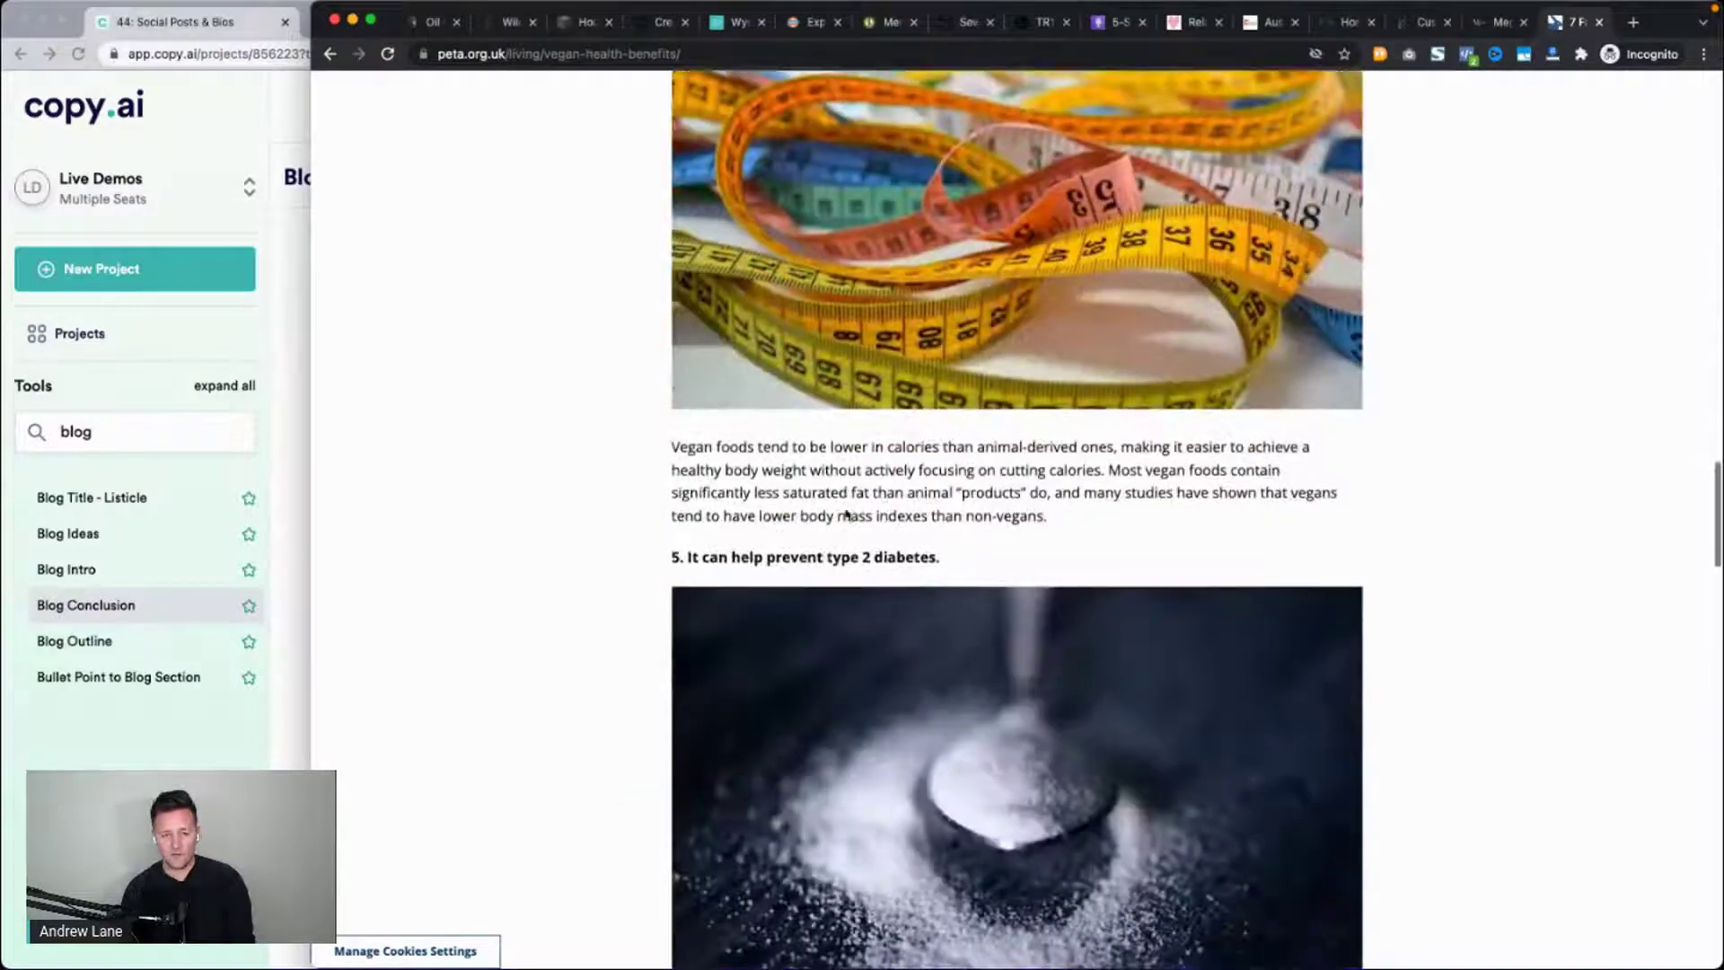
{"action": "triple_click", "coordinate": [833, 554]}
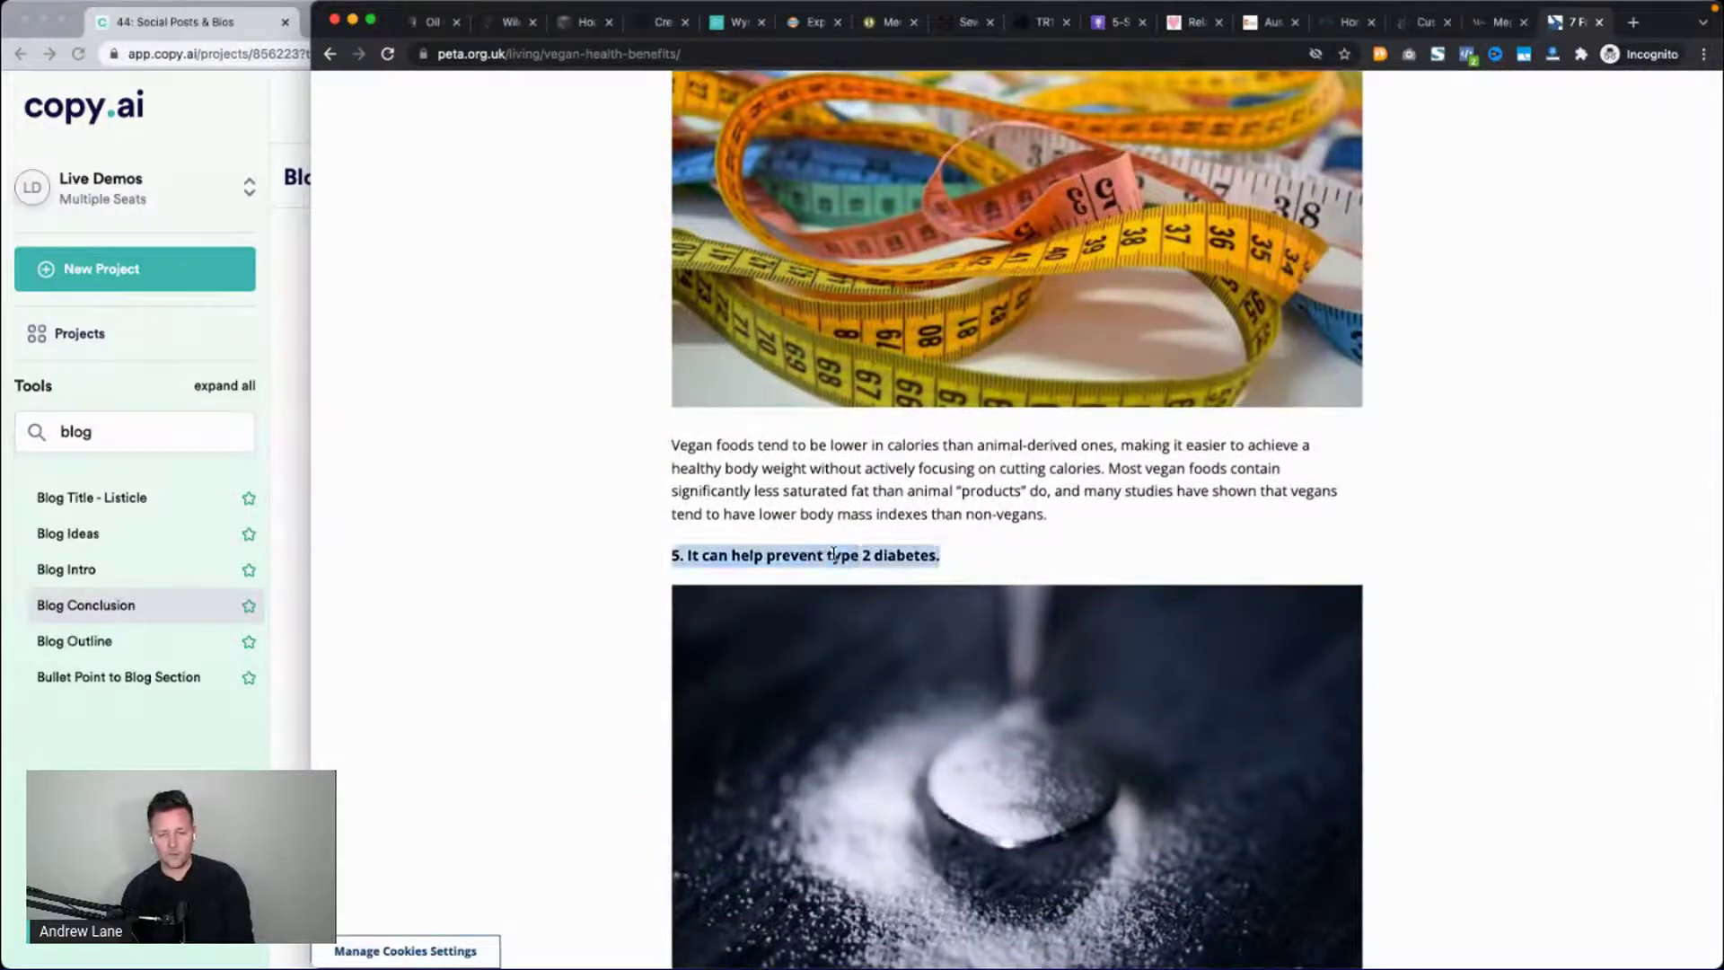
{"action": "key", "text": "super+c"}
{"action": "key", "text": "super+grave"}
{"action": "key", "text": "super+v"}
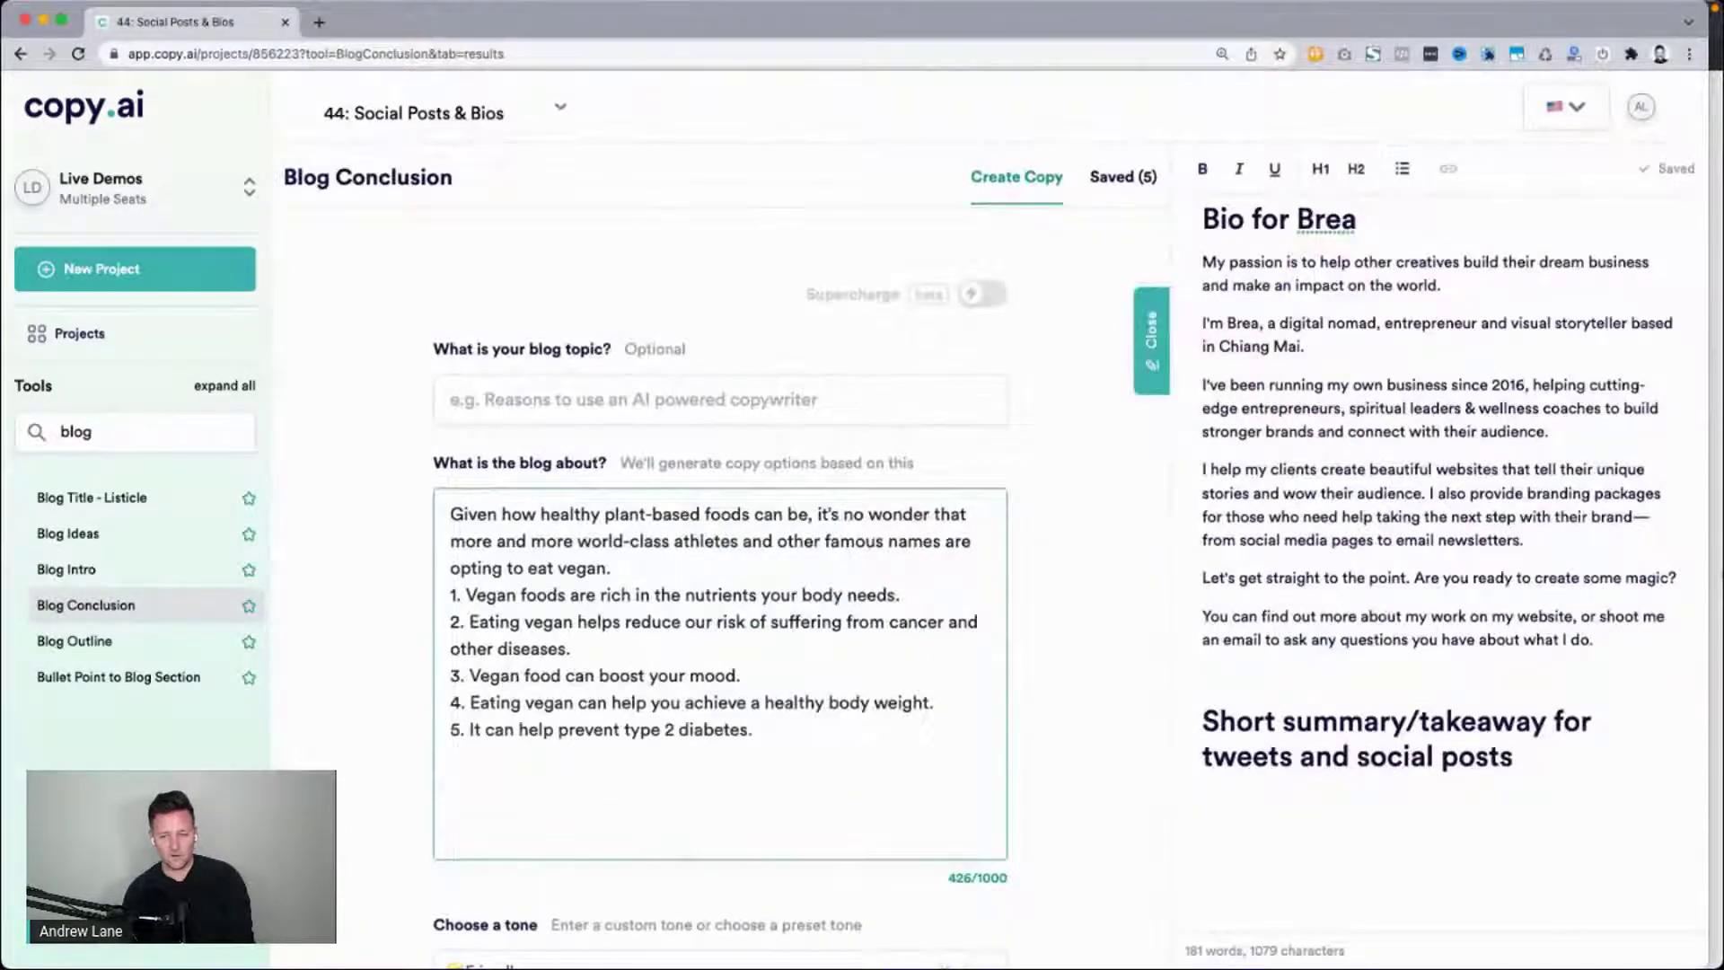
Add the article heading "6. Your skin may benefit, too." to the blog description and remove the extra blank line.
{"action": "key", "text": "super+grave"}
{"action": "scroll", "coordinate": [1295, 519], "scroll_direction": "down", "scroll_amount": 7}
{"action": "triple_click", "coordinate": [760, 539]}
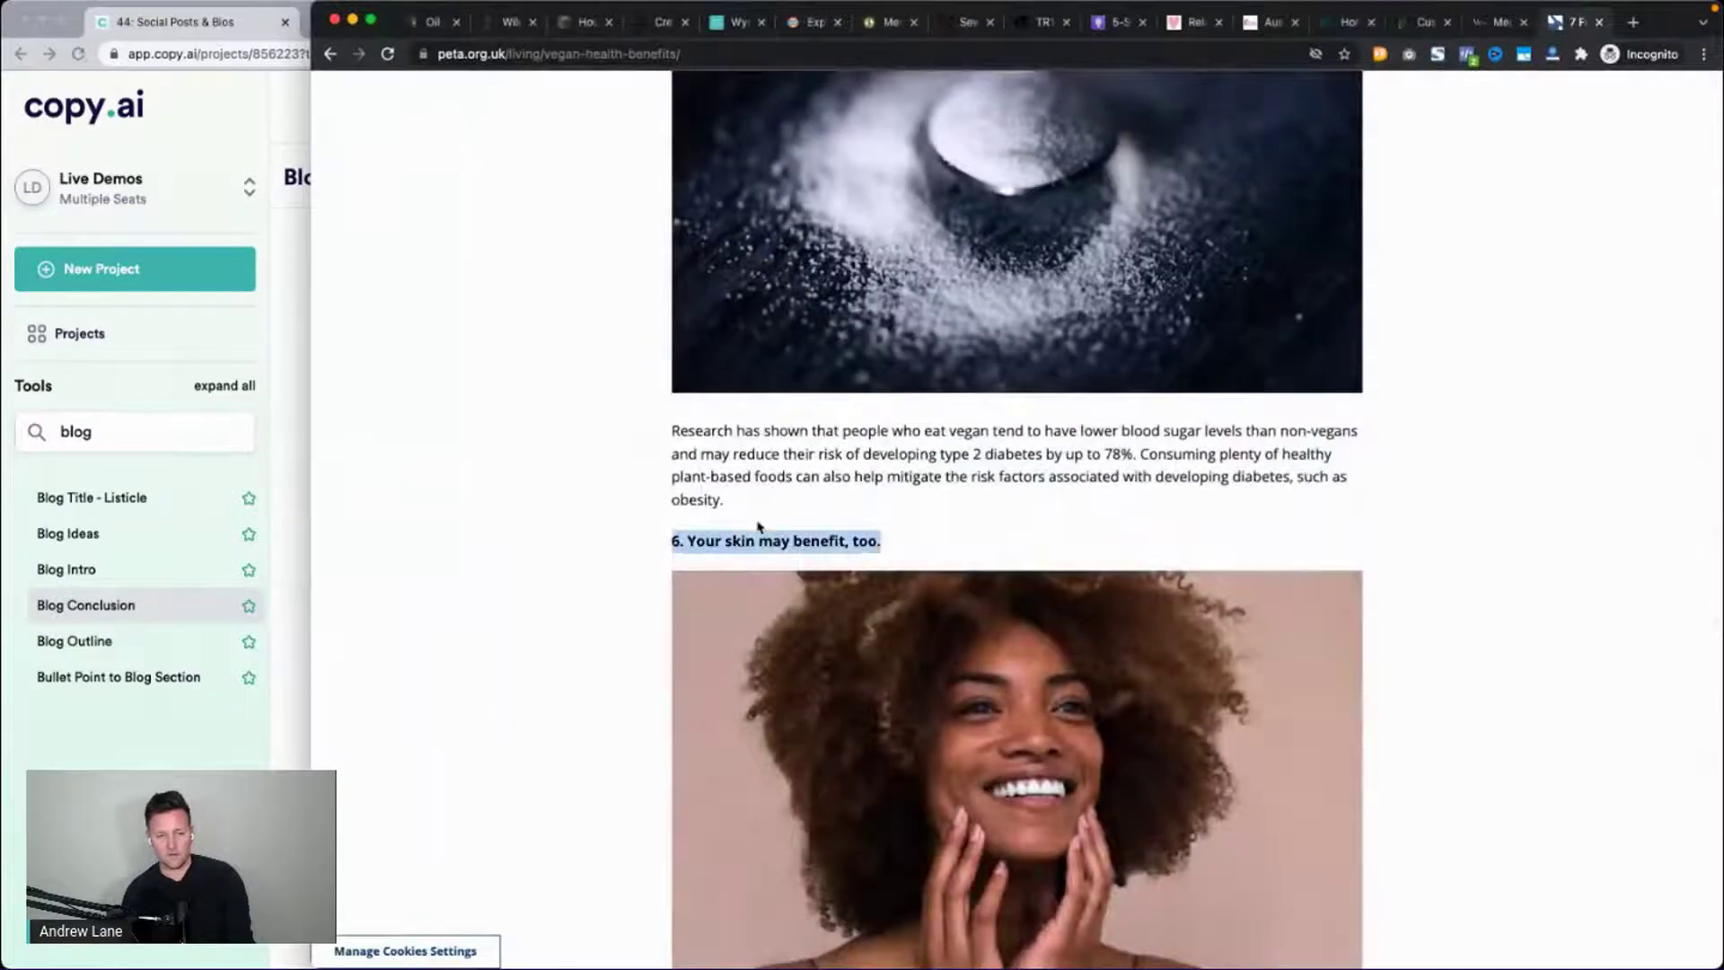
{"action": "key", "text": "super+c"}
{"action": "key", "text": "super+grave"}
{"action": "key", "text": "super+v"}
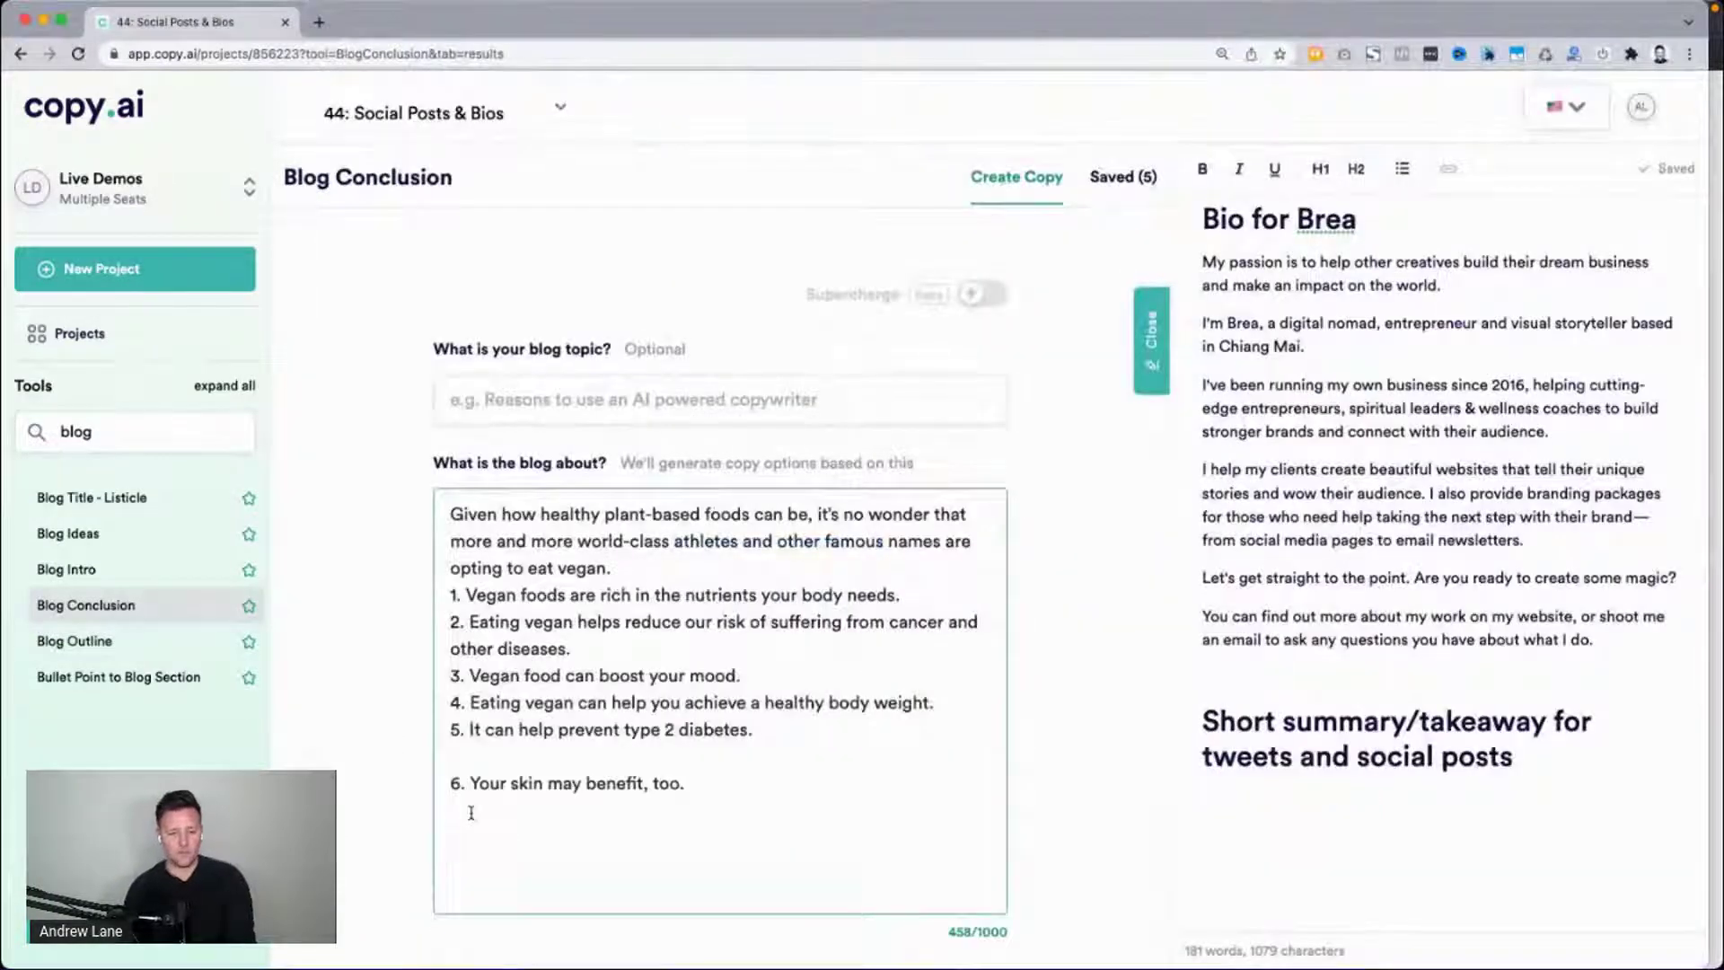
{"action": "key", "text": "BackSpace"}
Add the article heading "7. Eating vegan can reduce the pain of arthritis." to the blog description and delete the trailing blank lines.
{"action": "key", "text": "super+grave"}
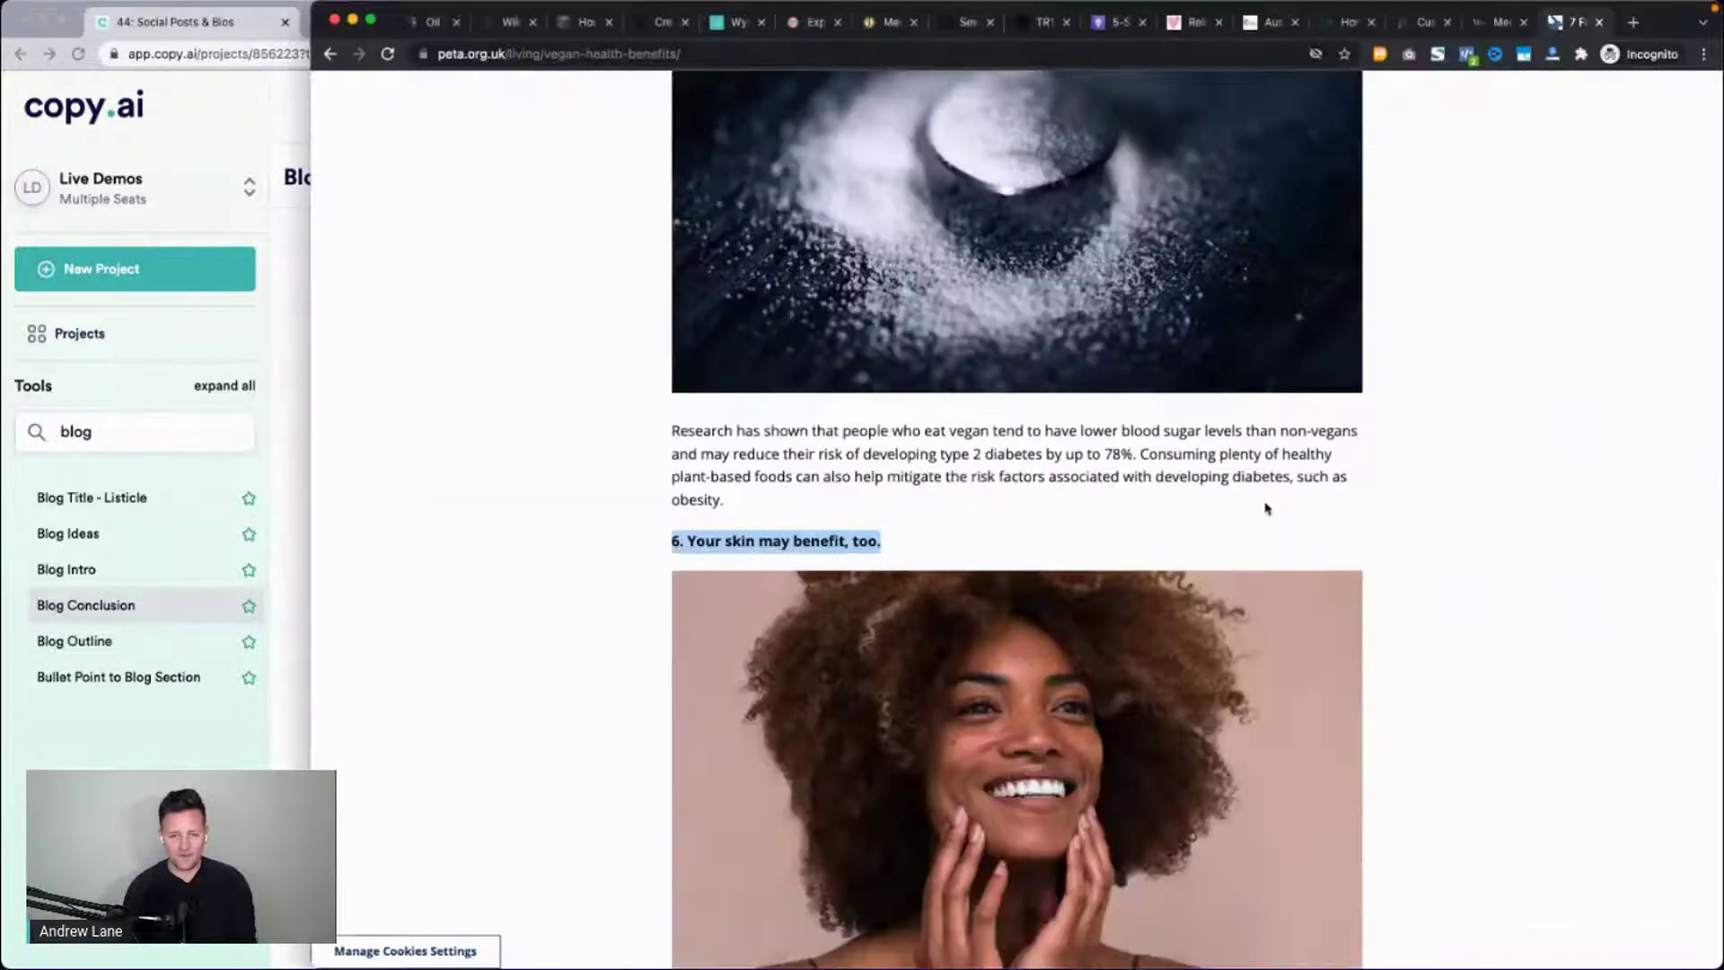
{"action": "scroll", "coordinate": [1266, 504], "scroll_direction": "down", "scroll_amount": 5}
{"action": "triple_click", "coordinate": [780, 684]}
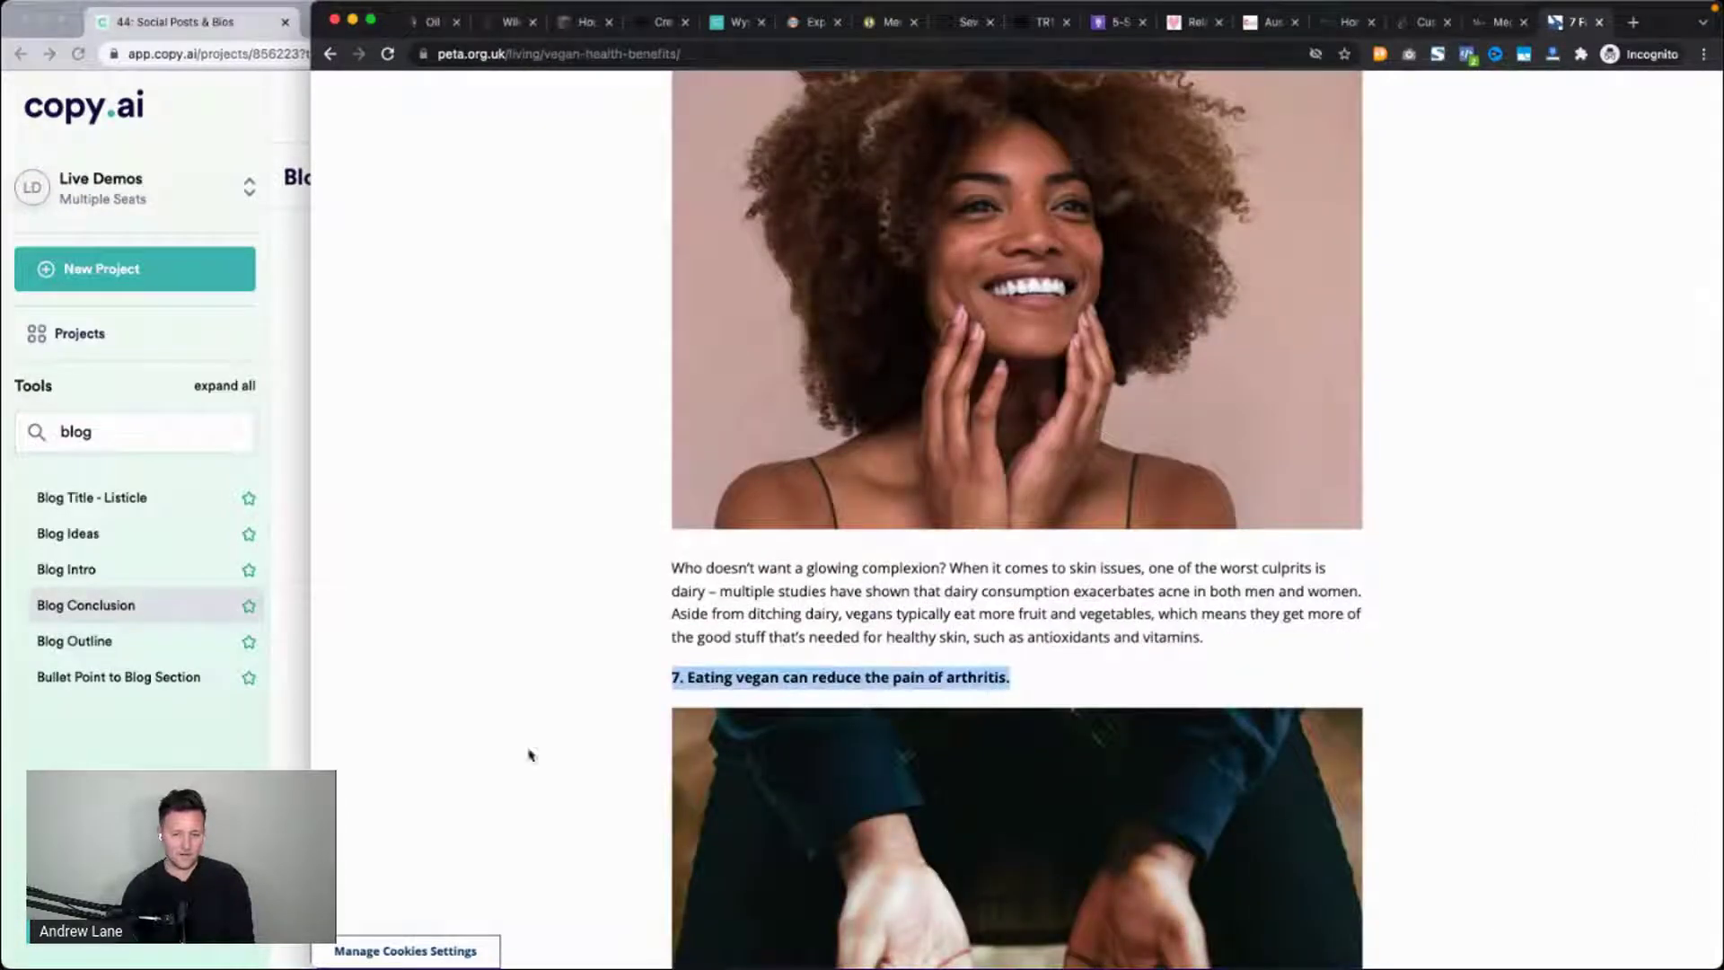
{"action": "key", "text": "super+c"}
{"action": "key", "text": "super+grave"}
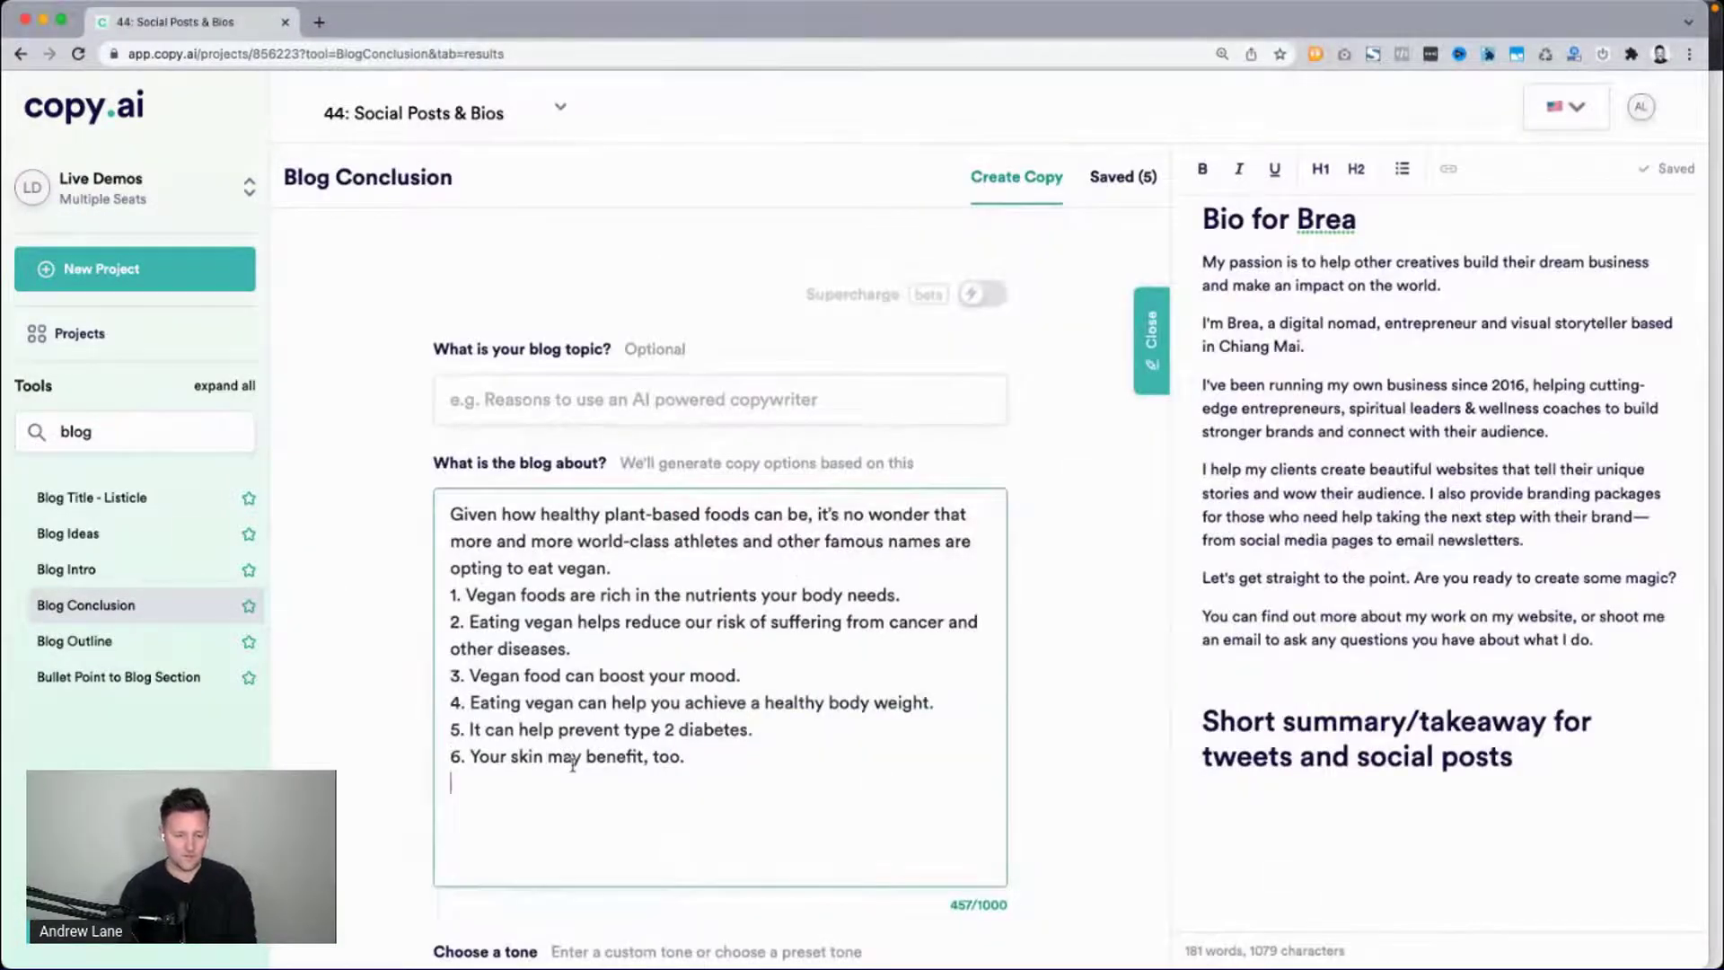
{"action": "key", "text": "super+v"}
{"action": "key", "text": "BackSpace"}
{"action": "key", "text": "BackSpace"}
{"action": "key", "text": "BackSpace"}
{"action": "key", "text": "BackSpace"}
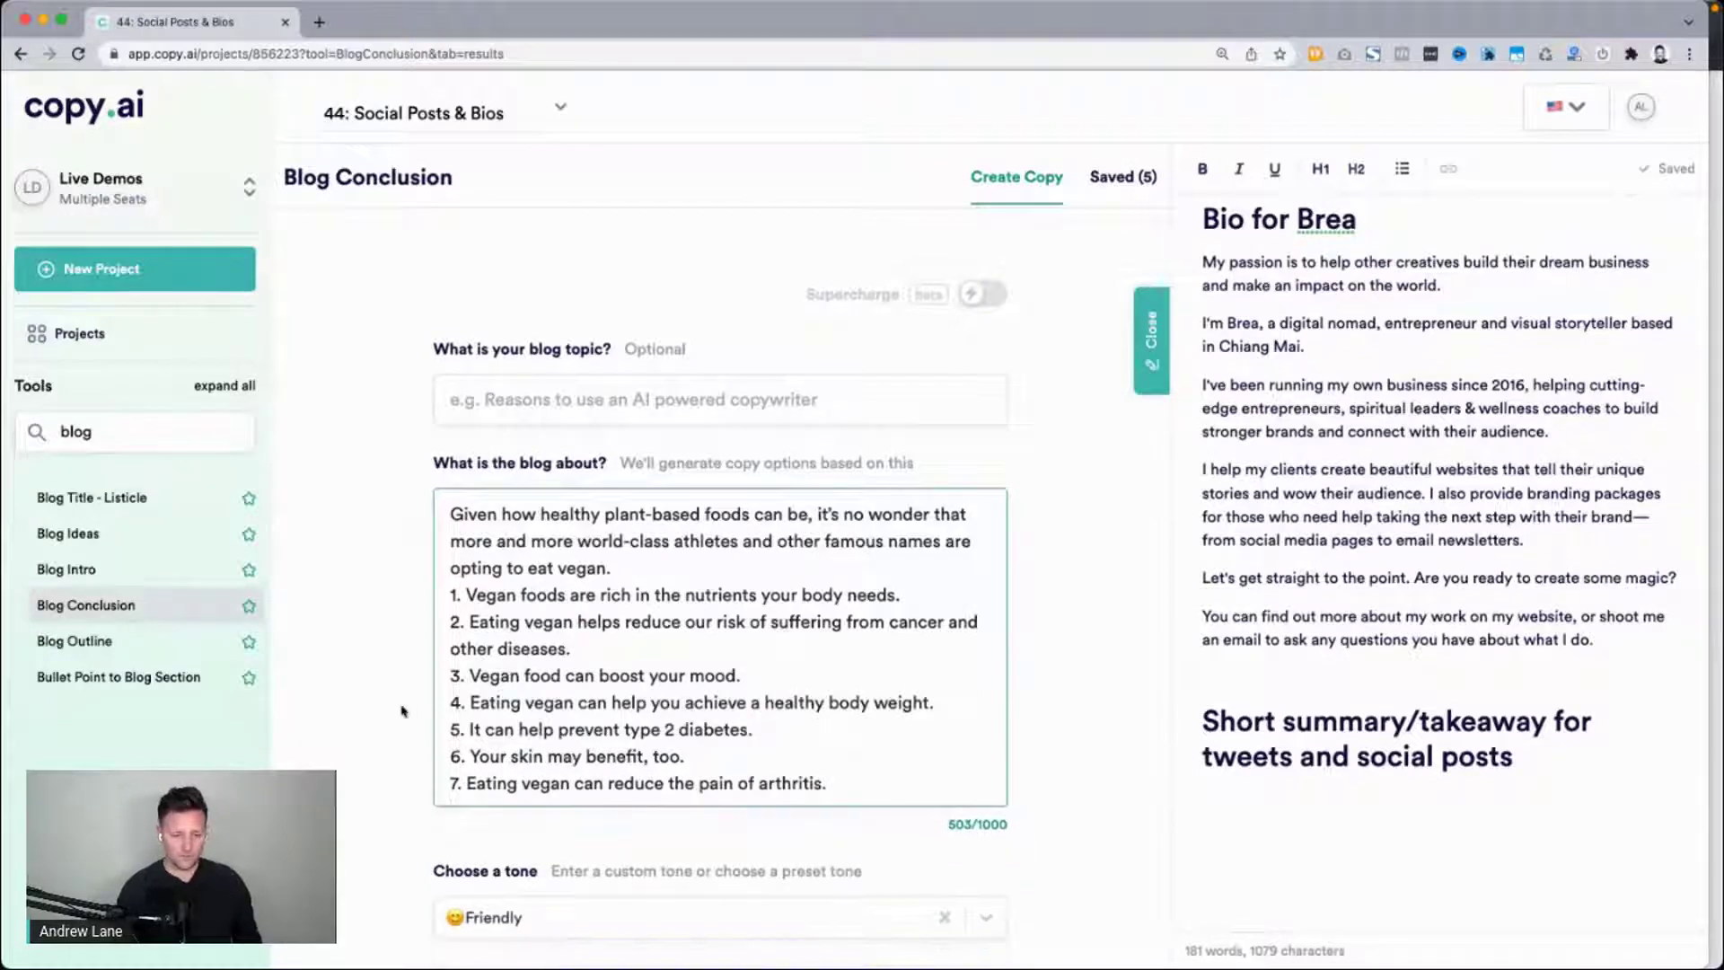
Generate blog conclusions from the description with the blog topic left empty, and examine the first generated conclusion.
{"action": "scroll", "coordinate": [401, 712], "scroll_direction": "down", "scroll_amount": 3}
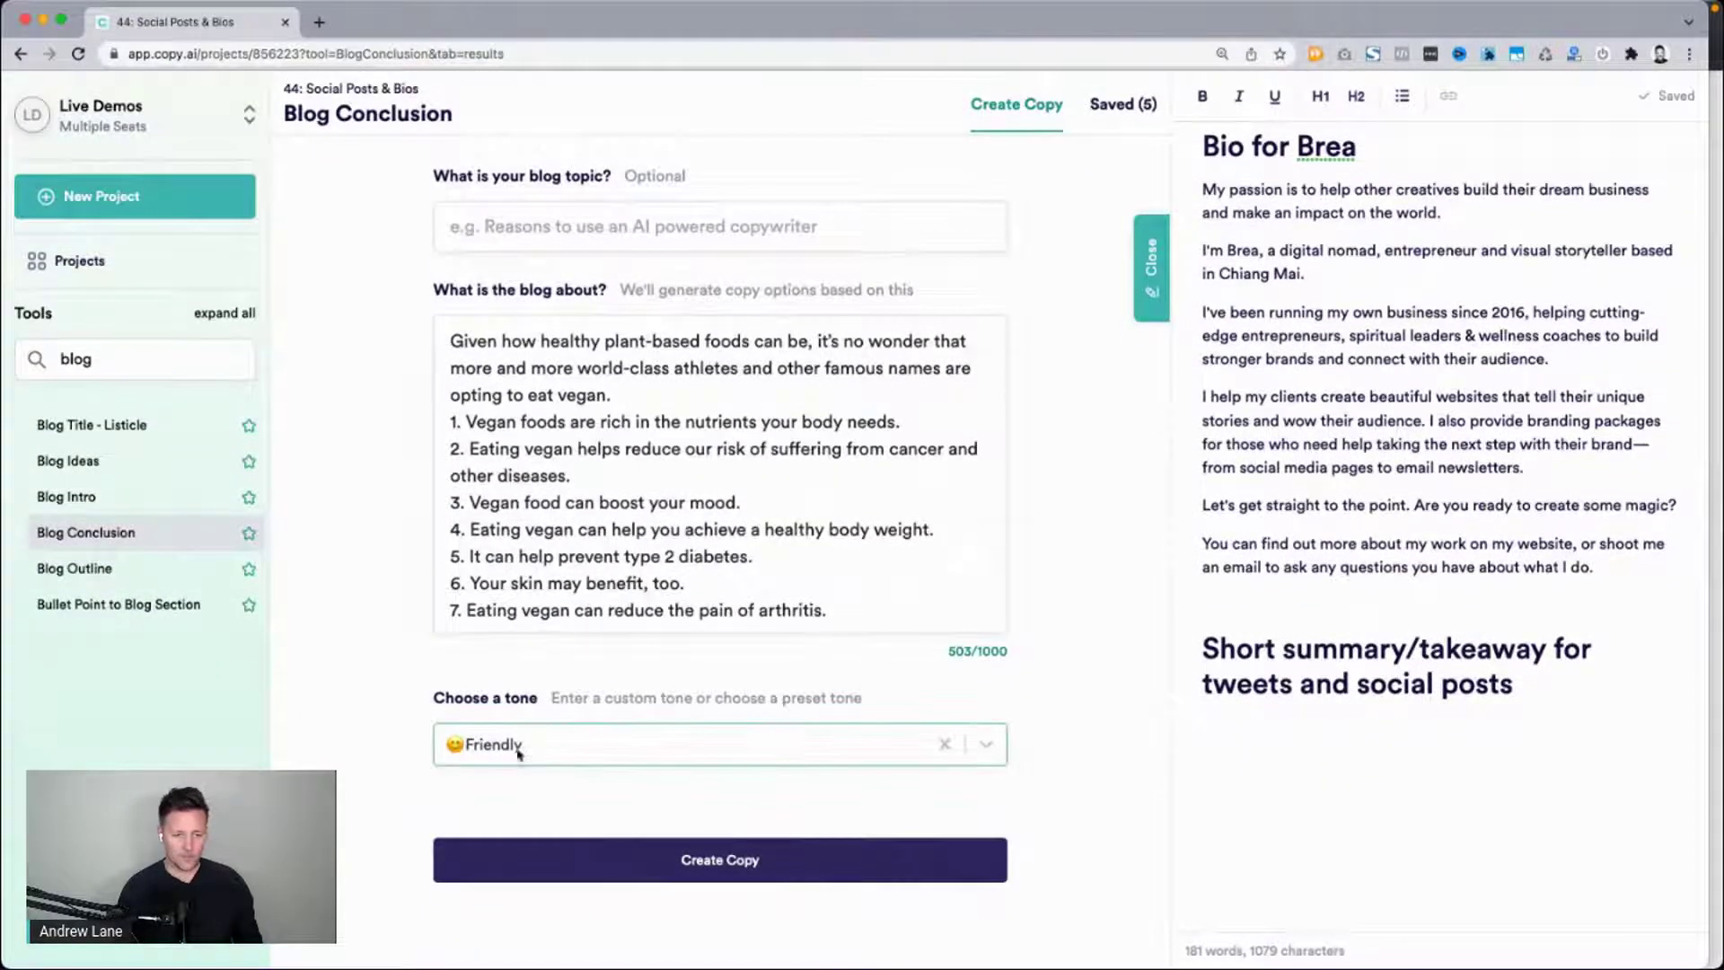
{"action": "left_click_drag", "start_coordinate": [433, 177], "coordinate": [579, 197]}
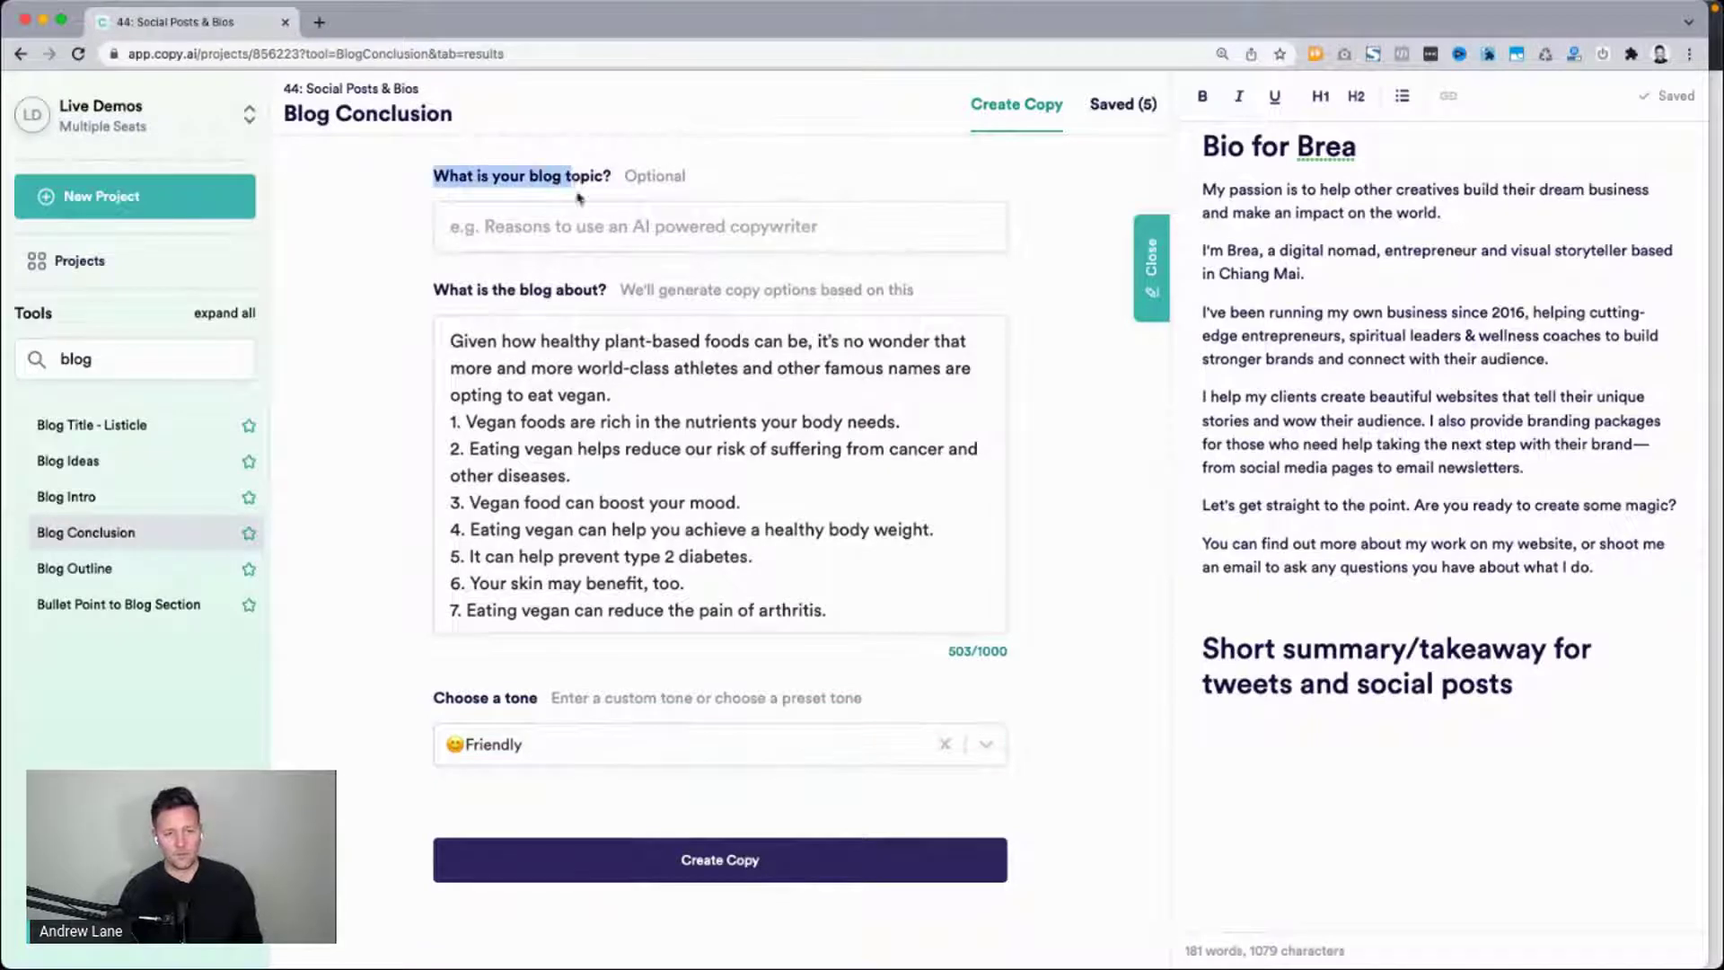
{"action": "scroll", "coordinate": [556, 305], "scroll_direction": "up", "scroll_amount": 1}
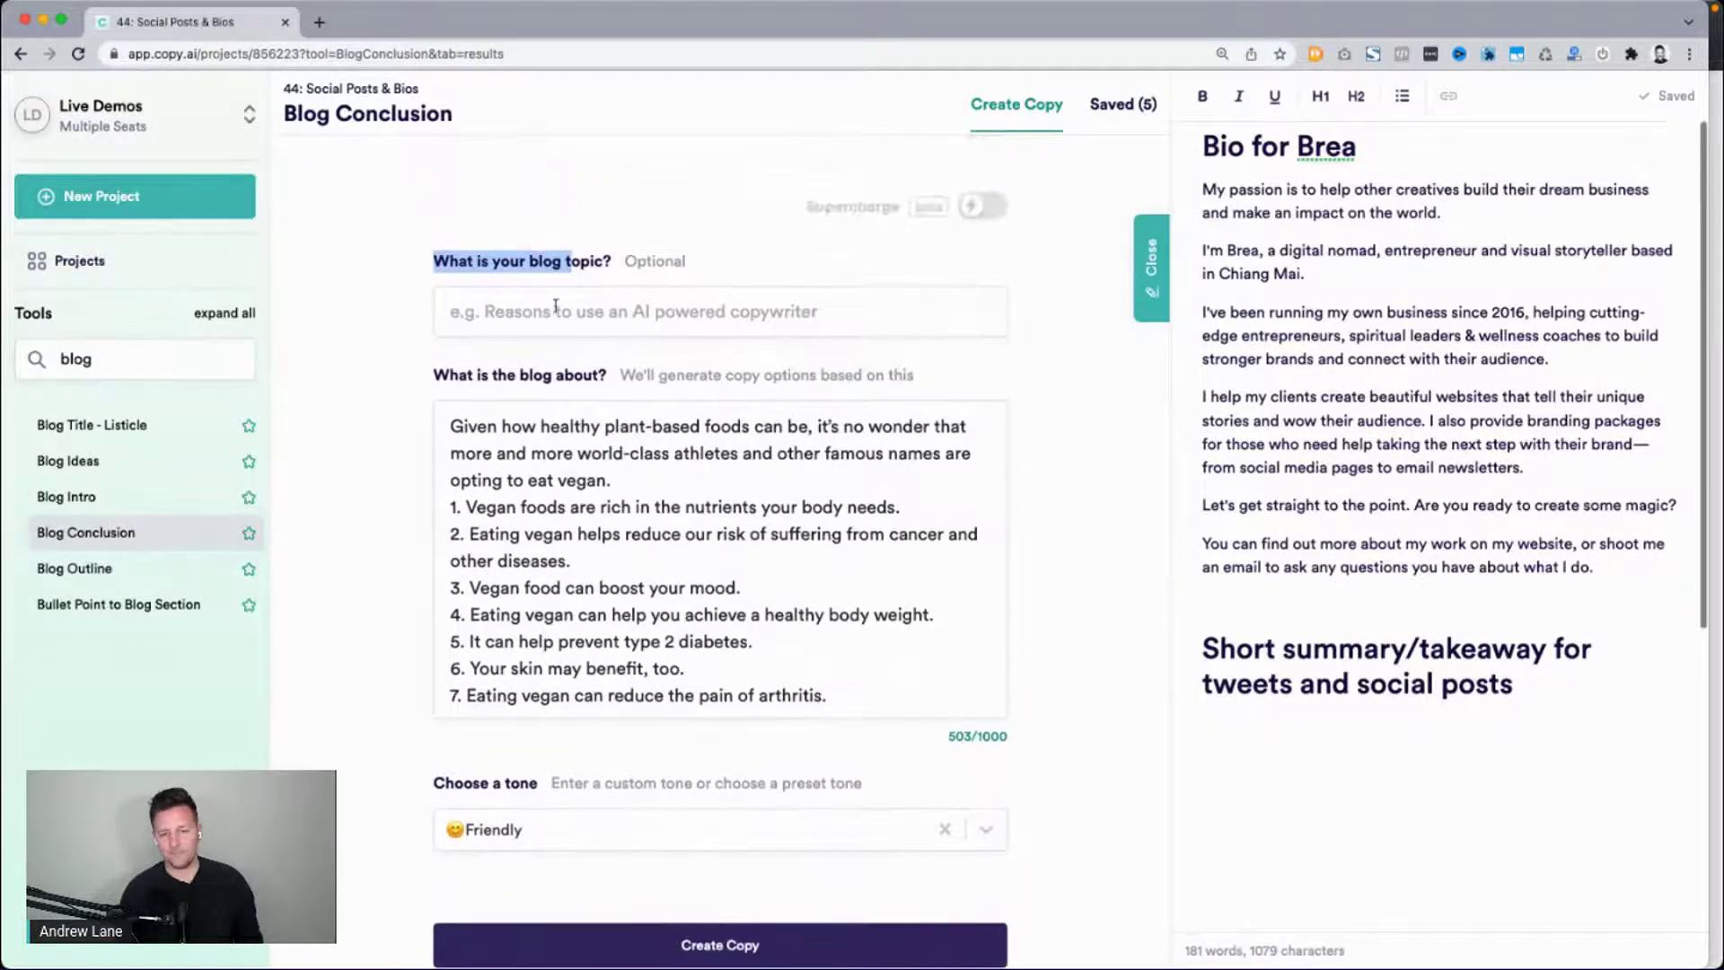
{"action": "left_click", "coordinate": [550, 312]}
{"action": "scroll", "coordinate": [363, 454], "scroll_direction": "down", "scroll_amount": 2}
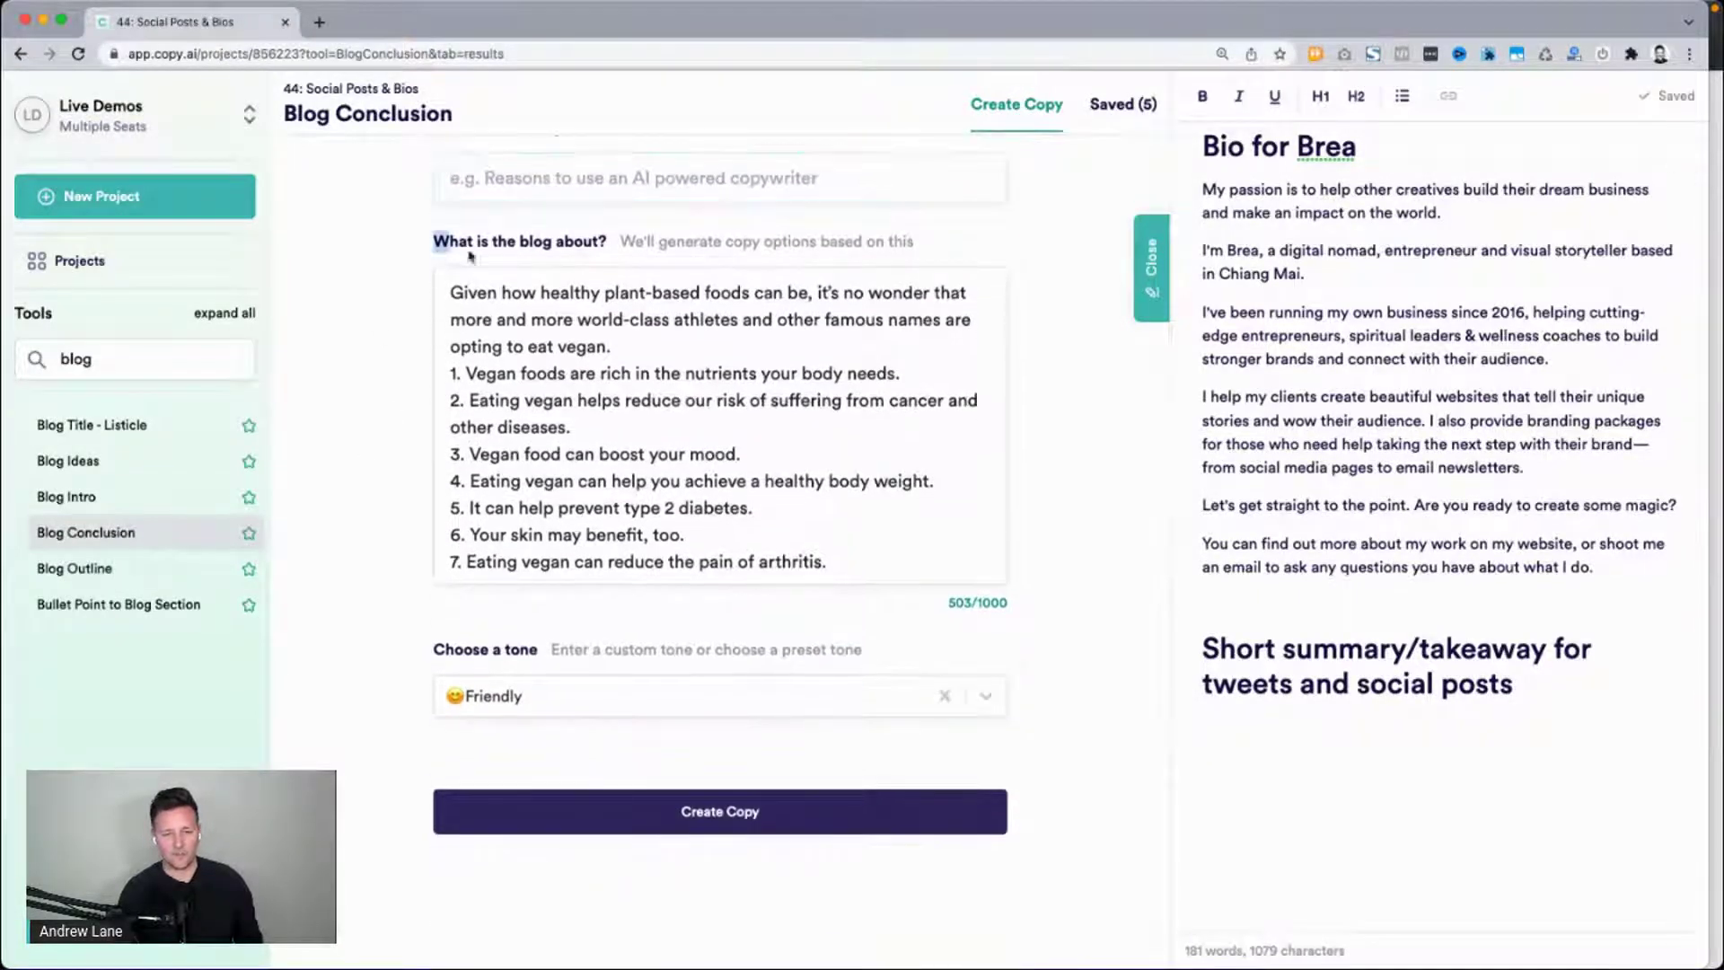
{"action": "left_click_drag", "start_coordinate": [433, 239], "coordinate": [607, 259]}
{"action": "left_click", "coordinate": [675, 811]}
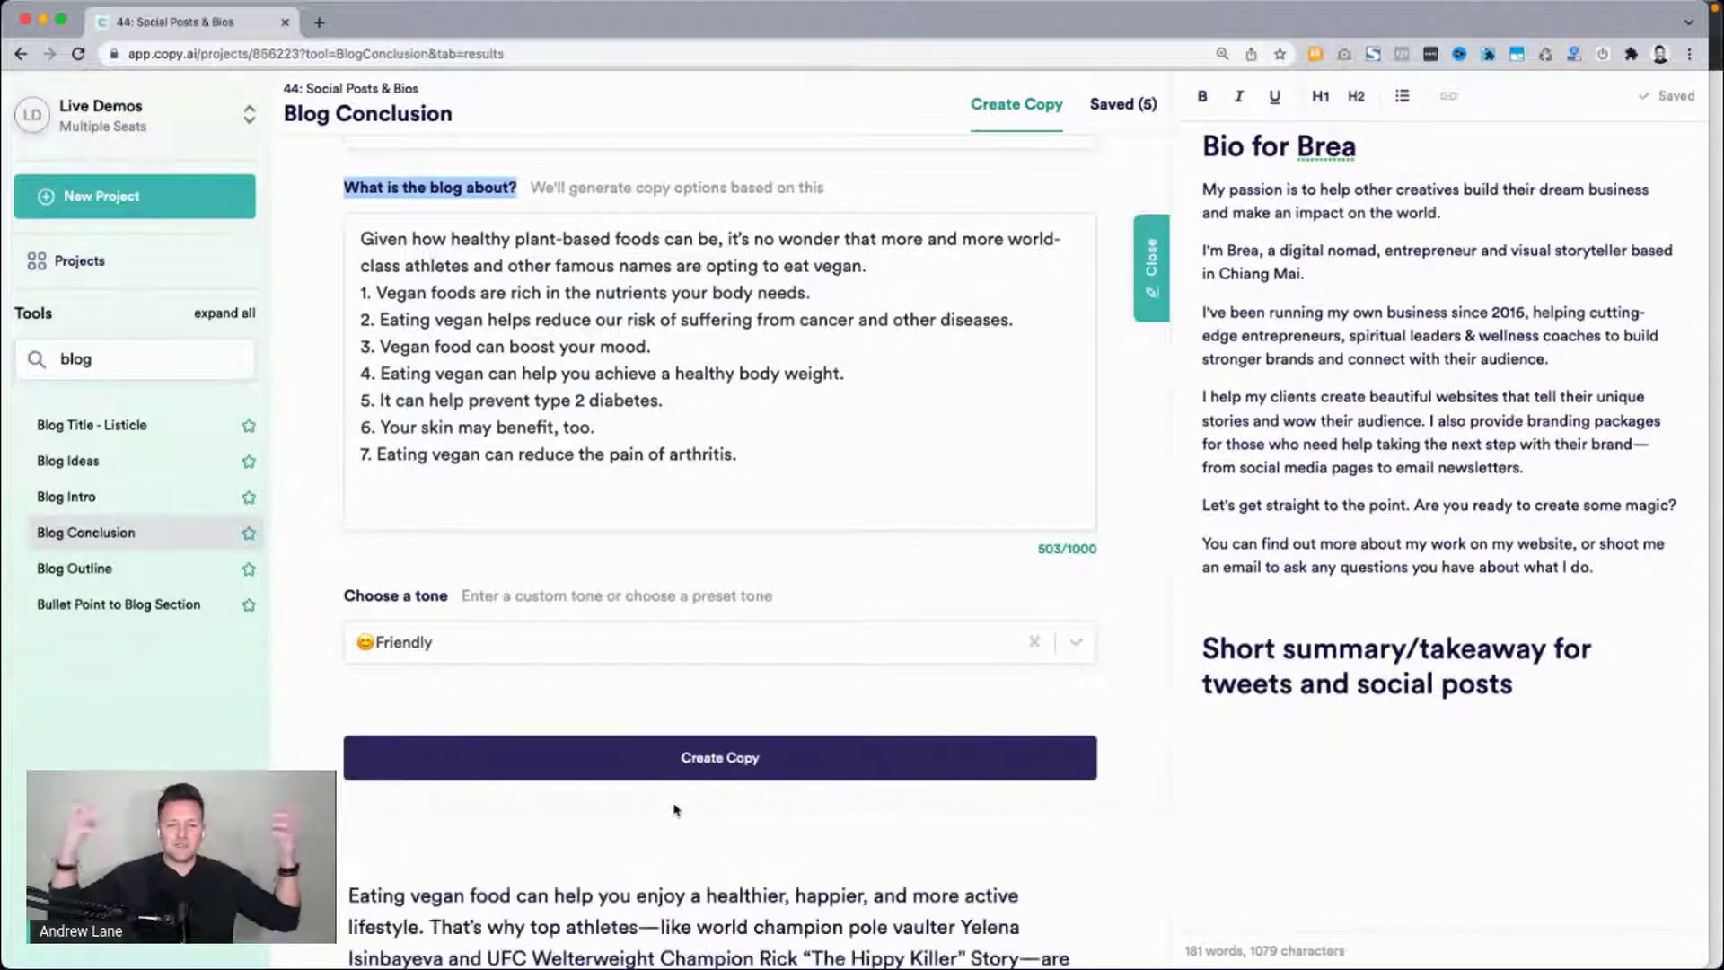
{"action": "scroll", "coordinate": [676, 810], "scroll_direction": "up", "scroll_amount": 1}
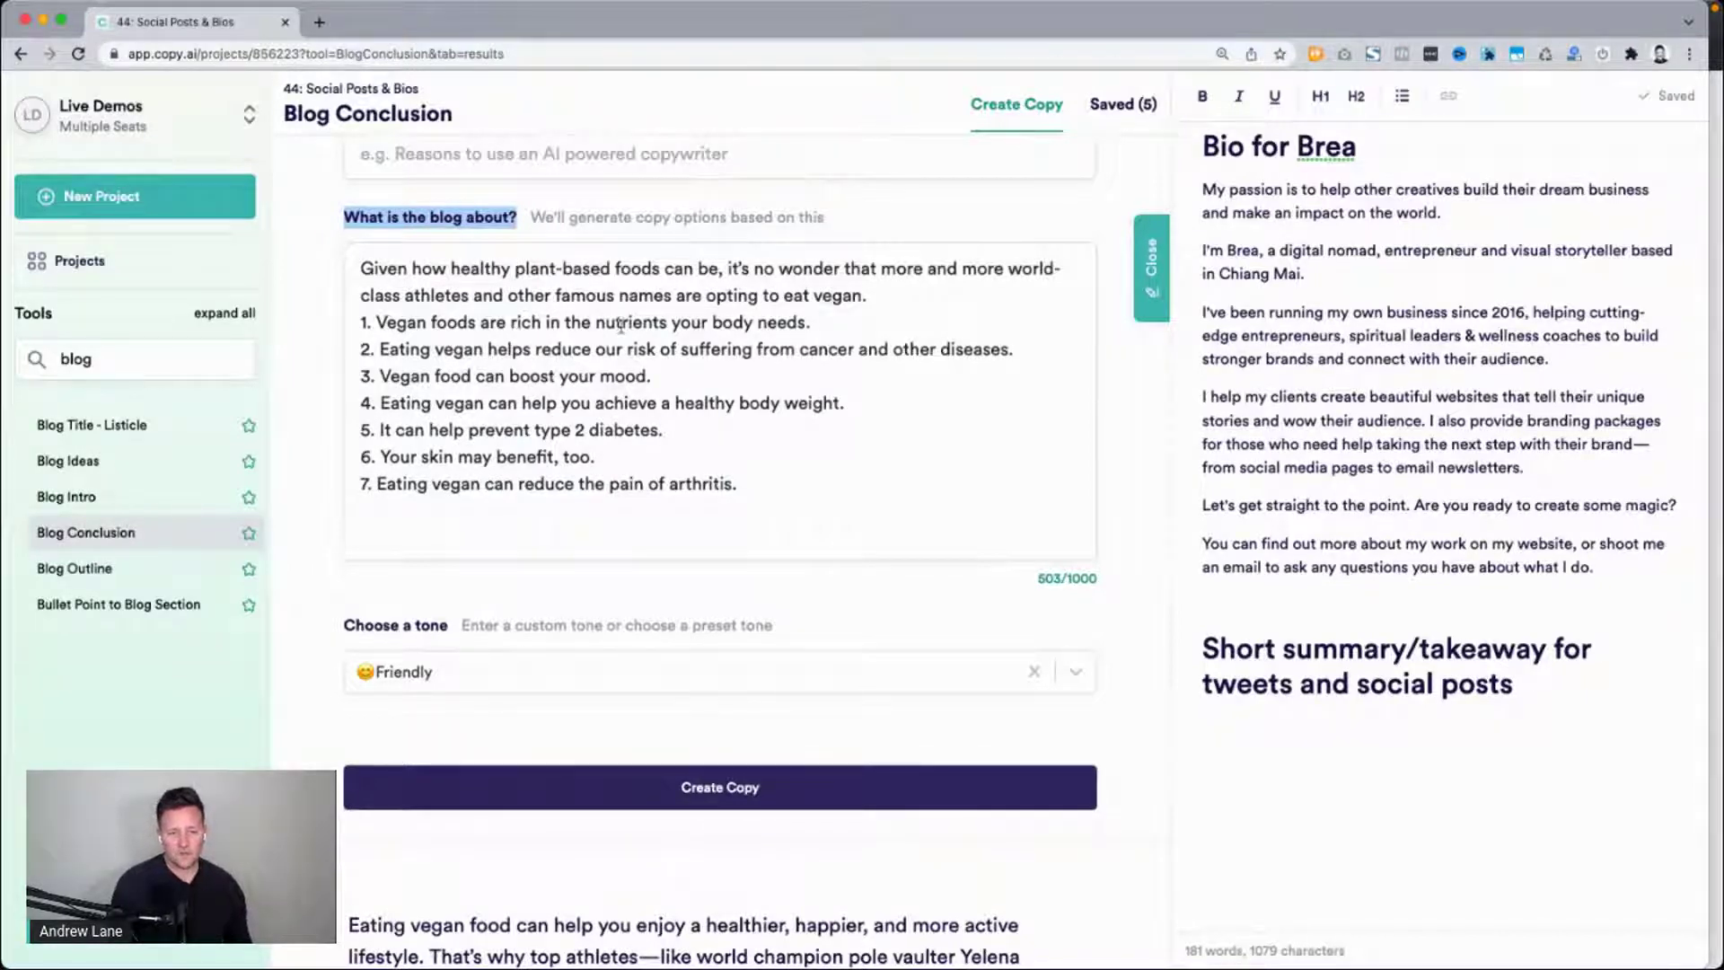
{"action": "scroll", "coordinate": [428, 465], "scroll_direction": "down", "scroll_amount": 5}
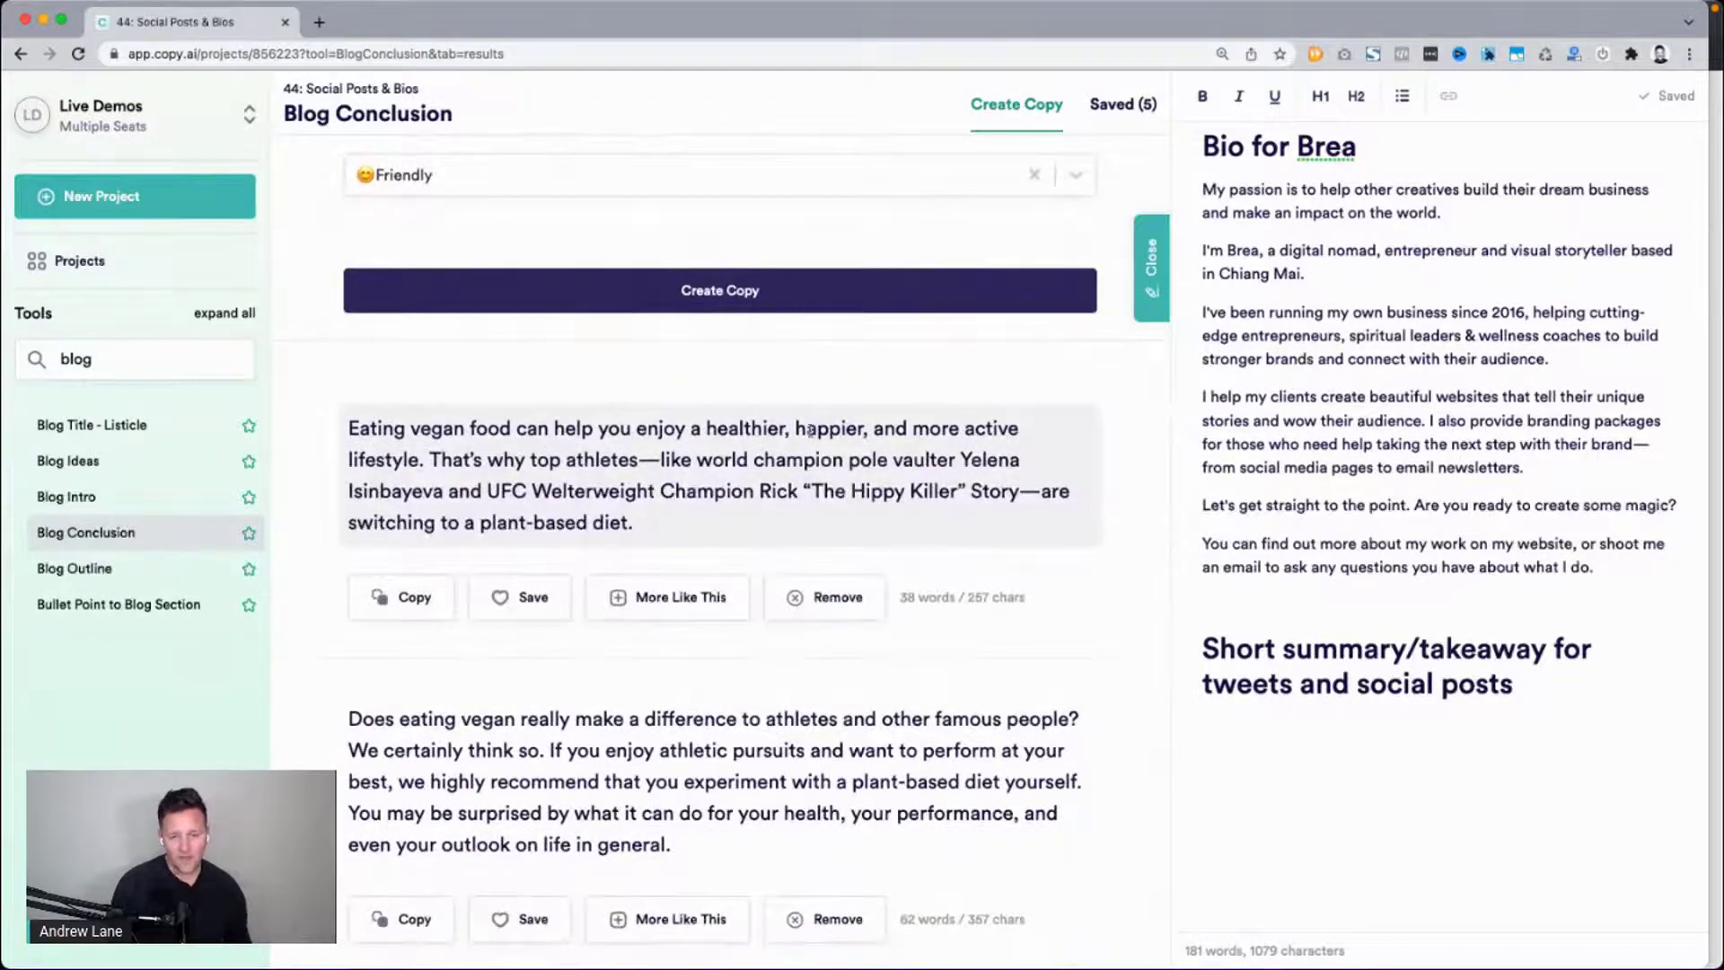
{"action": "left_click", "coordinate": [455, 459]}
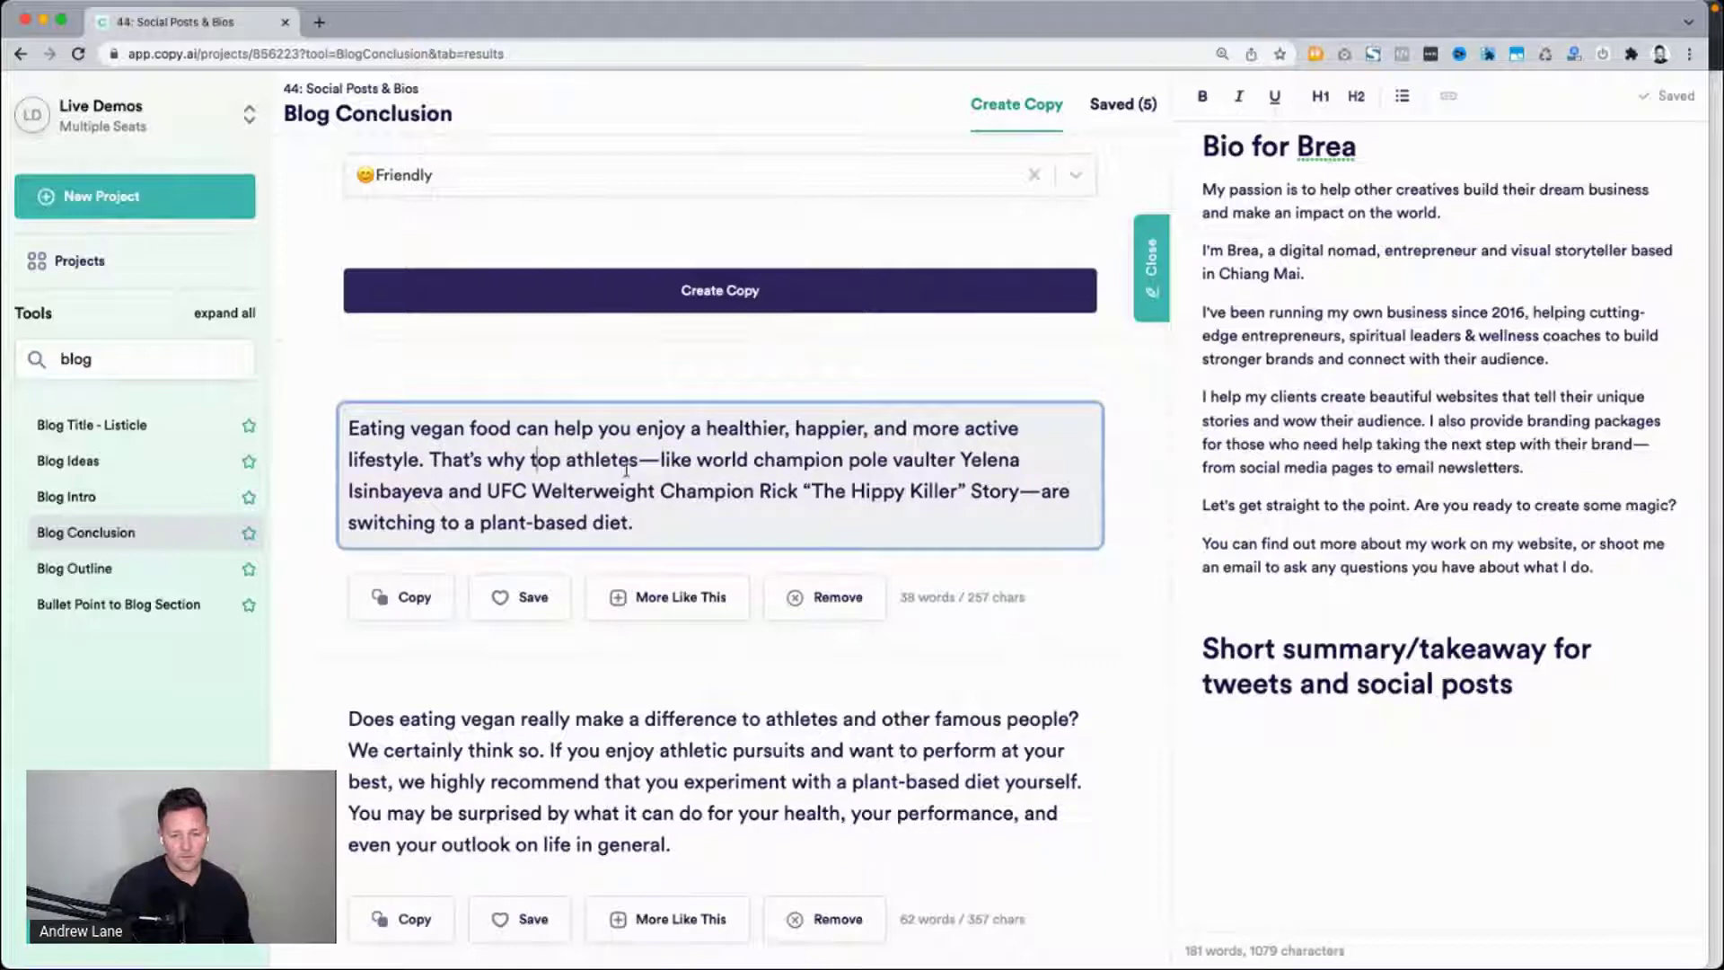
Delete the named athlete examples after "top athletes" in the first generated conclusion and reread the shortened text.
{"action": "left_click_drag", "start_coordinate": [639, 459], "coordinate": [1042, 491]}
{"action": "key", "text": "BackSpace"}
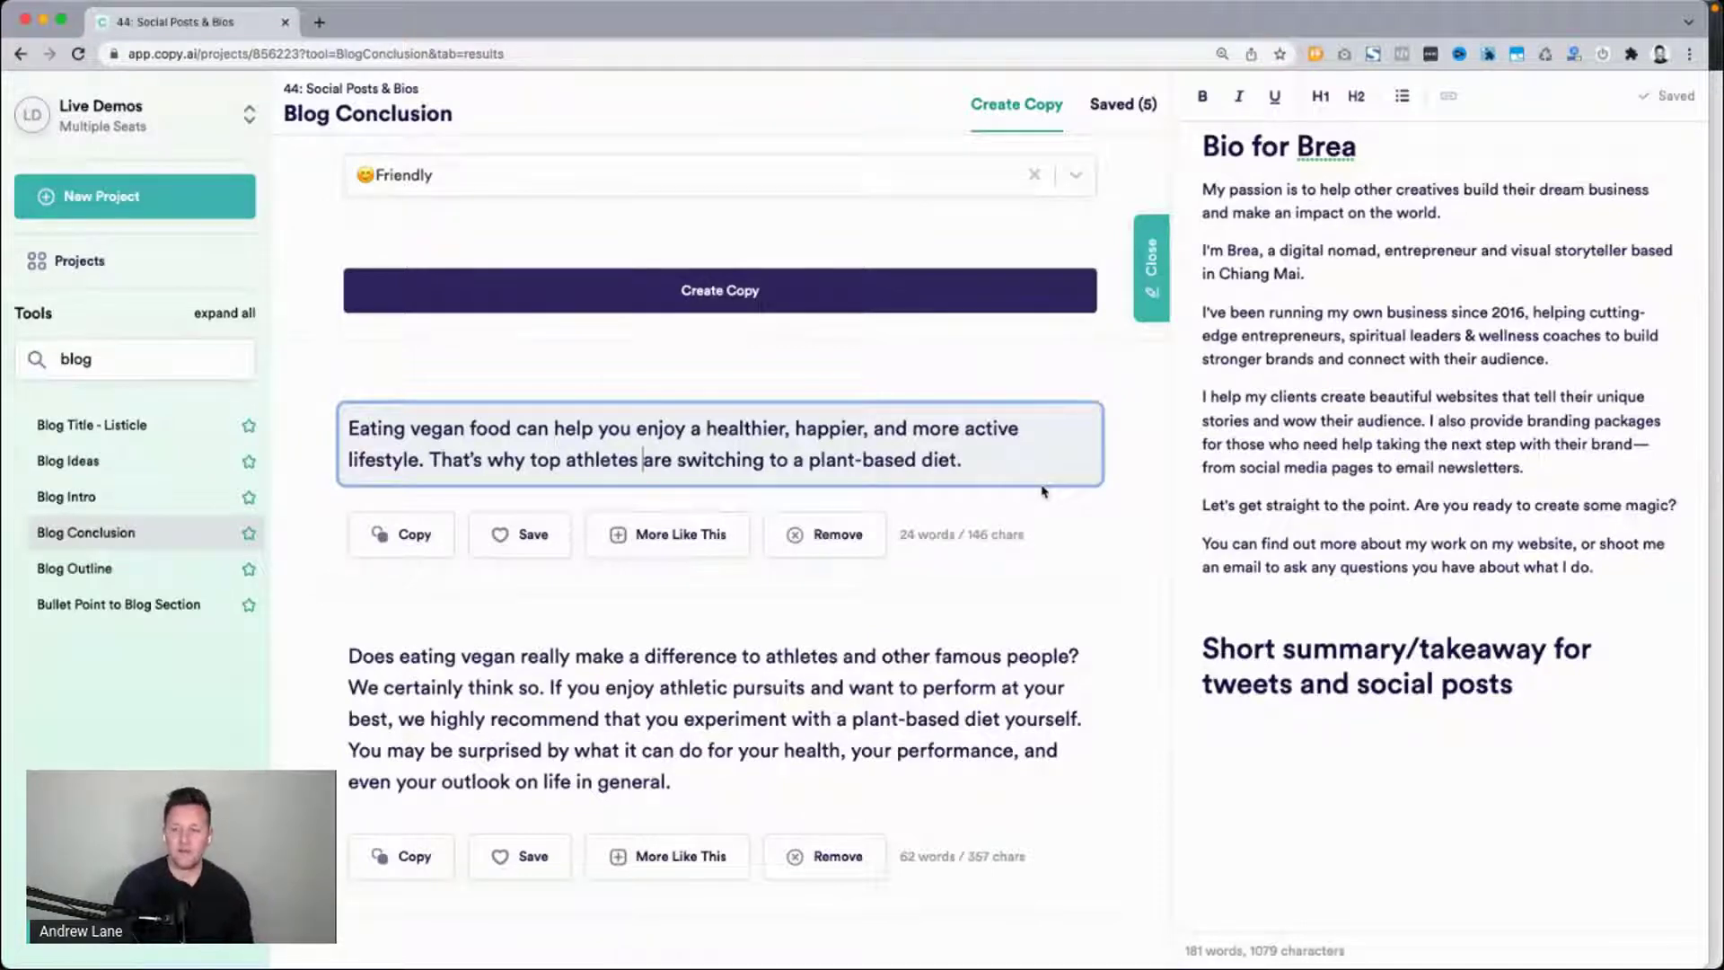
{"action": "scroll", "coordinate": [1042, 490], "scroll_direction": "down", "scroll_amount": 1}
{"action": "triple_click", "coordinate": [773, 403]}
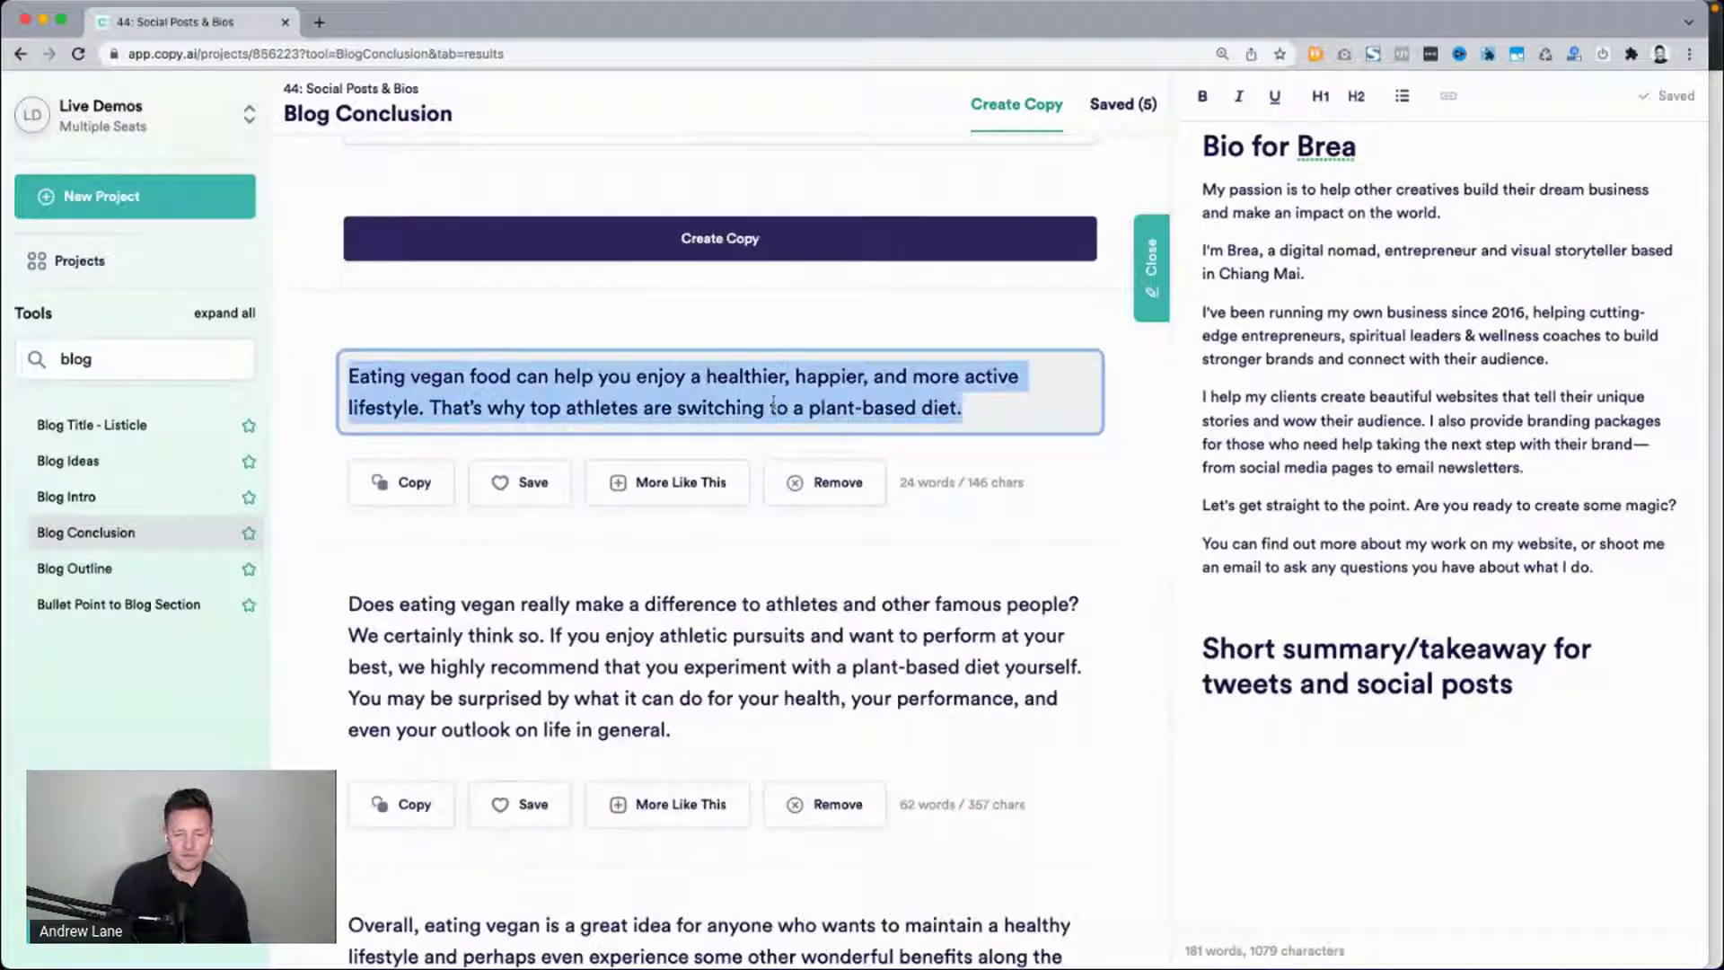
{"action": "left_click", "coordinate": [773, 403]}
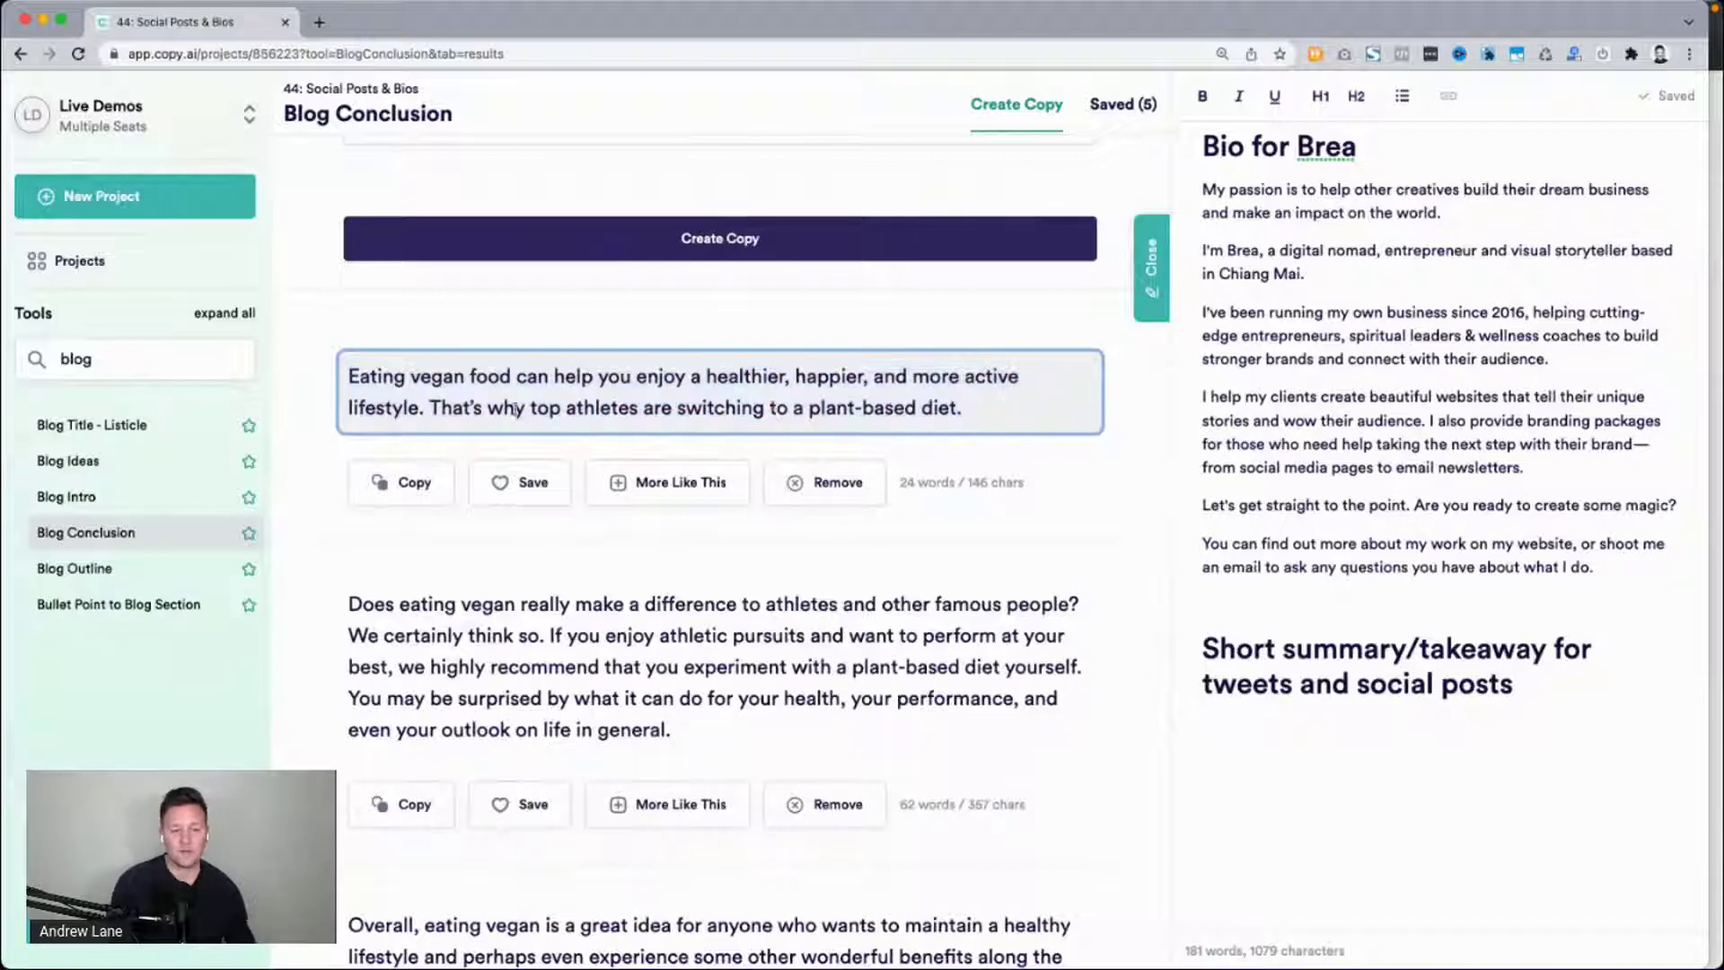
{"action": "left_click_drag", "start_coordinate": [442, 406], "coordinate": [963, 406]}
{"action": "scroll", "coordinate": [678, 485], "scroll_direction": "down", "scroll_amount": 1}
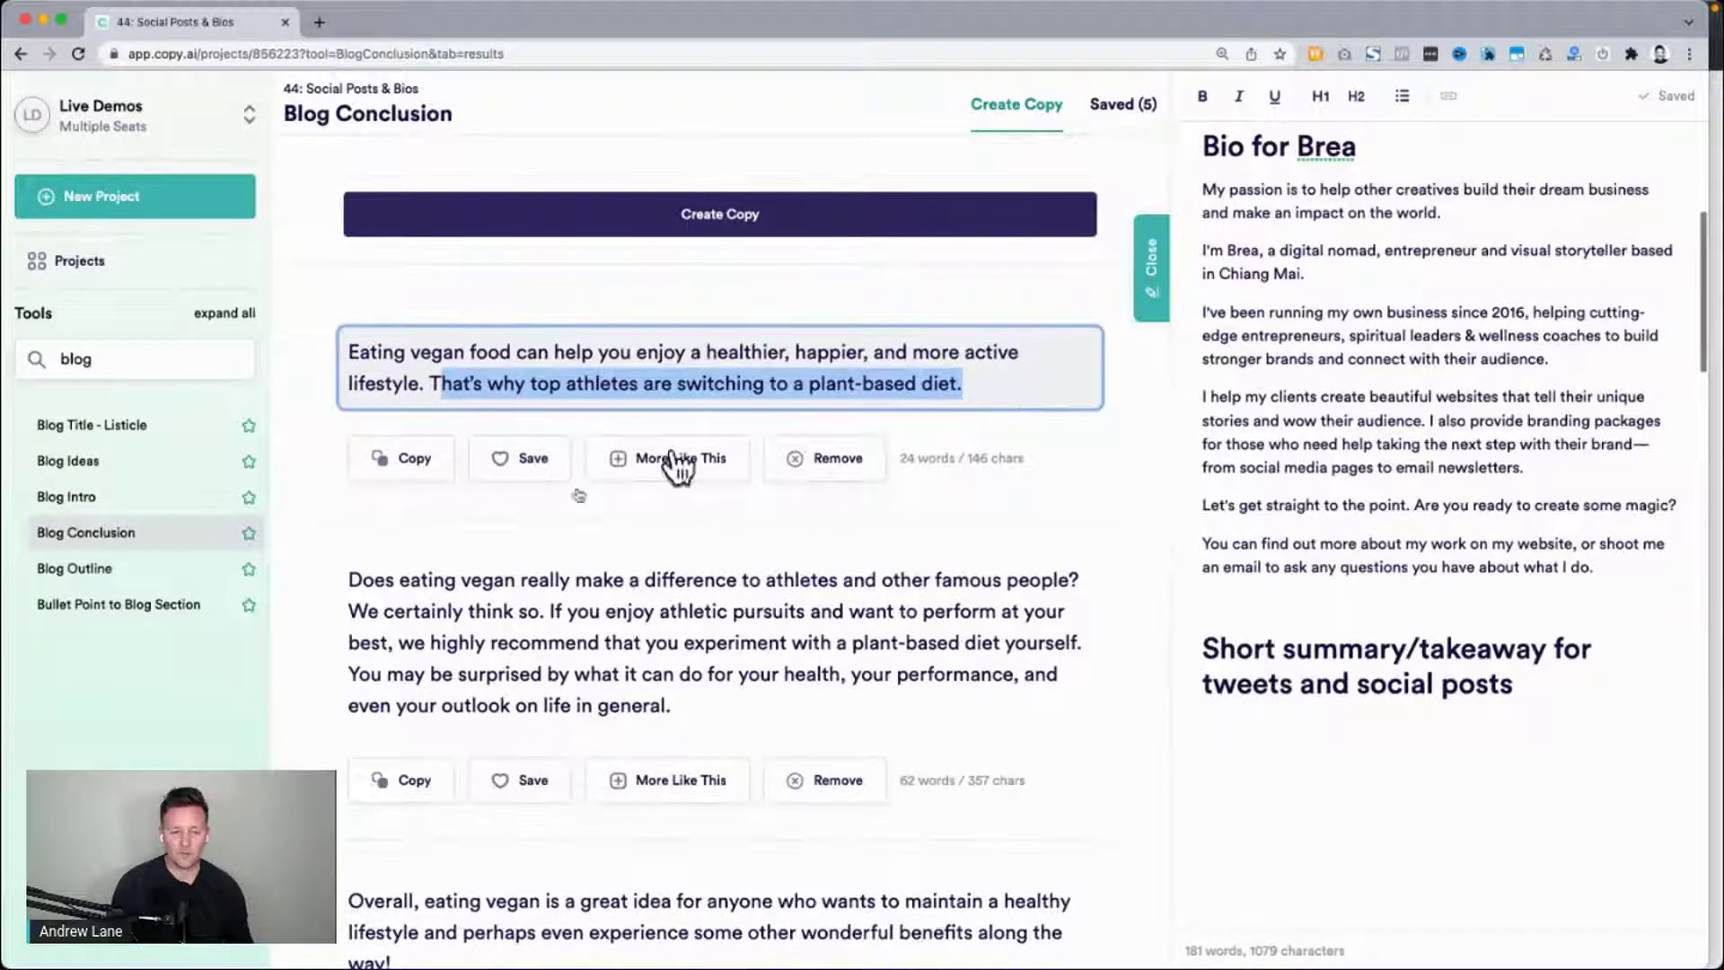
Examine the second and third generated blog conclusions for wording that suits short social post takeaways.
{"action": "scroll", "coordinate": [677, 467], "scroll_direction": "down", "scroll_amount": 5}
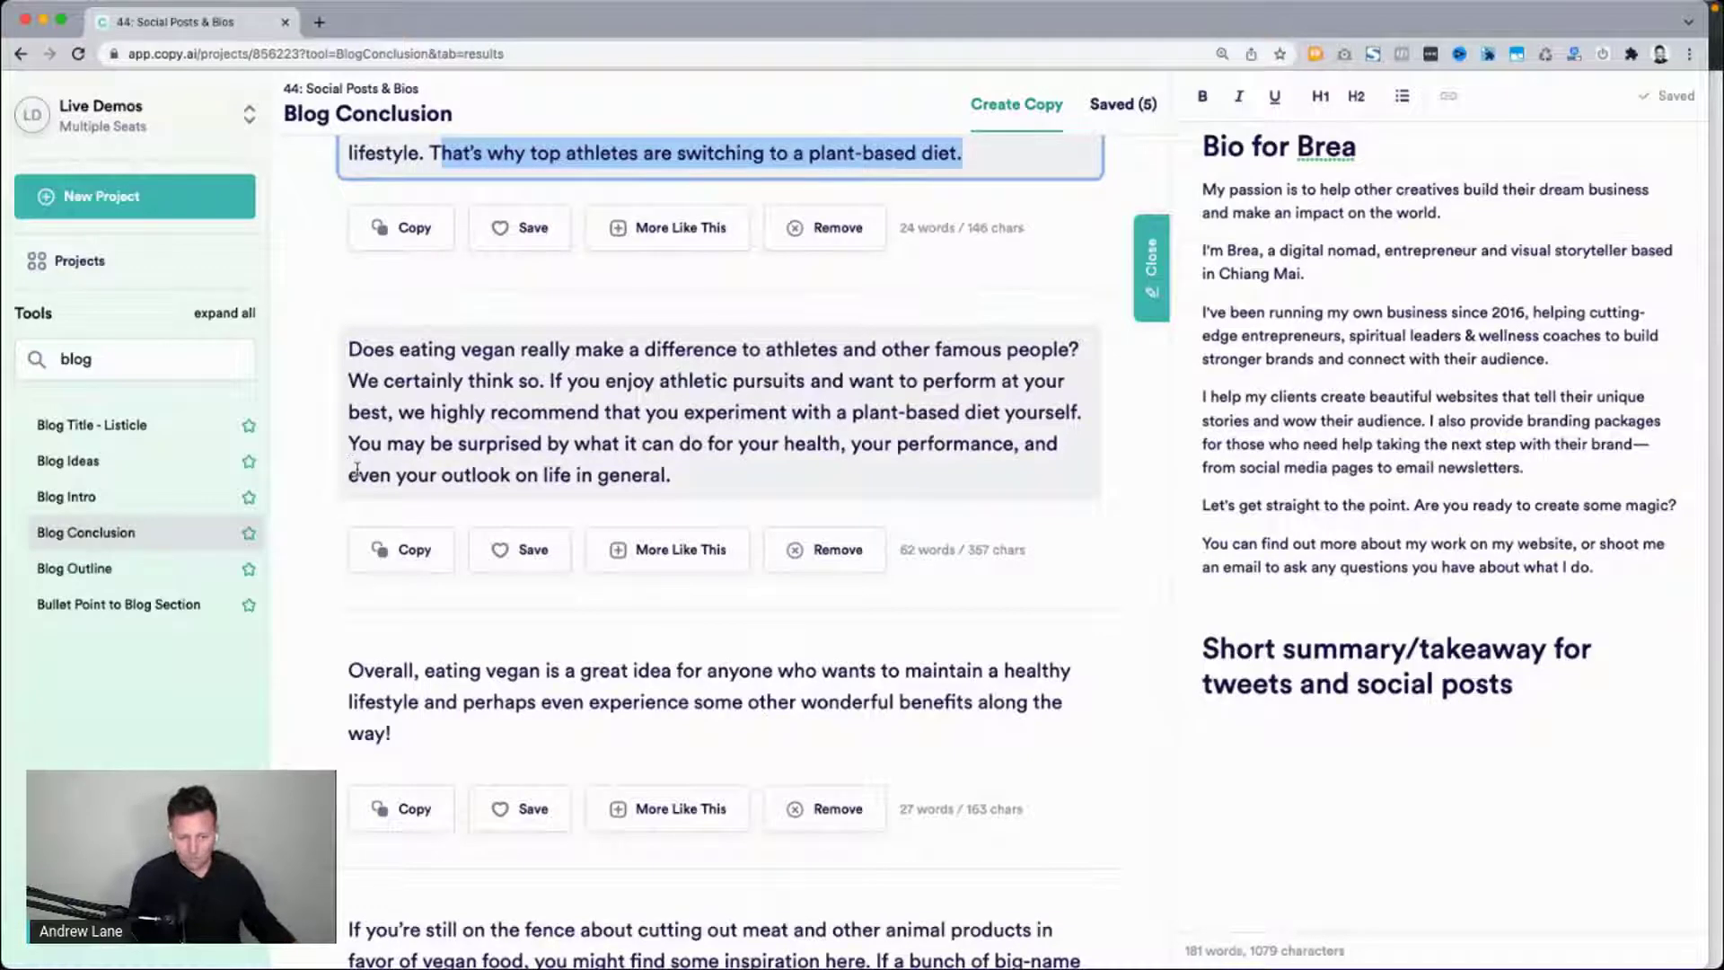
{"action": "triple_click", "coordinate": [451, 437]}
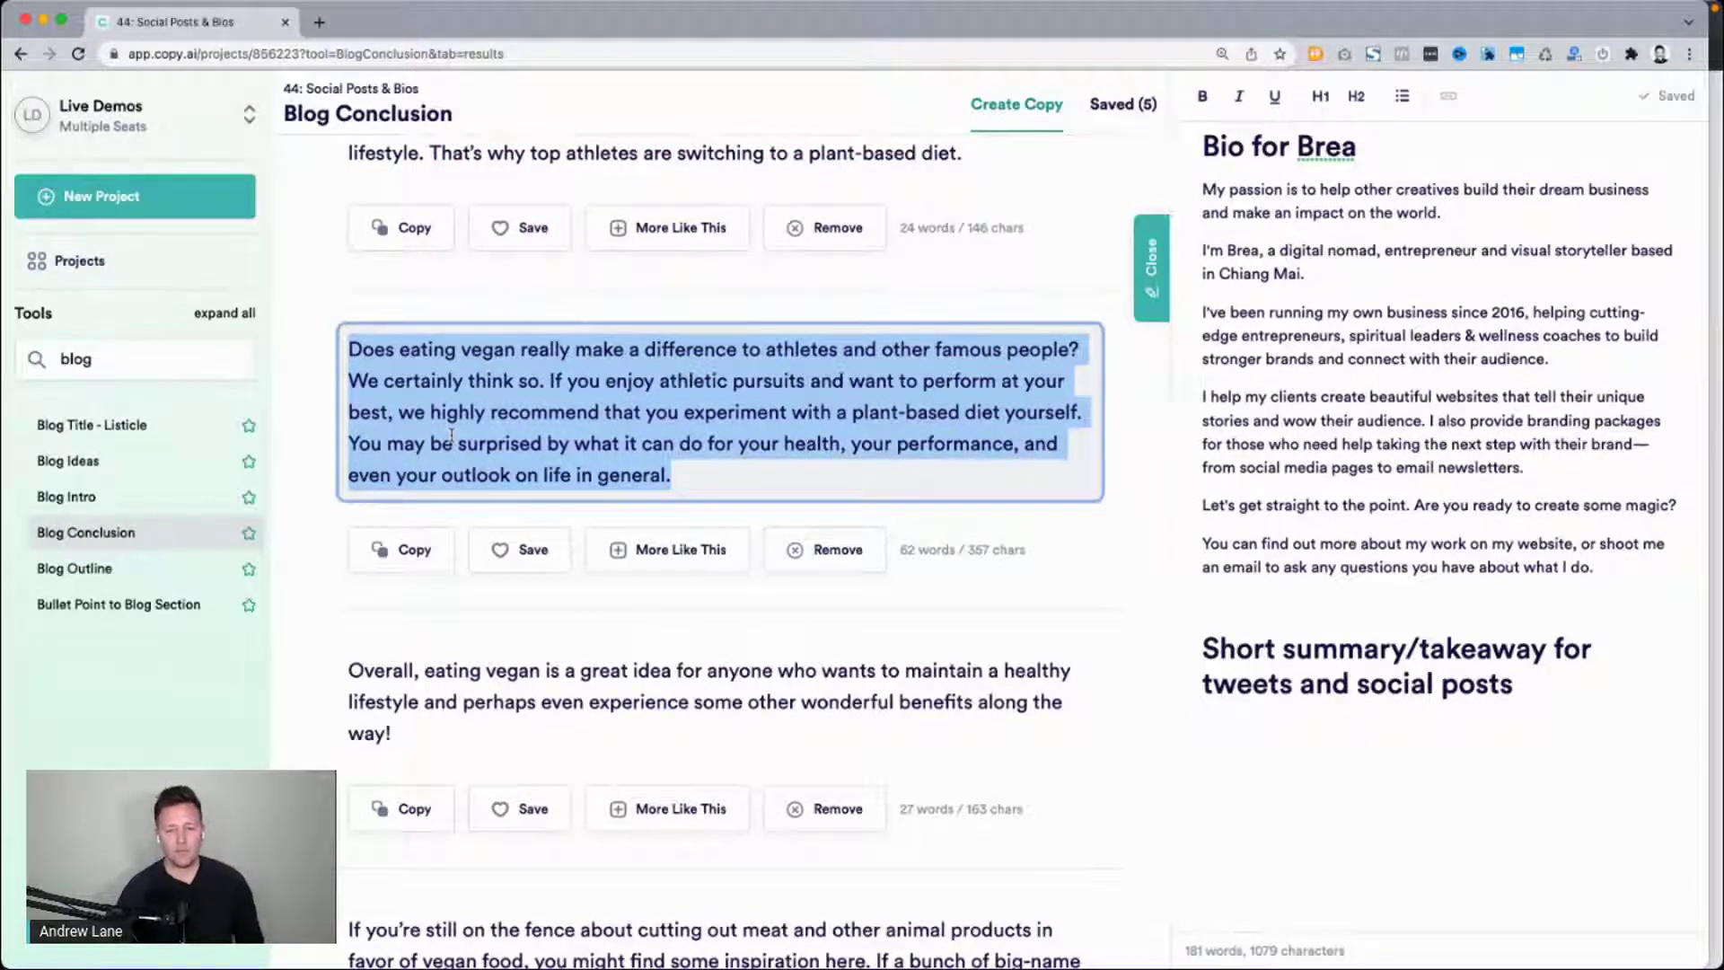
{"action": "left_click", "coordinate": [451, 439]}
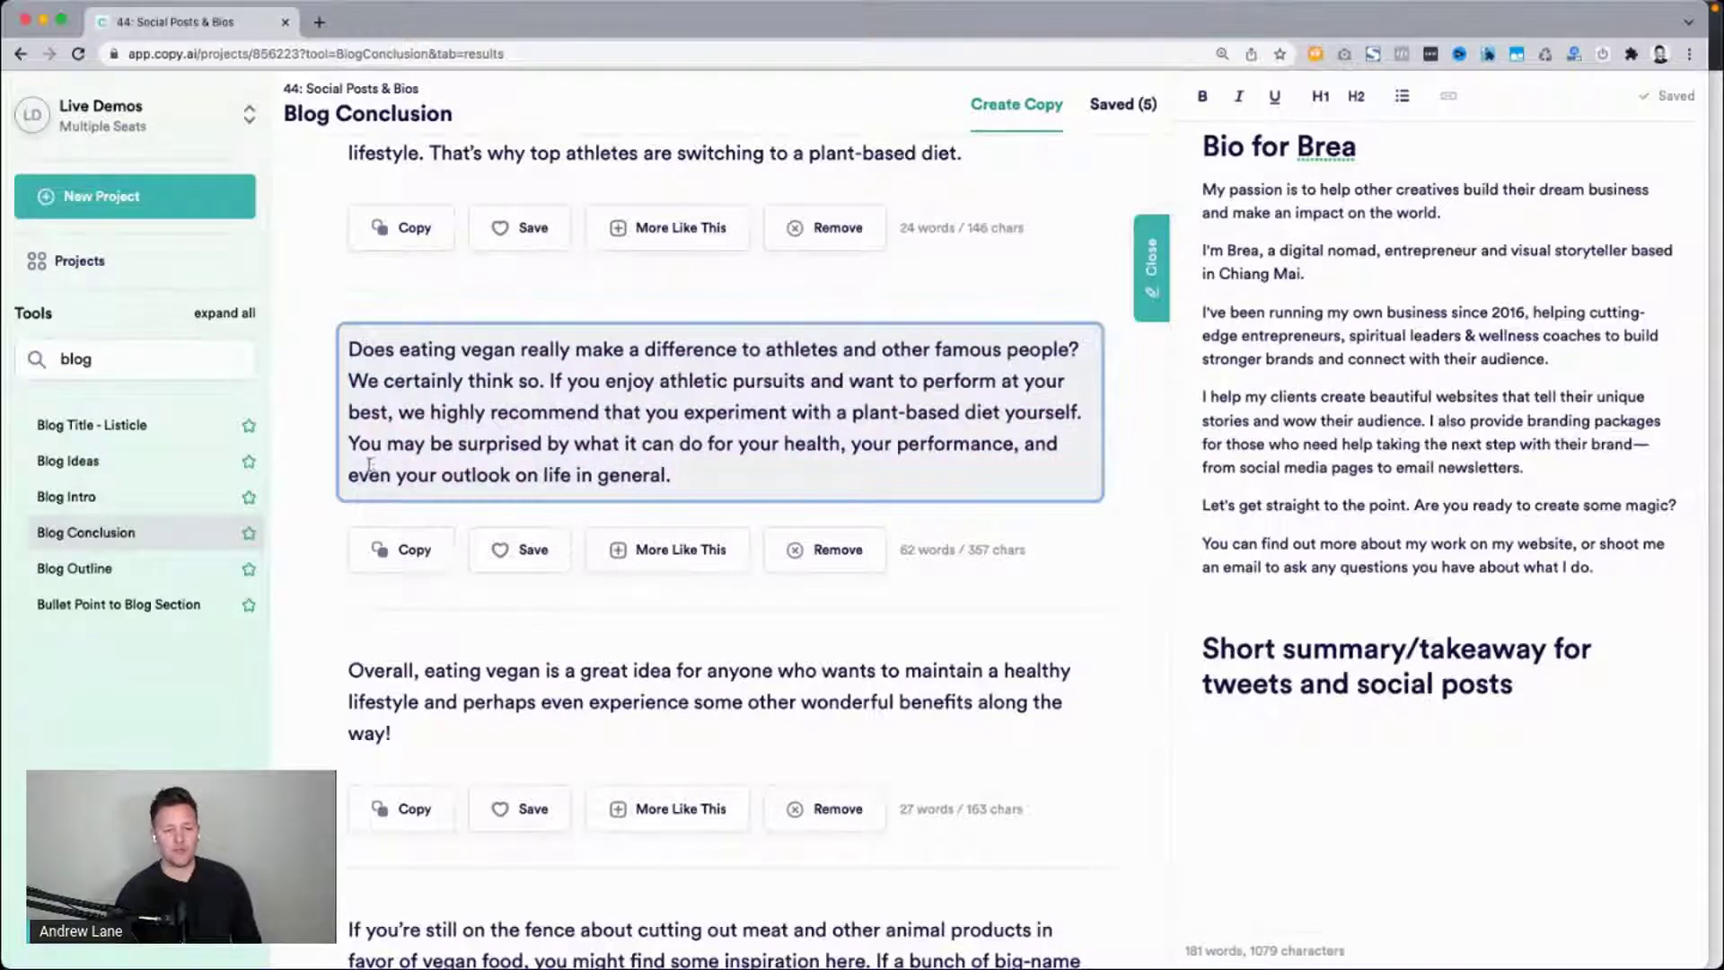
{"action": "left_click_drag", "start_coordinate": [352, 468], "coordinate": [332, 344]}
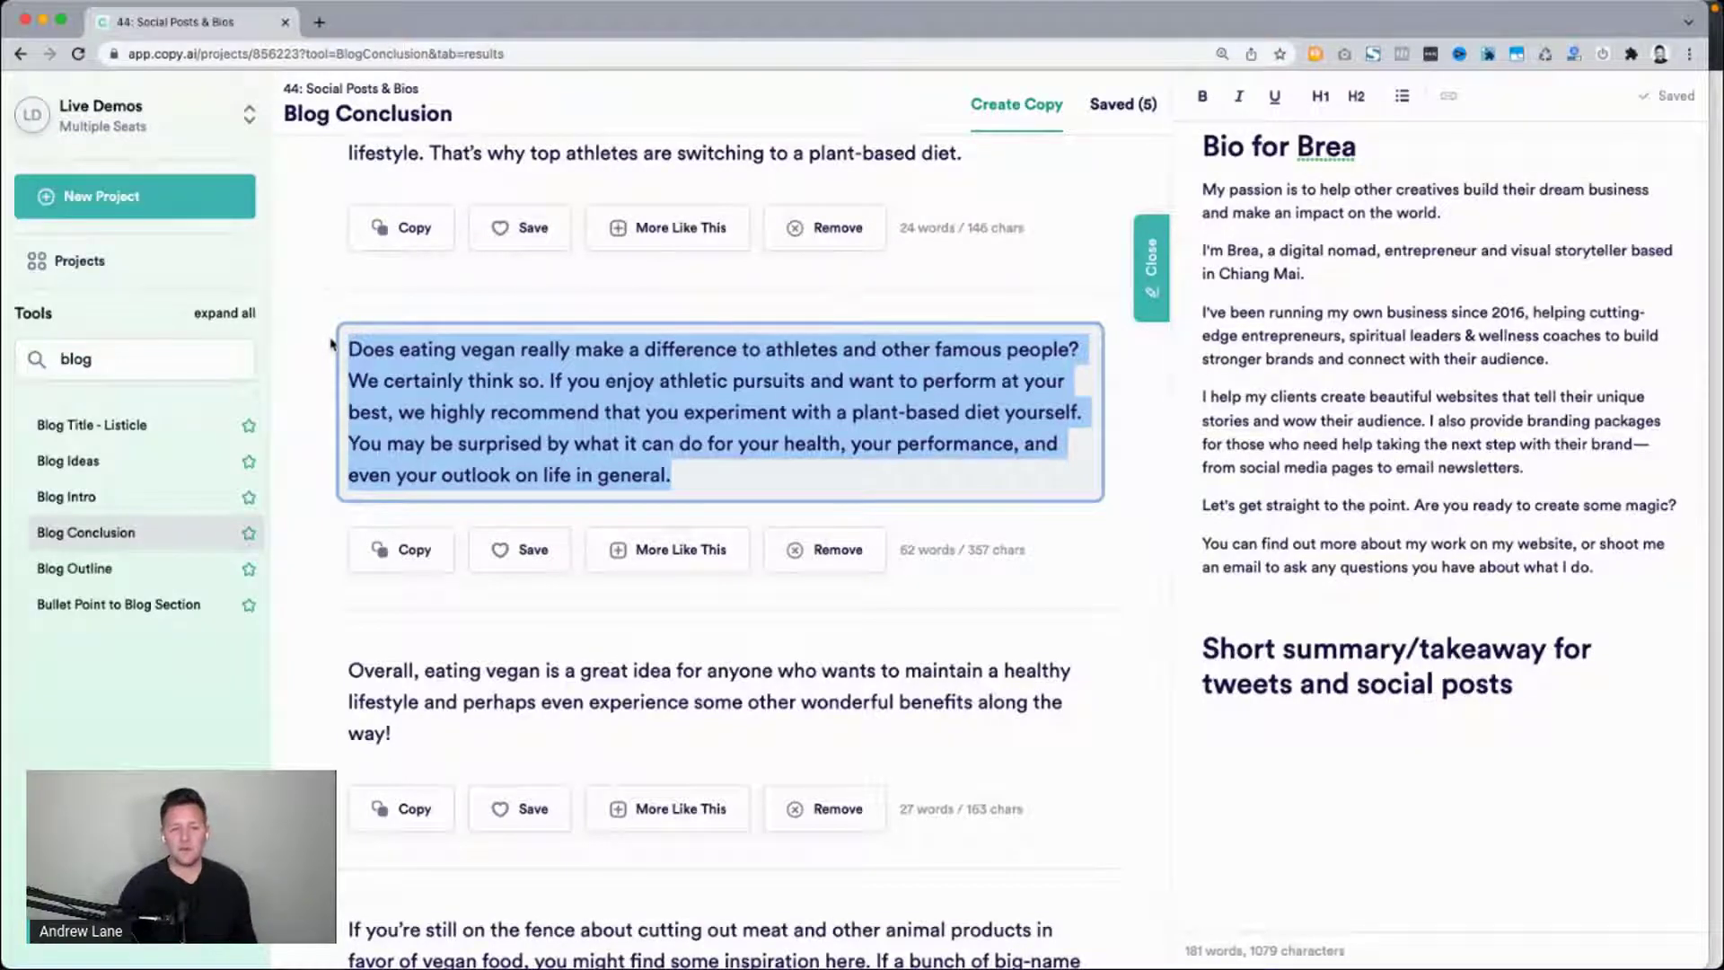
{"action": "left_click", "coordinate": [453, 382]}
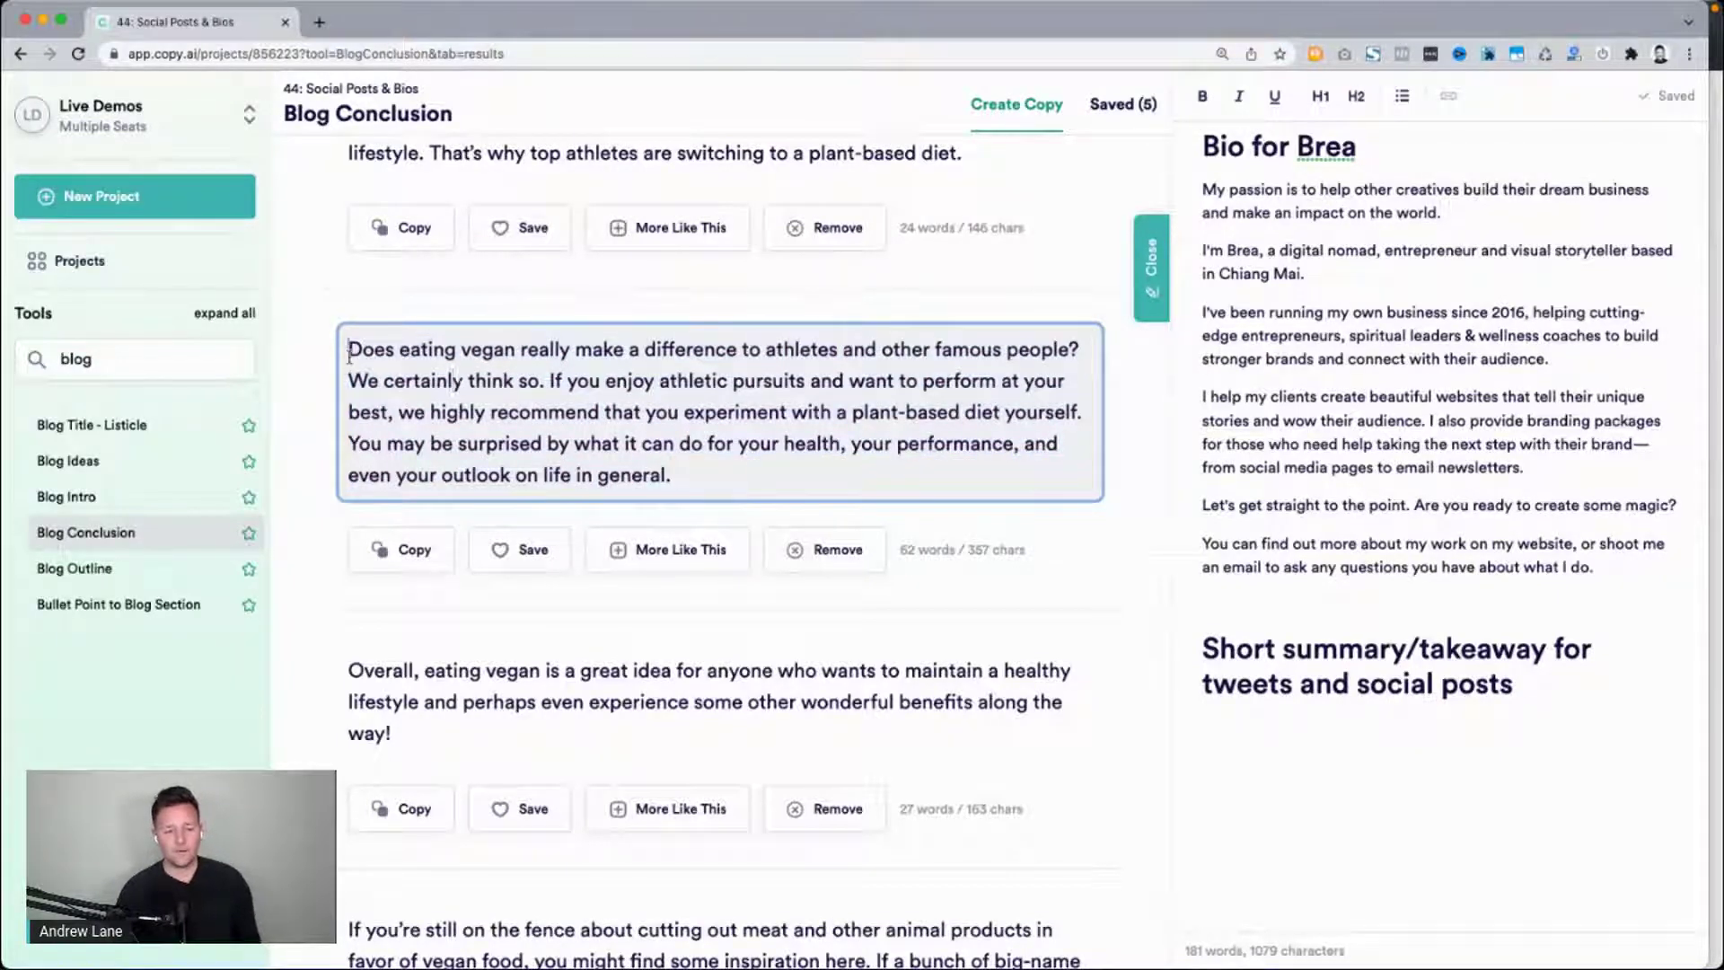
{"action": "left_click_drag", "start_coordinate": [349, 350], "coordinate": [720, 476]}
{"action": "scroll", "coordinate": [720, 476], "scroll_direction": "down", "scroll_amount": 4}
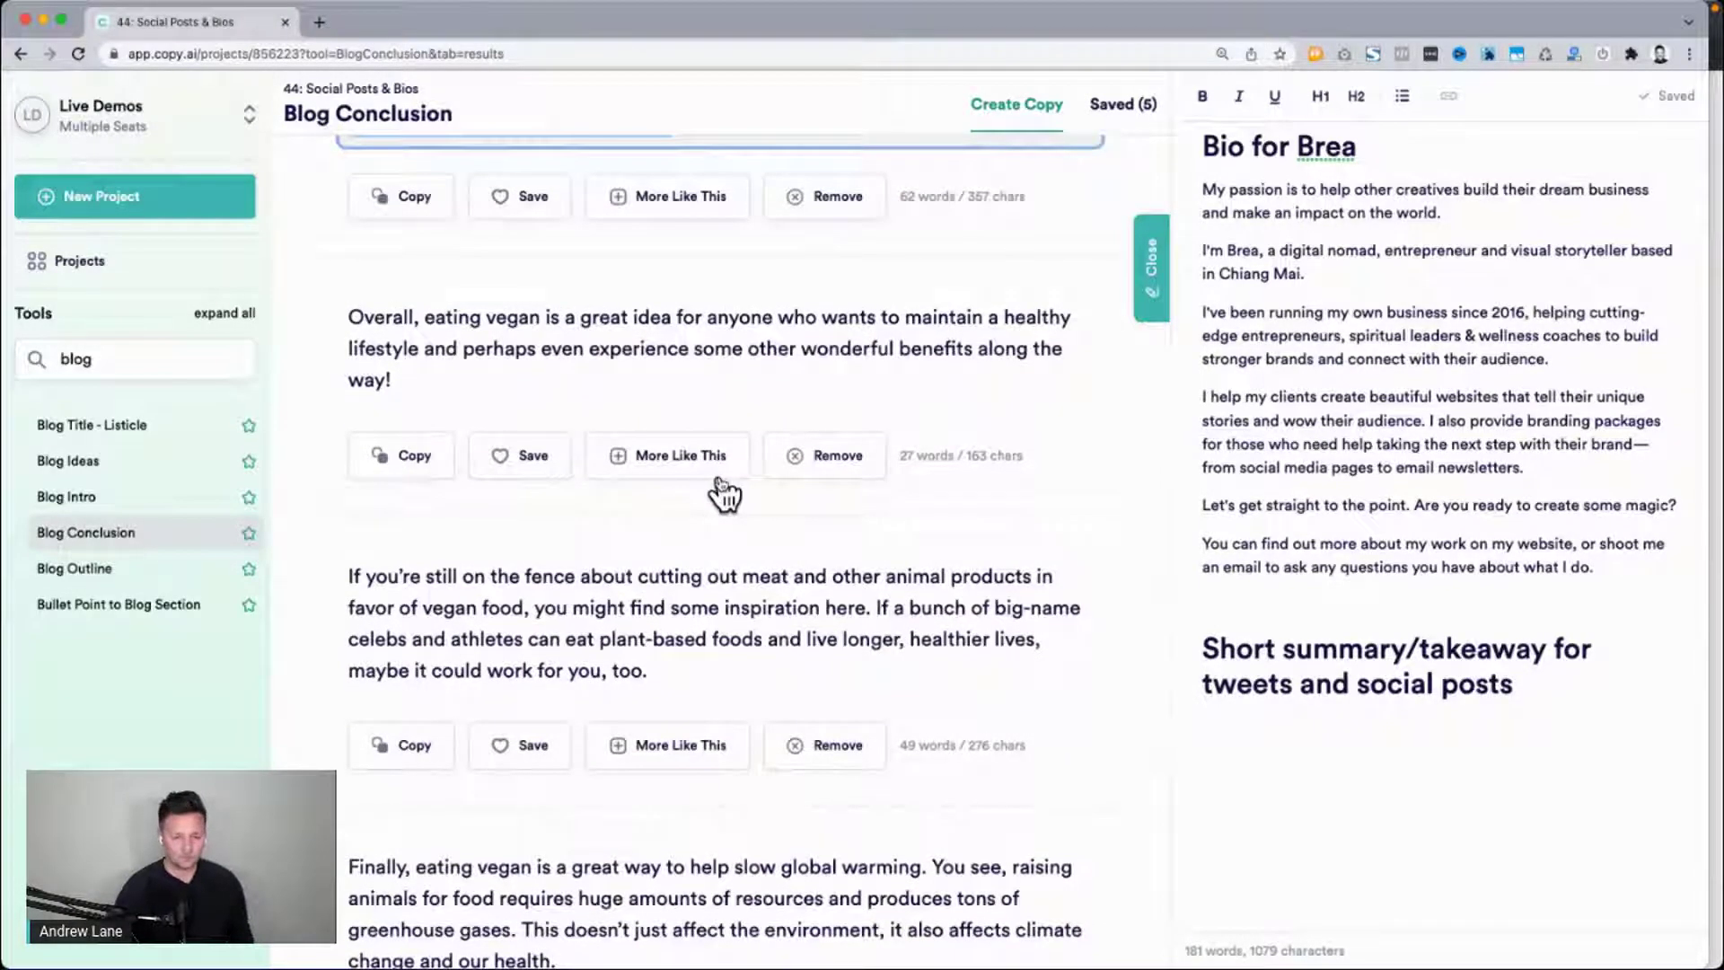
{"action": "triple_click", "coordinate": [515, 351]}
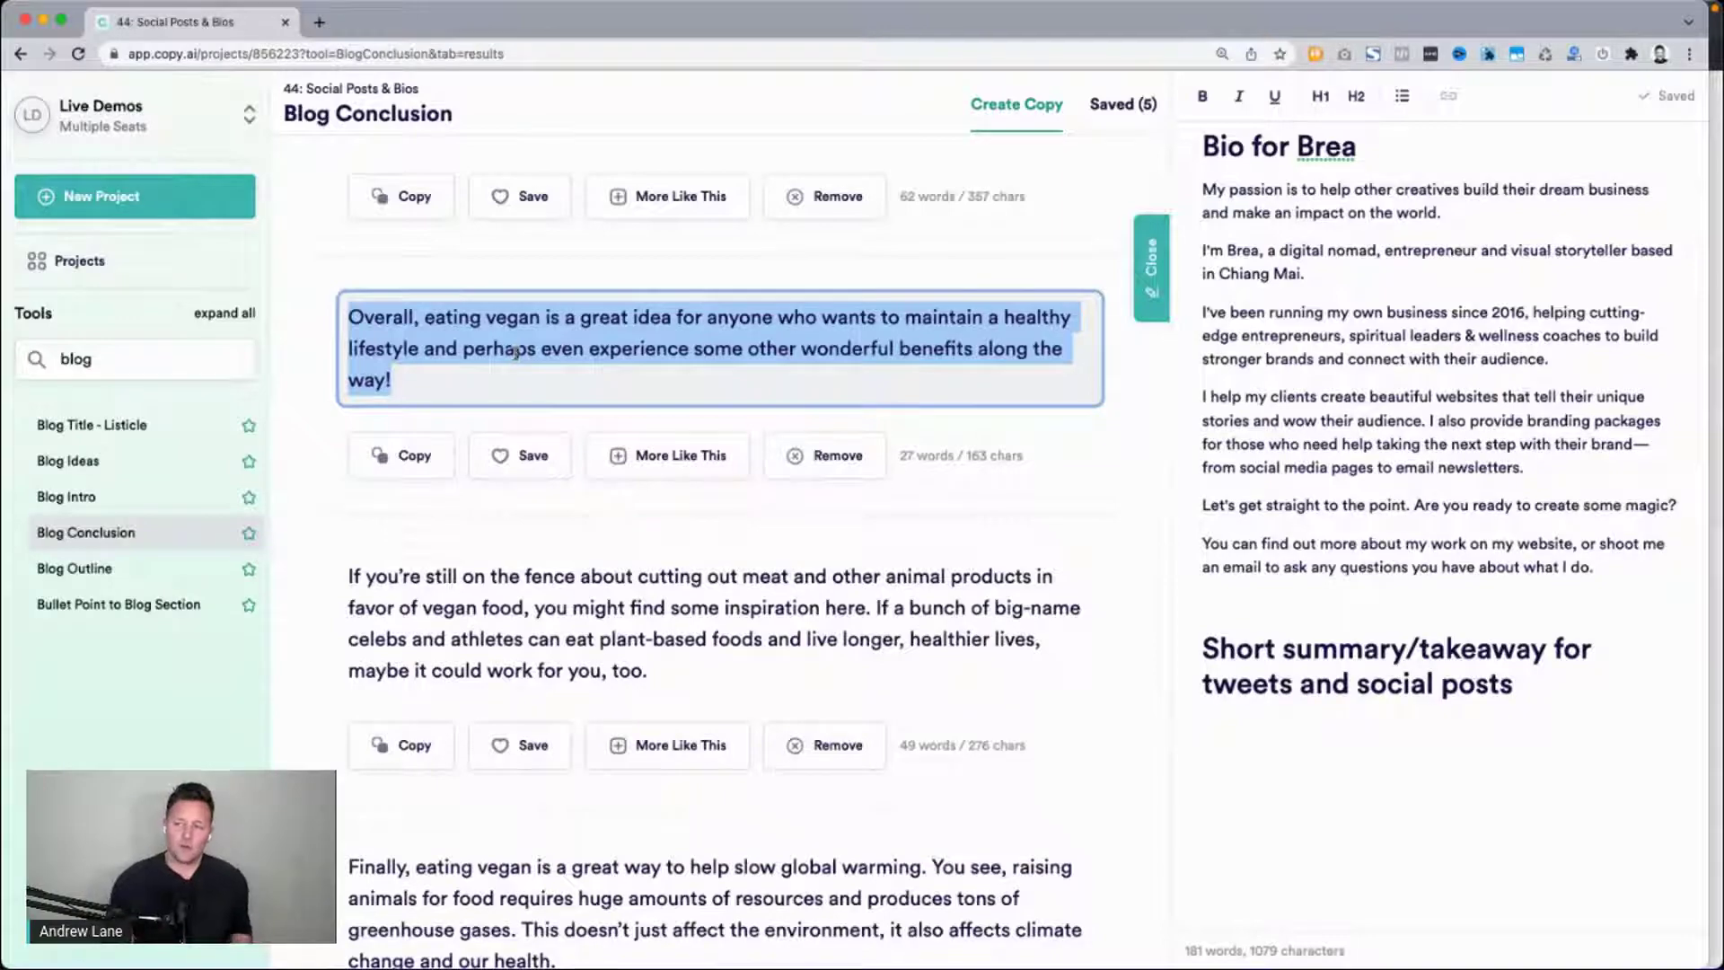
Compare the opening sentence of the blog description with the generated conclusion for readers still on the fence about vegan food.
{"action": "scroll", "coordinate": [515, 351], "scroll_direction": "up", "scroll_amount": 15}
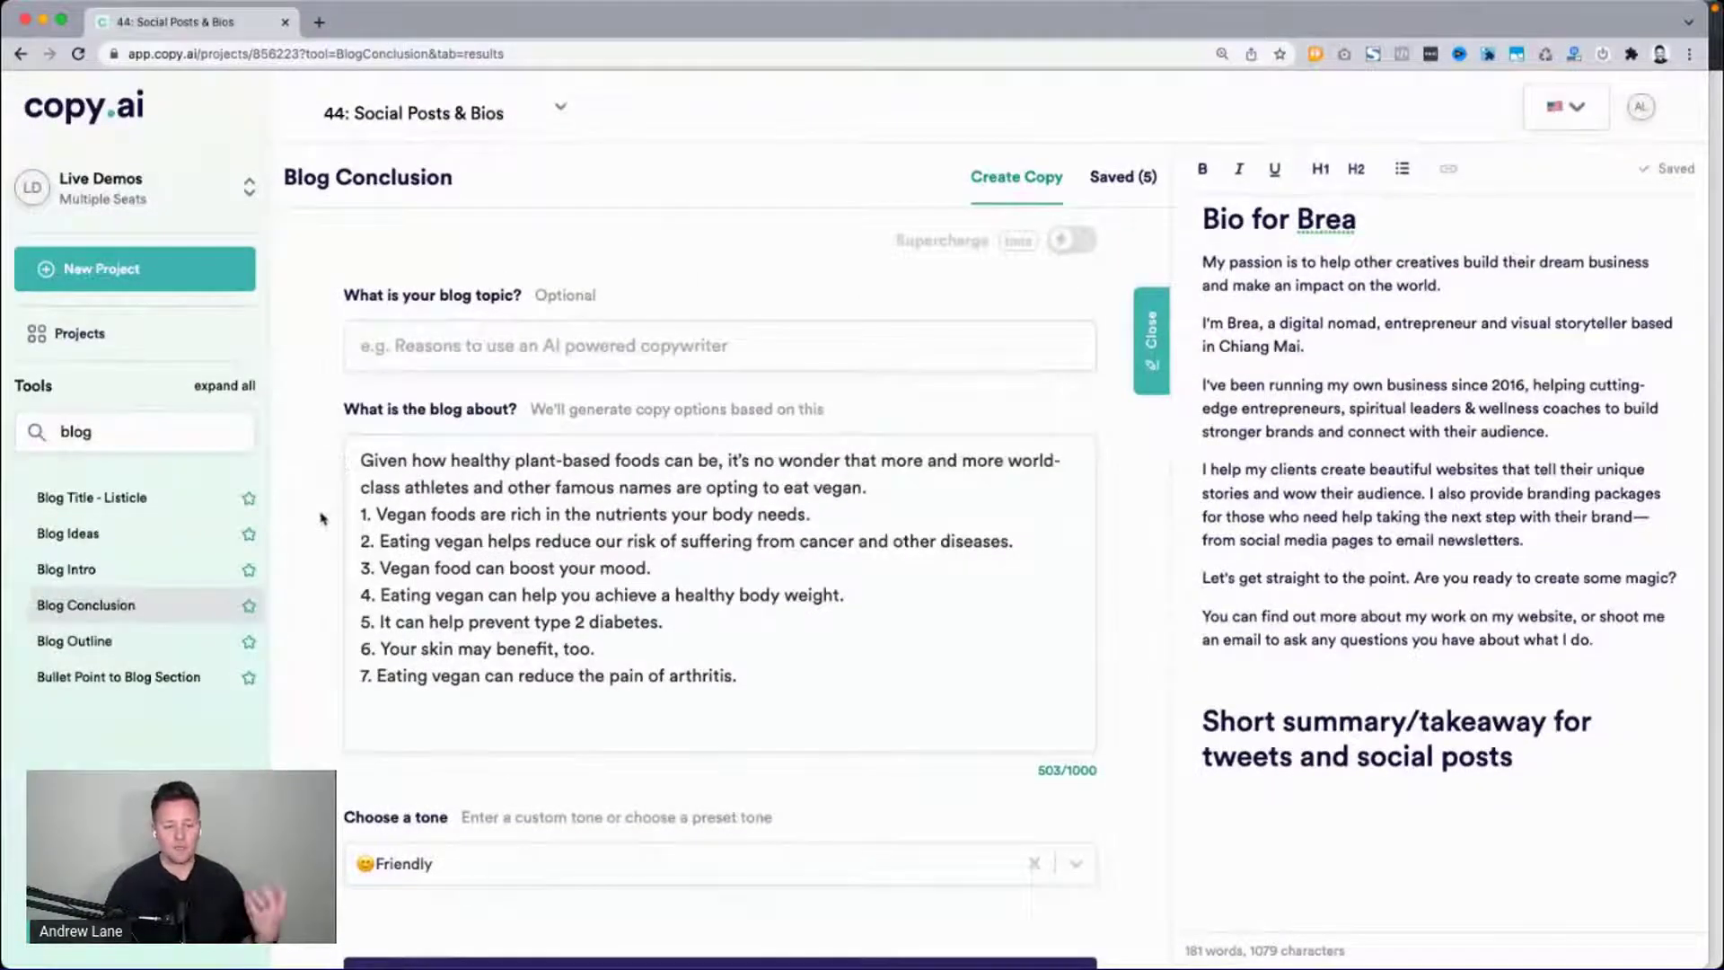
{"action": "left_click_drag", "start_coordinate": [360, 461], "coordinate": [957, 488]}
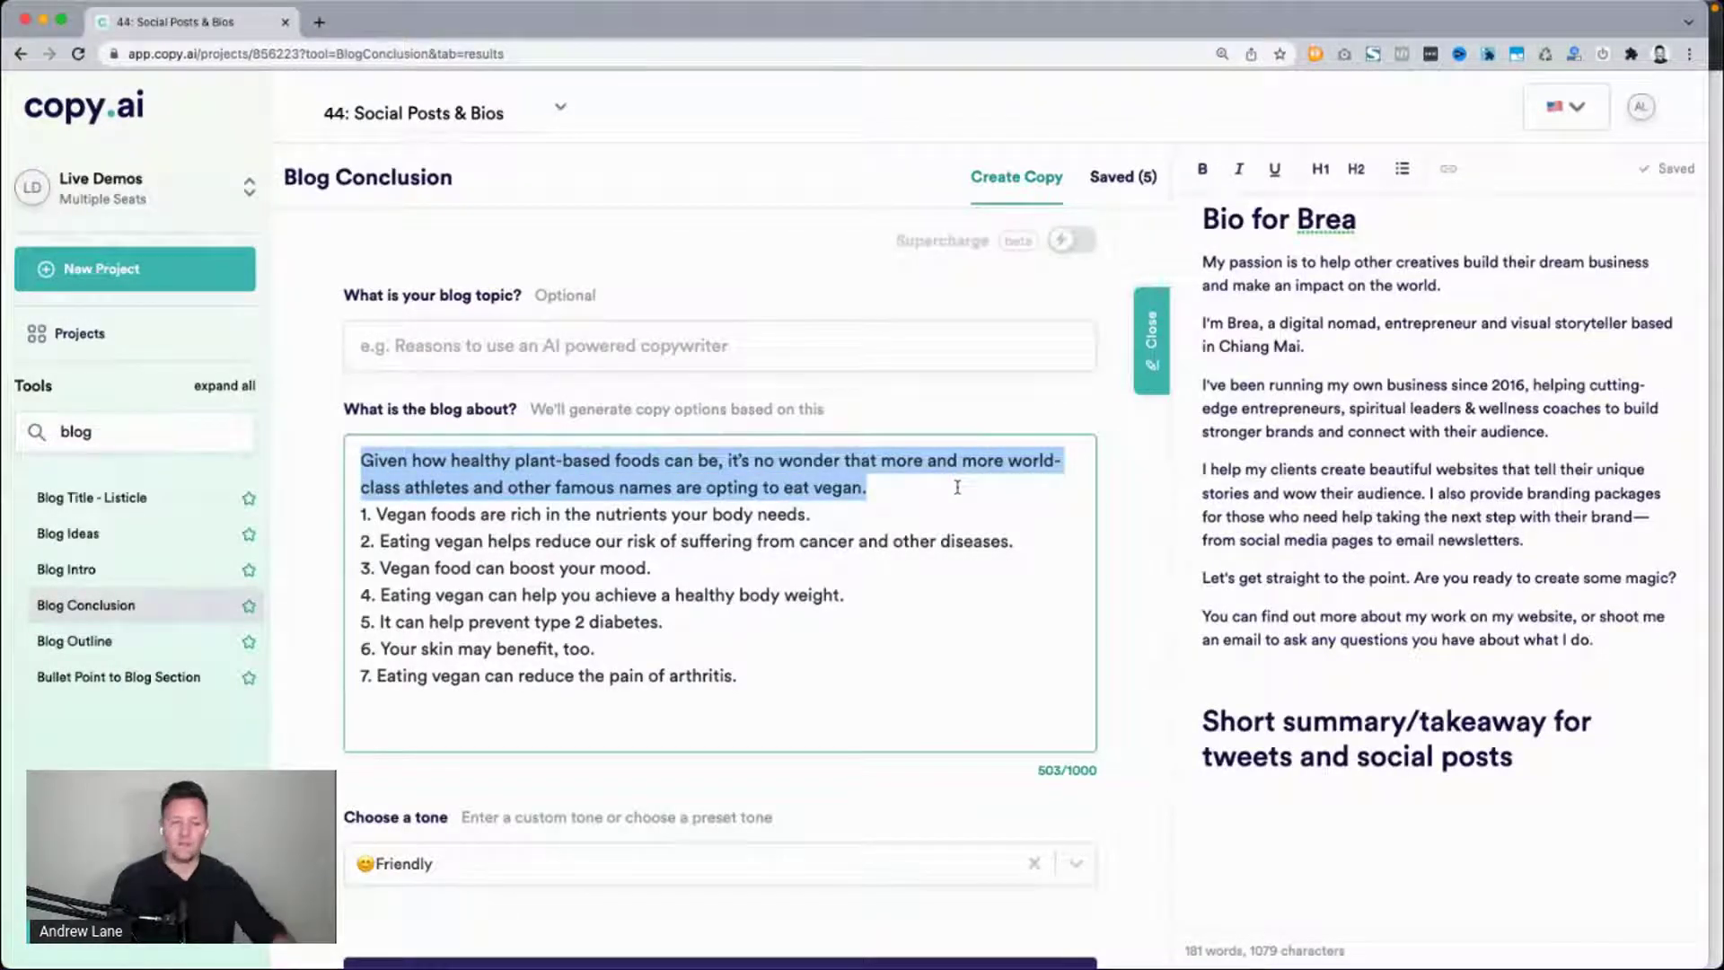
{"action": "scroll", "coordinate": [957, 487], "scroll_direction": "down", "scroll_amount": 12}
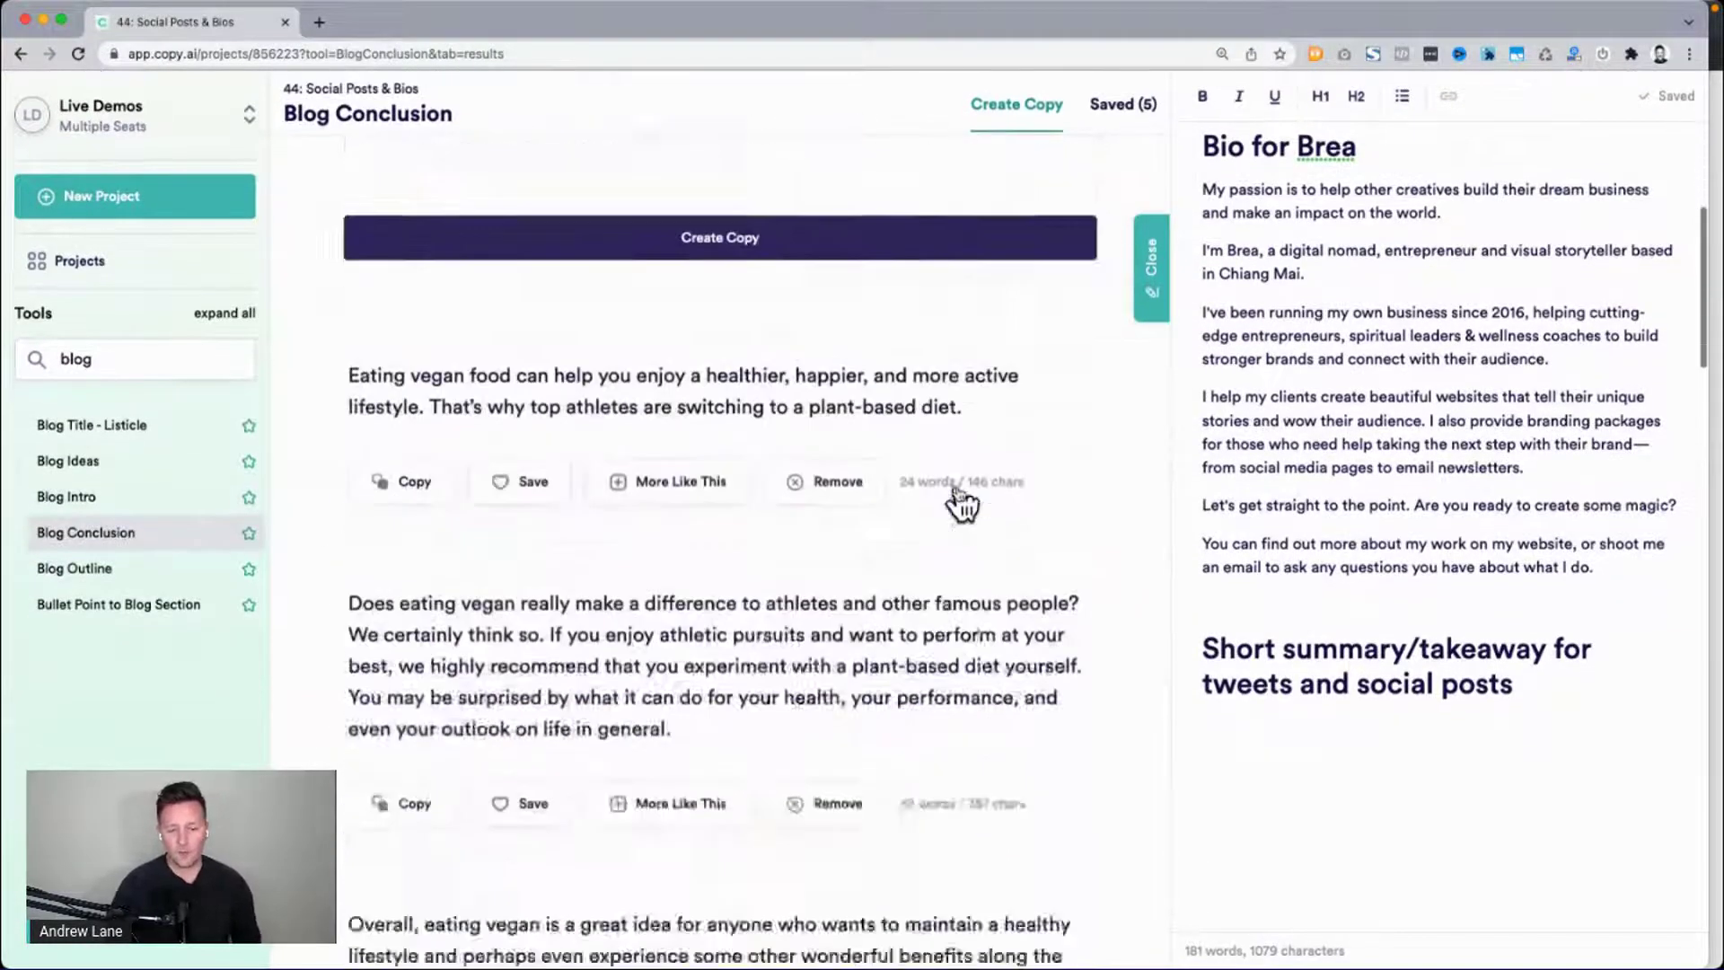
{"action": "scroll", "coordinate": [957, 487], "scroll_direction": "down", "scroll_amount": 6}
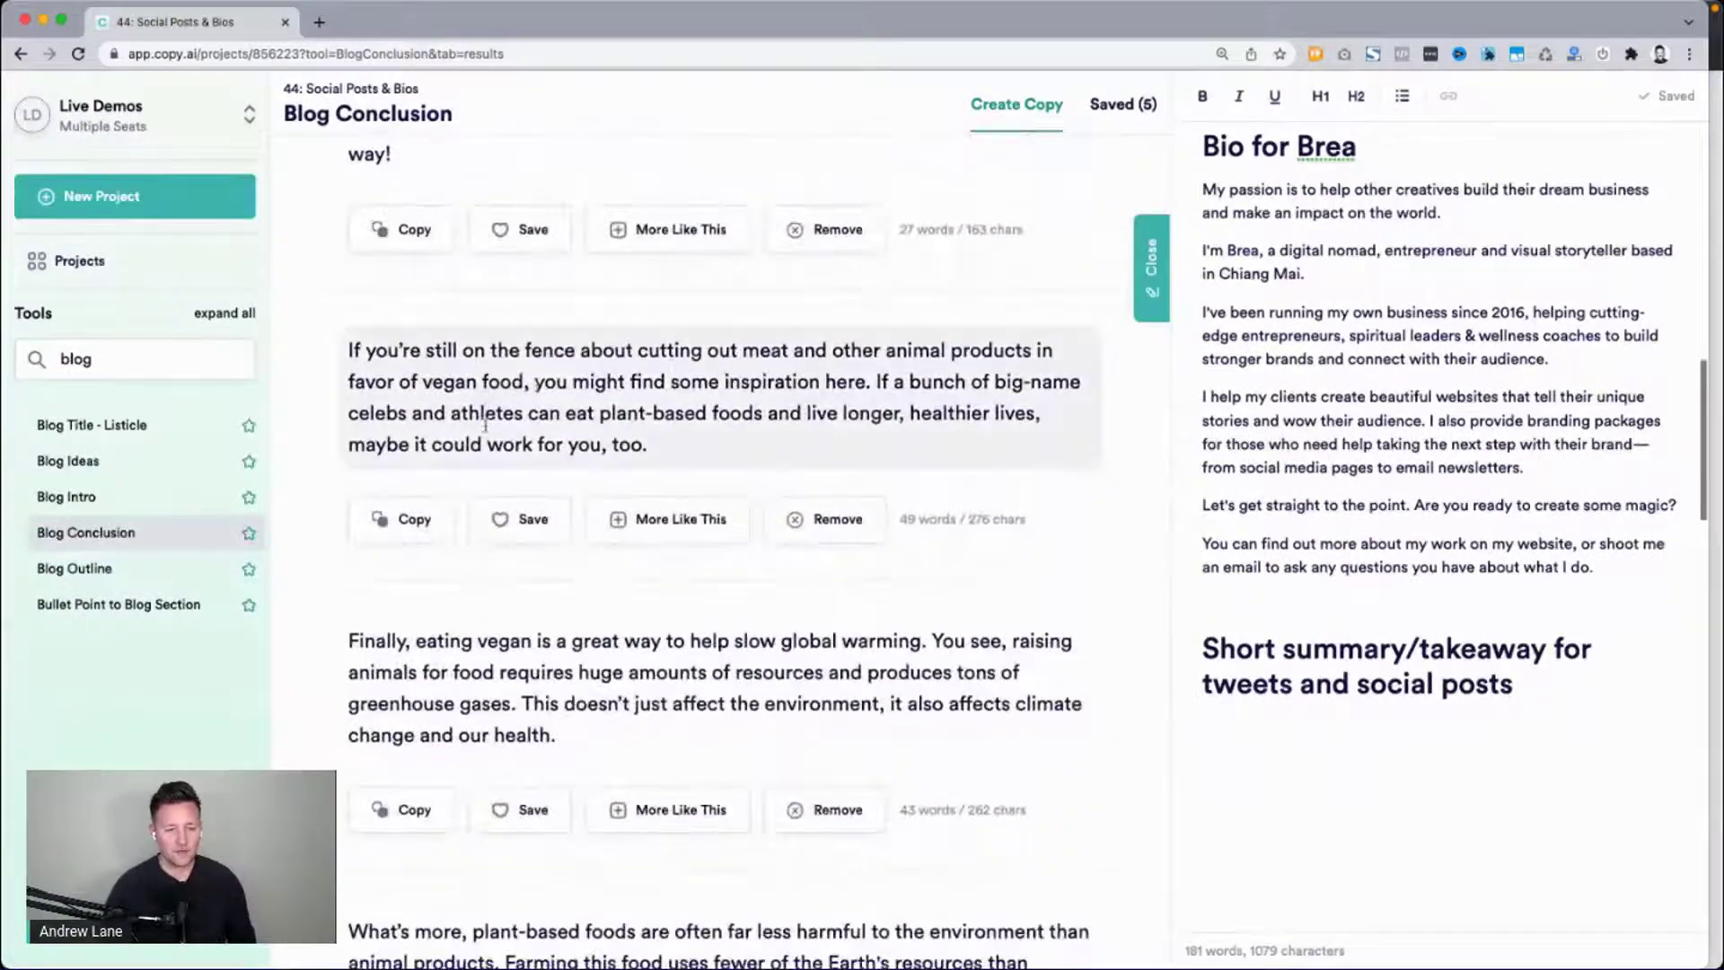
{"action": "left_click", "coordinate": [638, 377]}
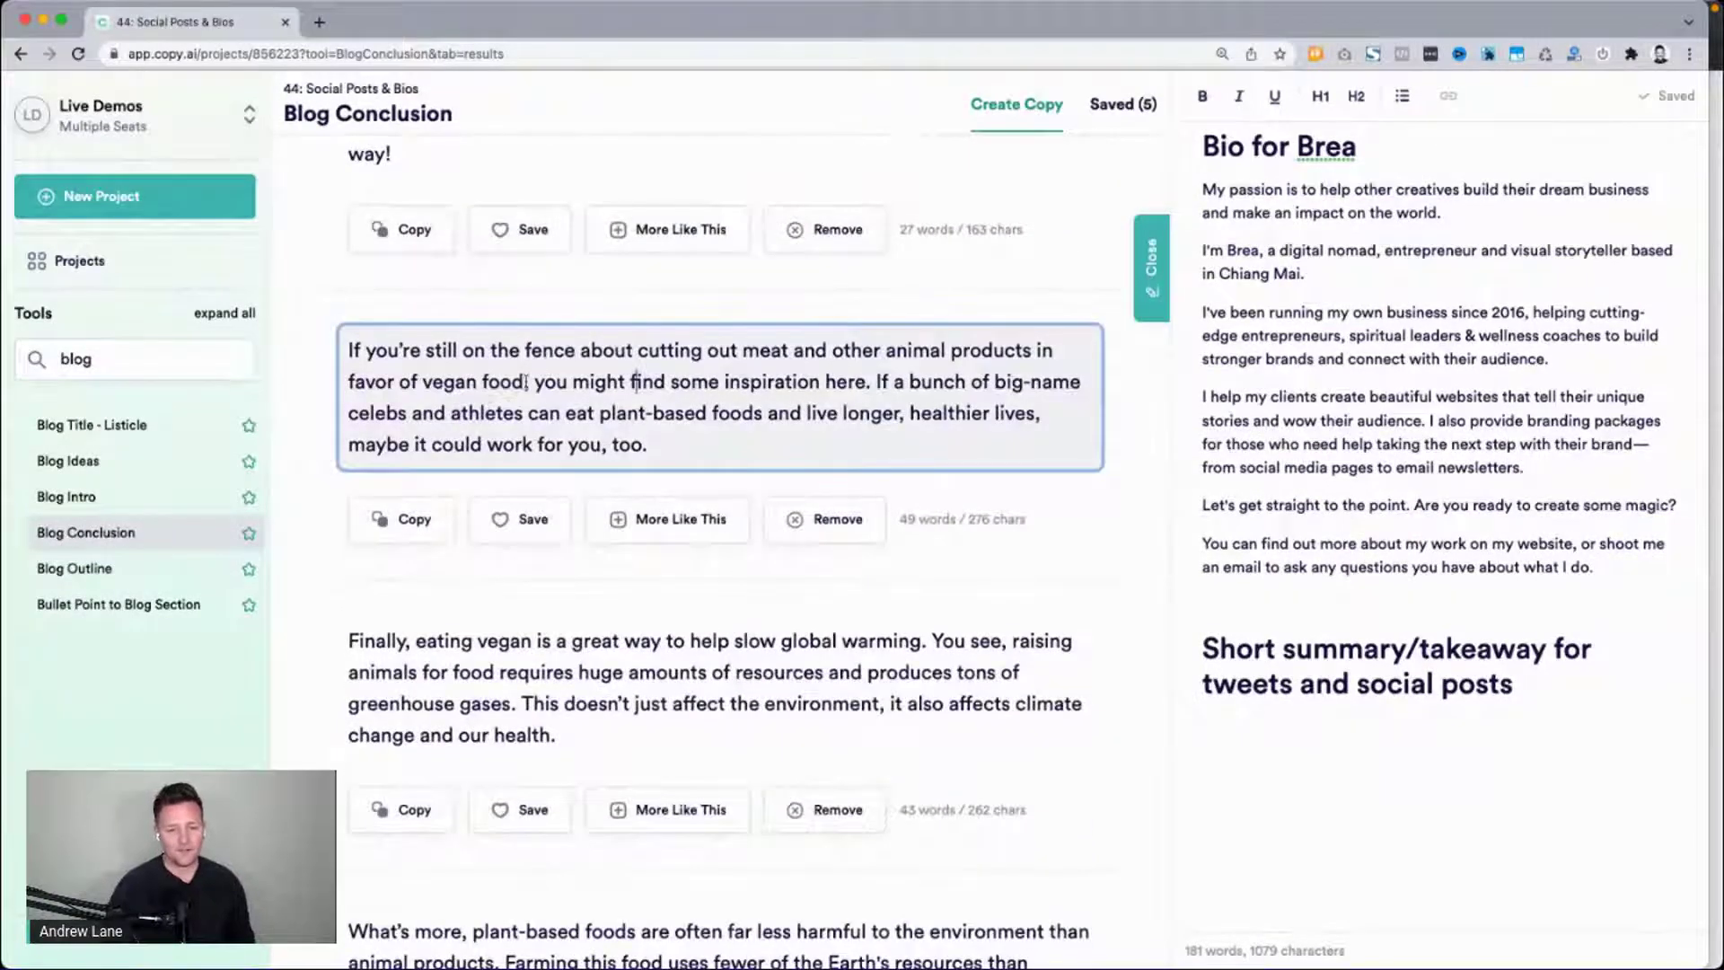
{"action": "left_click_drag", "start_coordinate": [533, 381], "coordinate": [740, 382]}
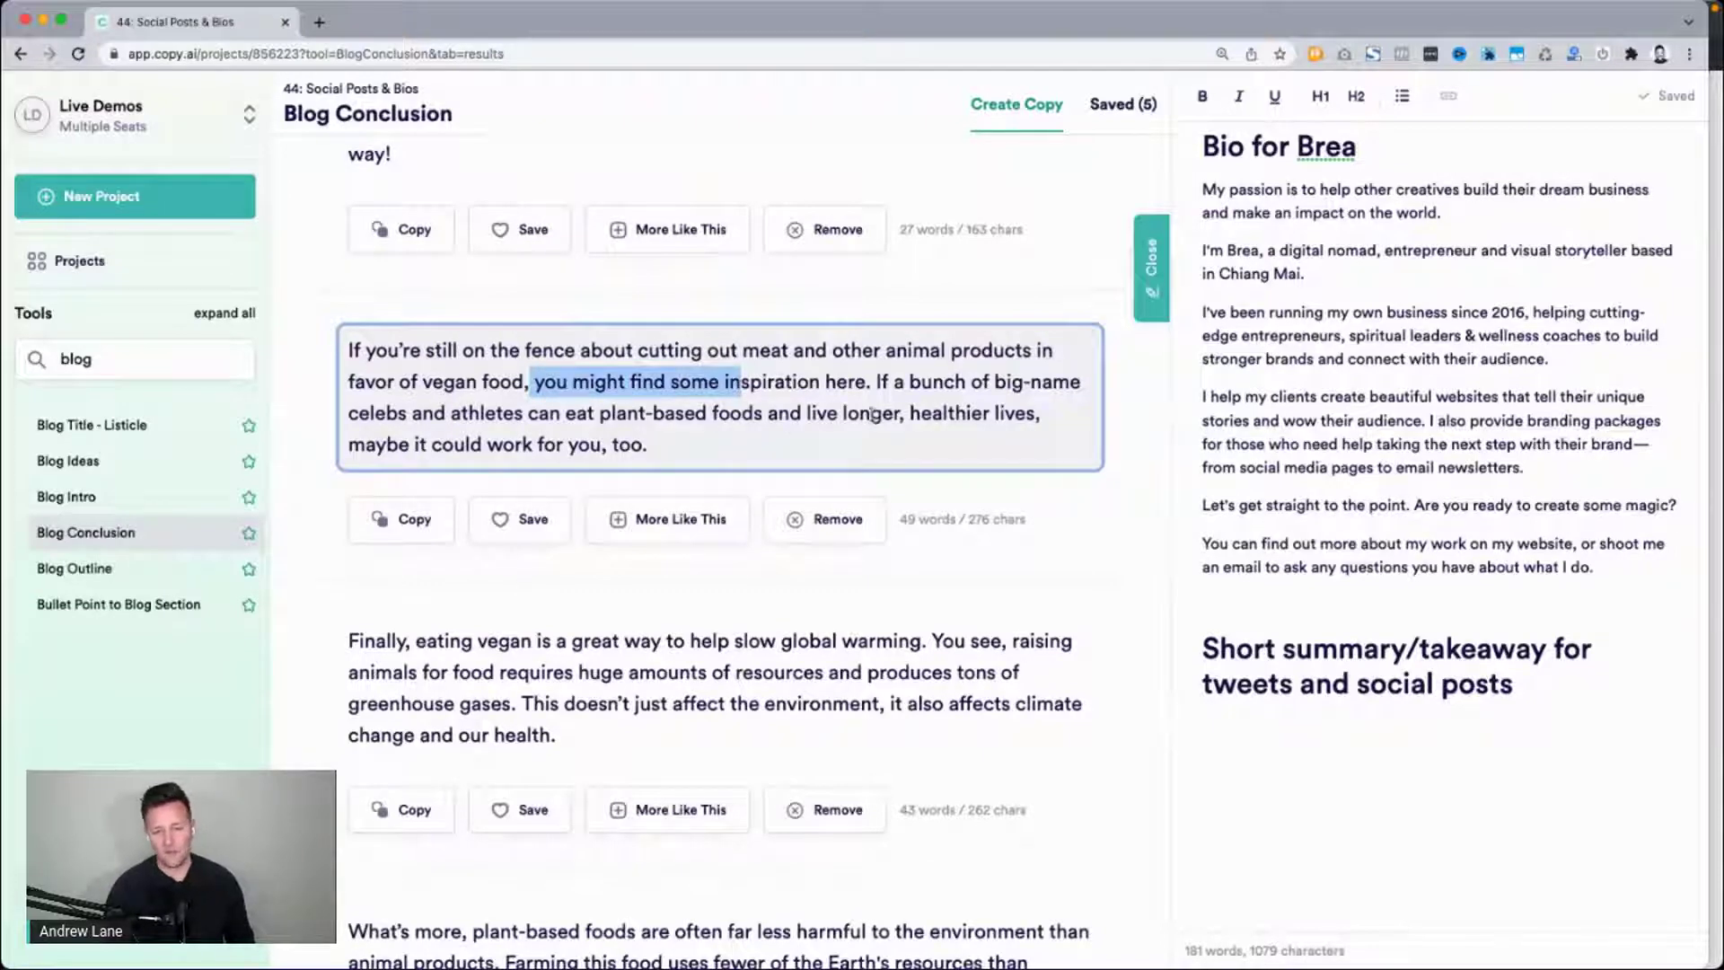
{"action": "left_click_drag", "start_coordinate": [699, 440], "coordinate": [348, 337]}
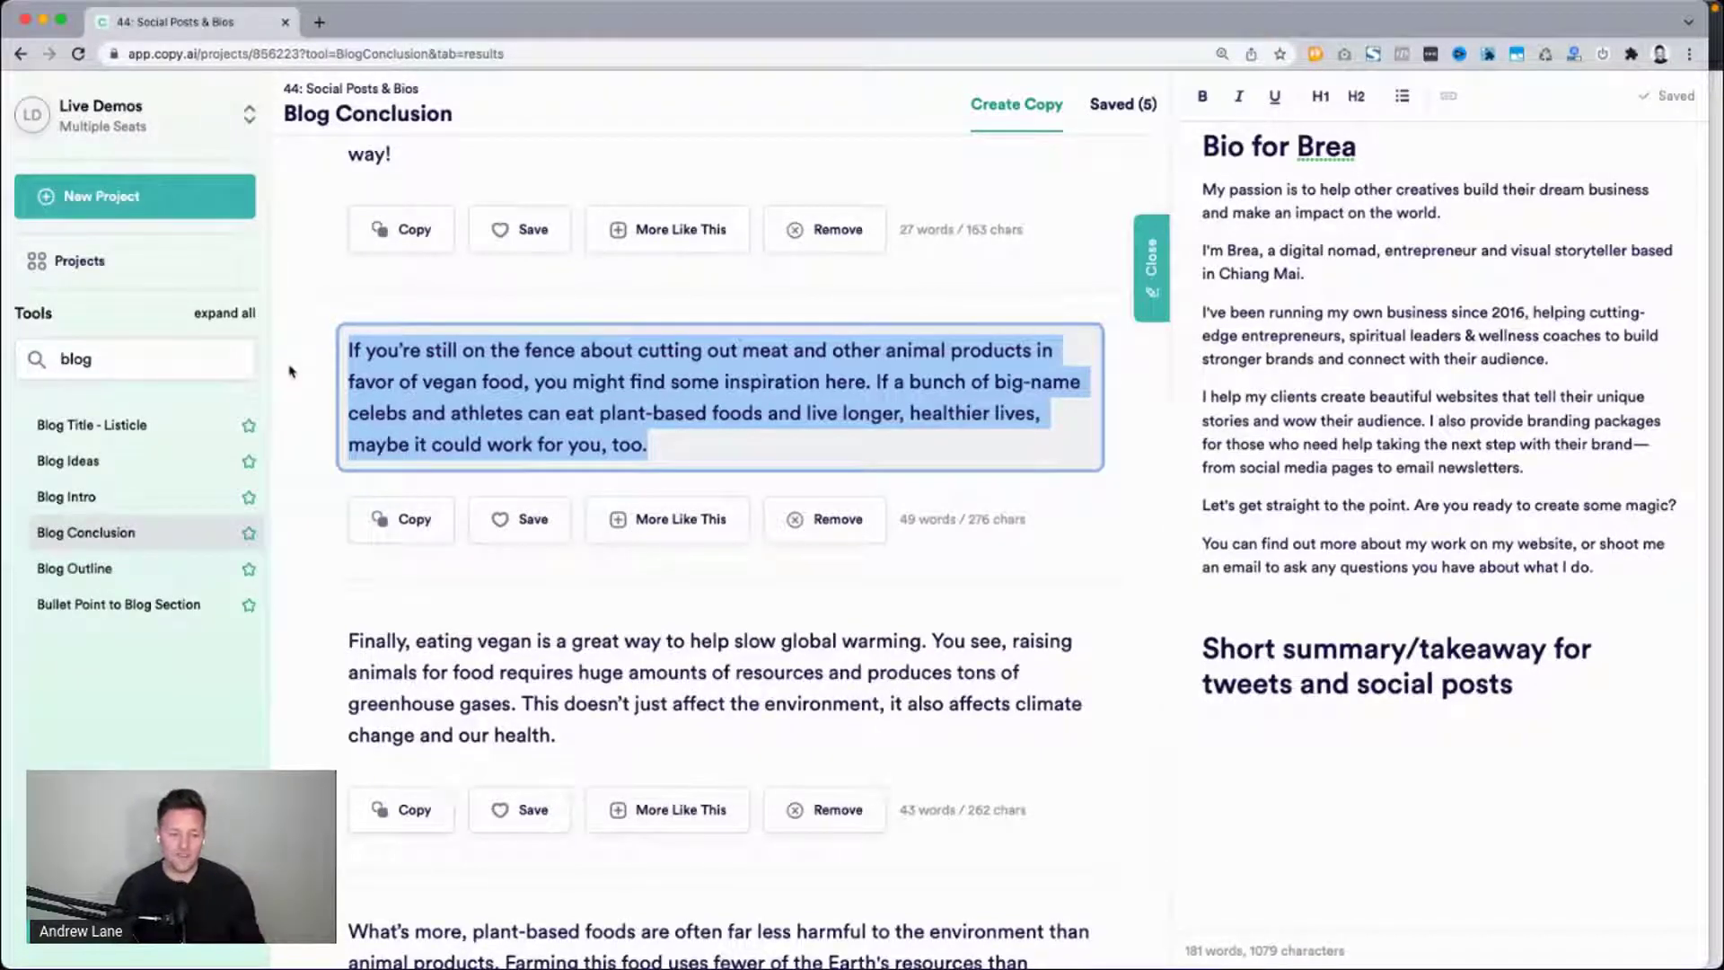
Read the further conclusion options, from the global warming one through the one about following a vegan diet for health or ethical reasons.
{"action": "scroll", "coordinate": [289, 371], "scroll_direction": "down", "scroll_amount": 4}
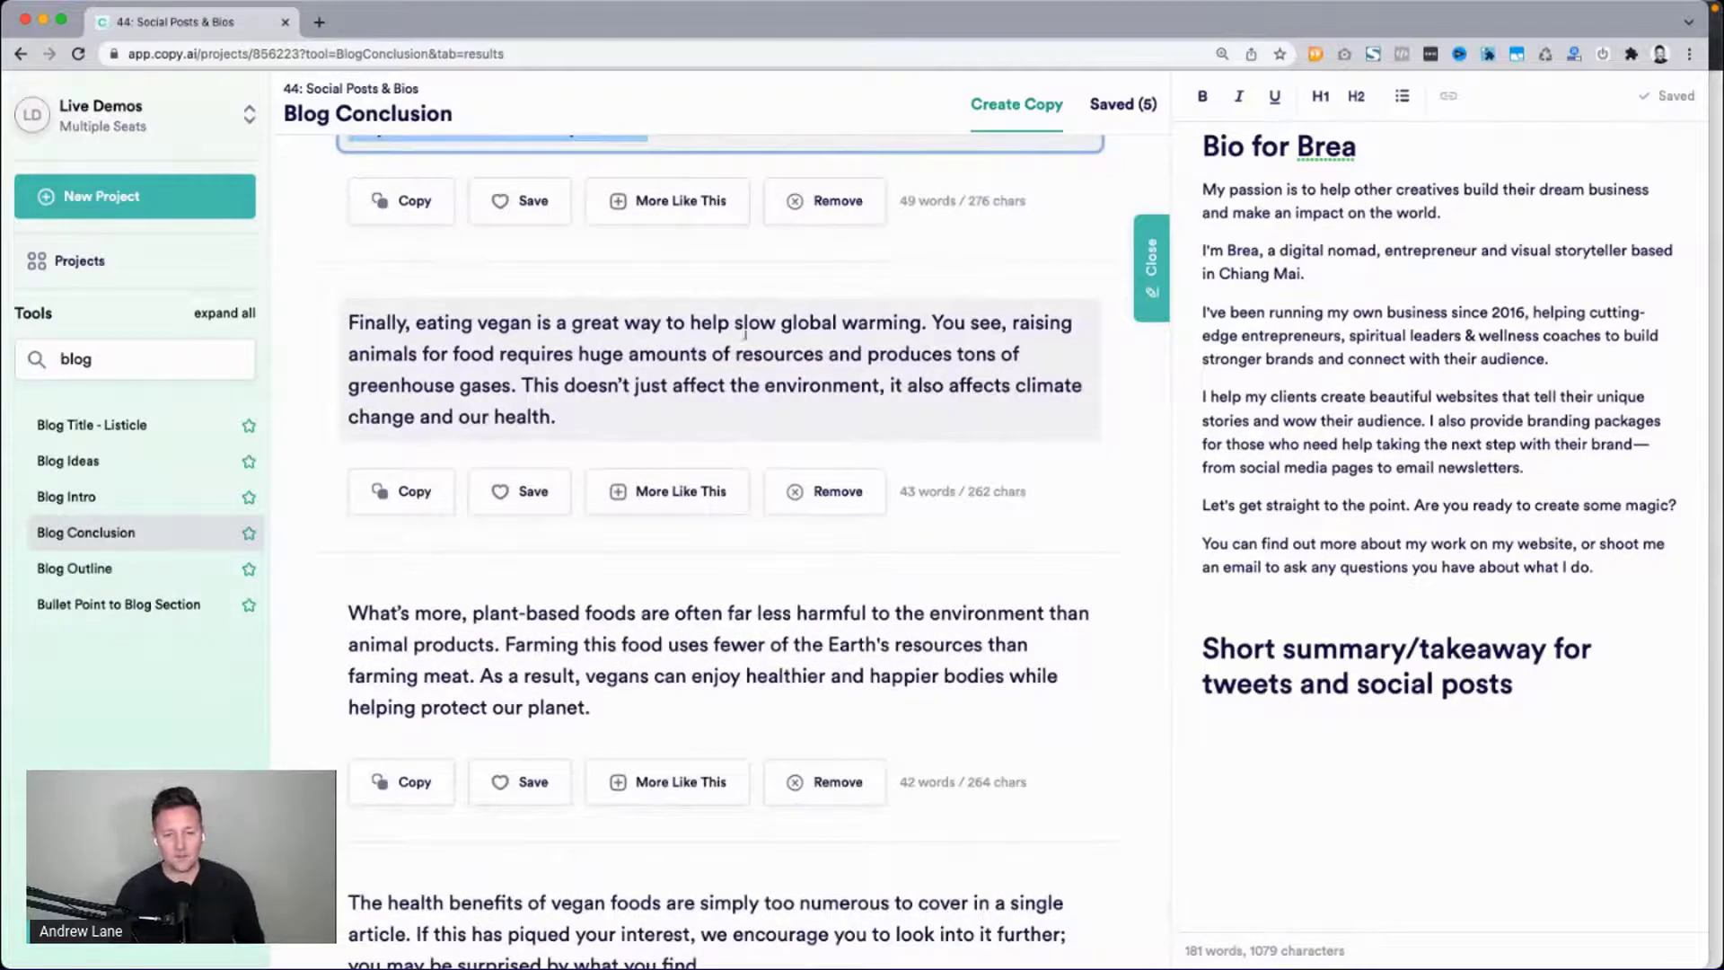
{"action": "mouse_move", "coordinate": [747, 330]}
{"action": "left_mouse_down"}
{"action": "mouse_move", "coordinate": [897, 330]}
{"action": "mouse_move", "coordinate": [734, 358]}
{"action": "left_mouse_up"}
{"action": "scroll", "coordinate": [538, 386], "scroll_direction": "down", "scroll_amount": 3}
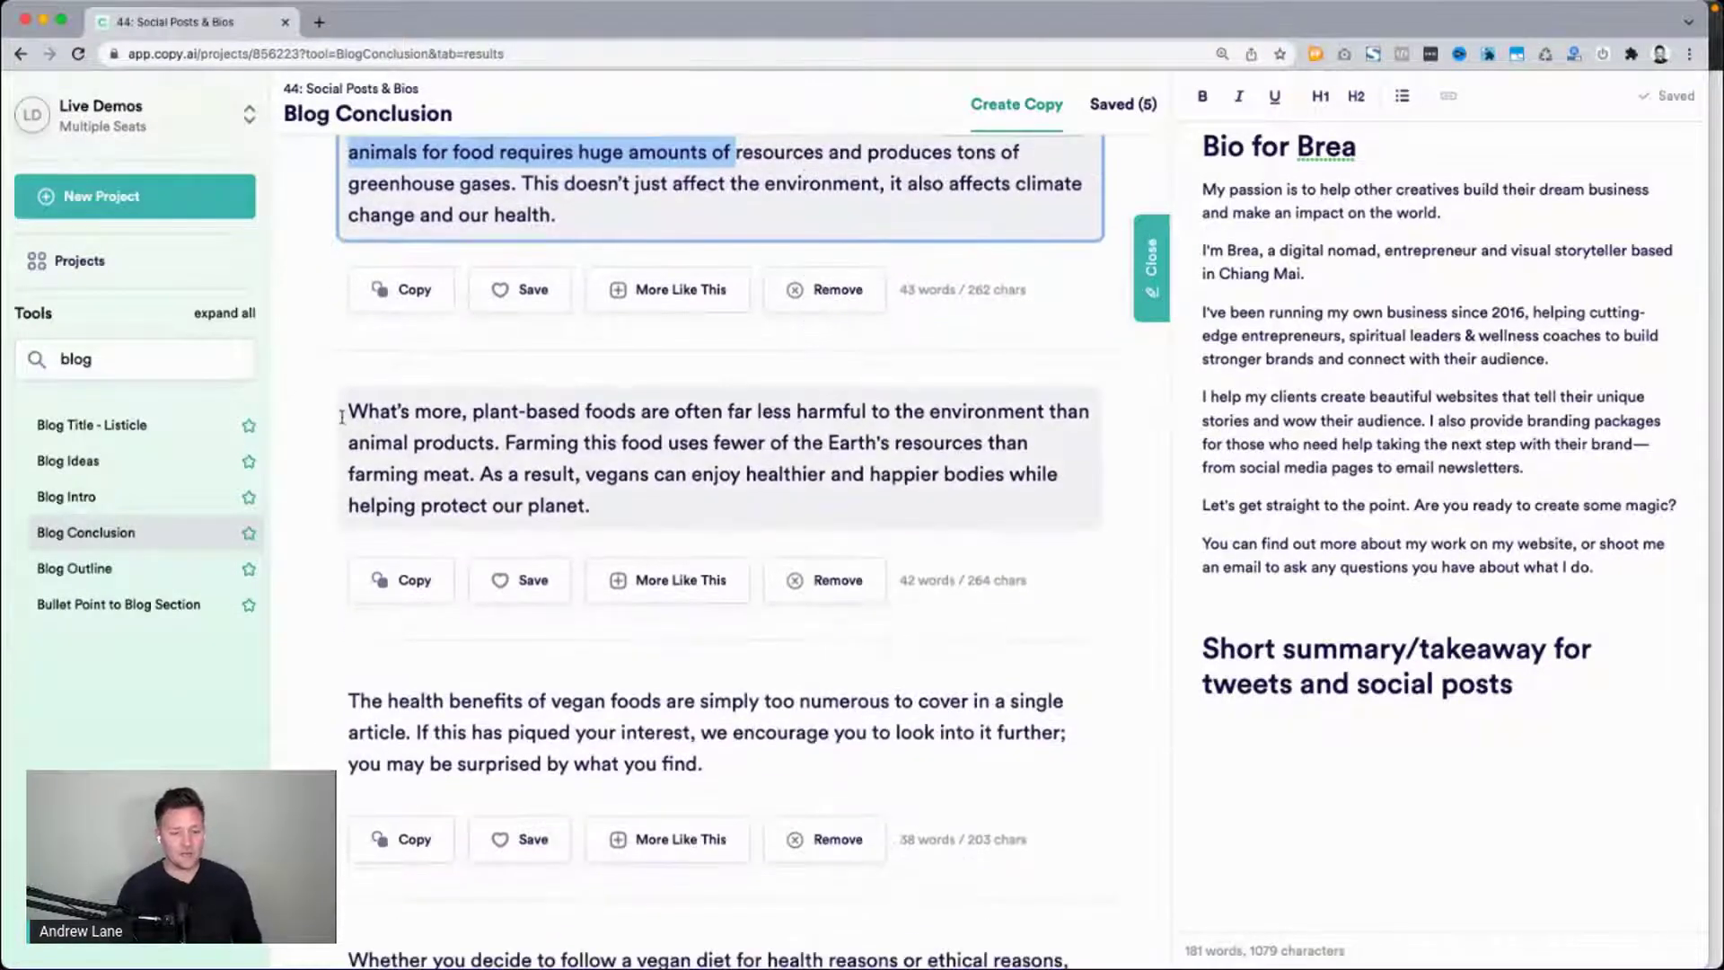
{"action": "left_click_drag", "start_coordinate": [341, 417], "coordinate": [496, 445]}
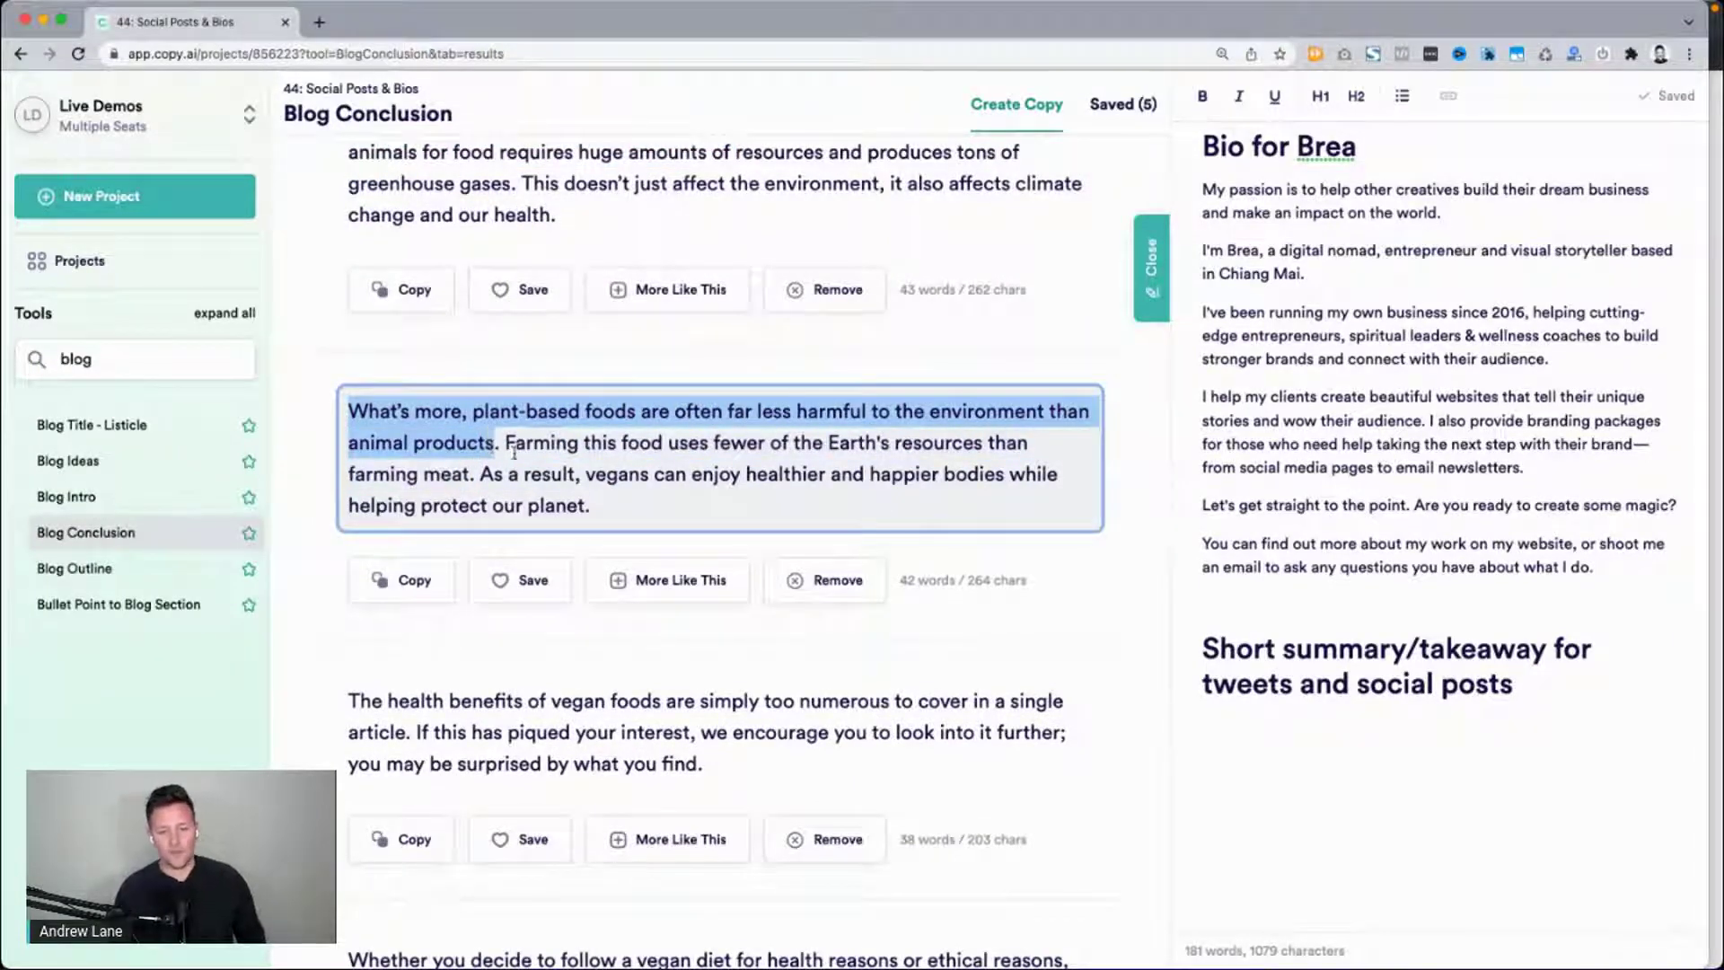
{"action": "scroll", "coordinate": [929, 569], "scroll_direction": "down", "scroll_amount": 5}
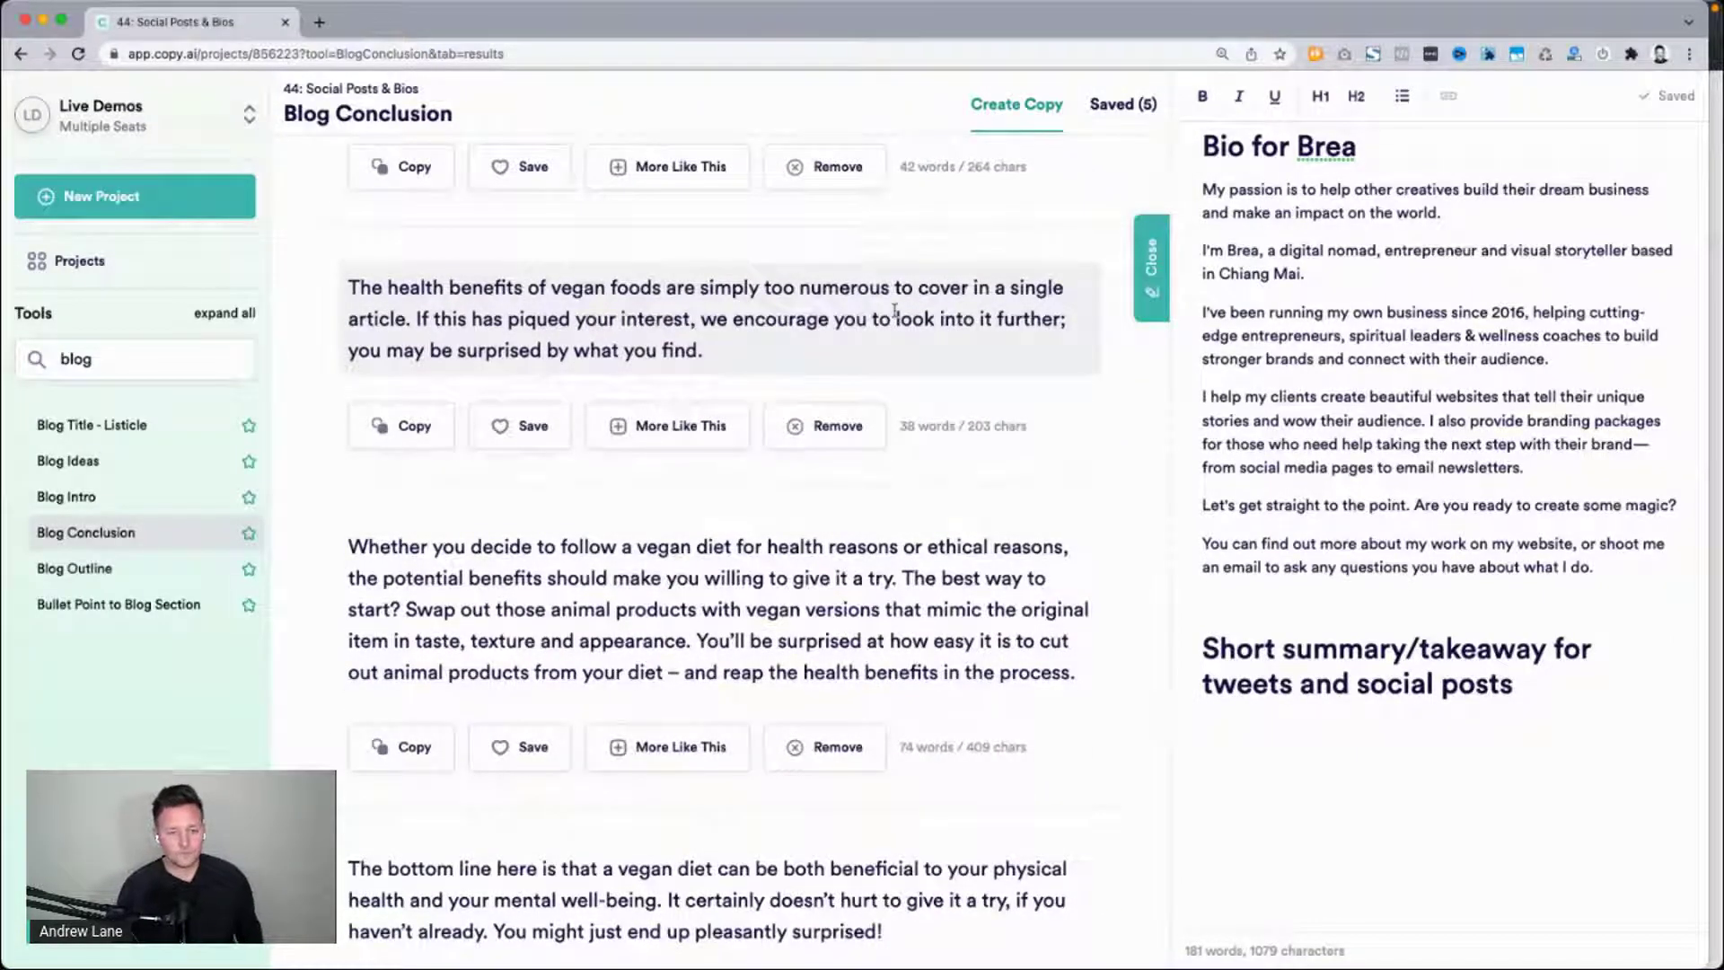
{"action": "scroll", "coordinate": [894, 310], "scroll_direction": "down", "scroll_amount": 3}
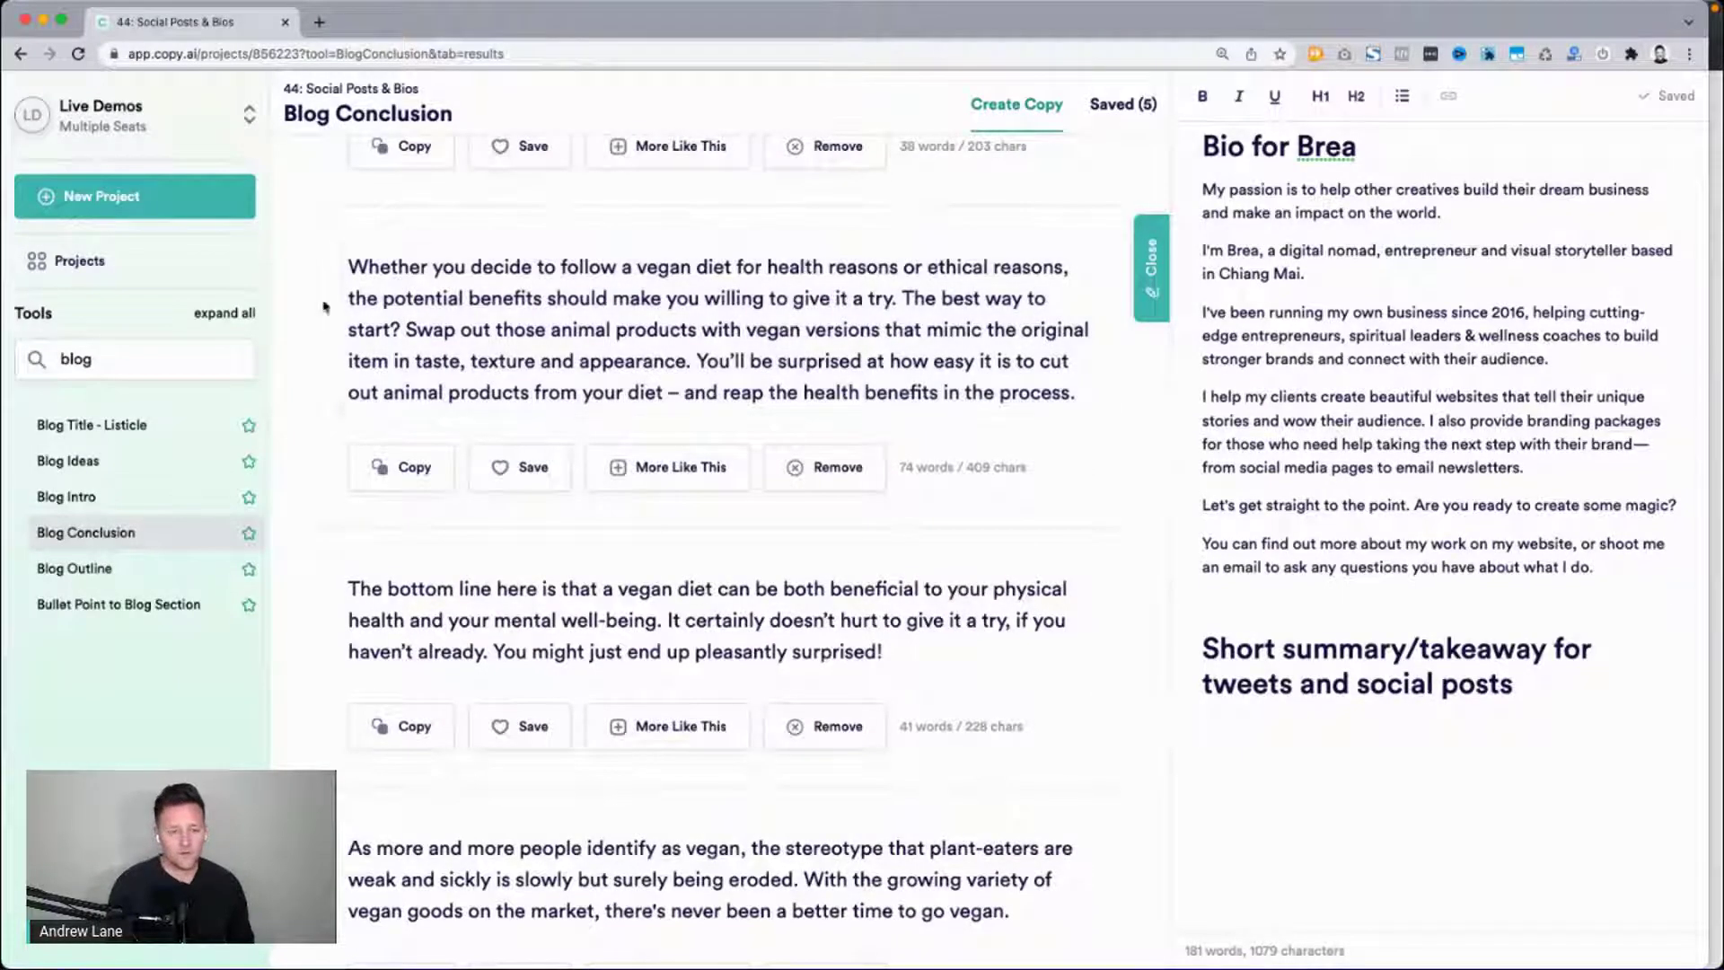
Review the seven-point blog description again alongside the first few generated conclusions.
{"action": "scroll", "coordinate": [290, 451], "scroll_direction": "up", "scroll_amount": 15}
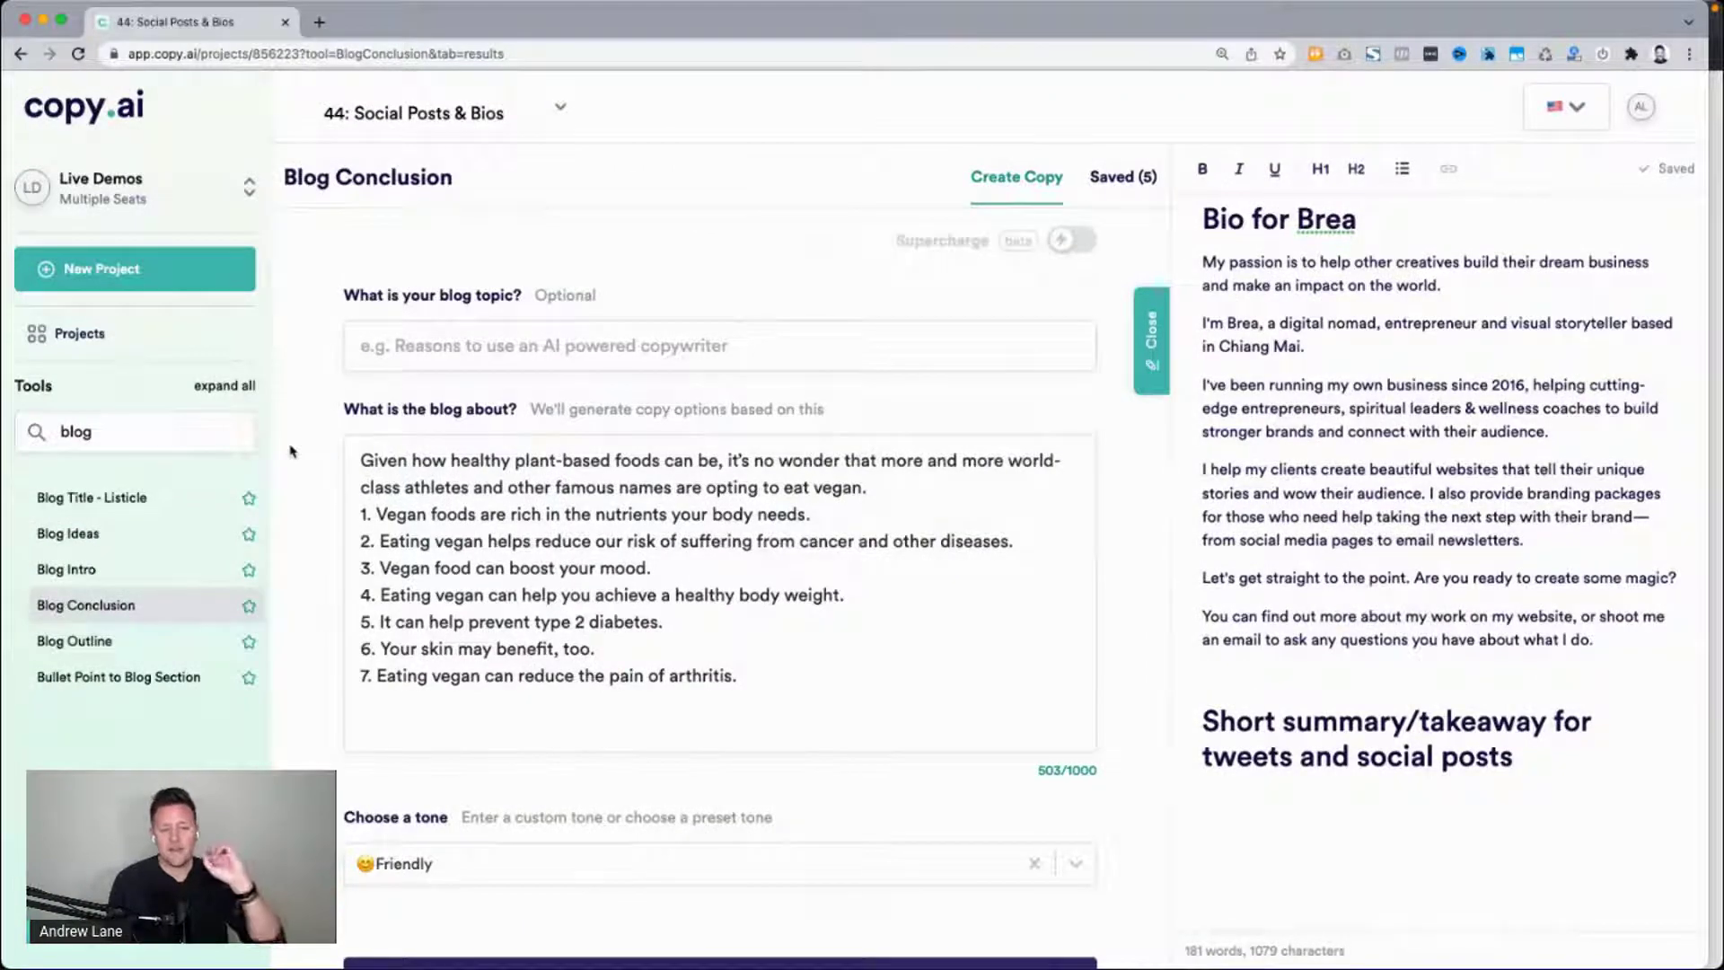
{"action": "scroll", "coordinate": [291, 450], "scroll_direction": "down", "scroll_amount": 8}
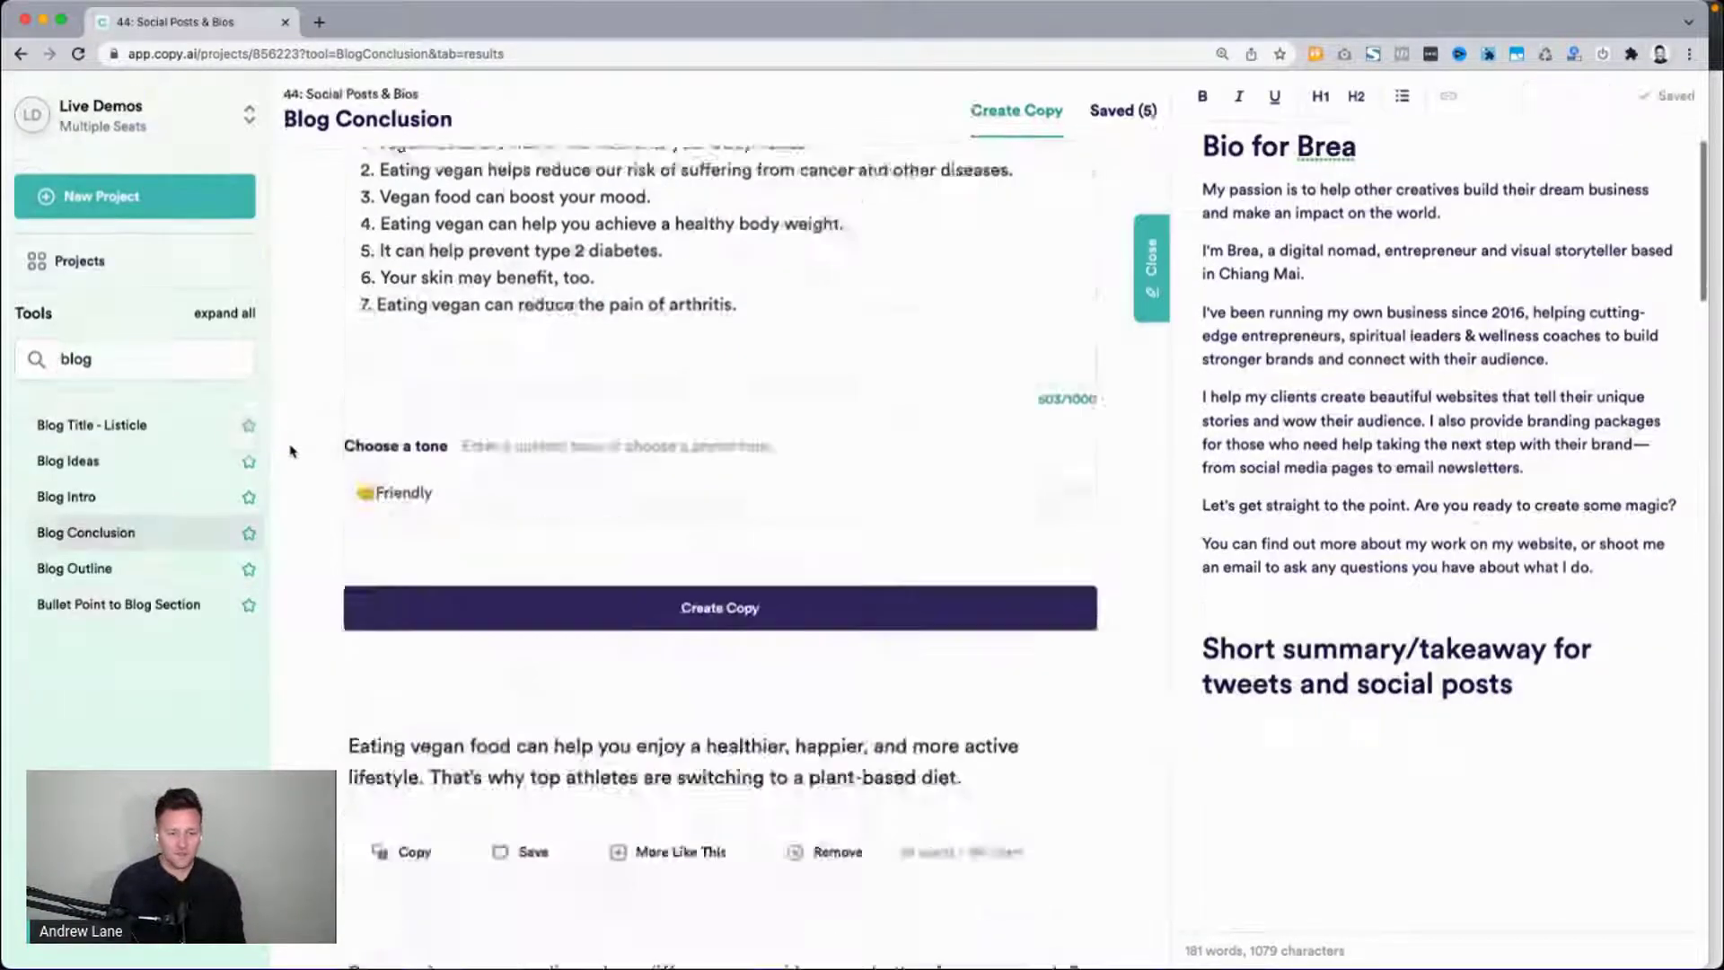
{"action": "triple_click", "coordinate": [662, 536]}
{"action": "scroll", "coordinate": [652, 550], "scroll_direction": "down", "scroll_amount": 2}
{"action": "scroll", "coordinate": [652, 550], "scroll_direction": "down", "scroll_amount": 10}
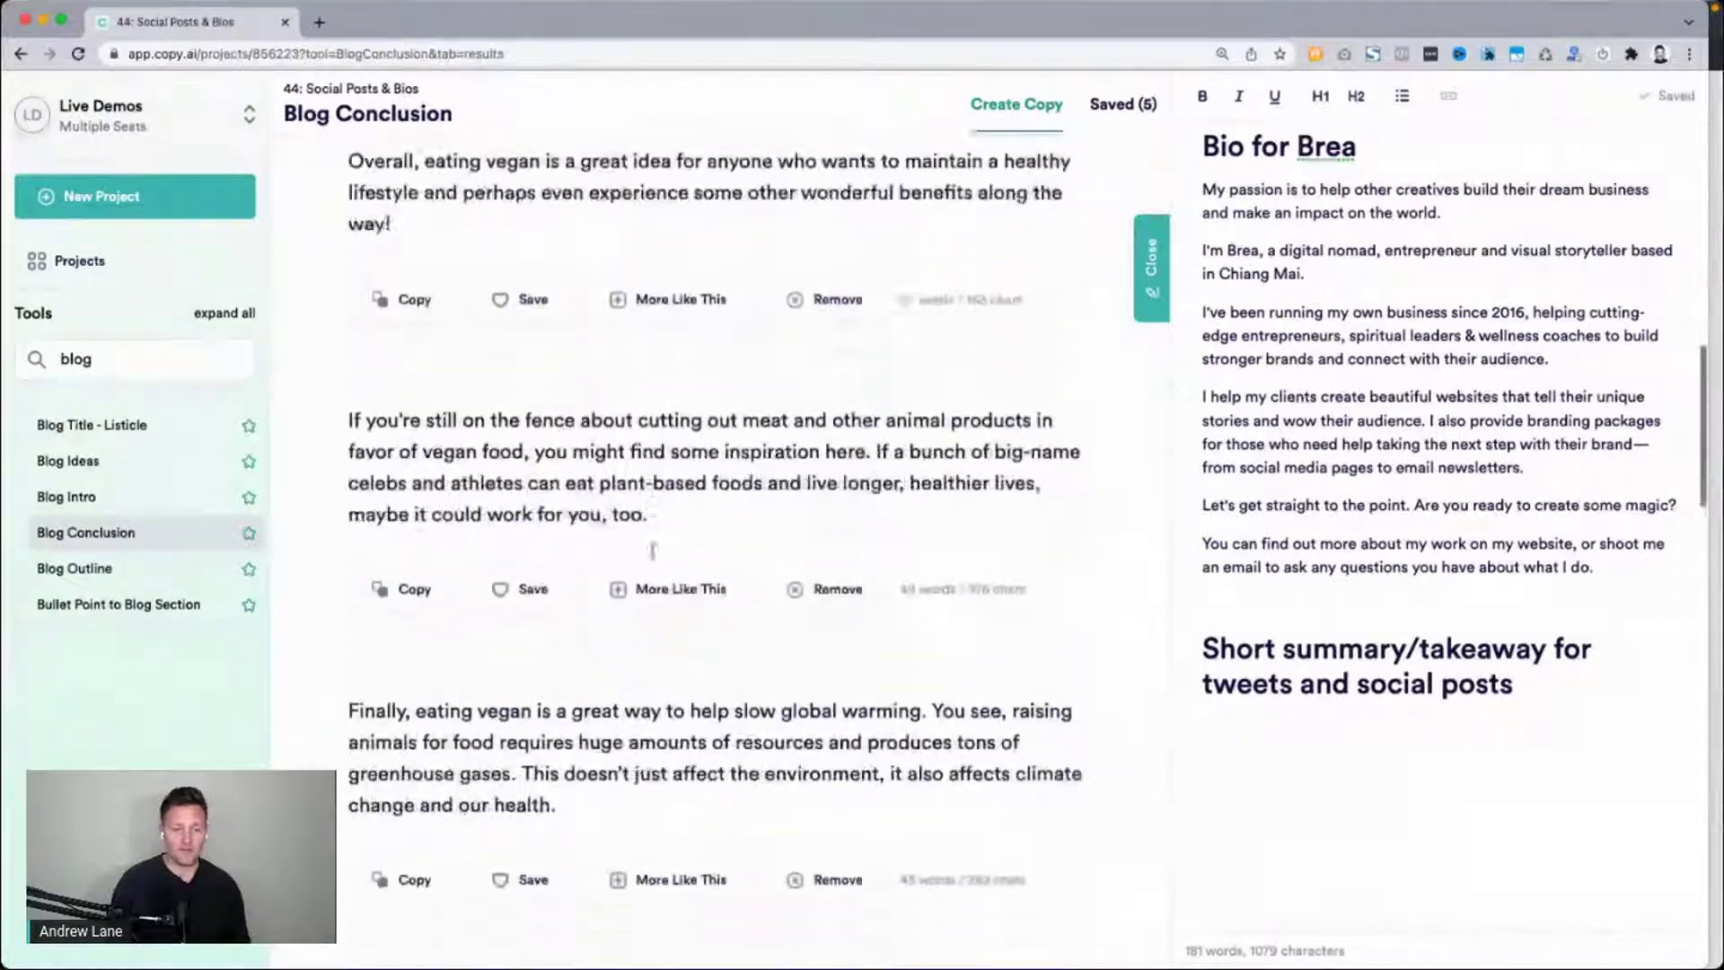
{"action": "scroll", "coordinate": [652, 555], "scroll_direction": "up", "scroll_amount": 11}
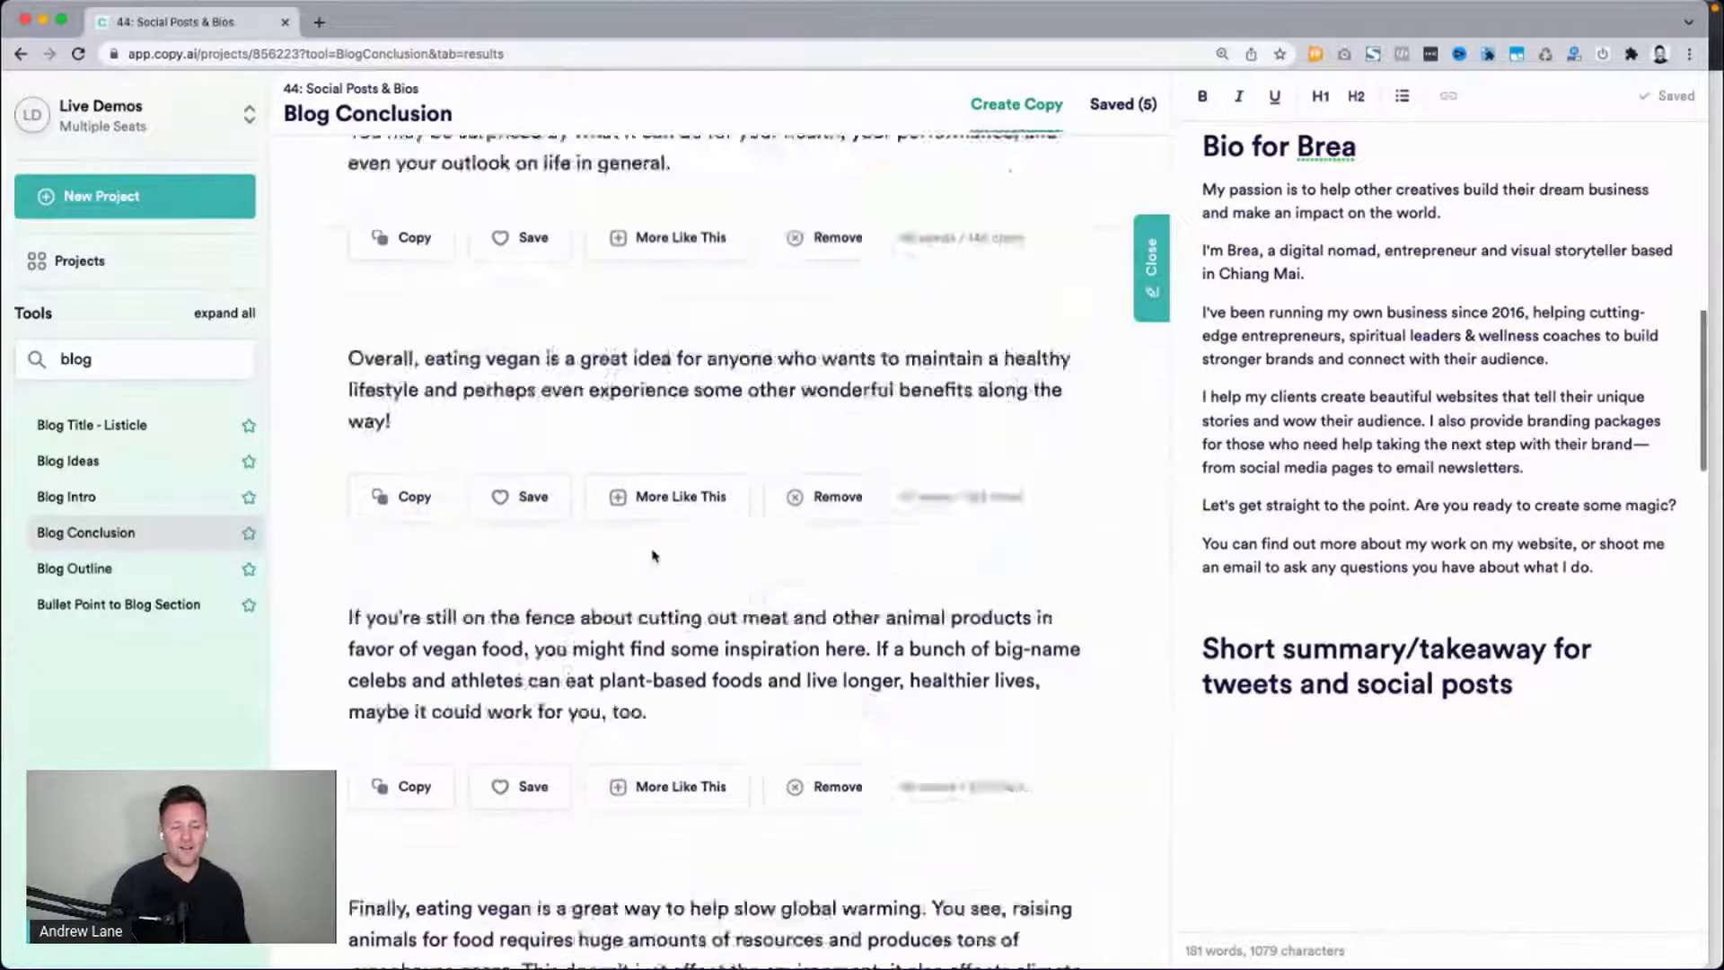
{"action": "scroll", "coordinate": [652, 556], "scroll_direction": "up", "scroll_amount": 2}
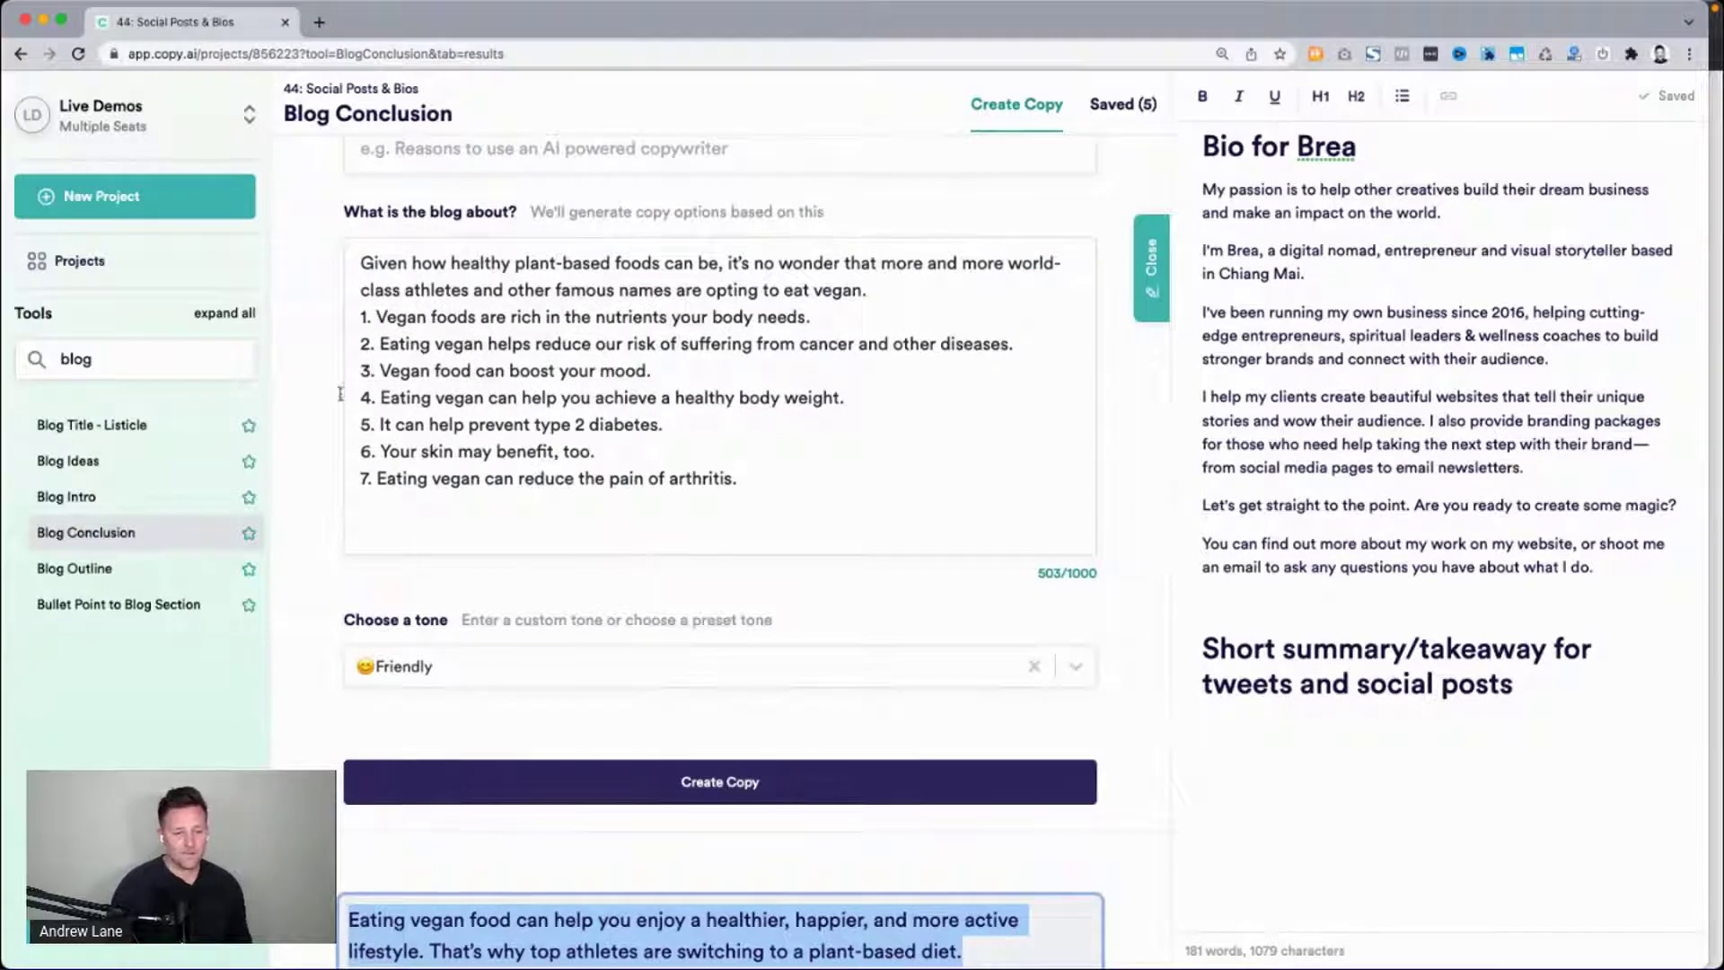
Switch to the Blog Intro tool and generate introductions from the existing vegan benefits description.
{"action": "left_click", "coordinate": [115, 497]}
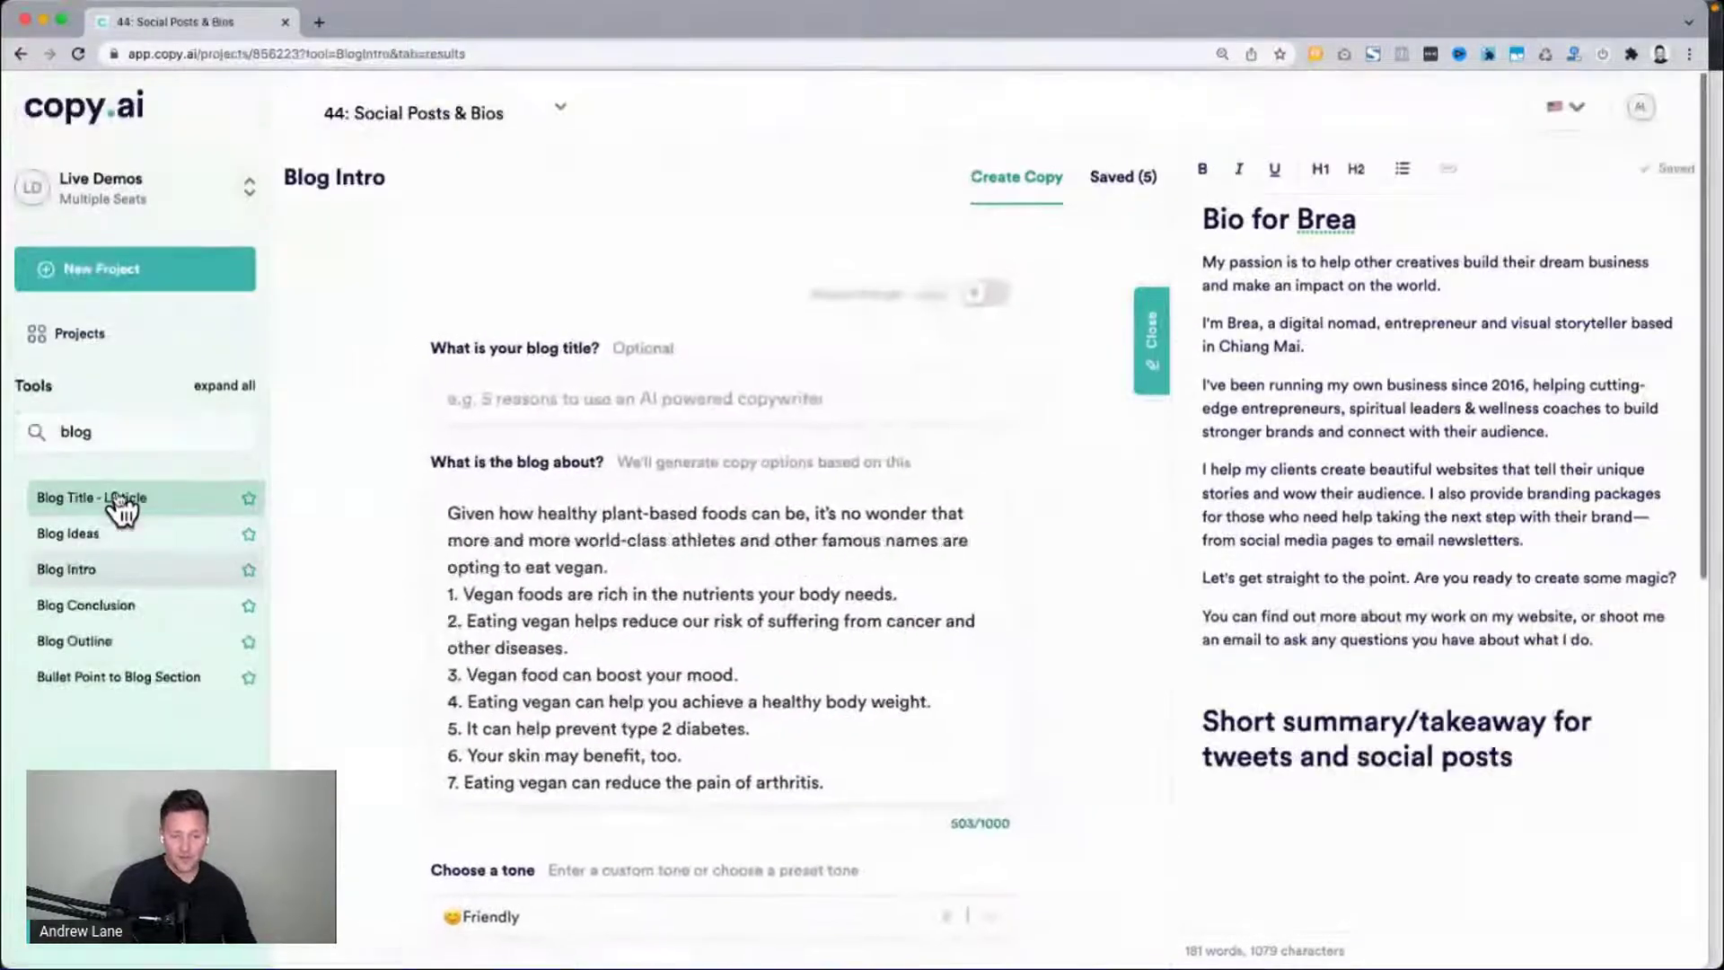
{"action": "scroll", "coordinate": [334, 513], "scroll_direction": "down", "scroll_amount": 5}
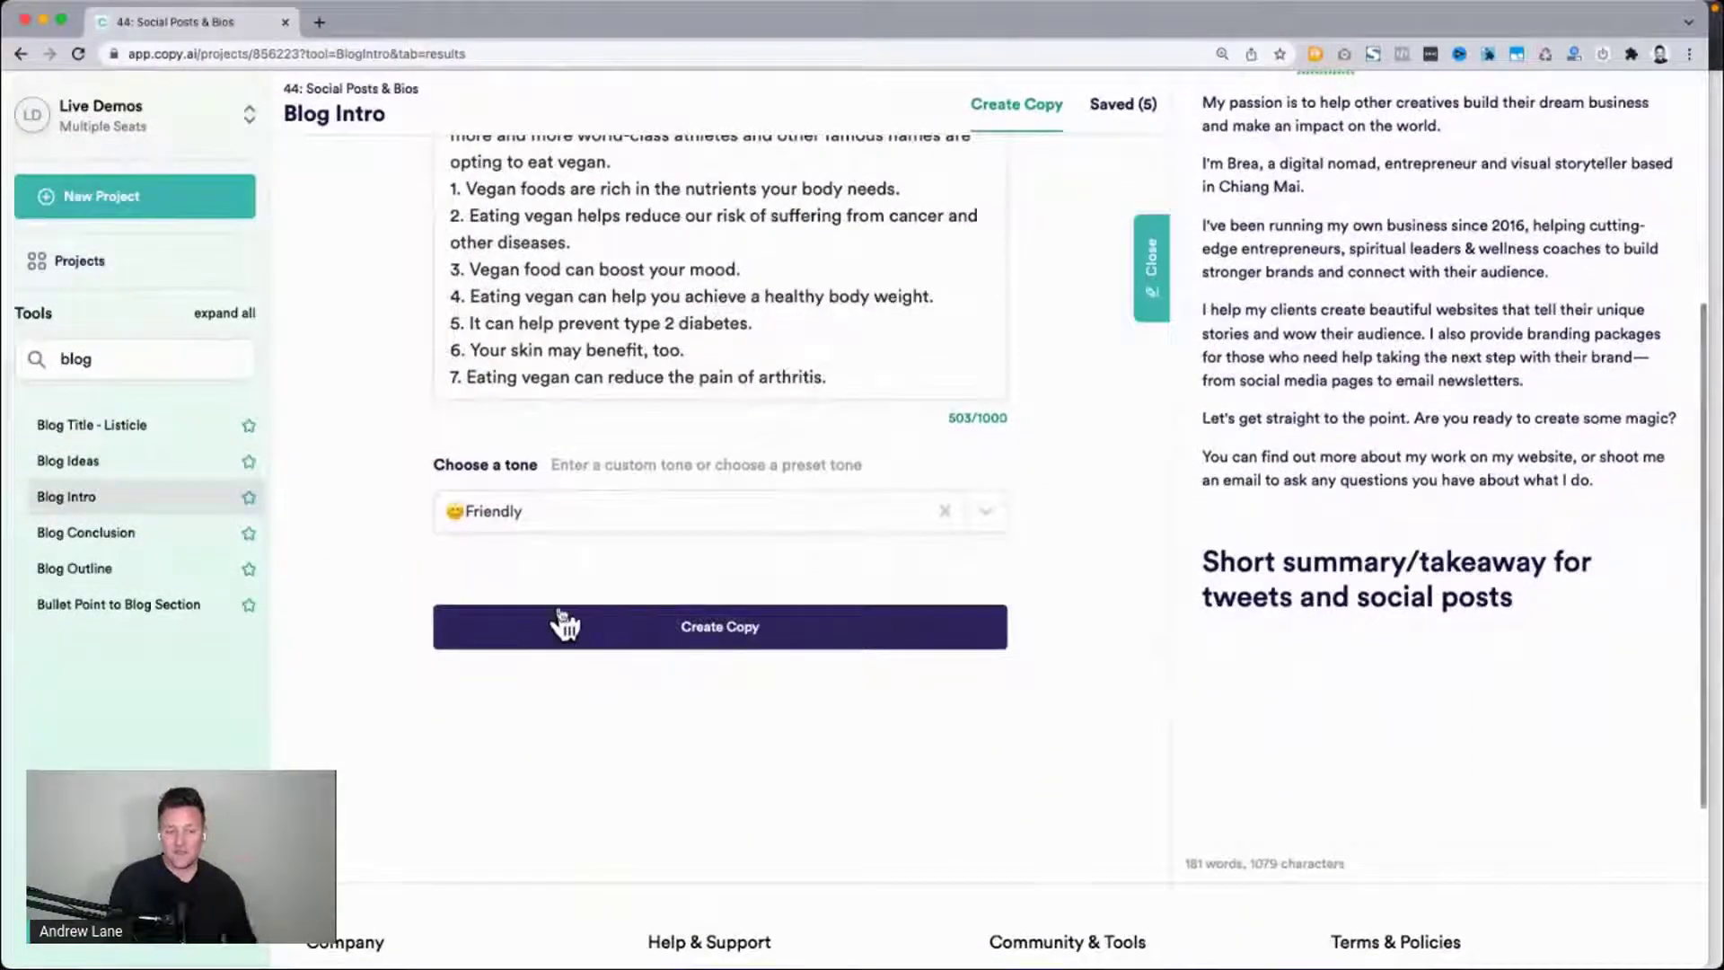
{"action": "left_click", "coordinate": [562, 619]}
Examine the seven numbered points in the description and read the first three generated blog introductions.
{"action": "scroll", "coordinate": [557, 608], "scroll_direction": "up", "scroll_amount": 5}
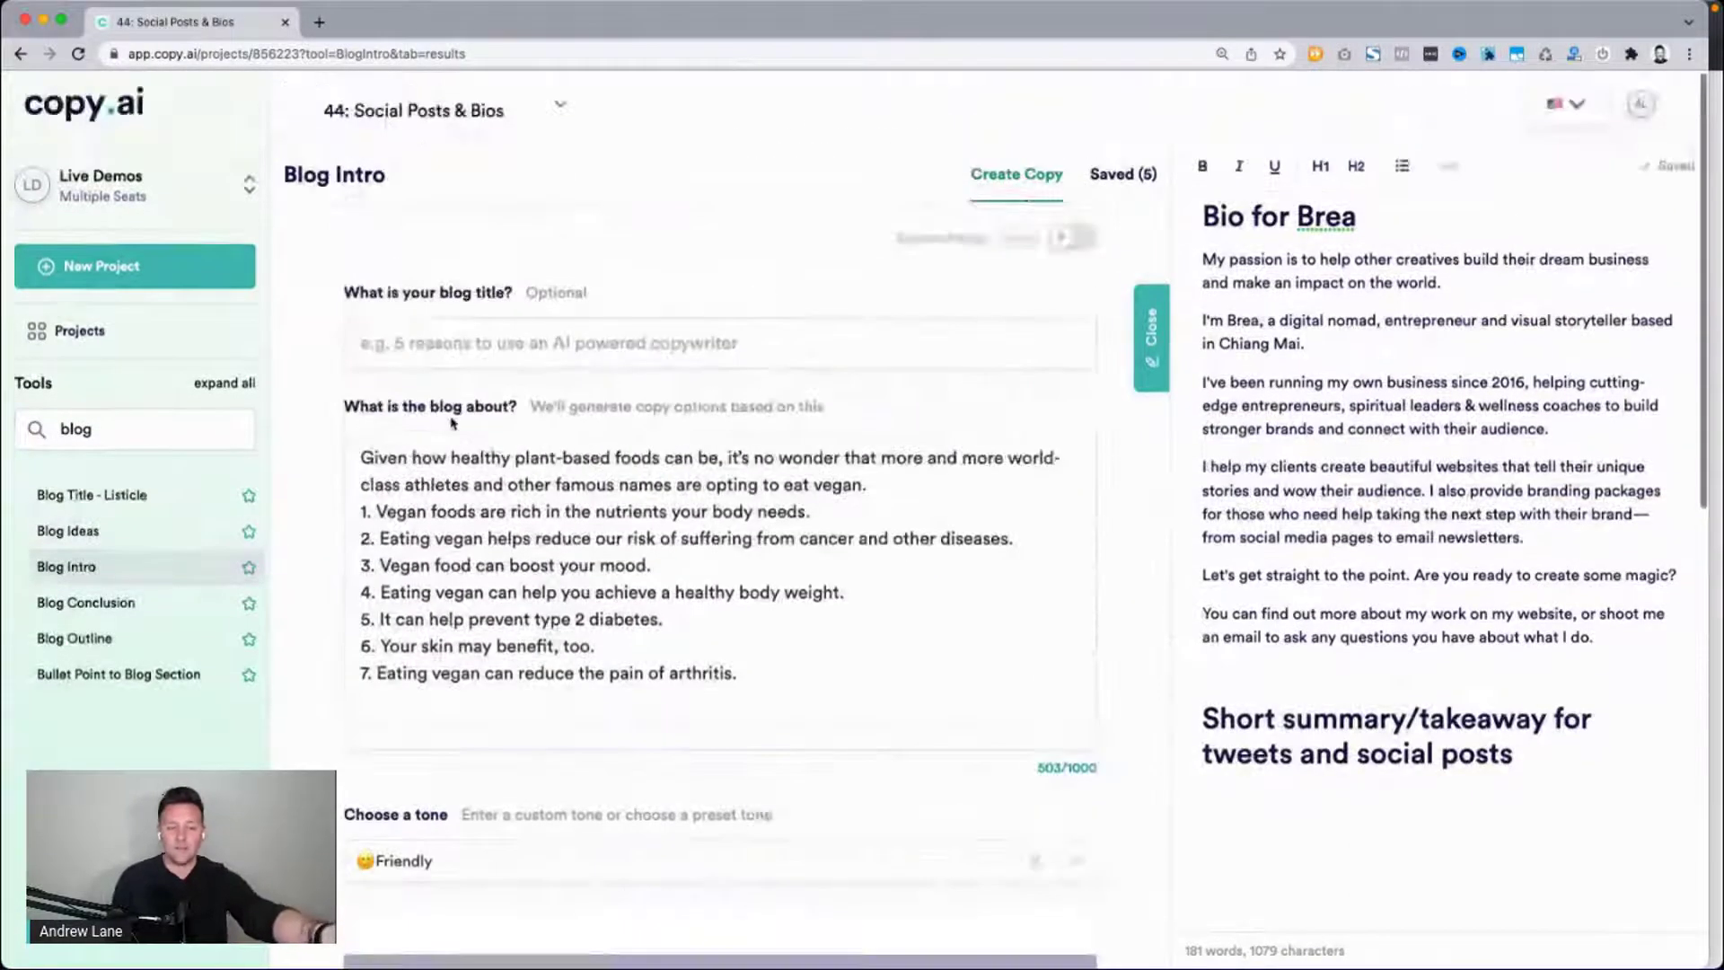
{"action": "left_click_drag", "start_coordinate": [361, 510], "coordinate": [866, 721]}
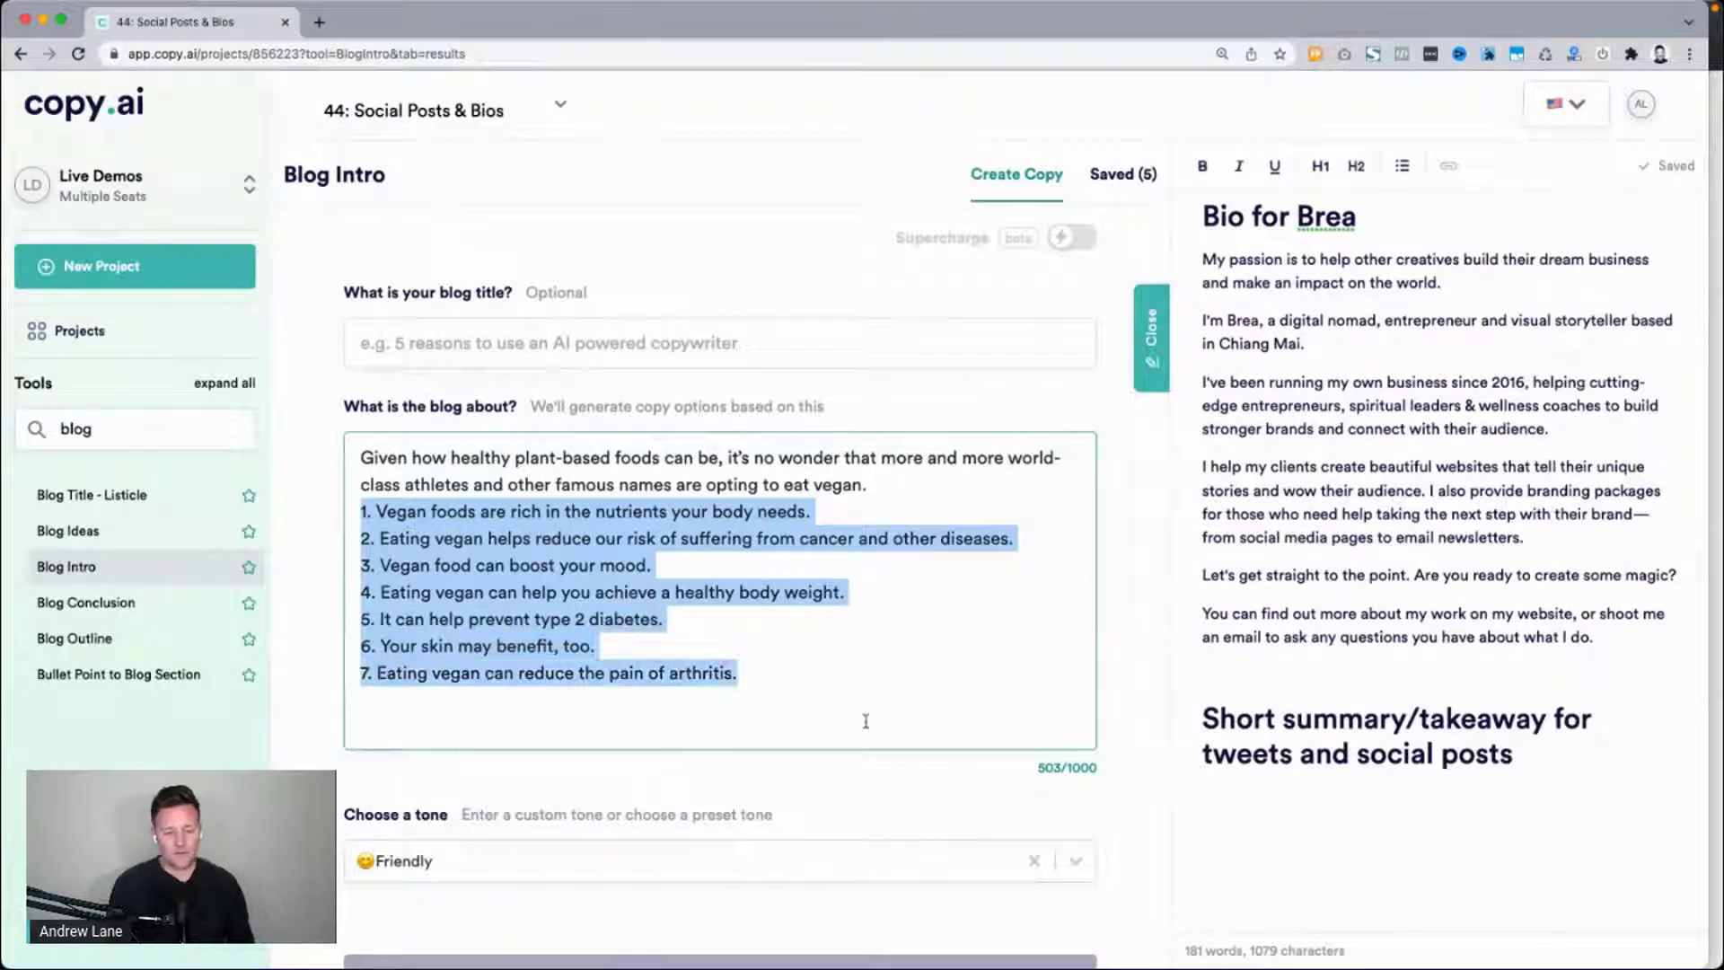
{"action": "scroll", "coordinate": [865, 721], "scroll_direction": "down", "scroll_amount": 8}
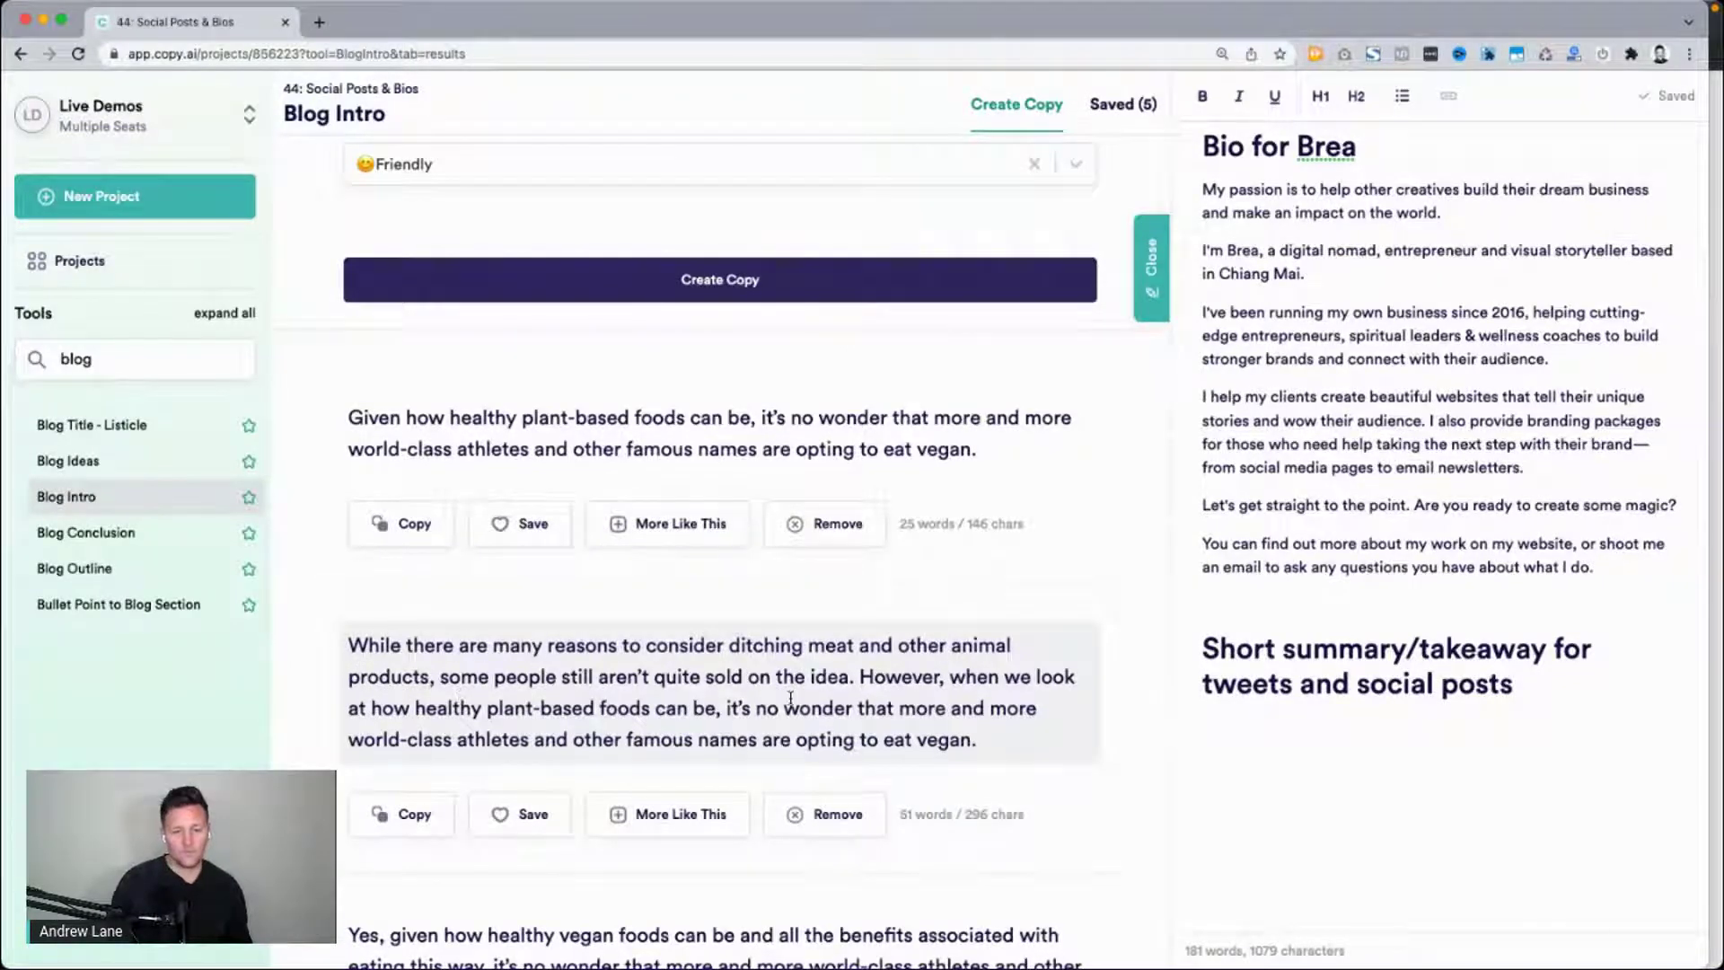
{"action": "scroll", "coordinate": [817, 759], "scroll_direction": "down", "scroll_amount": 2}
{"action": "triple_click", "coordinate": [623, 537]}
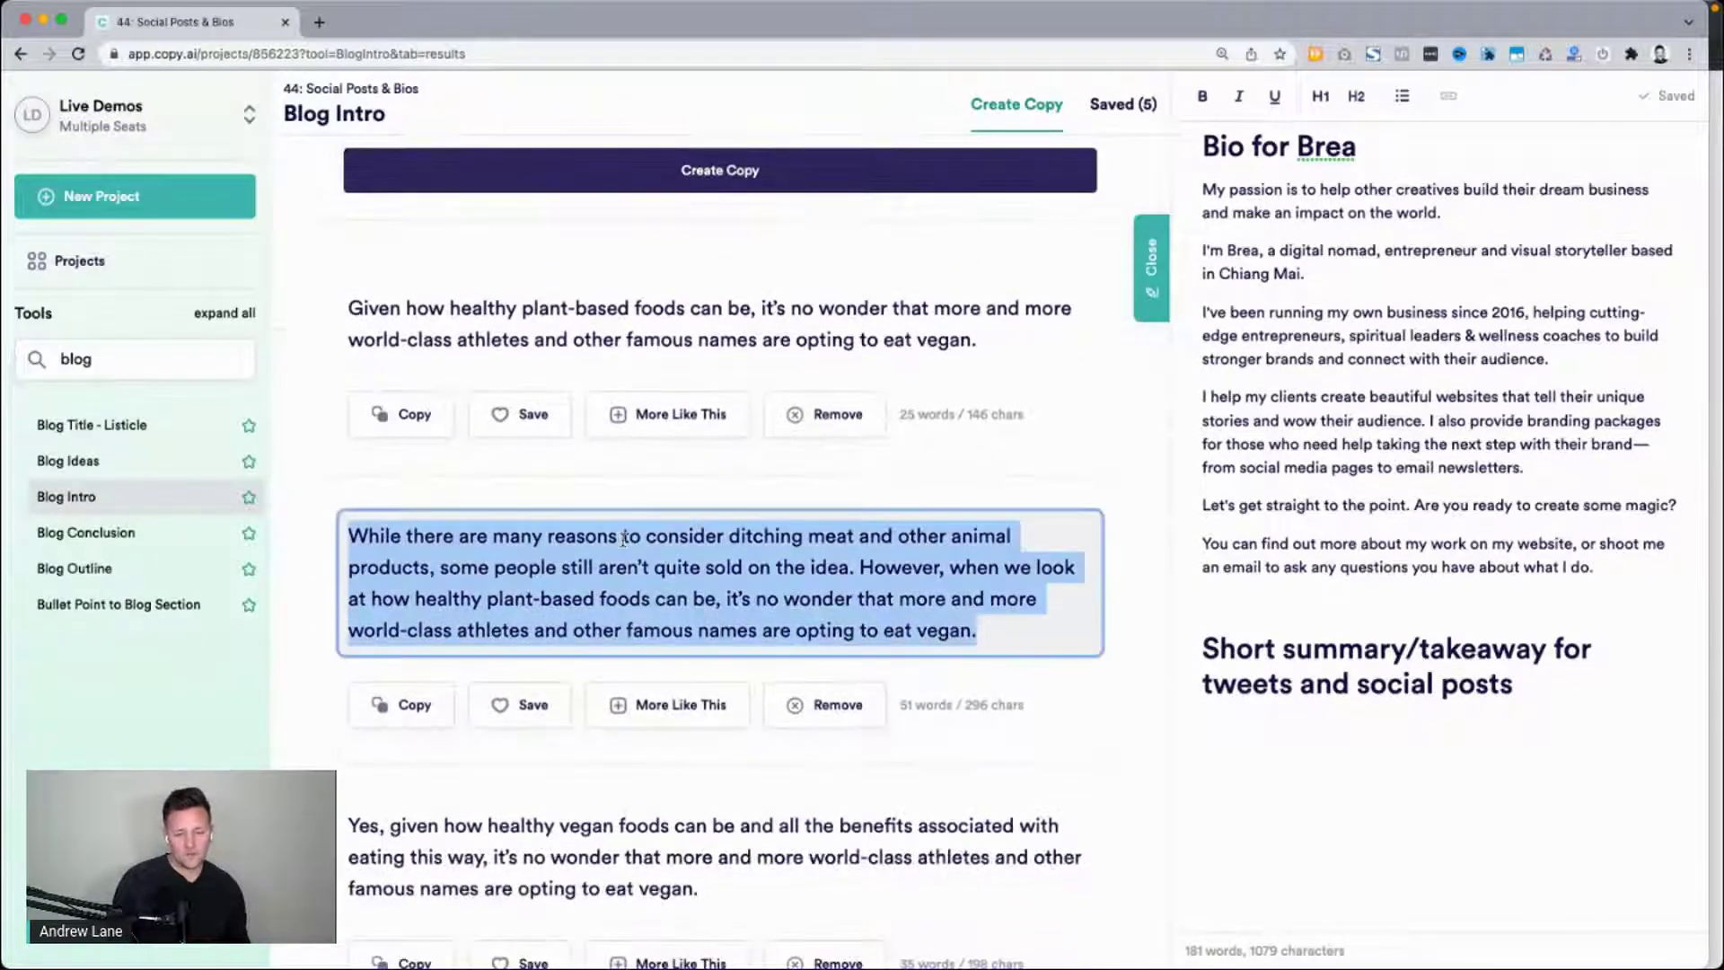
{"action": "scroll", "coordinate": [314, 500], "scroll_direction": "down", "scroll_amount": 7}
{"action": "left_click", "coordinate": [314, 500]}
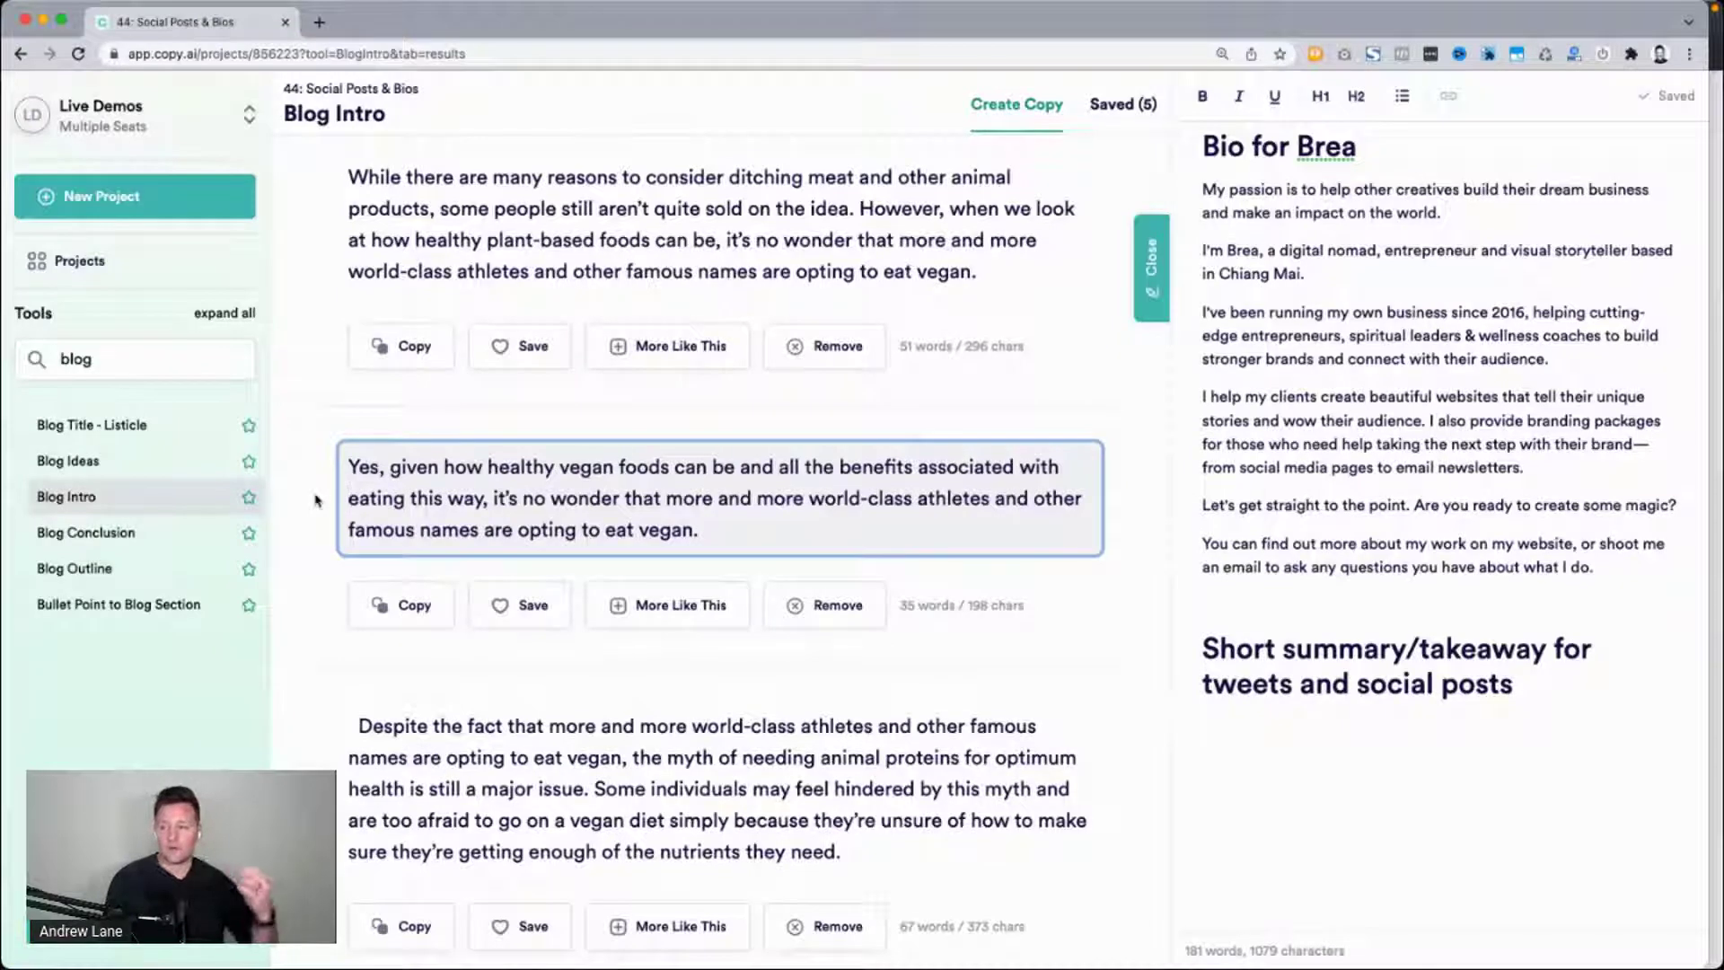
Read the introductions on the animal protein myth and healthy eating, focusing on the closing sentence about 7 benefits of vegan food.
{"action": "scroll", "coordinate": [316, 500], "scroll_direction": "down", "scroll_amount": 2}
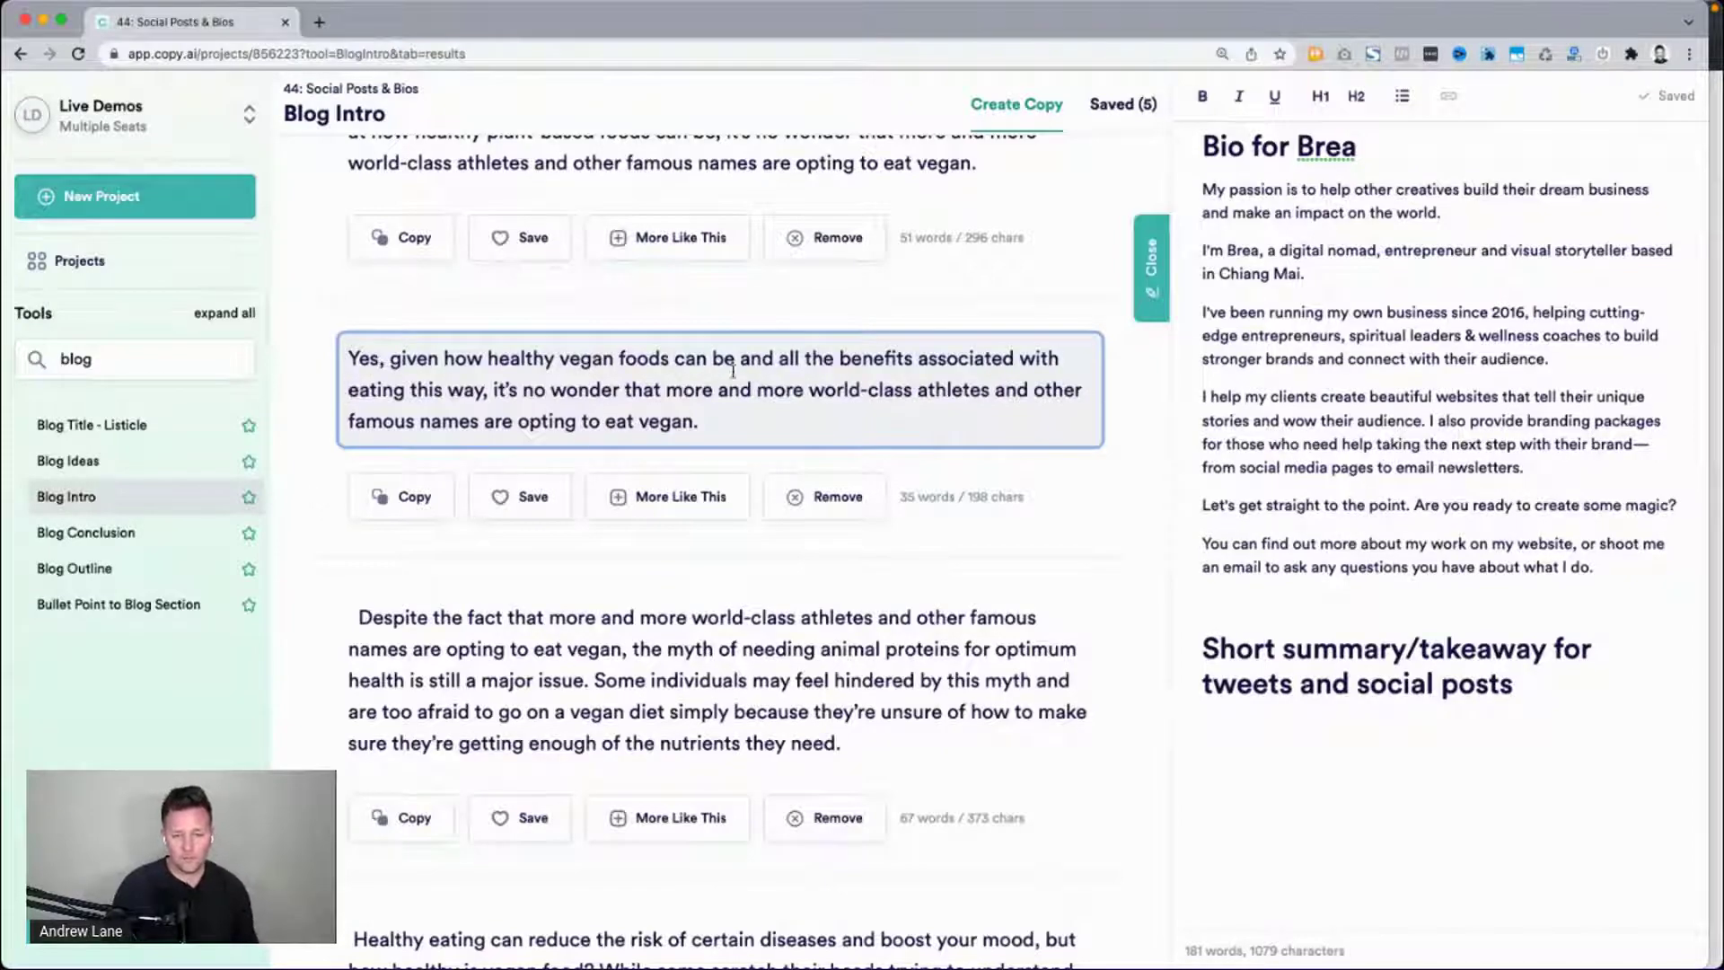
{"action": "scroll", "coordinate": [376, 384], "scroll_direction": "down", "scroll_amount": 4}
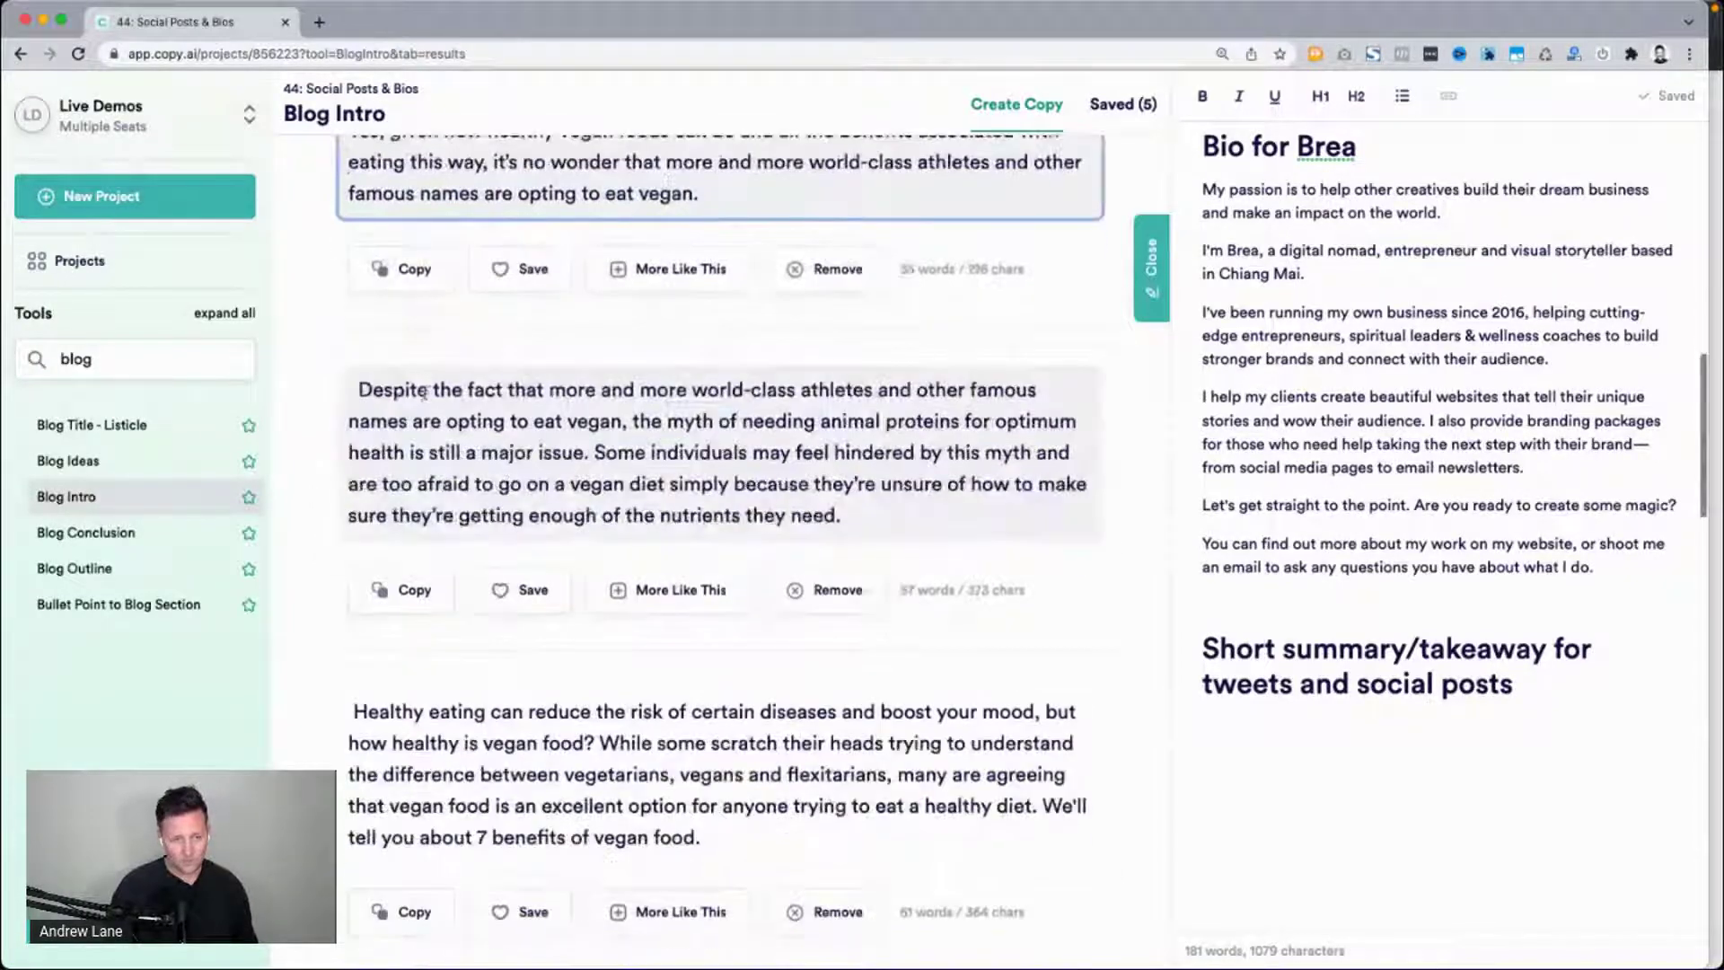
{"action": "scroll", "coordinate": [469, 750], "scroll_direction": "down", "scroll_amount": 3}
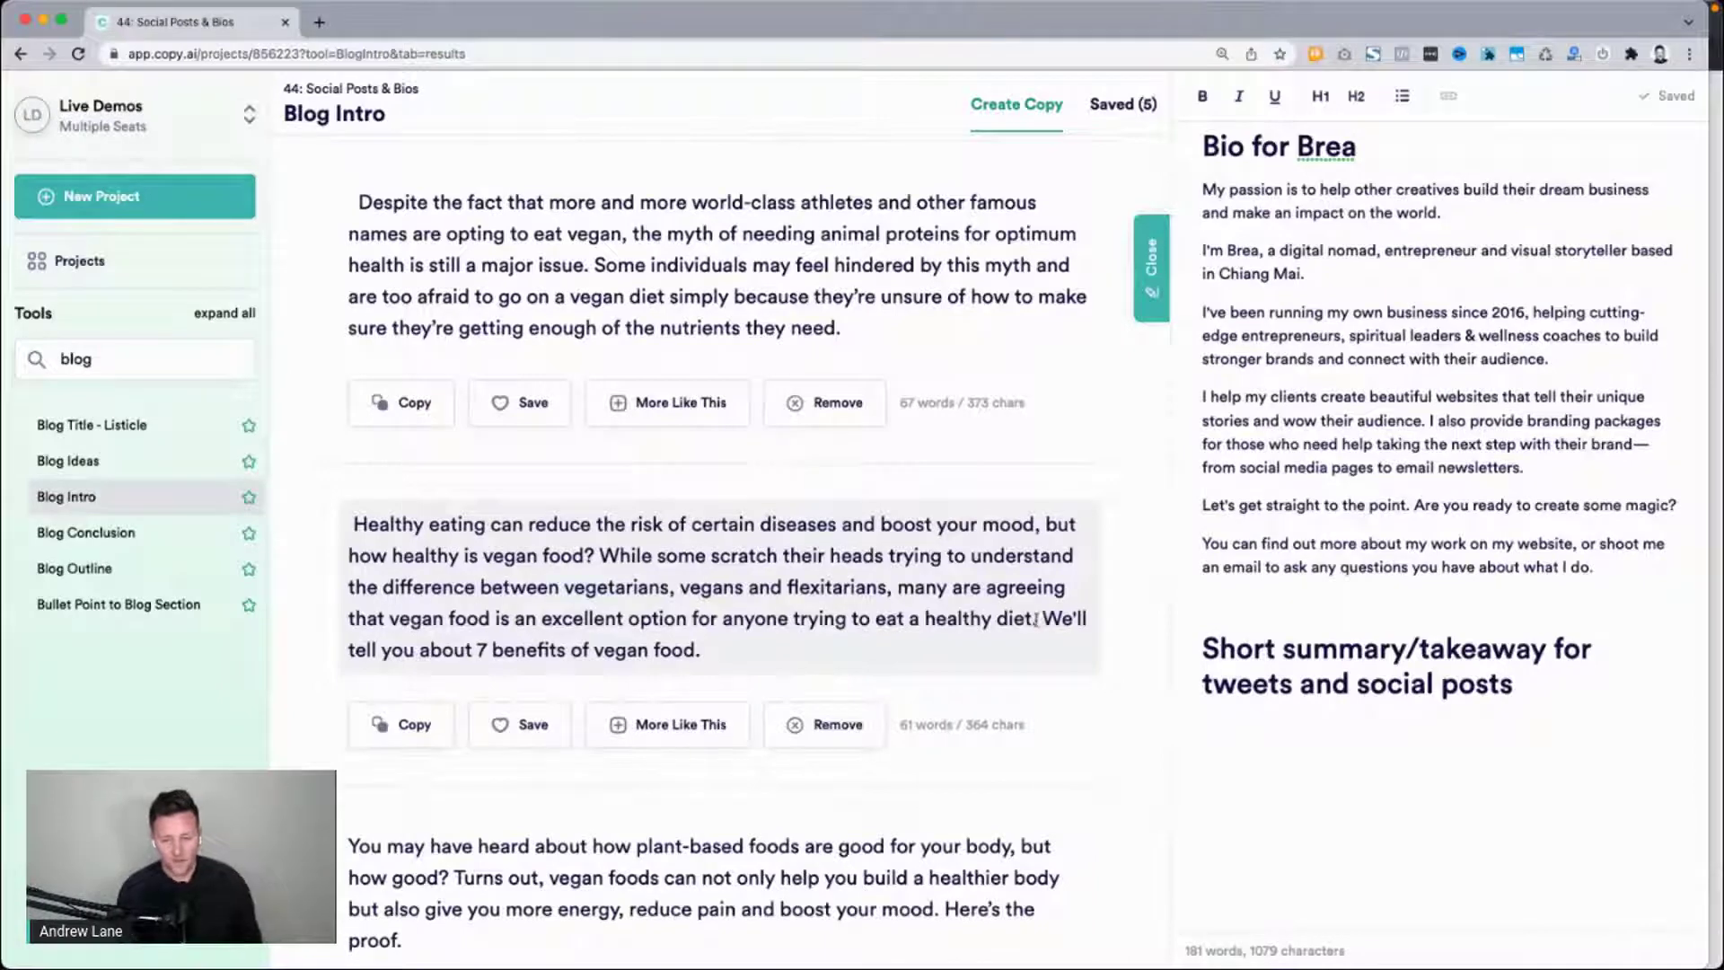
{"action": "left_click_drag", "start_coordinate": [1041, 620], "coordinate": [1042, 662]}
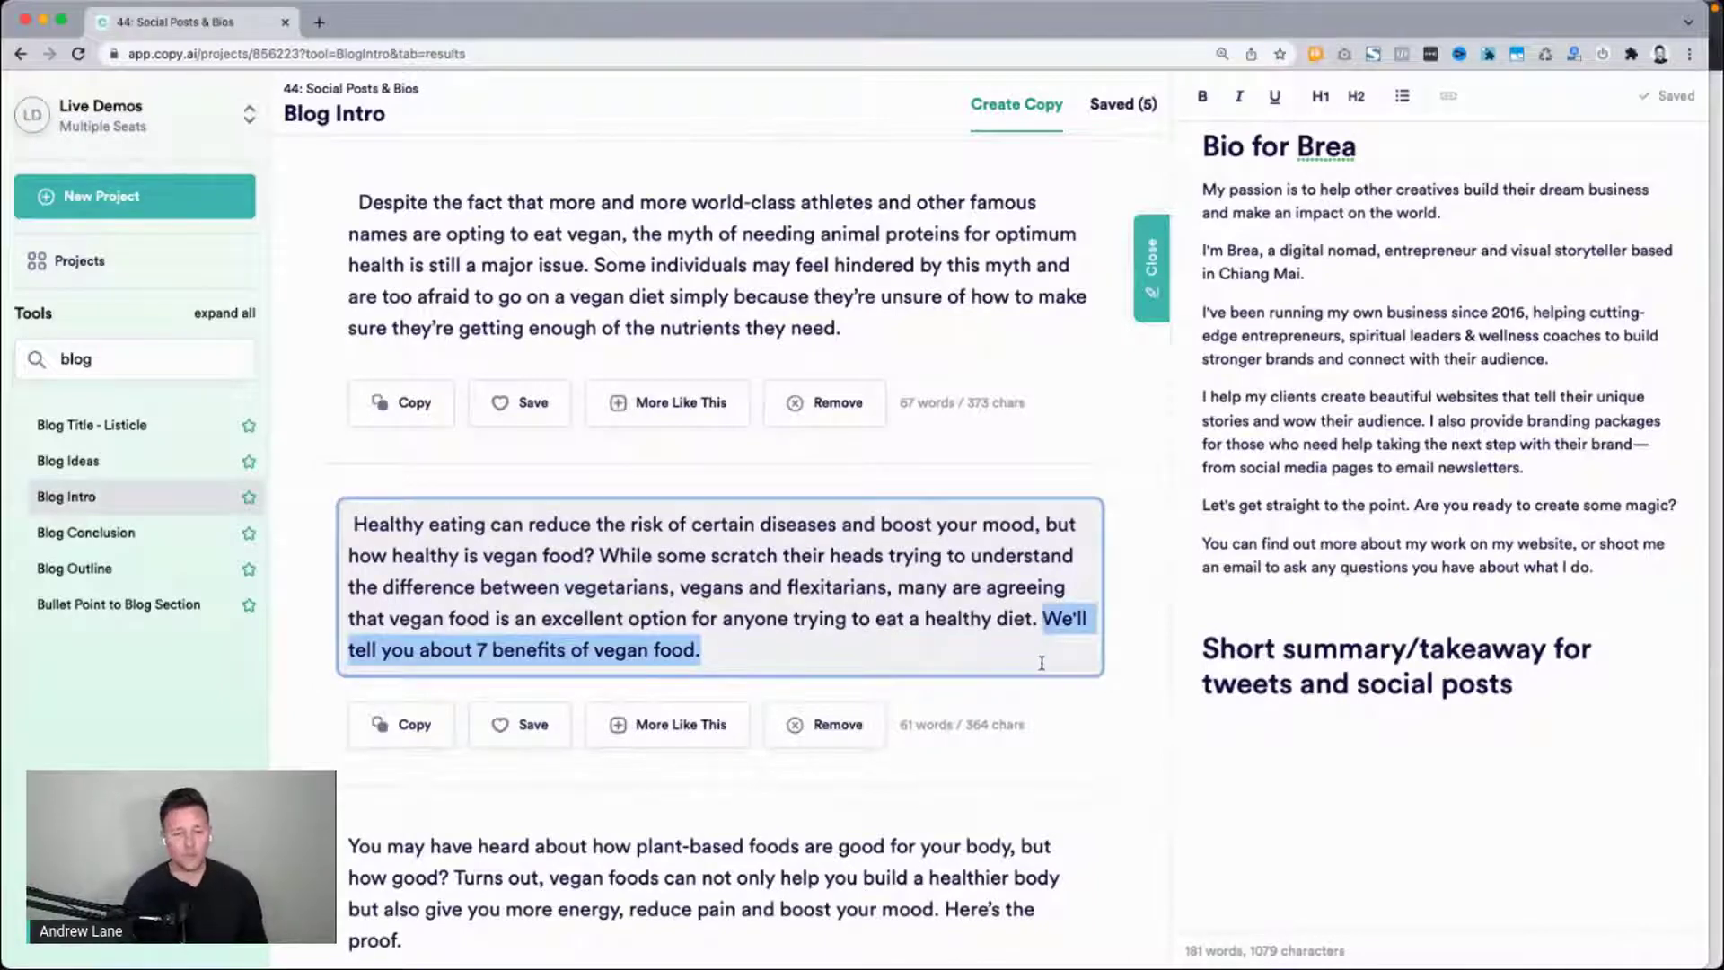
Study the introduction asking how good plant-based foods are for your body, skim the remaining options, and return to the blog description.
{"action": "scroll", "coordinate": [1041, 663], "scroll_direction": "down", "scroll_amount": 5}
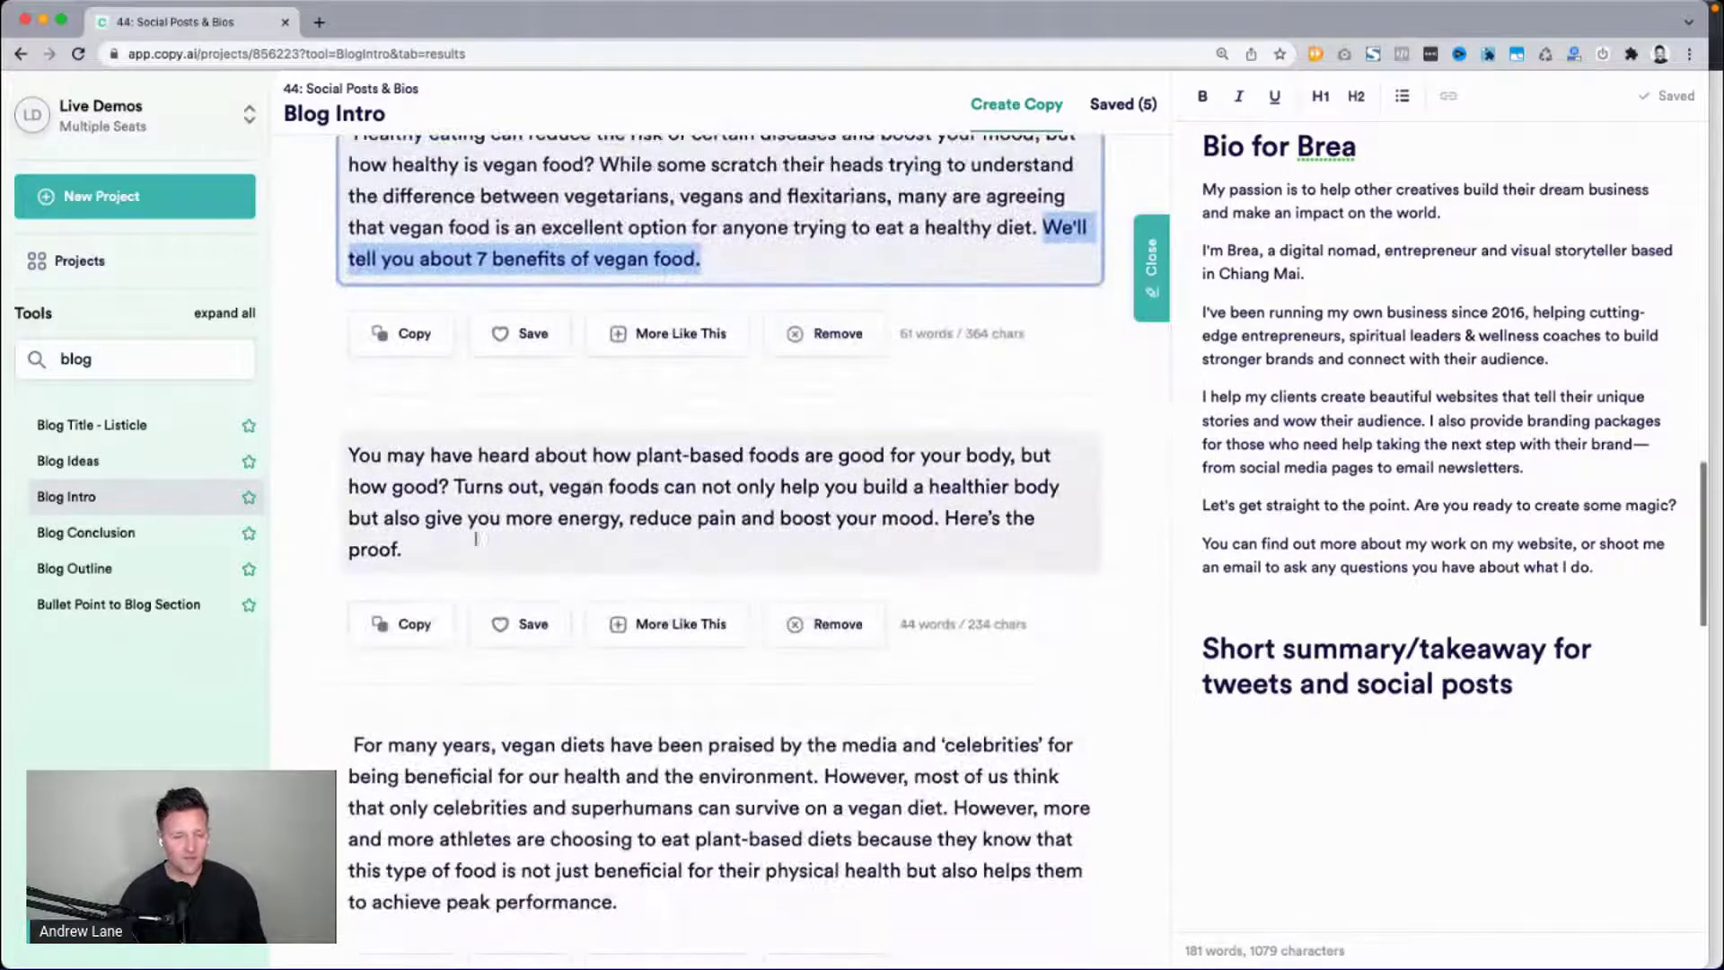
{"action": "left_click_drag", "start_coordinate": [346, 454], "coordinate": [444, 496]}
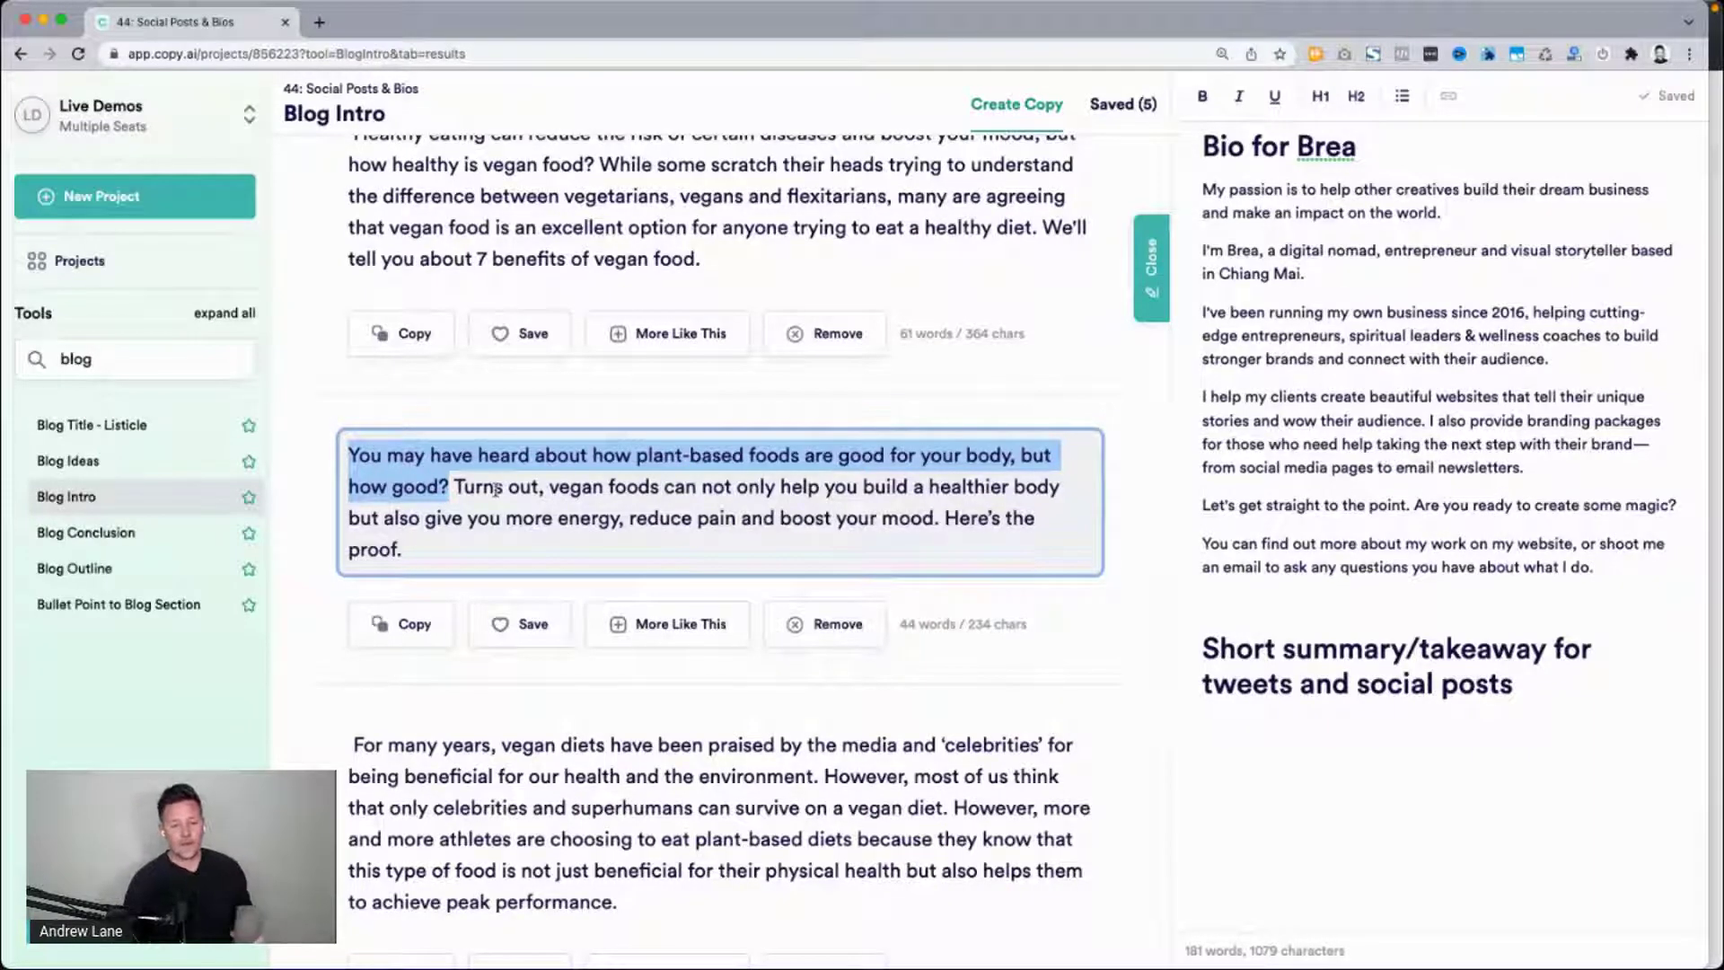
{"action": "triple_click", "coordinate": [617, 483]}
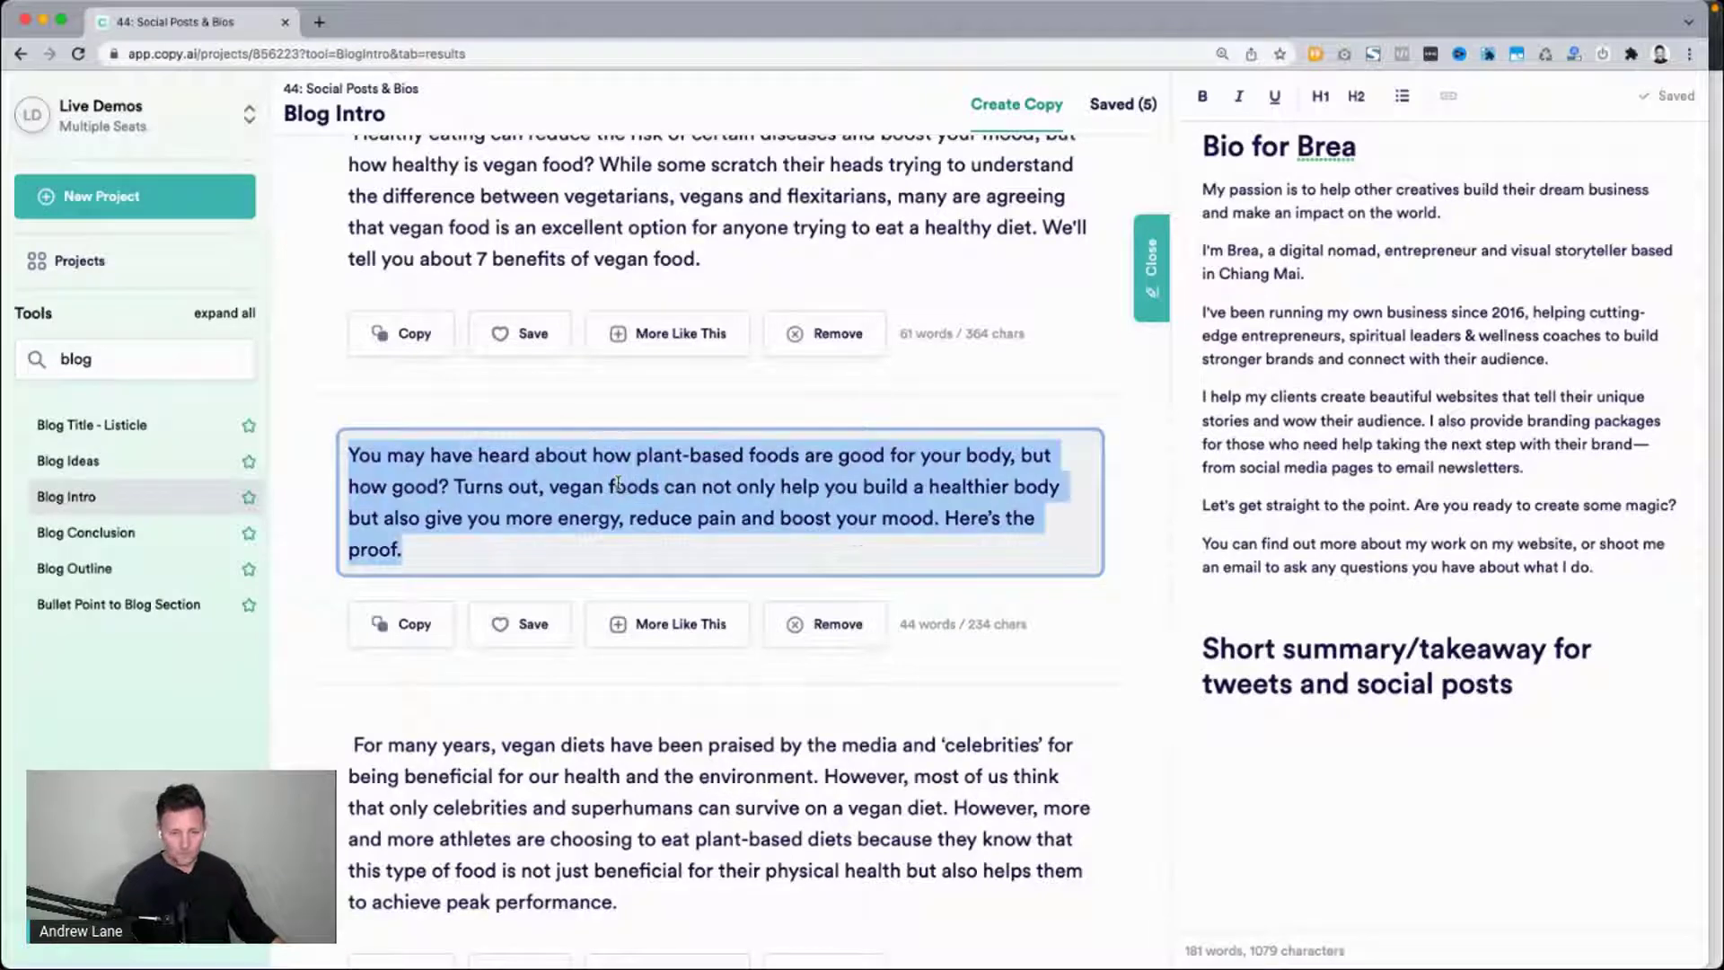
{"action": "left_click", "coordinate": [620, 483]}
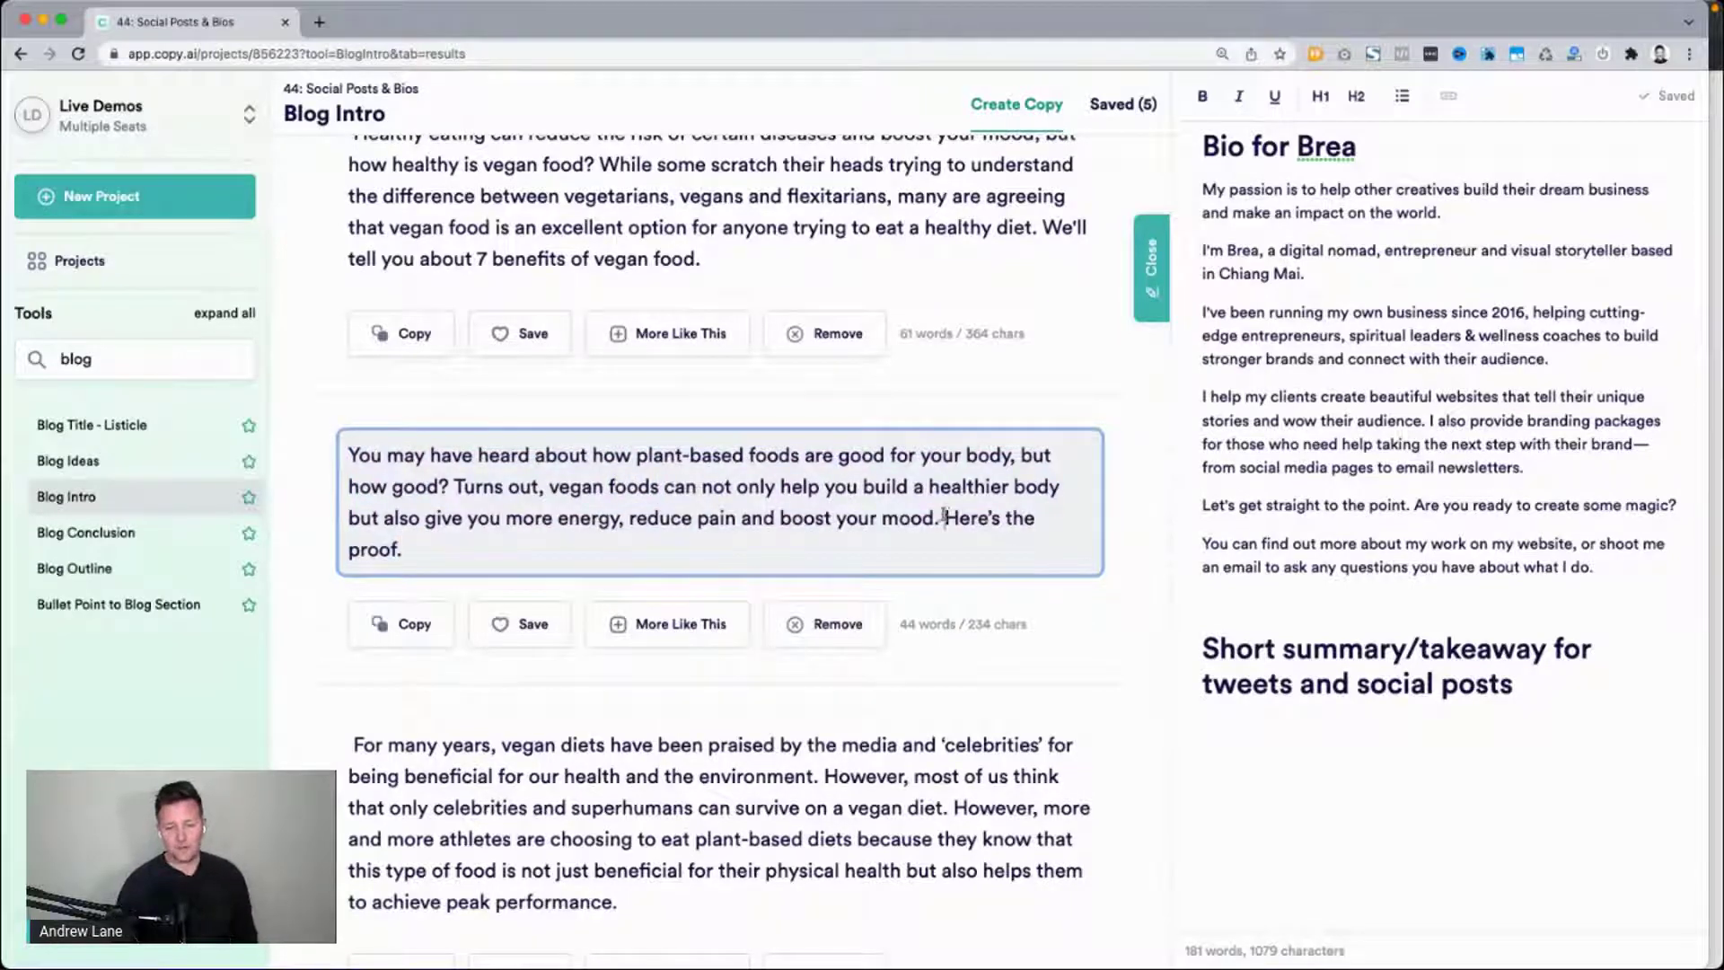
{"action": "left_click_drag", "start_coordinate": [942, 518], "coordinate": [330, 460]}
{"action": "scroll", "coordinate": [289, 501], "scroll_direction": "down", "scroll_amount": 5}
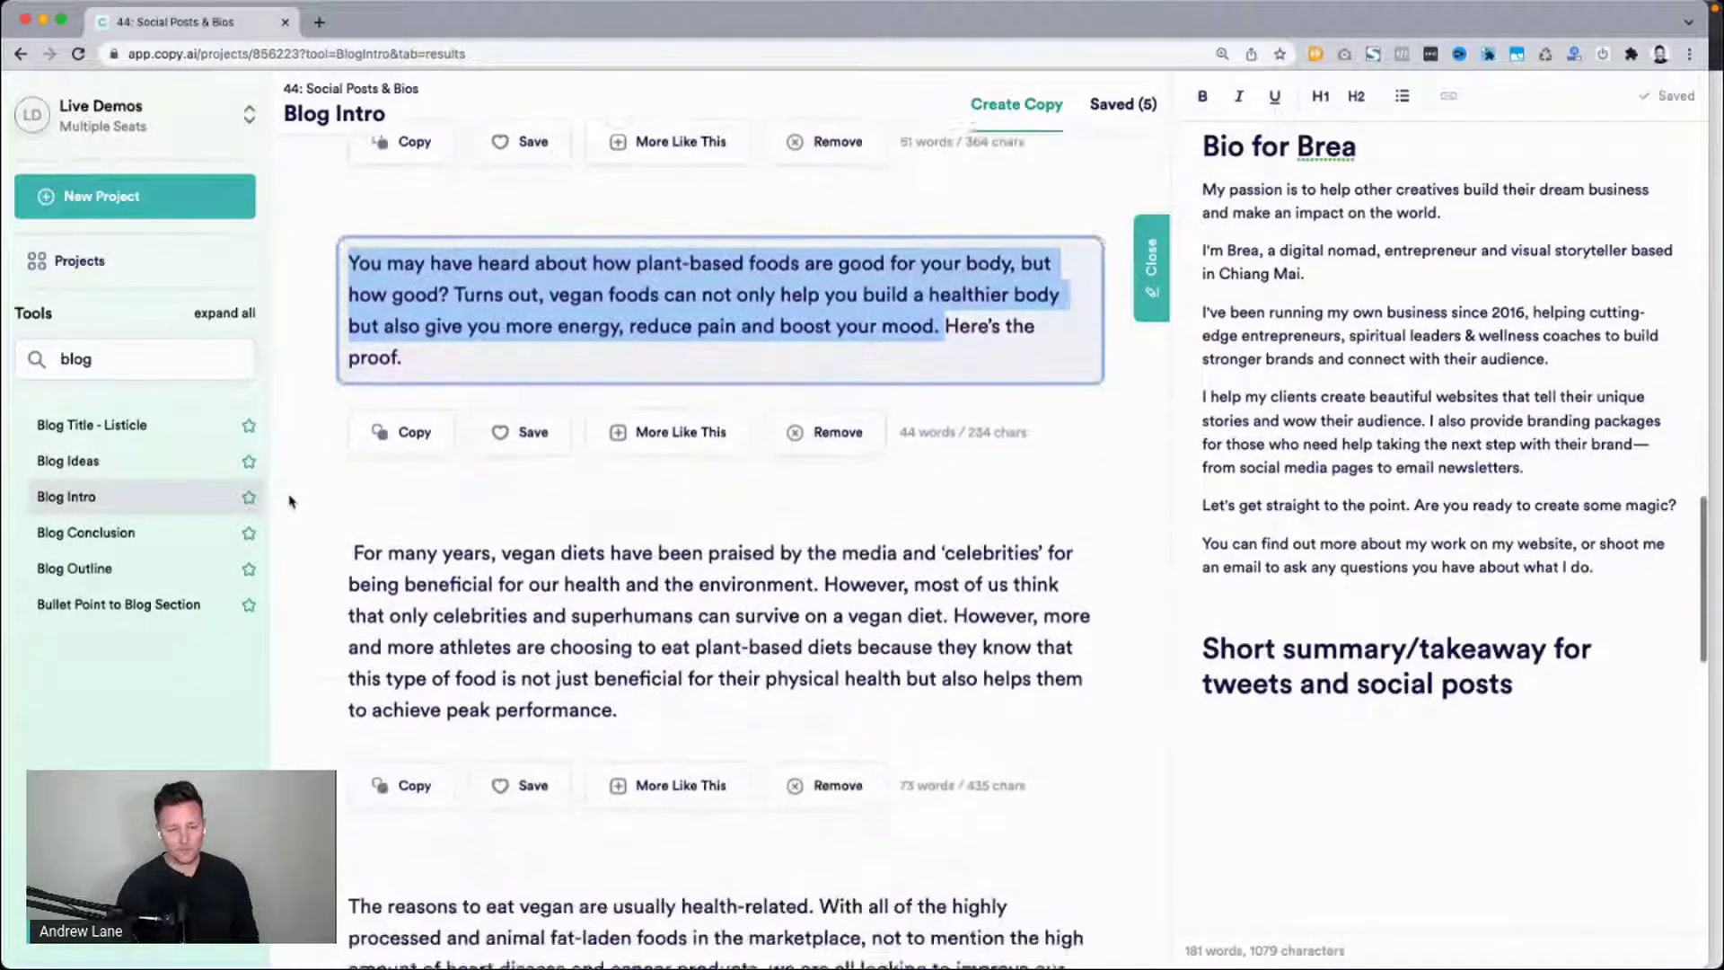
{"action": "scroll", "coordinate": [300, 612], "scroll_direction": "down", "scroll_amount": 3}
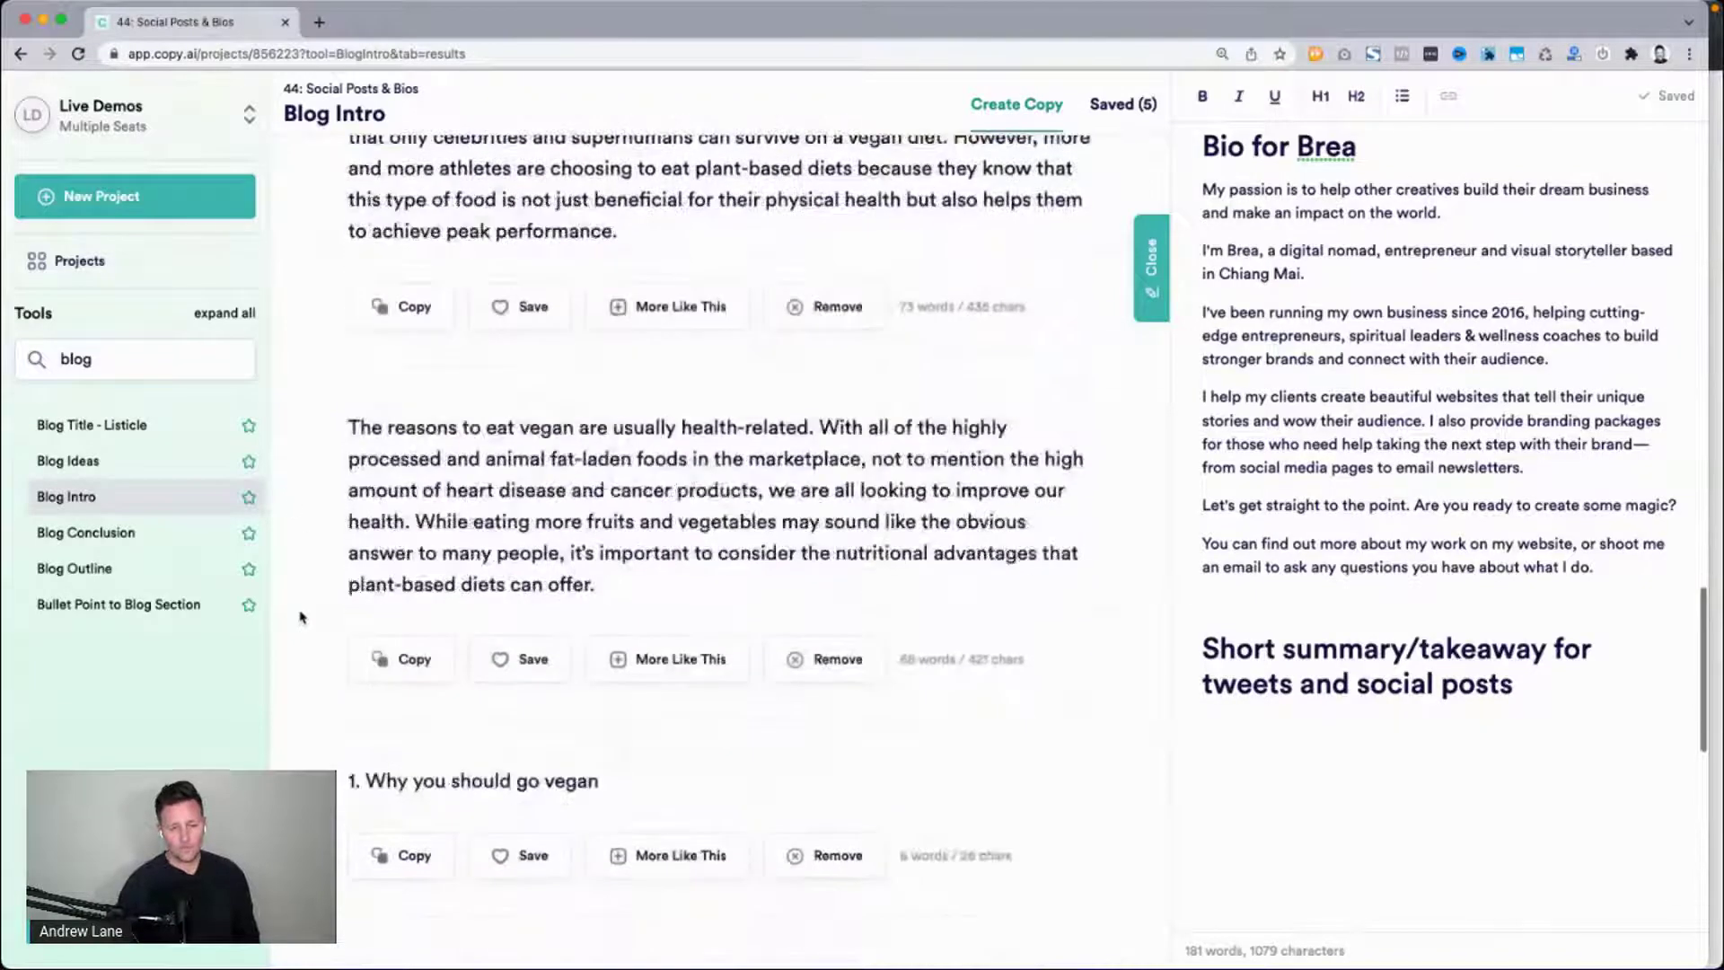
{"action": "scroll", "coordinate": [302, 604], "scroll_direction": "up", "scroll_amount": 15}
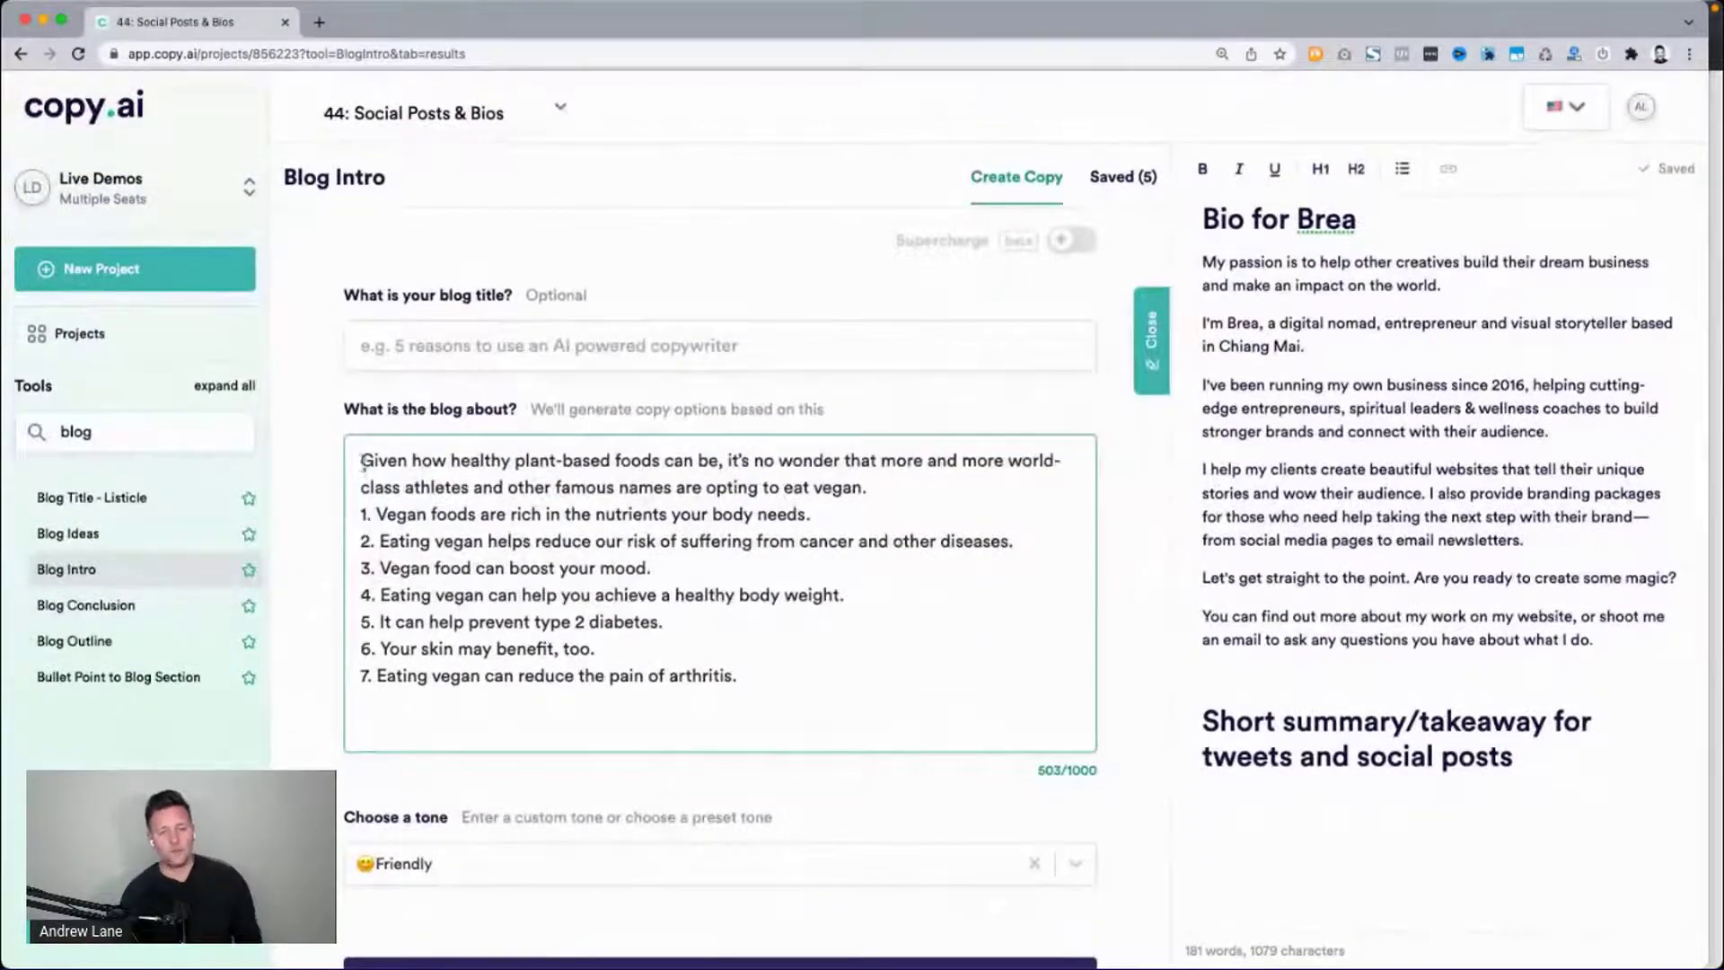
Delete the opening sentence about plant-based foods and the numbering before the first point in the blog description.
{"action": "left_click_drag", "start_coordinate": [360, 461], "coordinate": [914, 496]}
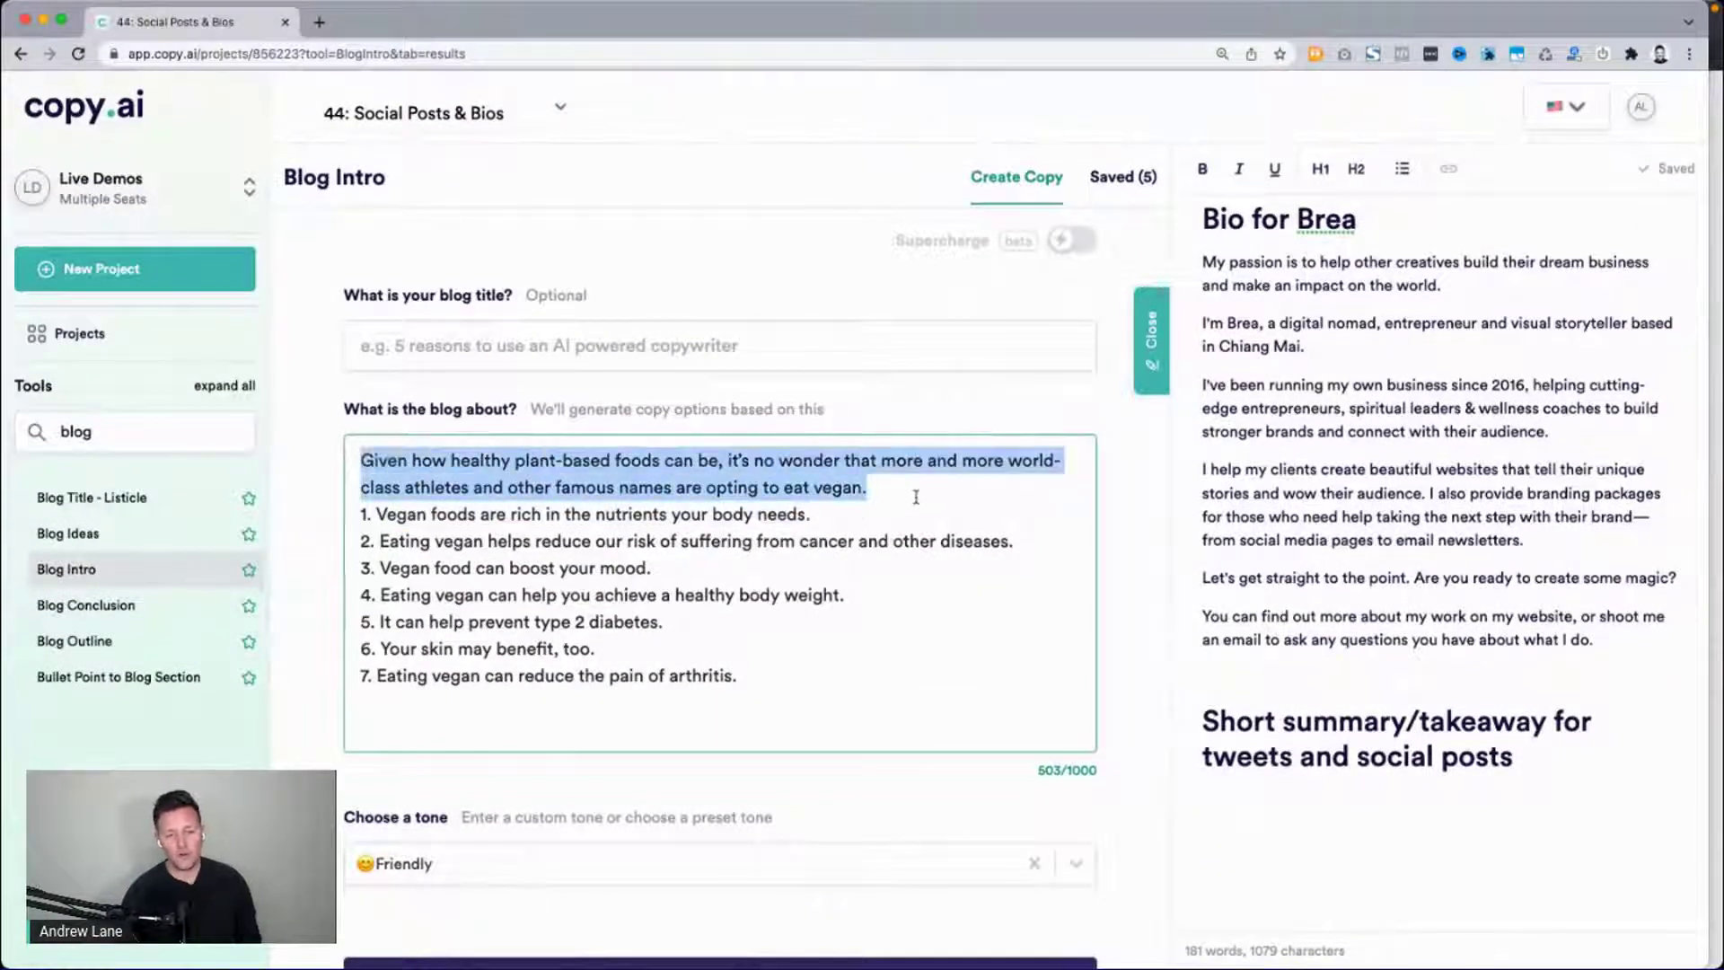
{"action": "key", "text": "BackSpace"}
{"action": "key", "text": "Down"}
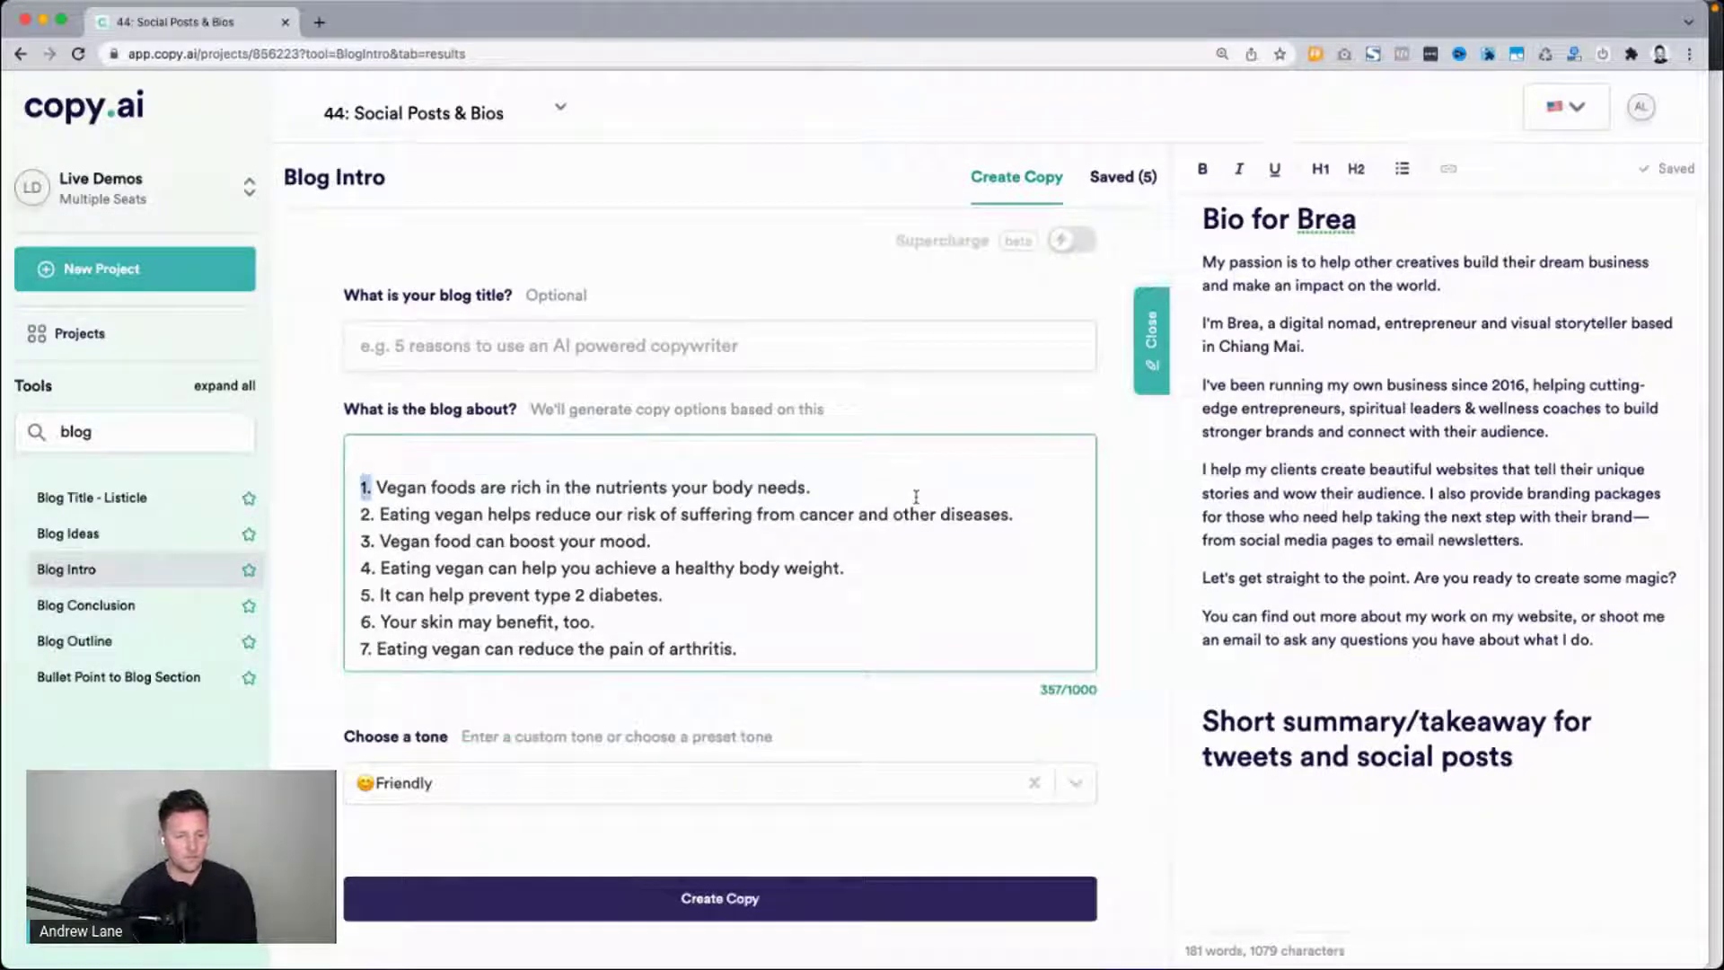
{"action": "key", "text": "Delete"}
{"action": "key", "text": "Delete"}
{"action": "key", "text": "Delete"}
{"action": "key", "text": "Delete"}
Remove points 2 through 7 and the extra line breaks, keeping only "Vegan foods are rich in the nutrients your body needs.".
{"action": "key", "text": "Down"}
{"action": "key", "text": "shift+super+Down"}
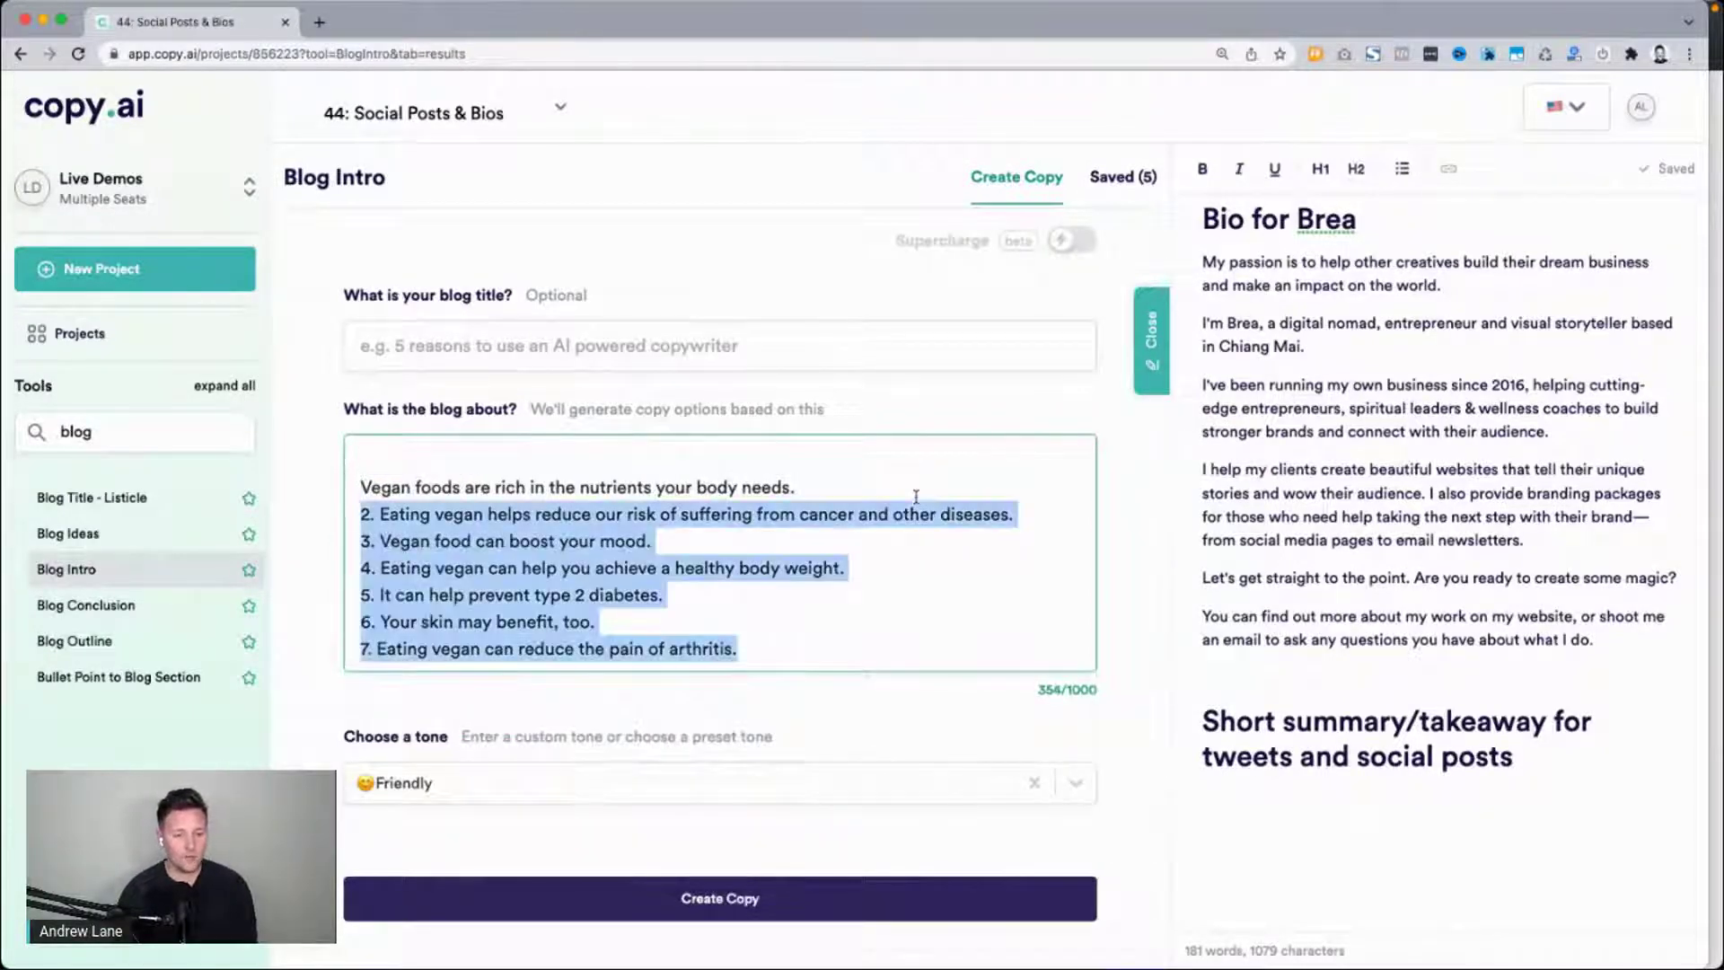
{"action": "key", "text": "BackSpace"}
{"action": "key", "text": "Up"}
{"action": "key", "text": "BackSpace"}
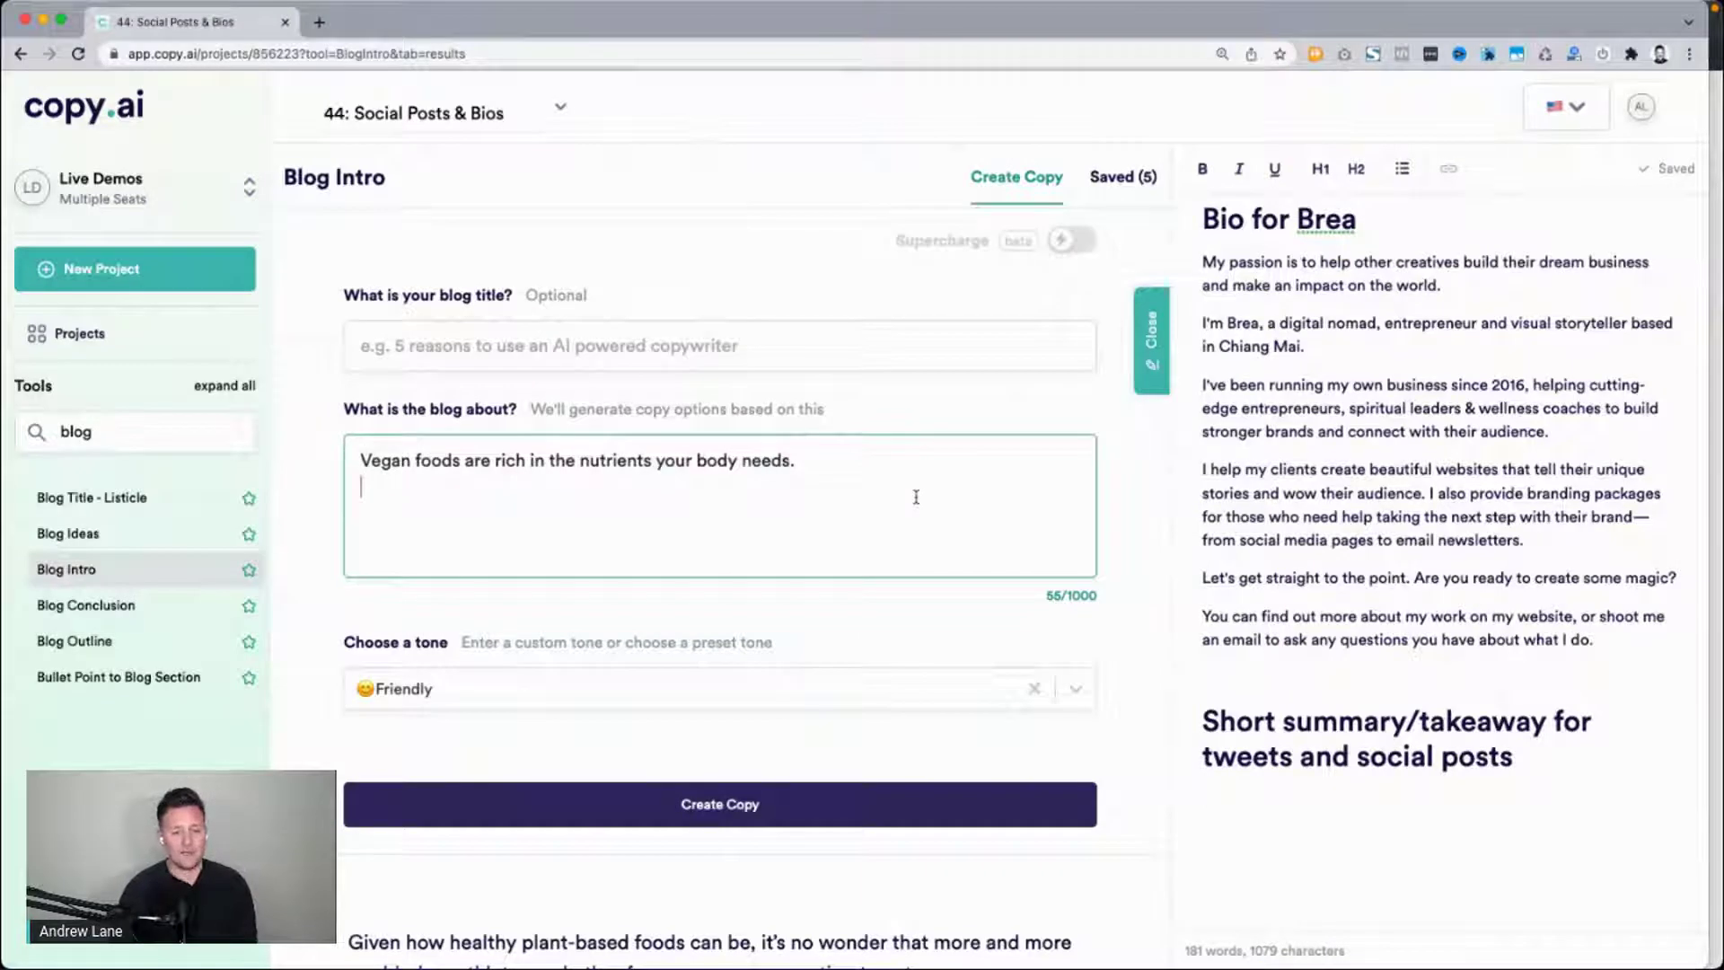
{"action": "key", "text": "BackSpace"}
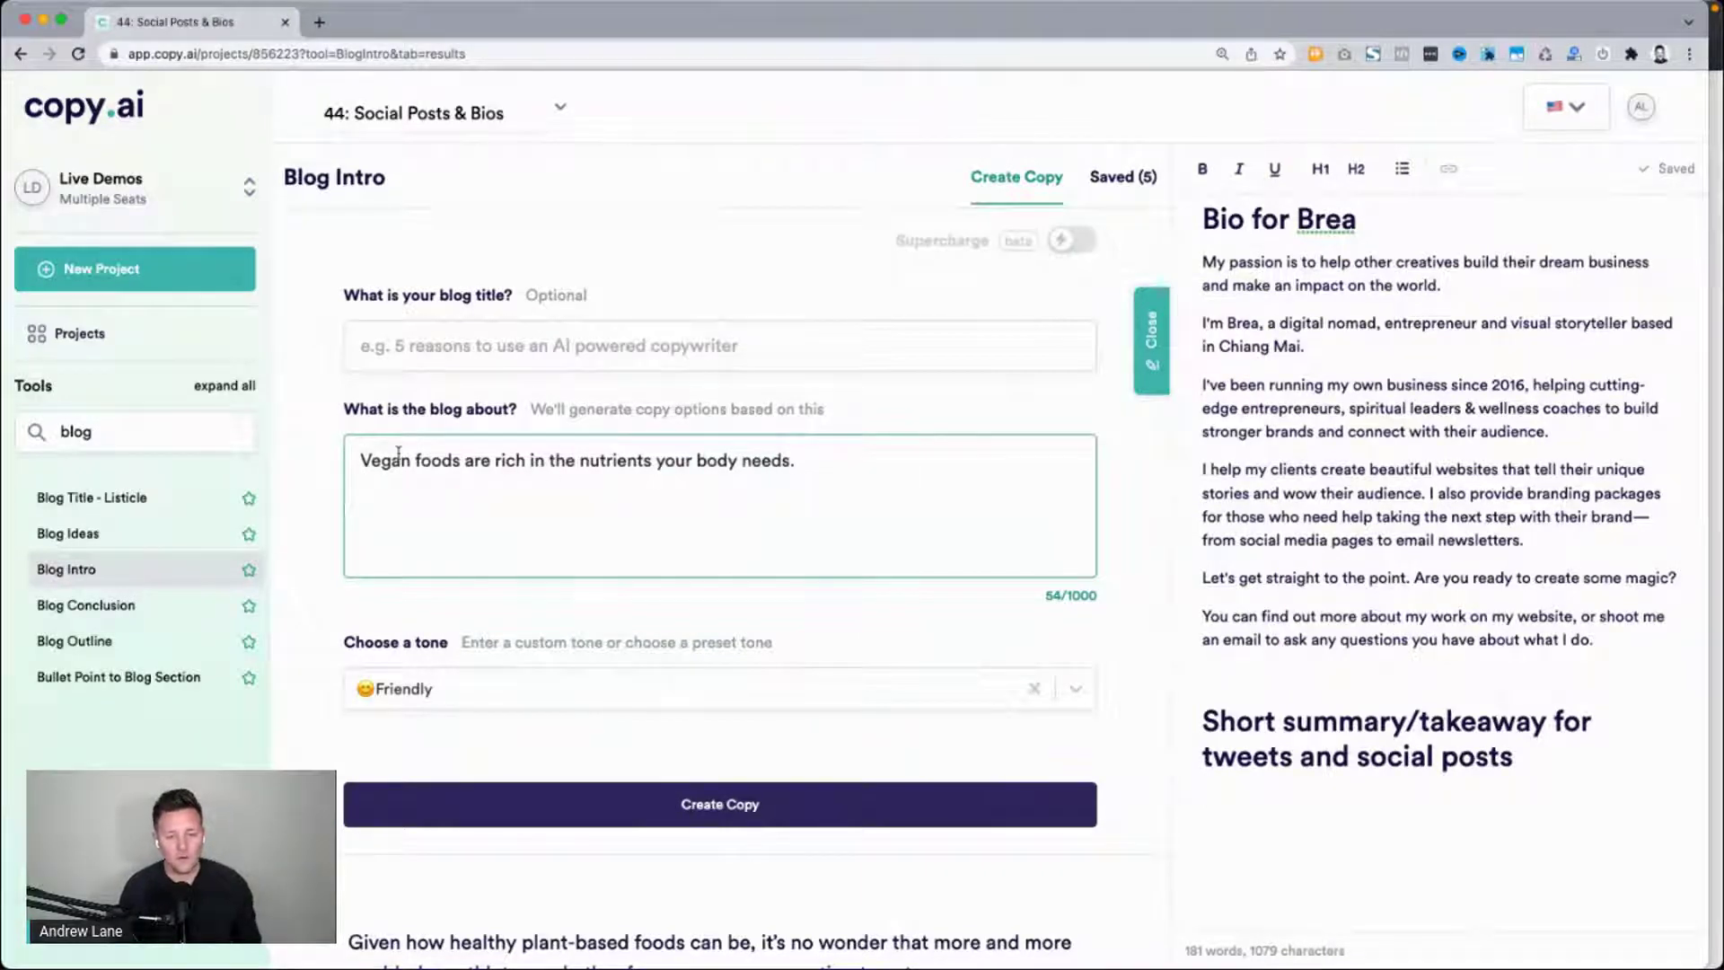
Switch to the Blog Conclusion tool and generate conclusions from the shortened one-sentence description.
{"action": "left_click", "coordinate": [127, 614]}
{"action": "left_click_drag", "start_coordinate": [452, 517], "coordinate": [1023, 517]}
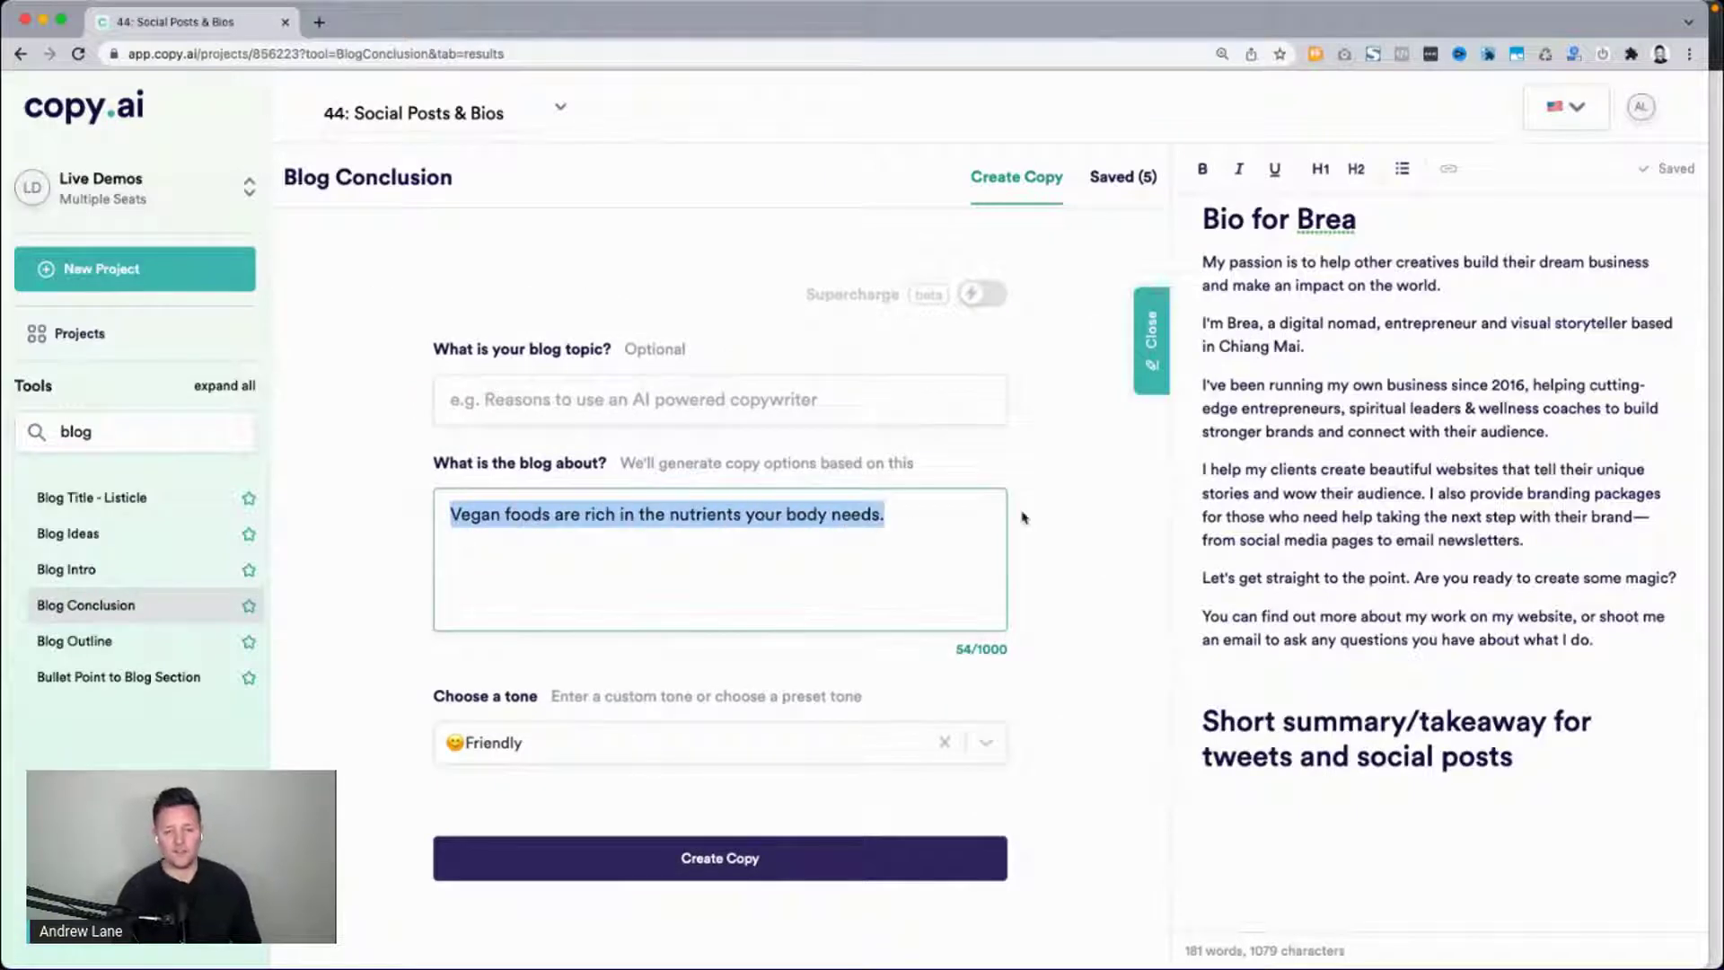
{"action": "left_click", "coordinate": [396, 528]}
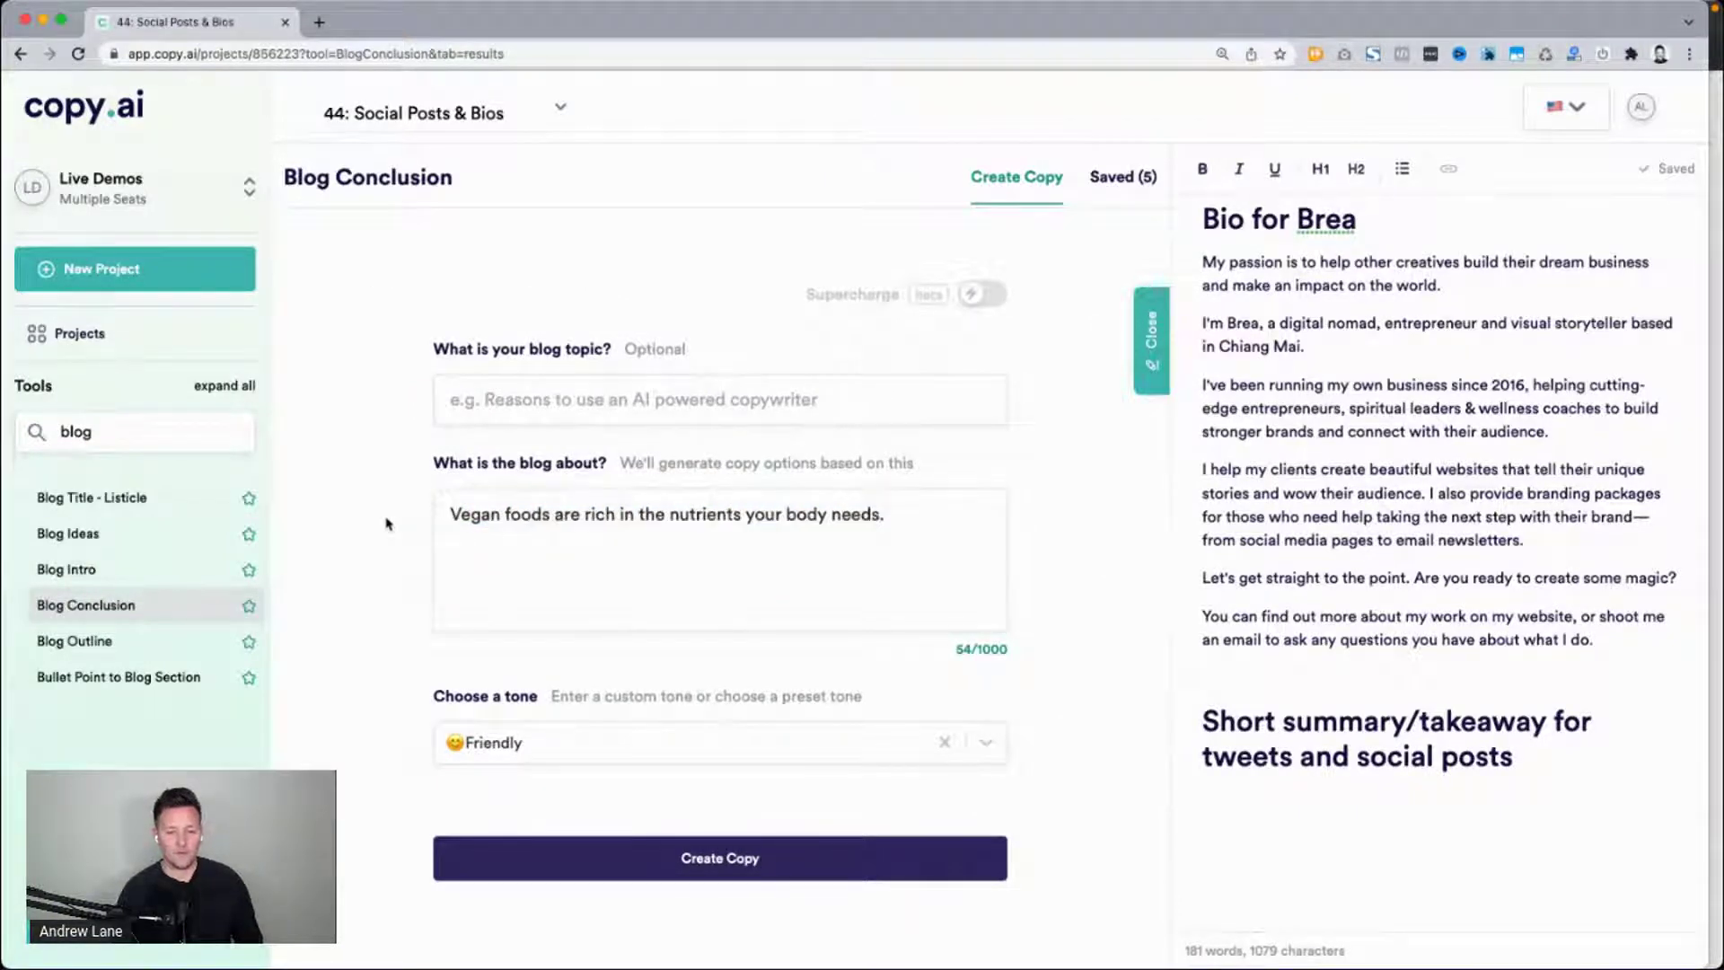
{"action": "scroll", "coordinate": [386, 520], "scroll_direction": "down", "scroll_amount": 1}
{"action": "left_click", "coordinate": [543, 866]}
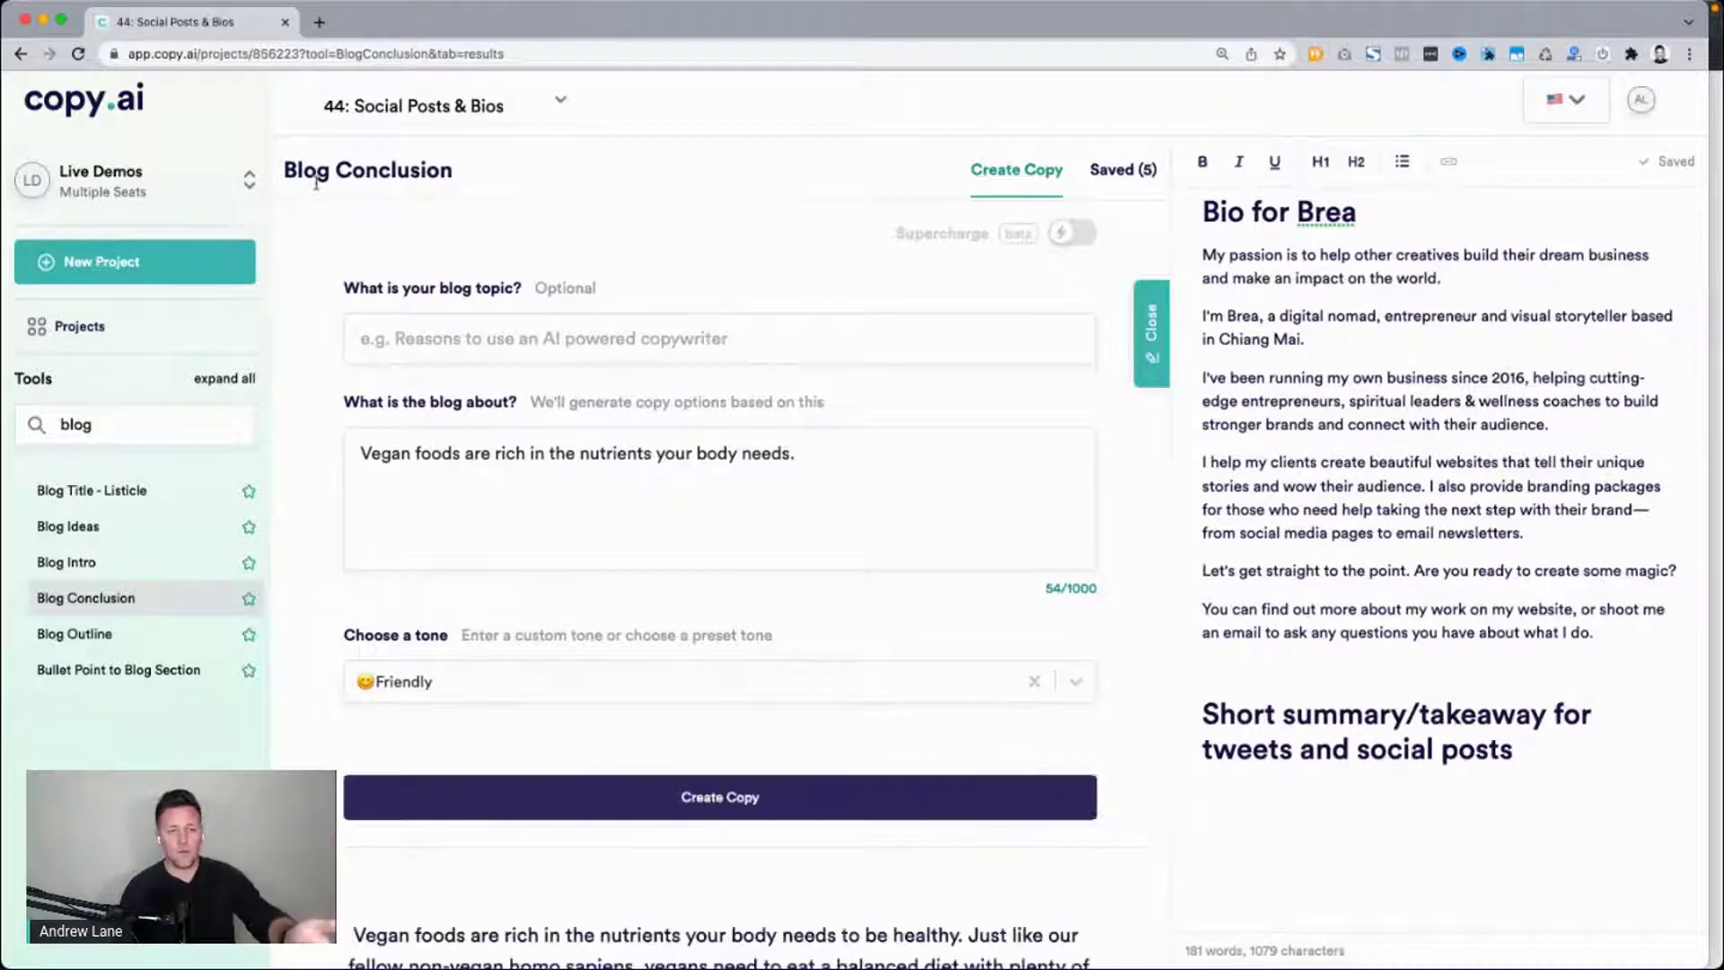
Compare the generated conclusions with the one-sentence description, reading the ones on balanced diet, animal products and fiber-packed vegan foods.
{"action": "scroll", "coordinate": [333, 435], "scroll_direction": "down", "scroll_amount": 3}
{"action": "scroll", "coordinate": [330, 434], "scroll_direction": "up", "scroll_amount": 3}
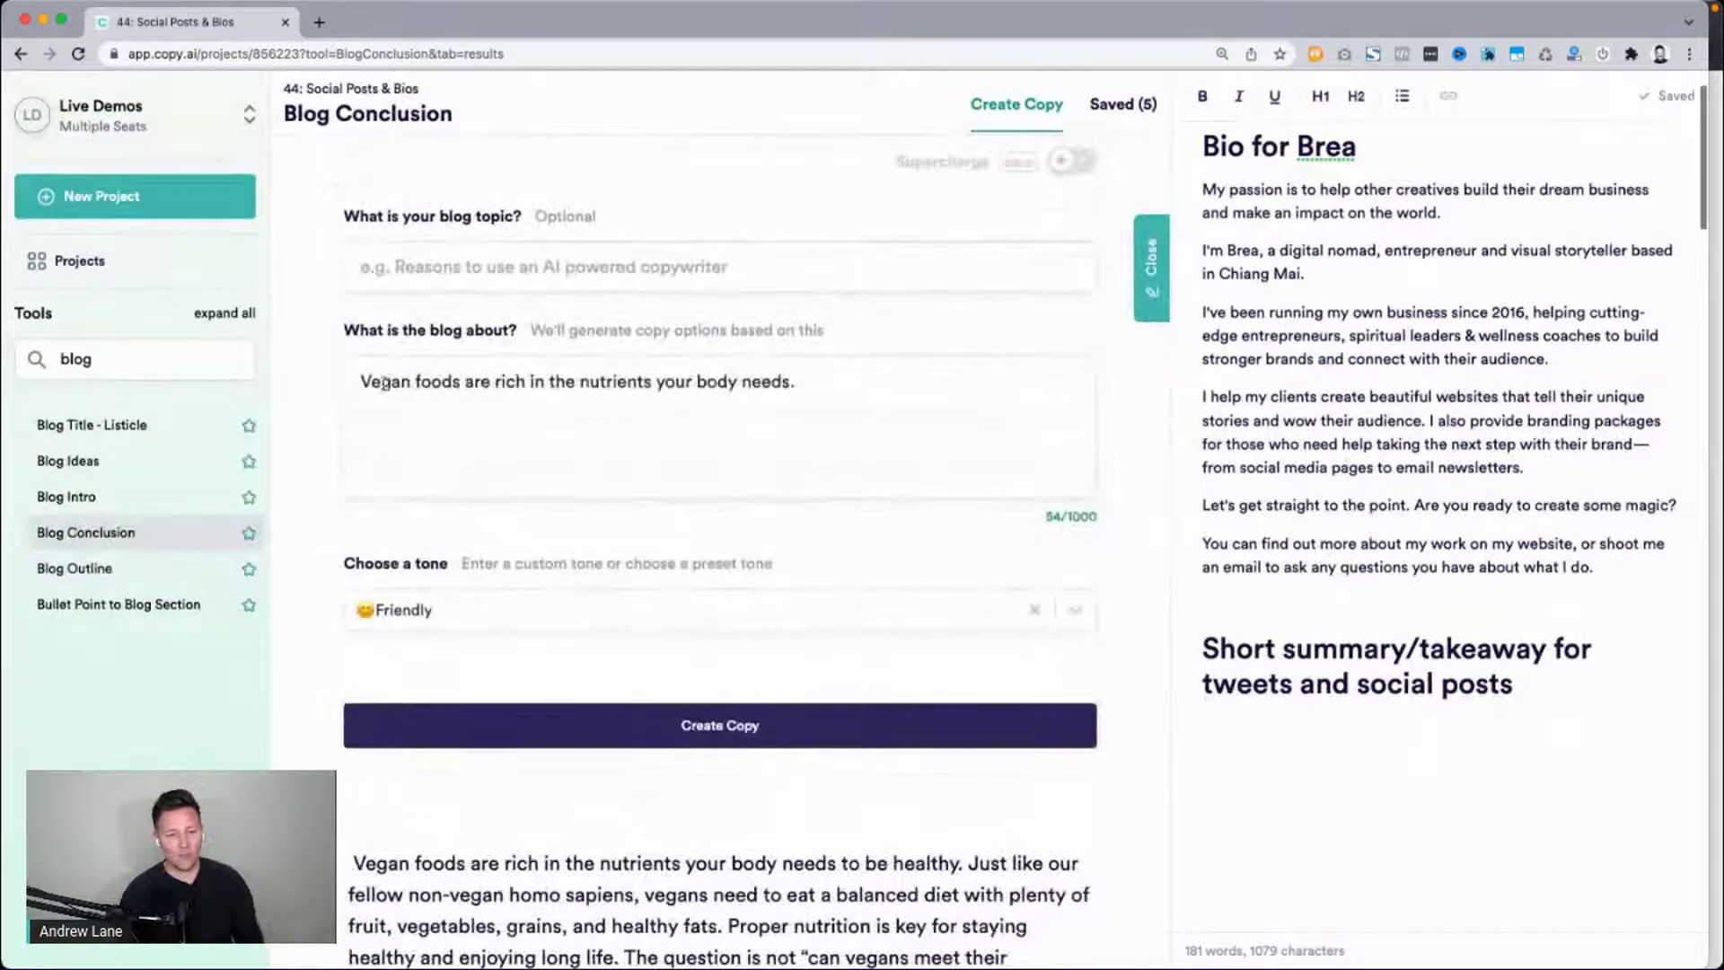
{"action": "triple_click", "coordinate": [883, 396]}
{"action": "scroll", "coordinate": [886, 404], "scroll_direction": "down", "scroll_amount": 3}
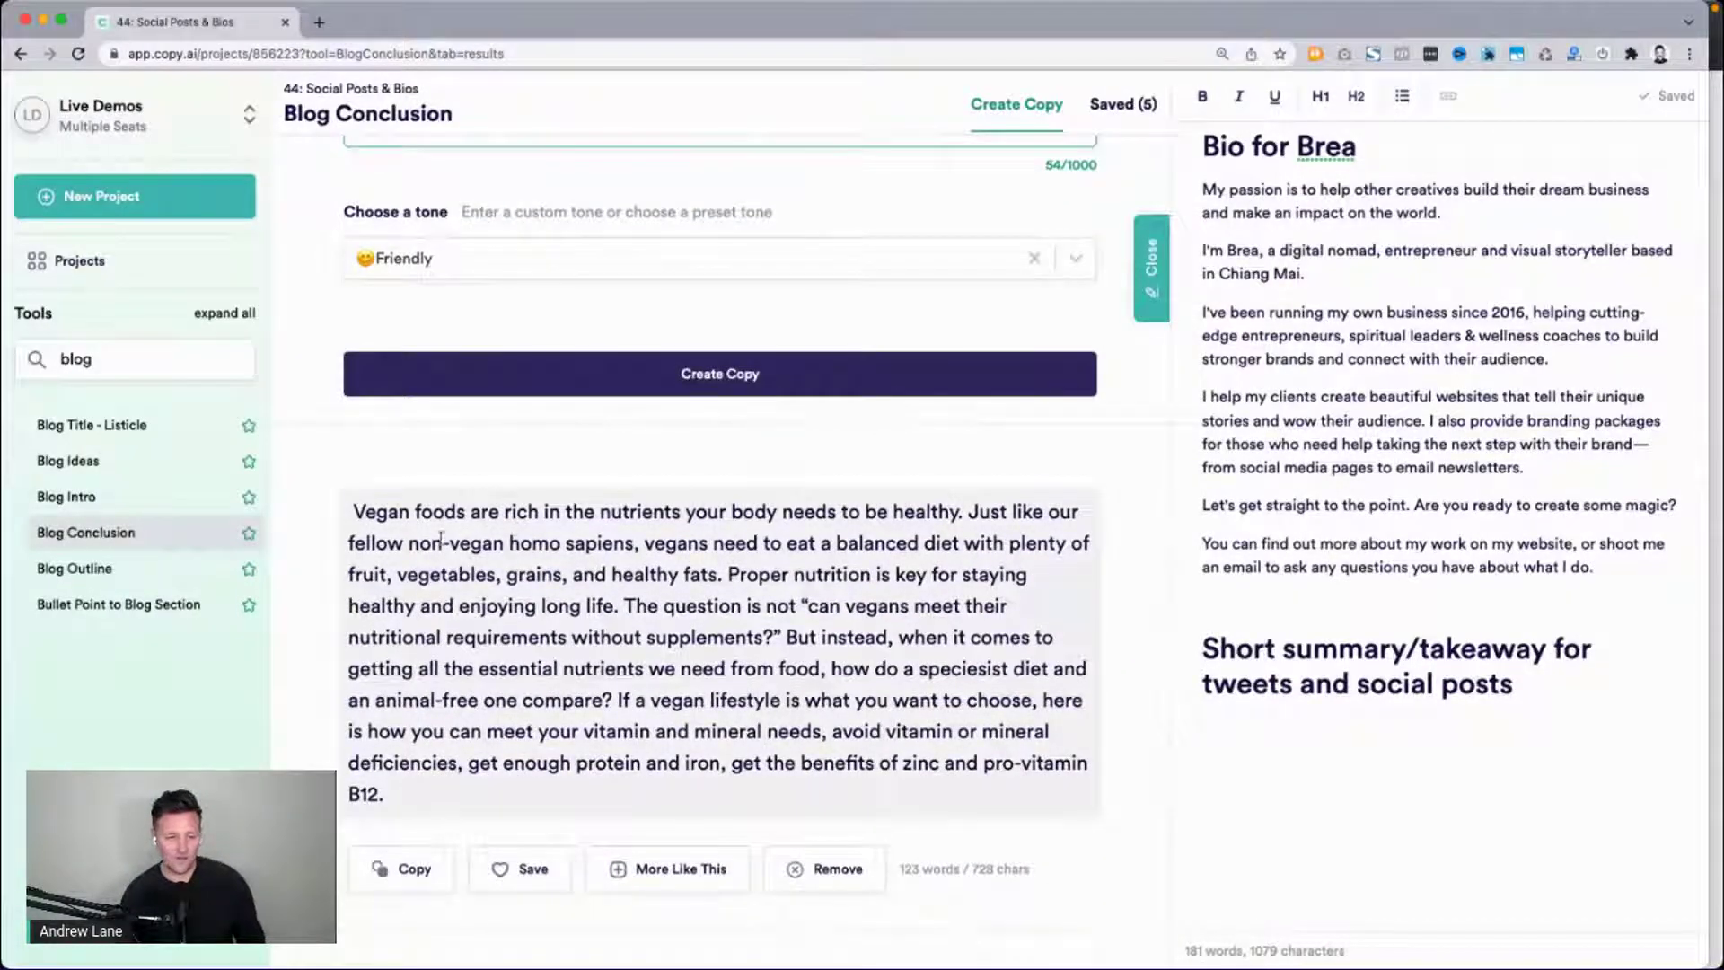
{"action": "scroll", "coordinate": [396, 636], "scroll_direction": "down", "scroll_amount": 5}
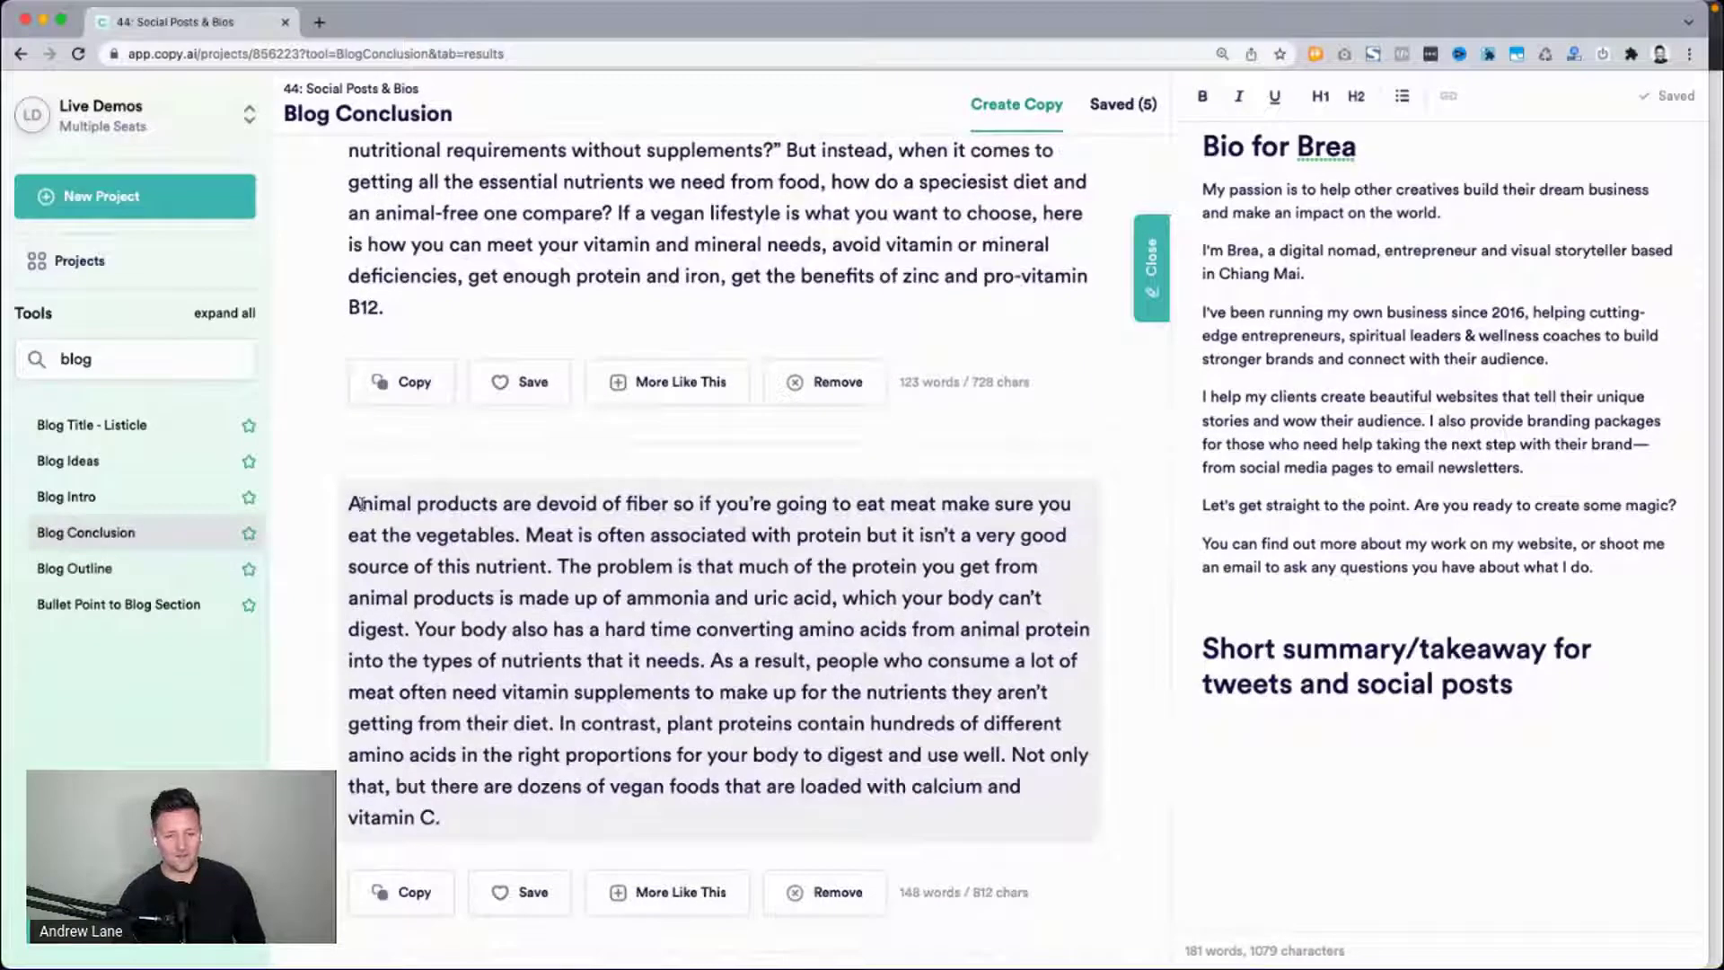
{"action": "scroll", "coordinate": [360, 504], "scroll_direction": "down", "scroll_amount": 5}
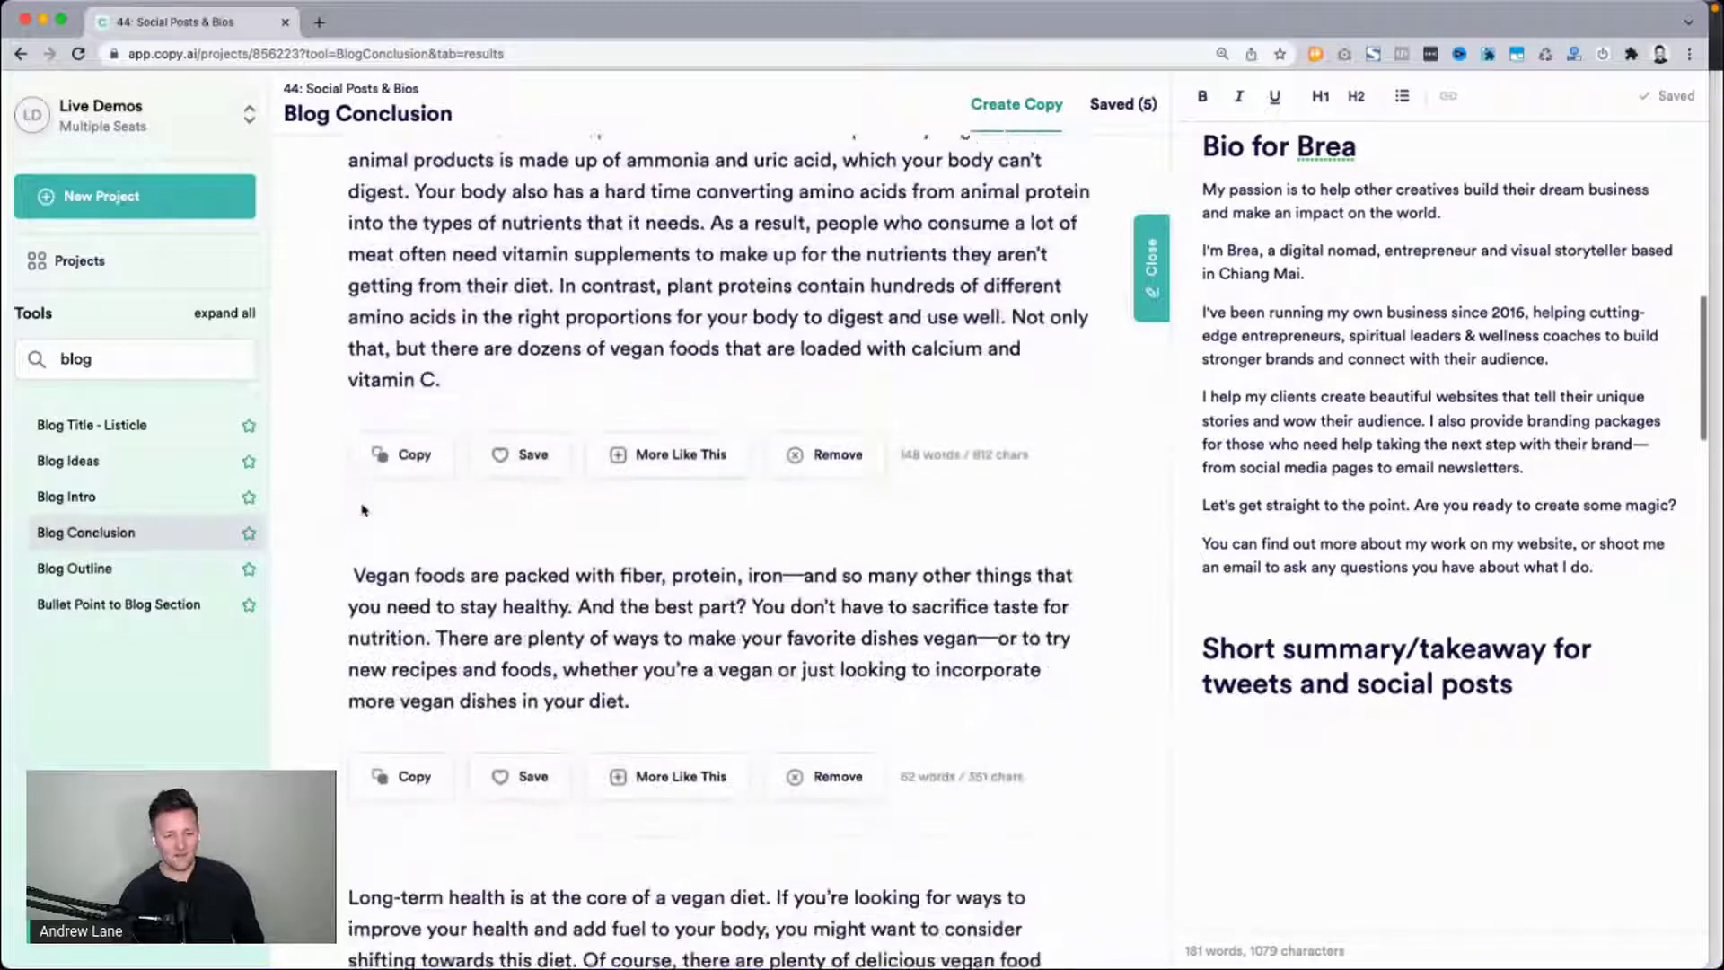
{"action": "scroll", "coordinate": [362, 510], "scroll_direction": "down", "scroll_amount": 1}
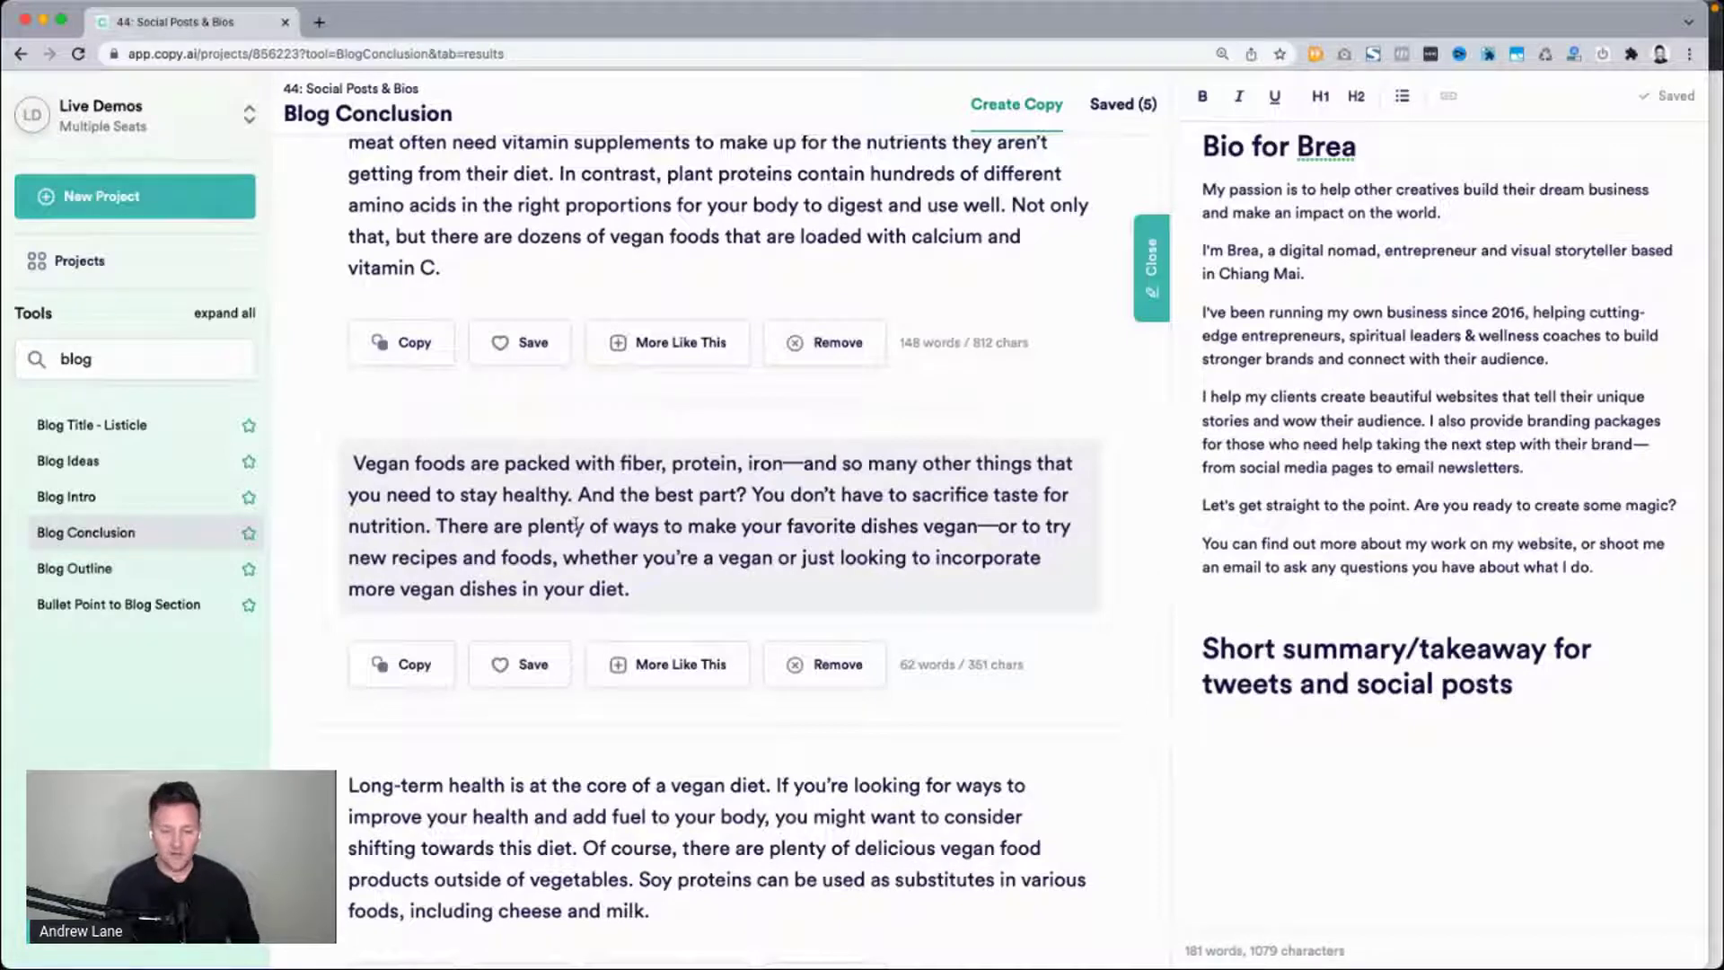
{"action": "scroll", "coordinate": [441, 532], "scroll_direction": "down", "scroll_amount": 5}
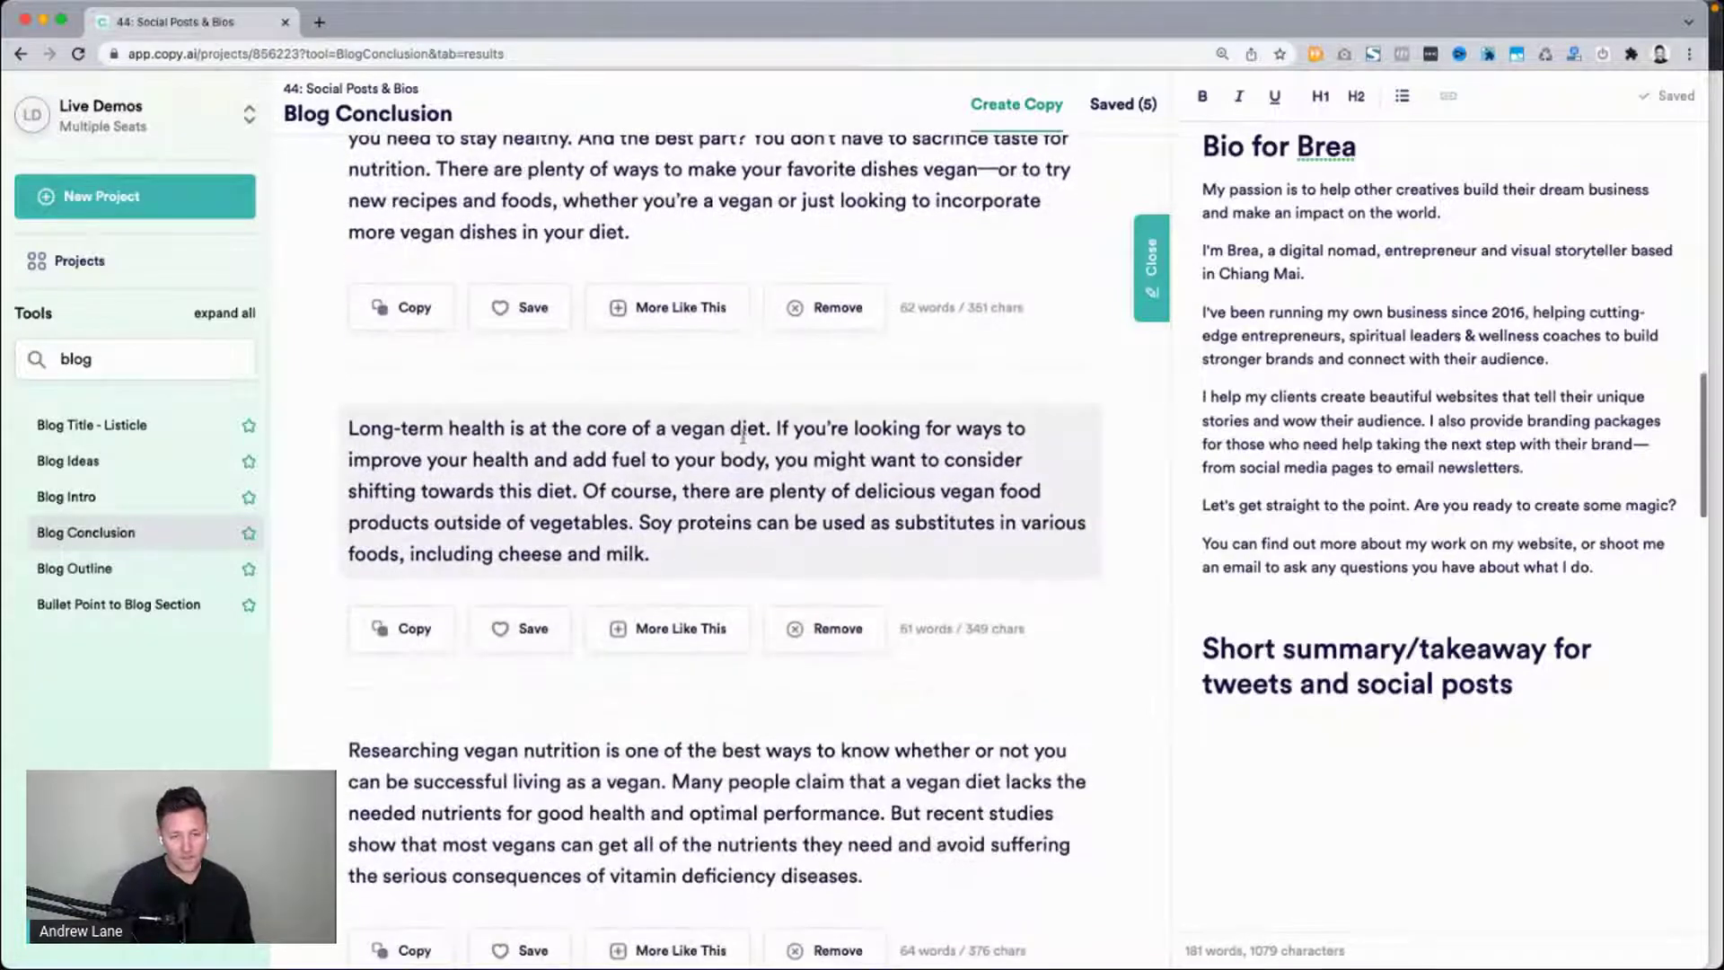
Put the sentence "Long-term health is at the core of a vegan diet." in its own paragraph with a blank line after it.
{"action": "left_click", "coordinate": [768, 432]}
{"action": "left_click_drag", "start_coordinate": [767, 432], "coordinate": [340, 404]}
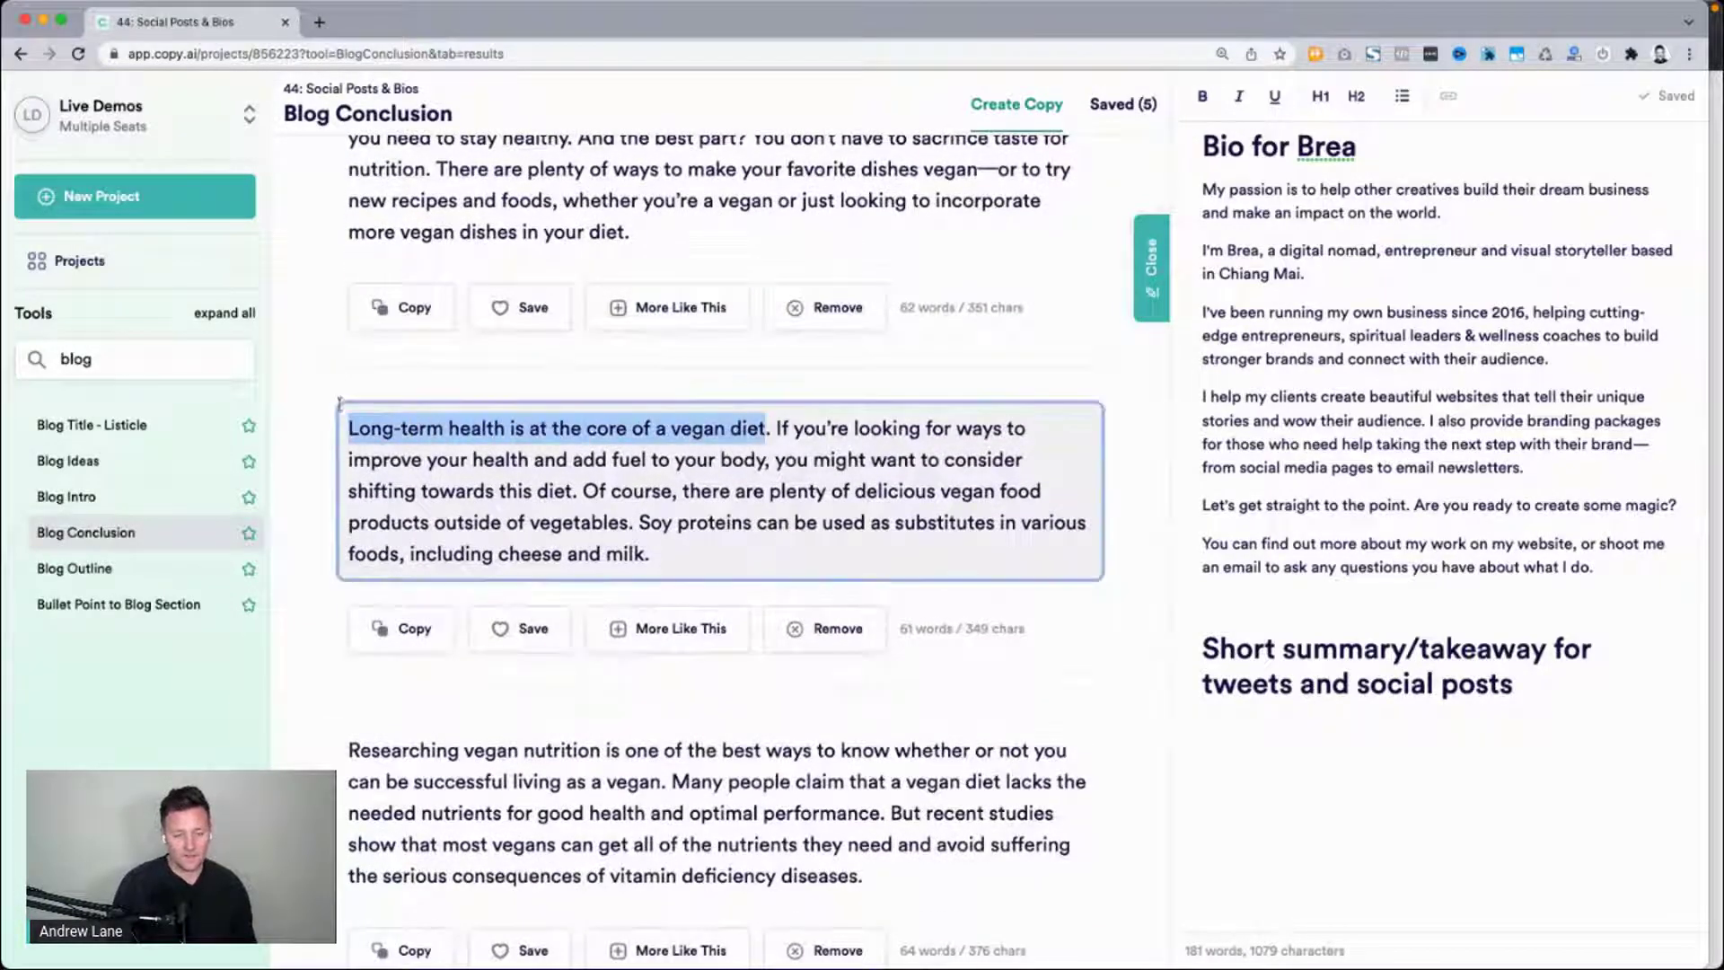
{"action": "left_click", "coordinate": [772, 429]}
{"action": "key", "text": "Return"}
{"action": "key", "text": "Return"}
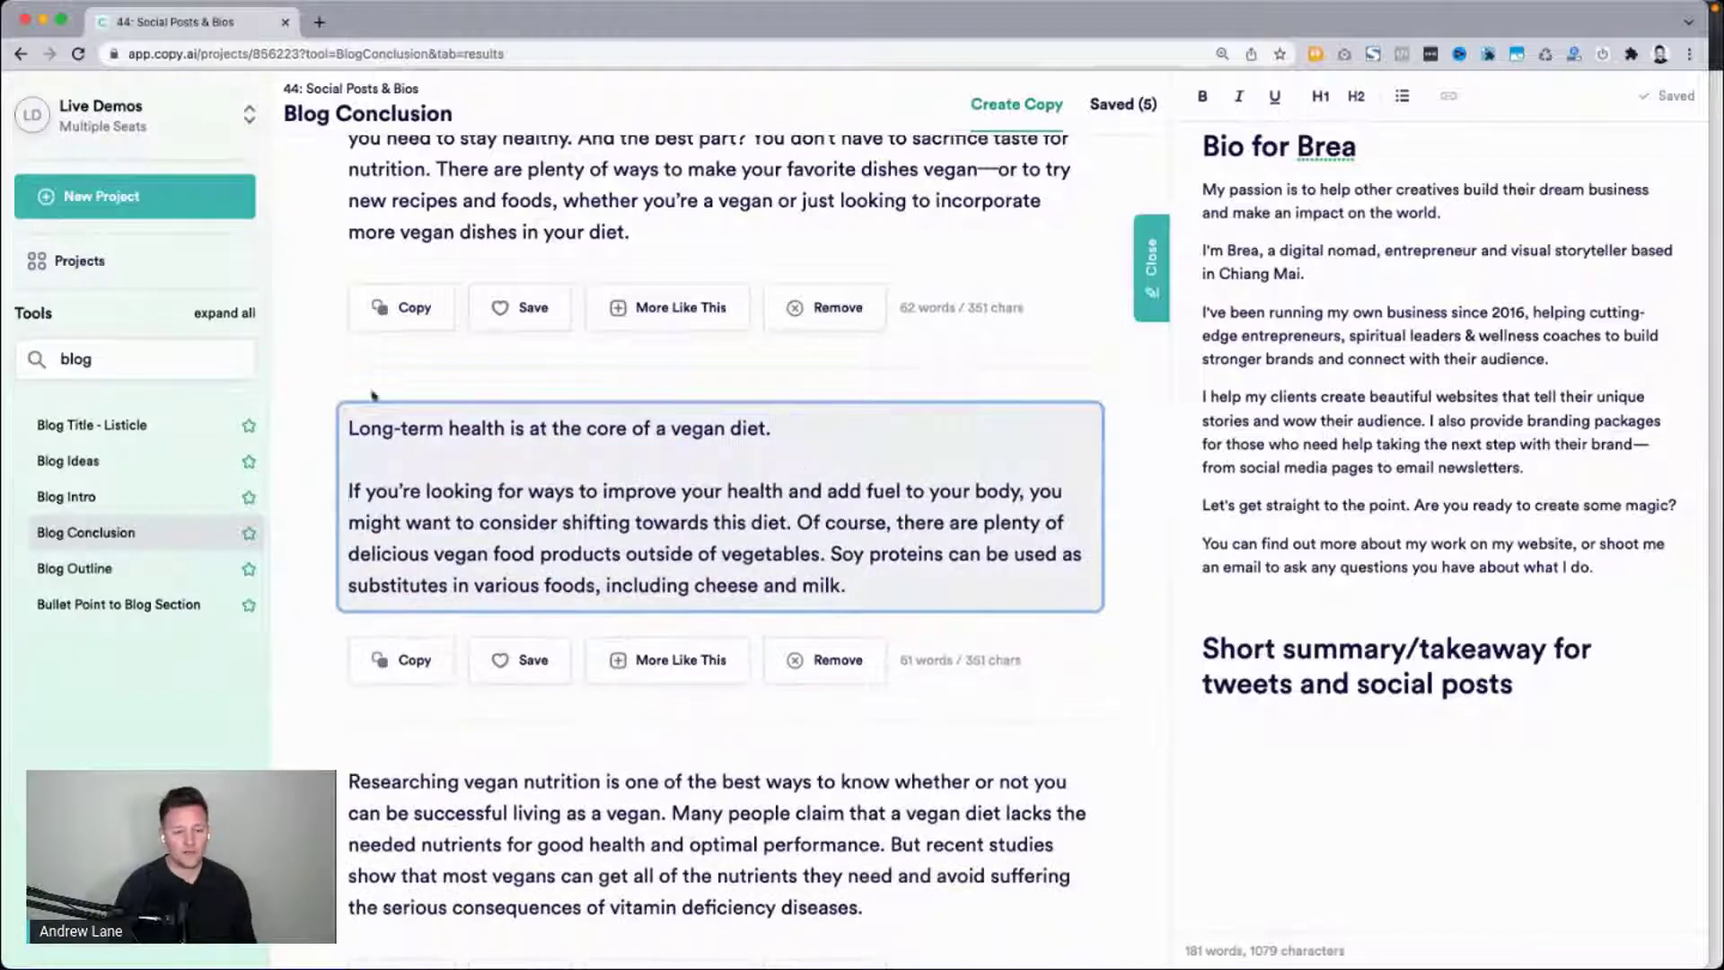
Start a separate paragraph at "Of course" in the long-term health conclusion and highlight the two paragraphs before it.
{"action": "left_click_drag", "start_coordinate": [346, 429], "coordinate": [912, 431]}
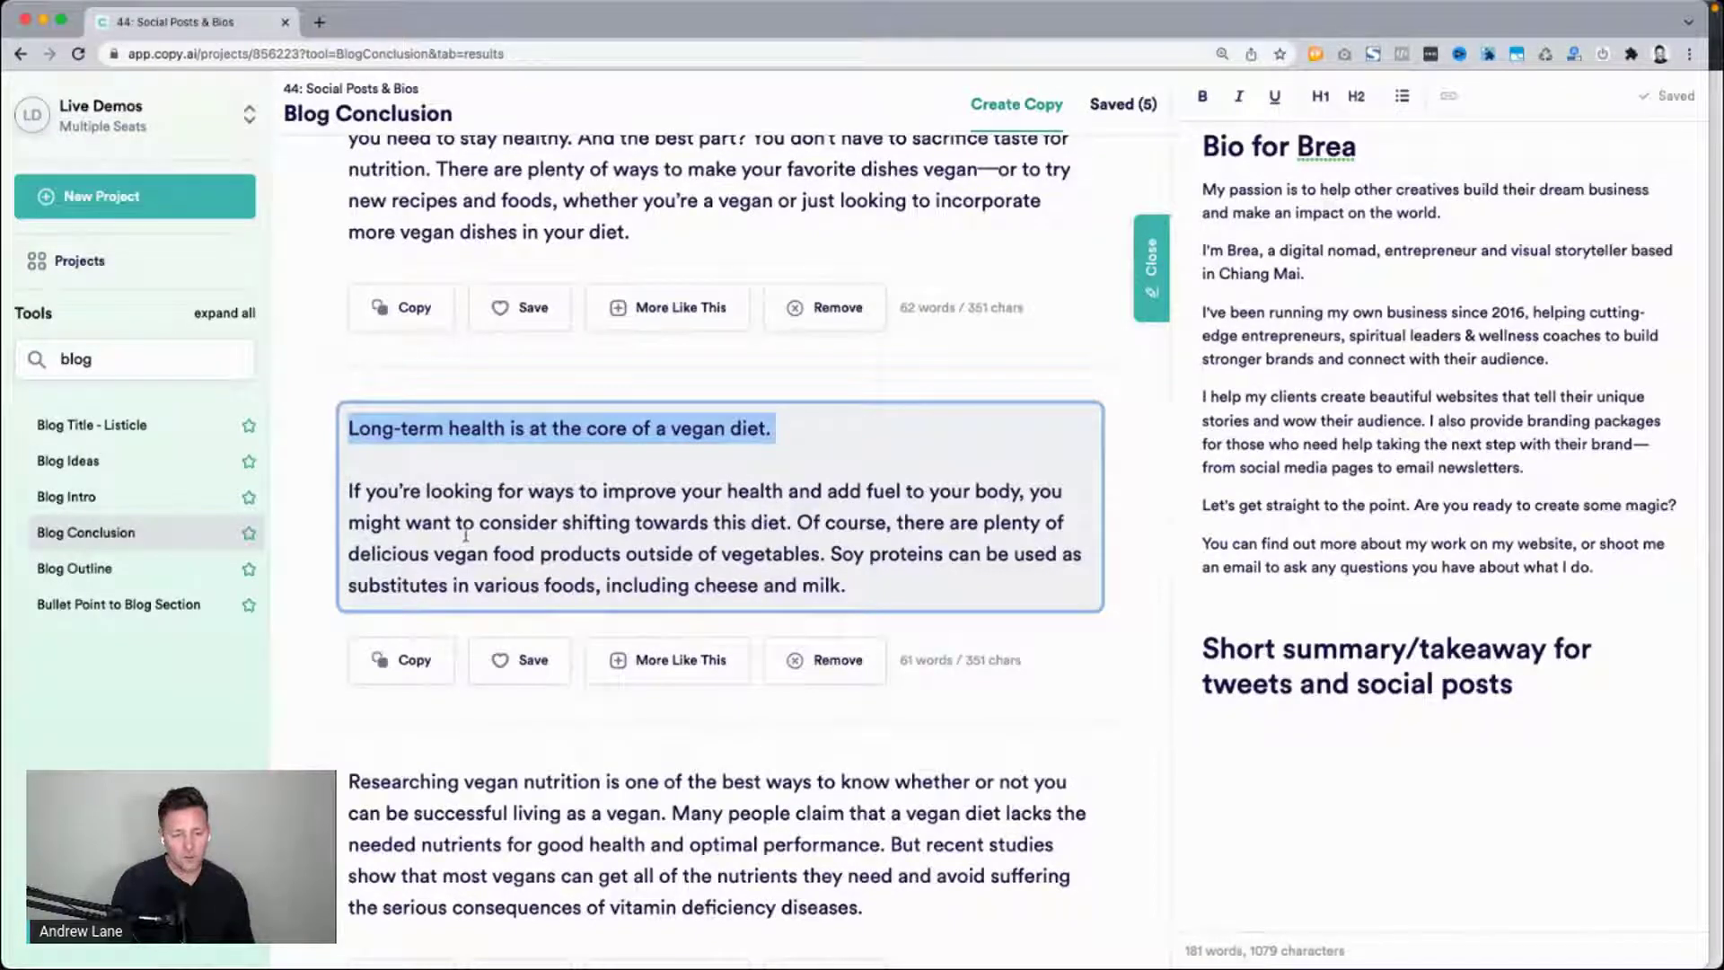
{"action": "left_click", "coordinate": [796, 522]}
{"action": "key", "text": "Return"}
{"action": "key", "text": "Return"}
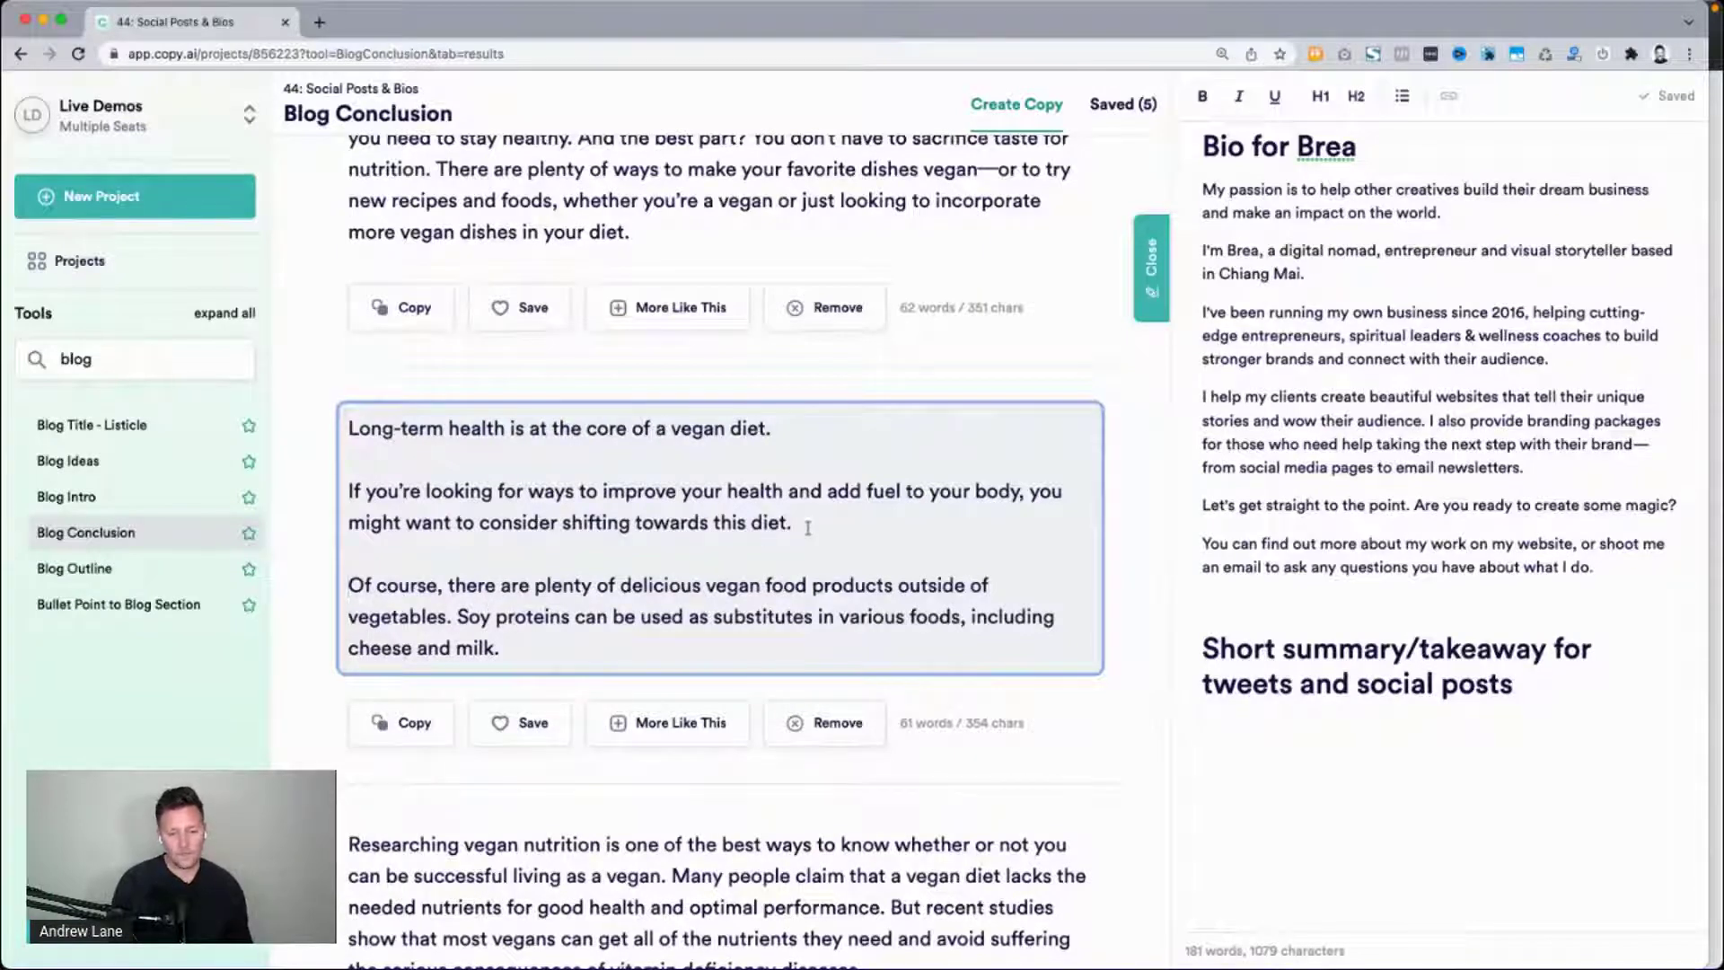
{"action": "left_click_drag", "start_coordinate": [802, 523], "coordinate": [331, 415]}
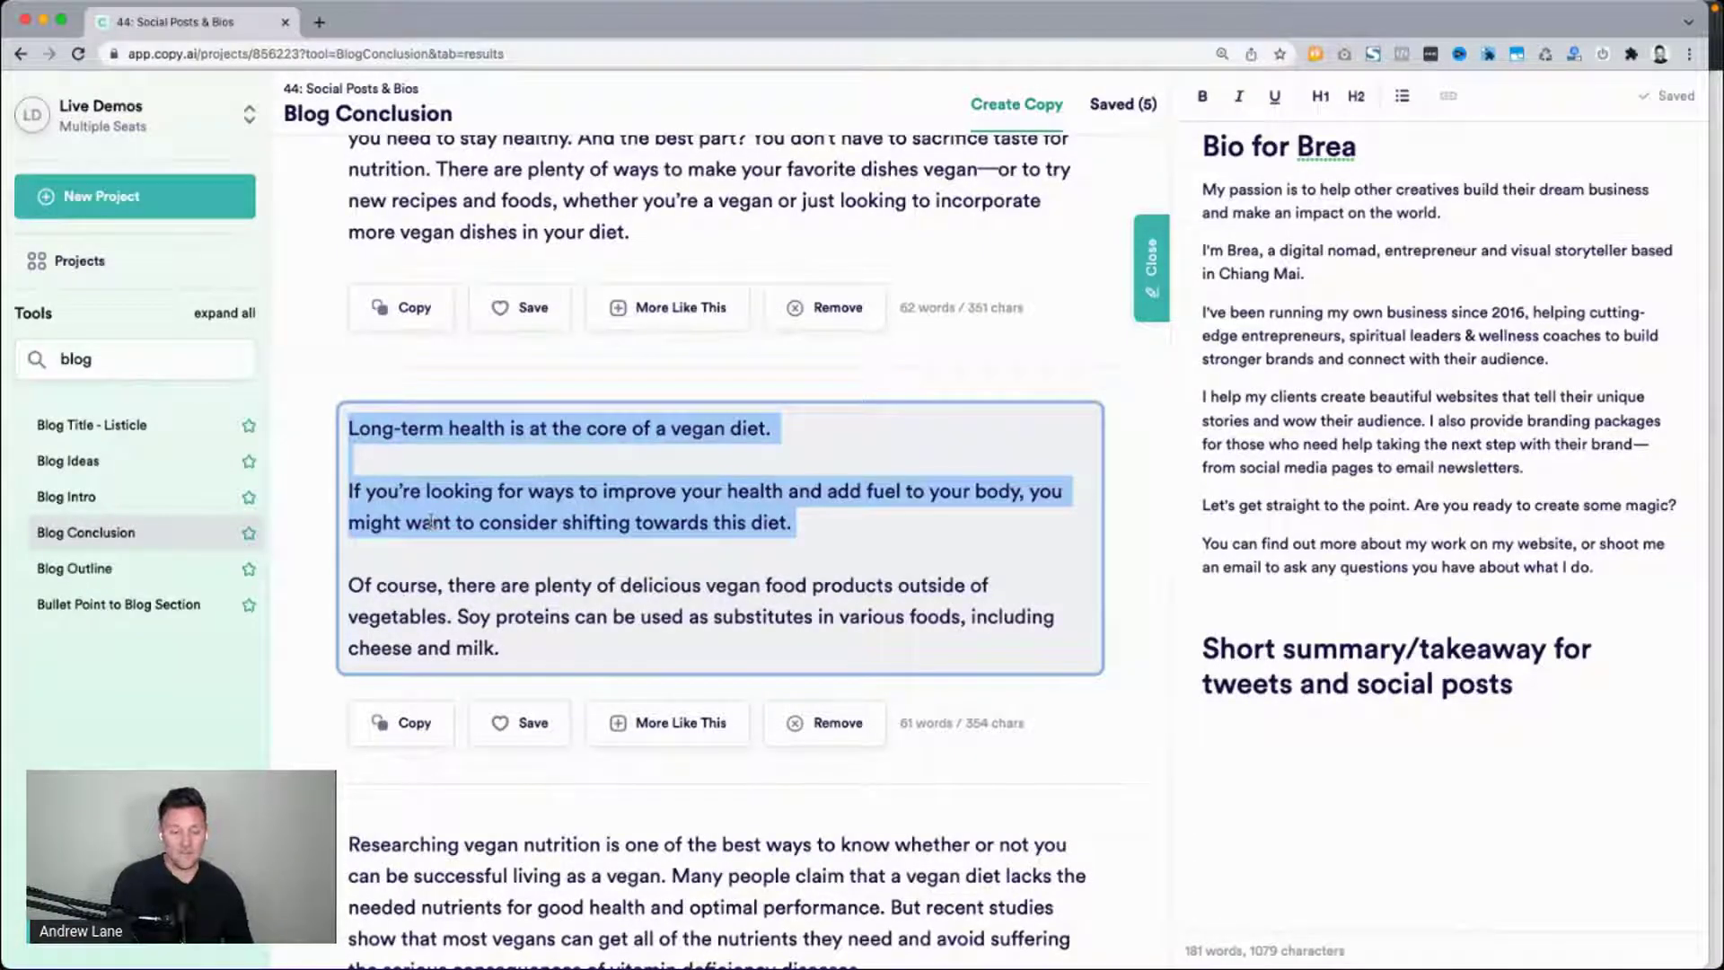
Read the conclusions on researching vegan nutrition and on evidence from the Academy of Nutrition and Dietetics, highlighting the evidence text.
{"action": "scroll", "coordinate": [431, 520], "scroll_direction": "down", "scroll_amount": 4}
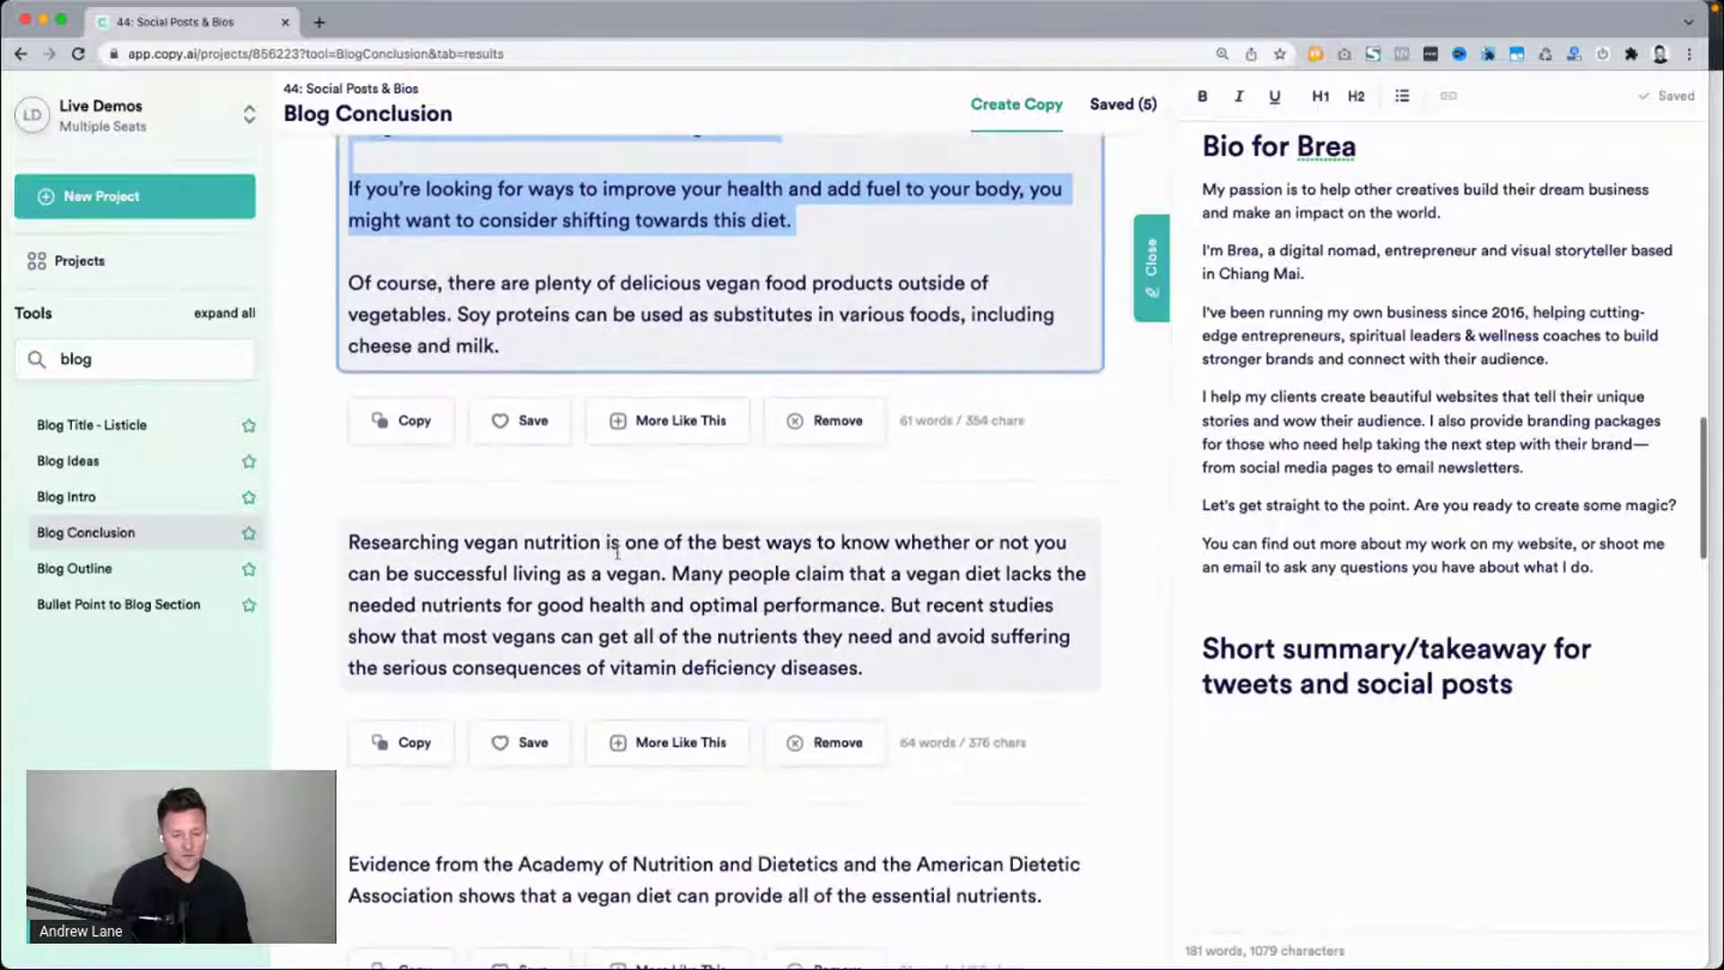
{"action": "scroll", "coordinate": [718, 579], "scroll_direction": "down", "scroll_amount": 5}
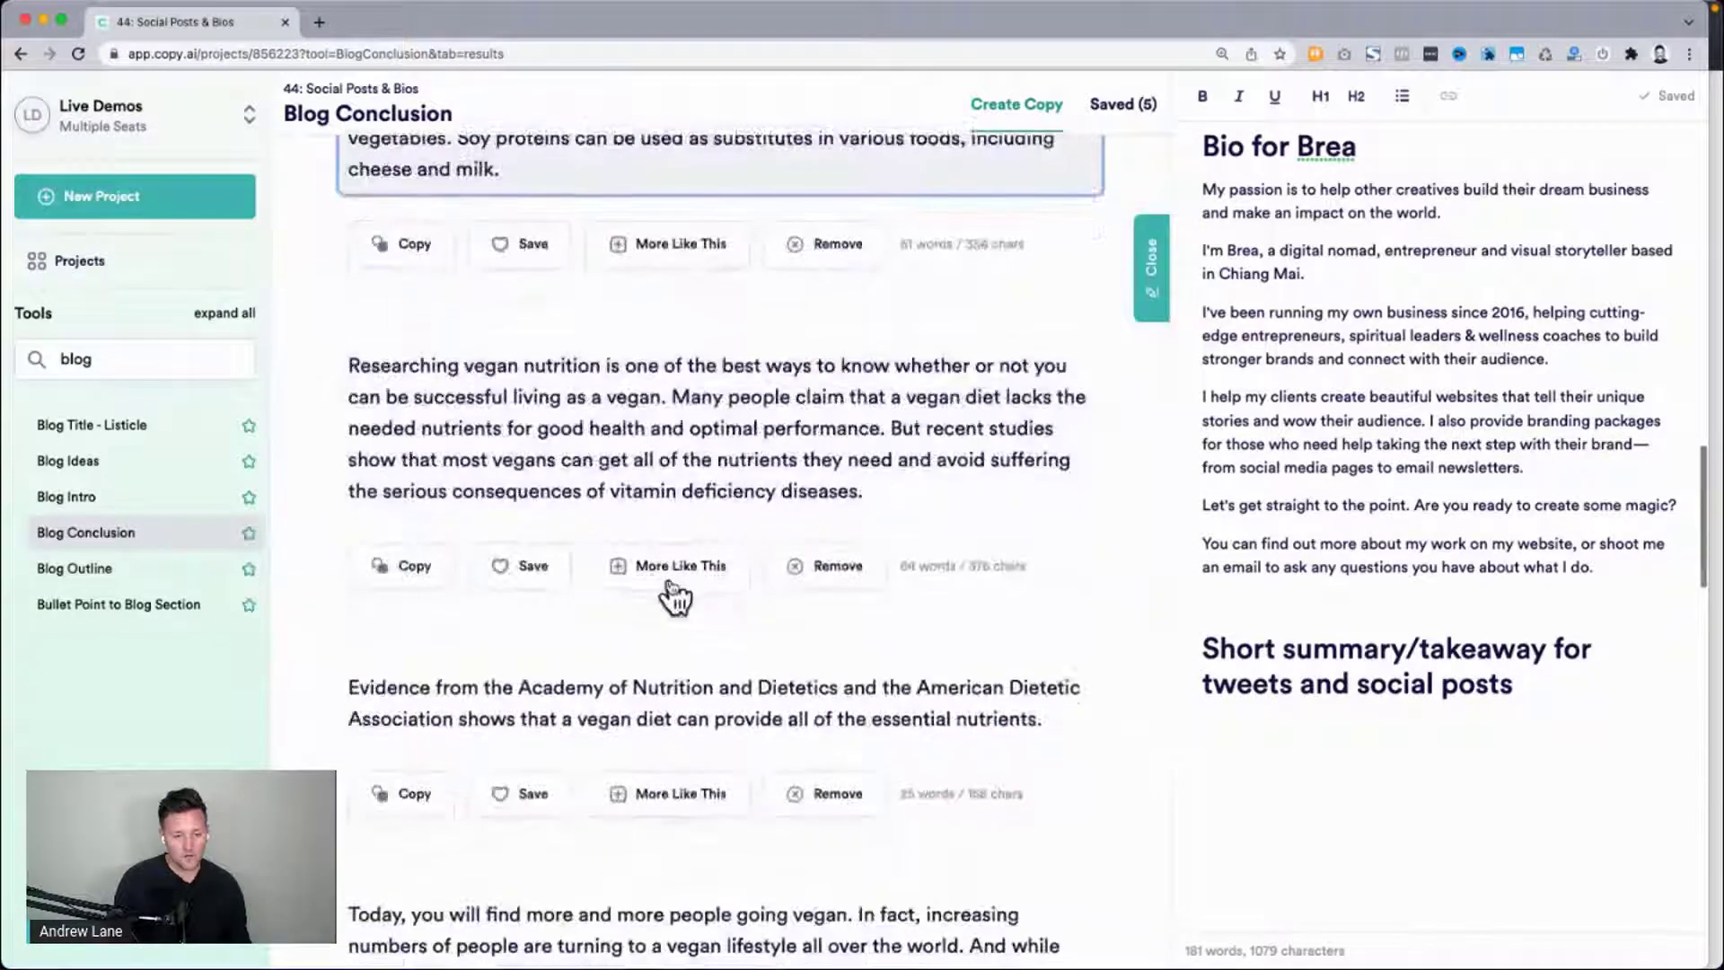
{"action": "scroll", "coordinate": [676, 597], "scroll_direction": "down", "scroll_amount": 1}
{"action": "left_click_drag", "start_coordinate": [363, 364], "coordinate": [1091, 360]}
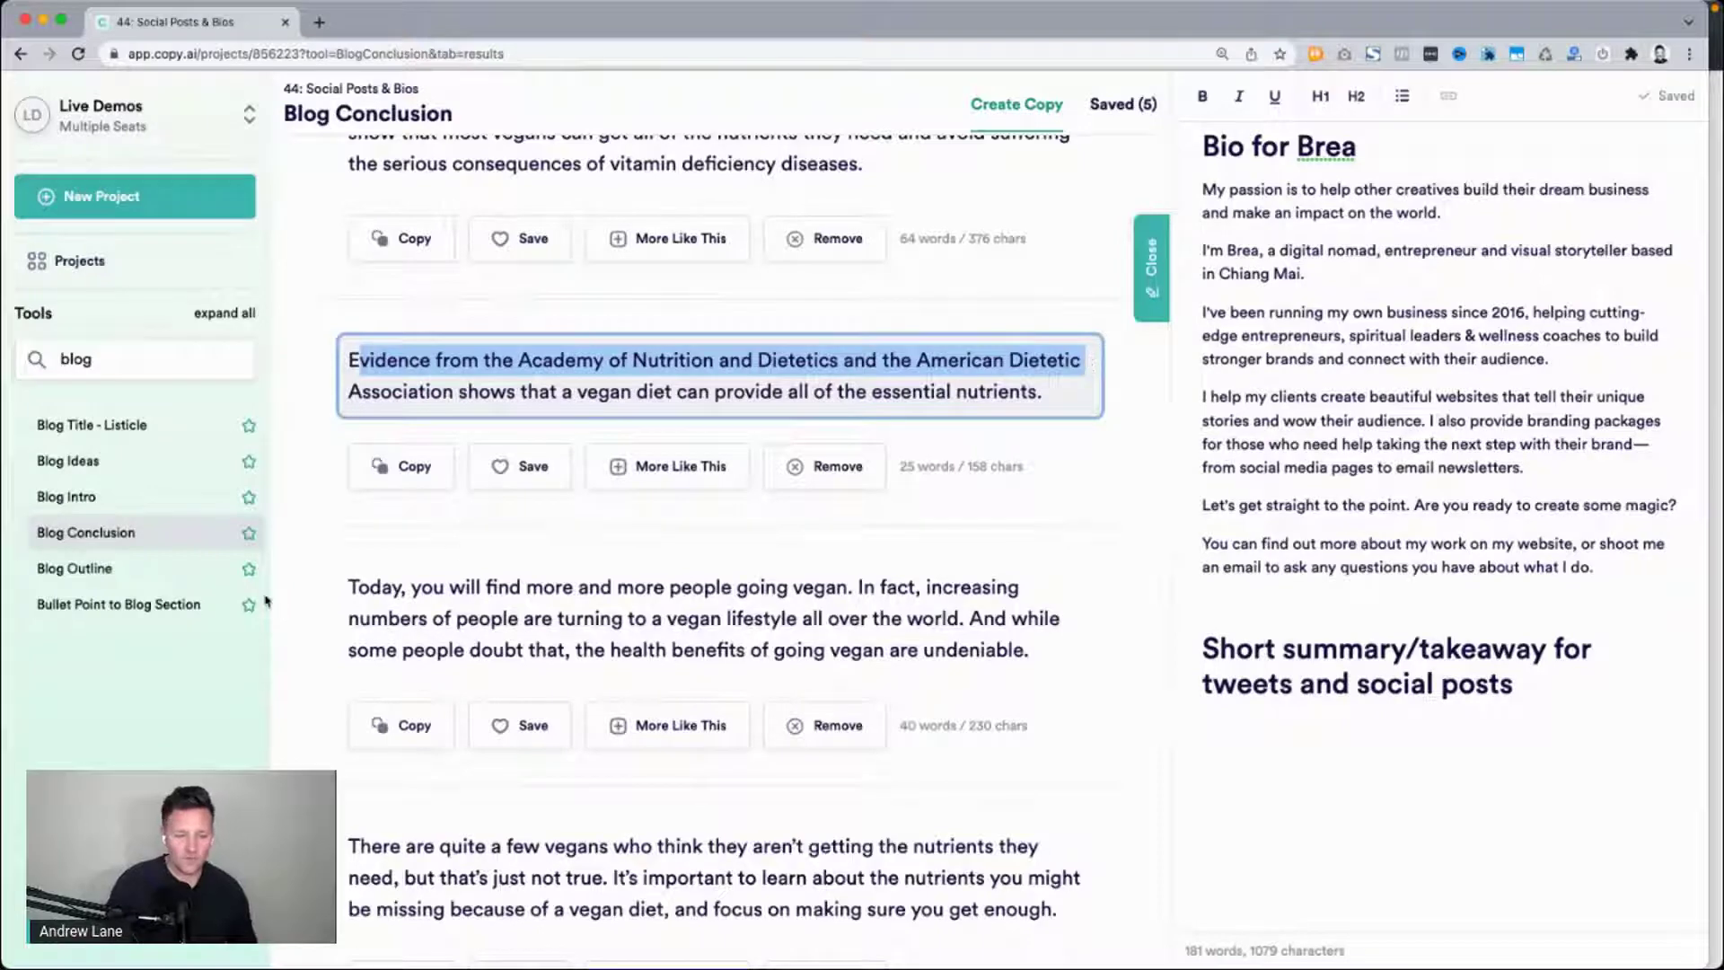
{"action": "scroll", "coordinate": [332, 539], "scroll_direction": "down", "scroll_amount": 2}
{"action": "scroll", "coordinate": [412, 354], "scroll_direction": "up", "scroll_amount": 1}
{"action": "left_click", "coordinate": [412, 354]}
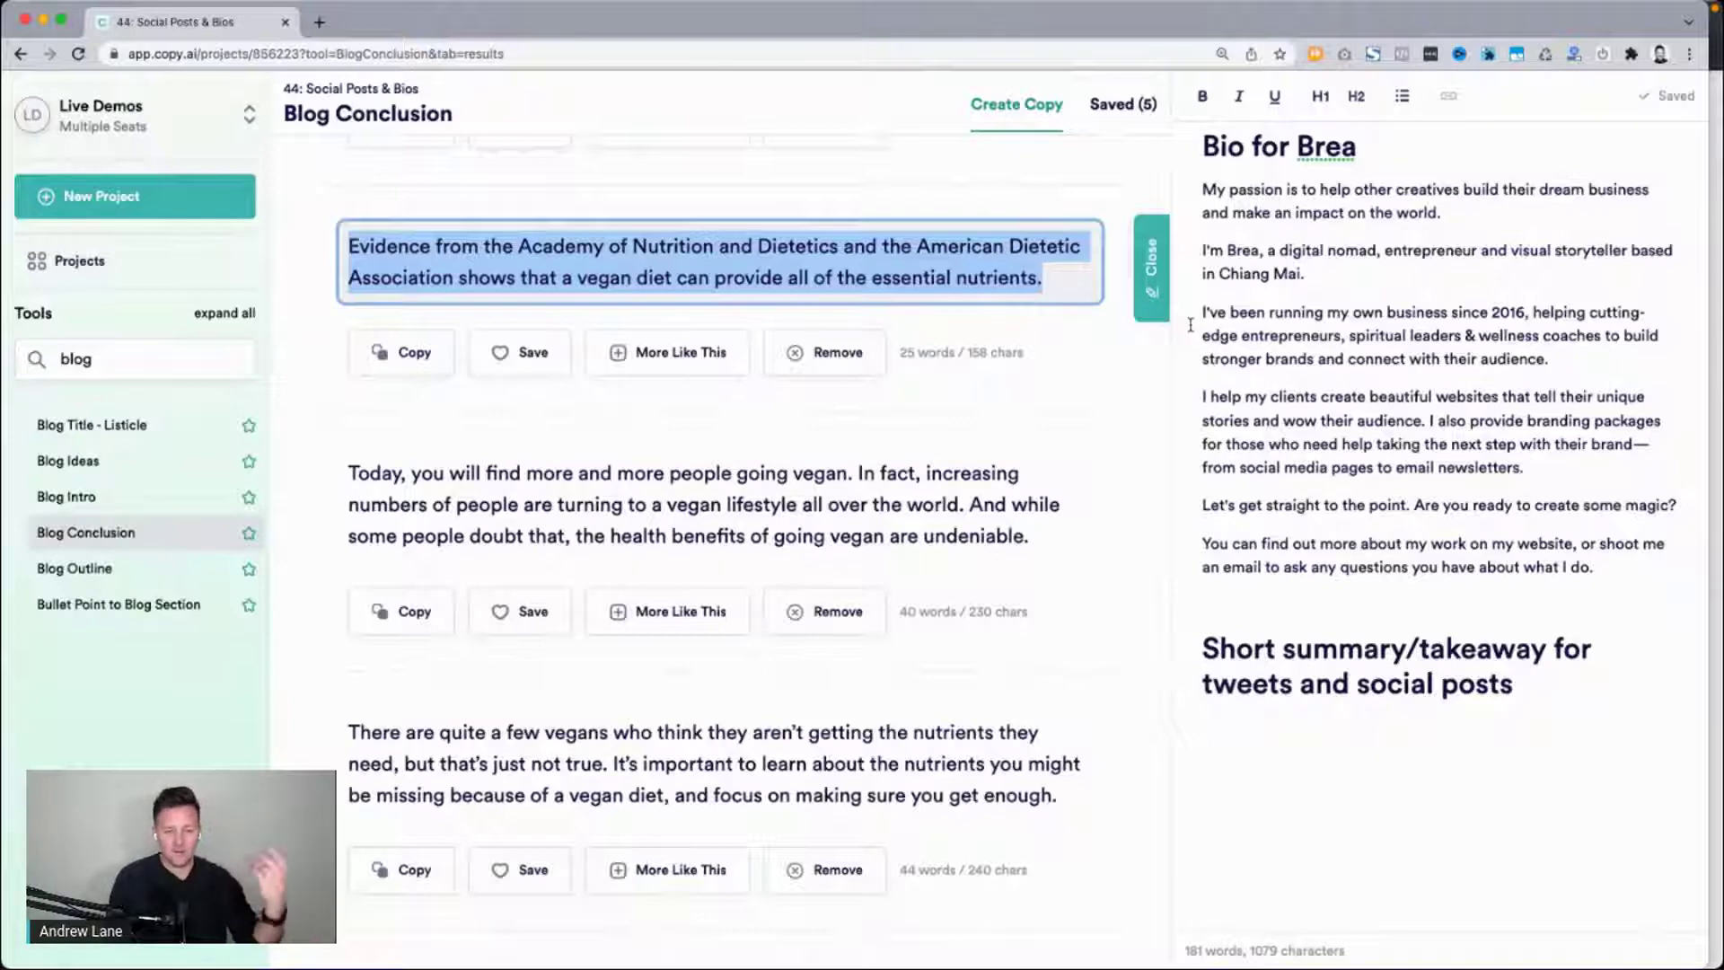
{"action": "triple_click", "coordinate": [553, 276]}
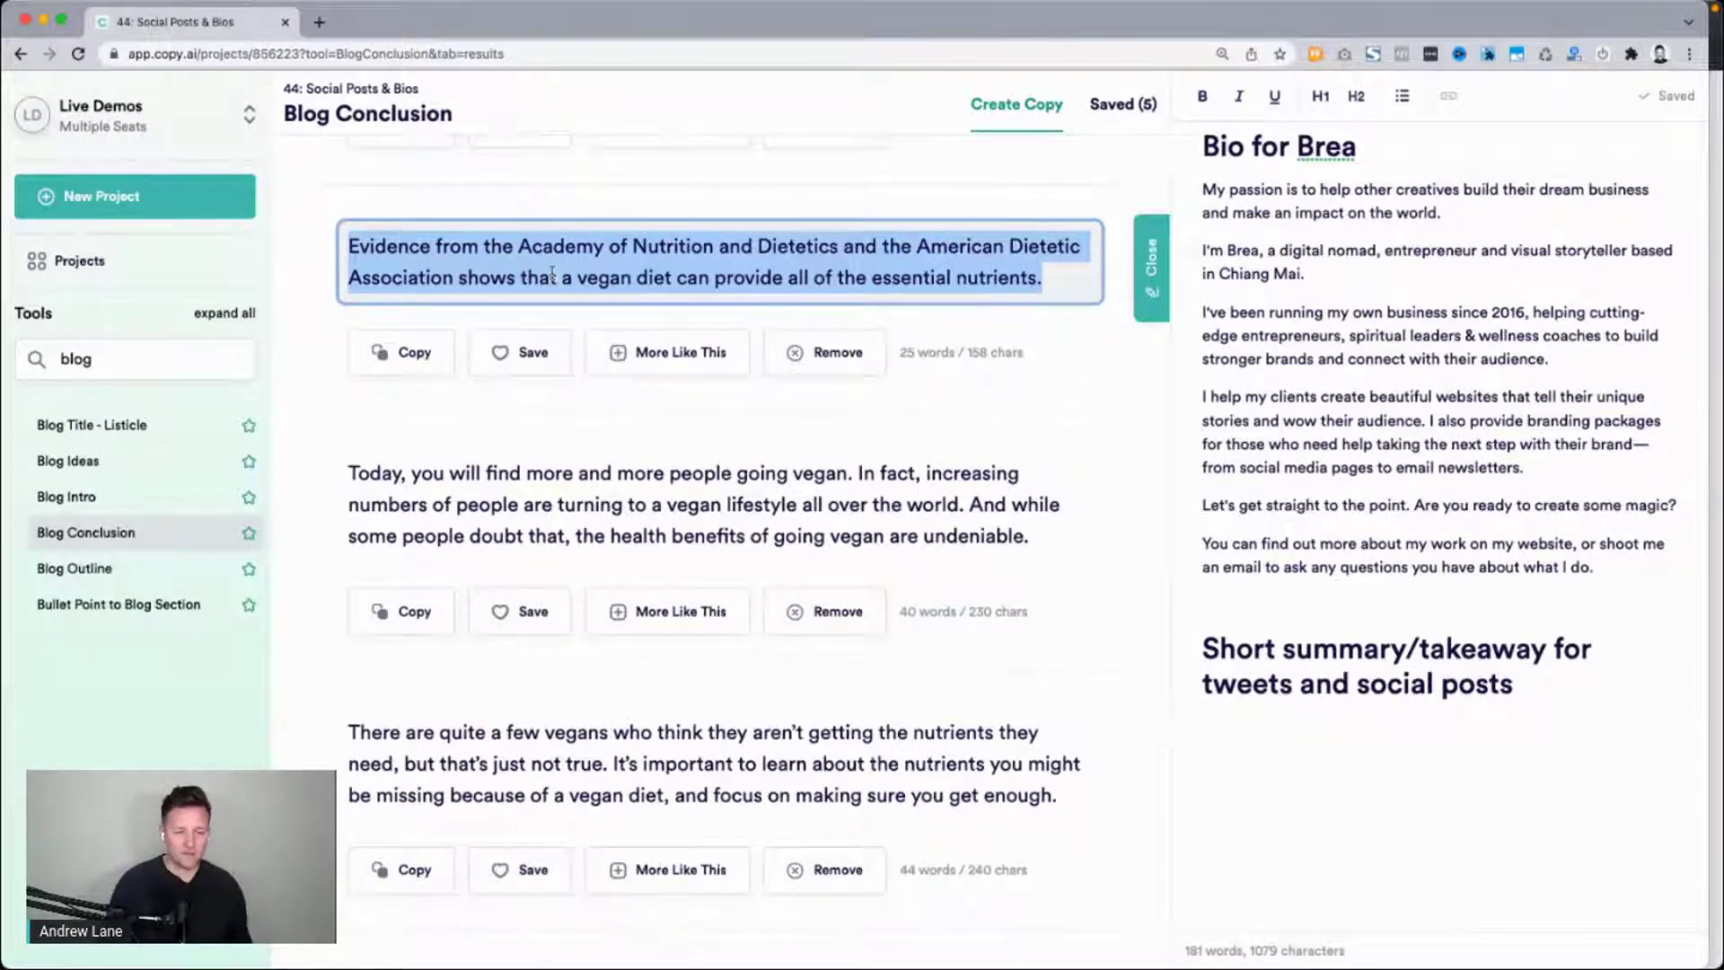
Skim the conclusions on more people going vegan and on vegans missing nutrients, and return to the blog description.
{"action": "scroll", "coordinate": [553, 277], "scroll_direction": "down", "scroll_amount": 1}
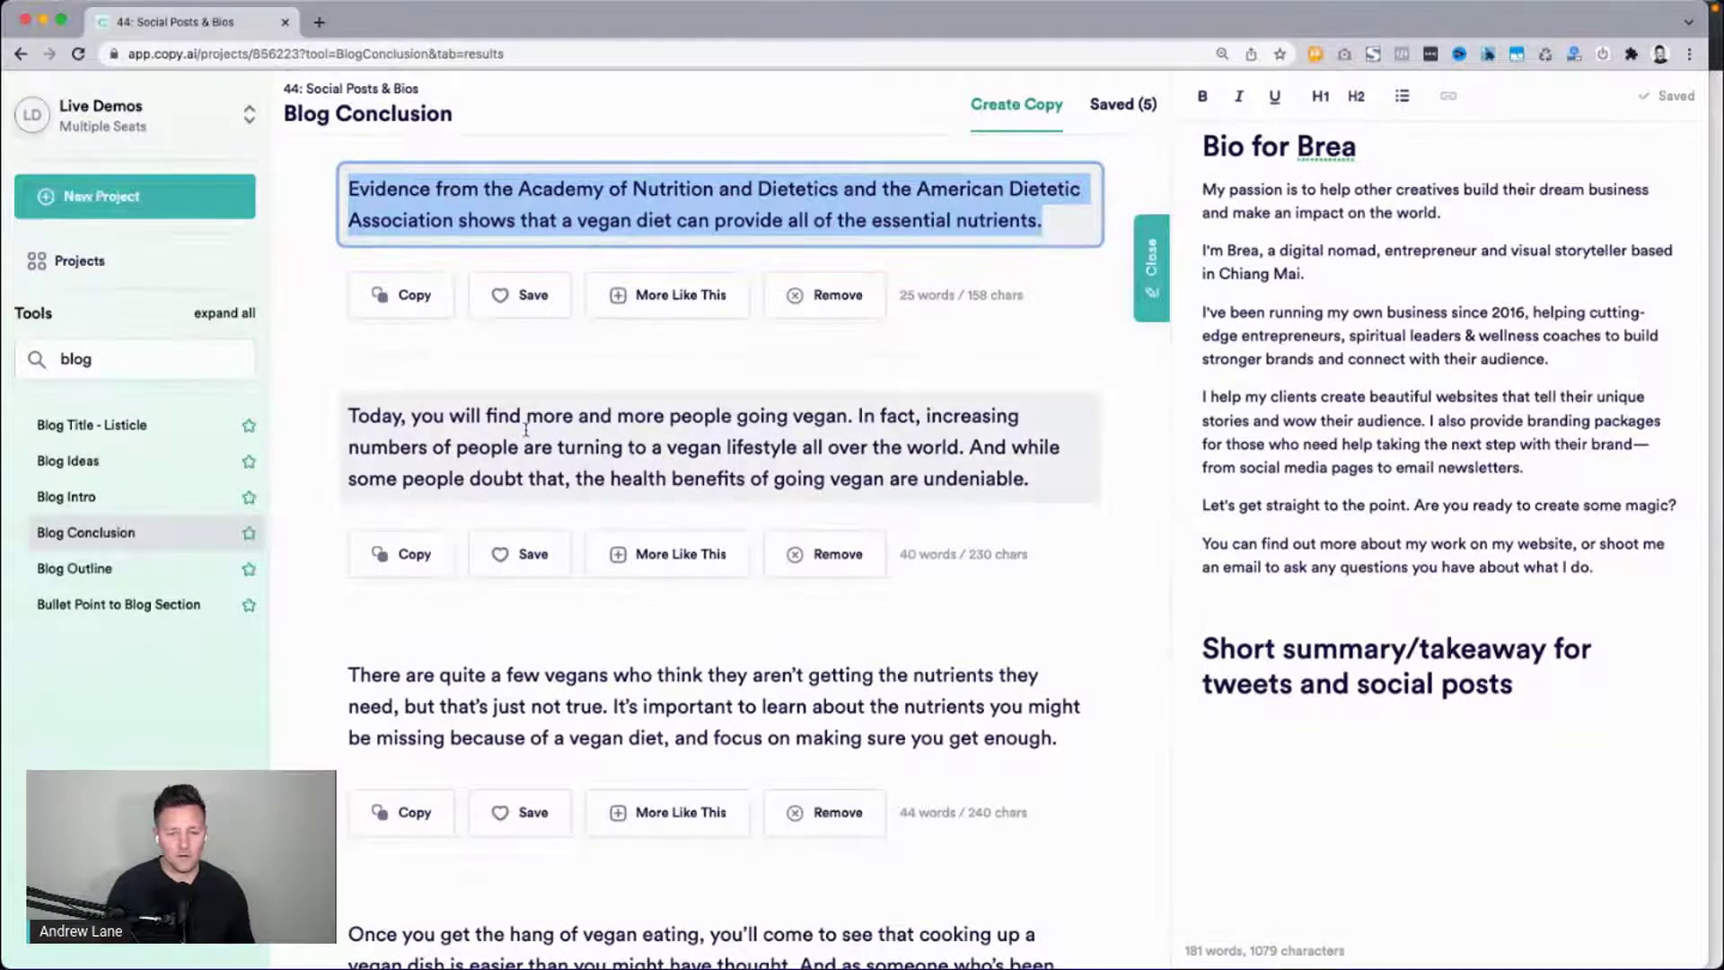
{"action": "scroll", "coordinate": [877, 431], "scroll_direction": "down", "scroll_amount": 3}
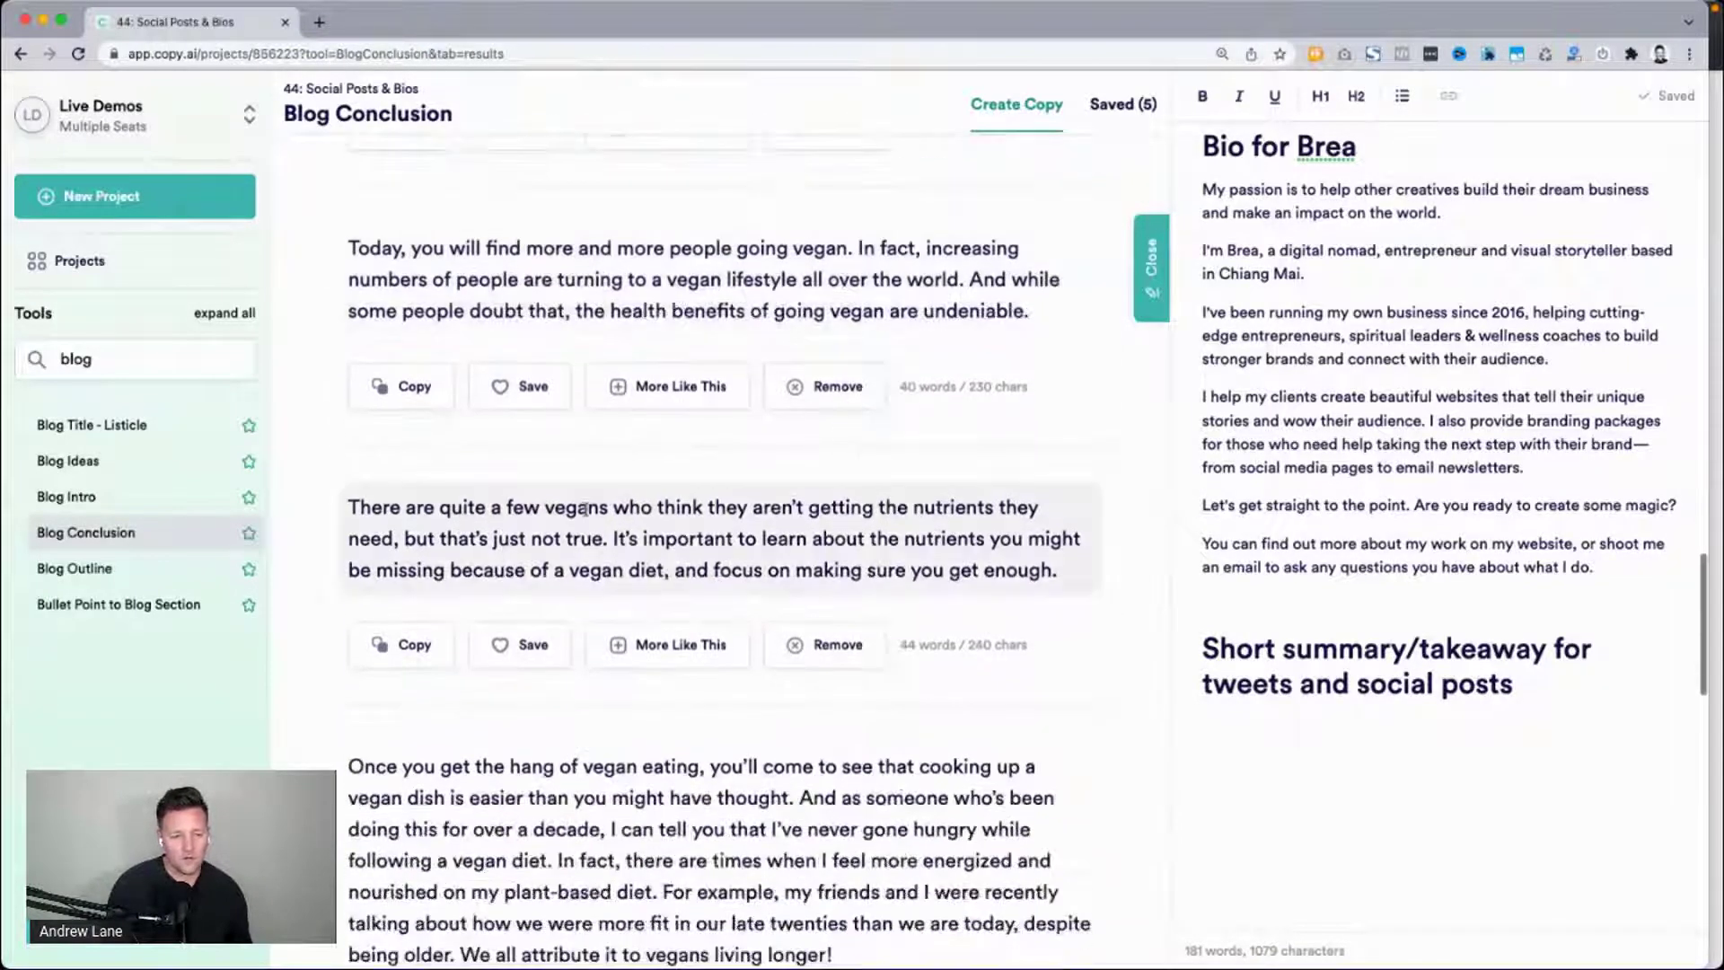
{"action": "left_click", "coordinate": [630, 549]}
{"action": "double_click", "coordinate": [629, 543]}
{"action": "scroll", "coordinate": [628, 542], "scroll_direction": "up", "scroll_amount": 10}
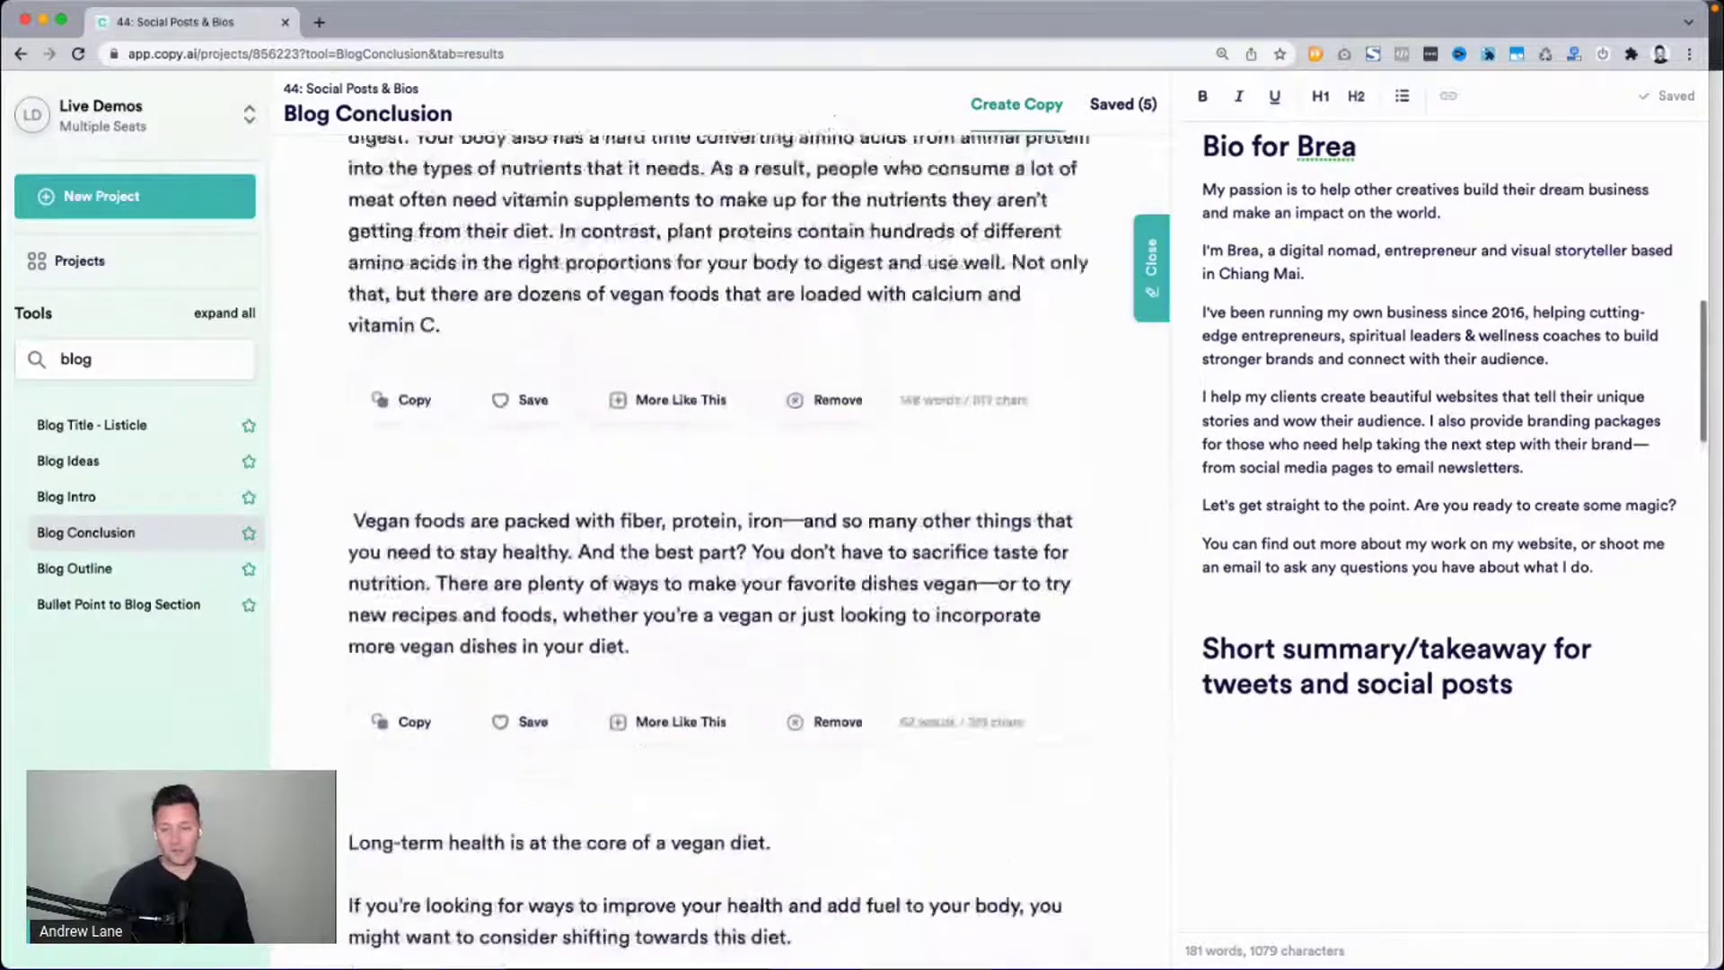
{"action": "scroll", "coordinate": [630, 585], "scroll_direction": "up", "scroll_amount": 15}
Switch to the other browser window, open the We Edit Podcasts article on a 5-step email sequence, and locate its opening paragraphs.
{"action": "key", "text": "super+grave"}
{"action": "scroll", "coordinate": [1091, 380], "scroll_direction": "up", "scroll_amount": 6}
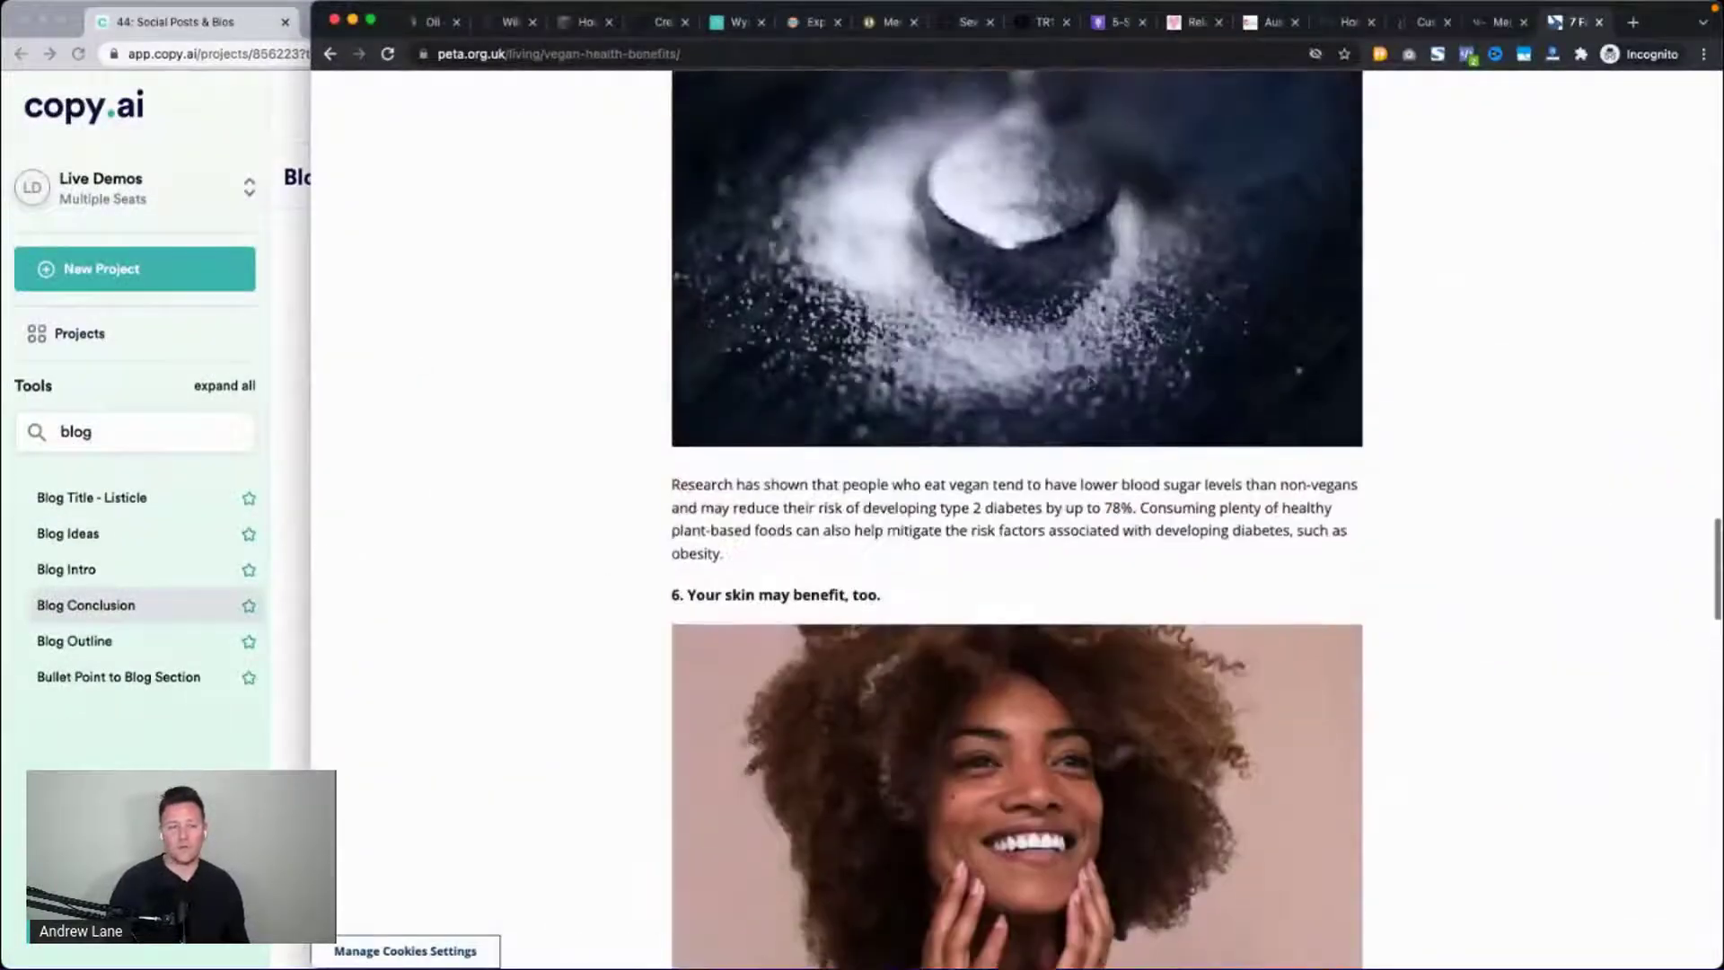
{"action": "left_click", "coordinate": [1117, 22]}
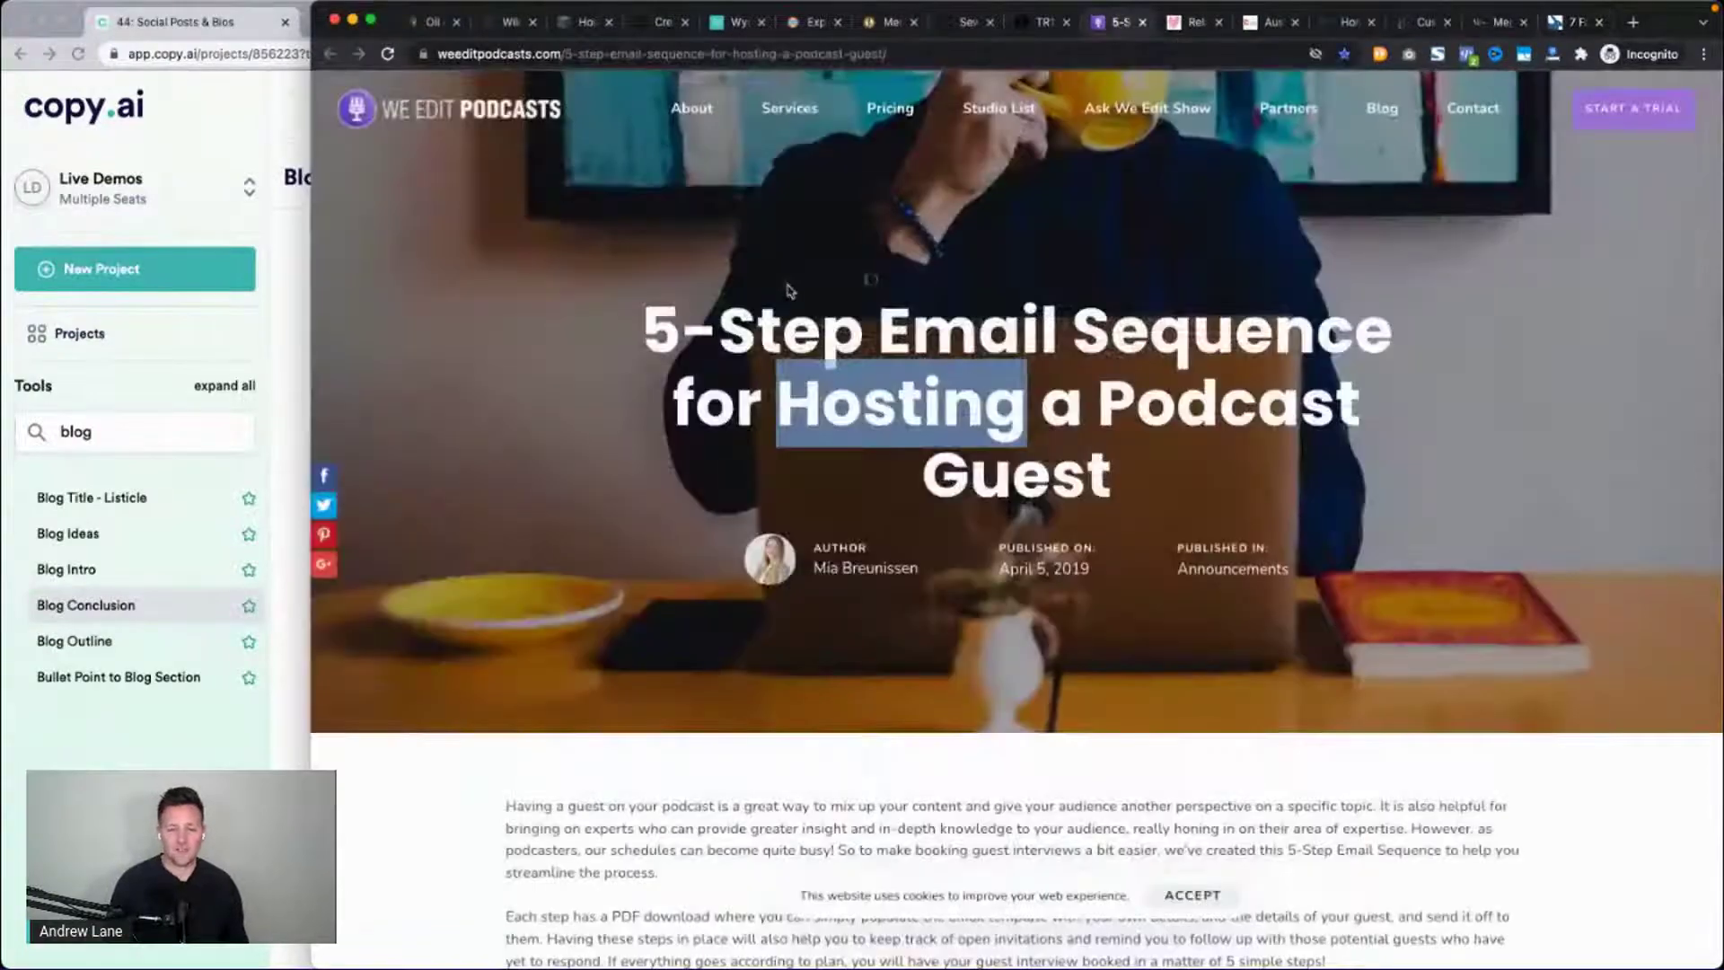
{"action": "scroll", "coordinate": [787, 290], "scroll_direction": "down", "scroll_amount": 15}
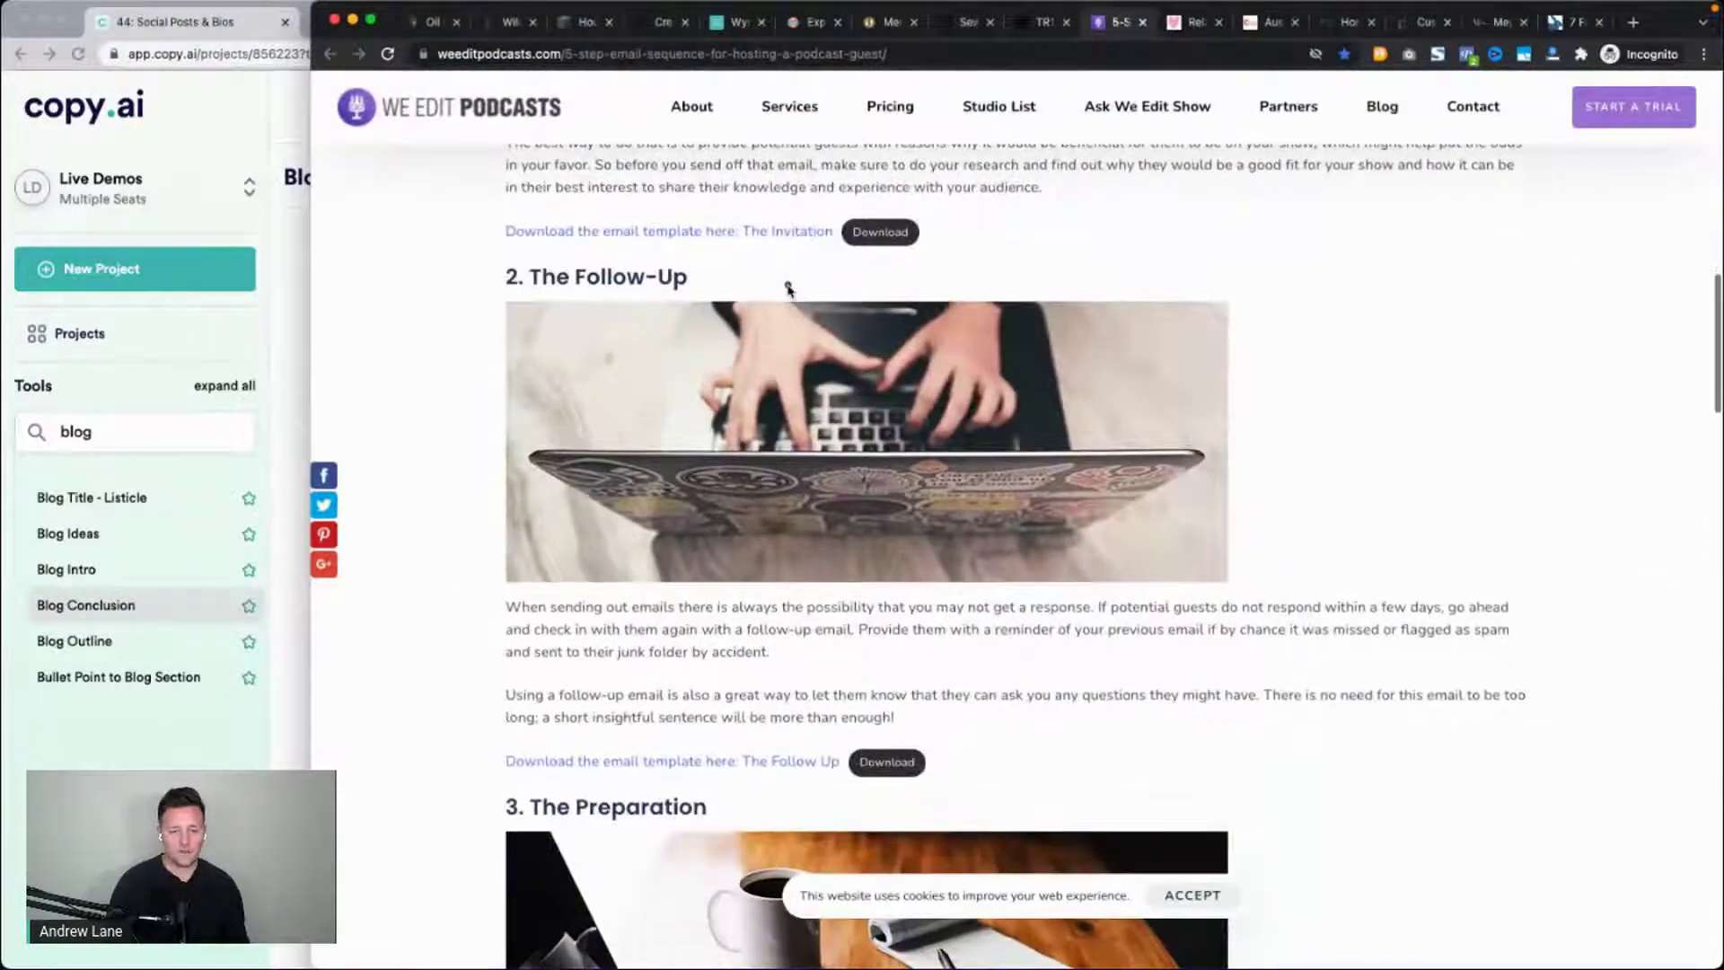
{"action": "scroll", "coordinate": [790, 341], "scroll_direction": "up", "scroll_amount": 5}
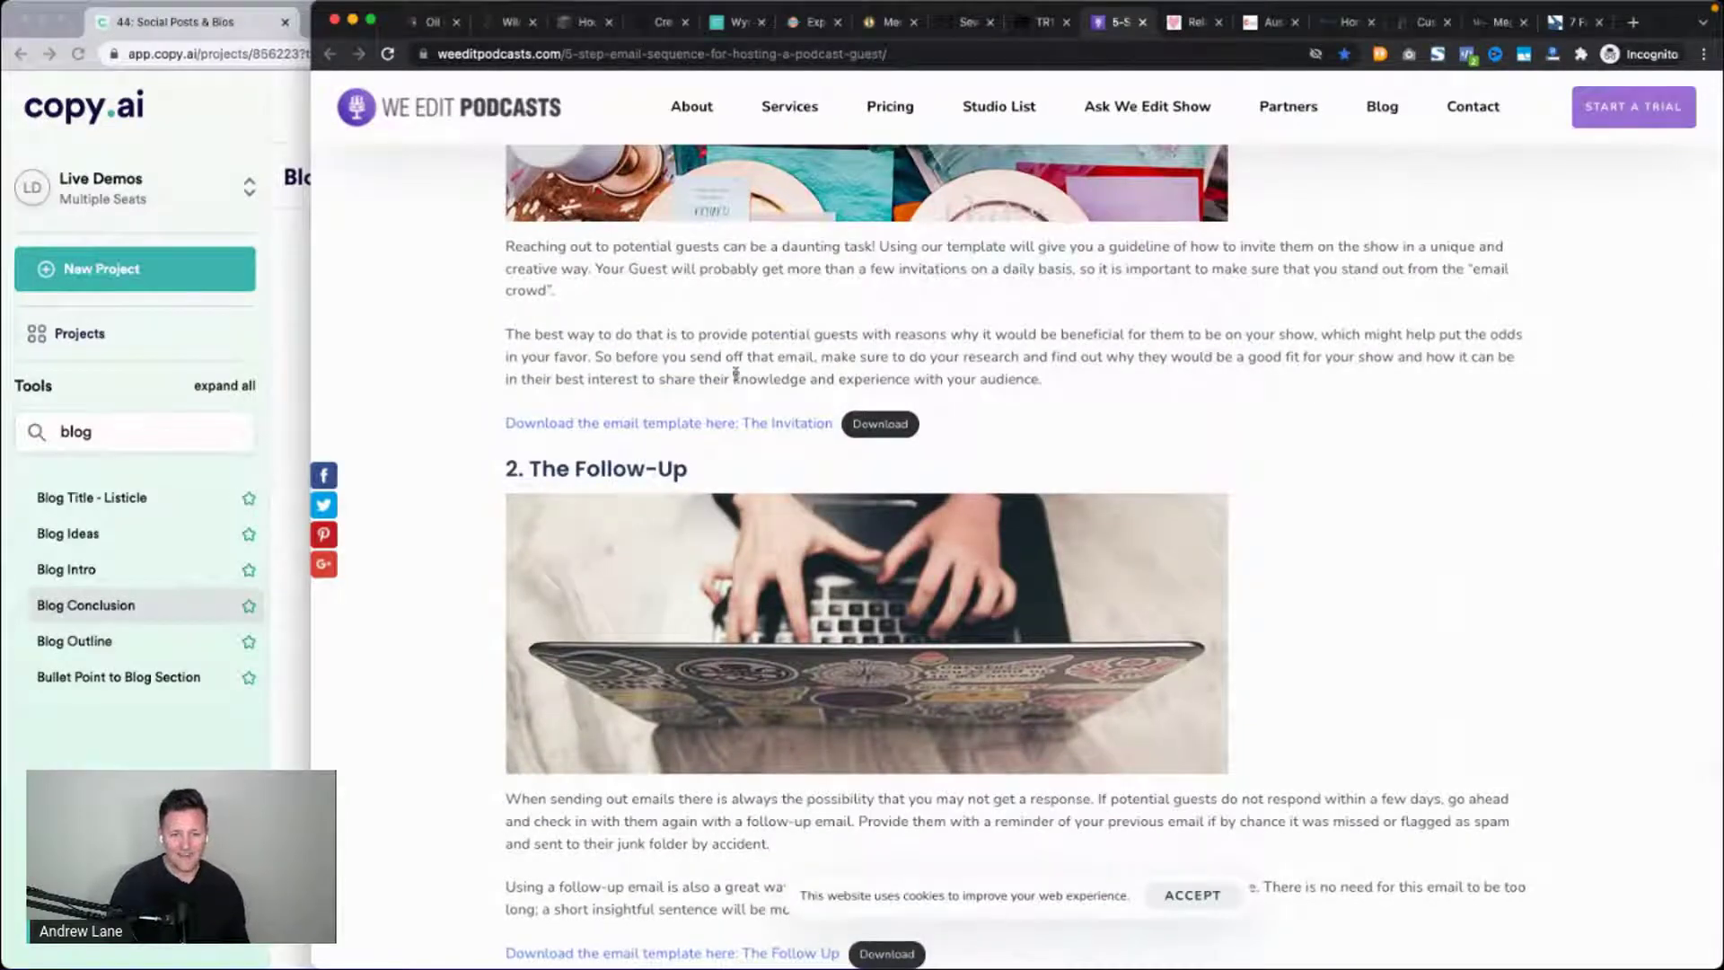
{"action": "scroll", "coordinate": [629, 305], "scroll_direction": "up", "scroll_amount": 8}
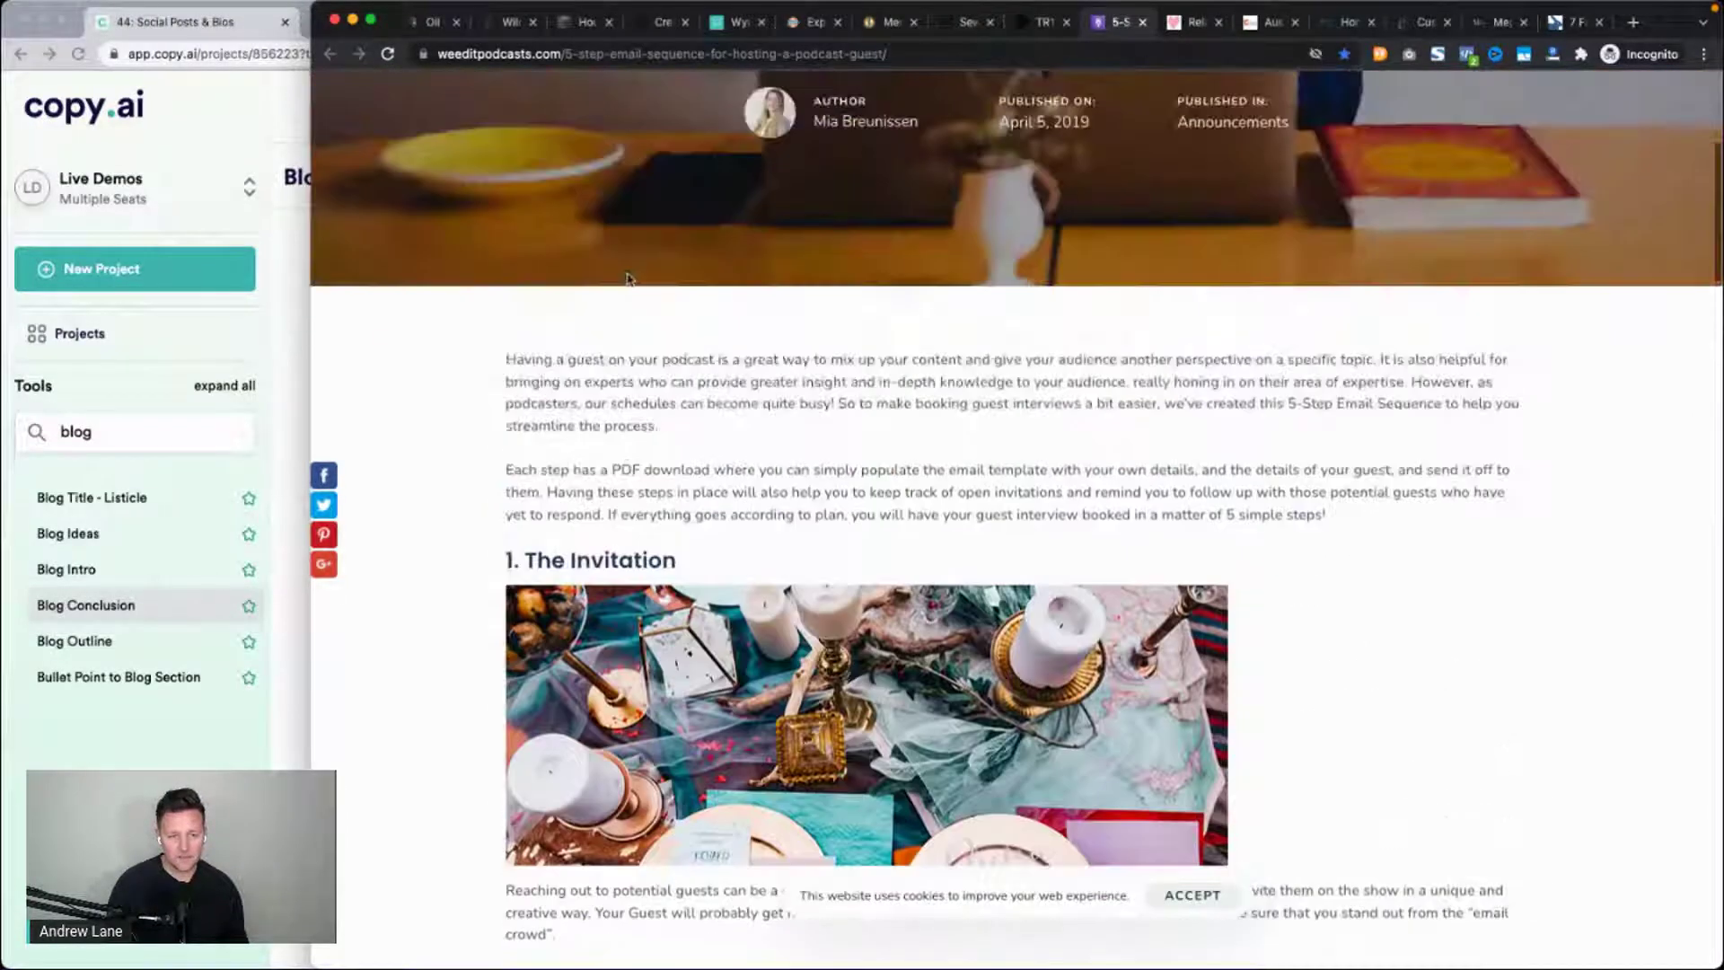
Replace the Blog Conclusion description with a copy of the article's opening paragraph, beginning "Having a guest on your podcast is a great way".
{"action": "double_click", "coordinate": [609, 383]}
{"action": "triple_click", "coordinate": [608, 383]}
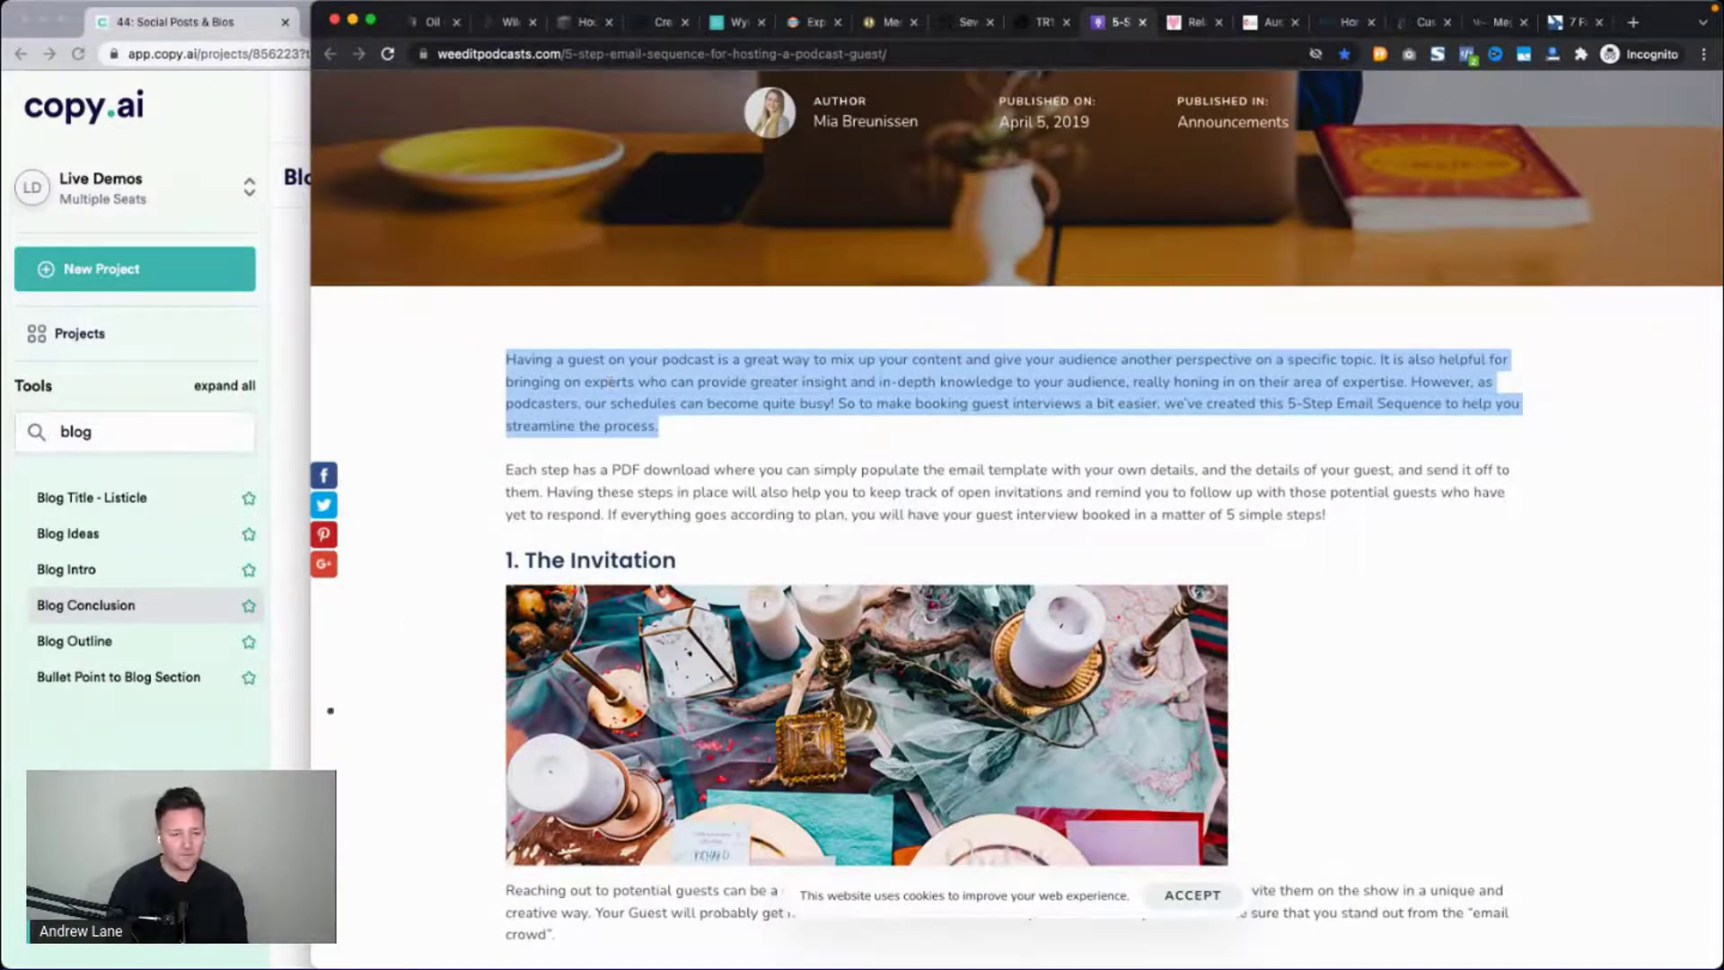
{"action": "key", "text": "super+Tab"}
{"action": "left_click", "coordinate": [470, 502]}
{"action": "key", "text": "super+a"}
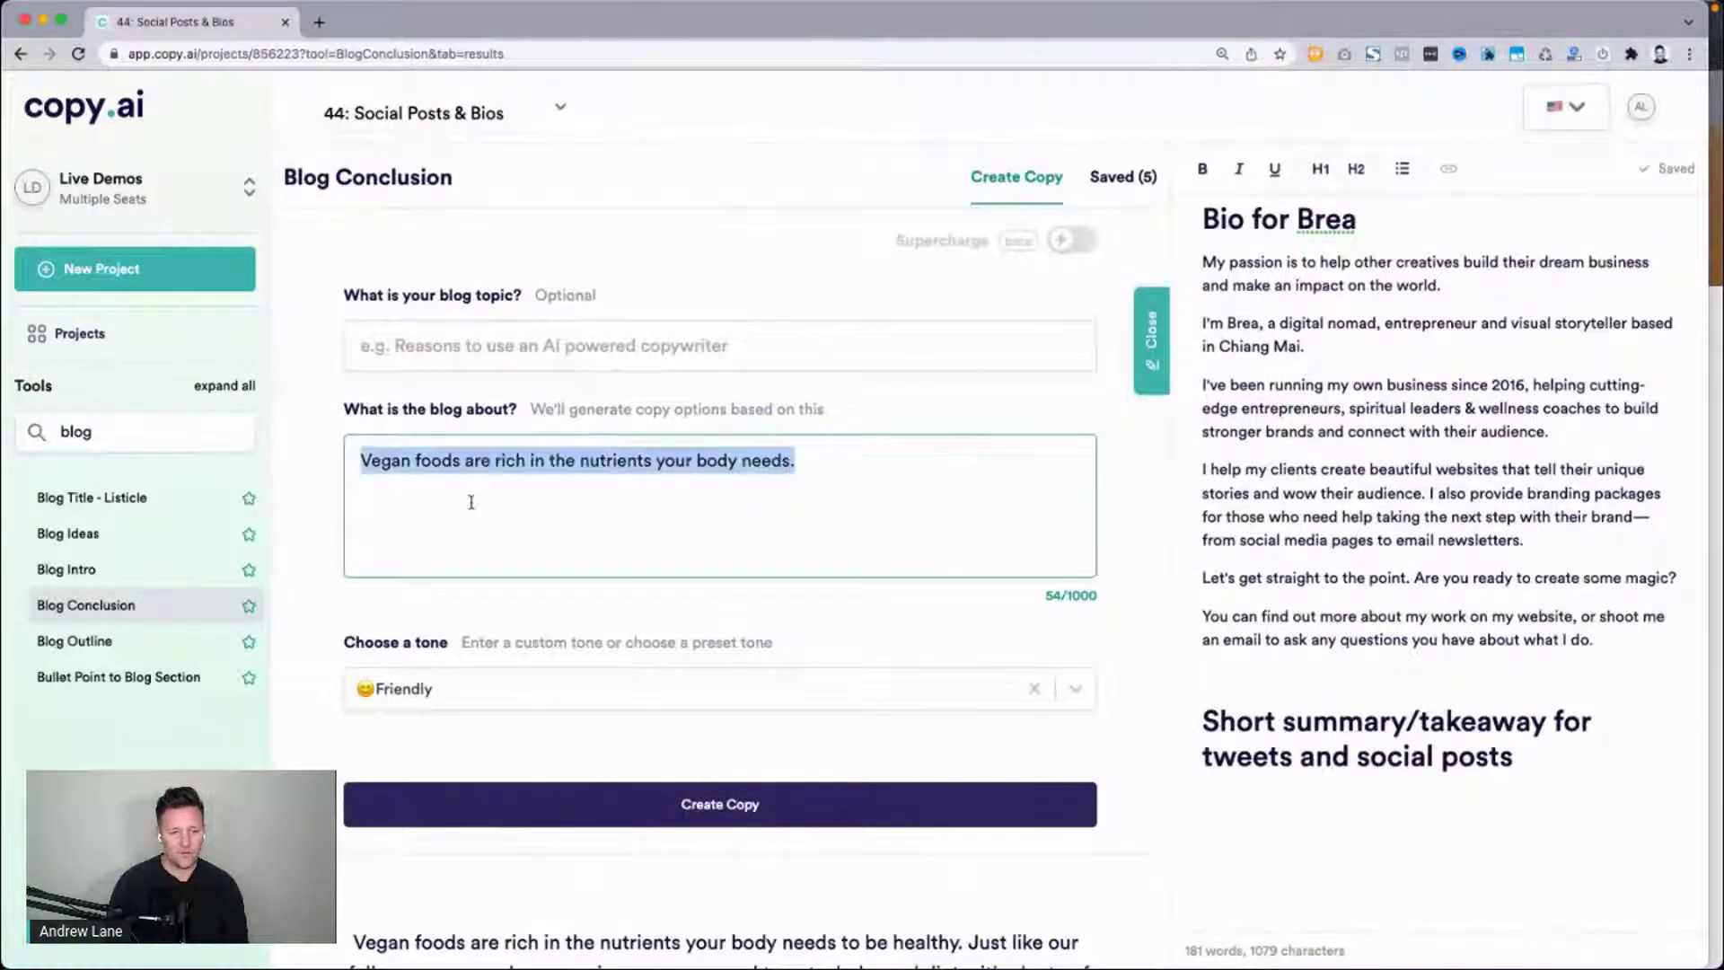
{"action": "key", "text": "super+v"}
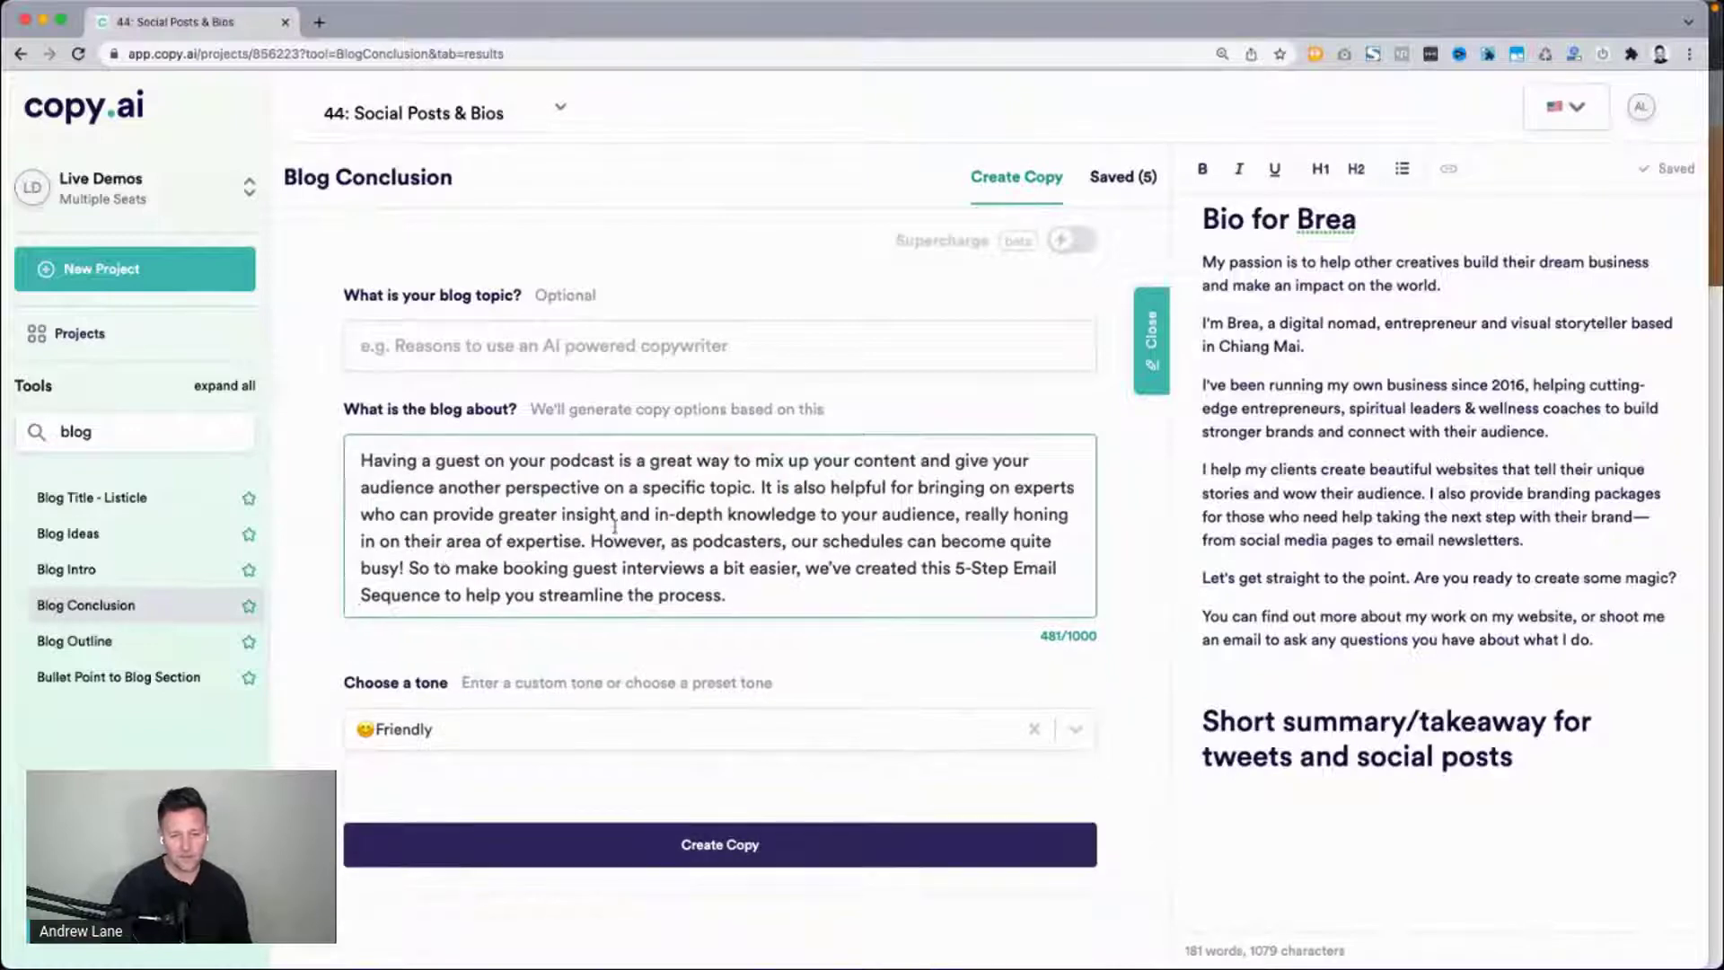
Replace "we've created this 5-Step Email Sequence" in the blog description with "you need to have a system".
{"action": "left_click", "coordinate": [461, 339]}
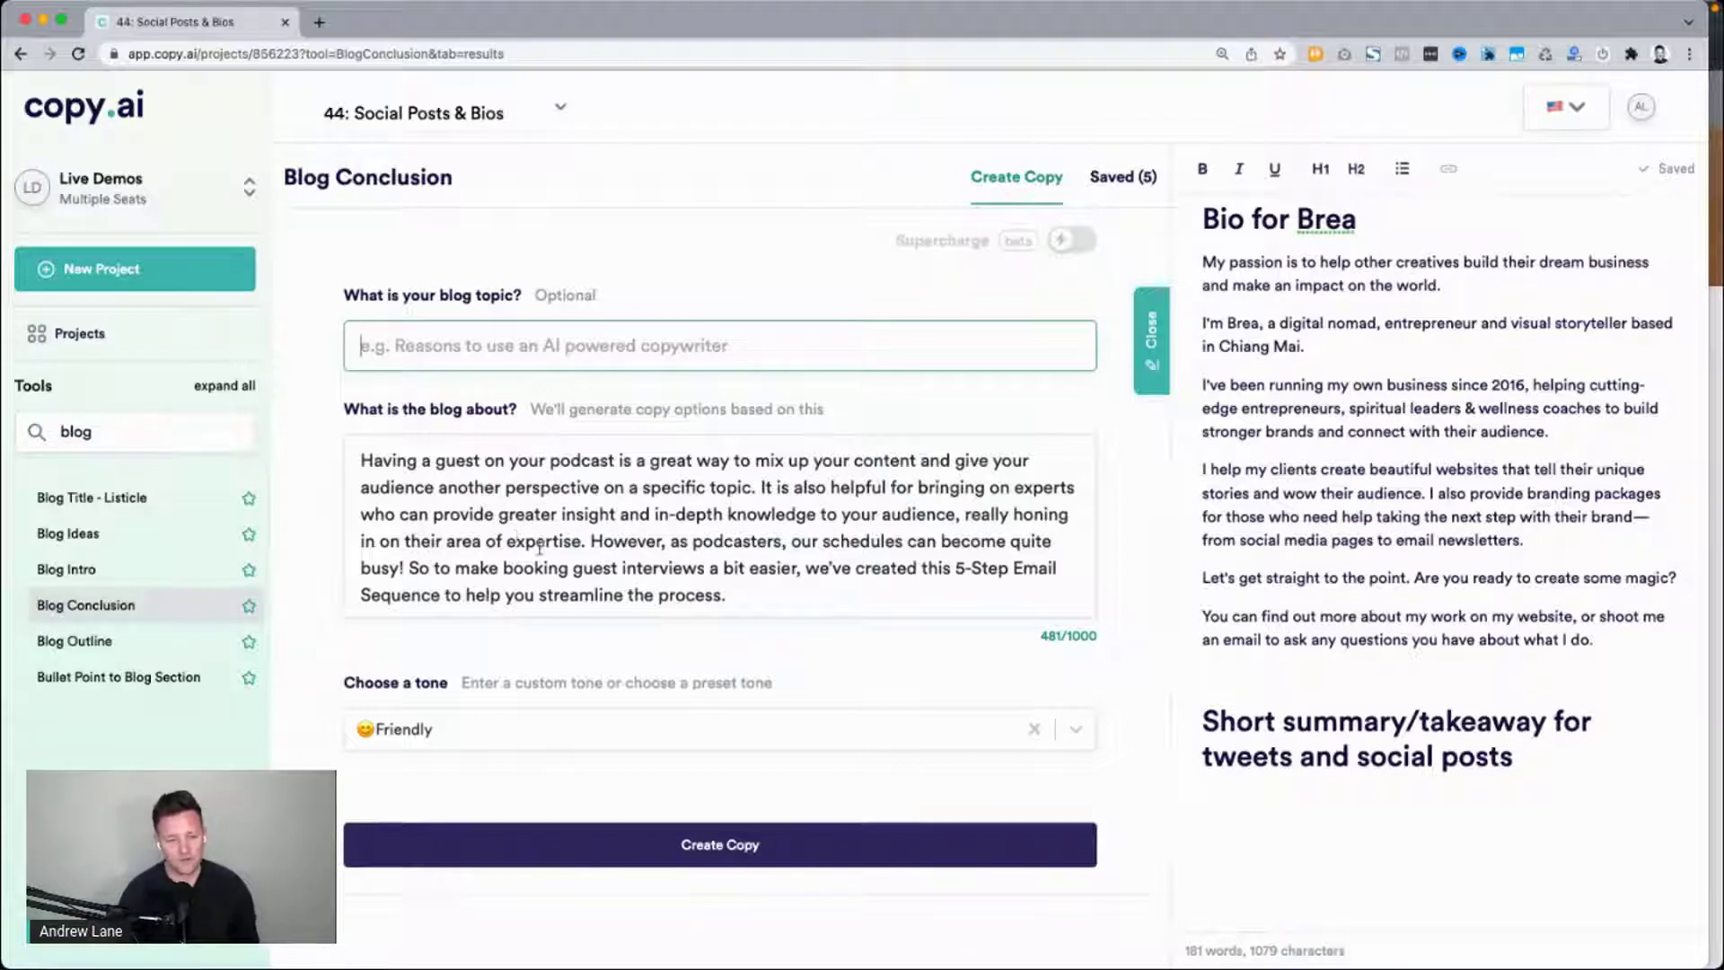
{"action": "left_click_drag", "start_coordinate": [758, 594], "coordinate": [805, 567]}
{"action": "left_click", "coordinate": [805, 567]}
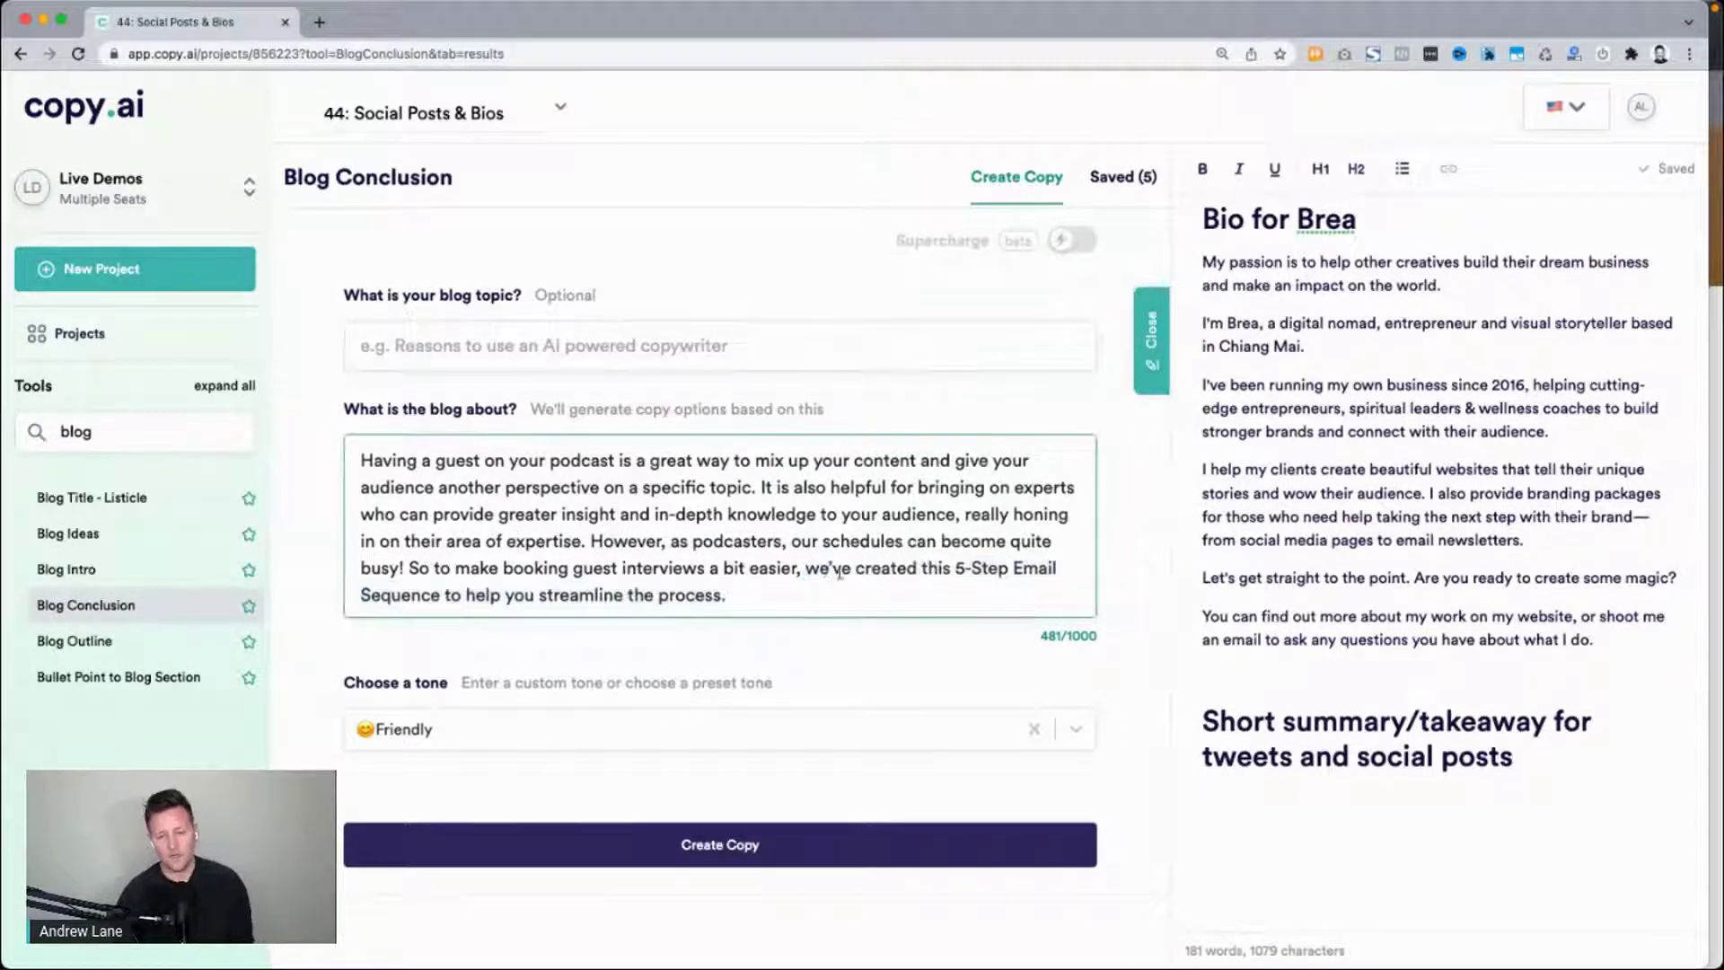
{"action": "left_click", "coordinate": [361, 593], "text": "shift"}
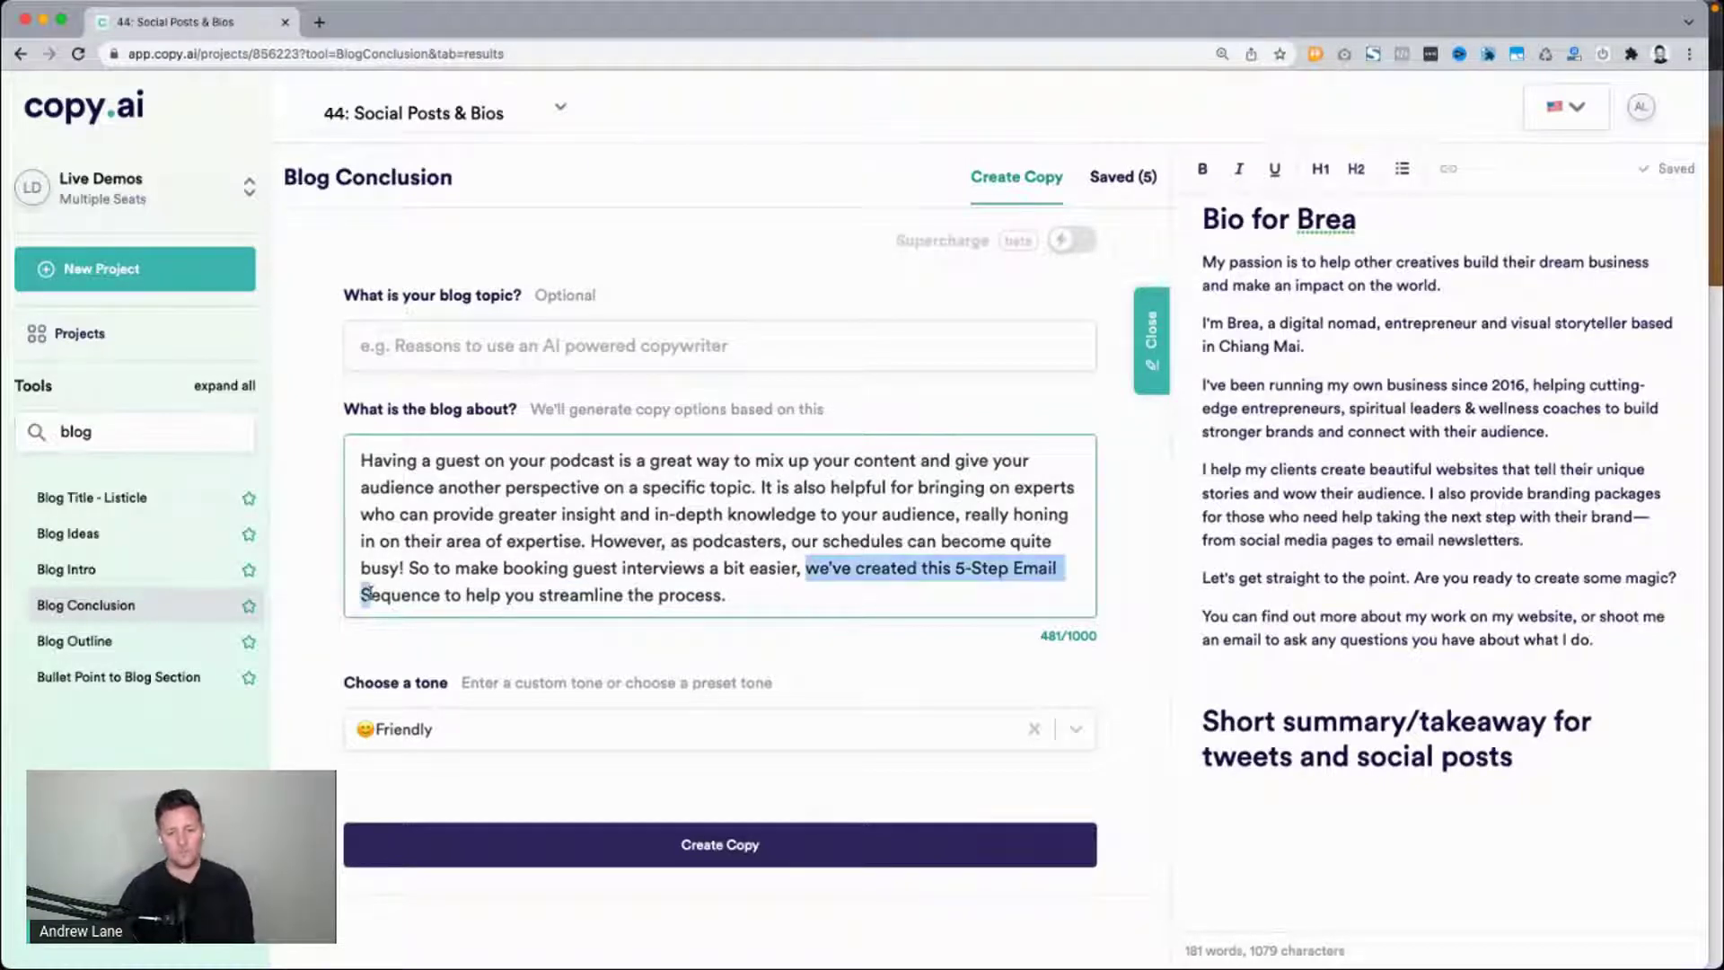
{"action": "type", "text": "you "}
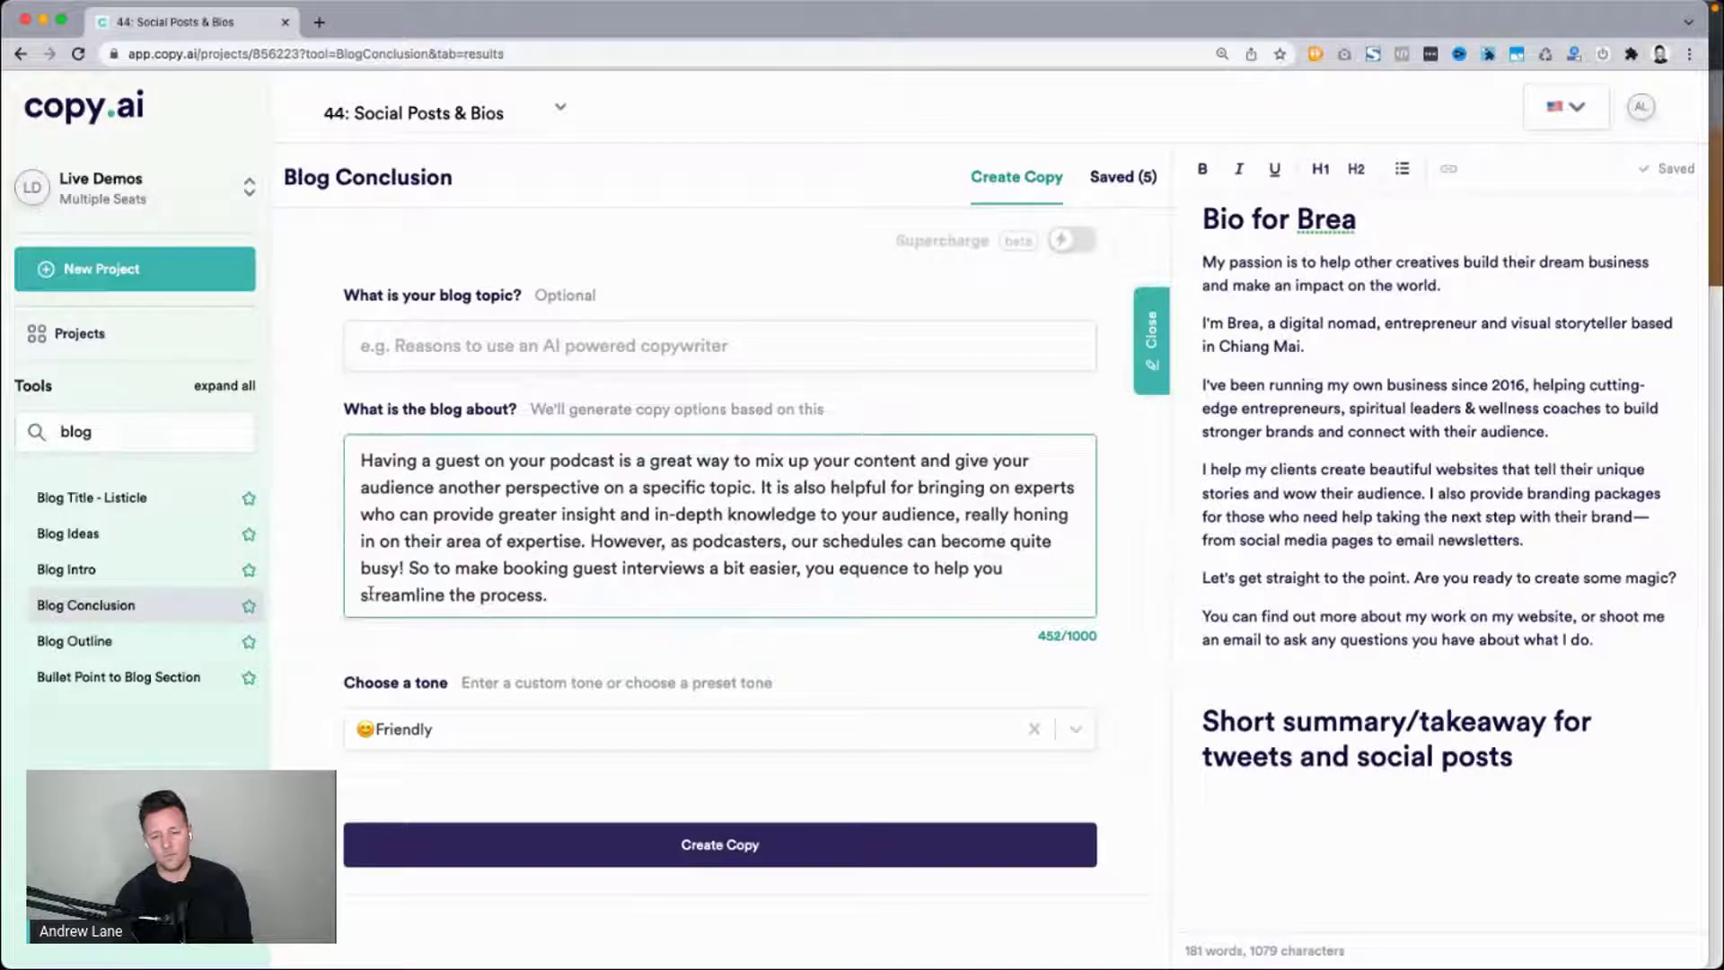
{"action": "type", "text": "need to have "}
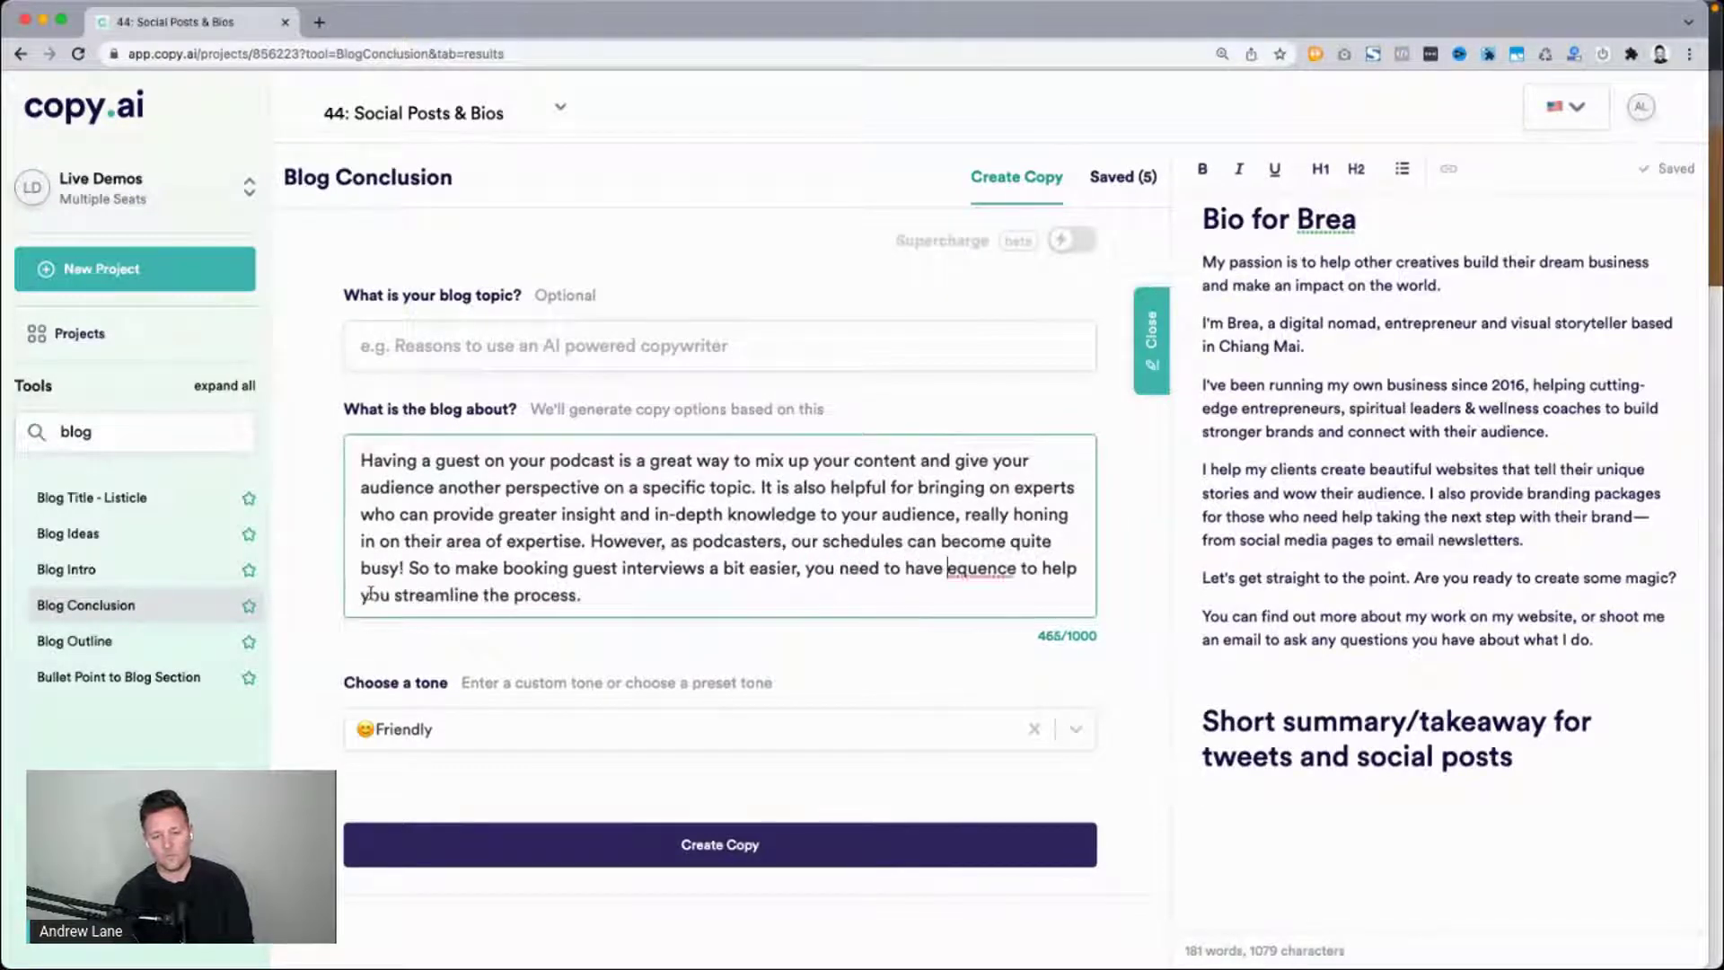
{"action": "type", "text": "a"}
{"action": "key", "text": "shift+Right"}
{"action": "key", "text": "shift+Right"}
{"action": "key", "text": "shift+Right"}
{"action": "key", "text": "shift+Right"}
{"action": "key", "text": "shift+Right"}
{"action": "key", "text": "shift+Right"}
{"action": "key", "text": "shift+Right"}
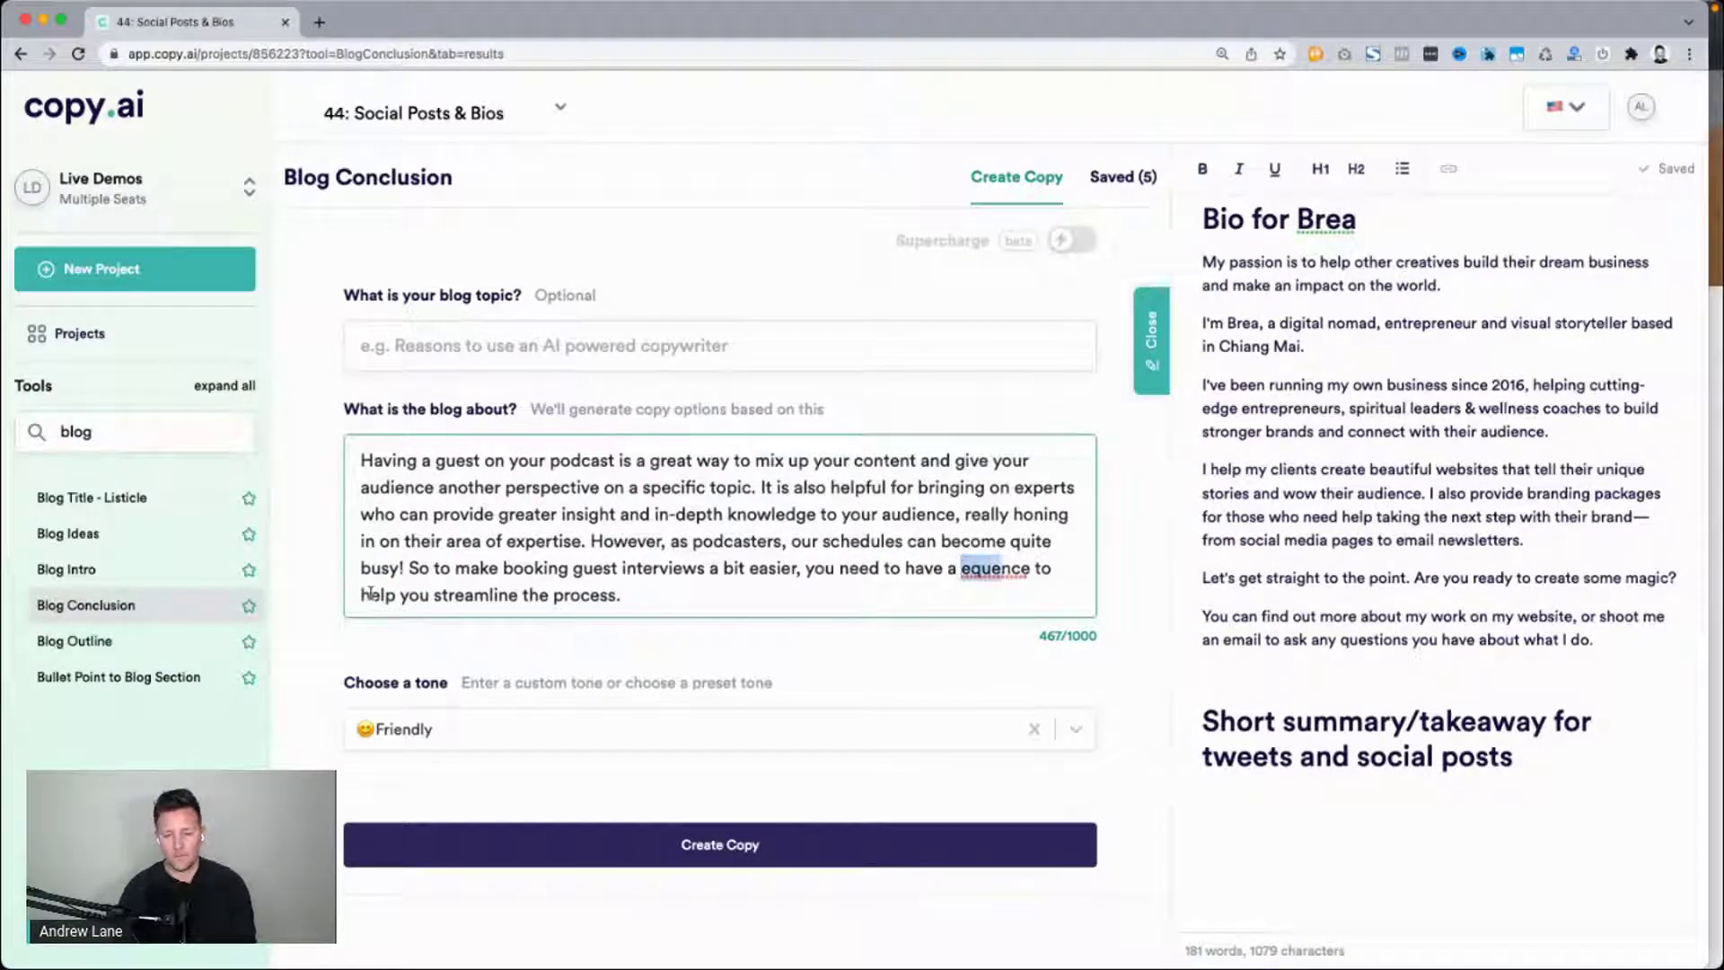
{"action": "type", "text": "sgt"}
{"action": "key", "text": "BackSpace"}
{"action": "key", "text": "BackSpace"}
{"action": "type", "text": "ystem"}
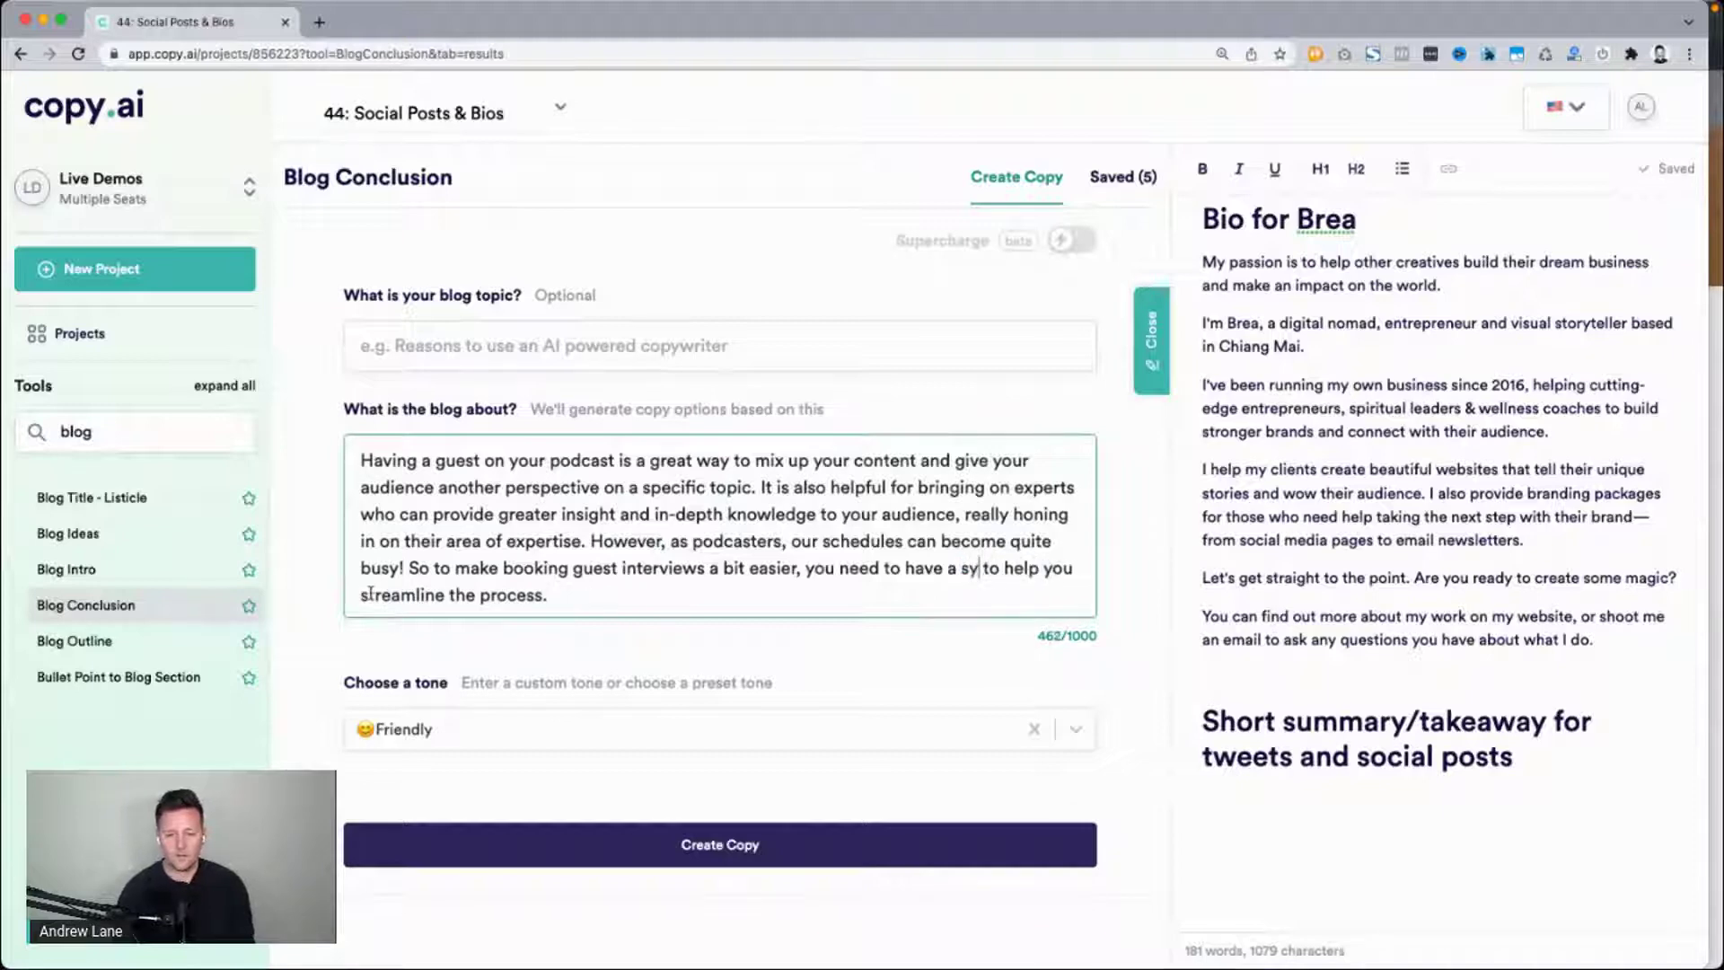
Generate blog conclusions from the edited podcast description in the Friendly tone and hide the text editor.
{"action": "triple_click", "coordinate": [524, 577]}
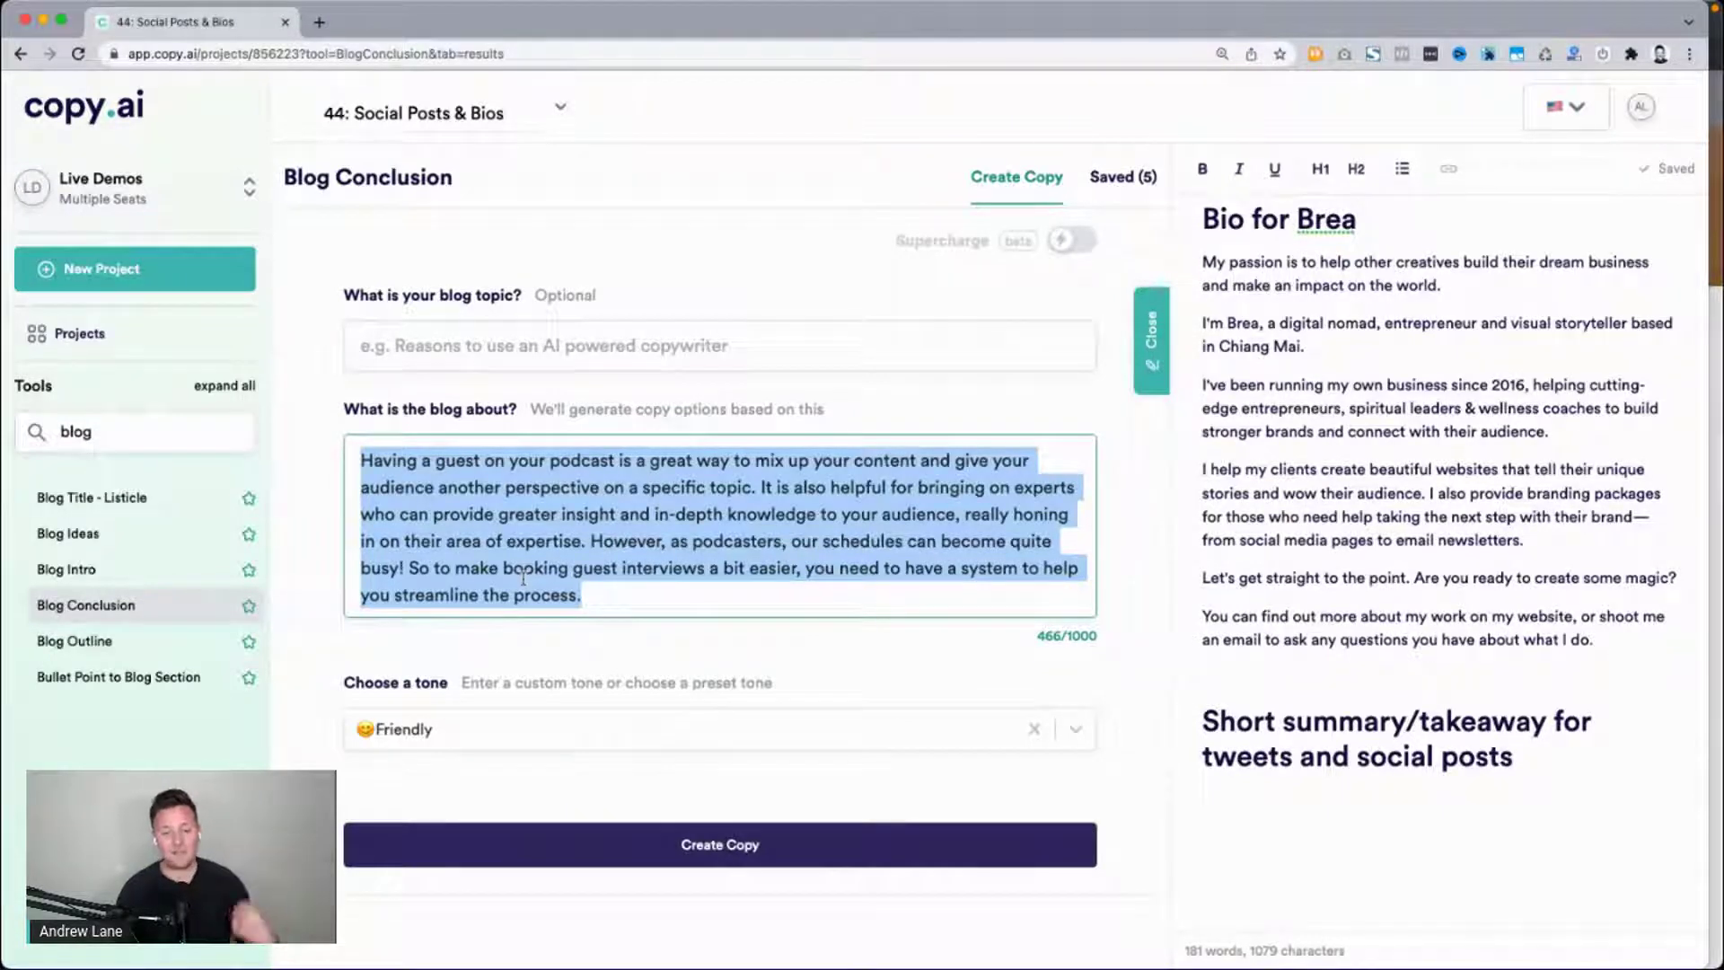
{"action": "left_click", "coordinate": [523, 577]}
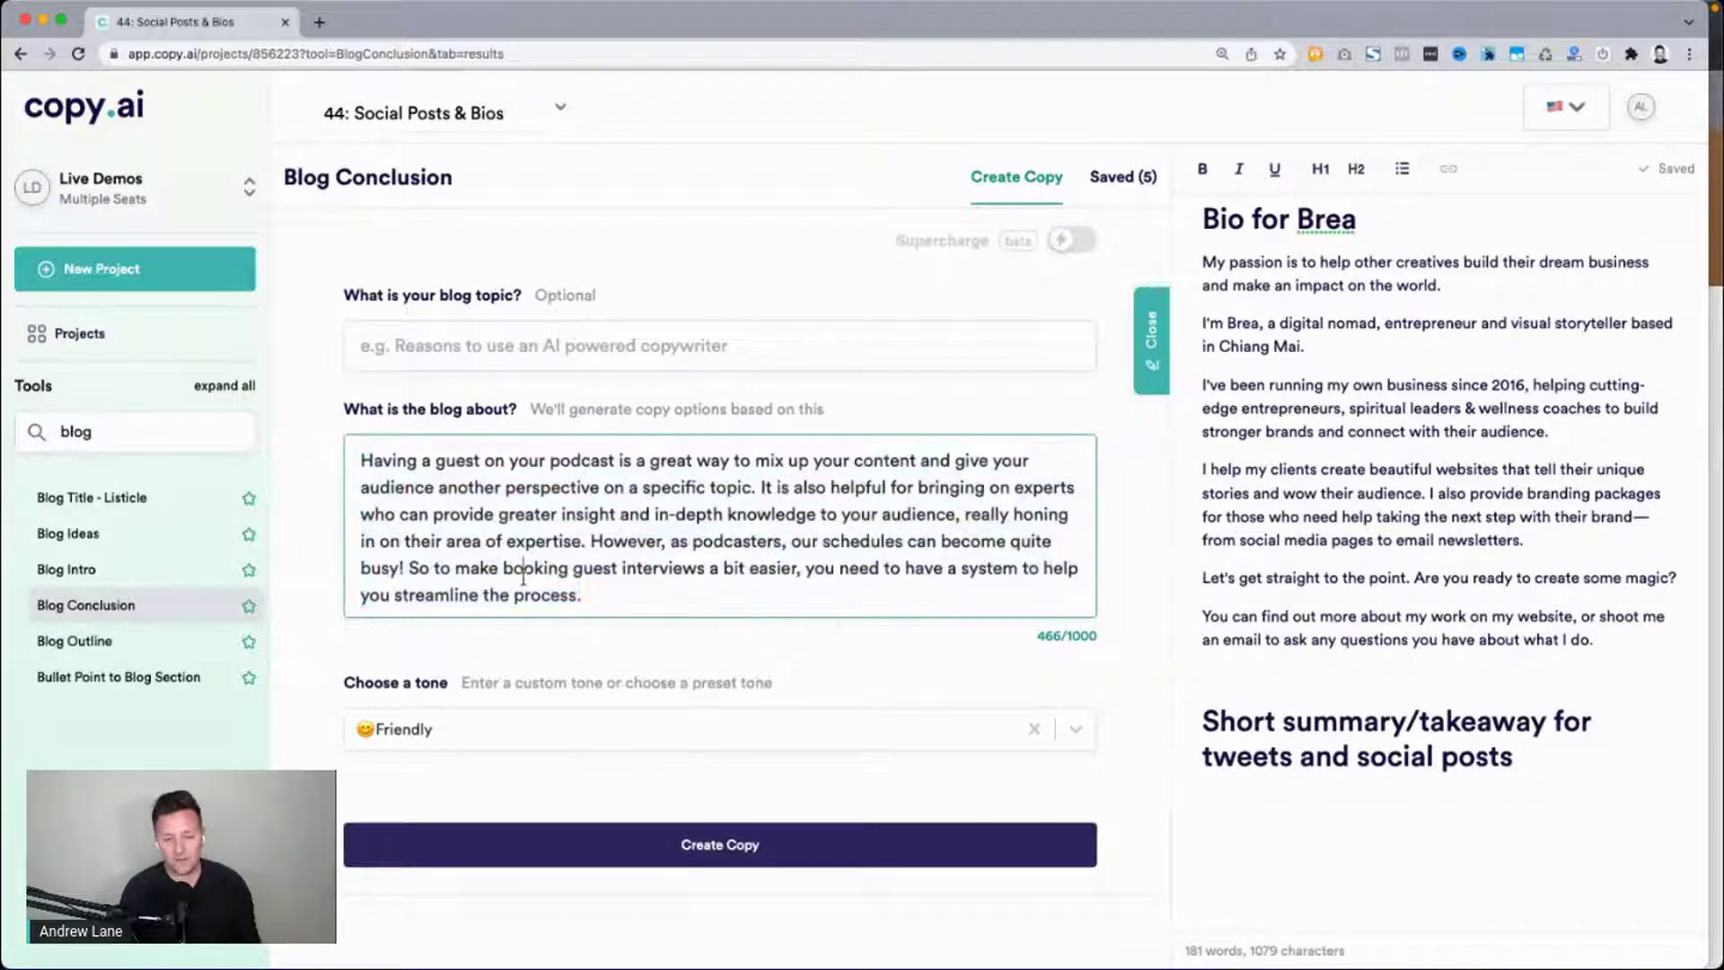
{"action": "left_click_drag", "start_coordinate": [582, 595], "coordinate": [591, 551]}
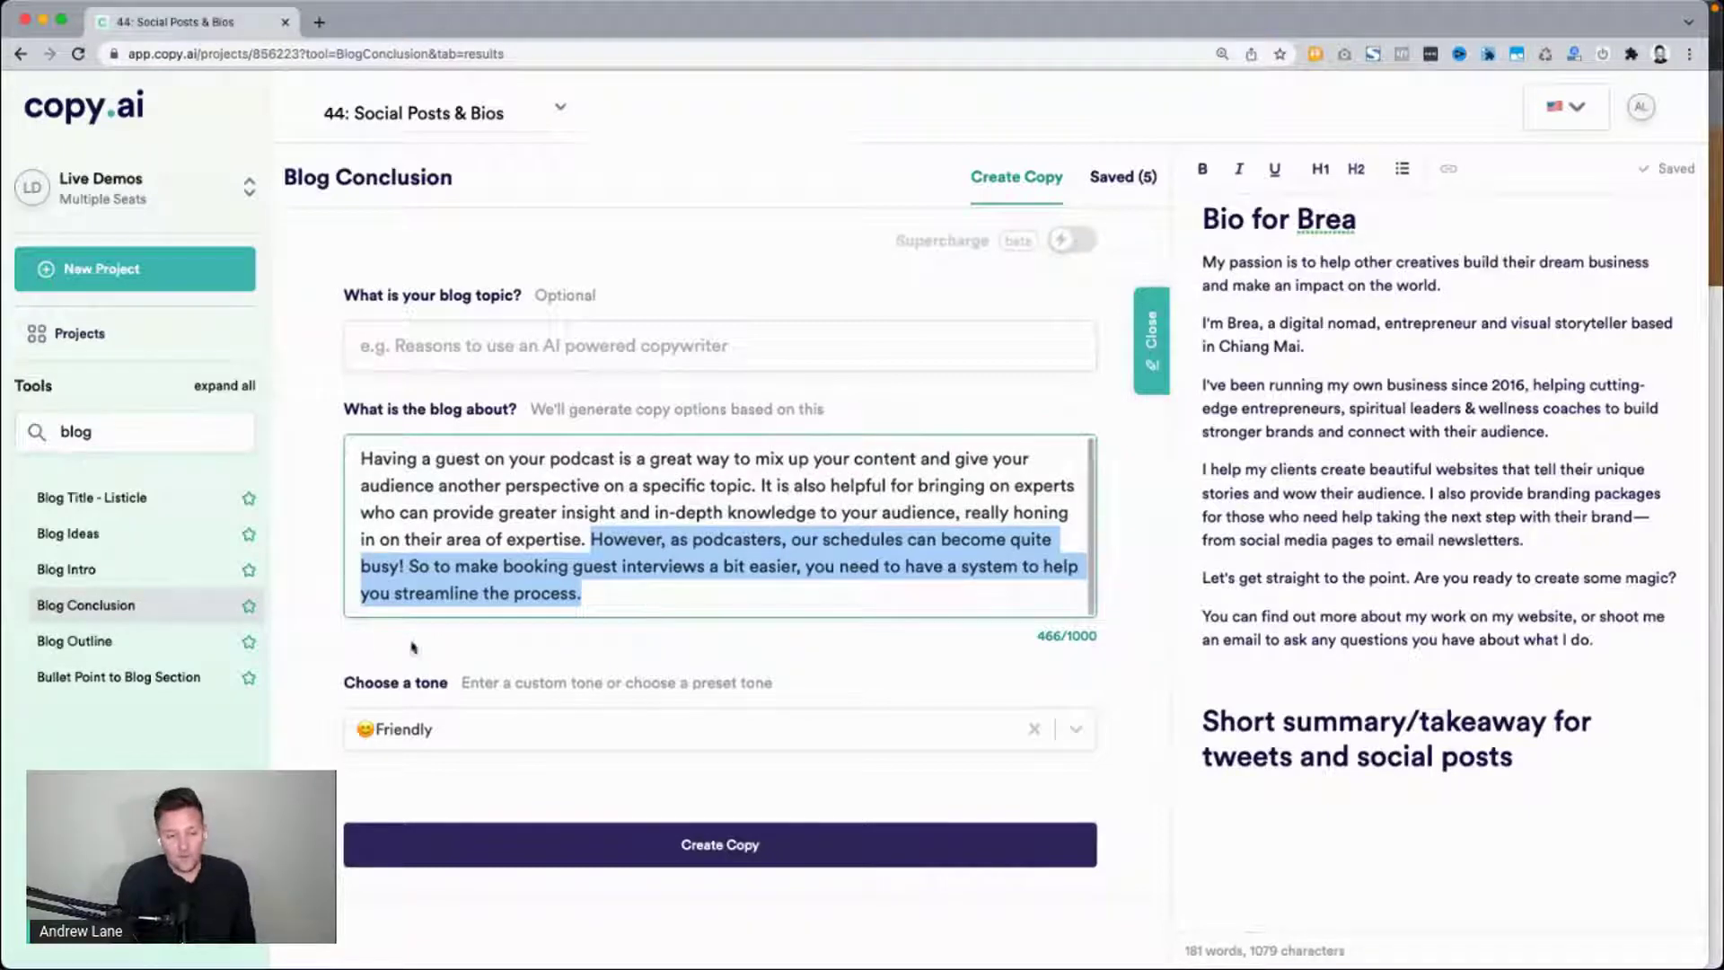
{"action": "left_click", "coordinate": [526, 828]}
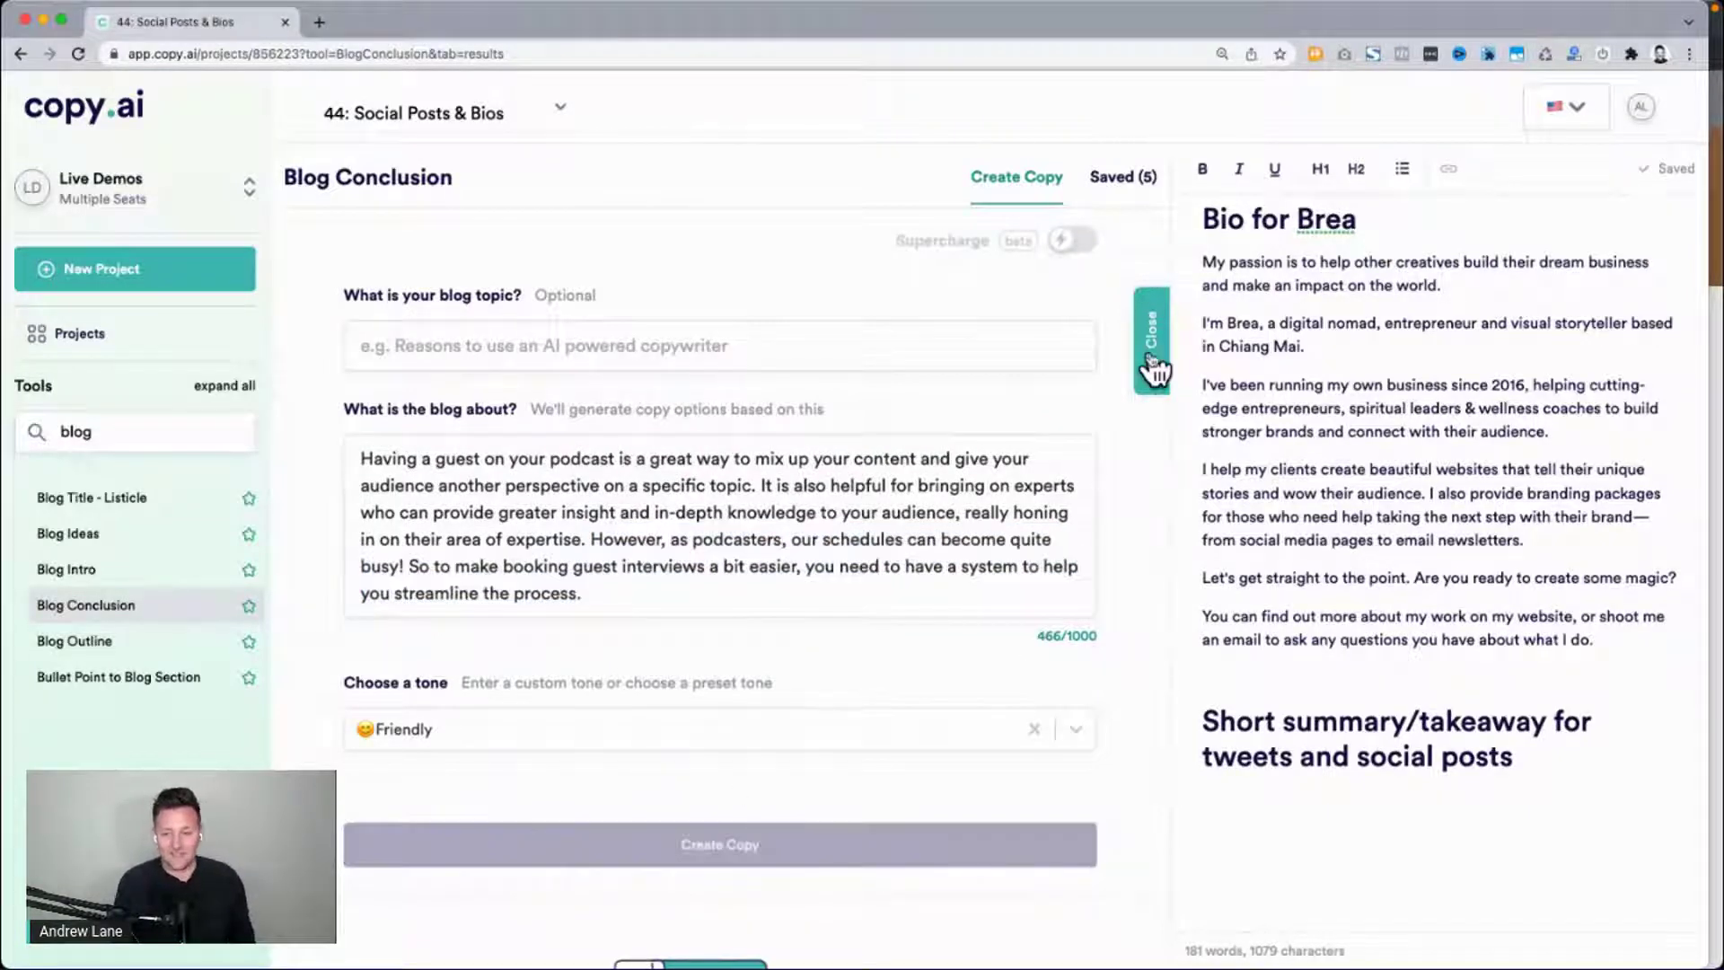
{"action": "left_click", "coordinate": [1150, 348]}
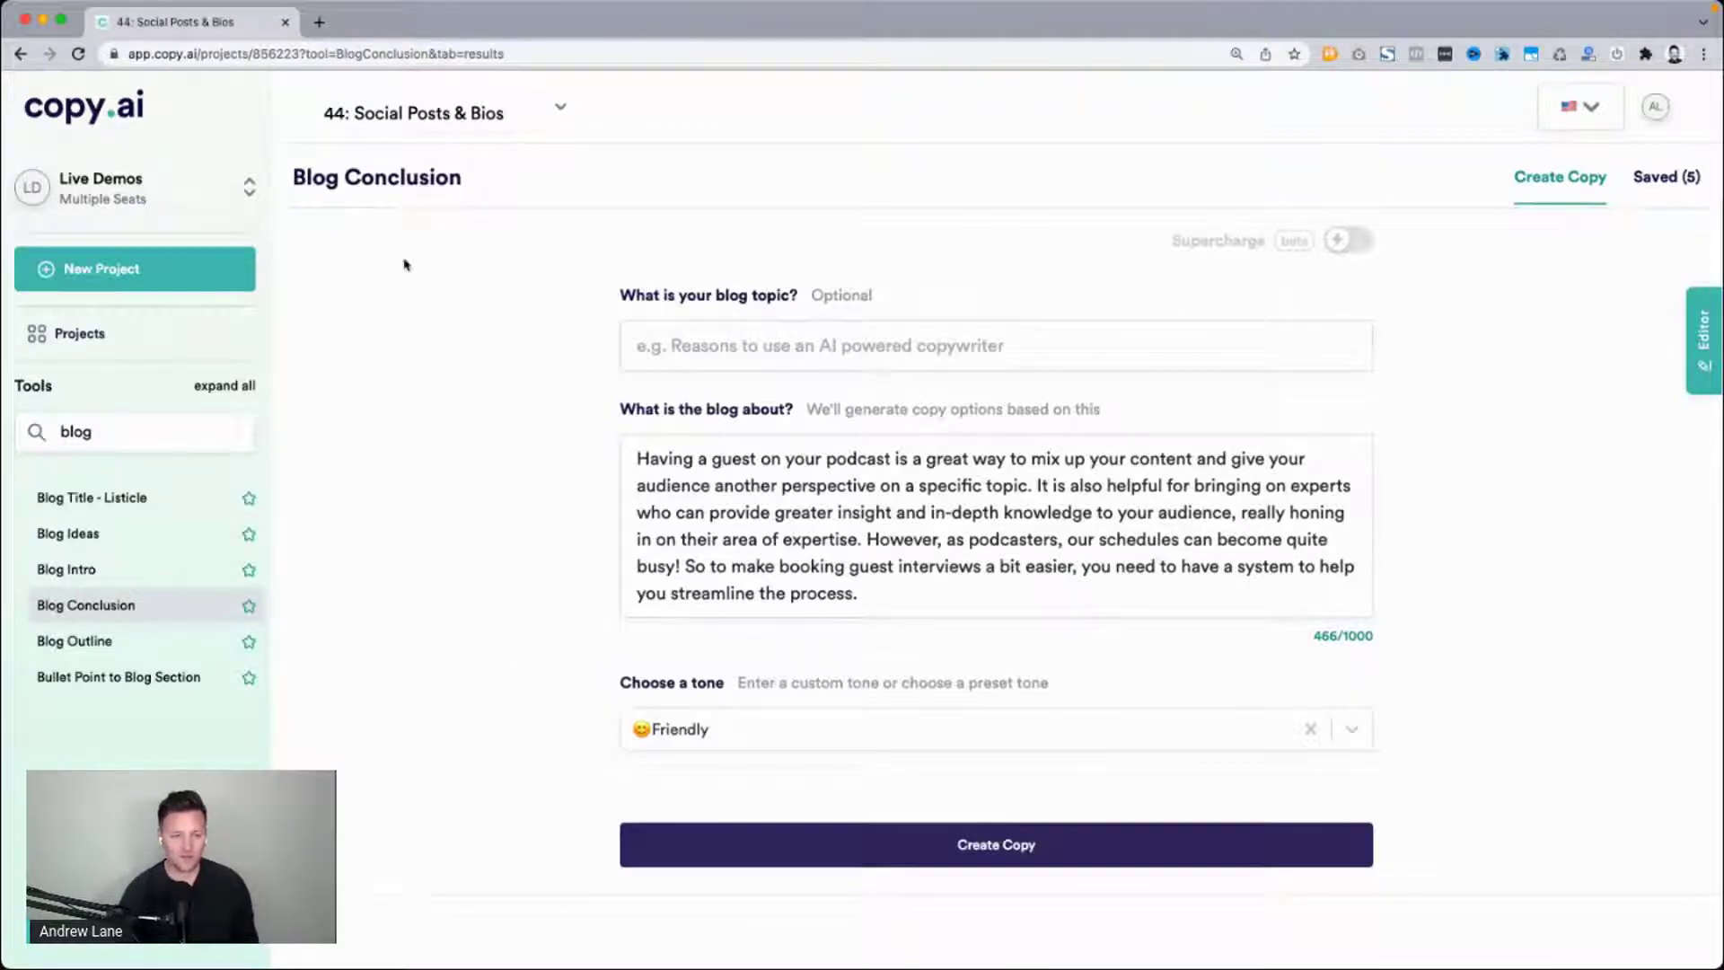
Read the generated conclusion beginning "A good podcast guest booking system", highlighting its sentences.
{"action": "scroll", "coordinate": [417, 496], "scroll_direction": "down", "scroll_amount": 6}
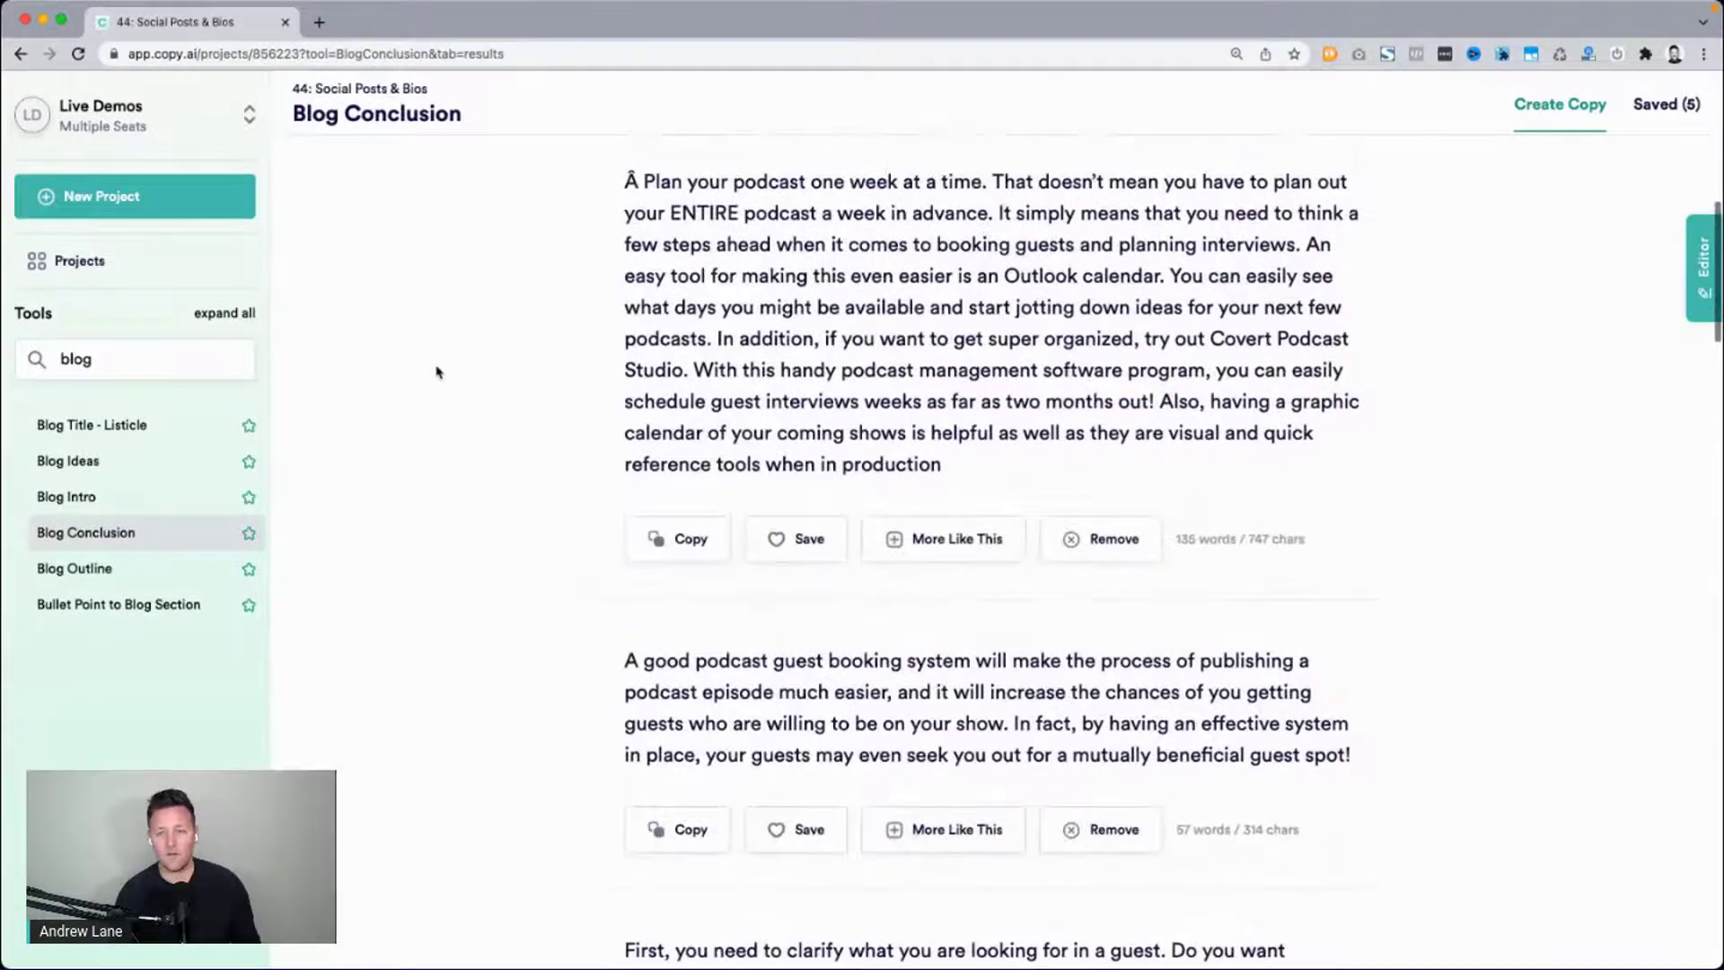
{"action": "scroll", "coordinate": [435, 369], "scroll_direction": "down", "scroll_amount": 2}
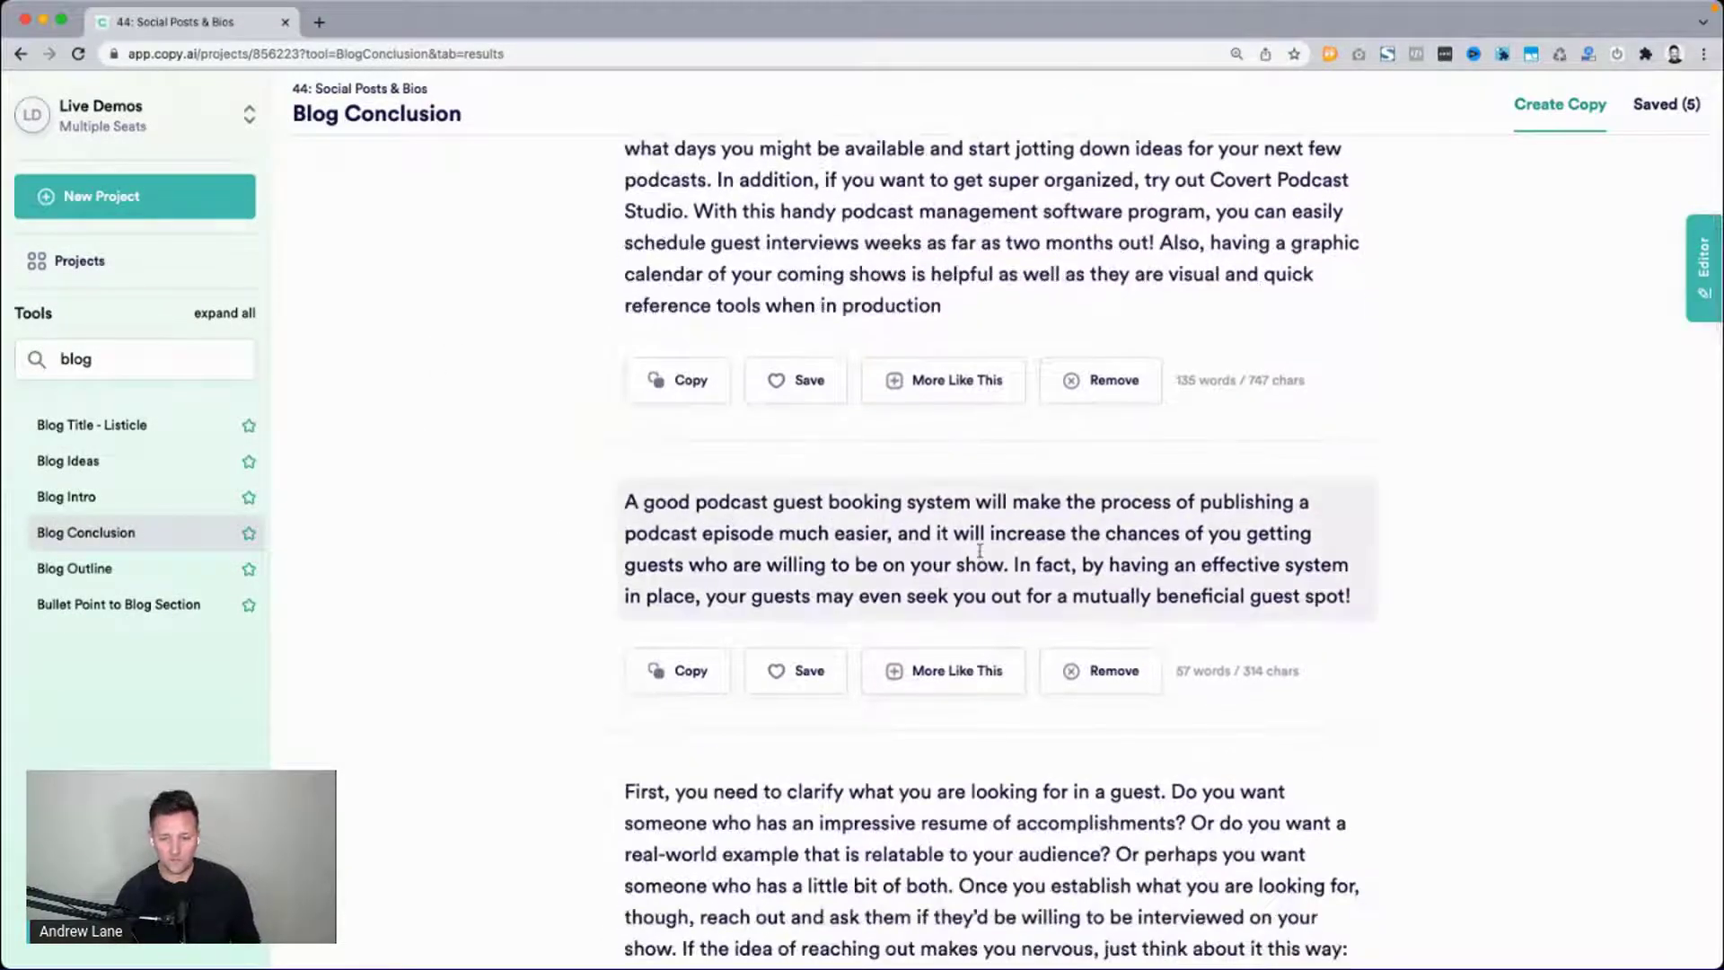
{"action": "left_click_drag", "start_coordinate": [627, 503], "coordinate": [901, 530]}
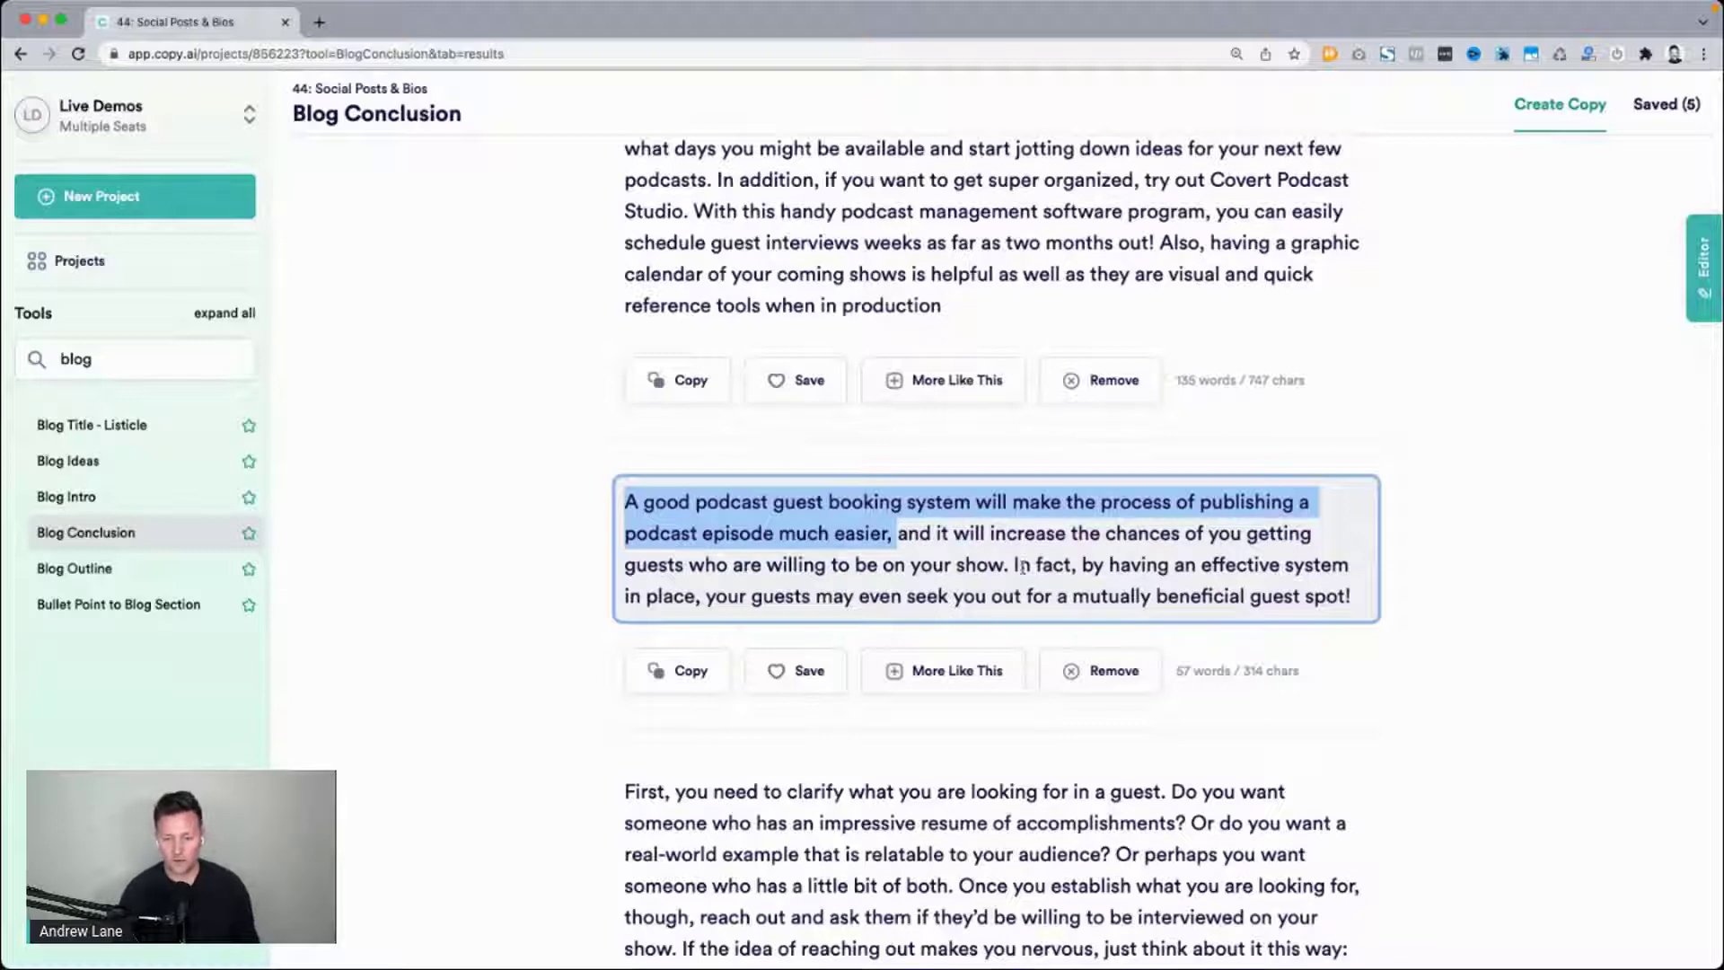
{"action": "left_click", "coordinate": [1013, 563]}
{"action": "left_click_drag", "start_coordinate": [1013, 564], "coordinate": [853, 544]}
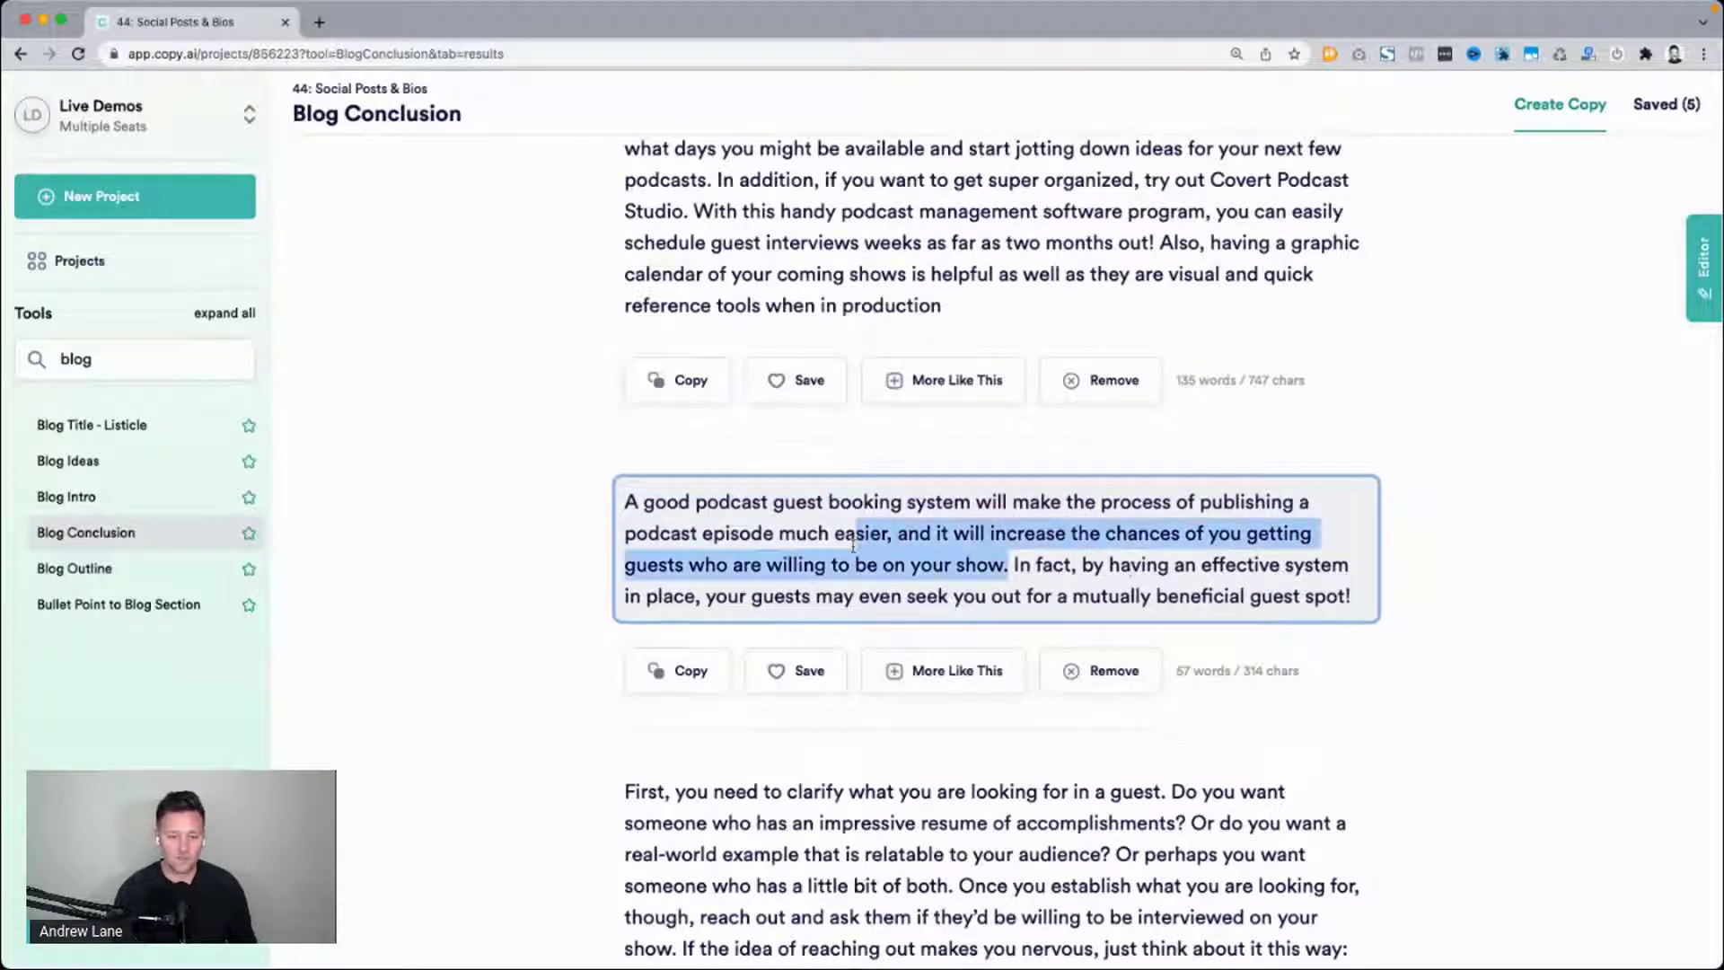
{"action": "left_click", "coordinate": [858, 549]}
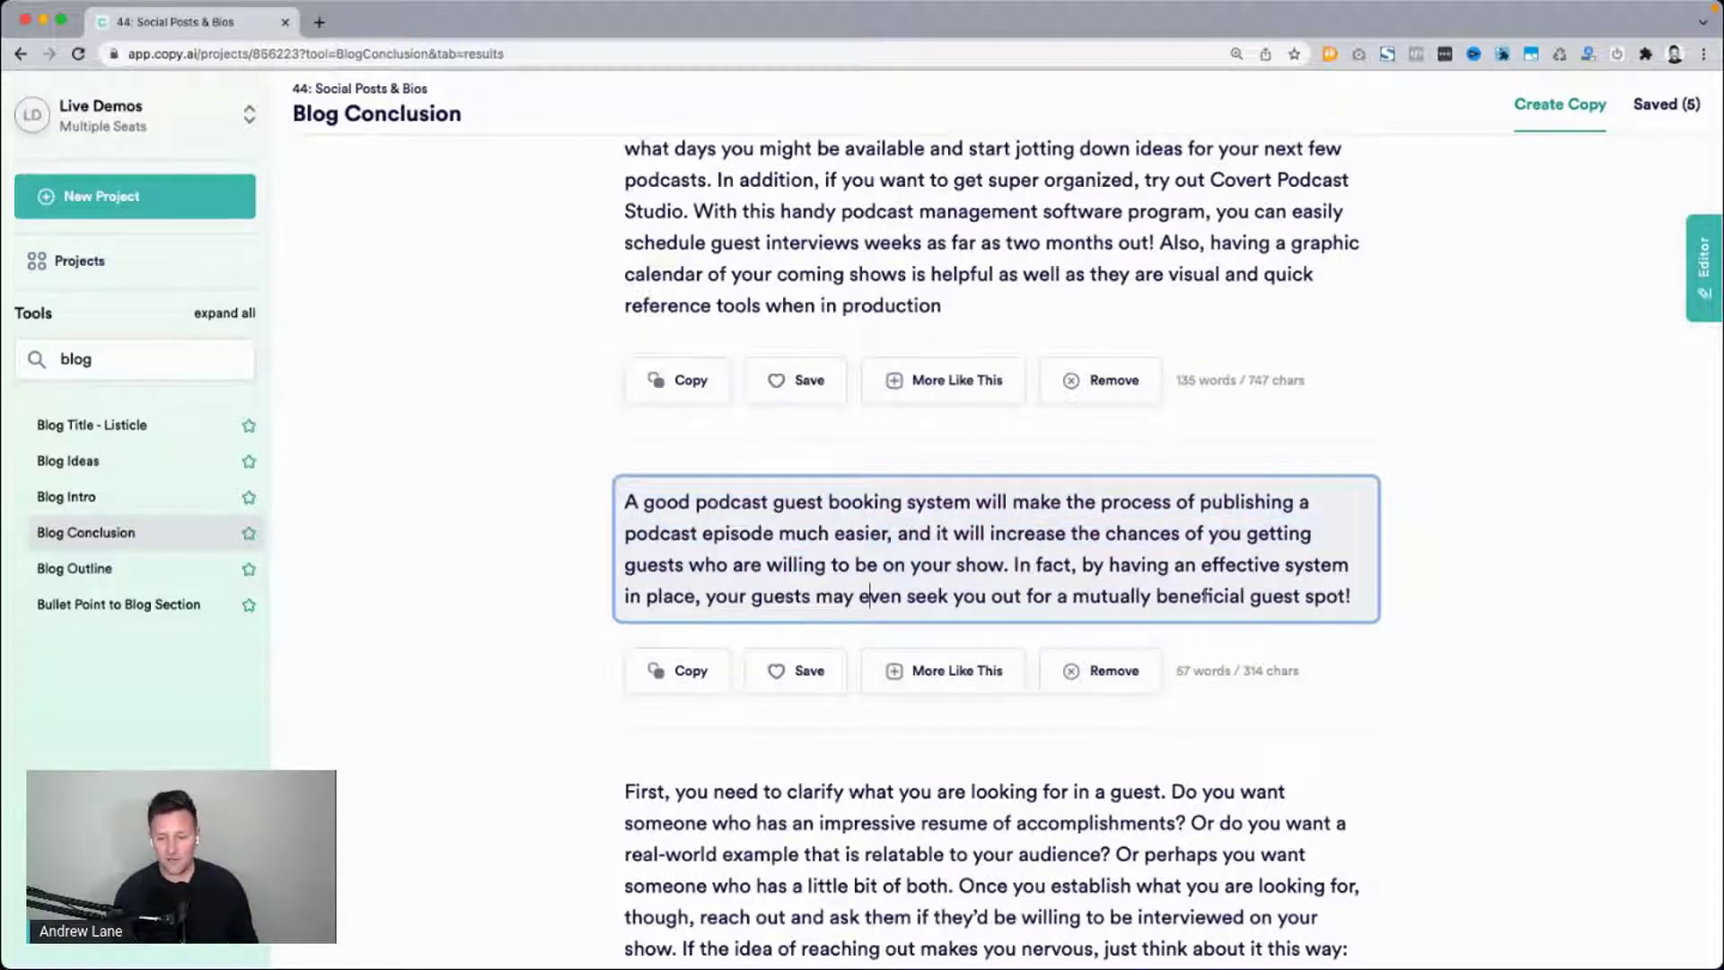
{"action": "left_click_drag", "start_coordinate": [1358, 597], "coordinate": [485, 546]}
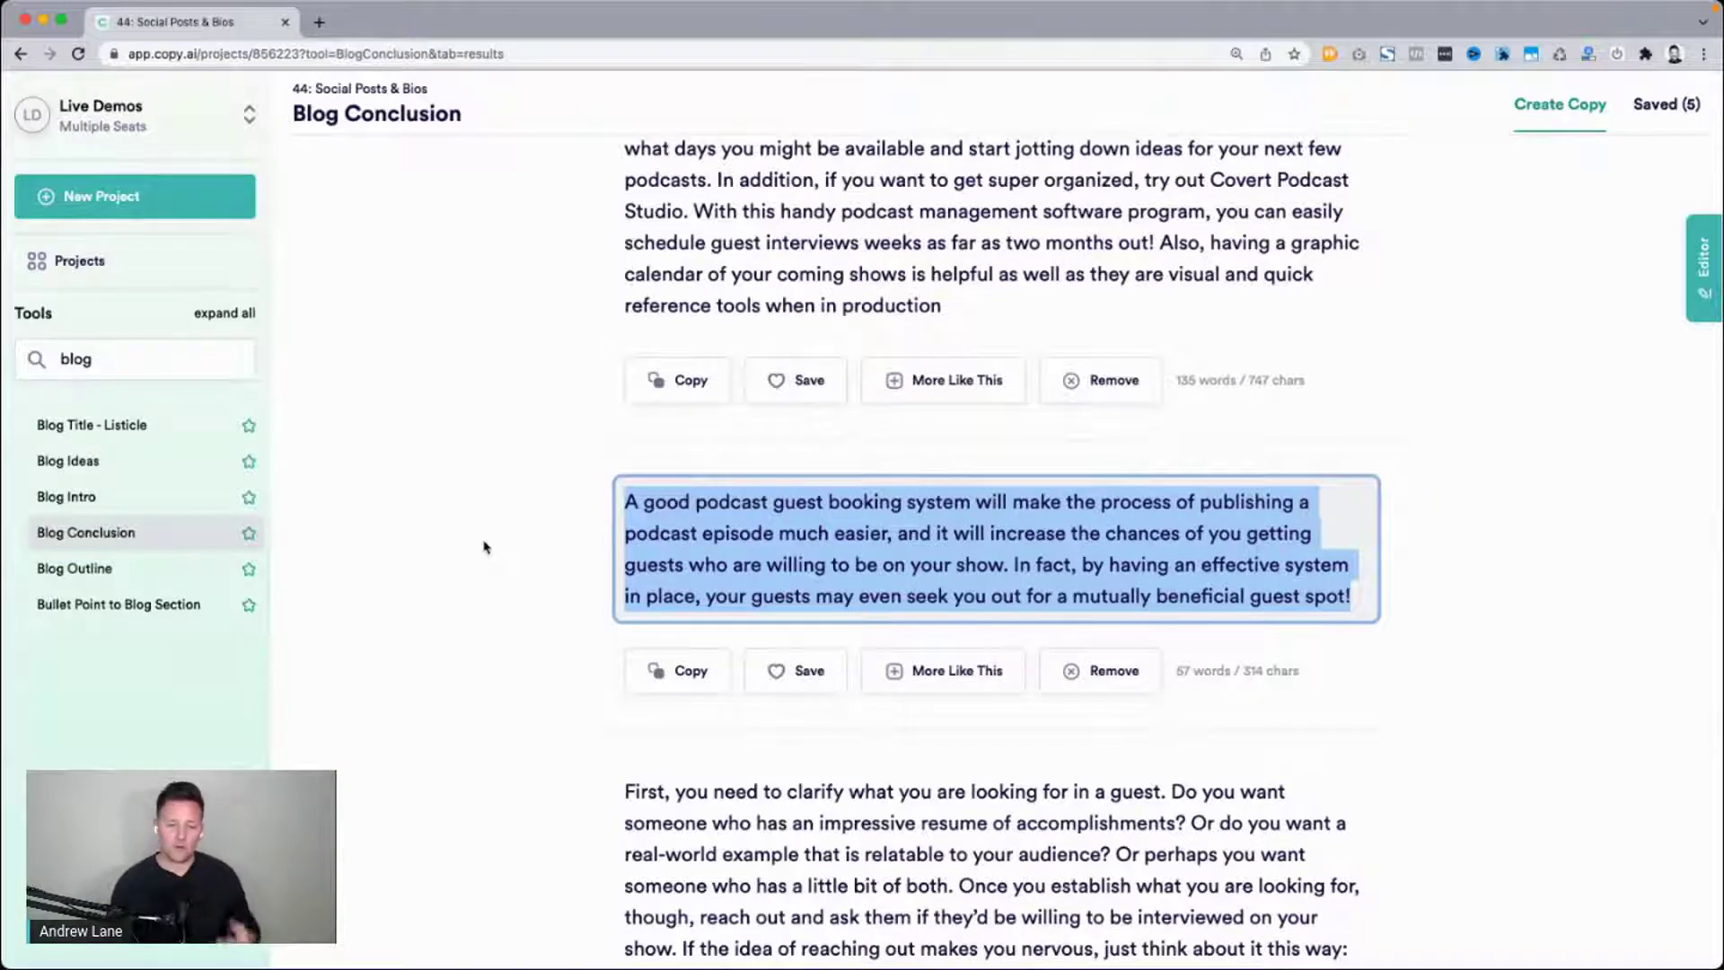
{"action": "left_click", "coordinate": [484, 547]}
{"action": "triple_click", "coordinate": [707, 548]}
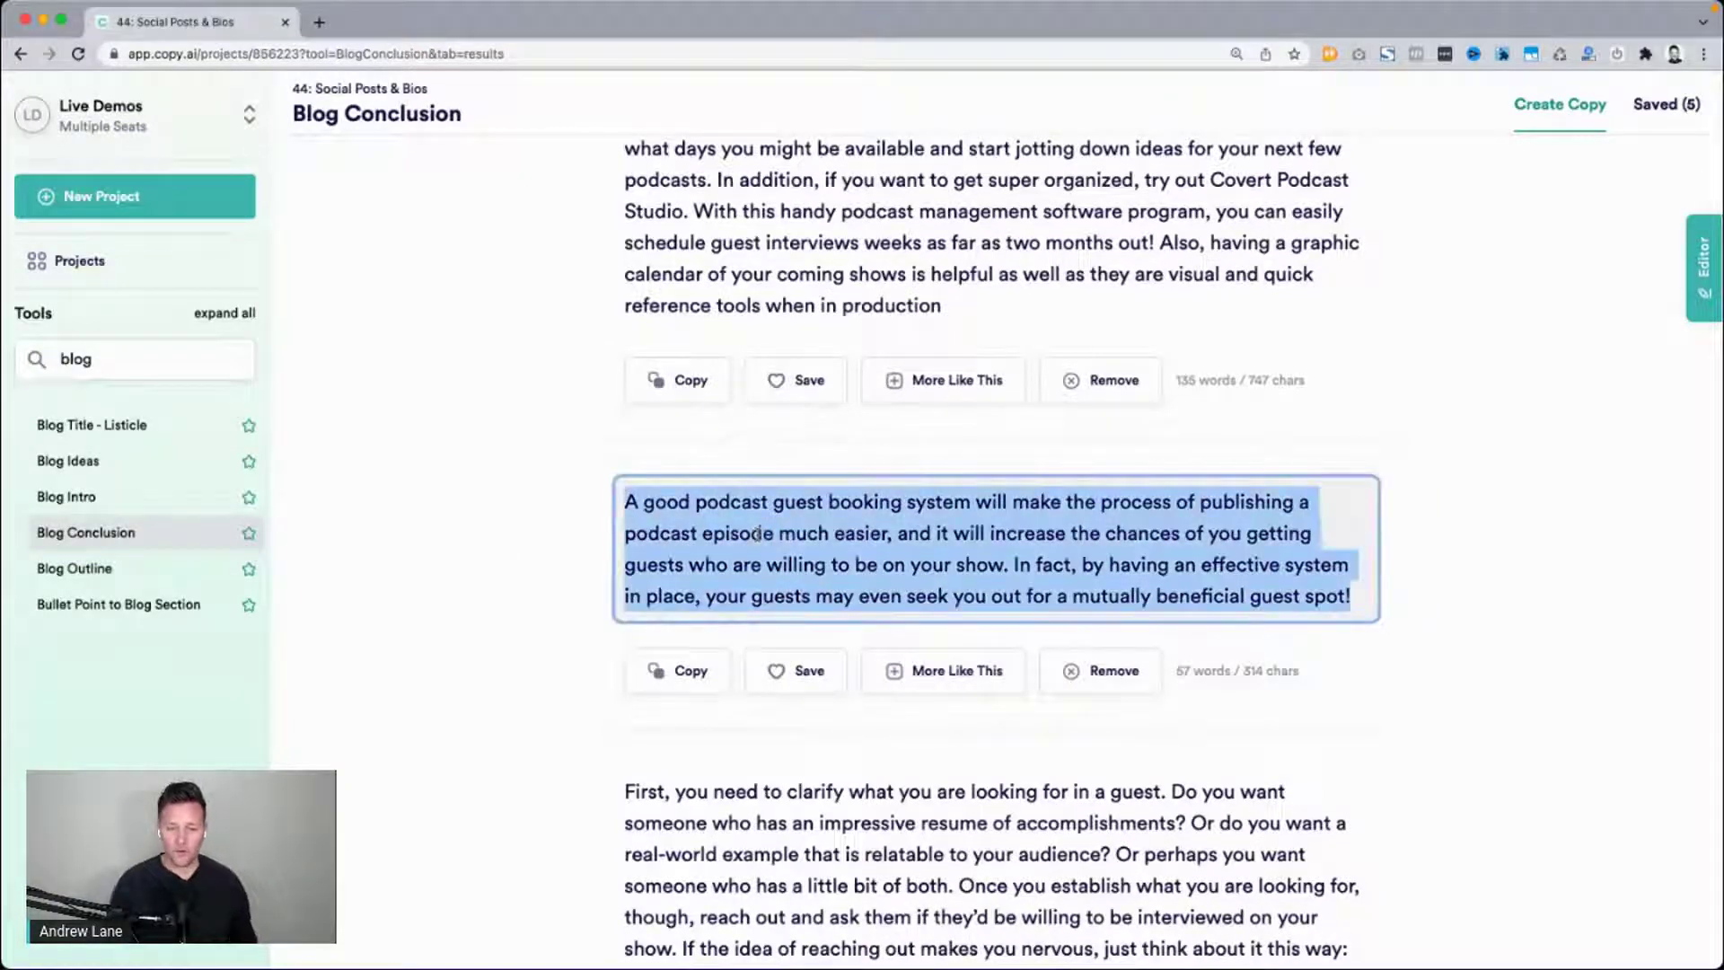
Skim the remaining podcast conclusions and return to the blog description.
{"action": "scroll", "coordinate": [581, 525], "scroll_direction": "down", "scroll_amount": 3}
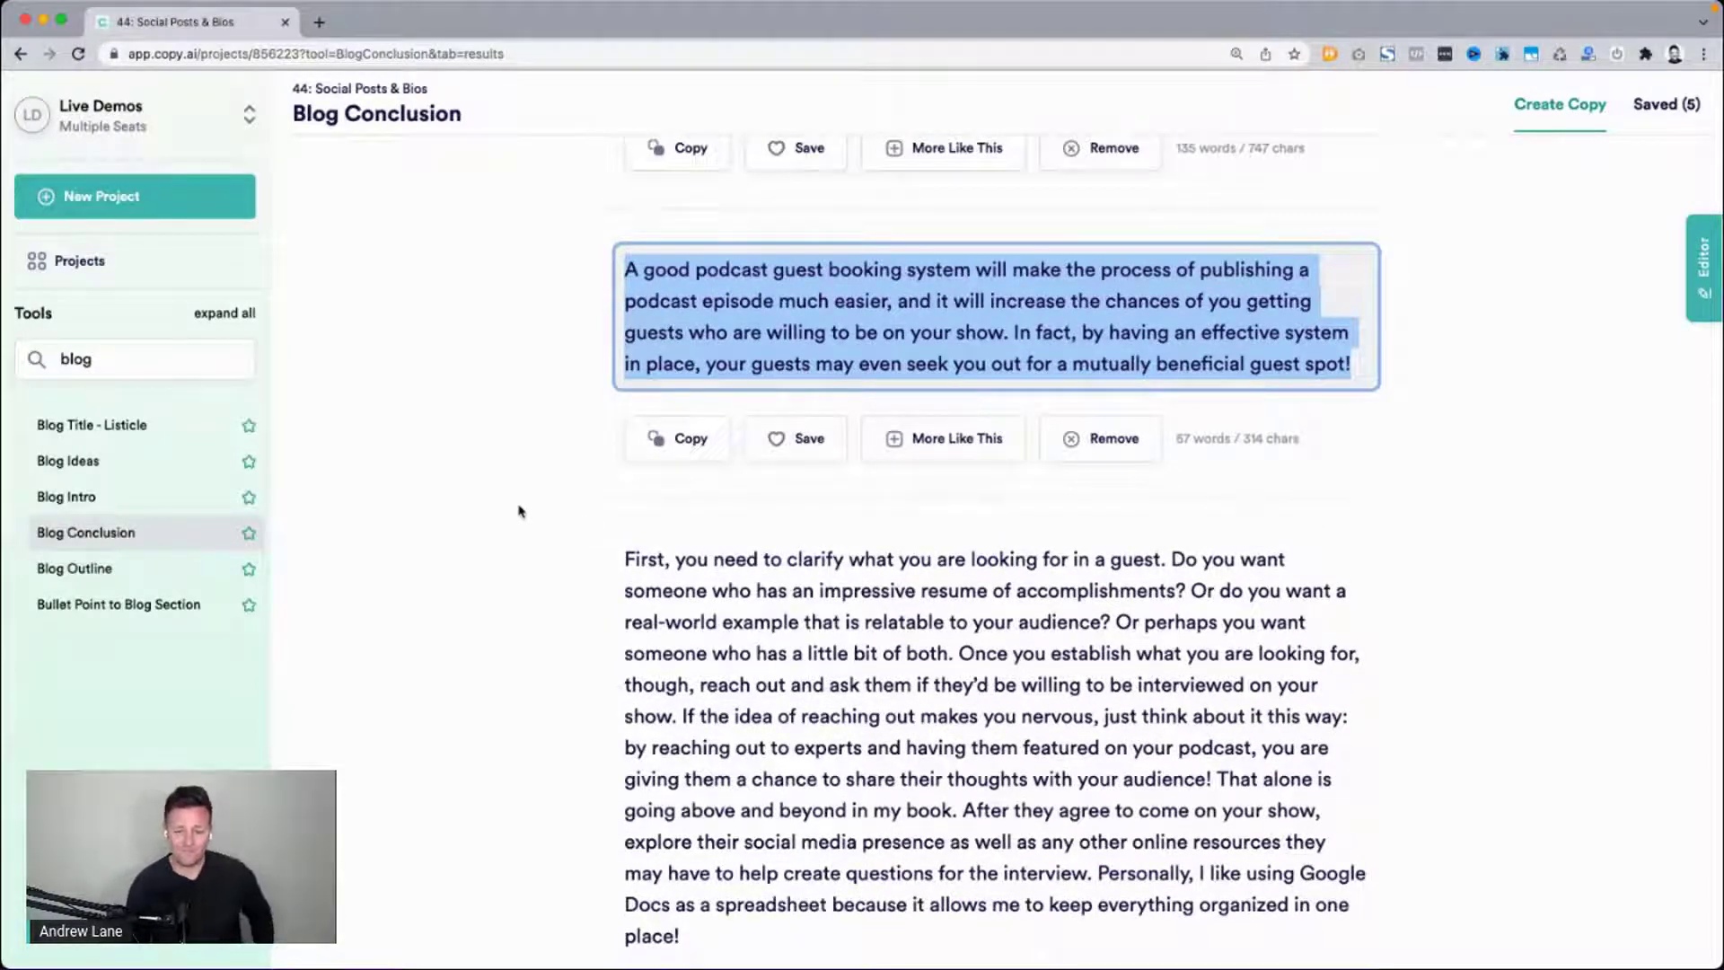
{"action": "scroll", "coordinate": [518, 512], "scroll_direction": "down", "scroll_amount": 2}
{"action": "scroll", "coordinate": [518, 512], "scroll_direction": "down", "scroll_amount": 7}
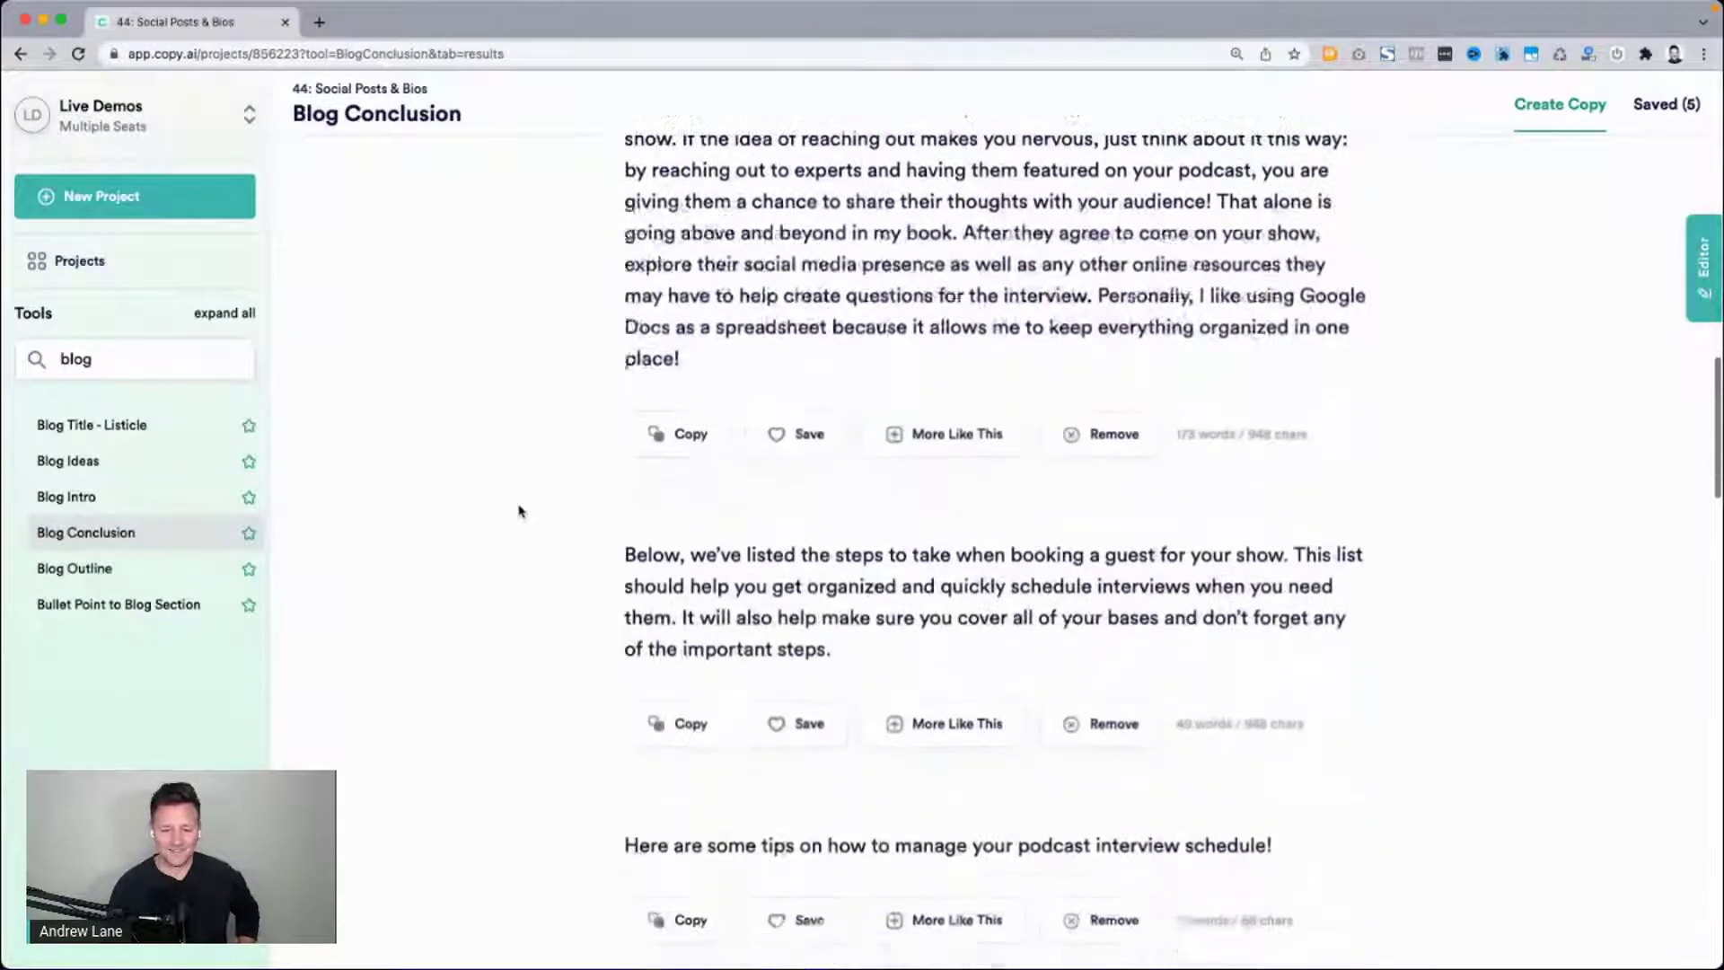
{"action": "scroll", "coordinate": [518, 512], "scroll_direction": "down", "scroll_amount": 6}
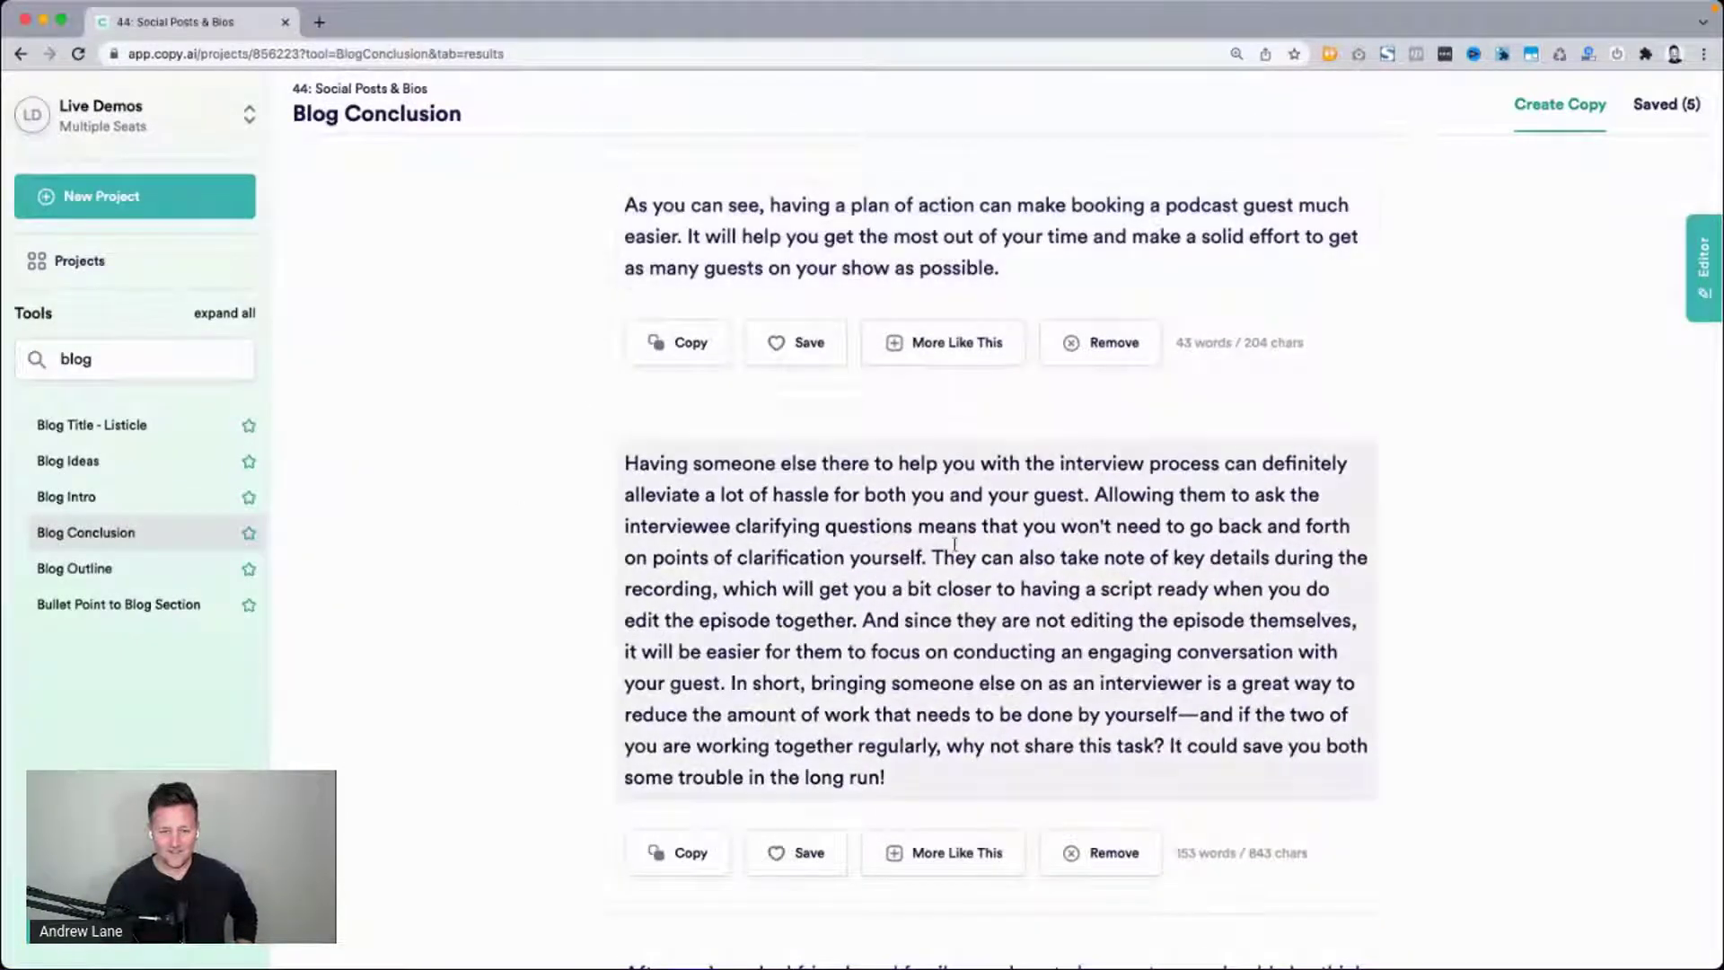
{"action": "scroll", "coordinate": [423, 543], "scroll_direction": "up", "scroll_amount": 15}
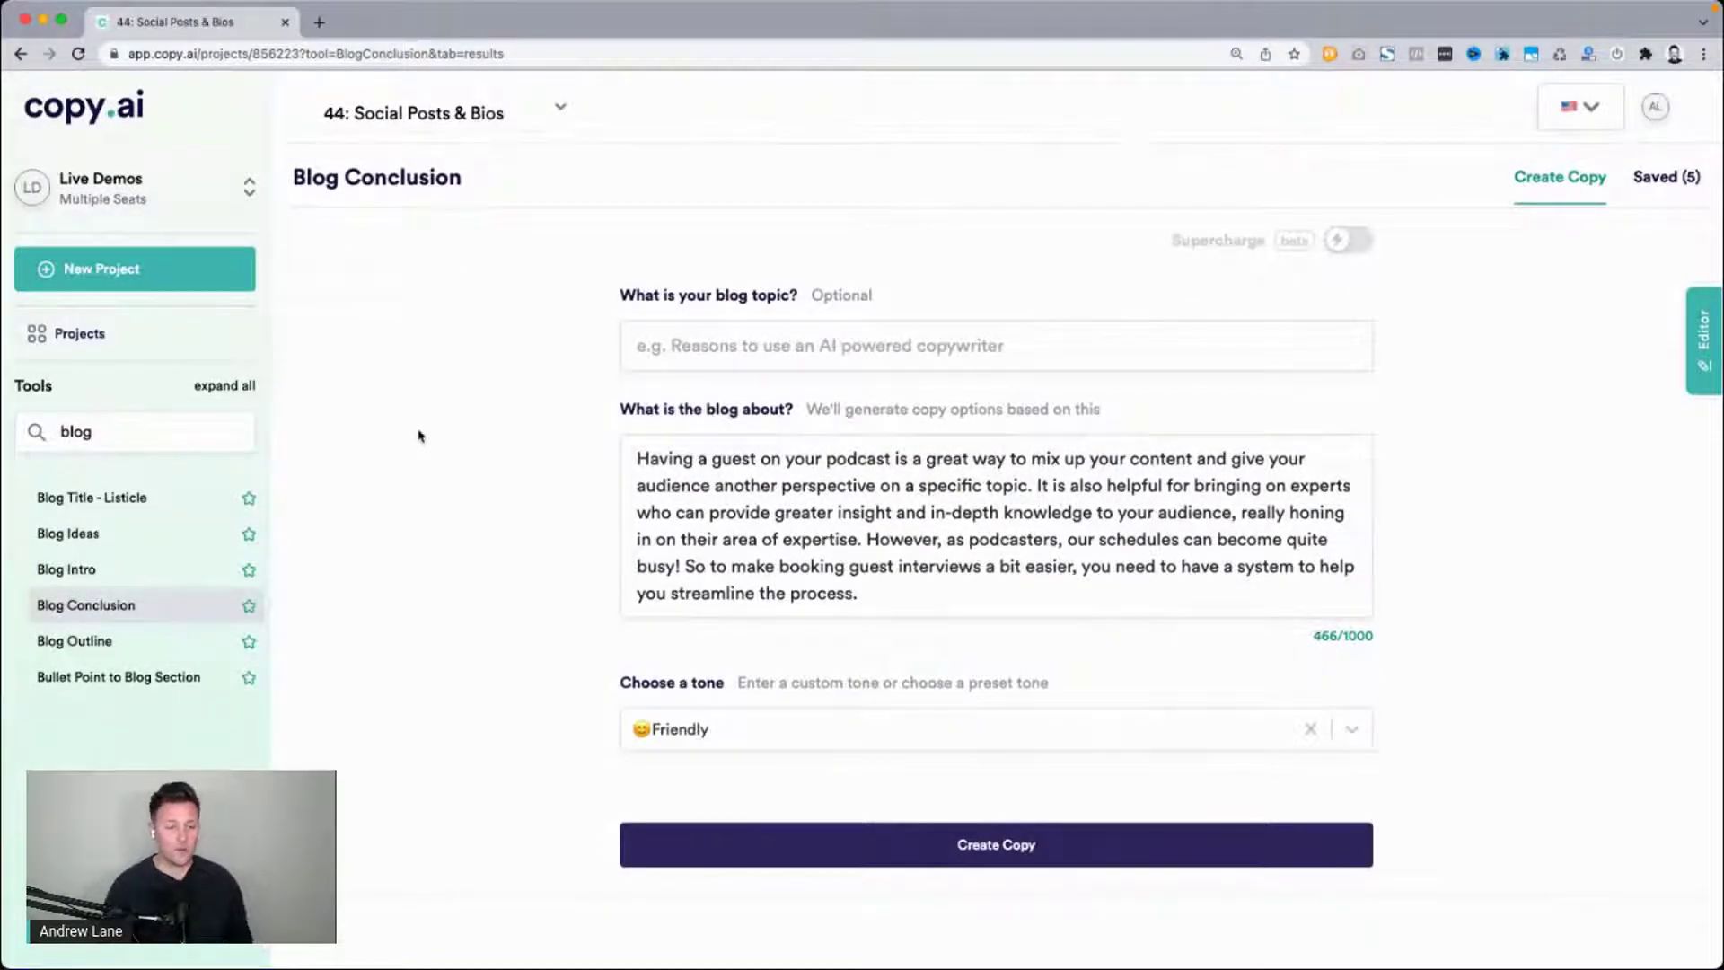
Switch to the Bullet Point to Blog Section tool and generate copy from the same podcast paragraph in the Friendly tone.
{"action": "left_click", "coordinate": [90, 683]}
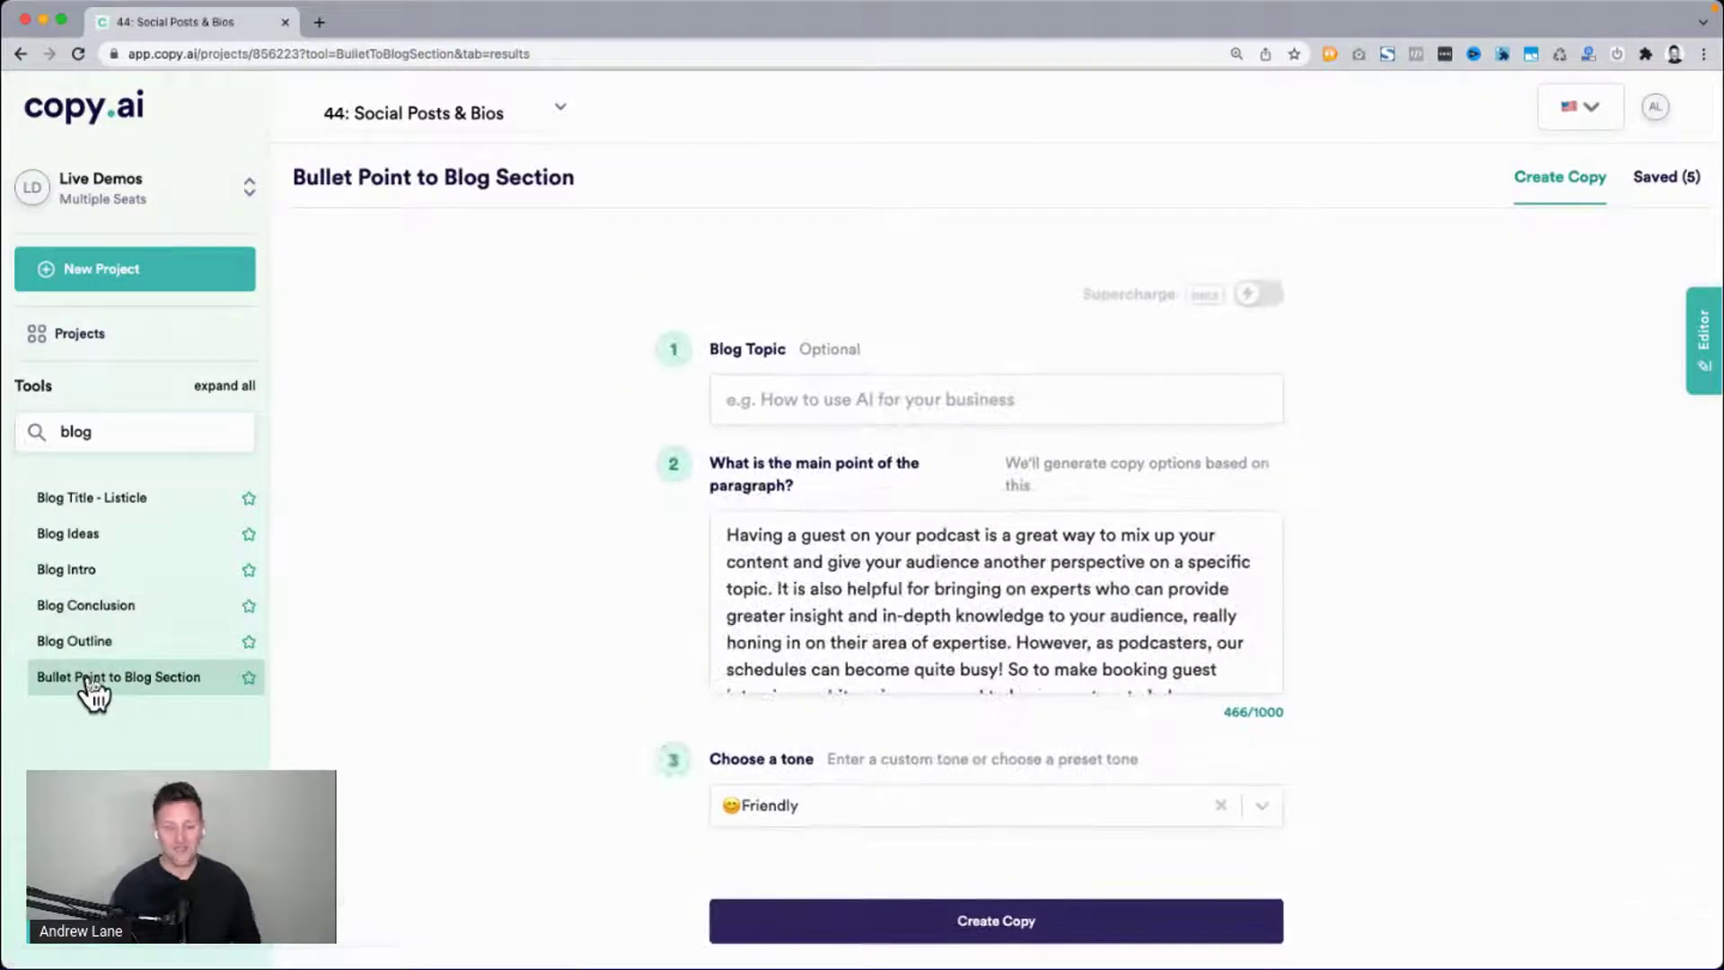
{"action": "double_click", "coordinate": [927, 619]}
{"action": "key", "text": "ctrl+a"}
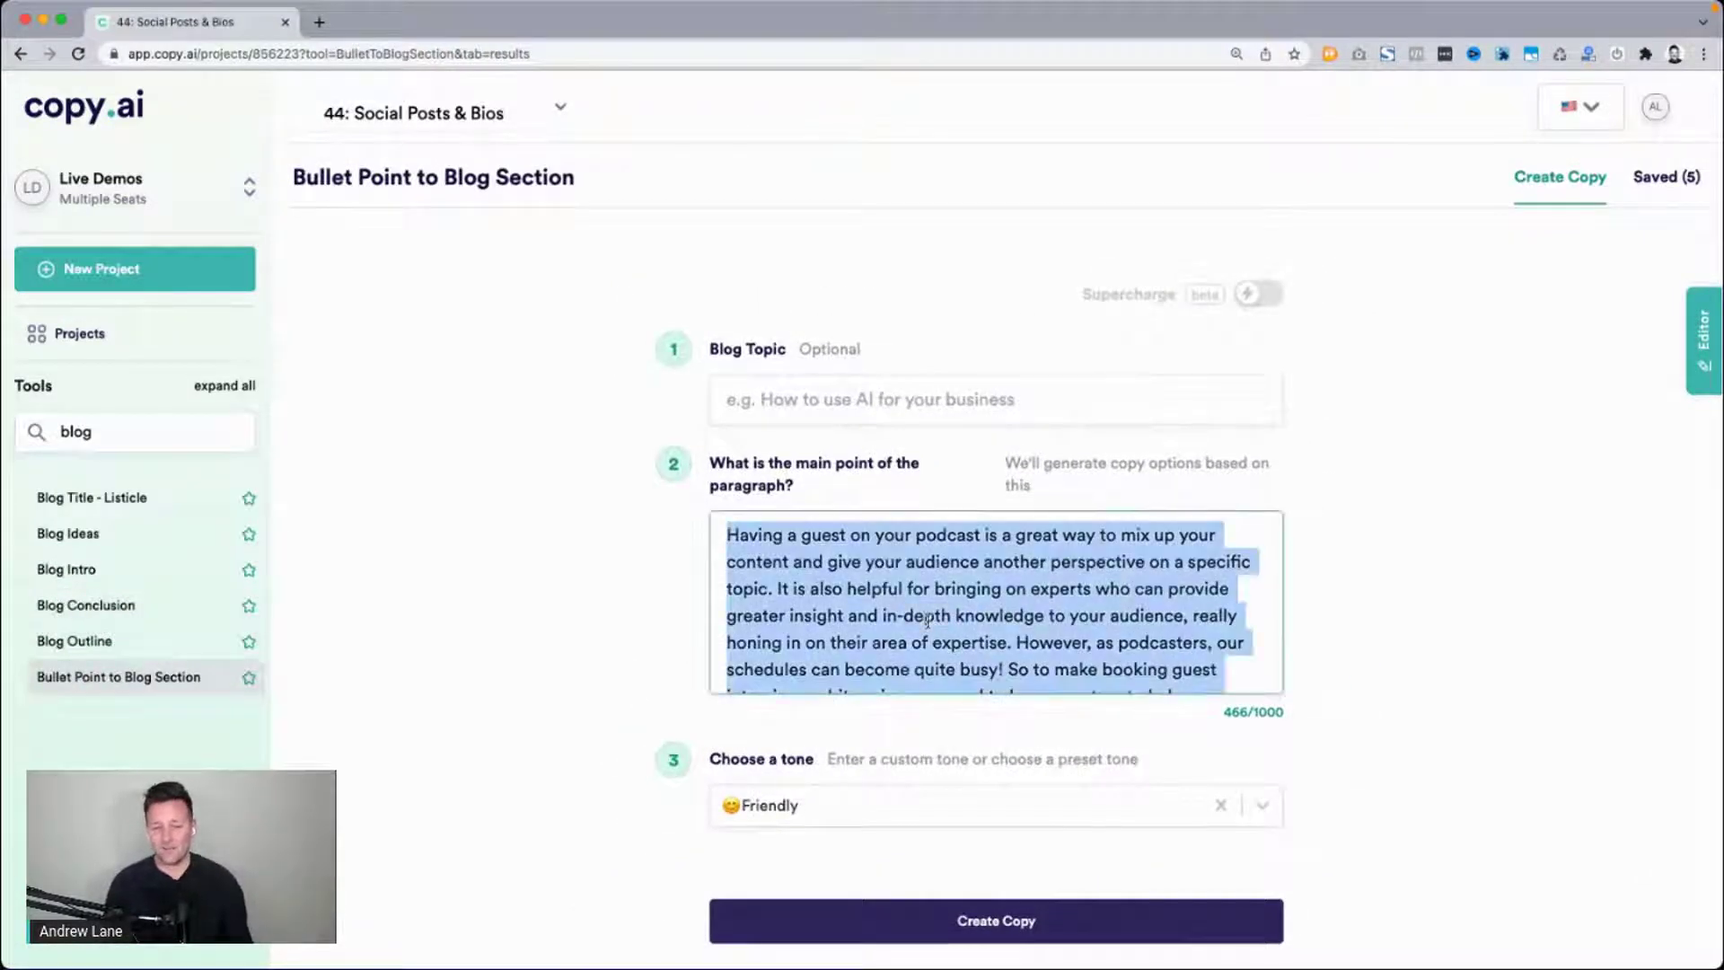
{"action": "left_click", "coordinate": [571, 588]}
{"action": "scroll", "coordinate": [718, 646], "scroll_direction": "down", "scroll_amount": 3}
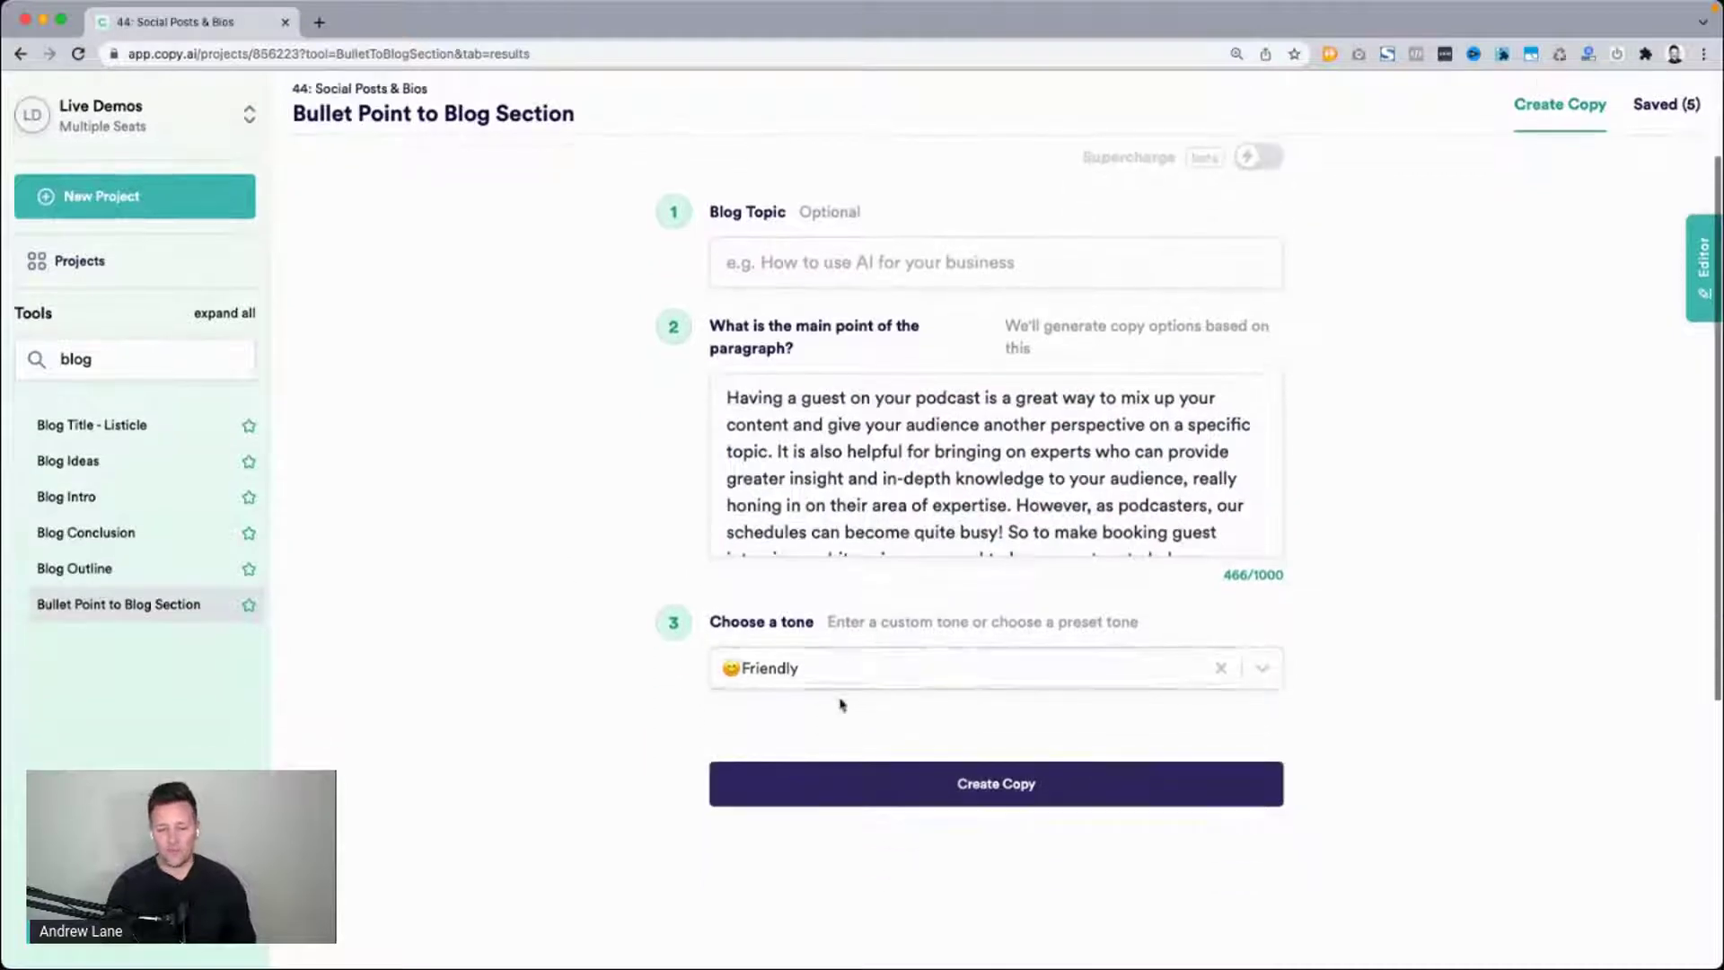
{"action": "left_click", "coordinate": [885, 786]}
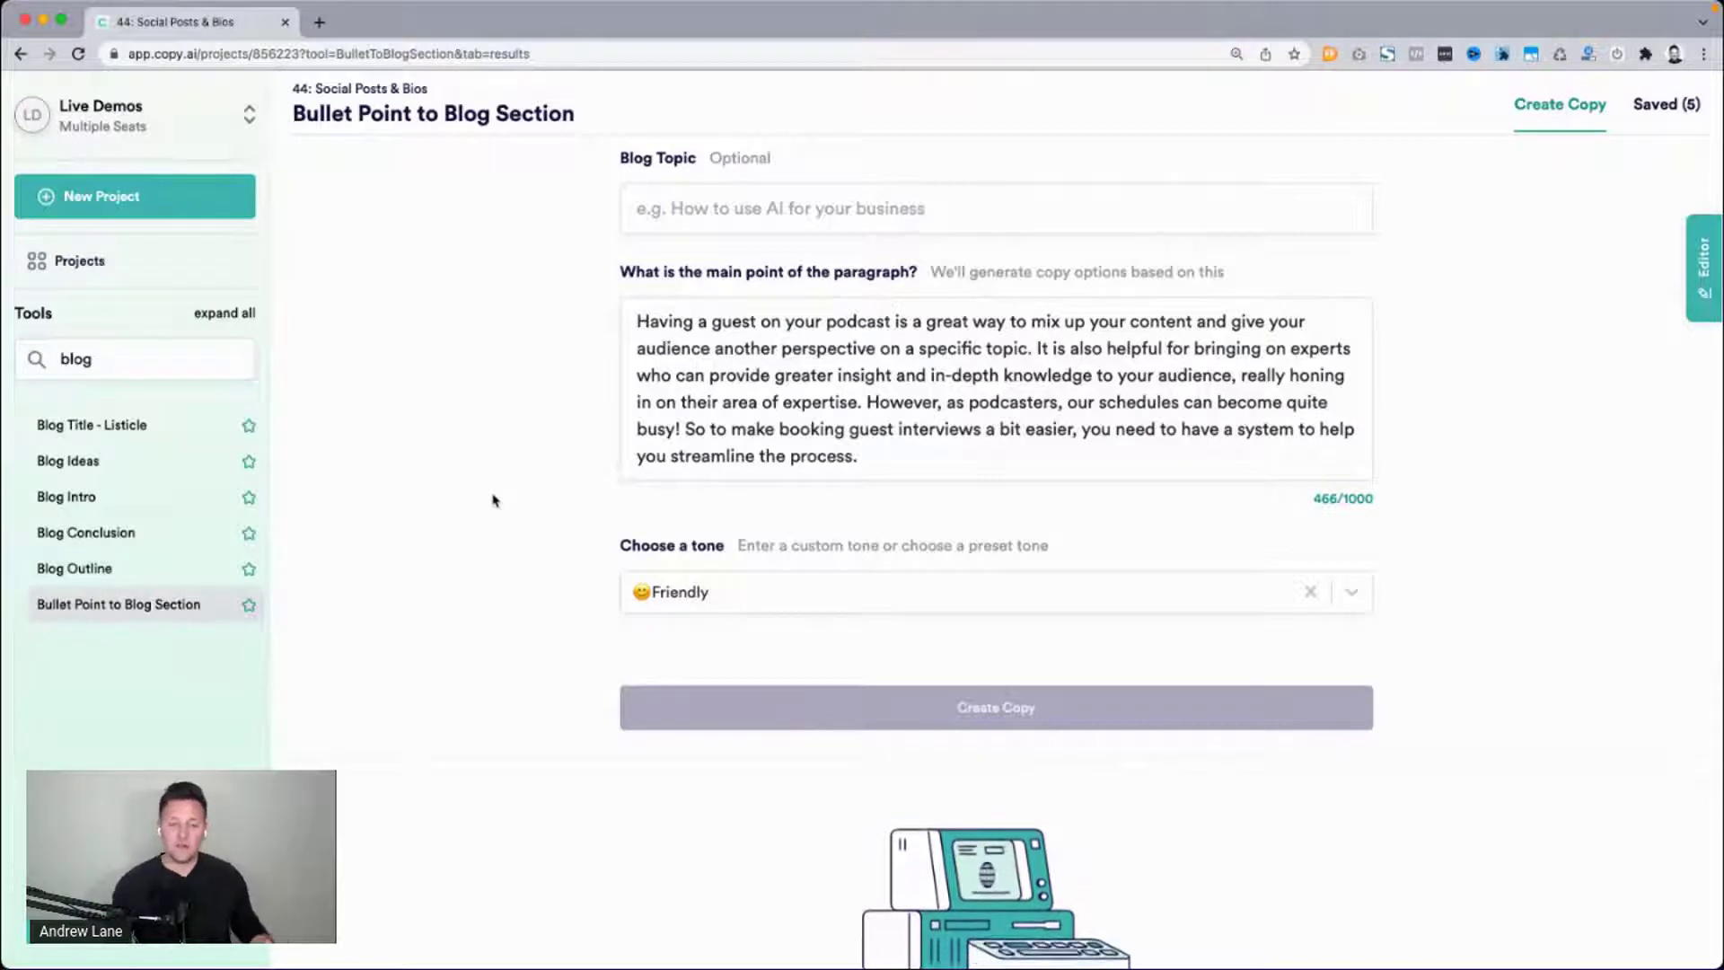
Compare the source paragraph with the first generated blog section, highlighting its opening questions about bringing on a guest and keeping in touch.
{"action": "left_click_drag", "start_coordinate": [634, 321], "coordinate": [916, 460]}
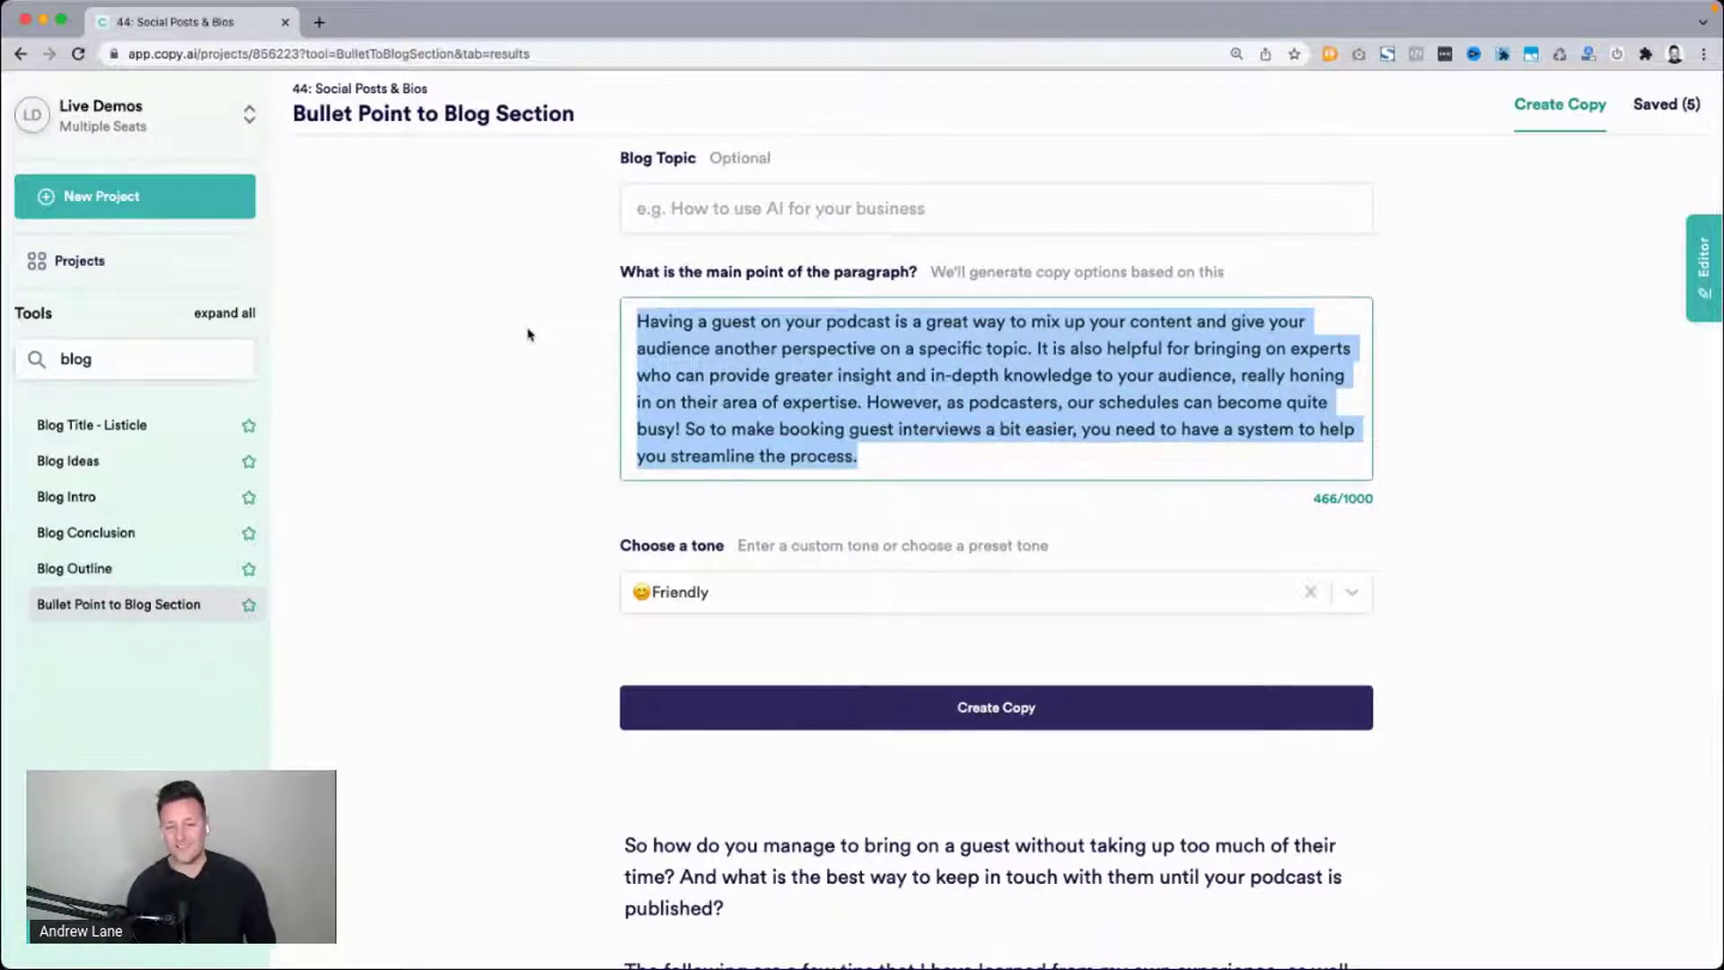
{"action": "scroll", "coordinate": [493, 454], "scroll_direction": "down", "scroll_amount": 6}
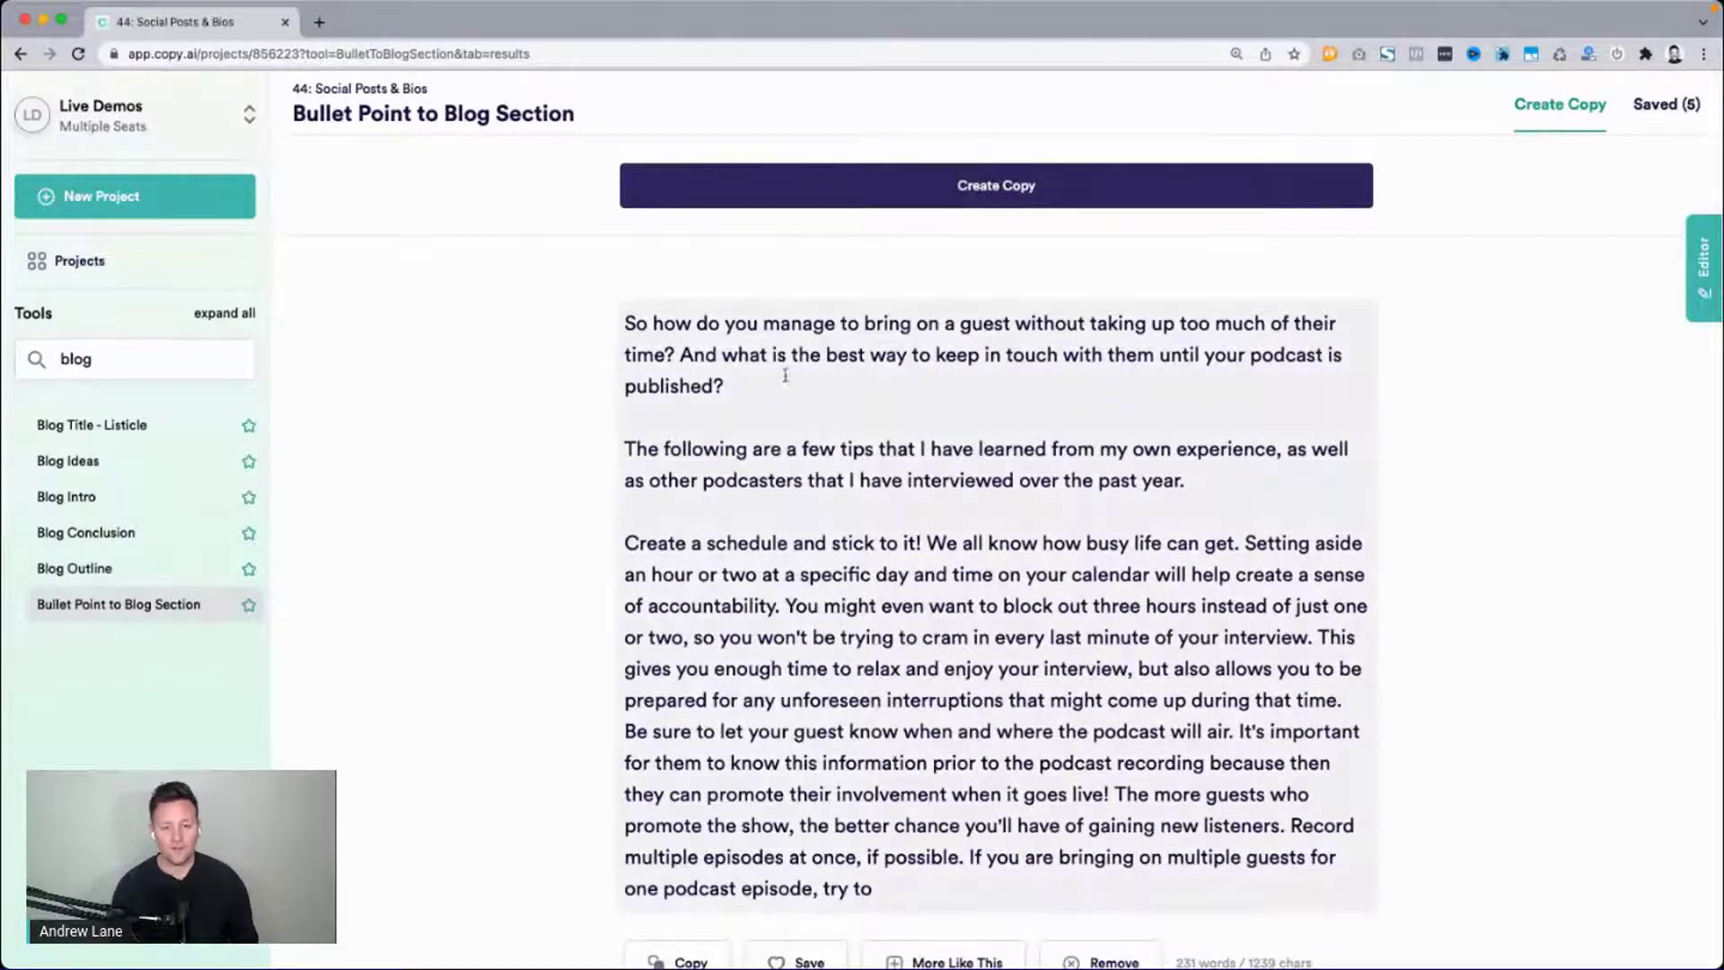
{"action": "left_click_drag", "start_coordinate": [624, 321], "coordinate": [913, 334]}
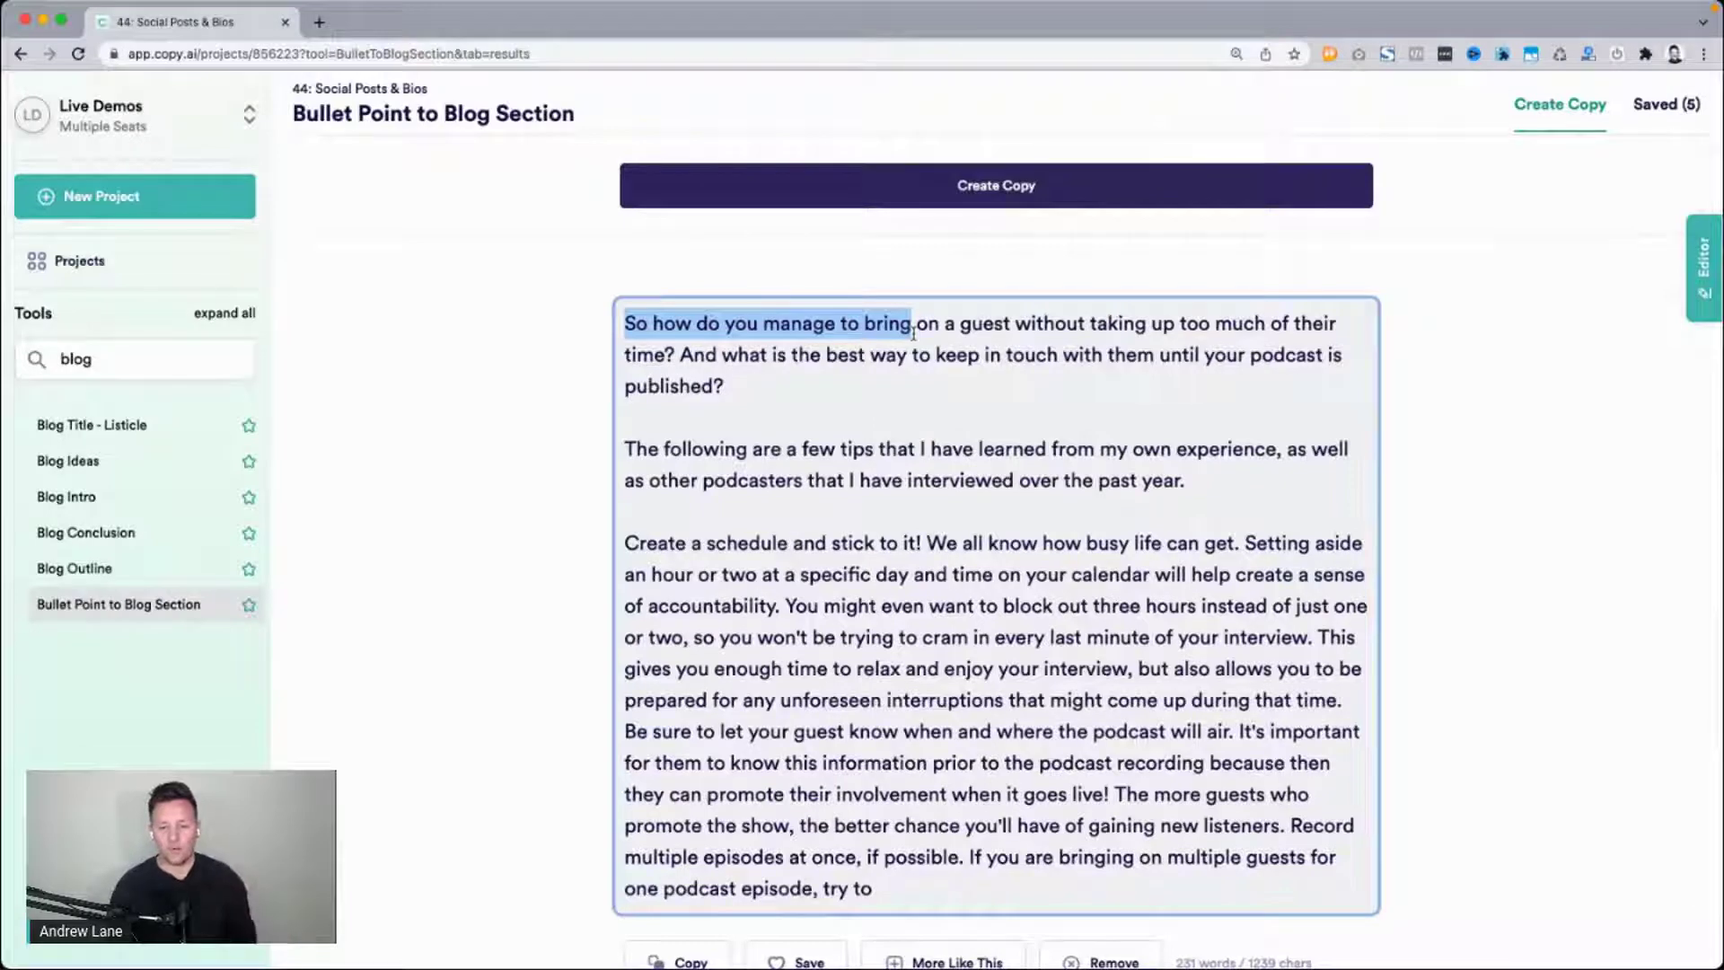
{"action": "left_click", "coordinate": [566, 424]}
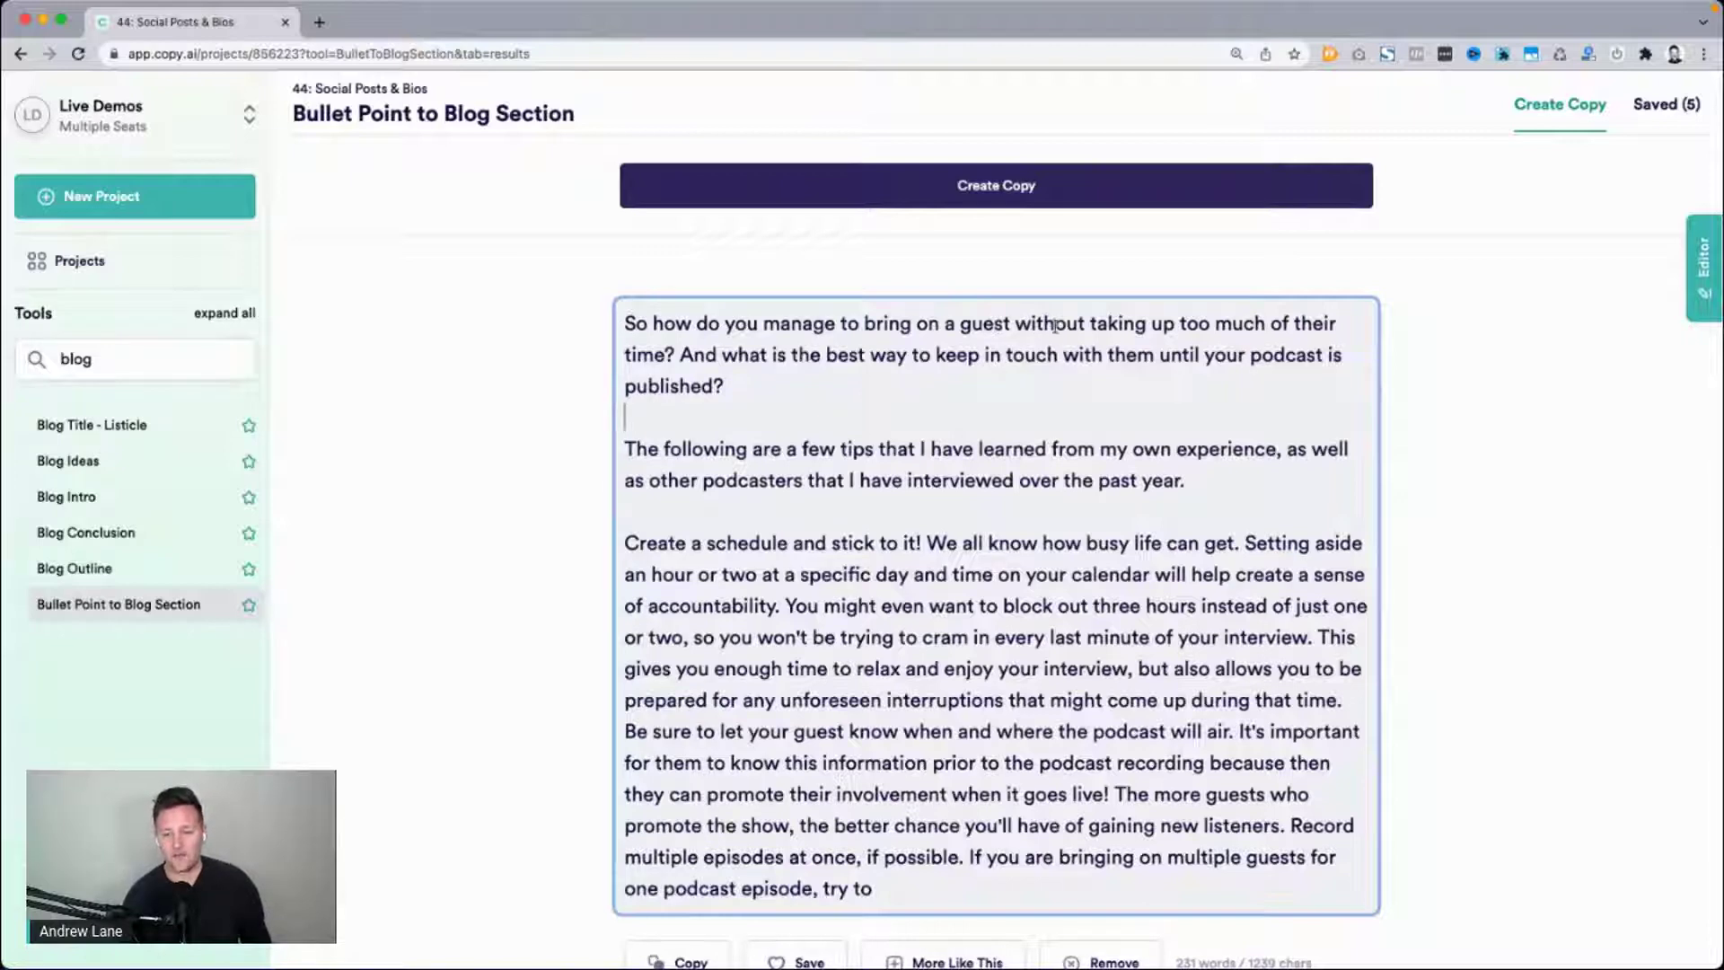
{"action": "left_click_drag", "start_coordinate": [675, 356], "coordinate": [895, 395]}
{"action": "left_click", "coordinate": [901, 398]}
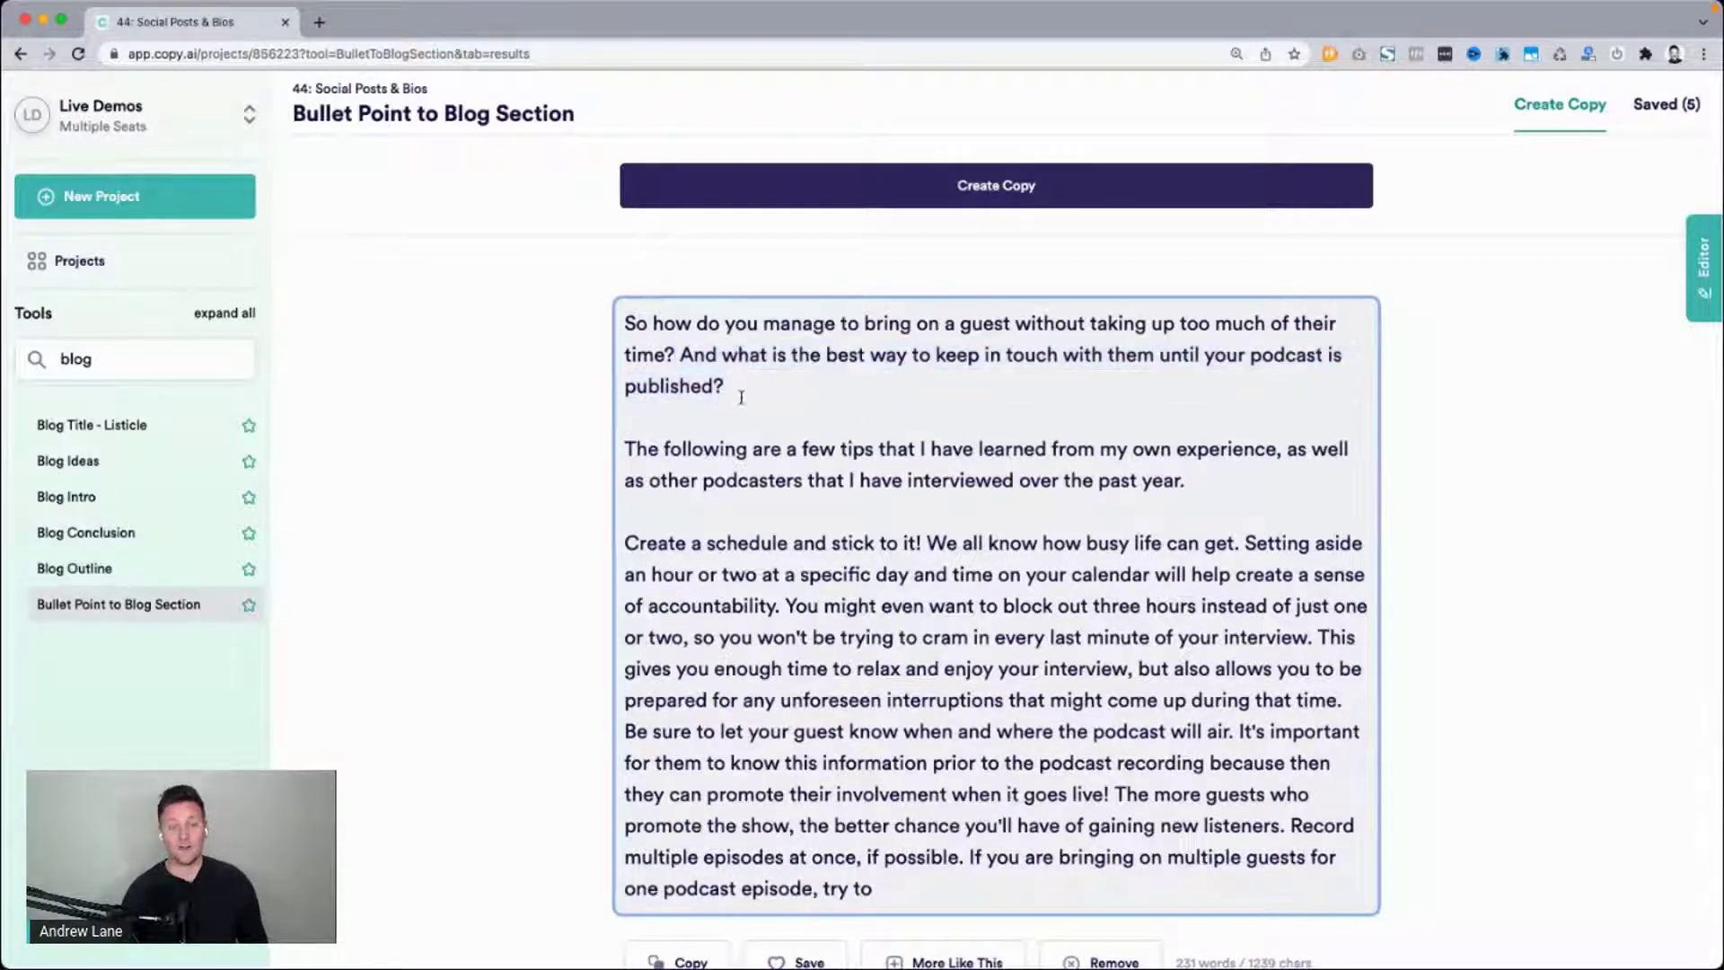
{"action": "left_click_drag", "start_coordinate": [741, 397], "coordinate": [616, 339]}
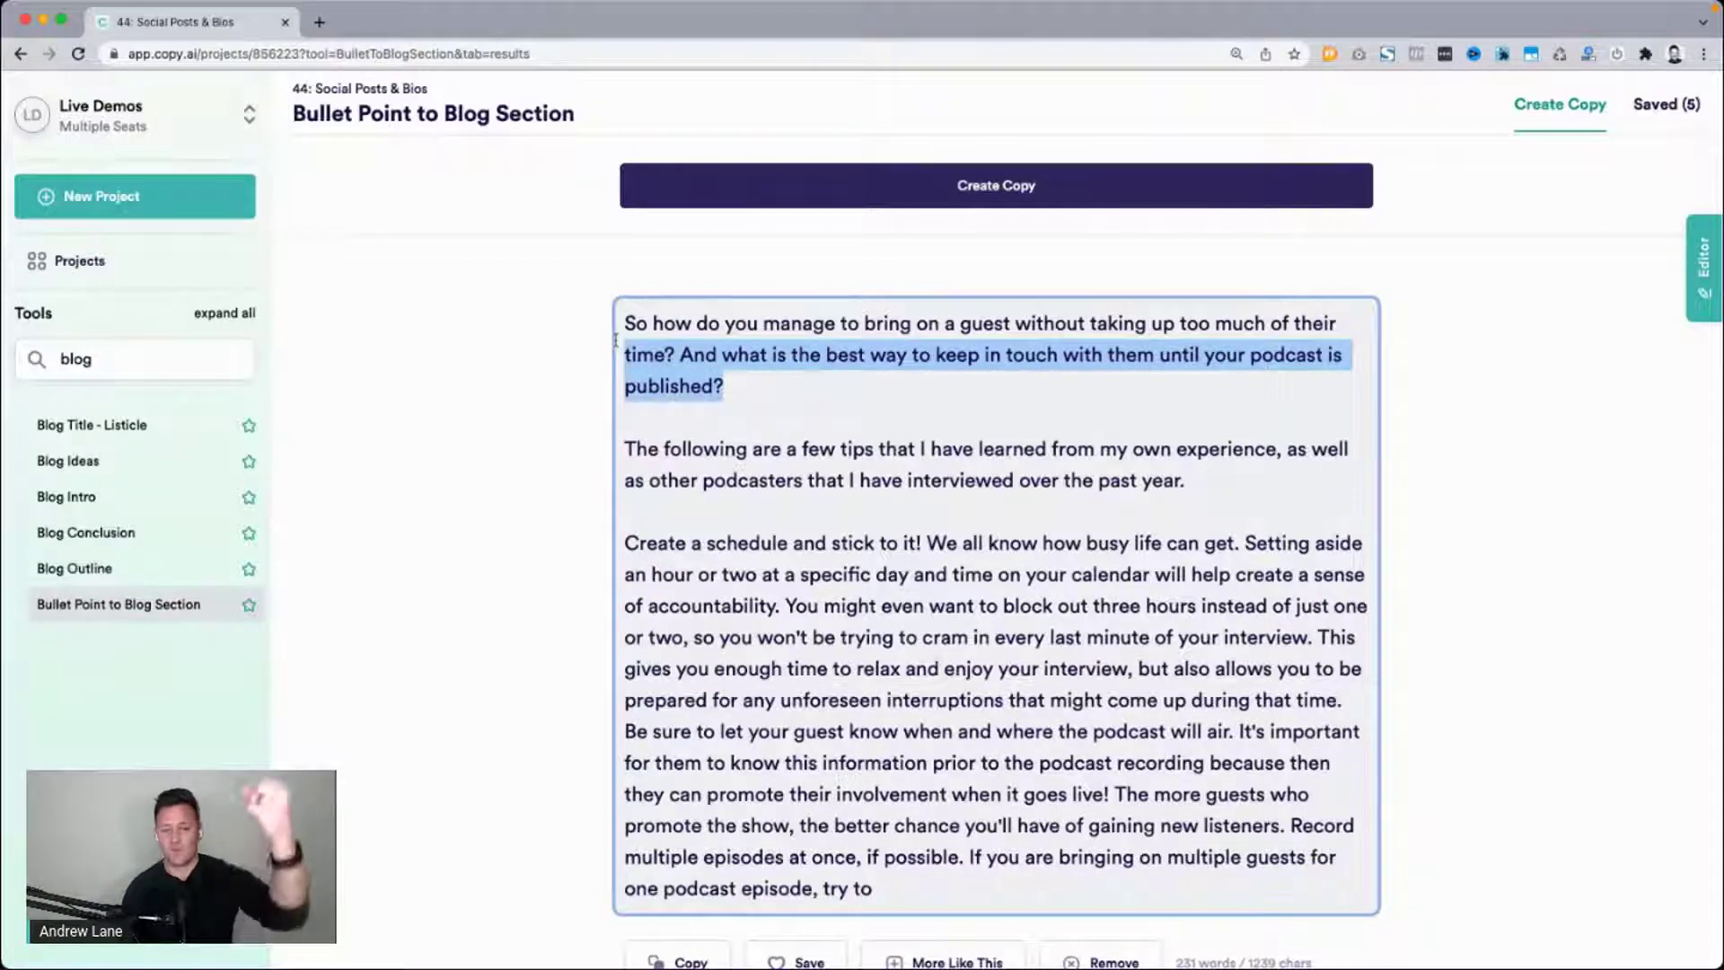
{"action": "left_click", "coordinate": [624, 449]}
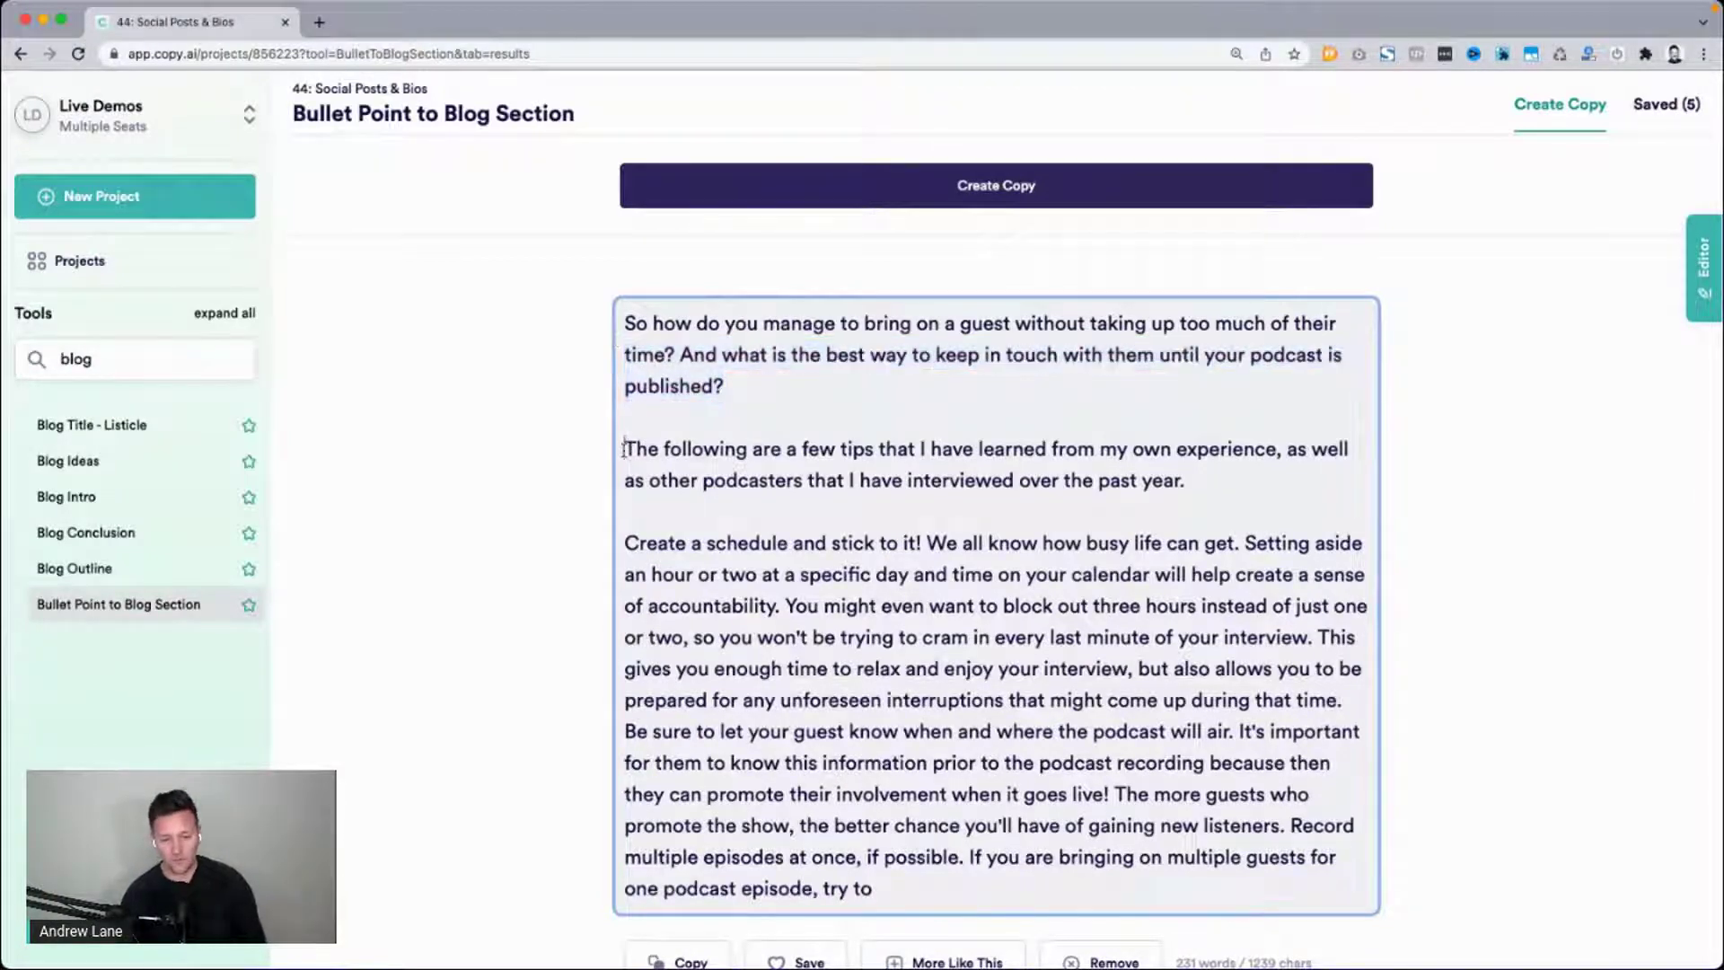
{"action": "scroll", "coordinate": [512, 497], "scroll_direction": "down", "scroll_amount": 3}
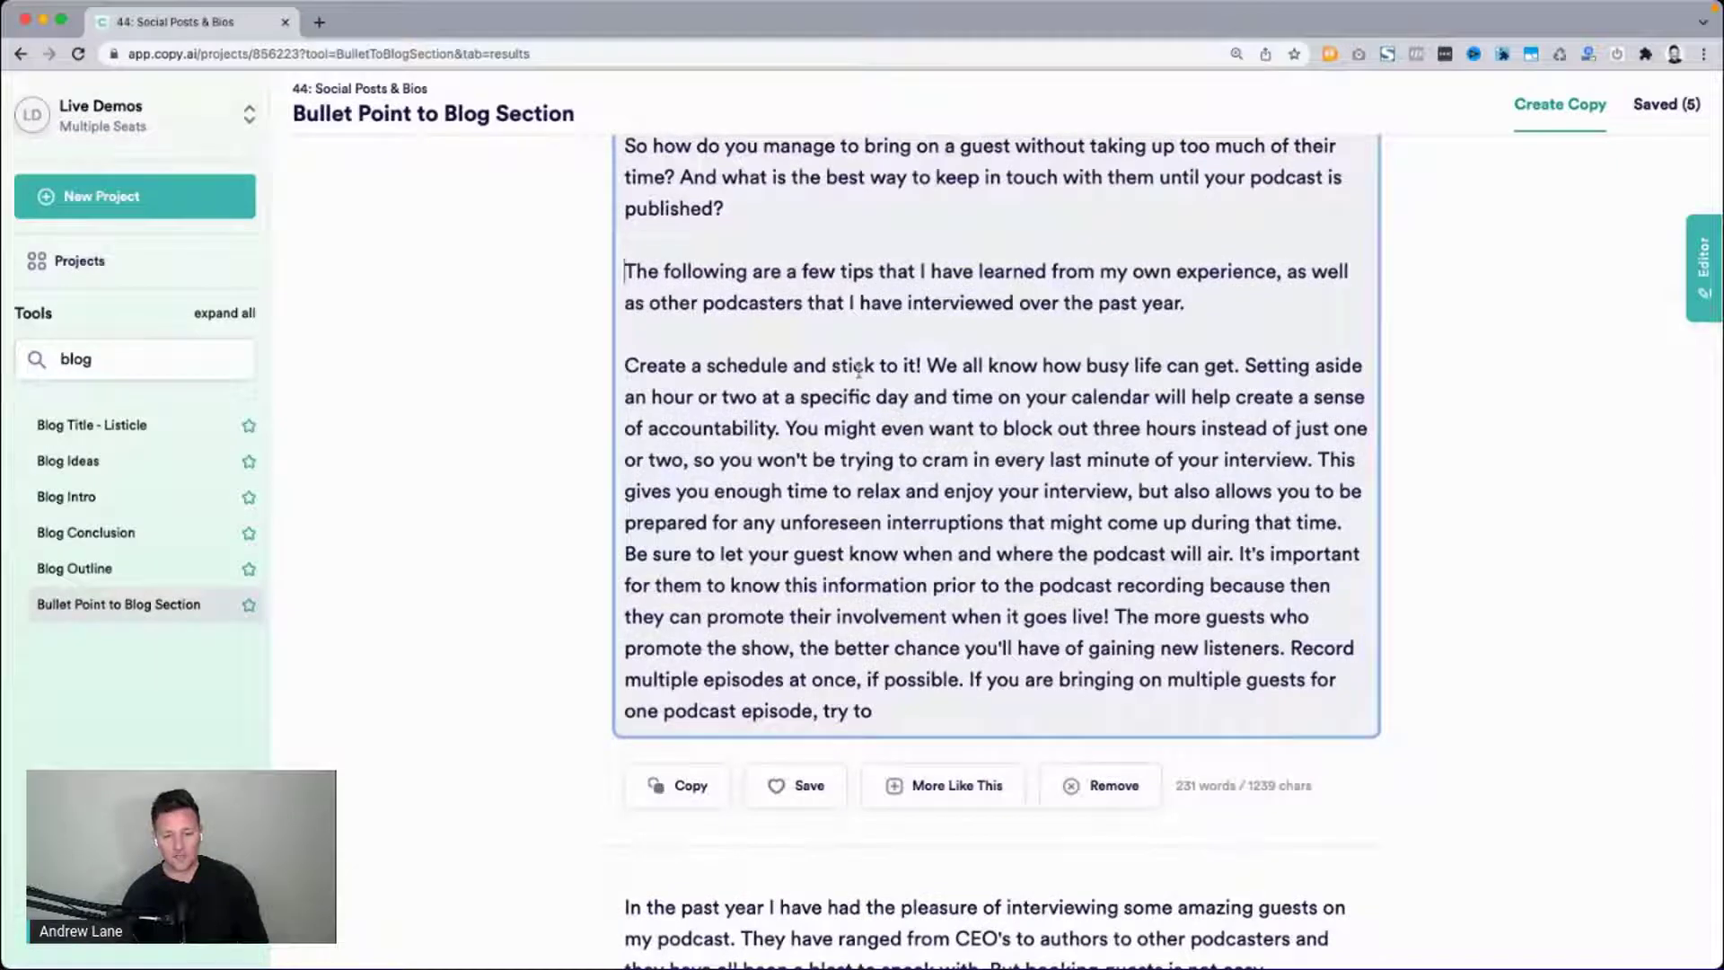
Put "Create a schedule and stick to it!" on its own line in the first blog section and highlight the tips sentence above it.
{"action": "left_click_drag", "start_coordinate": [925, 366], "coordinate": [552, 372]}
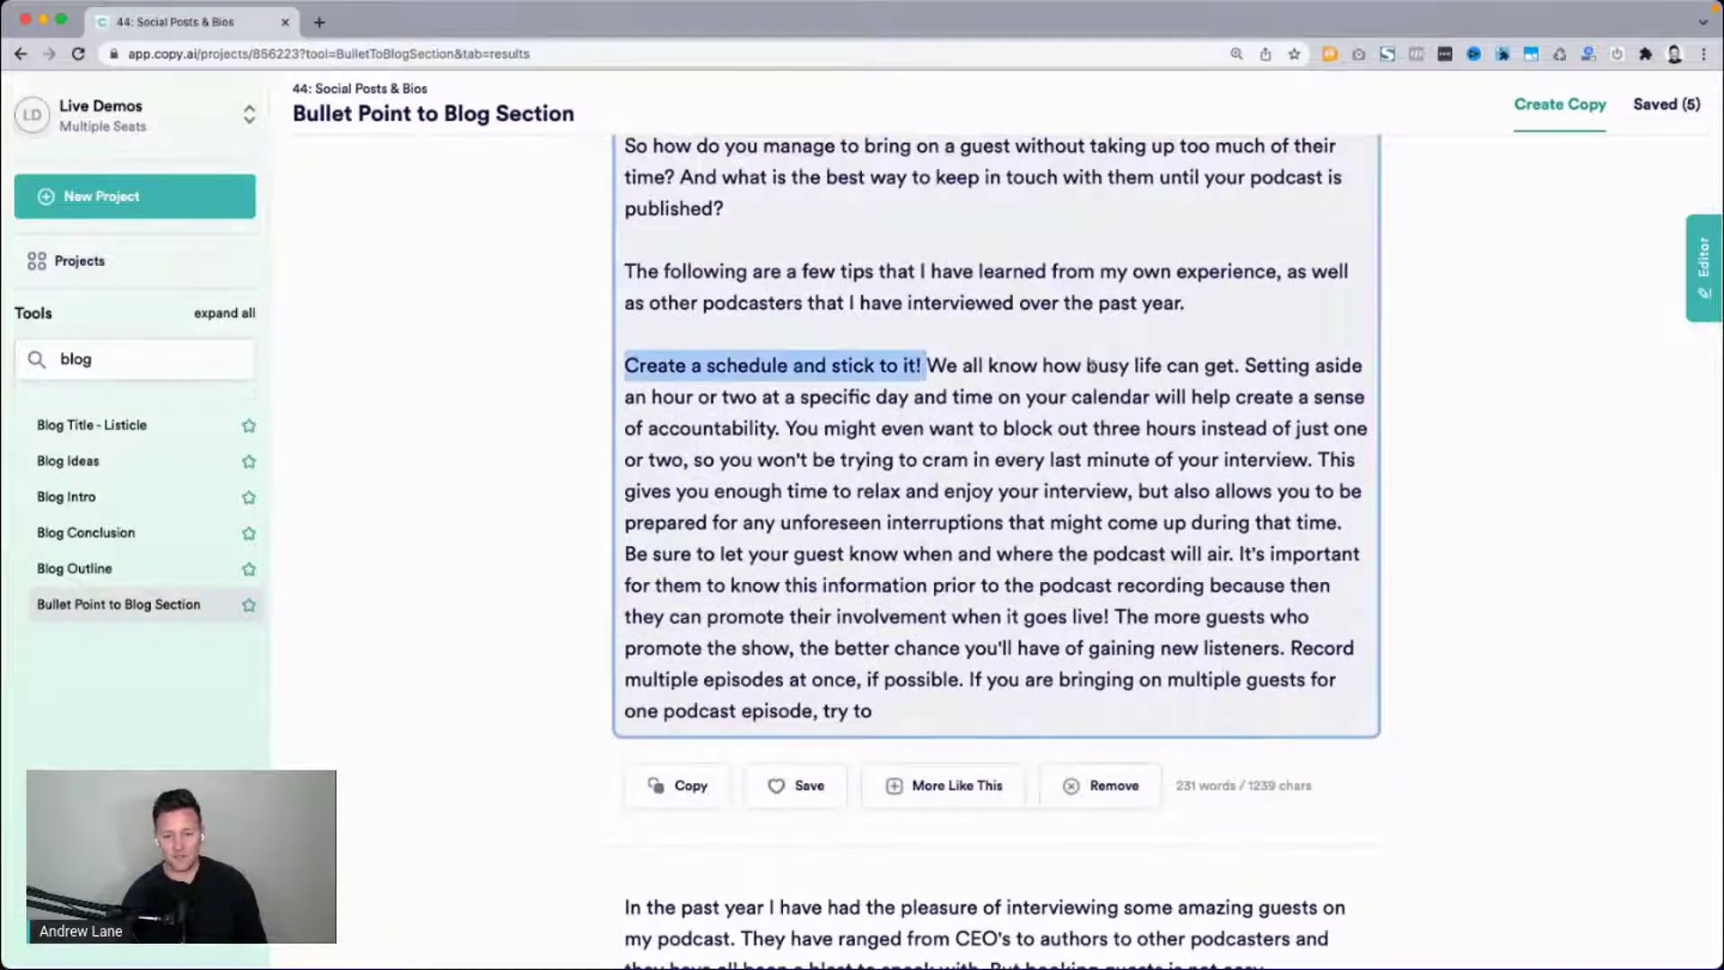
{"action": "left_click", "coordinate": [930, 364]}
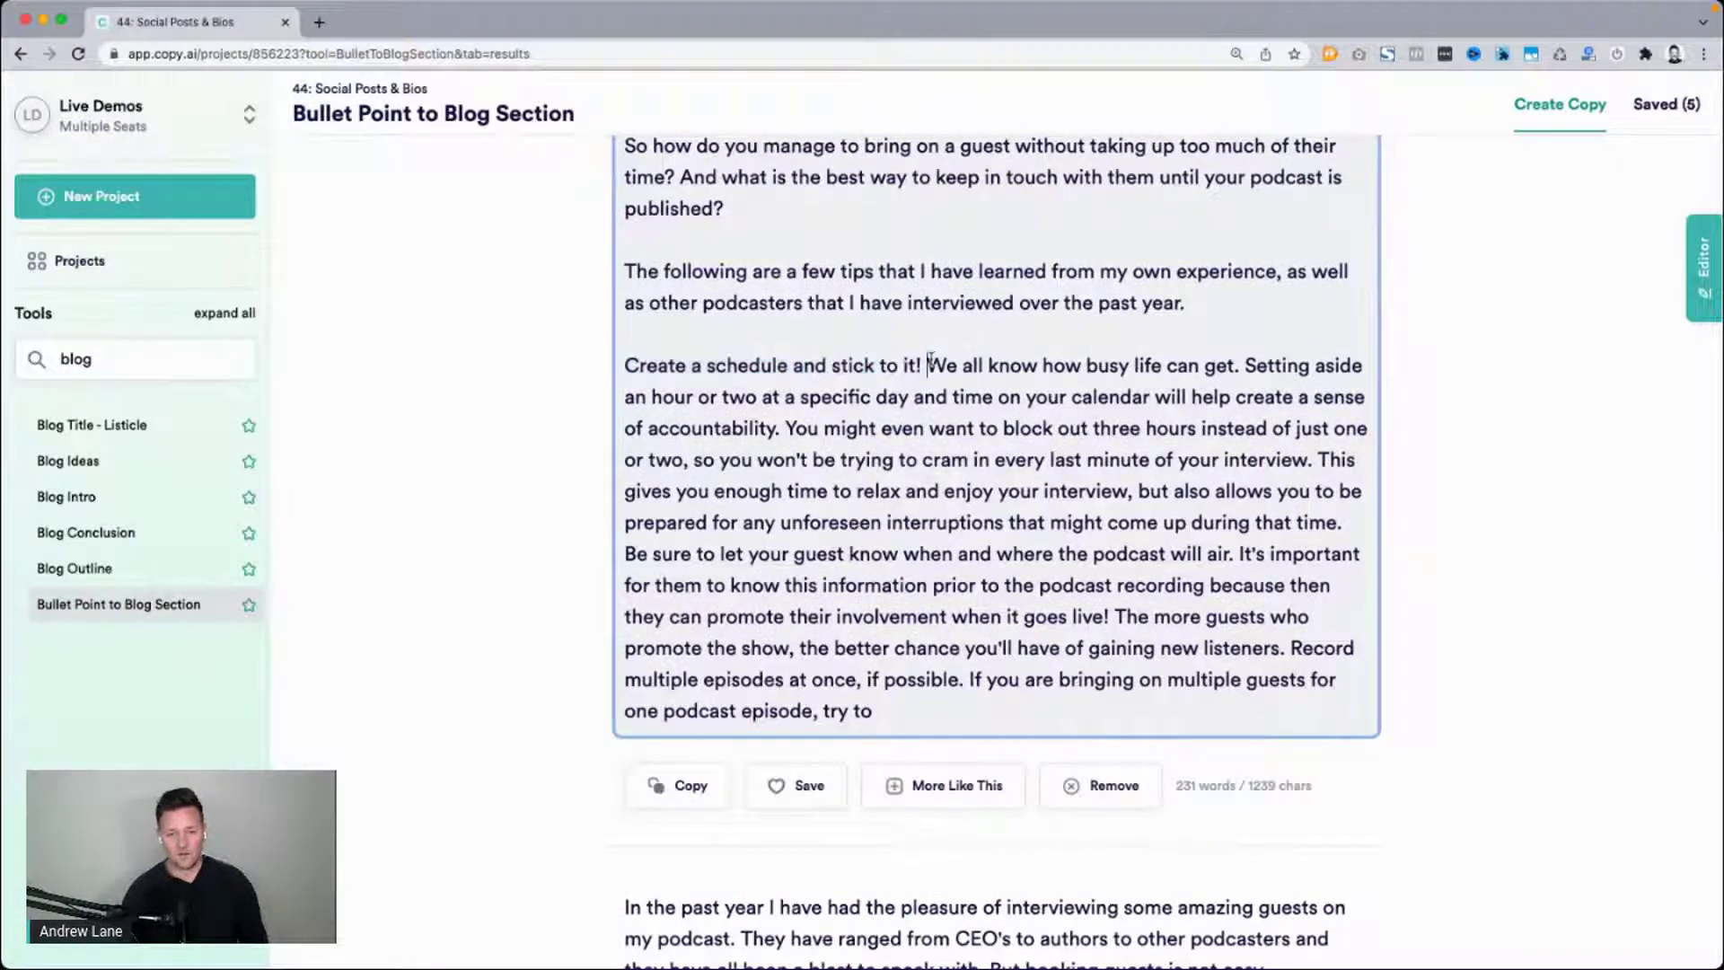
{"action": "key", "text": "Return"}
{"action": "key", "text": "Return"}
{"action": "triple_click", "coordinate": [979, 274]}
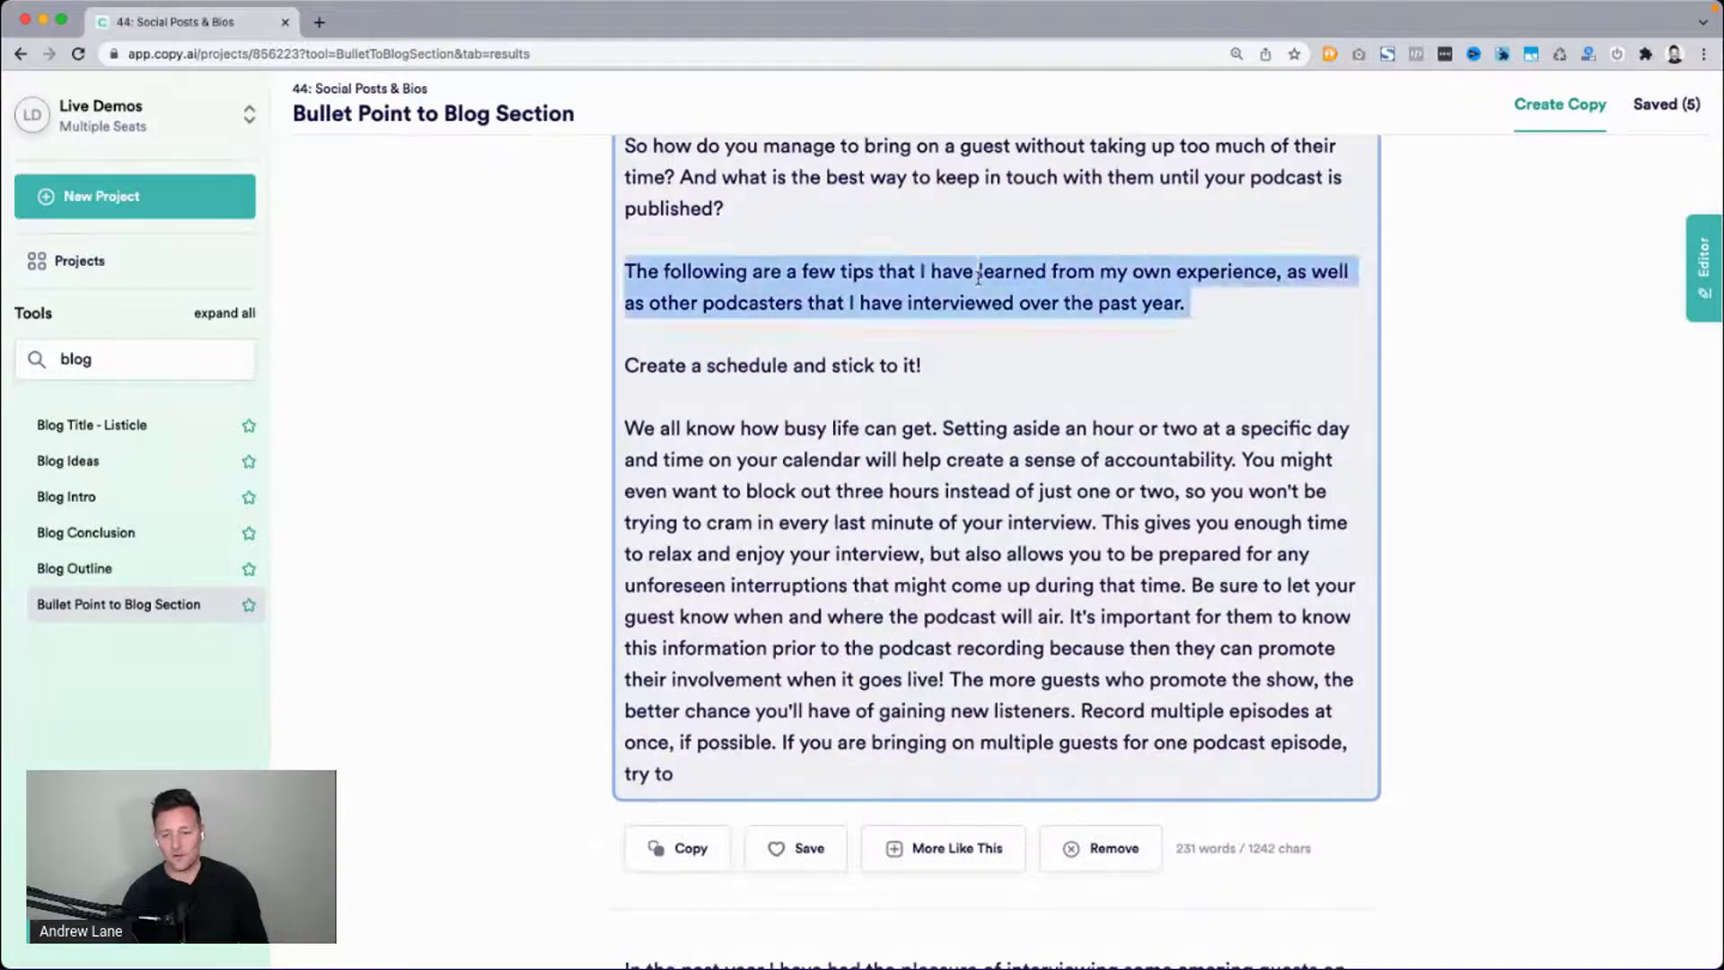
Read the blog section beginning "Every podcaster gets this question", highlighting its quoted question and "Podcasting is a relationship business.".
{"action": "scroll", "coordinate": [1027, 405], "scroll_direction": "down", "scroll_amount": 6}
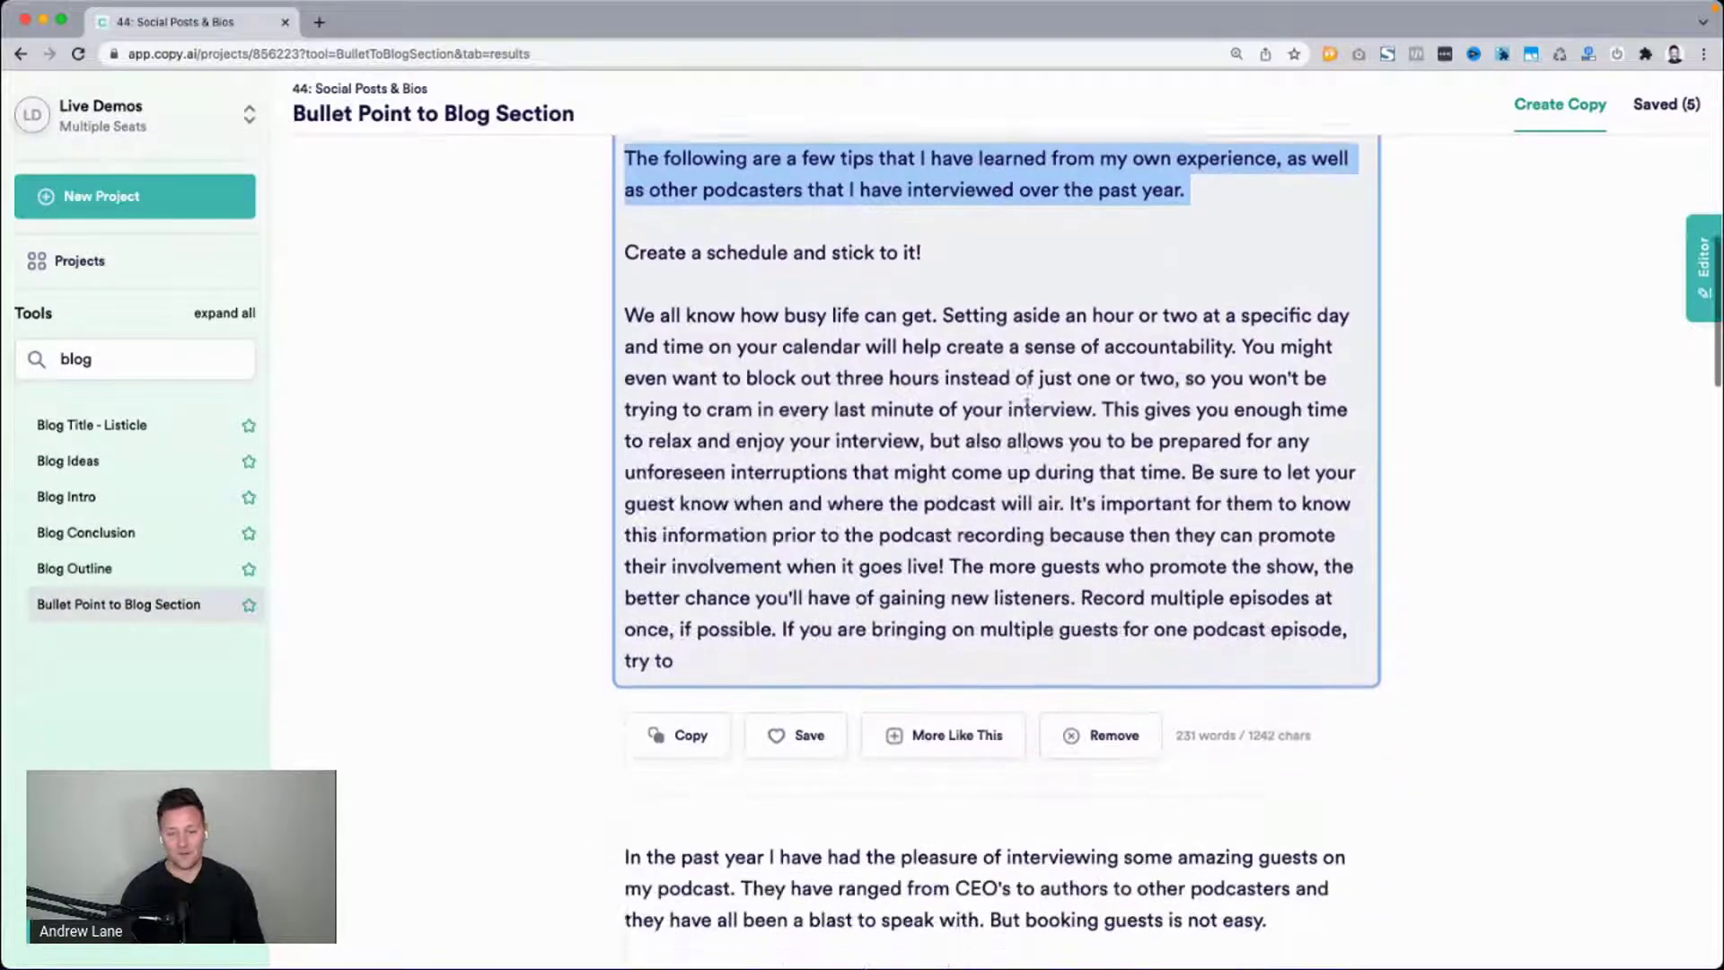
{"action": "scroll", "coordinate": [1029, 411], "scroll_direction": "down", "scroll_amount": 3}
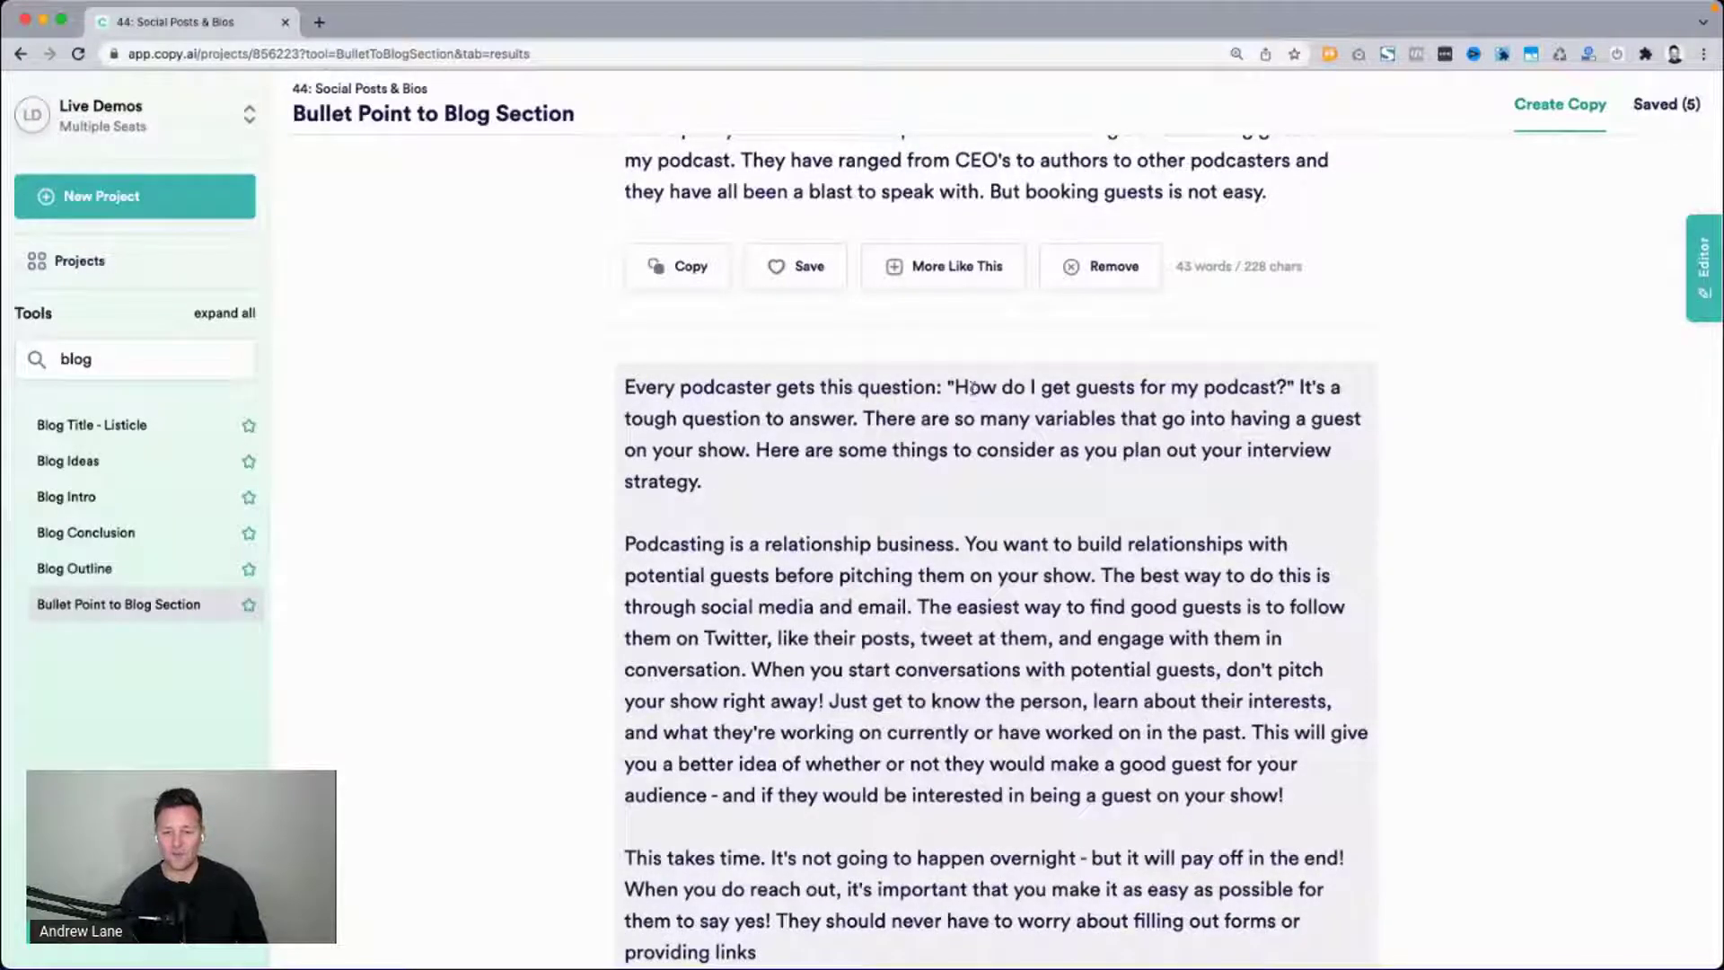
{"action": "left_click_drag", "start_coordinate": [947, 386], "coordinate": [1287, 388]}
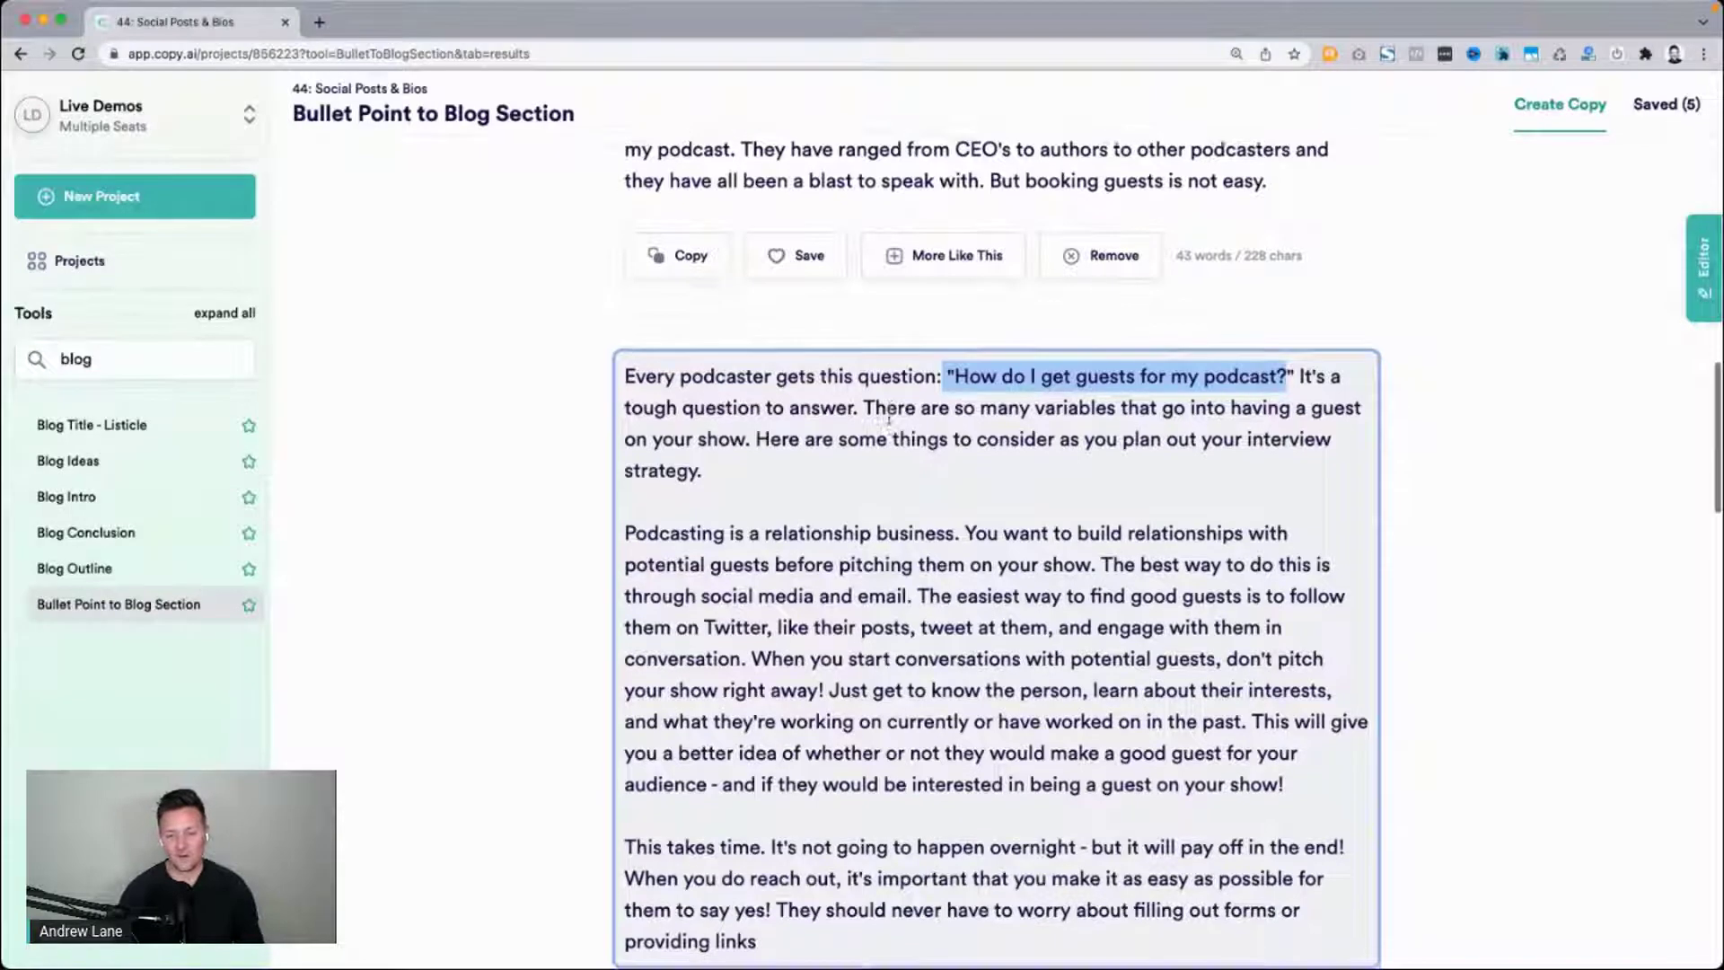
{"action": "scroll", "coordinate": [893, 422], "scroll_direction": "down", "scroll_amount": 1}
{"action": "scroll", "coordinate": [888, 417], "scroll_direction": "down", "scroll_amount": 2}
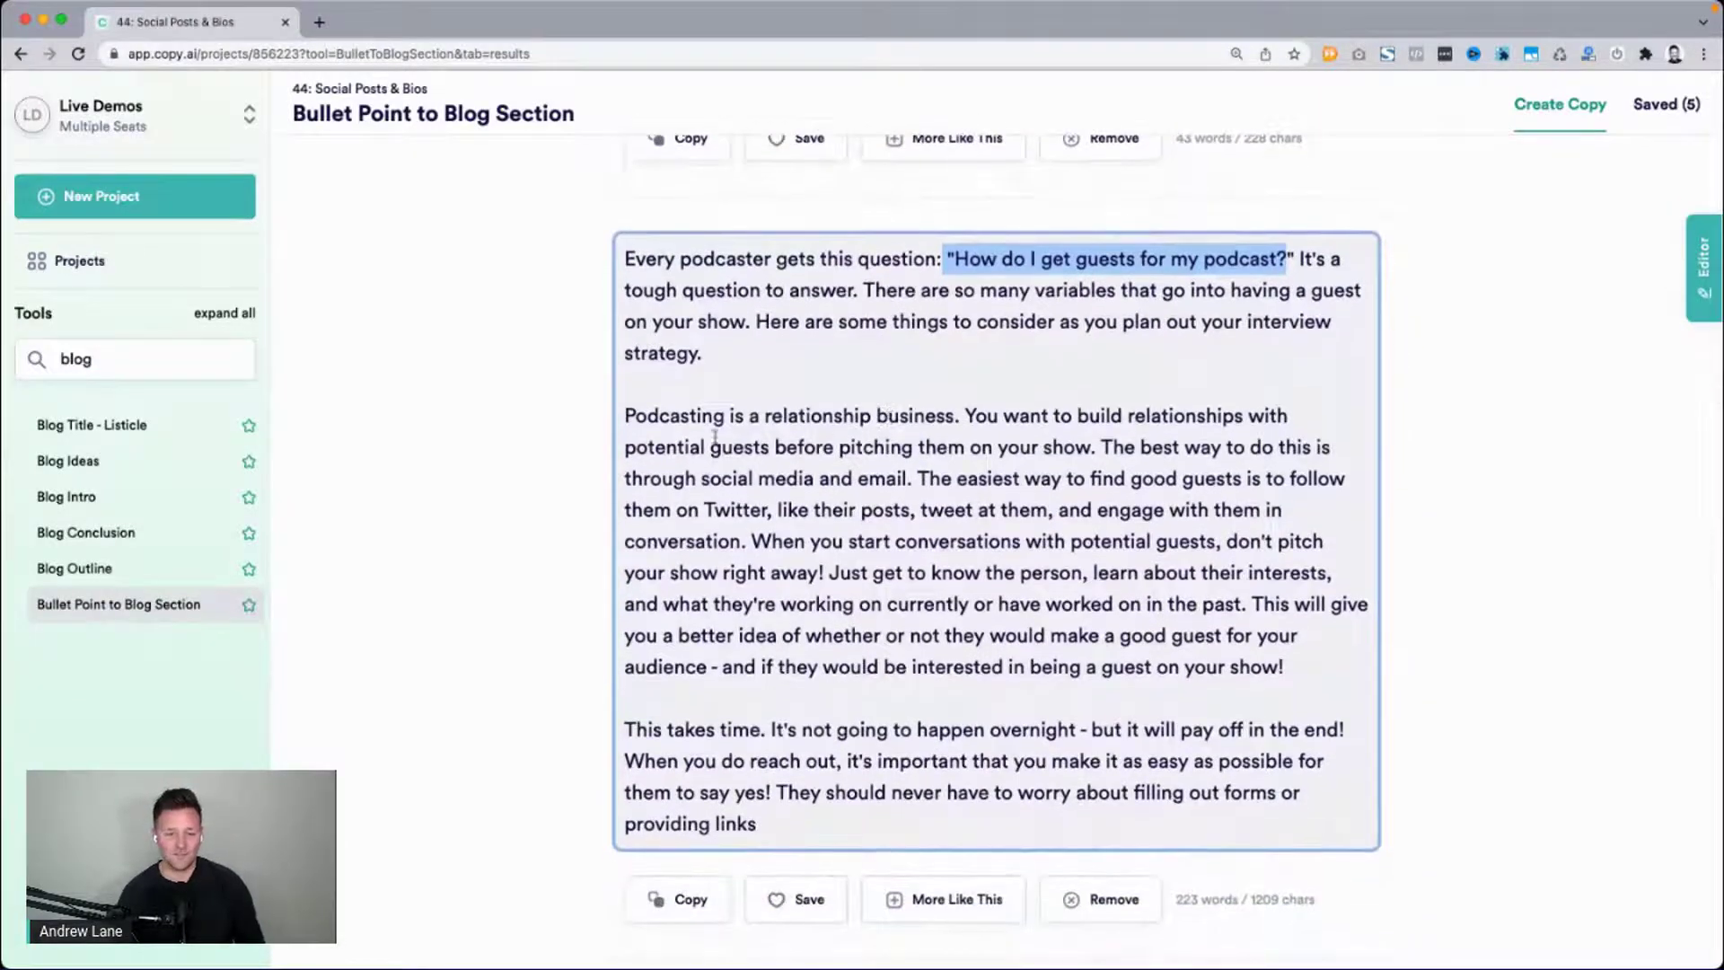
{"action": "left_click_drag", "start_coordinate": [624, 416], "coordinate": [962, 432]}
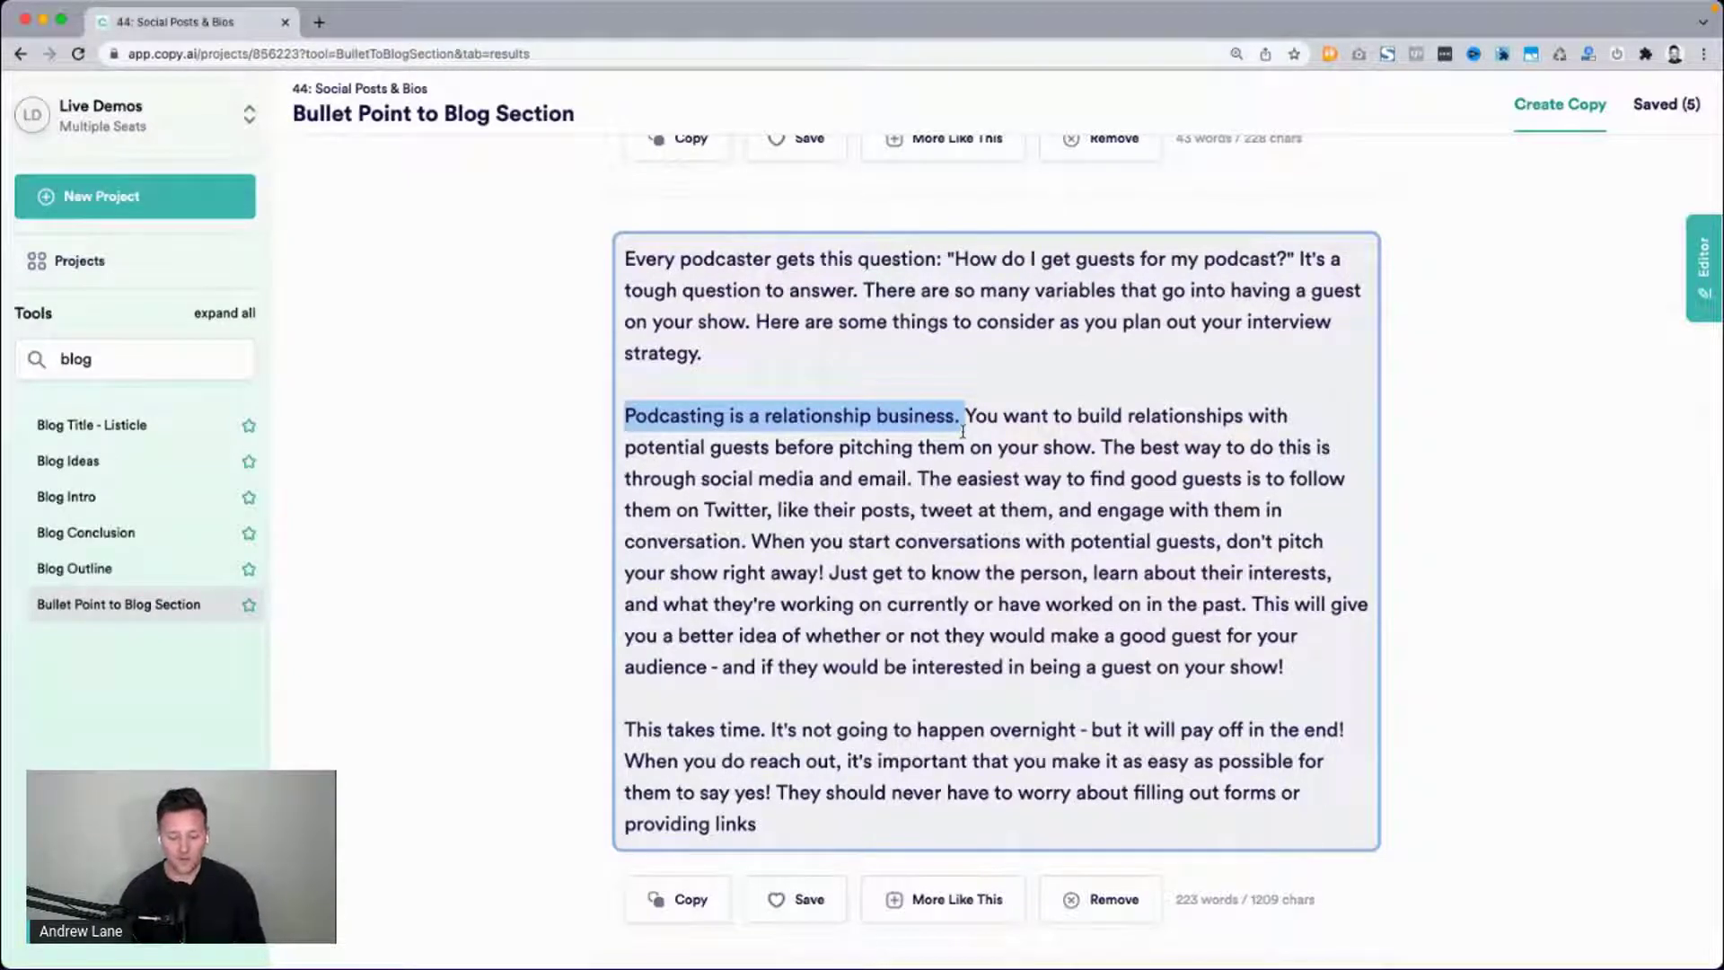
{"action": "left_click", "coordinate": [554, 418]}
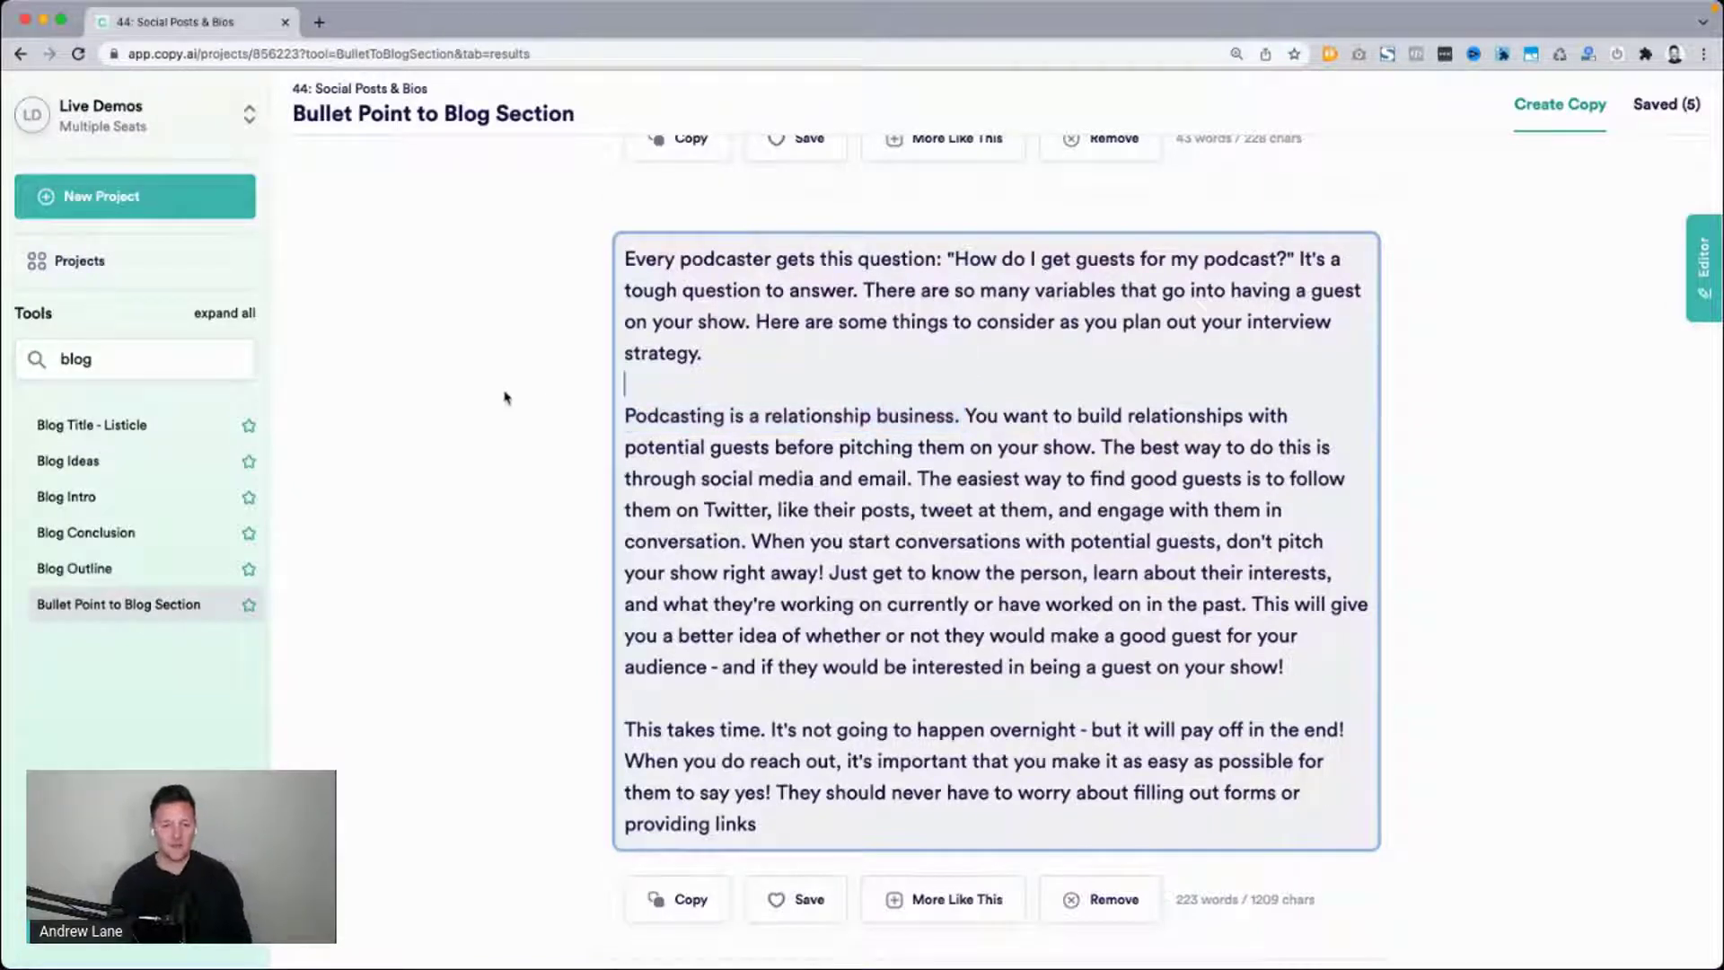
{"action": "scroll", "coordinate": [503, 395], "scroll_direction": "down", "scroll_amount": 1}
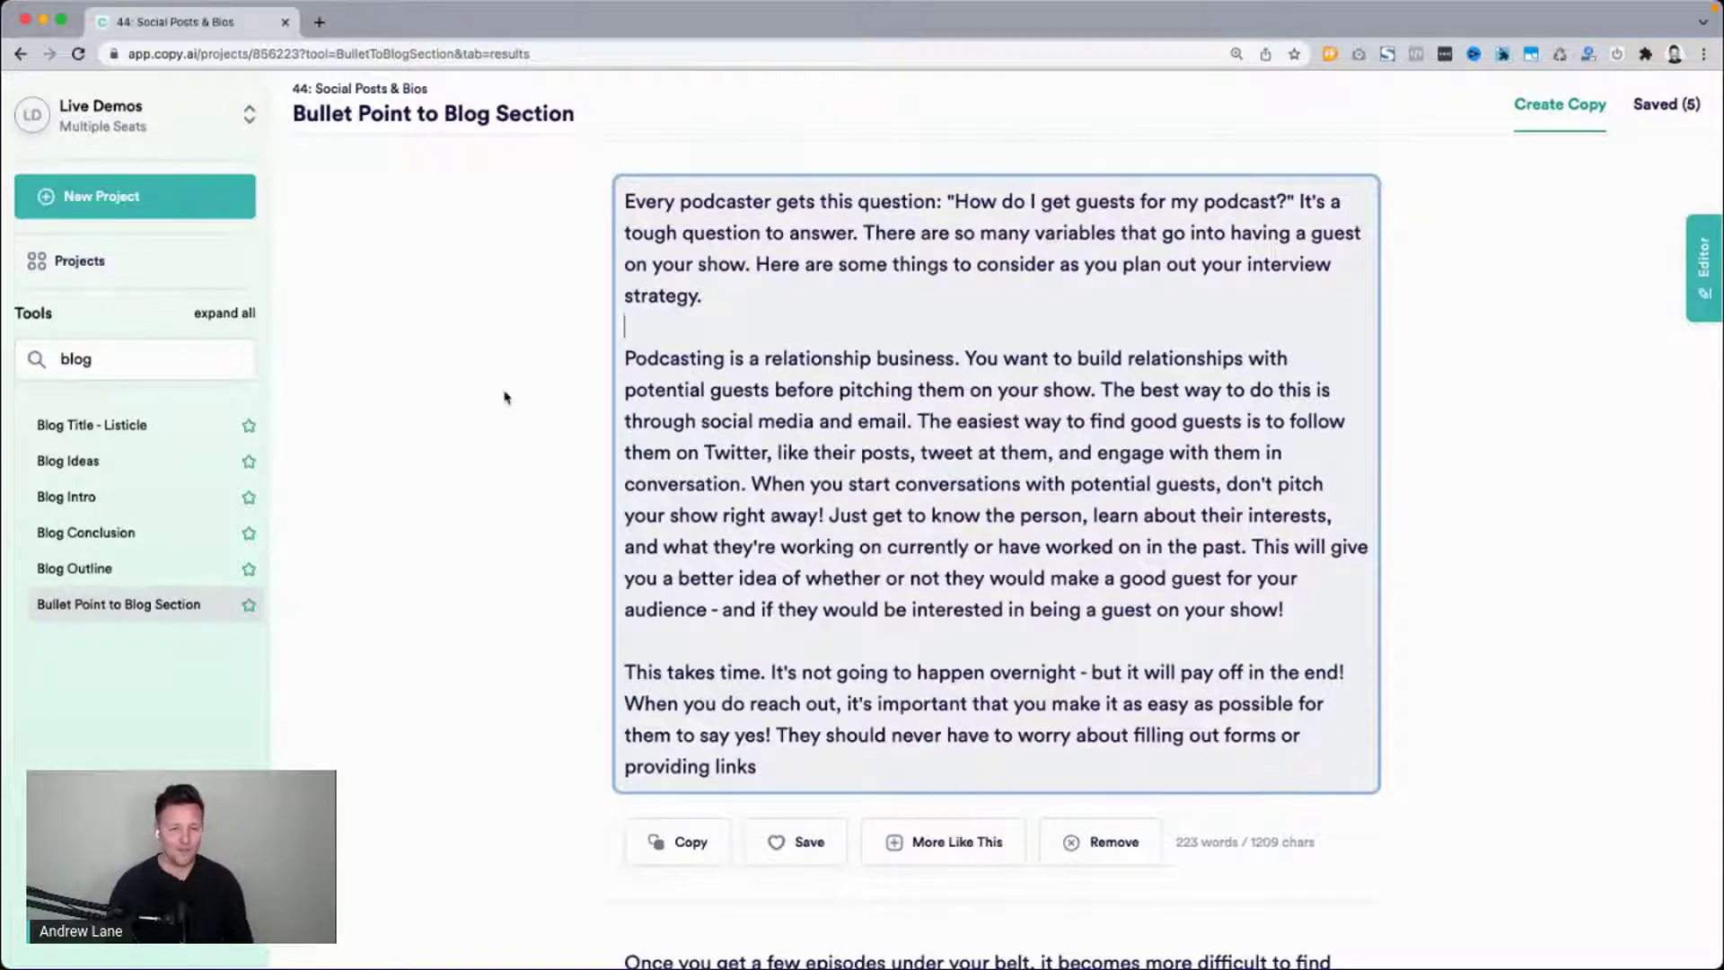
Read the following blog sections and highlight the opening paragraph of the one beginning "One of the biggest mistakes".
{"action": "scroll", "coordinate": [504, 398], "scroll_direction": "down", "scroll_amount": 5}
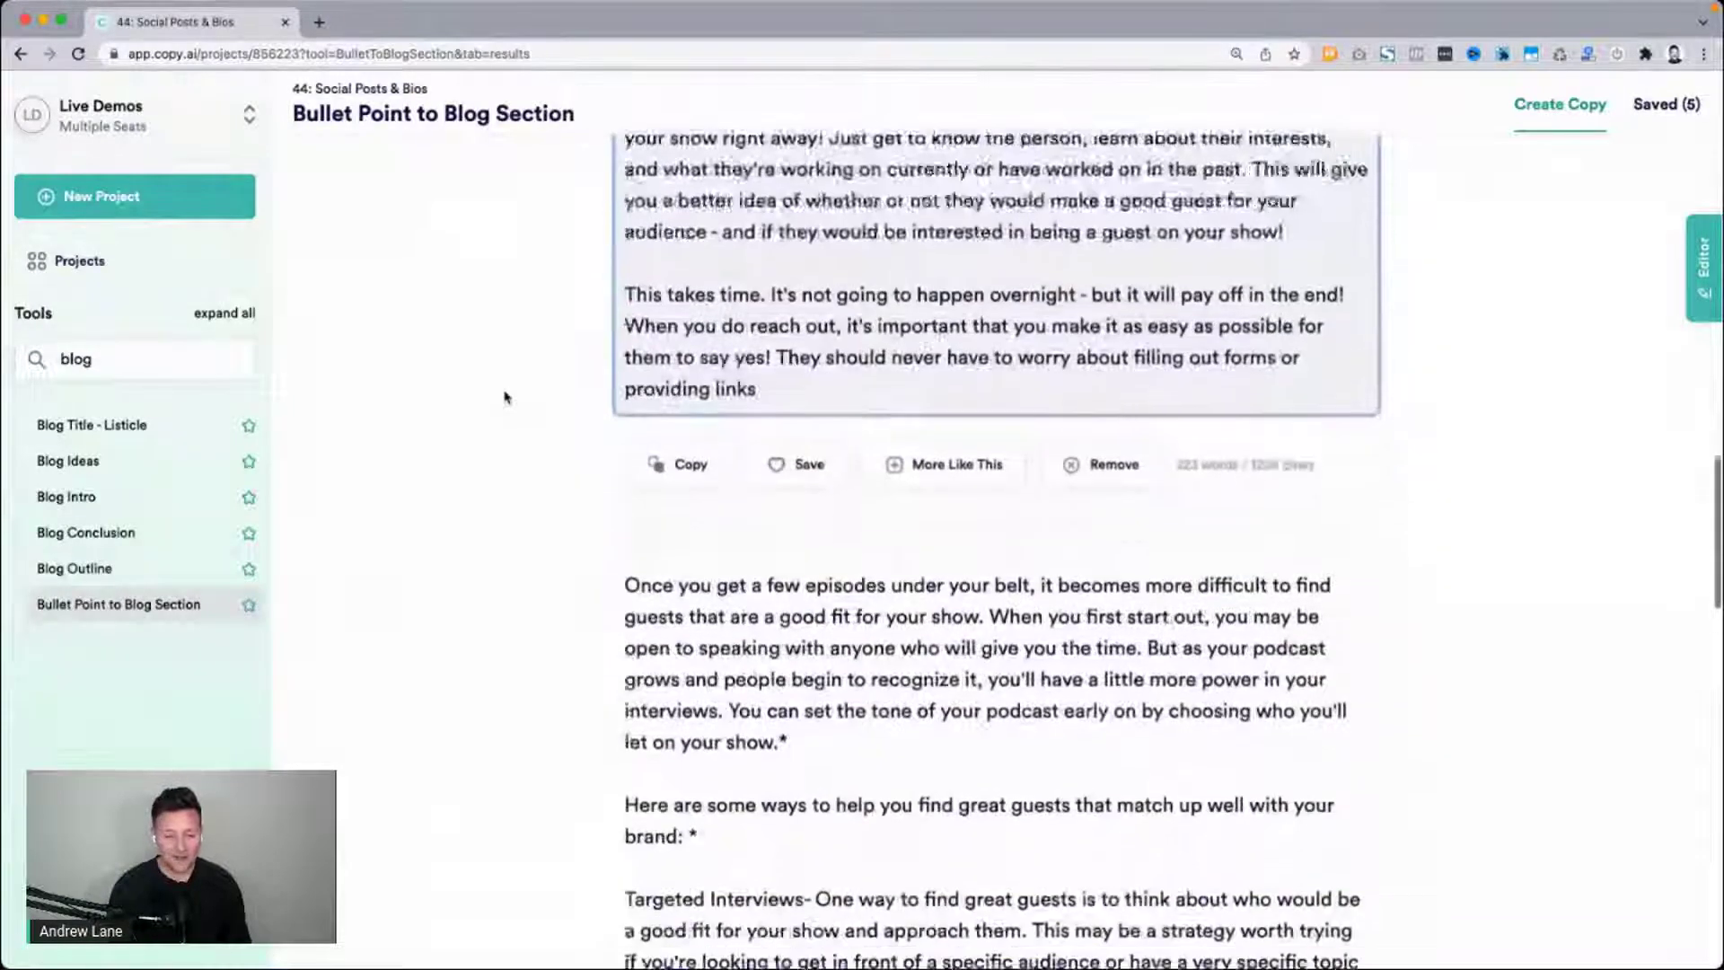
{"action": "scroll", "coordinate": [505, 398], "scroll_direction": "down", "scroll_amount": 4}
{"action": "scroll", "coordinate": [505, 398], "scroll_direction": "up", "scroll_amount": 1}
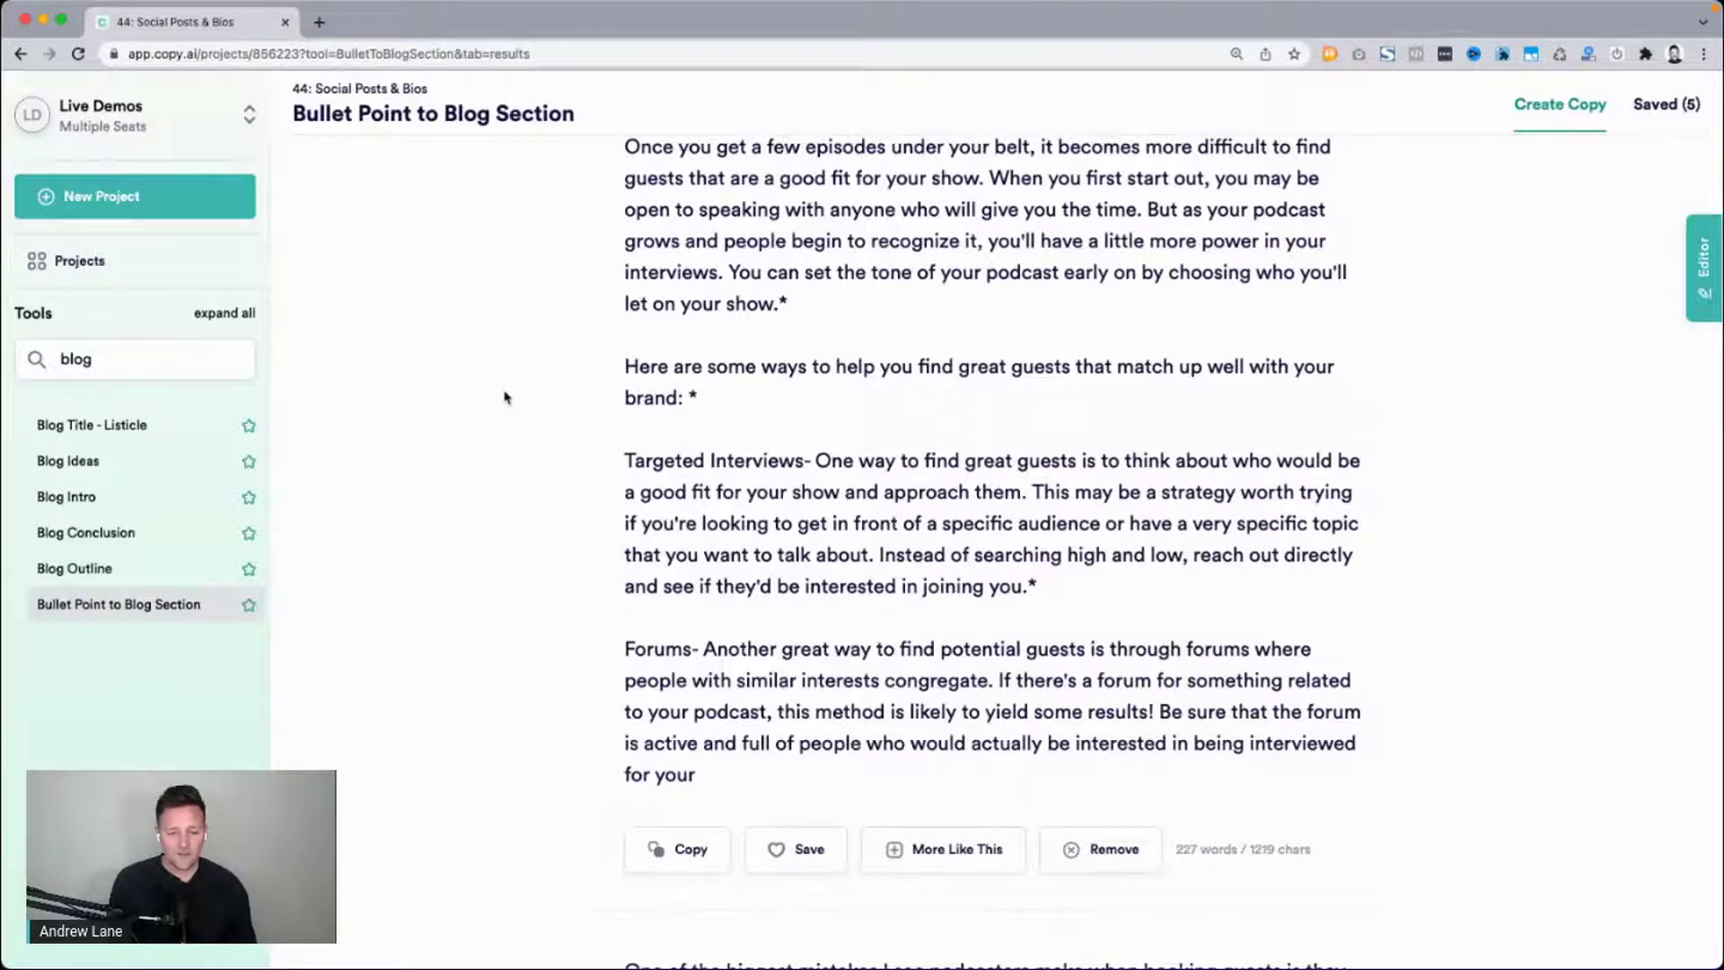
{"action": "scroll", "coordinate": [505, 397], "scroll_direction": "down", "scroll_amount": 8}
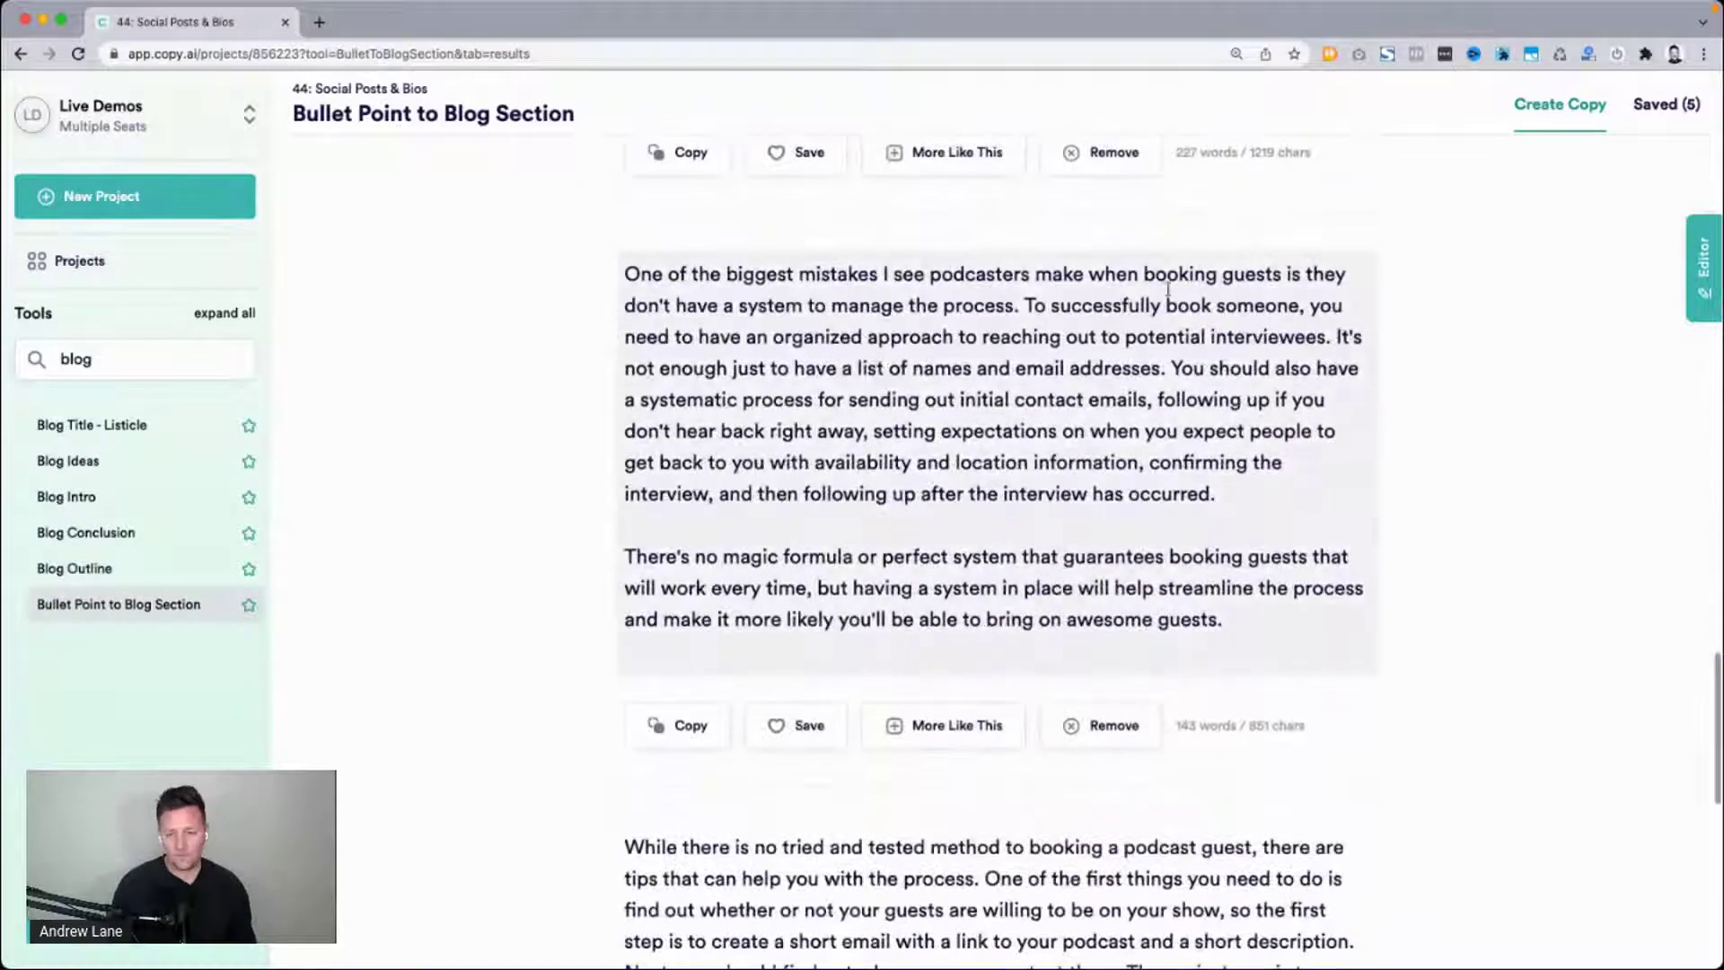
{"action": "left_click_drag", "start_coordinate": [625, 274], "coordinate": [1020, 307]}
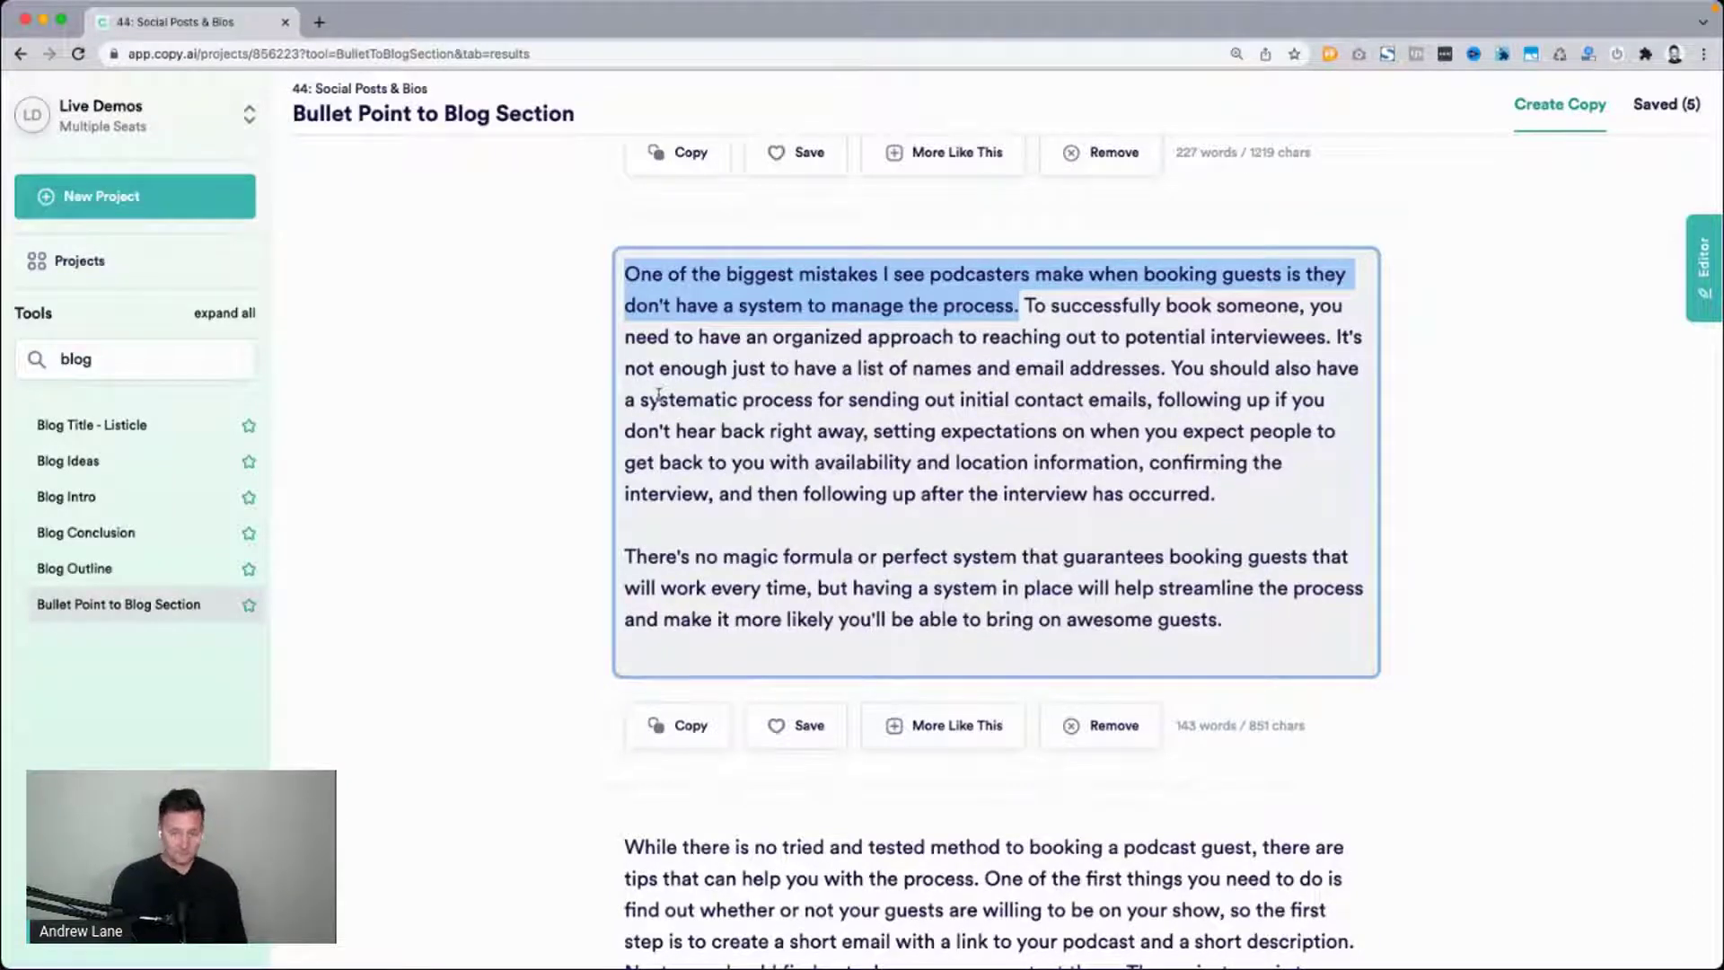
{"action": "left_click_drag", "start_coordinate": [1218, 493], "coordinate": [574, 244]}
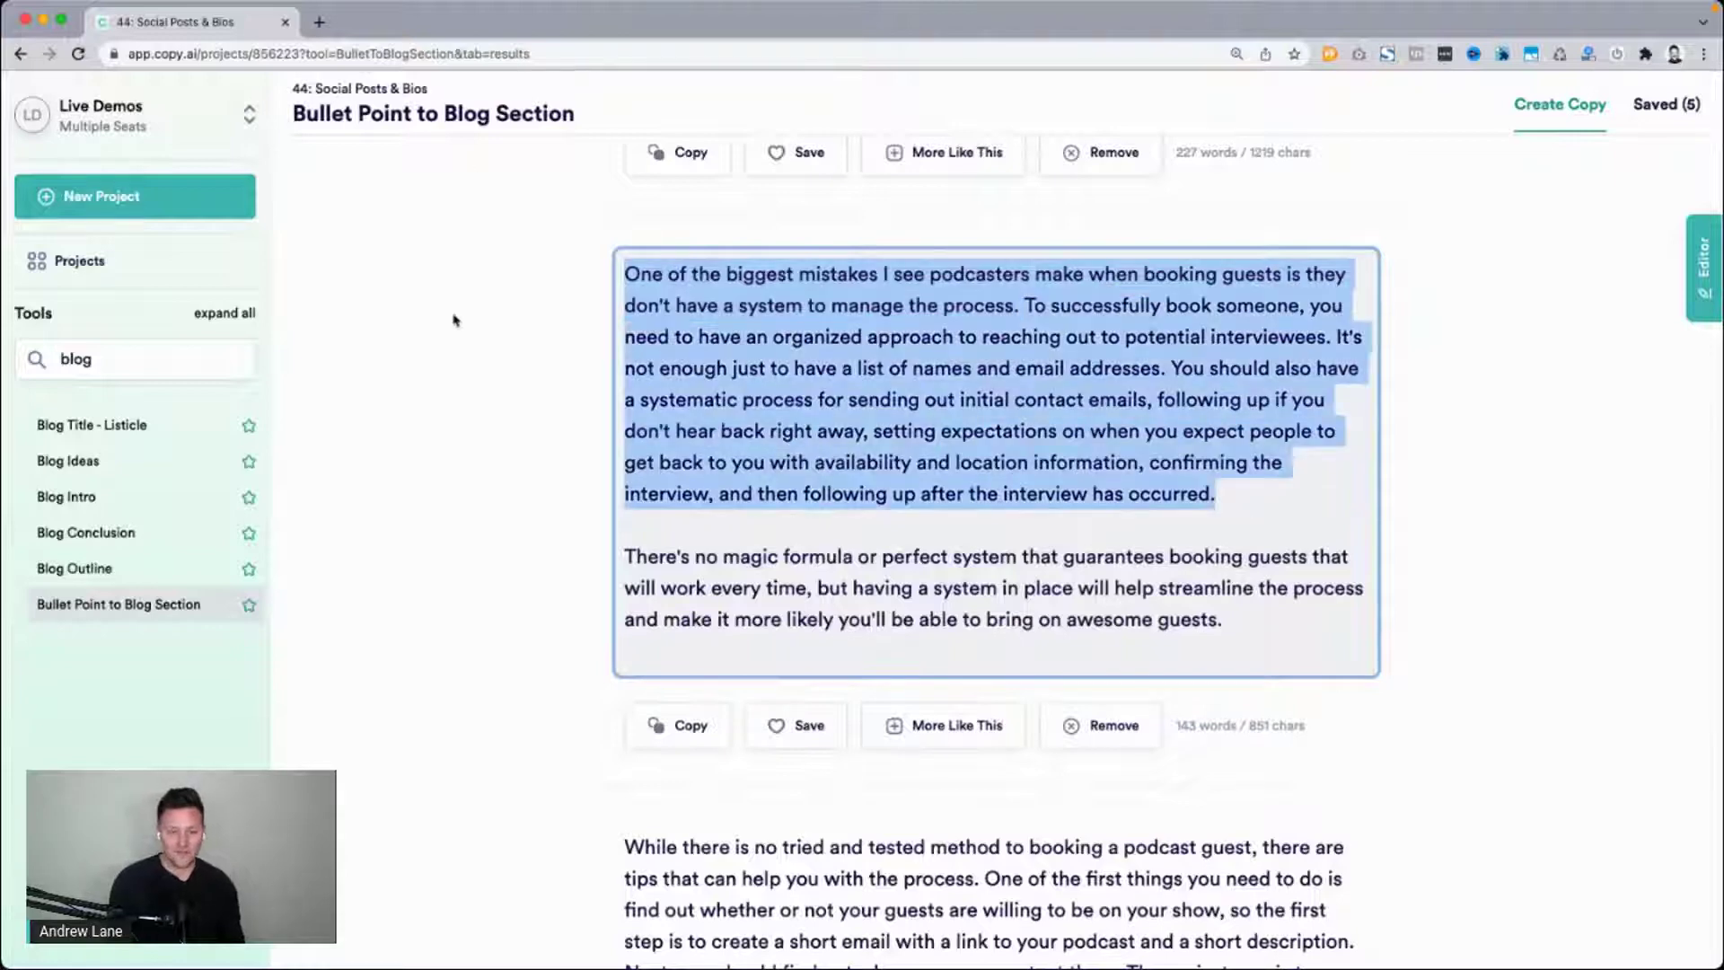
Check the introduction in the weeditpodcasts.com source article, return to the copy.ai results and clear the text selection.
{"action": "left_click_drag", "start_coordinate": [1721, 442], "coordinate": [1701, 442]}
{"action": "left_click", "coordinate": [1708, 443]}
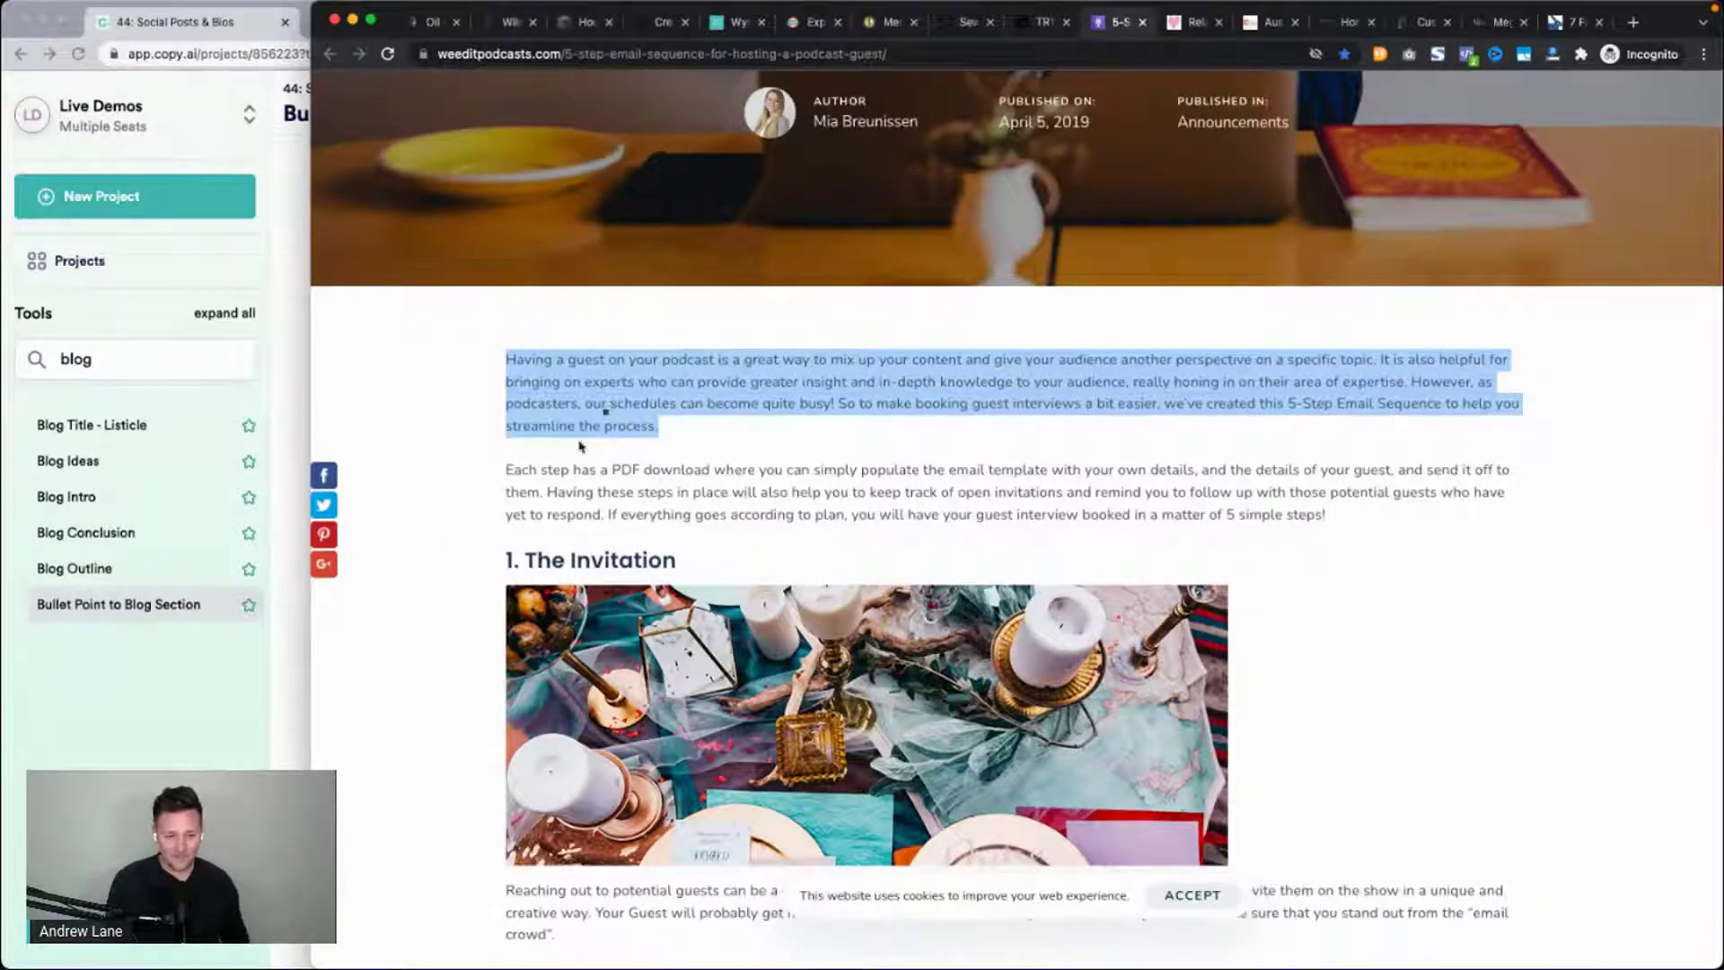
{"action": "left_click", "coordinate": [240, 721]}
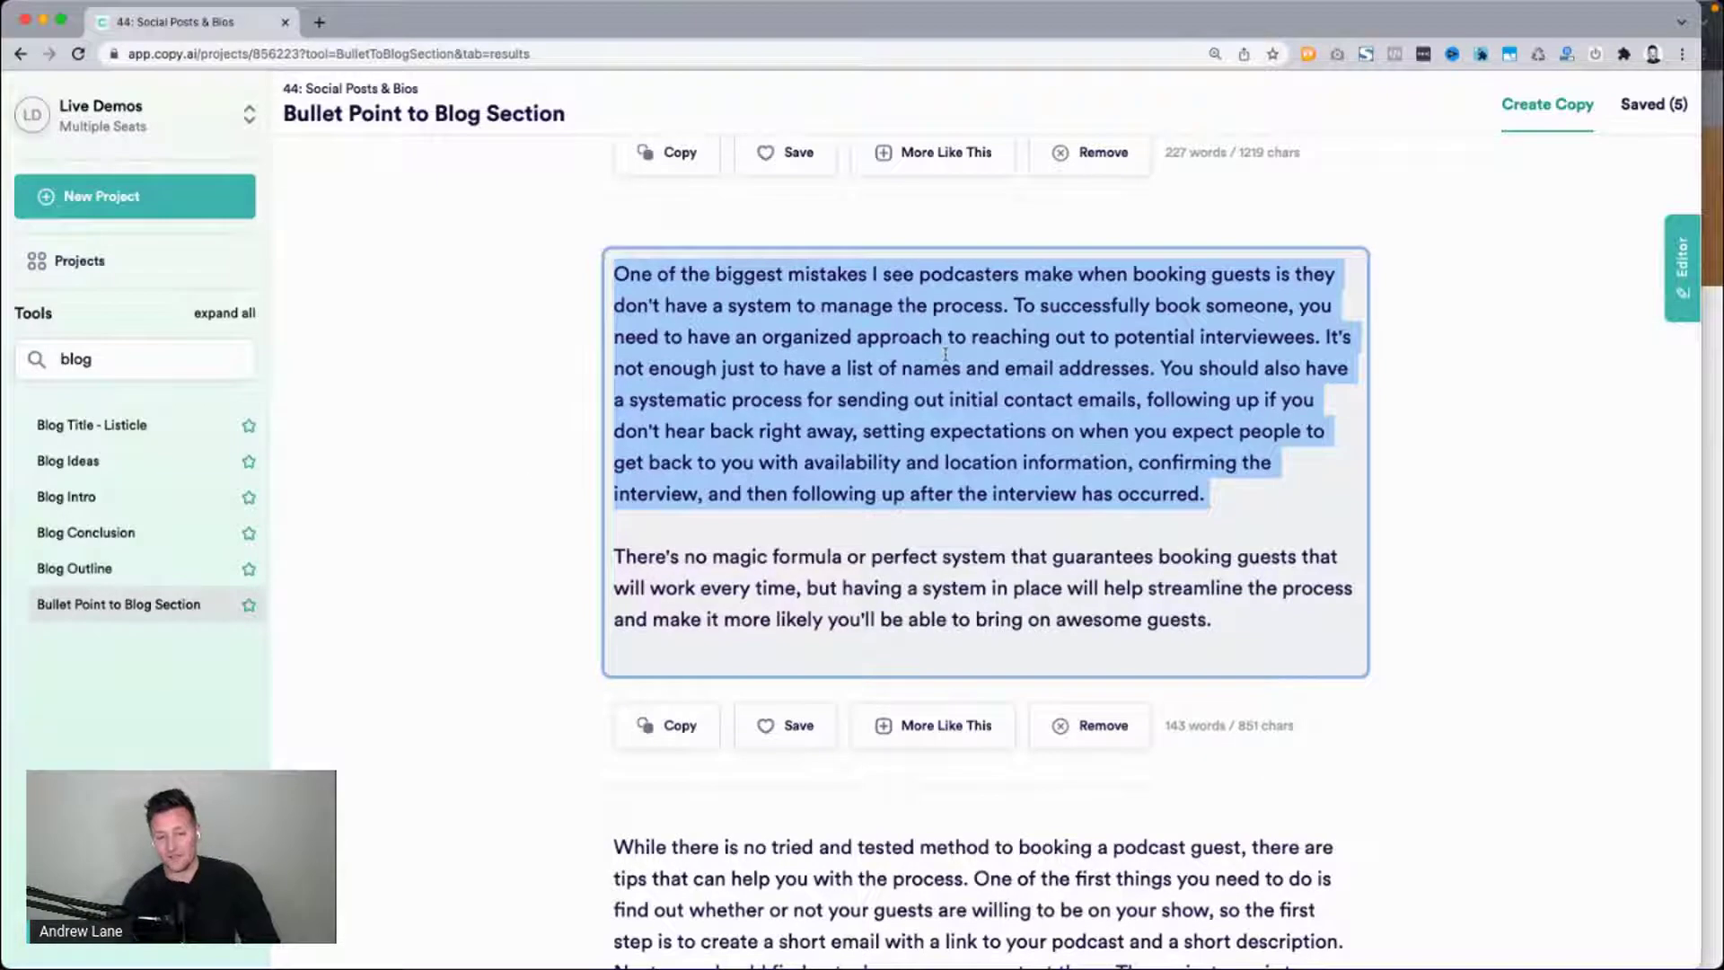
{"action": "left_click", "coordinate": [453, 531]}
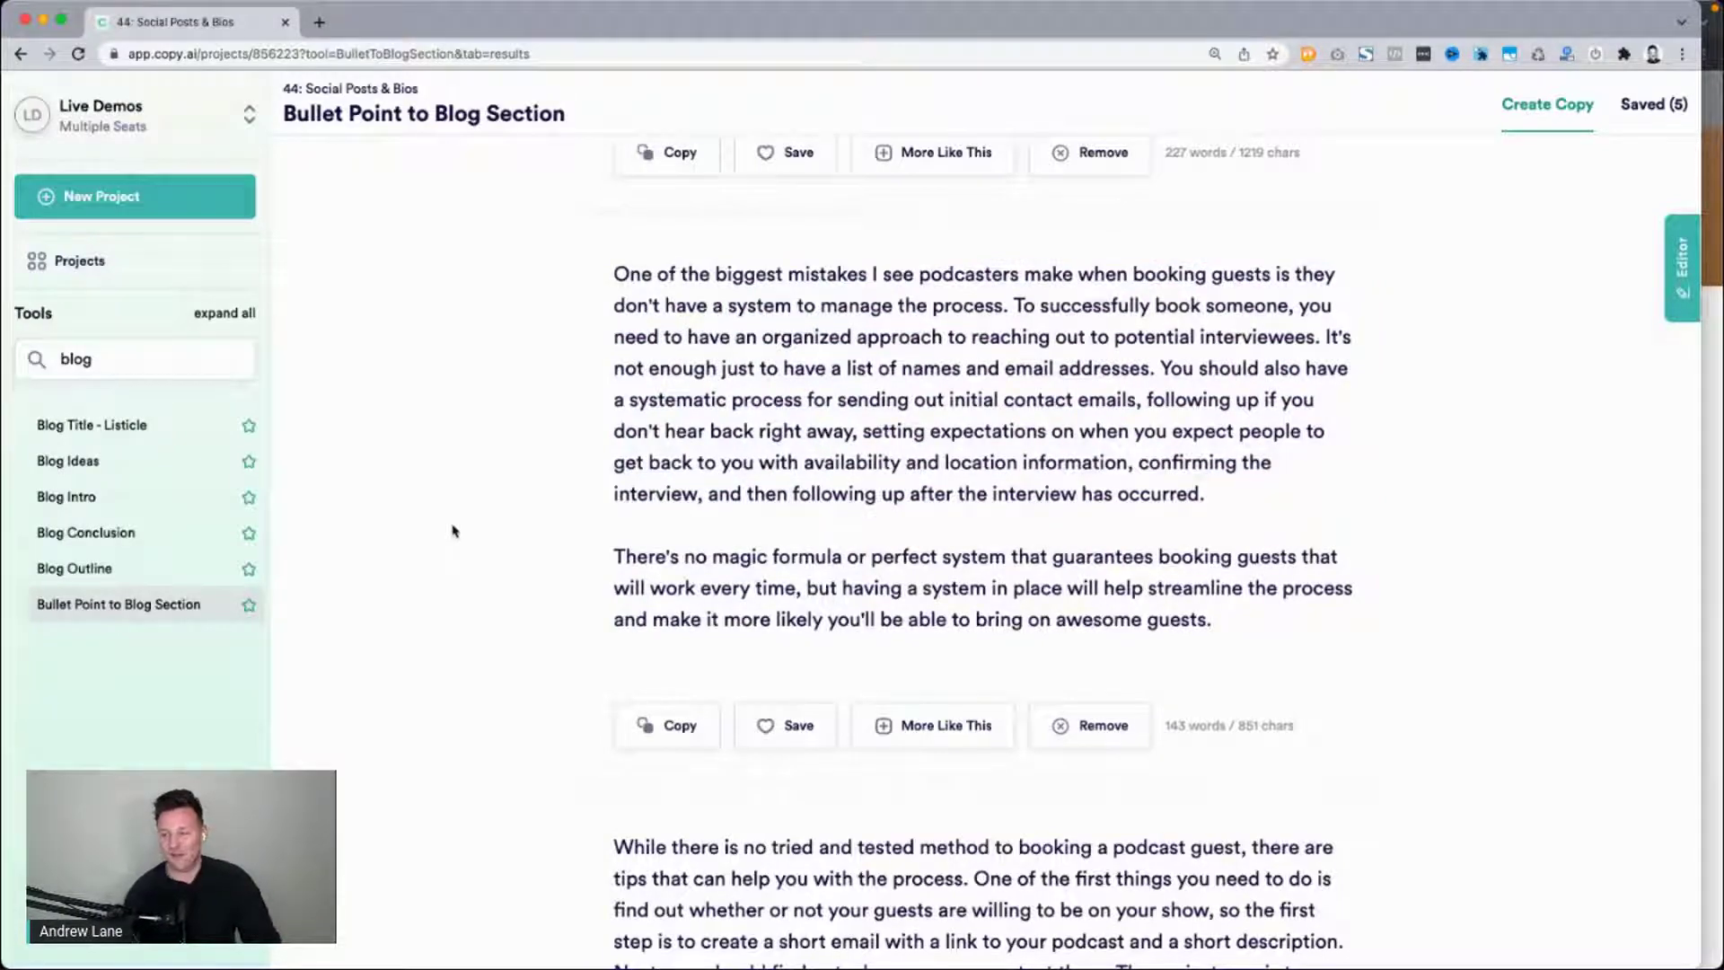
Review the main-point paragraph against the generated blog sections, highlighting the start of the Targeted Interviews tip.
{"action": "scroll", "coordinate": [453, 530], "scroll_direction": "up", "scroll_amount": 20}
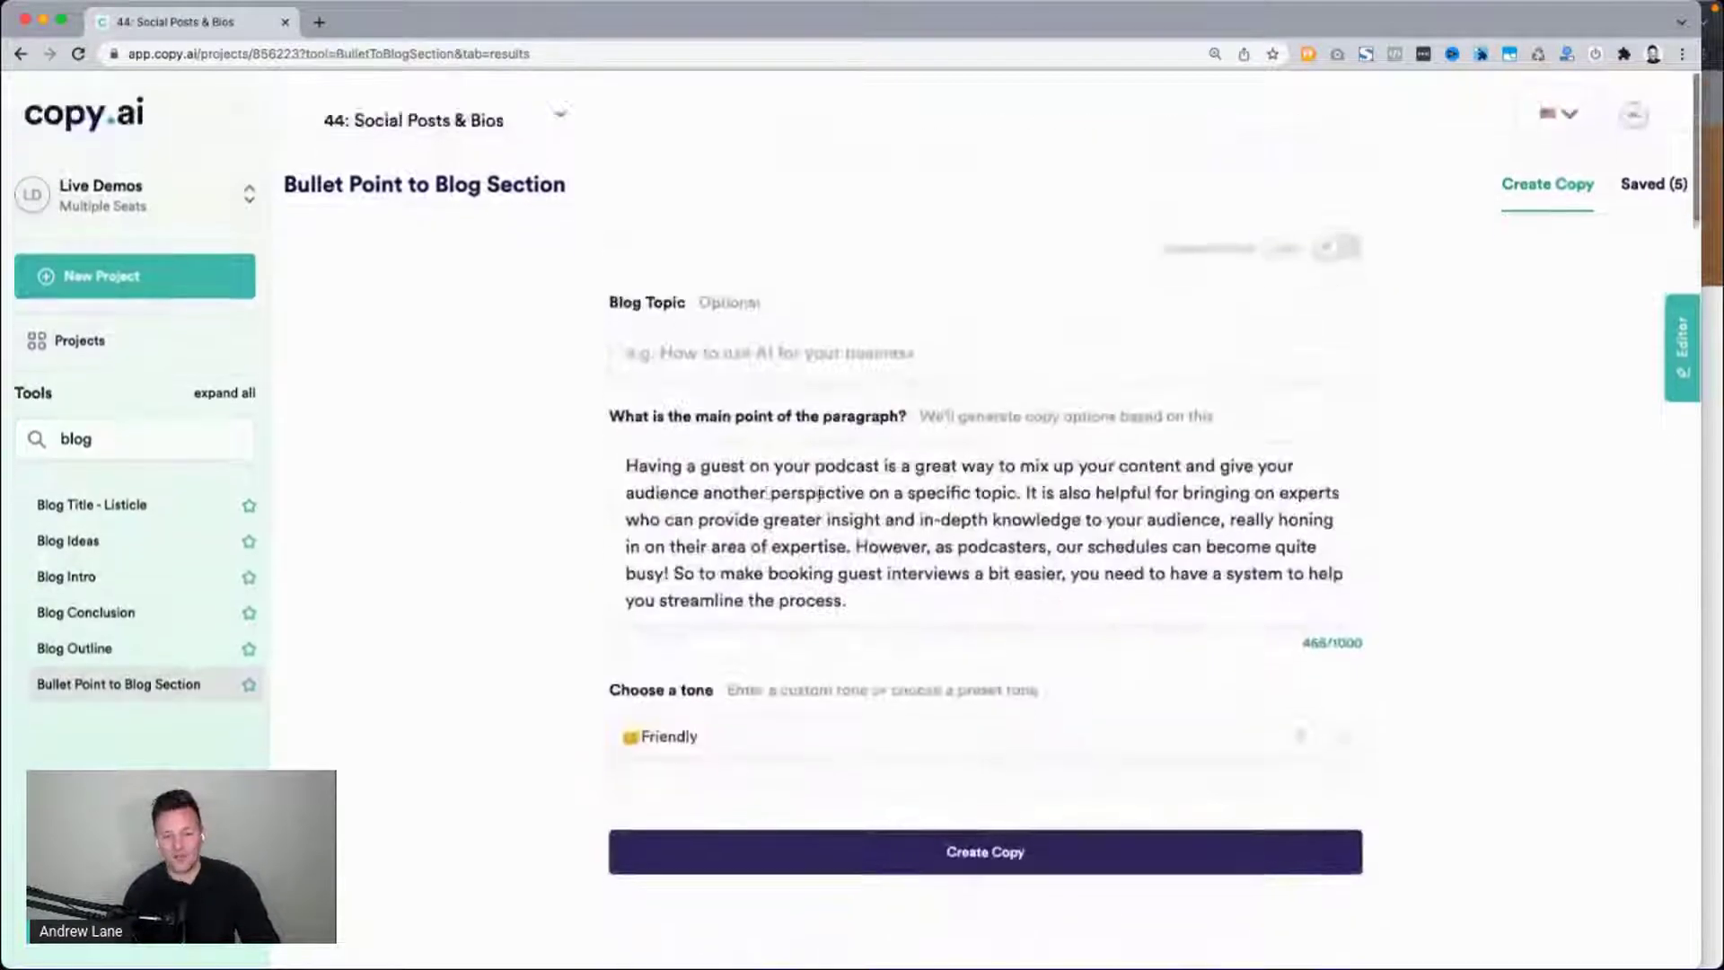
{"action": "triple_click", "coordinate": [848, 485]}
{"action": "left_click", "coordinate": [345, 182]}
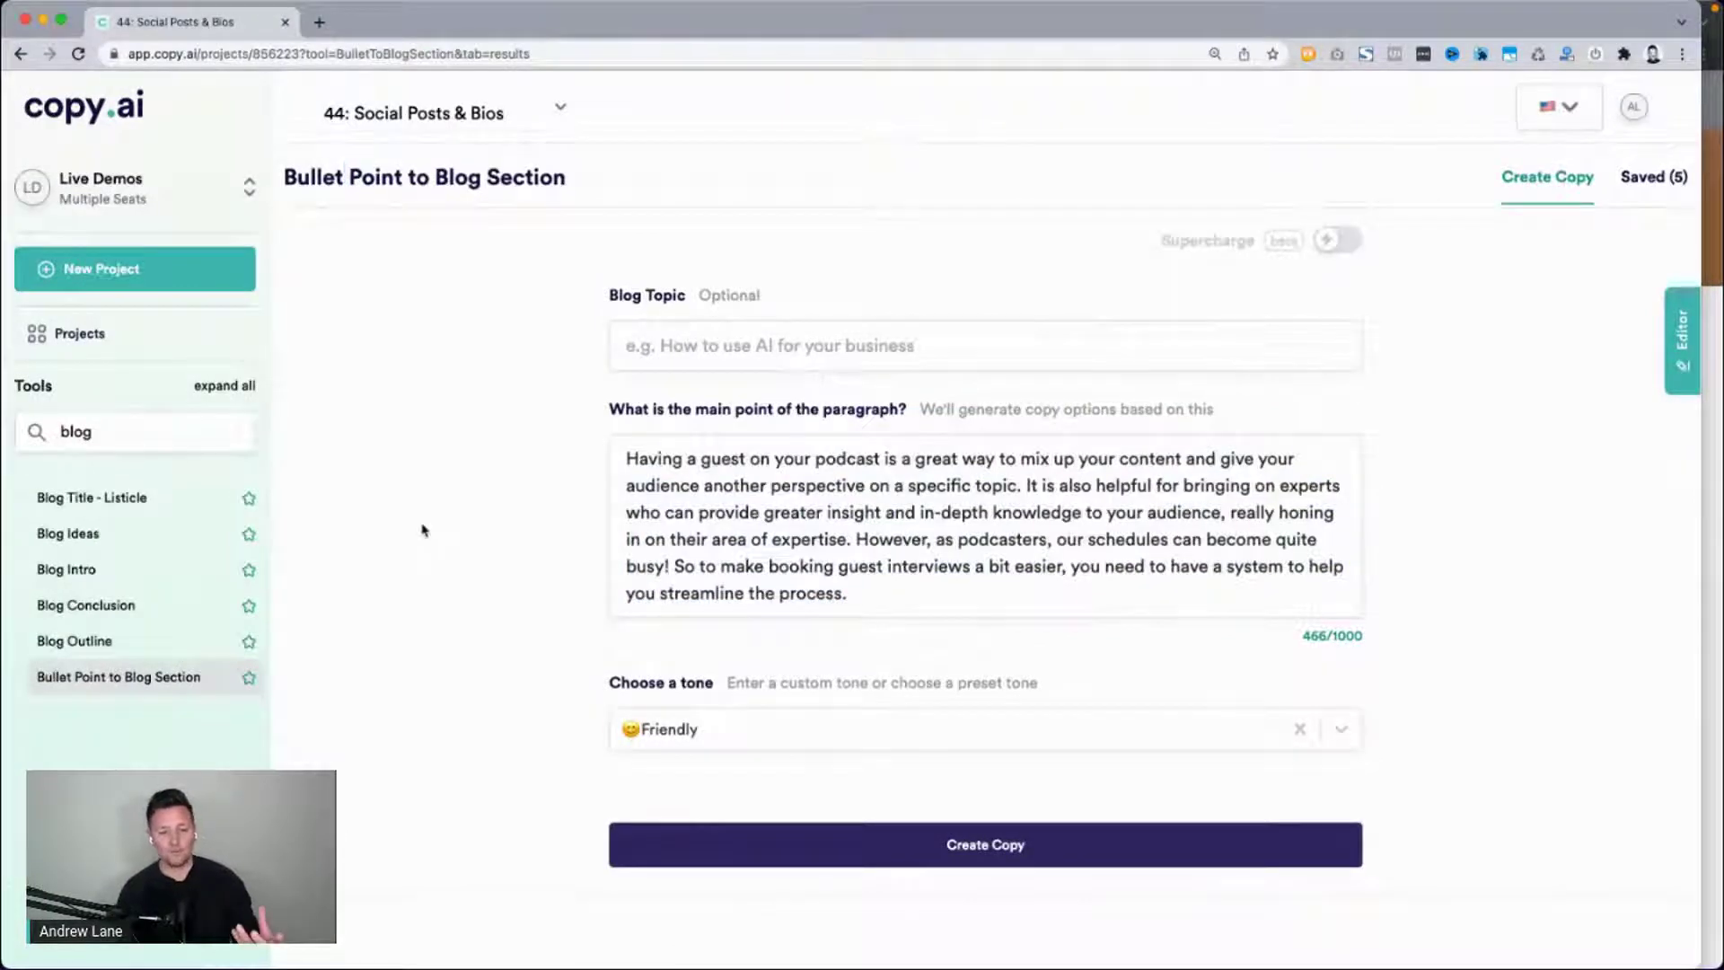
{"action": "scroll", "coordinate": [422, 531], "scroll_direction": "down", "scroll_amount": 15}
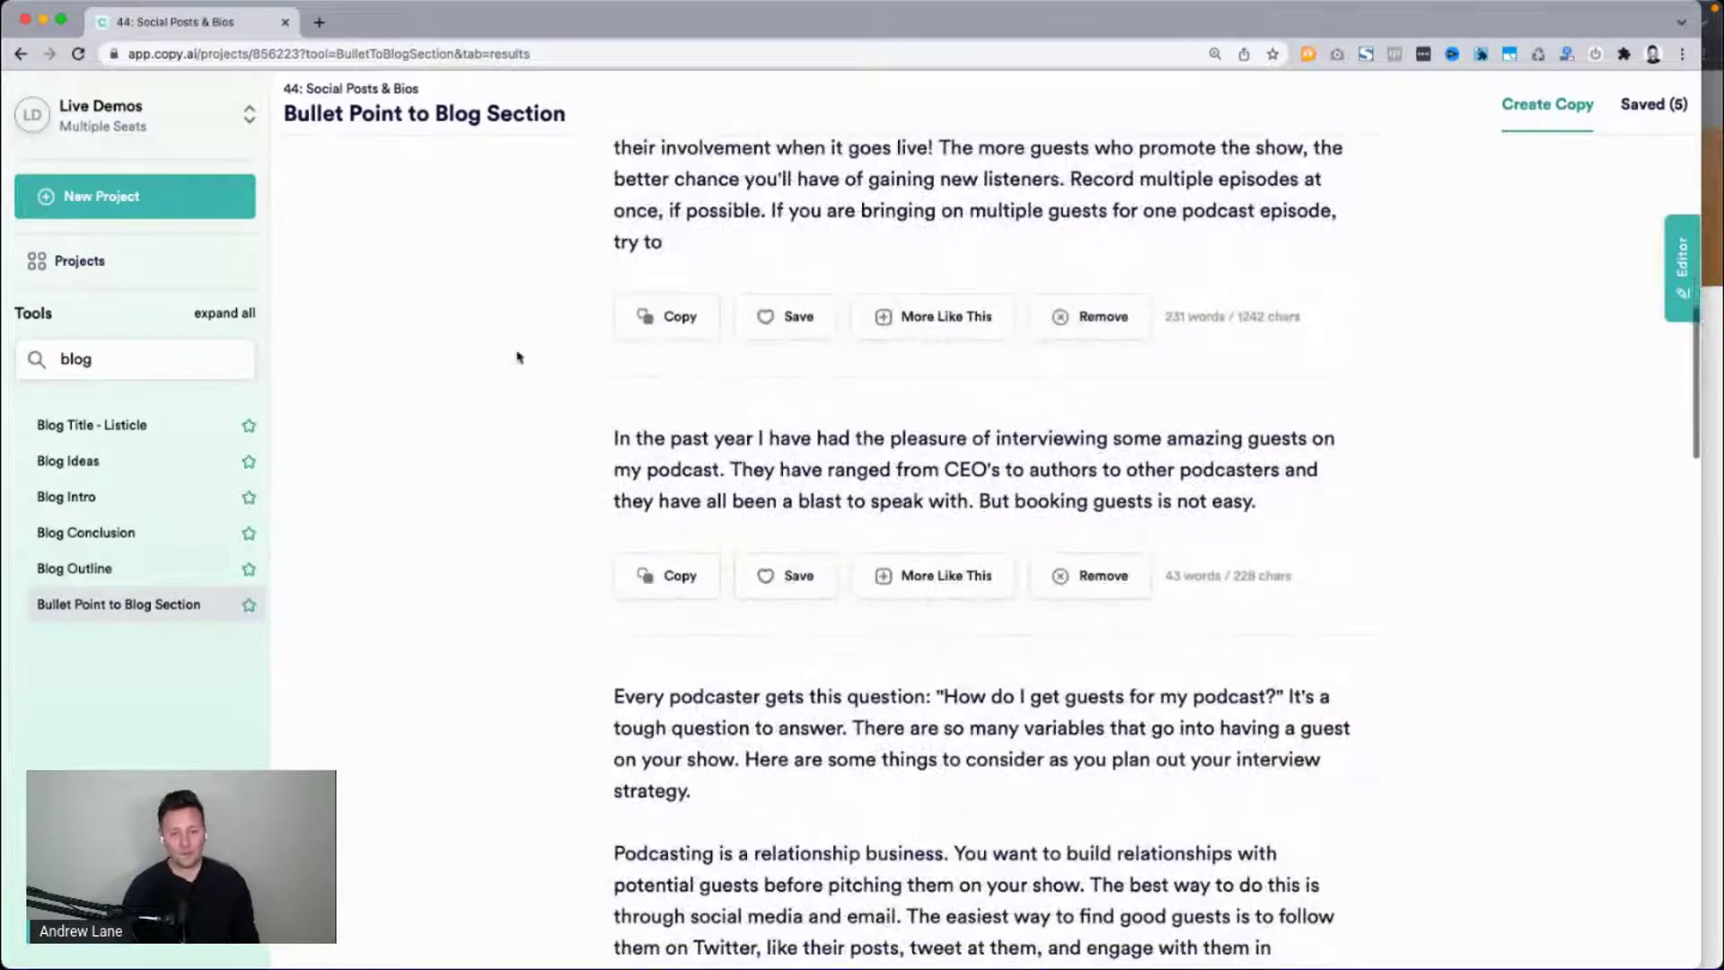
{"action": "scroll", "coordinate": [517, 356], "scroll_direction": "down", "scroll_amount": 10}
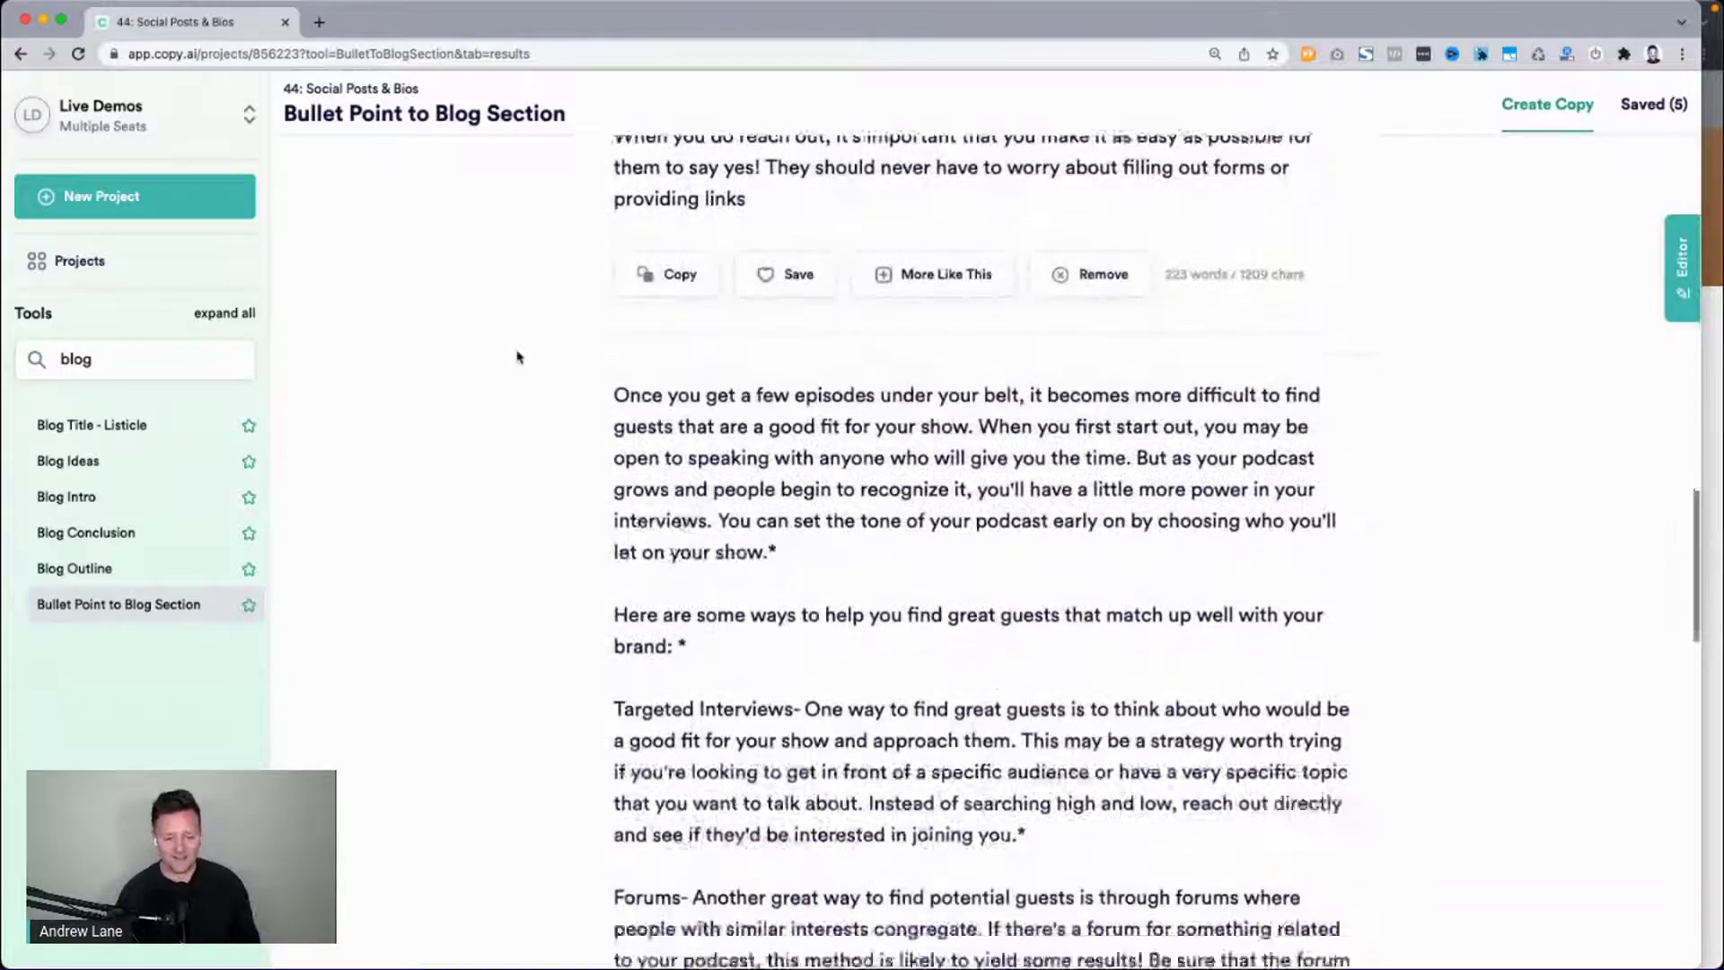
{"action": "scroll", "coordinate": [517, 356], "scroll_direction": "down", "scroll_amount": 4}
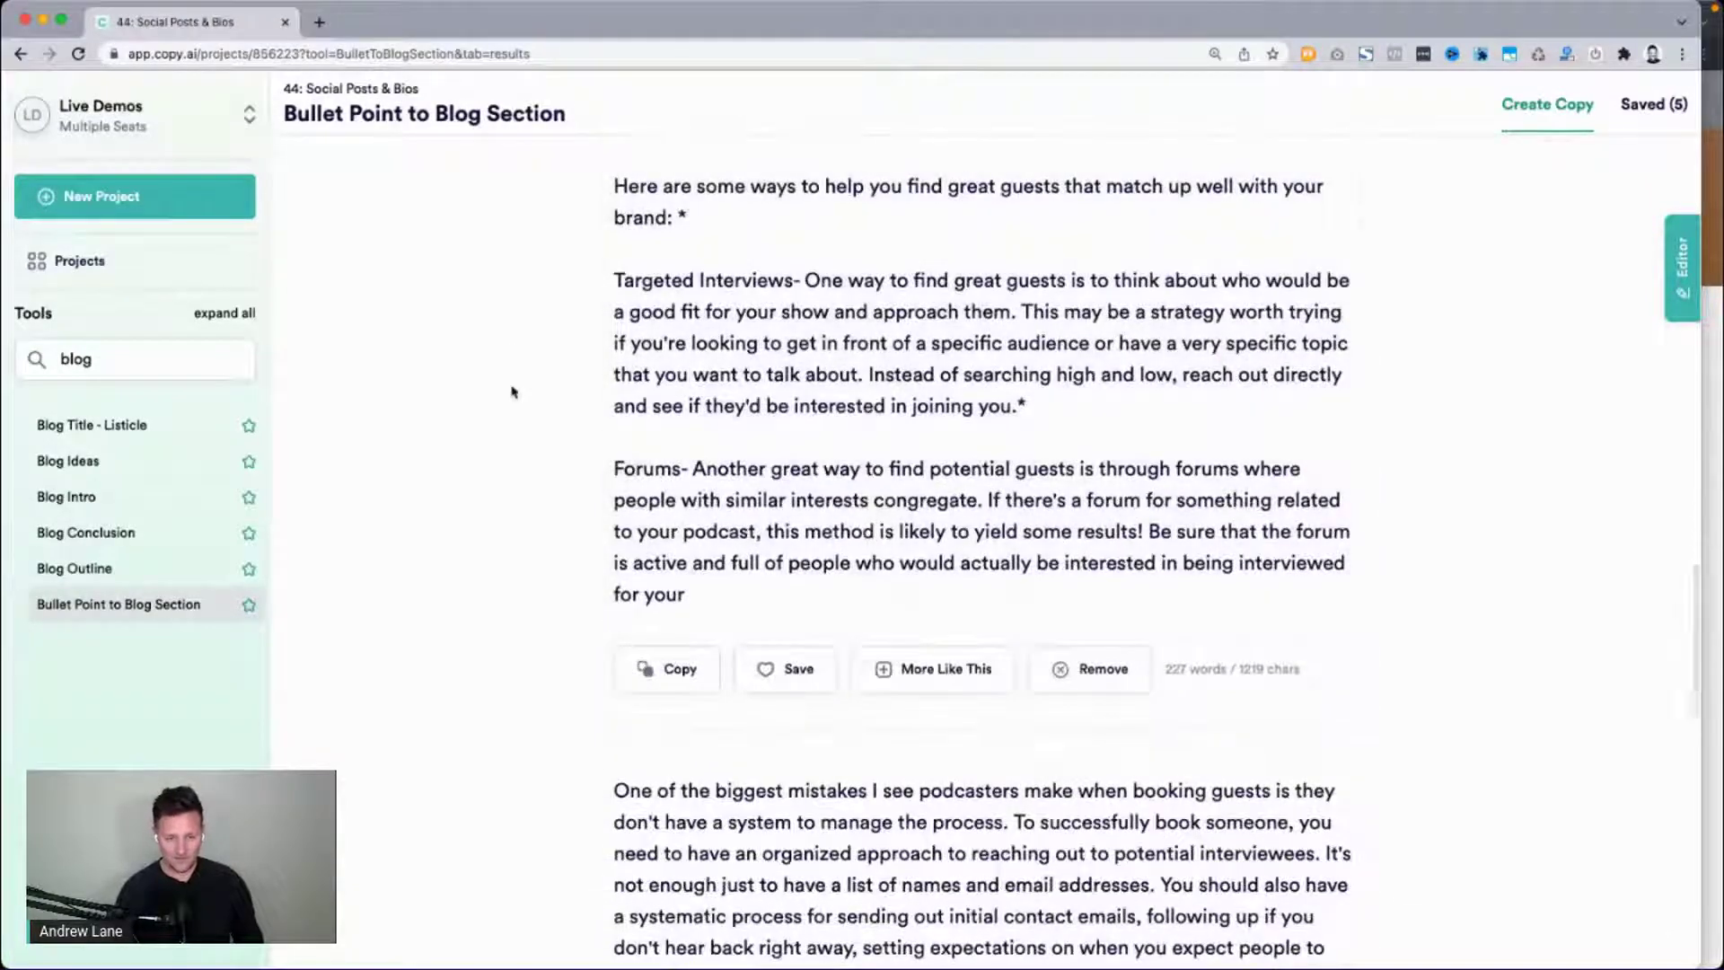
{"action": "scroll", "coordinate": [512, 422], "scroll_direction": "down", "scroll_amount": 4}
{"action": "scroll", "coordinate": [512, 465], "scroll_direction": "up", "scroll_amount": 3}
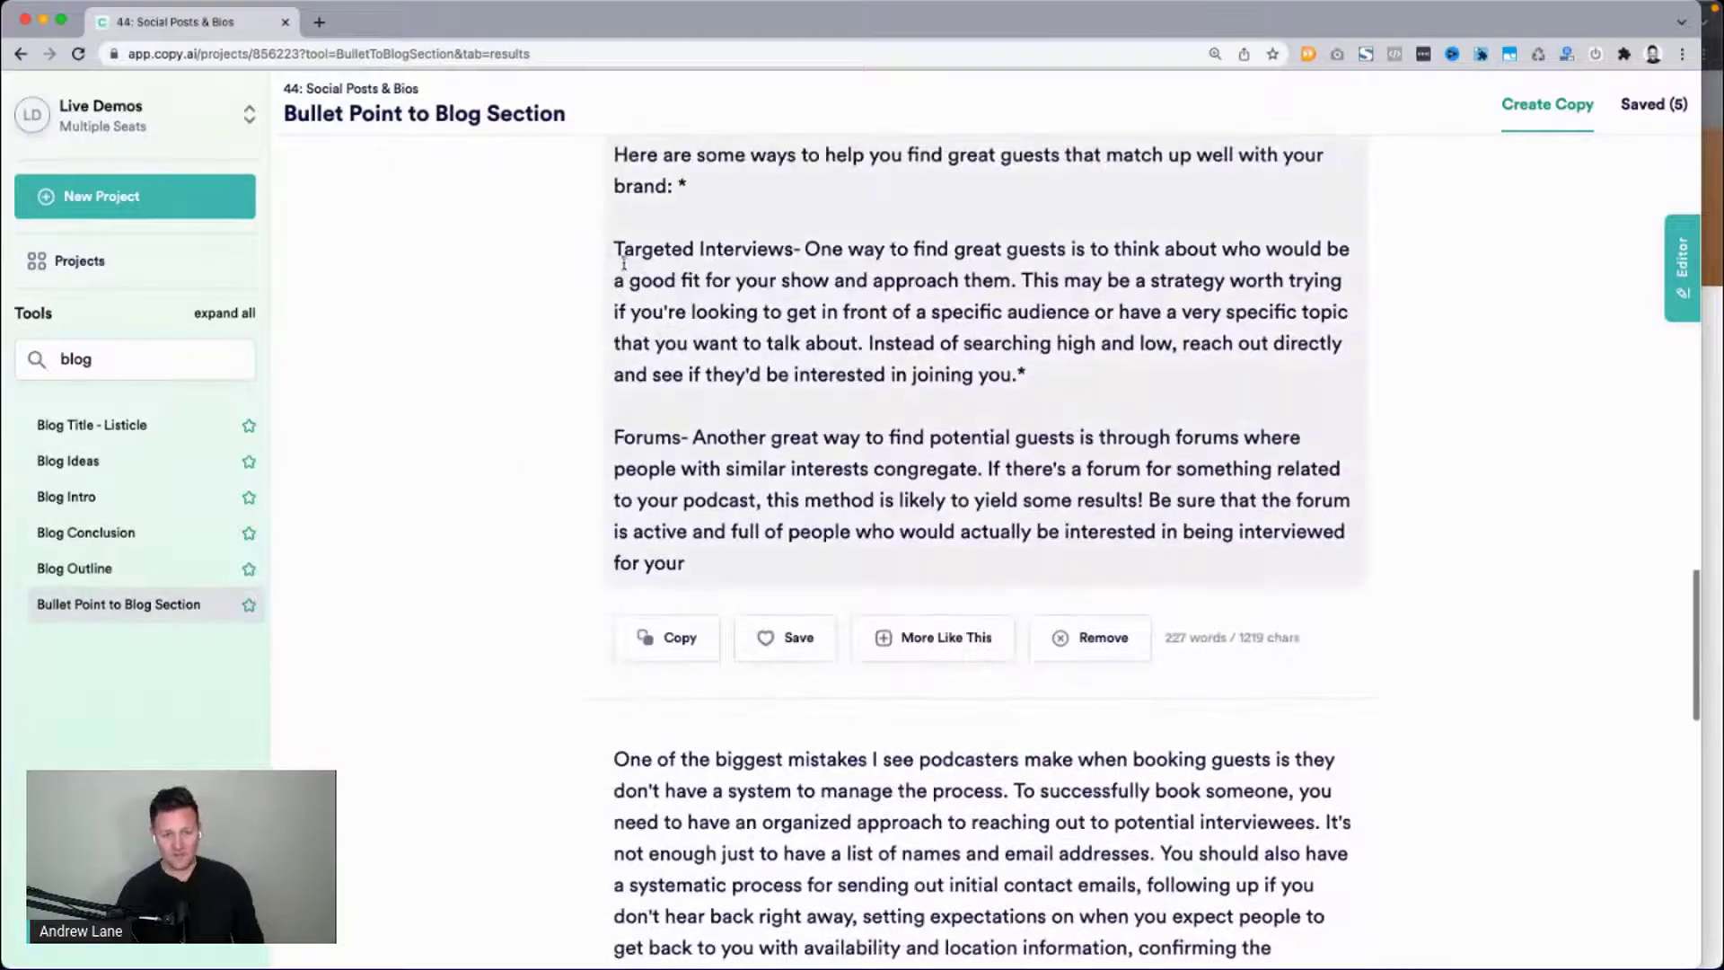
{"action": "left_click_drag", "start_coordinate": [614, 249], "coordinate": [743, 255]}
{"action": "scroll", "coordinate": [591, 408], "scroll_direction": "down", "scroll_amount": 5}
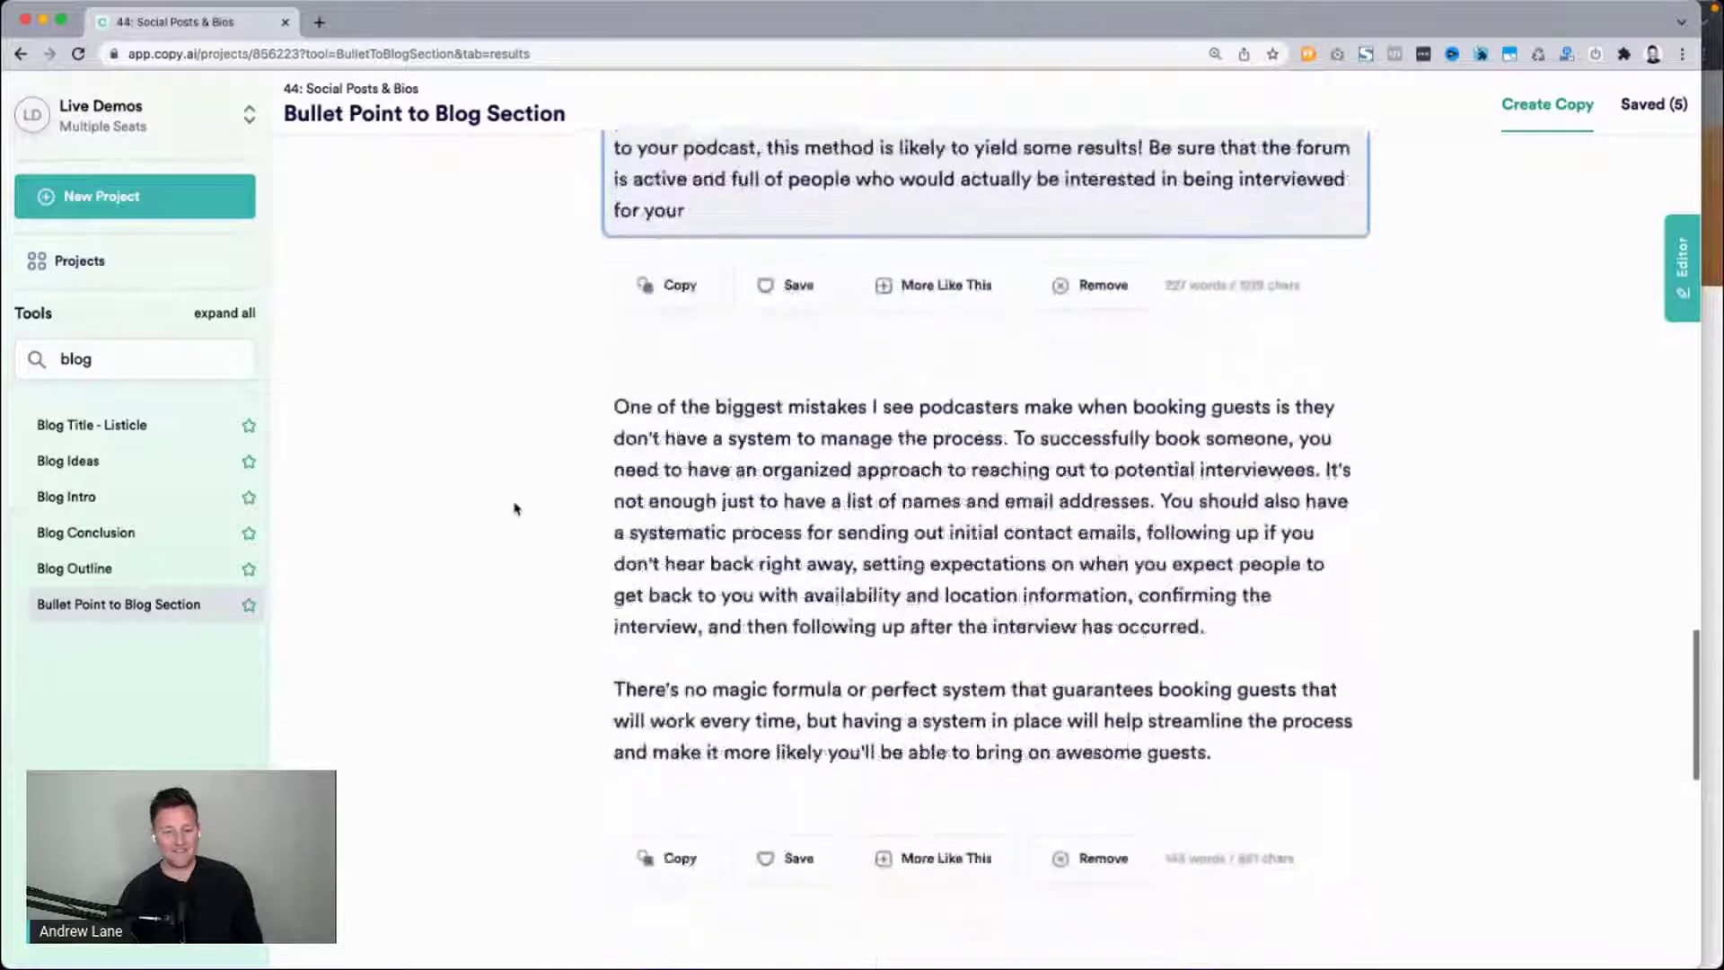
Set the tone for the same podcast paragraph to "Trendy, Cutting Edge, Techie" and generate new blog sections.
{"action": "scroll", "coordinate": [538, 500], "scroll_direction": "up", "scroll_amount": 20}
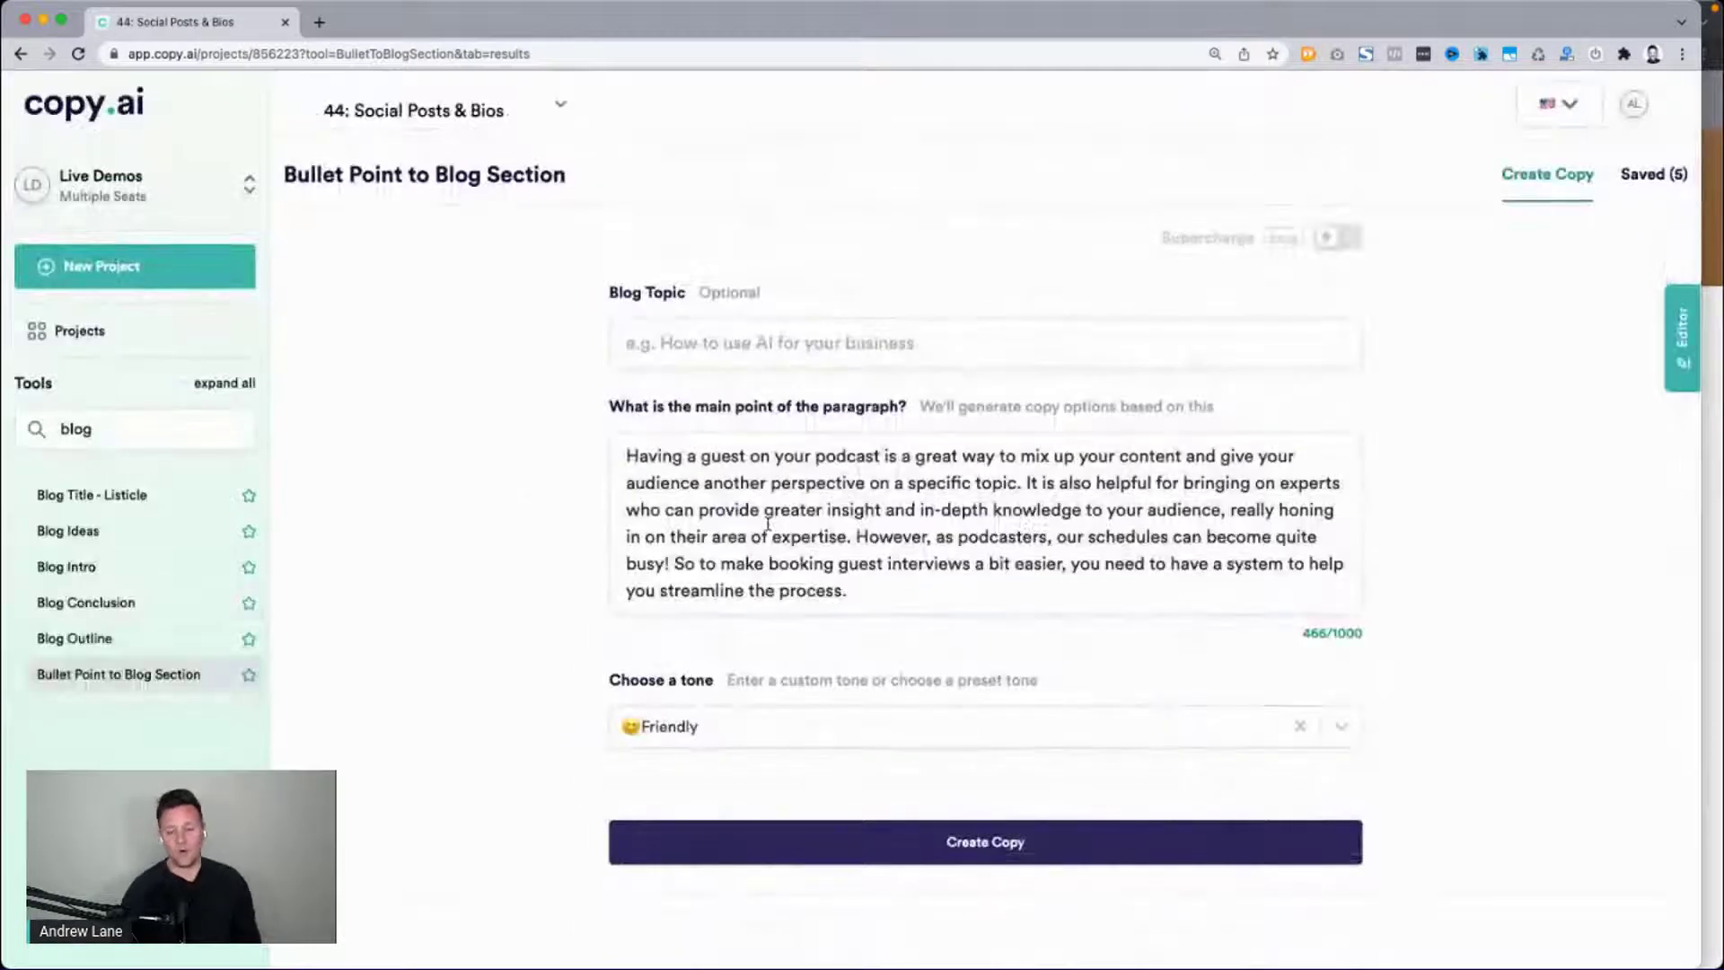
{"action": "triple_click", "coordinate": [767, 523]}
{"action": "left_click", "coordinate": [767, 523]}
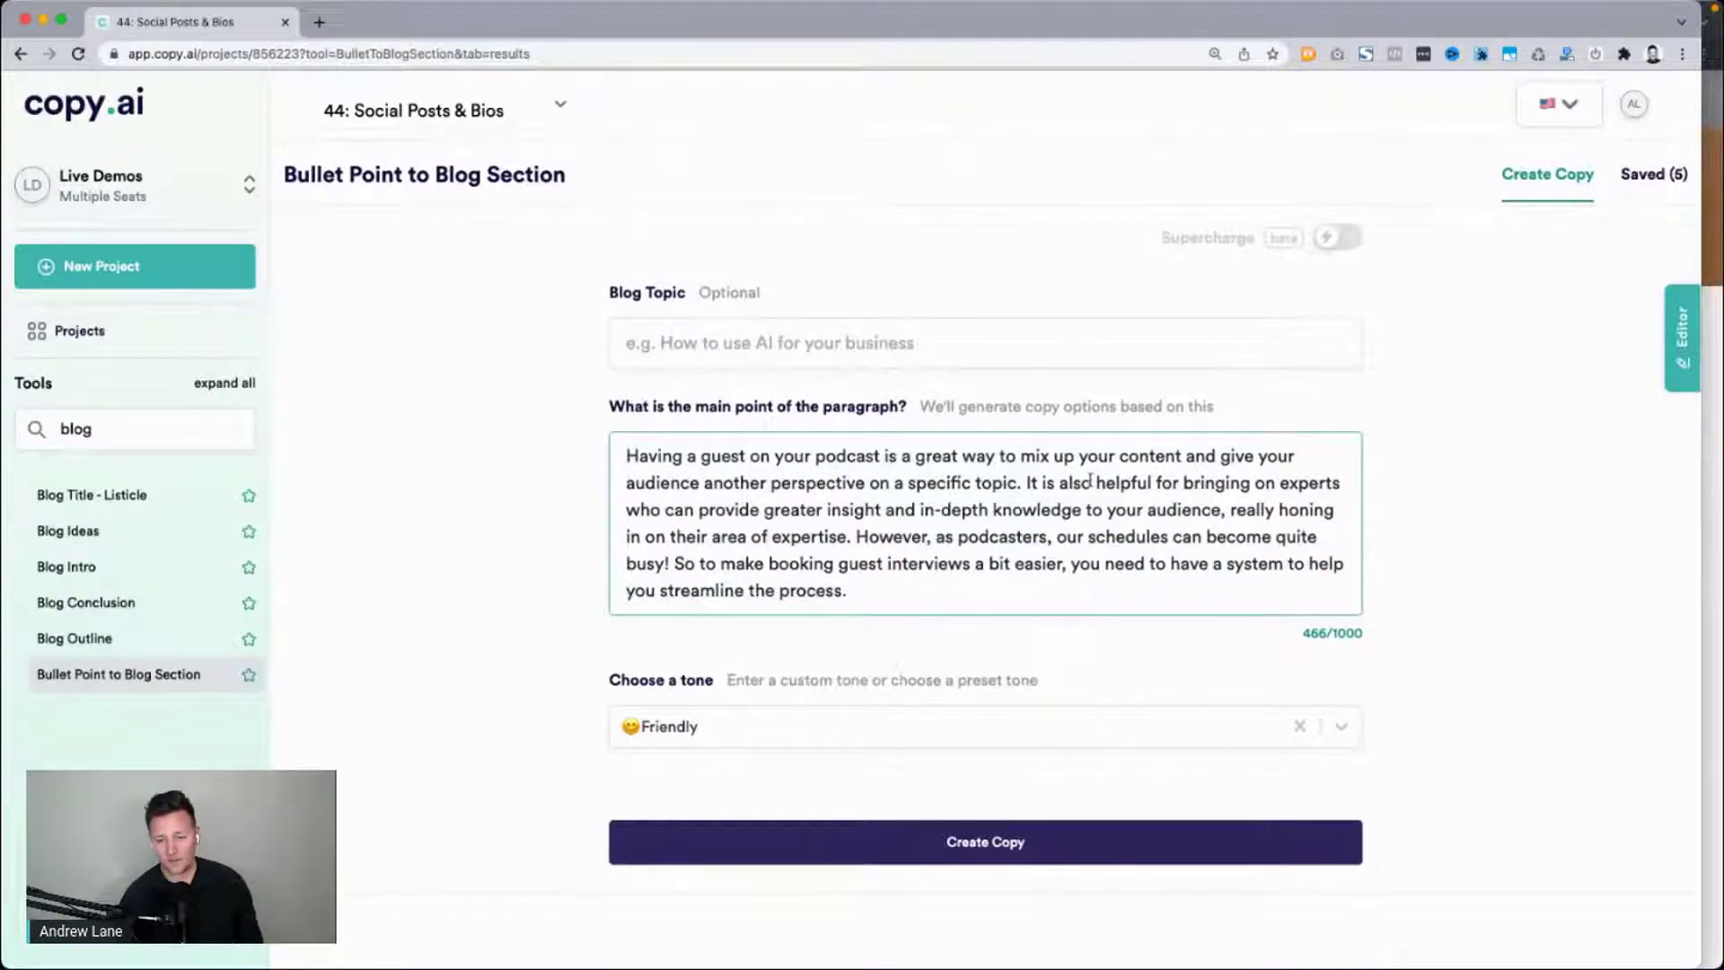
{"action": "left_click_drag", "start_coordinate": [887, 600], "coordinate": [589, 460]}
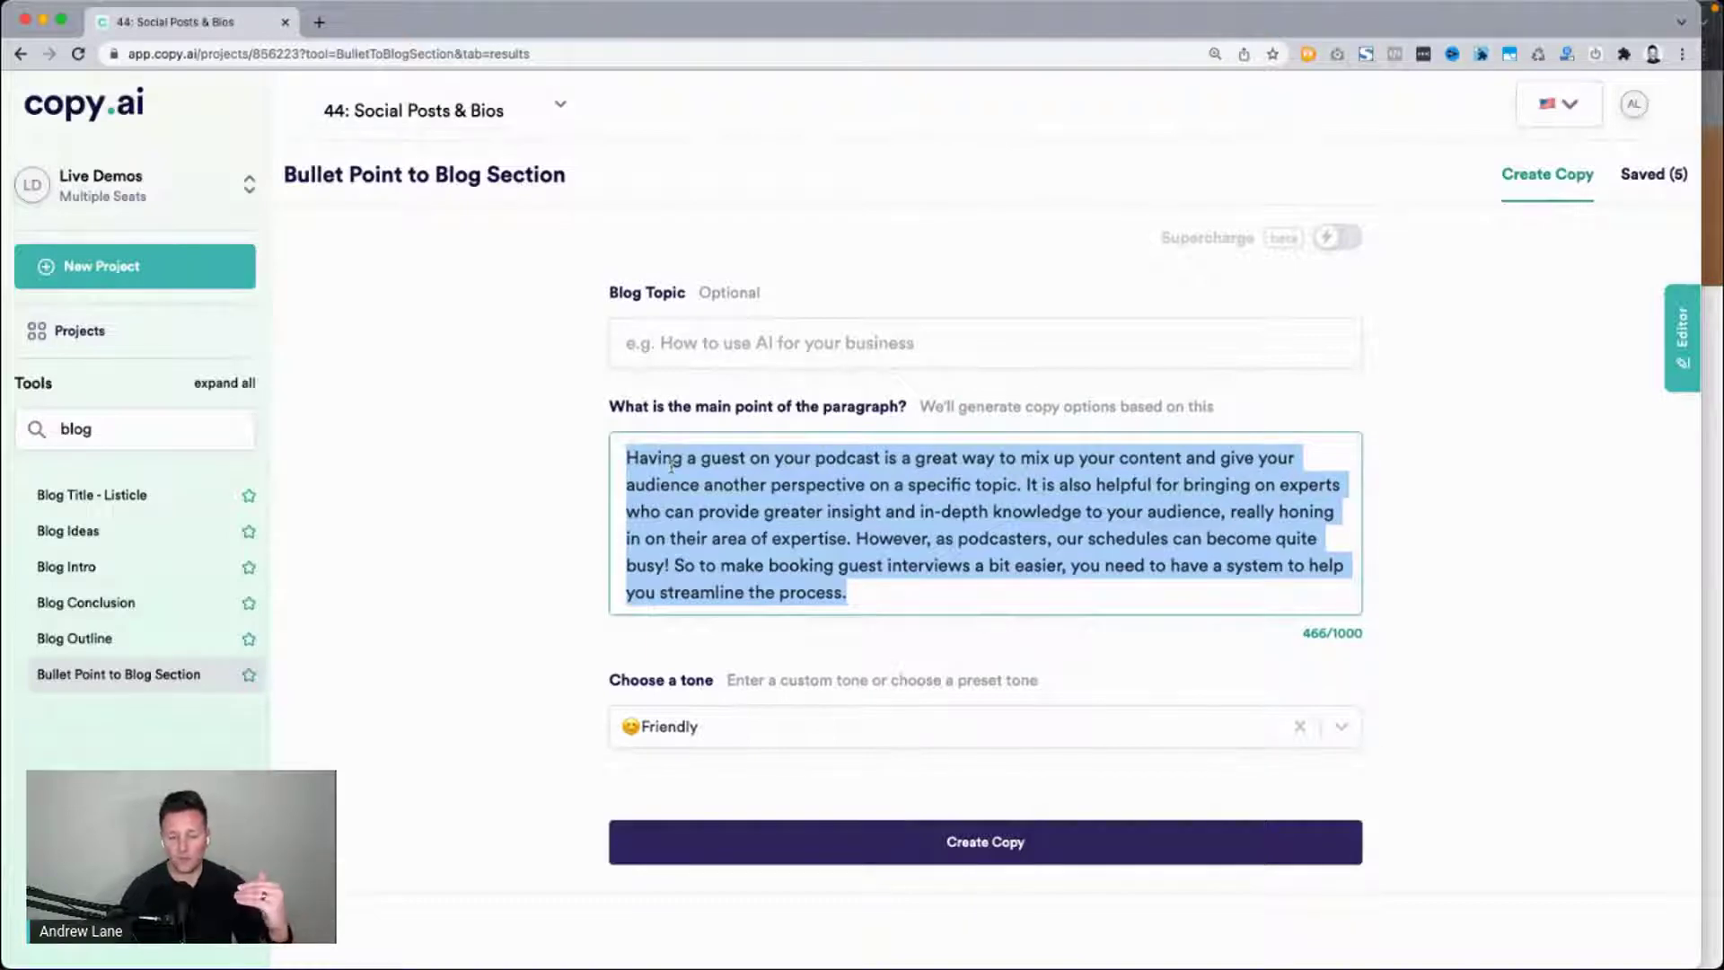
{"action": "scroll", "coordinate": [465, 523], "scroll_direction": "down", "scroll_amount": 2}
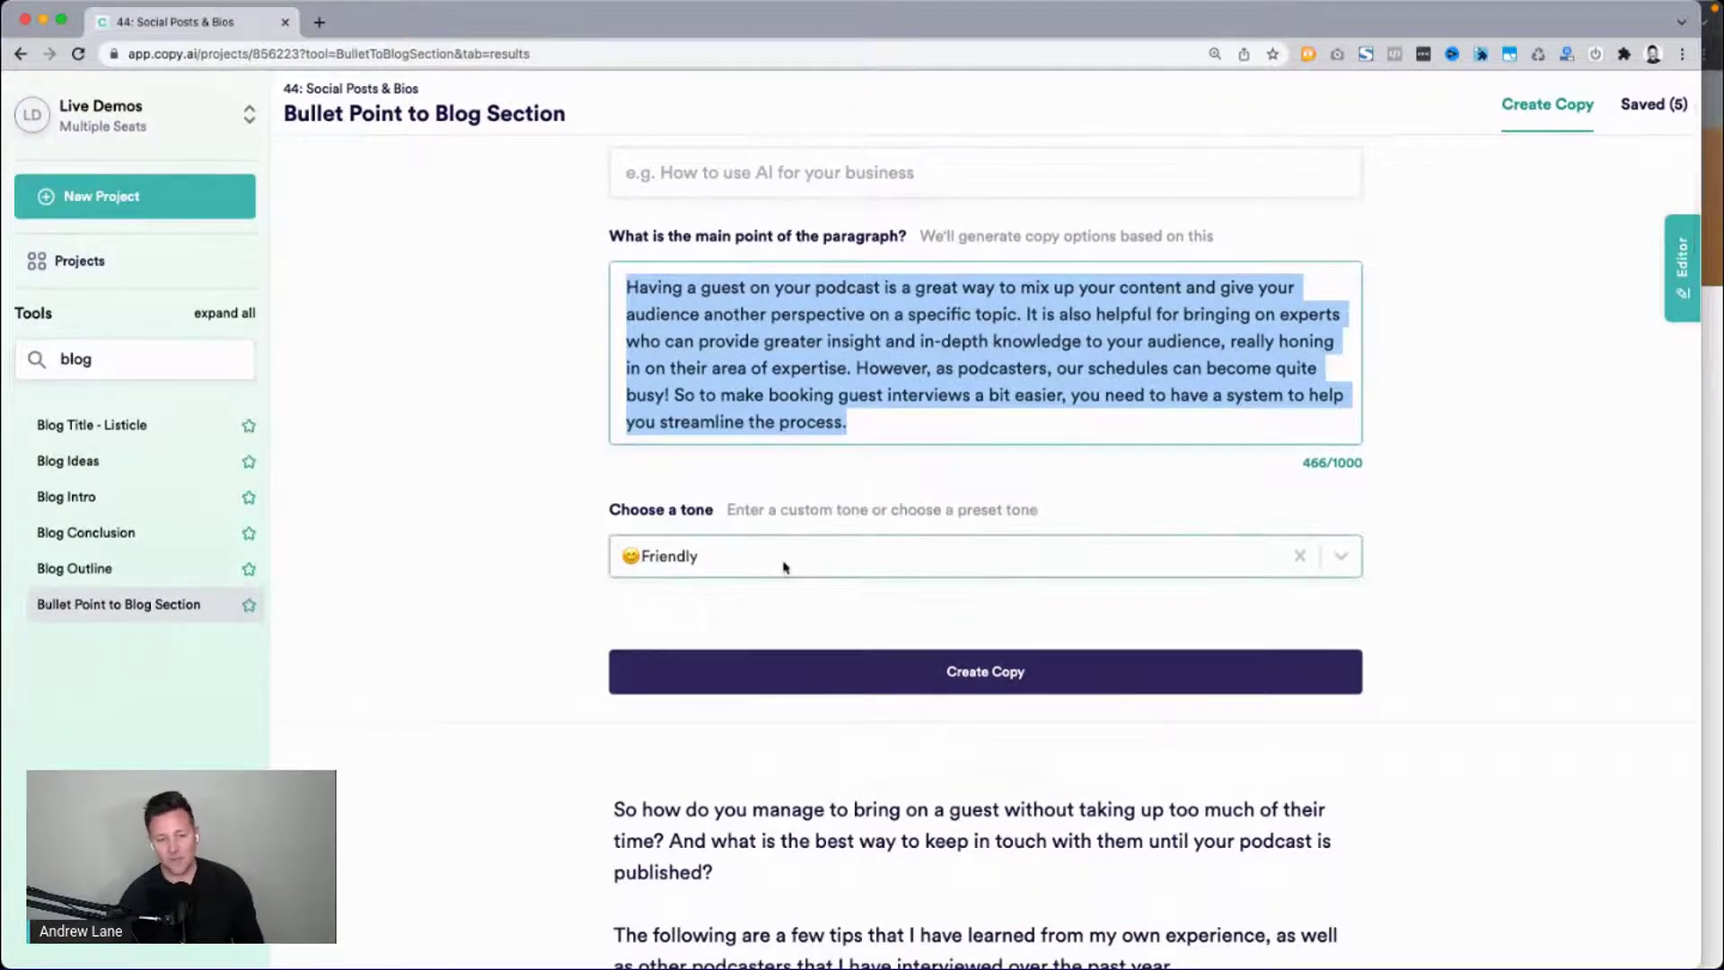
{"action": "left_click", "coordinate": [762, 550]}
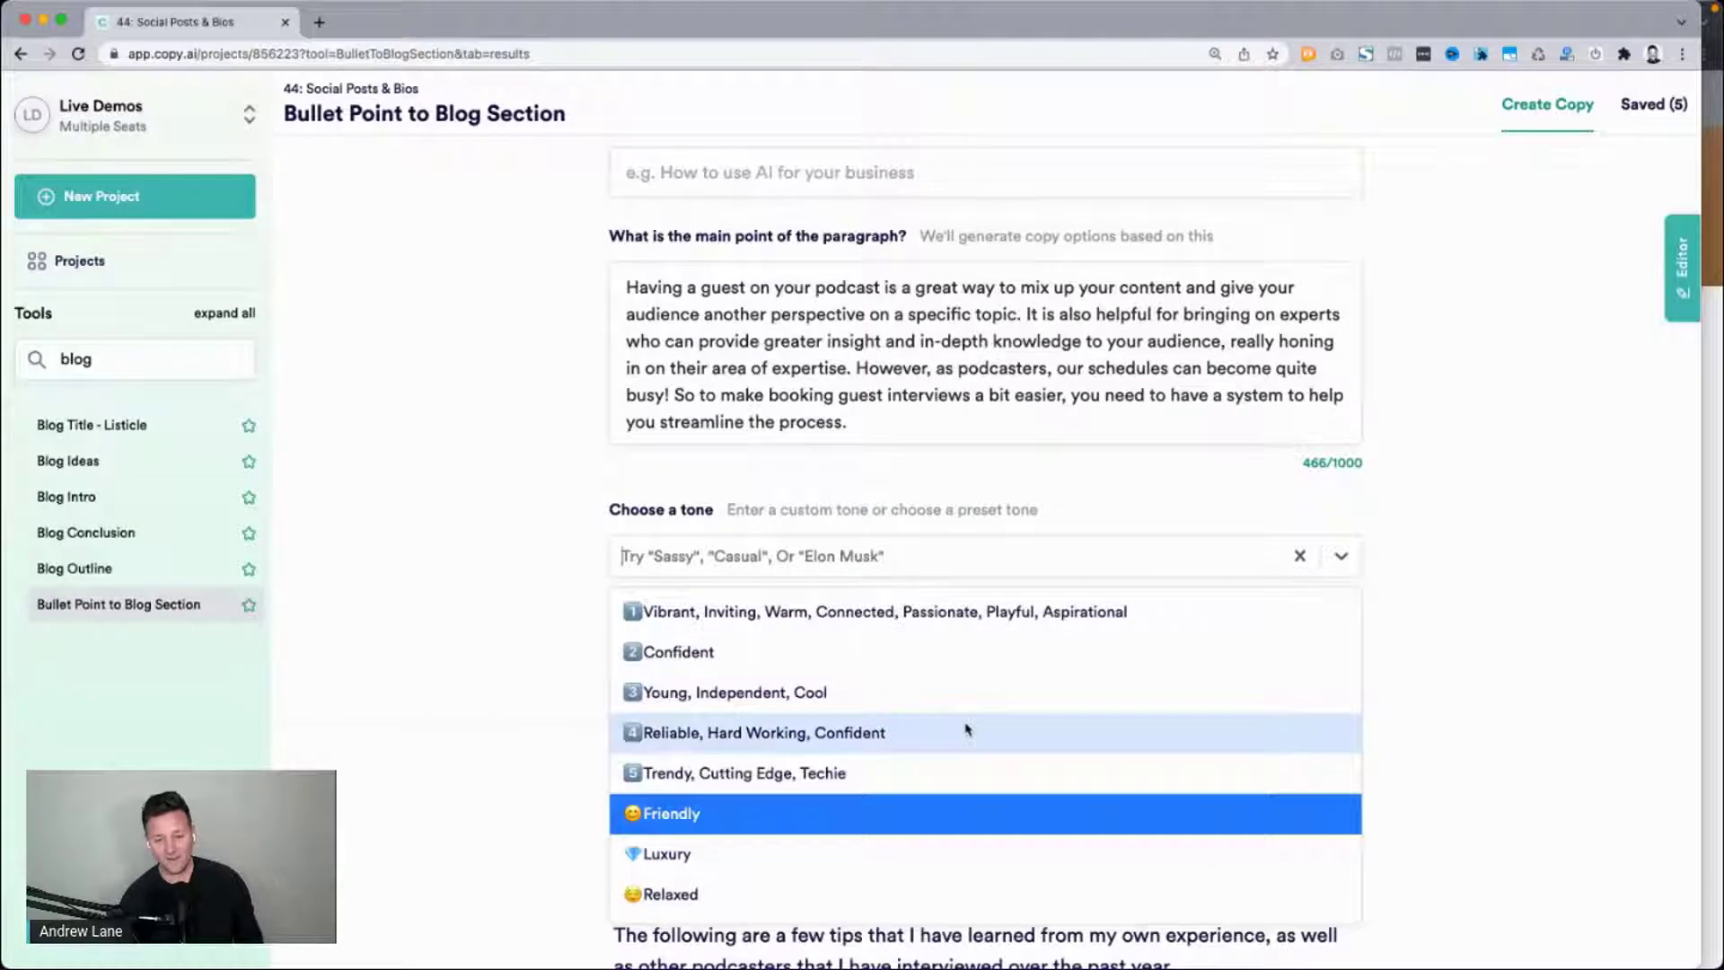
{"action": "left_click", "coordinate": [896, 773]}
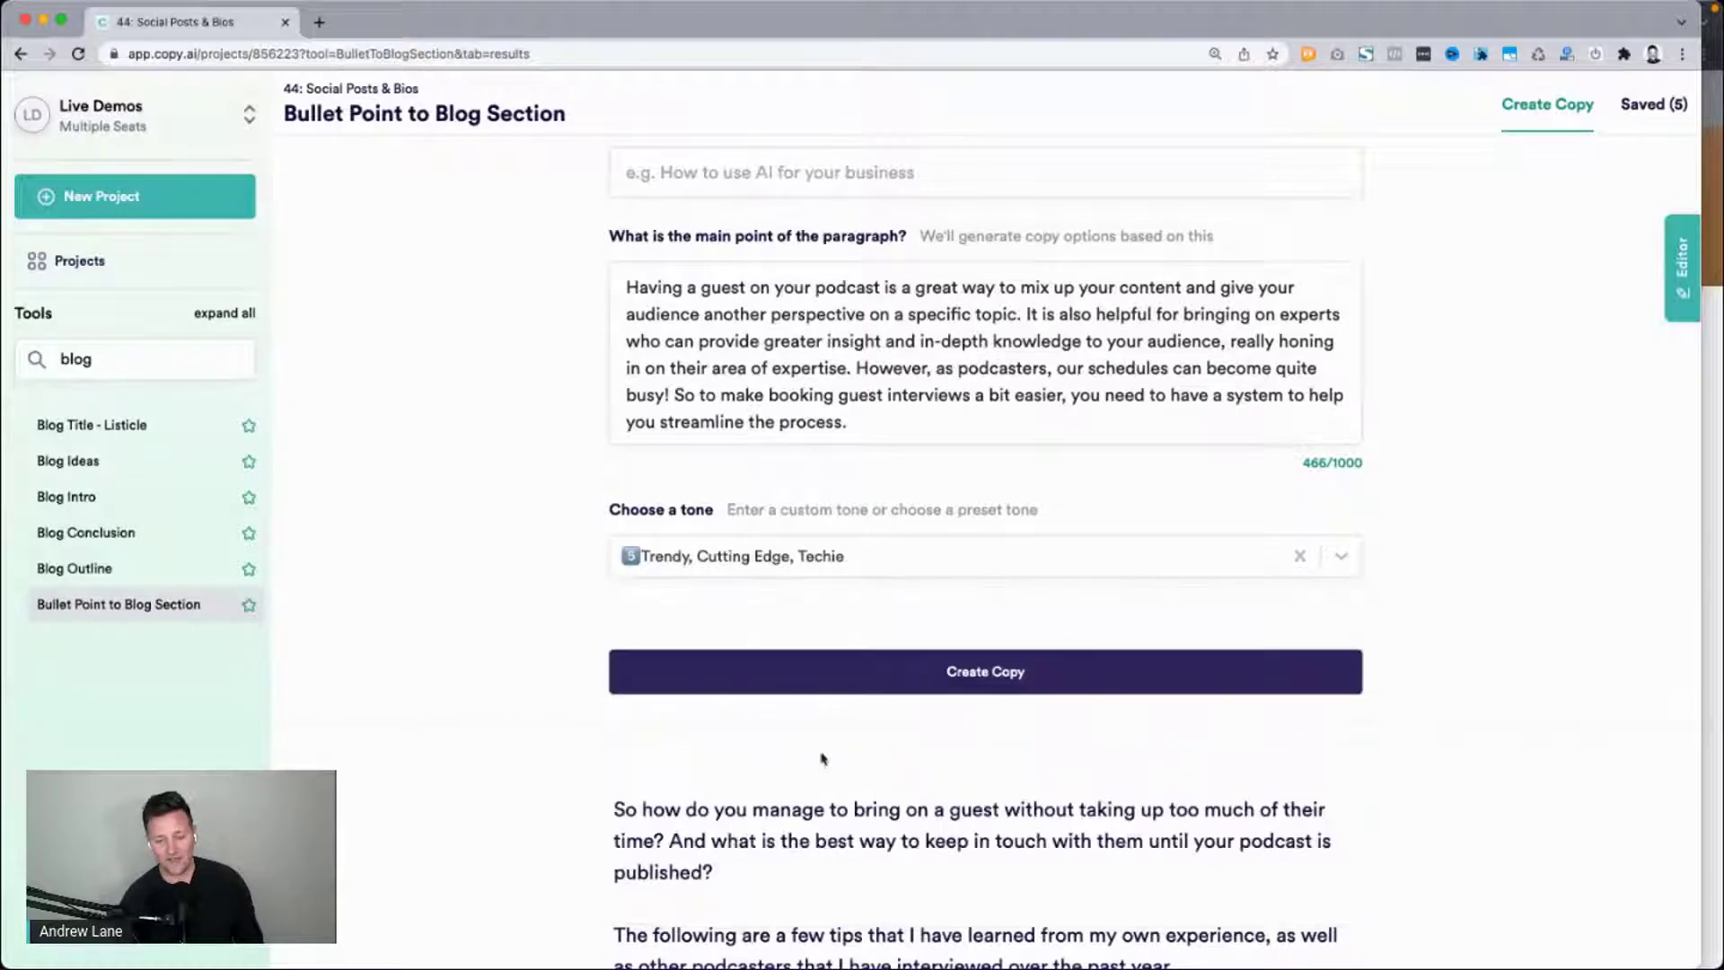
{"action": "left_click", "coordinate": [896, 689]}
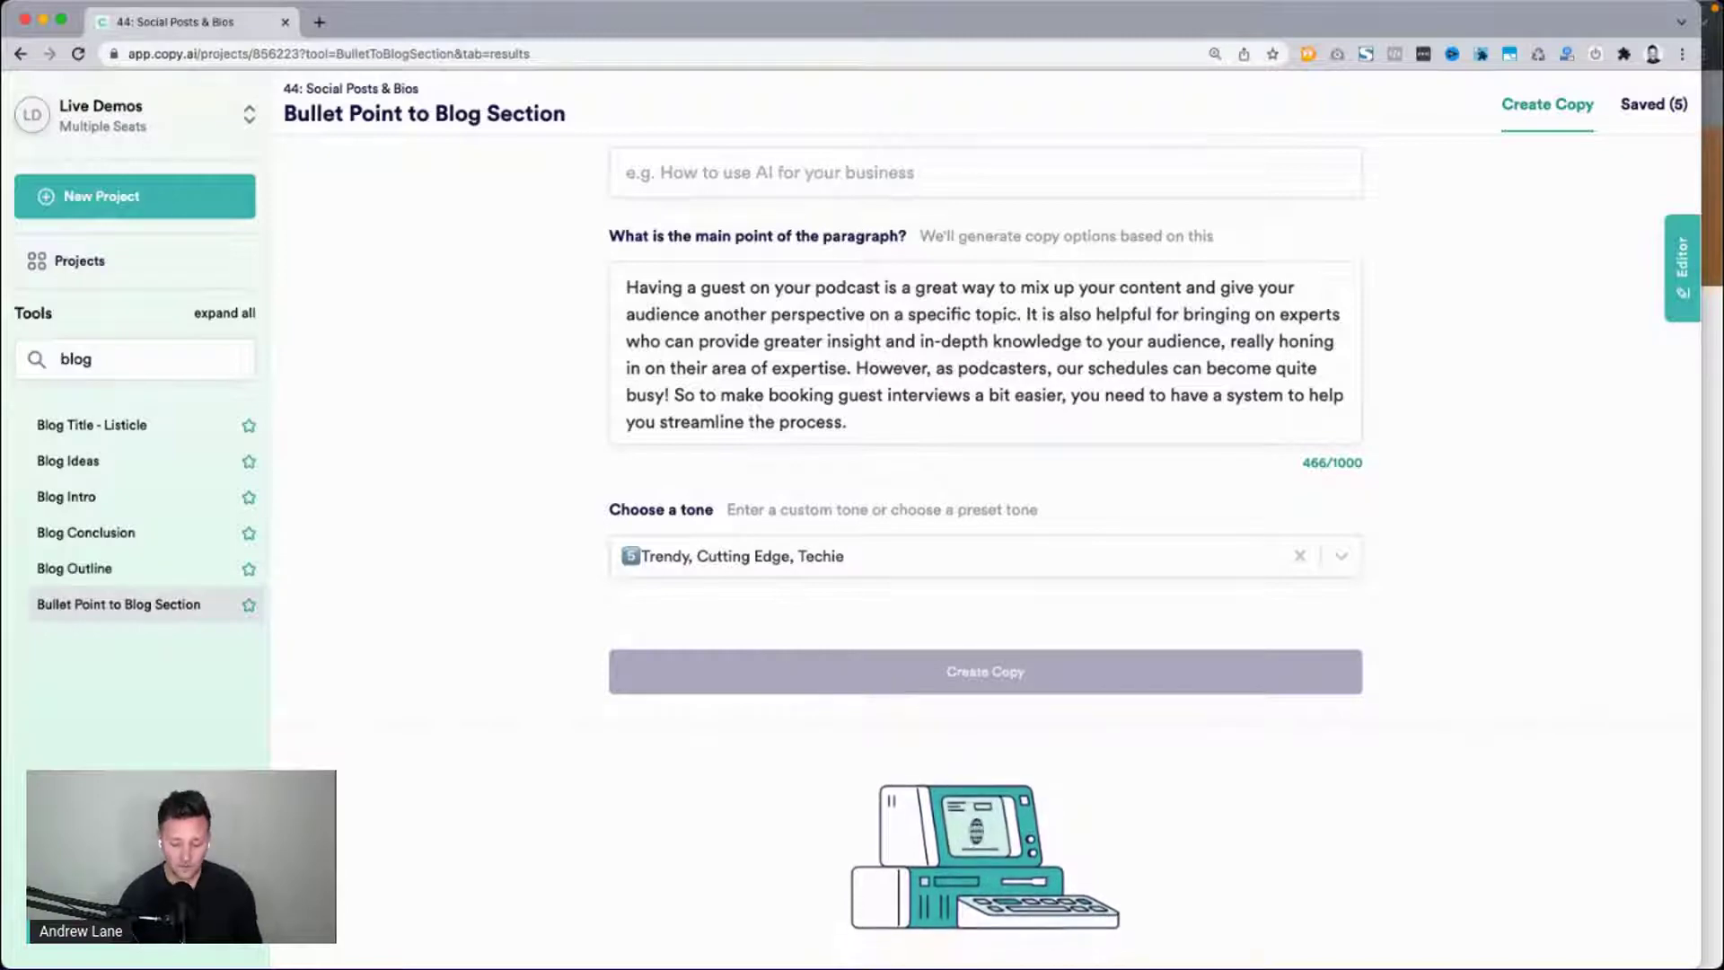
Return to the content box and highlight the entire main-point paragraph about having a podcast guest.
{"action": "scroll", "coordinate": [889, 706], "scroll_direction": "up", "scroll_amount": 3}
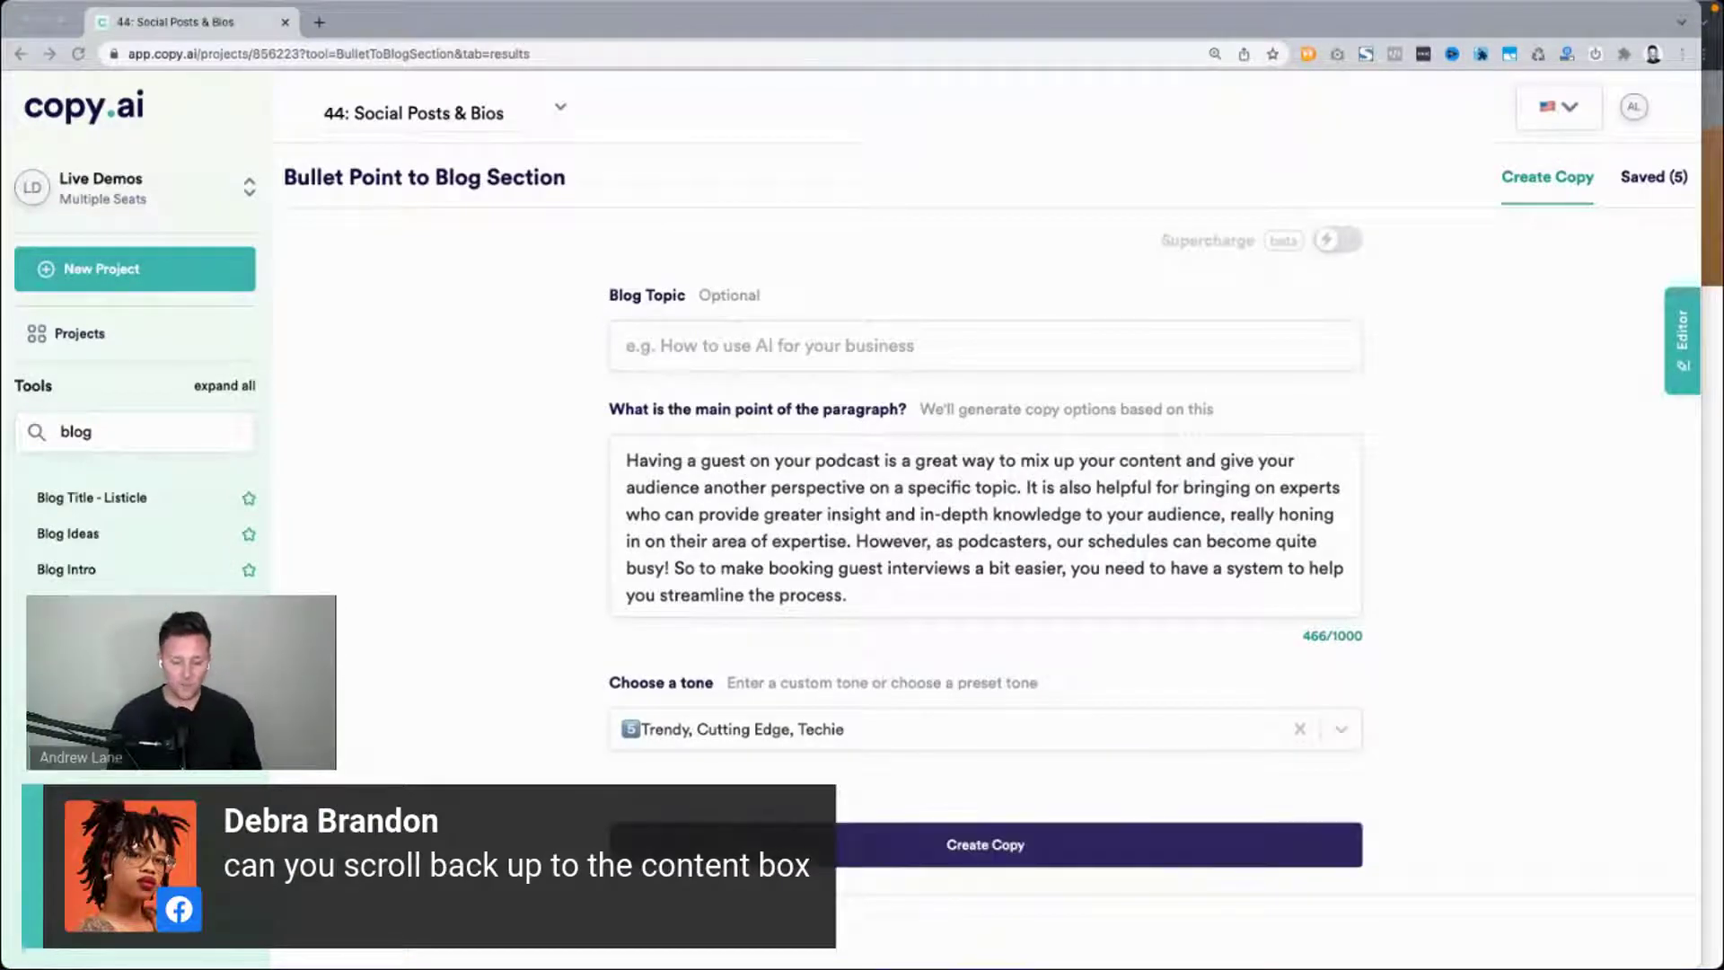
{"action": "left_click", "coordinate": [854, 596]}
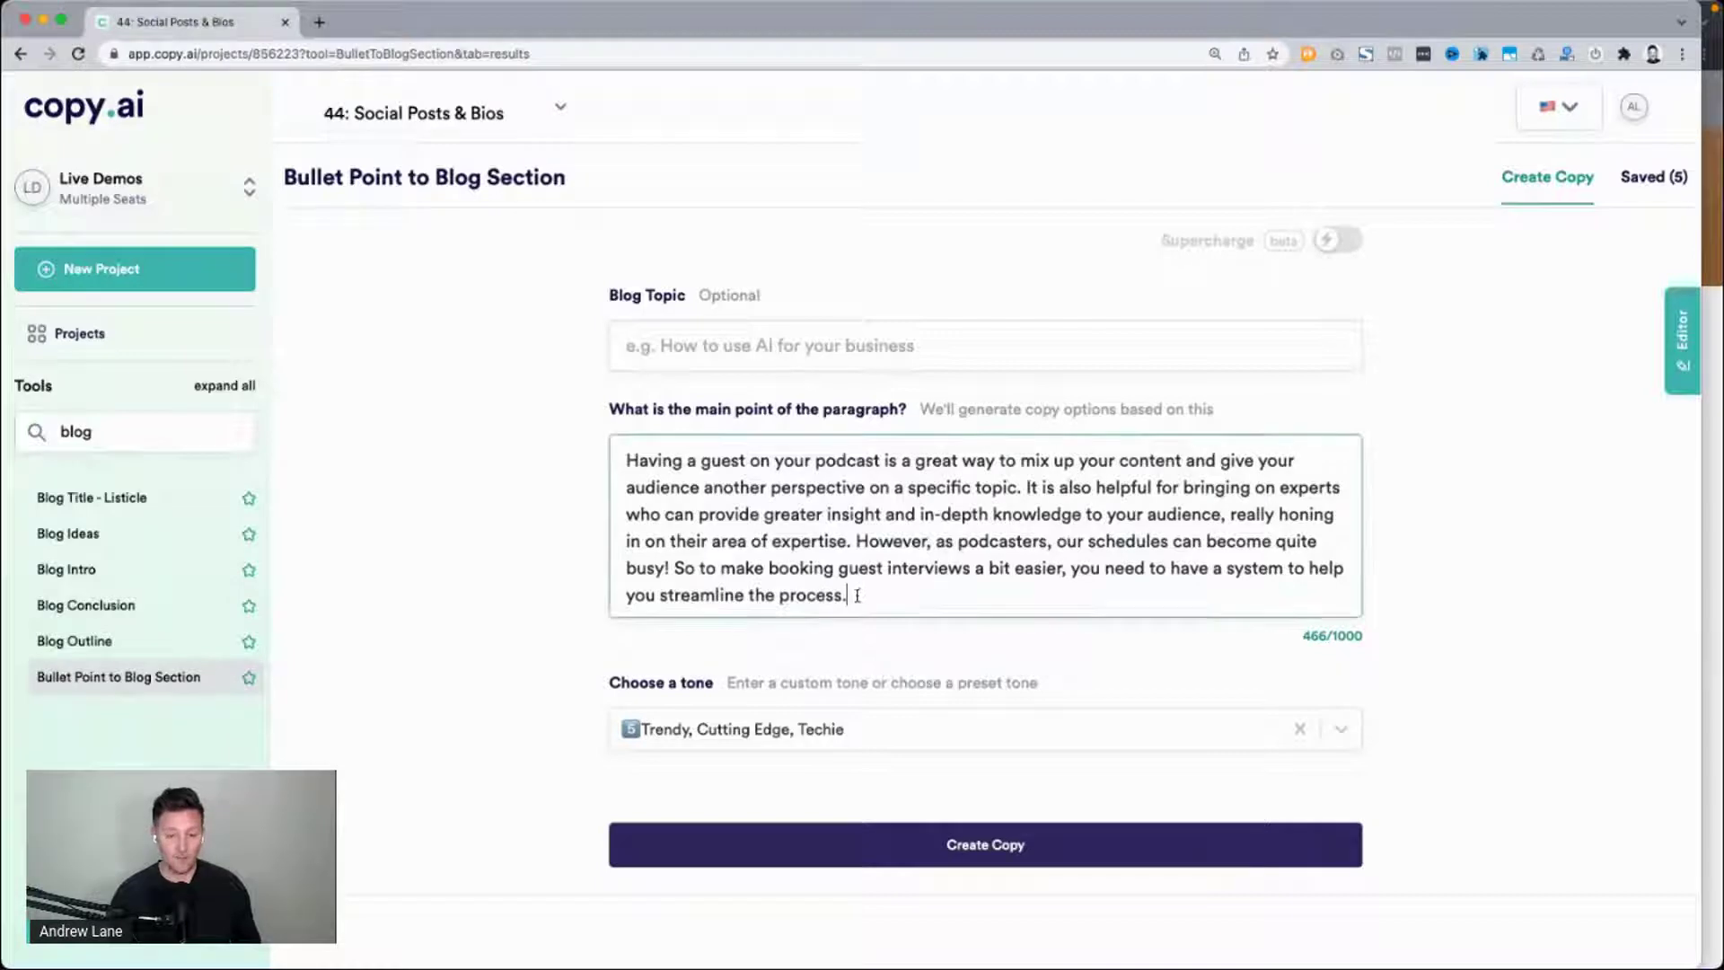
{"action": "left_click_drag", "start_coordinate": [855, 595], "coordinate": [582, 425]}
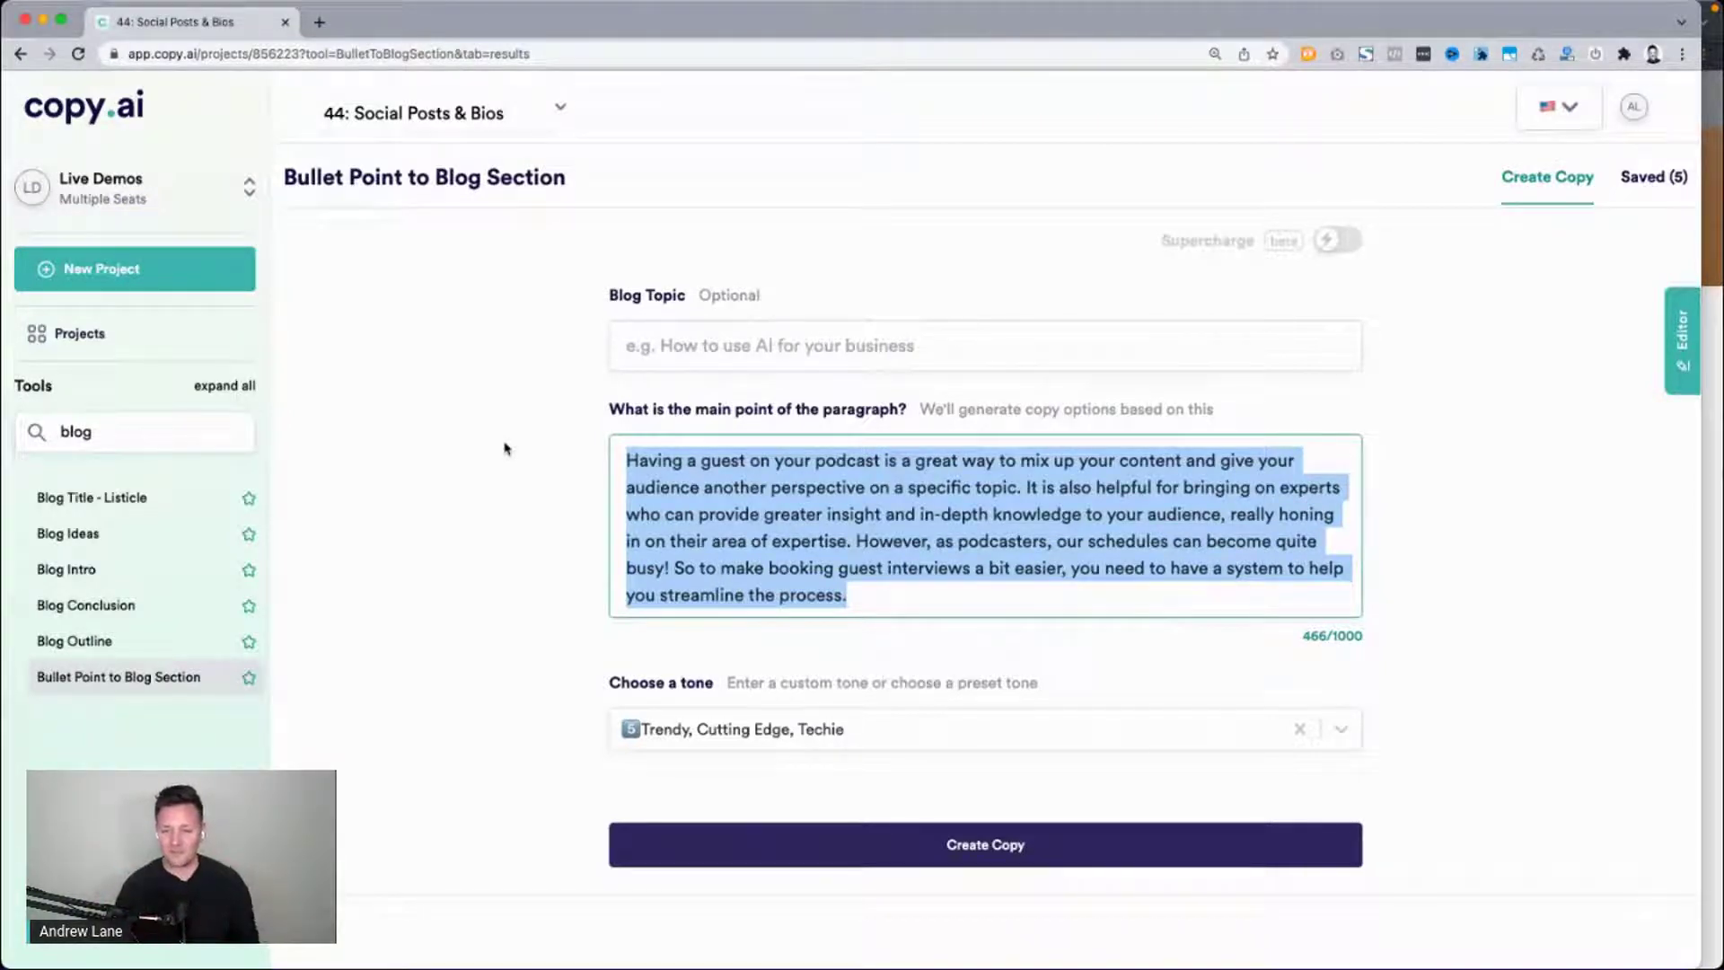
Check the podcast source article, return to copy.ai and review the tool title, main-point paragraph and its question label by highlighting each.
{"action": "left_click", "coordinate": [1721, 468]}
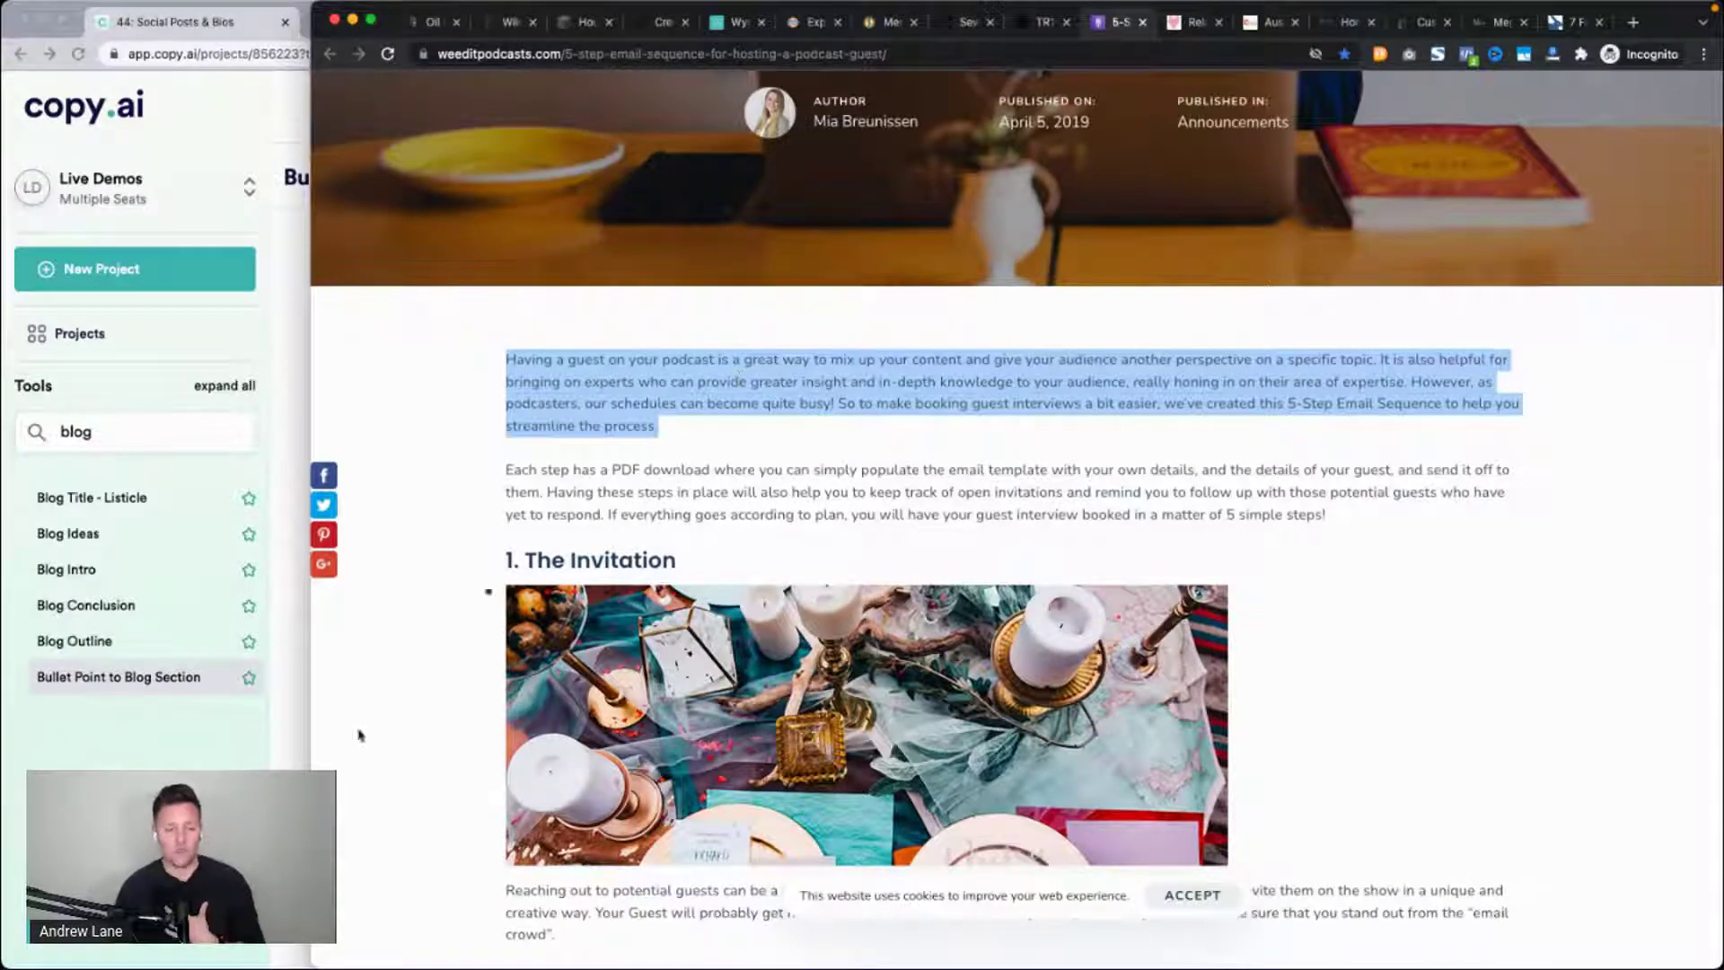
{"action": "key", "text": "super+Tab"}
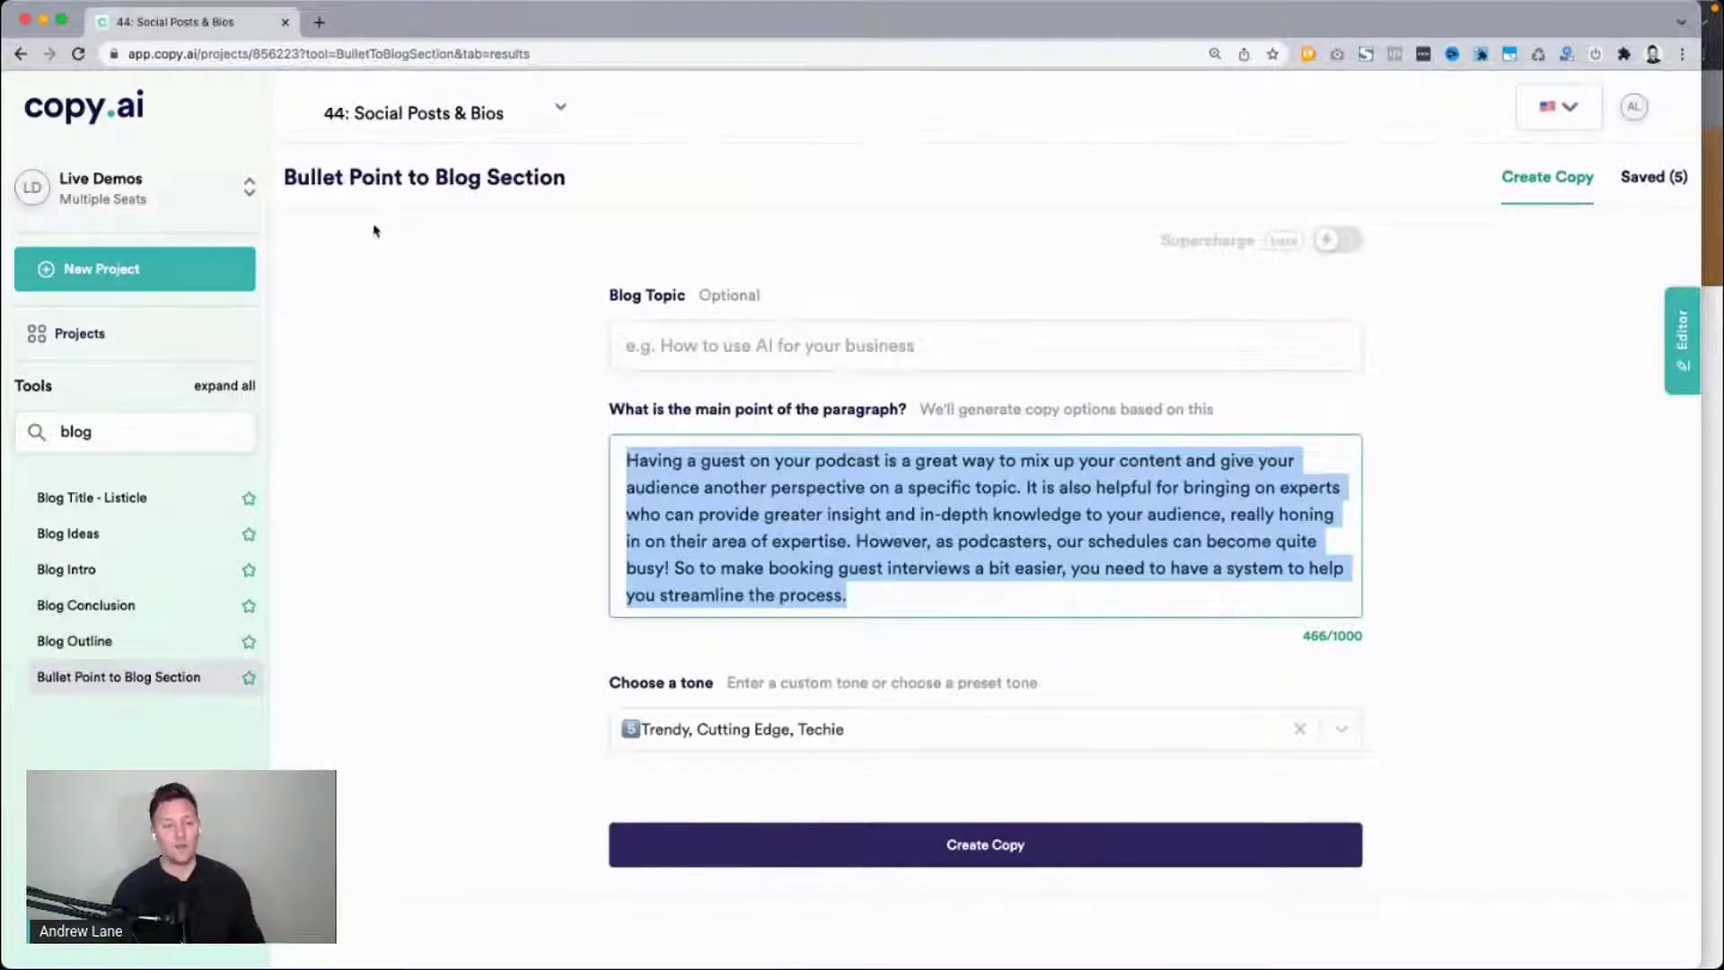
{"action": "triple_click", "coordinate": [341, 167]}
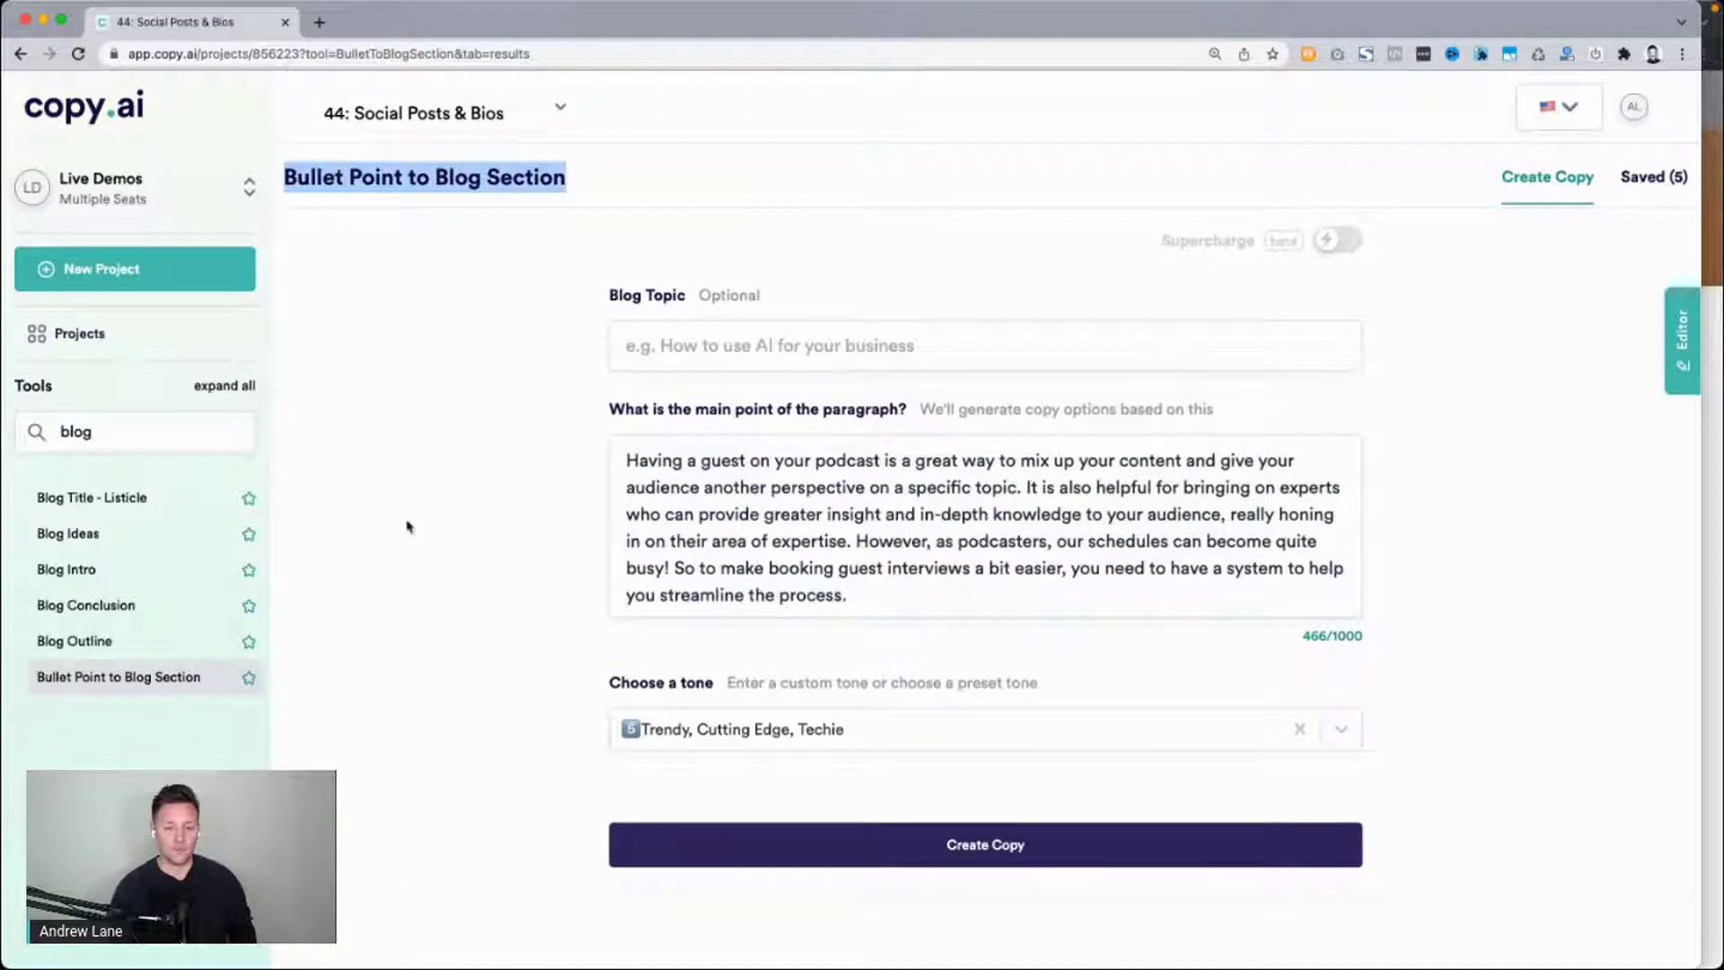
{"action": "left_click", "coordinate": [838, 592]}
{"action": "key", "text": "super+a"}
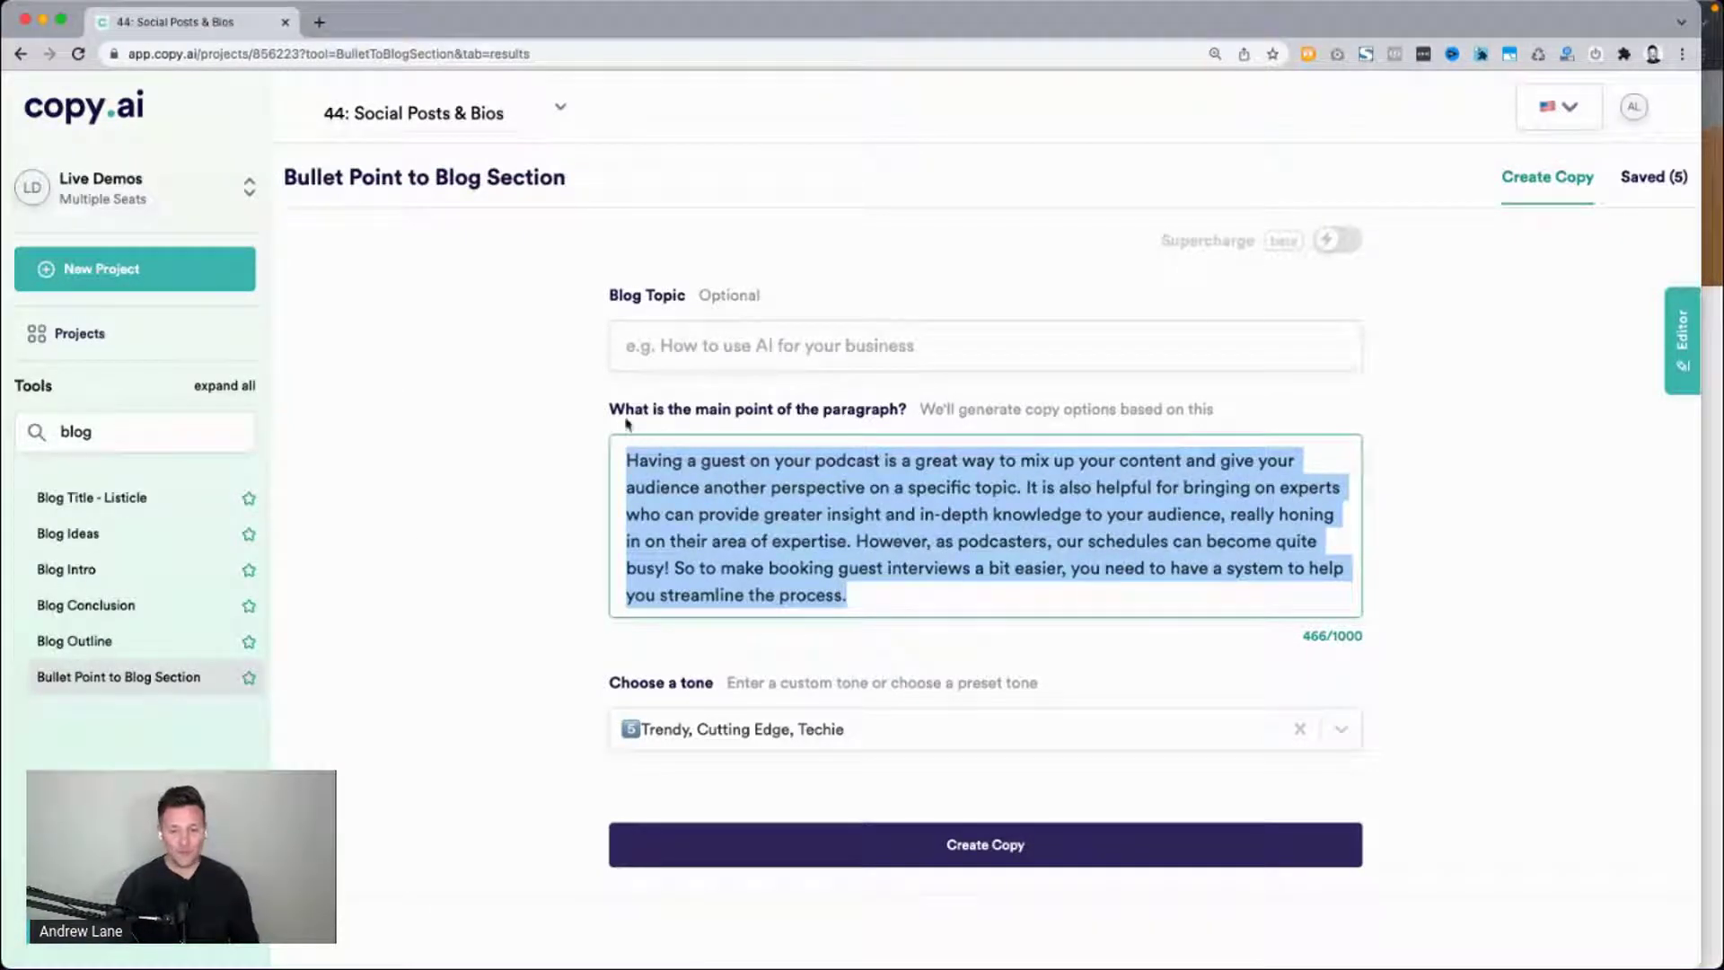
{"action": "left_click_drag", "start_coordinate": [610, 409], "coordinate": [903, 416]}
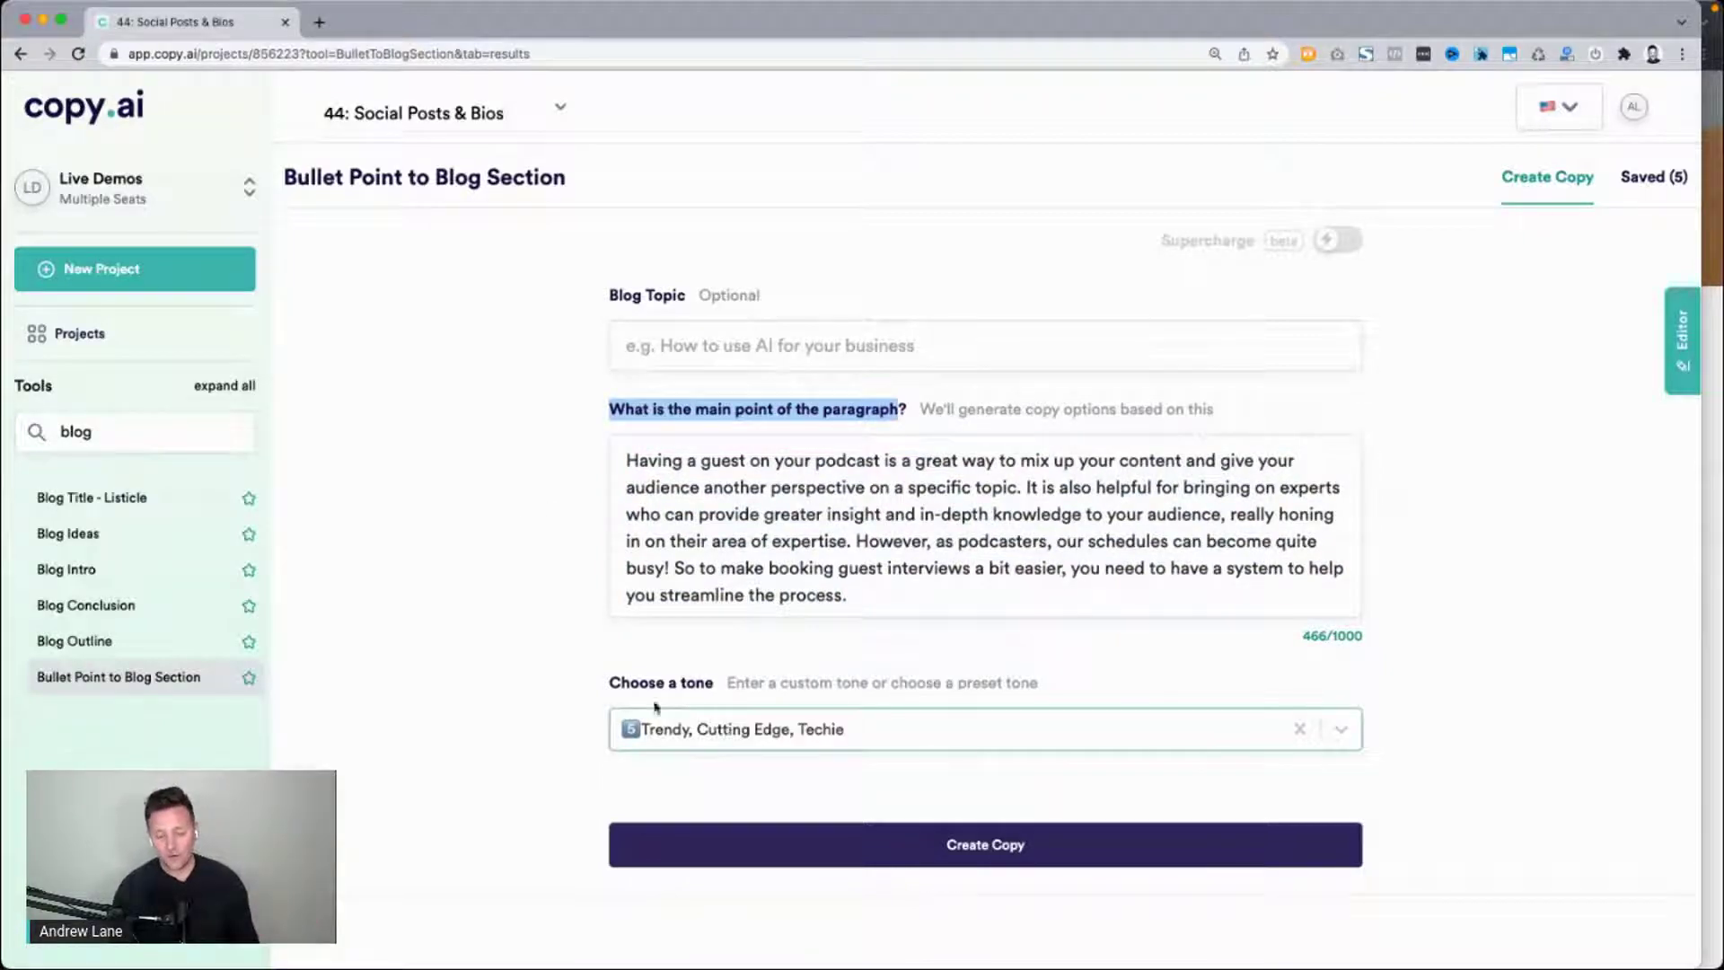
Review the first generated podcast section, highlighting its paragraph on diversifying a podcast by interviewing experts.
{"action": "scroll", "coordinate": [260, 588], "scroll_direction": "down", "scroll_amount": 1}
{"action": "scroll", "coordinate": [446, 643], "scroll_direction": "down", "scroll_amount": 8}
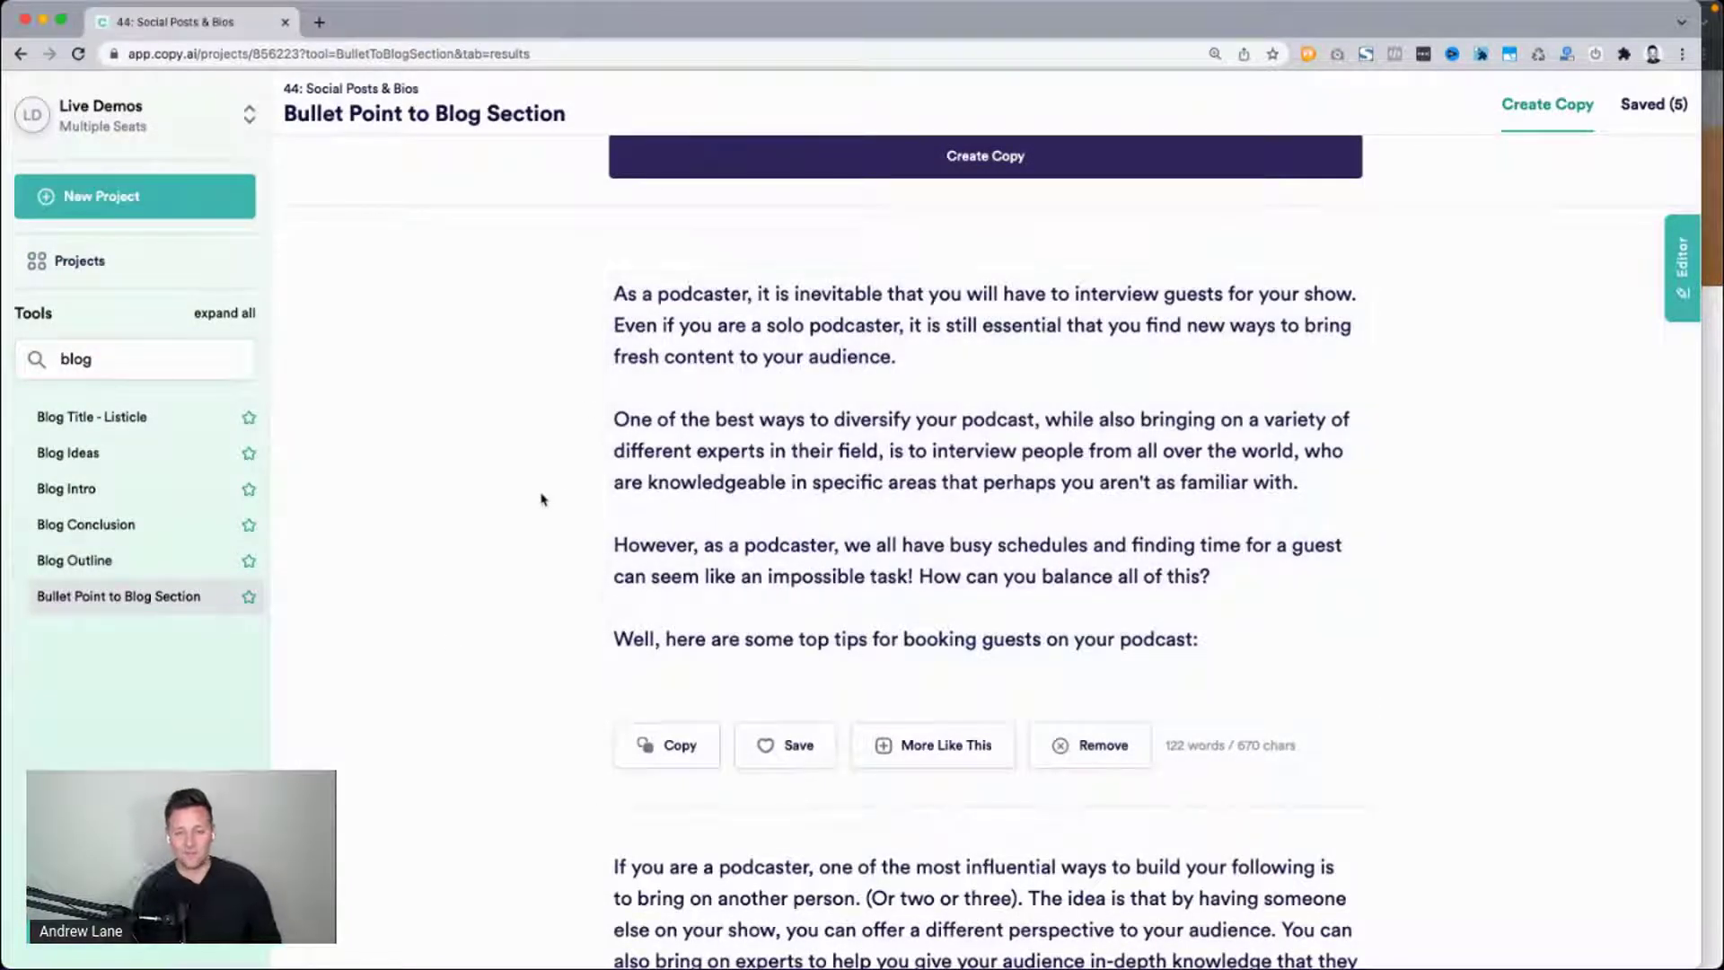
{"action": "left_click_drag", "start_coordinate": [616, 420], "coordinate": [1351, 481]}
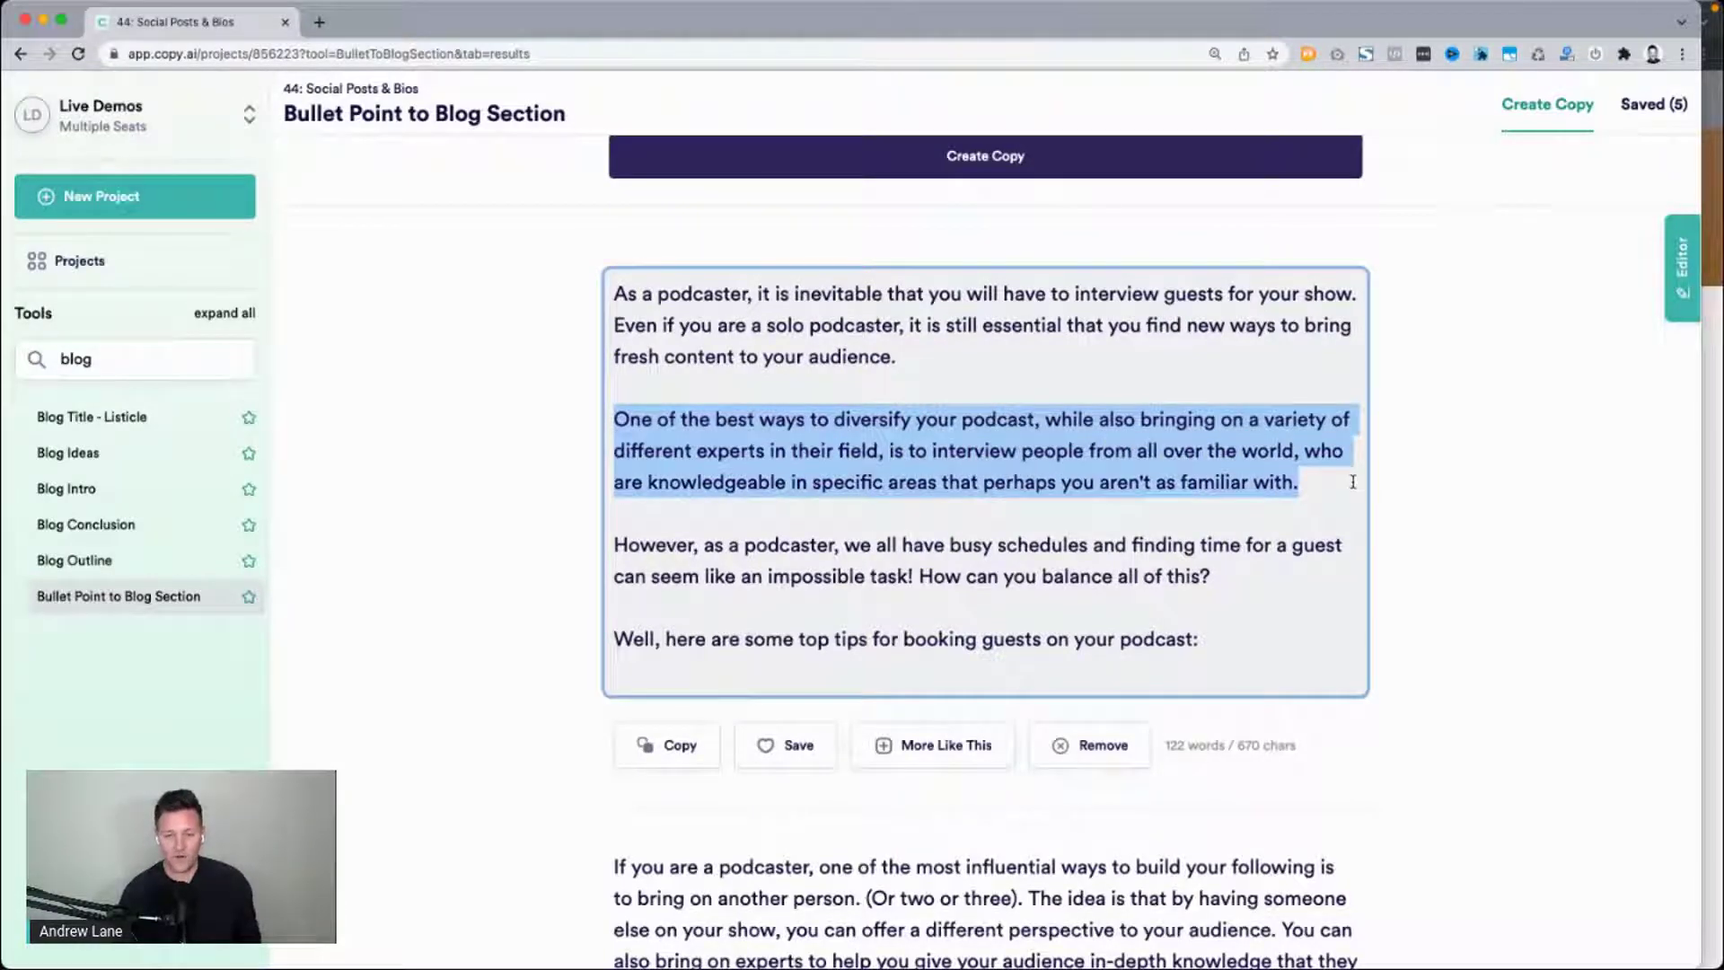
{"action": "triple_click", "coordinate": [910, 481]}
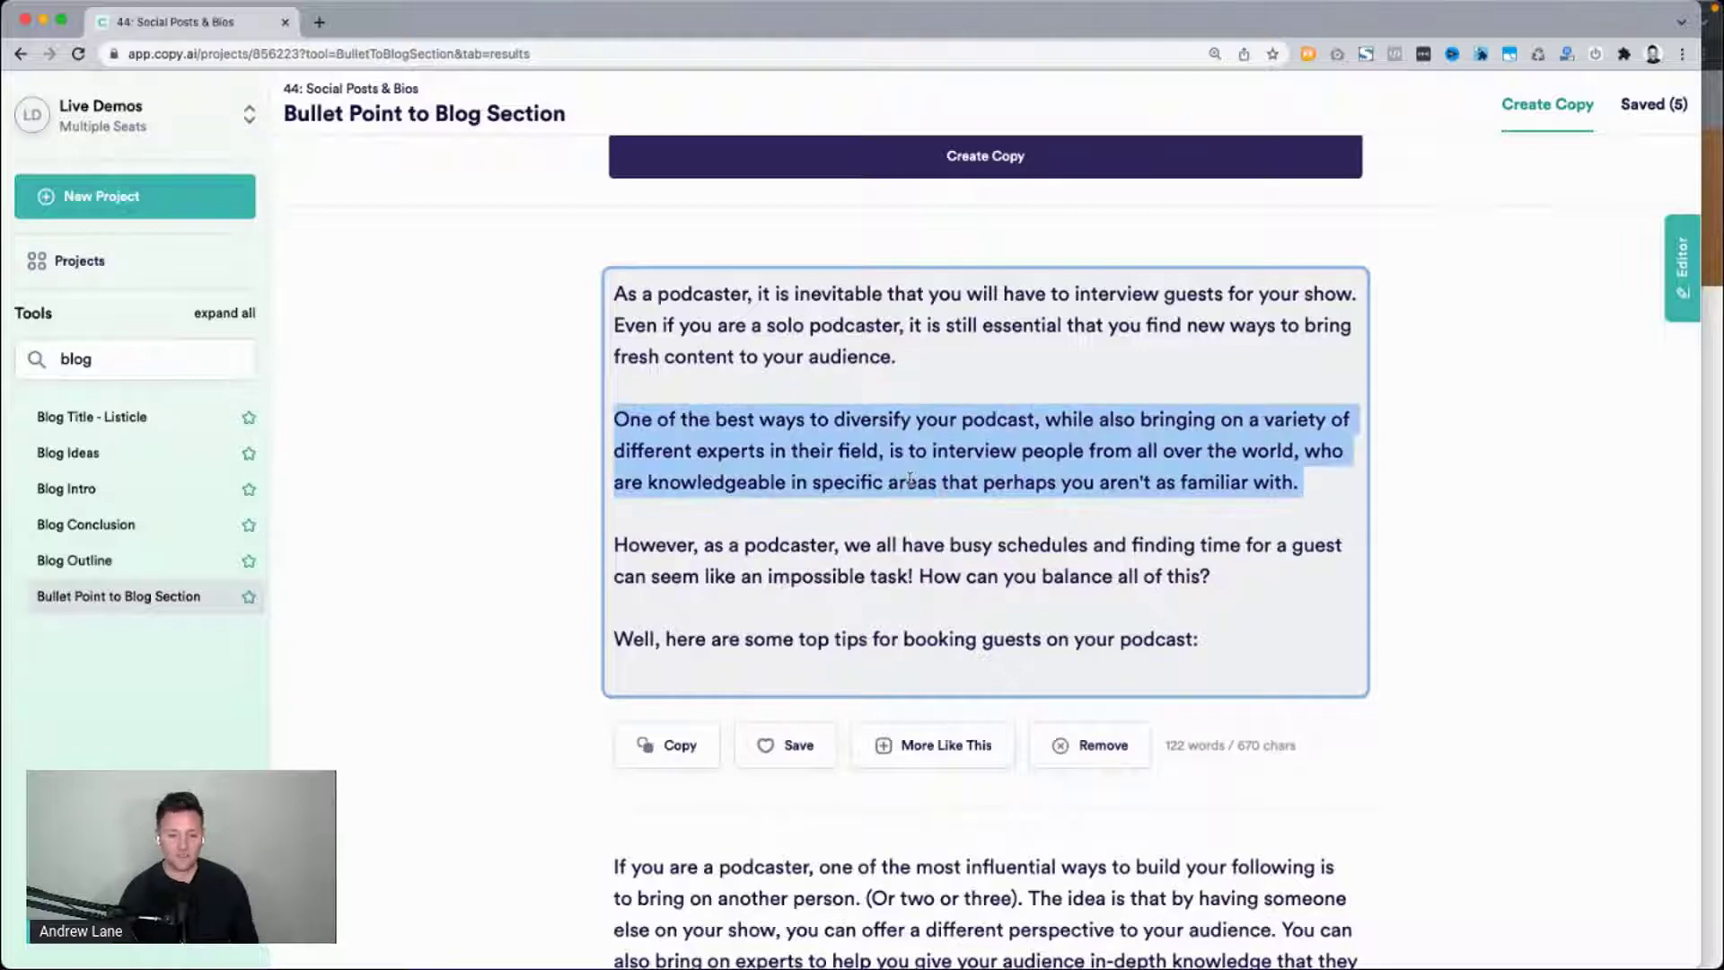
Clear the podcast paragraph from the main-point field.
{"action": "scroll", "coordinate": [523, 542], "scroll_direction": "up", "scroll_amount": 8}
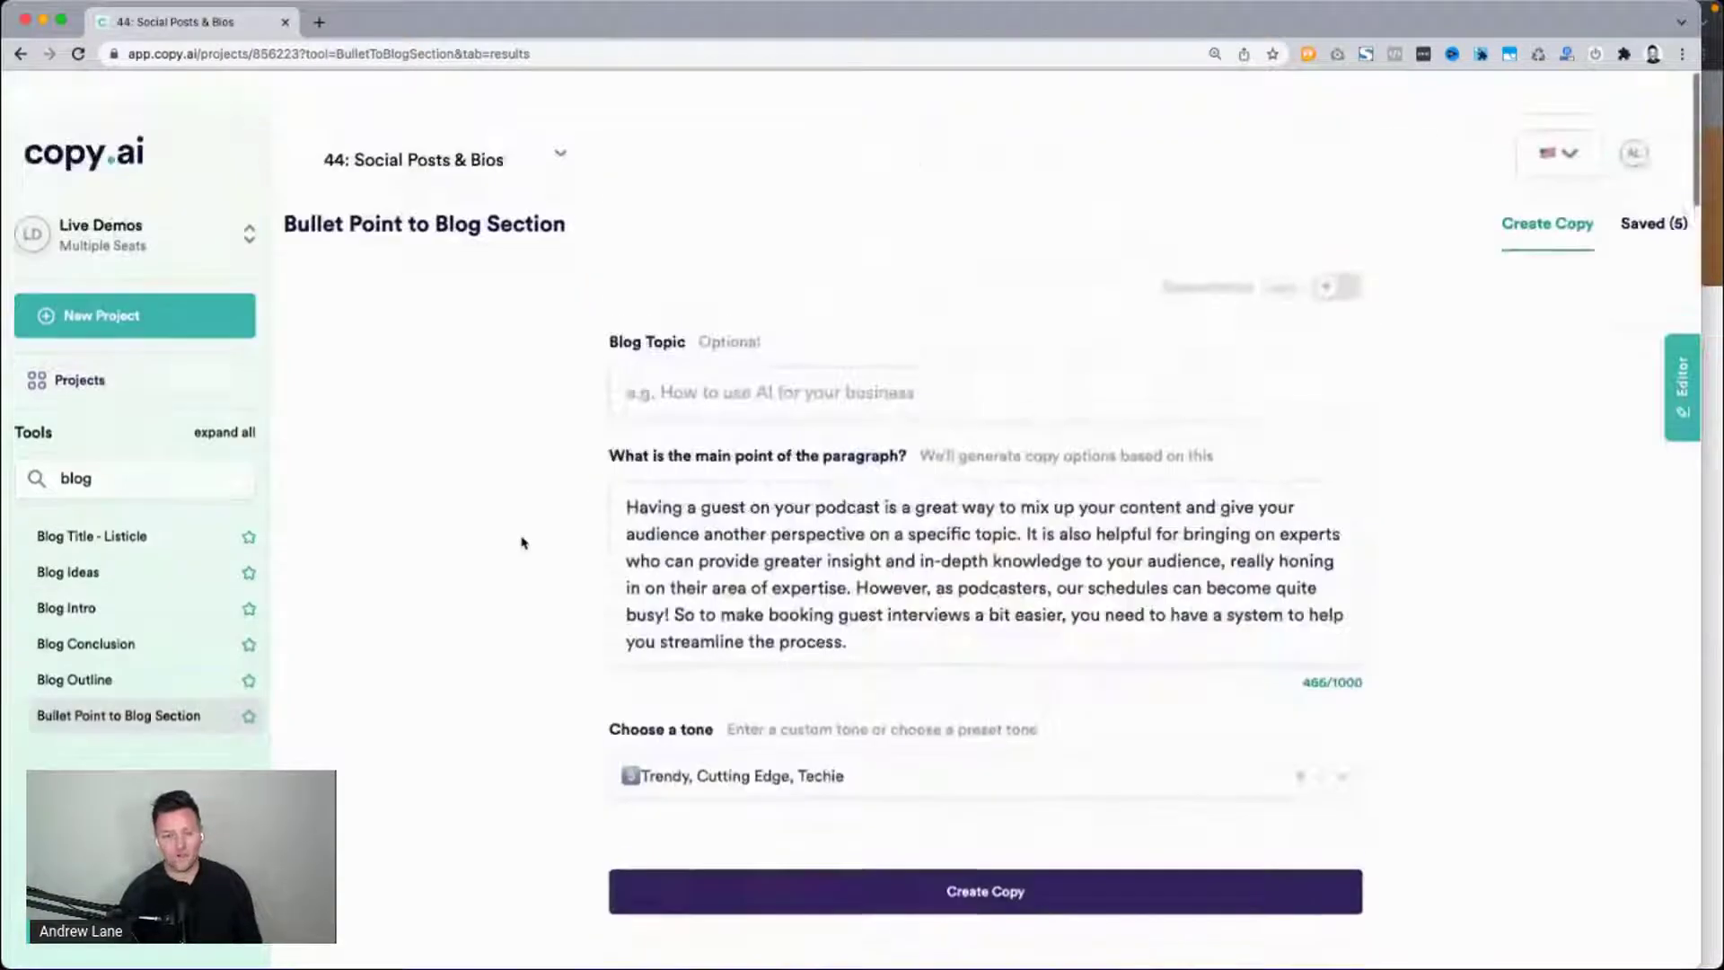
{"action": "triple_click", "coordinate": [881, 537]}
{"action": "type", "text": "A"}
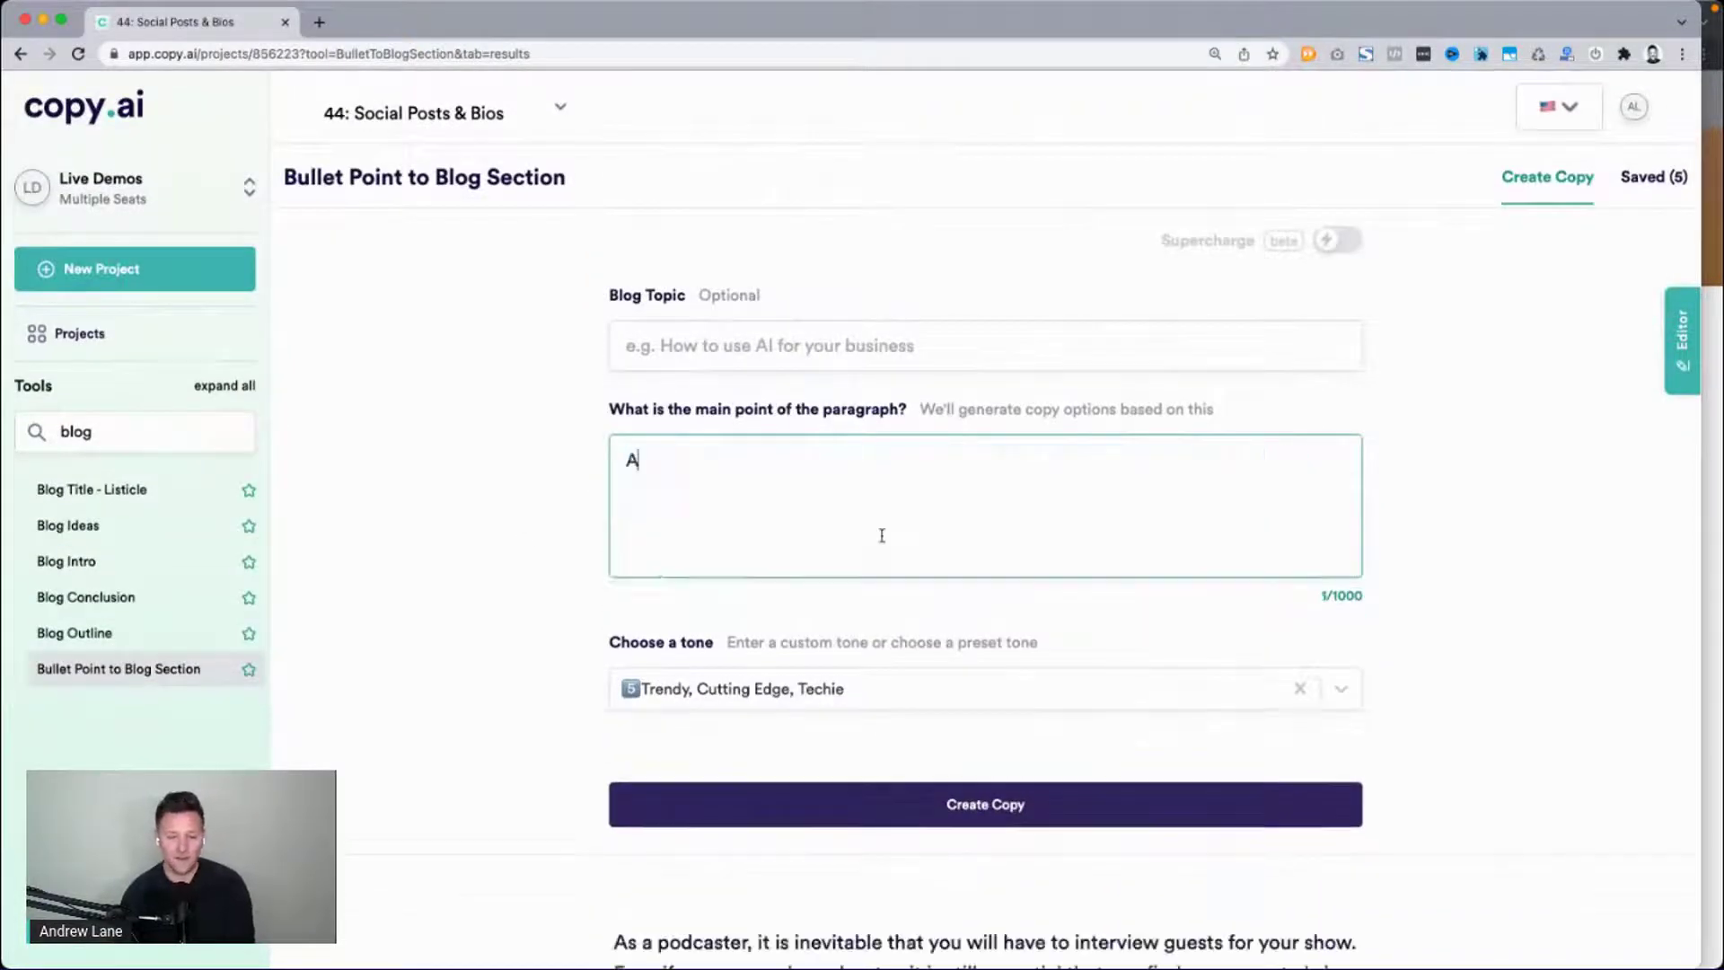
{"action": "key", "text": "BackSpace"}
Switch to the source-pages browser window, open the astrology site's Memberships page and look over its plan comparison.
{"action": "left_click", "coordinate": [1718, 415]}
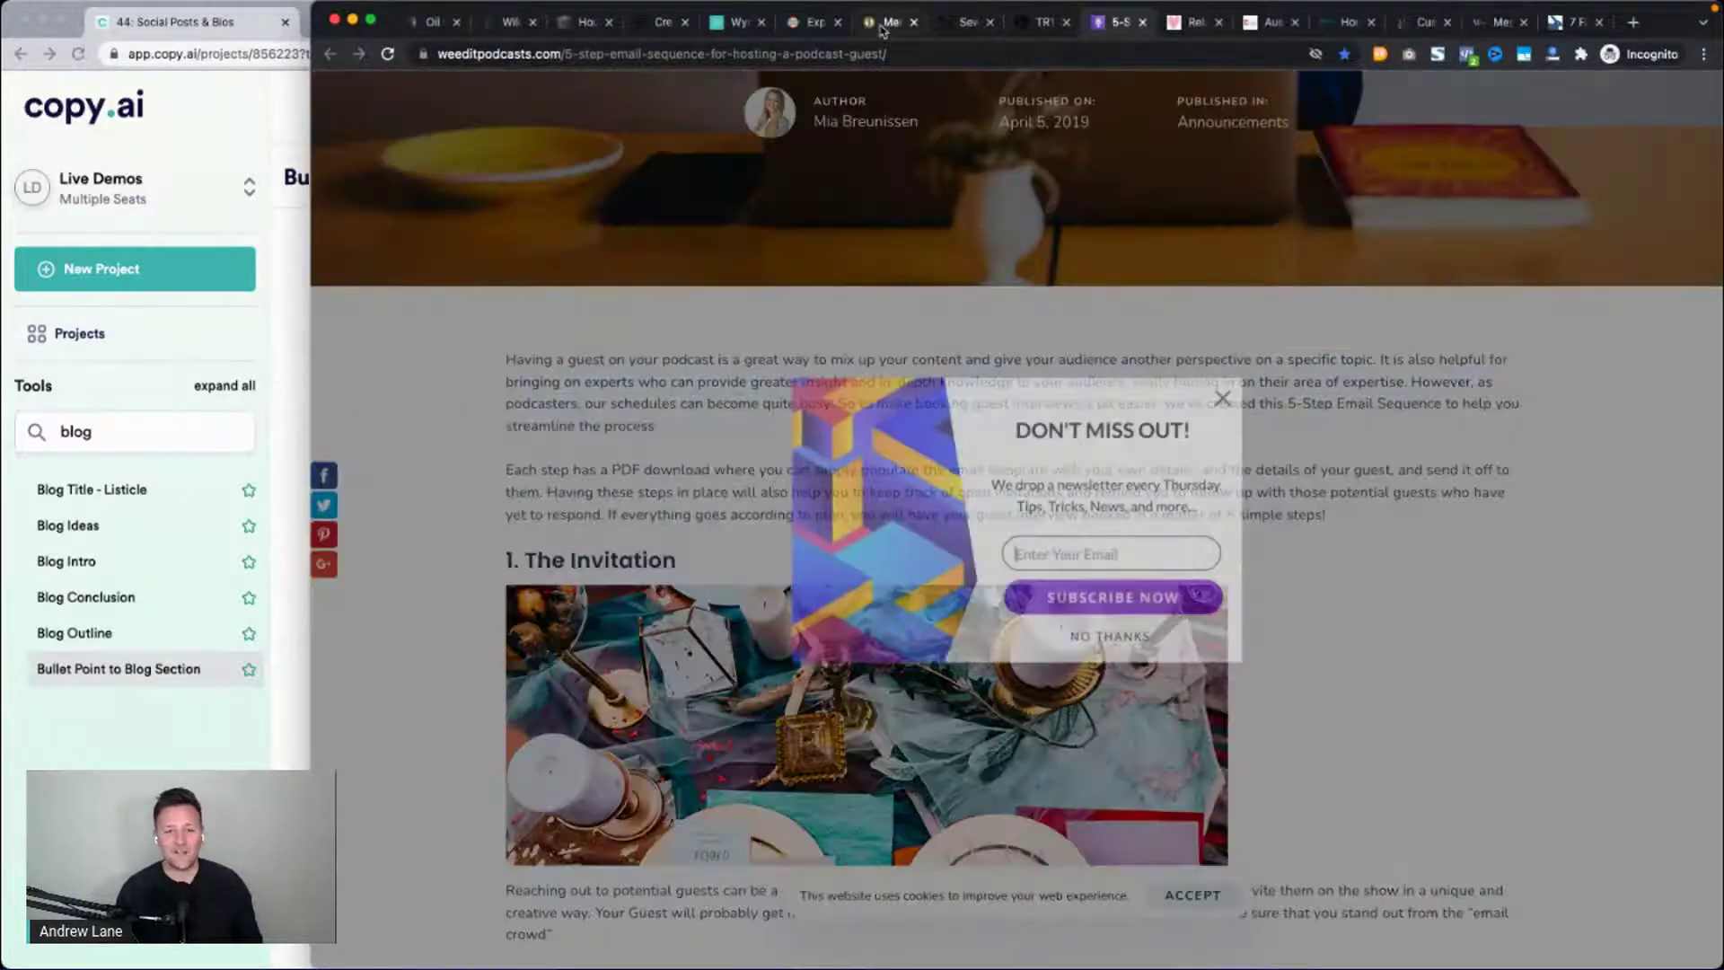
{"action": "left_click", "coordinate": [887, 29]}
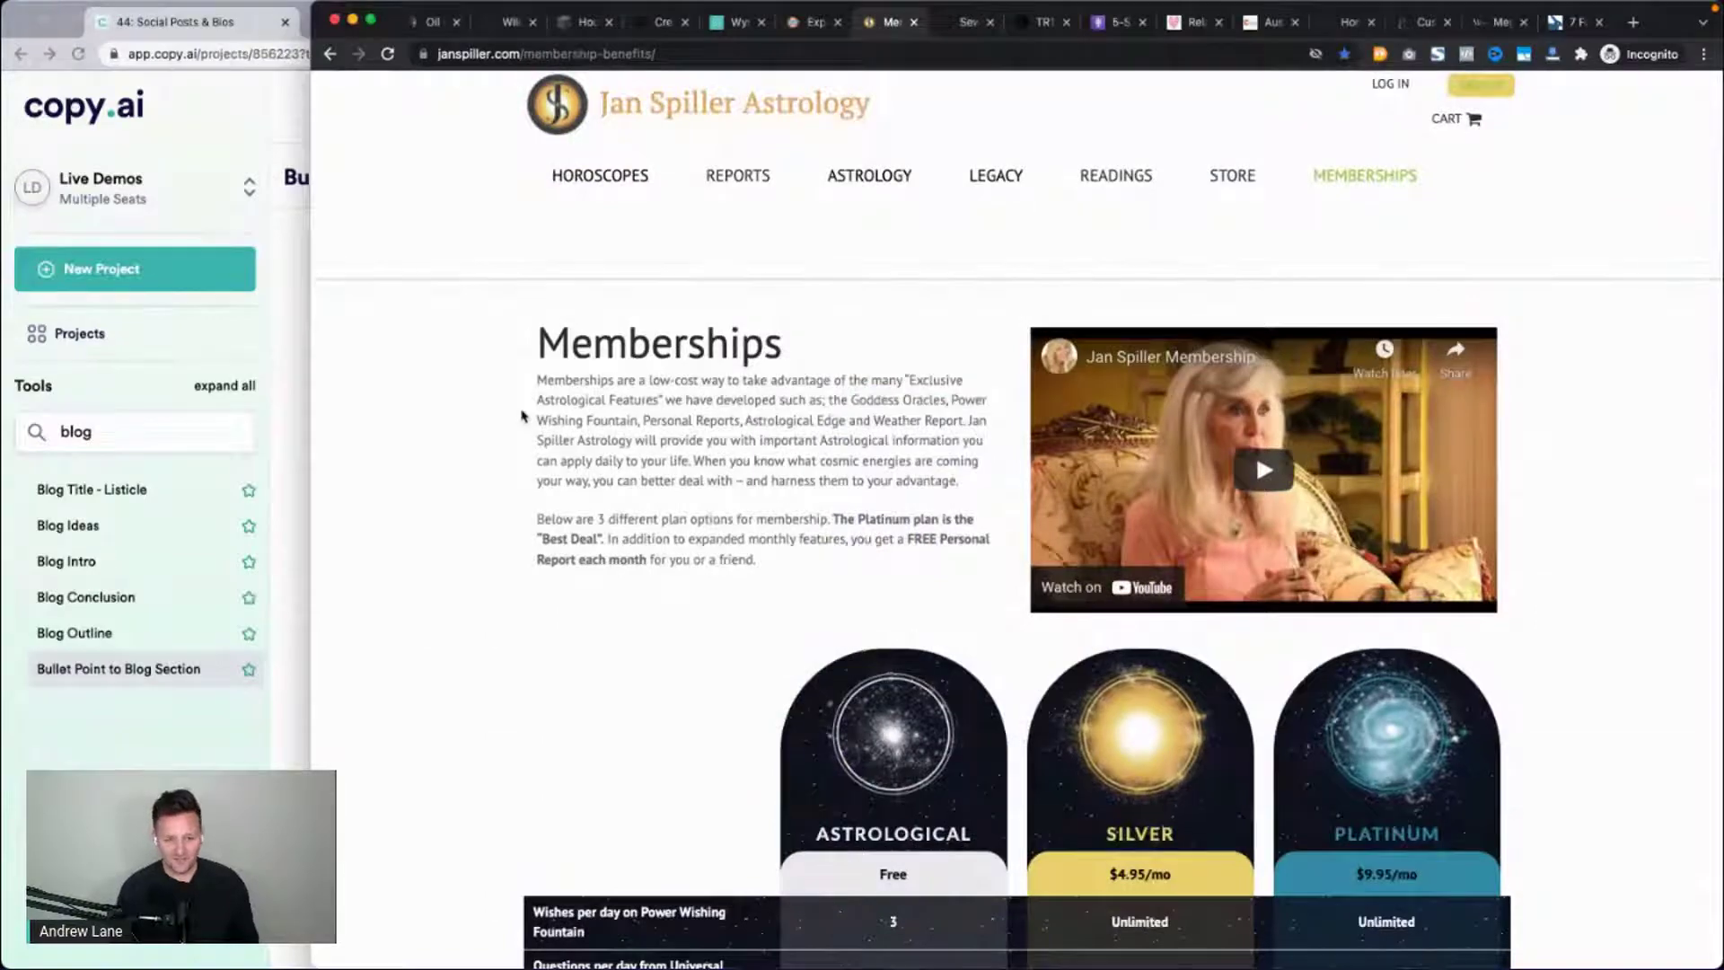
{"action": "scroll", "coordinate": [493, 446], "scroll_direction": "down", "scroll_amount": 6}
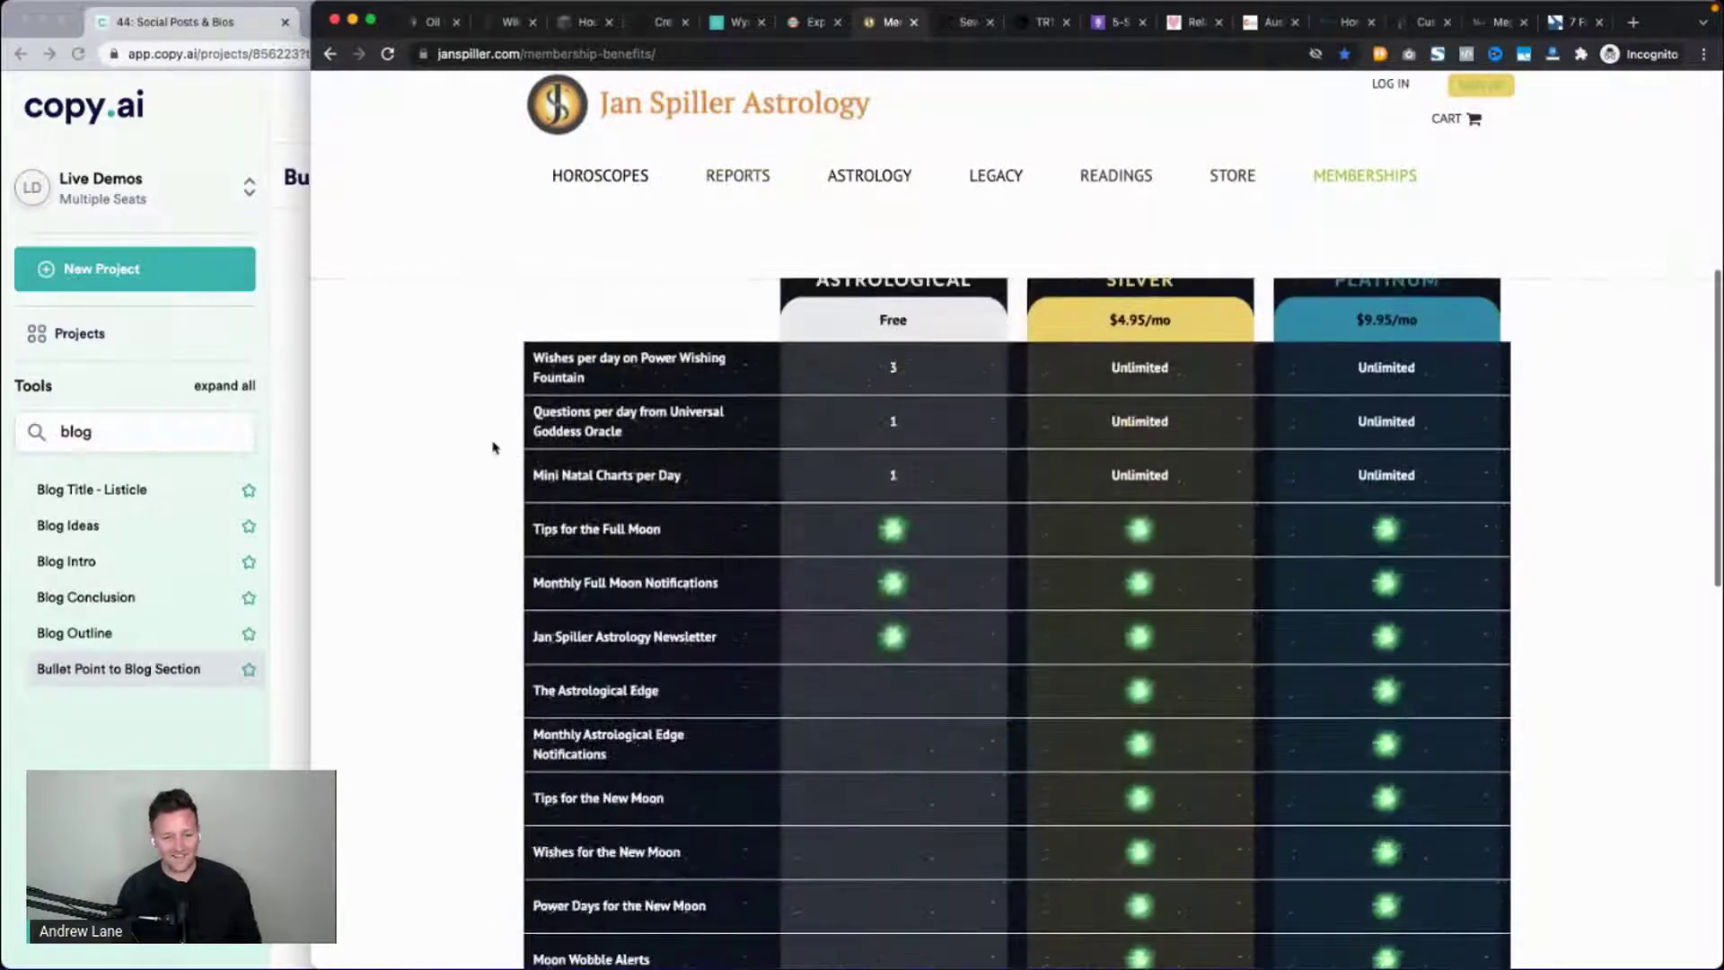
{"action": "scroll", "coordinate": [499, 418], "scroll_direction": "up", "scroll_amount": 3}
{"action": "scroll", "coordinate": [504, 390], "scroll_direction": "up", "scroll_amount": 3}
{"action": "mouse_move", "coordinate": [979, 193]}
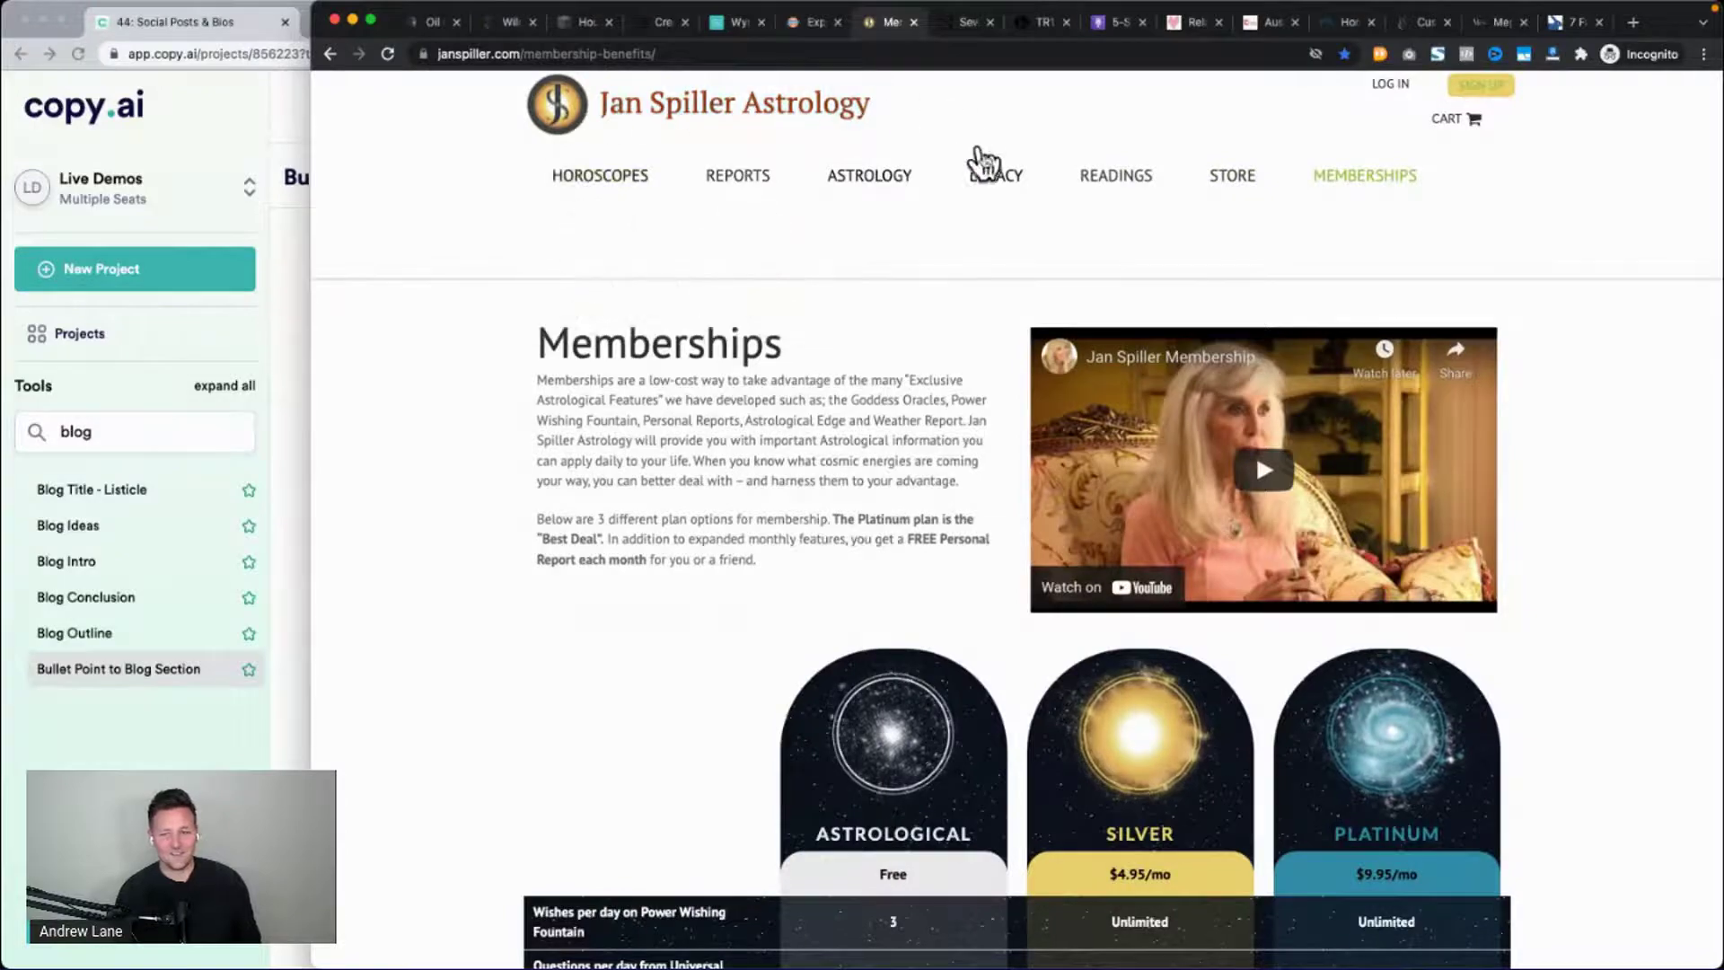
Copy the sentence beginning "When you know what cosmic energies are coming your way" from the Memberships introduction.
{"action": "scroll", "coordinate": [648, 429], "scroll_direction": "up", "scroll_amount": 5}
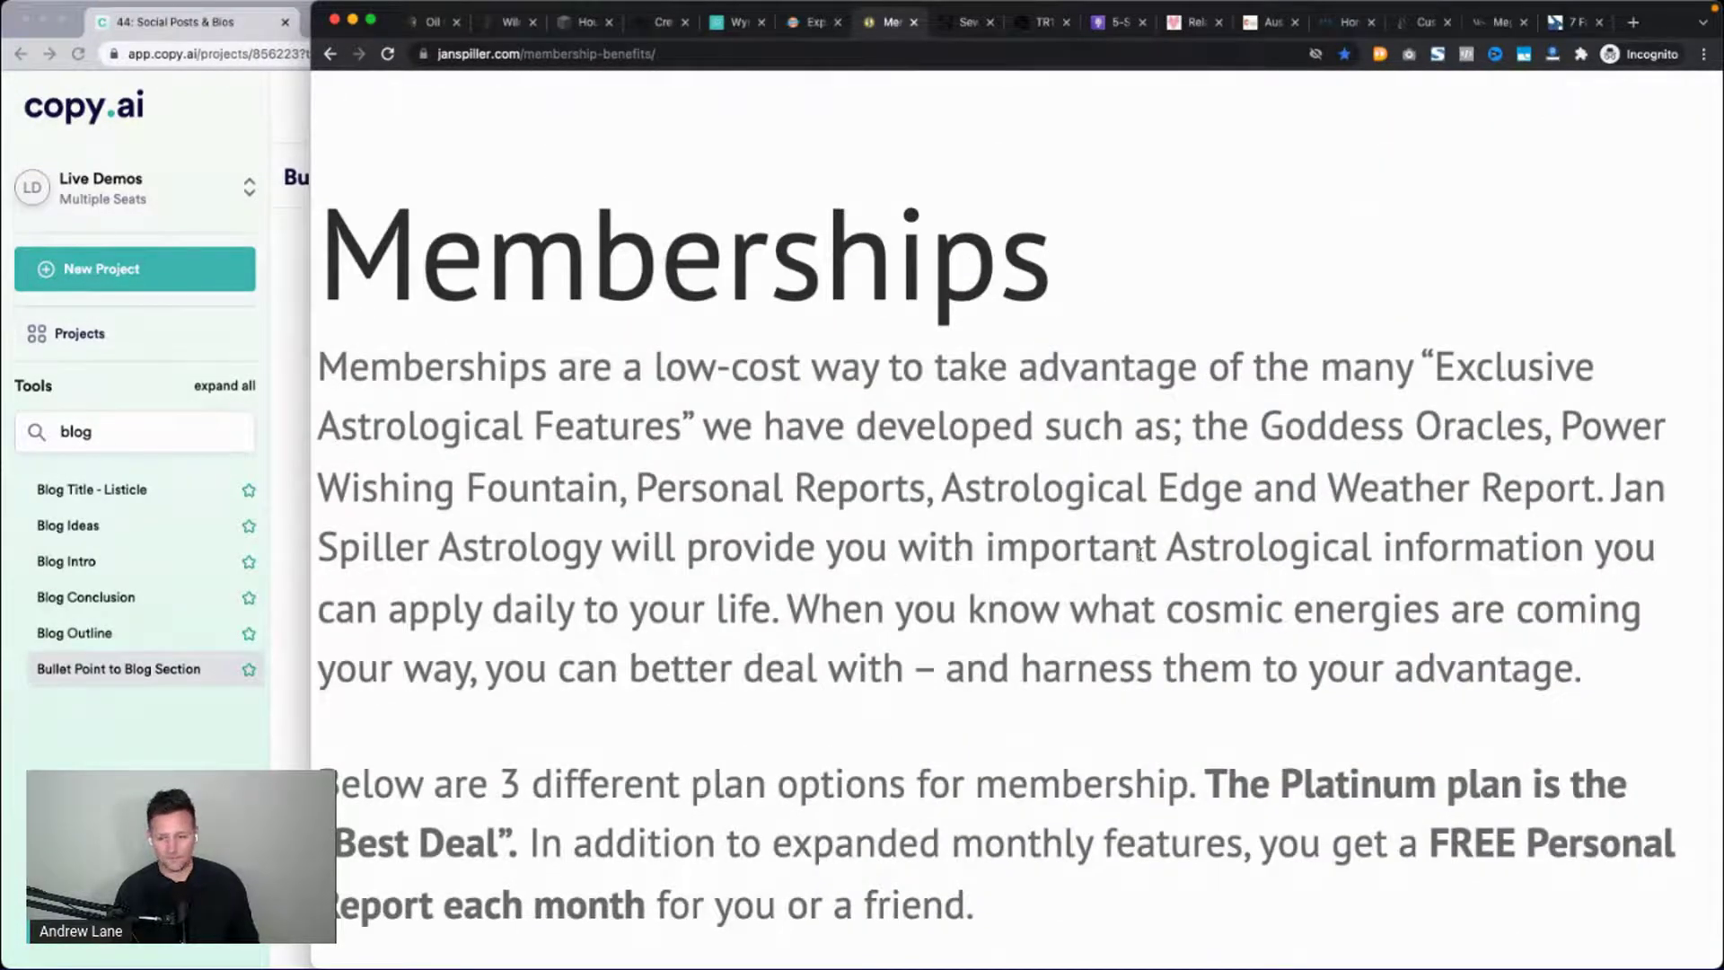
{"action": "scroll", "coordinate": [1139, 552], "scroll_direction": "down", "scroll_amount": 2}
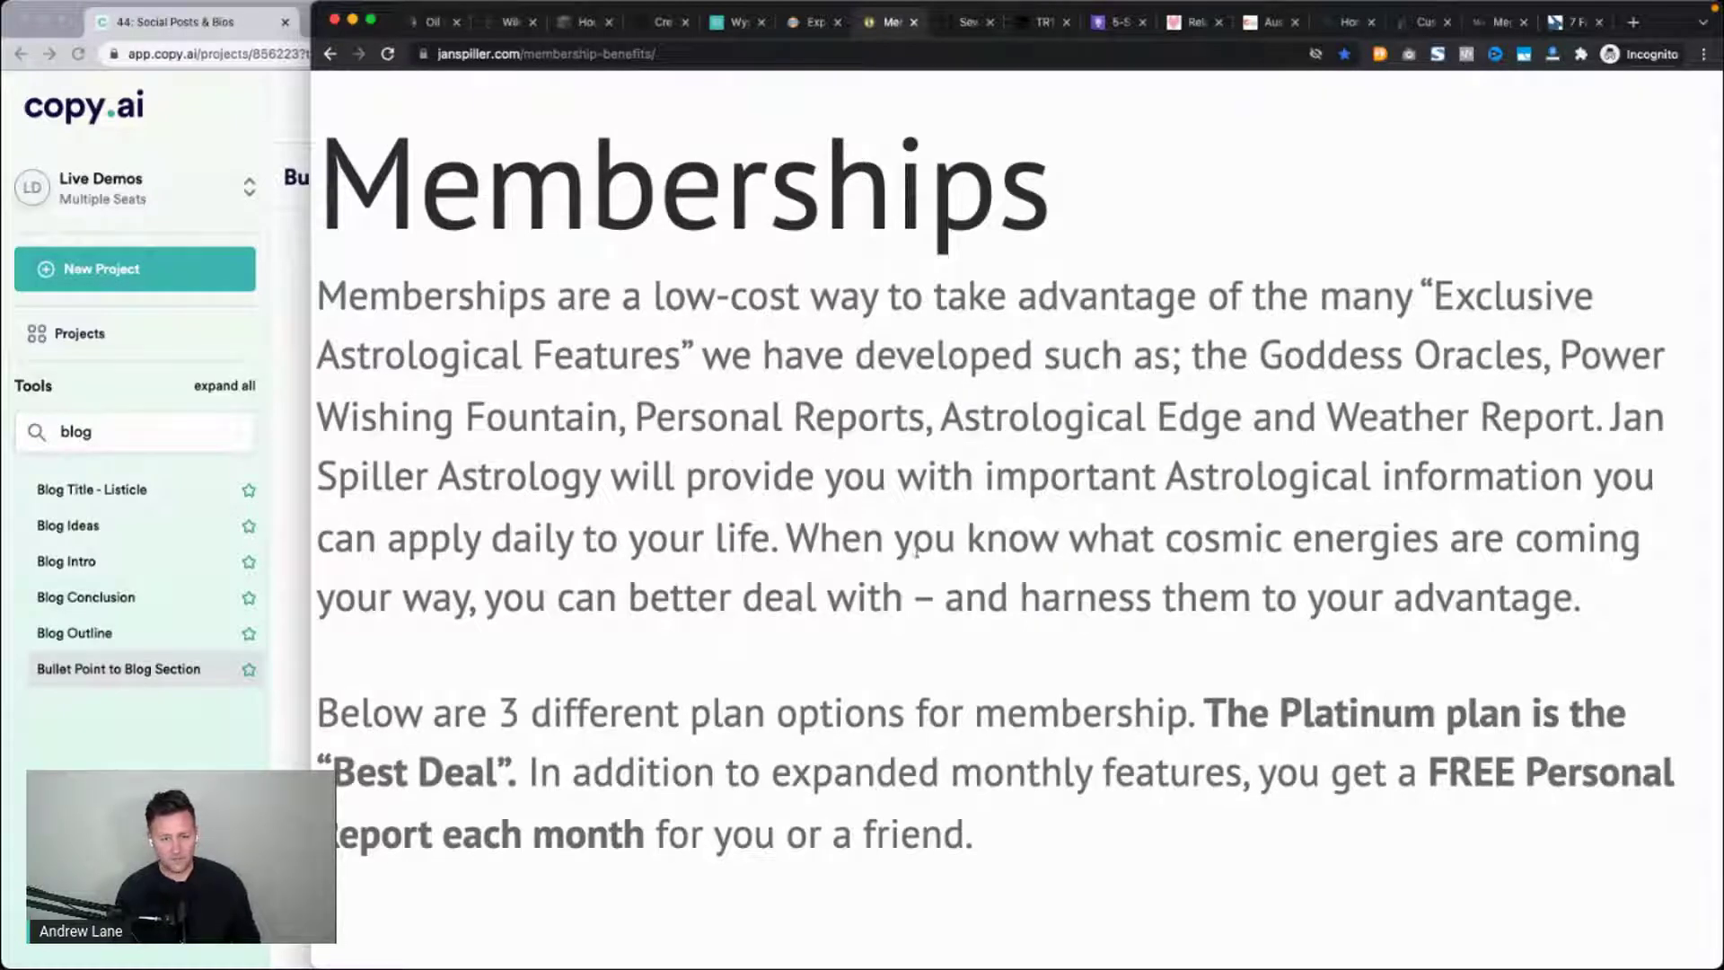
{"action": "left_click_drag", "start_coordinate": [788, 539], "coordinate": [1612, 651]}
{"action": "key", "text": "super+c"}
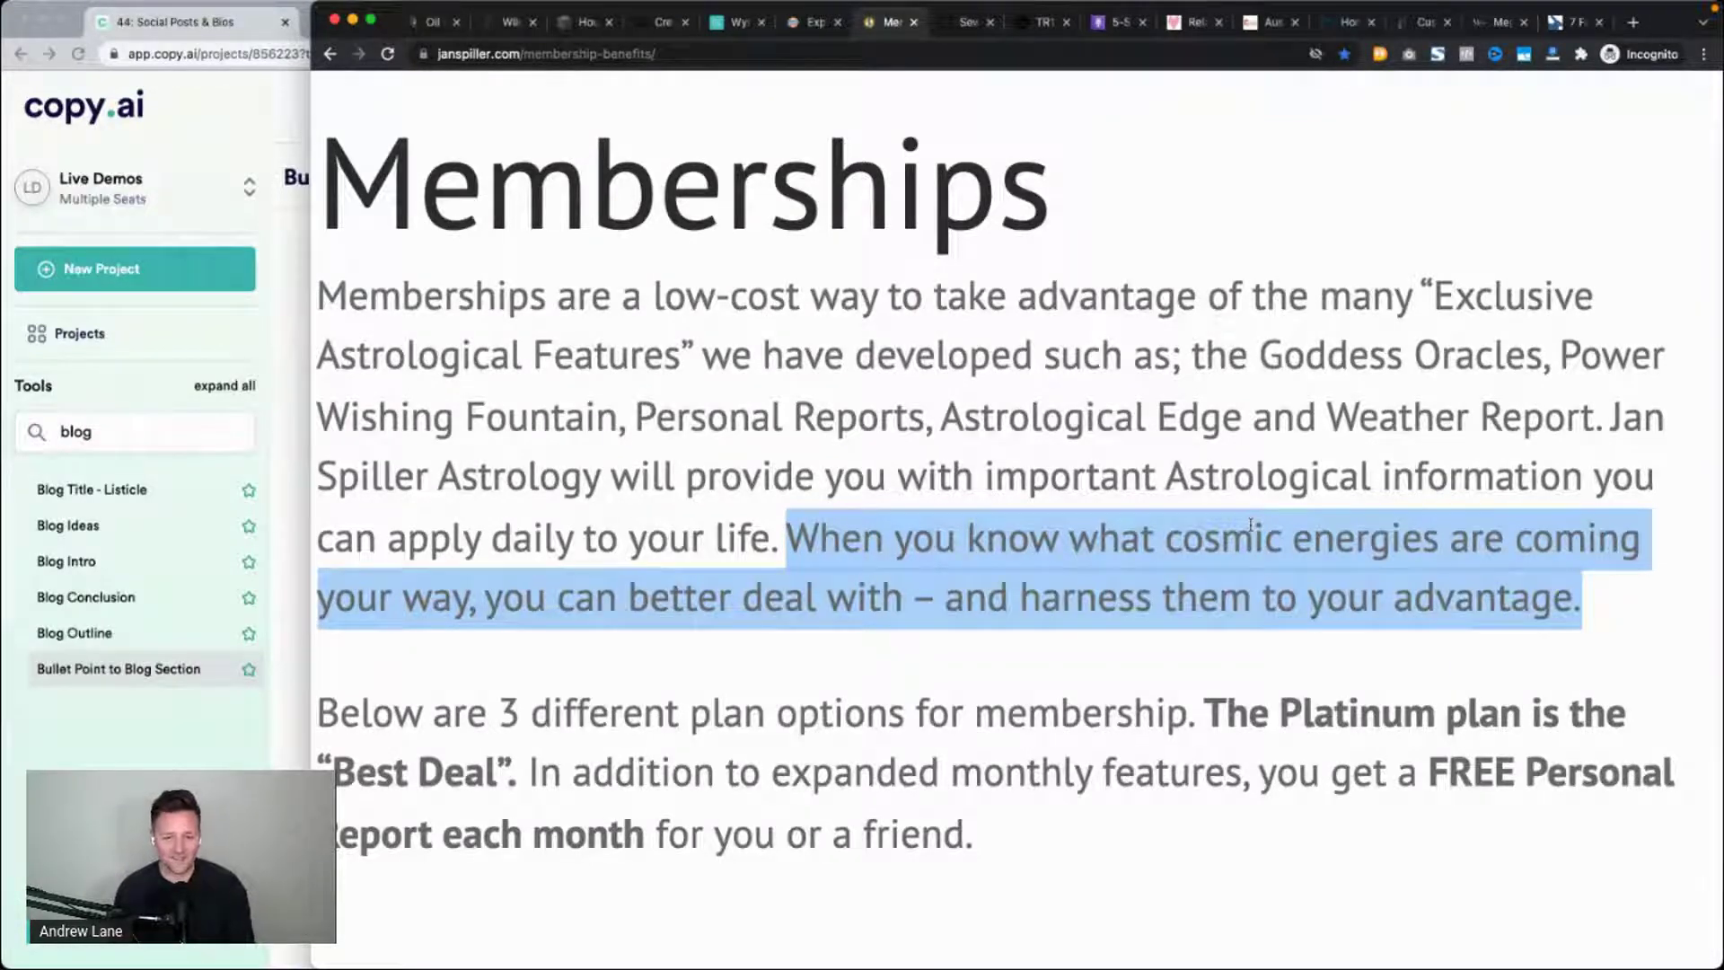
{"action": "key", "text": "super+minus"}
{"action": "key", "text": "super+minus"}
{"action": "key", "text": "super+minus"}
{"action": "key", "text": "super+minus"}
Return to copy.ai, paste the cosmic energies sentence as the paragraph's main point and set the tone to Adventurous.
{"action": "key", "text": "super+Tab"}
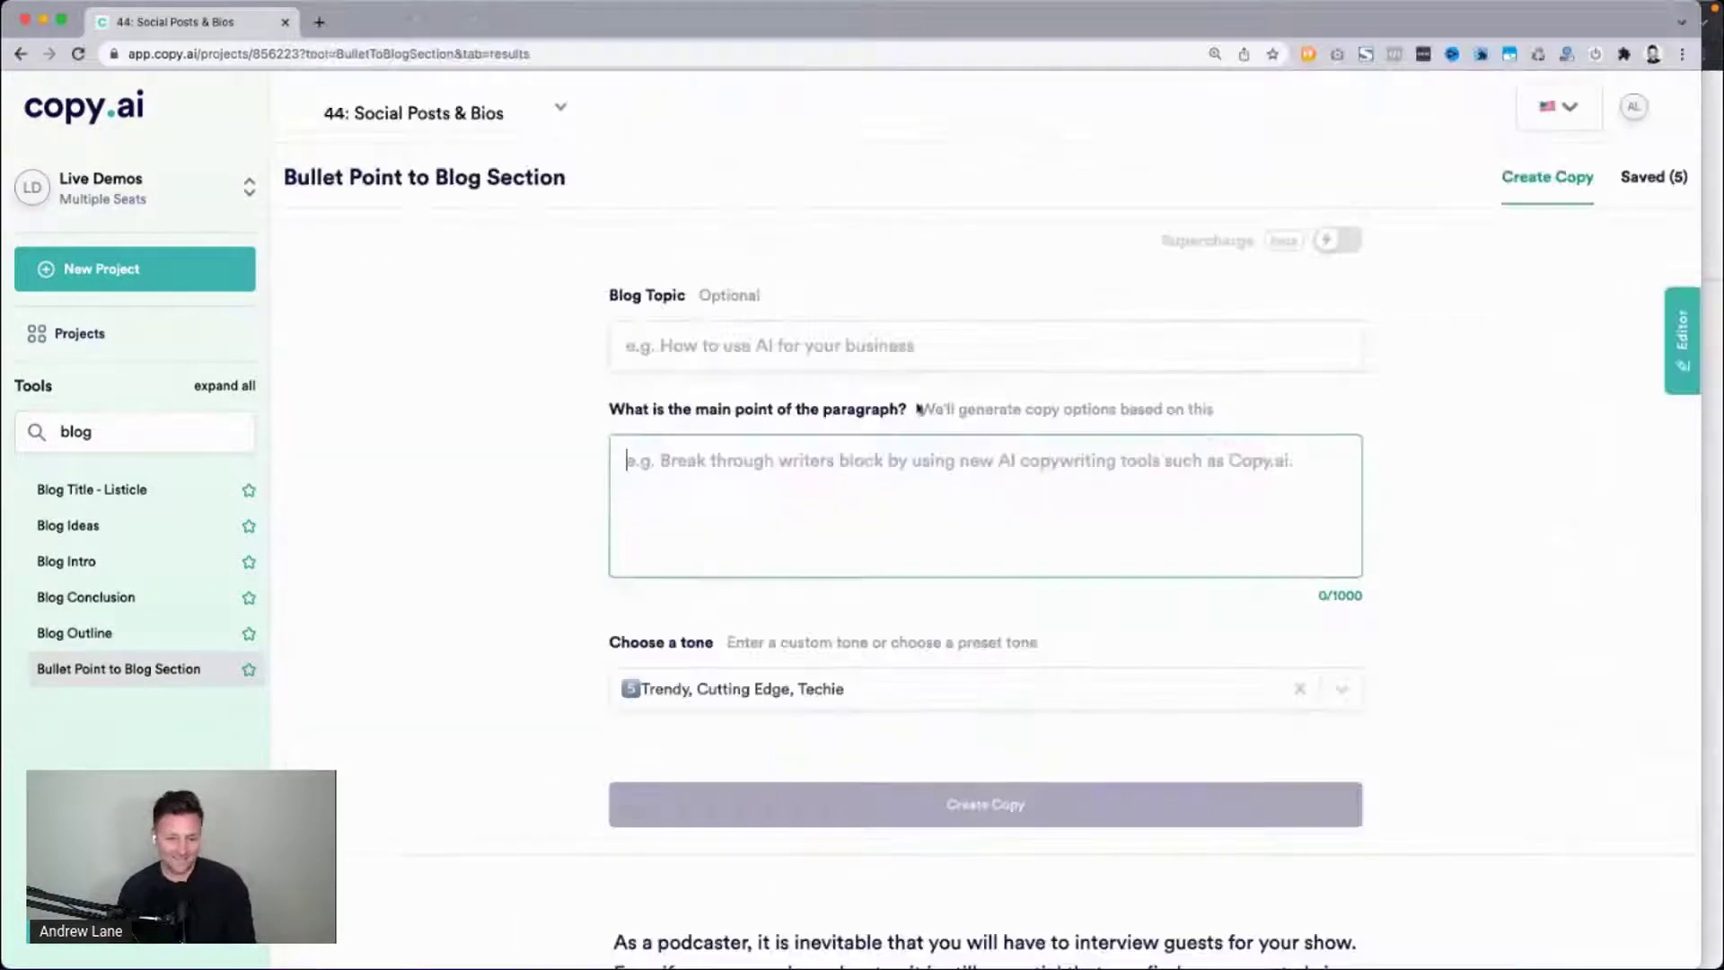
{"action": "left_click", "coordinate": [800, 492]}
{"action": "key", "text": "super+v"}
{"action": "left_click", "coordinate": [717, 688]}
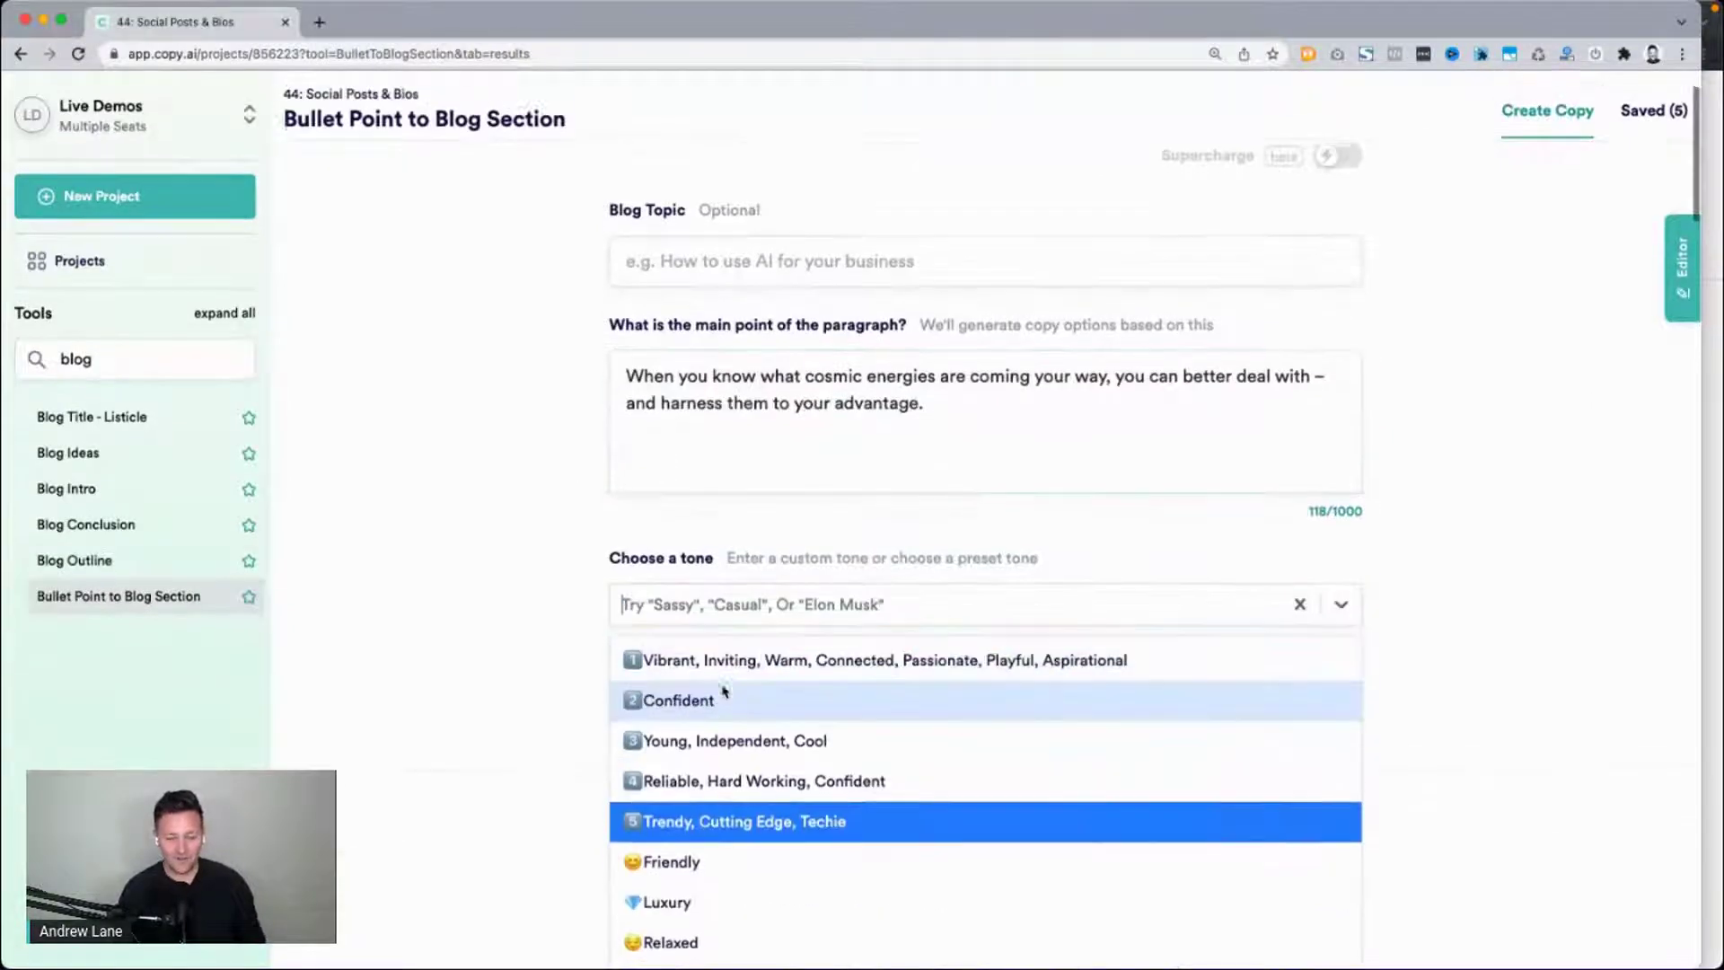
{"action": "scroll", "coordinate": [810, 707], "scroll_direction": "down", "scroll_amount": 3}
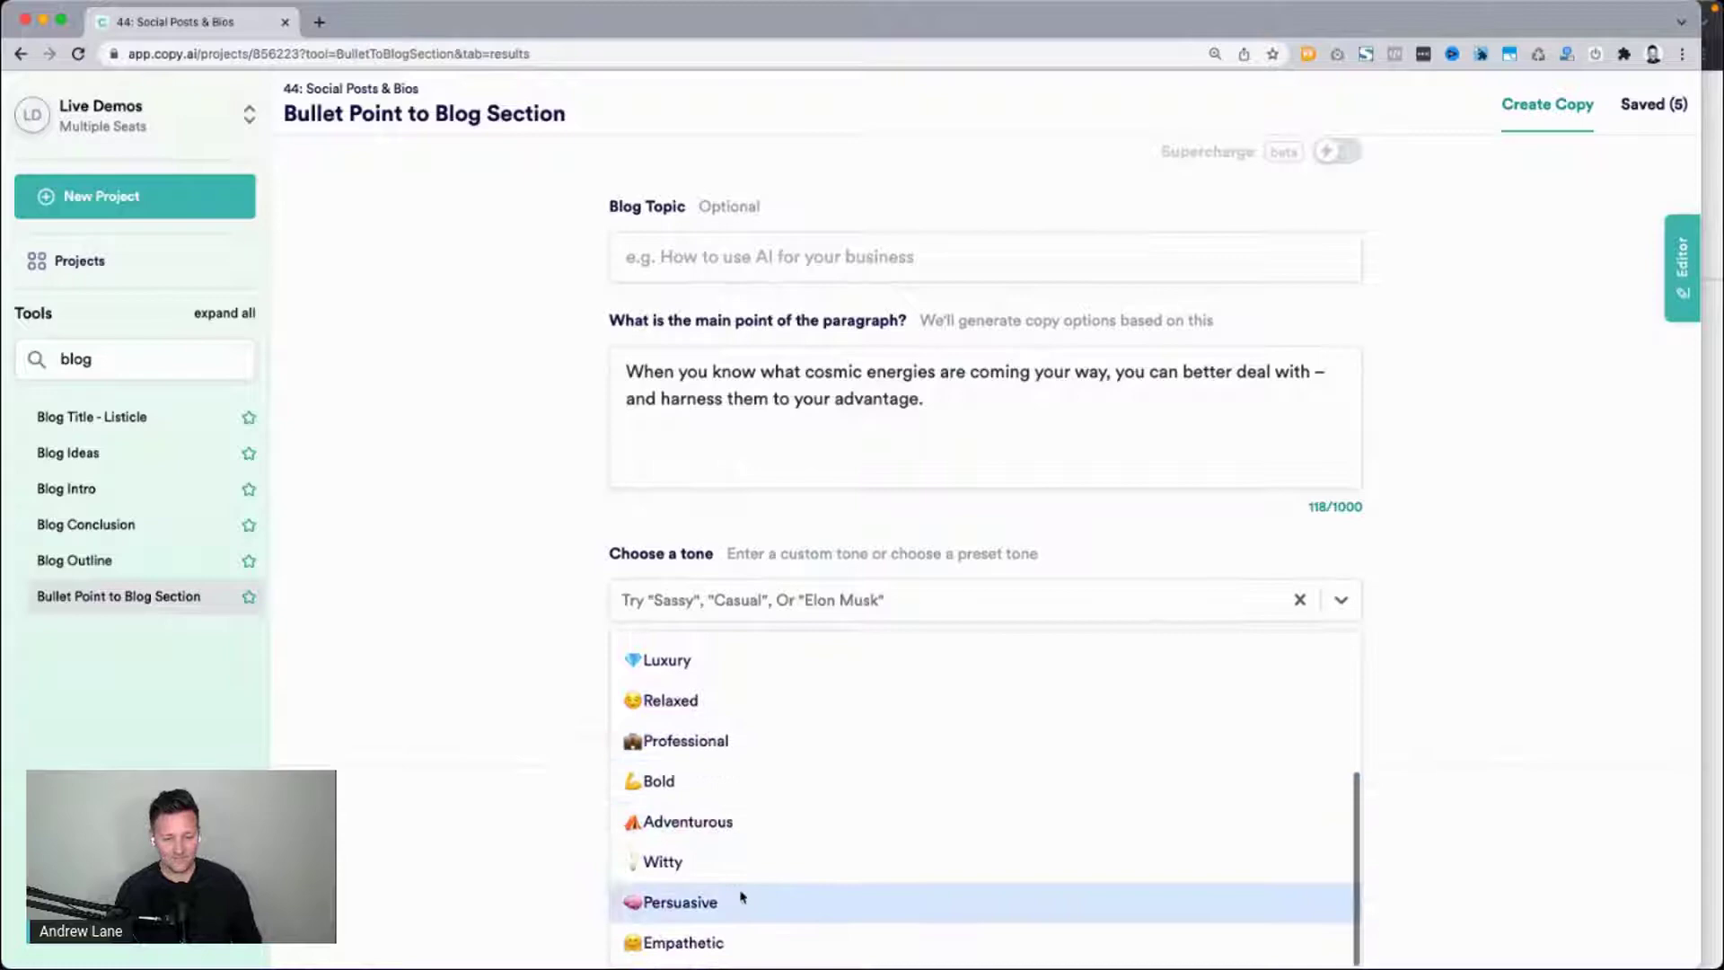
{"action": "scroll", "coordinate": [682, 830], "scroll_direction": "up", "scroll_amount": 1}
{"action": "left_click", "coordinate": [678, 842]}
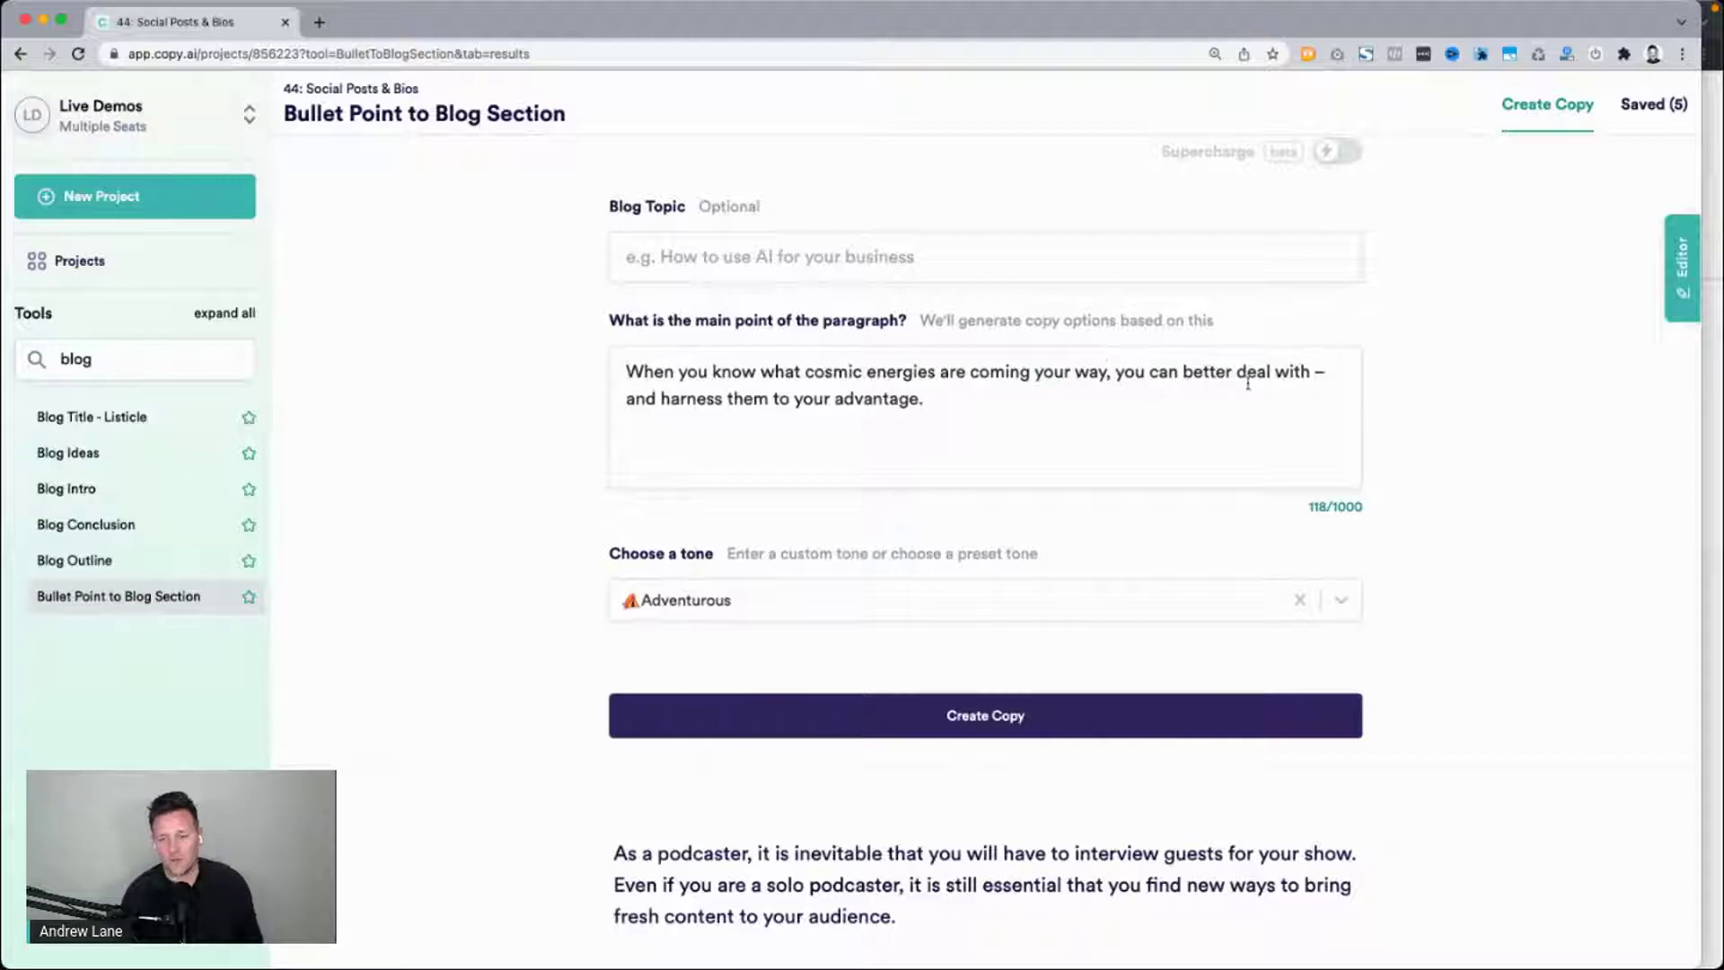
After checking the Memberships page again, set the blog topic to "Benefits of astrology" and generate new blog sections.
{"action": "left_click", "coordinate": [1705, 485]}
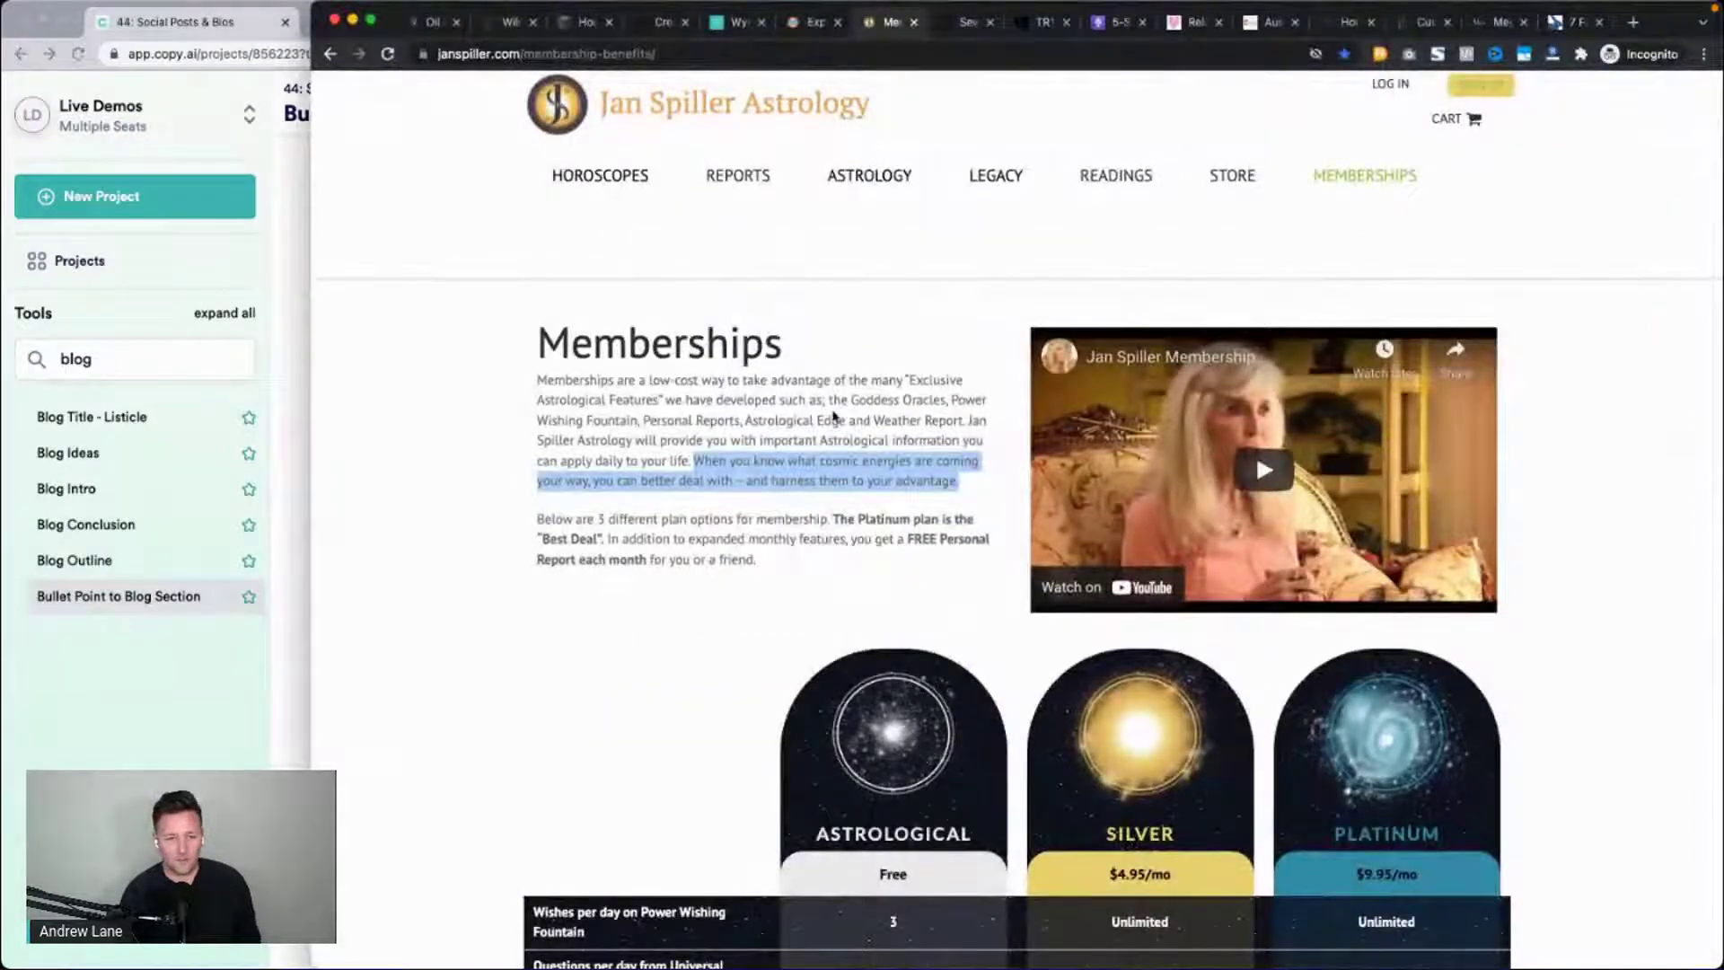
{"action": "left_click", "coordinate": [248, 760]}
{"action": "left_click", "coordinate": [717, 266]}
{"action": "type", "text": "Asto"}
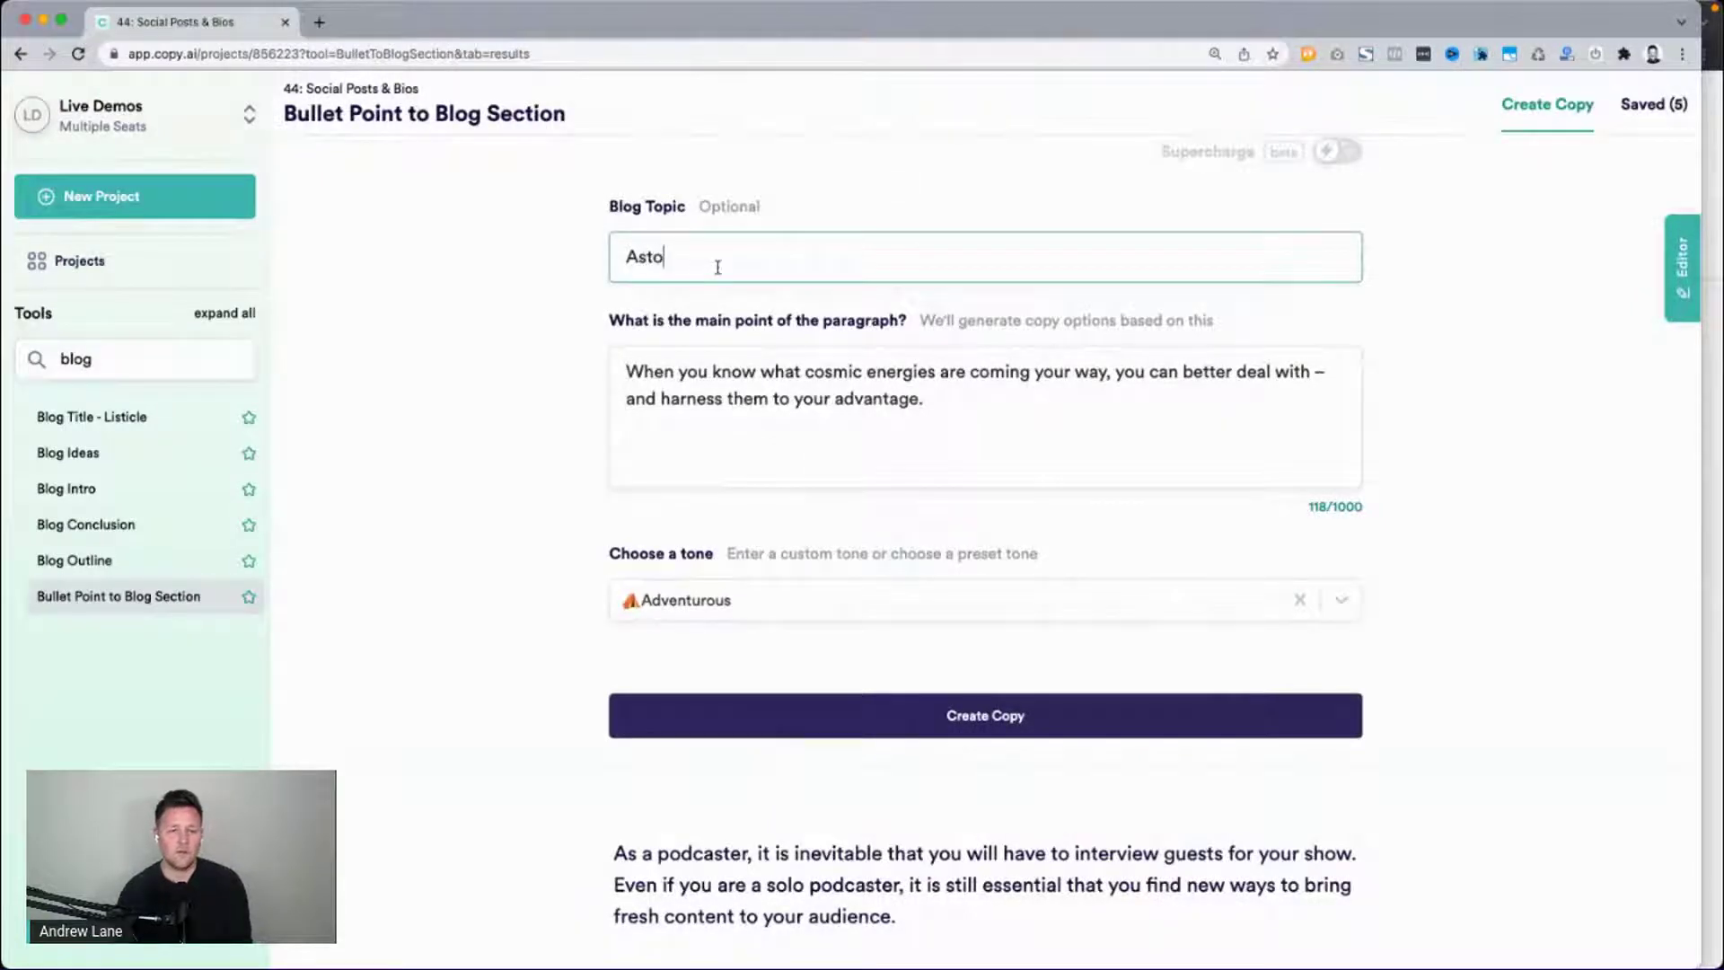
{"action": "key", "text": "super+a"}
{"action": "type", "text": "Be"}
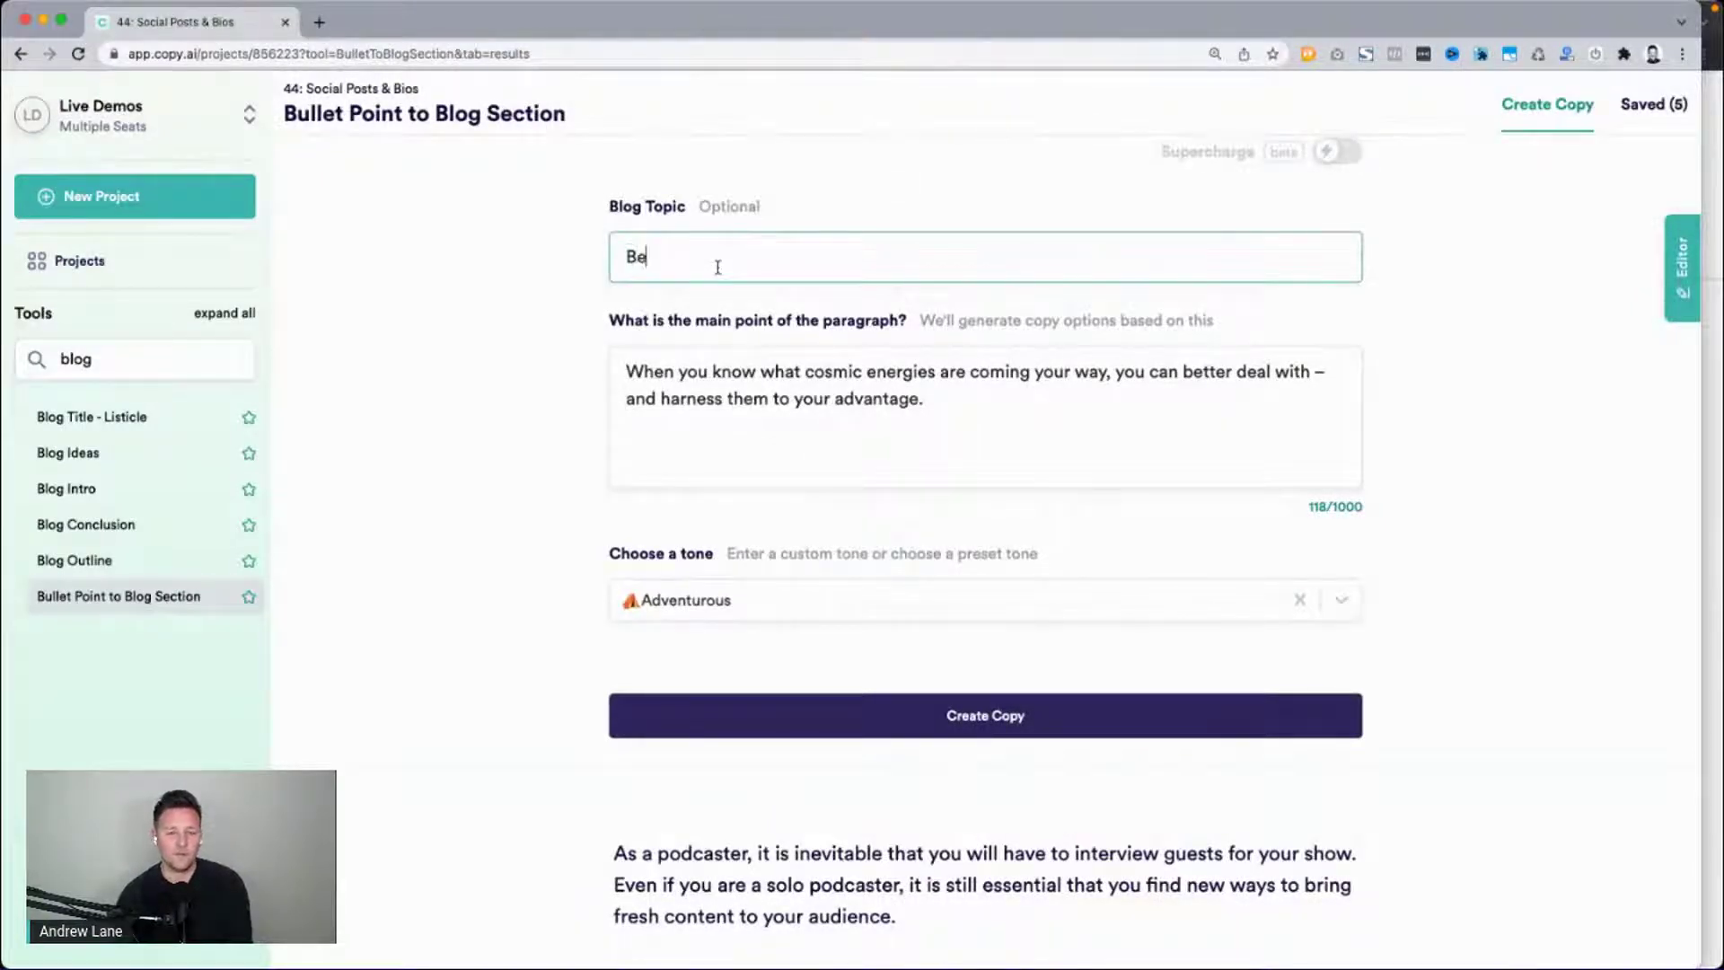
{"action": "type", "text": "nefotits of a"}
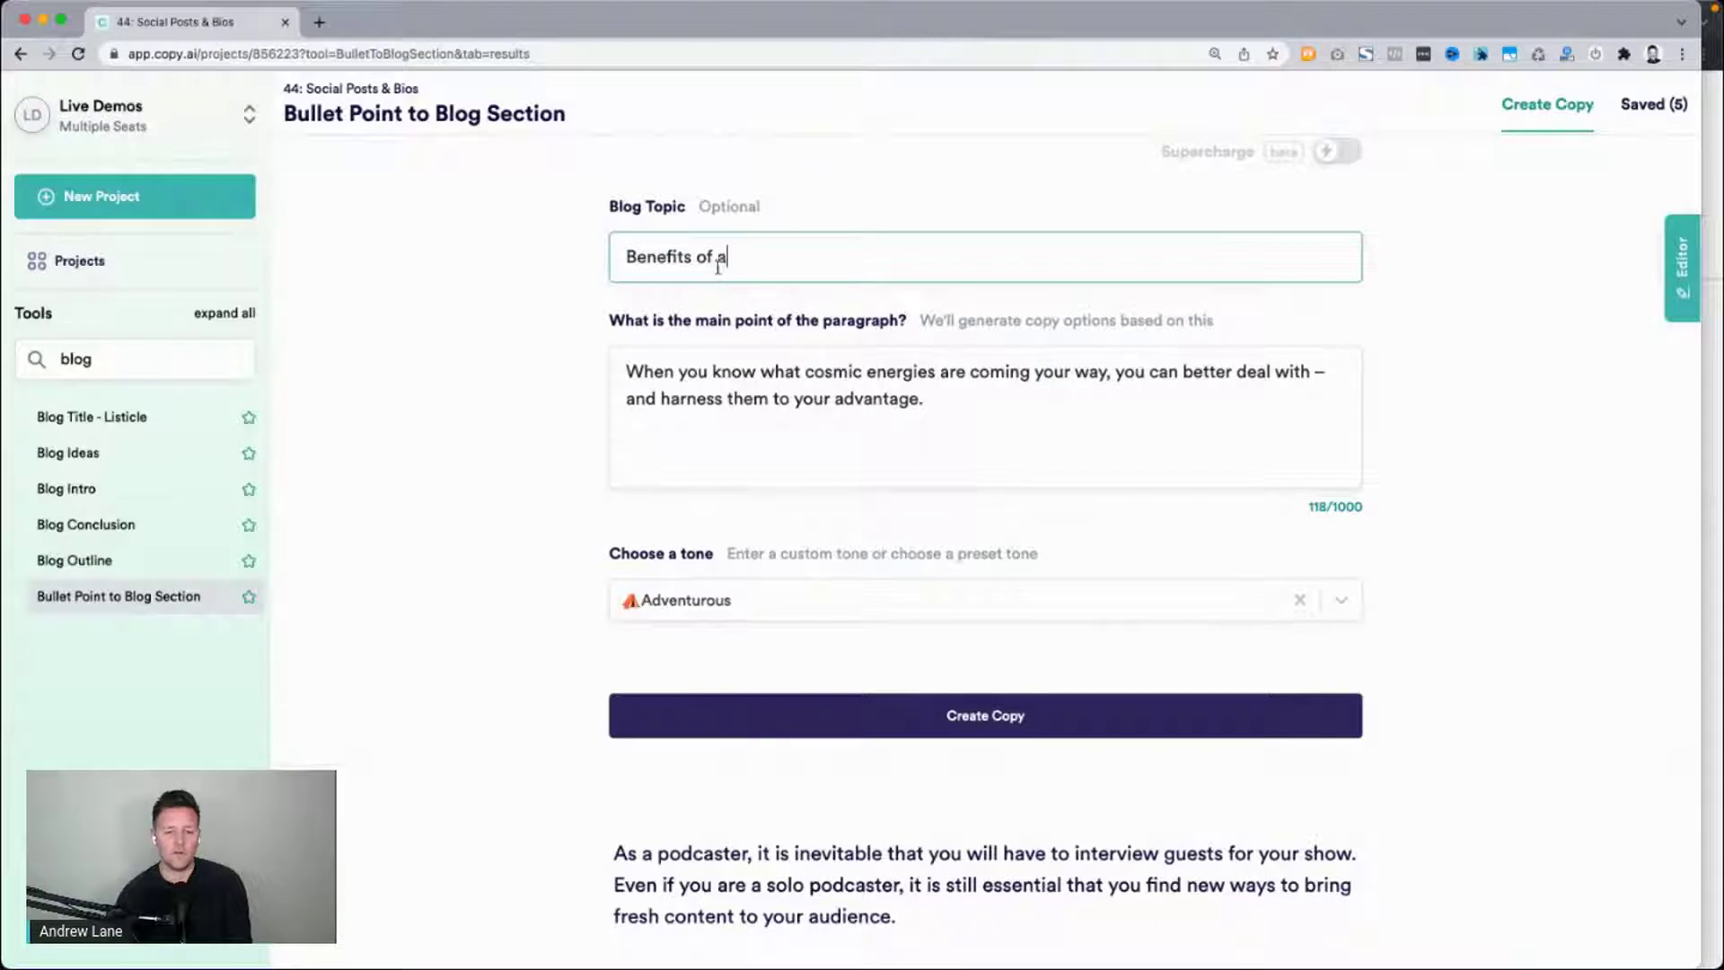
{"action": "type", "text": "strology"}
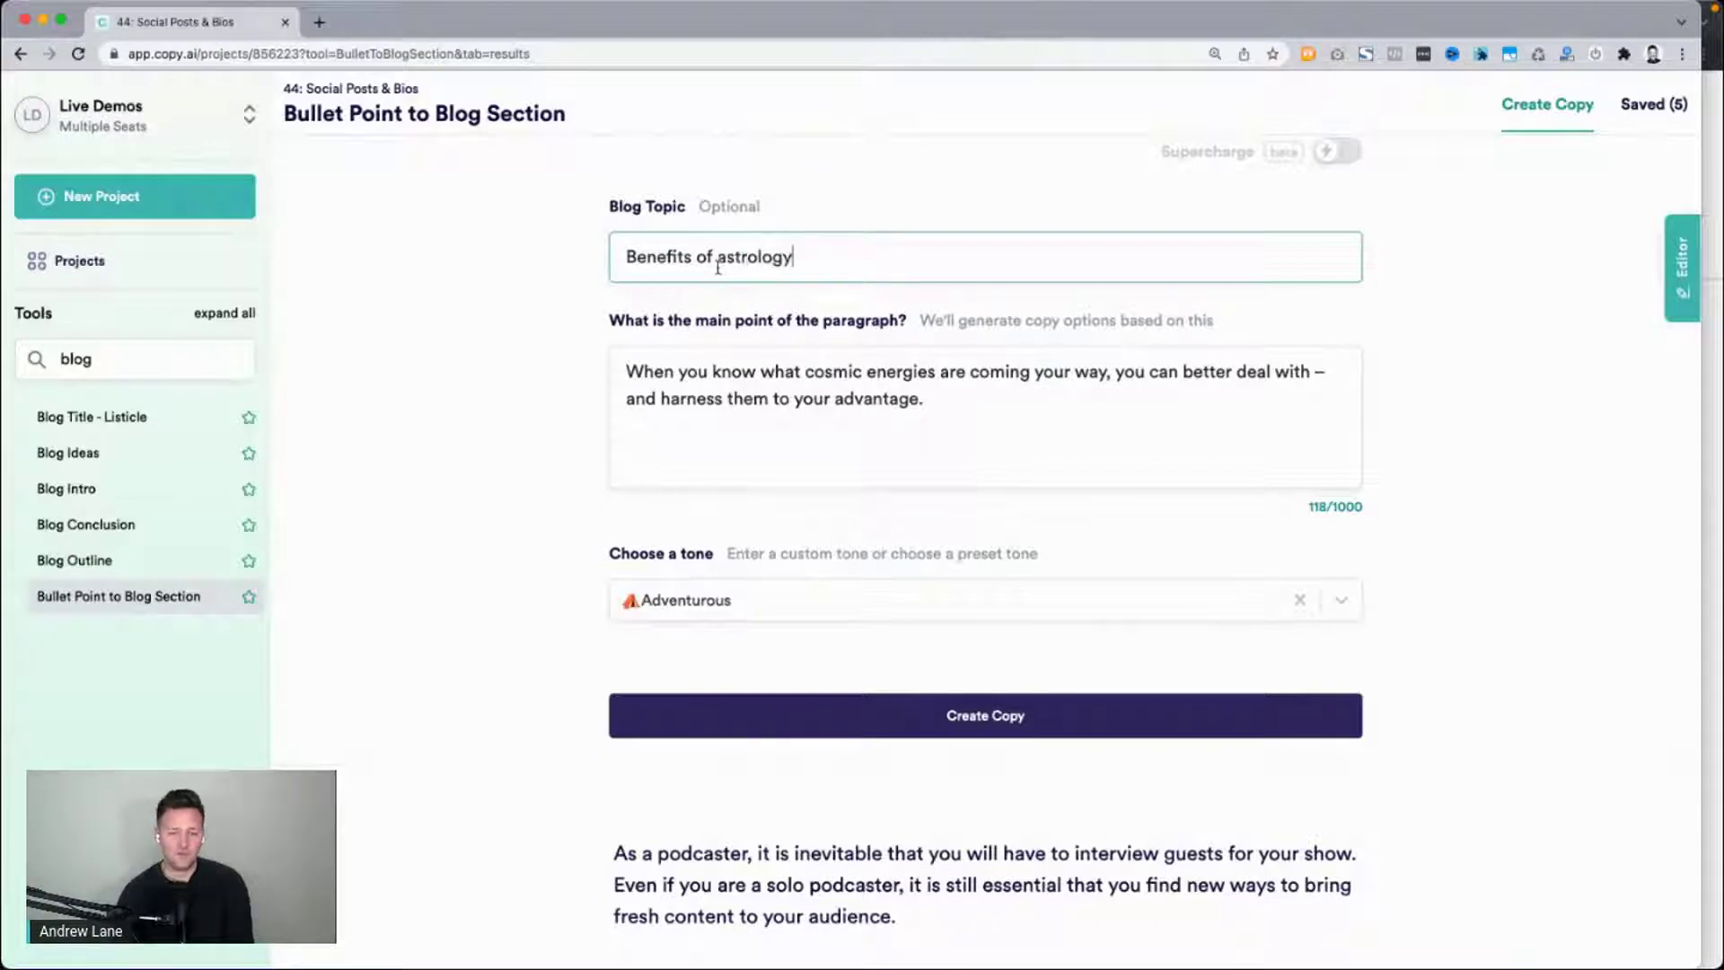
{"action": "left_click", "coordinate": [539, 451]}
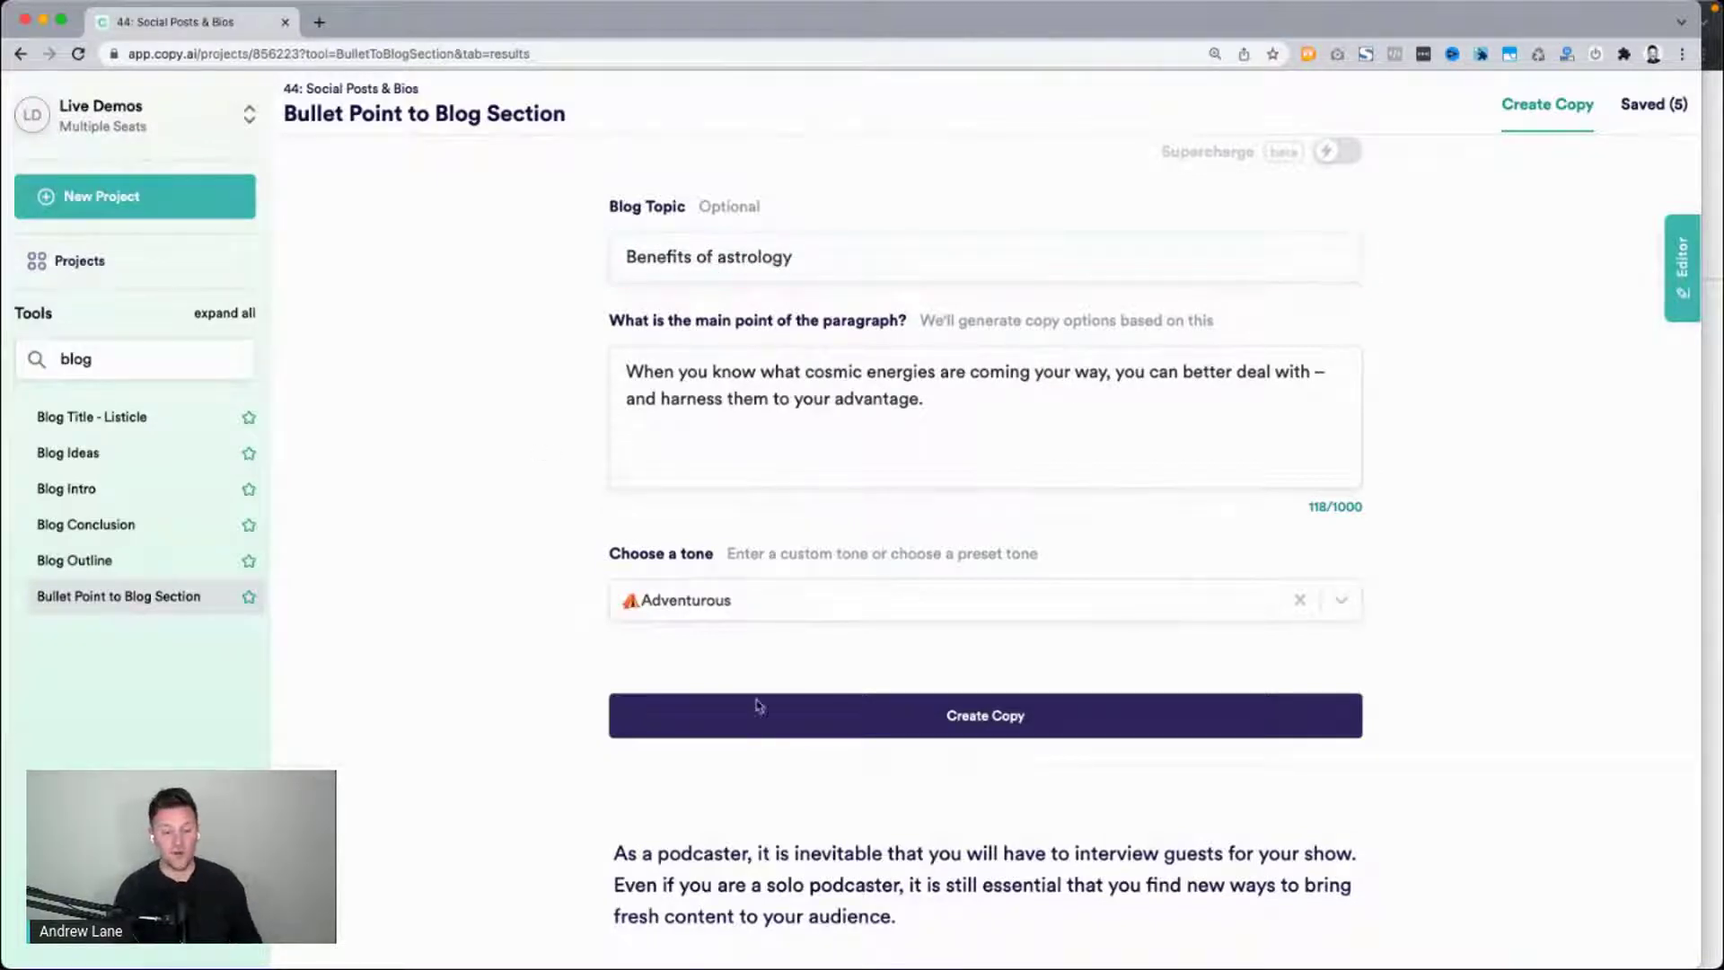
{"action": "left_click", "coordinate": [819, 716]}
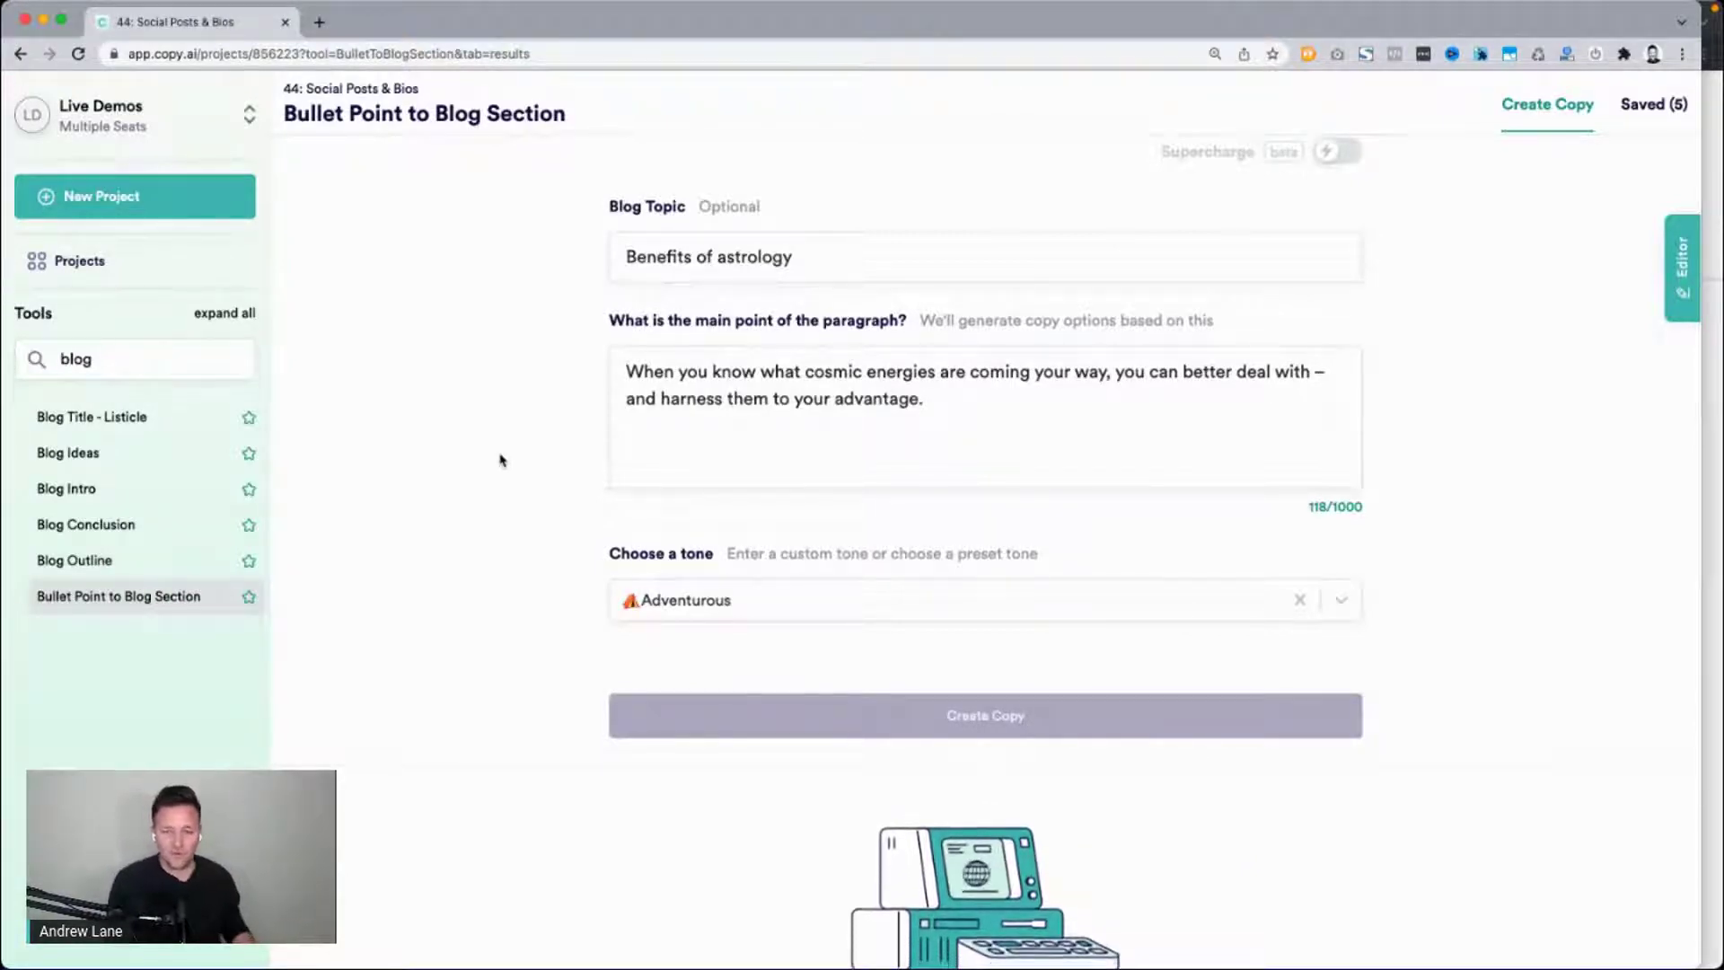
Highlight the cosmic energies main point, widen the browser window slightly and bring the generated astrology sections into view.
{"action": "triple_click", "coordinate": [718, 387]}
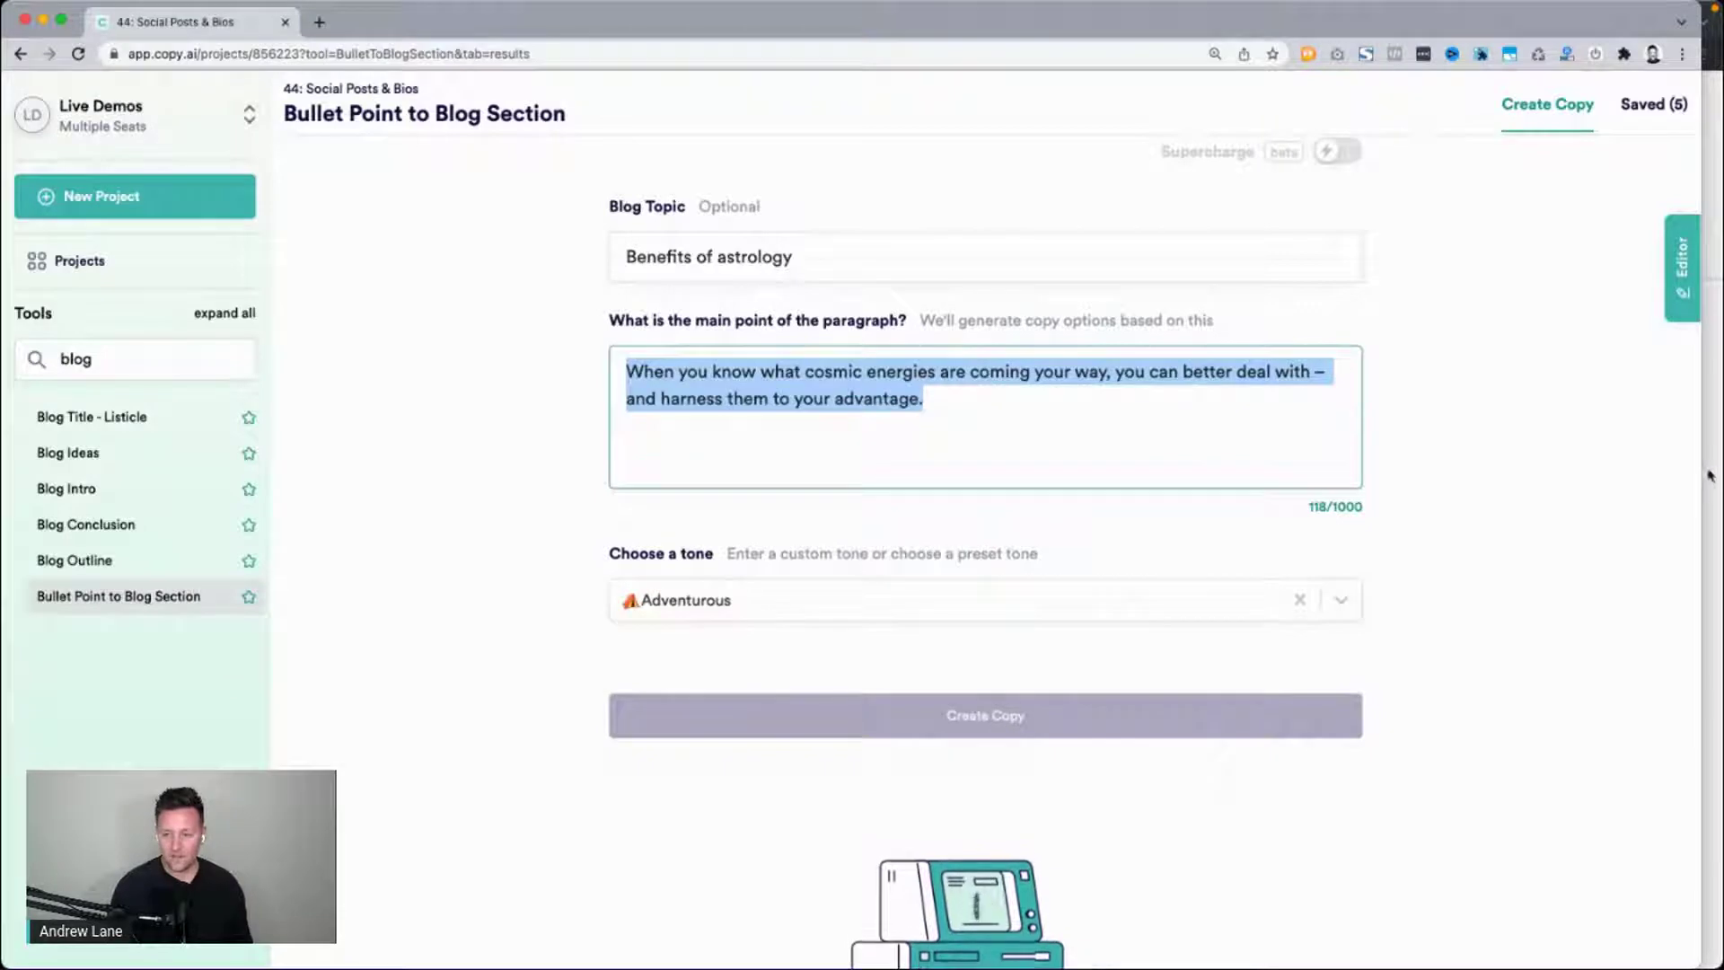
{"action": "left_click_drag", "start_coordinate": [1702, 471], "coordinate": [1718, 470]}
{"action": "scroll", "coordinate": [526, 627], "scroll_direction": "down", "scroll_amount": 5}
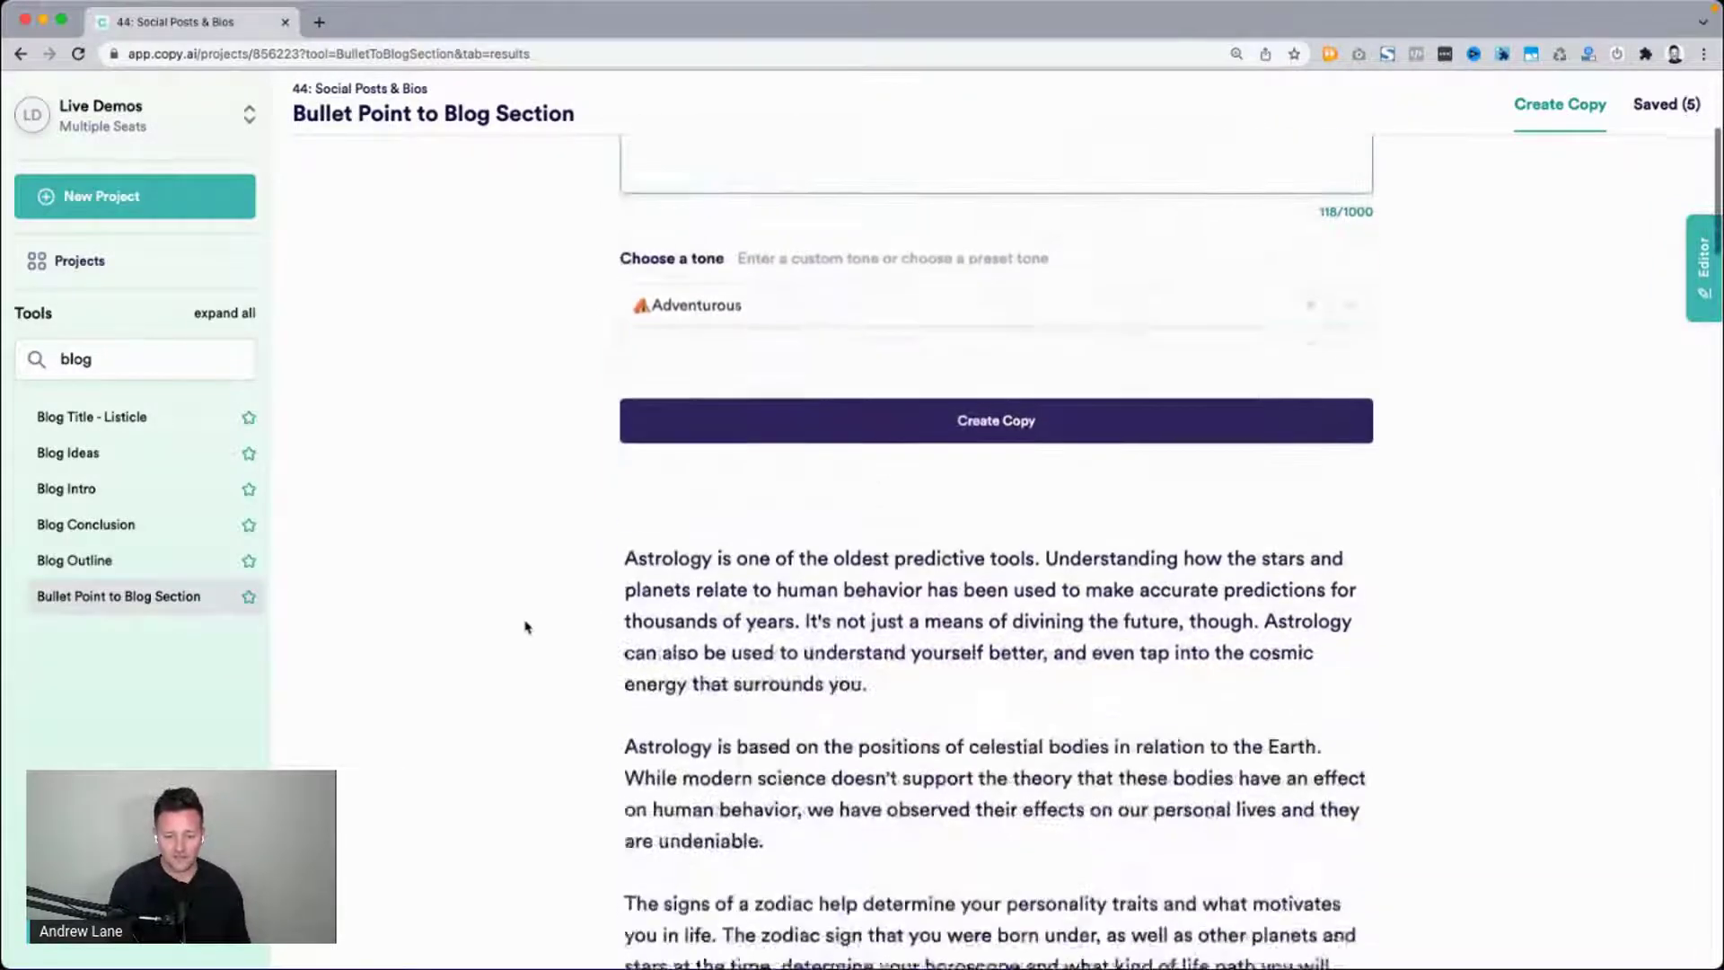
Compare the opening paragraph of the first generated astrology section with the main-point sentence, highlighting both.
{"action": "left_click_drag", "start_coordinate": [631, 359], "coordinate": [974, 354]}
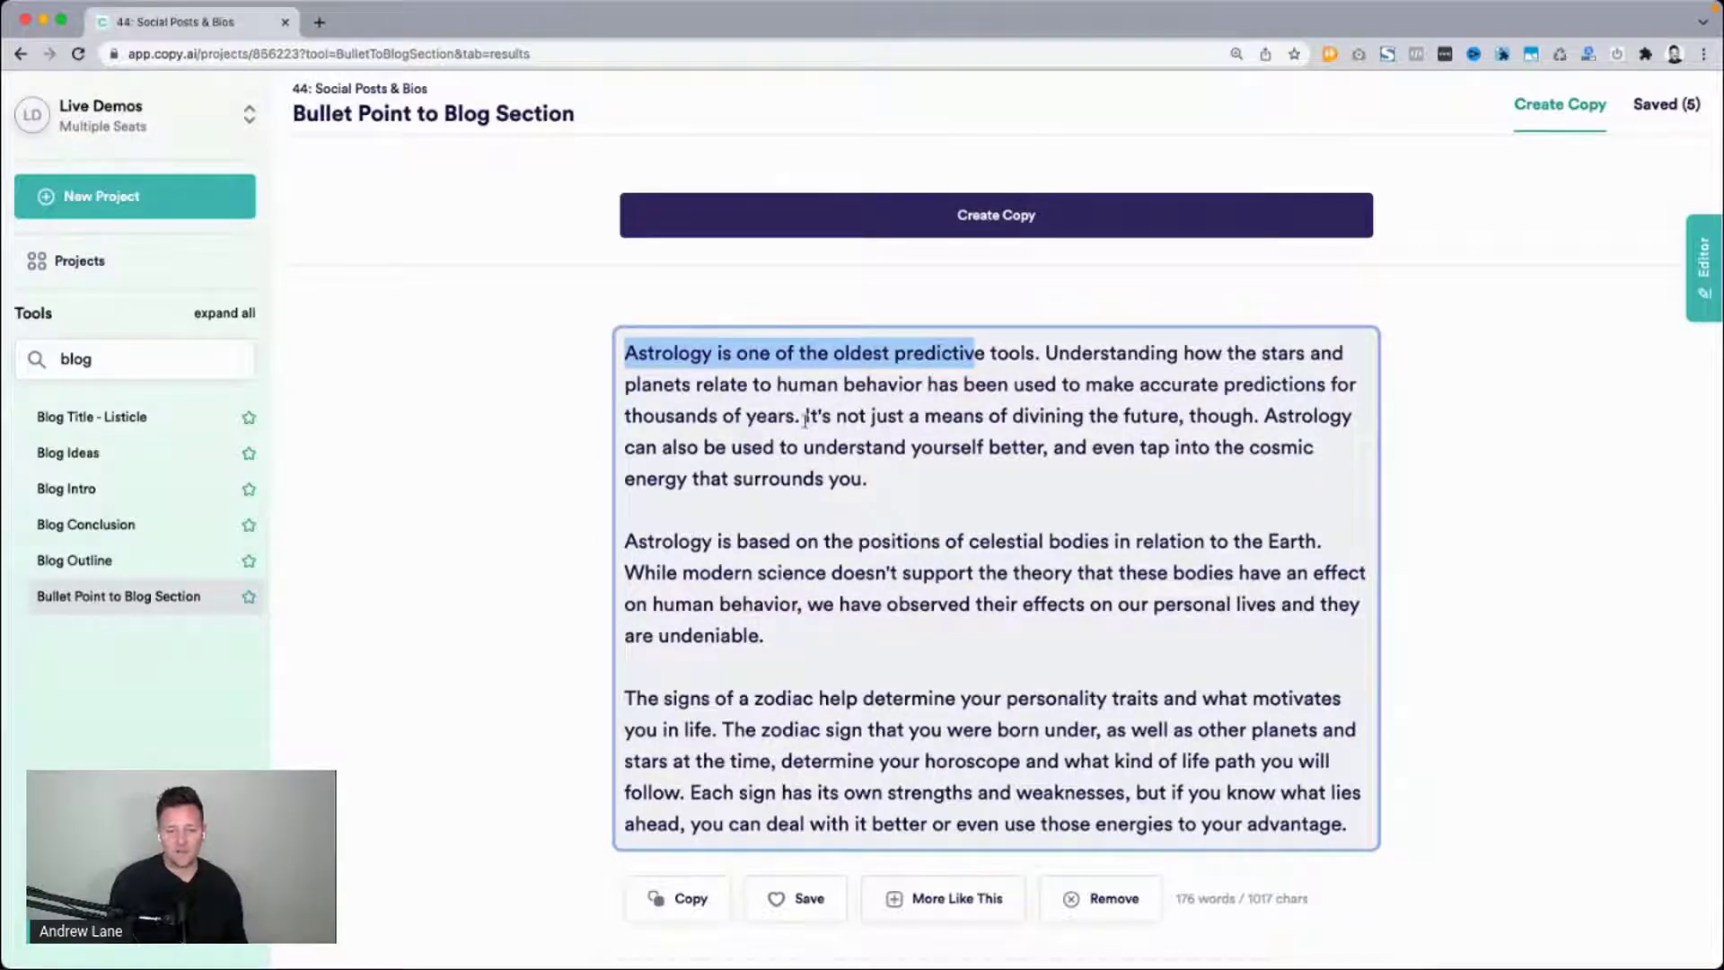
{"action": "left_click_drag", "start_coordinate": [801, 418], "coordinate": [565, 330]}
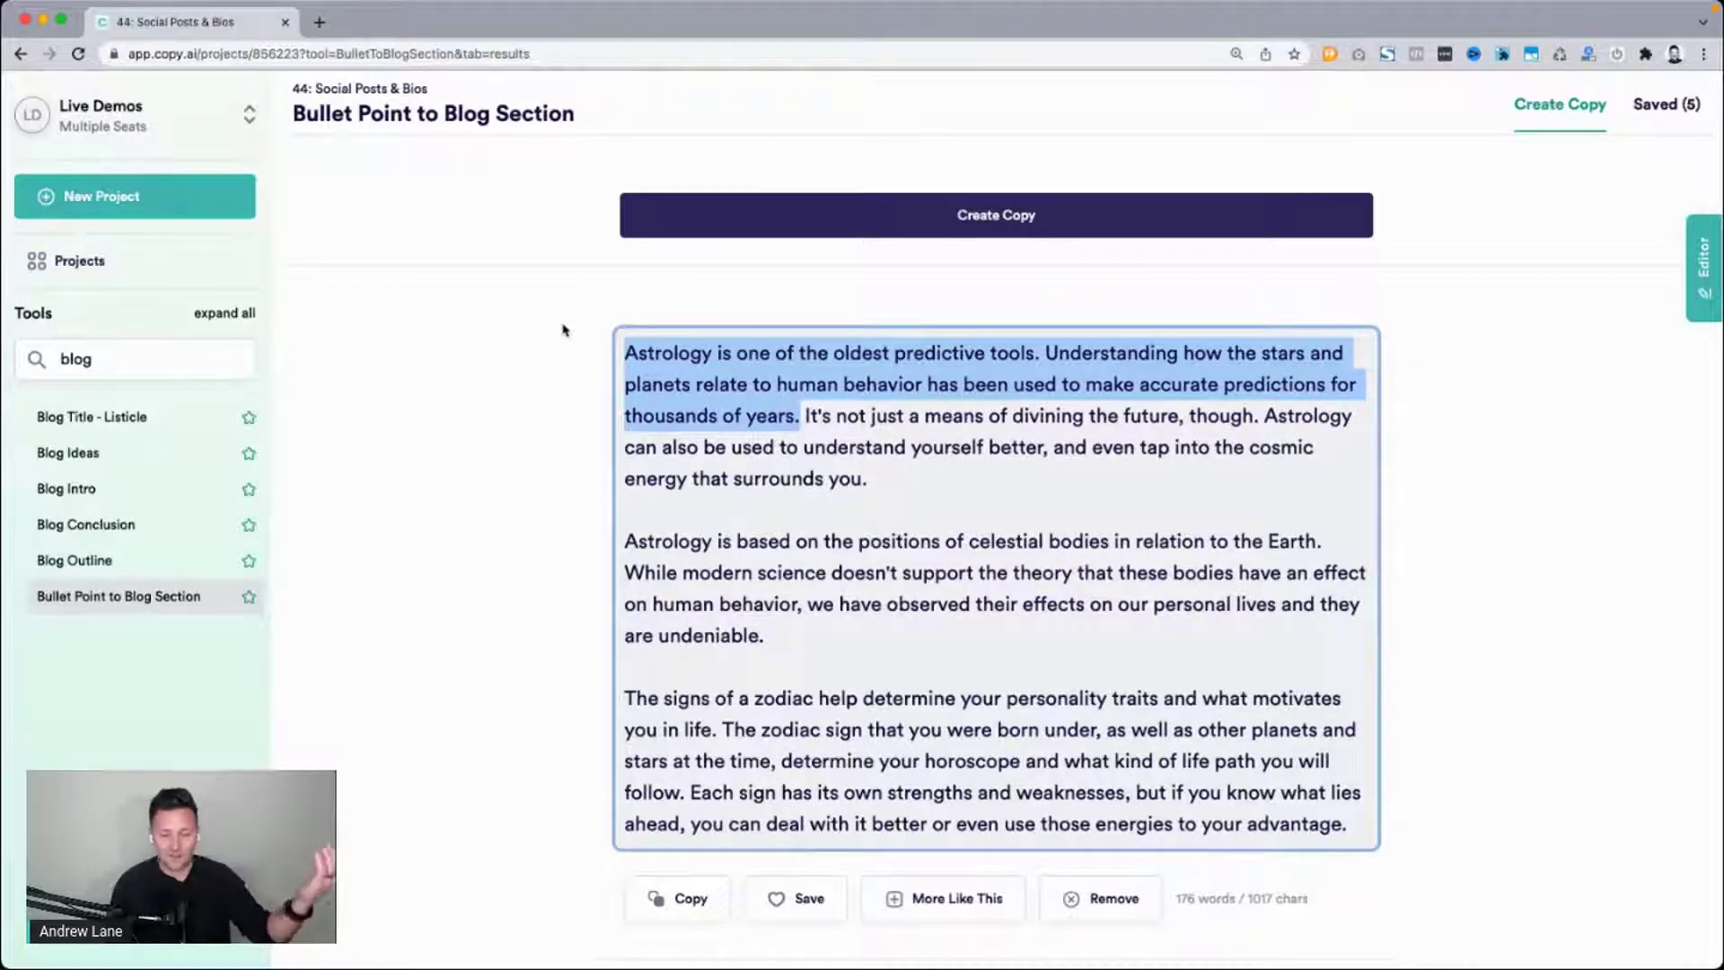
{"action": "left_click", "coordinate": [989, 373]}
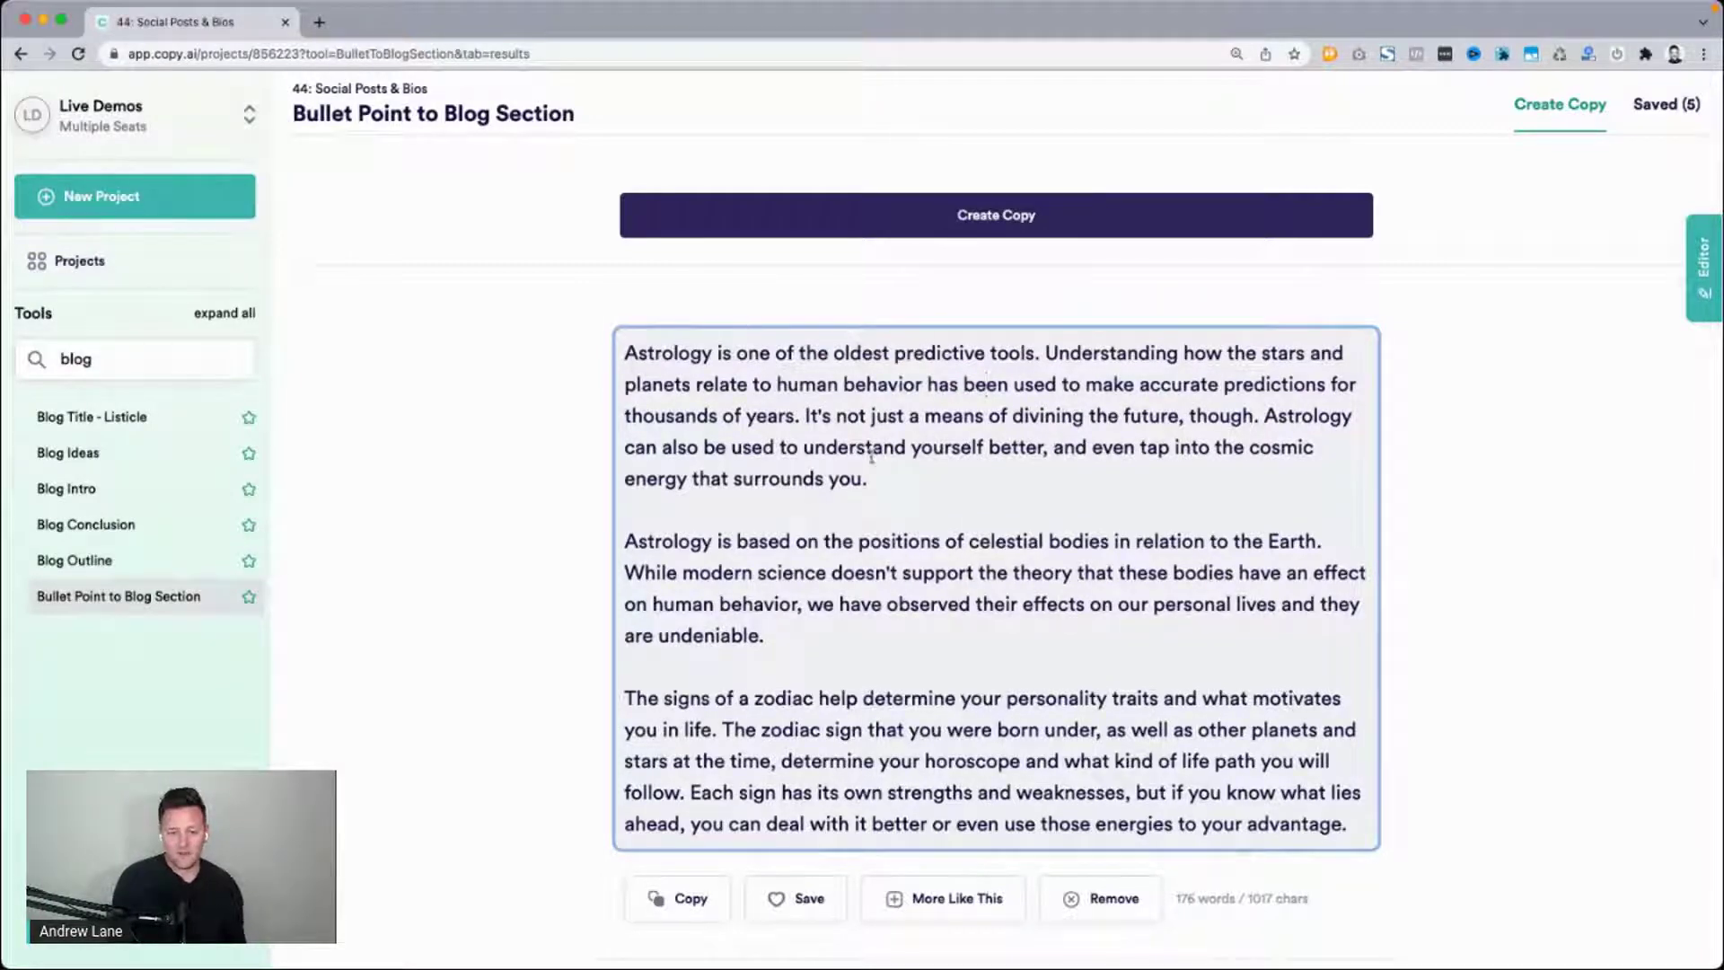
{"action": "left_click_drag", "start_coordinate": [871, 478], "coordinate": [488, 361]}
{"action": "scroll", "coordinate": [488, 362], "scroll_direction": "up", "scroll_amount": 5}
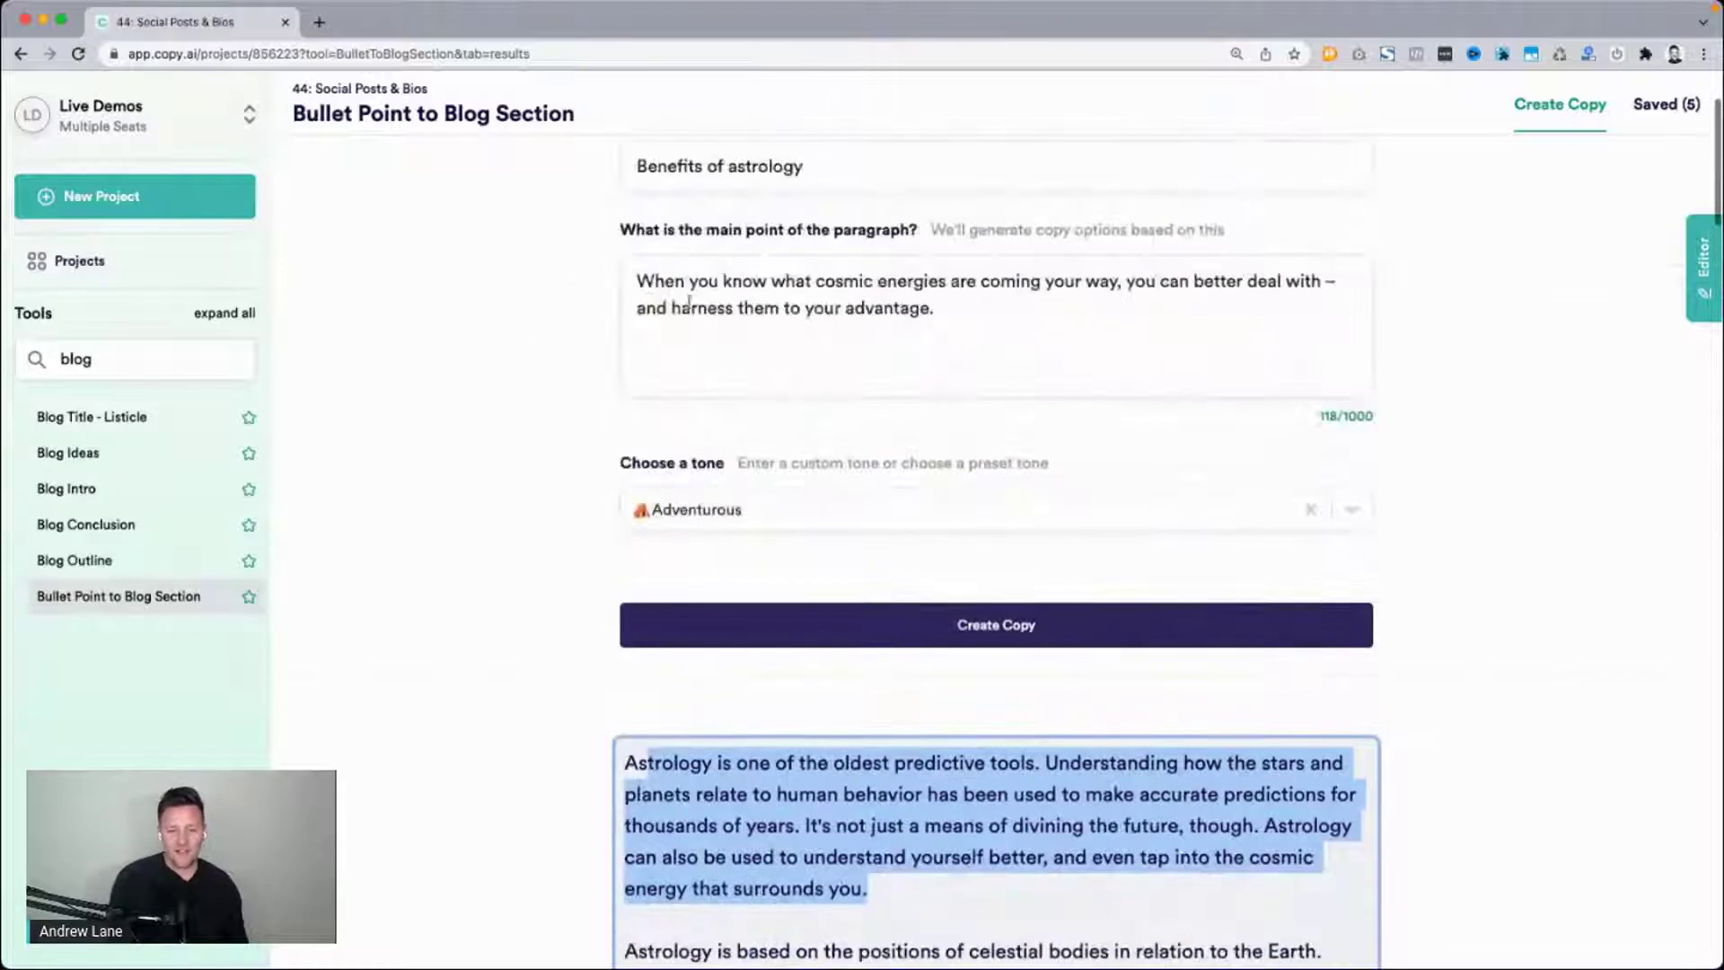
{"action": "left_click_drag", "start_coordinate": [635, 281], "coordinate": [952, 325]}
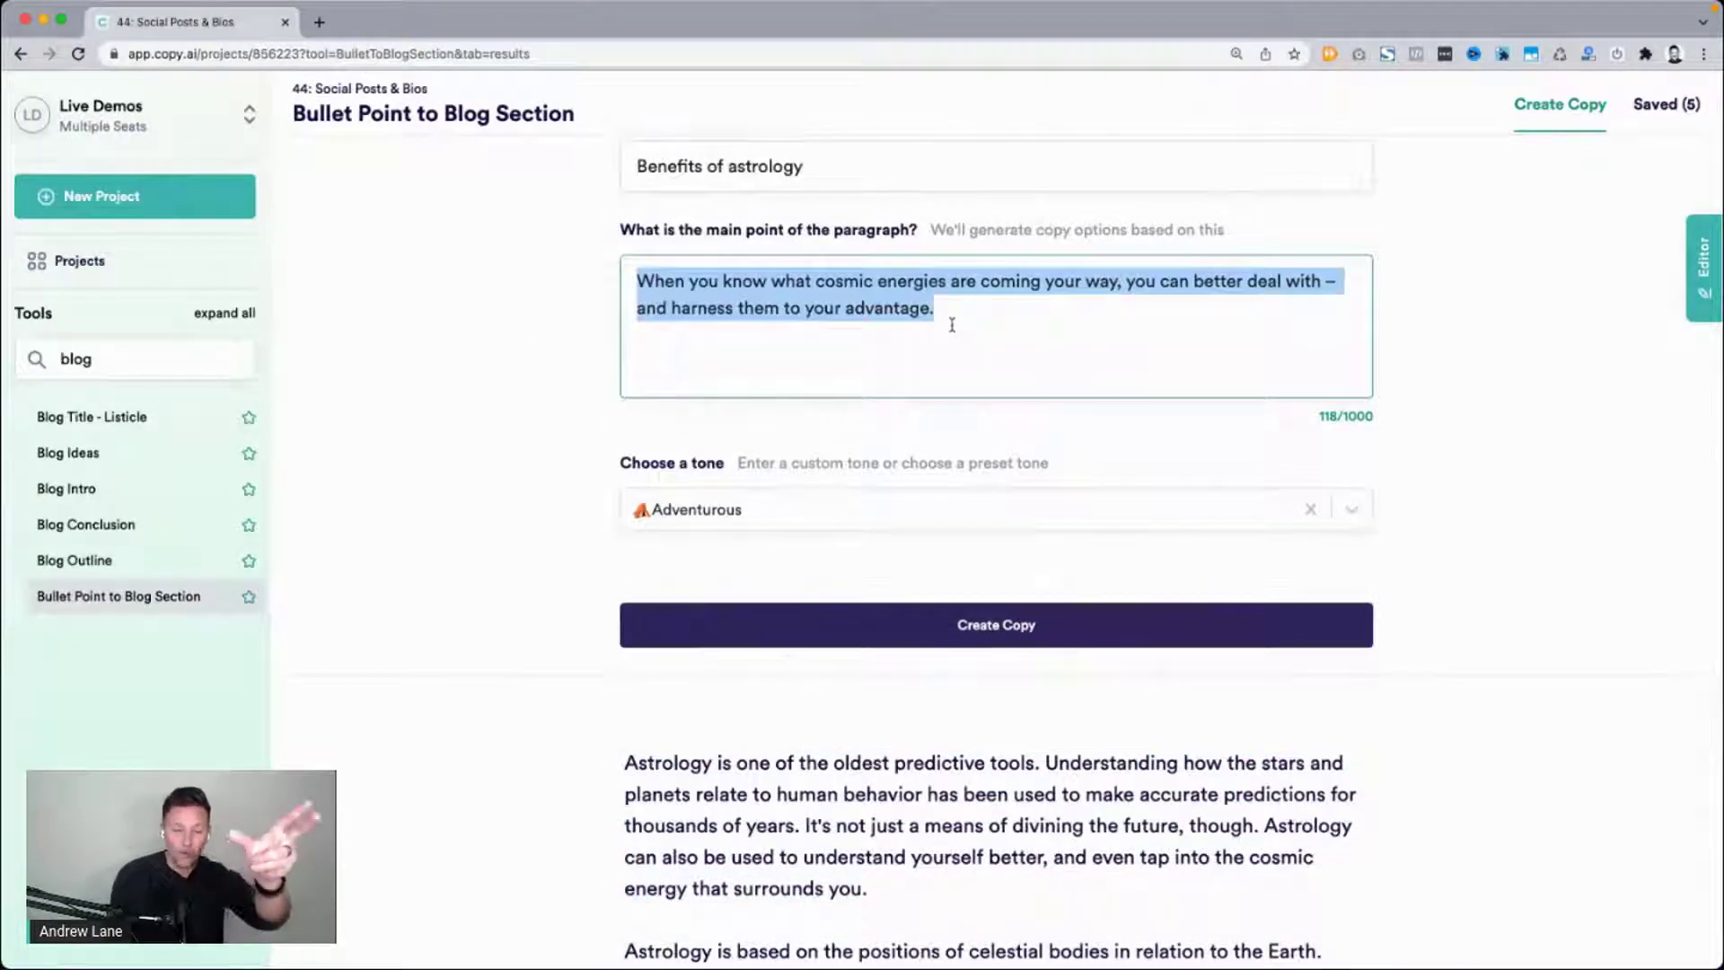
Read through the first two generated astrology sections and check them against the blog topic and main point.
{"action": "scroll", "coordinate": [952, 325], "scroll_direction": "down", "scroll_amount": 10}
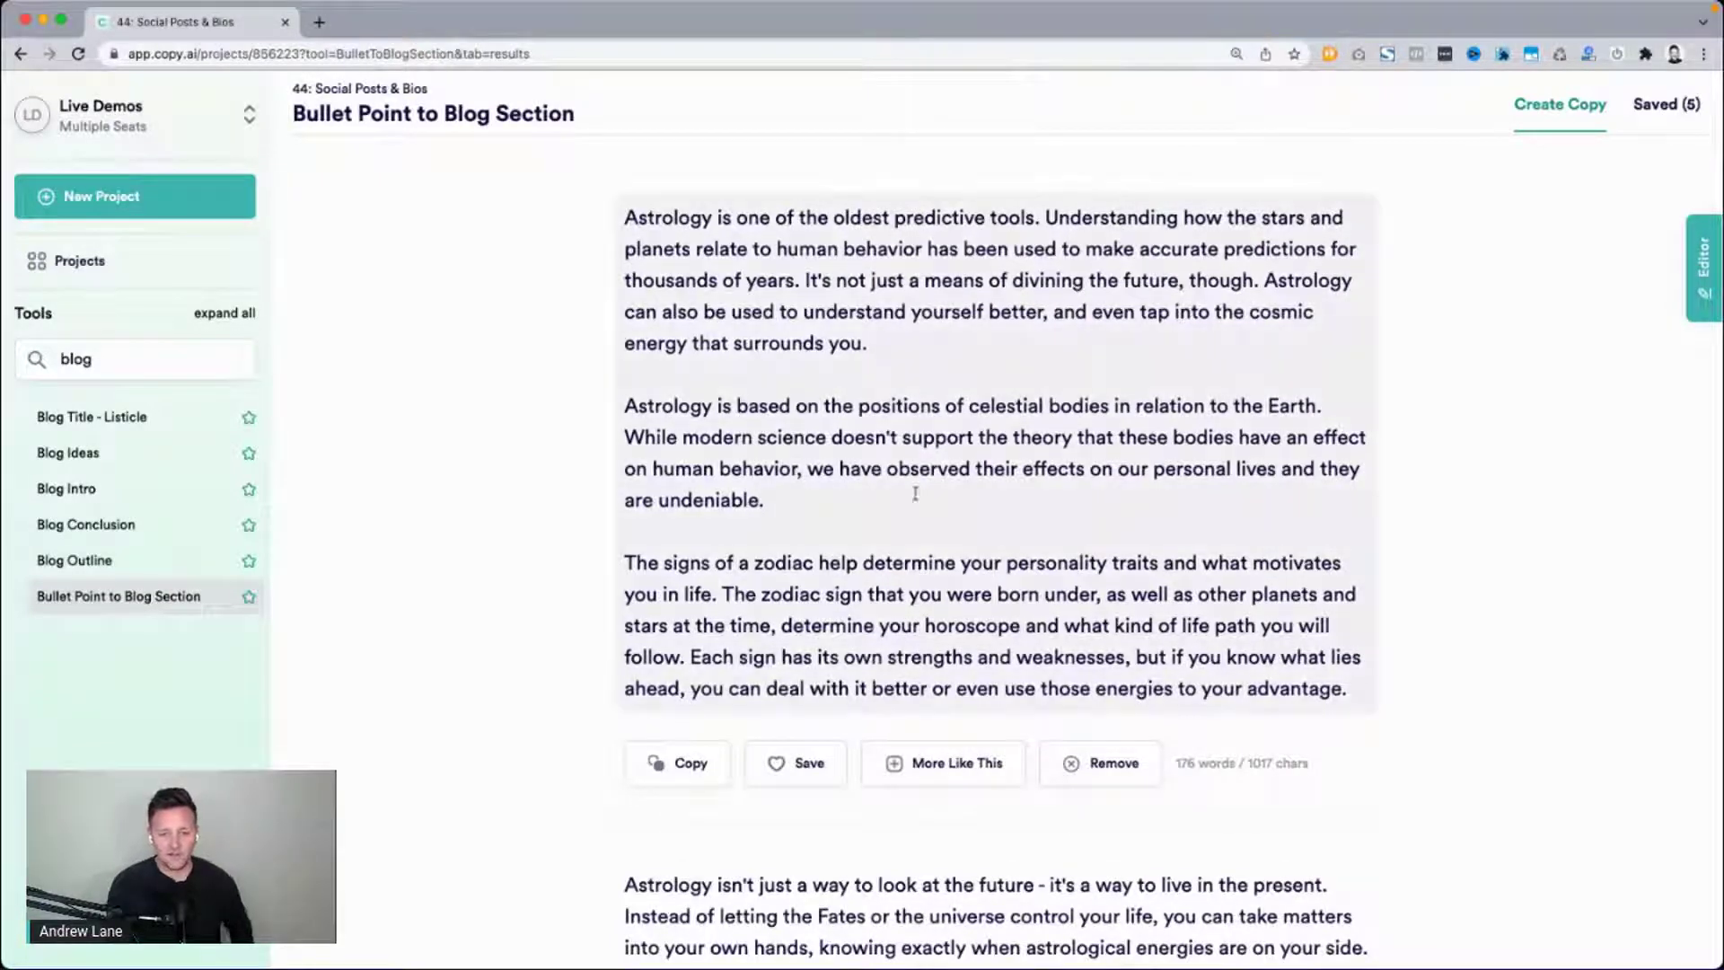
{"action": "triple_click", "coordinate": [959, 434]}
{"action": "scroll", "coordinate": [959, 431], "scroll_direction": "down", "scroll_amount": 6}
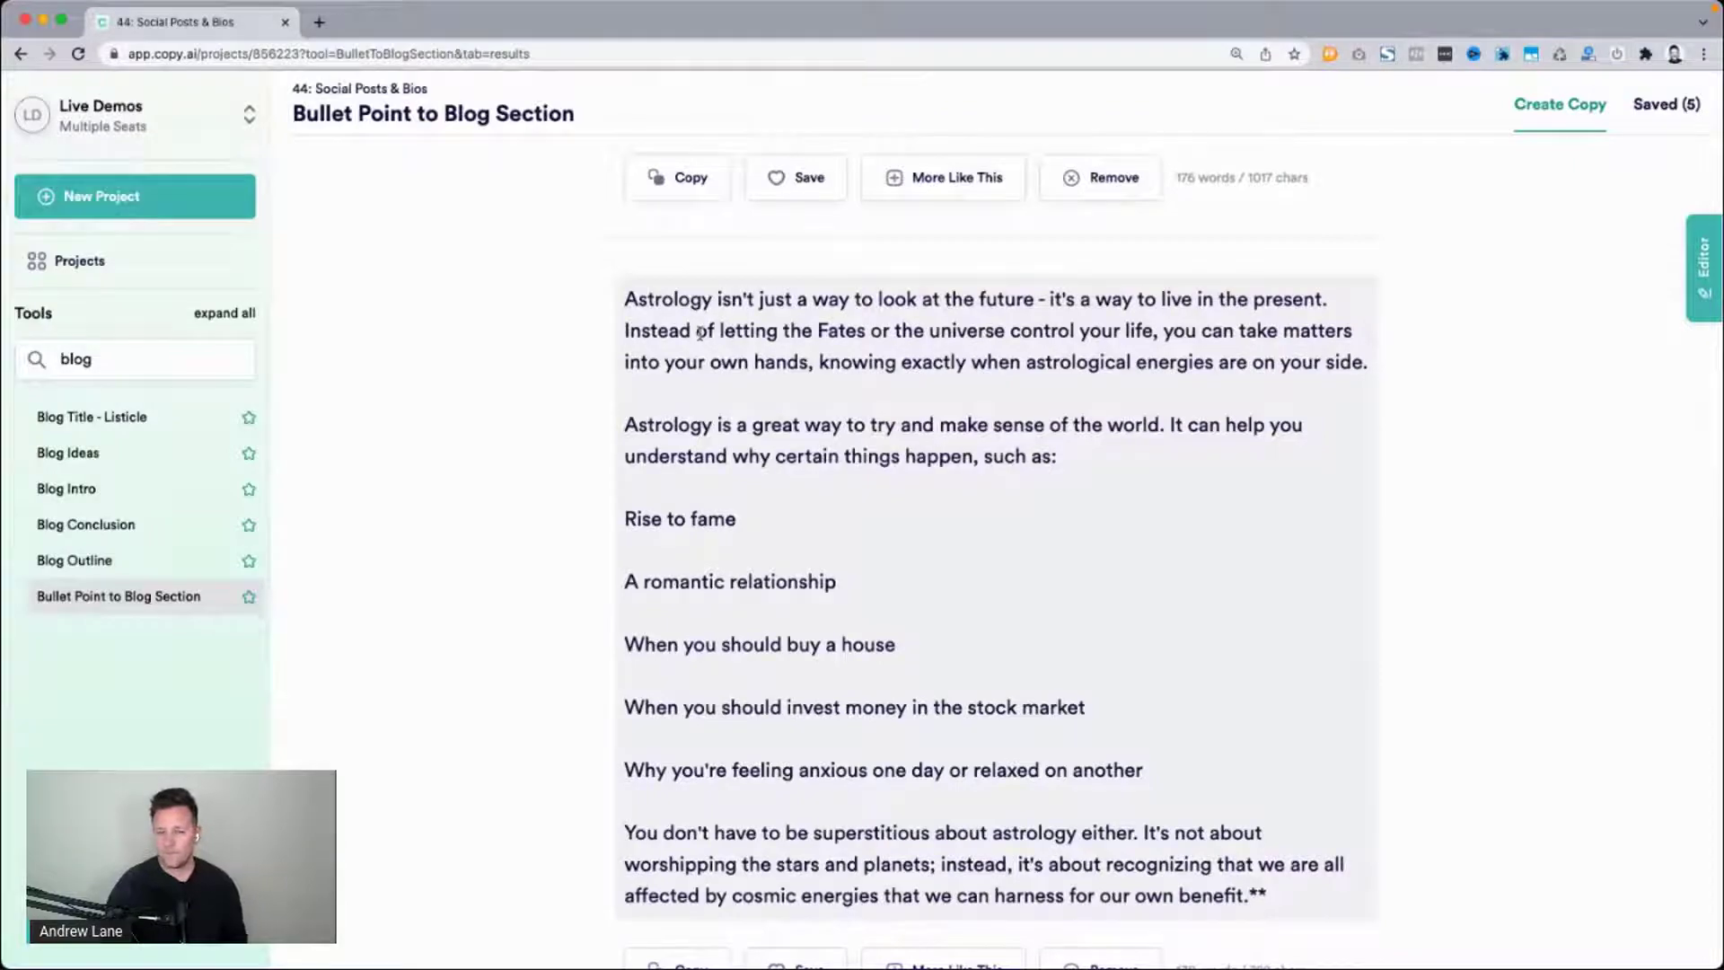
{"action": "scroll", "coordinate": [699, 333], "scroll_direction": "down", "scroll_amount": 5}
{"action": "scroll", "coordinate": [699, 330], "scroll_direction": "up", "scroll_amount": 3}
{"action": "scroll", "coordinate": [699, 332], "scroll_direction": "up", "scroll_amount": 2}
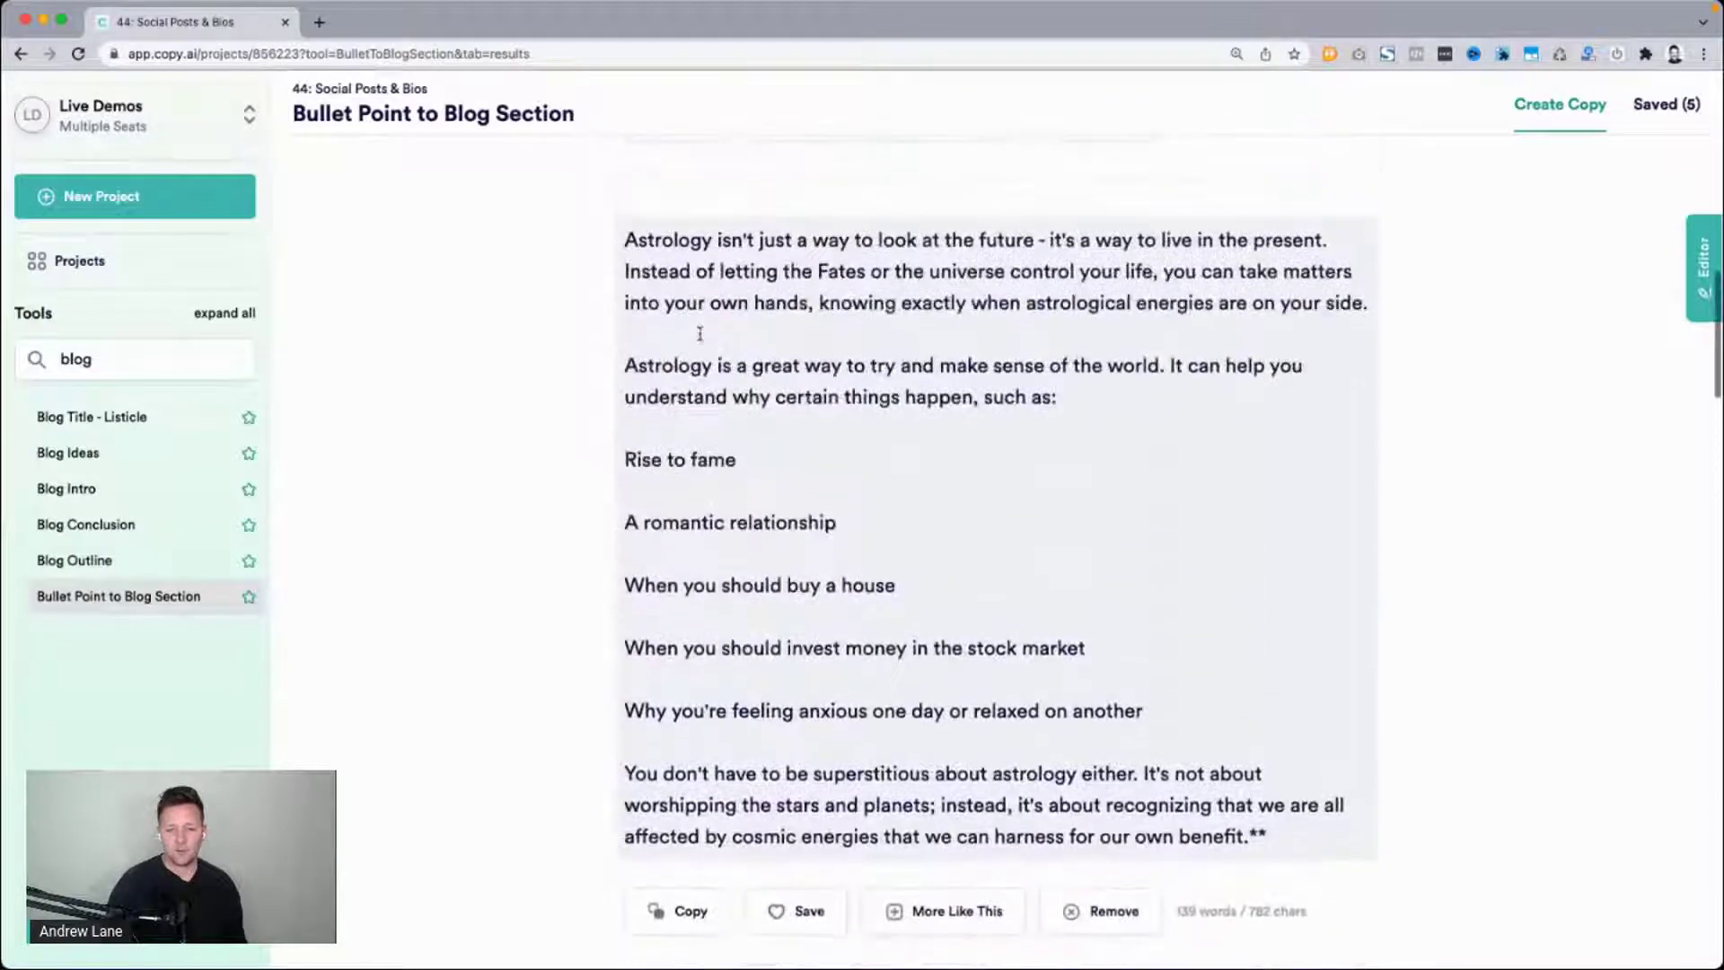
{"action": "scroll", "coordinate": [521, 395], "scroll_direction": "up", "scroll_amount": 8}
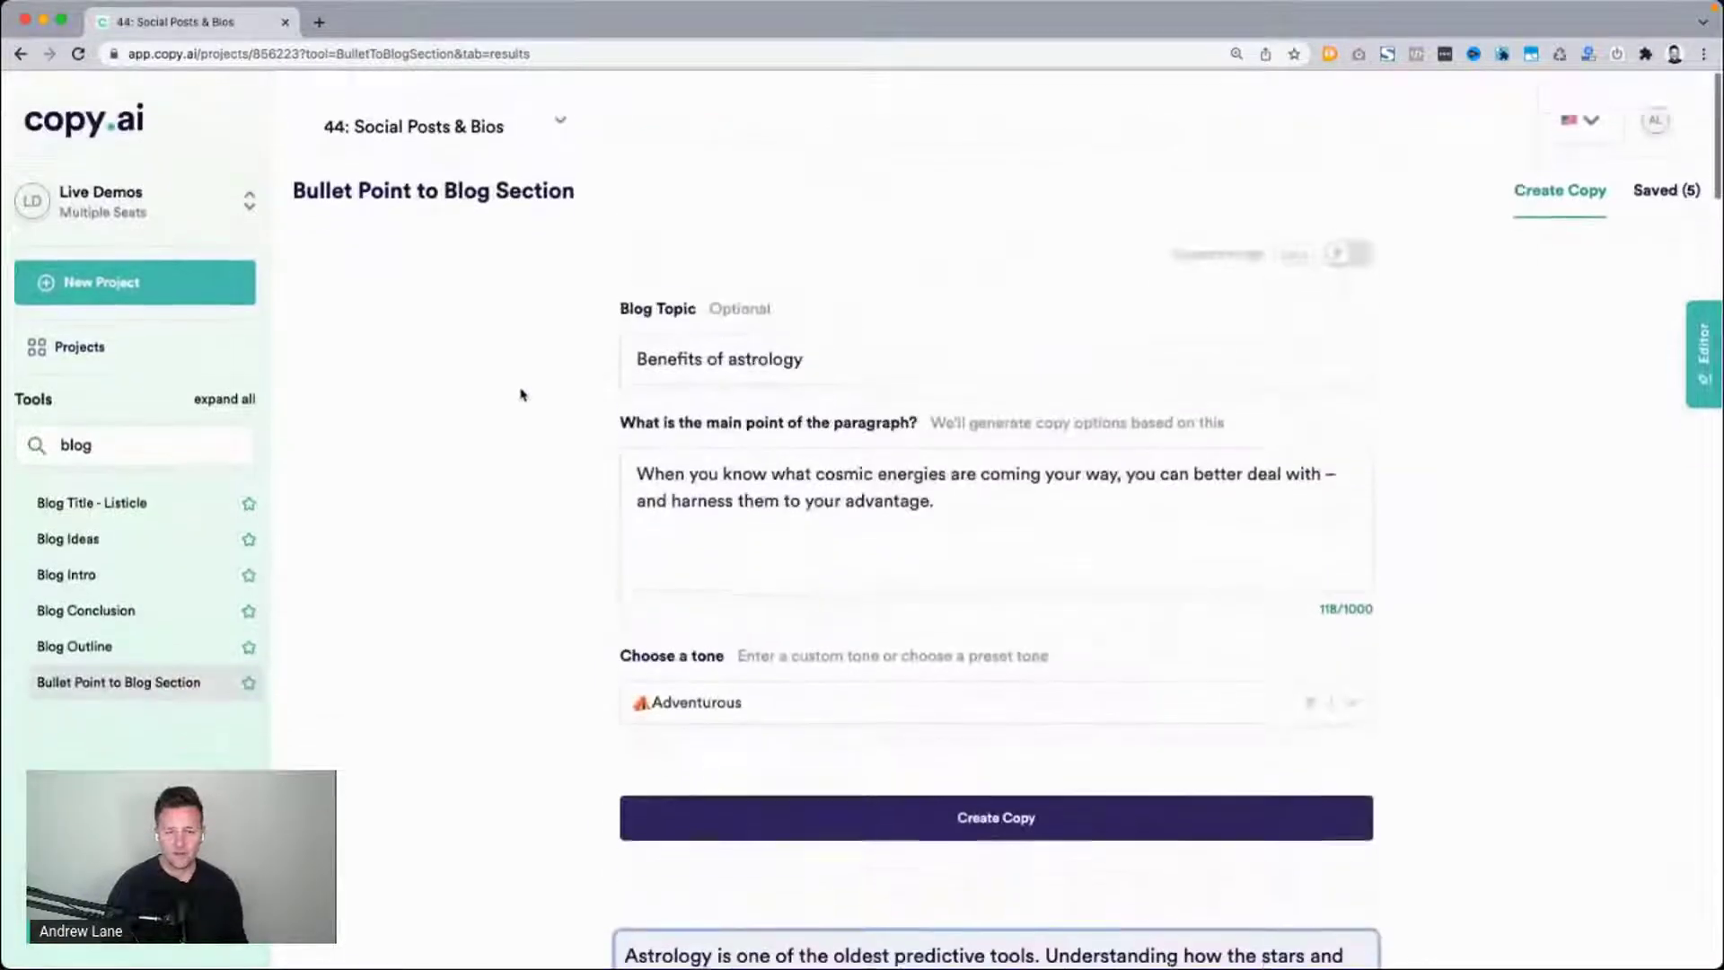
Highlight the opening sentence of the first generated section, "Astrology is one of the oldest predictive tools.".
{"action": "scroll", "coordinate": [554, 533], "scroll_direction": "down", "scroll_amount": 8}
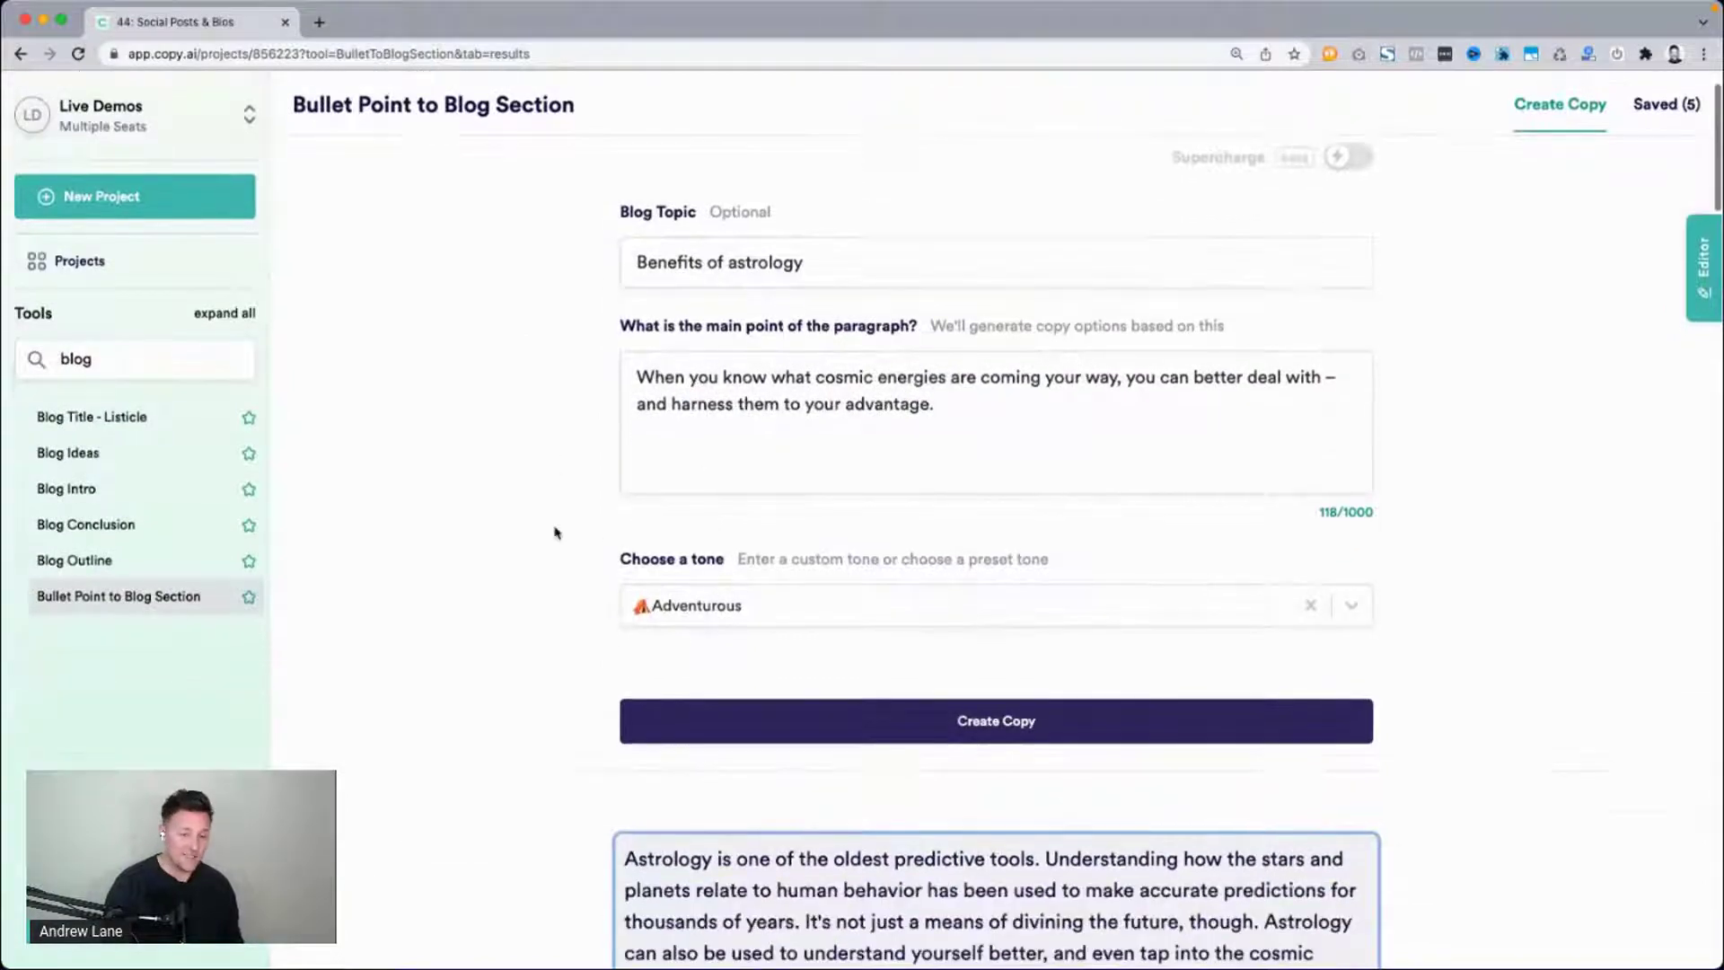
{"action": "left_click", "coordinate": [835, 415]}
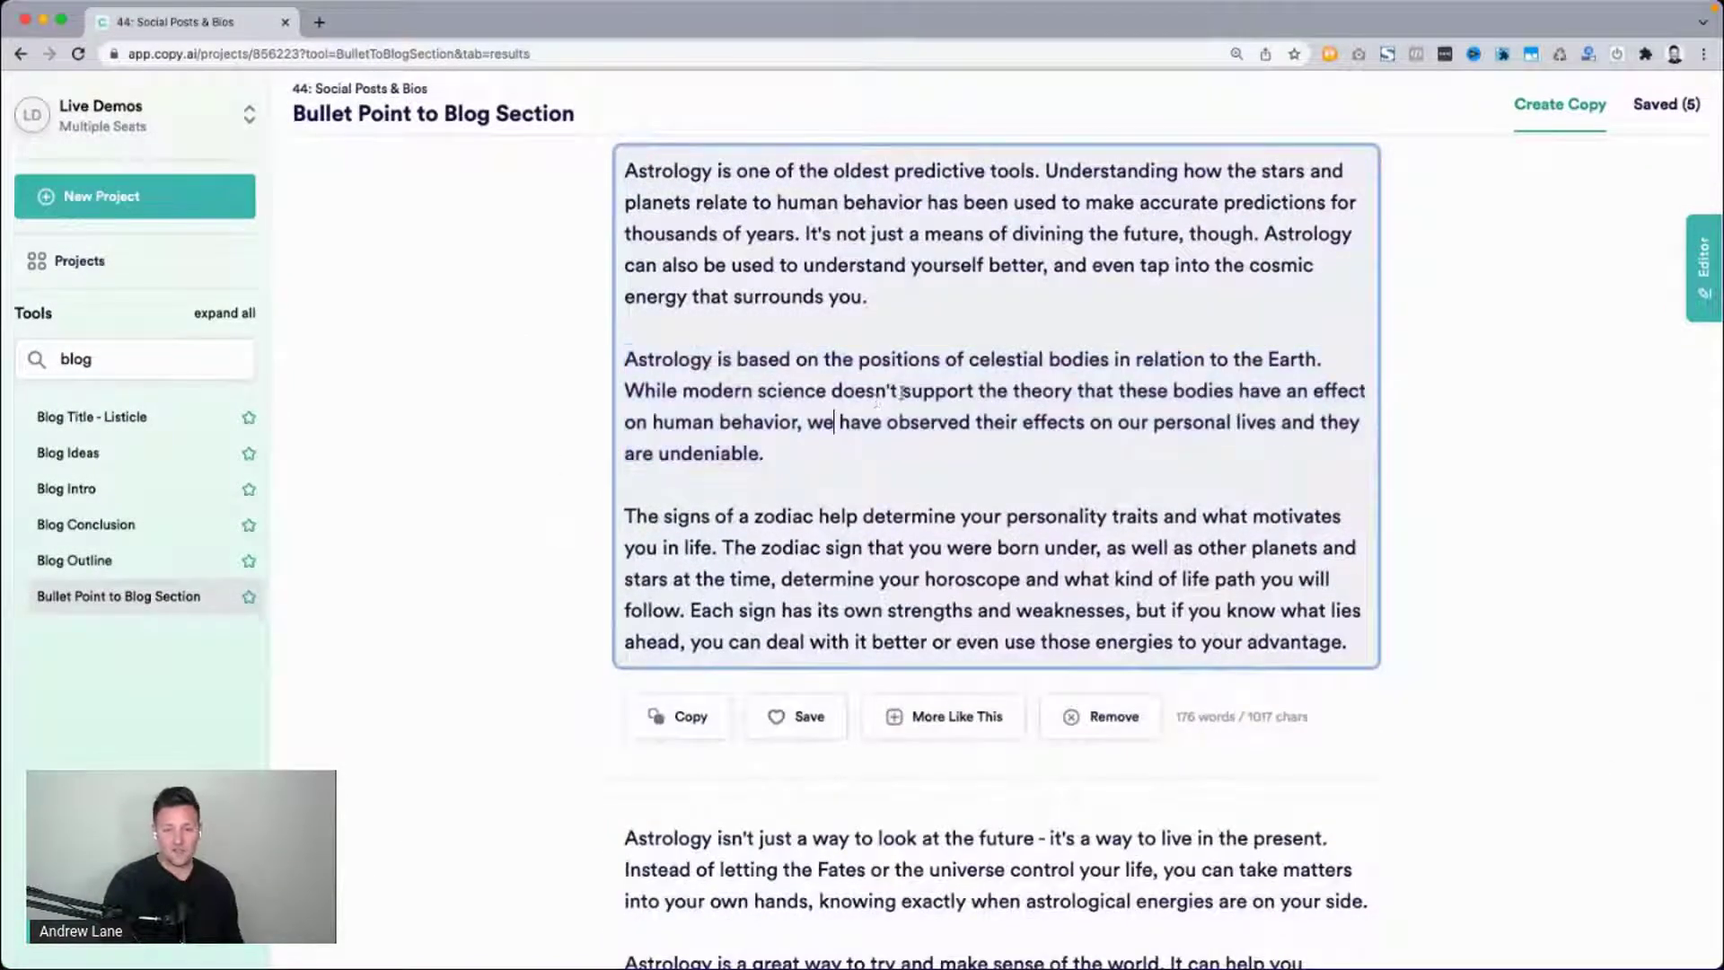
{"action": "scroll", "coordinate": [835, 415], "scroll_direction": "up", "scroll_amount": 3}
{"action": "left_click_drag", "start_coordinate": [626, 368], "coordinate": [1048, 375]}
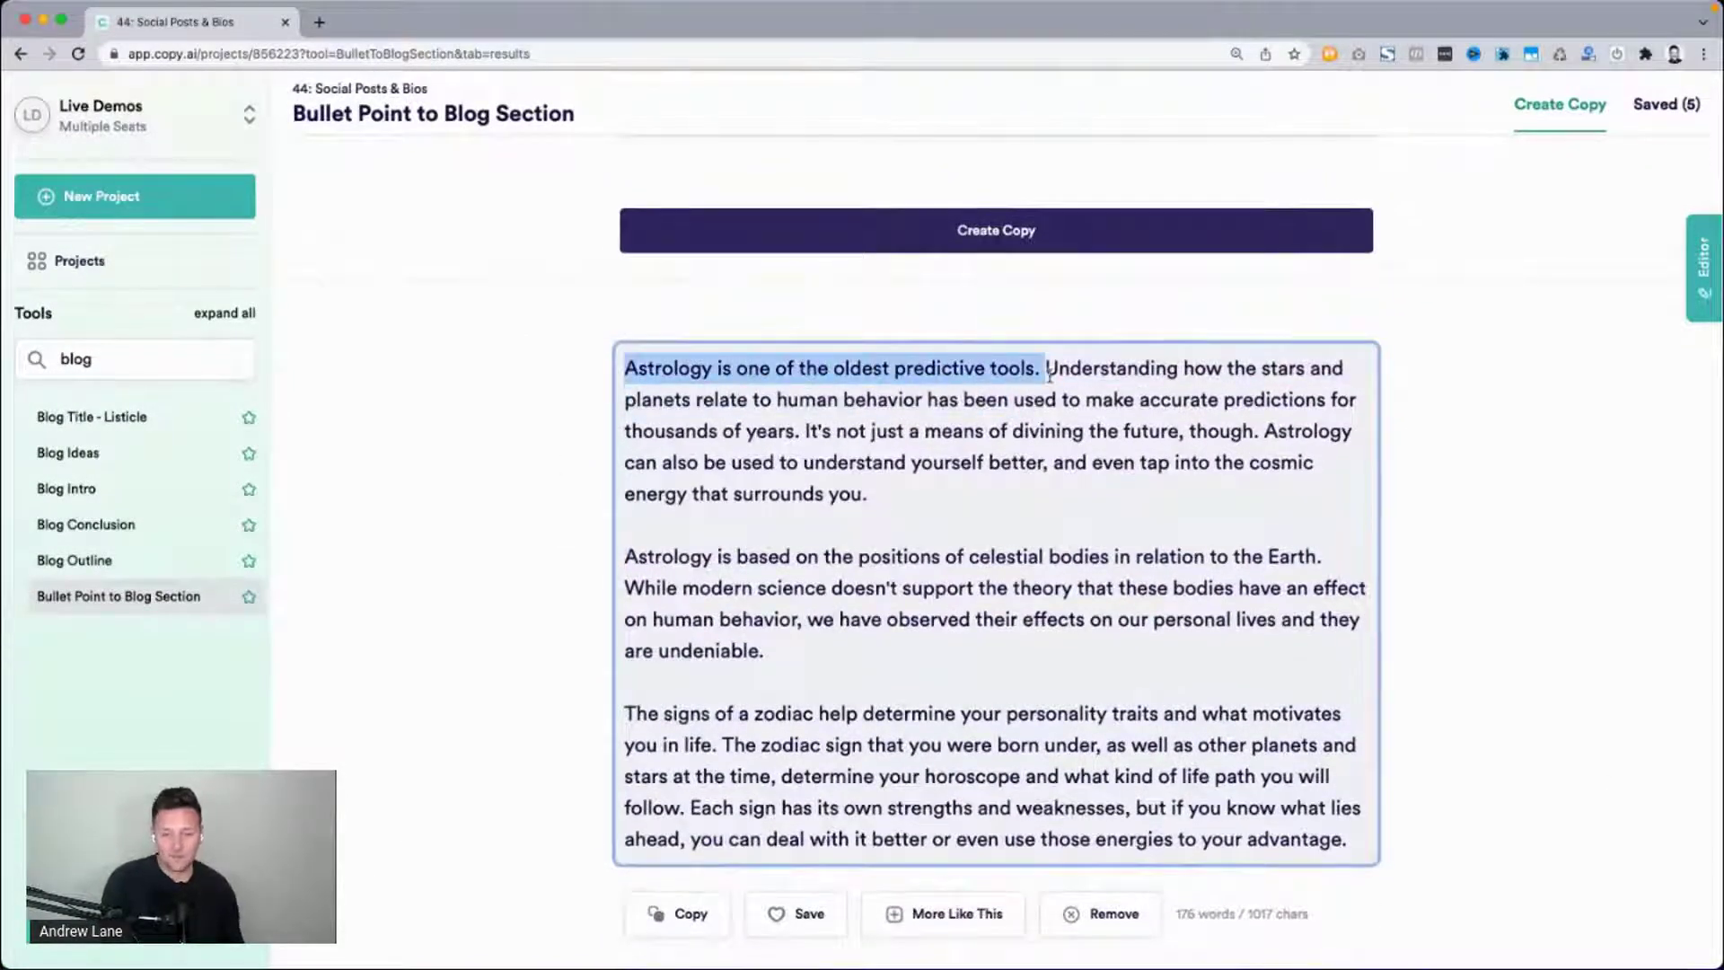
Review the opening of the second generated section, highlighting its first sentence and its whole first paragraph.
{"action": "scroll", "coordinate": [1041, 375], "scroll_direction": "down", "scroll_amount": 5}
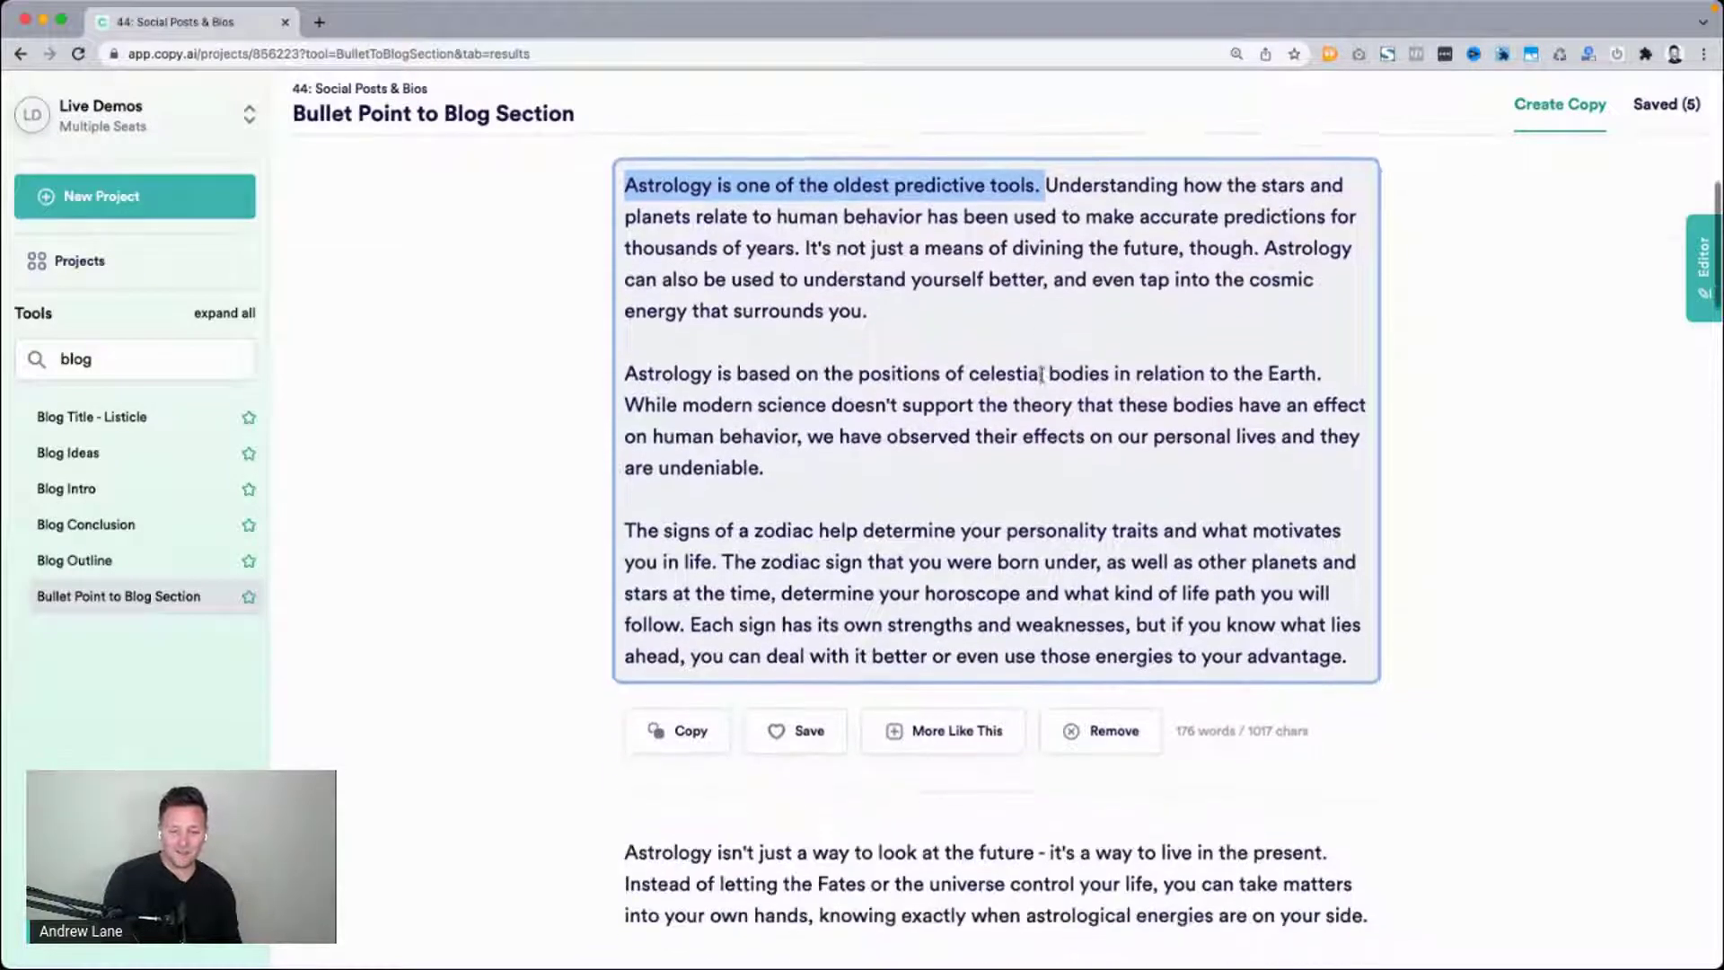
{"action": "scroll", "coordinate": [1042, 376], "scroll_direction": "down", "scroll_amount": 6}
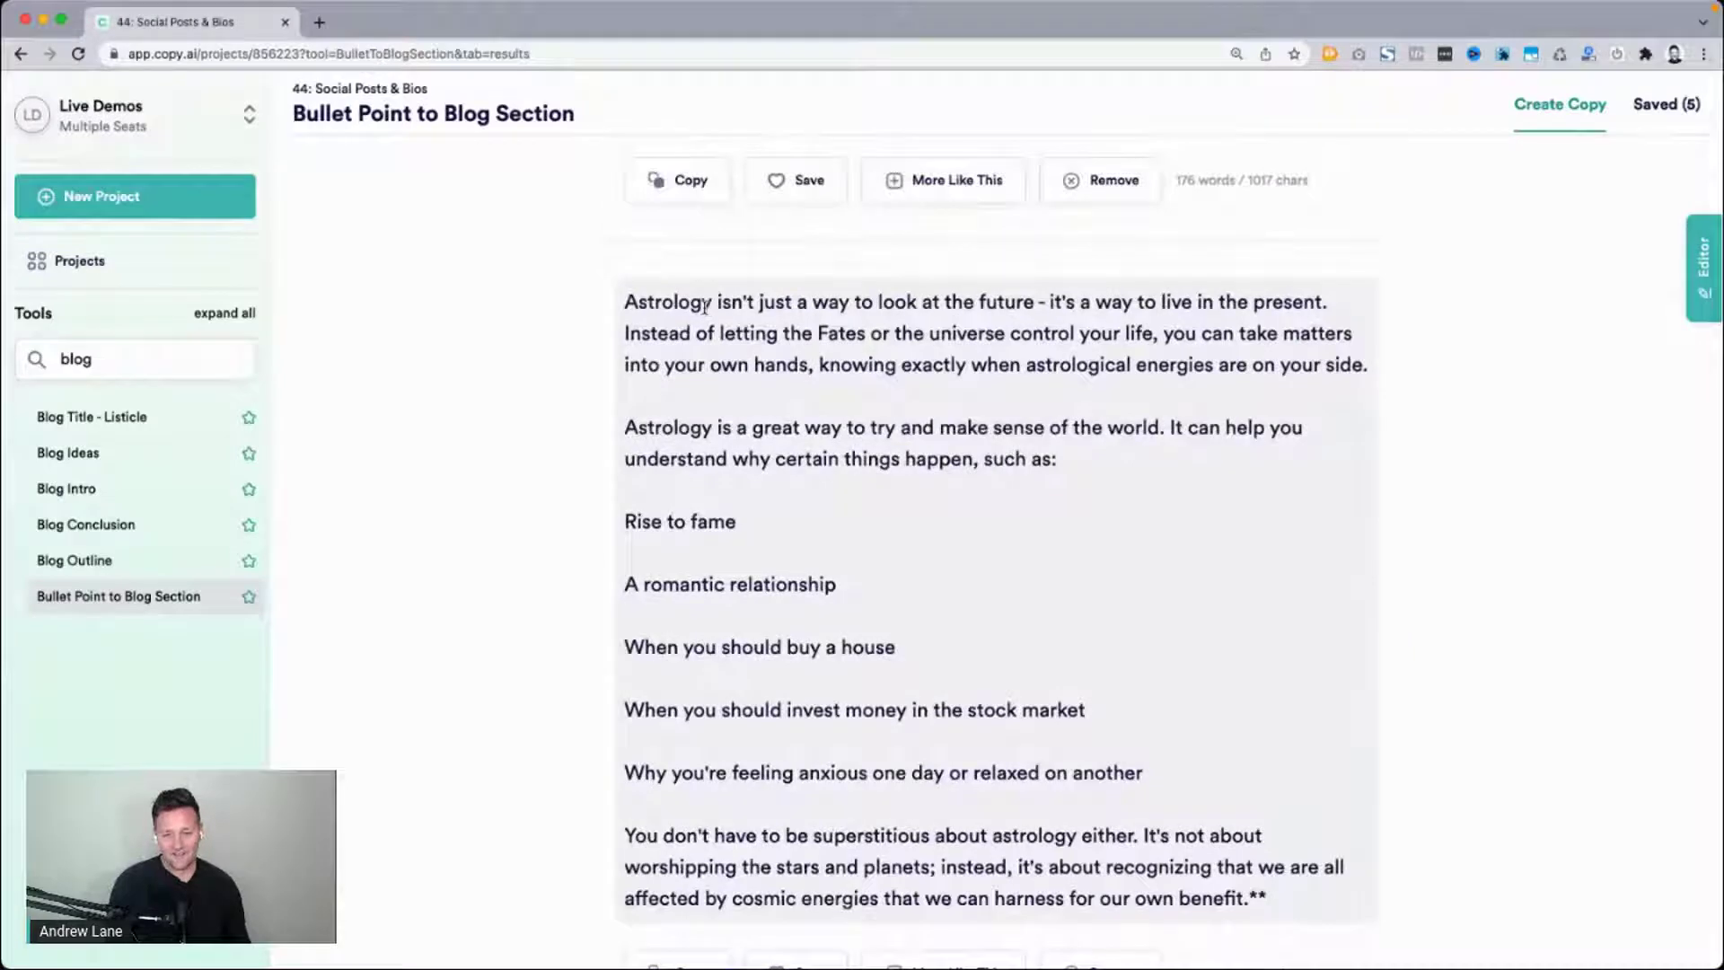
{"action": "left_click_drag", "start_coordinate": [1347, 300], "coordinate": [603, 285]}
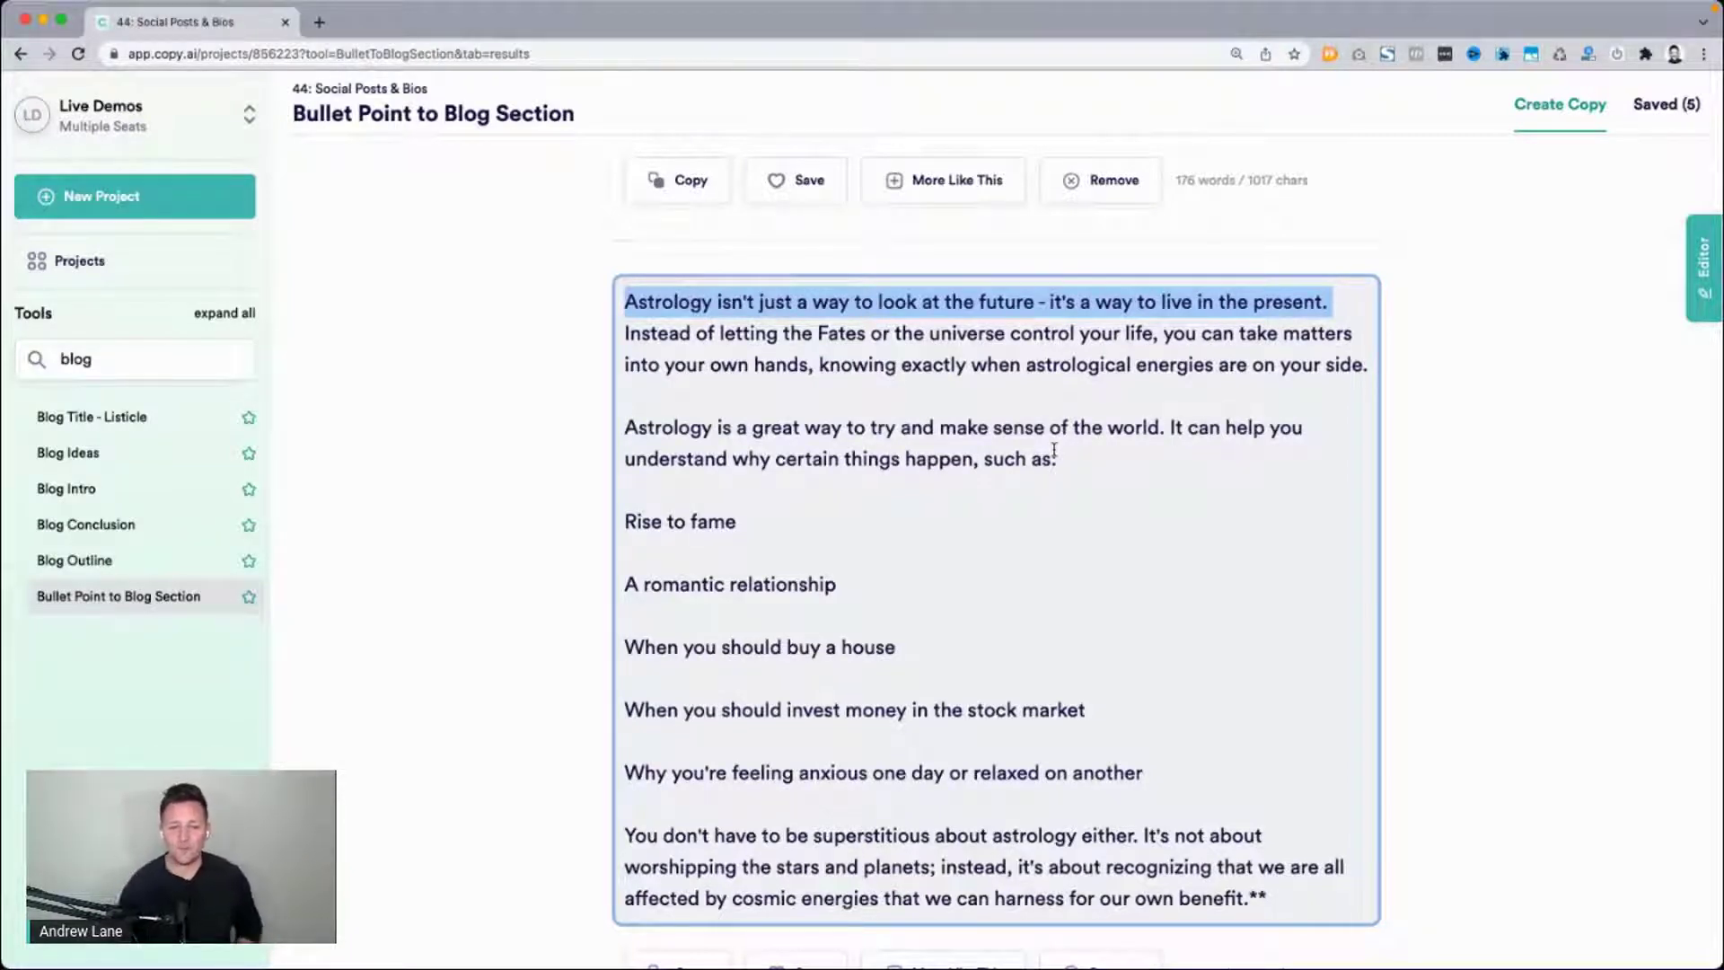
{"action": "left_click", "coordinate": [888, 333]}
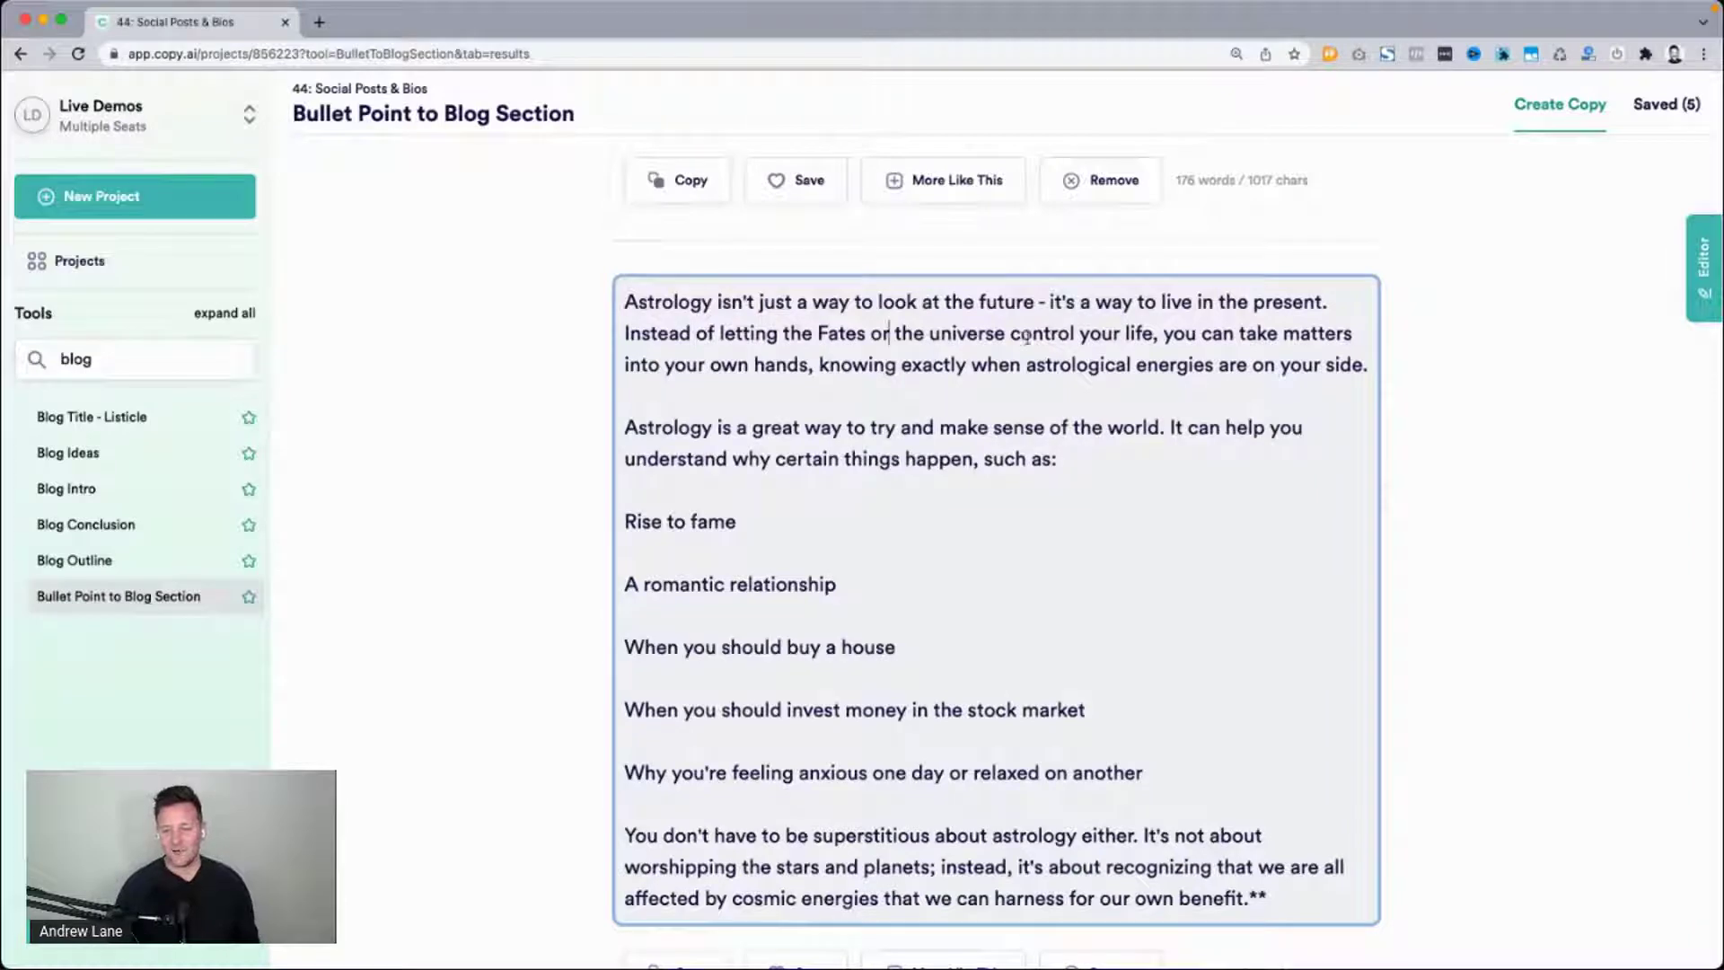
{"action": "left_click_drag", "start_coordinate": [1009, 364], "coordinate": [651, 280]}
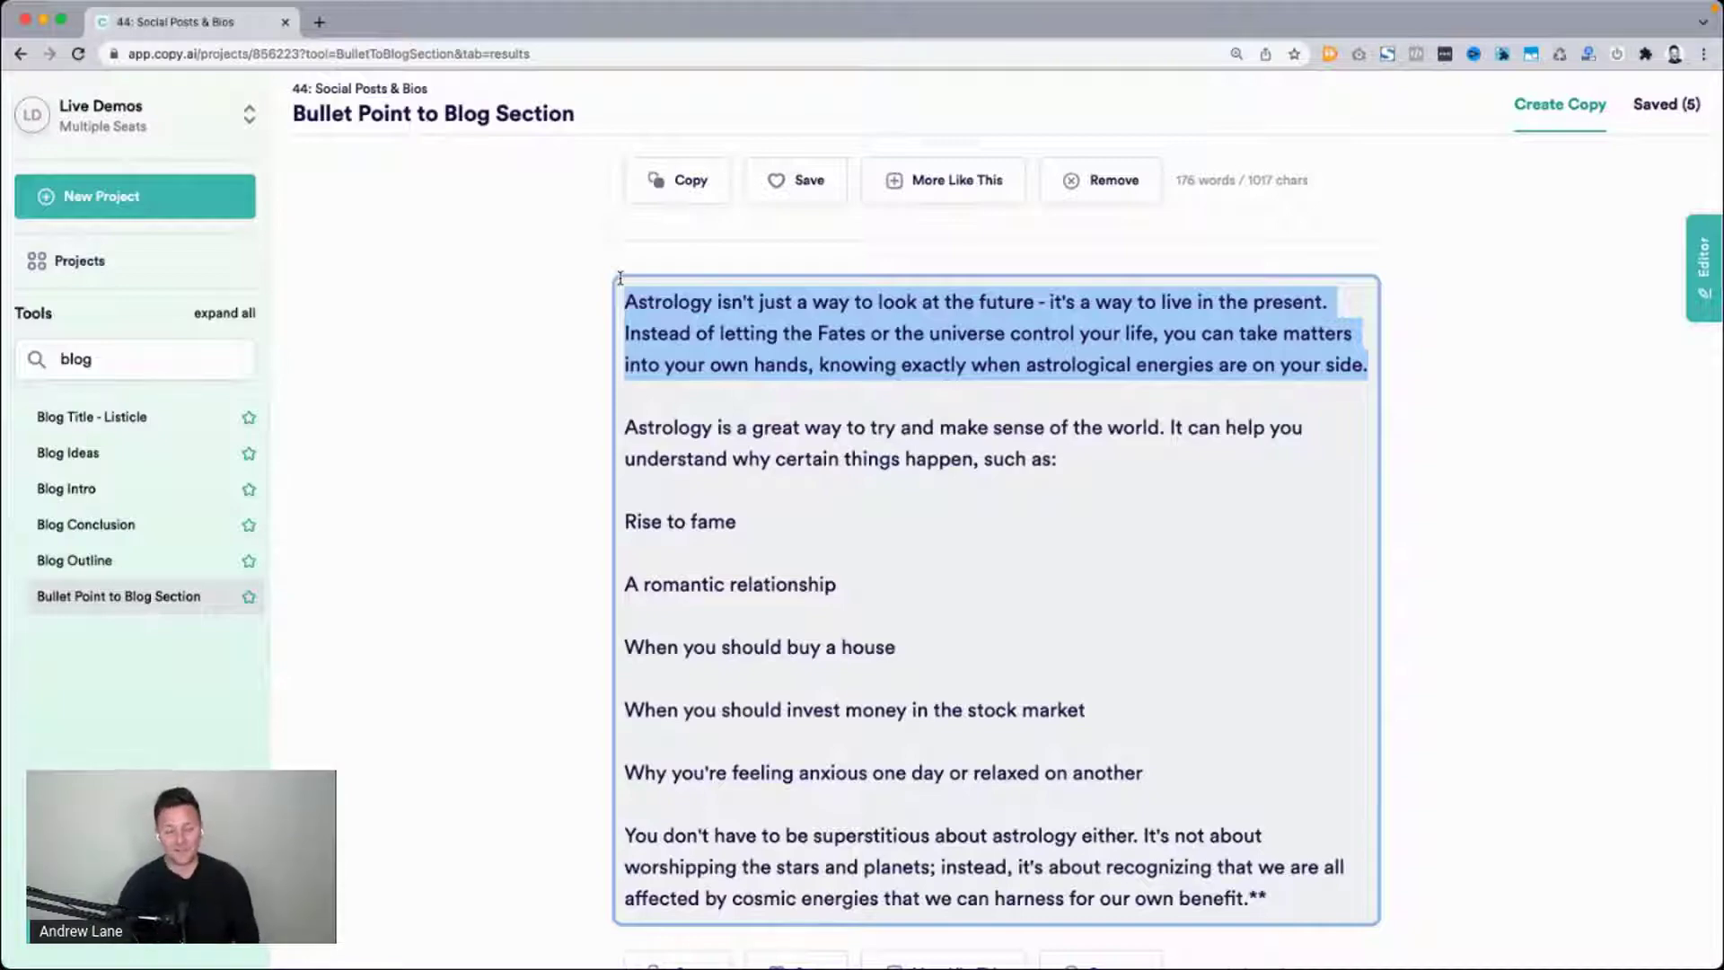
Highlight the cosmic energies main point and compare it with the first three generated sections.
{"action": "scroll", "coordinate": [555, 409], "scroll_direction": "up", "scroll_amount": 15}
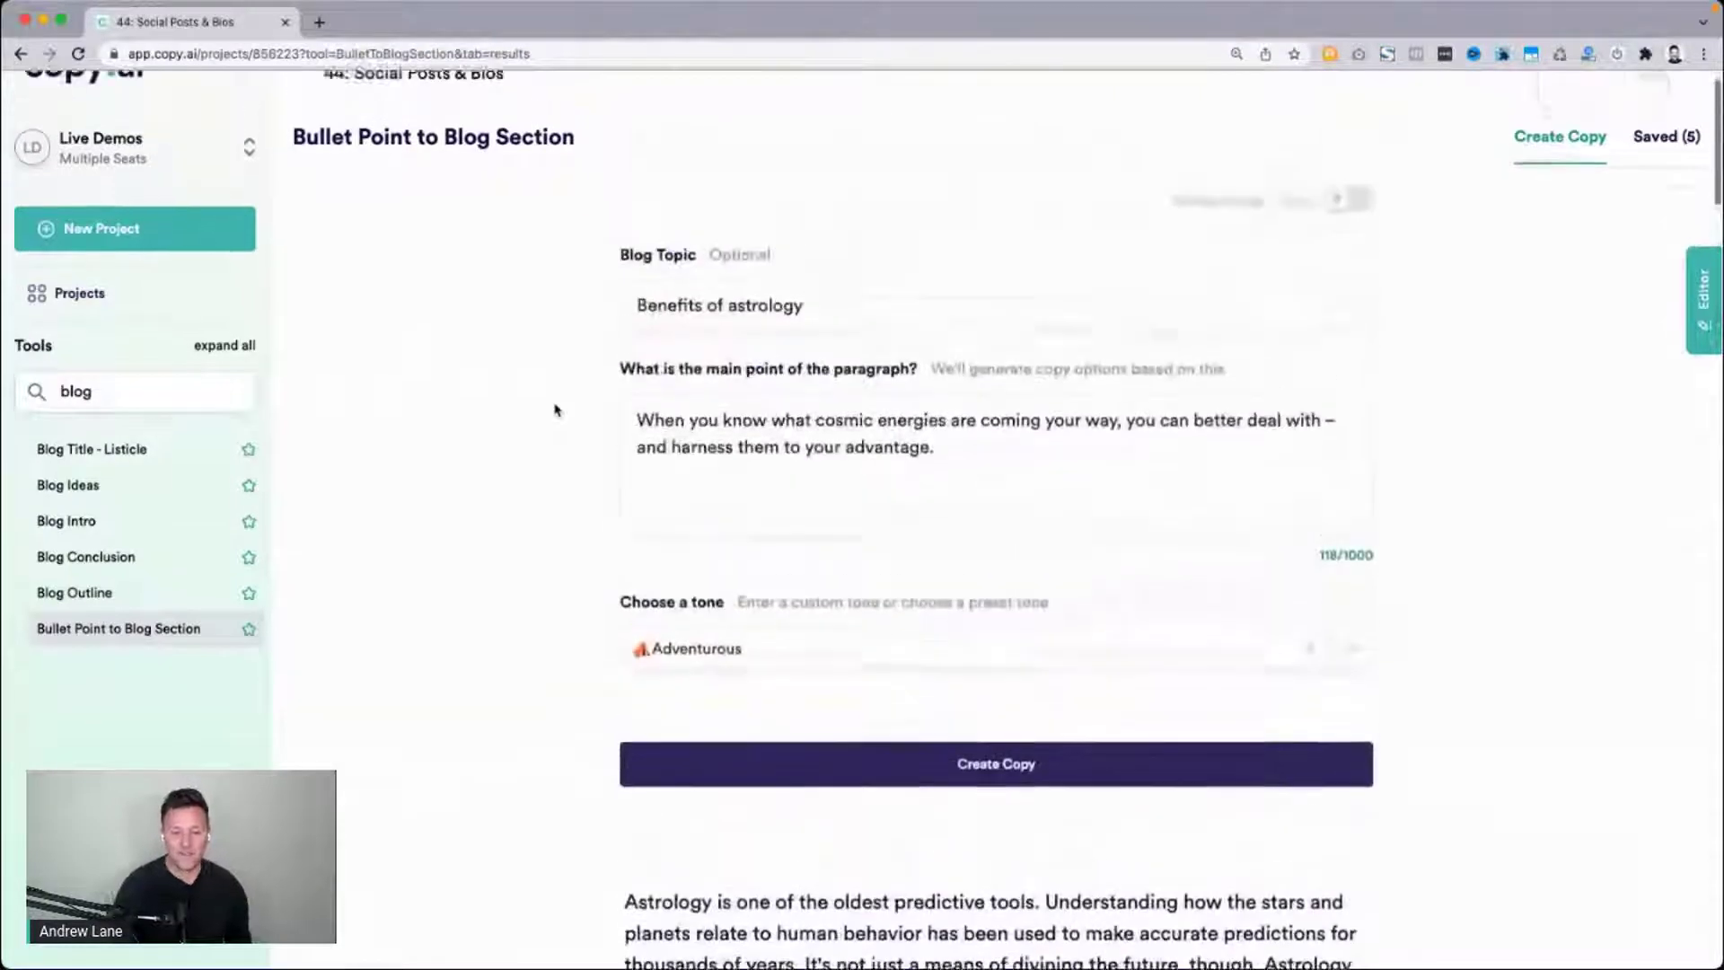
{"action": "triple_click", "coordinate": [772, 449]}
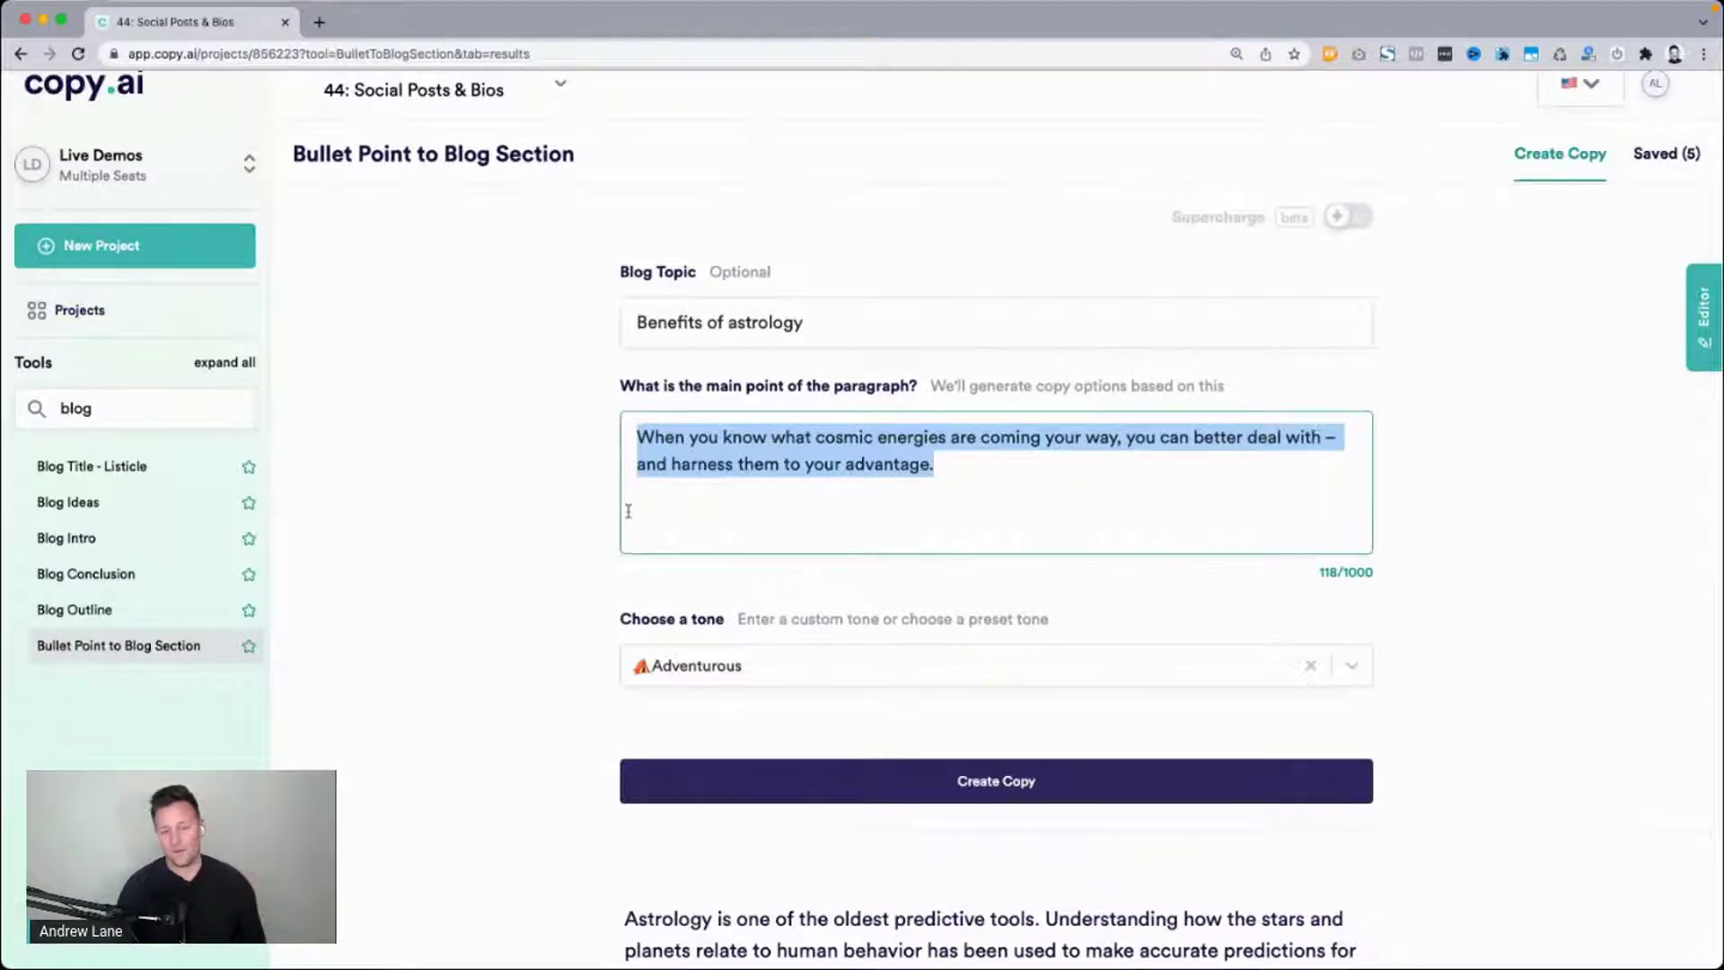
{"action": "scroll", "coordinate": [536, 510], "scroll_direction": "down", "scroll_amount": 9}
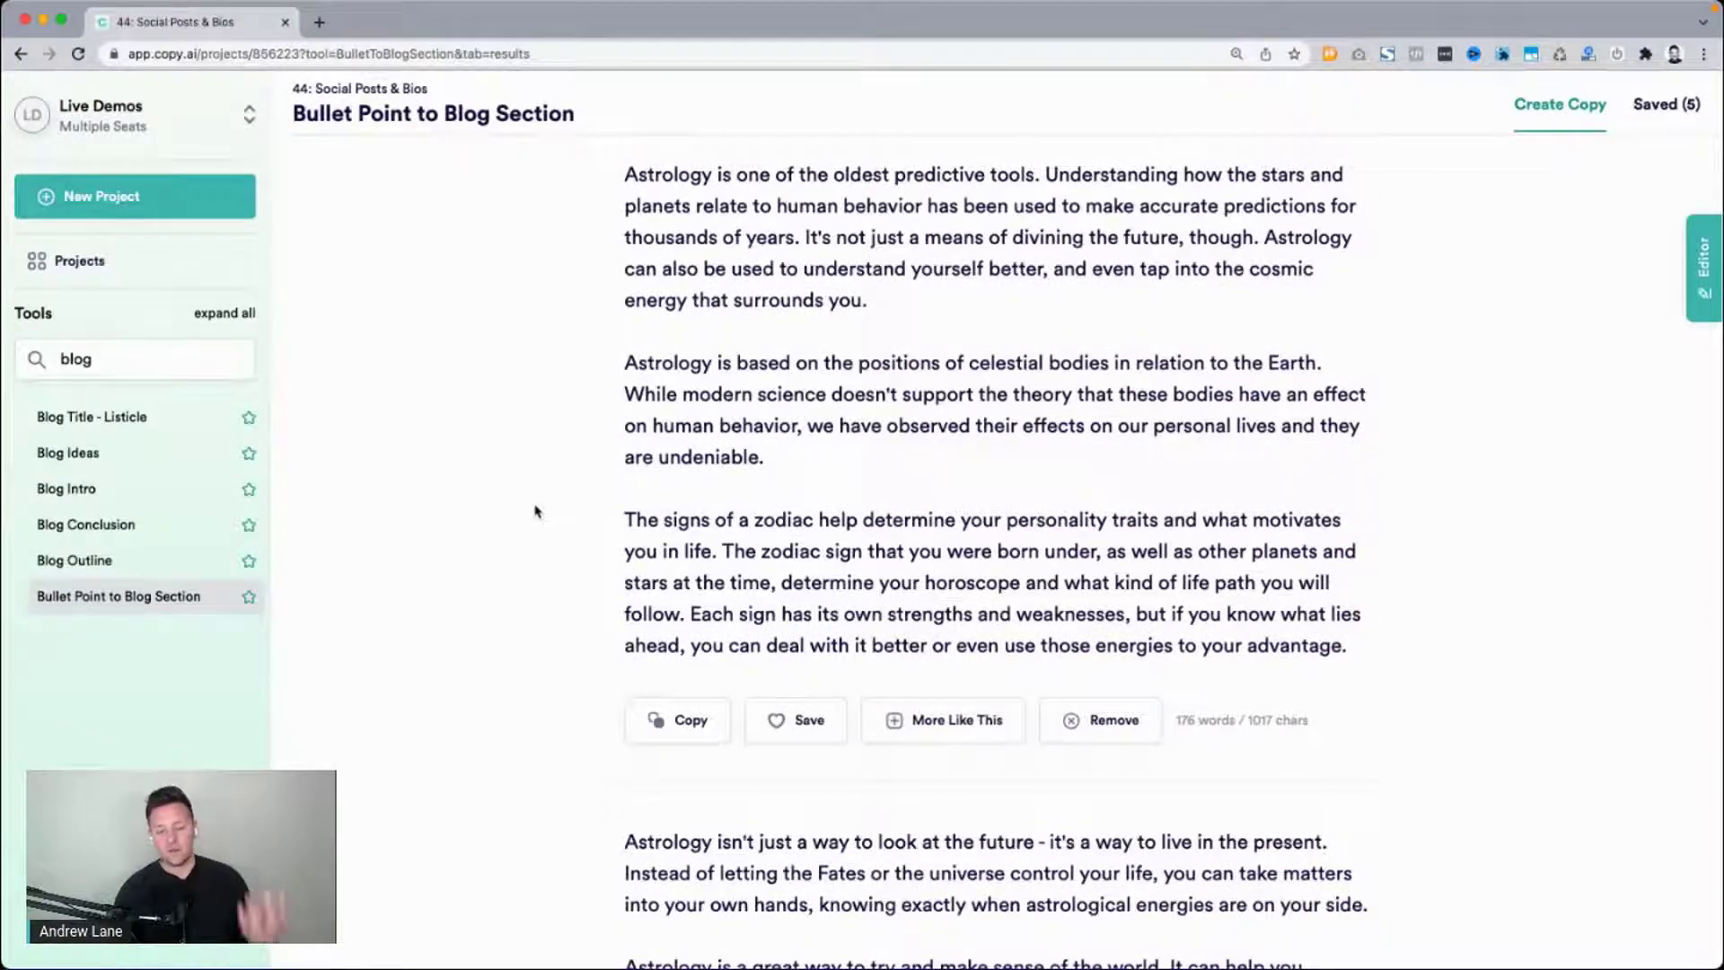
{"action": "scroll", "coordinate": [536, 511], "scroll_direction": "down", "scroll_amount": 7}
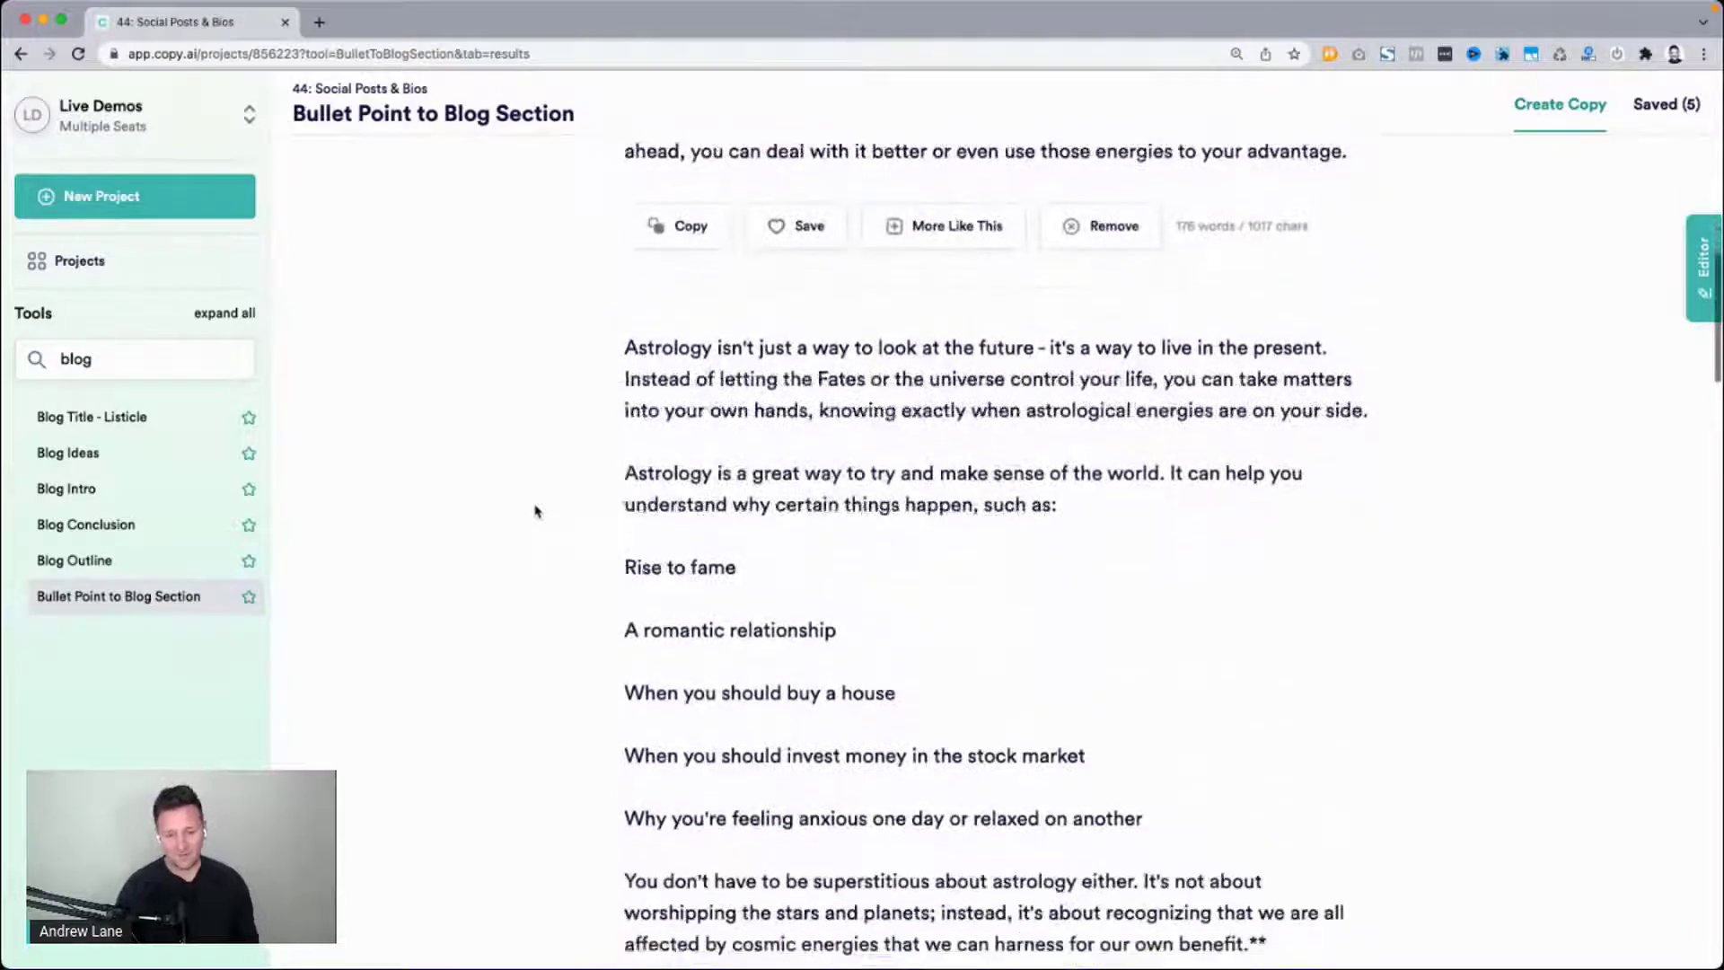
{"action": "scroll", "coordinate": [536, 510], "scroll_direction": "down", "scroll_amount": 1}
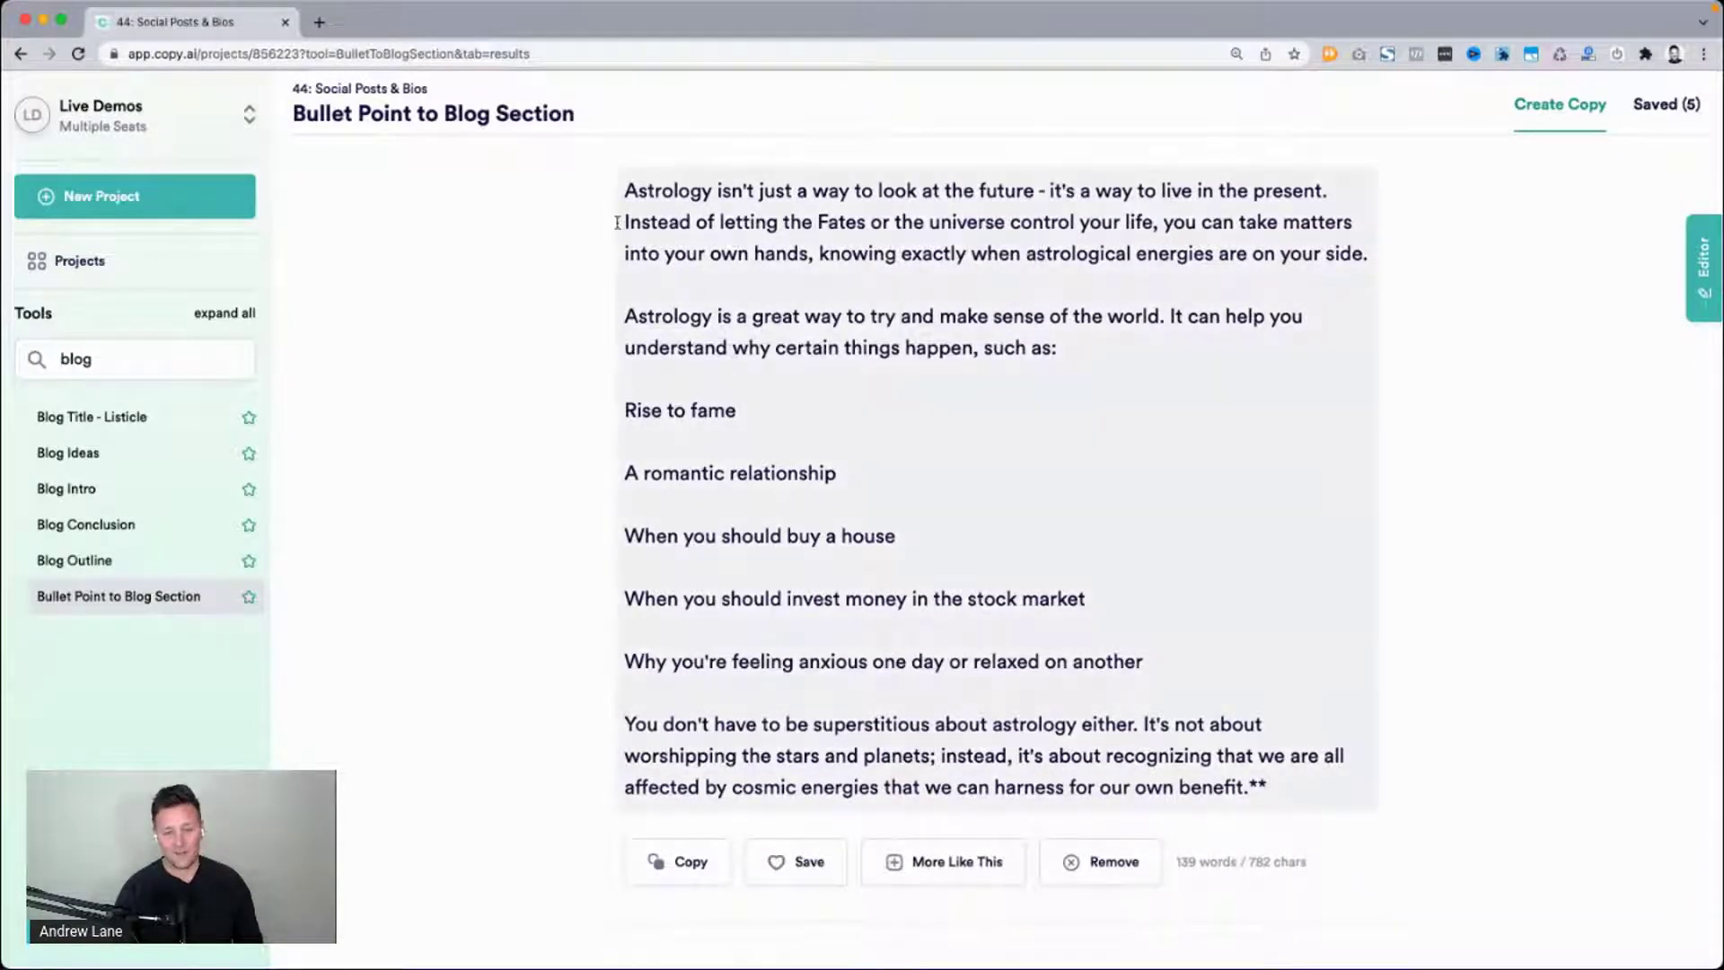
{"action": "scroll", "coordinate": [562, 270], "scroll_direction": "down", "scroll_amount": 9}
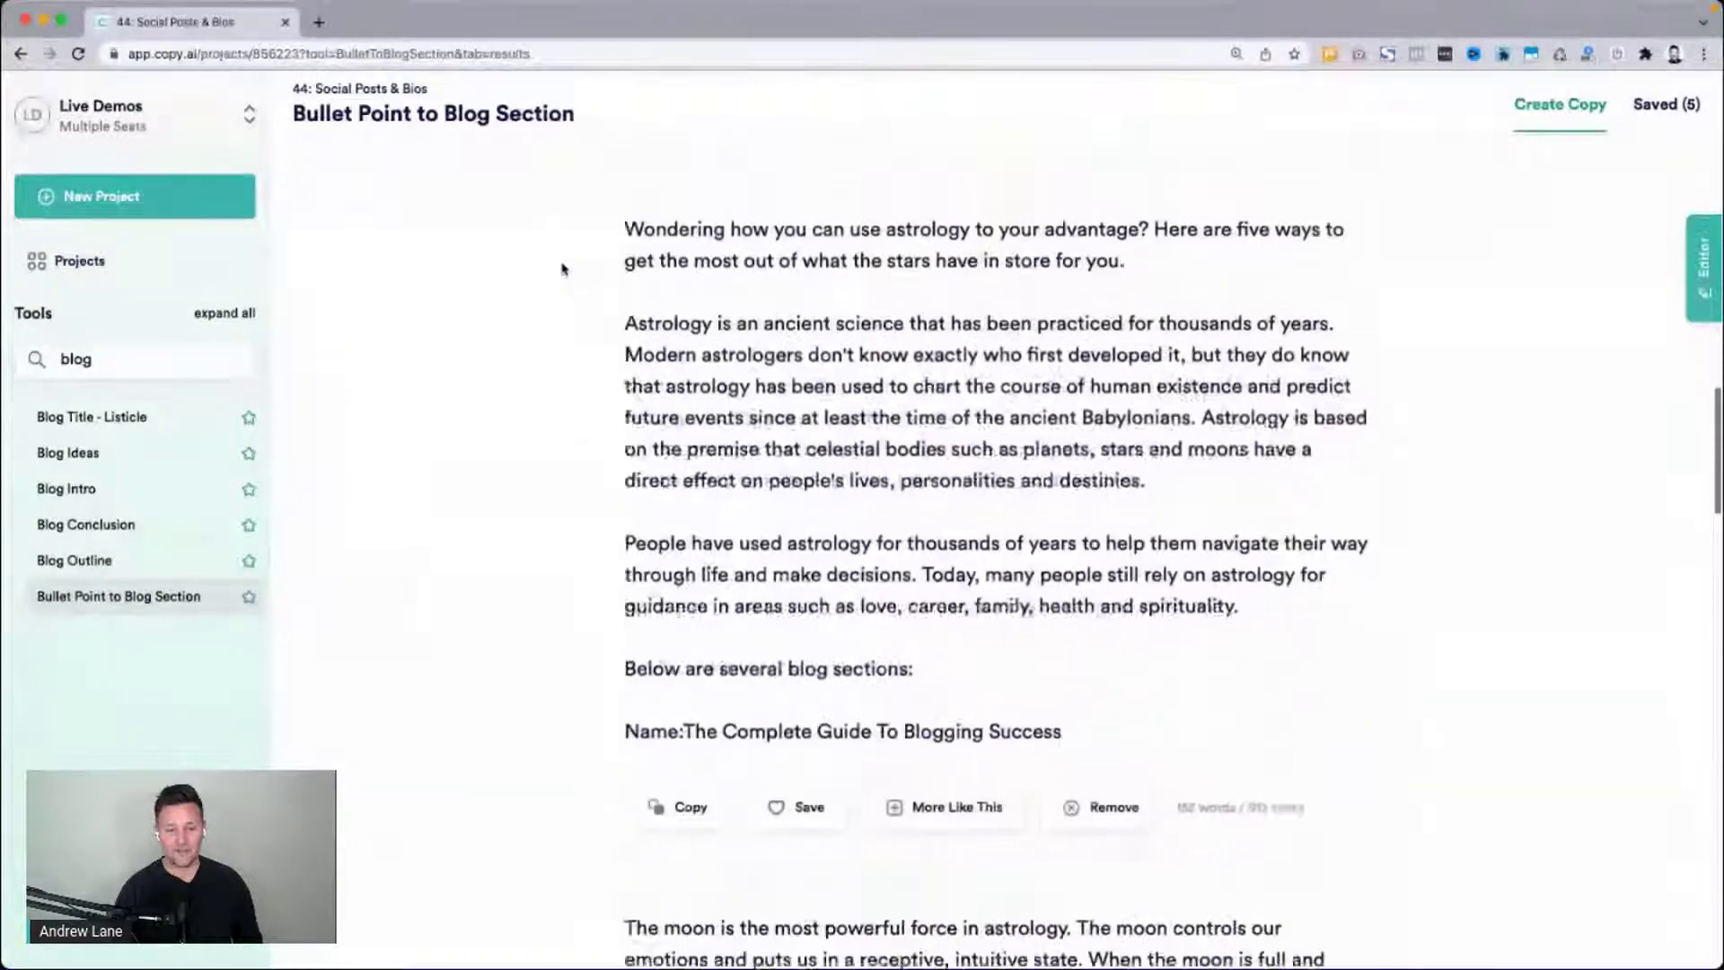
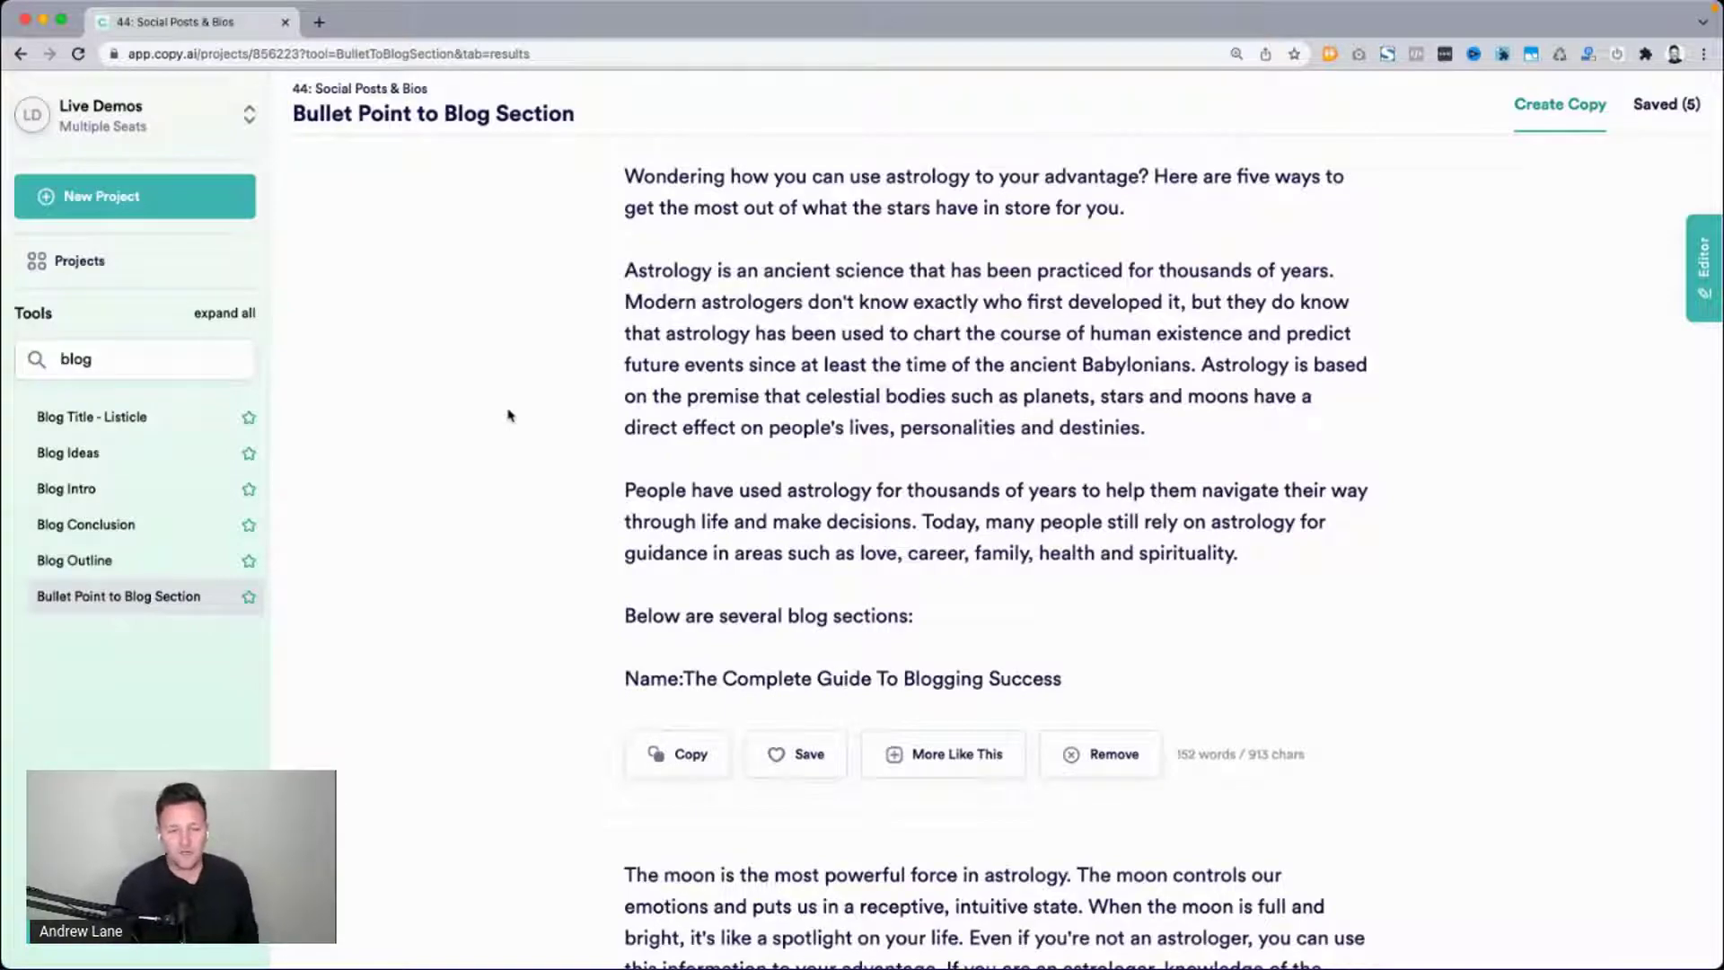
Recheck the main point and highlight the third section's opening question, "Wondering how you can use astrology to your advantage".
{"action": "scroll", "coordinate": [508, 415], "scroll_direction": "up", "scroll_amount": 15}
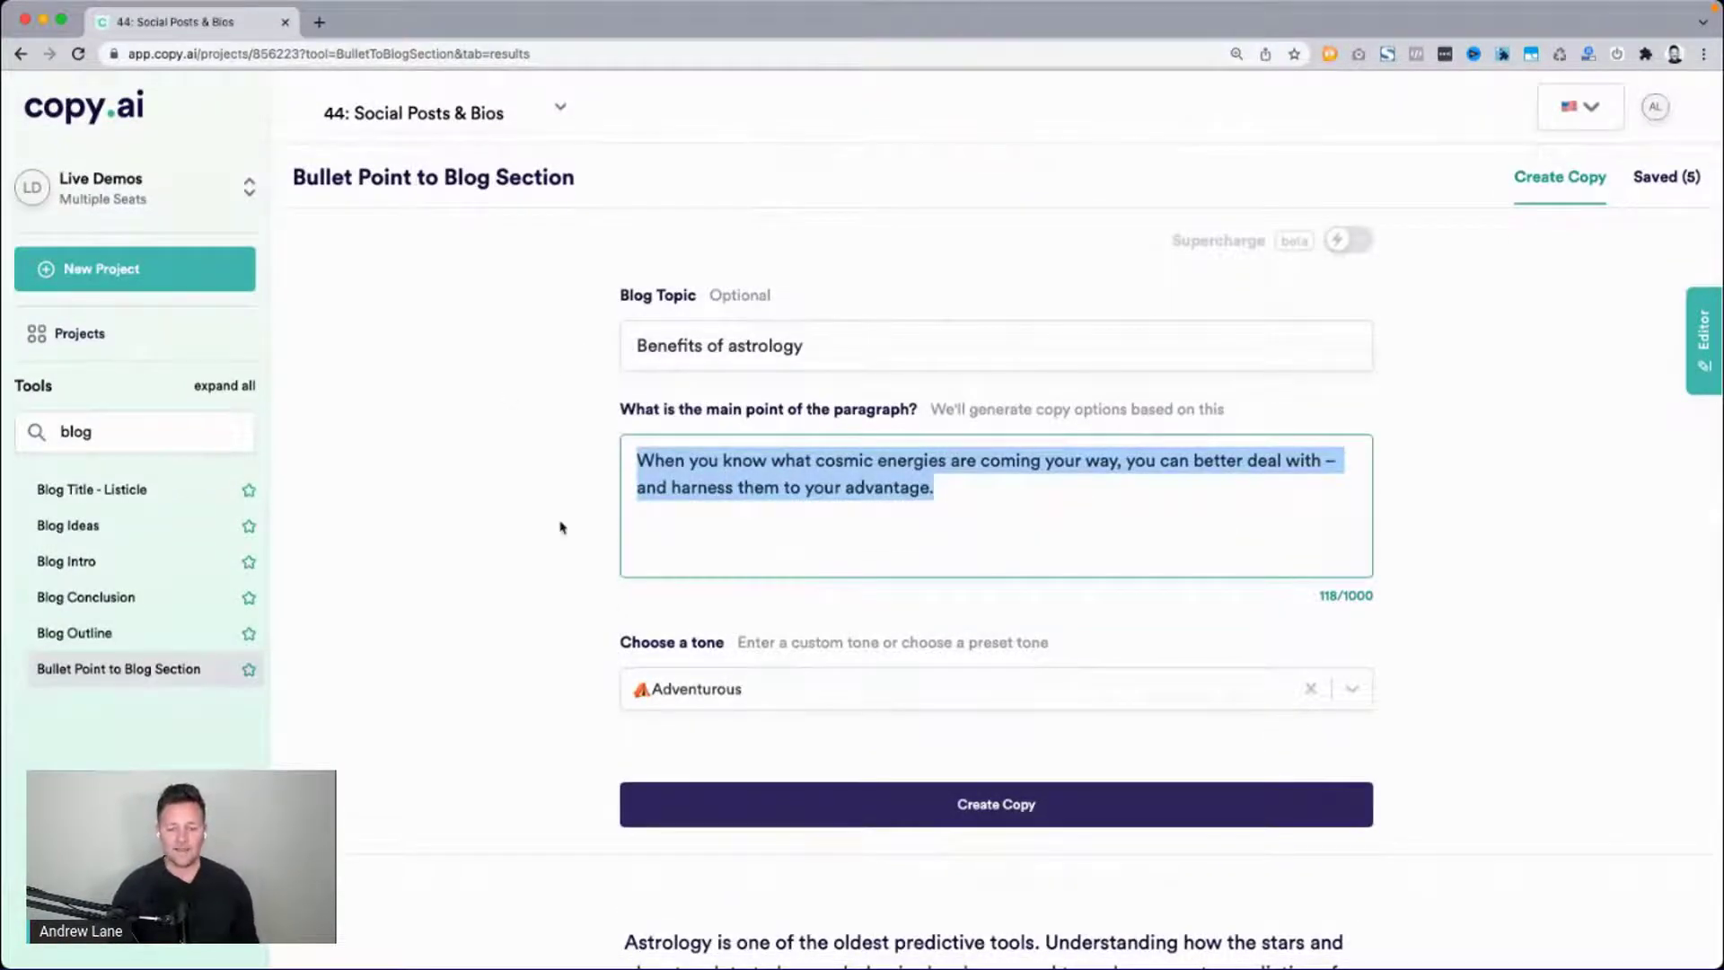
{"action": "scroll", "coordinate": [539, 523], "scroll_direction": "down", "scroll_amount": 20}
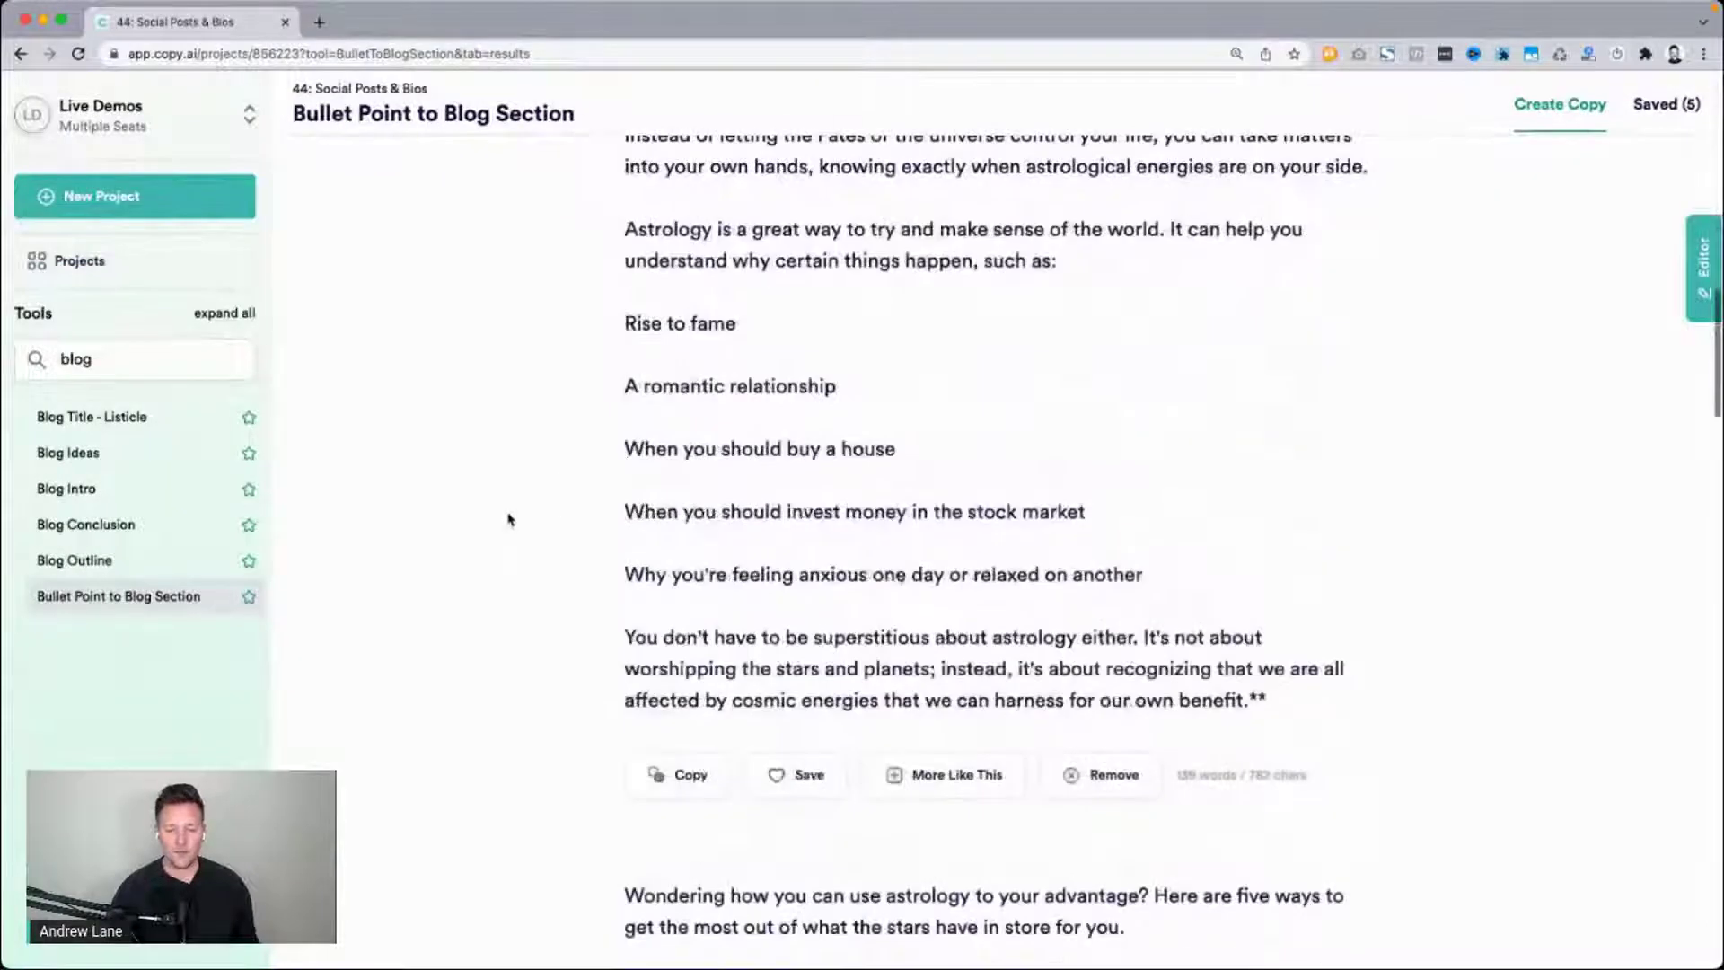
{"action": "scroll", "coordinate": [508, 519], "scroll_direction": "down", "scroll_amount": 7}
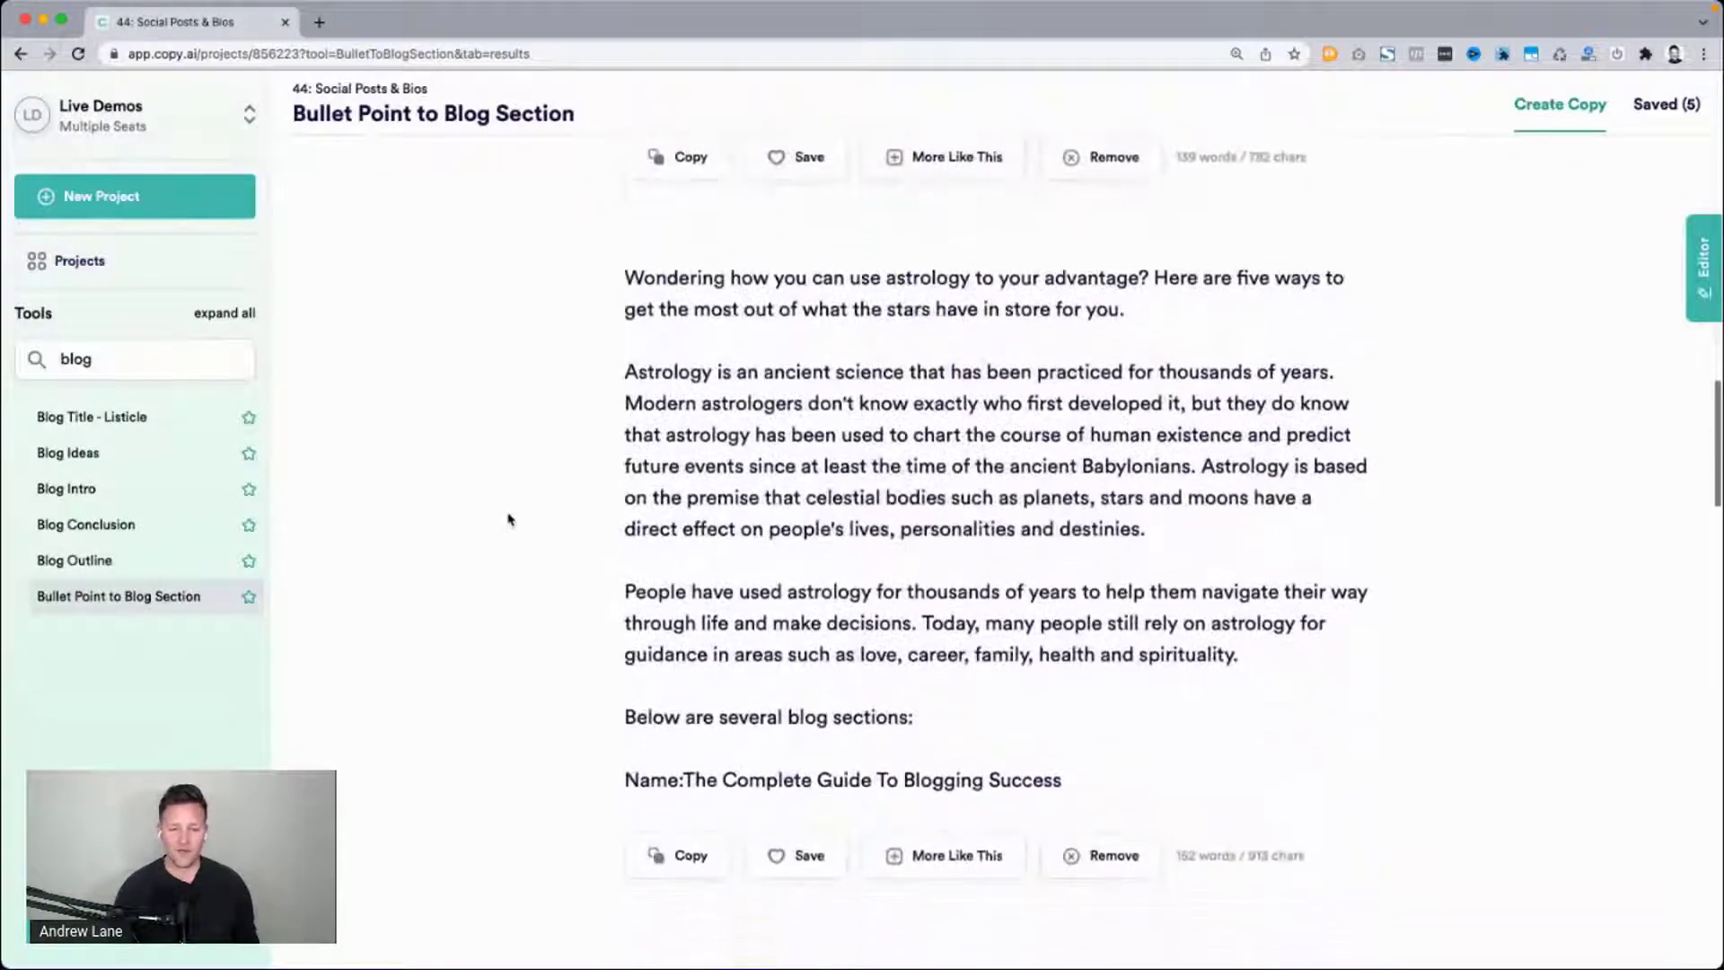
{"action": "scroll", "coordinate": [508, 519], "scroll_direction": "down", "scroll_amount": 1}
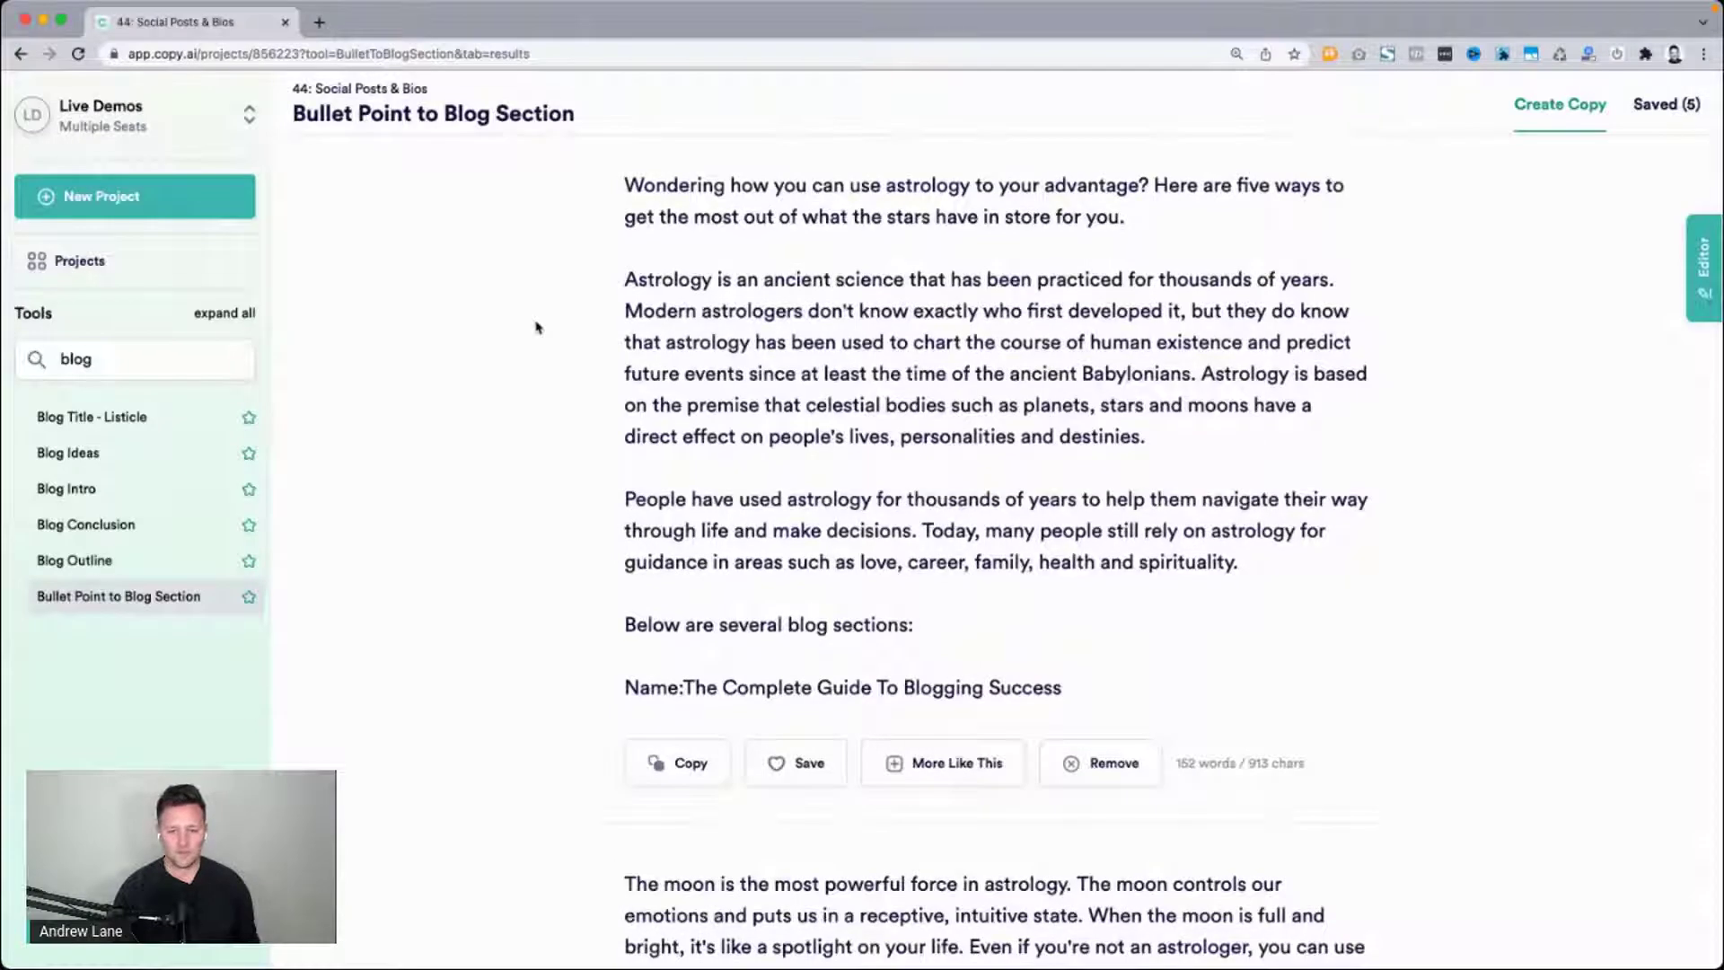
{"action": "left_click_drag", "start_coordinate": [622, 197], "coordinate": [1140, 180]}
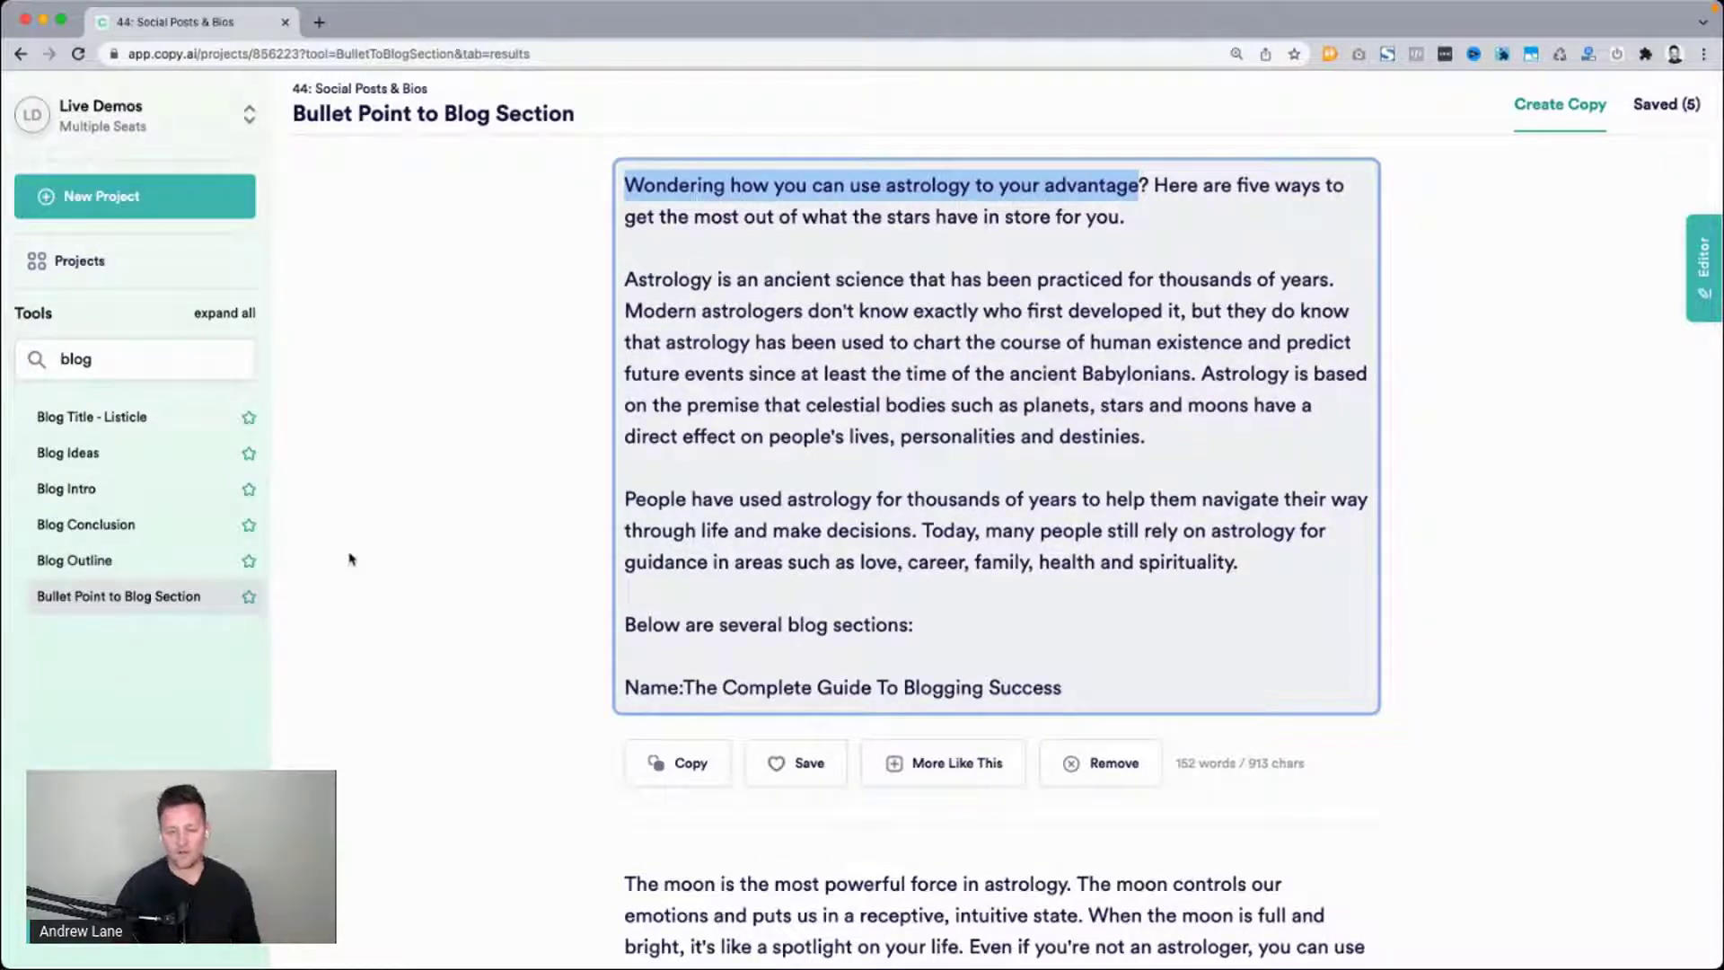
Examine the section about the moon, highlighting its first sentence and most of its opening paragraph.
{"action": "scroll", "coordinate": [428, 628], "scroll_direction": "down", "scroll_amount": 3}
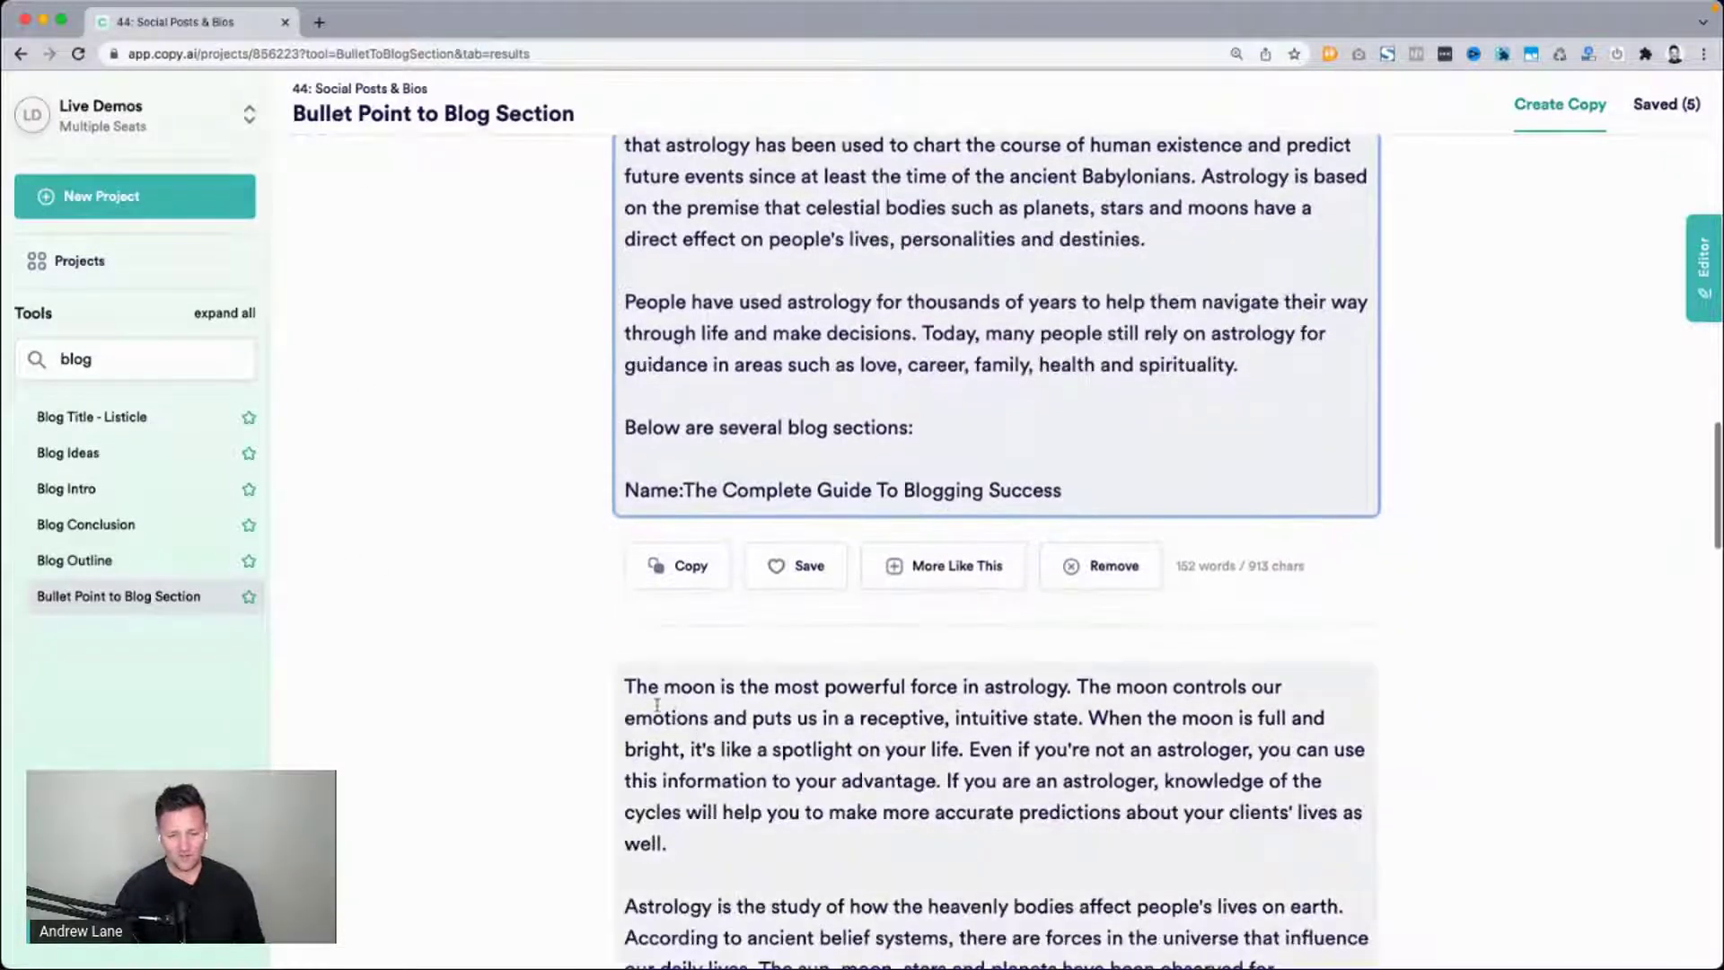
{"action": "left_click_drag", "start_coordinate": [626, 687], "coordinate": [1080, 688]}
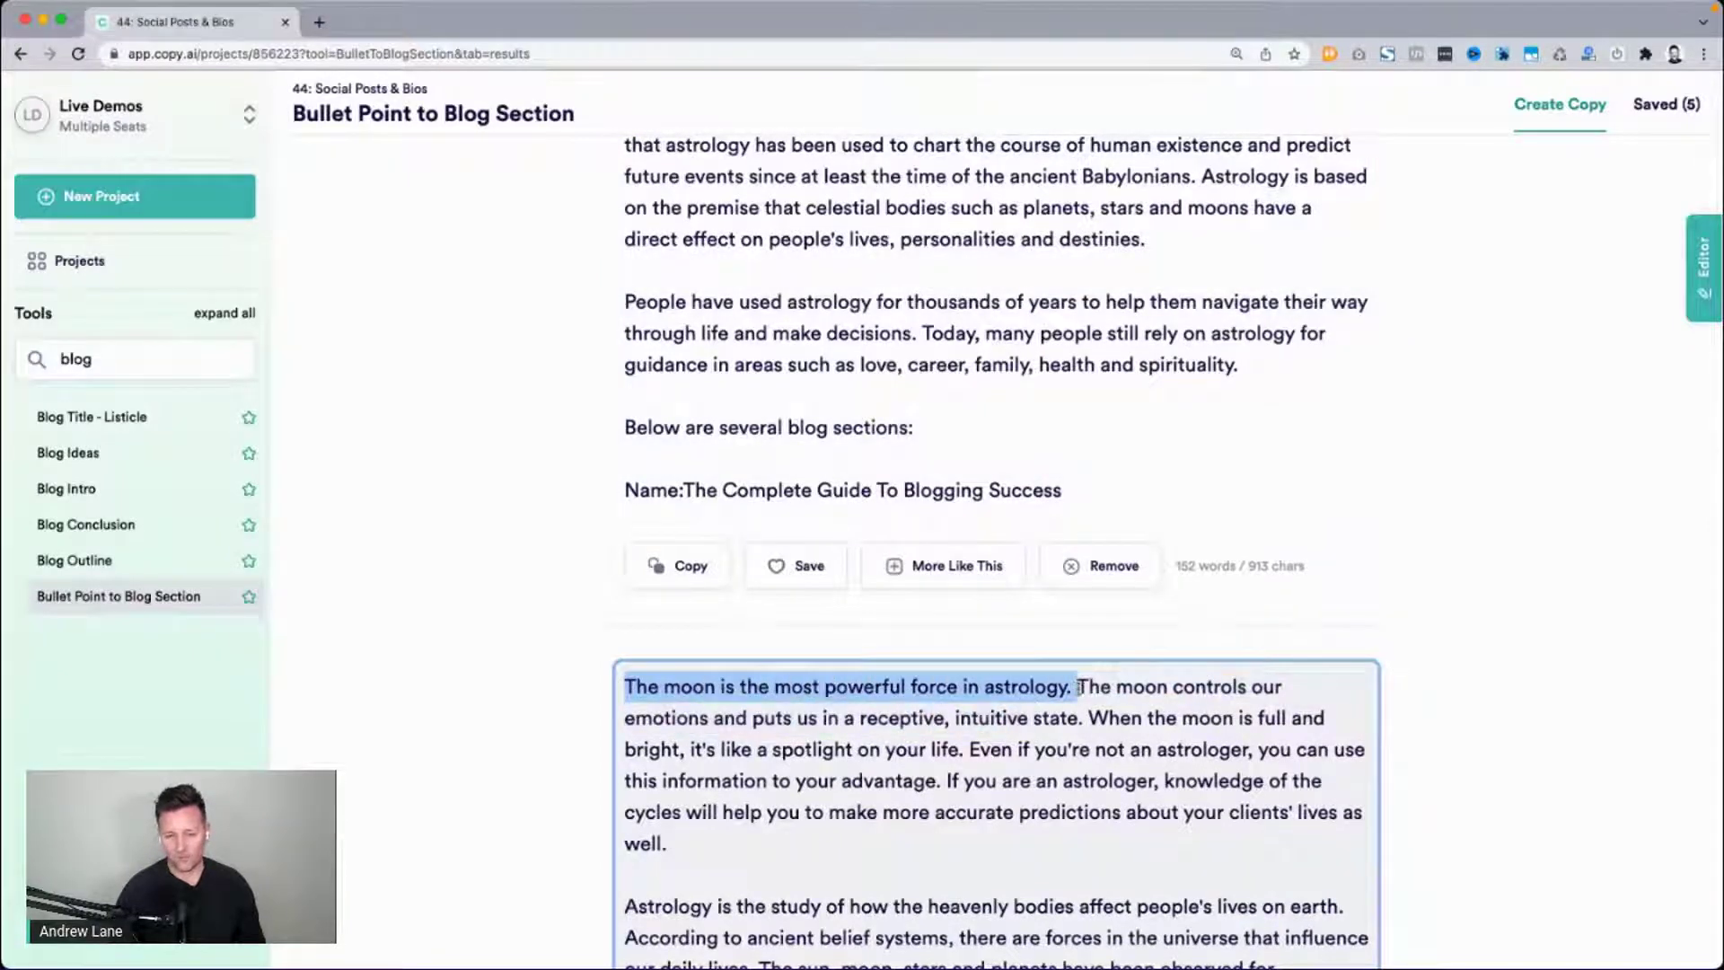
{"action": "left_click", "coordinate": [1080, 688]}
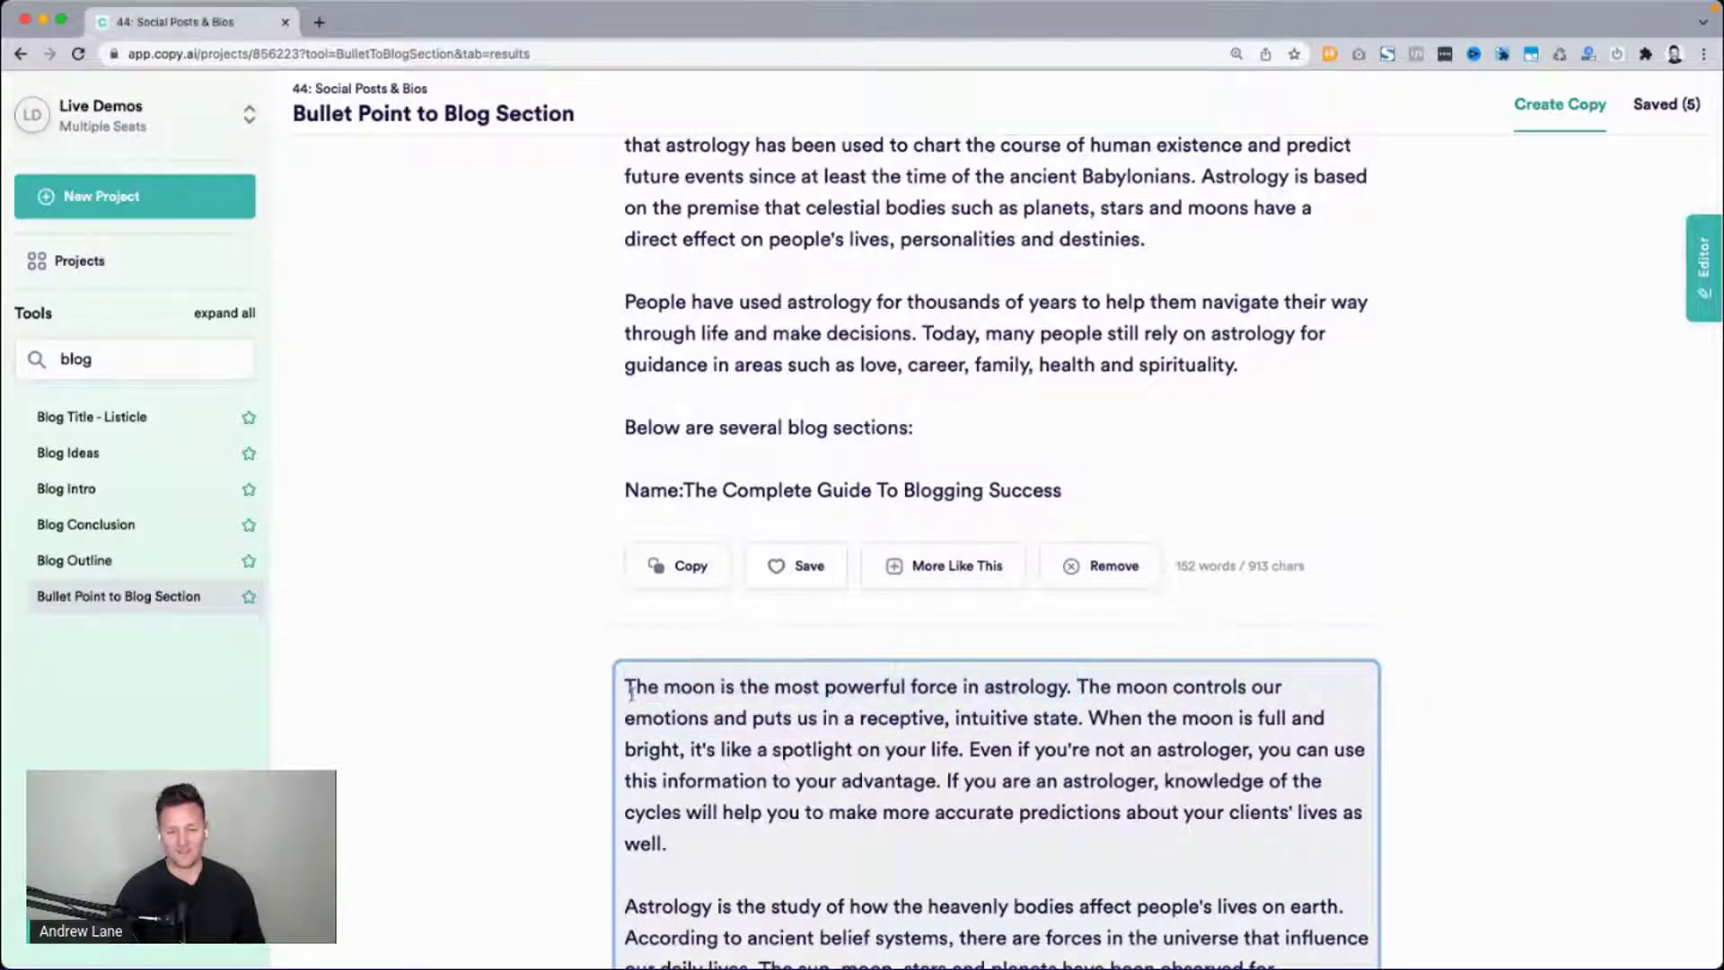
{"action": "left_click_drag", "start_coordinate": [627, 686], "coordinate": [980, 816]}
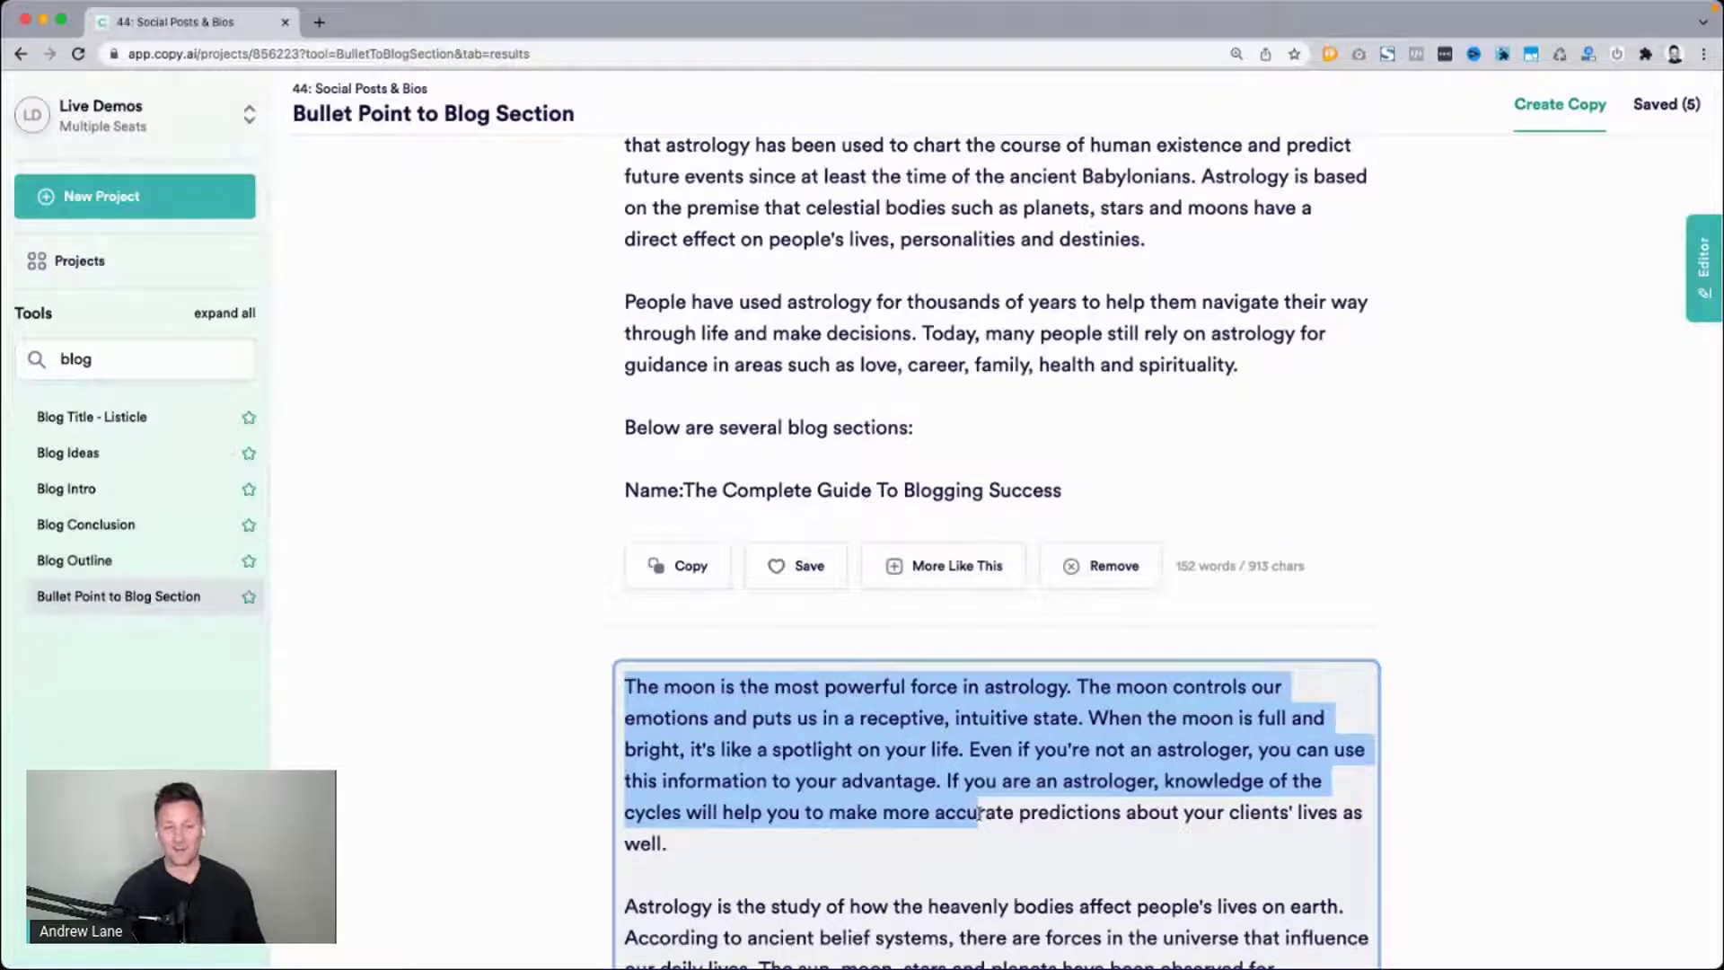
Go back to the third section and highlight its two-sentence opening about five ways to use the stars.
{"action": "scroll", "coordinate": [979, 816], "scroll_direction": "up", "scroll_amount": 5}
{"action": "left_click_drag", "start_coordinate": [626, 432], "coordinate": [600, 395]}
{"action": "left_click", "coordinate": [1203, 434]}
{"action": "scroll", "coordinate": [772, 494], "scroll_direction": "down", "scroll_amount": 1}
{"action": "scroll", "coordinate": [519, 427], "scroll_direction": "down", "scroll_amount": 1}
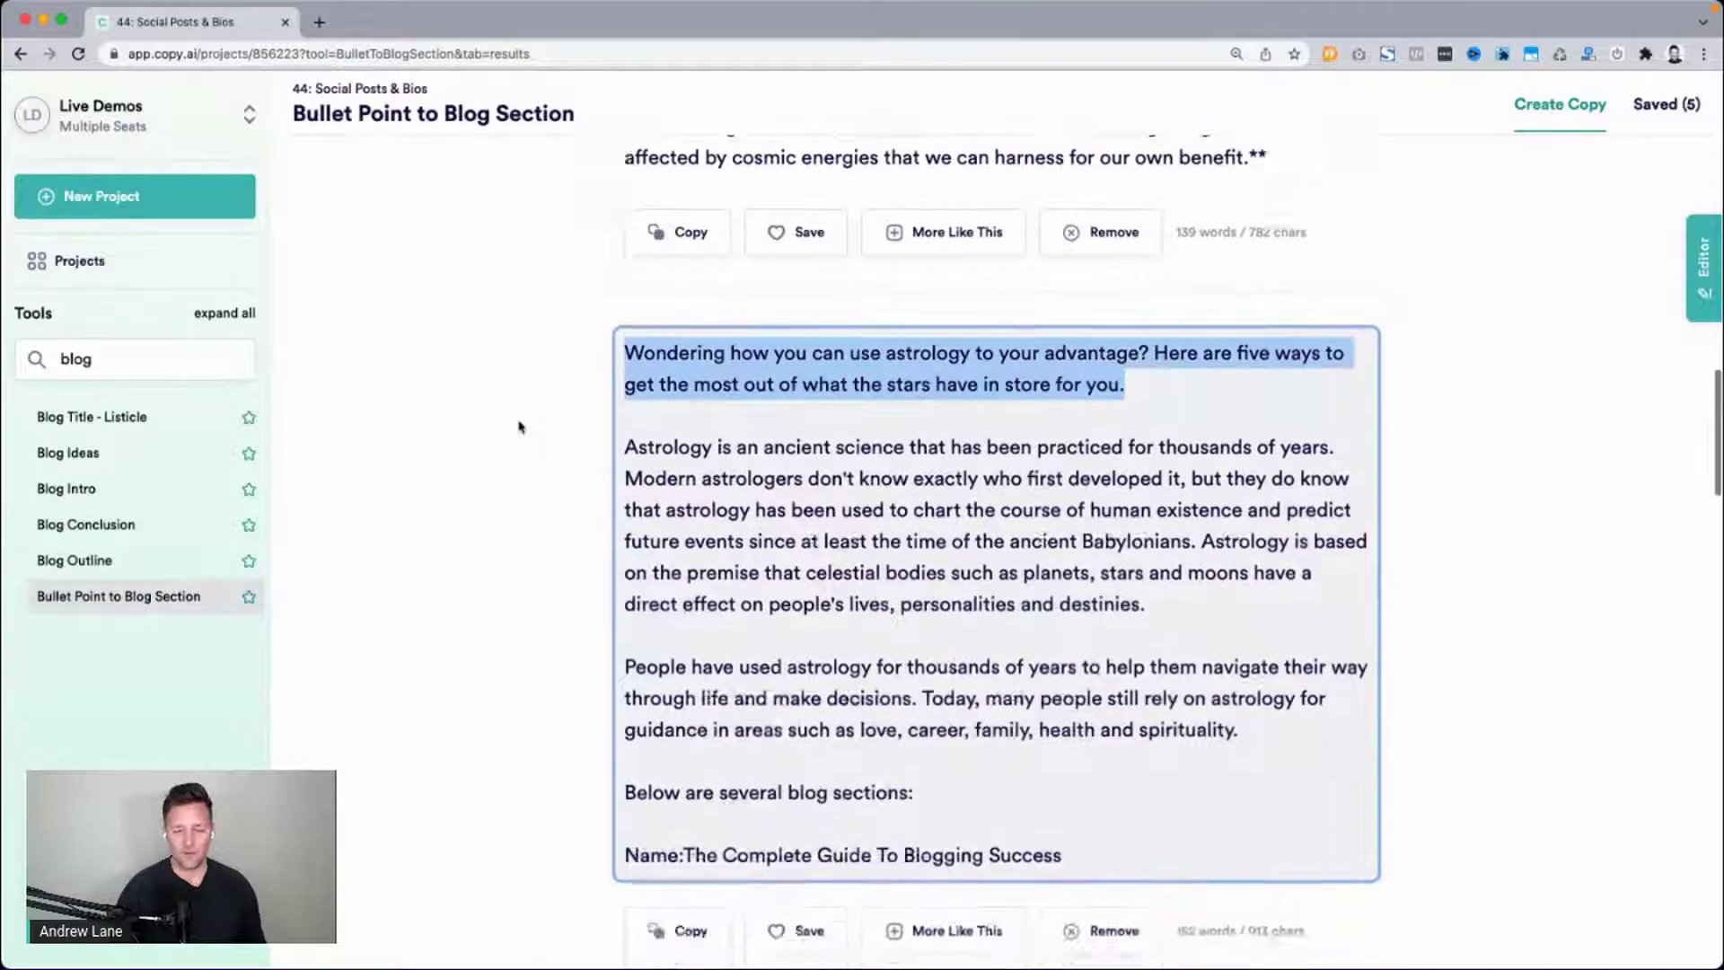
In the section on knowing your astrological sign, split the opening paragraph into two after "who you really are.".
{"action": "scroll", "coordinate": [519, 427], "scroll_direction": "down", "scroll_amount": 15}
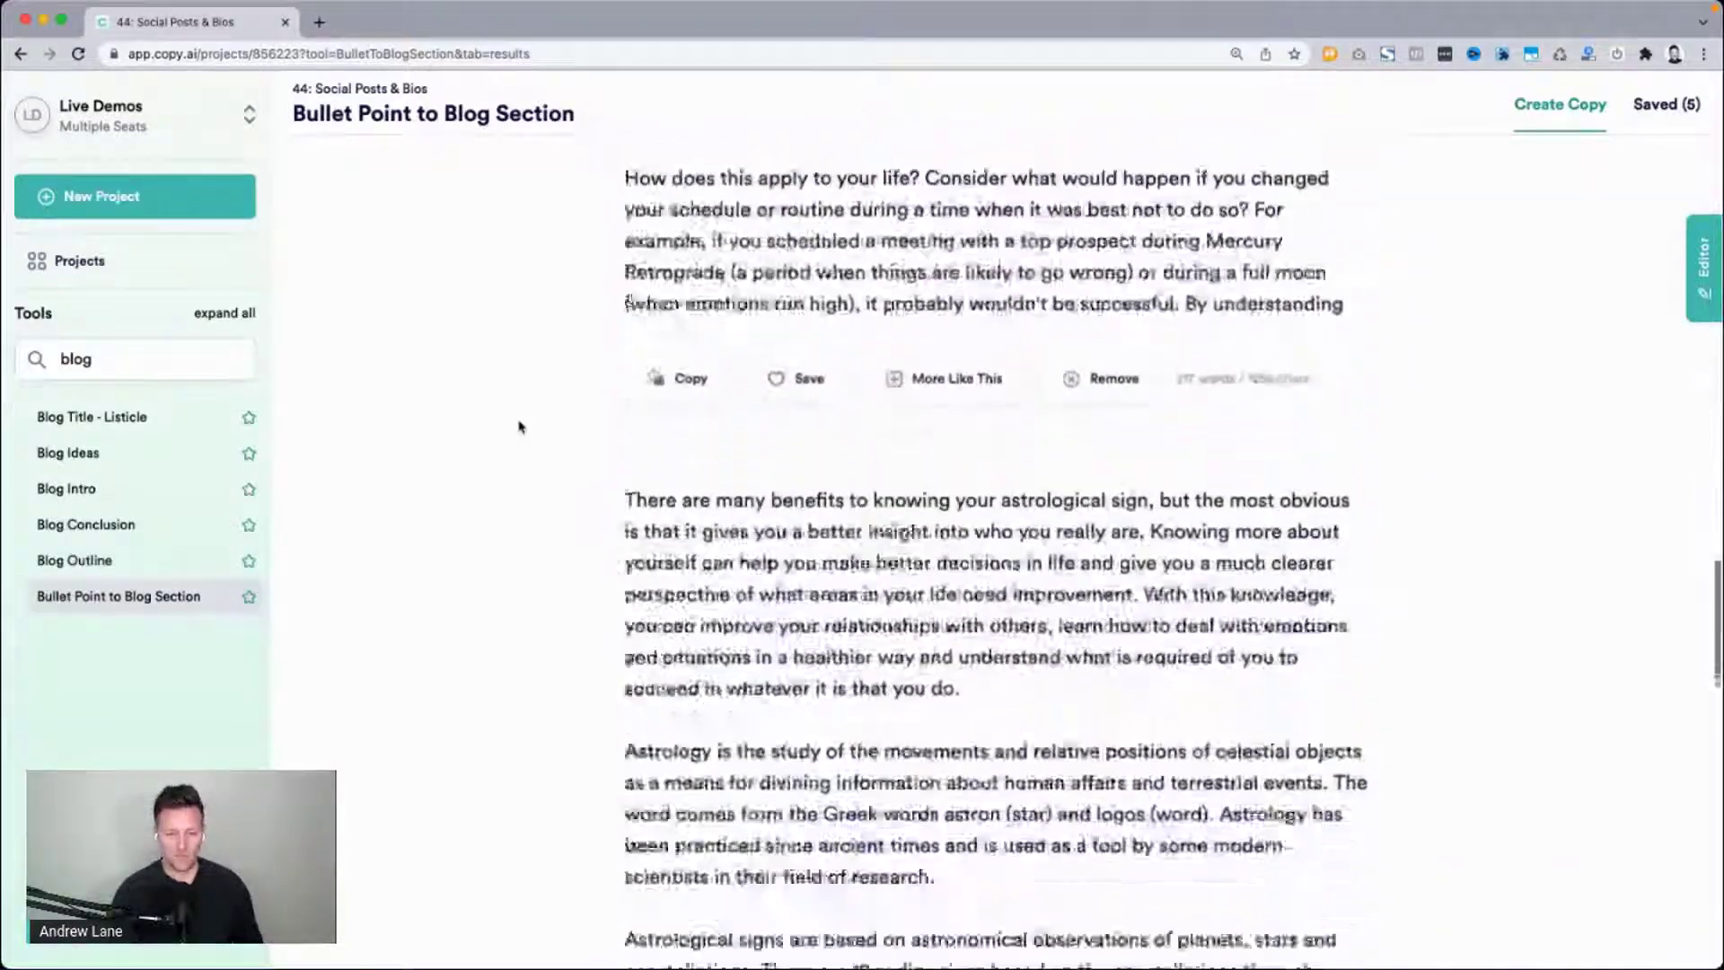
{"action": "scroll", "coordinate": [519, 428], "scroll_direction": "down", "scroll_amount": 6}
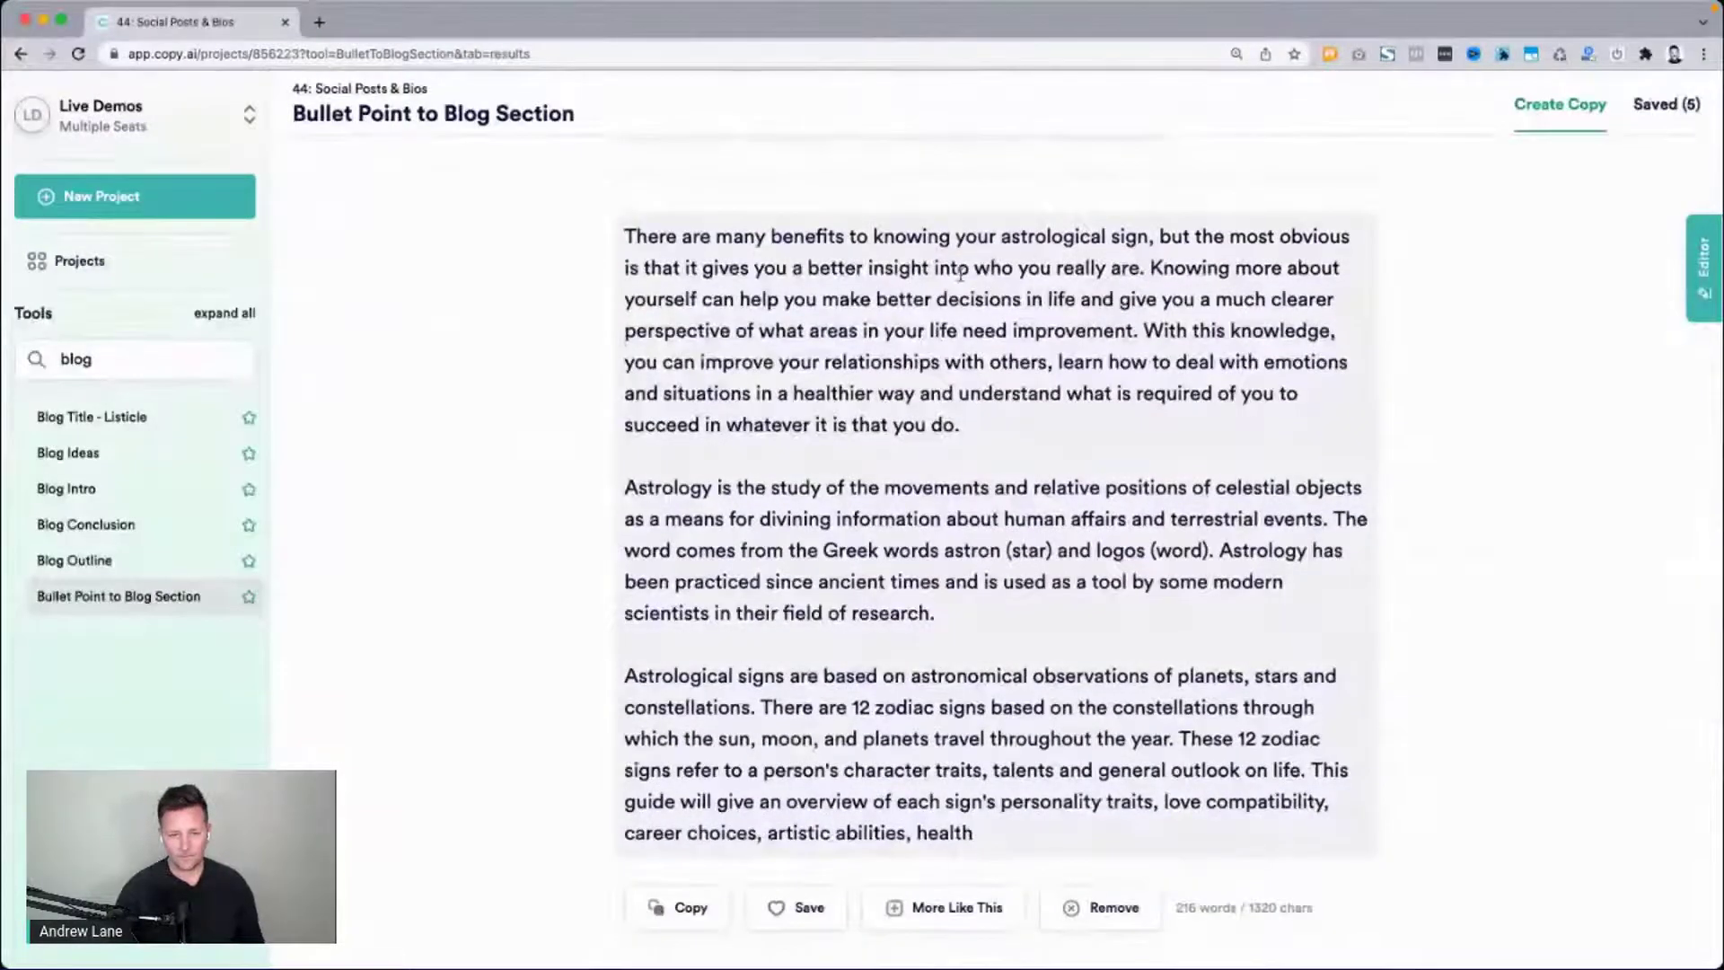
{"action": "left_click_drag", "start_coordinate": [1144, 267], "coordinate": [612, 236]}
{"action": "left_click", "coordinate": [1152, 270]}
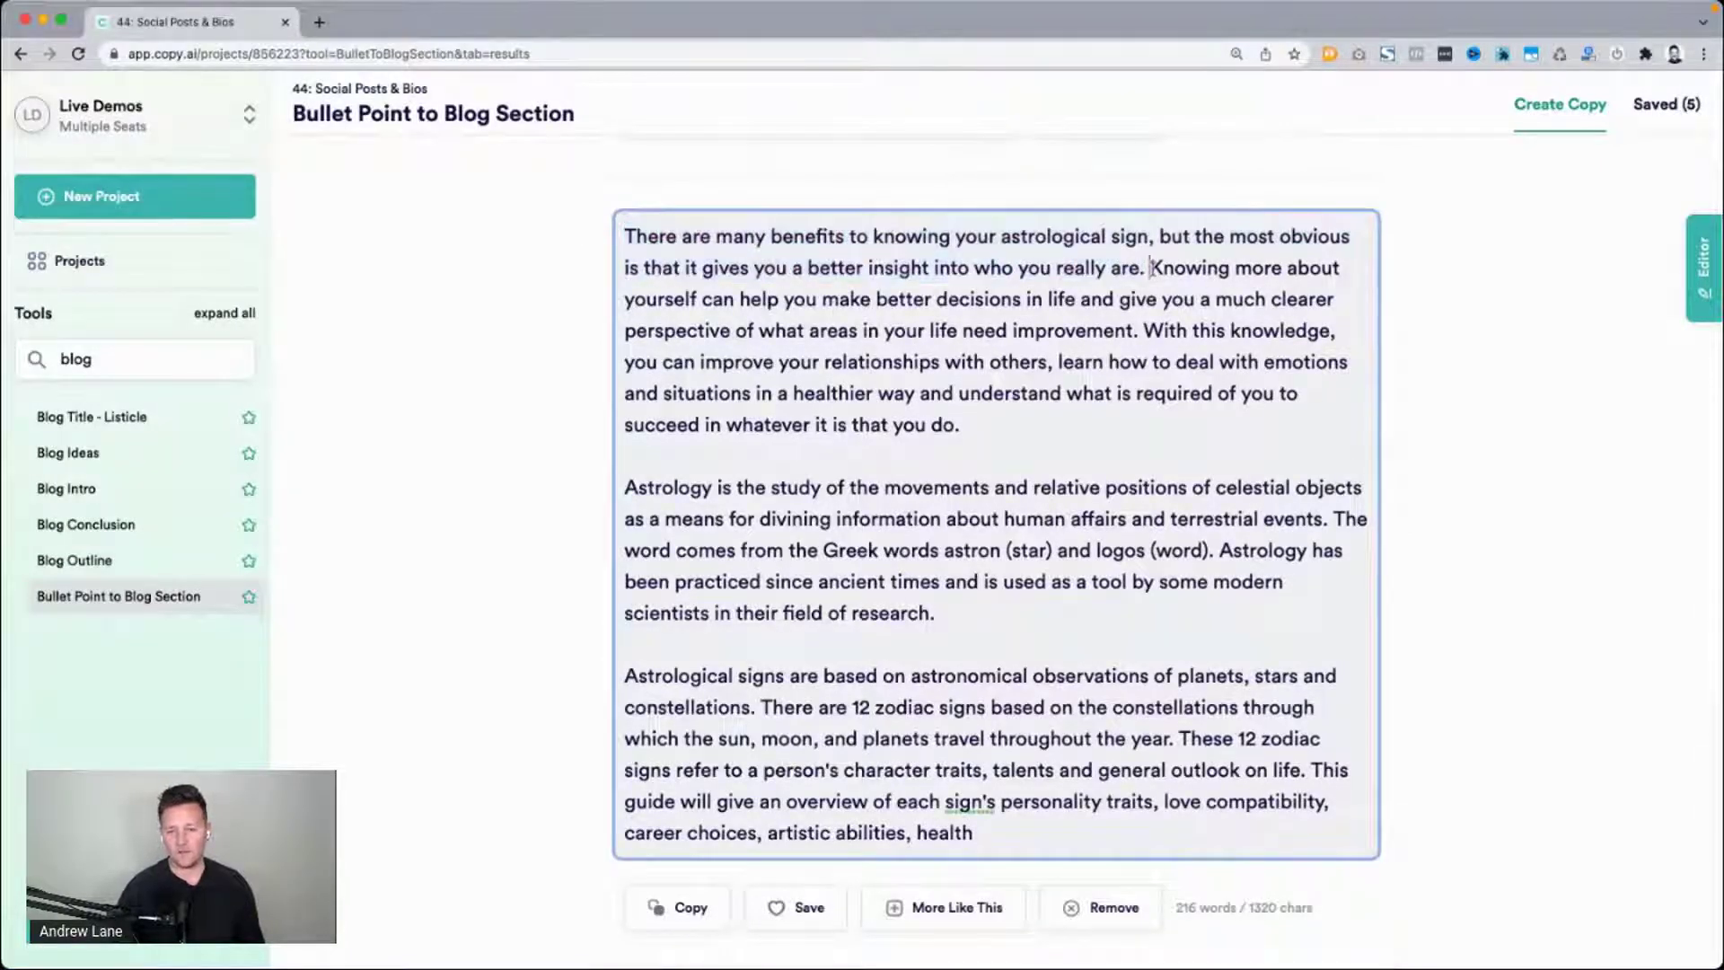
{"action": "key", "text": "Return"}
{"action": "key", "text": "Return"}
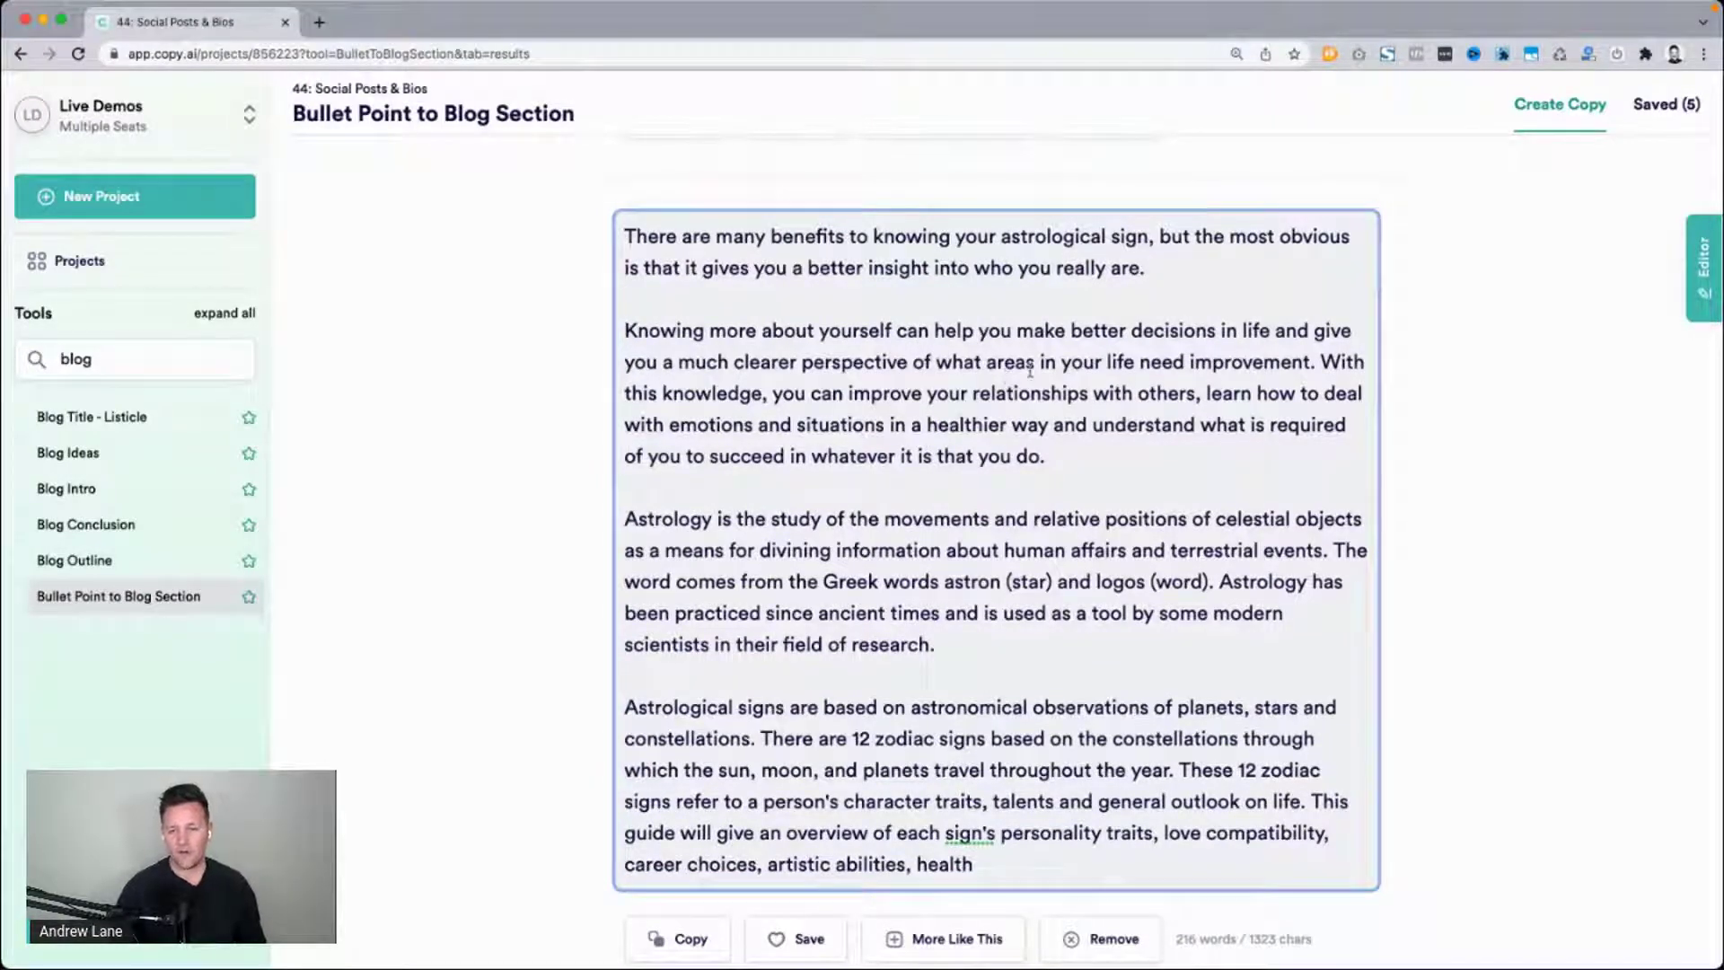
Switch to the Incognito browser window with the source pages and open the Food Blogger Pro experts page.
{"action": "left_click_drag", "start_coordinate": [1644, 411], "coordinate": [1601, 413]}
{"action": "left_click", "coordinate": [1670, 431]}
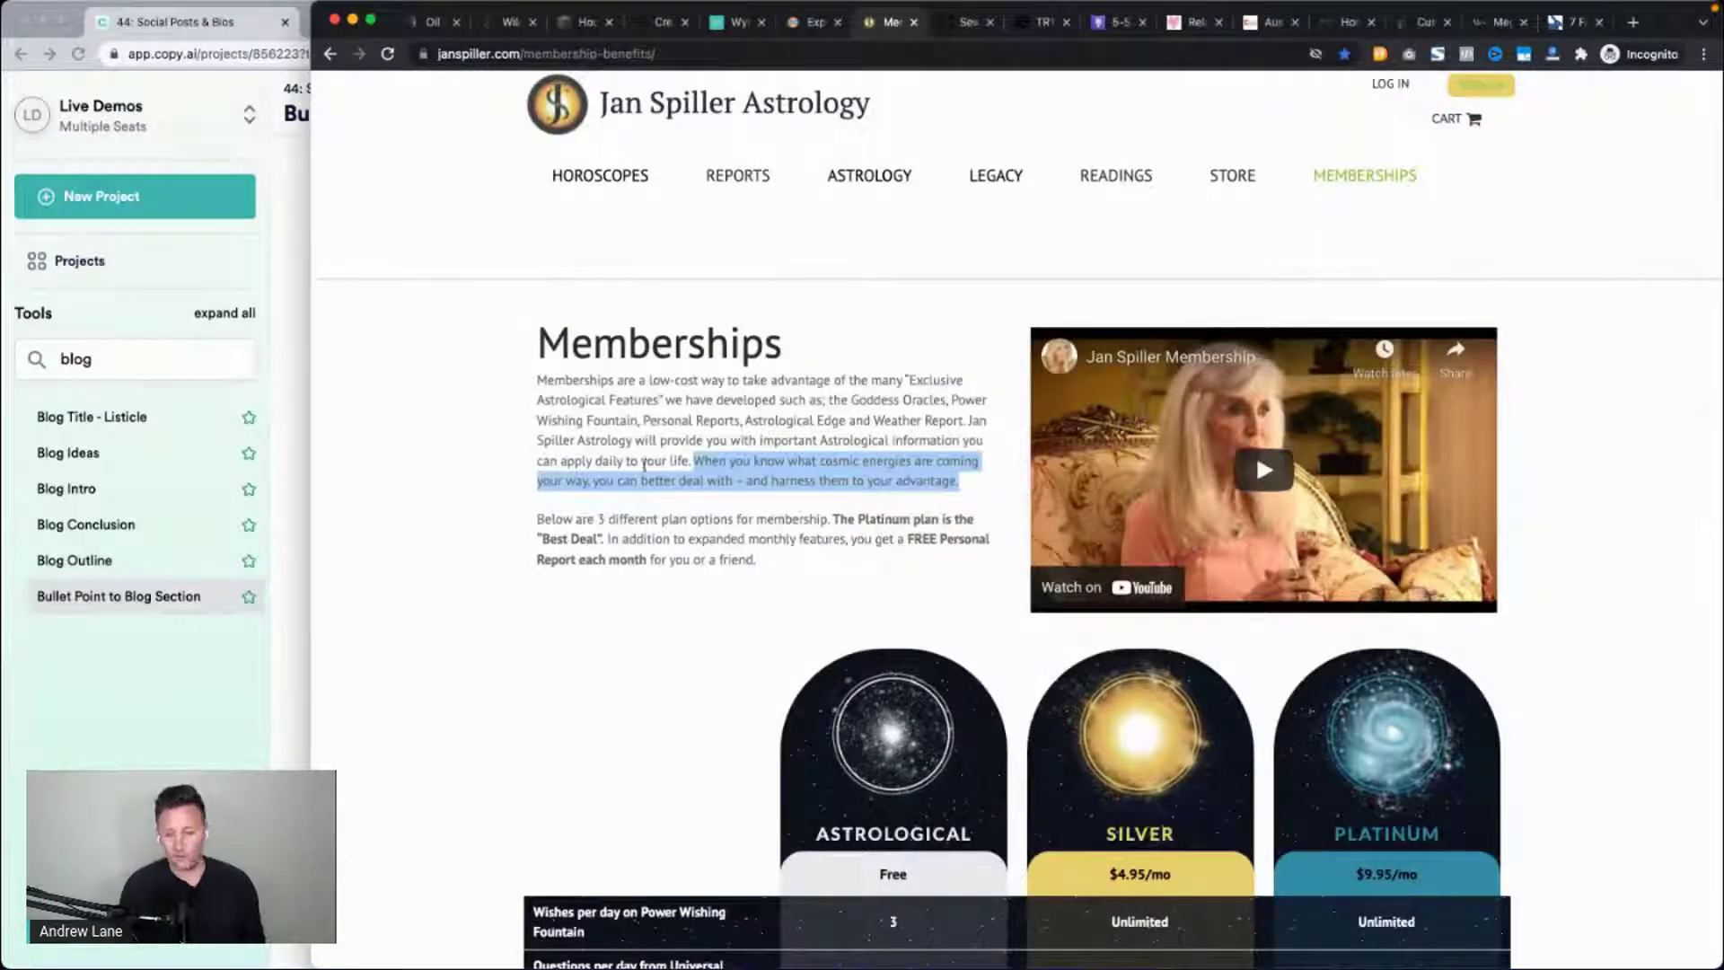
{"action": "left_click", "coordinate": [413, 376]}
{"action": "left_click", "coordinate": [794, 27]}
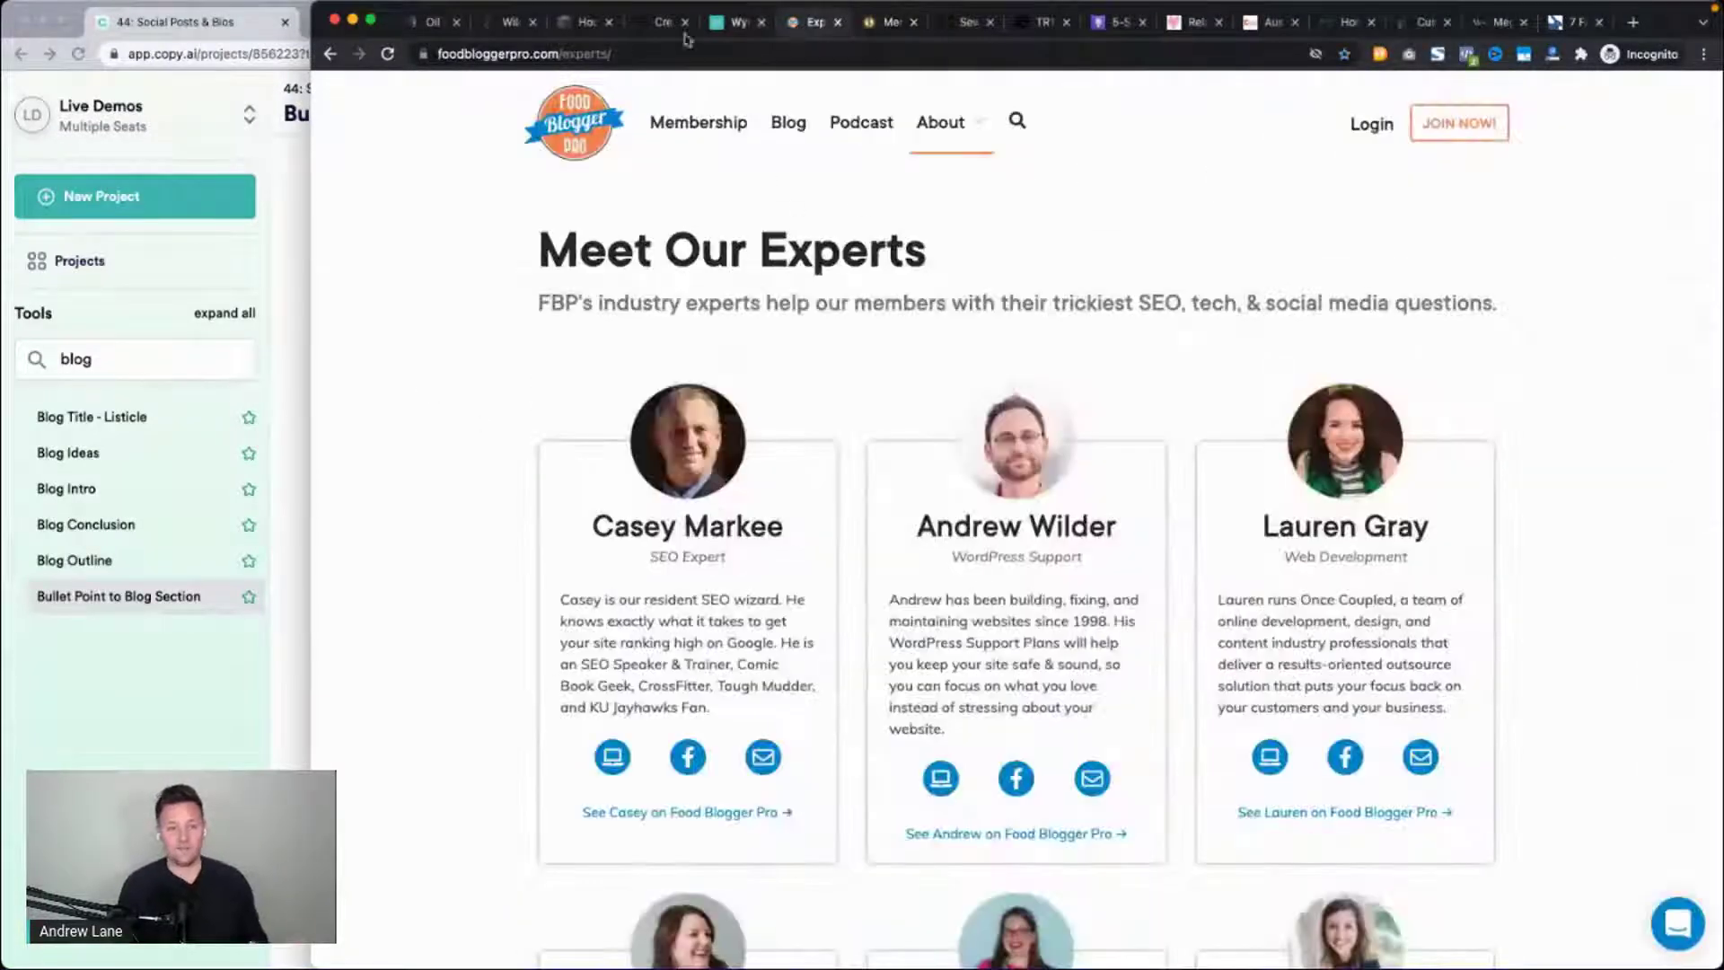
Open the Food Blogger Pro membership page and copy the passage from "You want to take action with your blog" through "How can I start making money?".
{"action": "left_click", "coordinate": [664, 135]}
{"action": "scroll", "coordinate": [456, 295], "scroll_direction": "down", "scroll_amount": 1}
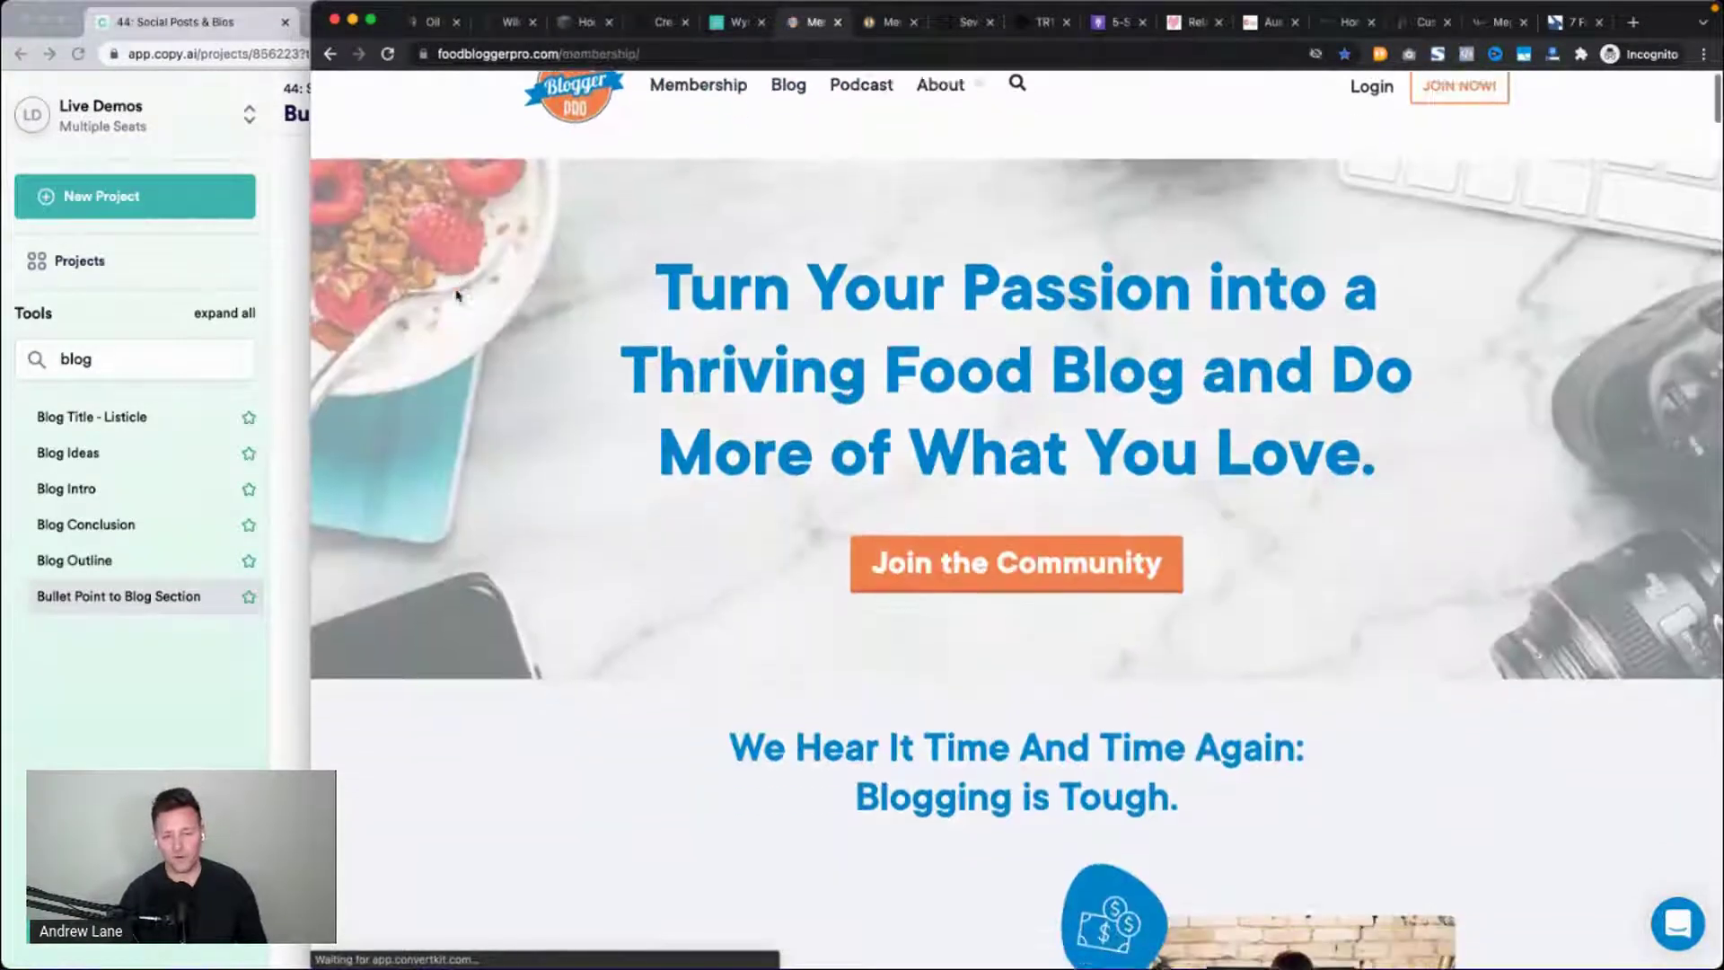
{"action": "scroll", "coordinate": [489, 384], "scroll_direction": "down", "scroll_amount": 4}
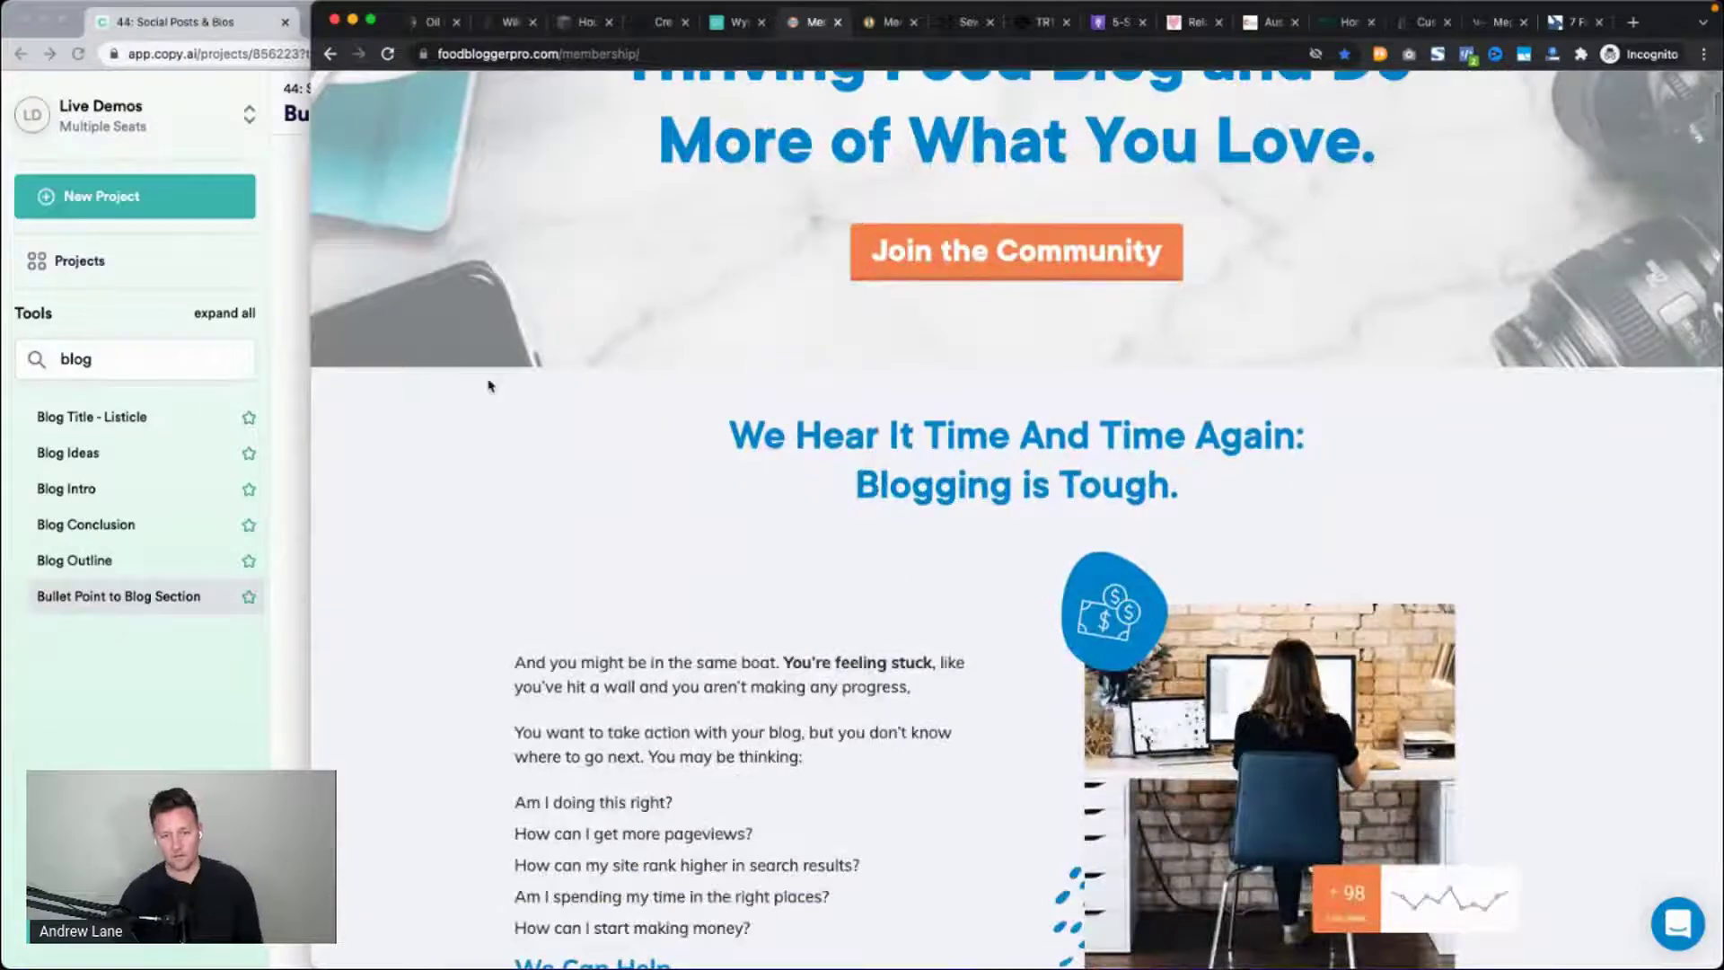
{"action": "scroll", "coordinate": [489, 384], "scroll_direction": "up", "scroll_amount": 2}
{"action": "scroll", "coordinate": [1073, 259], "scroll_direction": "down", "scroll_amount": 6}
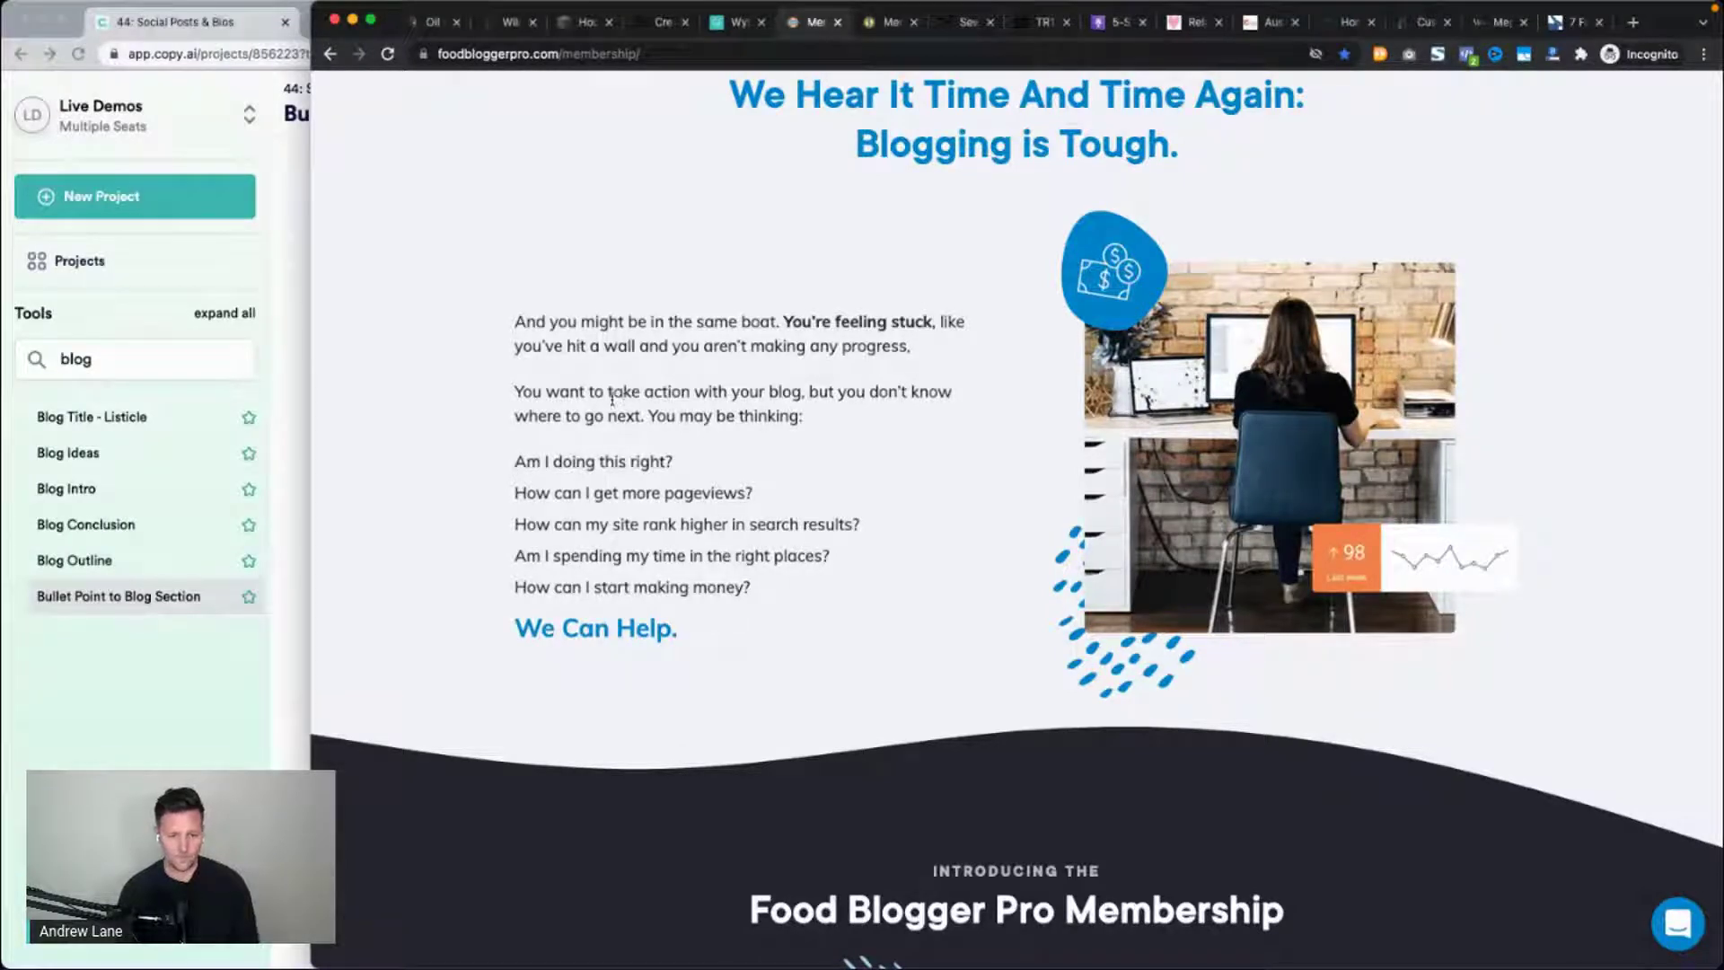
{"action": "left_click_drag", "start_coordinate": [518, 388], "coordinate": [819, 580]}
{"action": "key", "text": "super+c"}
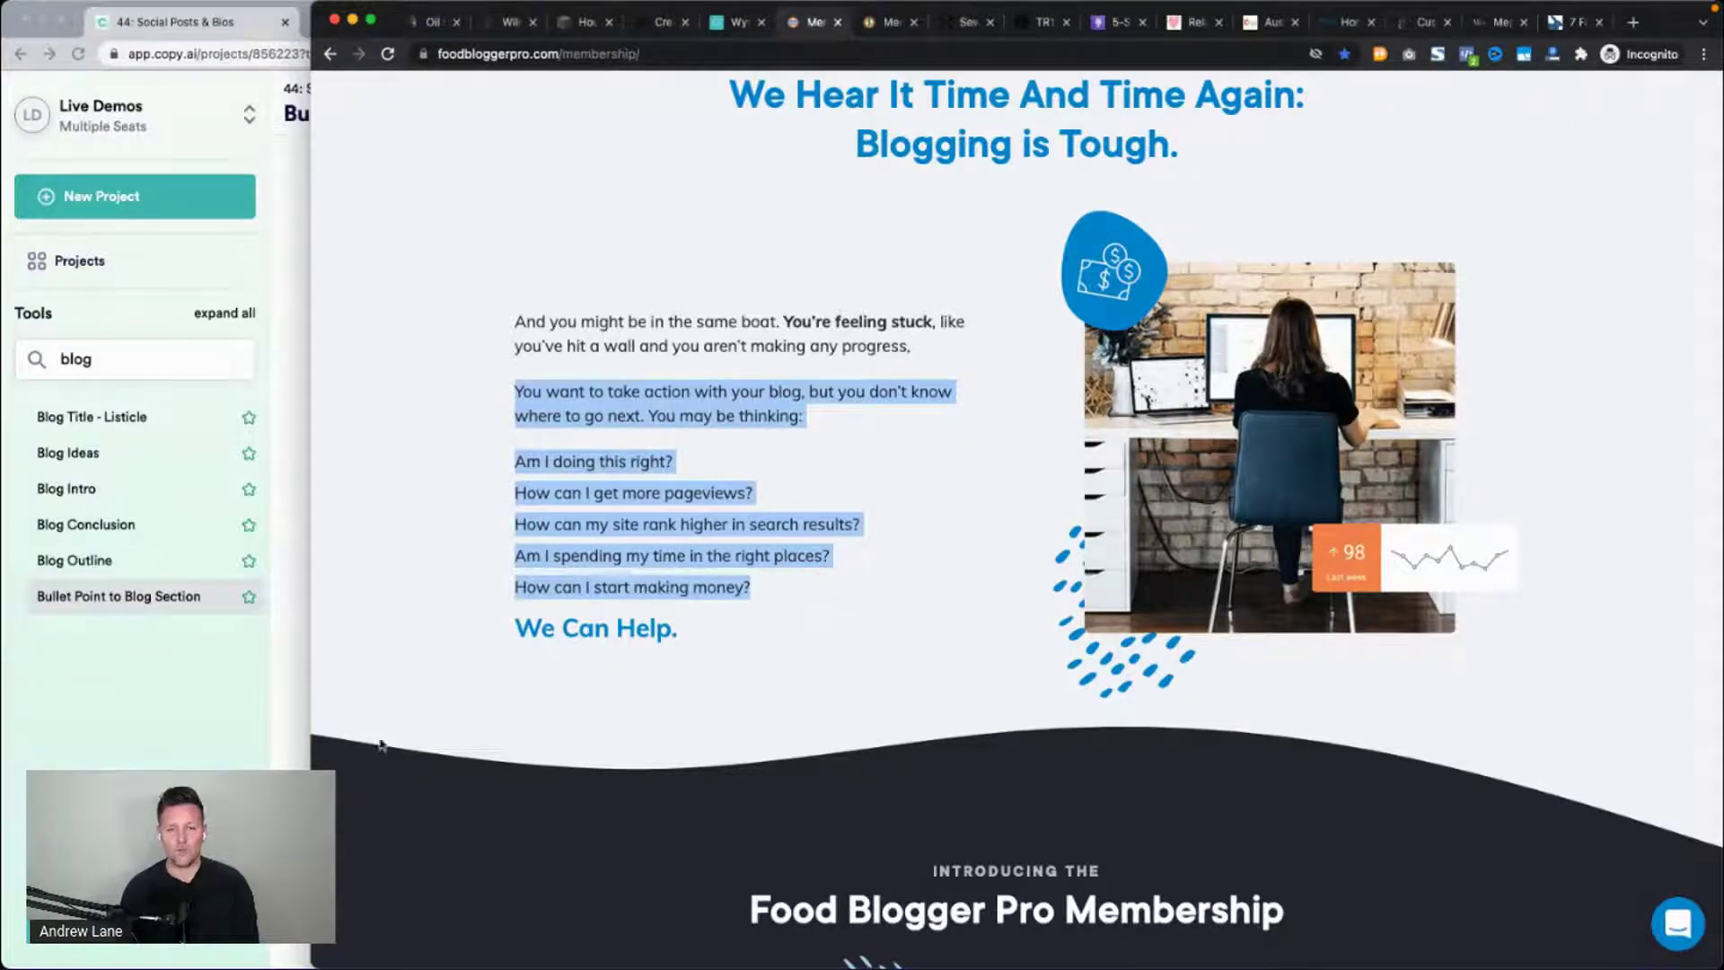
In copy.ai's Bullet Point to Blog Section form, replace the paragraph's main point with the copied passage and remove its blank line.
{"action": "left_click", "coordinate": [291, 747]}
{"action": "scroll", "coordinate": [482, 469], "scroll_direction": "up", "scroll_amount": 10}
{"action": "scroll", "coordinate": [482, 469], "scroll_direction": "up", "scroll_amount": 10}
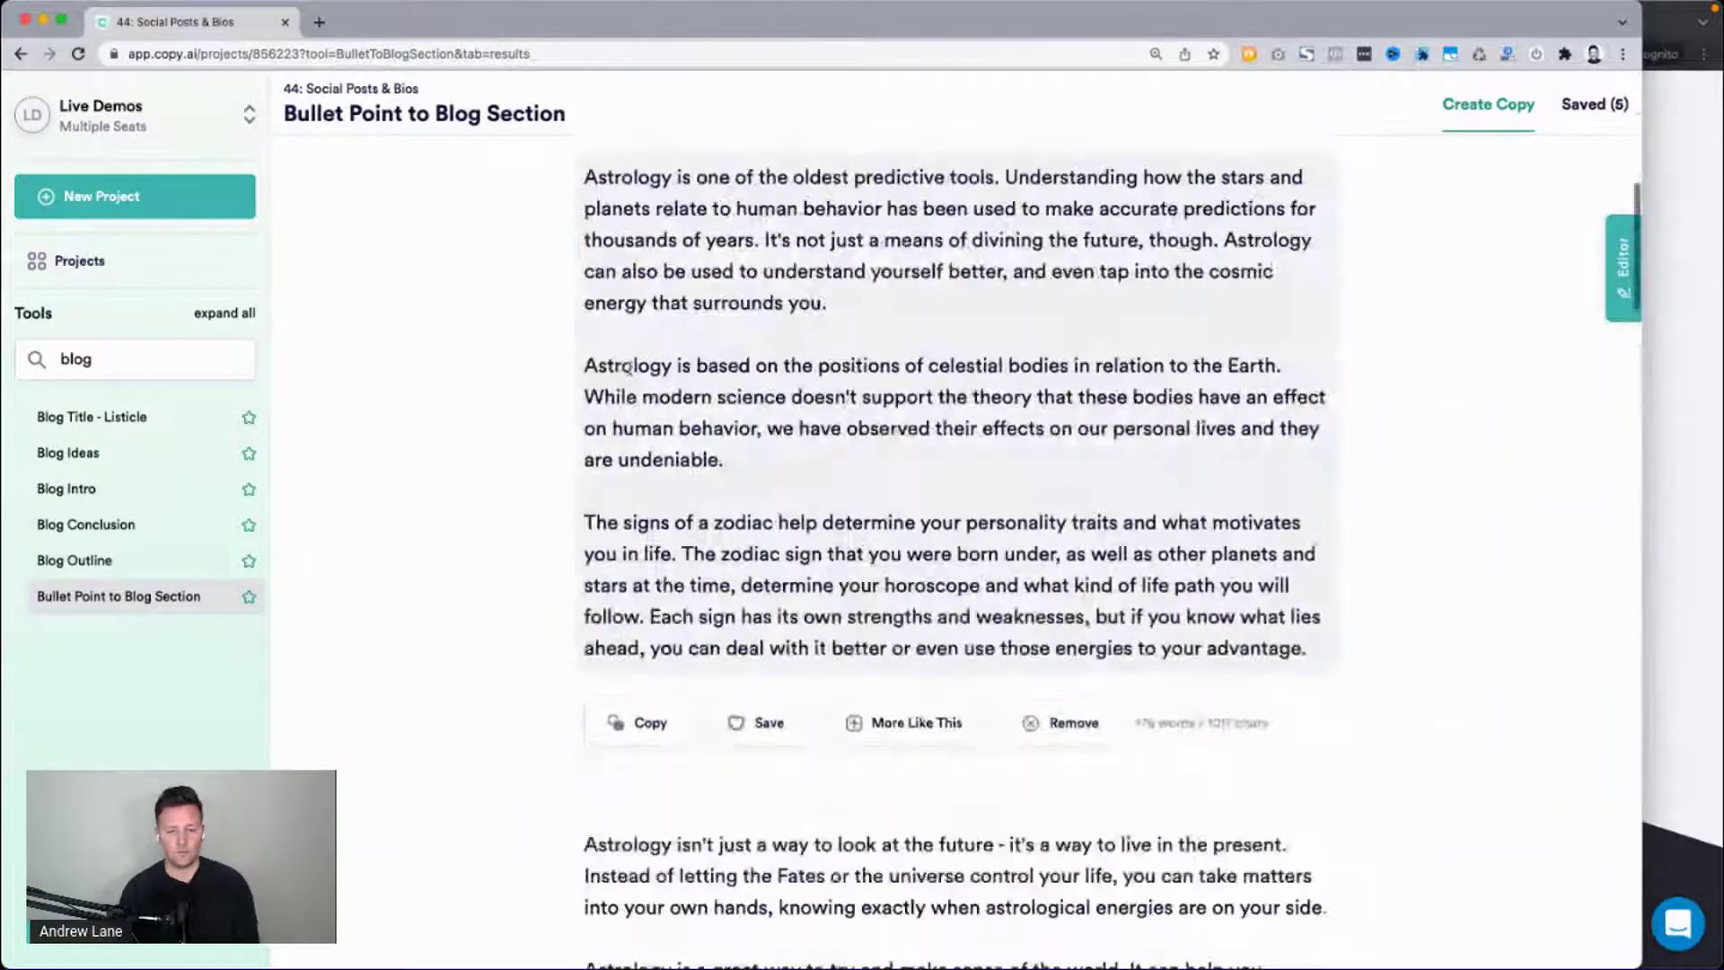
{"action": "triple_click", "coordinate": [711, 462]}
{"action": "key", "text": "super+v"}
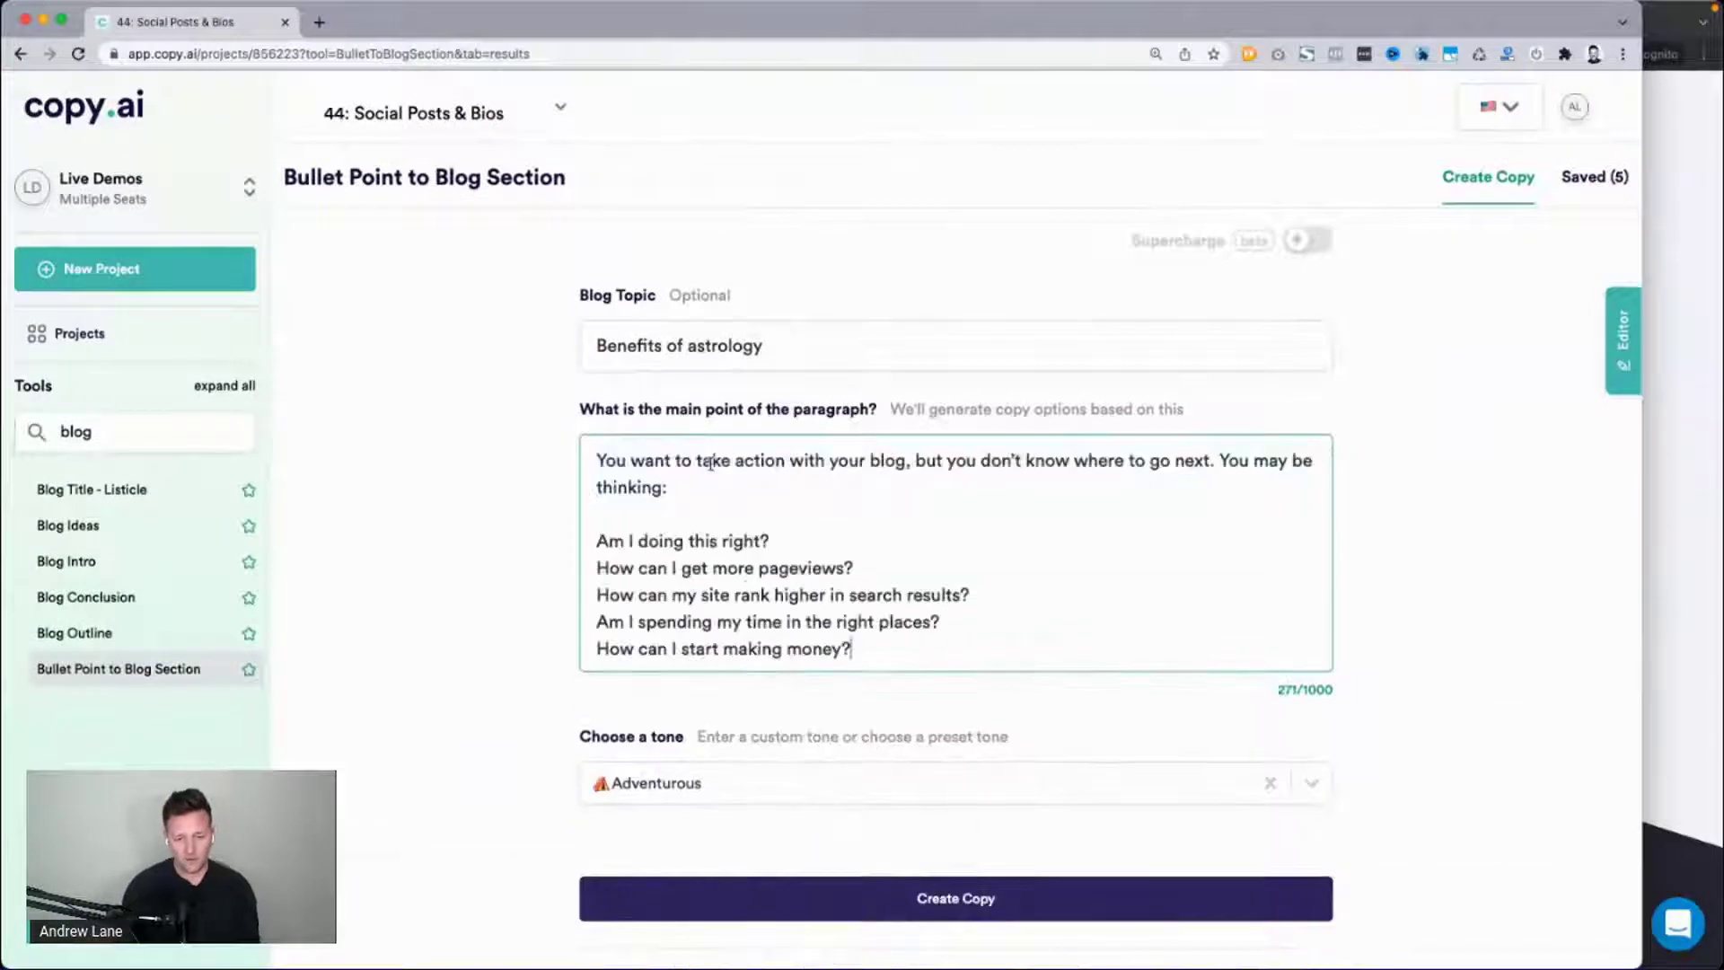
{"action": "left_click", "coordinate": [619, 514]}
{"action": "key", "text": "BackSpace"}
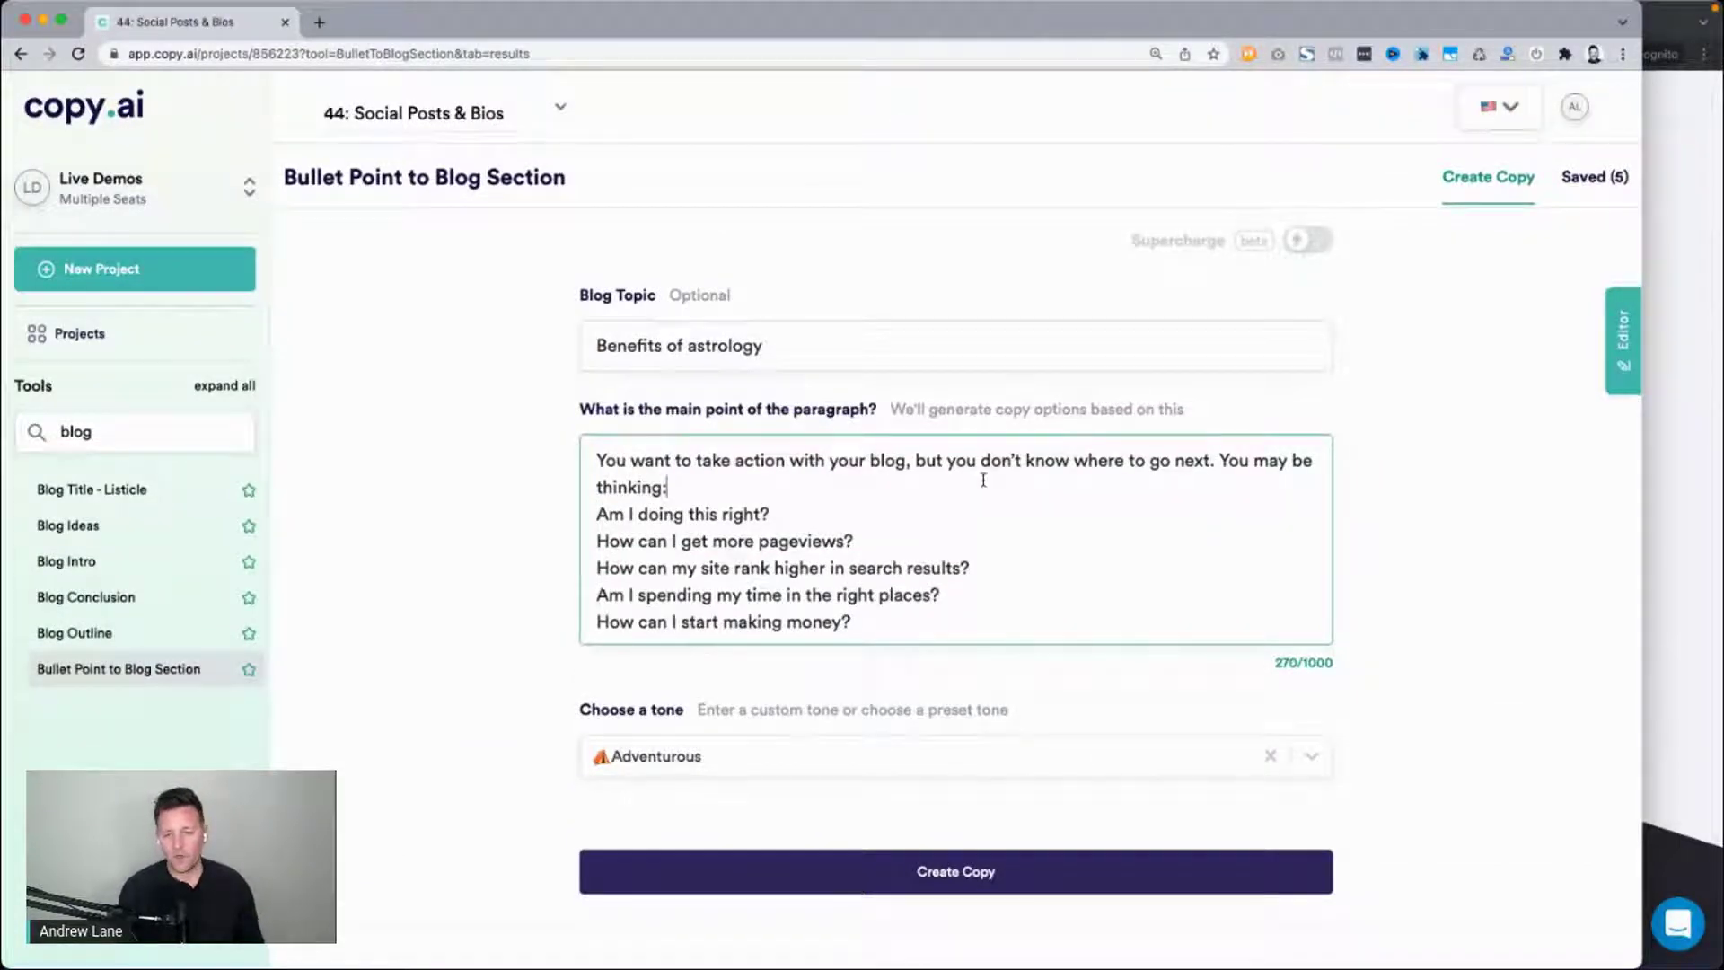
Return to the membership page and copy the sentence "We help creative foodies (like you!) achieve the dream of building a successful food blog through education and community.".
{"action": "triple_click", "coordinate": [738, 333]}
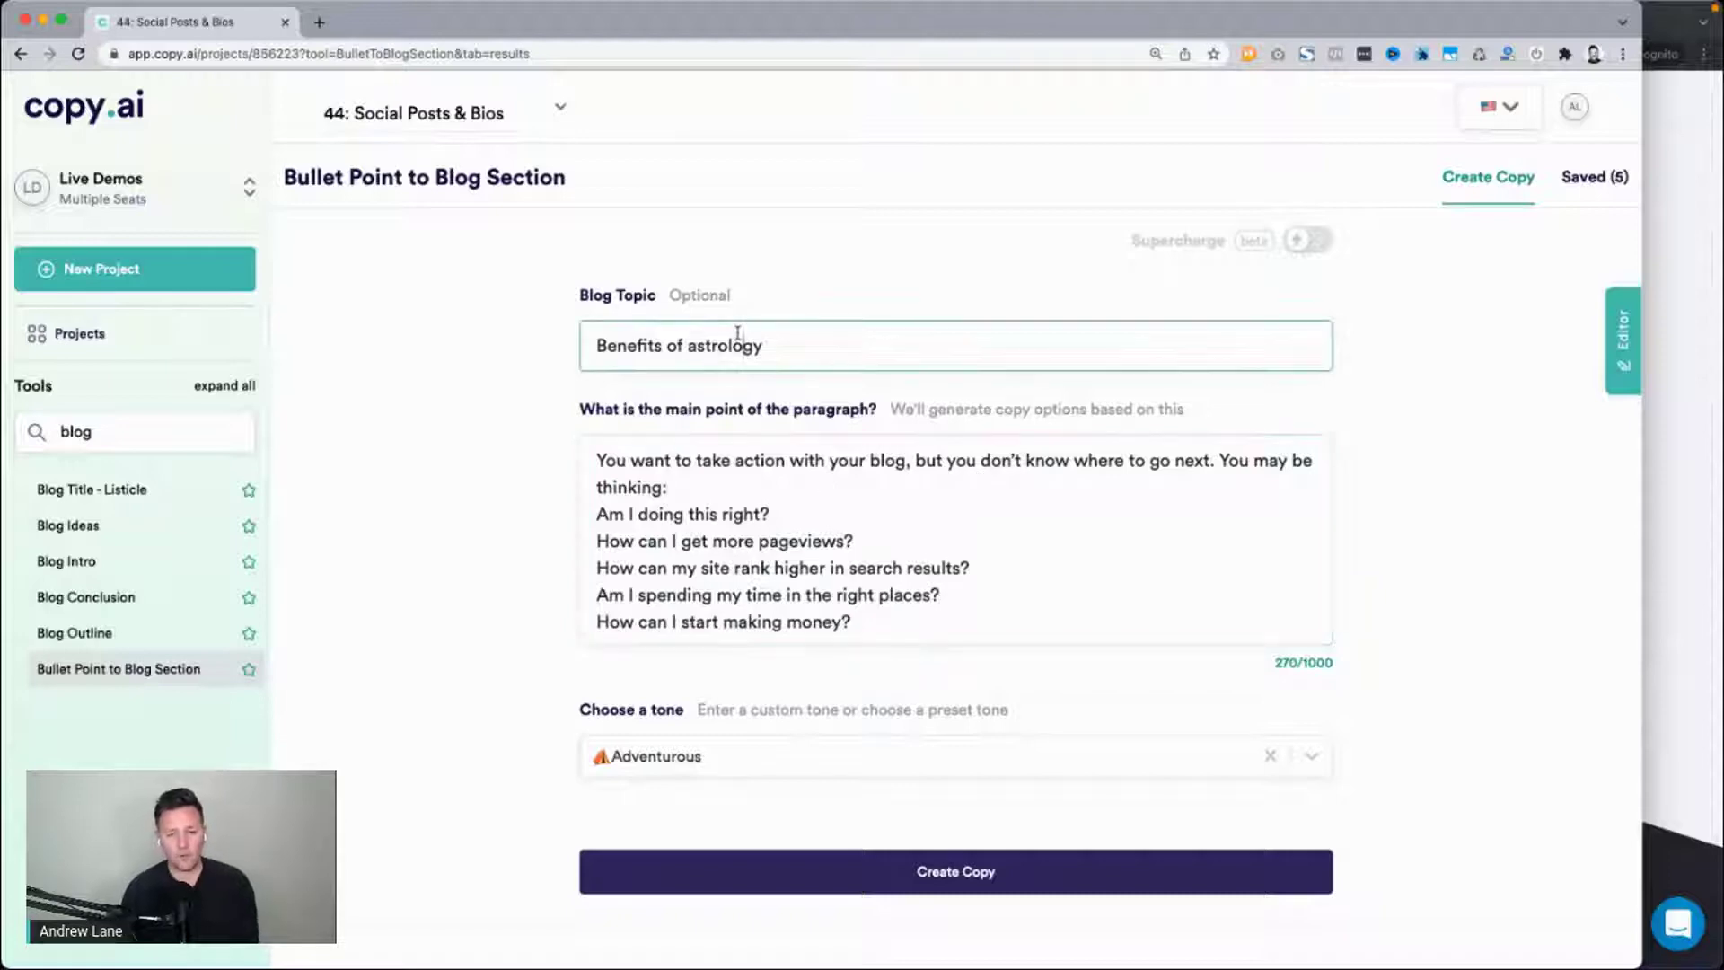
{"action": "left_click", "coordinate": [1674, 525]}
{"action": "scroll", "coordinate": [995, 395], "scroll_direction": "up", "scroll_amount": 2}
{"action": "scroll", "coordinate": [994, 395], "scroll_direction": "down", "scroll_amount": 7}
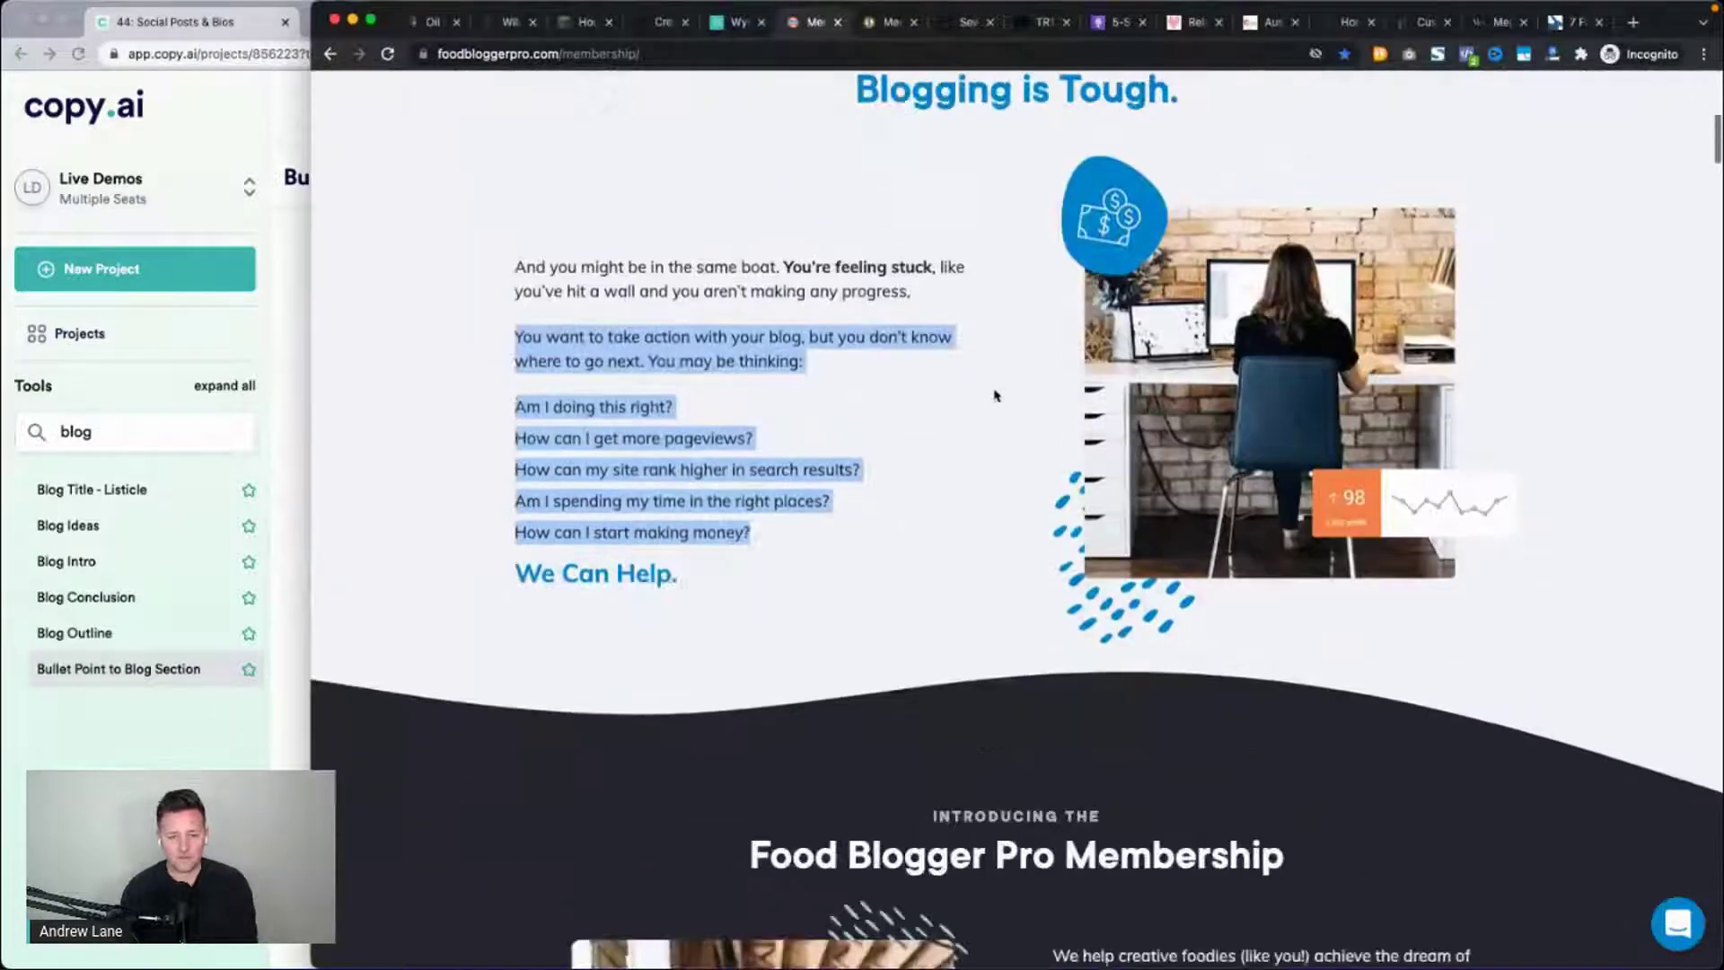
{"action": "scroll", "coordinate": [1189, 489], "scroll_direction": "down", "scroll_amount": 2}
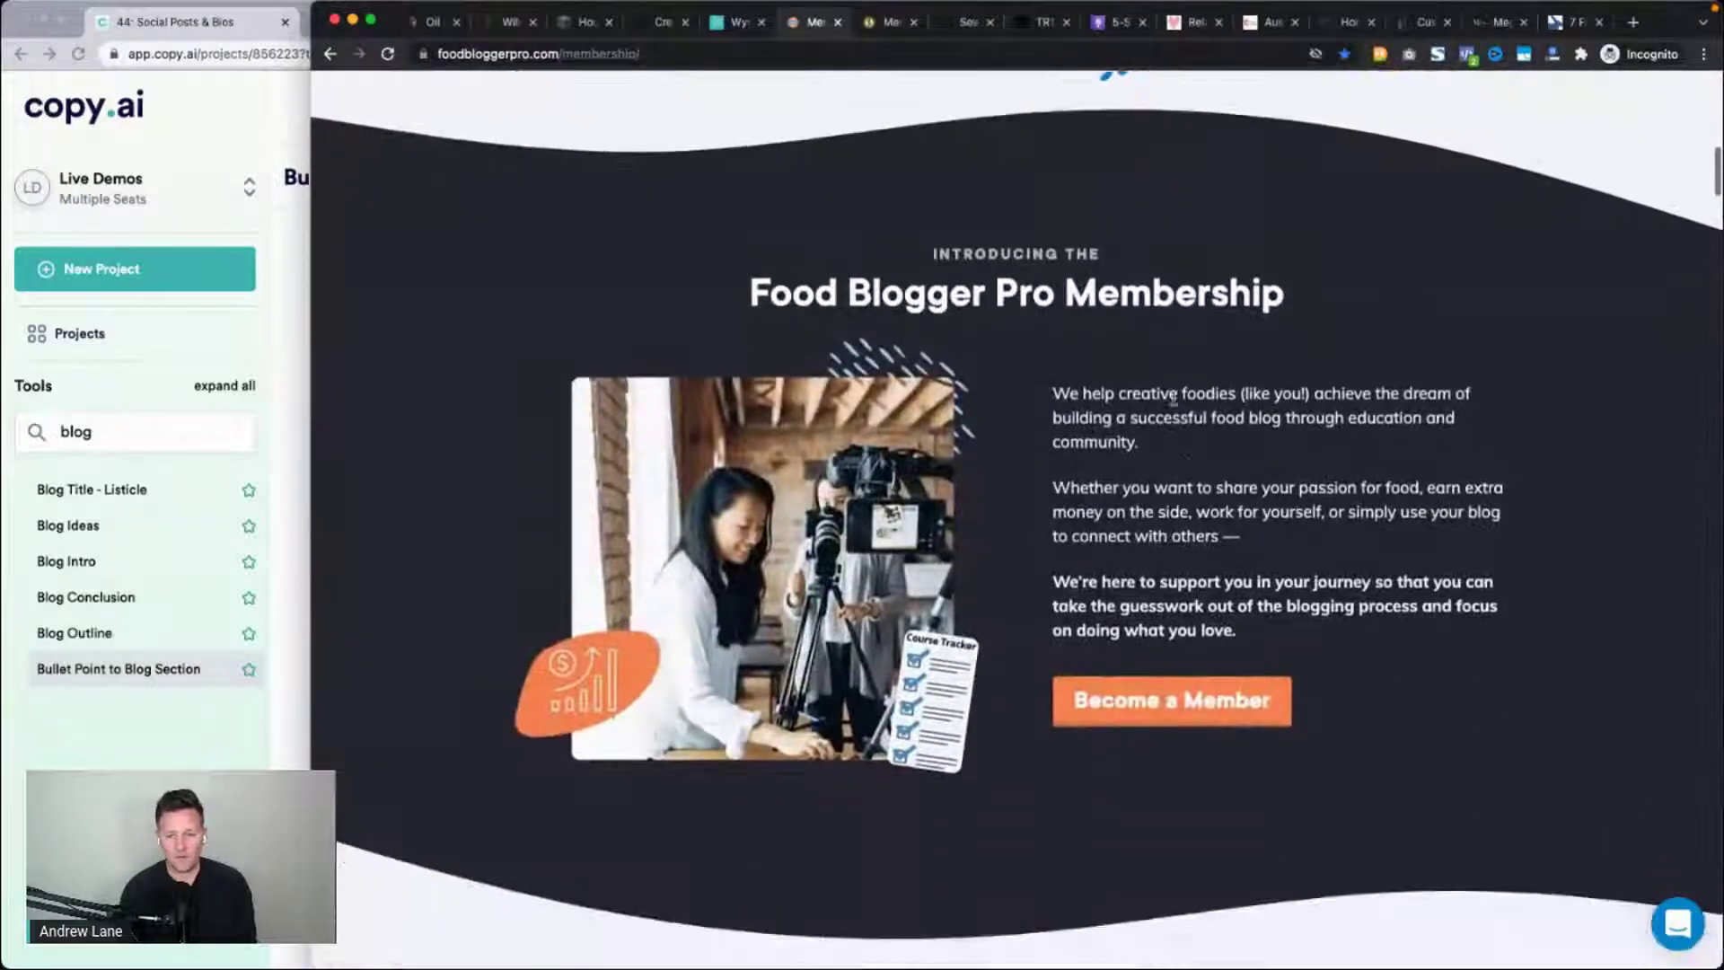
{"action": "triple_click", "coordinate": [1127, 408]}
{"action": "key", "text": "super+c"}
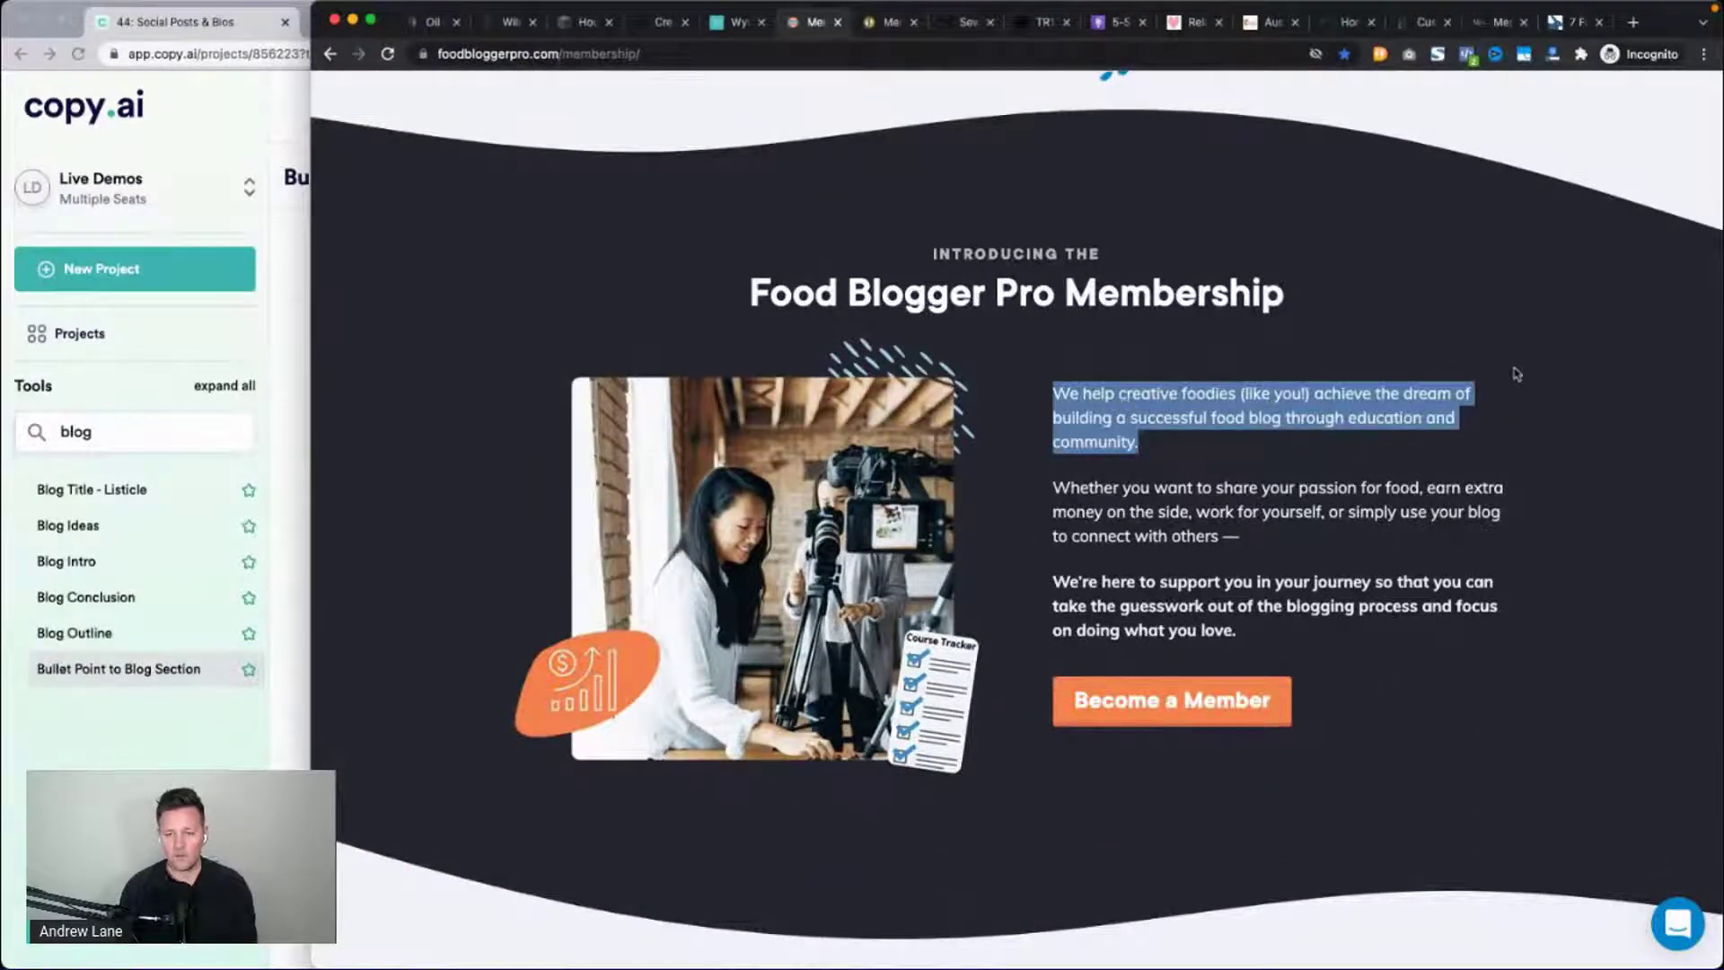
Add the copied sentence about creative foodies on a new line at the end of the main point in copy.ai.
{"action": "left_click", "coordinate": [302, 760]}
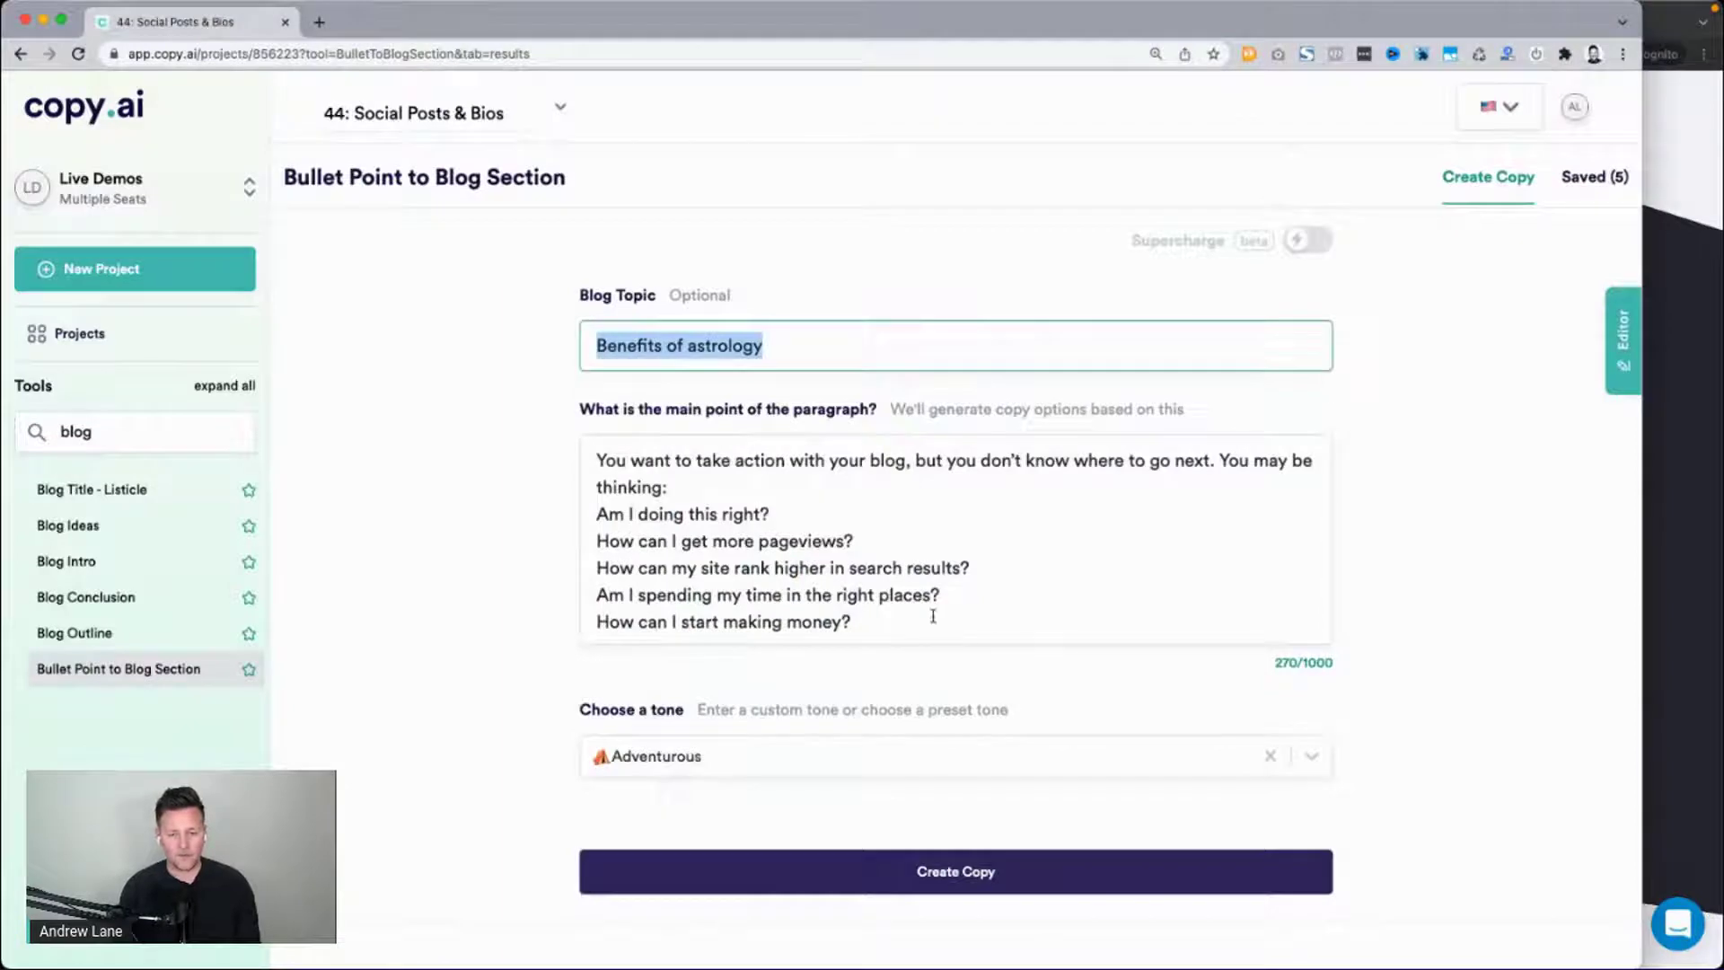
{"action": "left_click", "coordinate": [932, 616]}
{"action": "key", "text": "Return"}
{"action": "key", "text": "super+v"}
{"action": "key", "text": "BackSpace"}
{"action": "key", "text": "BackSpace"}
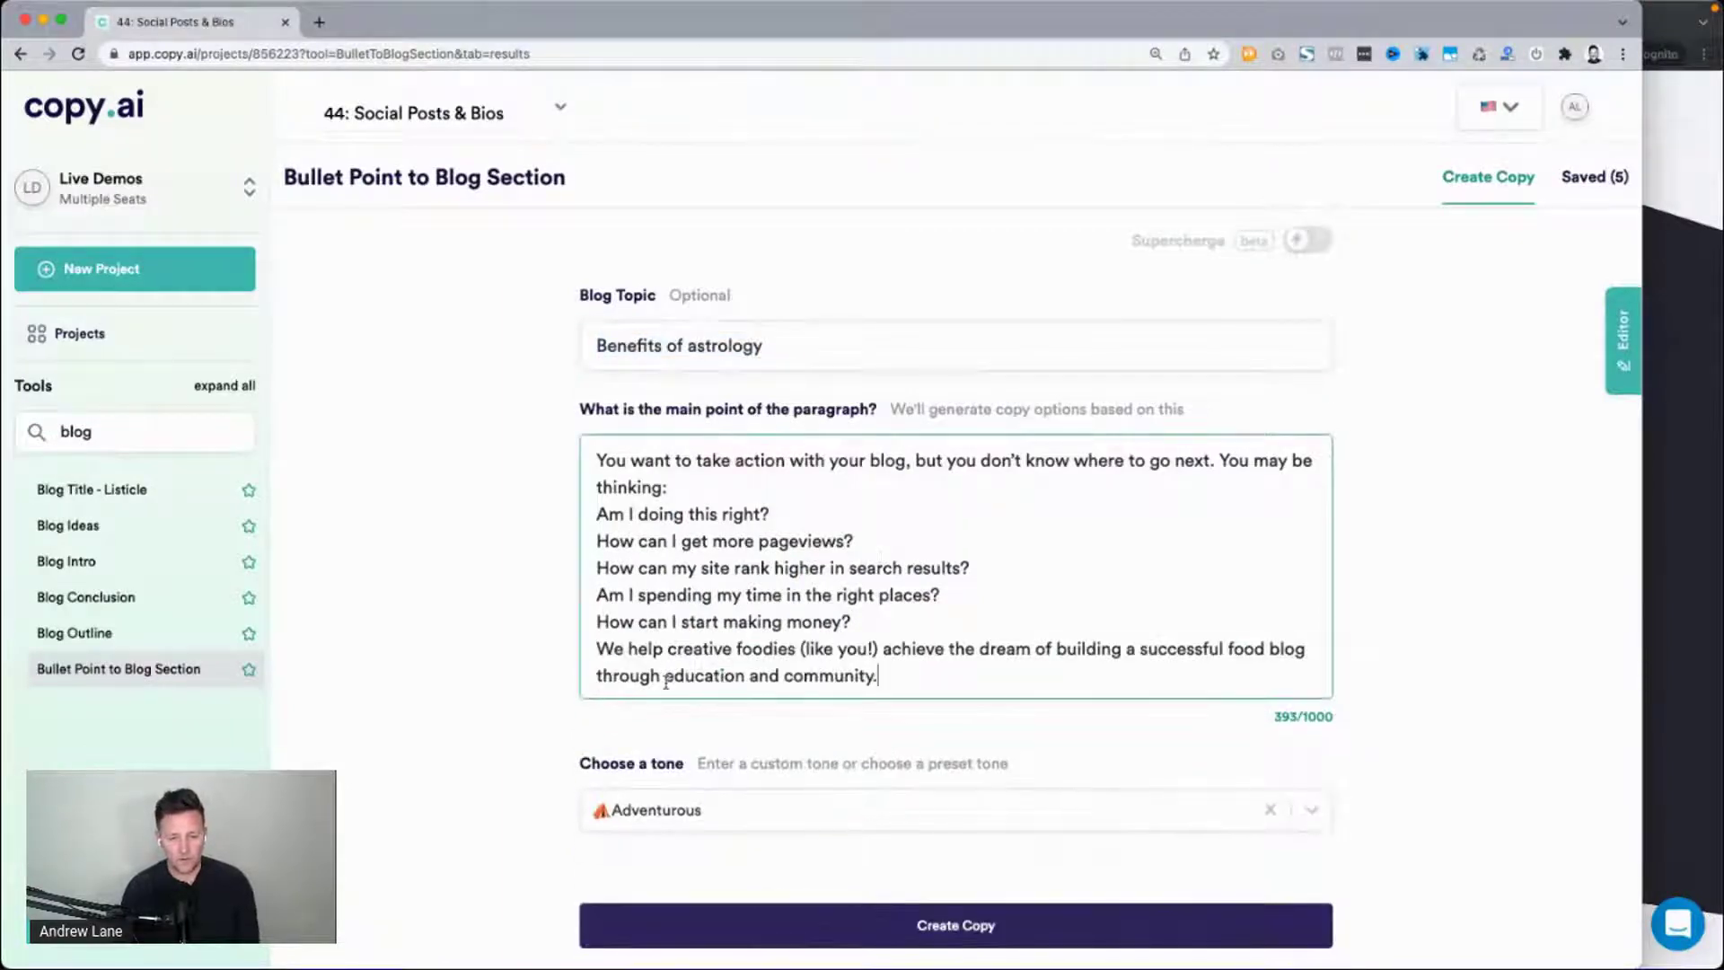
Reword the added sentence for pet bloggers, changing "food" to "pet" and "creative foodies" to "pet lovers".
{"action": "triple_click", "coordinate": [754, 660]}
{"action": "left_click", "coordinate": [754, 660]}
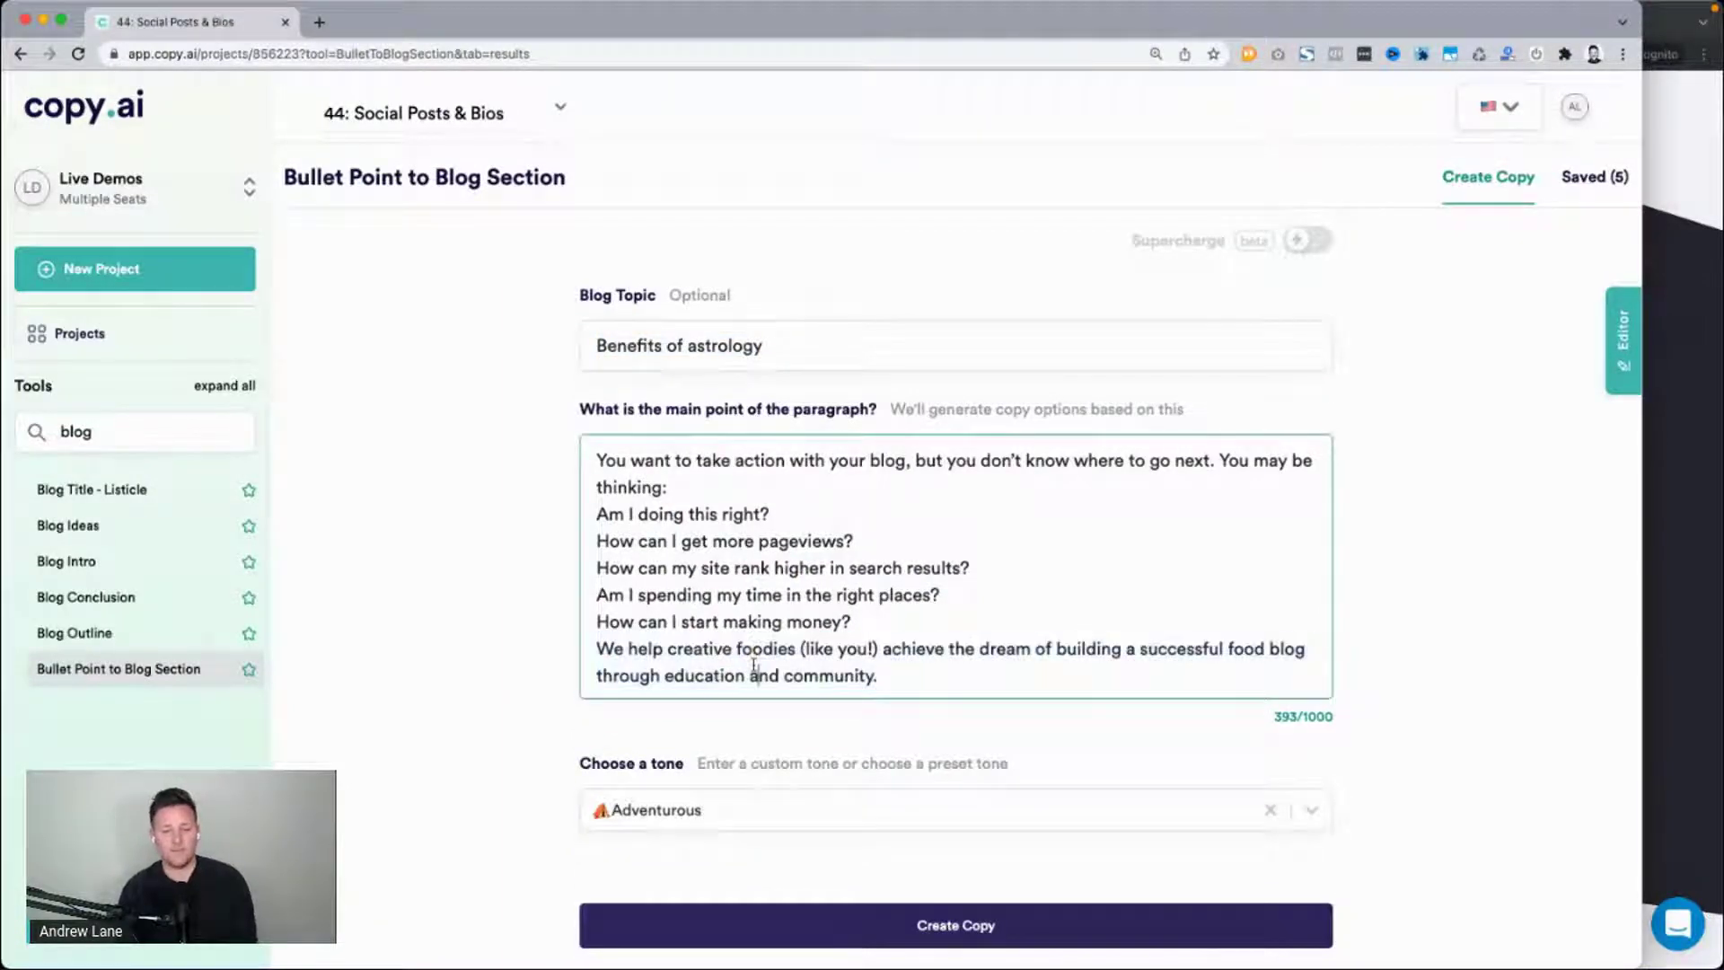
{"action": "double_click", "coordinate": [754, 652]}
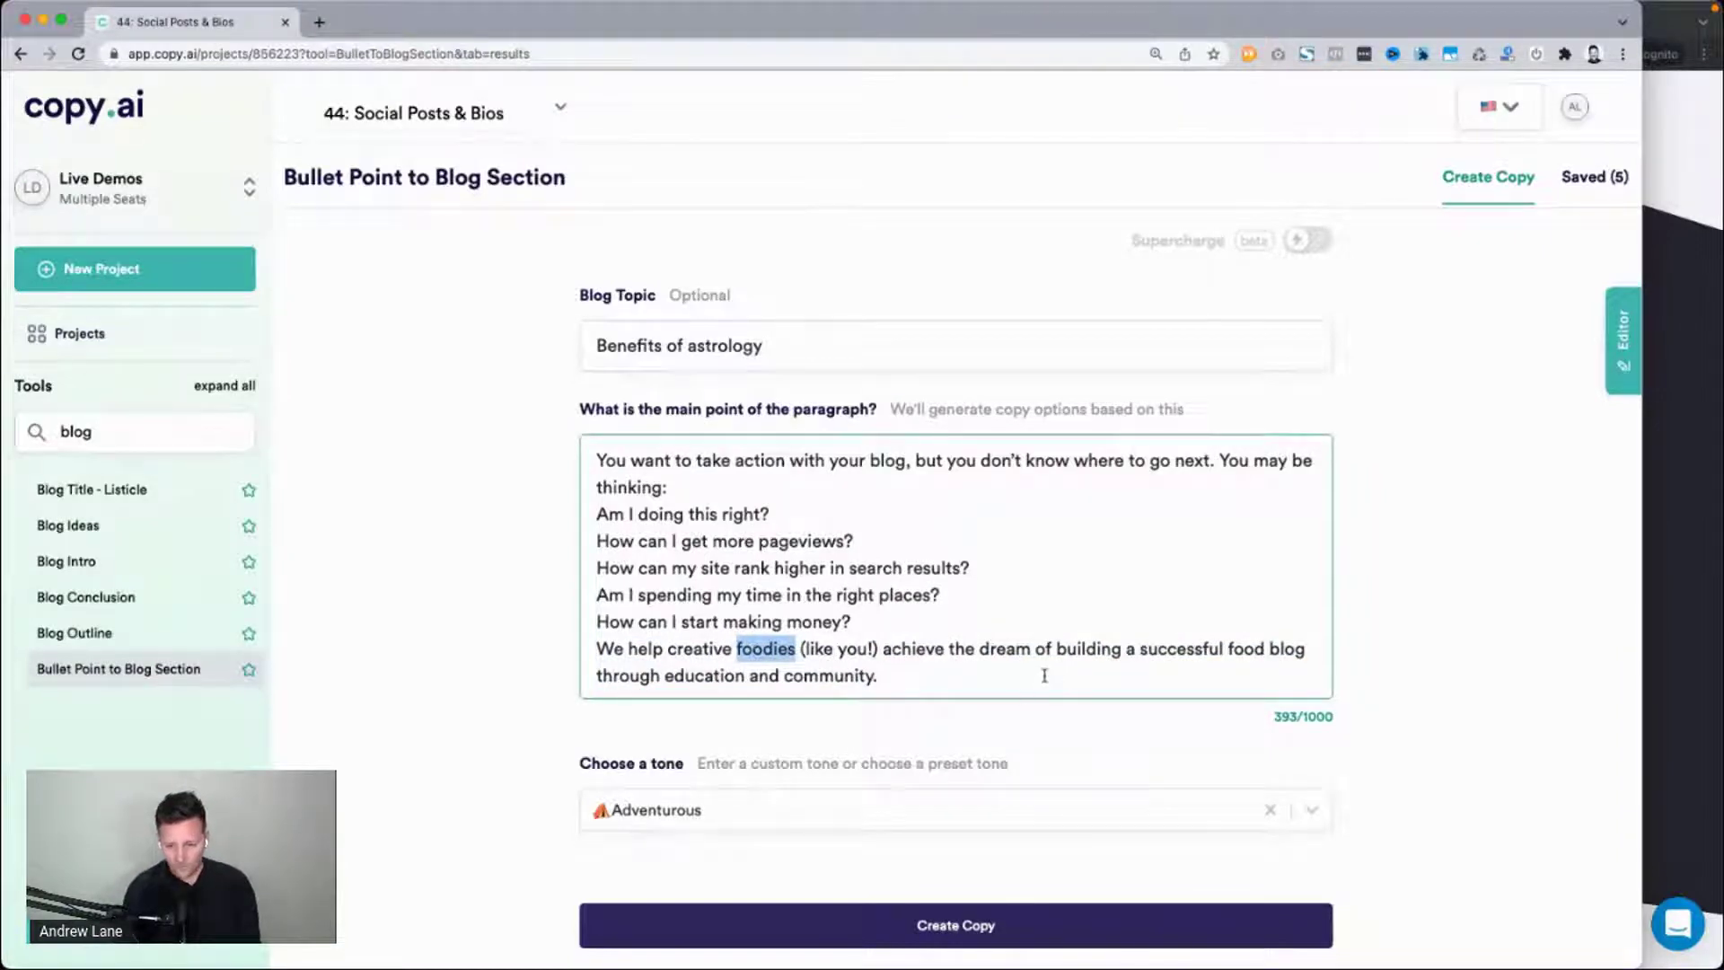
{"action": "double_click", "coordinate": [1255, 648]}
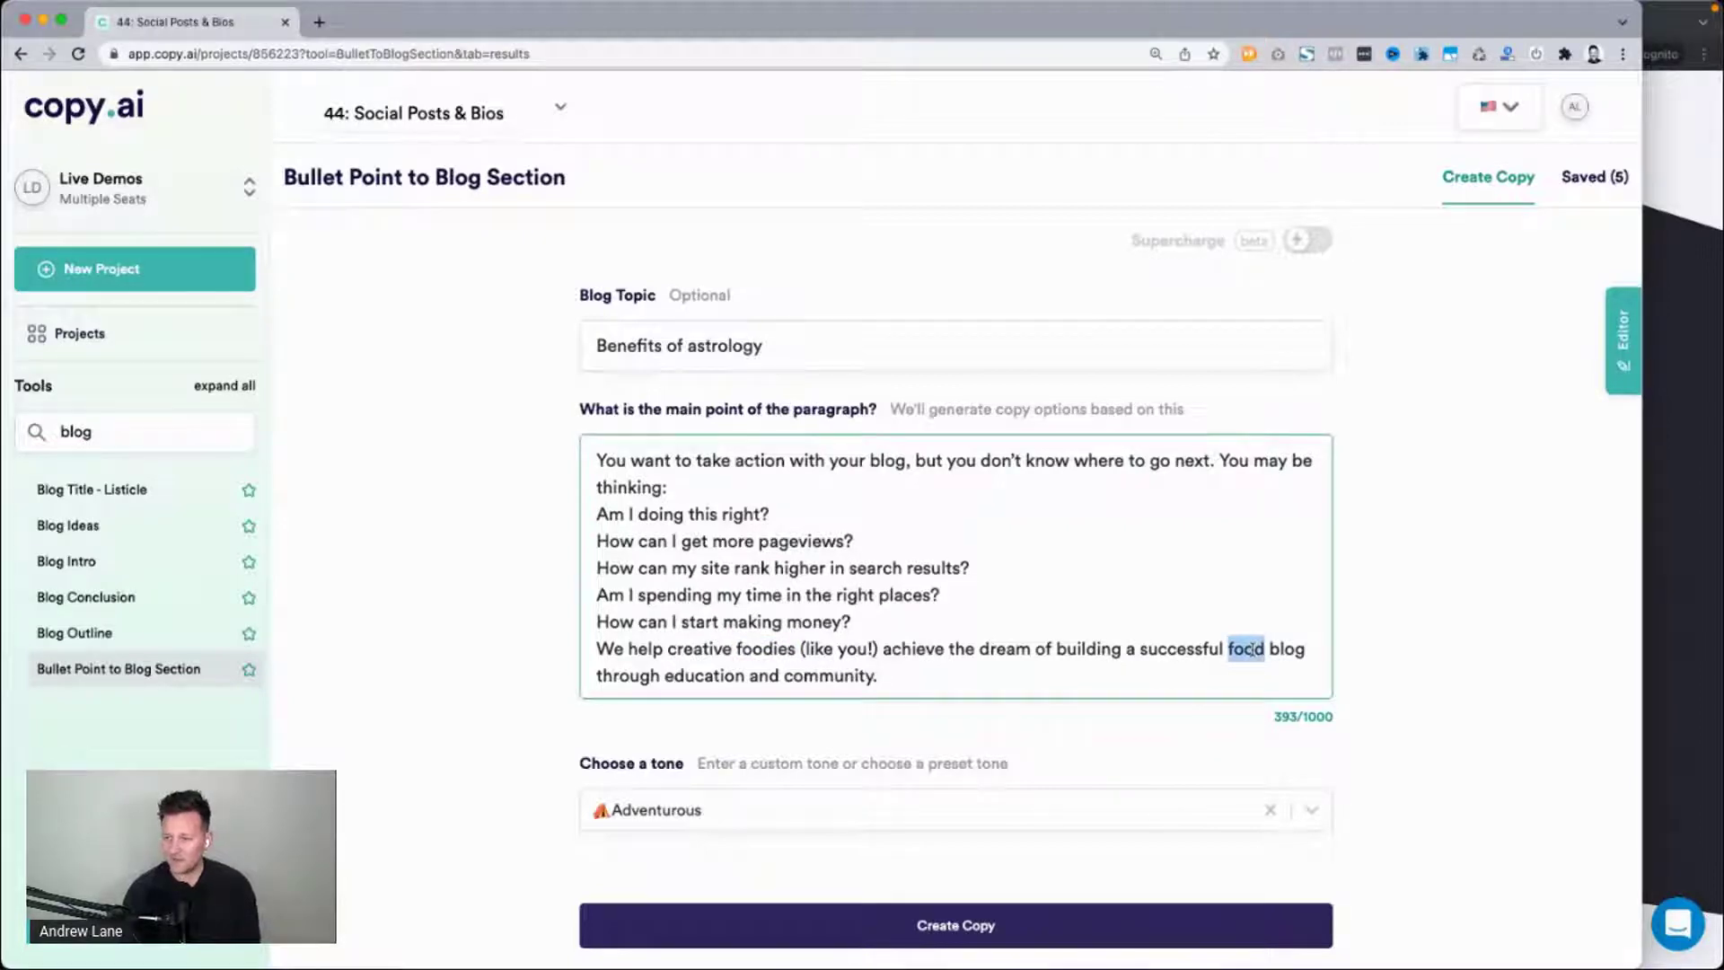
{"action": "type", "text": "pet"}
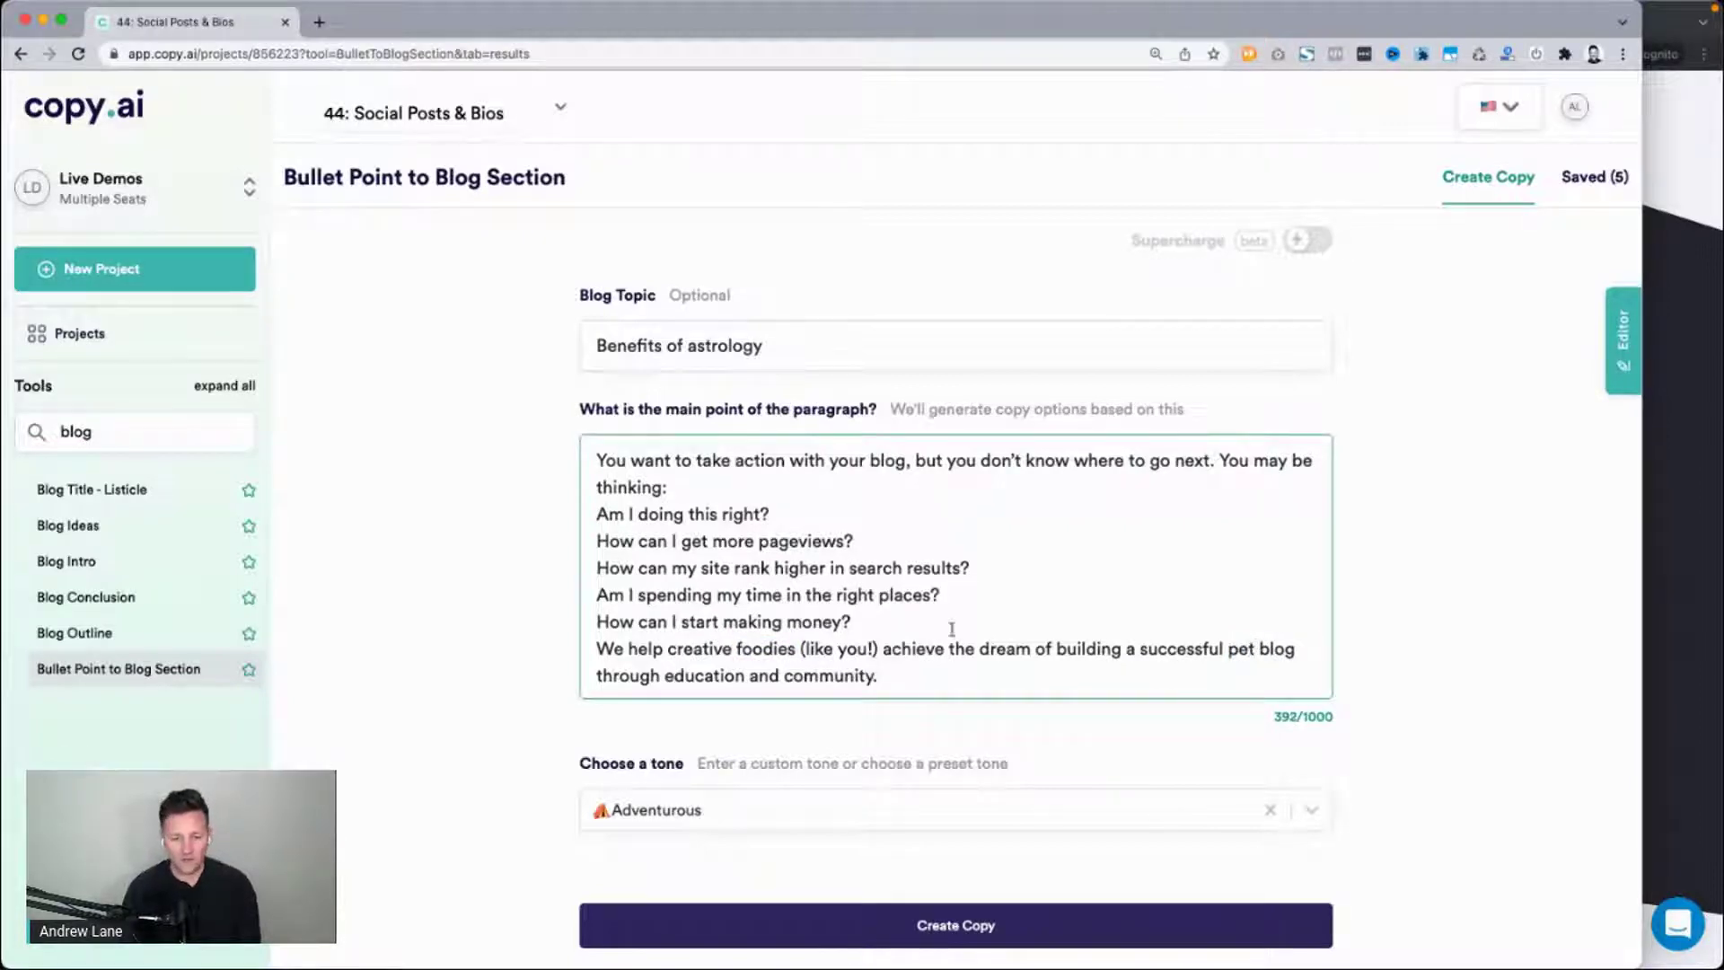
{"action": "double_click", "coordinate": [764, 649]}
{"action": "key", "text": "BackSpace"}
{"action": "key", "text": "BackSpace"}
{"action": "key", "text": "BackSpace"}
{"action": "key", "text": "BackSpace"}
{"action": "key", "text": "BackSpace"}
{"action": "key", "text": "BackSpace"}
{"action": "key", "text": "BackSpace"}
{"action": "key", "text": "BackSpace"}
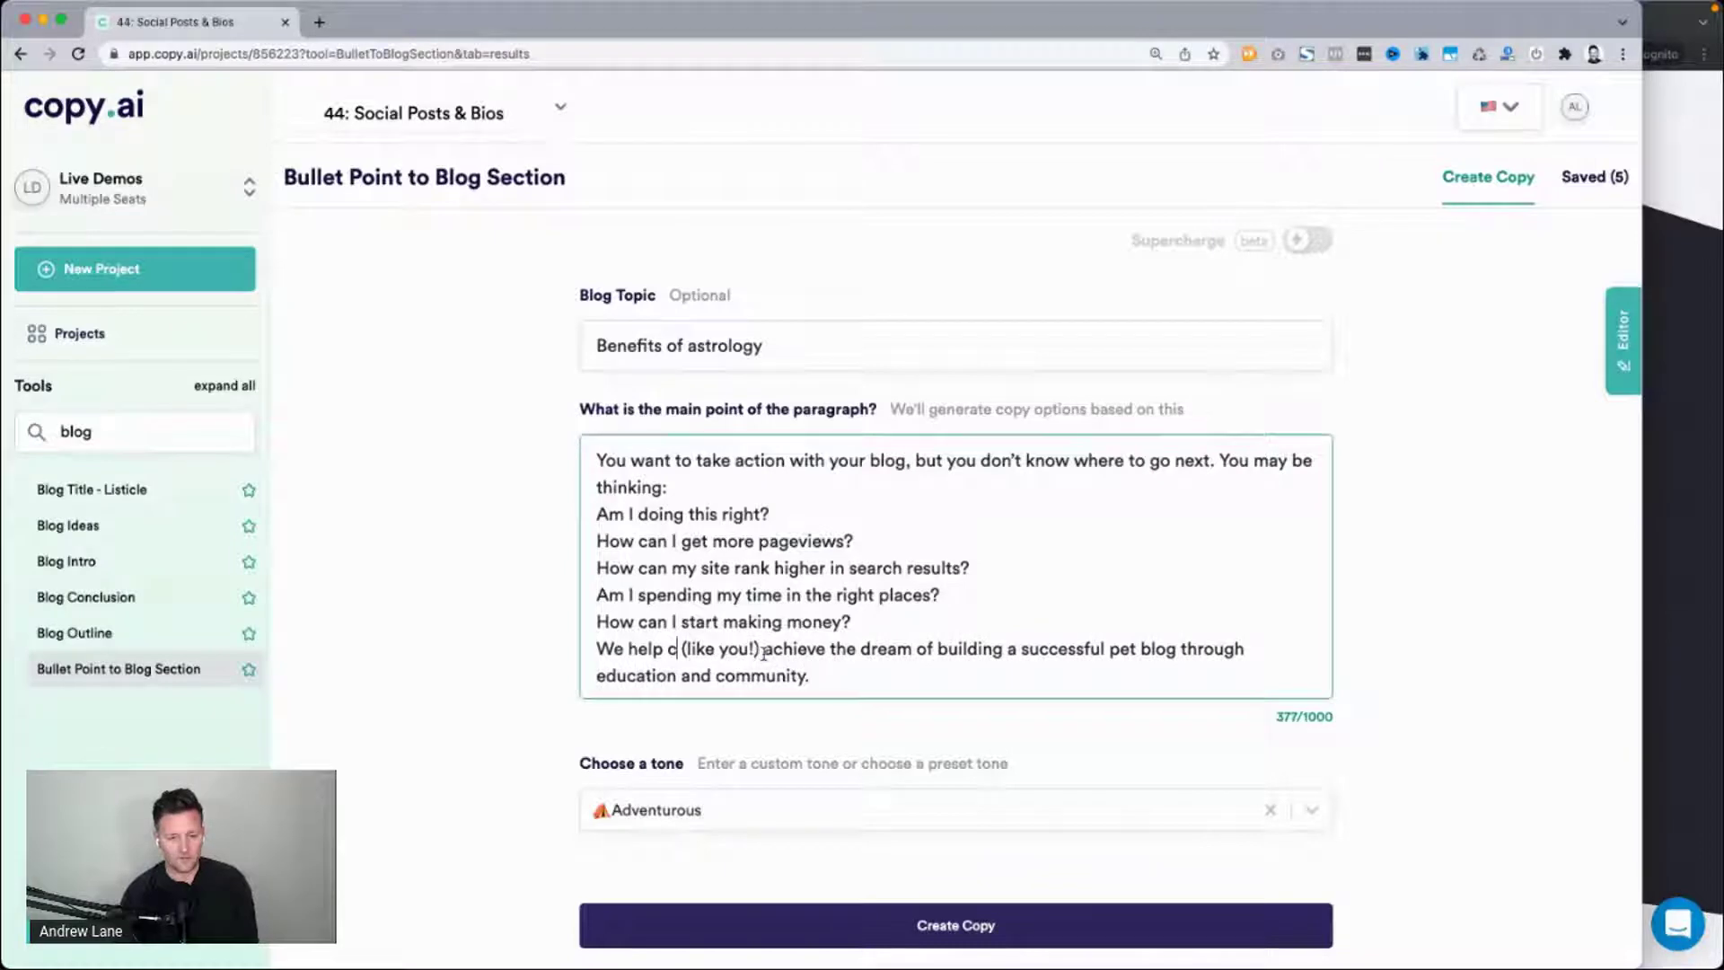
{"action": "key", "text": "BackSpace"}
{"action": "type", "text": "pet lovers"}
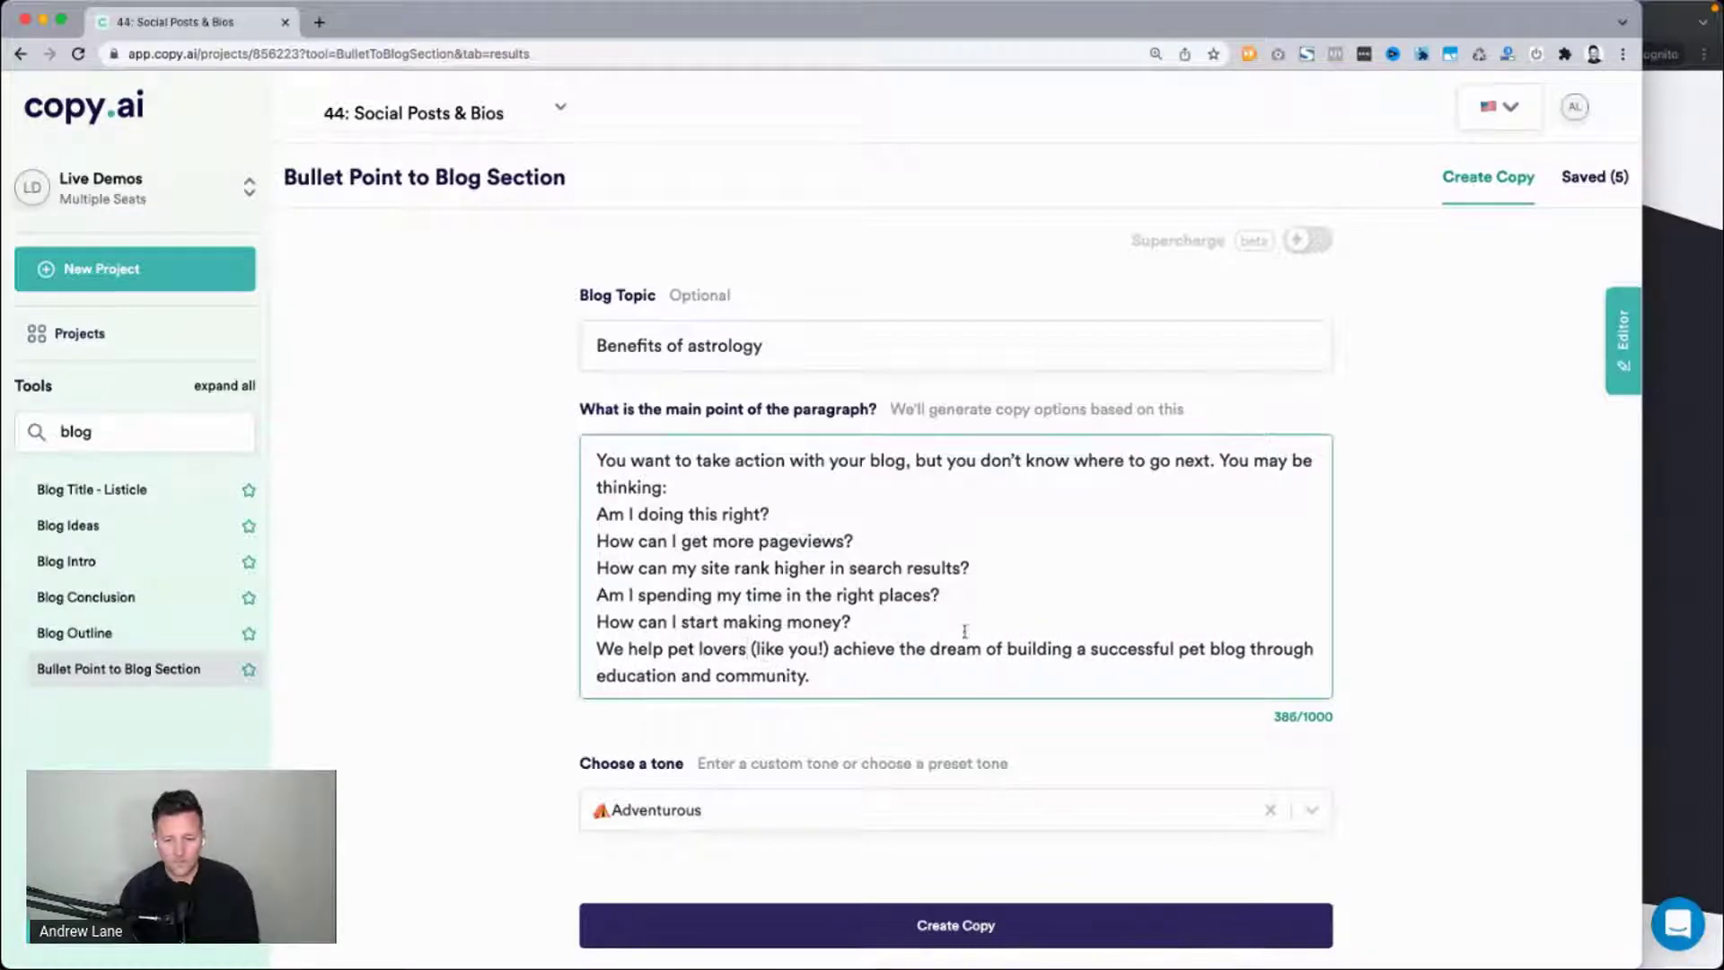
Delete the sentence about helping pet lovers from the end of the main point, along with its line break.
{"action": "left_click", "coordinate": [500, 642]}
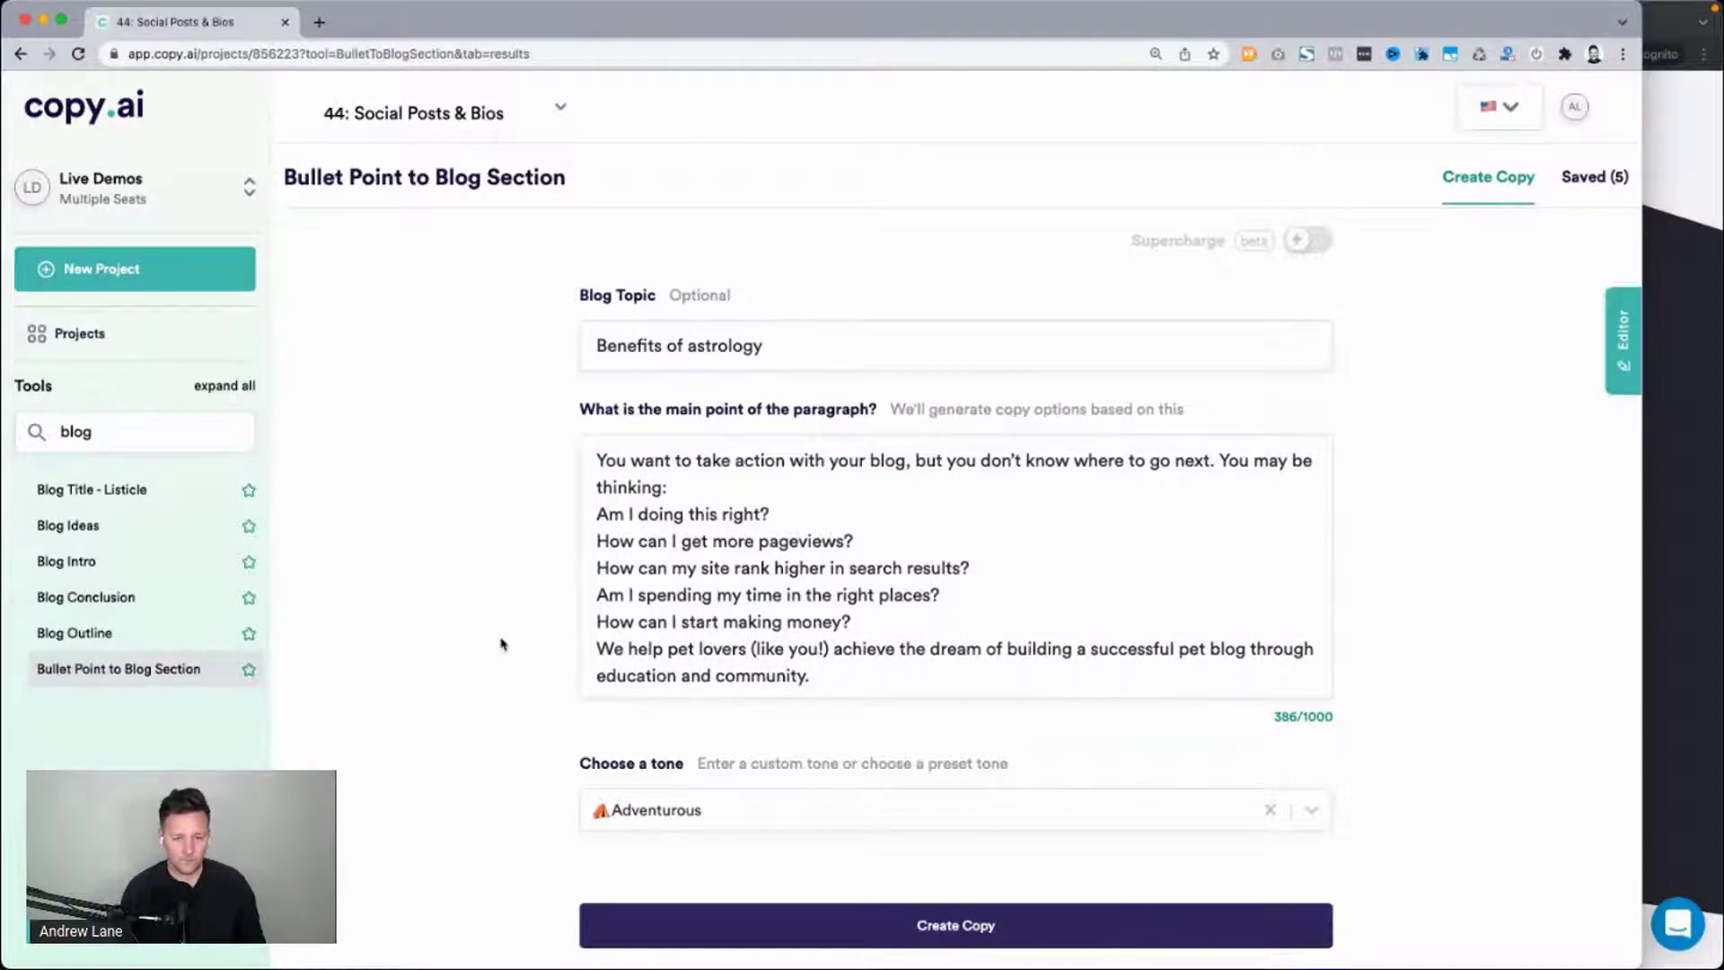
{"action": "scroll", "coordinate": [500, 643], "scroll_direction": "down", "scroll_amount": 1}
{"action": "left_click_drag", "start_coordinate": [592, 613], "coordinate": [924, 661]}
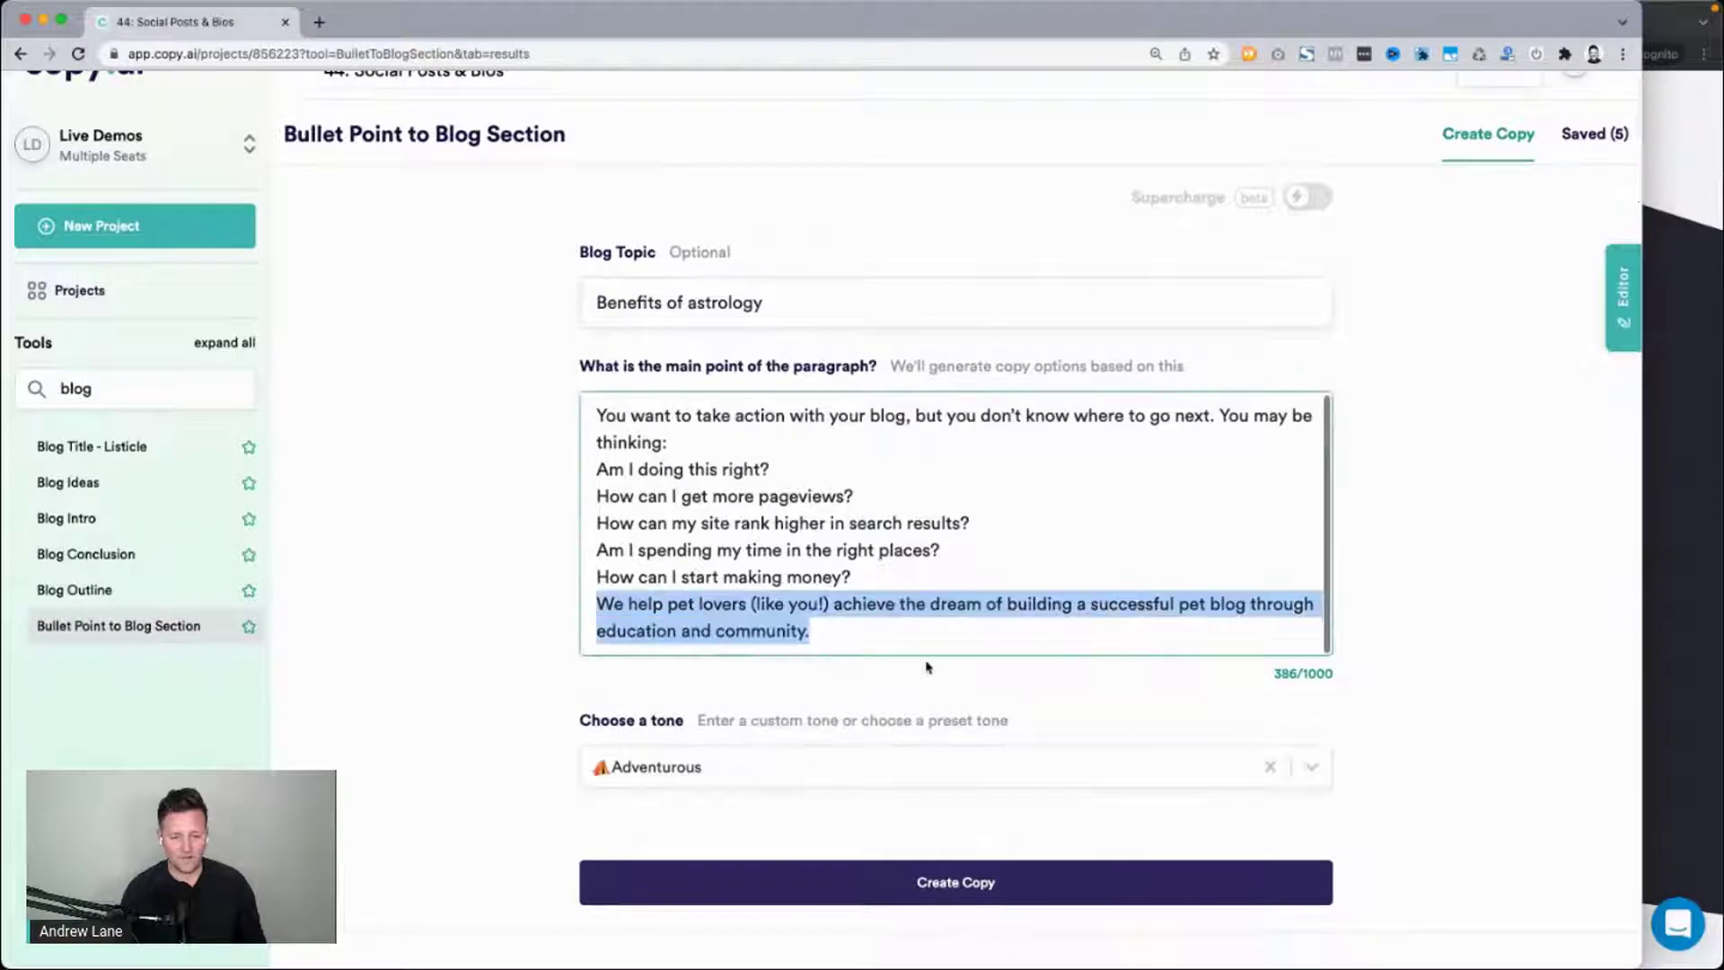
{"action": "key", "text": "BackSpace"}
{"action": "key", "text": "BackSpace"}
Clear the blog topic "Benefits of astrology" and generate blog sections from the blogging questions.
{"action": "triple_click", "coordinate": [687, 300]}
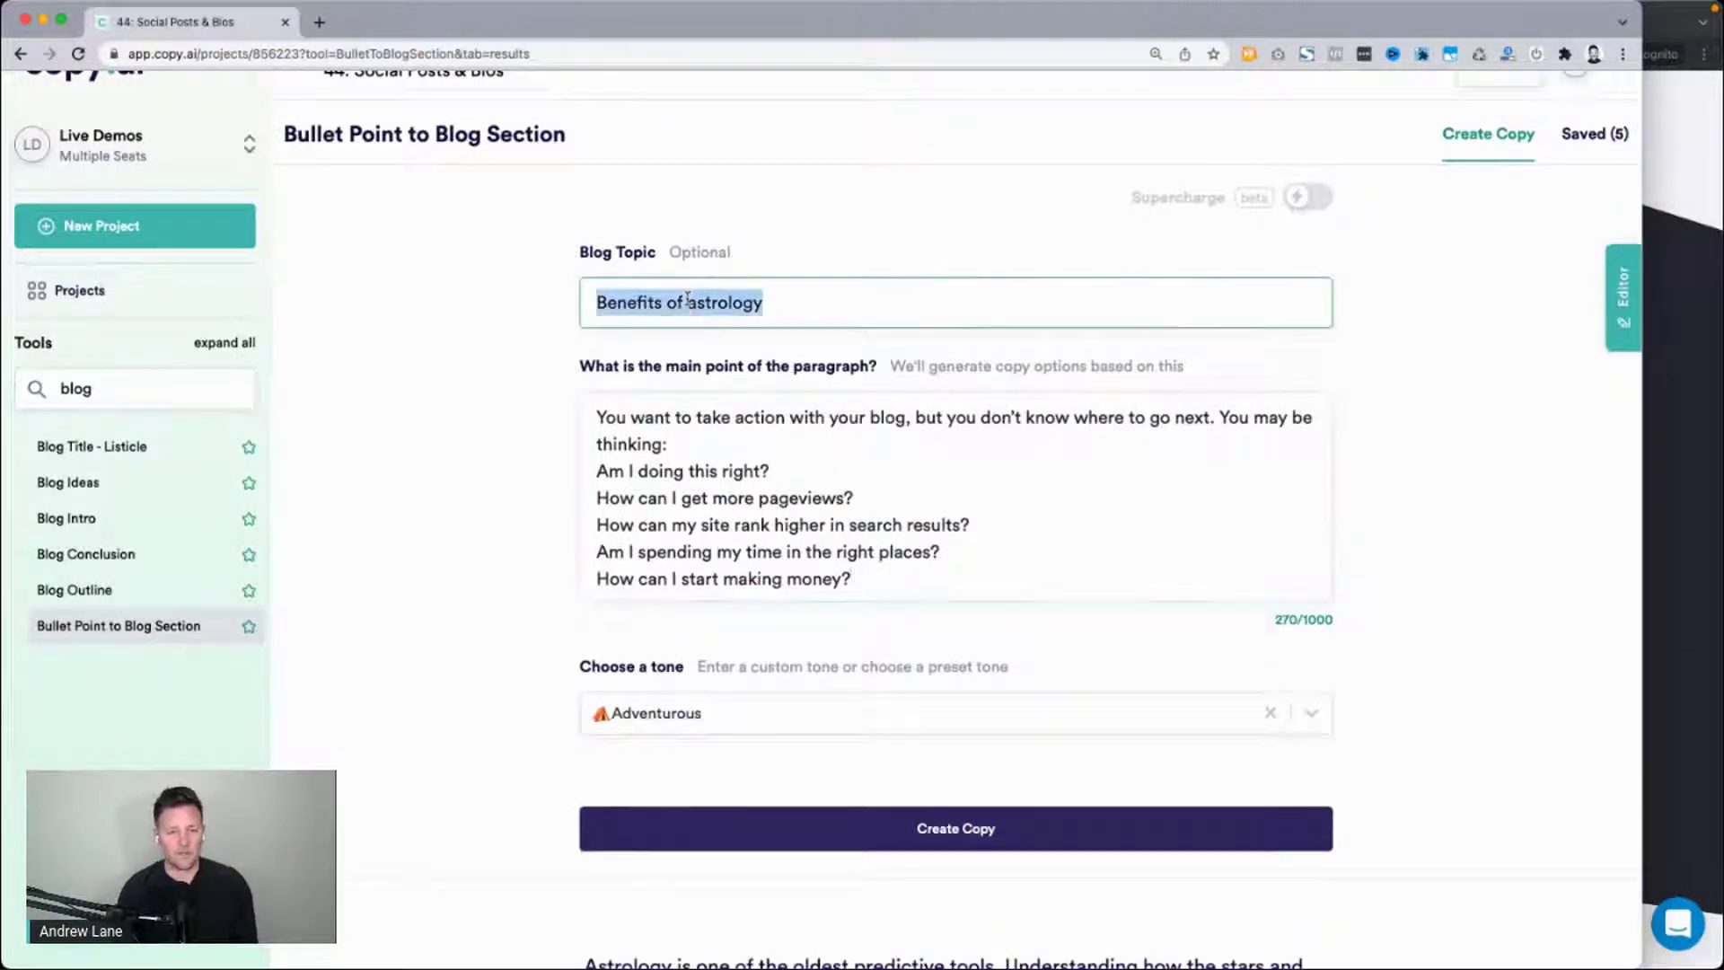
{"action": "key", "text": "BackSpace"}
{"action": "left_click", "coordinate": [785, 831]}
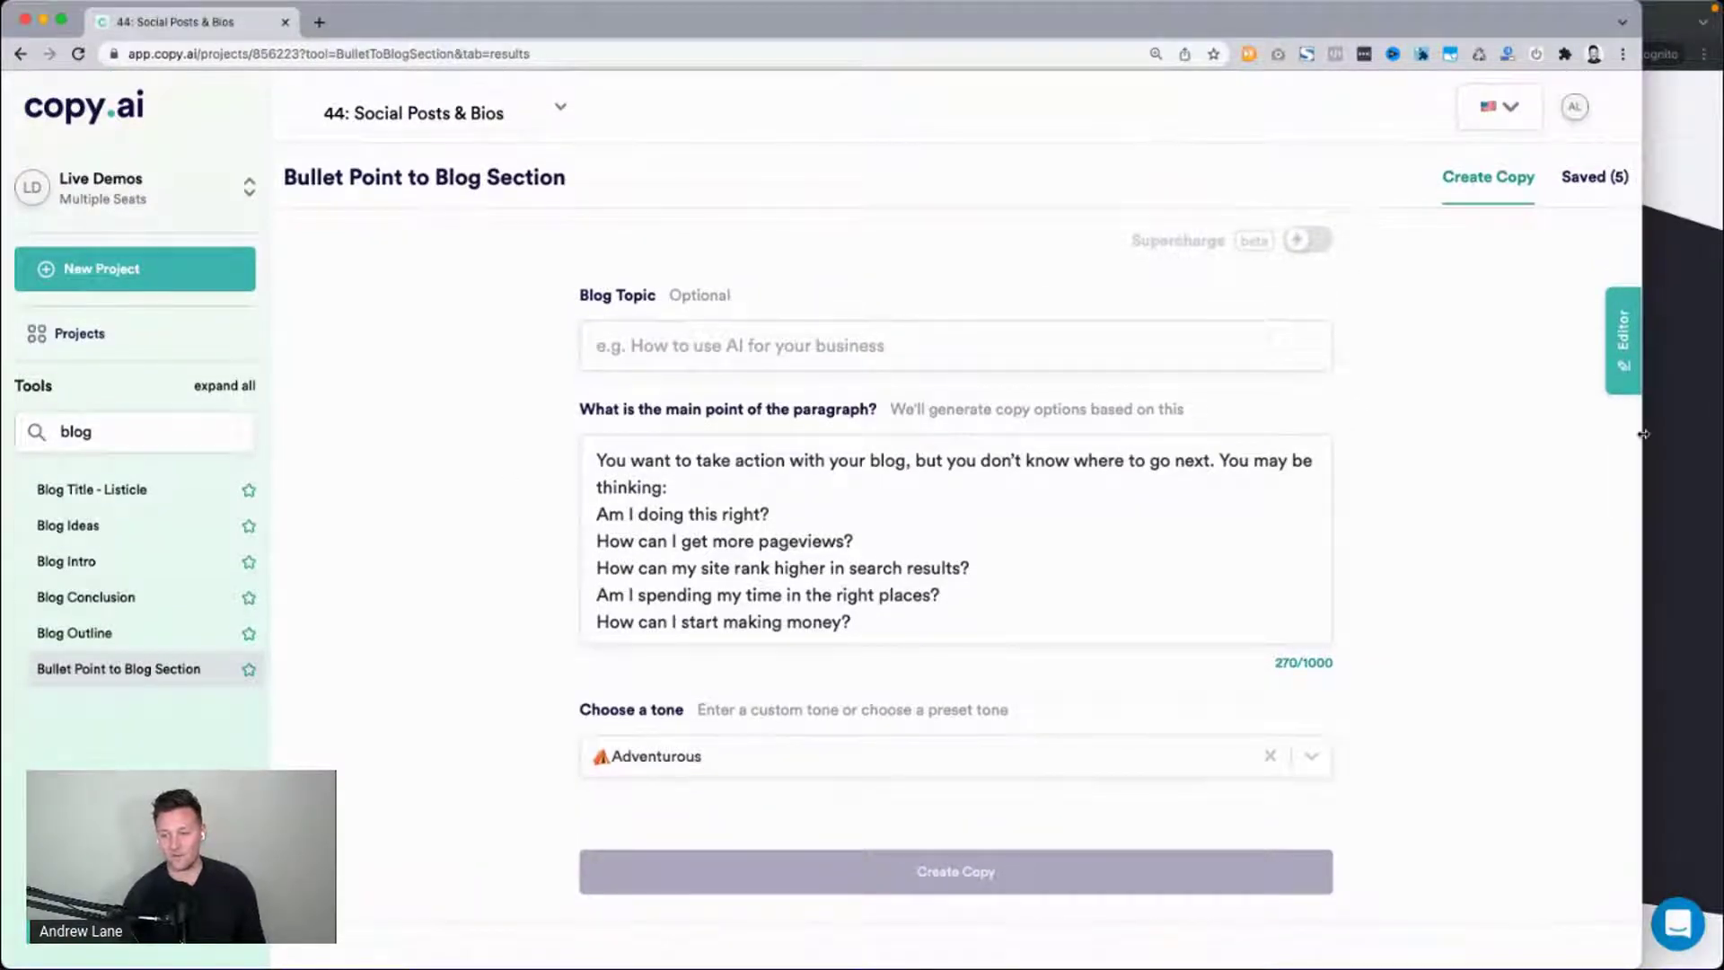
Widen the copy.ai browser window to the full screen width and highlight the main point's blogging questions.
{"action": "left_click_drag", "start_coordinate": [1642, 433], "coordinate": [1718, 434]}
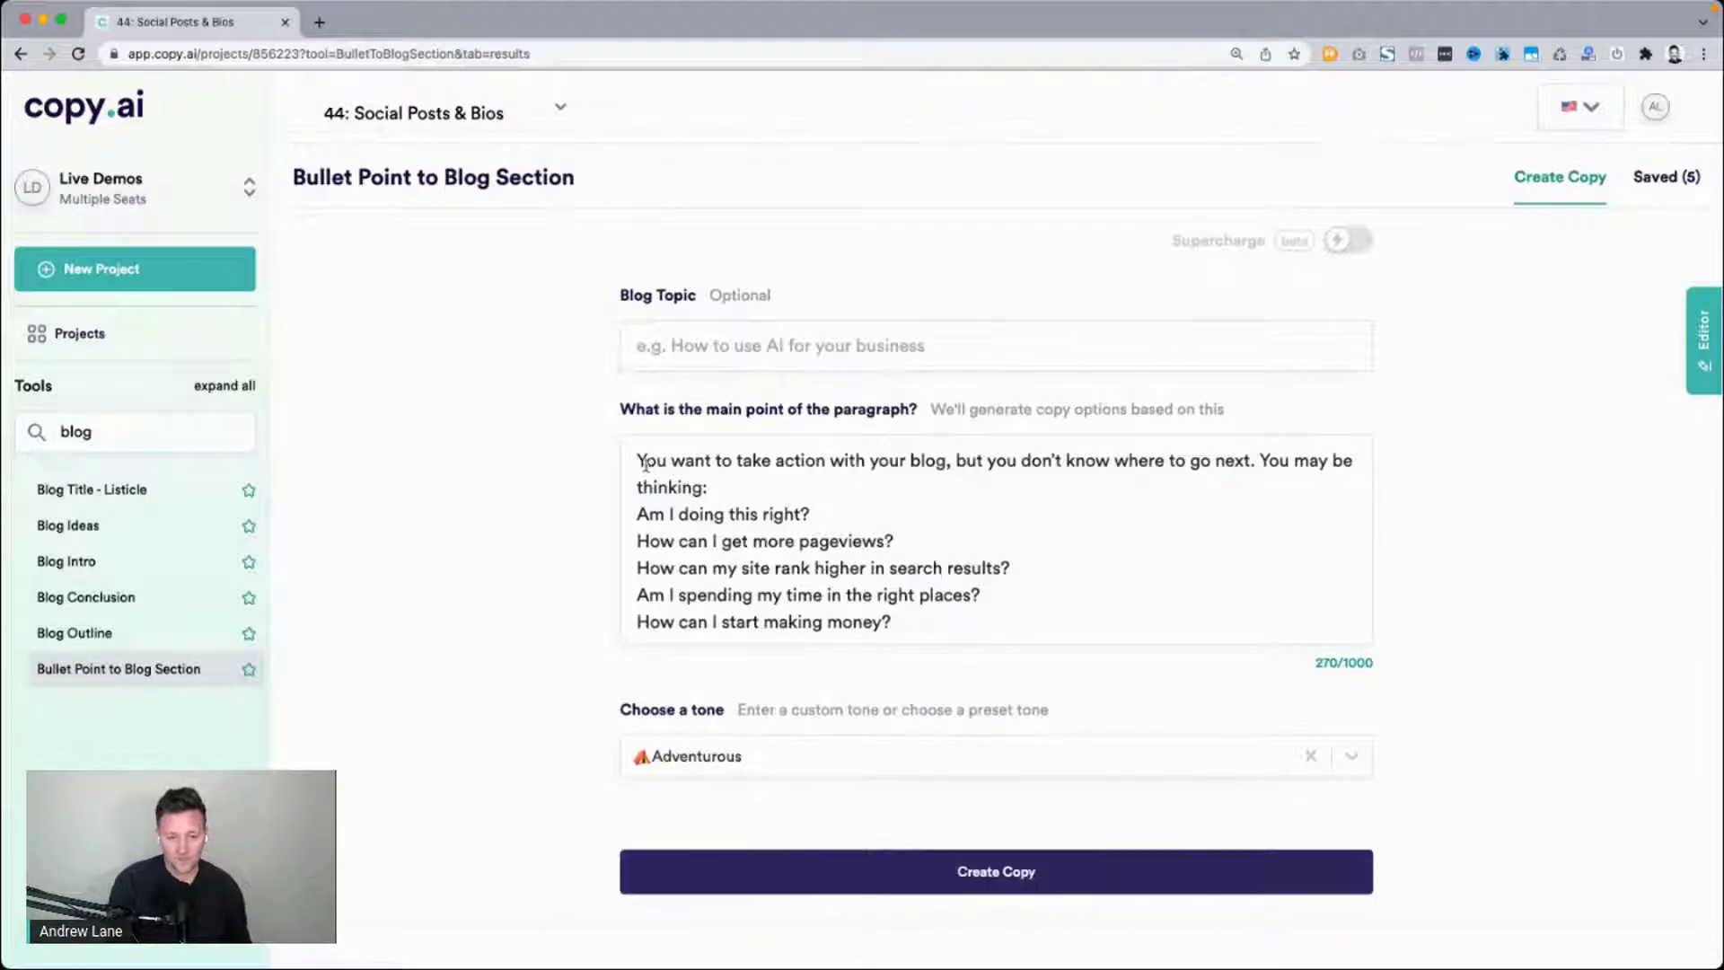
{"action": "left_click_drag", "start_coordinate": [639, 461], "coordinate": [923, 614]}
{"action": "left_click", "coordinate": [566, 532]}
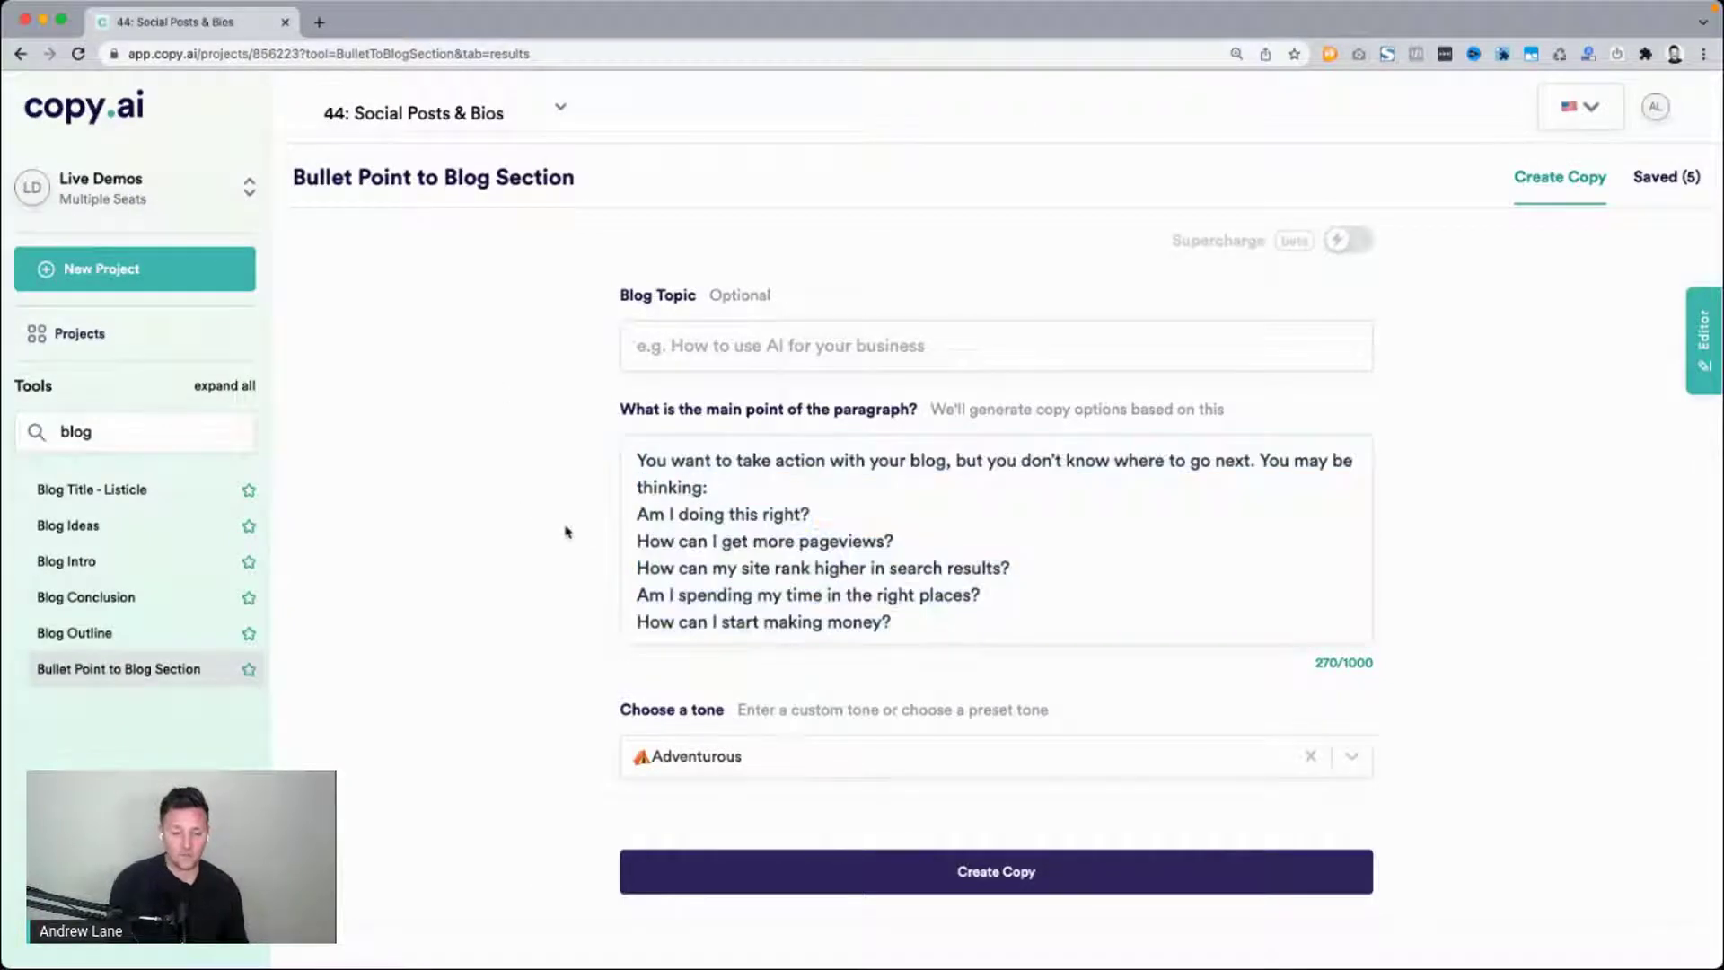
Examine the first two generated sections, highlighting the second one's opening sentence and its paragraph about the first step.
{"action": "scroll", "coordinate": [565, 531], "scroll_direction": "down", "scroll_amount": 7}
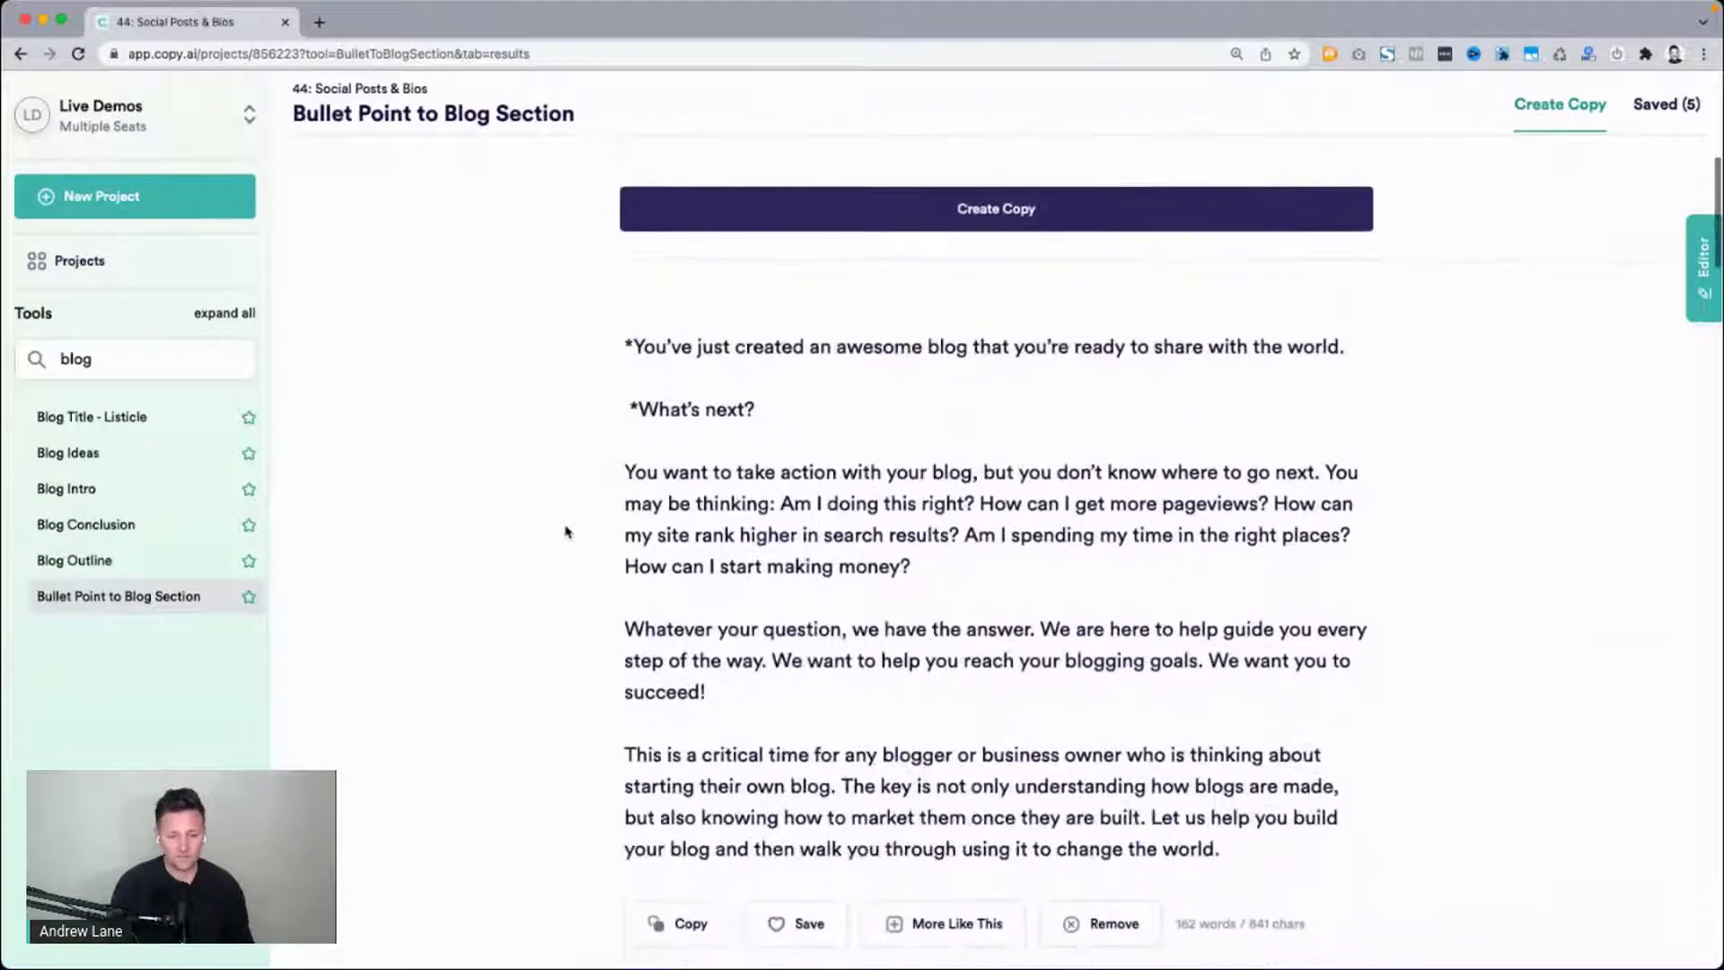
{"action": "scroll", "coordinate": [566, 531], "scroll_direction": "down", "scroll_amount": 6}
{"action": "scroll", "coordinate": [566, 532], "scroll_direction": "down", "scroll_amount": 4}
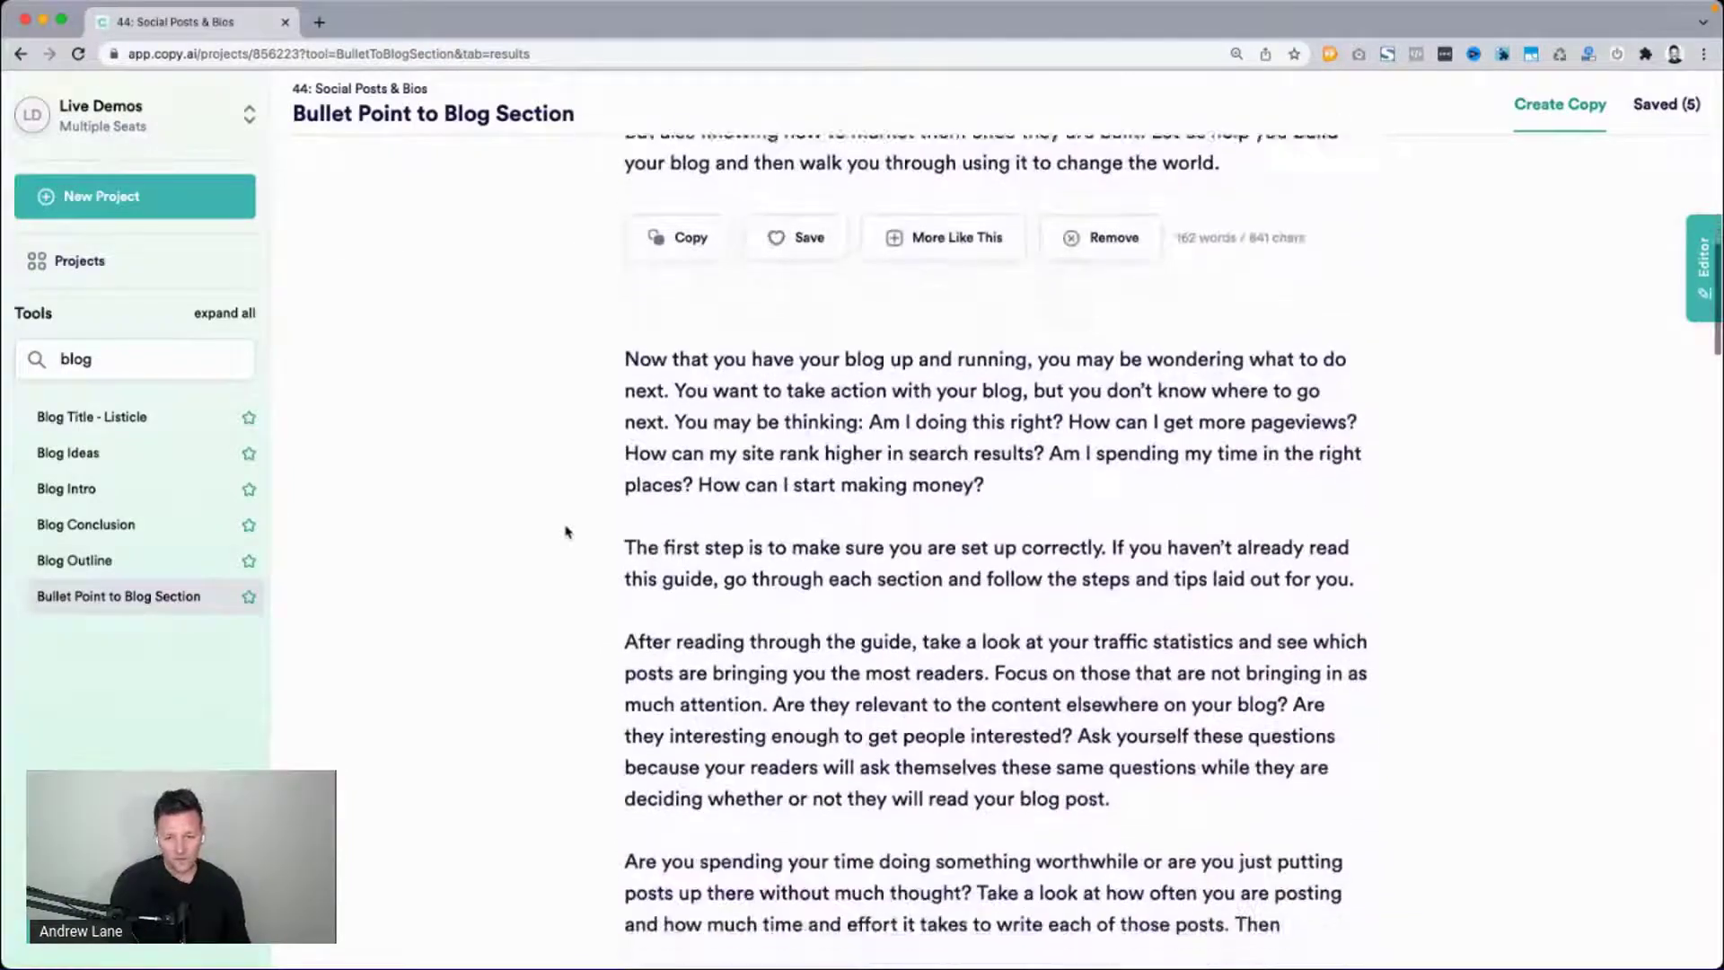
{"action": "left_click_drag", "start_coordinate": [671, 296], "coordinate": [604, 271]}
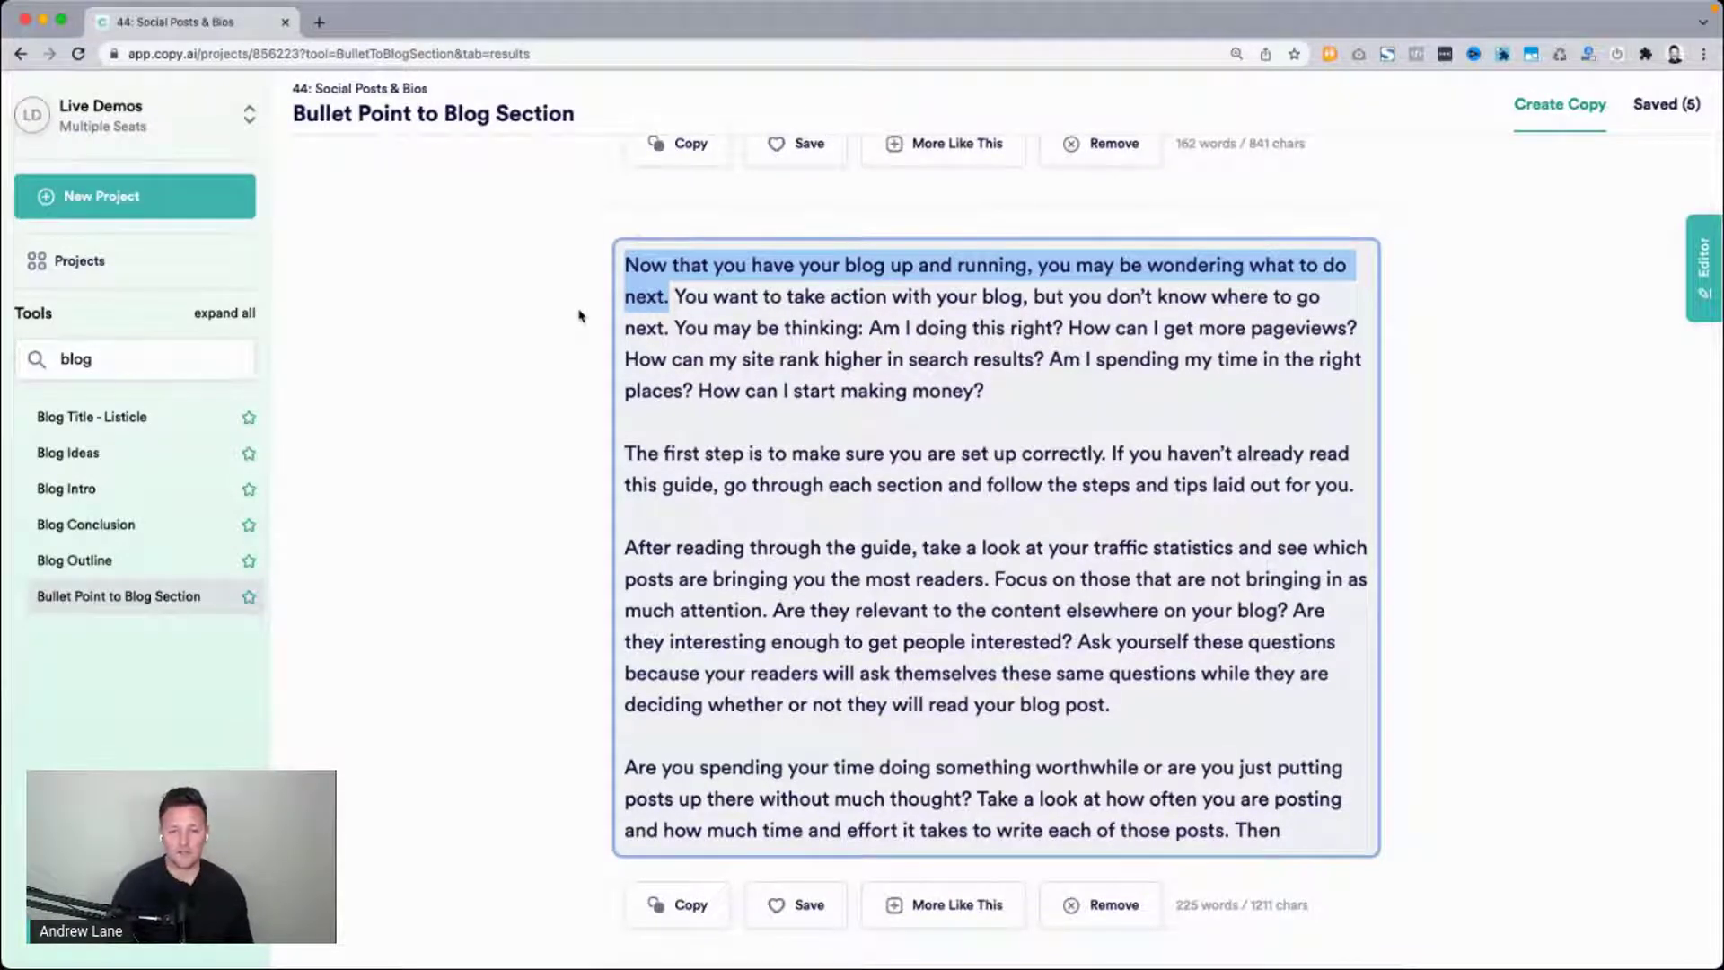
{"action": "triple_click", "coordinate": [838, 466]}
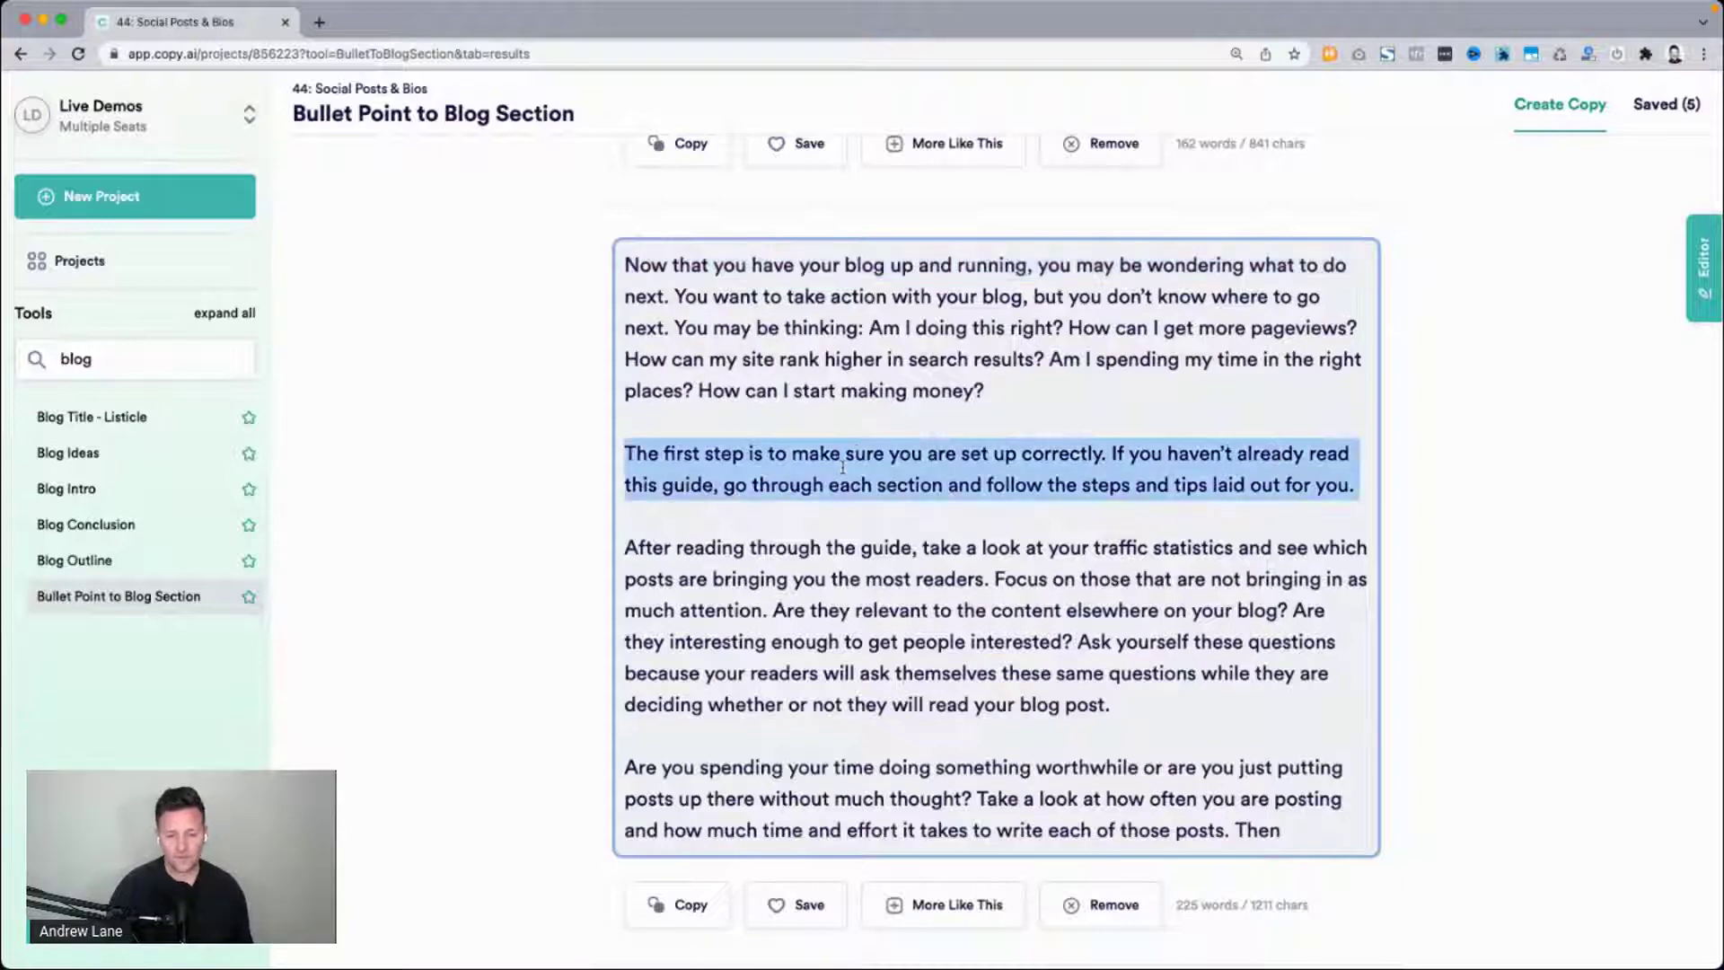
Examine the sections on increasing pageviews and common blogger problems, highlighting the paragraph about starting a blog over 3 years ago.
{"action": "scroll", "coordinate": [842, 474], "scroll_direction": "down", "scroll_amount": 10}
{"action": "scroll", "coordinate": [842, 472], "scroll_direction": "down", "scroll_amount": 1}
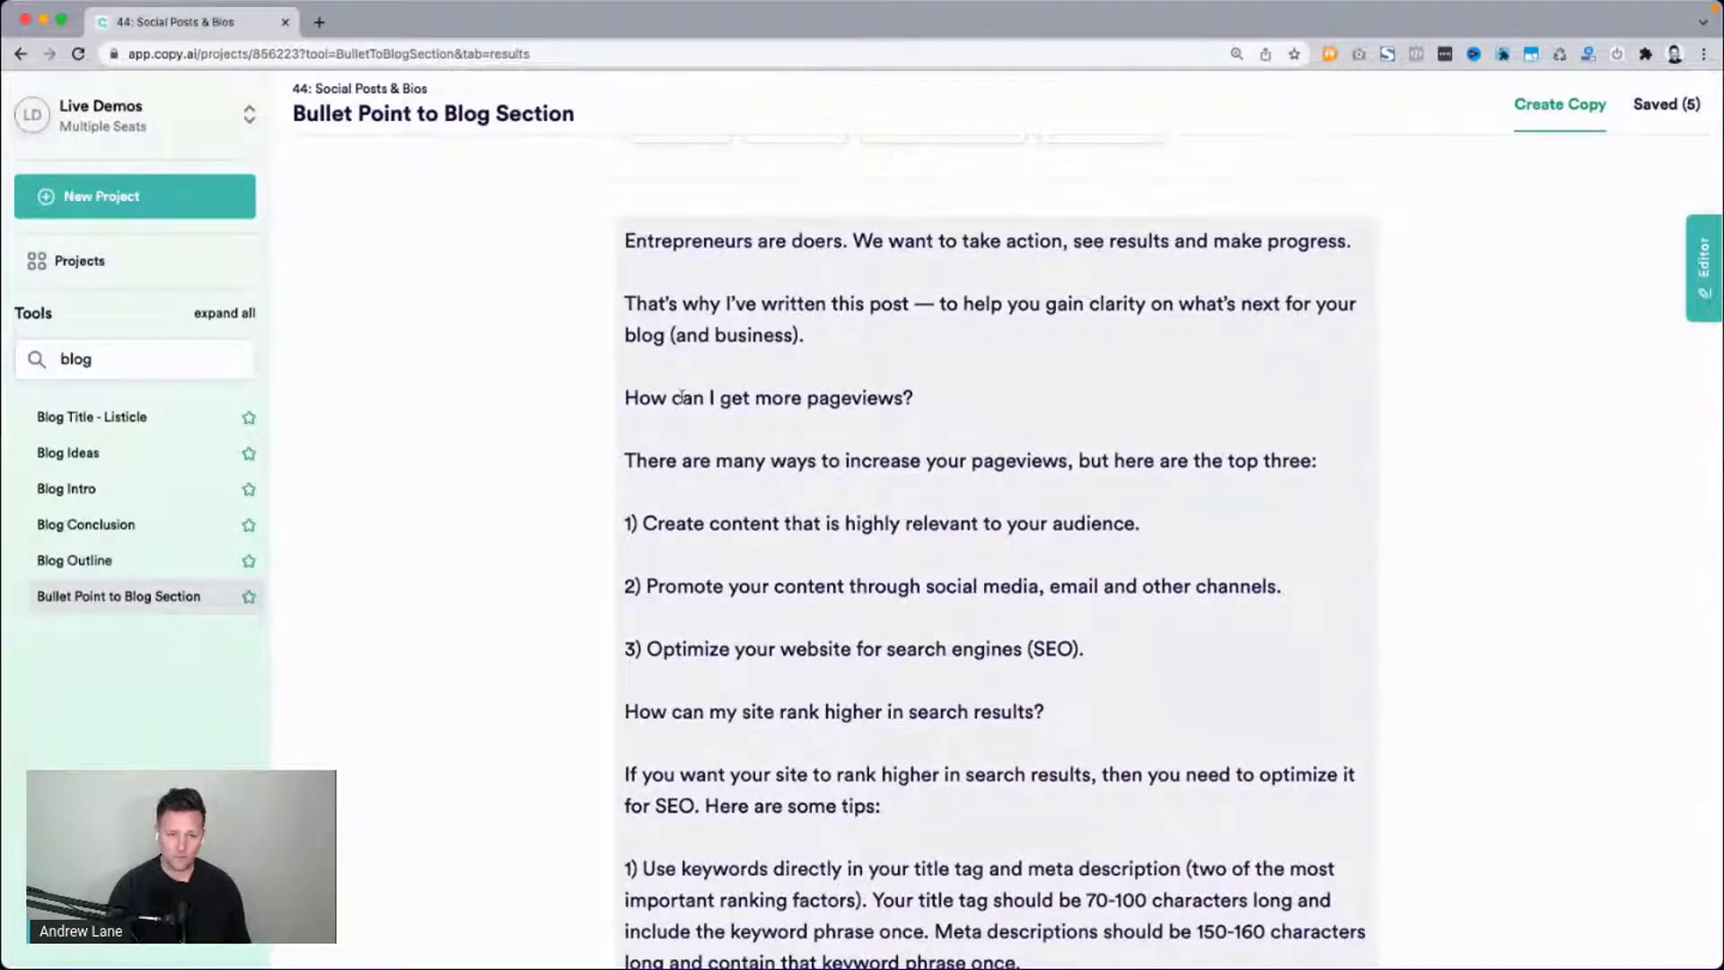
{"action": "scroll", "coordinate": [682, 396], "scroll_direction": "down", "scroll_amount": 10}
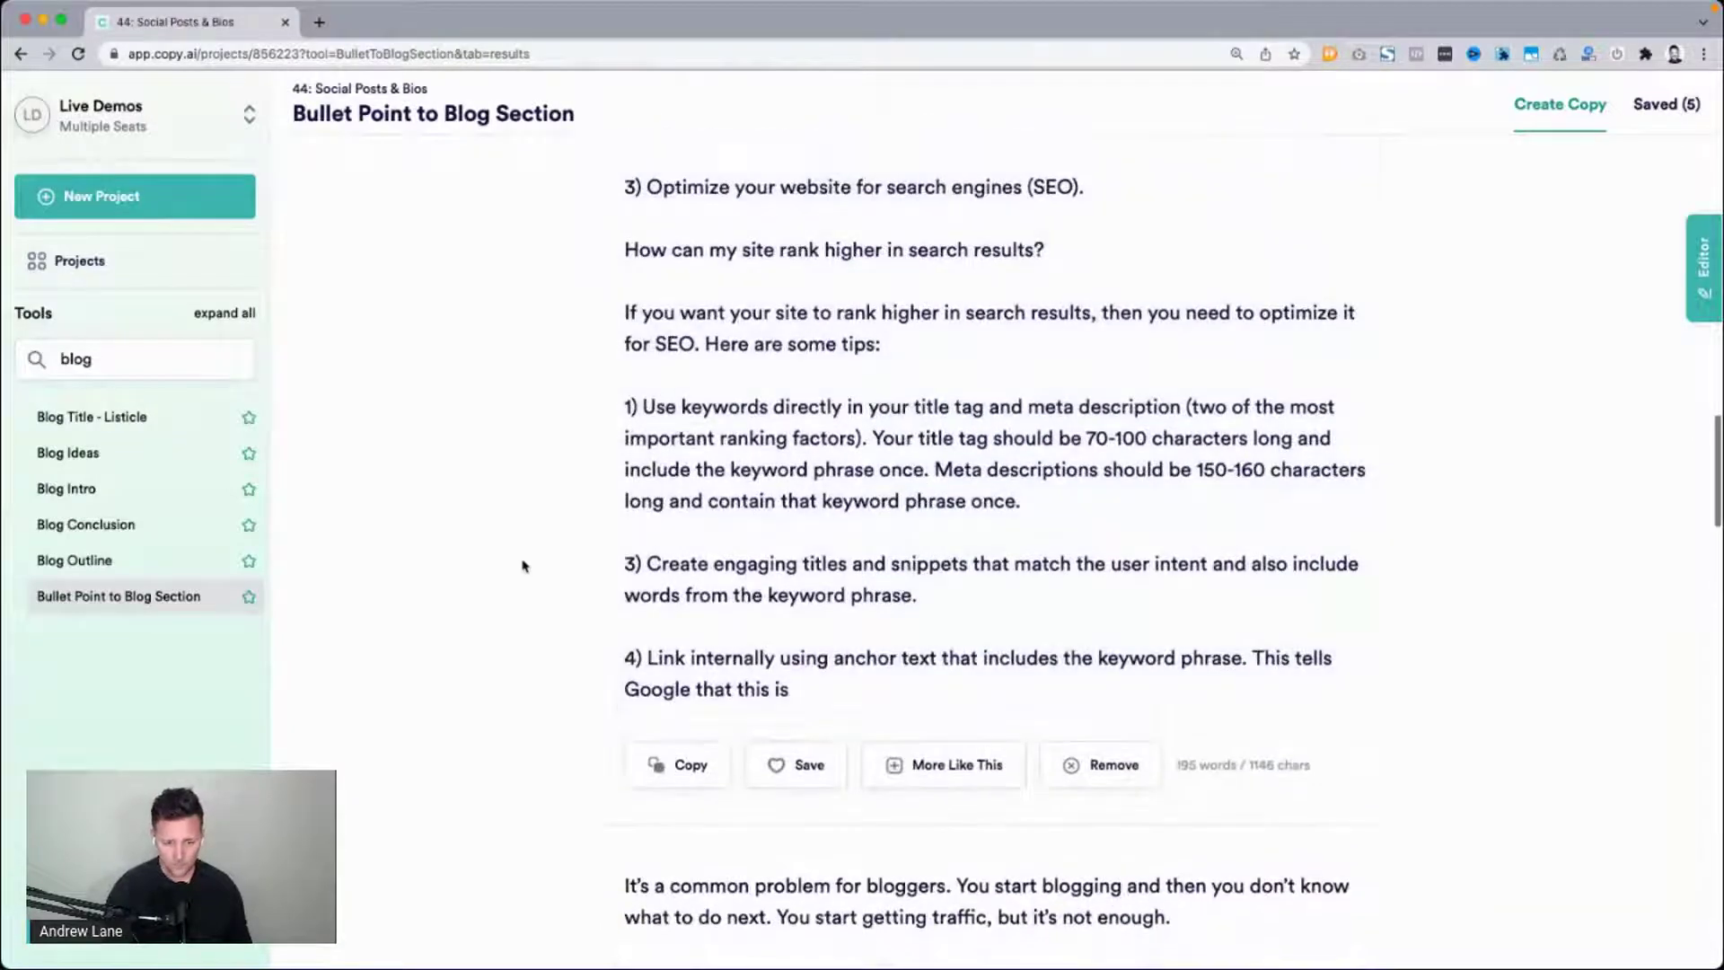
{"action": "scroll", "coordinate": [525, 565], "scroll_direction": "down", "scroll_amount": 10}
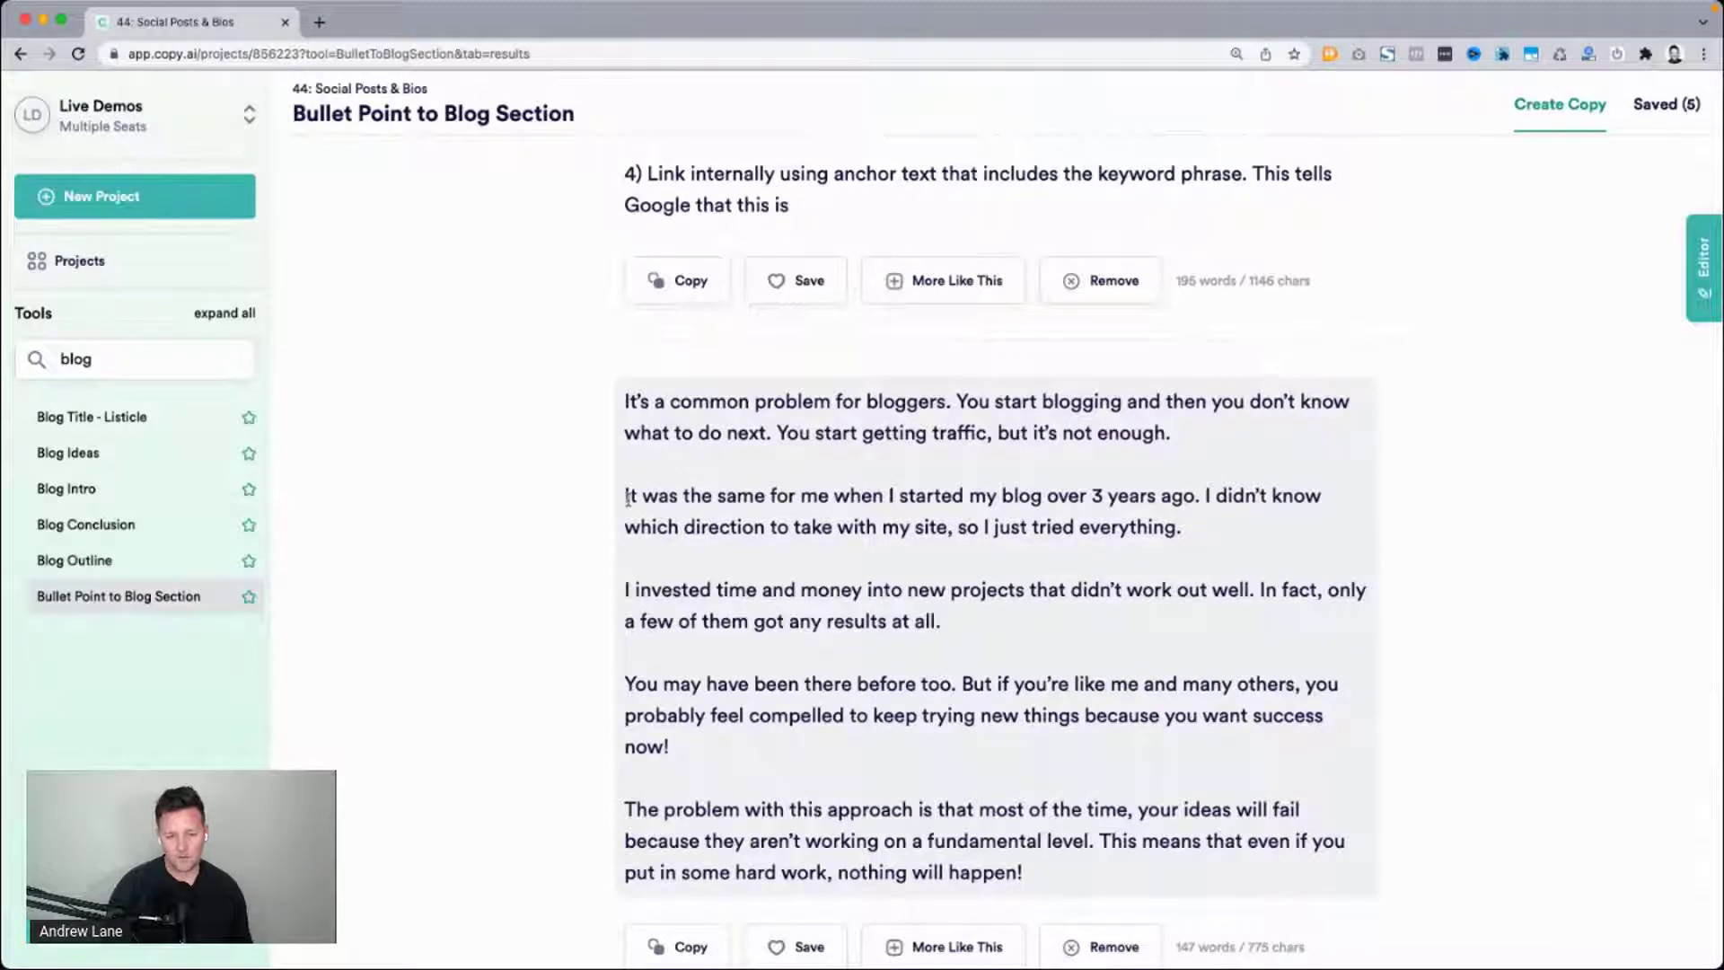
{"action": "left_click_drag", "start_coordinate": [627, 497], "coordinate": [835, 569]}
Examine the section on building an audience and highlight "They write consistently".
{"action": "scroll", "coordinate": [835, 569], "scroll_direction": "down", "scroll_amount": 20}
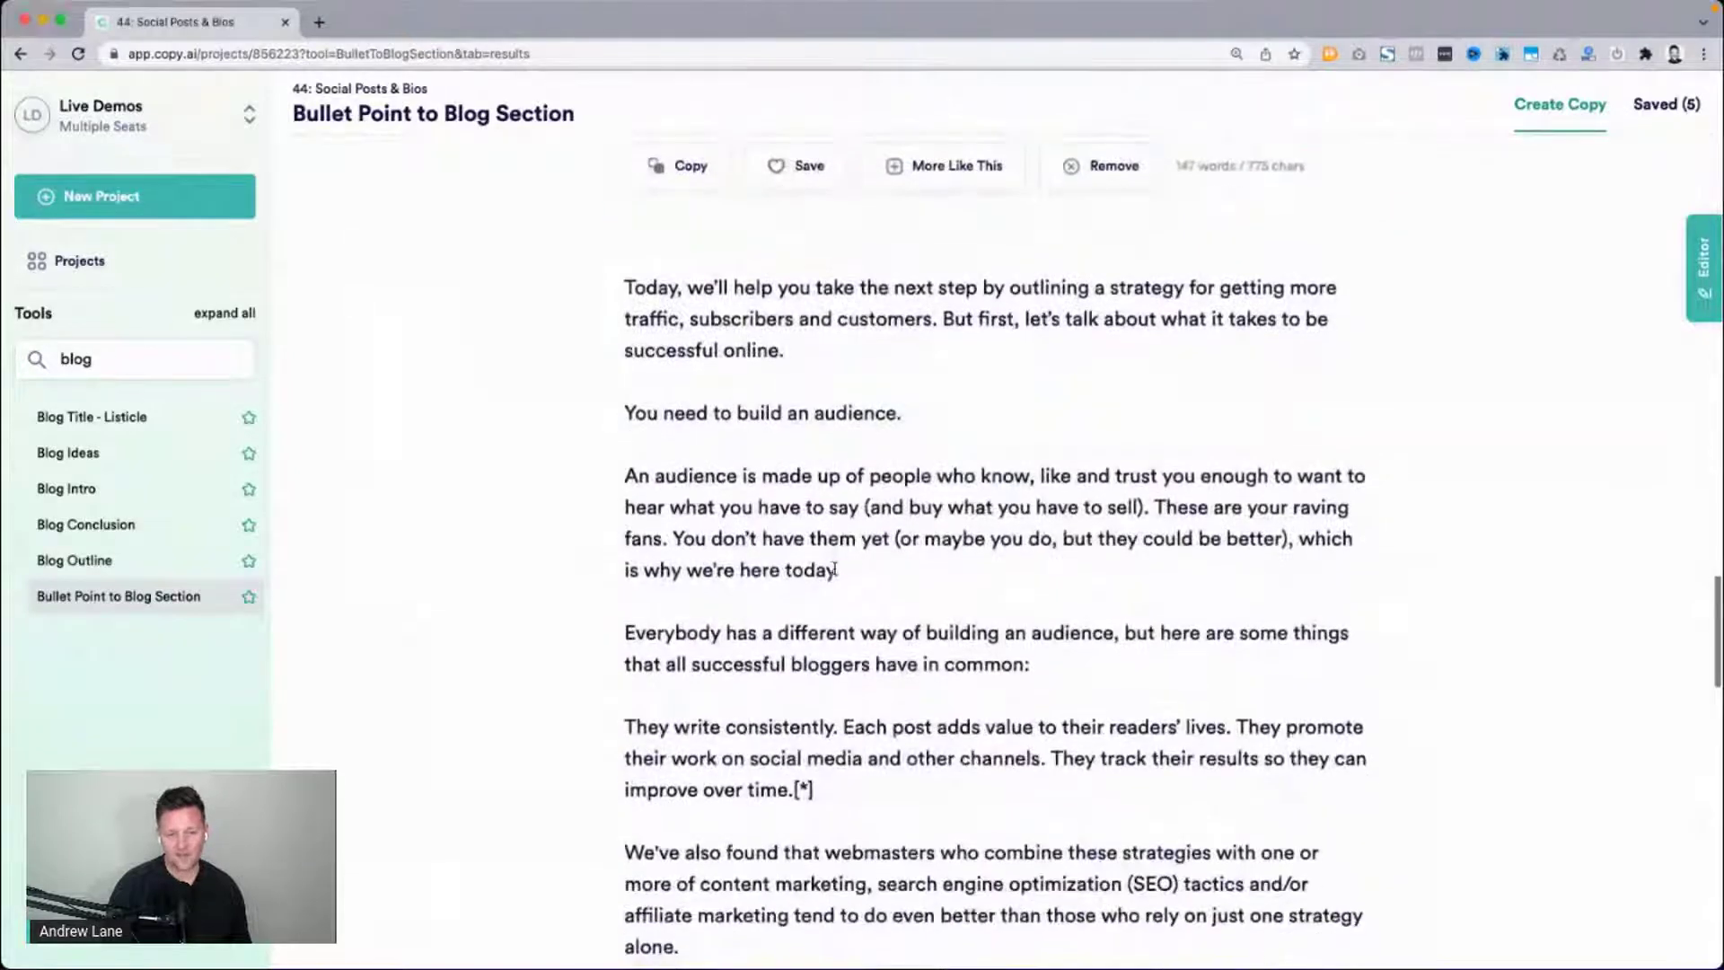
{"action": "scroll", "coordinate": [834, 570], "scroll_direction": "down", "scroll_amount": 2}
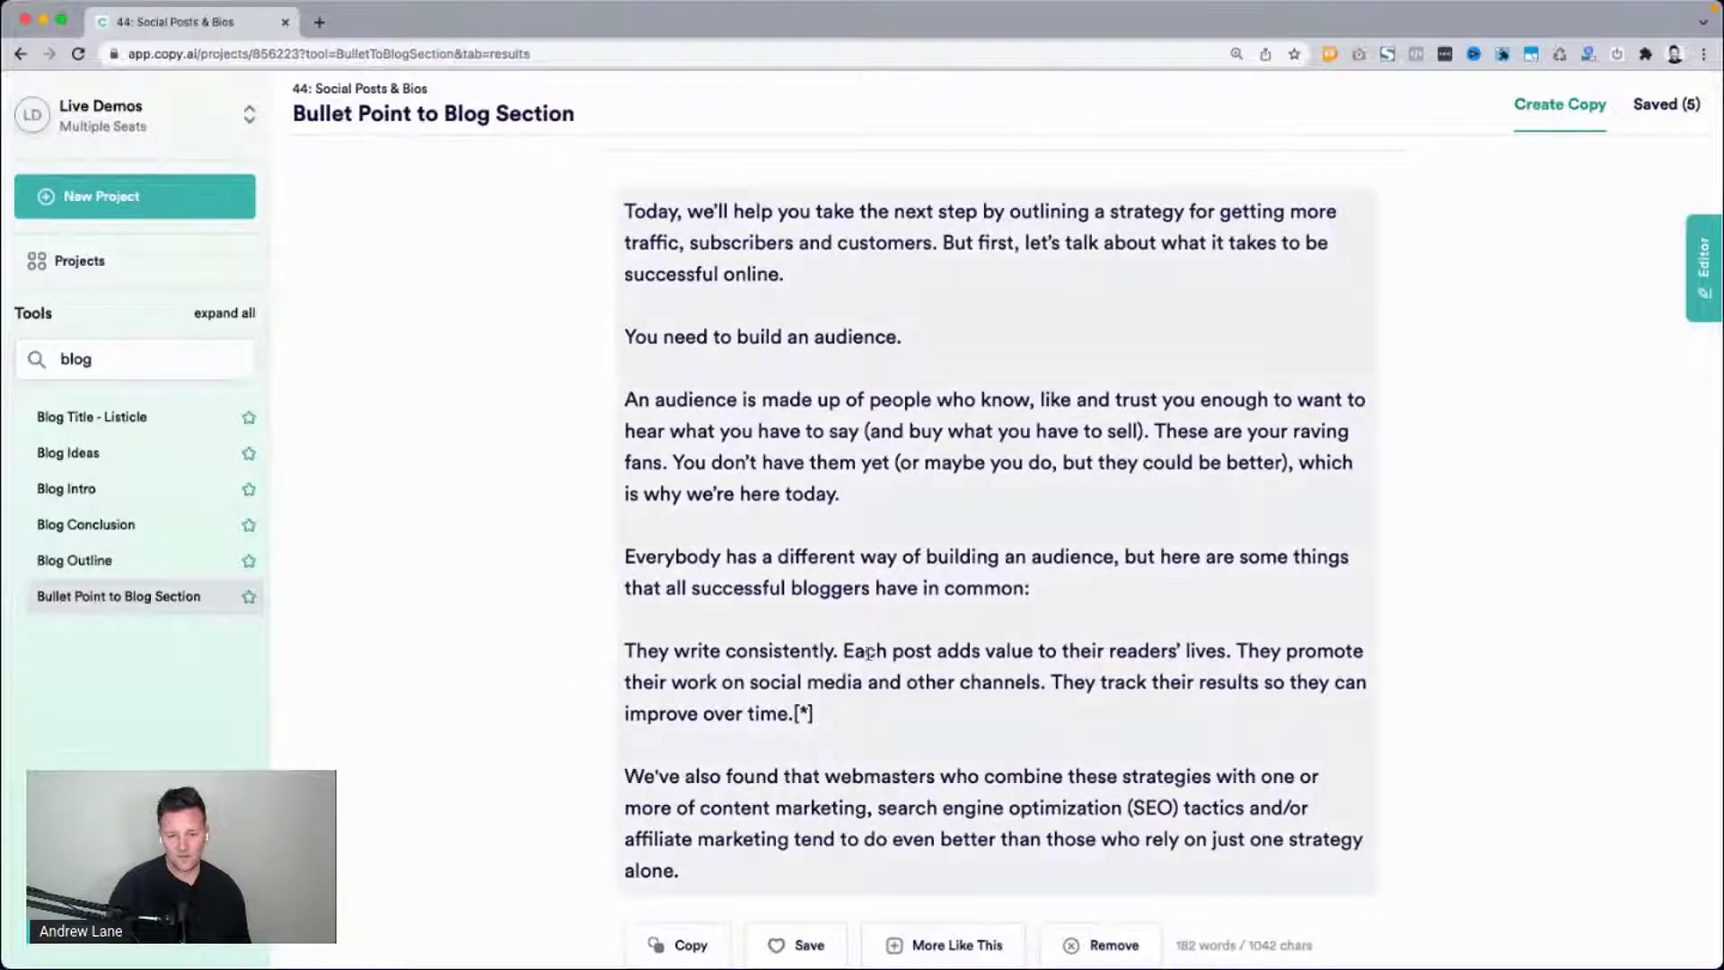
{"action": "left_click_drag", "start_coordinate": [834, 652], "coordinate": [635, 652]}
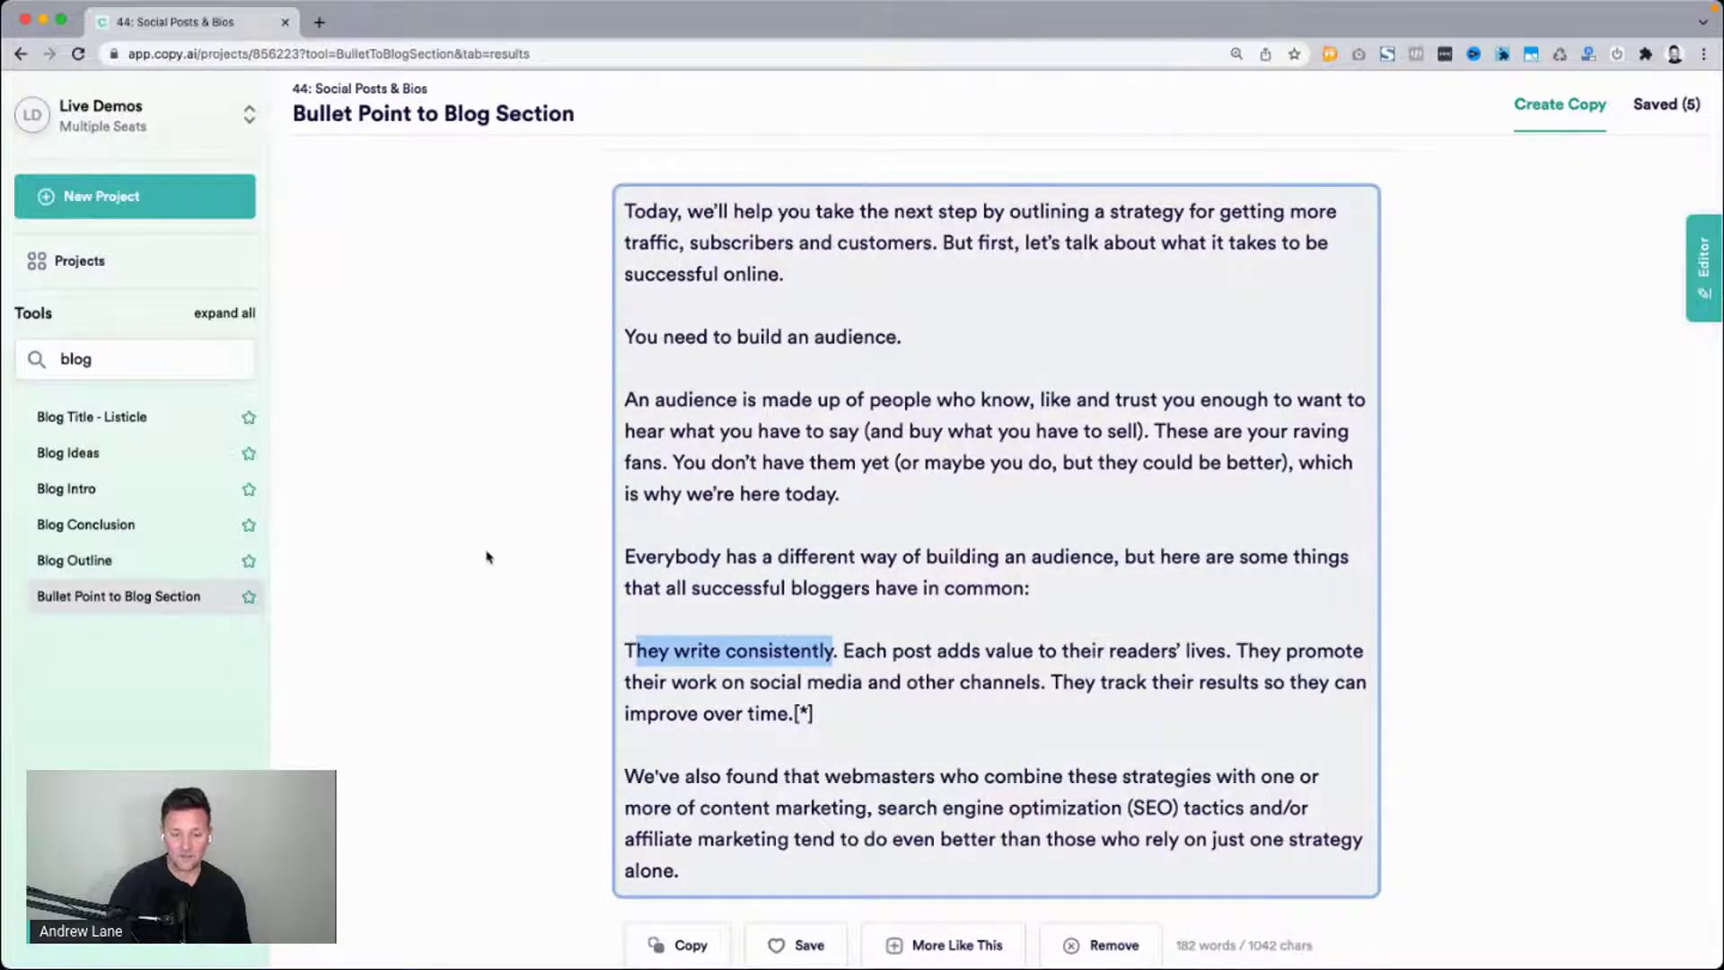
Replace the main point's text from "You may be thinking:" through the five blogging questions with "Here are".
{"action": "scroll", "coordinate": [489, 557], "scroll_direction": "down", "scroll_amount": 10}
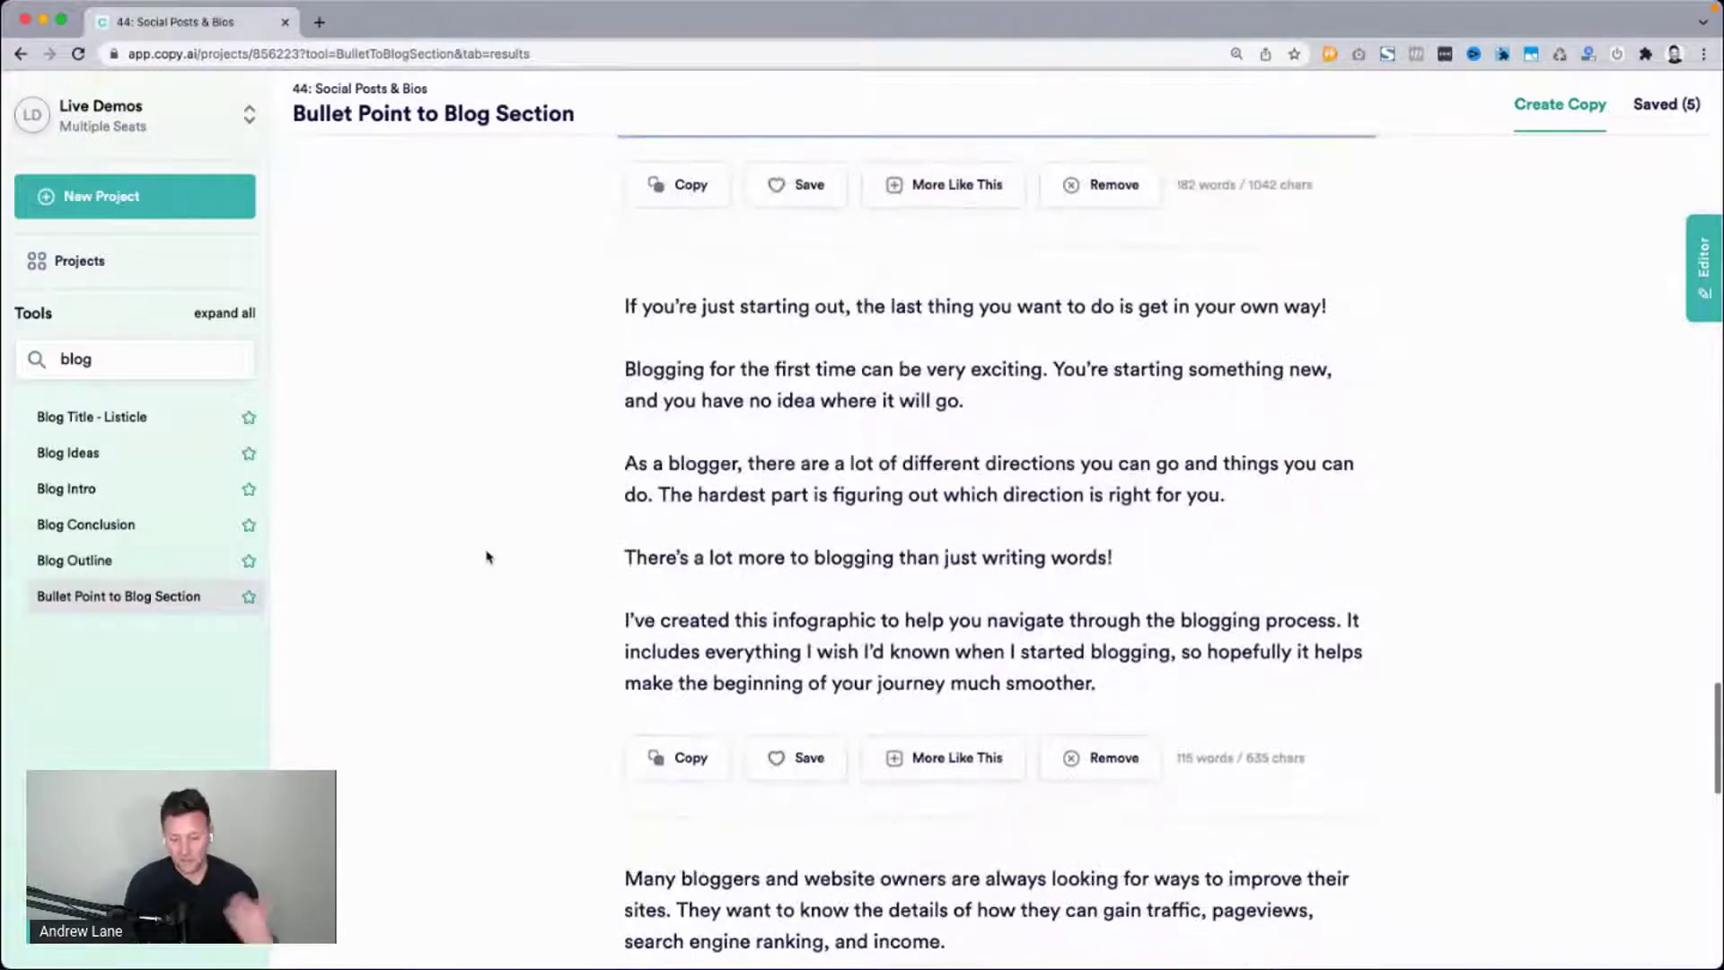
{"action": "scroll", "coordinate": [486, 555], "scroll_direction": "up", "scroll_amount": 20}
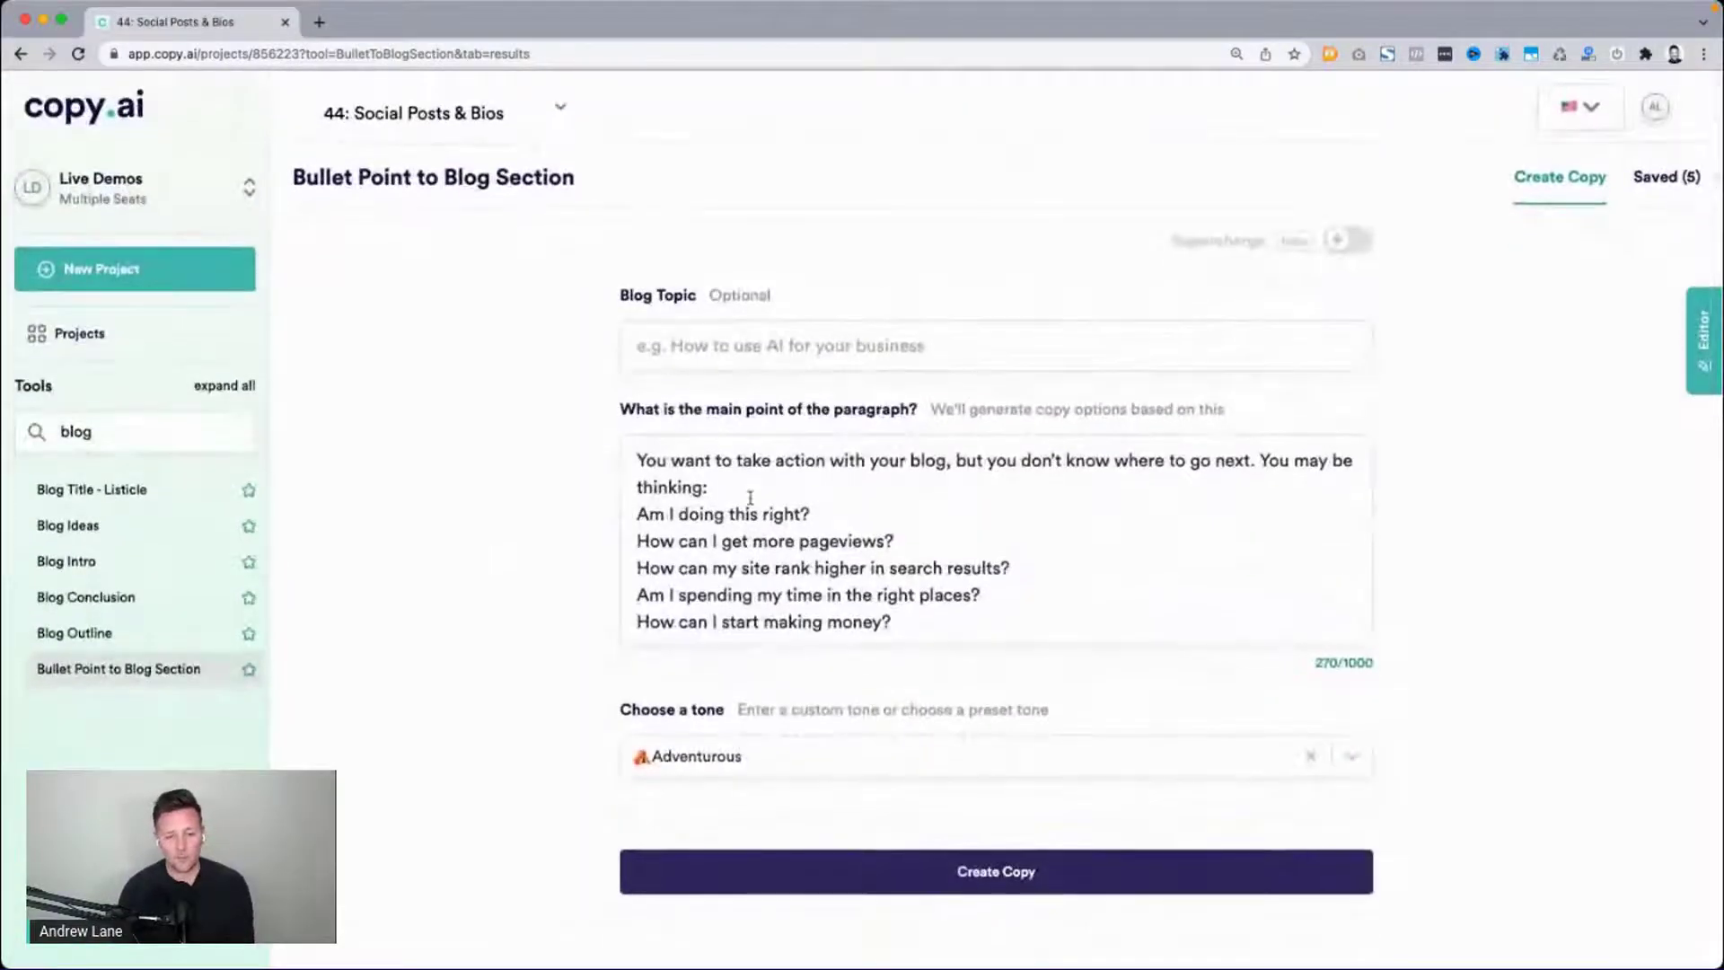
{"action": "left_click", "coordinate": [743, 494]}
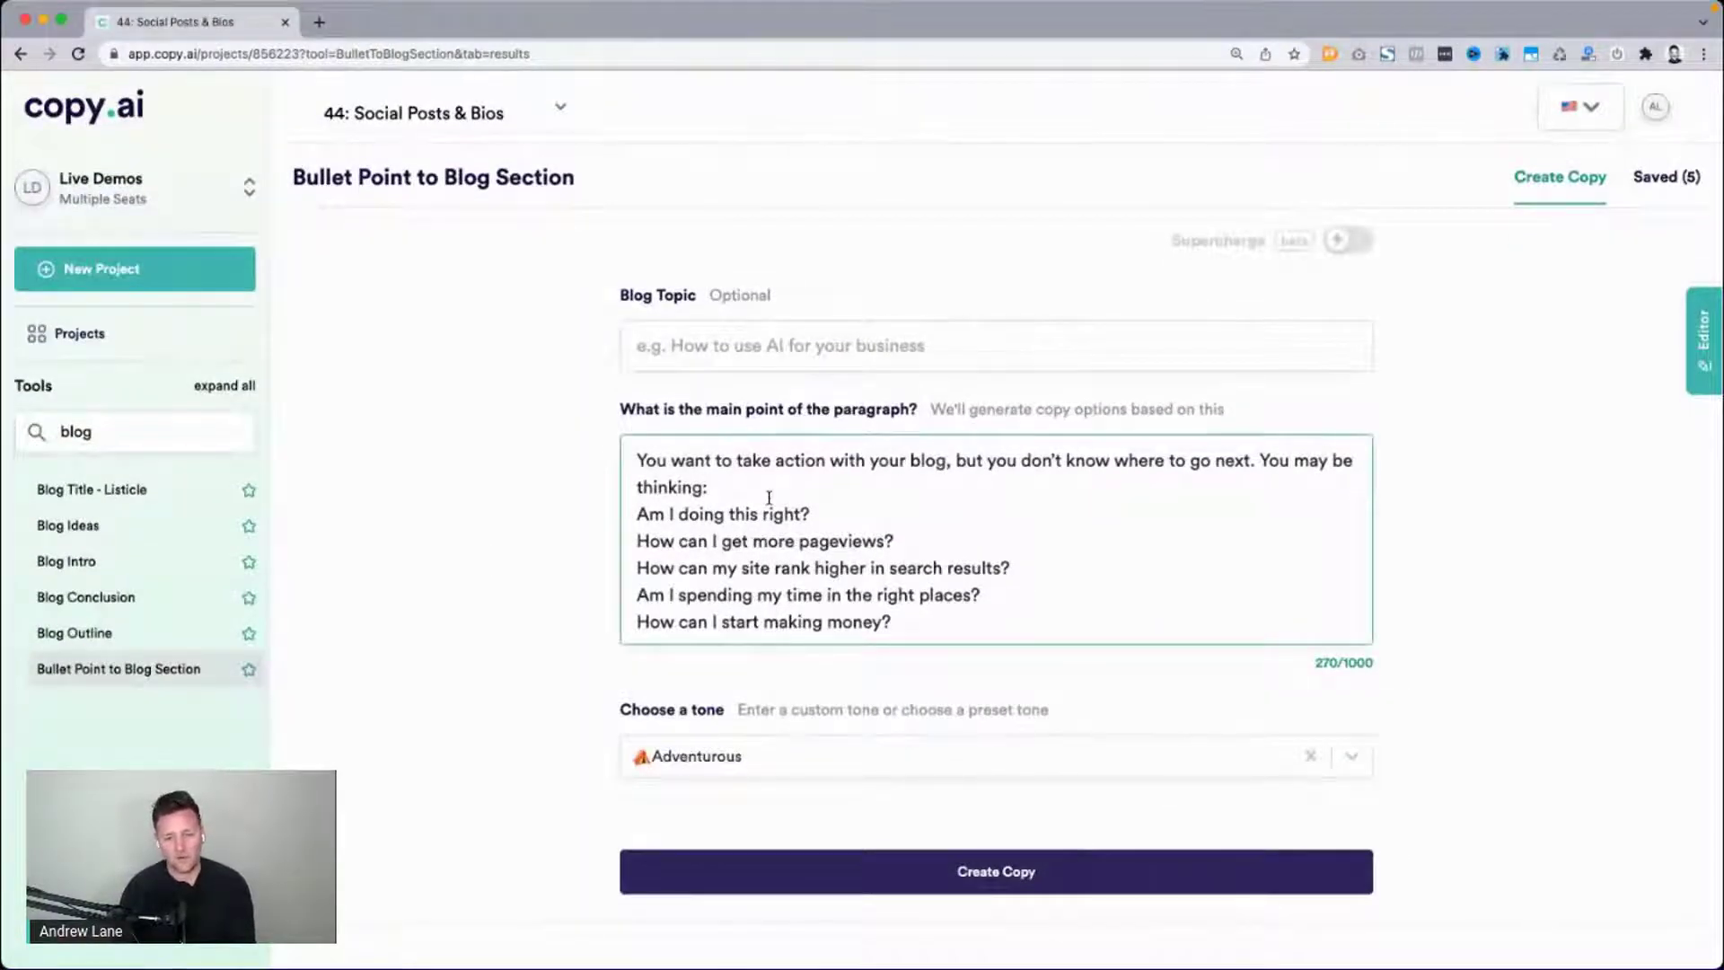
{"action": "left_click", "coordinate": [1267, 460]}
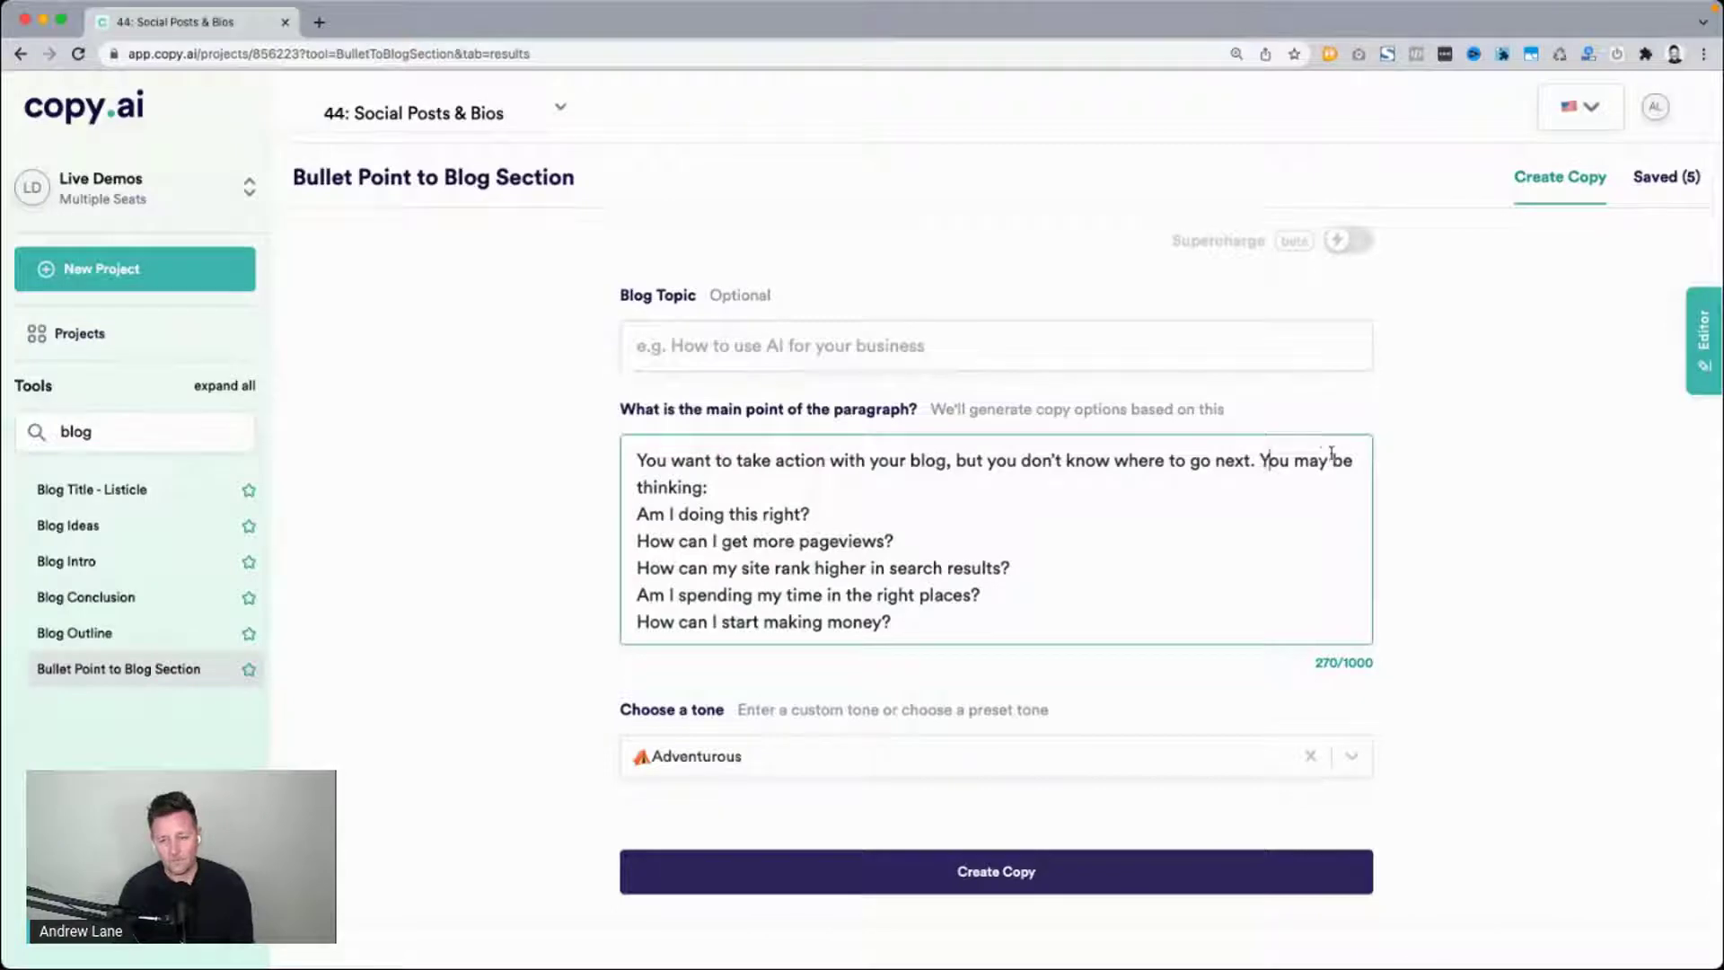
{"action": "key", "text": "shift+Down"}
{"action": "key", "text": "shift+Down"}
{"action": "key", "text": "shift+Down"}
{"action": "key", "text": "shift+Down"}
{"action": "key", "text": "shift+Down"}
{"action": "key", "text": "shift+Down"}
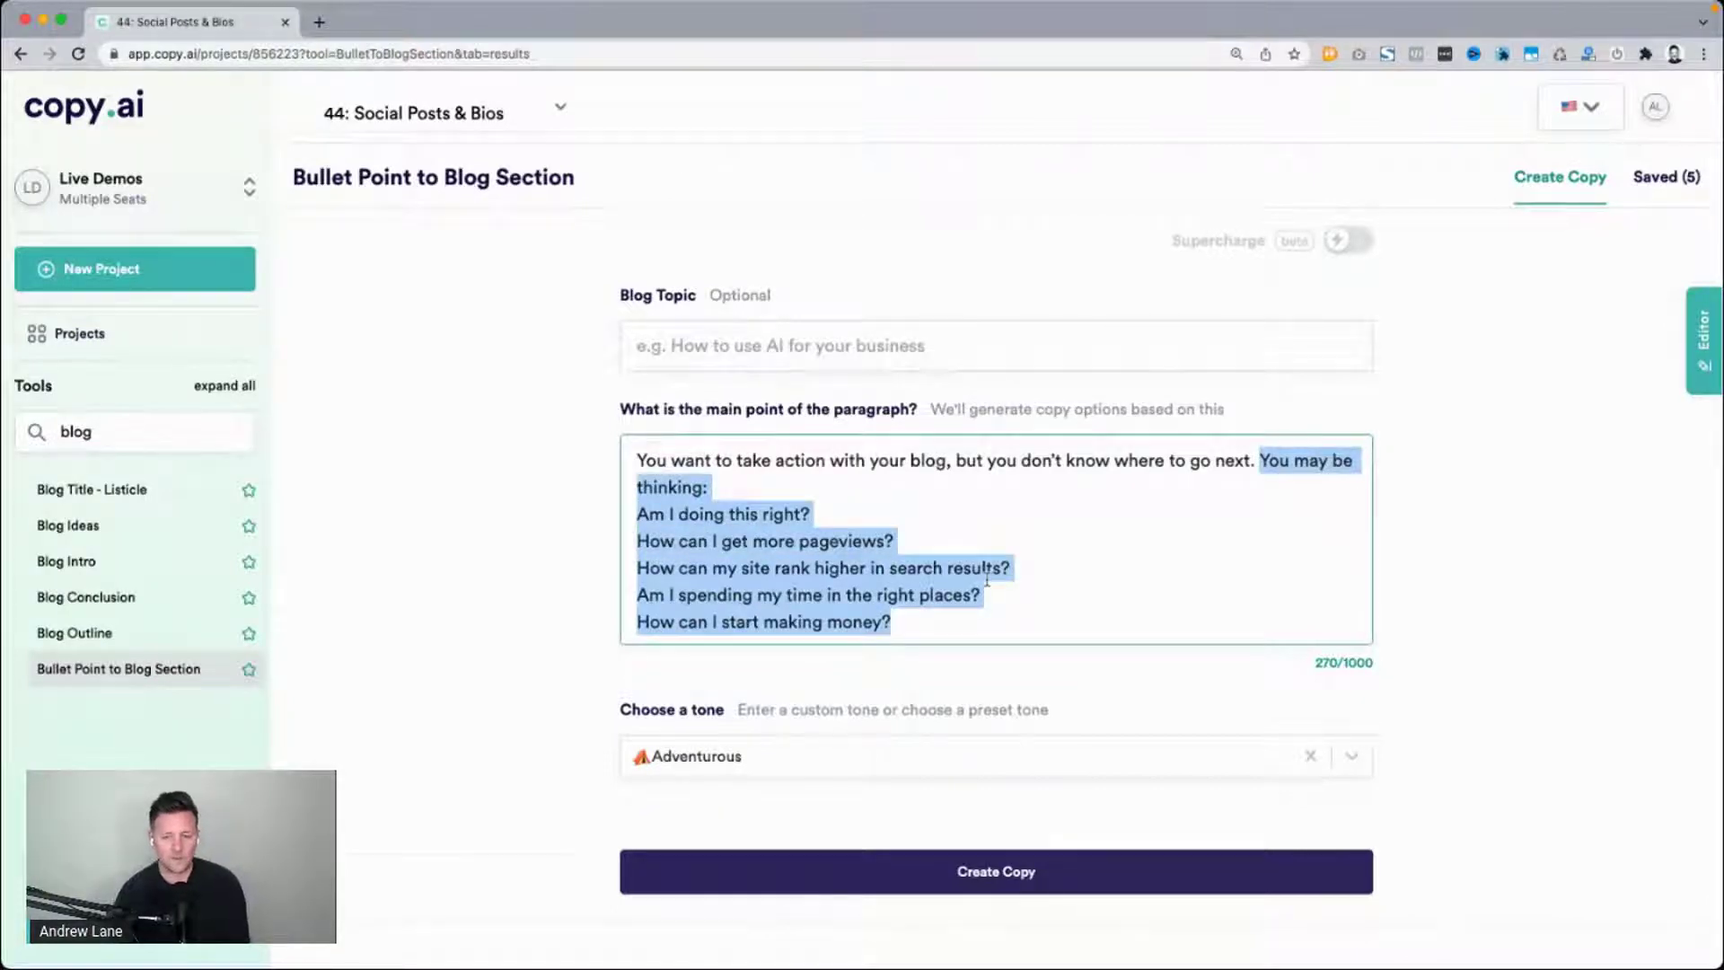
{"action": "type", "text": "Here are "}
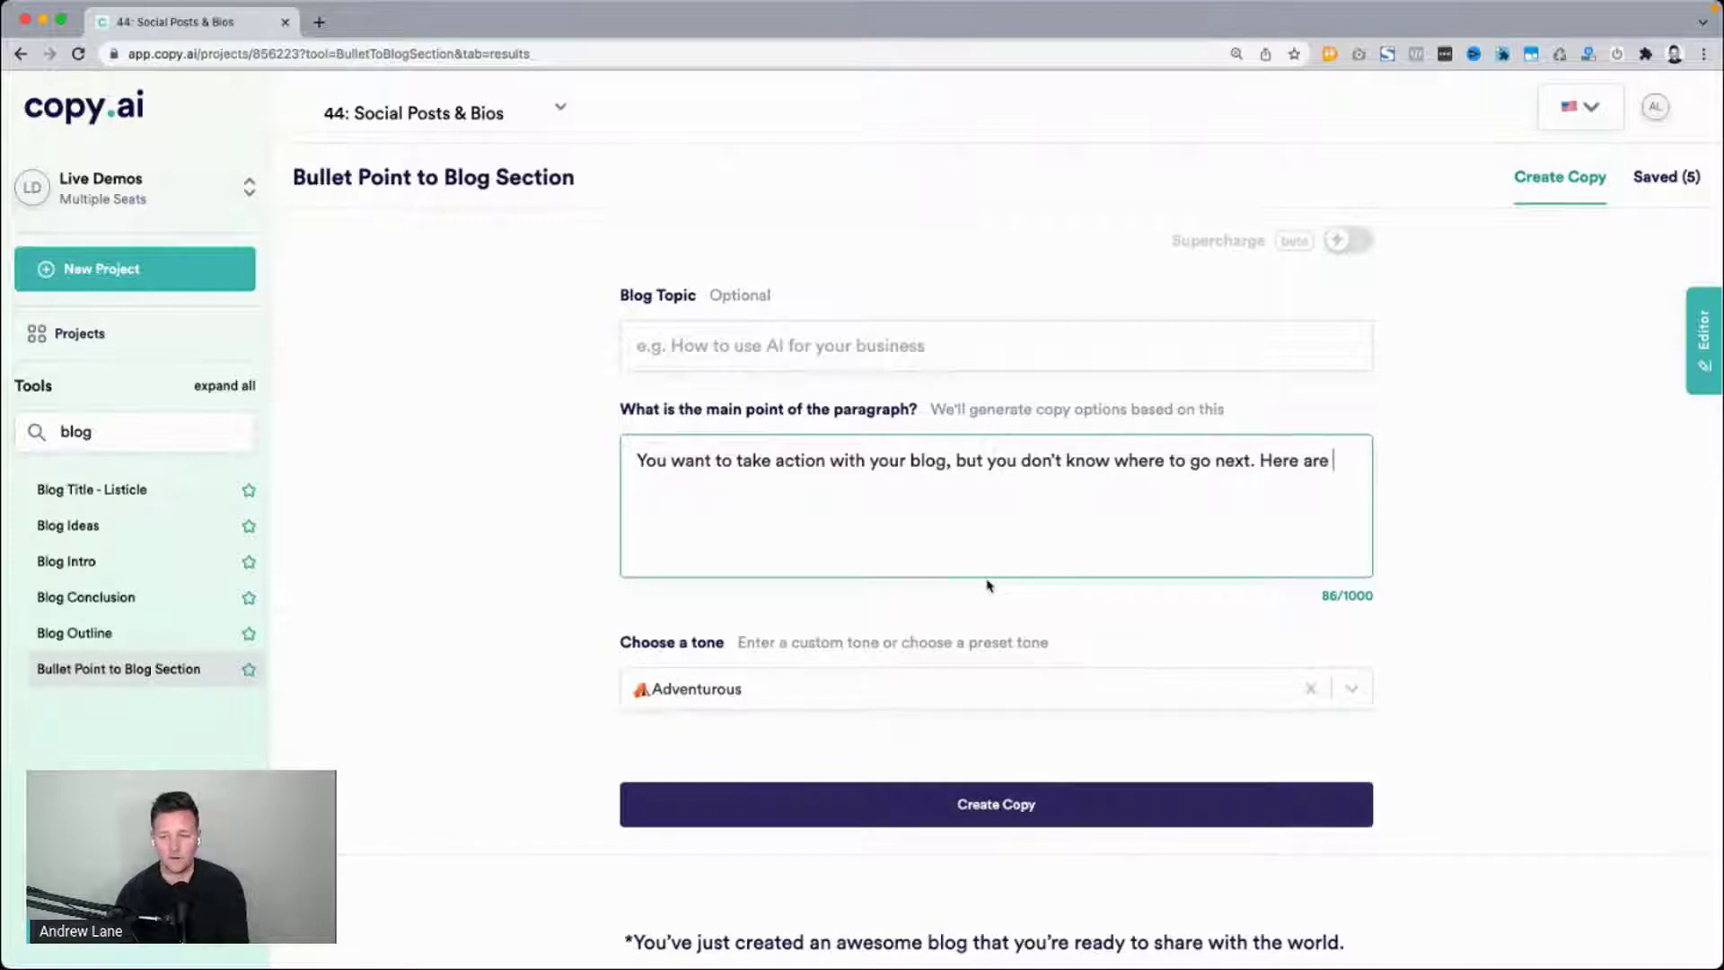
{"action": "type", "text": "th"}
Examine the Food Blogger Pro membership page, highlighting the paragraphs about sharing a passion for food and supporting bloggers on their journey.
{"action": "key", "text": "ctrl+Right"}
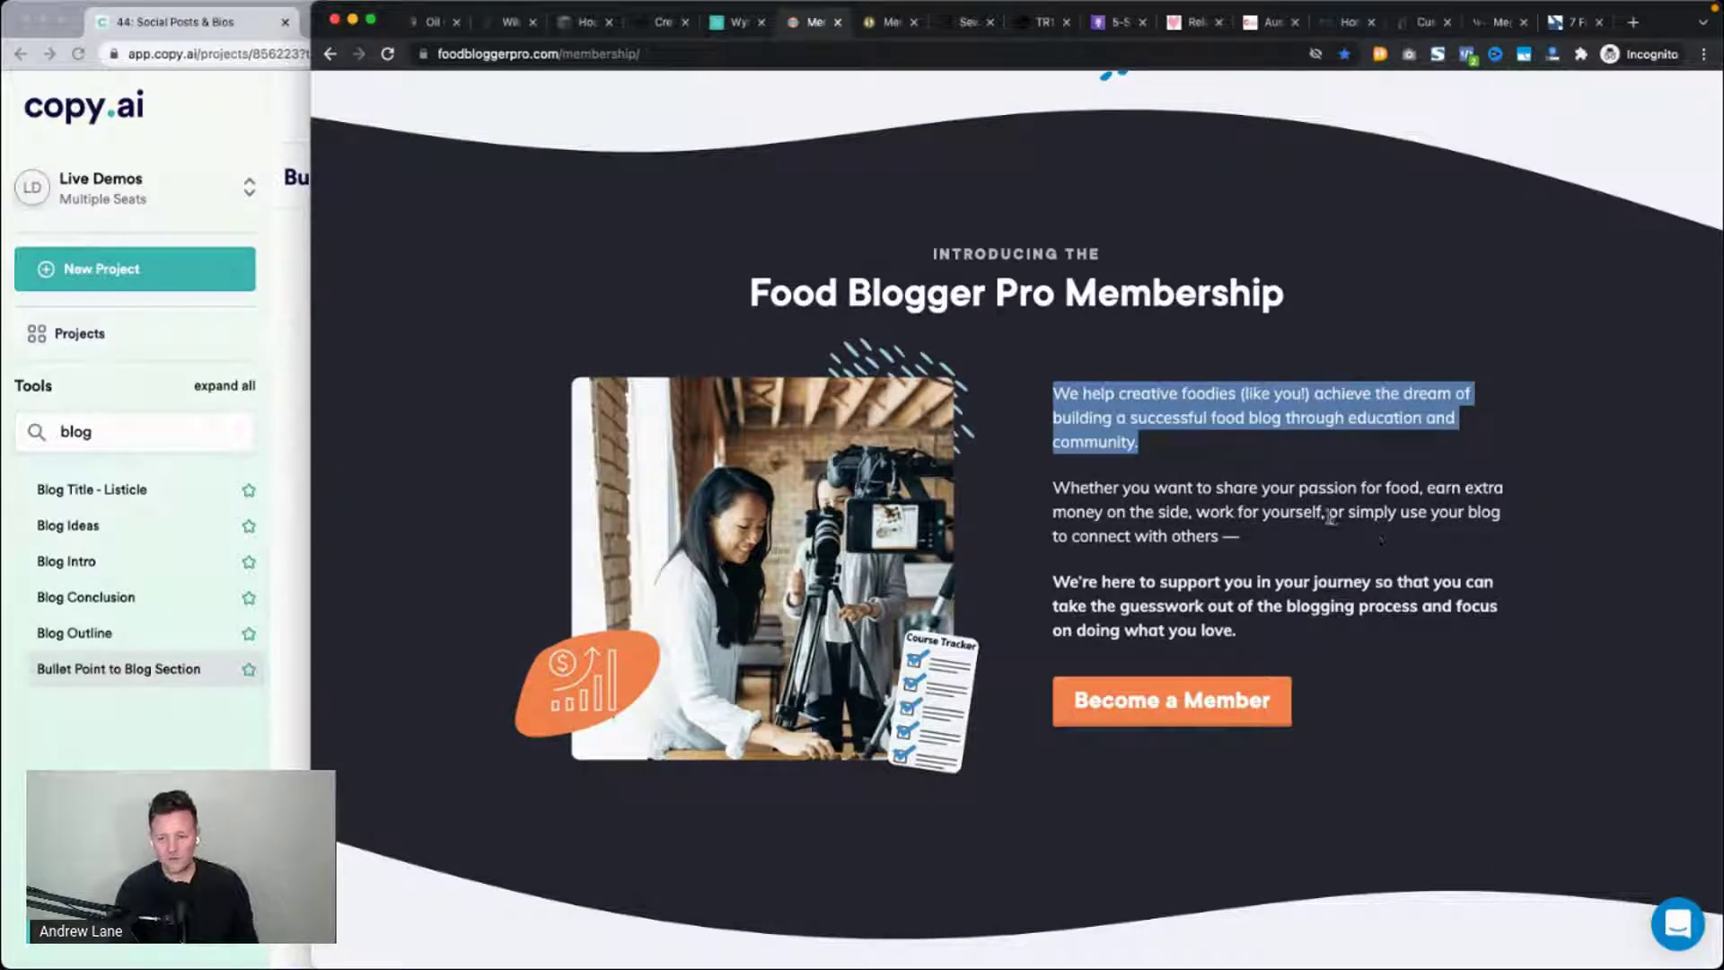
{"action": "left_click_drag", "start_coordinate": [1054, 489], "coordinate": [1221, 606]}
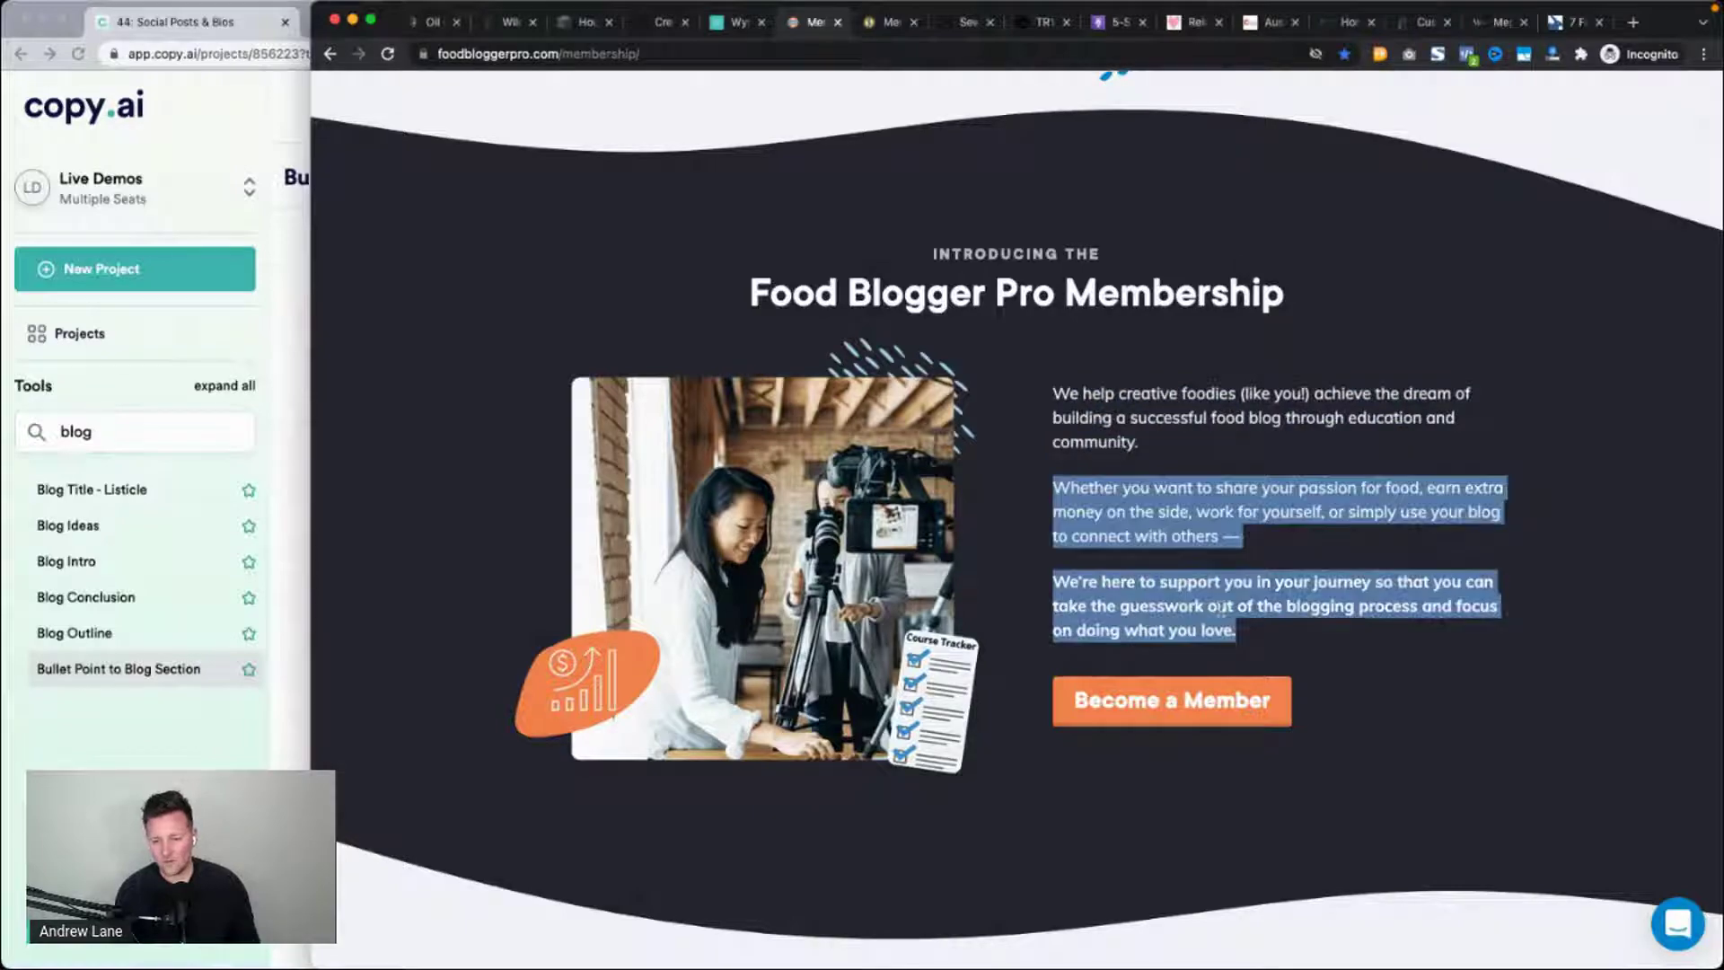
{"action": "scroll", "coordinate": [1221, 606], "scroll_direction": "down", "scroll_amount": 10}
{"action": "scroll", "coordinate": [1084, 460], "scroll_direction": "down", "scroll_amount": 10}
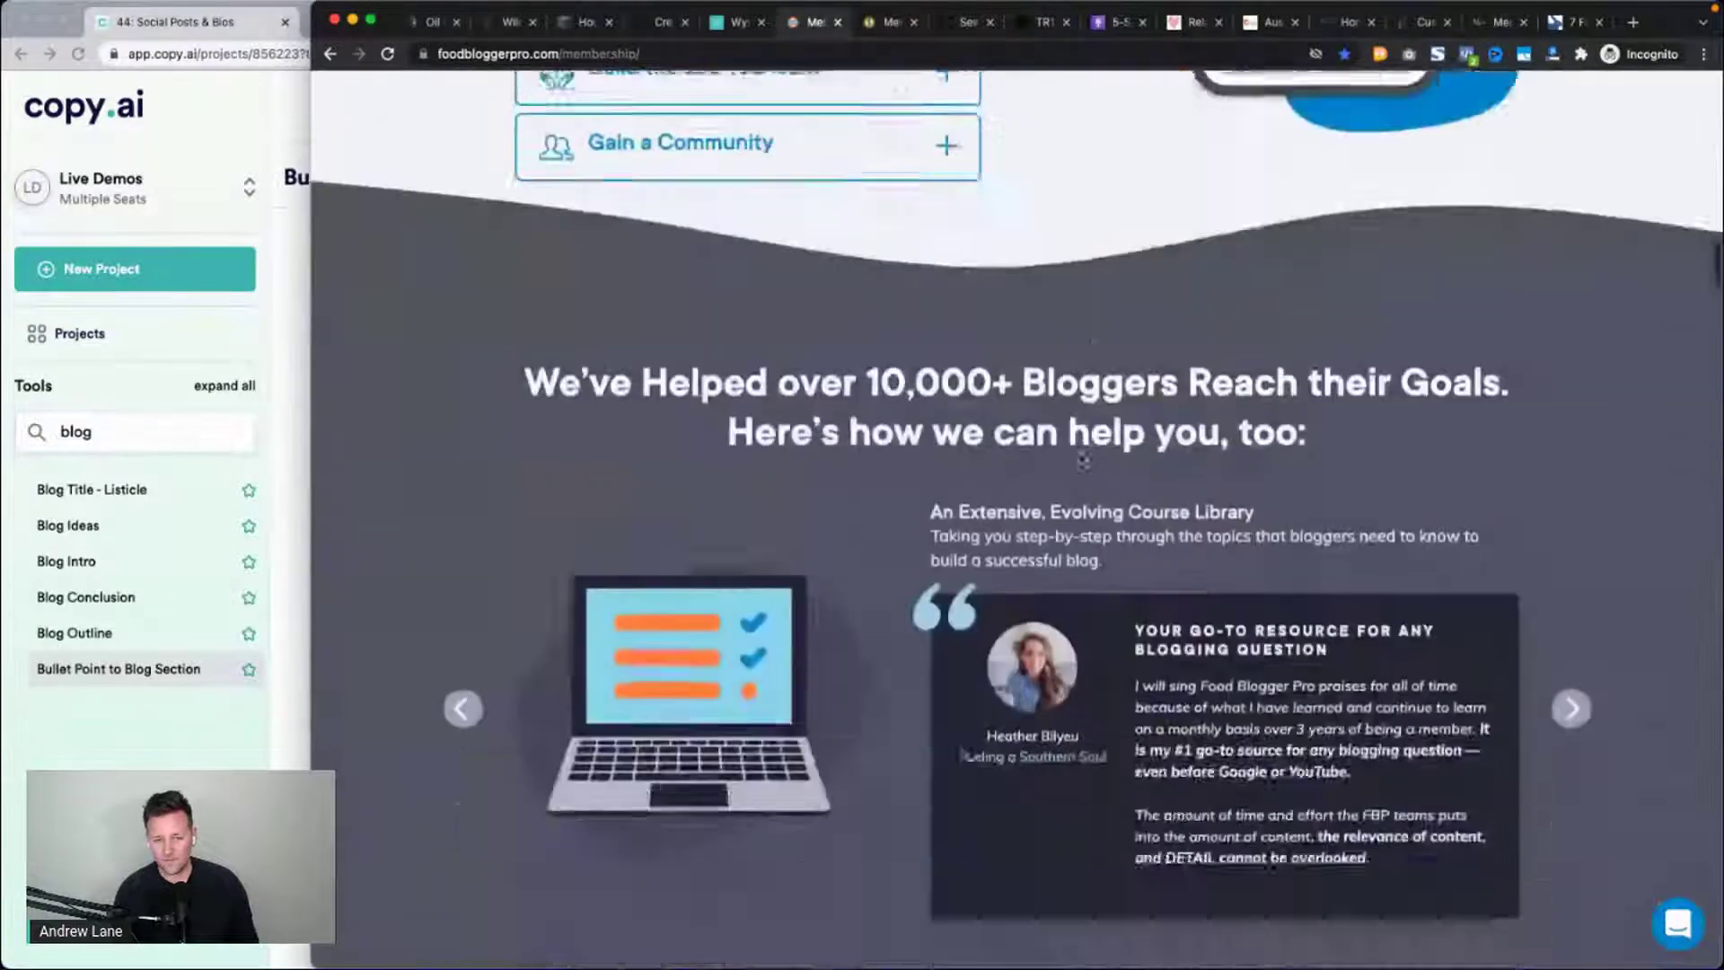
{"action": "scroll", "coordinate": [1084, 460], "scroll_direction": "down", "scroll_amount": 5}
{"action": "scroll", "coordinate": [720, 242], "scroll_direction": "up", "scroll_amount": 1}
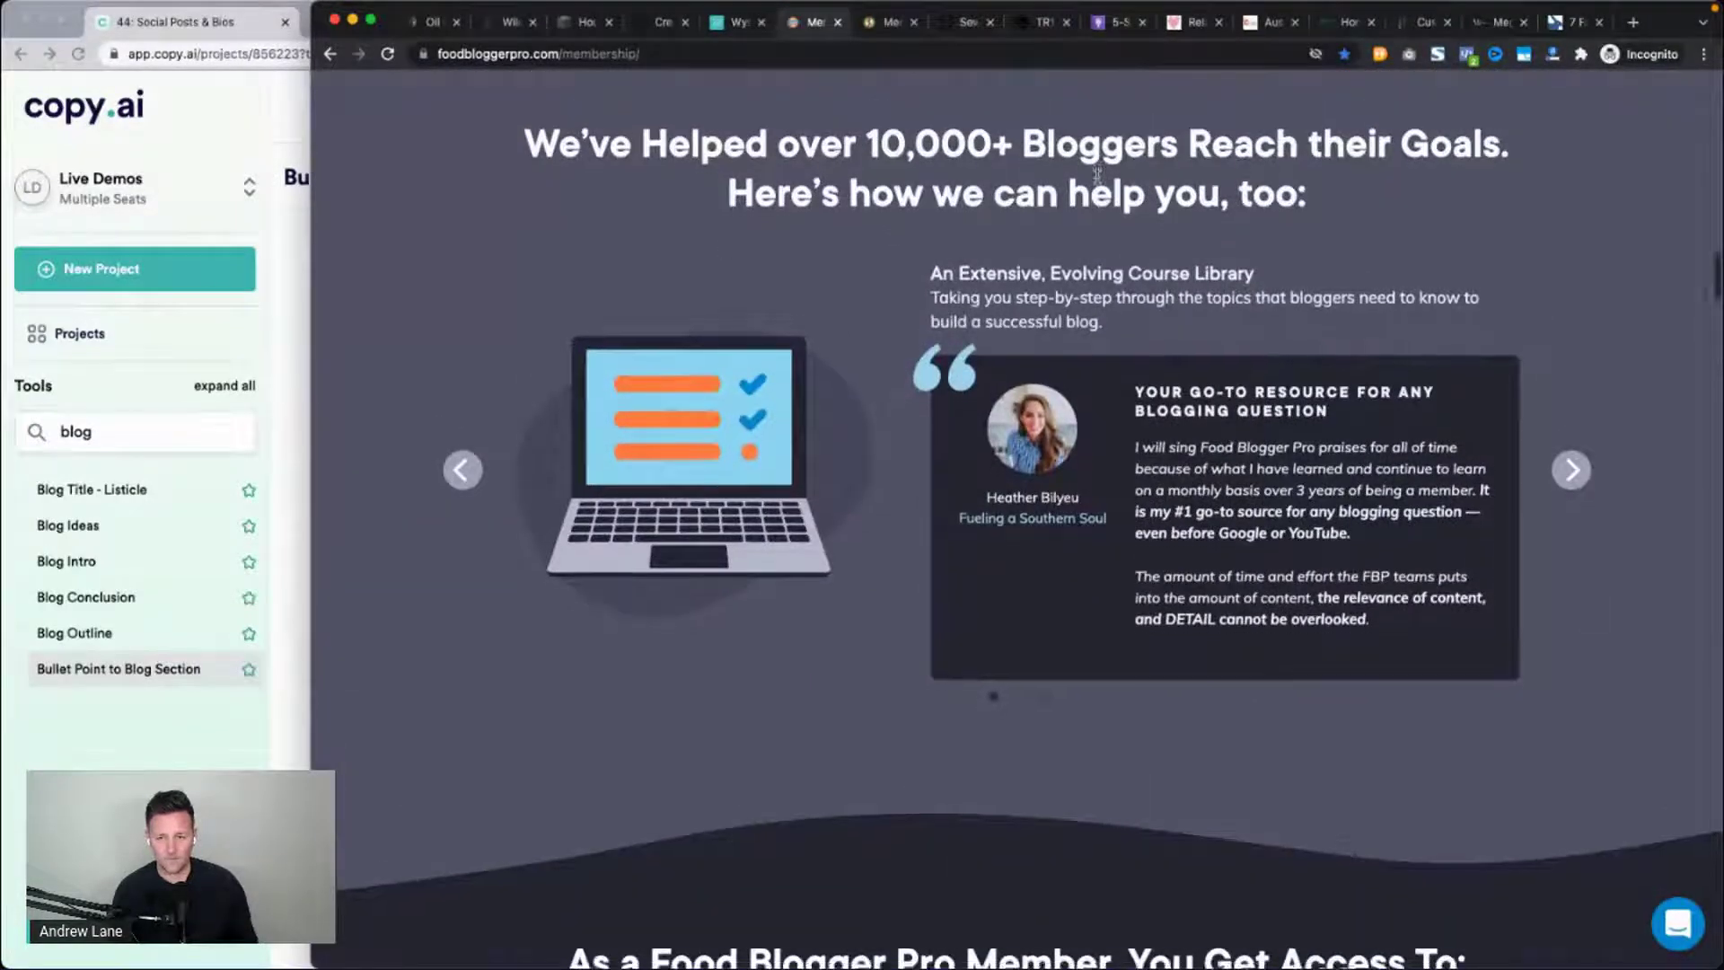
{"action": "scroll", "coordinate": [1096, 173], "scroll_direction": "down", "scroll_amount": 10}
{"action": "scroll", "coordinate": [1096, 180], "scroll_direction": "up", "scroll_amount": 1}
{"action": "scroll", "coordinate": [1138, 192], "scroll_direction": "down", "scroll_amount": 10}
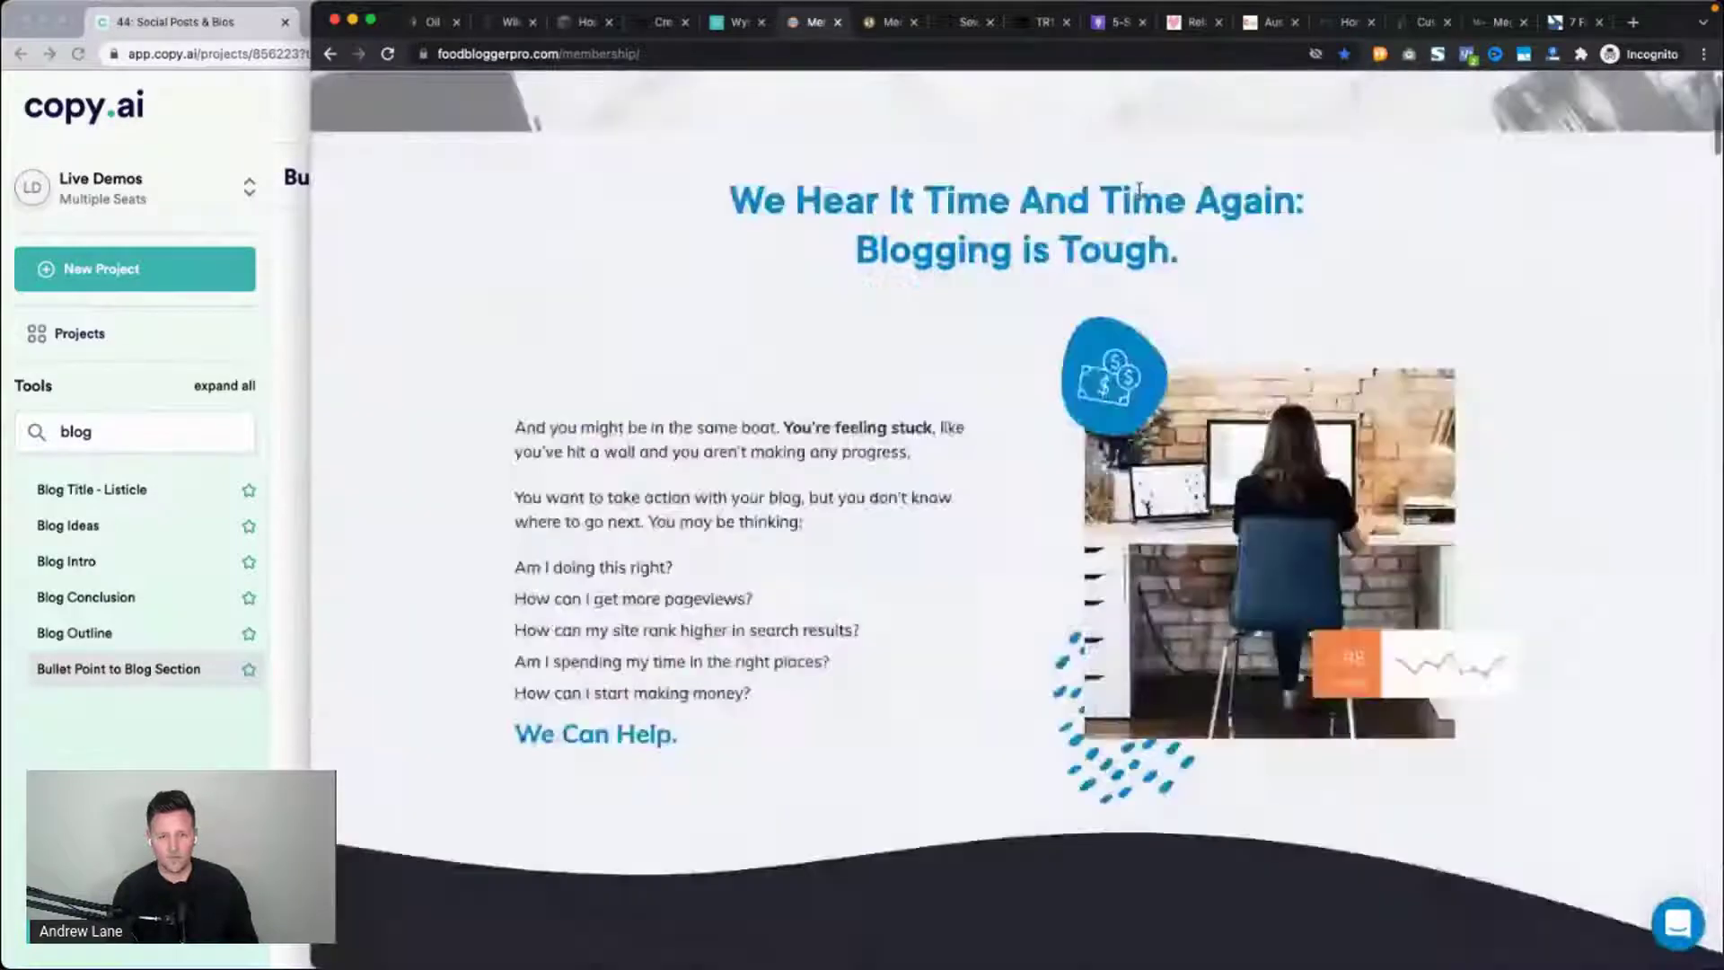
{"action": "scroll", "coordinate": [1139, 190], "scroll_direction": "up", "scroll_amount": 6}
Open the Food Blogger Pro blog and look through its latest posts.
{"action": "left_click", "coordinate": [790, 135]}
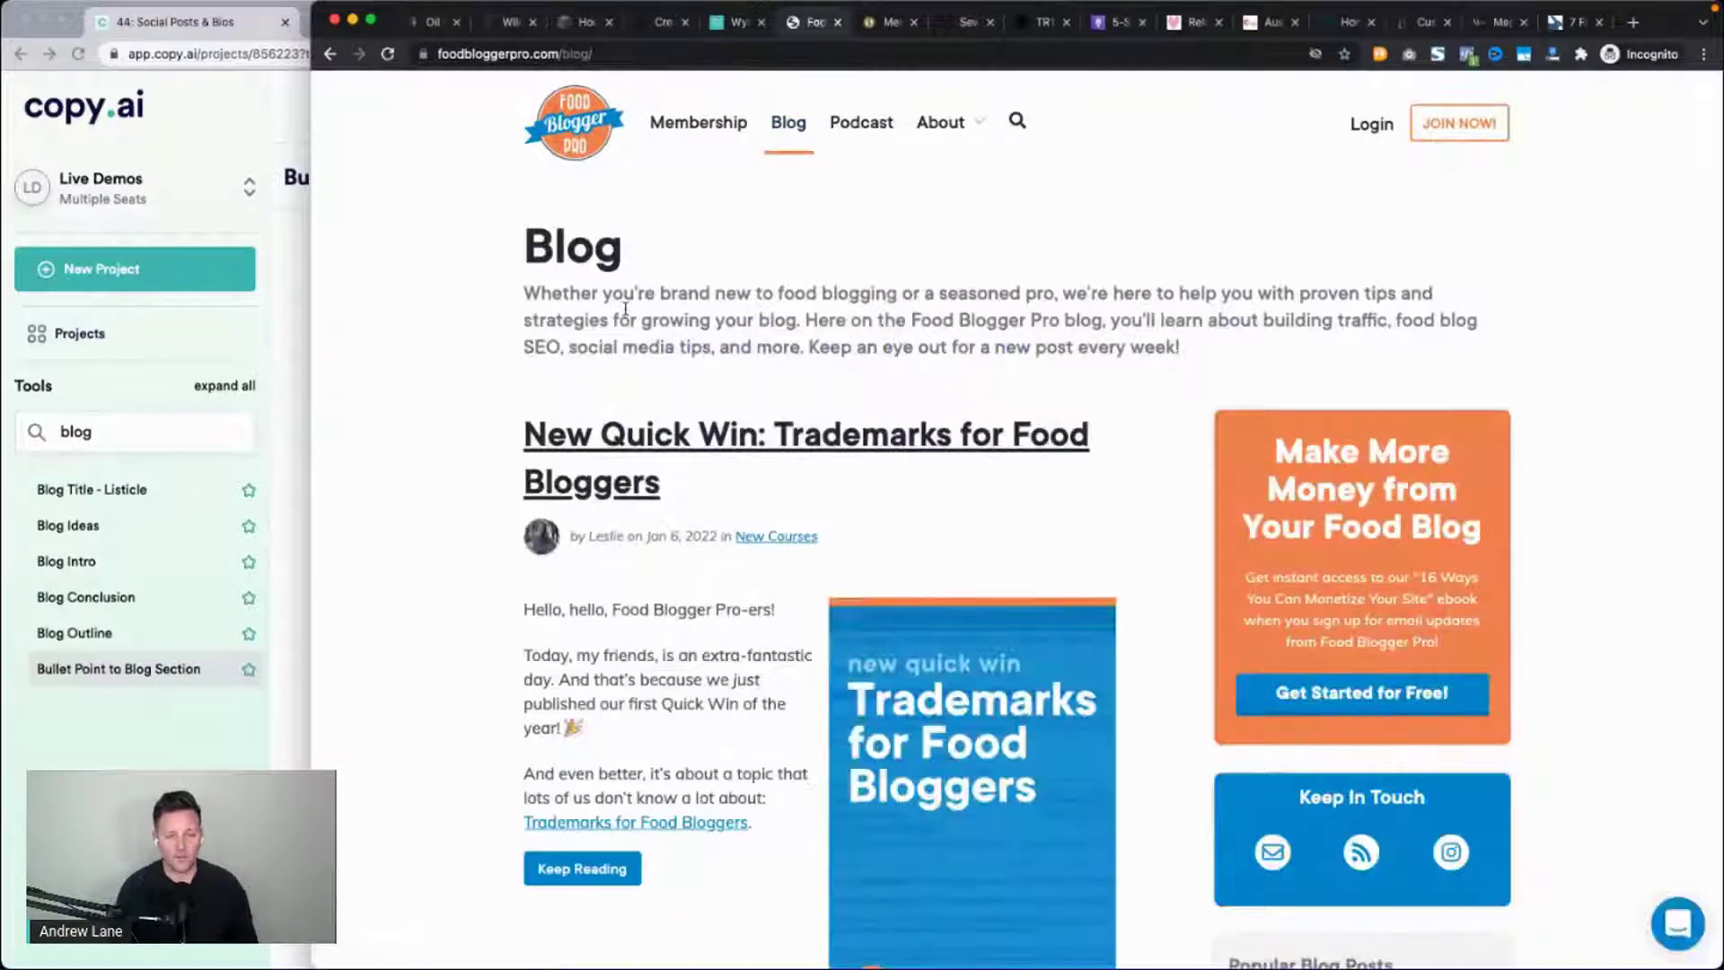
{"action": "scroll", "coordinate": [467, 458], "scroll_direction": "down", "scroll_amount": 7}
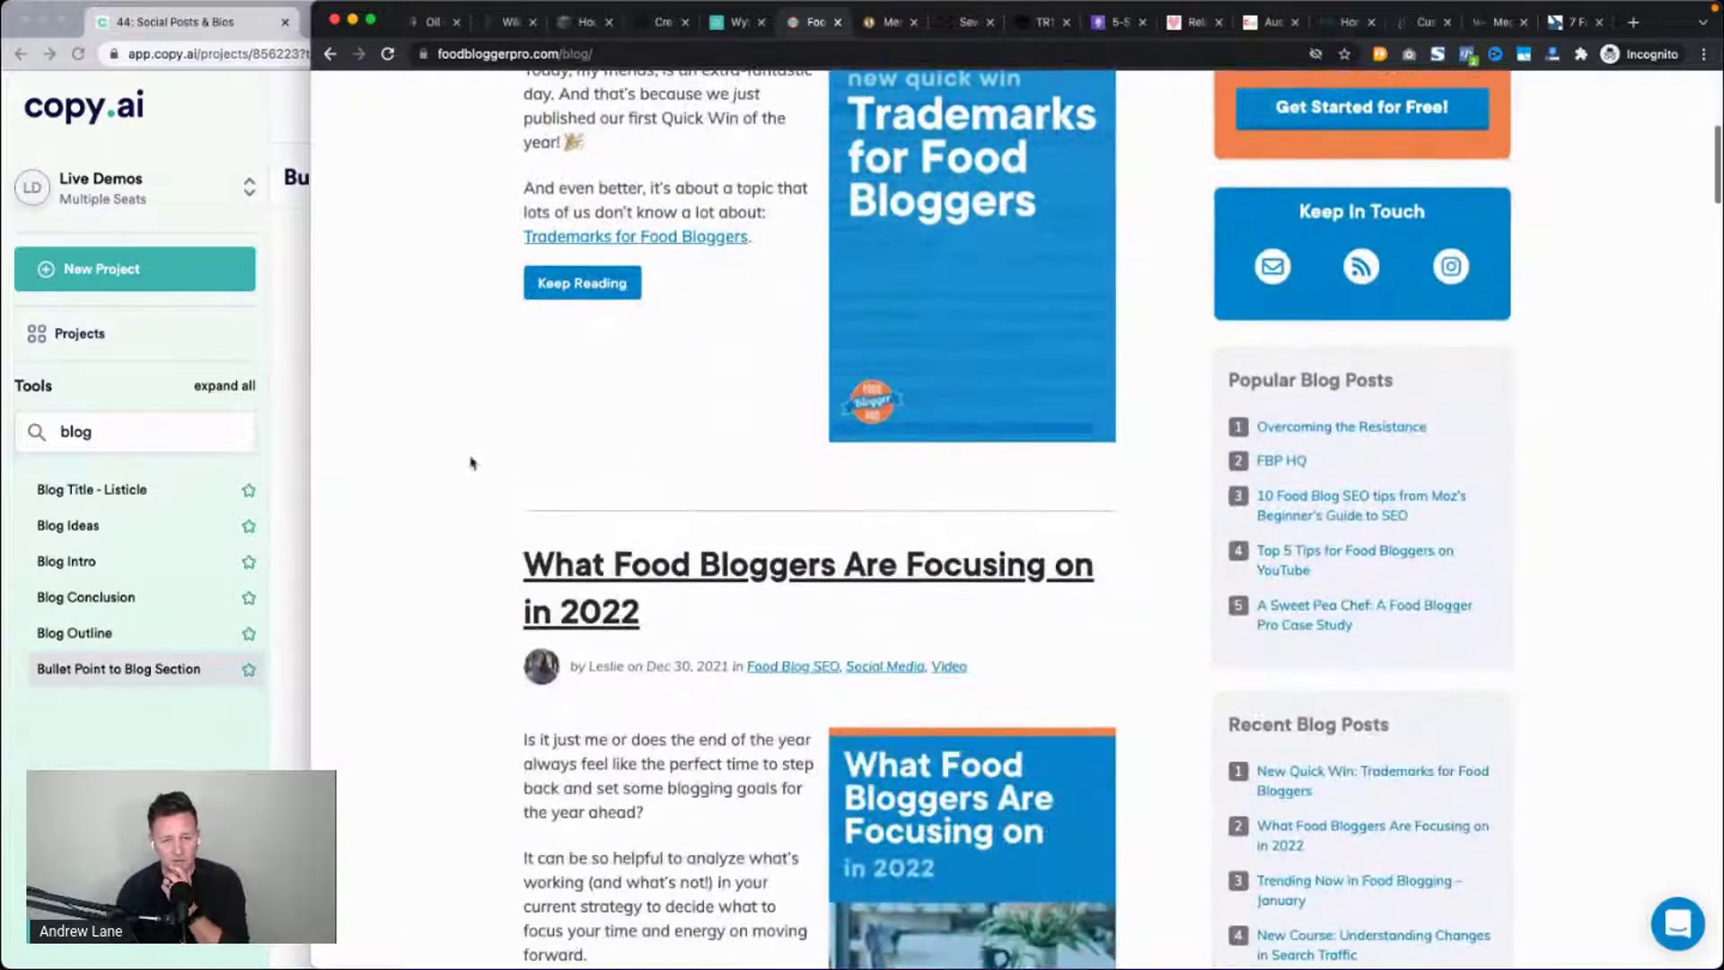
{"action": "scroll", "coordinate": [476, 453], "scroll_direction": "up", "scroll_amount": 7}
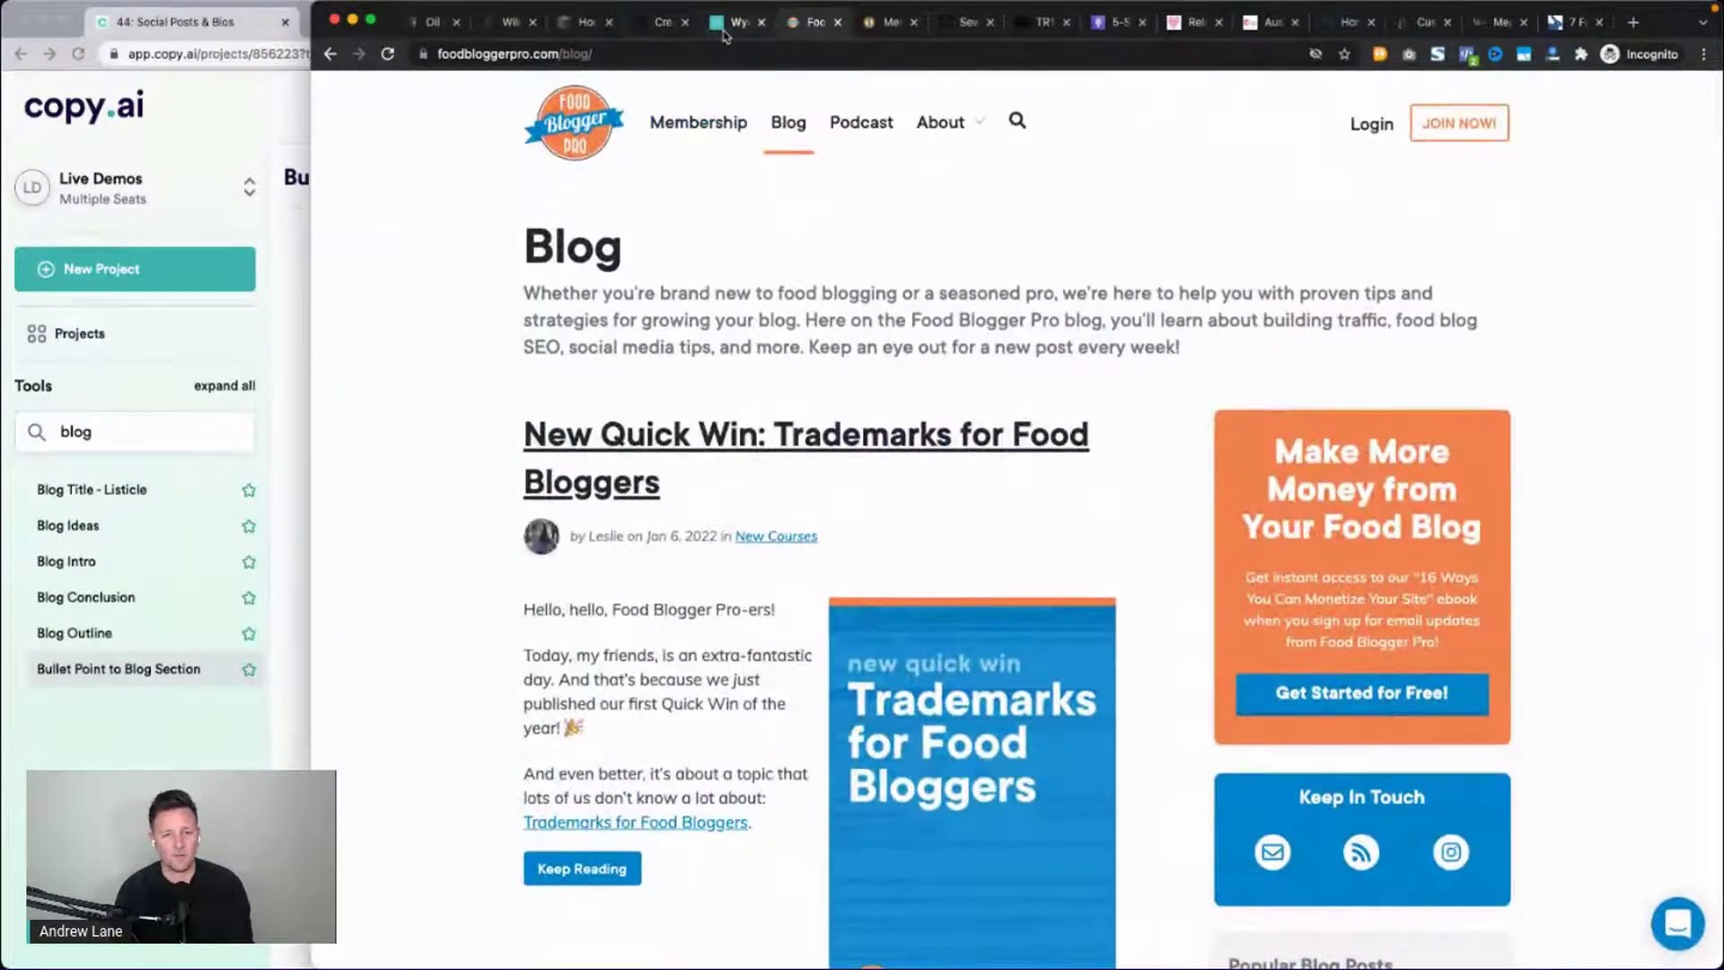
Switch to the Wynd Plus product page and copy "Air Purifier" from the product title.
{"action": "left_click", "coordinate": [729, 23]}
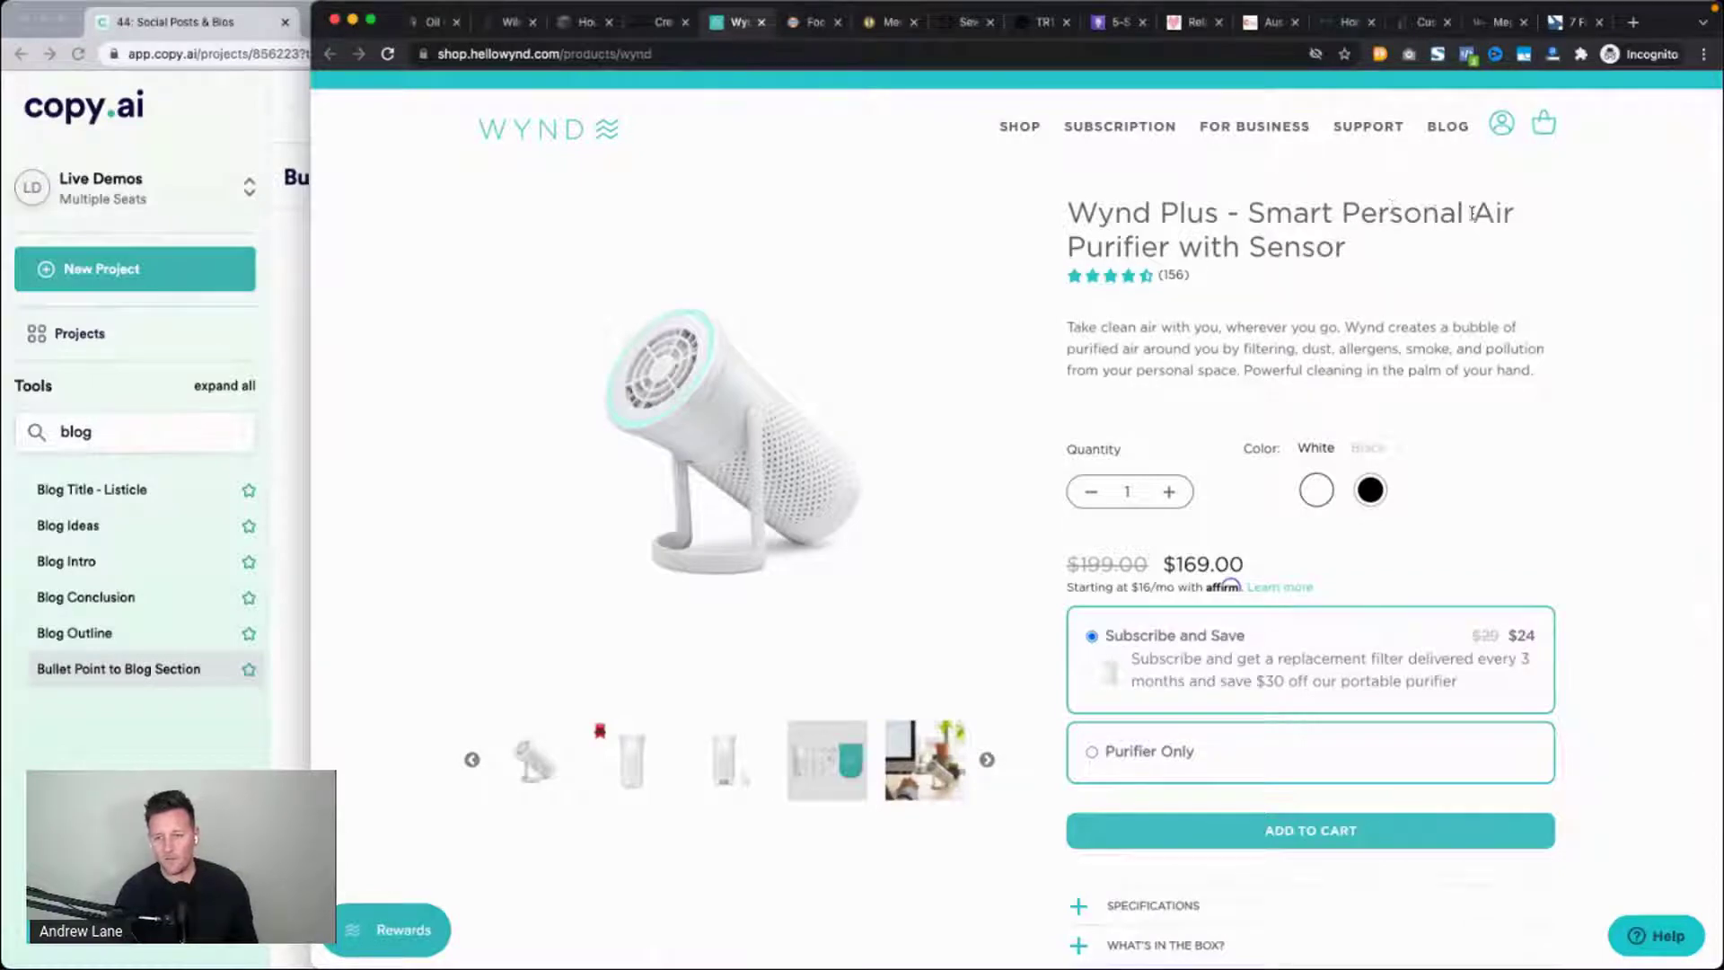
{"action": "left_click_drag", "start_coordinate": [1474, 213], "coordinate": [1168, 244]}
{"action": "key", "text": "super+c"}
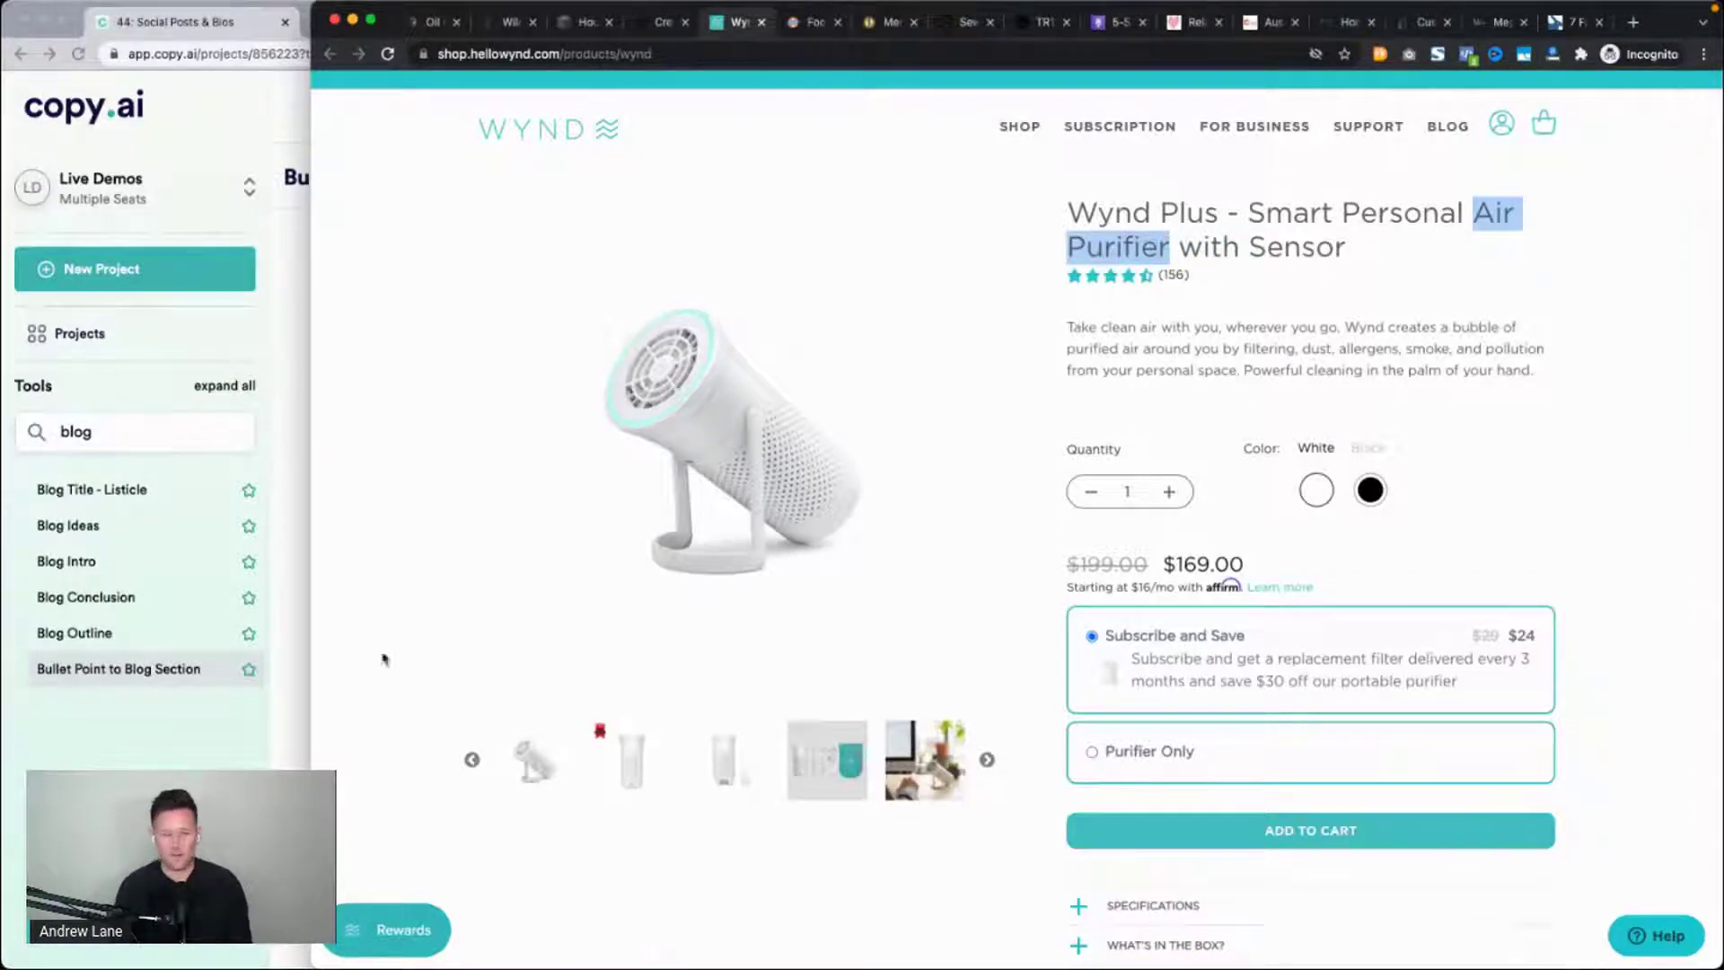
Return to copy.ai and replace the paragraph's main point with "benefits of an Air Purifier", using the copied product term.
{"action": "left_click", "coordinate": [289, 729]}
{"action": "triple_click", "coordinate": [819, 463]}
{"action": "key", "text": "BackSpace"}
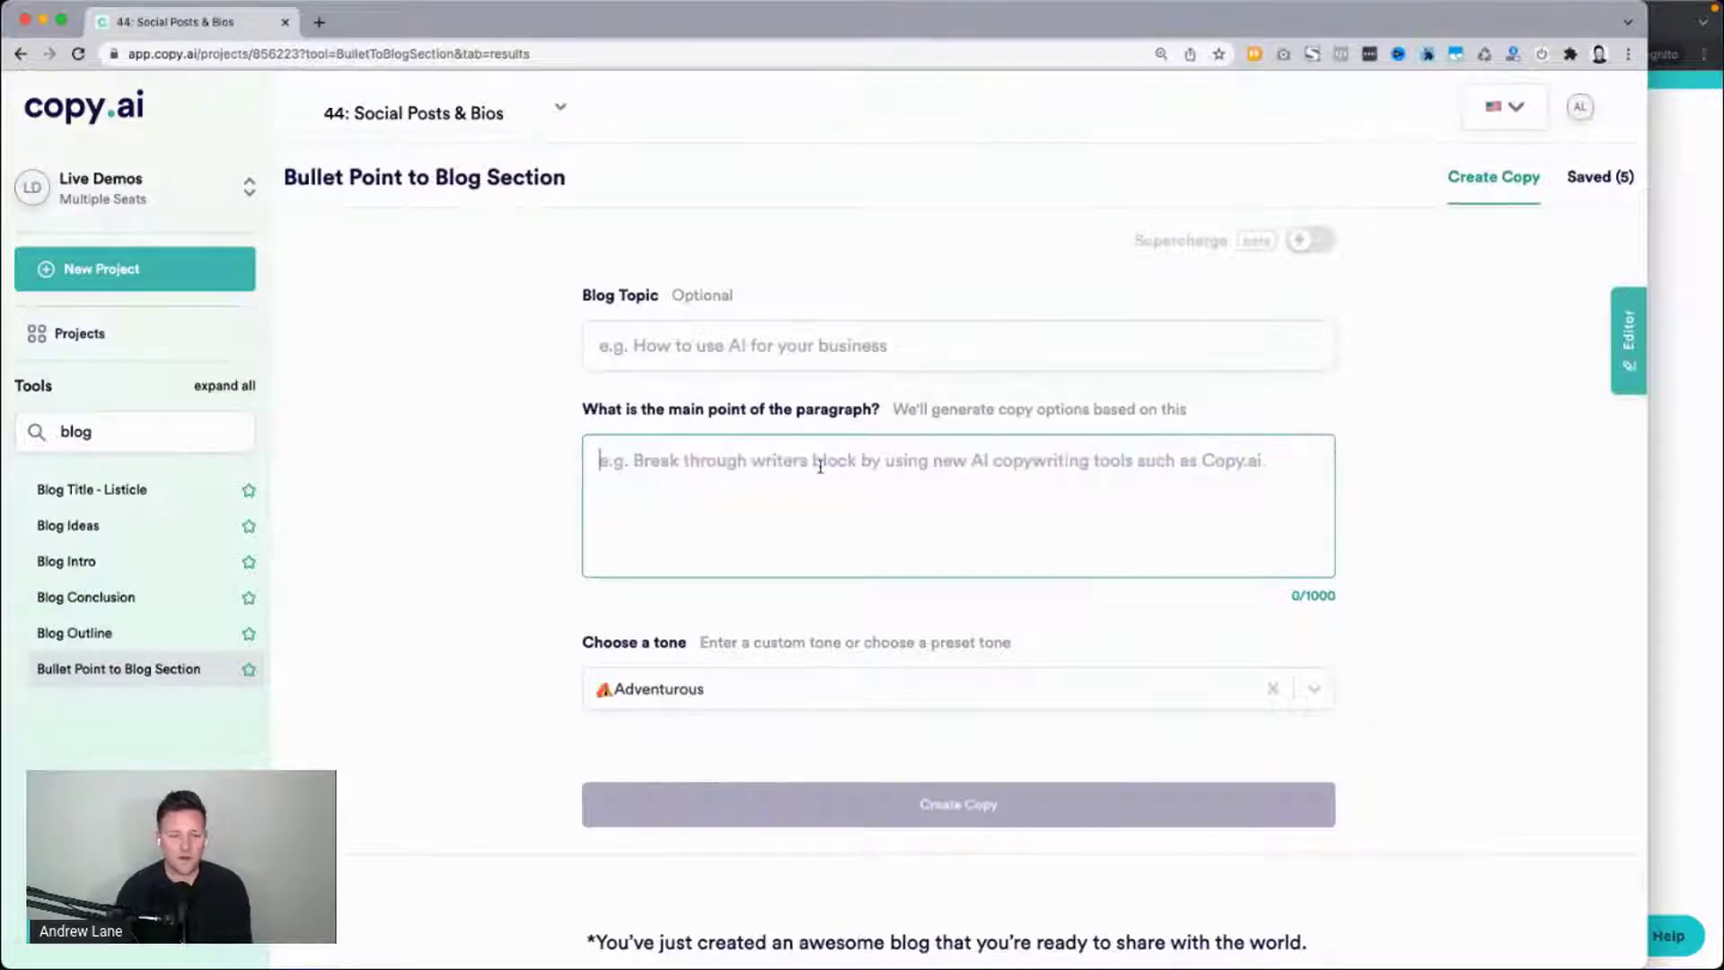
{"action": "type", "text": "benefits of"}
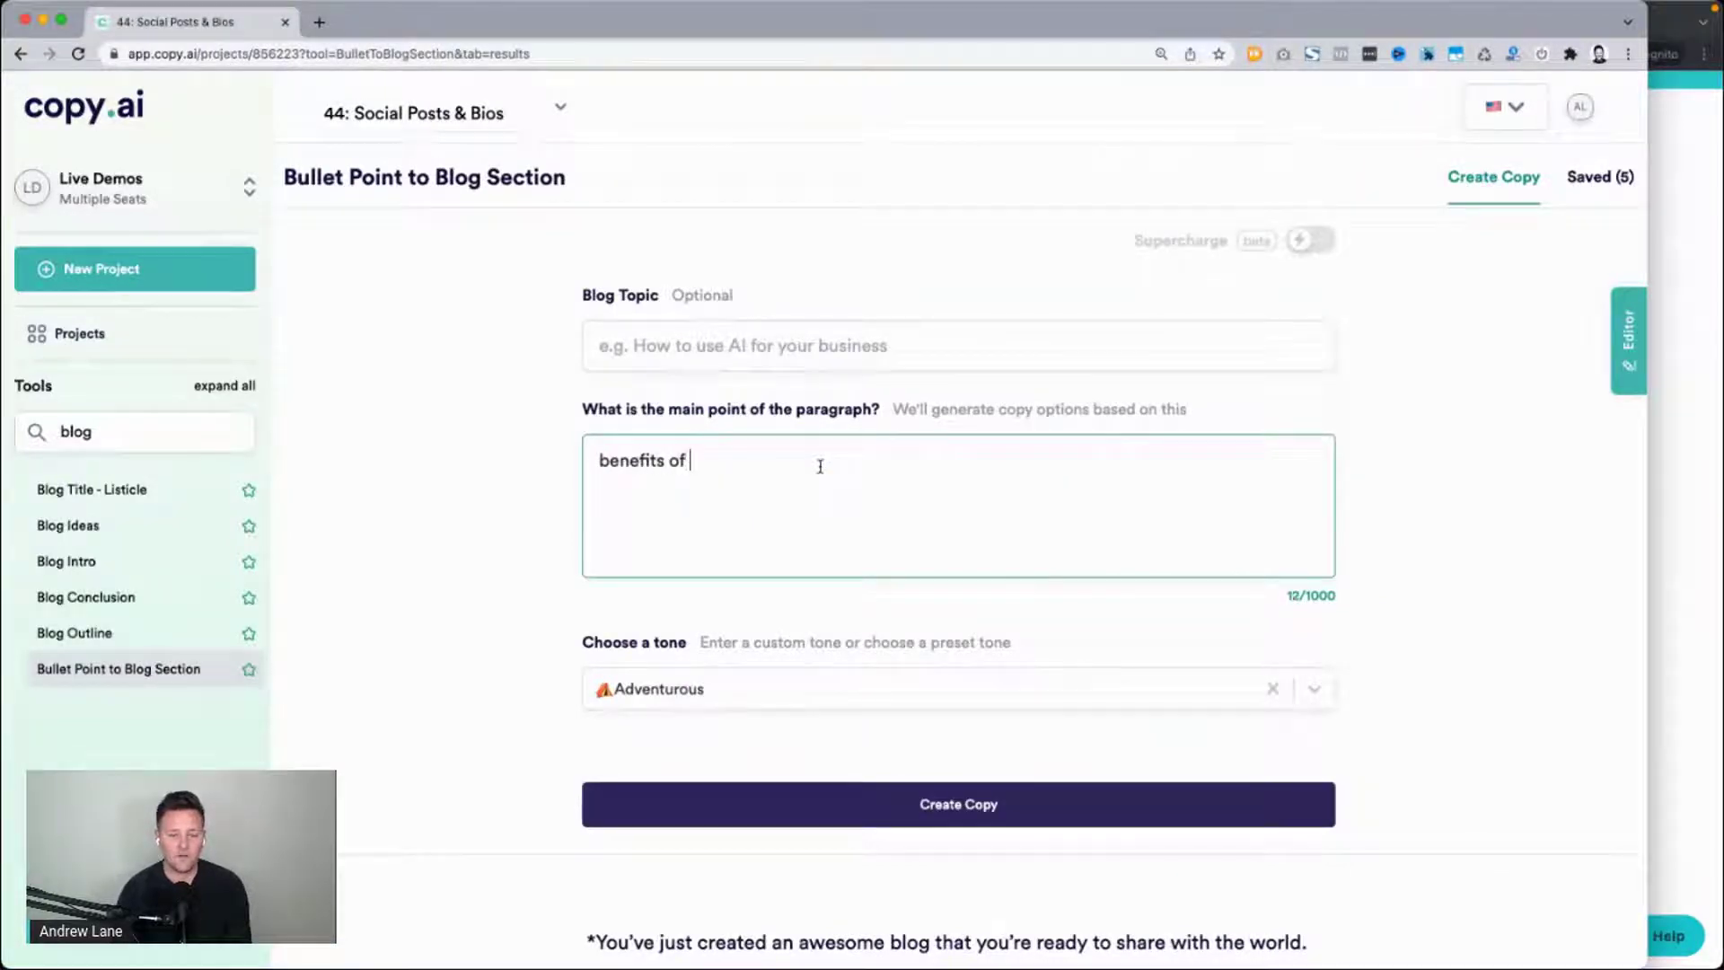
{"action": "type", "text": " an"}
{"action": "key", "text": "super+v"}
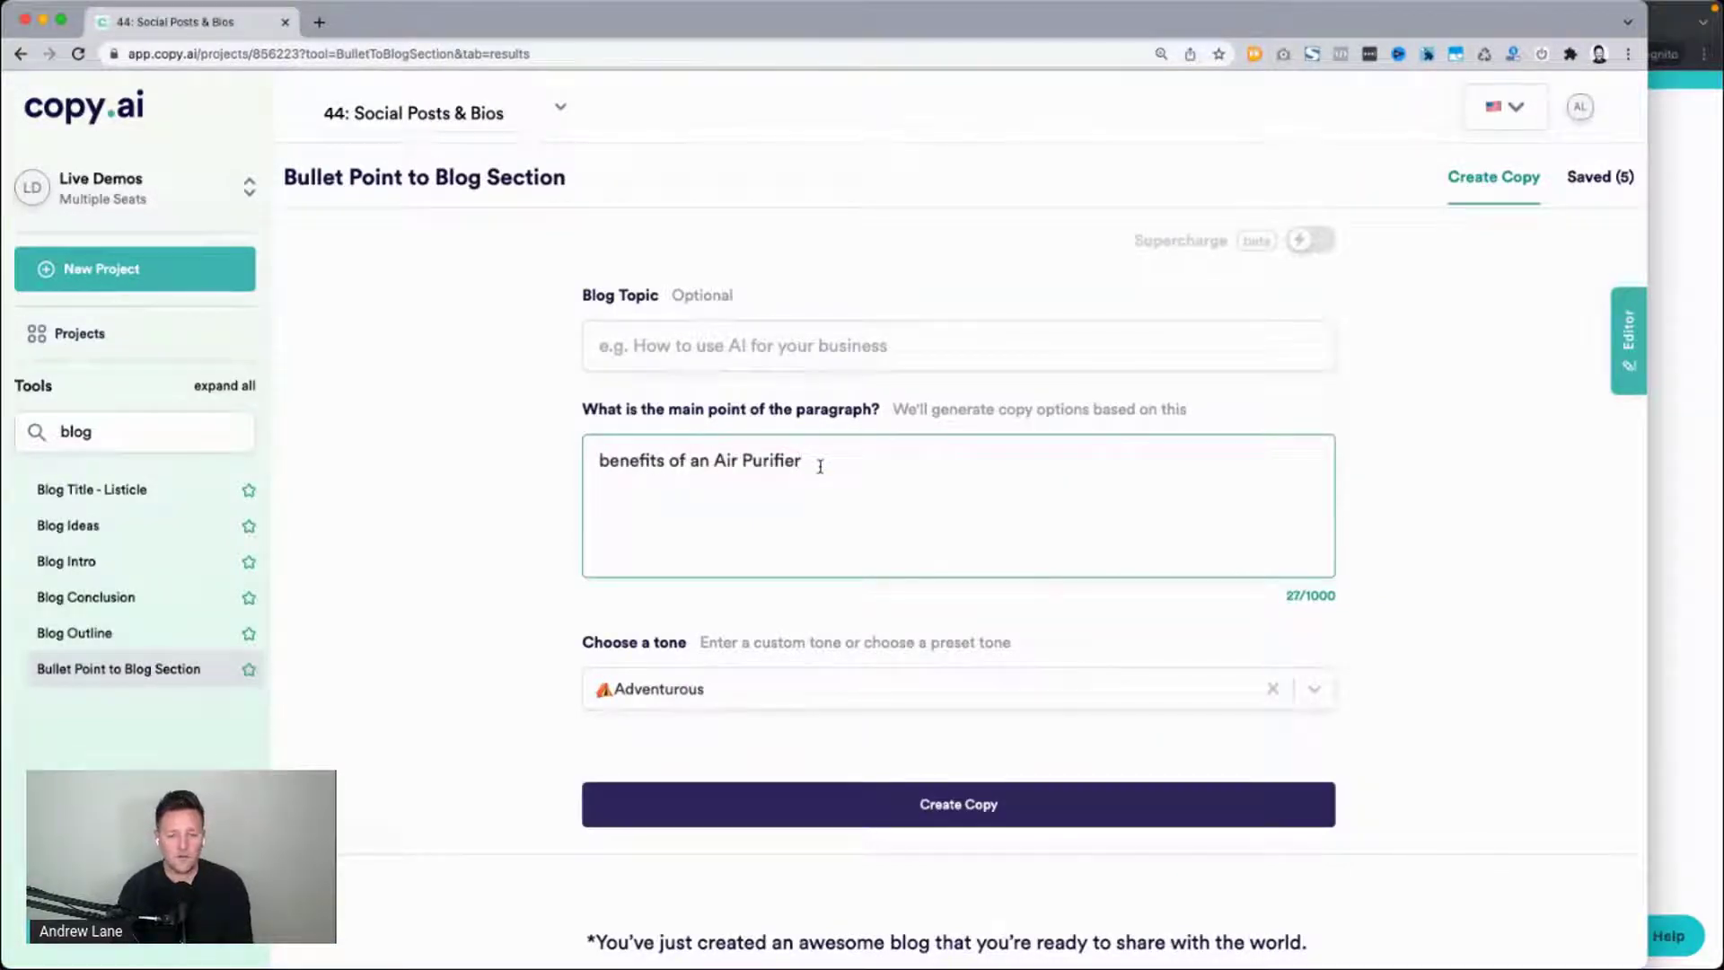
{"action": "left_click", "coordinate": [772, 352]}
{"action": "left_click", "coordinate": [510, 559]}
Generate blog sections in a Witty tone and widen the browser window to the full screen width.
{"action": "scroll", "coordinate": [511, 559], "scroll_direction": "down", "scroll_amount": 1}
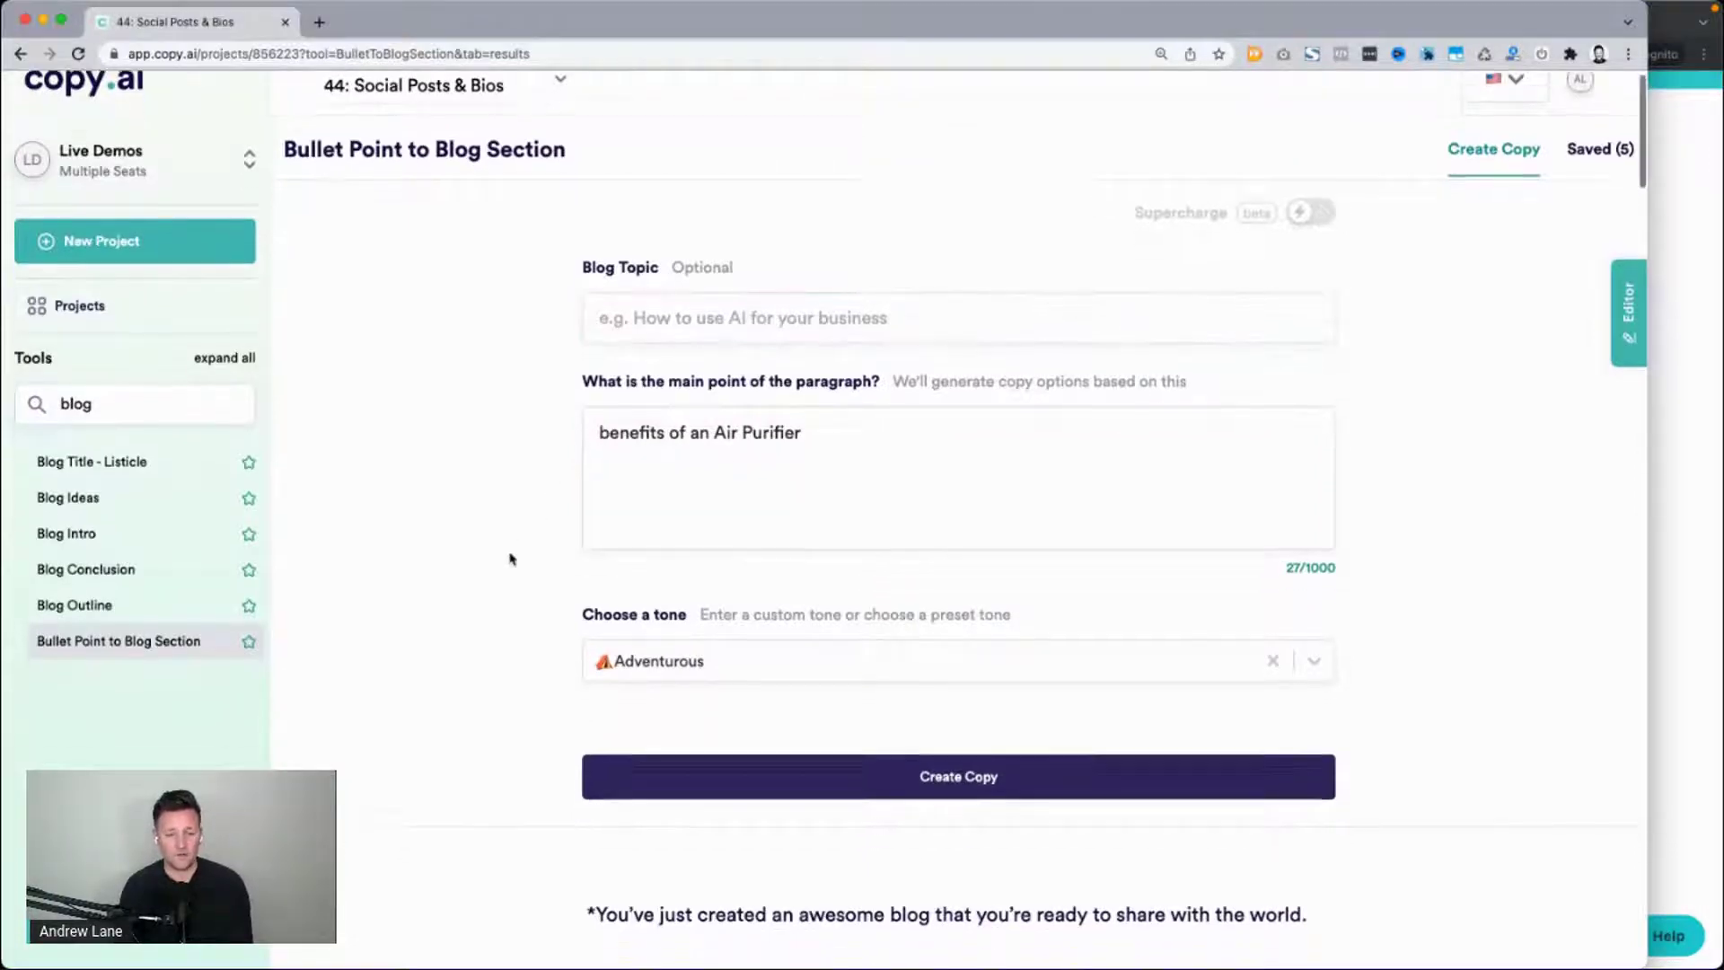
{"action": "left_click", "coordinate": [687, 645]}
{"action": "scroll", "coordinate": [689, 716], "scroll_direction": "down", "scroll_amount": 1}
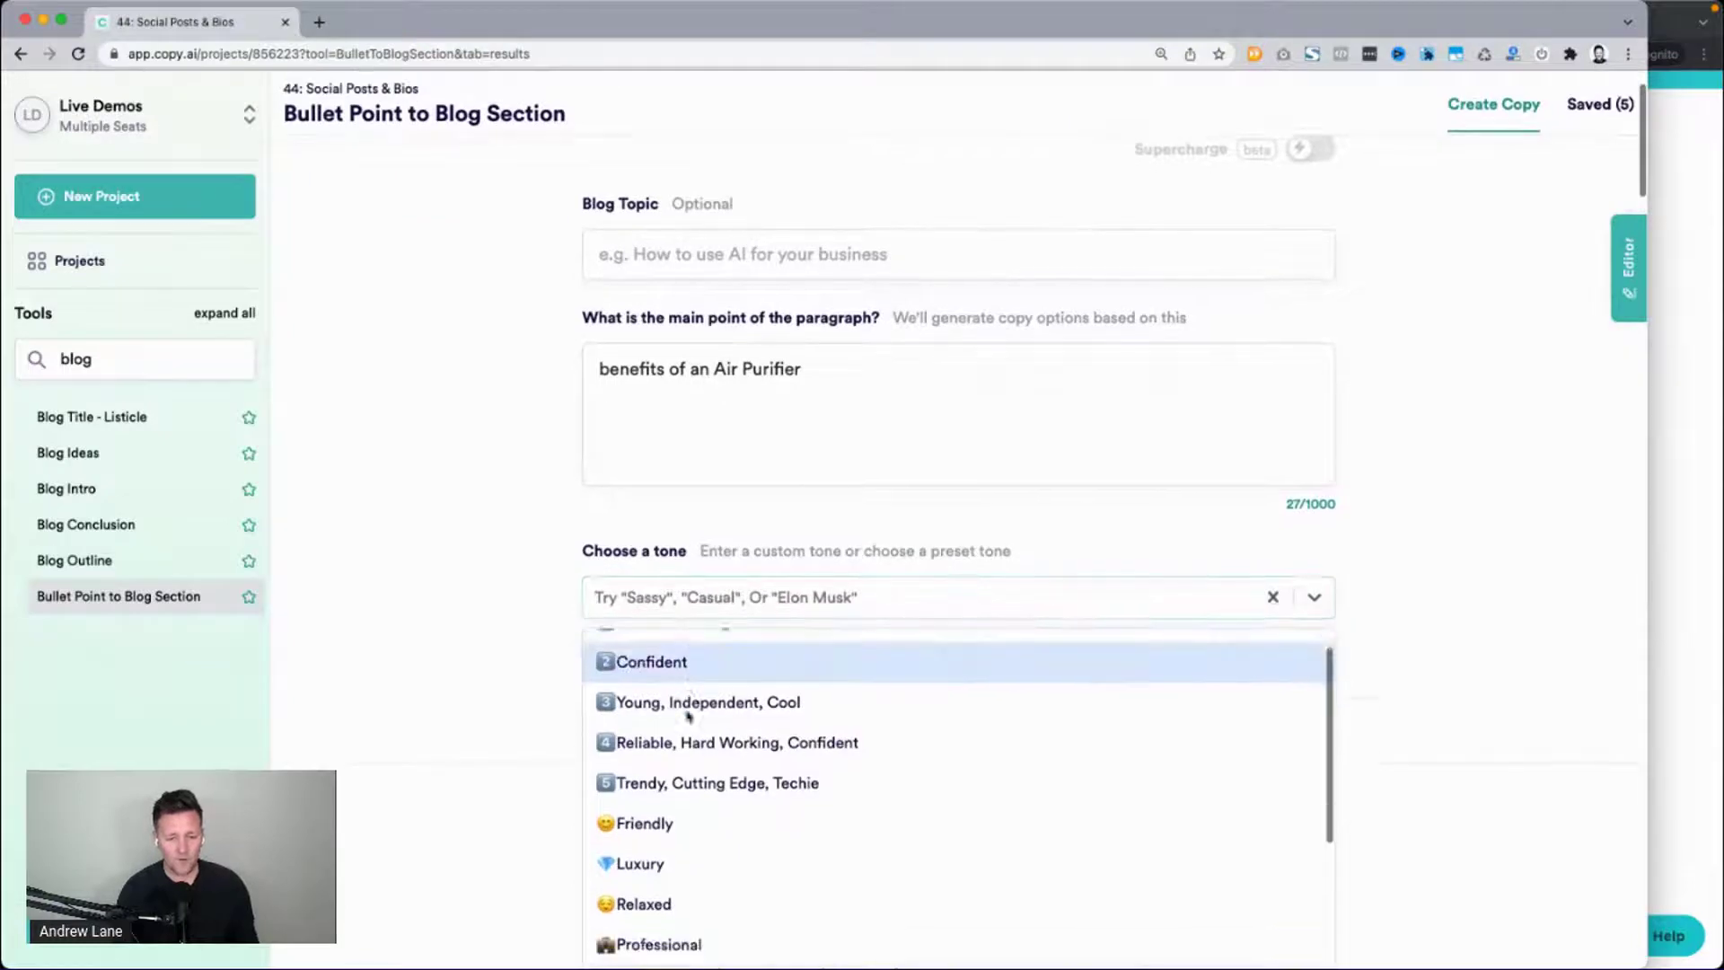
{"action": "scroll", "coordinate": [683, 808], "scroll_direction": "down", "scroll_amount": 5}
{"action": "left_click", "coordinate": [635, 859]}
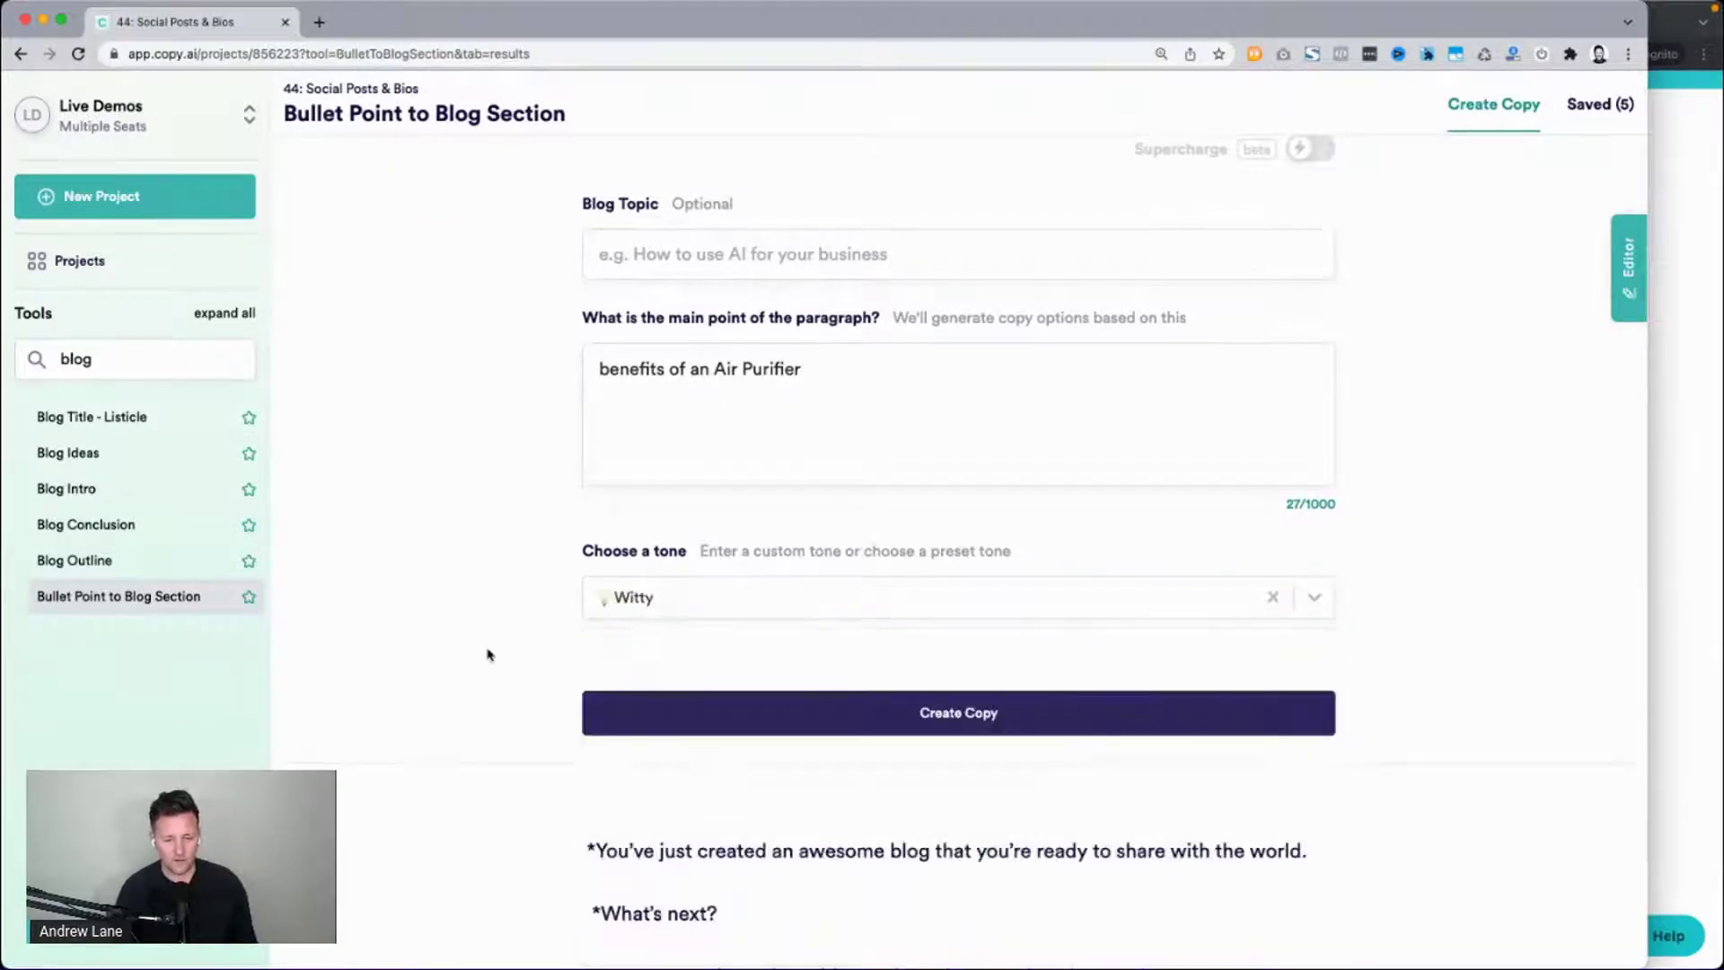
{"action": "left_click", "coordinate": [687, 713]}
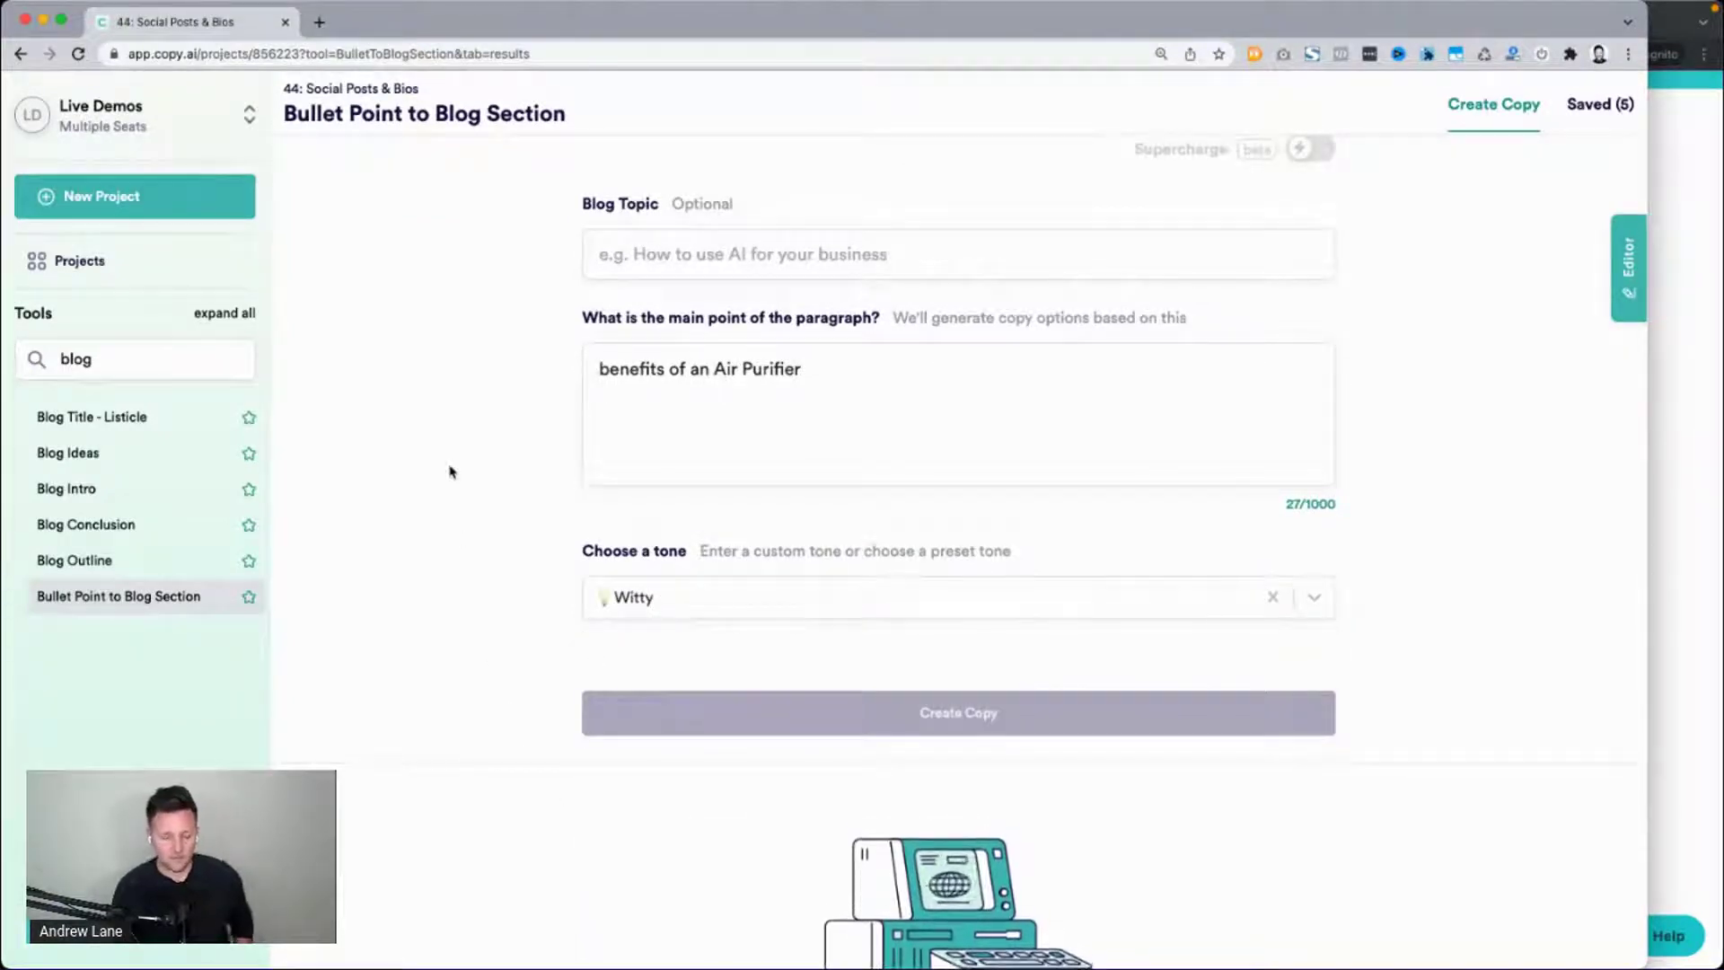
{"action": "left_click_drag", "start_coordinate": [1649, 167], "coordinate": [1721, 148]}
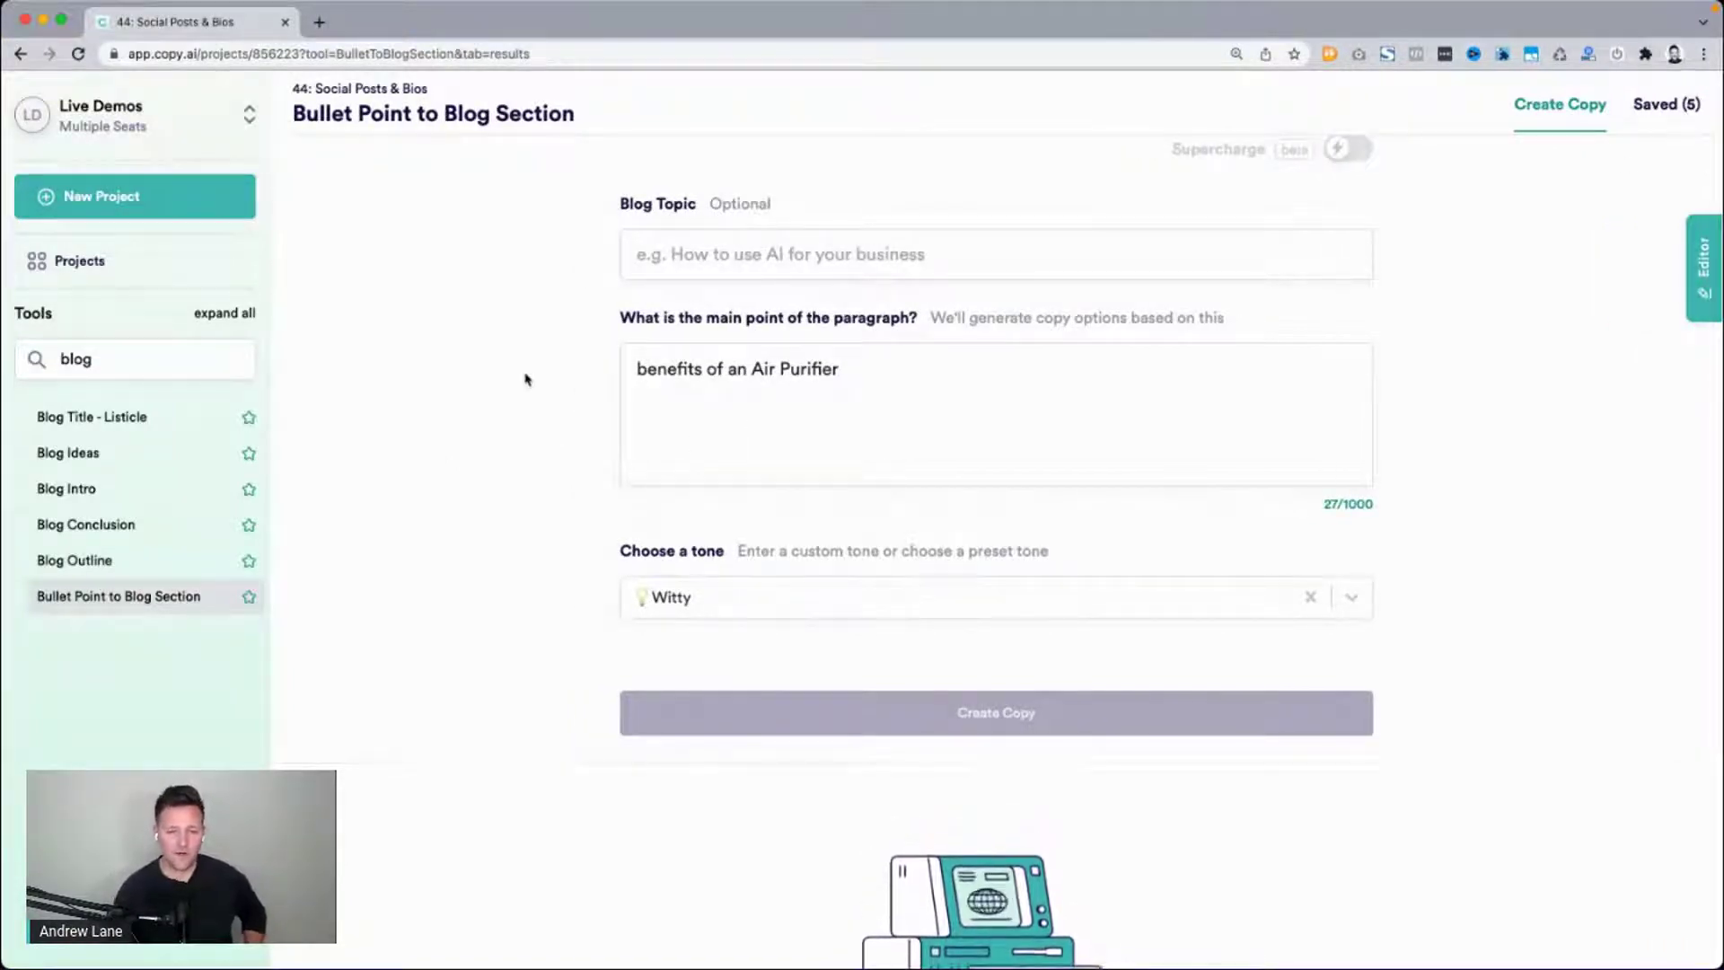
Highlight the main point, and in the first generated section the paragraph explaining what an air purifier is and how it works.
{"action": "triple_click", "coordinate": [705, 372]}
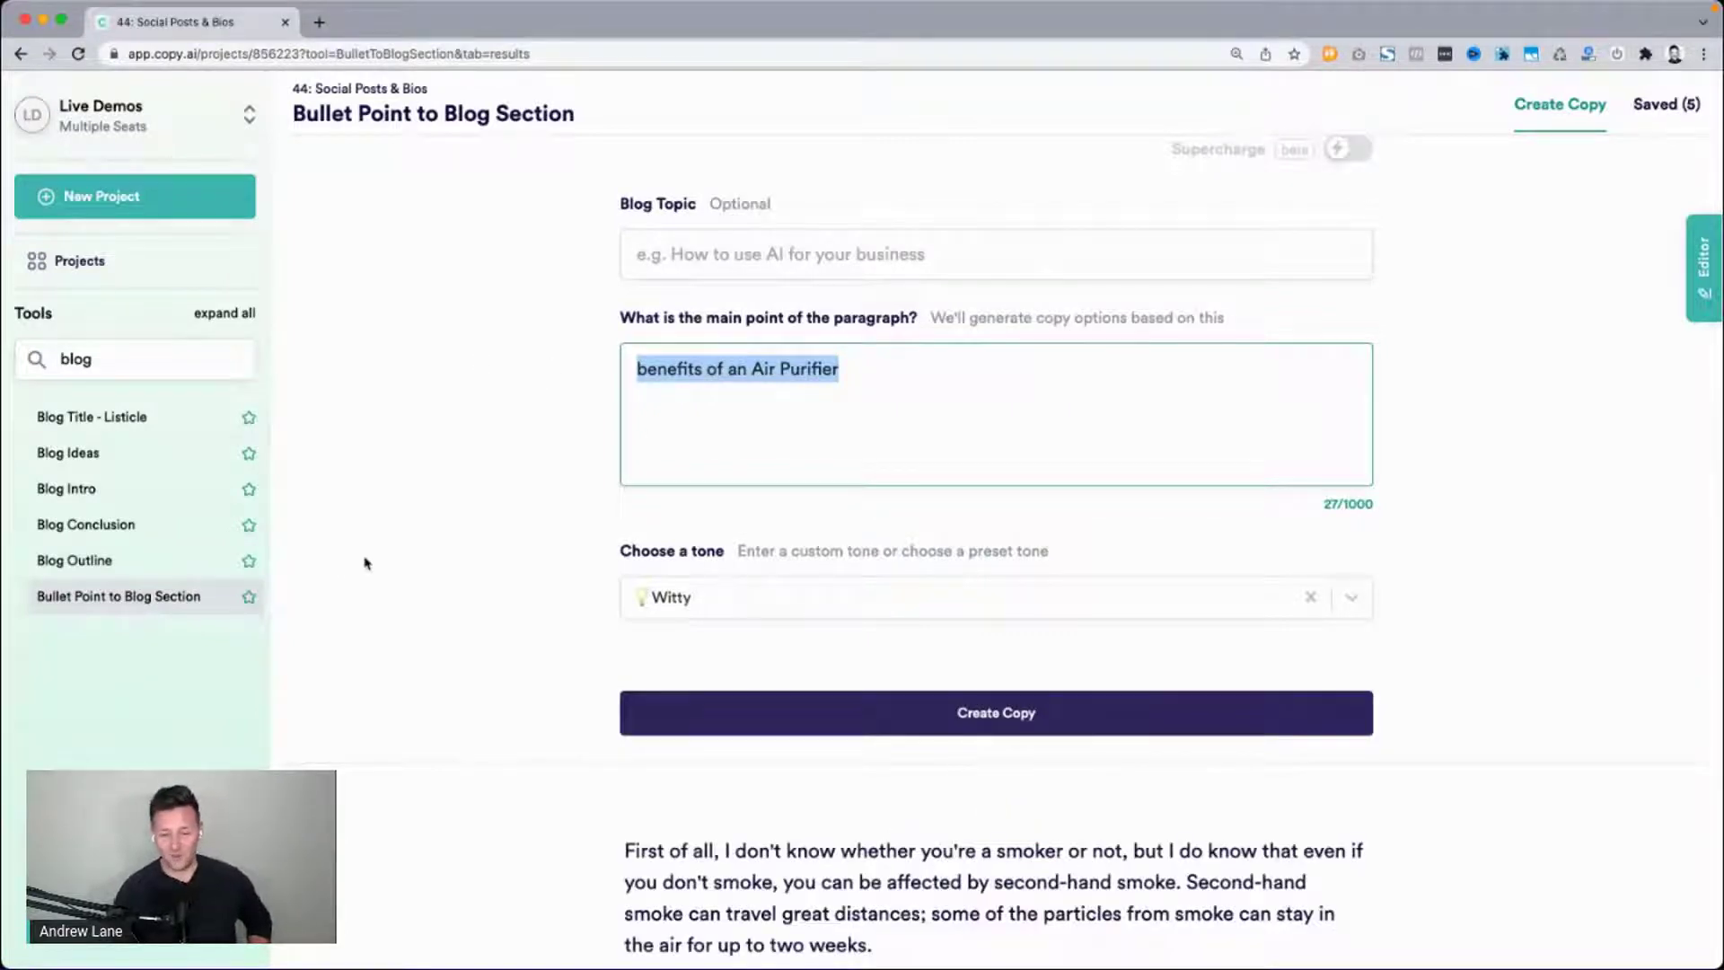
{"action": "scroll", "coordinate": [397, 633], "scroll_direction": "down", "scroll_amount": 7}
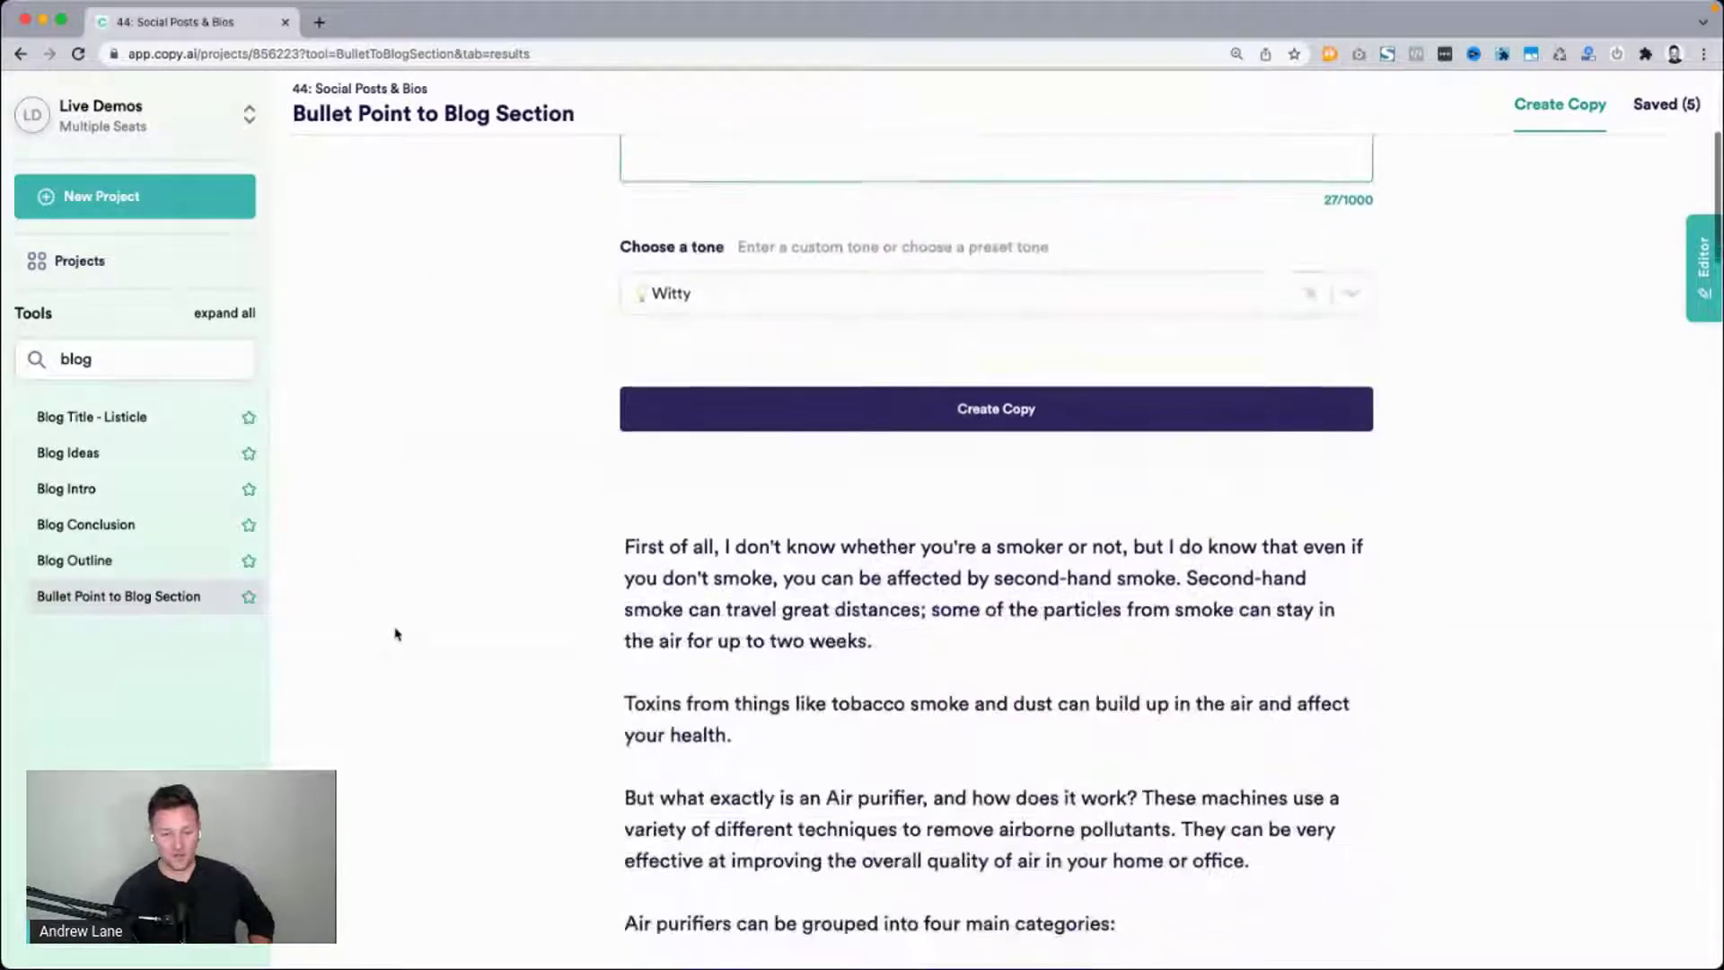
{"action": "scroll", "coordinate": [395, 634], "scroll_direction": "down", "scroll_amount": 3}
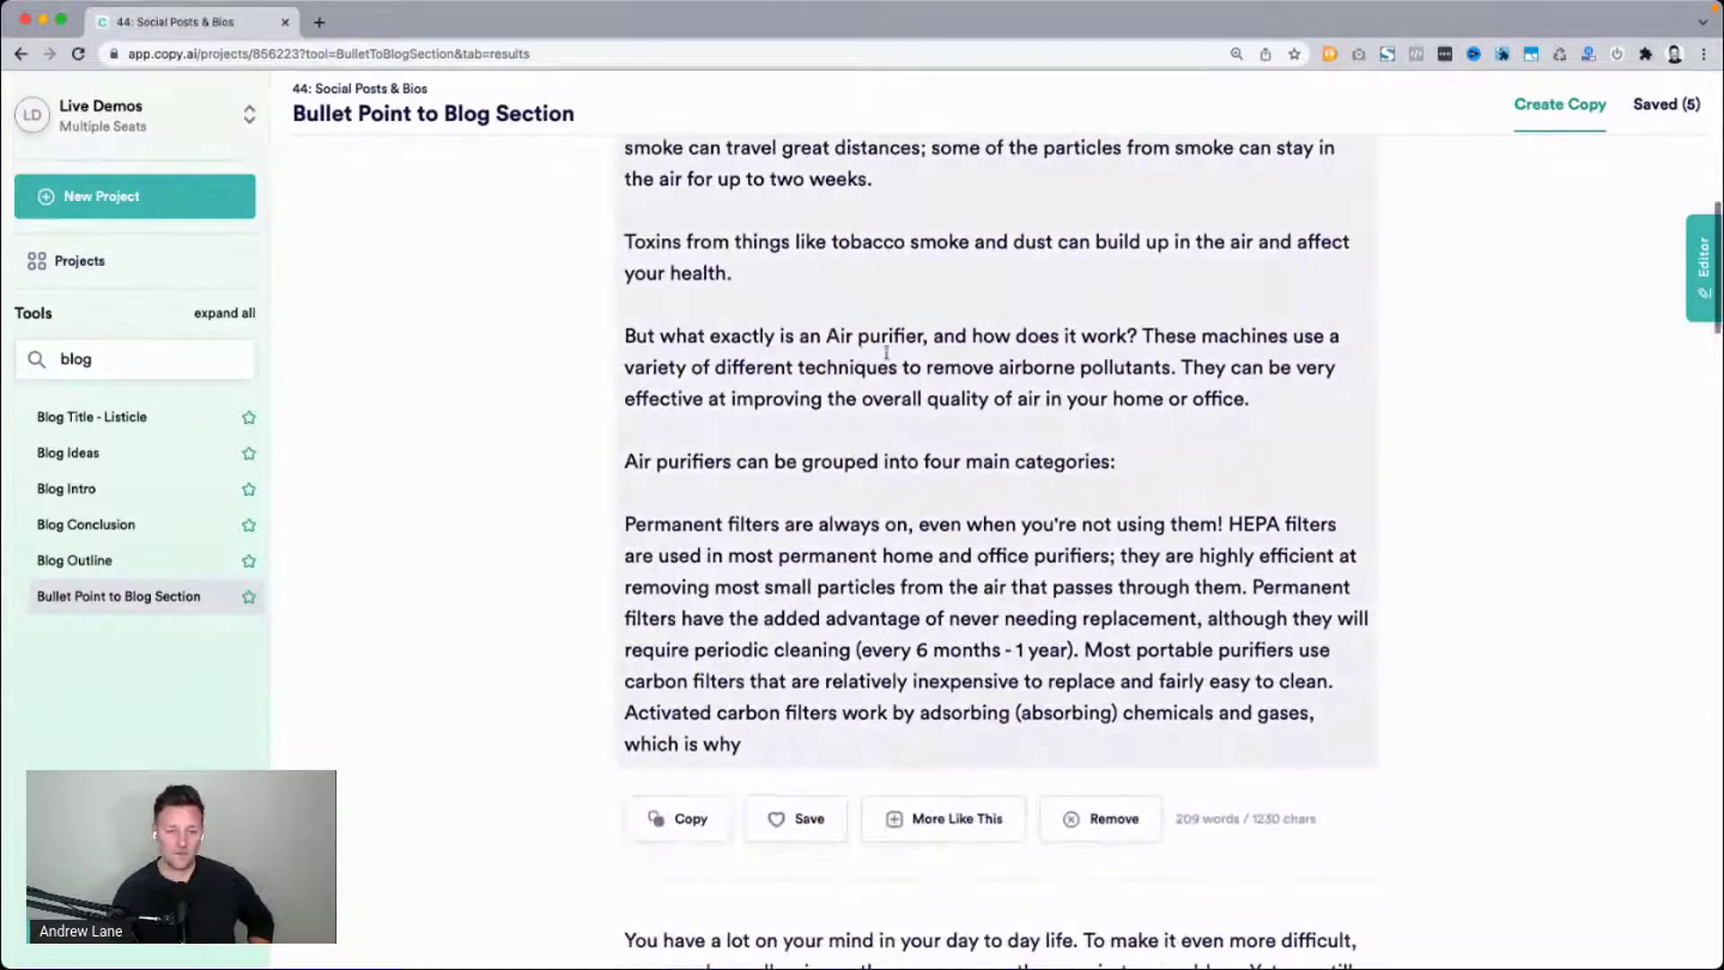
{"action": "triple_click", "coordinate": [834, 356]}
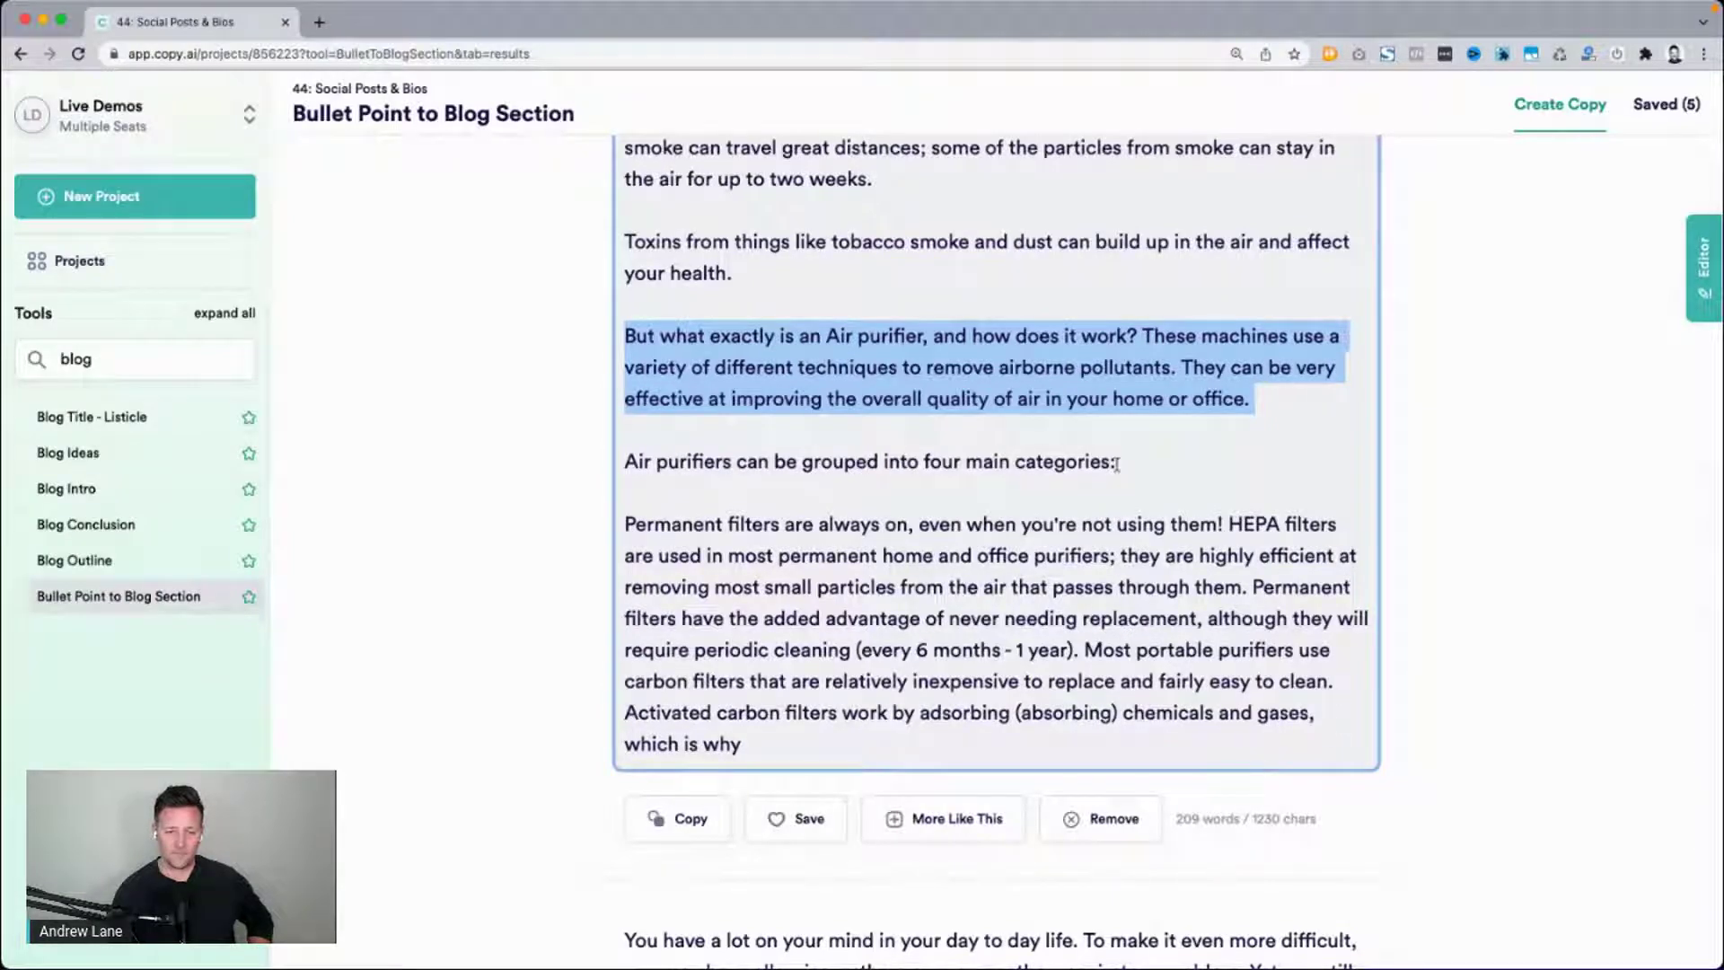
Examine the second generated section, highlighting its full text and its opening paragraph about allergies and asthma.
{"action": "scroll", "coordinate": [519, 588], "scroll_direction": "down", "scroll_amount": 8}
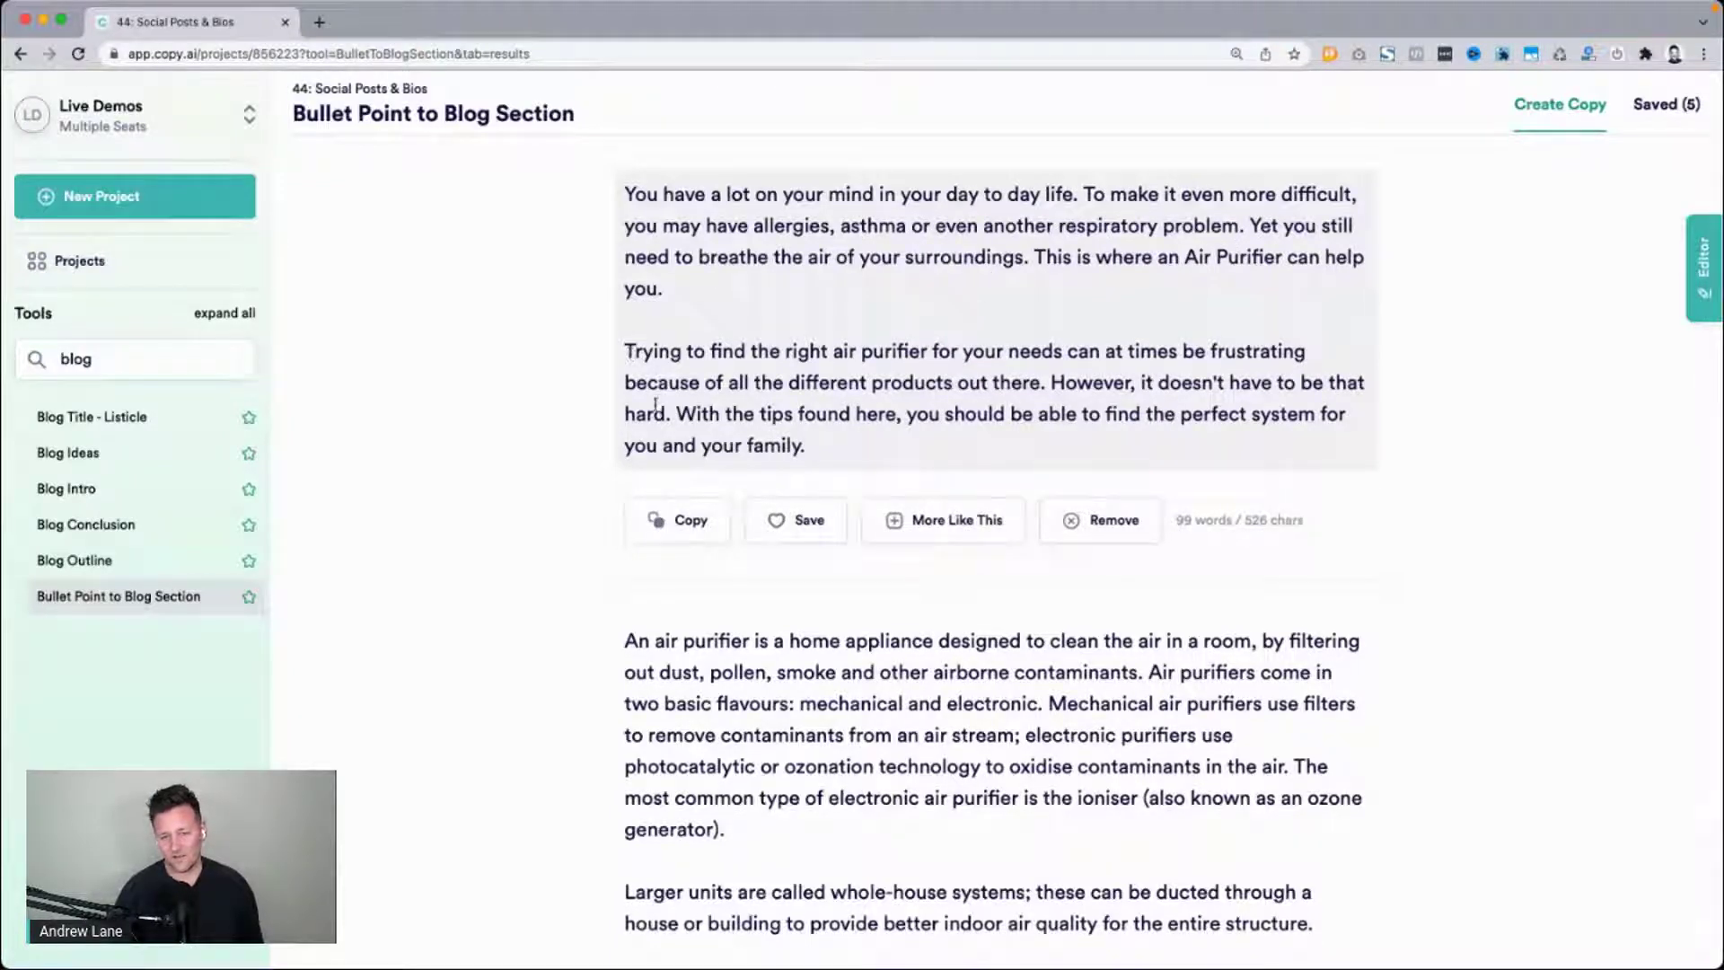
{"action": "left_click_drag", "start_coordinate": [876, 444], "coordinate": [562, 134]}
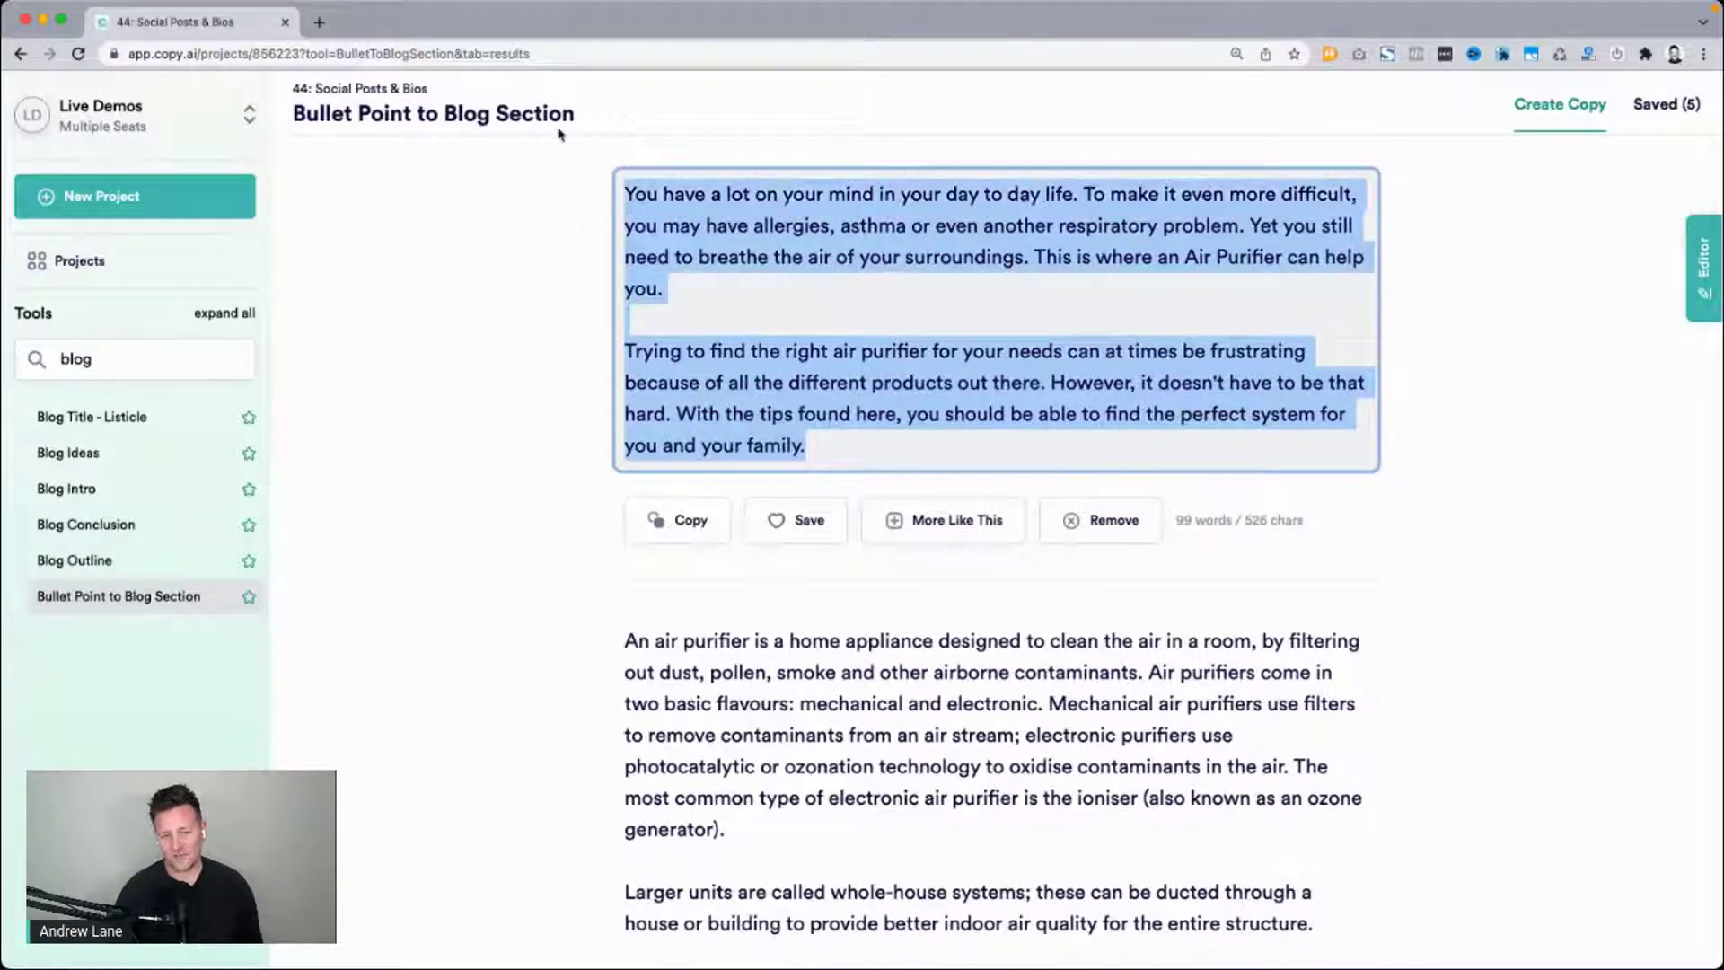
{"action": "left_click", "coordinate": [808, 296]}
{"action": "triple_click", "coordinate": [862, 254]}
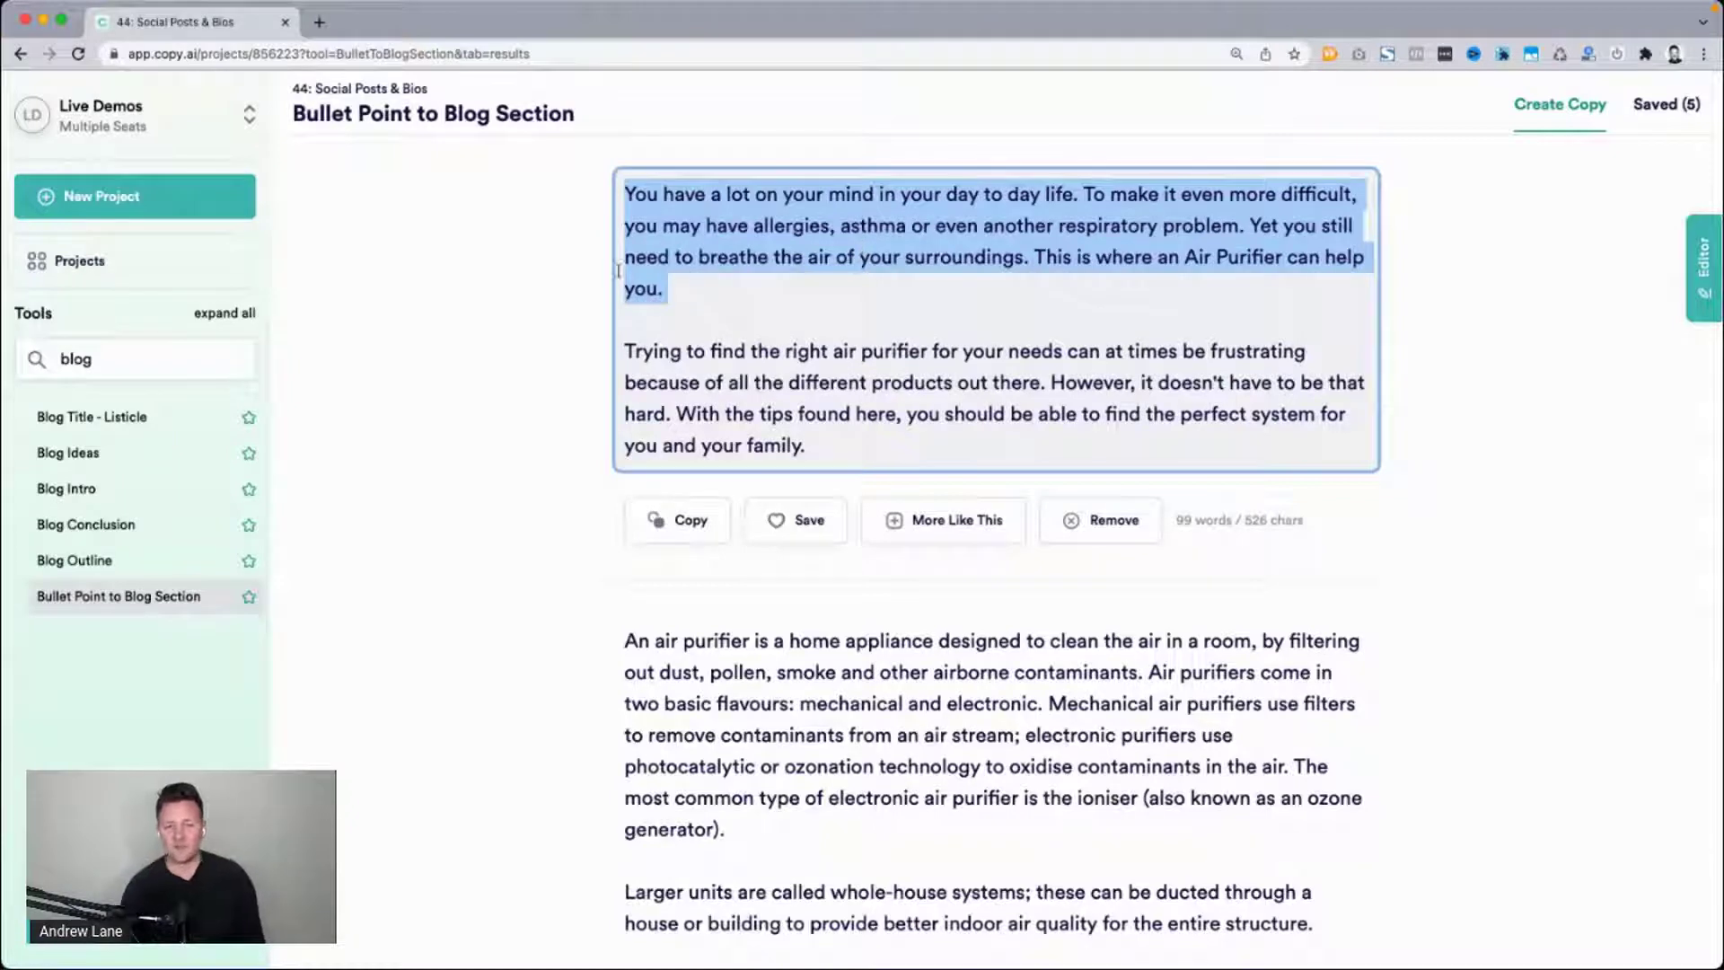
Examine the third and fourth sections, highlighting the air purifier definition and the opening sentences about the growing popularity of air purifiers.
{"action": "scroll", "coordinate": [493, 334], "scroll_direction": "down", "scroll_amount": 5}
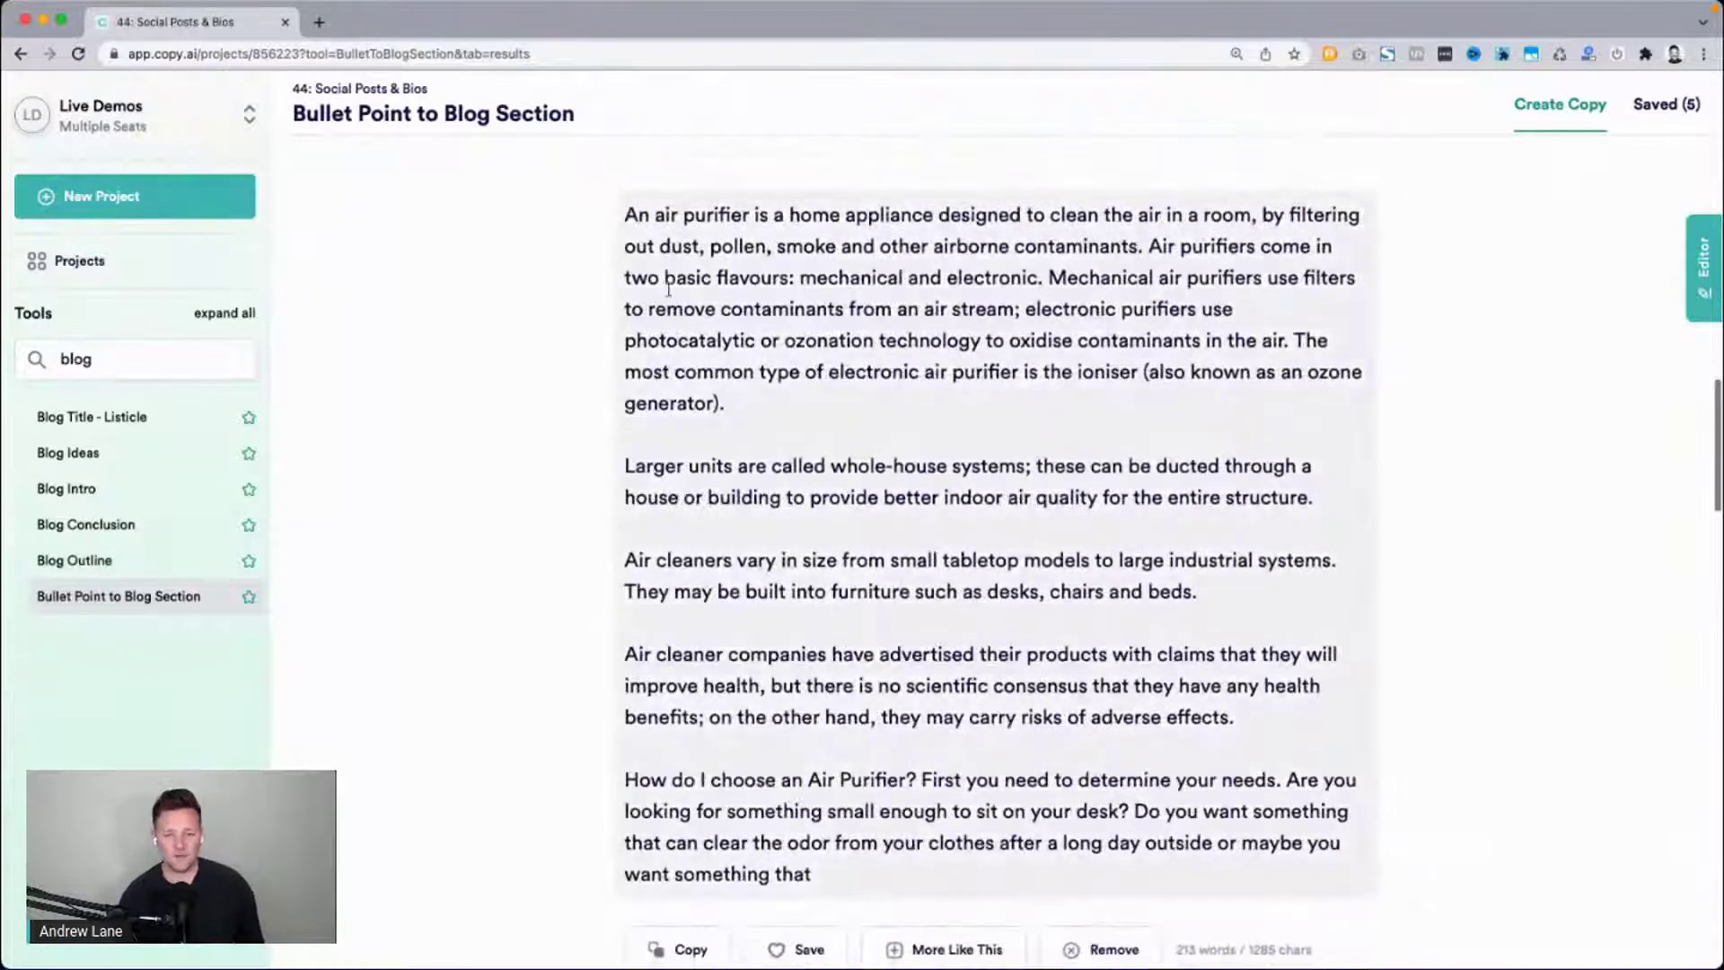
{"action": "left_click_drag", "start_coordinate": [641, 216], "coordinate": [1041, 278]}
{"action": "scroll", "coordinate": [1041, 277], "scroll_direction": "down", "scroll_amount": 9}
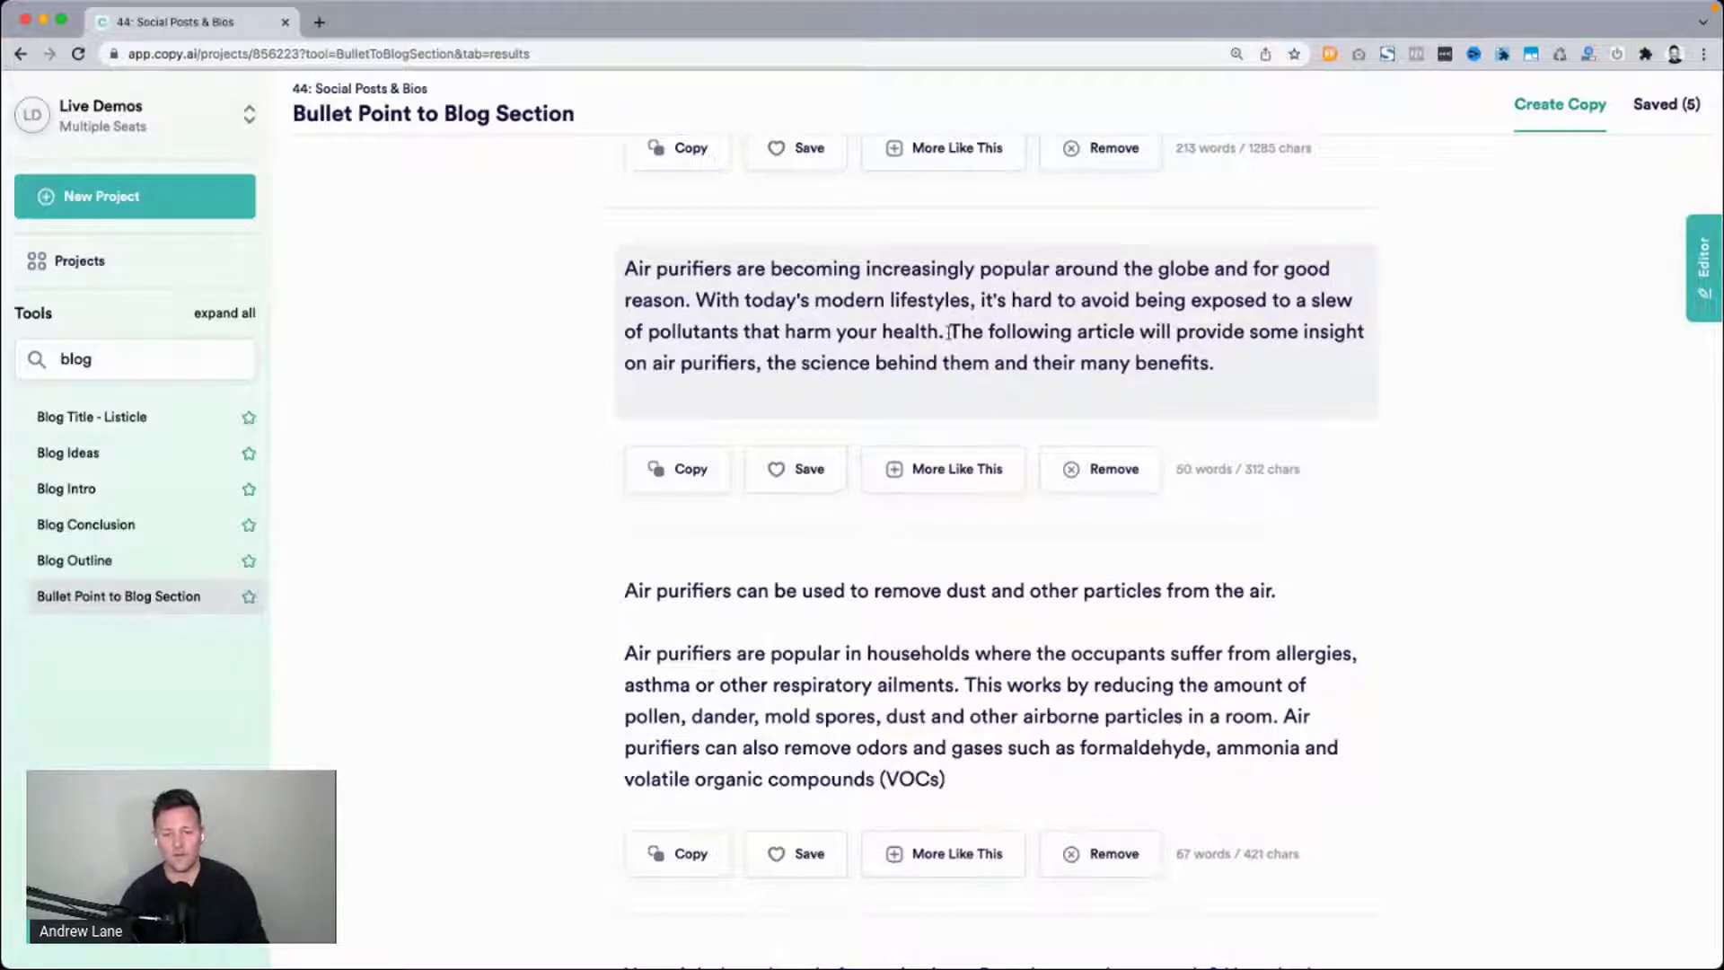
{"action": "left_click_drag", "start_coordinate": [946, 332], "coordinate": [537, 256]}
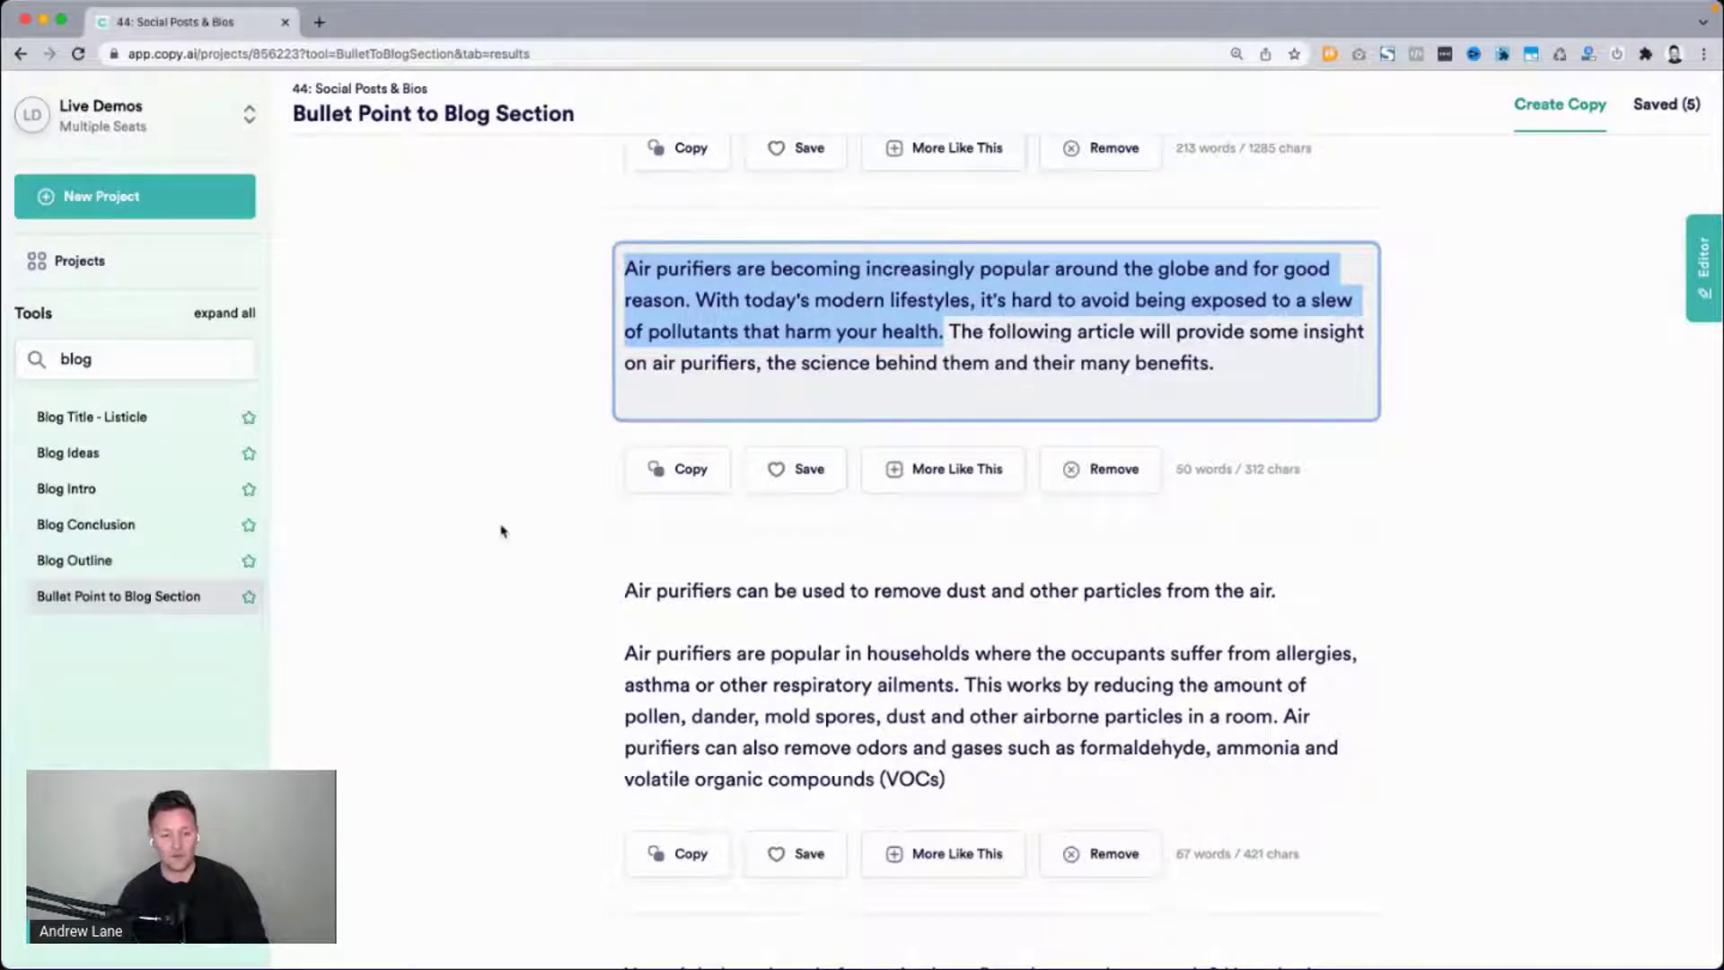
{"action": "scroll", "coordinate": [502, 531], "scroll_direction": "down", "scroll_amount": 20}
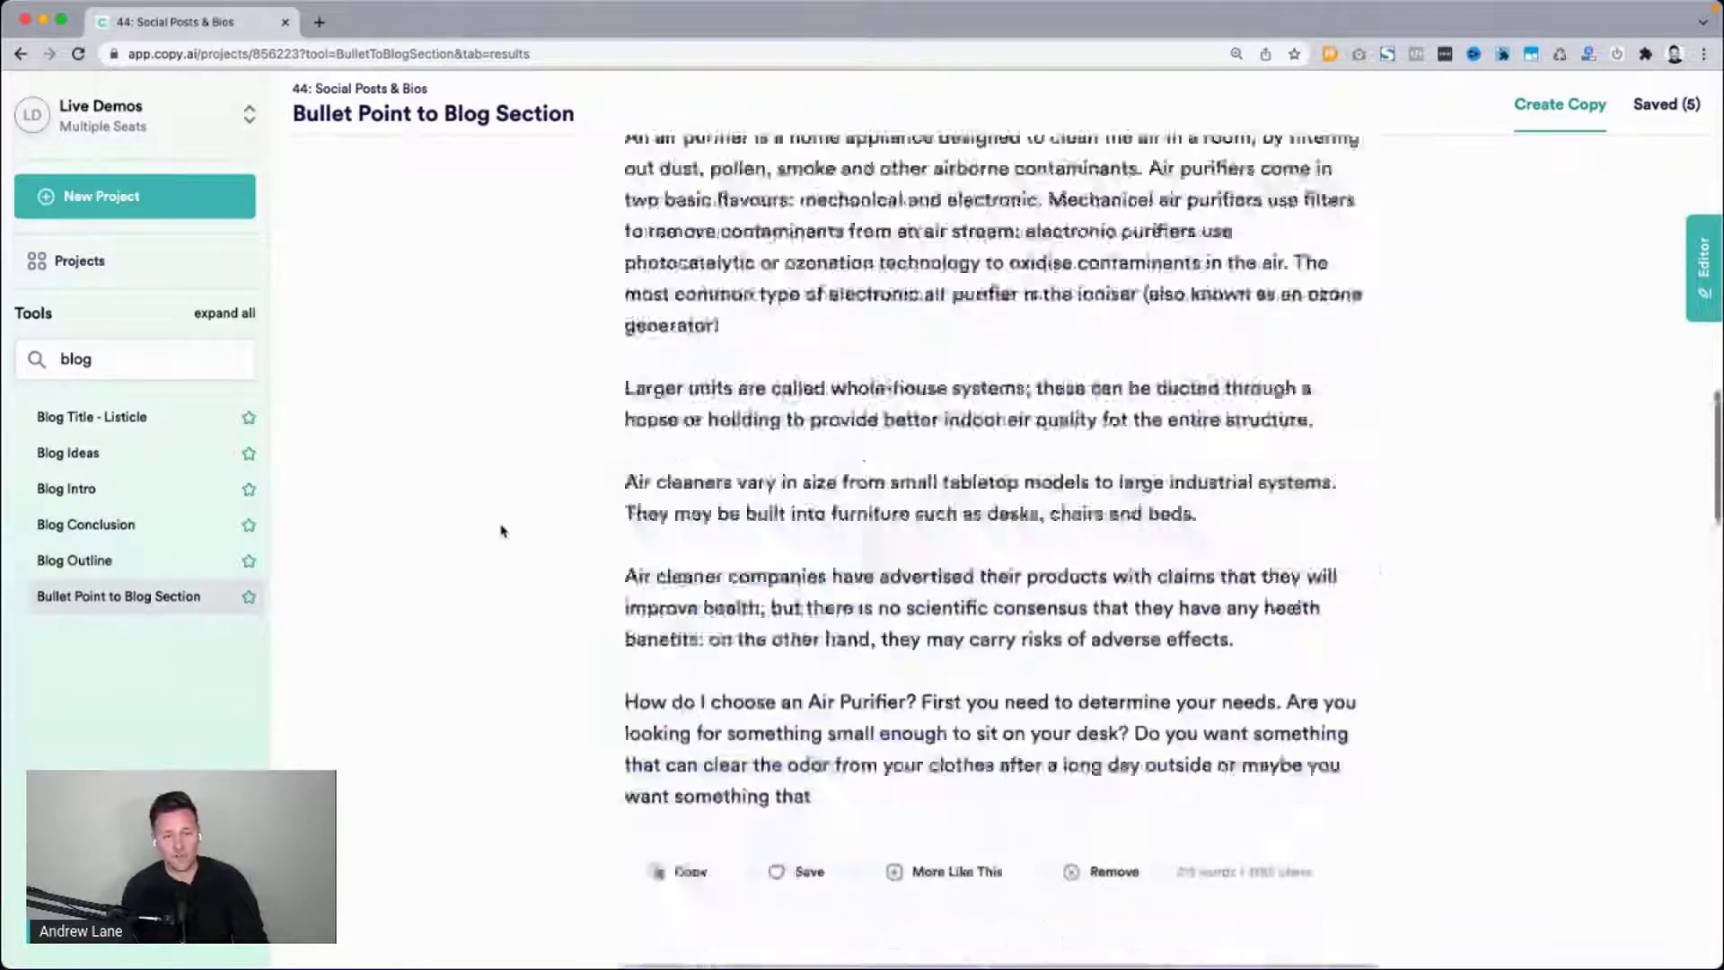
Replace "benefits of an" in the main point with "why everyone should have an", keeping the words Air Purifier.
{"action": "scroll", "coordinate": [502, 530], "scroll_direction": "up", "scroll_amount": 20}
{"action": "left_click", "coordinate": [637, 461]}
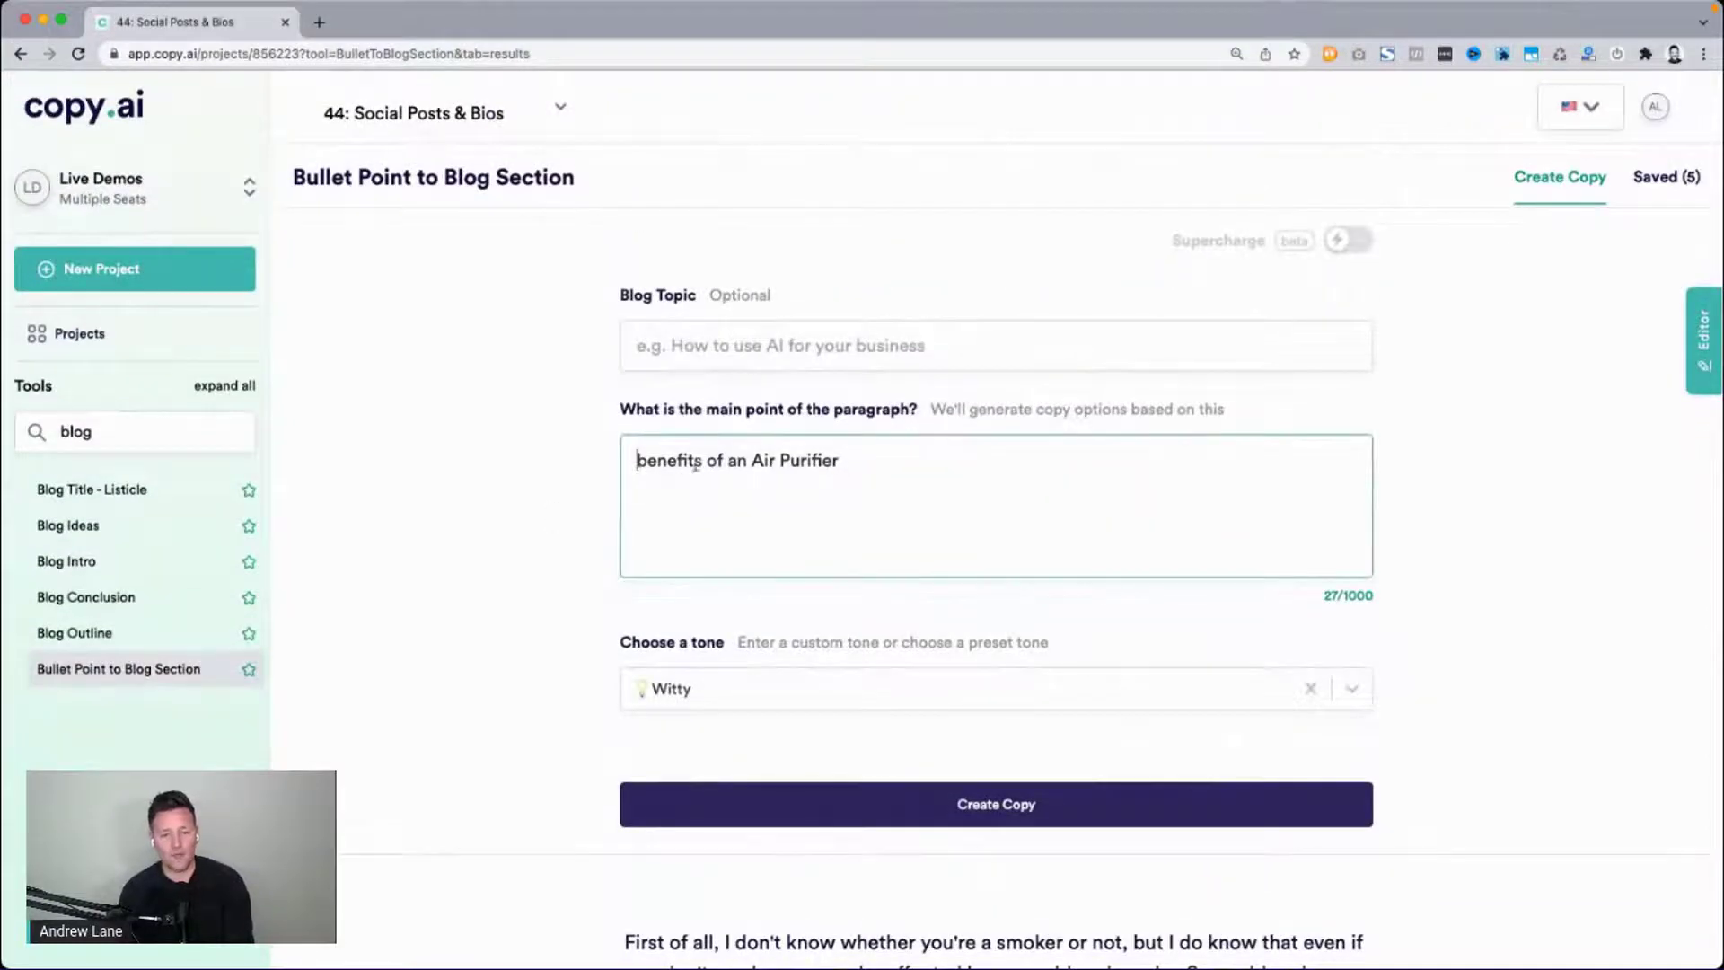
{"action": "key", "text": "shift+alt+Right"}
{"action": "key", "text": "shift+alt+Right"}
{"action": "key", "text": "shift+alt+Right"}
{"action": "type", "text": "why"}
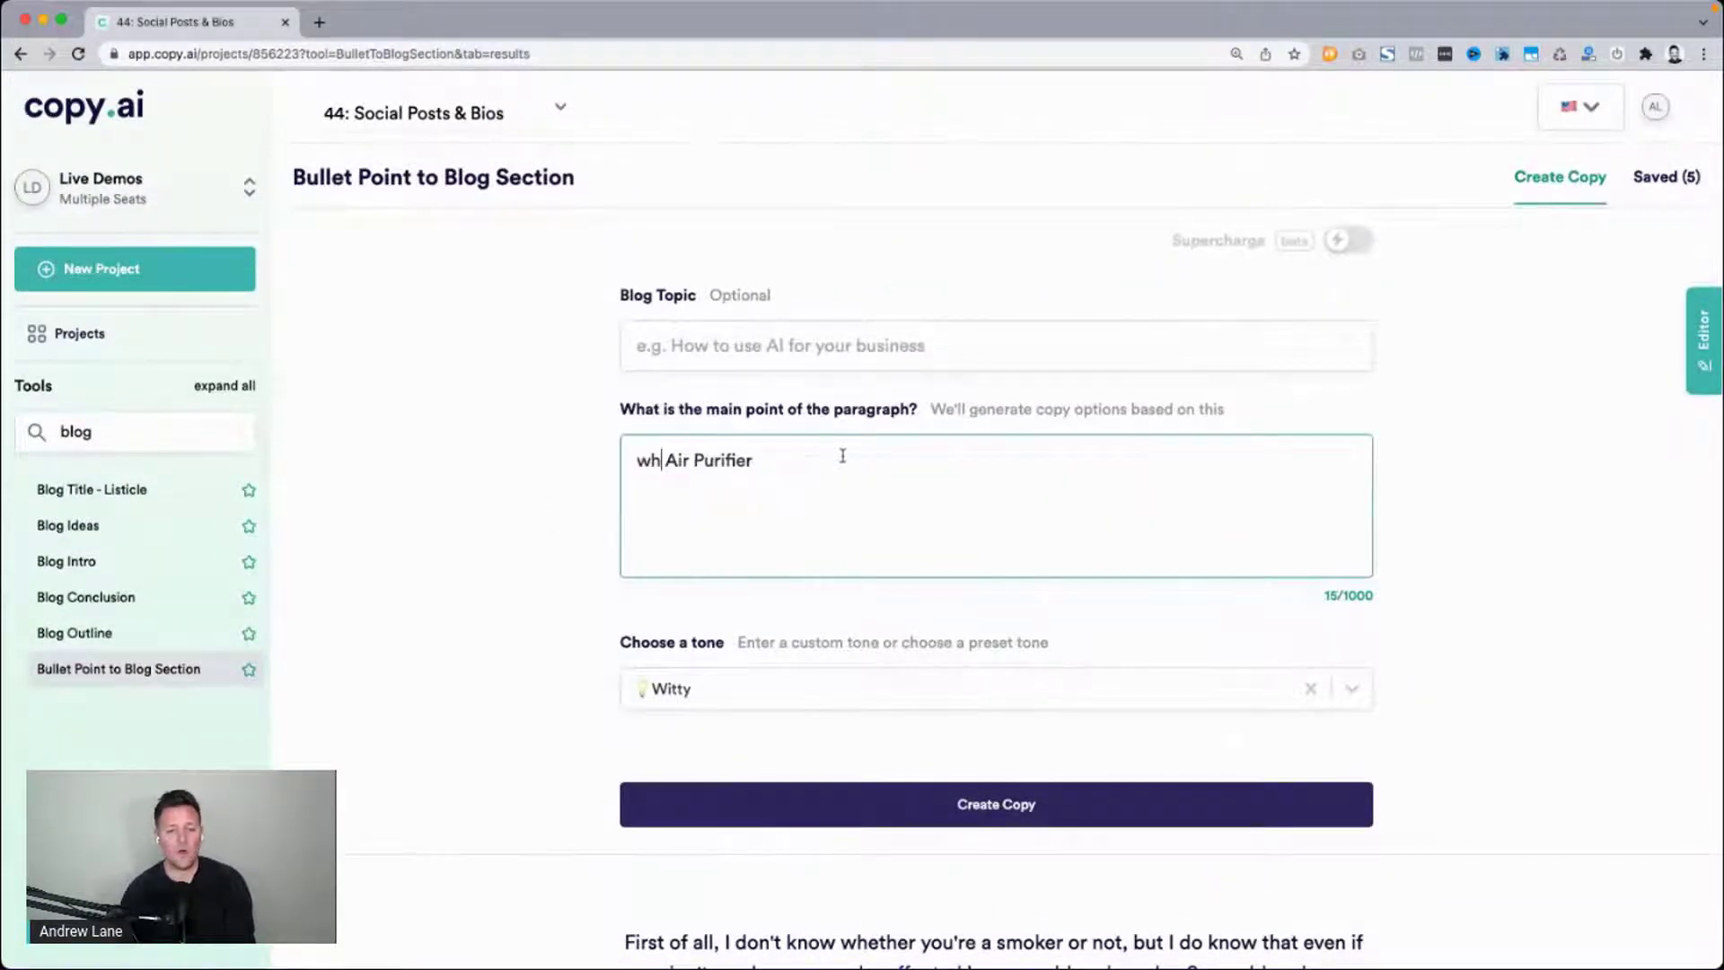
{"action": "key", "text": "BackSpace"}
{"action": "type", "text": "veryone whoul"}
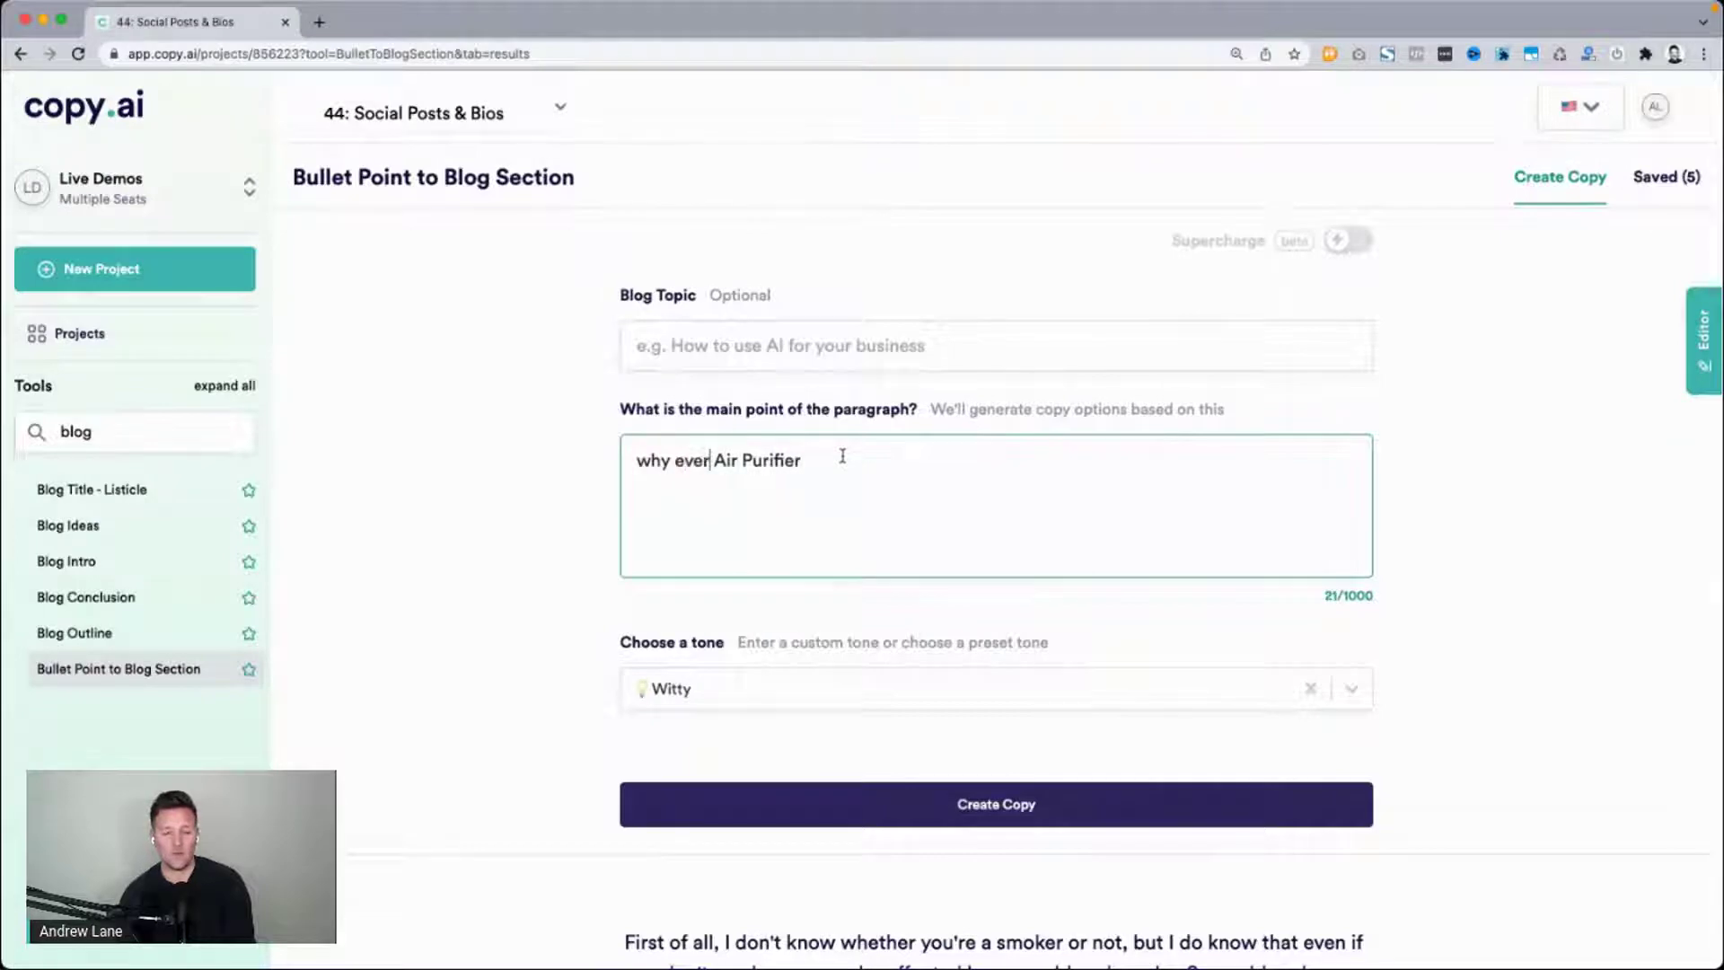
{"action": "key", "text": "BackSpace"}
{"action": "key", "text": "BackSpace"}
{"action": "key", "text": "BackSpace"}
{"action": "key", "text": "BackSpace"}
{"action": "key", "text": "BackSpace"}
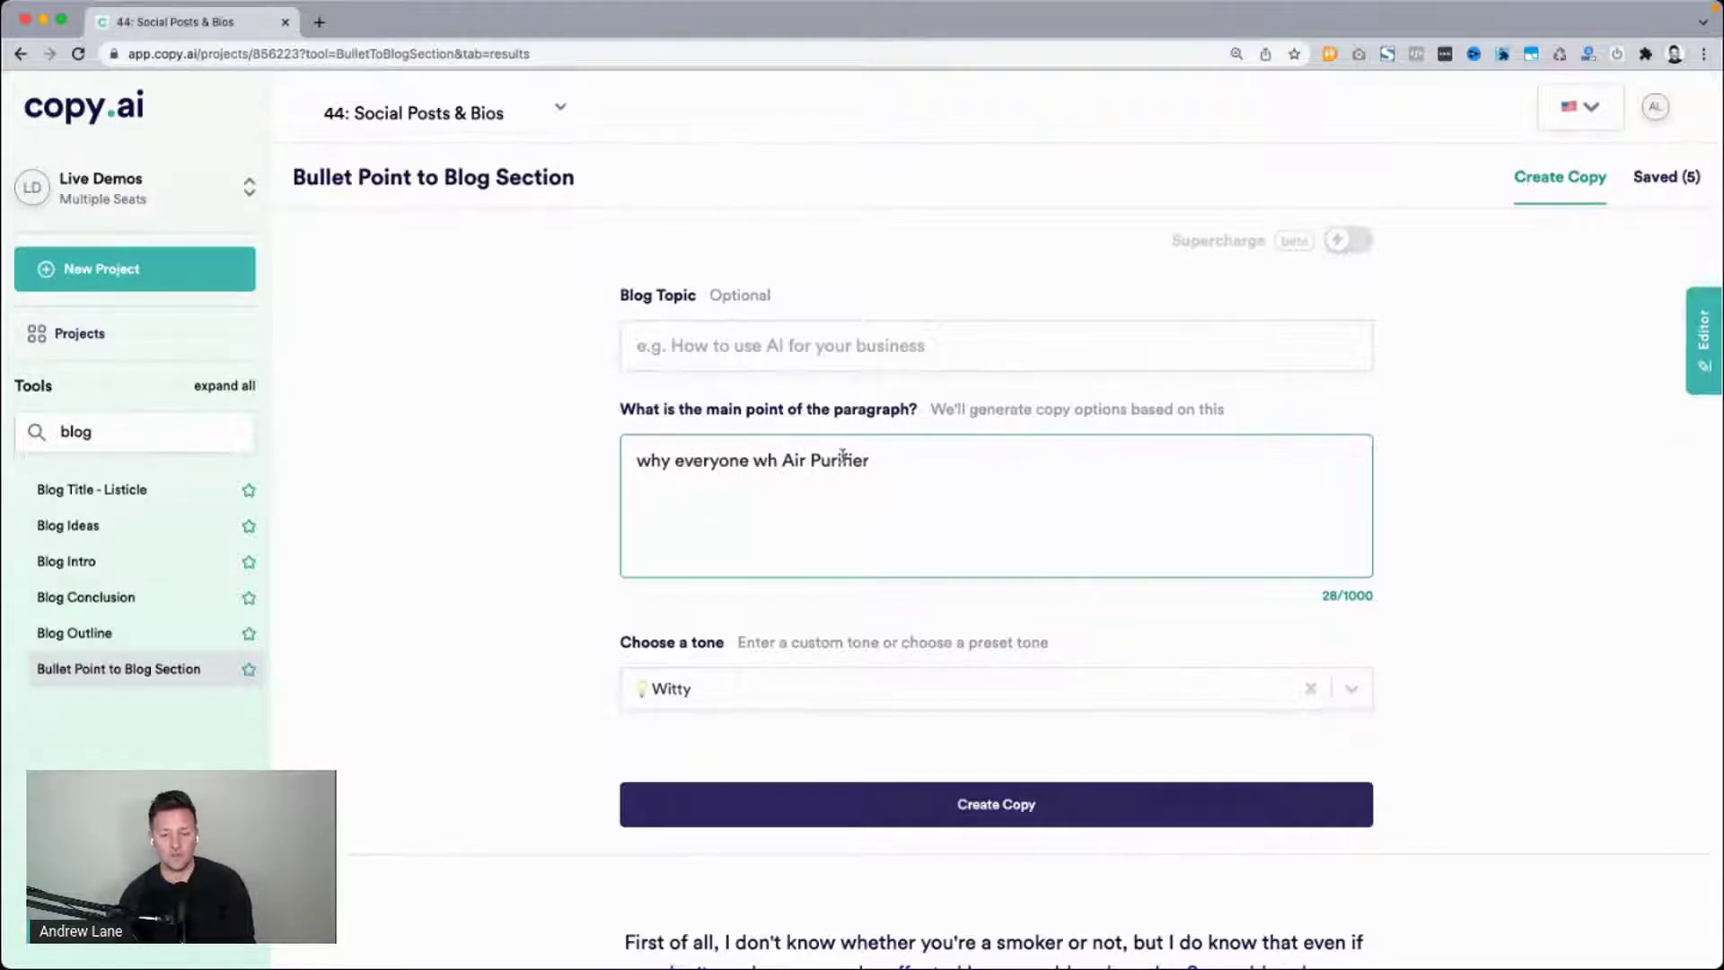
{"action": "type", "text": "should have an"}
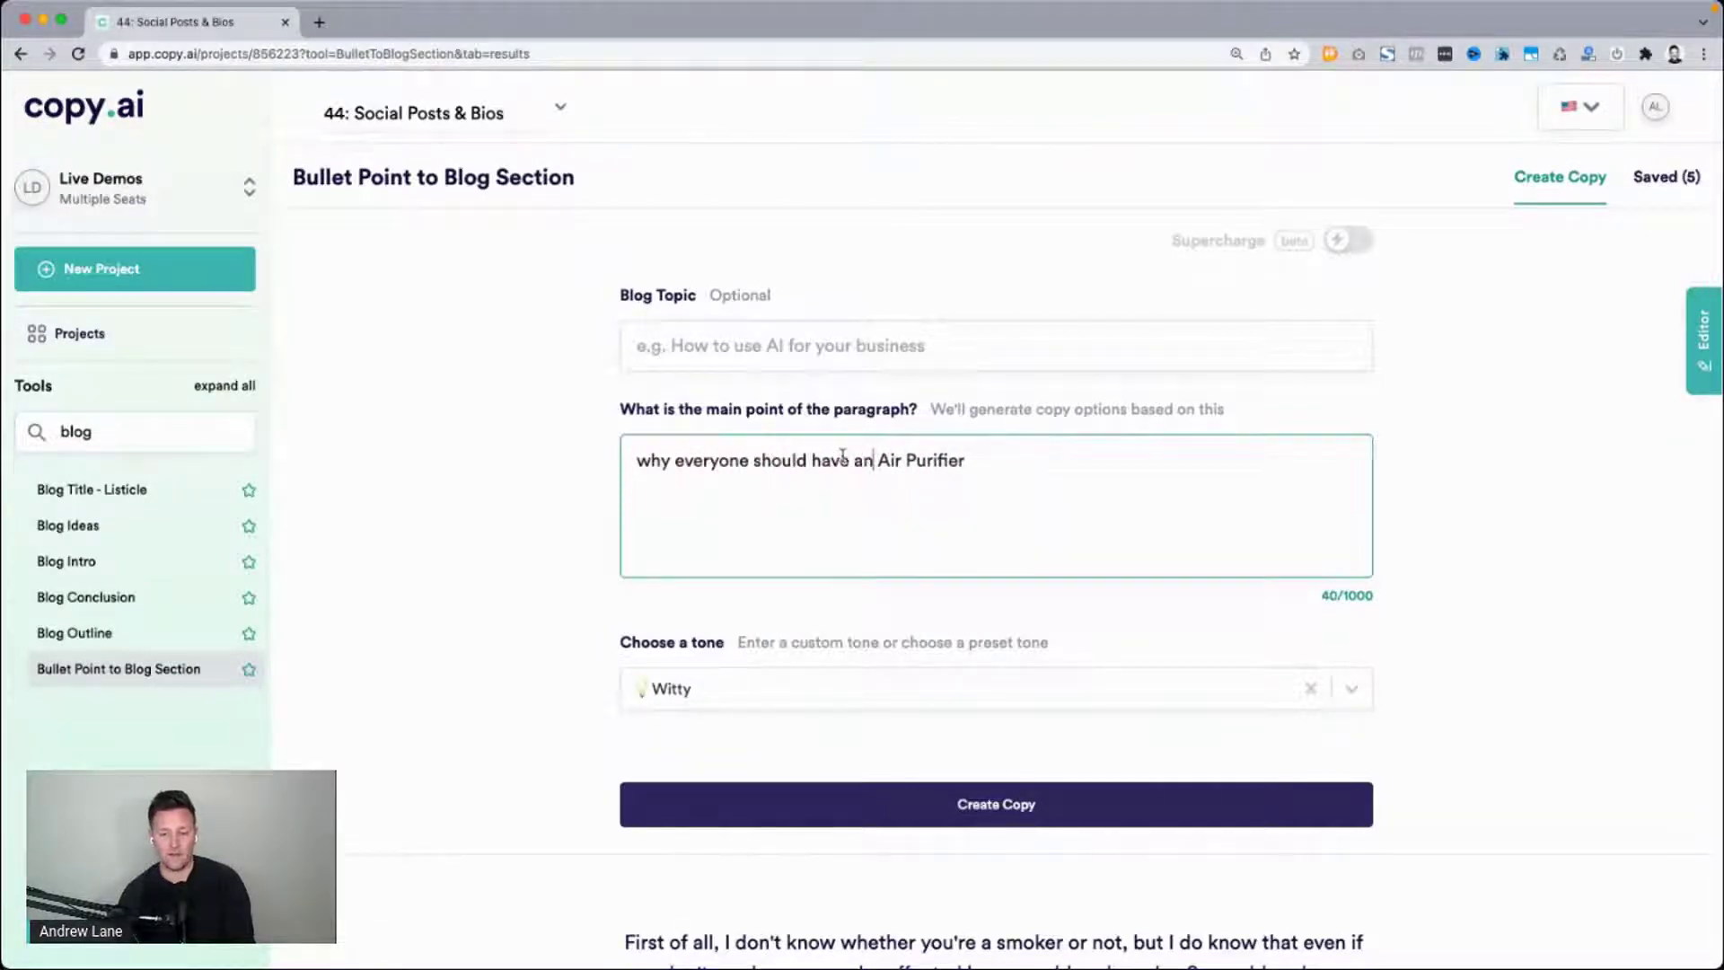
Complete the main point with "in their home", generate new blog sections in the Witty tone, and highlight the main point.
{"action": "type", "text": " Air Purifier in thei"}
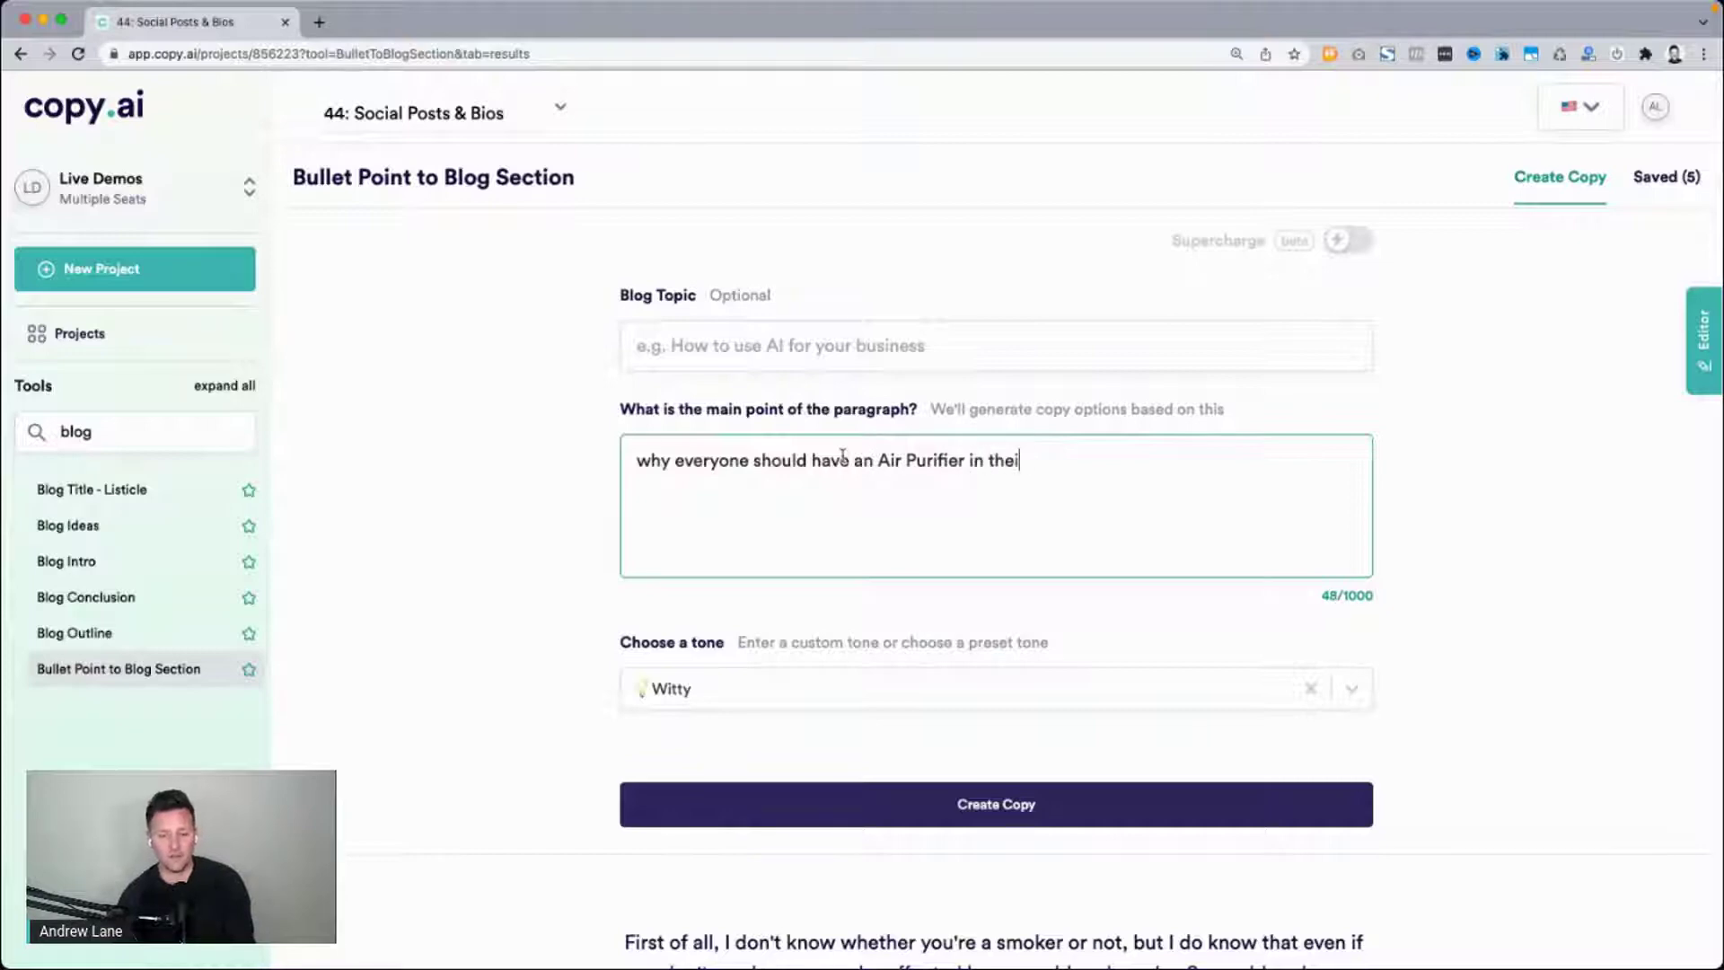
{"action": "type", "text": "r home"}
{"action": "left_click", "coordinate": [893, 810]}
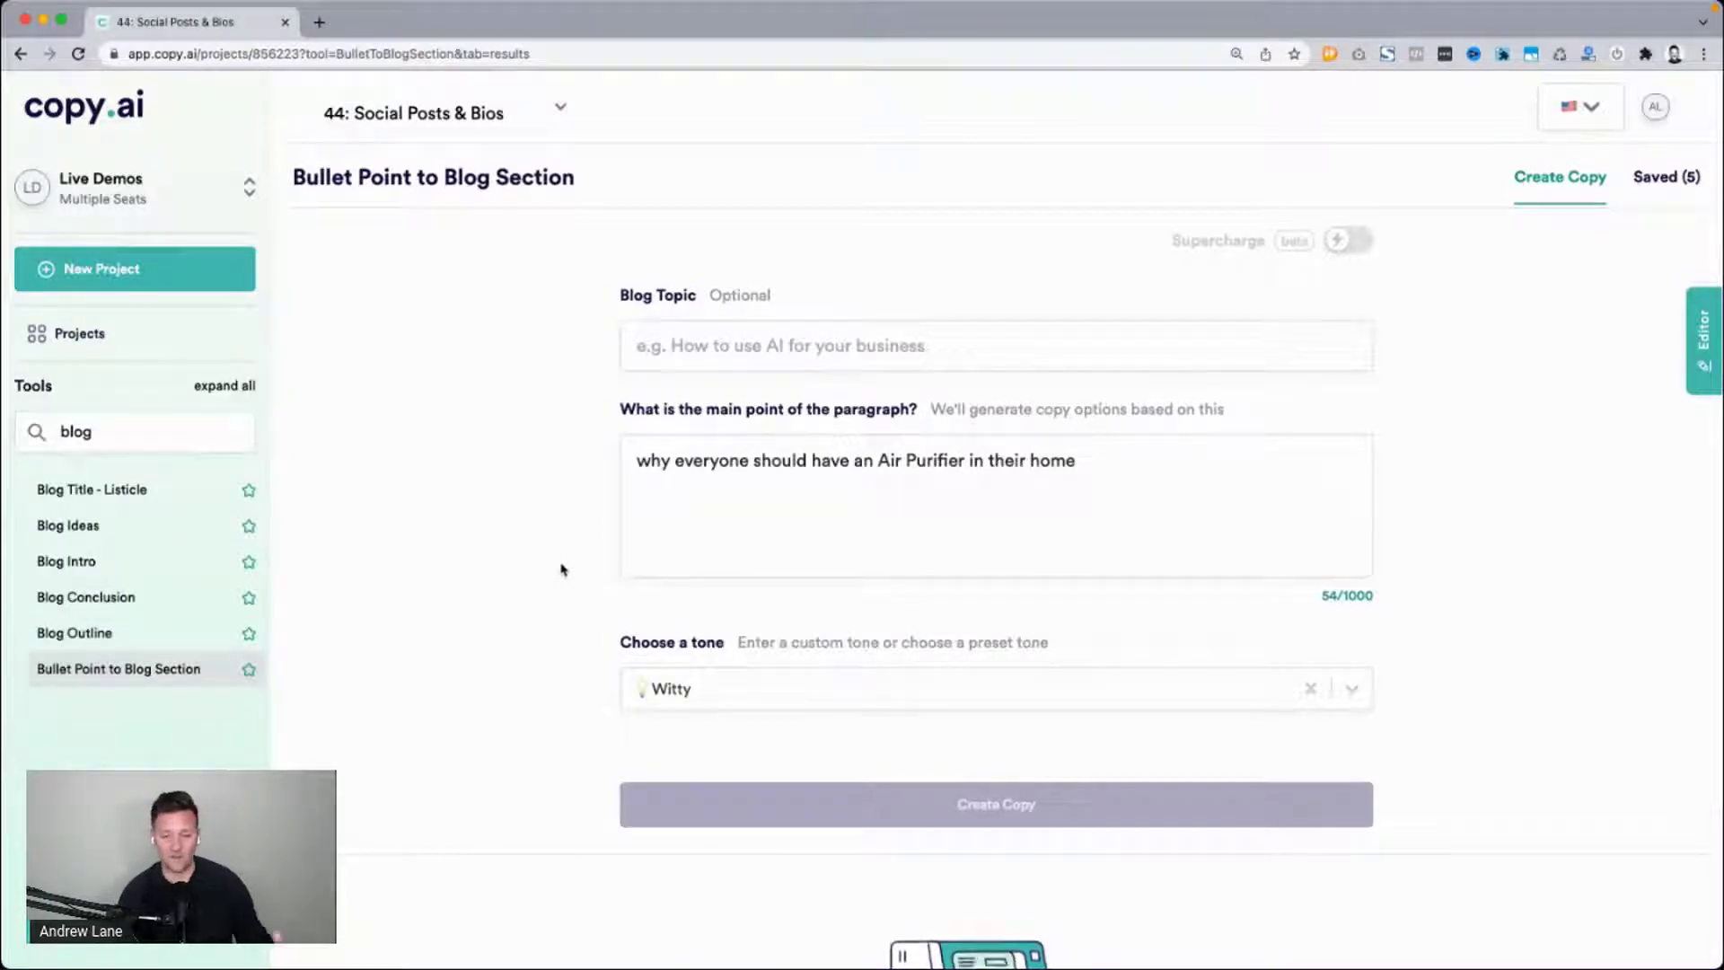
{"action": "left_click_drag", "start_coordinate": [638, 460], "coordinate": [1167, 487]}
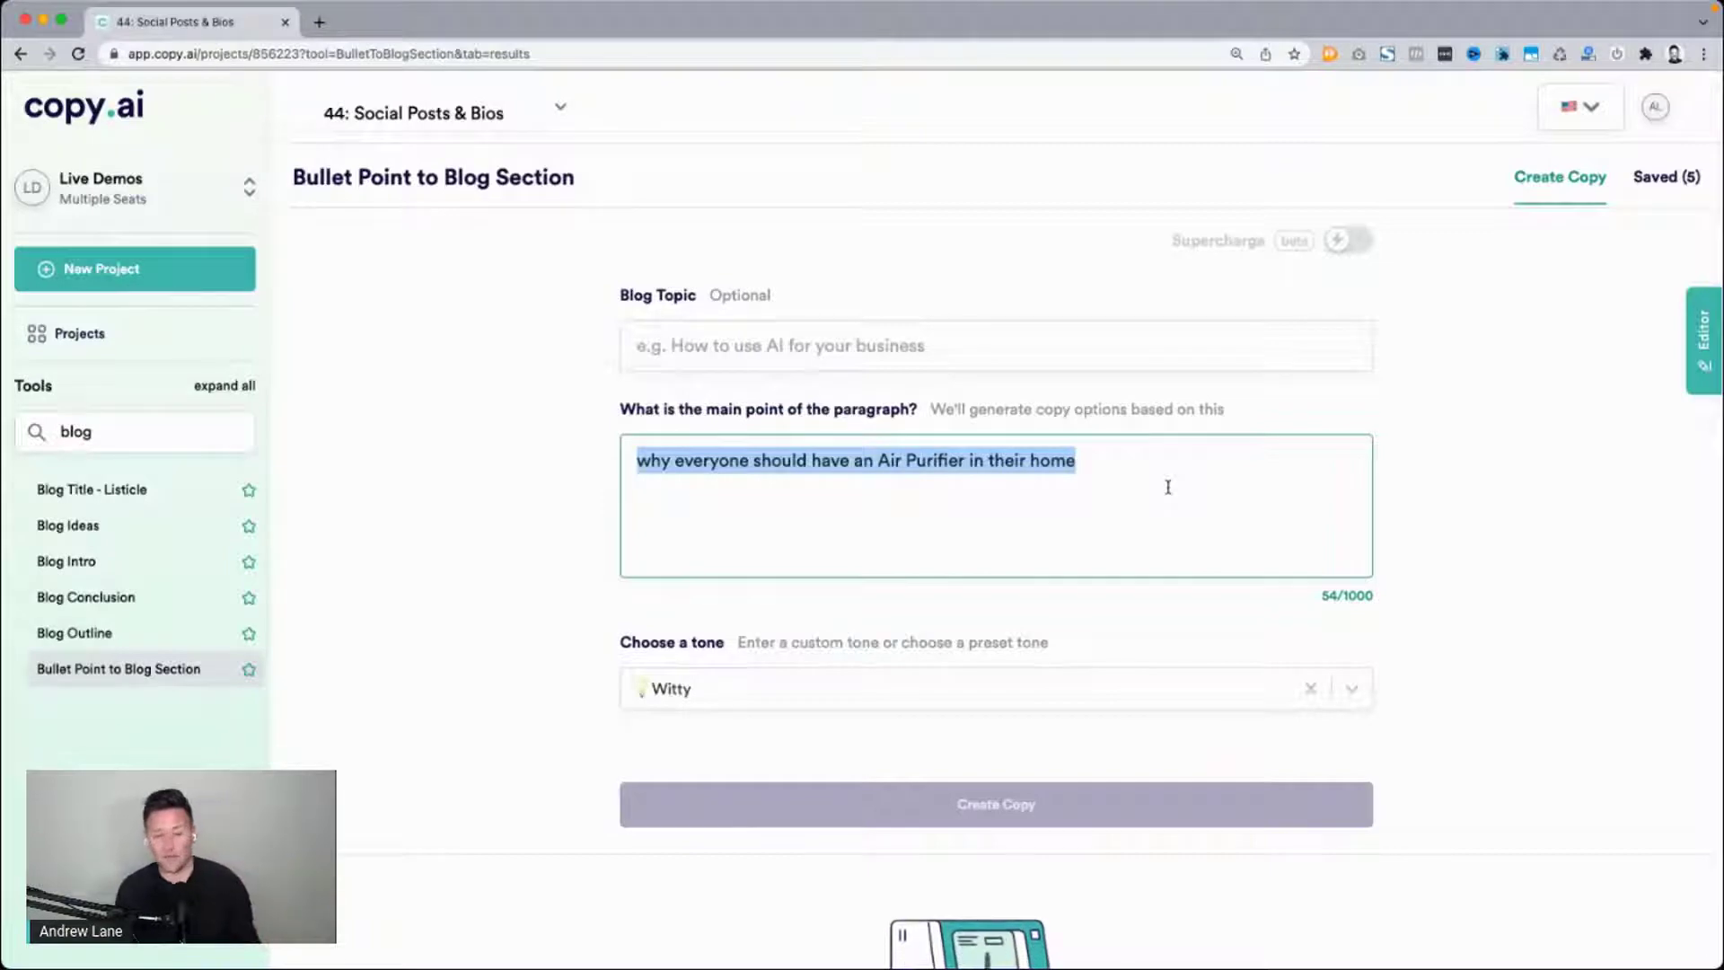
{"action": "left_click", "coordinate": [523, 435]}
Examine the first two generated sections, highlighting the second one's paragraph about buying an air purifier where air quality is bad.
{"action": "scroll", "coordinate": [524, 434], "scroll_direction": "down", "scroll_amount": 5}
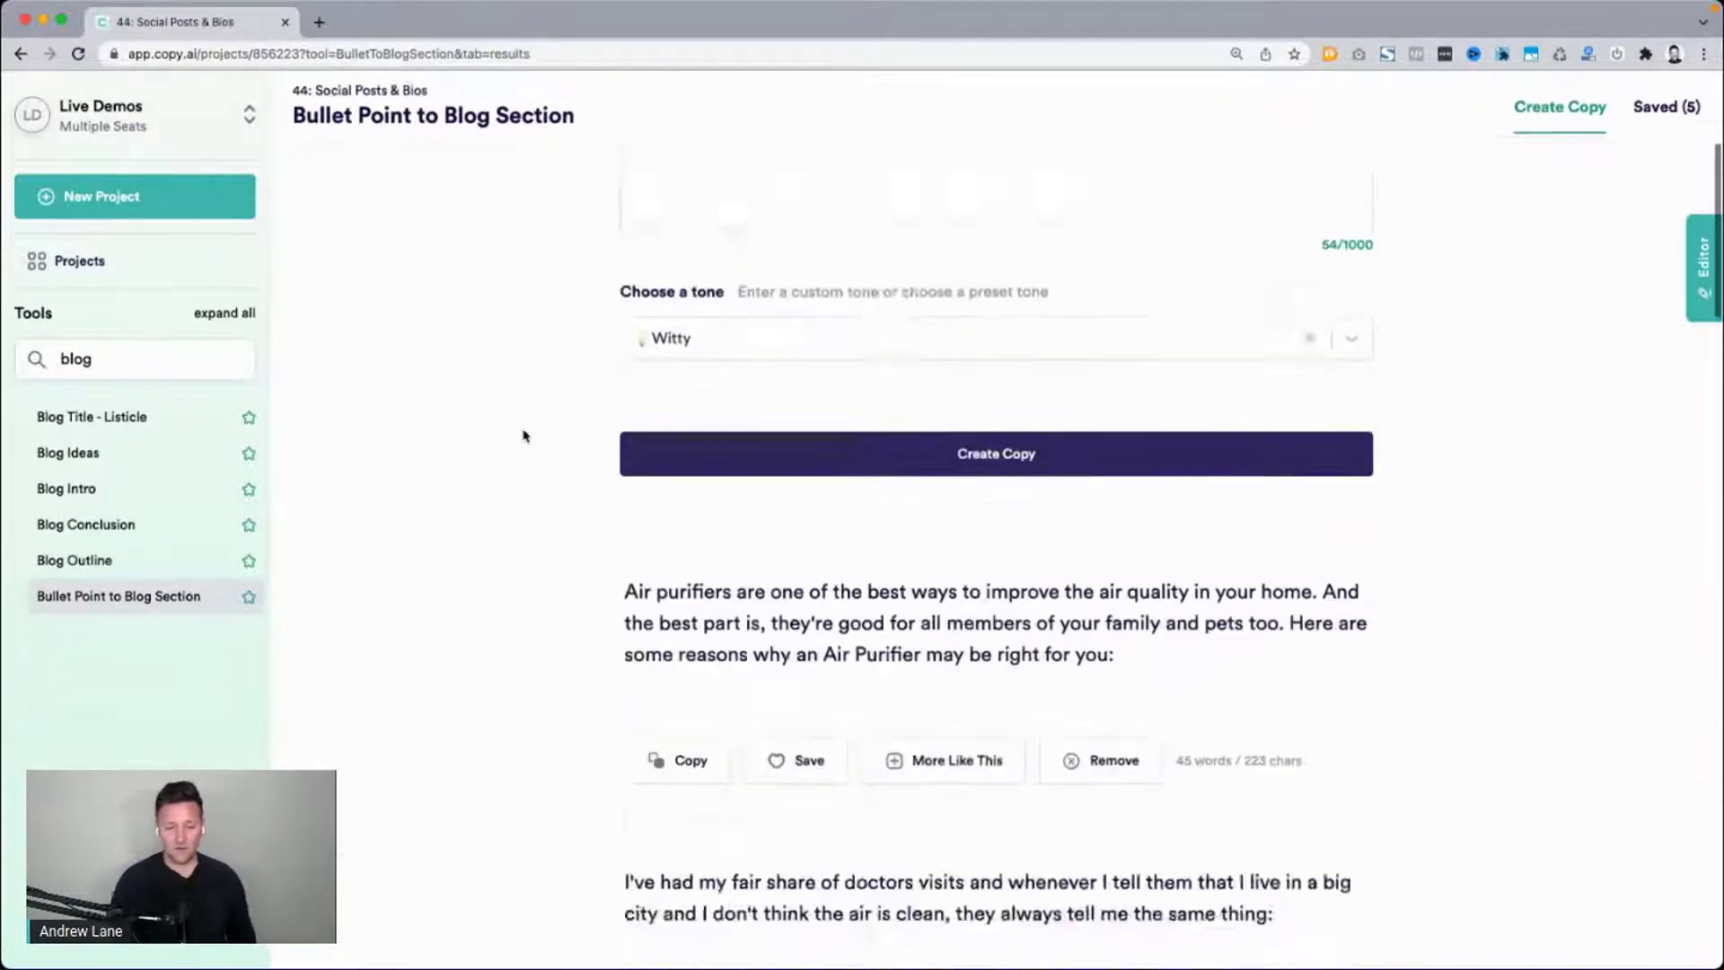
{"action": "scroll", "coordinate": [525, 436], "scroll_direction": "down", "scroll_amount": 3}
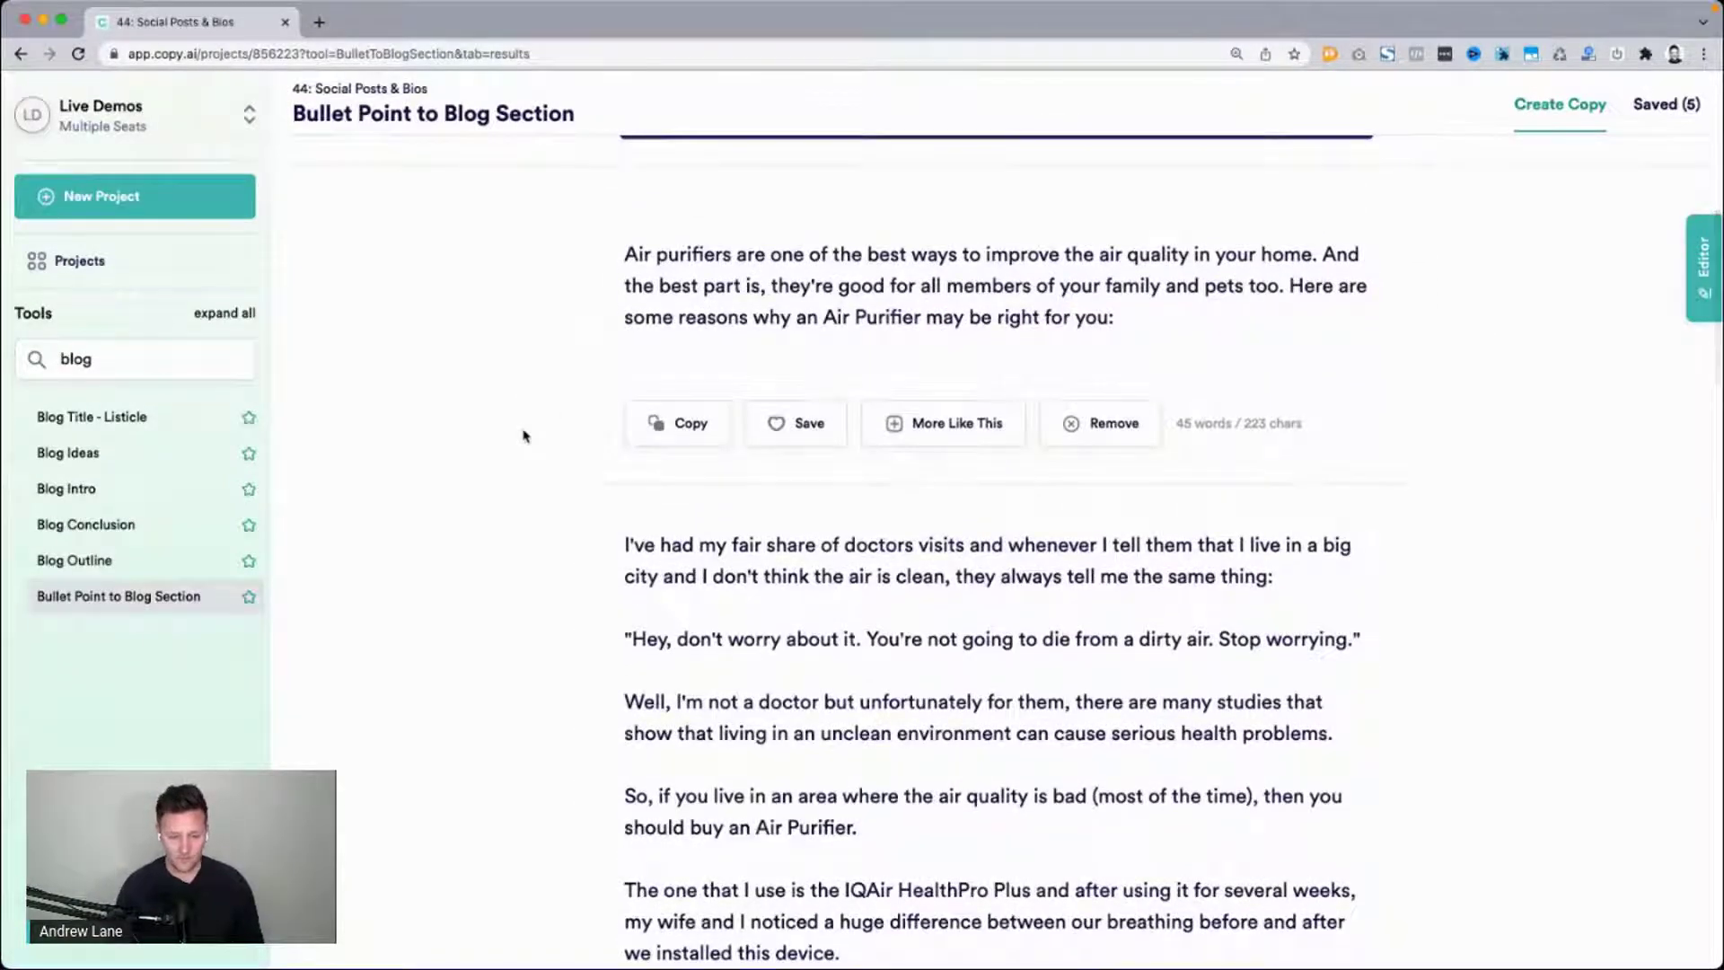
{"action": "scroll", "coordinate": [525, 436], "scroll_direction": "down", "scroll_amount": 1}
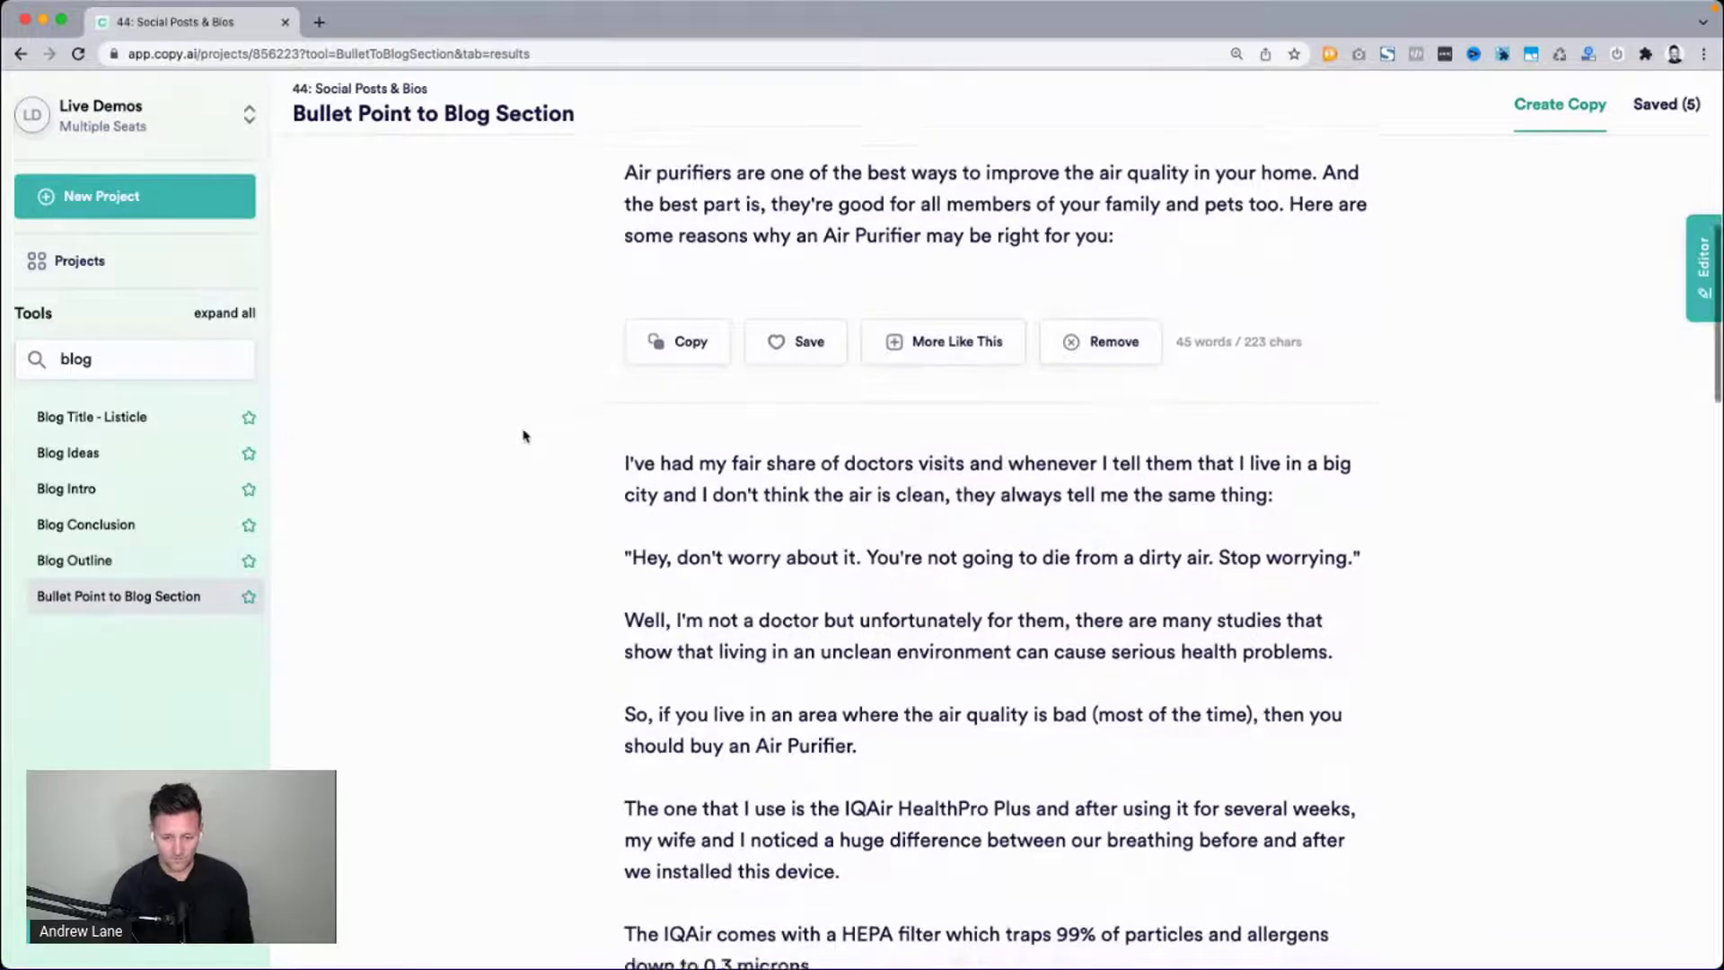
{"action": "scroll", "coordinate": [525, 435], "scroll_direction": "down", "scroll_amount": 4}
{"action": "scroll", "coordinate": [525, 435], "scroll_direction": "down", "scroll_amount": 1}
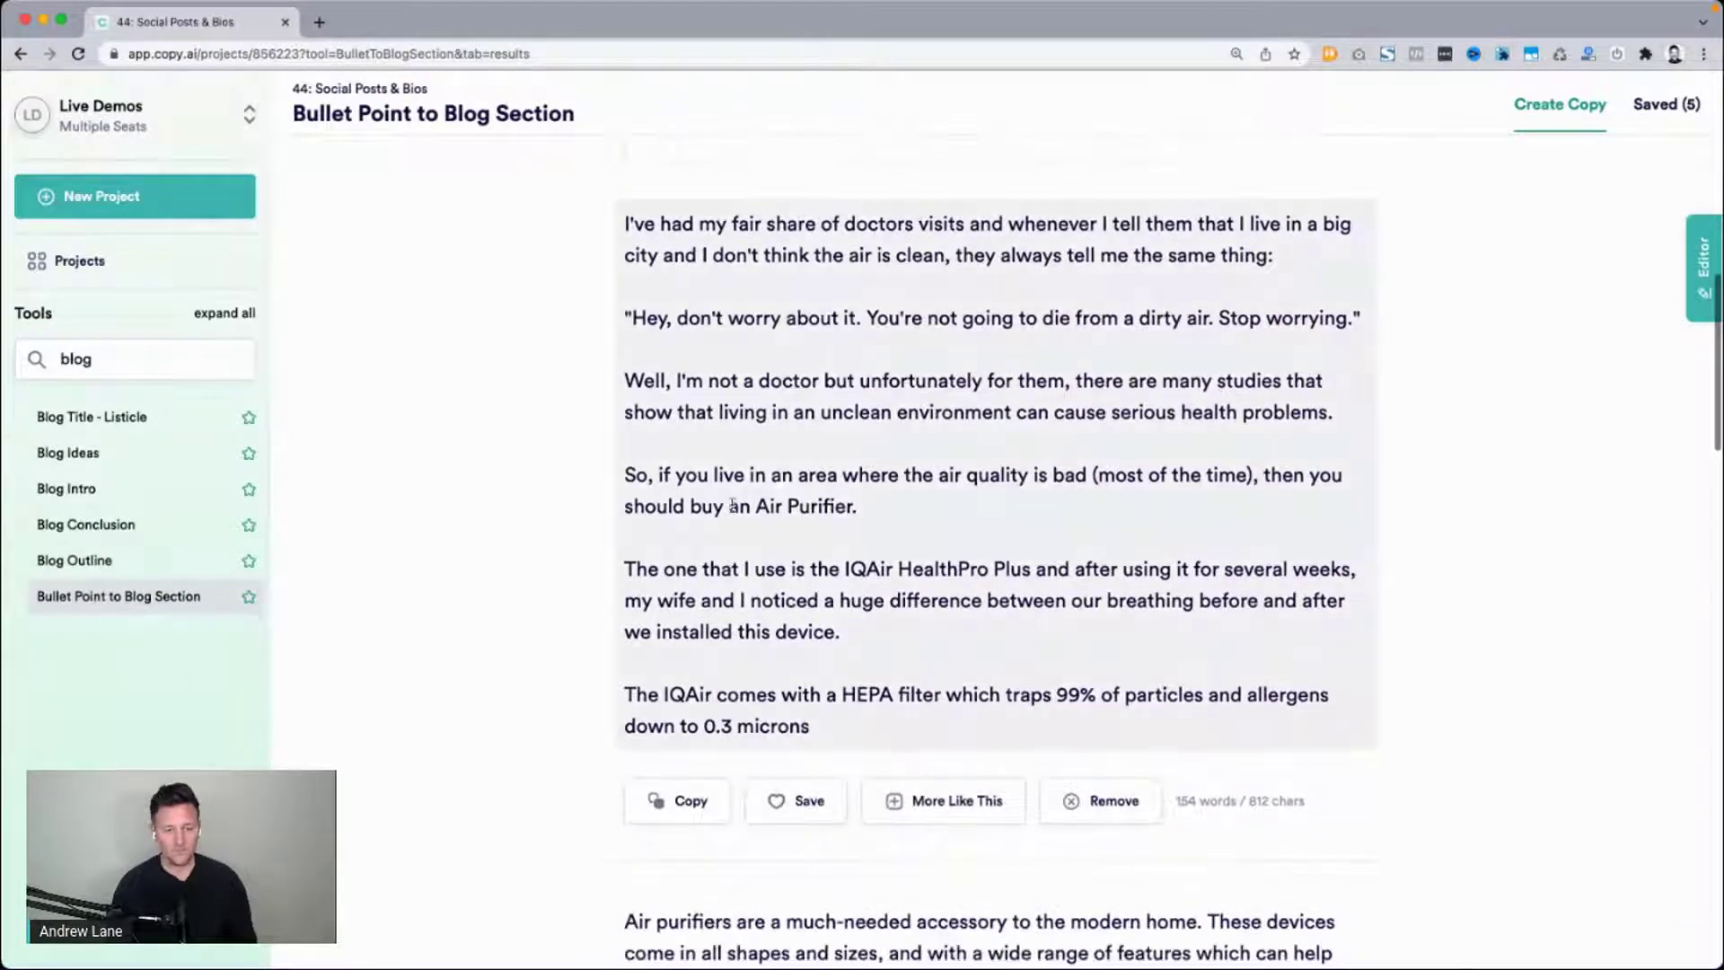
{"action": "triple_click", "coordinate": [780, 487]}
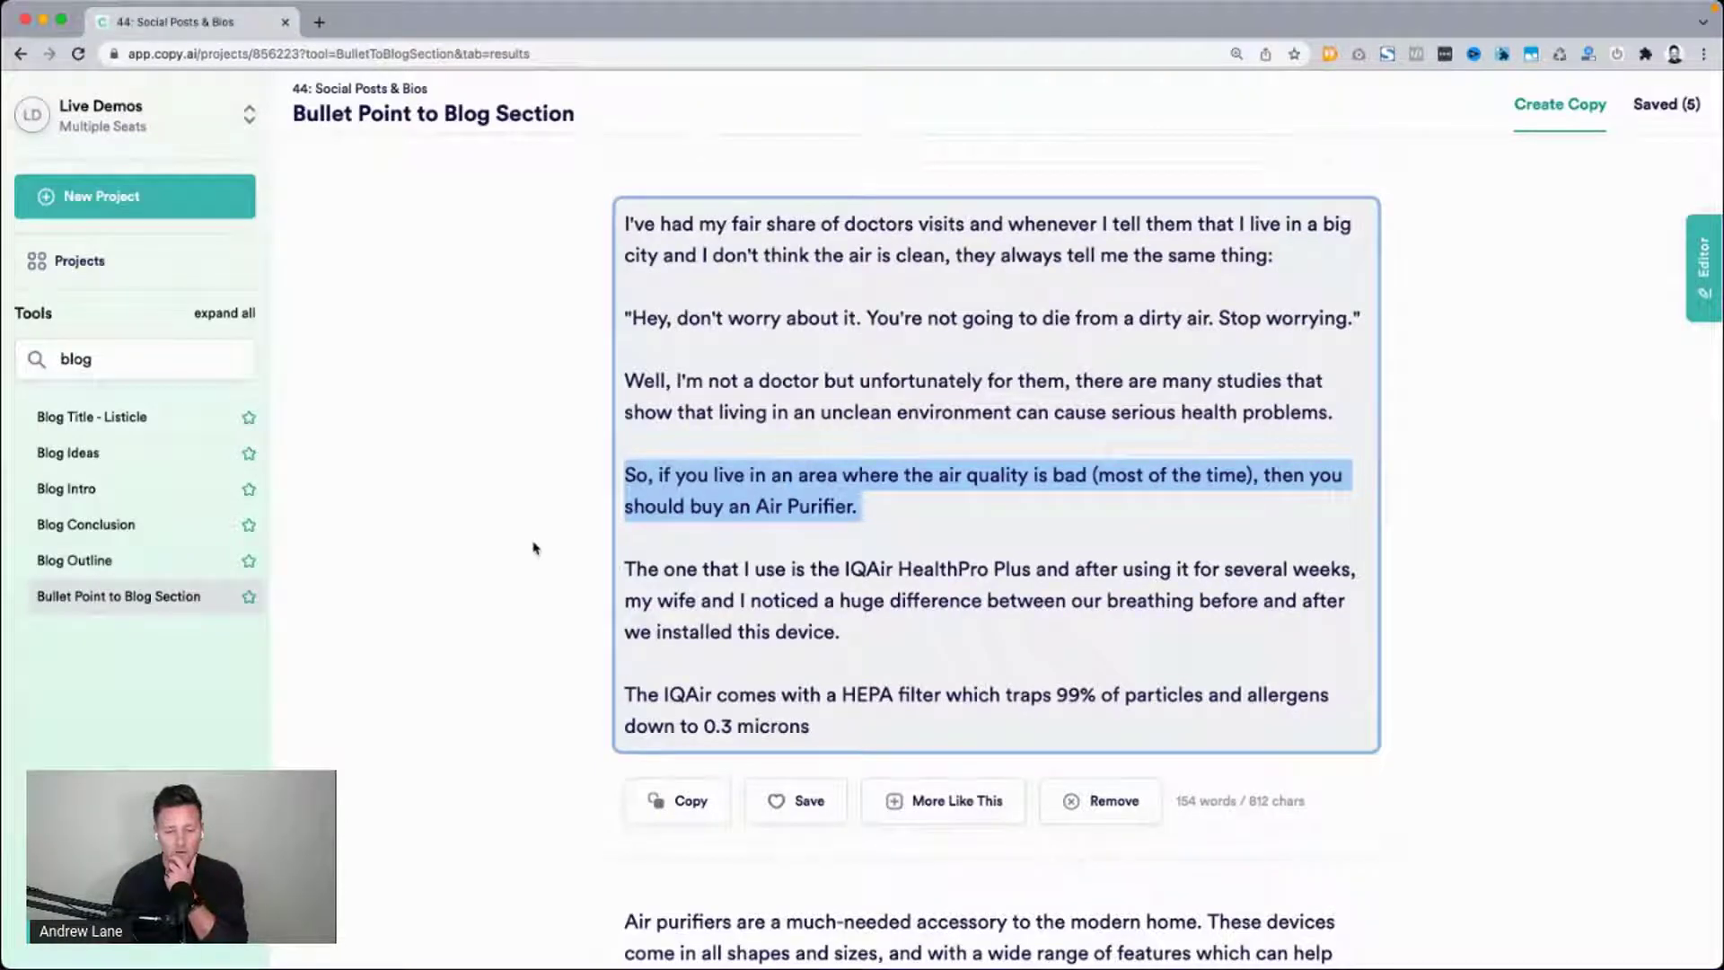
Examine the third generated section, highlighting its opening sentence about air purifiers as an accessory to the modern home.
{"action": "scroll", "coordinate": [533, 548], "scroll_direction": "down", "scroll_amount": 1}
{"action": "scroll", "coordinate": [533, 548], "scroll_direction": "down", "scroll_amount": 5}
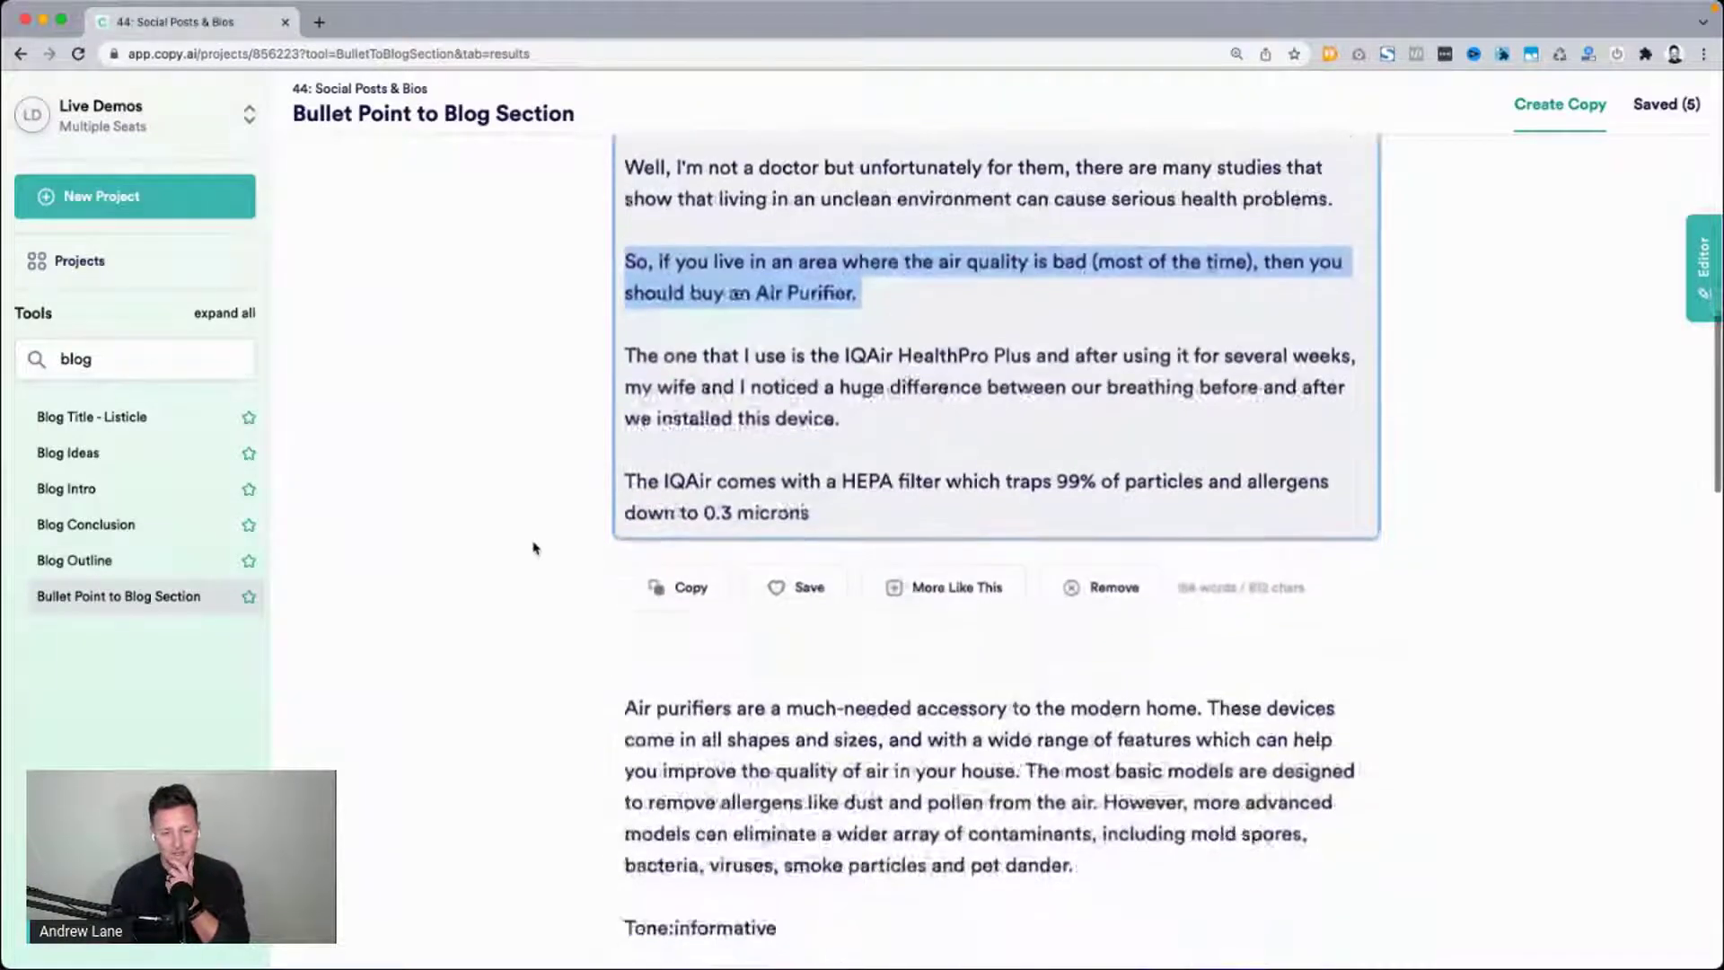
{"action": "scroll", "coordinate": [533, 547], "scroll_direction": "down", "scroll_amount": 3}
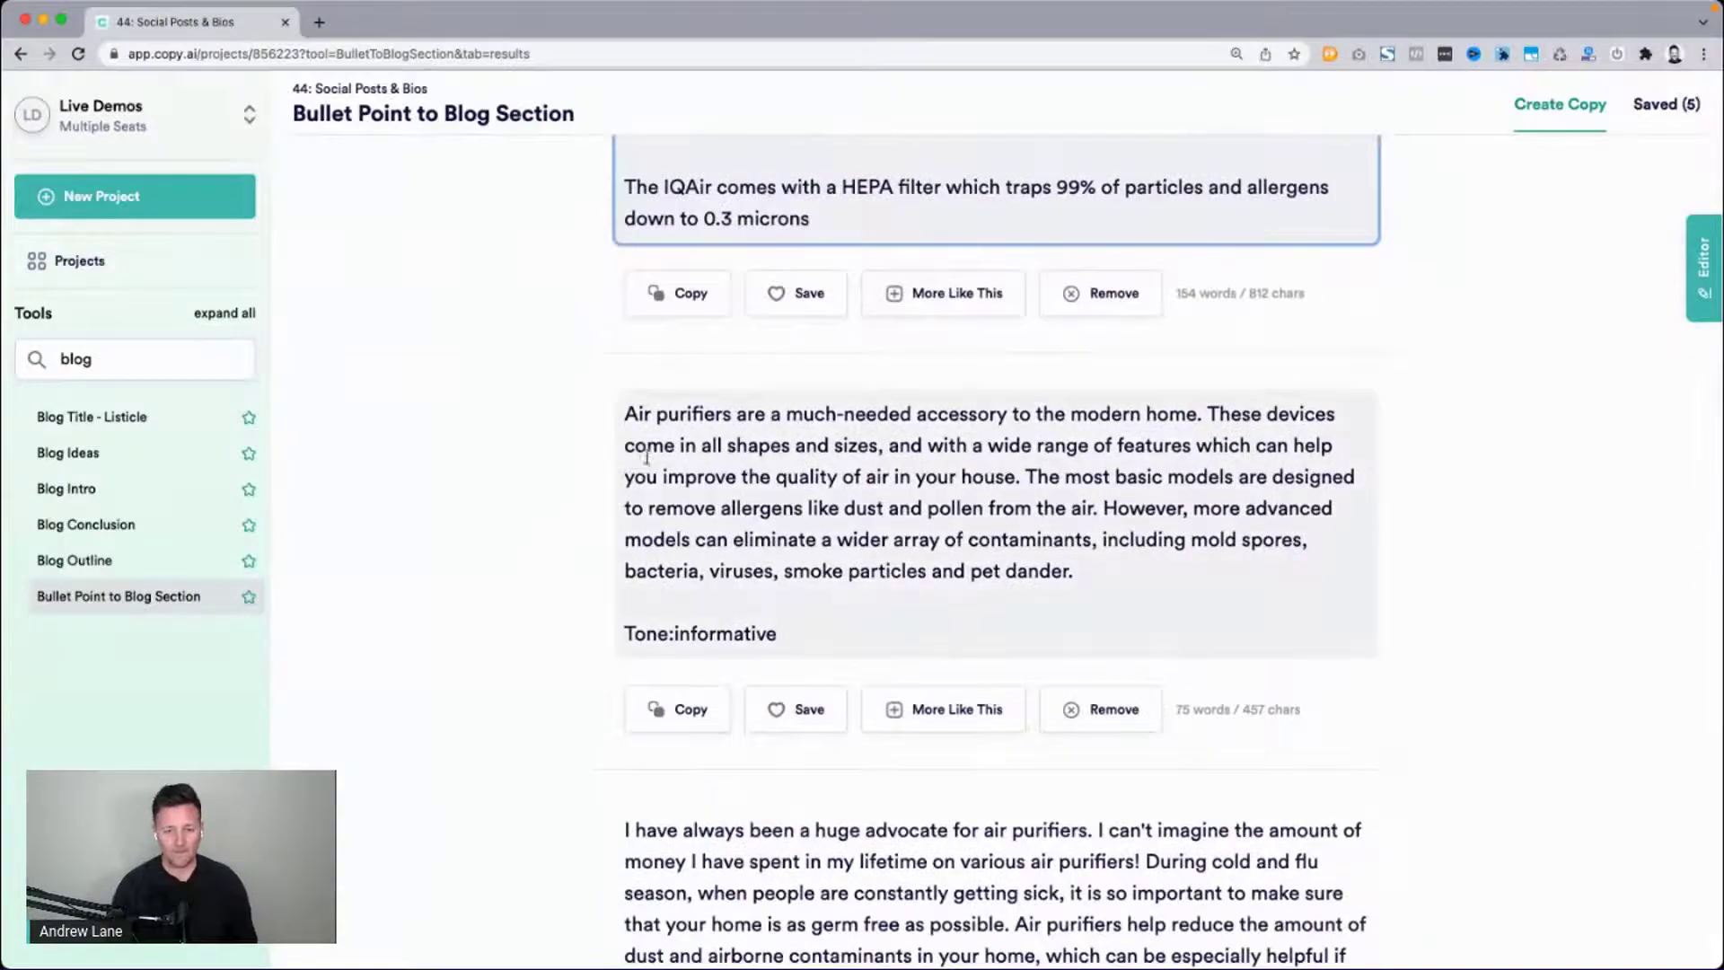
{"action": "left_click_drag", "start_coordinate": [674, 422], "coordinate": [1172, 427]}
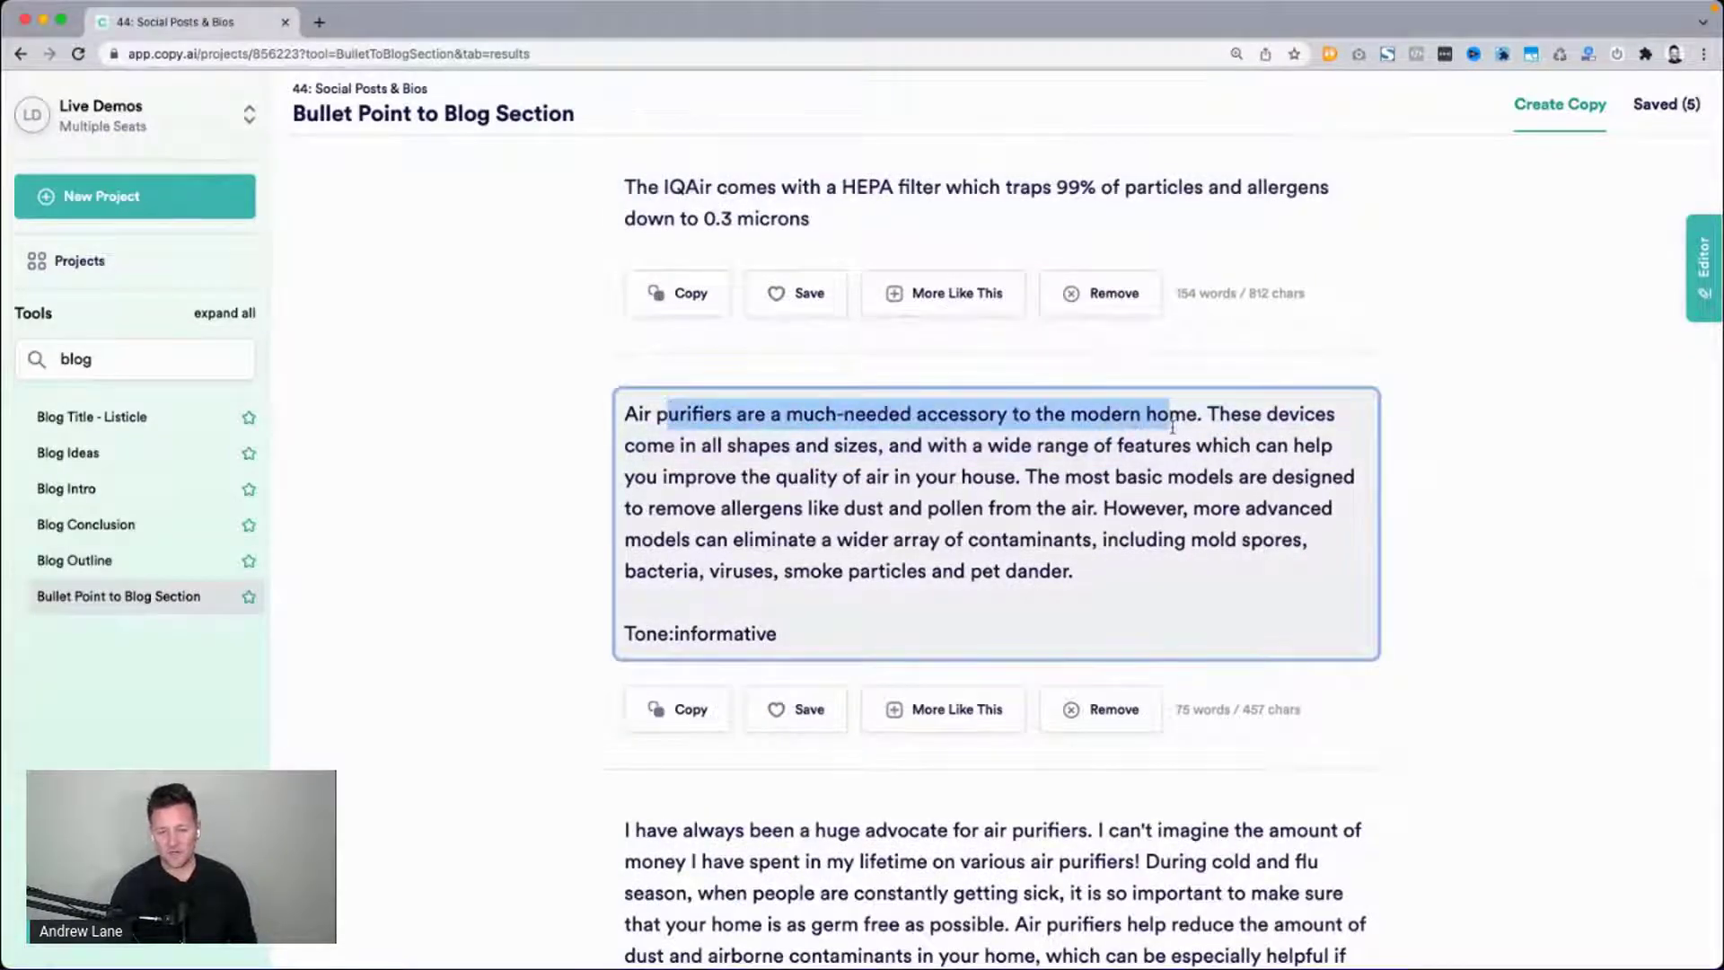
{"action": "left_click", "coordinate": [785, 440]}
Examine the fourth generated section, highlighting its first-person opening sentences about being an advocate for air purifiers.
{"action": "scroll", "coordinate": [476, 557], "scroll_direction": "down", "scroll_amount": 10}
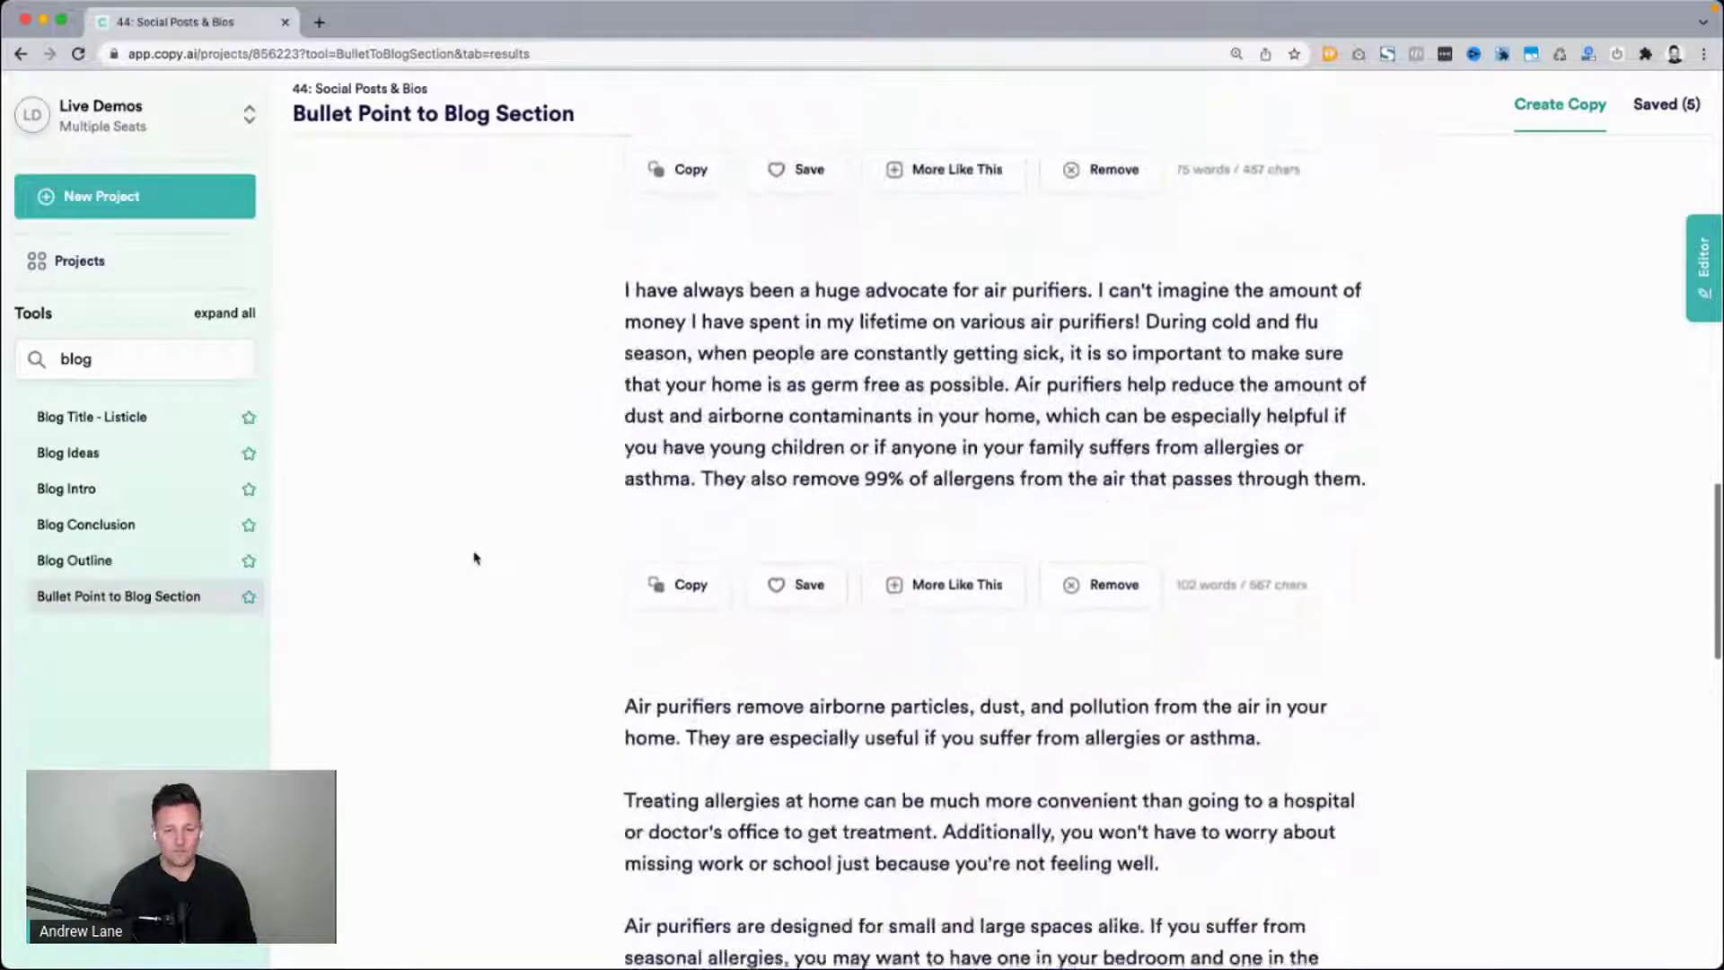
{"action": "scroll", "coordinate": [477, 559], "scroll_direction": "down", "scroll_amount": 5}
{"action": "scroll", "coordinate": [476, 558], "scroll_direction": "up", "scroll_amount": 5}
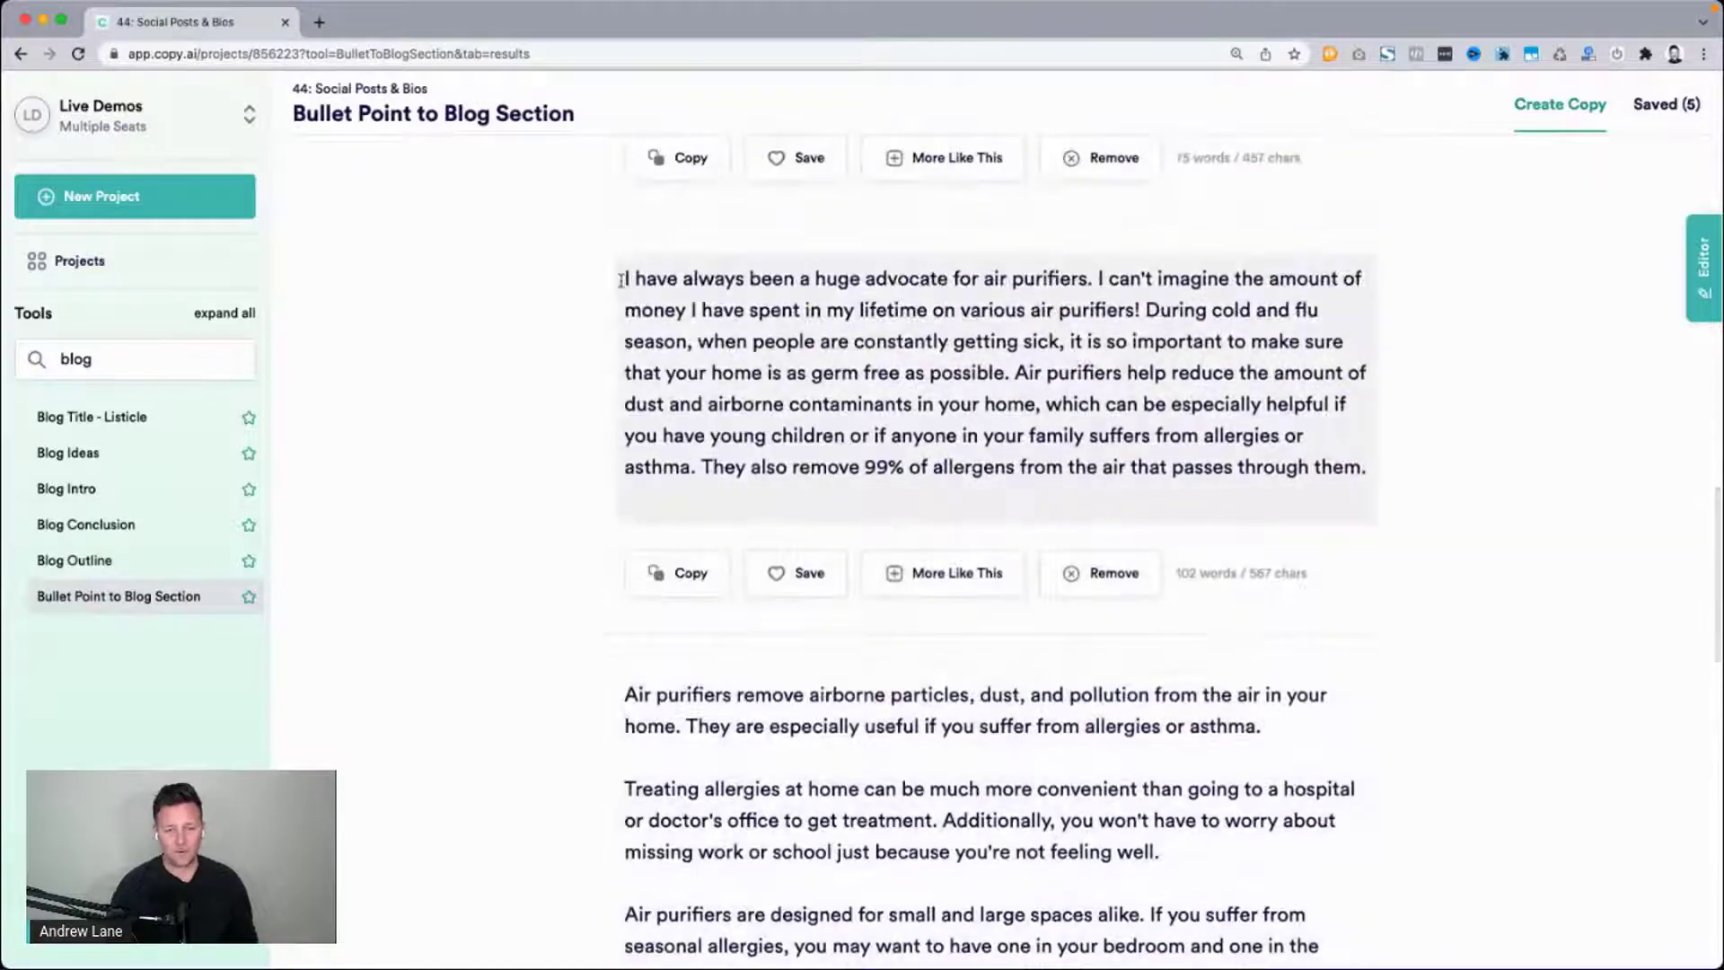
{"action": "left_click_drag", "start_coordinate": [620, 281], "coordinate": [800, 343]}
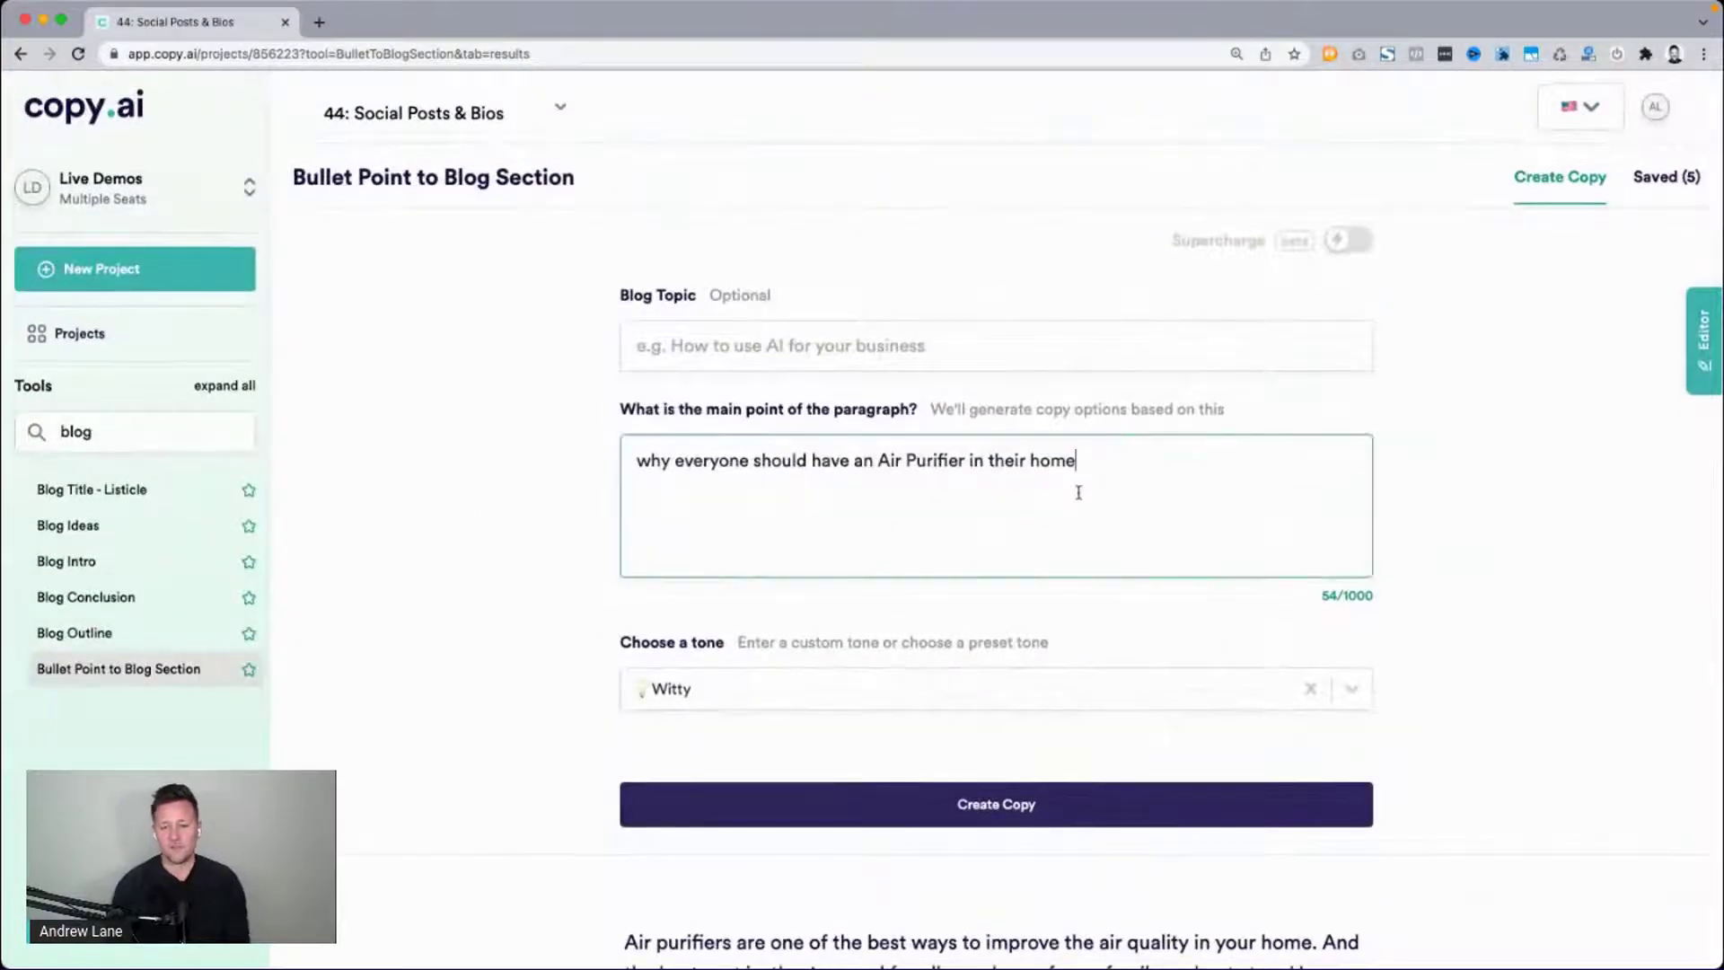
Append "second person point of view." as a new sentence to the main point and generate new blog sections.
{"action": "type", "text": "third "}
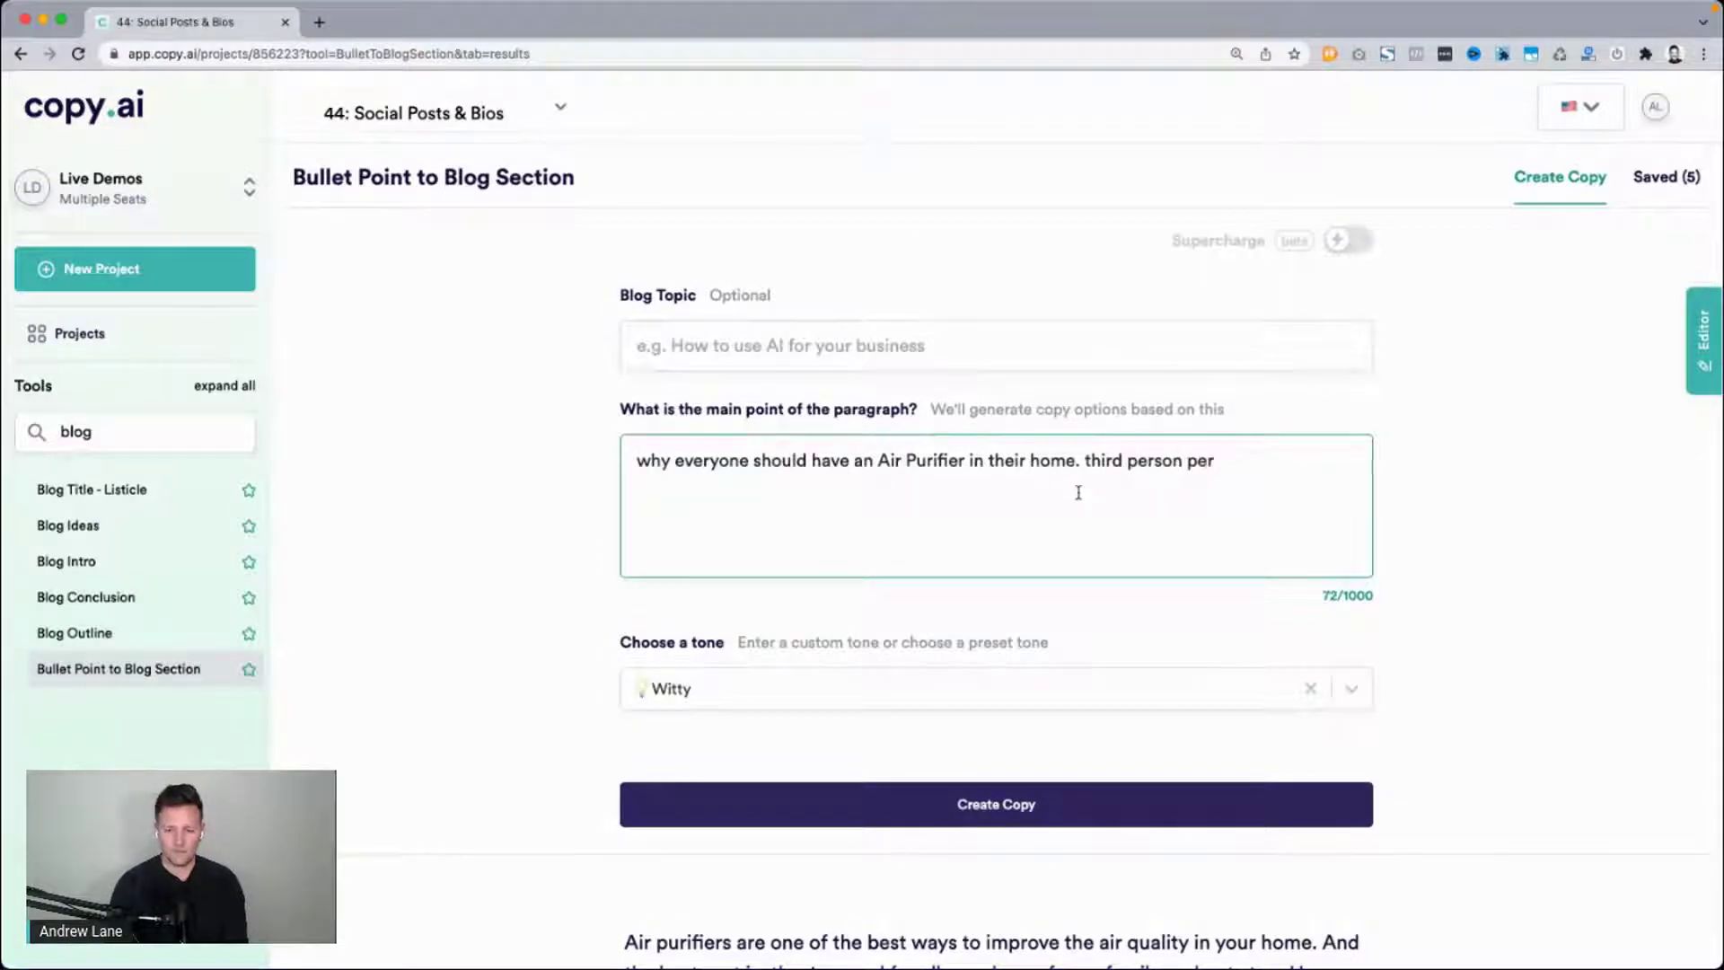
{"action": "type", "text": "person point of "}
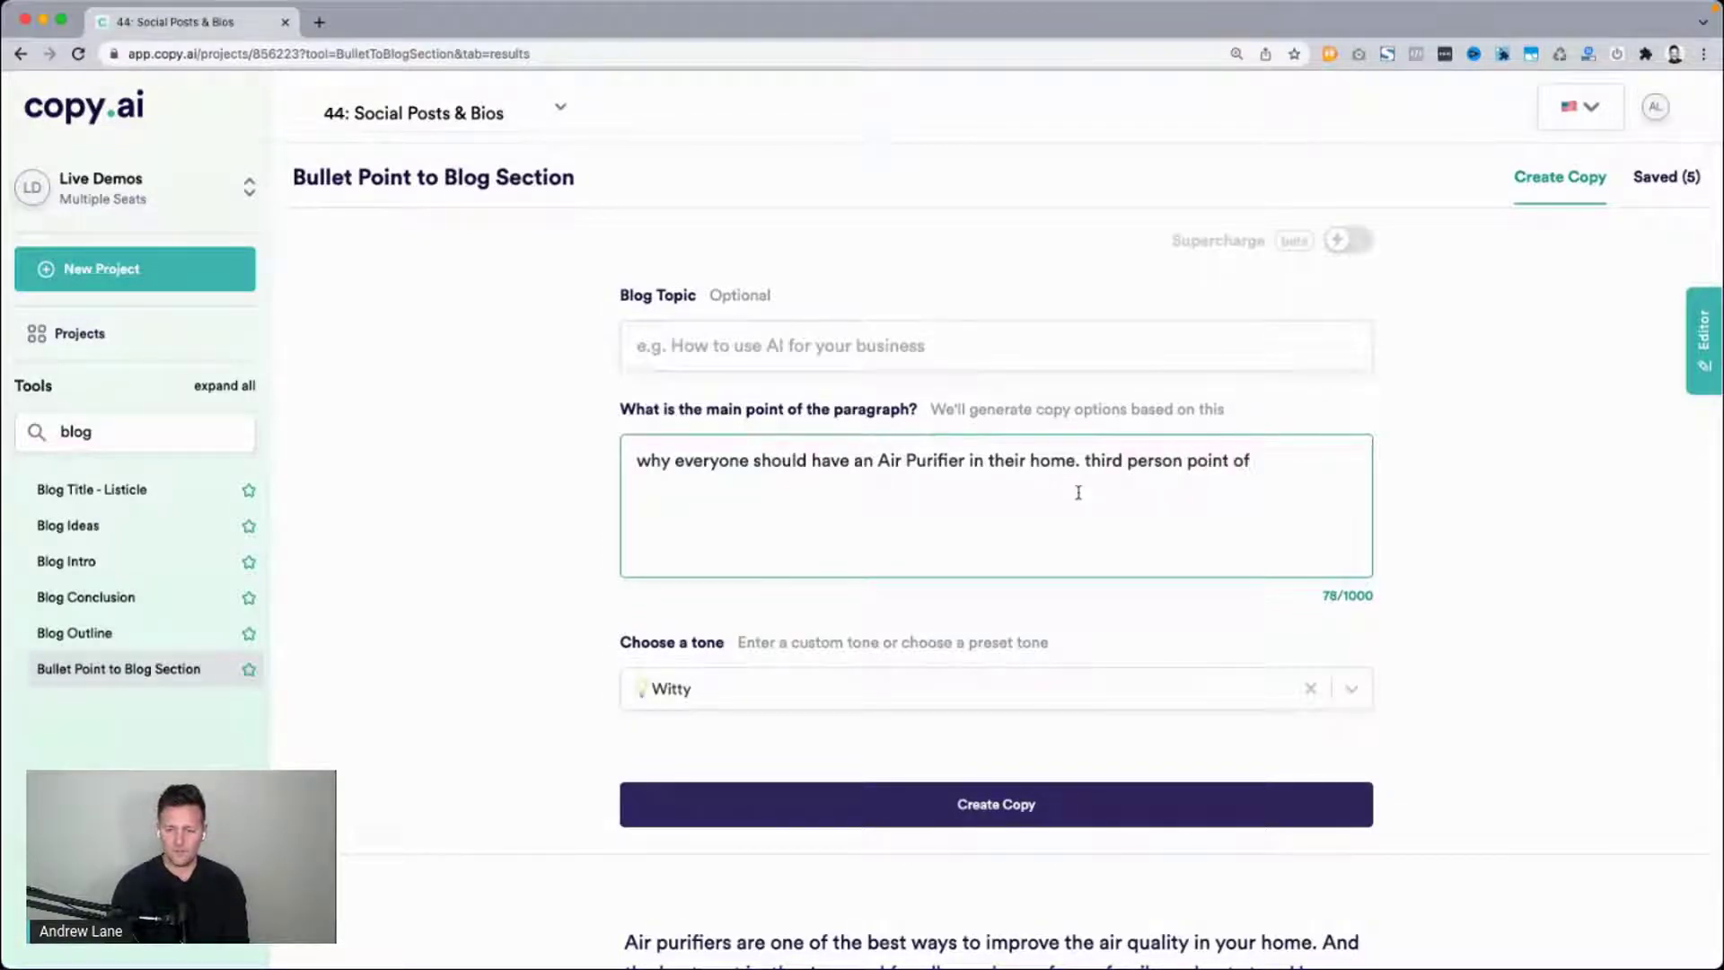
{"action": "type", "text": "view."}
{"action": "double_click", "coordinate": [1091, 464]}
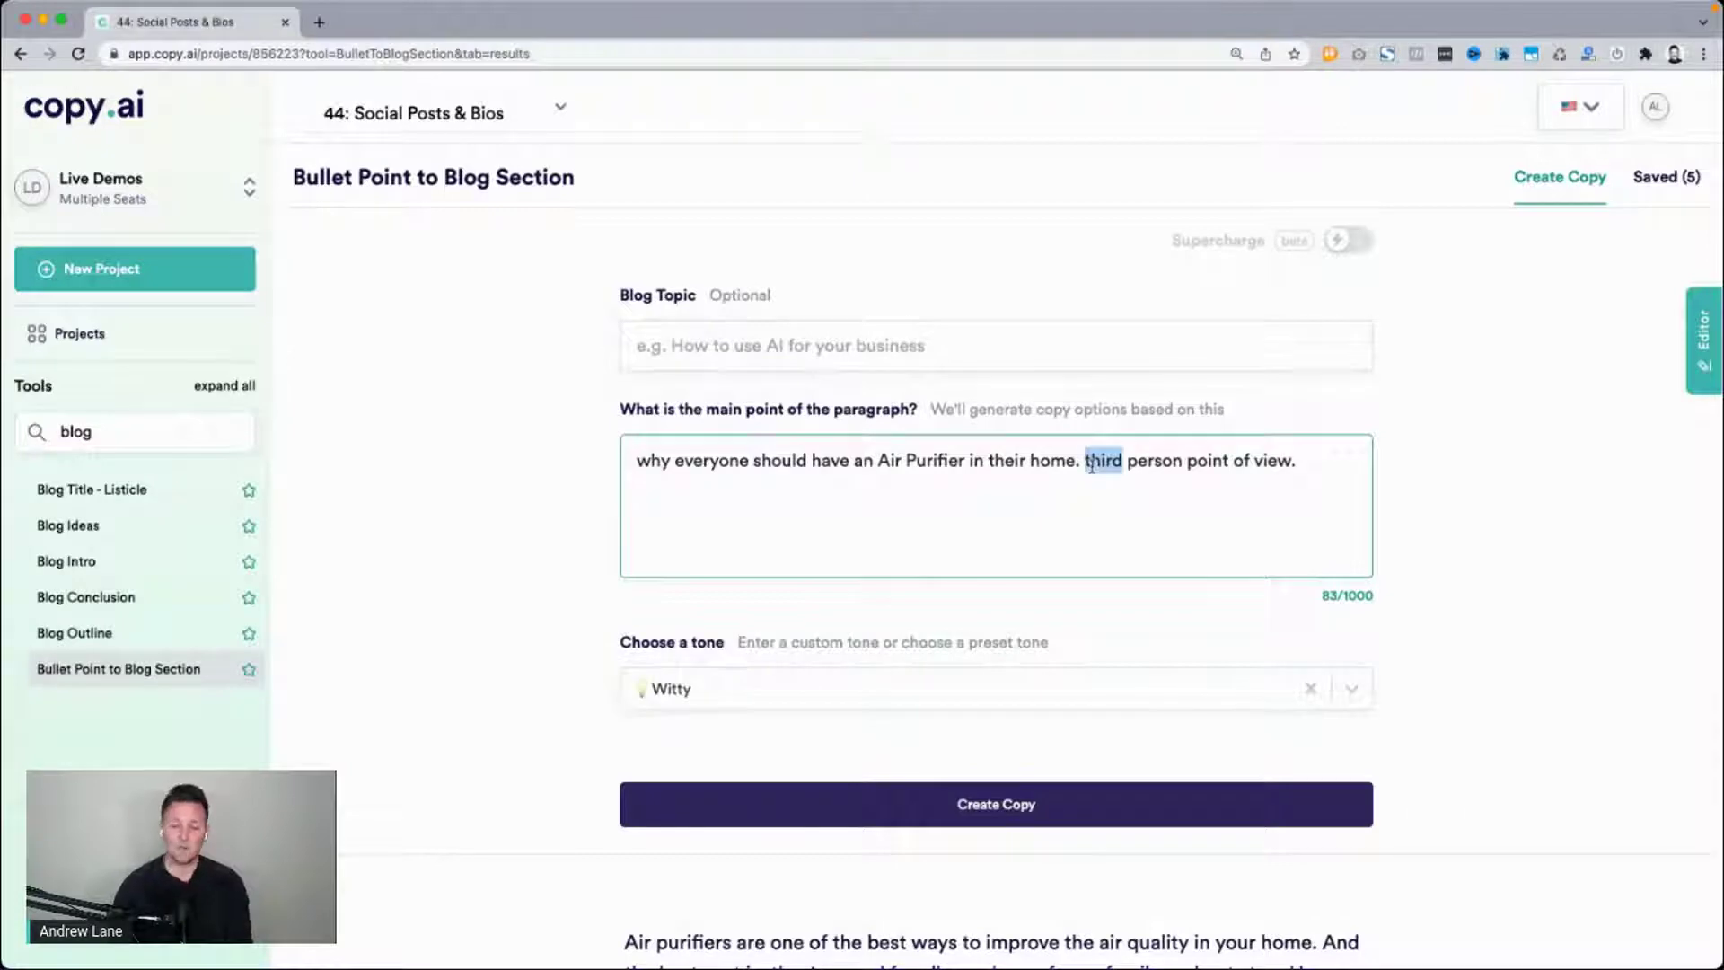
{"action": "type", "text": "second"}
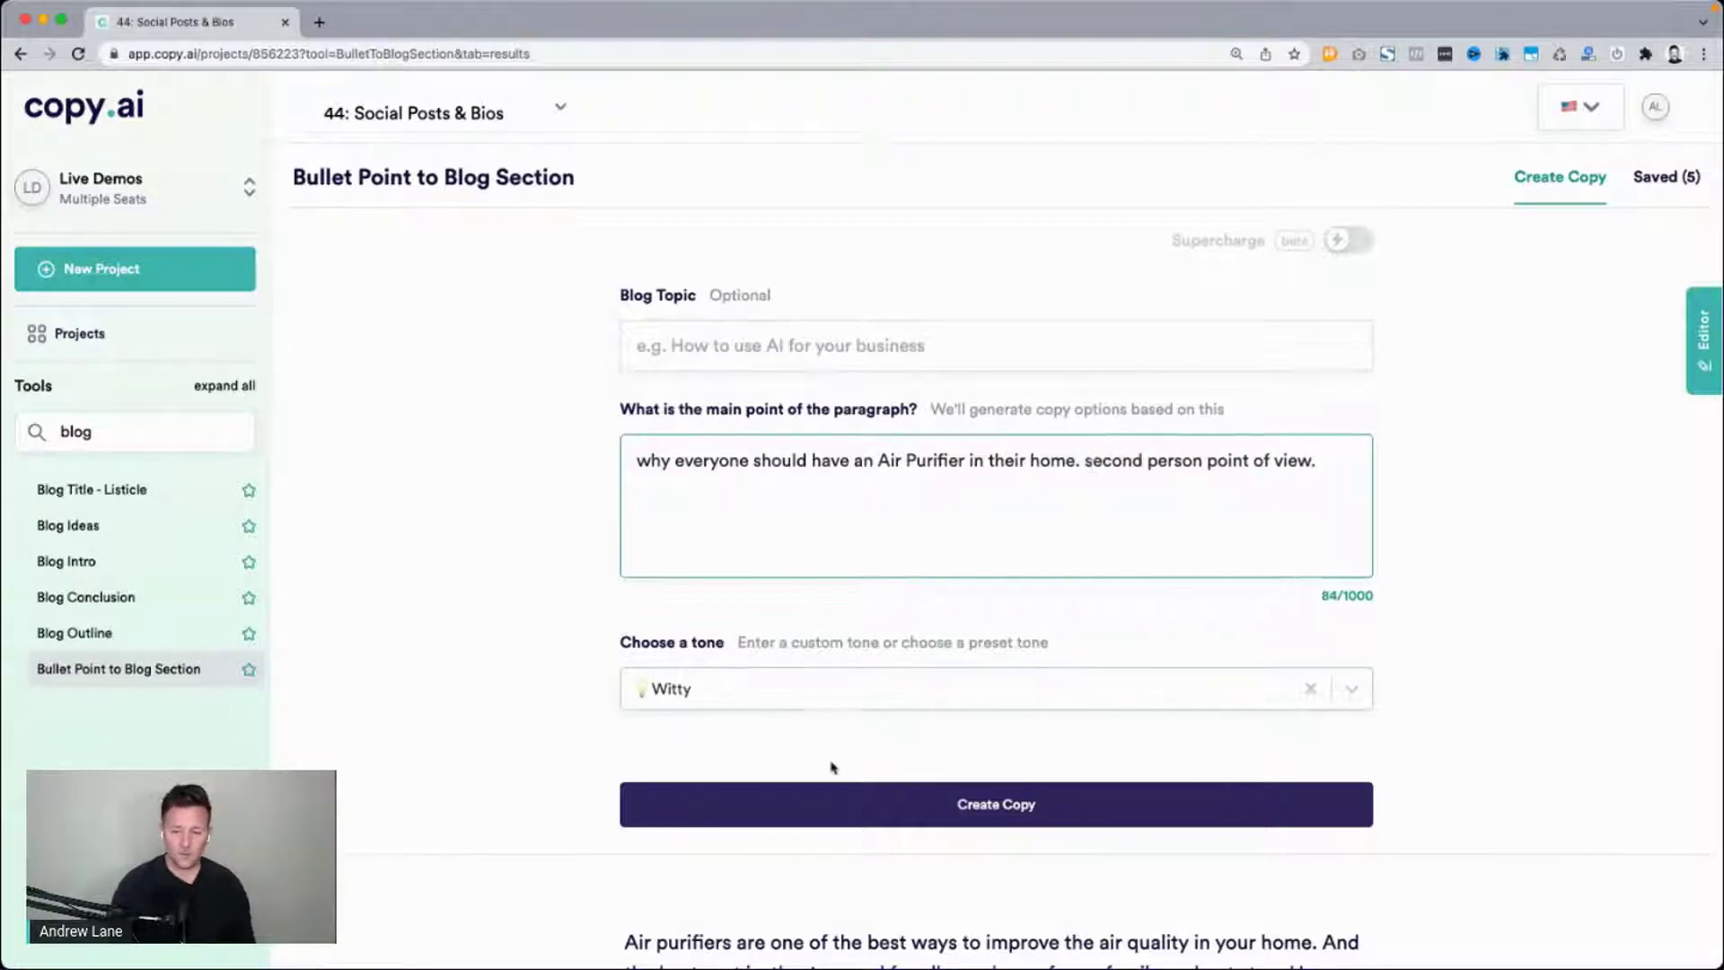
{"action": "left_click", "coordinate": [838, 824]}
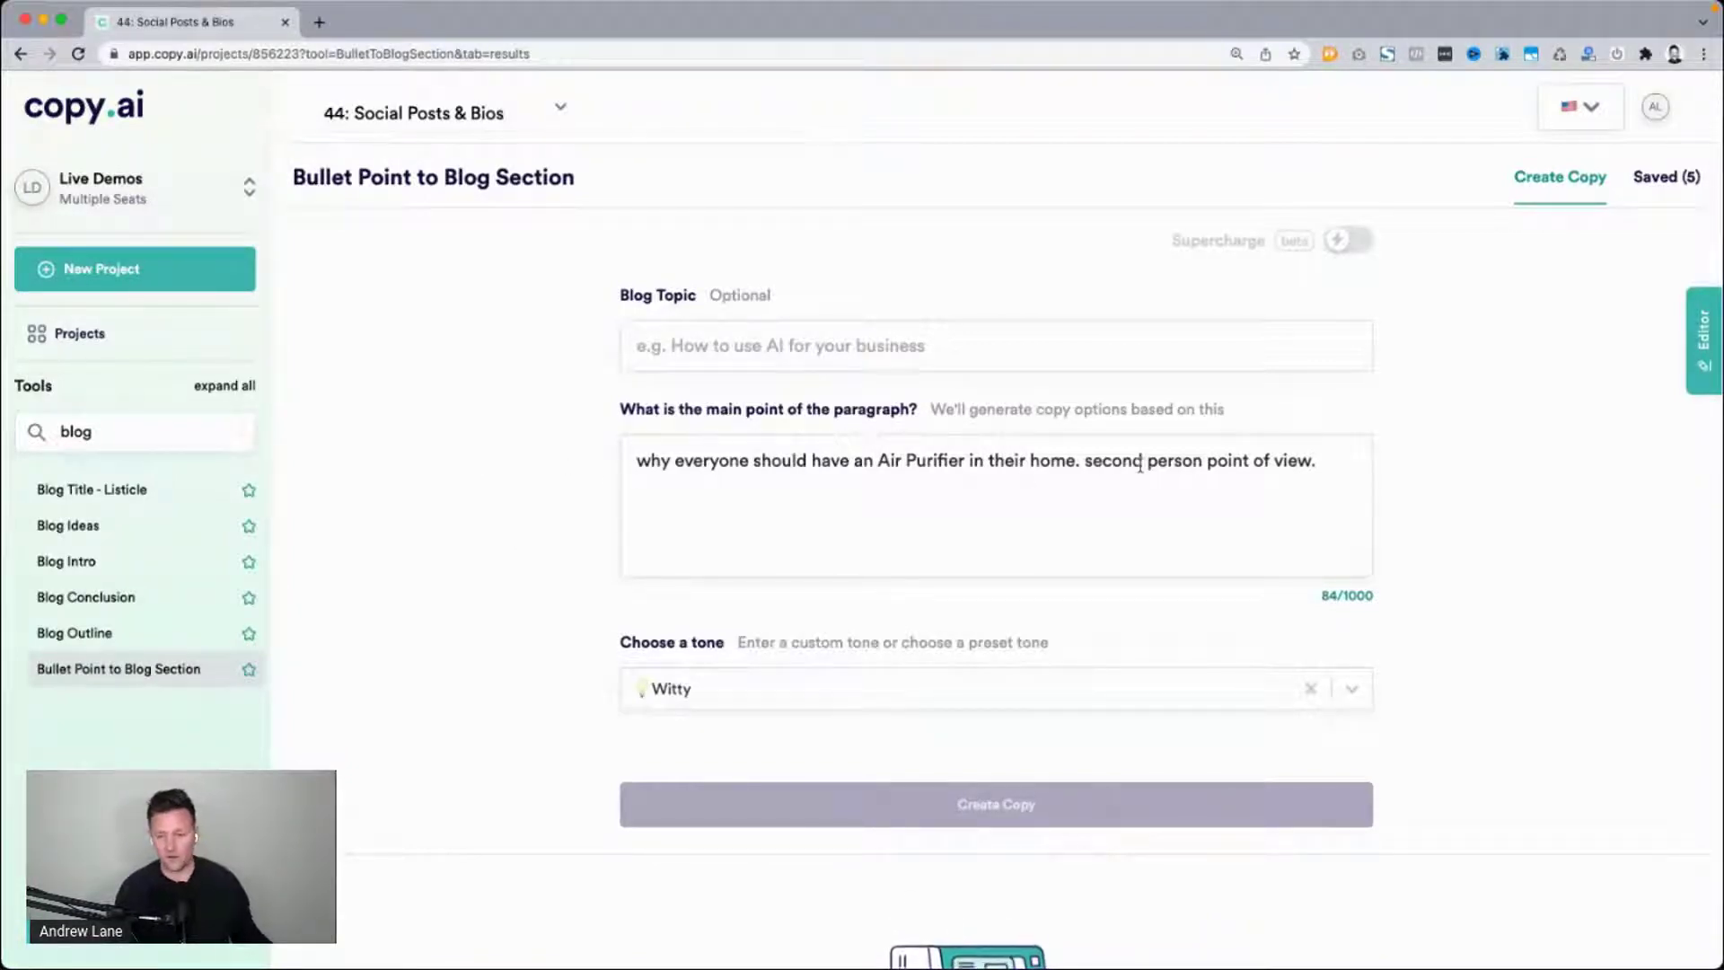
Examine the second of the new sections, highlighting the opening sentences of its paragraph on how air purifiers fight pollutants.
{"action": "scroll", "coordinate": [554, 506], "scroll_direction": "down", "scroll_amount": 5}
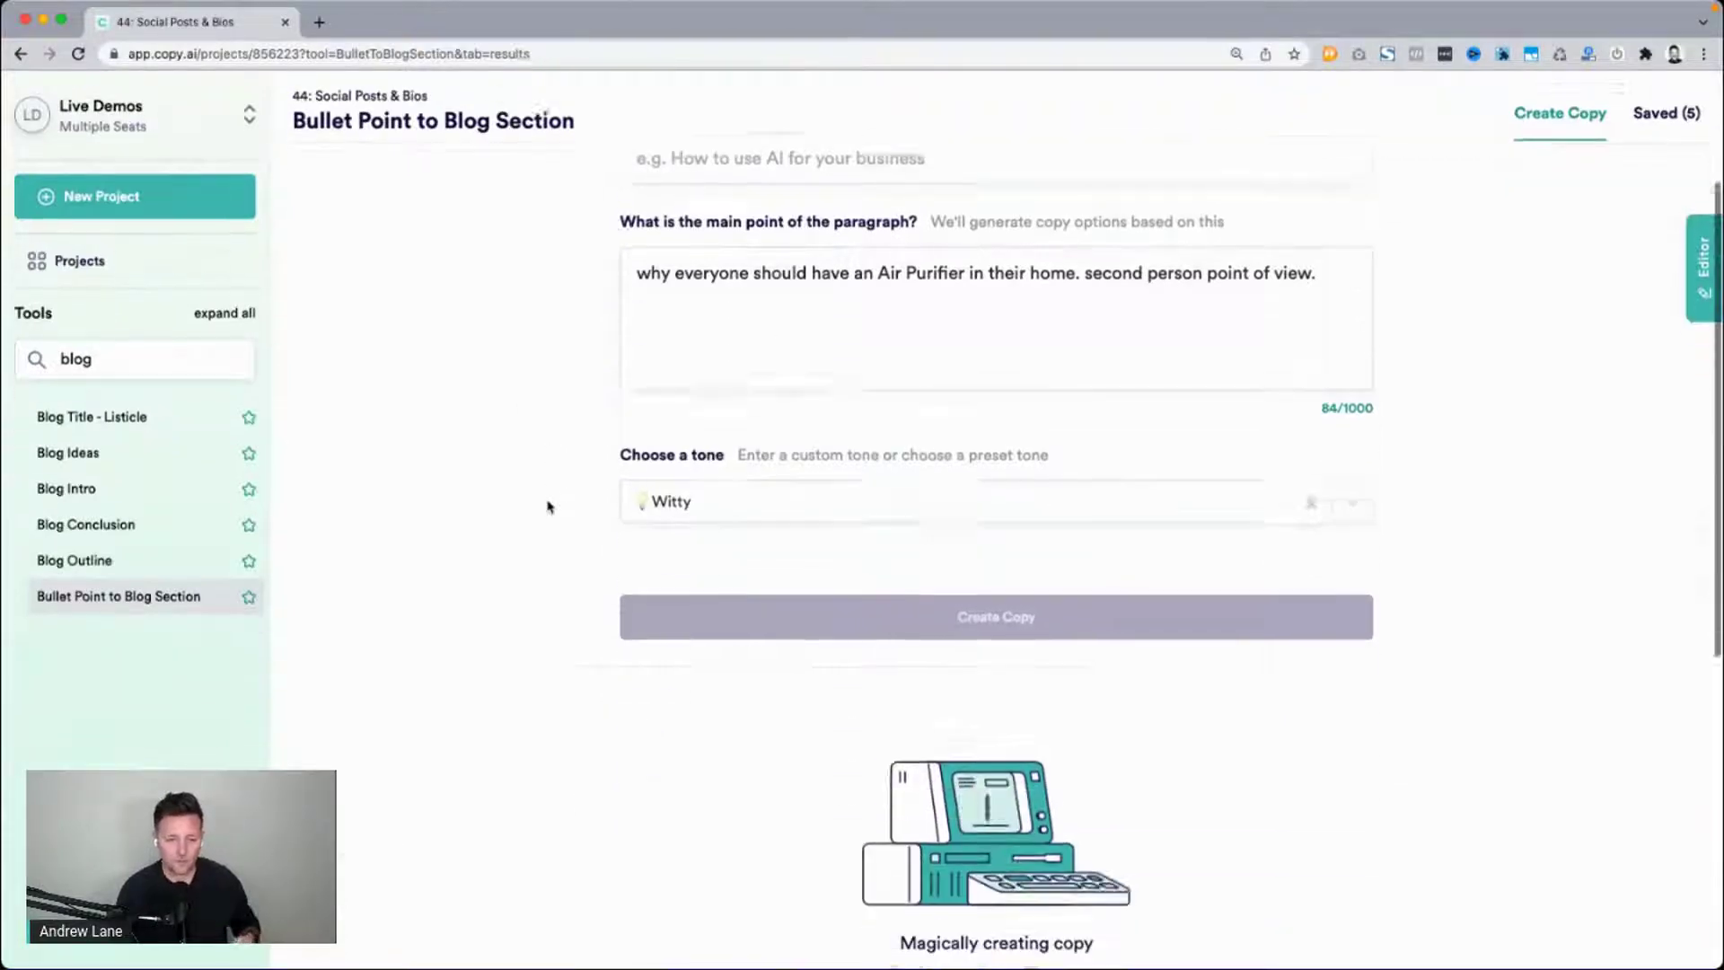
{"action": "scroll", "coordinate": [549, 507], "scroll_direction": "up", "scroll_amount": 4}
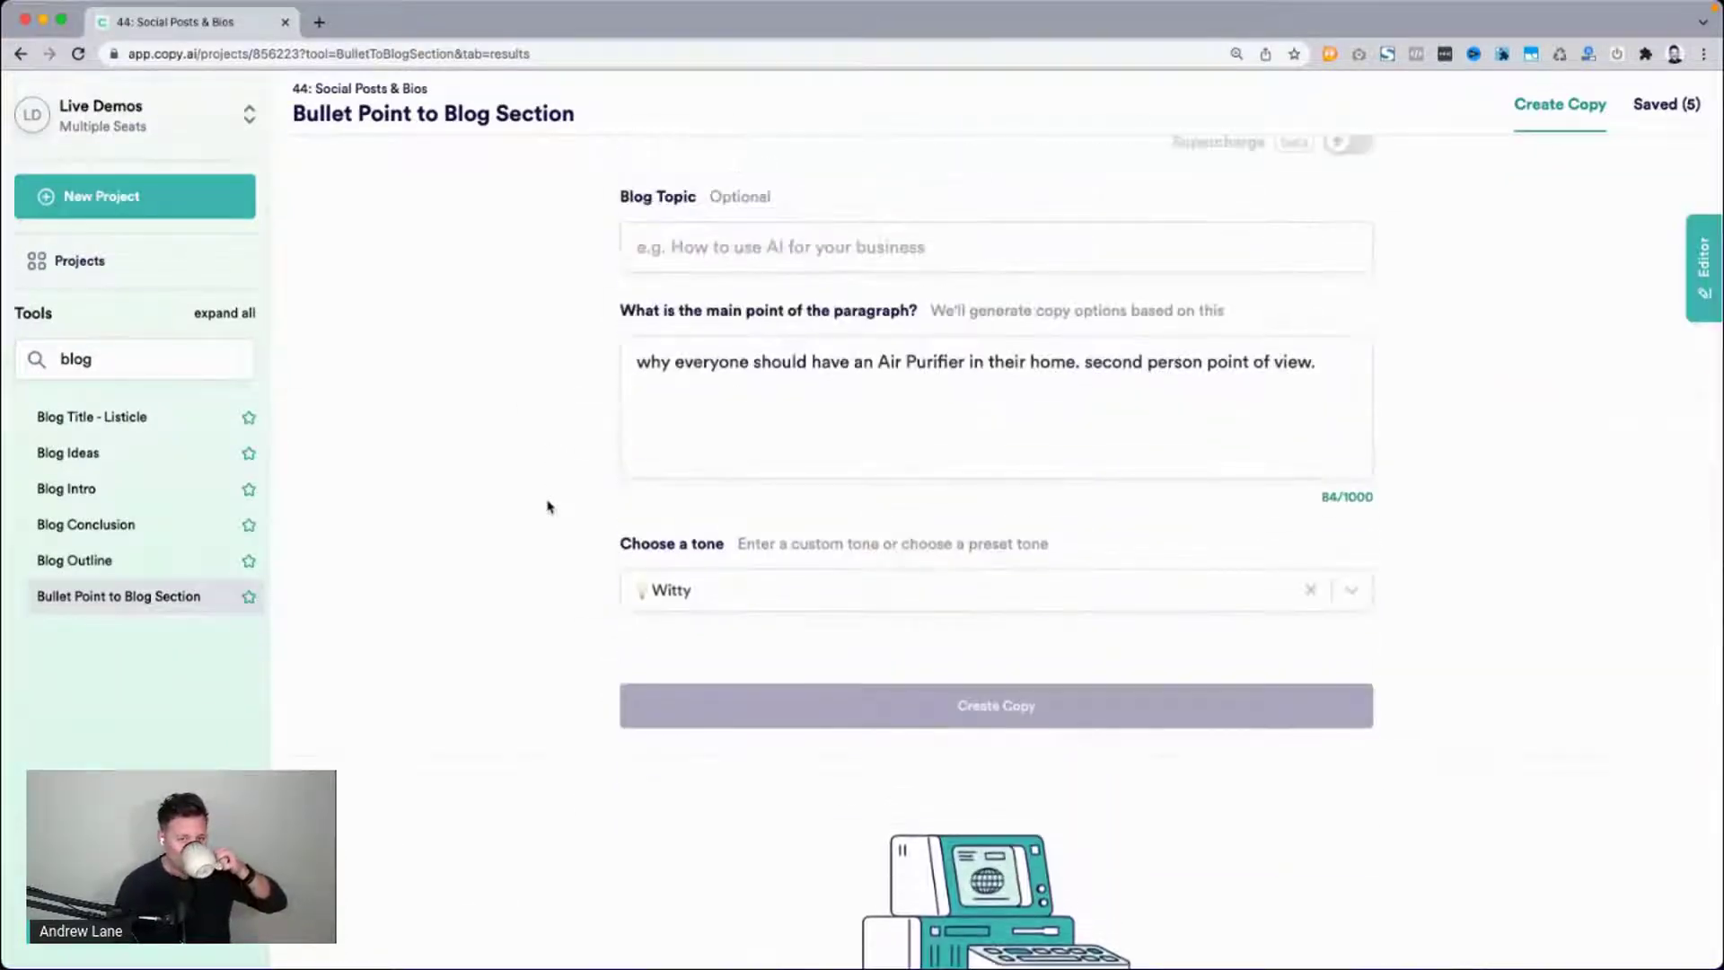
{"action": "scroll", "coordinate": [549, 507], "scroll_direction": "down", "scroll_amount": 3}
{"action": "scroll", "coordinate": [550, 507], "scroll_direction": "down", "scroll_amount": 5}
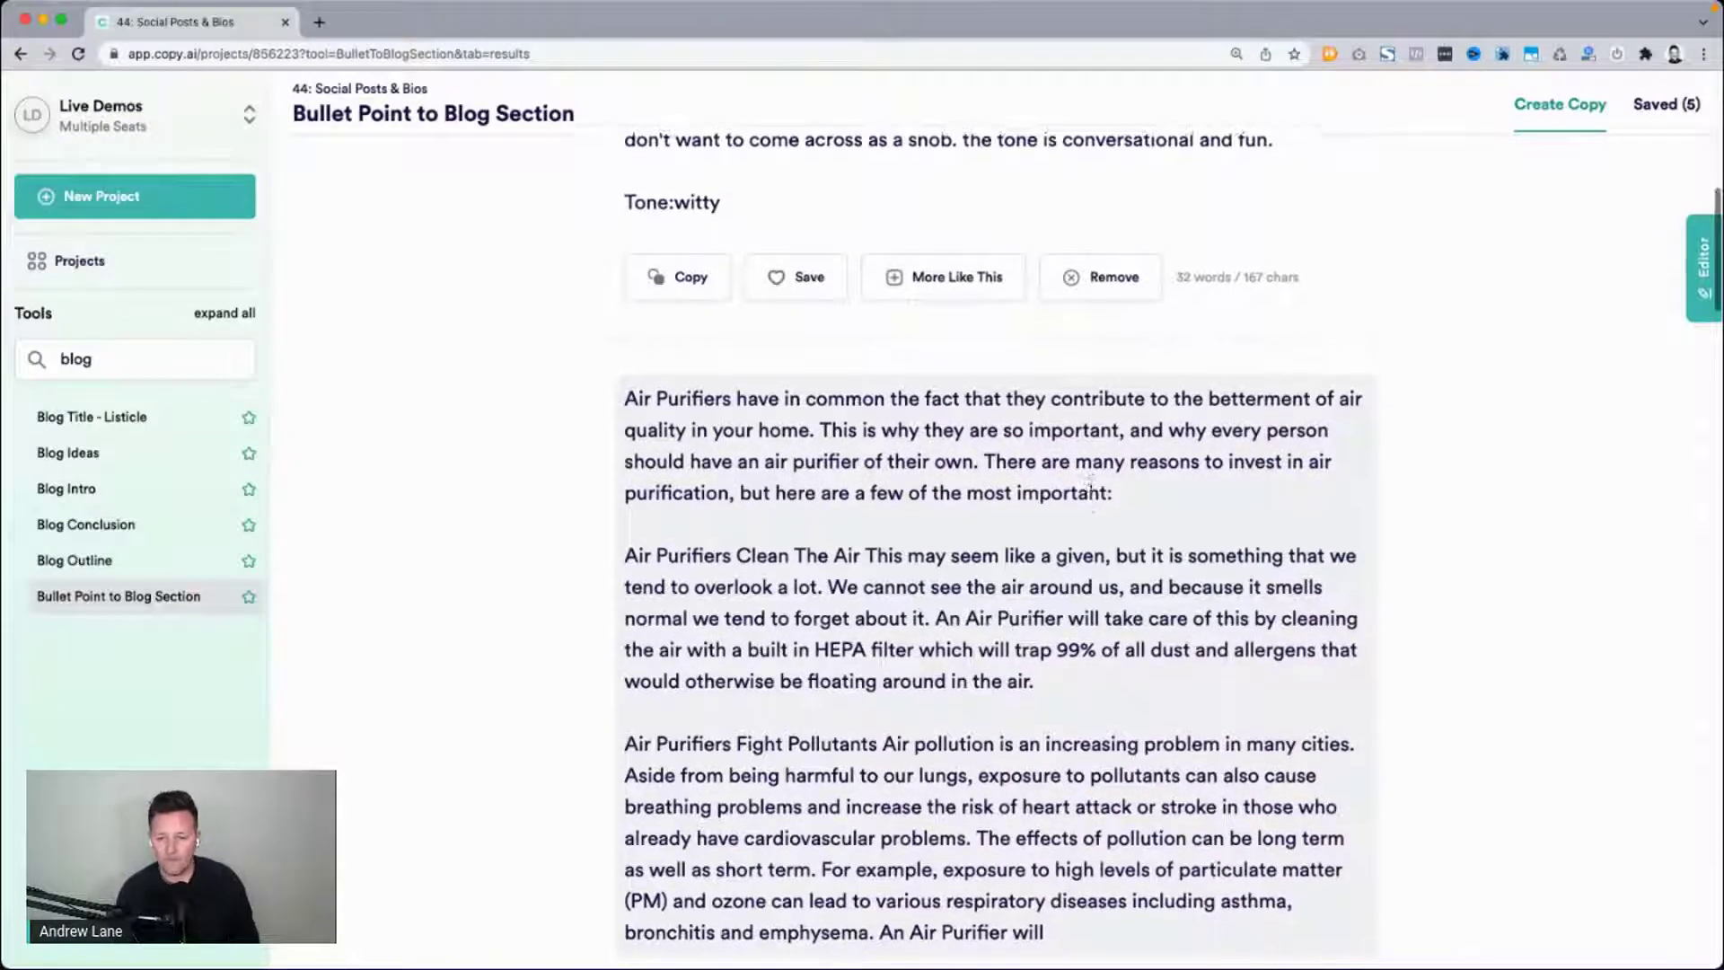
{"action": "scroll", "coordinate": [1077, 467], "scroll_direction": "down", "scroll_amount": 3}
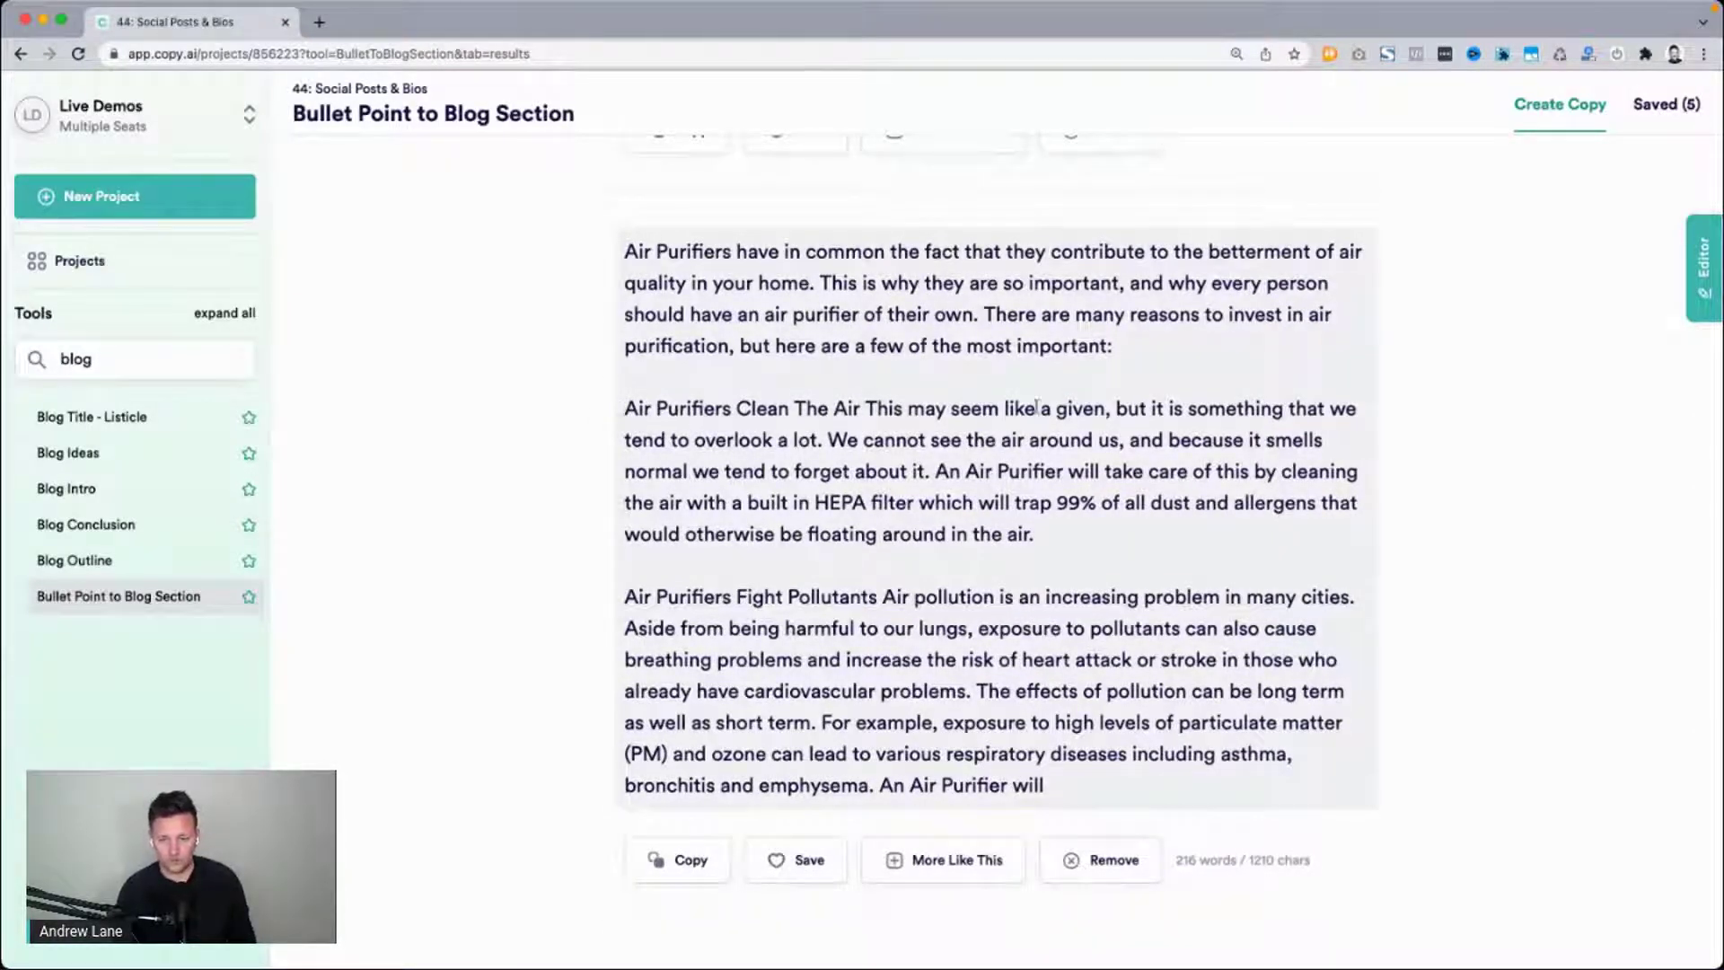
{"action": "scroll", "coordinate": [665, 603], "scroll_direction": "down", "scroll_amount": 2}
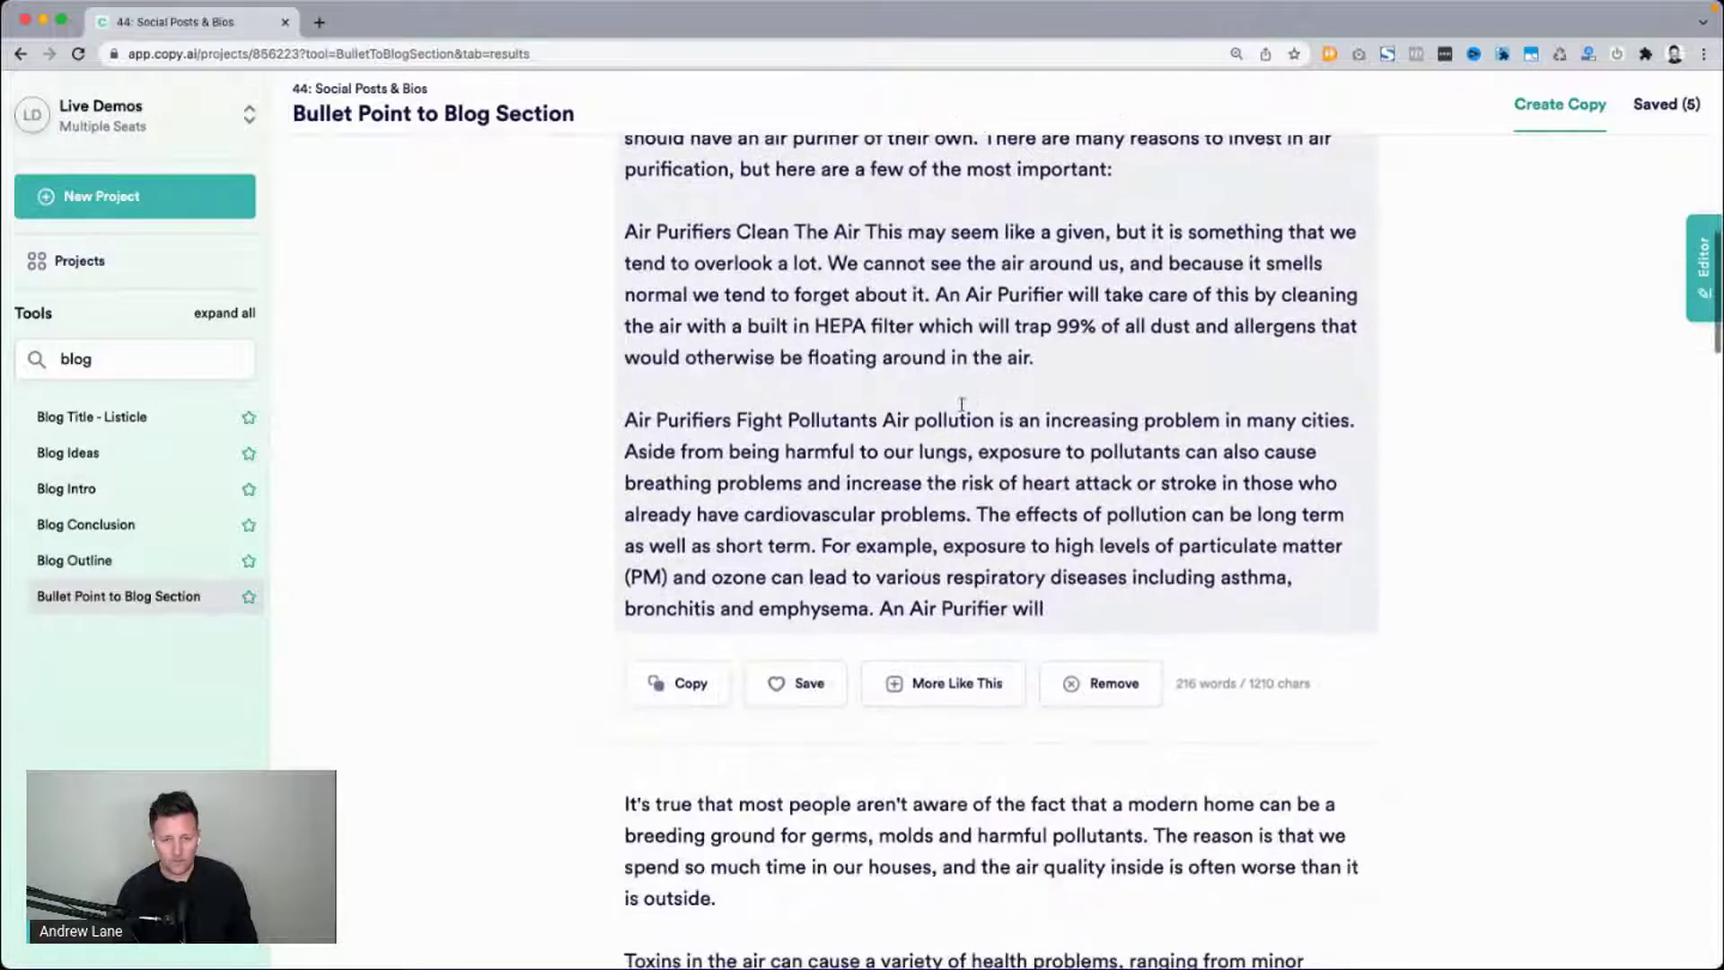
{"action": "left_click_drag", "start_coordinate": [625, 420], "coordinate": [975, 514]}
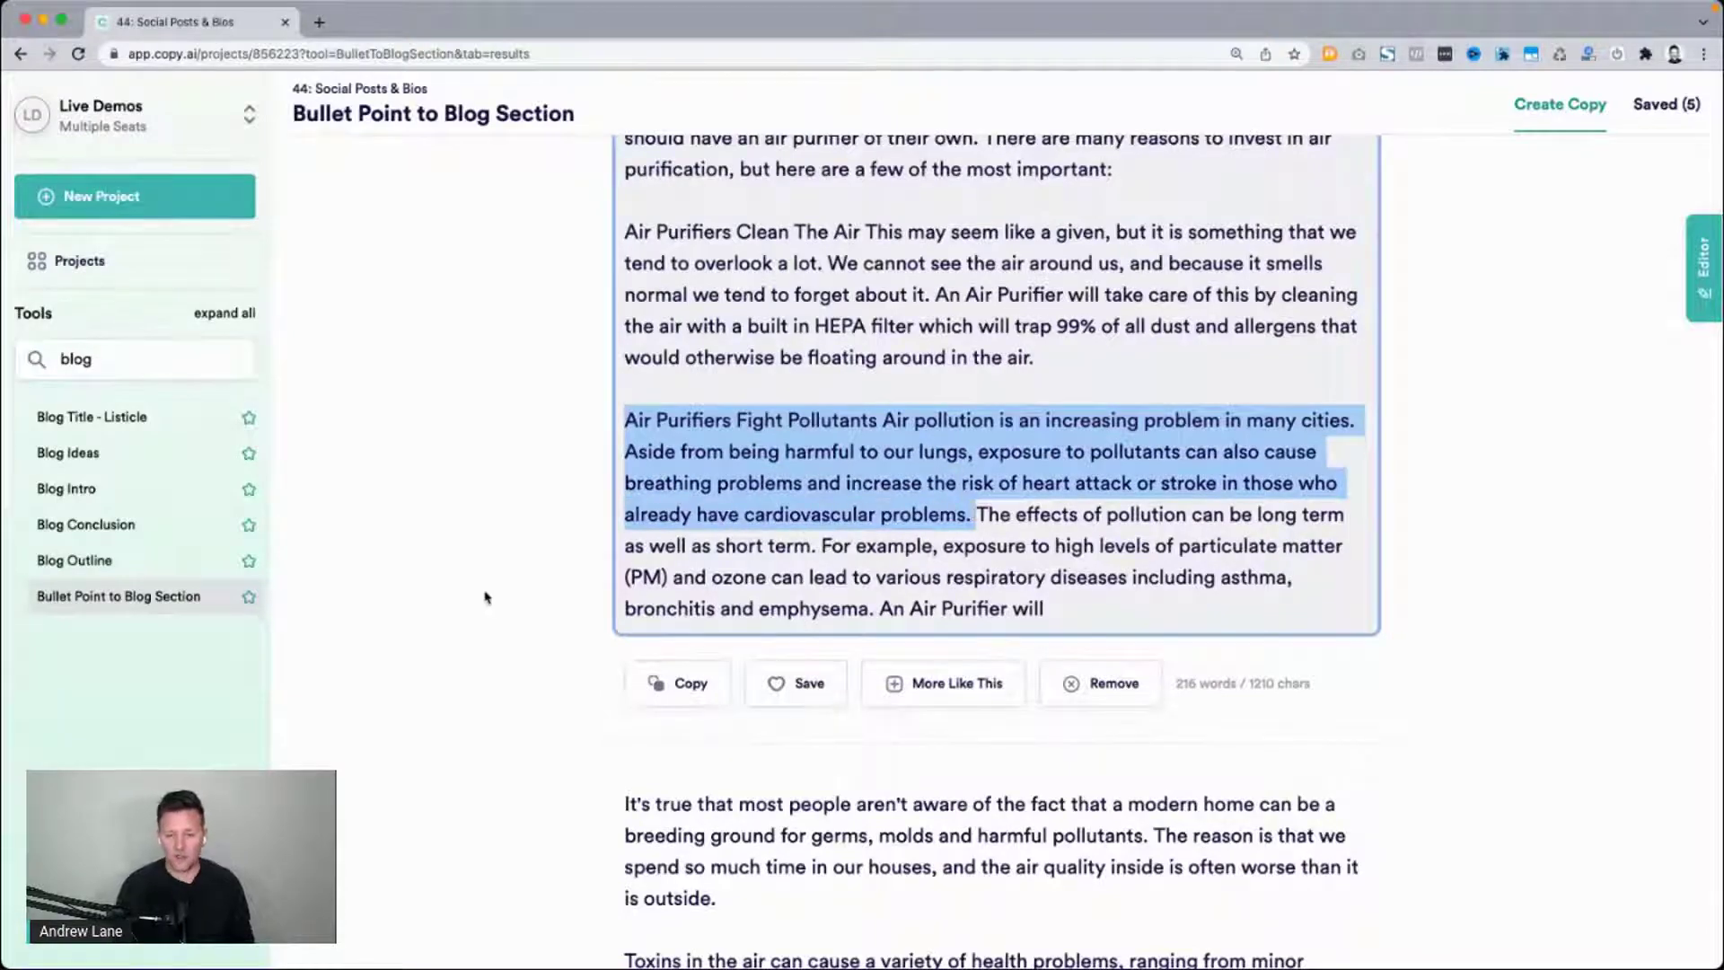
Examine the third of the new sections, highlighting its paragraph about toxins in the air and health problems.
{"action": "scroll", "coordinate": [485, 597], "scroll_direction": "down", "scroll_amount": 7}
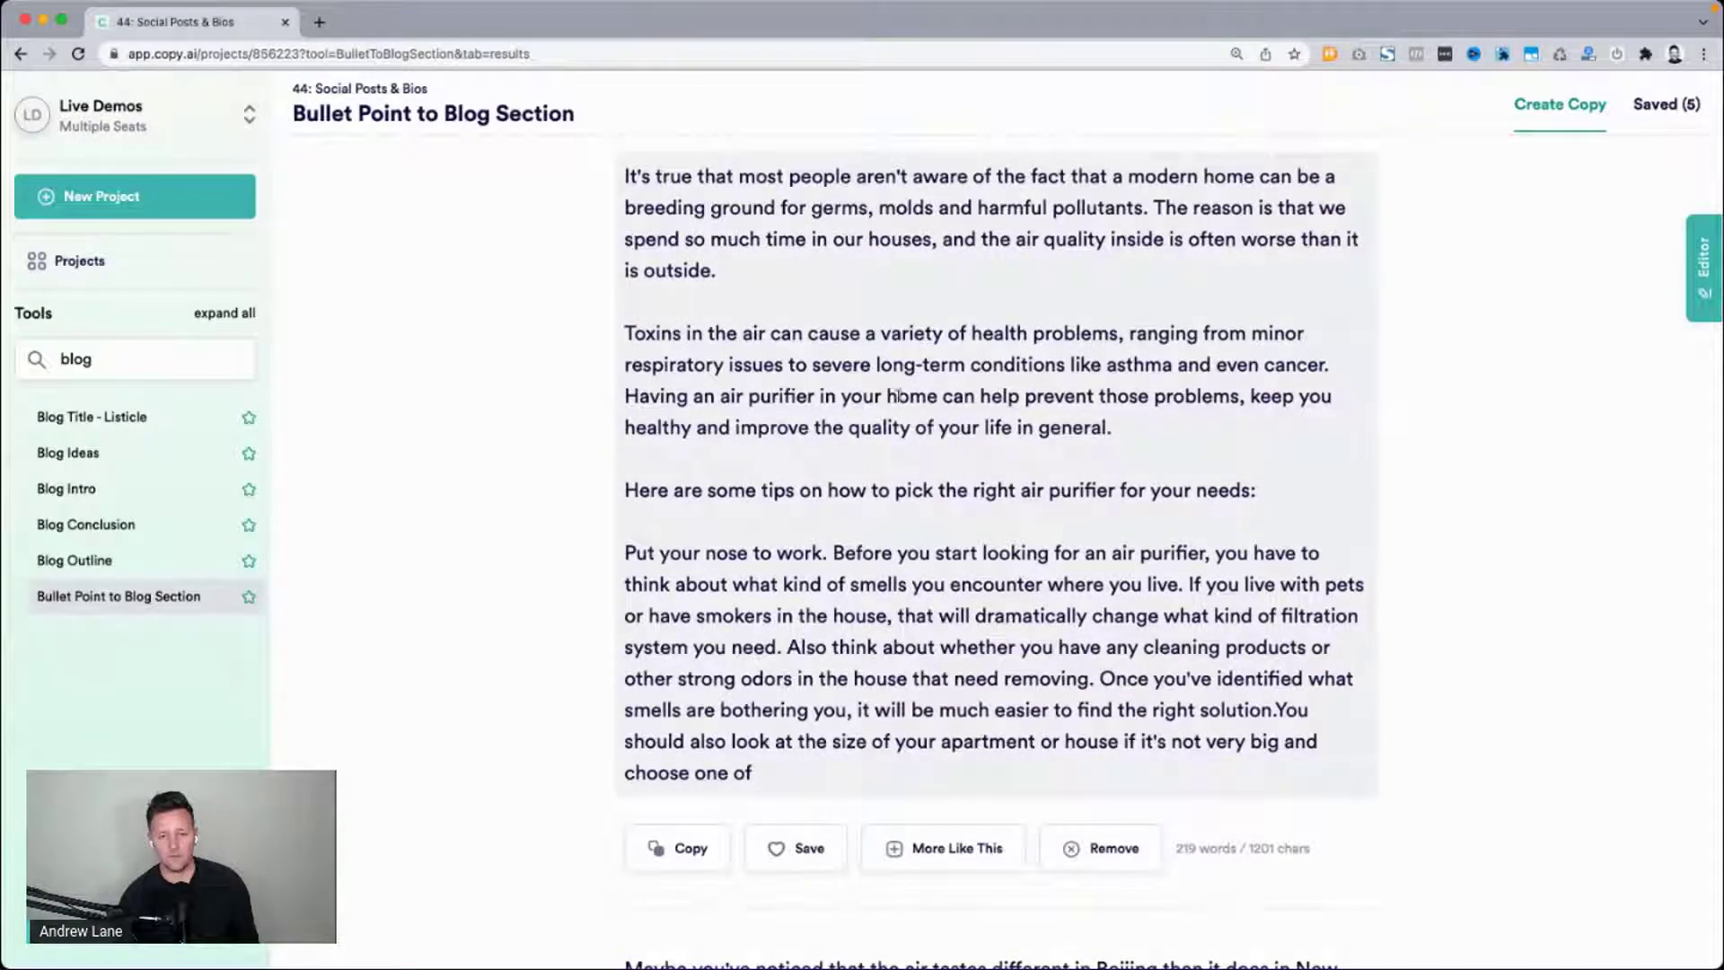
{"action": "left_click", "coordinate": [627, 335]}
{"action": "mouse_move", "coordinate": [627, 335]}
{"action": "left_mouse_down"}
{"action": "mouse_move", "coordinate": [972, 334]}
{"action": "mouse_move", "coordinate": [1010, 357]}
{"action": "mouse_move", "coordinate": [716, 396]}
{"action": "mouse_move", "coordinate": [853, 428]}
{"action": "mouse_move", "coordinate": [1118, 427]}
{"action": "left_mouse_up"}
{"action": "left_click", "coordinate": [1140, 425]}
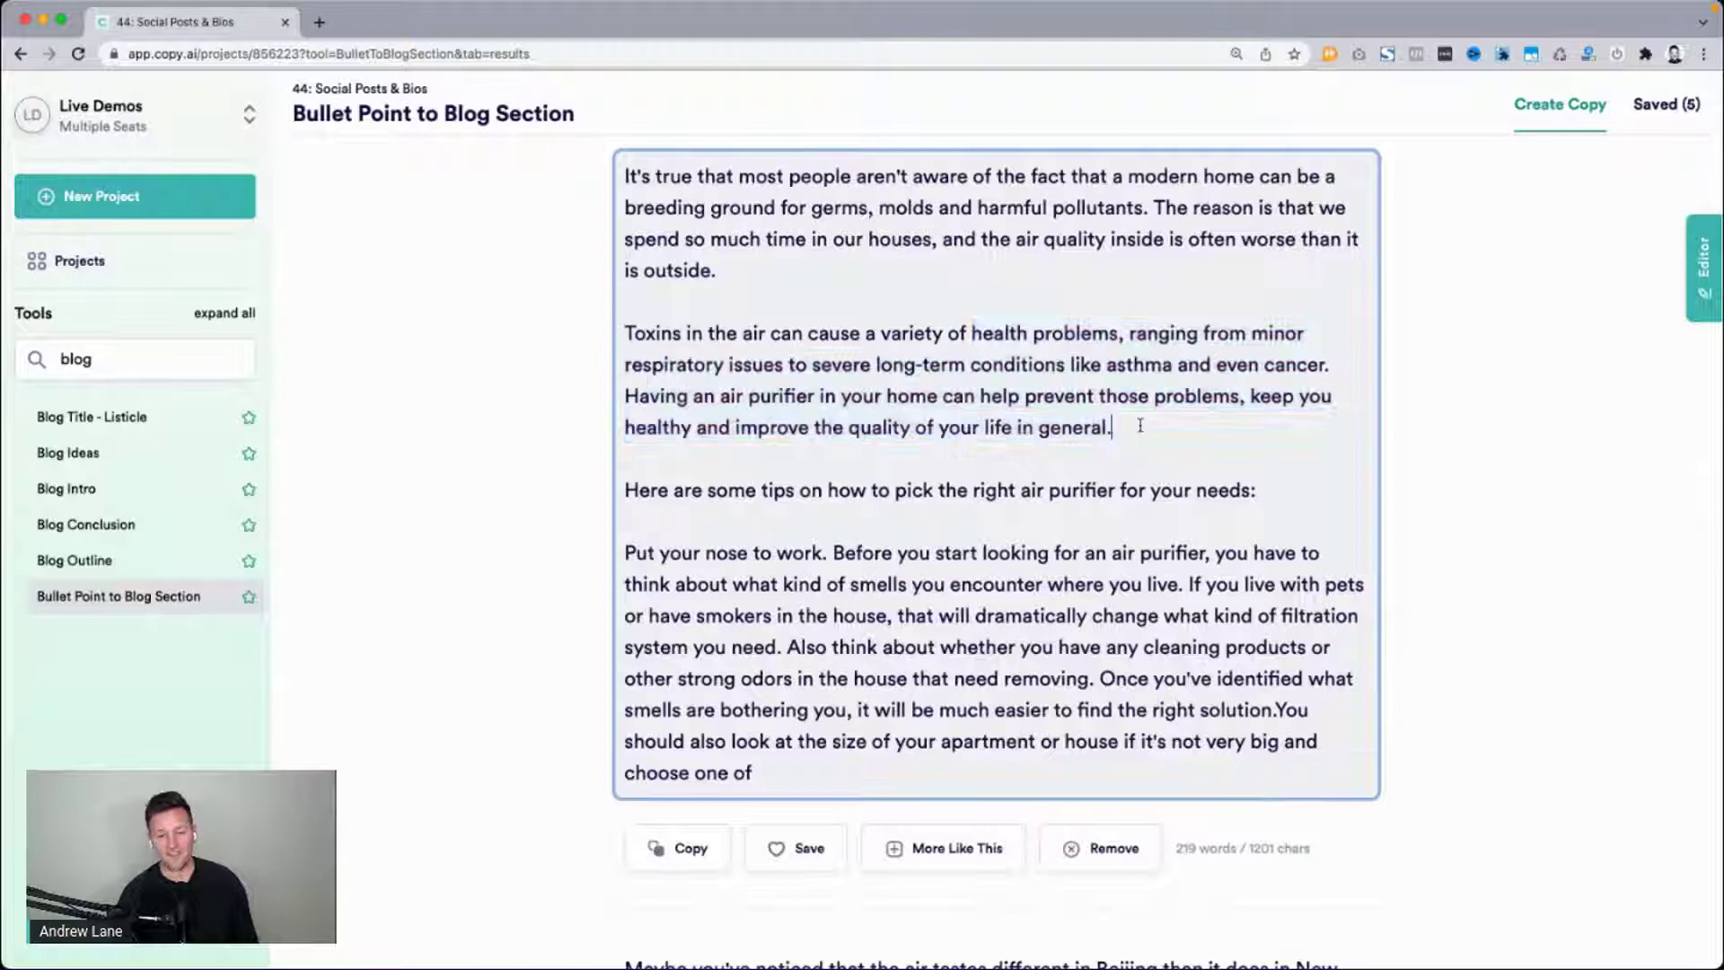
{"action": "triple_click", "coordinate": [1032, 371]}
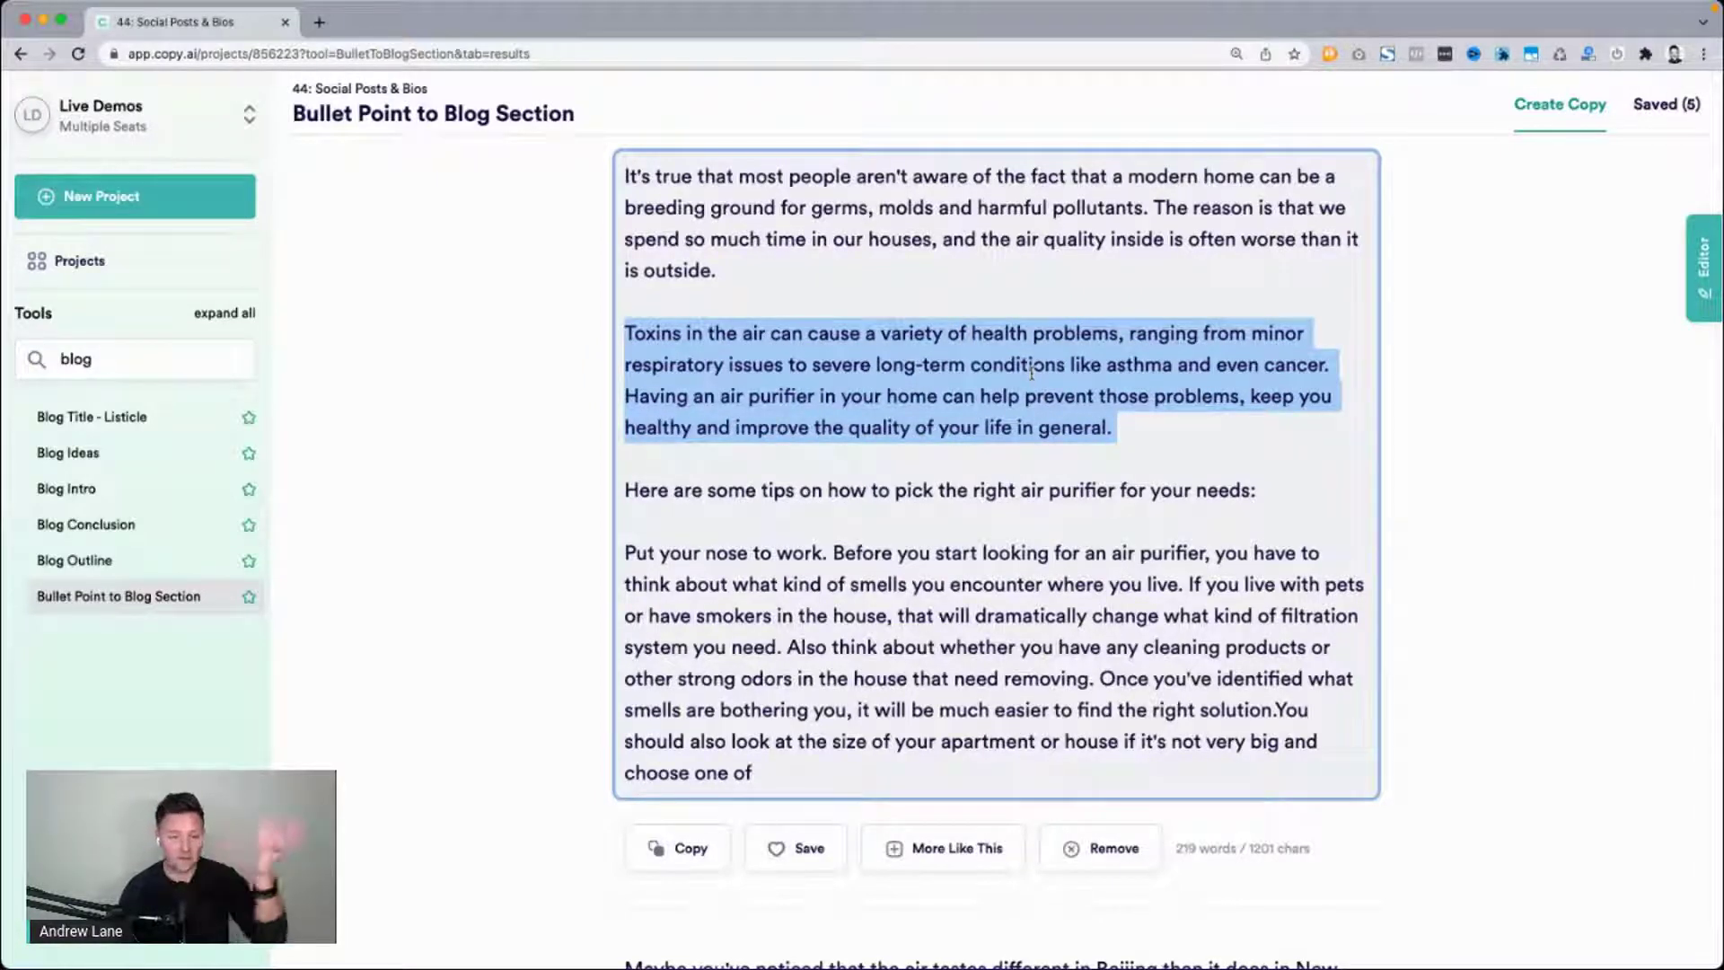
Review the generated air purifier blog sections and check the Wynd Plus product page they relate to.
{"action": "scroll", "coordinate": [519, 527], "scroll_direction": "down", "scroll_amount": 8}
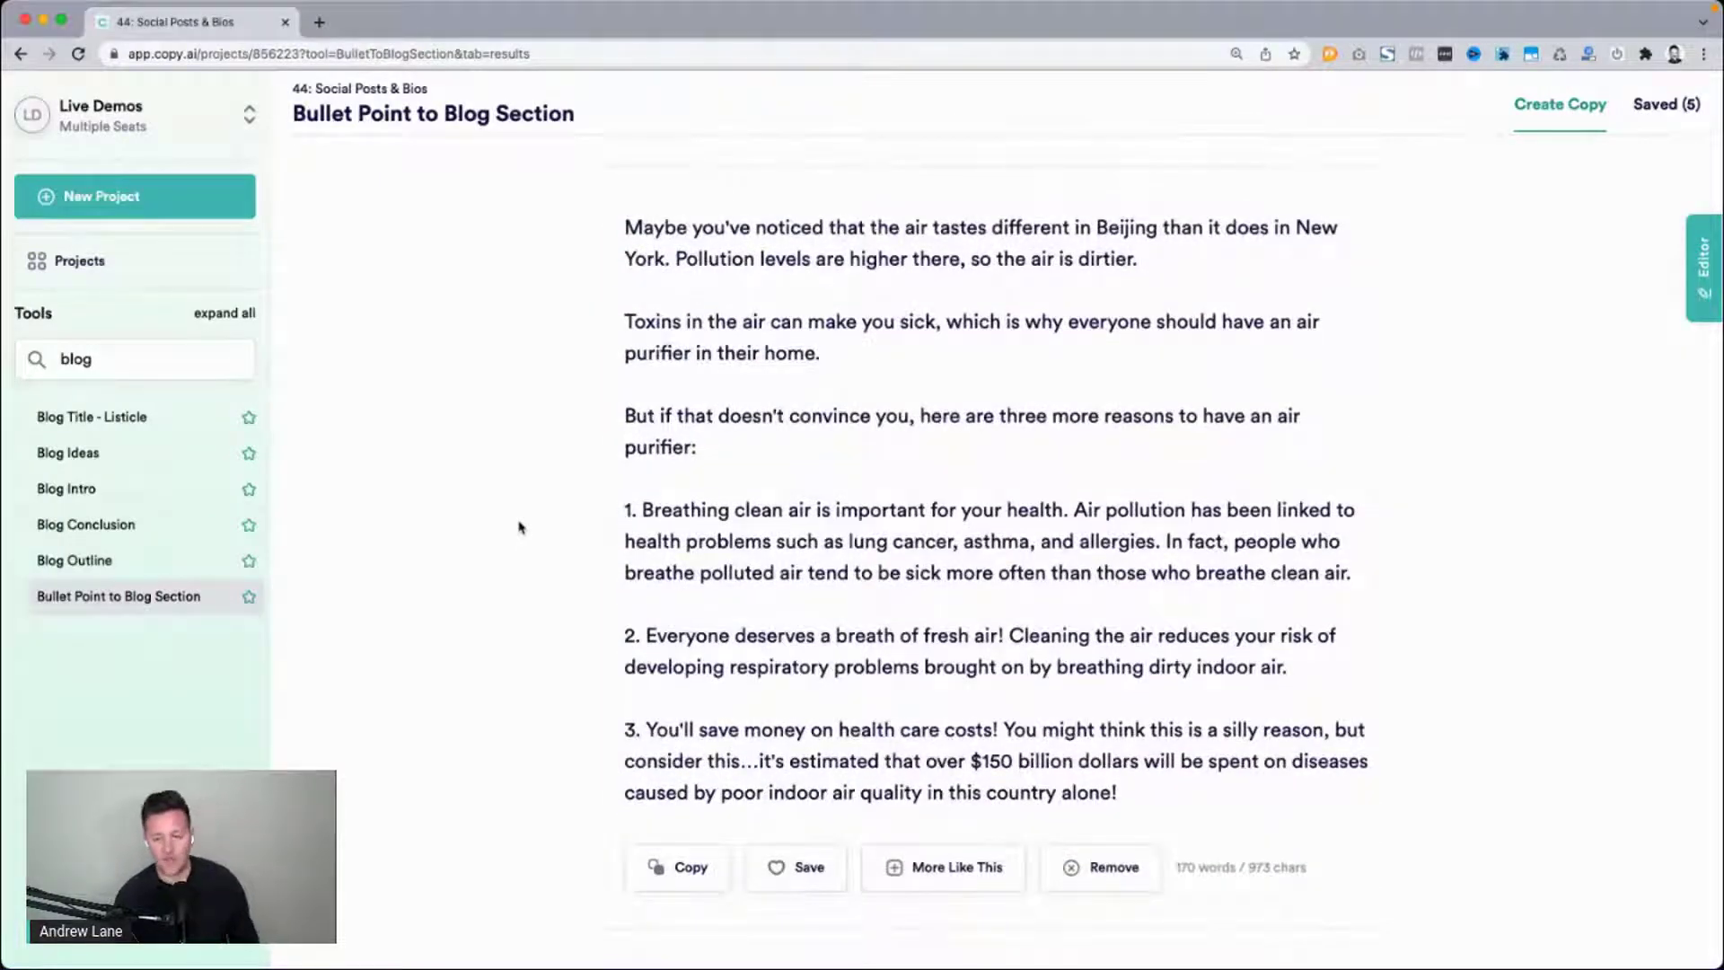
{"action": "scroll", "coordinate": [519, 527], "scroll_direction": "down", "scroll_amount": 13}
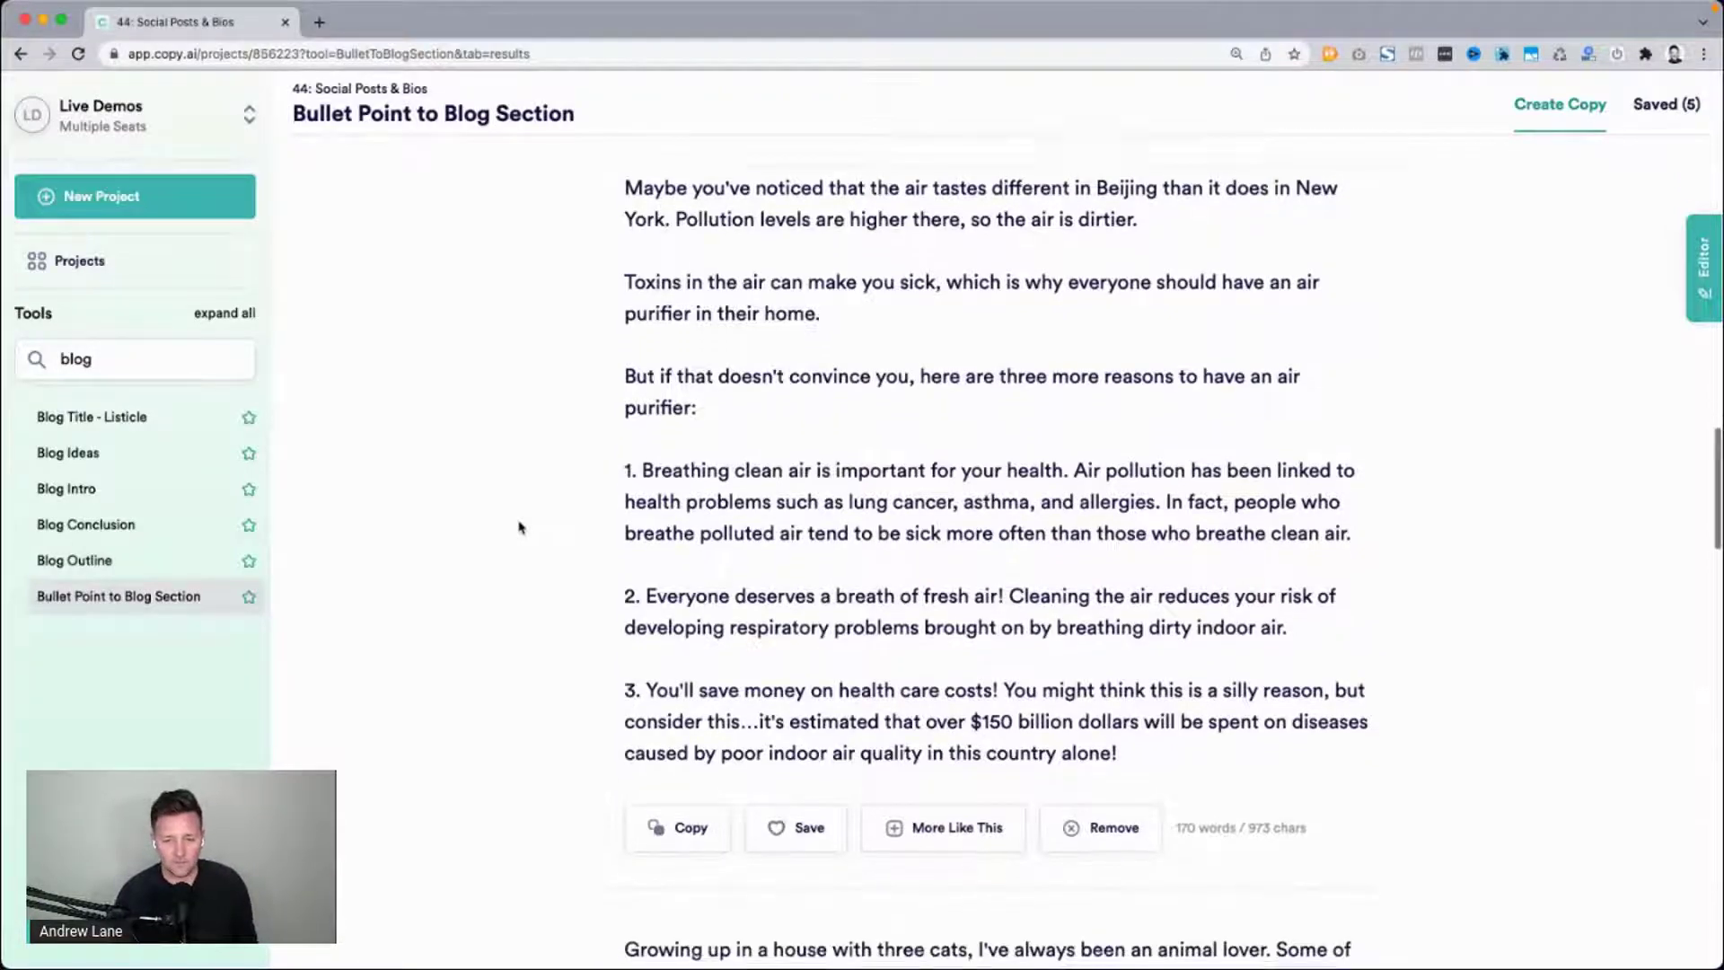
{"action": "left_click_drag", "start_coordinate": [1719, 592], "coordinate": [1547, 595]}
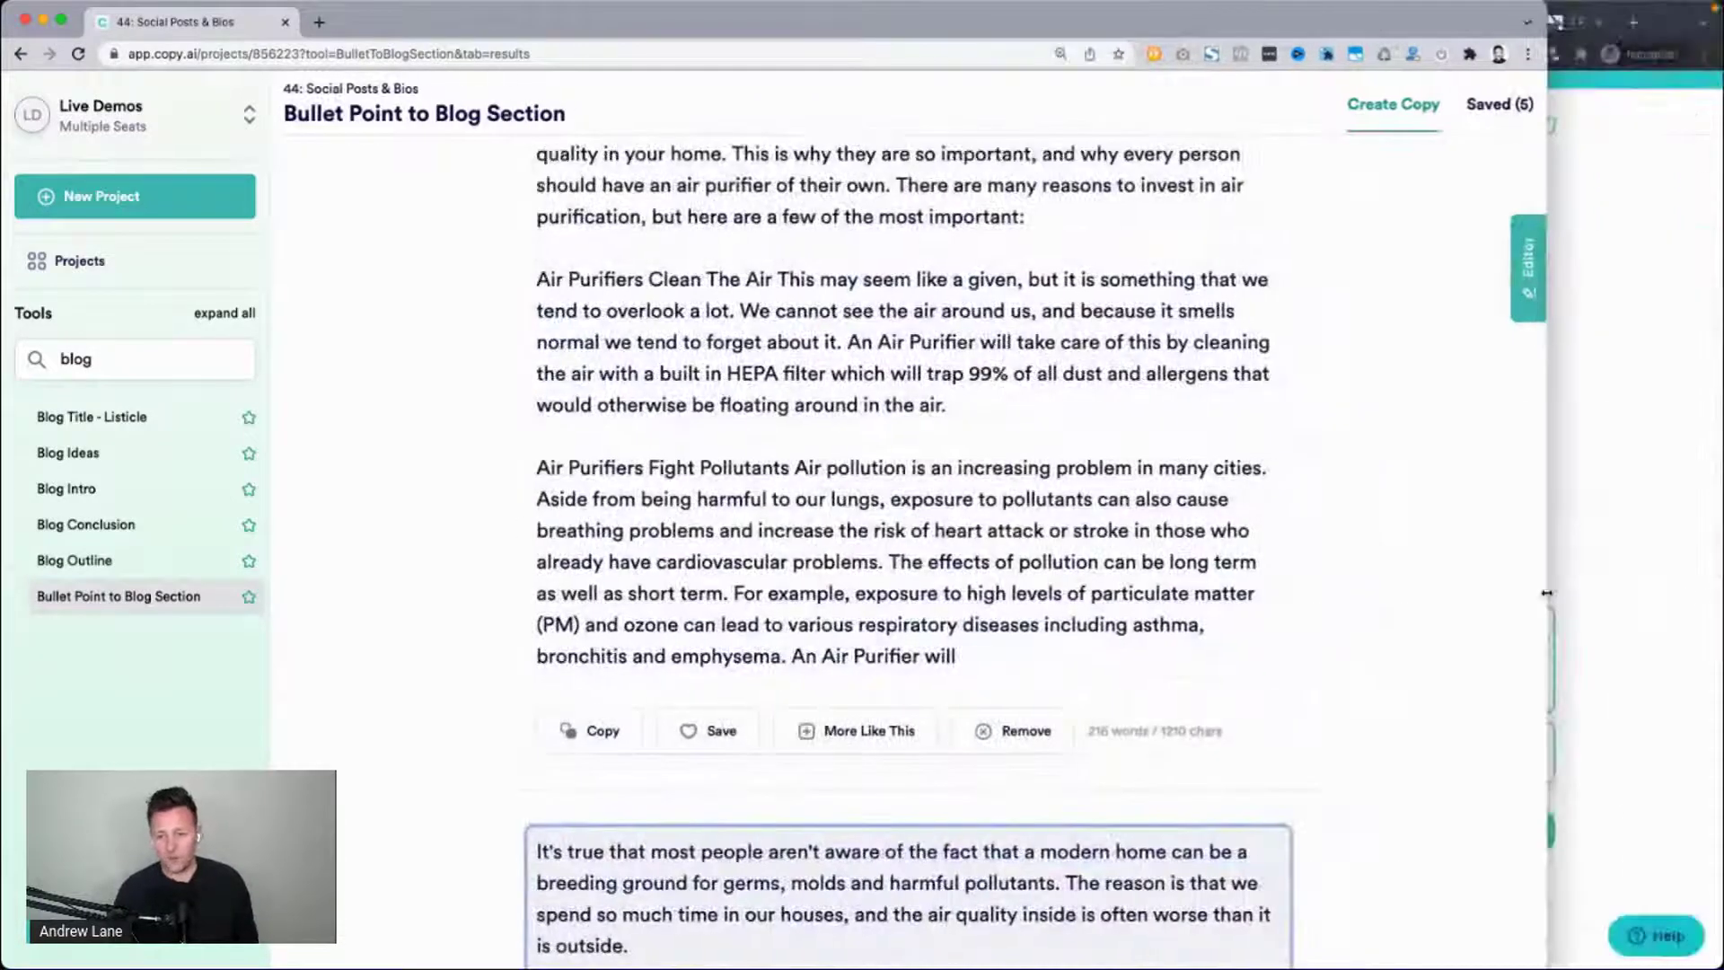
{"action": "left_click", "coordinate": [1620, 595]}
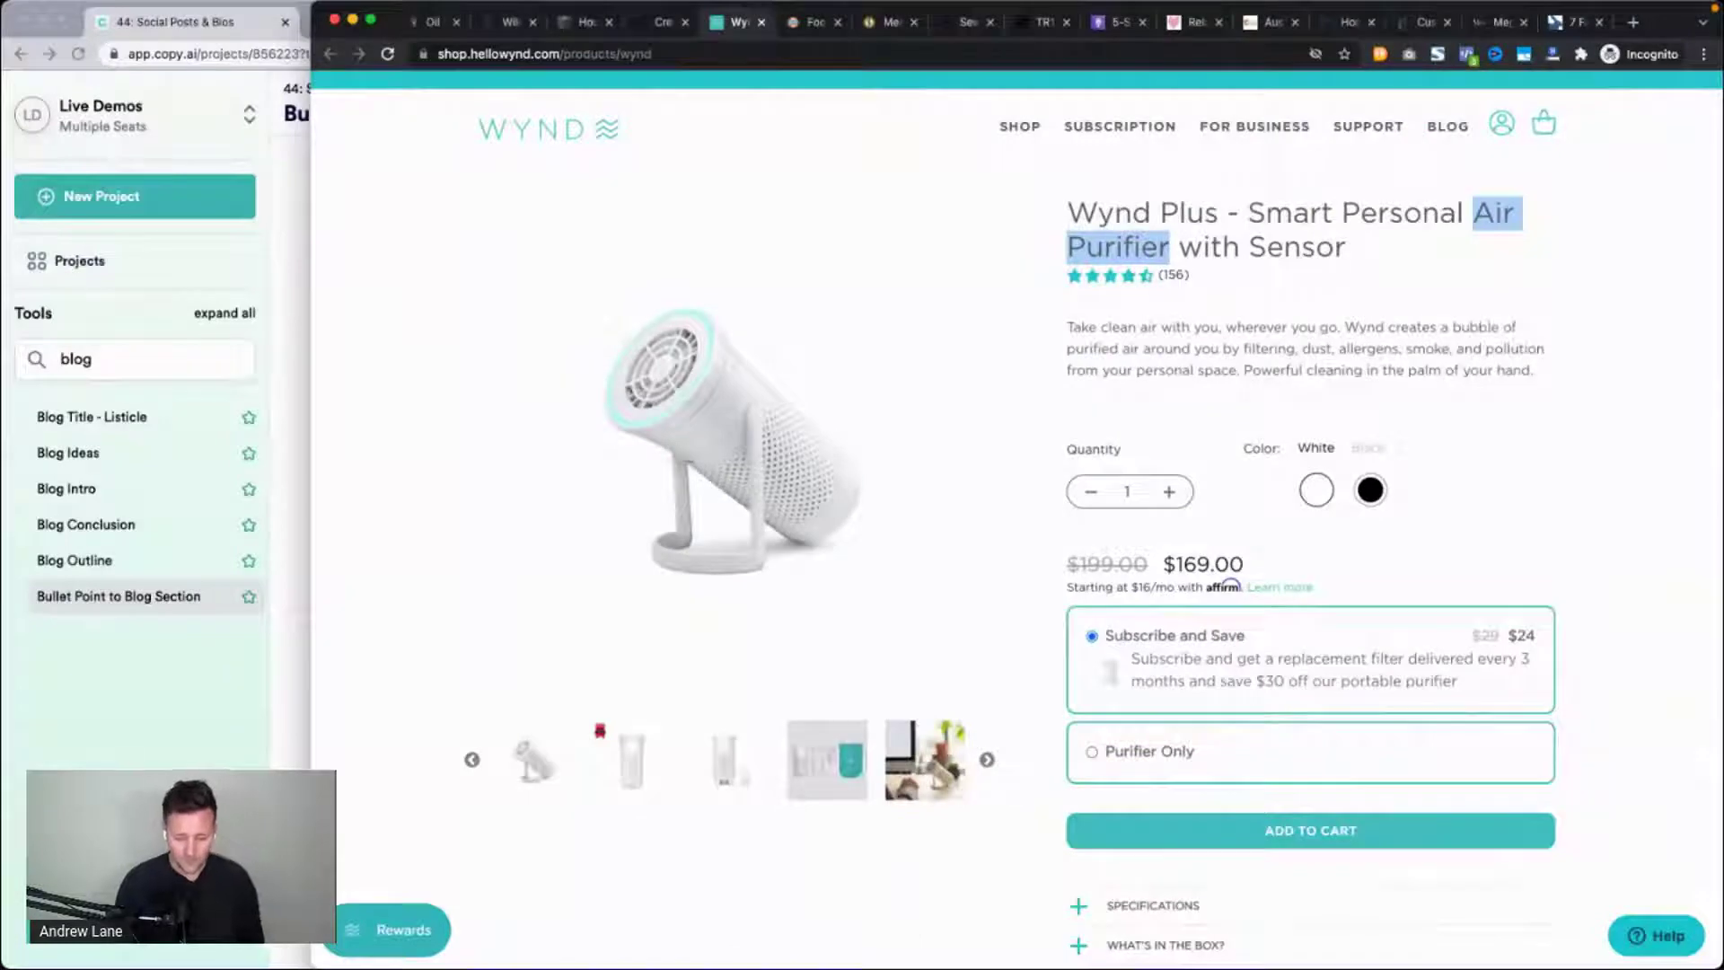
{"action": "left_click", "coordinate": [1185, 353]}
{"action": "left_click", "coordinate": [162, 667]}
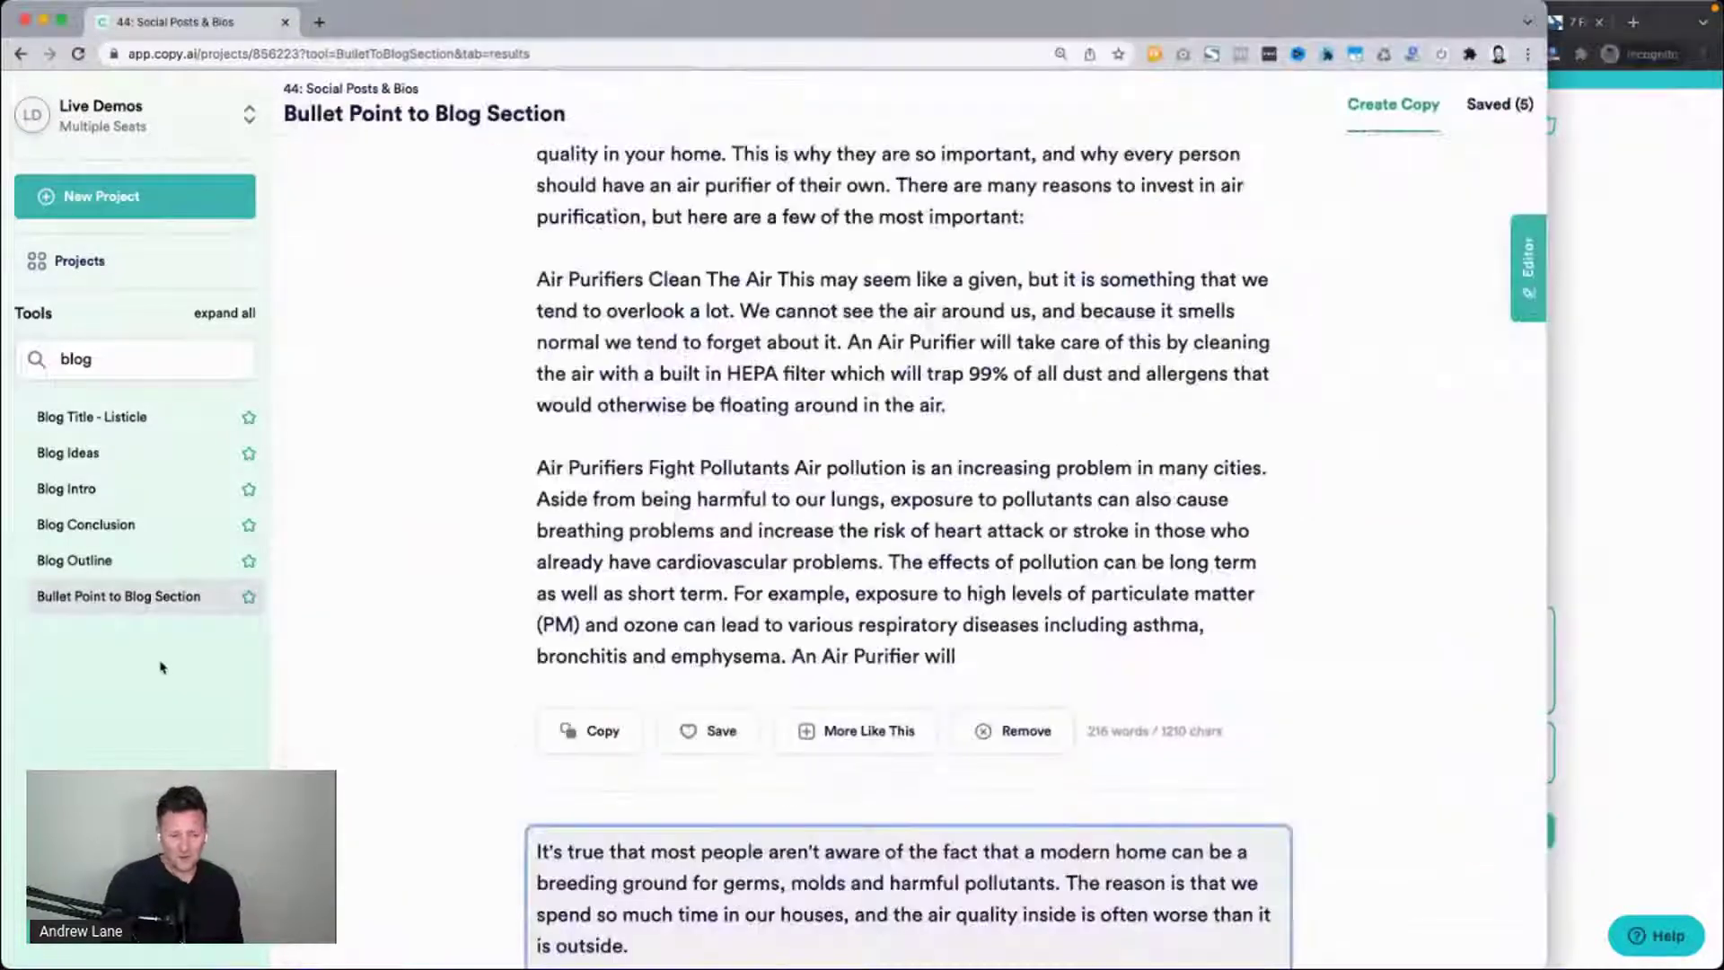
Review the Bullet Point to Blog Section tool's main point, tone and first generated results.
{"action": "scroll", "coordinate": [418, 642], "scroll_direction": "up", "scroll_amount": 15}
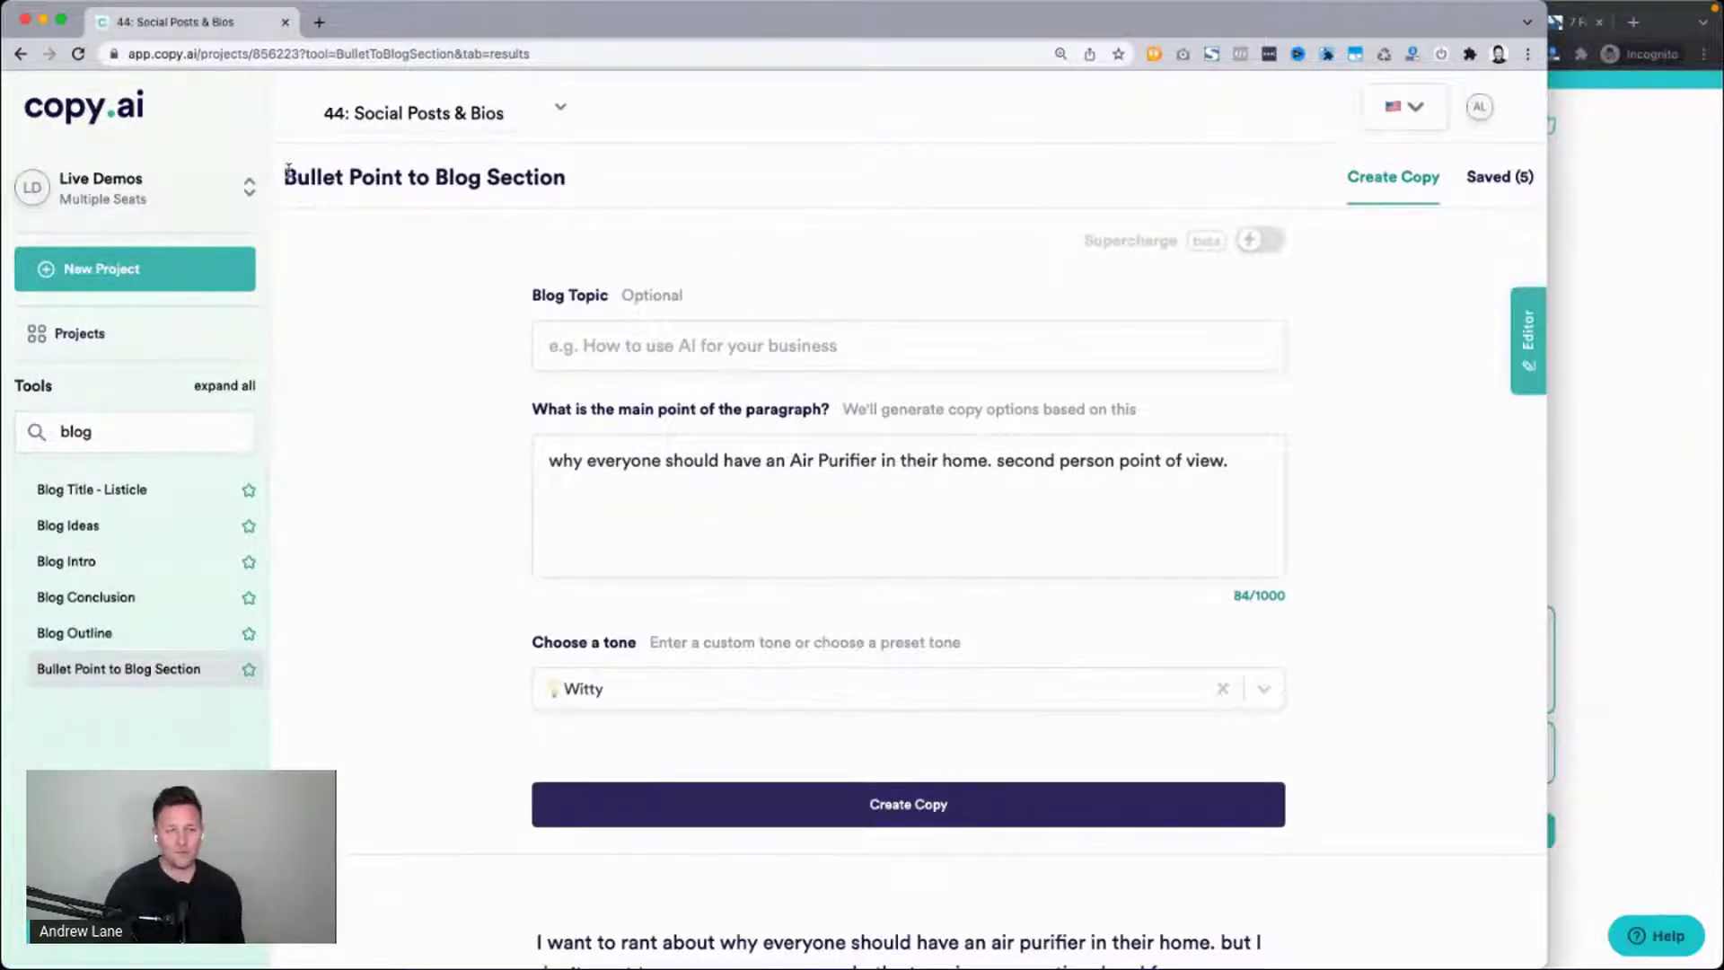
{"action": "left_click_drag", "start_coordinate": [287, 169], "coordinate": [588, 174]}
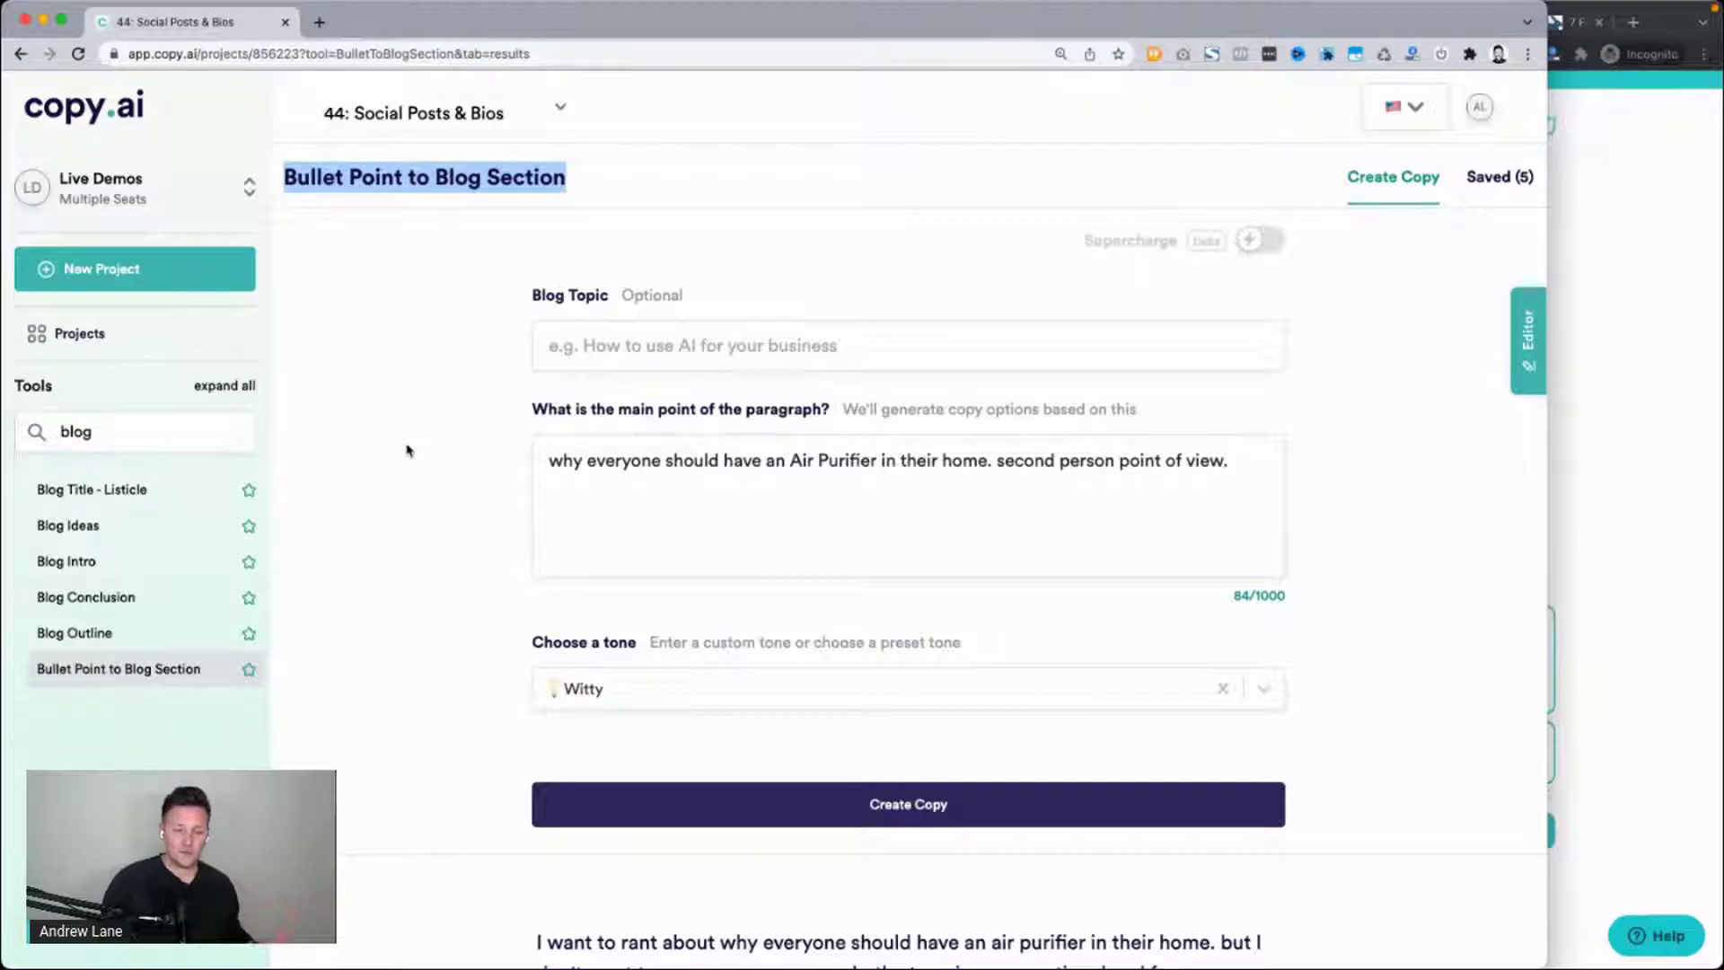
{"action": "scroll", "coordinate": [407, 450], "scroll_direction": "down", "scroll_amount": 10}
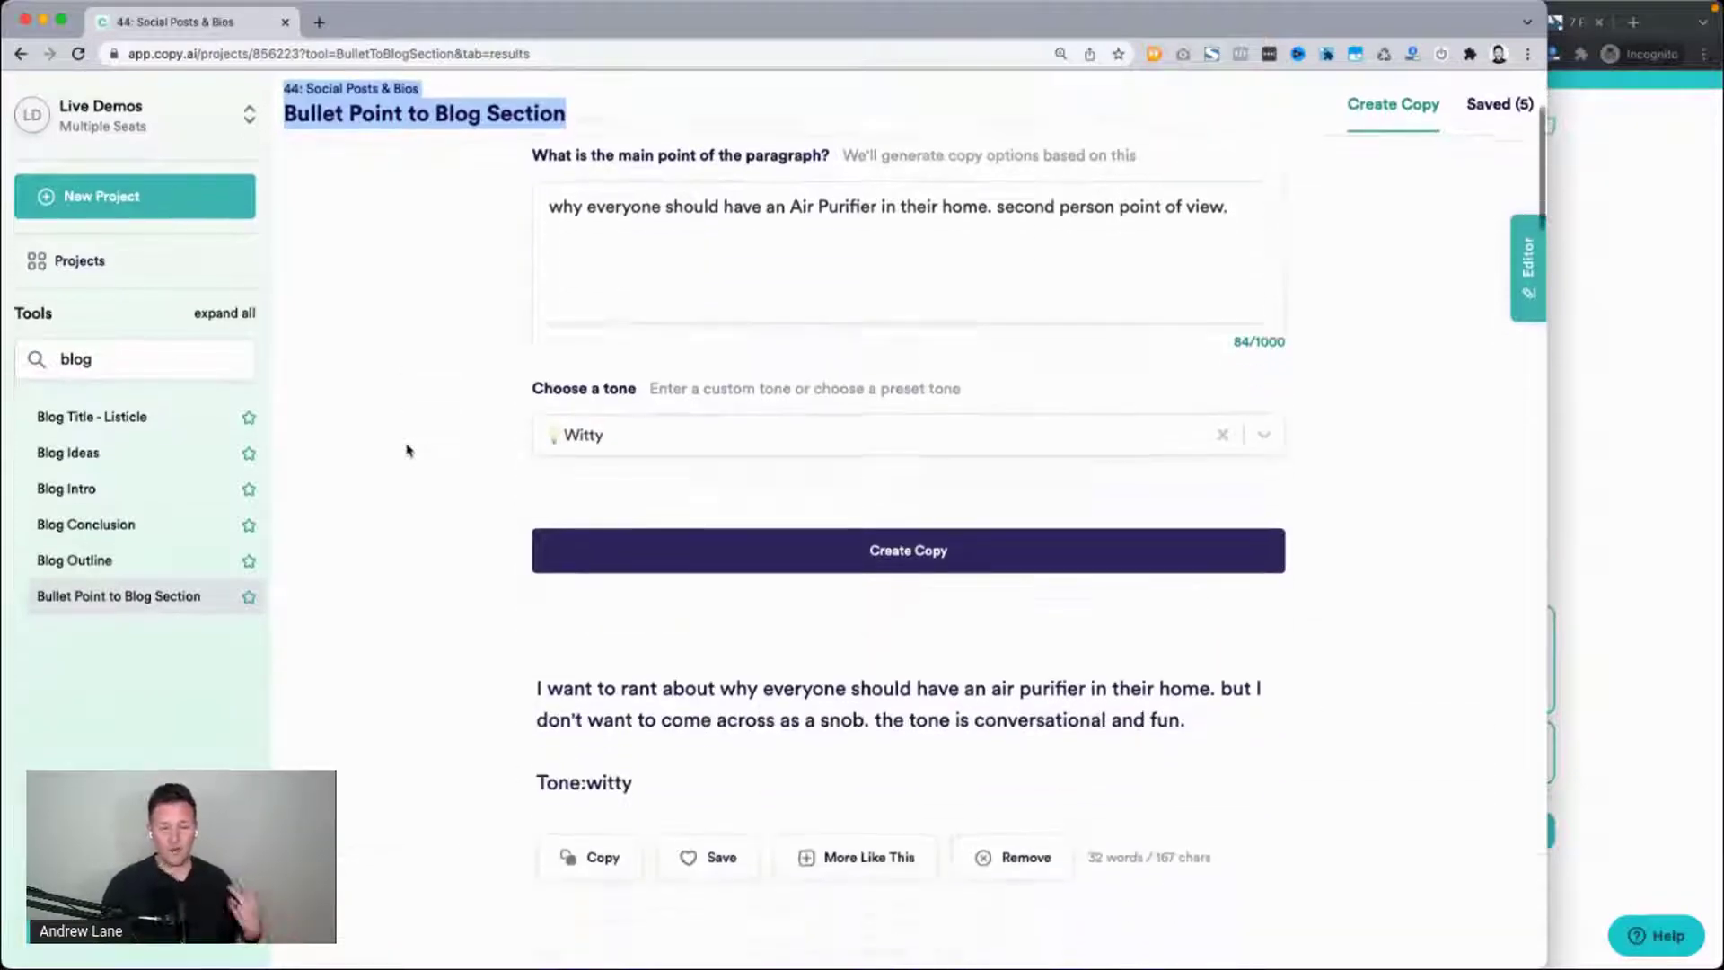
{"action": "scroll", "coordinate": [406, 449], "scroll_direction": "up", "scroll_amount": 8}
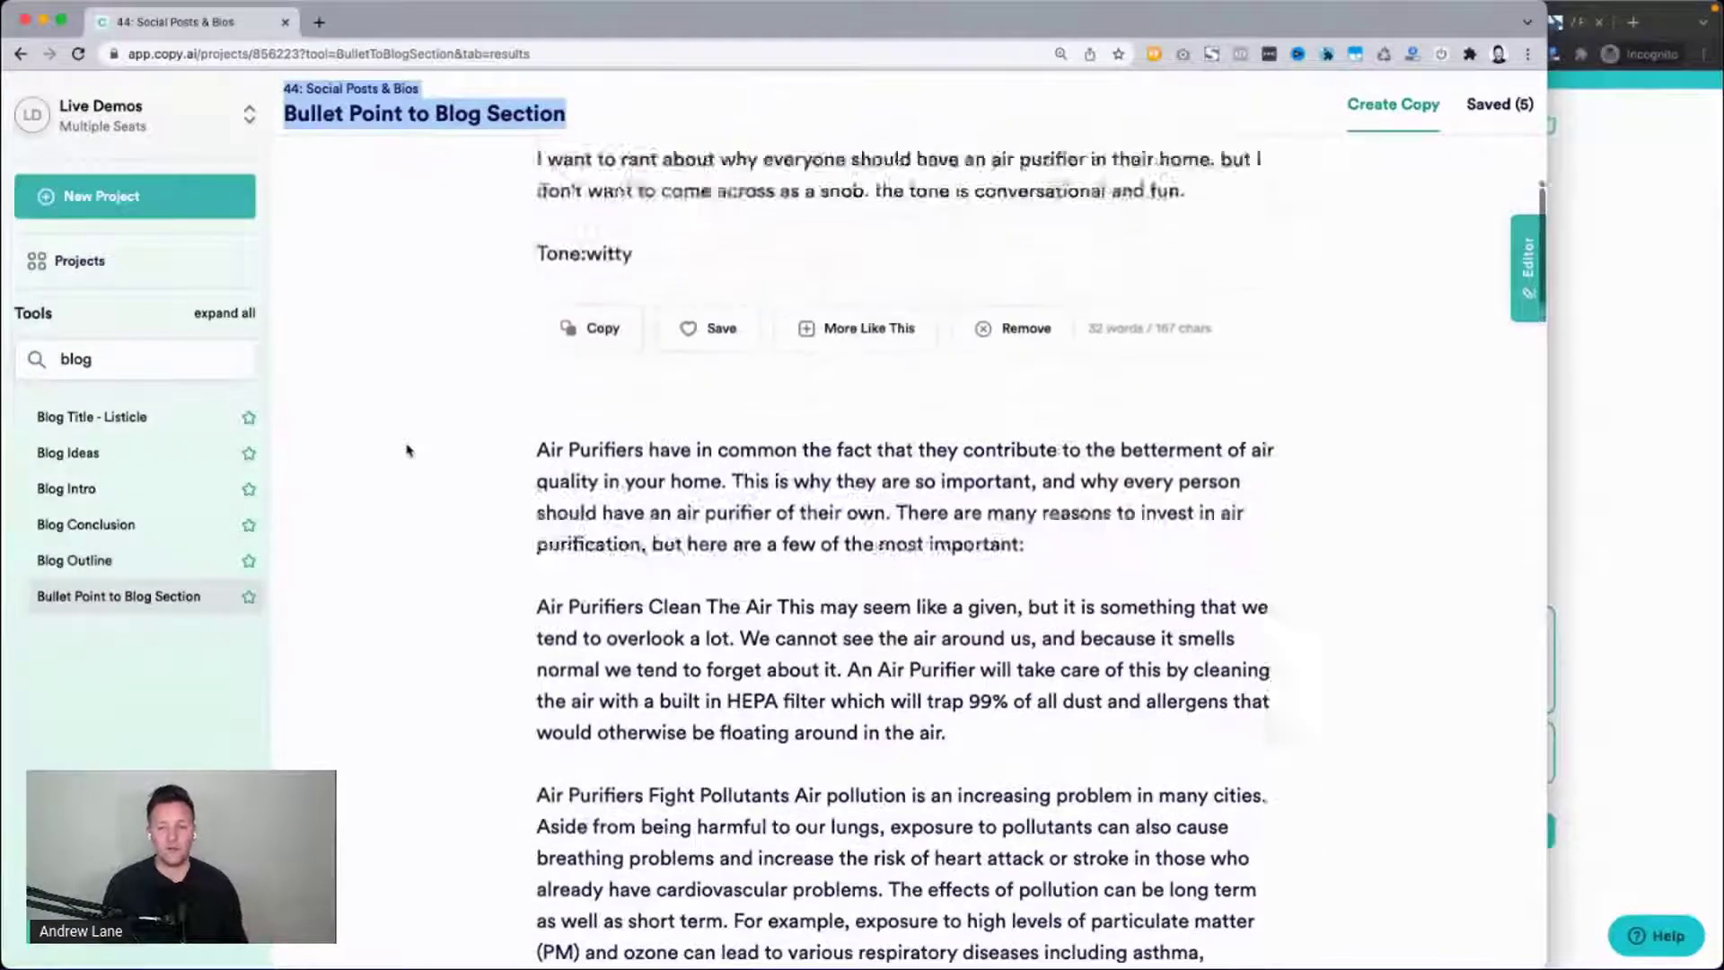
Open the Sew It Academy website in the incognito browser window and examine its list of womenswear courses.
{"action": "left_click", "coordinate": [1715, 477]}
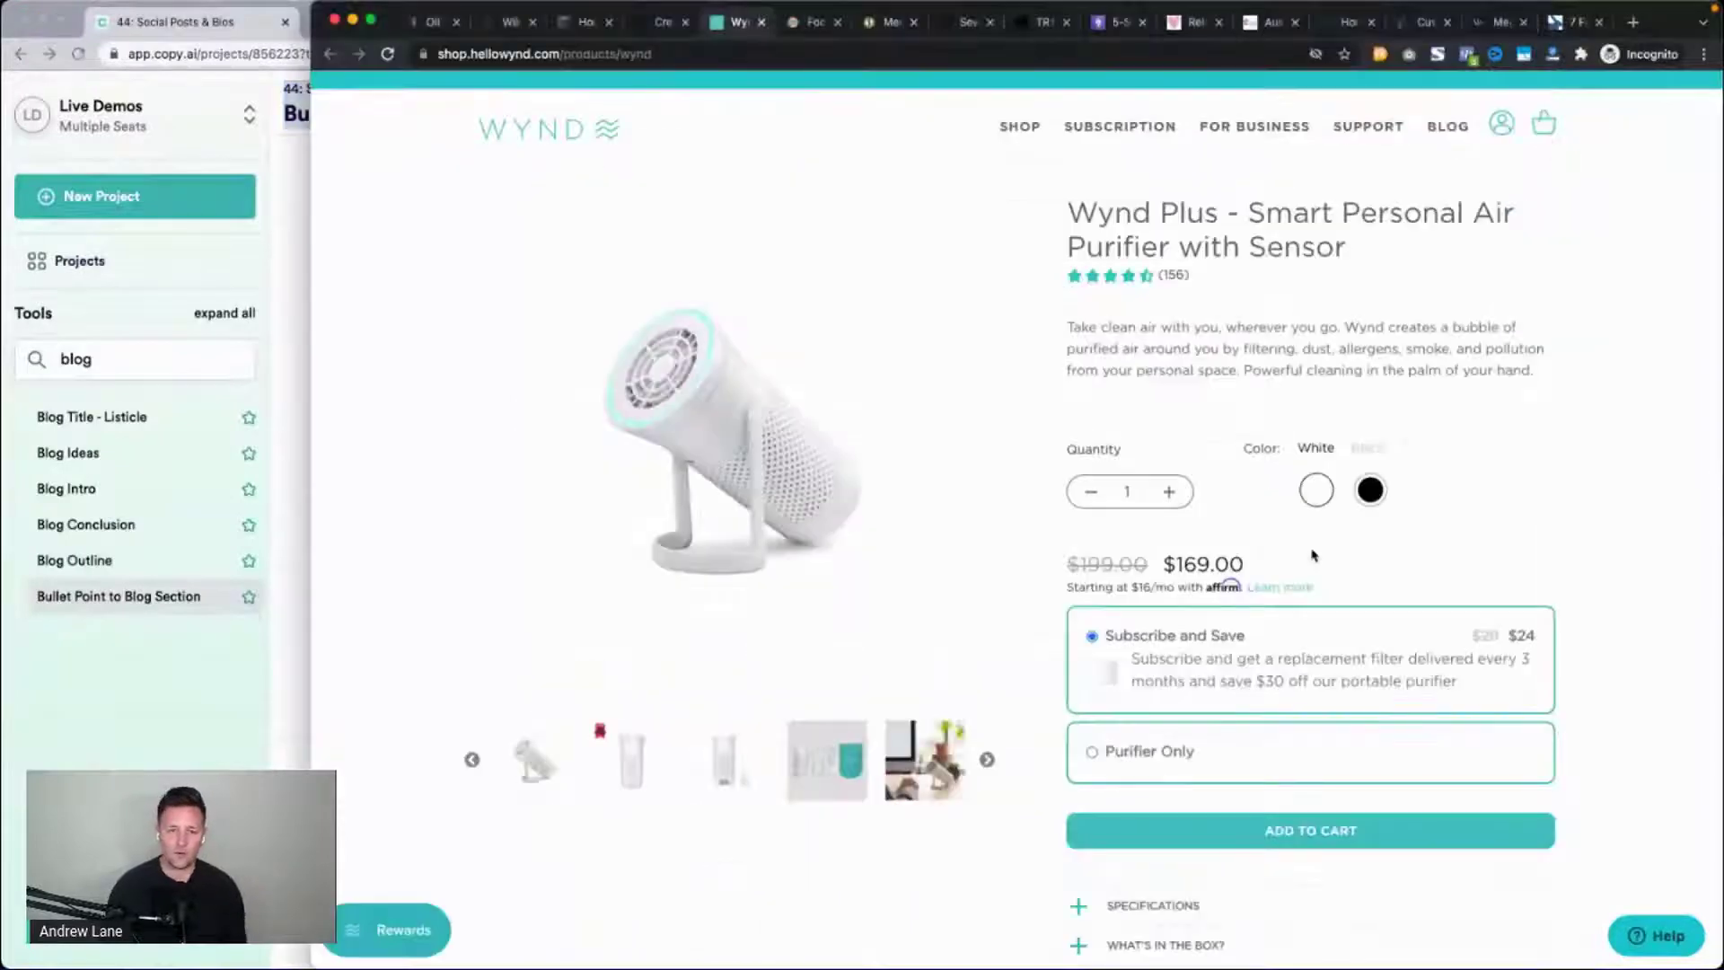
{"action": "left_click", "coordinate": [967, 22]}
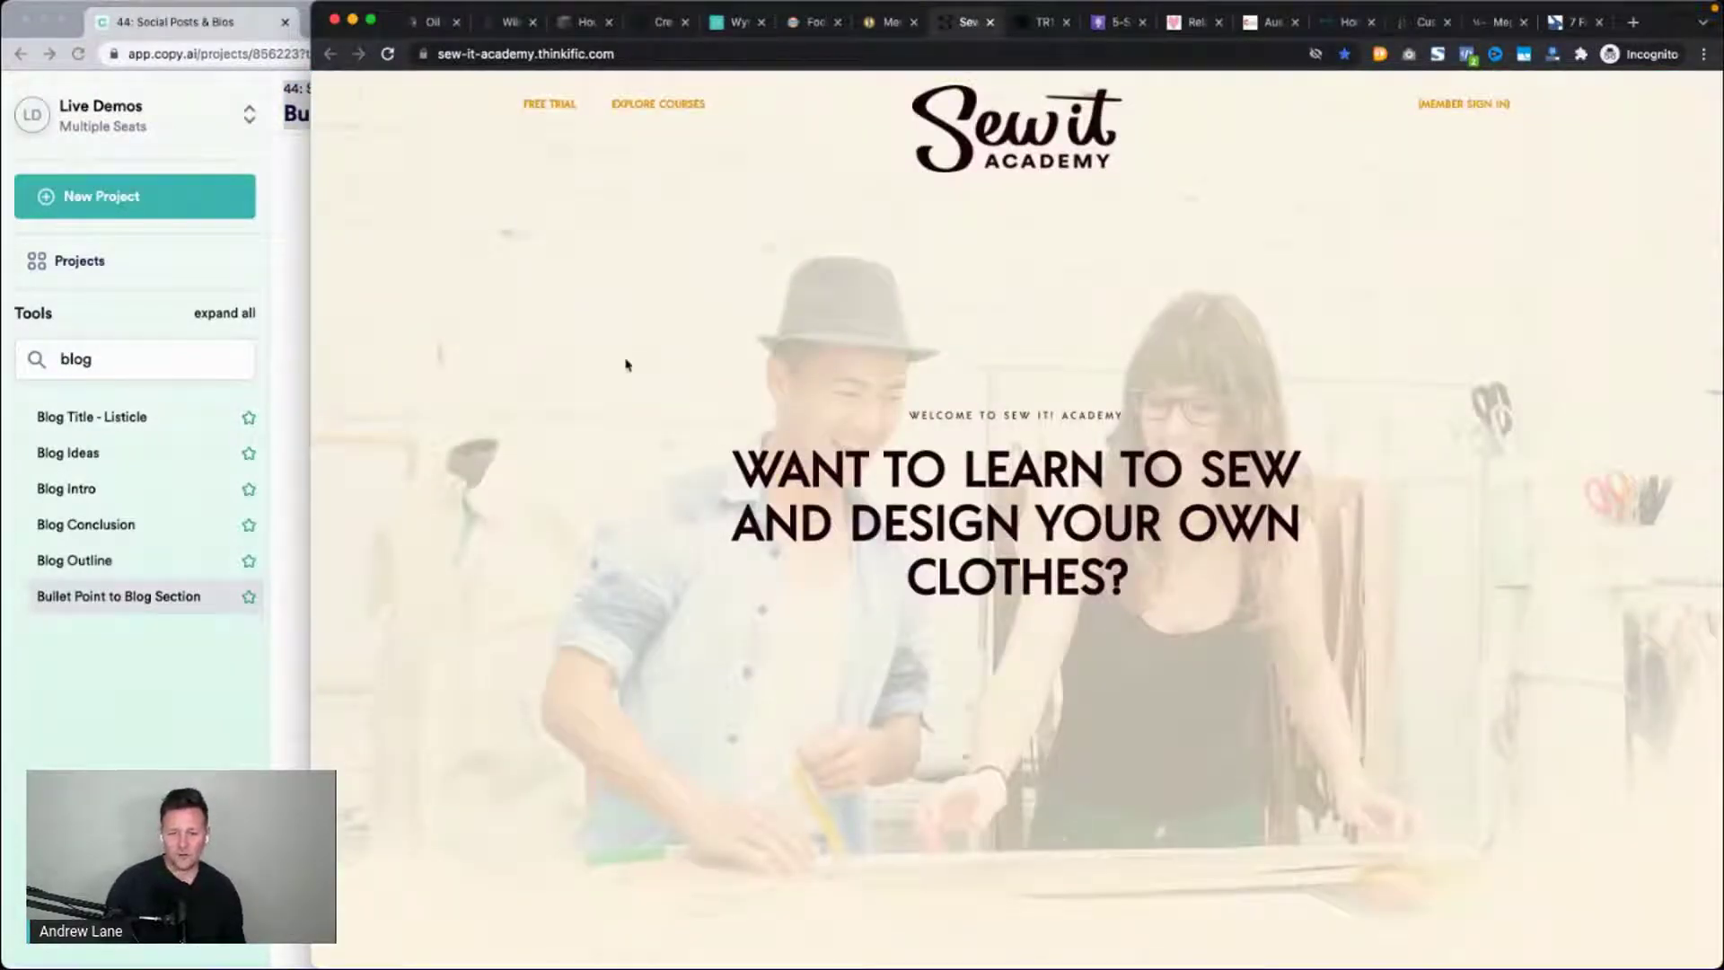
{"action": "scroll", "coordinate": [557, 314], "scroll_direction": "down", "scroll_amount": 10}
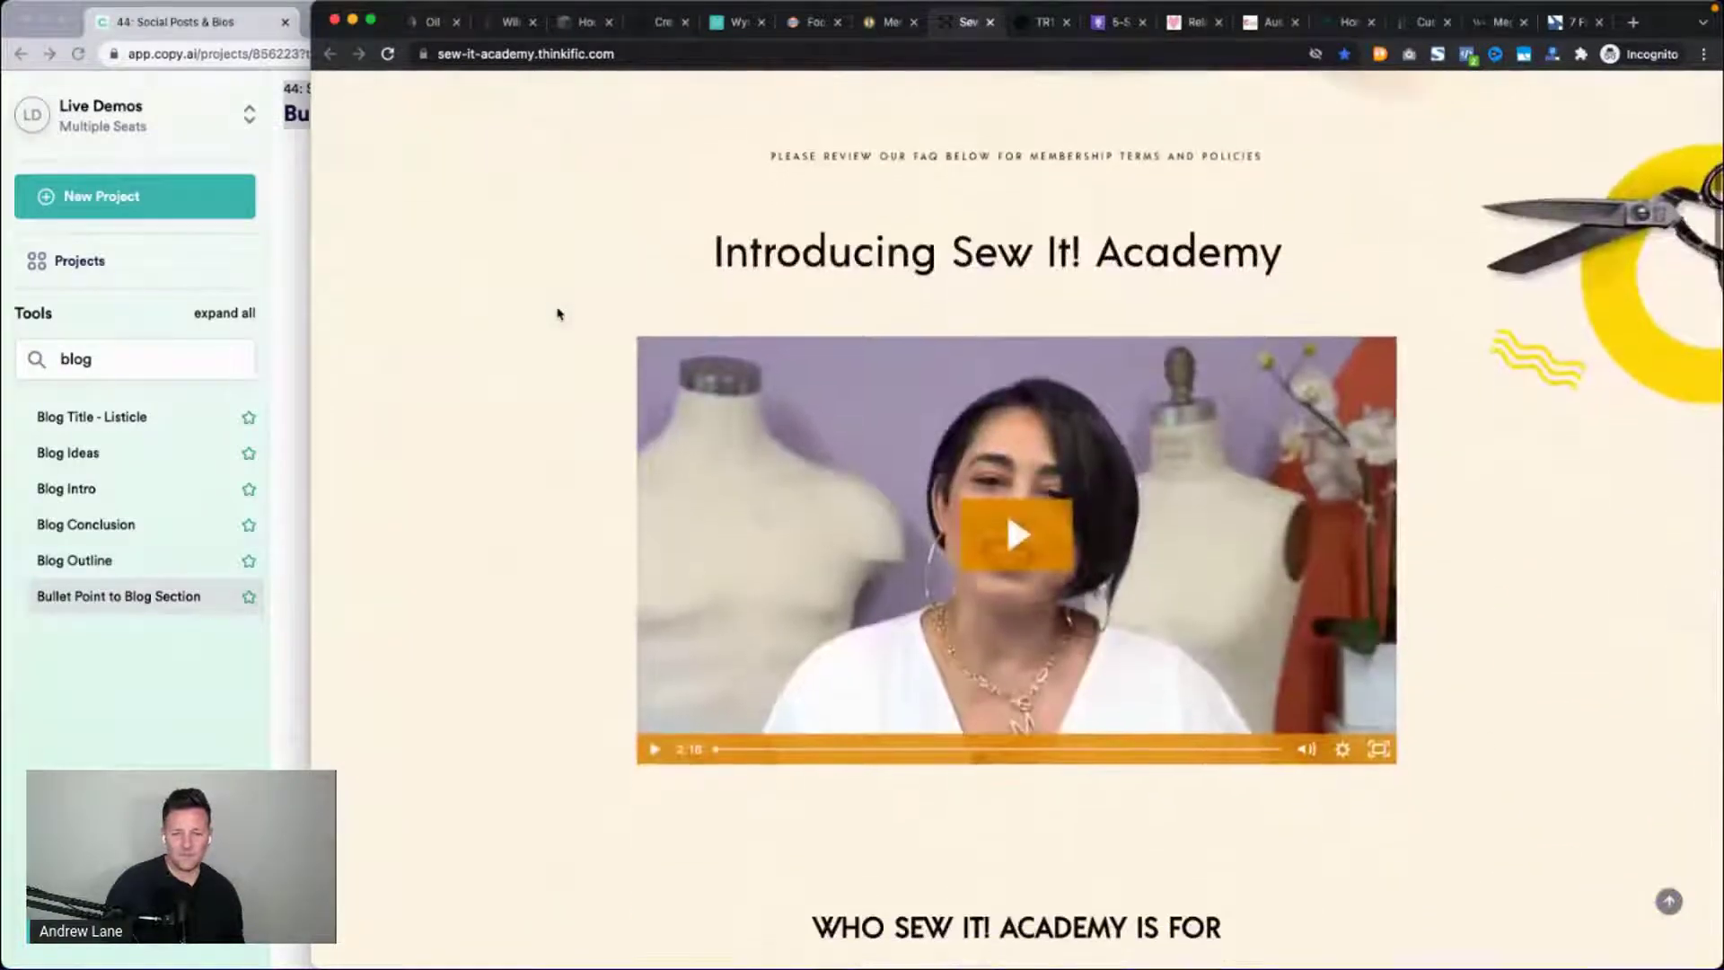
{"action": "scroll", "coordinate": [558, 316], "scroll_direction": "up", "scroll_amount": 10}
{"action": "left_click", "coordinate": [675, 118]}
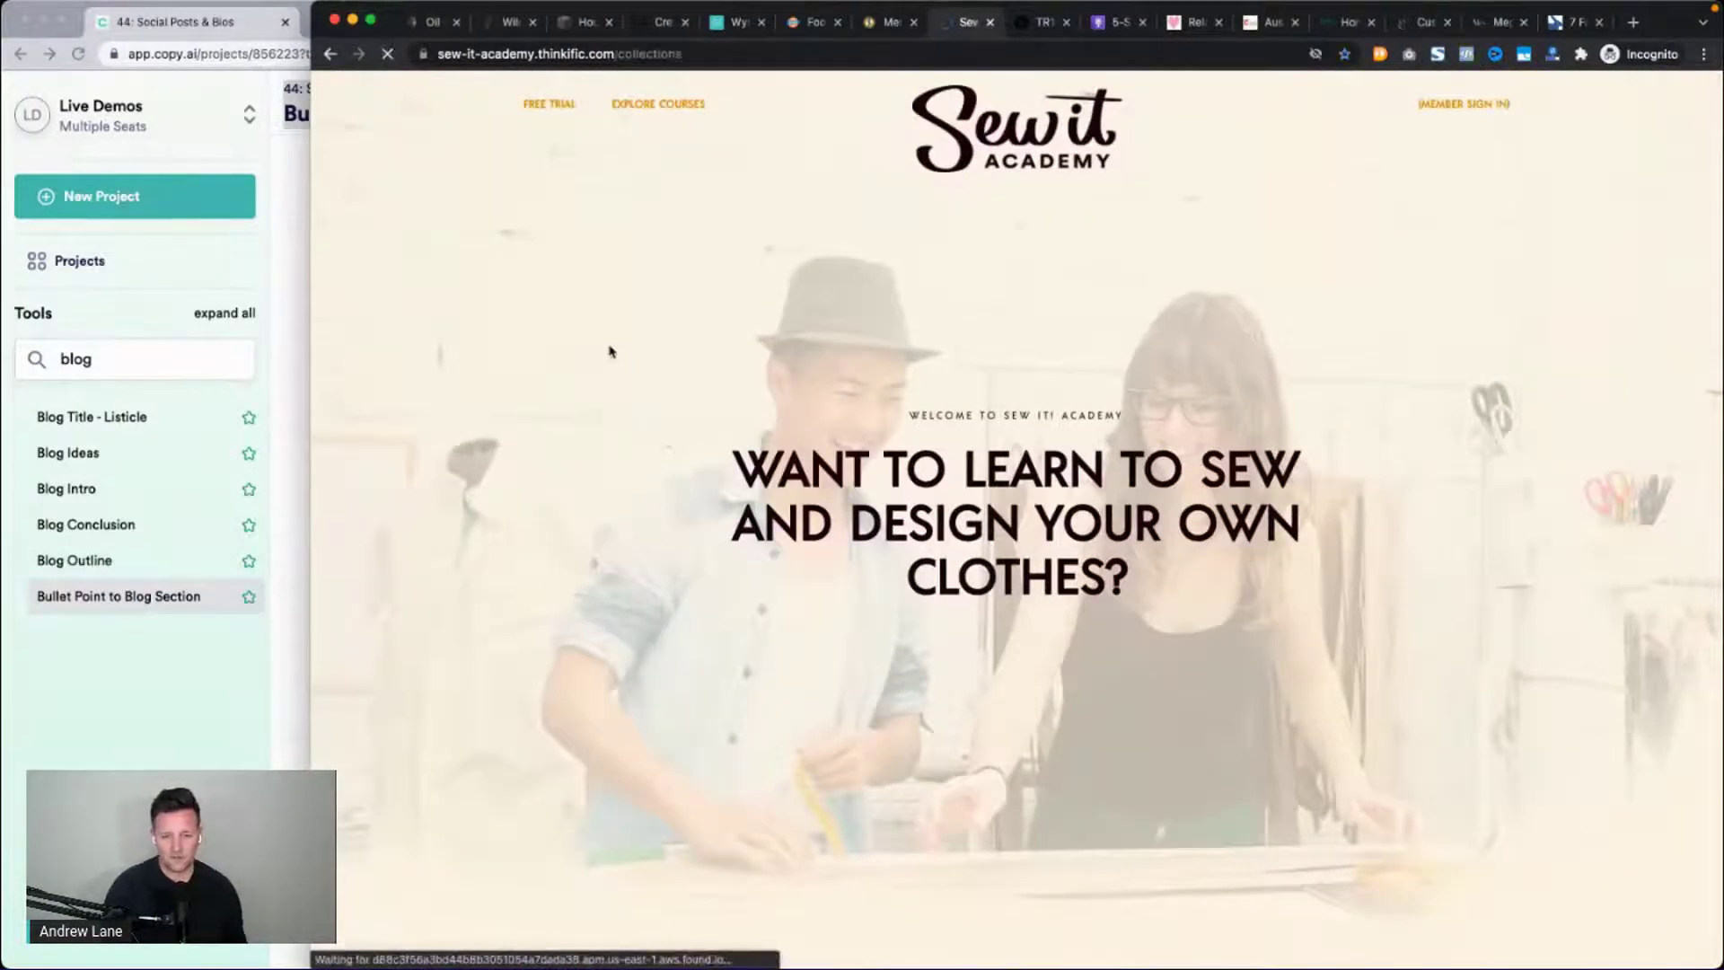
{"action": "scroll", "coordinate": [611, 351], "scroll_direction": "down", "scroll_amount": 3}
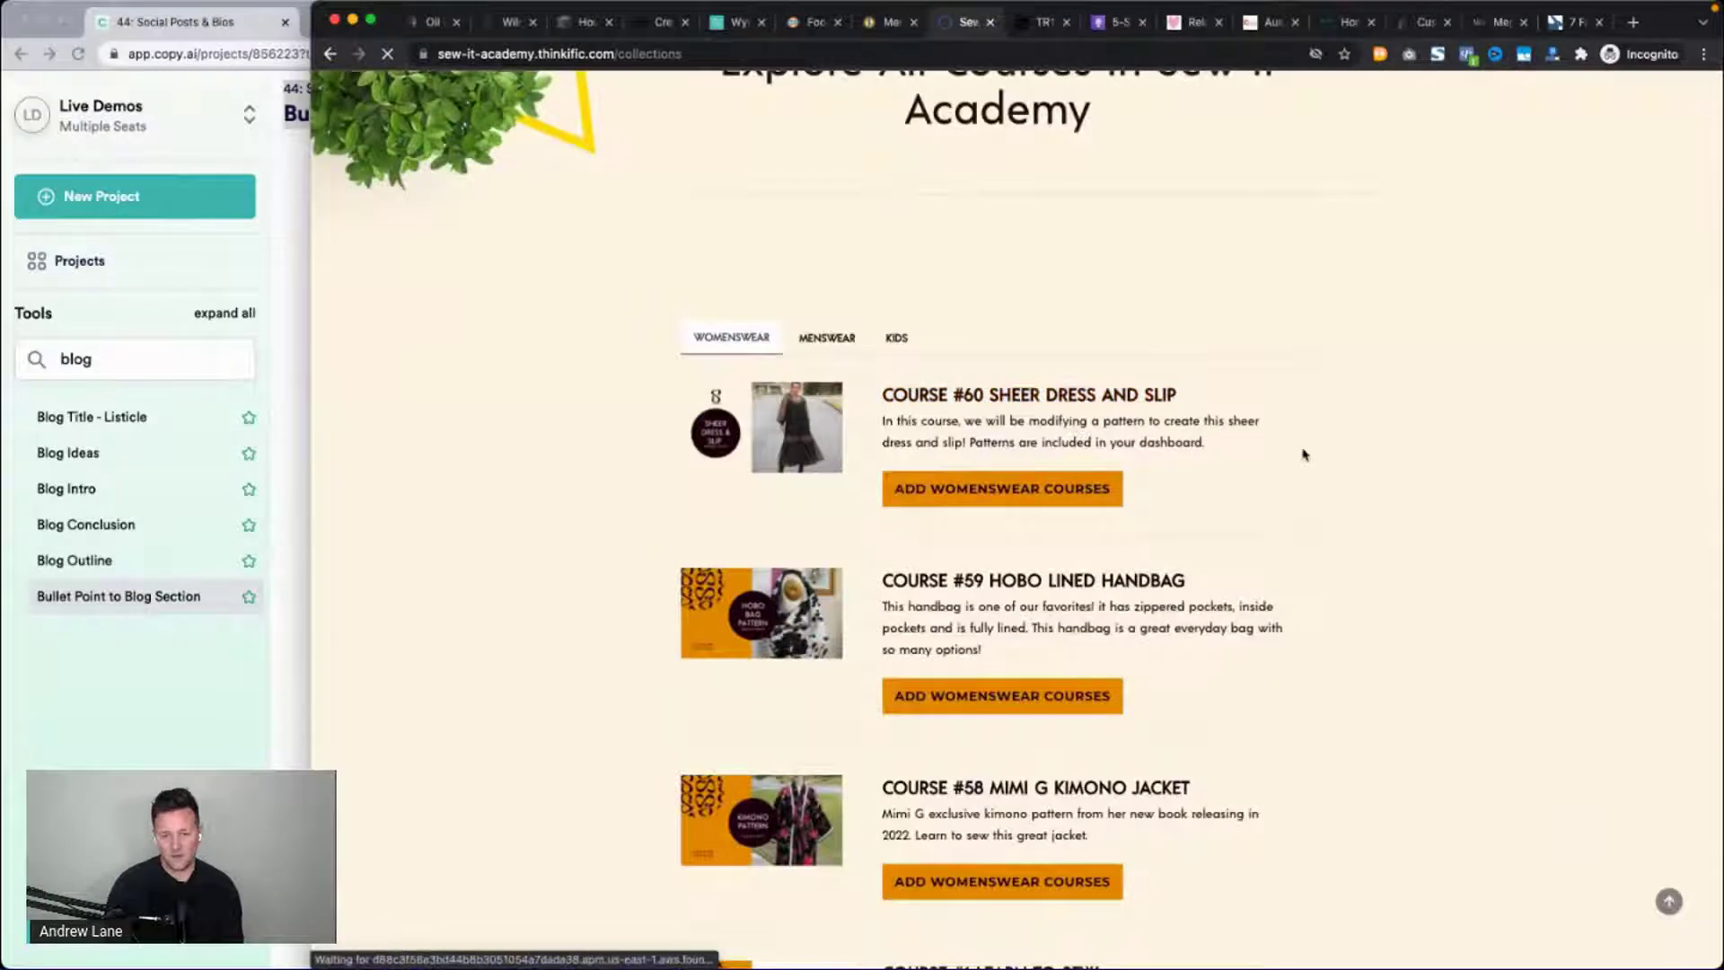
{"action": "scroll", "coordinate": [1302, 455], "scroll_direction": "down", "scroll_amount": 3}
{"action": "scroll", "coordinate": [1323, 311], "scroll_direction": "down", "scroll_amount": 3}
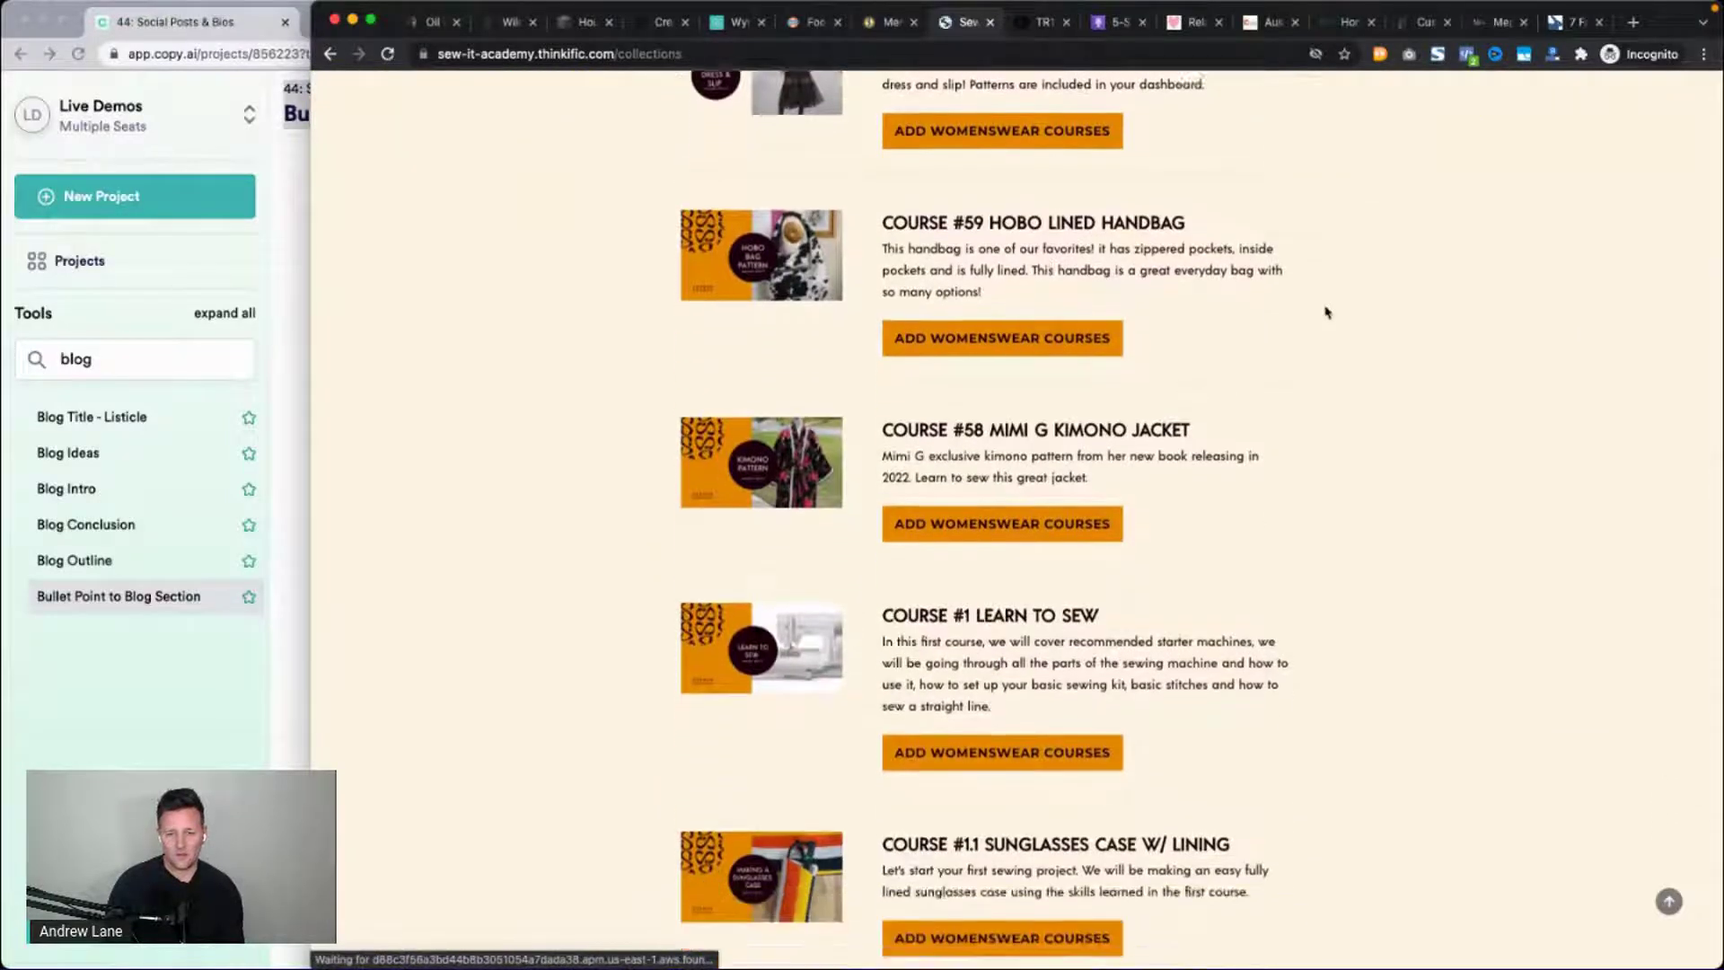
{"action": "scroll", "coordinate": [961, 377], "scroll_direction": "down", "scroll_amount": 1}
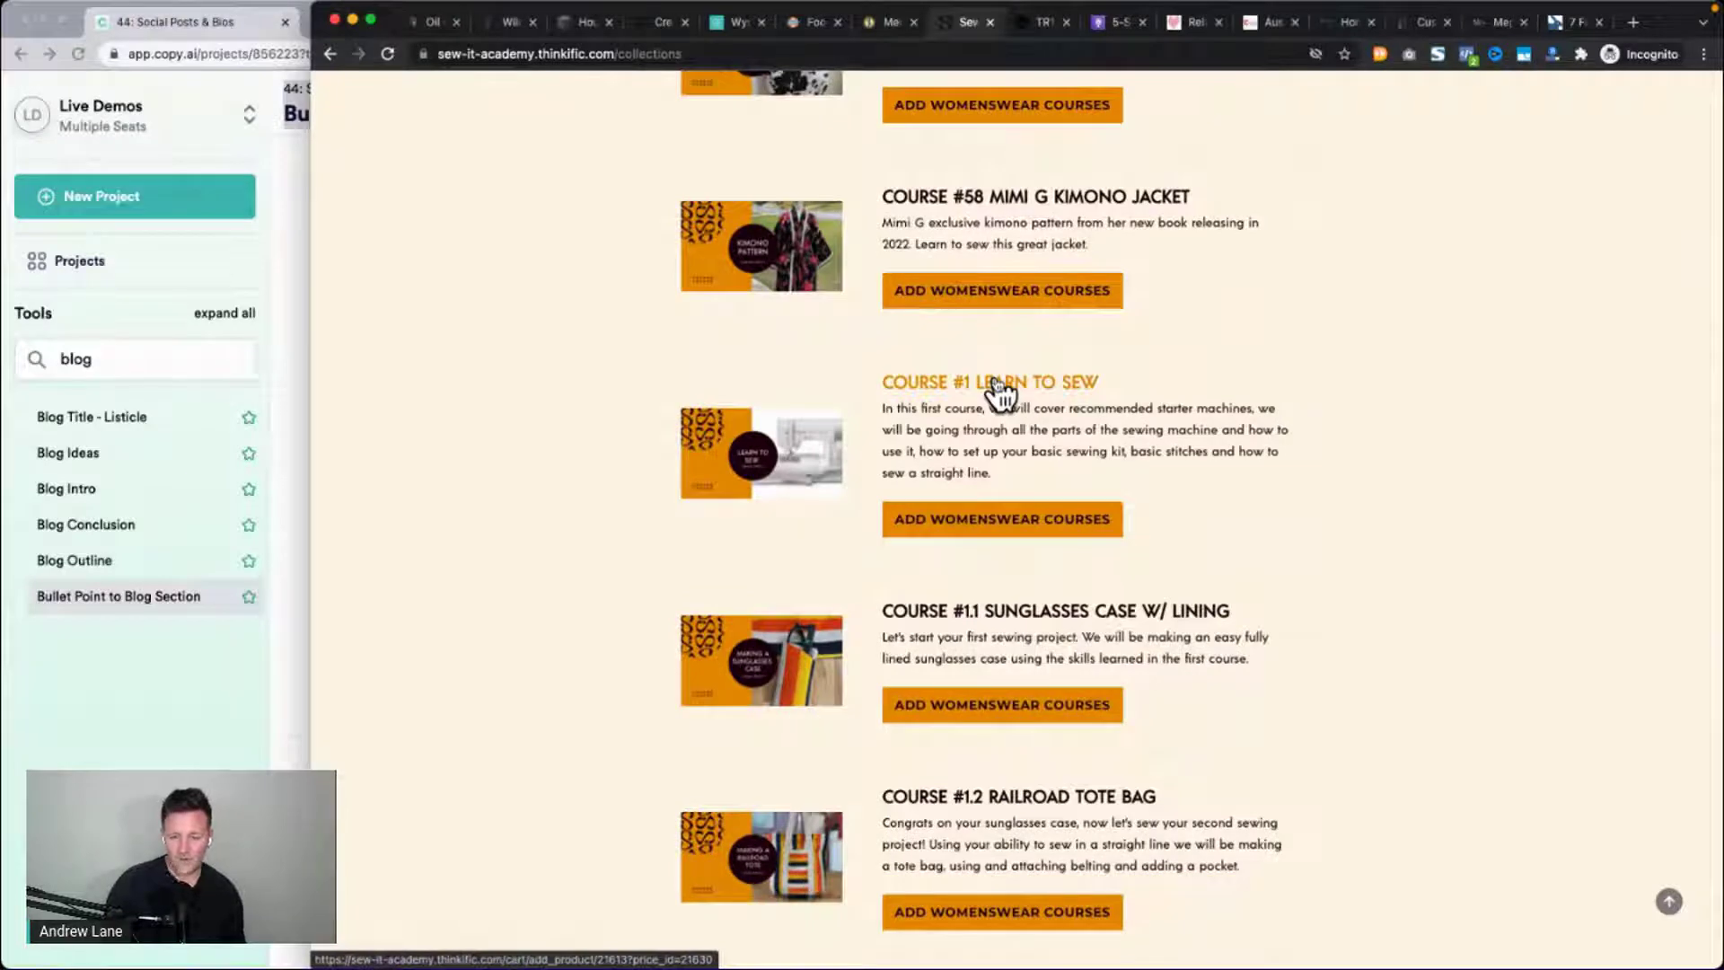
Examine the sign-up page of Course #1 Learn to Sew, and return to the course list.
{"action": "left_click", "coordinate": [1000, 388]}
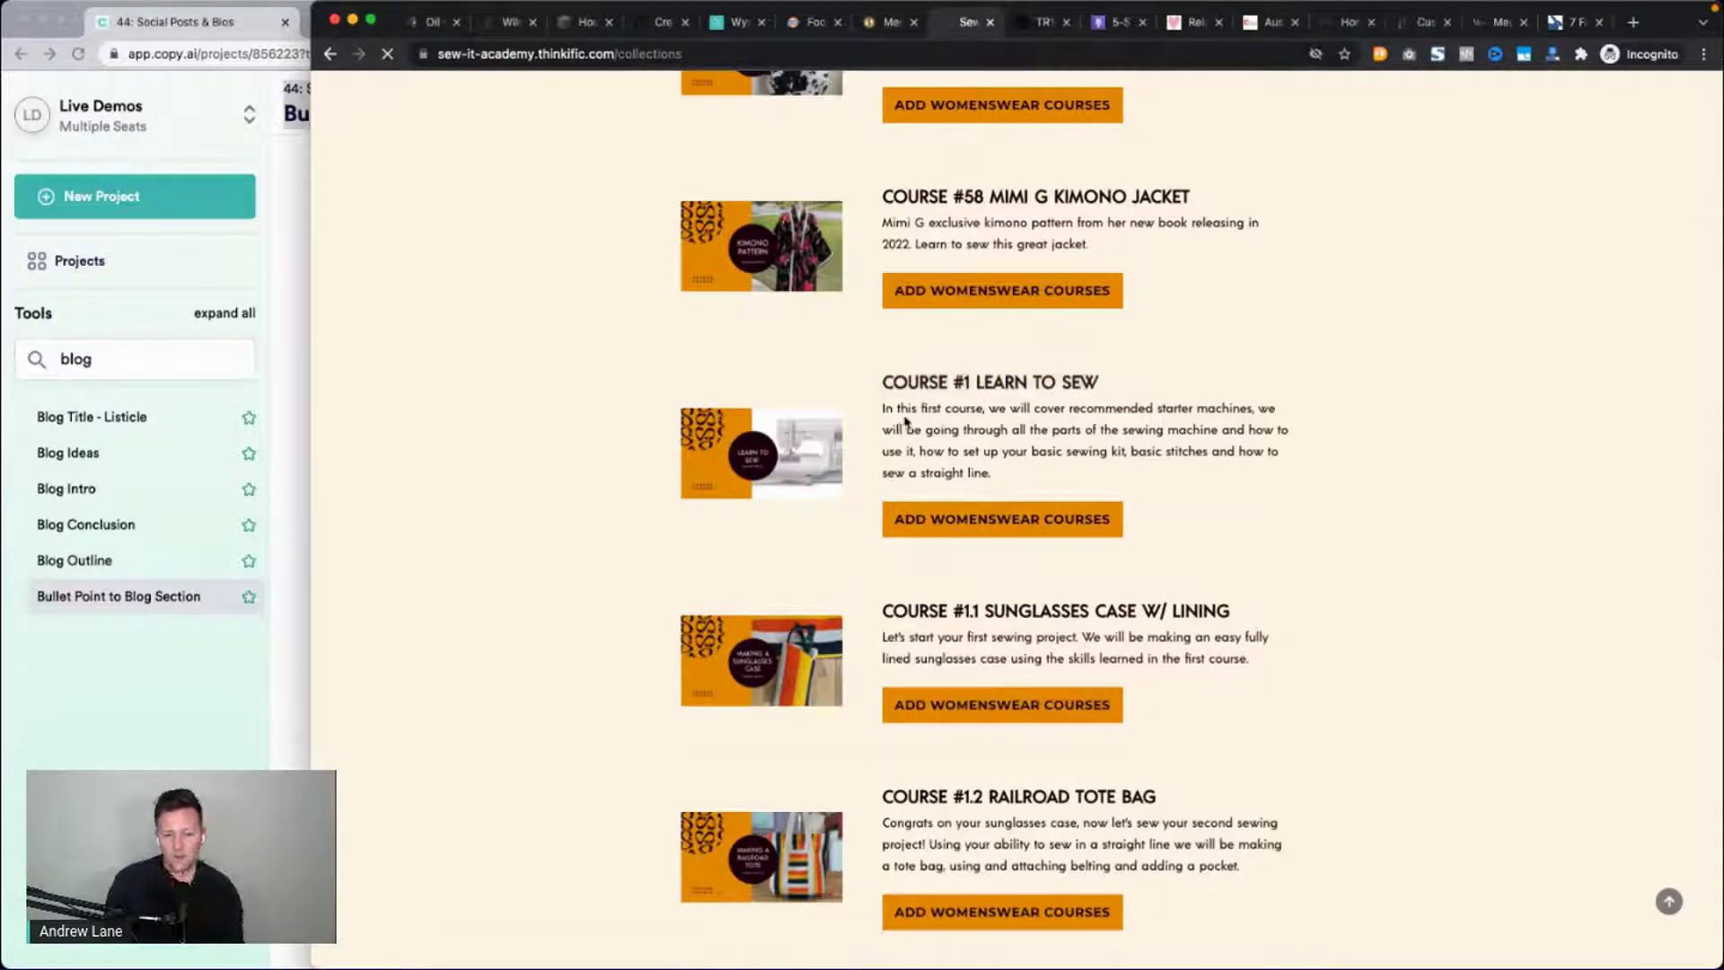
{"action": "scroll", "coordinate": [906, 422], "scroll_direction": "up", "scroll_amount": 5}
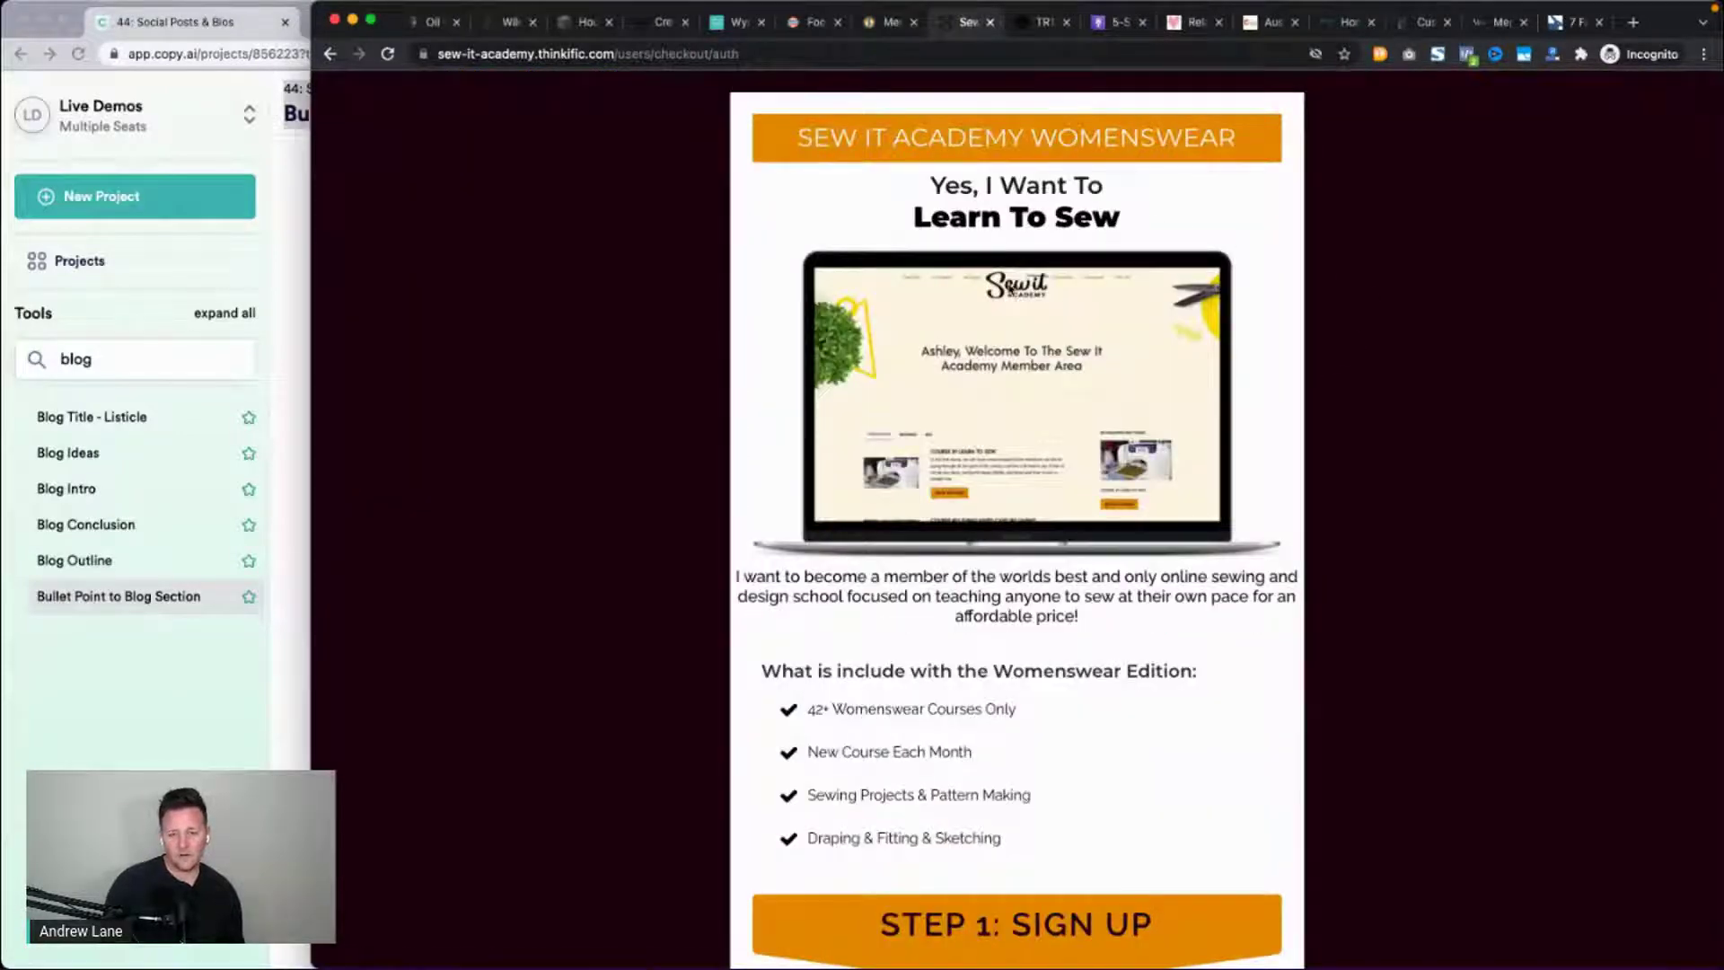
{"action": "scroll", "coordinate": [1011, 289], "scroll_direction": "down", "scroll_amount": 5}
{"action": "scroll", "coordinate": [1010, 300], "scroll_direction": "up", "scroll_amount": 5}
{"action": "scroll", "coordinate": [1011, 310], "scroll_direction": "down", "scroll_amount": 10}
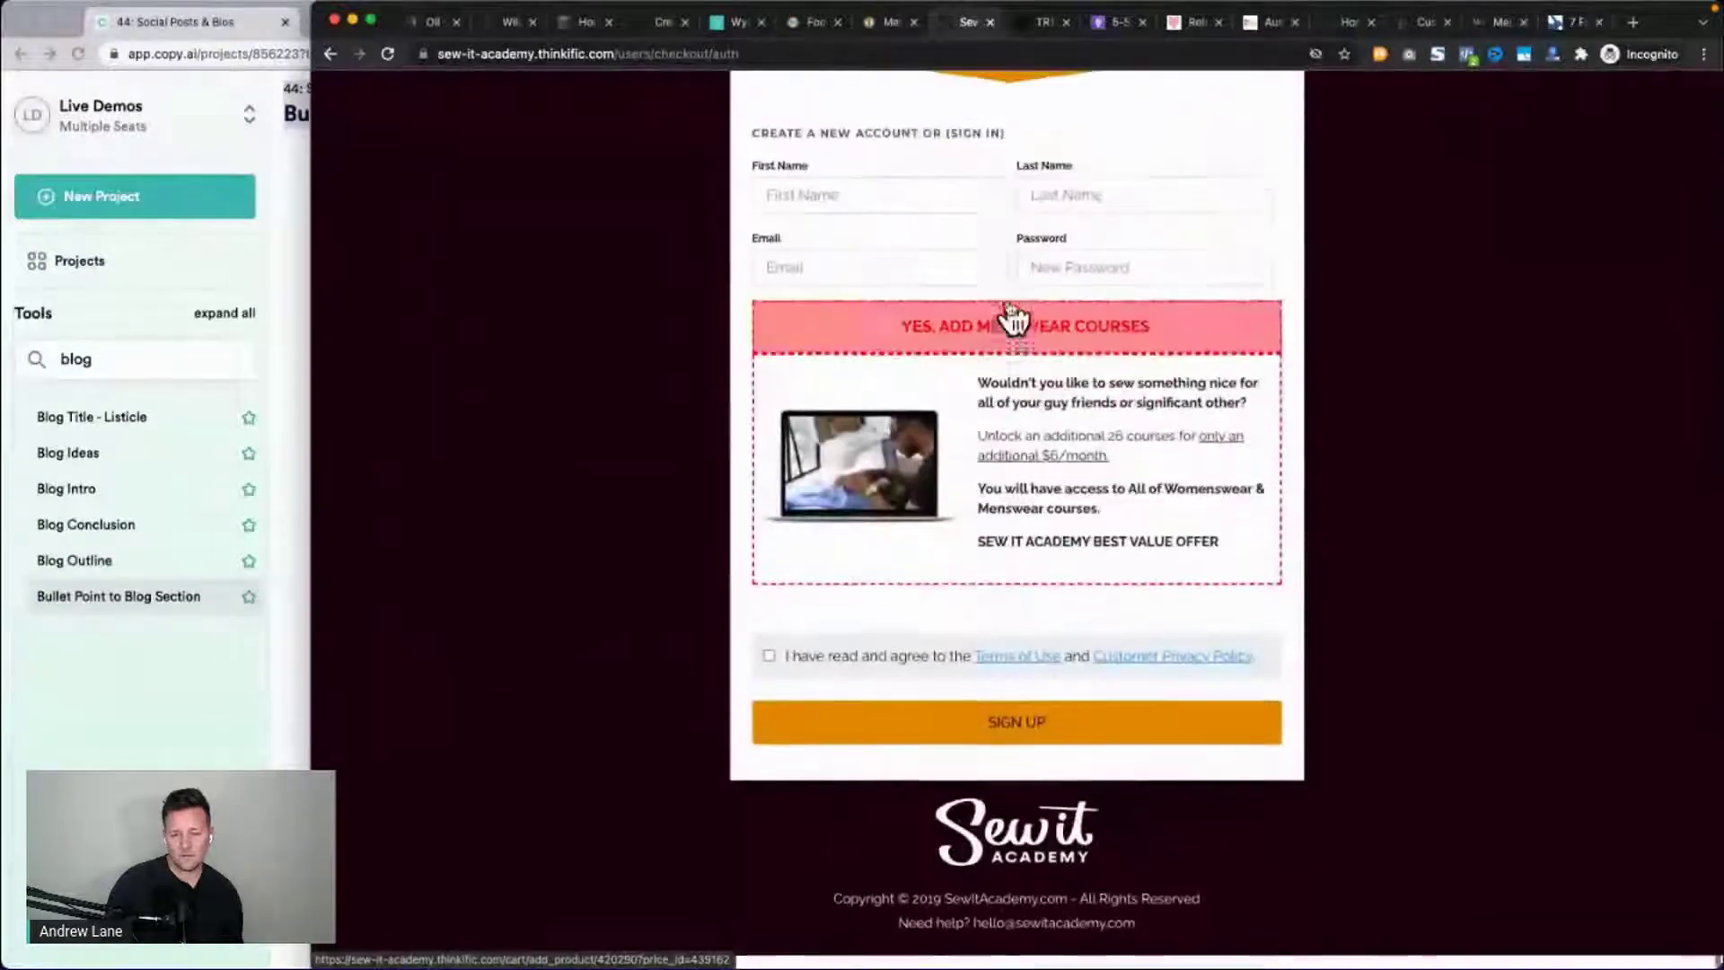
{"action": "left_click", "coordinate": [1011, 316]}
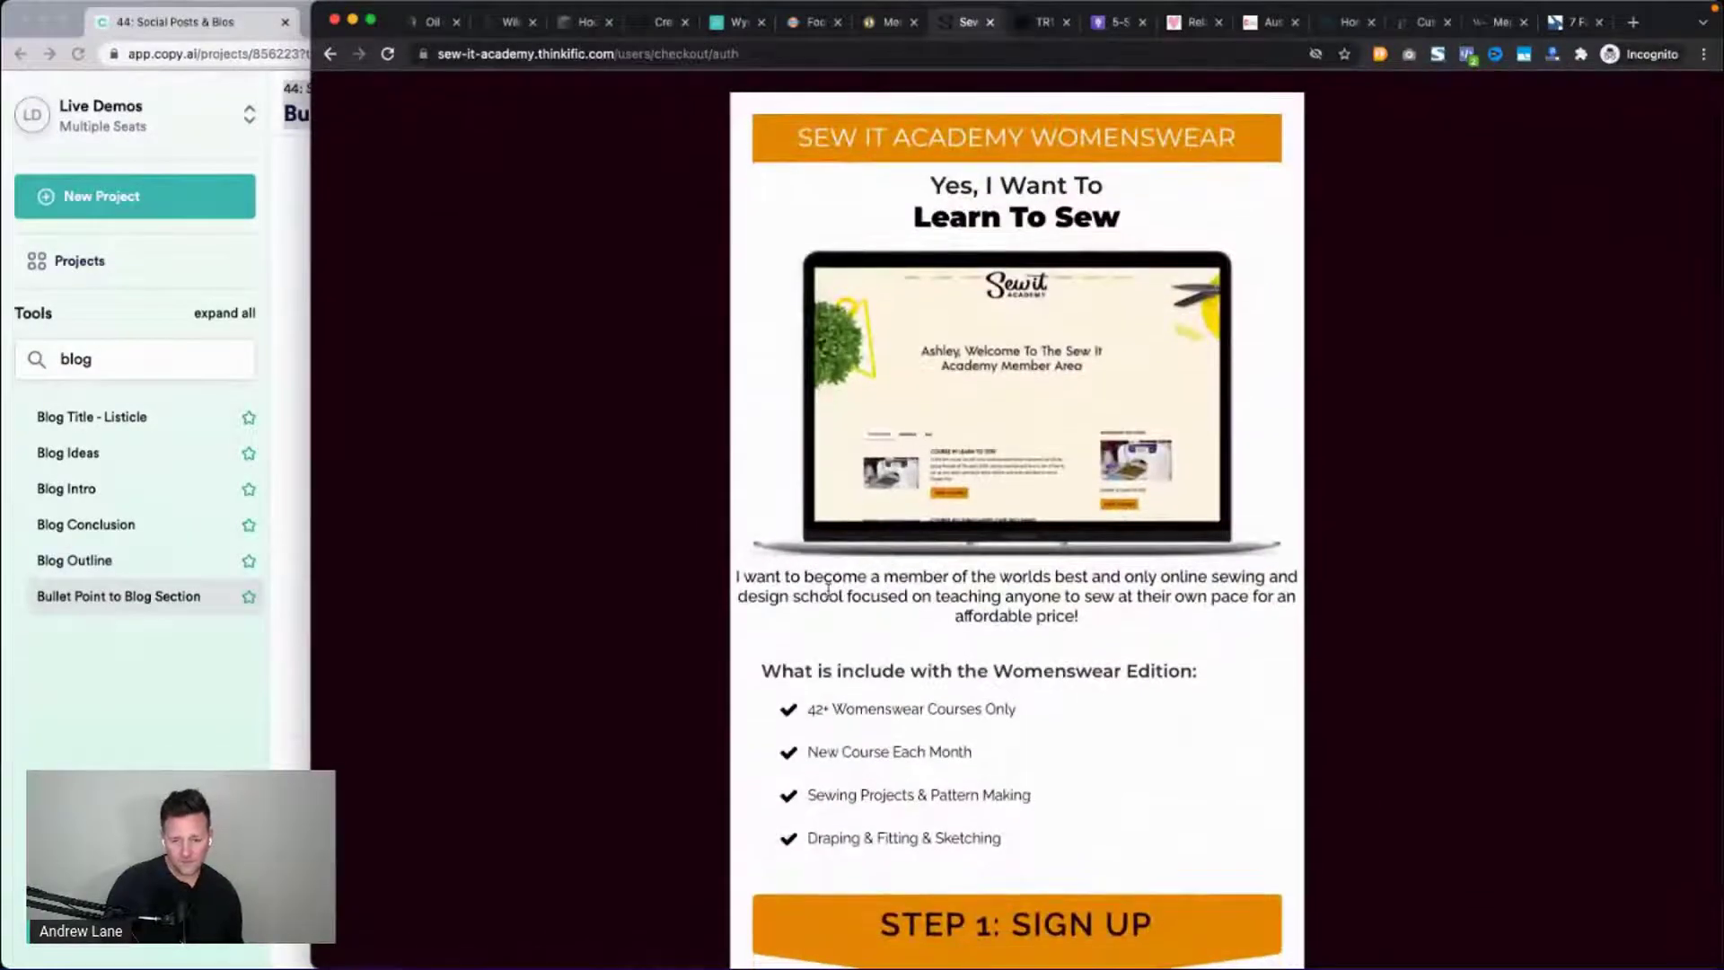
{"action": "scroll", "coordinate": [908, 503], "scroll_direction": "down", "scroll_amount": 10}
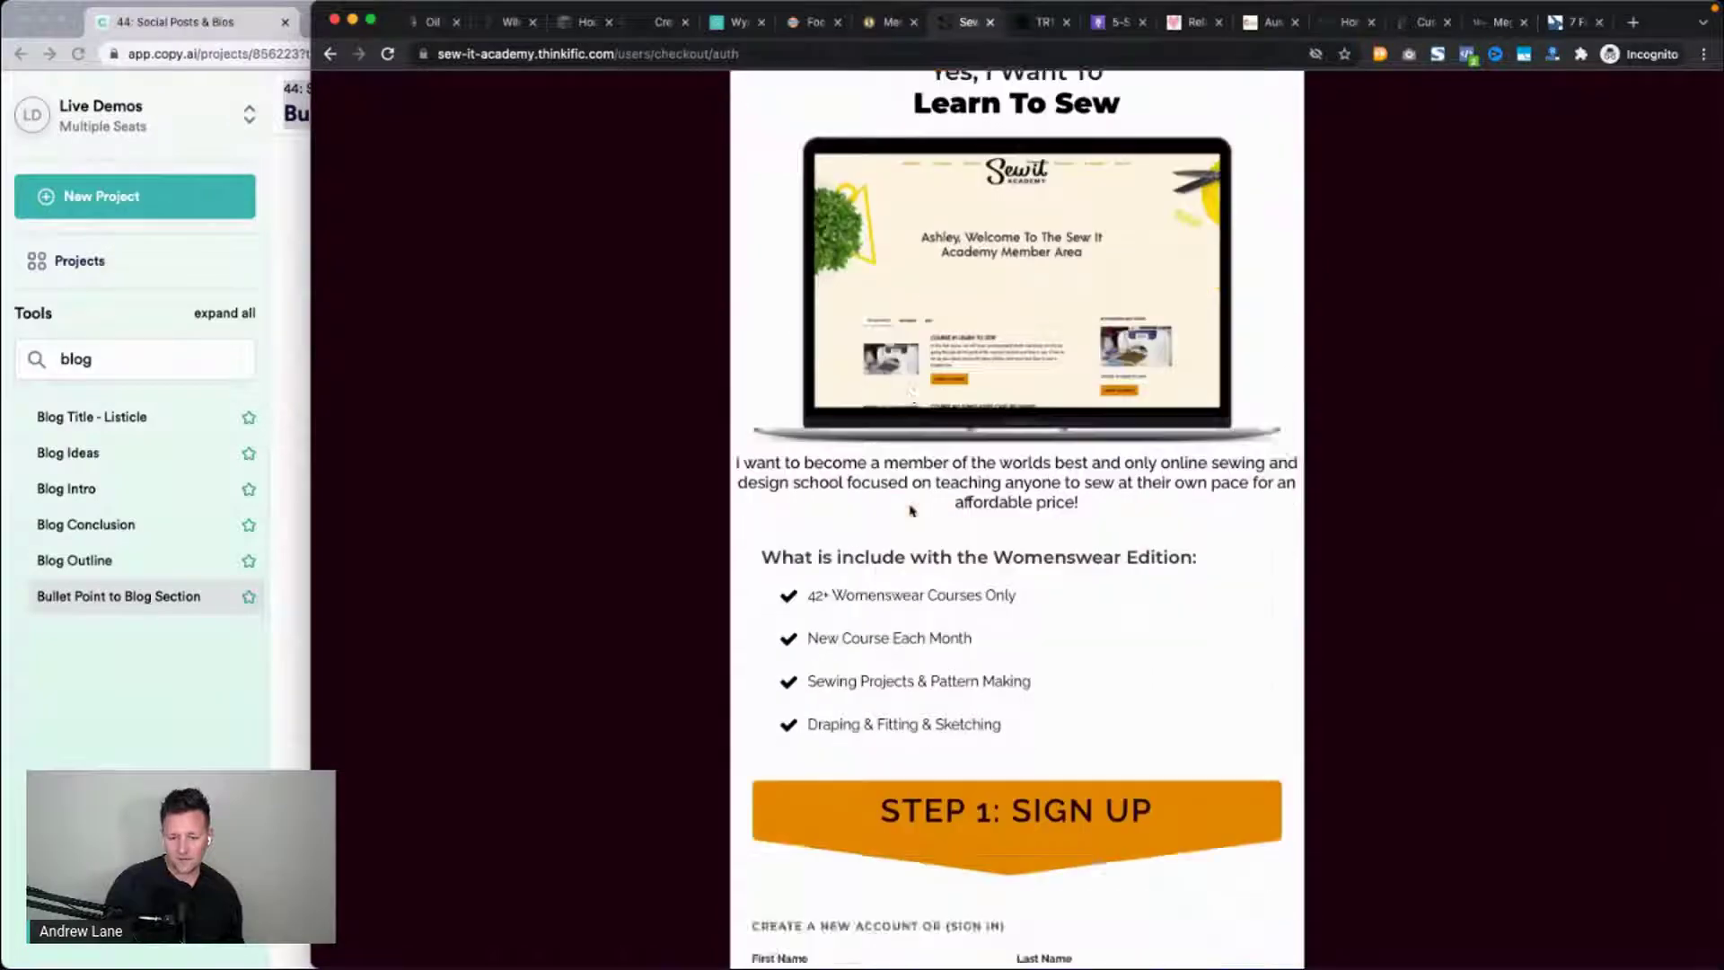
{"action": "scroll", "coordinate": [765, 762], "scroll_direction": "up", "scroll_amount": 10}
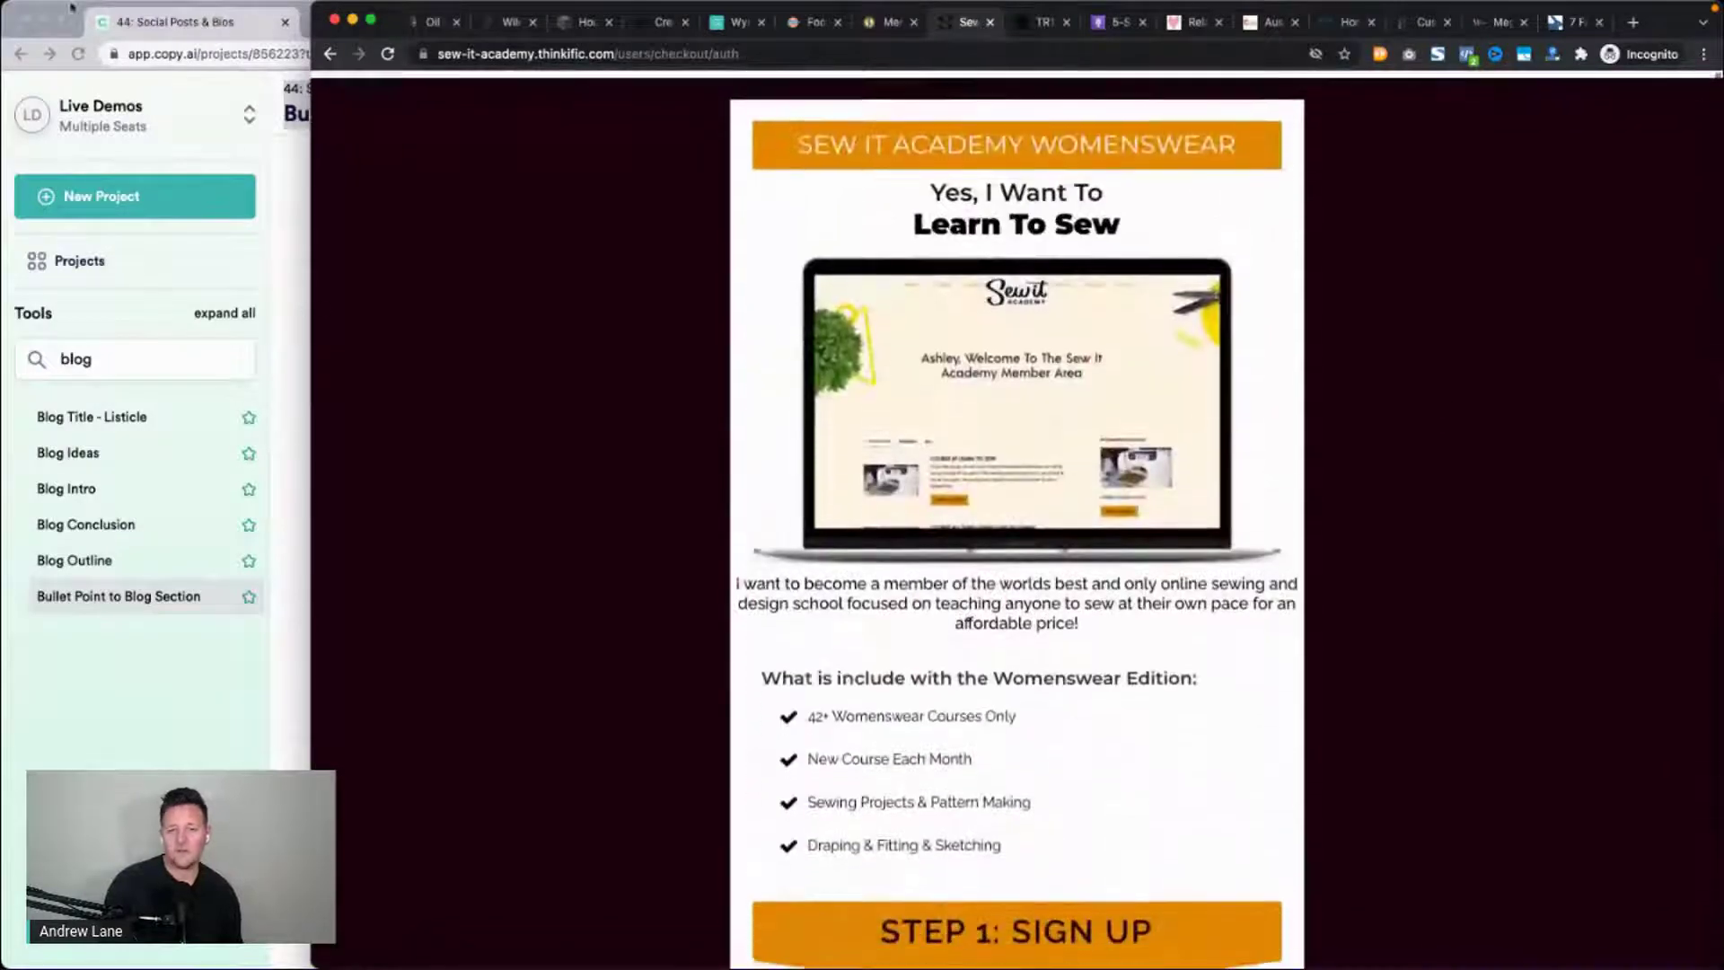
{"action": "left_click", "coordinate": [330, 54]}
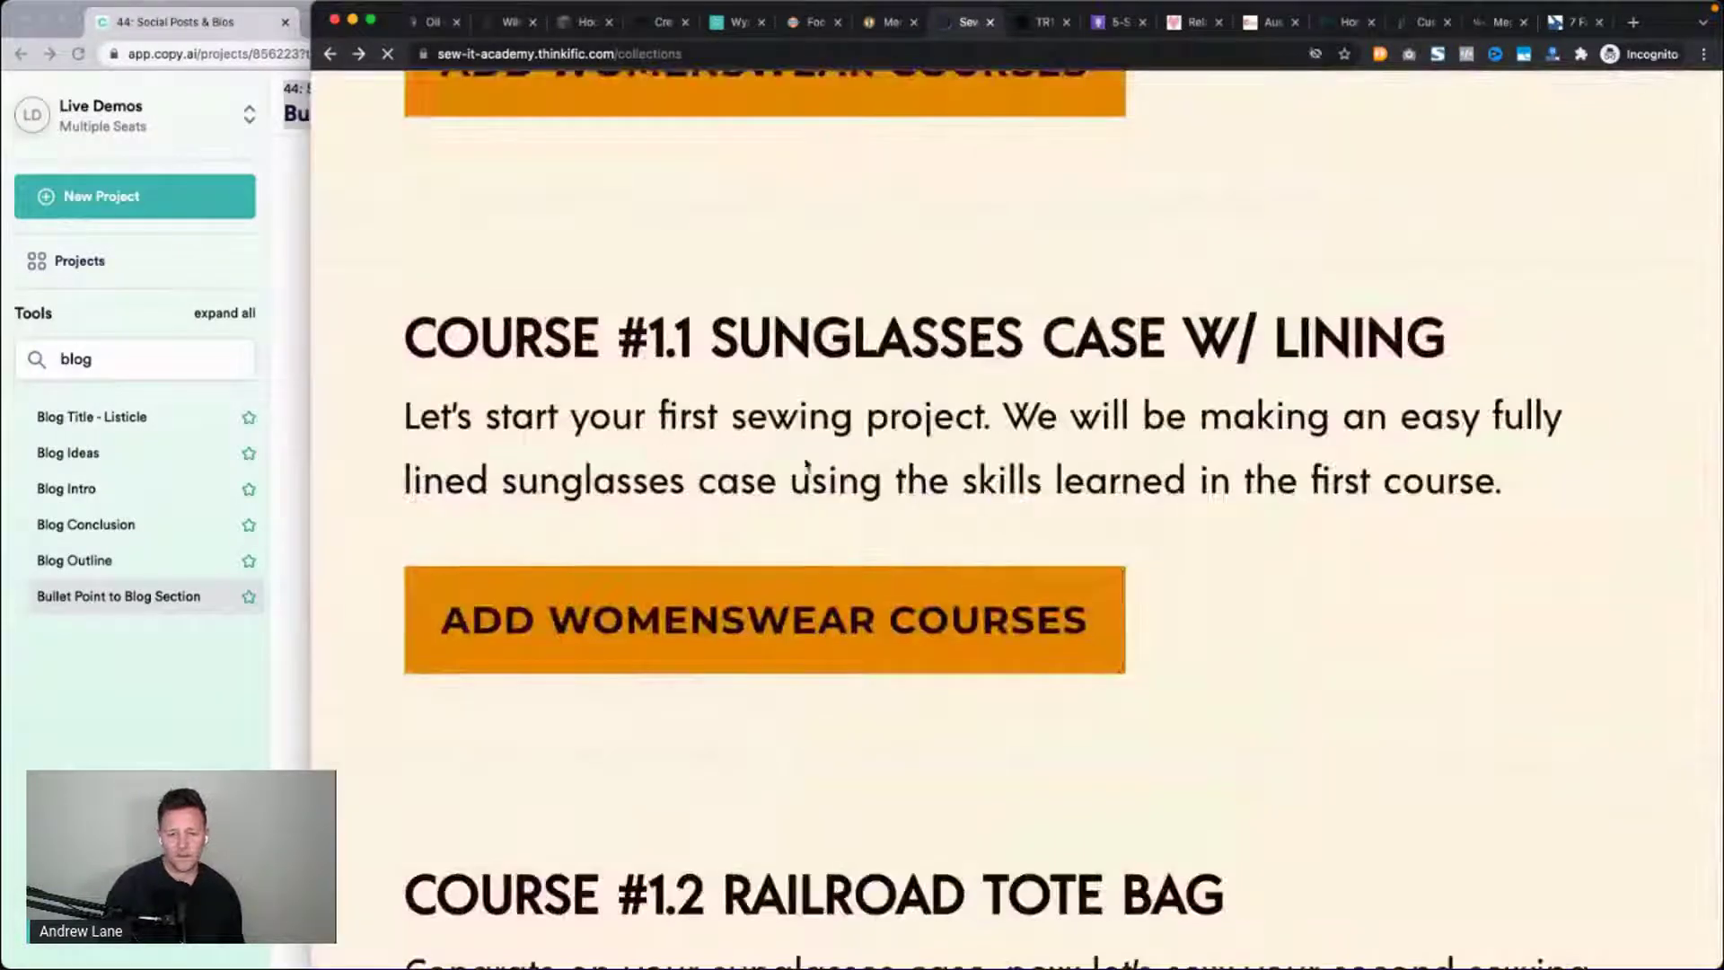
{"action": "scroll", "coordinate": [1077, 460], "scroll_direction": "down", "scroll_amount": 5}
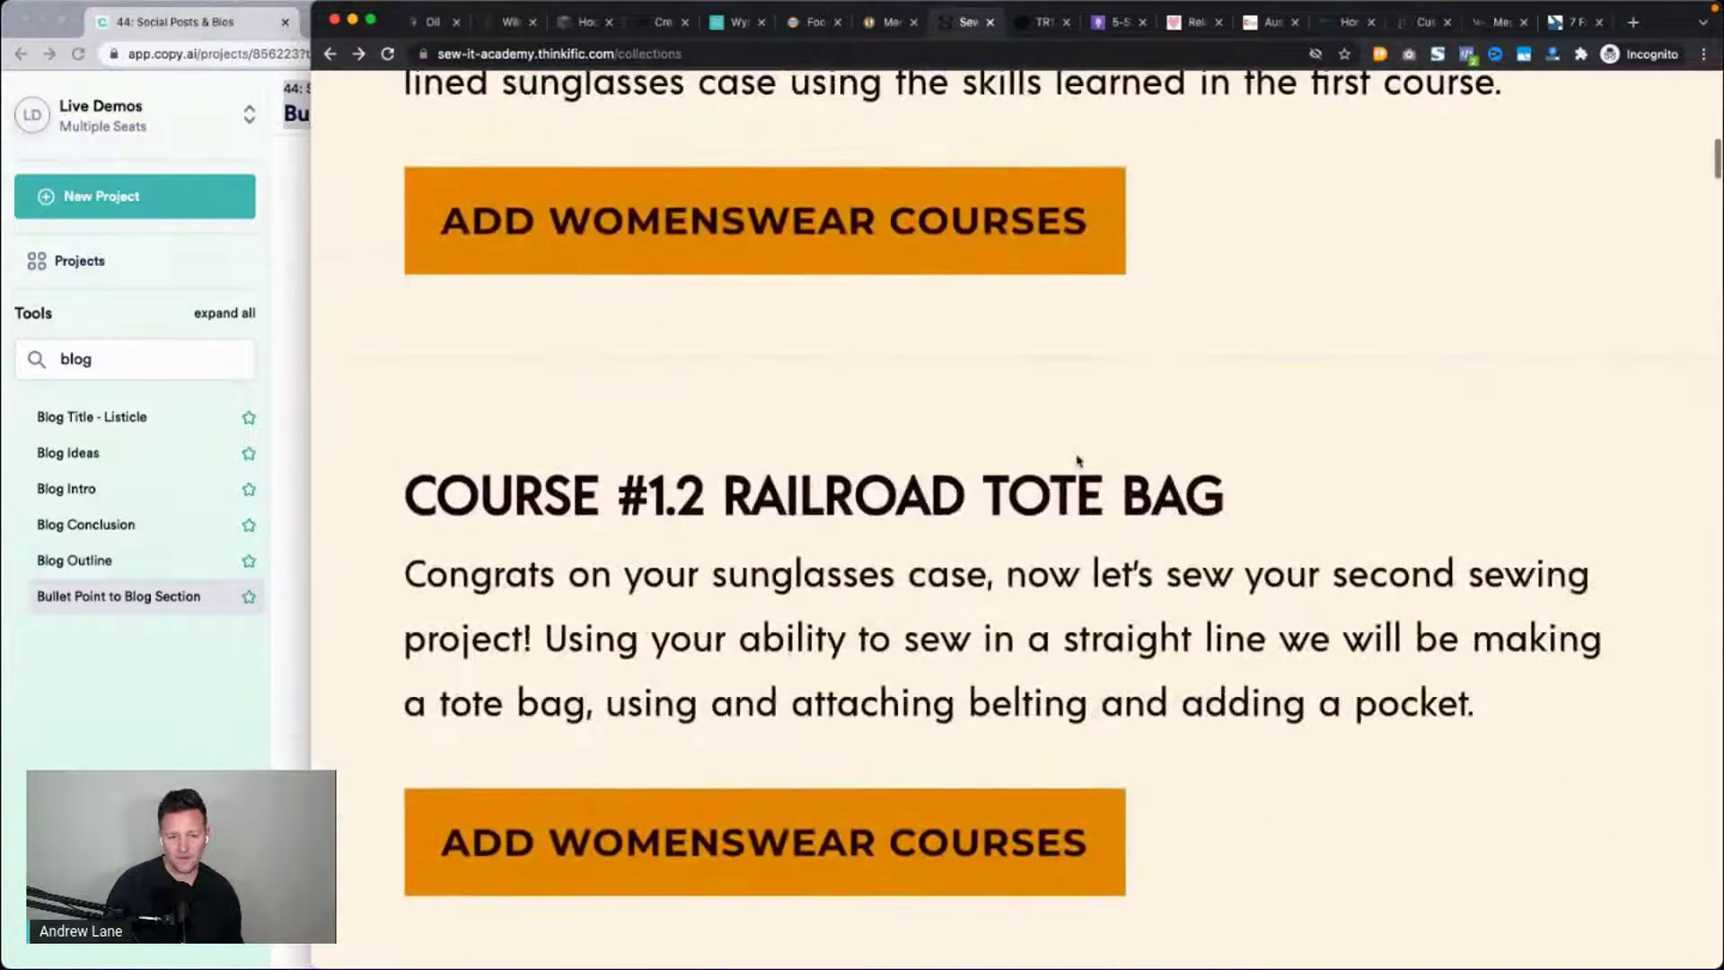
Open the Creative Watercolour course page and copy the bullet "basic techniques and an overview of watercolour terminology".
{"action": "left_click", "coordinate": [738, 34]}
{"action": "left_click", "coordinate": [651, 32]}
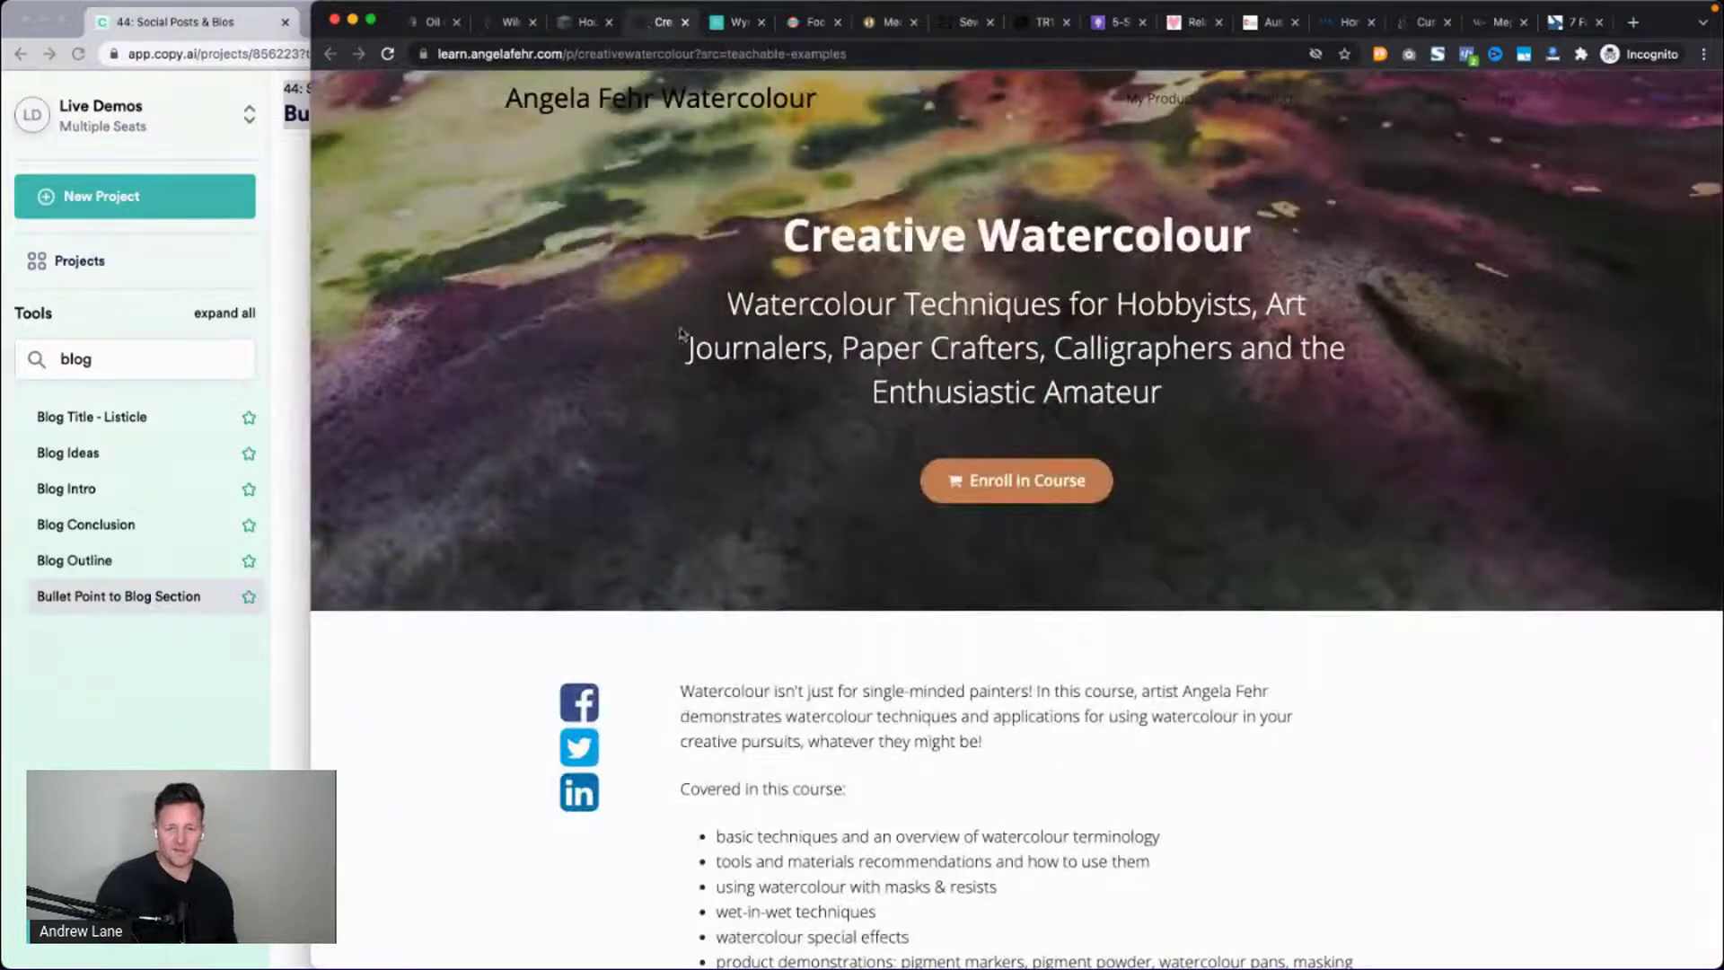
{"action": "scroll", "coordinate": [680, 338], "scroll_direction": "down", "scroll_amount": 3}
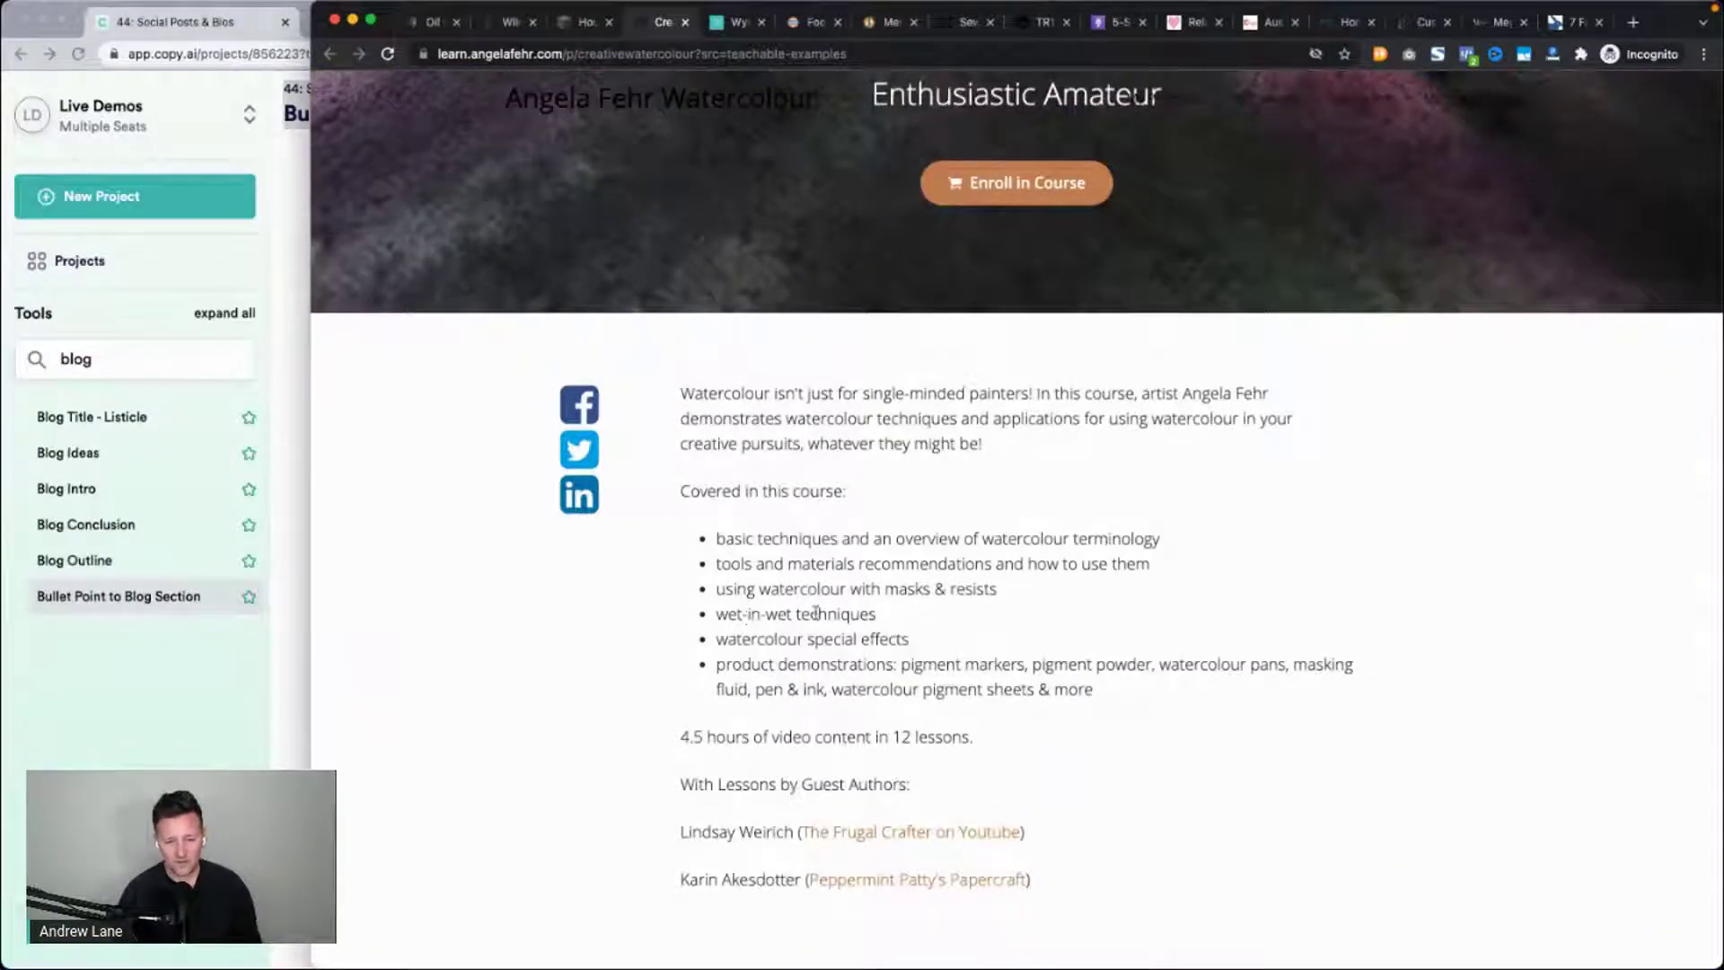
{"action": "scroll", "coordinate": [738, 589], "scroll_direction": "up", "scroll_amount": 5}
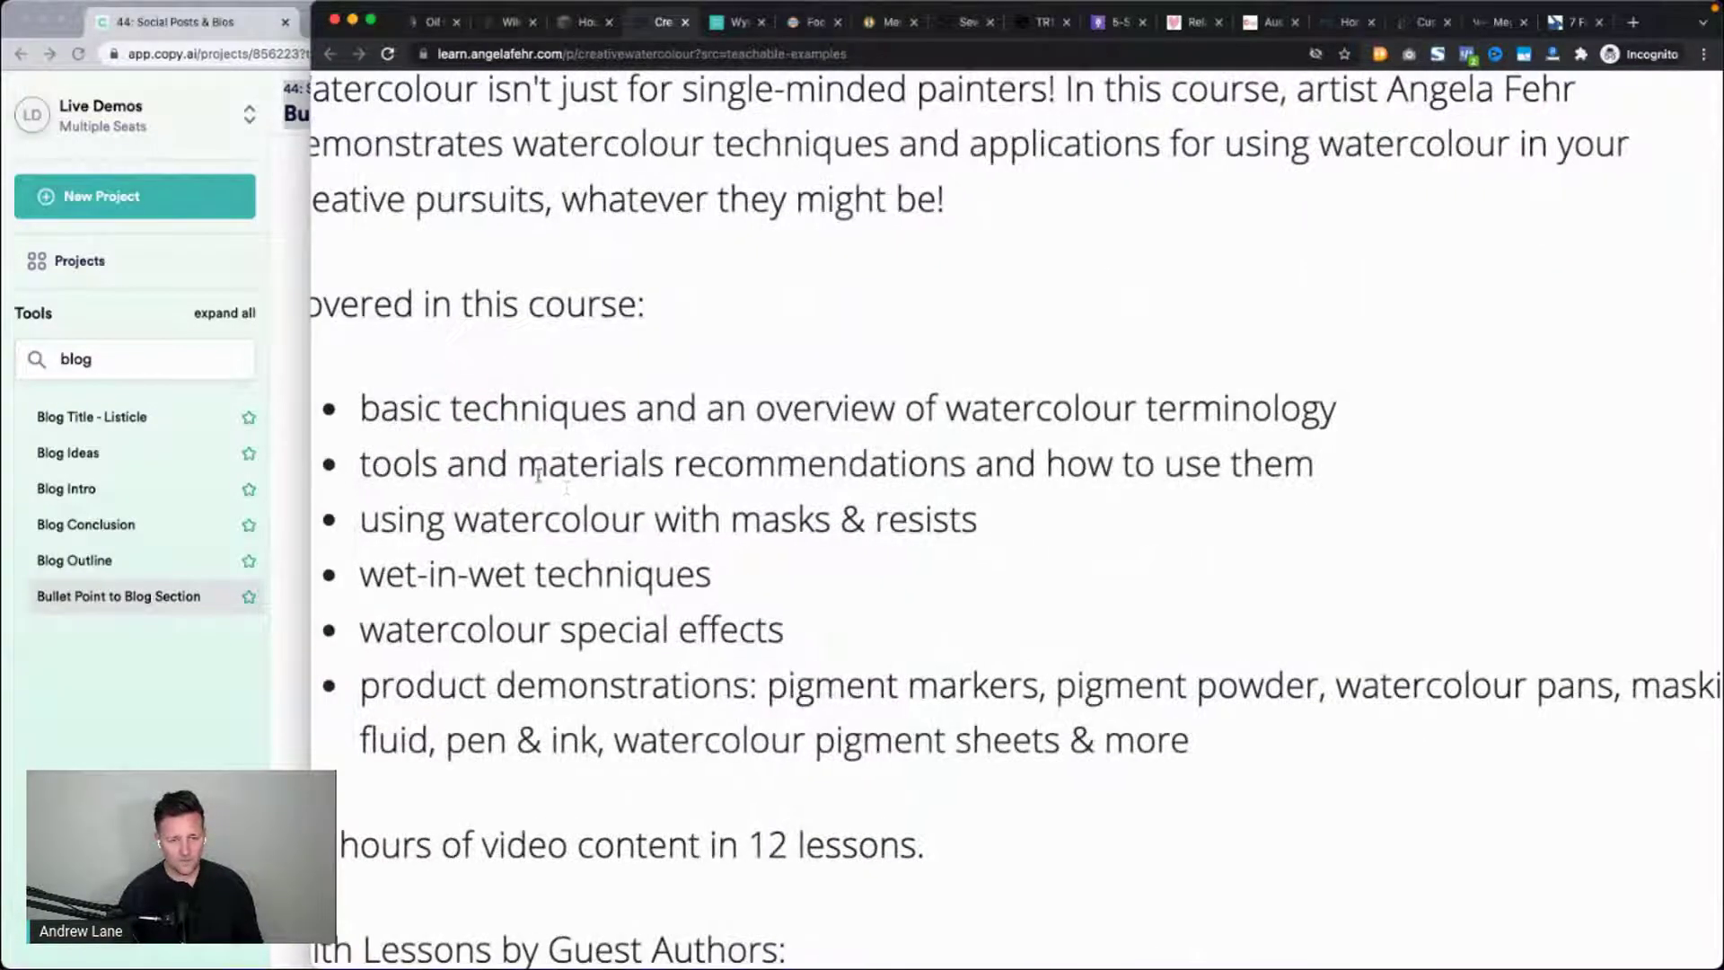
{"action": "triple_click", "coordinate": [818, 409]}
{"action": "key", "text": "super+c"}
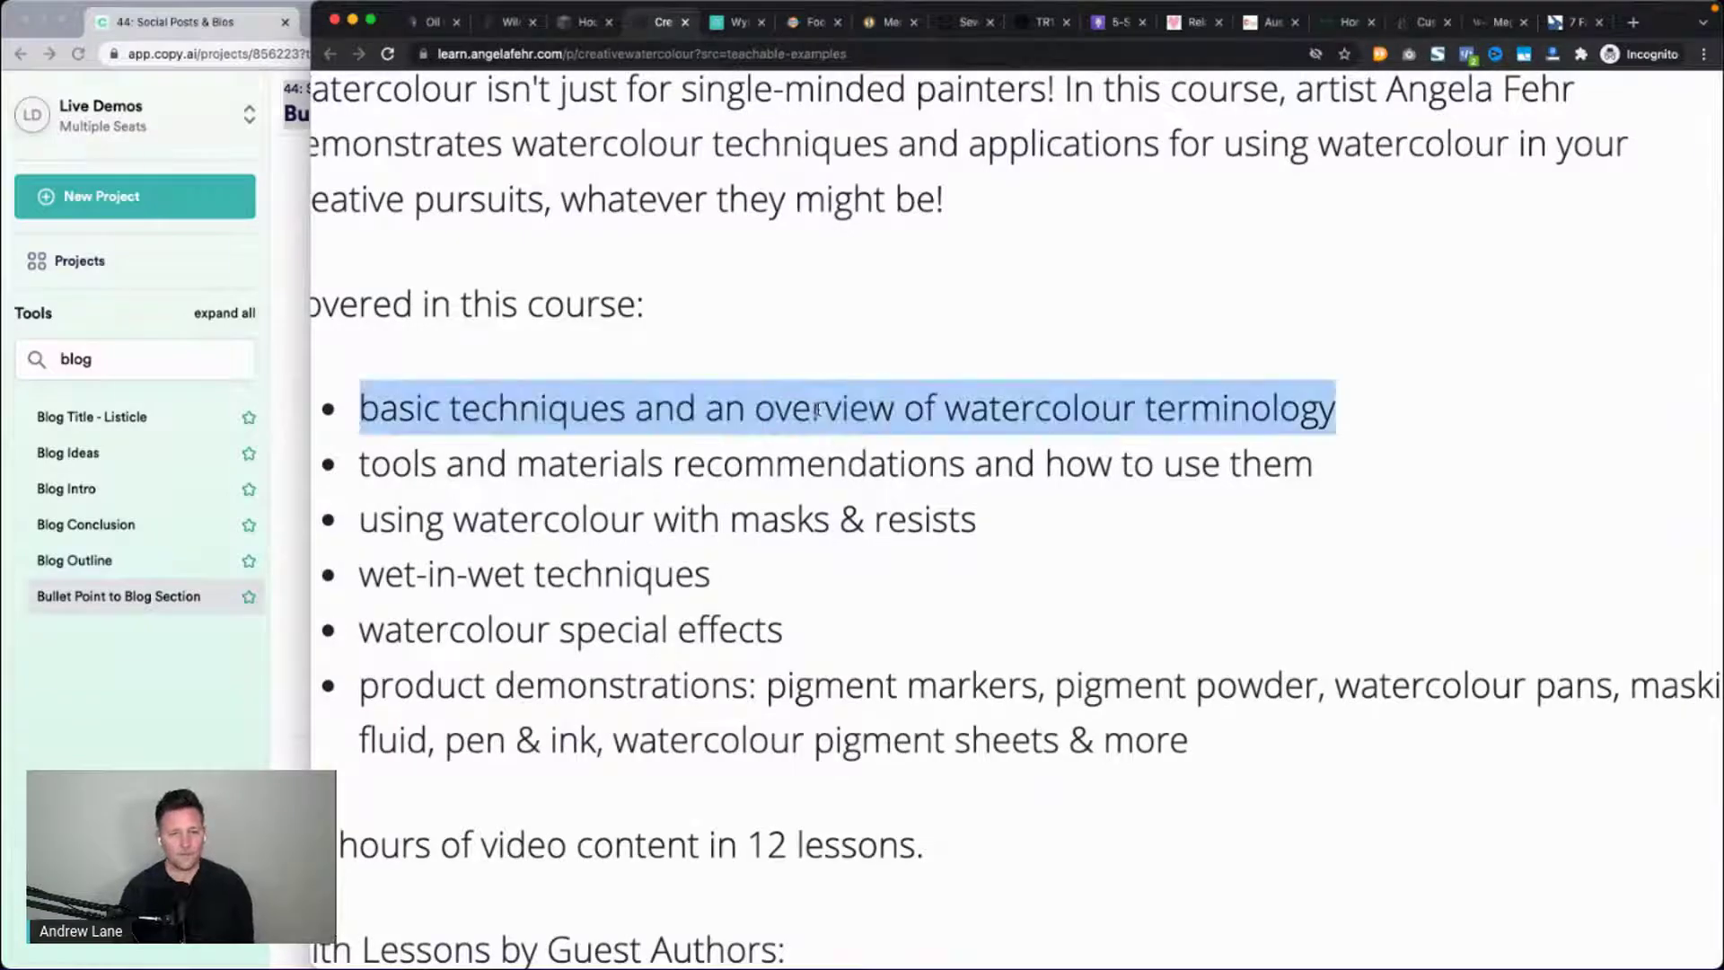
Back in copy.ai, replace the paragraph's main point with the copied text "basic techniques and an overview of watercolour terminology".
{"action": "left_click", "coordinate": [289, 732]}
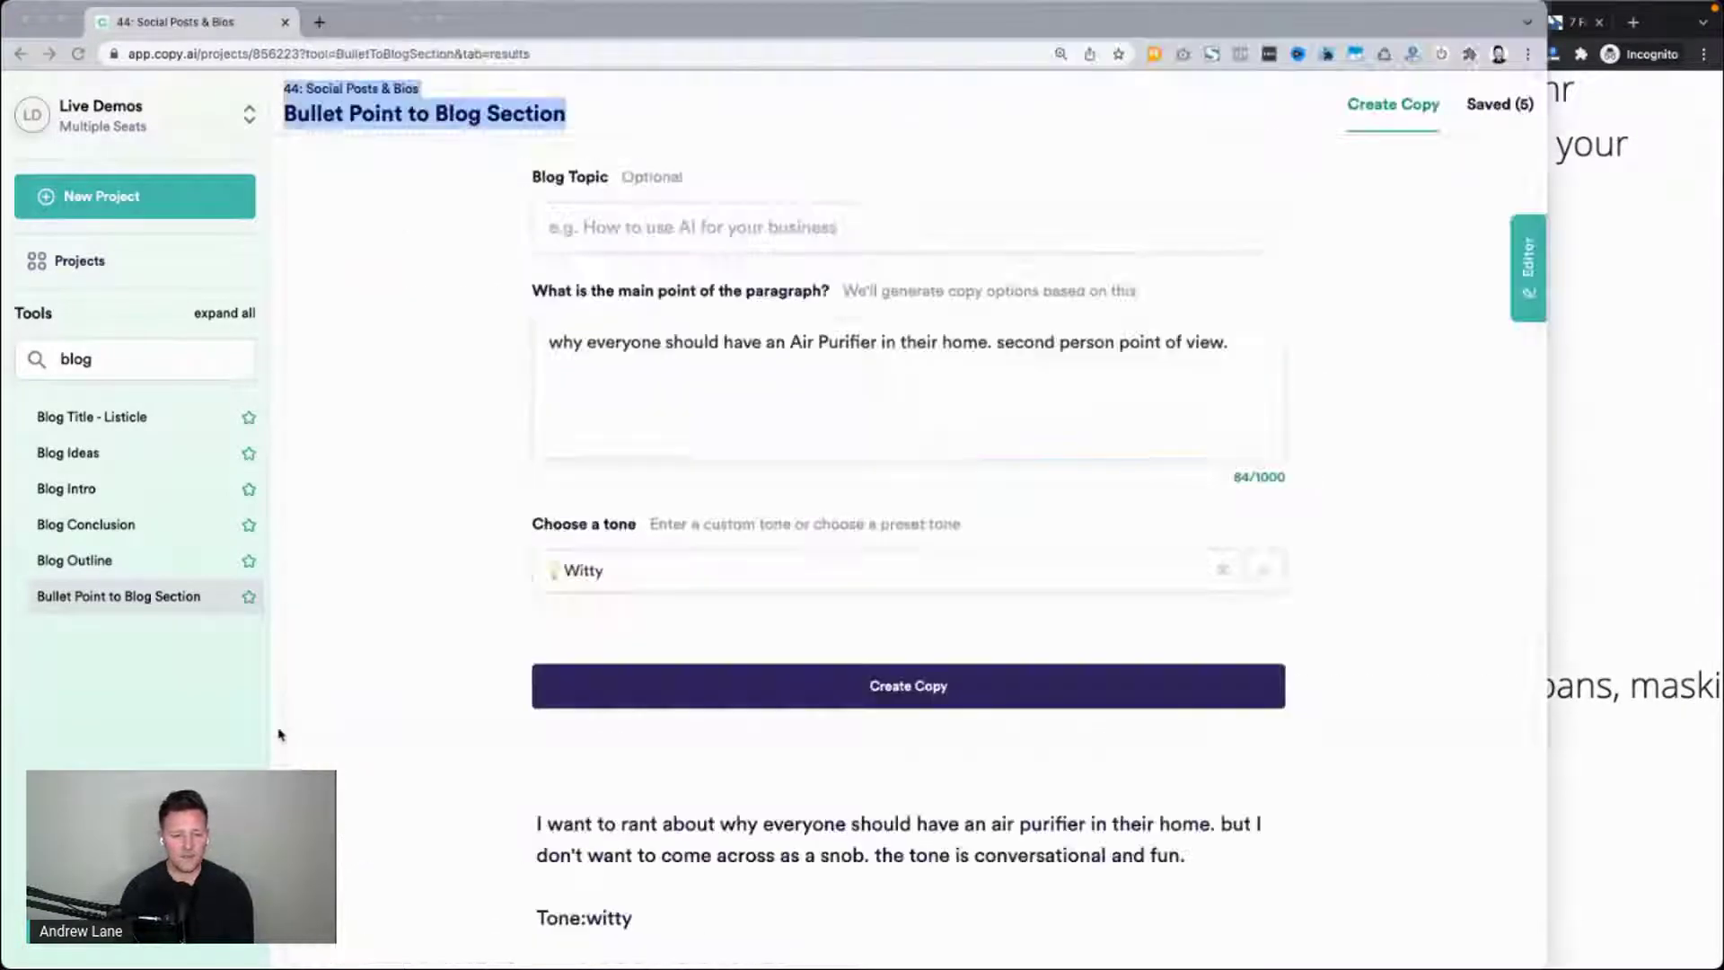
{"action": "left_click", "coordinate": [819, 328]}
{"action": "key", "text": "super+a"}
{"action": "key", "text": "super+v"}
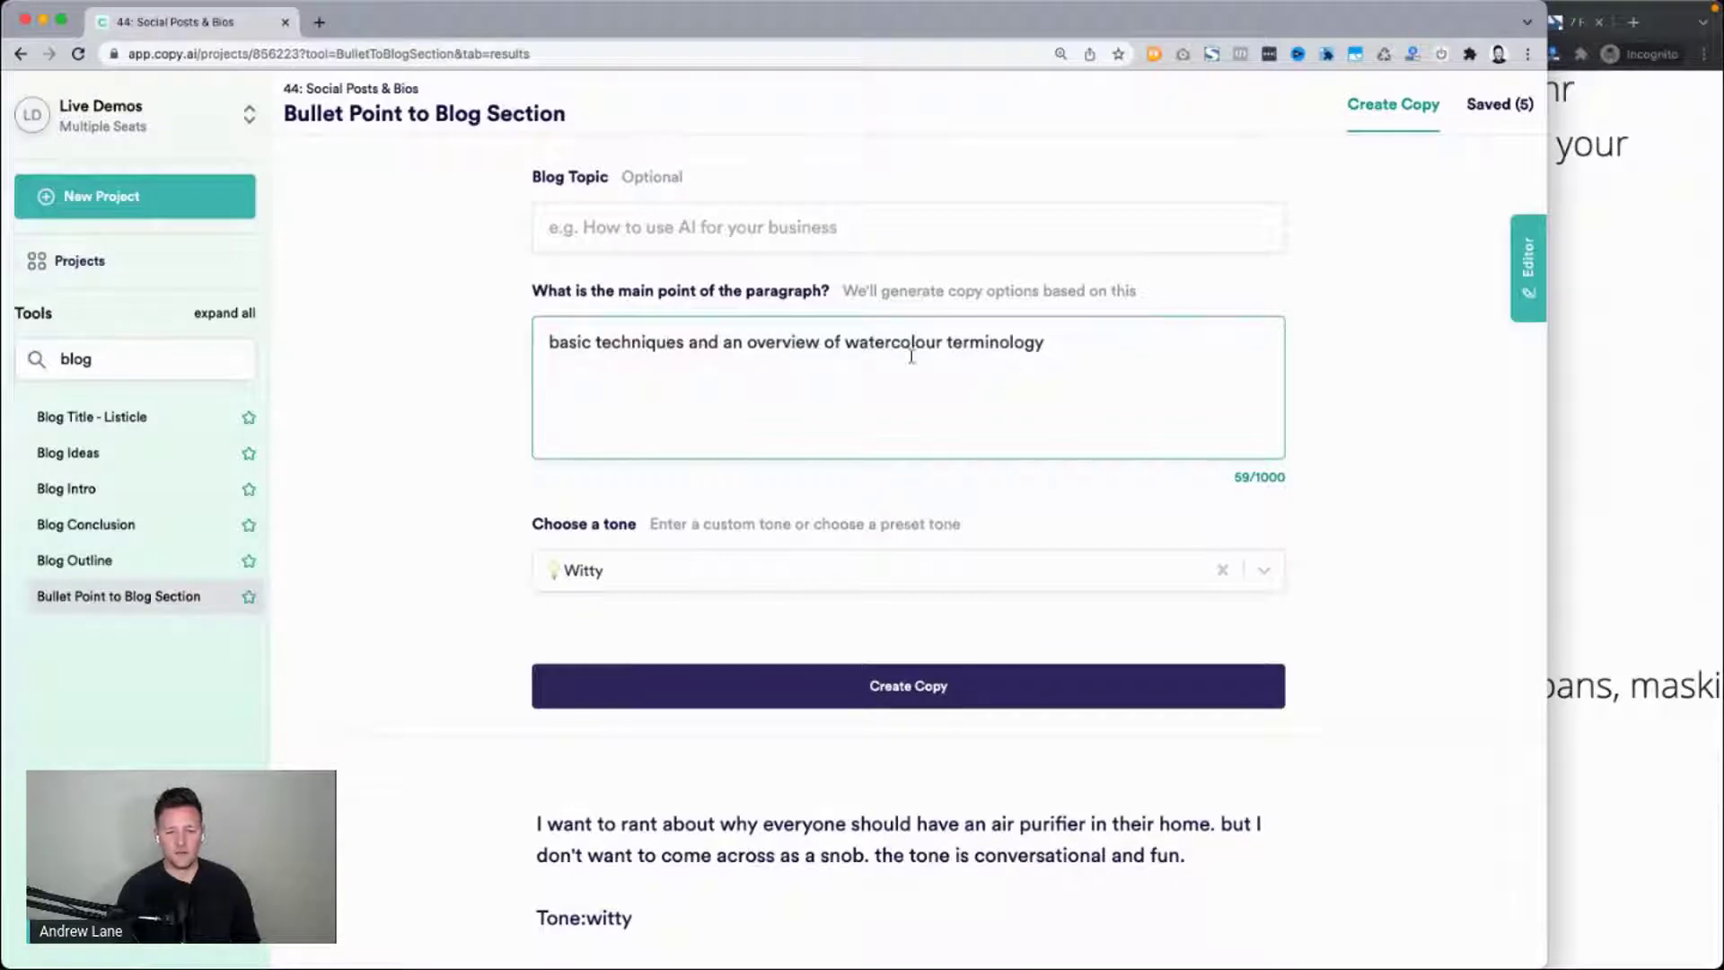
Set the tone to Relaxed and generate the blog section copy.
{"action": "scroll", "coordinate": [647, 681], "scroll_direction": "down", "scroll_amount": 2}
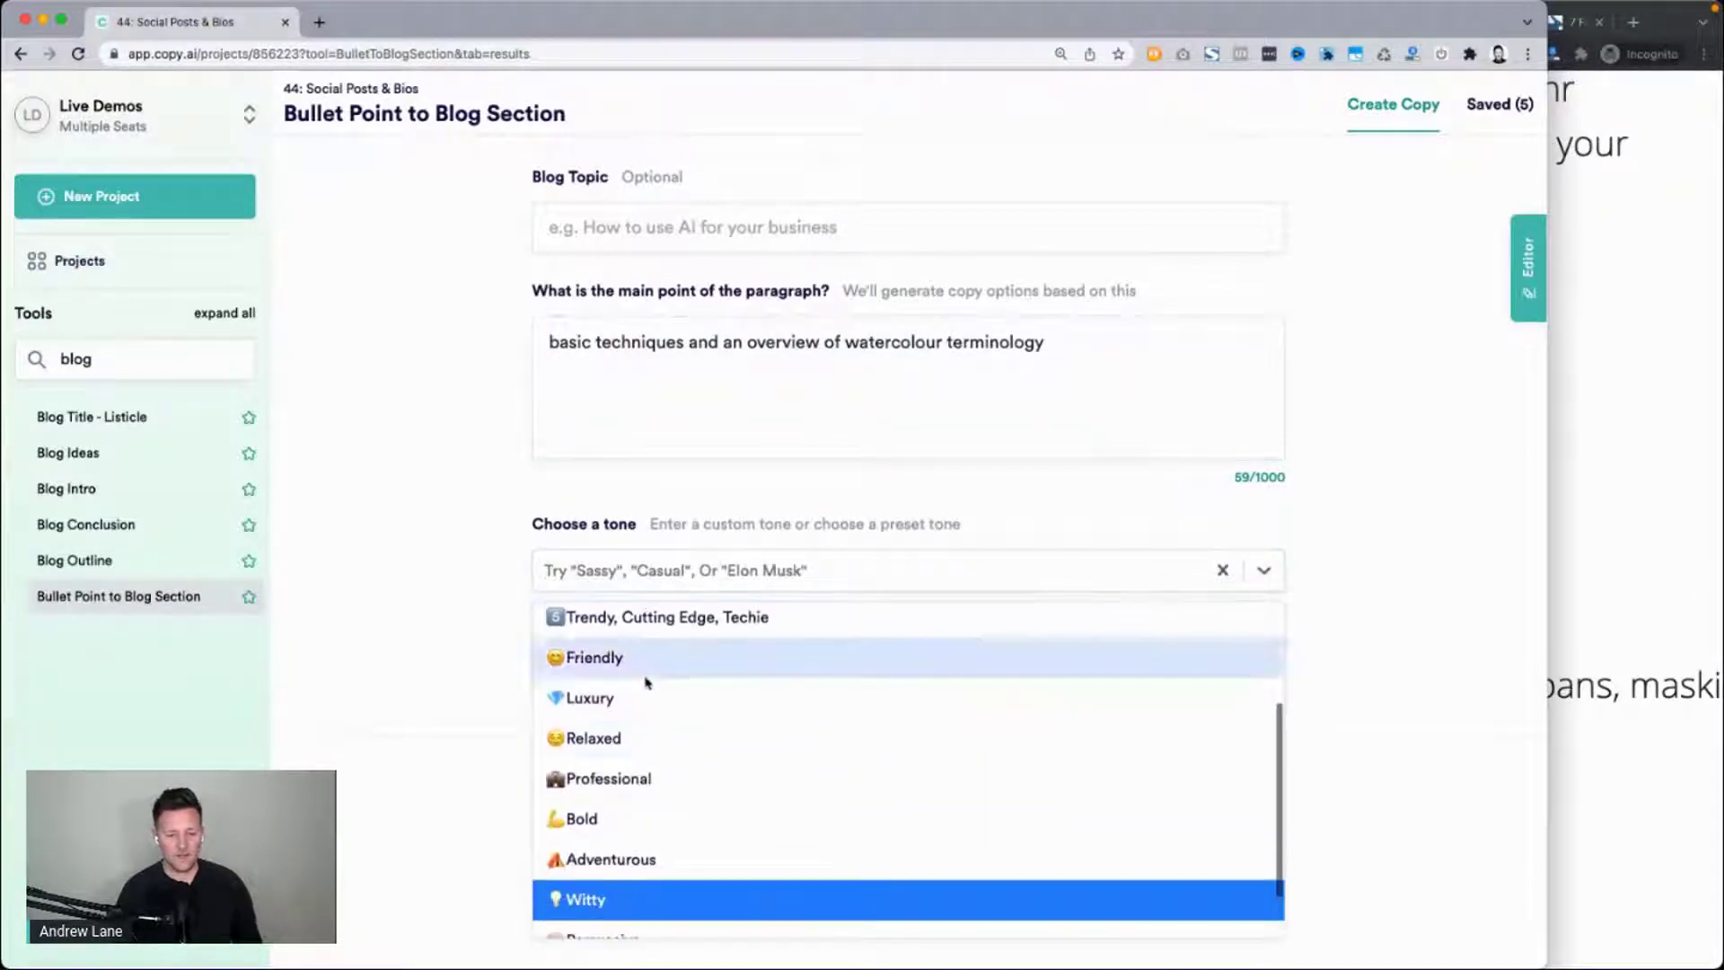
{"action": "left_click", "coordinate": [618, 740]}
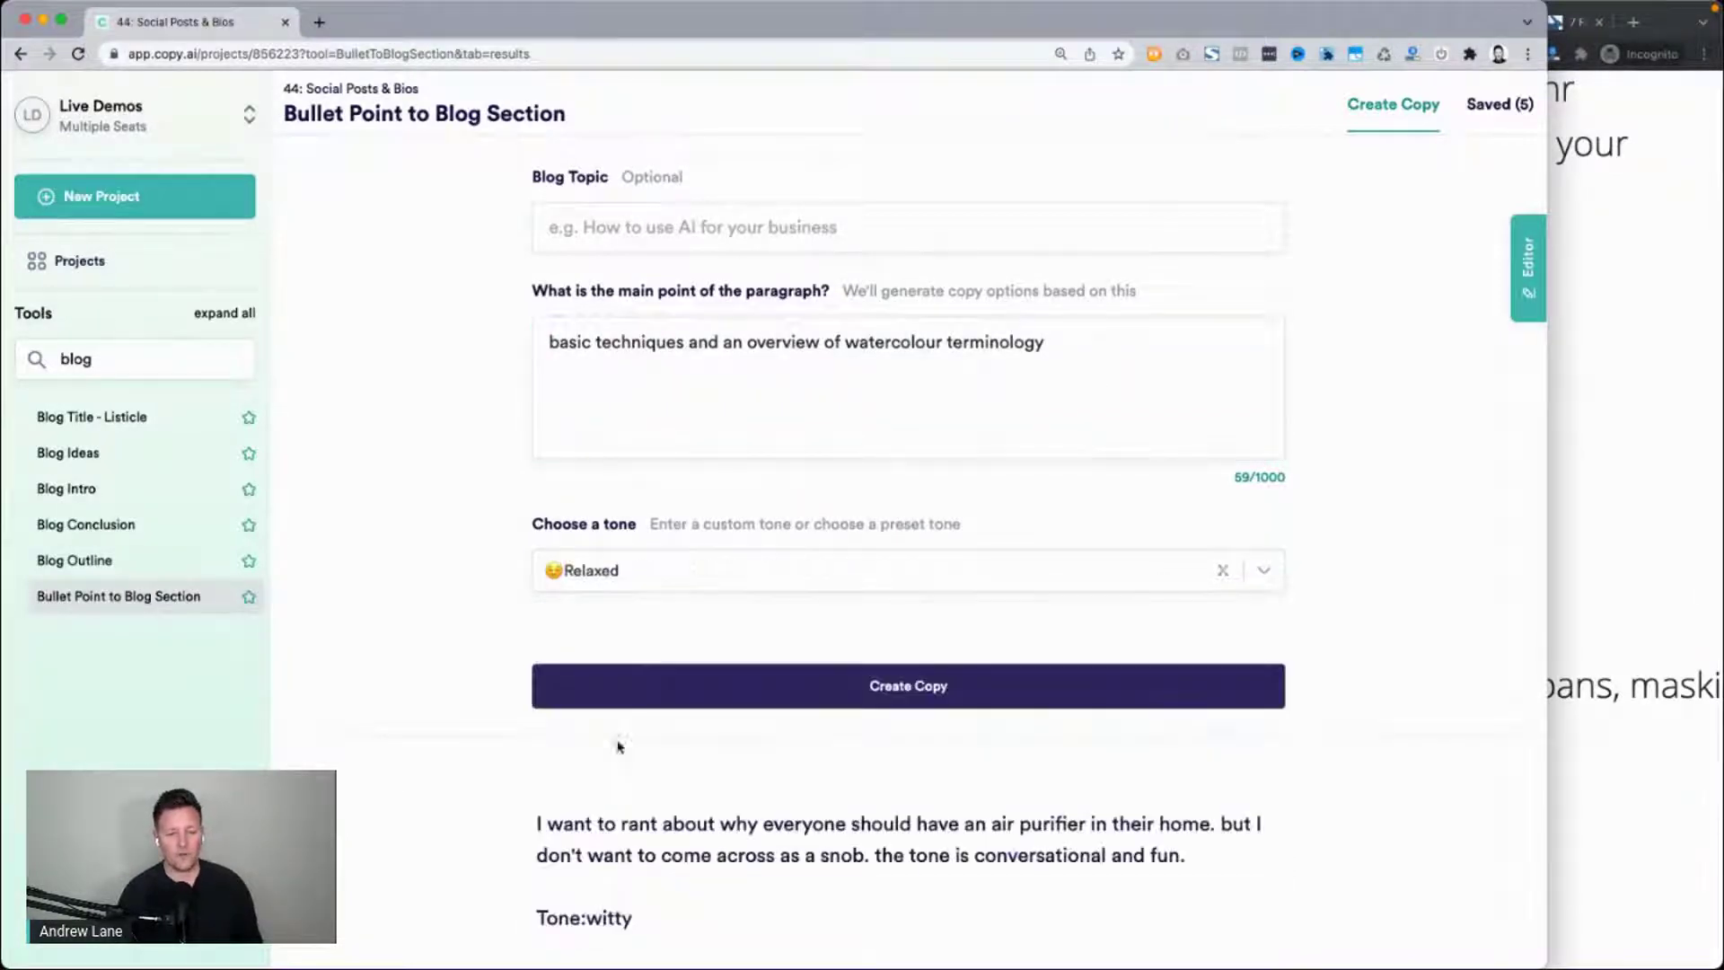
{"action": "left_click", "coordinate": [643, 685]}
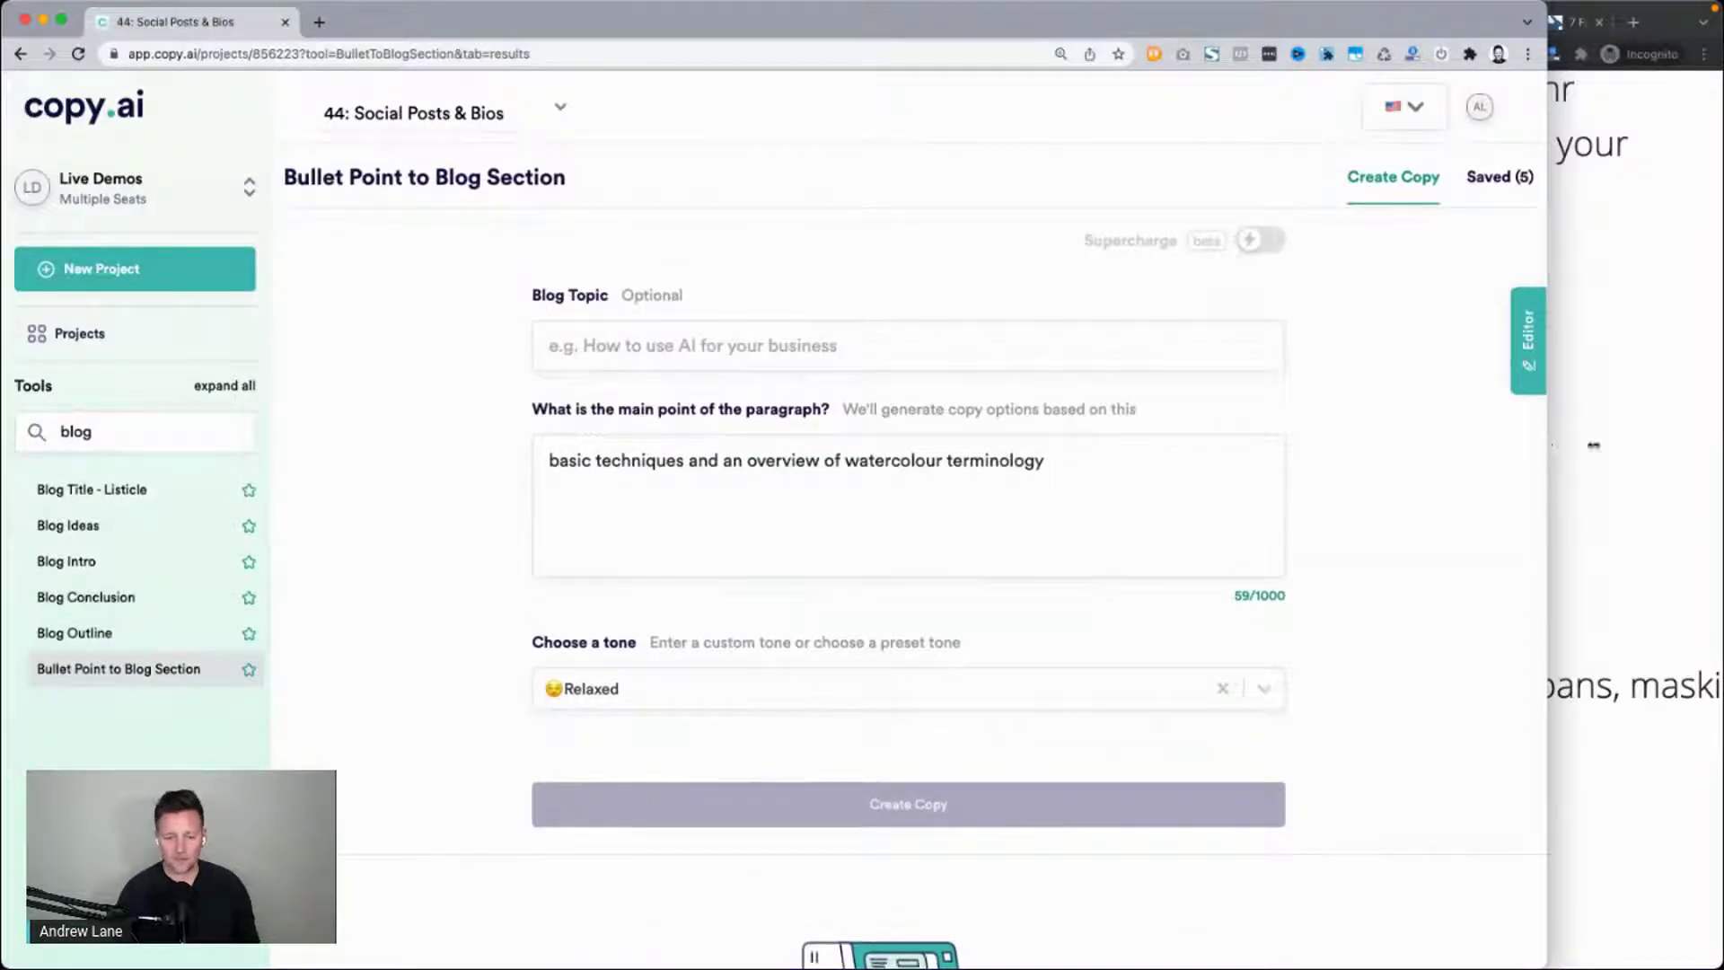
In the Incognito browser window, search Google for "basic techniques and an overview of watercolour terminology" and browse the results.
{"action": "left_click_drag", "start_coordinate": [1545, 442], "coordinate": [1722, 443]}
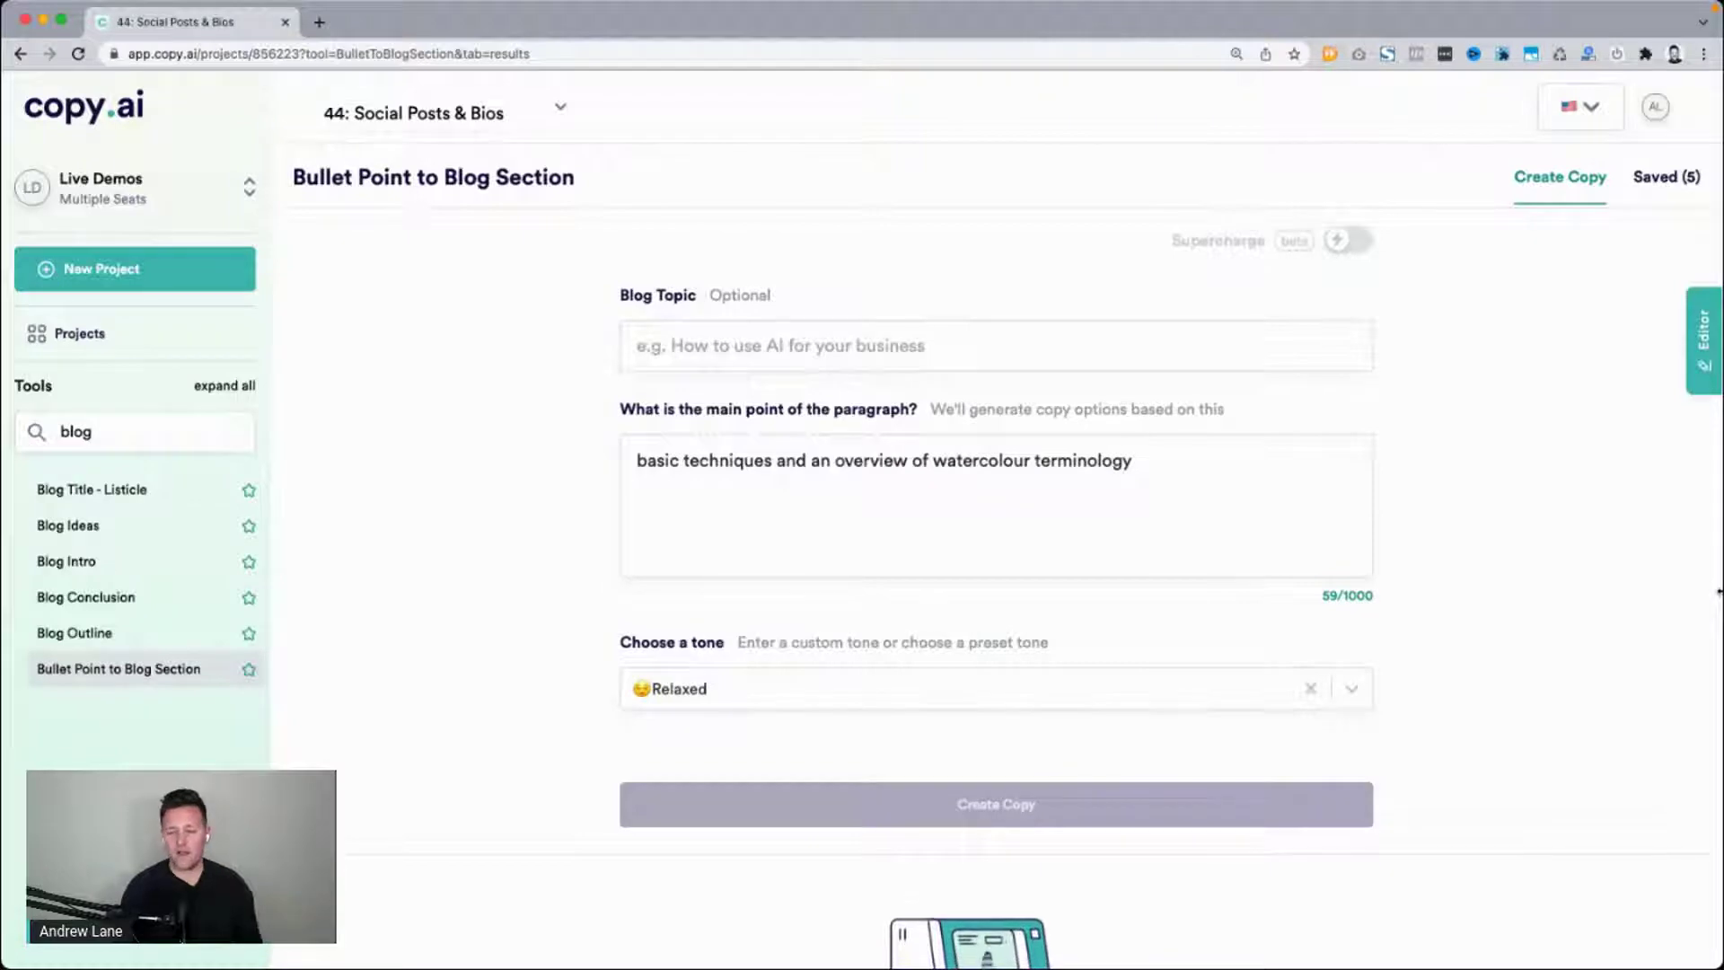
{"action": "left_click_drag", "start_coordinate": [1719, 591], "coordinate": [1667, 588]}
{"action": "left_click", "coordinate": [1717, 548]}
{"action": "key", "text": "ctrl+t"}
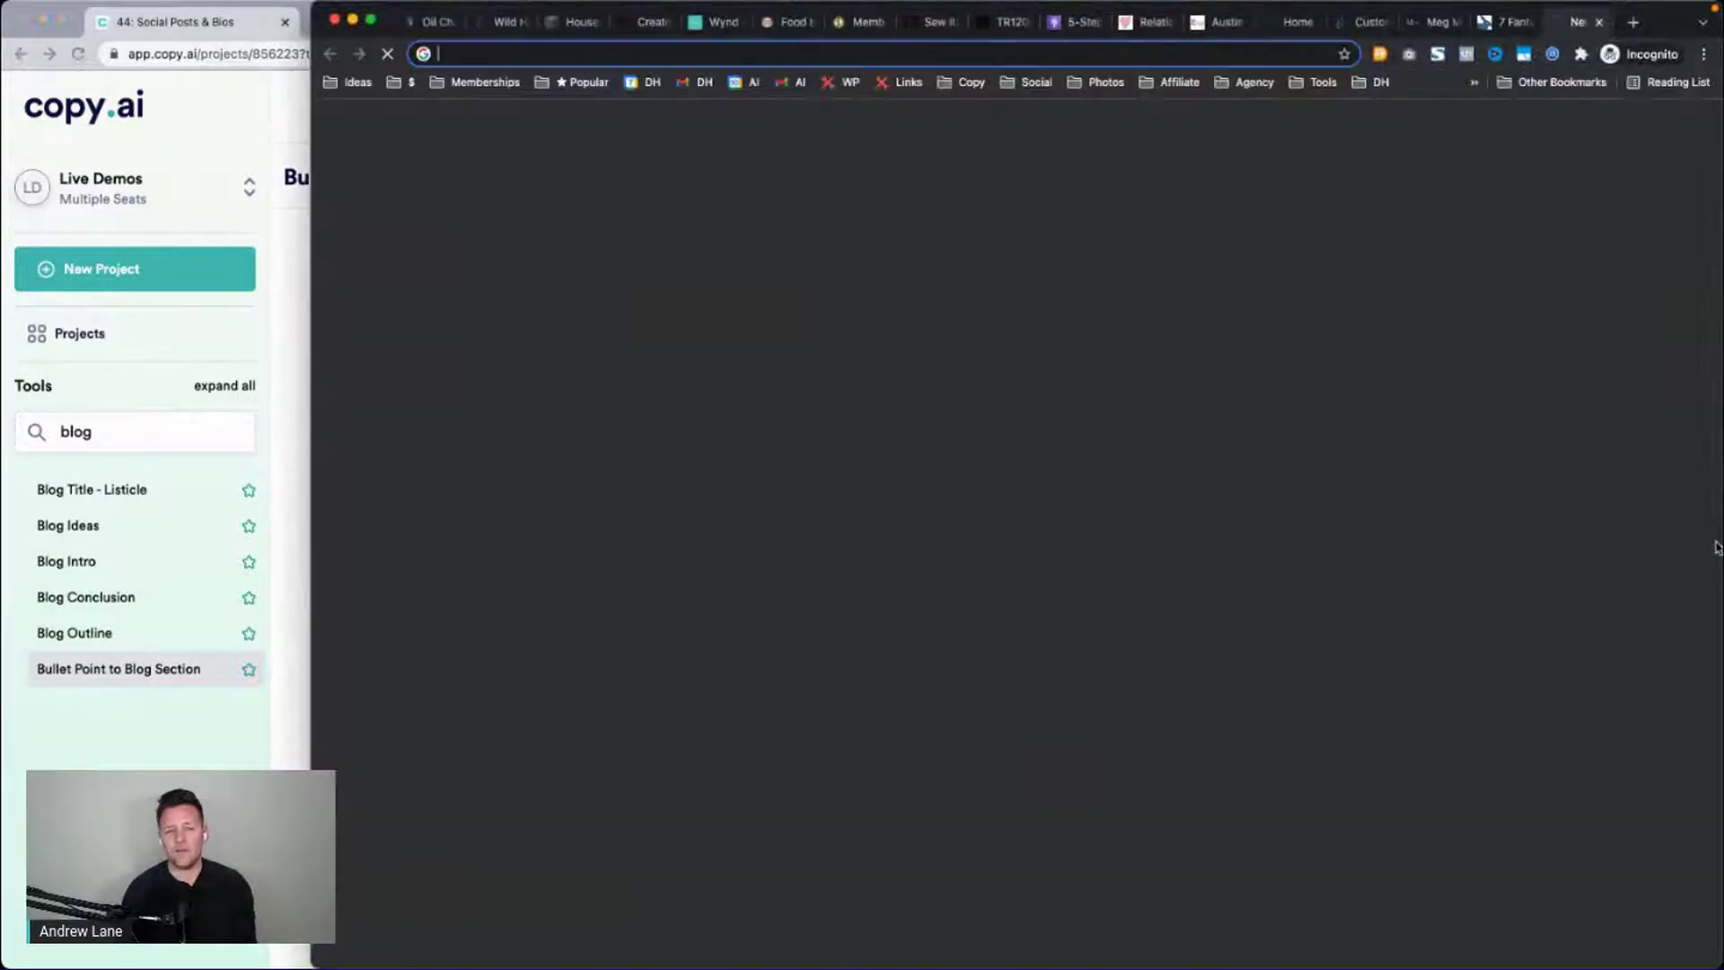
{"action": "key", "text": "ctrl+v"}
{"action": "key", "text": "Return"}
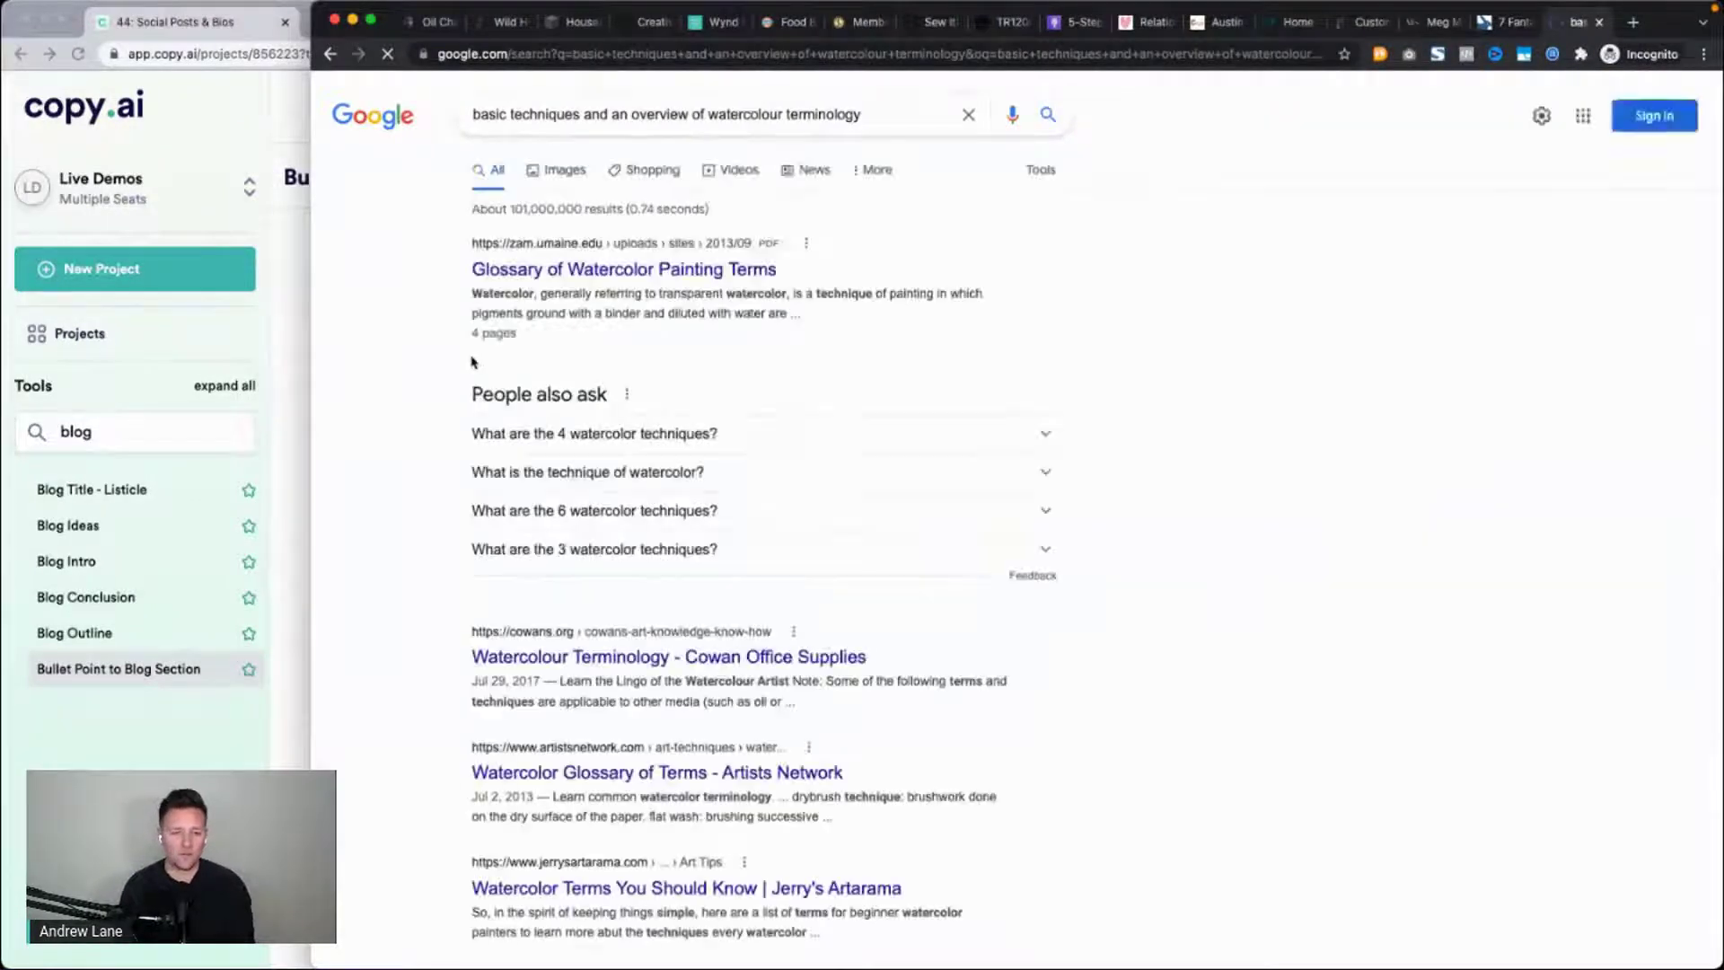
{"action": "scroll", "coordinate": [404, 494], "scroll_direction": "down", "scroll_amount": 5}
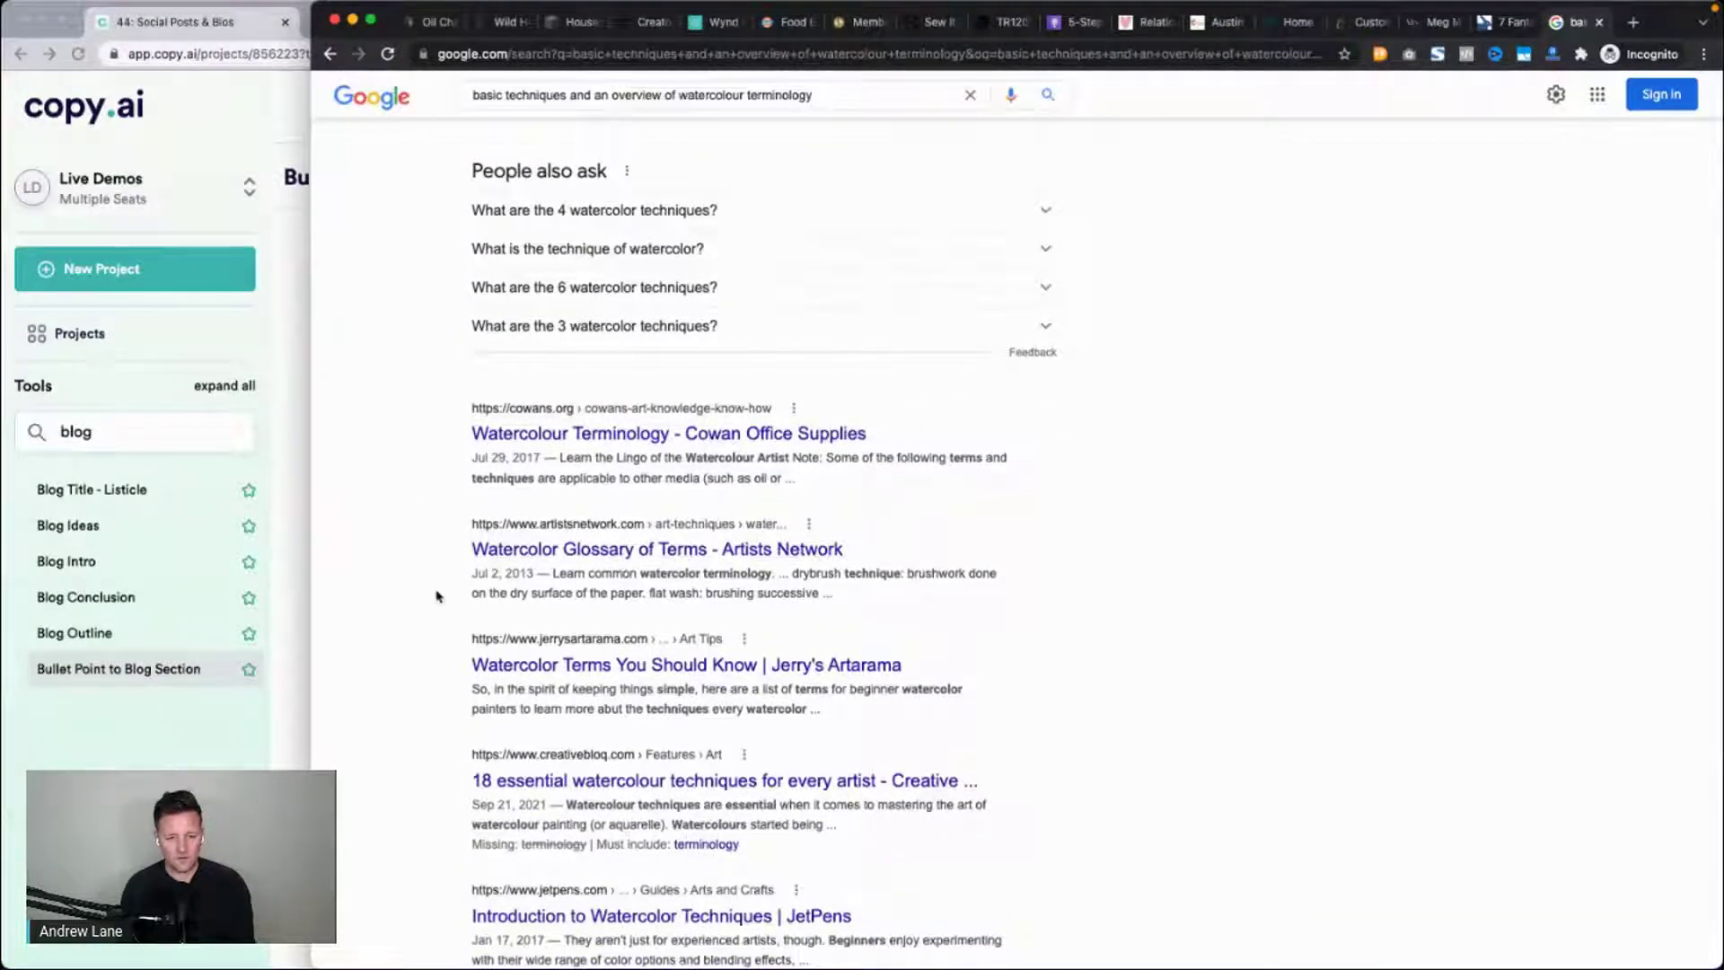
{"action": "scroll", "coordinate": [437, 596], "scroll_direction": "down", "scroll_amount": 1}
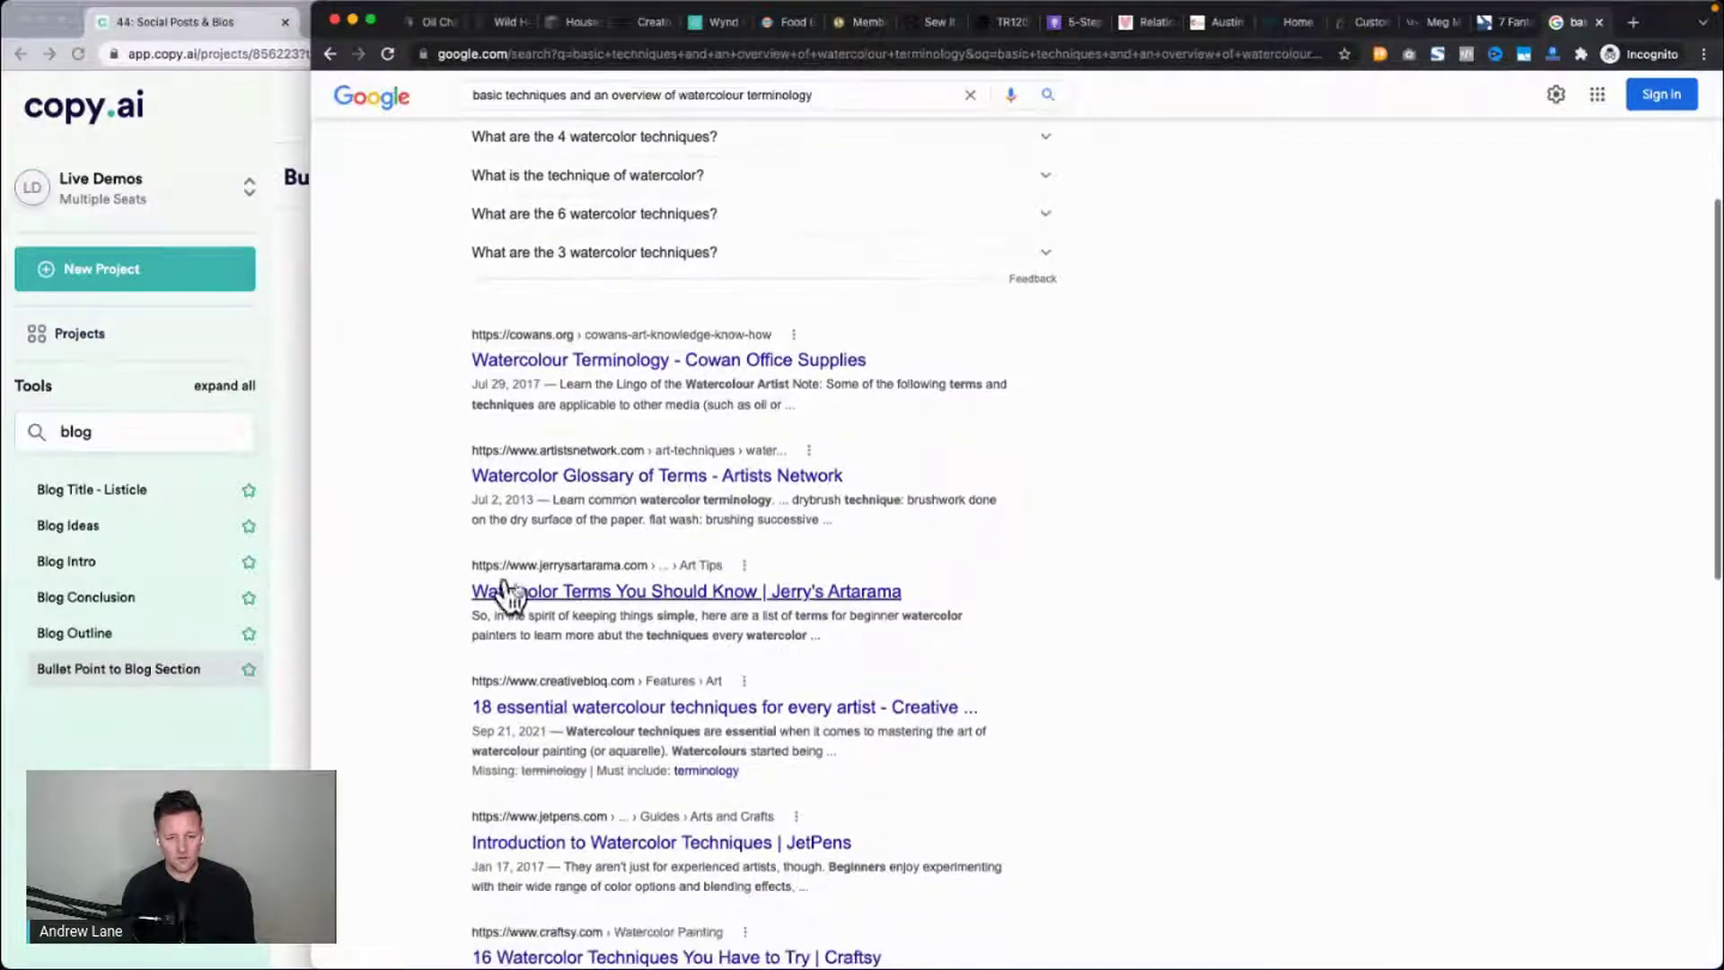
Open Creative Bloq's "18 essential watercolour techniques for every artist" and copy the paragraph under "01. Buy a range of brushes".
{"action": "left_click", "coordinate": [690, 710]}
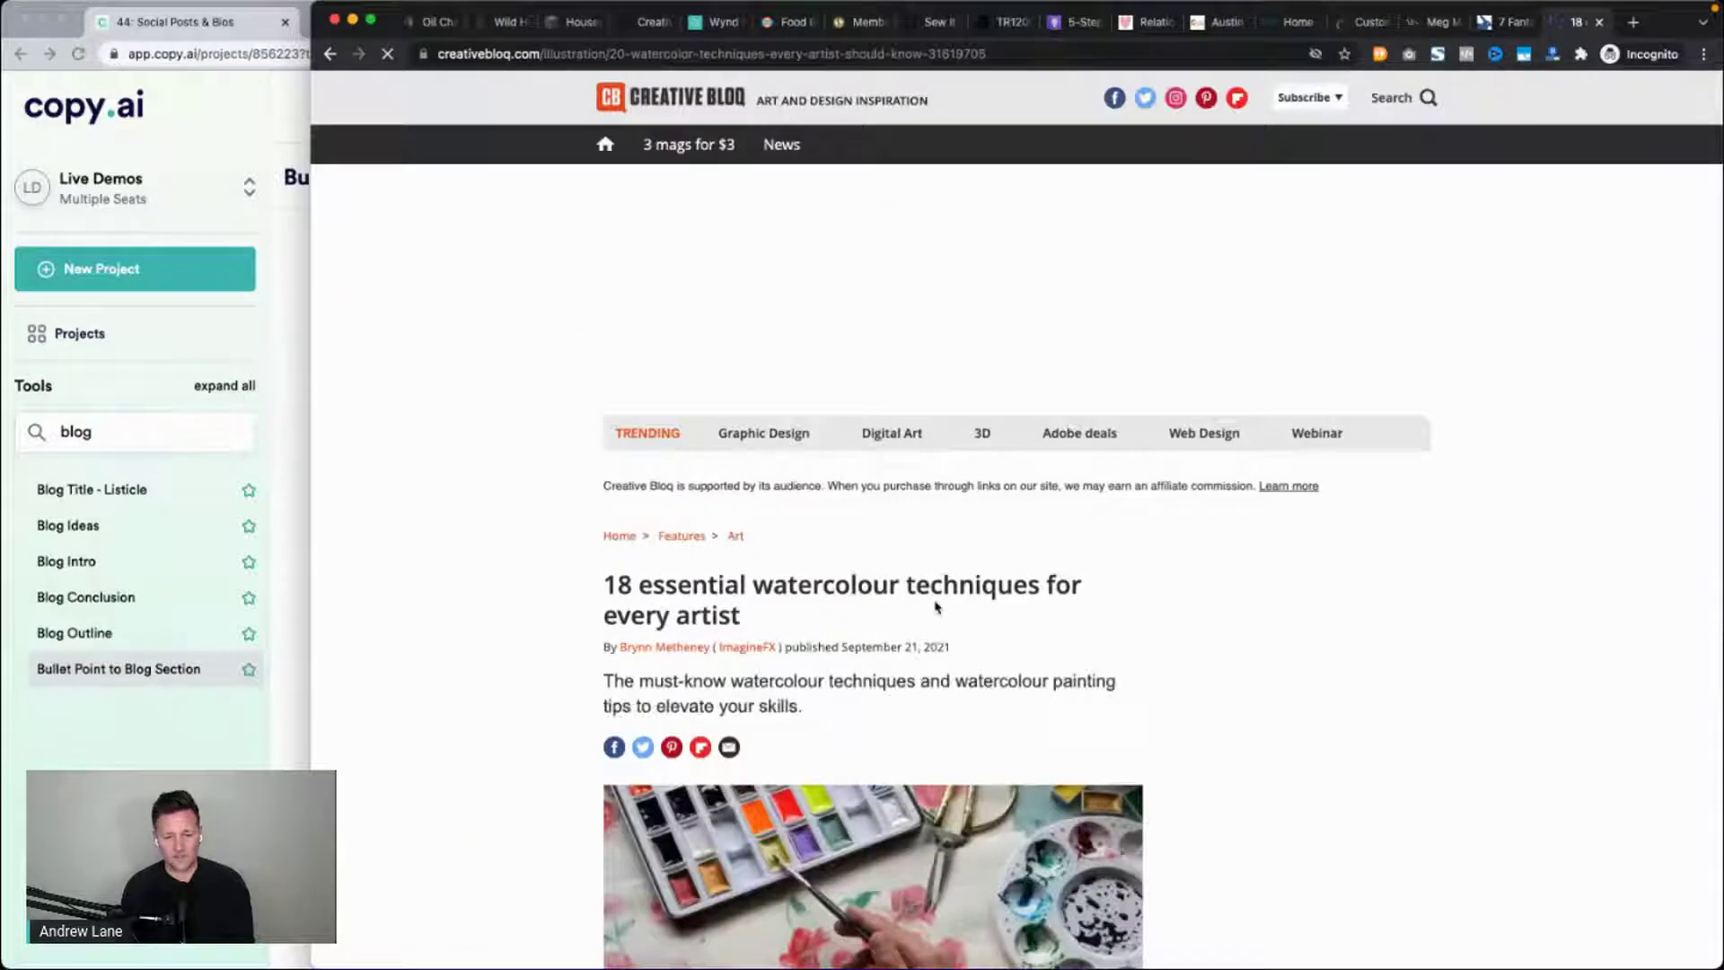
{"action": "scroll", "coordinate": [935, 607], "scroll_direction": "down", "scroll_amount": 10}
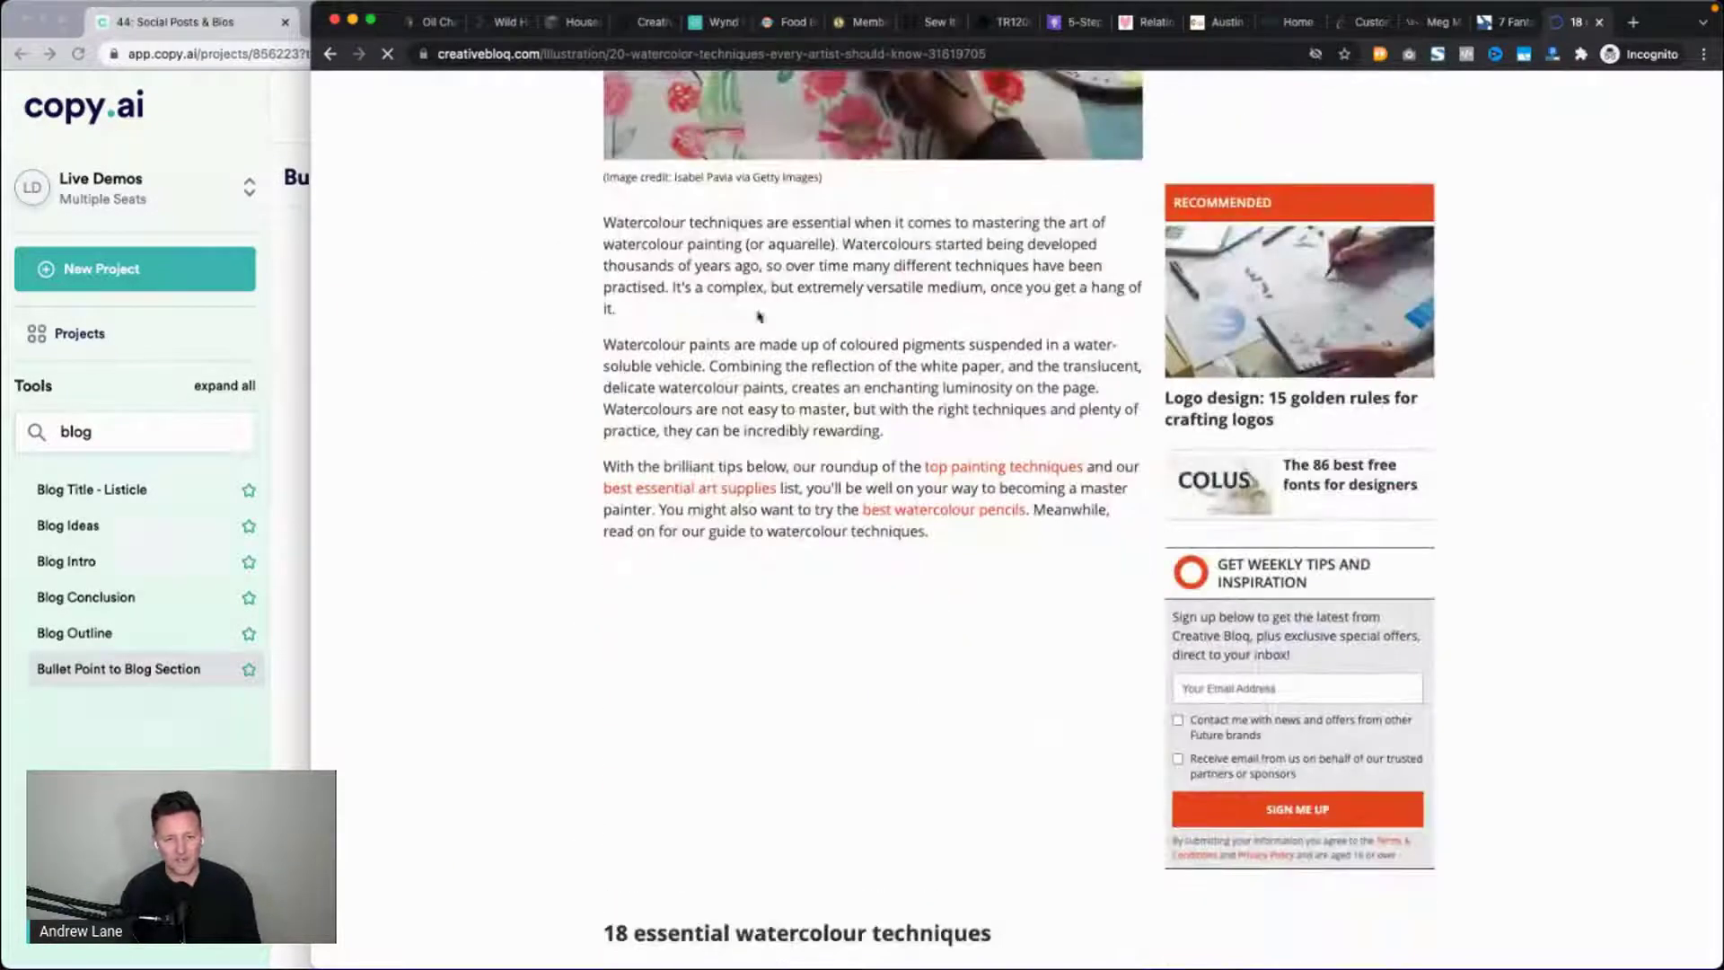
{"action": "scroll", "coordinate": [764, 367], "scroll_direction": "down", "scroll_amount": 9}
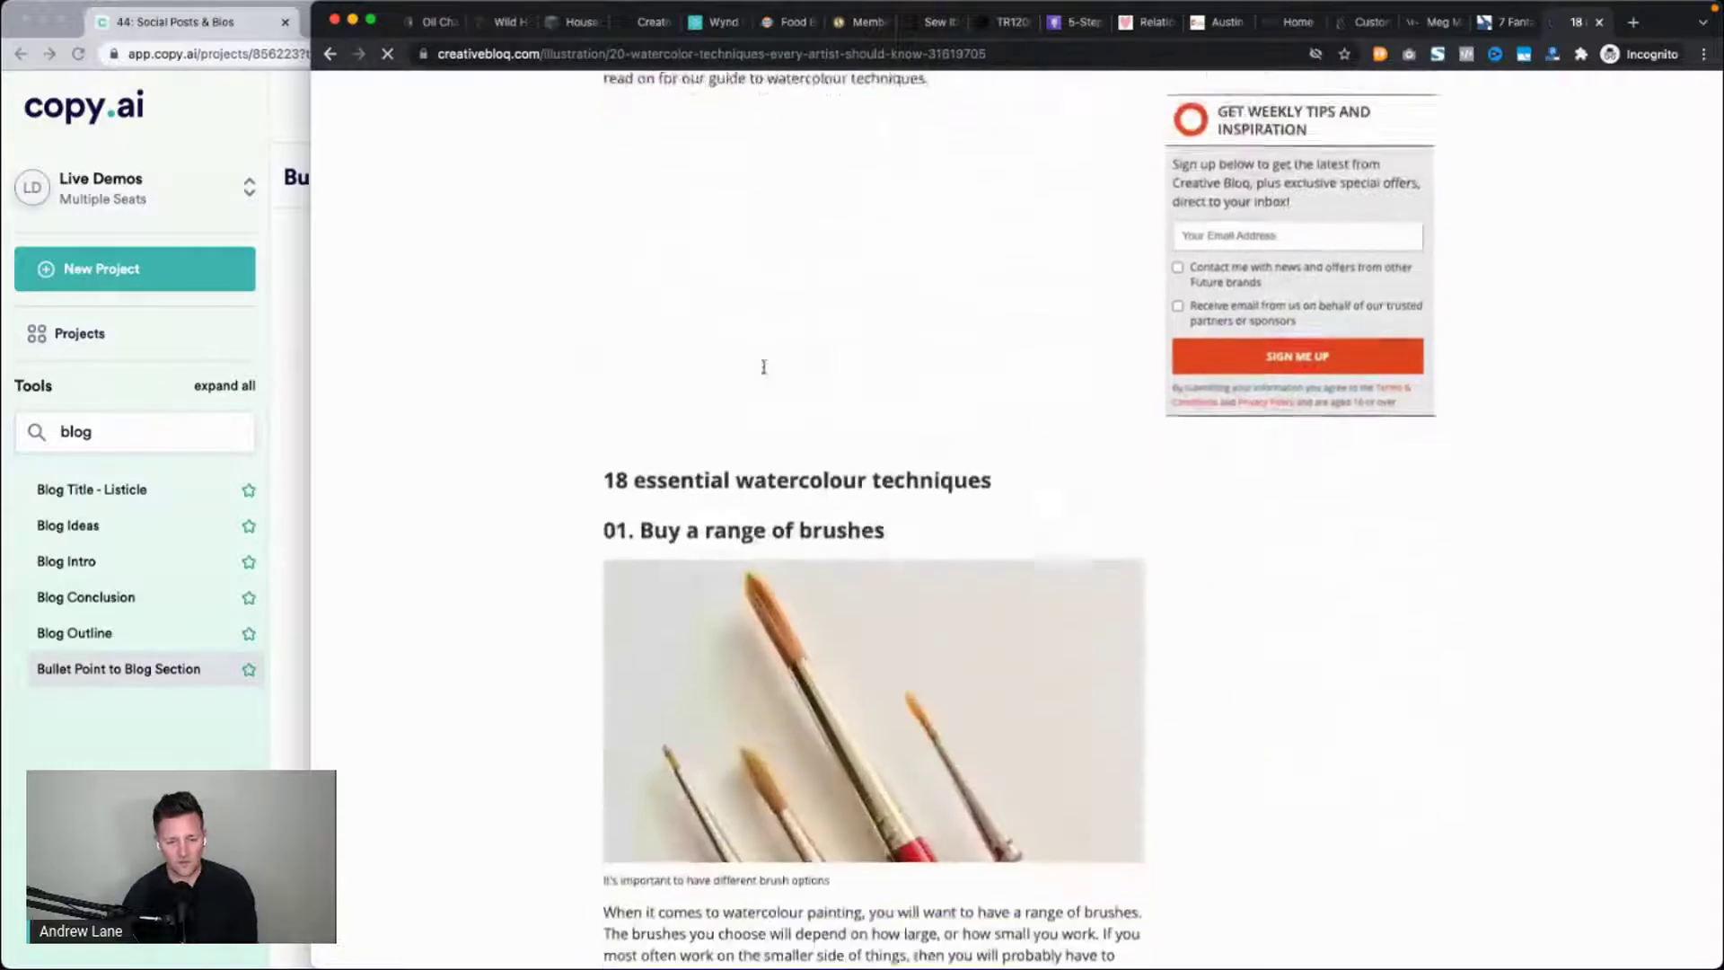
{"action": "triple_click", "coordinate": [687, 585]}
{"action": "key", "text": "super+c"}
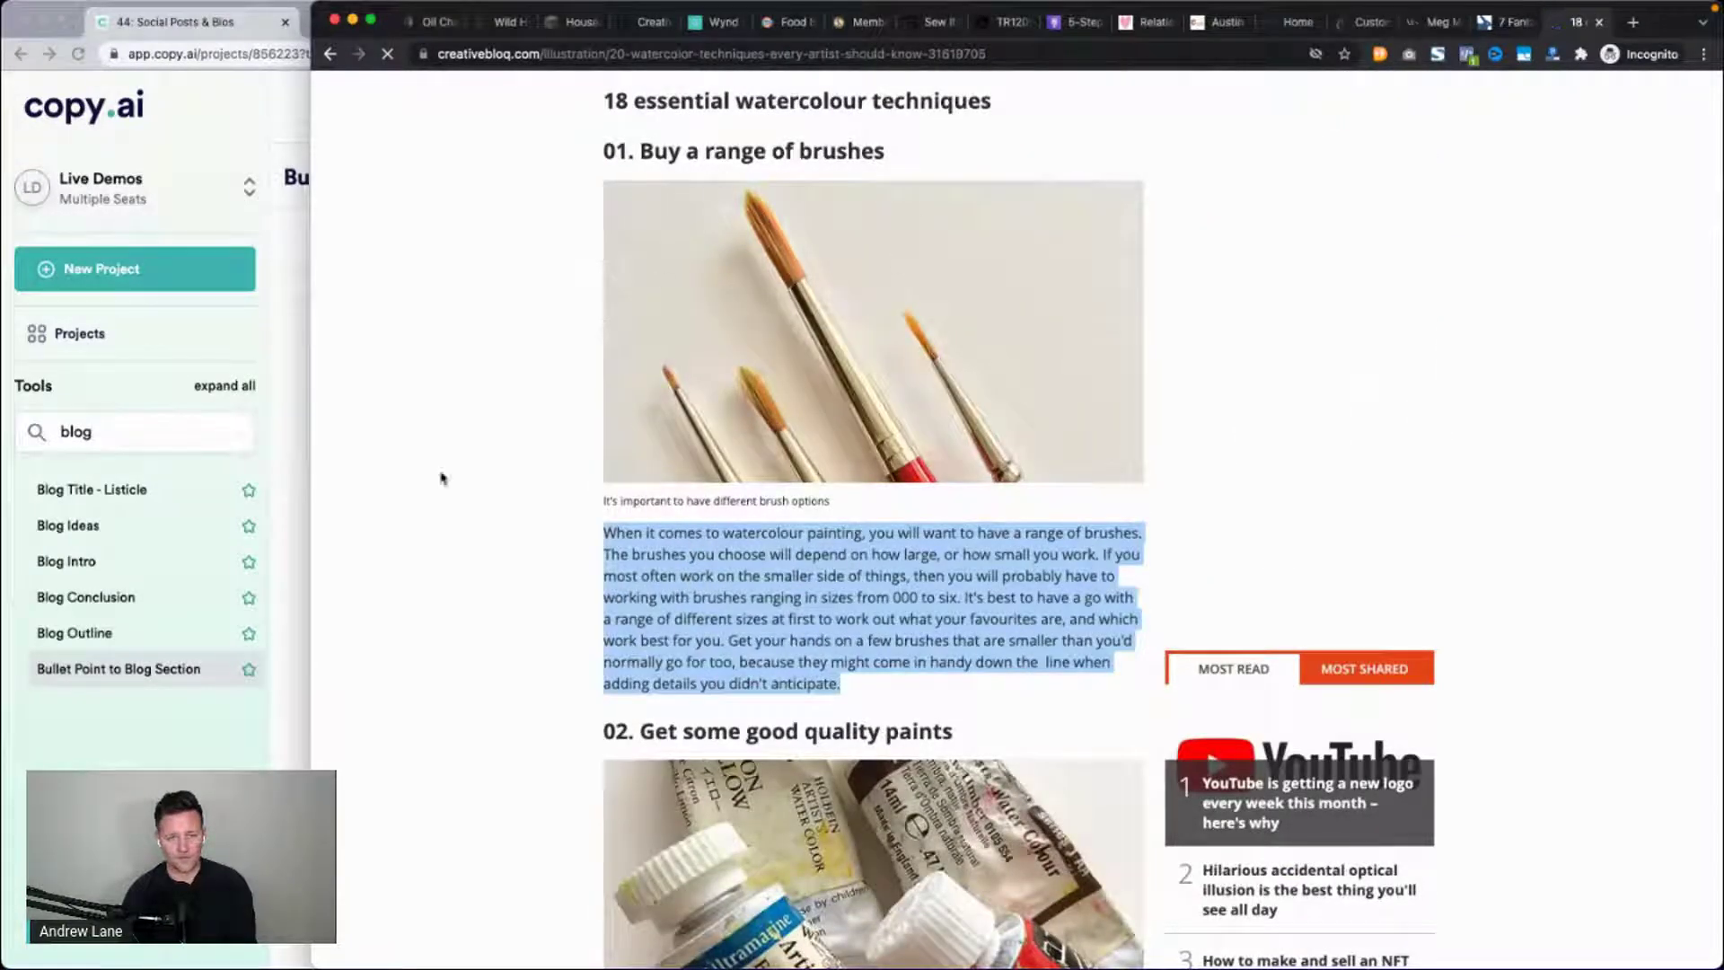
Back in copy.ai, review the blog sections generated from the watercolour terminology bullet, highlighting the passage on spontaneity in watercolour painting.
{"action": "left_click", "coordinate": [291, 539]}
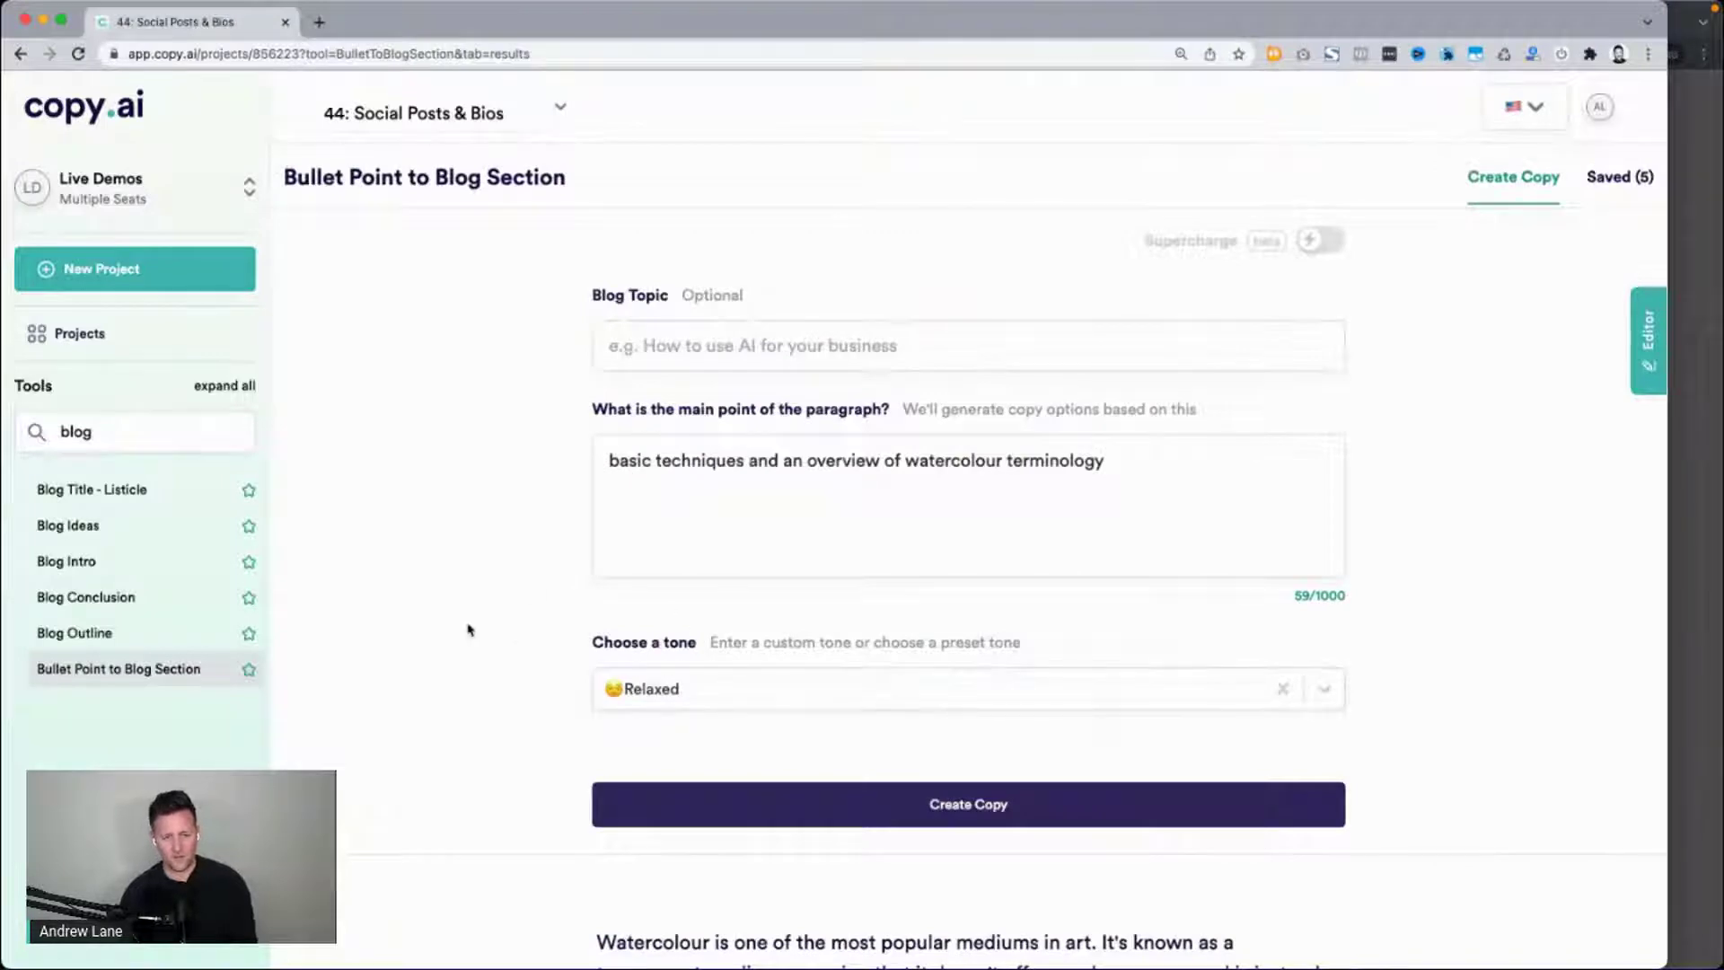
{"action": "left_click_drag", "start_coordinate": [612, 460], "coordinate": [1159, 463]}
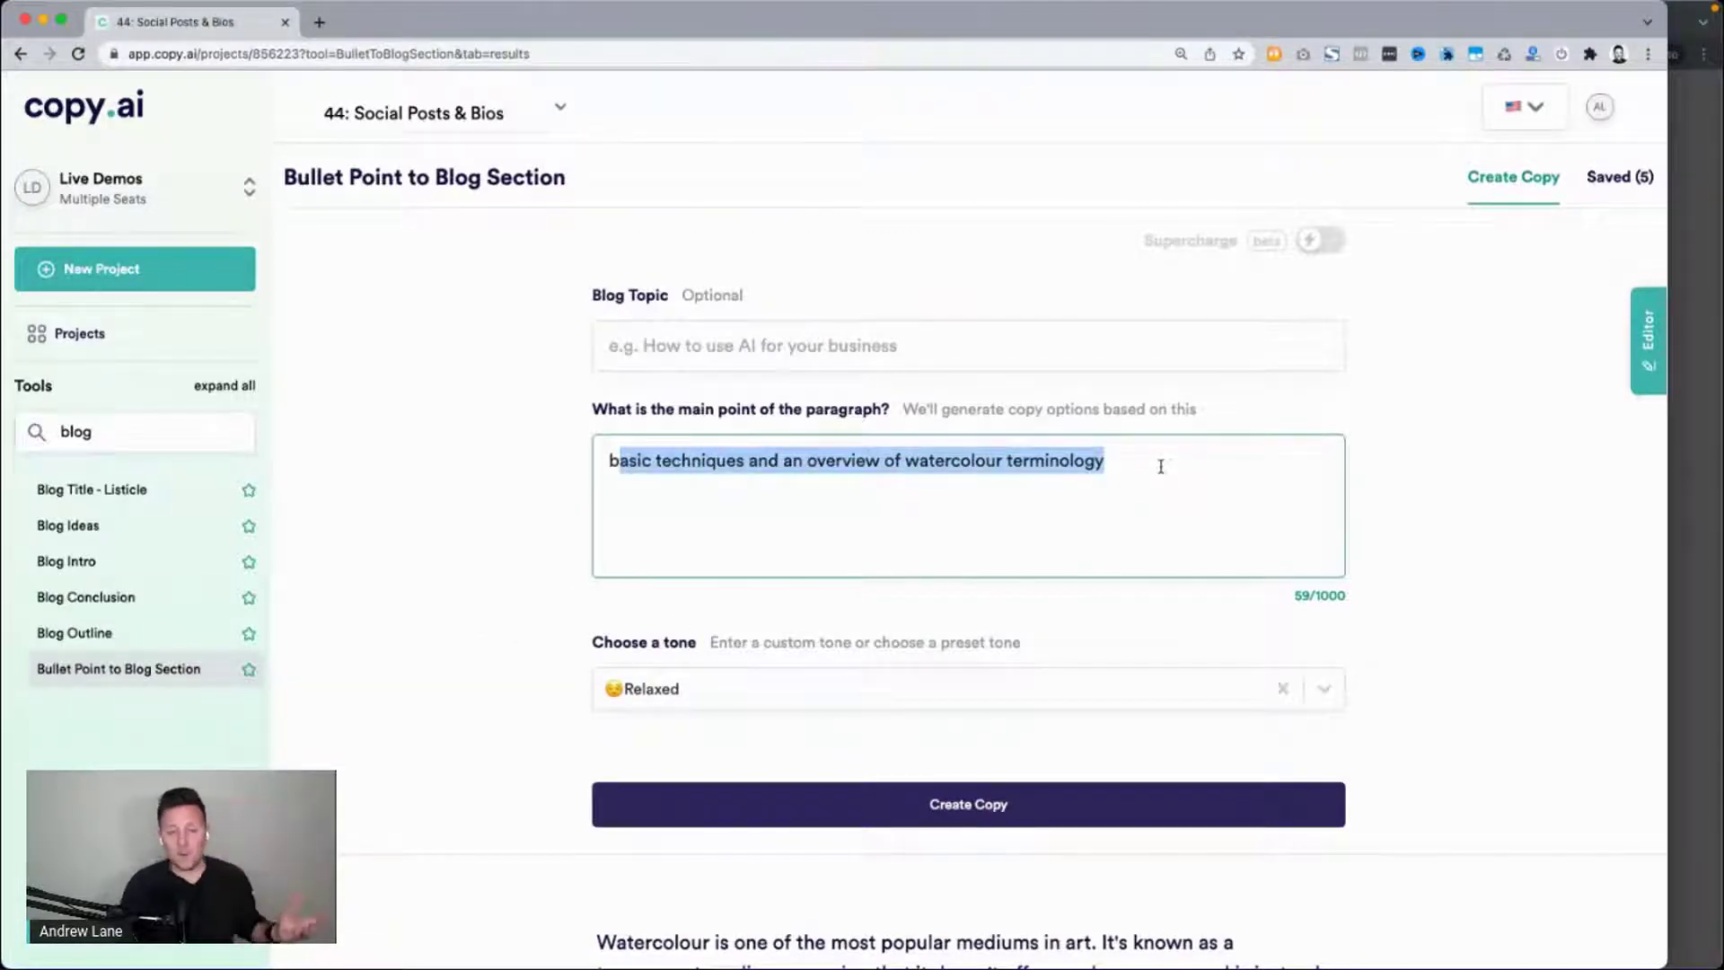
{"action": "scroll", "coordinate": [1160, 466], "scroll_direction": "down", "scroll_amount": 5}
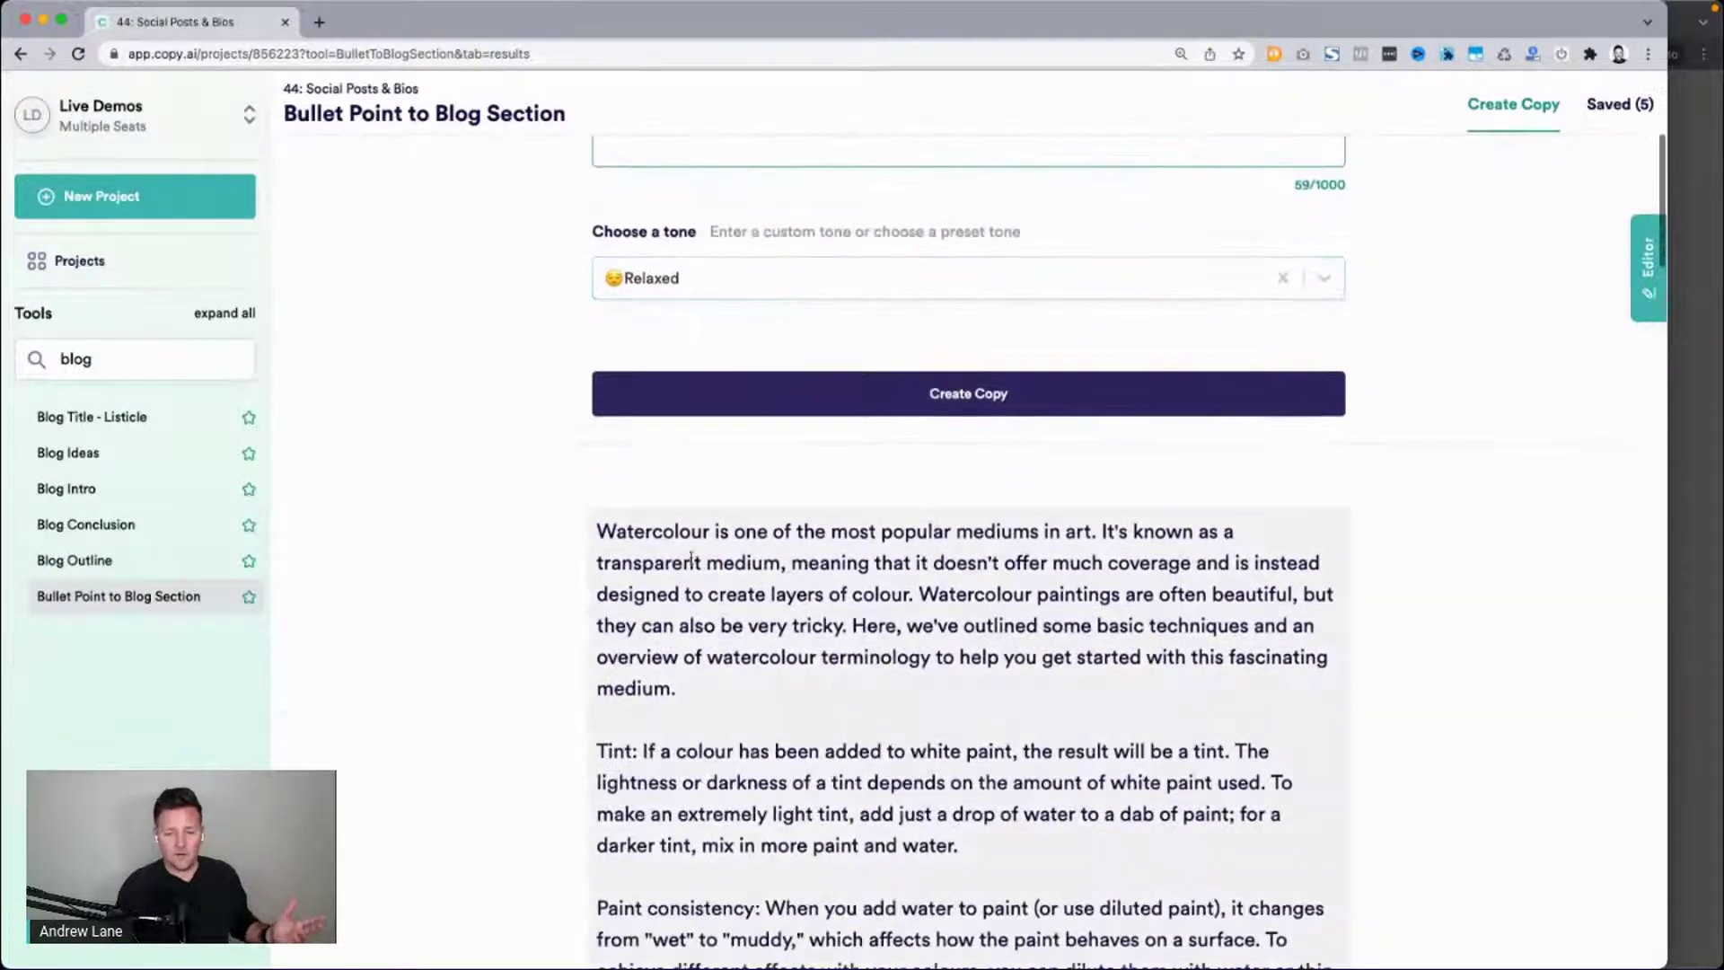
{"action": "left_click_drag", "start_coordinate": [597, 529], "coordinate": [613, 635]}
{"action": "scroll", "coordinate": [1073, 568], "scroll_direction": "down", "scroll_amount": 9}
{"action": "left_click", "coordinate": [596, 631]}
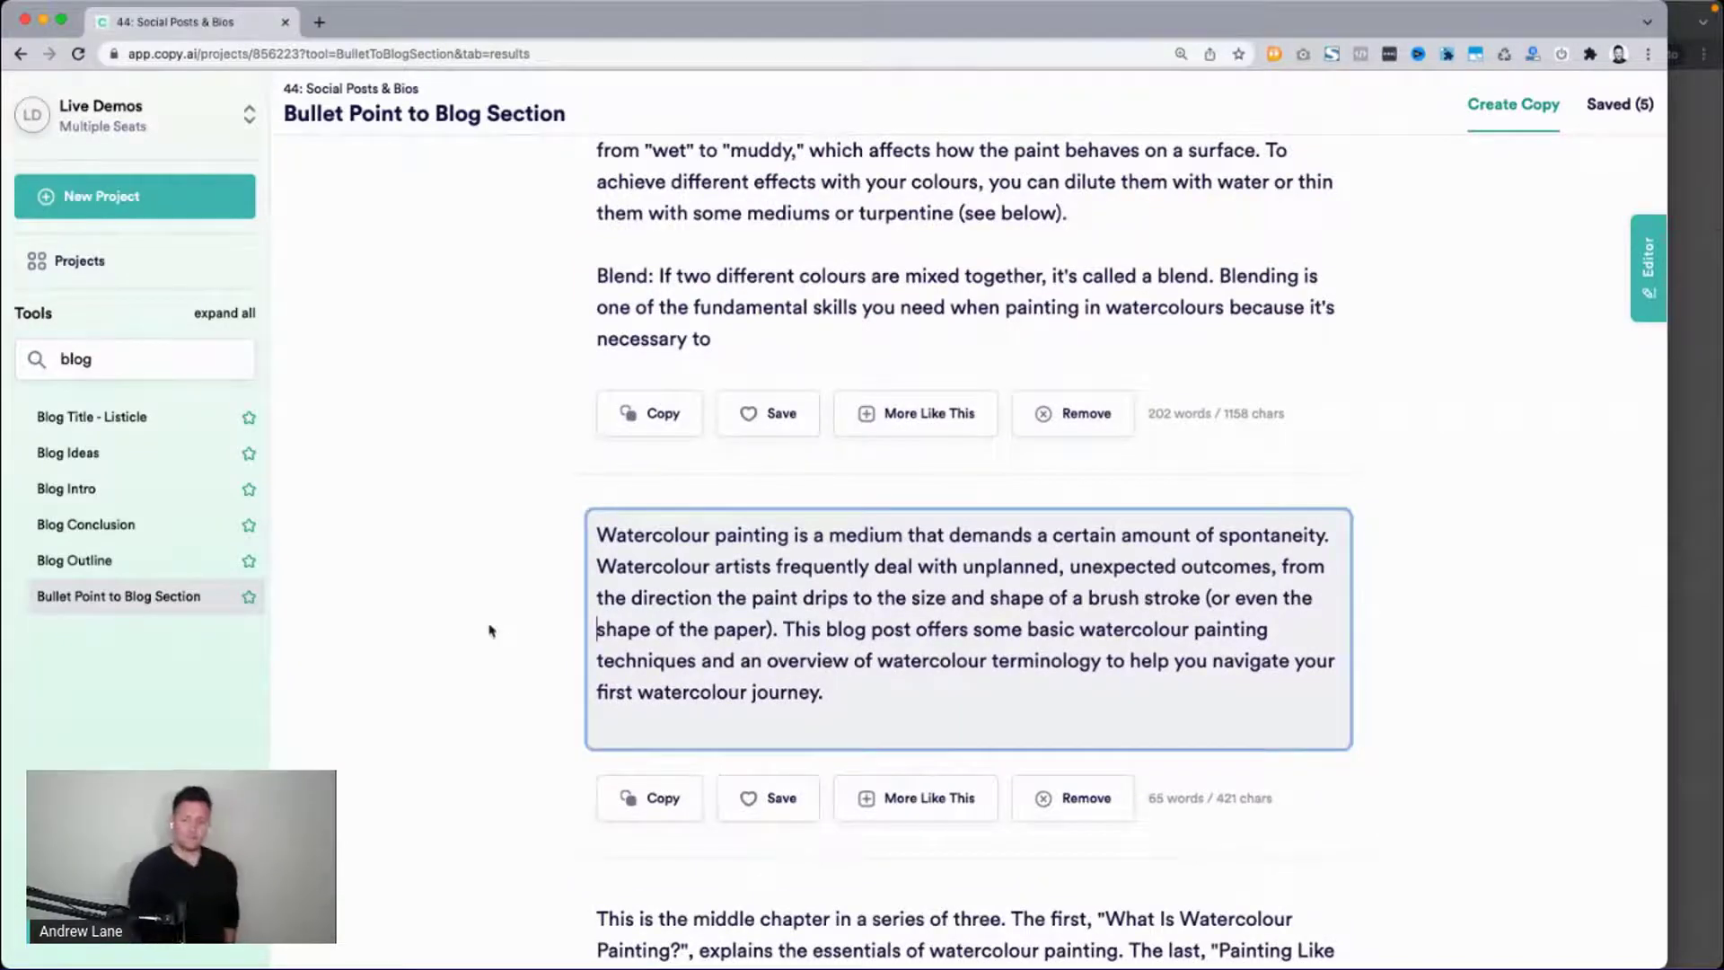
{"action": "scroll", "coordinate": [488, 623], "scroll_direction": "down", "scroll_amount": 3}
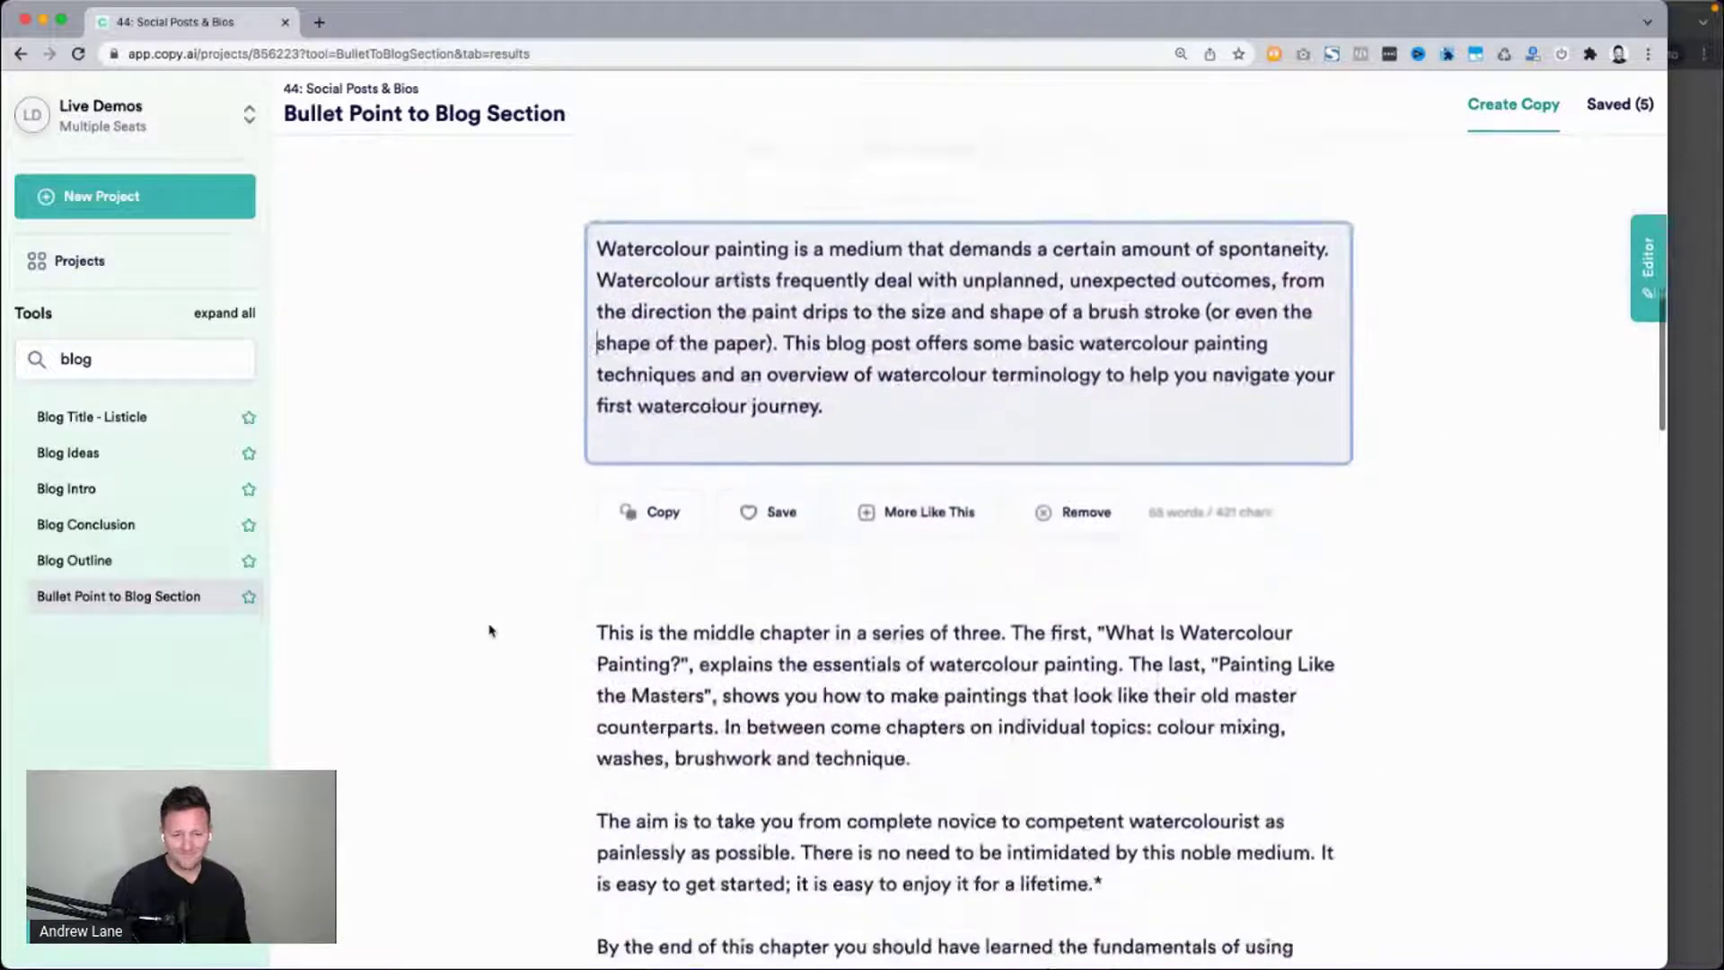
{"action": "scroll", "coordinate": [489, 623], "scroll_direction": "up", "scroll_amount": 2}
{"action": "left_click_drag", "start_coordinate": [601, 356], "coordinate": [942, 365]}
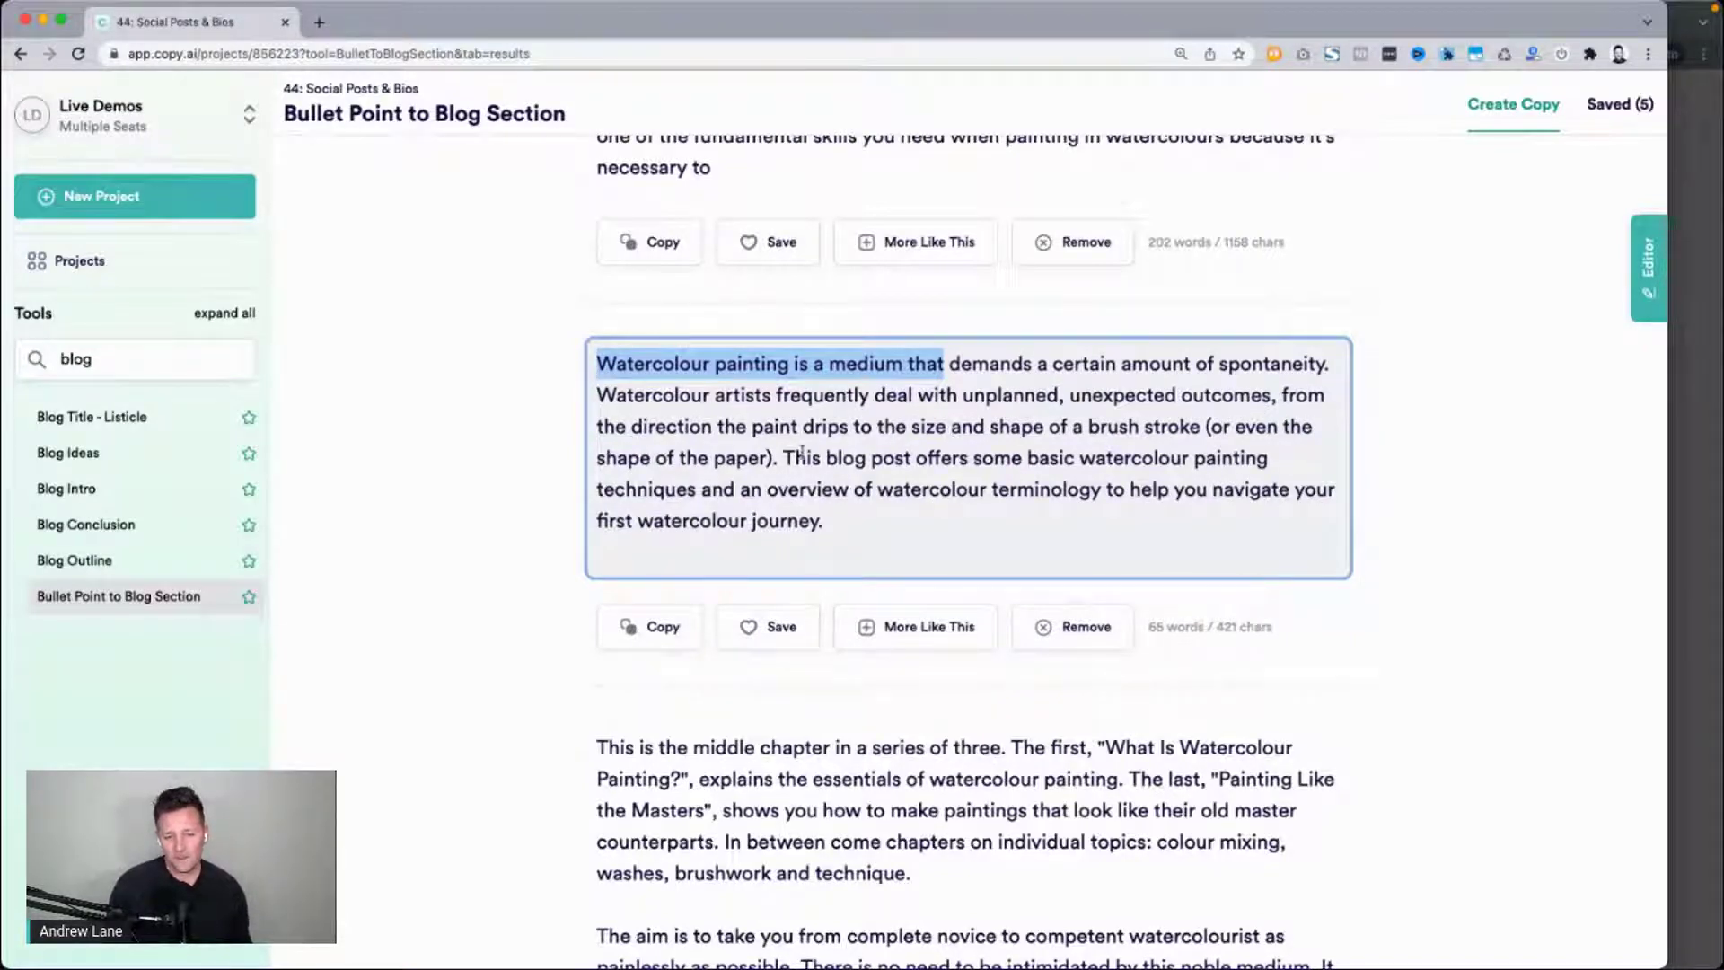
{"action": "left_click_drag", "start_coordinate": [772, 458], "coordinate": [589, 352]}
{"action": "scroll", "coordinate": [440, 384], "scroll_direction": "down", "scroll_amount": 2}
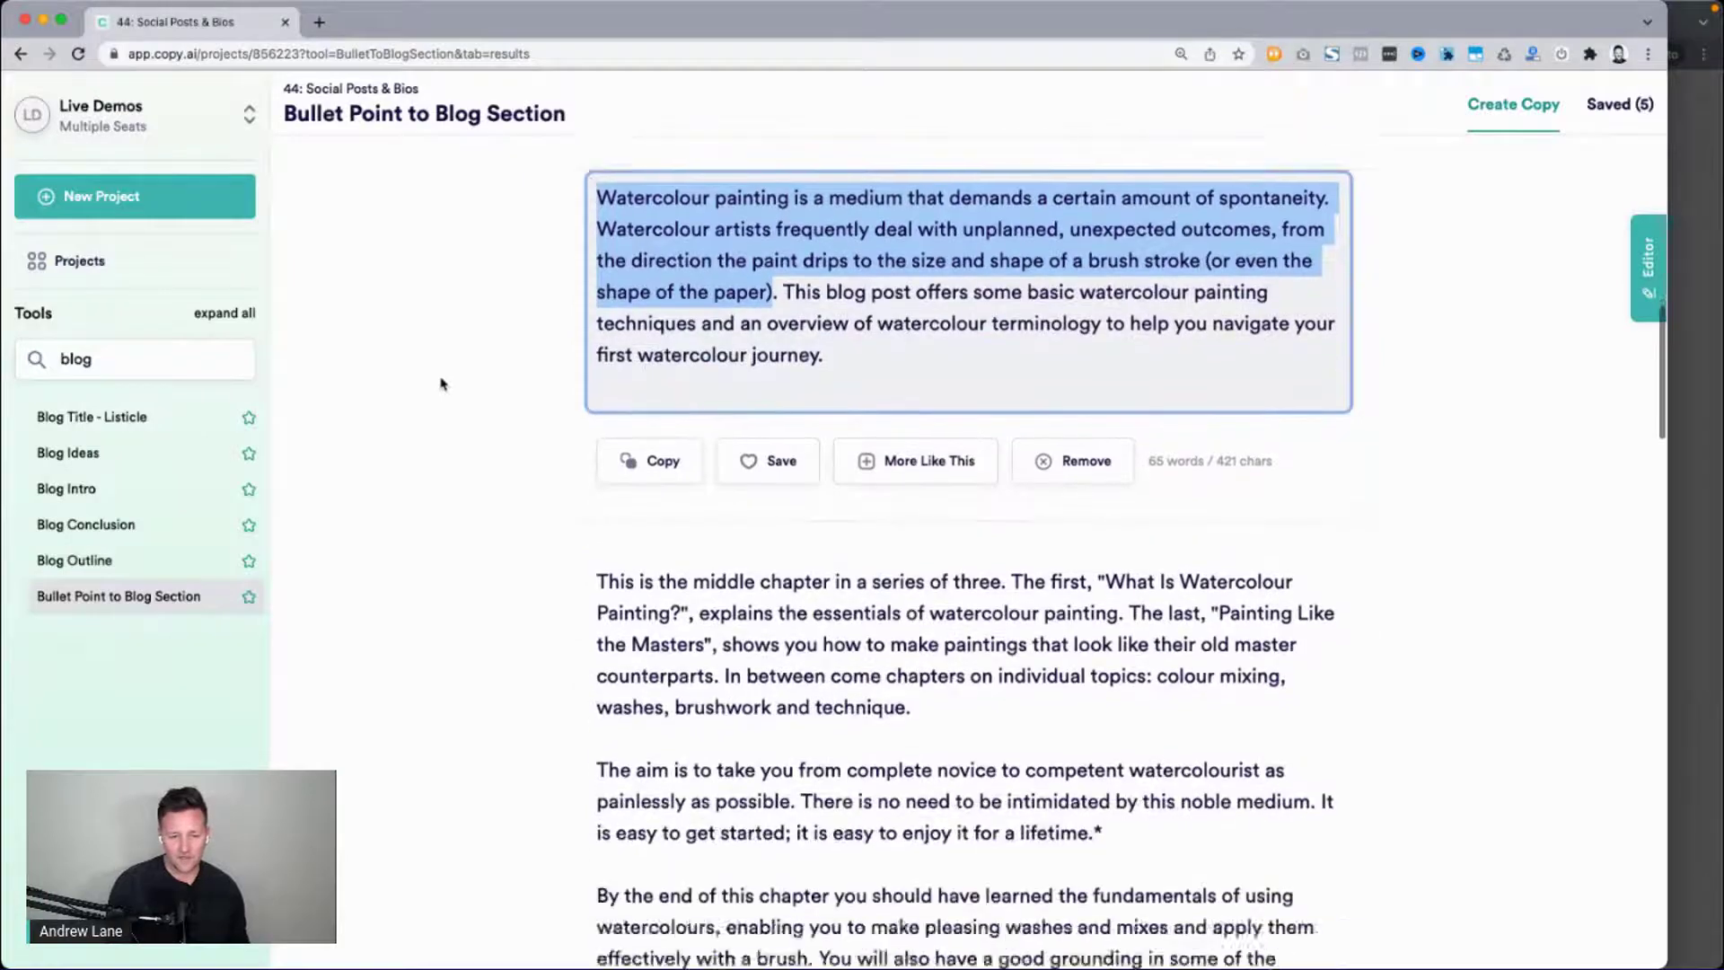
Replace the paragraph's main point with the copied text about having a range of watercolour brushes, and generate new copy.
{"action": "scroll", "coordinate": [438, 381], "scroll_direction": "up", "scroll_amount": 15}
{"action": "double_click", "coordinate": [763, 530]}
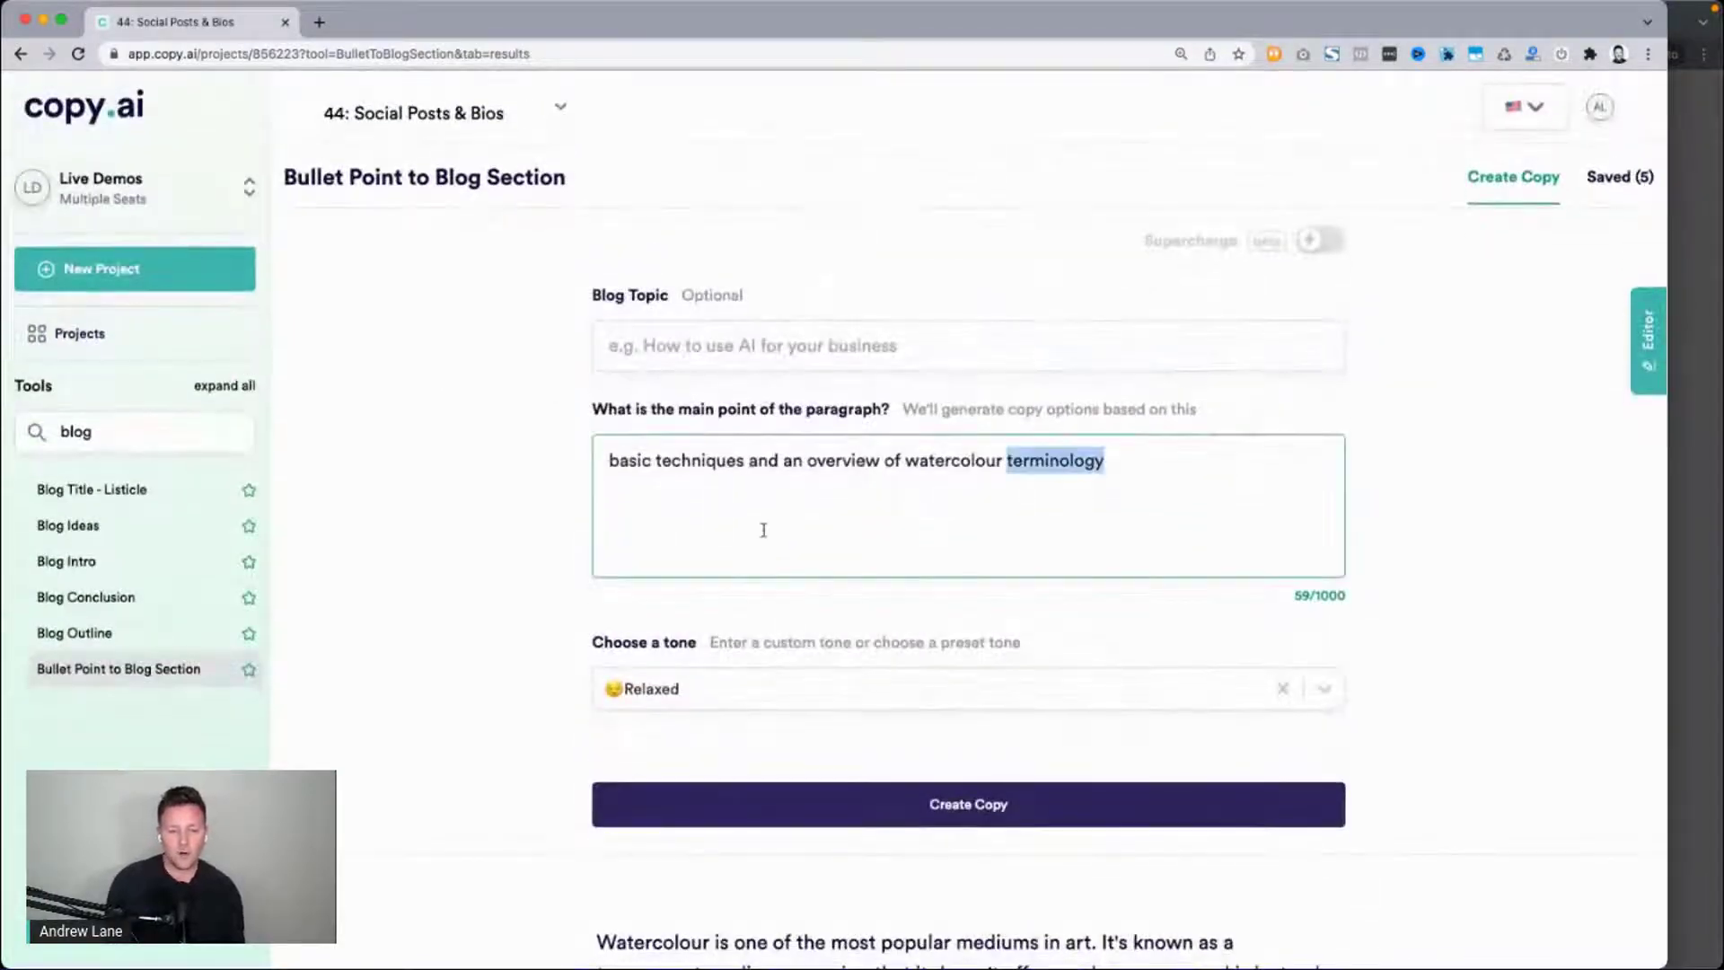
{"action": "key", "text": "super+a"}
{"action": "key", "text": "super+v"}
{"action": "key", "text": "BackSpace"}
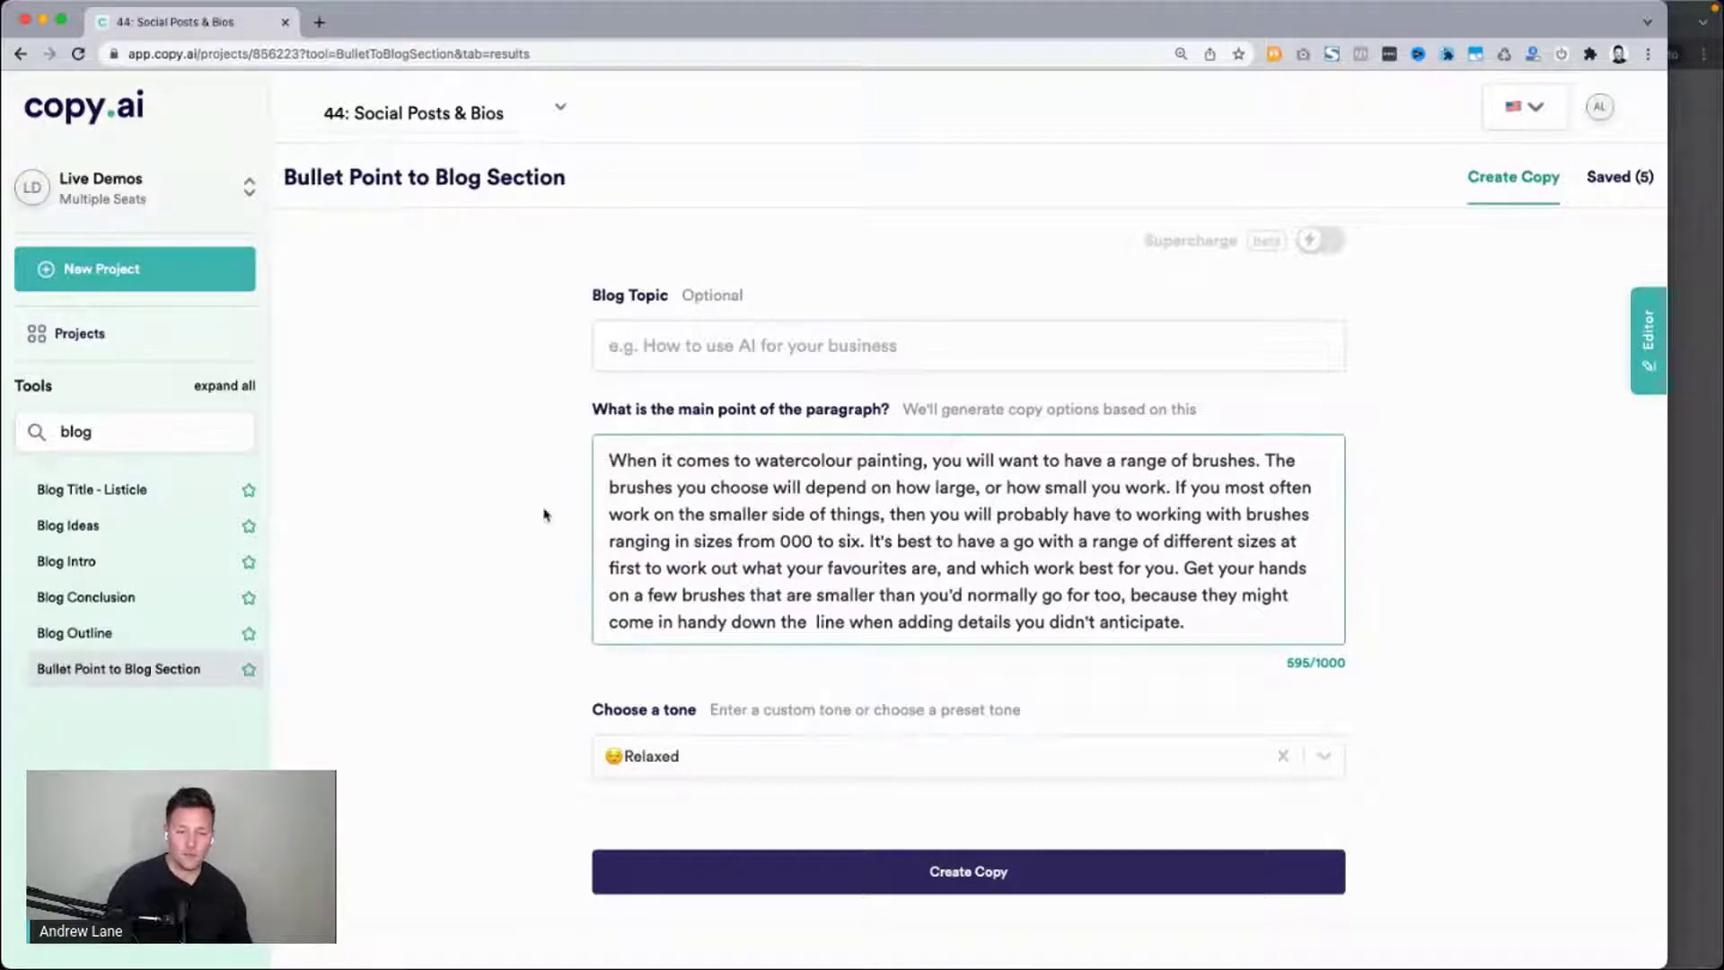
{"action": "left_click", "coordinate": [958, 880]}
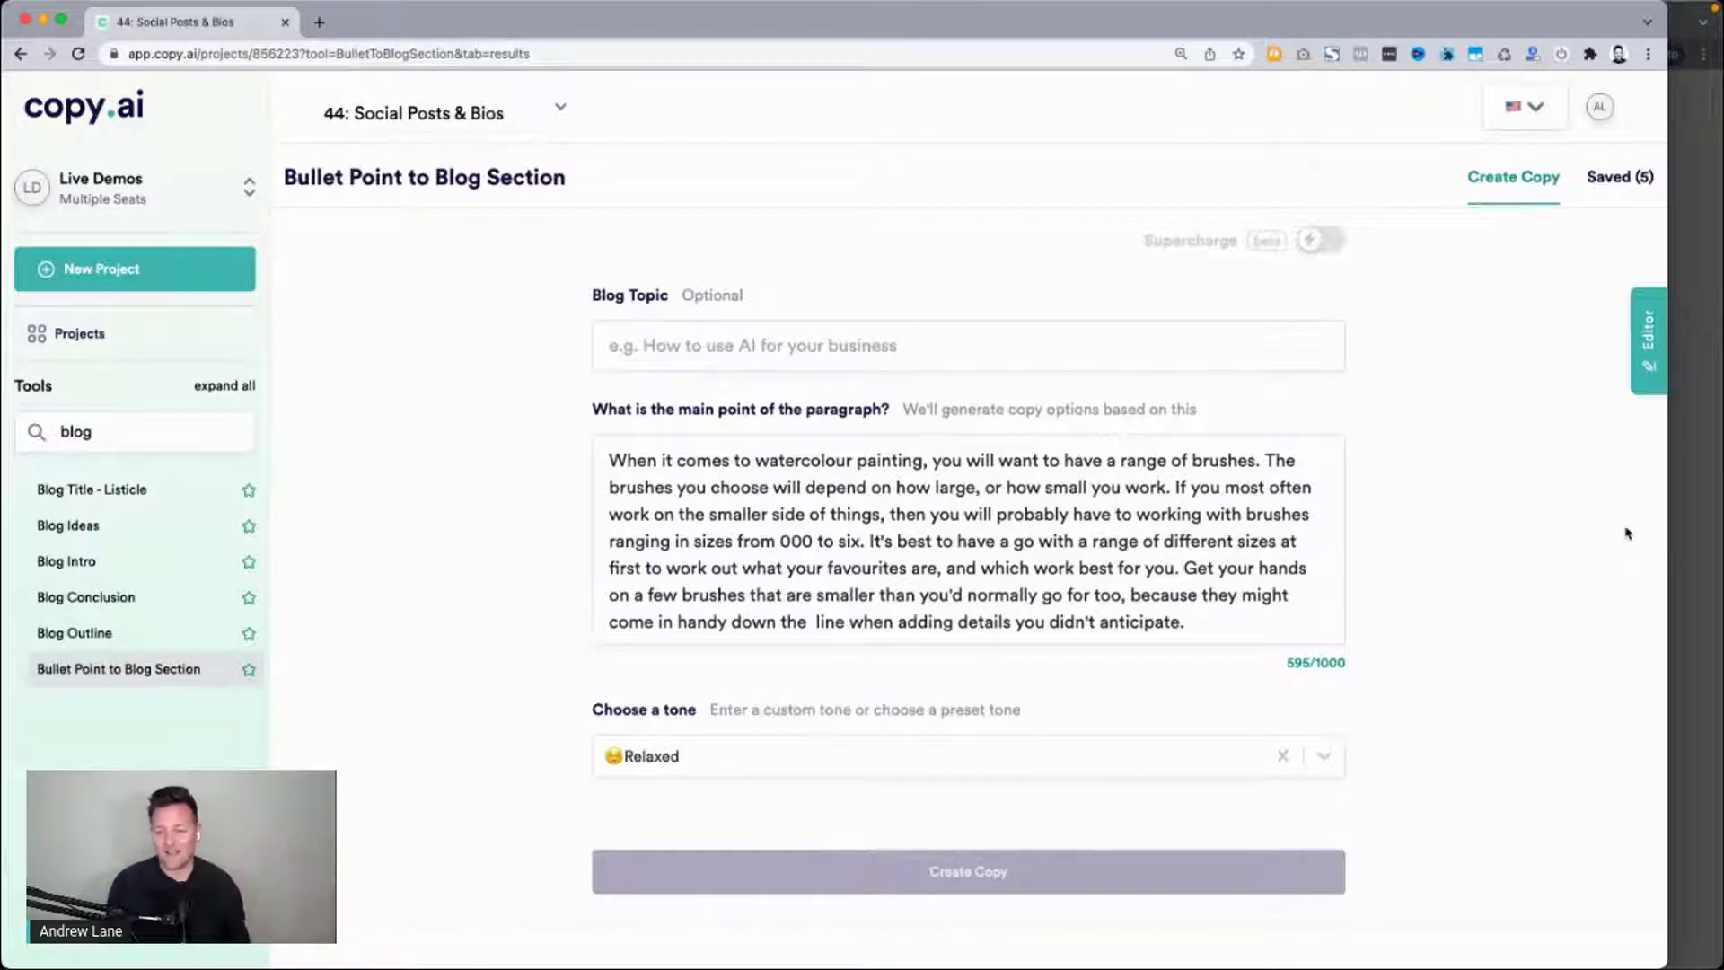
Widen the copy.ai window and read through all the generated watercolour brush sections, highlighting the one about brush shapes and sizes.
{"action": "double_click", "coordinate": [1670, 533]}
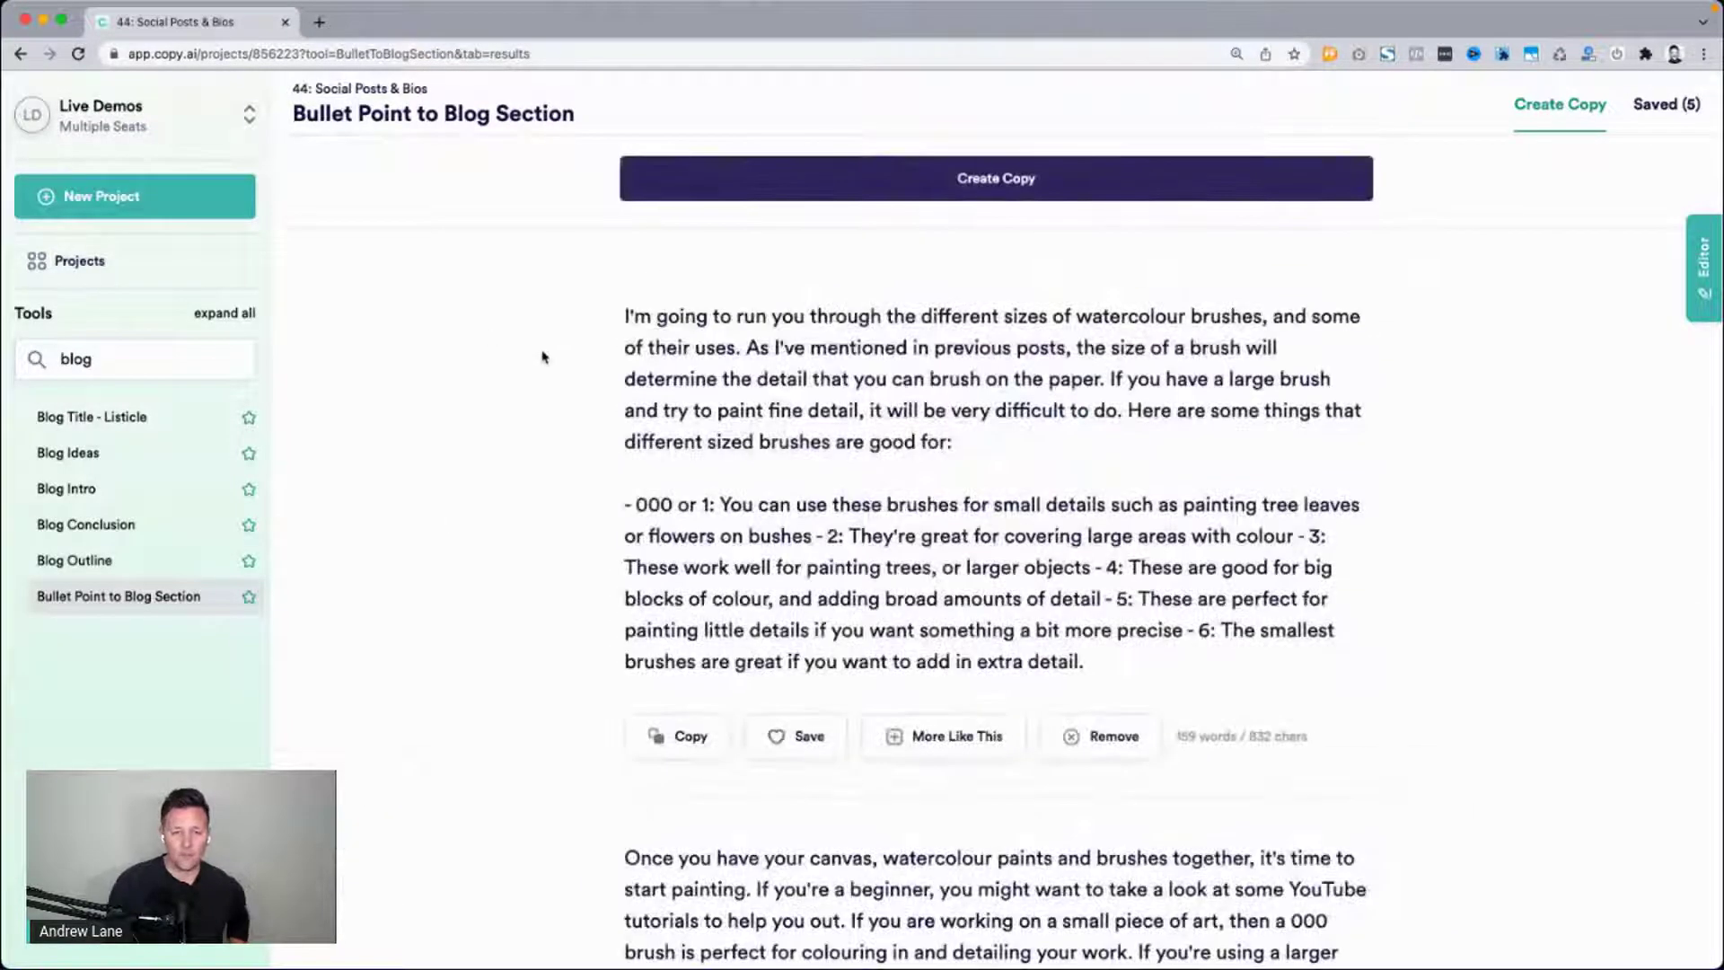
{"action": "scroll", "coordinate": [542, 357], "scroll_direction": "down", "scroll_amount": 5}
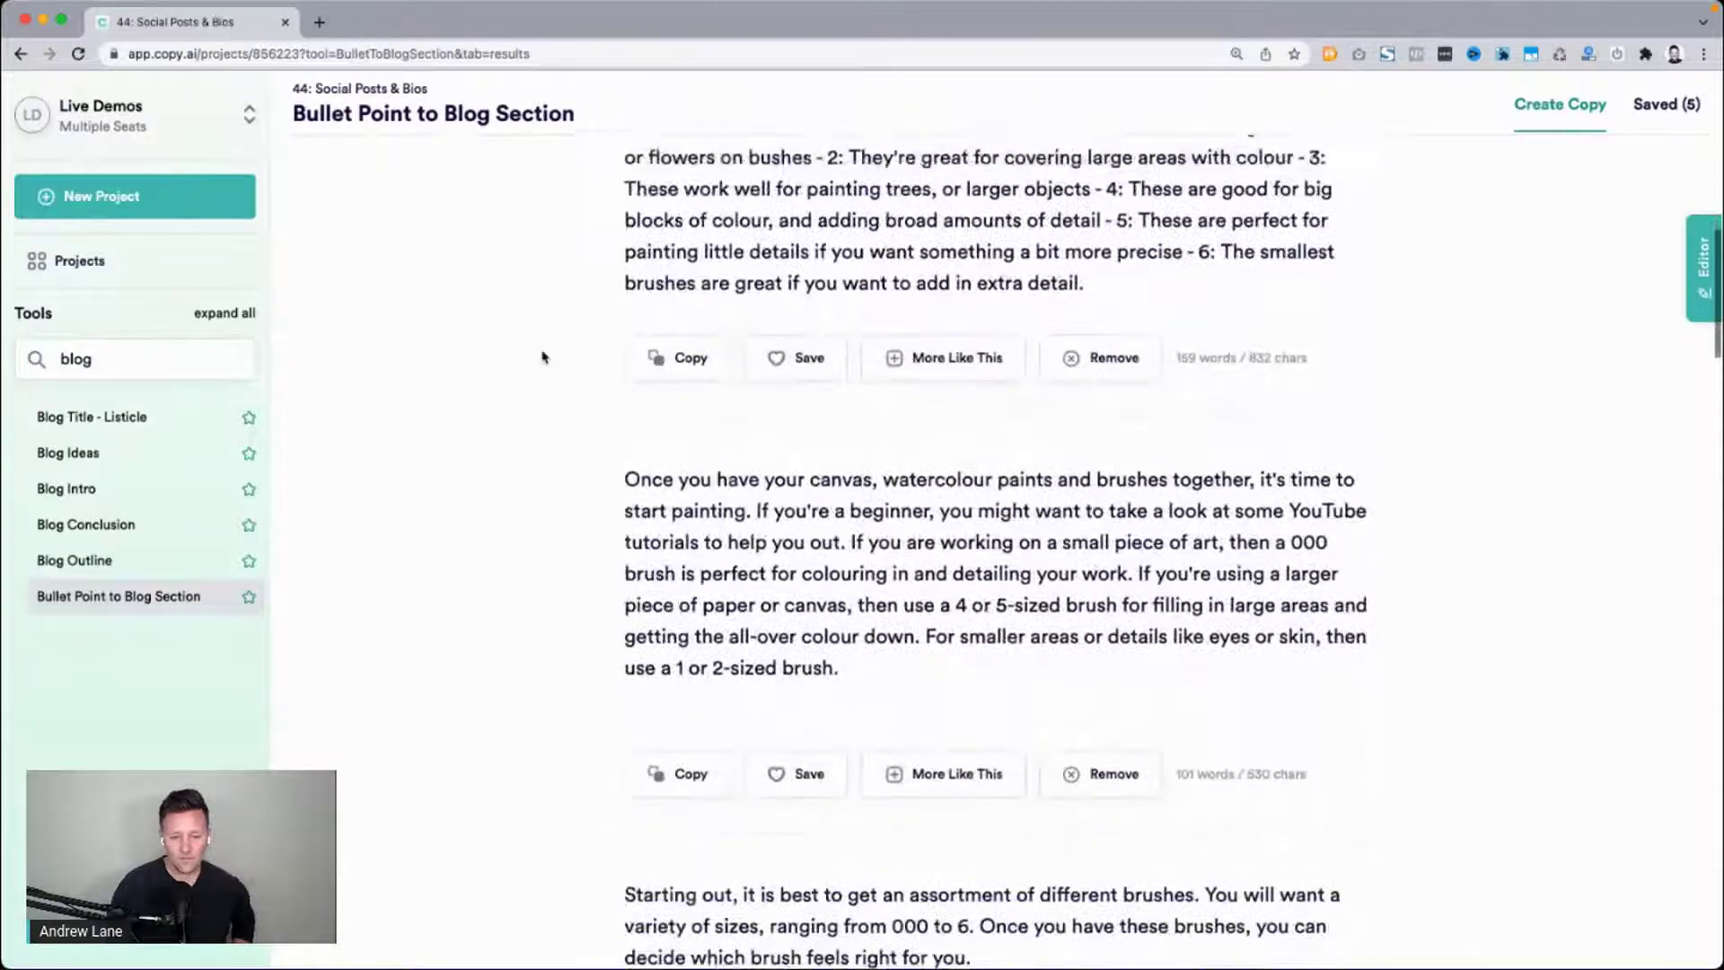
{"action": "scroll", "coordinate": [543, 358], "scroll_direction": "down", "scroll_amount": 3}
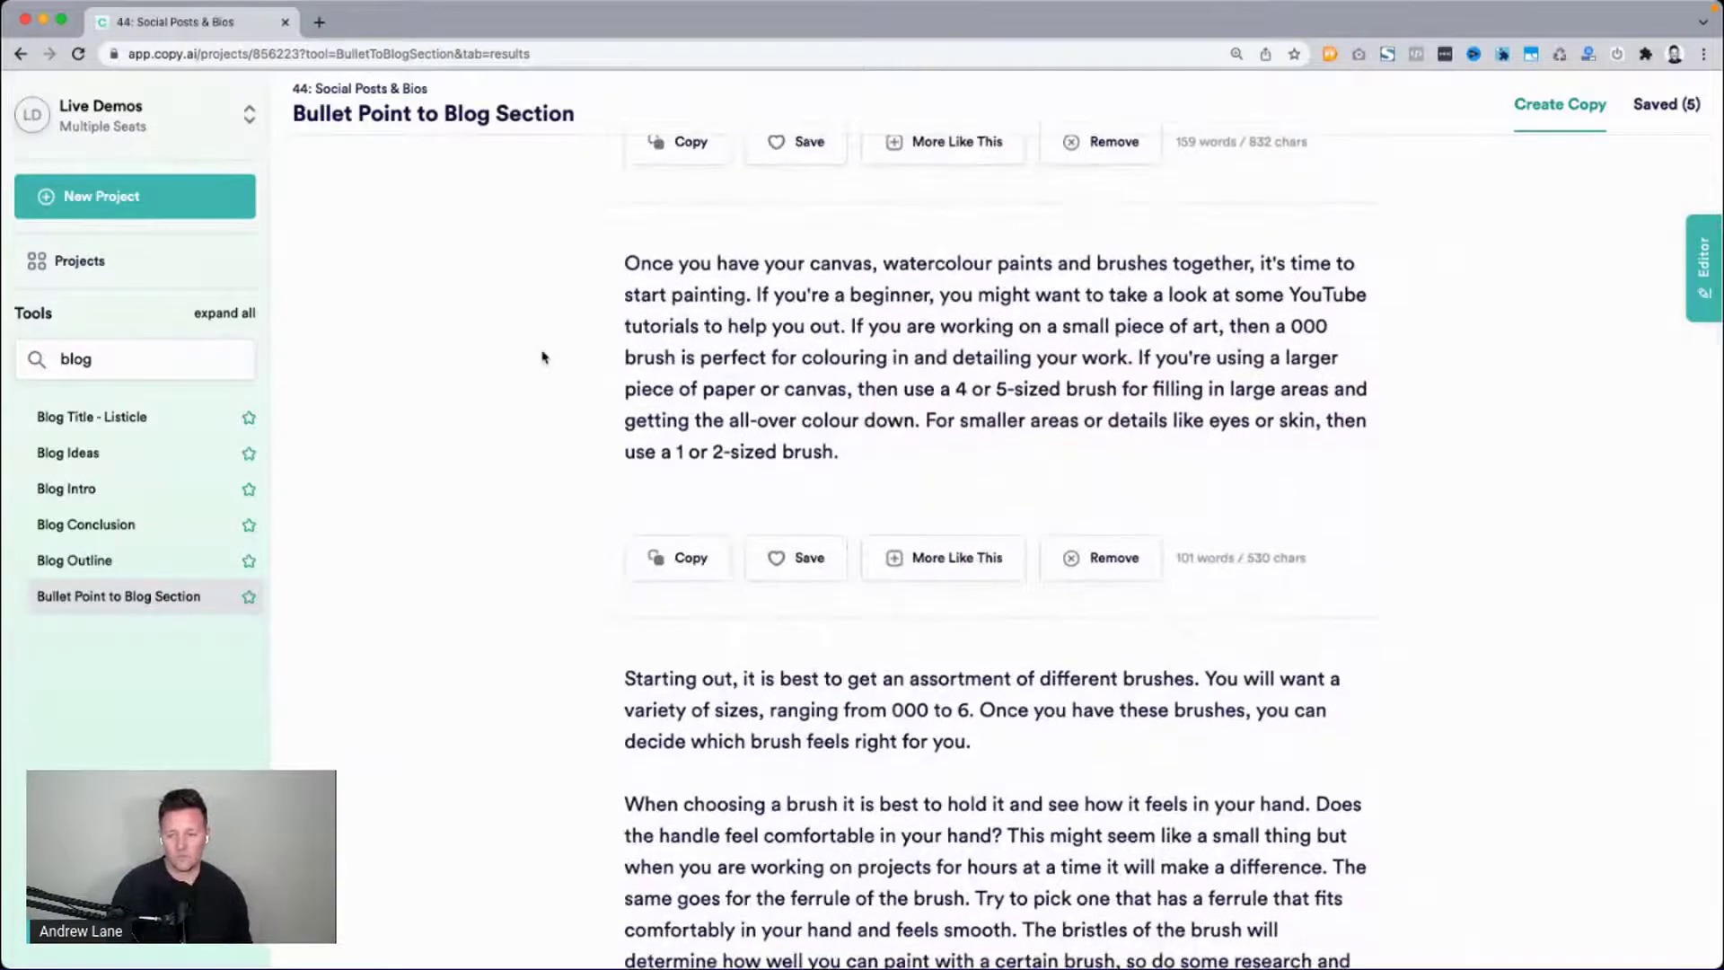
{"action": "scroll", "coordinate": [542, 358], "scroll_direction": "down", "scroll_amount": 6}
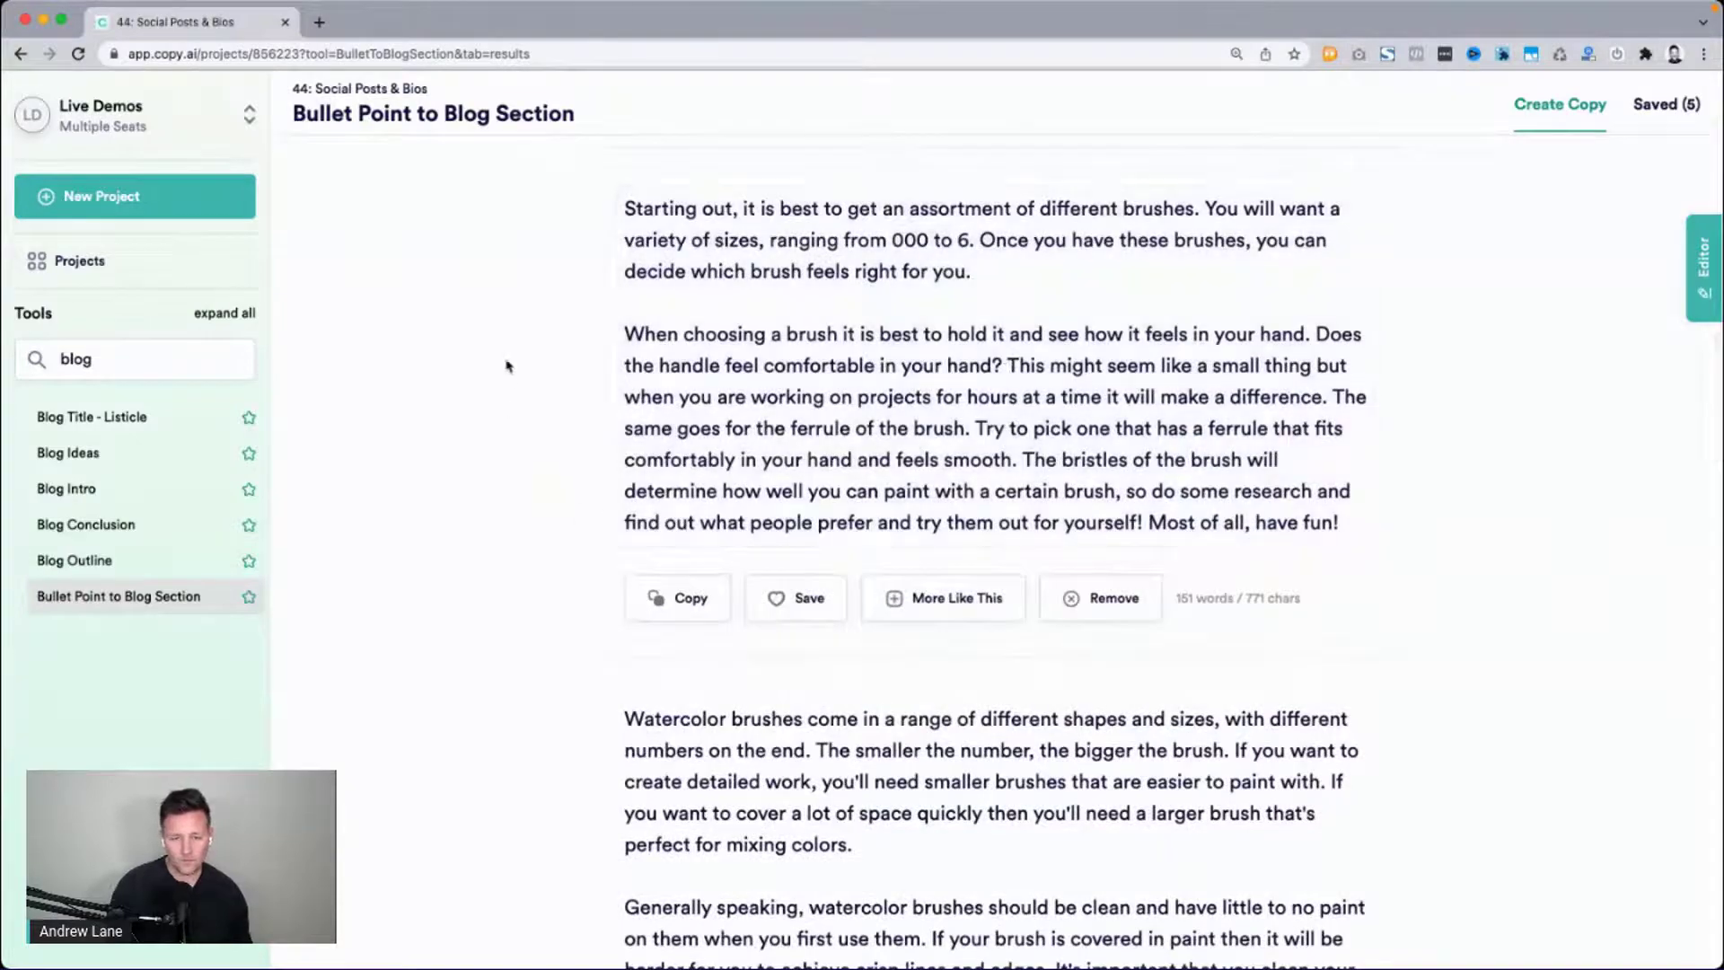
{"action": "scroll", "coordinate": [938, 345], "scroll_direction": "down", "scroll_amount": 5}
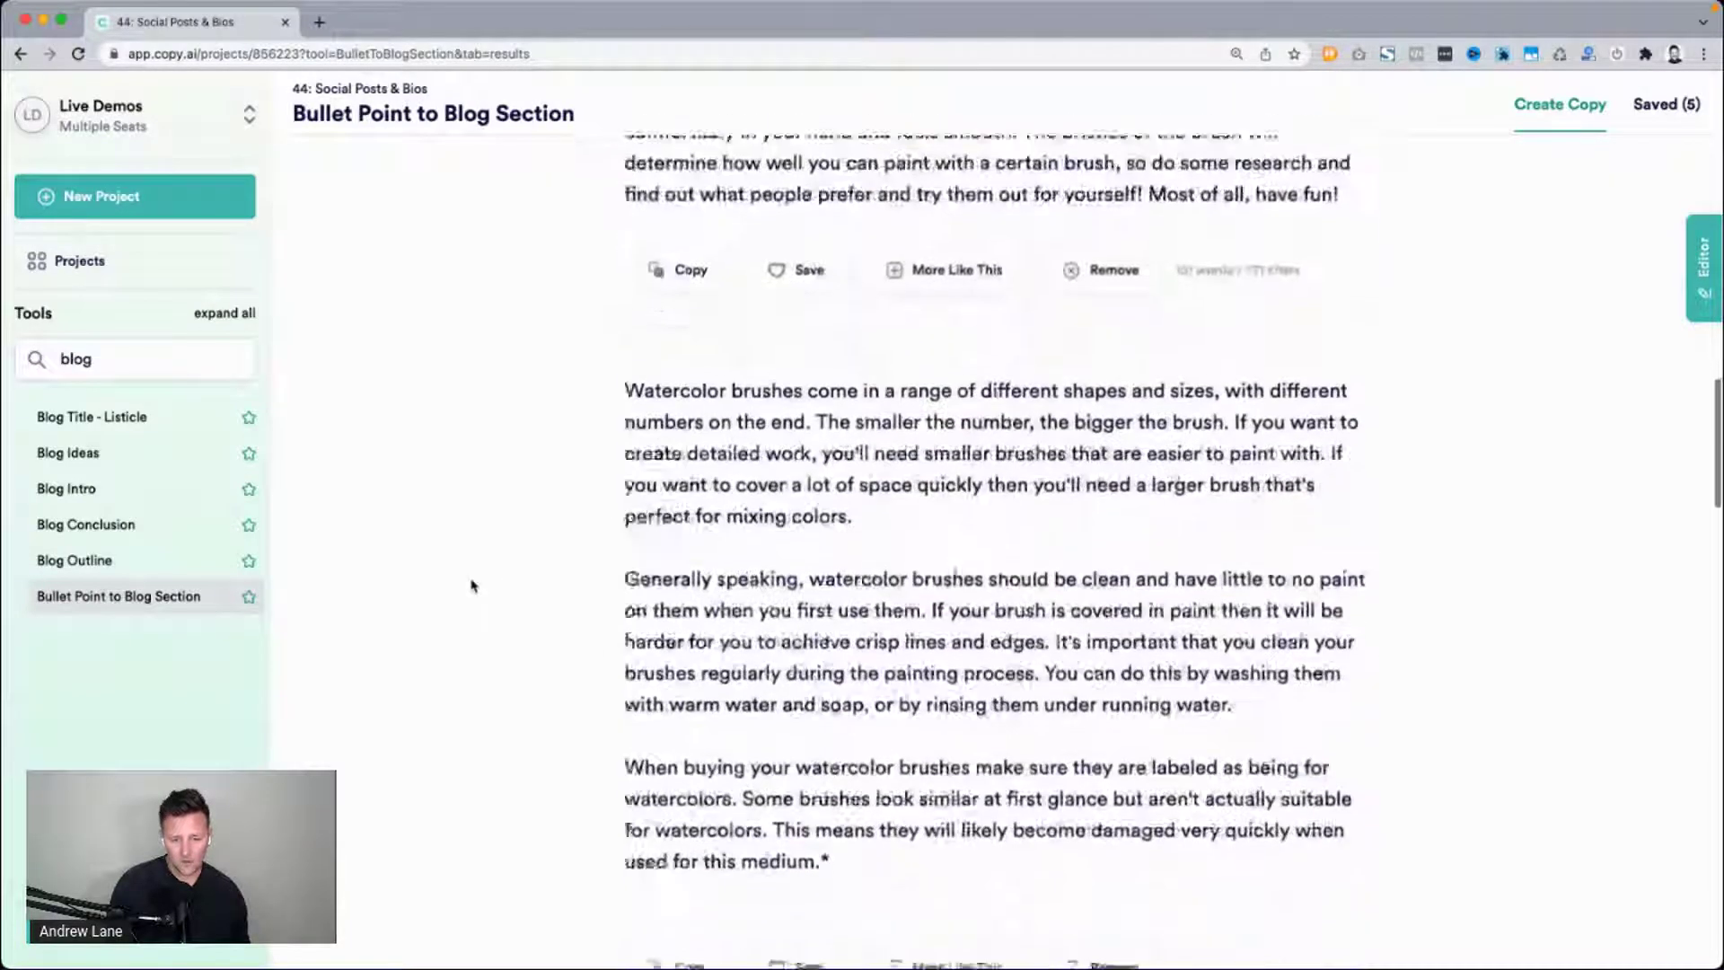
{"action": "left_click_drag", "start_coordinate": [626, 316], "coordinate": [794, 316]}
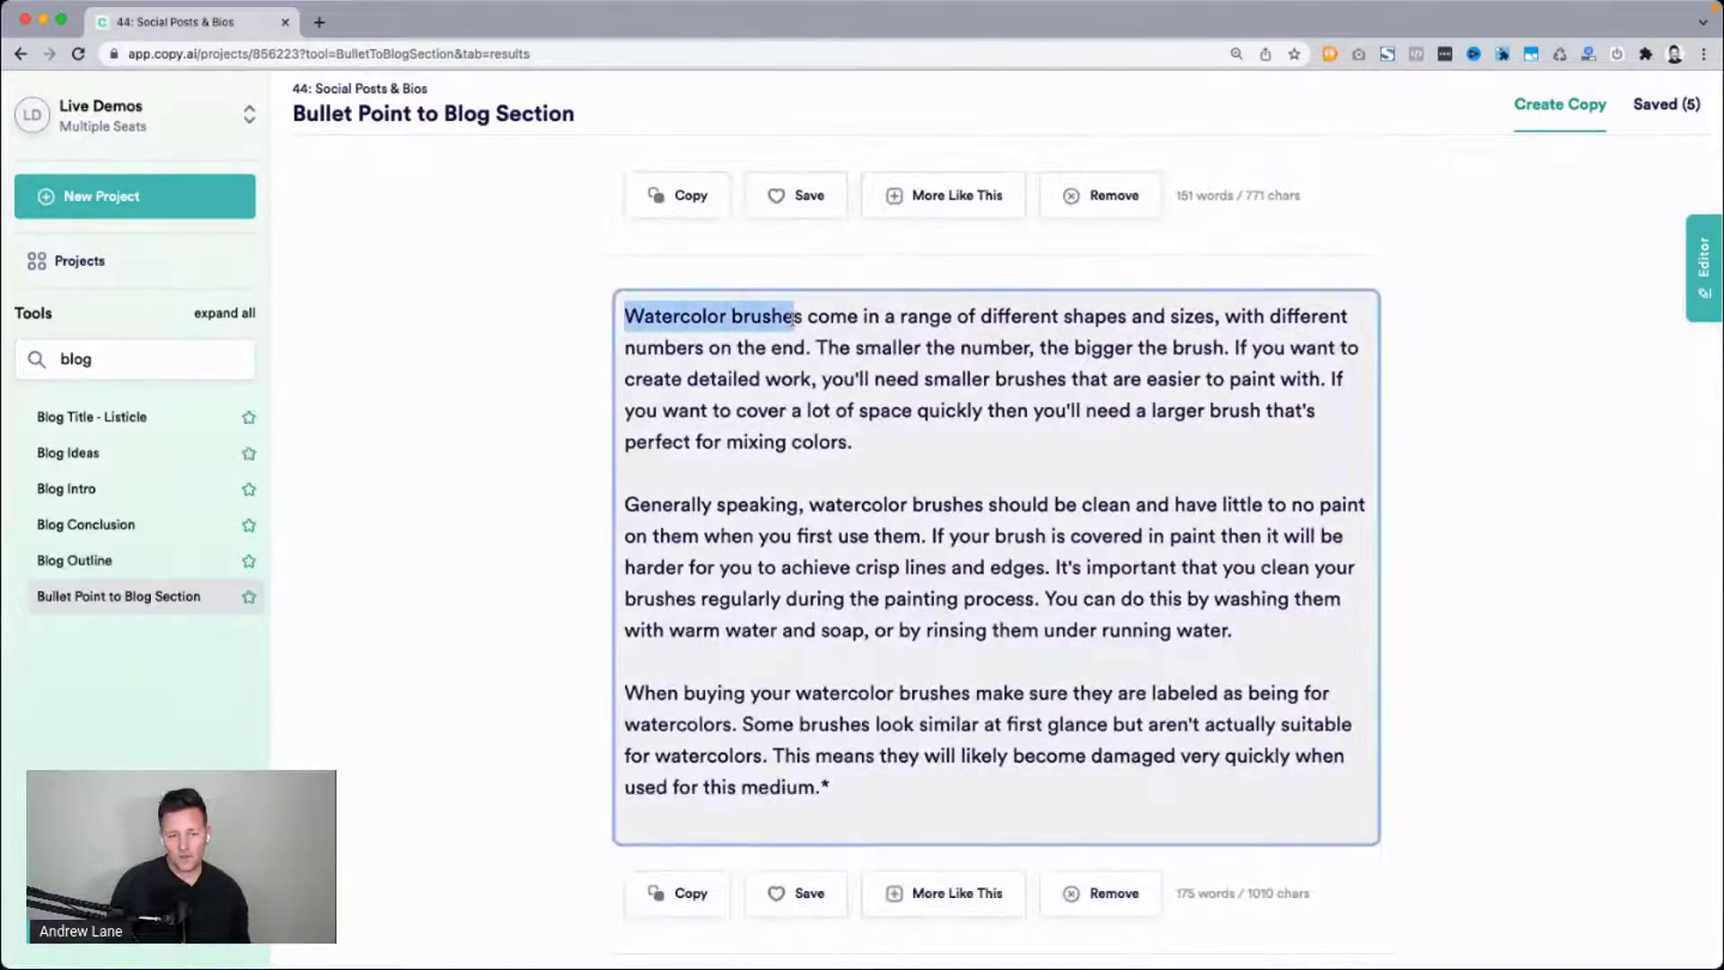
{"action": "left_click_drag", "start_coordinate": [984, 316], "coordinate": [768, 363]}
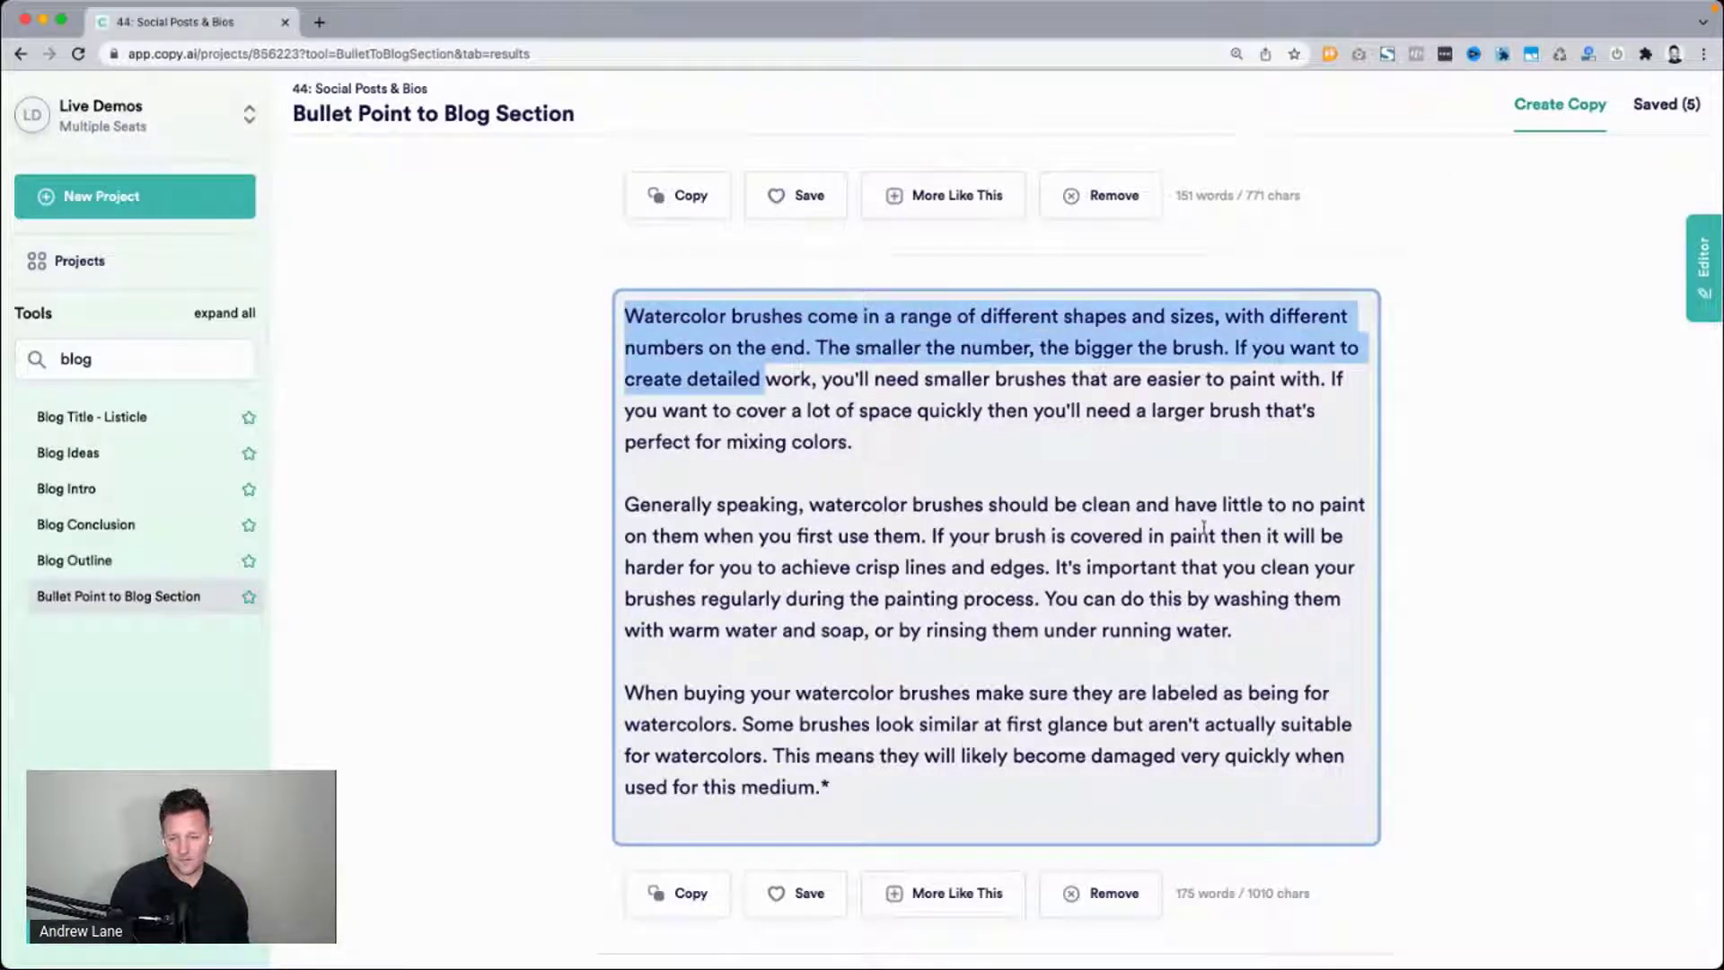
{"action": "scroll", "coordinate": [507, 624], "scroll_direction": "down", "scroll_amount": 3}
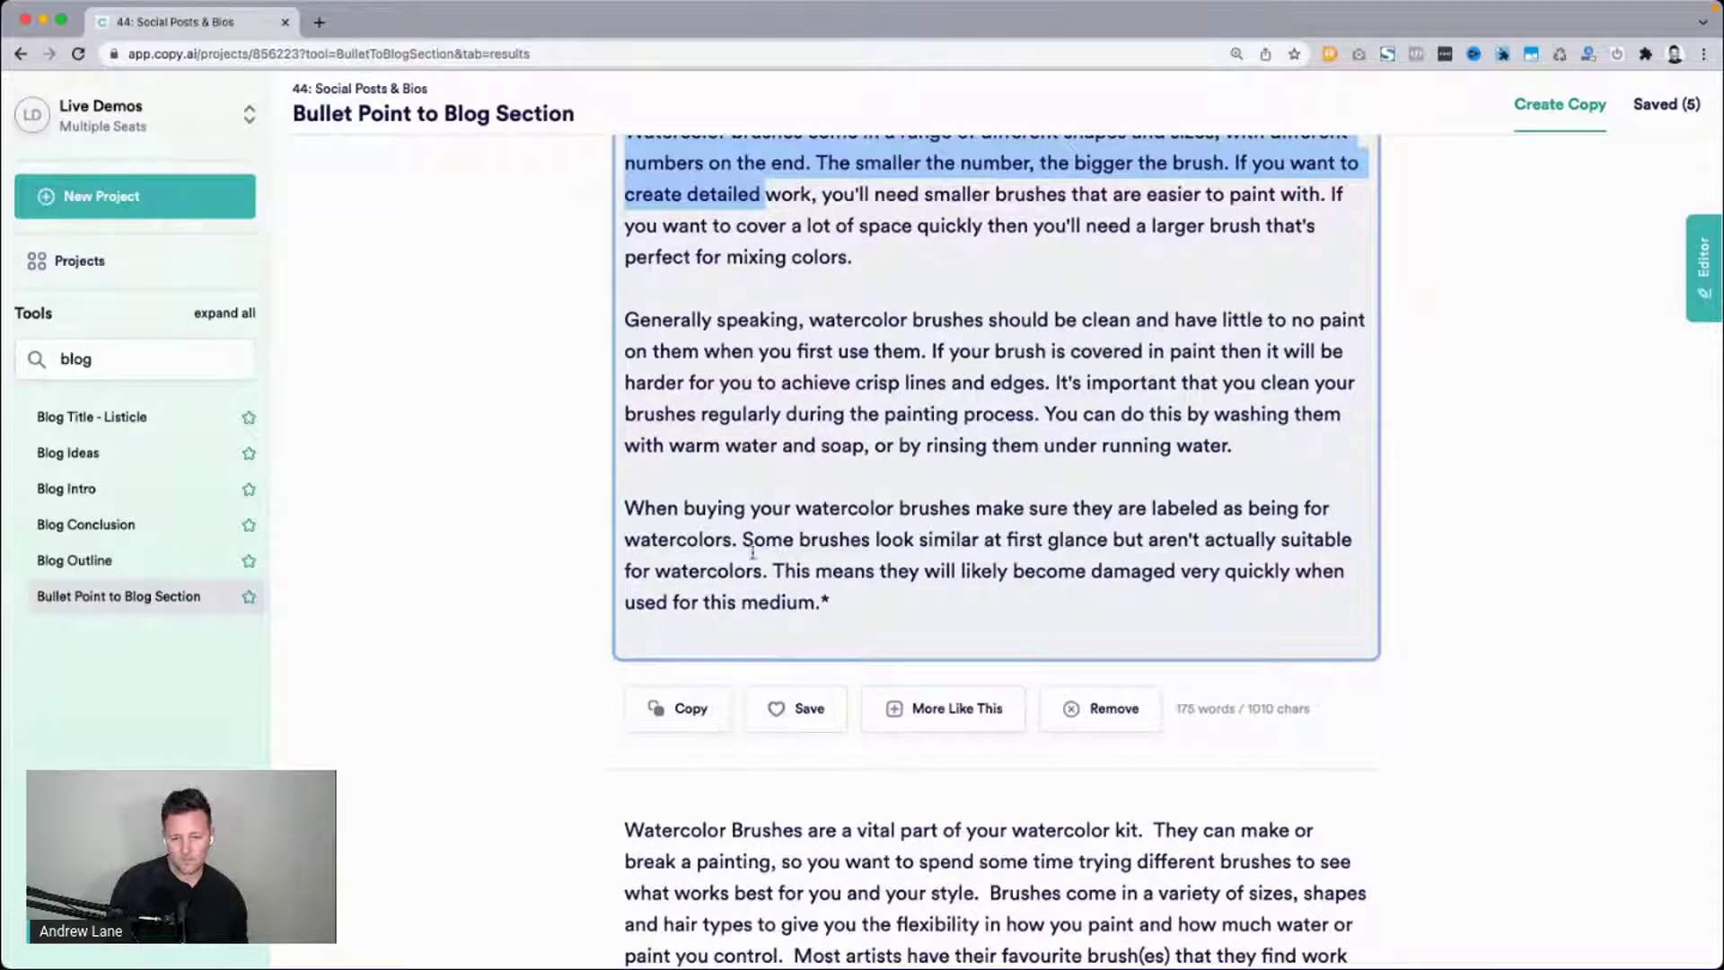
{"action": "scroll", "coordinate": [541, 543], "scroll_direction": "down", "scroll_amount": 7}
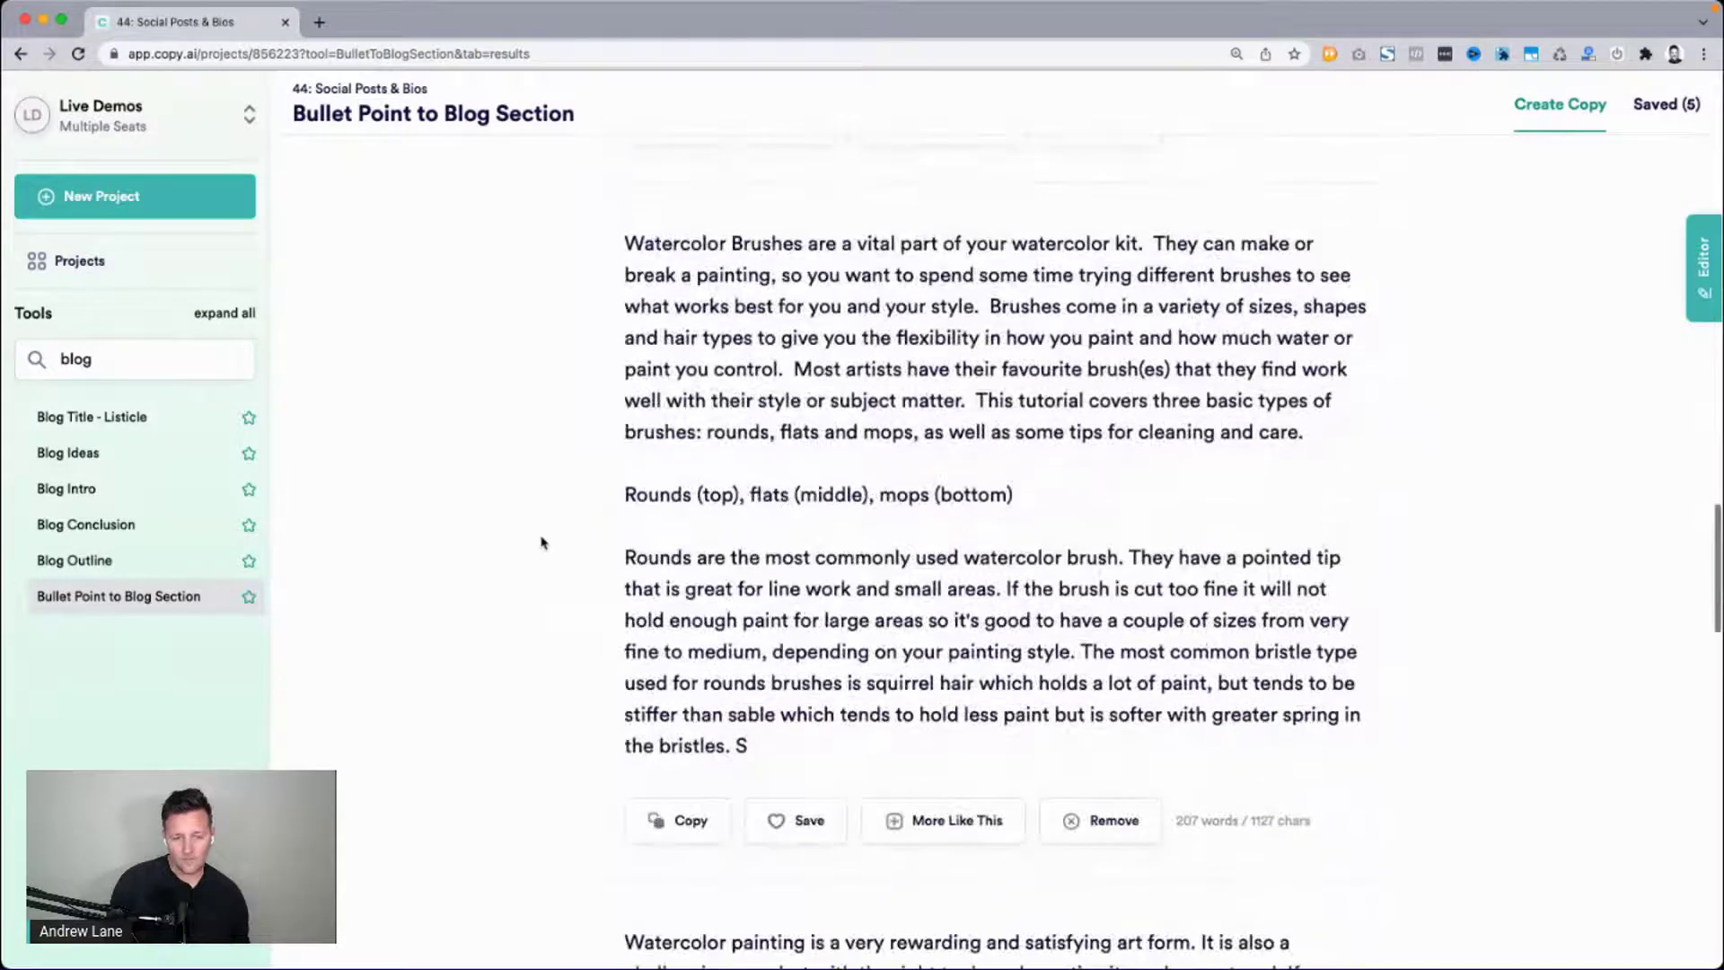
{"action": "scroll", "coordinate": [541, 542], "scroll_direction": "down", "scroll_amount": 9}
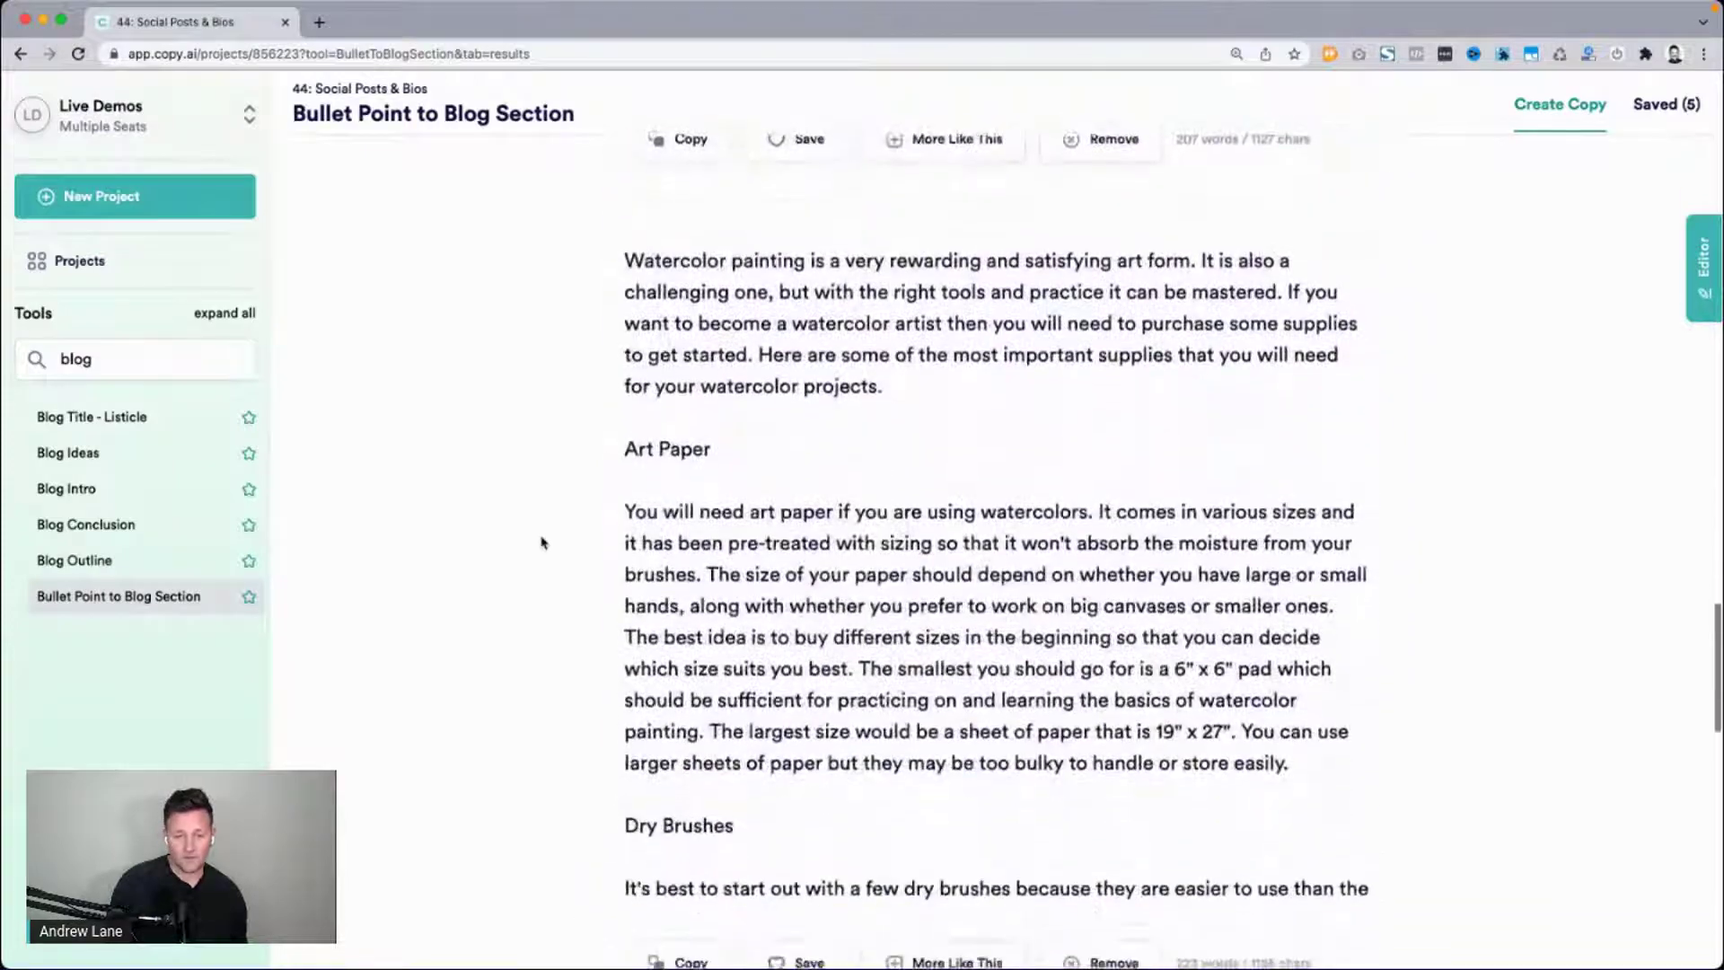
{"action": "scroll", "coordinate": [542, 542], "scroll_direction": "down", "scroll_amount": 5}
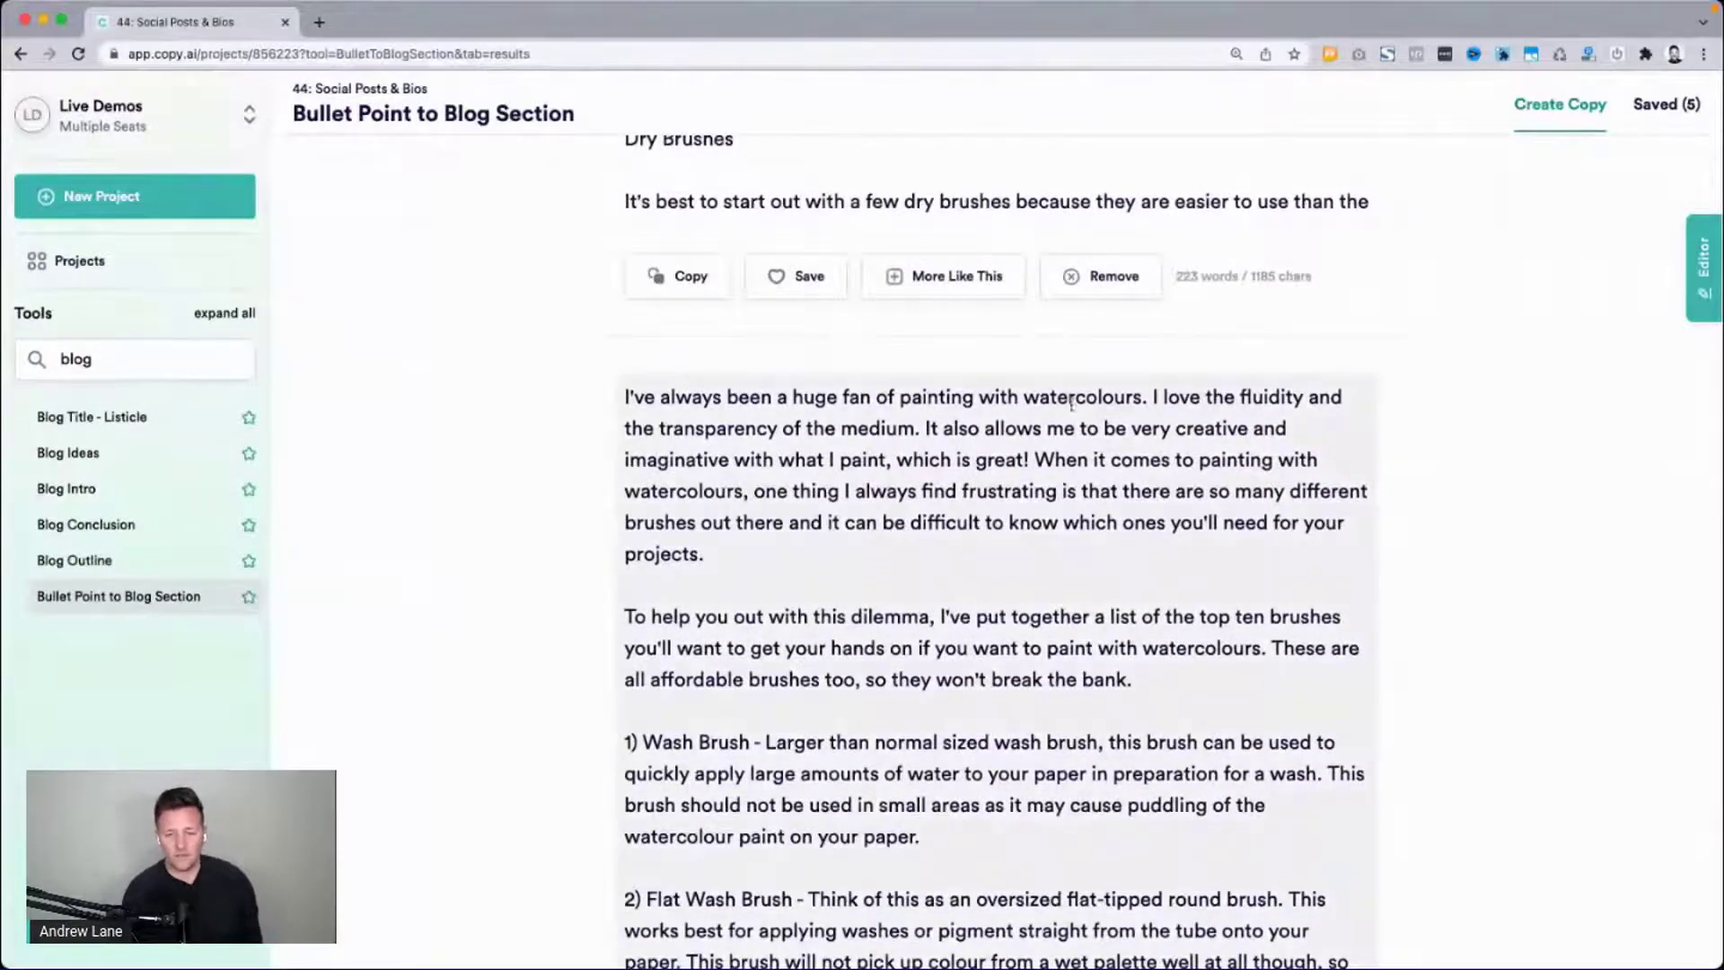
{"action": "scroll", "coordinate": [593, 378], "scroll_direction": "down", "scroll_amount": 3}
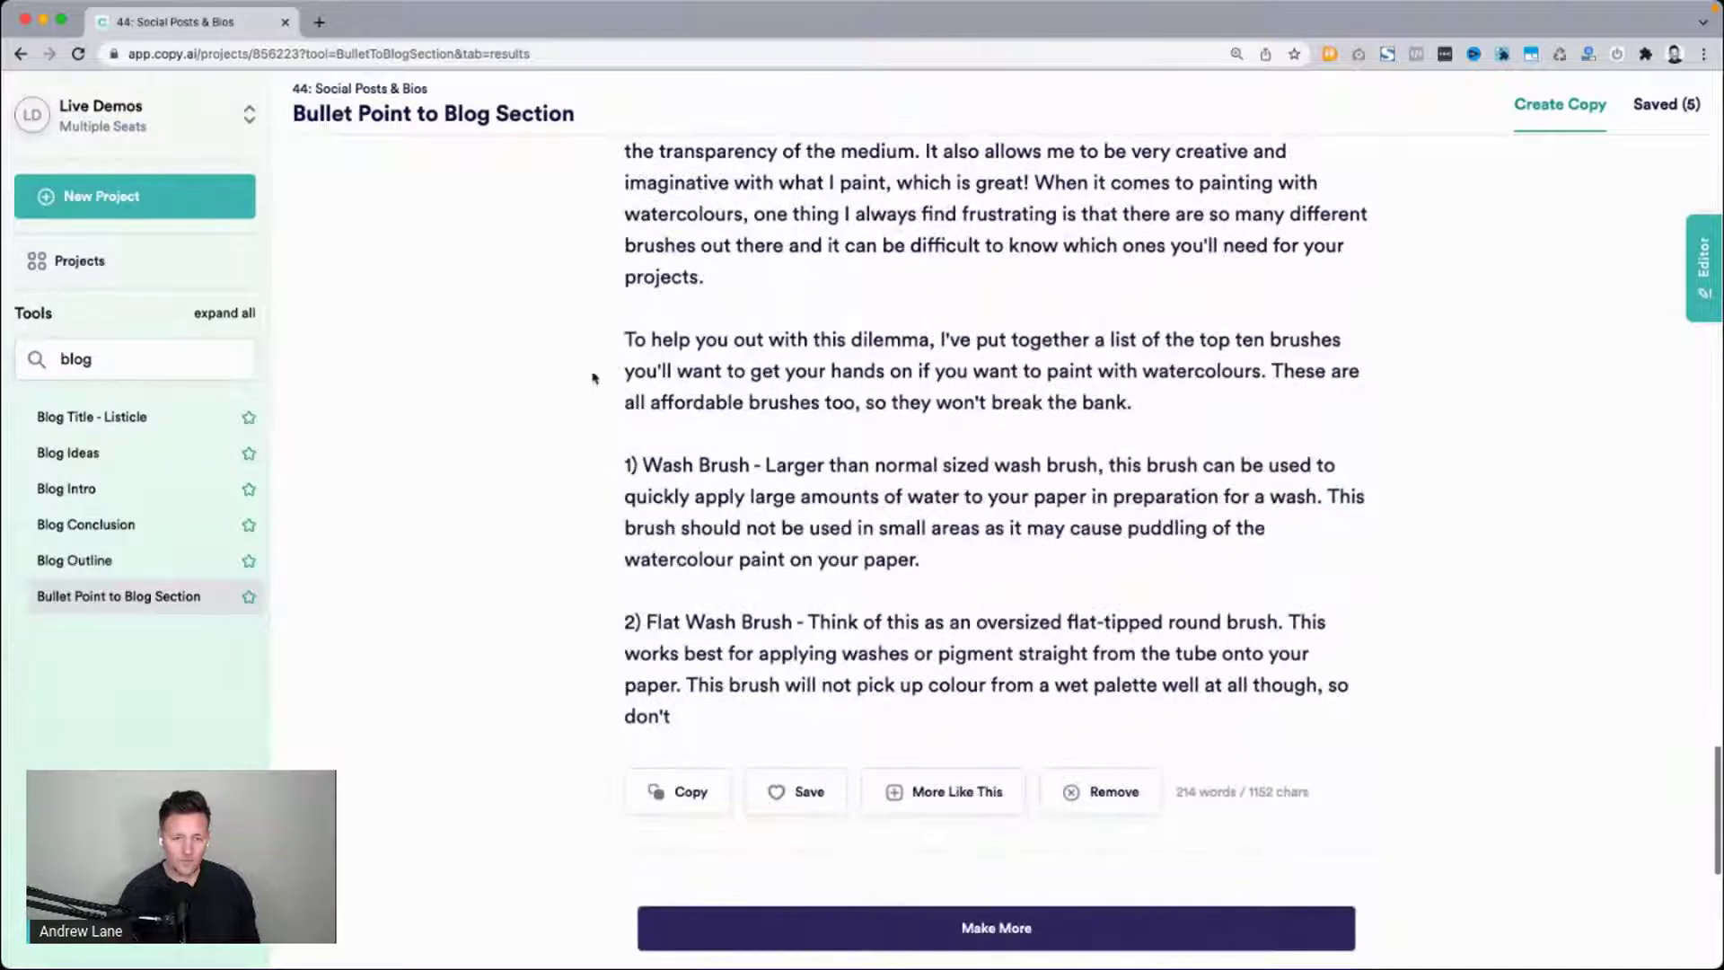
{"action": "scroll", "coordinate": [554, 431], "scroll_direction": "down", "scroll_amount": 4}
{"action": "scroll", "coordinate": [554, 431], "scroll_direction": "up", "scroll_amount": 20}
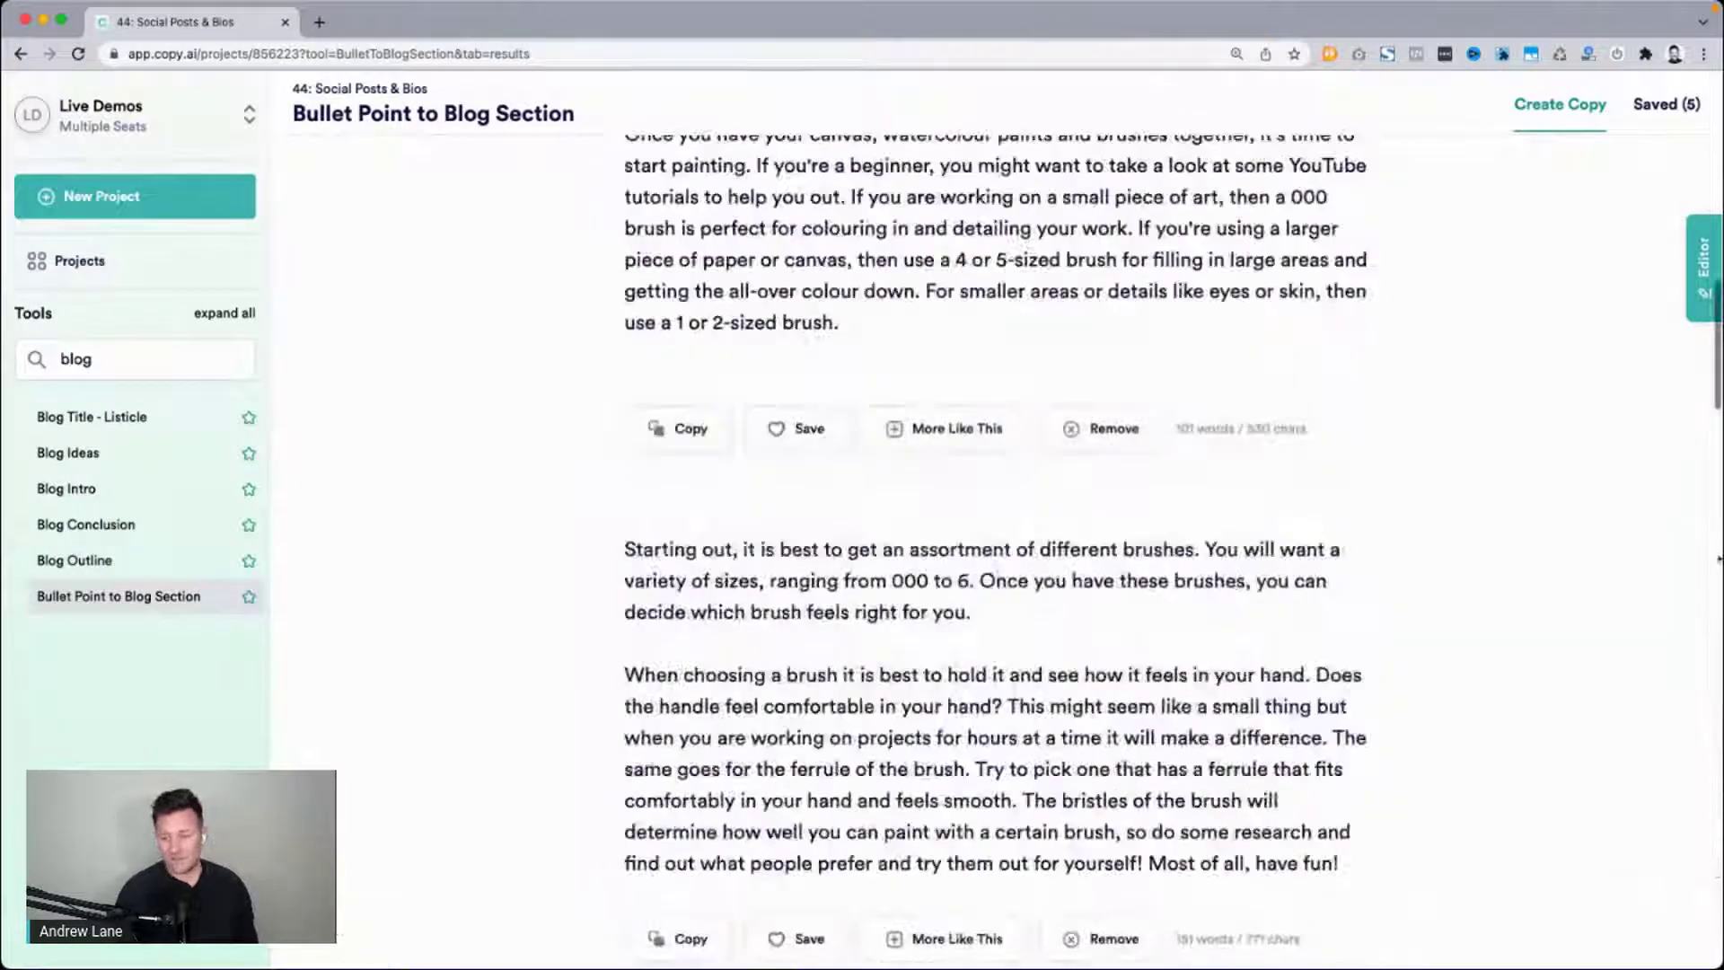
Return to the Creative Bloq article, dismiss the newsletter sign-up pop-up and highlight the paragraph under "01. Buy a range of brushes".
{"action": "left_click_drag", "start_coordinate": [1719, 558], "coordinate": [1506, 563]}
{"action": "left_click", "coordinate": [1629, 567]}
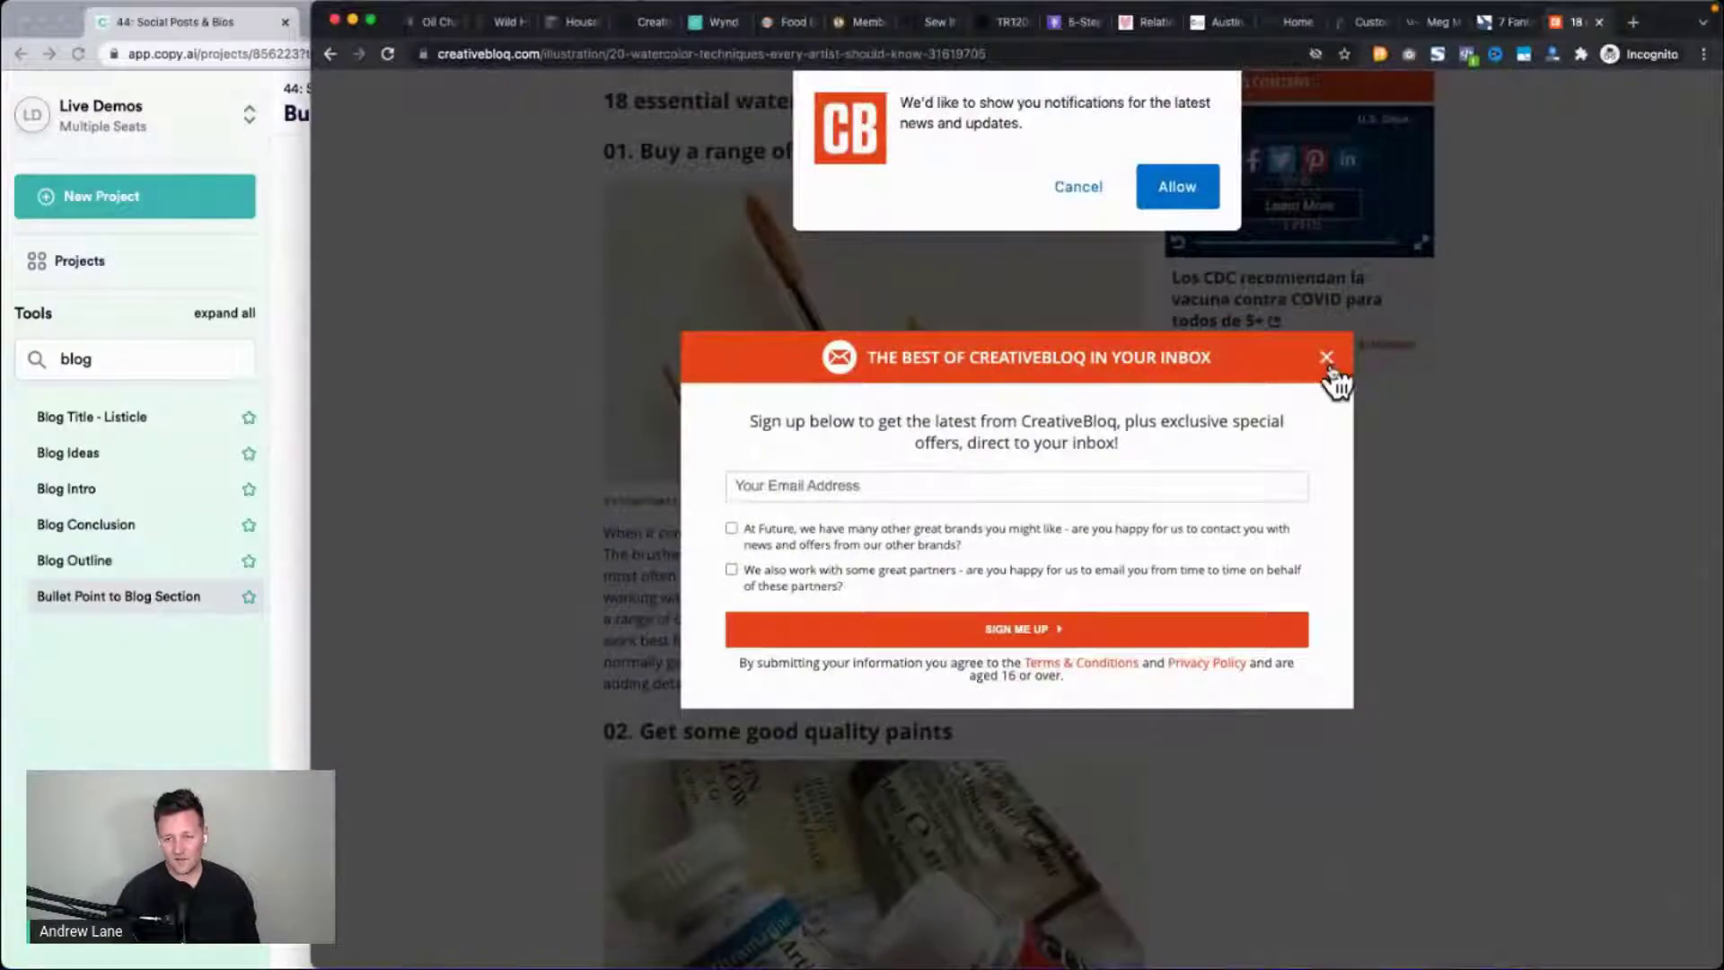
{"action": "left_click", "coordinate": [1327, 358]}
{"action": "scroll", "coordinate": [930, 571], "scroll_direction": "down", "scroll_amount": 3}
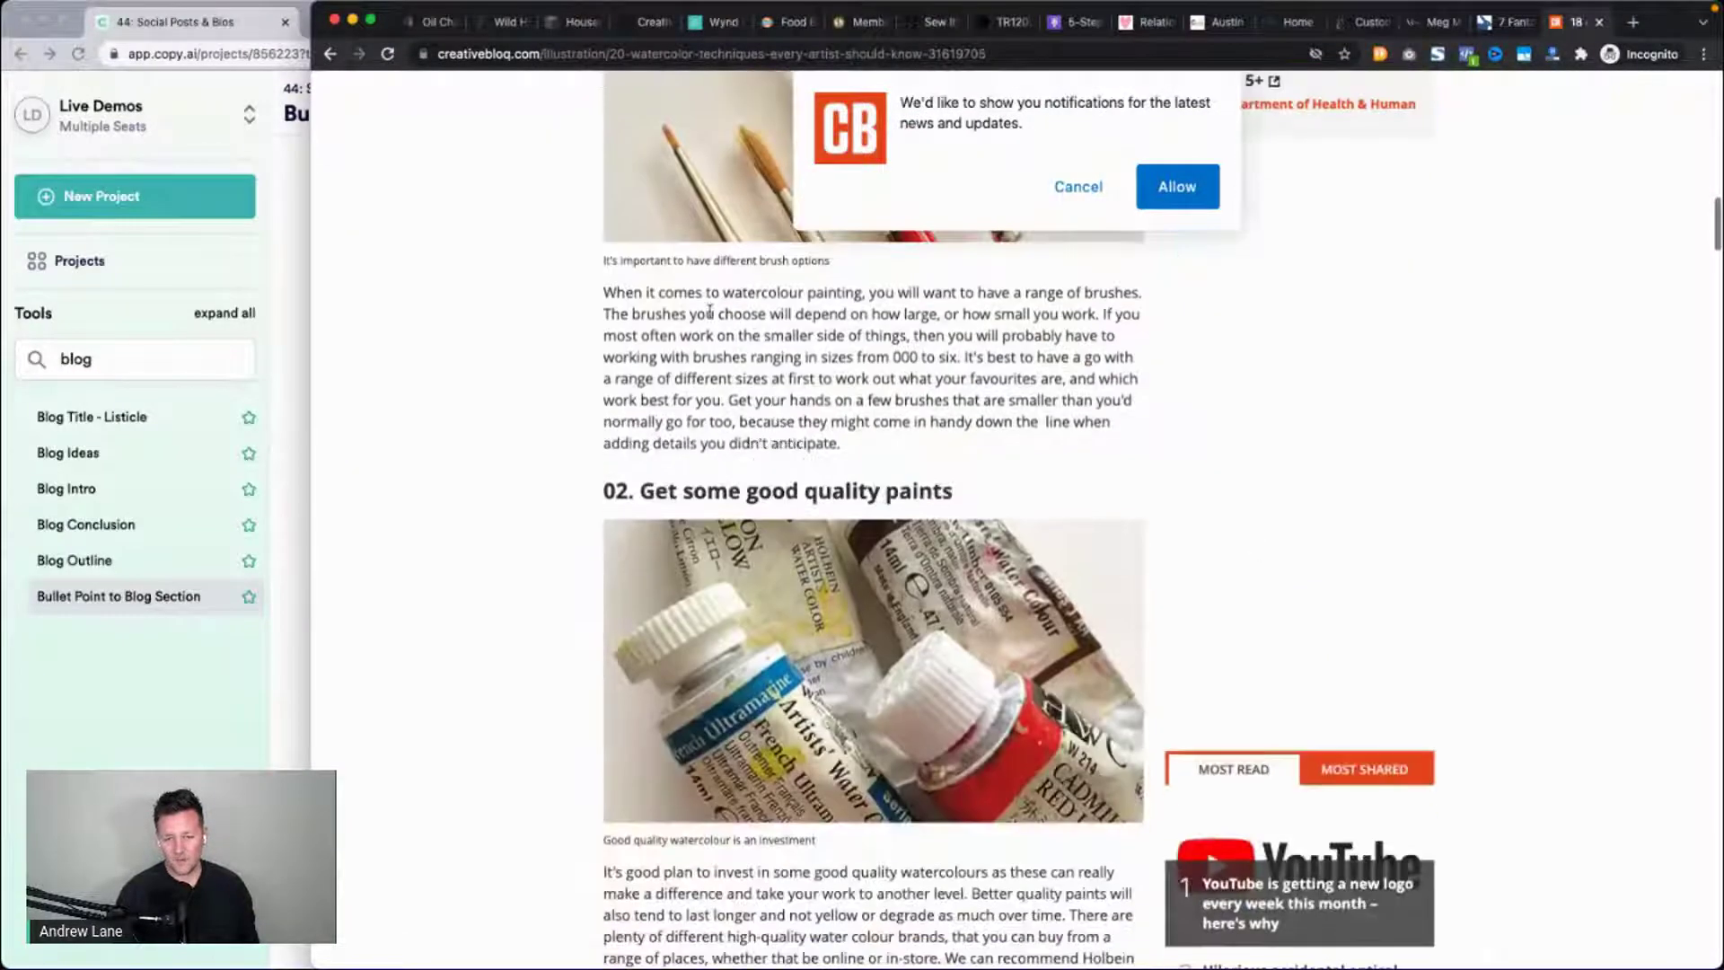
{"action": "triple_click", "coordinate": [709, 303]}
{"action": "scroll", "coordinate": [709, 304], "scroll_direction": "down", "scroll_amount": 2}
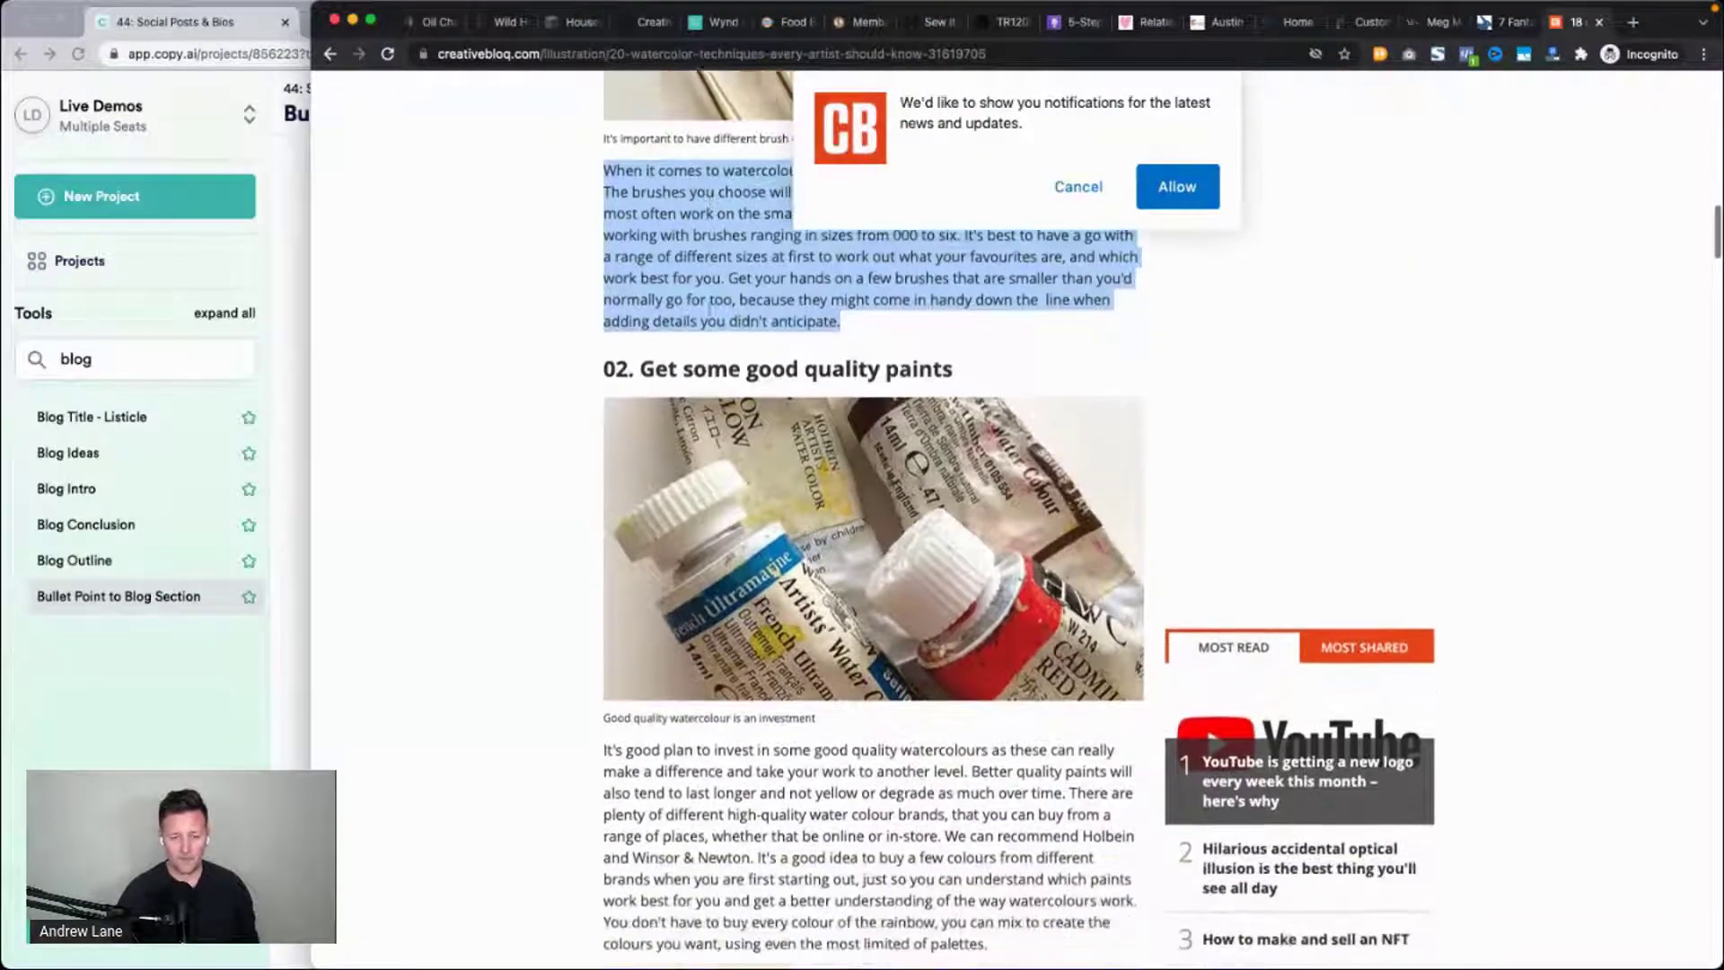
Back in copy.ai, trim the main point to its first sentence about wanting a range of brushes, and generate new copy.
{"action": "scroll", "coordinate": [709, 316], "scroll_direction": "up", "scroll_amount": 3}
{"action": "left_click", "coordinate": [219, 742]}
{"action": "scroll", "coordinate": [793, 525], "scroll_direction": "up", "scroll_amount": 15}
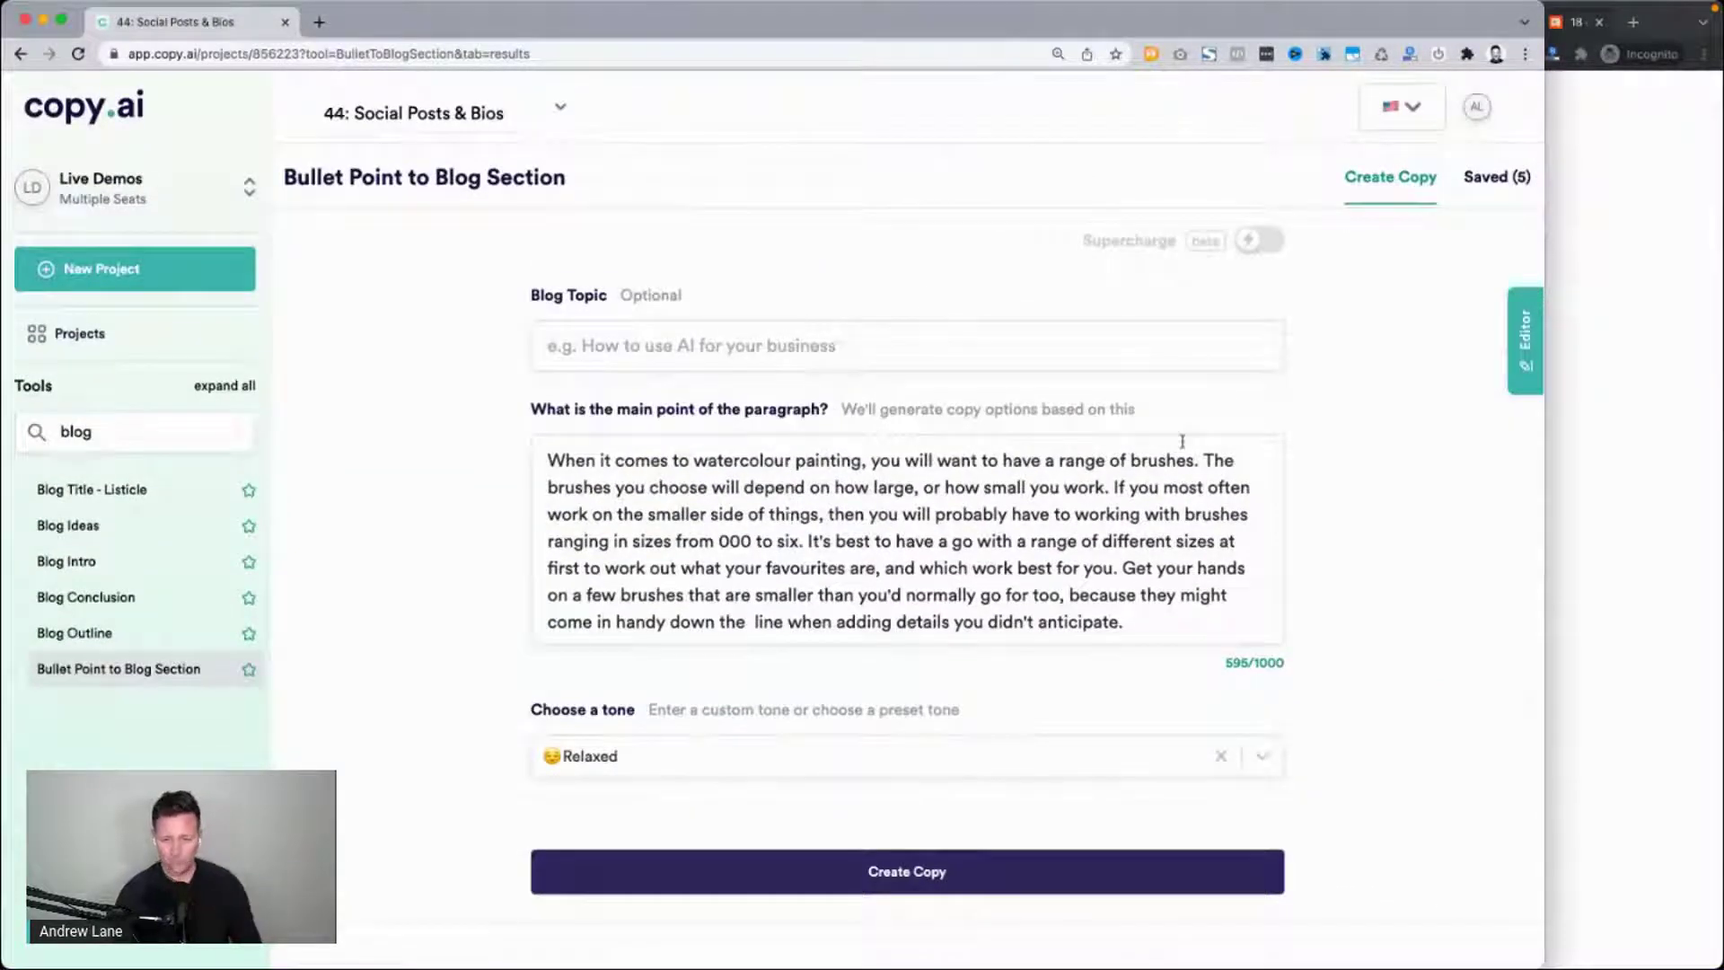
{"action": "left_click", "coordinate": [1204, 461]}
{"action": "left_click", "coordinate": [1214, 629], "text": "shift"}
{"action": "key", "text": "BackSpace"}
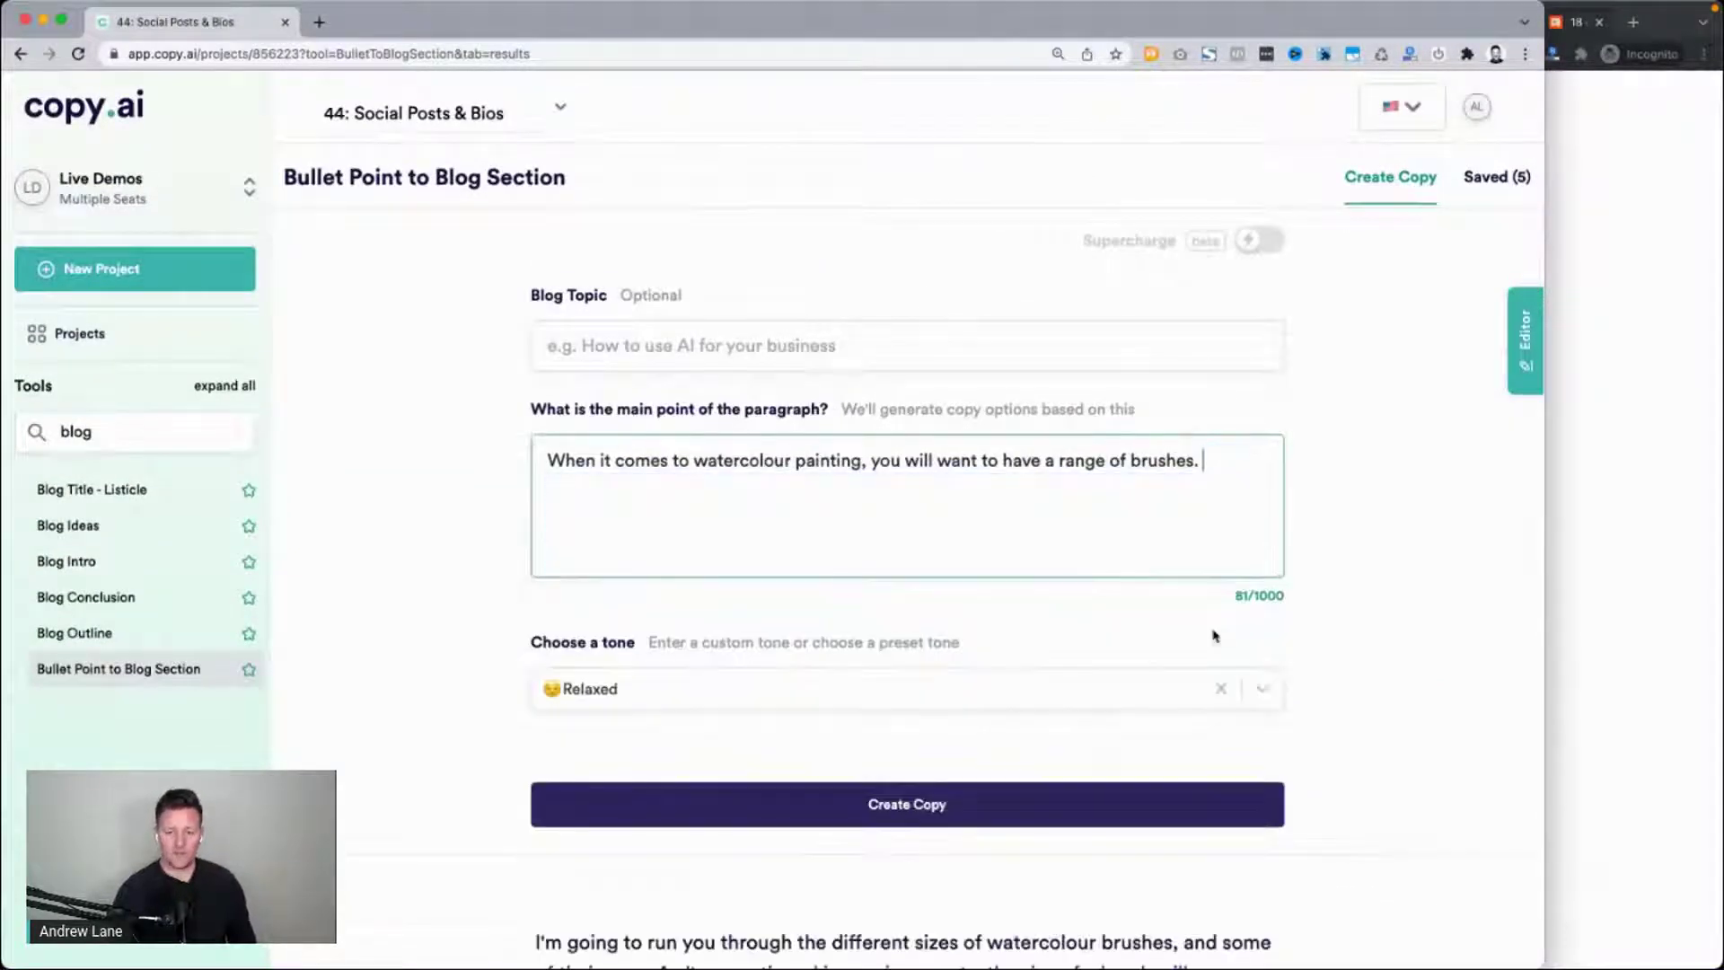
{"action": "left_click", "coordinate": [428, 486]}
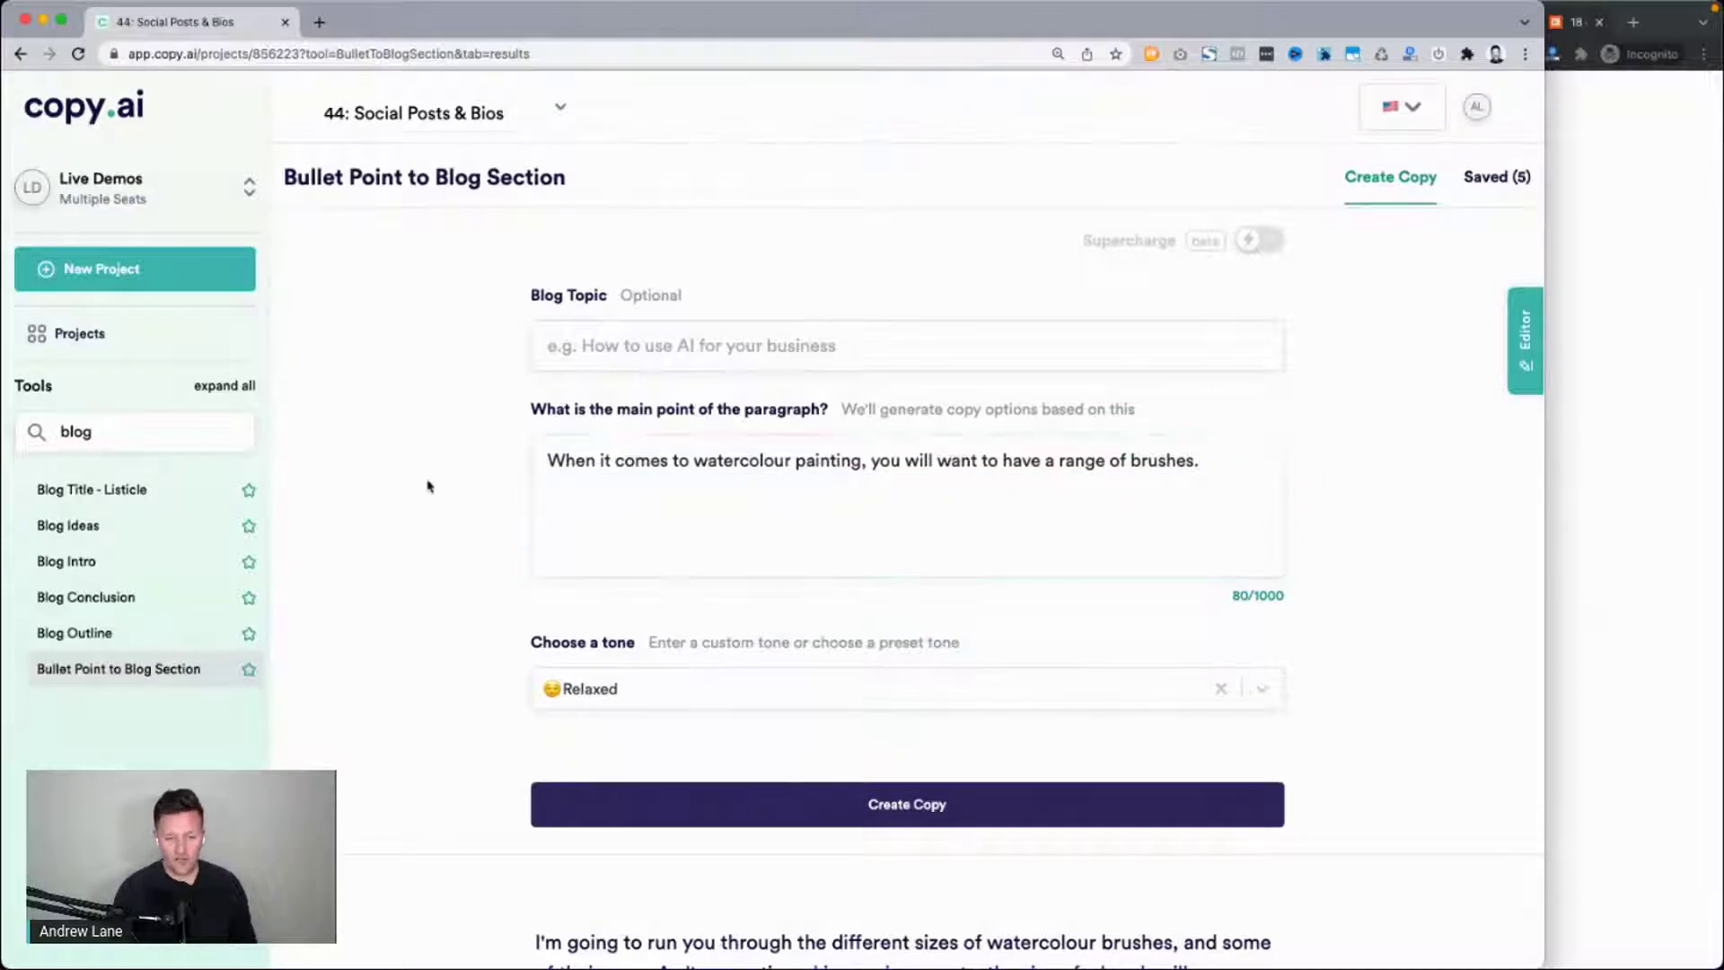
{"action": "left_click", "coordinate": [752, 812]}
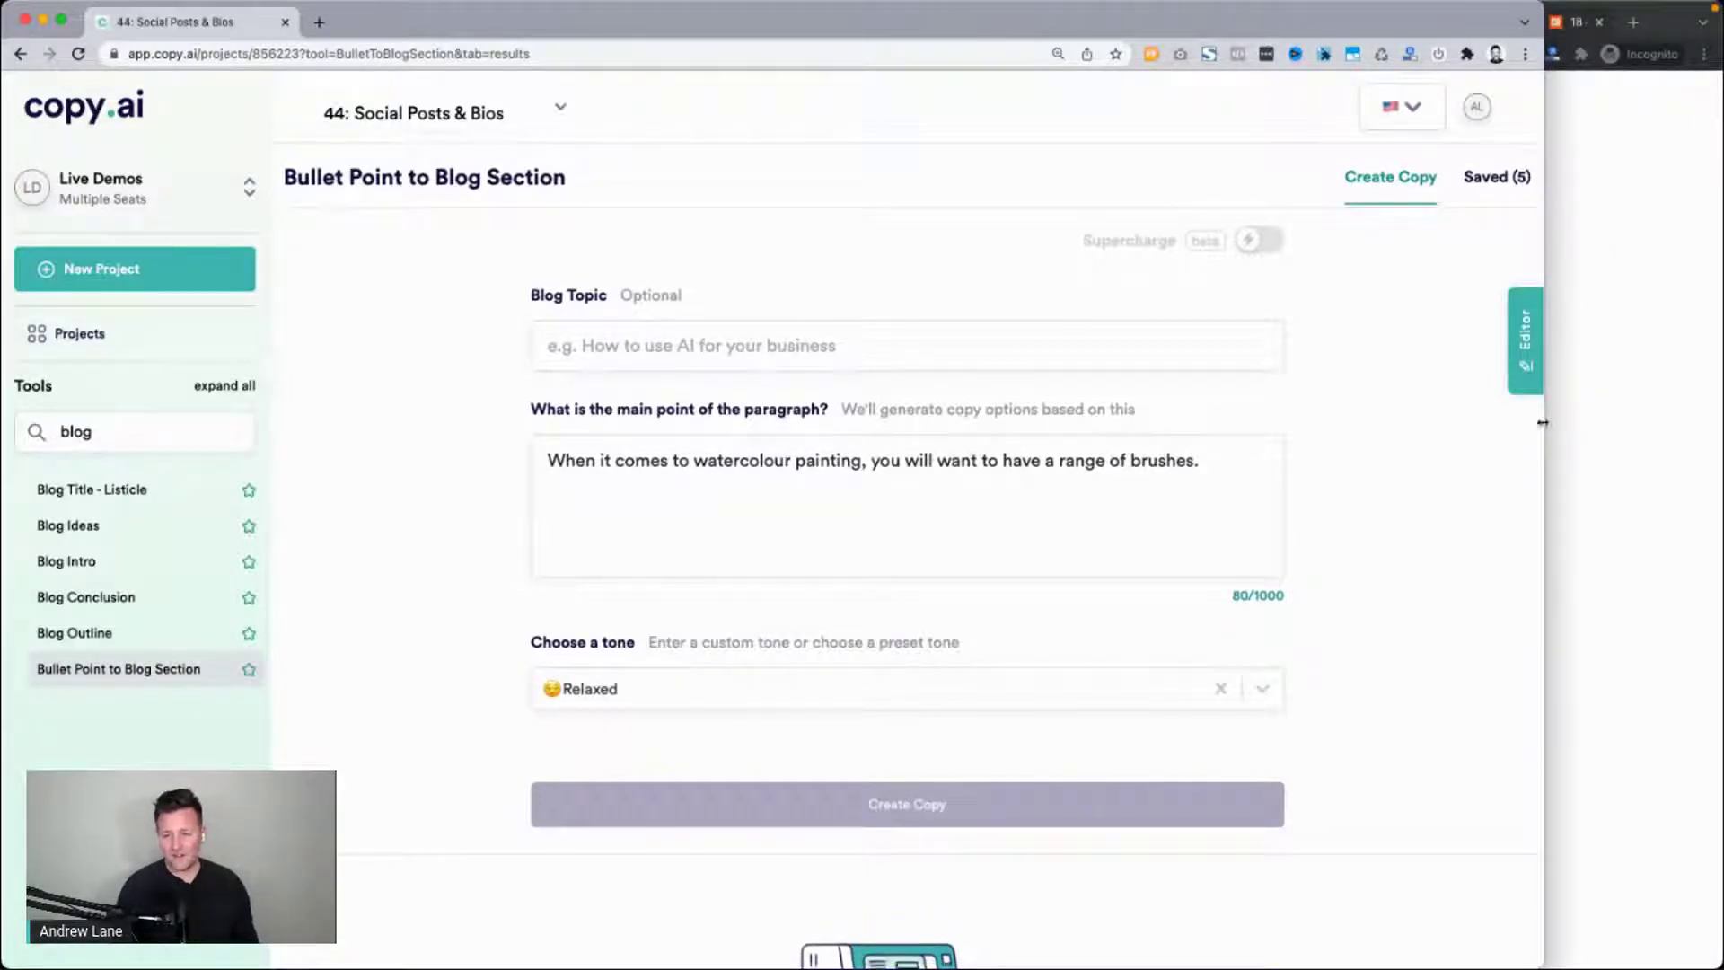
Widen the copy.ai window and read through the new brush sections, highlighting the numbered list of recommended brushes.
{"action": "left_click_drag", "start_coordinate": [1542, 422], "coordinate": [1718, 439]}
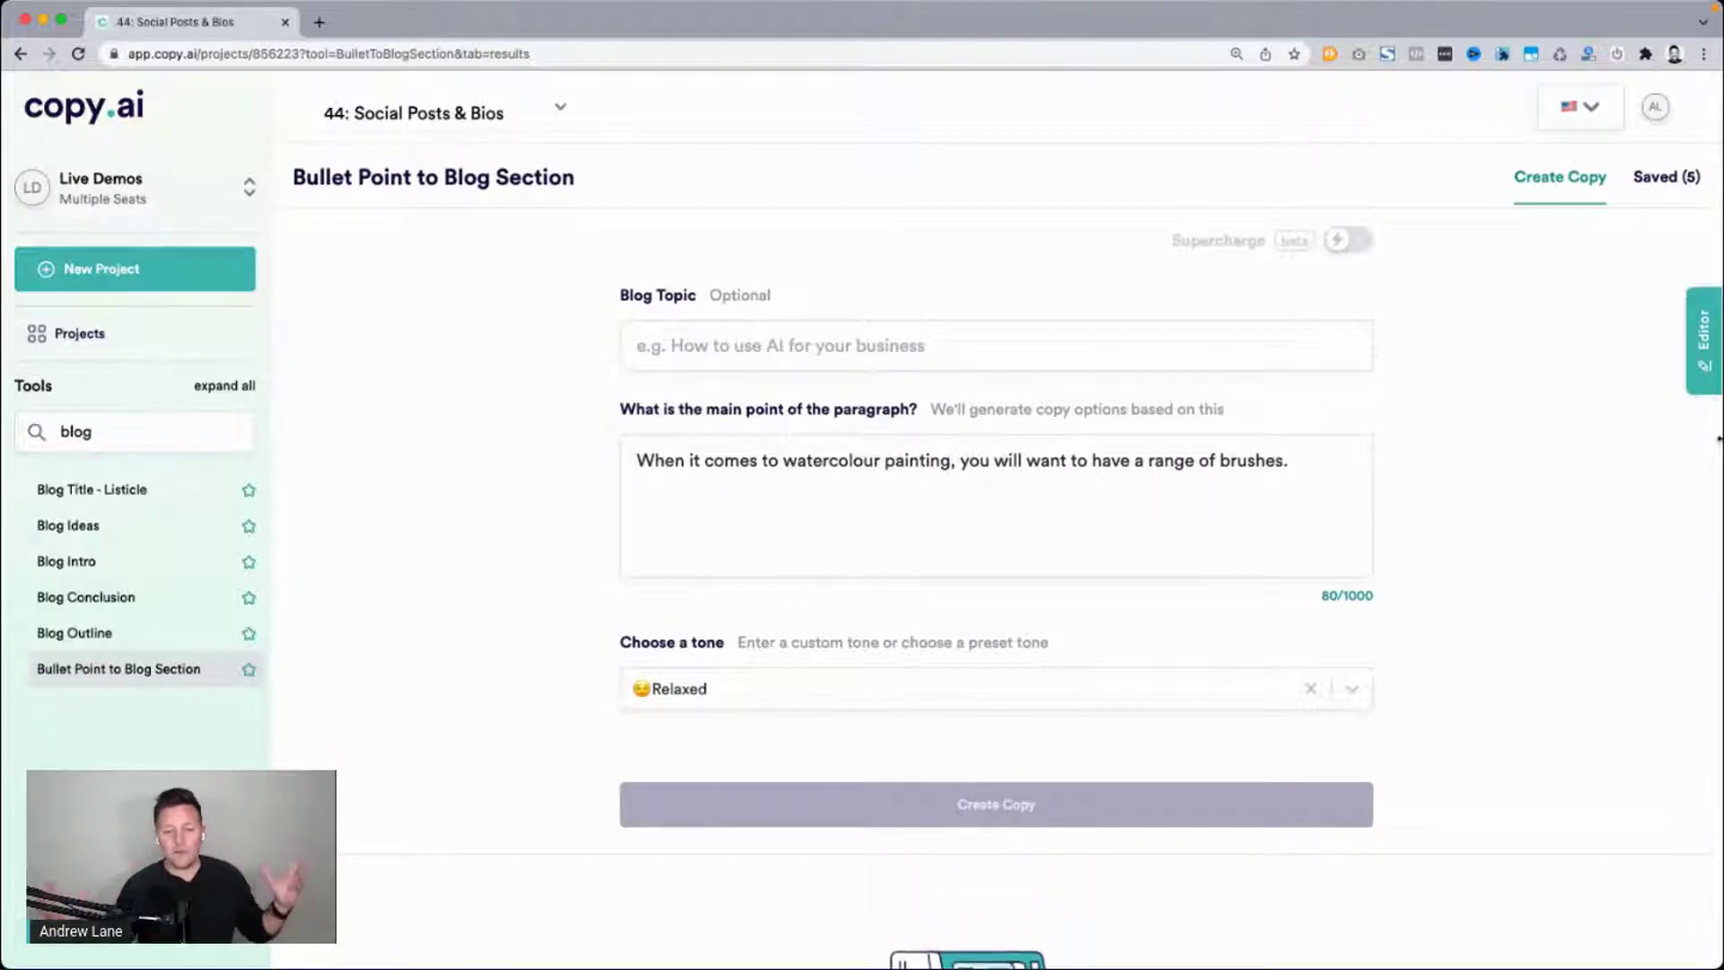
{"action": "scroll", "coordinate": [580, 522], "scroll_direction": "down", "scroll_amount": 2}
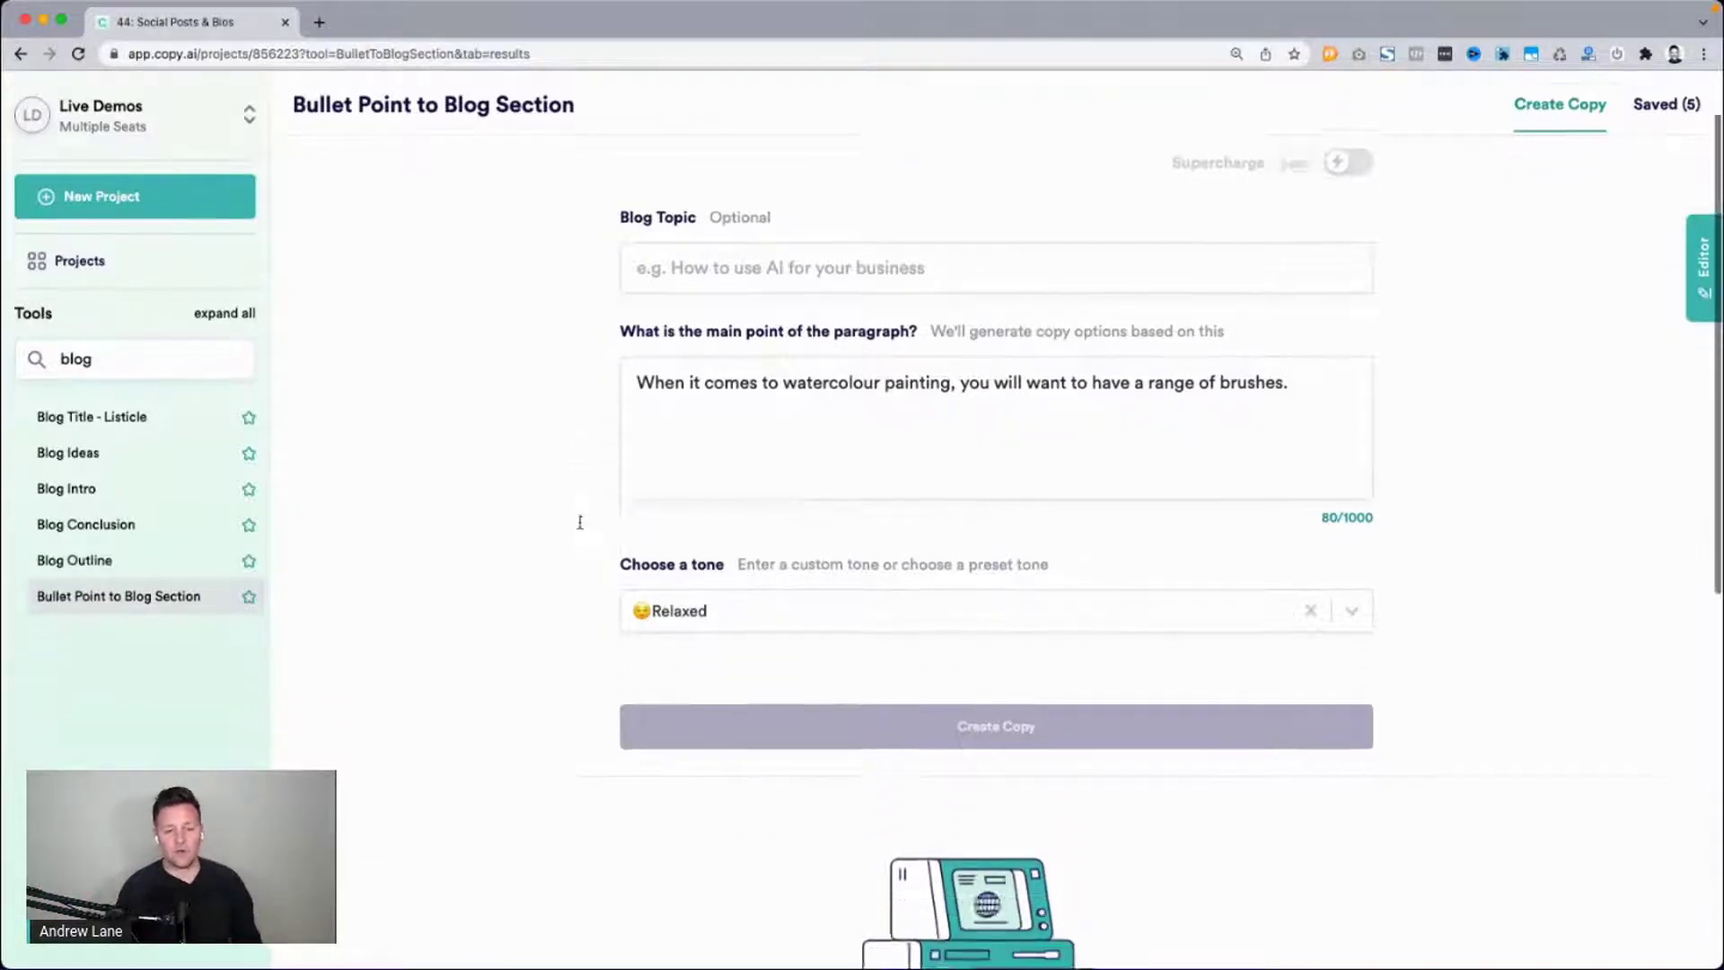
{"action": "scroll", "coordinate": [565, 516], "scroll_direction": "down", "scroll_amount": 3}
{"action": "scroll", "coordinate": [443, 434], "scroll_direction": "down", "scroll_amount": 3}
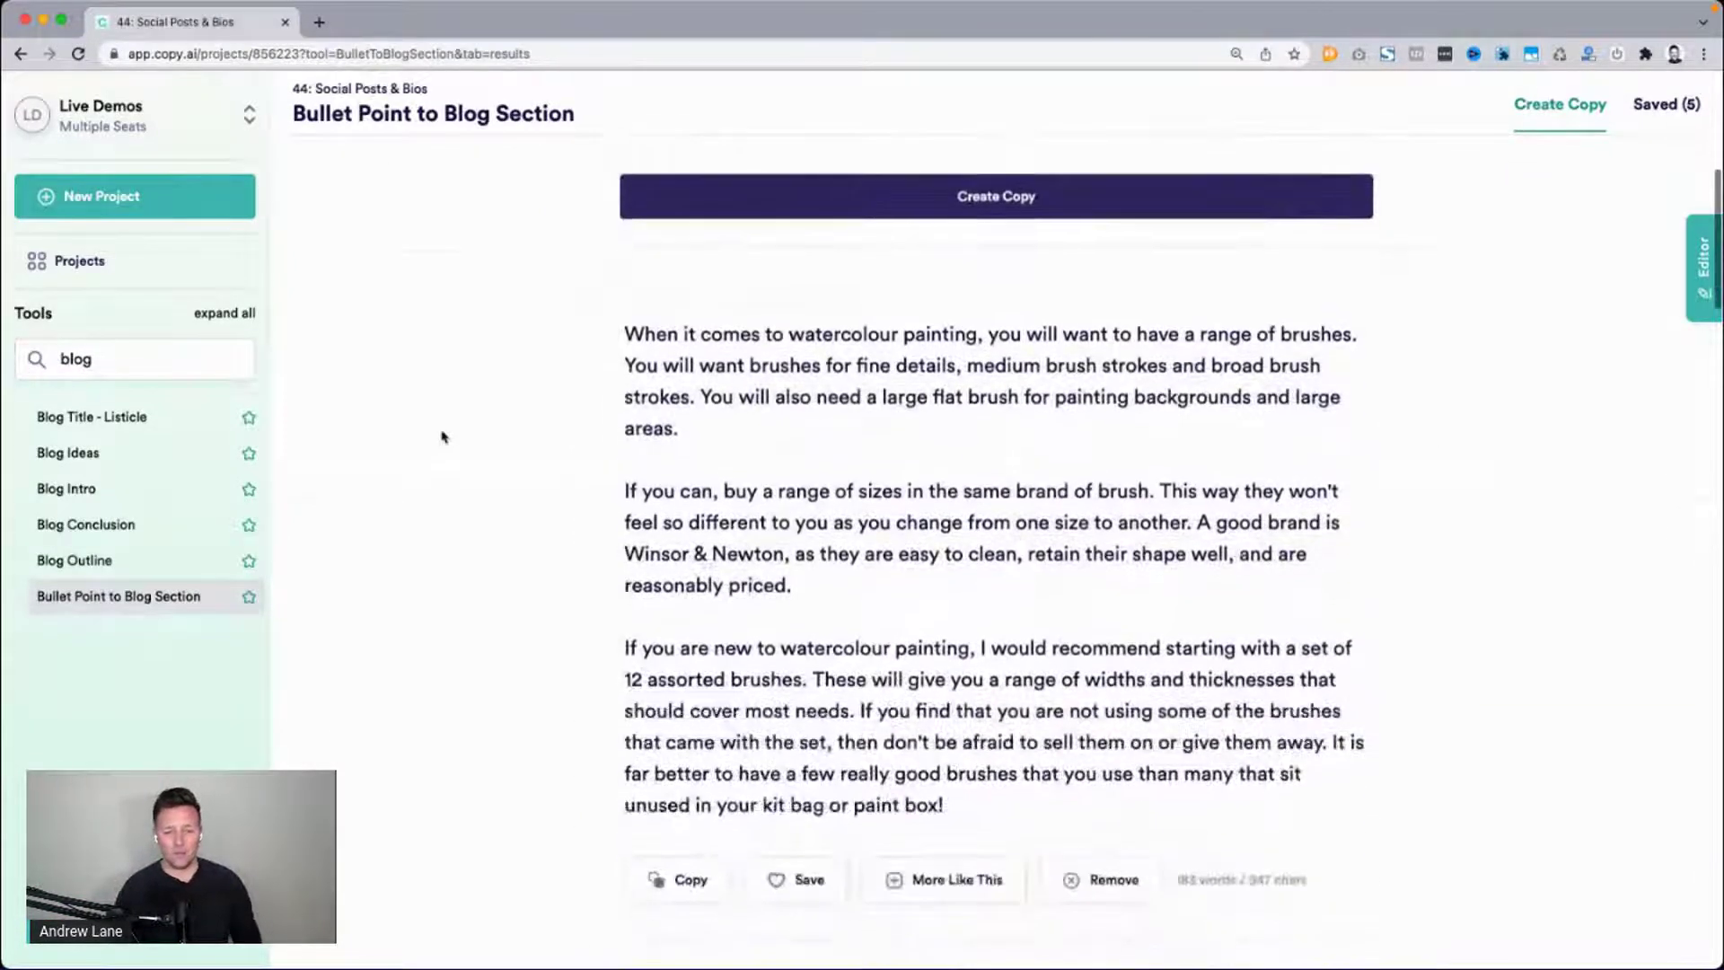
{"action": "scroll", "coordinate": [443, 436], "scroll_direction": "down", "scroll_amount": 2}
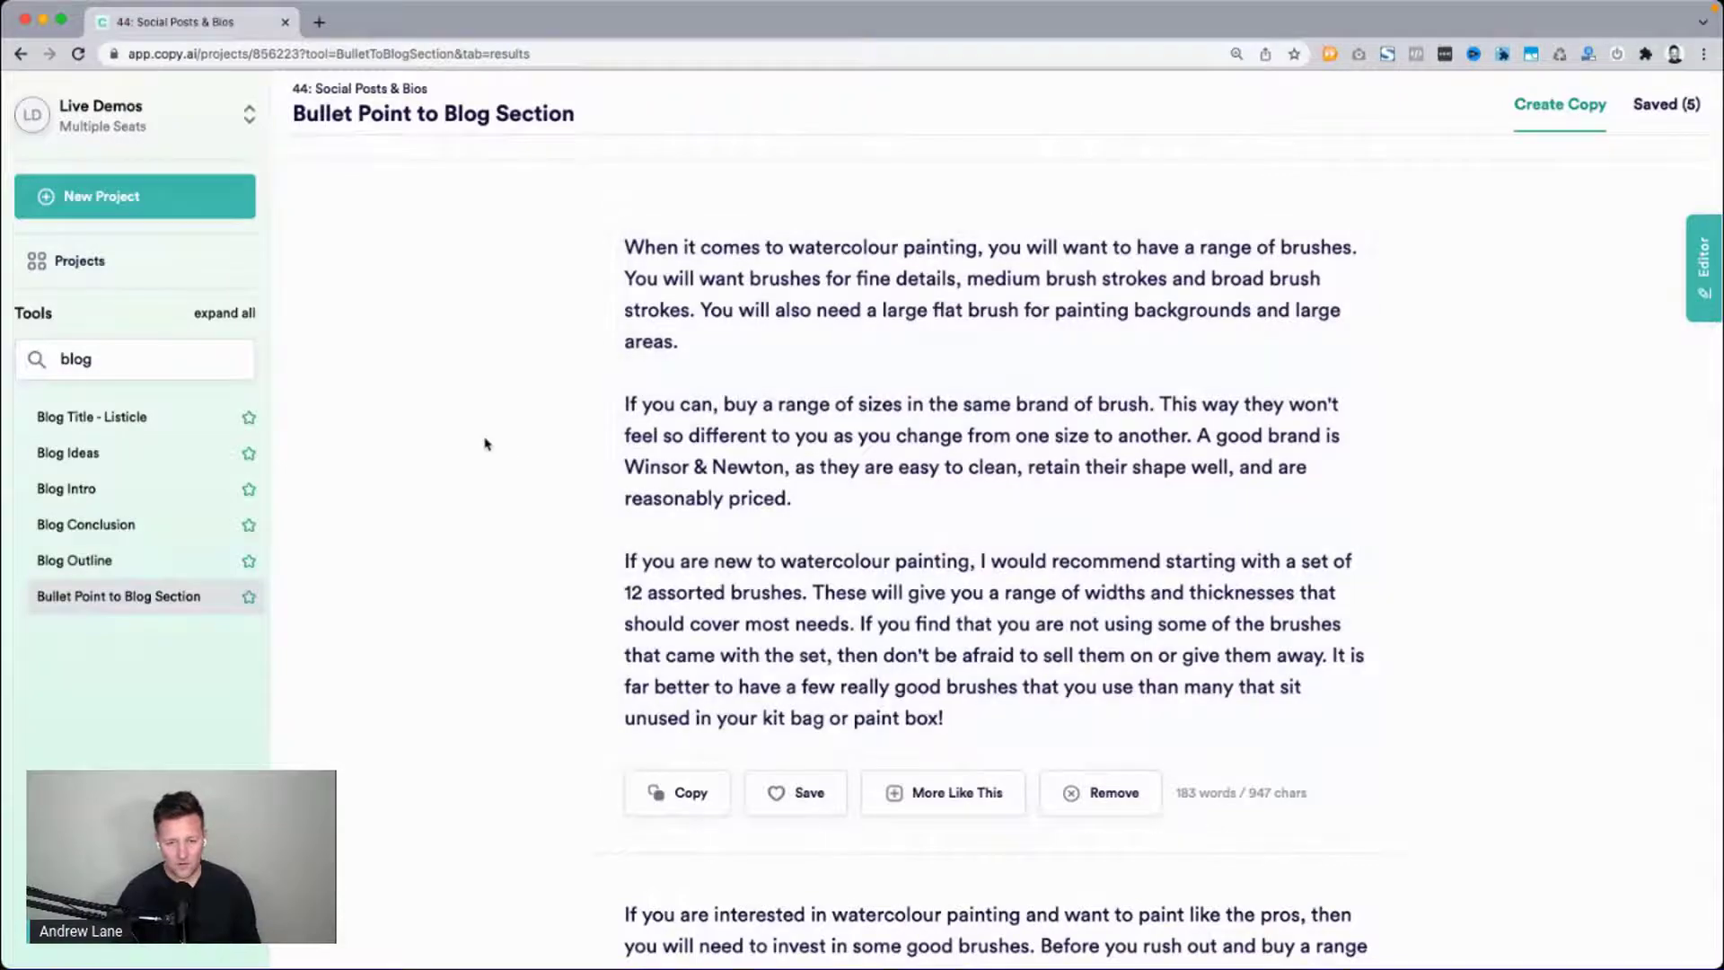
{"action": "scroll", "coordinate": [485, 443], "scroll_direction": "down", "scroll_amount": 6}
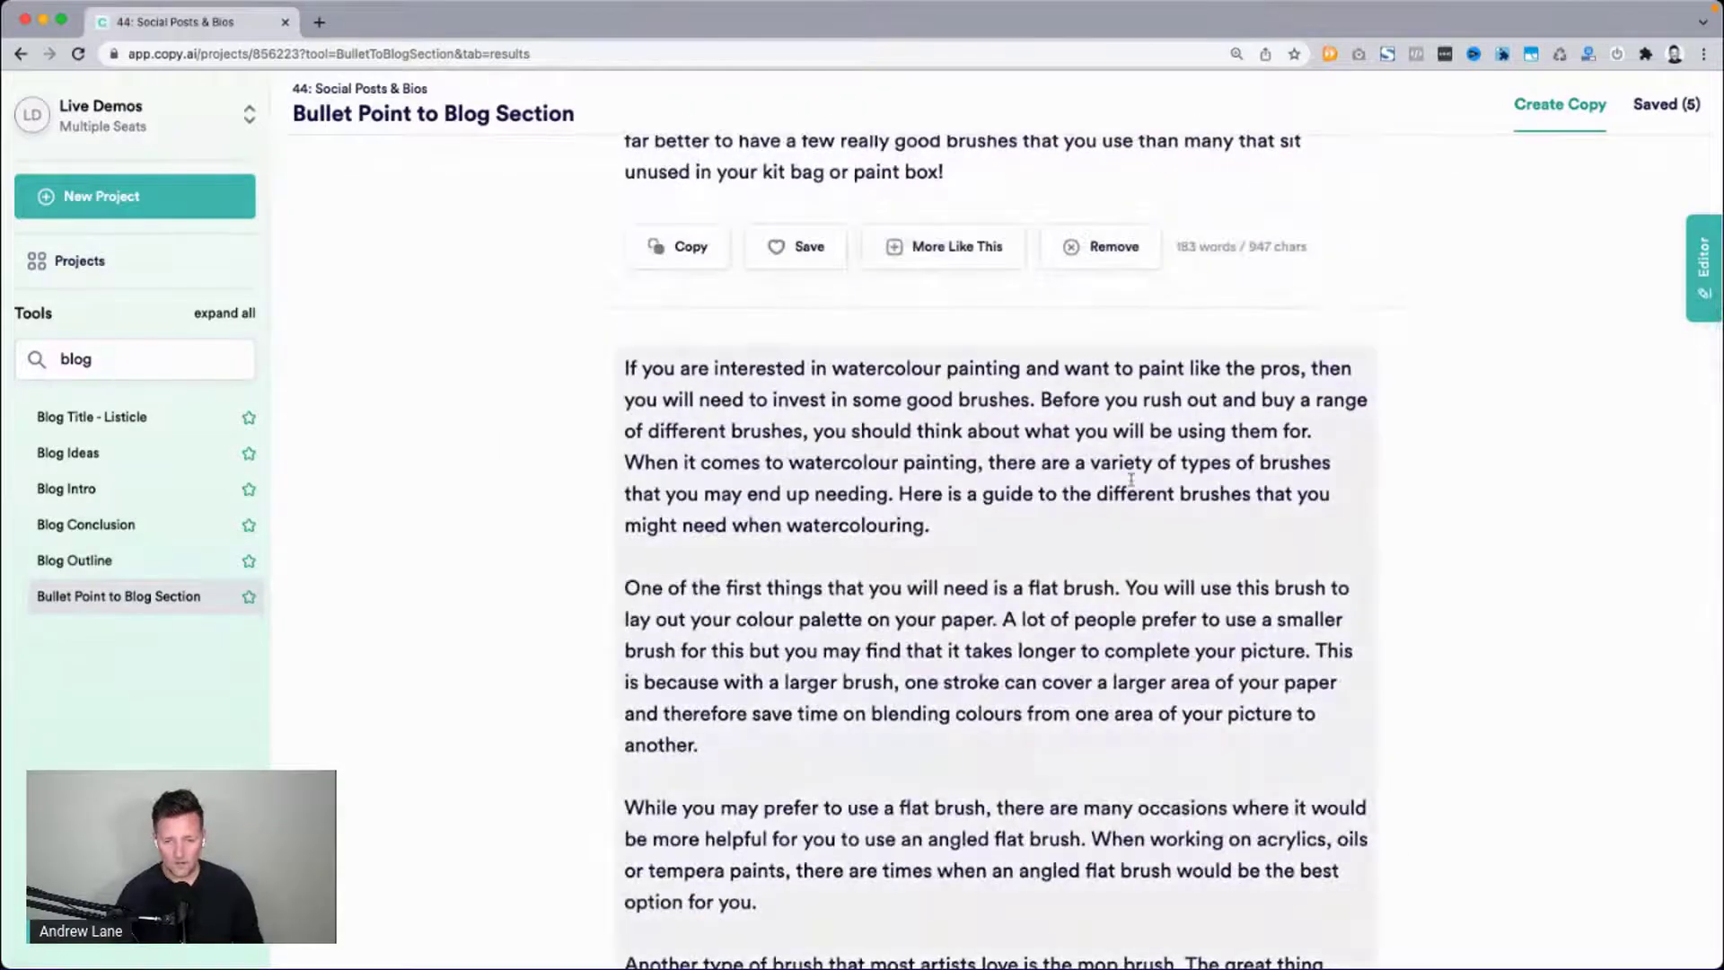
{"action": "left_click", "coordinate": [1033, 403]}
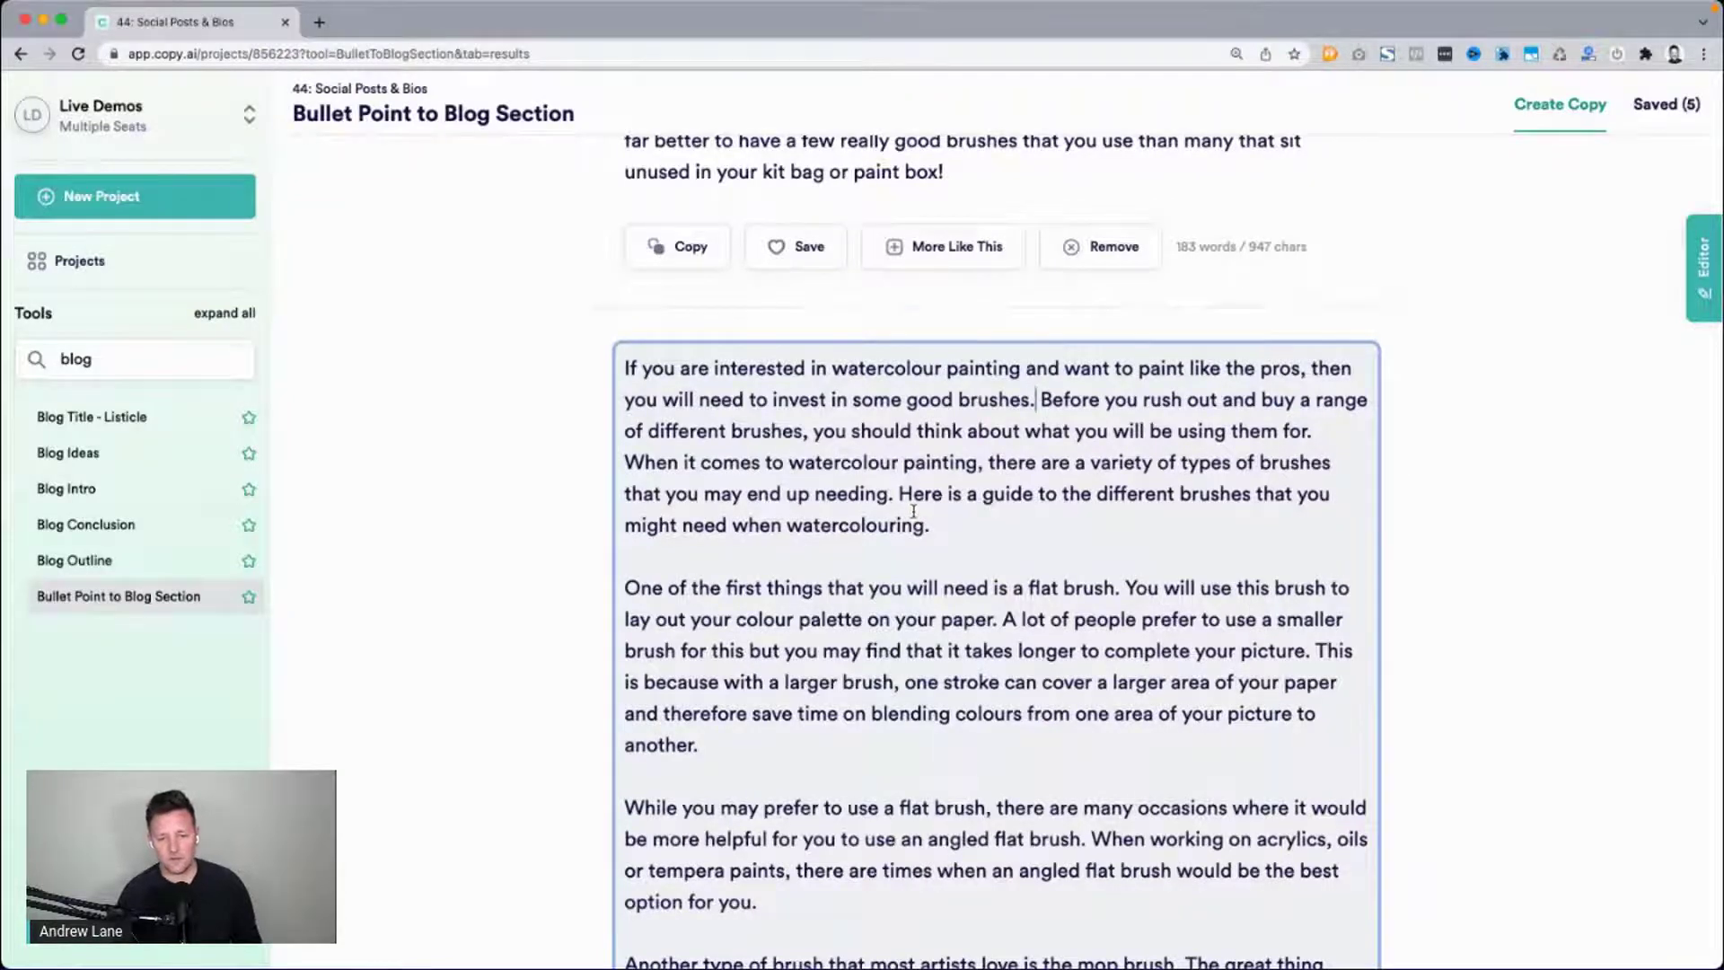
{"action": "scroll", "coordinate": [913, 511], "scroll_direction": "down", "scroll_amount": 8}
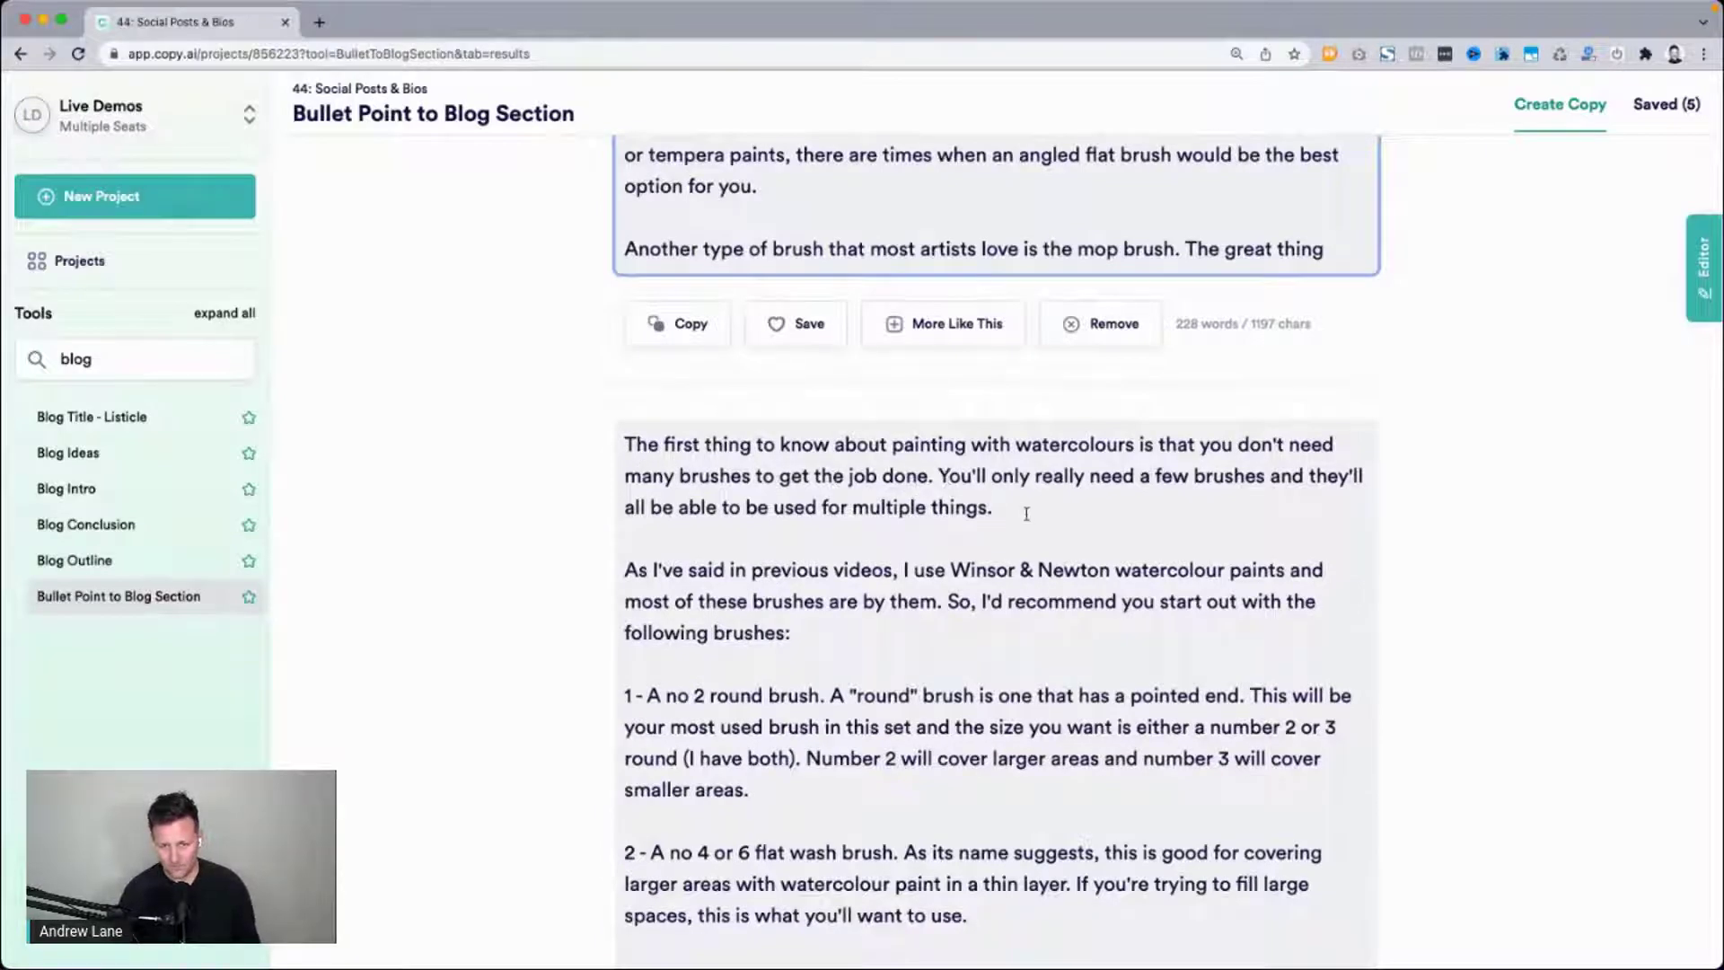
{"action": "left_click_drag", "start_coordinate": [1026, 513], "coordinate": [929, 485]}
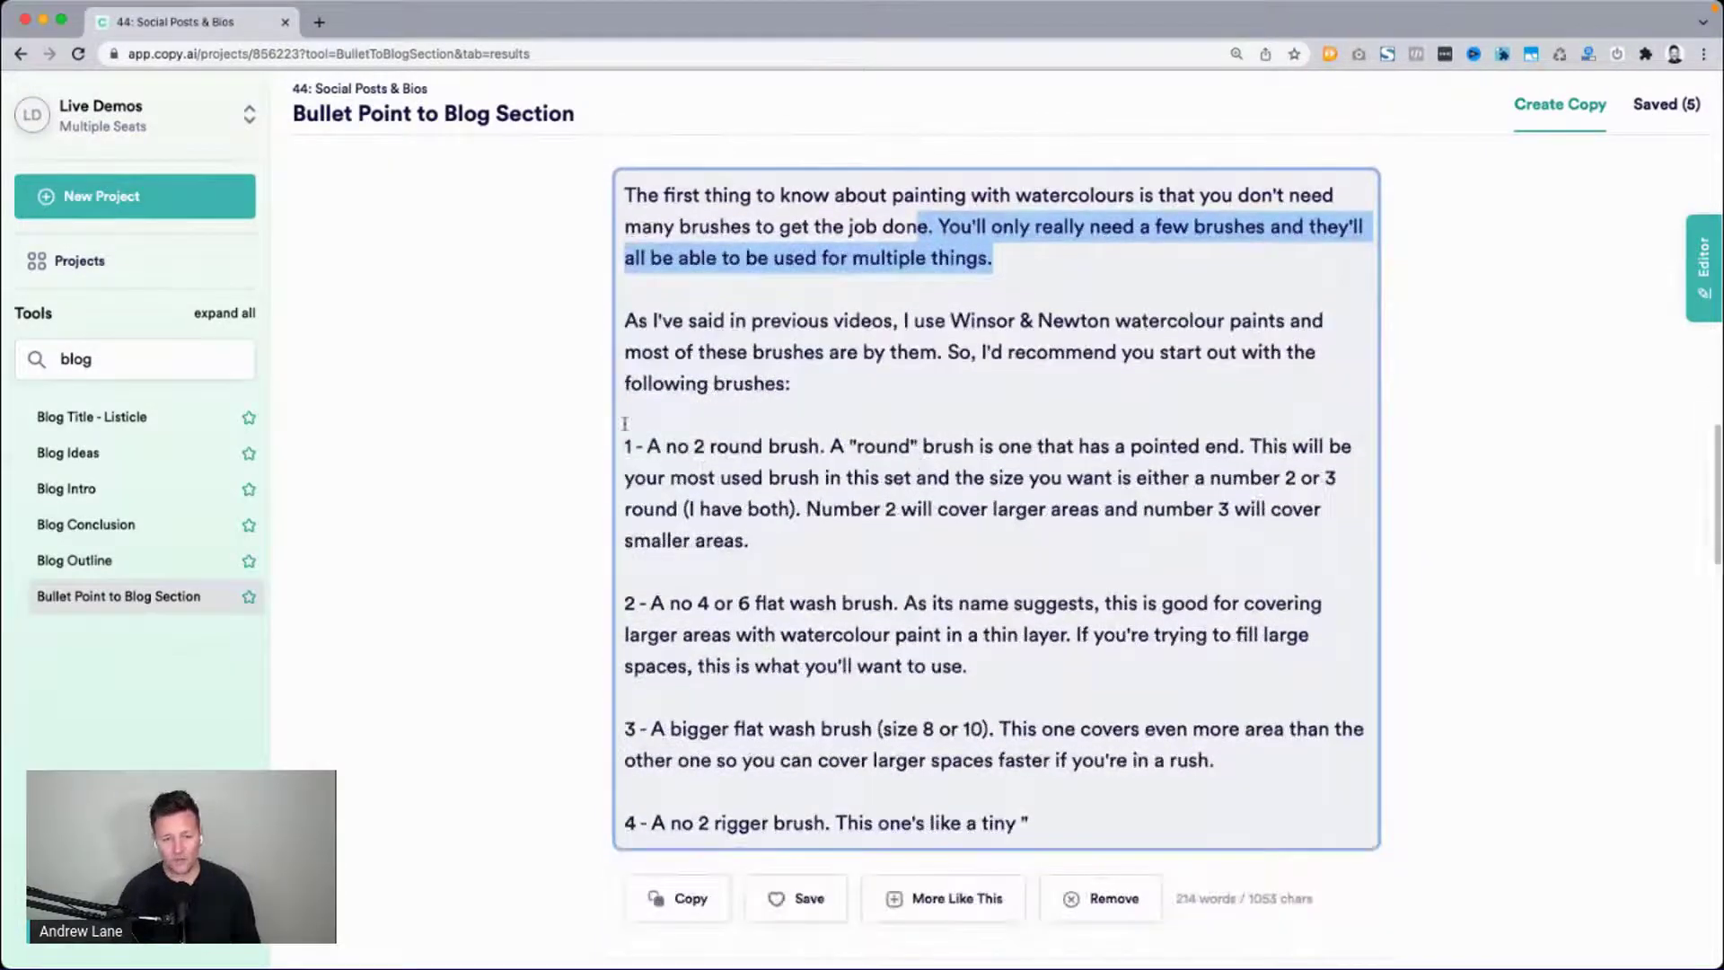
{"action": "left_click_drag", "start_coordinate": [626, 415], "coordinate": [1132, 789]}
{"action": "scroll", "coordinate": [1130, 788], "scroll_direction": "down", "scroll_amount": 9}
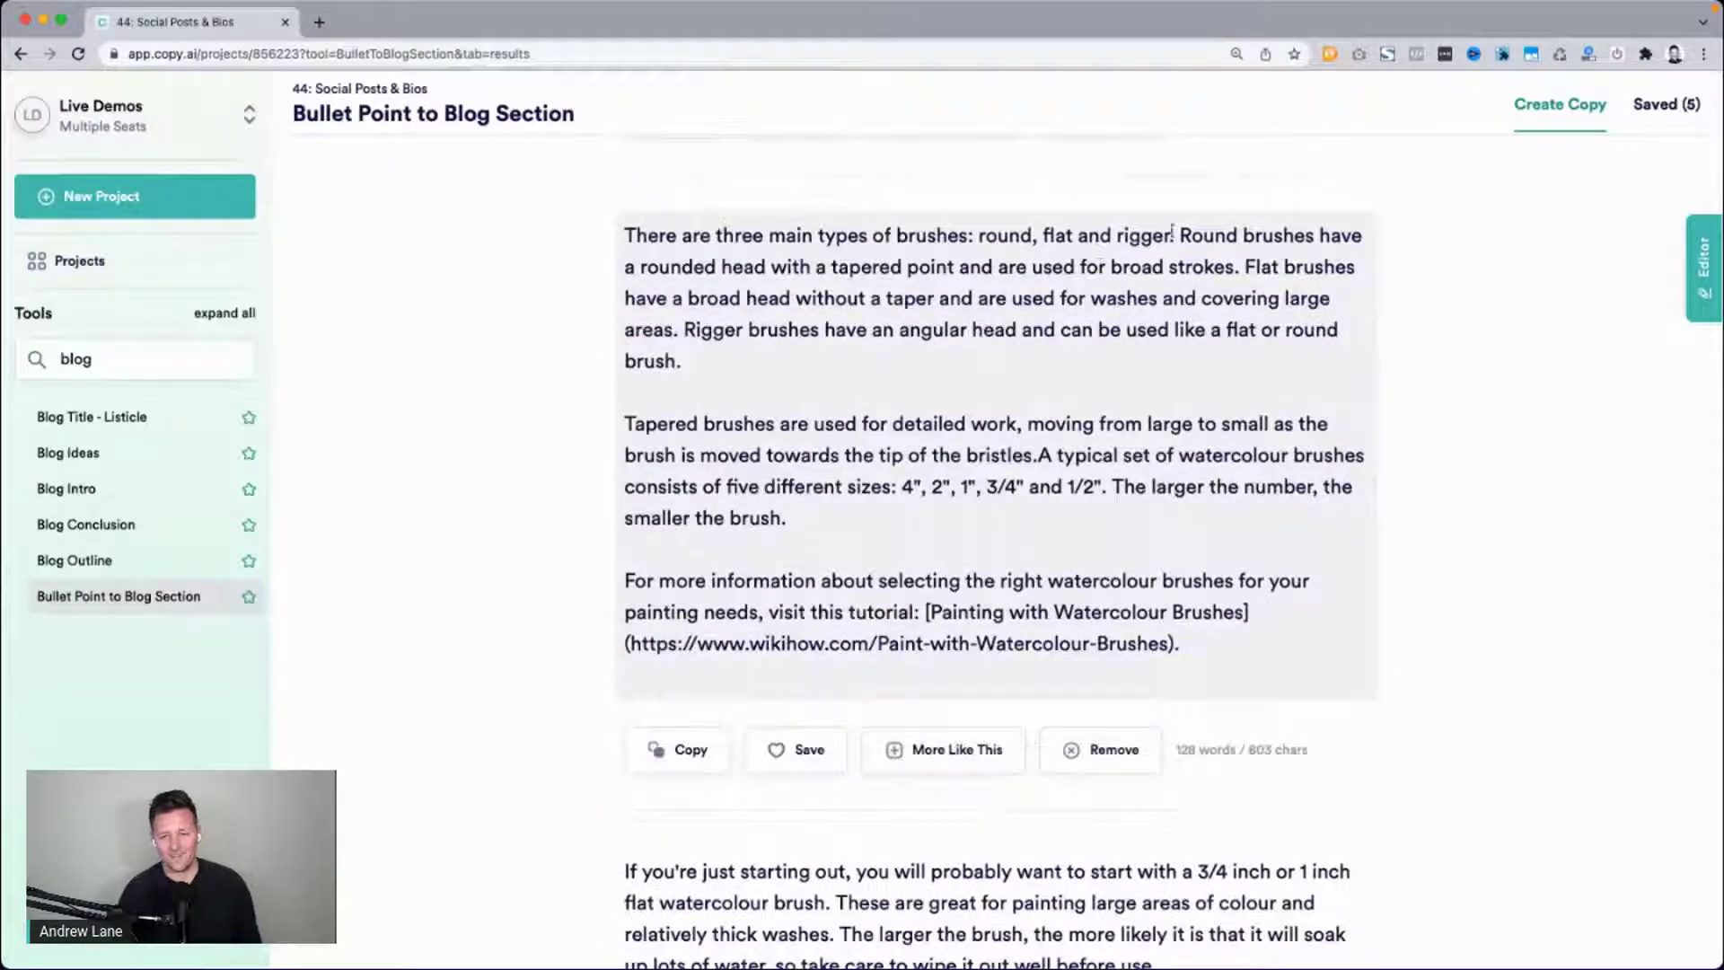
{"action": "scroll", "coordinate": [1144, 372], "scroll_direction": "down", "scroll_amount": 8}
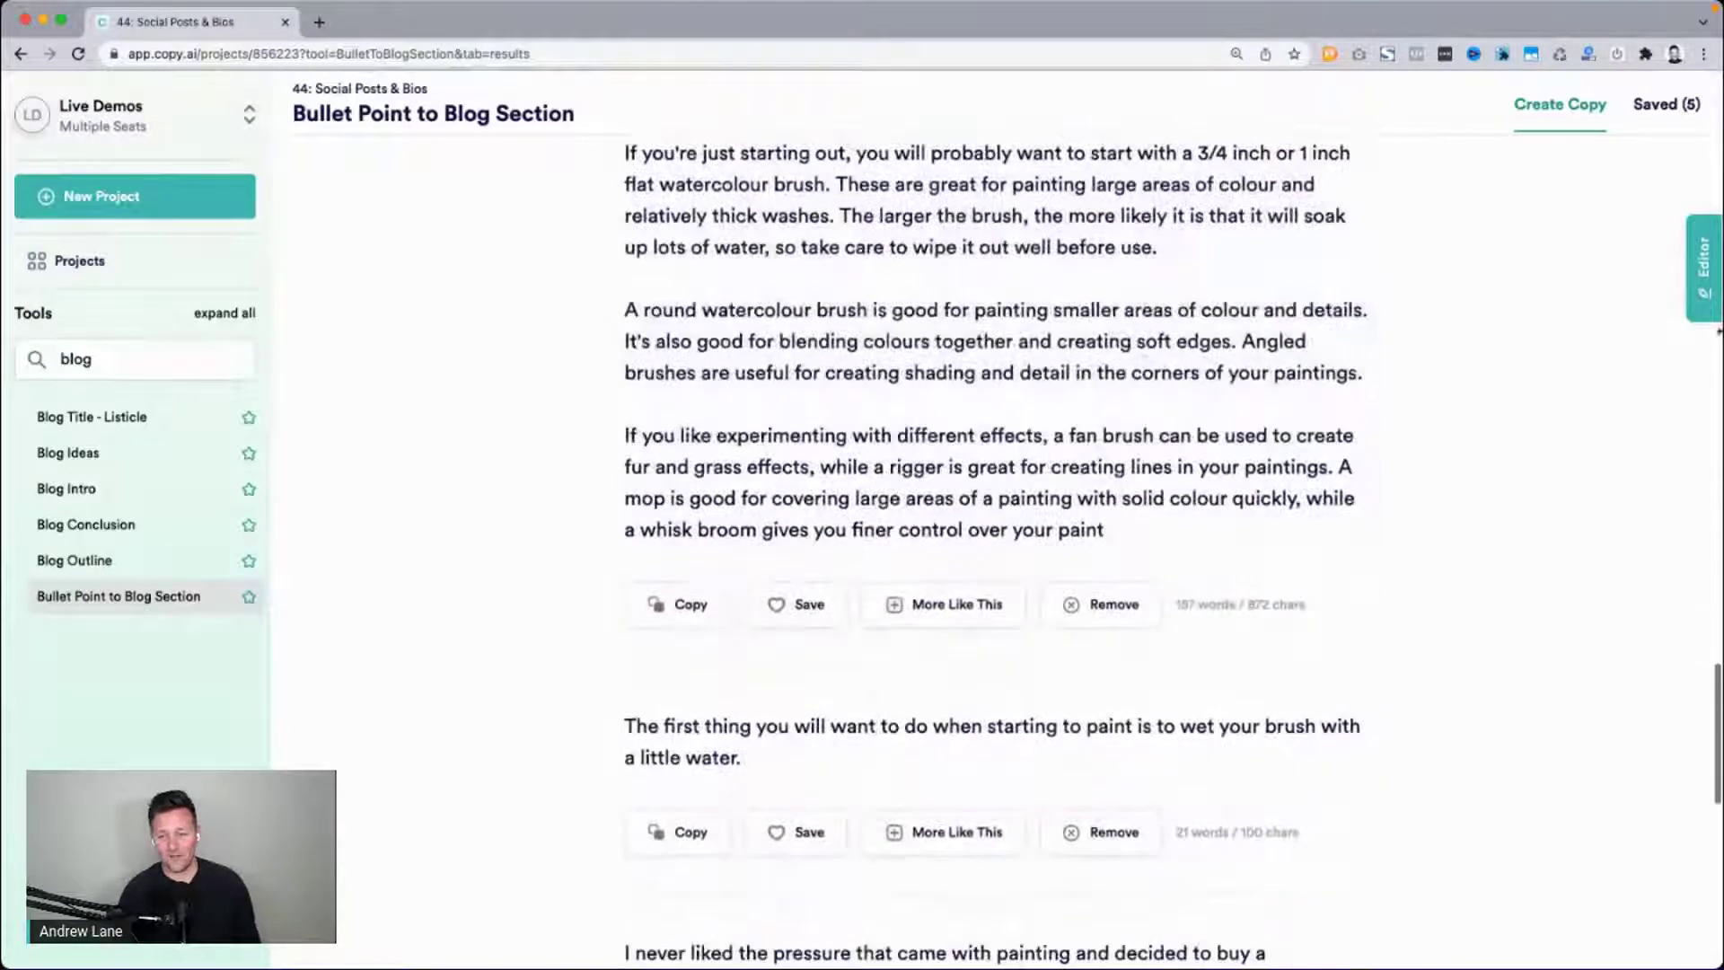
Narrow the copy.ai window, return to the Creative Bloq article, deselect the brushes paragraph and decline the notification request.
{"action": "left_click_drag", "start_coordinate": [1722, 331], "coordinate": [1587, 331]}
{"action": "left_click", "coordinate": [1662, 423]}
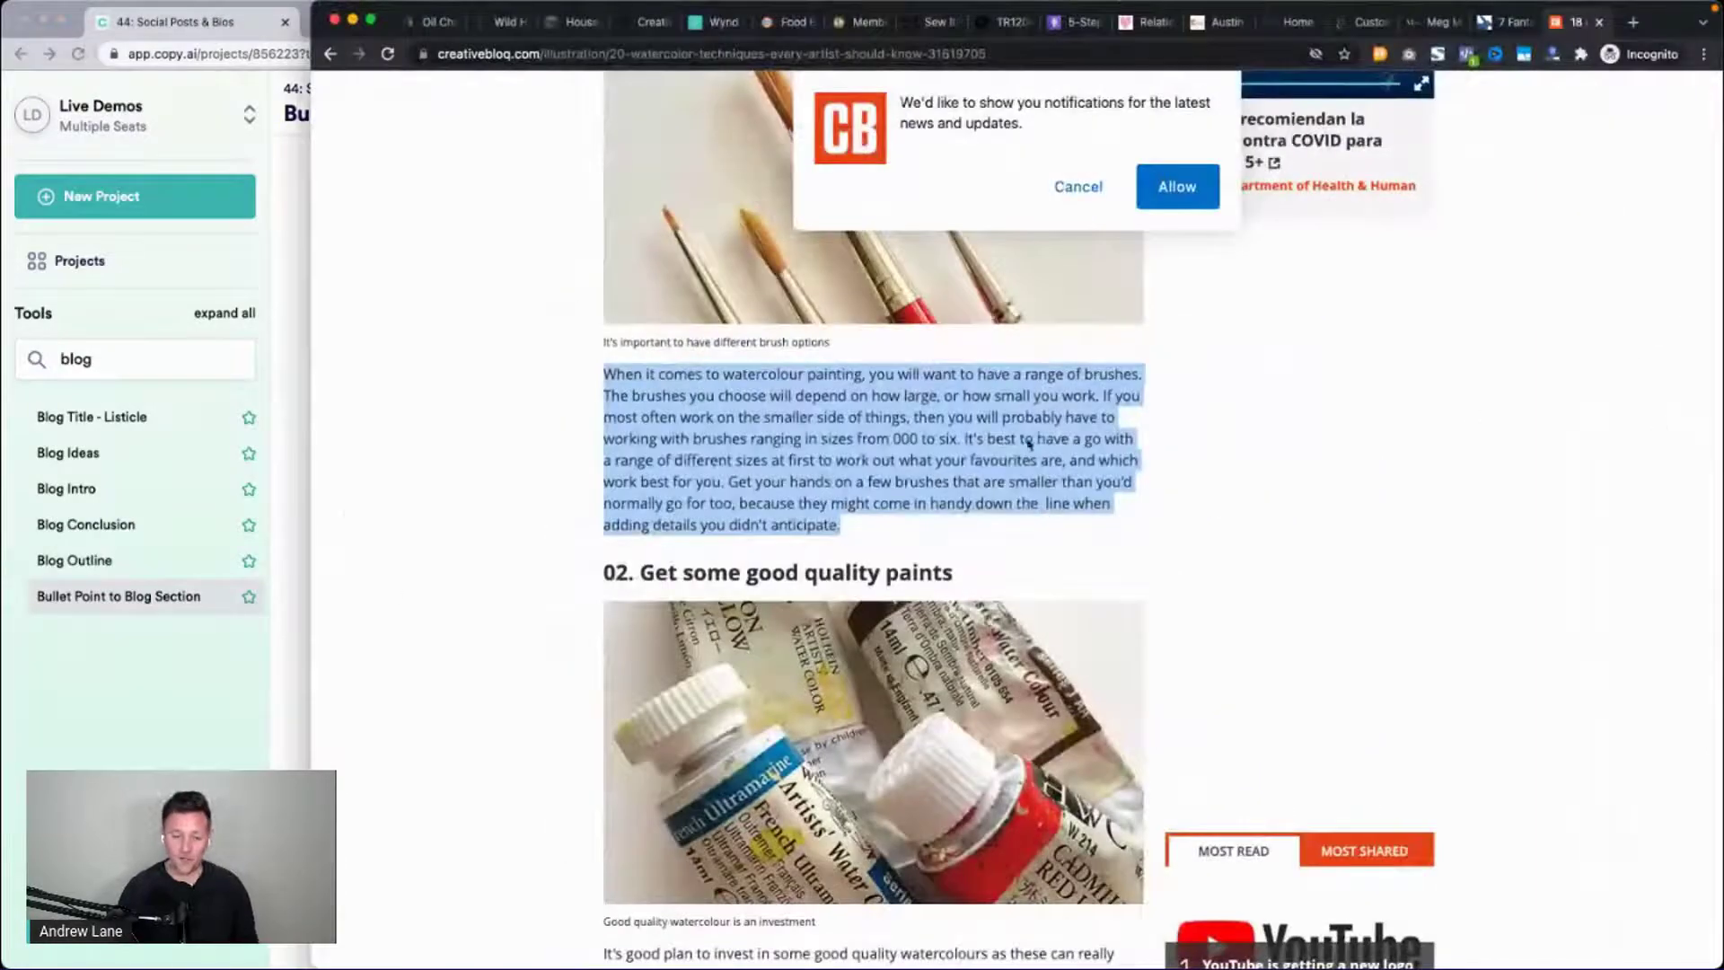
{"action": "left_click", "coordinate": [500, 436]}
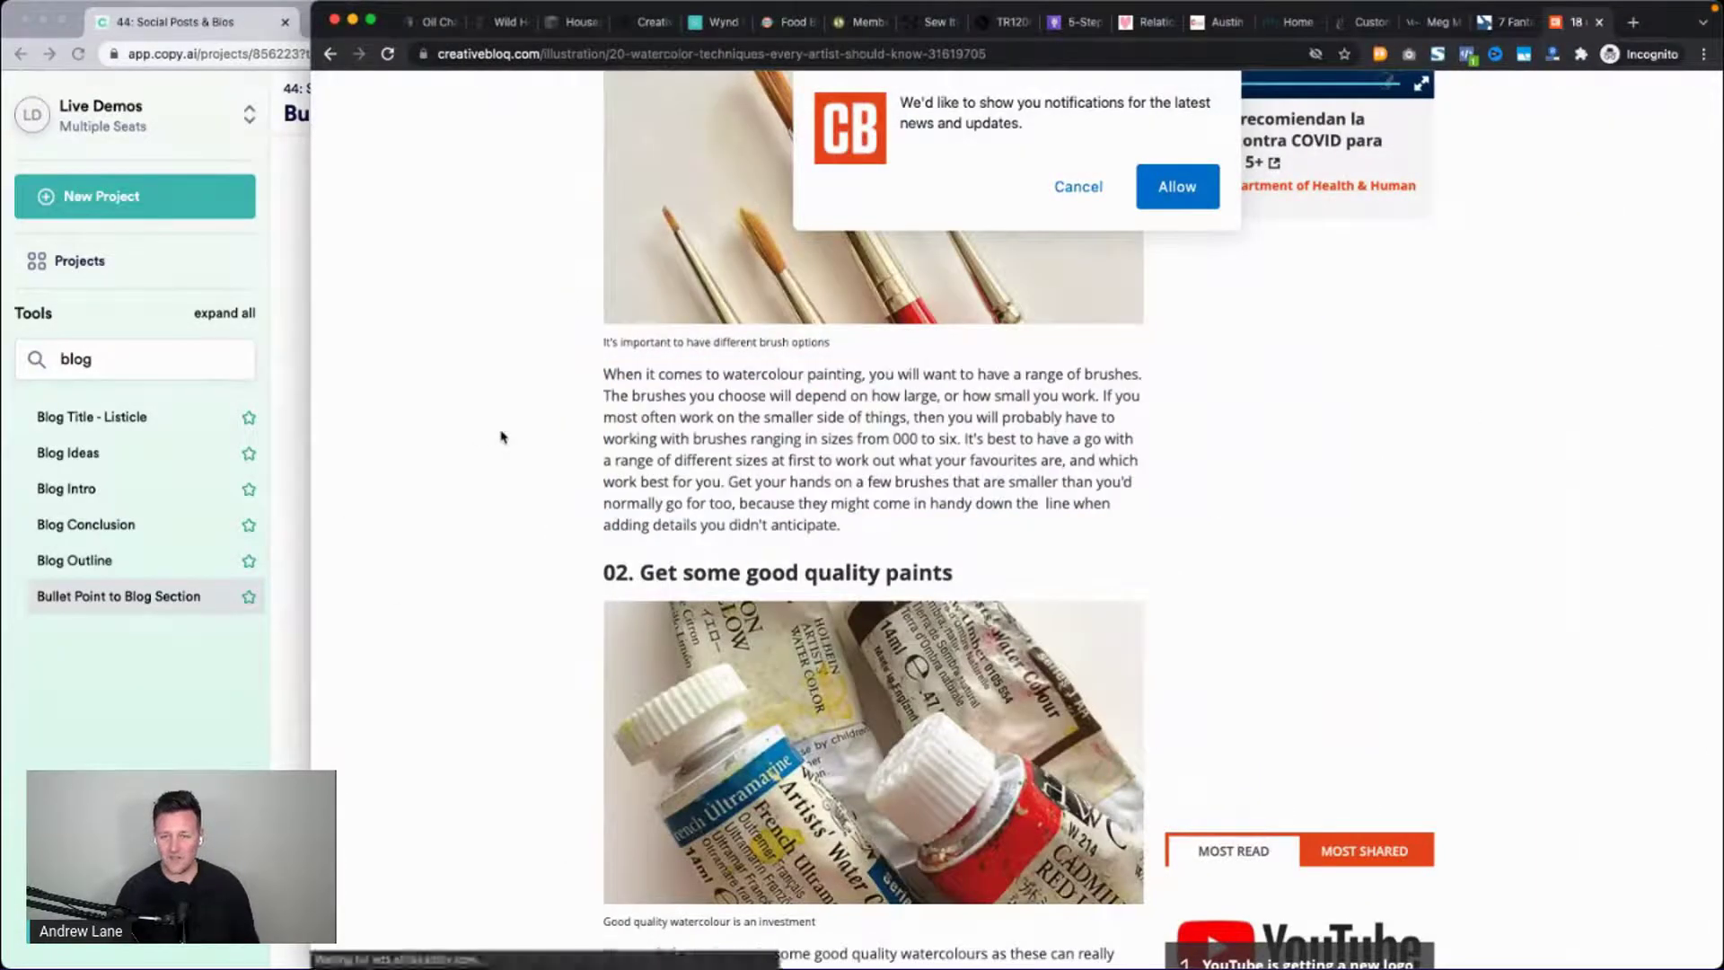
{"action": "left_click", "coordinate": [1068, 187]}
{"action": "scroll", "coordinate": [1081, 345], "scroll_direction": "up", "scroll_amount": 2}
{"action": "scroll", "coordinate": [1081, 345], "scroll_direction": "up", "scroll_amount": 9}
Switch to the open LifeSpan TR1200-Power Treadmill Desk product page and copy the words "Treadmill Desk" from its title.
{"action": "left_click", "coordinate": [864, 22]}
{"action": "left_click", "coordinate": [934, 22]}
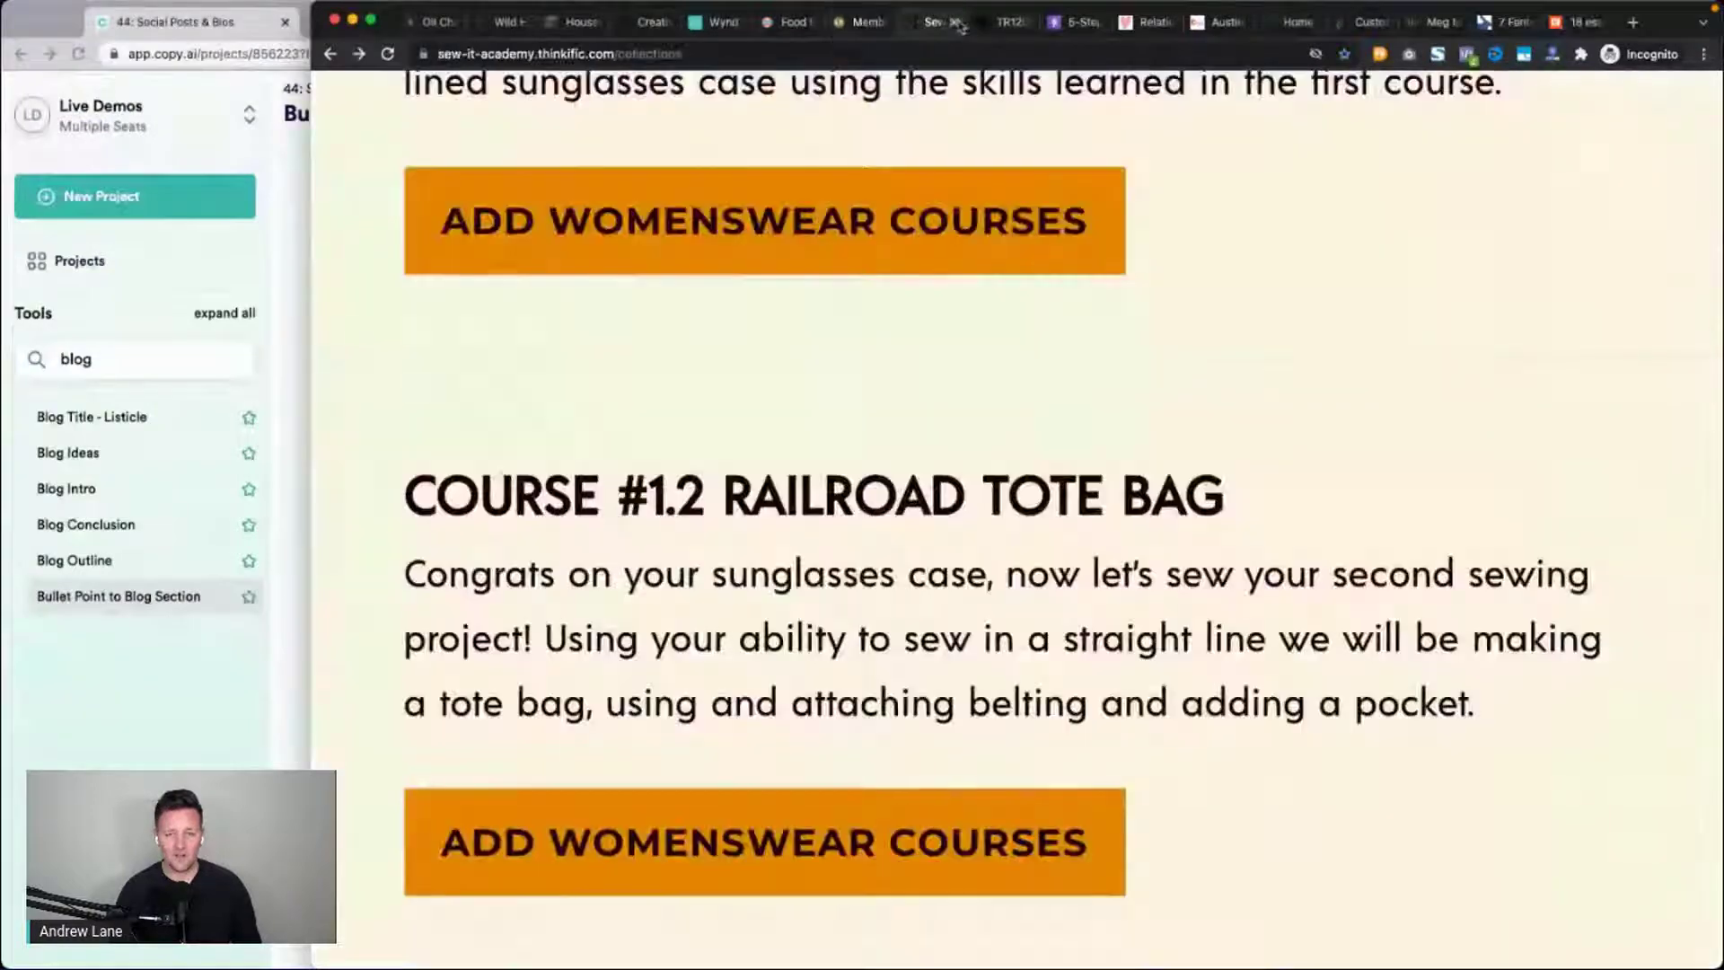
{"action": "left_click", "coordinate": [1004, 21]}
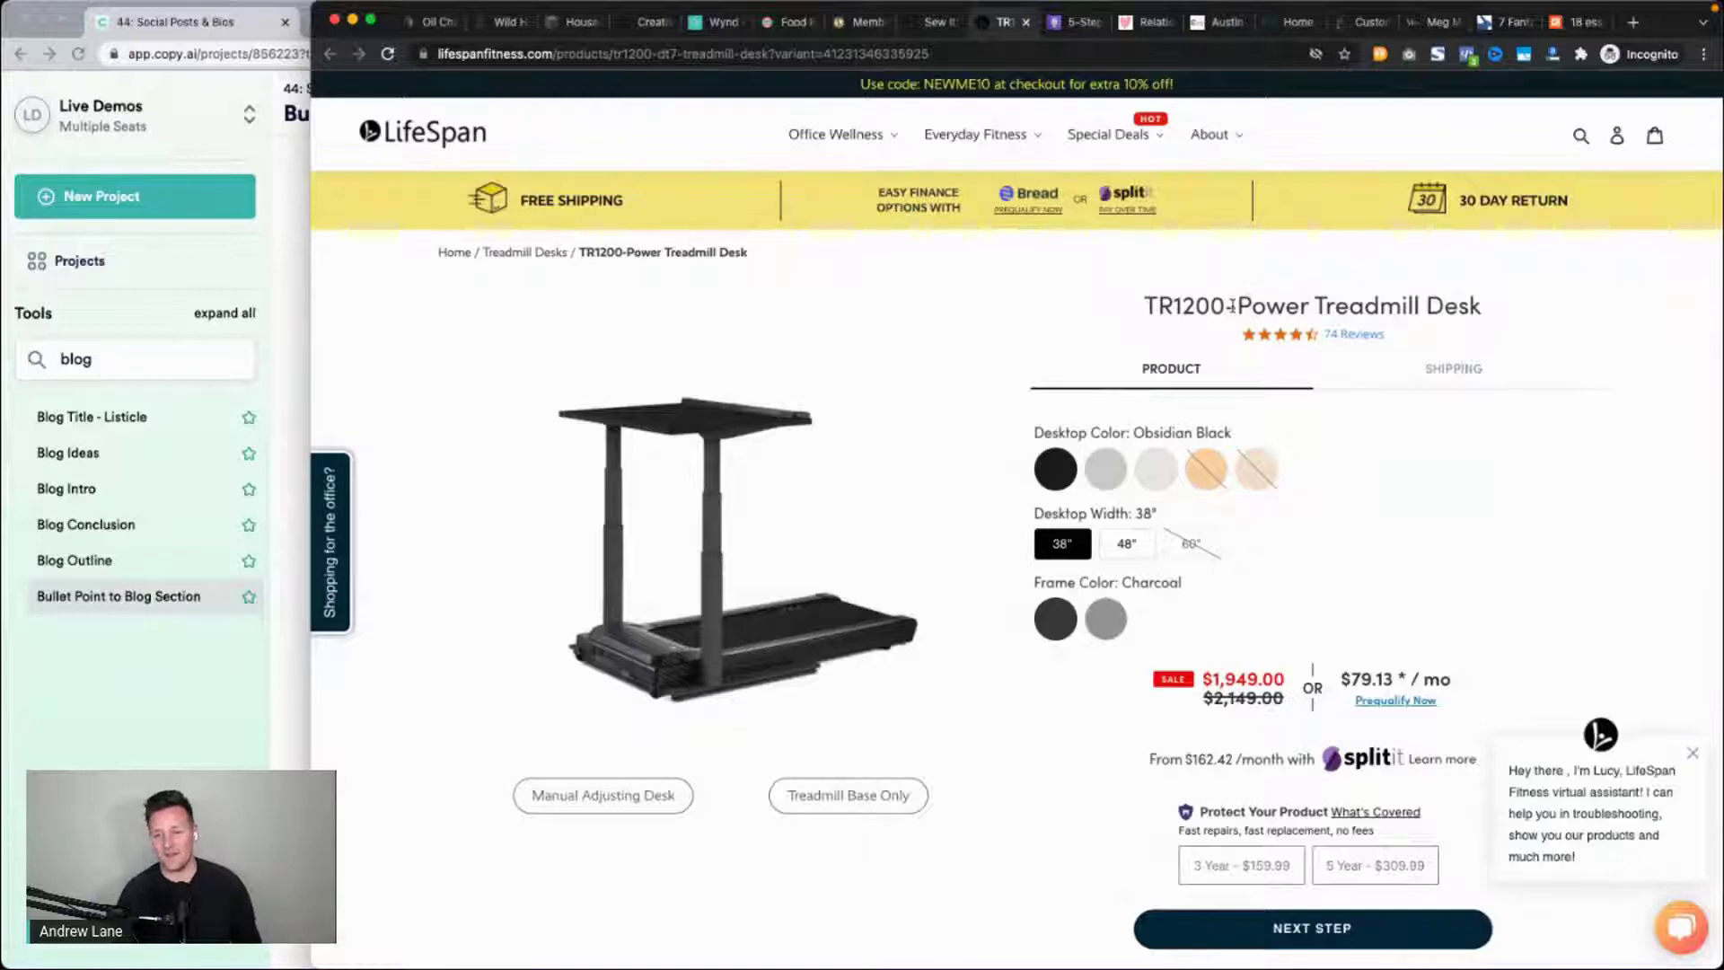
{"action": "left_click_drag", "start_coordinate": [1237, 307], "coordinate": [1520, 311]}
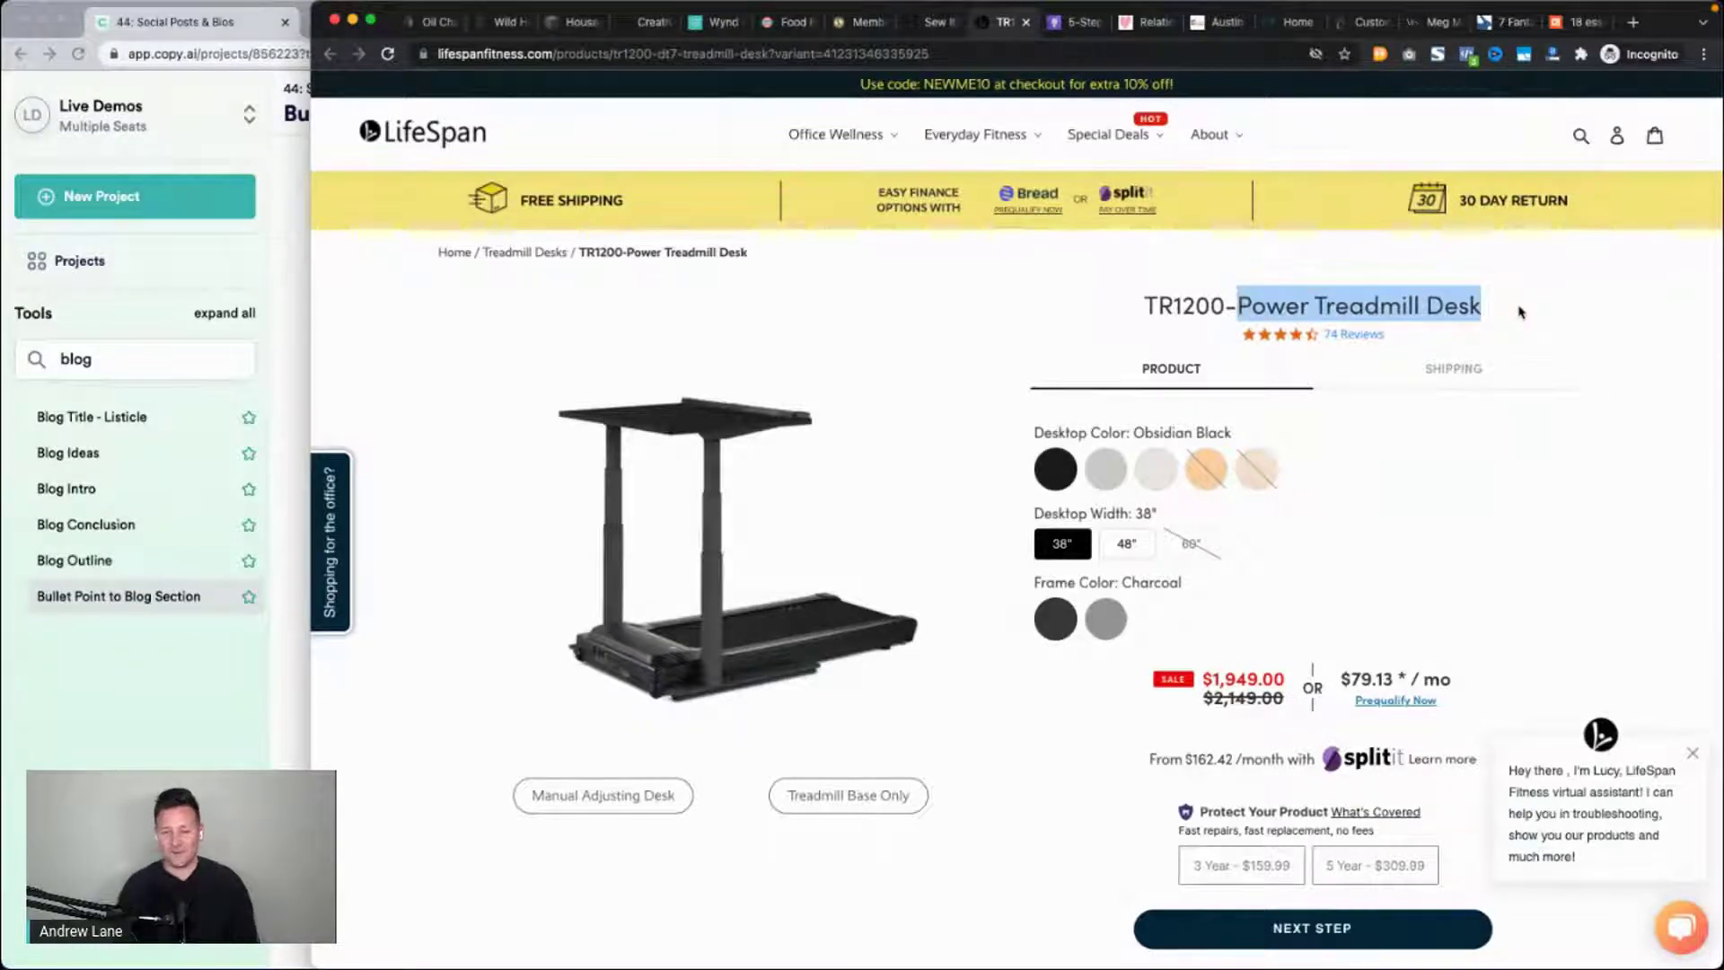
{"action": "left_click", "coordinate": [1368, 302]}
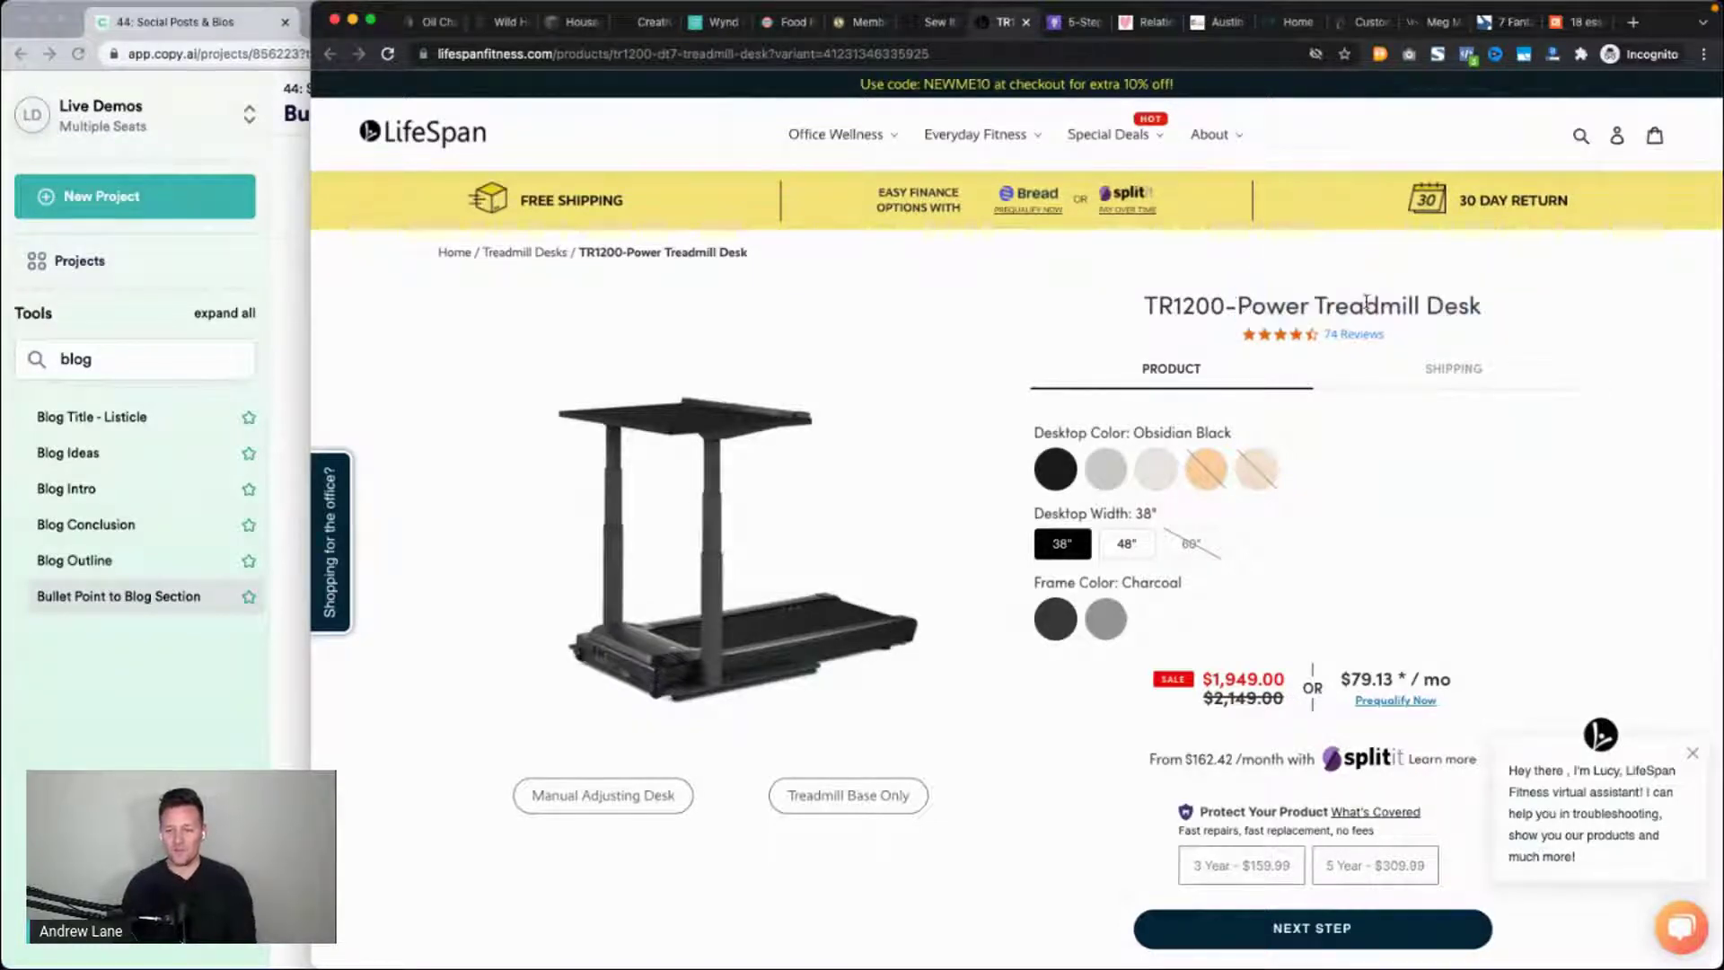
{"action": "left_click_drag", "start_coordinate": [1316, 305], "coordinate": [1514, 311]}
{"action": "key", "text": "super+c"}
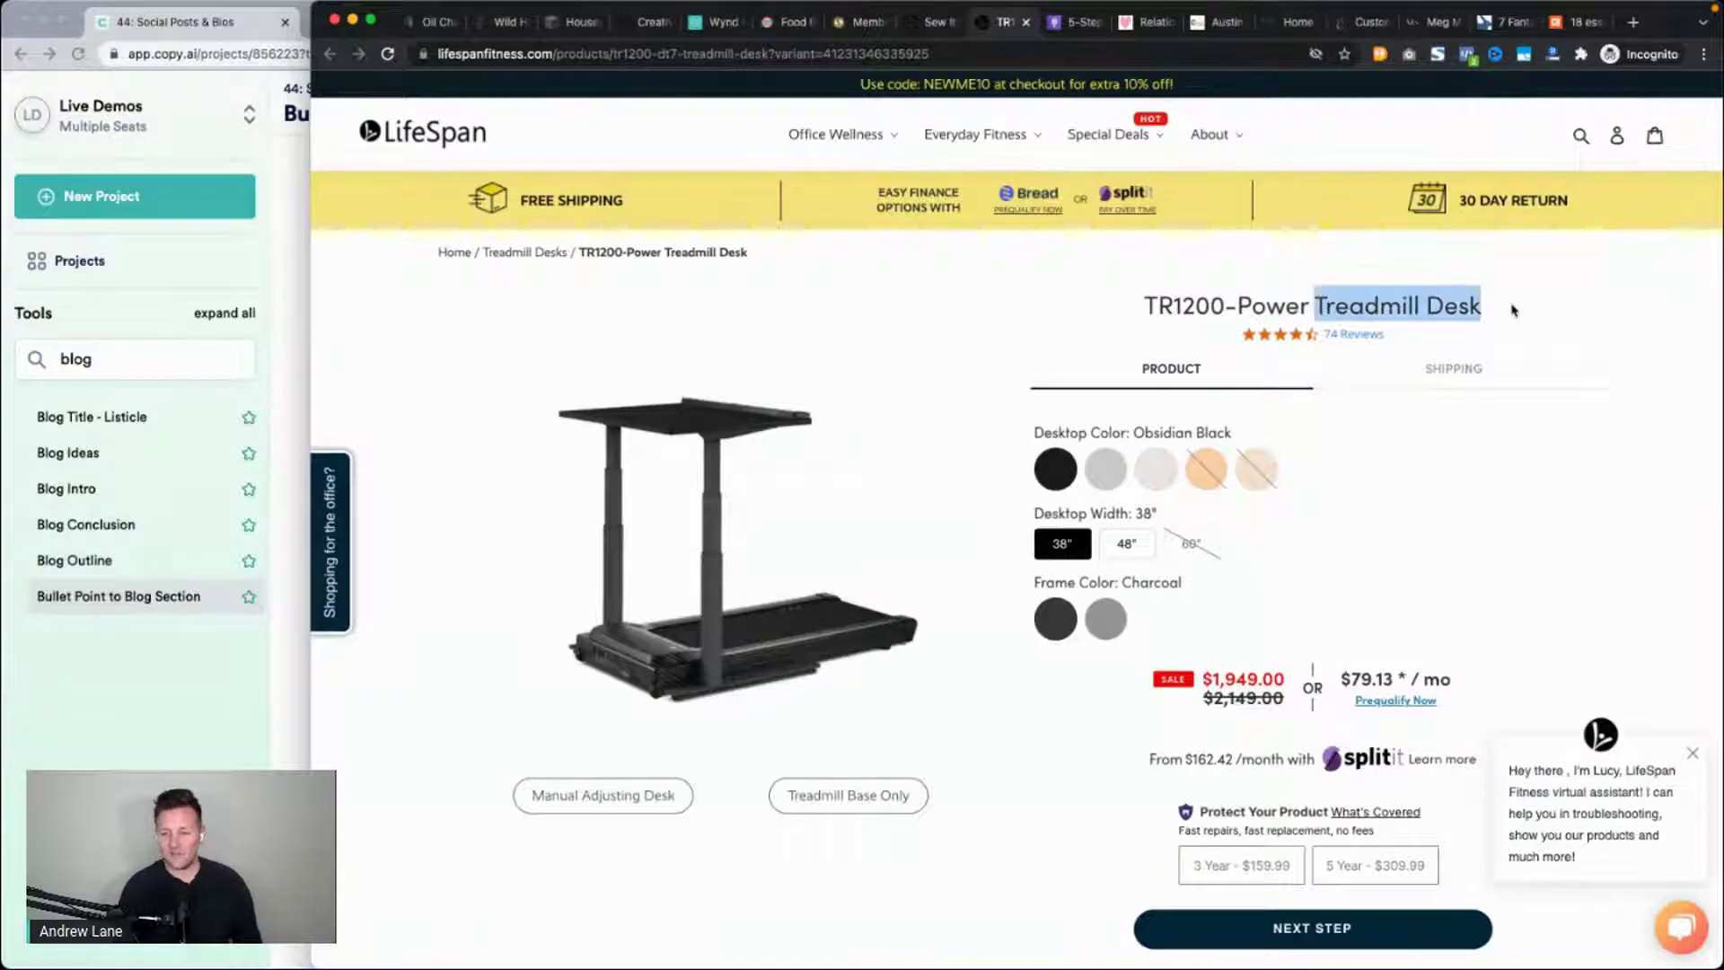
In copy.ai, replace the paragraph's main point with "Benefits of a Treadmill Desk" and generate new copy.
{"action": "left_click", "coordinate": [237, 734]}
{"action": "scroll", "coordinate": [676, 439], "scroll_direction": "up", "scroll_amount": 10}
{"action": "scroll", "coordinate": [676, 439], "scroll_direction": "up", "scroll_amount": 10}
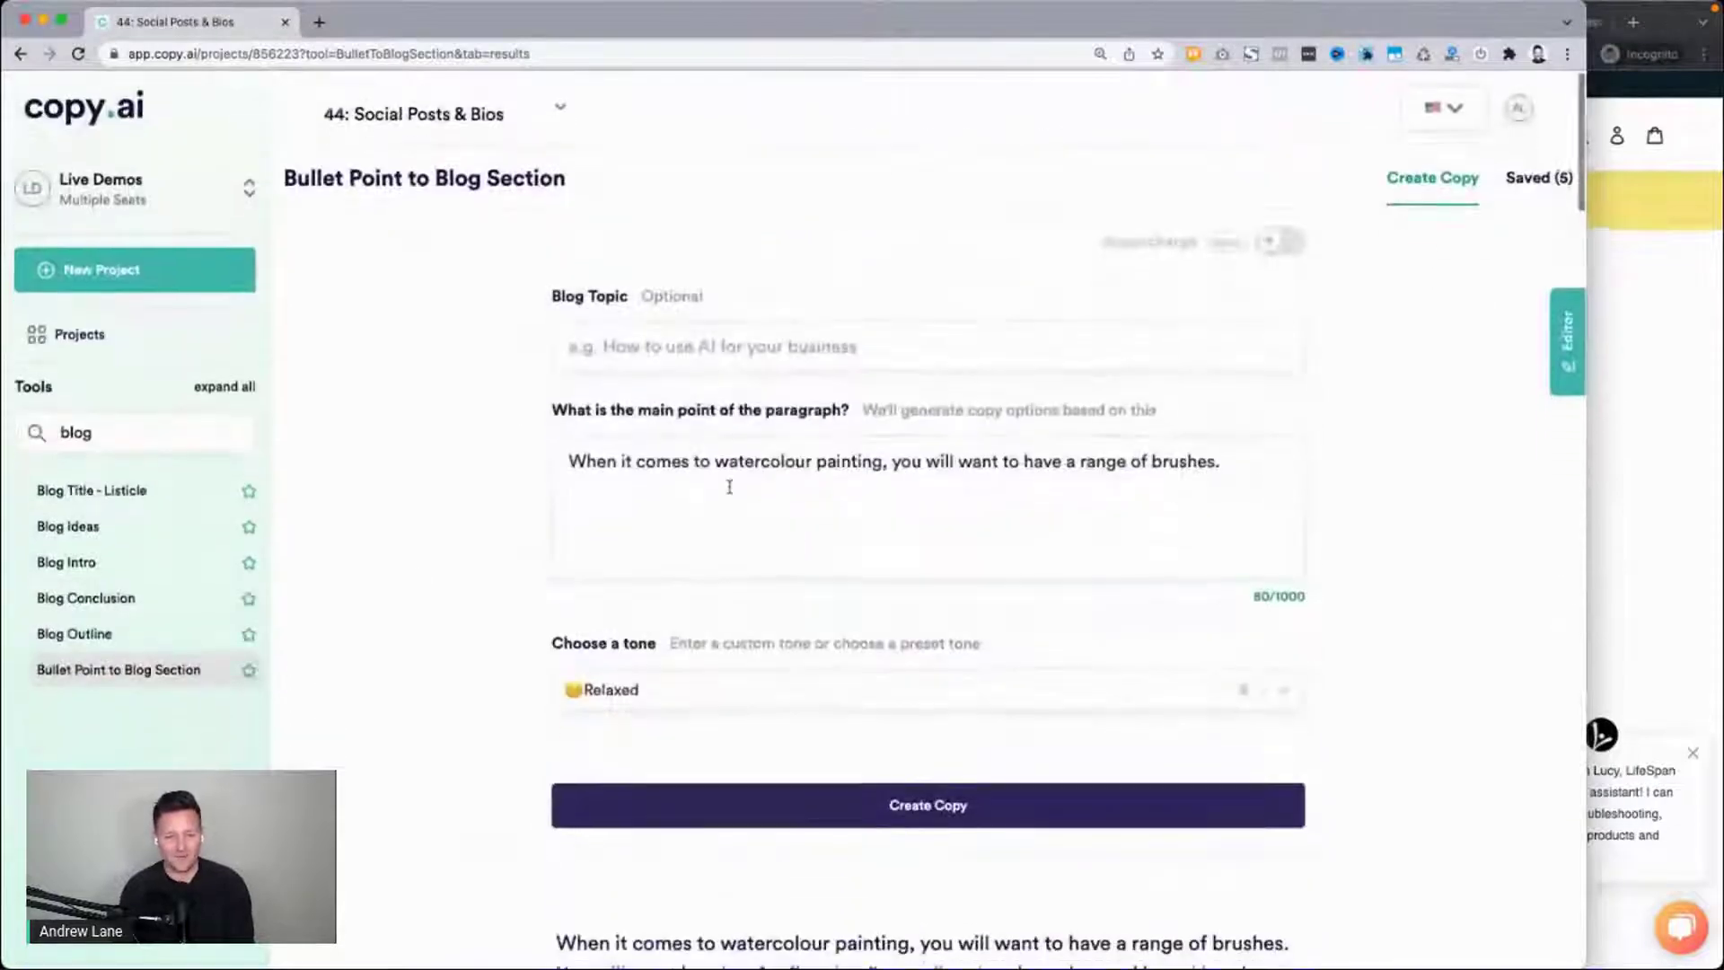
{"action": "key", "text": "super+v"}
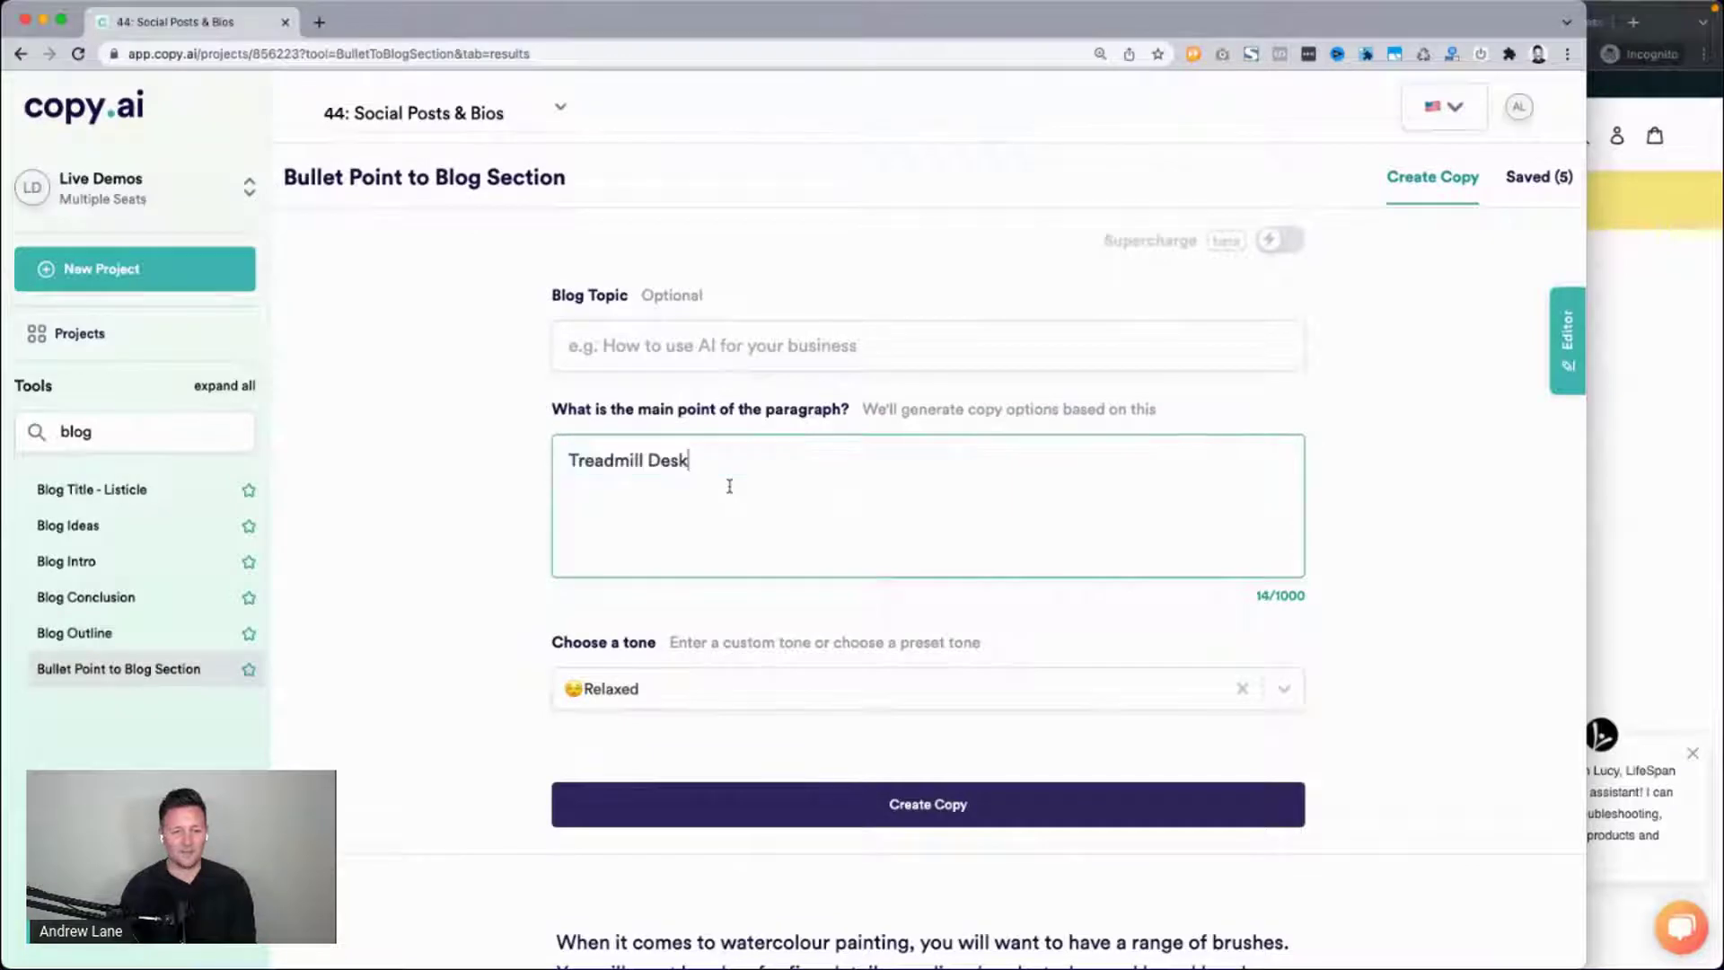
{"action": "left_click", "coordinate": [563, 463]}
{"action": "type", "text": "Benefits of a"}
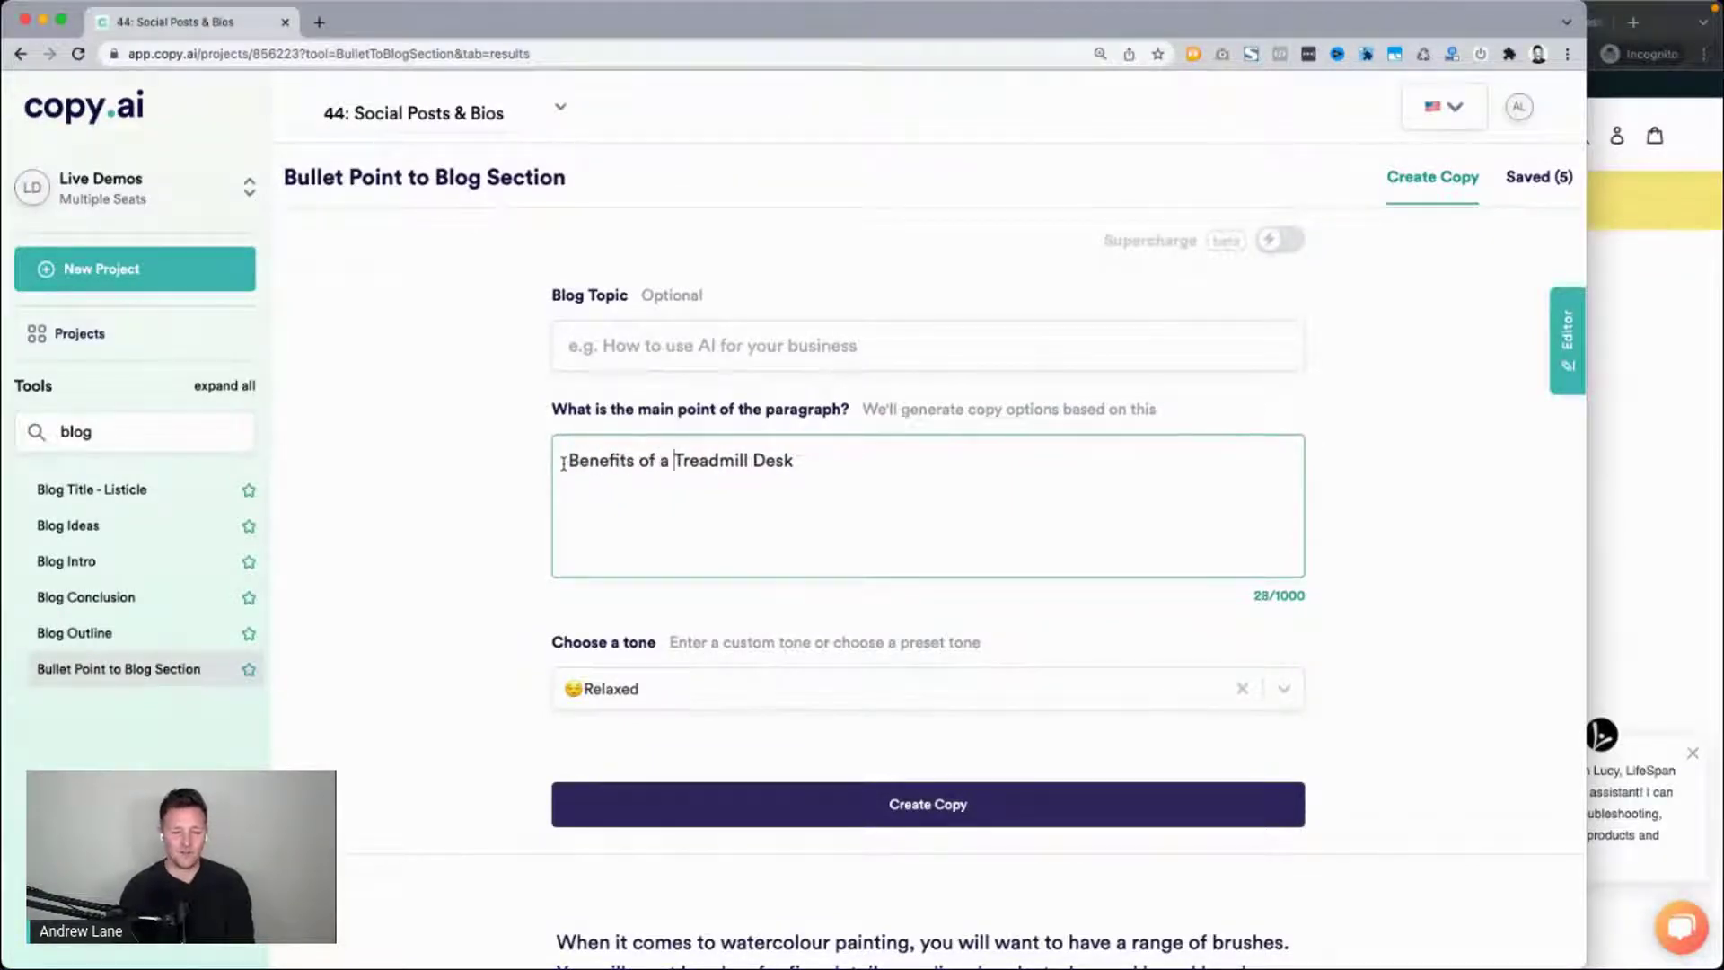
{"action": "left_click", "coordinate": [683, 820]}
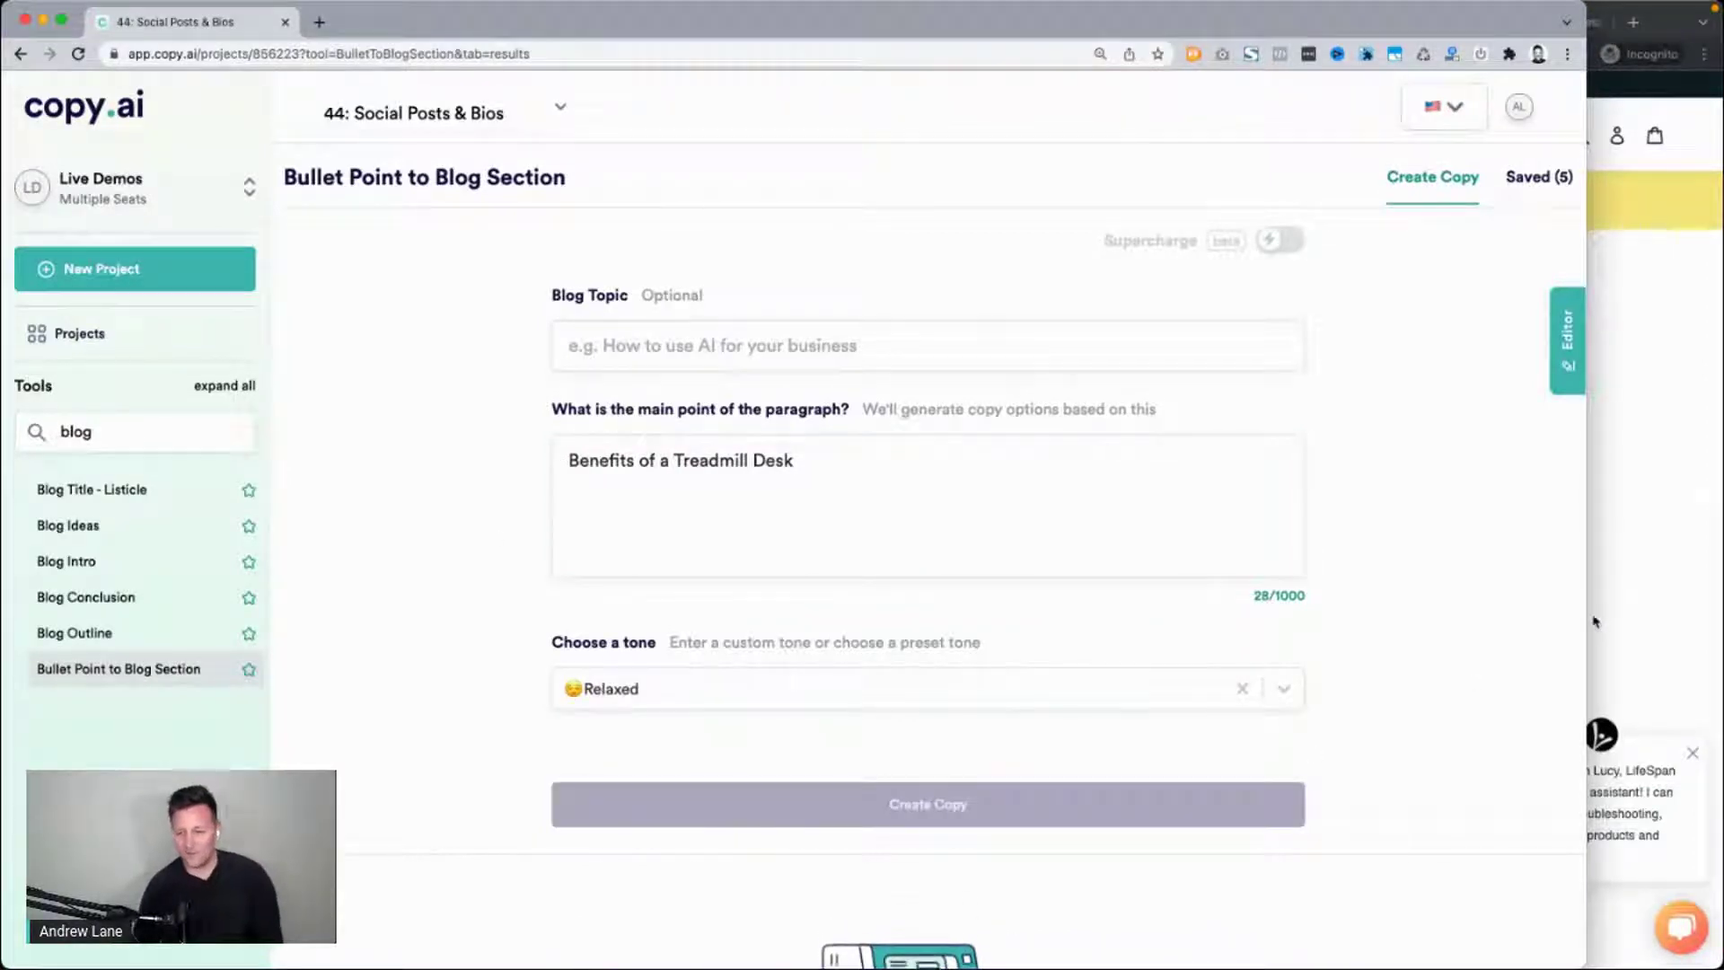
Widen the copy.ai window and read the first treadmill desk section, highlighting its opening paragraph on sedentary lifestyles.
{"action": "left_click_drag", "start_coordinate": [1589, 616], "coordinate": [1719, 616]}
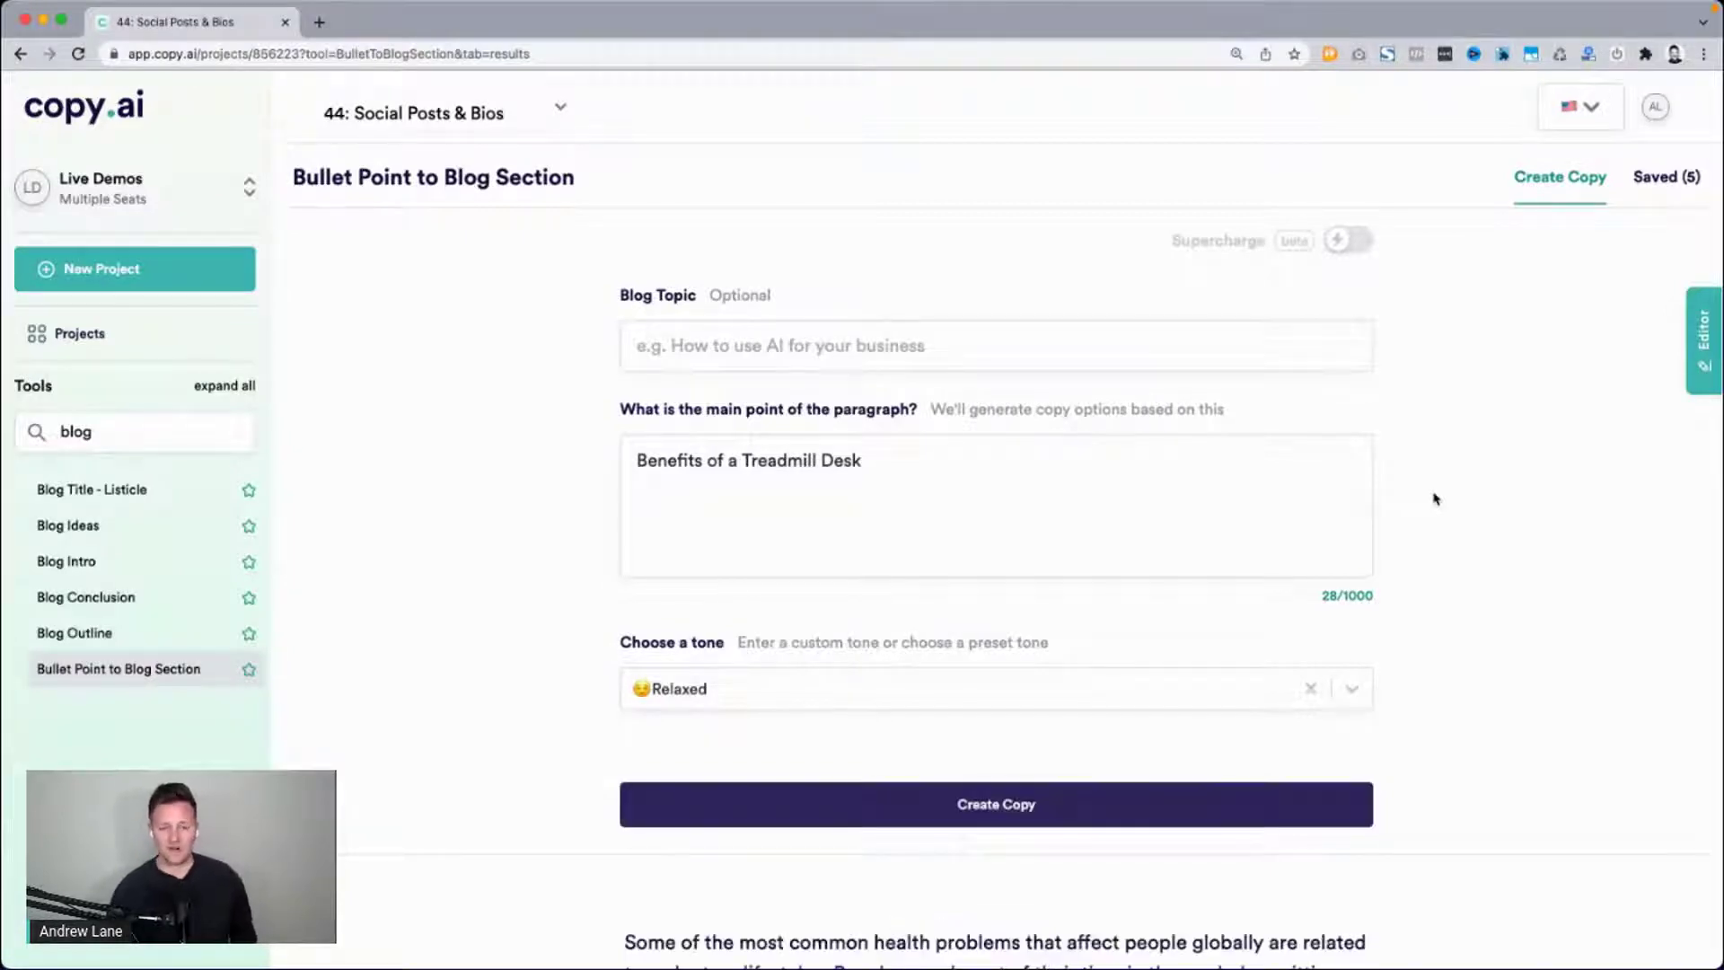
{"action": "scroll", "coordinate": [1433, 499], "scroll_direction": "down", "scroll_amount": 5}
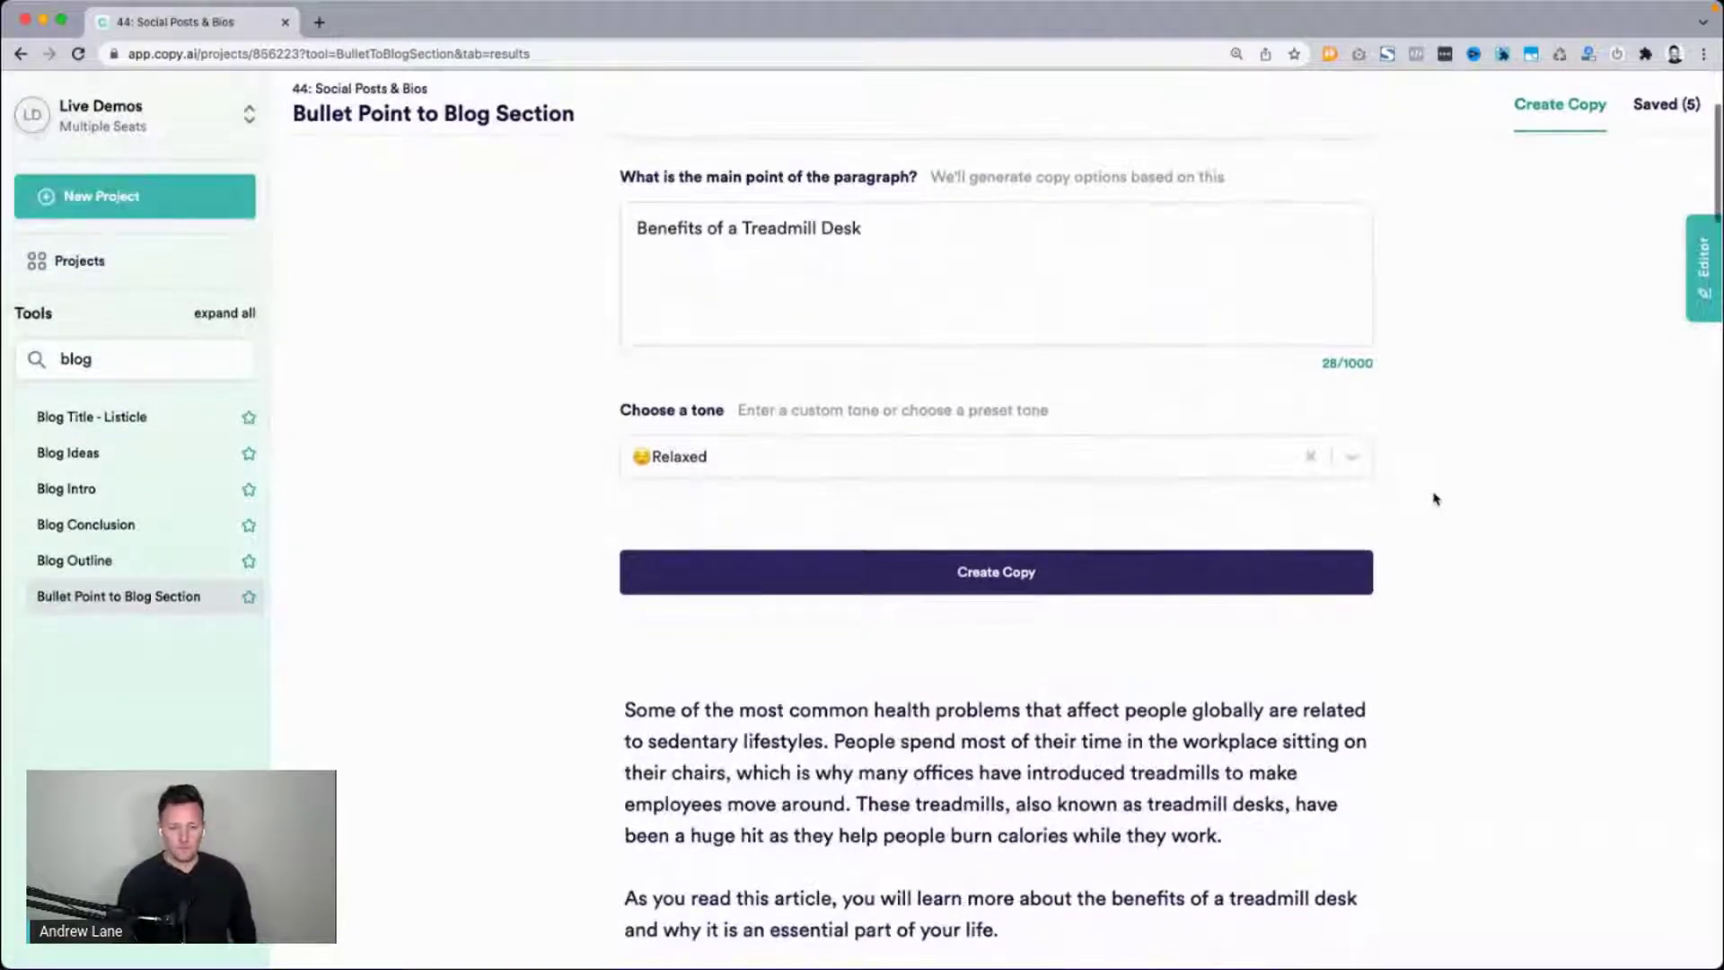
{"action": "scroll", "coordinate": [1434, 498], "scroll_direction": "down", "scroll_amount": 1}
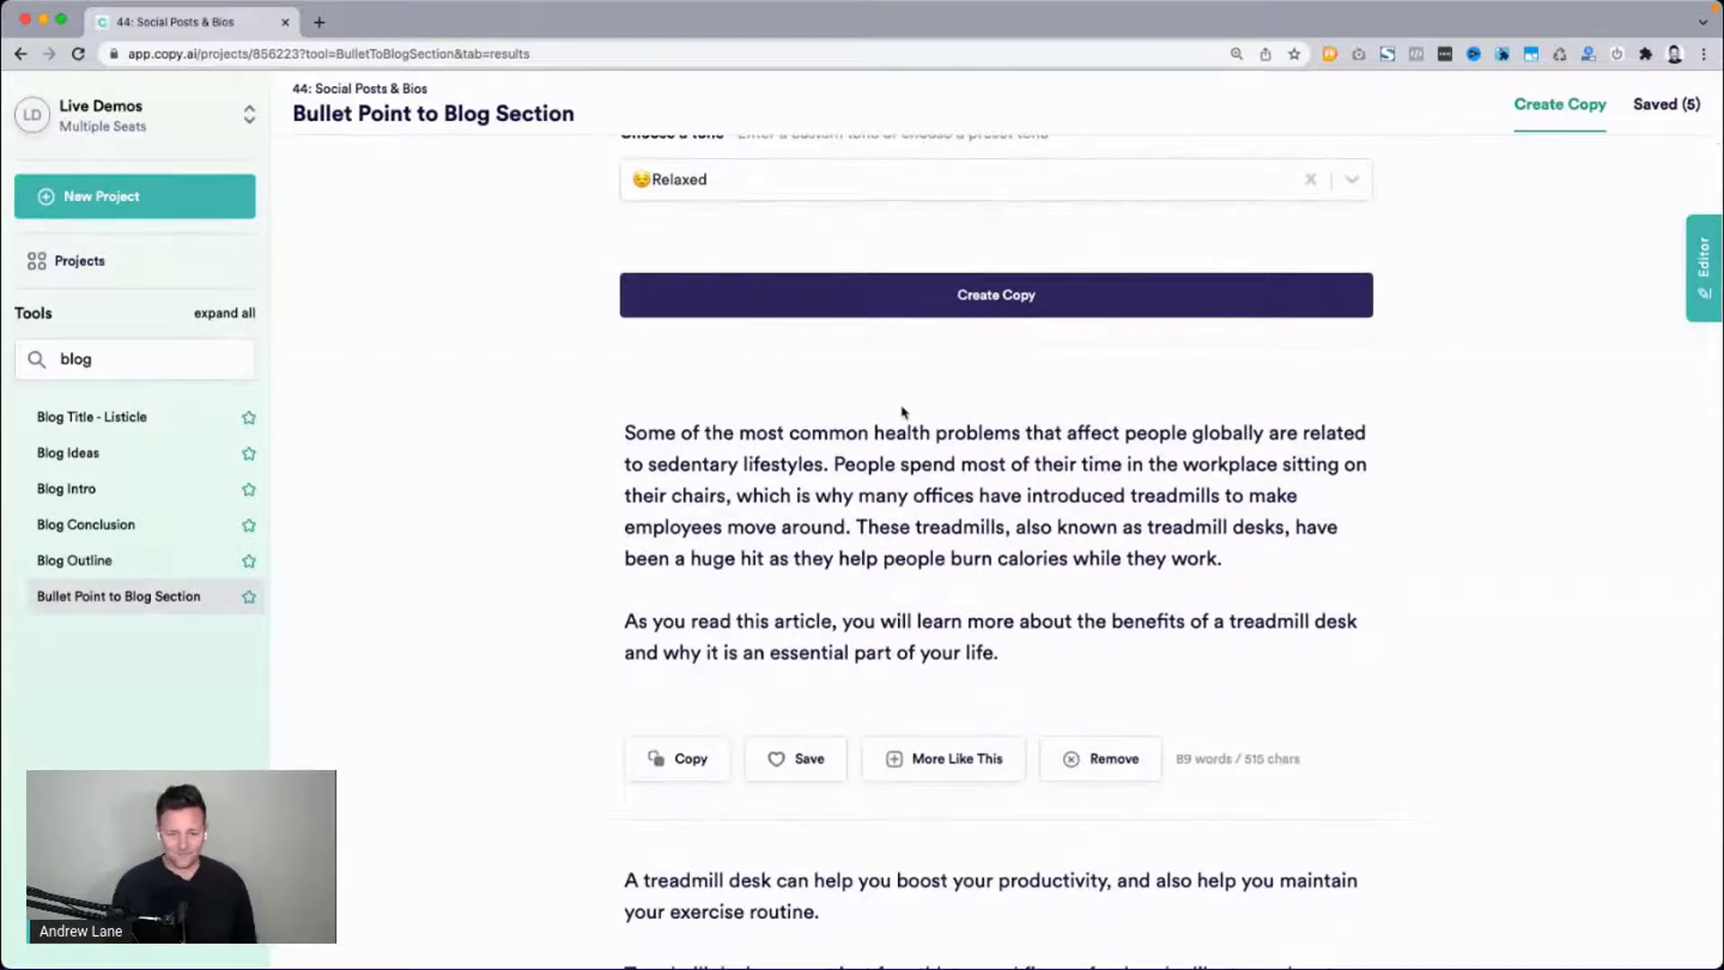
{"action": "scroll", "coordinate": [725, 384], "scroll_direction": "down", "scroll_amount": 1}
{"action": "left_click_drag", "start_coordinate": [629, 385], "coordinate": [834, 418]}
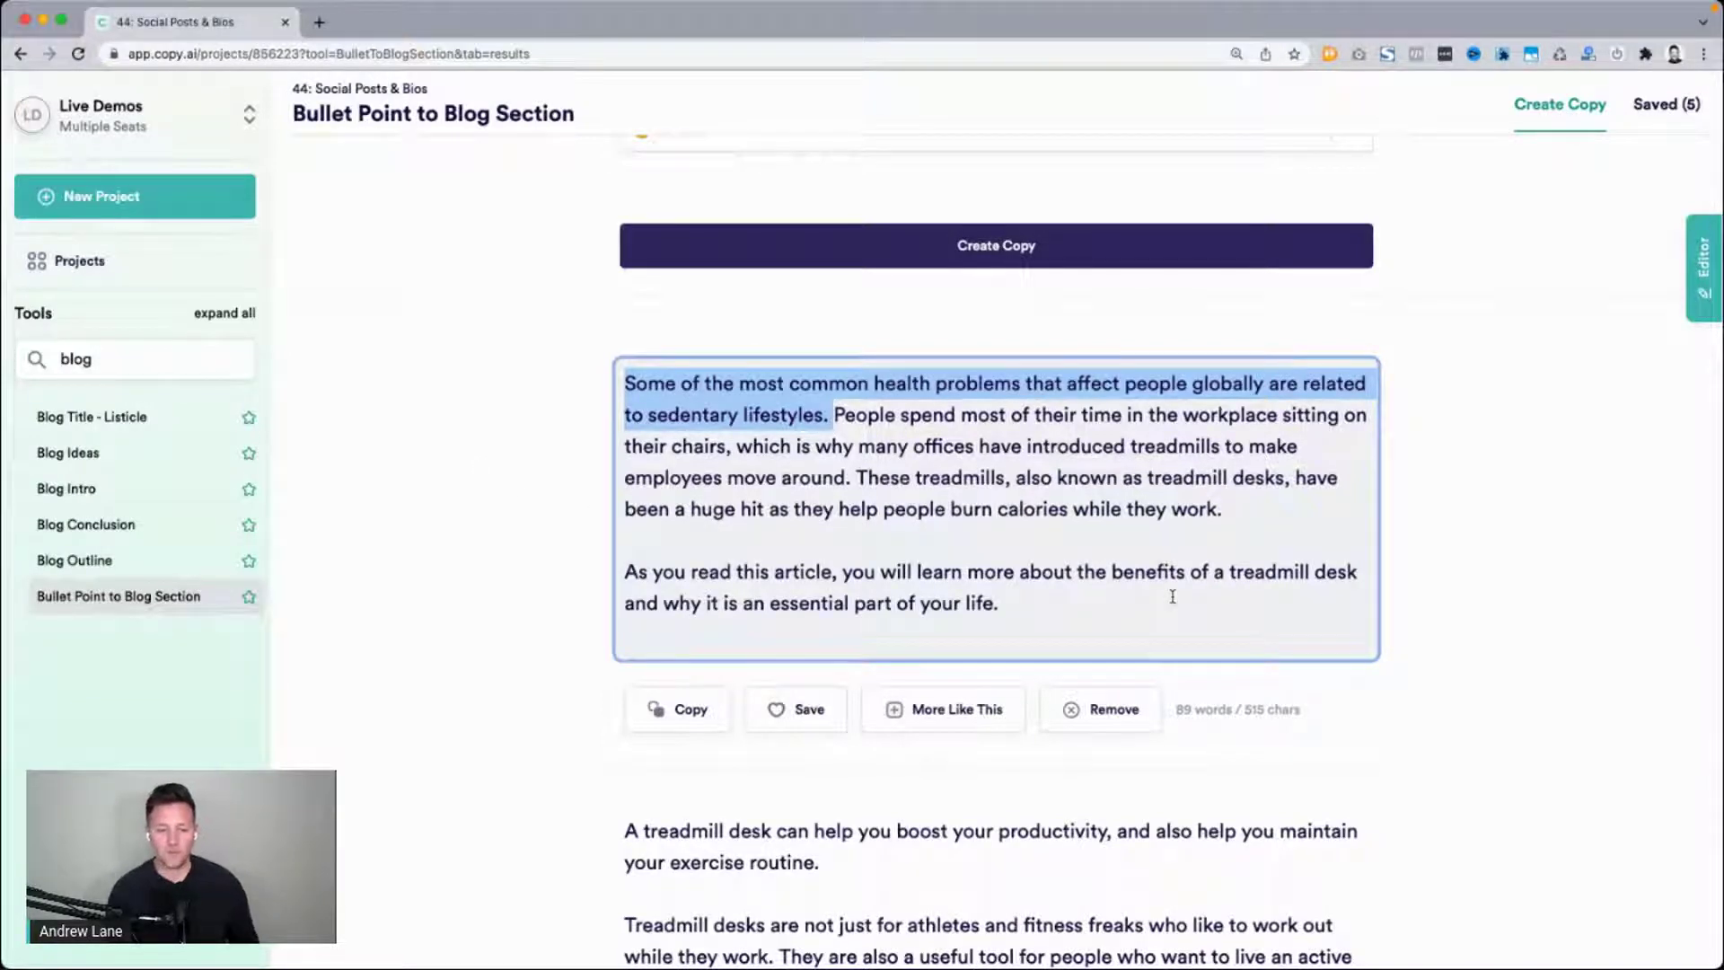
{"action": "left_click_drag", "start_coordinate": [855, 476], "coordinate": [528, 376]}
{"action": "left_click", "coordinate": [1241, 510]}
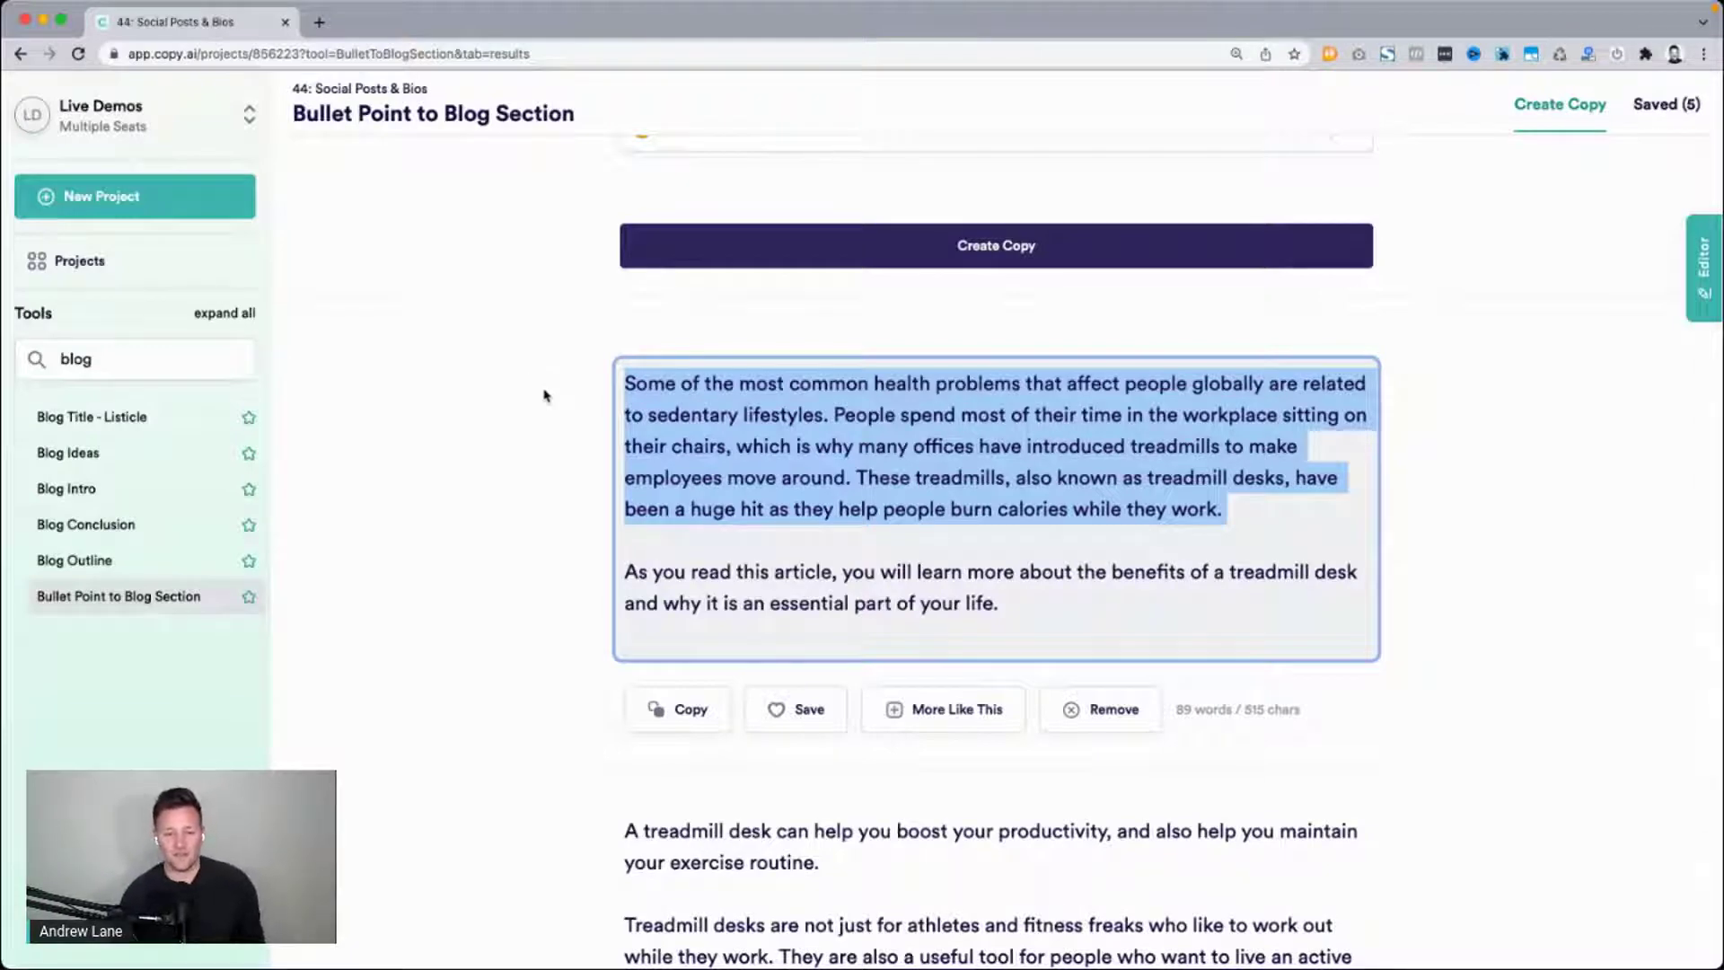
{"action": "triple_click", "coordinate": [710, 465]}
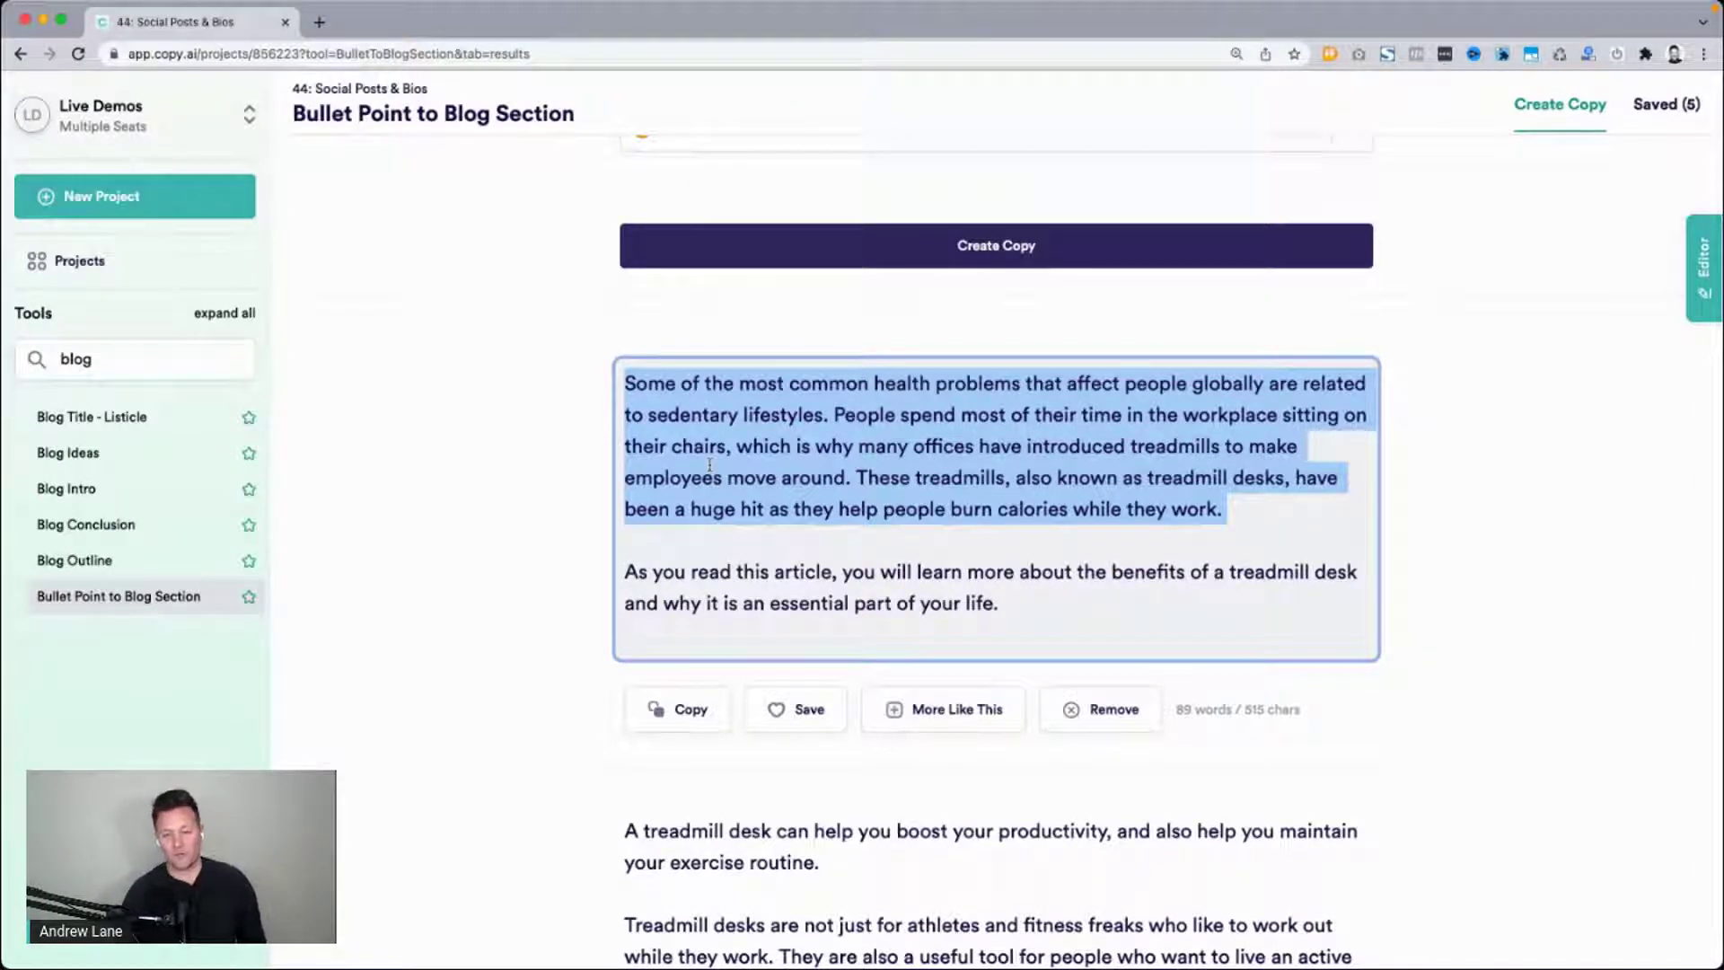
Read the first treadmill desk section's closing paragraph about the article's benefits, highlighting it and the opening paragraph again.
{"action": "scroll", "coordinate": [527, 582], "scroll_direction": "down", "scroll_amount": 2}
{"action": "left_click_drag", "start_coordinate": [629, 392], "coordinate": [1073, 447]}
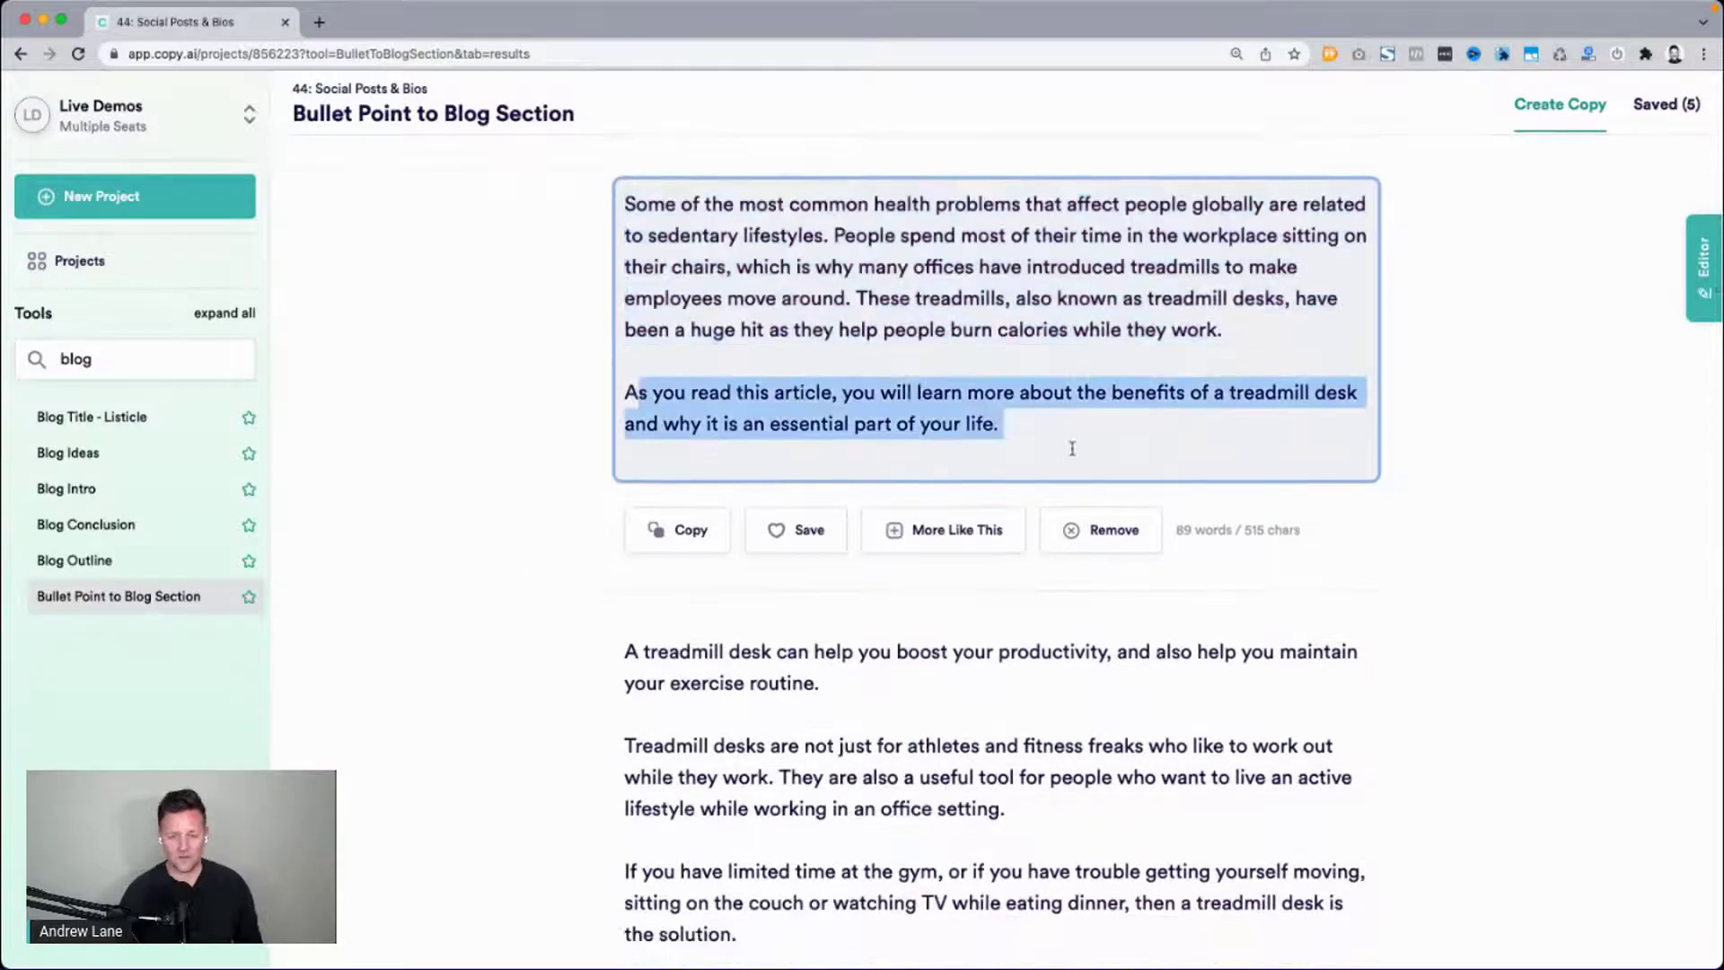
{"action": "left_click", "coordinate": [799, 270]}
{"action": "triple_click", "coordinate": [799, 270]}
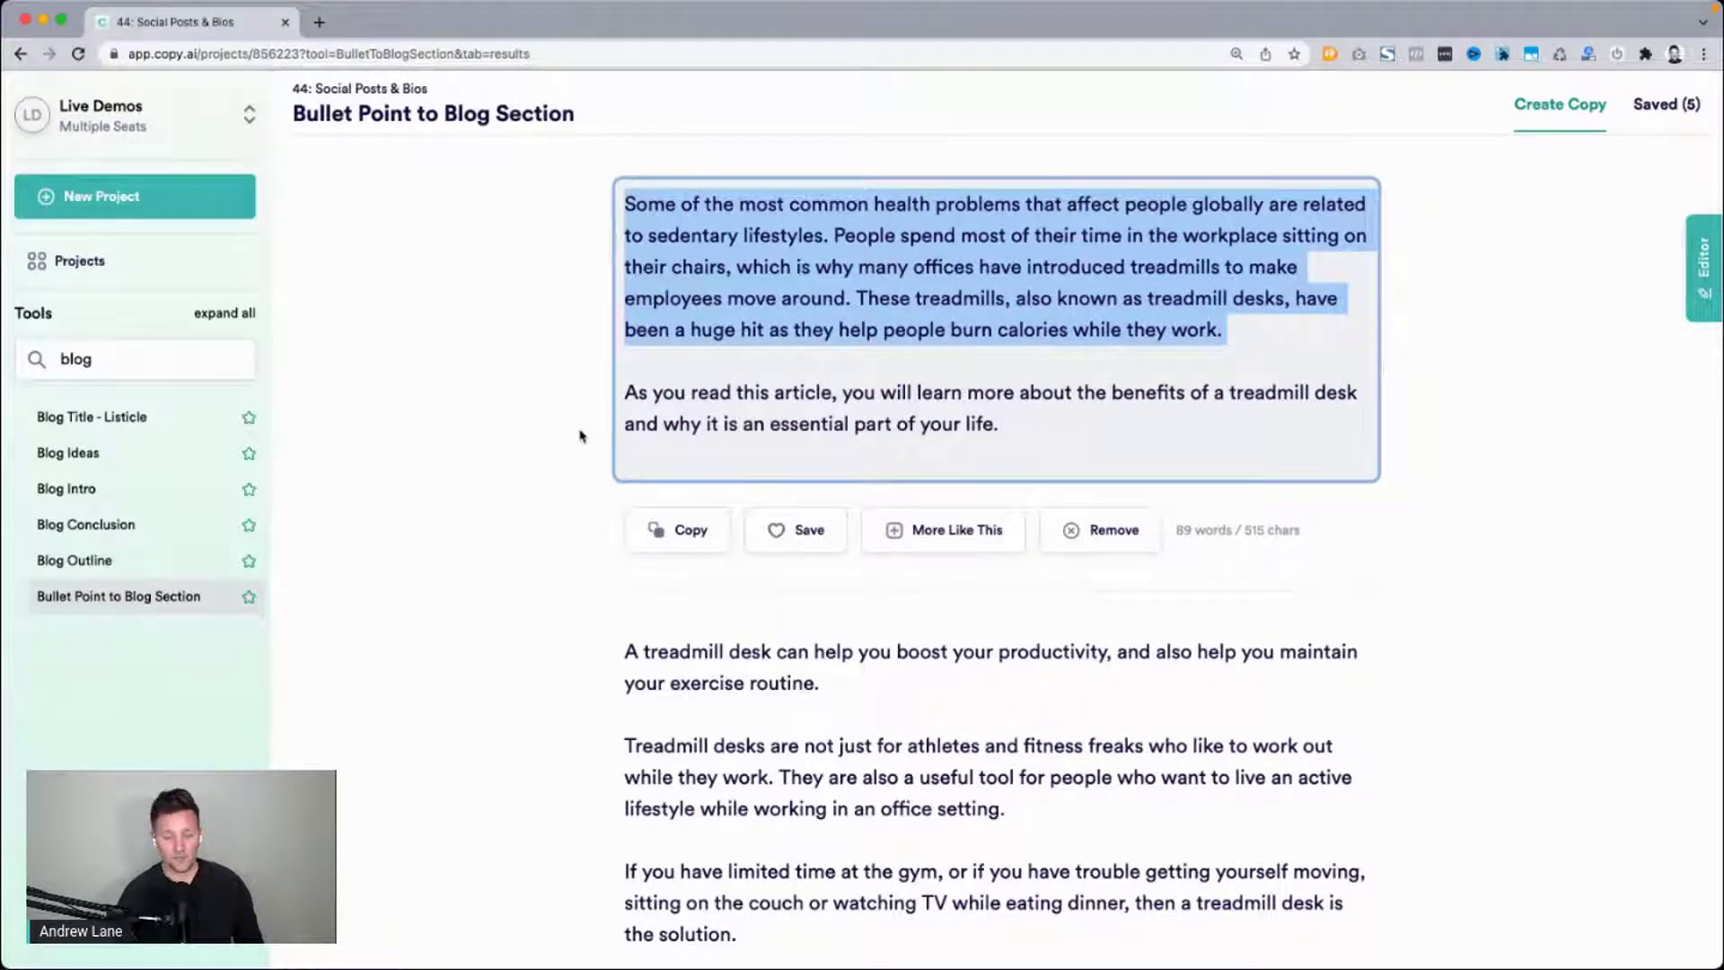
Read the opening two paragraphs of the second treadmill desk section, highlighting the productivity sentence and the office setting paragraph.
{"action": "scroll", "coordinate": [579, 435], "scroll_direction": "down", "scroll_amount": 6}
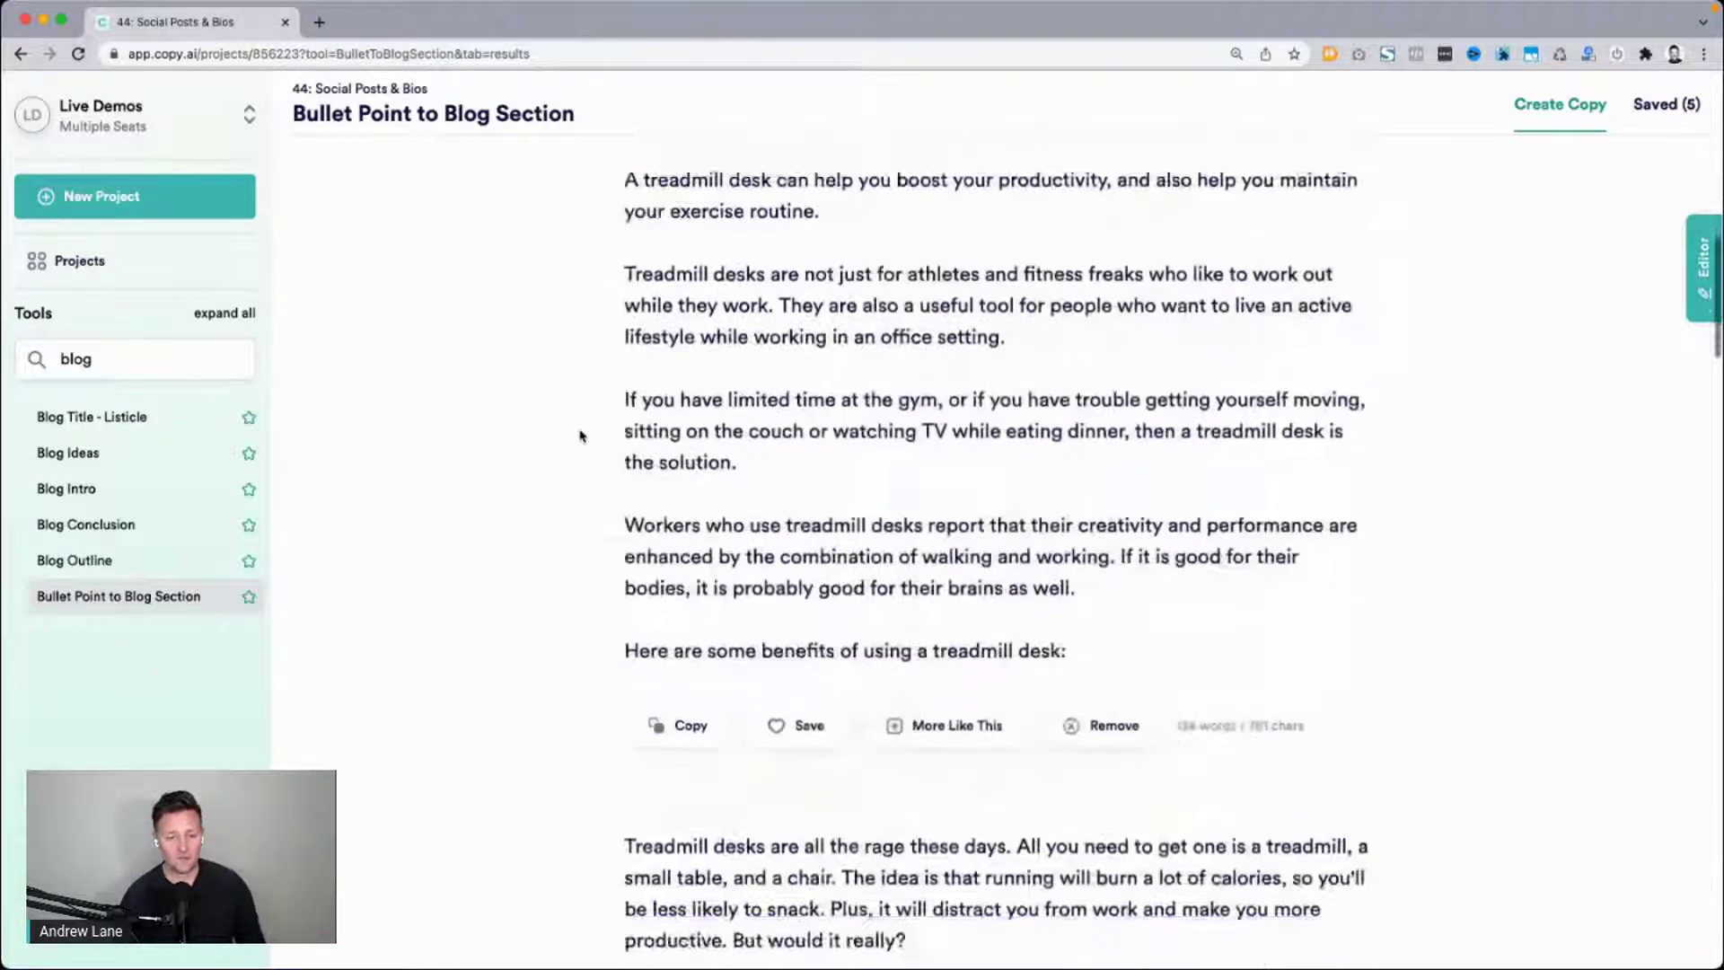
{"action": "scroll", "coordinate": [691, 215], "scroll_direction": "up", "scroll_amount": 1}
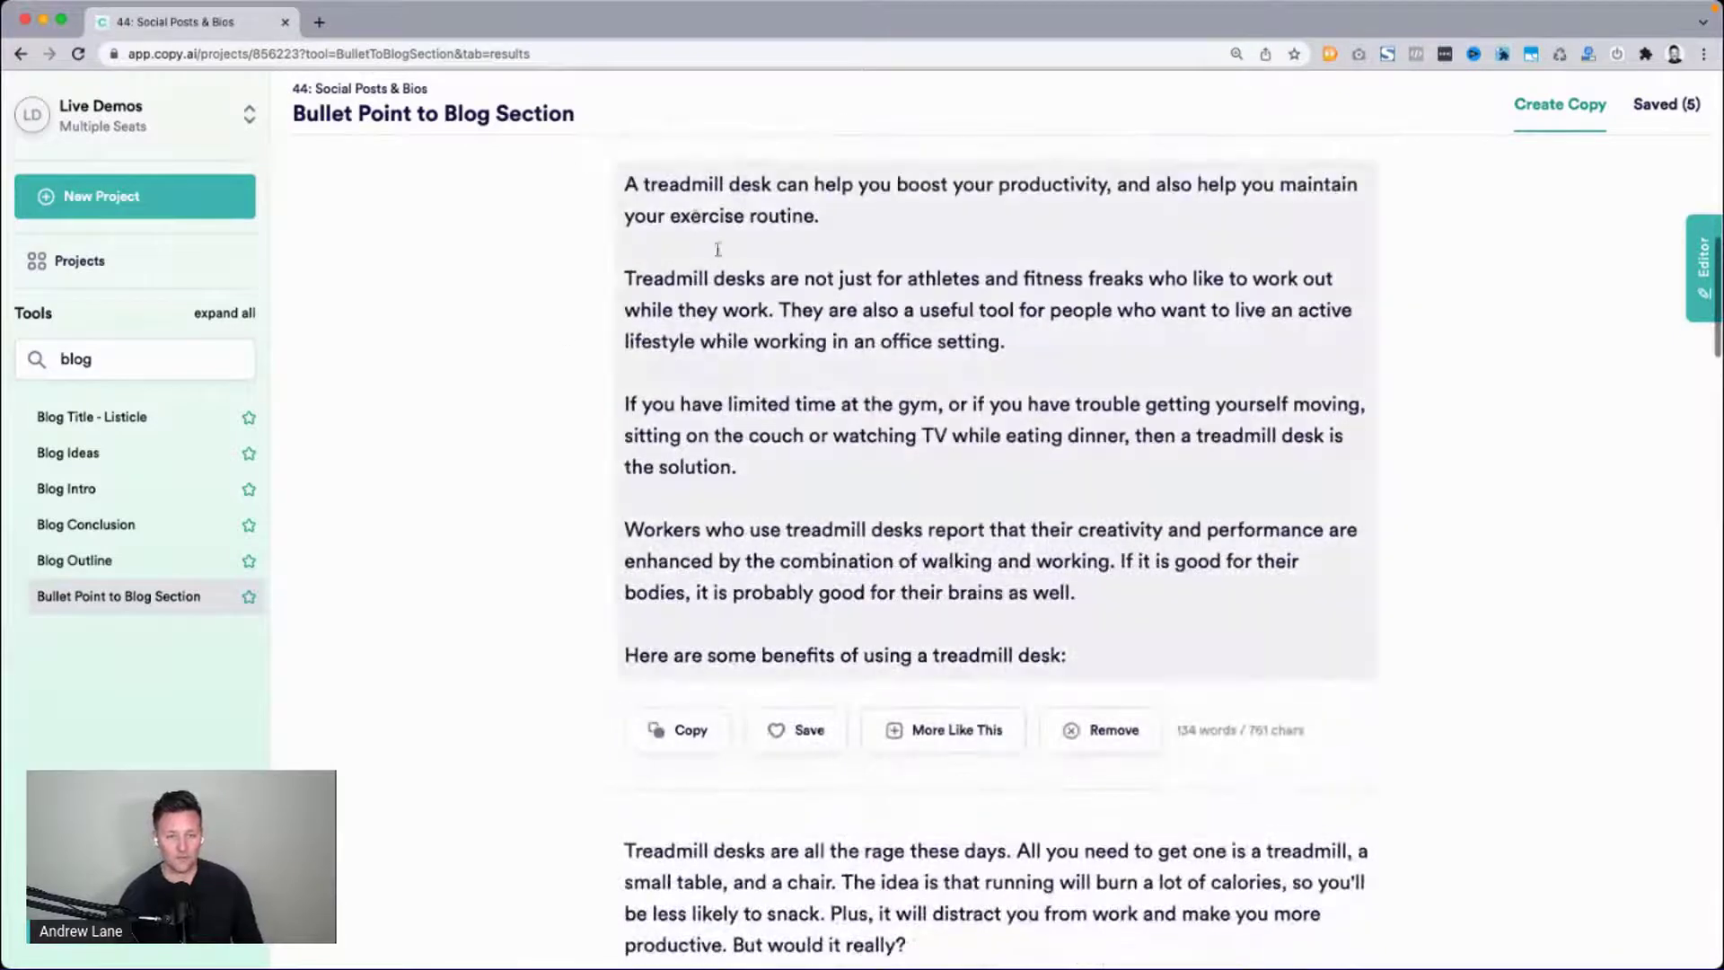
{"action": "triple_click", "coordinate": [754, 193]}
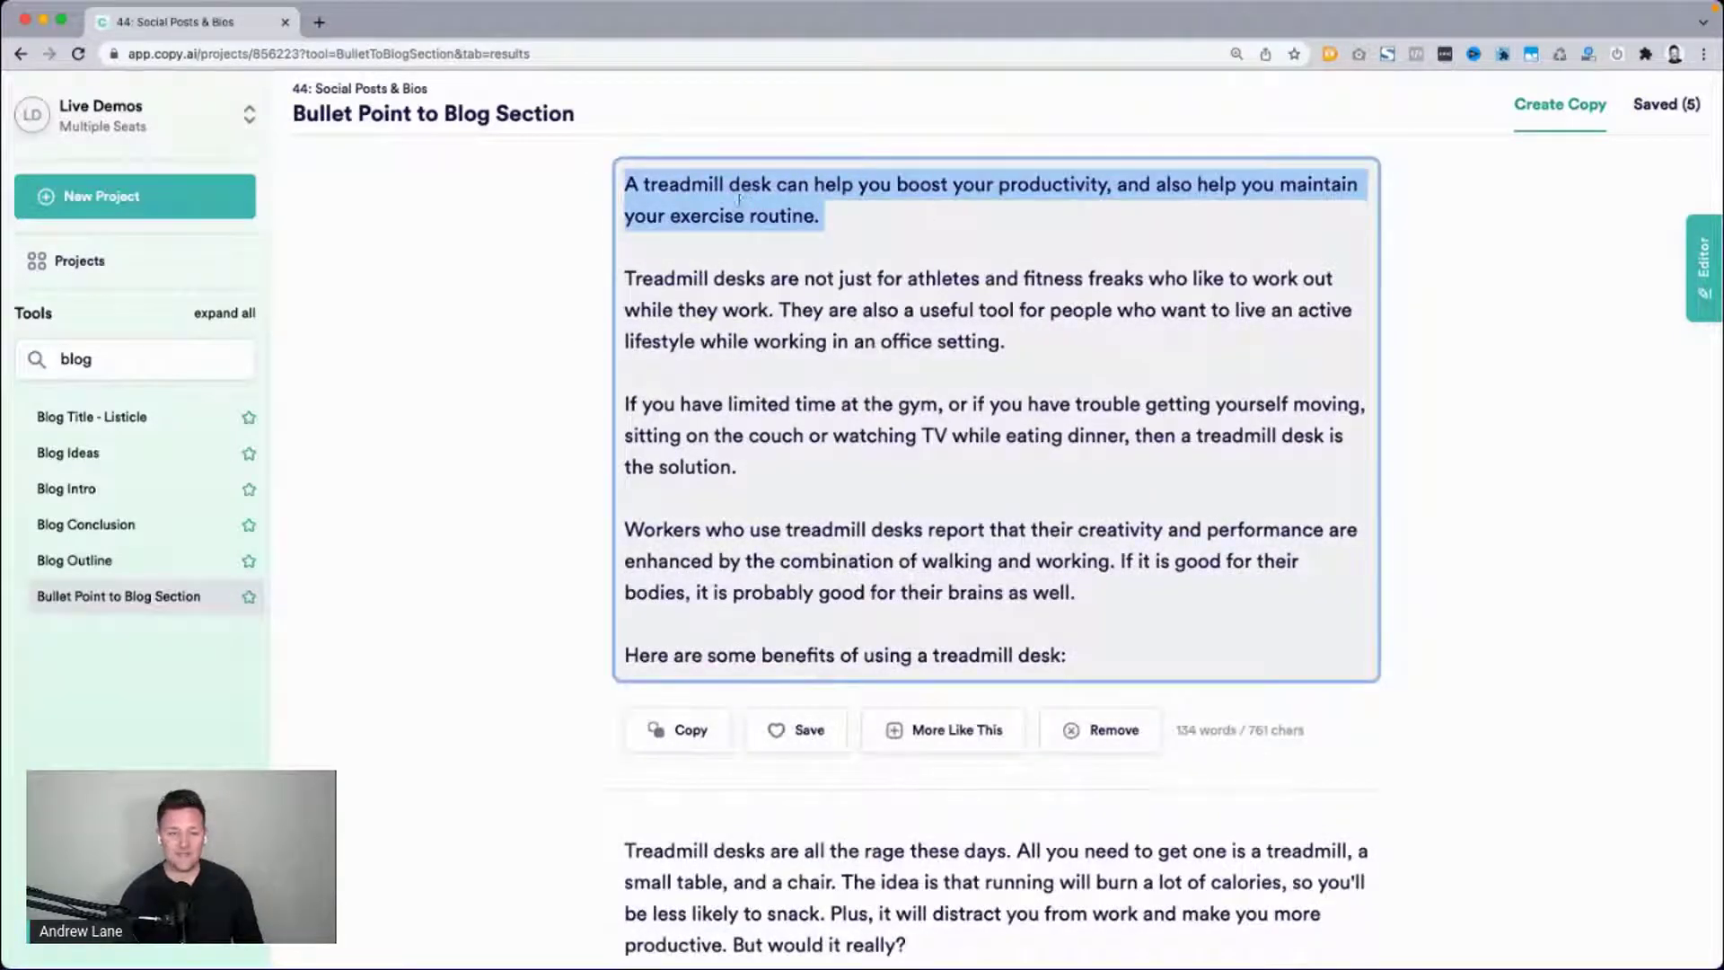
{"action": "triple_click", "coordinate": [891, 307]}
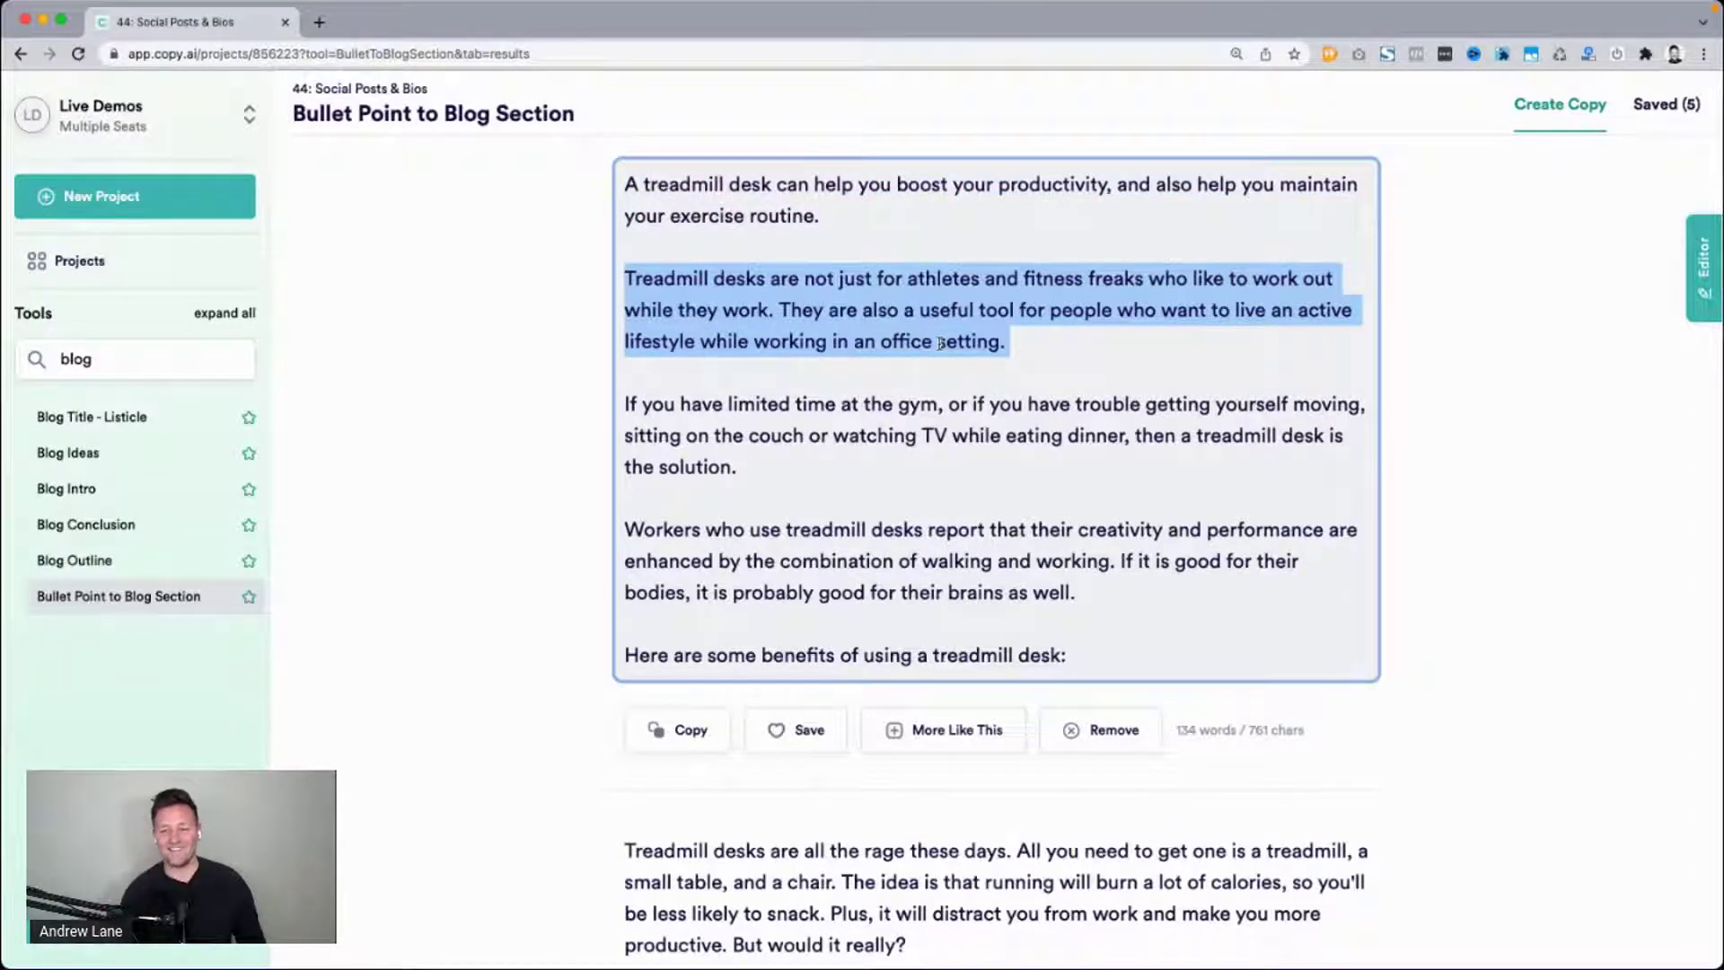
{"action": "left_click", "coordinate": [1010, 344]}
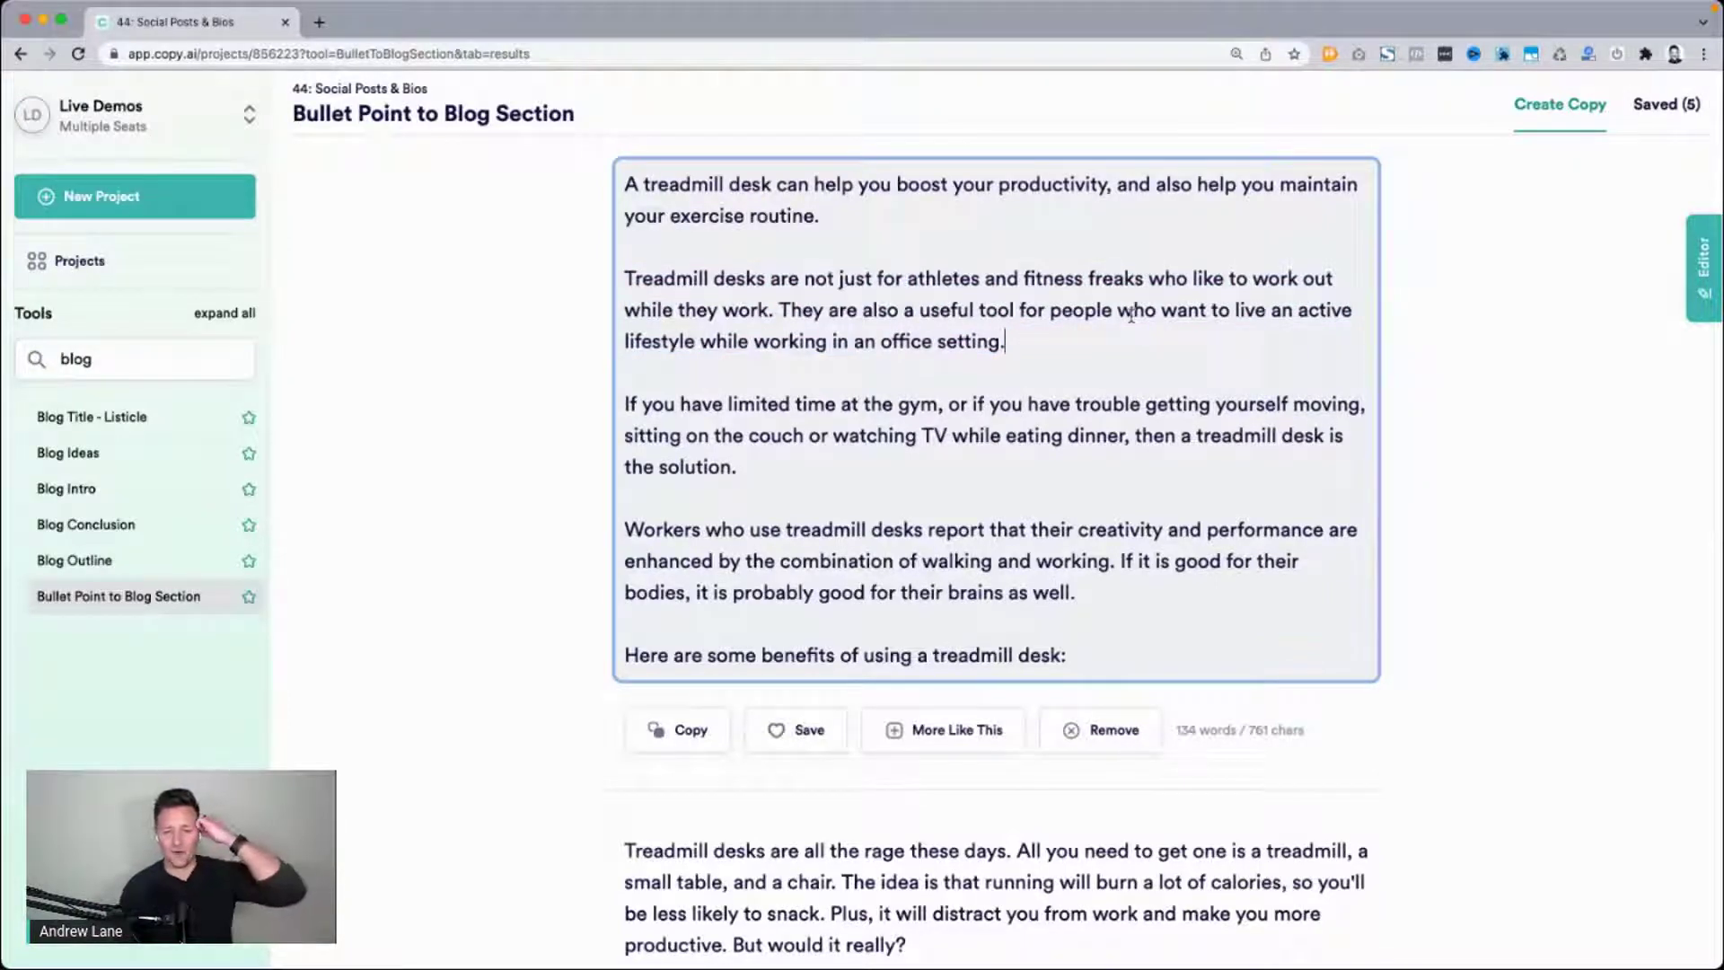
{"action": "left_click_drag", "start_coordinate": [1048, 339], "coordinate": [582, 294]}
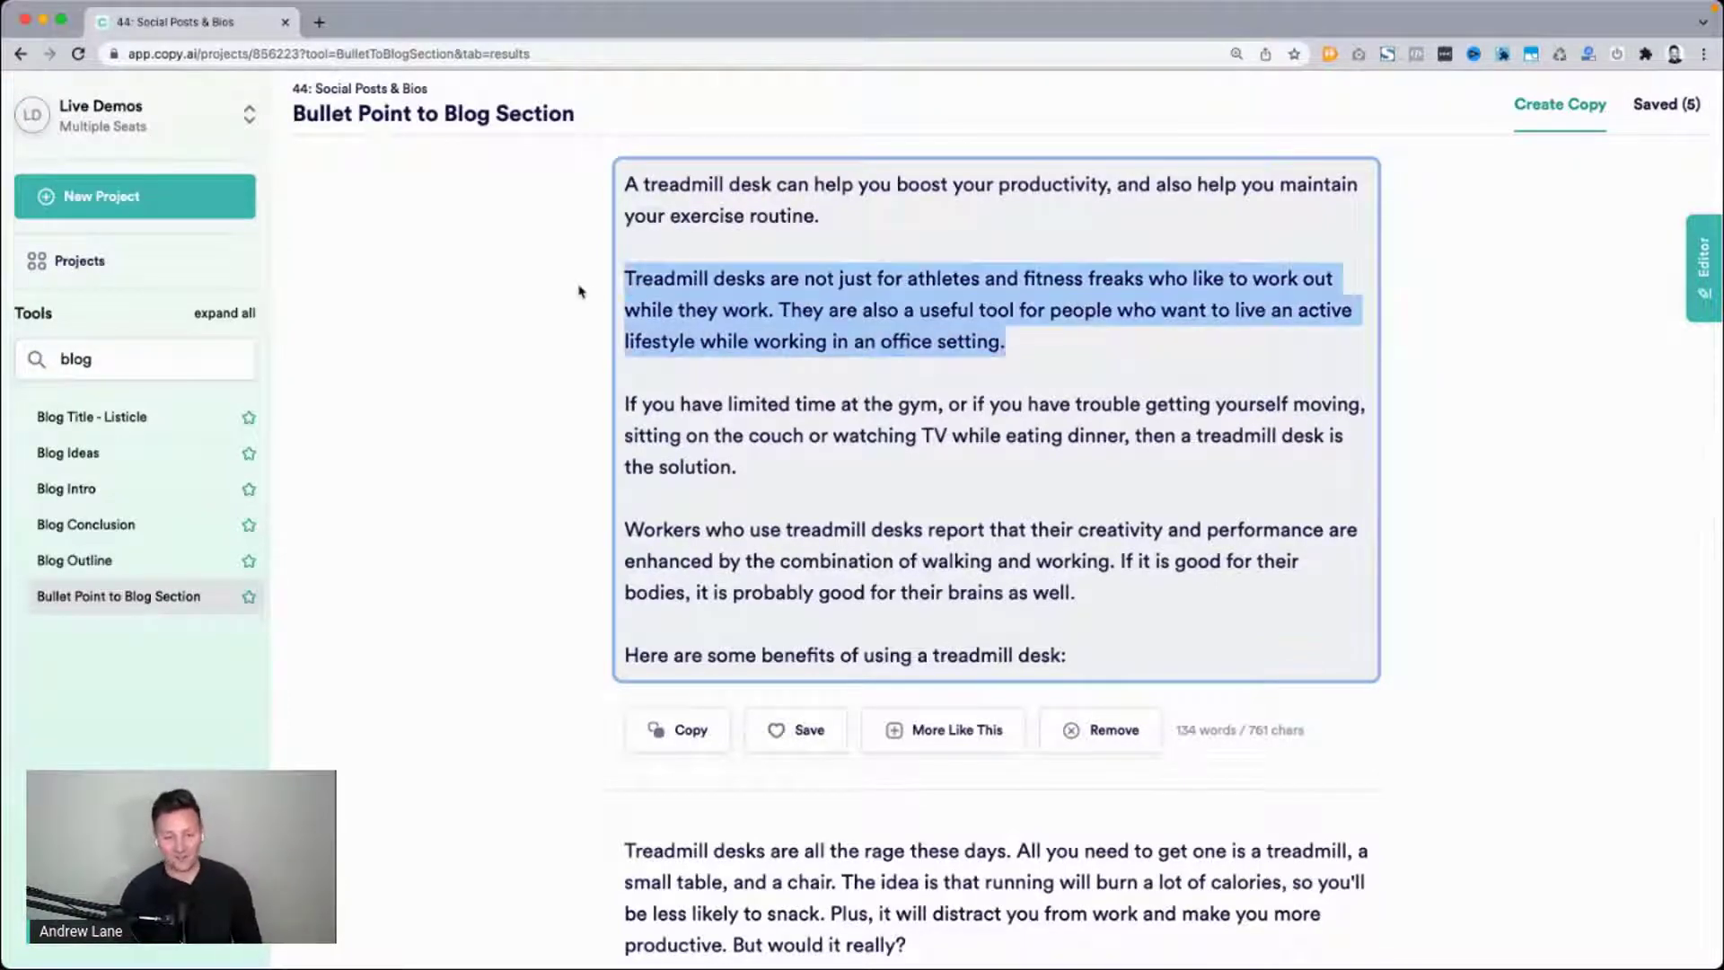
Delete "sitting on the couch or watching TV while eating dinner," from the second section's limited gym time paragraph.
{"action": "triple_click", "coordinate": [671, 409]}
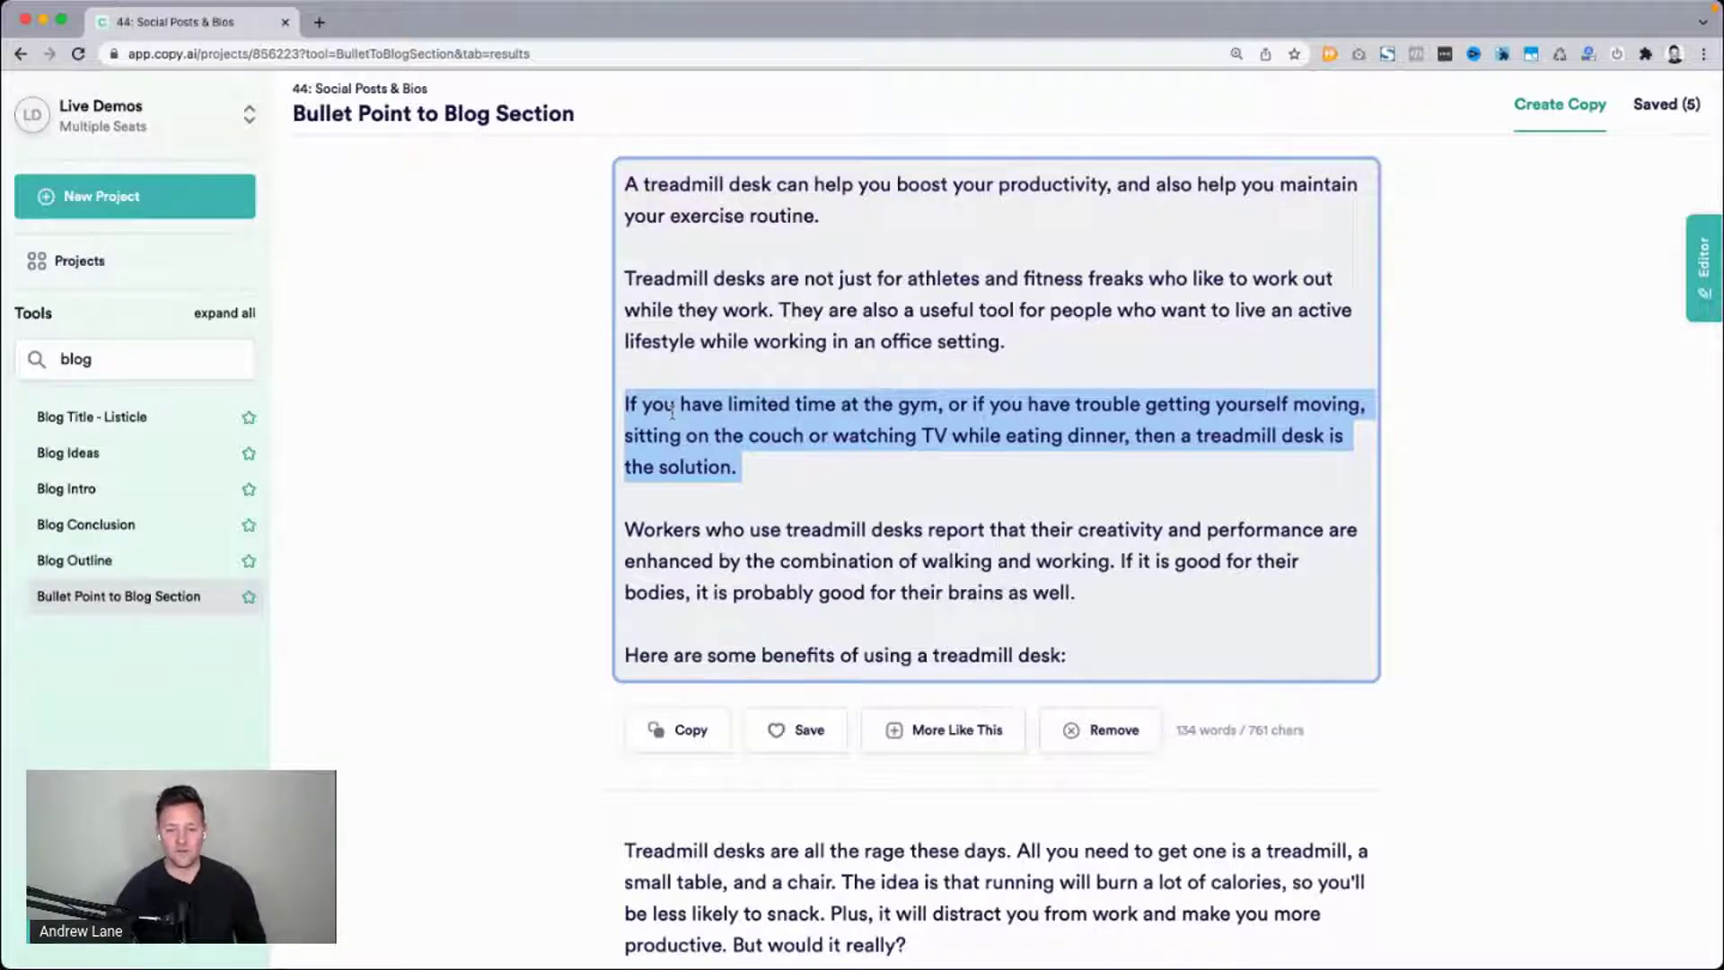
{"action": "left_click", "coordinate": [730, 422]}
{"action": "left_click_drag", "start_coordinate": [1133, 437], "coordinate": [620, 428]}
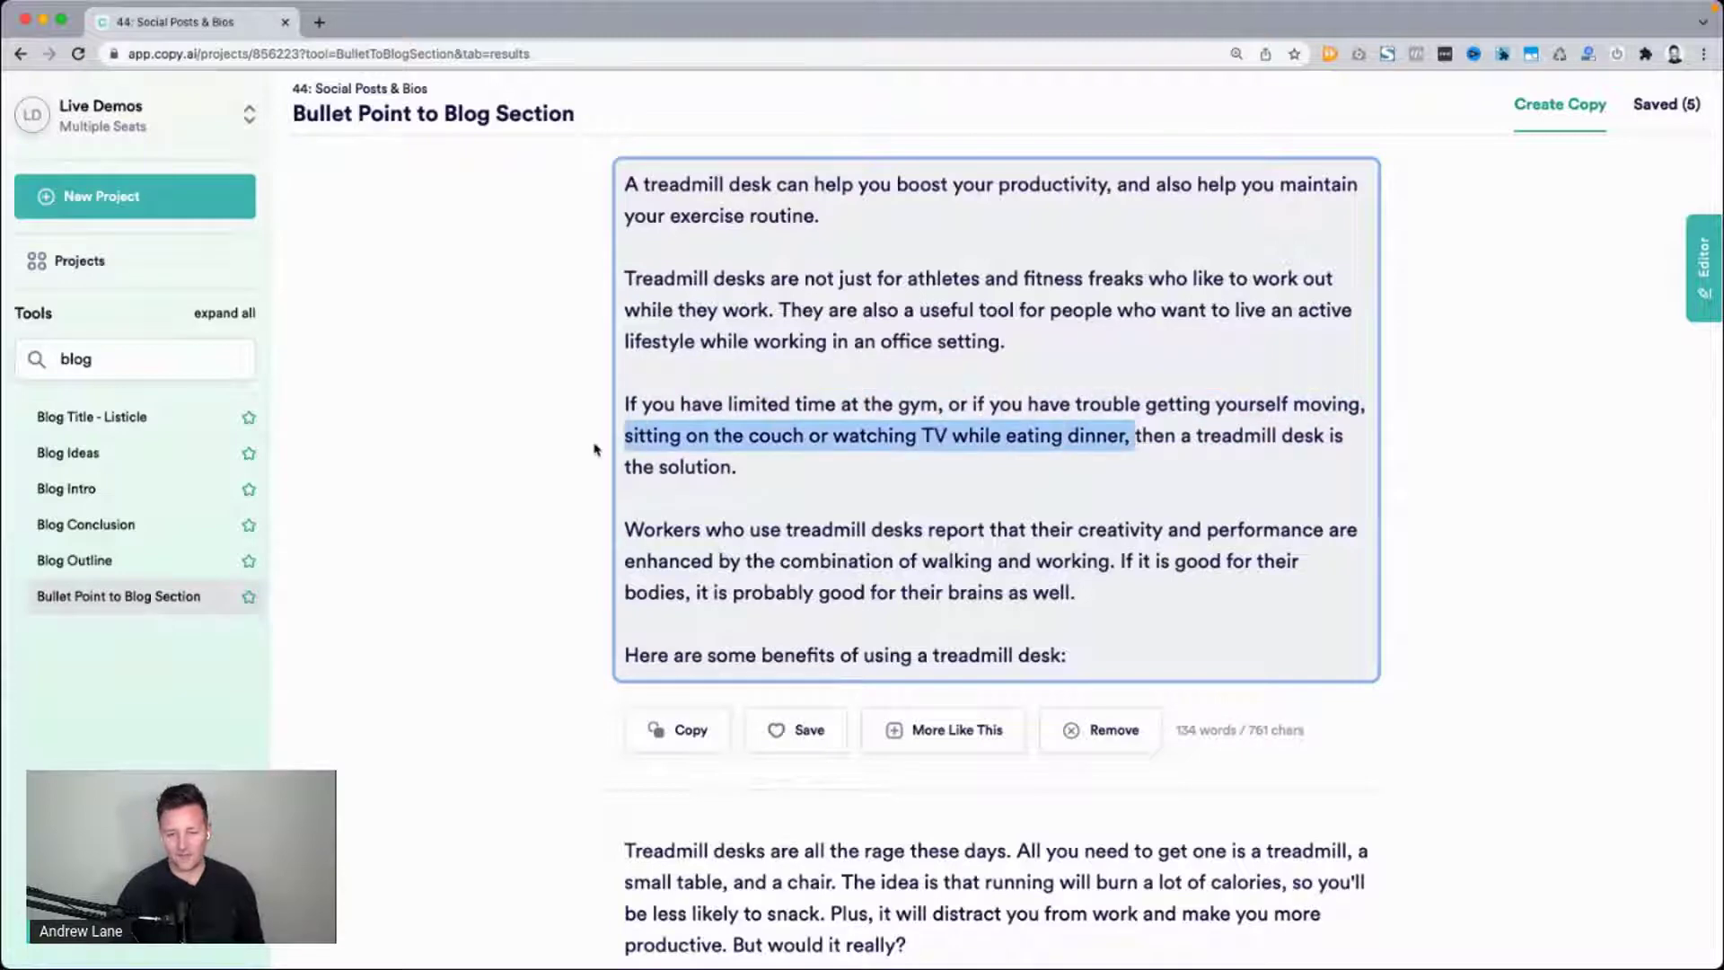
{"action": "key", "text": "BackSpace"}
{"action": "key", "text": "BackSpace"}
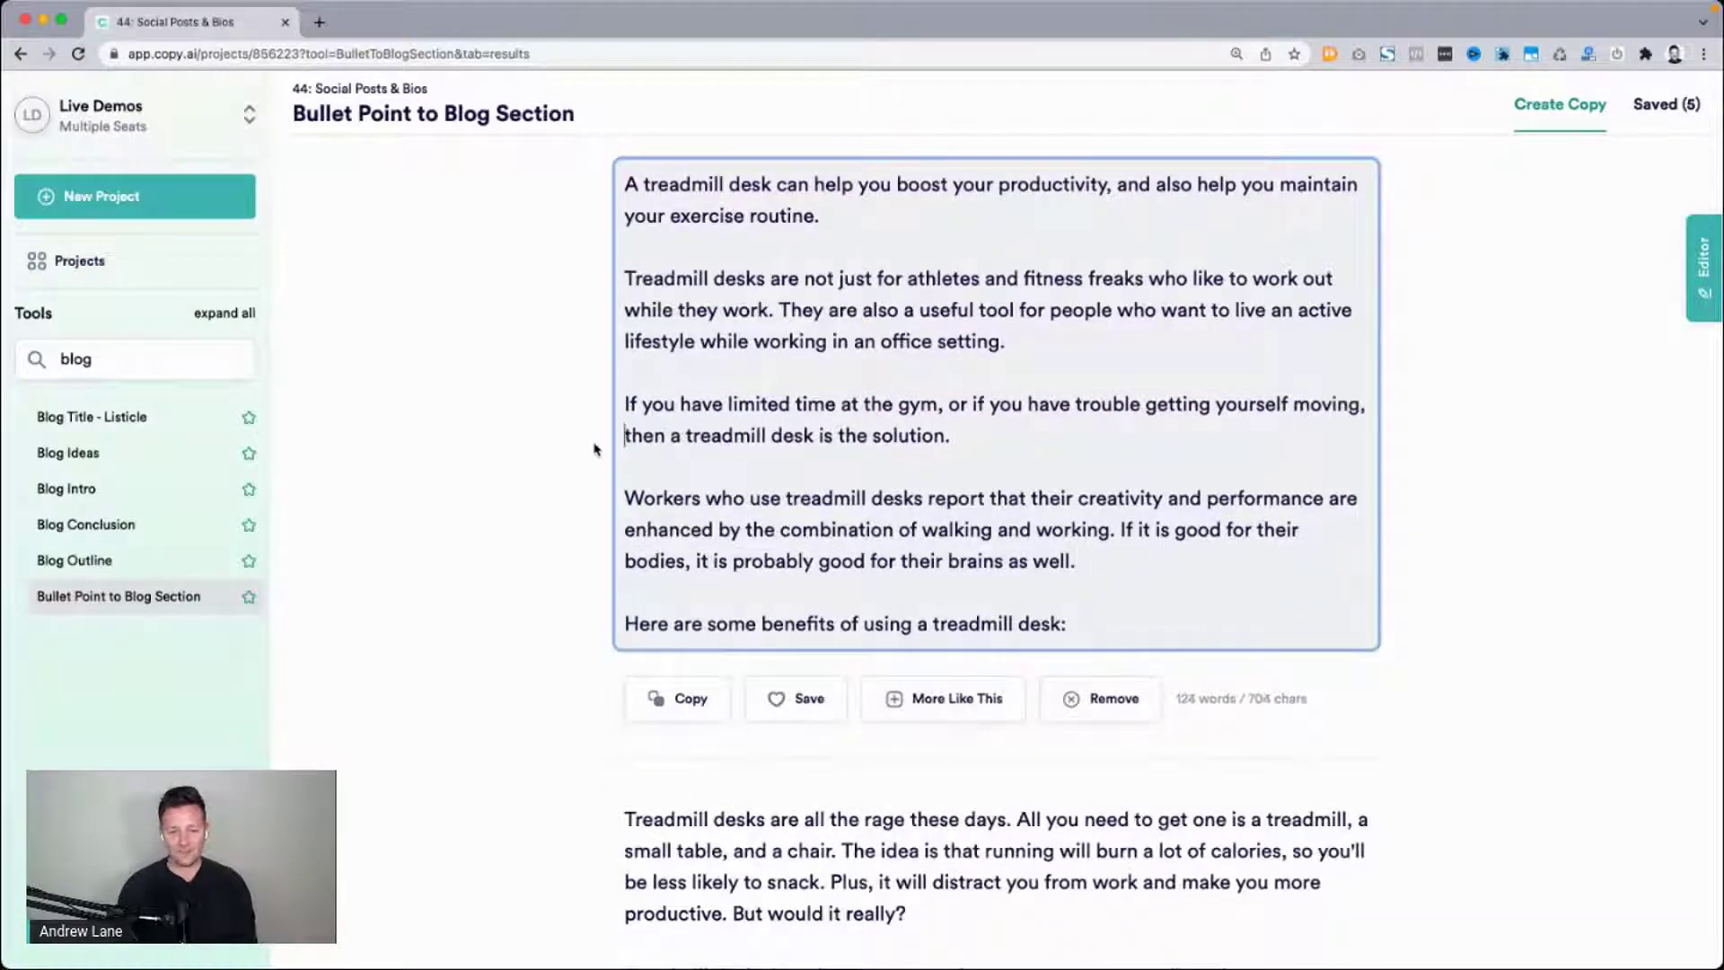
Review the paragraph on workers' creativity and performance, highlighting its two sentences and the whole section except its closing line.
{"action": "scroll", "coordinate": [952, 431], "scroll_direction": "down", "scroll_amount": 1}
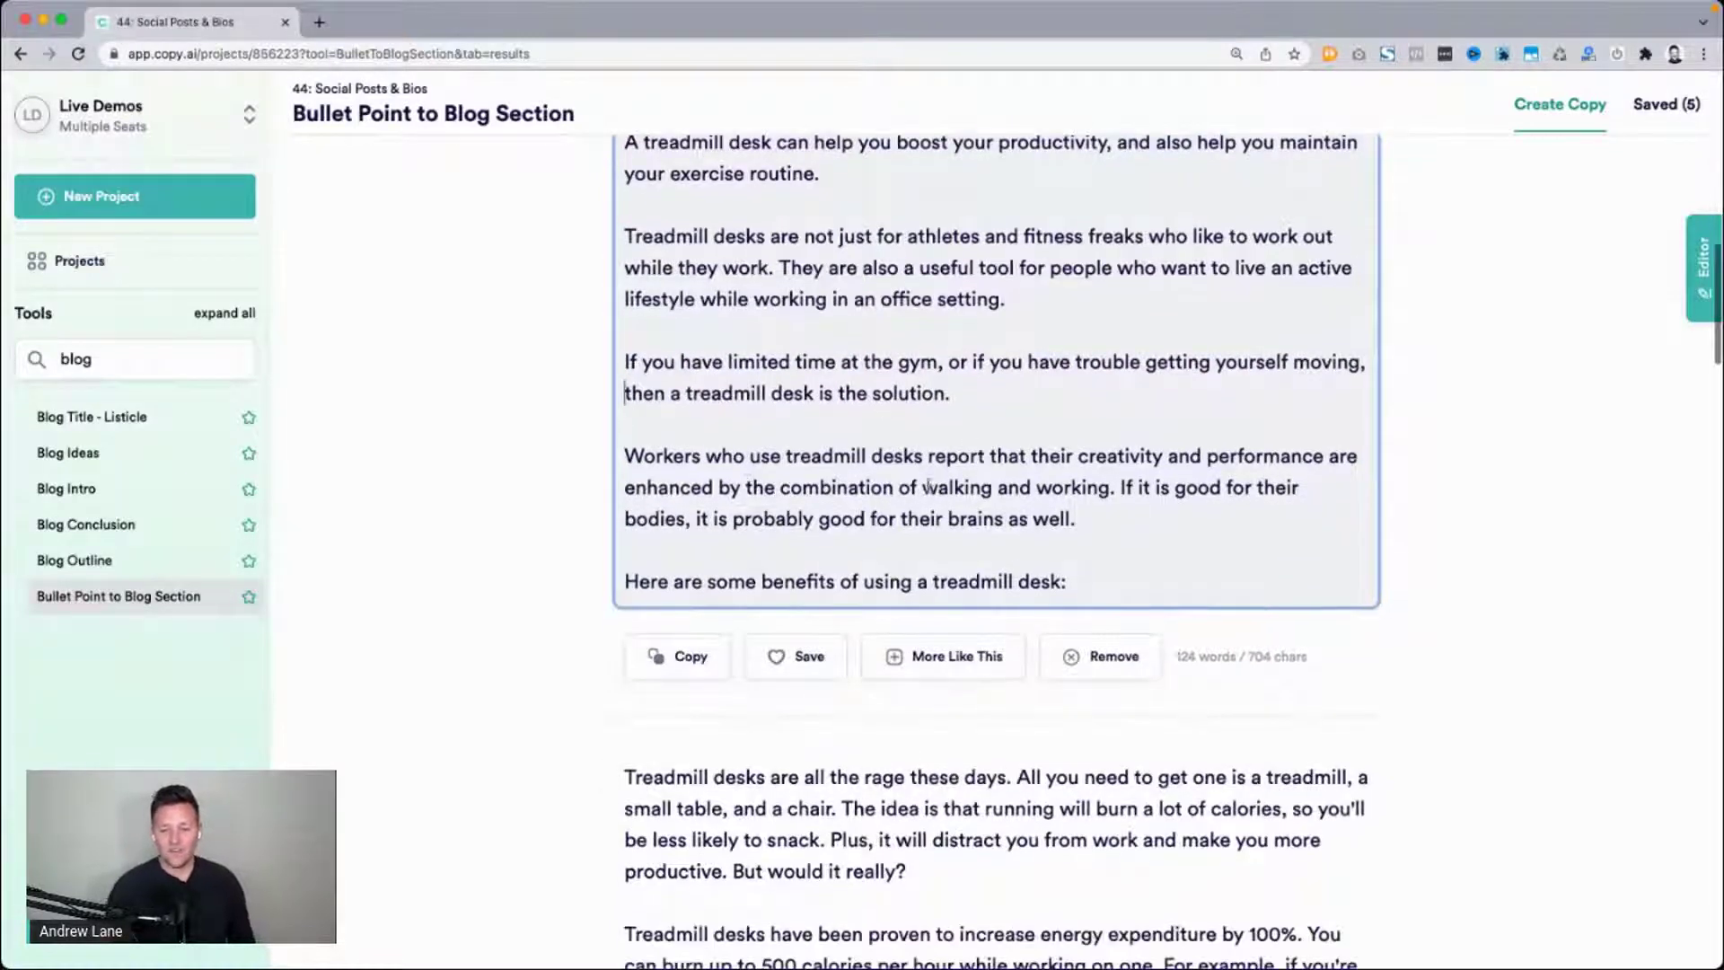
{"action": "left_click_drag", "start_coordinate": [925, 456], "coordinate": [1112, 489]}
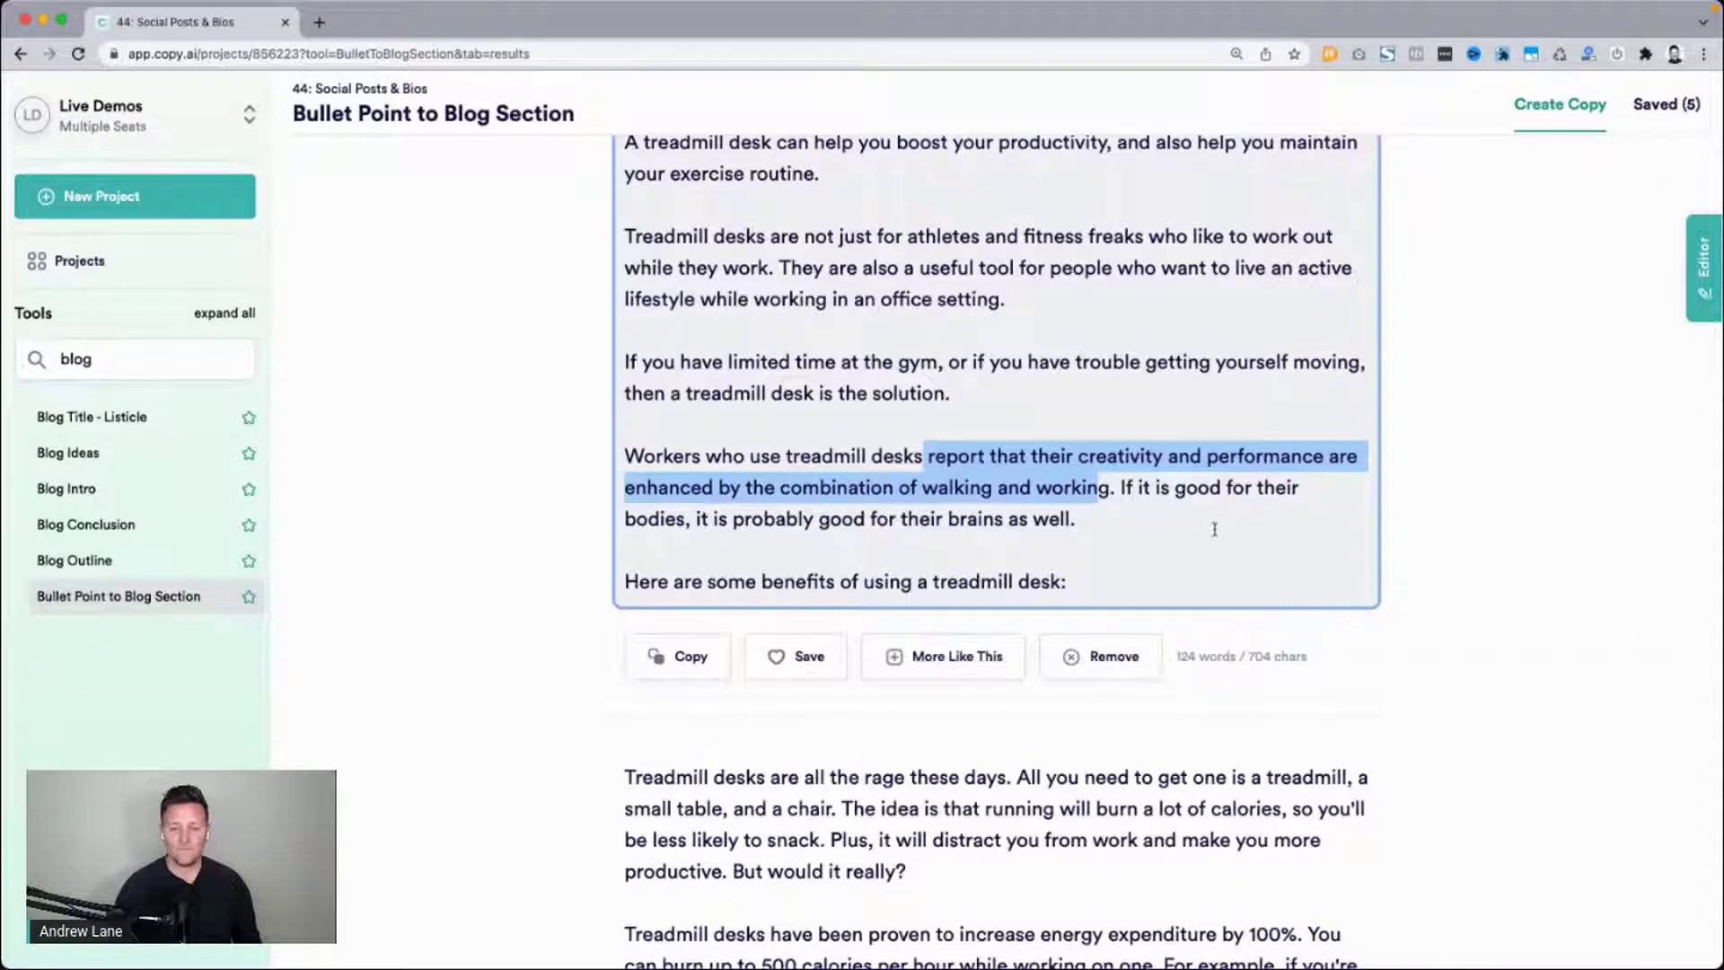
{"action": "left_click_drag", "start_coordinate": [1118, 490], "coordinate": [1077, 522]}
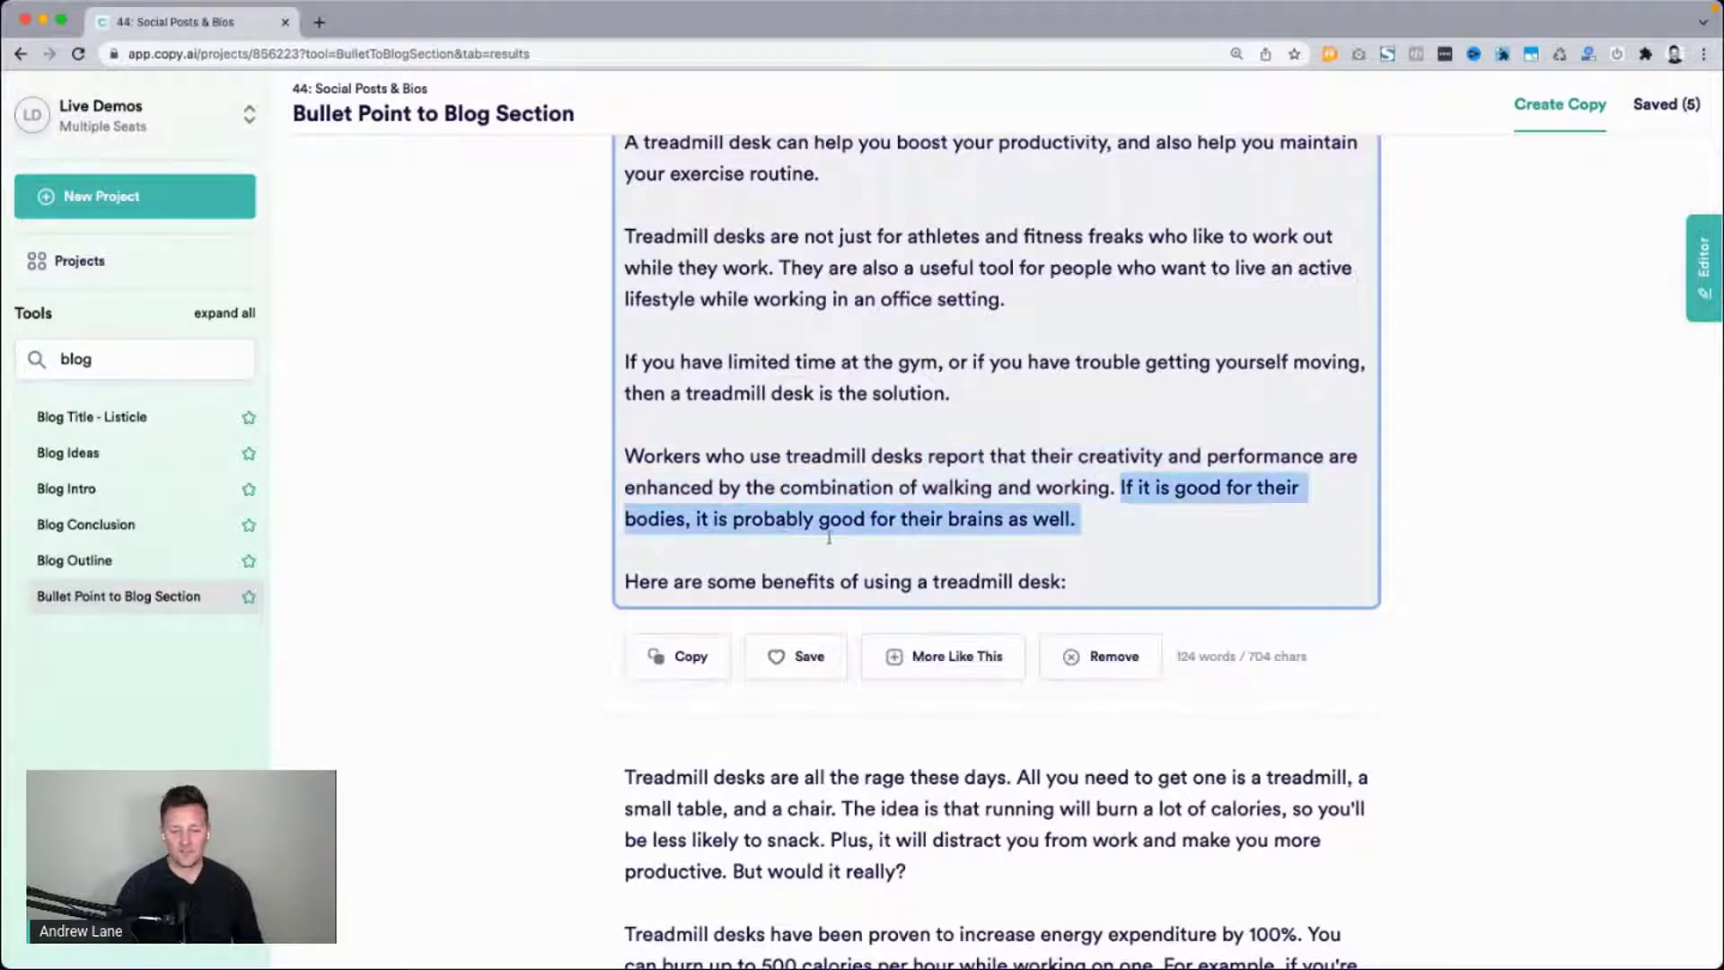
{"action": "left_click", "coordinate": [1113, 528]}
{"action": "scroll", "coordinate": [1112, 528], "scroll_direction": "up", "scroll_amount": 1}
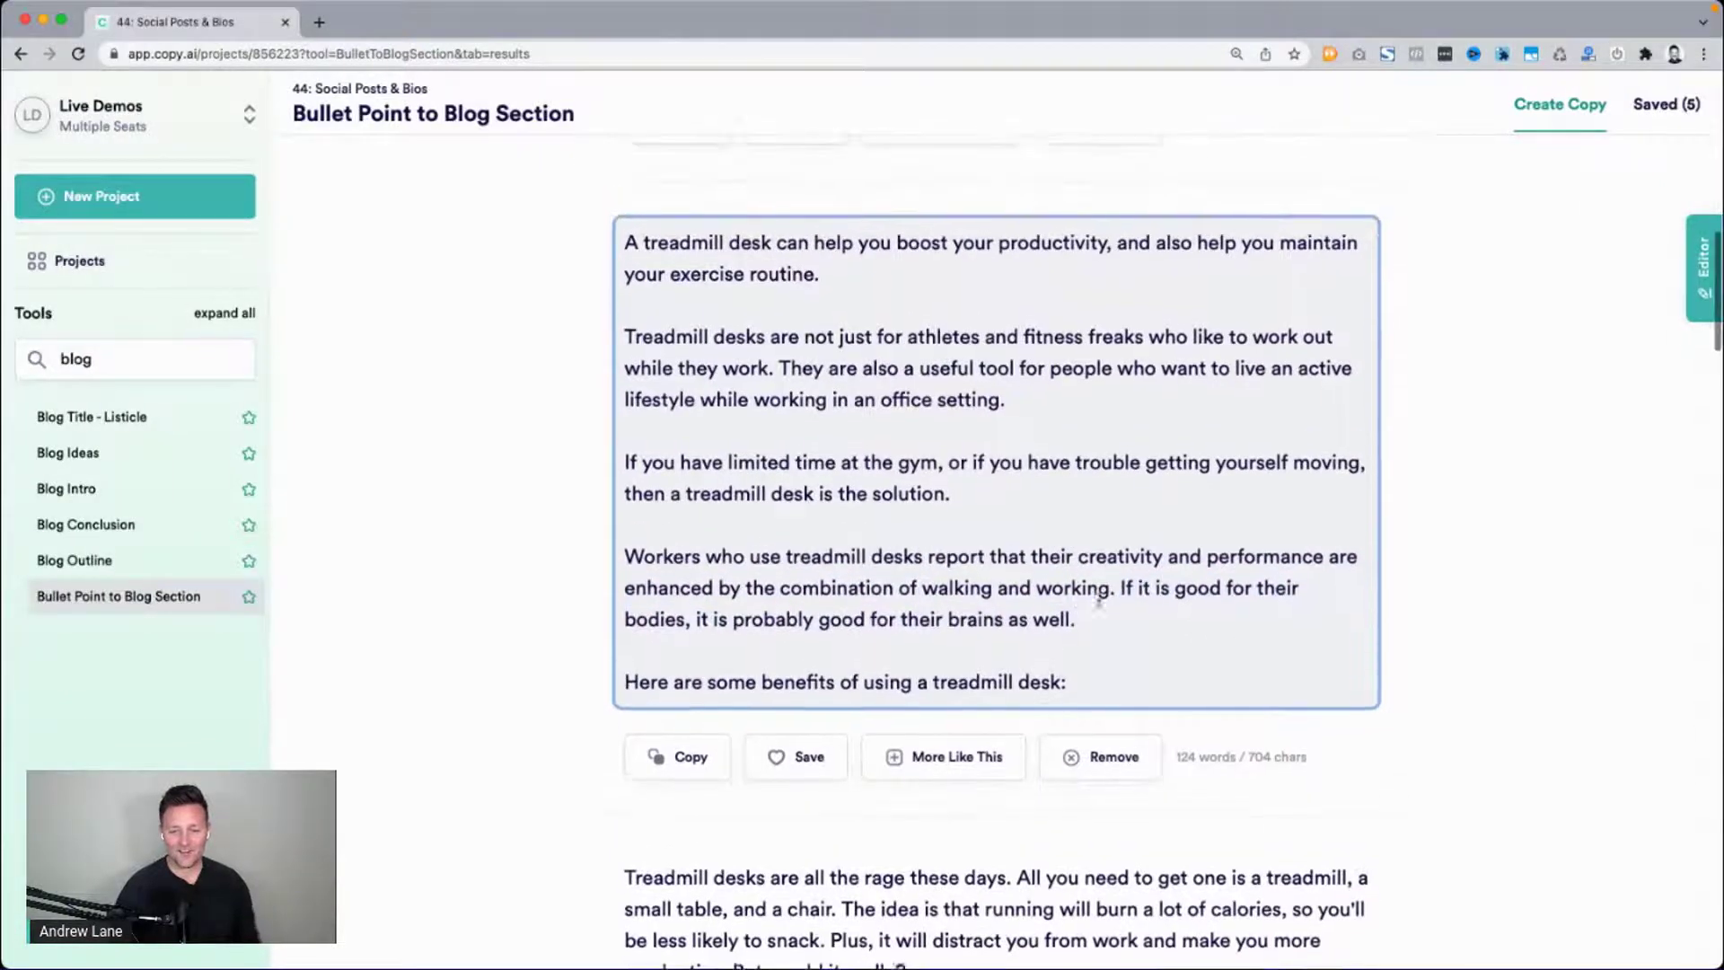
{"action": "left_click_drag", "start_coordinate": [1098, 618], "coordinate": [600, 259]}
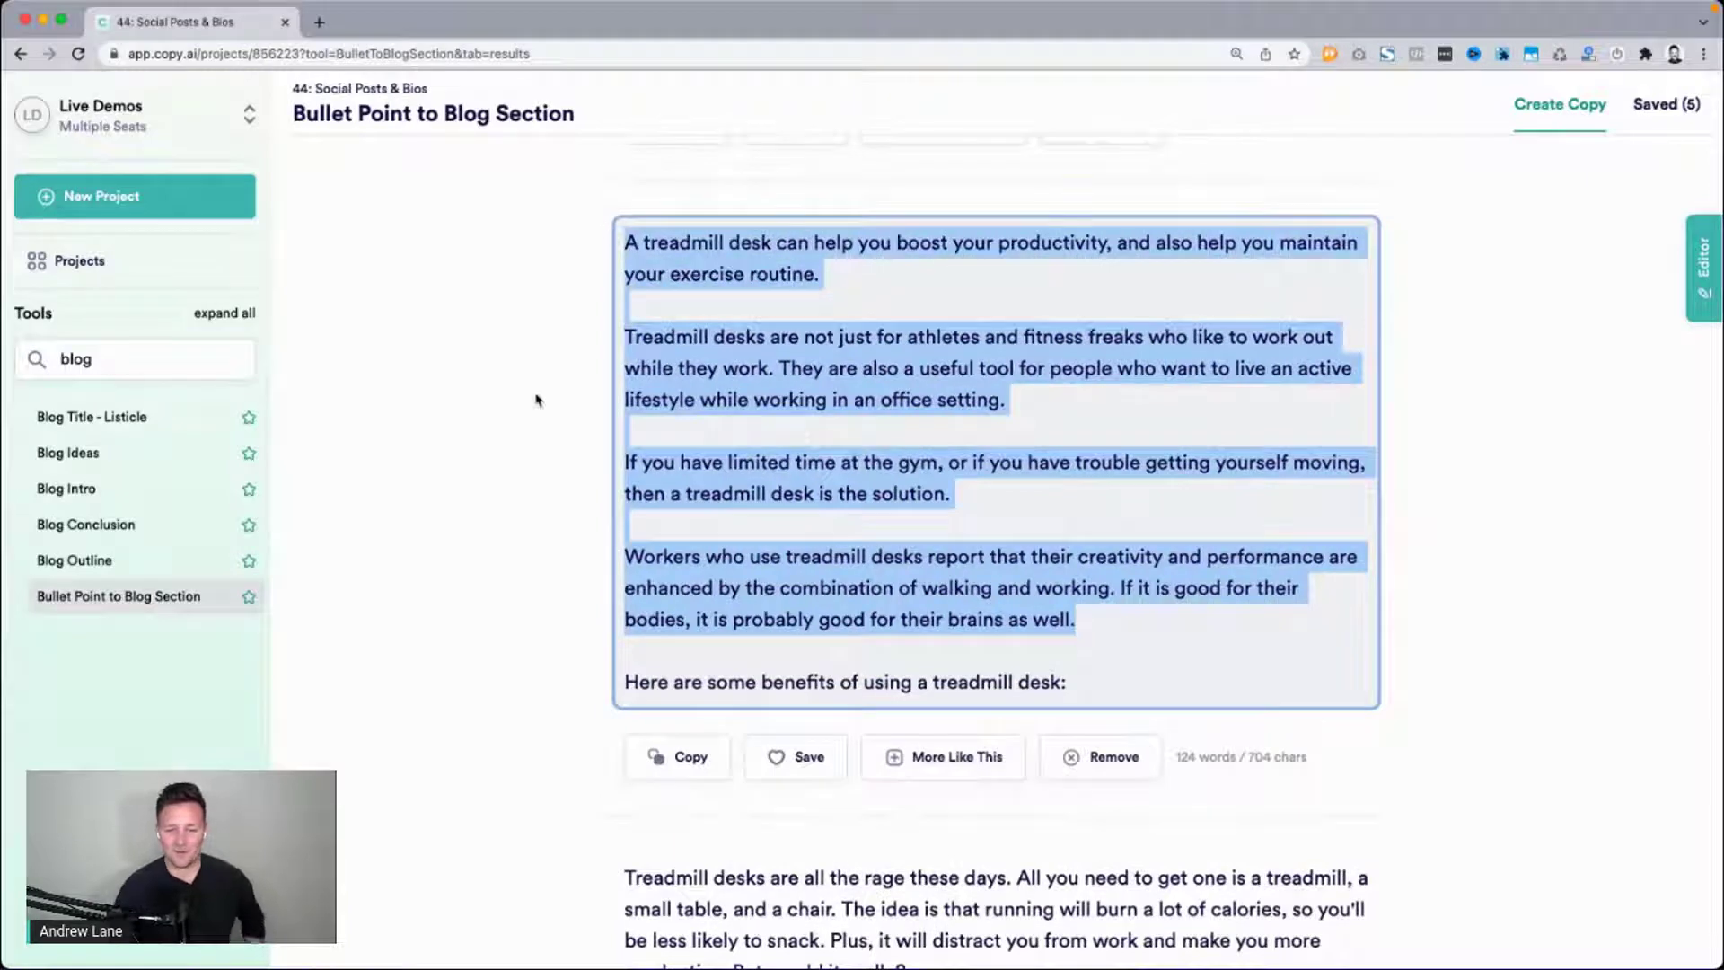
Skim the remaining generated treadmill desk sections, checking the third section's claim about increased energy expenditure.
{"action": "scroll", "coordinate": [536, 400], "scroll_direction": "down", "scroll_amount": 5}
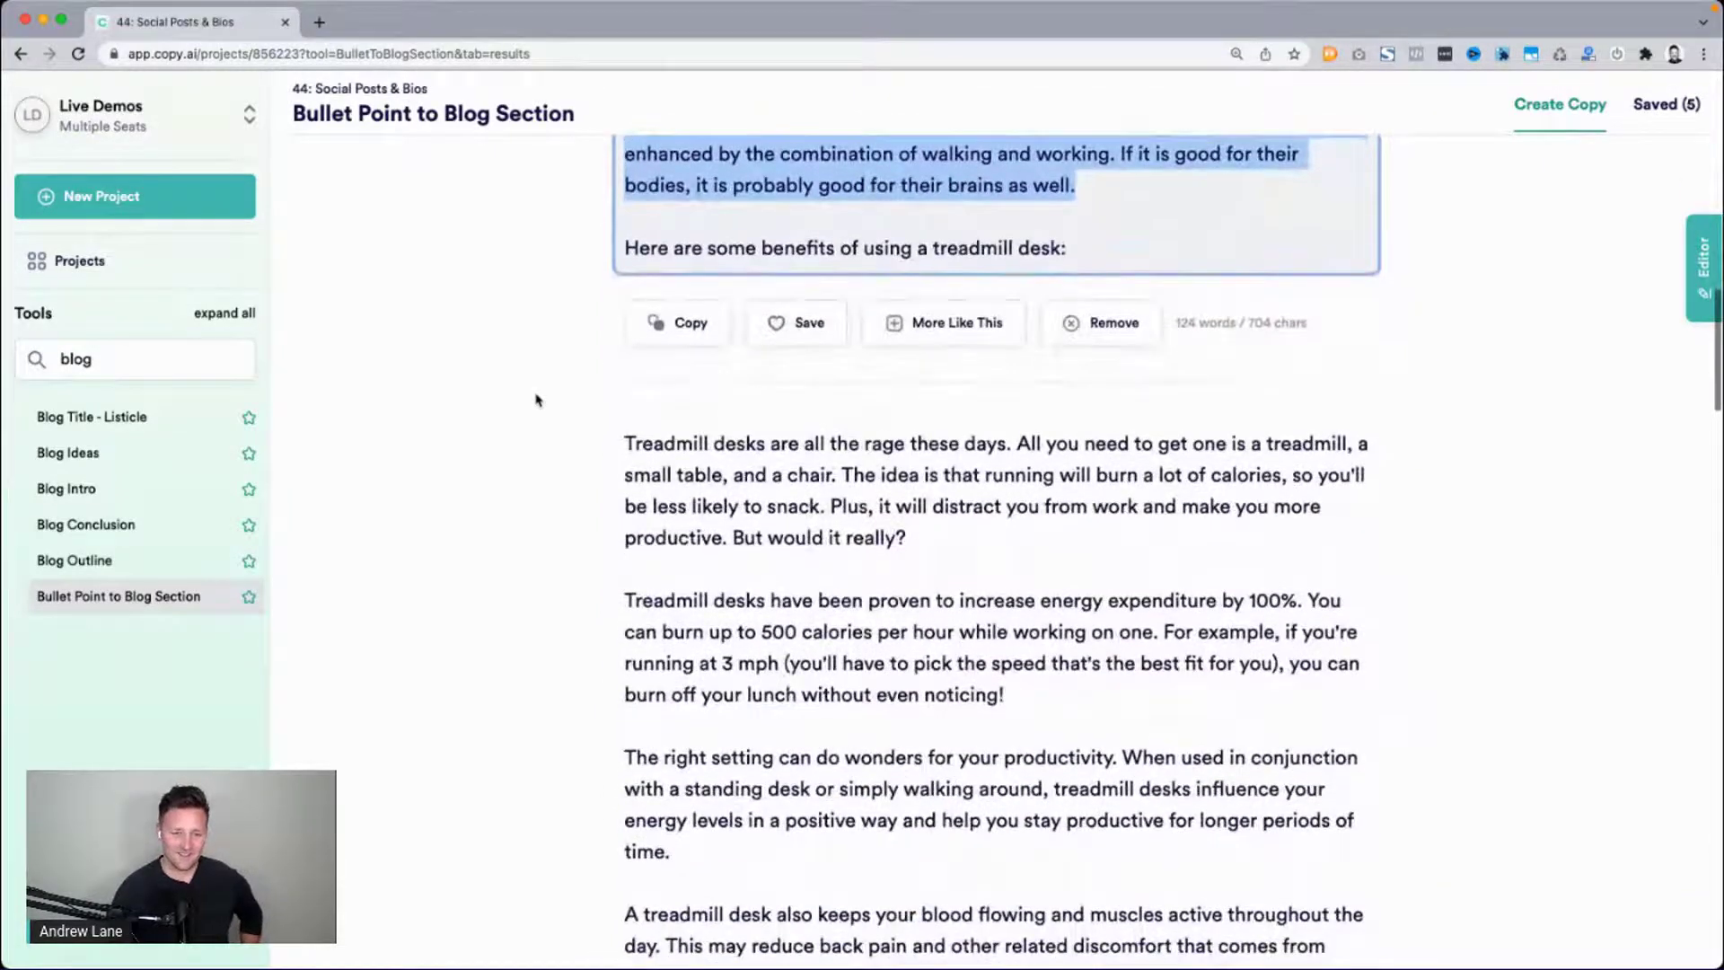
{"action": "scroll", "coordinate": [443, 574], "scroll_direction": "down", "scroll_amount": 2}
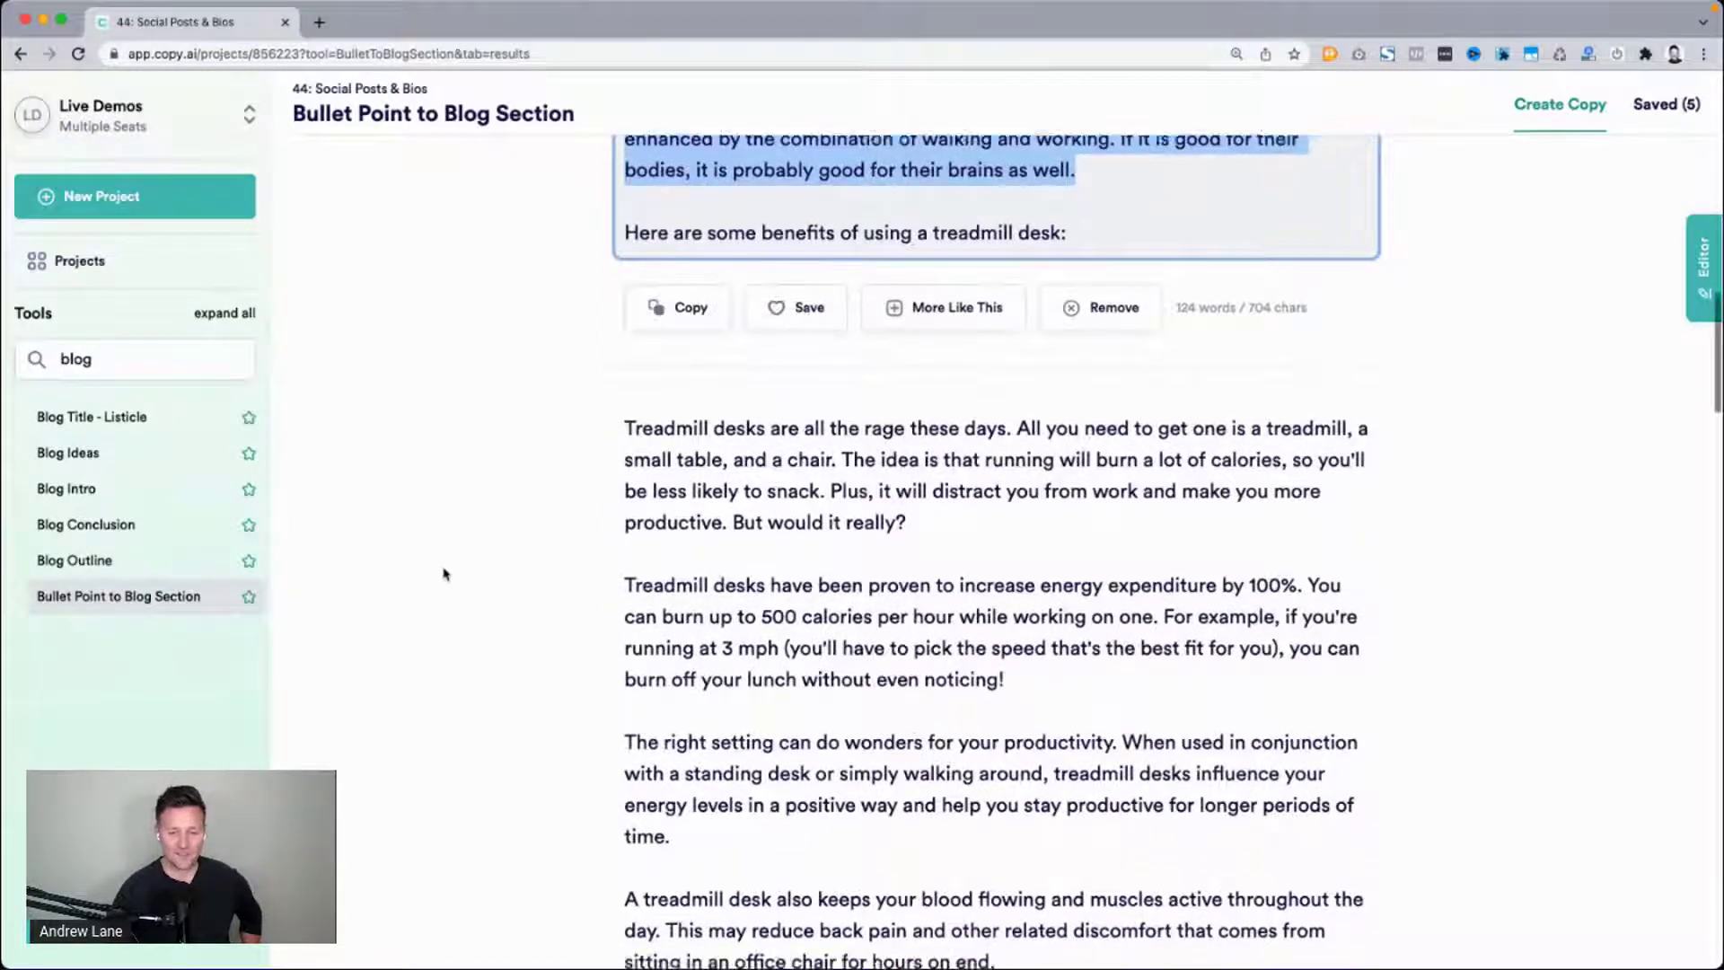
{"action": "scroll", "coordinate": [443, 574], "scroll_direction": "down", "scroll_amount": 3}
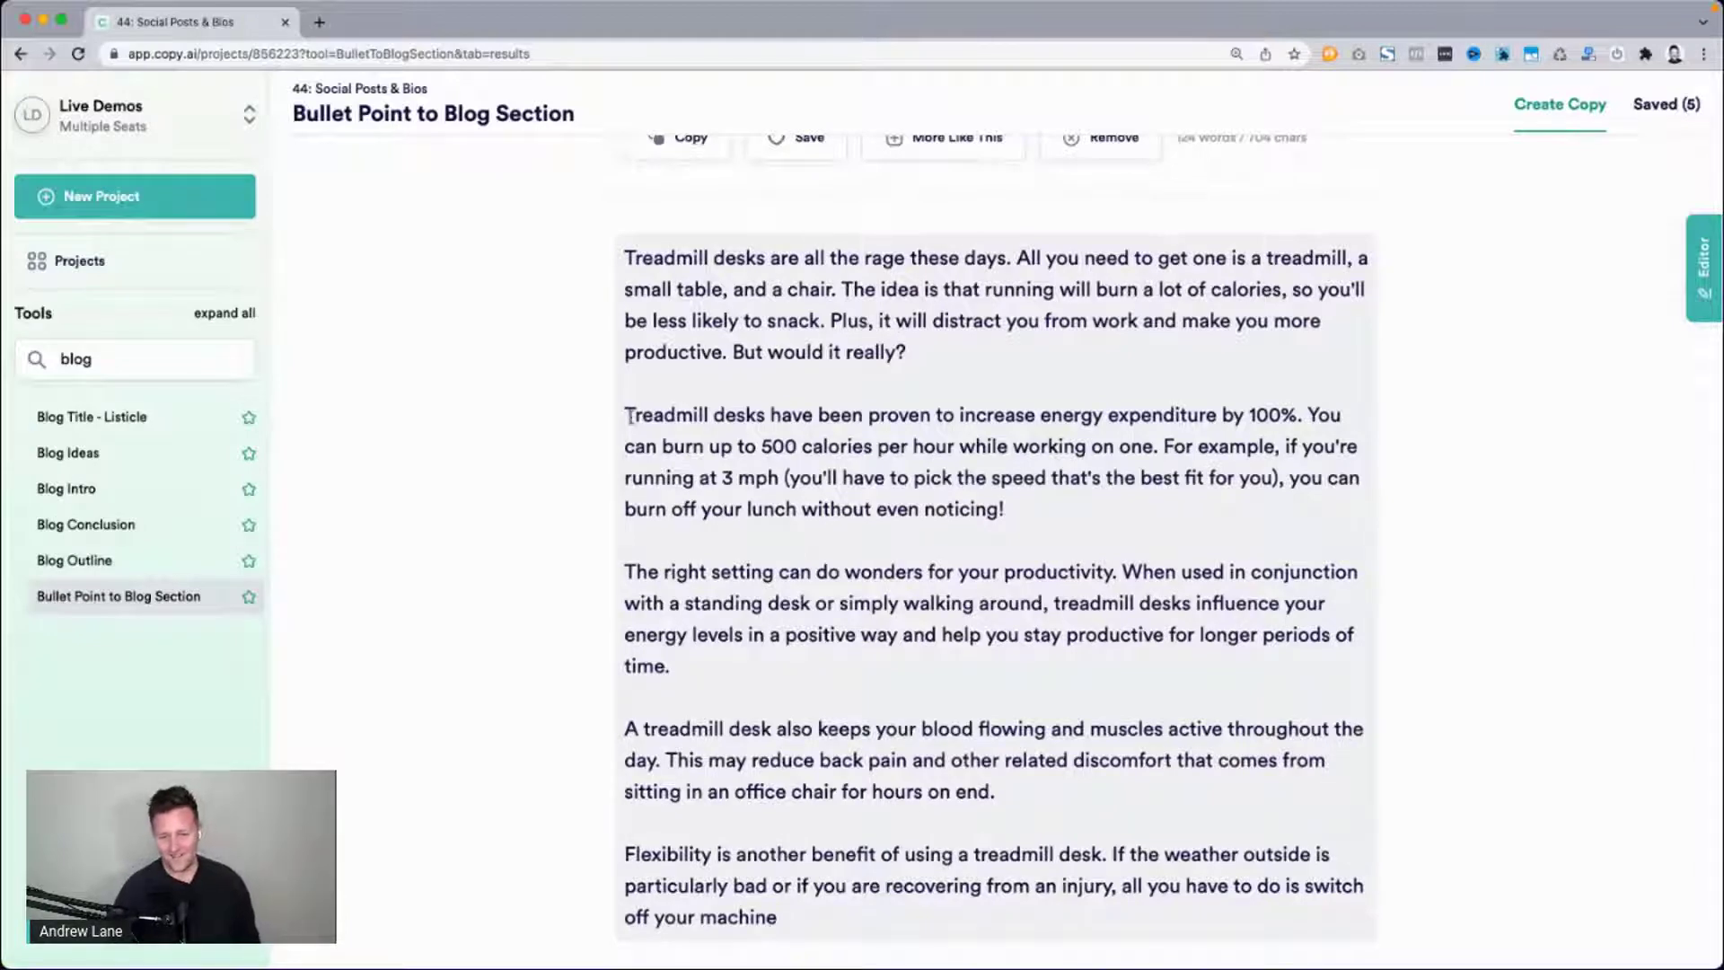
{"action": "left_click_drag", "start_coordinate": [630, 416], "coordinate": [1275, 416]}
{"action": "scroll", "coordinate": [493, 550], "scroll_direction": "down", "scroll_amount": 3}
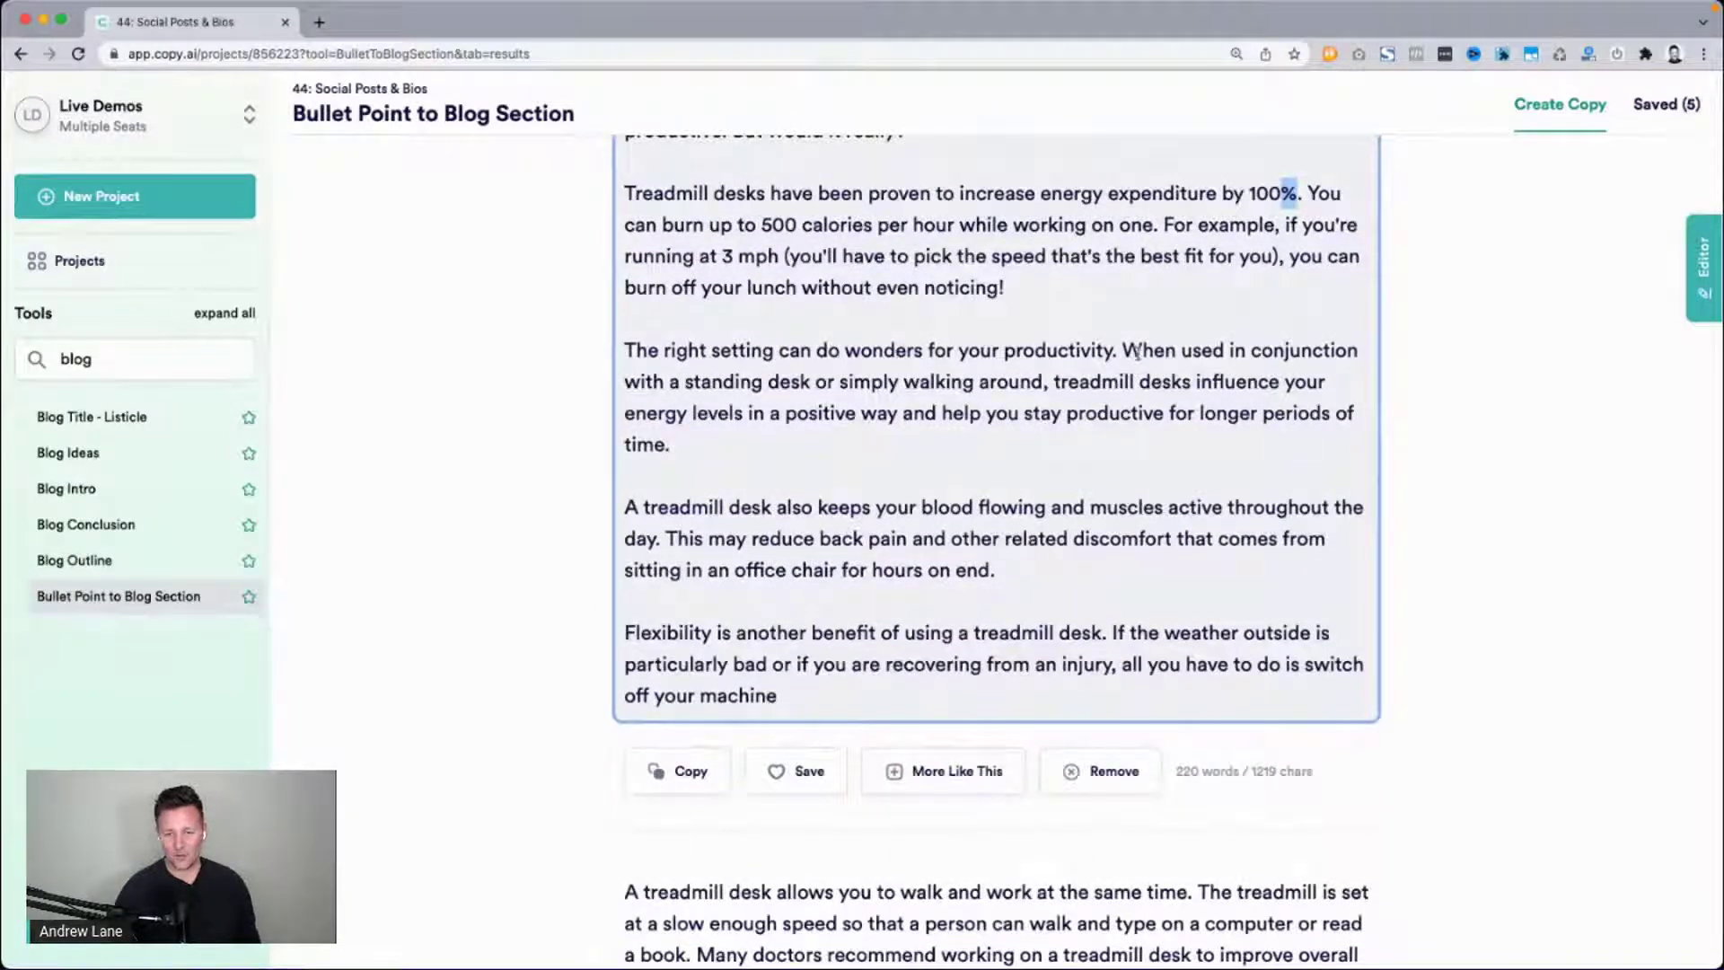
{"action": "scroll", "coordinate": [763, 467], "scroll_direction": "down", "scroll_amount": 15}
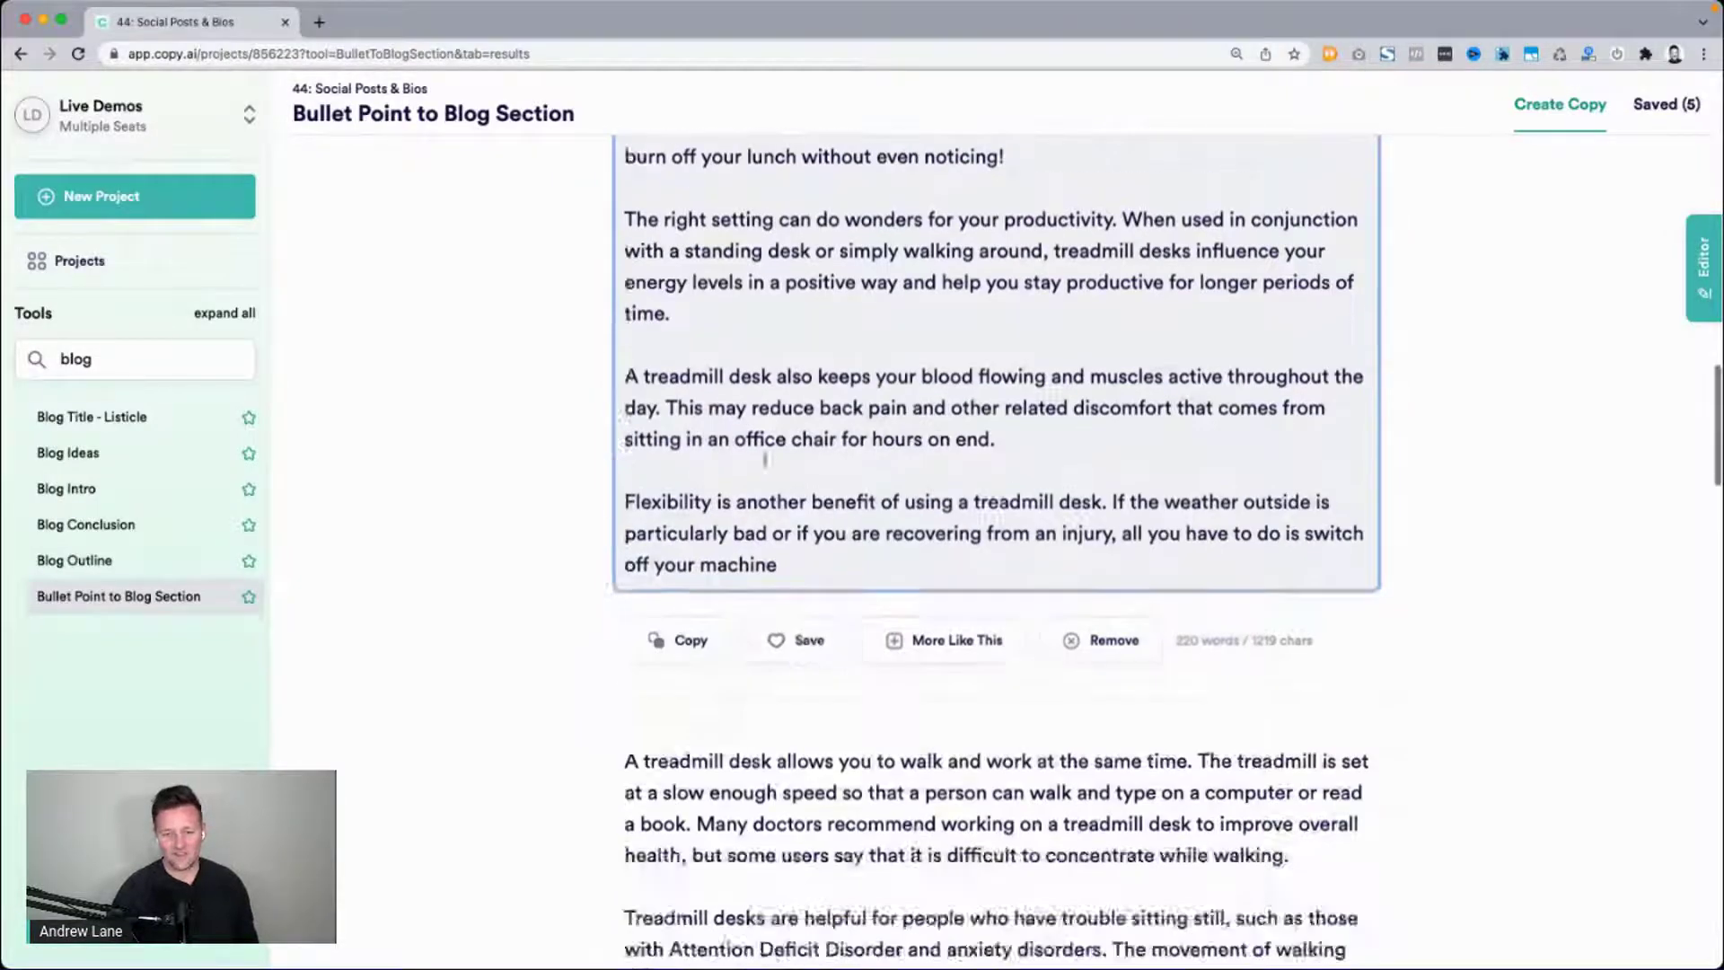
{"action": "scroll", "coordinate": [765, 461], "scroll_direction": "down", "scroll_amount": 7}
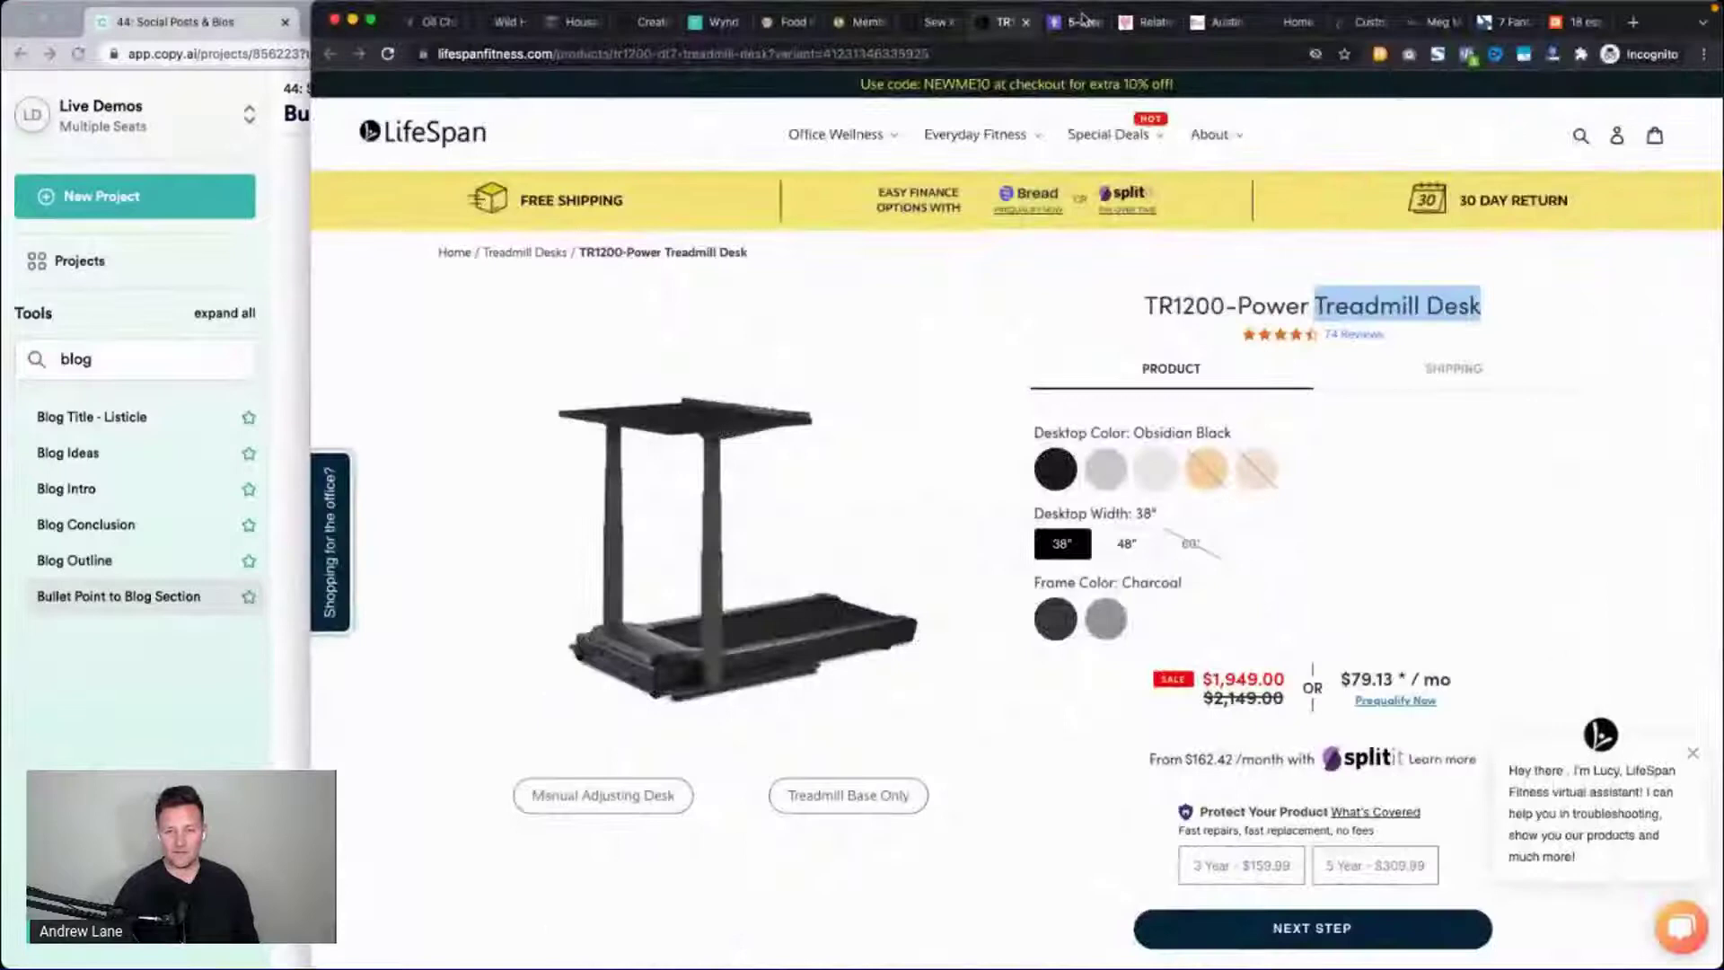
Switch to the open lovesuccessfully.com relationship coaching page, look over its text and copy the heading "RELATIONSHIP COACHING".
{"action": "left_click", "coordinate": [1148, 22]}
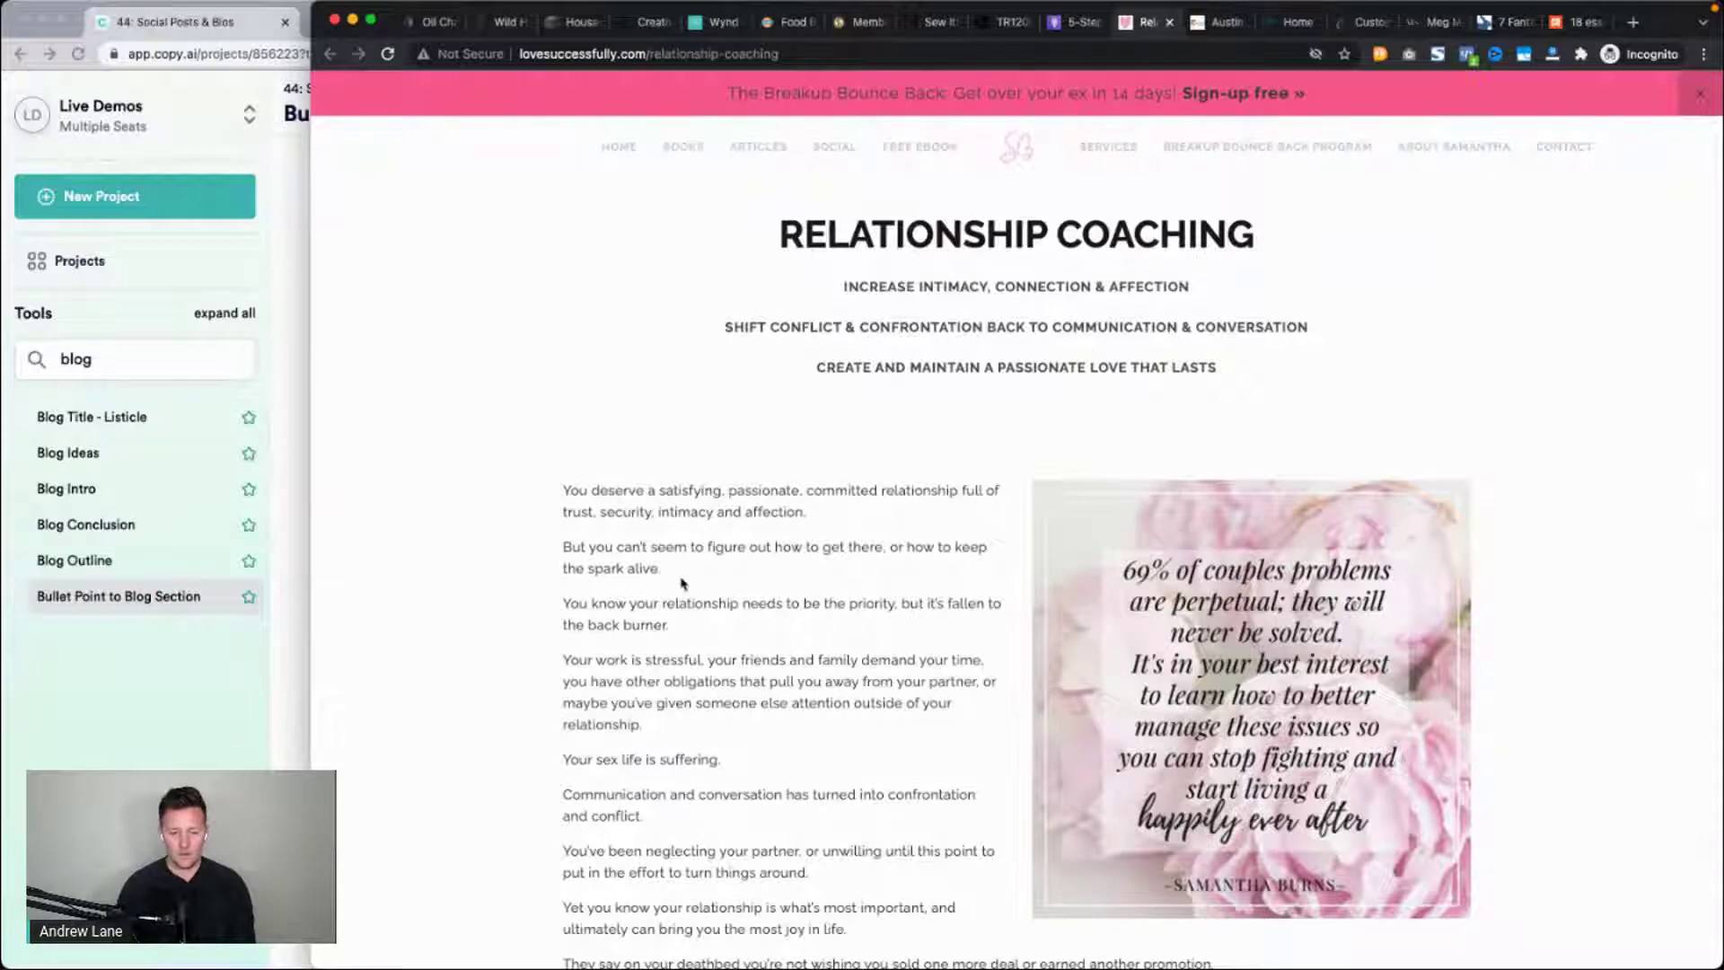
{"action": "scroll", "coordinate": [687, 576], "scroll_direction": "down", "scroll_amount": 3}
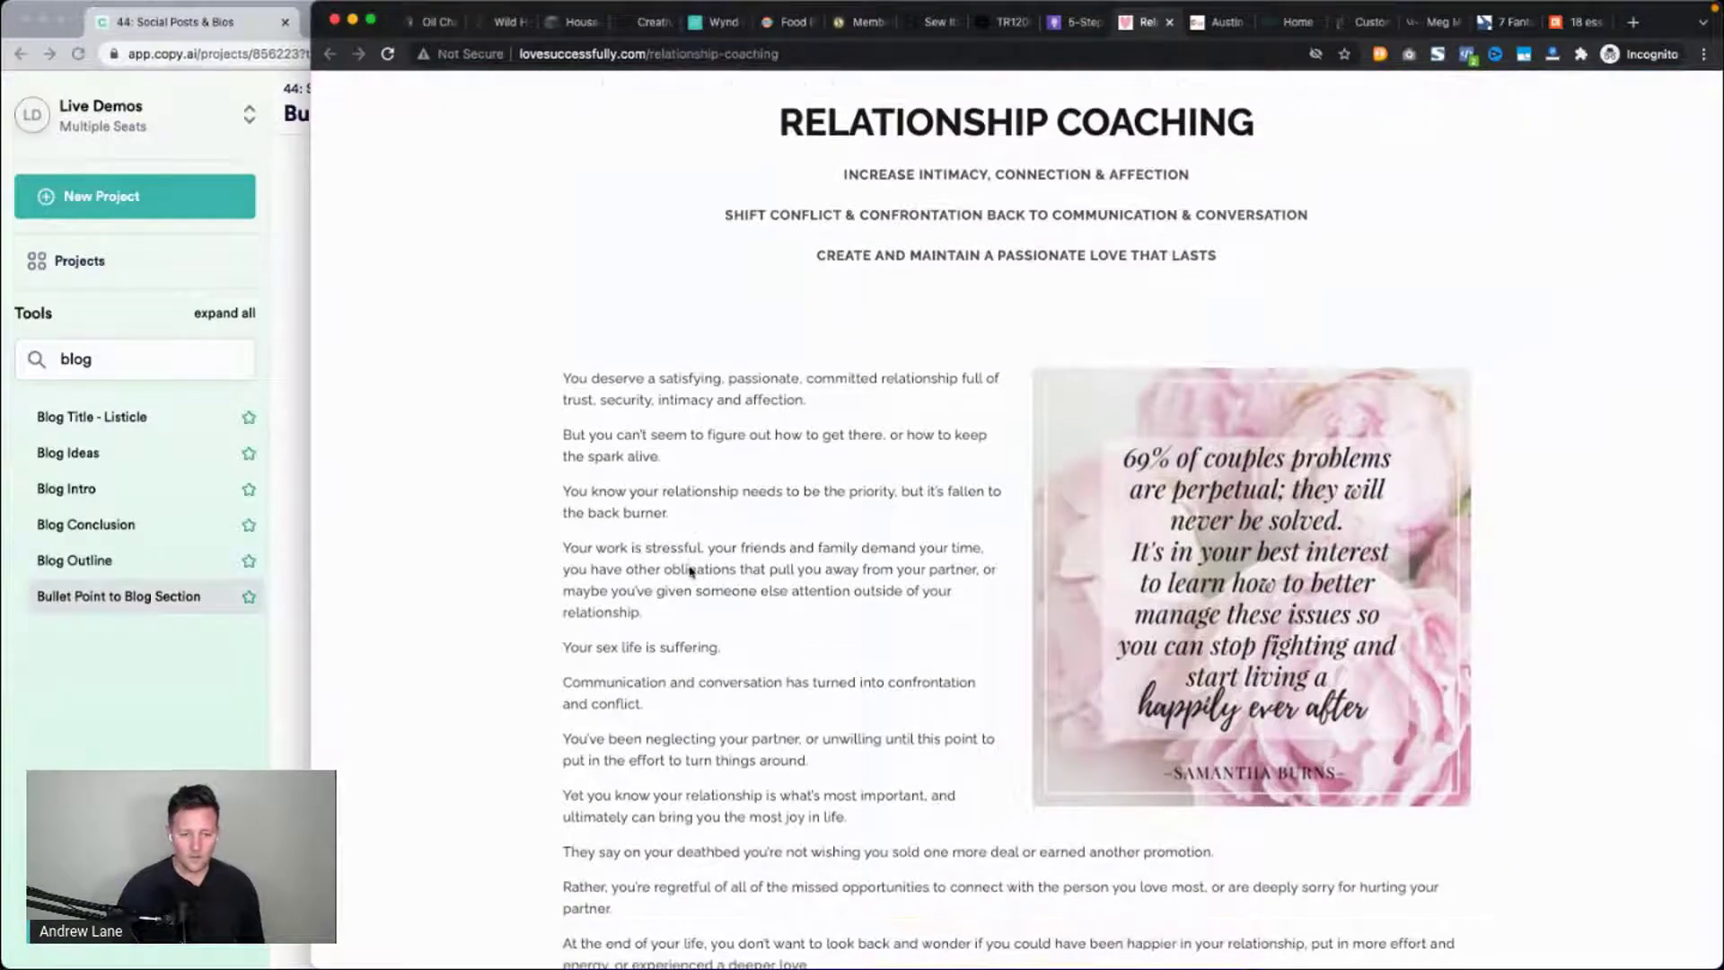
{"action": "scroll", "coordinate": [691, 566], "scroll_direction": "up", "scroll_amount": 3}
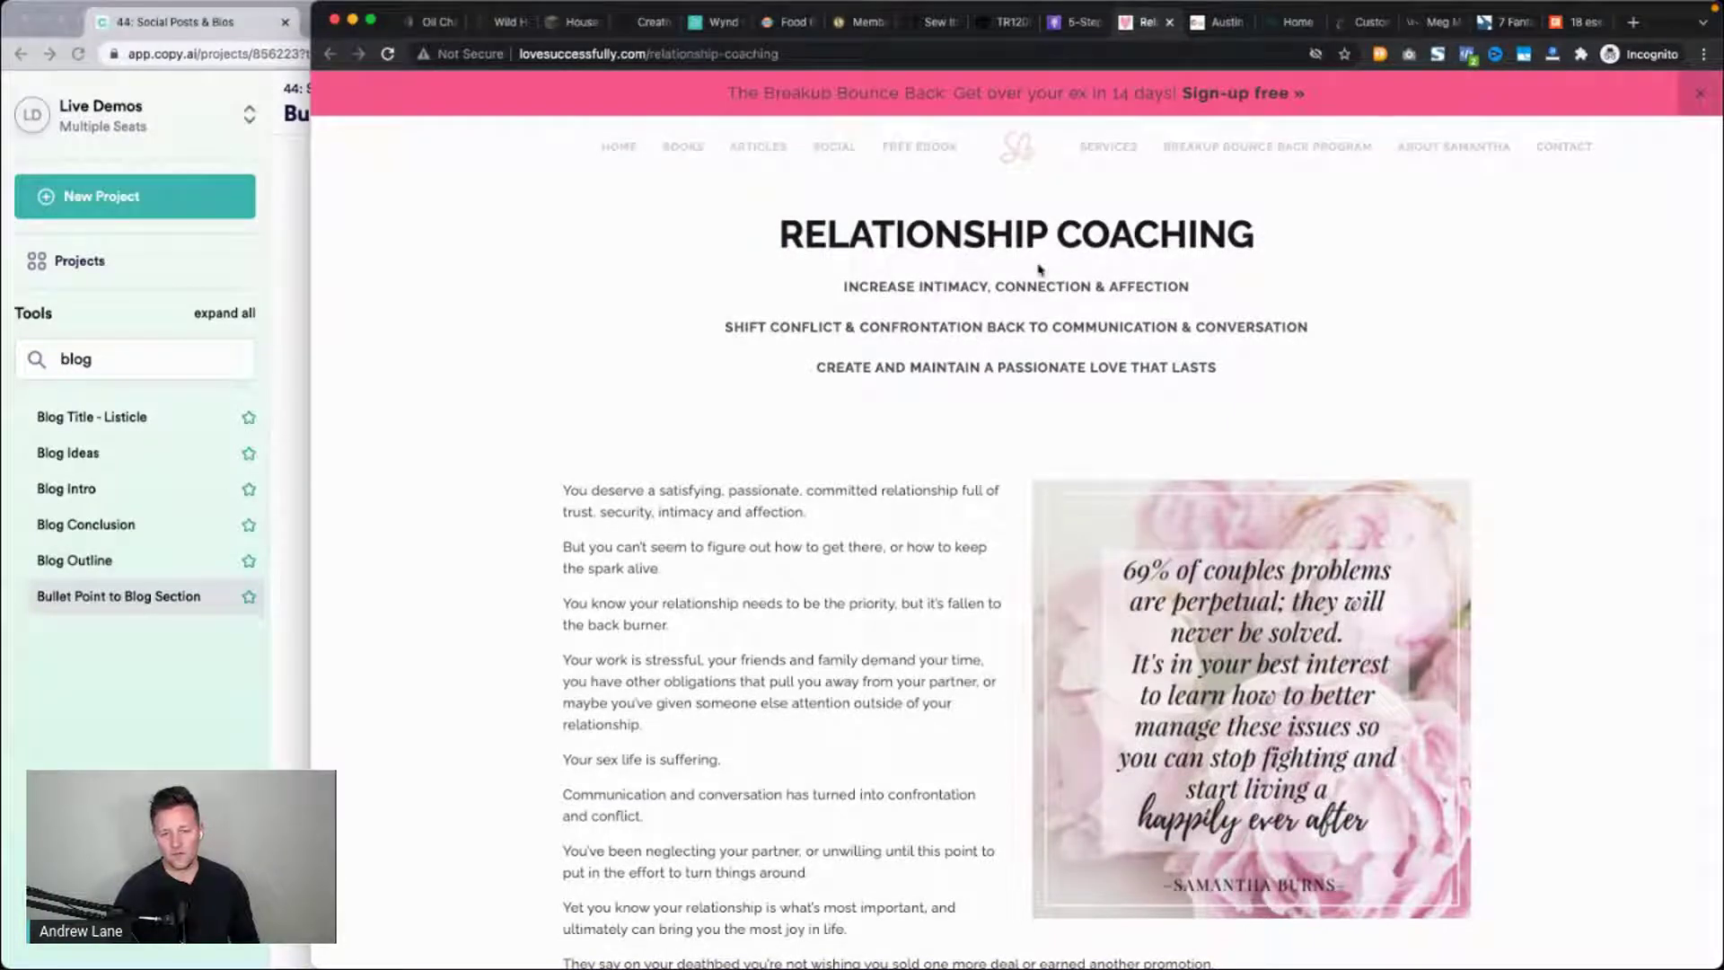
{"action": "triple_click", "coordinate": [883, 233]}
{"action": "key", "text": "ctrl+c"}
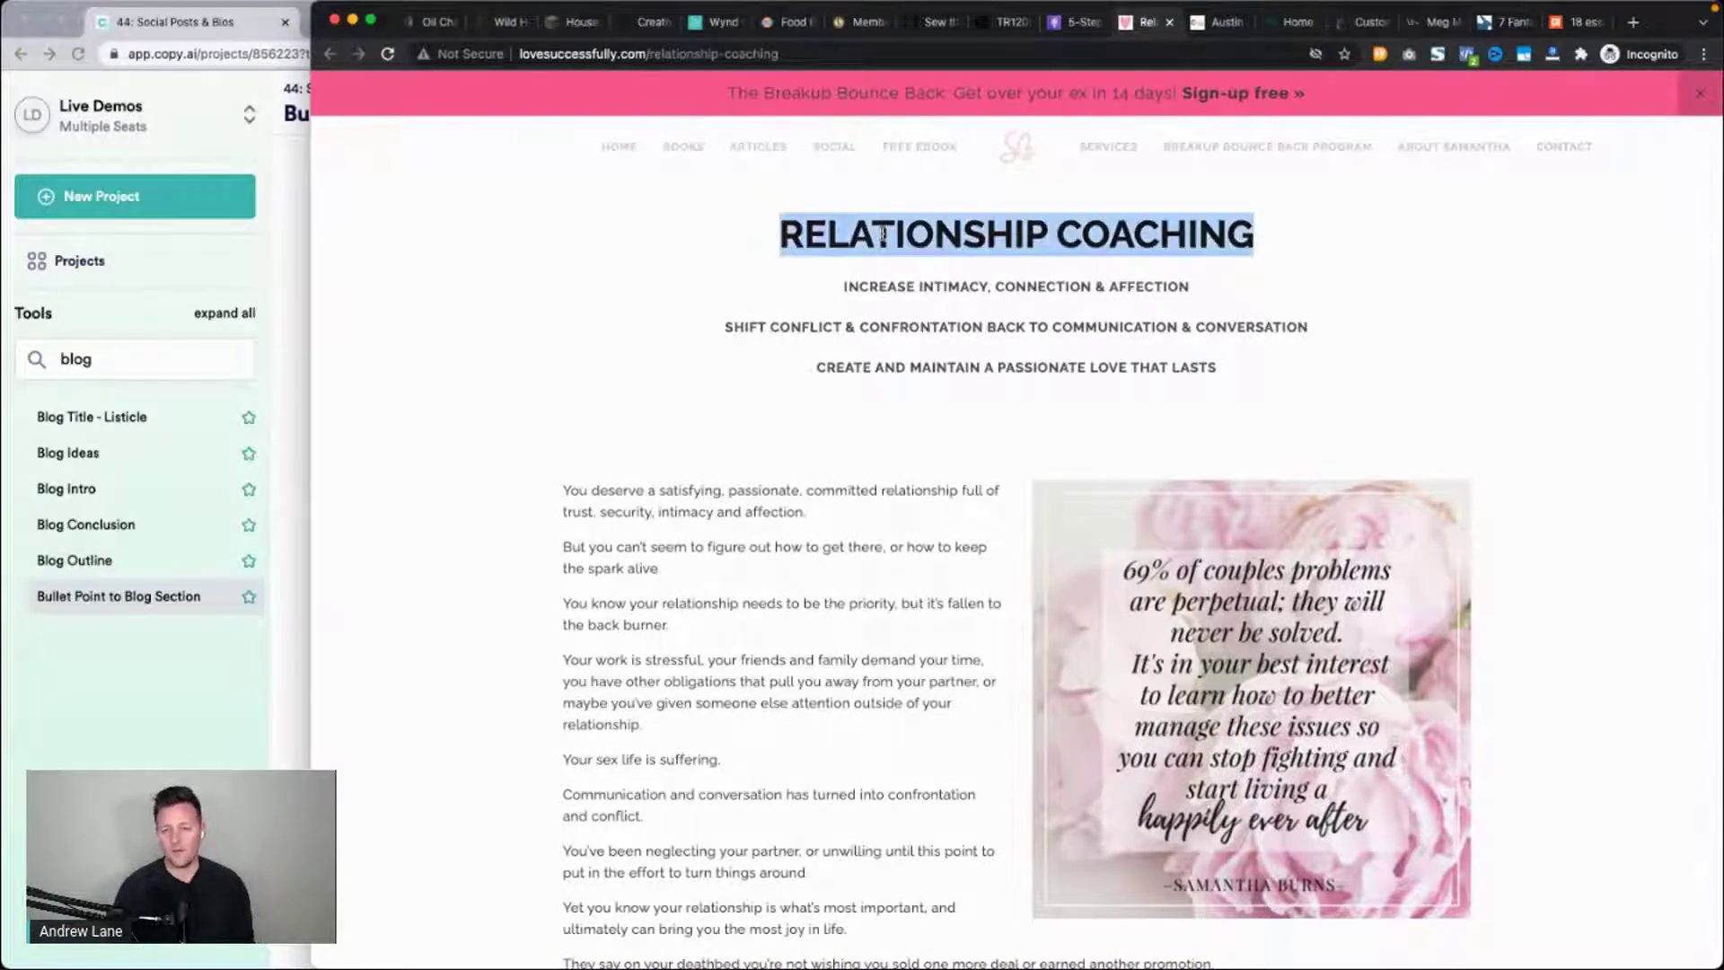
Return to copy.ai, replace the paragraph's main point with "benefits of RELATIONSHIP COACHING" and generate new copy.
{"action": "left_click", "coordinate": [189, 731]}
{"action": "scroll", "coordinate": [638, 237], "scroll_direction": "down", "scroll_amount": 6}
{"action": "scroll", "coordinate": [639, 236], "scroll_direction": "up", "scroll_amount": 10}
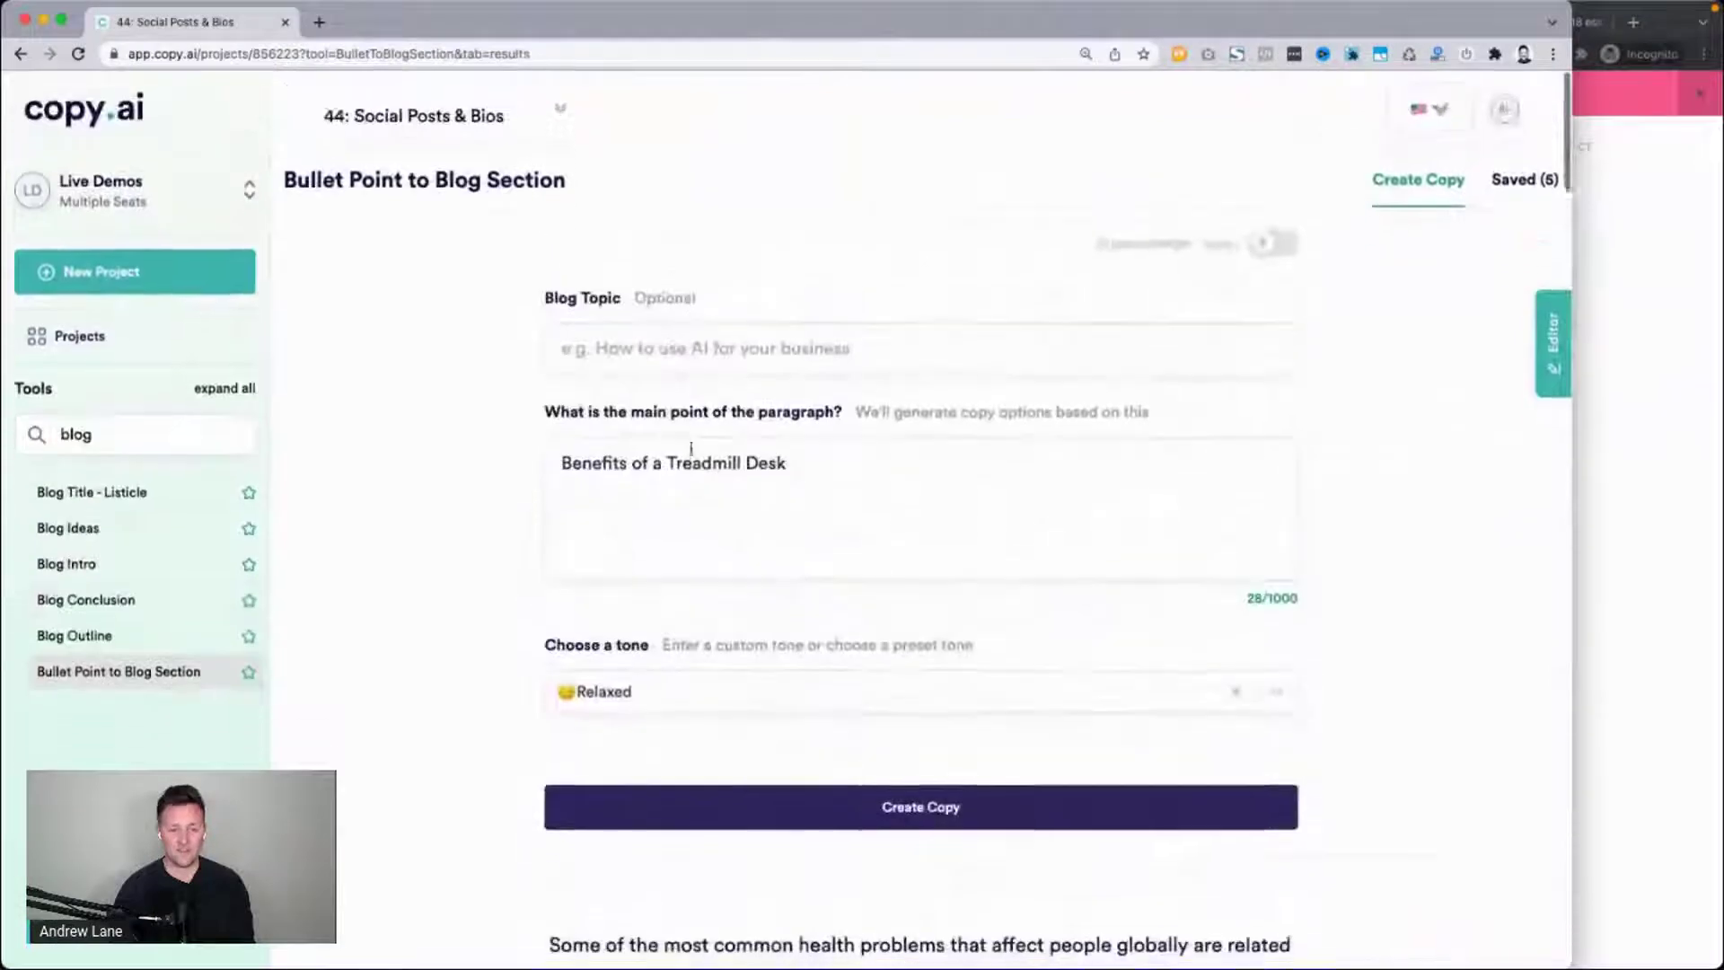
{"action": "triple_click", "coordinate": [688, 458]}
{"action": "key", "text": "ctrl+v"}
{"action": "type", "text": "benefits of"}
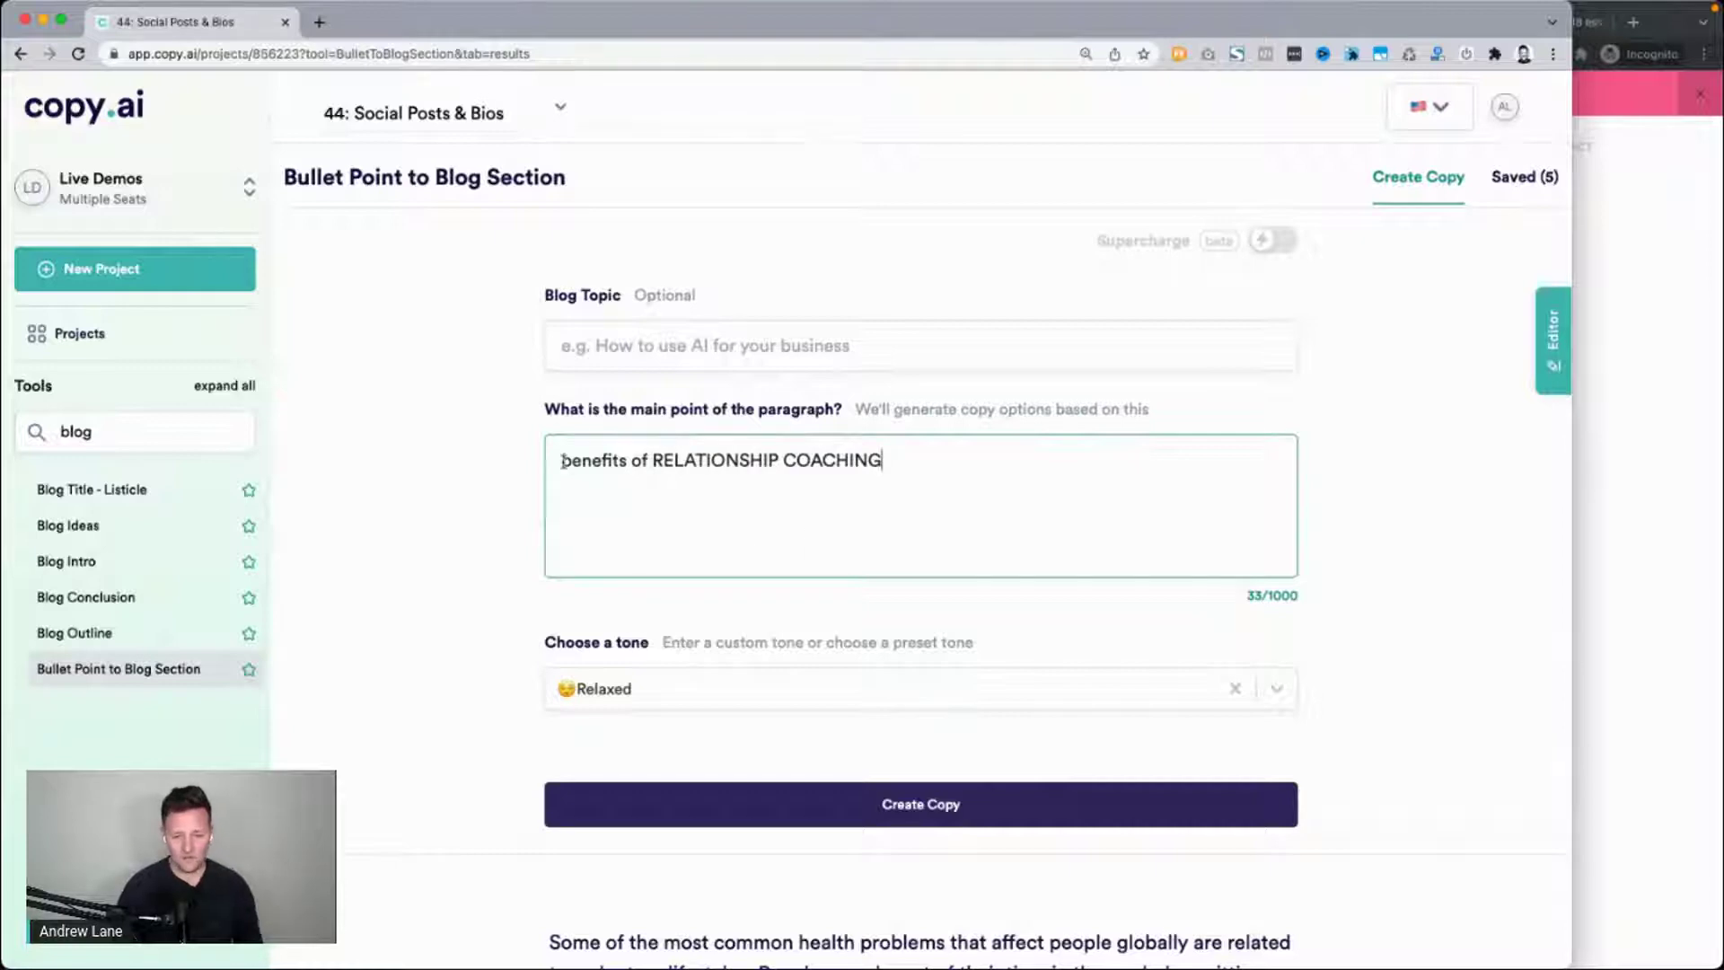
{"action": "left_click_drag", "start_coordinate": [562, 461], "coordinate": [976, 465]}
{"action": "left_click", "coordinate": [908, 812]}
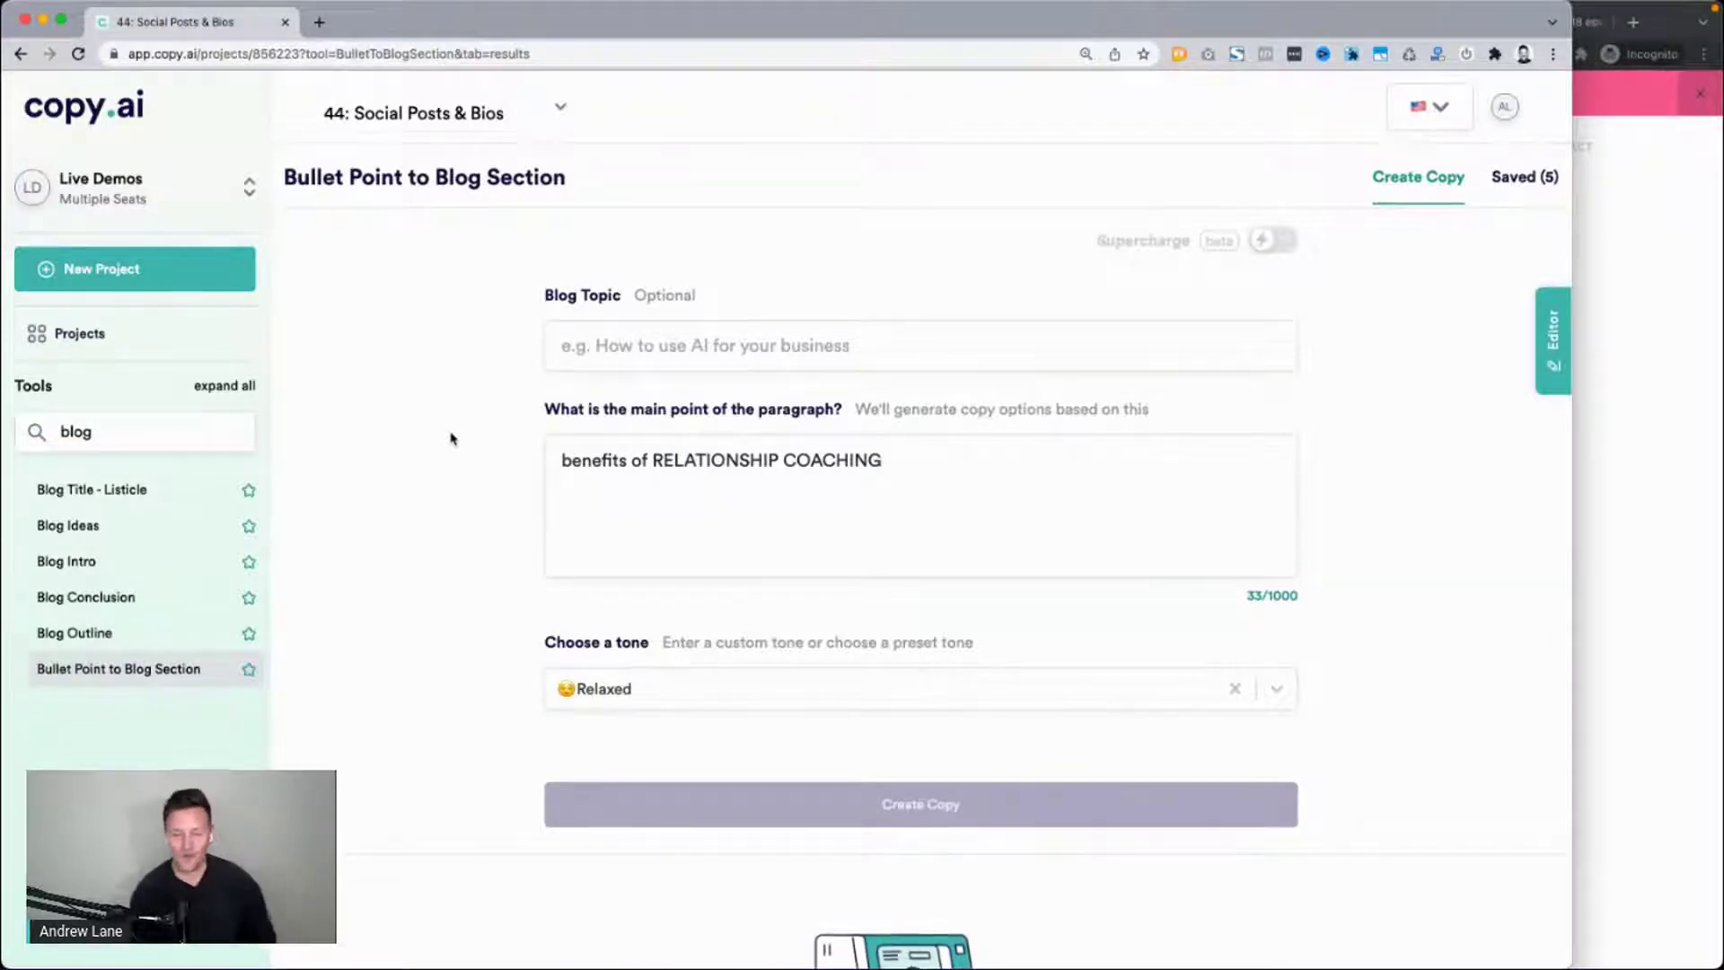
Widen the copy.ai window, read the first relationship coaching section with its opening paragraph highlighted, and enlarge the page text.
{"action": "double_click", "coordinate": [1570, 490]}
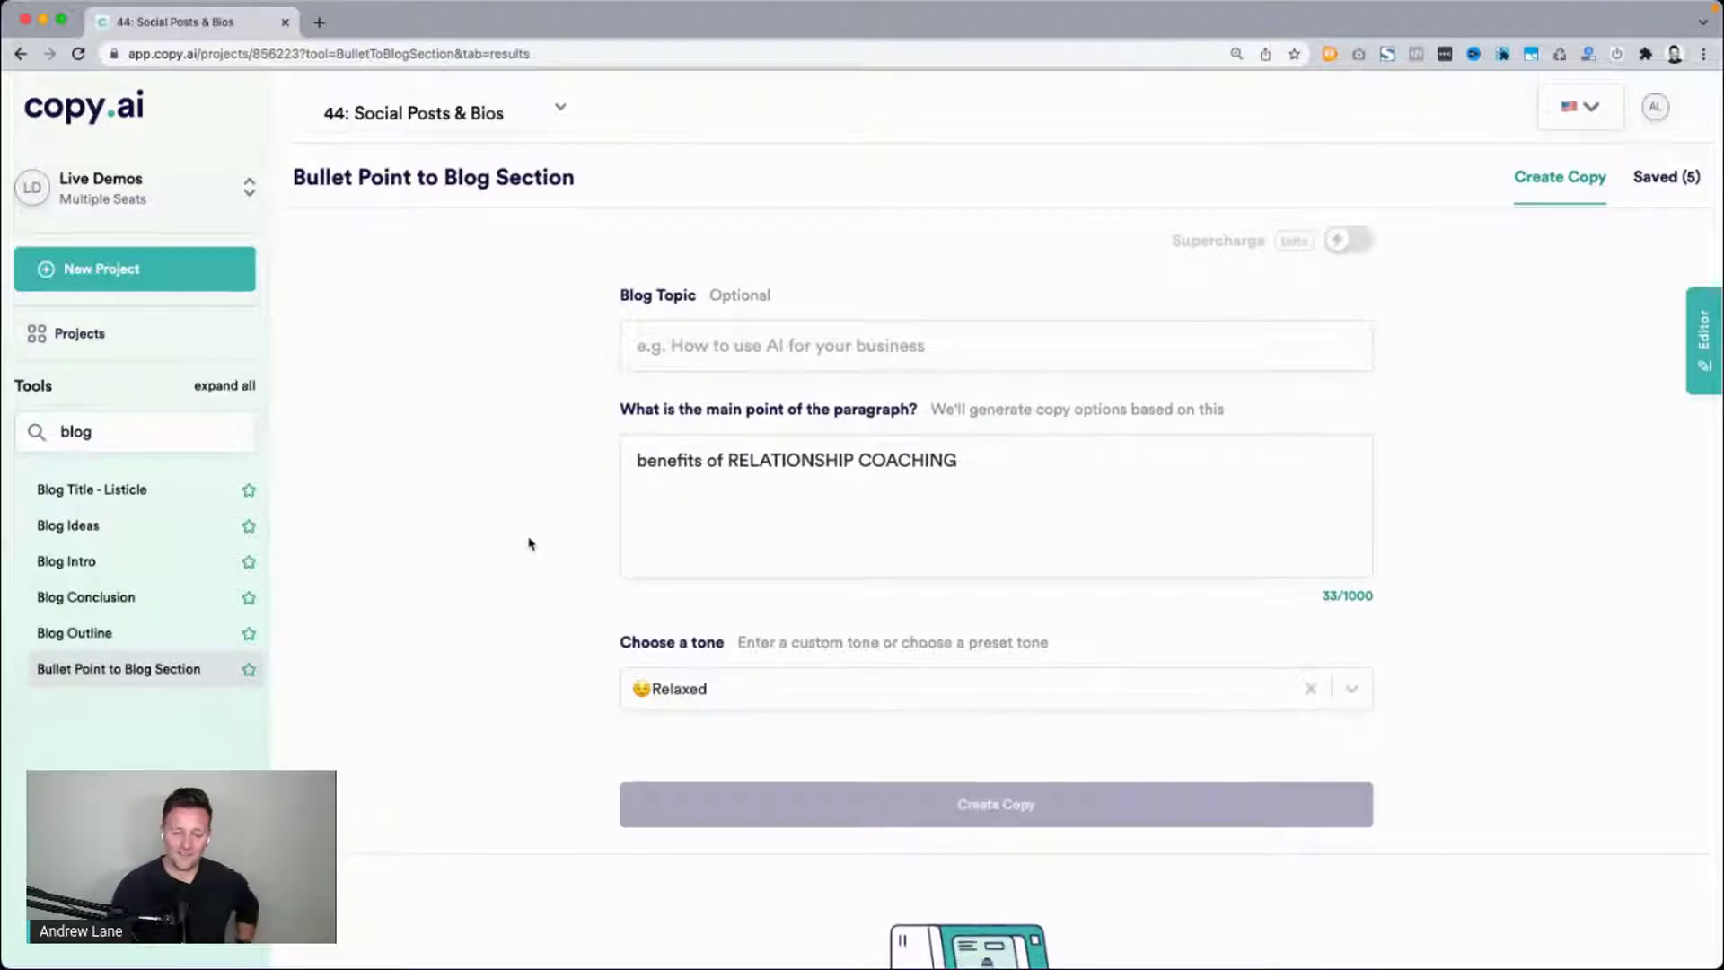
{"action": "scroll", "coordinate": [529, 543], "scroll_direction": "down", "scroll_amount": 1}
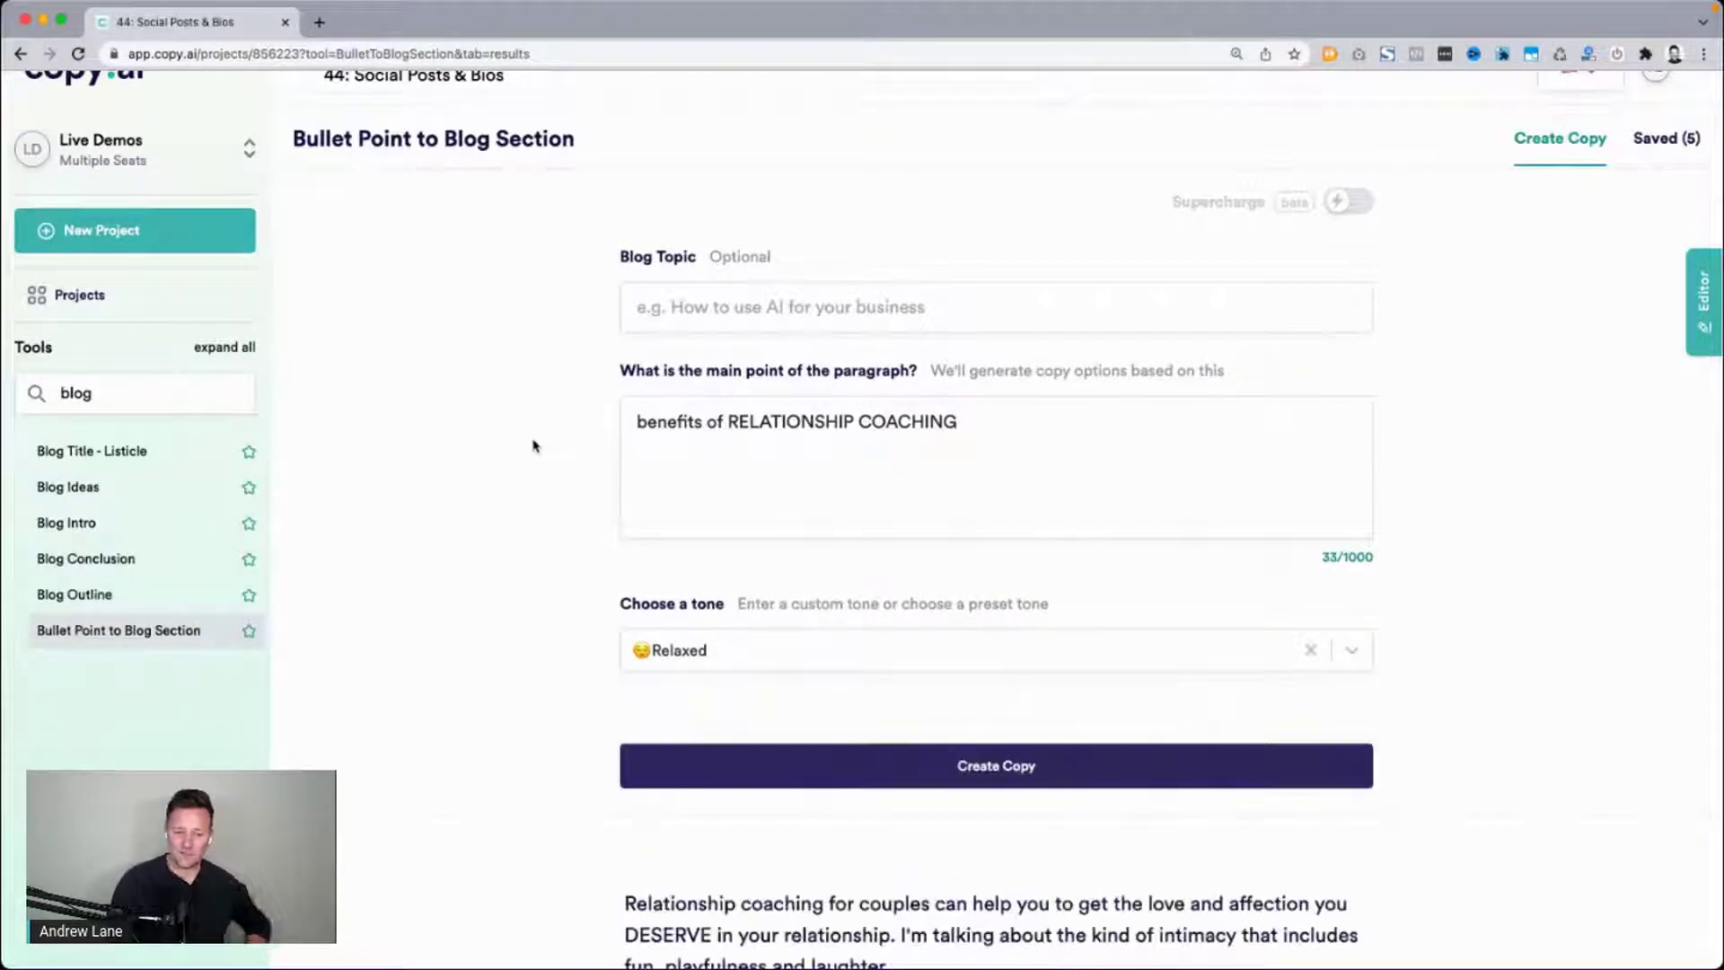
{"action": "scroll", "coordinate": [533, 447], "scroll_direction": "down", "scroll_amount": 3}
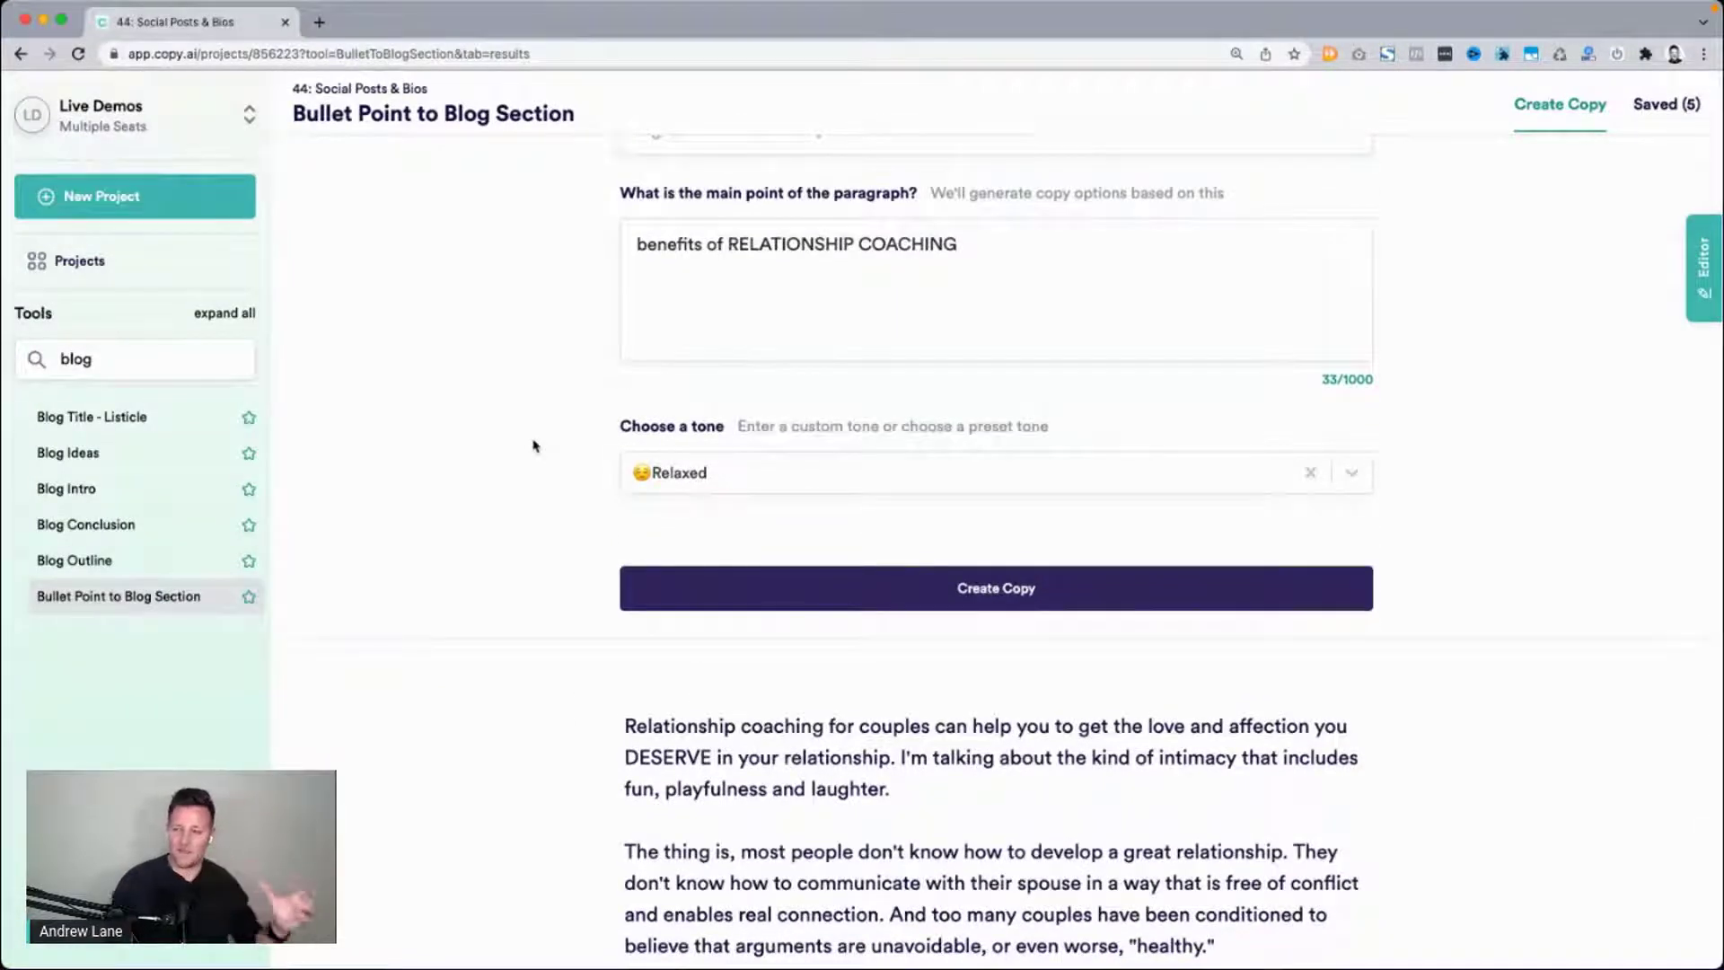
{"action": "scroll", "coordinate": [534, 446], "scroll_direction": "down", "scroll_amount": 3}
{"action": "scroll", "coordinate": [534, 446], "scroll_direction": "down", "scroll_amount": 5}
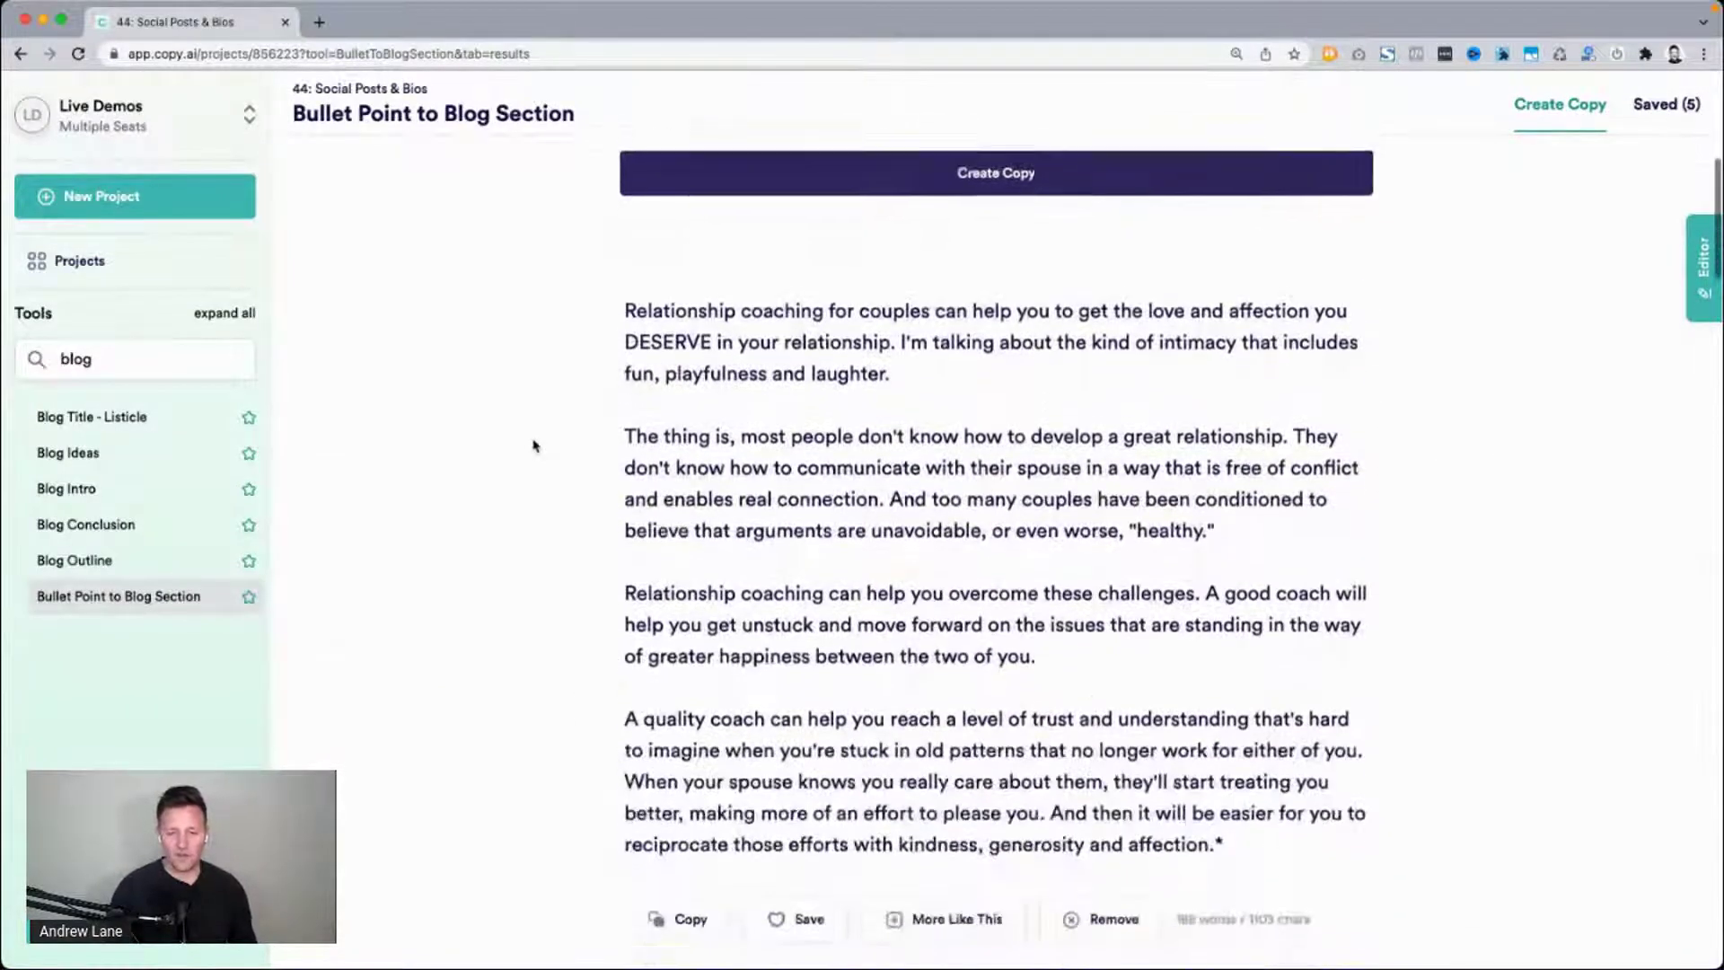
{"action": "triple_click", "coordinate": [793, 296]}
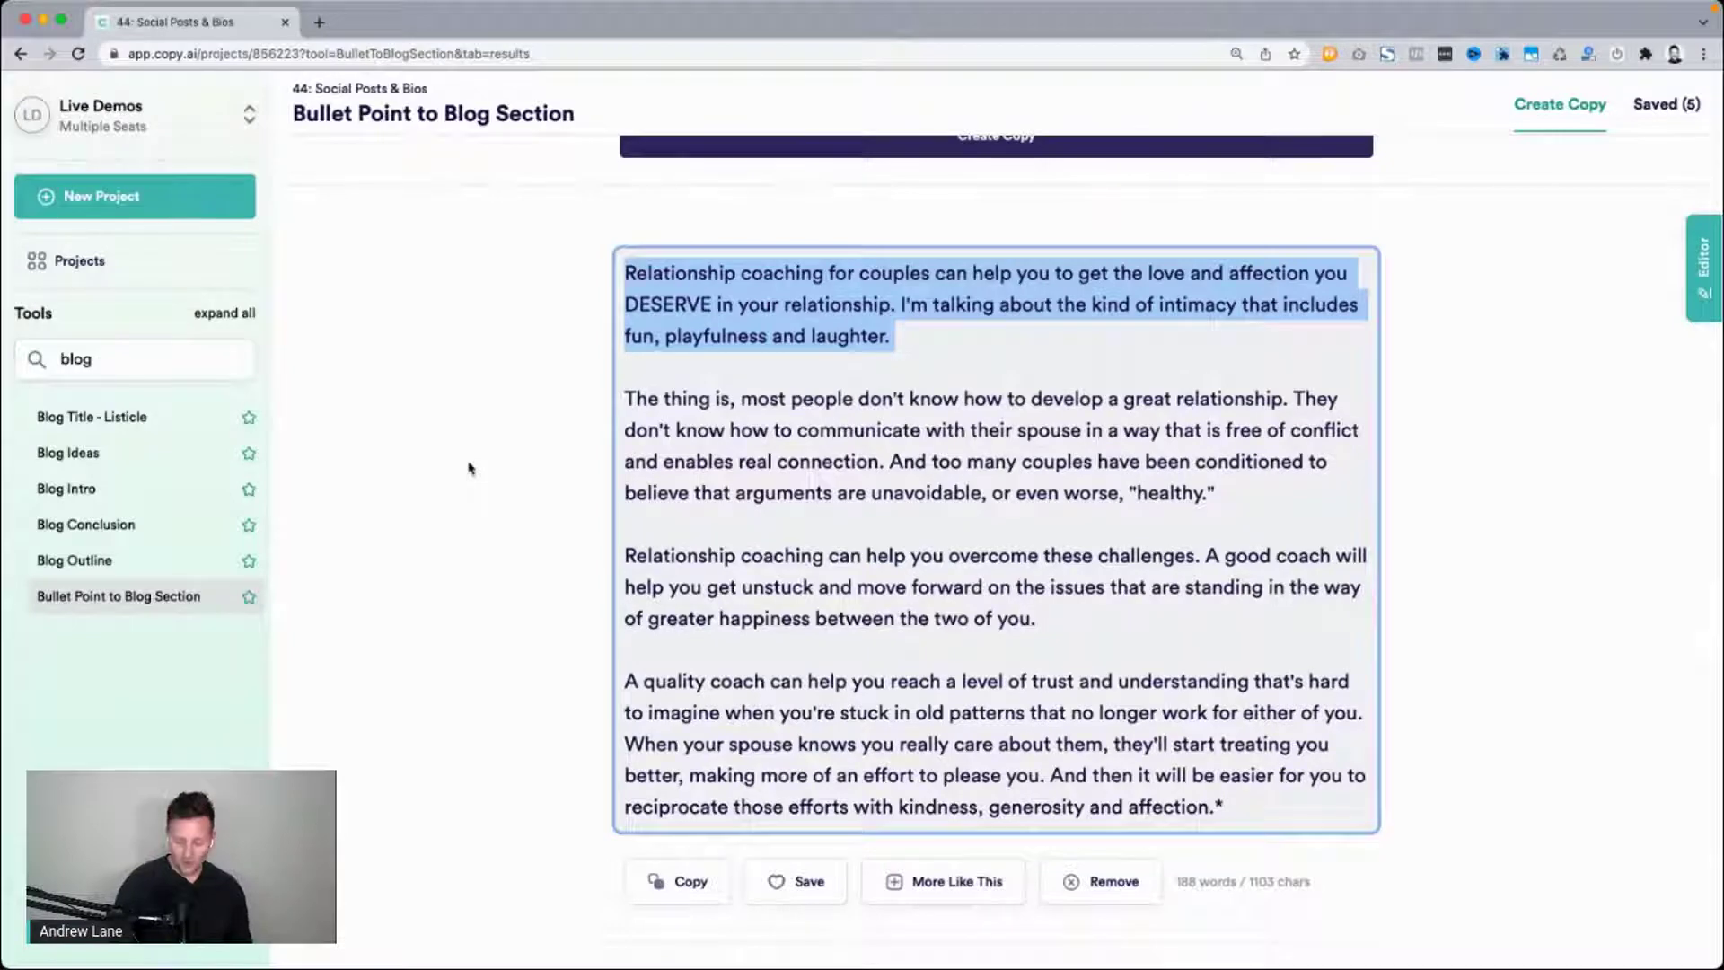
{"action": "key", "text": "super+plus"}
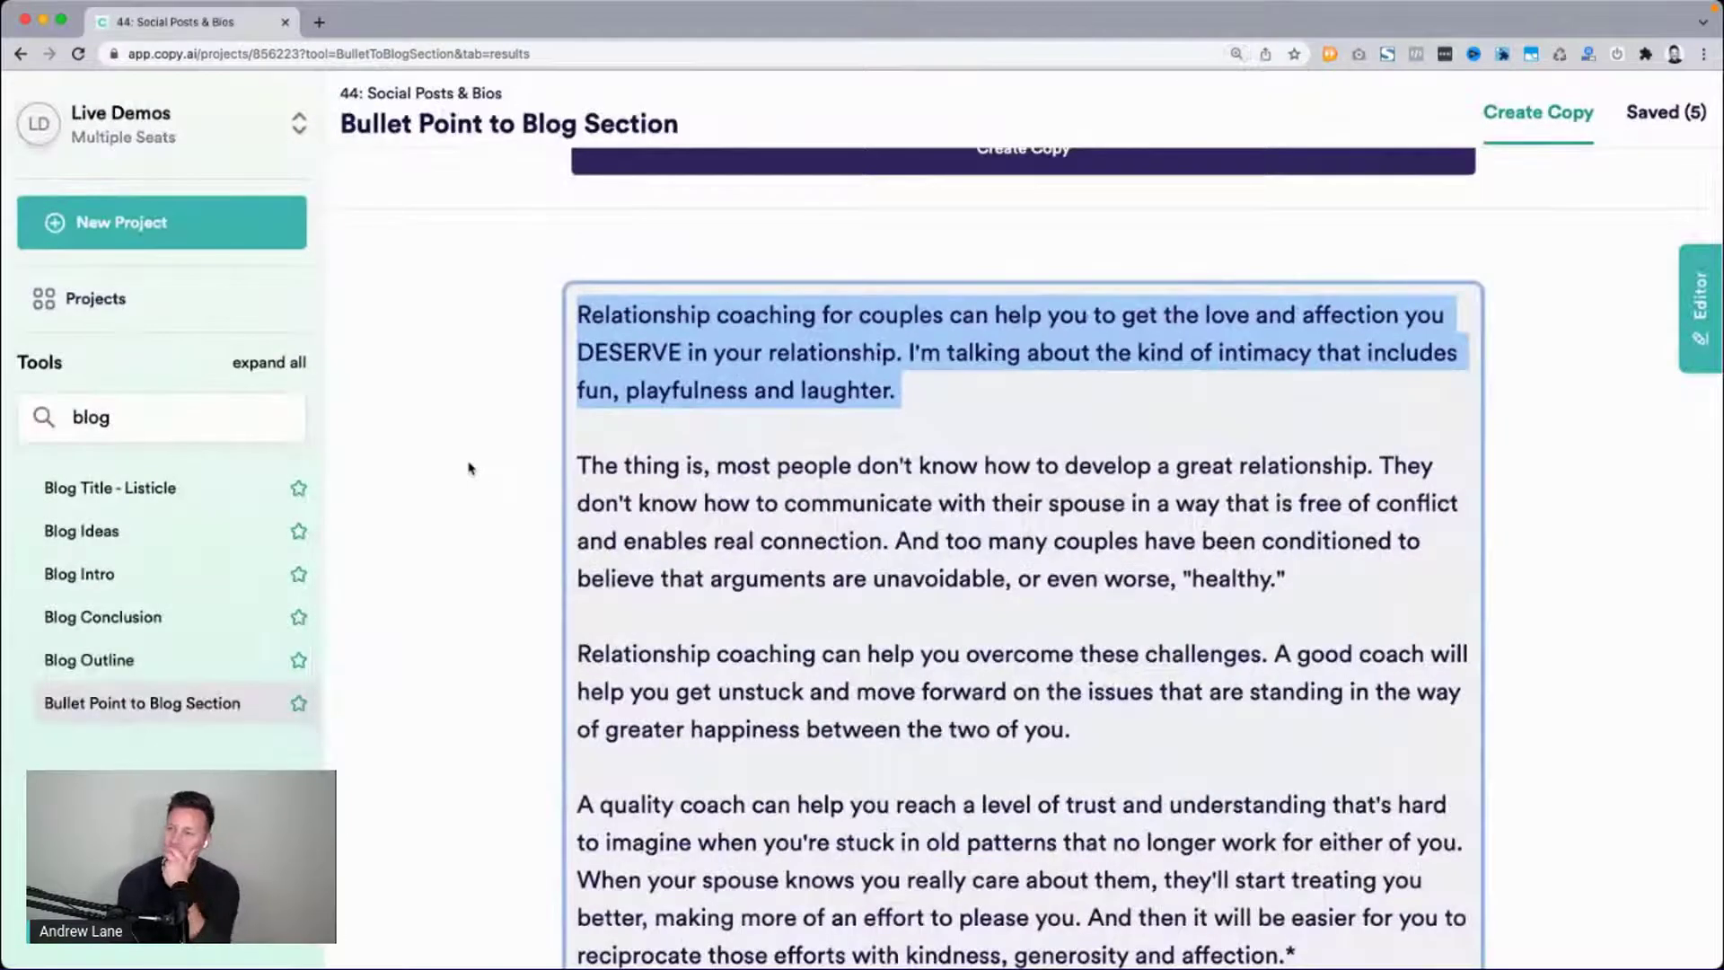
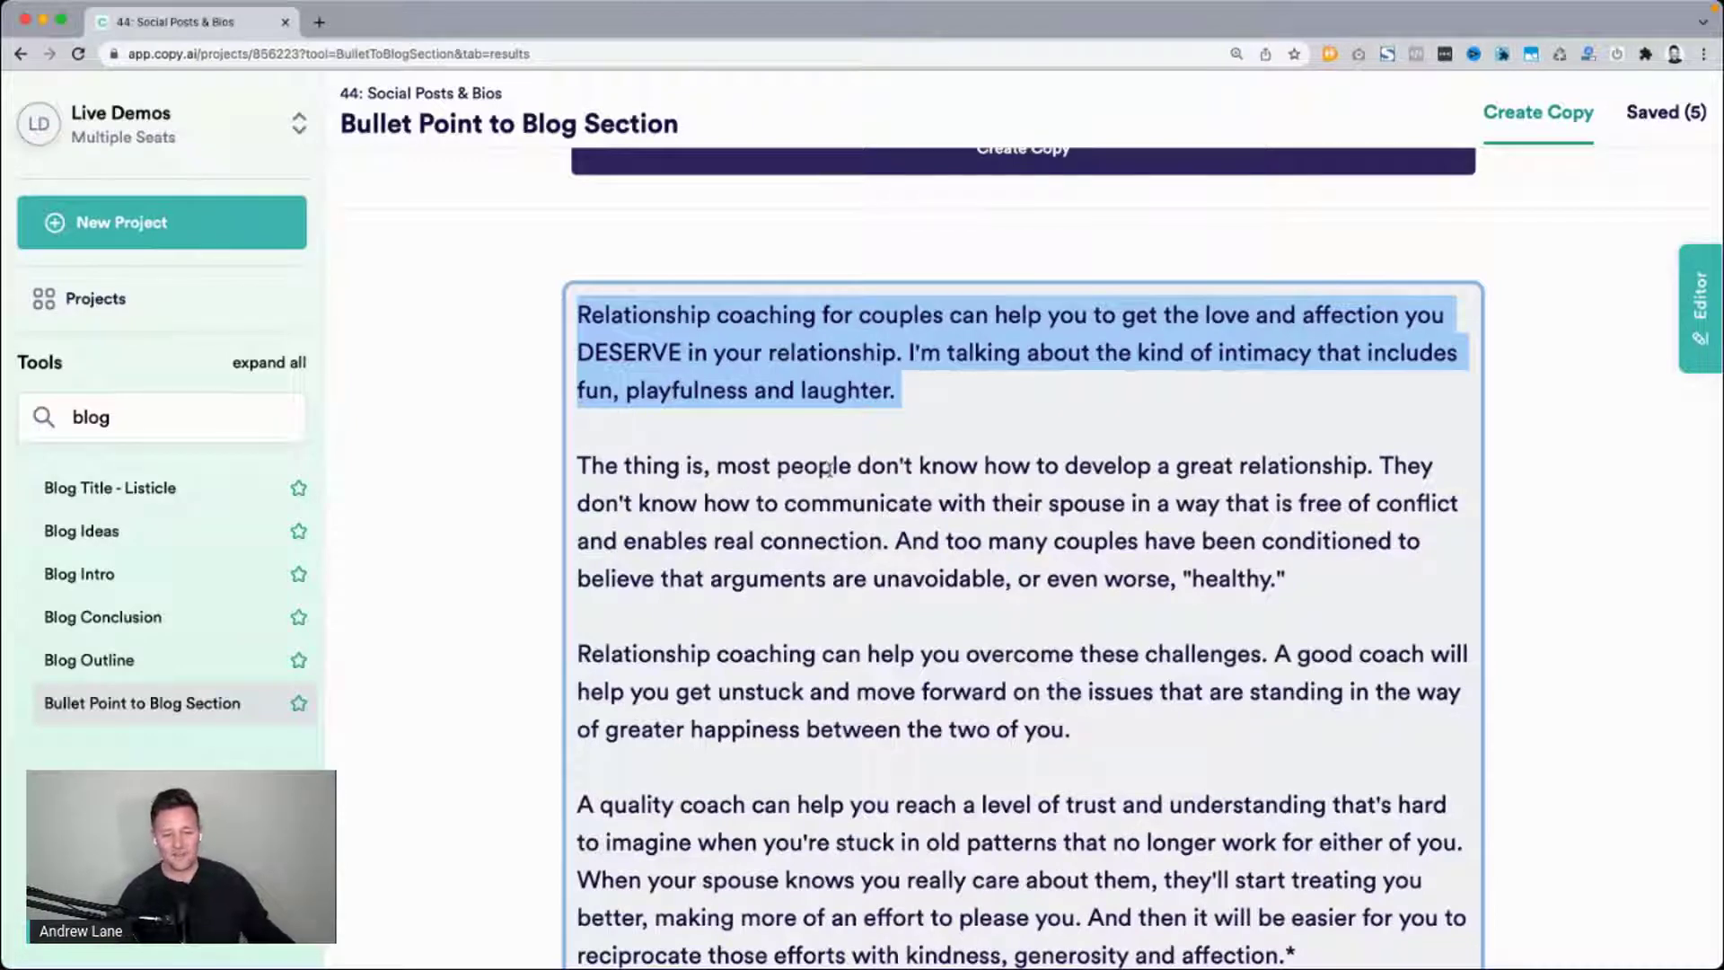
Read the second and third paragraphs of the first relationship coaching section, highlighting each one.
{"action": "triple_click", "coordinate": [1144, 473]}
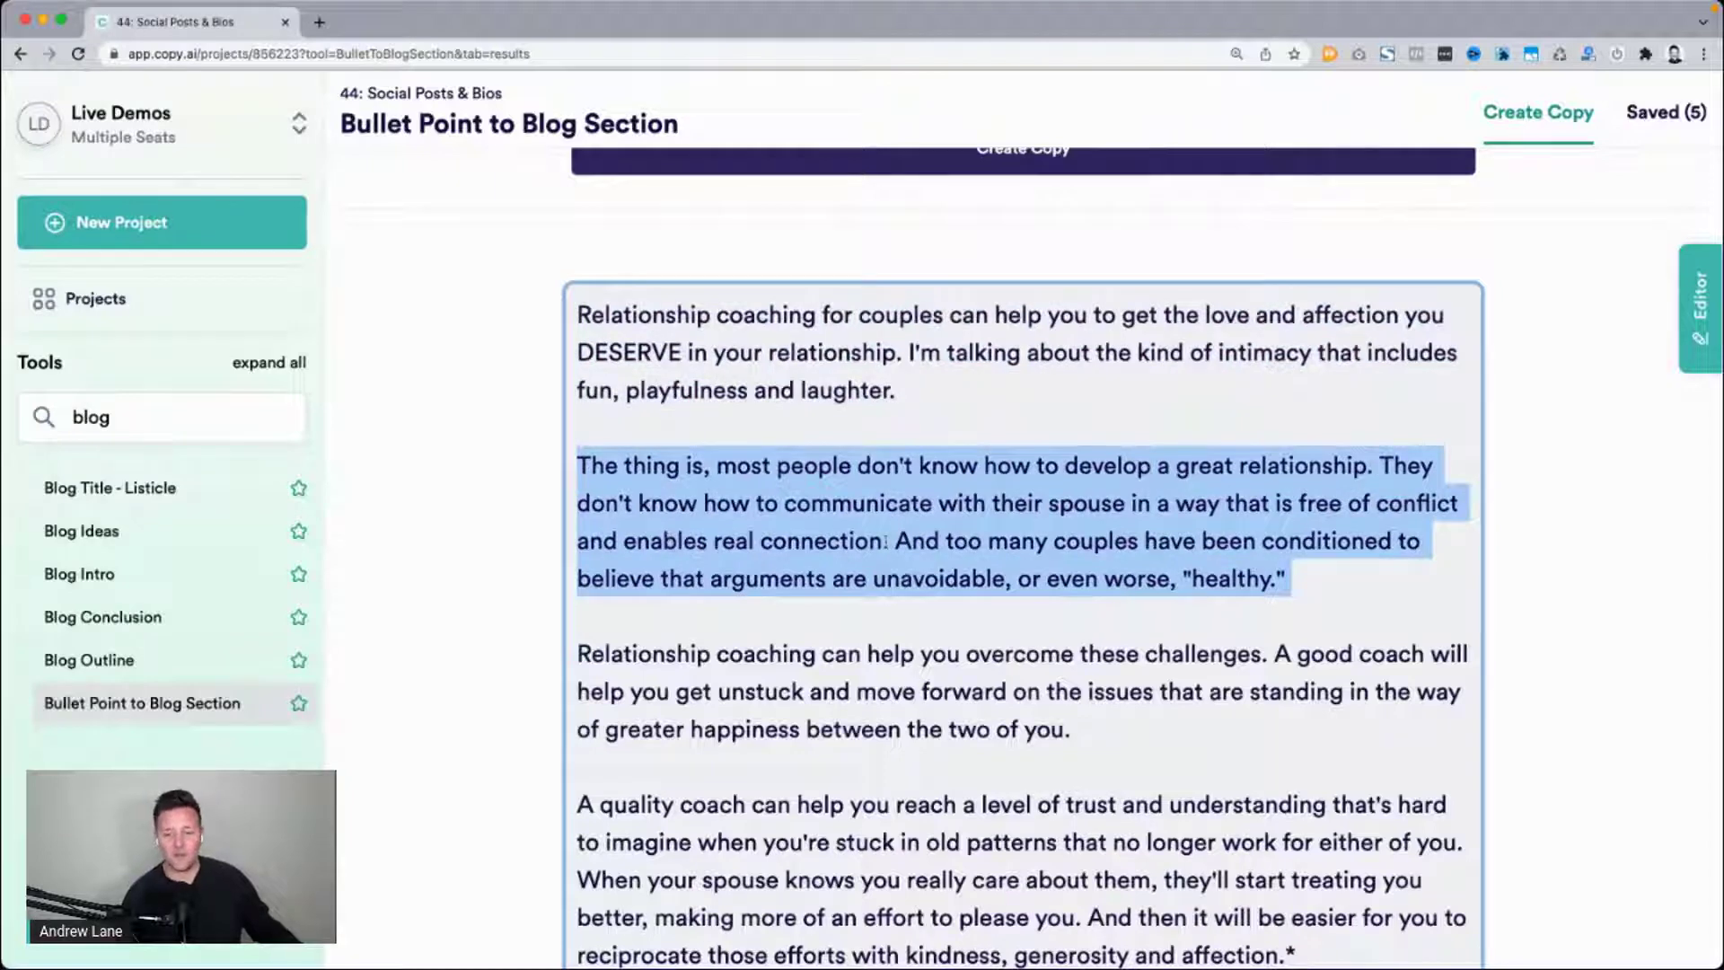
{"action": "scroll", "coordinate": [777, 563], "scroll_direction": "down", "scroll_amount": 2}
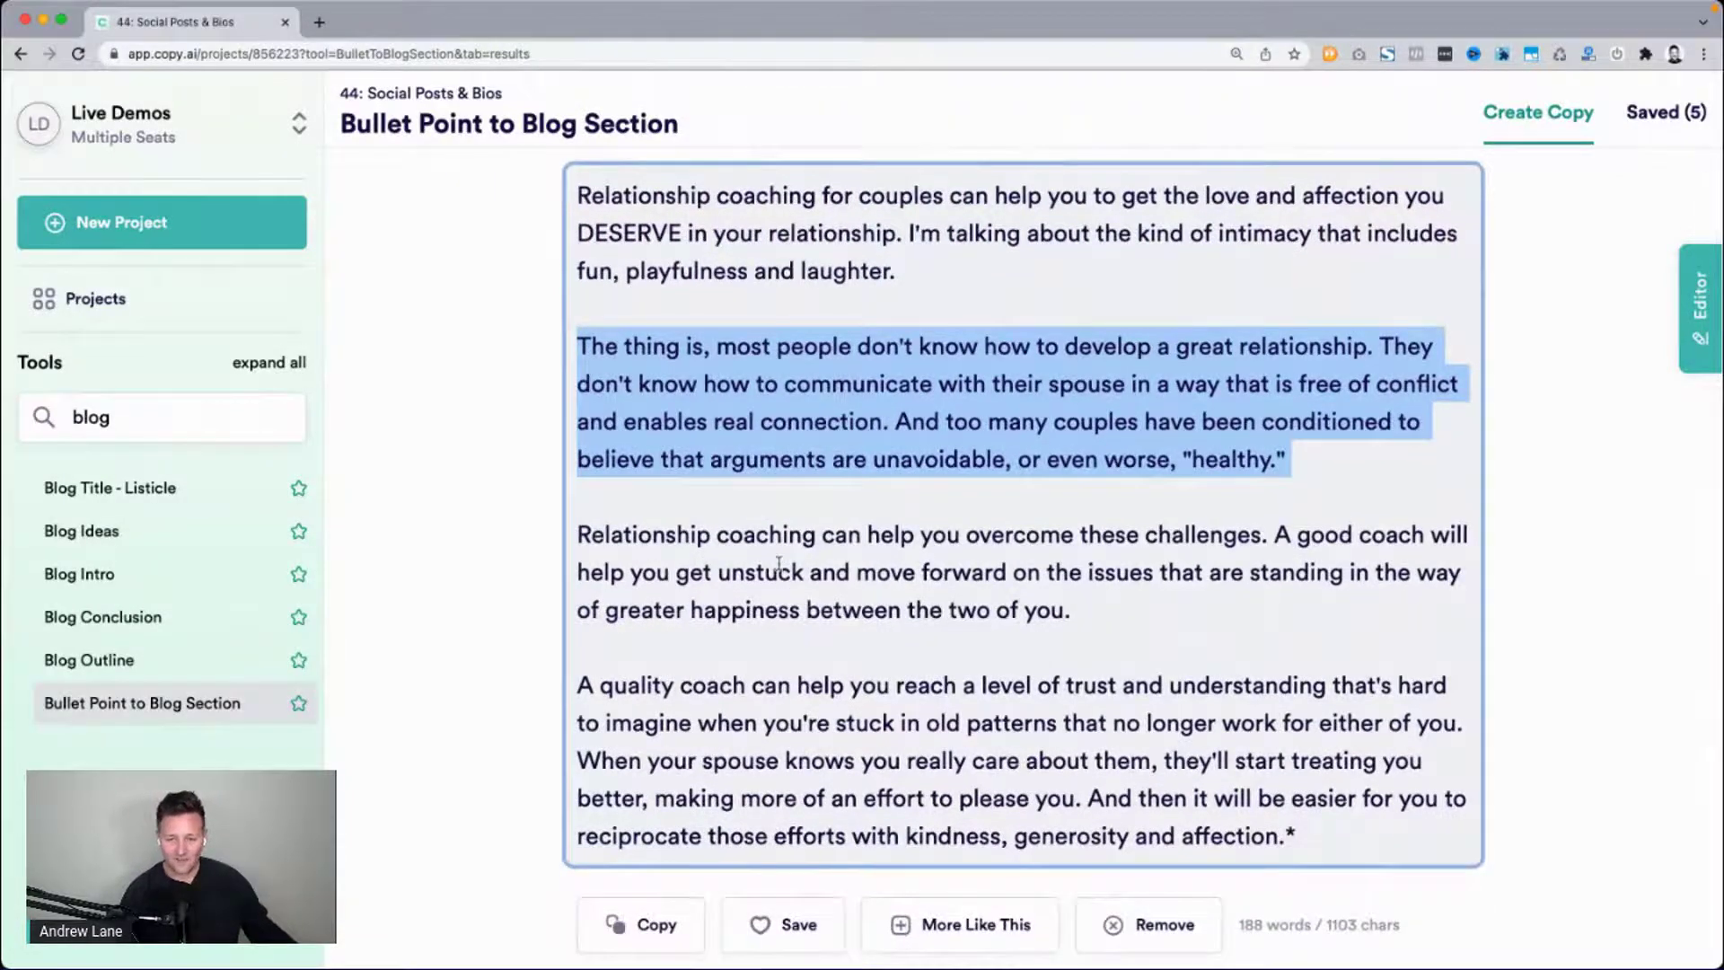
{"action": "triple_click", "coordinate": [1092, 572]}
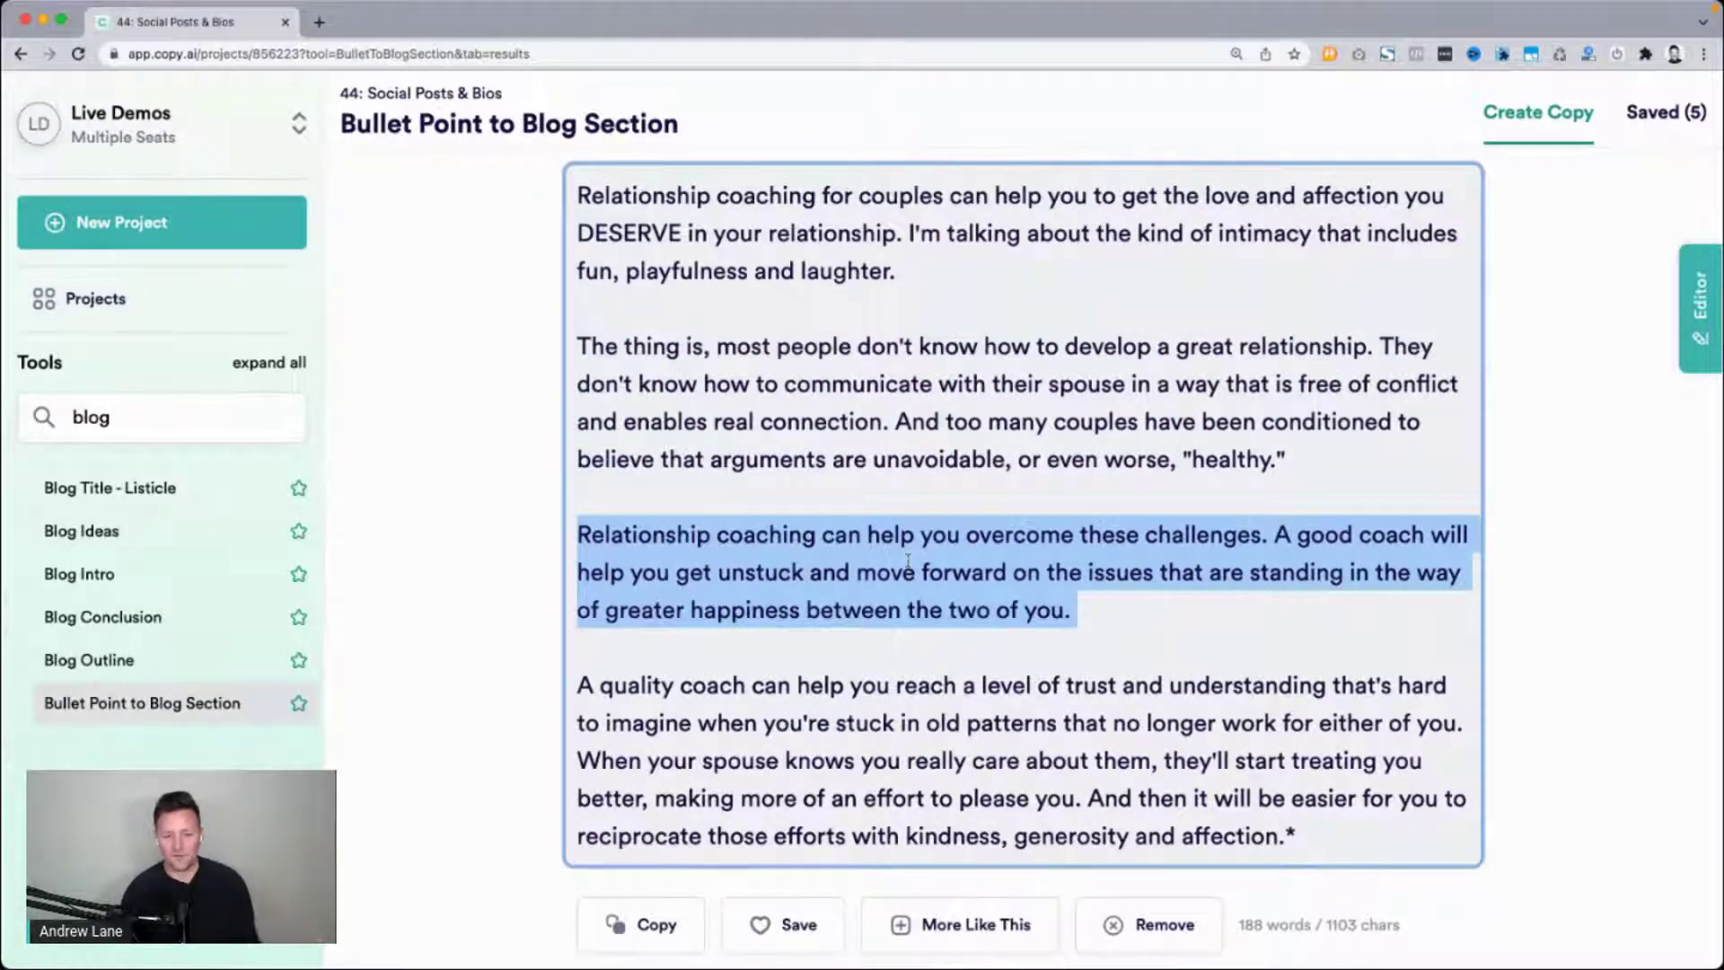
Compare the entered main point with the first generated section, highlighting that section's first three paragraphs.
{"action": "scroll", "coordinate": [908, 562], "scroll_direction": "up", "scroll_amount": 10}
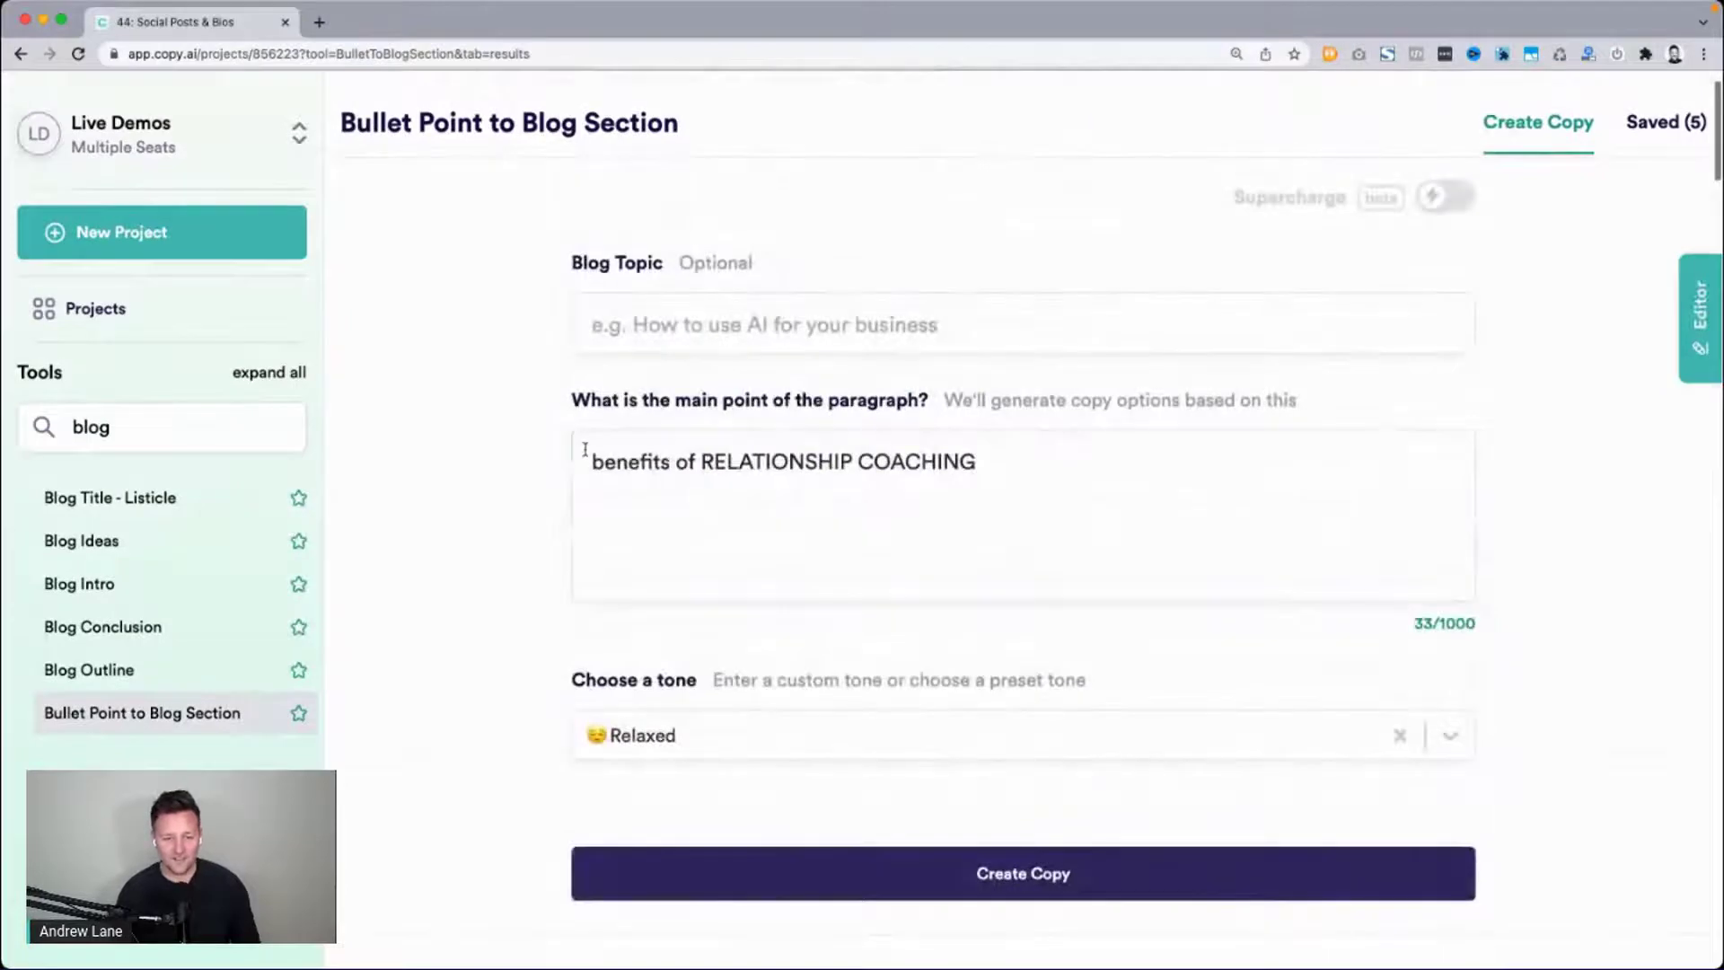
{"action": "left_click_drag", "start_coordinate": [585, 458], "coordinate": [1032, 464]}
{"action": "scroll", "coordinate": [423, 550], "scroll_direction": "down", "scroll_amount": 10}
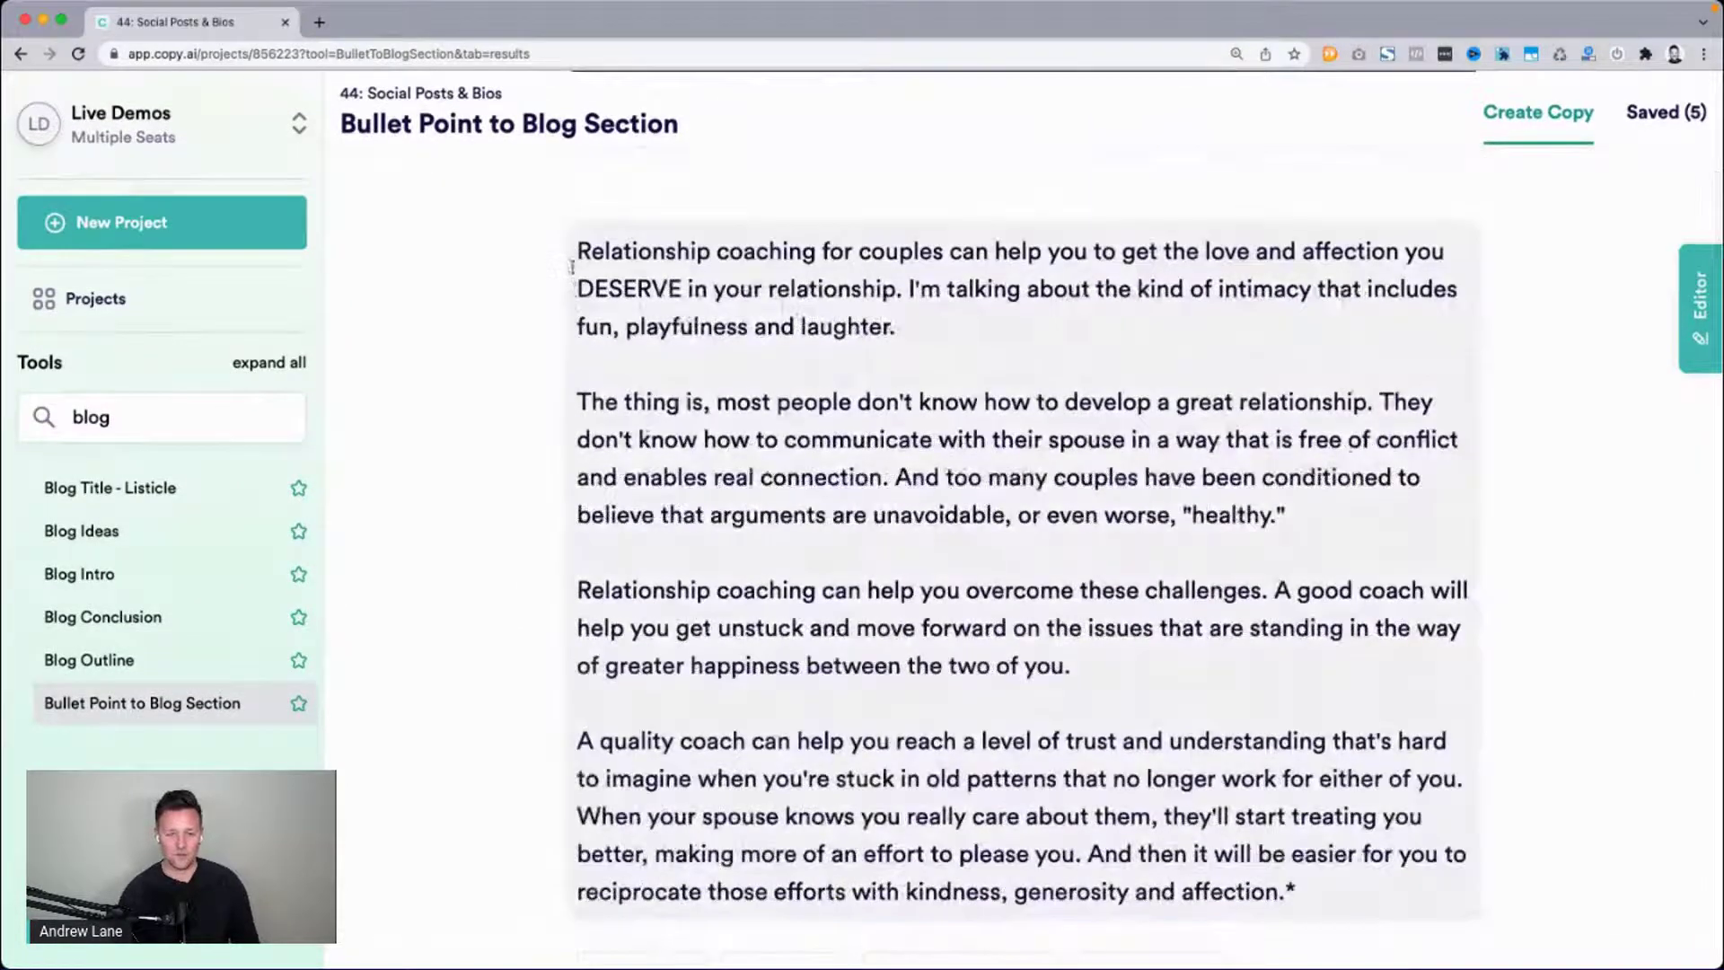
{"action": "left_click_drag", "start_coordinate": [571, 266], "coordinate": [1114, 675]}
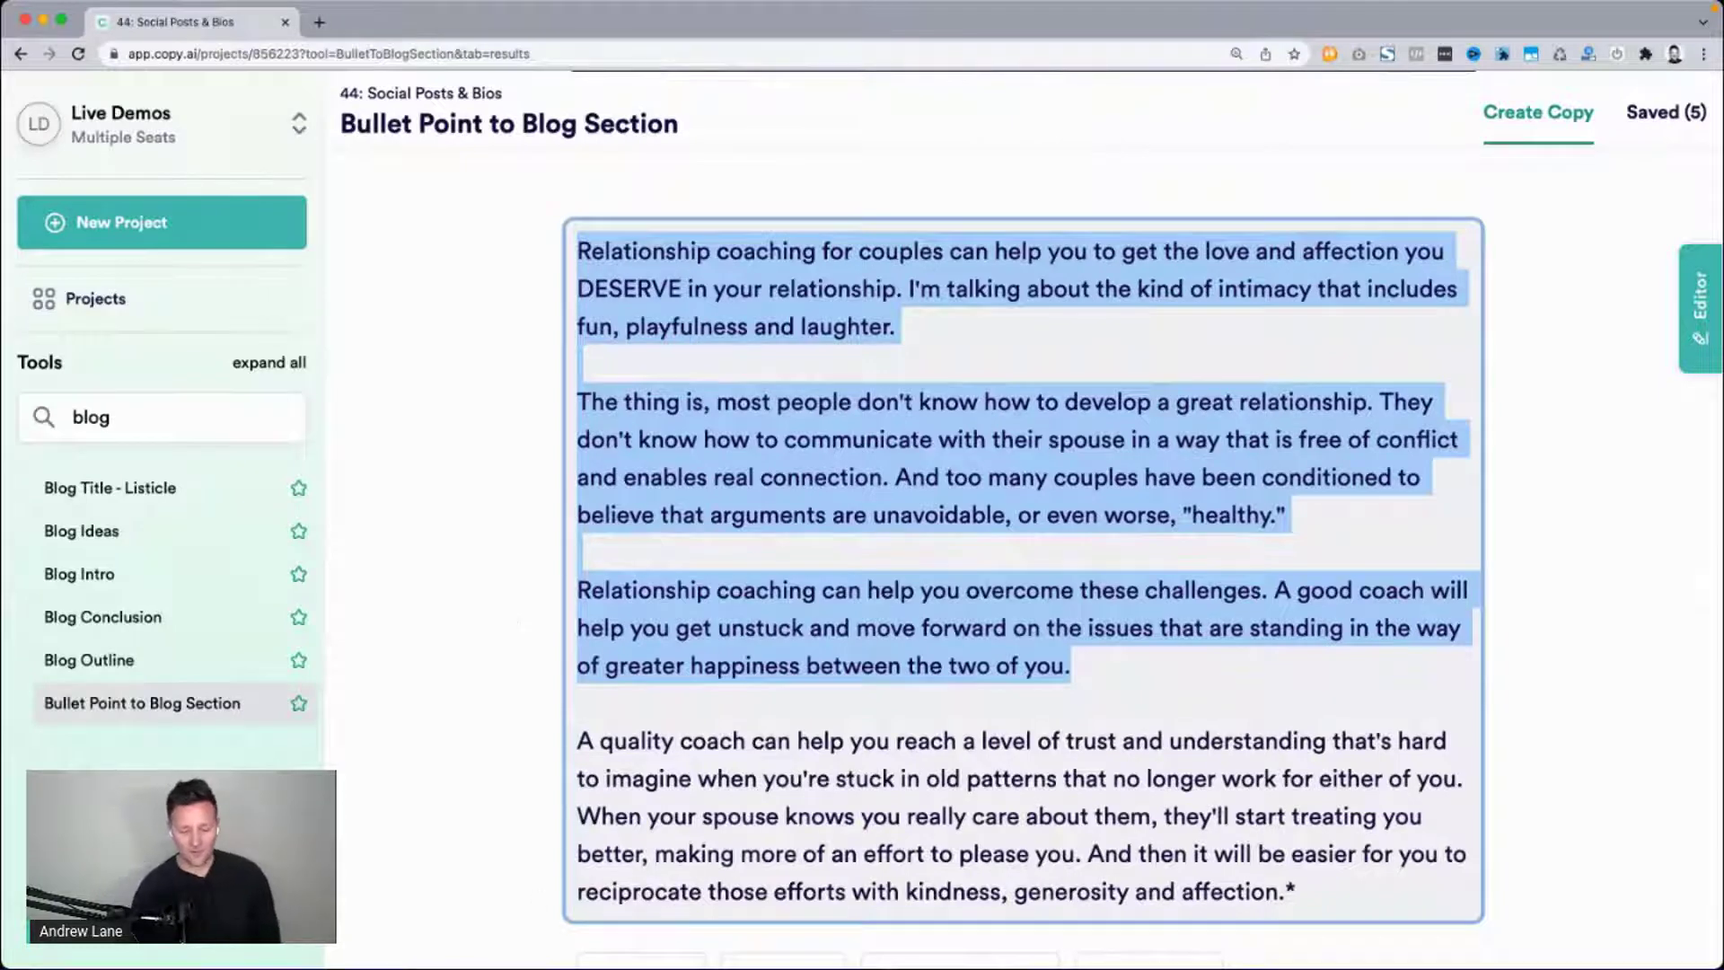
{"action": "key", "text": "super+Tab"}
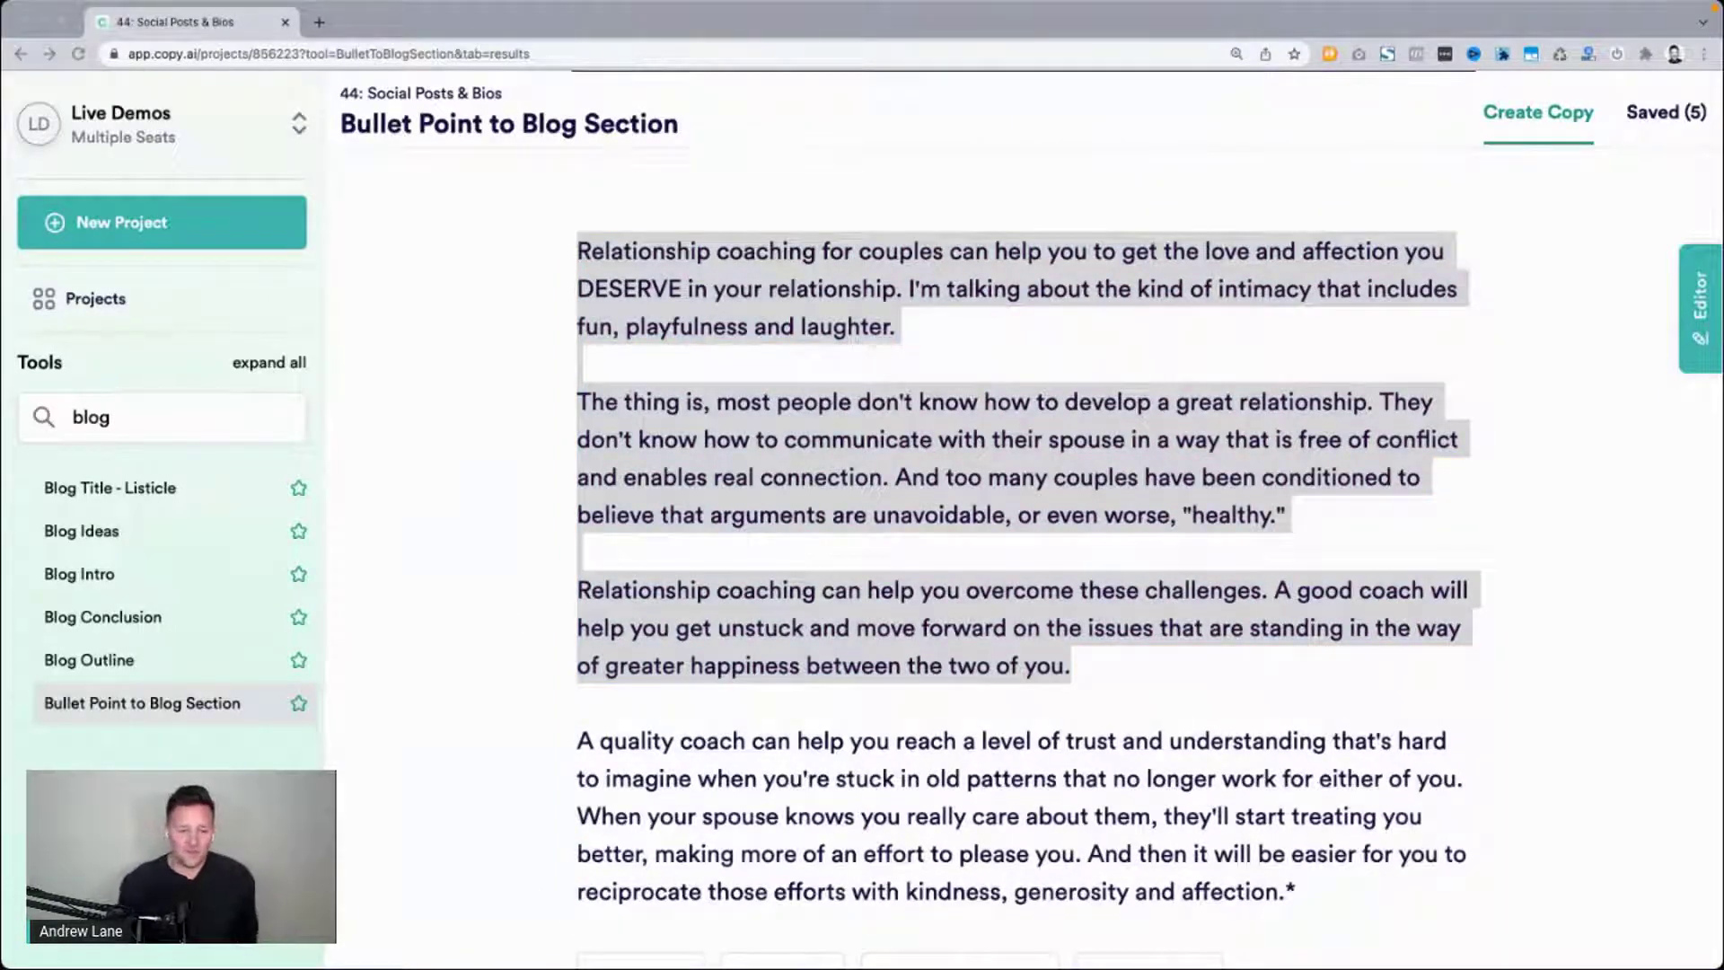
Review the main point "benefits of RELATIONSHIP COACHING" again, and return to the closing paragraph of the first generated section.
{"action": "scroll", "coordinate": [440, 322], "scroll_direction": "up", "scroll_amount": 10}
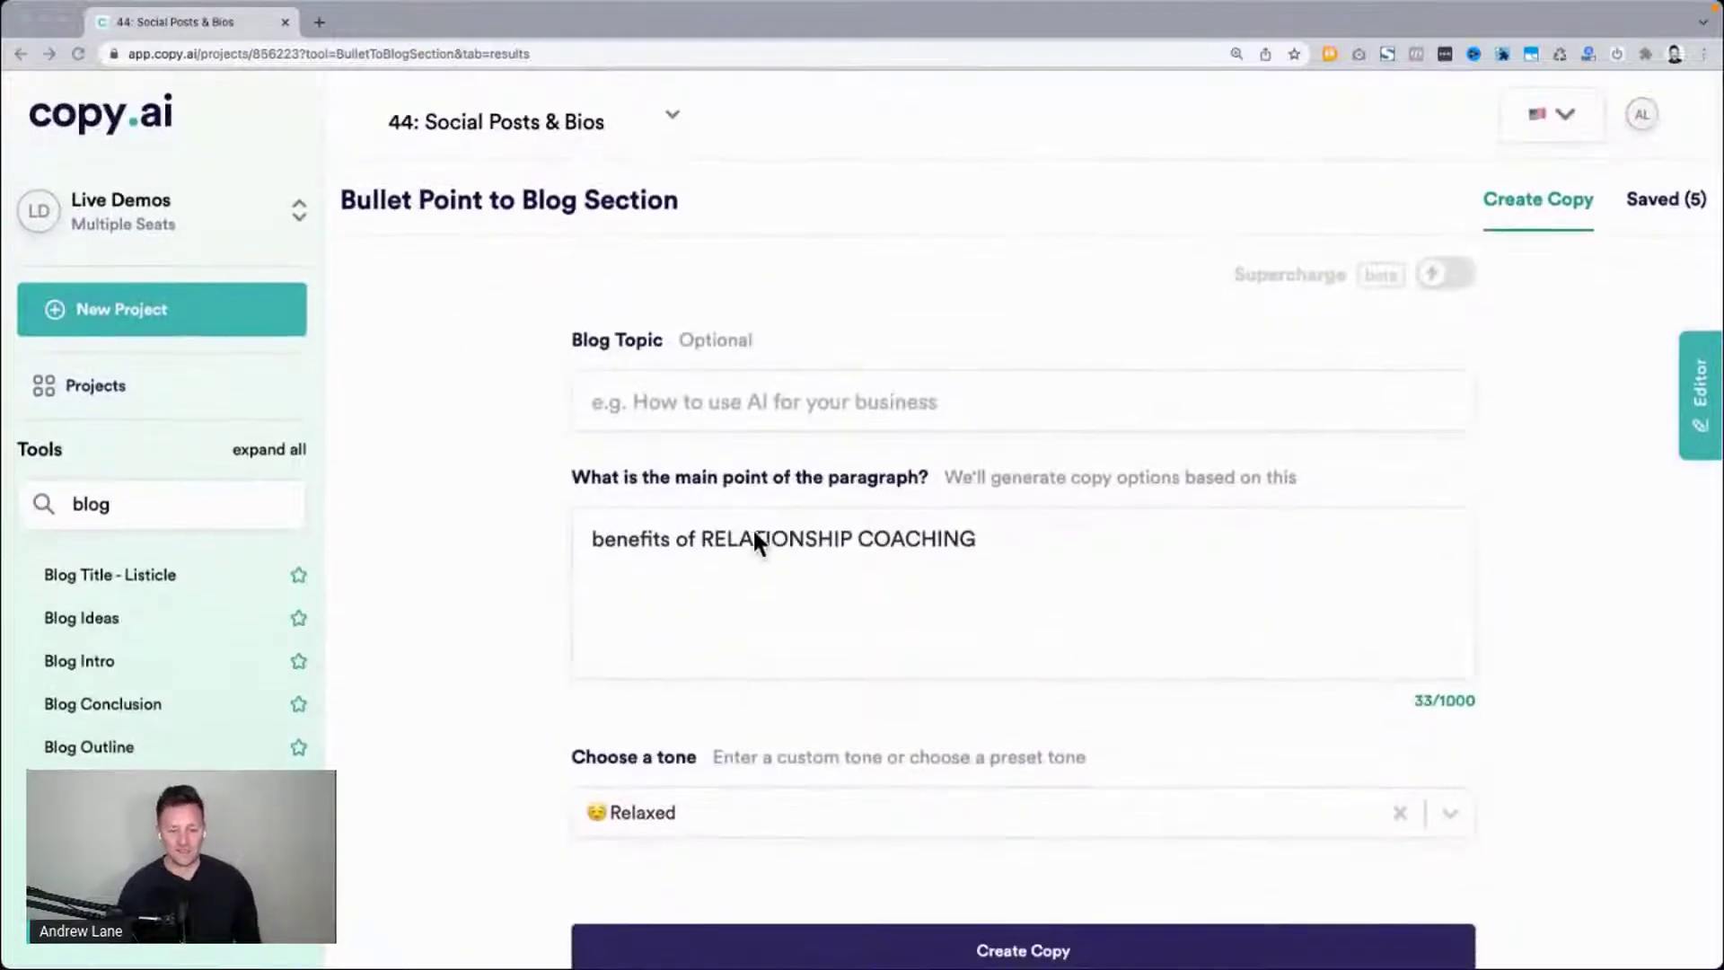
{"action": "triple_click", "coordinate": [751, 528]}
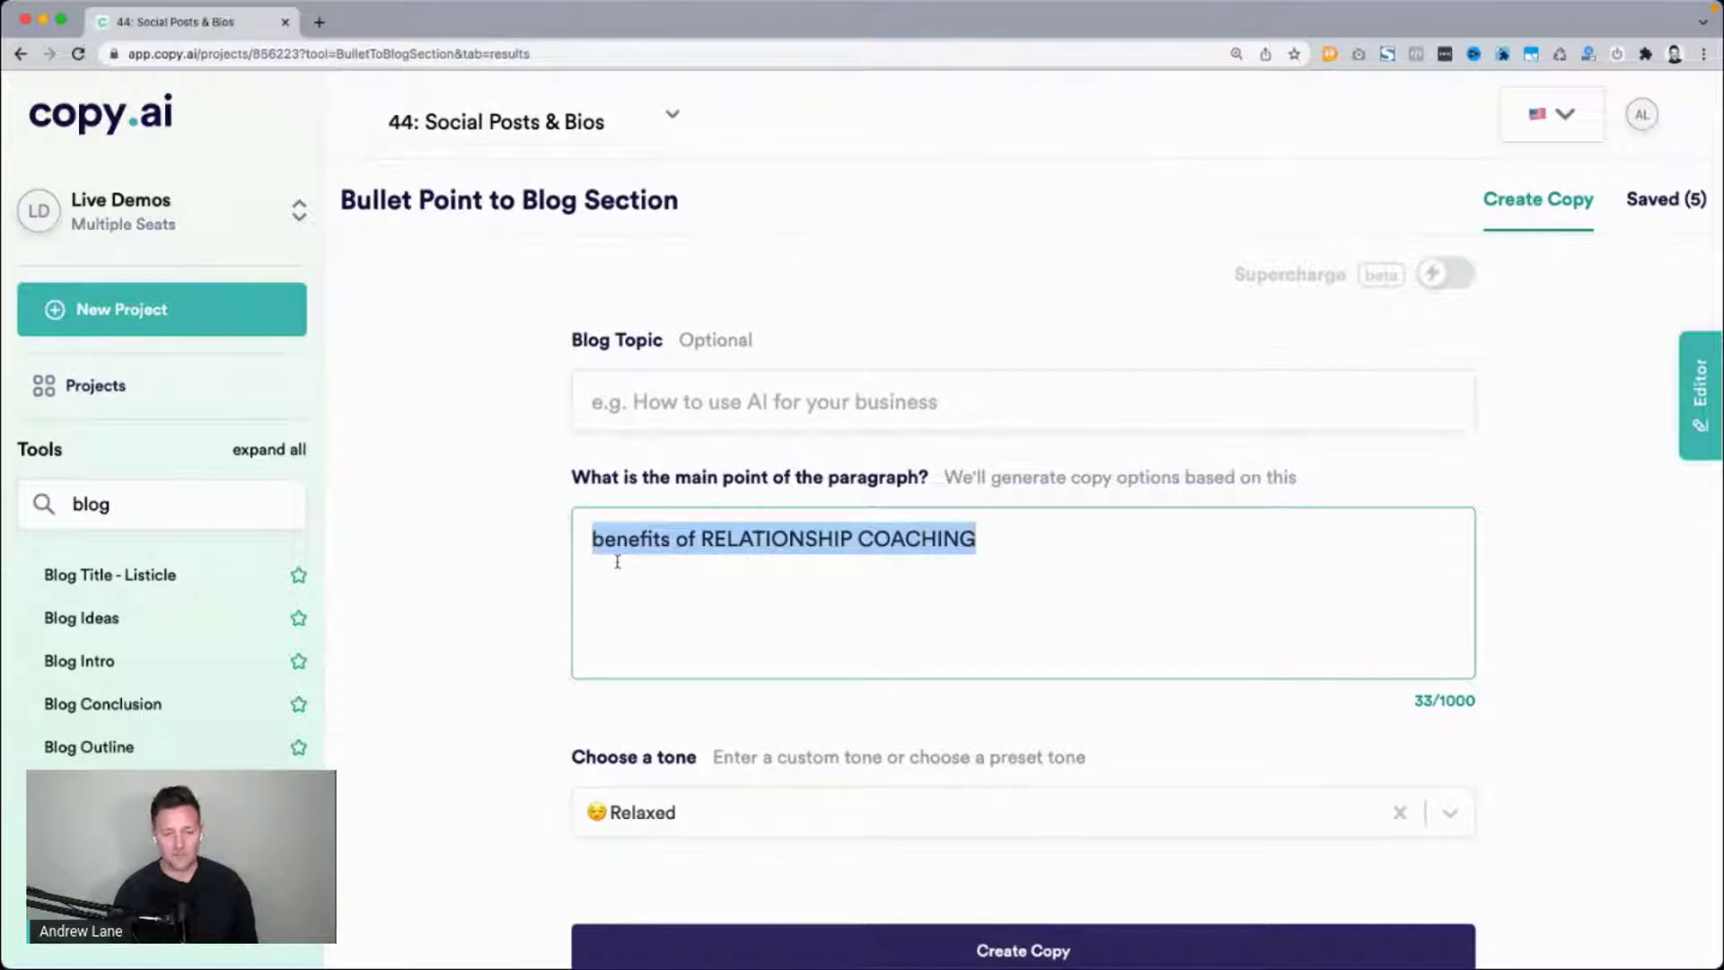
{"action": "left_click", "coordinate": [545, 562]}
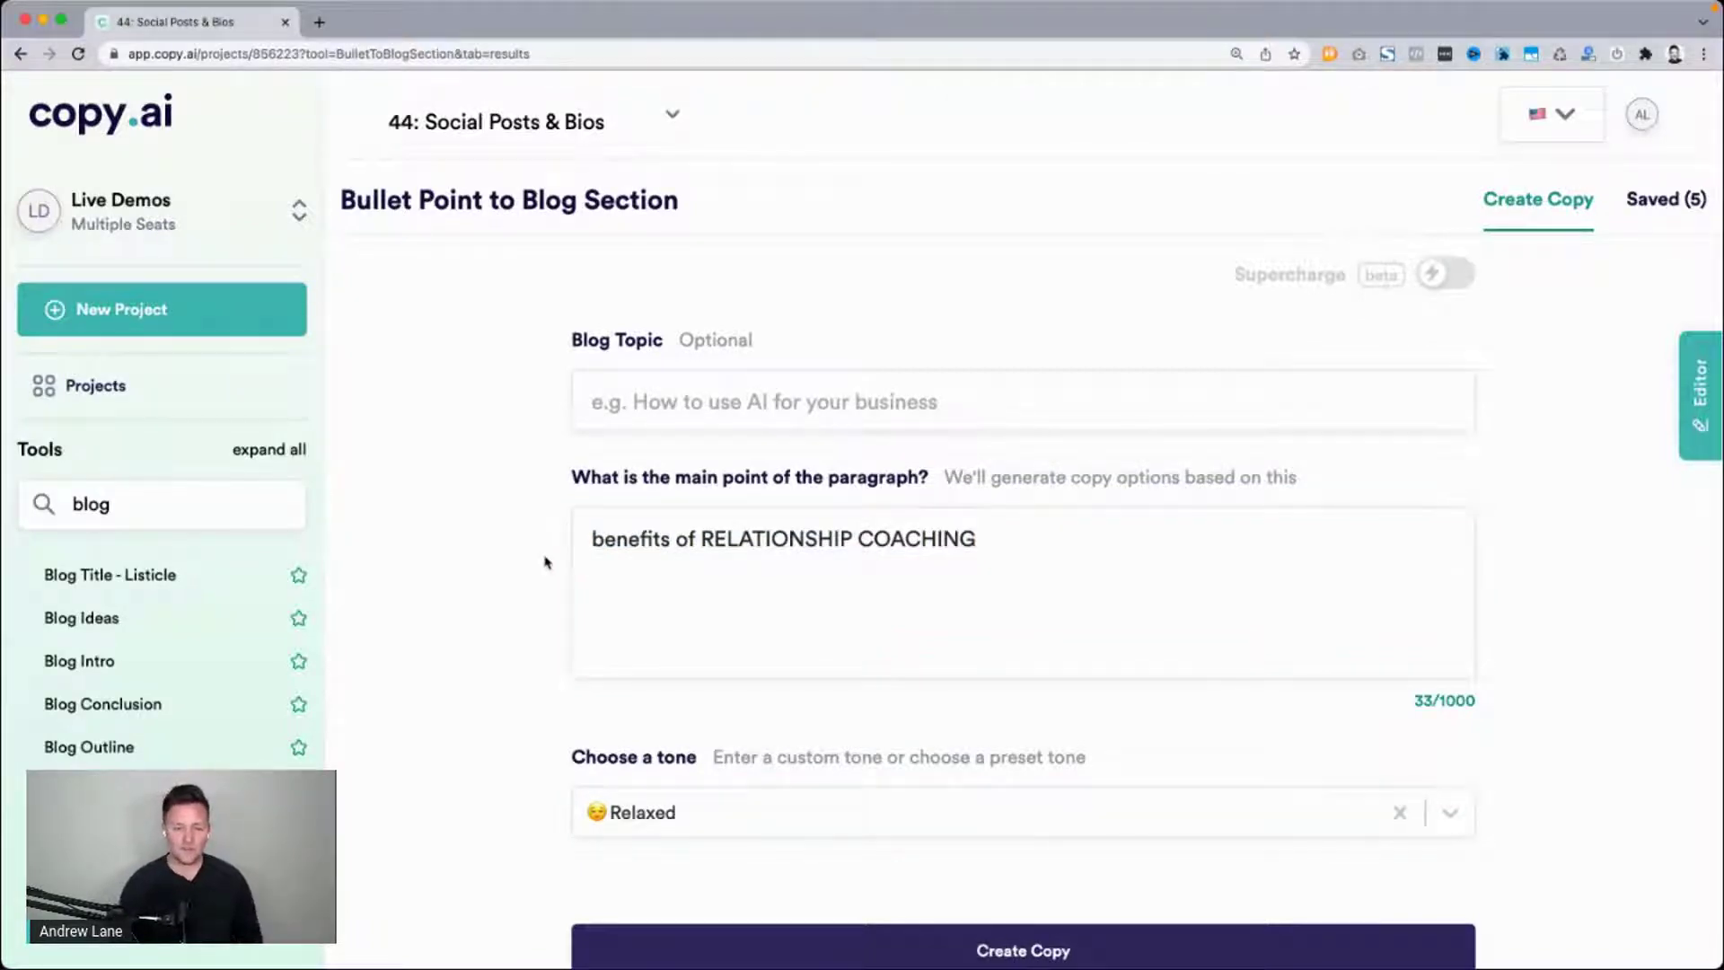
{"action": "scroll", "coordinate": [492, 562], "scroll_direction": "down", "scroll_amount": 10}
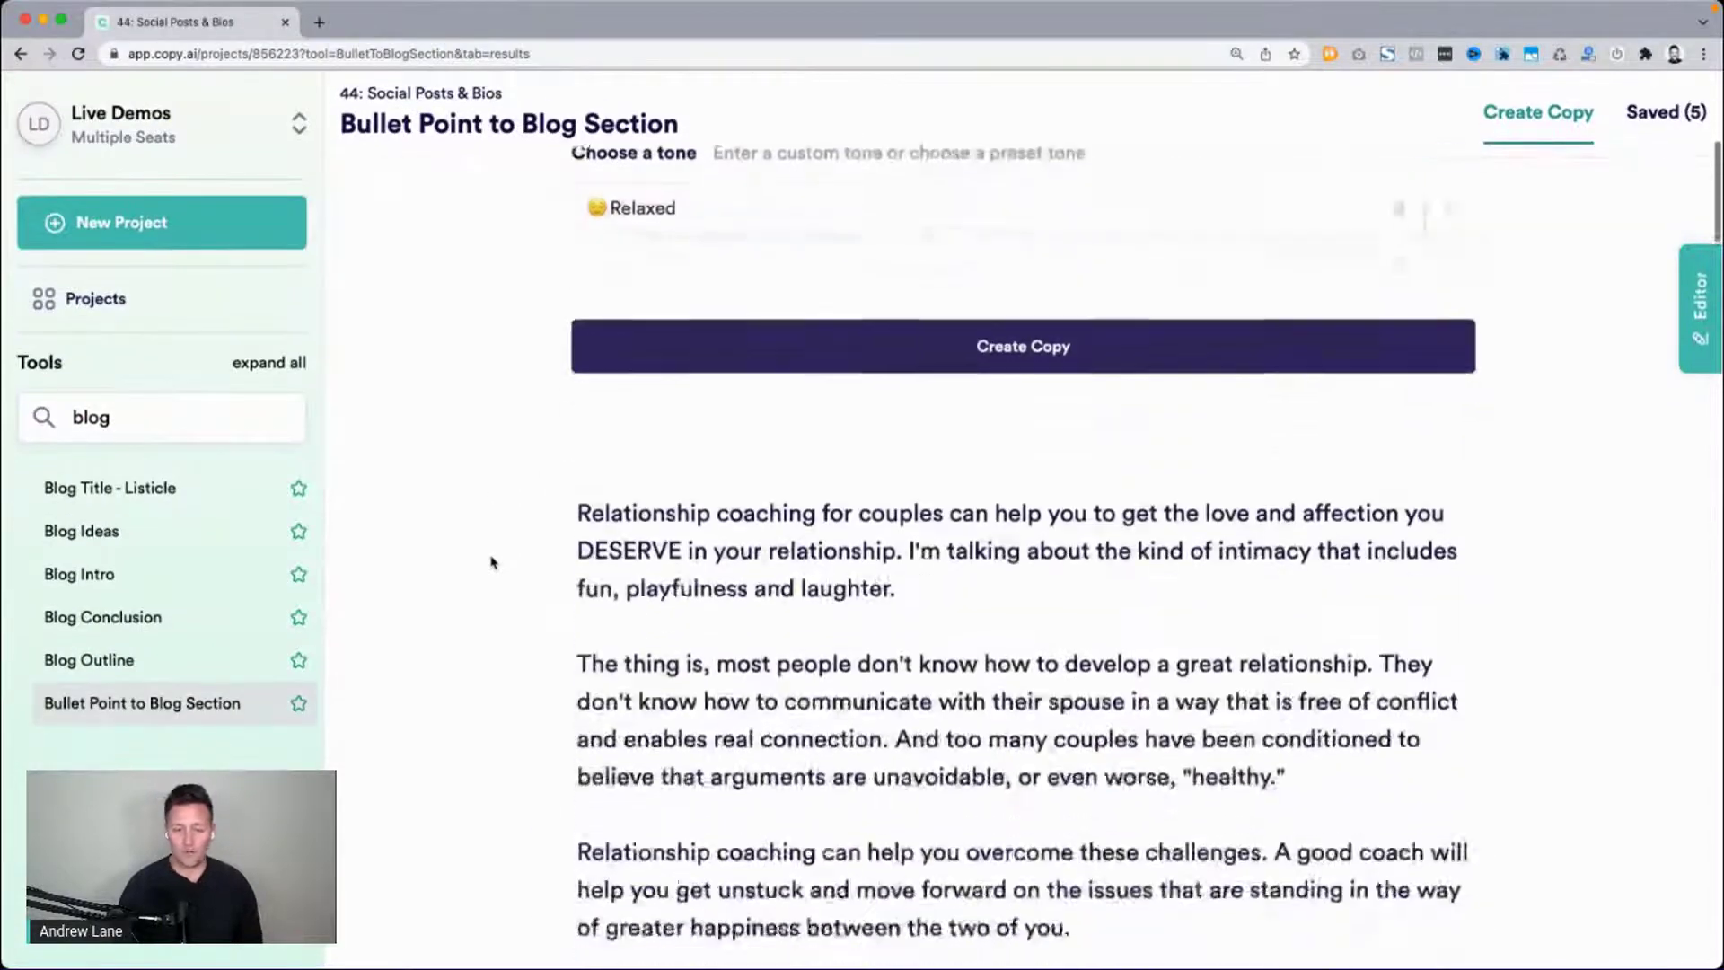
{"action": "scroll", "coordinate": [492, 562], "scroll_direction": "down", "scroll_amount": 1}
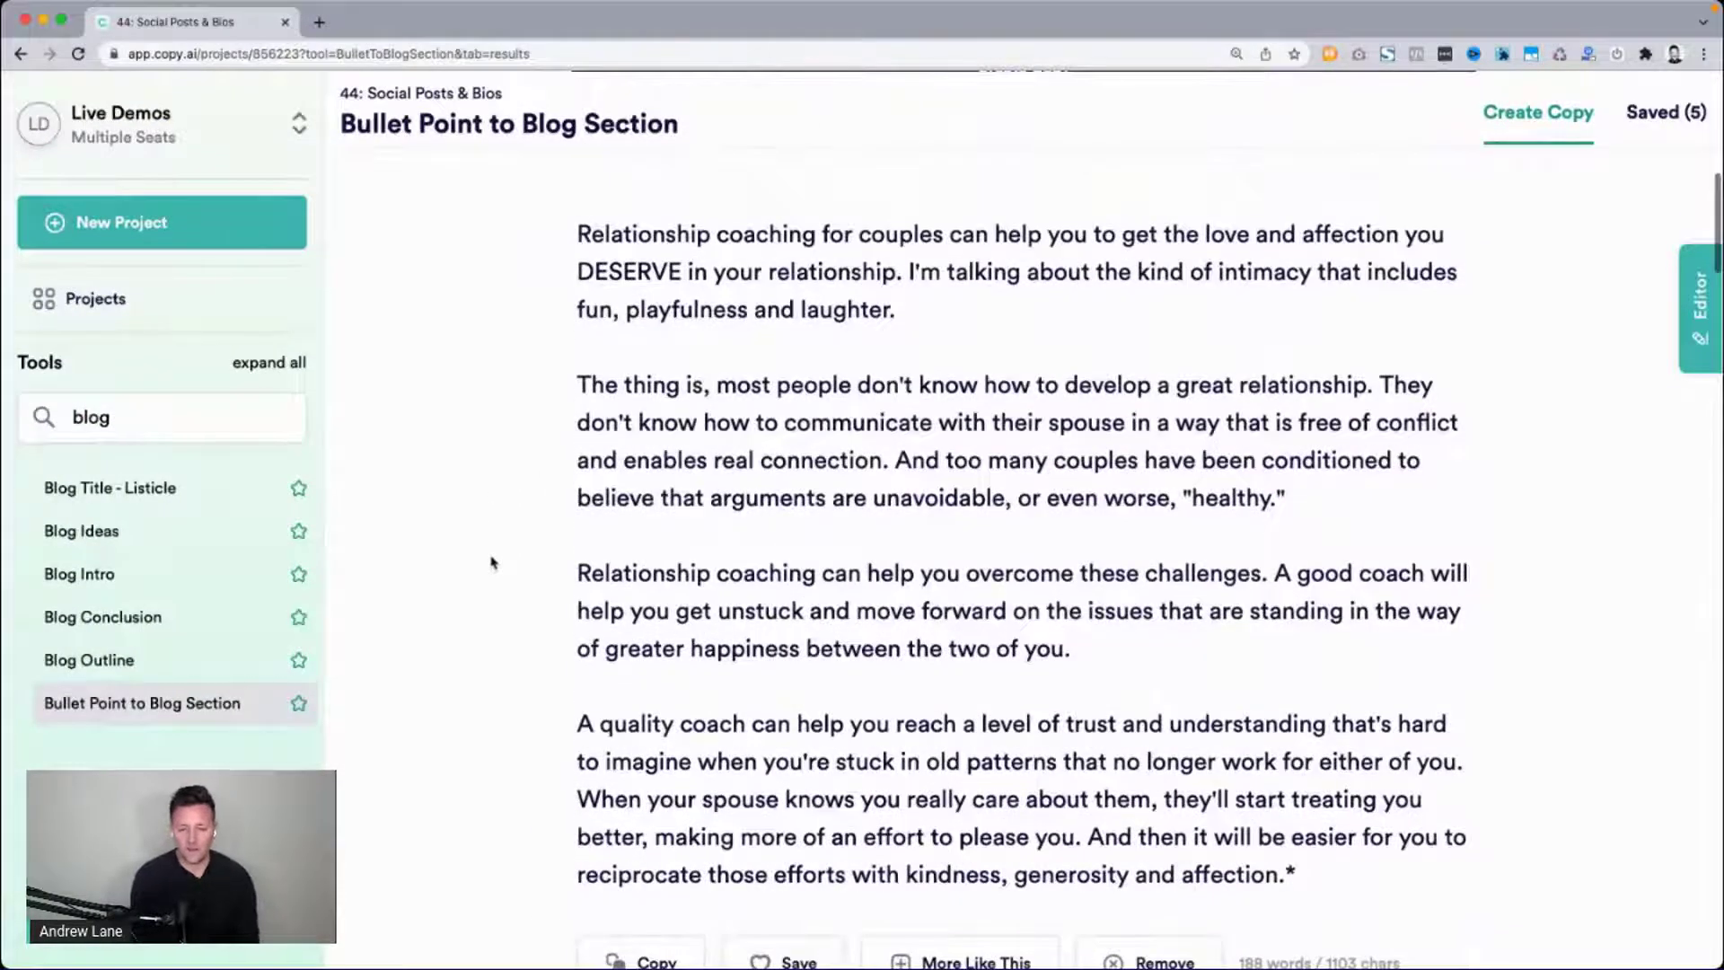
{"action": "scroll", "coordinate": [492, 562], "scroll_direction": "down", "scroll_amount": 5}
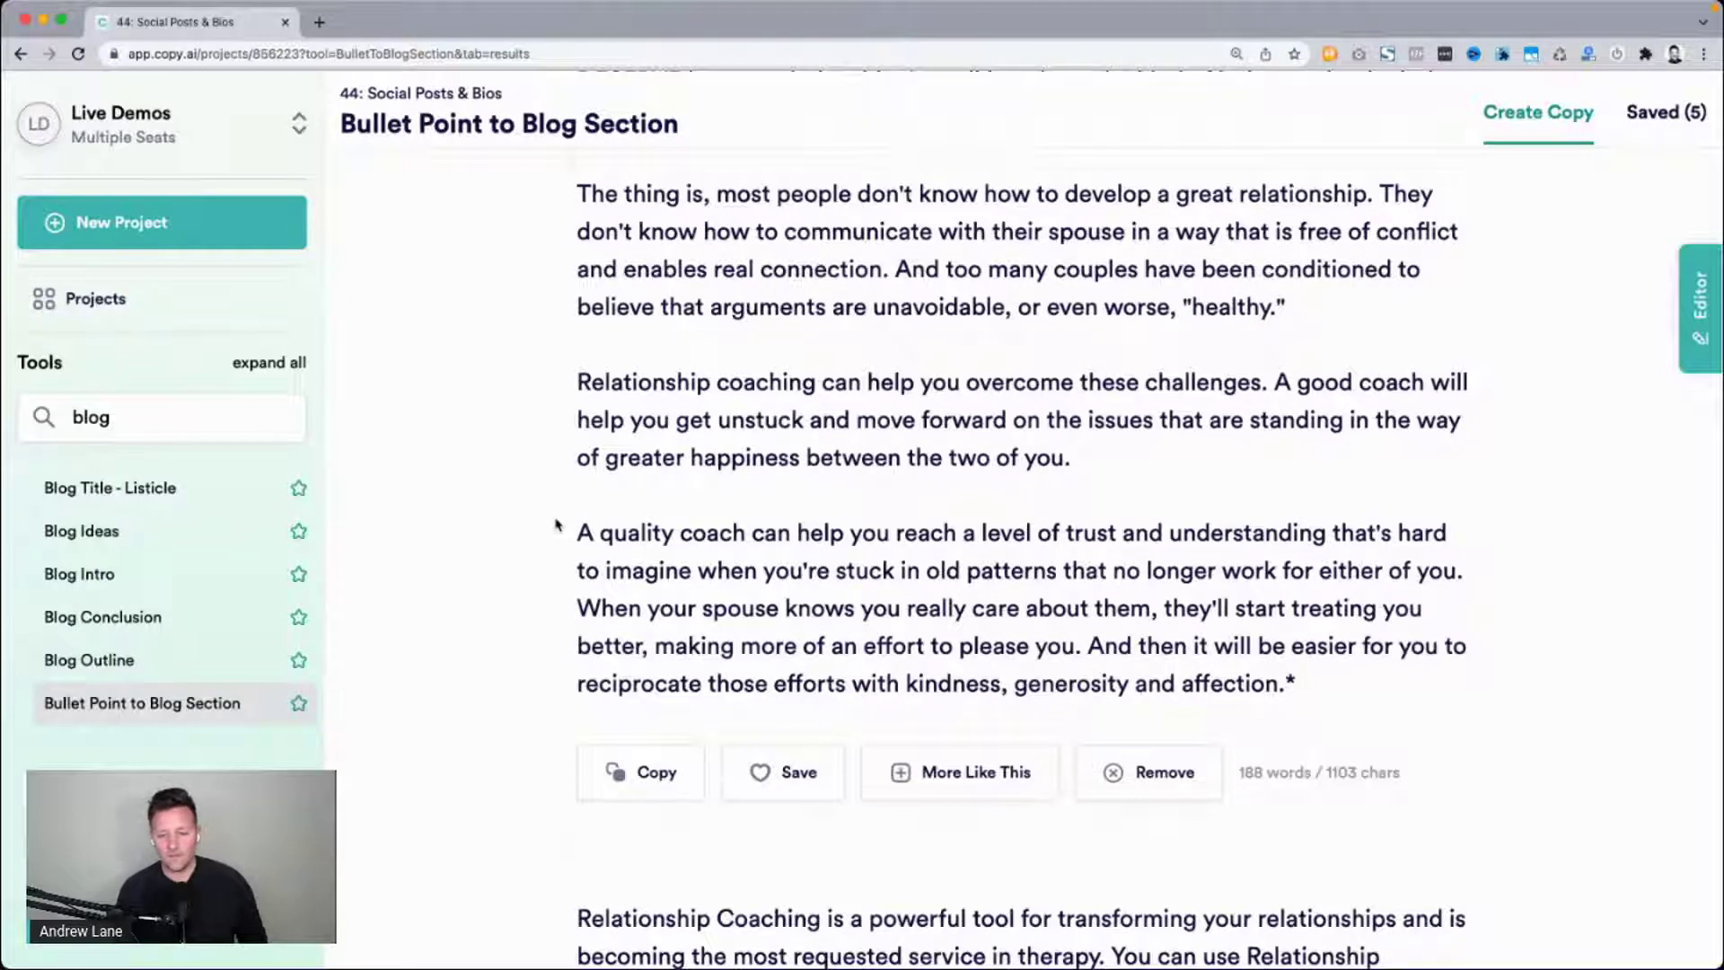
Read the first section's closing paragraph, highlighting its opening sentence and the clause "When your spouse knows you really care about them".
{"action": "left_click_drag", "start_coordinate": [577, 533], "coordinate": [1465, 575]}
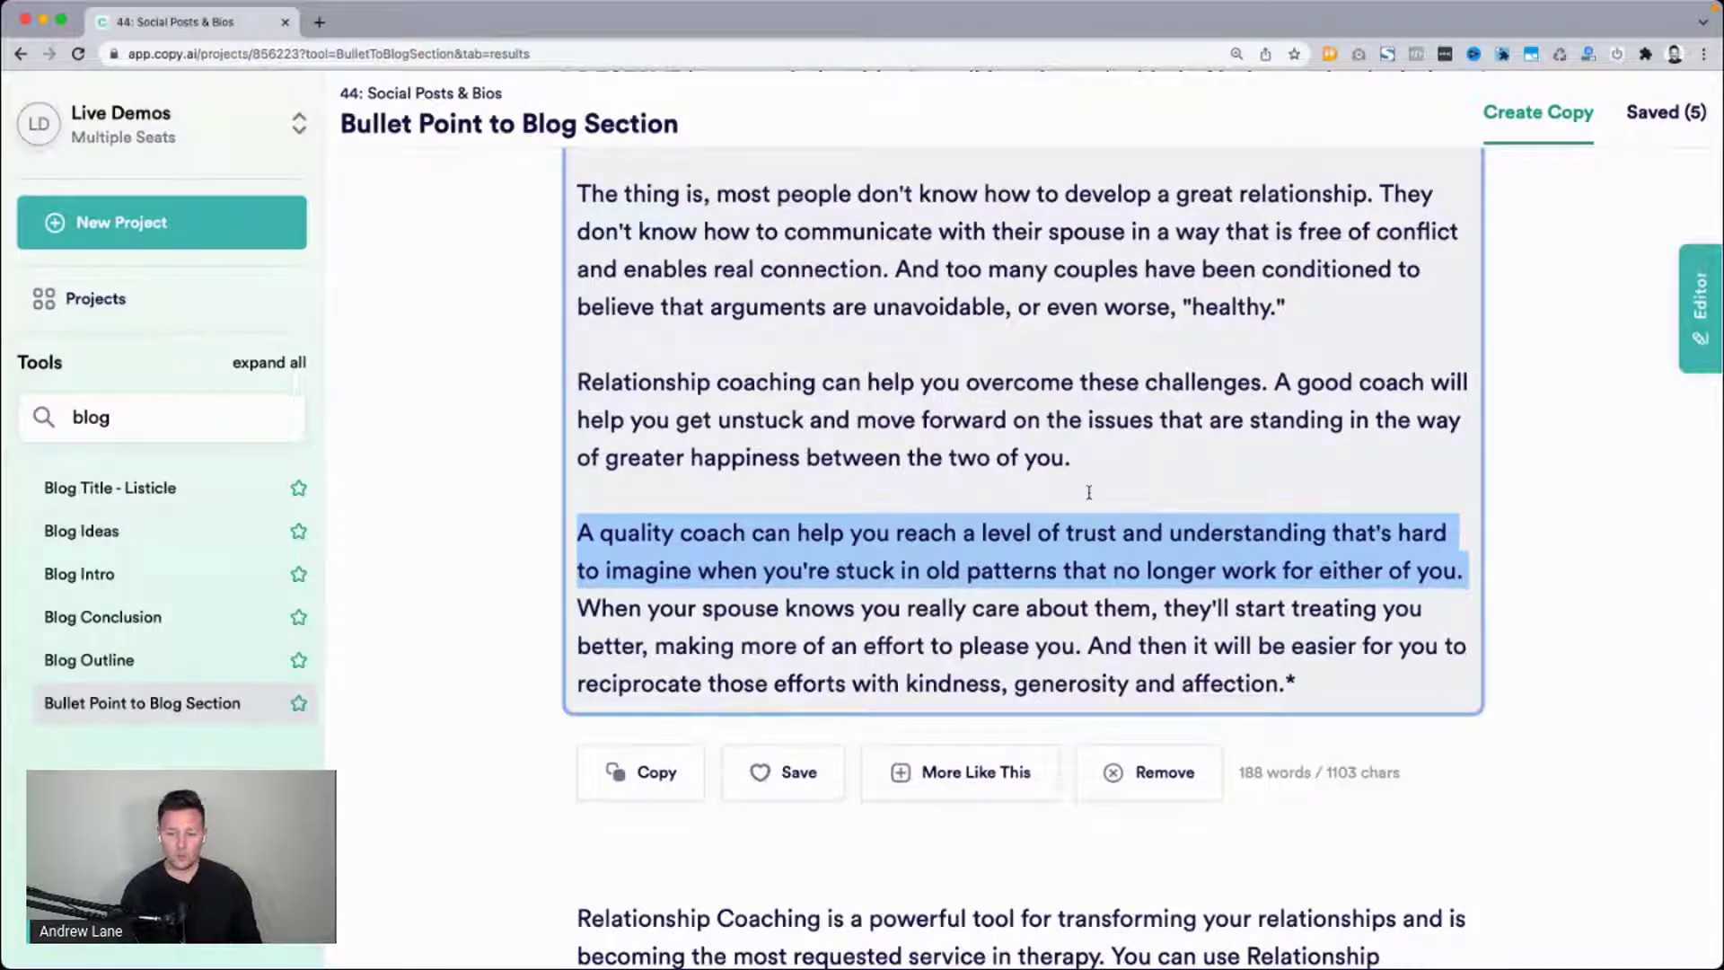
{"action": "left_click", "coordinate": [1028, 551]}
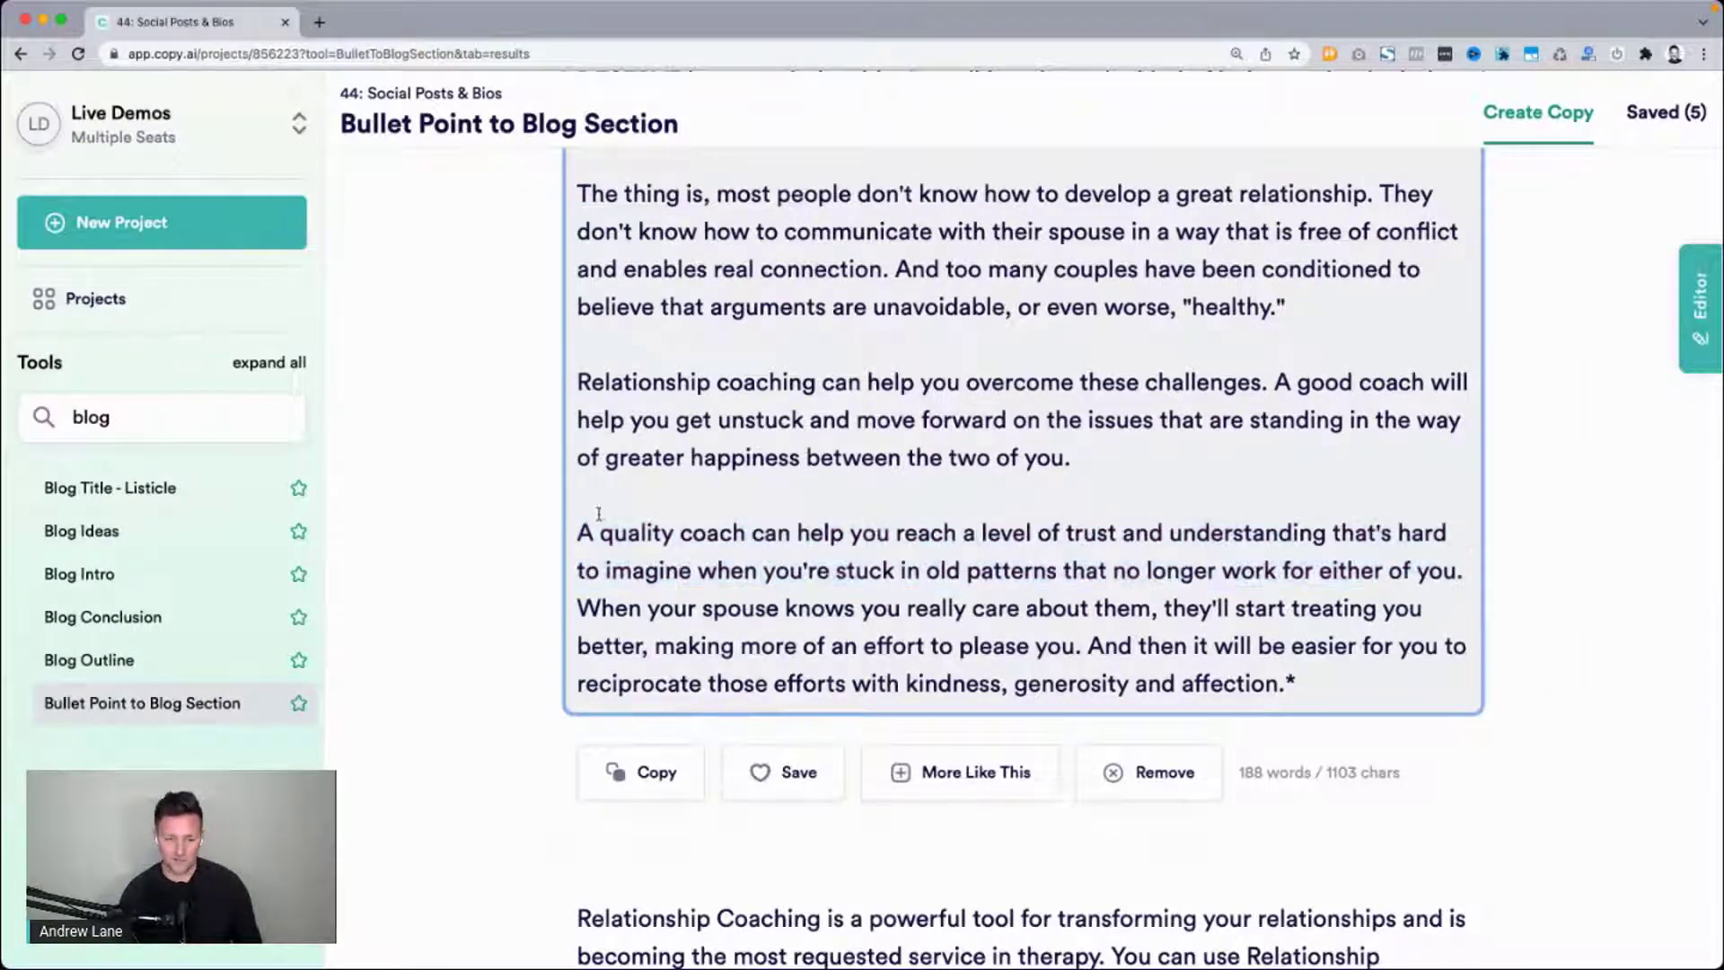
{"action": "left_click_drag", "start_coordinate": [577, 532], "coordinate": [1591, 581]}
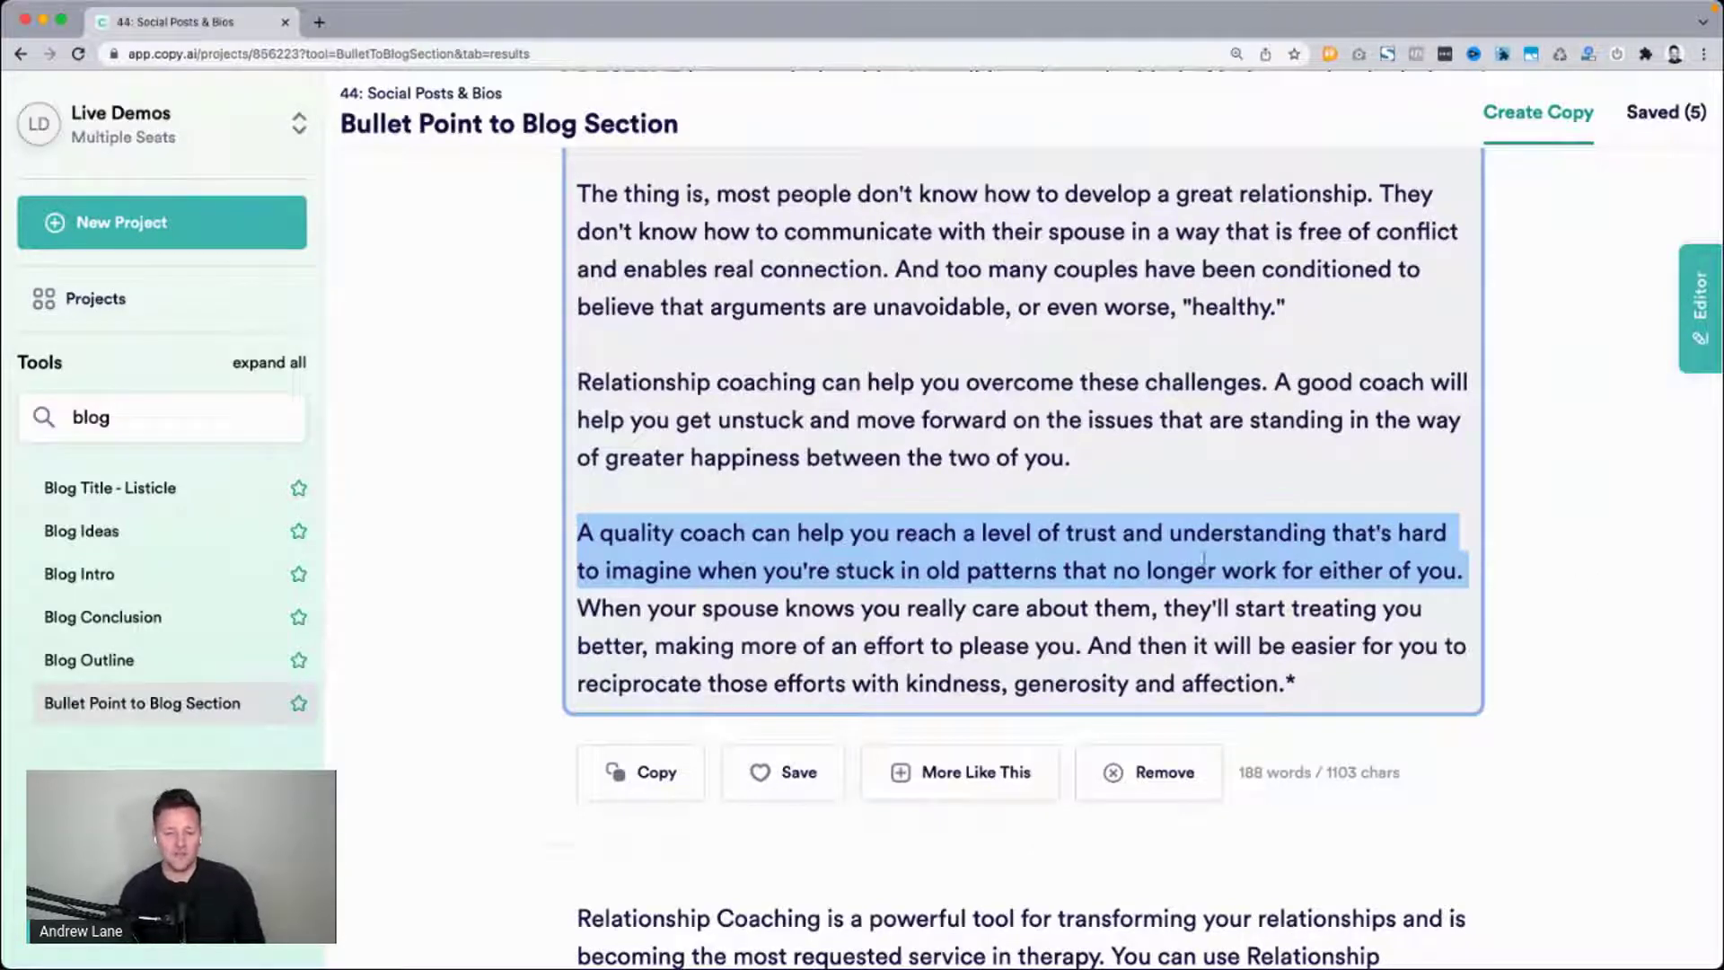
{"action": "left_click", "coordinate": [1073, 566]}
{"action": "left_click_drag", "start_coordinate": [575, 608], "coordinate": [1164, 610]}
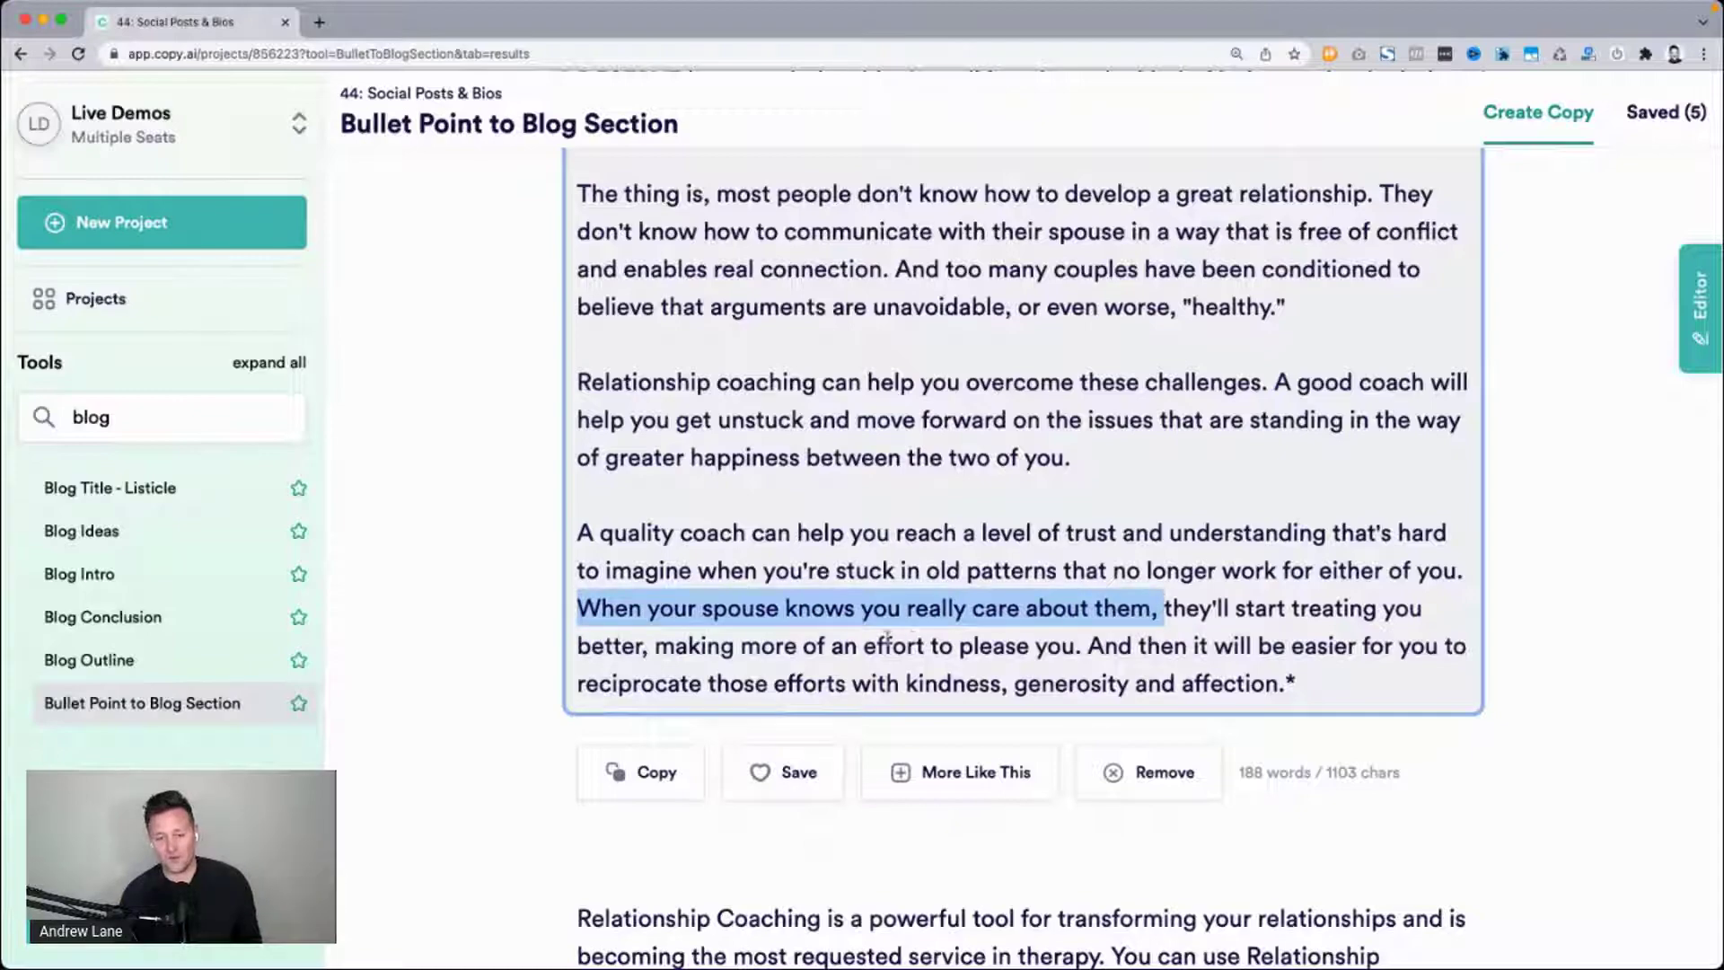
Highlight the first relationship coaching section and save it to the project's saved copy.
{"action": "left_click_drag", "start_coordinate": [1326, 687], "coordinate": [557, 335]}
{"action": "scroll", "coordinate": [476, 434], "scroll_direction": "down", "scroll_amount": 5}
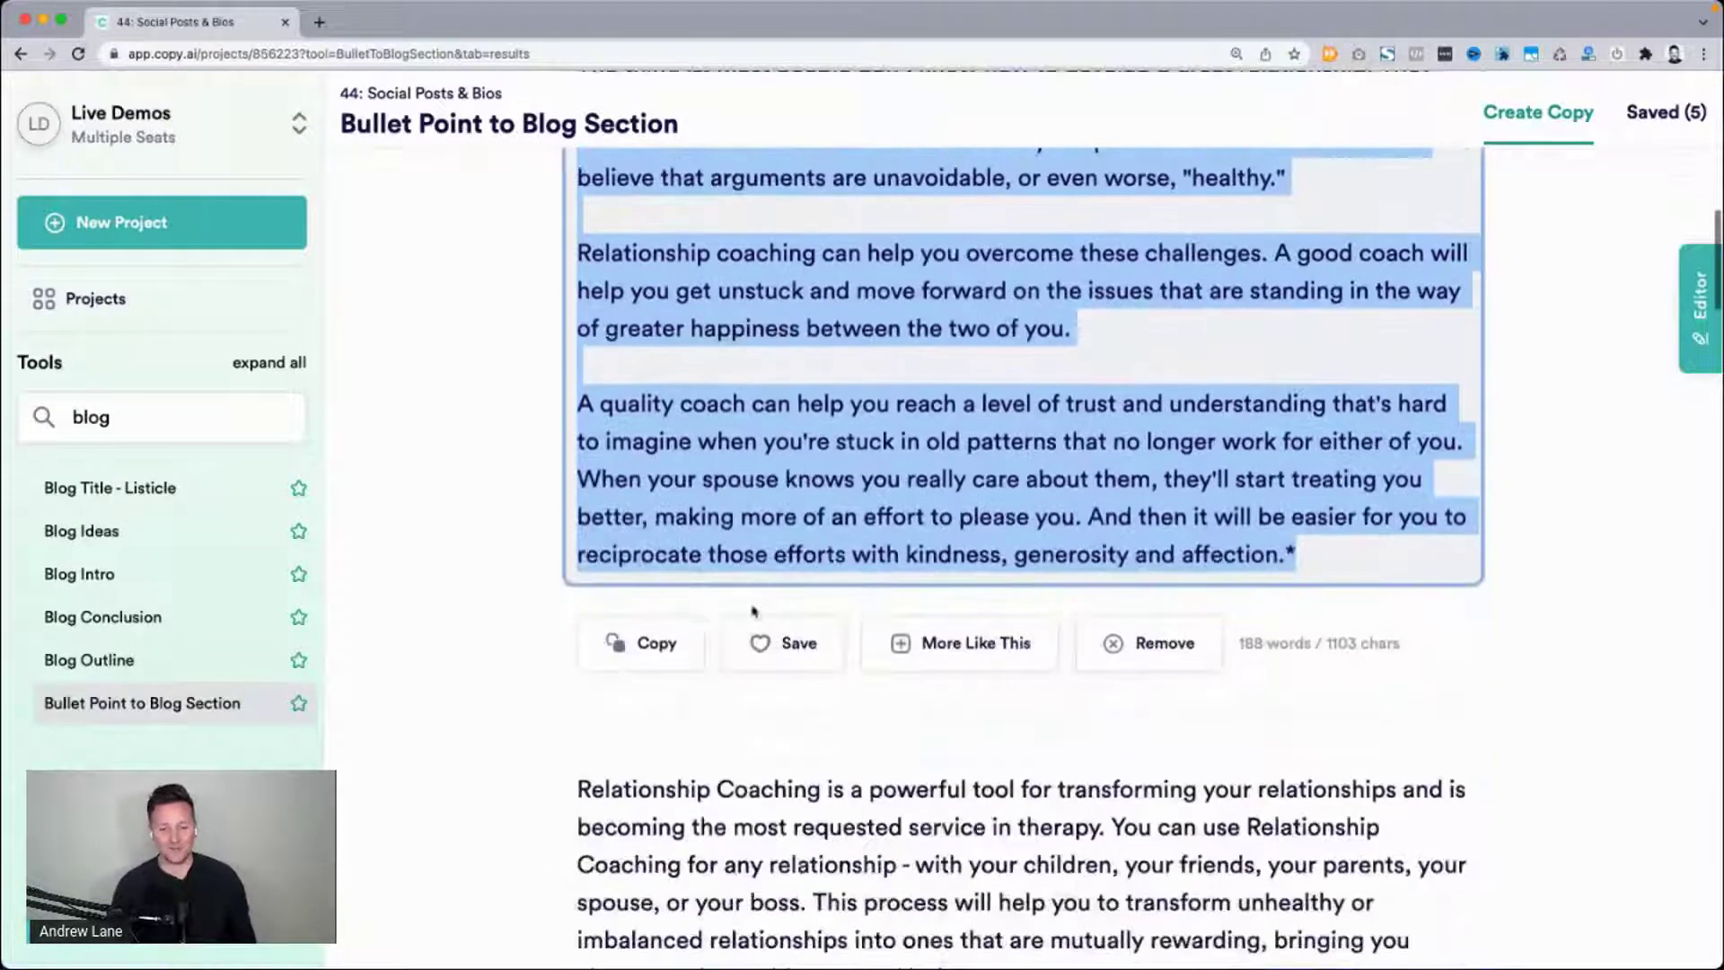
{"action": "left_click", "coordinate": [785, 661]}
Read the second section's opening paragraph, highlighting its first sentence and the list of relationships from children to boss.
{"action": "scroll", "coordinate": [785, 662], "scroll_direction": "down", "scroll_amount": 3}
{"action": "scroll", "coordinate": [783, 660], "scroll_direction": "down", "scroll_amount": 1}
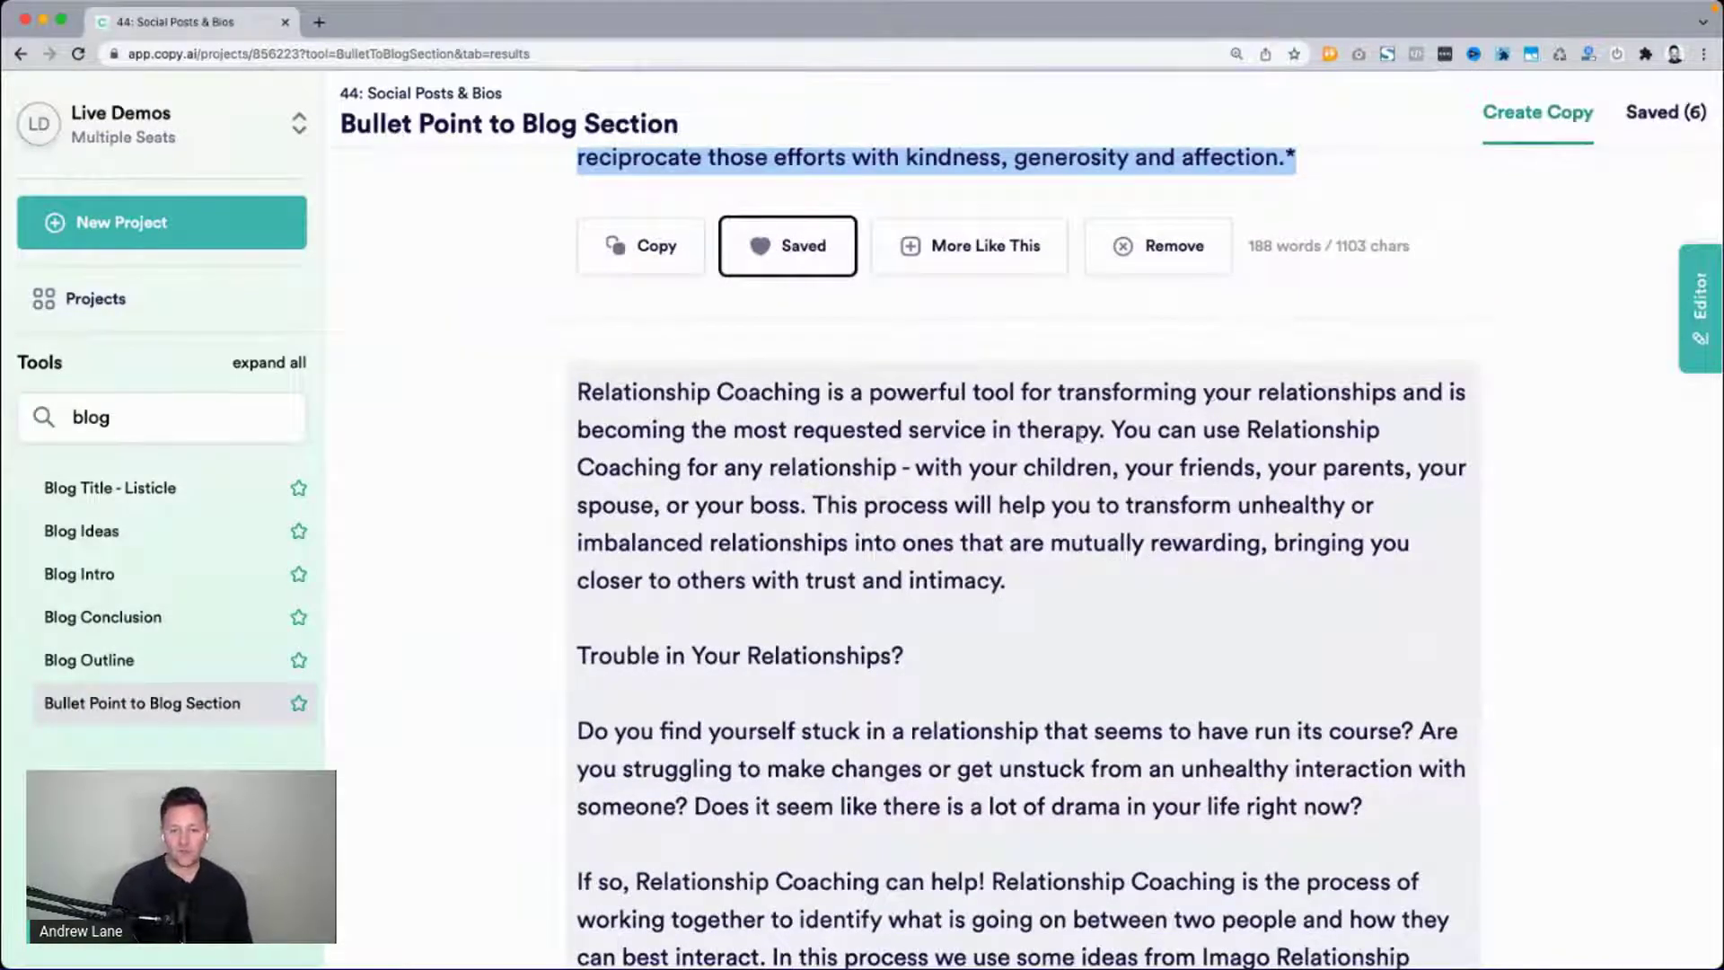
{"action": "left_click_drag", "start_coordinate": [1110, 433], "coordinate": [558, 401]}
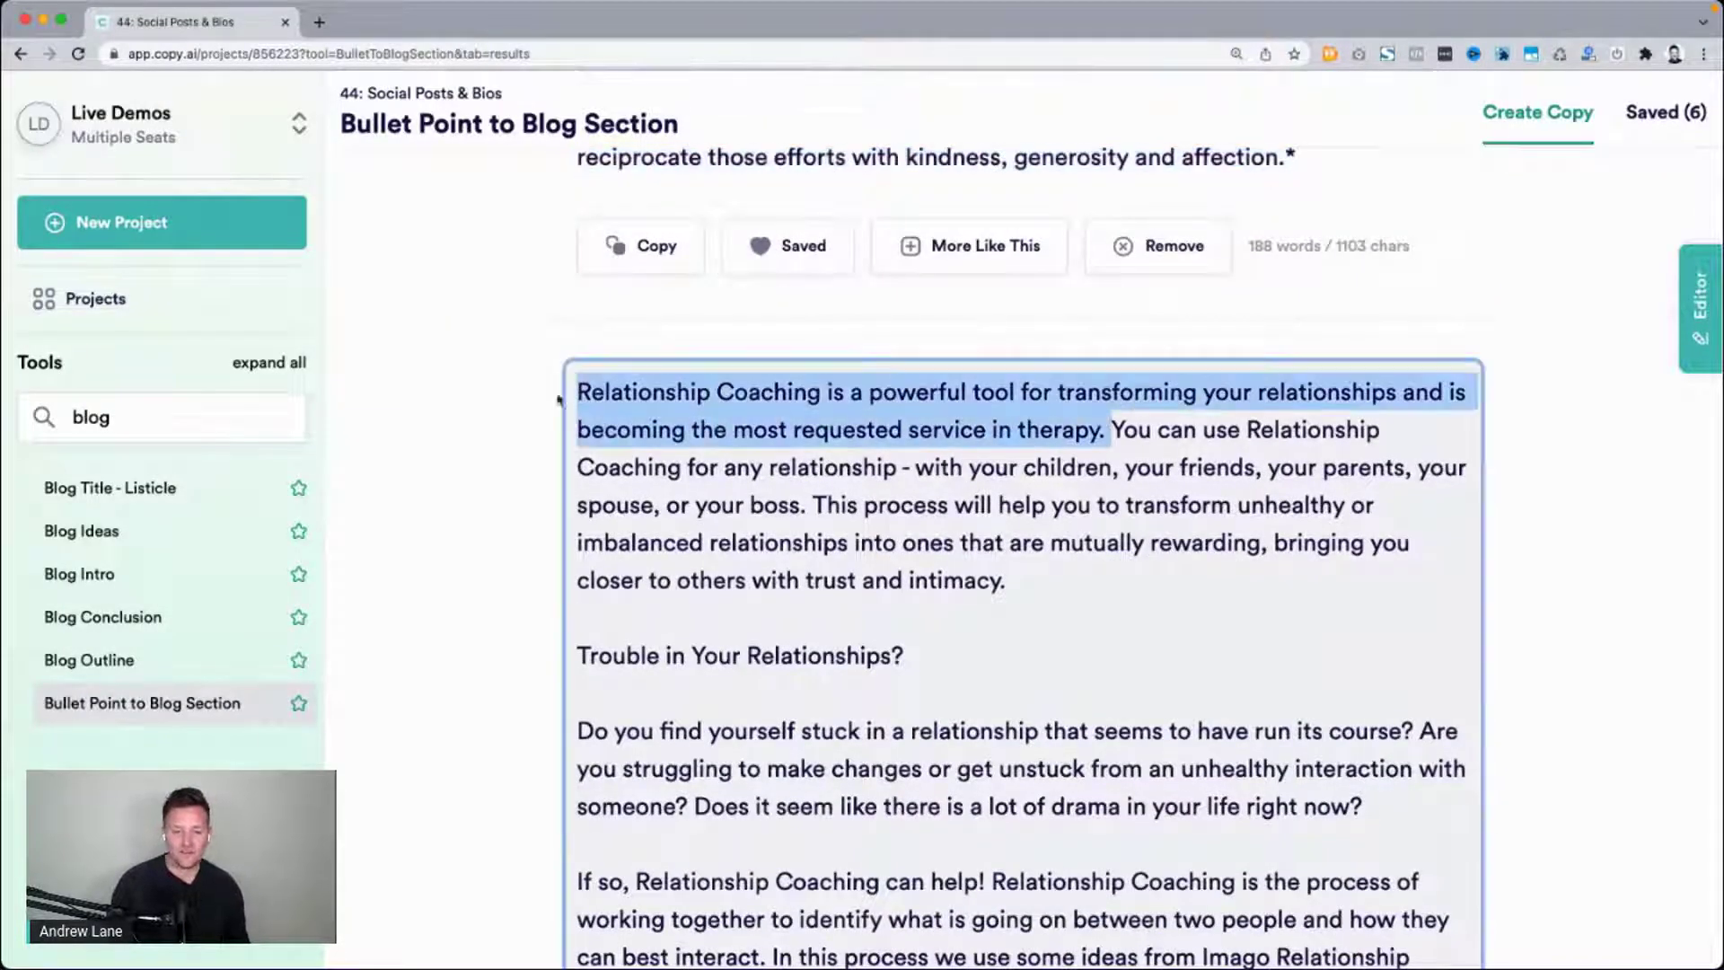
{"action": "left_click", "coordinate": [1097, 466]}
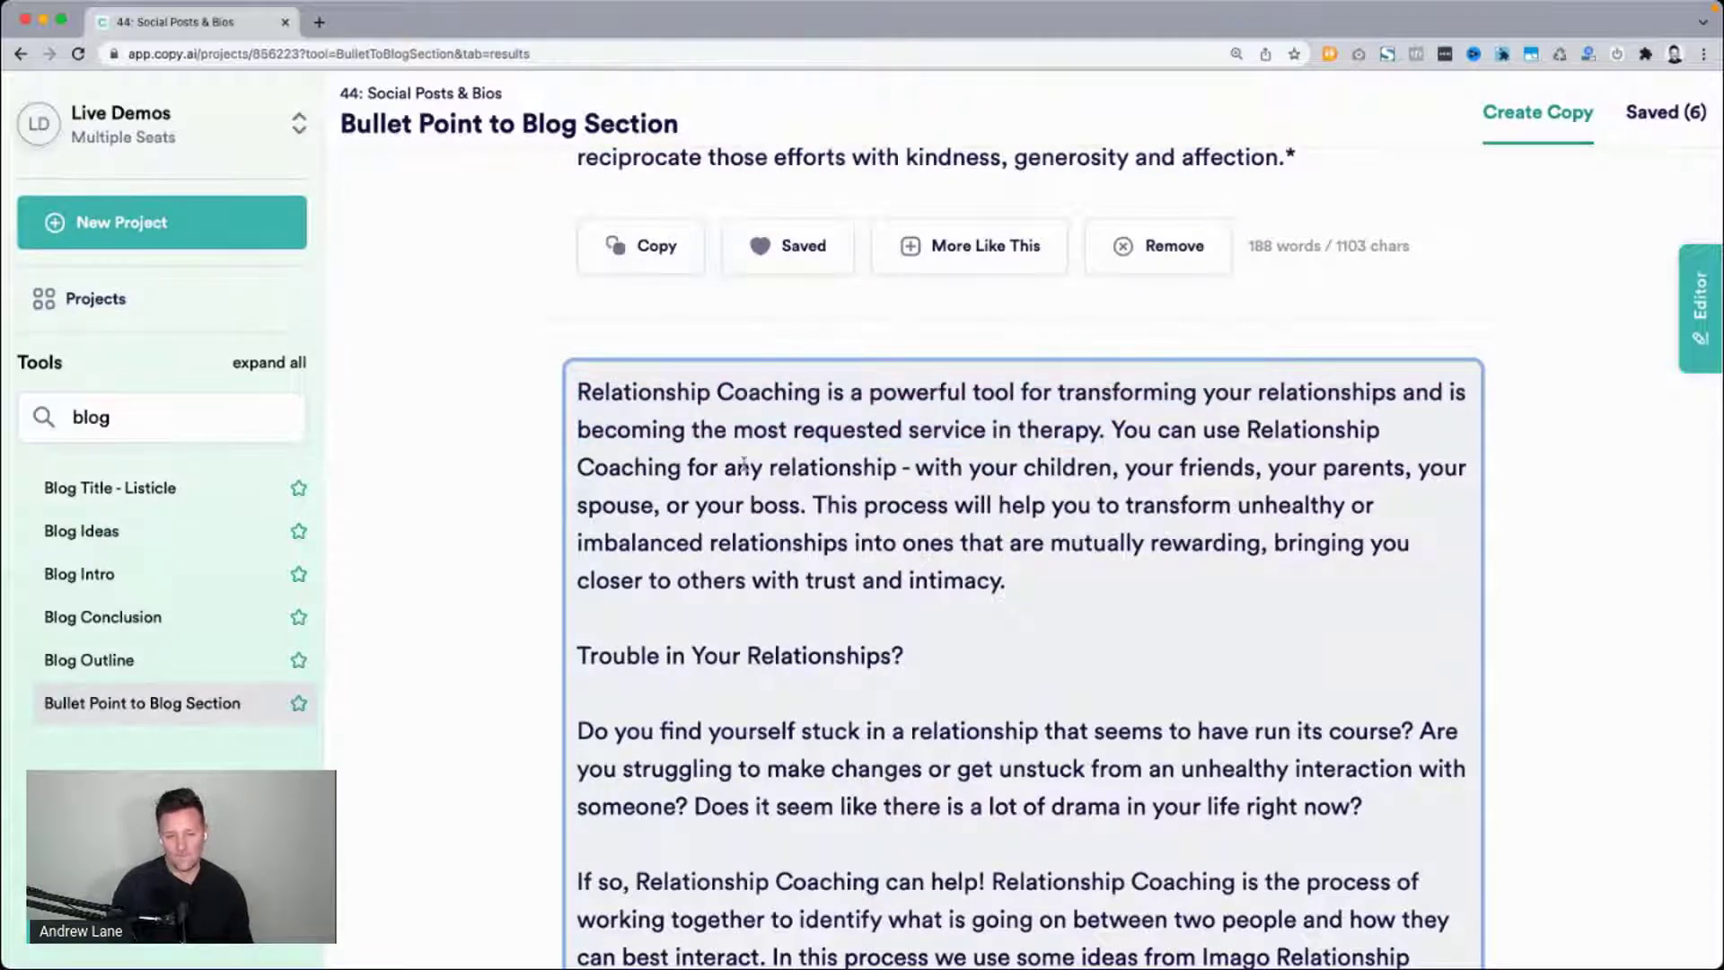
{"action": "left_click_drag", "start_coordinate": [806, 503], "coordinate": [918, 468]}
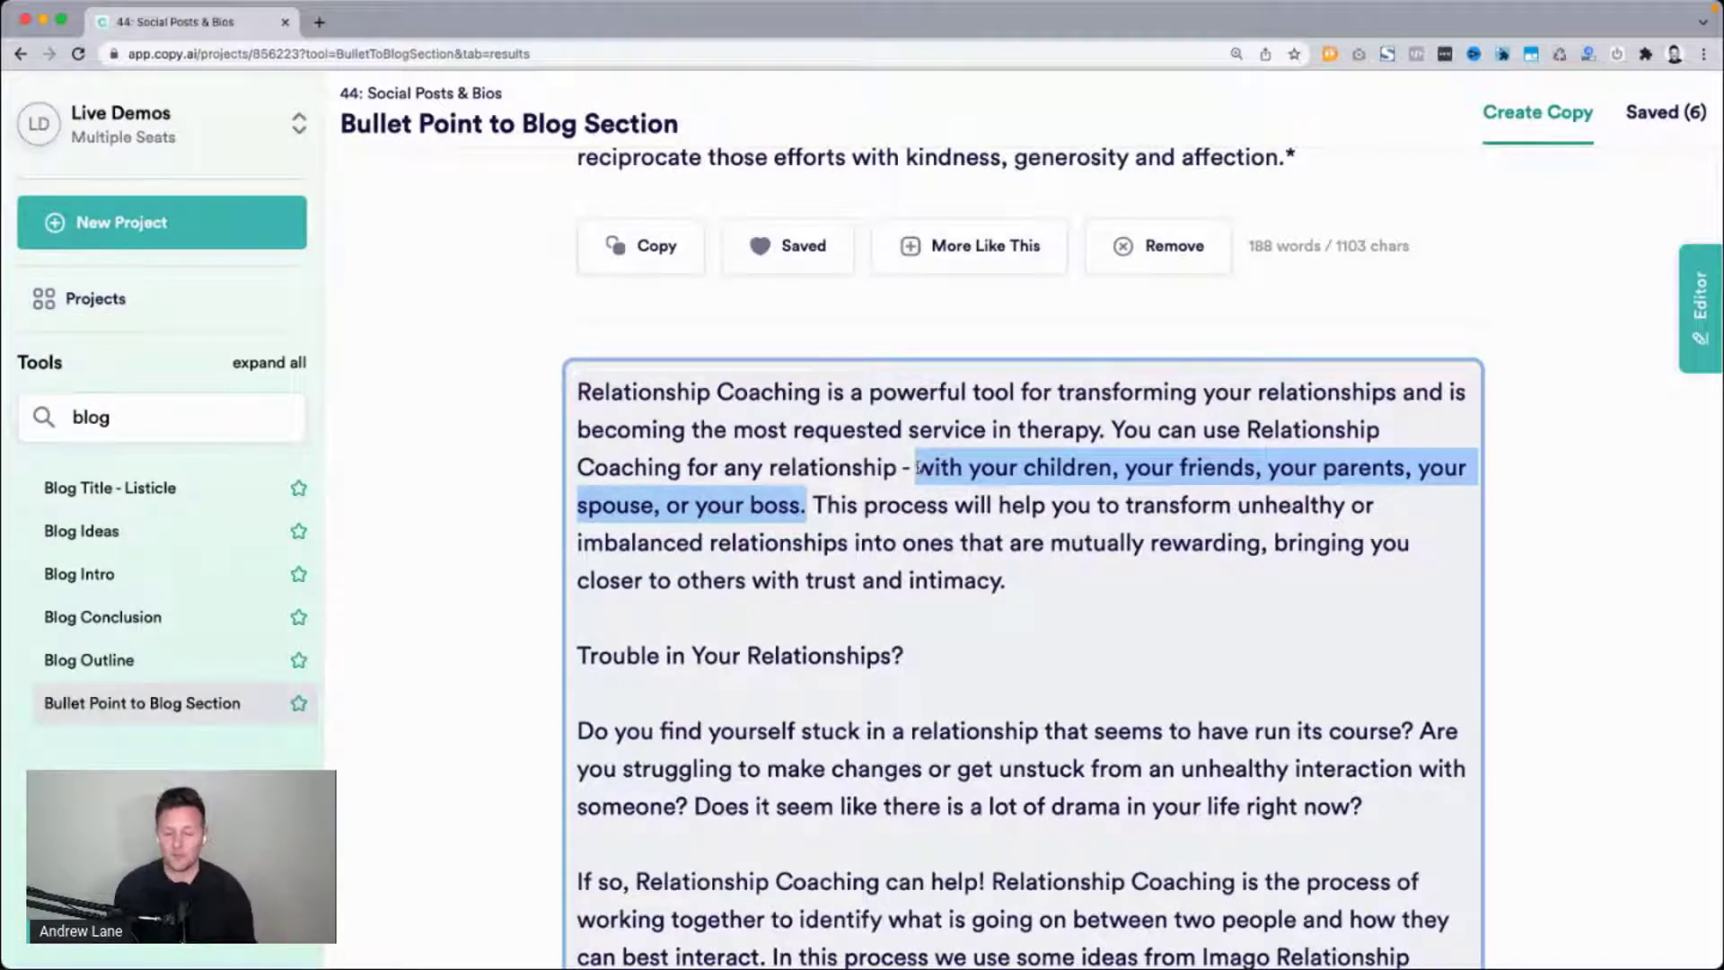
Go back to the input form and point out the short main point behind the generated sections.
{"action": "scroll", "coordinate": [482, 570], "scroll_direction": "up", "scroll_amount": 15}
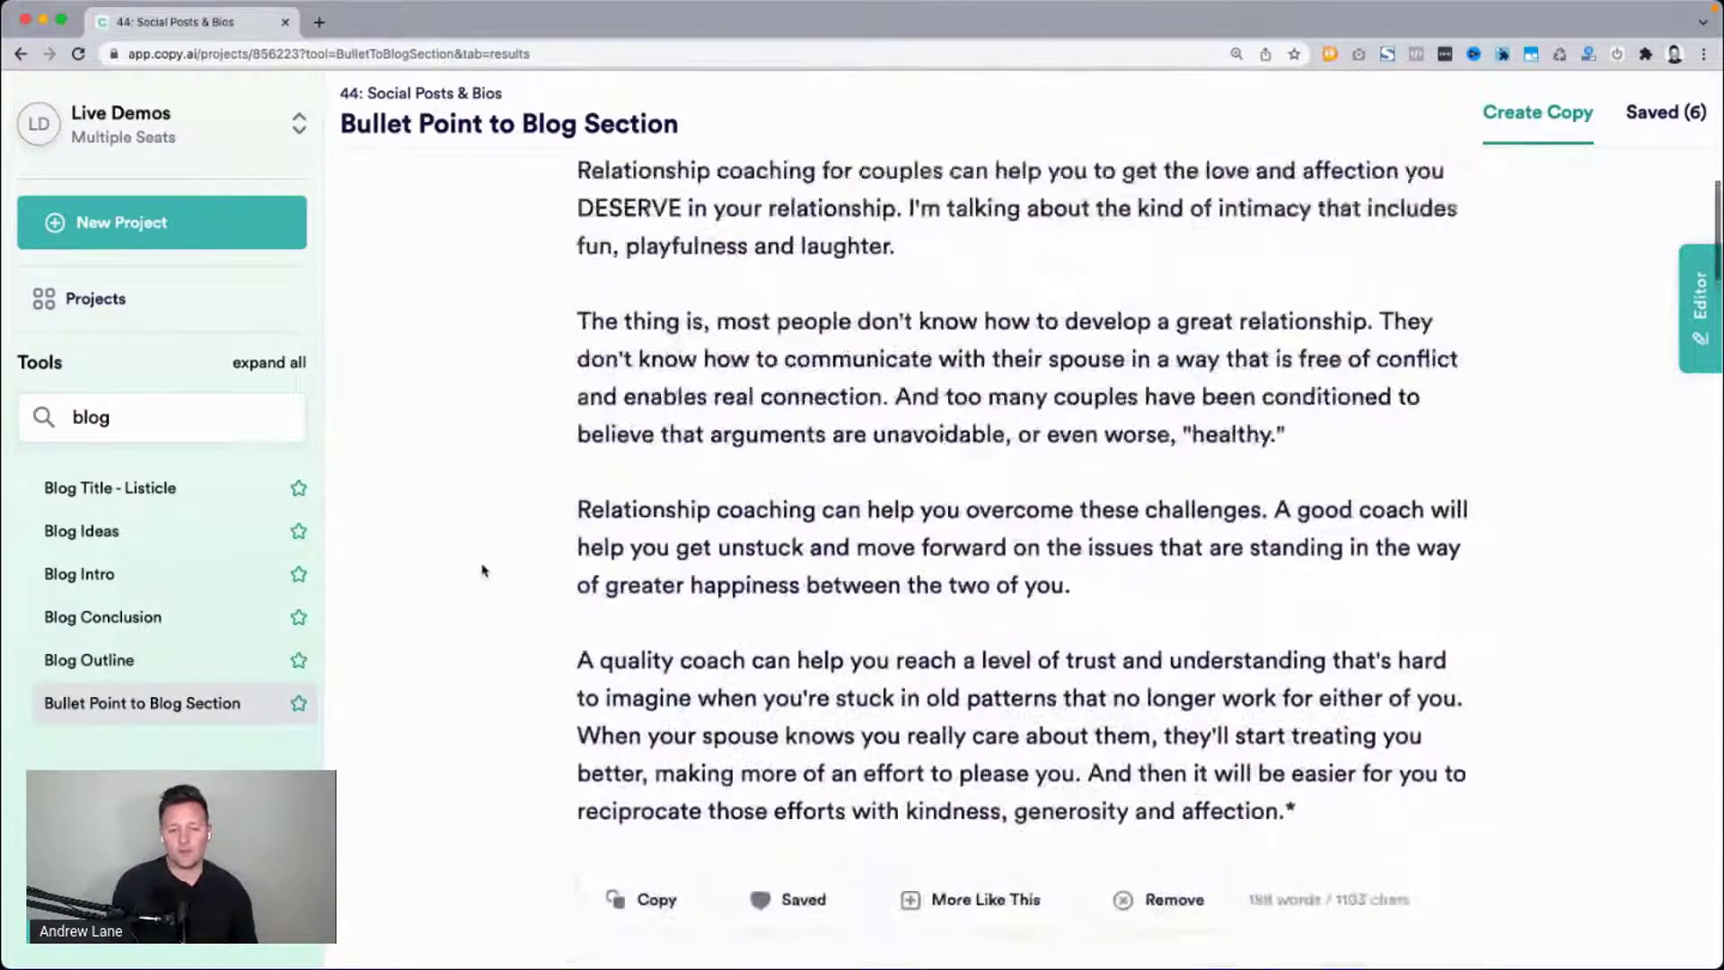
{"action": "left_click", "coordinate": [1023, 572]}
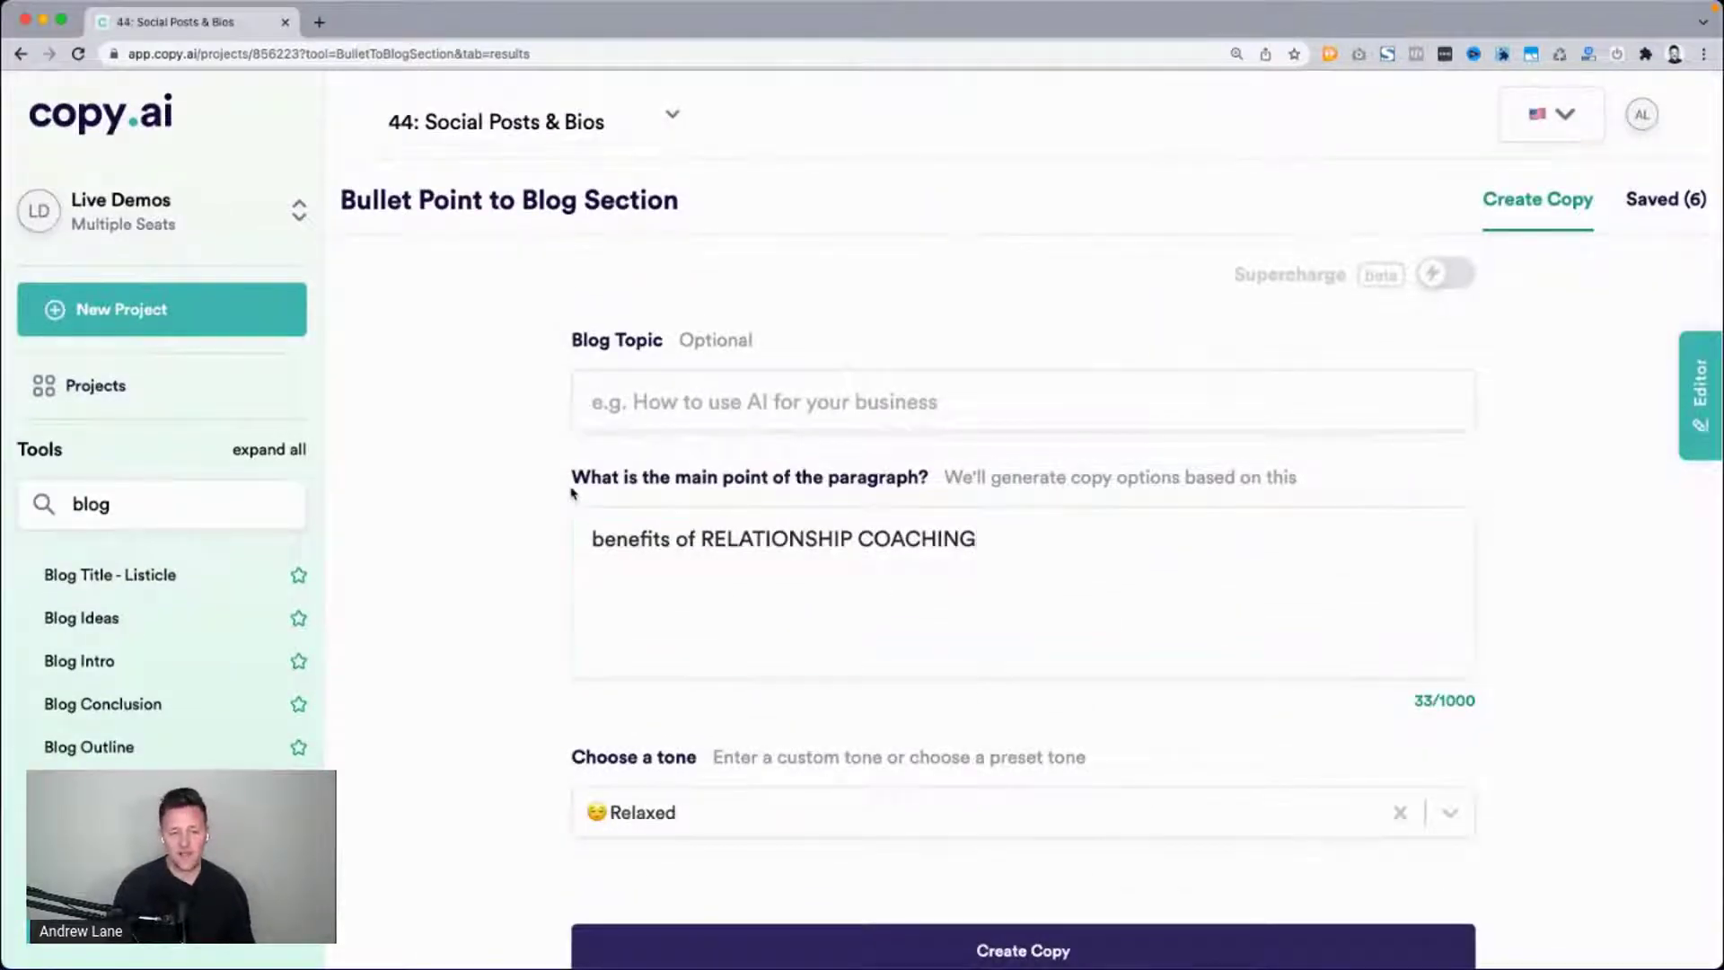
{"action": "left_click_drag", "start_coordinate": [569, 488], "coordinate": [965, 565]}
{"action": "left_click", "coordinate": [965, 566]}
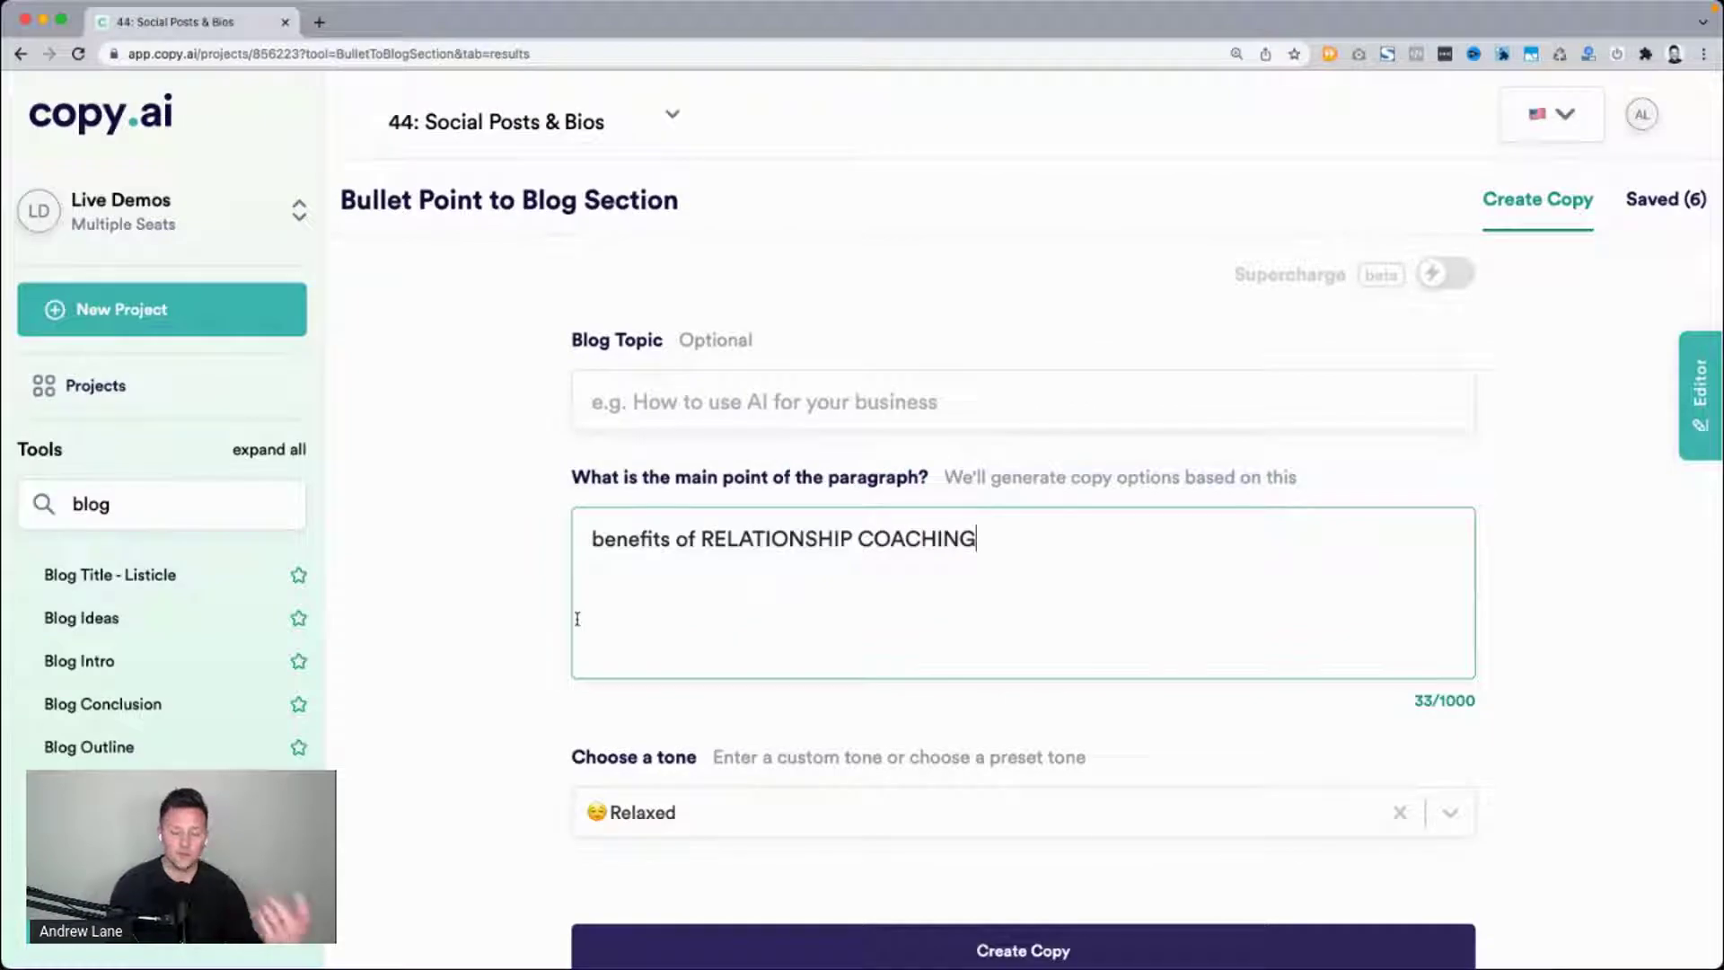
Read the "Trouble in Your Relationships?" part of the second section, highlighting its questions and the paragraph starting "If so, Relationship Coaching can help!".
{"action": "scroll", "coordinate": [495, 653], "scroll_direction": "down", "scroll_amount": 10}
{"action": "scroll", "coordinate": [495, 653], "scroll_direction": "down", "scroll_amount": 12}
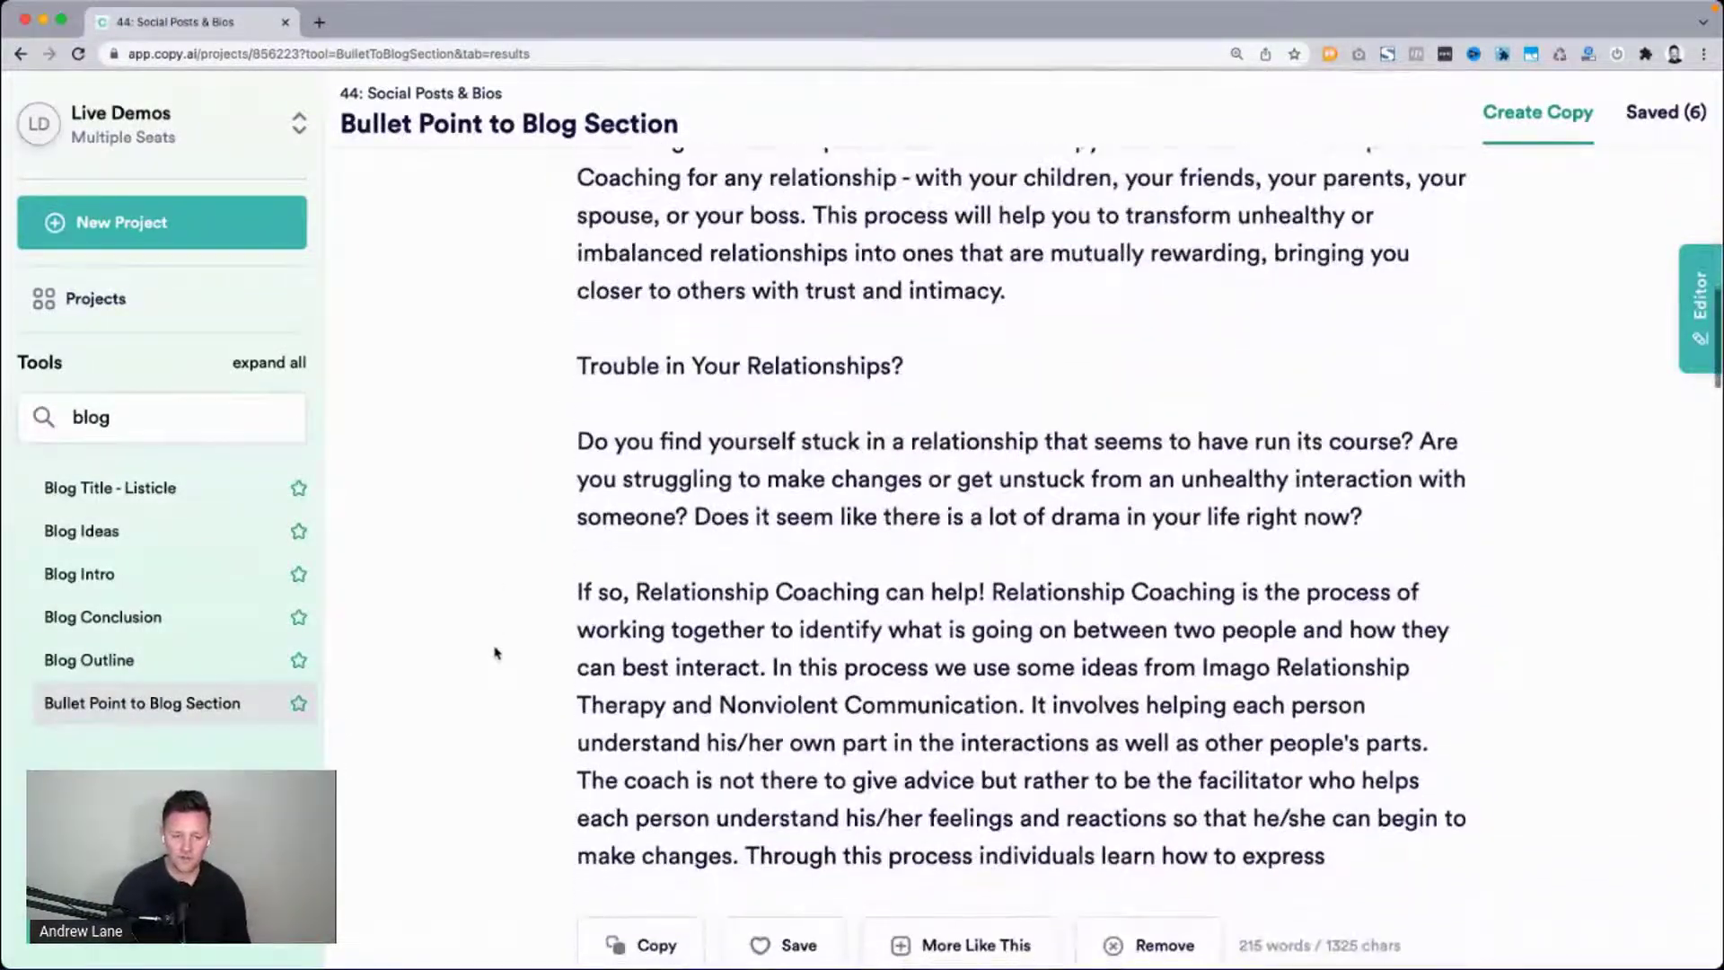
{"action": "triple_click", "coordinate": [736, 454]}
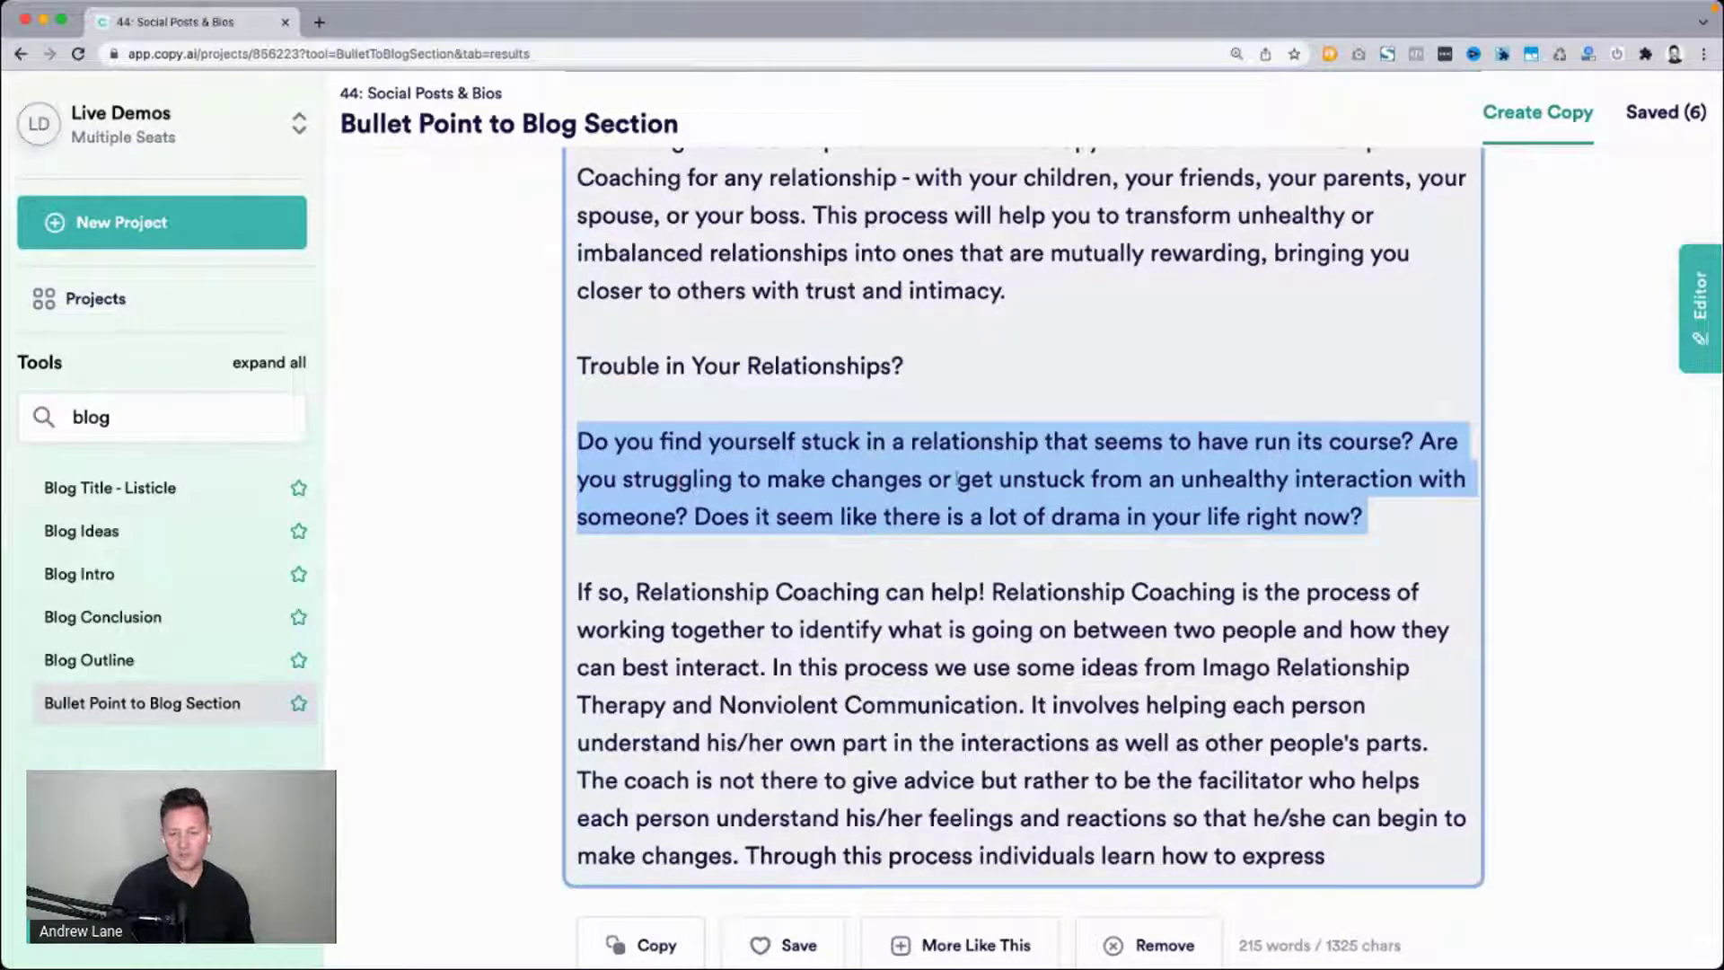
{"action": "left_click", "coordinate": [1002, 478]}
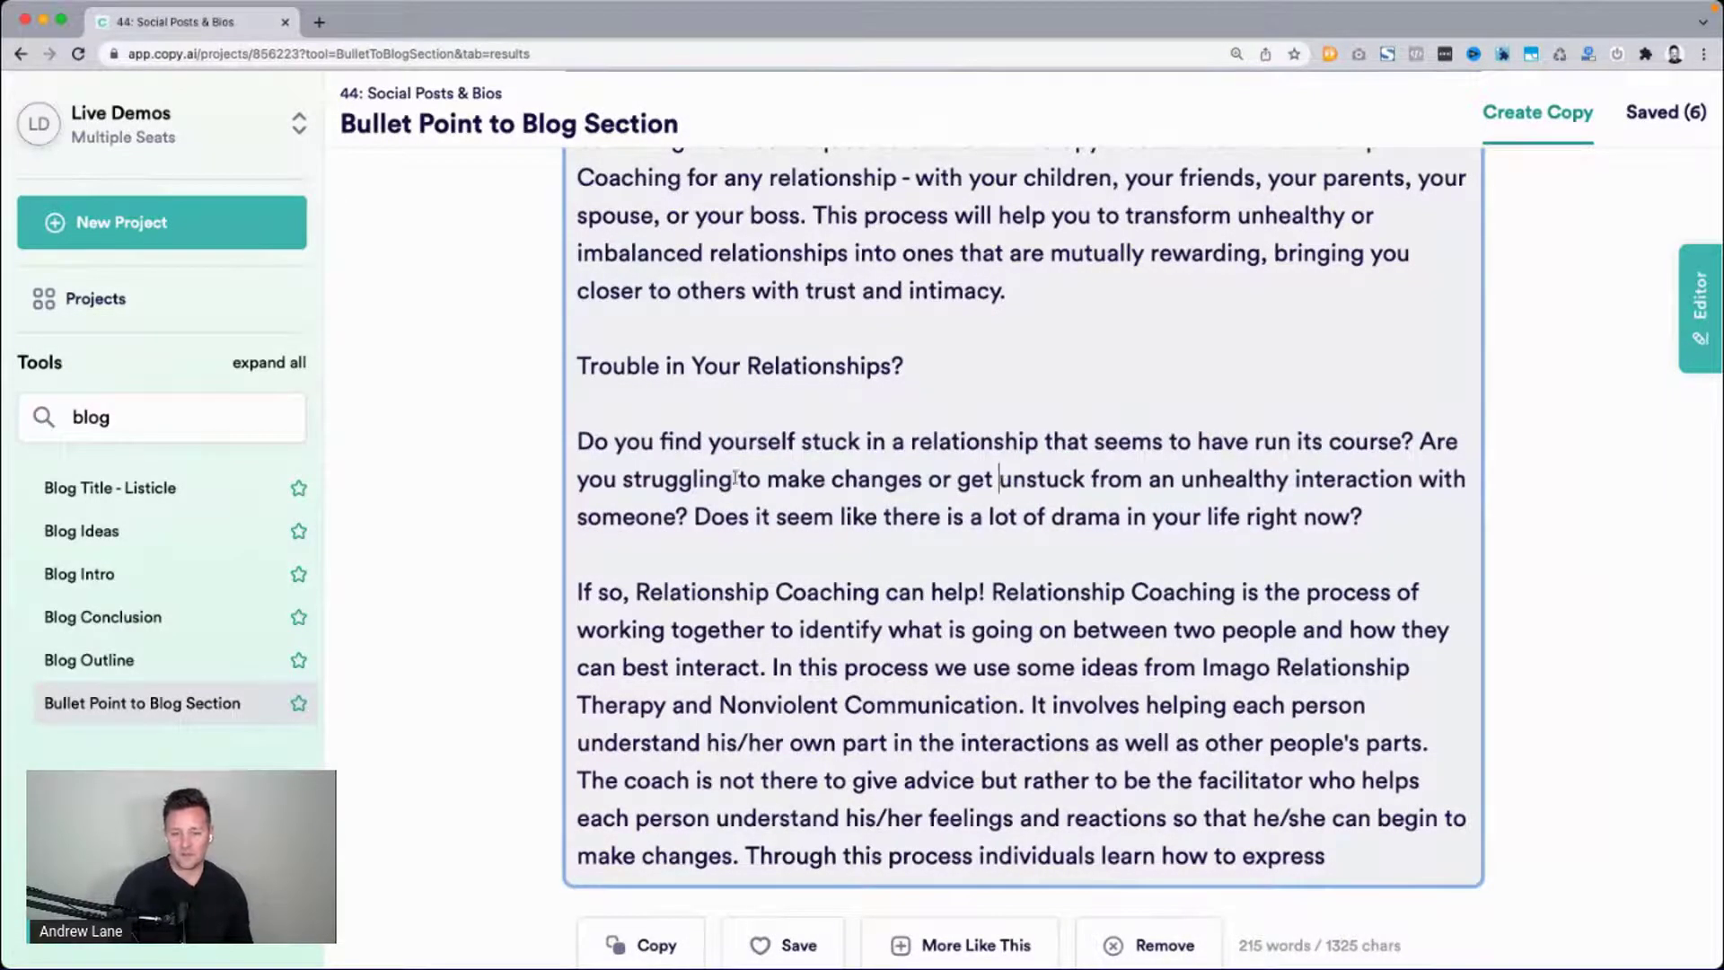
{"action": "left_click_drag", "start_coordinate": [696, 517], "coordinate": [1365, 557]}
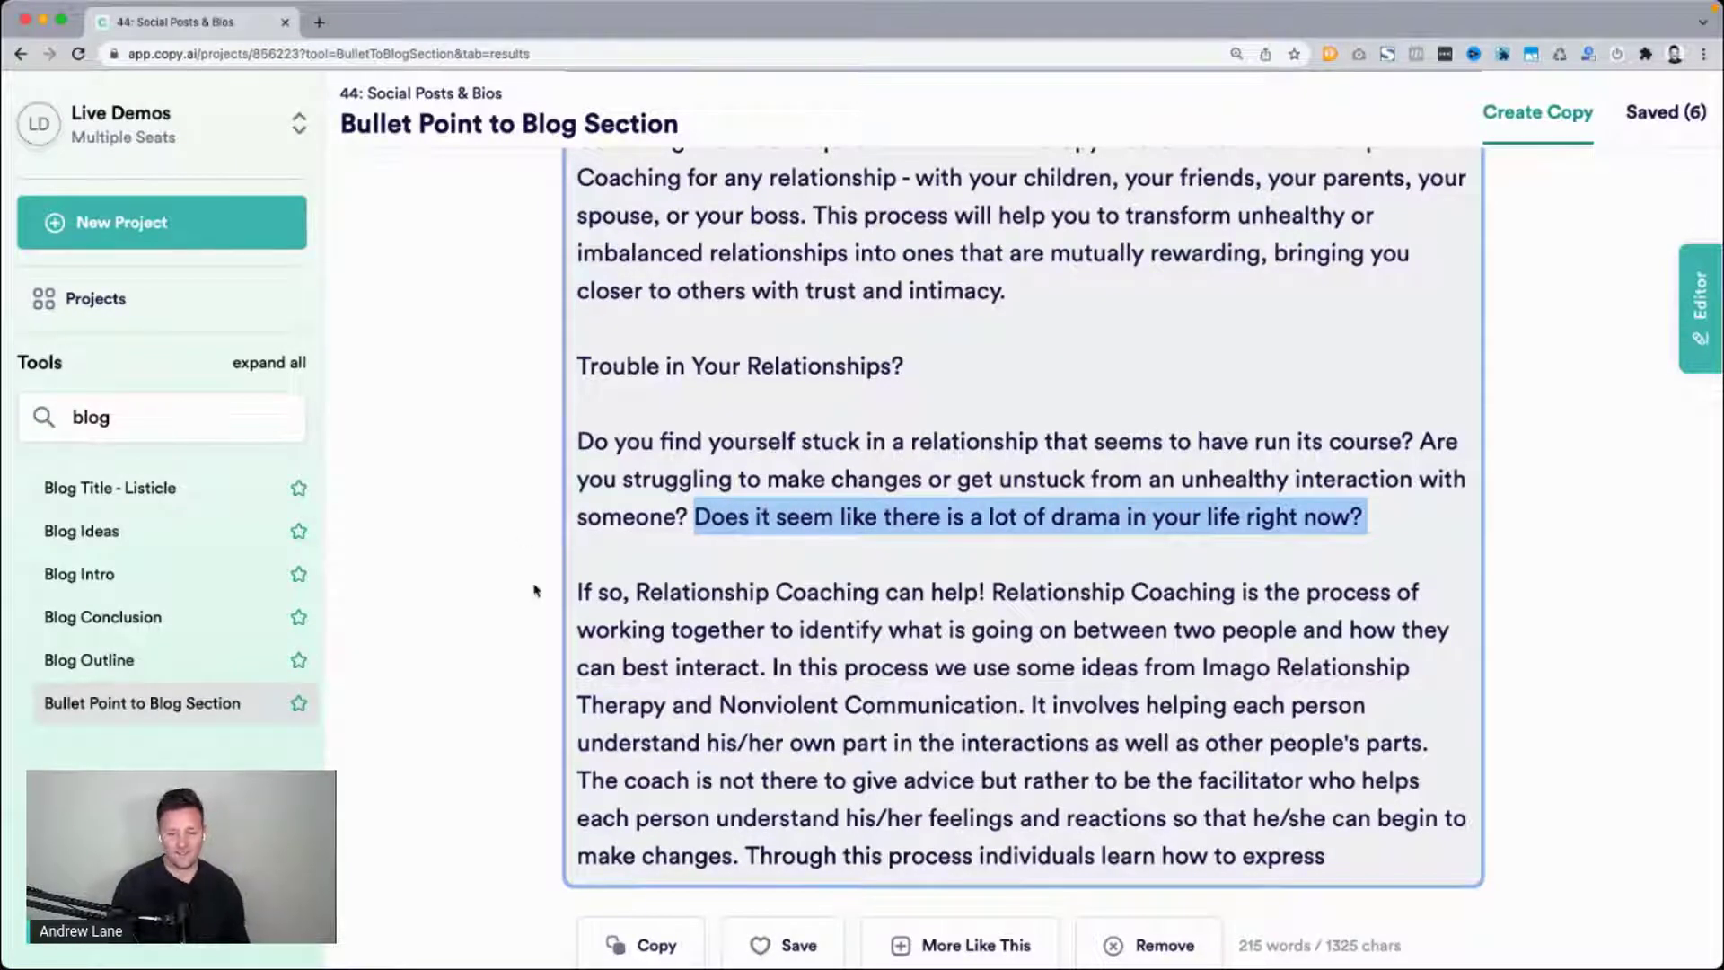
{"action": "left_click_drag", "start_coordinate": [578, 593], "coordinate": [1119, 673]}
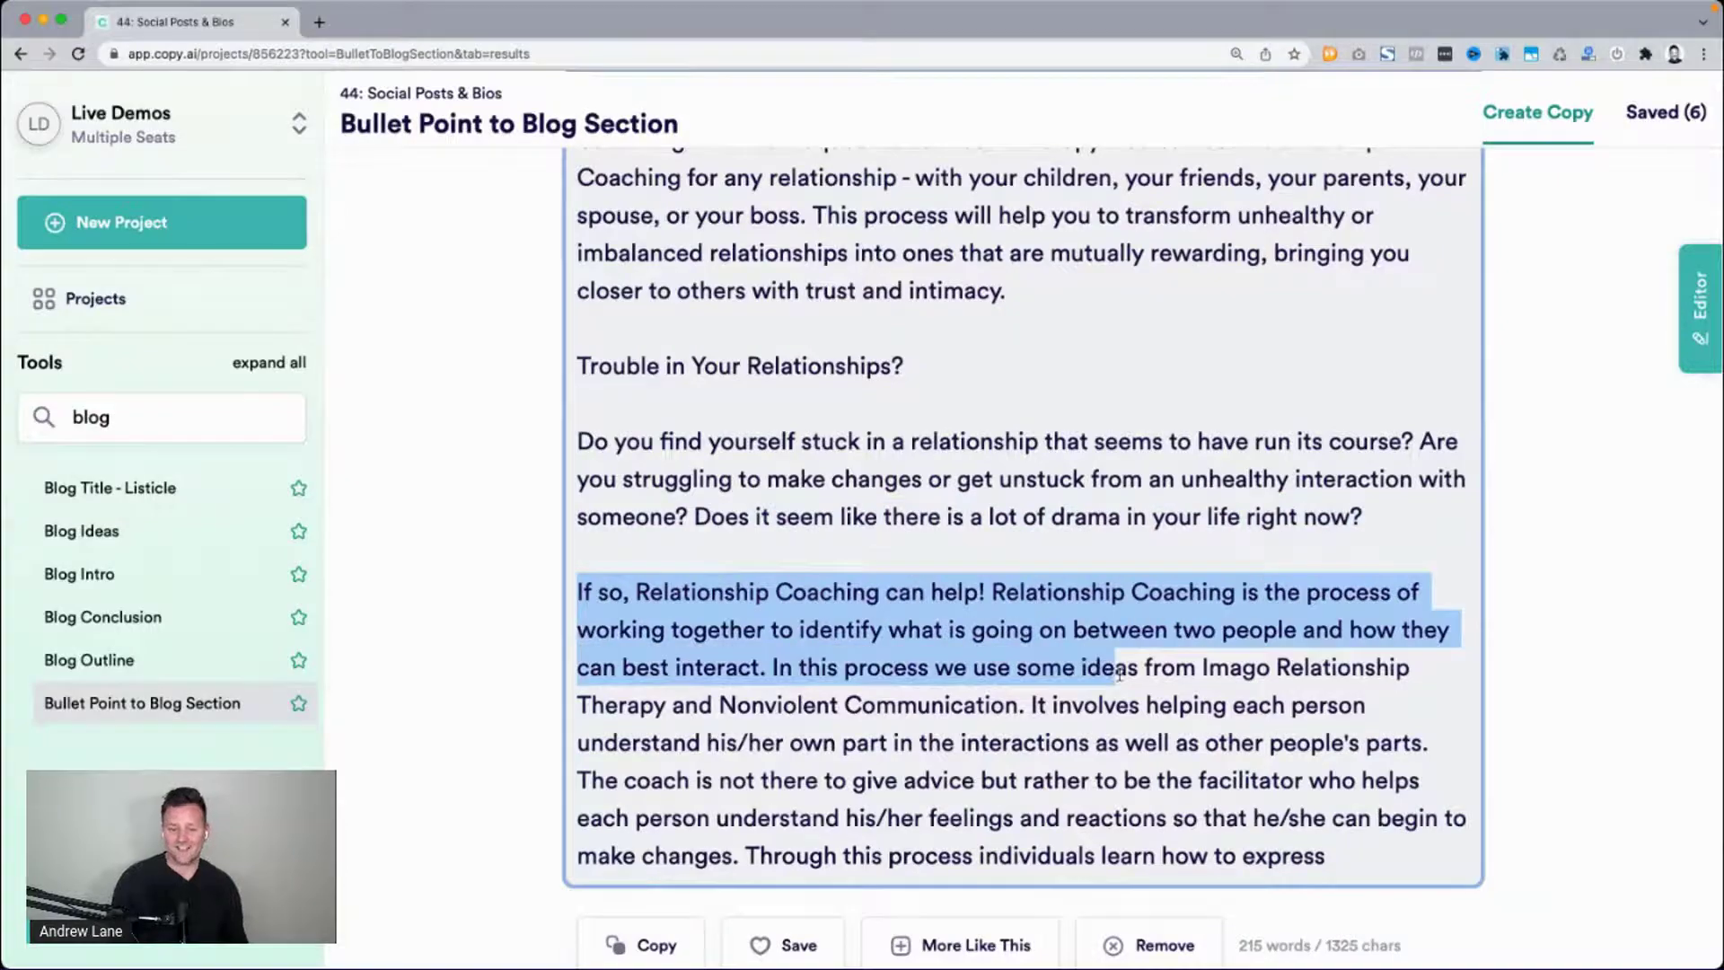
{"action": "left_click_drag", "start_coordinate": [579, 368], "coordinate": [1325, 817]}
Read the third section's first two paragraphs, highlighting "Very few relationships are perfect" and "The benefits of relationship coaching" in turn.
{"action": "scroll", "coordinate": [1325, 817], "scroll_direction": "down", "scroll_amount": 5}
{"action": "scroll", "coordinate": [819, 316], "scroll_direction": "down", "scroll_amount": 5}
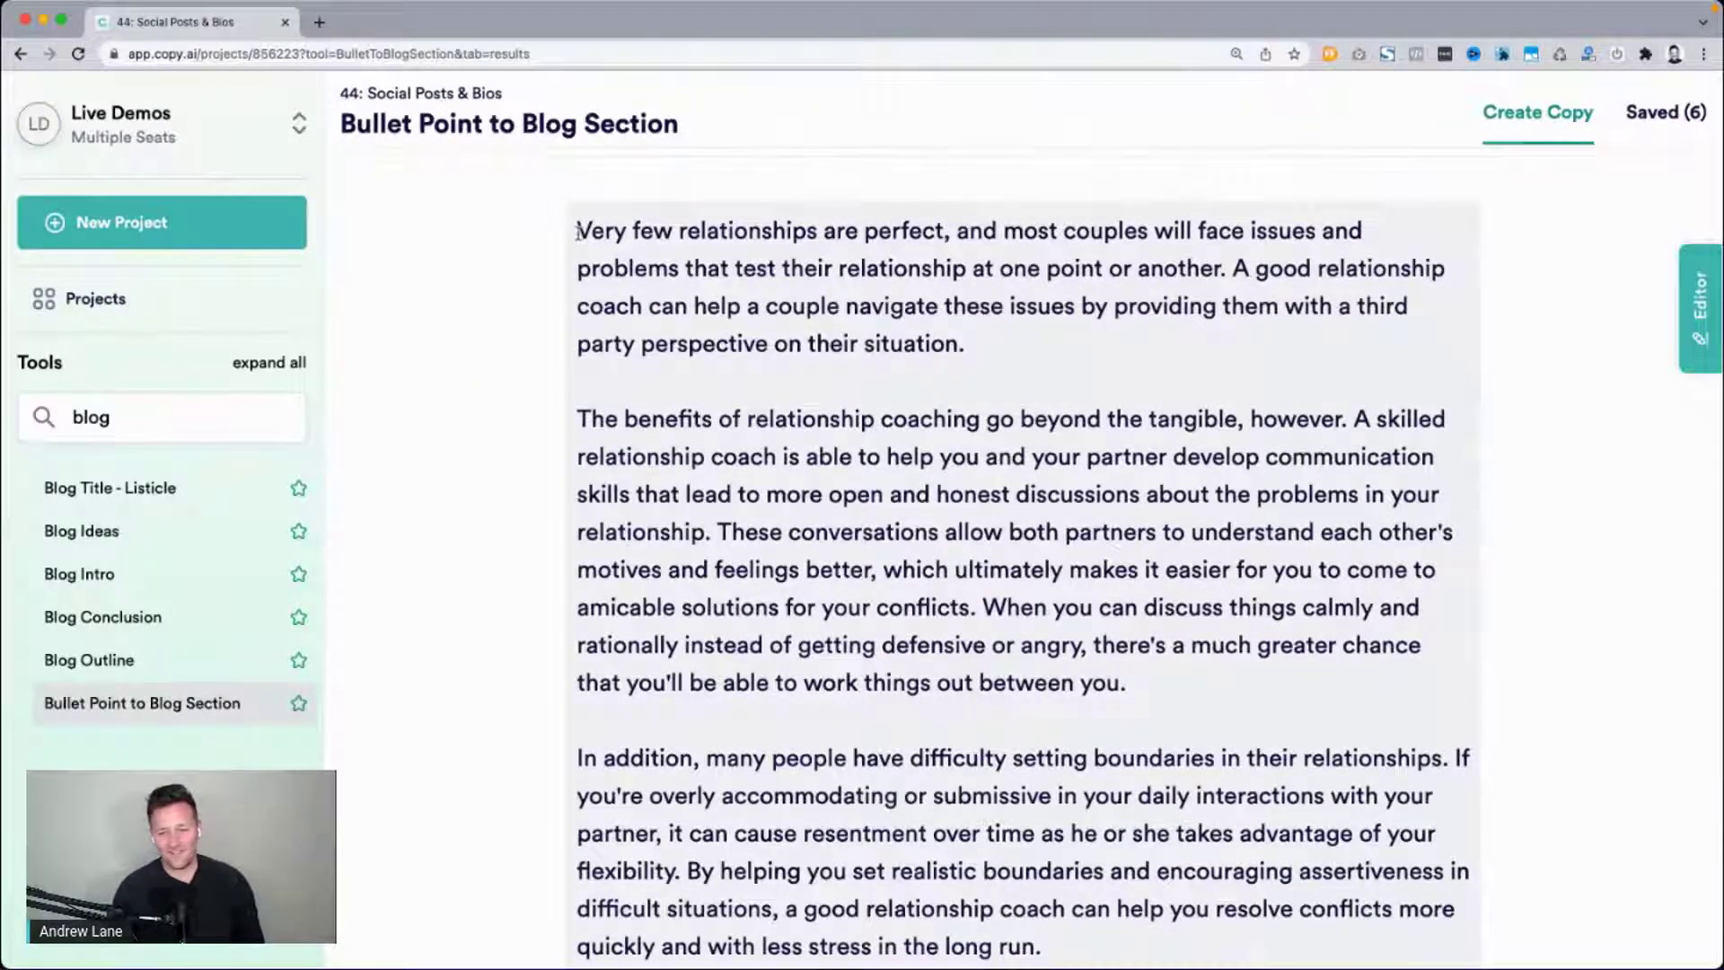
{"action": "left_click_drag", "start_coordinate": [577, 231], "coordinate": [1040, 347]}
{"action": "scroll", "coordinate": [925, 447], "scroll_direction": "down", "scroll_amount": 1}
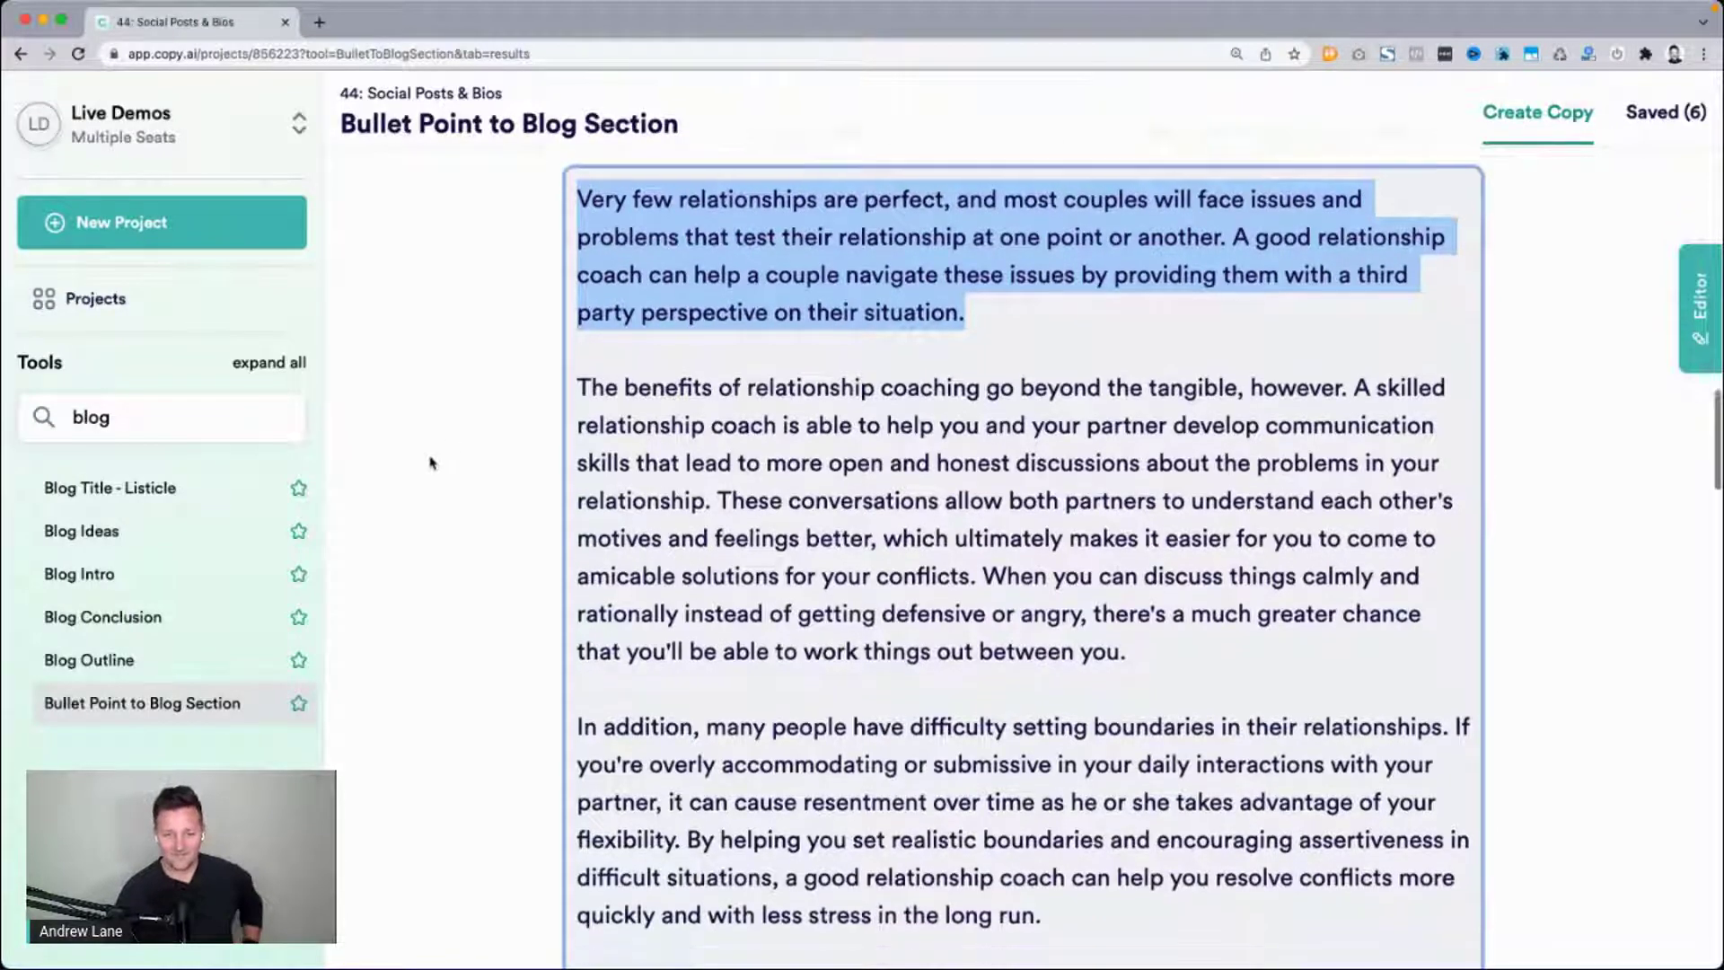
{"action": "left_click", "coordinate": [567, 339]}
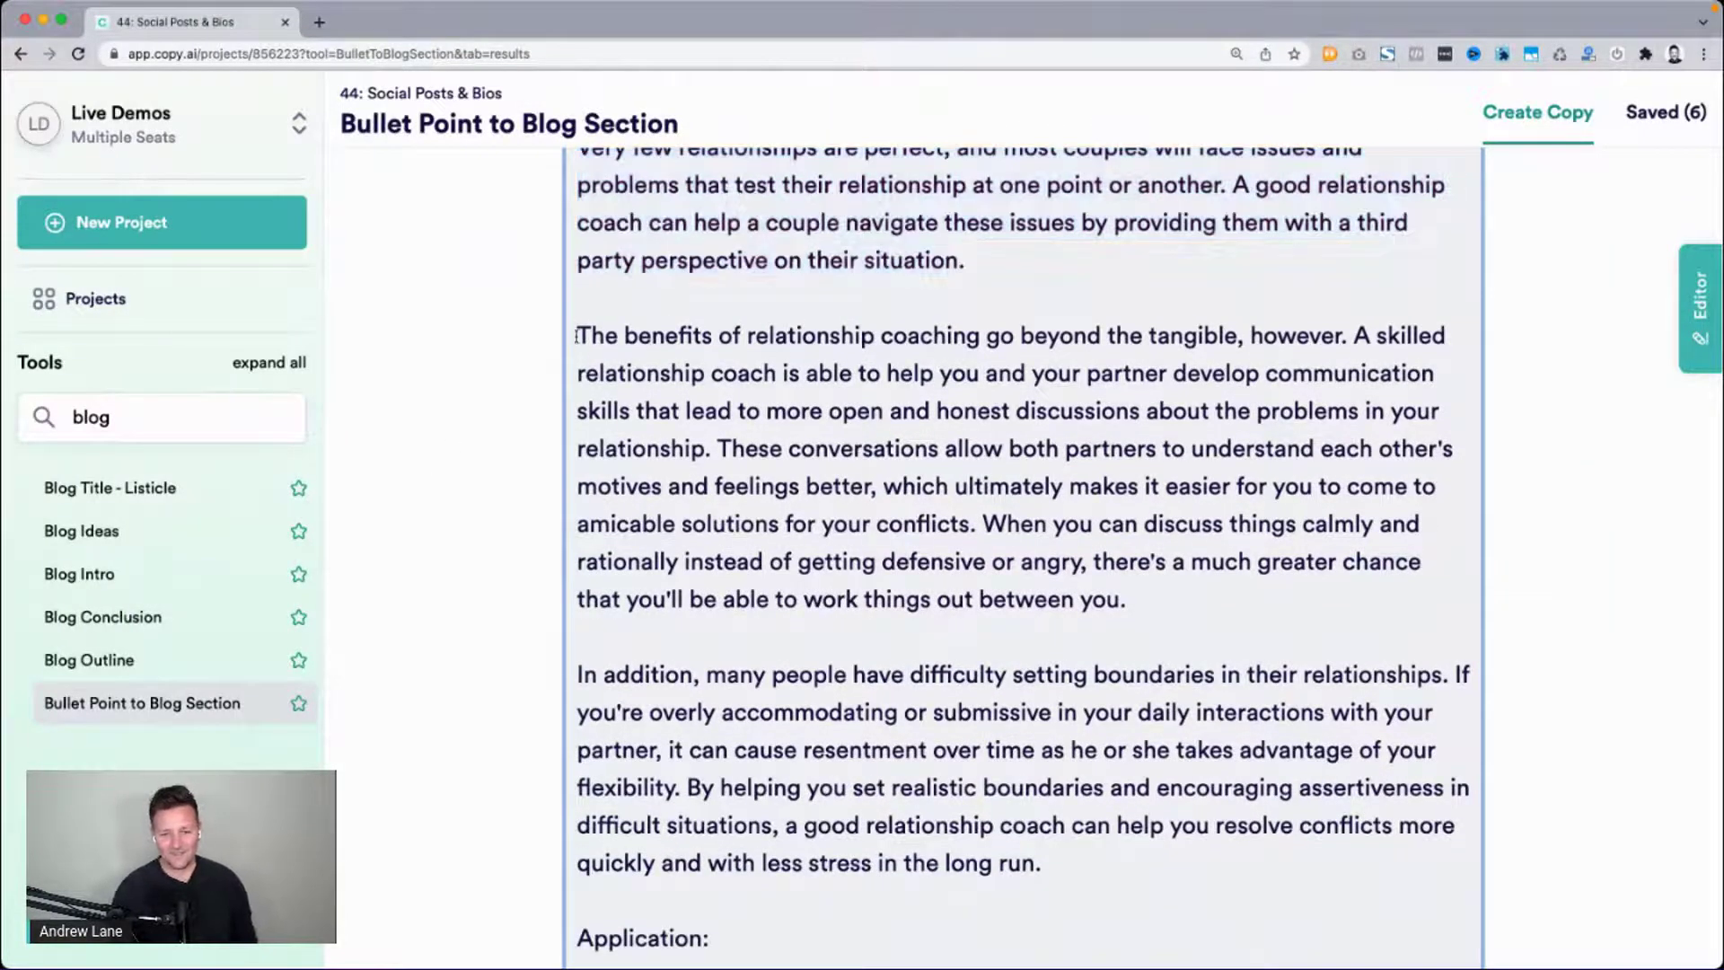
{"action": "left_click_drag", "start_coordinate": [575, 336], "coordinate": [1217, 609]}
{"action": "scroll", "coordinate": [1217, 610], "scroll_direction": "down", "scroll_amount": 1}
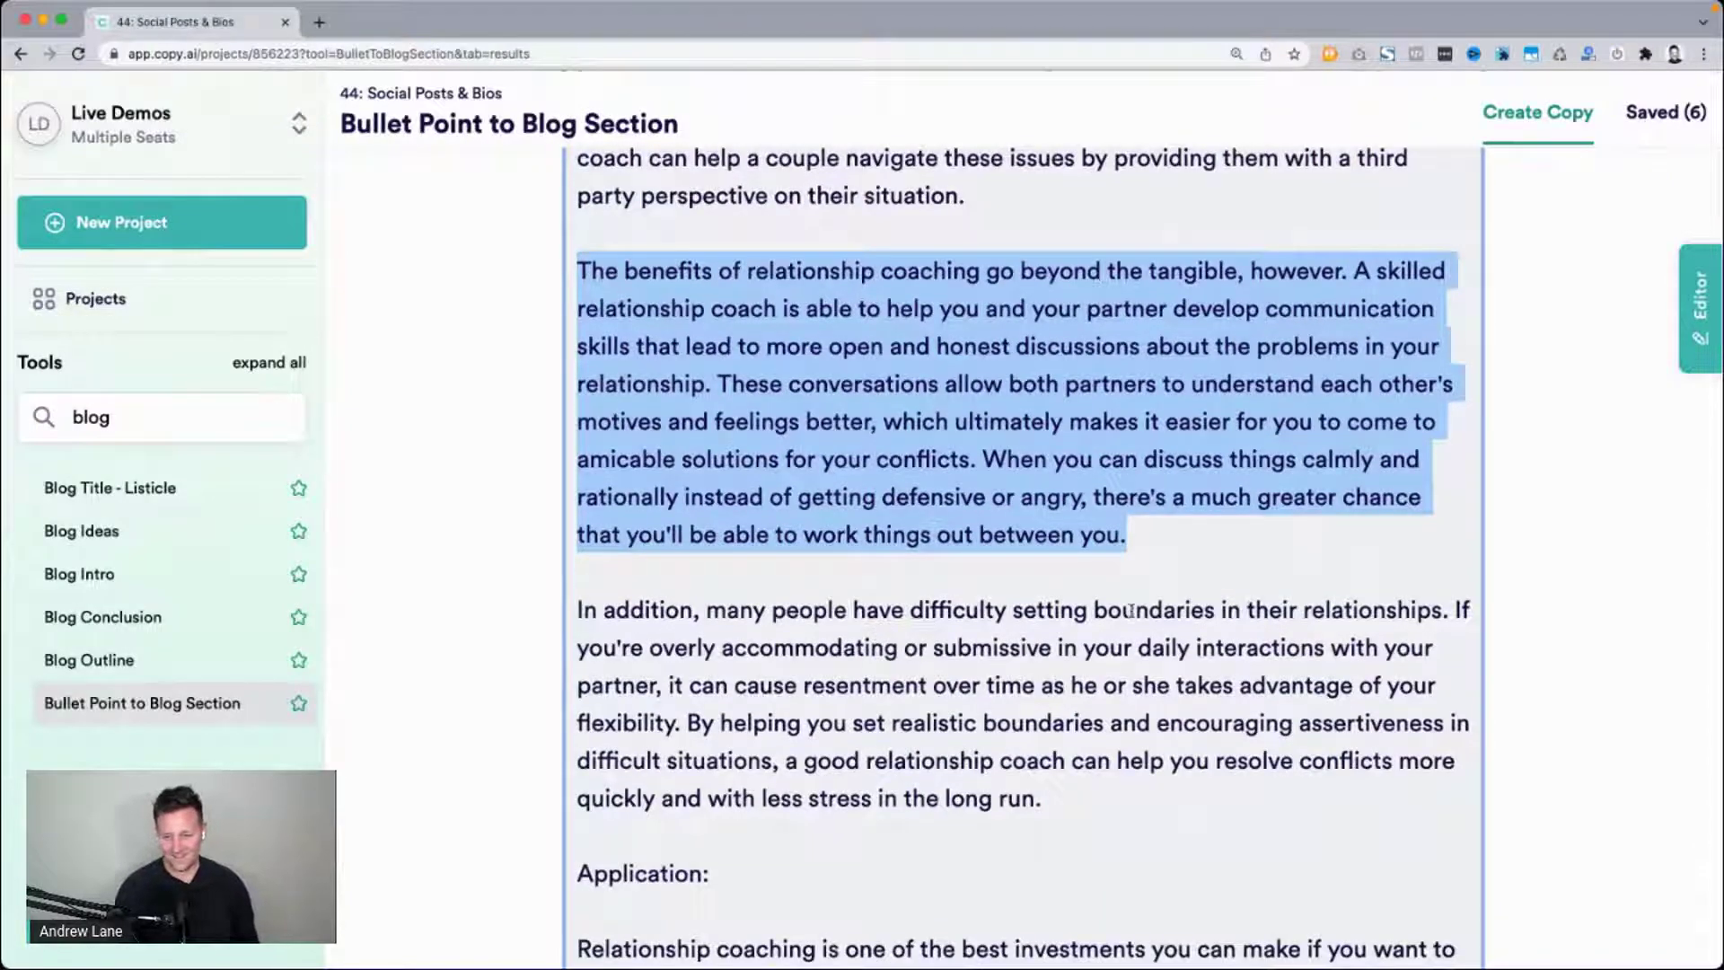
Change the main point to "dangers of RELATIONSHIP COACHING" and generate new blog sections in the Relaxed tone.
{"action": "scroll", "coordinate": [1132, 611], "scroll_direction": "down", "scroll_amount": 5}
{"action": "scroll", "coordinate": [1131, 610], "scroll_direction": "down", "scroll_amount": 1}
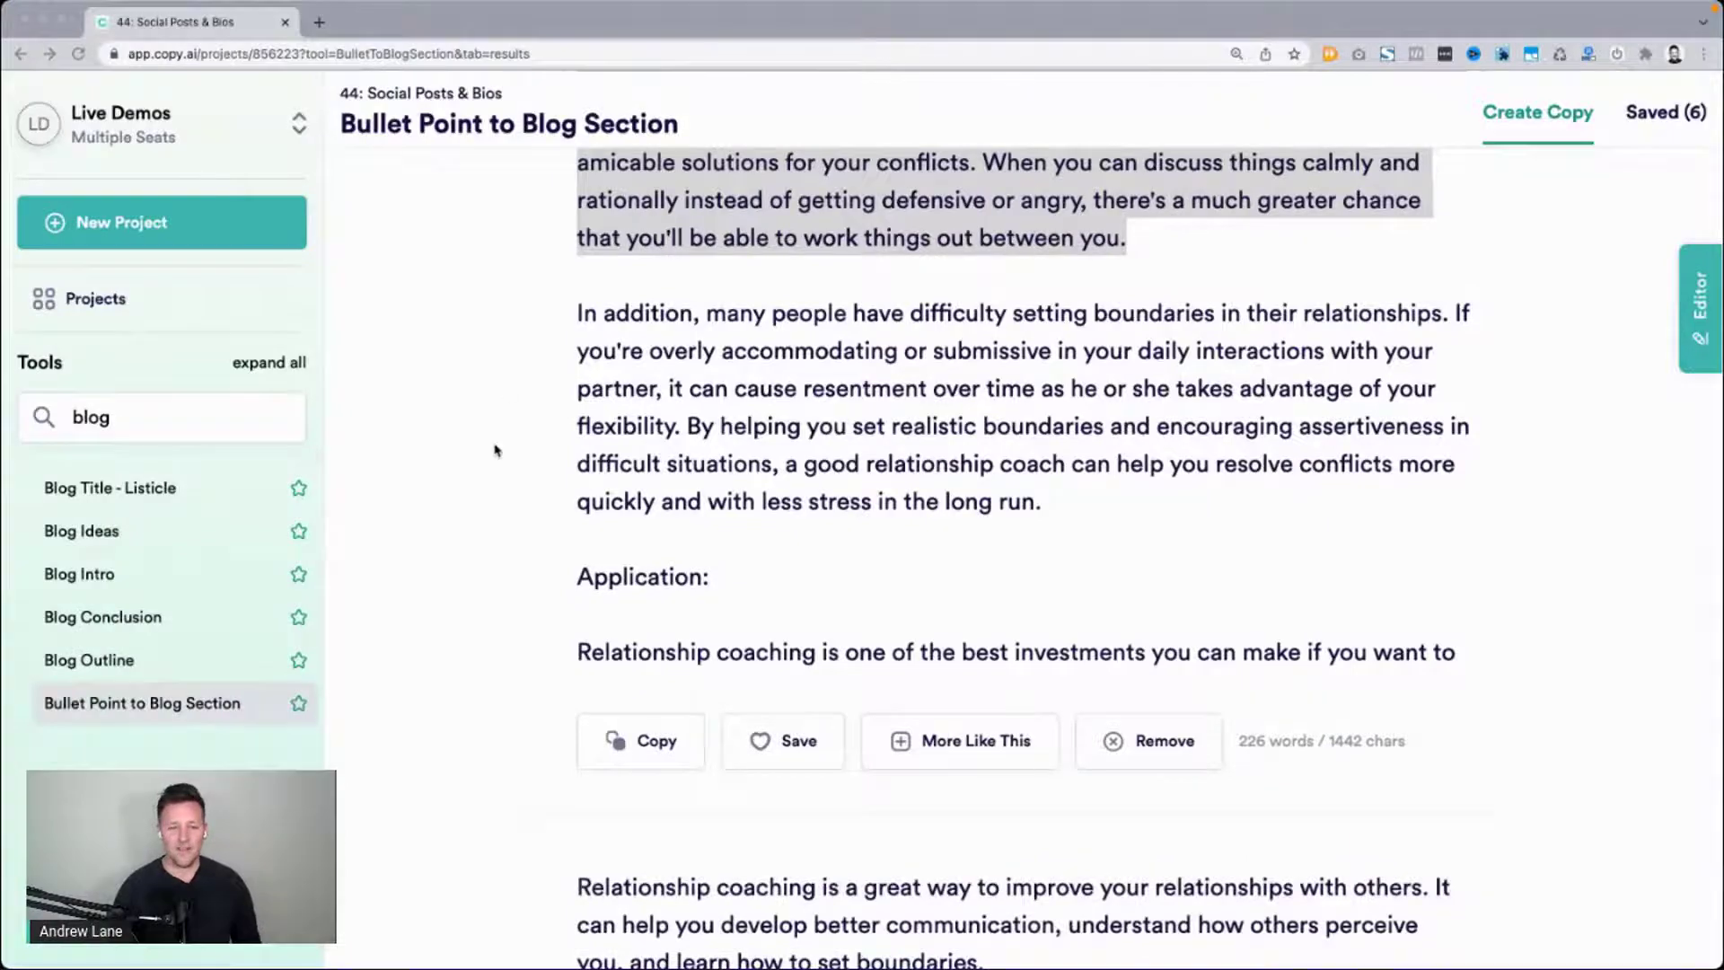
{"action": "scroll", "coordinate": [496, 450], "scroll_direction": "up", "scroll_amount": 20}
{"action": "left_click", "coordinate": [580, 542]}
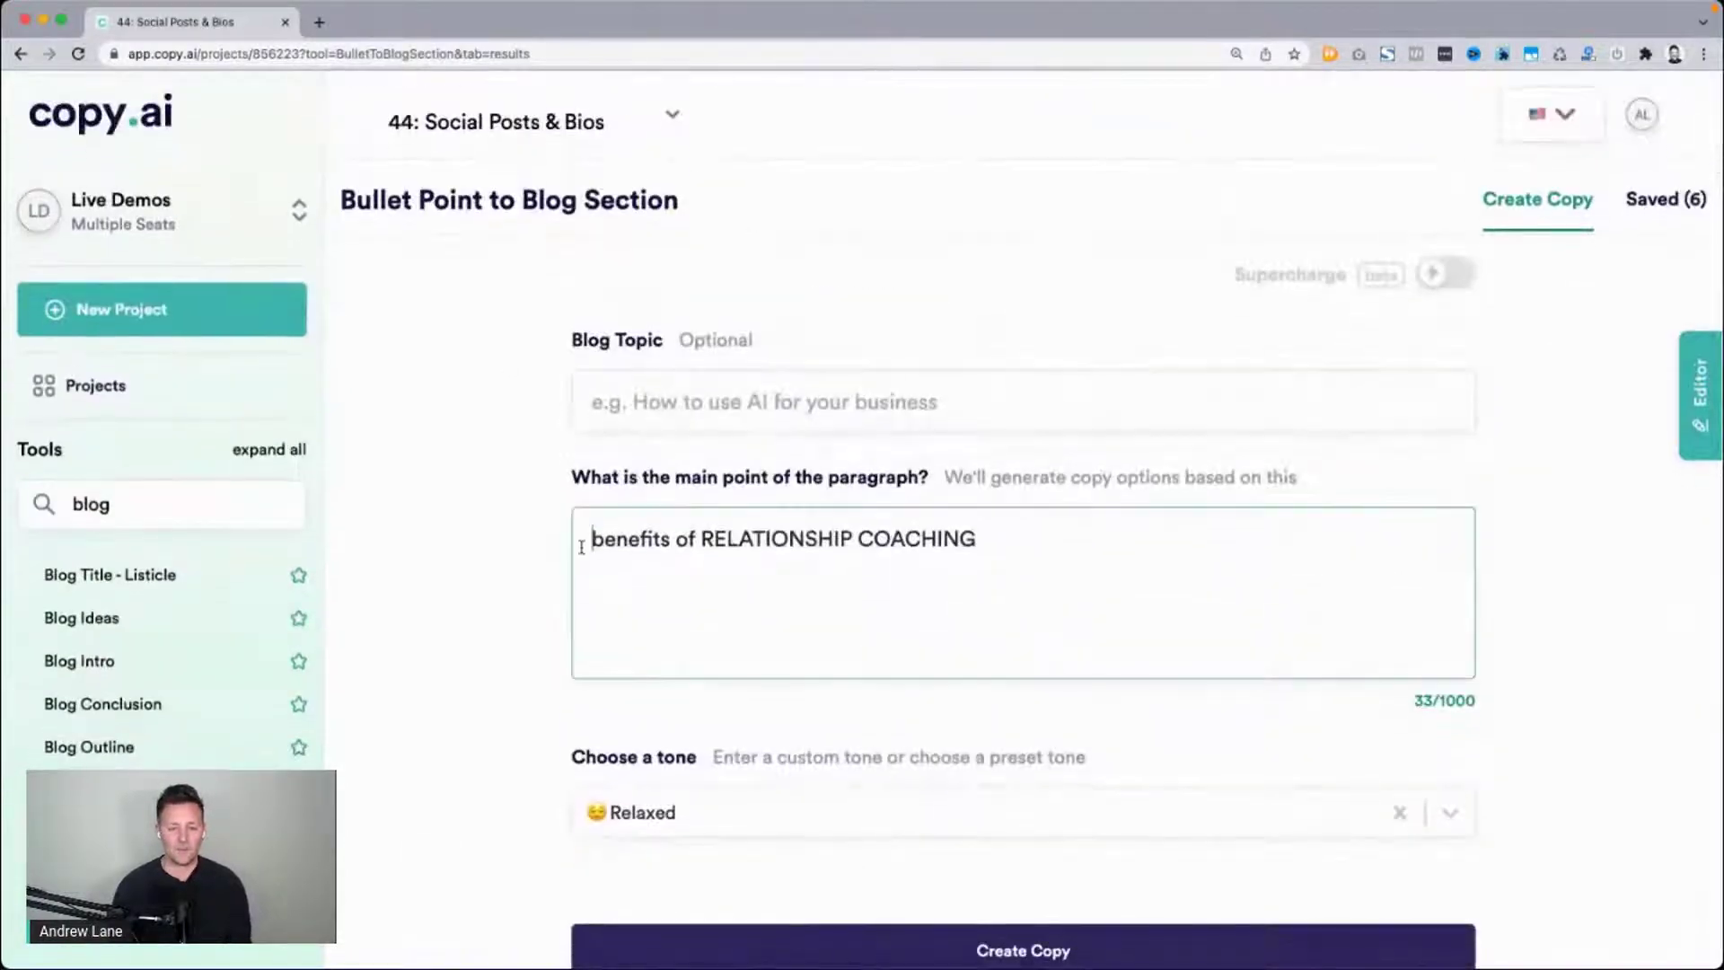
{"action": "double_click", "coordinate": [582, 547]}
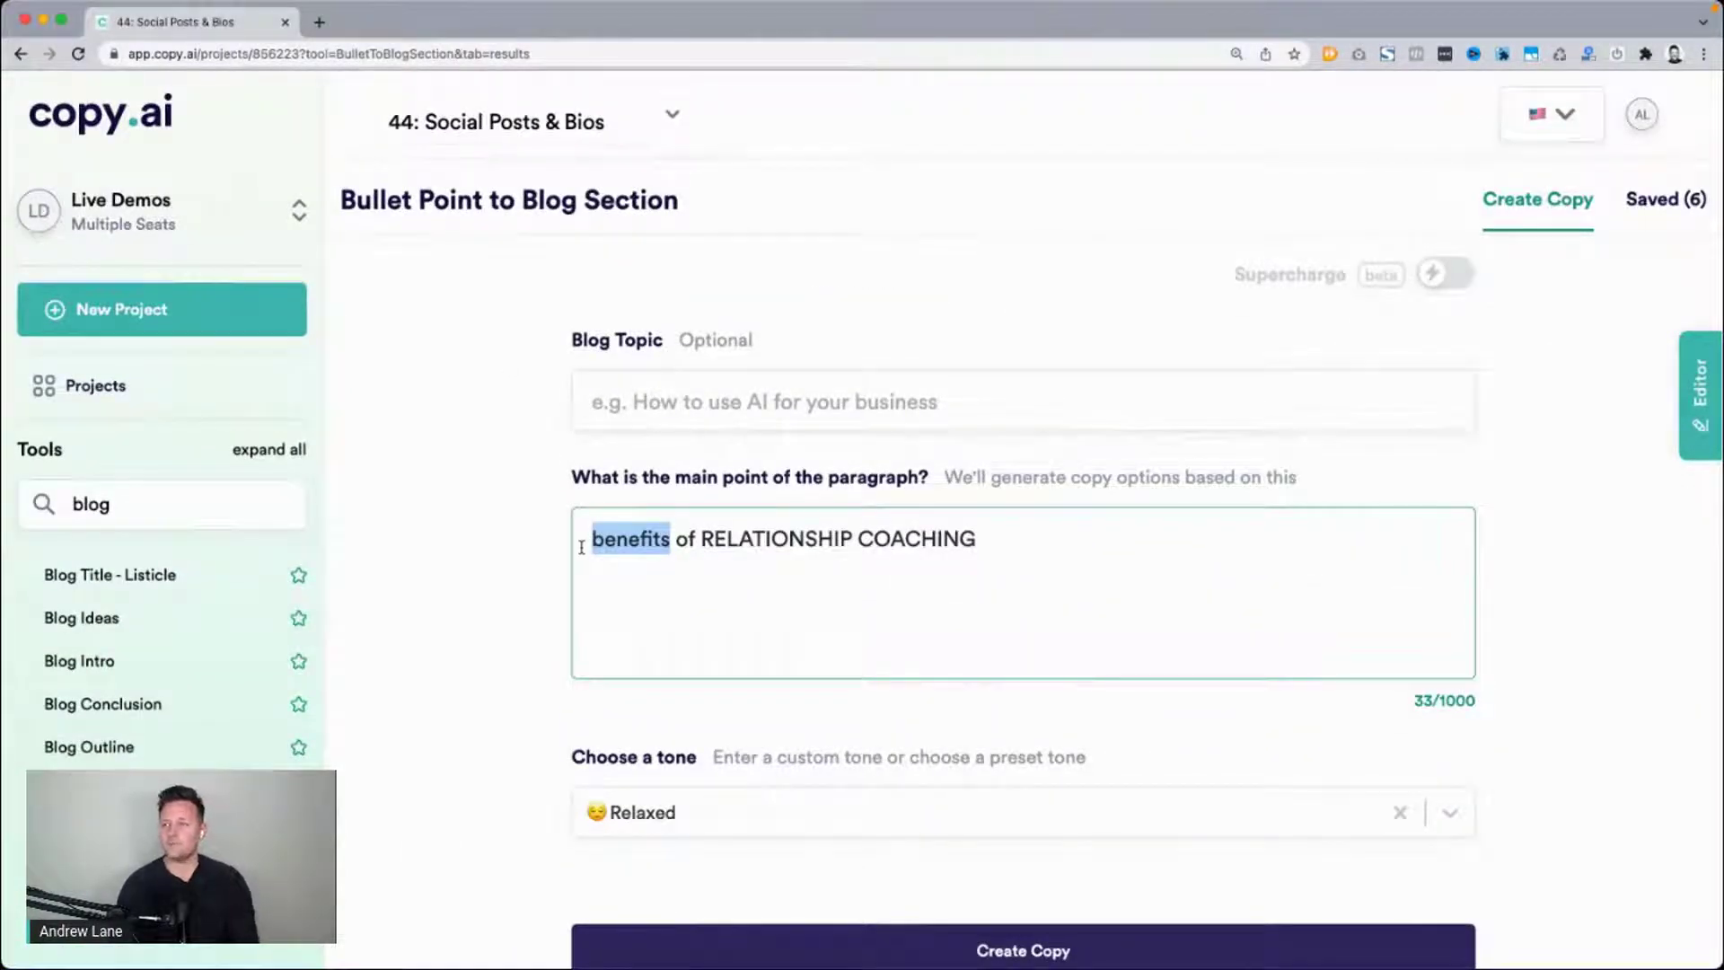
{"action": "key", "text": "Right"}
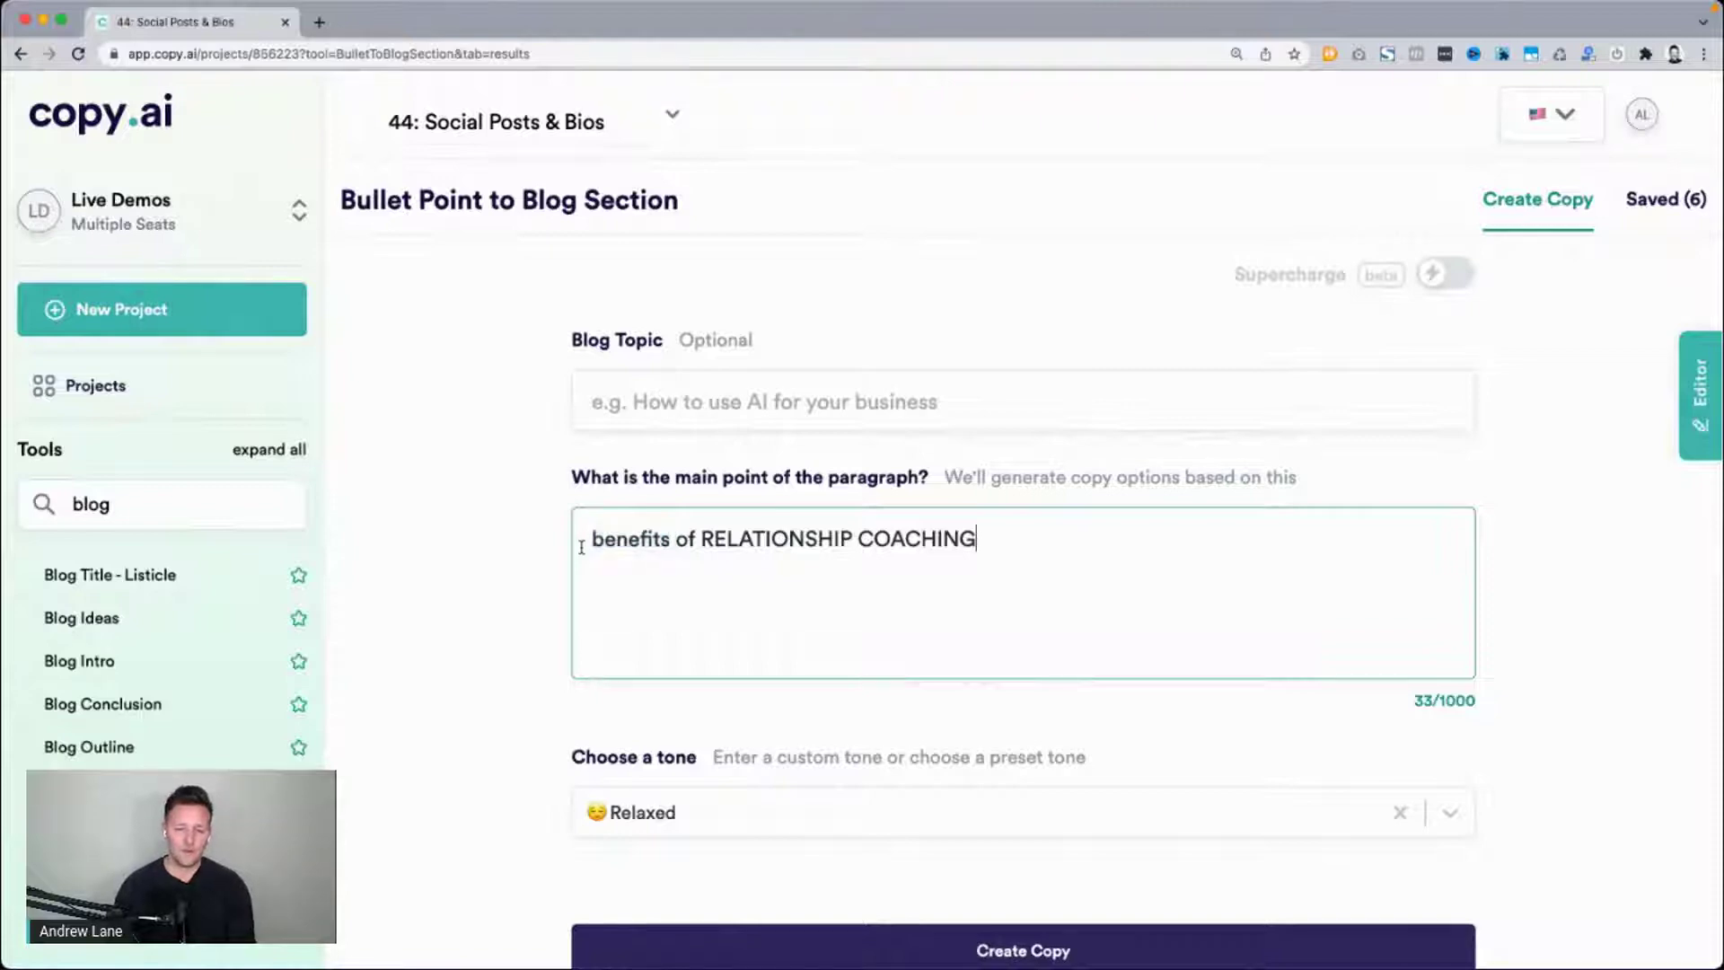
{"action": "key", "text": "super+a"}
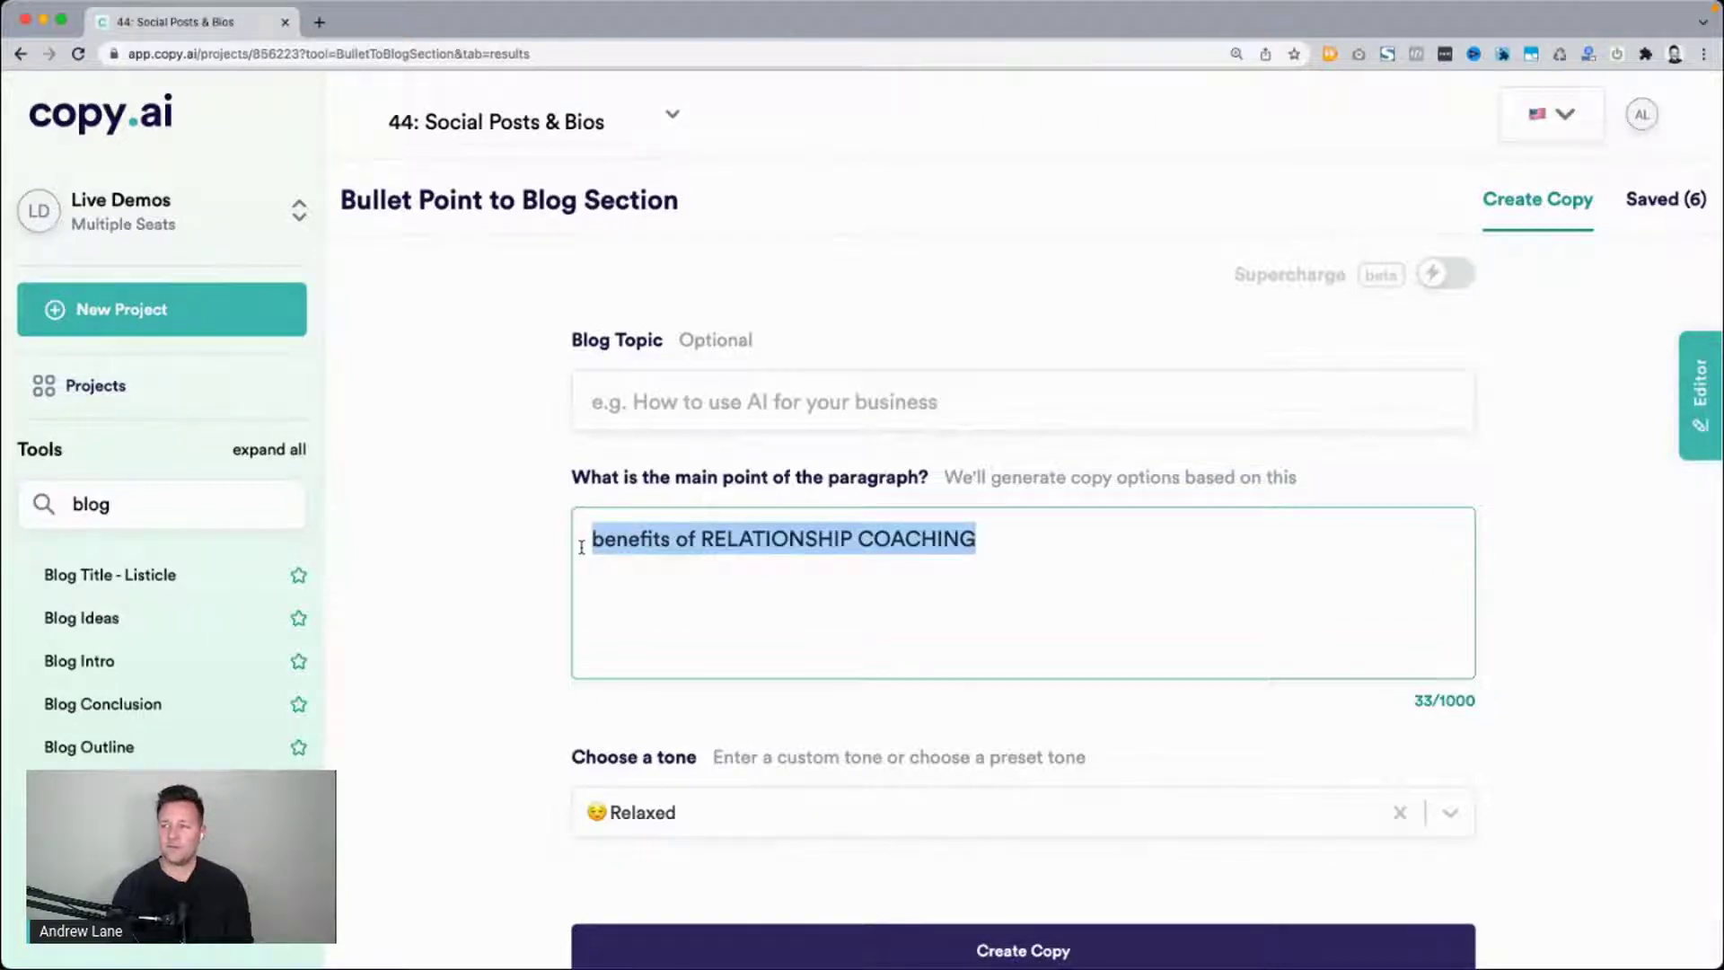
{"action": "left_click", "coordinate": [582, 547]}
{"action": "double_click", "coordinate": [630, 541]}
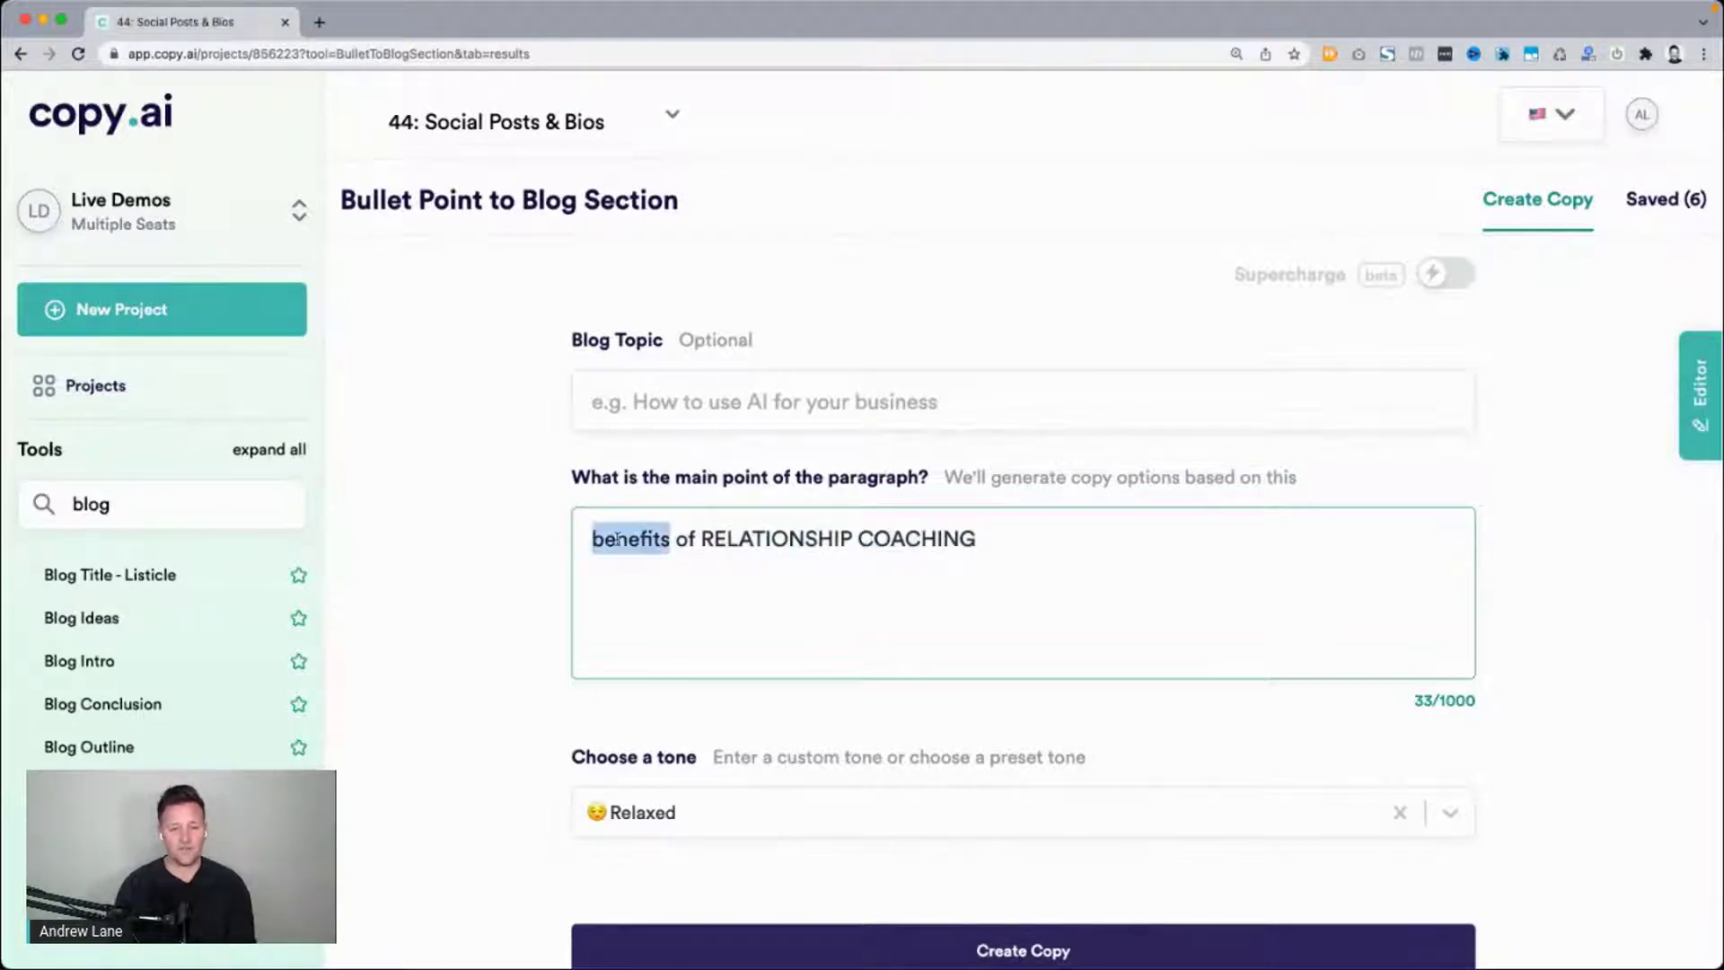
{"action": "type", "text": "dangers"}
{"action": "scroll", "coordinate": [496, 596], "scroll_direction": "down", "scroll_amount": 2}
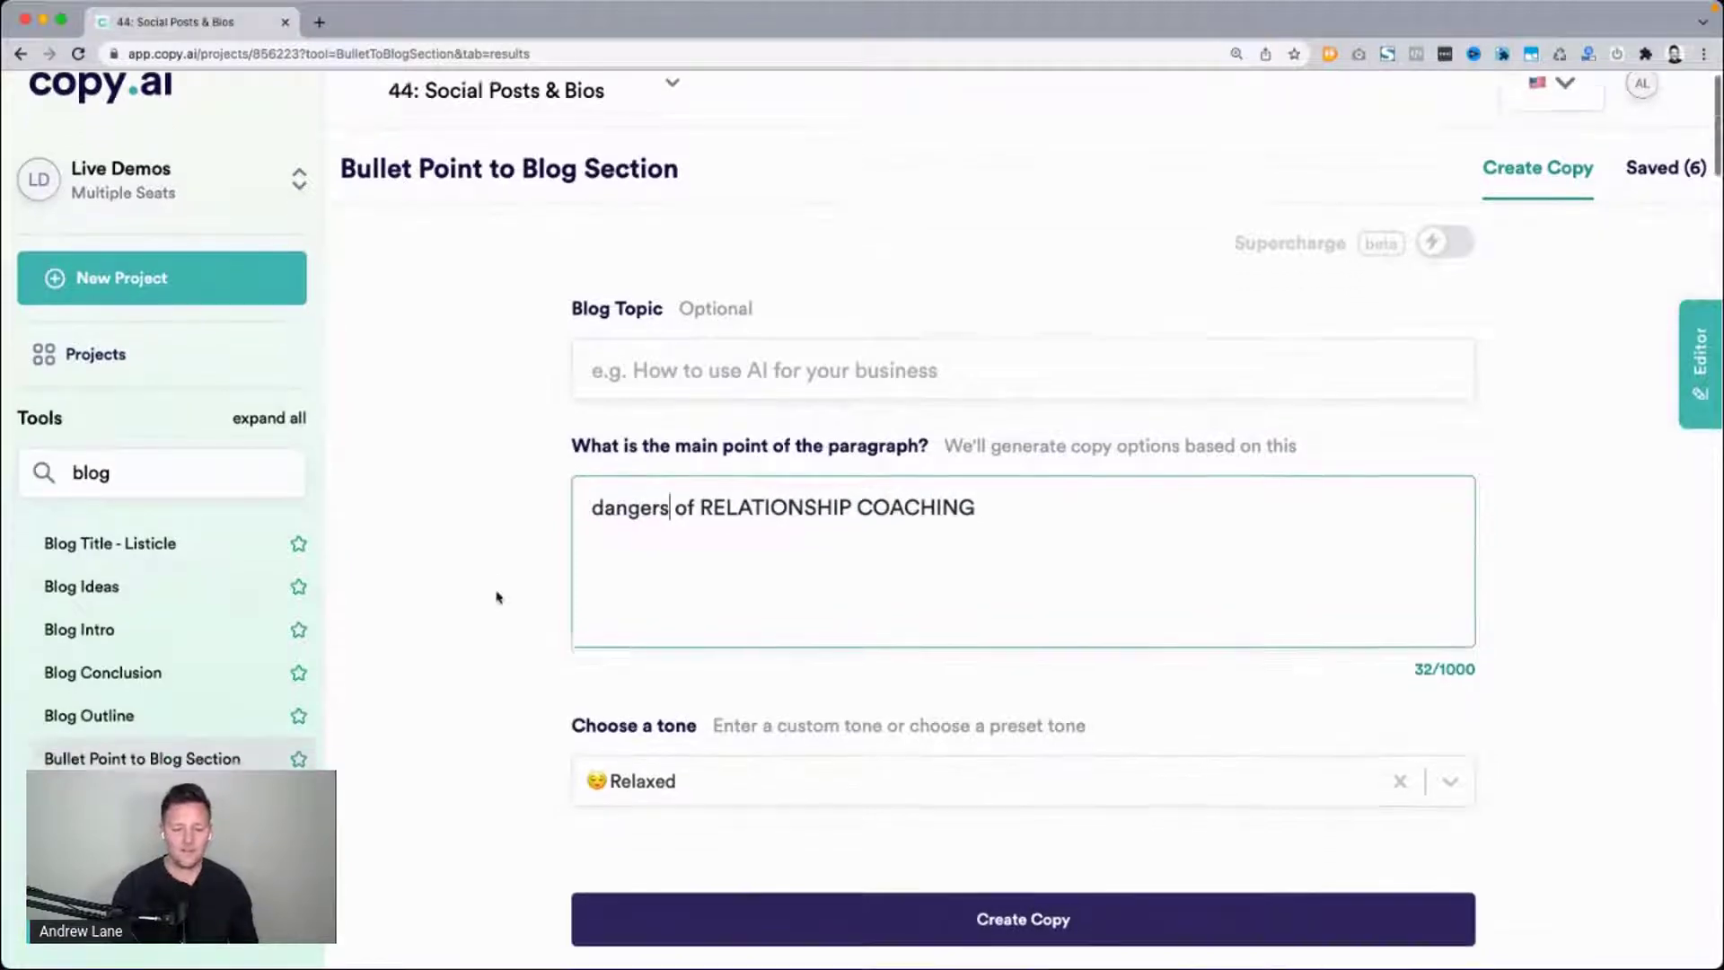
{"action": "left_click", "coordinate": [693, 877]}
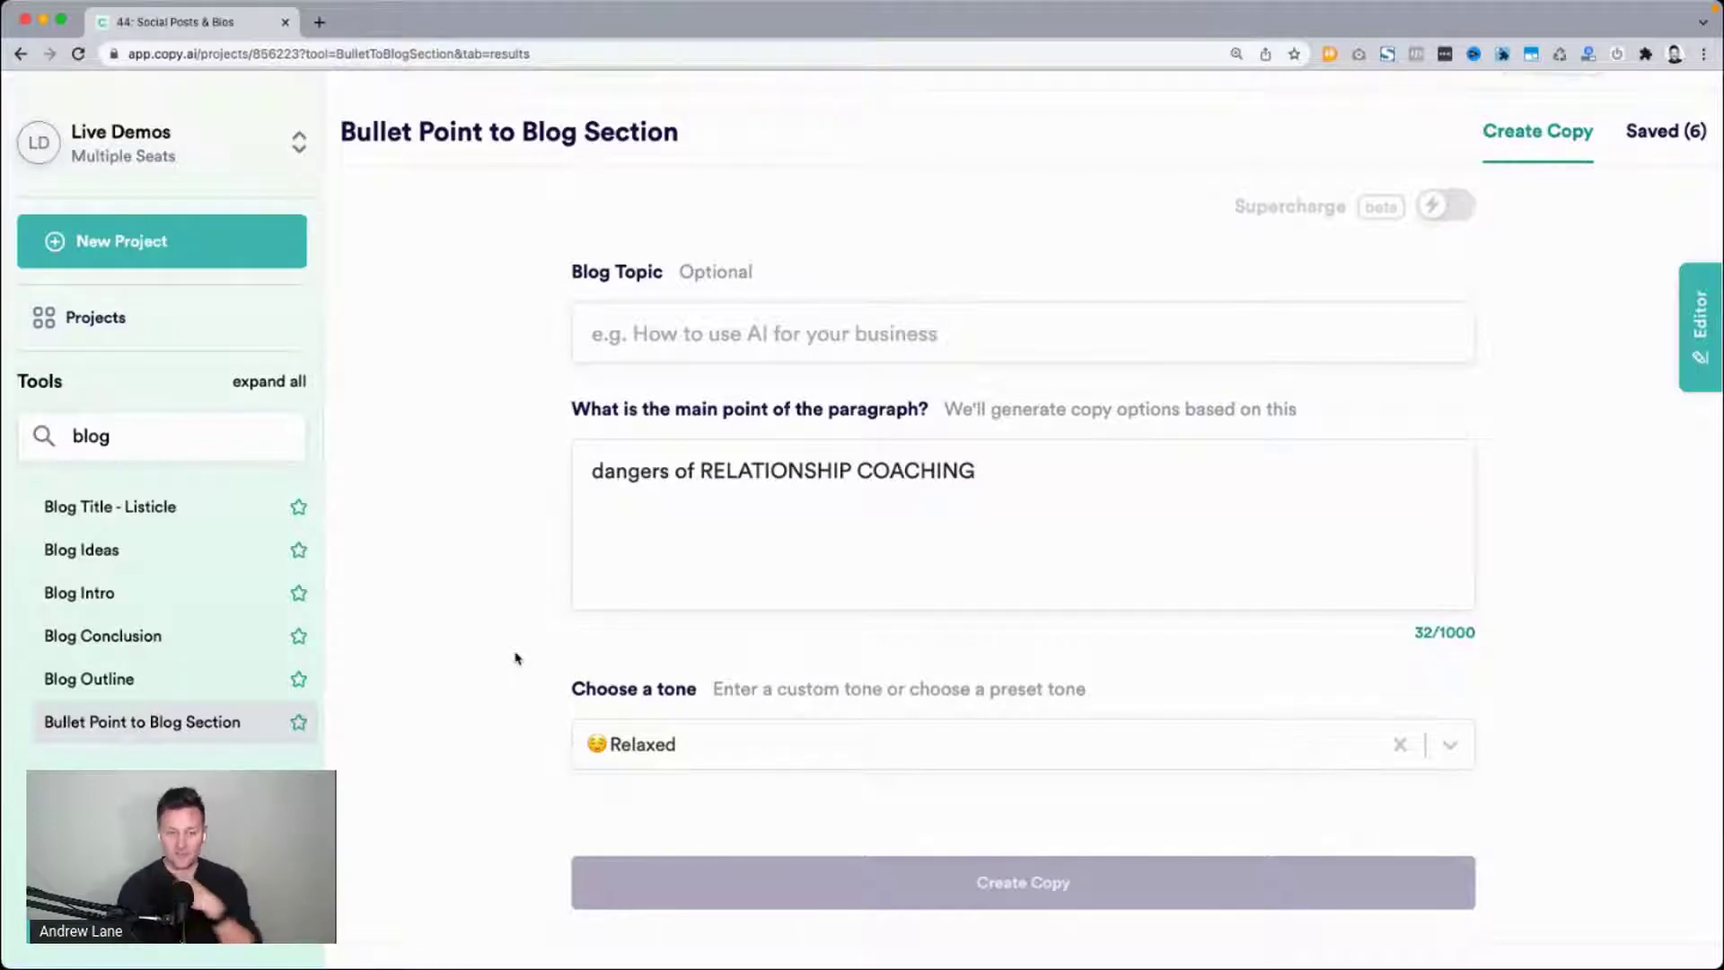
Read the opening paragraphs of the first new section, highlighting the word "Australia" in the one about love mentors.
{"action": "scroll", "coordinate": [517, 658], "scroll_direction": "down", "scroll_amount": 3}
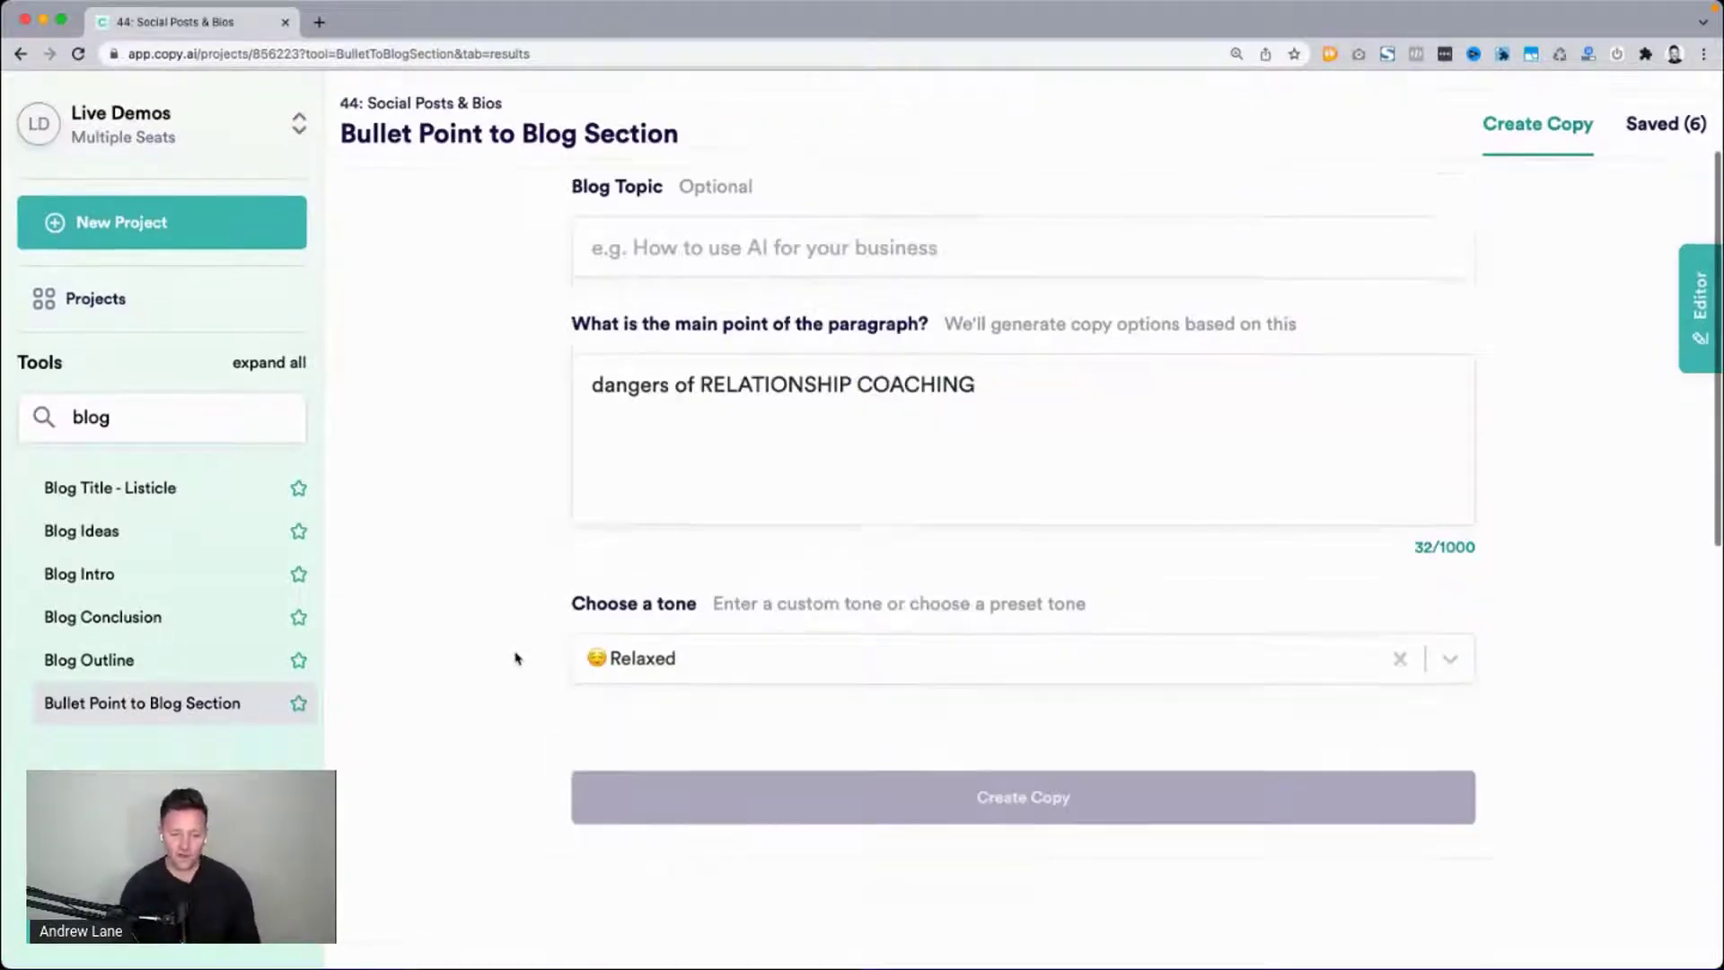
{"action": "scroll", "coordinate": [499, 368], "scroll_direction": "up", "scroll_amount": 2}
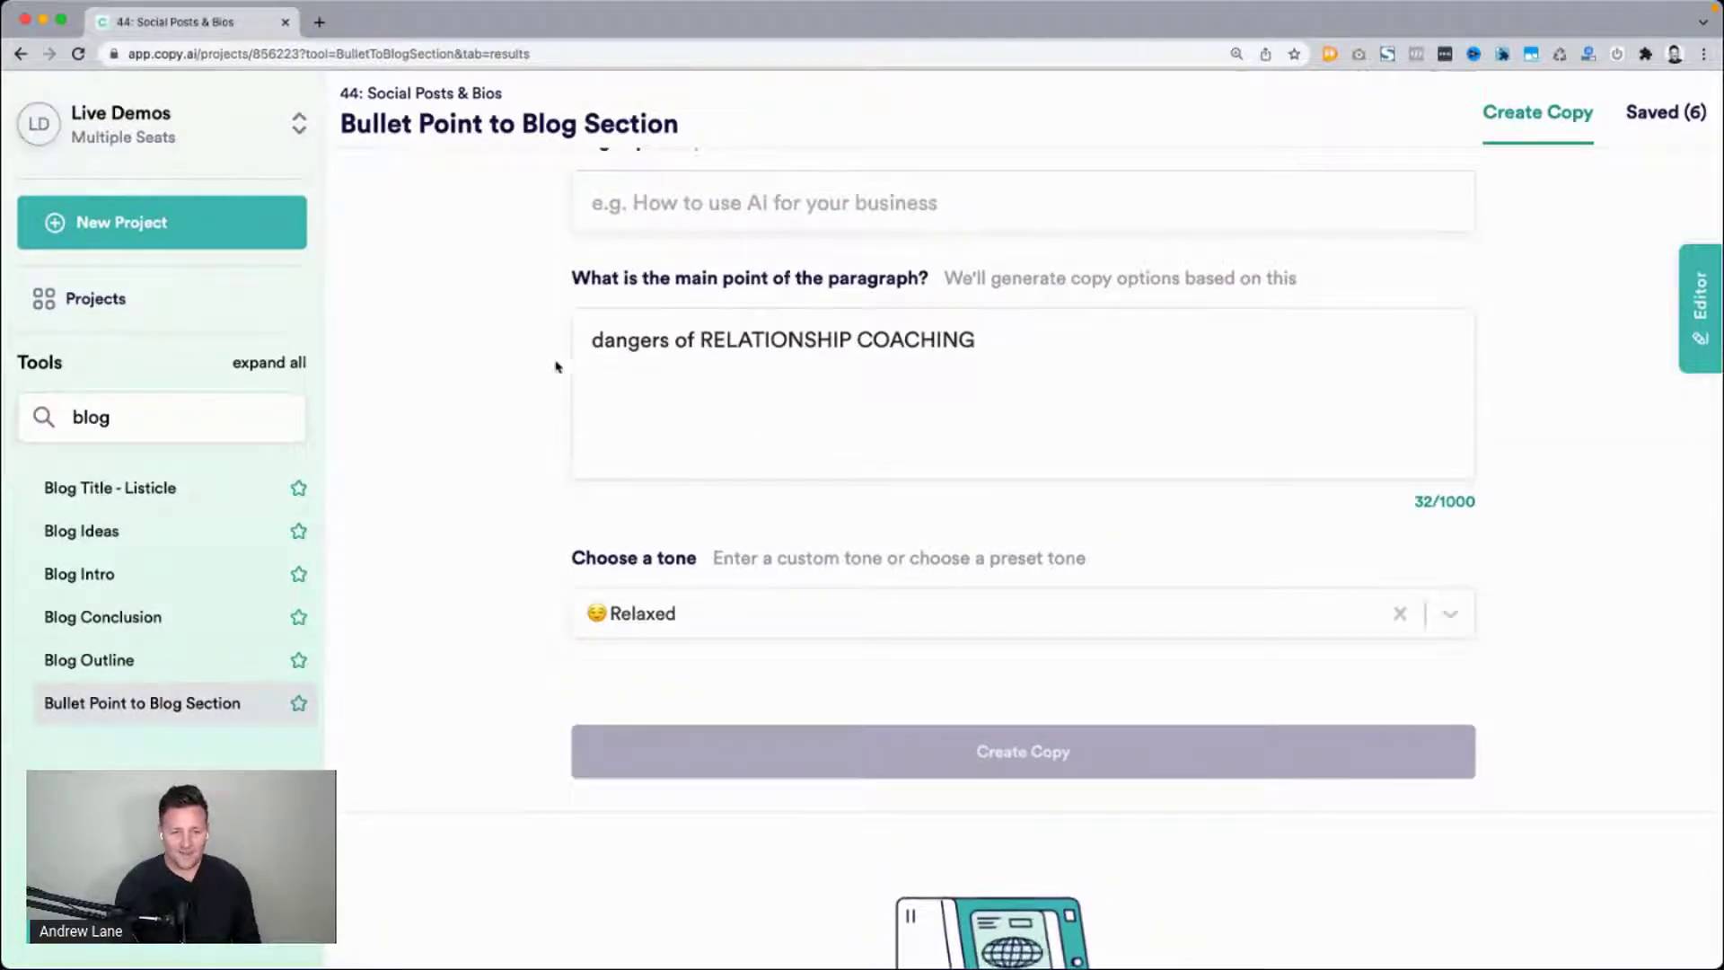
{"action": "scroll", "coordinate": [547, 388], "scroll_direction": "down", "scroll_amount": 7}
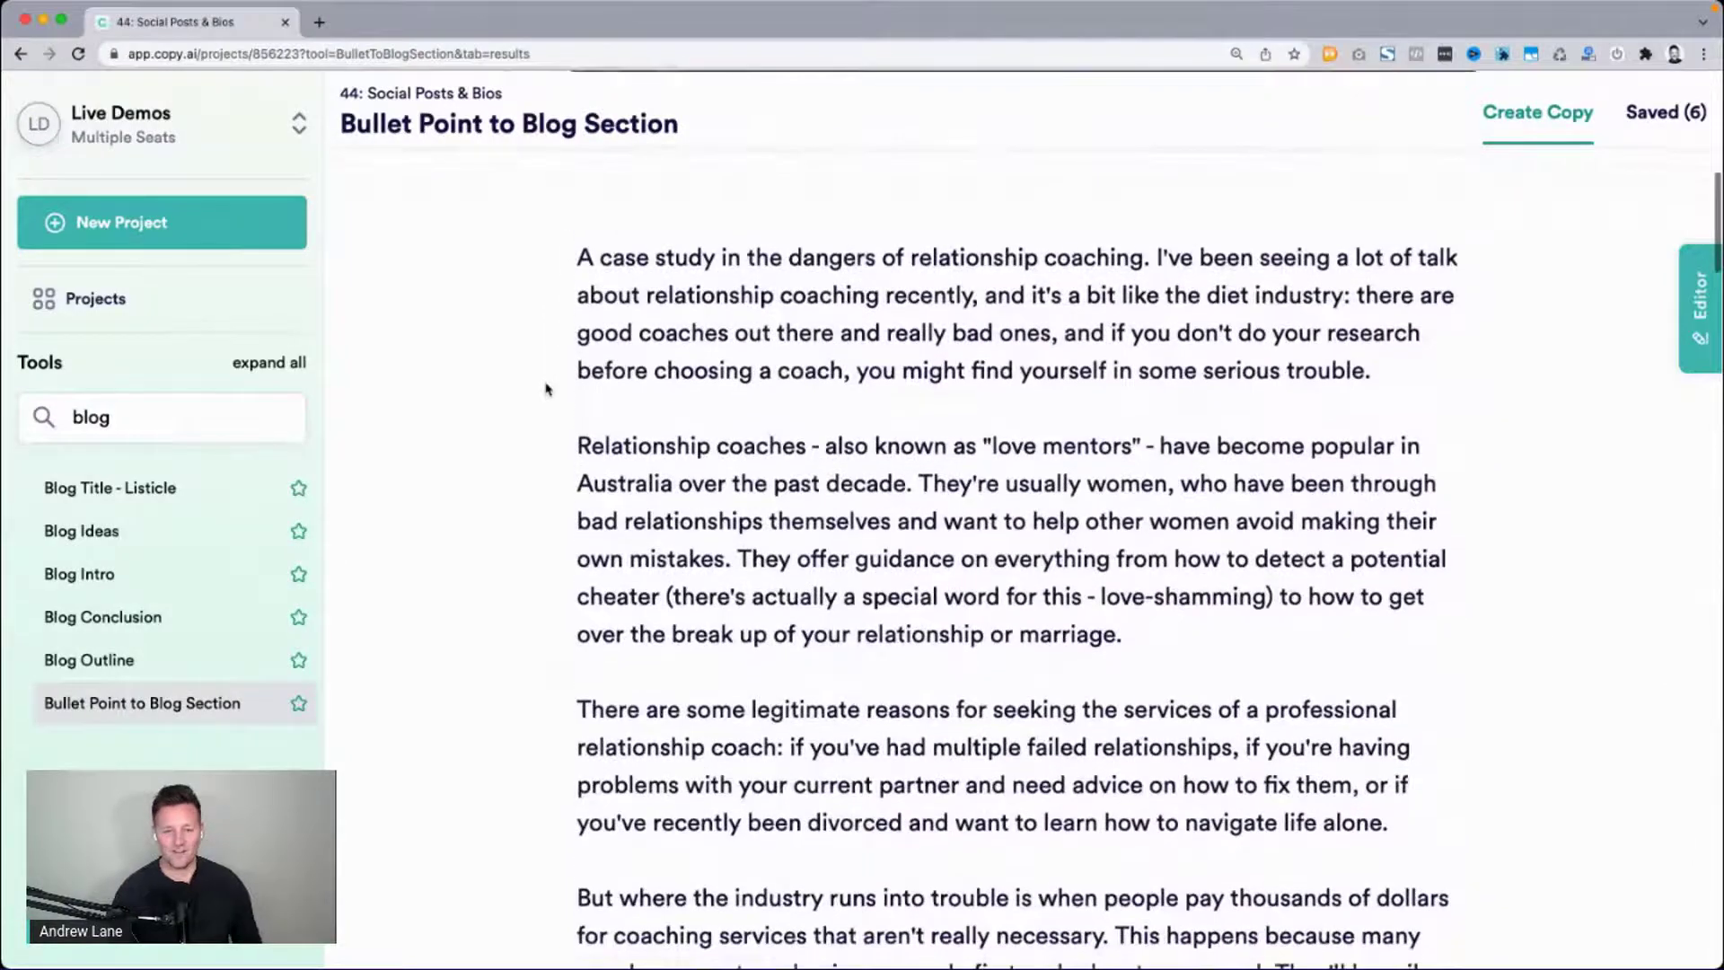
{"action": "scroll", "coordinate": [481, 504], "scroll_direction": "down", "scroll_amount": 1}
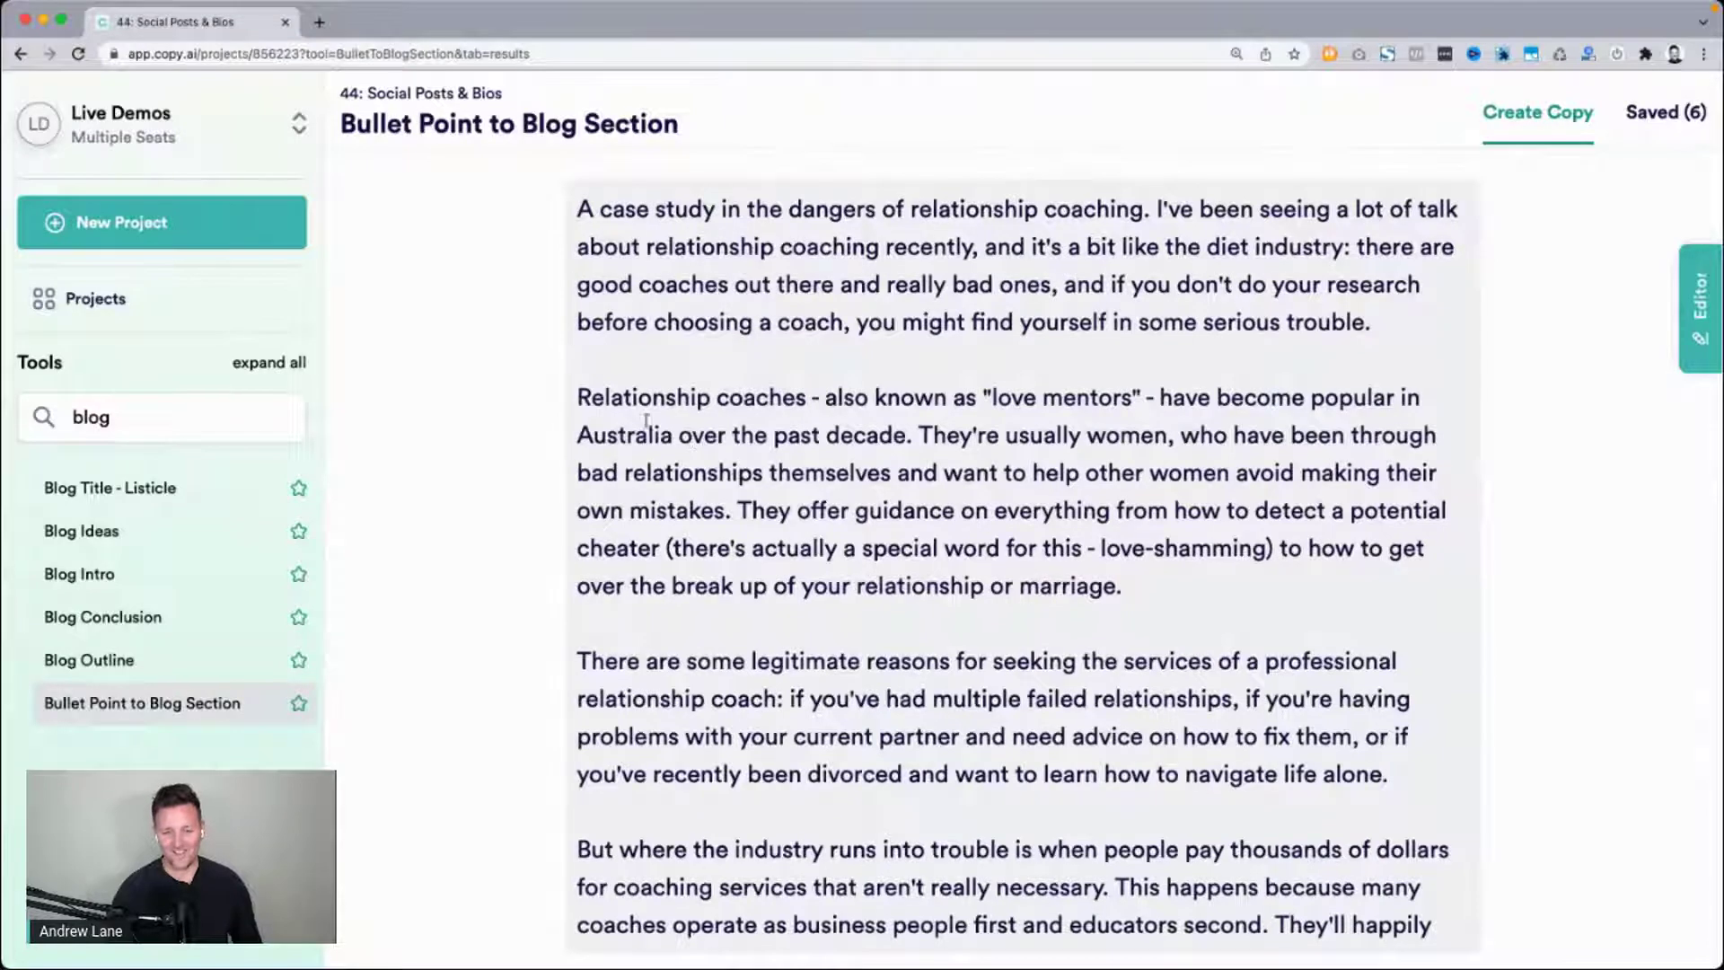
{"action": "double_click", "coordinate": [618, 428]}
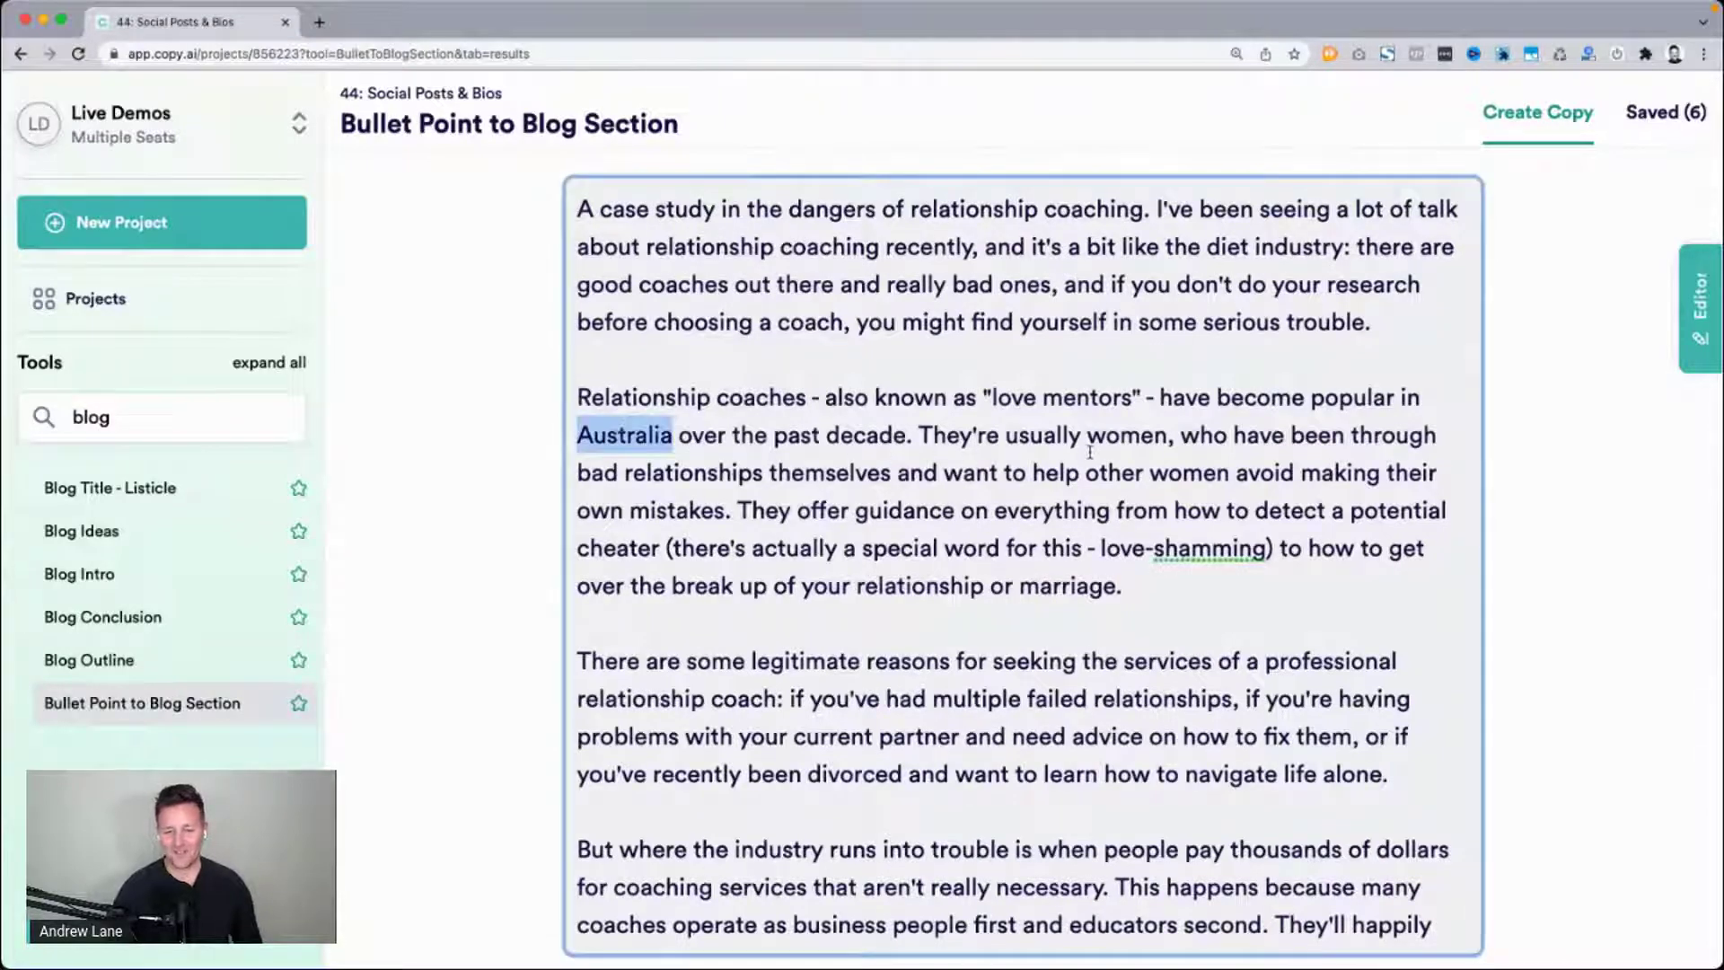
{"action": "left_click", "coordinate": [926, 440]}
{"action": "scroll", "coordinate": [925, 443], "scroll_direction": "down", "scroll_amount": 3}
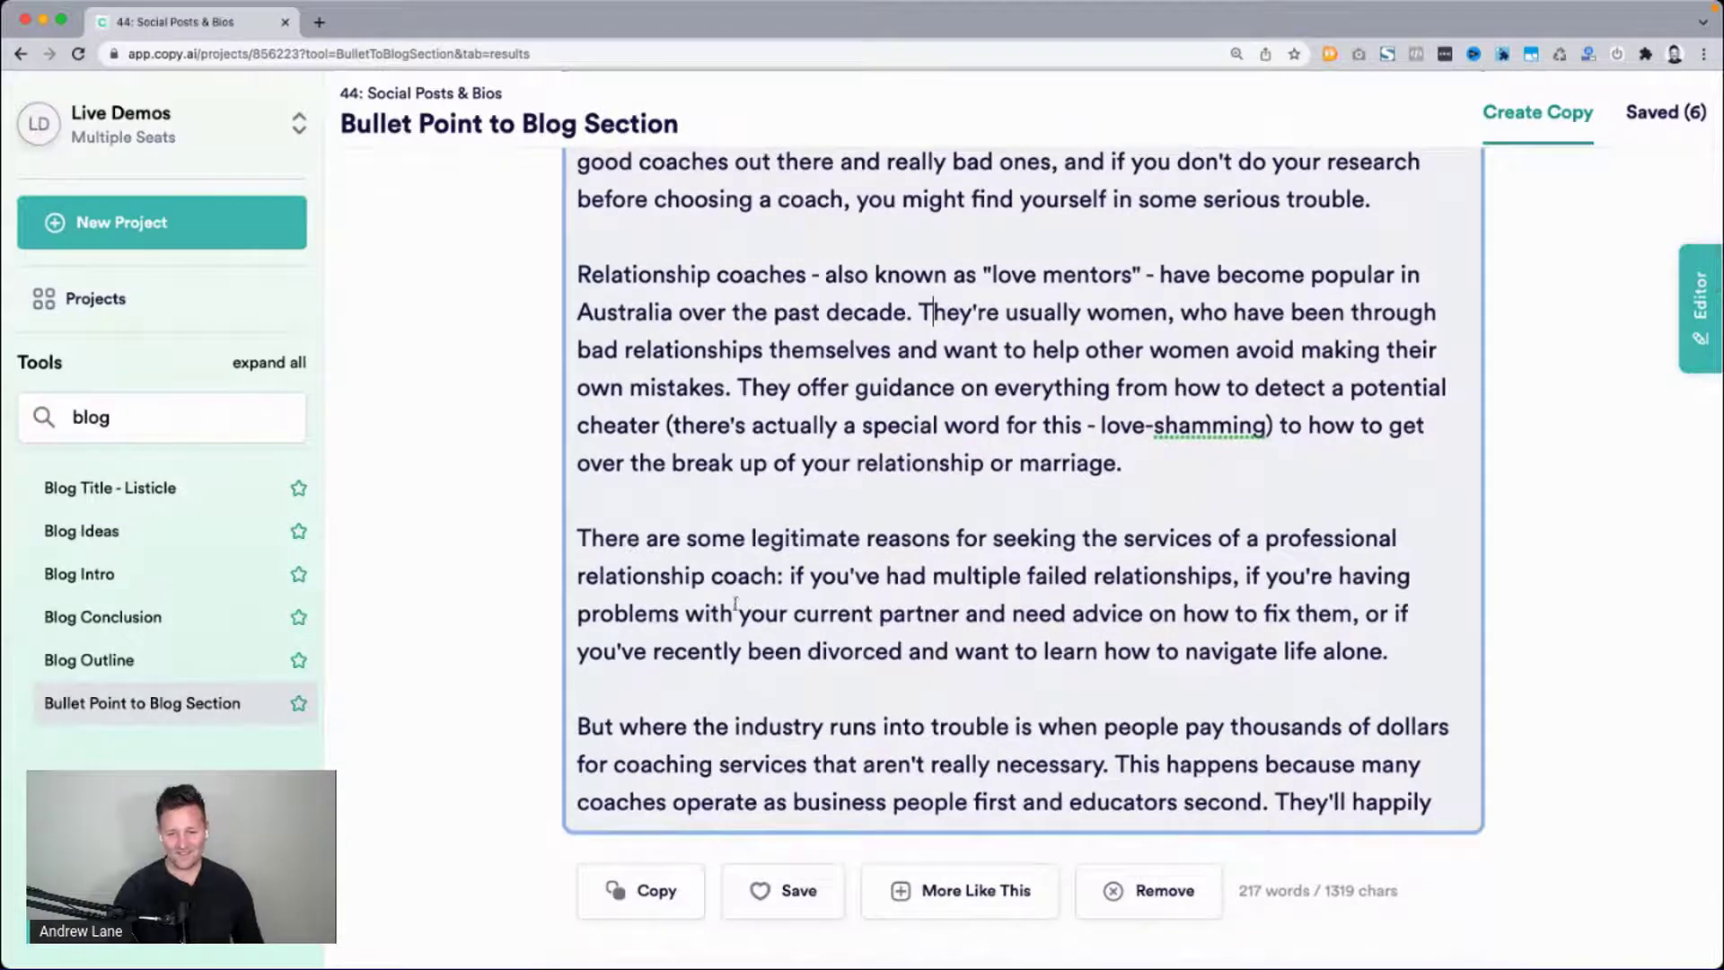
Read the first section's paragraph starting "But where the industry runs into trouble", highlighting it up to "educators second".
{"action": "scroll", "coordinate": [871, 628], "scroll_direction": "down", "scroll_amount": 2}
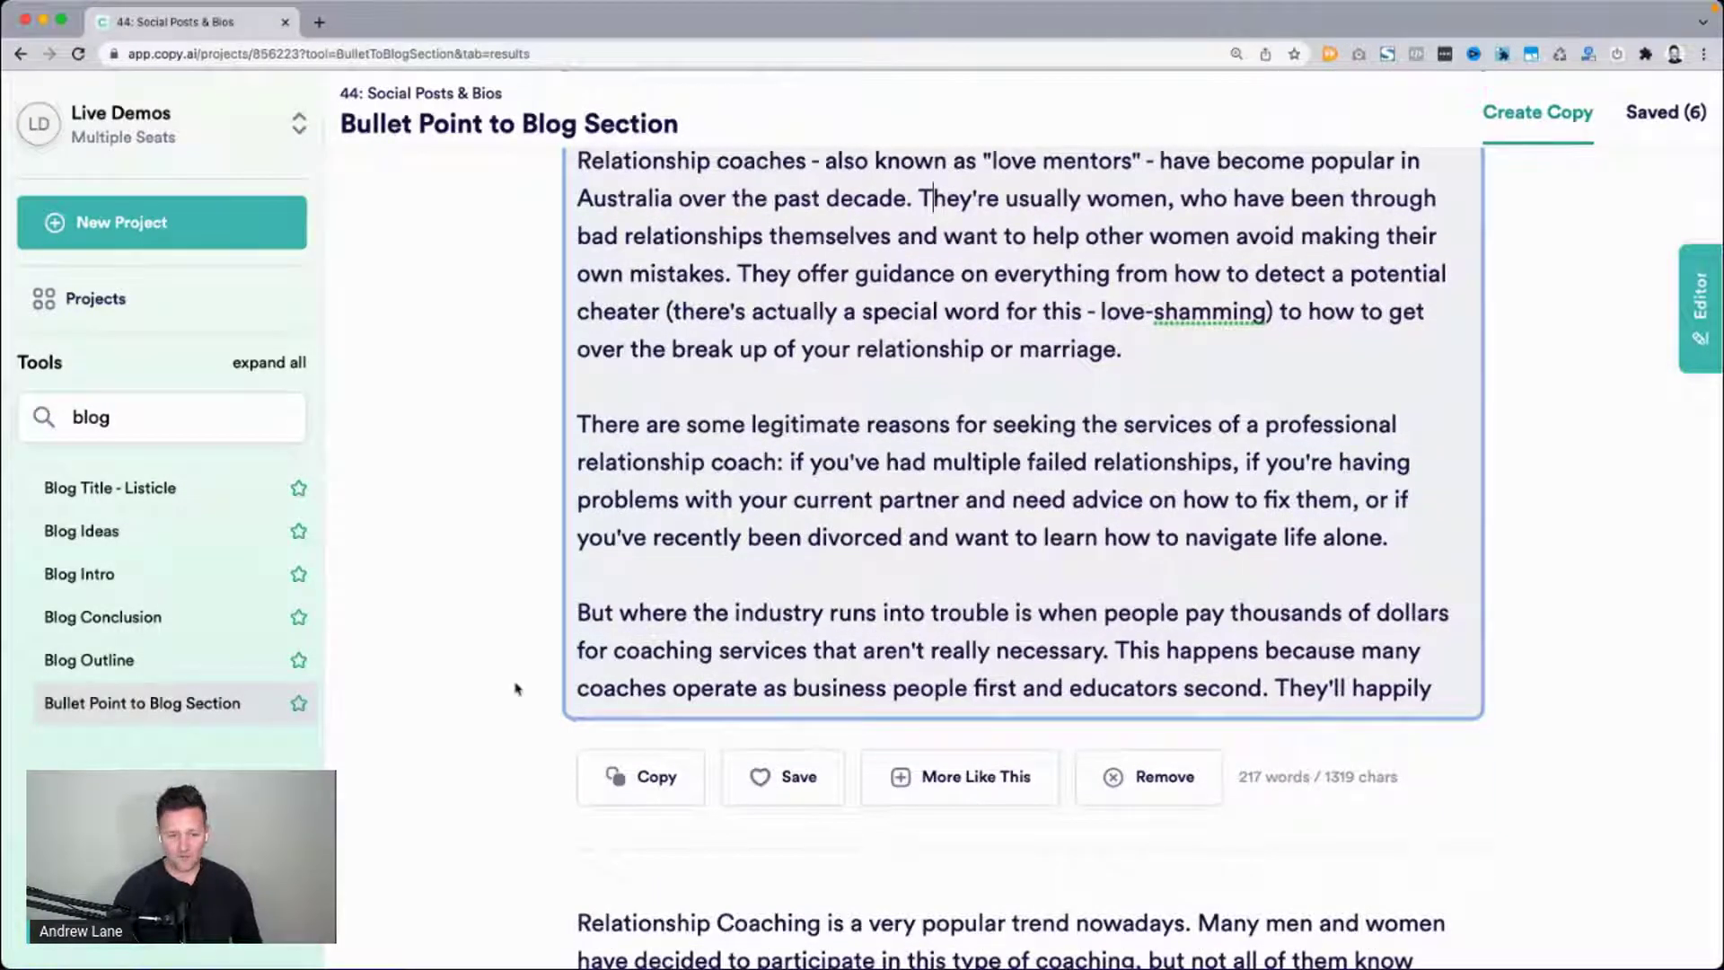
{"action": "scroll", "coordinate": [678, 659], "scroll_direction": "down", "scroll_amount": 1}
{"action": "left_click_drag", "start_coordinate": [1110, 579], "coordinate": [476, 538]}
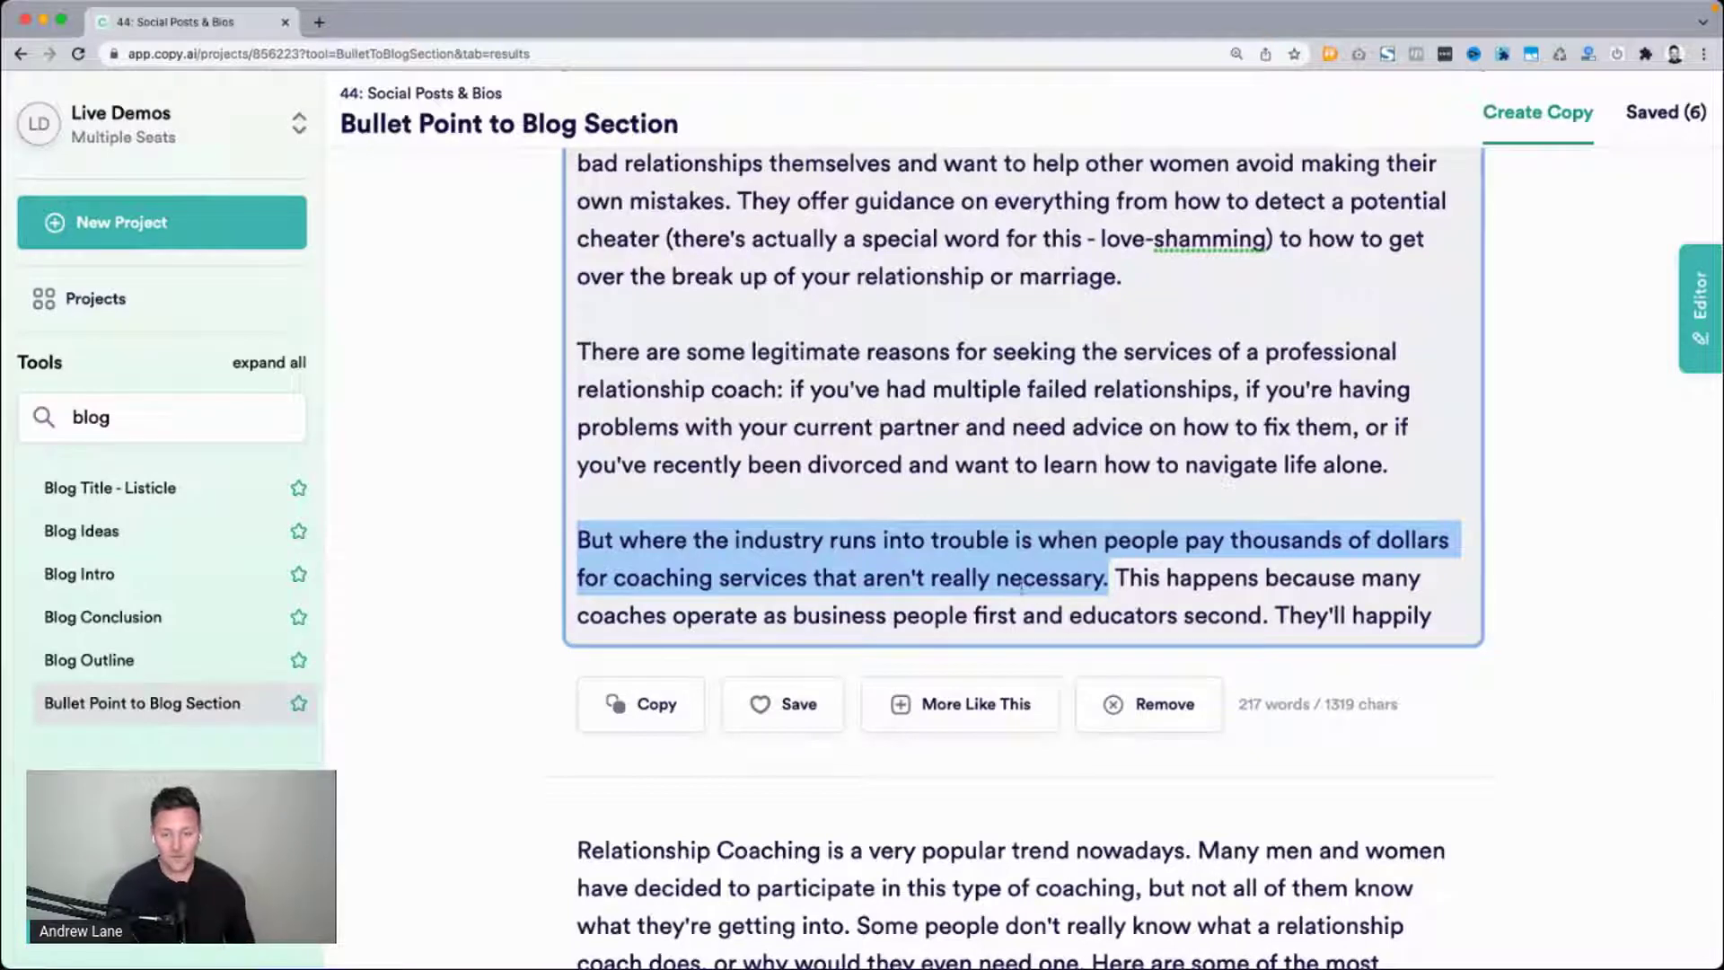
{"action": "left_click", "coordinate": [856, 615]}
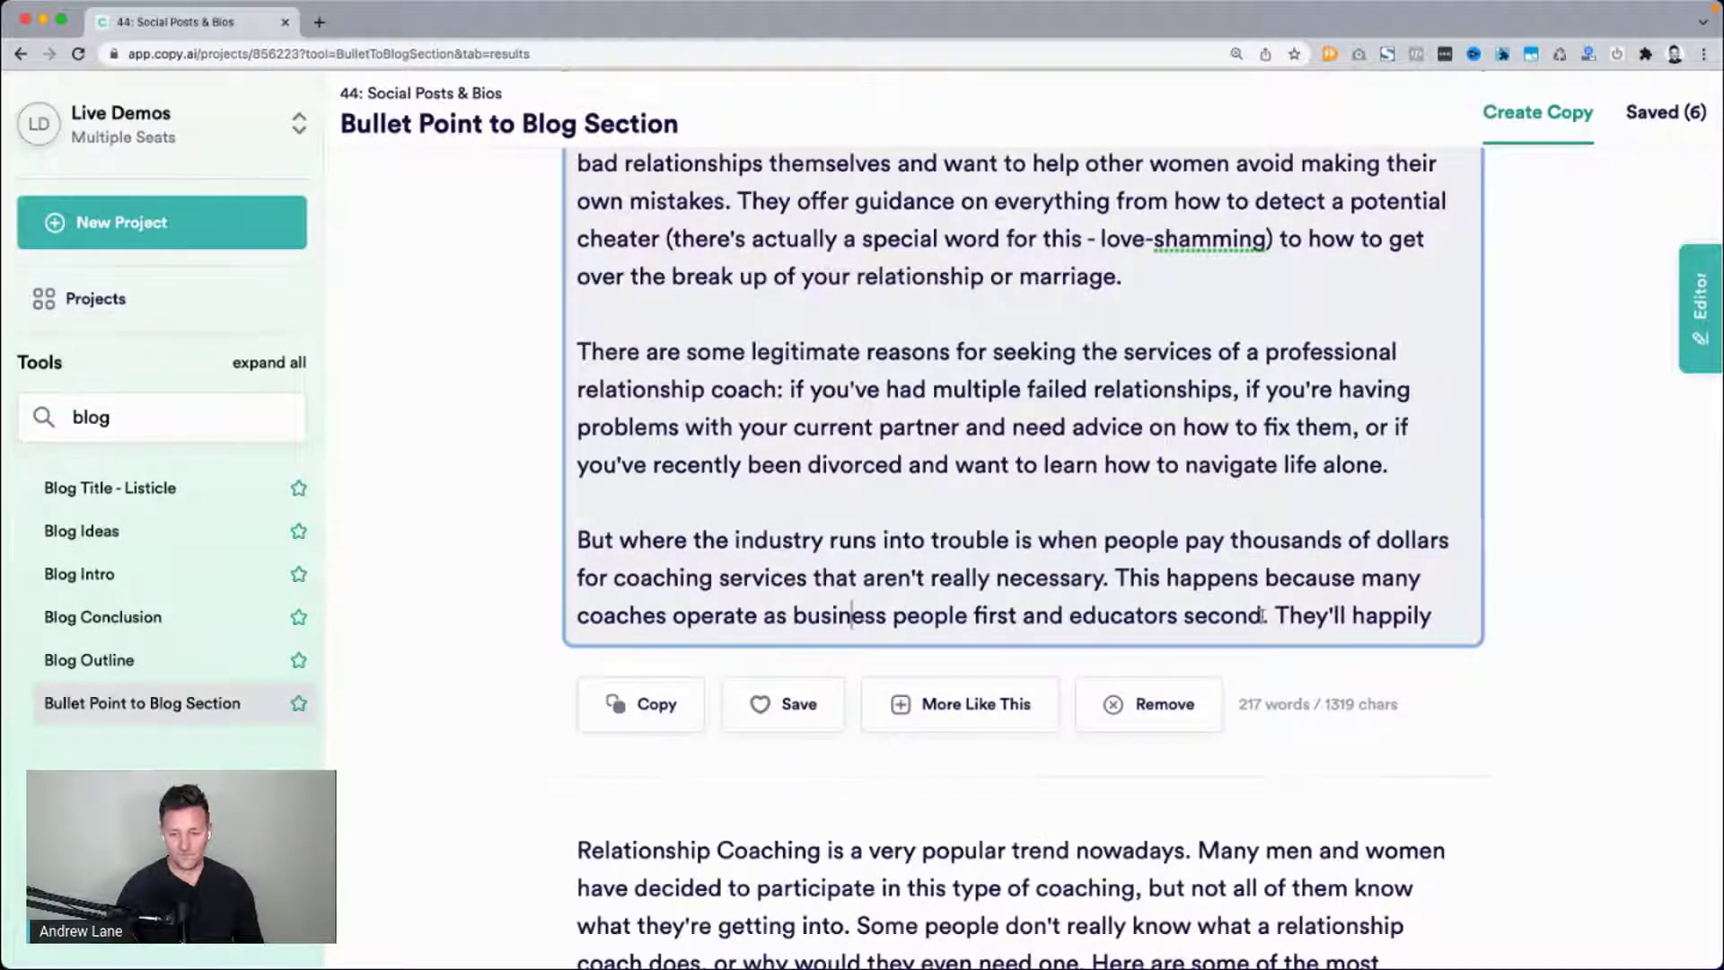
{"action": "left_click_drag", "start_coordinate": [1262, 618], "coordinate": [443, 522]}
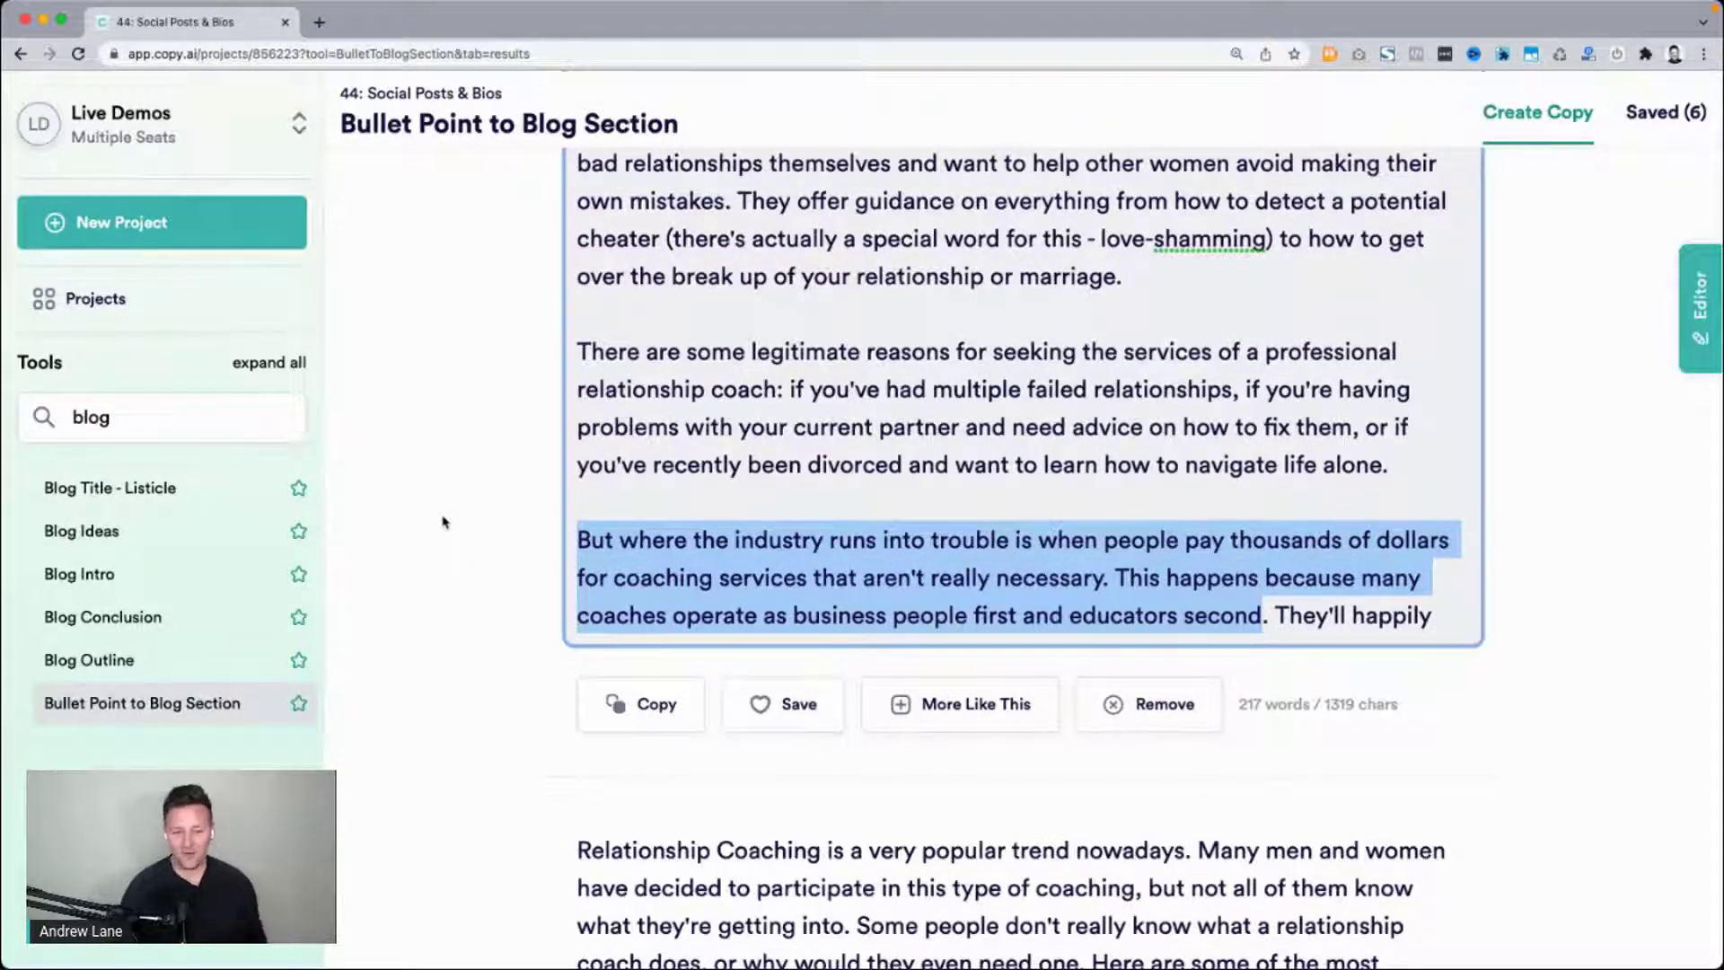
Review the second section's question headings, highlighting "Why would I need Relationship Coaching?" and "What is Relationship Coaching?".
{"action": "scroll", "coordinate": [443, 521], "scroll_direction": "down", "scroll_amount": 7}
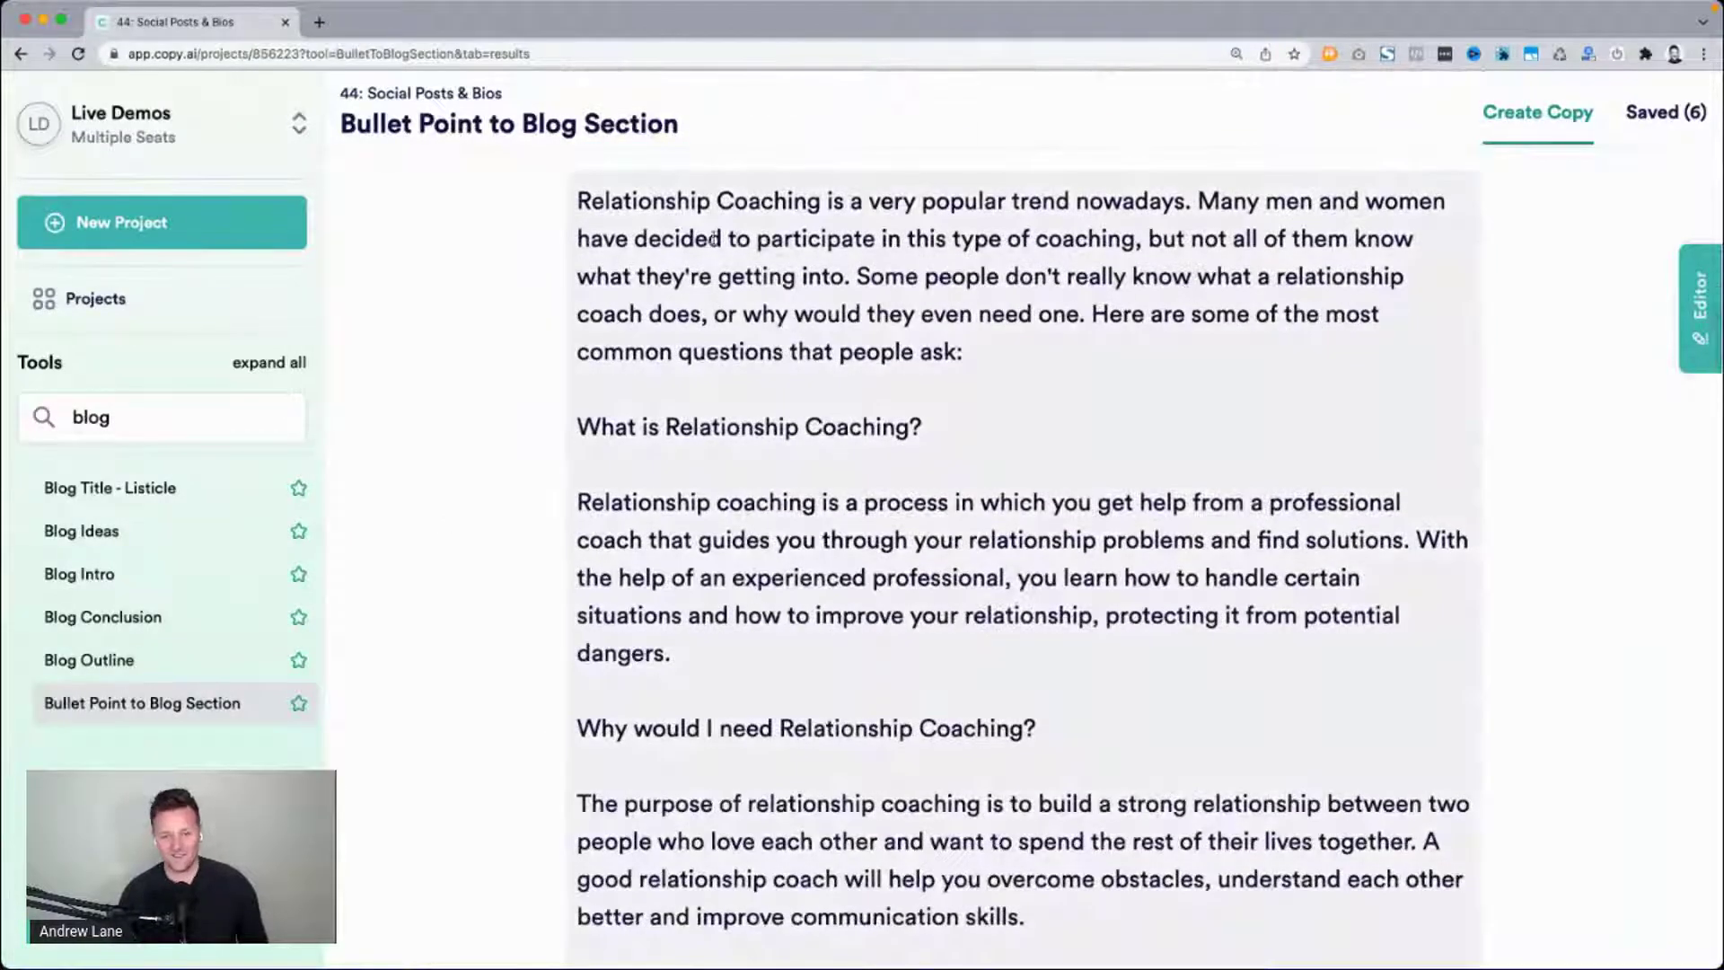
{"action": "scroll", "coordinate": [598, 557], "scroll_direction": "down", "scroll_amount": 5}
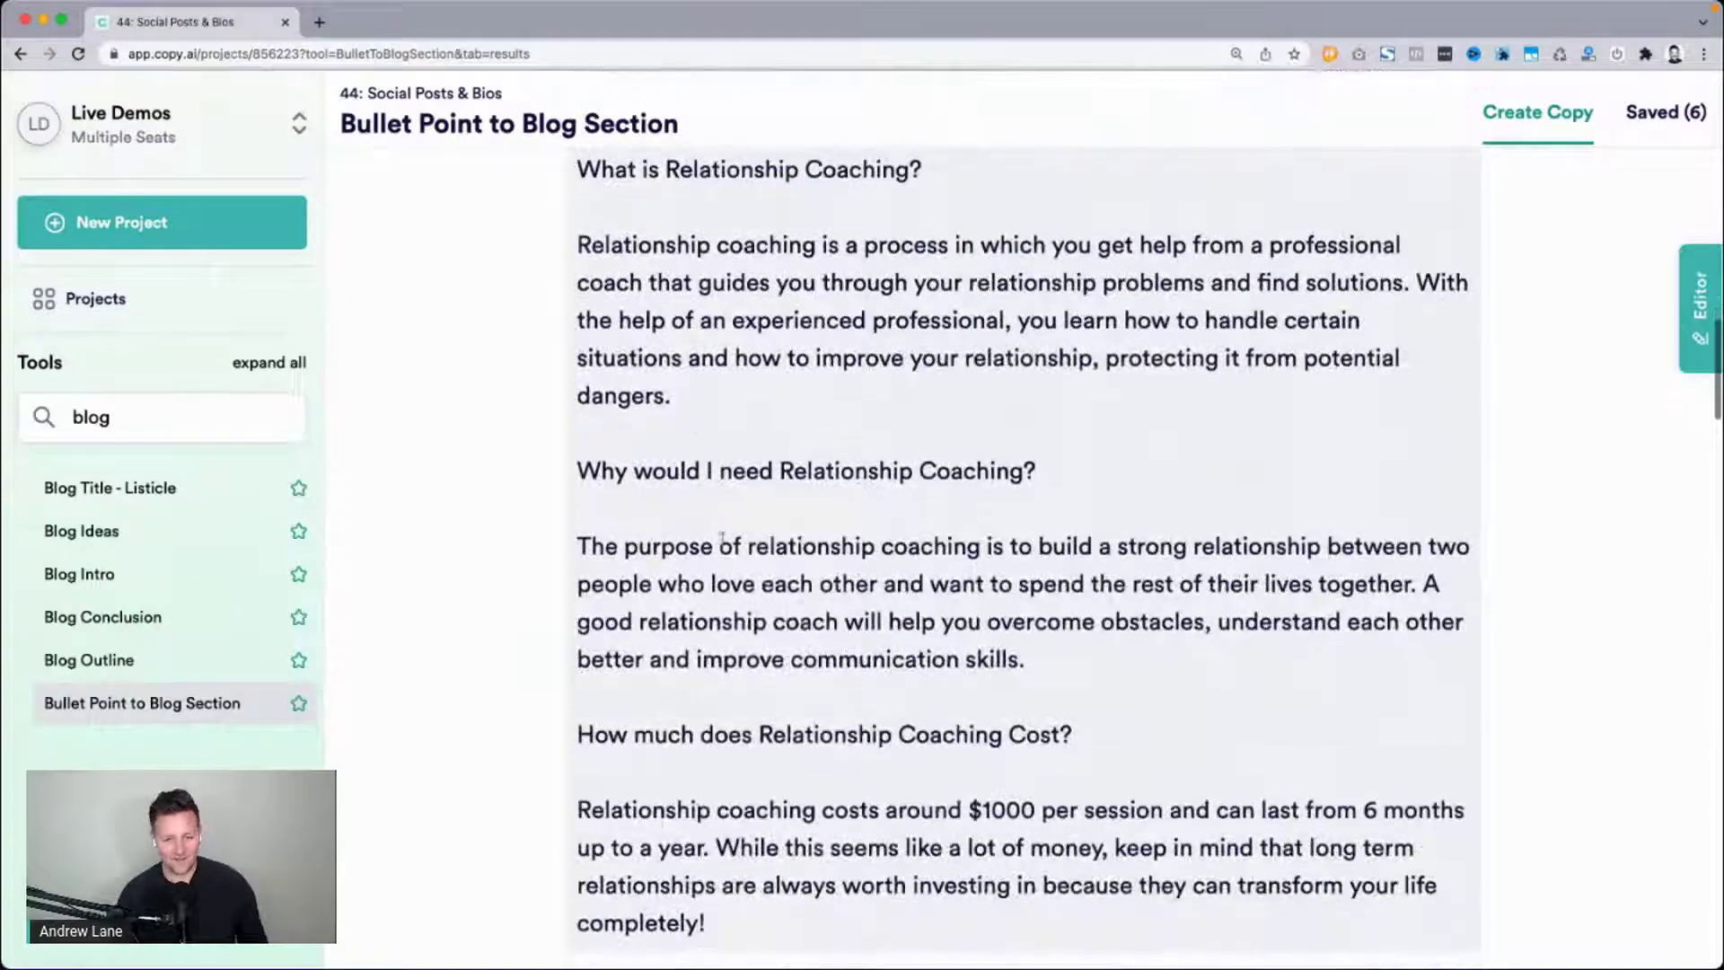
{"action": "scroll", "coordinate": [854, 679], "scroll_direction": "up", "scroll_amount": 3}
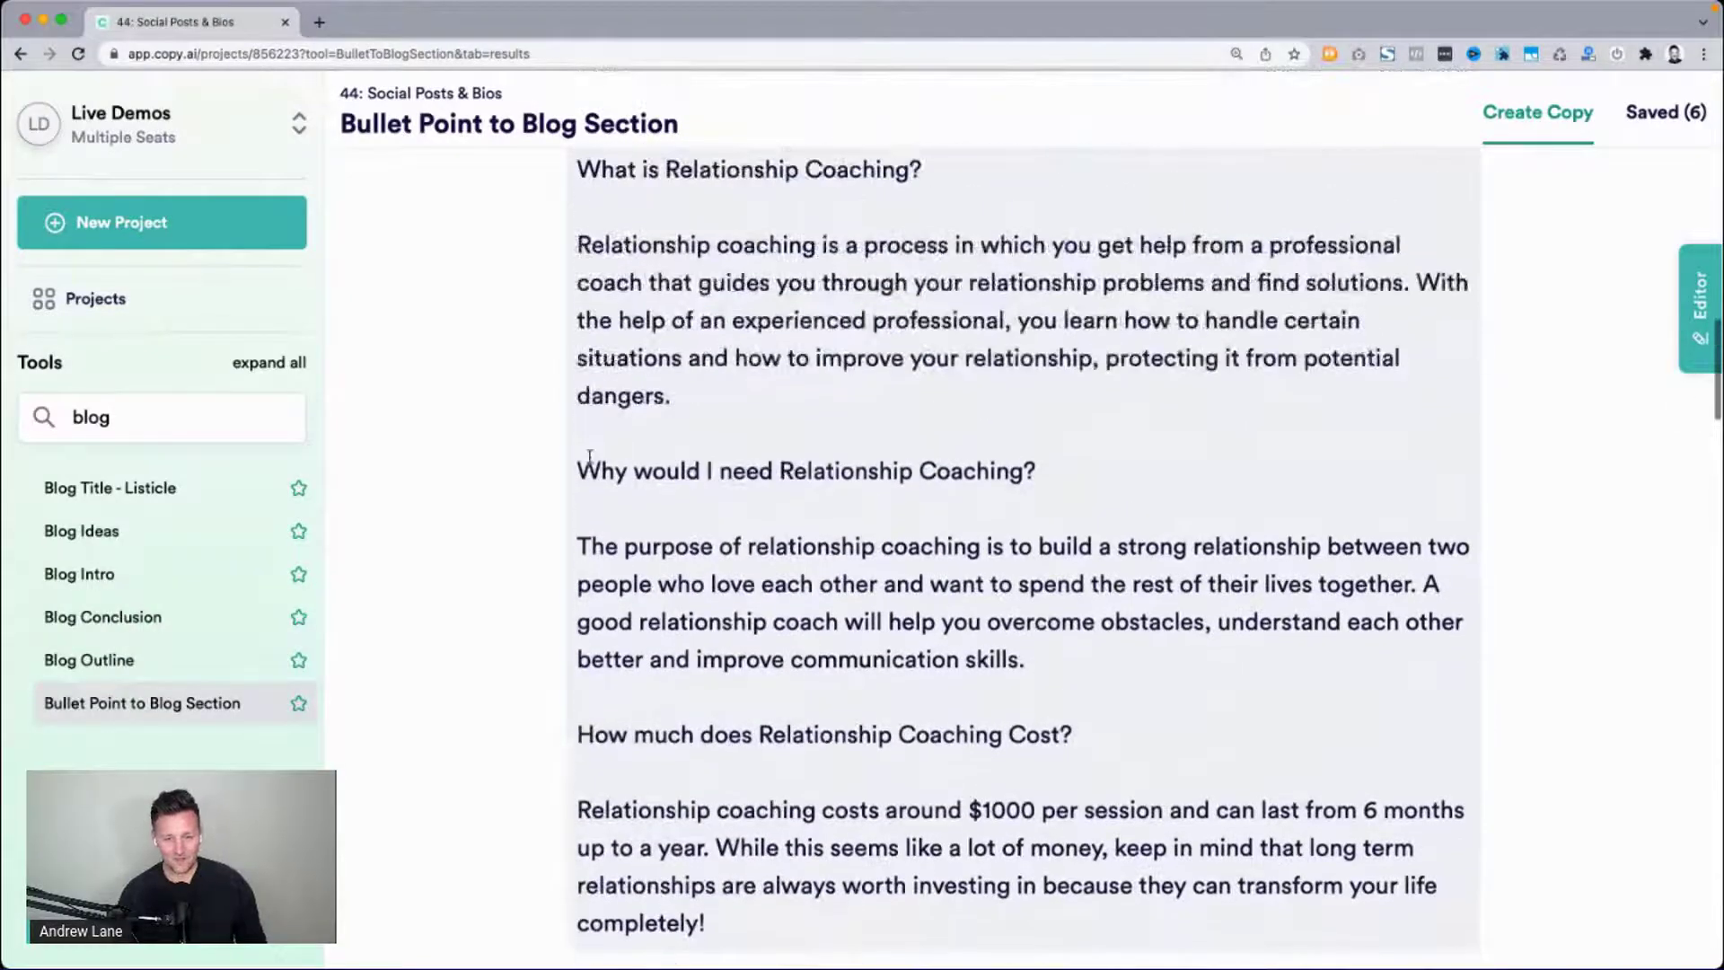
{"action": "left_click_drag", "start_coordinate": [600, 462], "coordinate": [1096, 458]}
{"action": "scroll", "coordinate": [1096, 458], "scroll_direction": "up", "scroll_amount": 2}
{"action": "left_click_drag", "start_coordinate": [579, 242], "coordinate": [905, 244]}
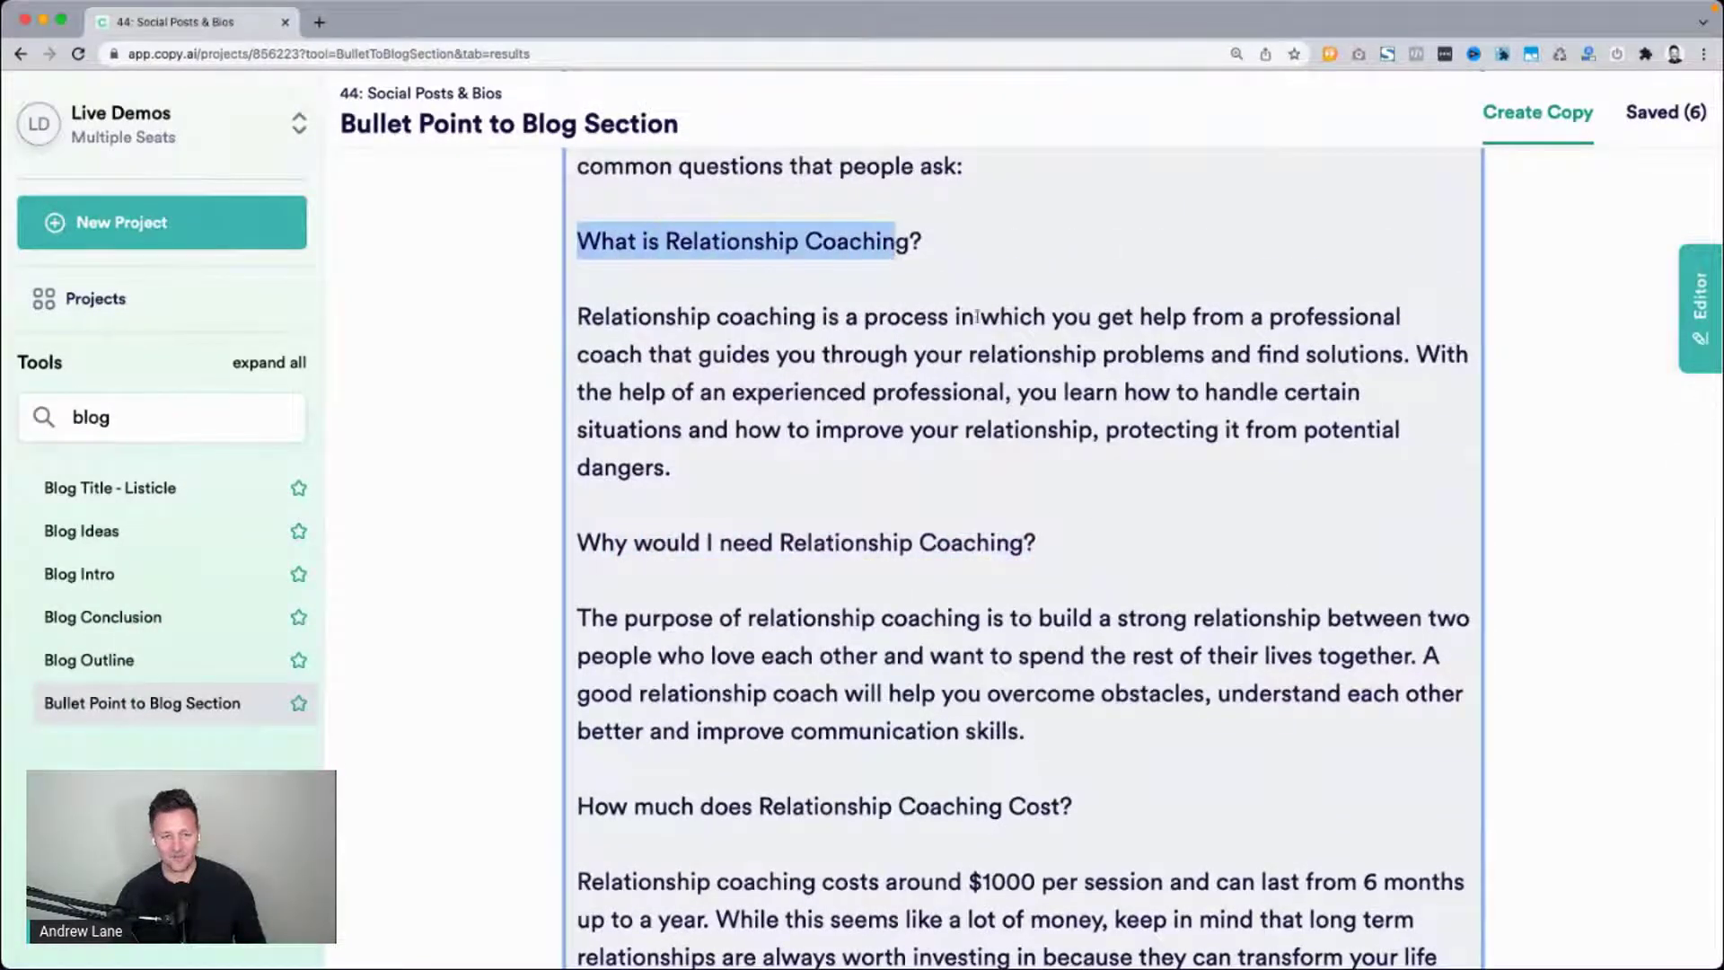
Skim the remaining generated sections, including the one starting "I'm not sure what to think of relationship coaching".
{"action": "scroll", "coordinate": [639, 344], "scroll_direction": "down", "scroll_amount": 15}
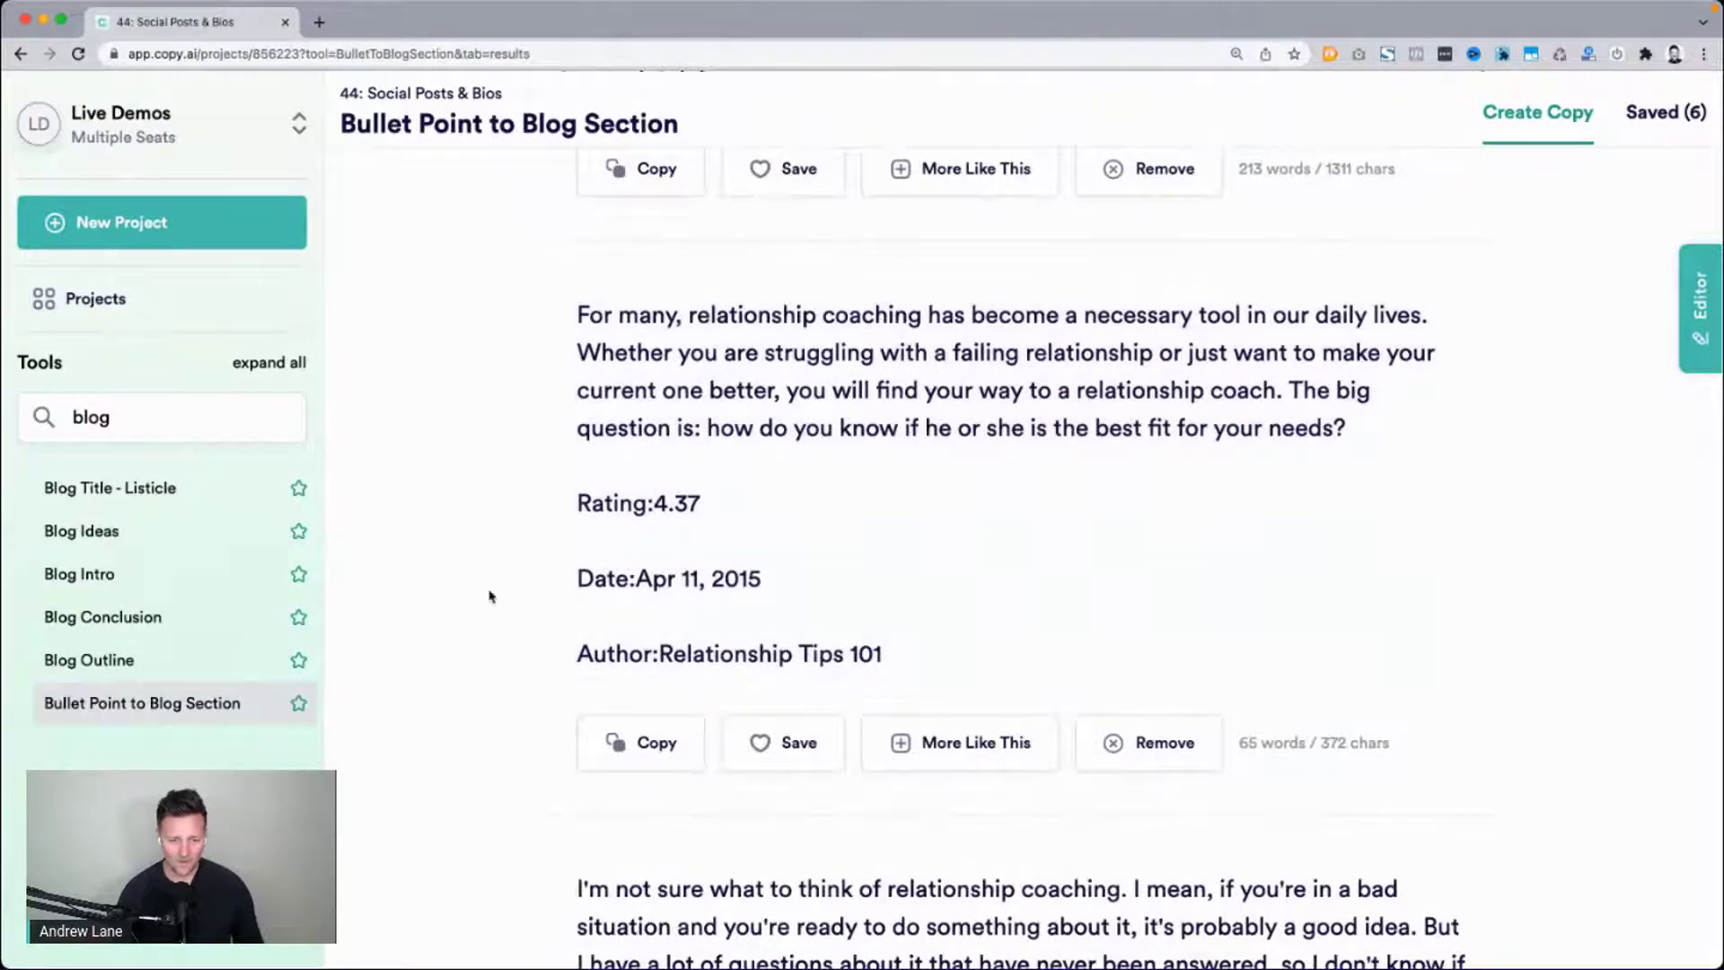
{"action": "scroll", "coordinate": [488, 592], "scroll_direction": "down", "scroll_amount": 9}
{"action": "scroll", "coordinate": [489, 596], "scroll_direction": "down", "scroll_amount": 2}
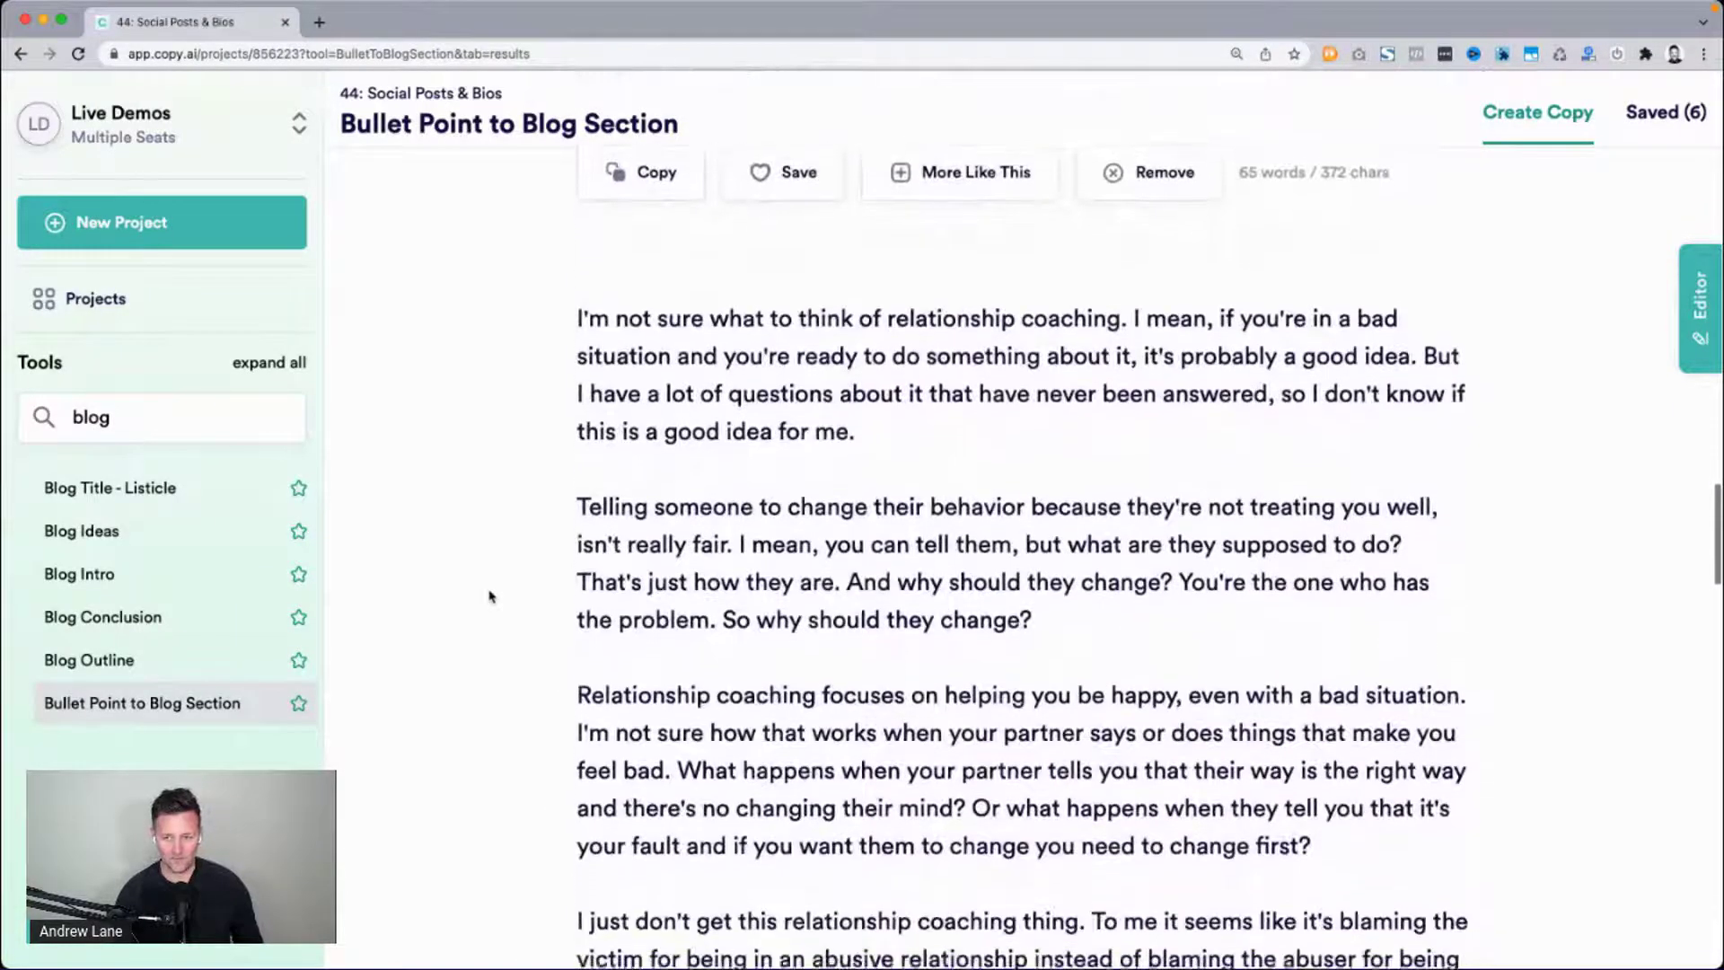
{"action": "scroll", "coordinate": [489, 595], "scroll_direction": "down", "scroll_amount": 2}
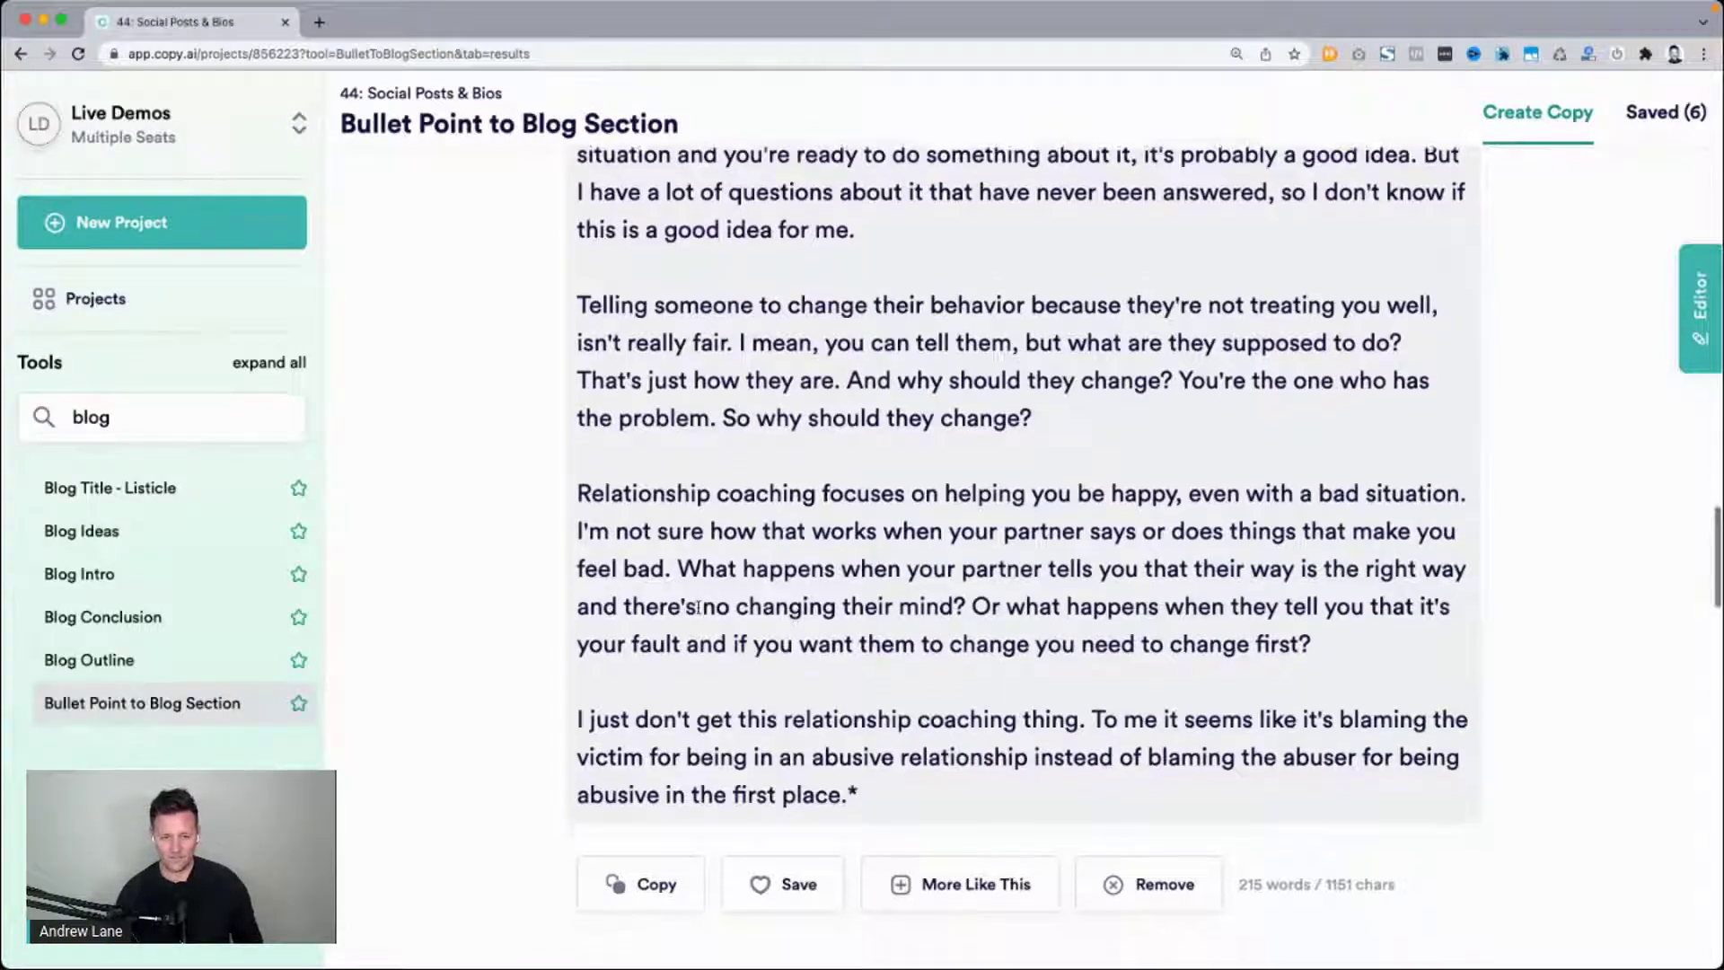
Extend the main point to read "The dangers of RELATIONSHIP COACHING. second person point of view.".
{"action": "scroll", "coordinate": [579, 539], "scroll_direction": "up", "scroll_amount": 10}
{"action": "scroll", "coordinate": [579, 522], "scroll_direction": "up", "scroll_amount": 10}
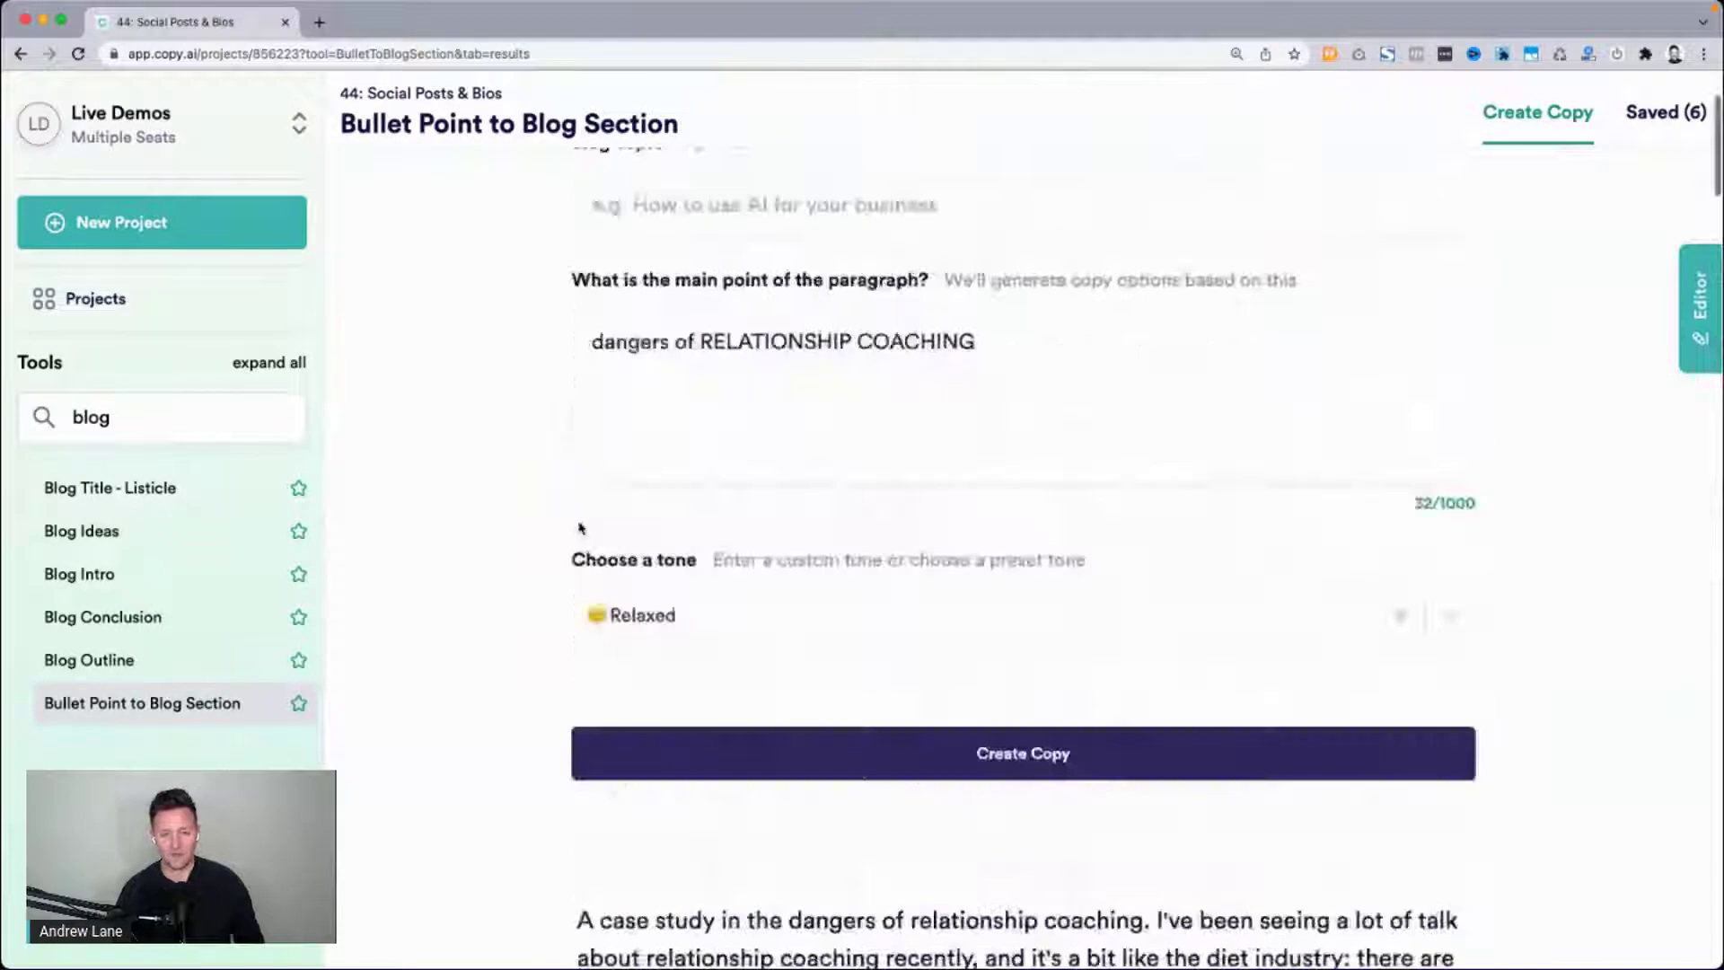
{"action": "type", "text": "second per"}
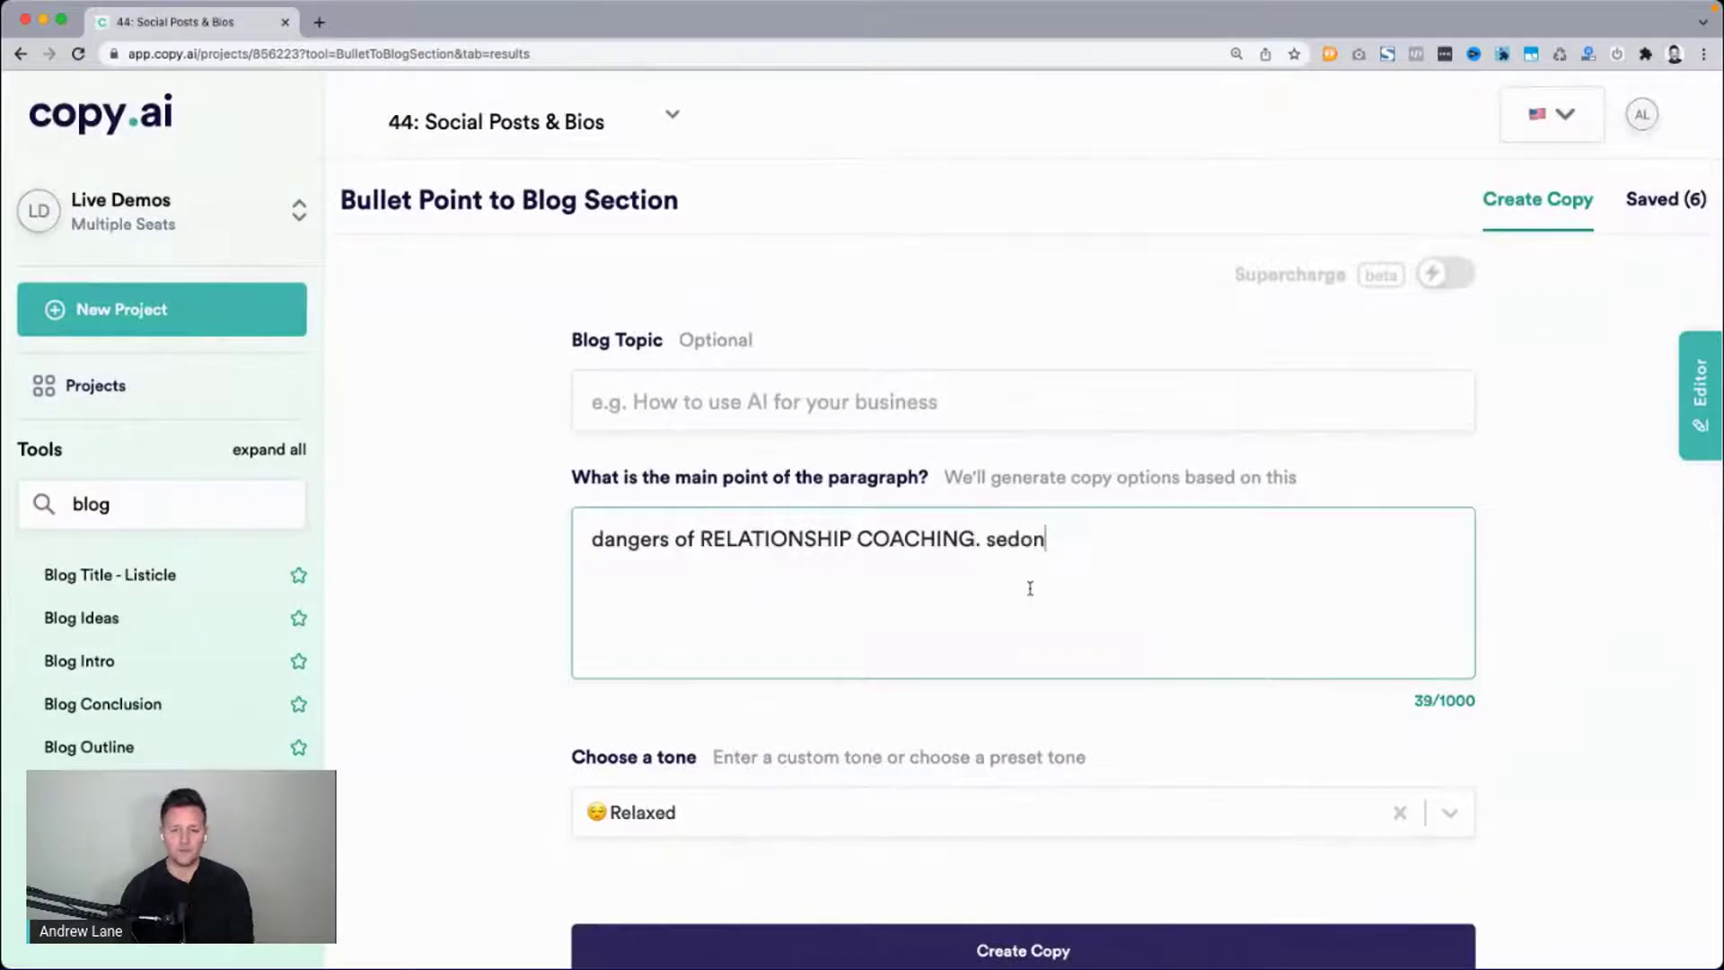
{"action": "type", "text": "son "}
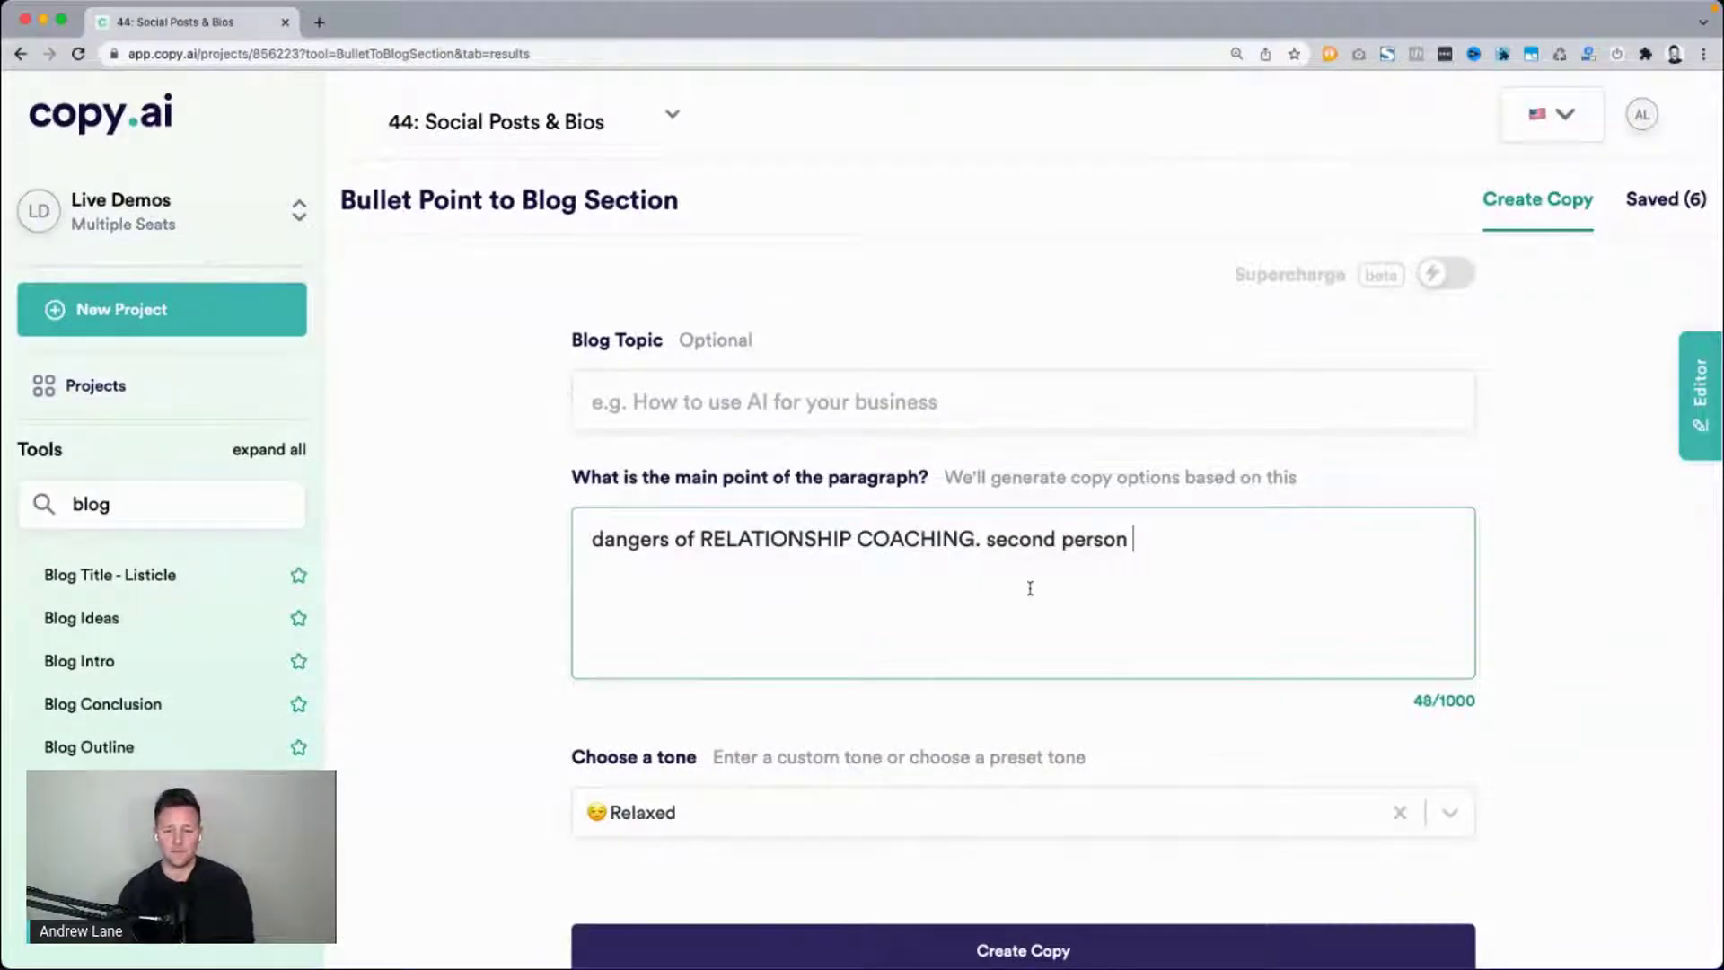
{"action": "type", "text": "point of view."}
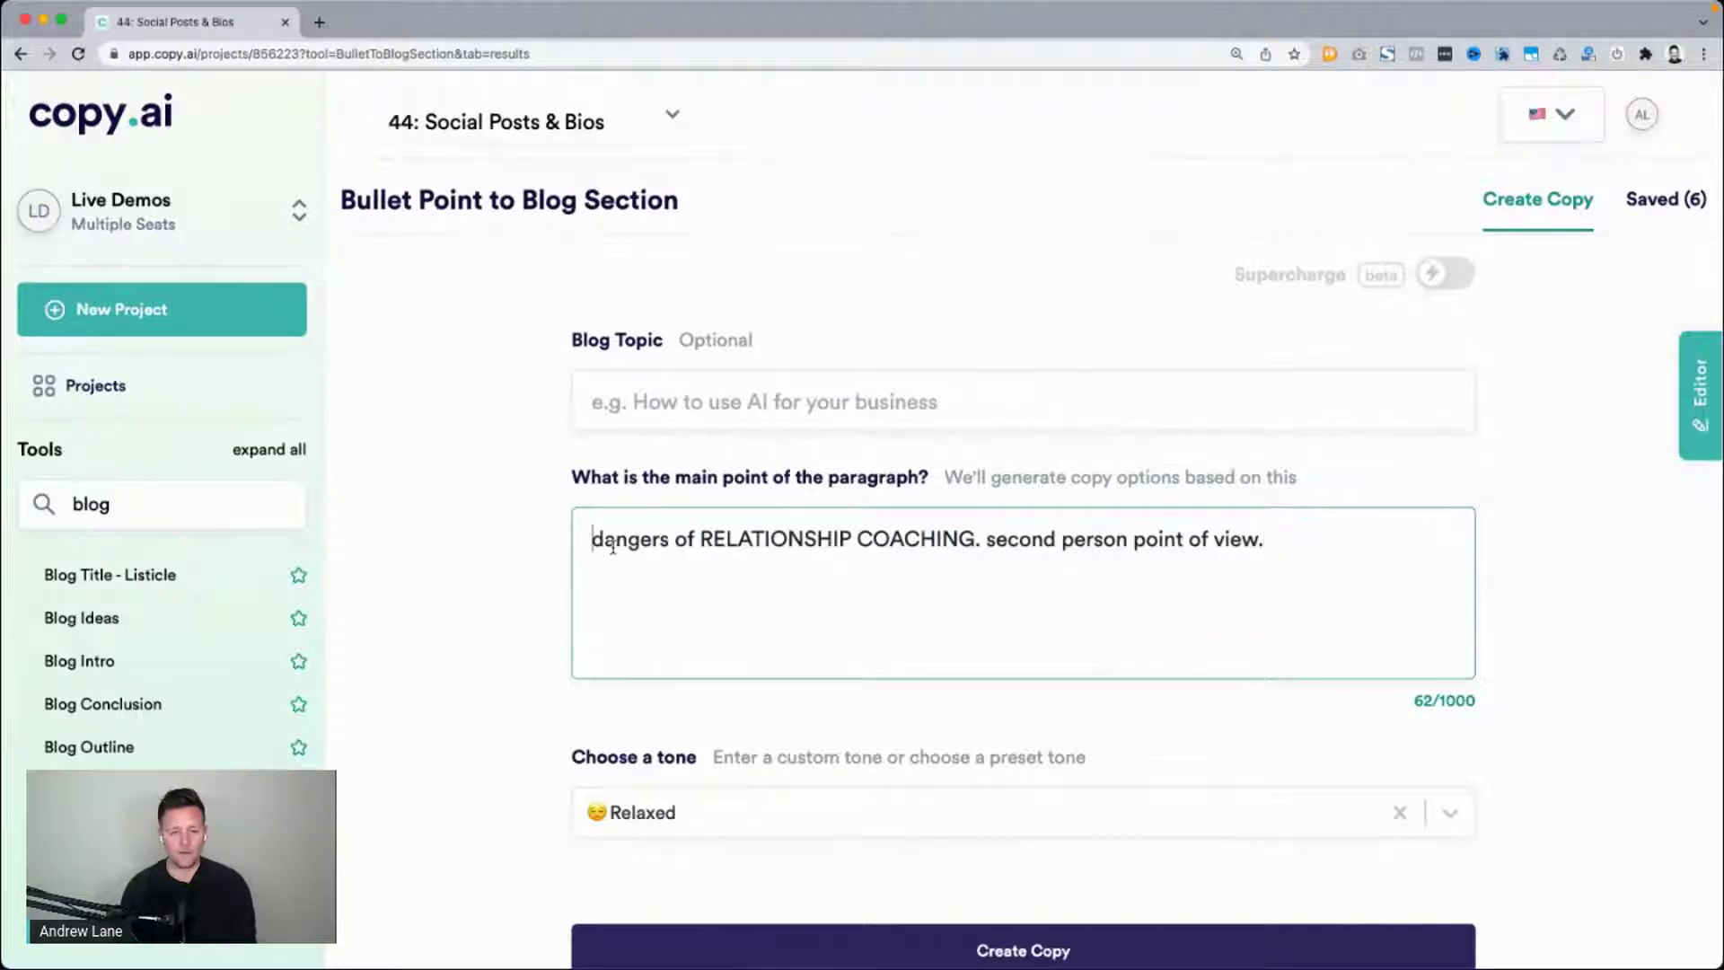
{"action": "type", "text": "The "}
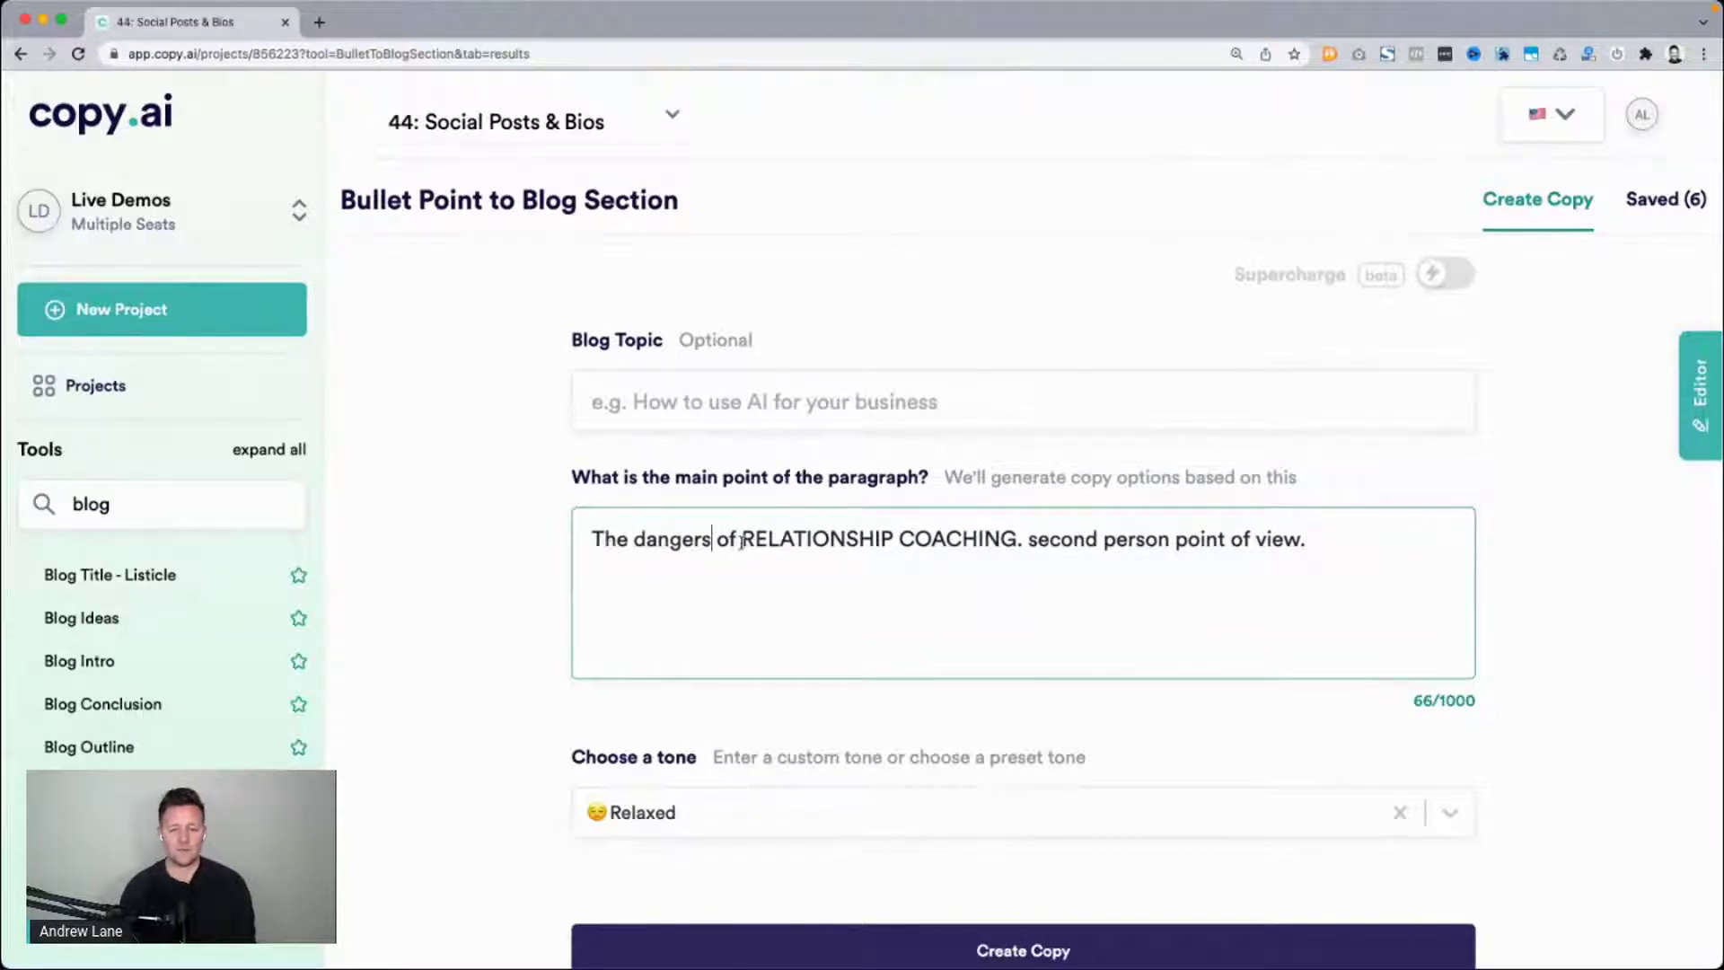
Insert "or concerns" after "dangers" in the main point.
{"action": "type", "text": " or concers"}
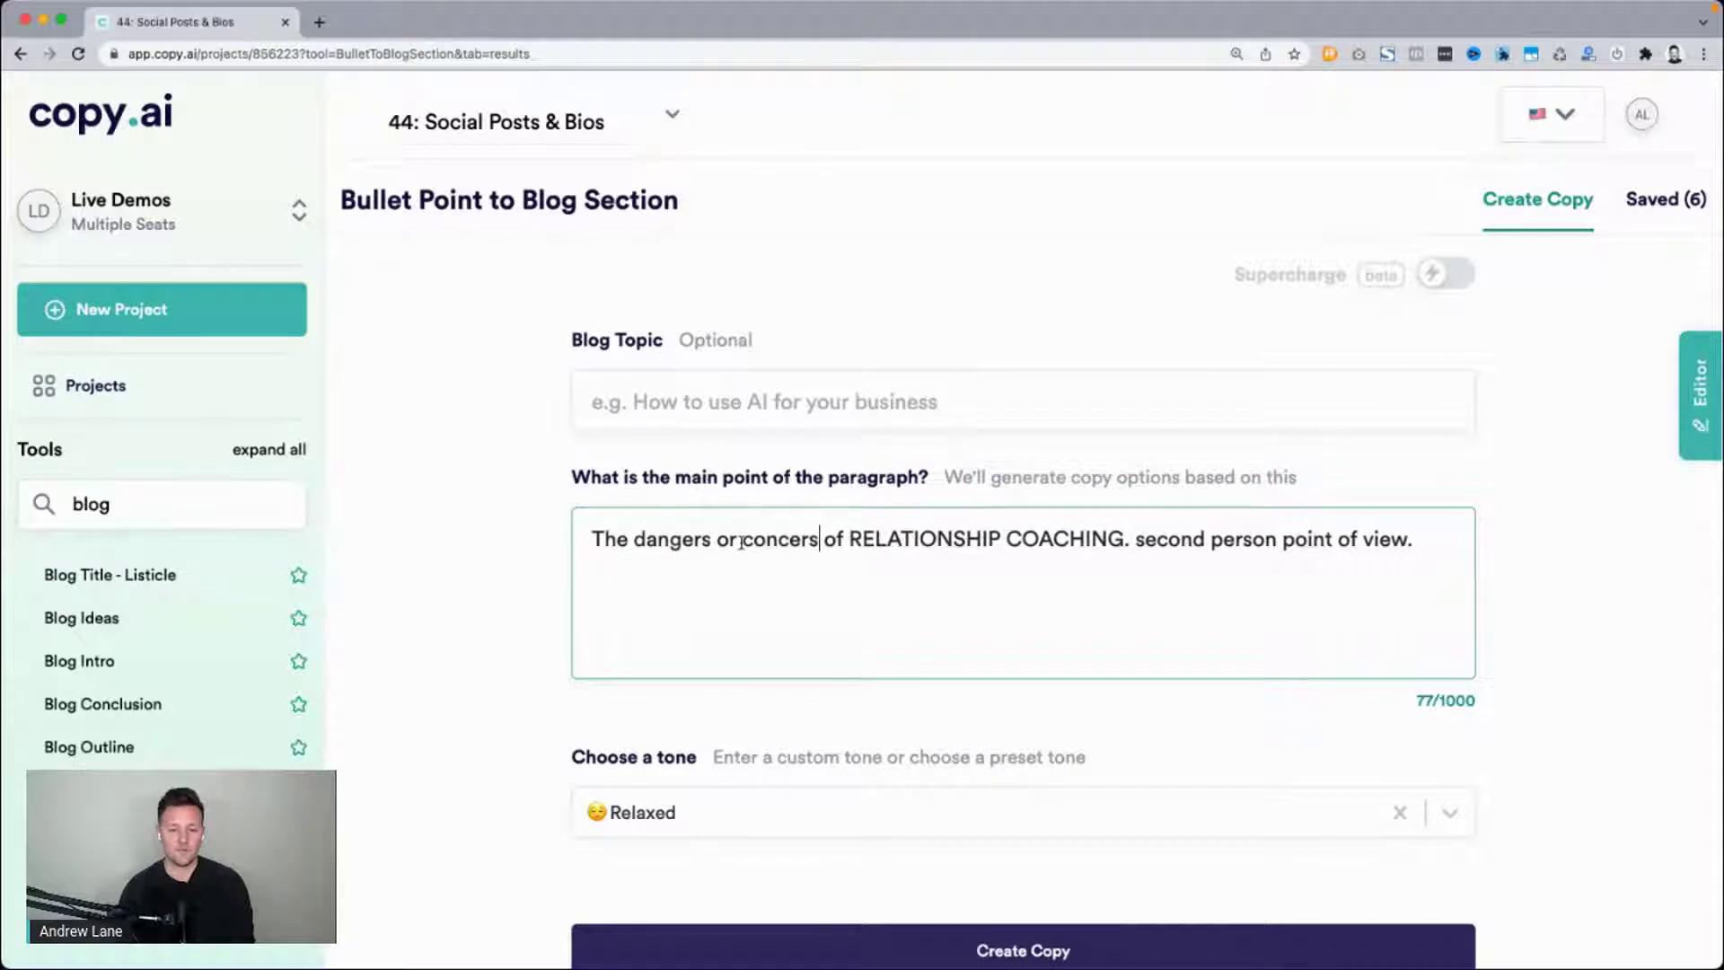
{"action": "key", "text": "BackSpace"}
{"action": "type", "text": "ns"}
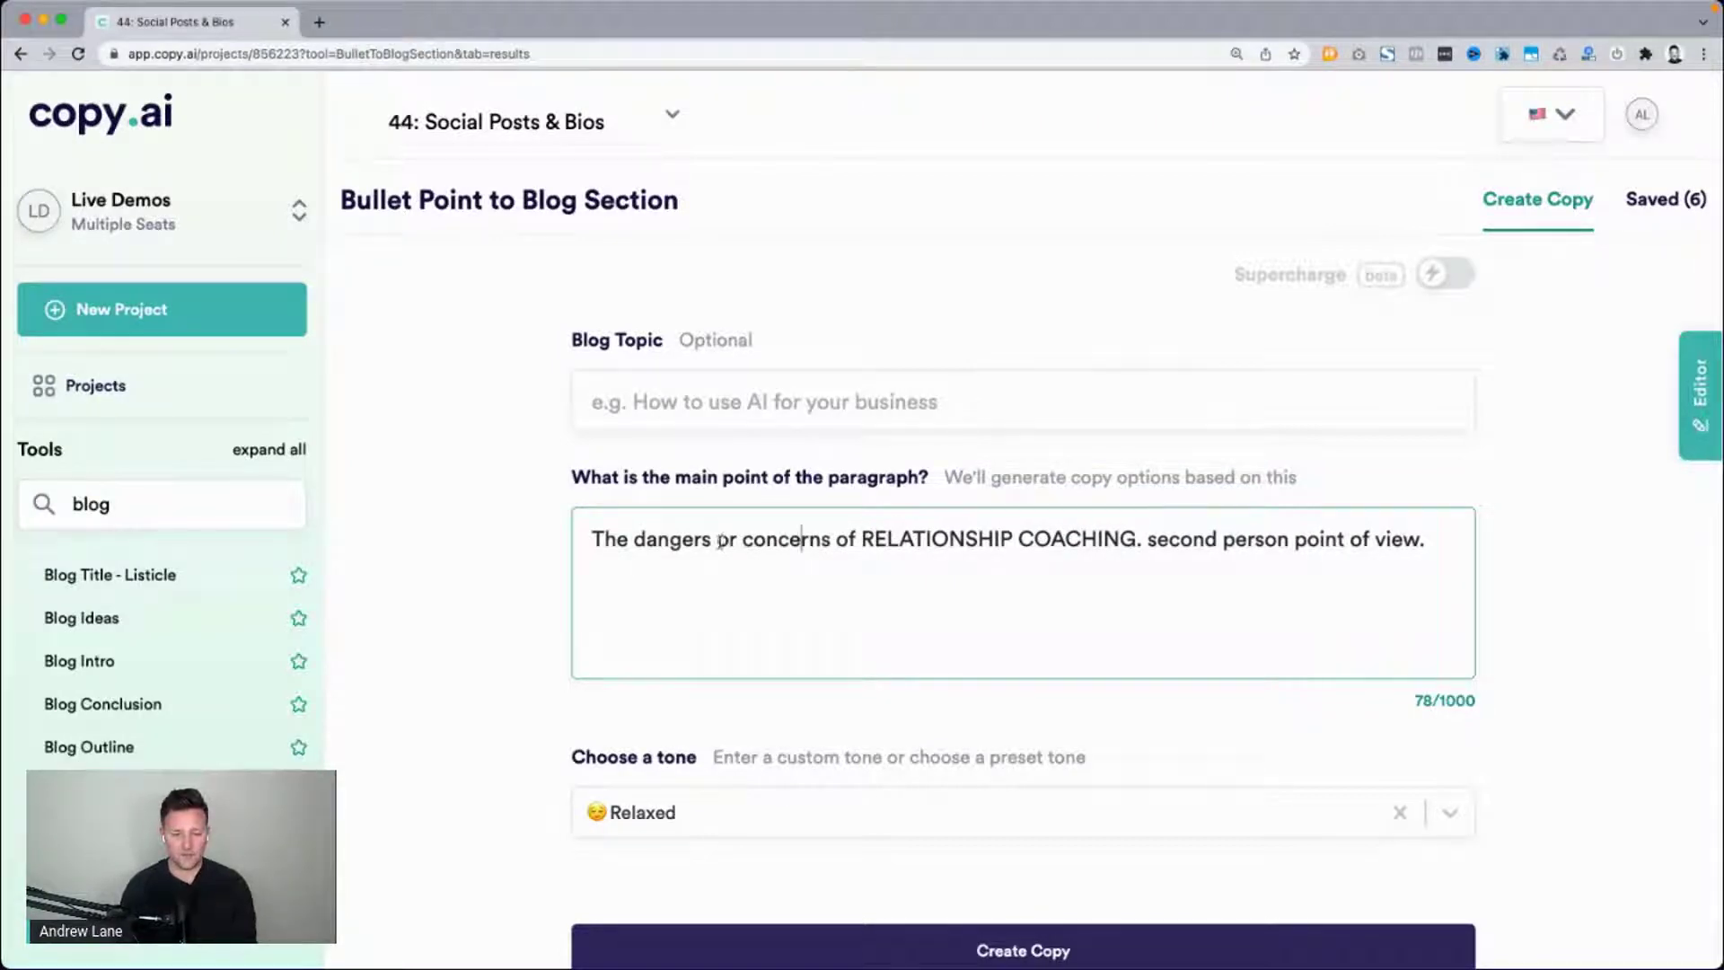
Replace "or concerns" with "and pitfalls" in the main point and generate new blog sections.
{"action": "left_click_drag", "start_coordinate": [830, 539], "coordinate": [716, 538]}
{"action": "type", "text": "and pit"}
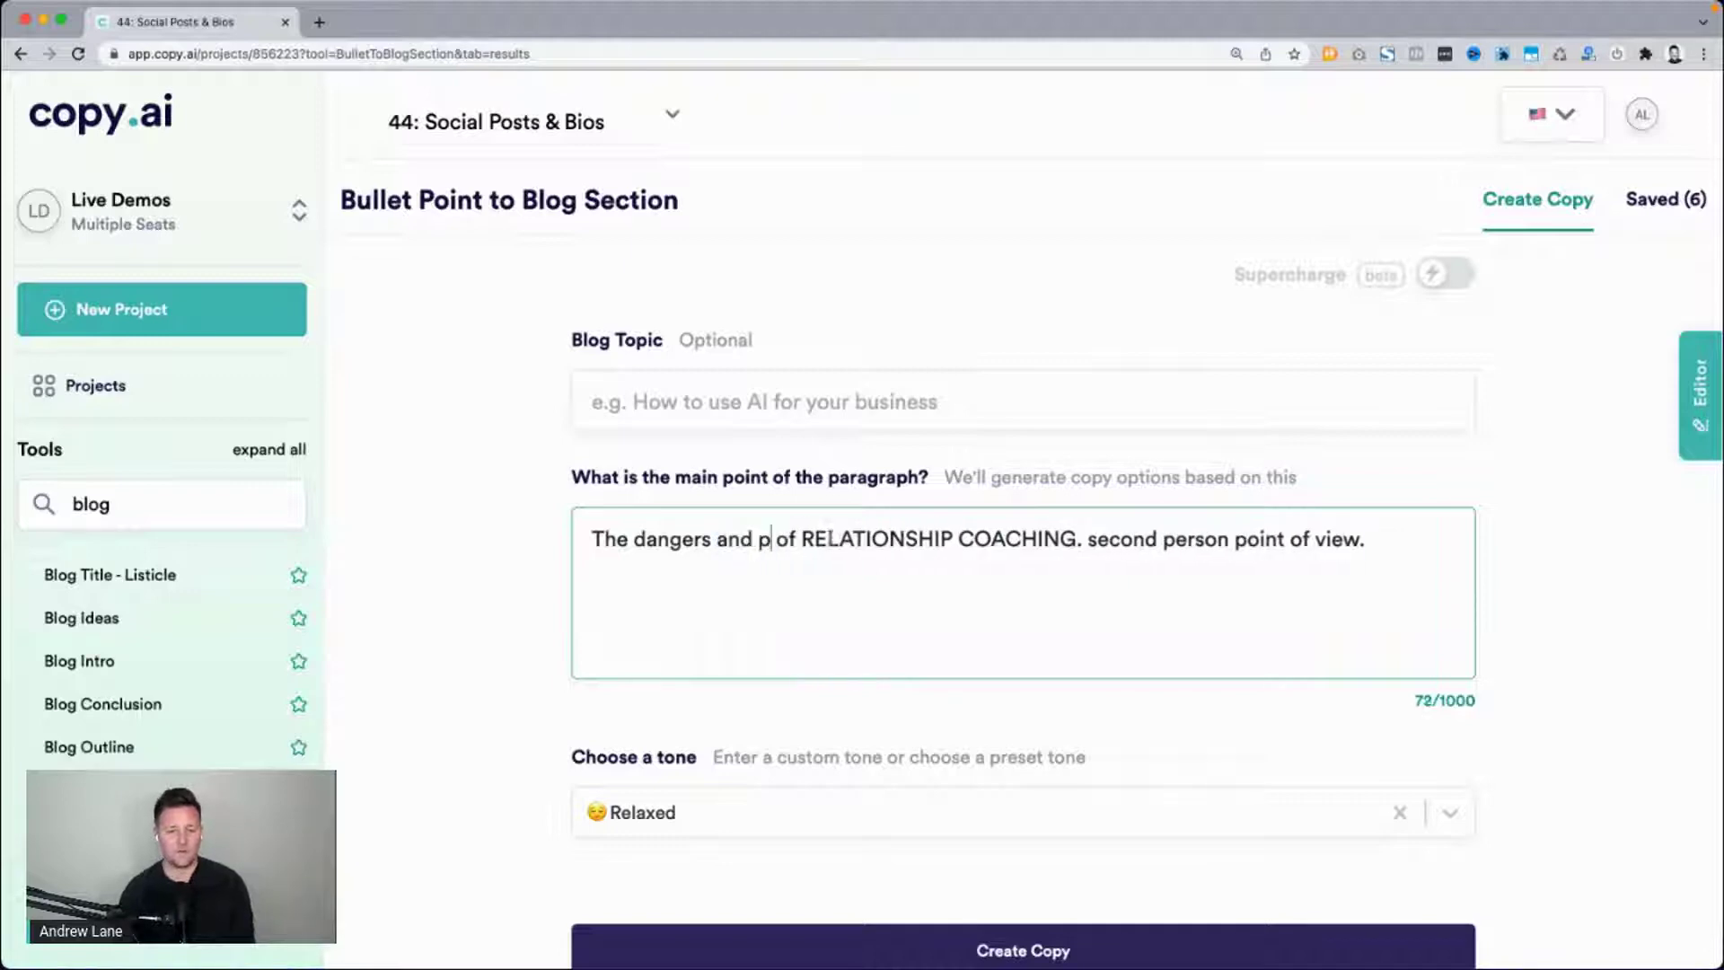
{"action": "type", "text": "falls"}
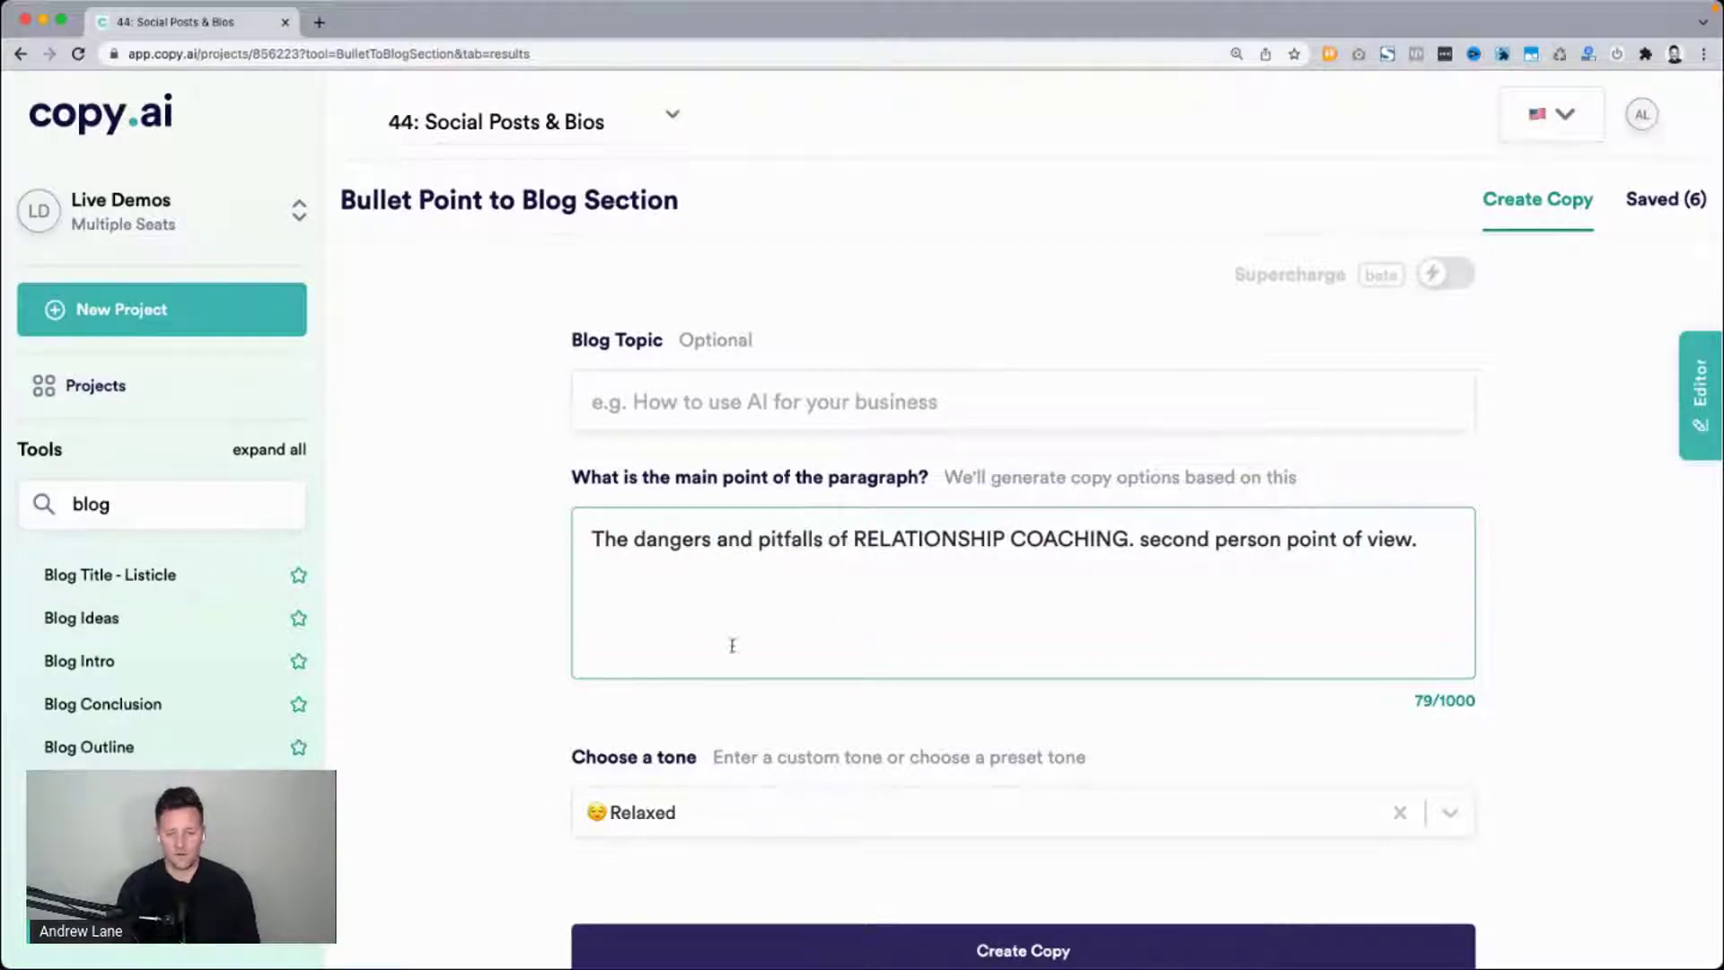
{"action": "scroll", "coordinate": [507, 664], "scroll_direction": "down", "scroll_amount": 2}
{"action": "left_click", "coordinate": [685, 947]}
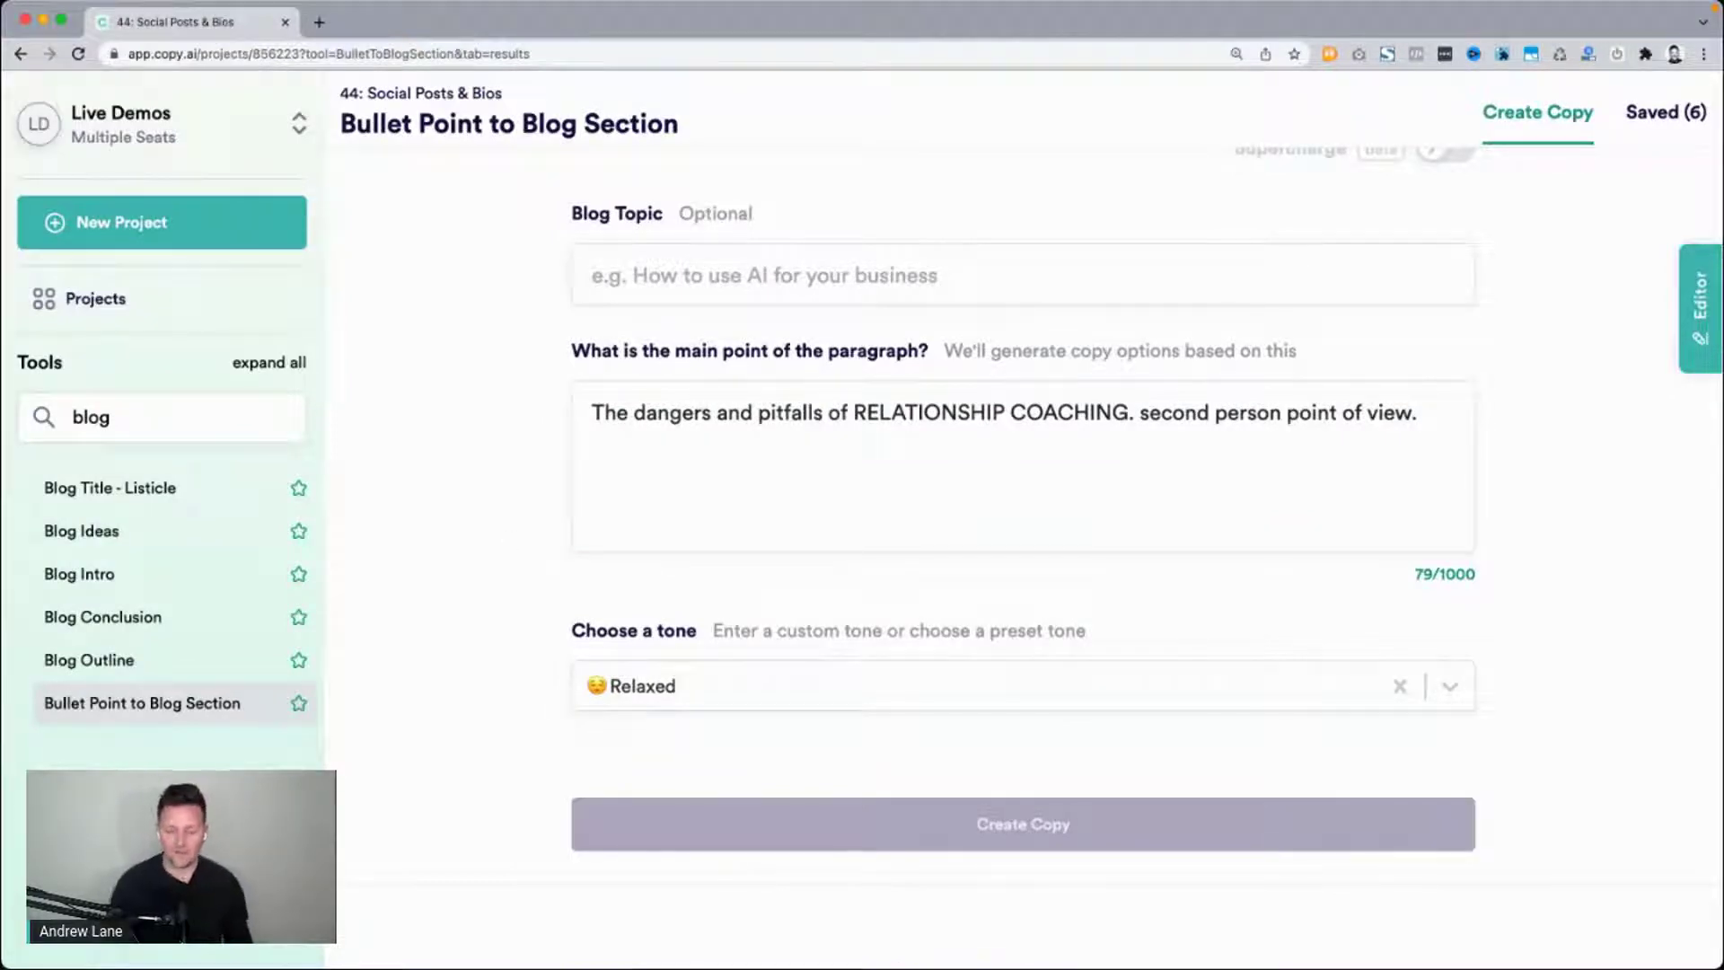
Review the first generated sections on relationship coaching, including the numbered list of dangers and pitfalls to watch out for.
{"action": "left_click", "coordinate": [988, 968]}
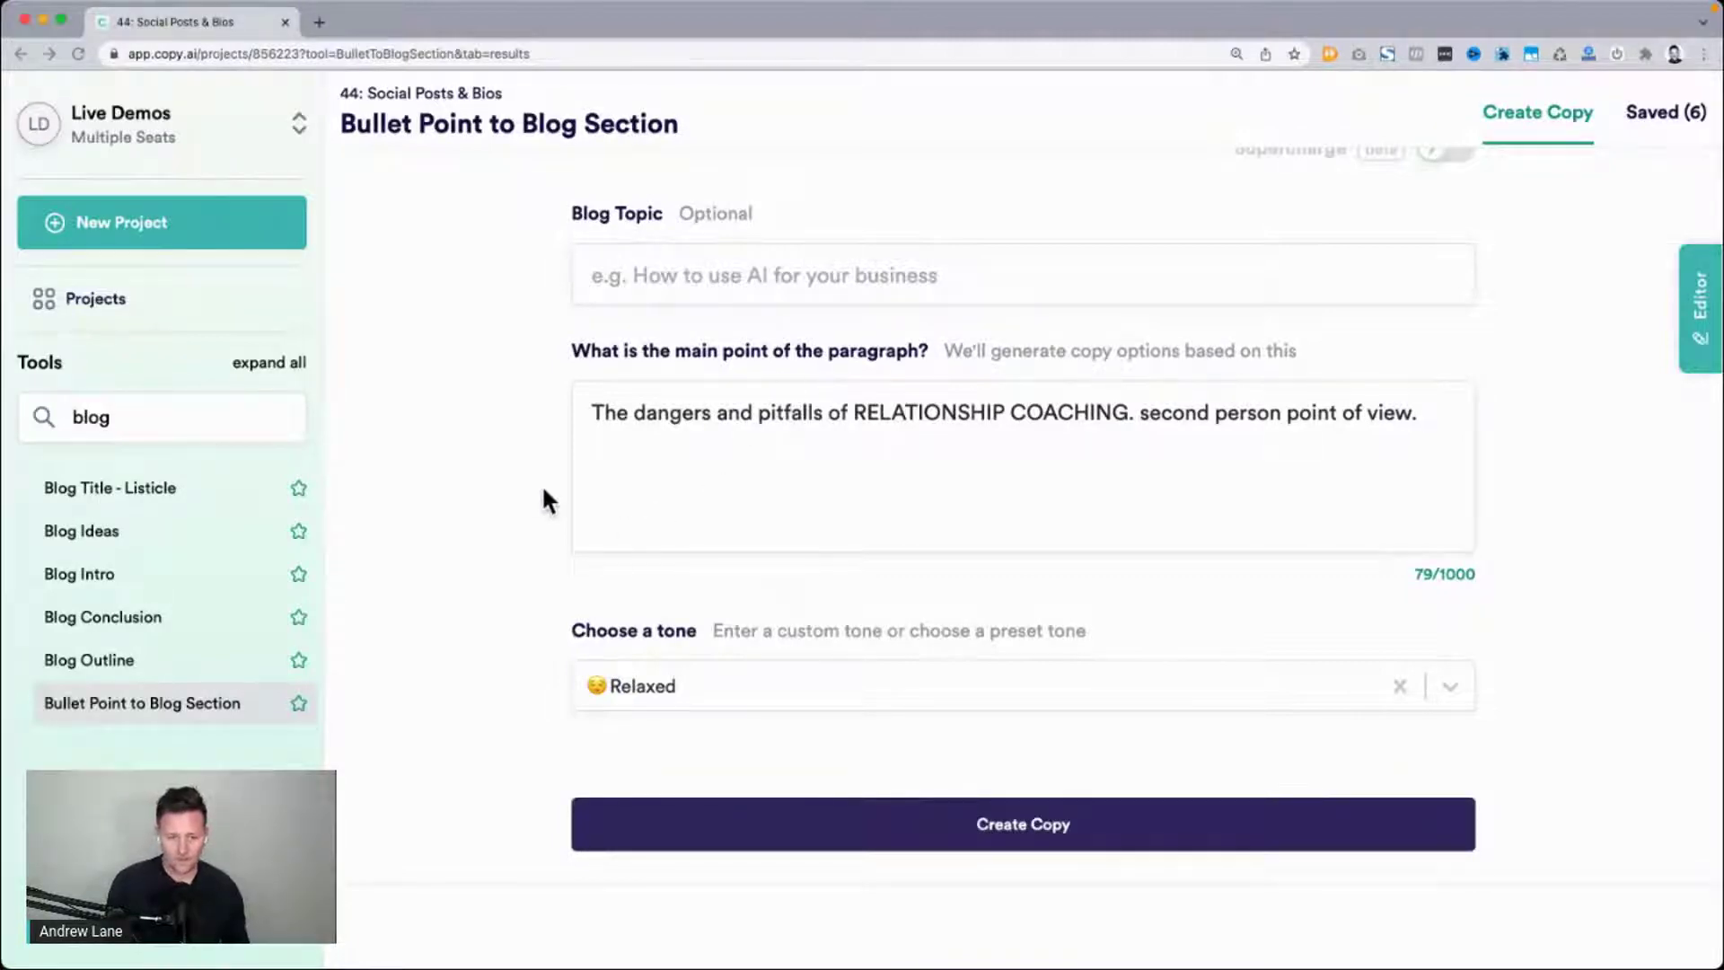
{"action": "scroll", "coordinate": [476, 439], "scroll_direction": "down", "scroll_amount": 1}
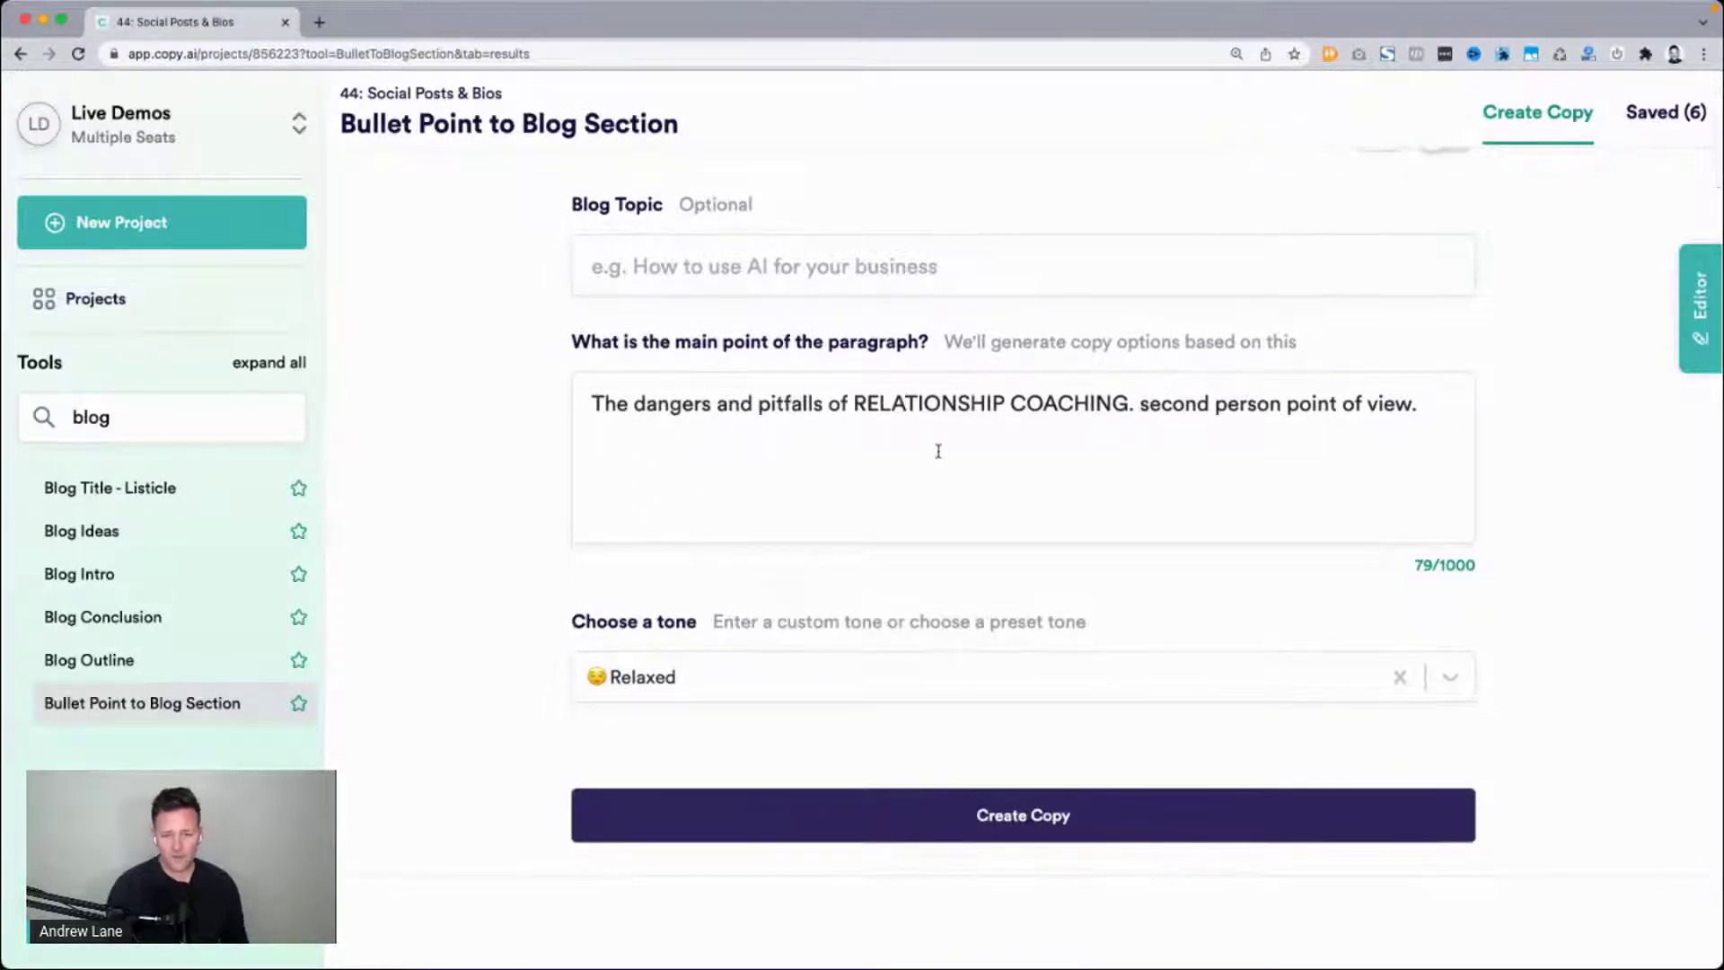
{"action": "scroll", "coordinate": [969, 461], "scroll_direction": "down", "scroll_amount": 10}
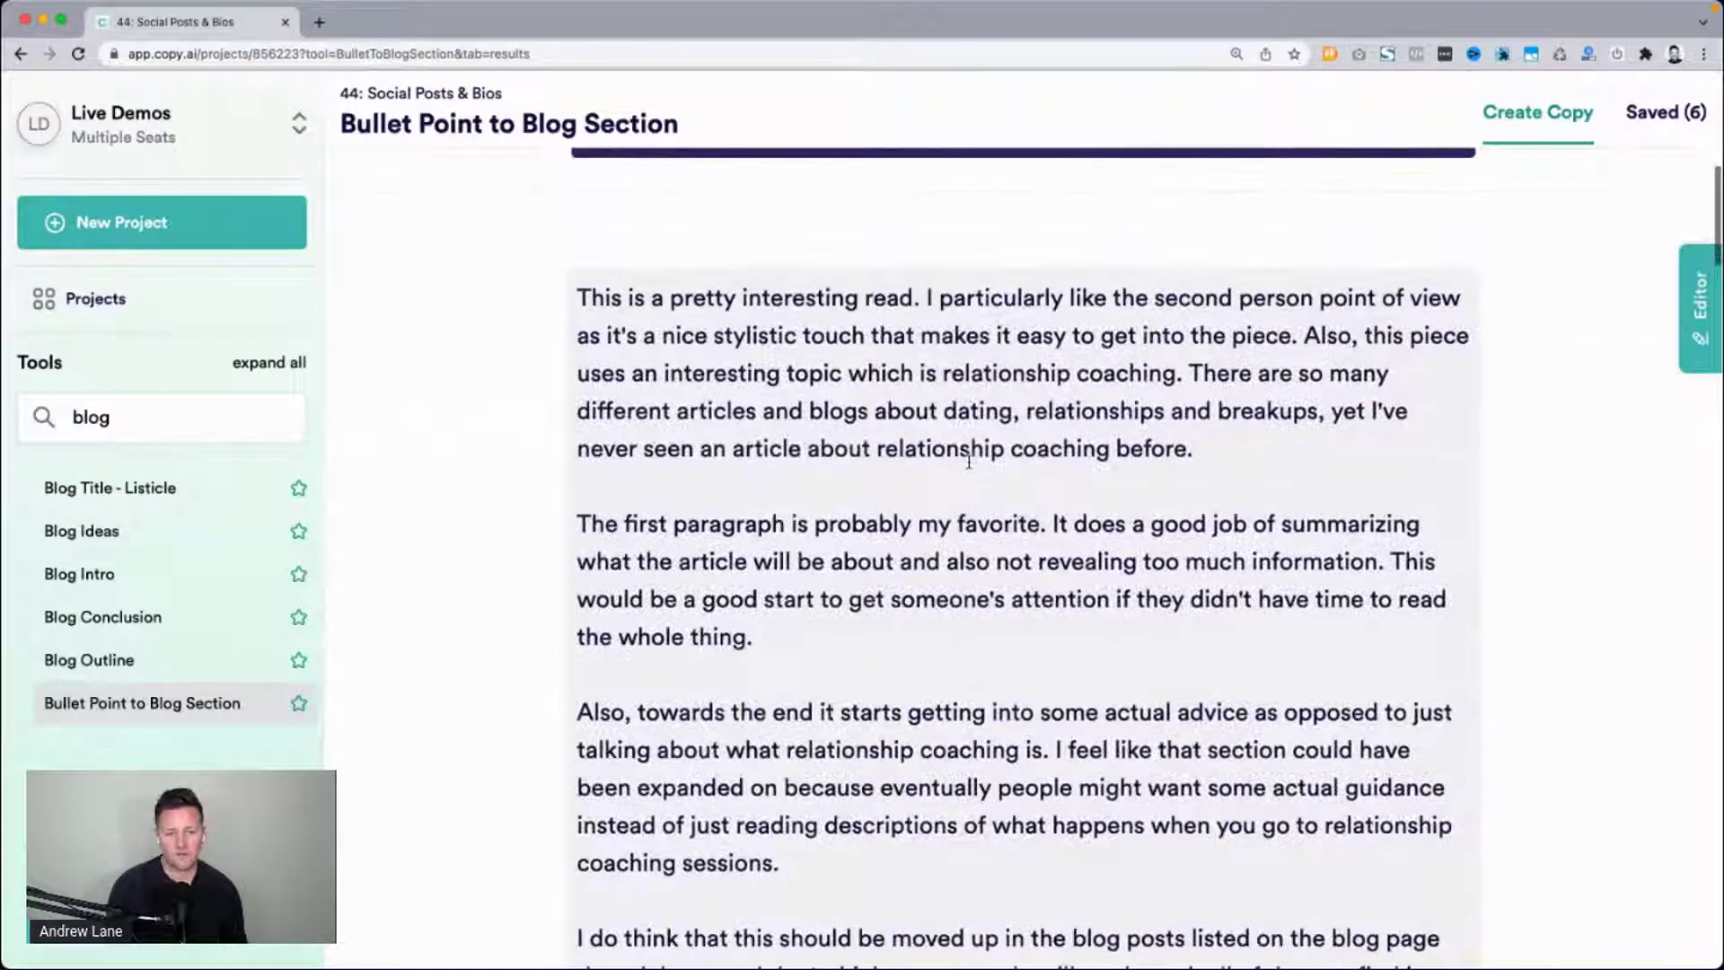
{"action": "scroll", "coordinate": [969, 461], "scroll_direction": "down", "scroll_amount": 2}
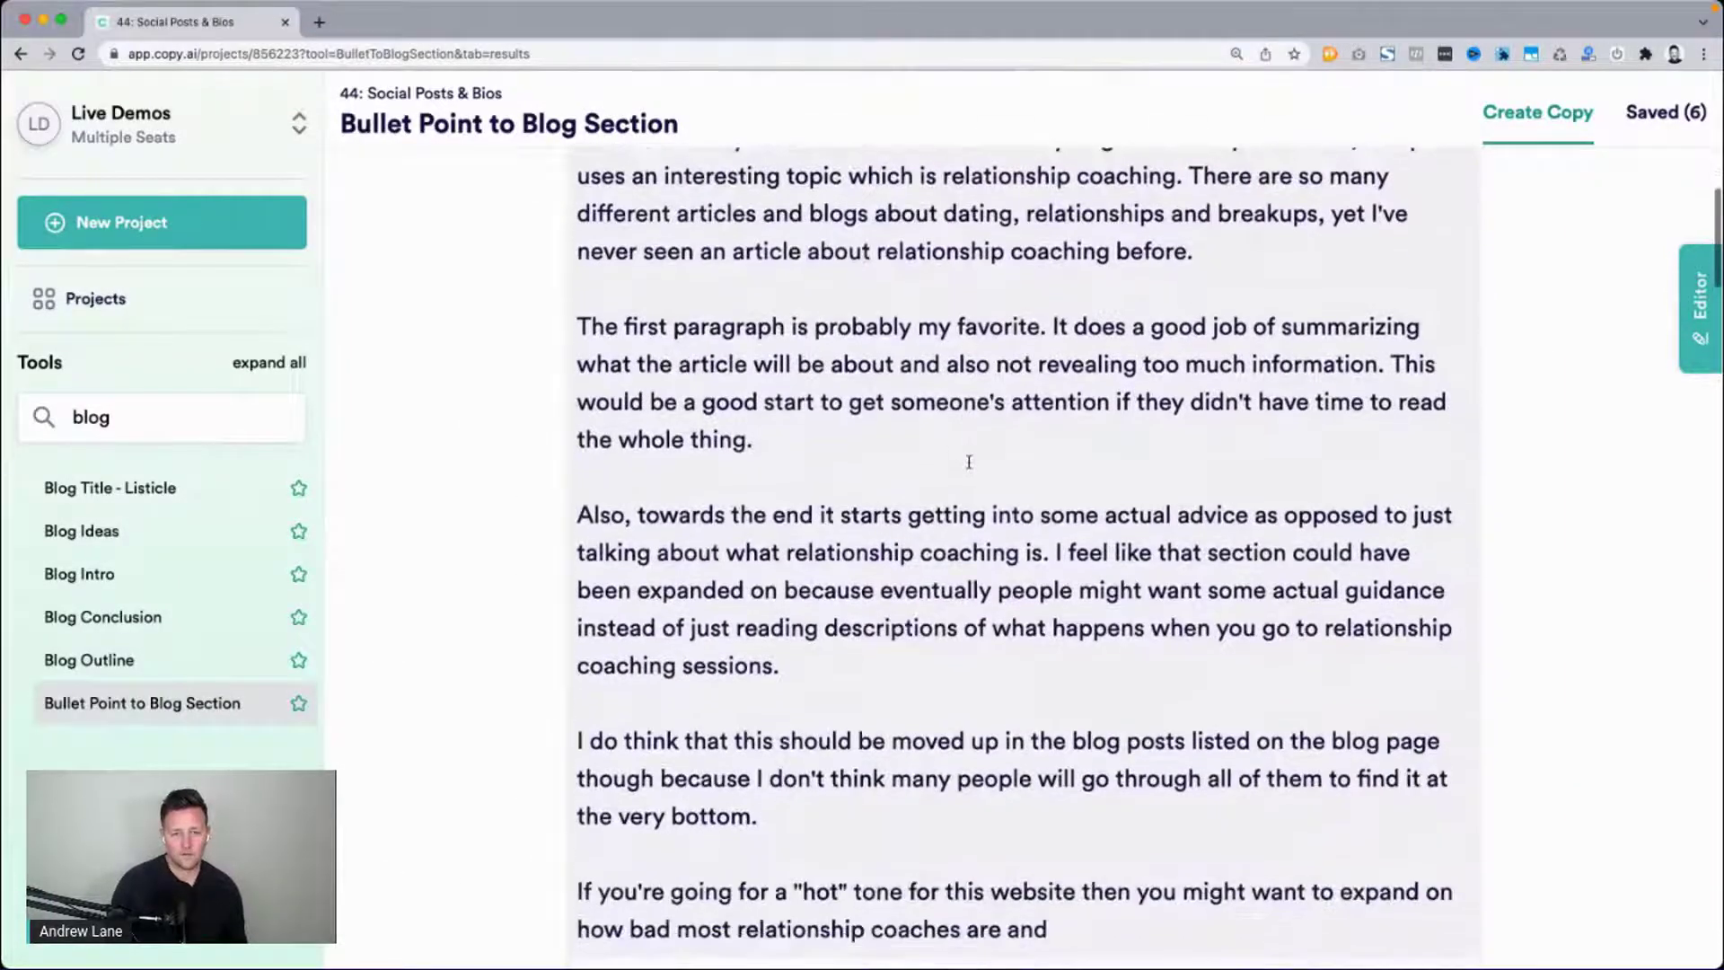
{"action": "scroll", "coordinate": [653, 371], "scroll_direction": "down", "scroll_amount": 3}
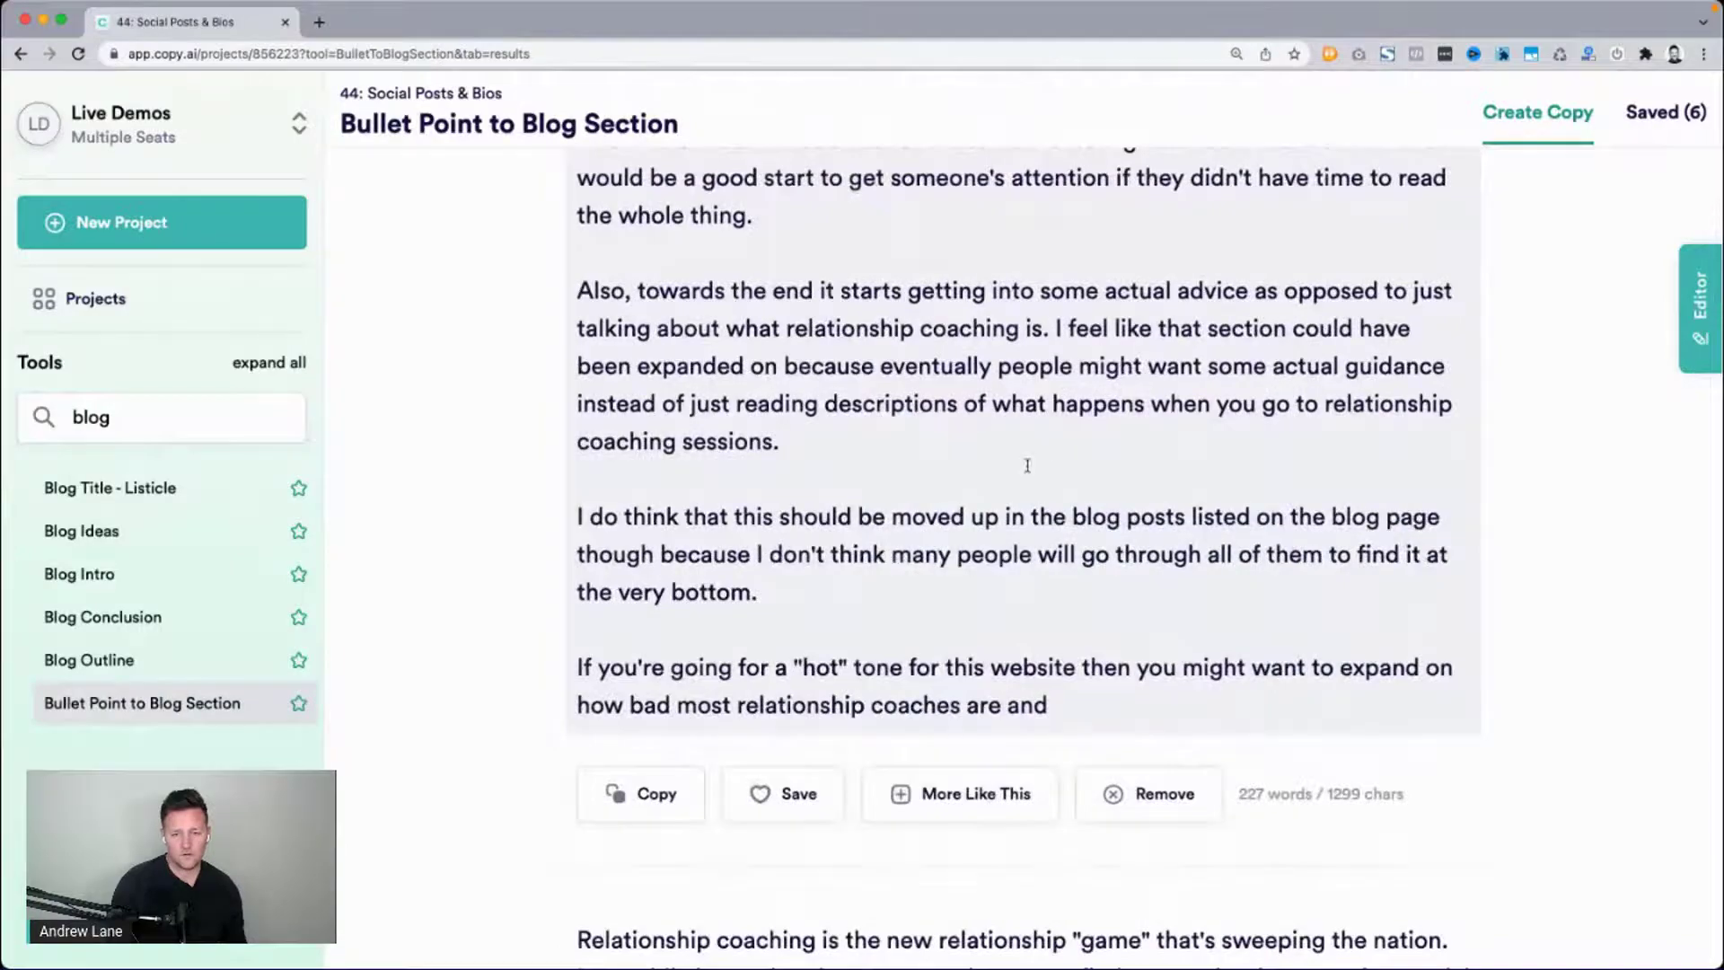
{"action": "scroll", "coordinate": [972, 374], "scroll_direction": "down", "scroll_amount": 7}
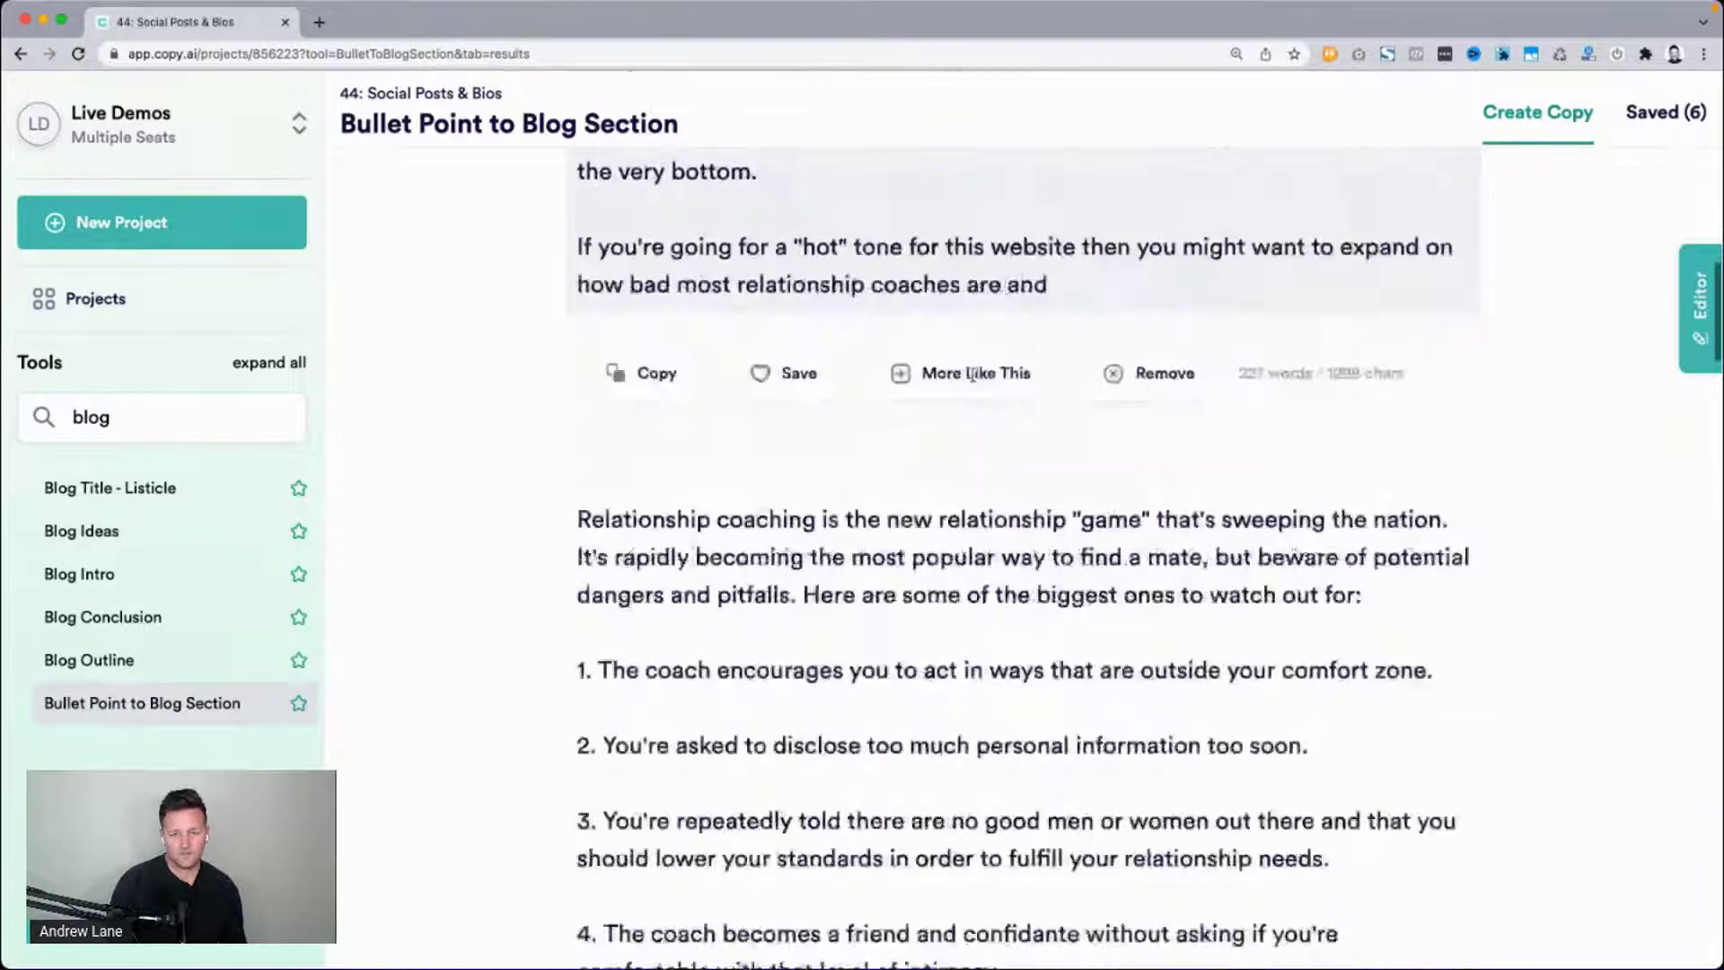
{"action": "scroll", "coordinate": [786, 326], "scroll_direction": "down", "scroll_amount": 1}
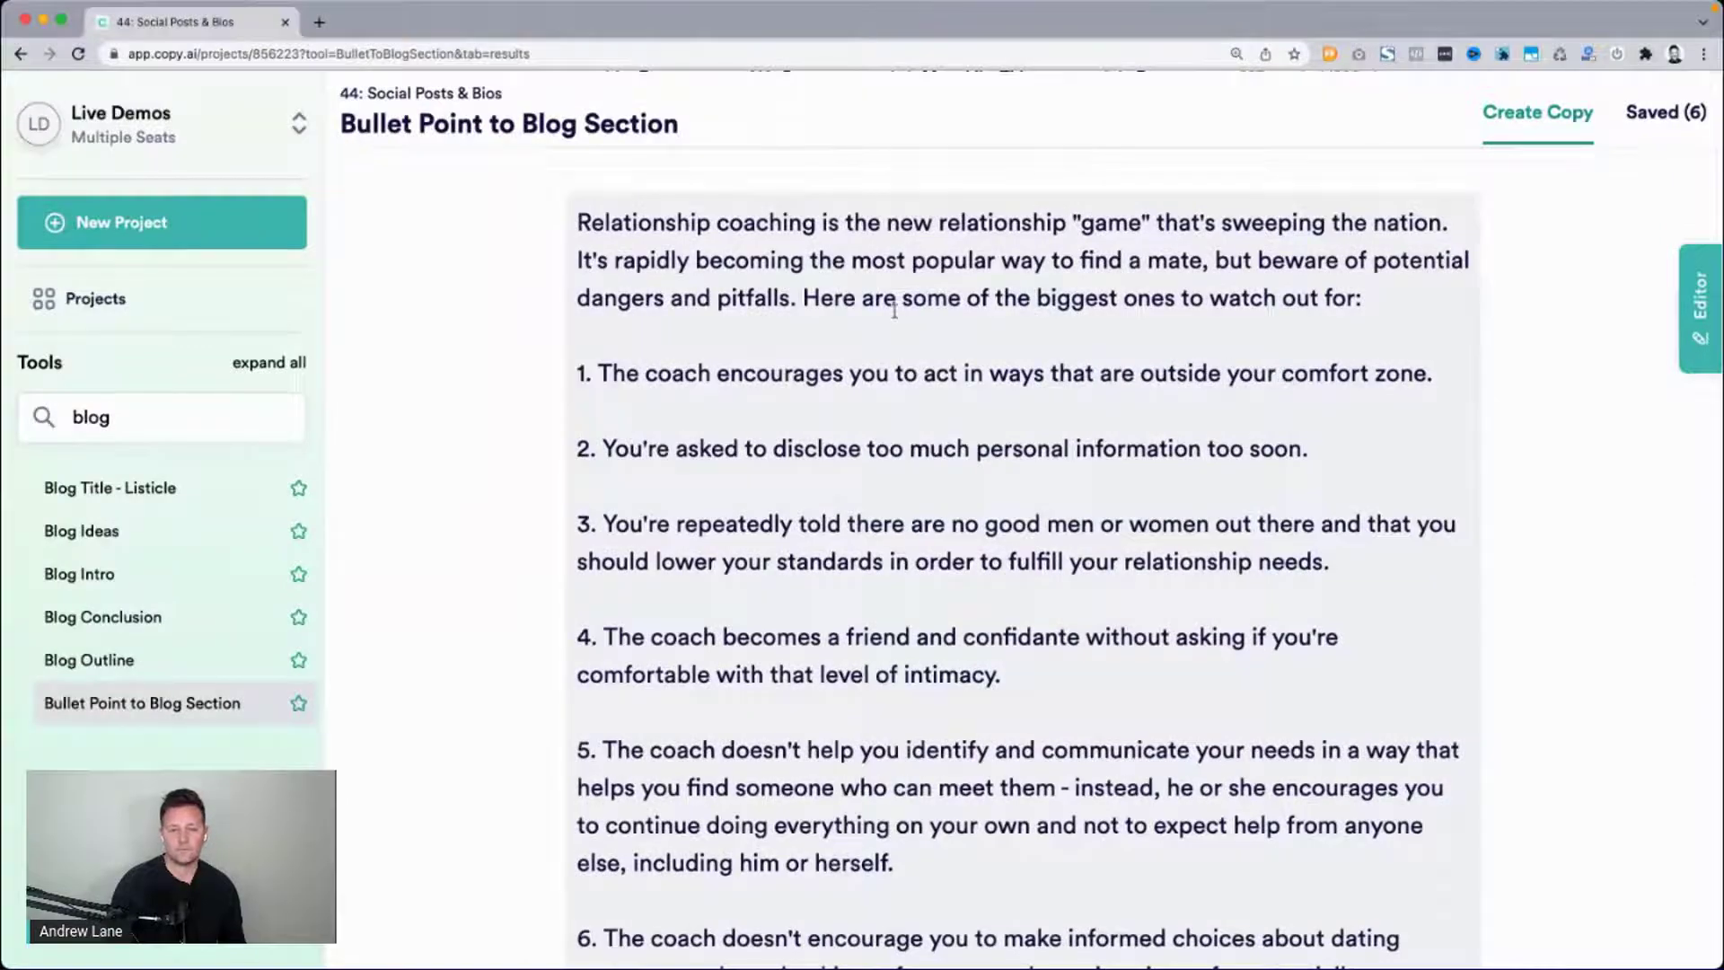
{"action": "scroll", "coordinate": [1089, 296], "scroll_direction": "down", "scroll_amount": 13}
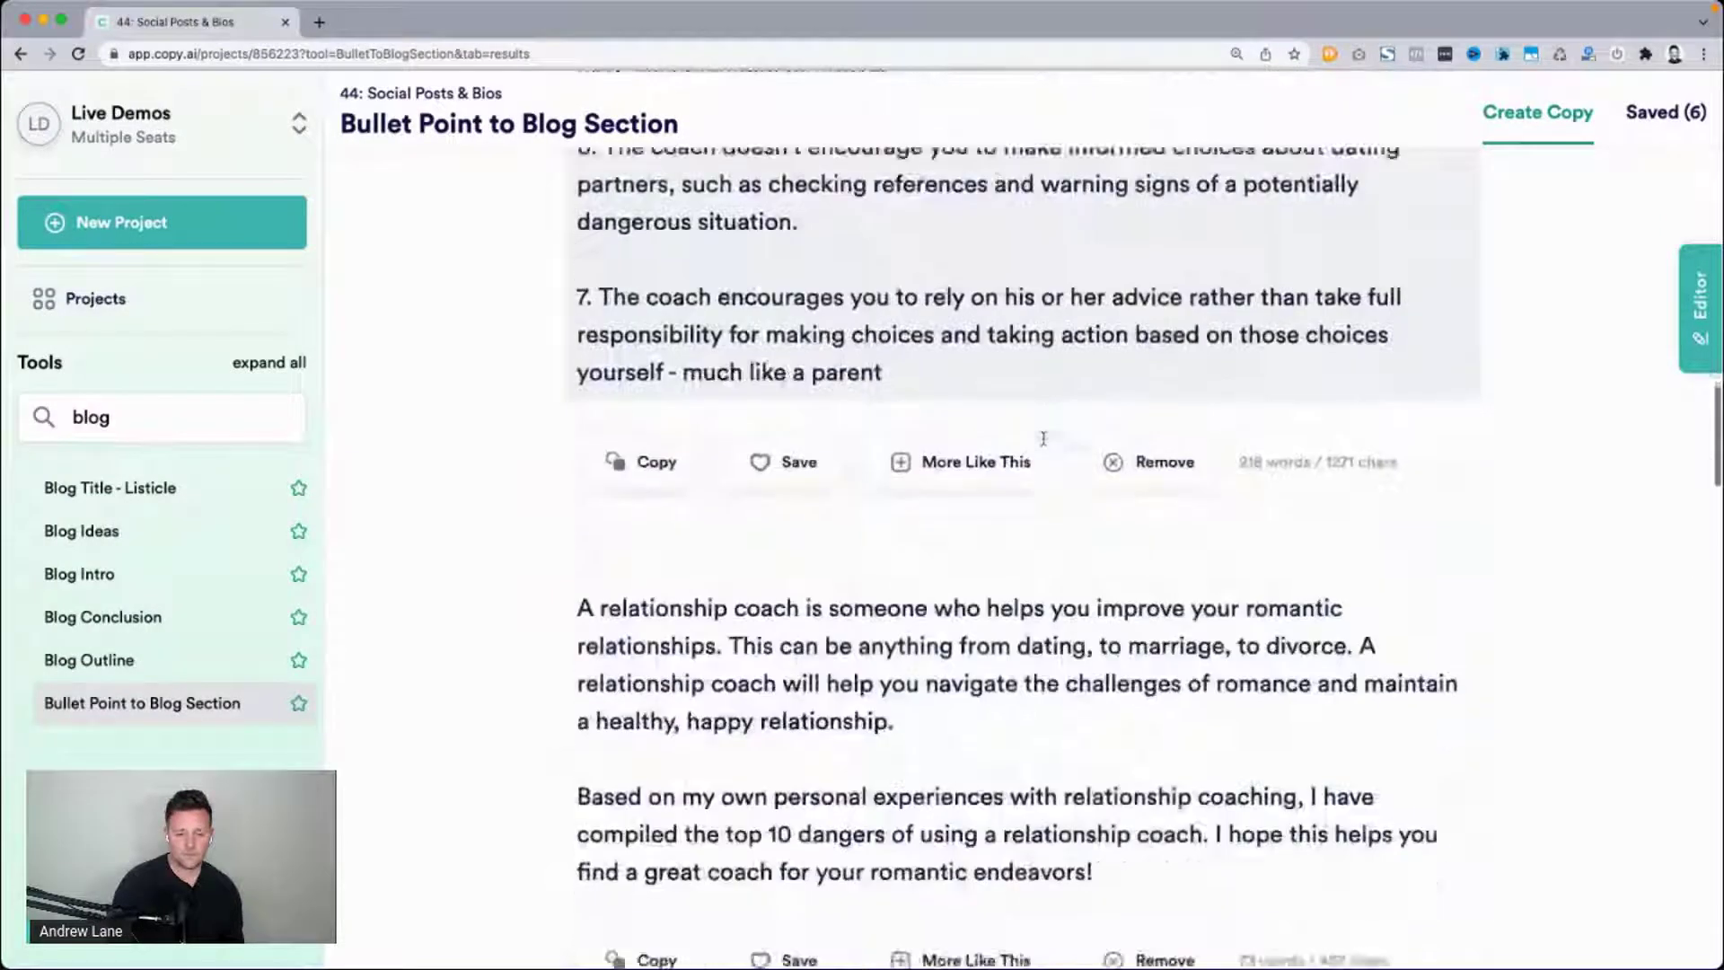
{"action": "scroll", "coordinate": [968, 449], "scroll_direction": "down", "scroll_amount": 1}
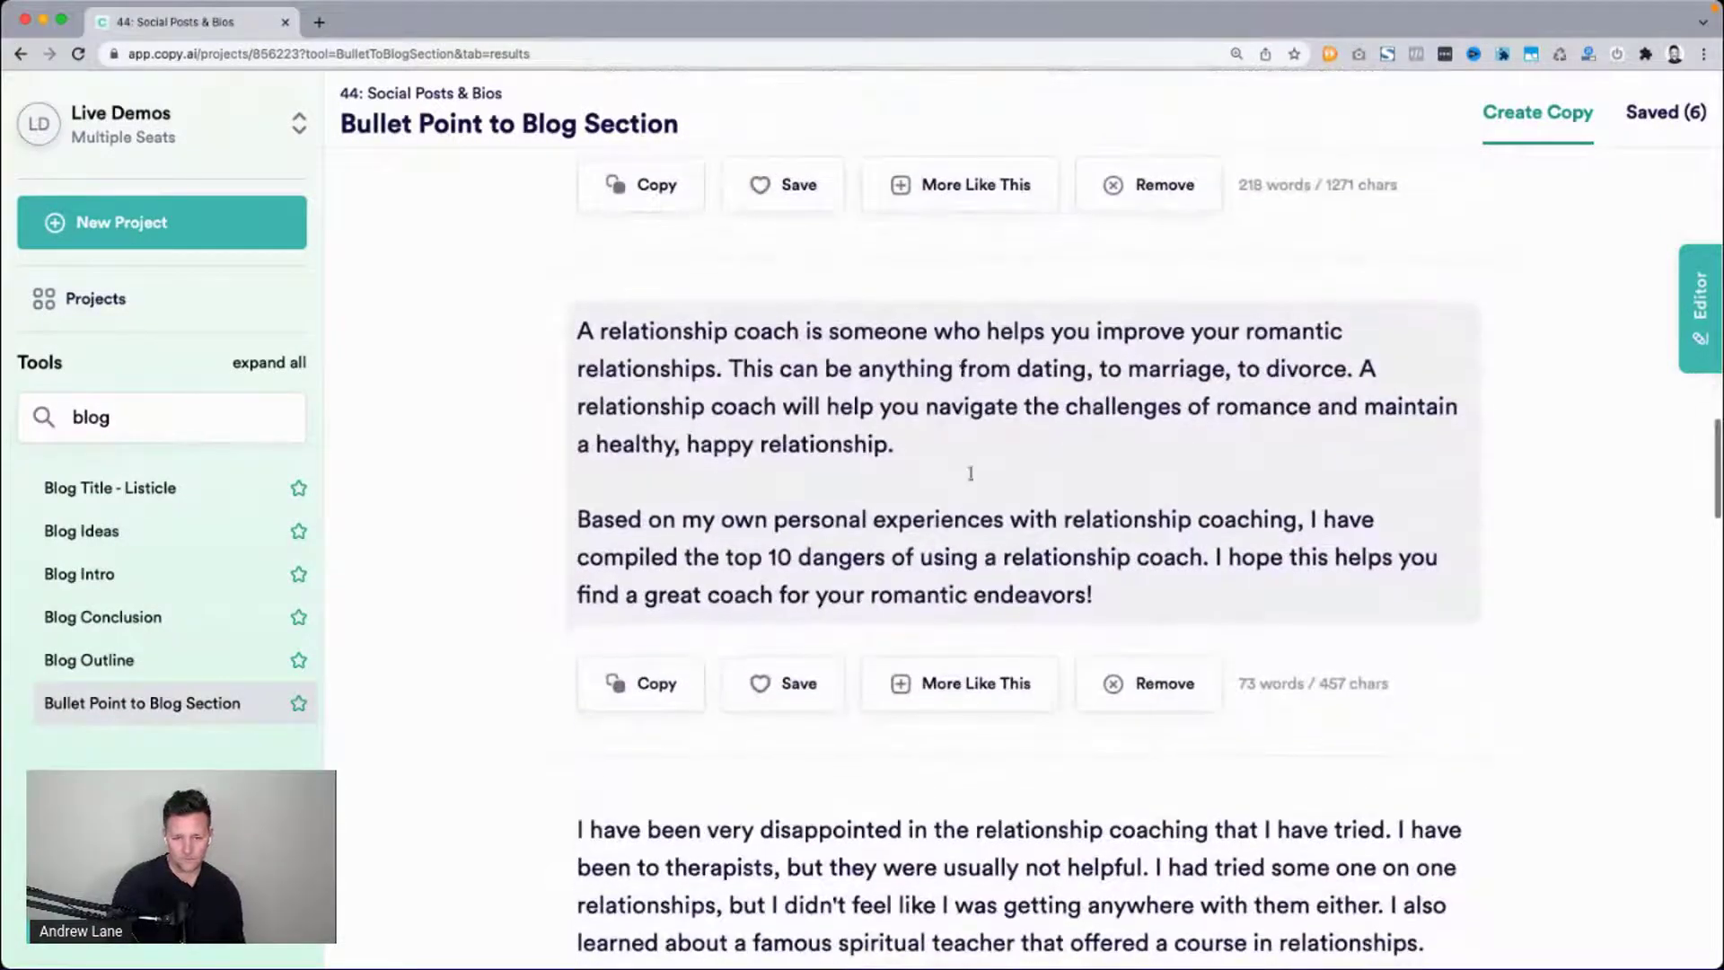
Review the remaining relationship coaching sections, highlighting the author's name that opens the section comparing a relationship coach and a relationship boss.
{"action": "scroll", "coordinate": [811, 531], "scroll_direction": "down", "scroll_amount": 5}
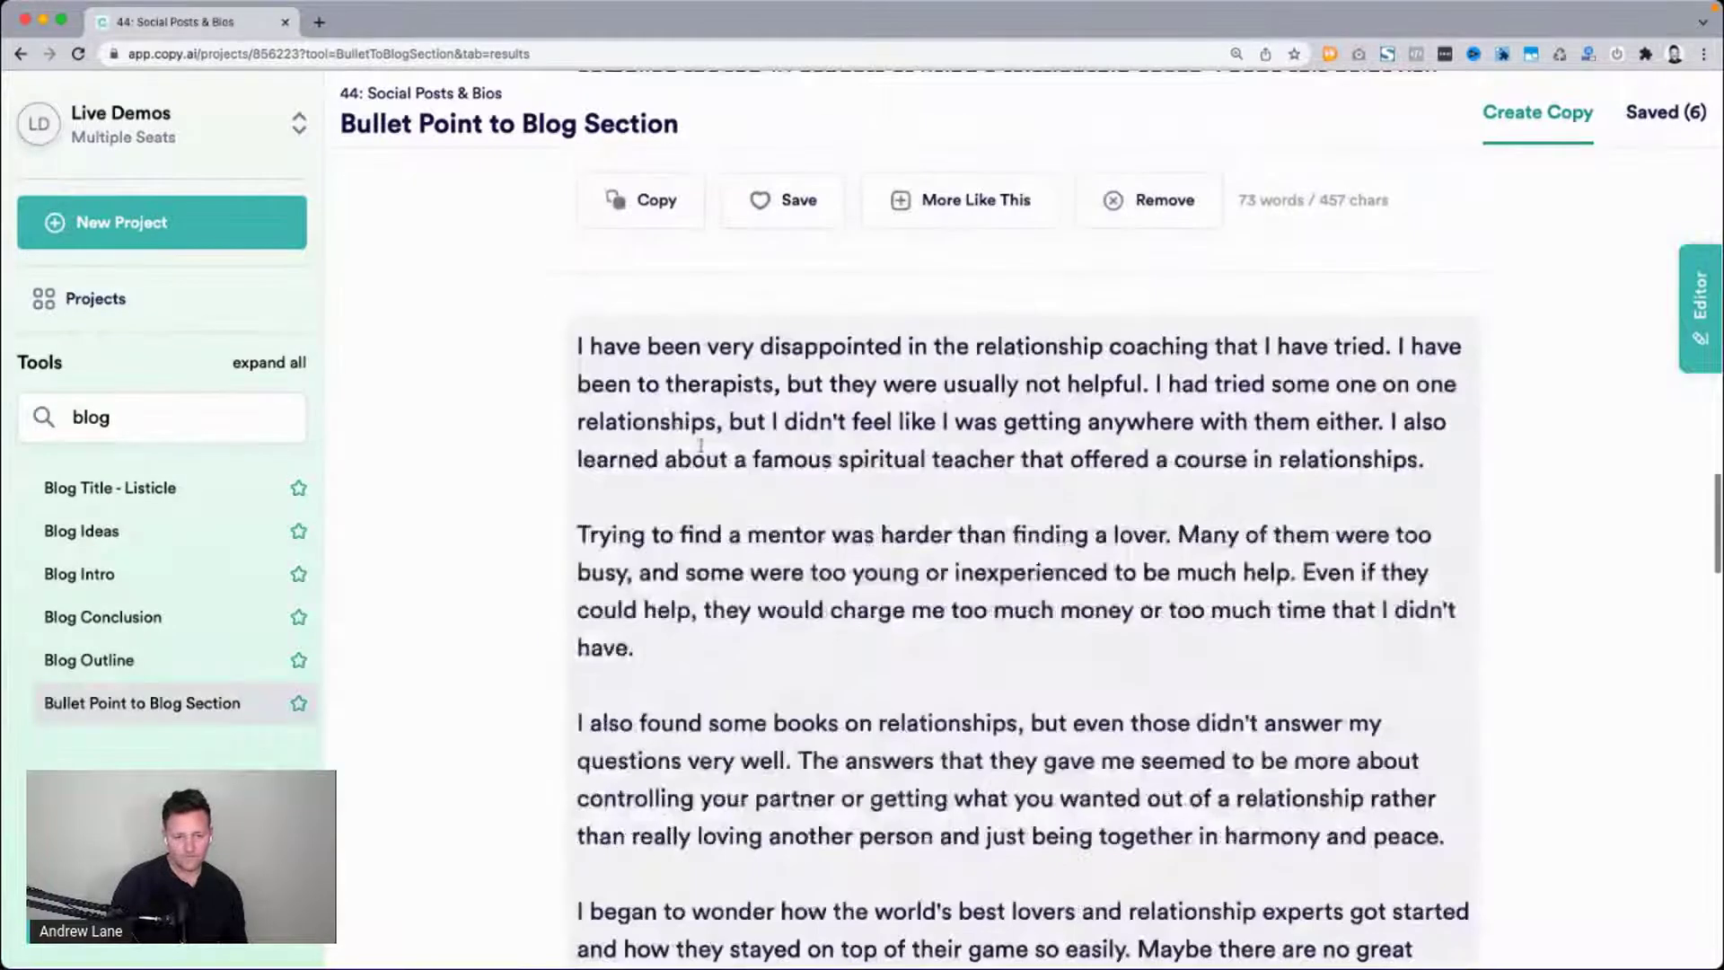
{"action": "scroll", "coordinate": [718, 467], "scroll_direction": "down", "scroll_amount": 6}
{"action": "scroll", "coordinate": [682, 437], "scroll_direction": "down", "scroll_amount": 3}
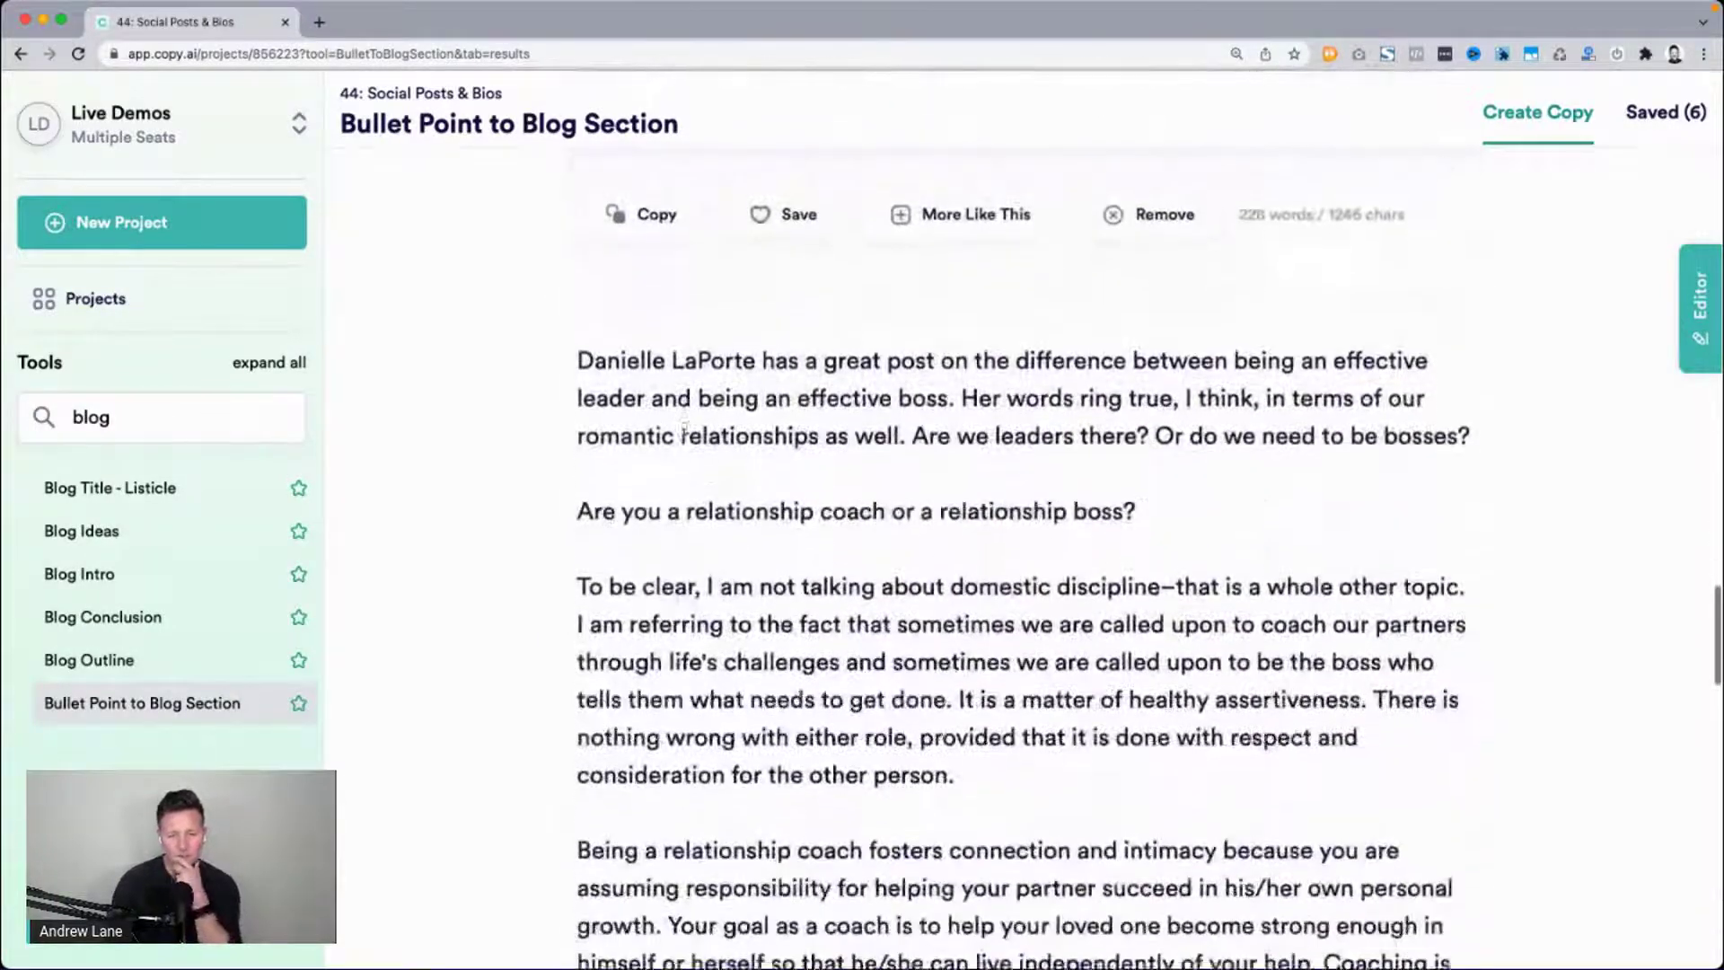
{"action": "scroll", "coordinate": [753, 290], "scroll_direction": "down", "scroll_amount": 2}
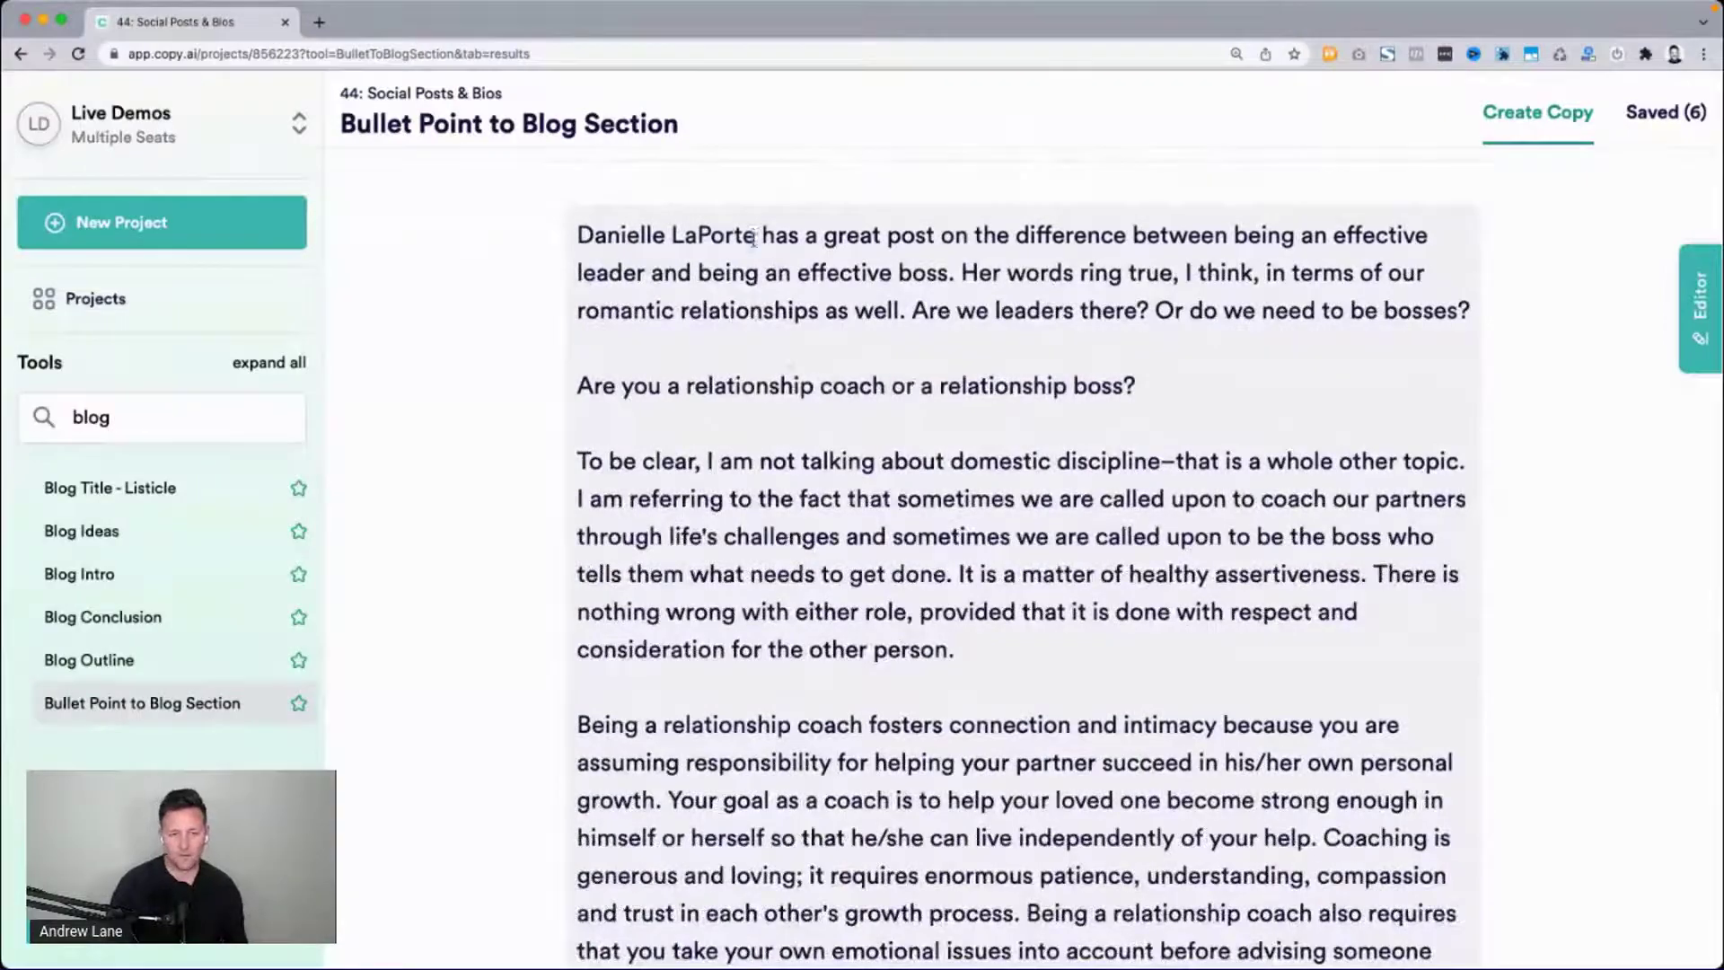
{"action": "left_click_drag", "start_coordinate": [756, 235], "coordinate": [521, 233]}
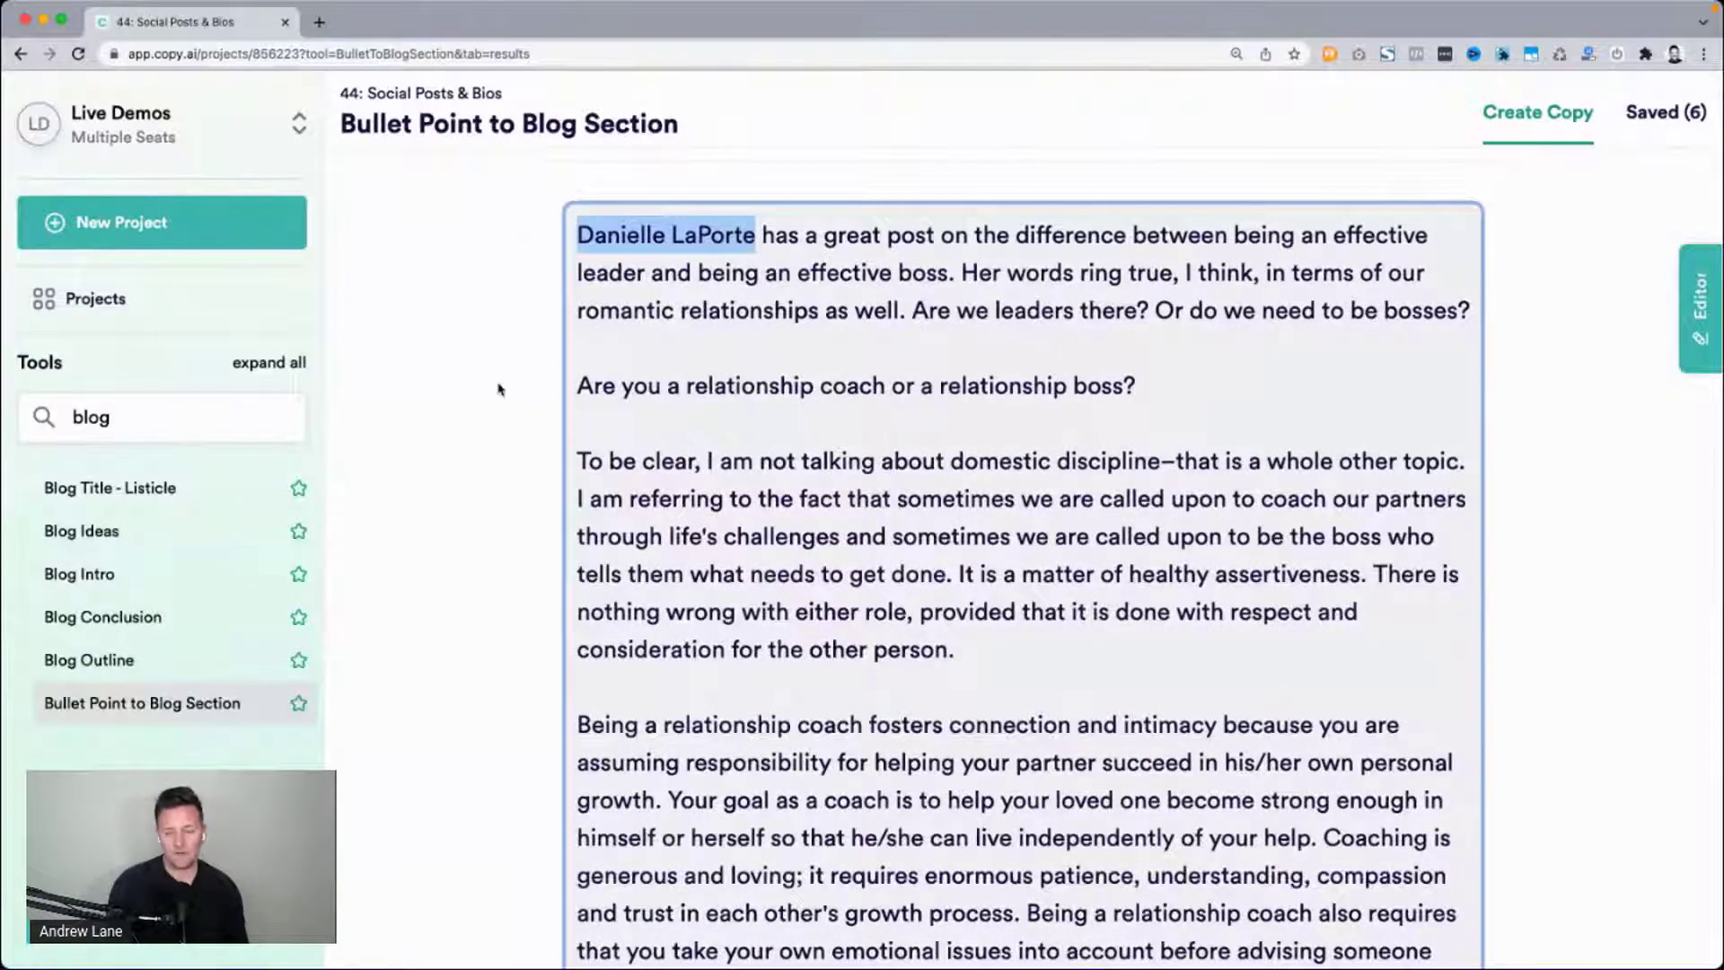
{"action": "scroll", "coordinate": [1152, 348], "scroll_direction": "down", "scroll_amount": 2}
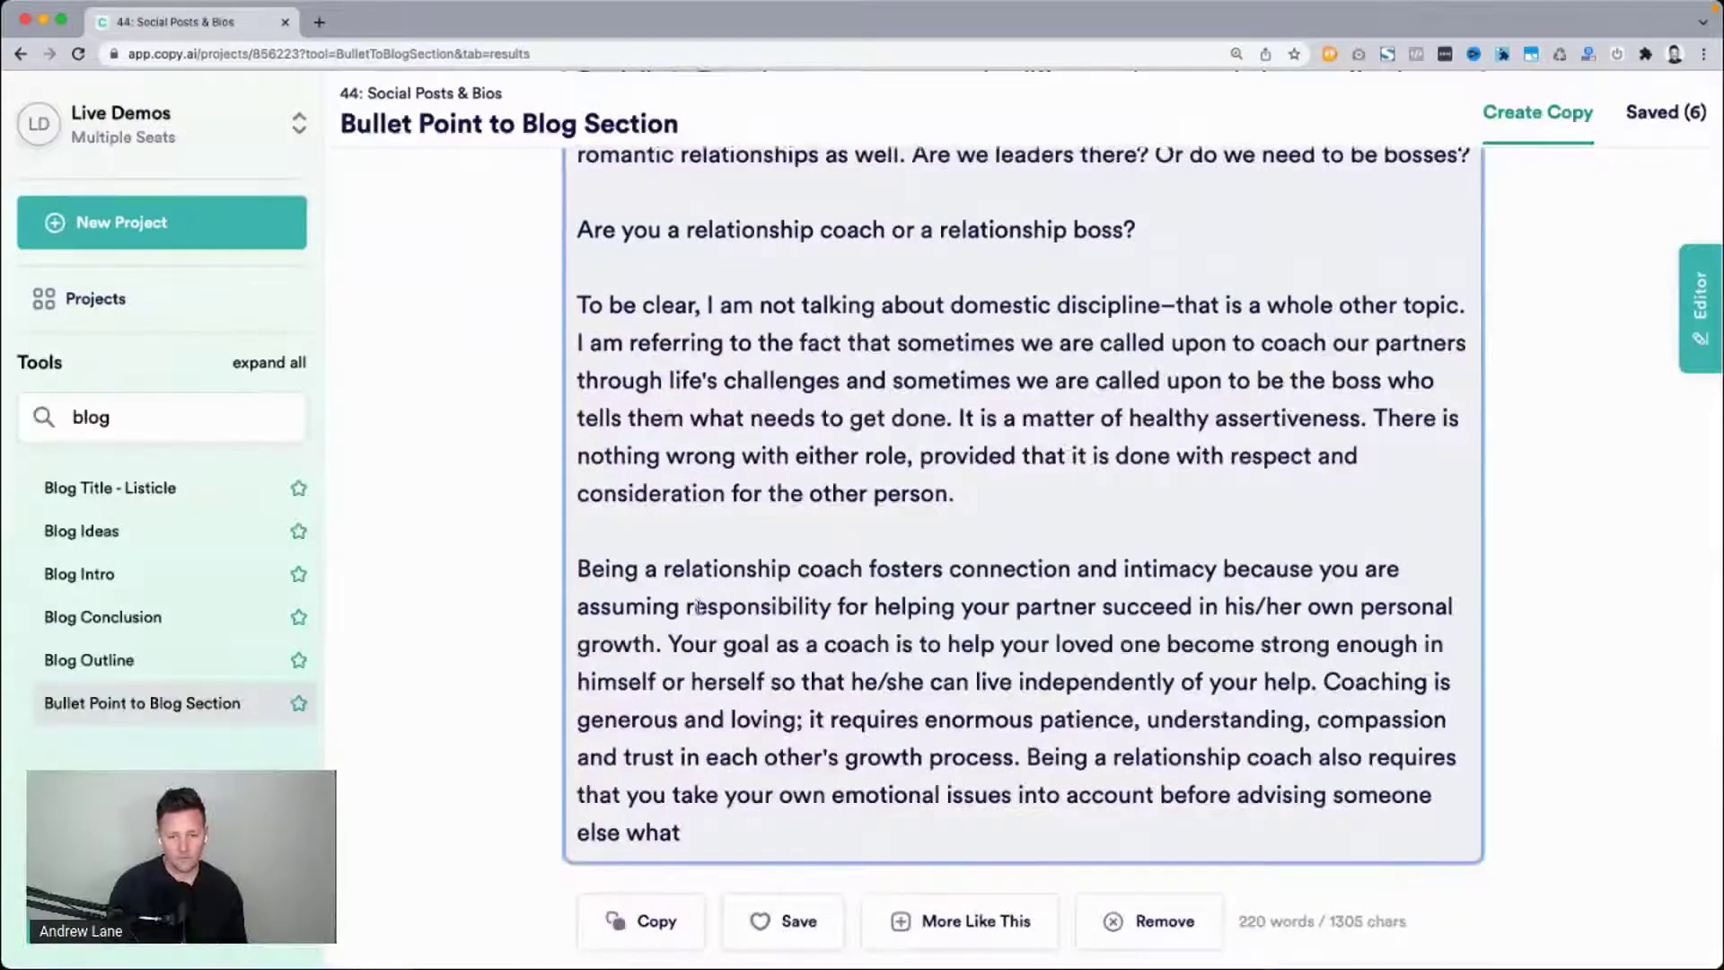
{"action": "scroll", "coordinate": [698, 608], "scroll_direction": "down", "scroll_amount": 3}
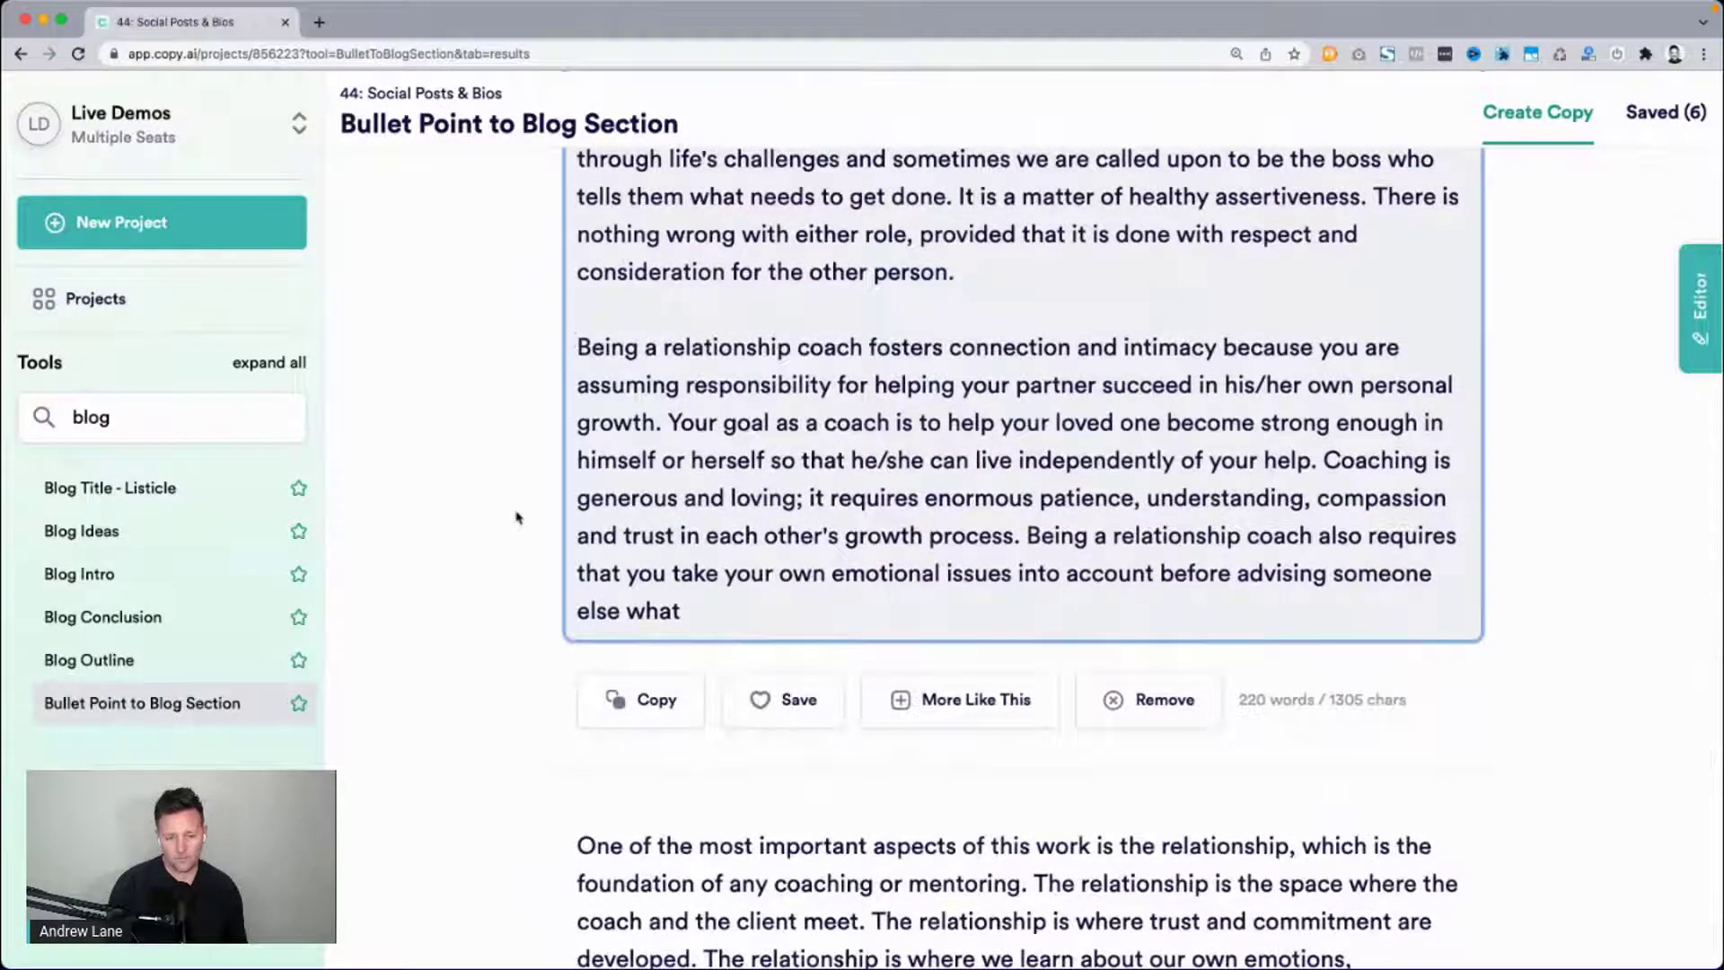
{"action": "scroll", "coordinate": [515, 511], "scroll_direction": "down", "scroll_amount": 5}
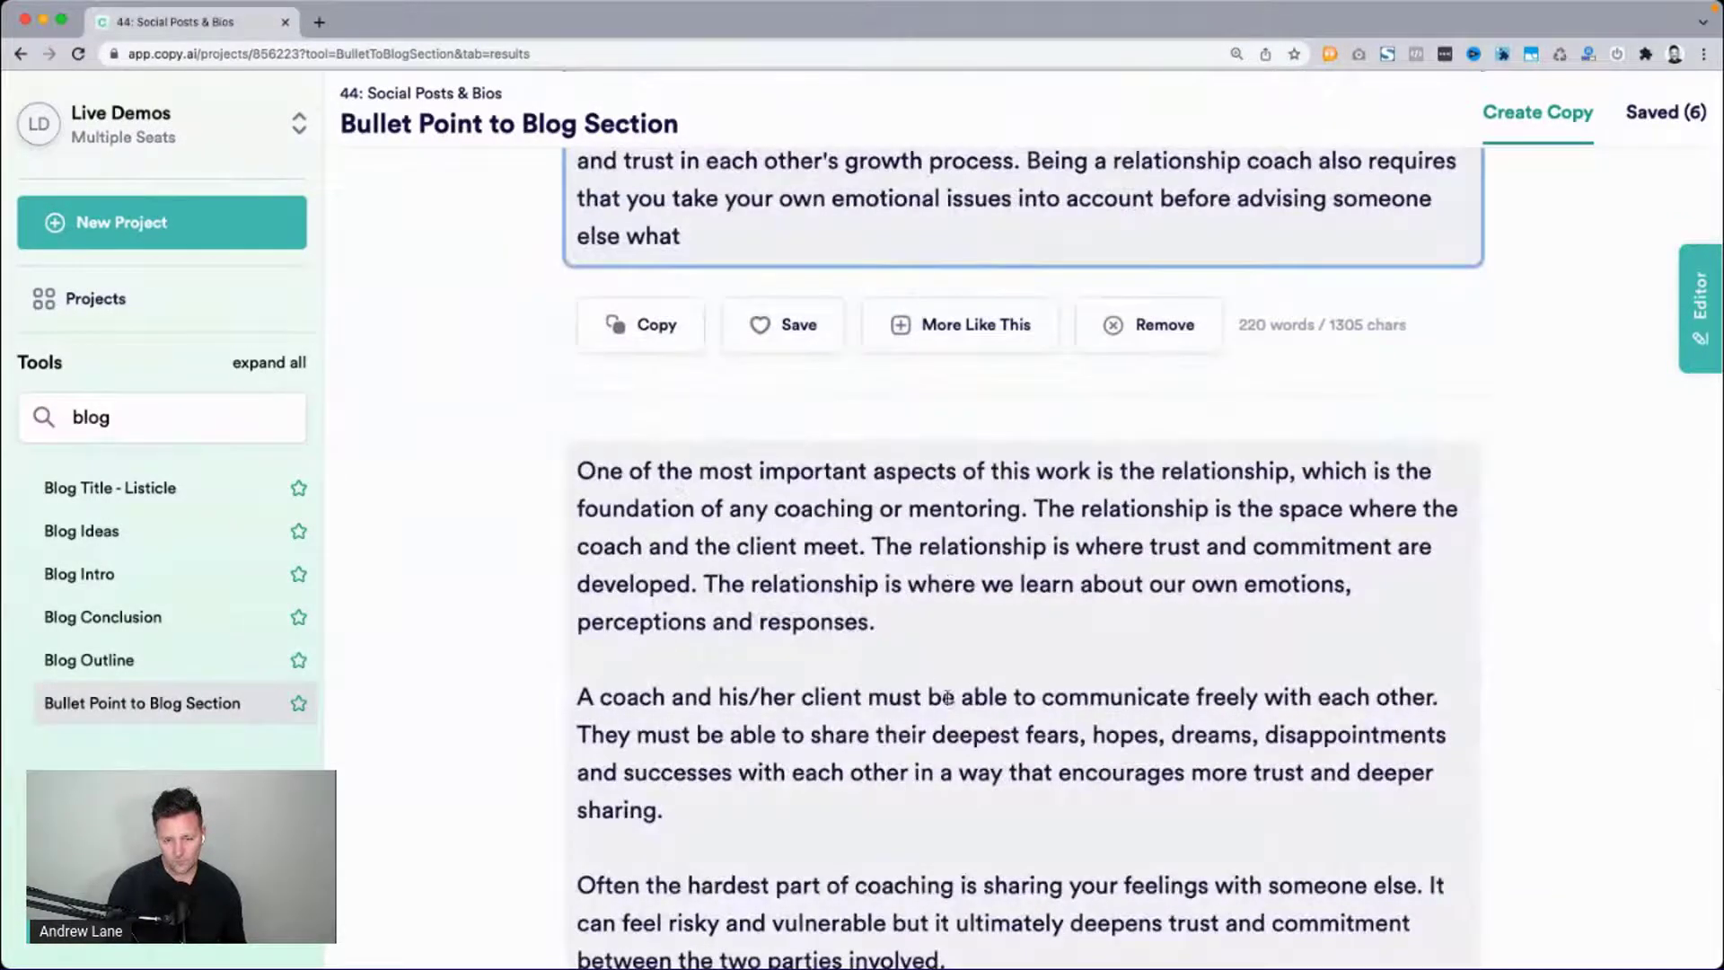
{"action": "scroll", "coordinate": [1110, 607], "scroll_direction": "down", "scroll_amount": 12}
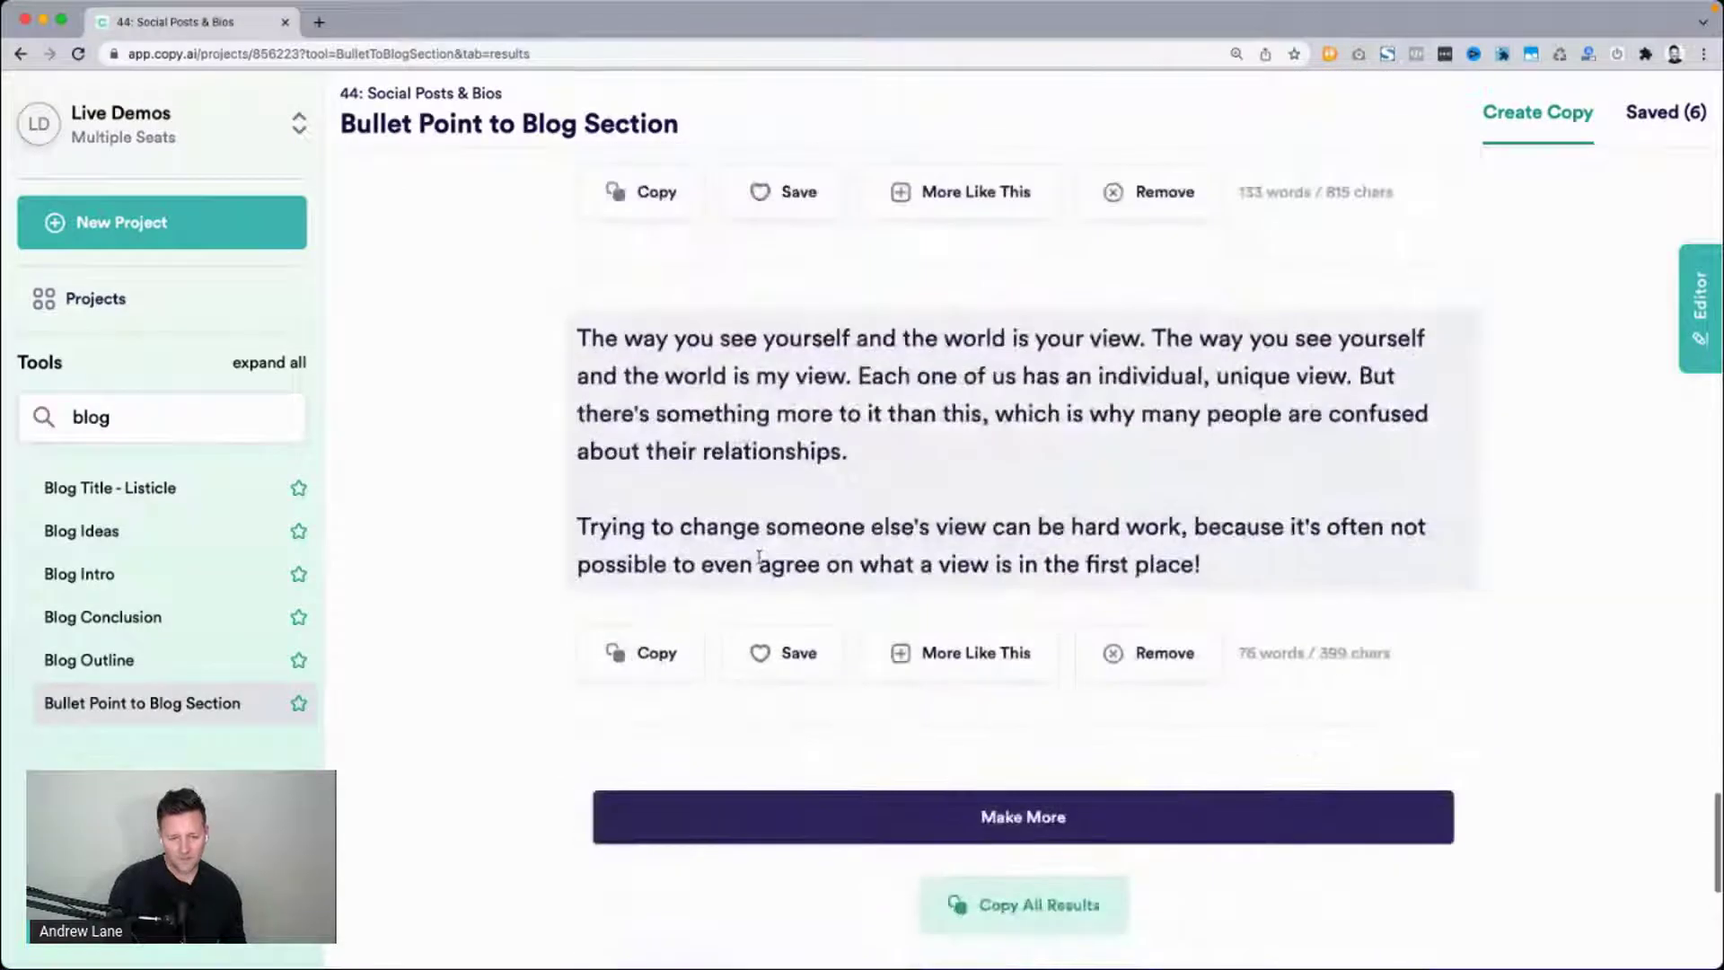
Replace the main point with "a list of things a project manager is afraid of".
{"action": "scroll", "coordinate": [562, 527], "scroll_direction": "up", "scroll_amount": 20}
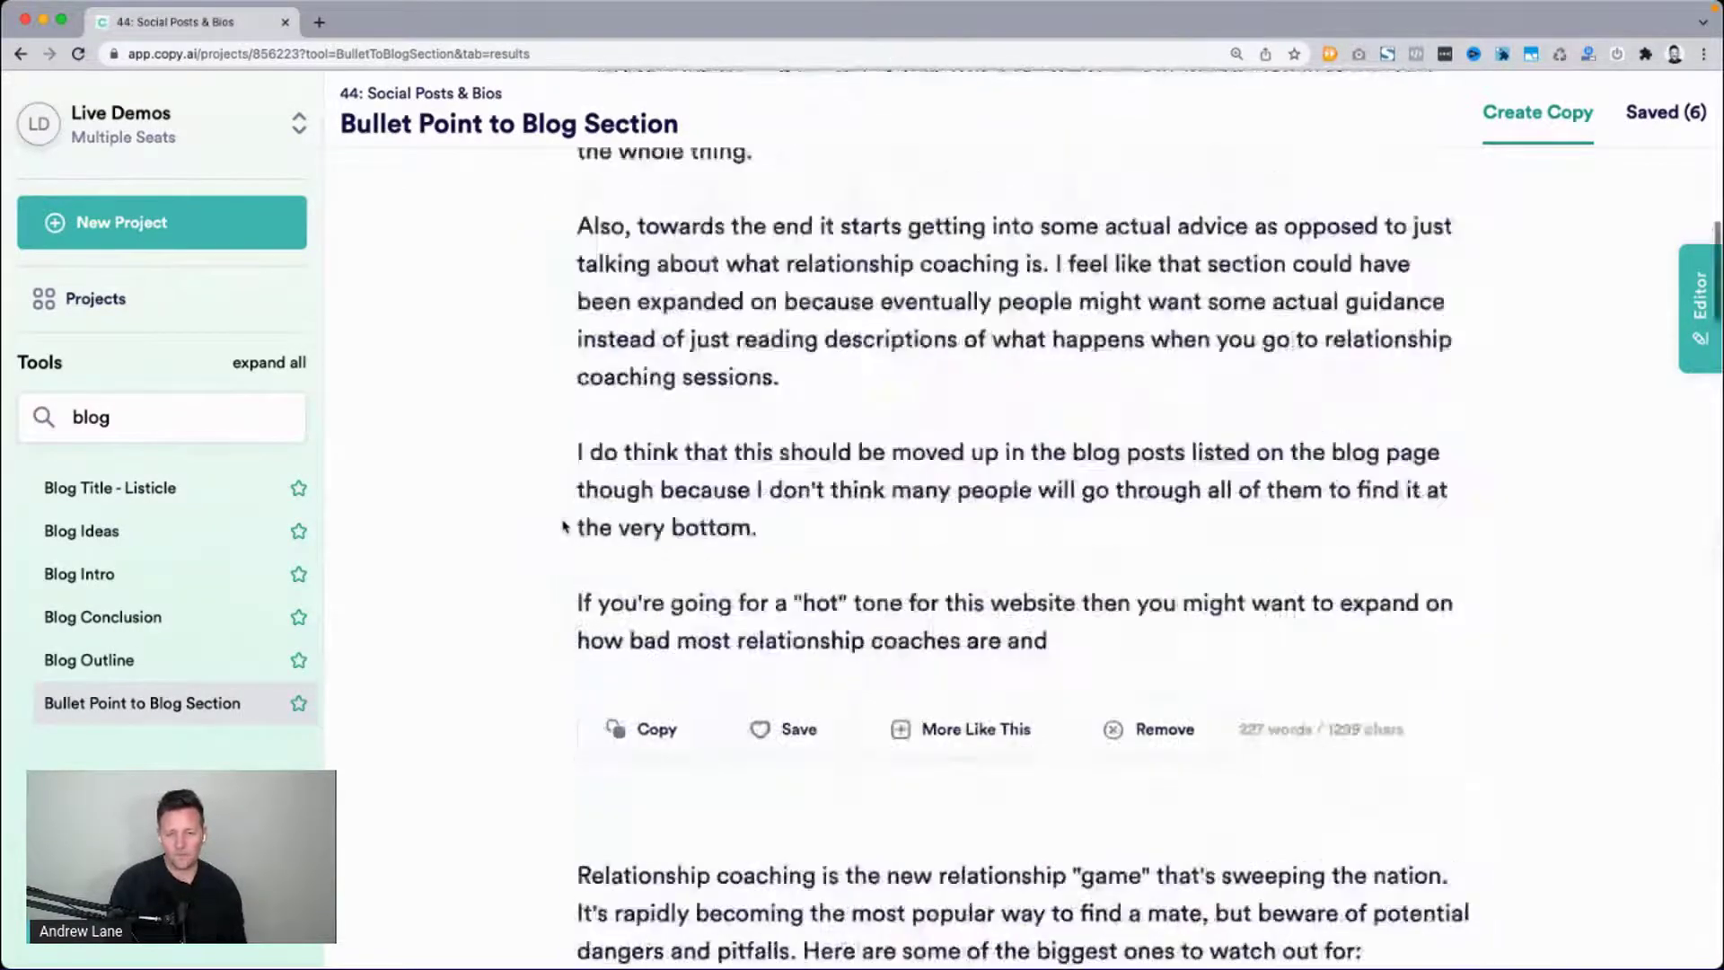
{"action": "double_click", "coordinate": [757, 549]}
{"action": "key", "text": "super+a"}
{"action": "type", "text": "a list of things a project manager is afraid of"}
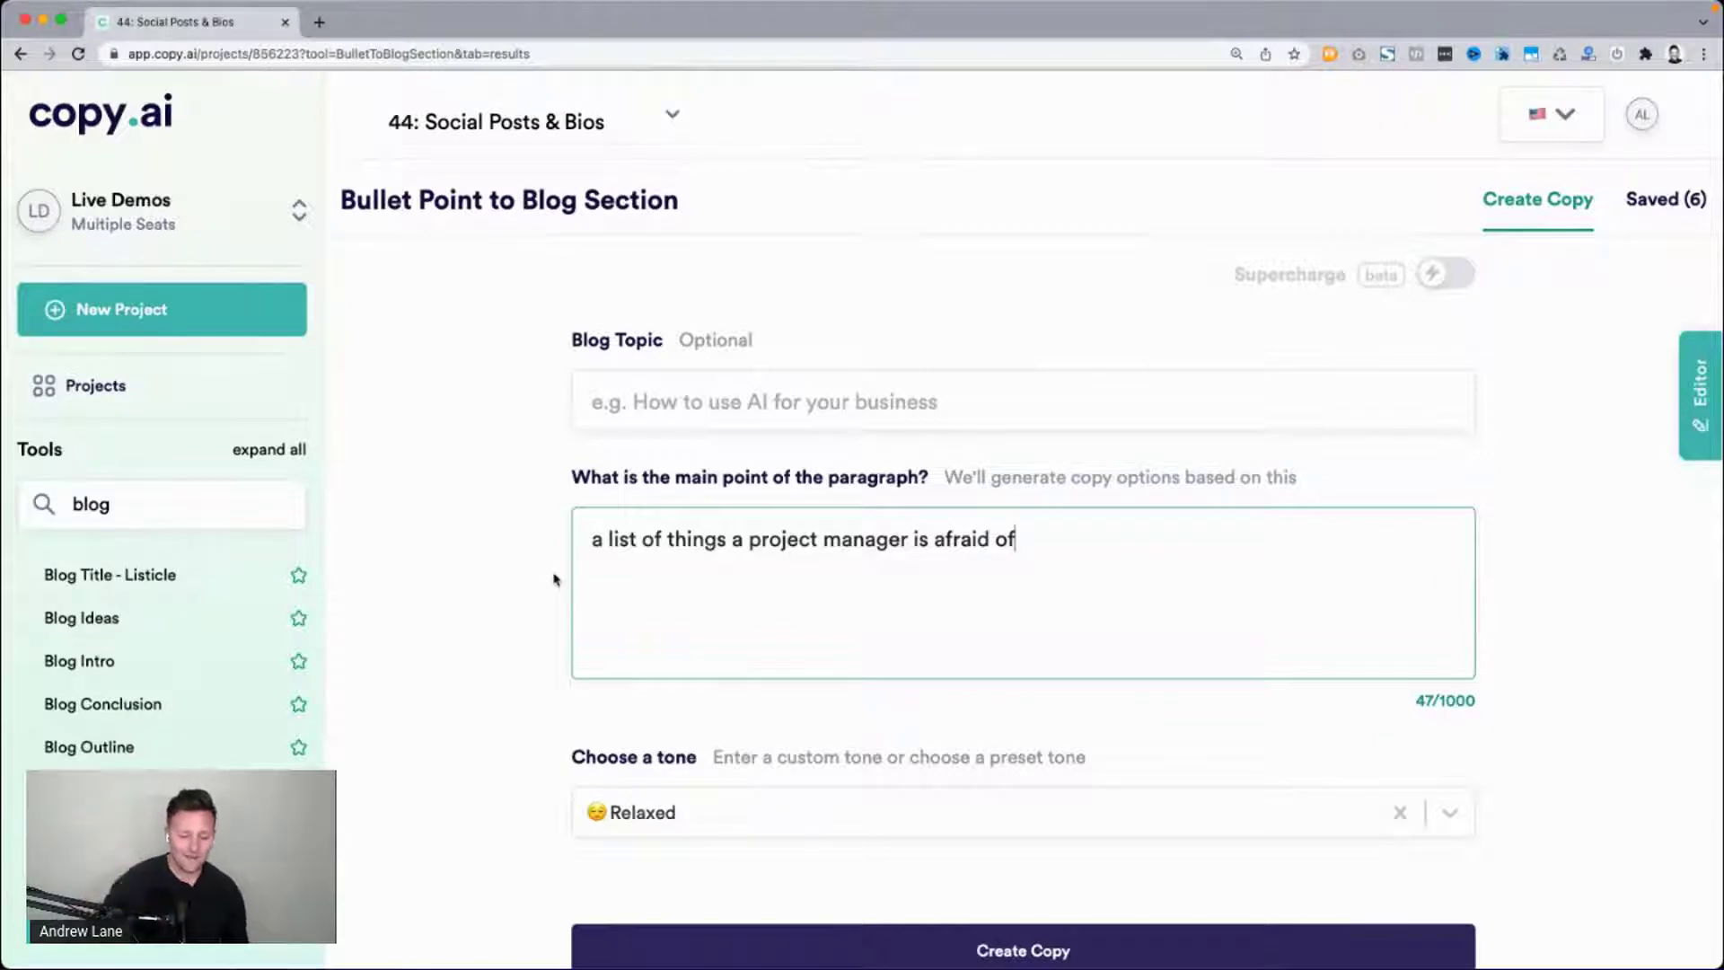
{"action": "key", "text": "super+Tab"}
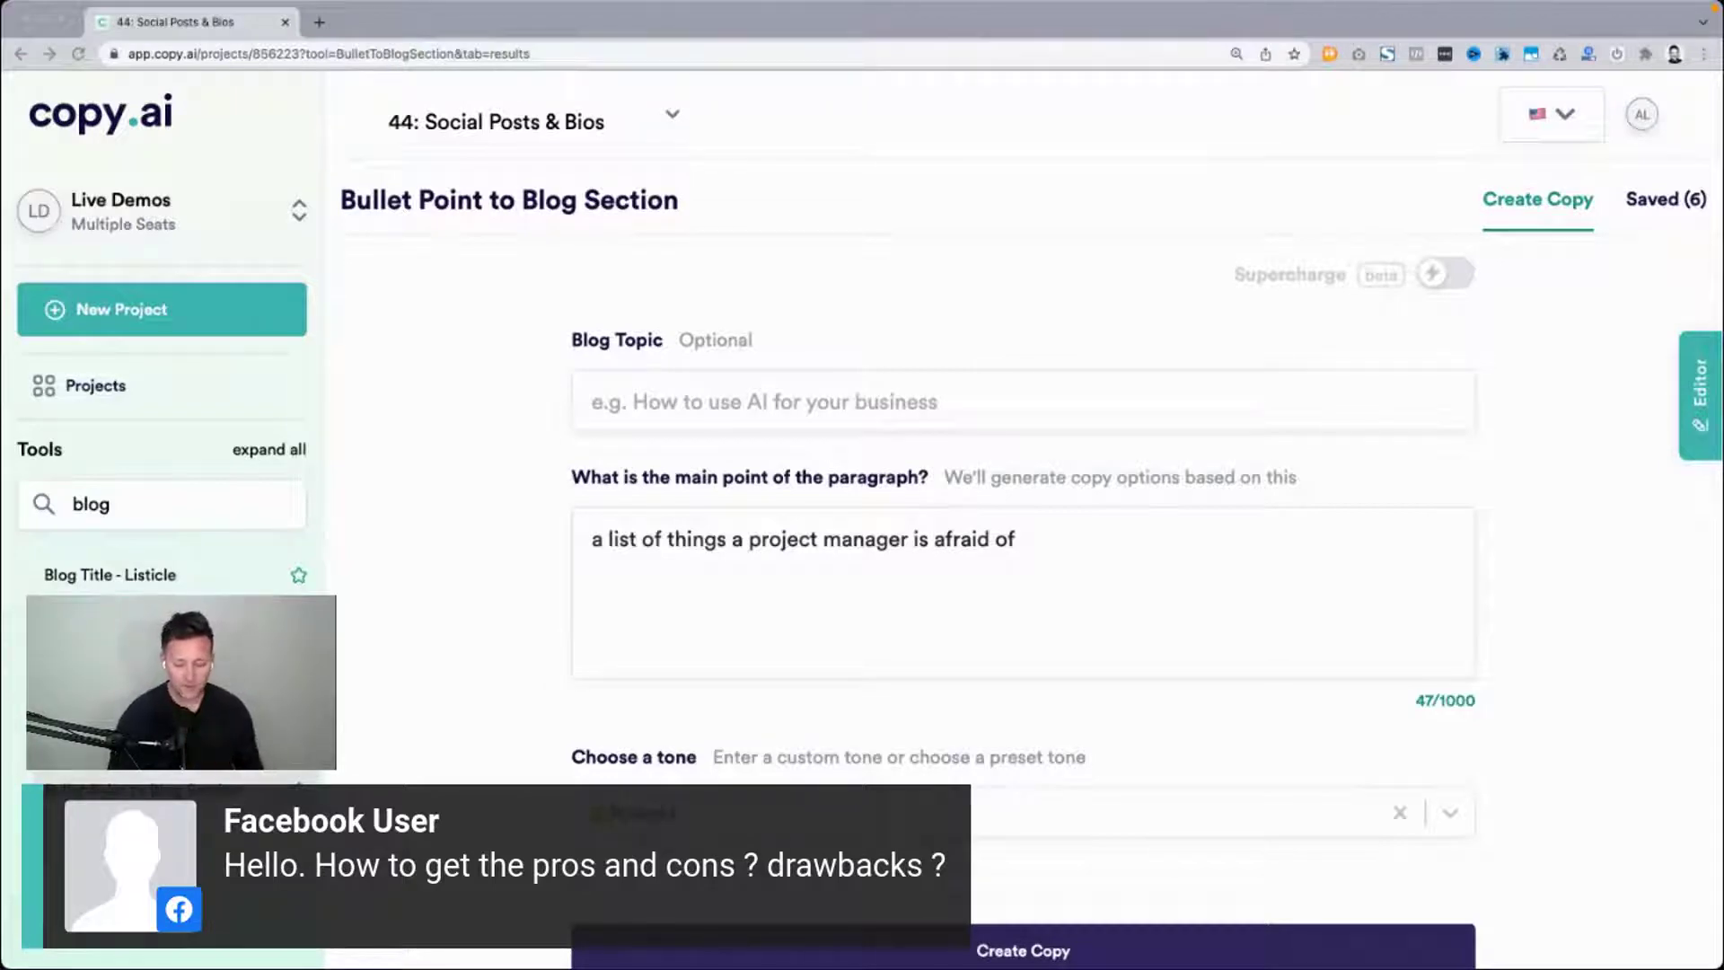
{"action": "left_click", "coordinate": [475, 673]}
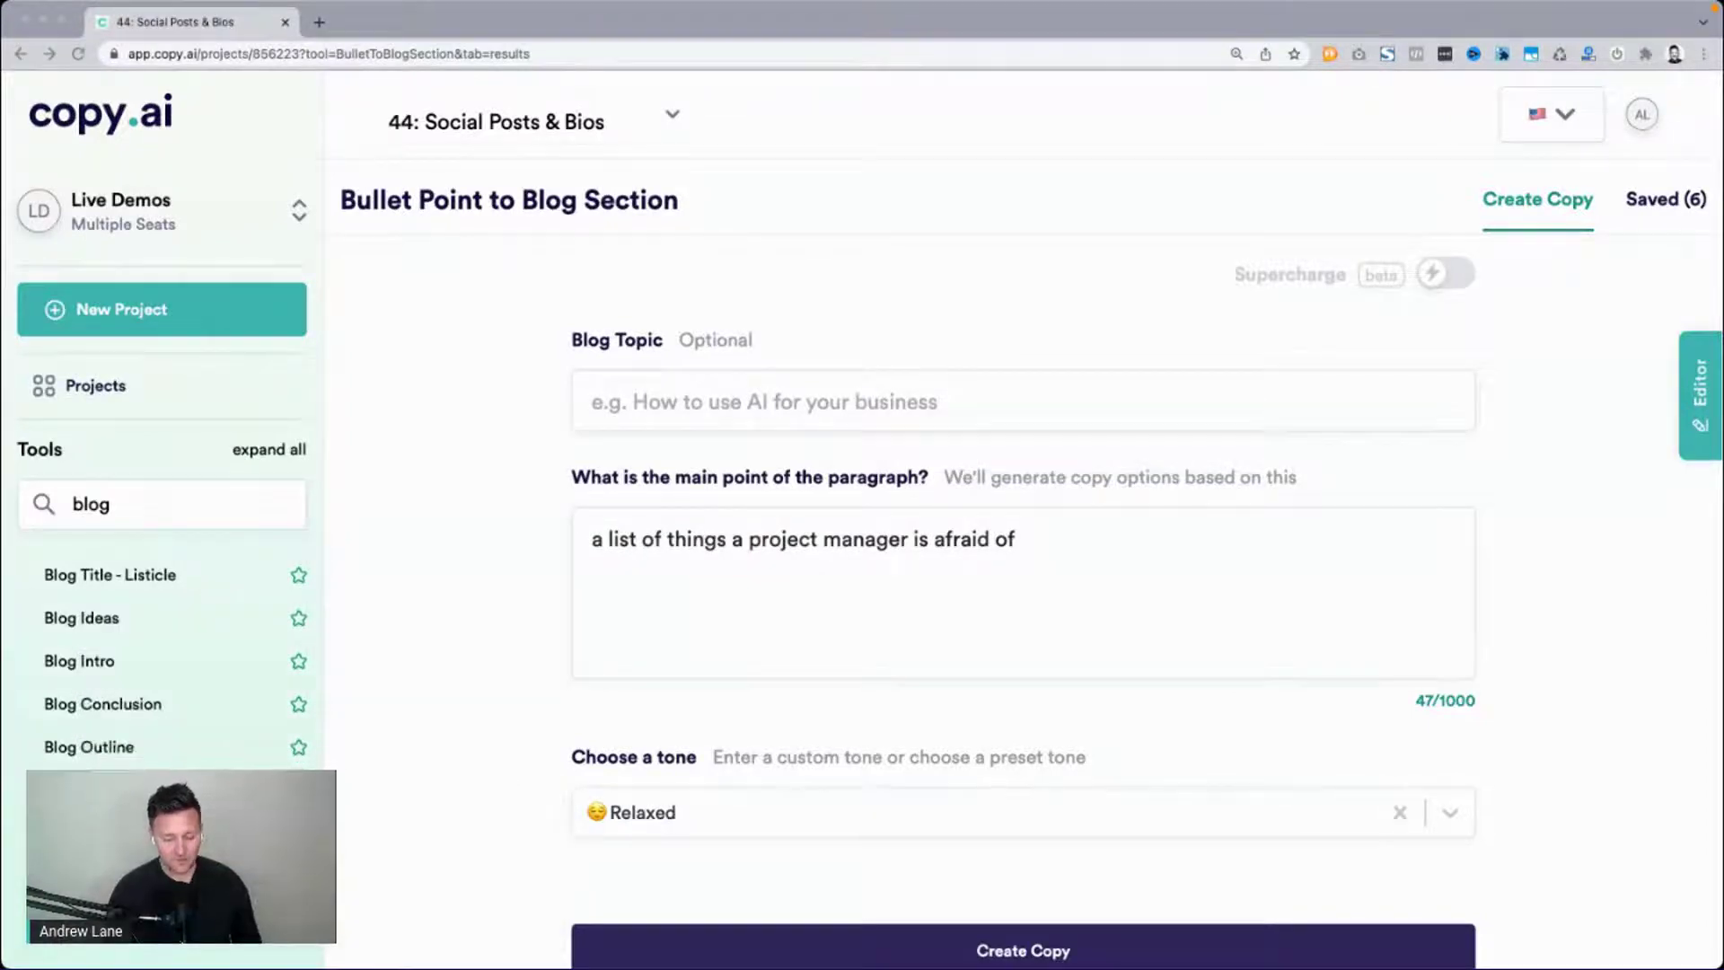
Generate blog sections from the project manager main point with the Relaxed tone.
{"action": "left_click", "coordinate": [1054, 571]}
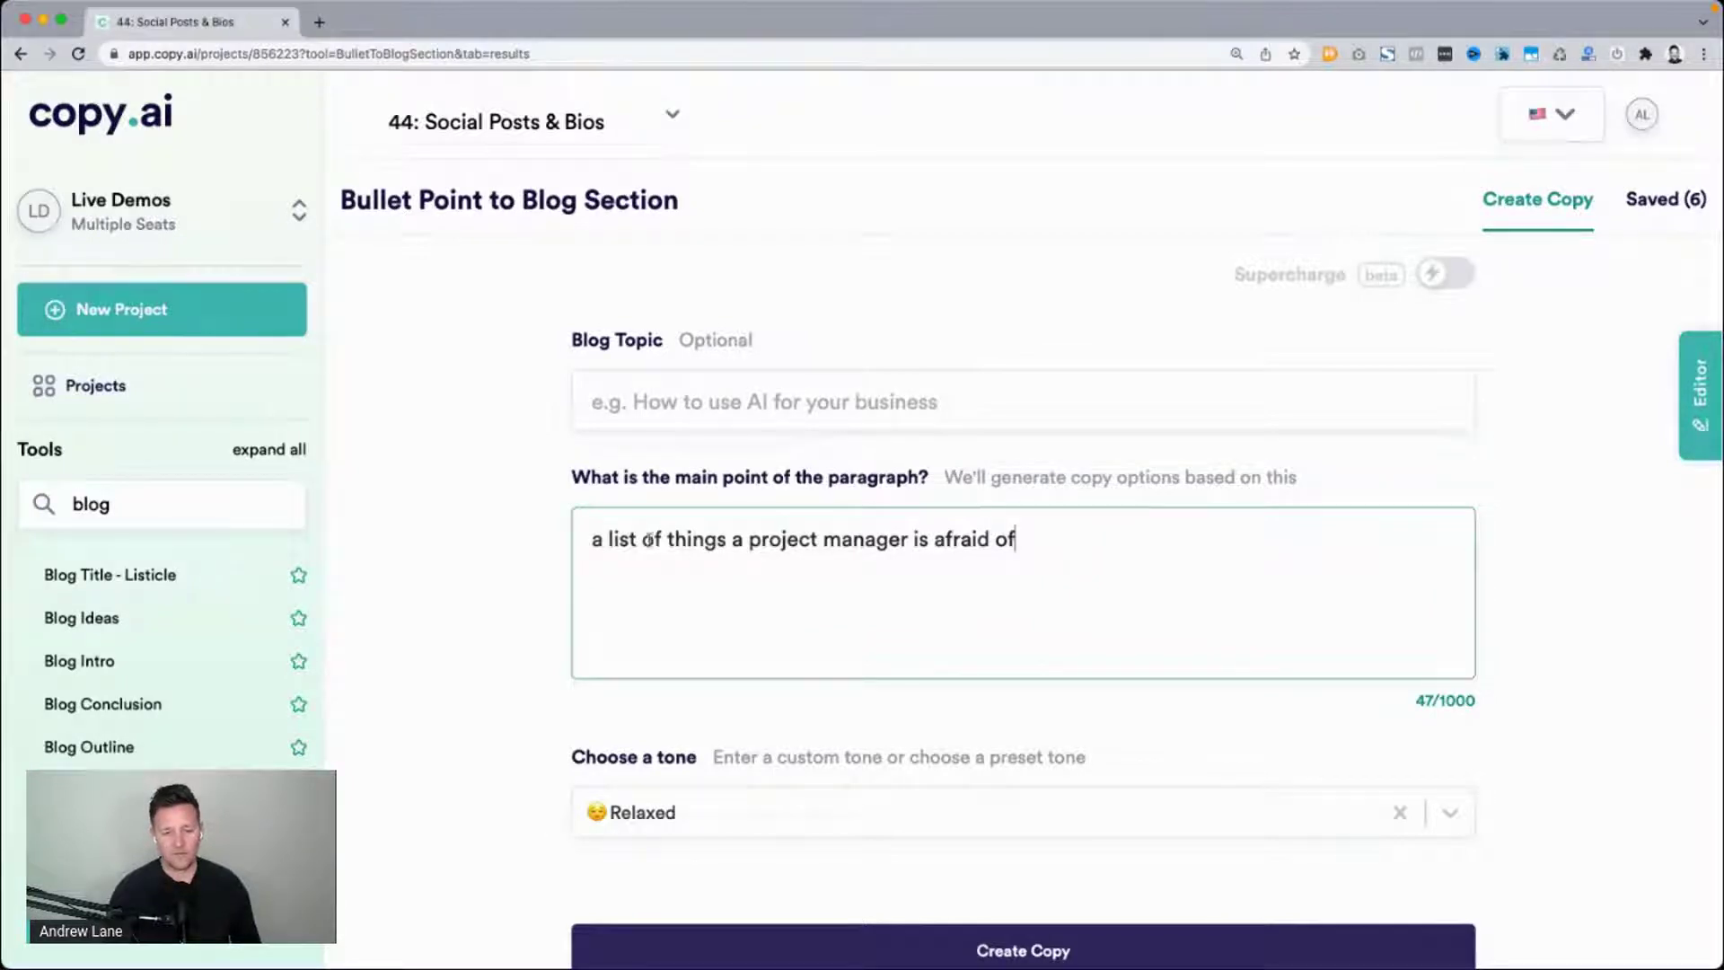
{"action": "scroll", "coordinate": [1020, 639], "scroll_direction": "down", "scroll_amount": 3}
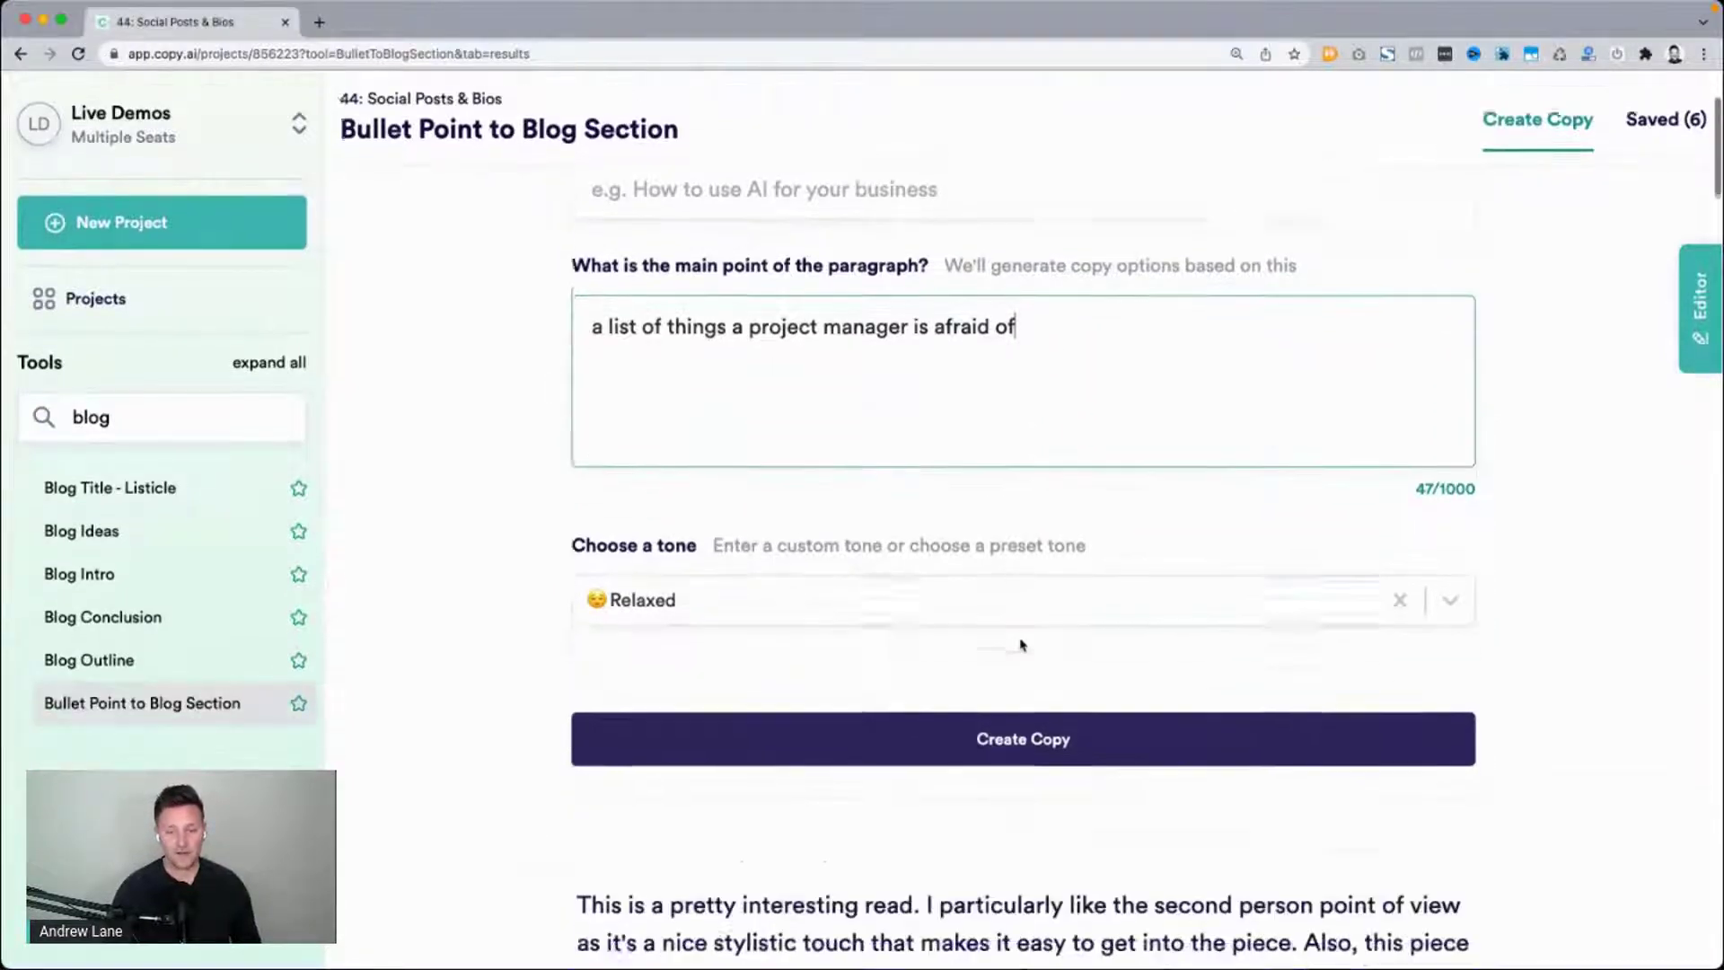
{"action": "scroll", "coordinate": [841, 331], "scroll_direction": "up", "scroll_amount": 3}
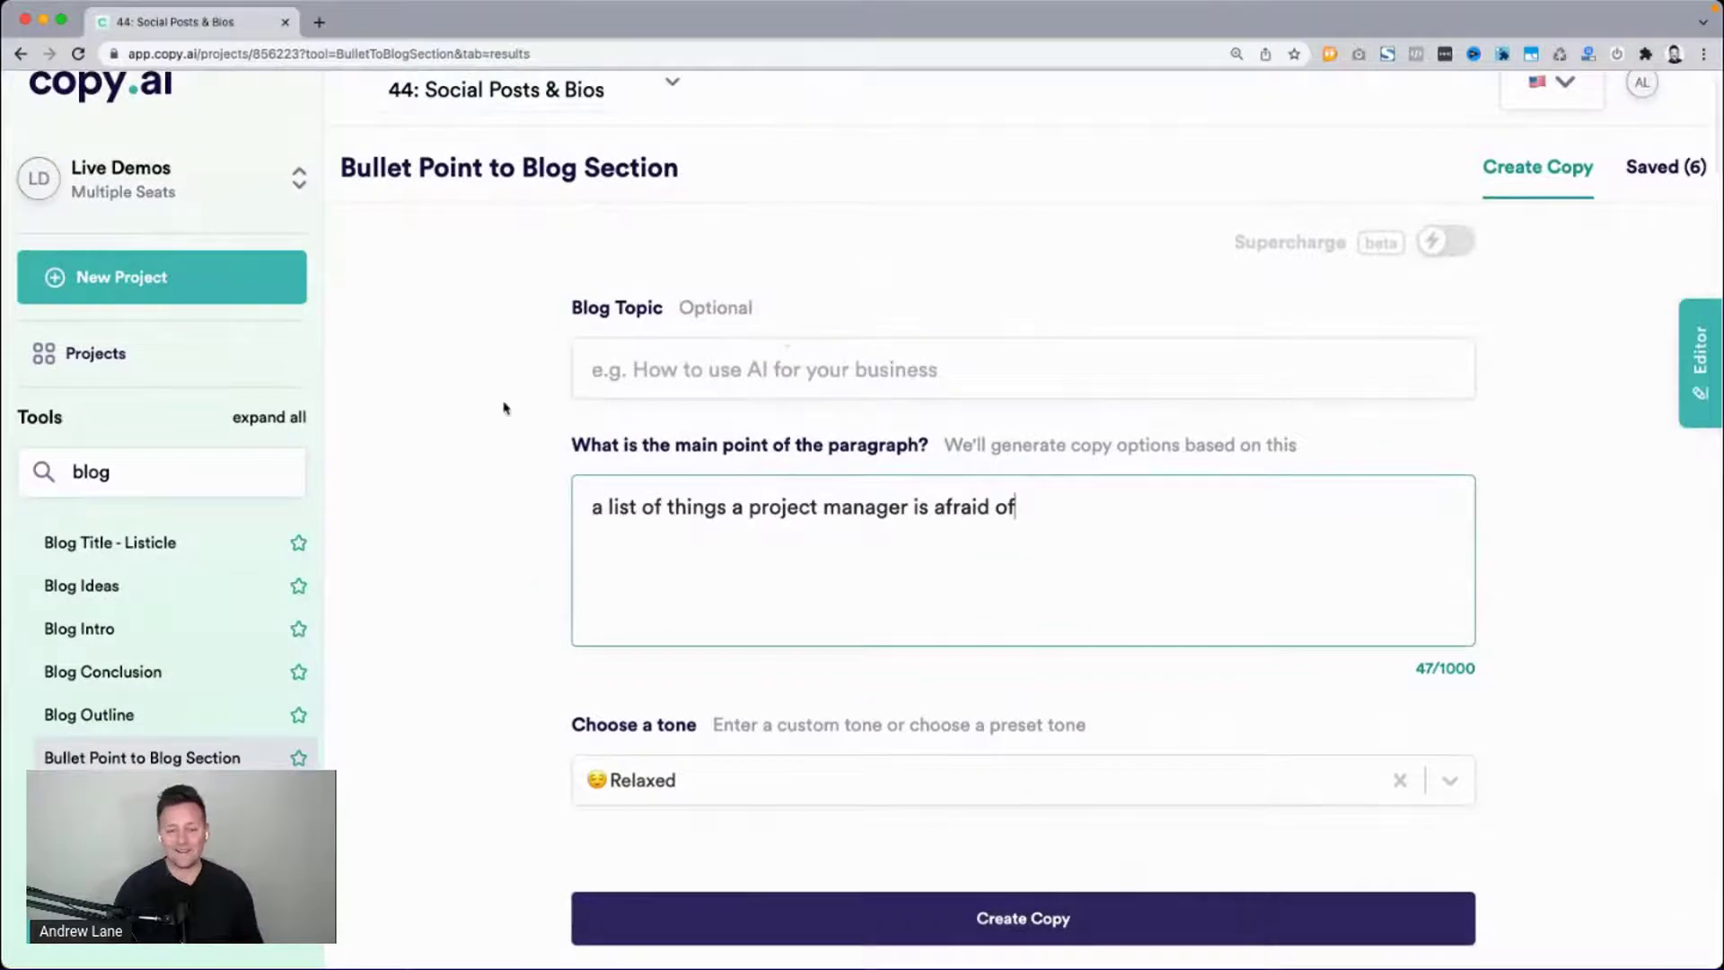
{"action": "scroll", "coordinate": [503, 406], "scroll_direction": "down", "scroll_amount": 2}
{"action": "left_click", "coordinate": [698, 800]}
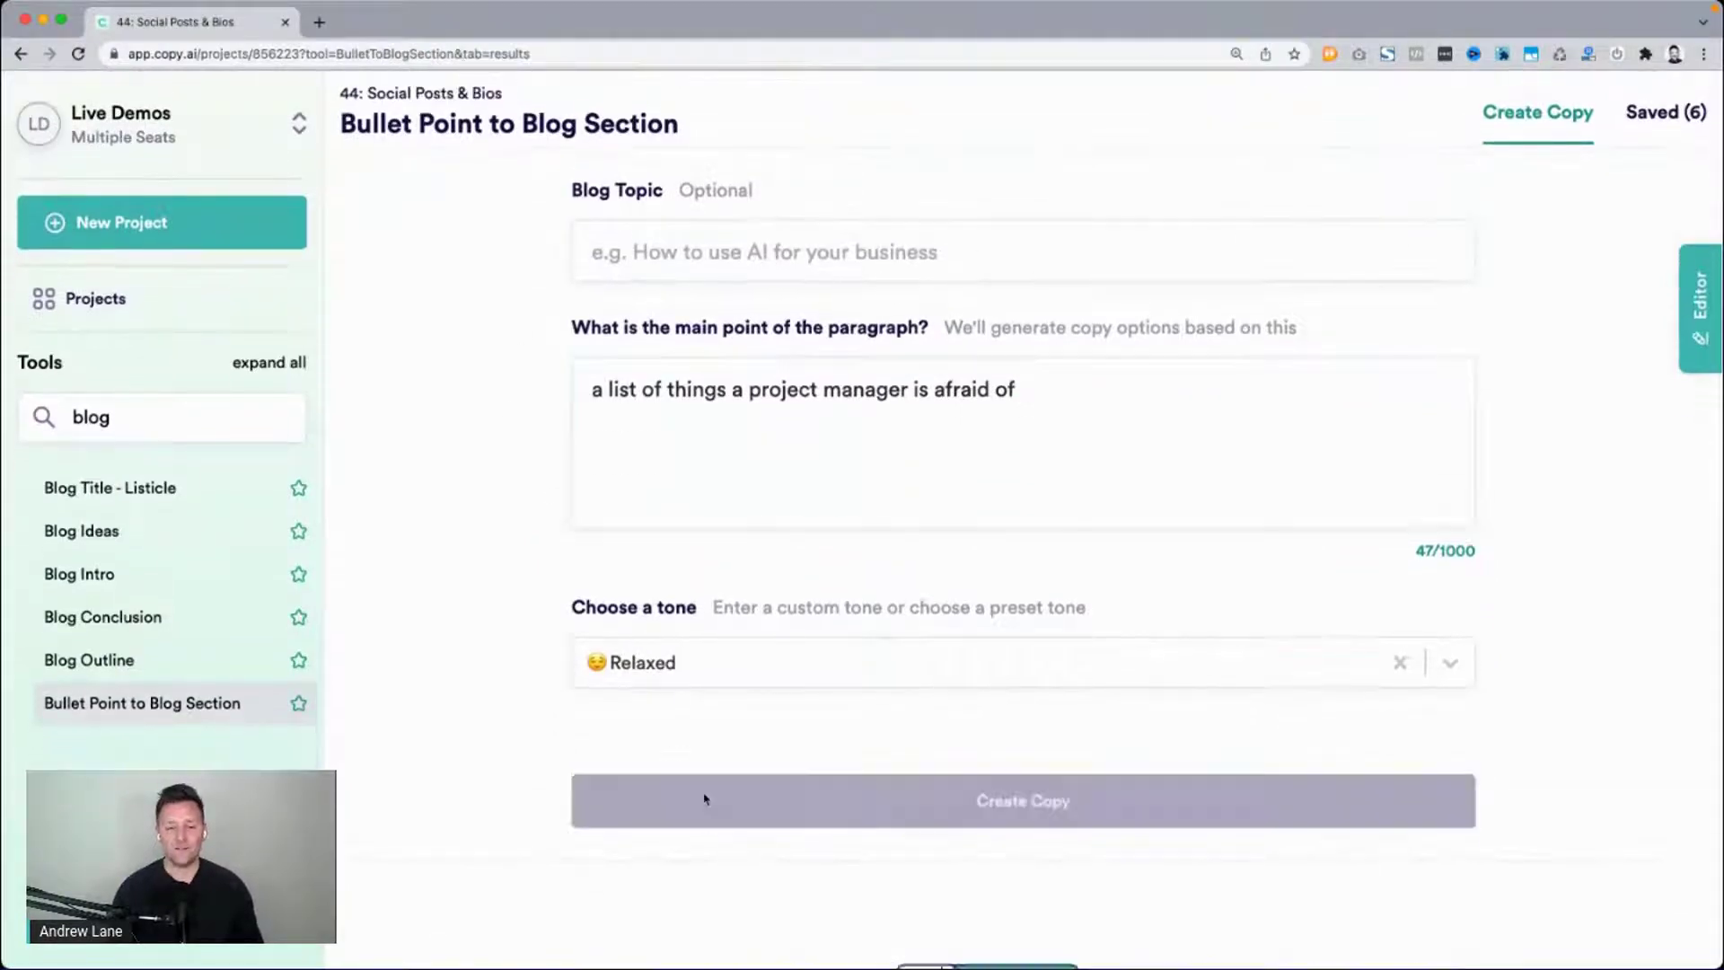
Change the tone from the preset list to Empathetic.
{"action": "left_click", "coordinate": [613, 661]}
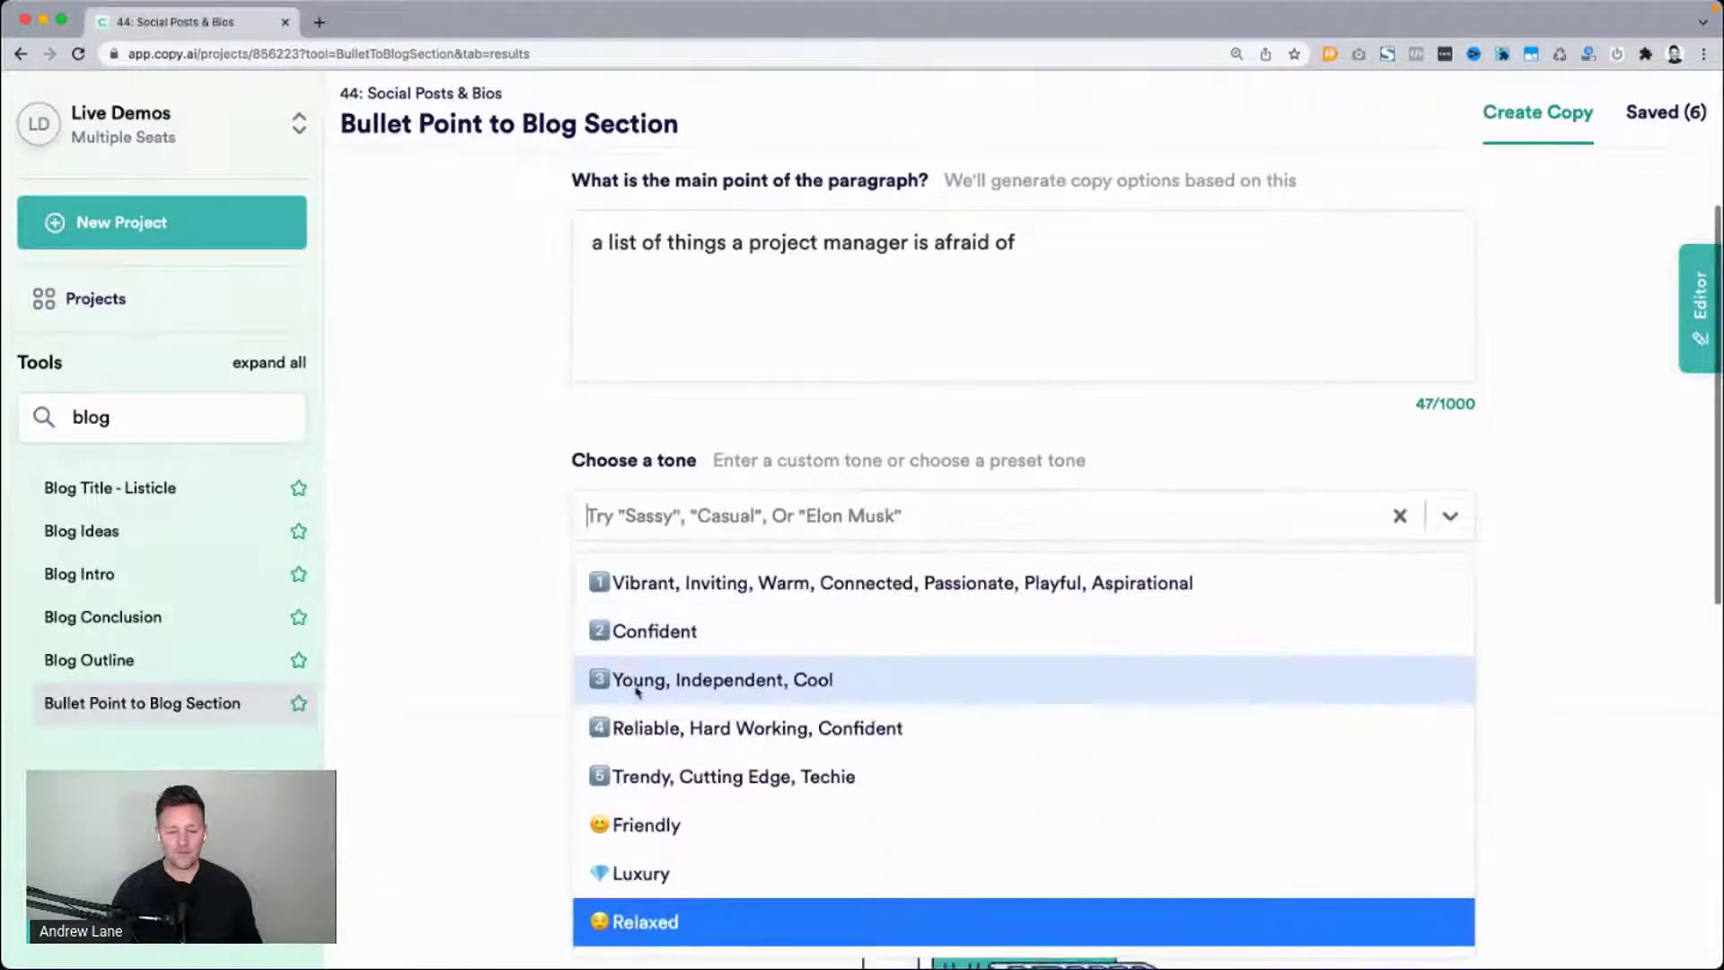
{"action": "left_click", "coordinate": [633, 921]}
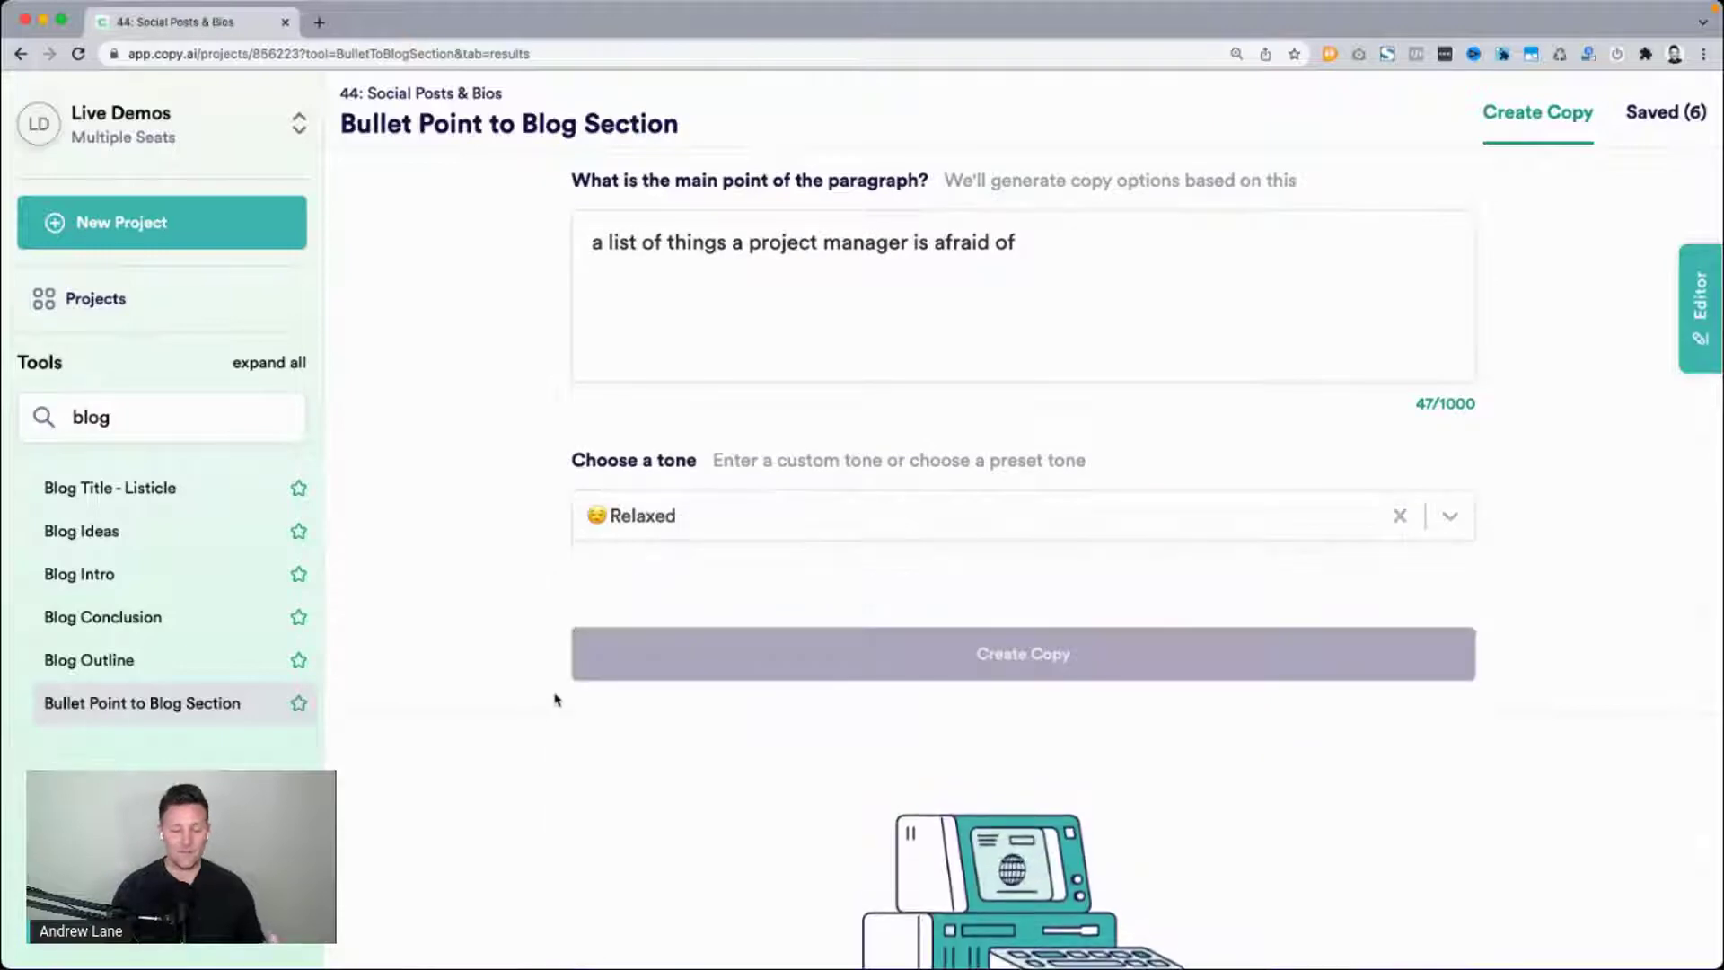
{"action": "scroll", "coordinate": [476, 514], "scroll_direction": "up", "scroll_amount": 1}
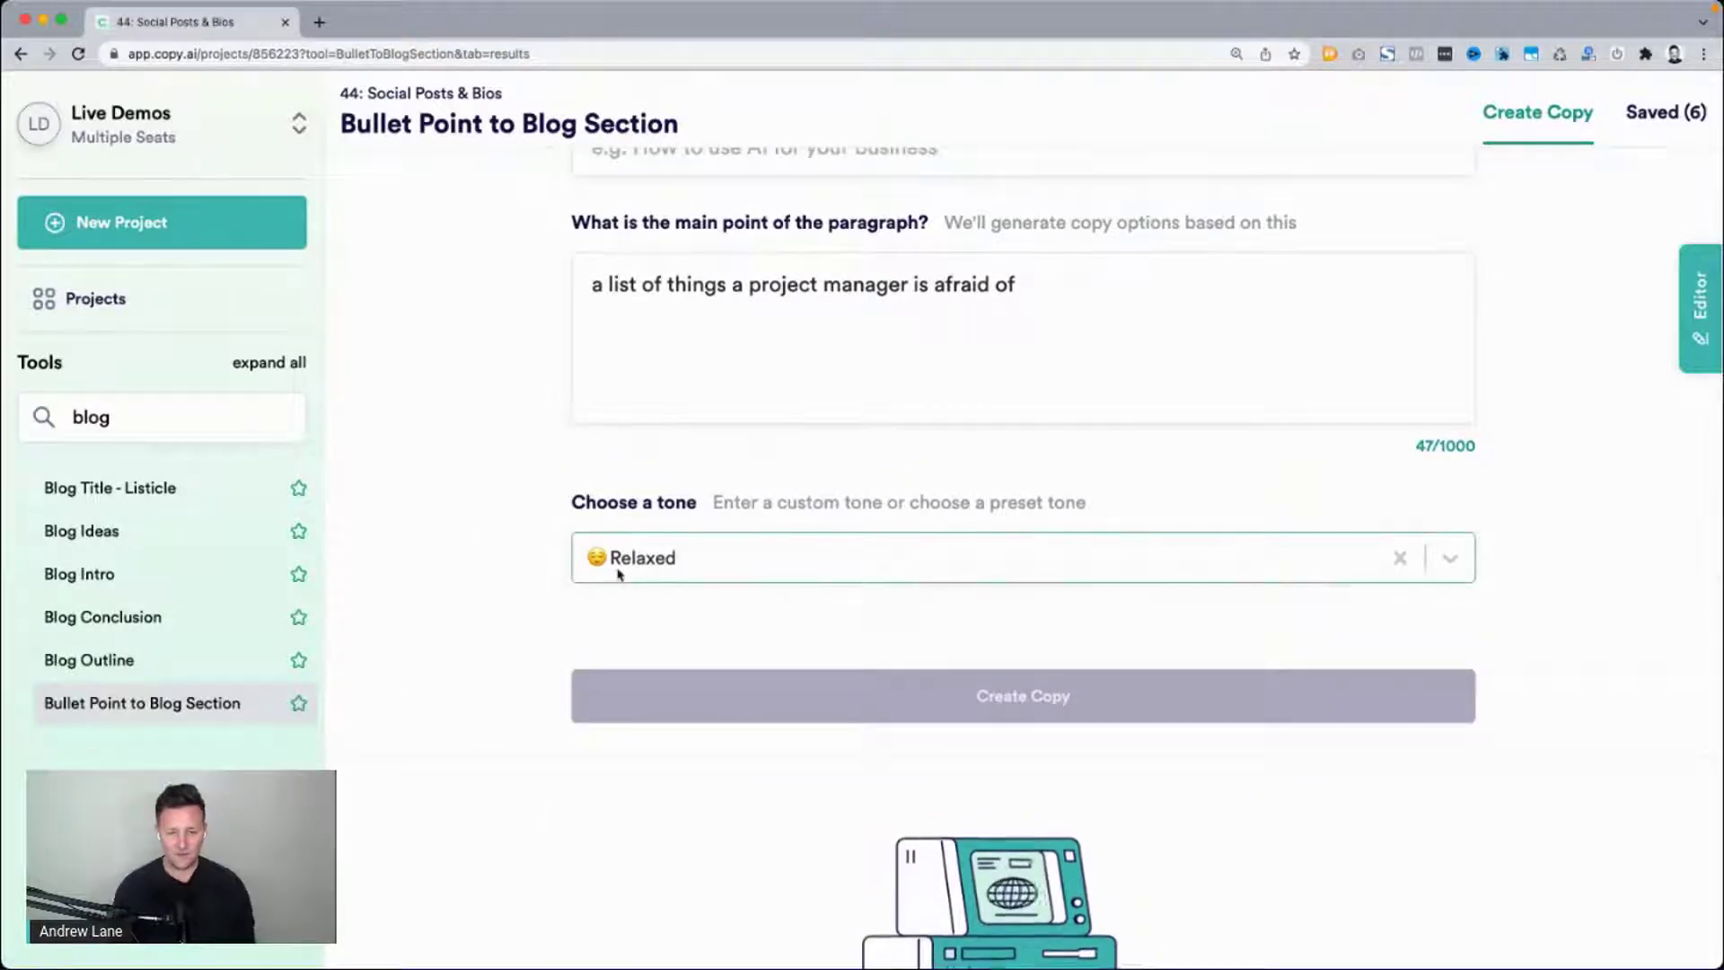
{"action": "left_click", "coordinate": [662, 562]}
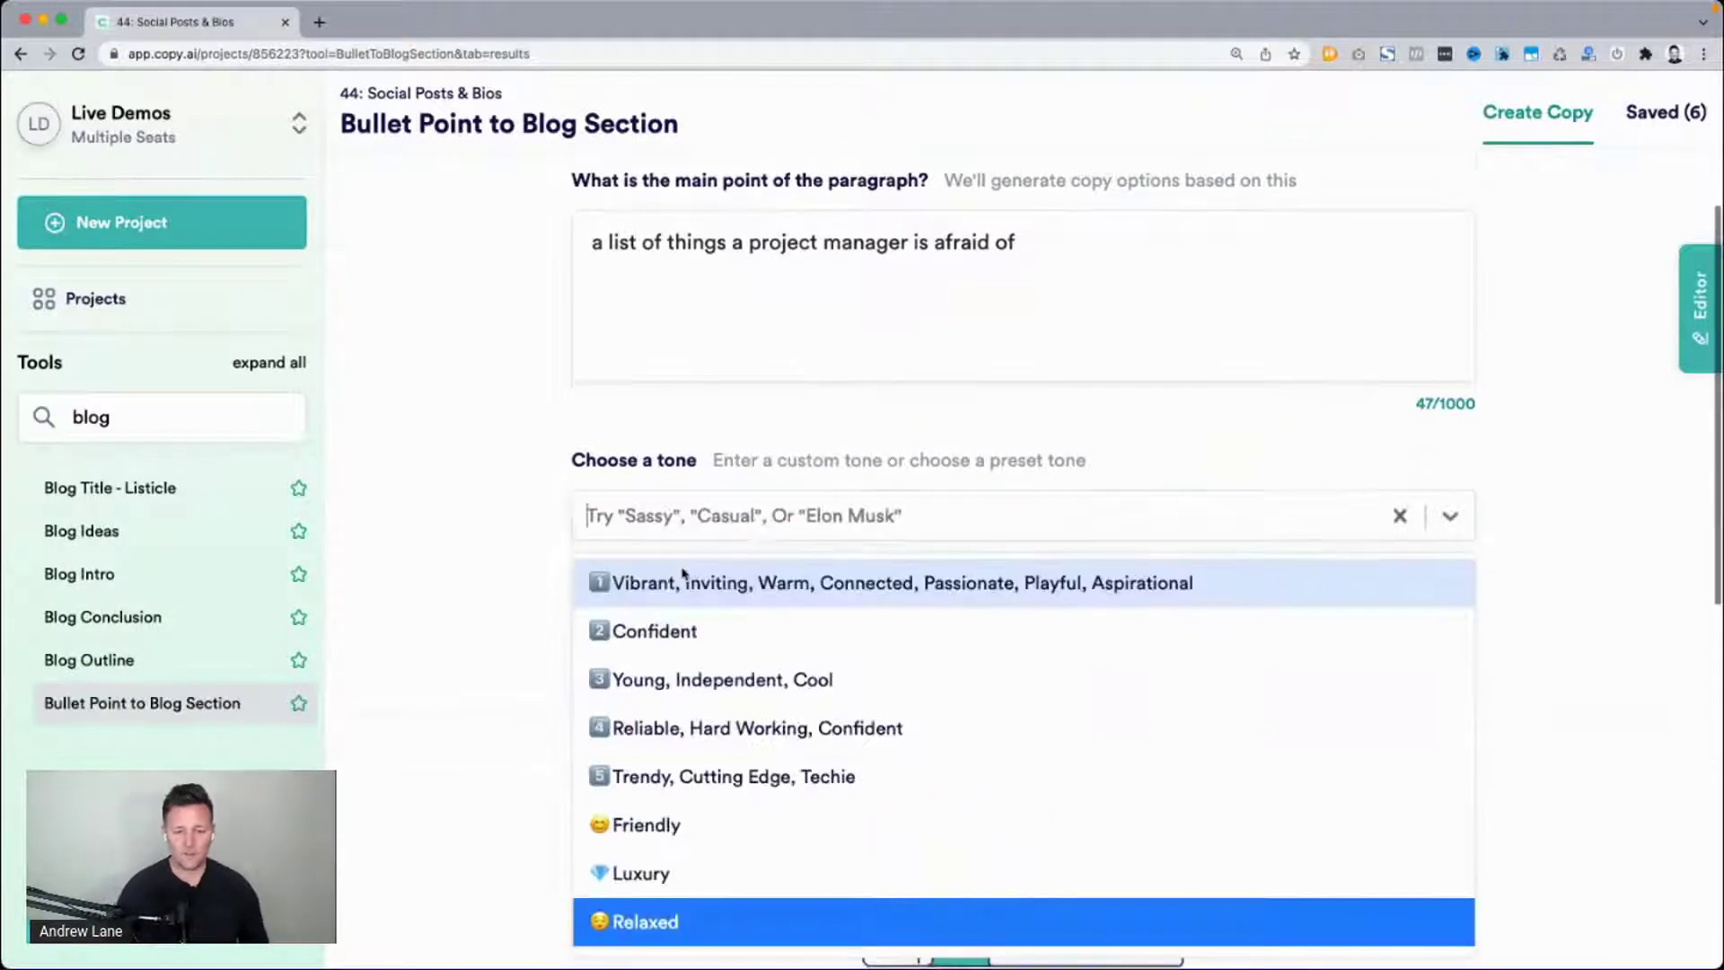
{"action": "scroll", "coordinate": [637, 871], "scroll_direction": "down", "scroll_amount": 3}
{"action": "left_click", "coordinate": [662, 927]}
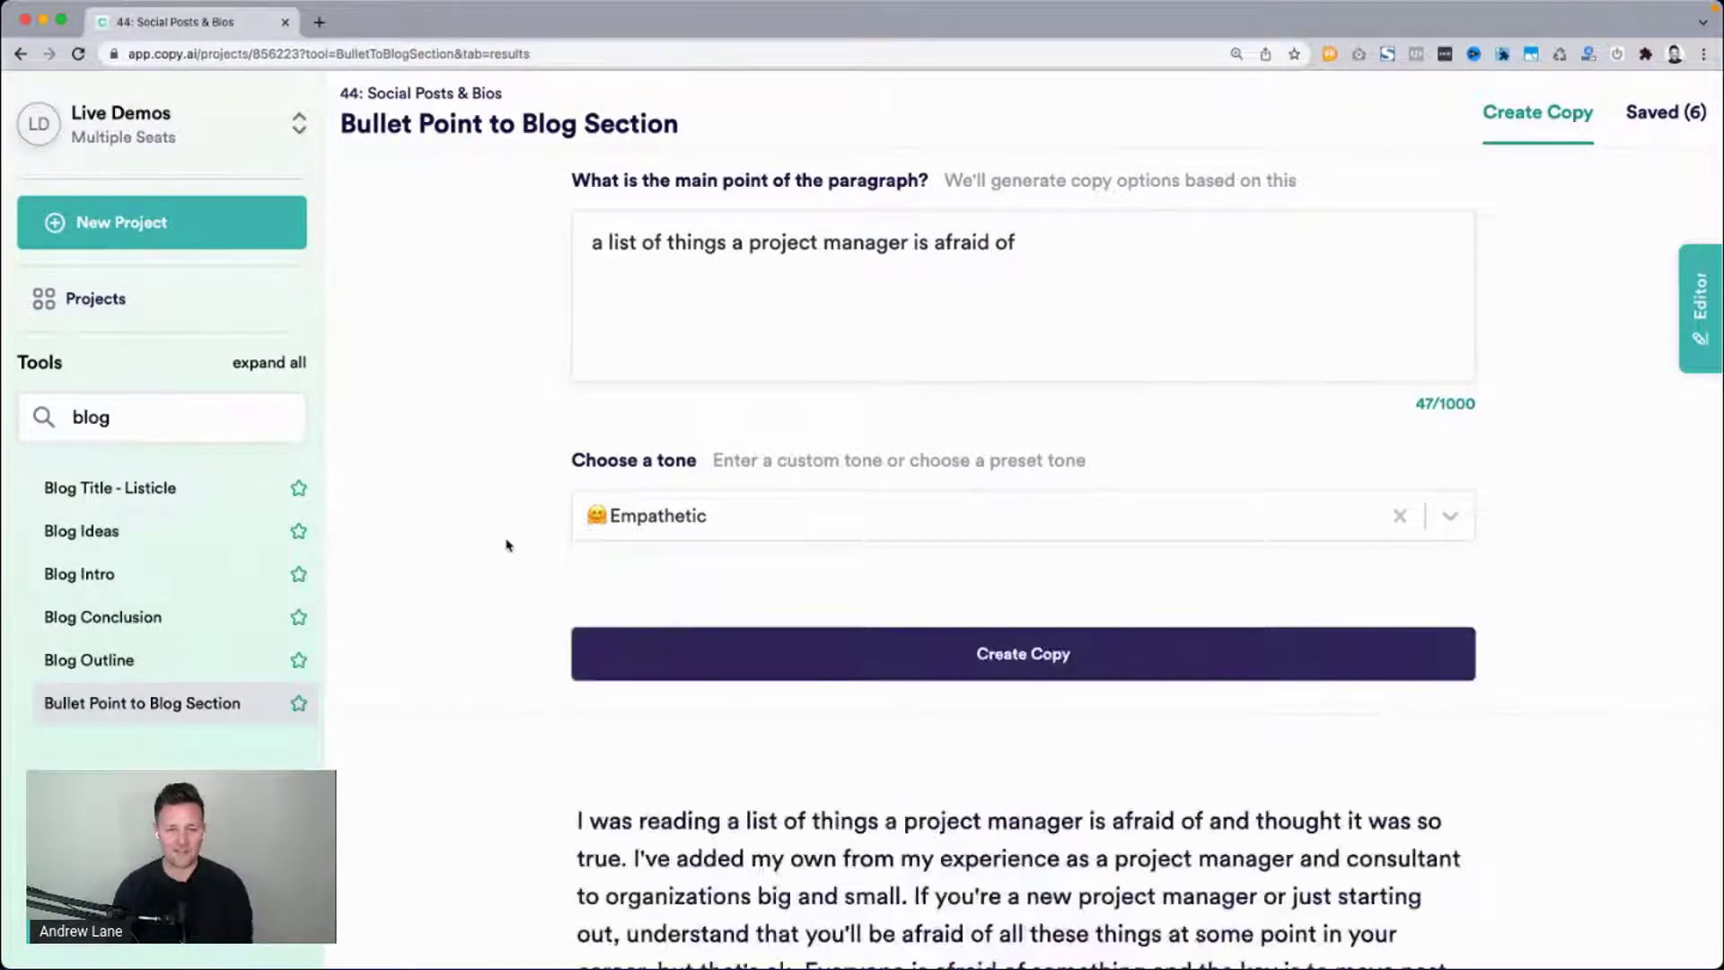
Read the first generated section about a project manager's fears, highlighting part of its opening sentences.
{"action": "scroll", "coordinate": [507, 545], "scroll_direction": "down", "scroll_amount": 6}
{"action": "scroll", "coordinate": [507, 545], "scroll_direction": "up", "scroll_amount": 3}
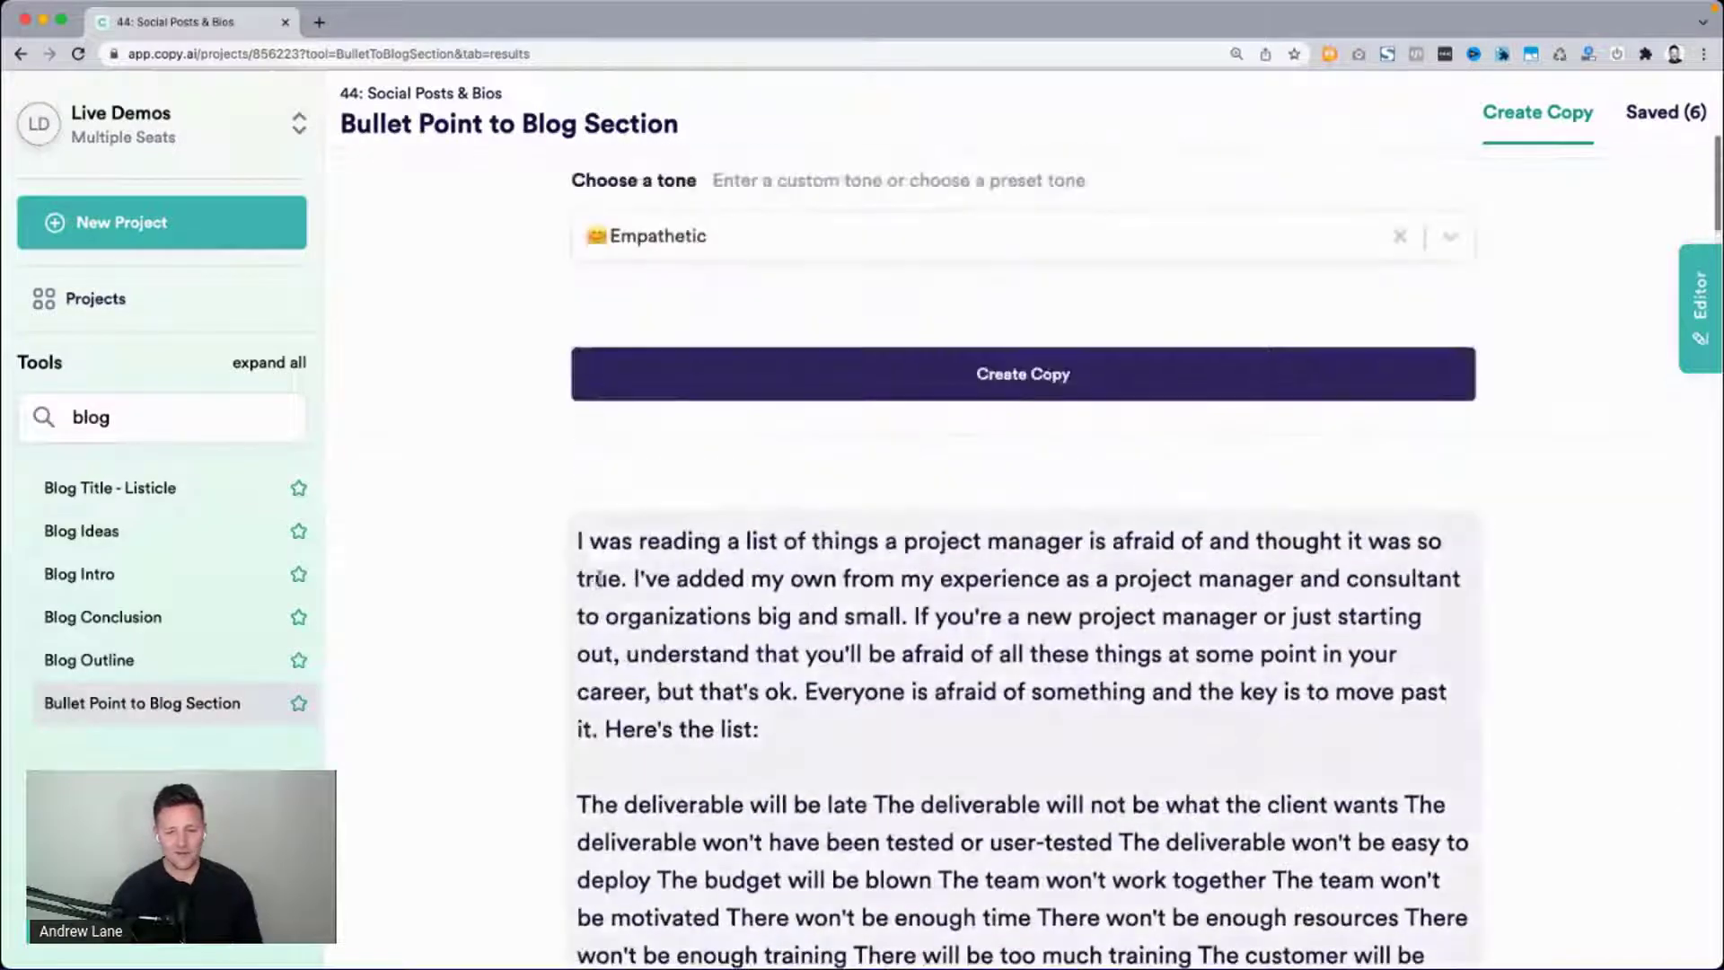
{"action": "left_click_drag", "start_coordinate": [609, 540], "coordinate": [799, 610]}
{"action": "scroll", "coordinate": [802, 608], "scroll_direction": "down", "scroll_amount": 1}
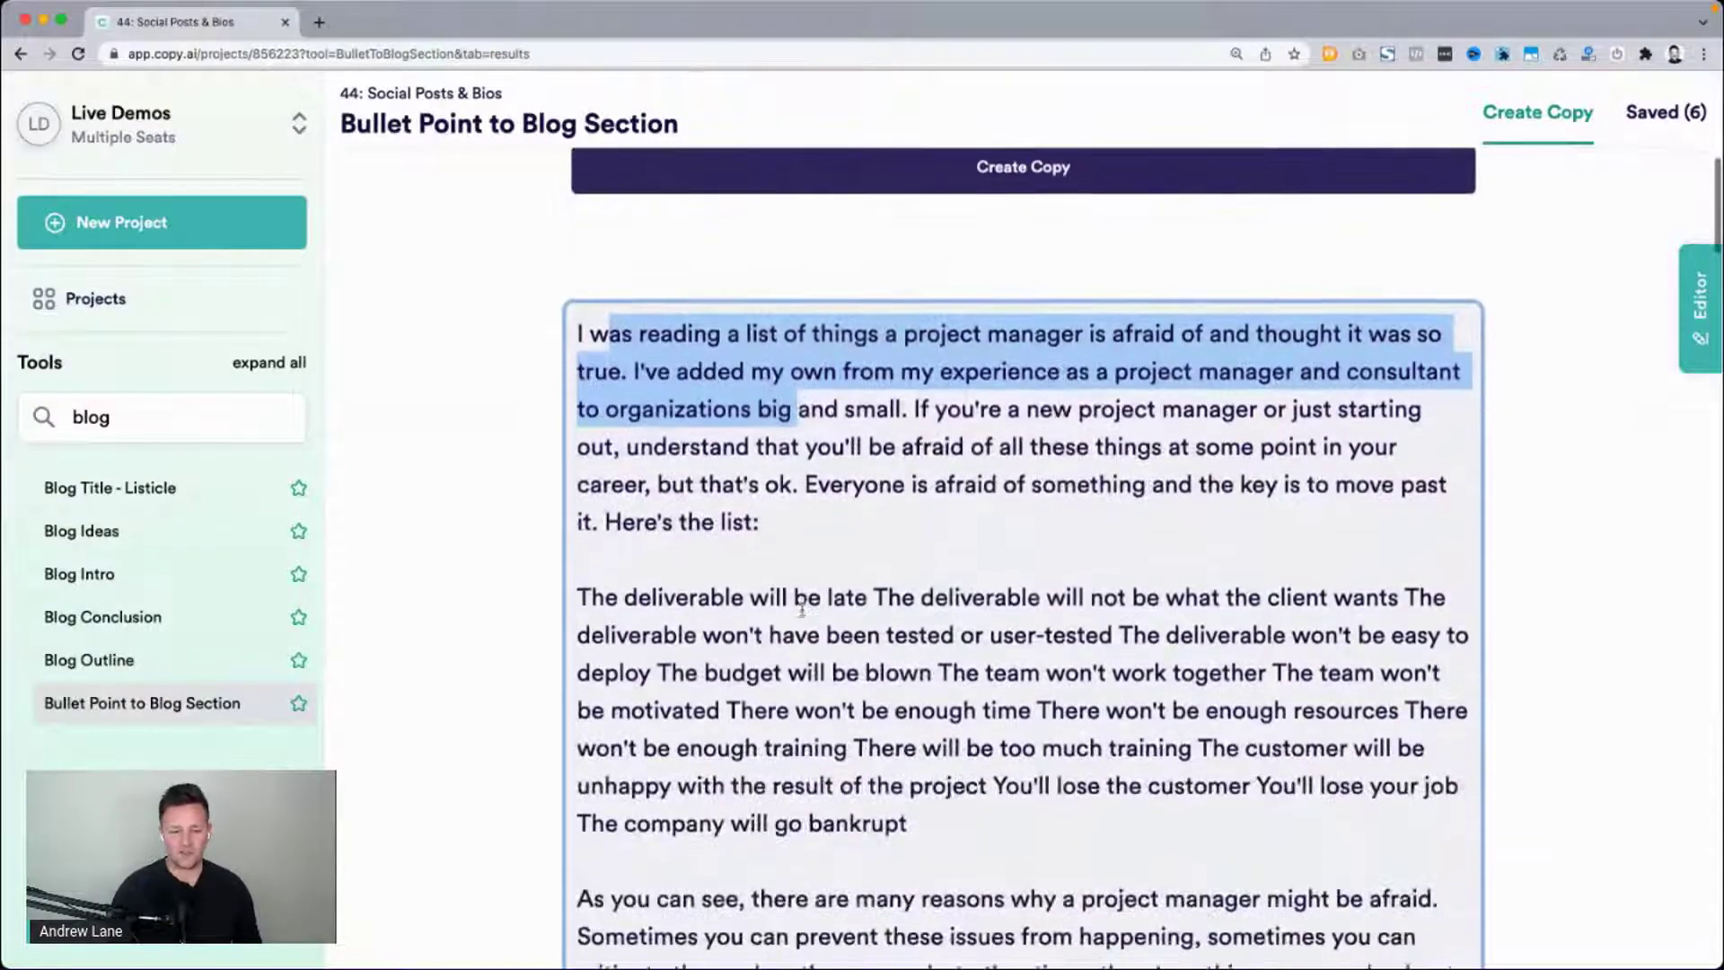
Generate new blog sections for the project manager main point with the Empathetic tone.
{"action": "scroll", "coordinate": [985, 489], "scroll_direction": "up", "scroll_amount": 6}
{"action": "left_click", "coordinate": [500, 412]}
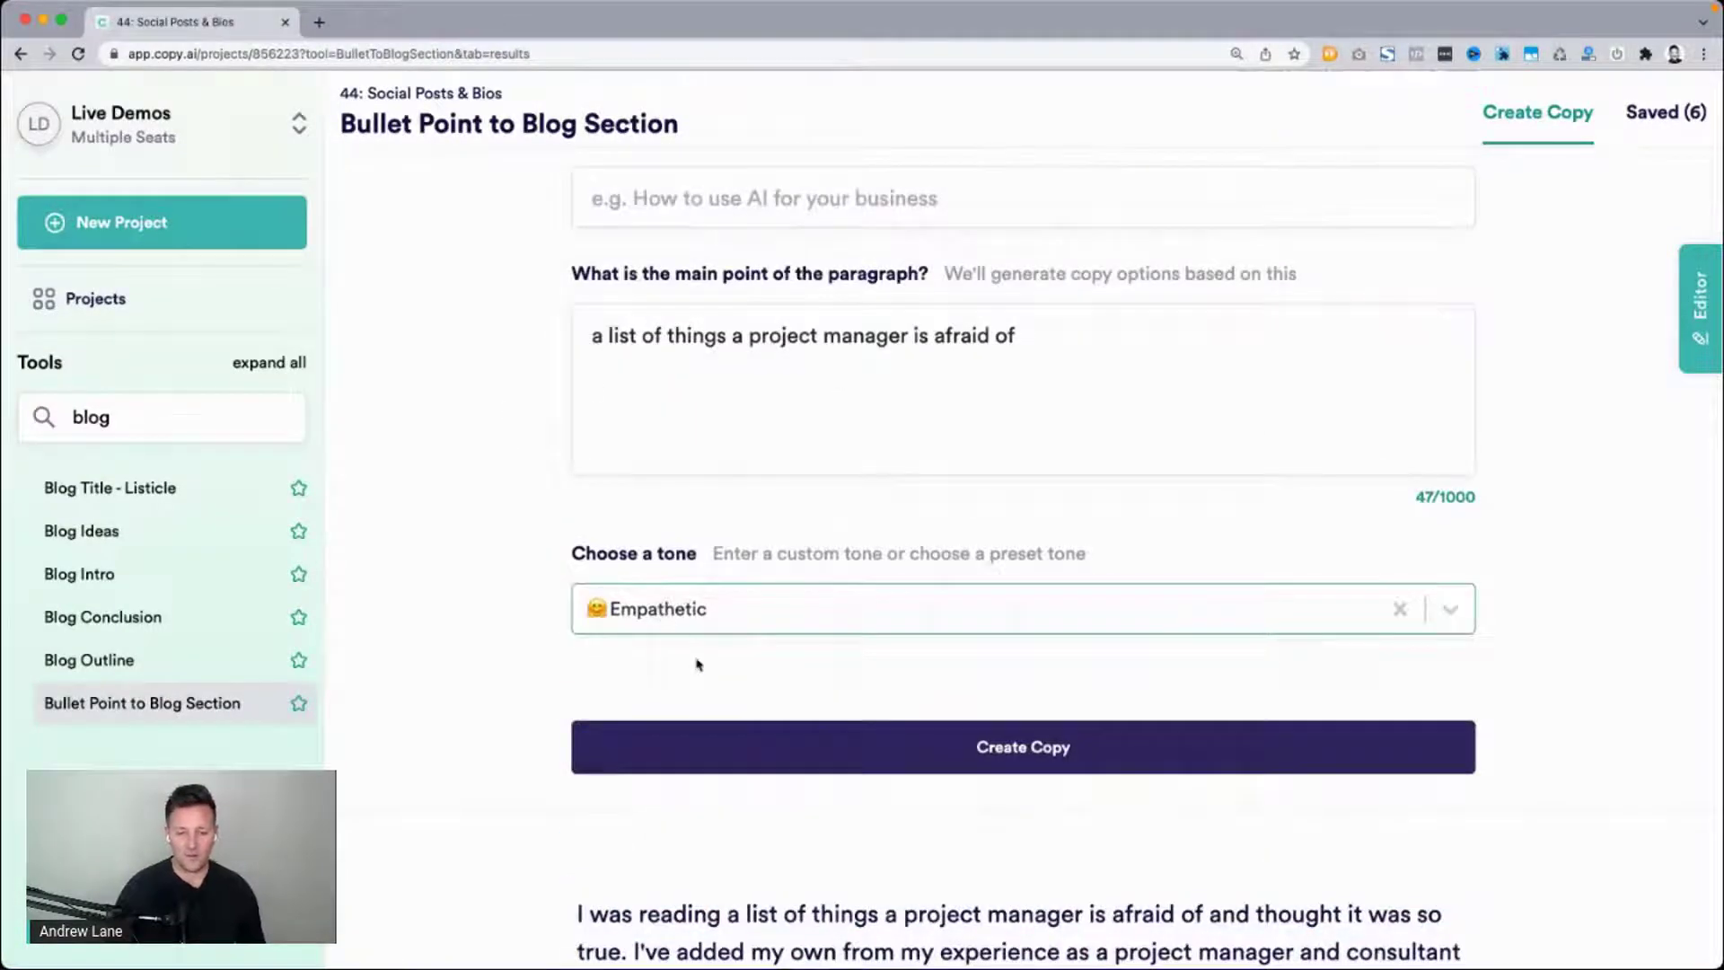
{"action": "left_click", "coordinate": [736, 732]}
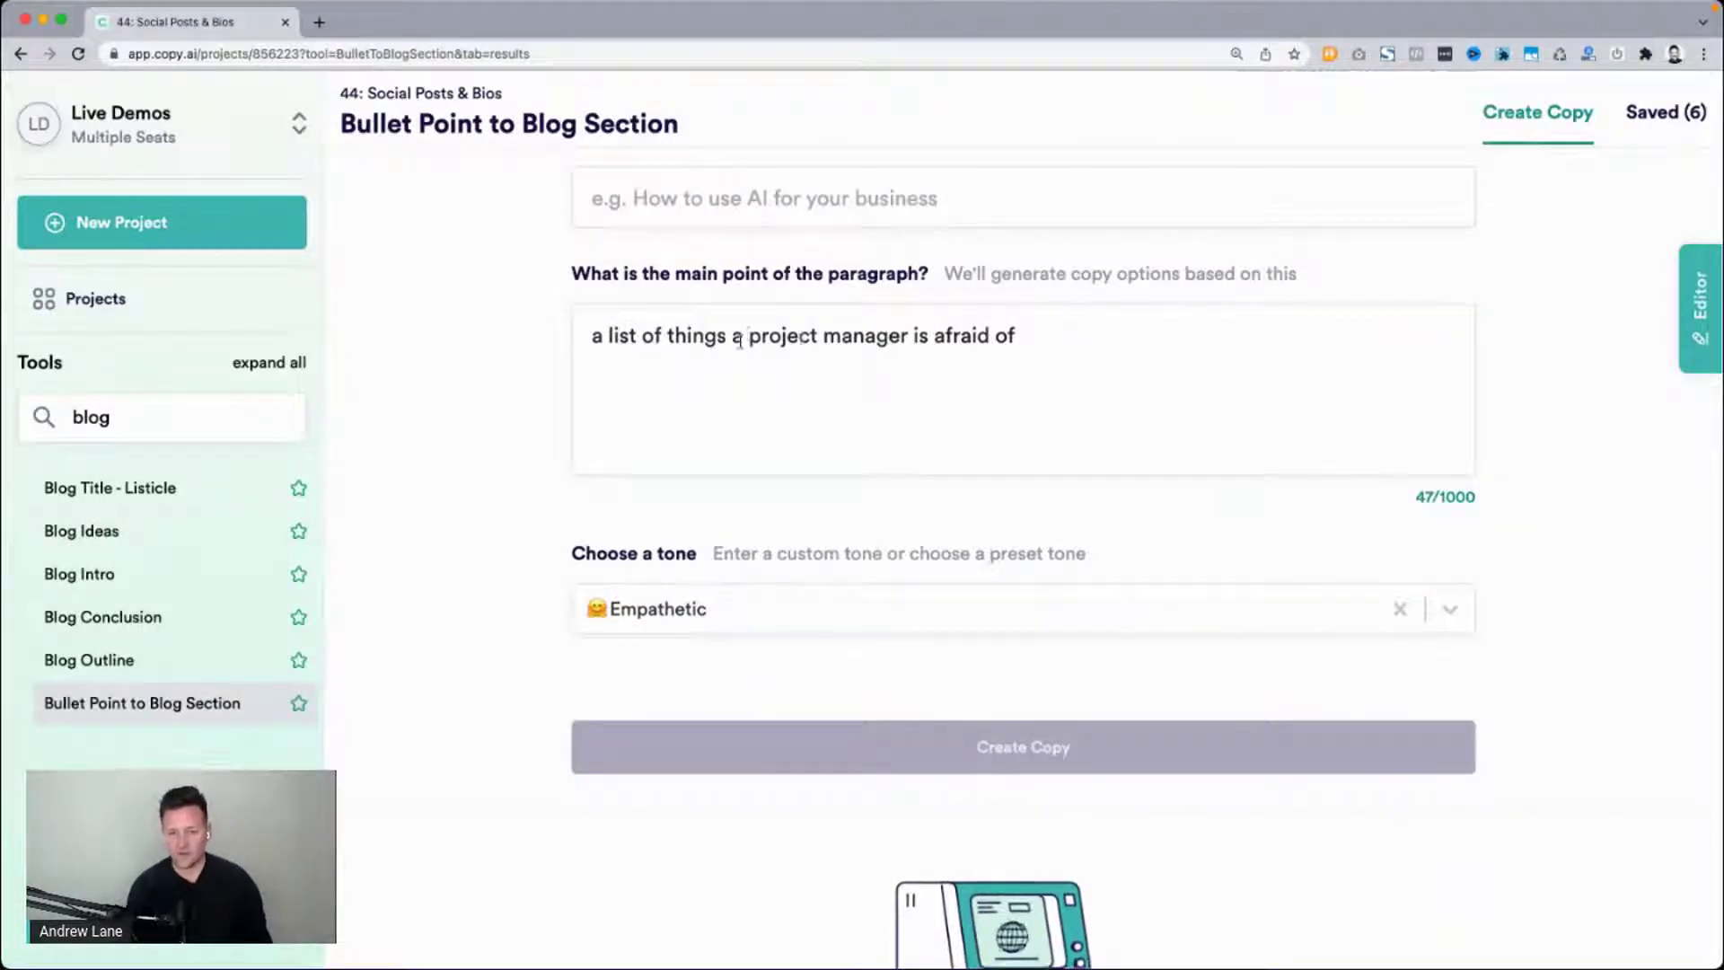
Review the Empathetic project manager sections, highlighting the numbered list of fears in the first section.
{"action": "left_click_drag", "start_coordinate": [749, 335], "coordinate": [906, 338]}
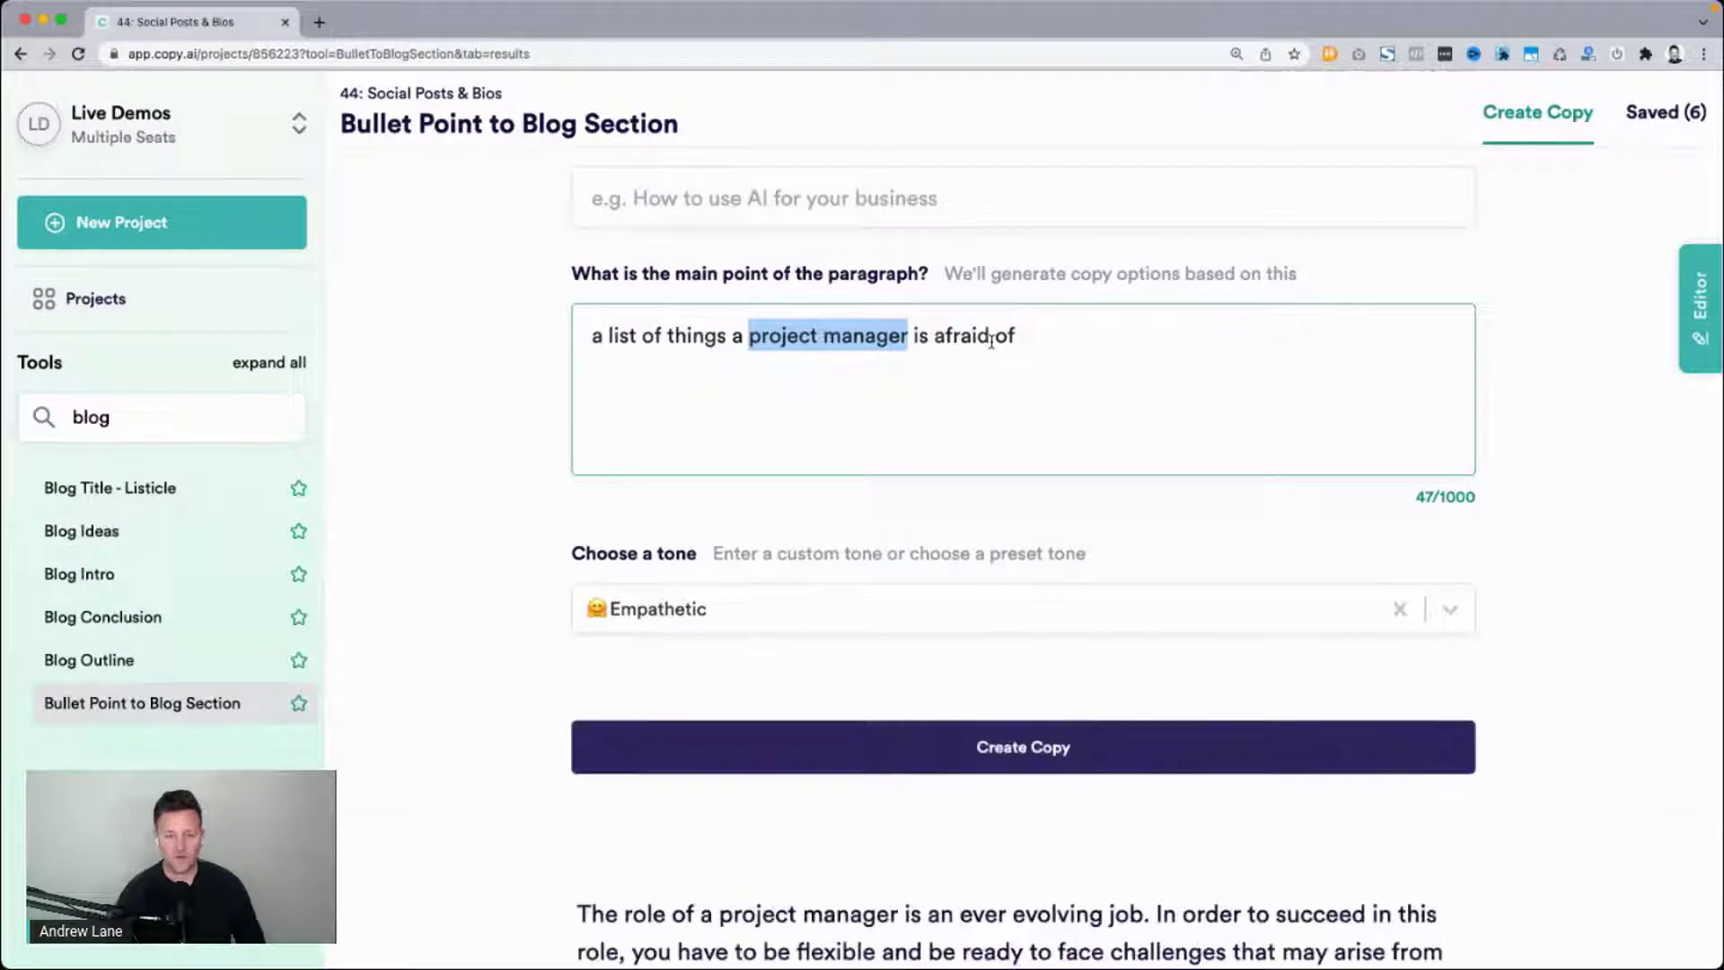
{"action": "scroll", "coordinate": [470, 393], "scroll_direction": "down", "scroll_amount": 7}
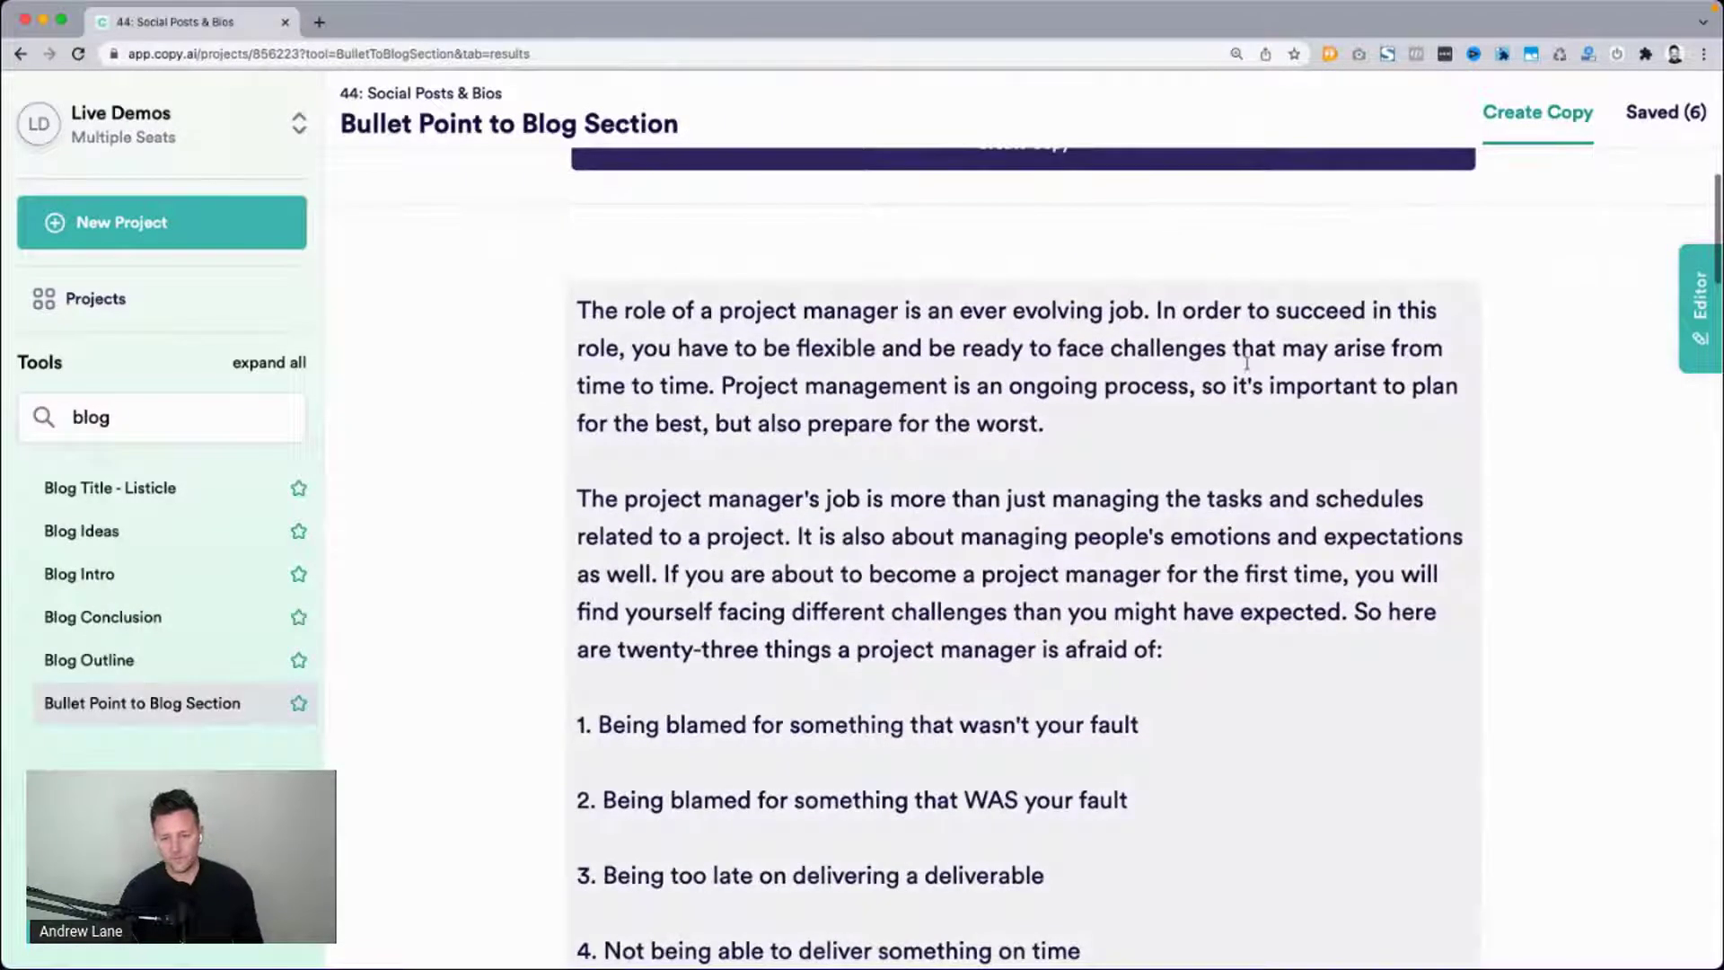
{"action": "scroll", "coordinate": [898, 539], "scroll_direction": "down", "scroll_amount": 3}
{"action": "left_click_drag", "start_coordinate": [613, 534], "coordinate": [956, 853]}
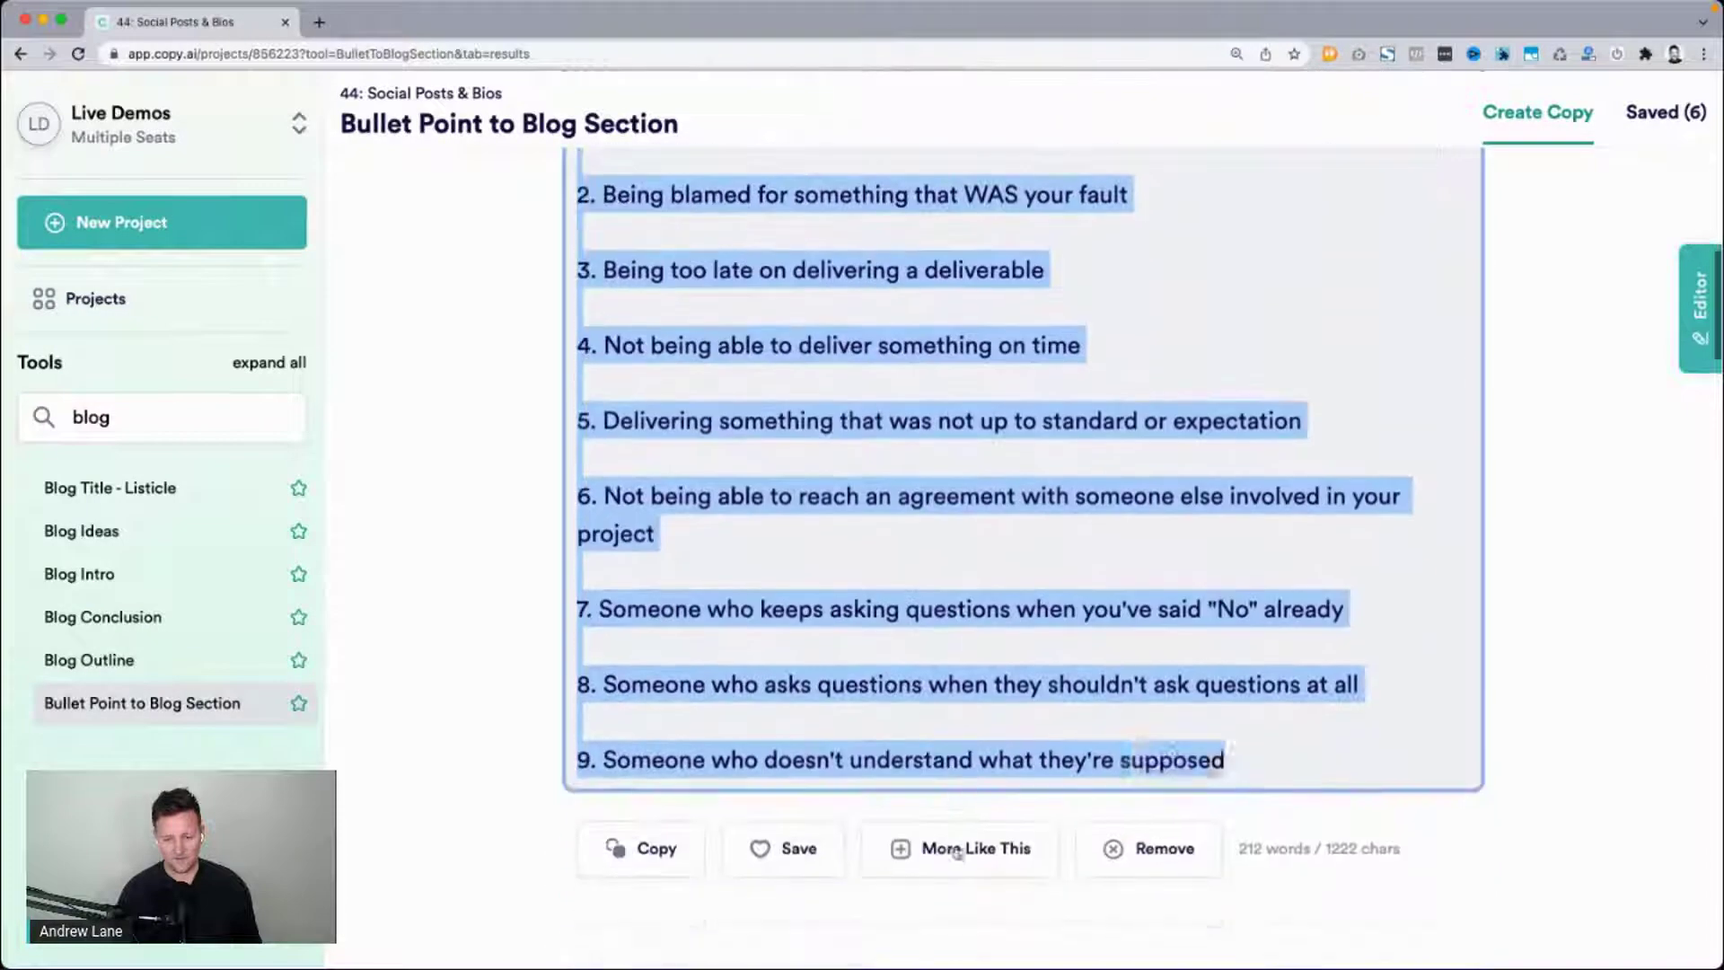
{"action": "scroll", "coordinate": [1293, 759], "scroll_direction": "up", "scroll_amount": 4}
{"action": "scroll", "coordinate": [1299, 767], "scroll_direction": "up", "scroll_amount": 1}
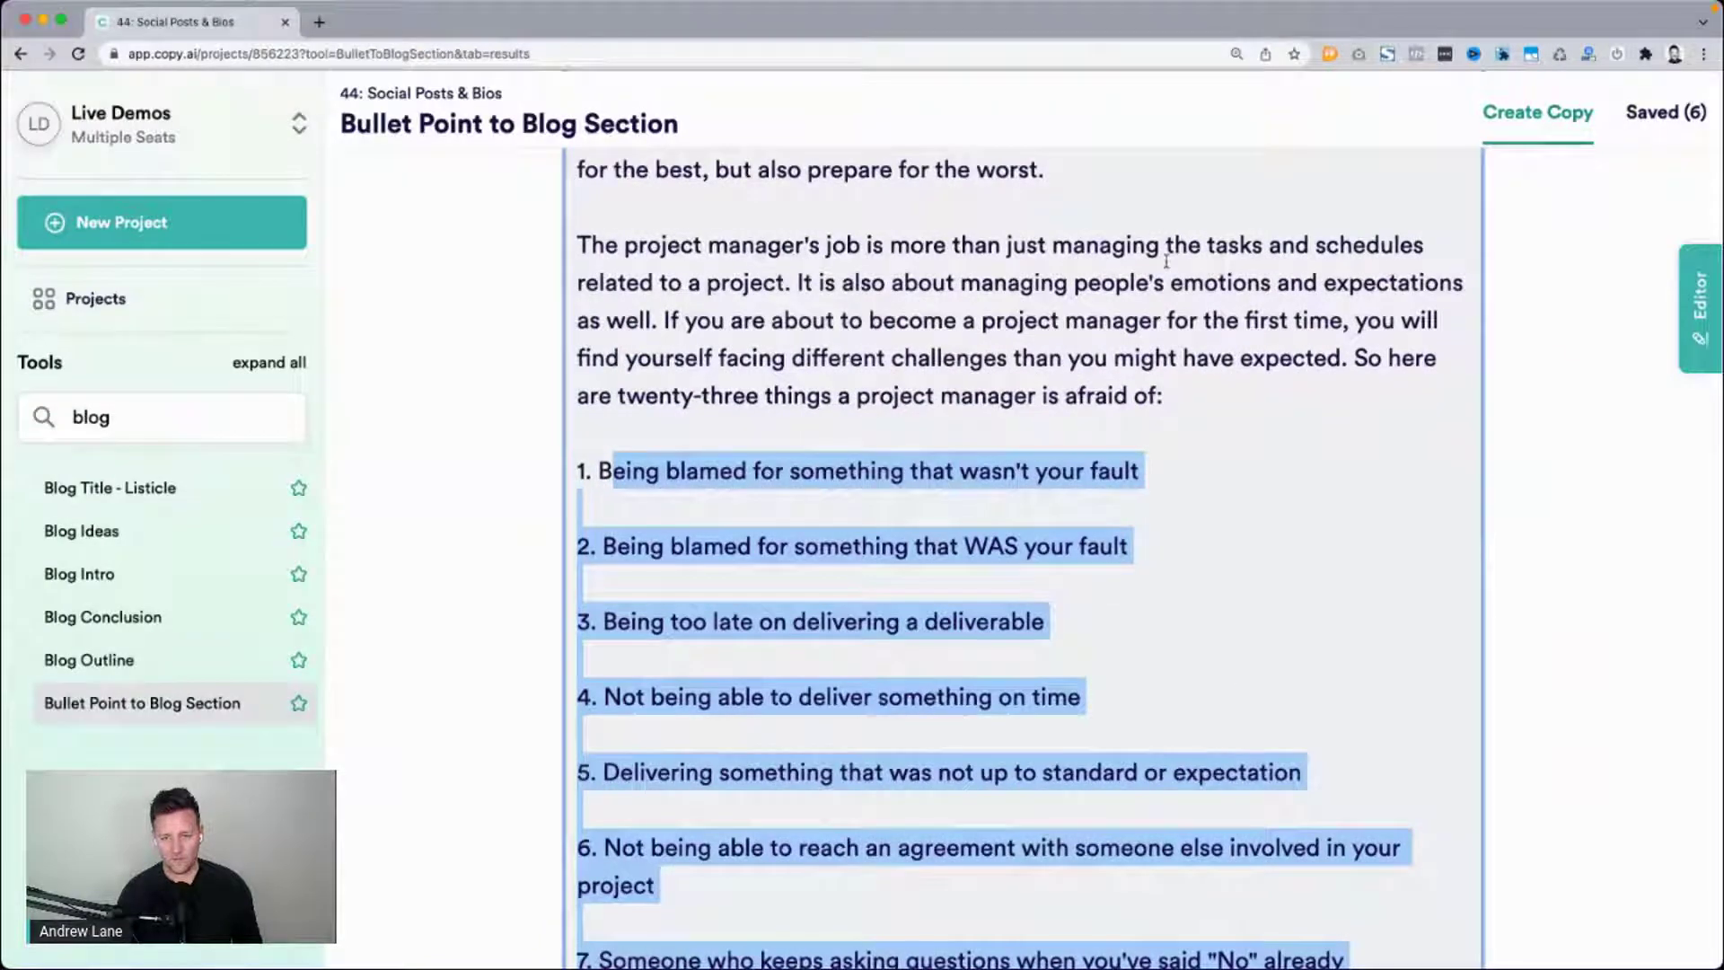
{"action": "scroll", "coordinate": [875, 277], "scroll_direction": "down", "scroll_amount": 12}
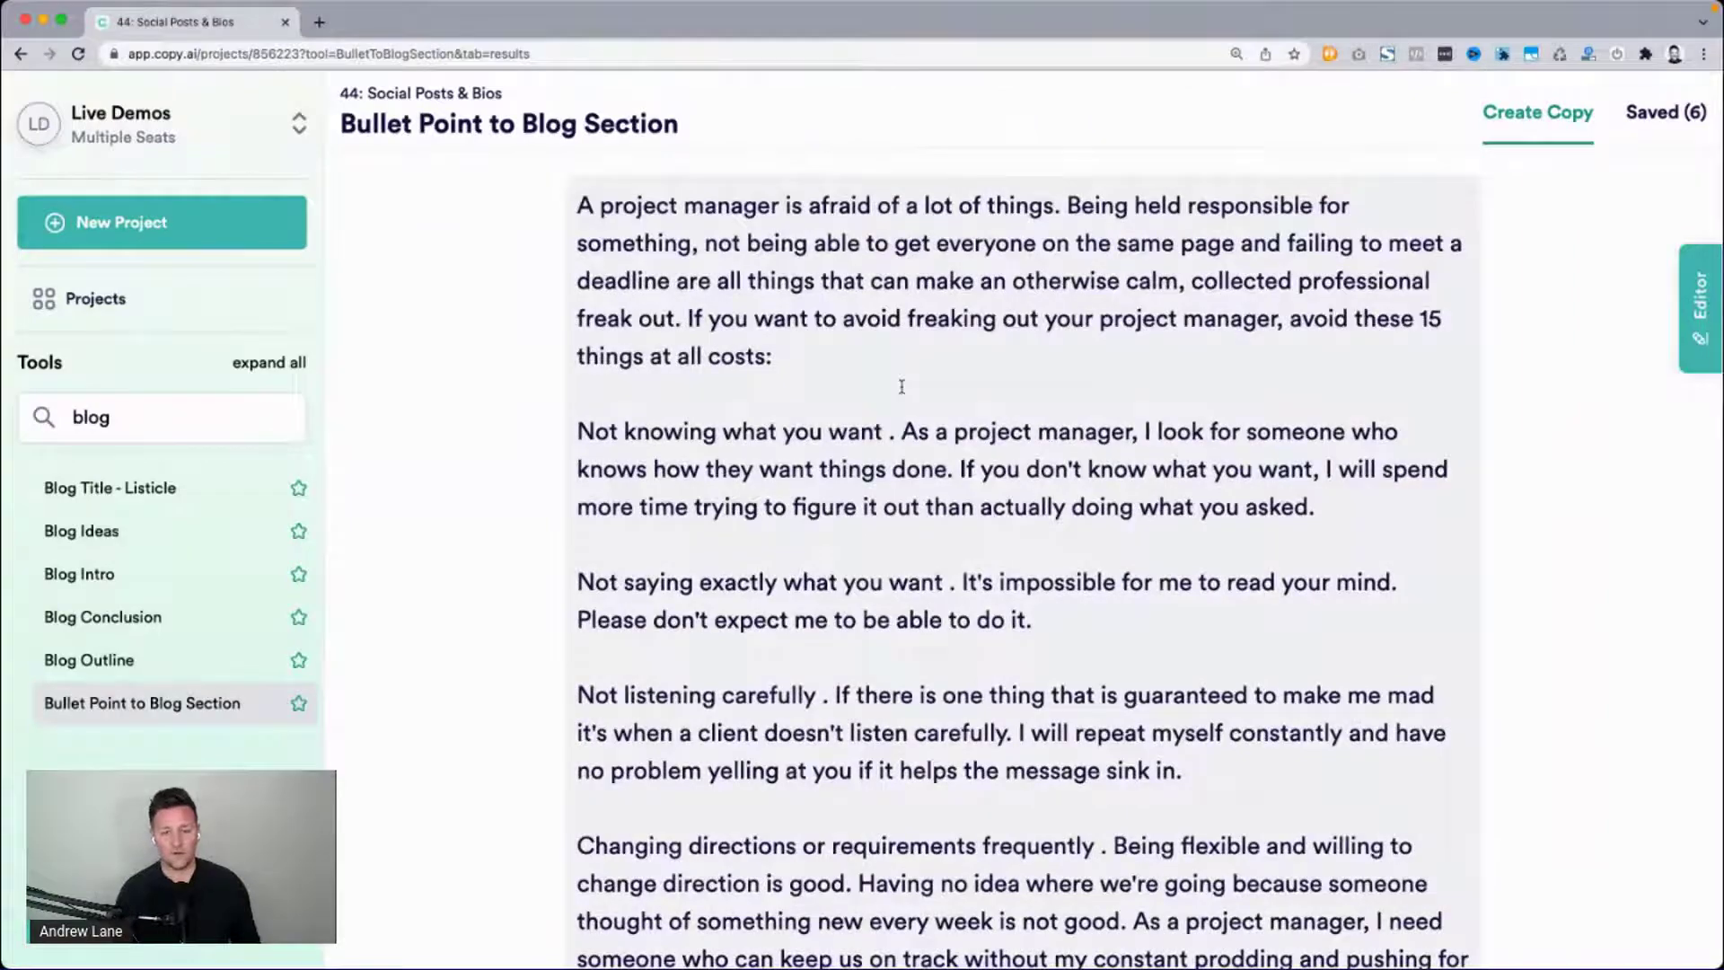
Replace "project manager" with "course creator" in the main point and generate new blog sections with the Empathetic tone.
{"action": "scroll", "coordinate": [901, 386], "scroll_direction": "up", "scroll_amount": 15}
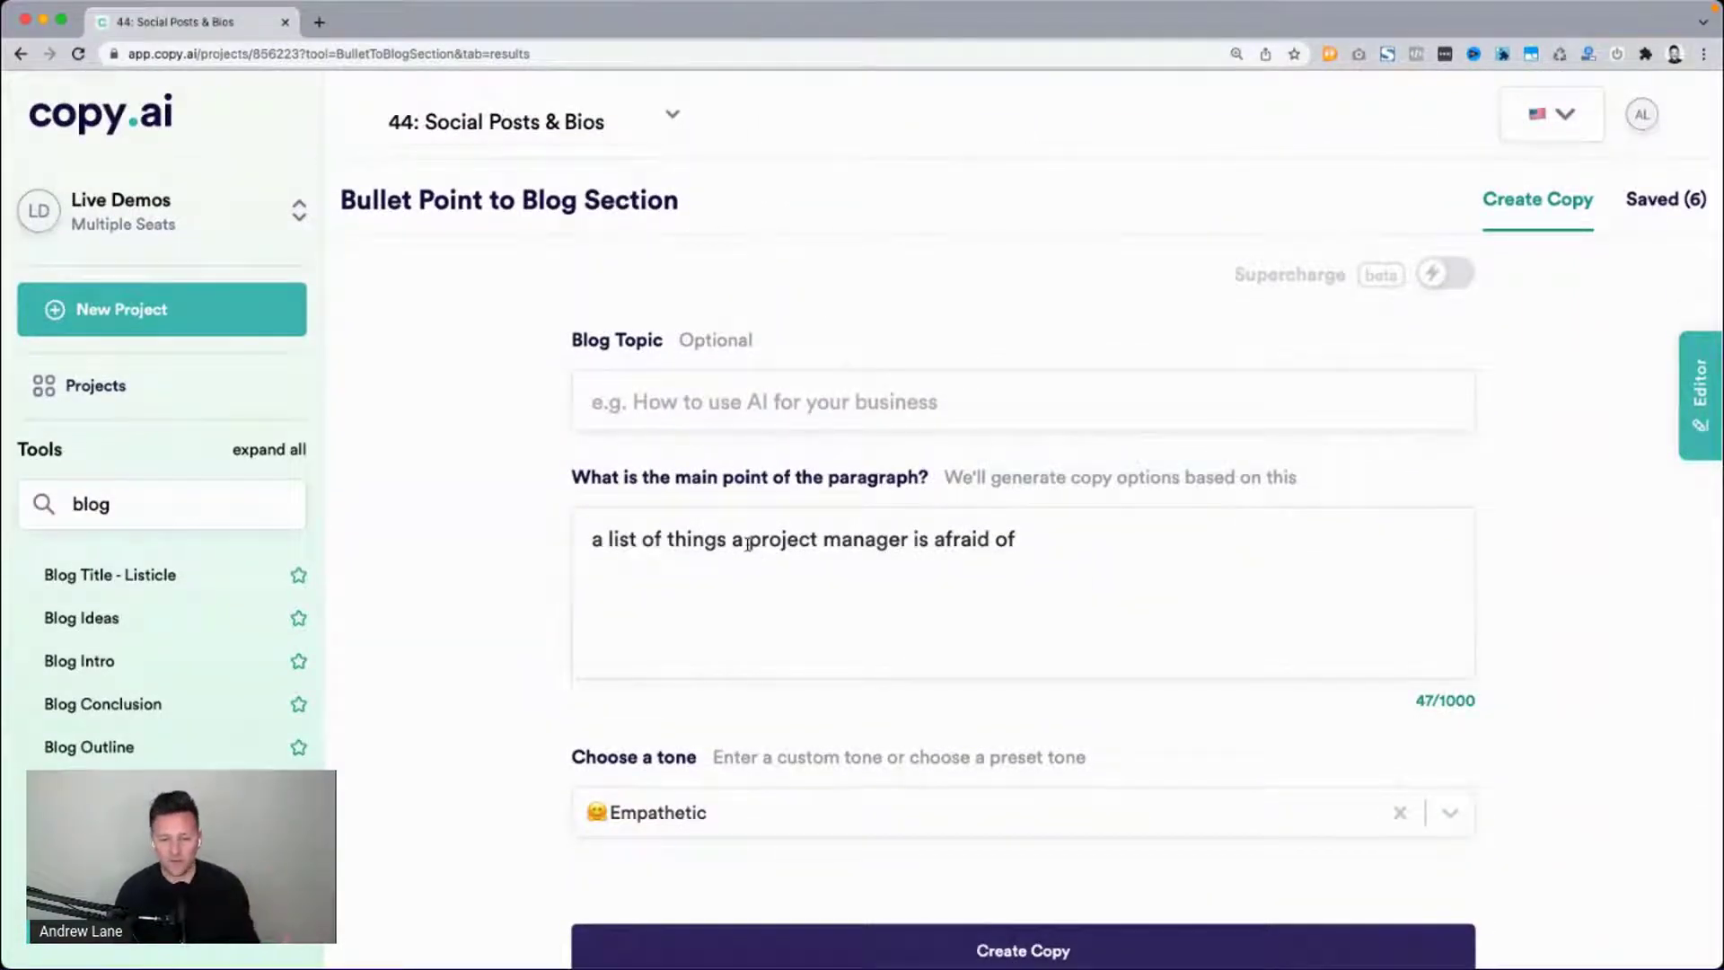
{"action": "left_click_drag", "start_coordinate": [750, 542], "coordinate": [902, 542]}
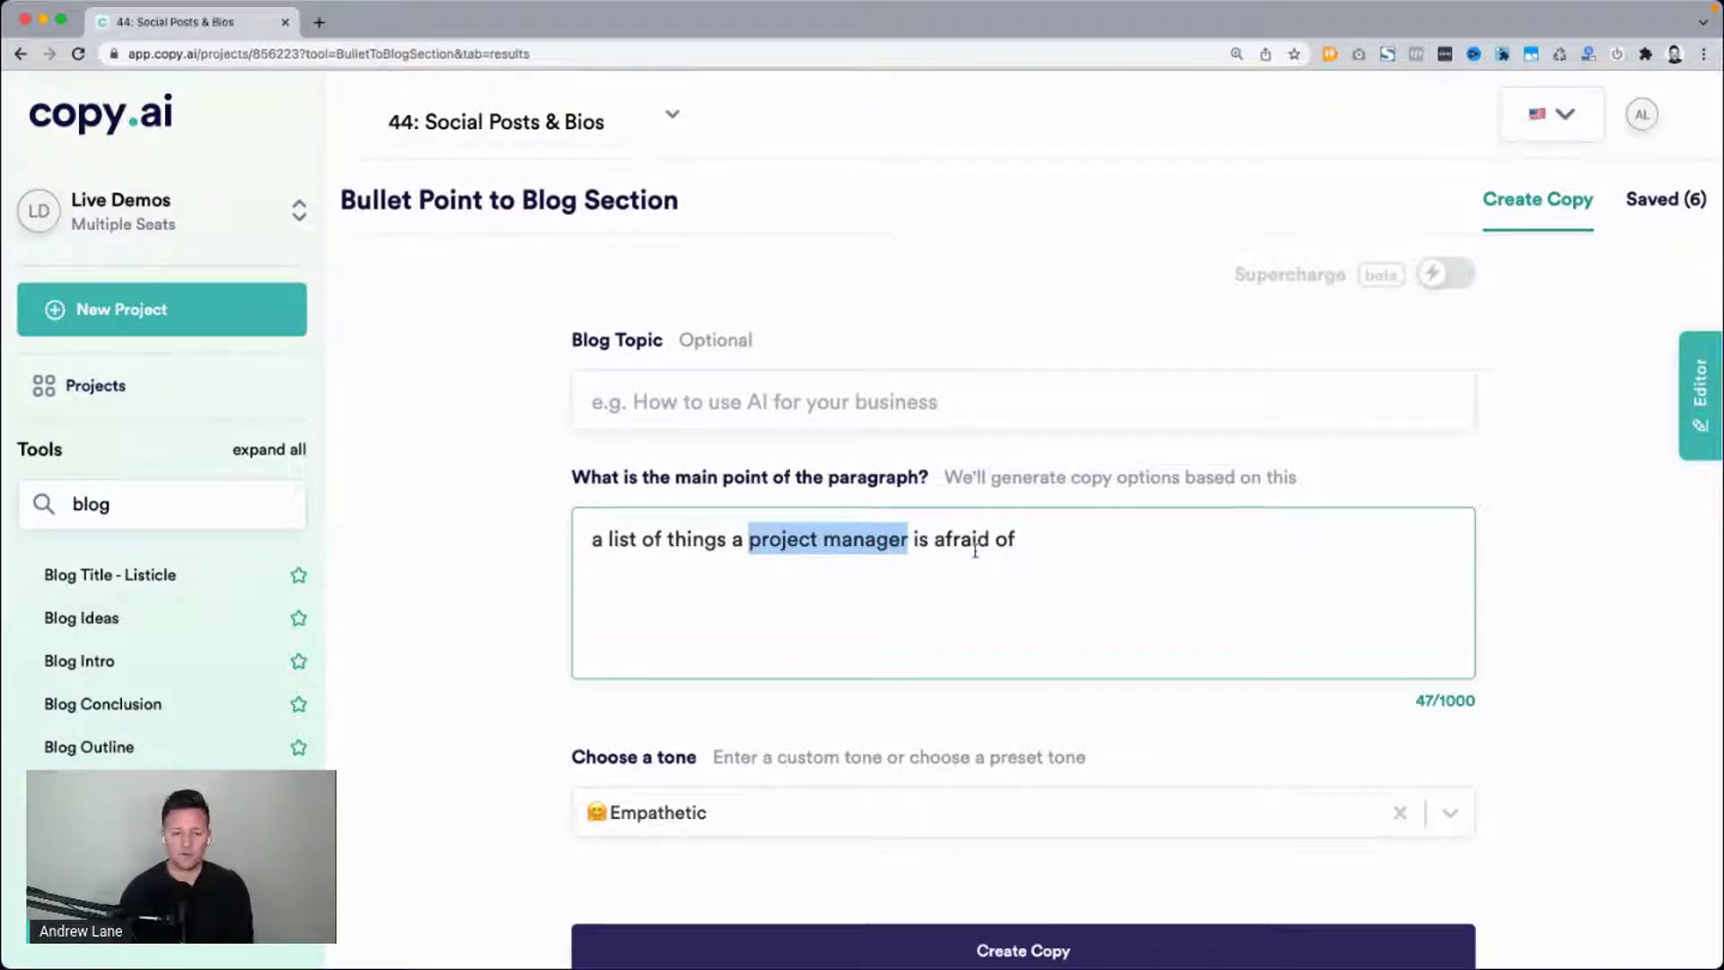
{"action": "type", "text": "course creator"}
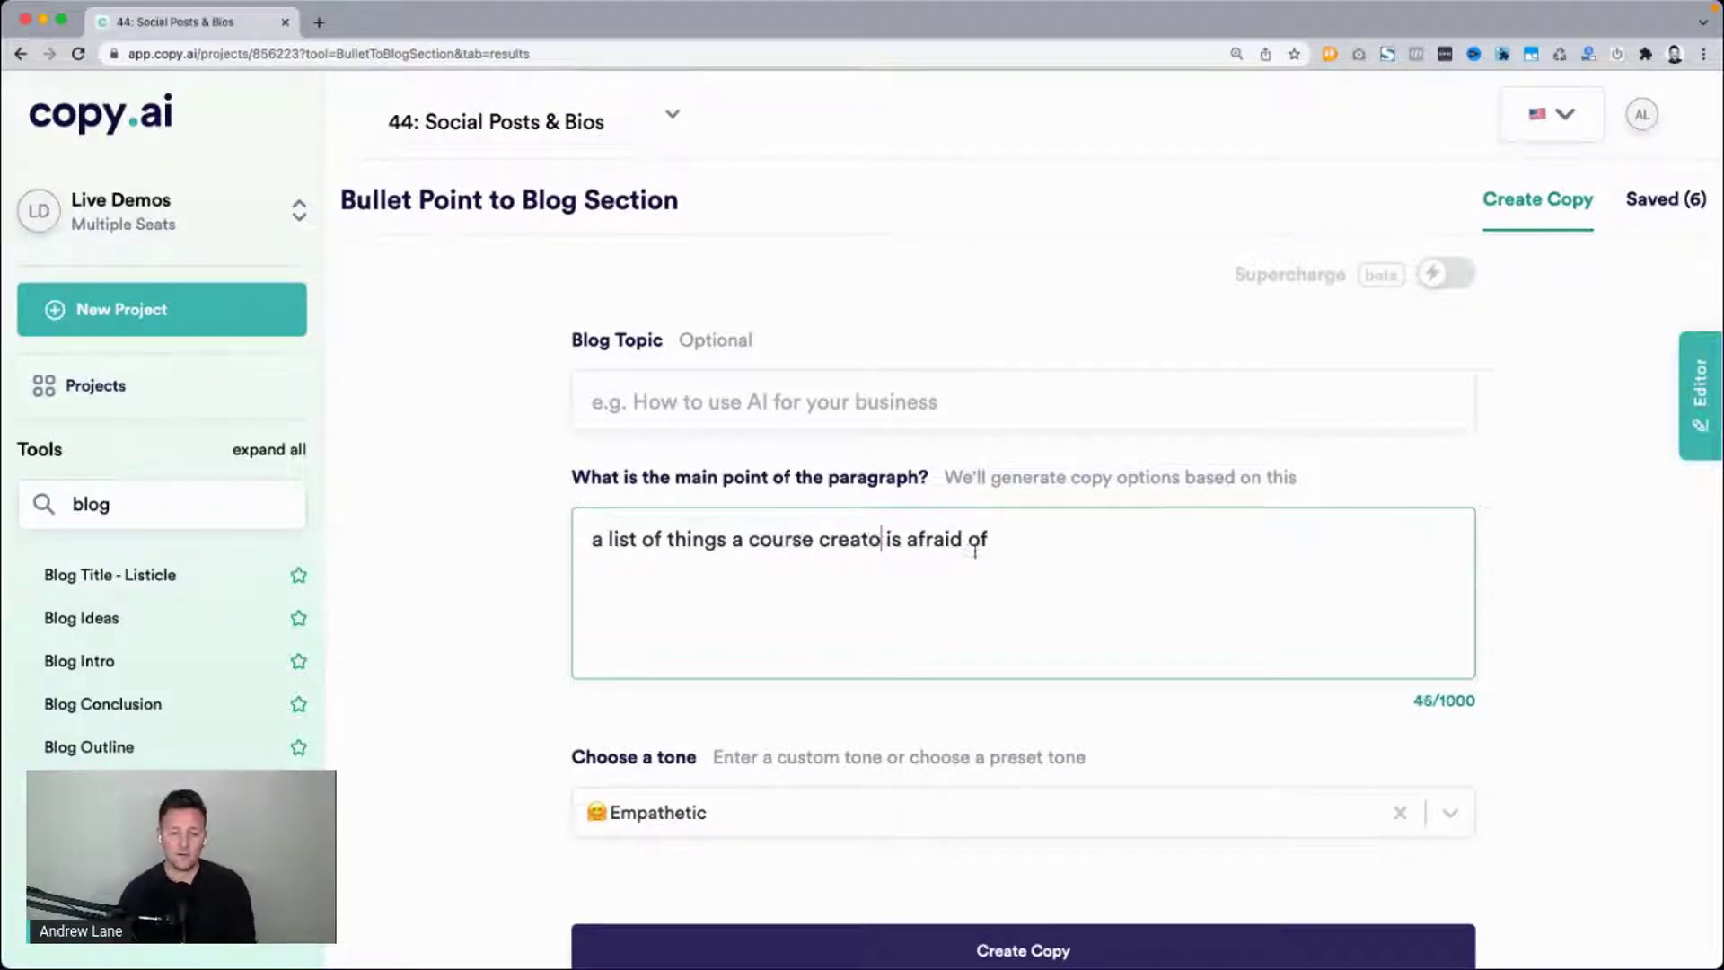
{"action": "scroll", "coordinate": [975, 551], "scroll_direction": "down", "scroll_amount": 2}
{"action": "left_click", "coordinate": [923, 844]}
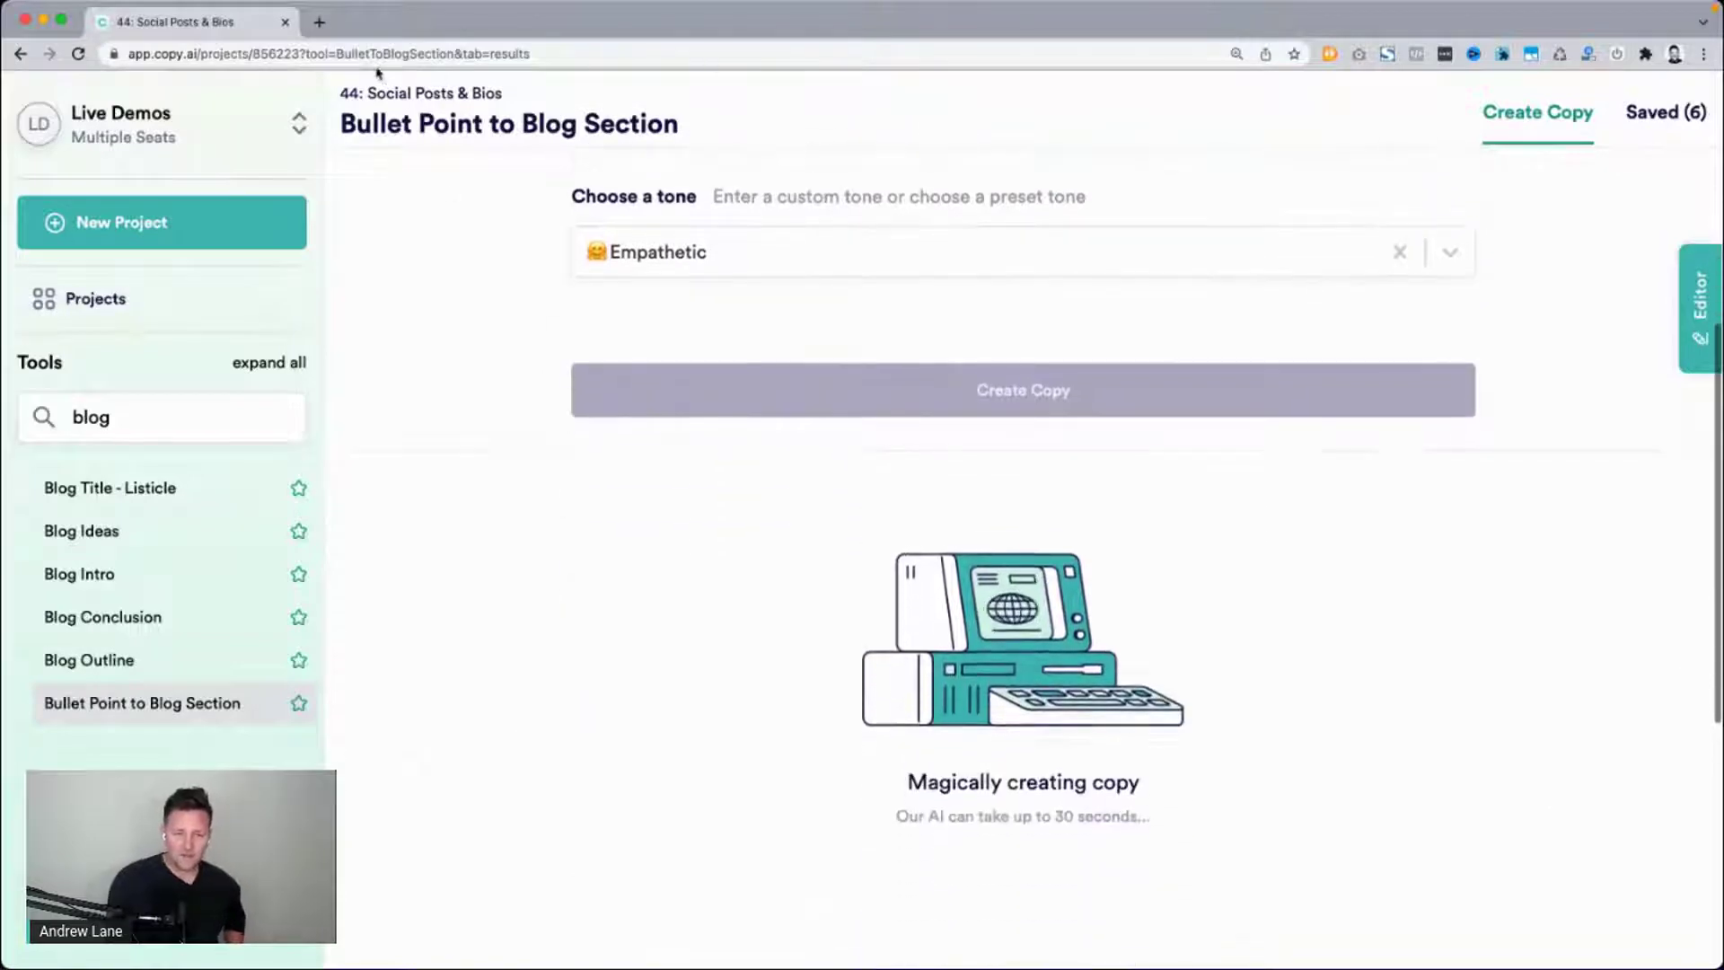
Highlight the tool's title, and read the first course creator section, highlighting part of its opening paragraph.
{"action": "triple_click", "coordinate": [541, 123]}
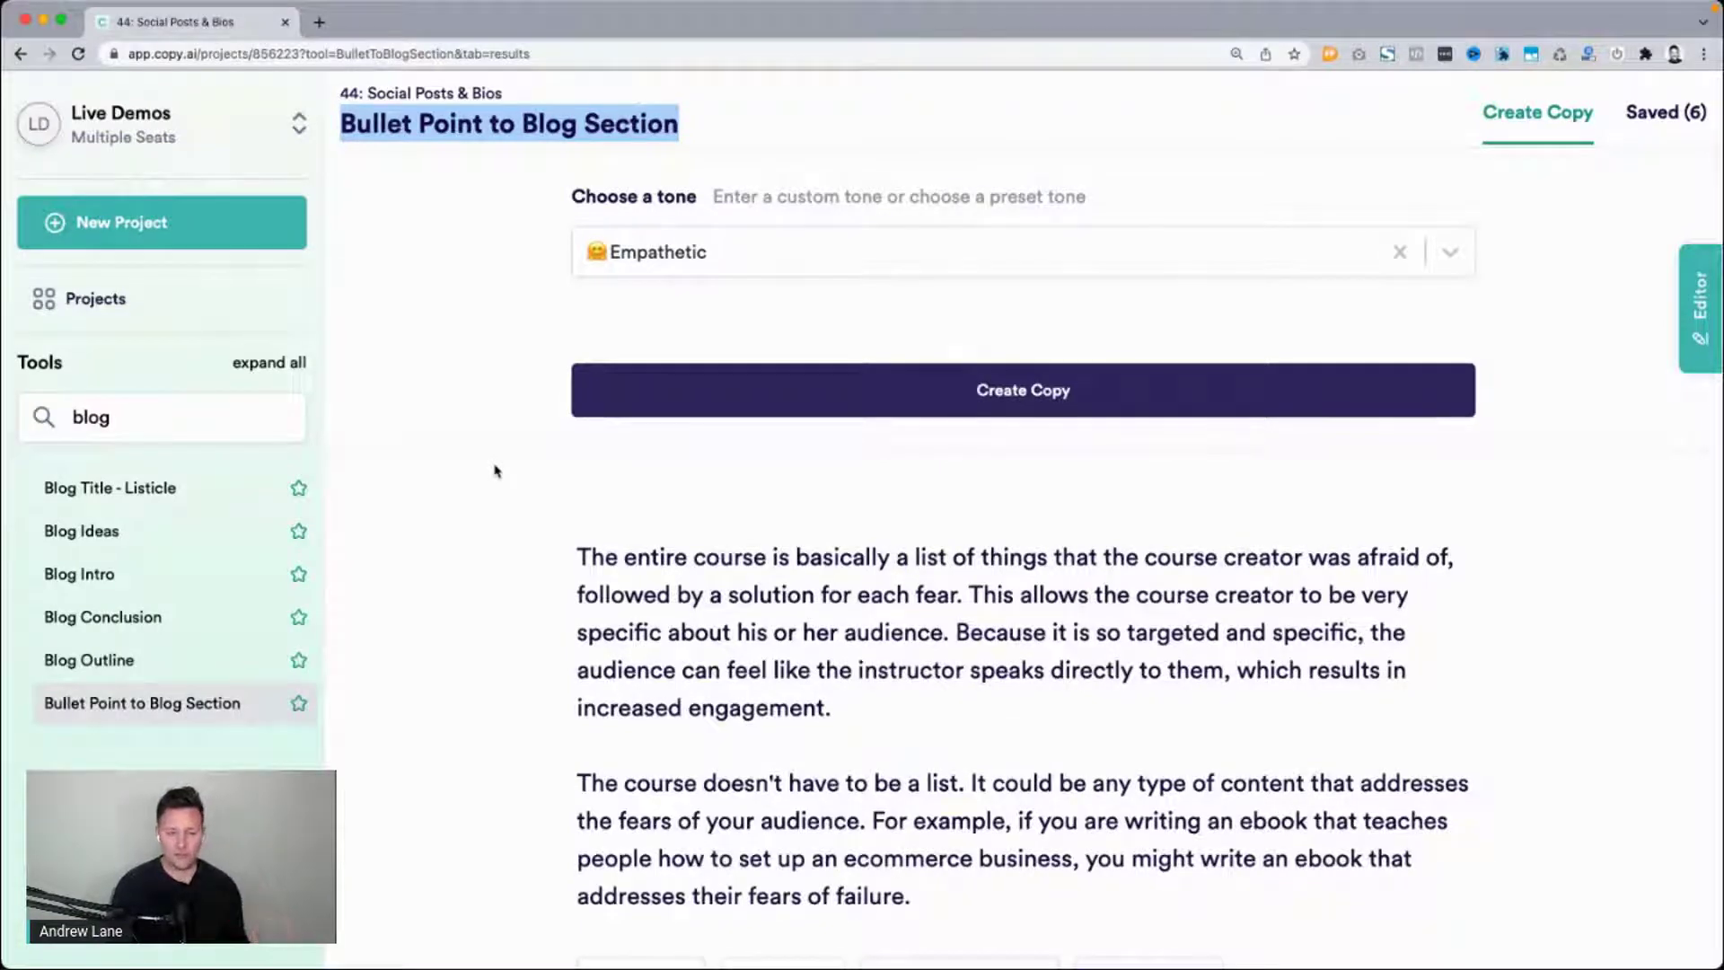
{"action": "scroll", "coordinate": [495, 470], "scroll_direction": "down", "scroll_amount": 3}
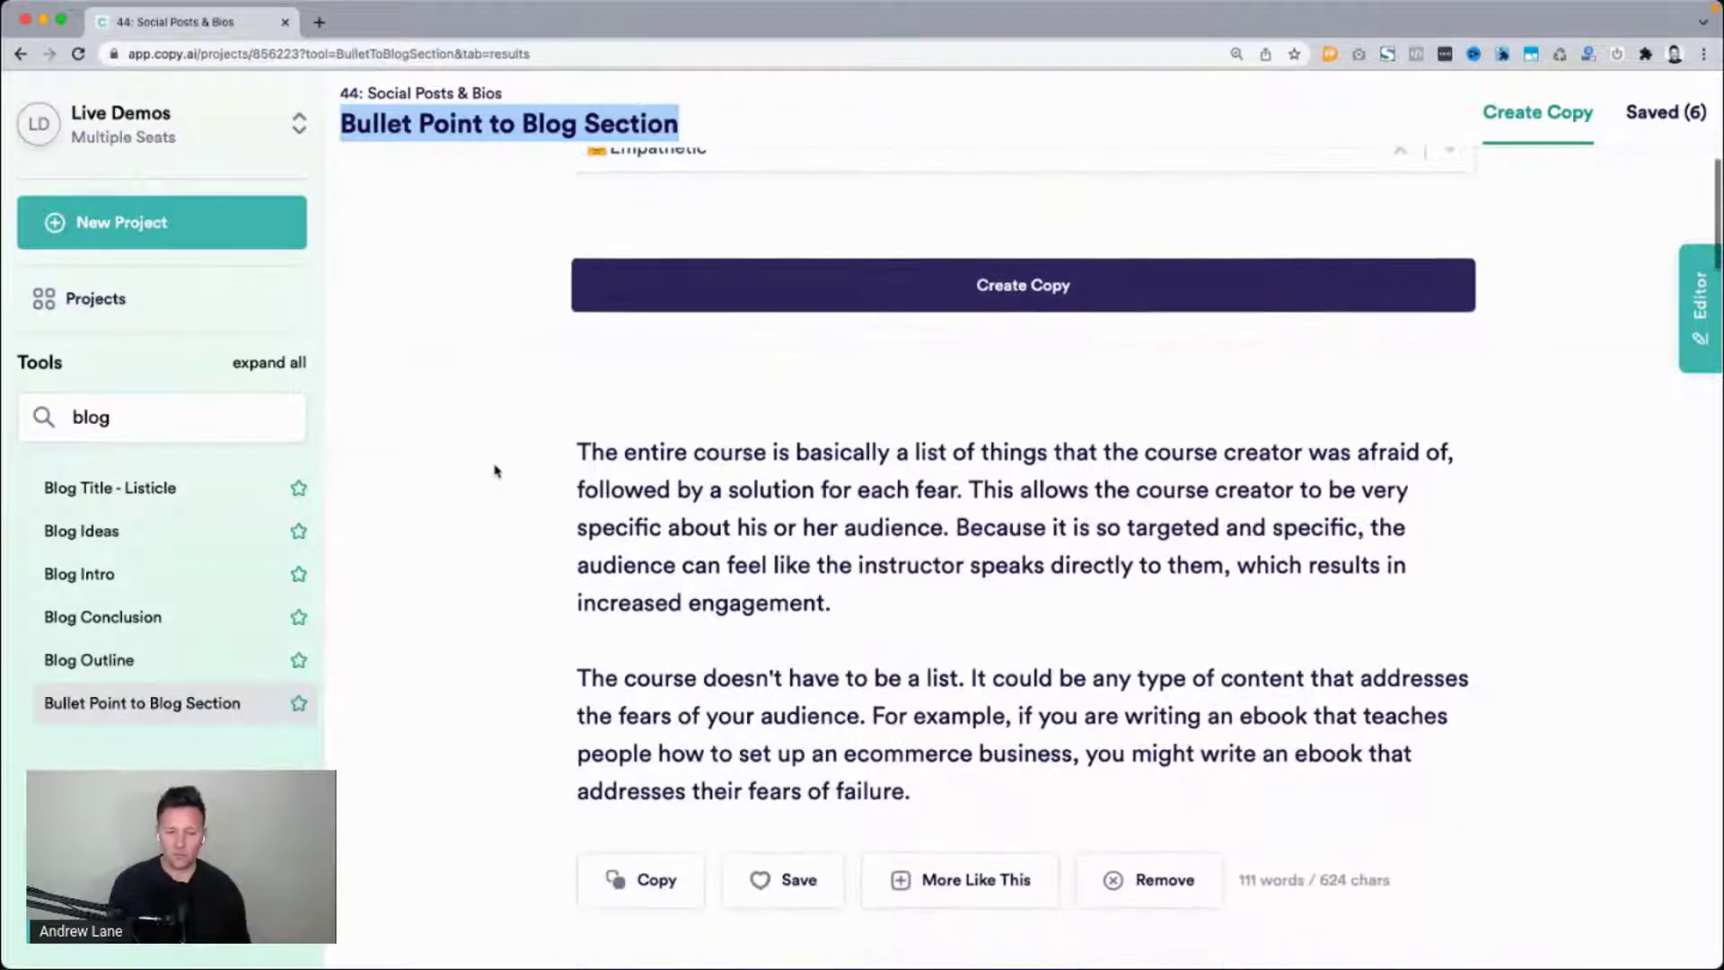
{"action": "scroll", "coordinate": [495, 470], "scroll_direction": "down", "scroll_amount": 1}
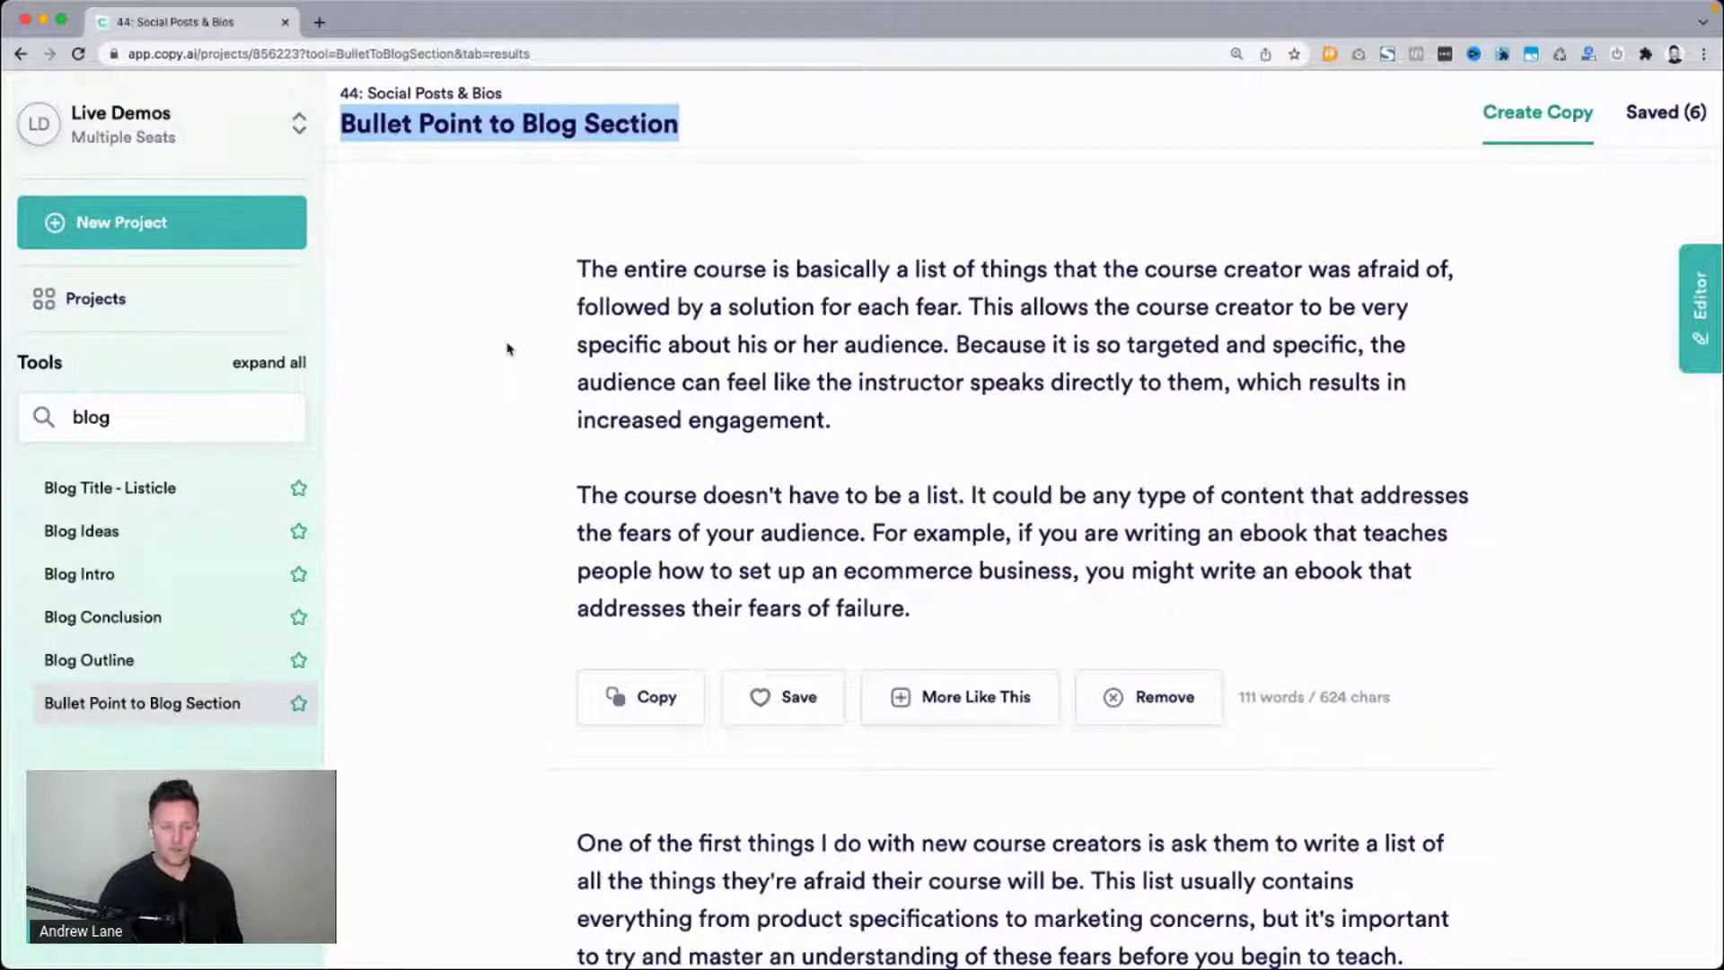
{"action": "left_click_drag", "start_coordinate": [621, 268], "coordinate": [851, 381]}
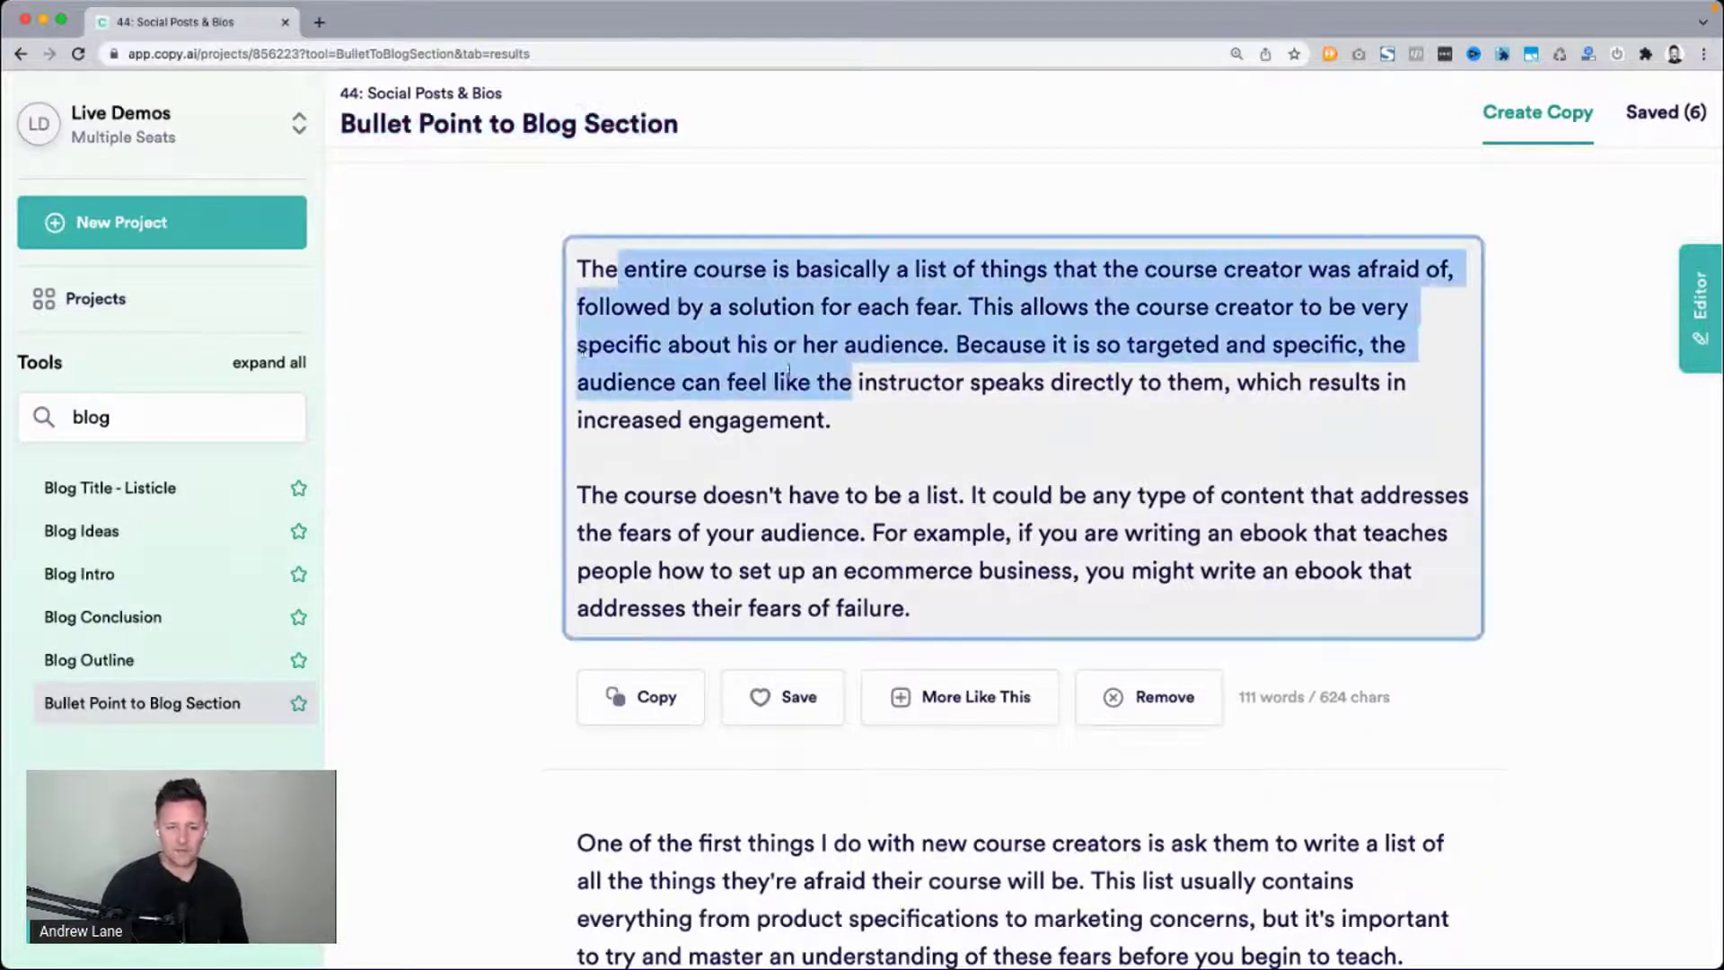
{"action": "left_click", "coordinate": [493, 342]}
Read the second course creator section, highlighting its "Price" and "Product specifications:" labels.
{"action": "scroll", "coordinate": [827, 557], "scroll_direction": "down", "scroll_amount": 5}
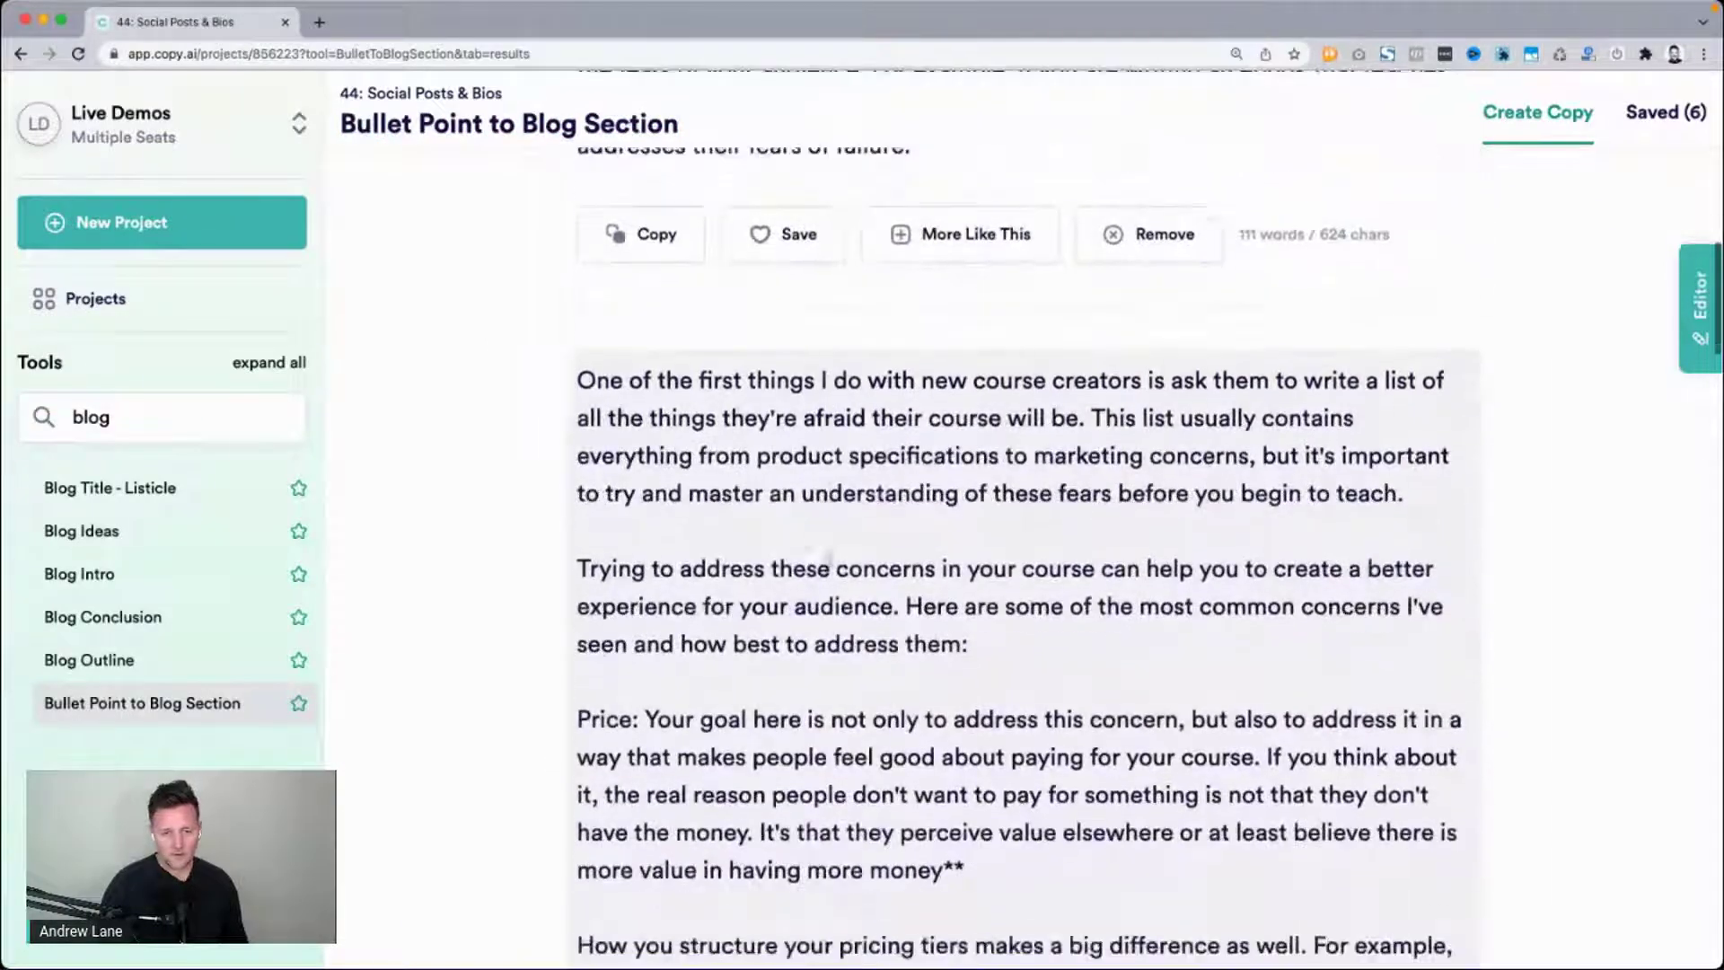
{"action": "scroll", "coordinate": [827, 558], "scroll_direction": "down", "scroll_amount": 3}
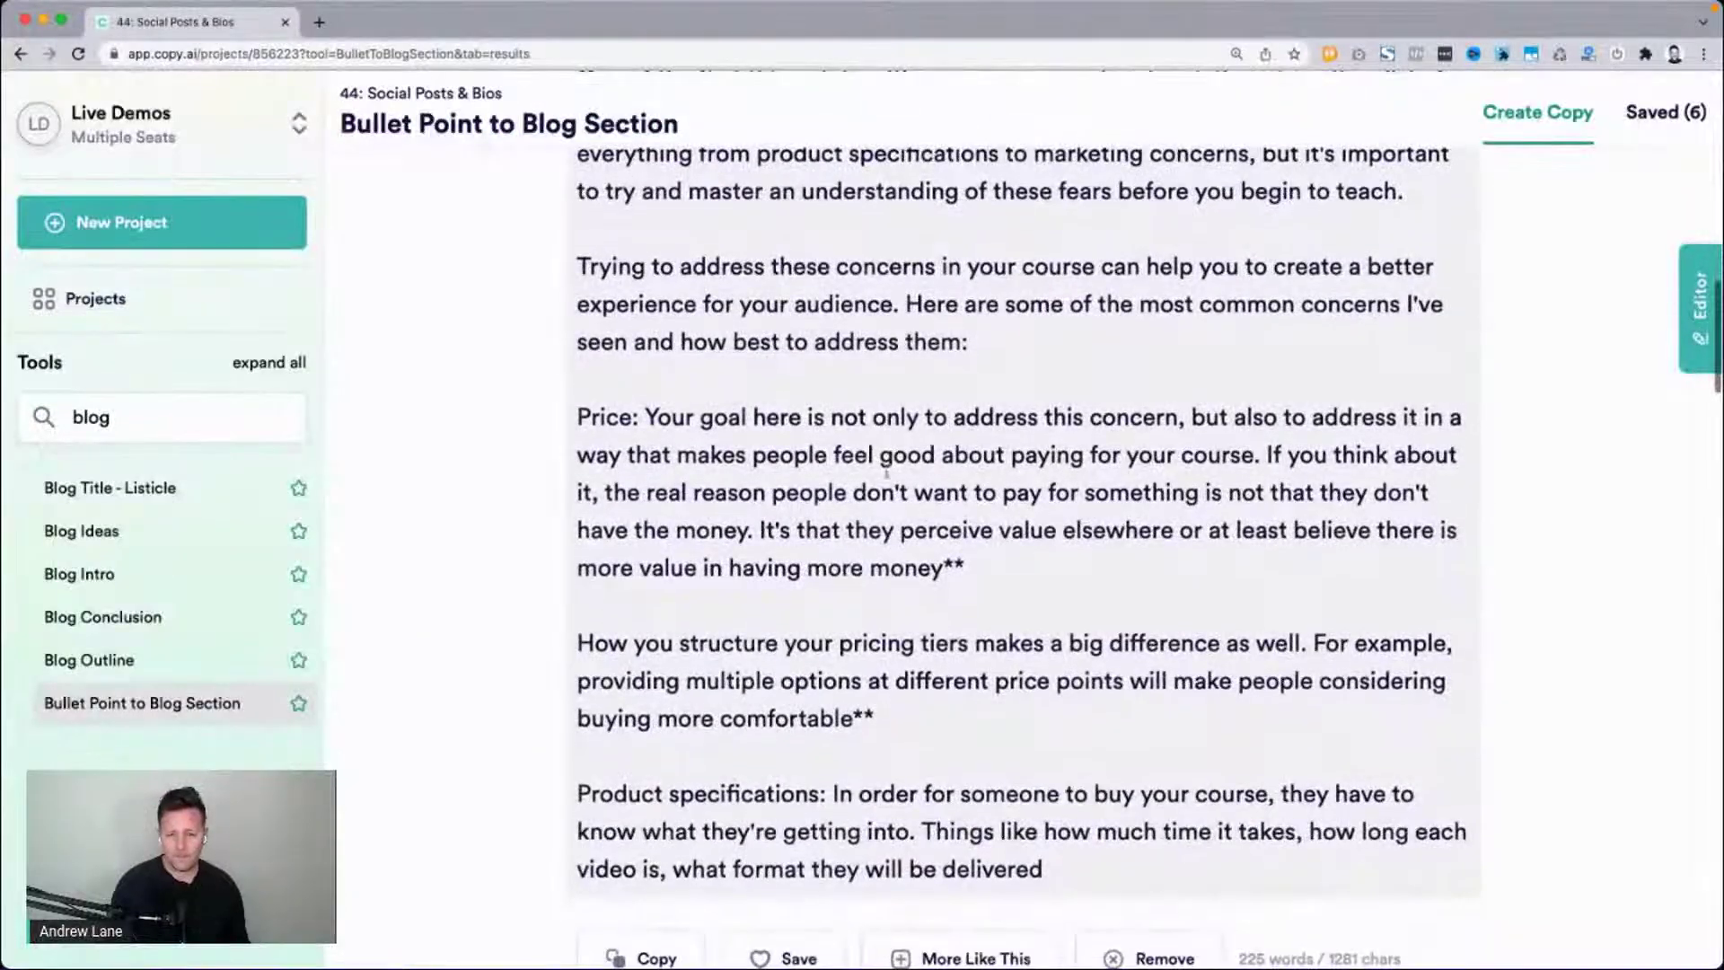
{"action": "scroll", "coordinate": [670, 496], "scroll_direction": "down", "scroll_amount": 1}
{"action": "left_click_drag", "start_coordinate": [577, 371], "coordinate": [621, 381]}
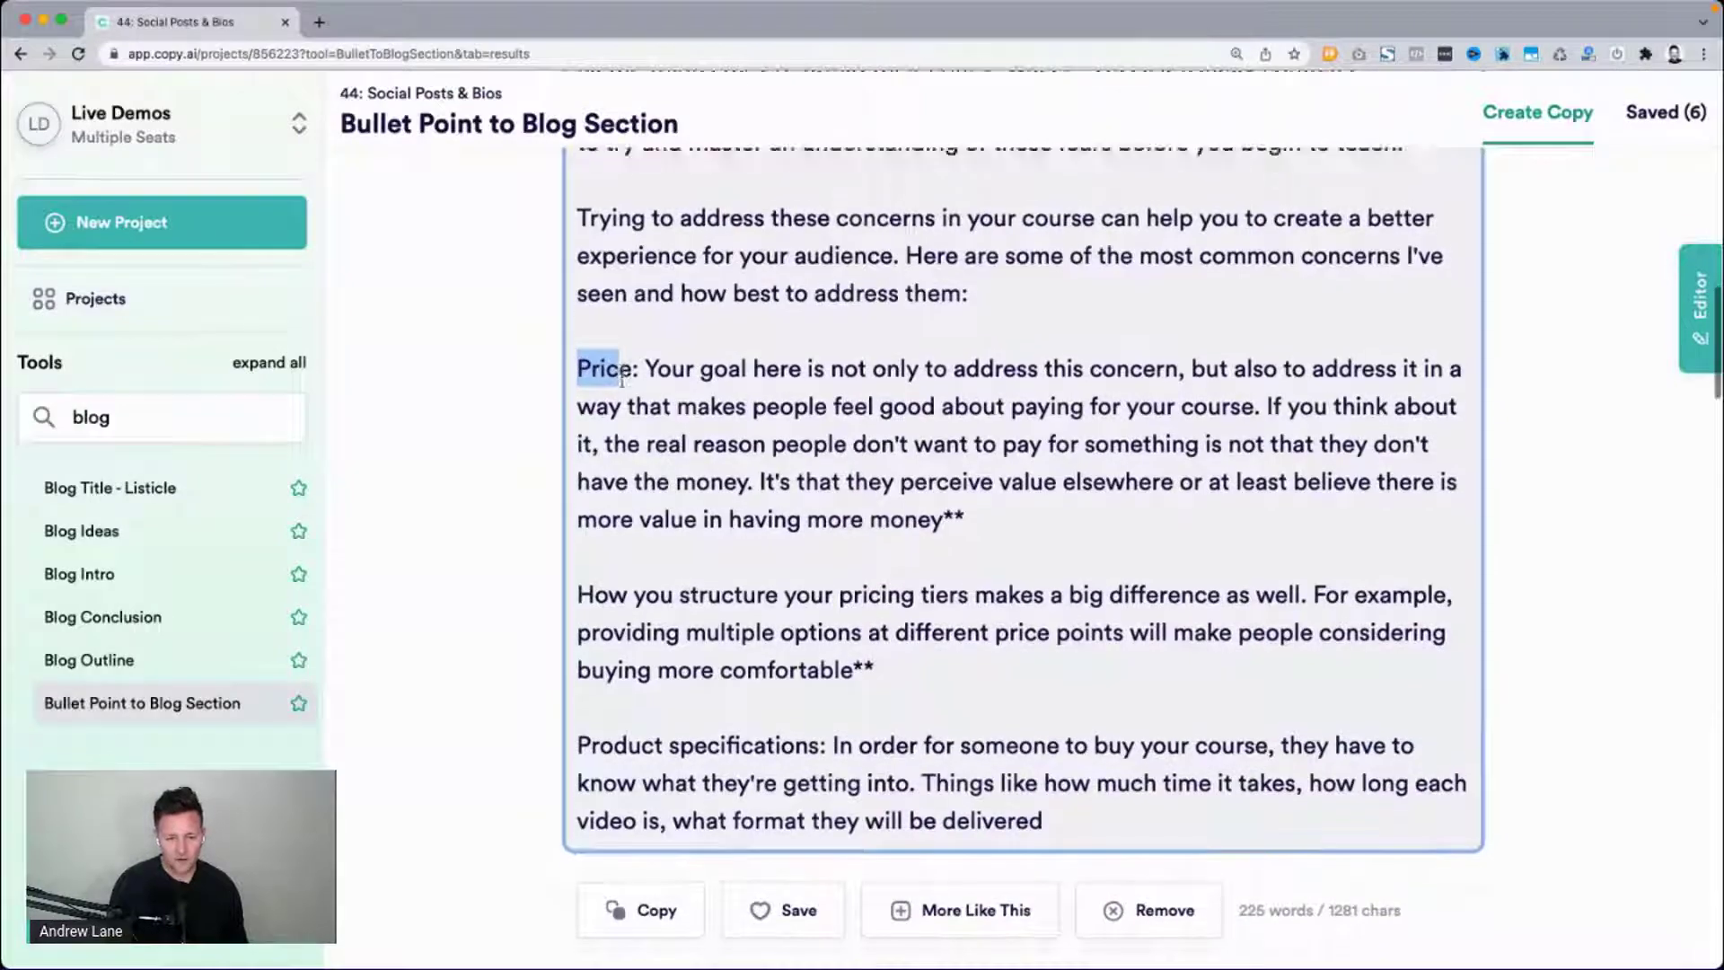
{"action": "scroll", "coordinate": [622, 381], "scroll_direction": "down", "scroll_amount": 2}
{"action": "left_click_drag", "start_coordinate": [1239, 438], "coordinate": [551, 440]}
{"action": "scroll", "coordinate": [550, 440], "scroll_direction": "down", "scroll_amount": 2}
{"action": "left_click_drag", "start_coordinate": [826, 424], "coordinate": [508, 432]}
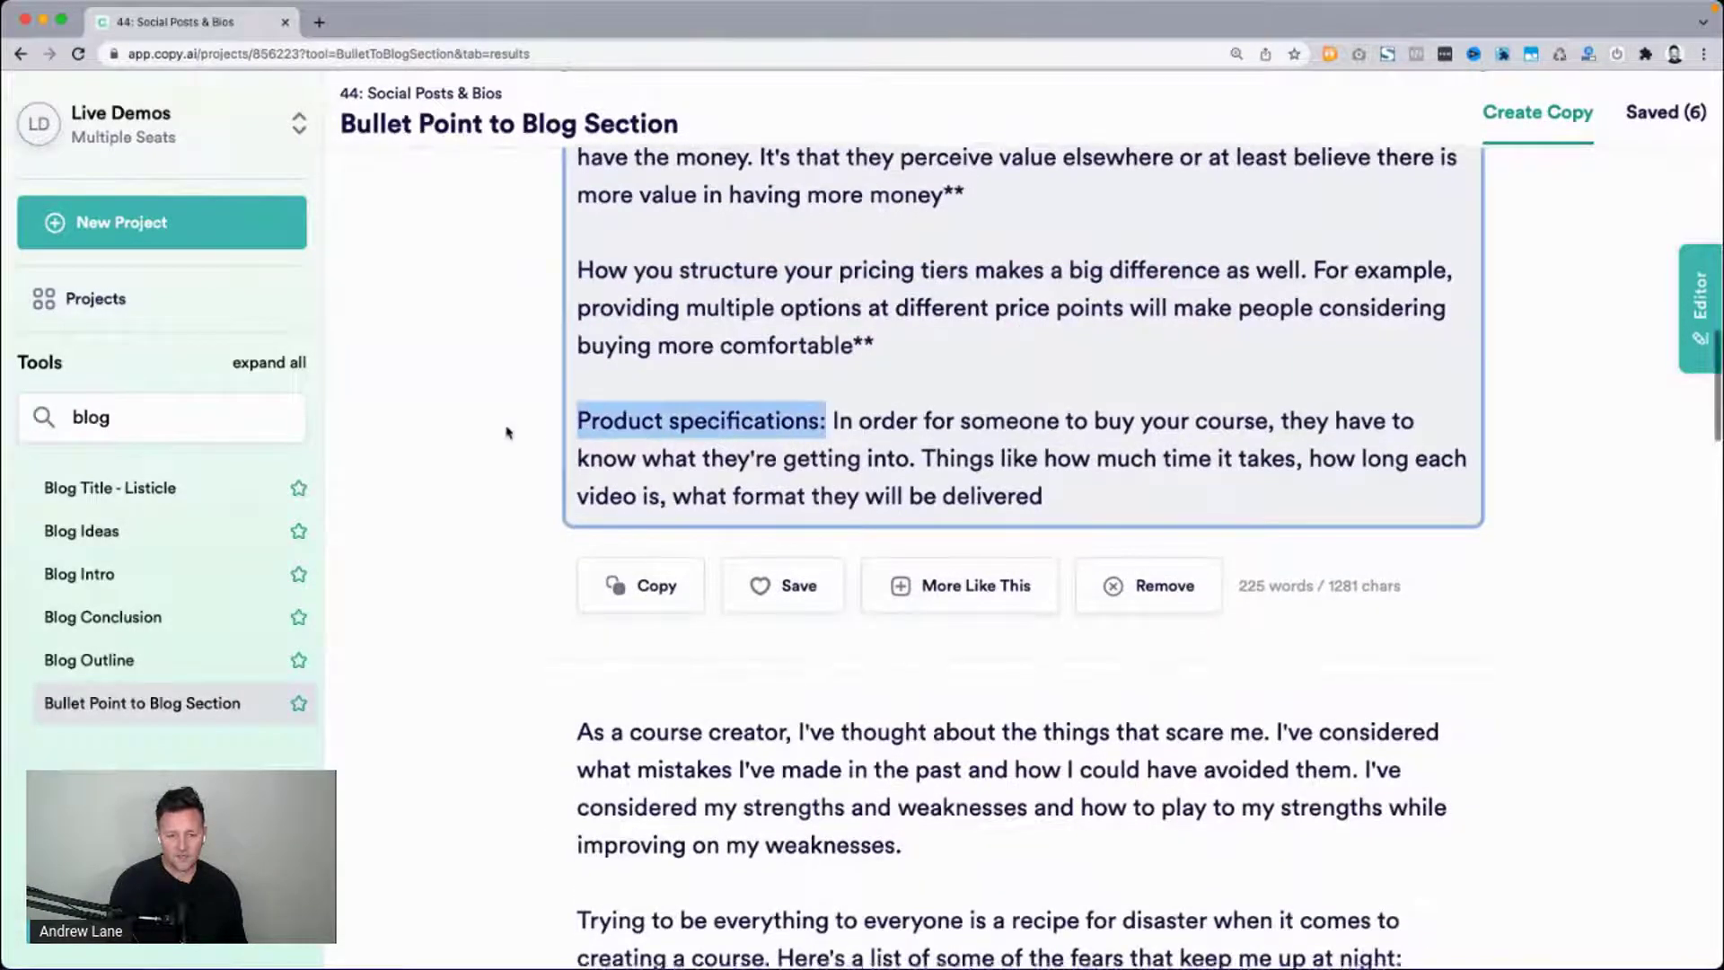
Read and highlight the list of fears in the third course creator section, and save that section.
{"action": "scroll", "coordinate": [507, 432], "scroll_direction": "down", "scroll_amount": 5}
{"action": "scroll", "coordinate": [850, 434], "scroll_direction": "down", "scroll_amount": 2}
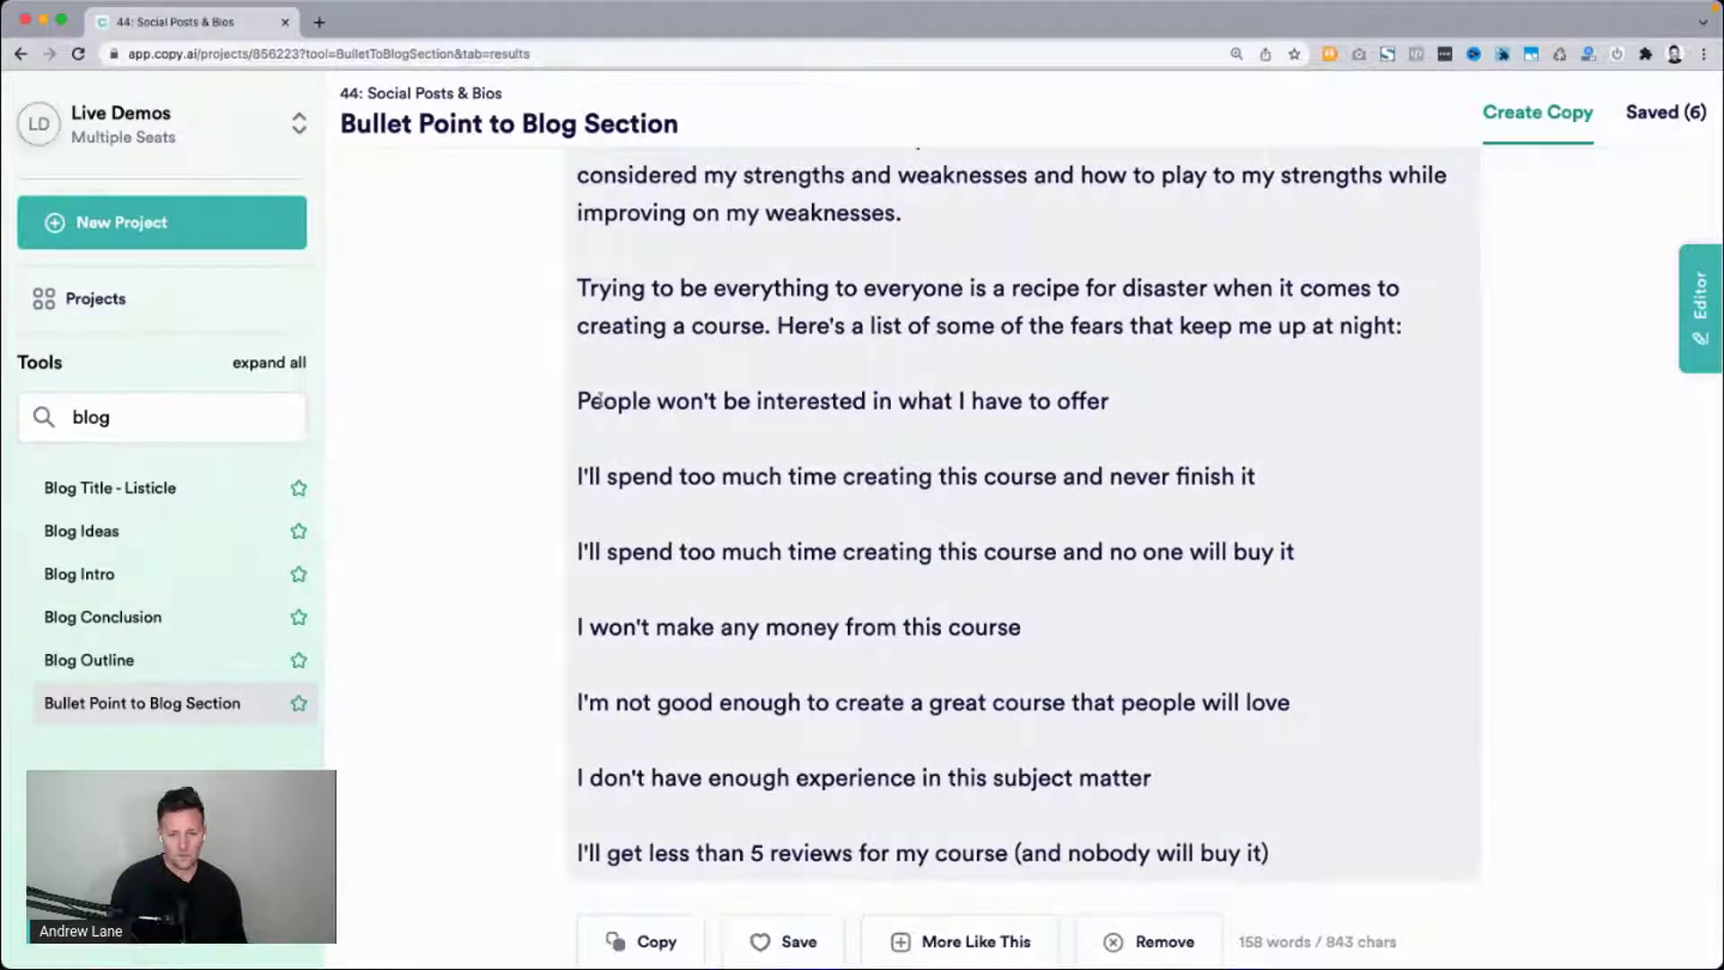
{"action": "left_click_drag", "start_coordinate": [578, 401], "coordinate": [1273, 853]}
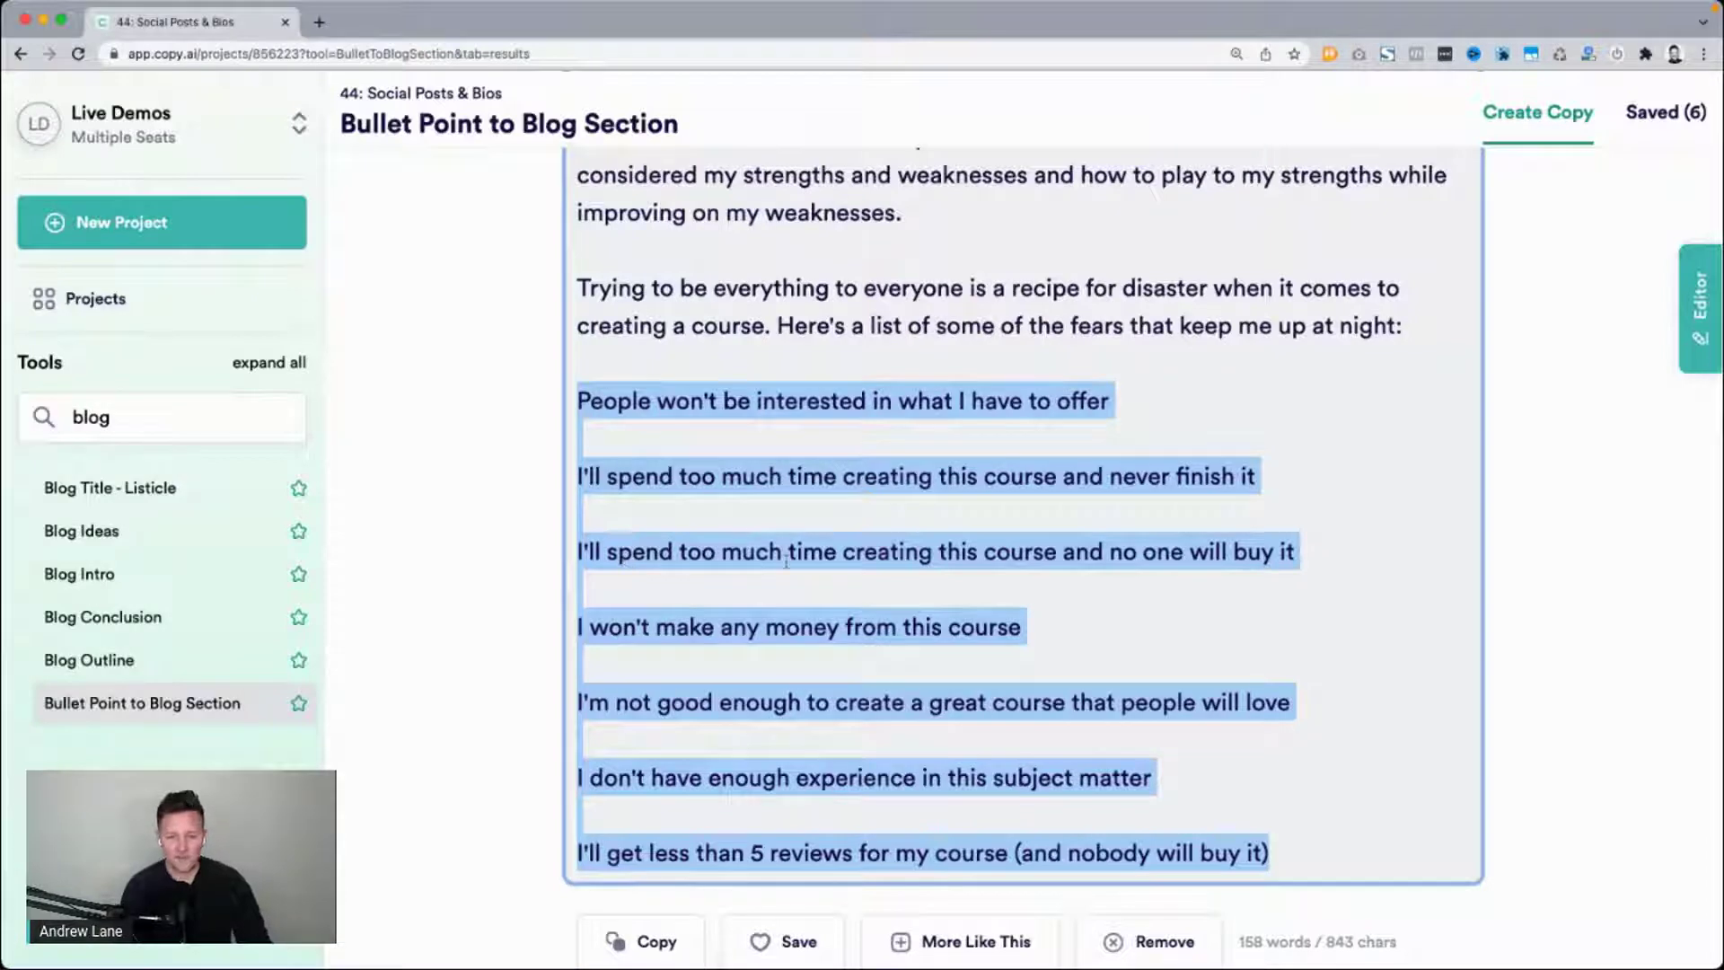
{"action": "scroll", "coordinate": [931, 576], "scroll_direction": "down", "scroll_amount": 1}
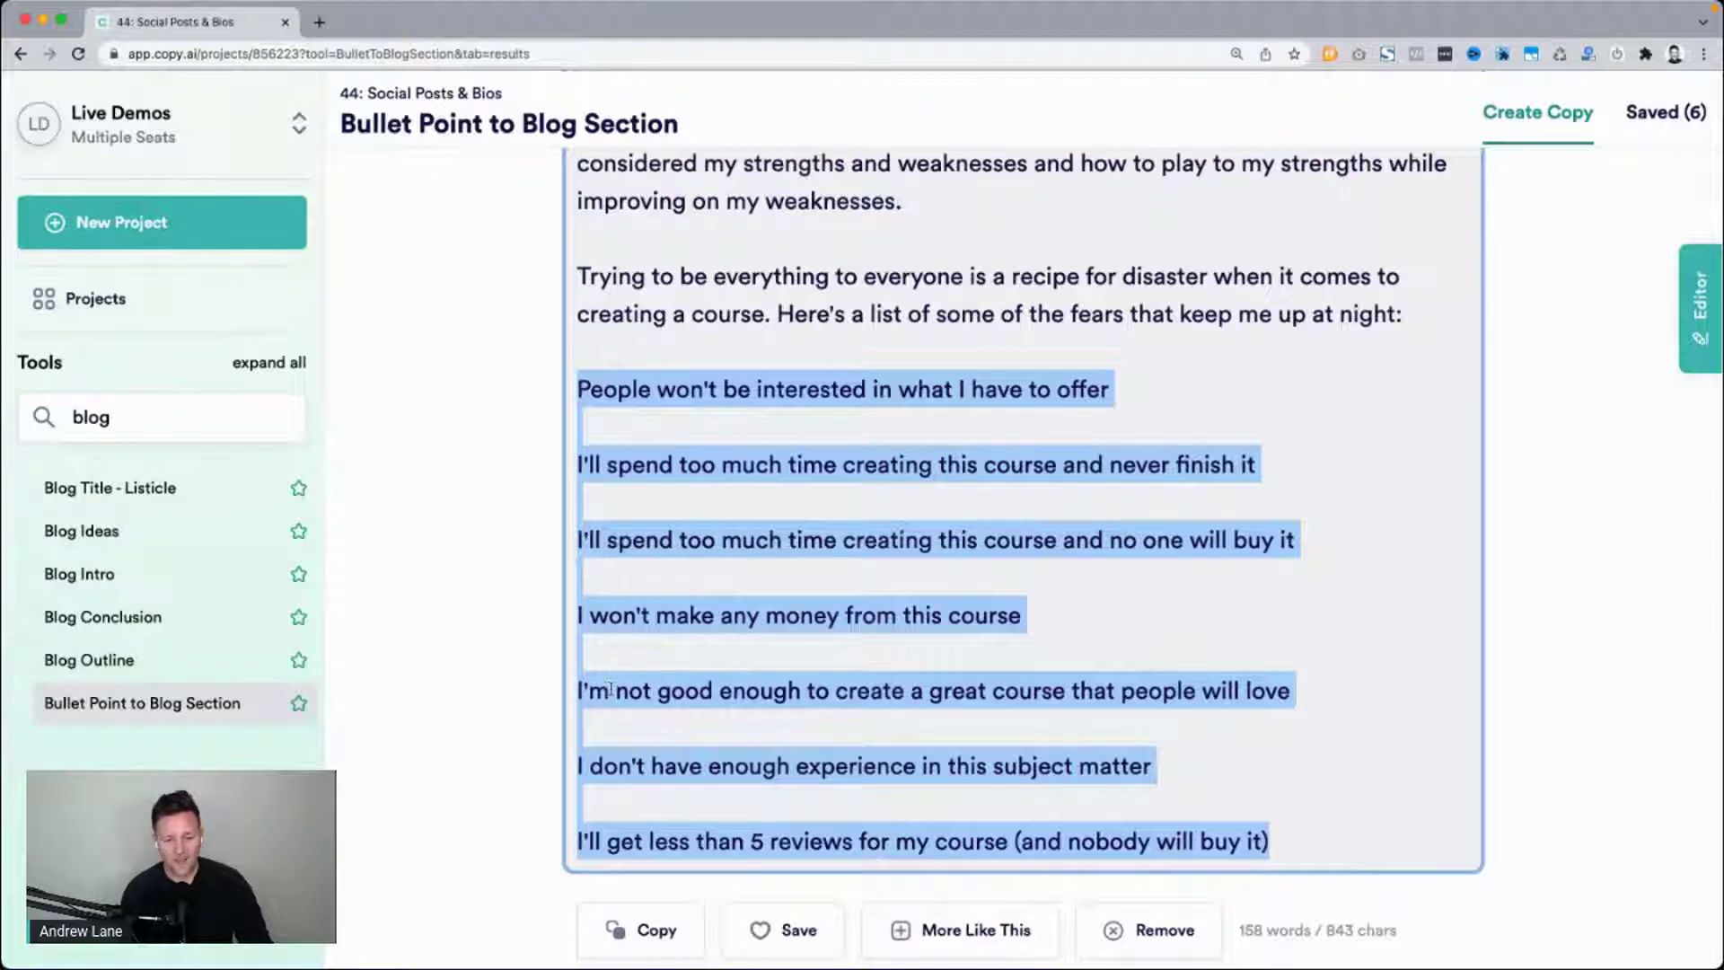
{"action": "scroll", "coordinate": [1152, 649], "scroll_direction": "down", "scroll_amount": 1}
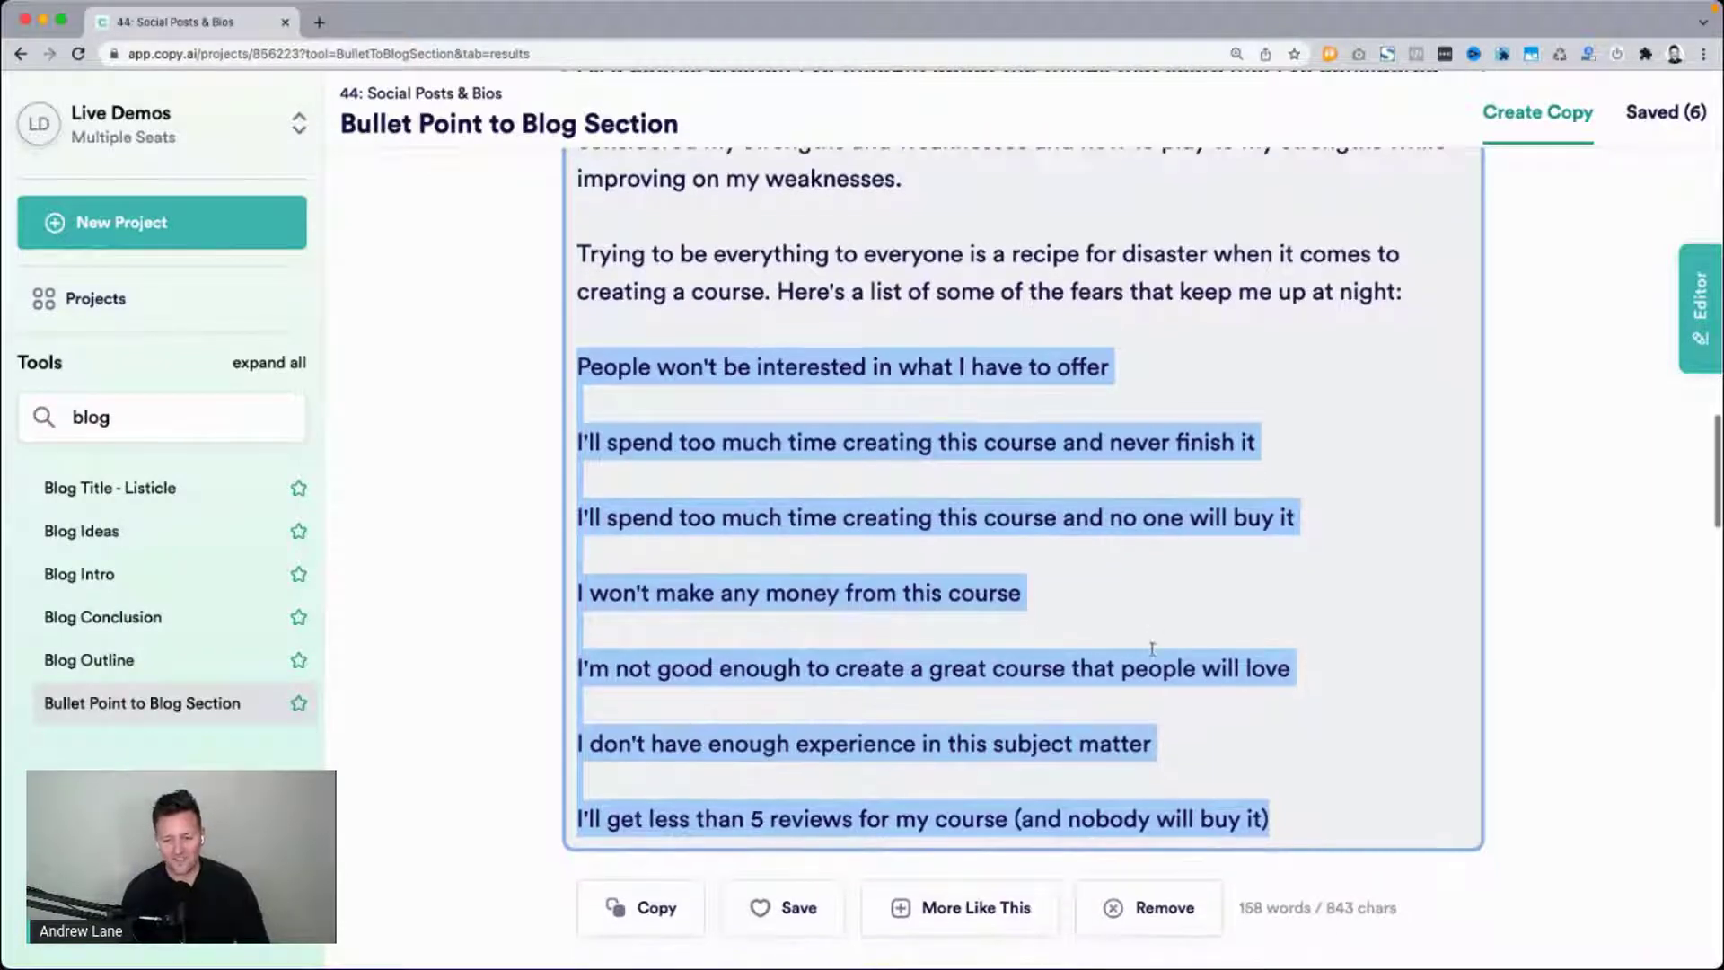
{"action": "scroll", "coordinate": [1239, 727], "scroll_direction": "down", "scroll_amount": 3}
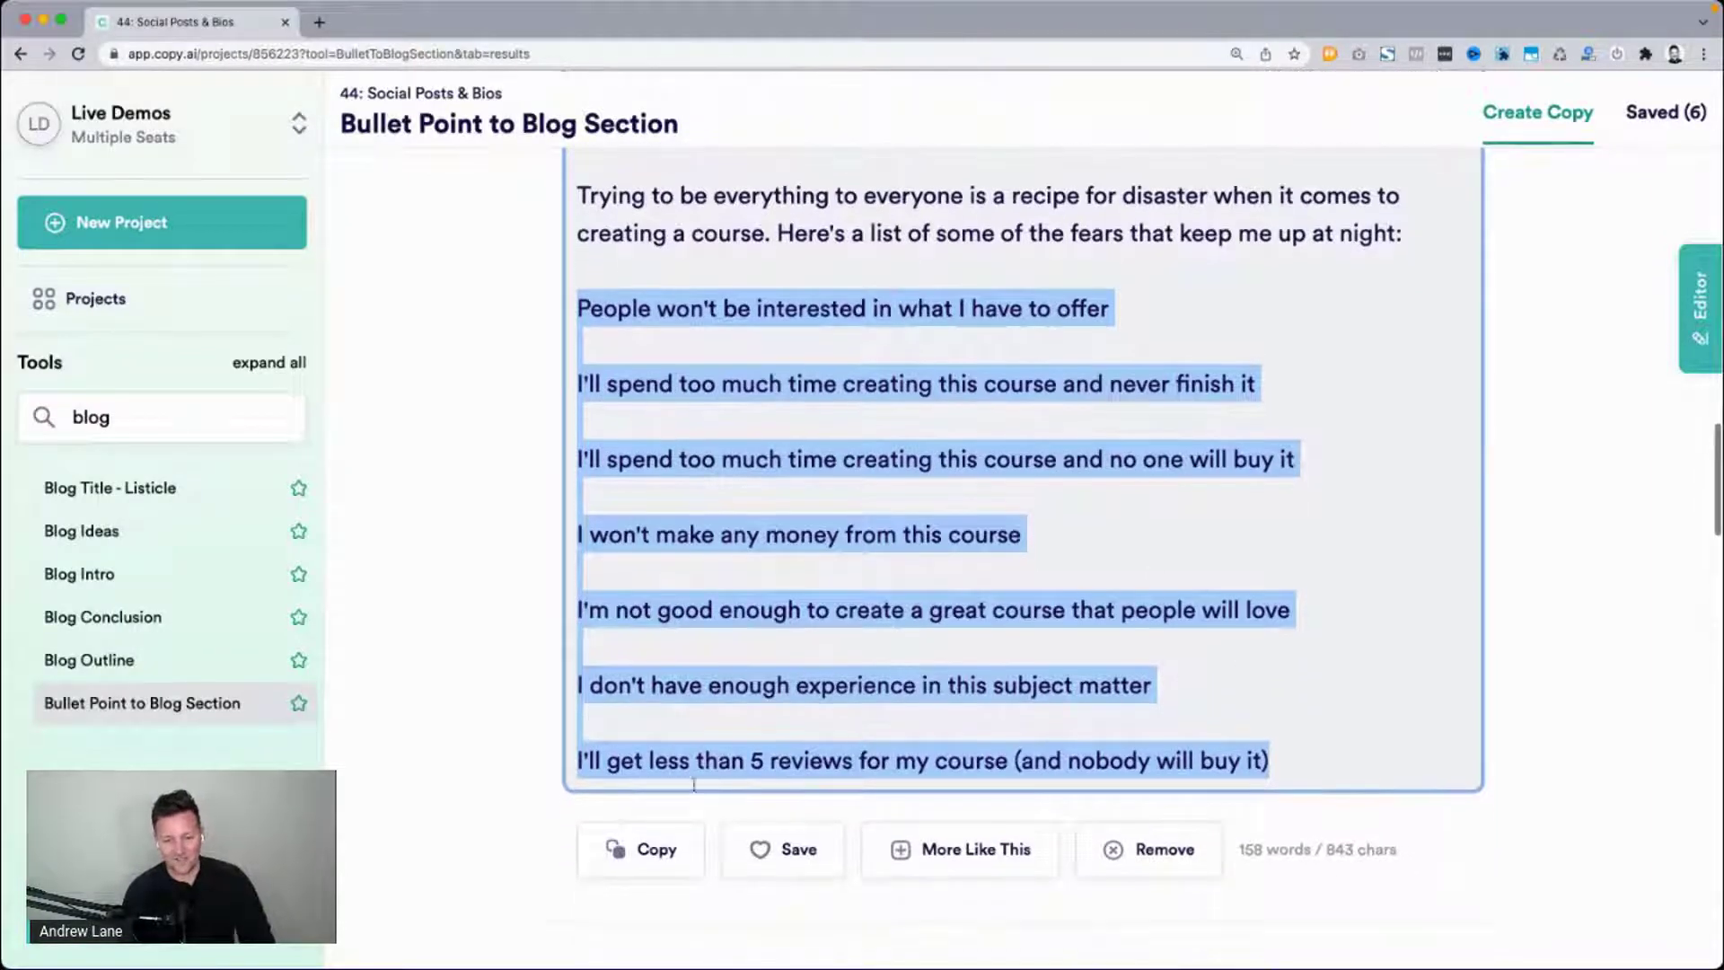
{"action": "left_click", "coordinate": [777, 853]}
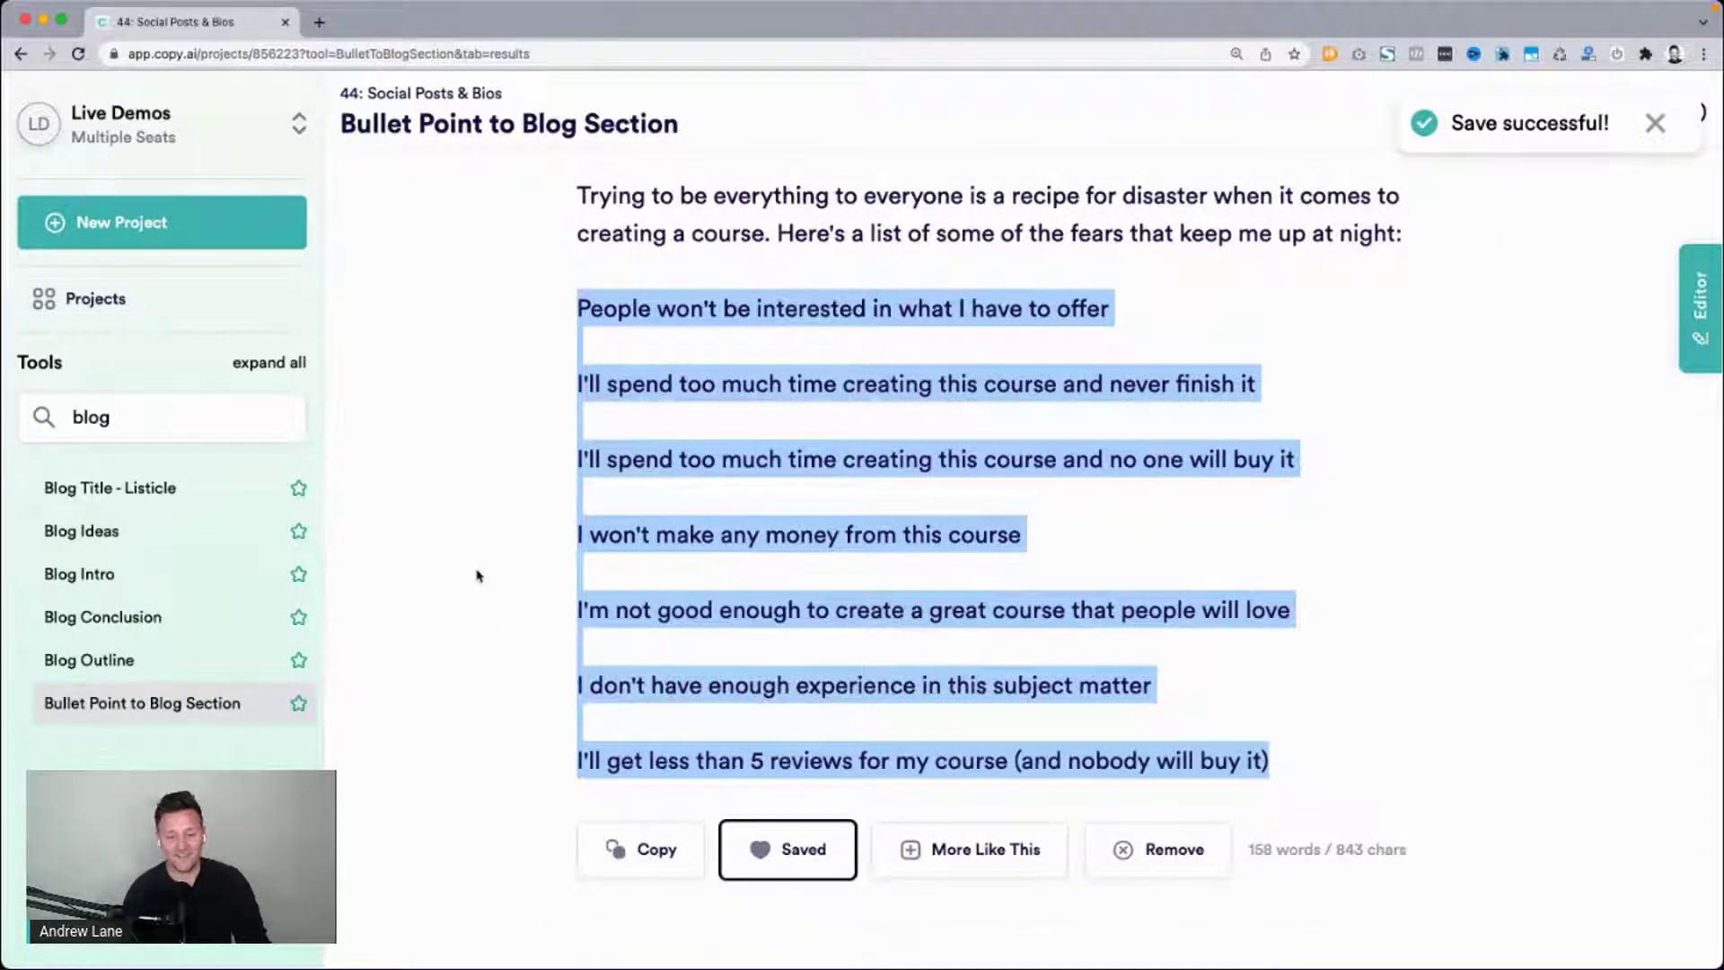
Highlight the qualification and technical content fears in the "I know how it is" section, and save that section.
{"action": "scroll", "coordinate": [478, 575], "scroll_direction": "down", "scroll_amount": 1}
{"action": "scroll", "coordinate": [1080, 641], "scroll_direction": "down", "scroll_amount": 8}
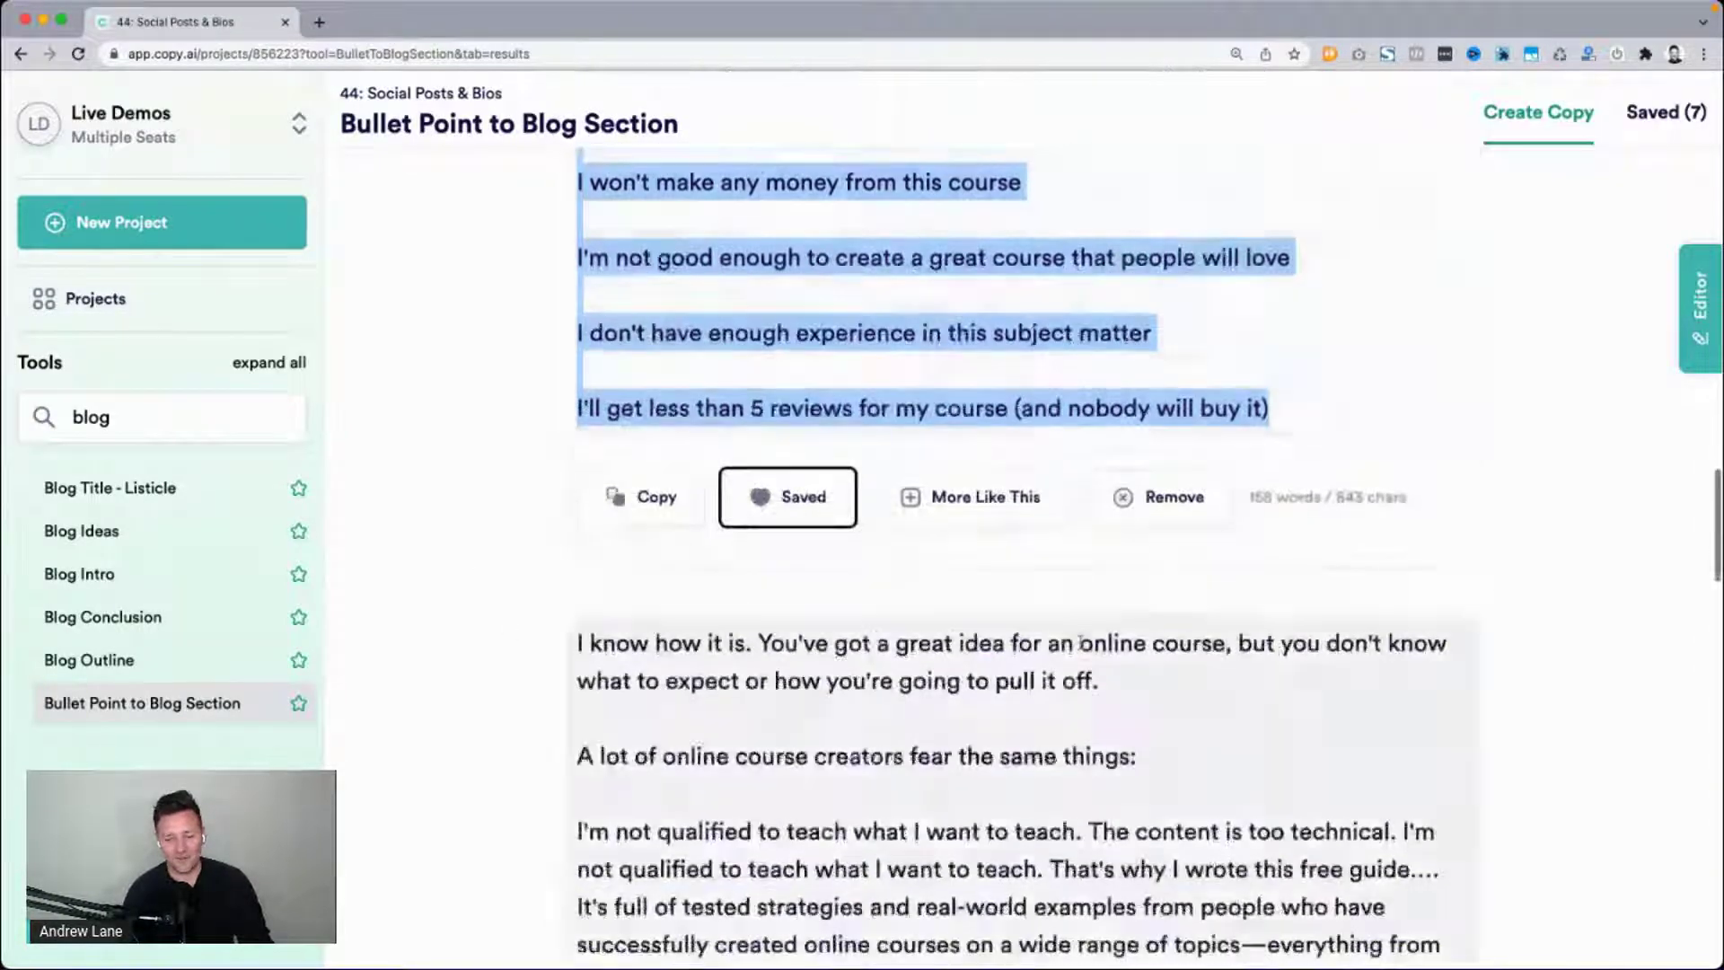
{"action": "scroll", "coordinate": [987, 584], "scroll_direction": "up", "scroll_amount": 1}
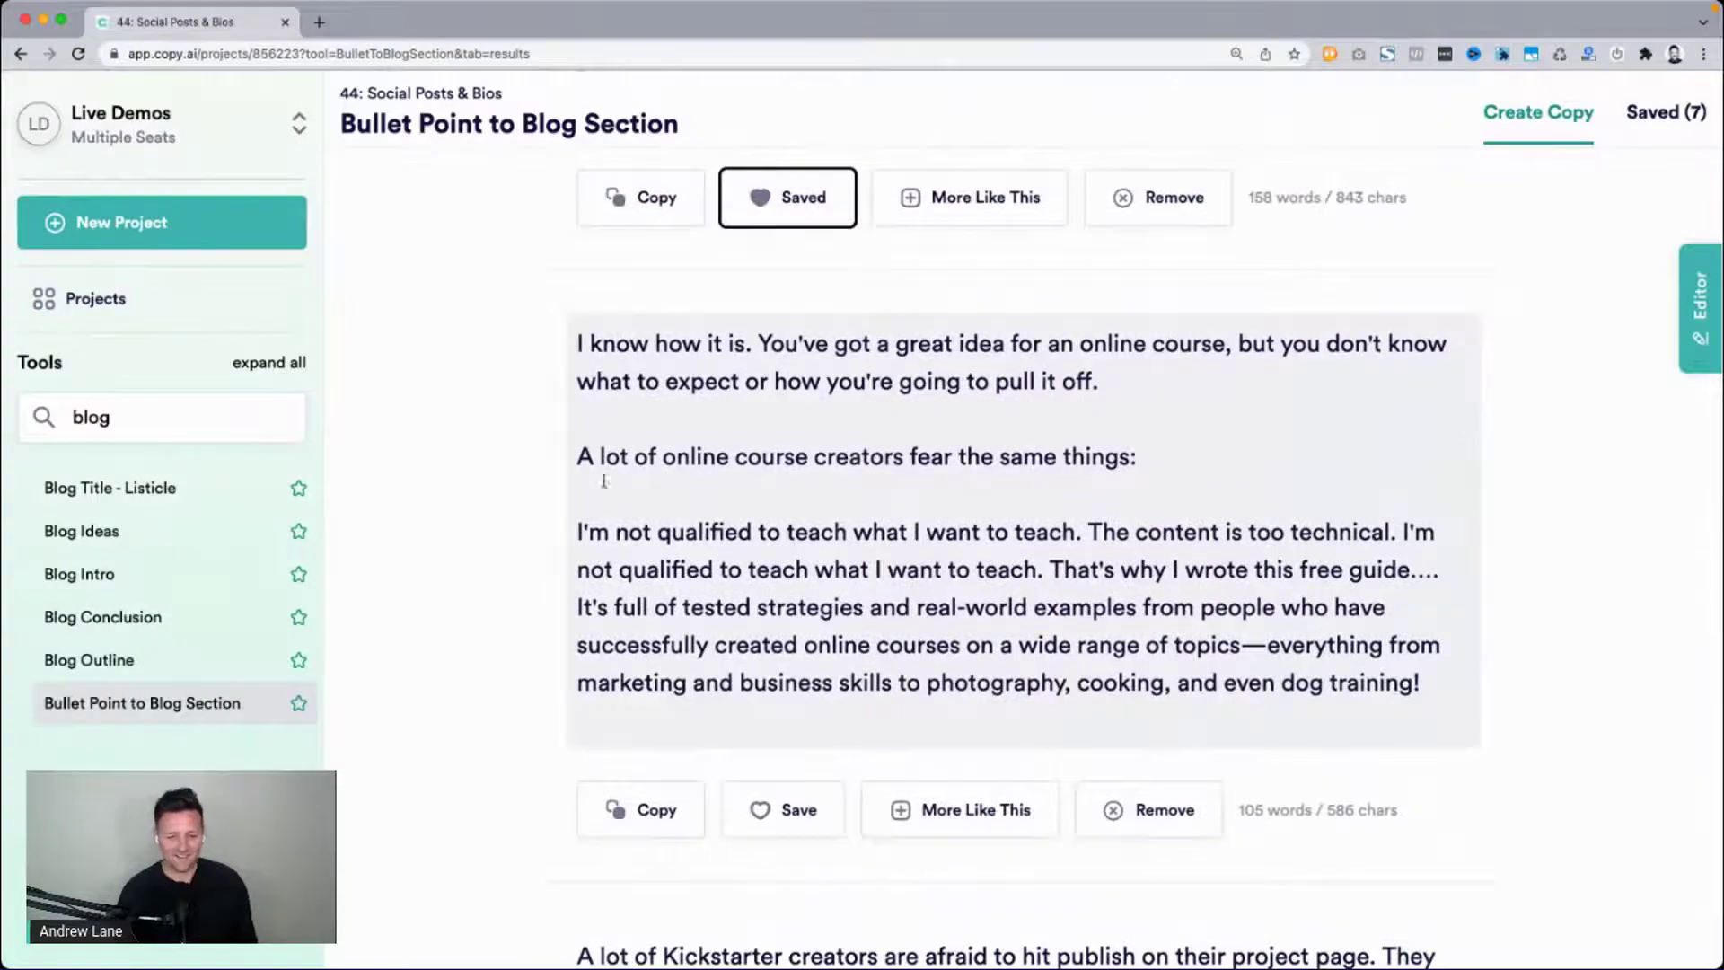
{"action": "left_click_drag", "start_coordinate": [580, 532], "coordinate": [1397, 533]}
{"action": "left_click", "coordinate": [1089, 532]}
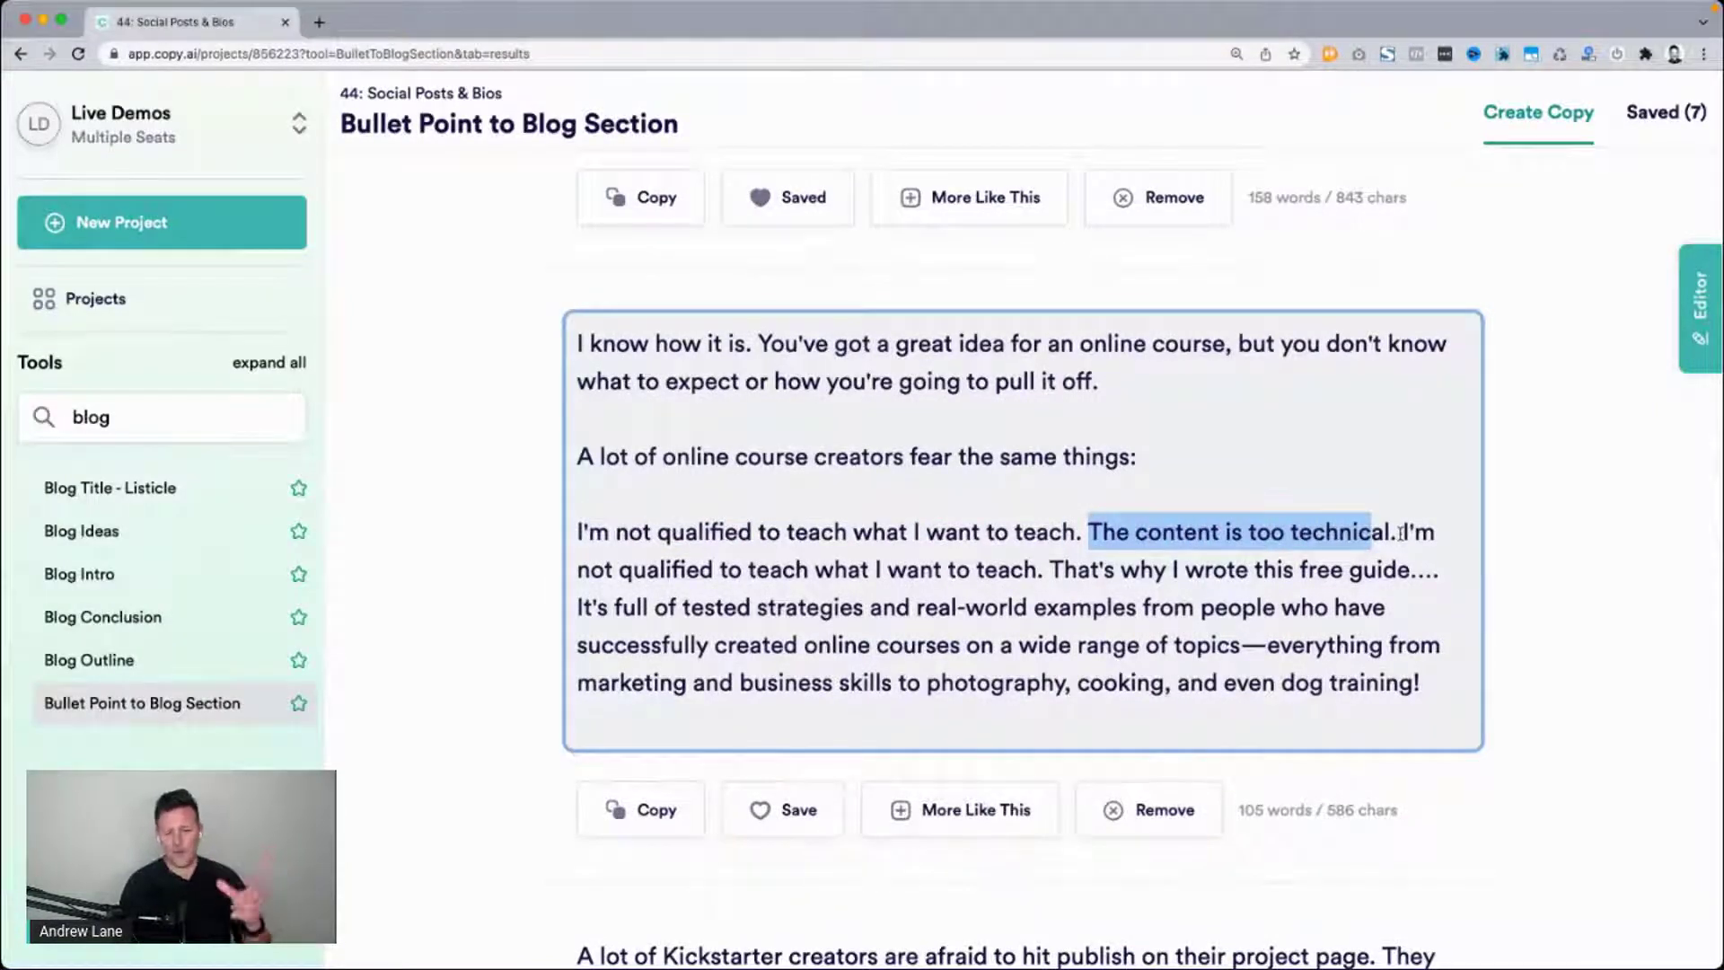
{"action": "scroll", "coordinate": [1400, 534], "scroll_direction": "up", "scroll_amount": 6}
{"action": "left_click_drag", "start_coordinate": [675, 300], "coordinate": [1289, 623]}
{"action": "scroll", "coordinate": [1011, 582], "scroll_direction": "down", "scroll_amount": 1}
{"action": "scroll", "coordinate": [1011, 582], "scroll_direction": "down", "scroll_amount": 5}
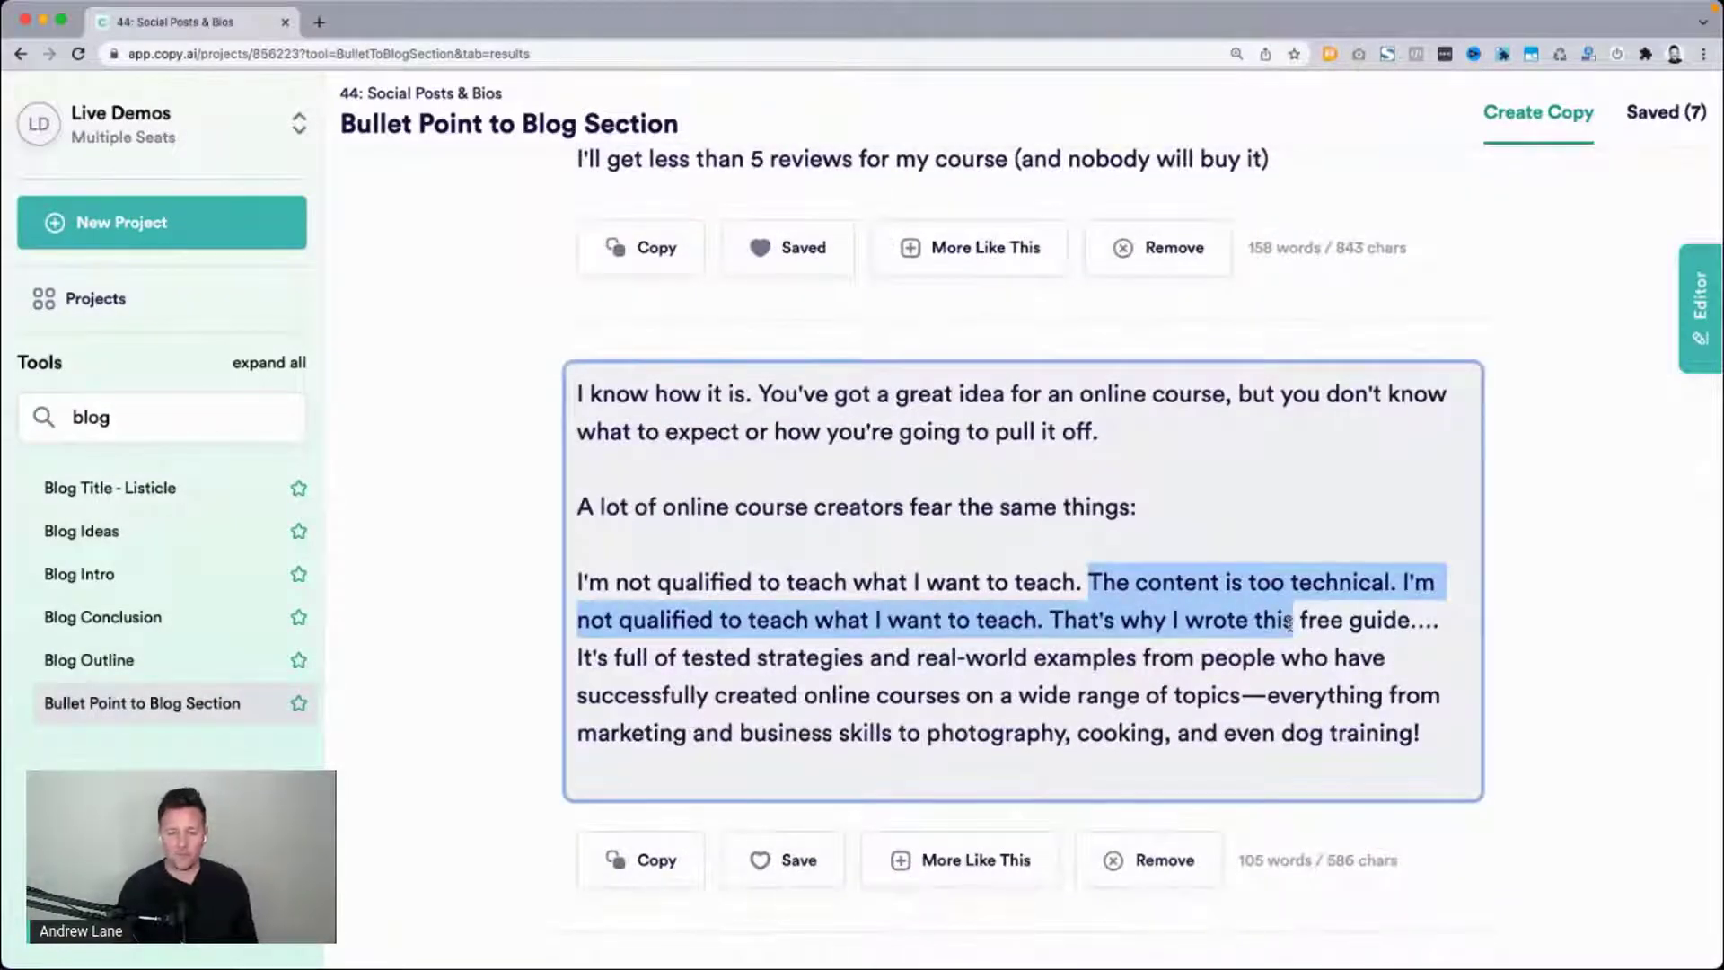
{"action": "left_click", "coordinate": [732, 620]}
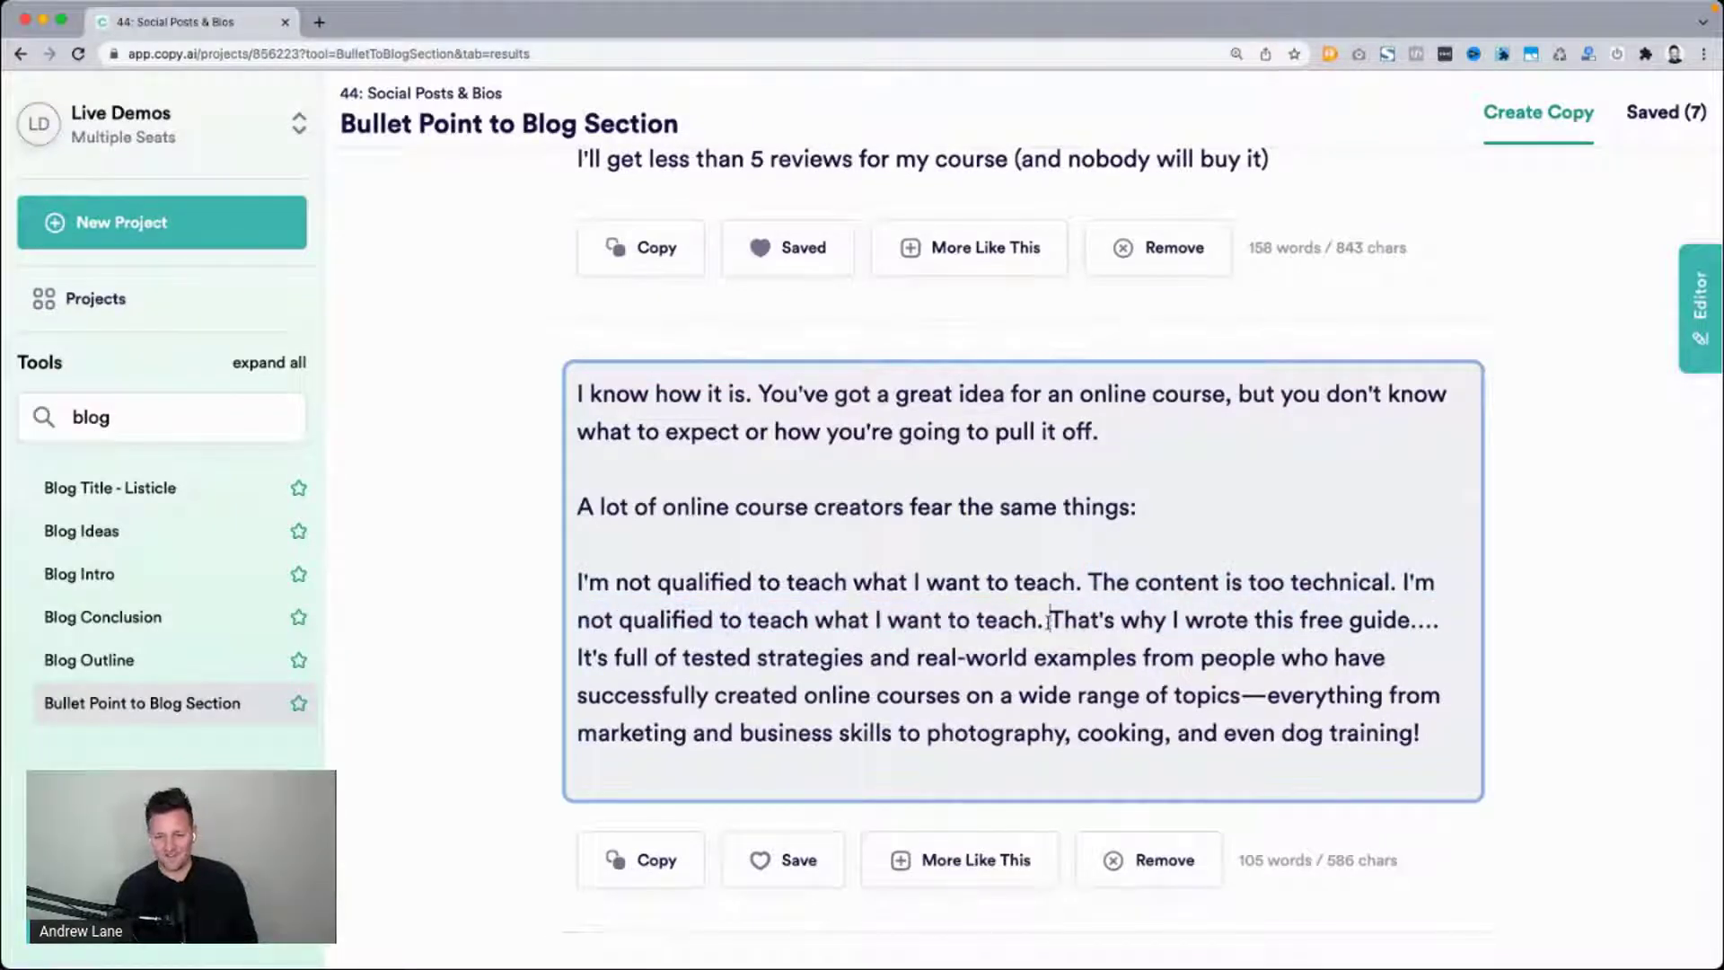
{"action": "left_click_drag", "start_coordinate": [1049, 622], "coordinate": [854, 559]}
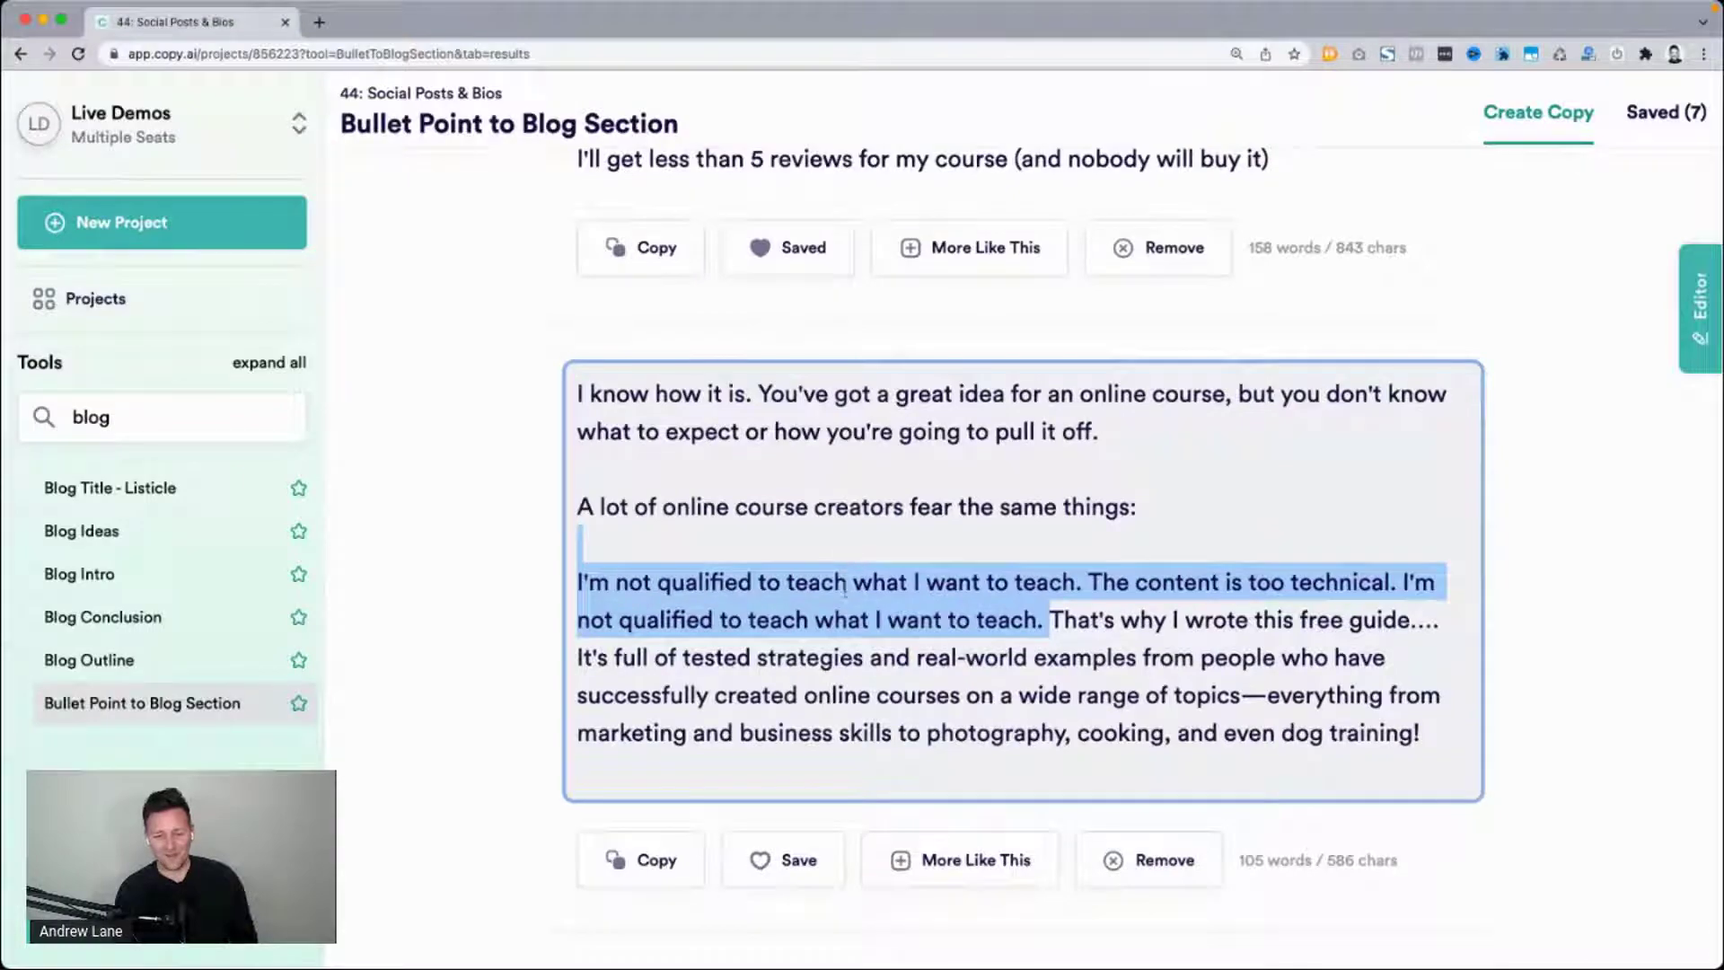
{"action": "left_click", "coordinate": [809, 863]}
Look through the remaining course creator results, including the section about Kickstarter creators.
{"action": "scroll", "coordinate": [808, 863], "scroll_direction": "down", "scroll_amount": 5}
{"action": "scroll", "coordinate": [808, 862], "scroll_direction": "down", "scroll_amount": 4}
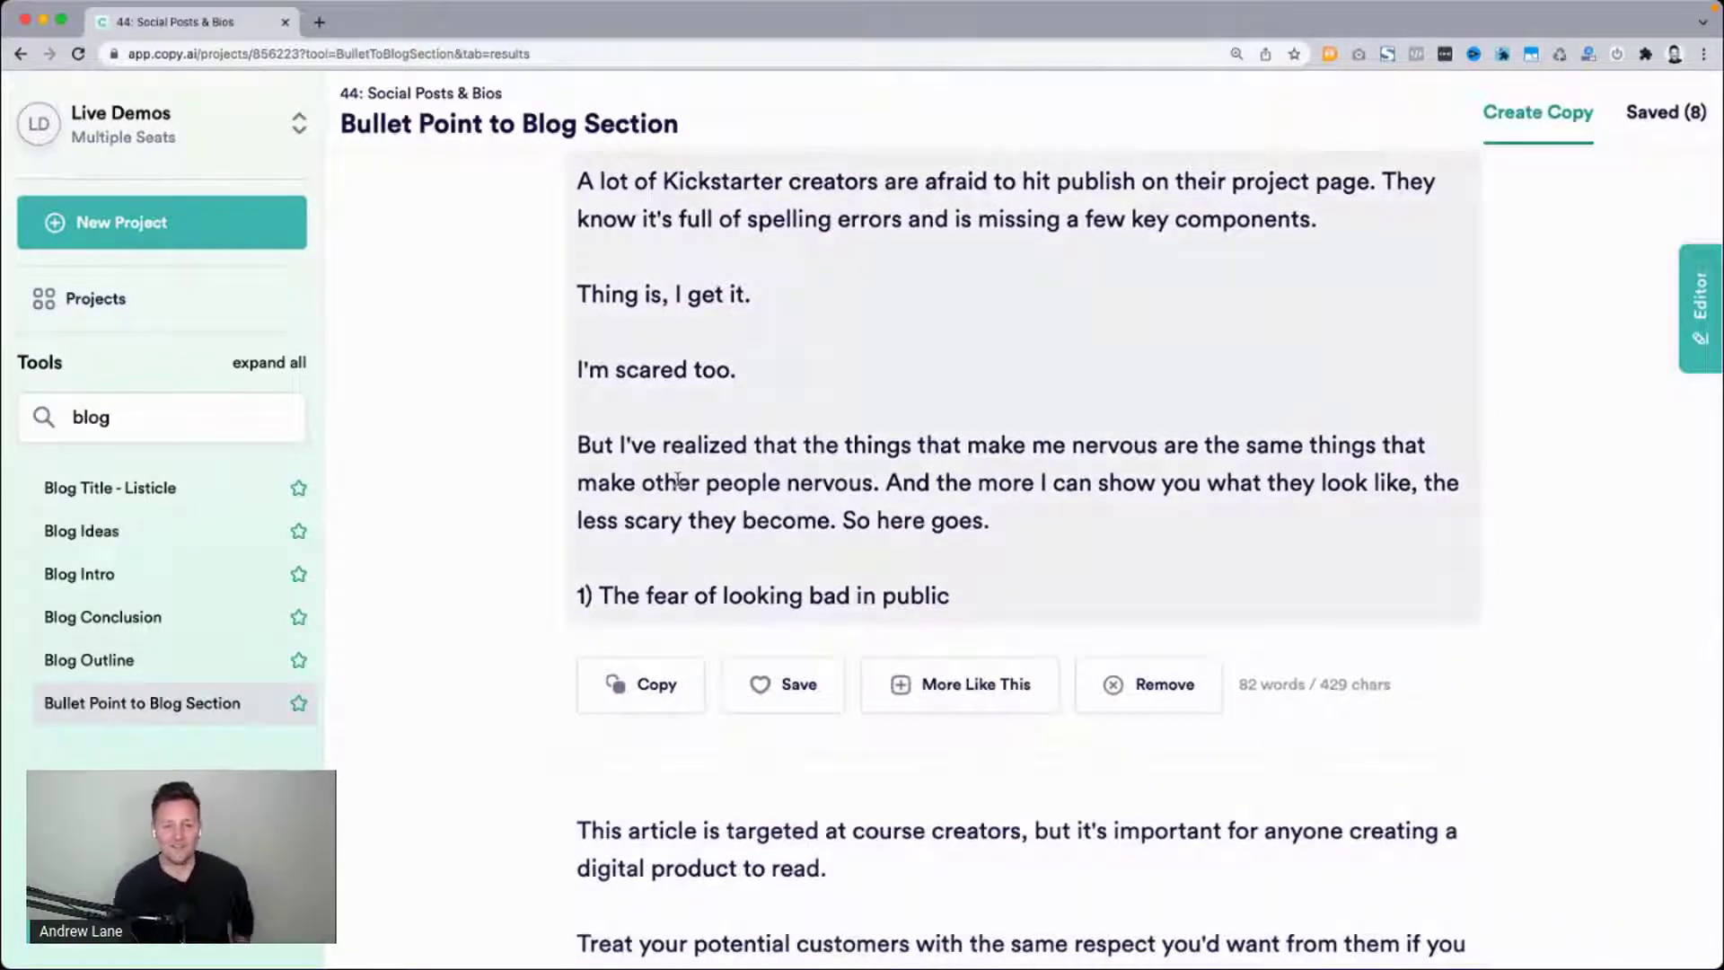
{"action": "scroll", "coordinate": [682, 485], "scroll_direction": "up", "scroll_amount": 4}
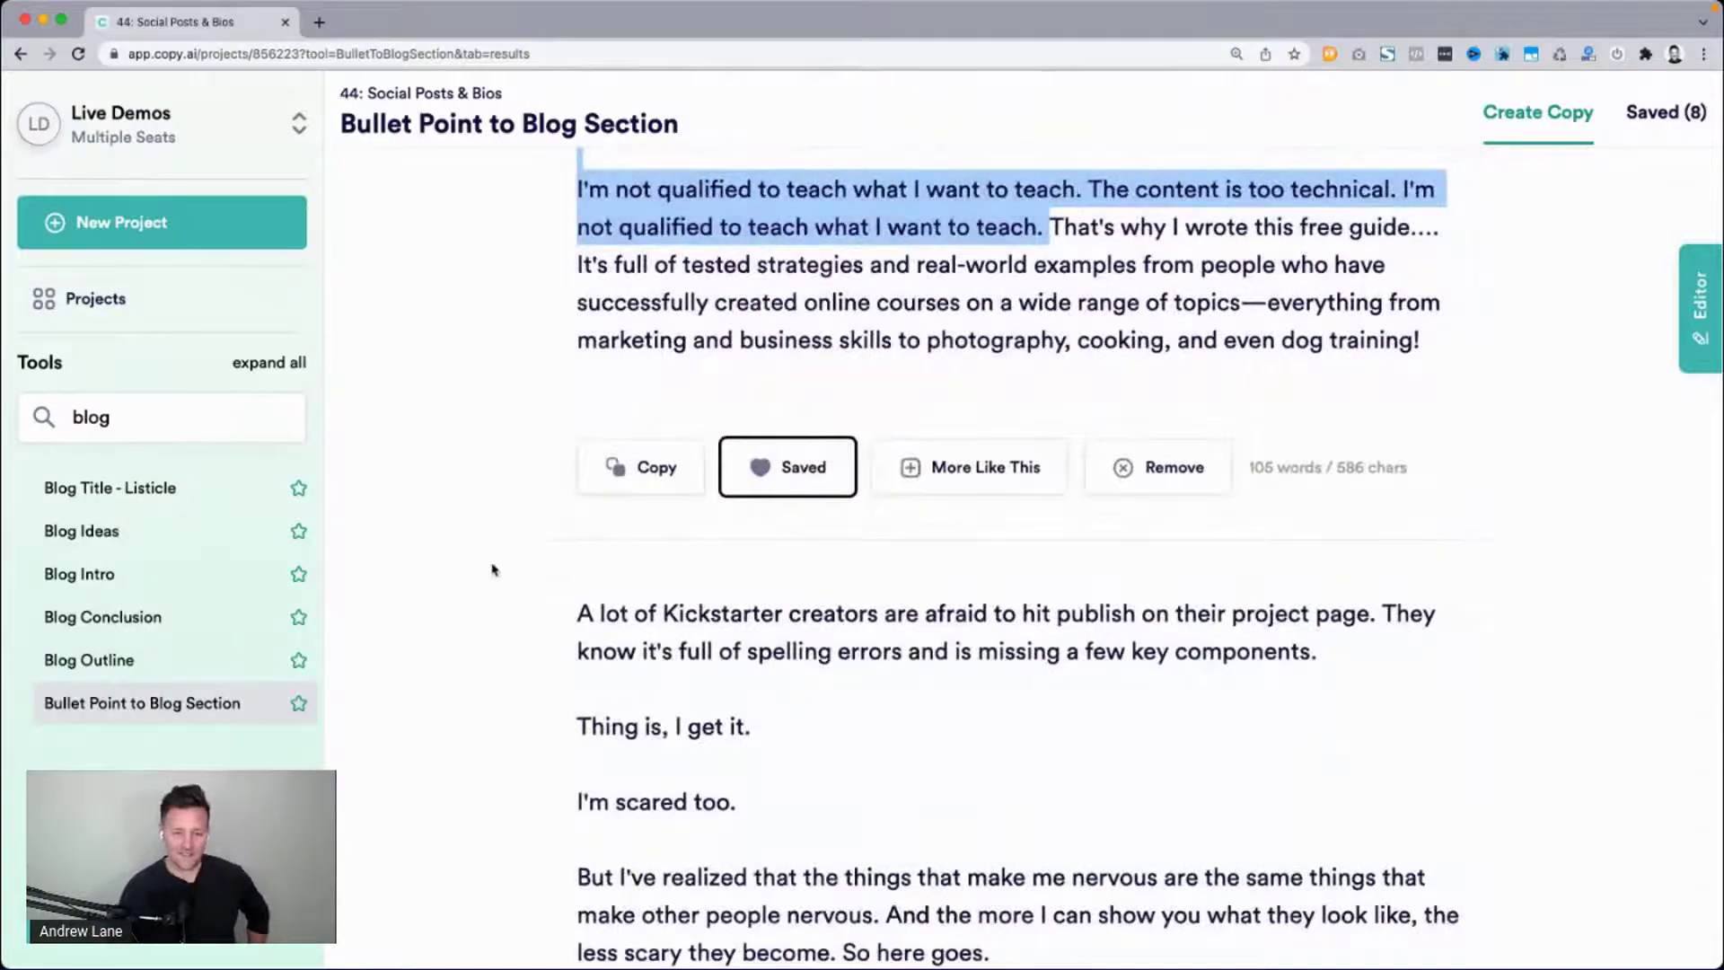
{"action": "scroll", "coordinate": [493, 569], "scroll_direction": "down", "scroll_amount": 4}
{"action": "scroll", "coordinate": [493, 569], "scroll_direction": "down", "scroll_amount": 10}
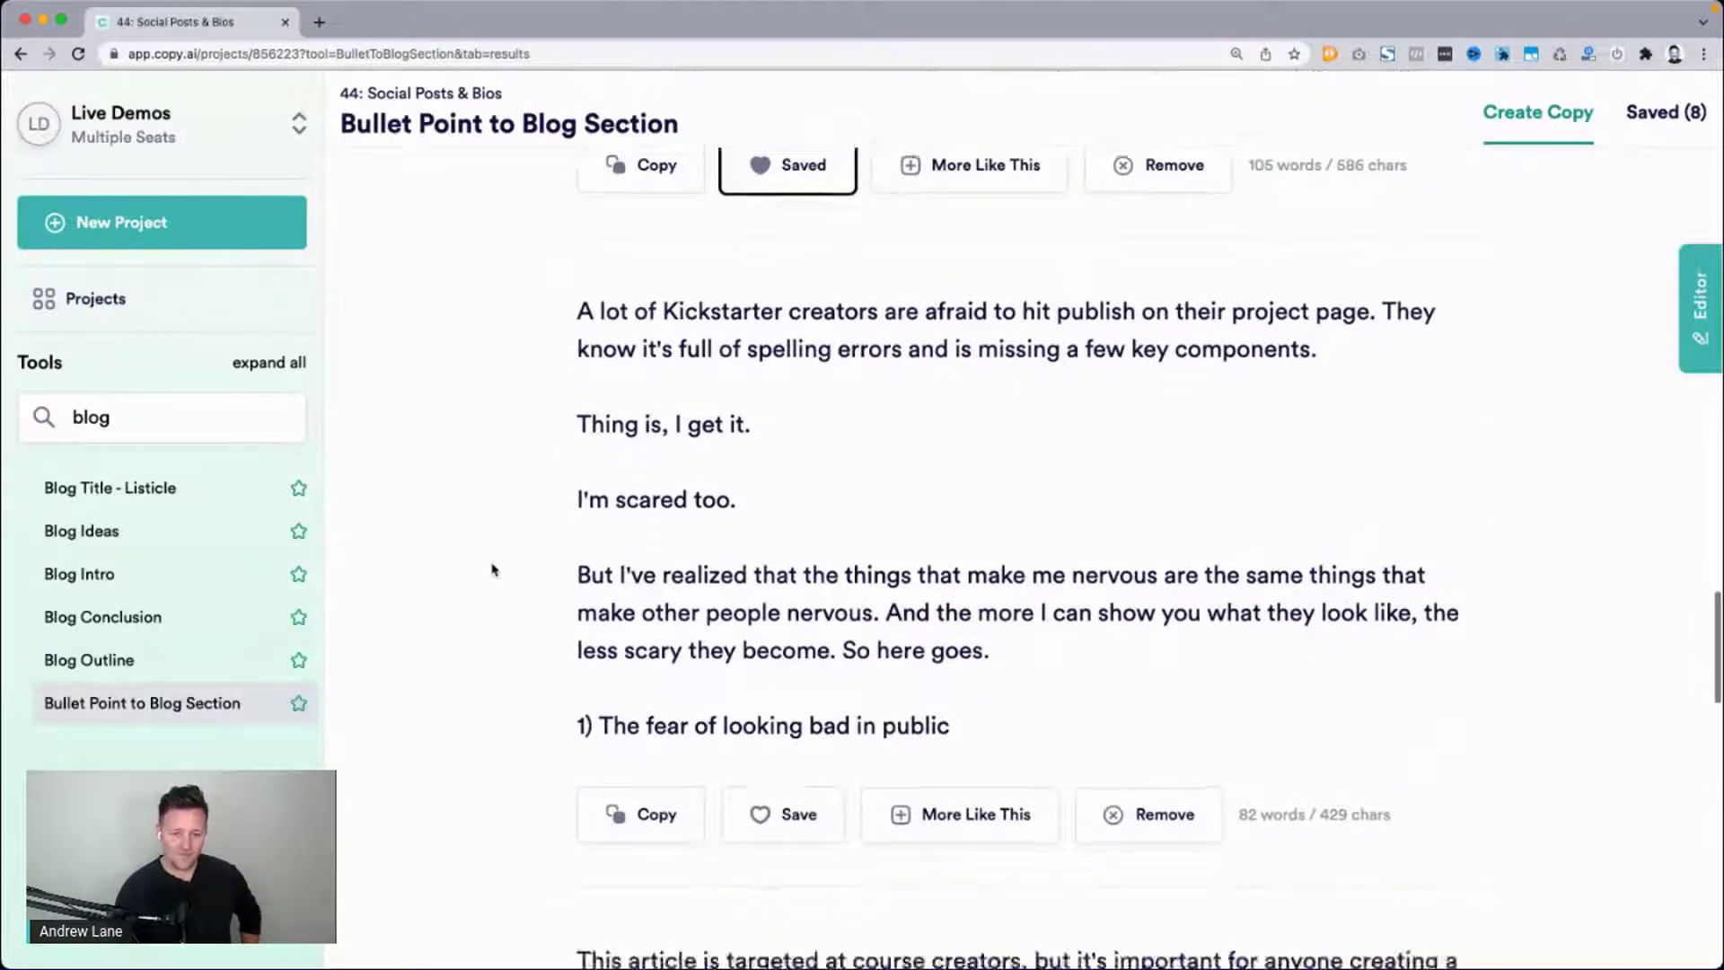
Replace the main point of the paragraph with "pros and cons of hiring a relationship coach to have a better marriage.".
{"action": "scroll", "coordinate": [493, 569], "scroll_direction": "up", "scroll_amount": 20}
{"action": "scroll", "coordinate": [492, 570], "scroll_direction": "up", "scroll_amount": 15}
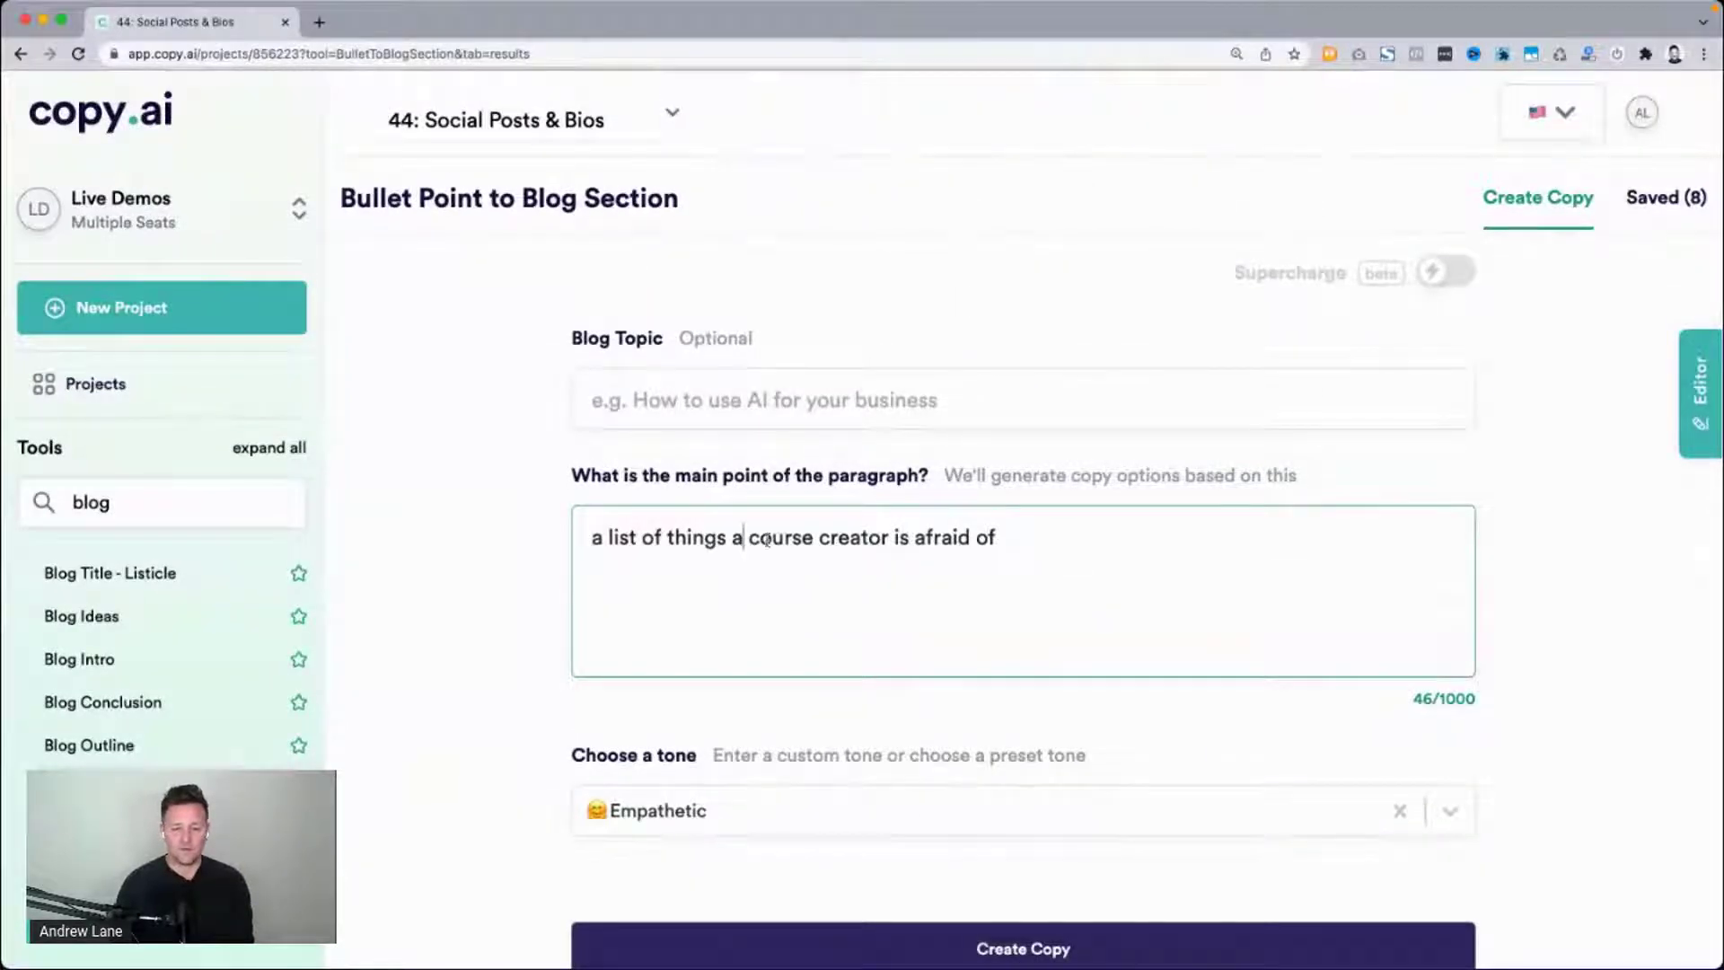
{"action": "key", "text": "alt+shift+Right"}
{"action": "key", "text": "alt+shift+Right"}
{"action": "key", "text": "alt+shift+Right"}
{"action": "key", "text": "alt+shift+Right"}
{"action": "key", "text": "alt+shift+Right"}
{"action": "type", "text": "prod"}
{"action": "key", "text": "BackSpace"}
{"action": "type", "text": "s and cons of hir"}
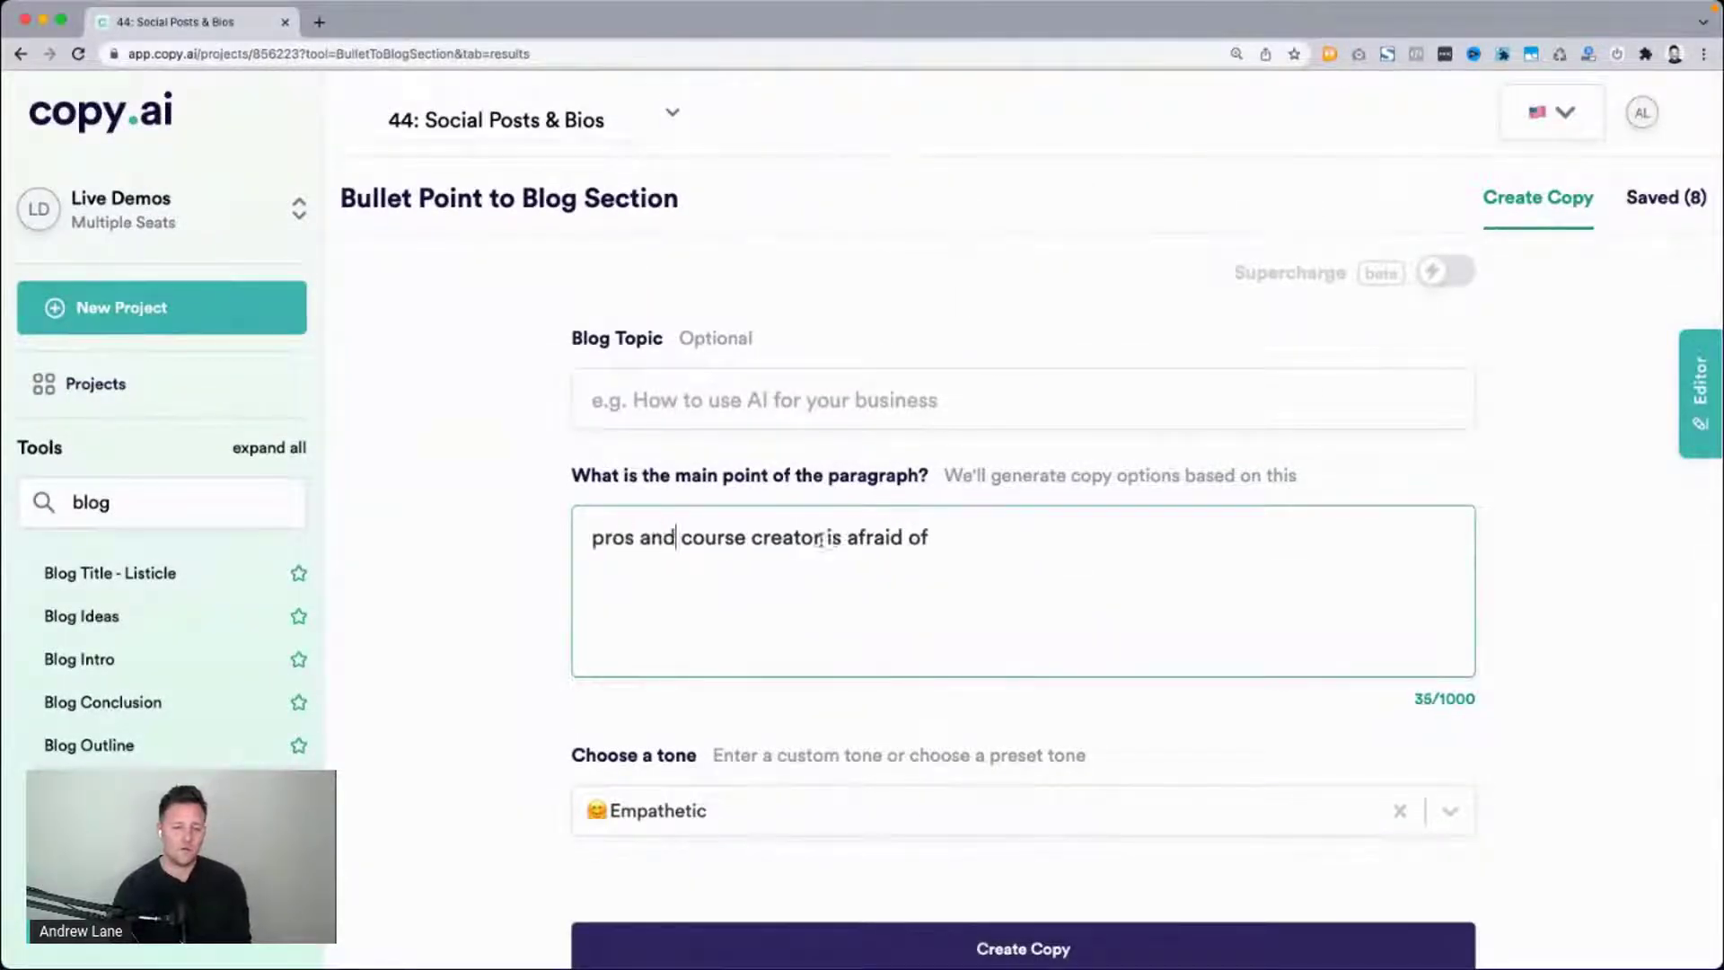
{"action": "type", "text": "ing a relatin"}
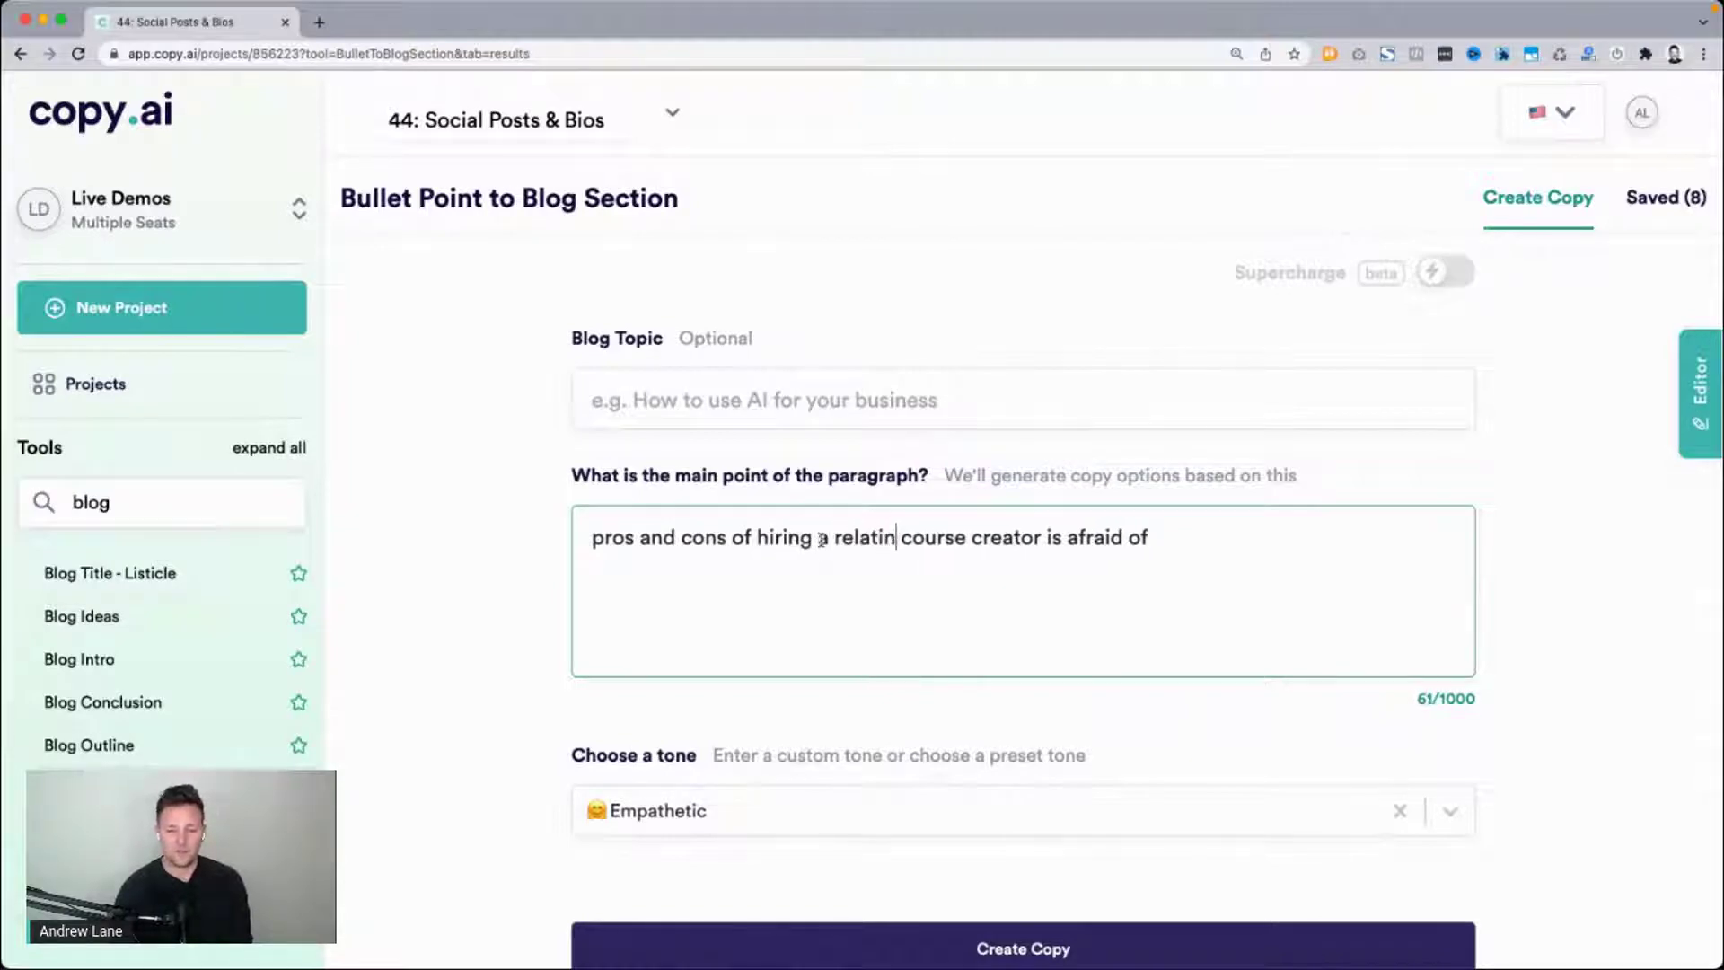
{"action": "key", "text": "BackSpace"}
{"action": "type", "text": "onship coach to help"}
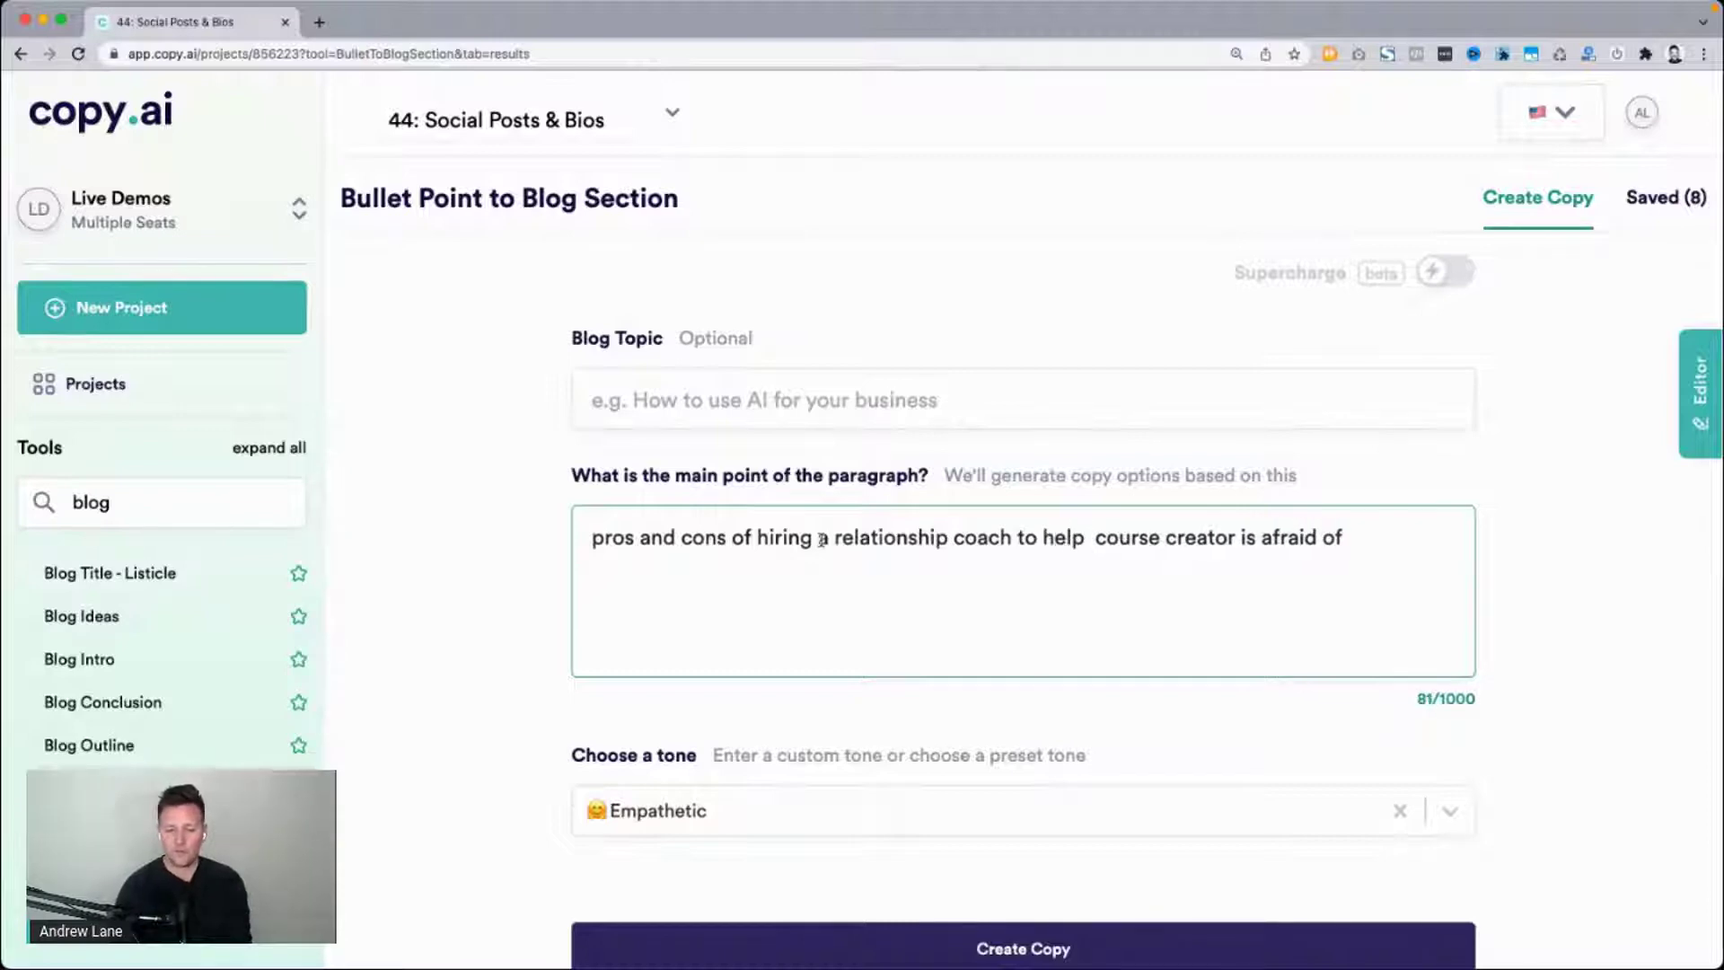
{"action": "key", "text": "super+shift+Right"}
{"action": "key", "text": "BackSpace"}
{"action": "key", "text": "BackSpace"}
{"action": "key", "text": "BackSpace"}
{"action": "key", "text": "BackSpace"}
{"action": "key", "text": "BackSpace"}
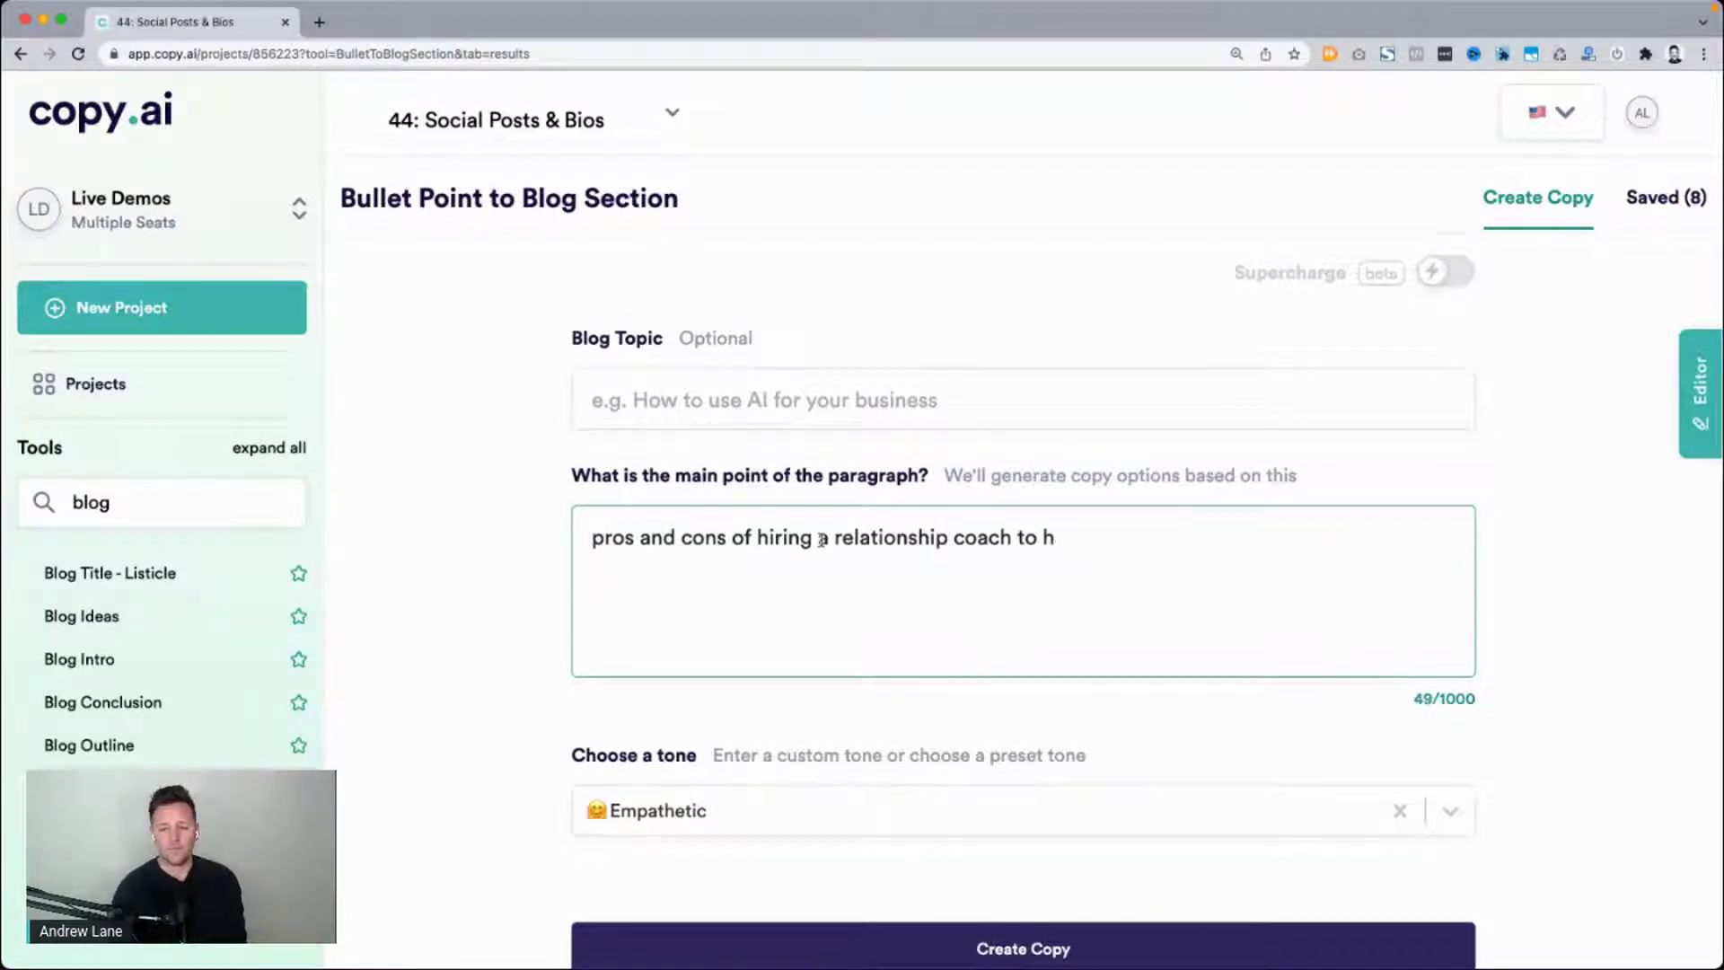
{"action": "key", "text": "BackSpace"}
{"action": "type", "text": "to have a better "}
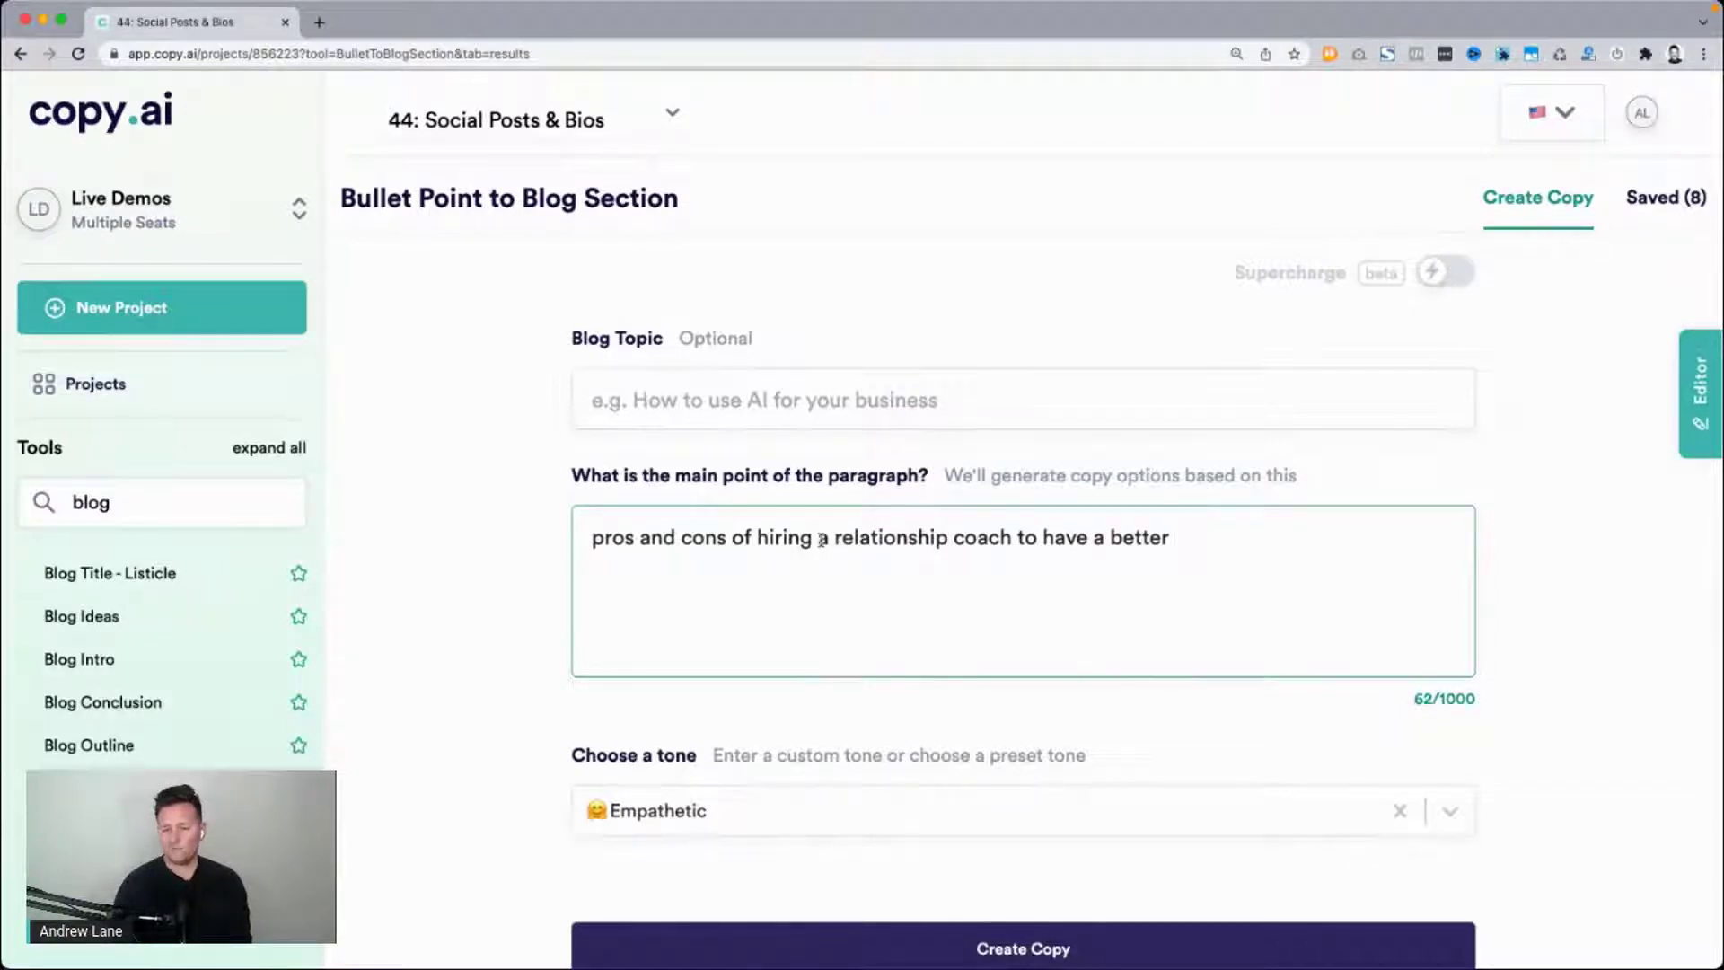
{"action": "type", "text": "marriage."}
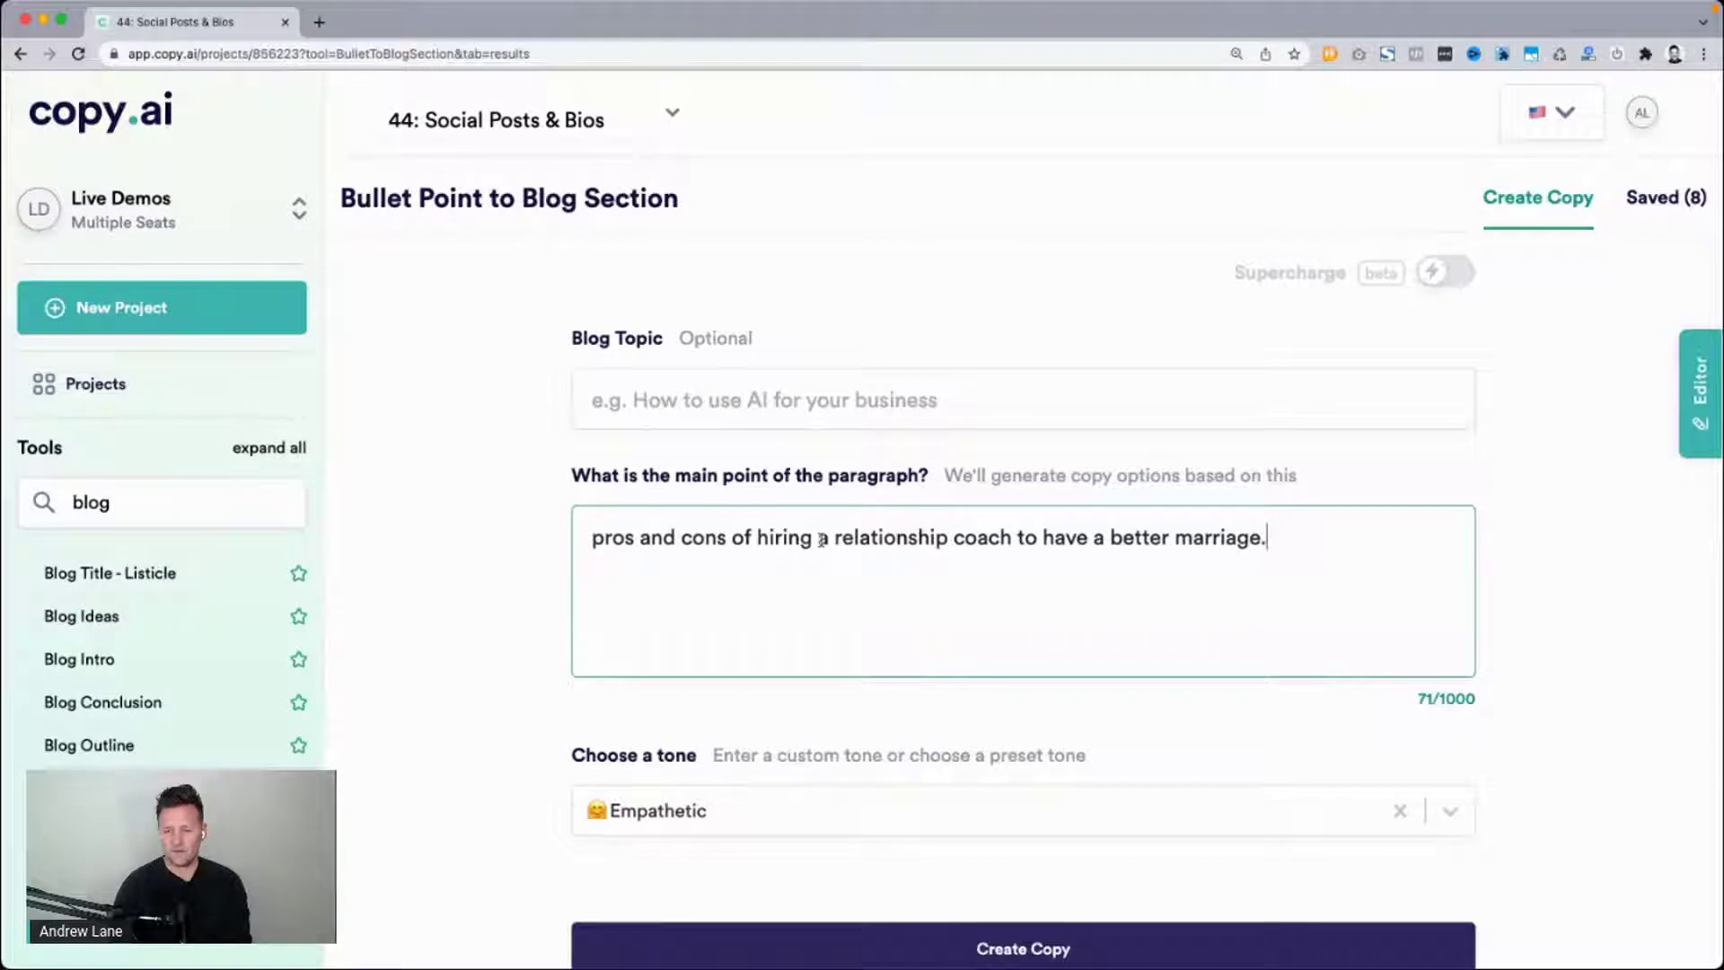
Generate blog section copy from the relationship coach pros and cons prompt, keeping the Empathetic tone.
{"action": "left_click", "coordinate": [521, 590]}
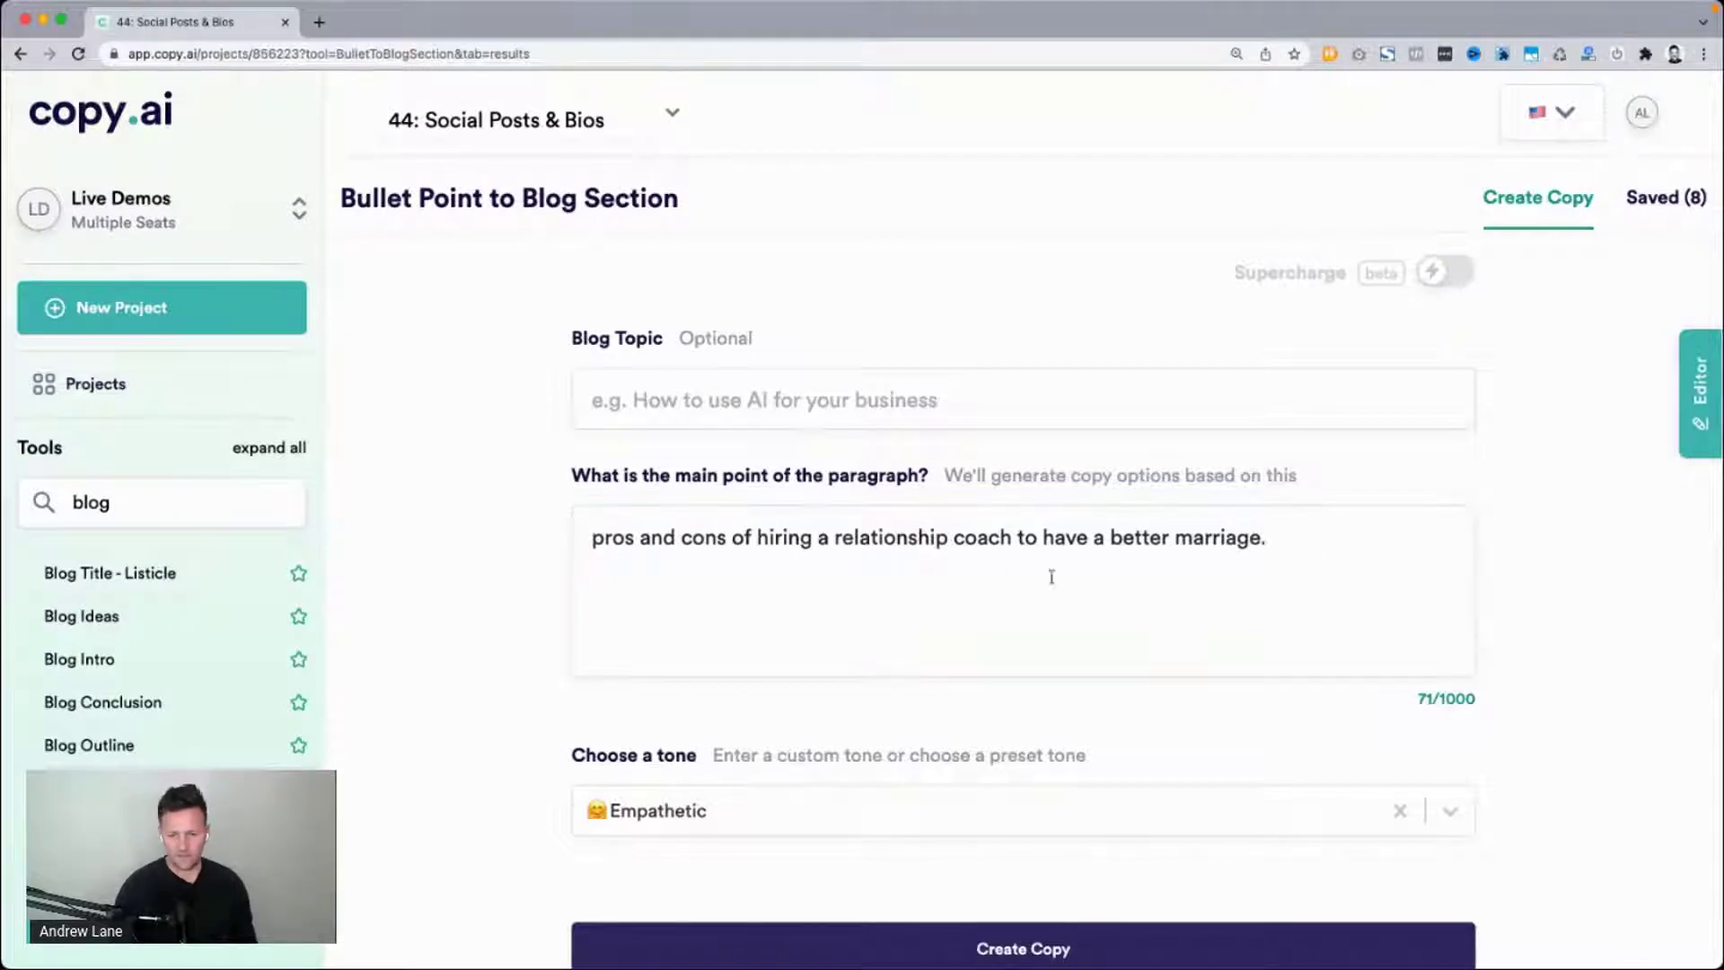
{"action": "scroll", "coordinate": [513, 621], "scroll_direction": "down", "scroll_amount": 2}
{"action": "left_click", "coordinate": [789, 843]}
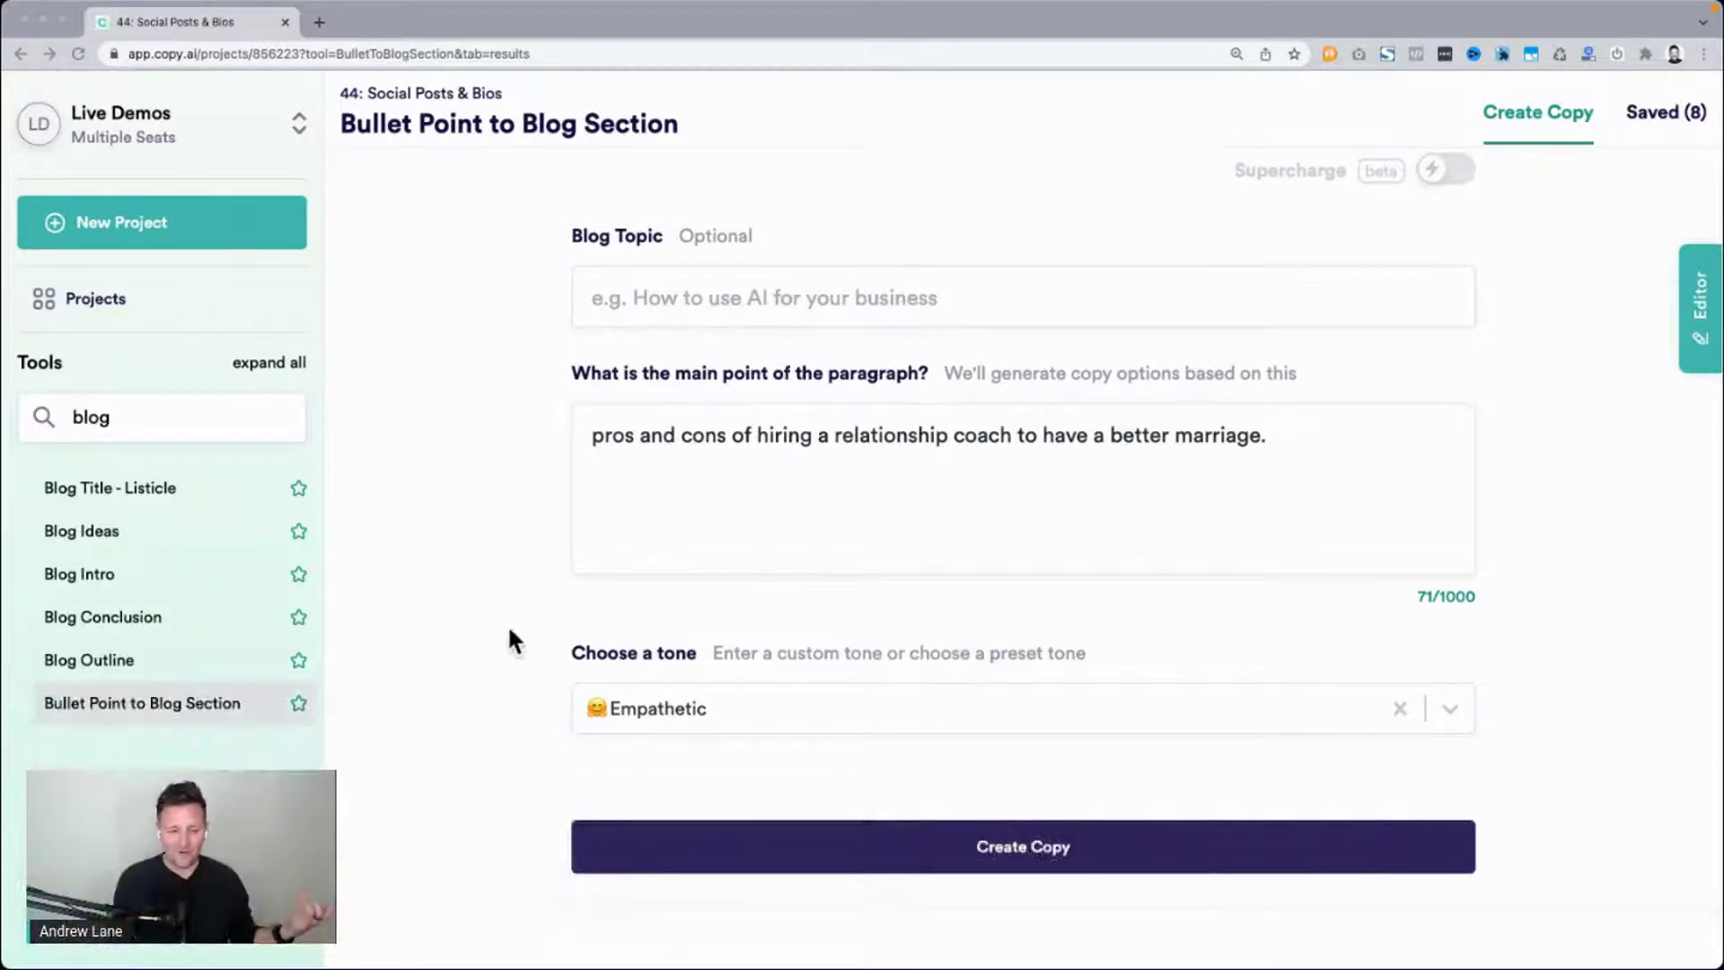
Look through the generated relationship coach sections and highlight the line introducing the benefits of working with a marriage coach.
{"action": "scroll", "coordinate": [506, 626], "scroll_direction": "down", "scroll_amount": 7}
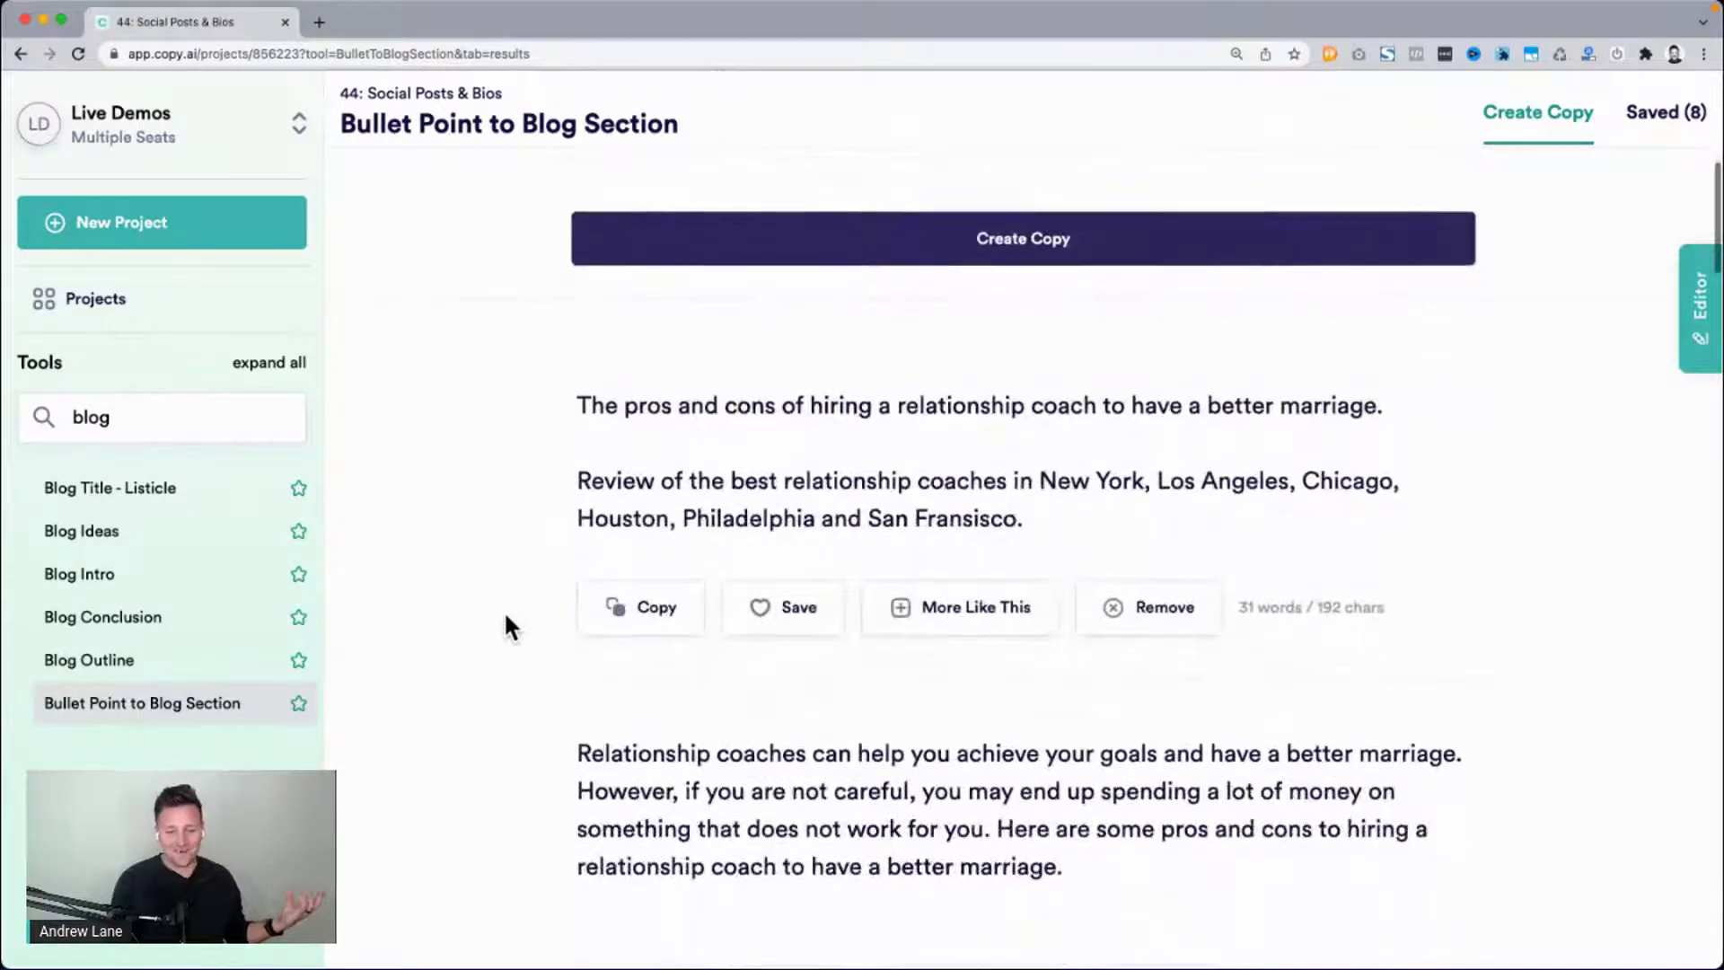
{"action": "scroll", "coordinate": [505, 626], "scroll_direction": "up", "scroll_amount": 6}
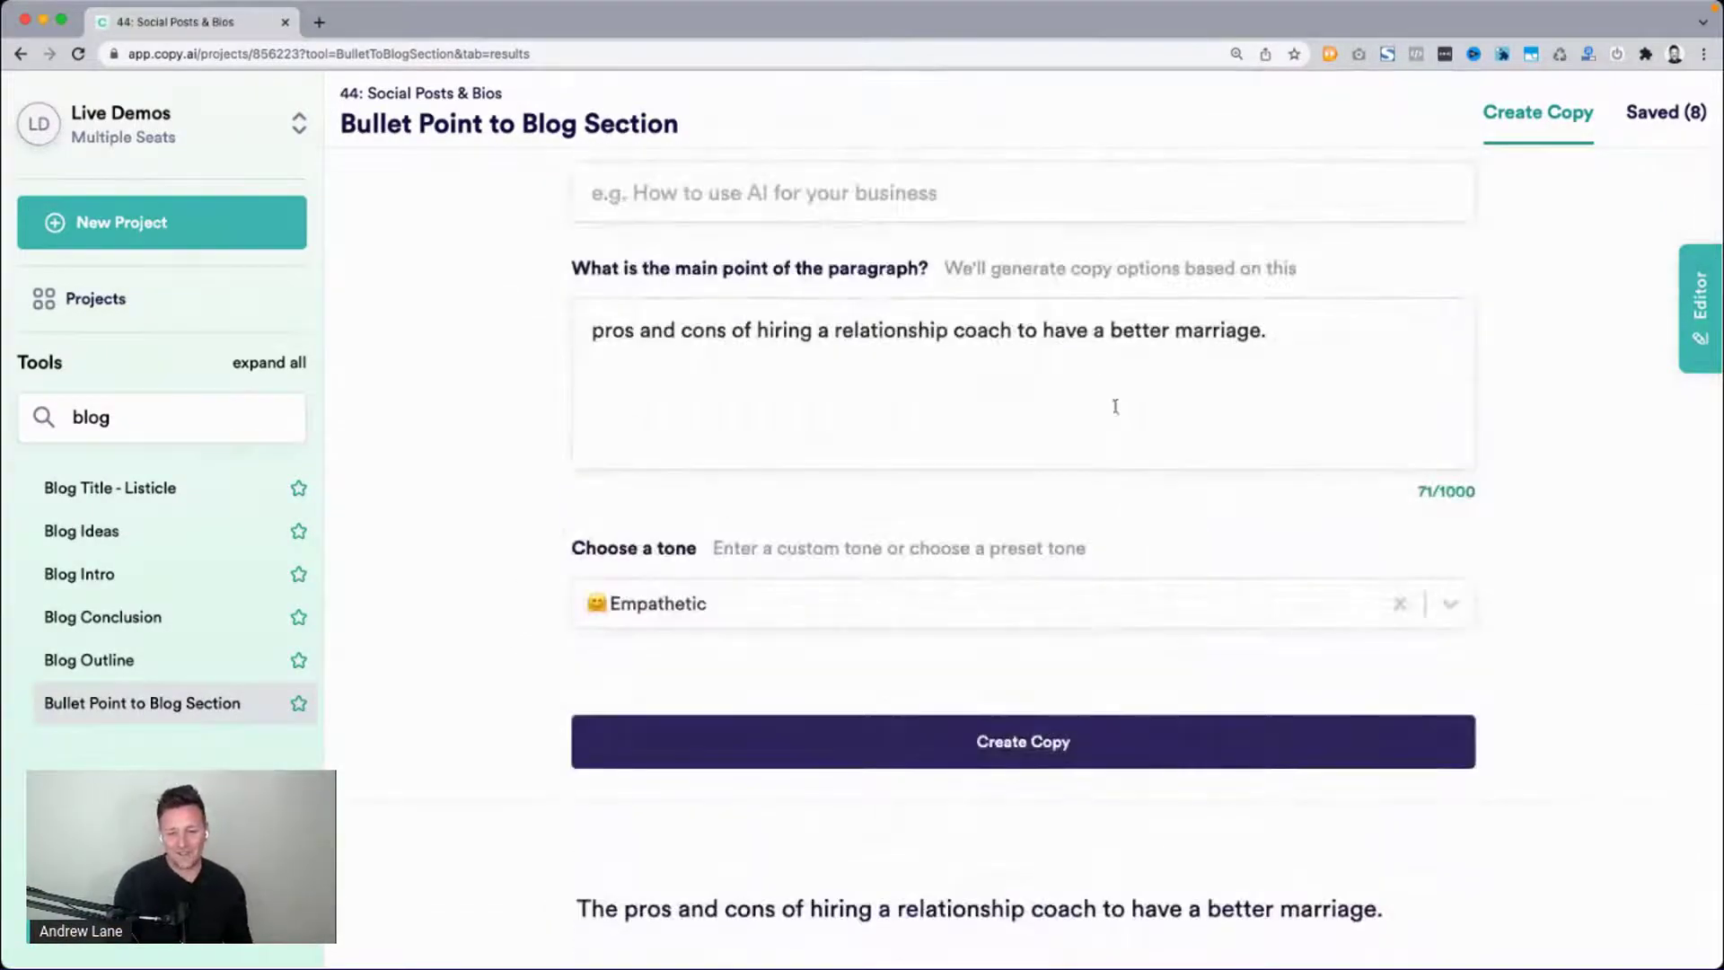
{"action": "scroll", "coordinate": [456, 501], "scroll_direction": "down", "scroll_amount": 7}
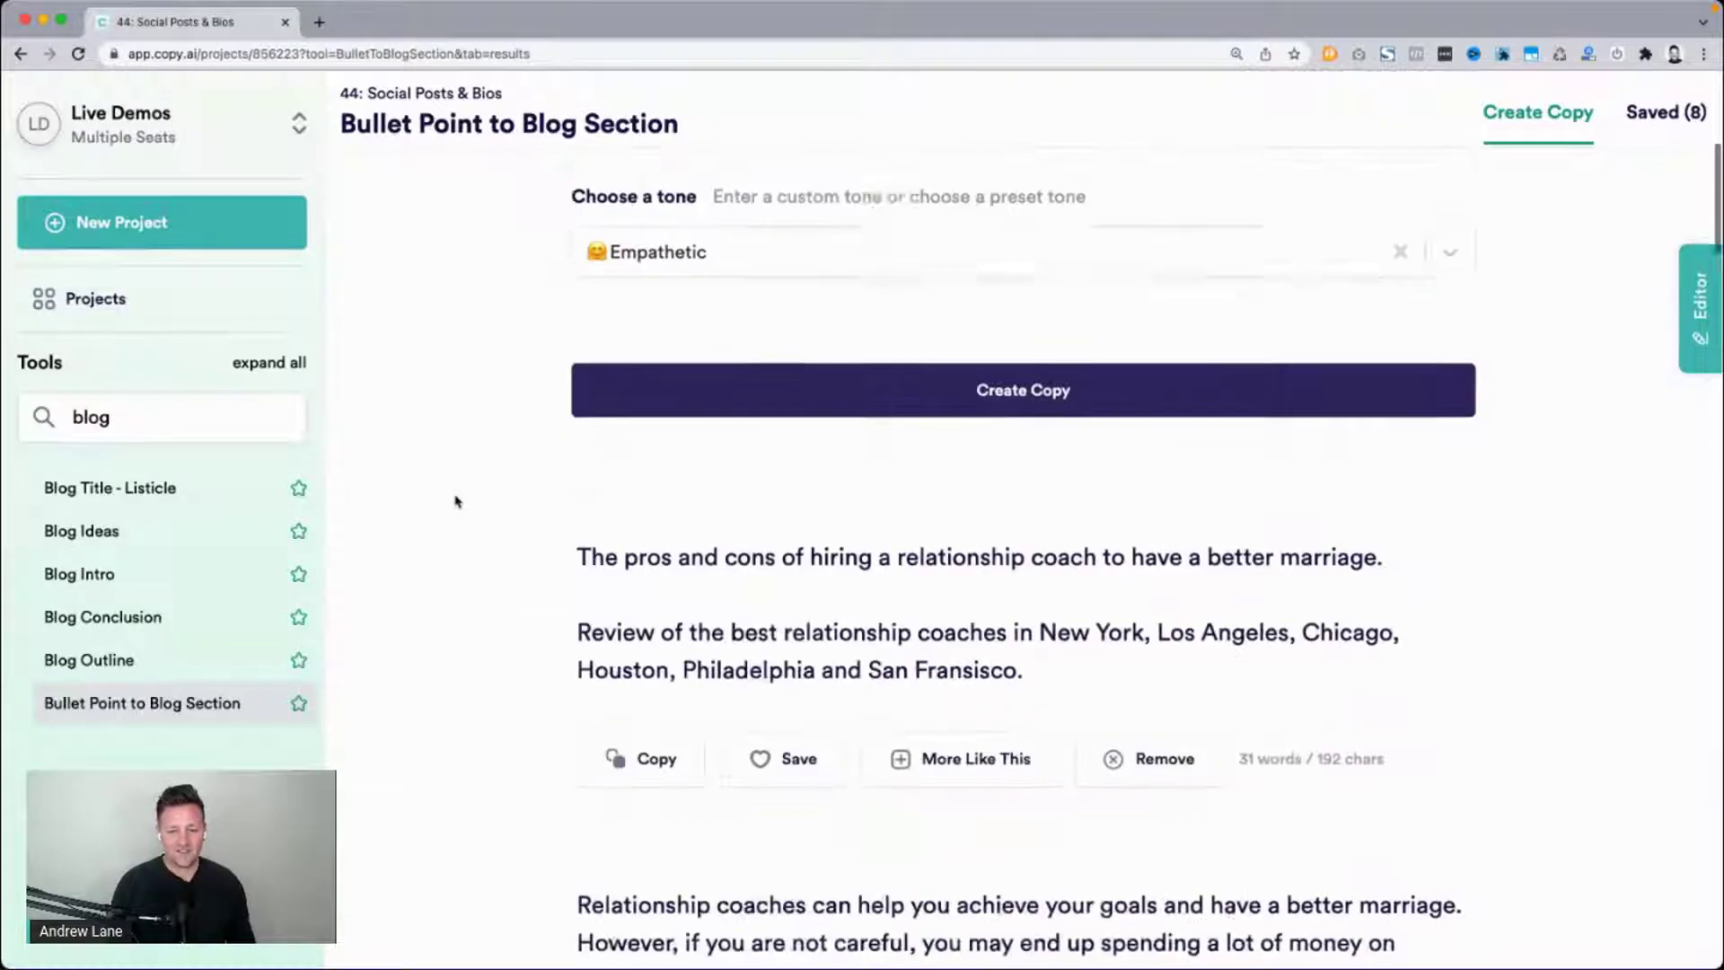
{"action": "scroll", "coordinate": [455, 485], "scroll_direction": "down", "scroll_amount": 5}
{"action": "scroll", "coordinate": [454, 447], "scroll_direction": "down", "scroll_amount": 3}
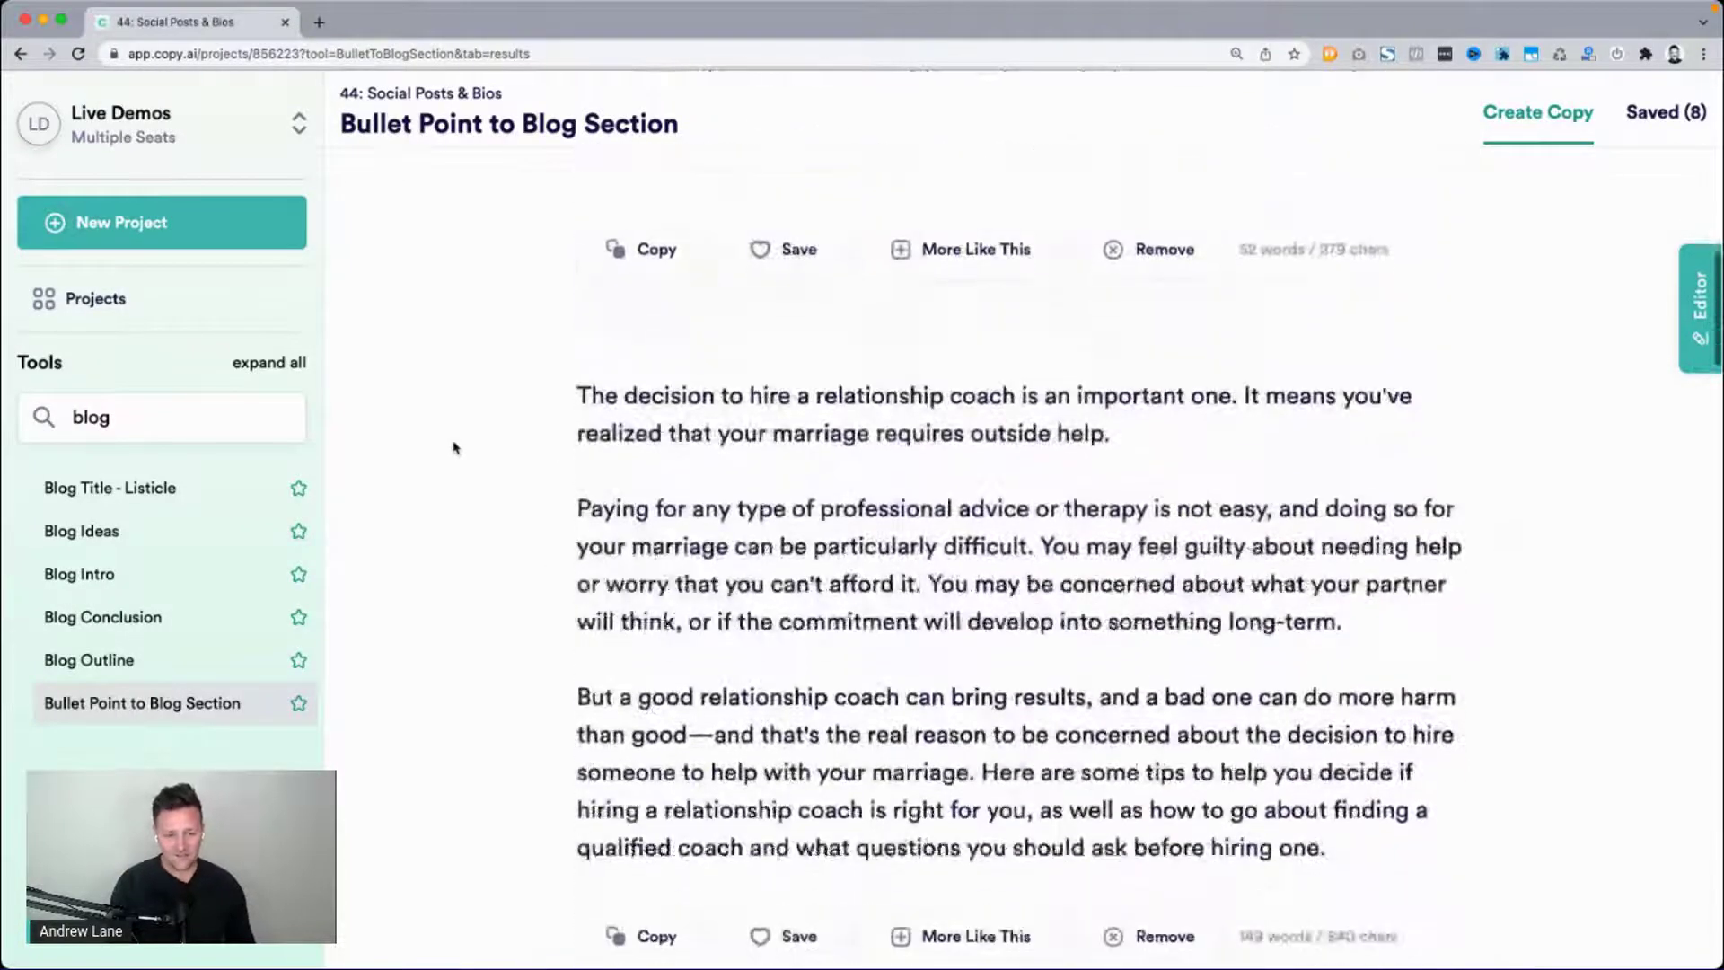
{"action": "scroll", "coordinate": [489, 579], "scroll_direction": "down", "scroll_amount": 9}
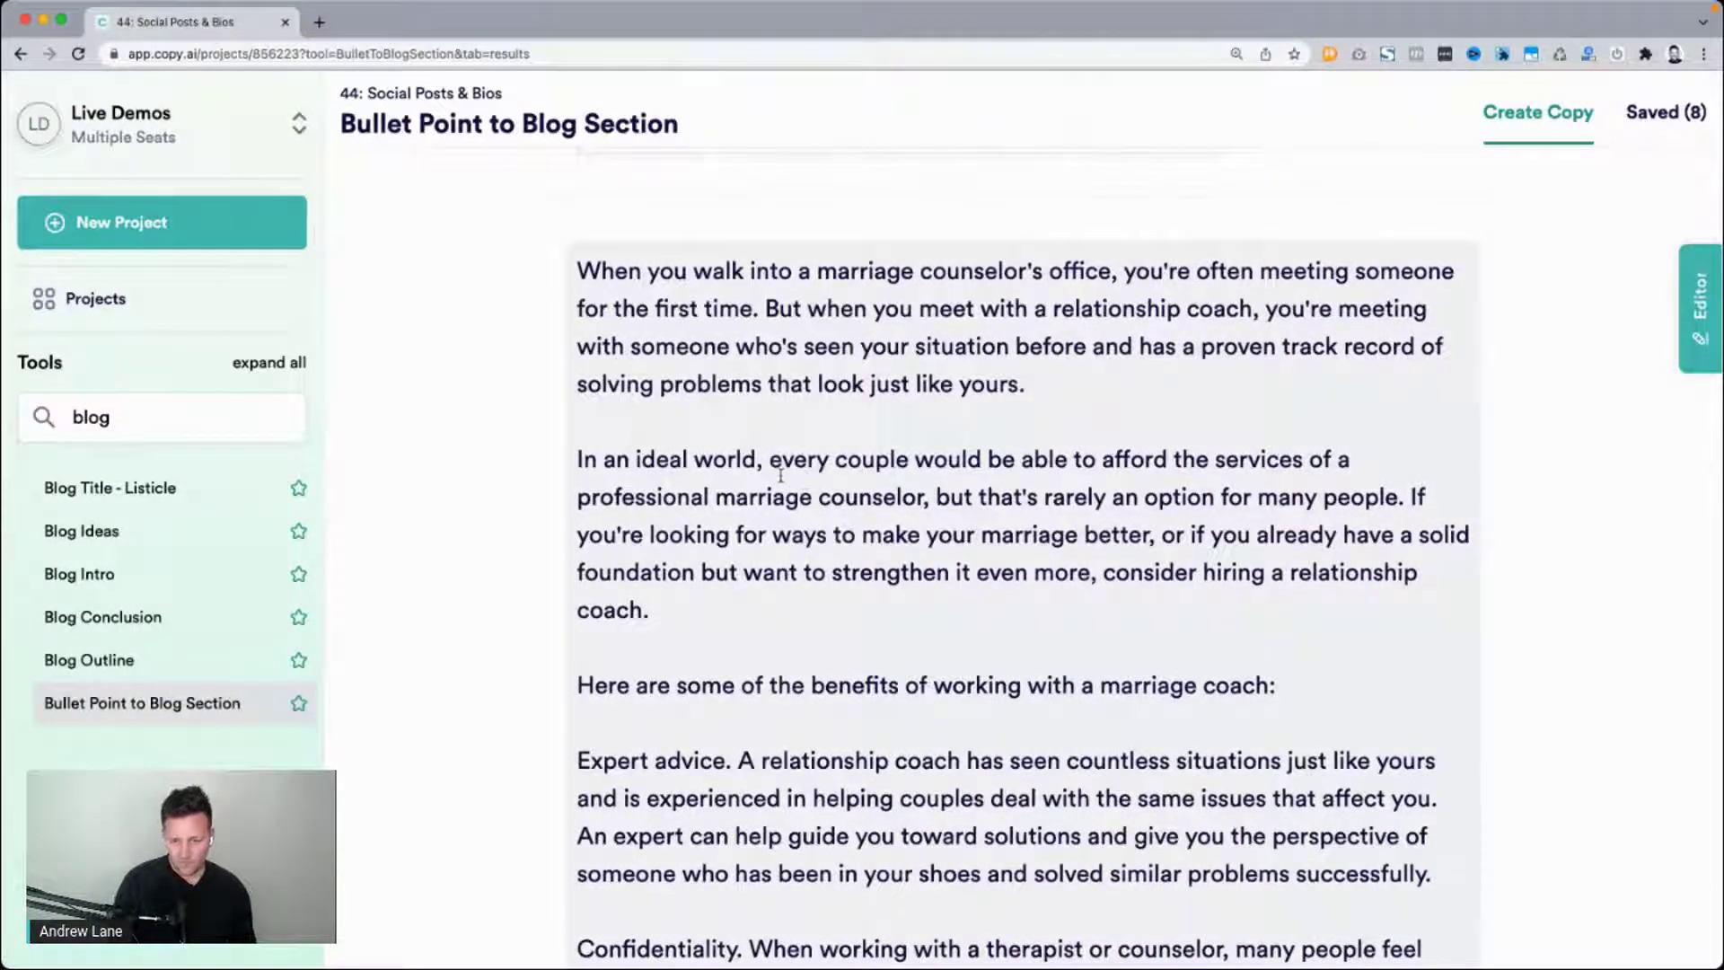
{"action": "scroll", "coordinate": [628, 503], "scroll_direction": "down", "scroll_amount": 3}
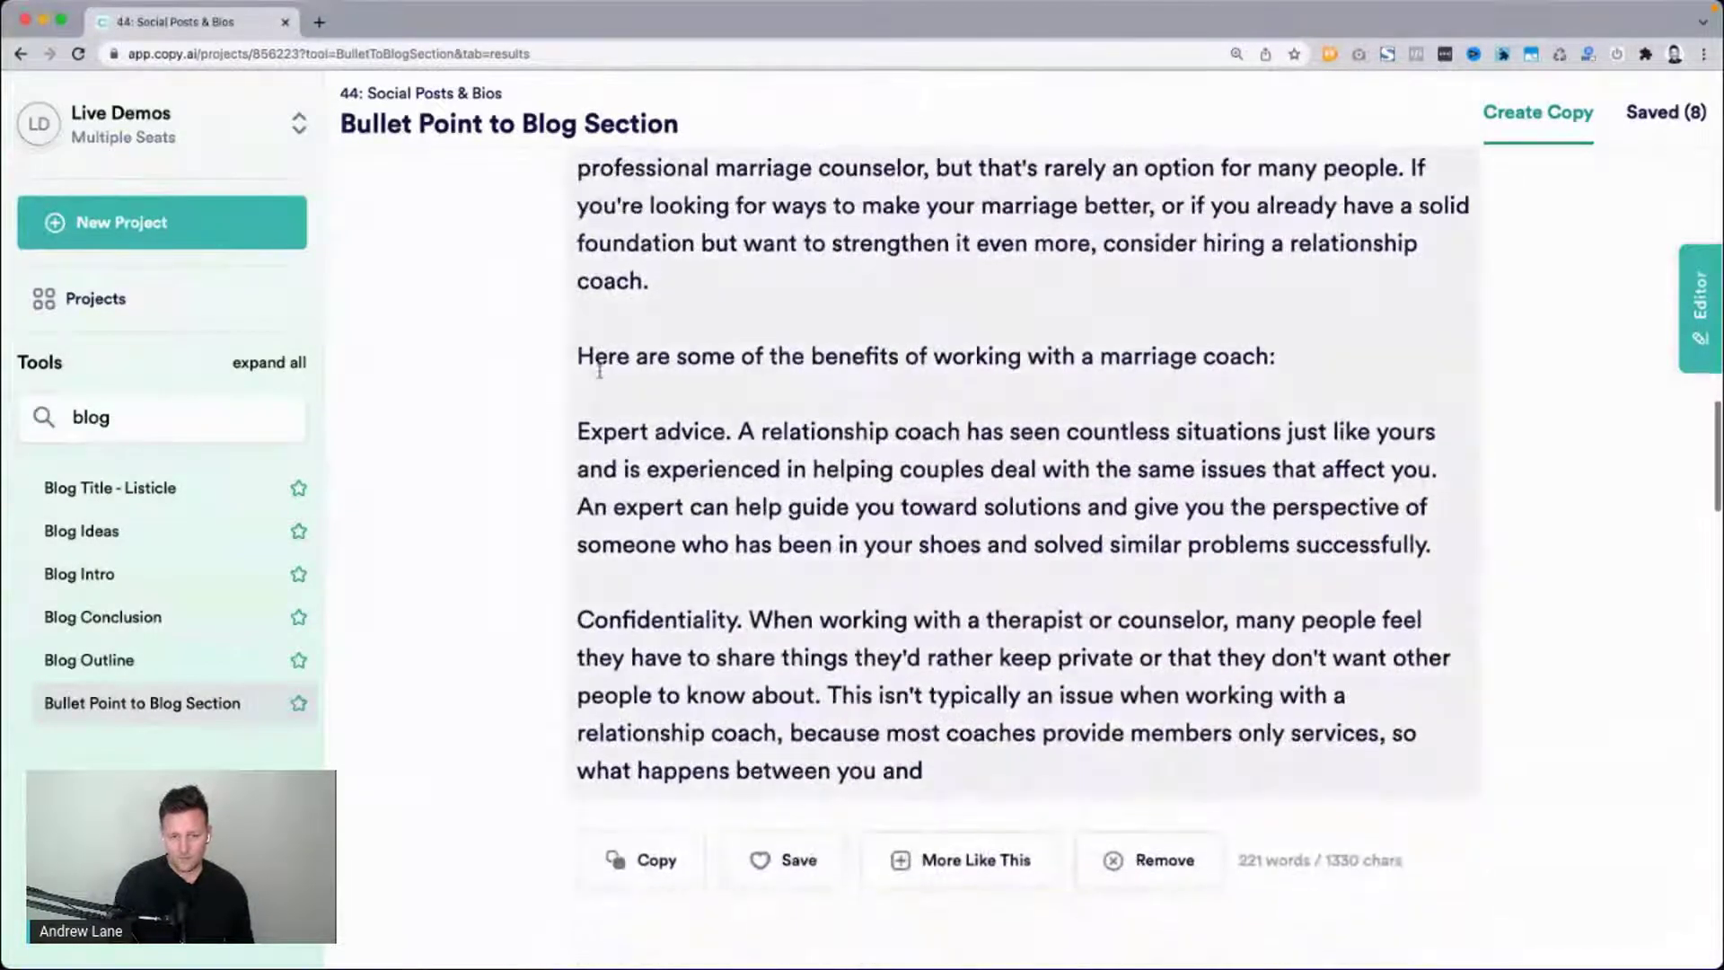
{"action": "left_click_drag", "start_coordinate": [577, 355], "coordinate": [969, 361]}
Examine the remaining pros and cons results, highlighting the numbered list of reasons to work with a relationship coach.
{"action": "scroll", "coordinate": [969, 361], "scroll_direction": "down", "scroll_amount": 11}
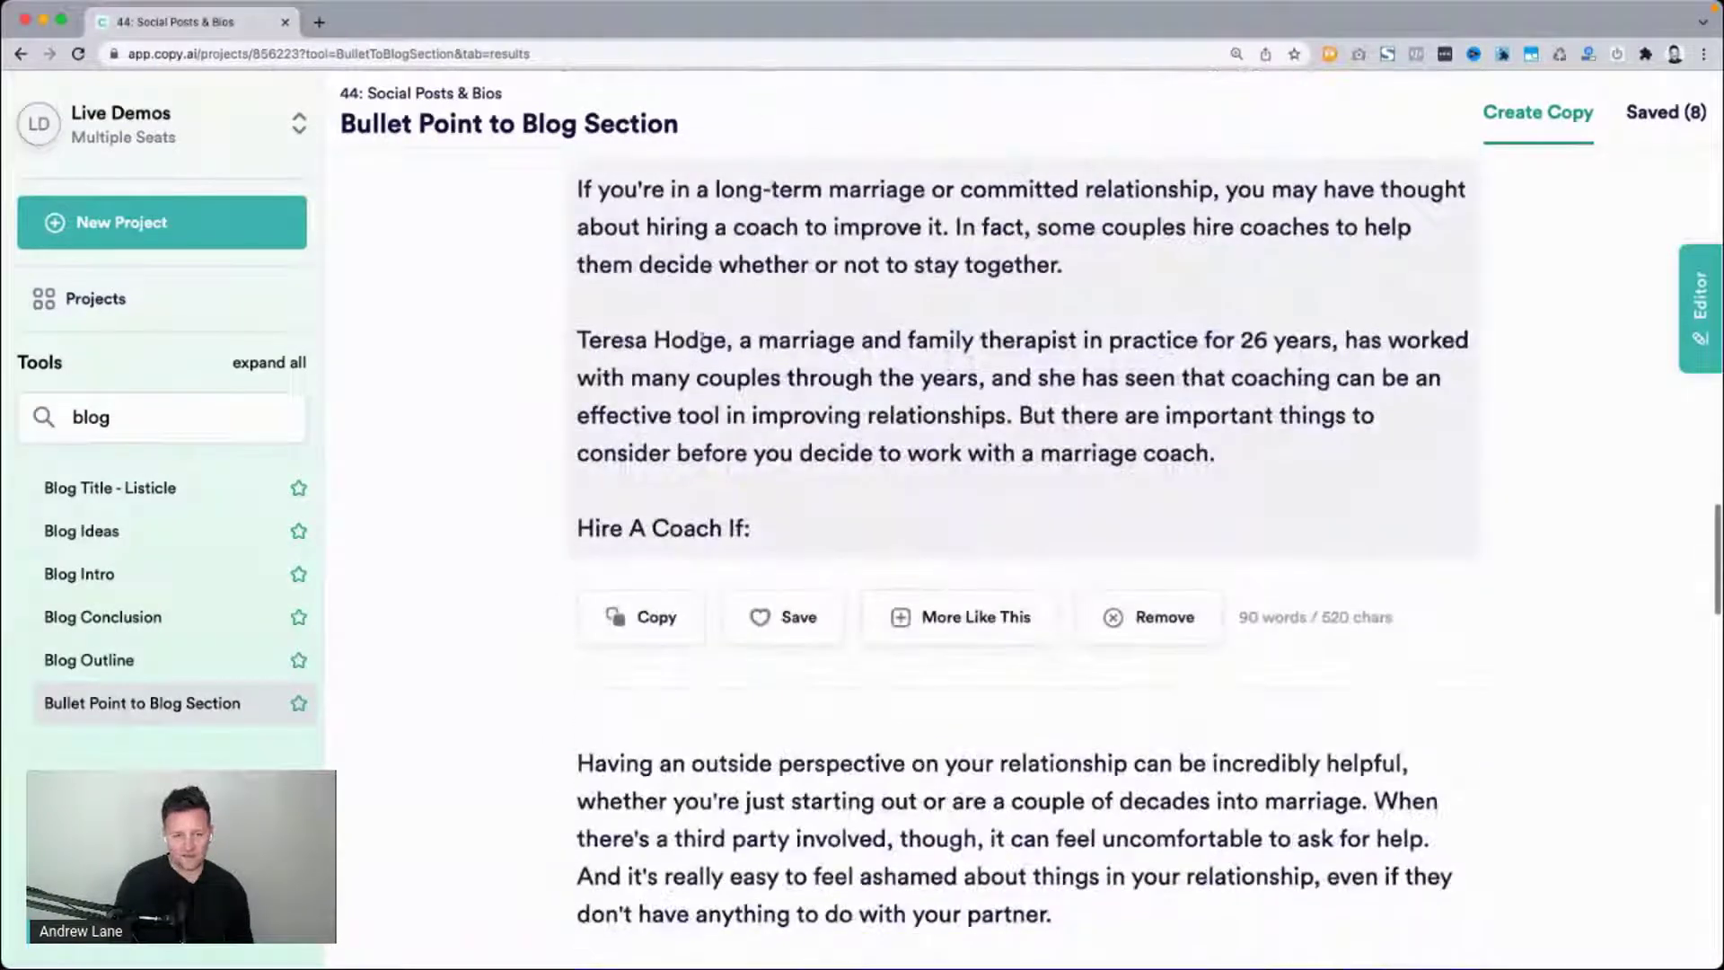
{"action": "scroll", "coordinate": [500, 470], "scroll_direction": "down", "scroll_amount": 8}
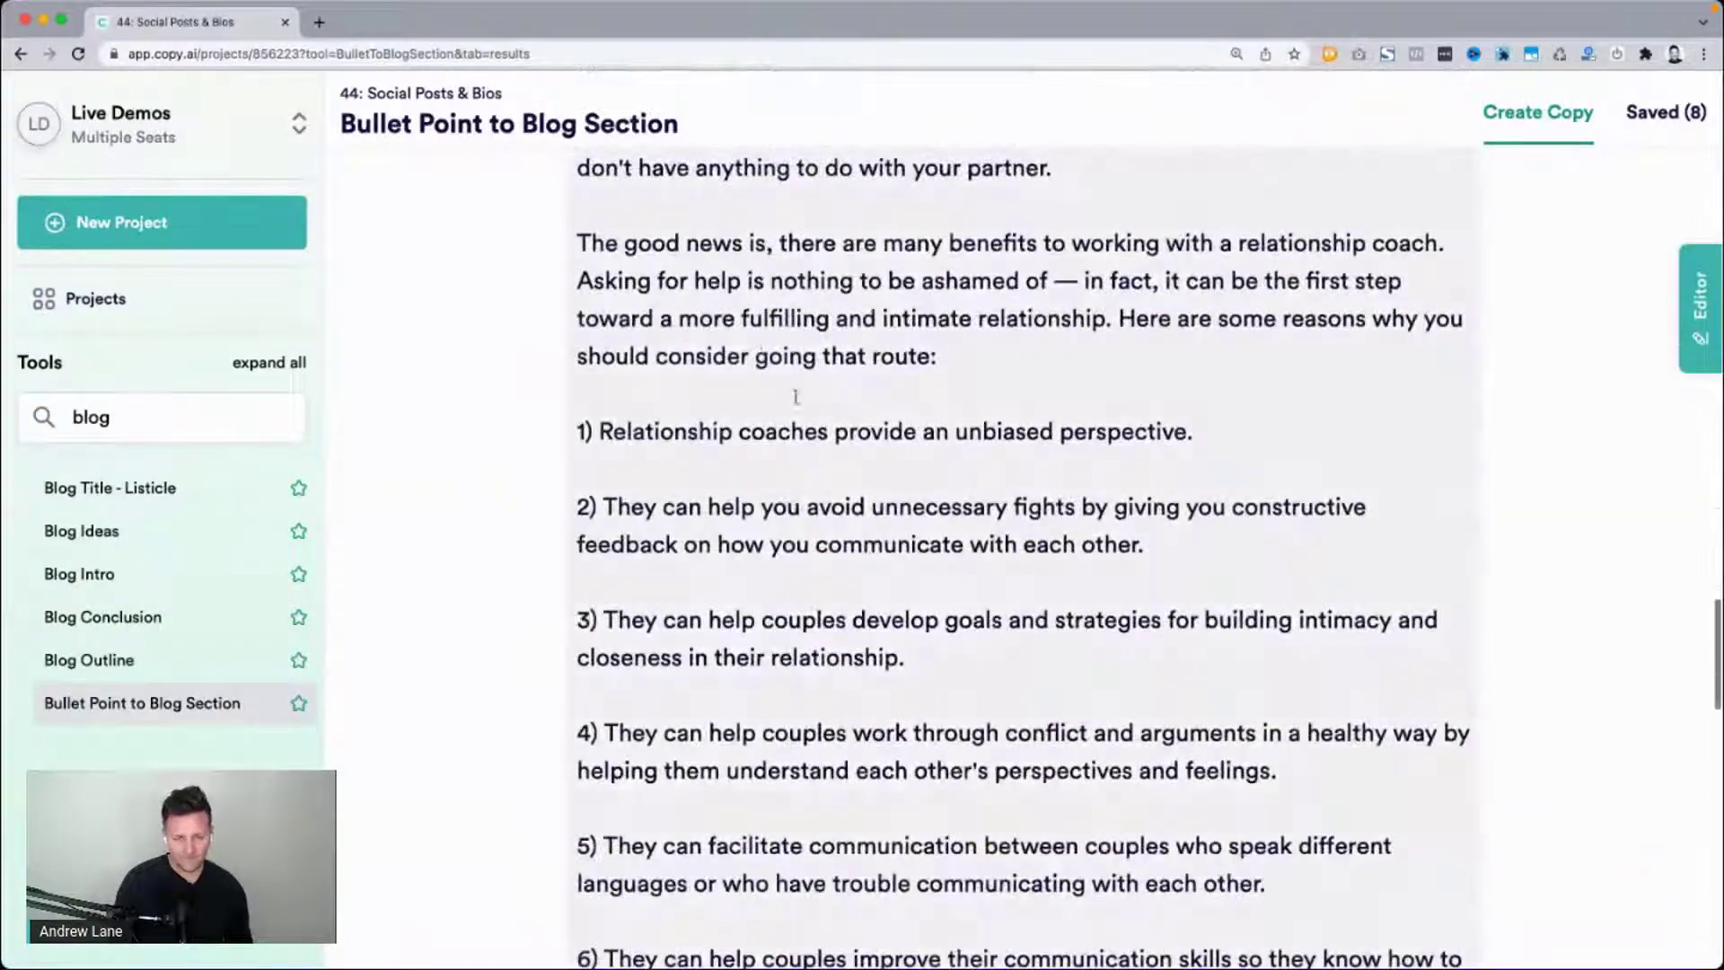
{"action": "scroll", "coordinate": [1203, 474], "scroll_direction": "down", "scroll_amount": 2}
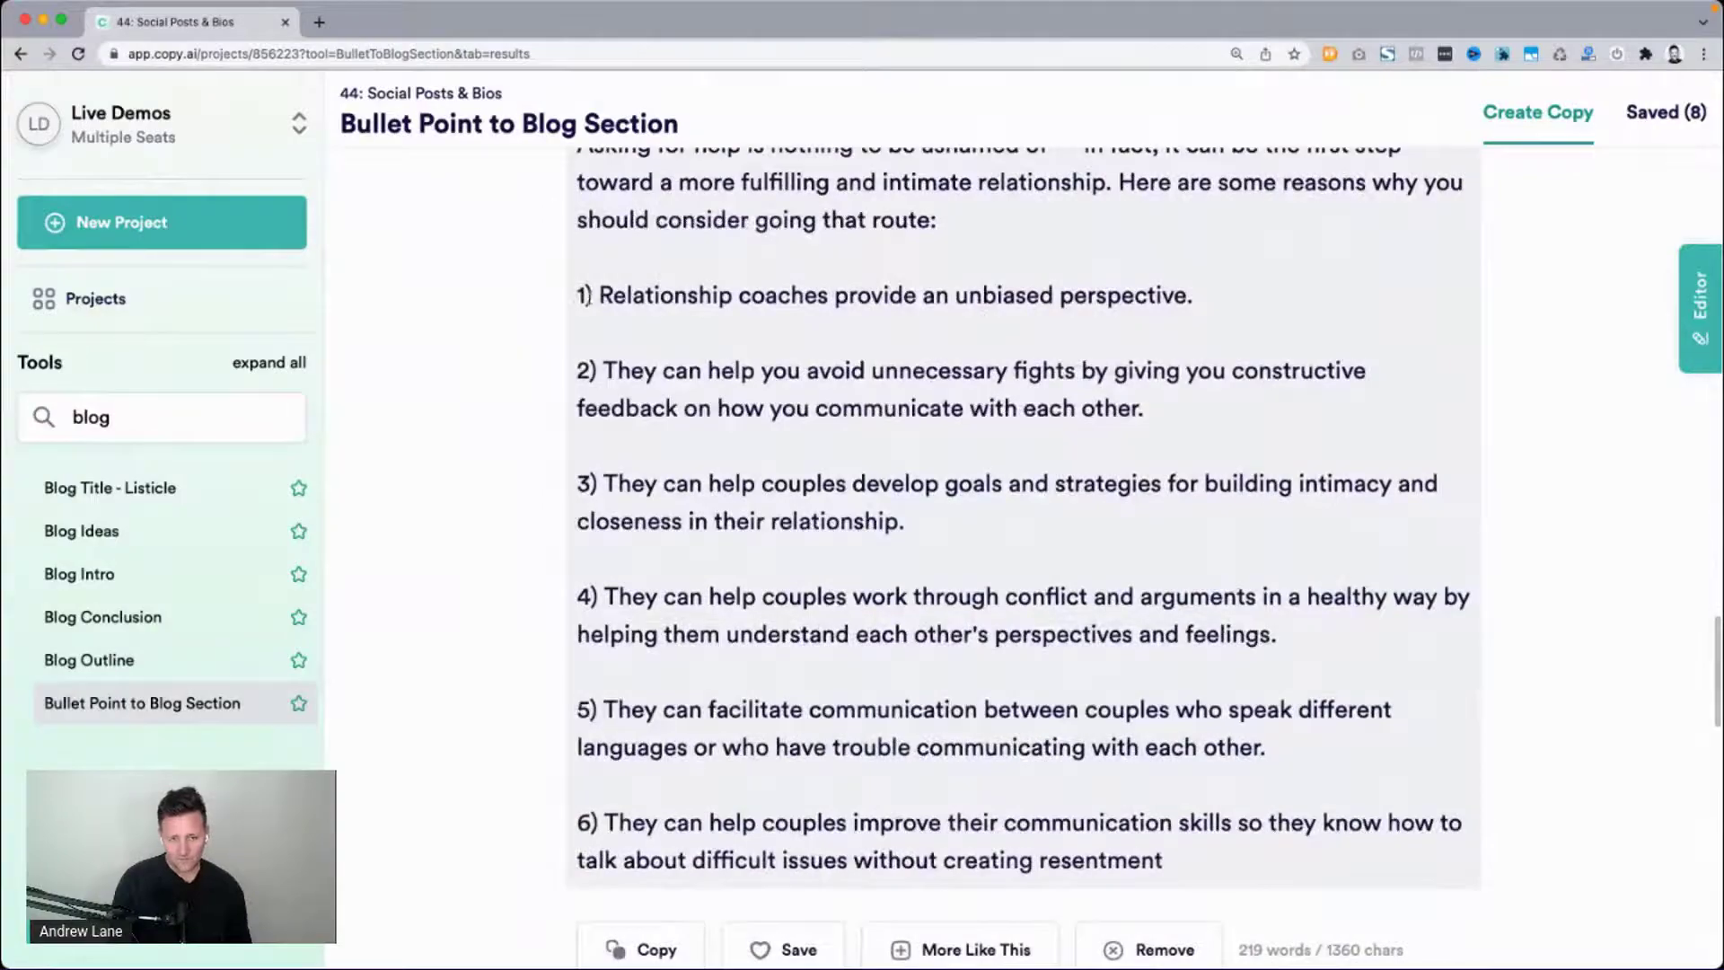
{"action": "left_click_drag", "start_coordinate": [577, 293], "coordinate": [1263, 794]}
{"action": "scroll", "coordinate": [1263, 795], "scroll_direction": "down", "scroll_amount": 9}
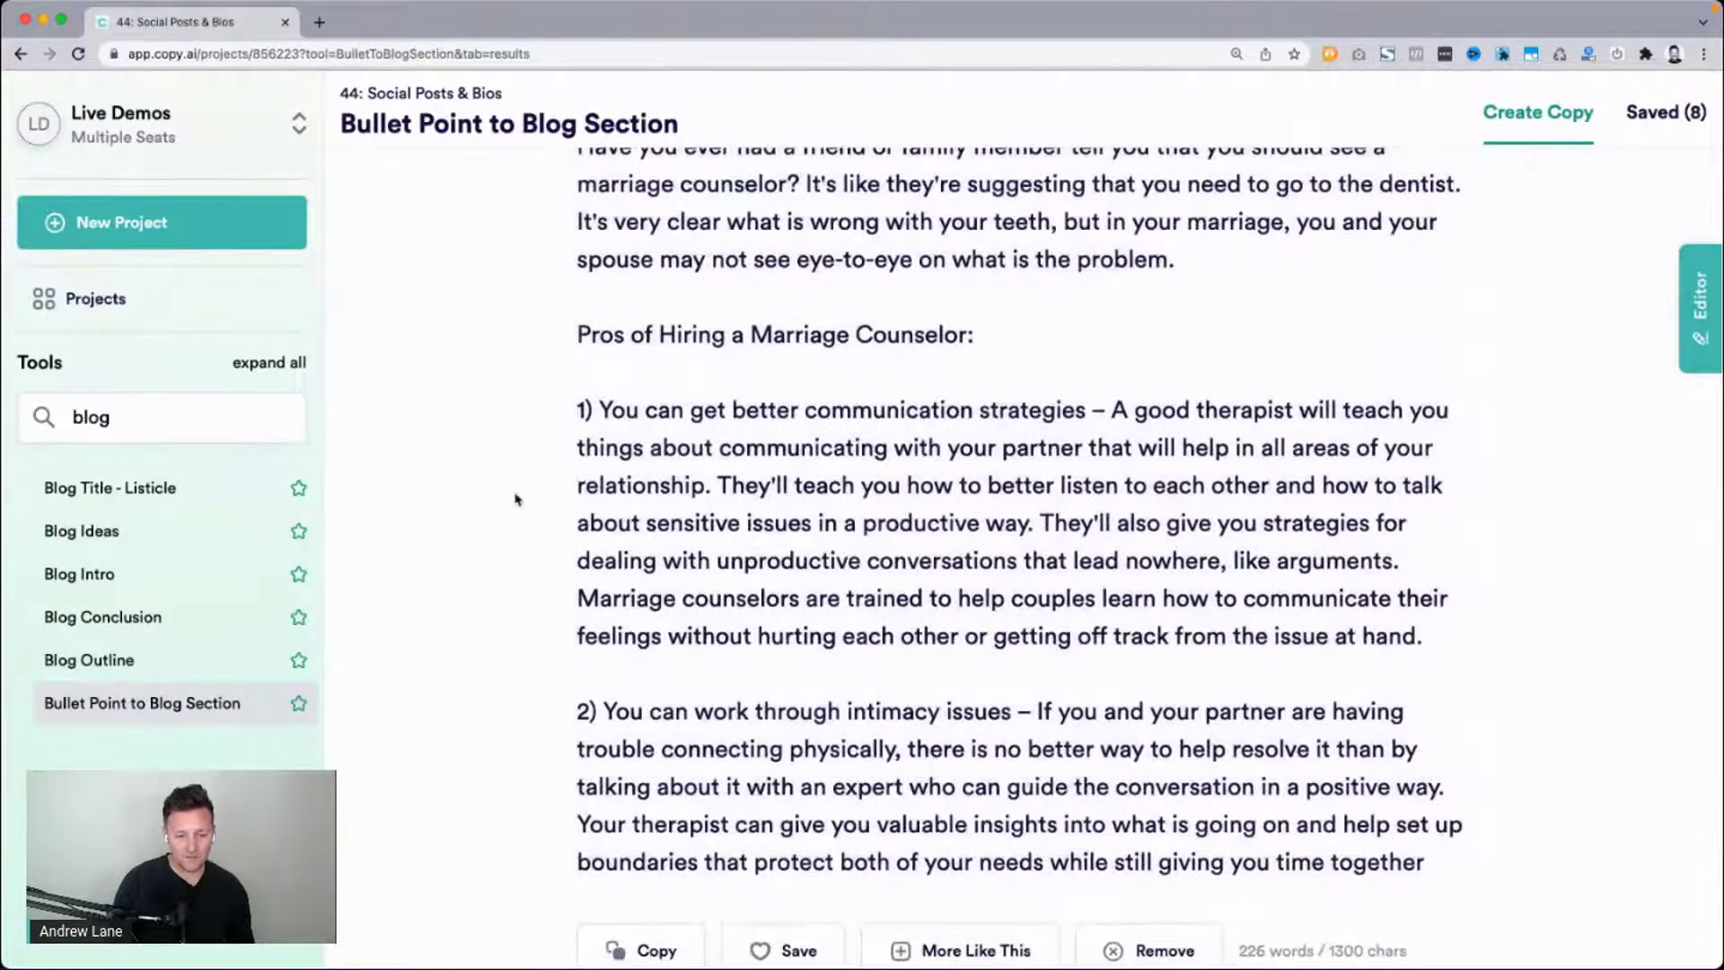
{"action": "scroll", "coordinate": [515, 496], "scroll_direction": "down", "scroll_amount": 8}
Change the main point to "The cons of hiring a relationship coach to have a better marriage." and generate new copy.
{"action": "scroll", "coordinate": [515, 496], "scroll_direction": "up", "scroll_amount": 20}
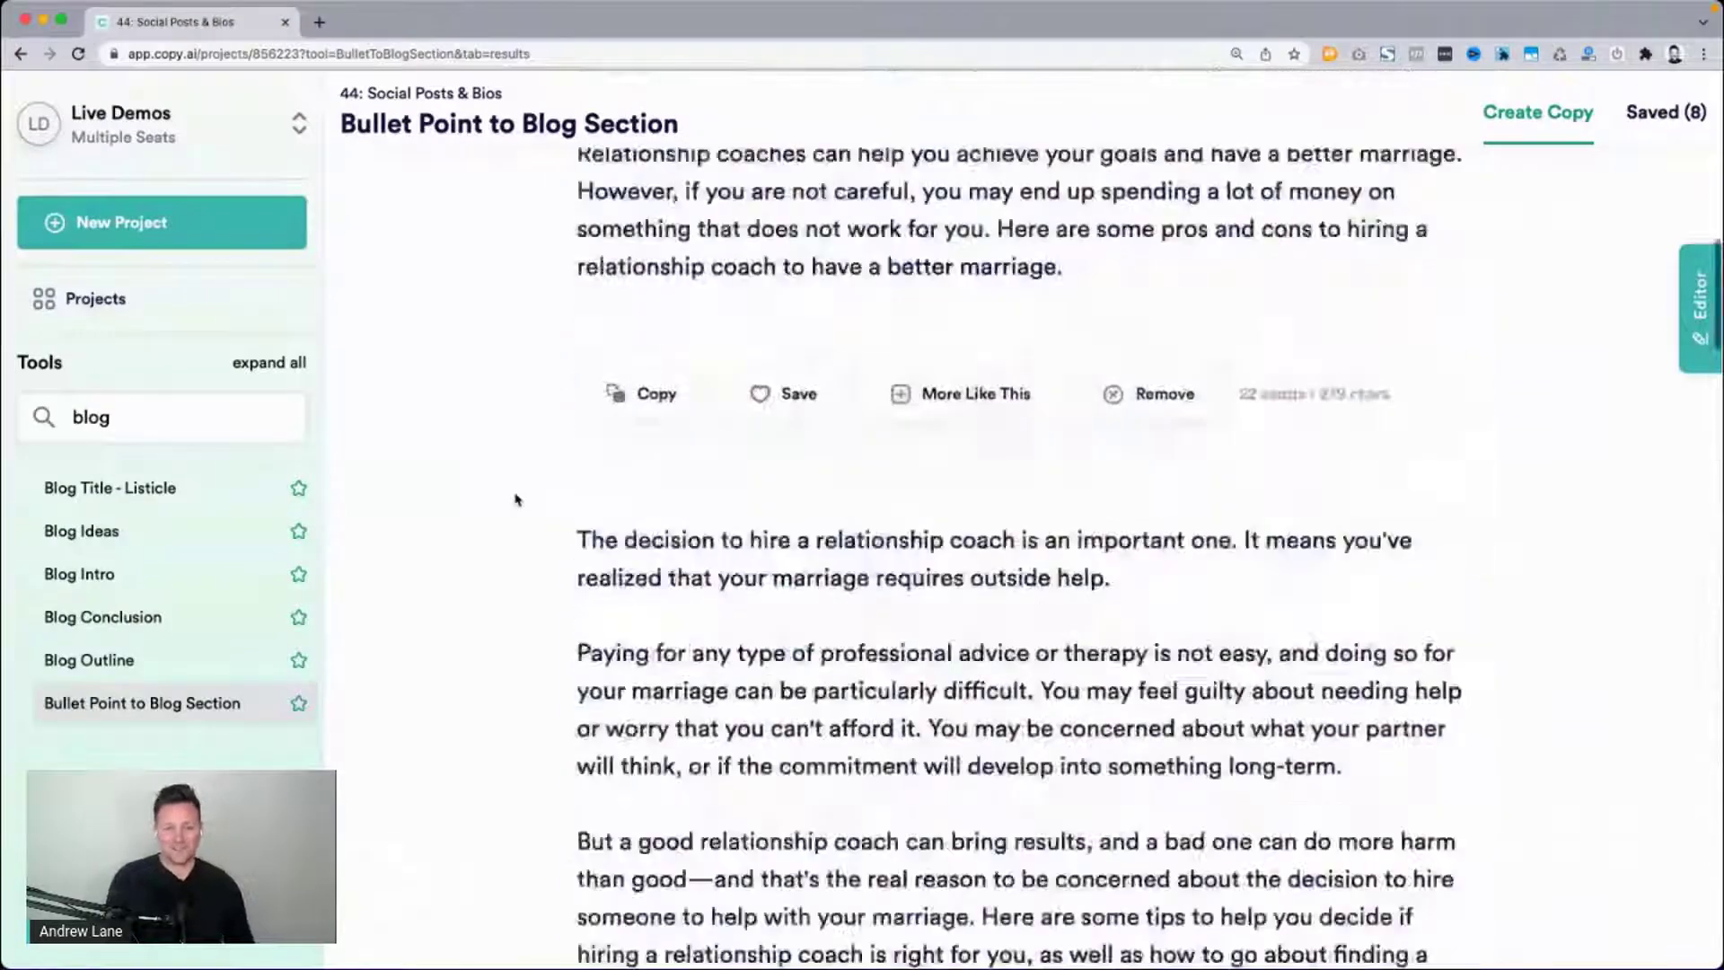
{"action": "left_click", "coordinate": [676, 539]}
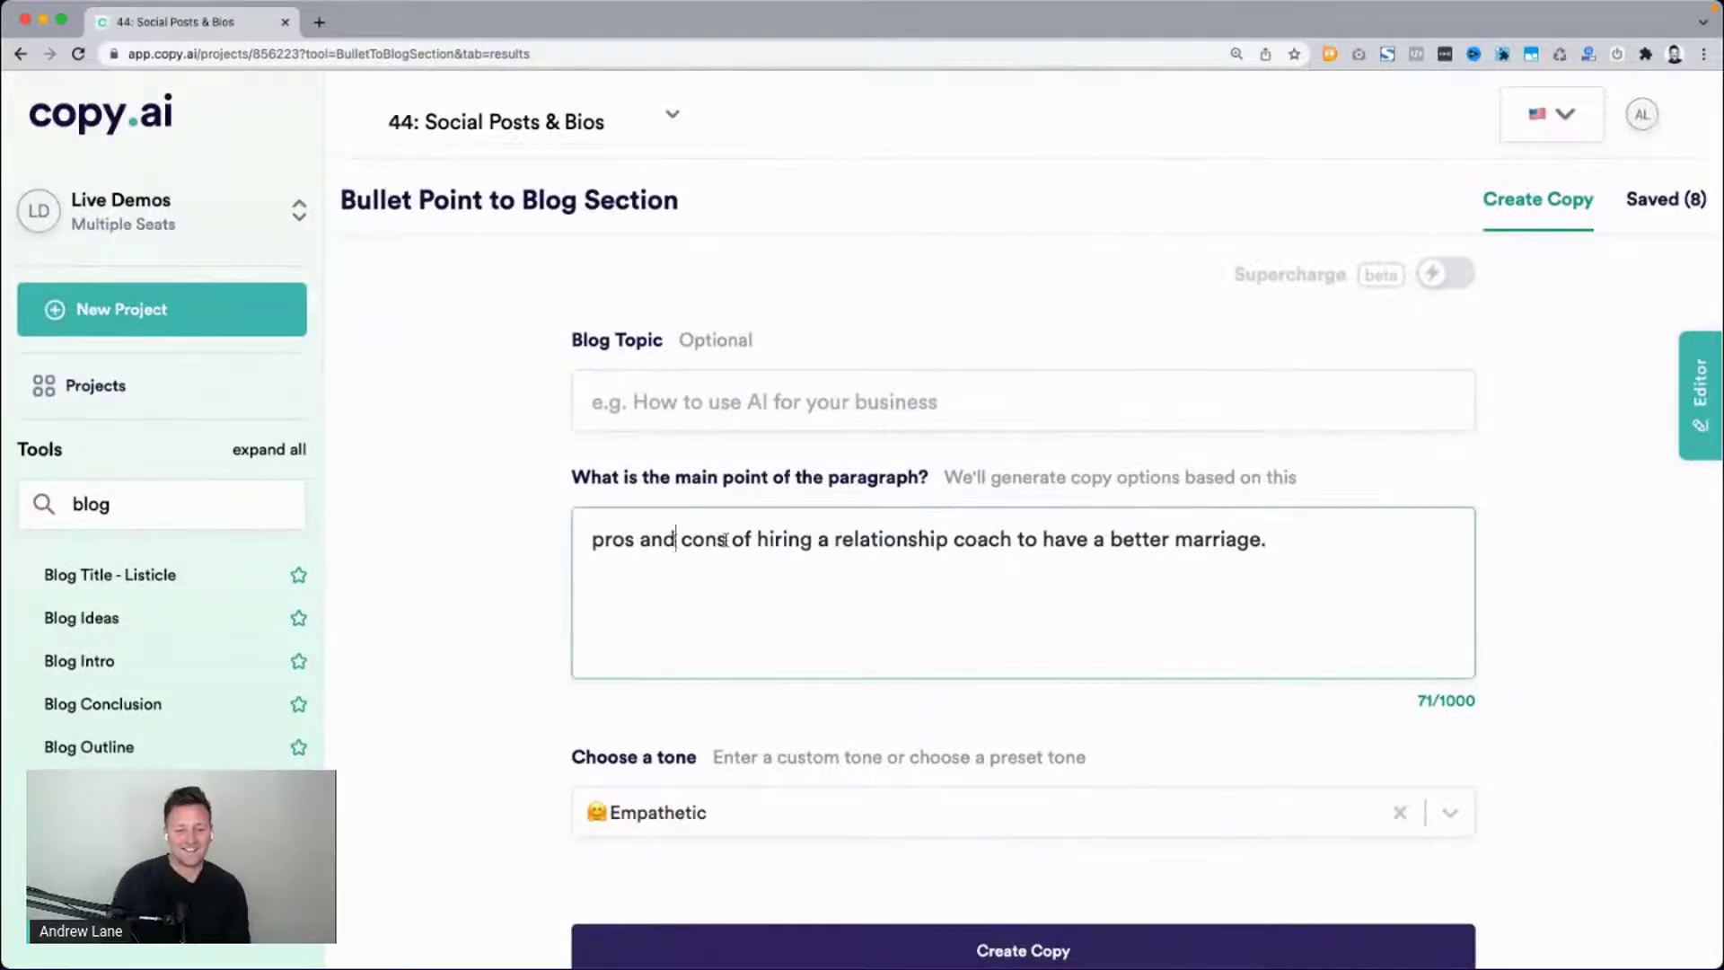
{"action": "left_click_drag", "start_coordinate": [675, 539], "coordinate": [592, 538]}
{"action": "type", "text": "The"}
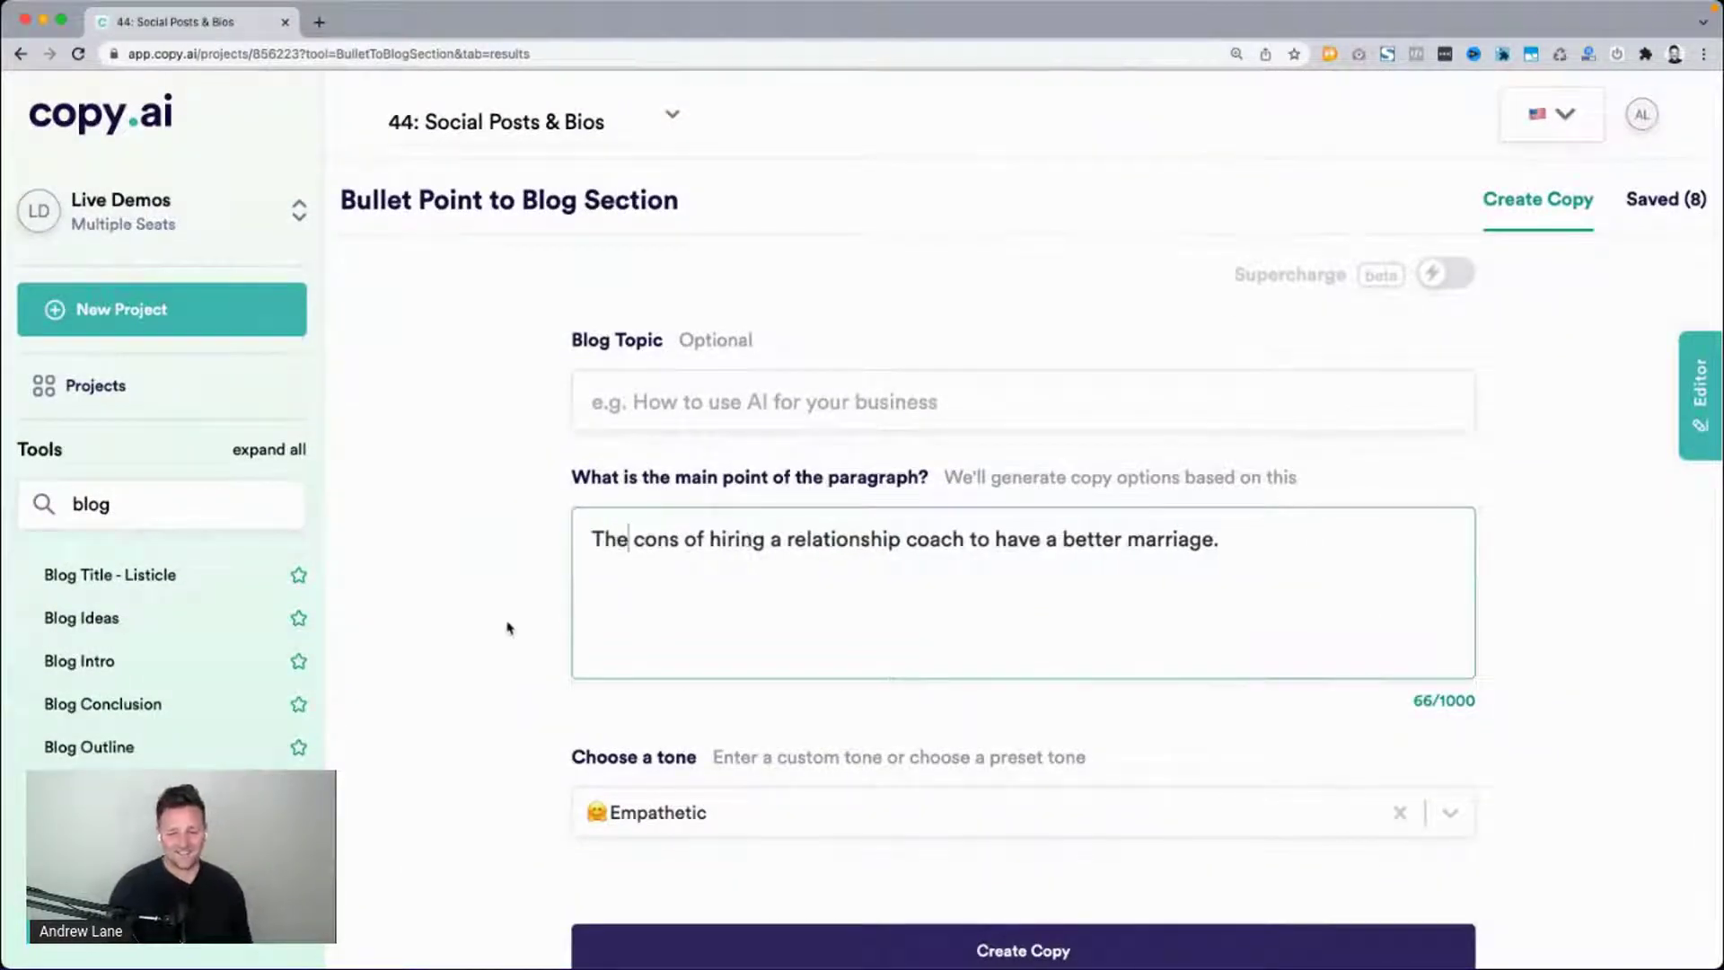
{"action": "scroll", "coordinate": [508, 627], "scroll_direction": "down", "scroll_amount": 3}
{"action": "left_click", "coordinate": [799, 779]}
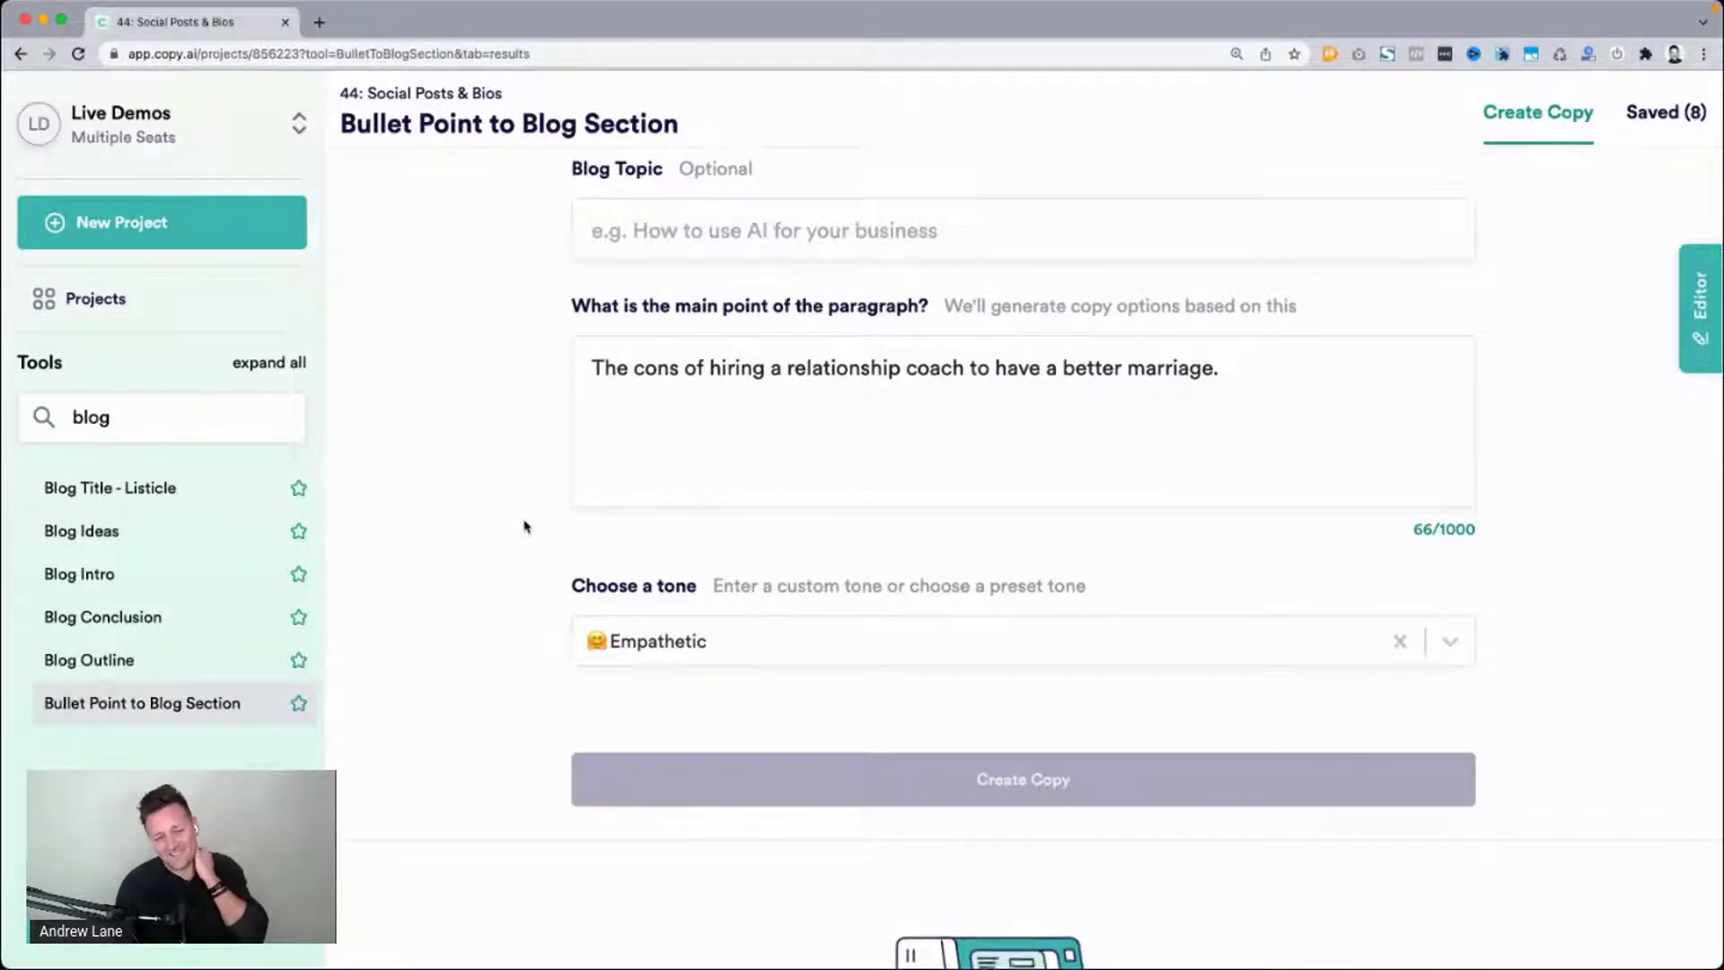
Read the first cons section, highlighting its headings about needing time to heal and not solving all relationship problems.
{"action": "scroll", "coordinate": [477, 432], "scroll_direction": "down", "scroll_amount": 4}
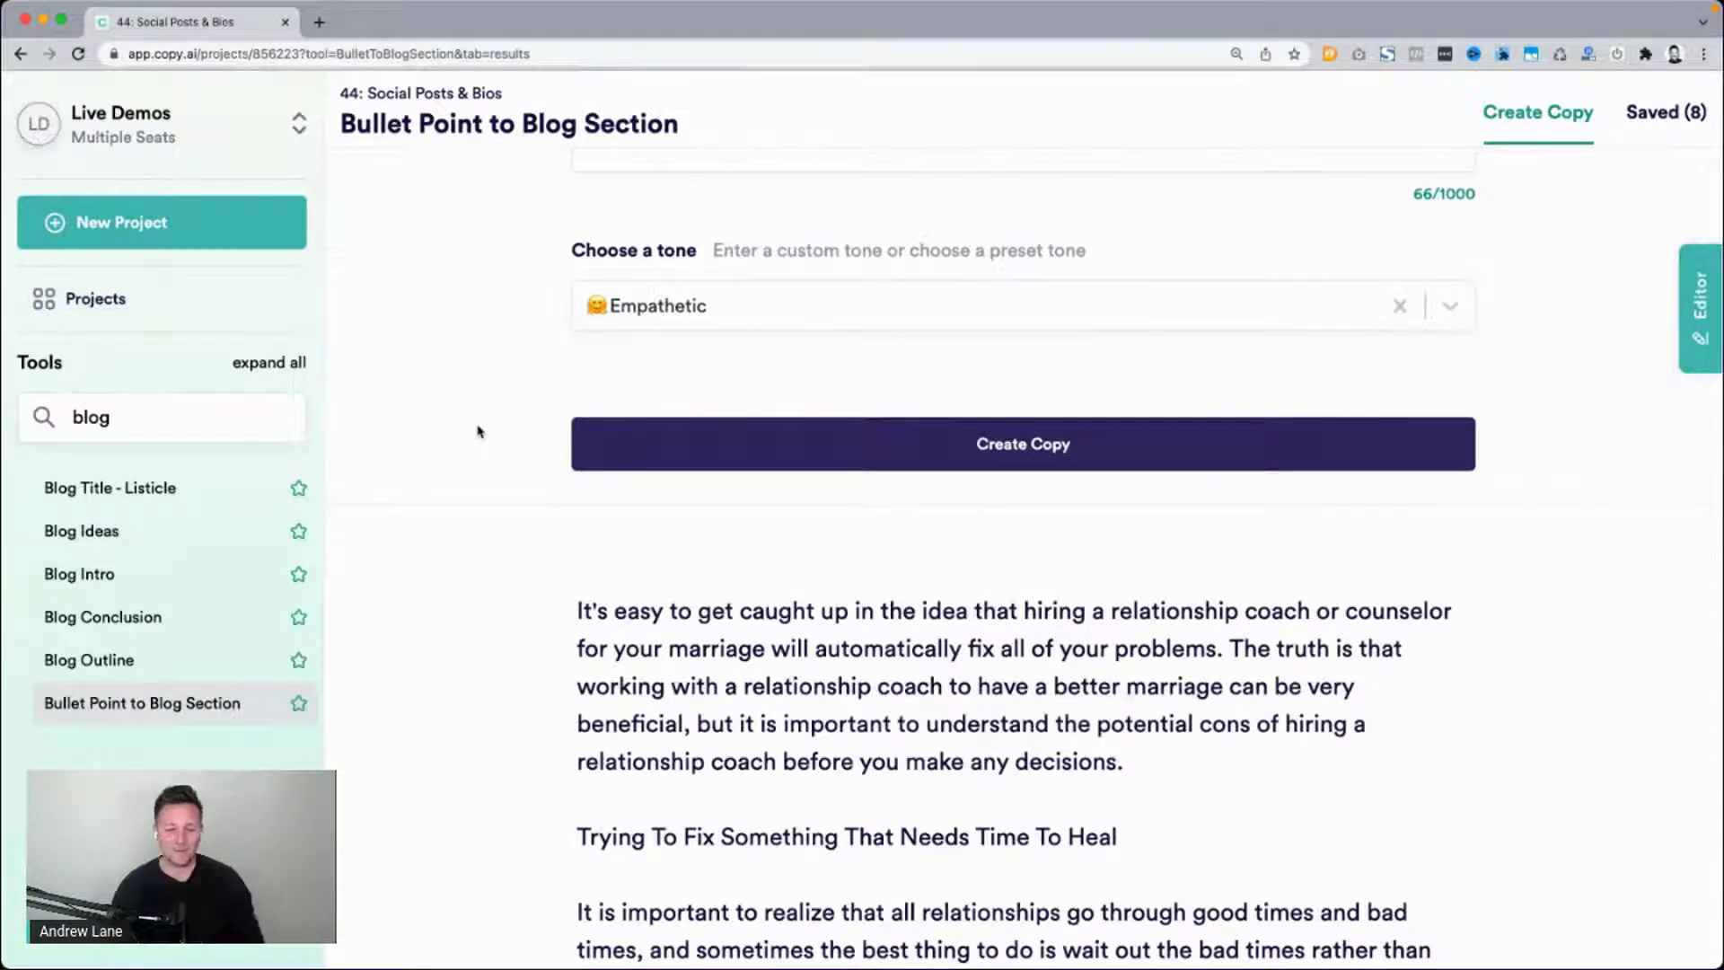
{"action": "scroll", "coordinate": [476, 431], "scroll_direction": "down", "scroll_amount": 5}
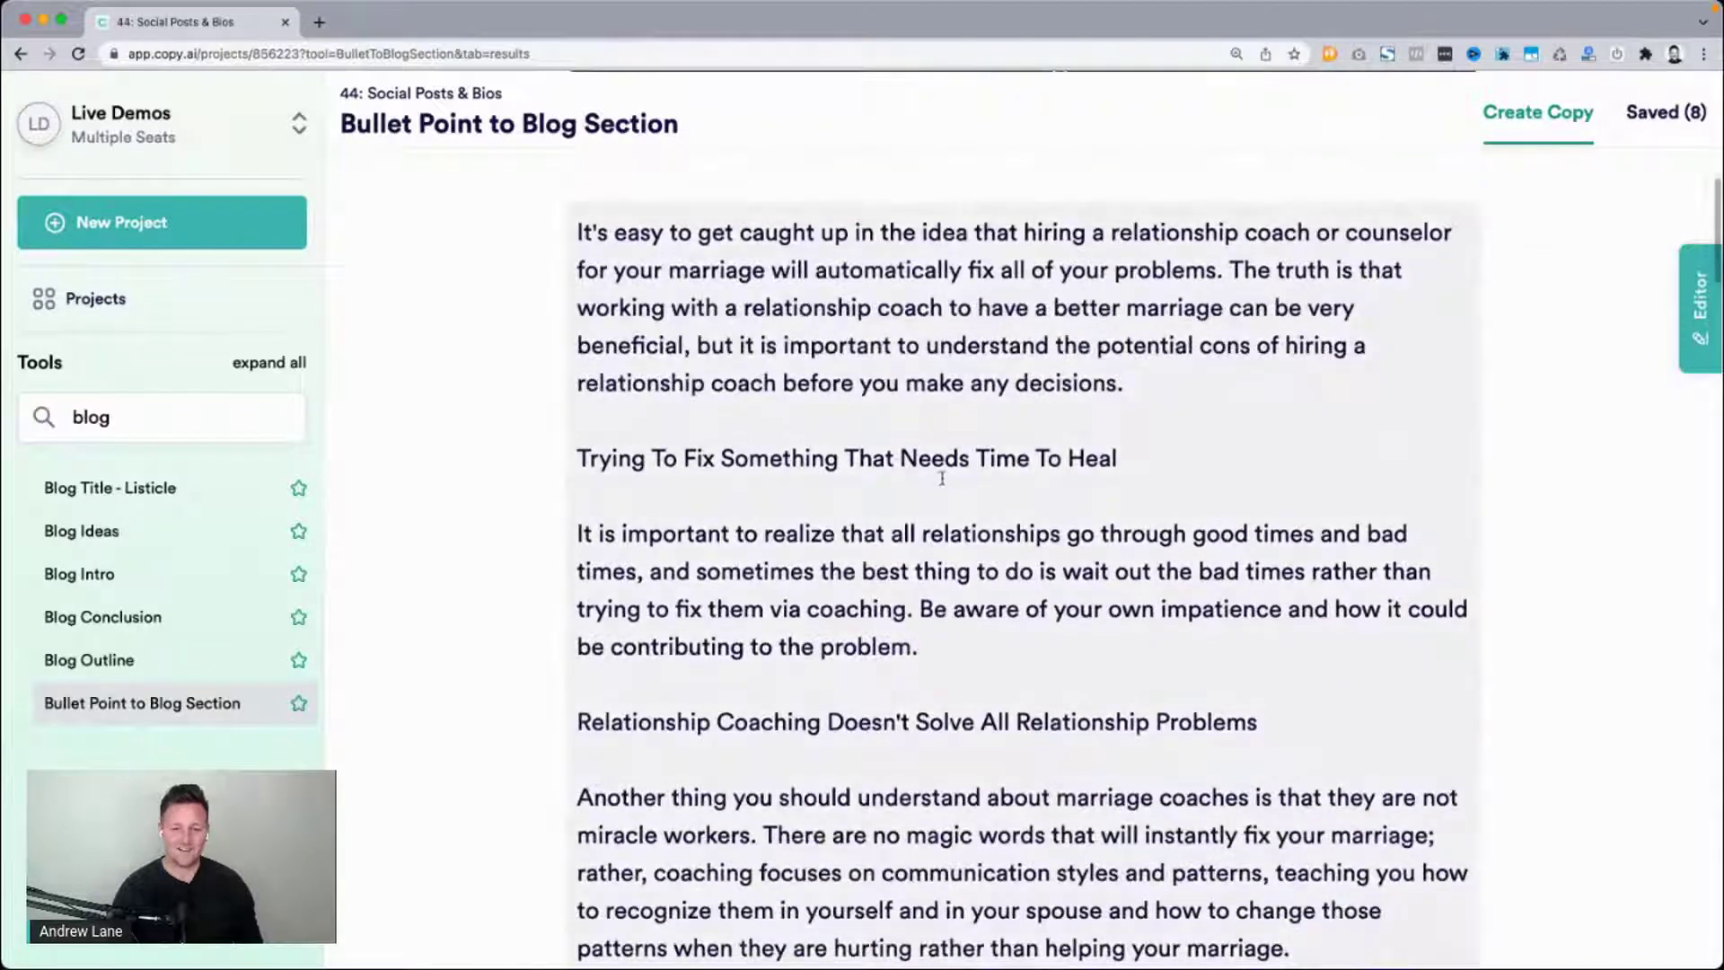
{"action": "double_click", "coordinate": [960, 463]}
{"action": "triple_click", "coordinate": [960, 462]}
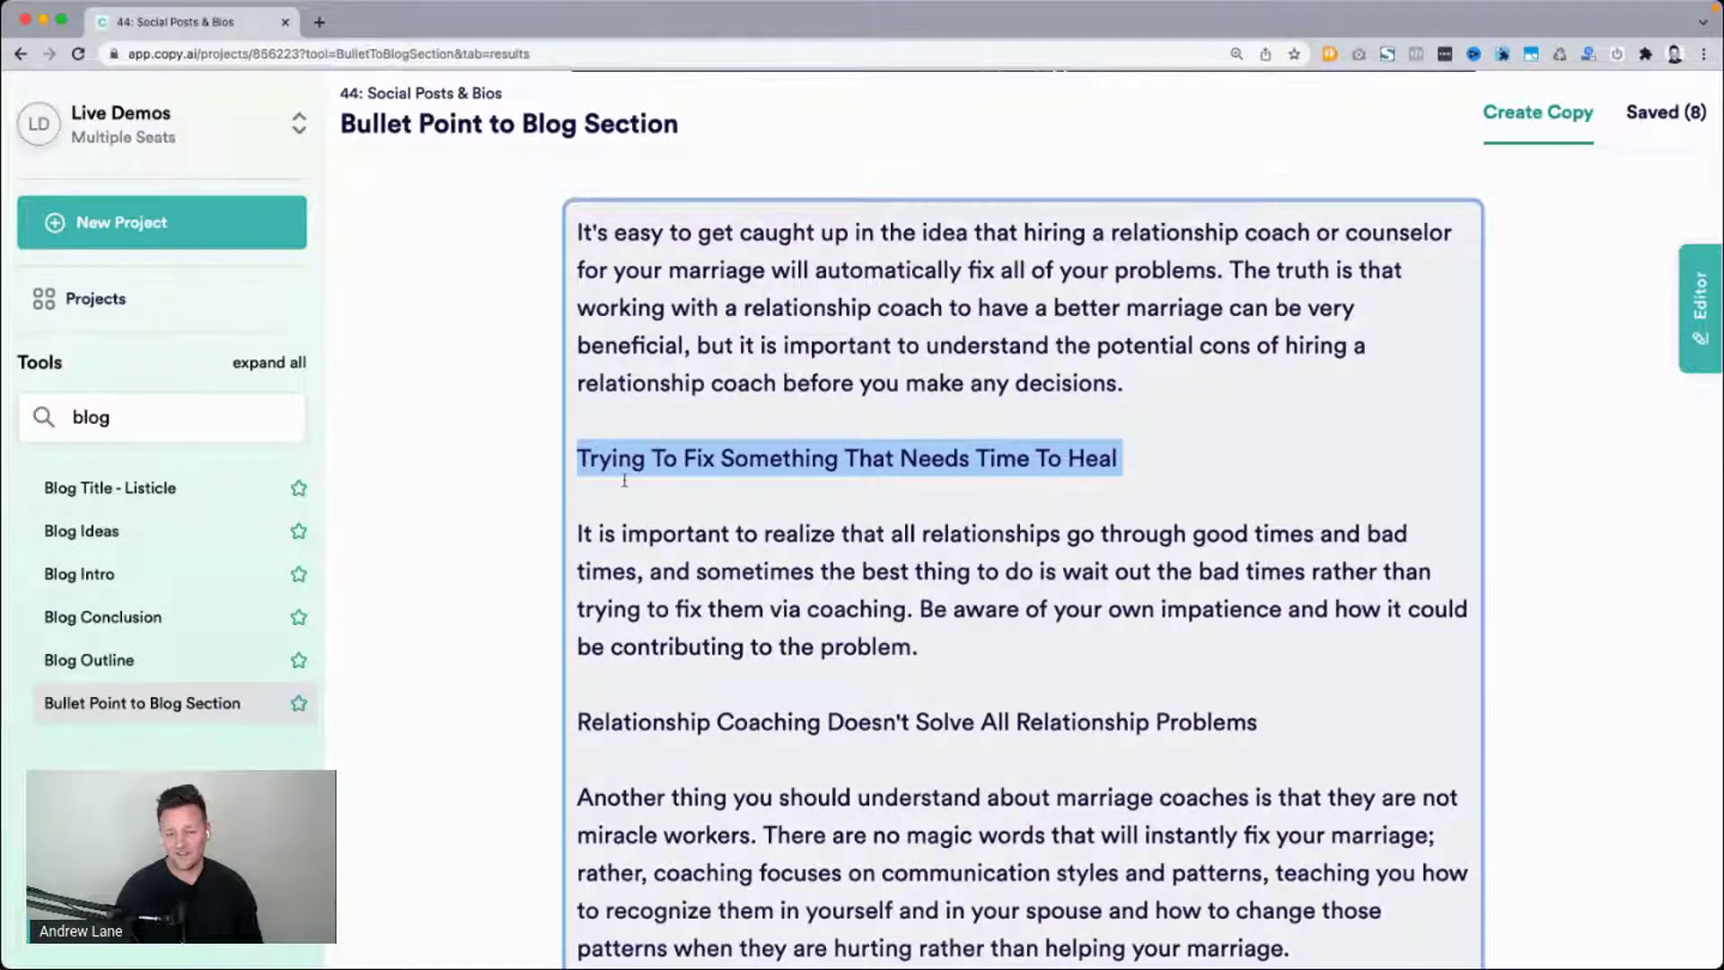
{"action": "scroll", "coordinate": [624, 480], "scroll_direction": "down", "scroll_amount": 3}
{"action": "triple_click", "coordinate": [945, 599]}
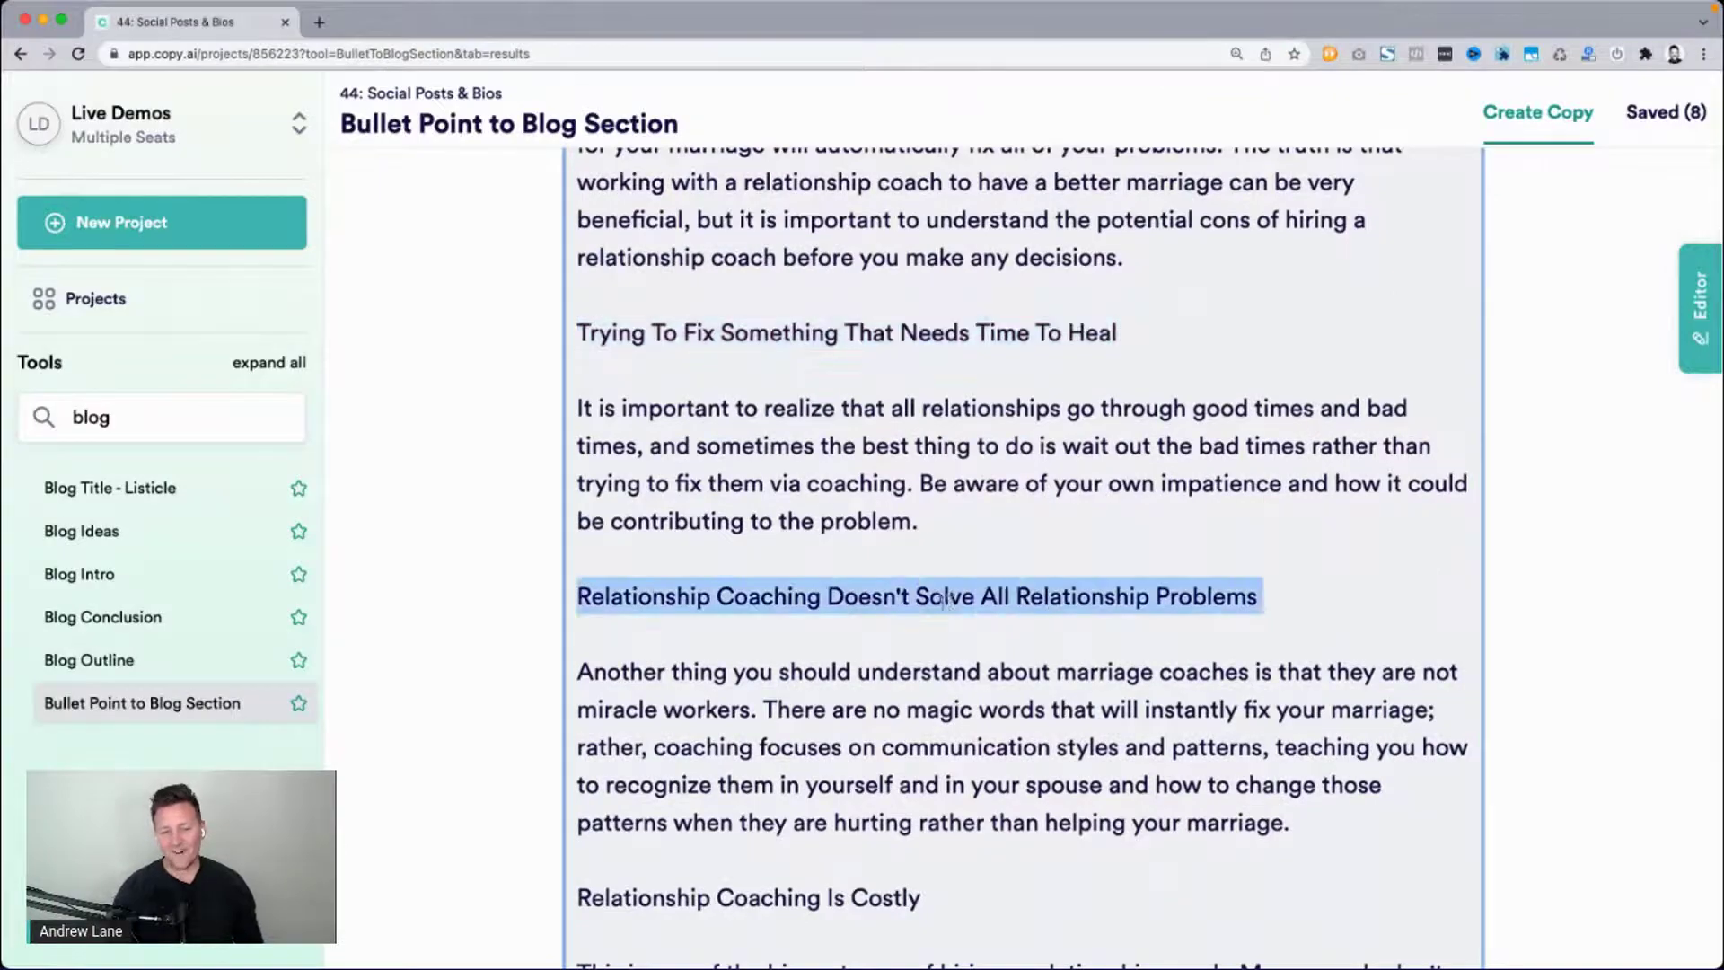
Highlight the "Trying To Fix Something That Needs Time To Heal" heading again while reviewing the first cons section, and save that section.
{"action": "left_click_drag", "start_coordinate": [588, 348], "coordinate": [1122, 339]}
{"action": "scroll", "coordinate": [808, 368], "scroll_direction": "down", "scroll_amount": 4}
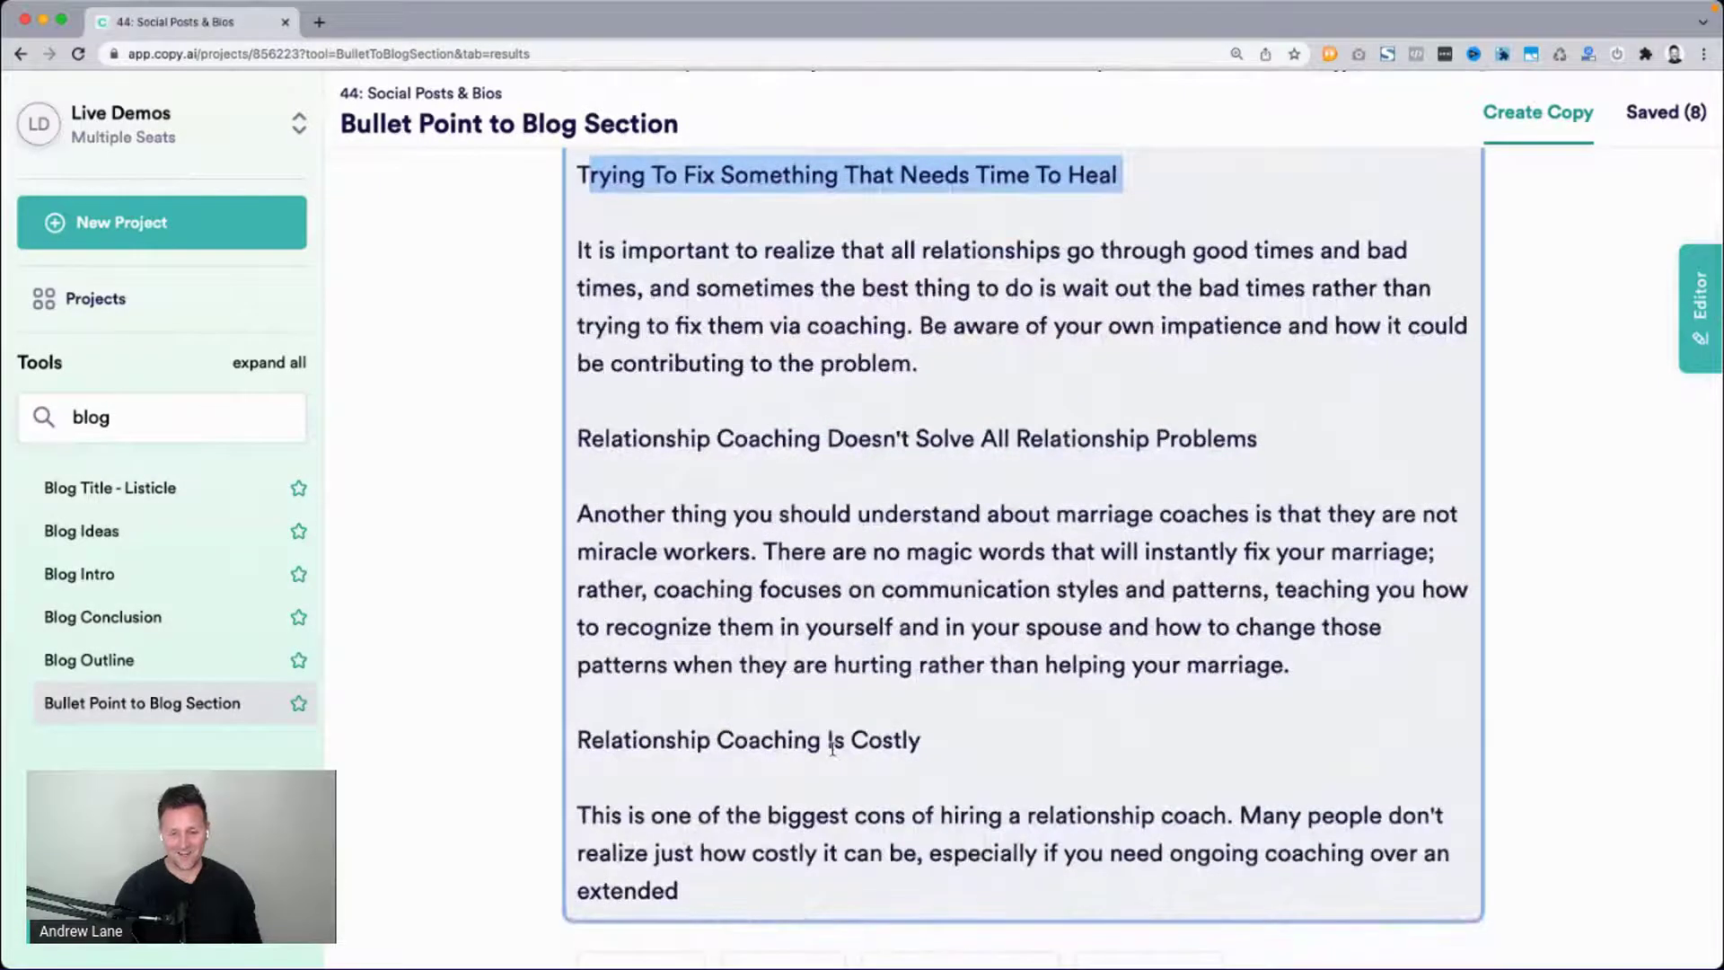
{"action": "scroll", "coordinate": [831, 748], "scroll_direction": "up", "scroll_amount": 3}
{"action": "left_click_drag", "start_coordinate": [842, 550], "coordinate": [794, 557]}
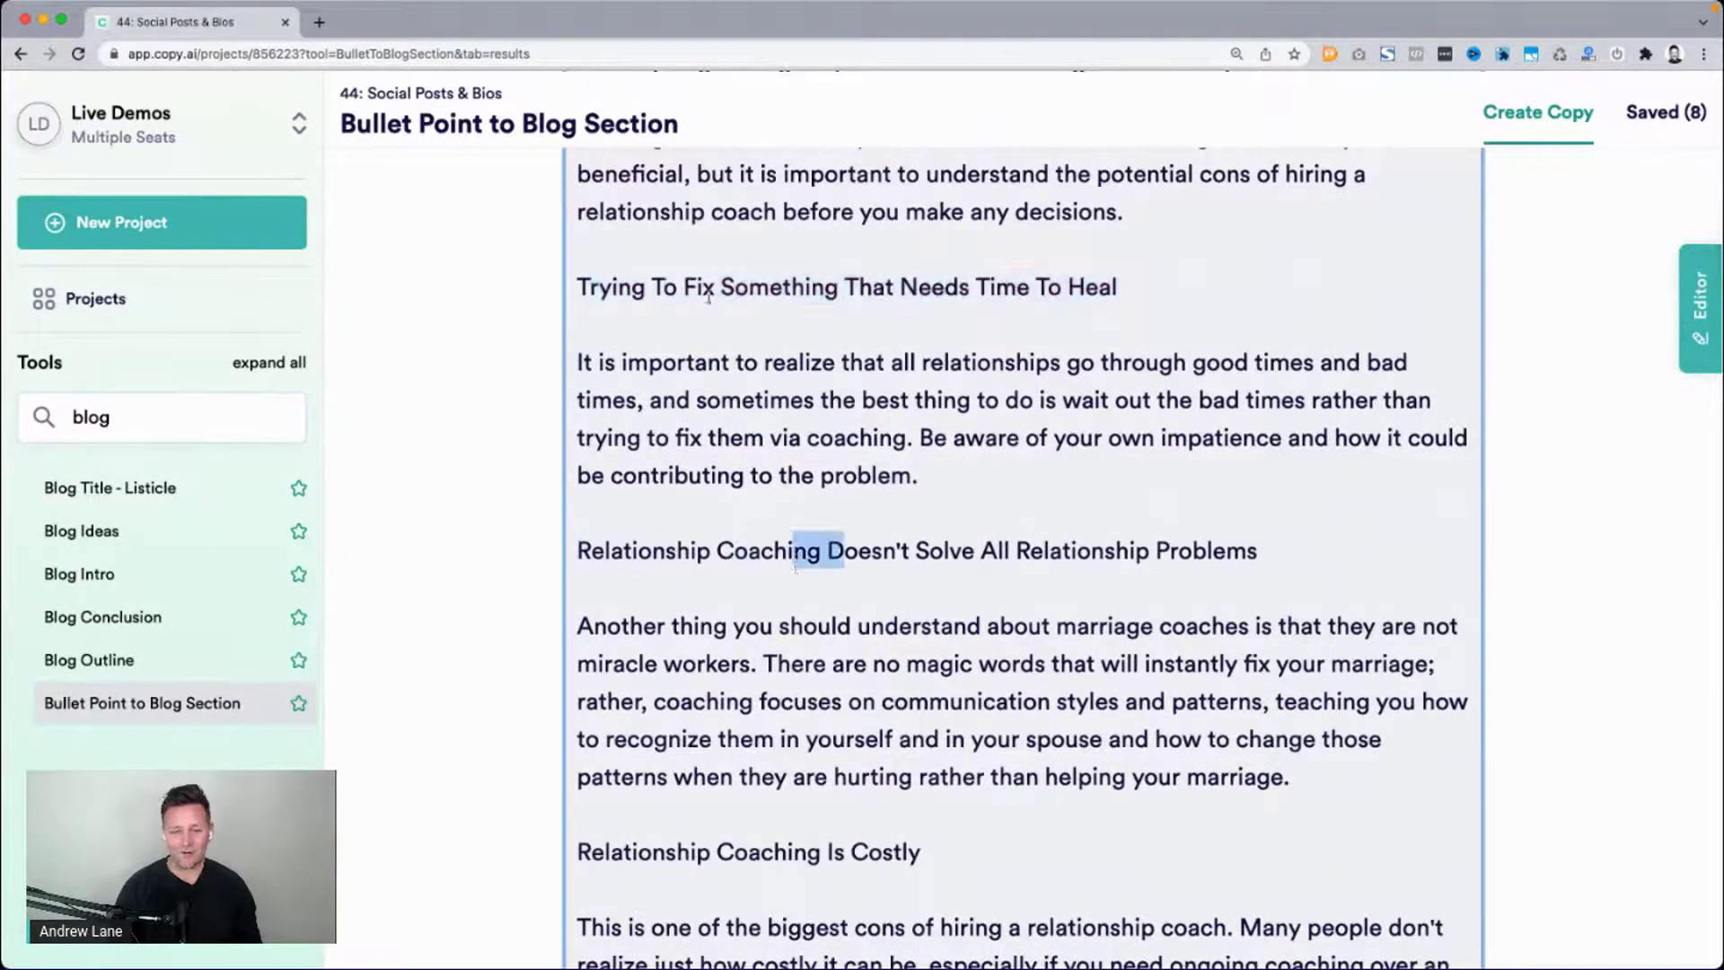
{"action": "left_click_drag", "start_coordinate": [643, 287], "coordinate": [1173, 289]}
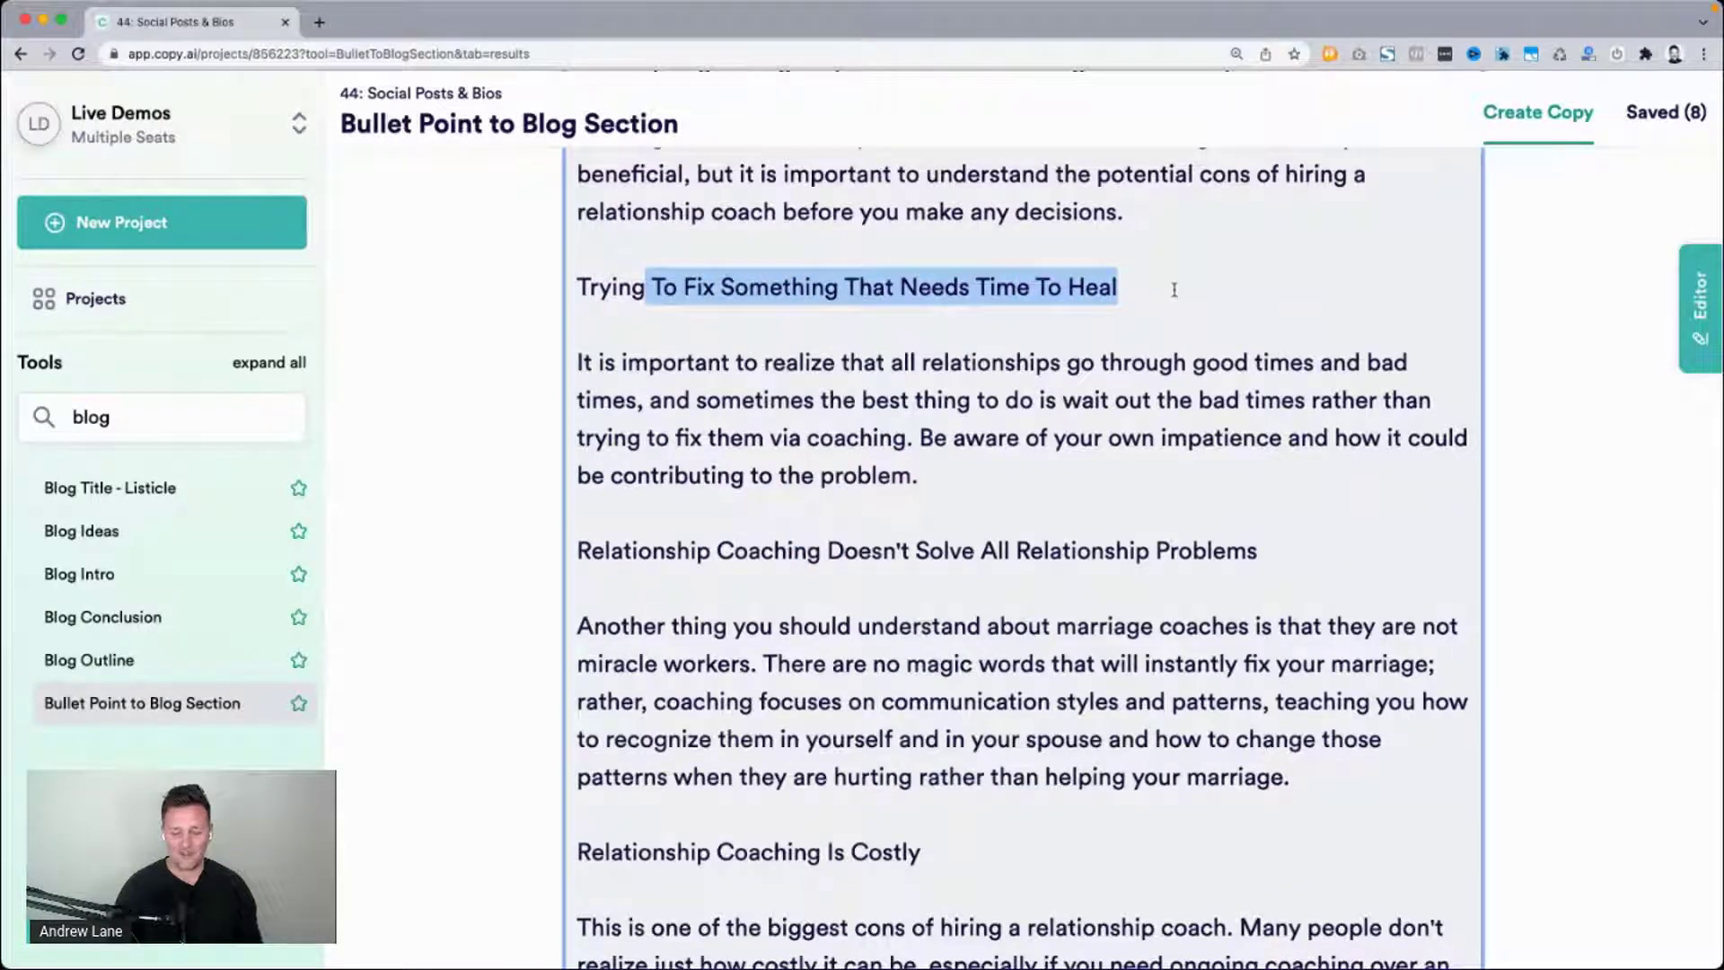
{"action": "left_click", "coordinate": [486, 536]}
{"action": "scroll", "coordinate": [530, 569], "scroll_direction": "down", "scroll_amount": 4}
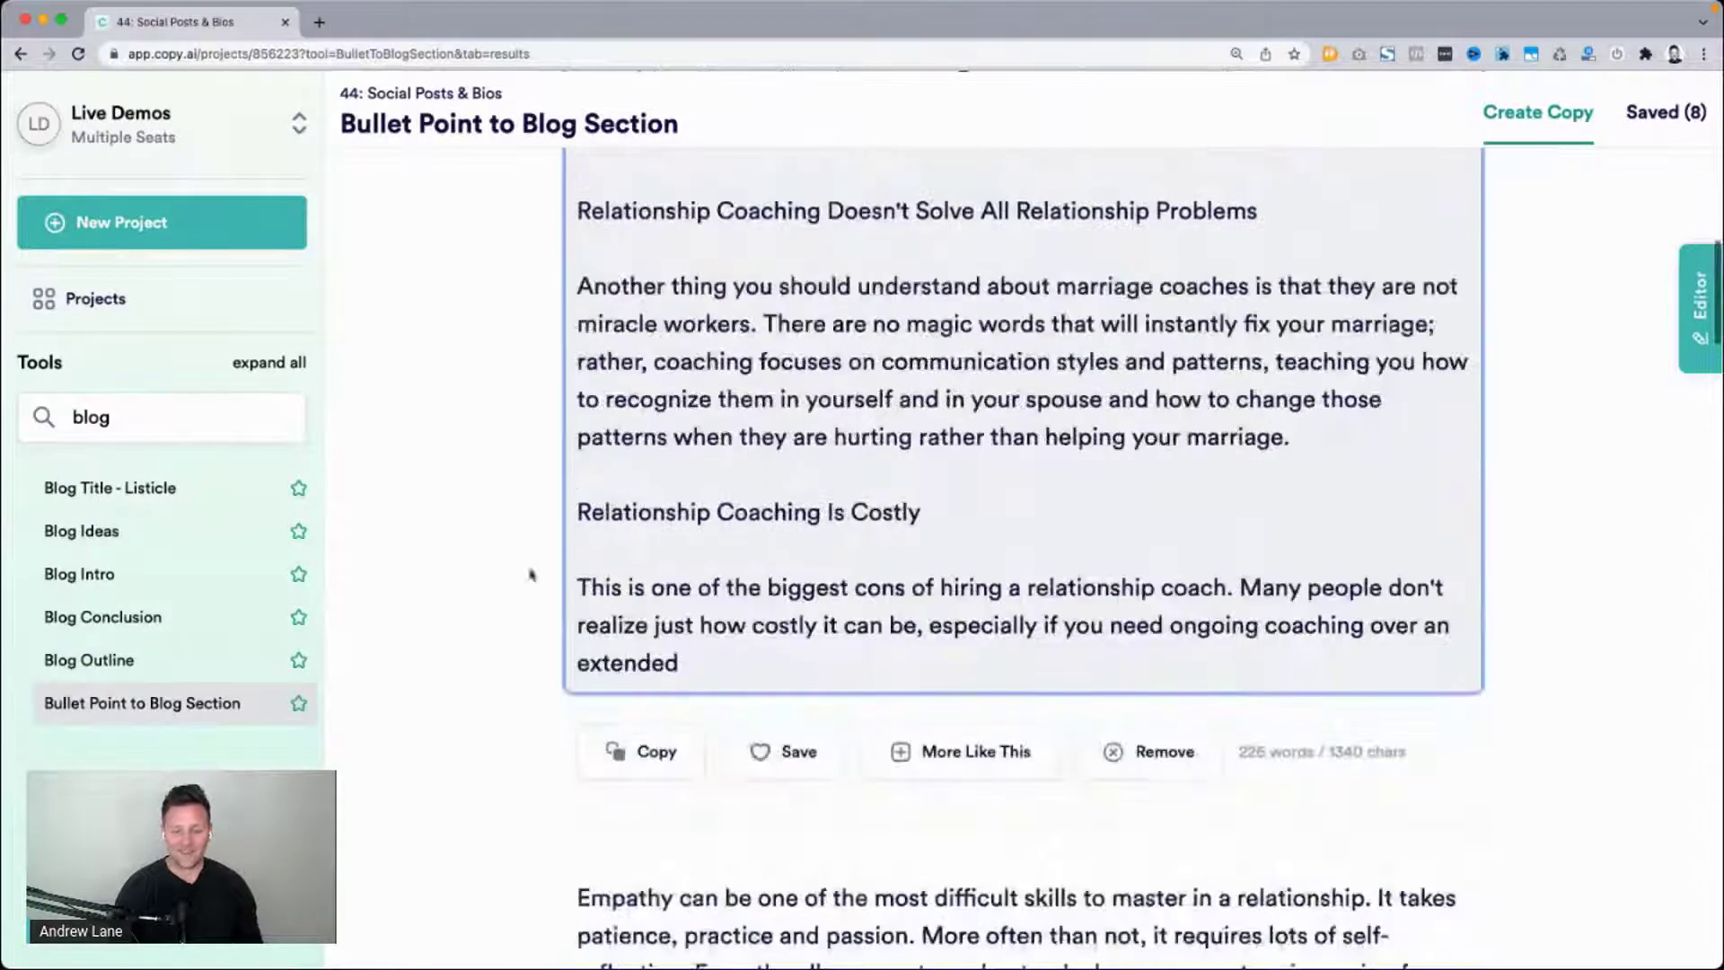
{"action": "scroll", "coordinate": [804, 773], "scroll_direction": "down", "scroll_amount": 5}
Highlight the statement that relationship coaches aren't for everyone in the empathy section, and look through the following cons results.
{"action": "scroll", "coordinate": [804, 773], "scroll_direction": "down", "scroll_amount": 3}
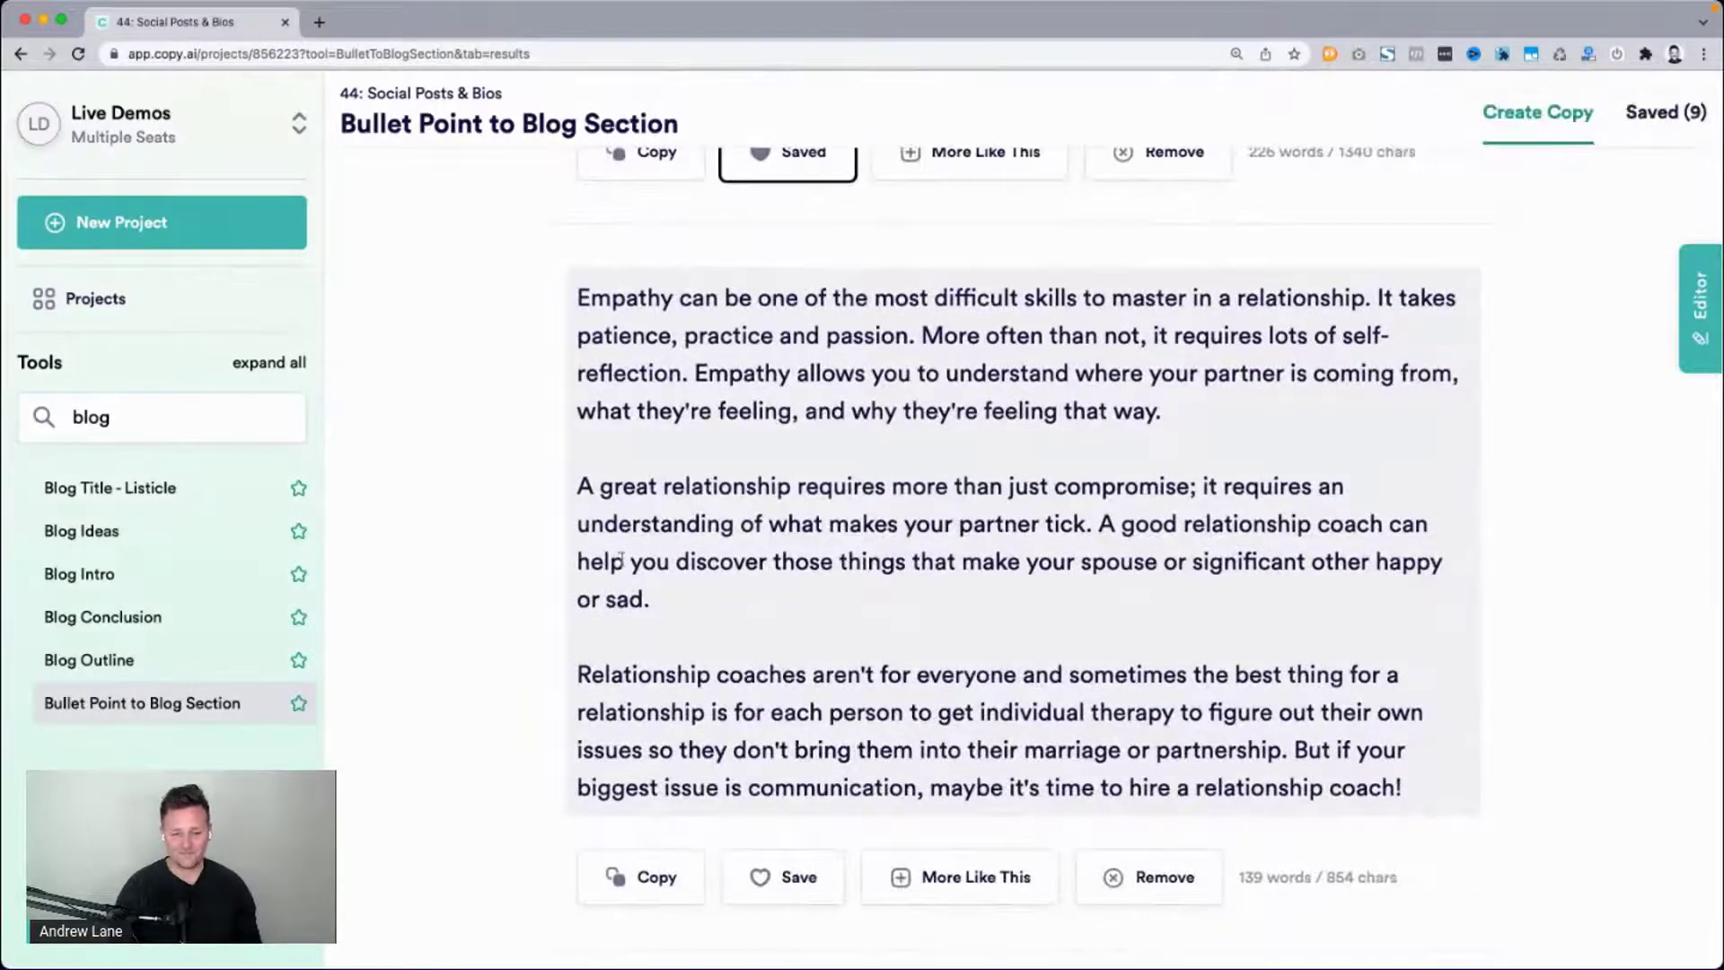
{"action": "left_click_drag", "start_coordinate": [584, 673], "coordinate": [1115, 712]}
{"action": "scroll", "coordinate": [1113, 705], "scroll_direction": "down", "scroll_amount": 7}
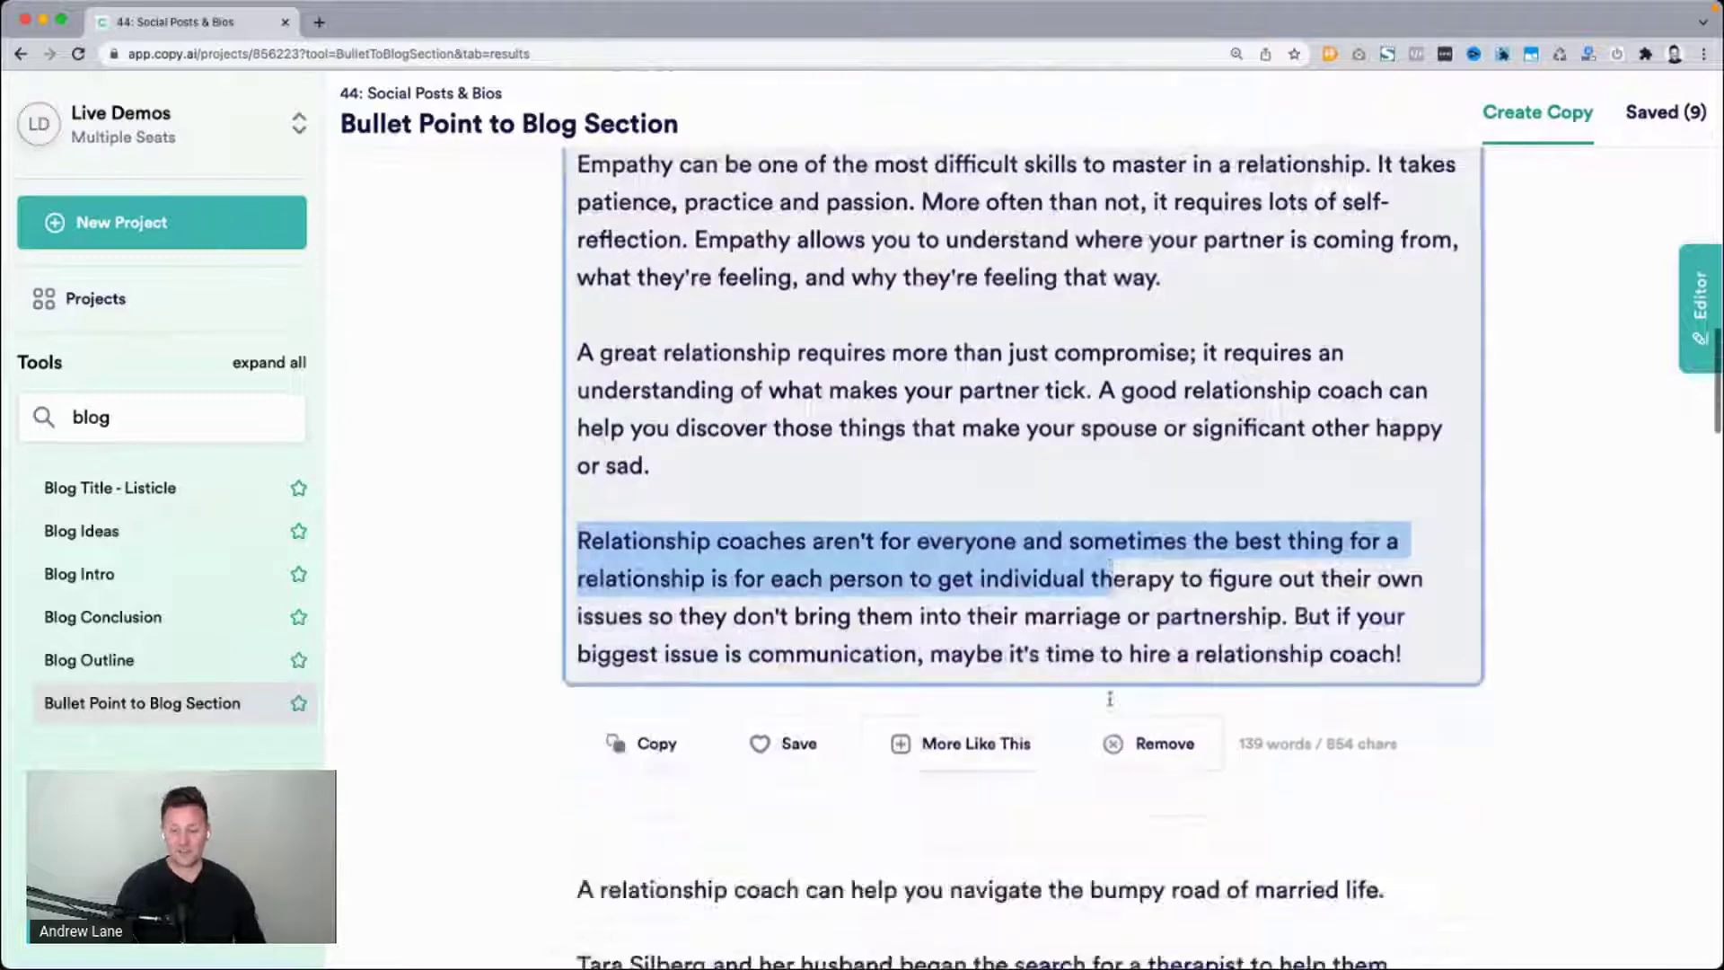
{"action": "scroll", "coordinate": [1111, 699], "scroll_direction": "down", "scroll_amount": 2}
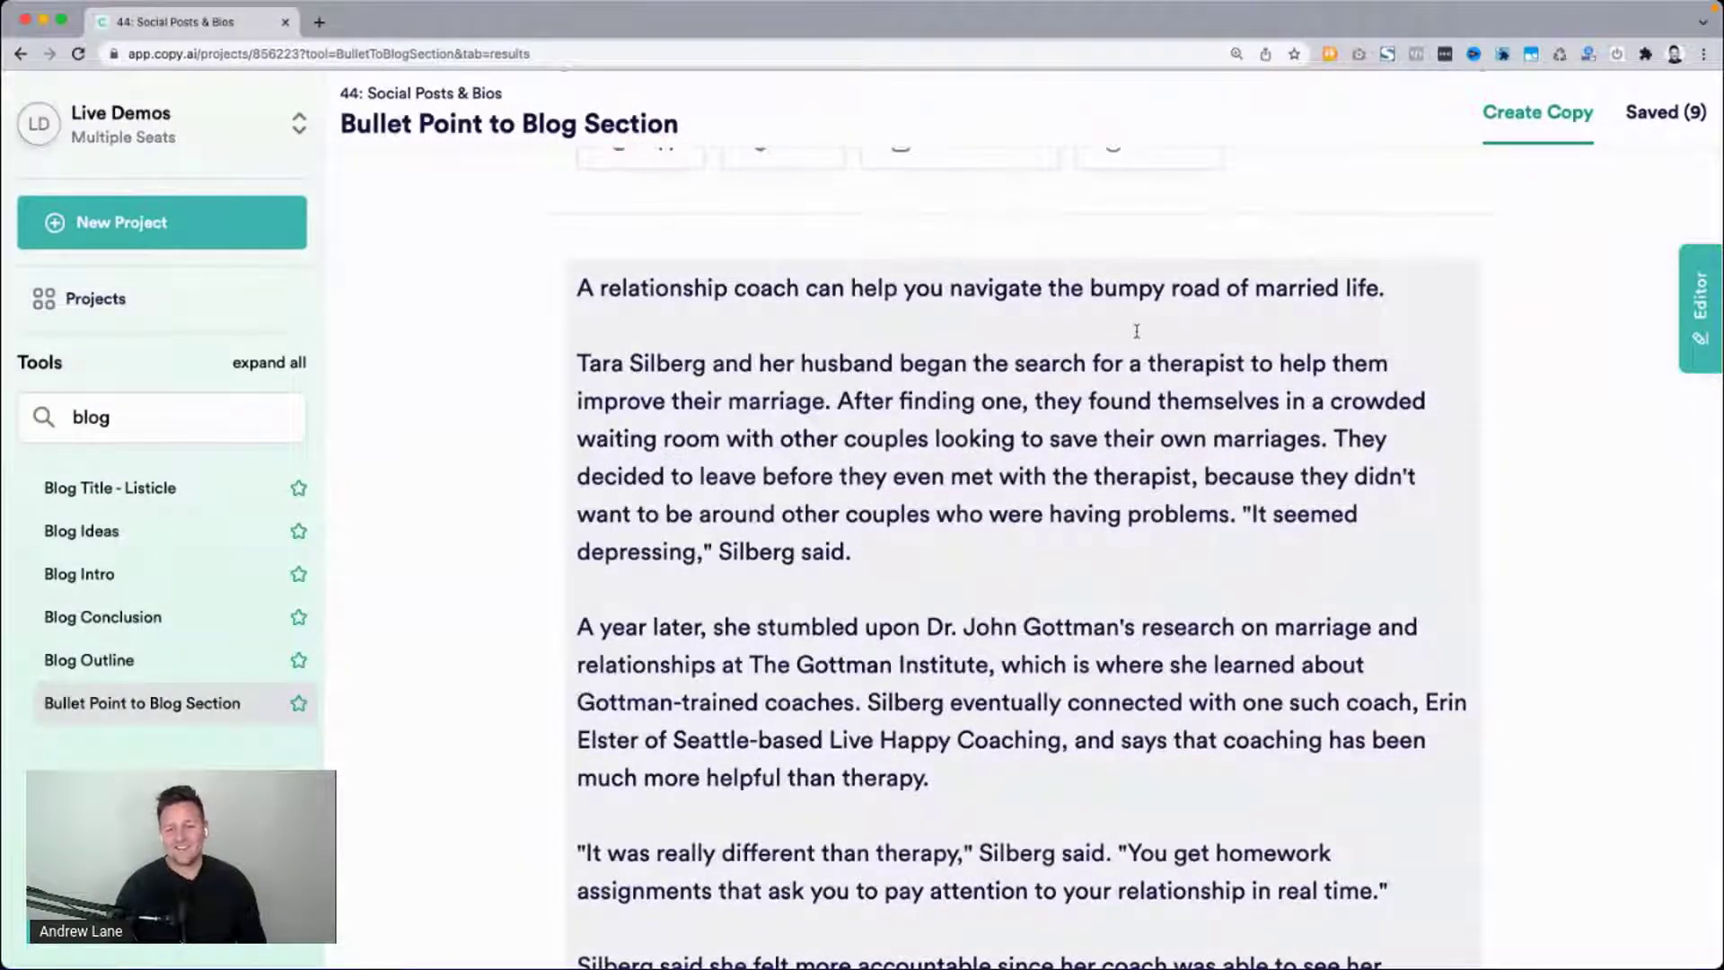
{"action": "scroll", "coordinate": [562, 370], "scroll_direction": "down", "scroll_amount": 12}
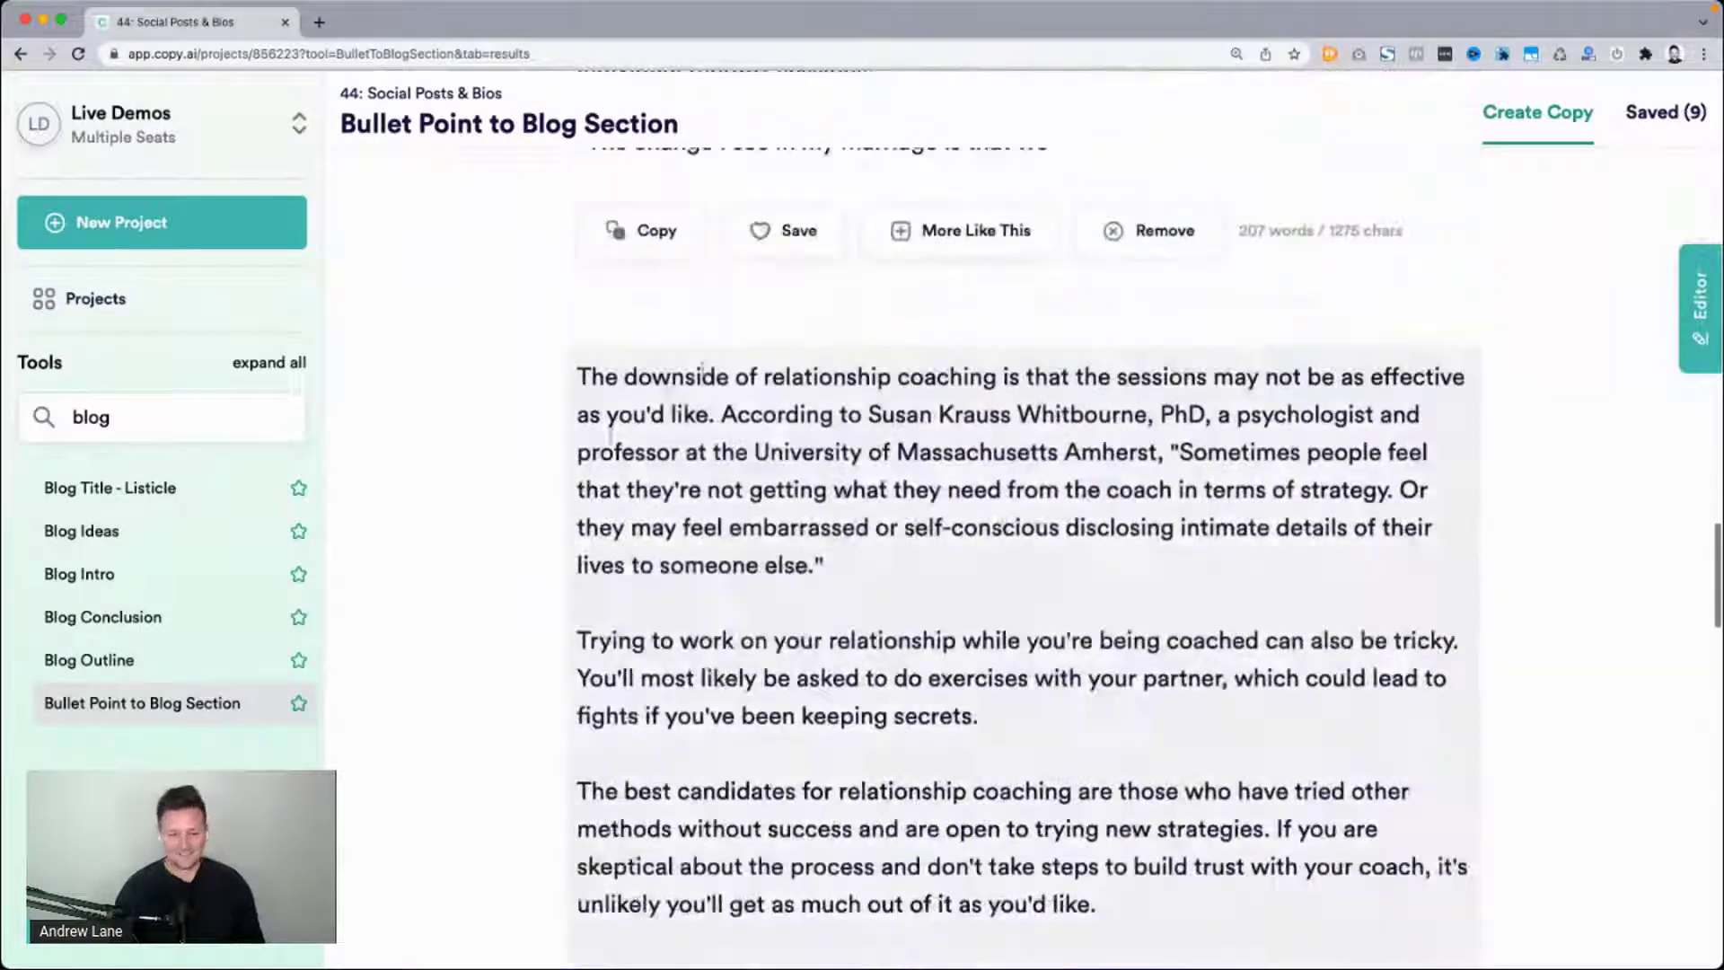
Highlight the opening, the psychologist's name and quotation, and the tricky exercises paragraph while reading the section on relationship coaching's downside.
{"action": "left_click_drag", "start_coordinate": [604, 376], "coordinate": [928, 519]}
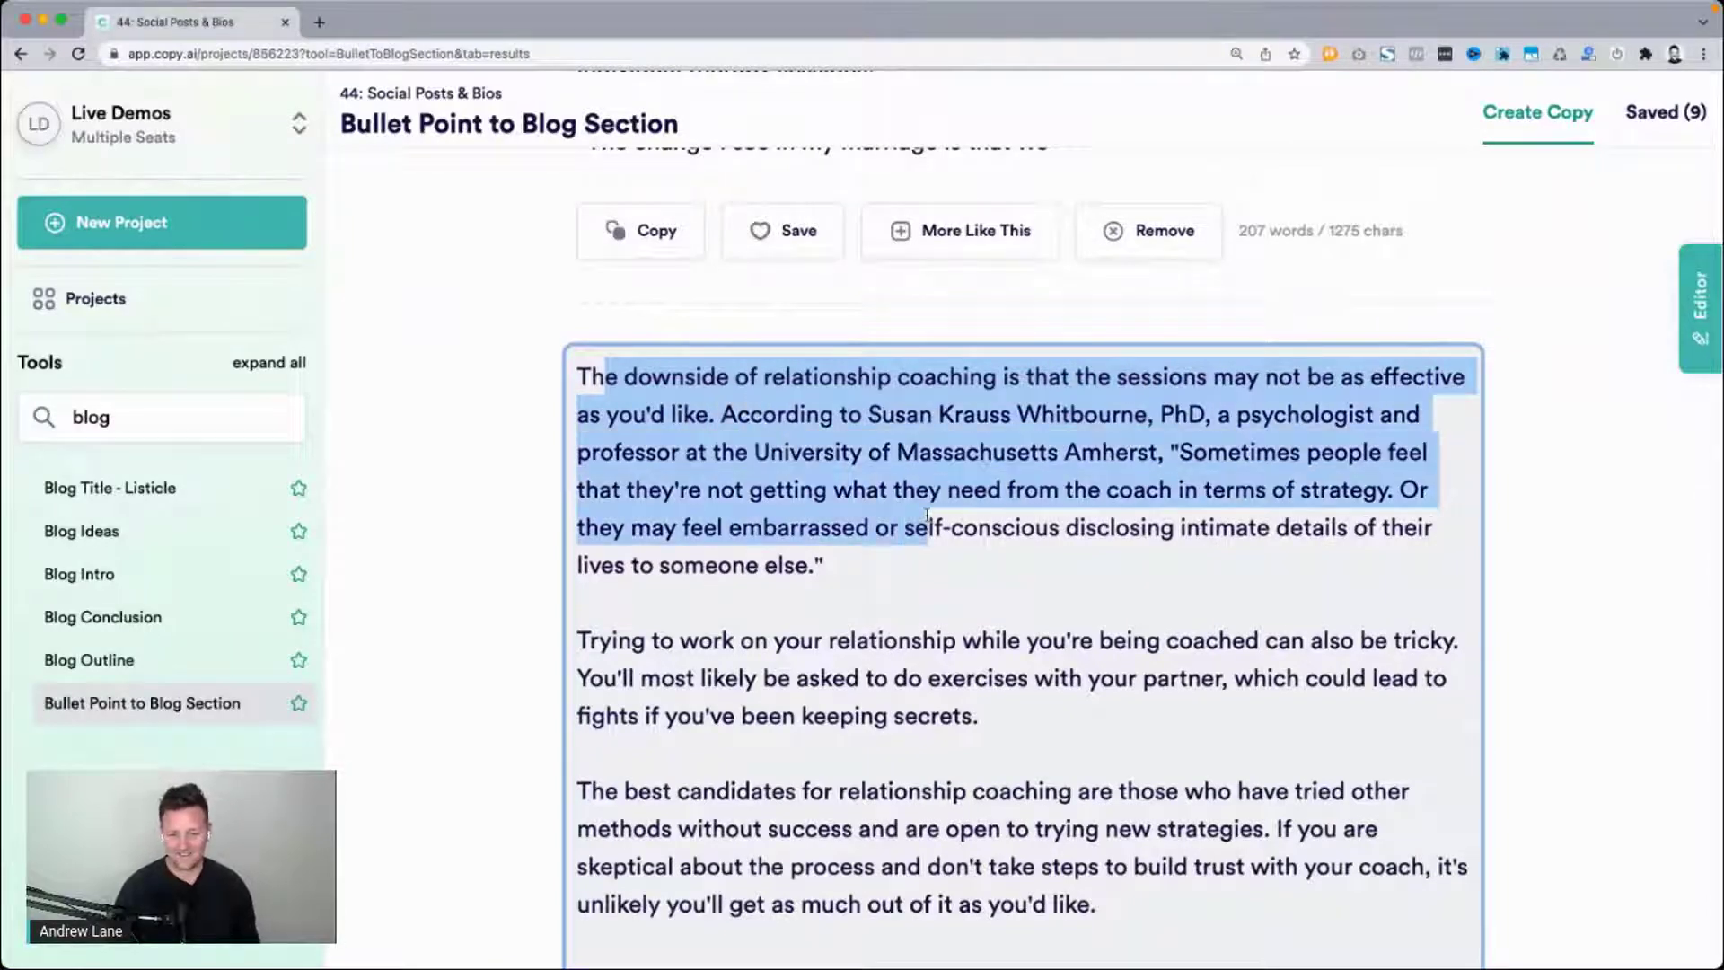
{"action": "left_click", "coordinate": [927, 521]}
{"action": "left_click_drag", "start_coordinate": [878, 422], "coordinate": [1216, 417]}
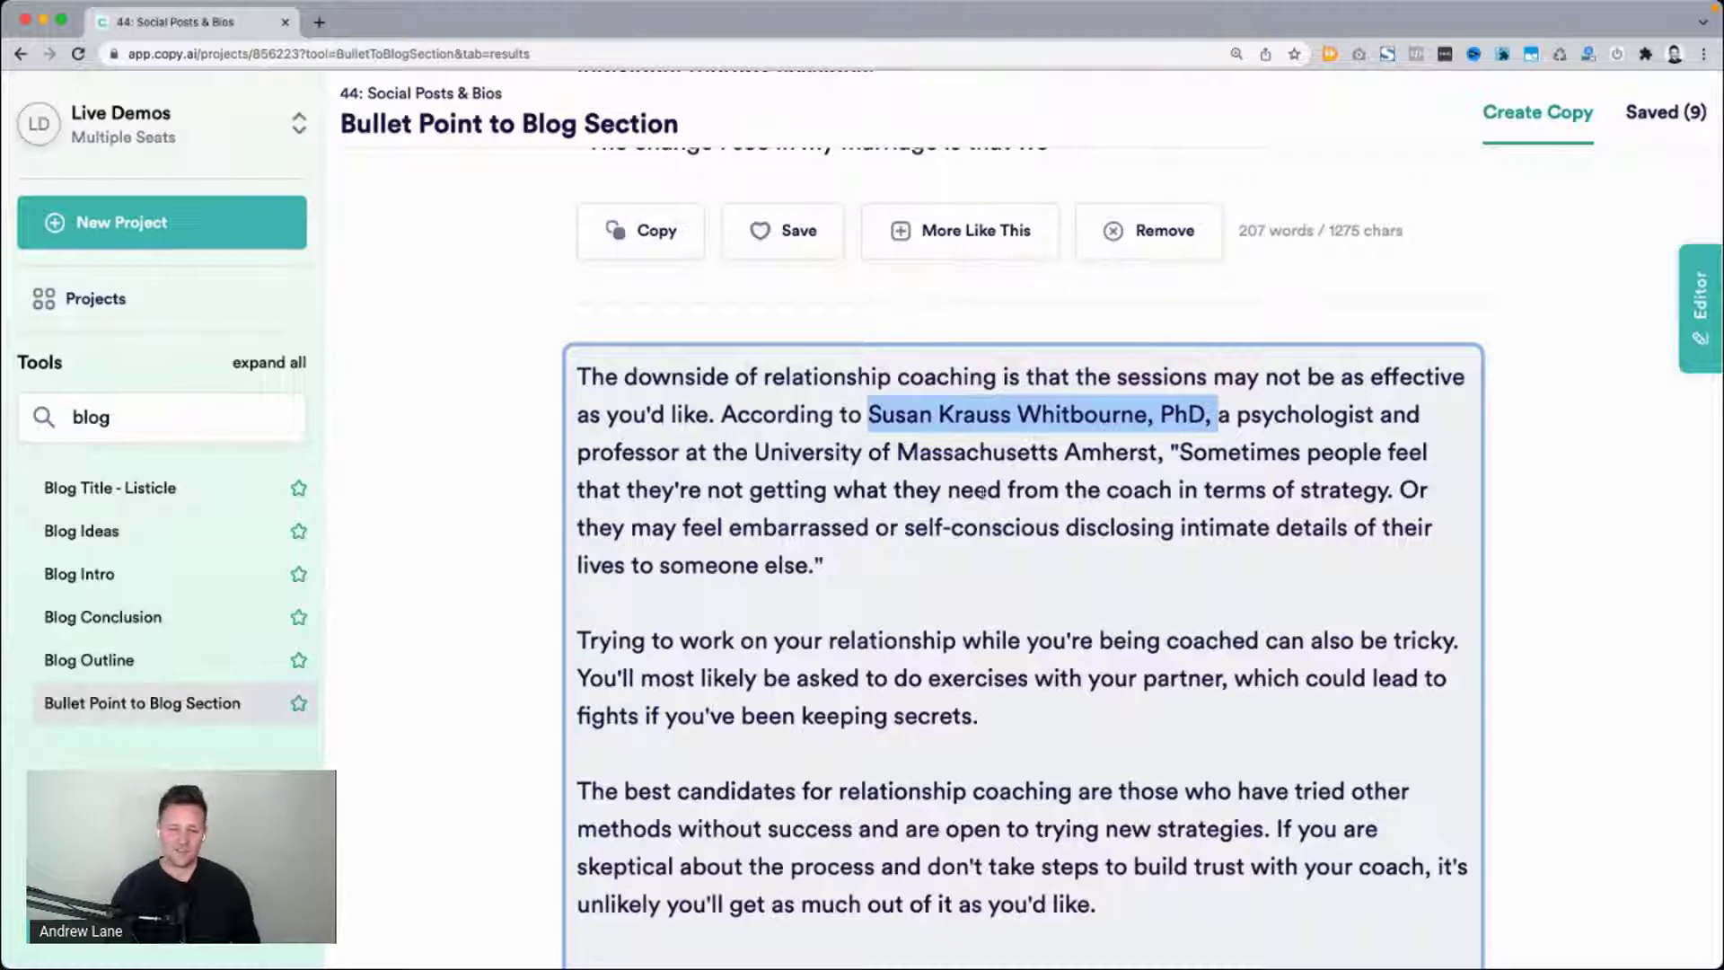
{"action": "left_click_drag", "start_coordinate": [895, 449], "coordinate": [1132, 557]}
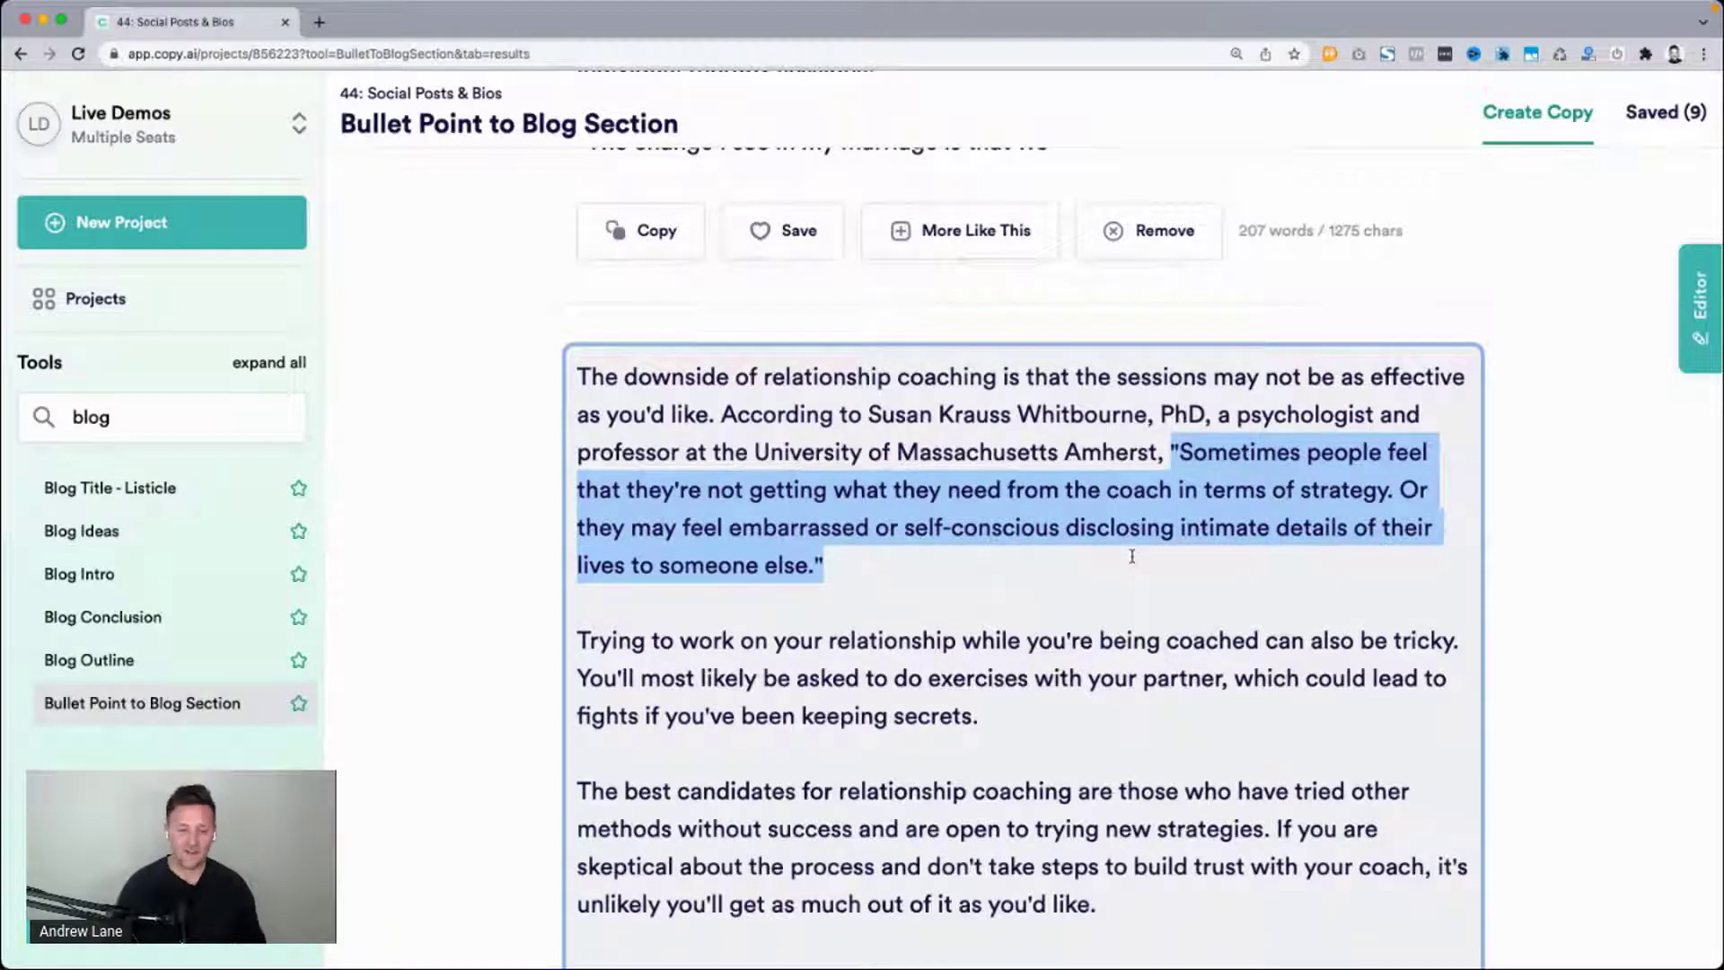
{"action": "scroll", "coordinate": [1132, 557], "scroll_direction": "down", "scroll_amount": 5}
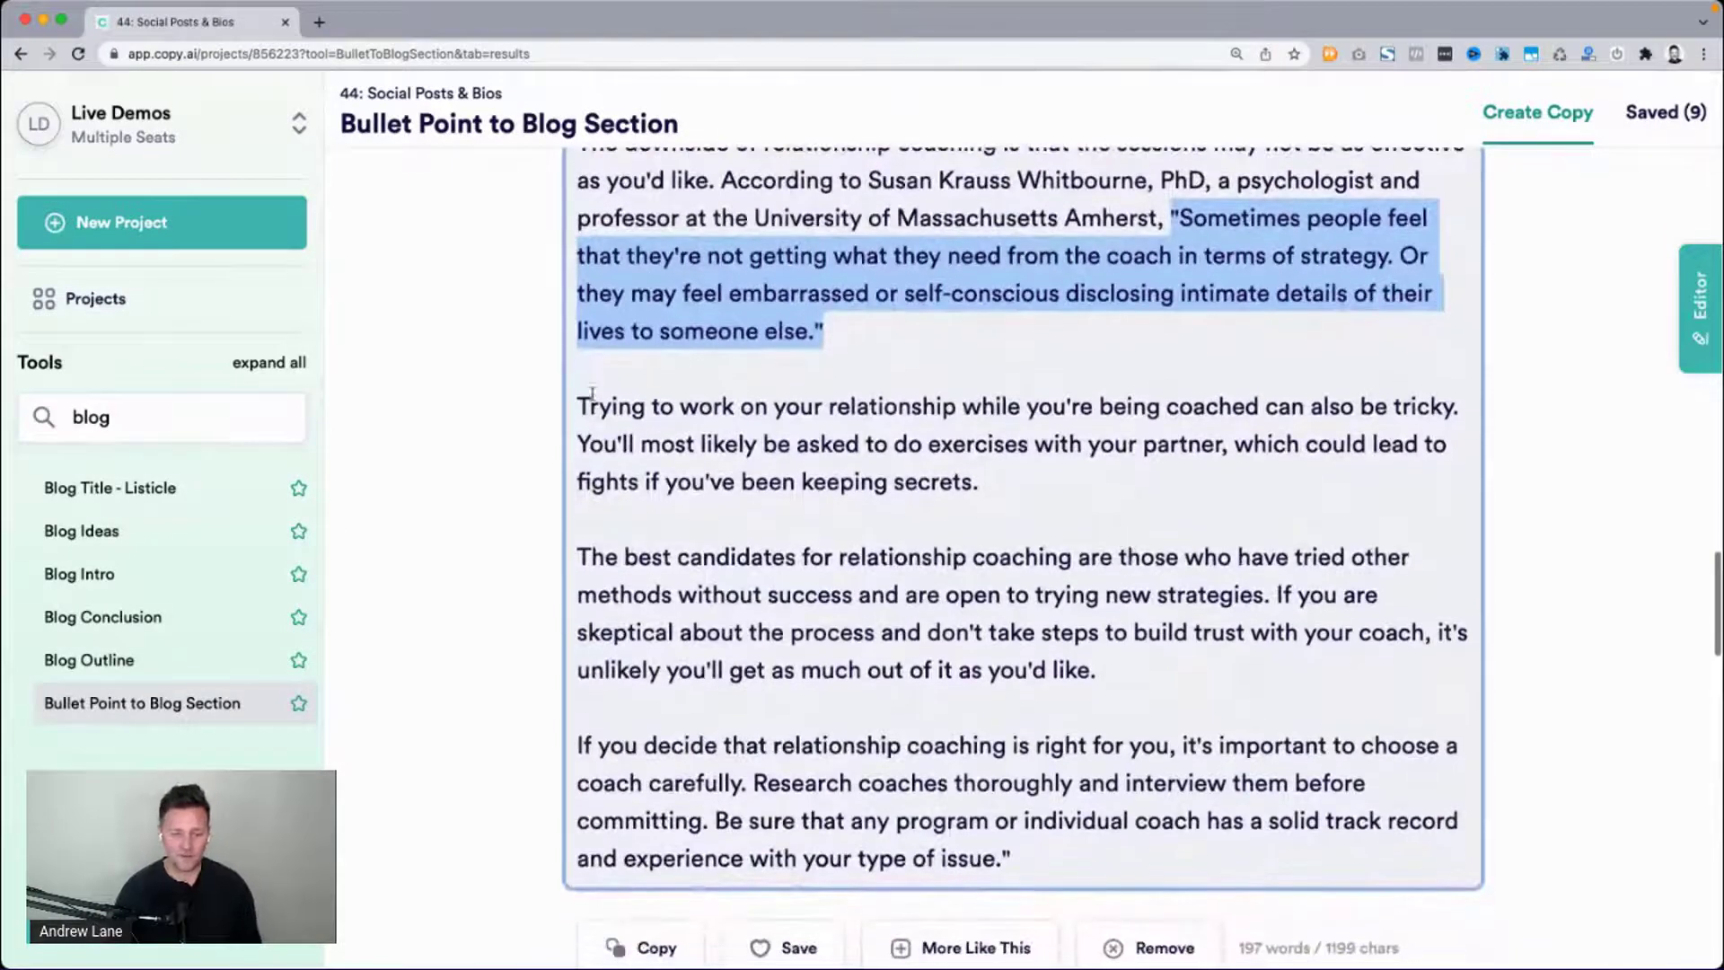
{"action": "left_click_drag", "start_coordinate": [579, 405], "coordinate": [982, 512]}
{"action": "scroll", "coordinate": [994, 520], "scroll_direction": "down", "scroll_amount": 15}
Return to the input form and highlight the start of the main point about the cons of hiring a relationship coach.
{"action": "scroll", "coordinate": [983, 508], "scroll_direction": "up", "scroll_amount": 20}
{"action": "scroll", "coordinate": [983, 510], "scroll_direction": "up", "scroll_amount": 15}
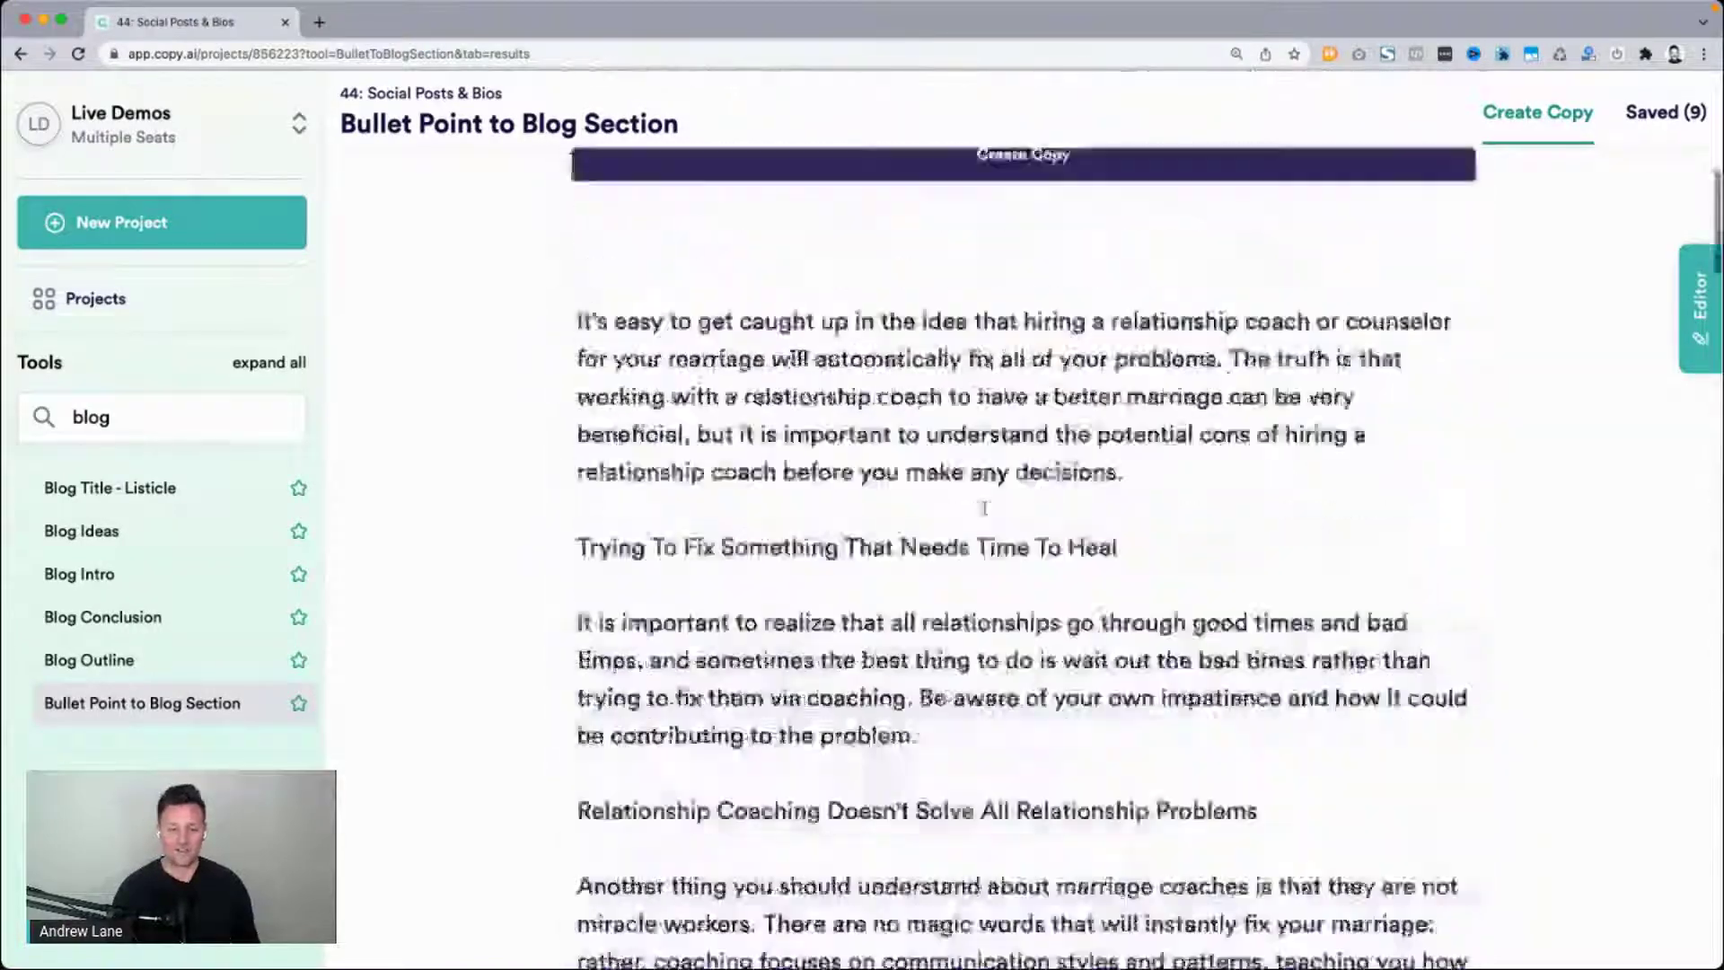
{"action": "left_click_drag", "start_coordinate": [588, 386], "coordinate": [739, 388]}
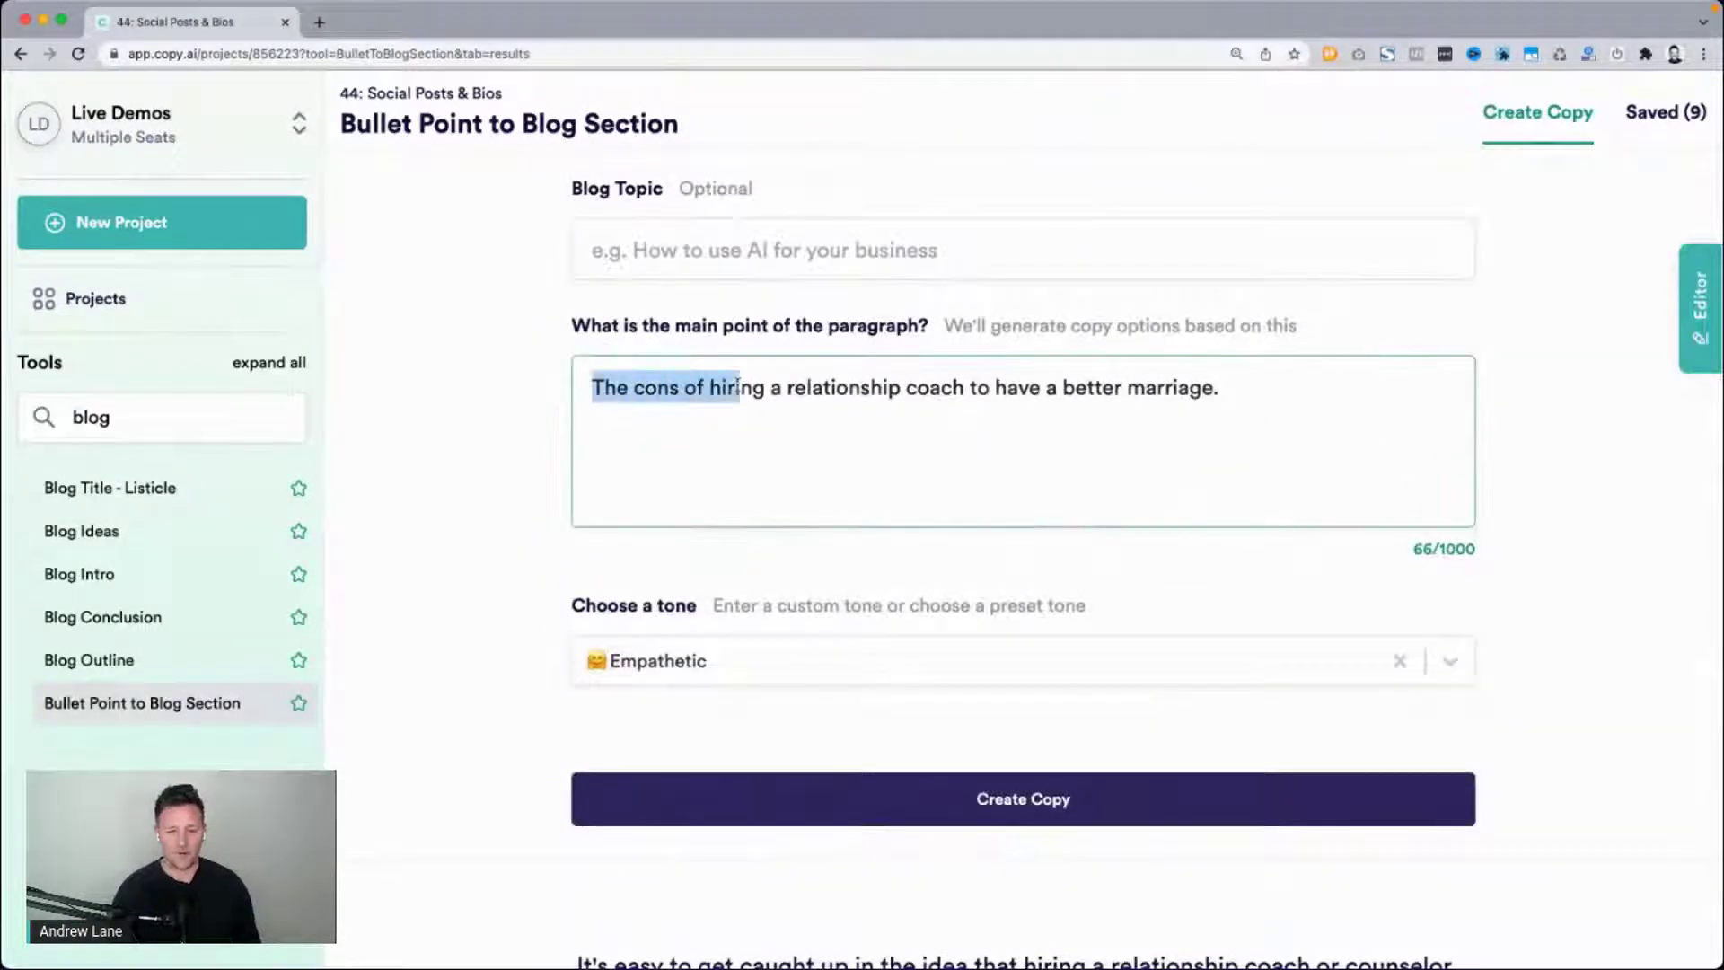
{"action": "left_click", "coordinate": [546, 413]}
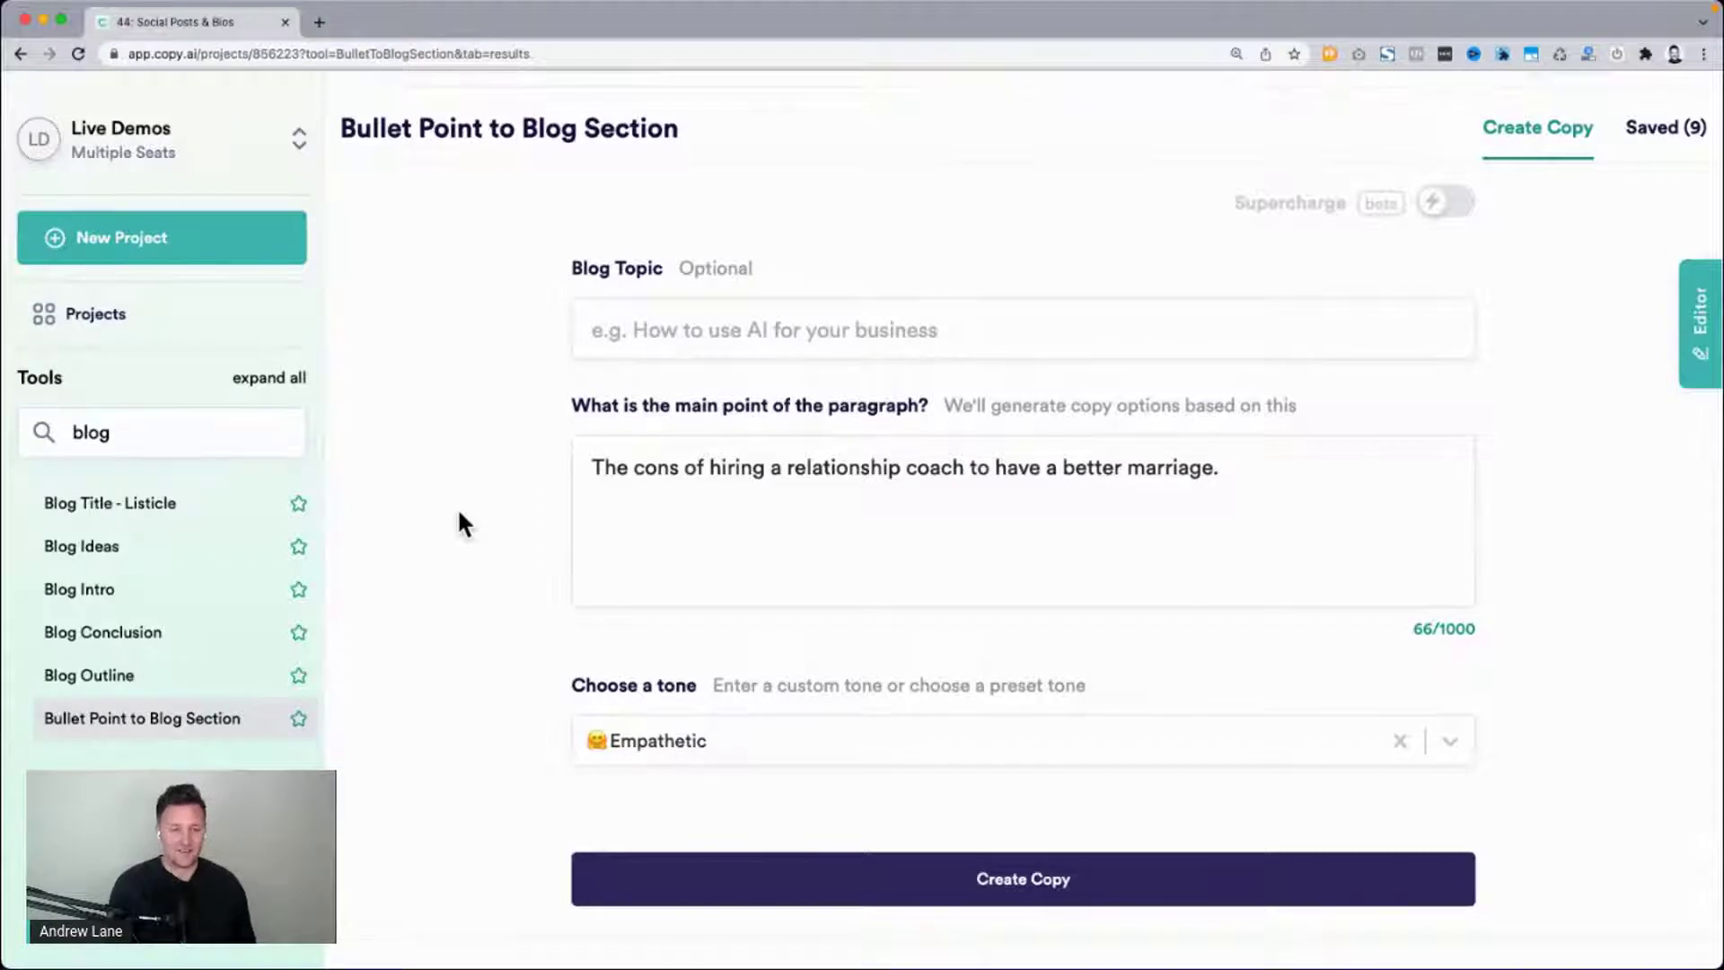
Switch from the browser to the full-screen copy.ai Product Demo presentation.
{"action": "key", "text": "ctrl+Up"}
{"action": "left_click", "coordinate": [994, 100]}
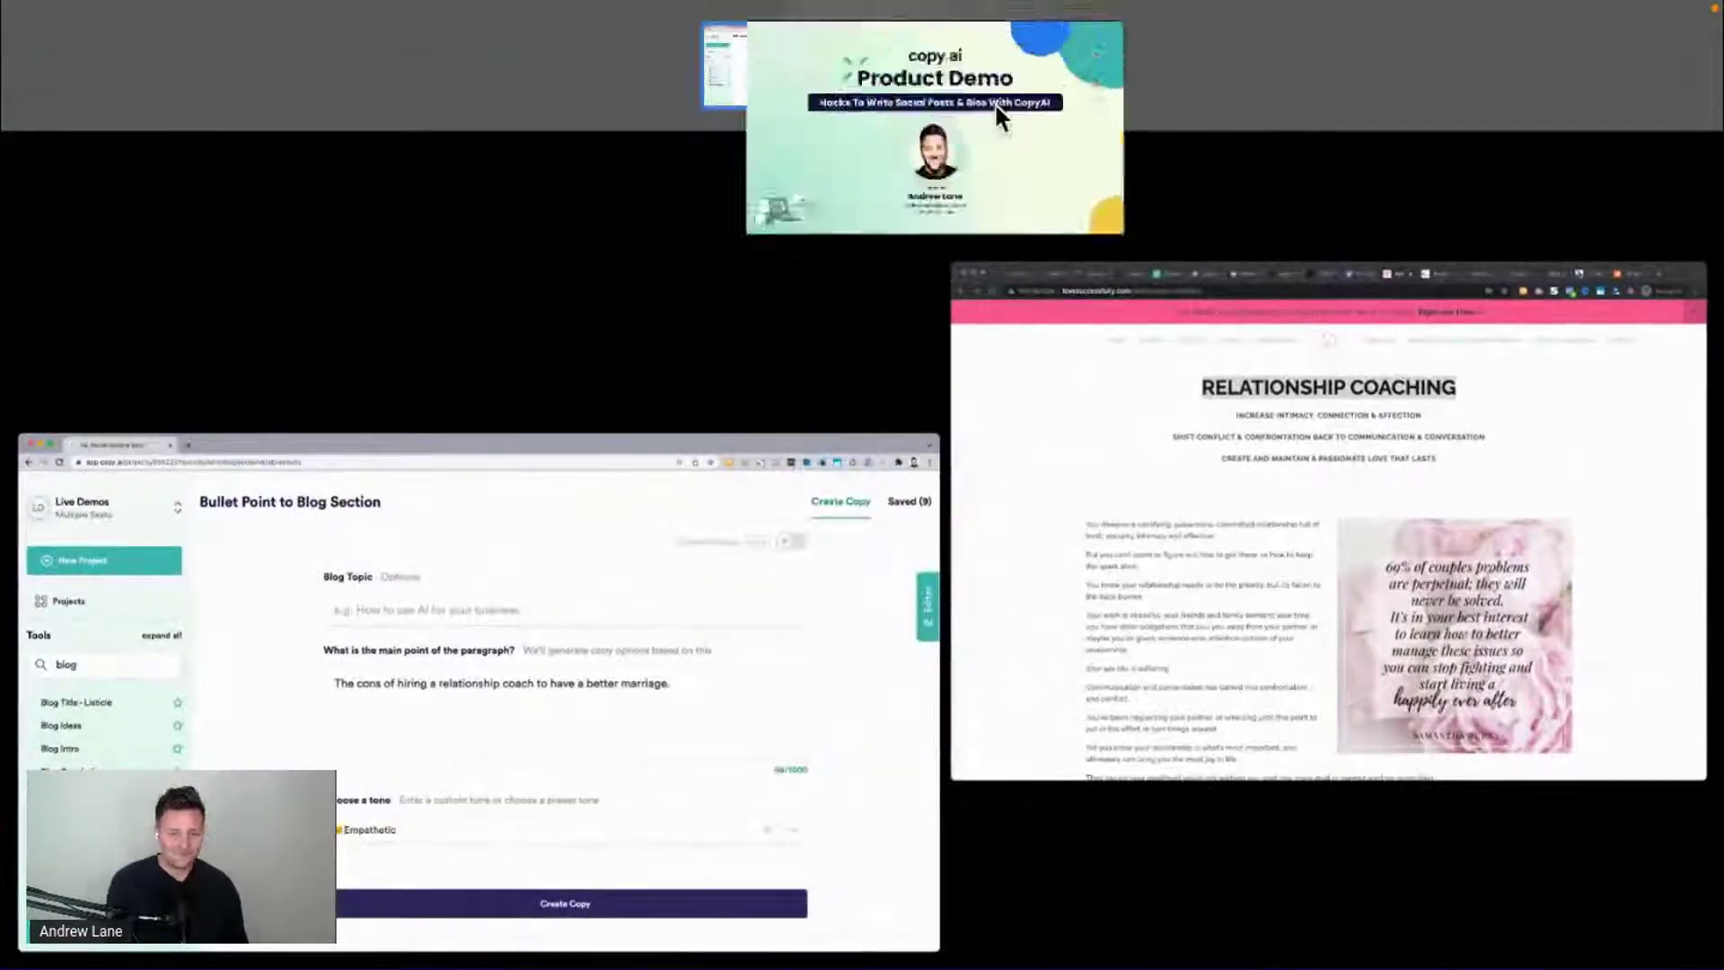